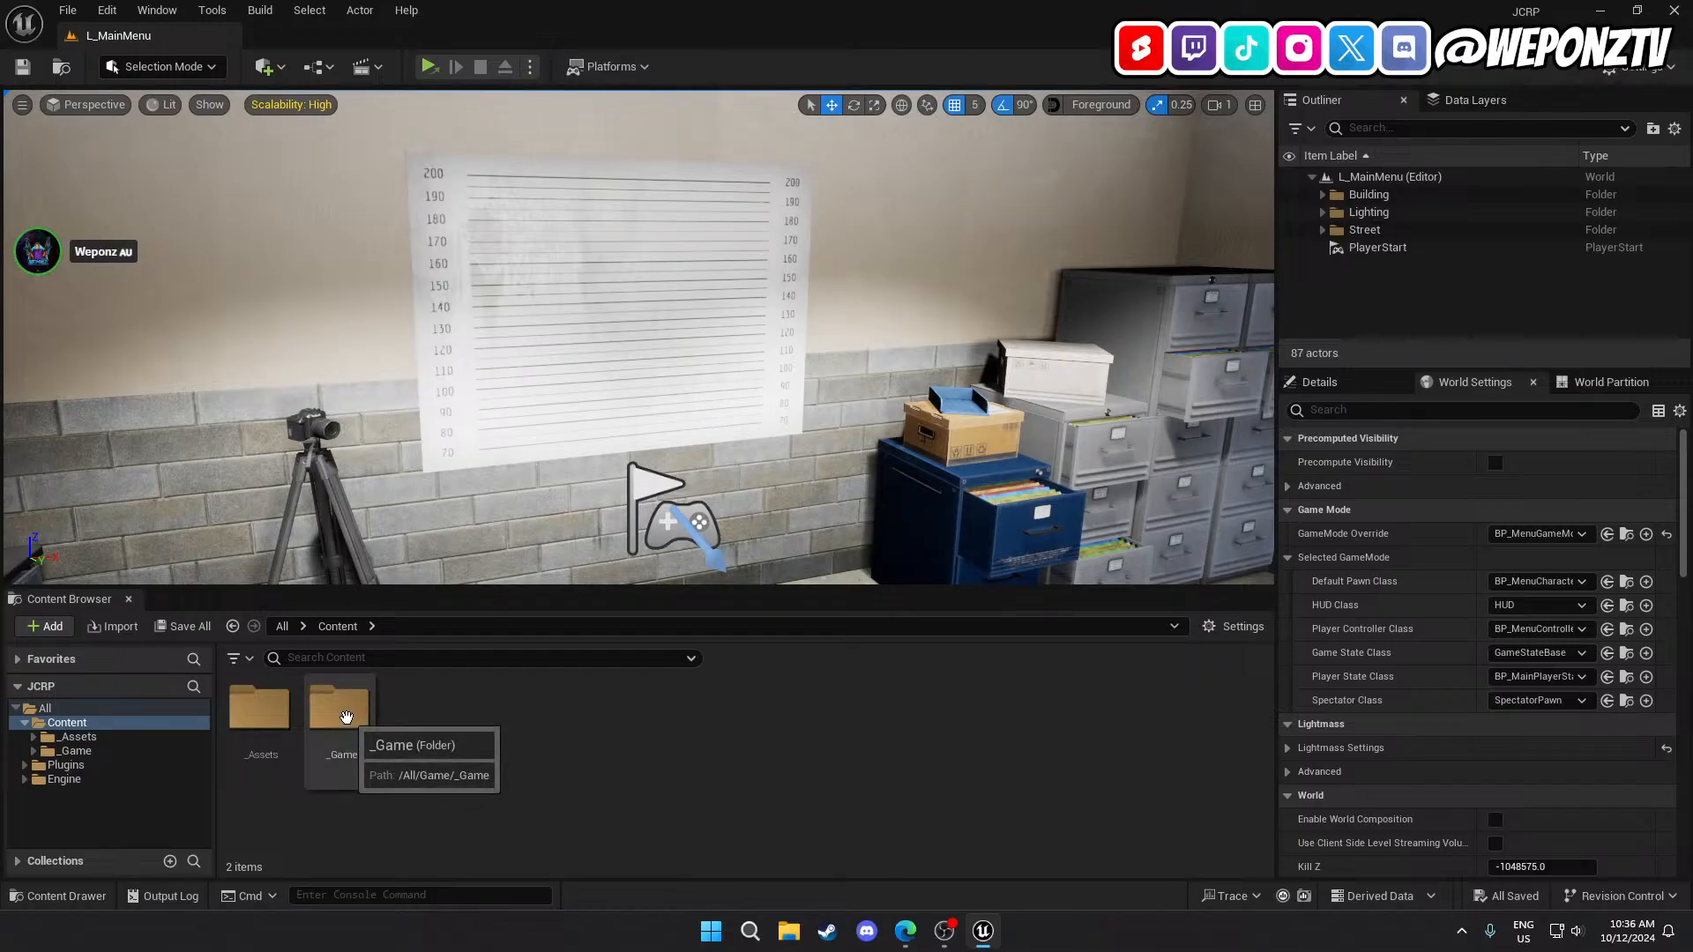
Open the L_TestMap level from the _Game/Levels content folder.
double_click(342, 713)
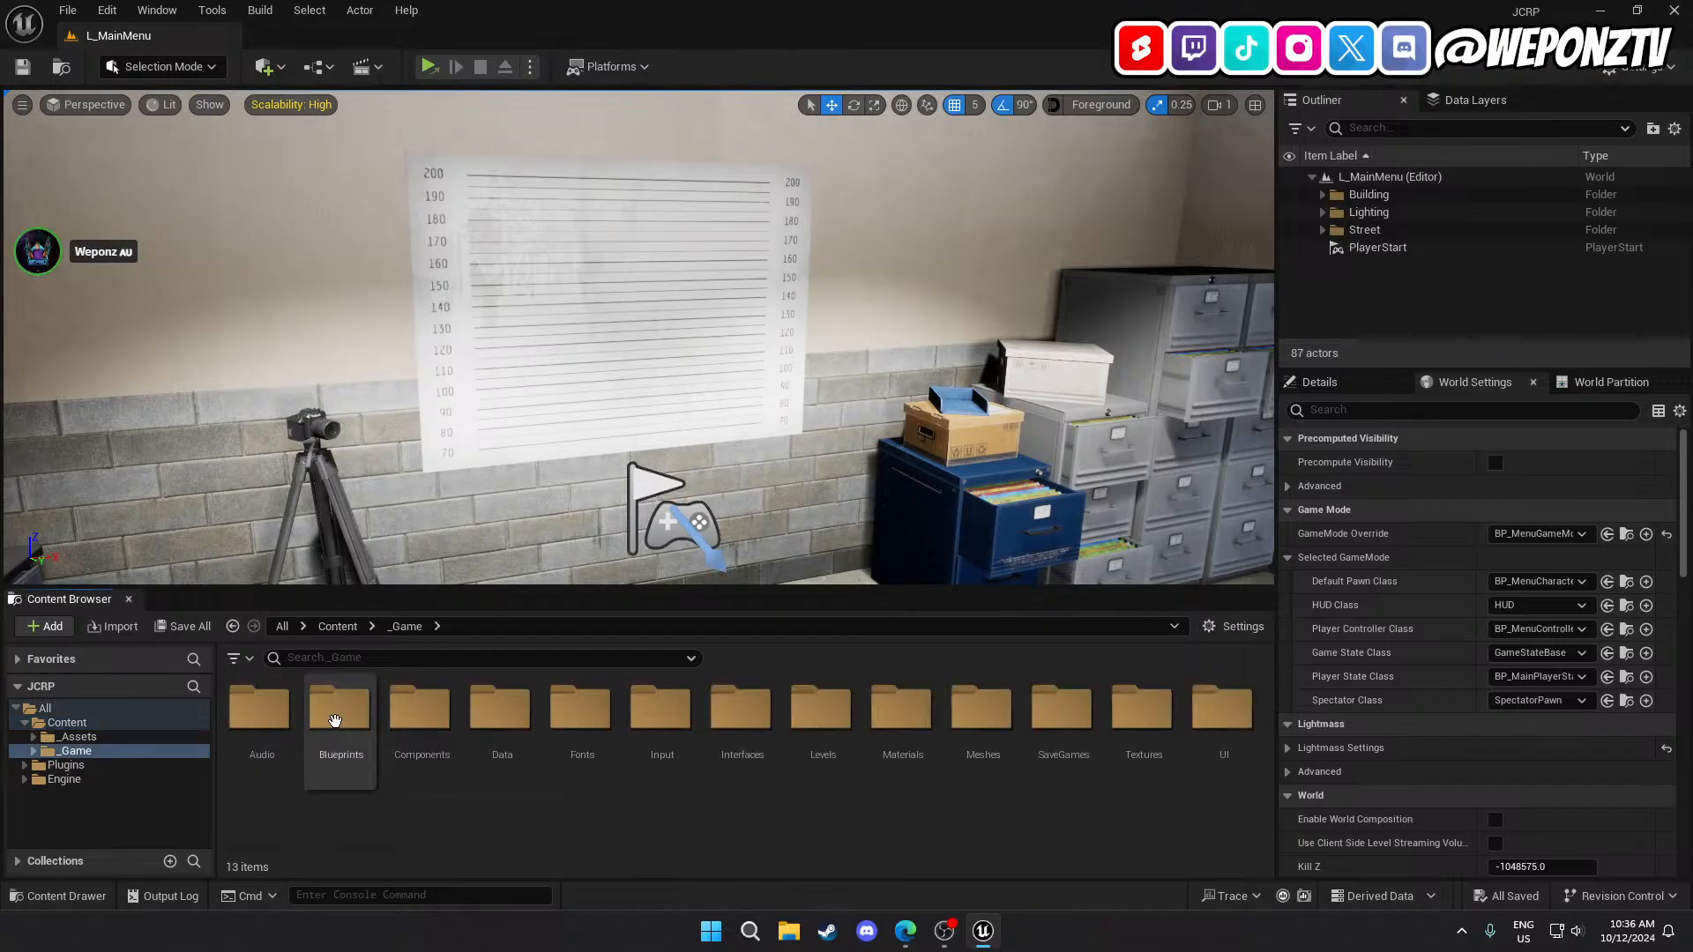
double_click(819, 714)
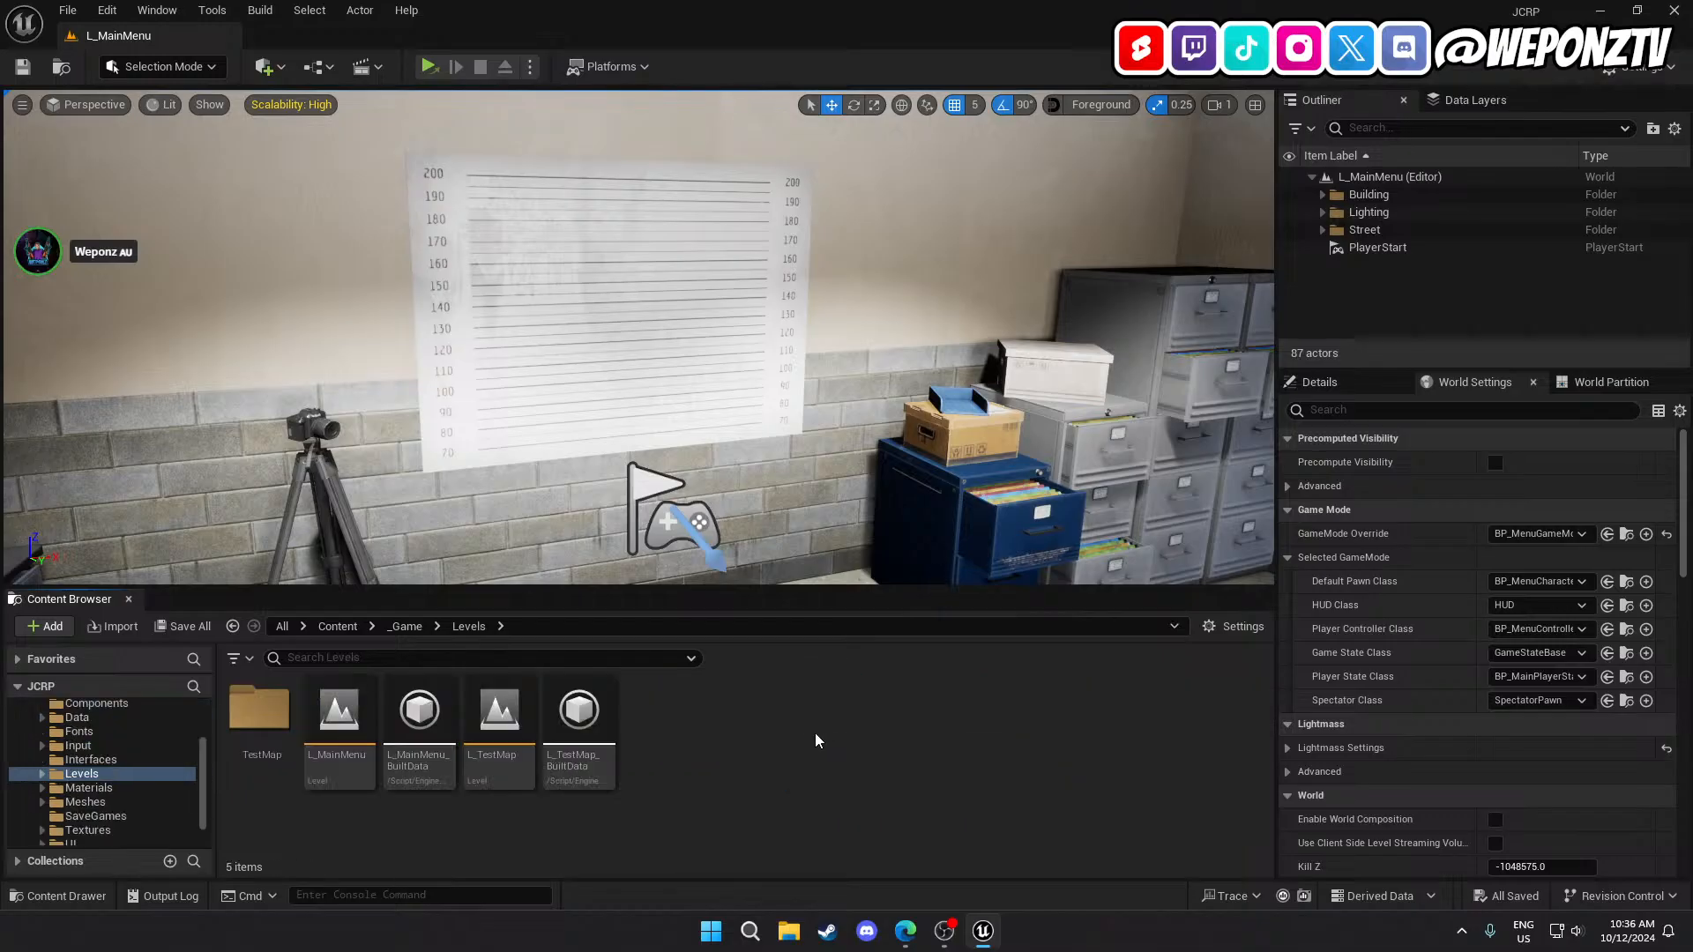
double_click(499, 731)
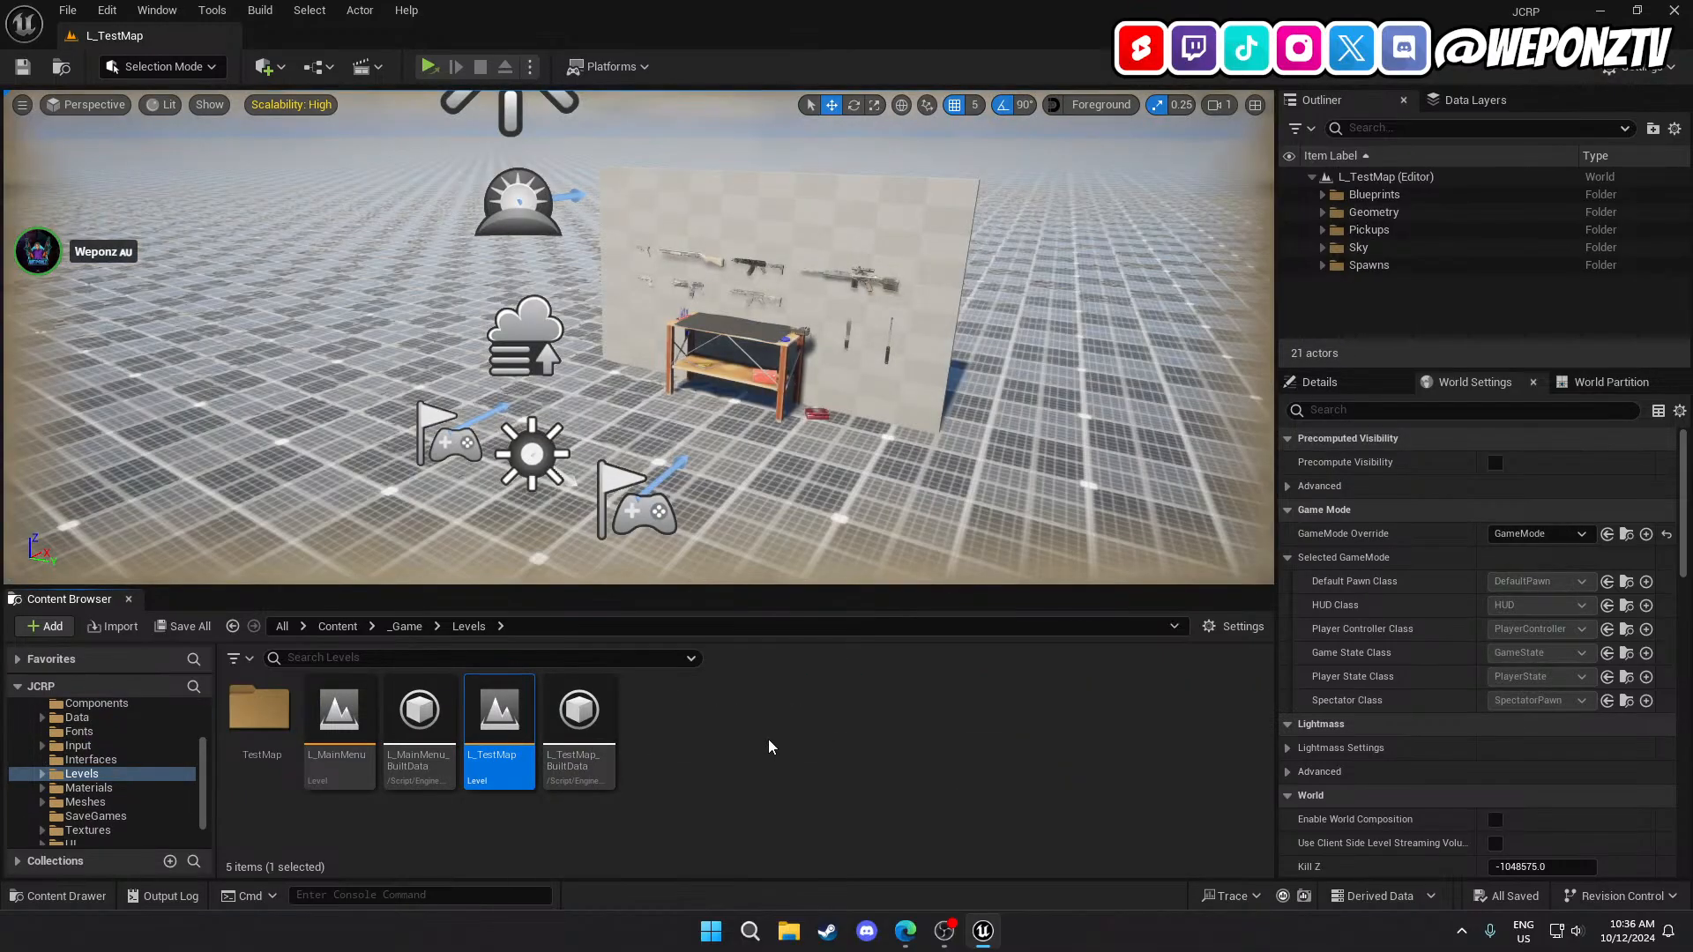
Look over the test map, examining the weapon bench, its wall and the open floor around them.
right_click_drag(638, 337, 617, 397)
mouse_move(797, 528)
right_mouse_down()
mouse_move(732, 441)
mouse_move(714, 450)
mouse_move(797, 527)
right_mouse_up()
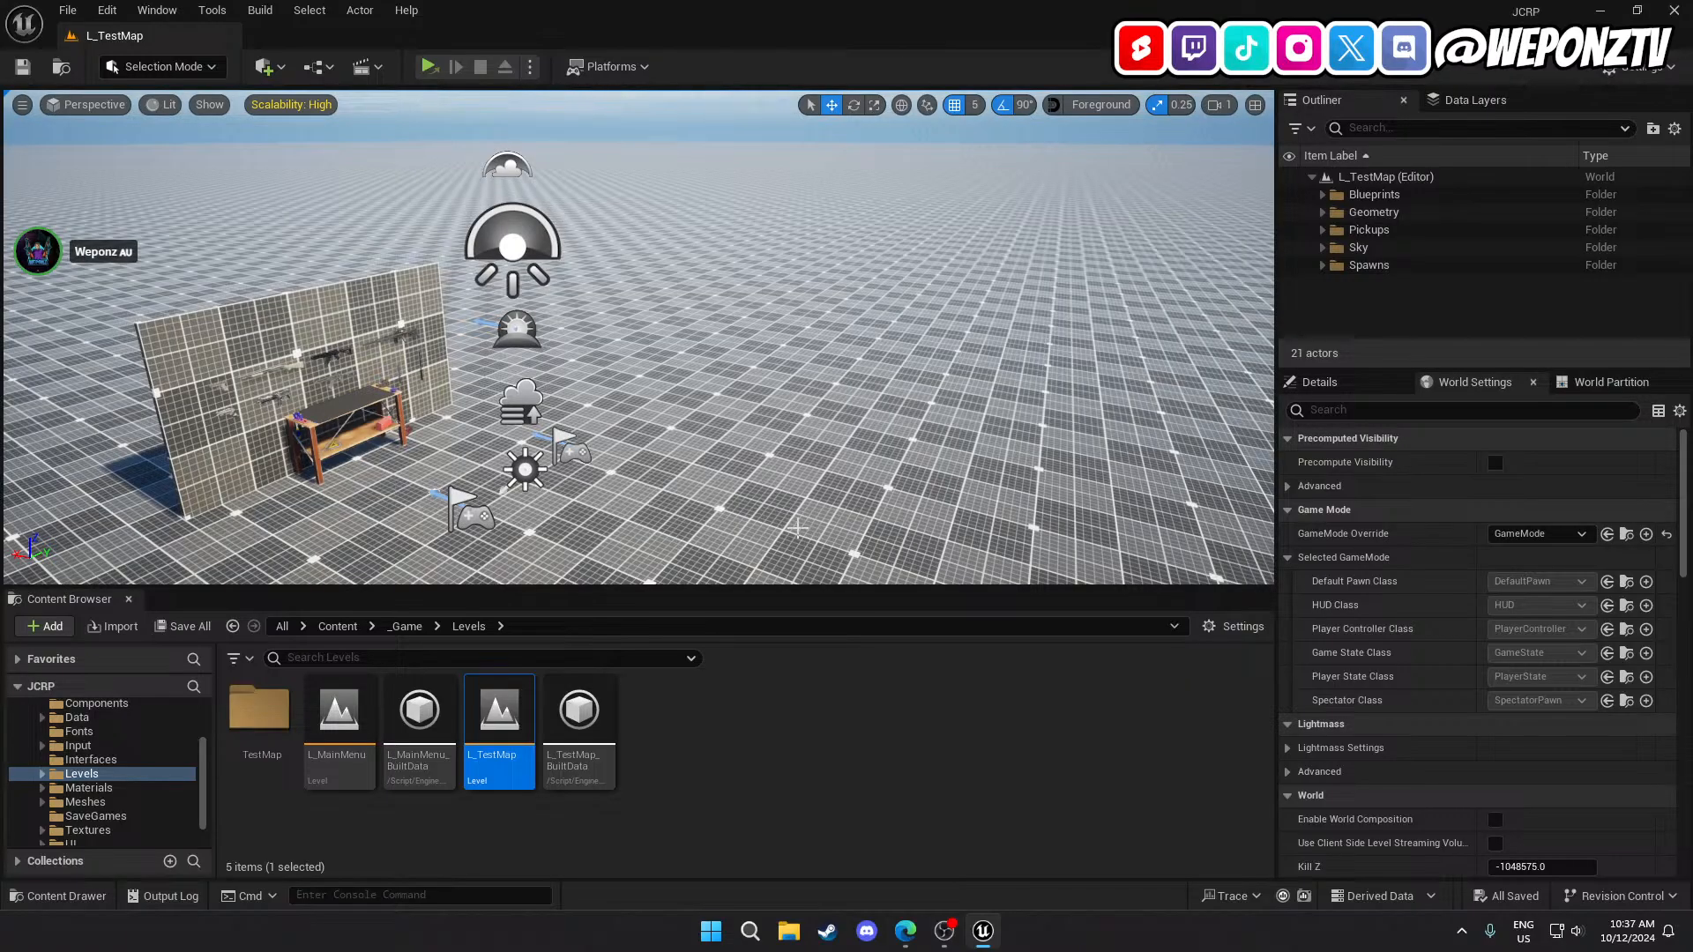
right_click_drag(904, 421, 1005, 423)
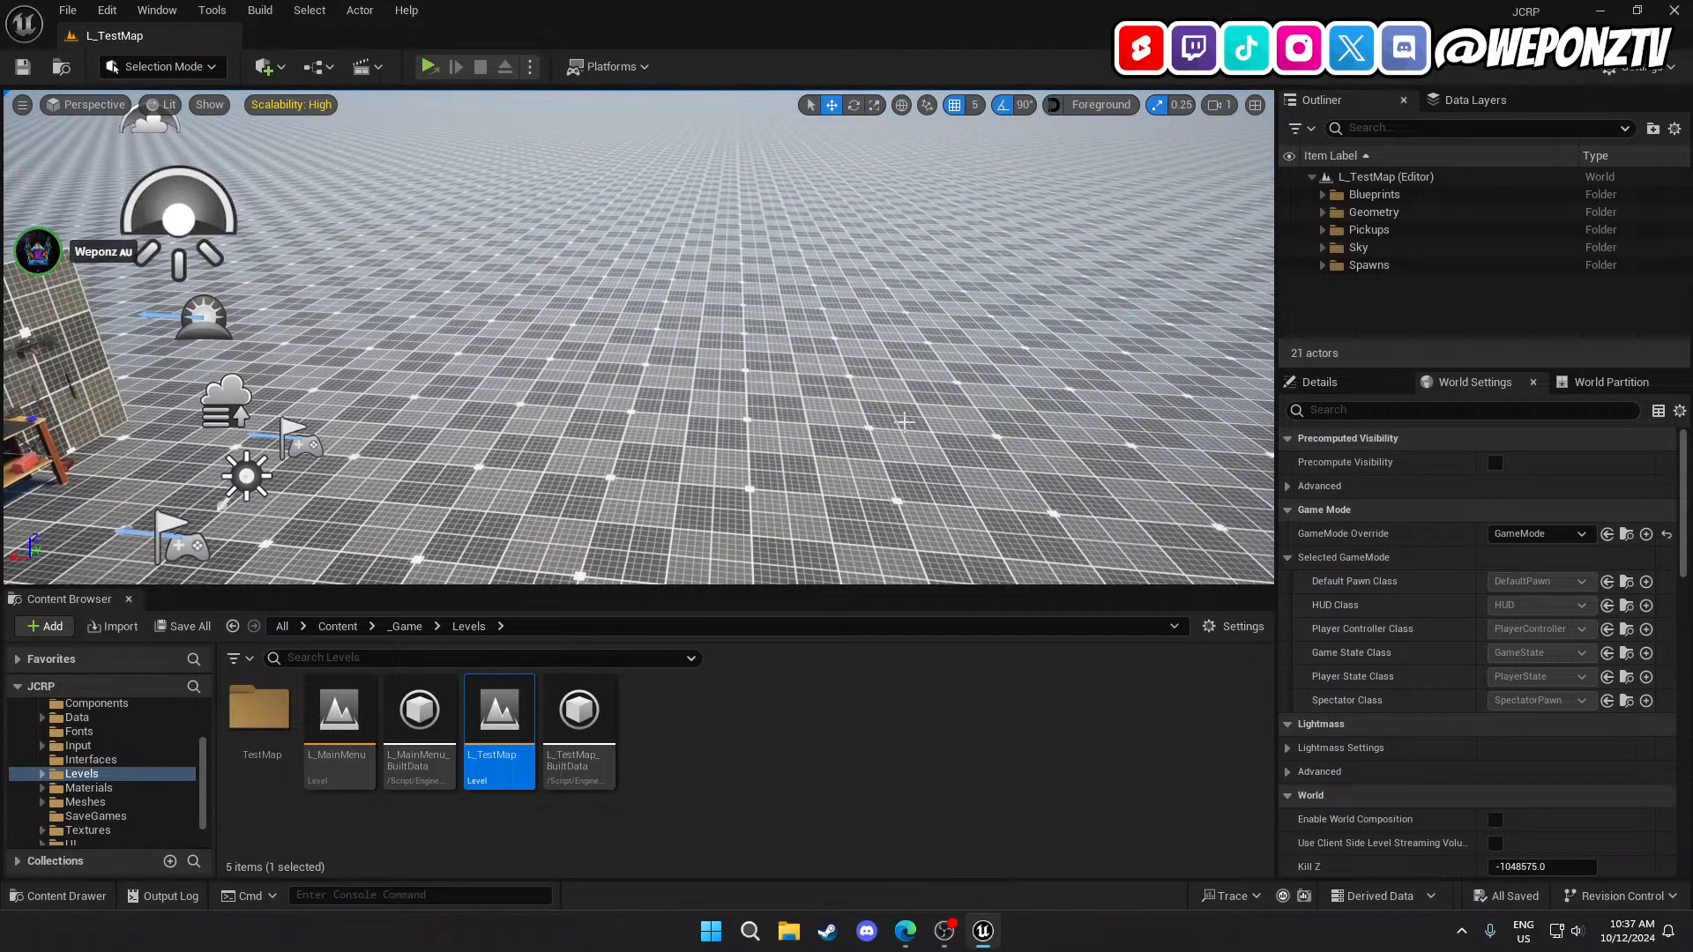
right_click_drag(793, 363, 650, 324)
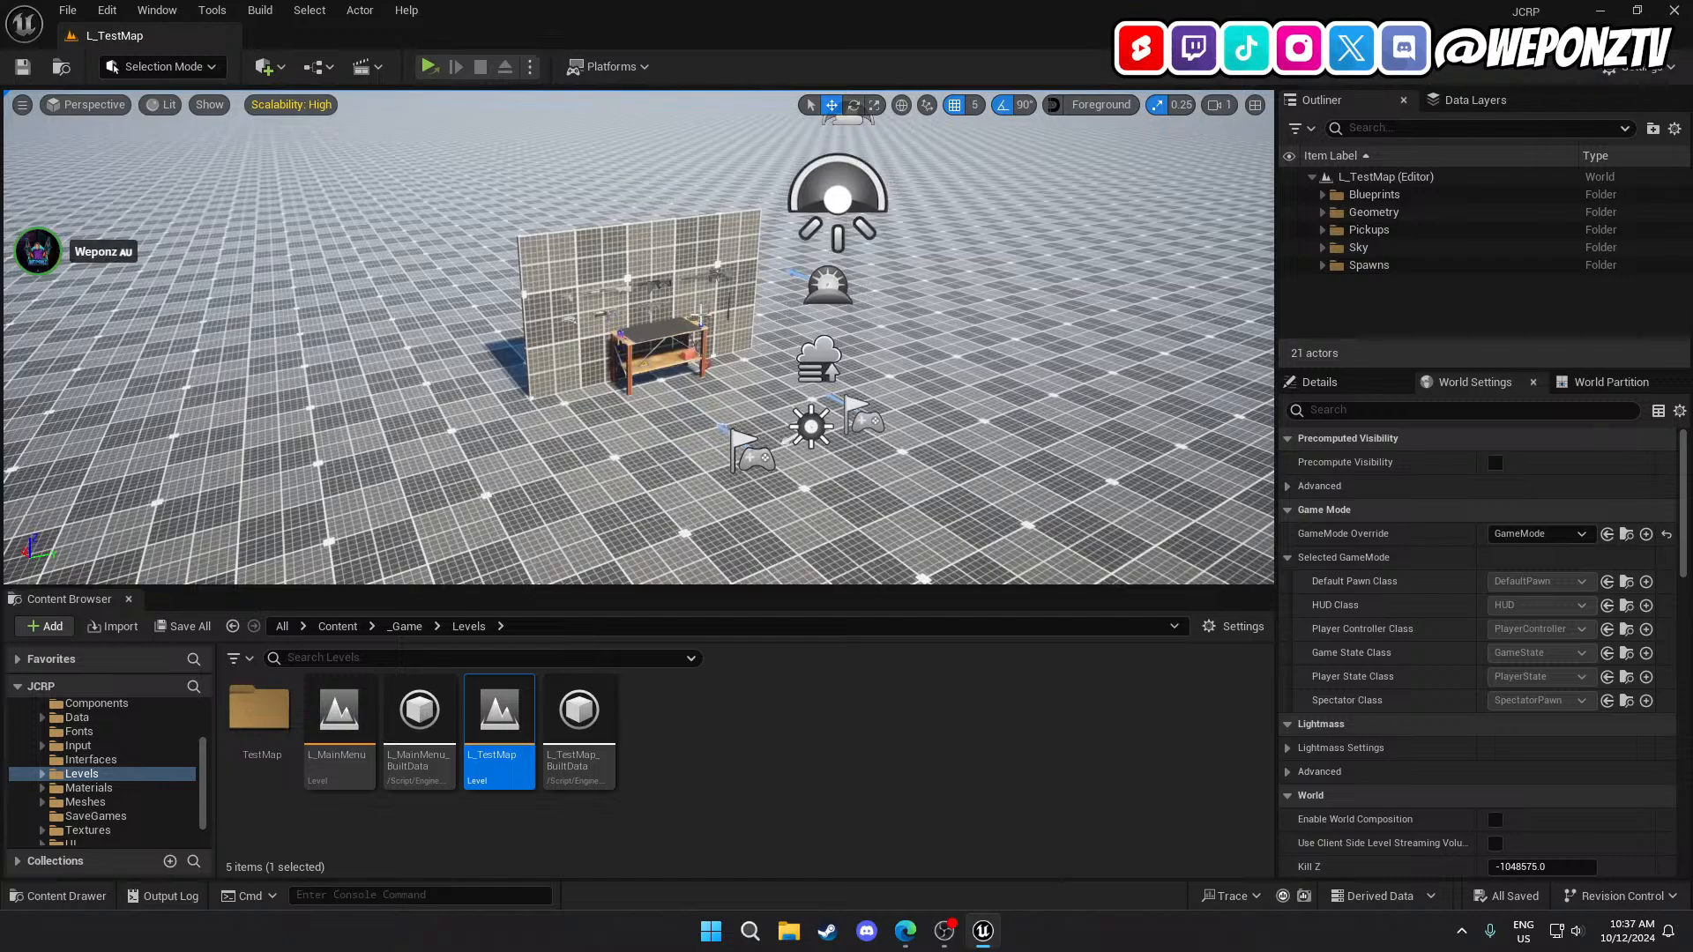
left_click(651, 333)
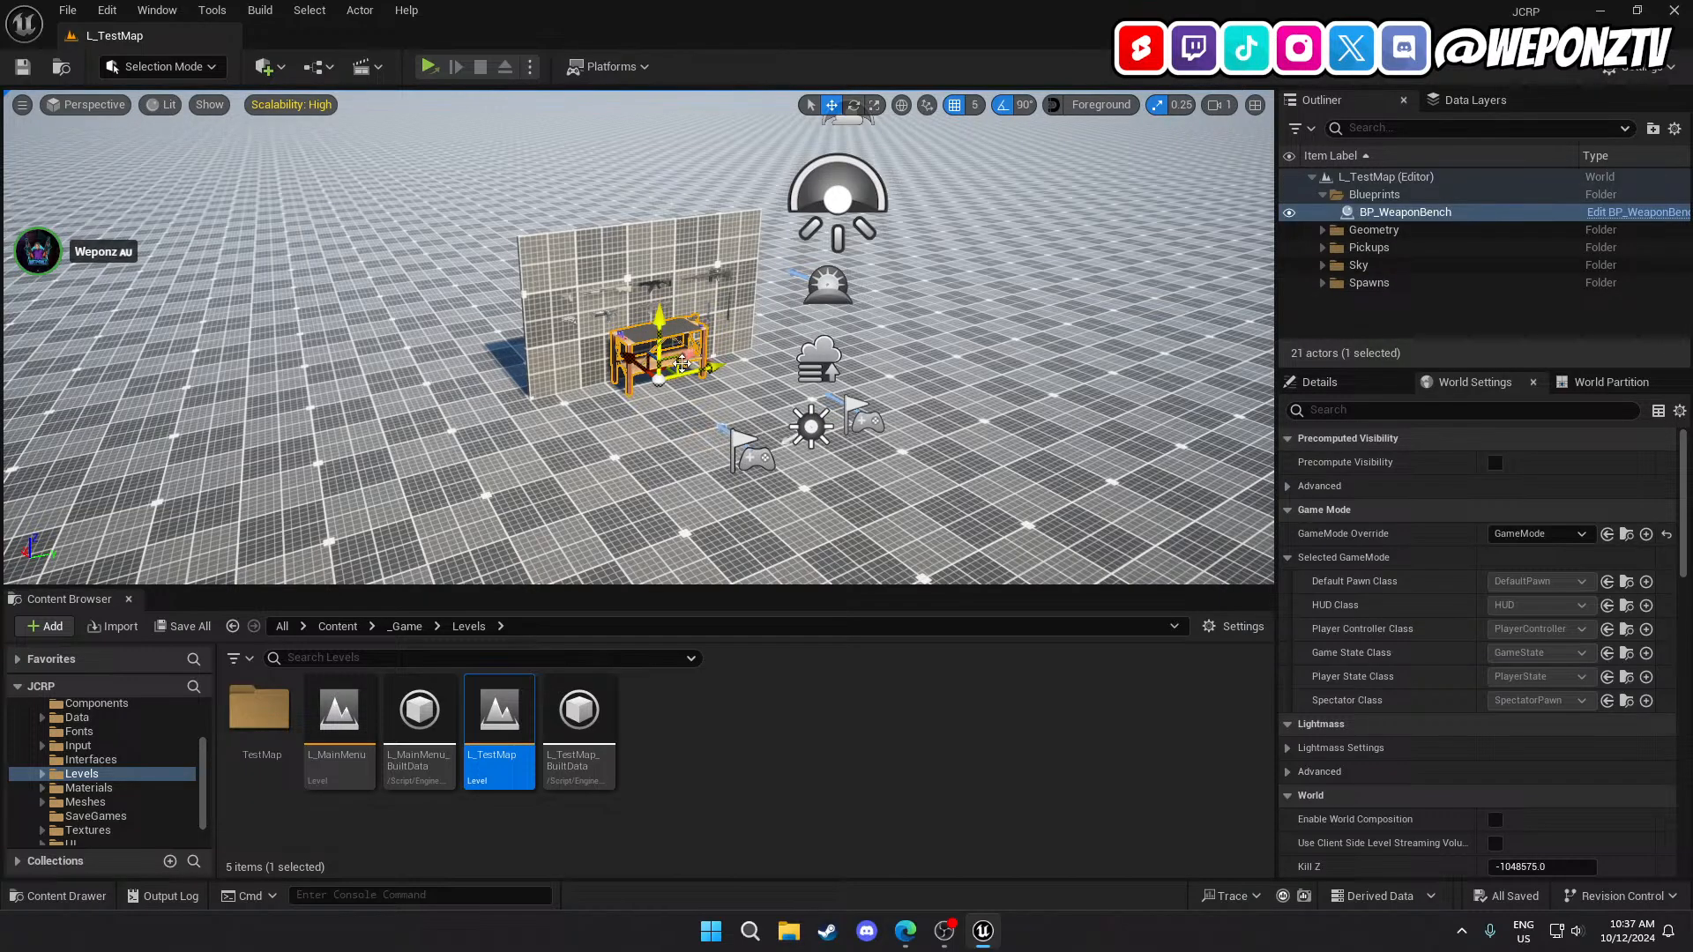
left_click(692, 399)
key("w")
mouse_move(693, 400)
right_mouse_down()
mouse_move(694, 418)
mouse_move(700, 369)
right_mouse_up()
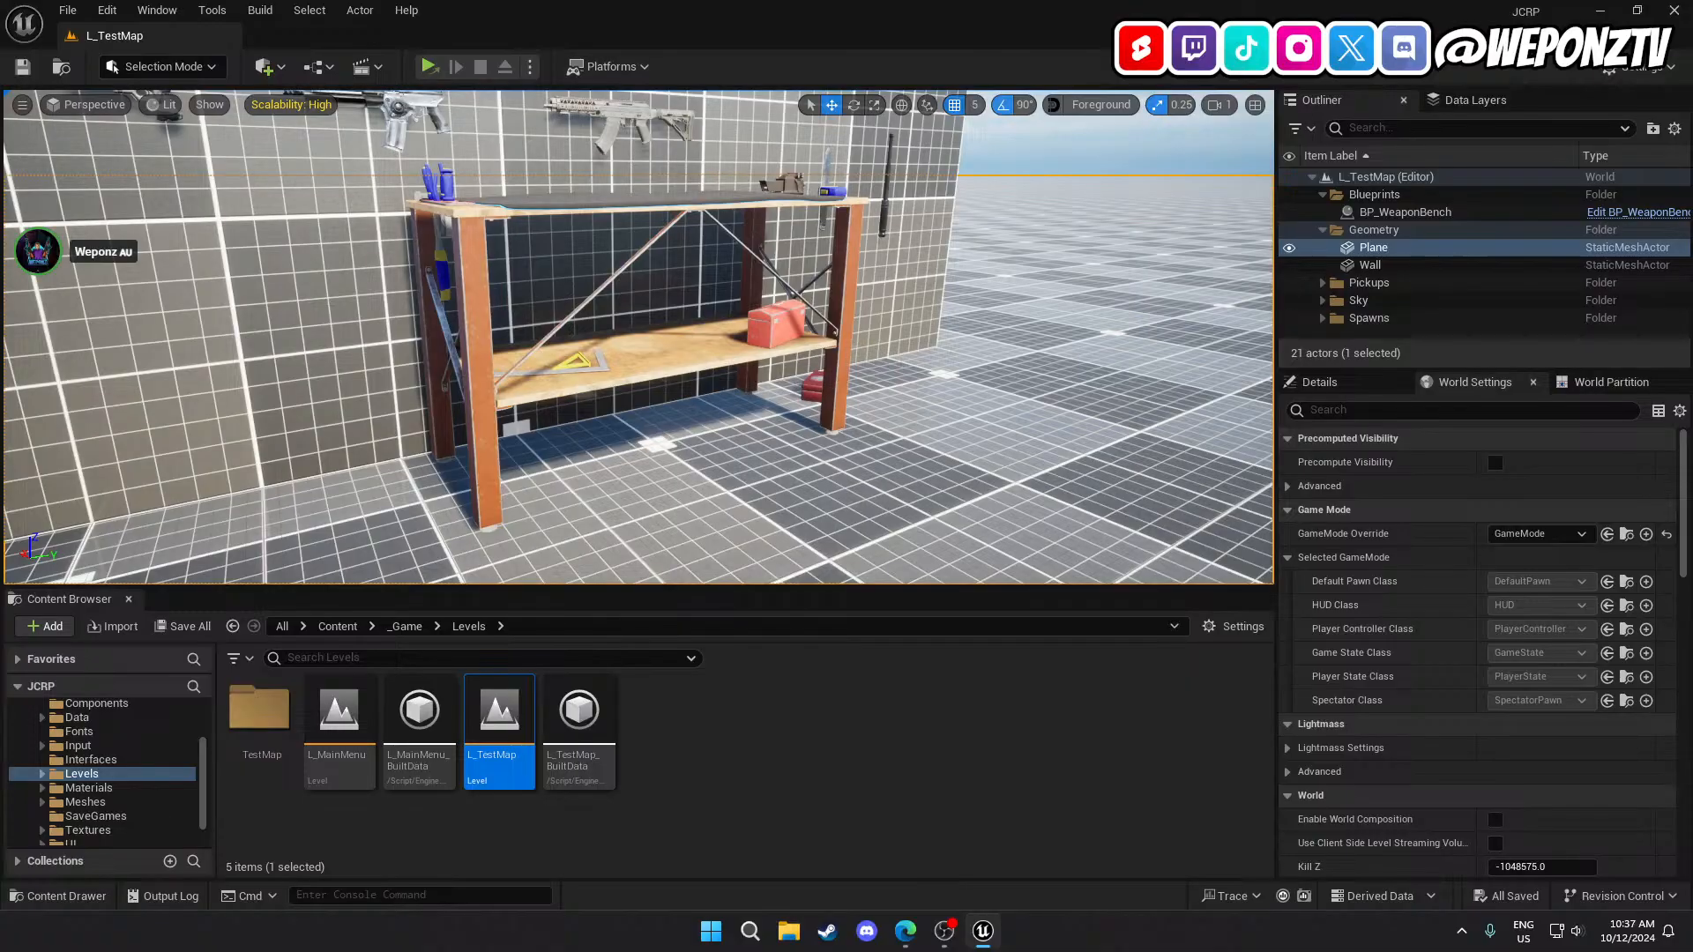
scroll(523, 398, "down", 10)
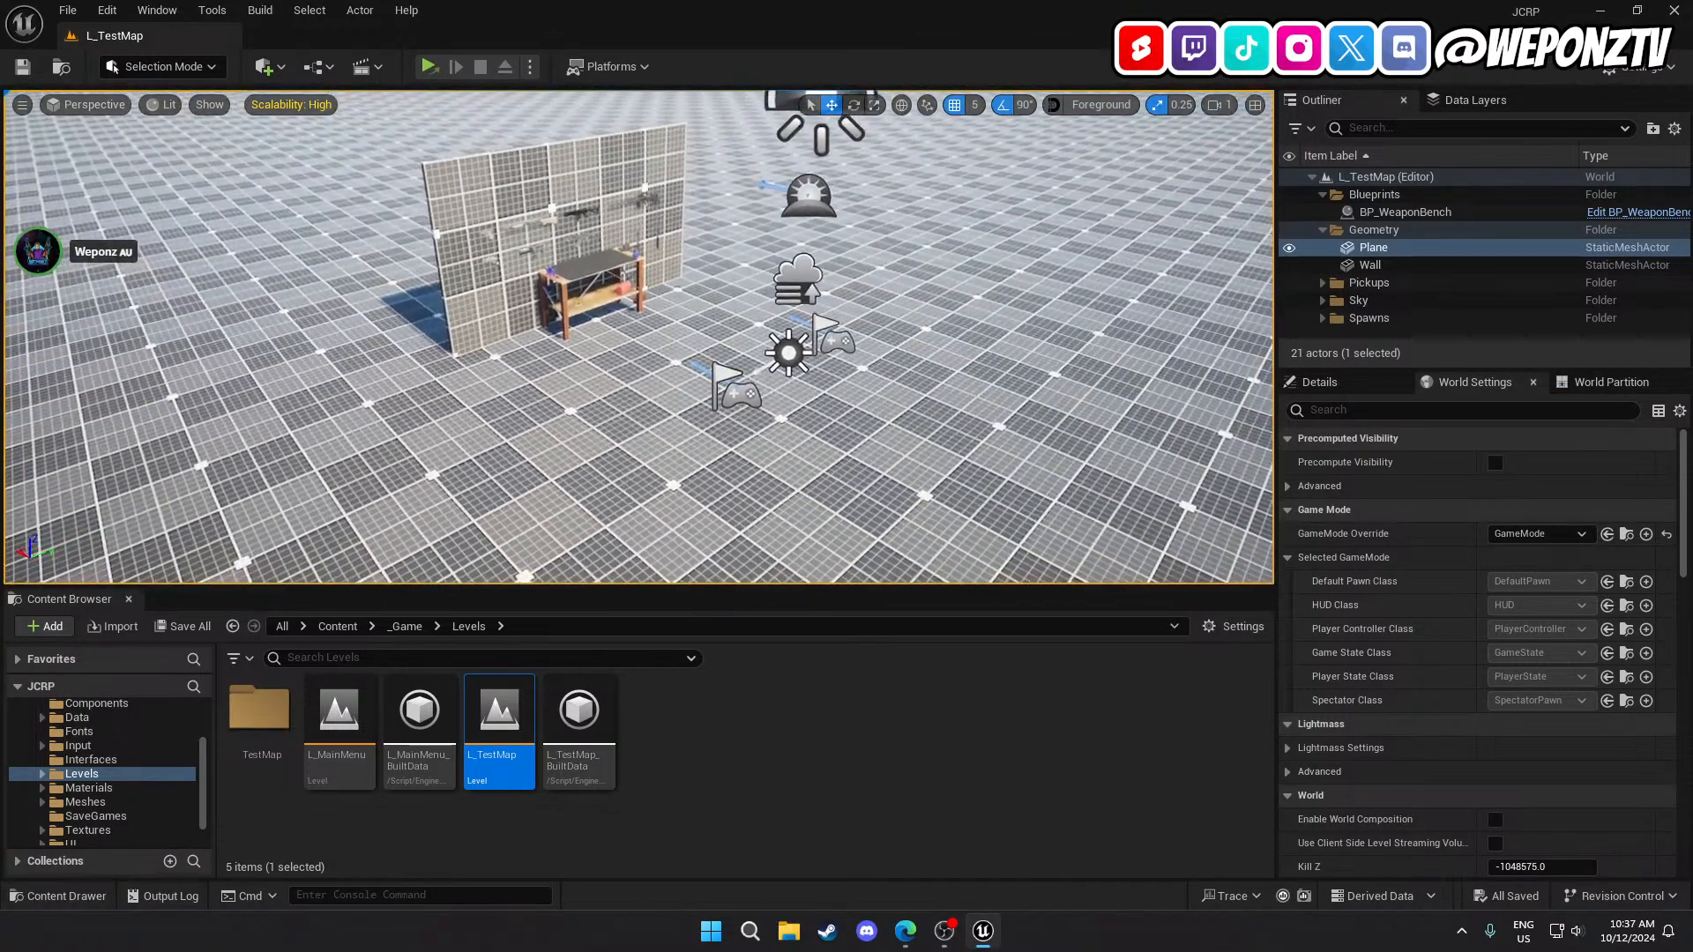
right_click_drag(630, 374, 696, 352)
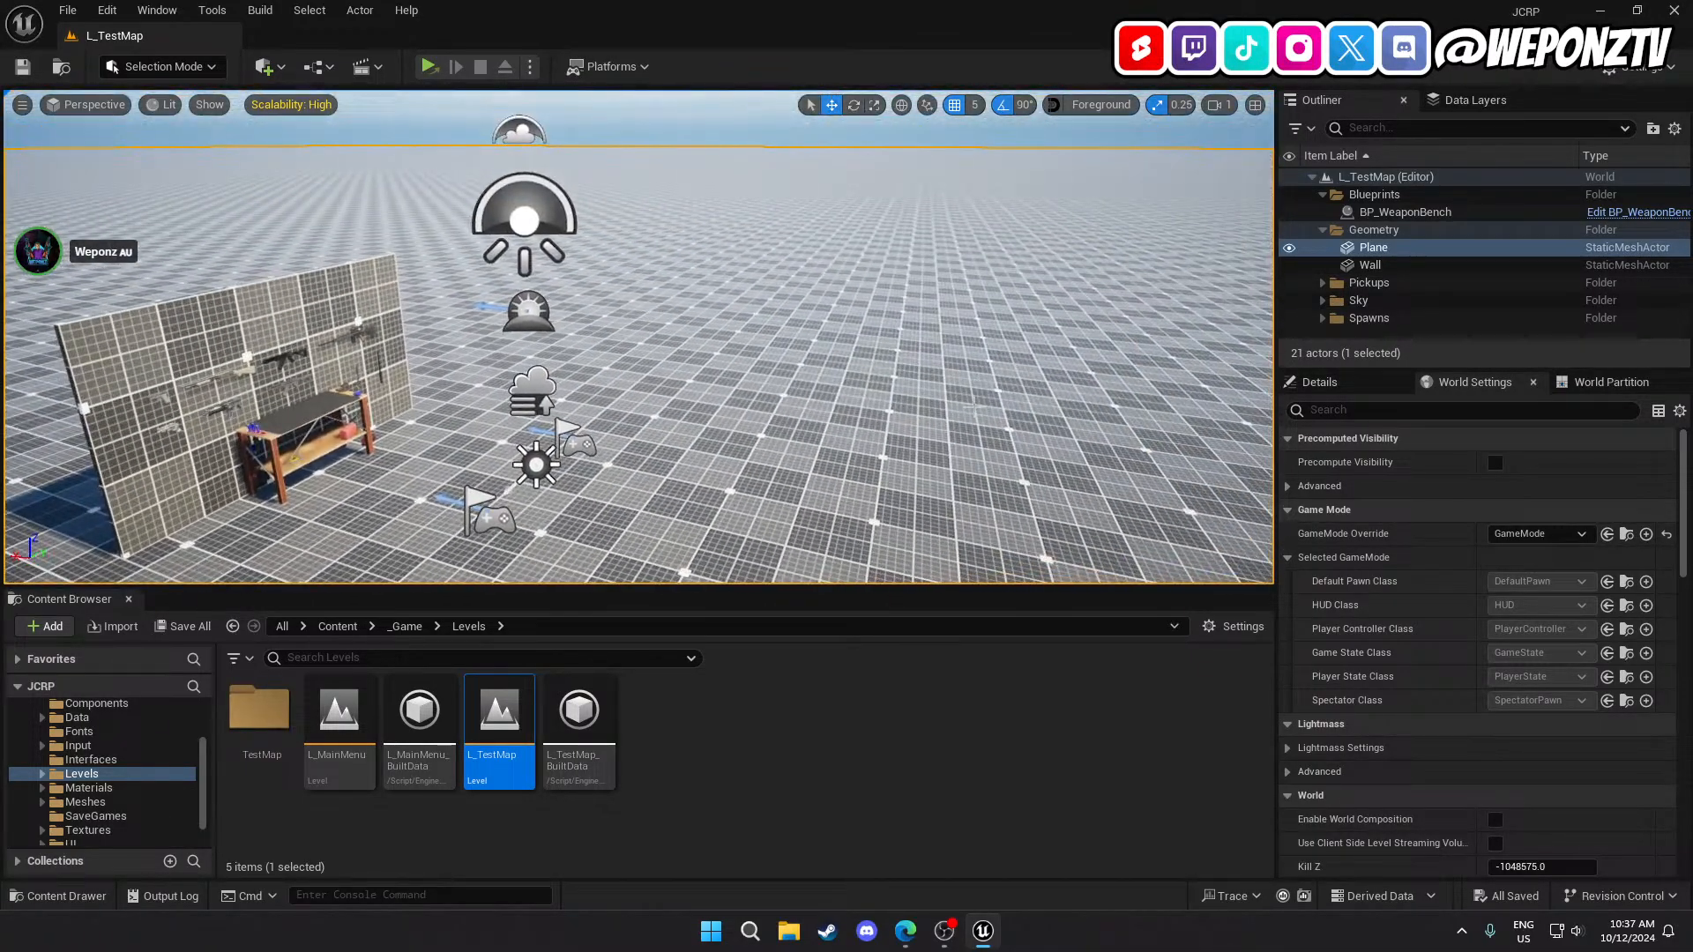
Place the BP_SlidingDoors blueprint from the TestMap/Blueprints folder on the open floor of the level.
double_click(265, 711)
double_click(273, 713)
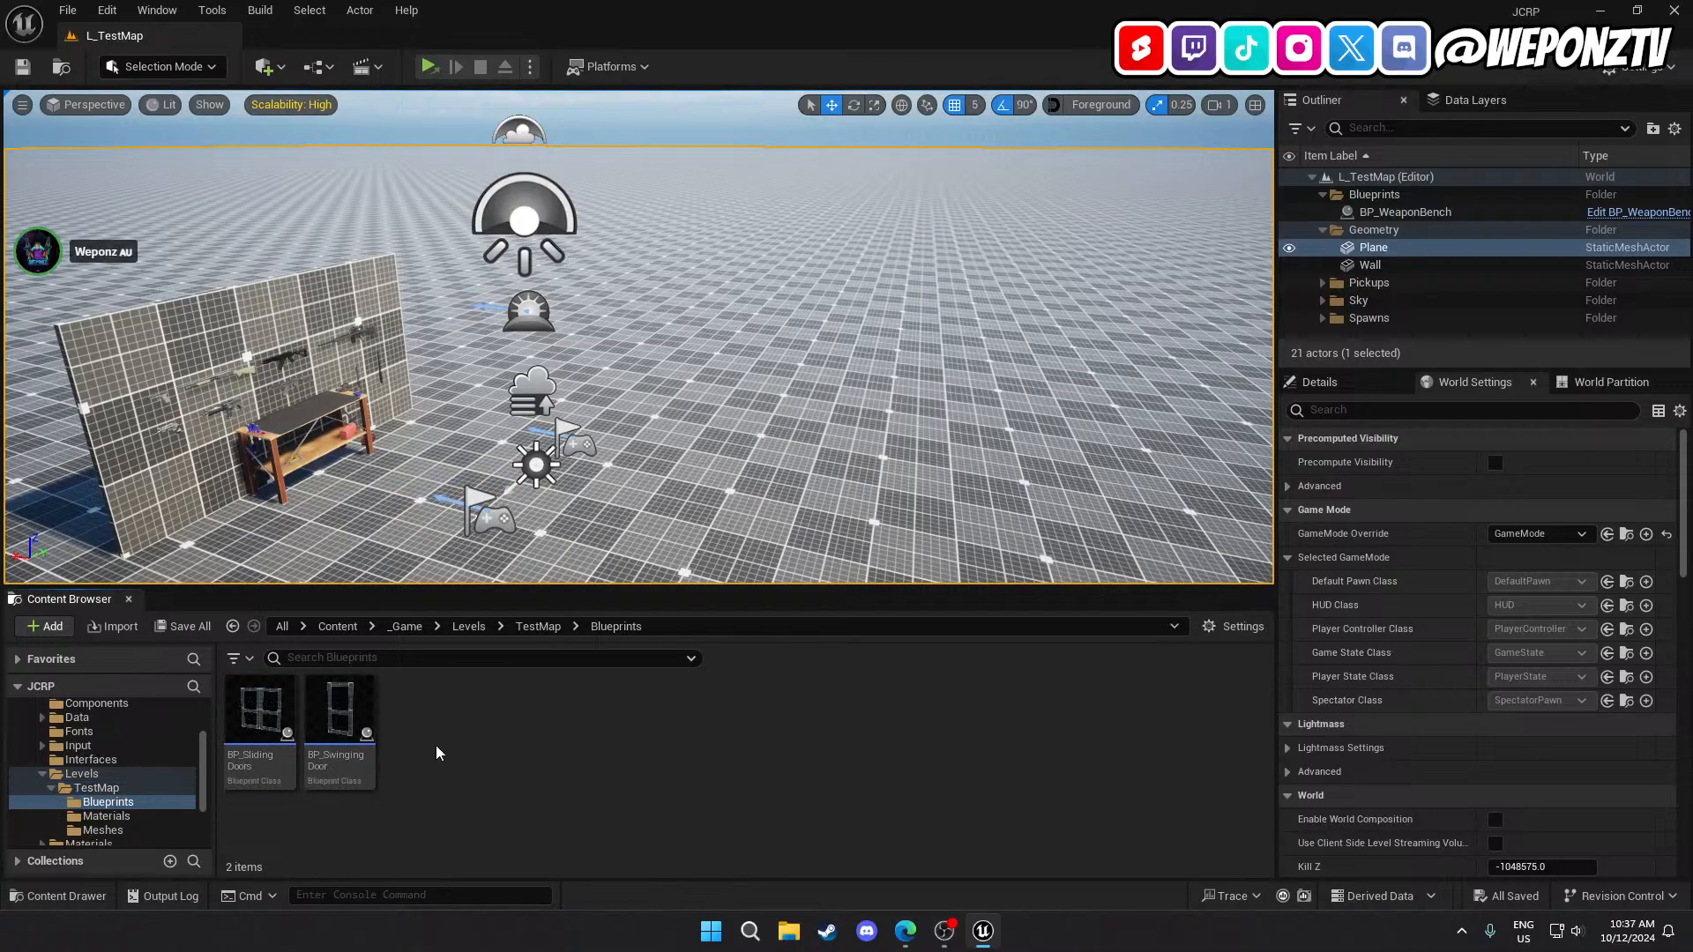
left_click(260, 723)
left_click_drag(527, 522, 785, 396)
key("f")
right_click_drag(705, 370, 370, 410)
mouse_move(906, 469)
right_mouse_down()
mouse_move(934, 469)
mouse_move(906, 468)
right_mouse_up()
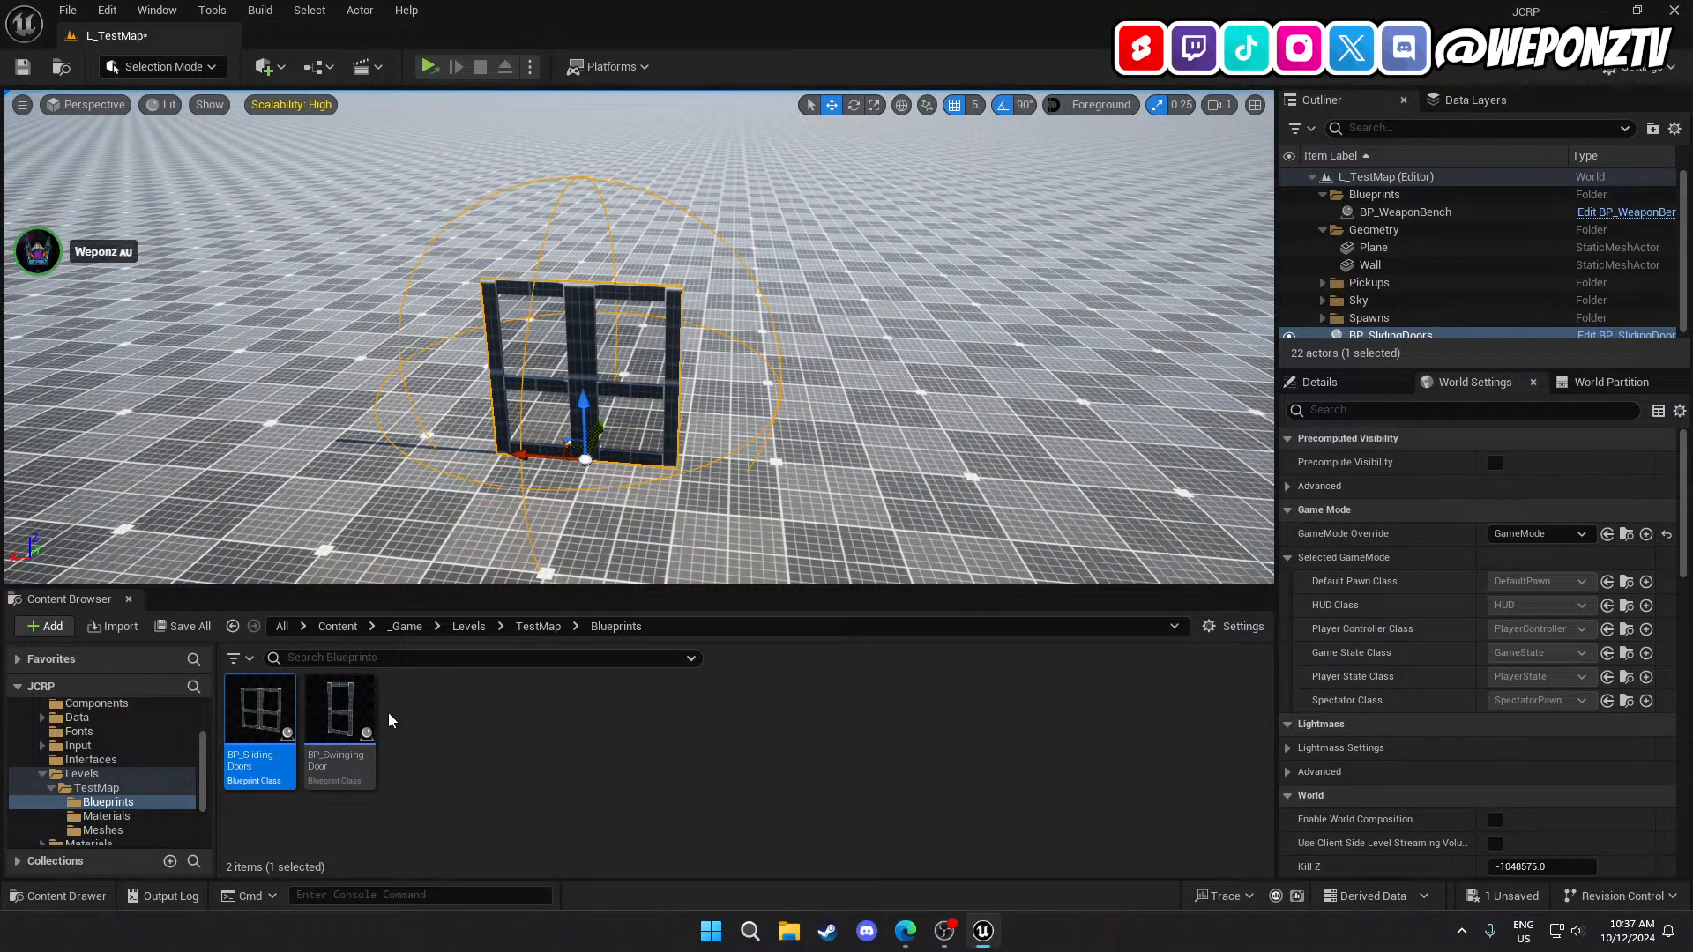
Place BP_SwingingDoor beside the sliding doors and delete it again.
left_click_drag(340, 710, 871, 559)
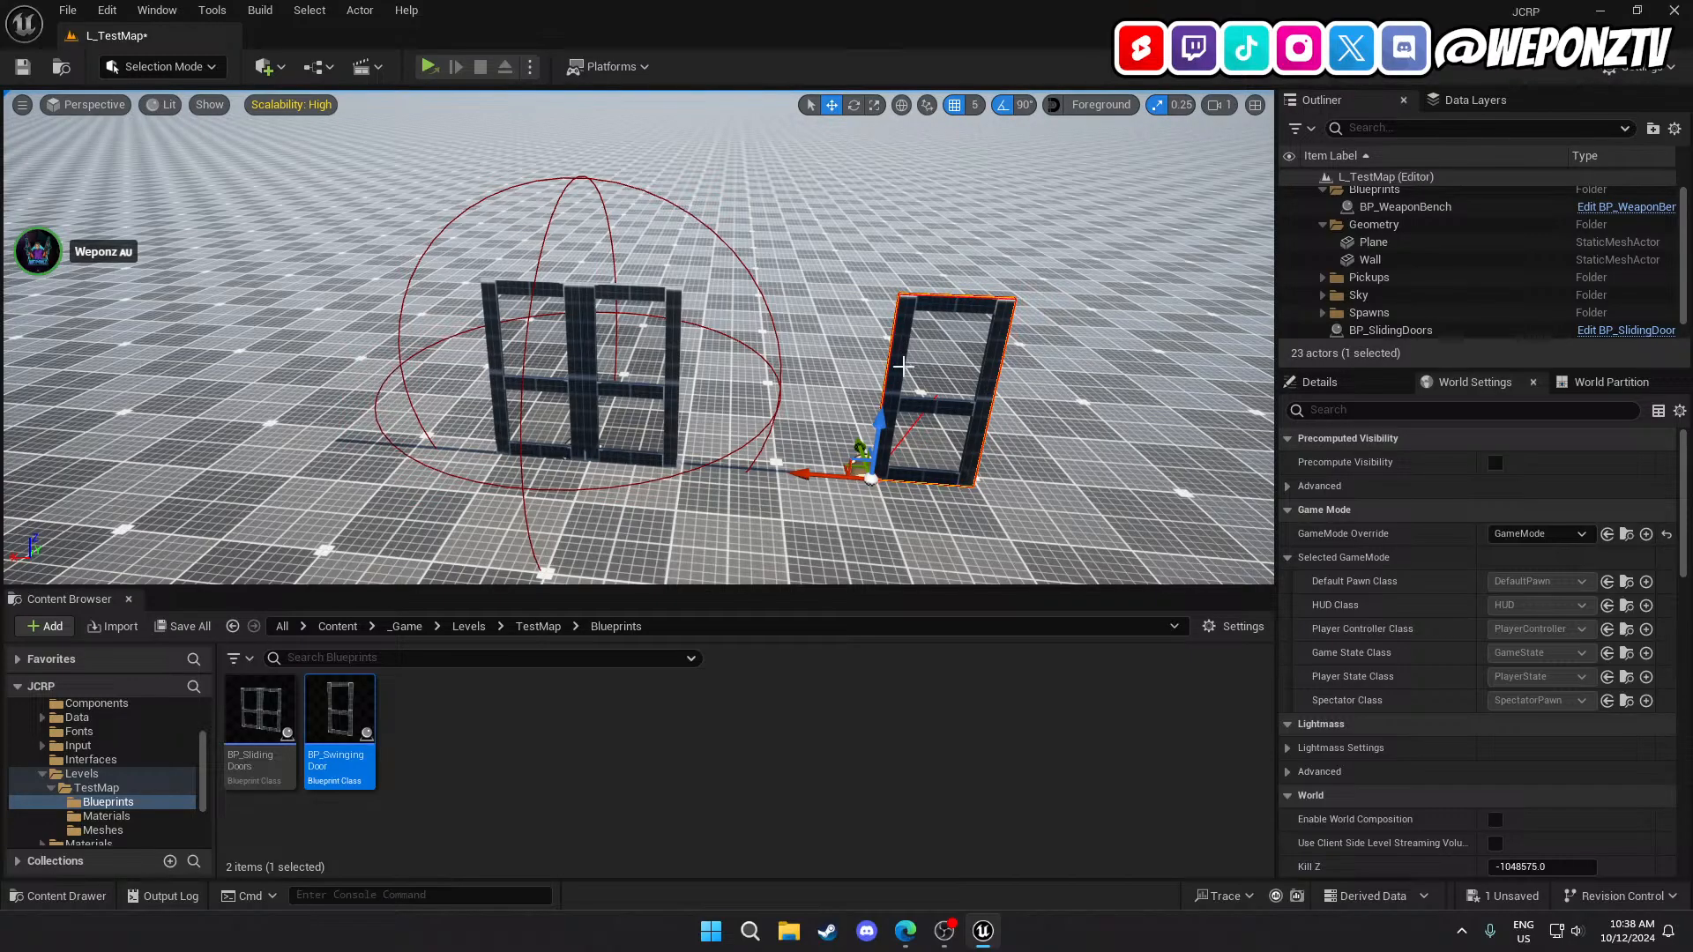
key("Delete")
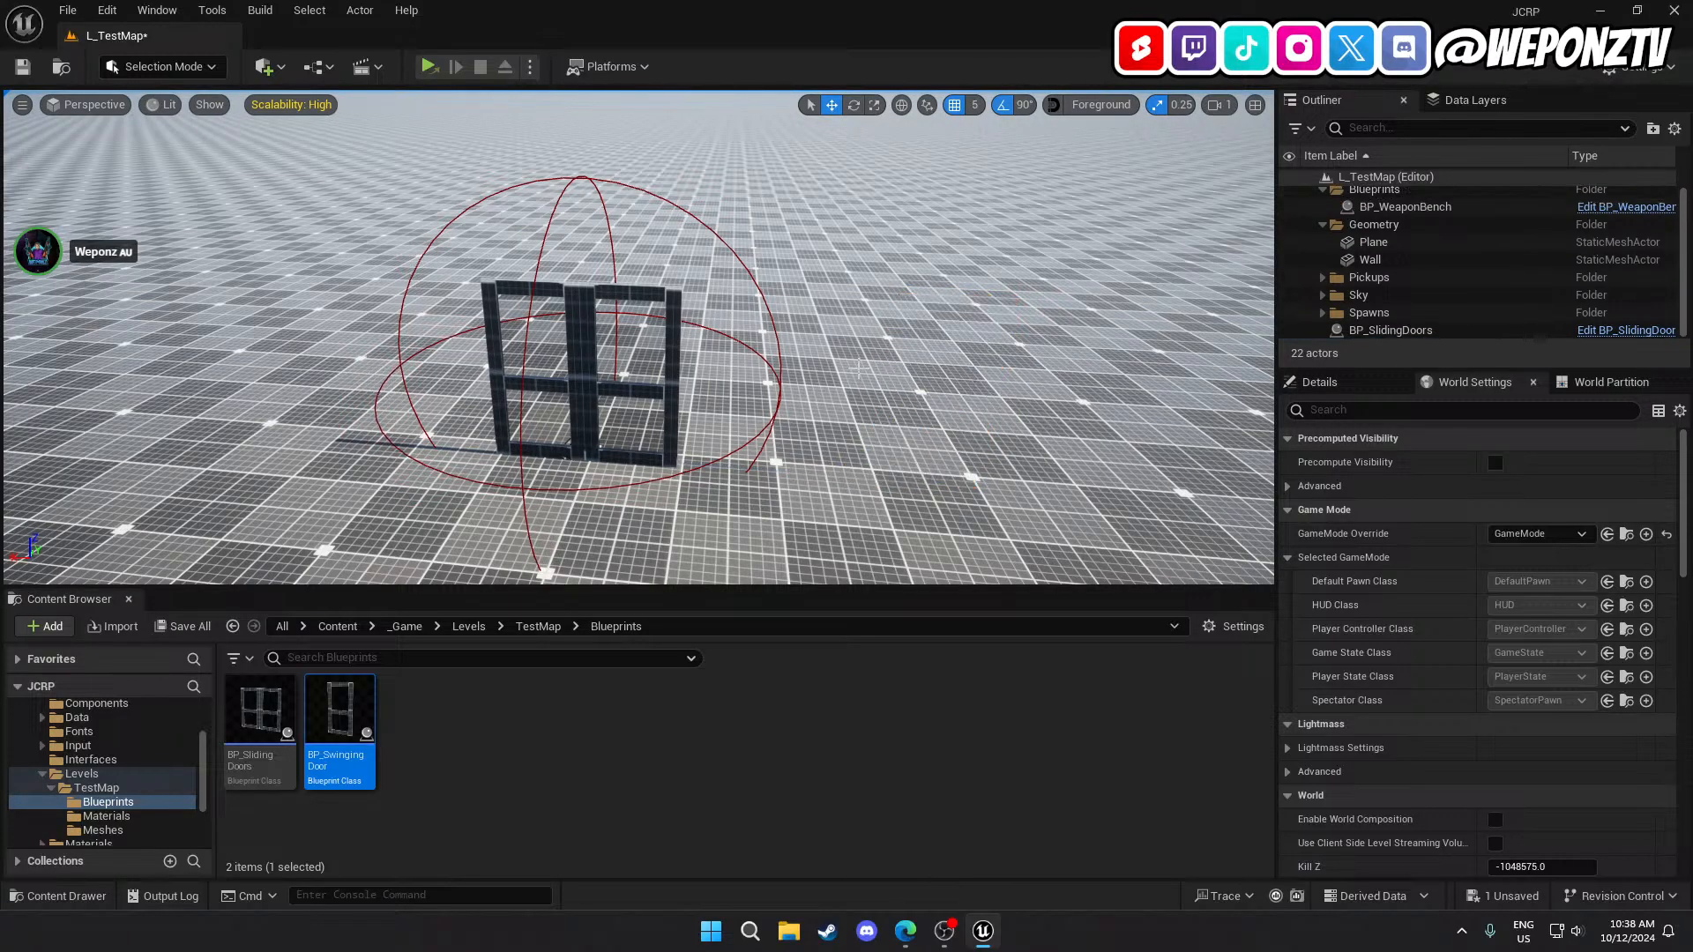
Move the BP_SlidingDoors actor across the floor to a free spot well away from the weapon bench.
mouse_move(819, 338)
right_mouse_down()
mouse_move(653, 344)
mouse_move(819, 338)
right_mouse_up()
left_click(818, 339)
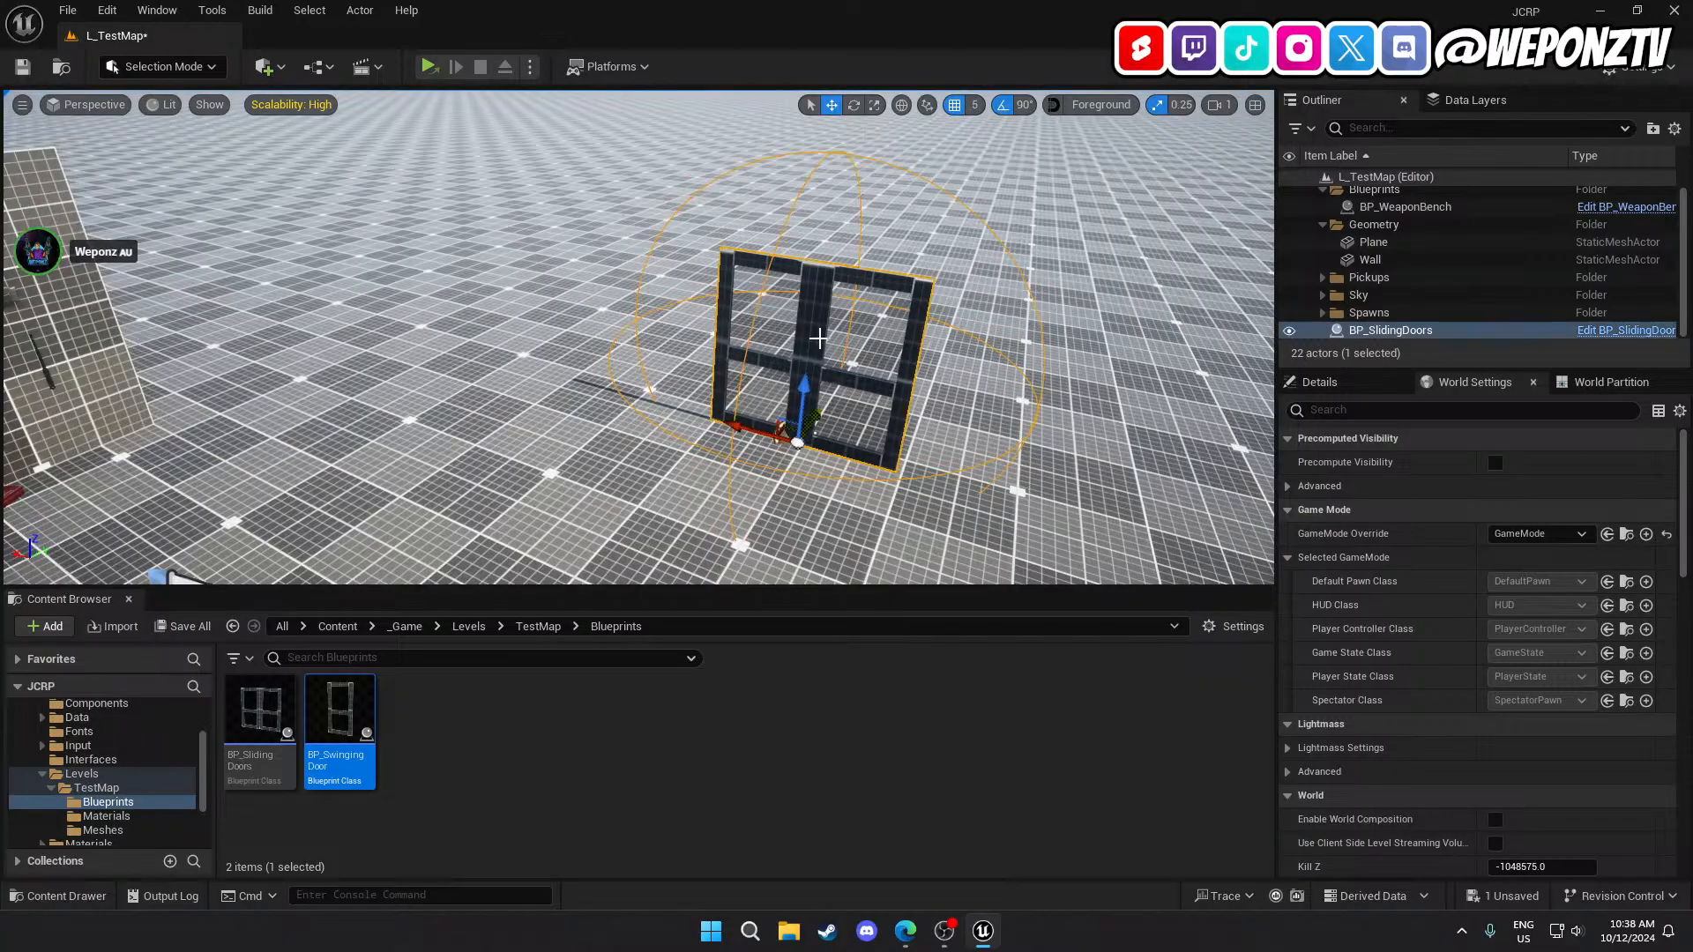
left_click_drag(797, 441, 884, 350)
right_click_drag(884, 350, 664, 360)
key("w")
key("s")
key("s")
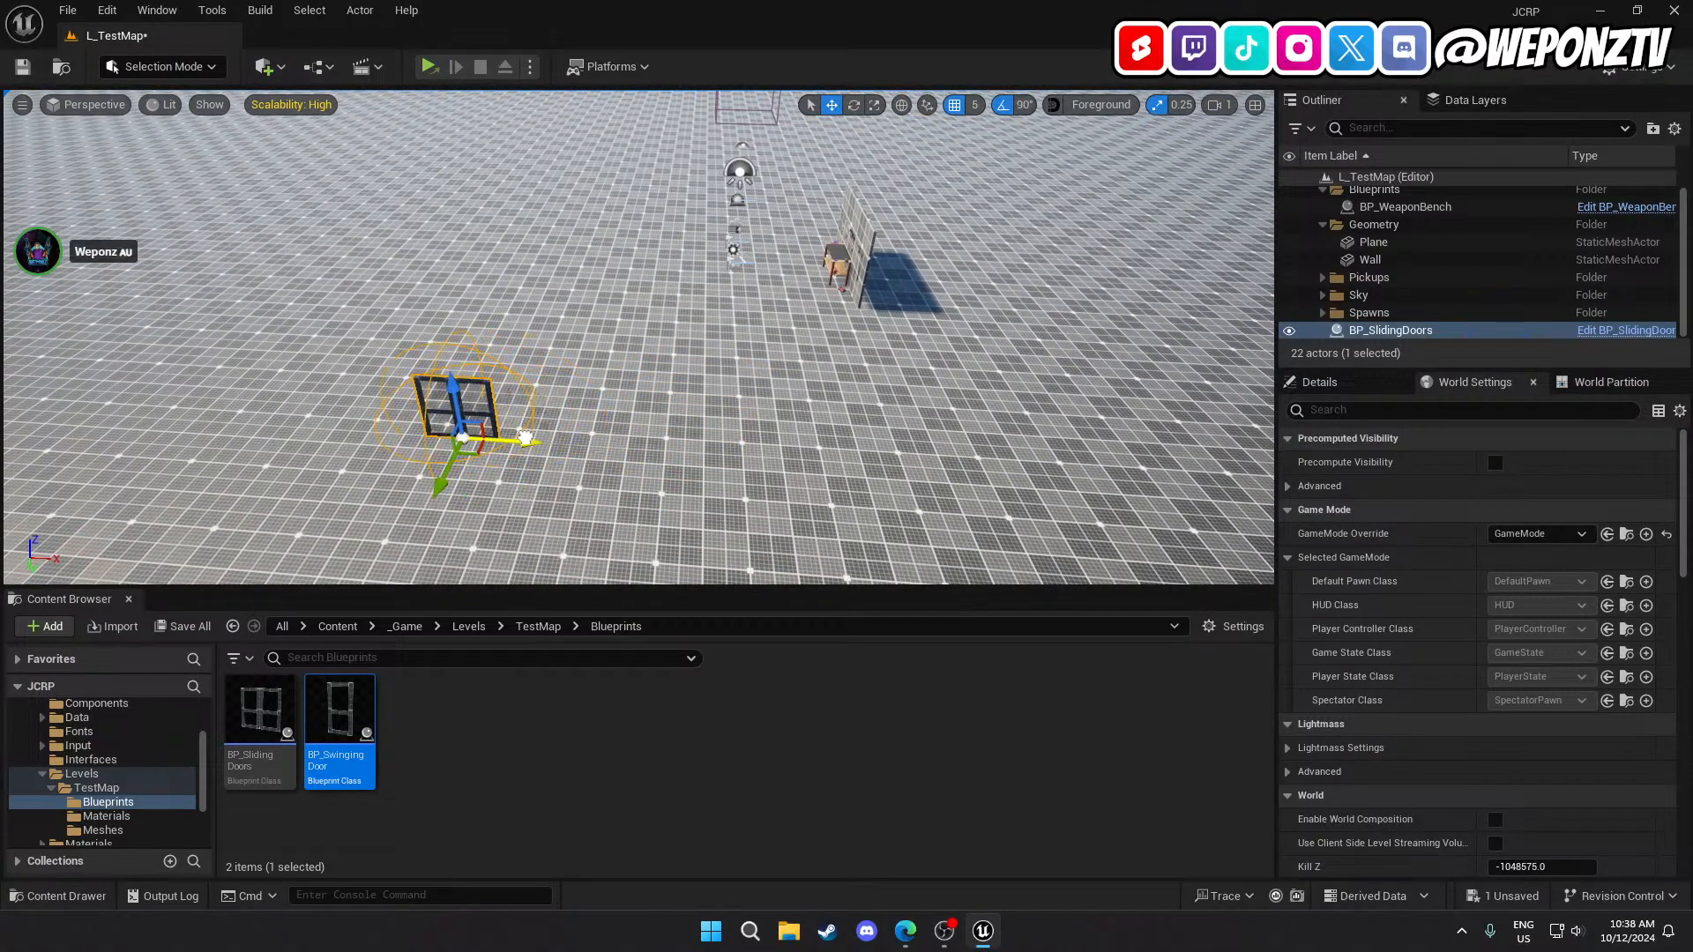
Shift the sliding doors along their X axis so their centre lines up with a floor grid line.
key("w")
right_click_drag(562, 439, 996, 515)
key("a")
key("w")
key("s")
key("w")
key("w")
key("s")
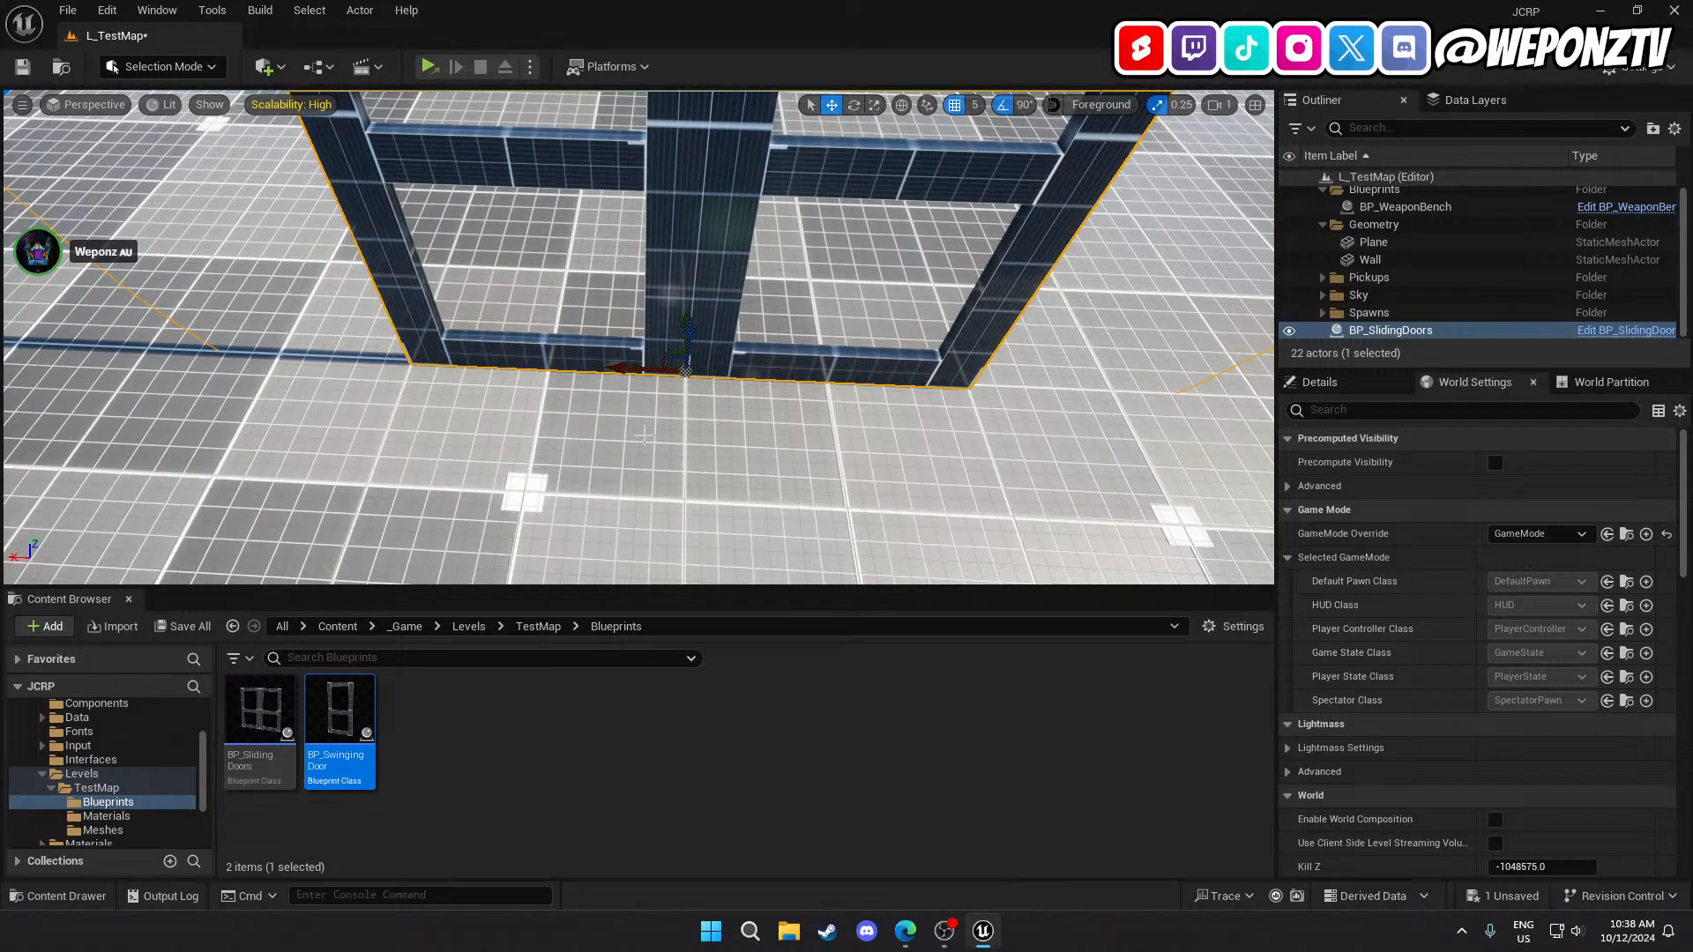
mouse_move(643, 436)
right_mouse_down()
mouse_move(758, 454)
mouse_move(635, 448)
right_mouse_up()
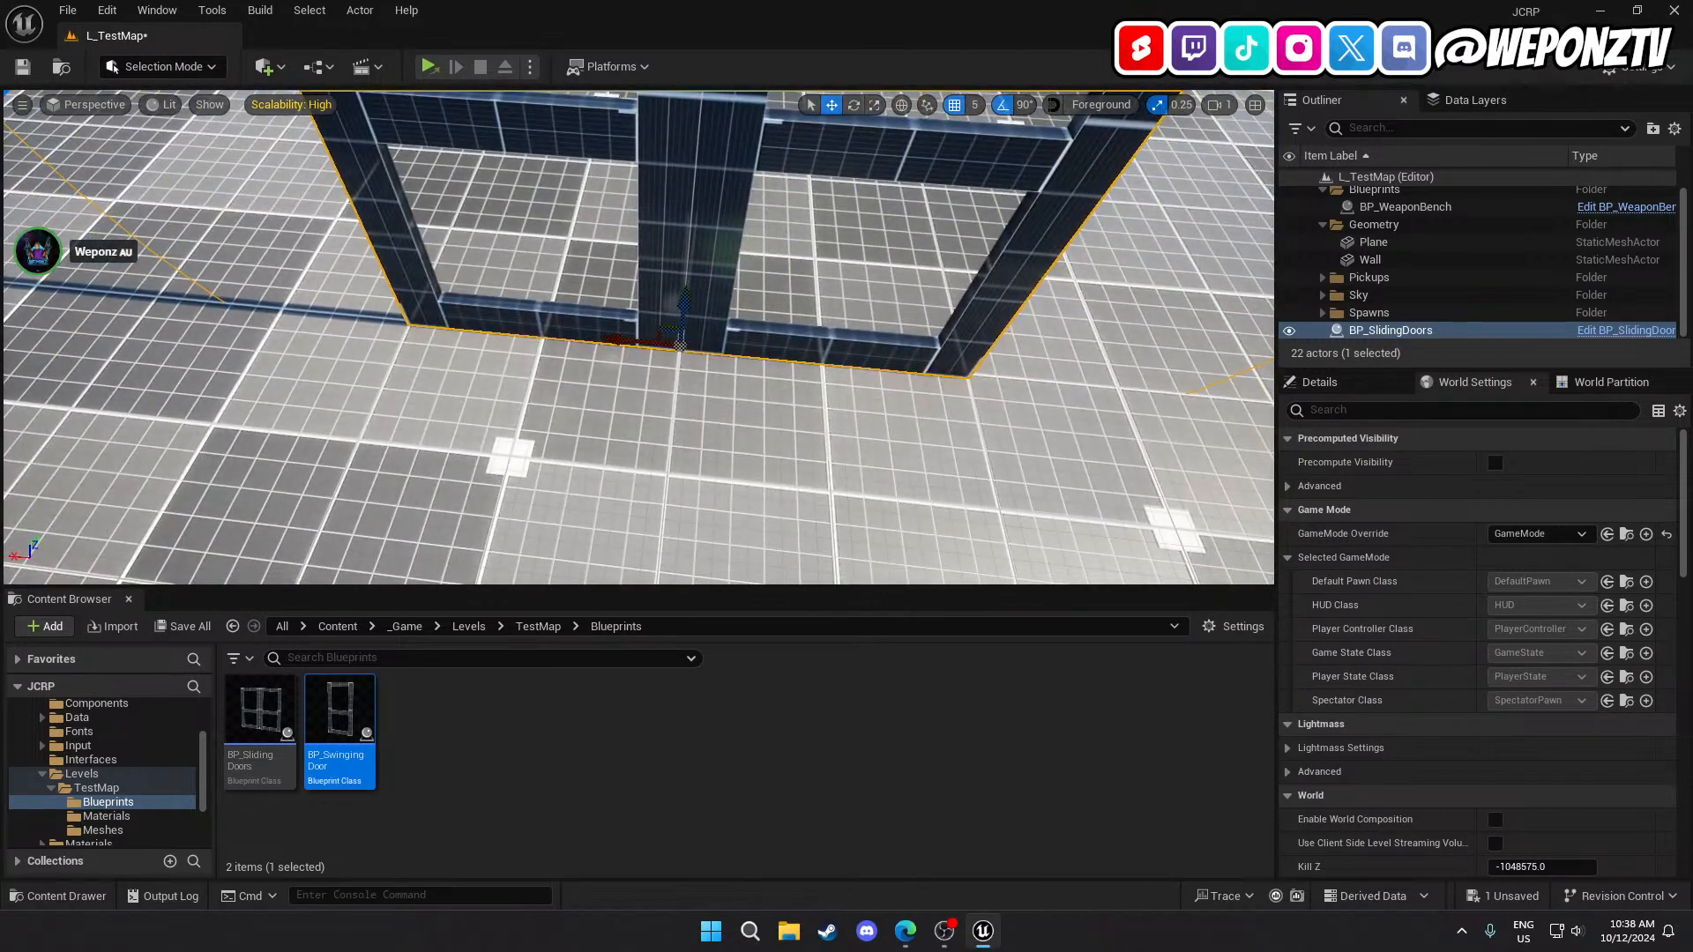
left_click_drag(619, 342, 491, 330)
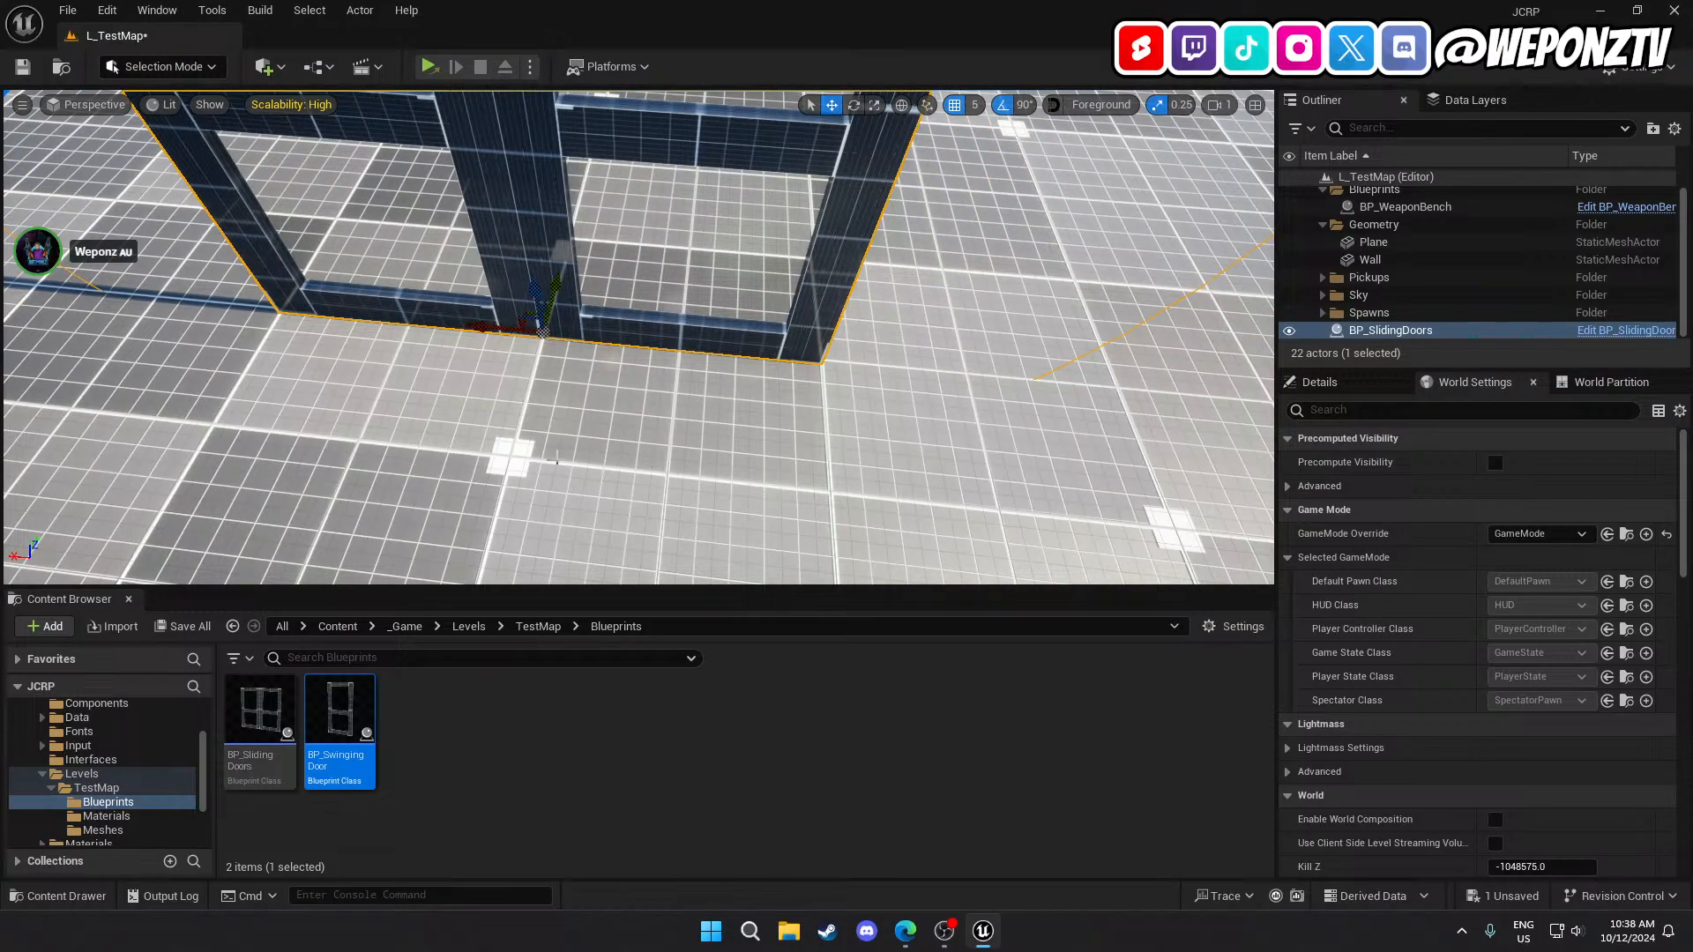
Examine the sliding doors from several sides, checking the frames, their grid alignment and the trigger sphere.
key("s")
right_click_drag(556, 458, 476, 445)
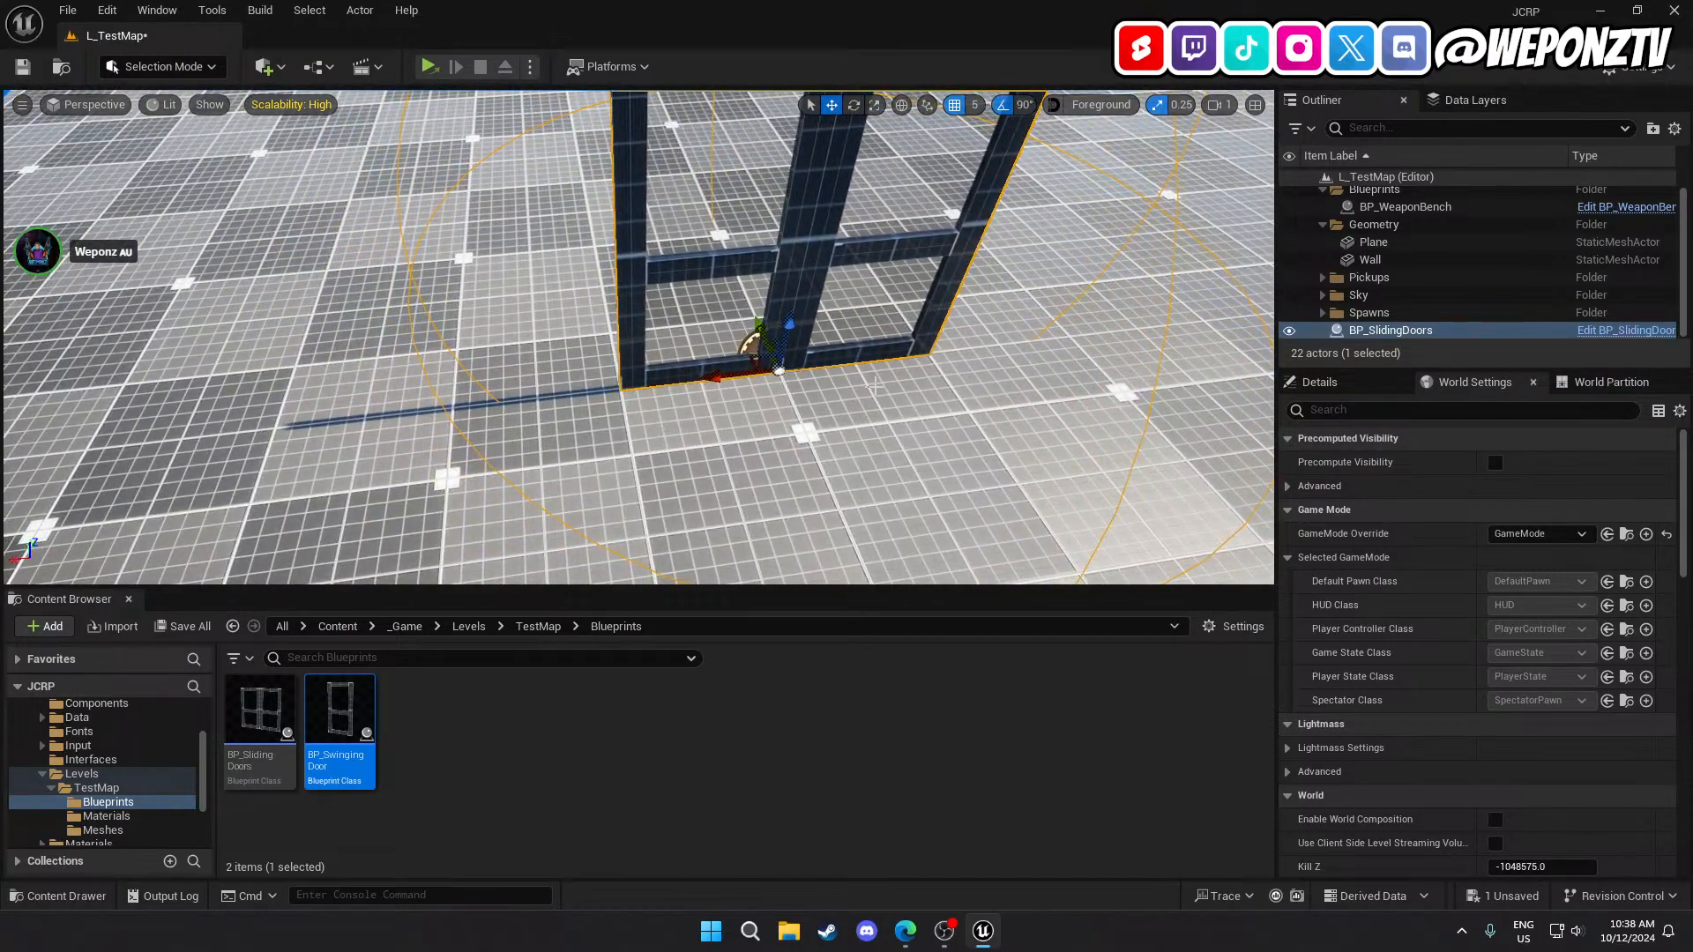
right_click_drag(719, 388, 720, 388)
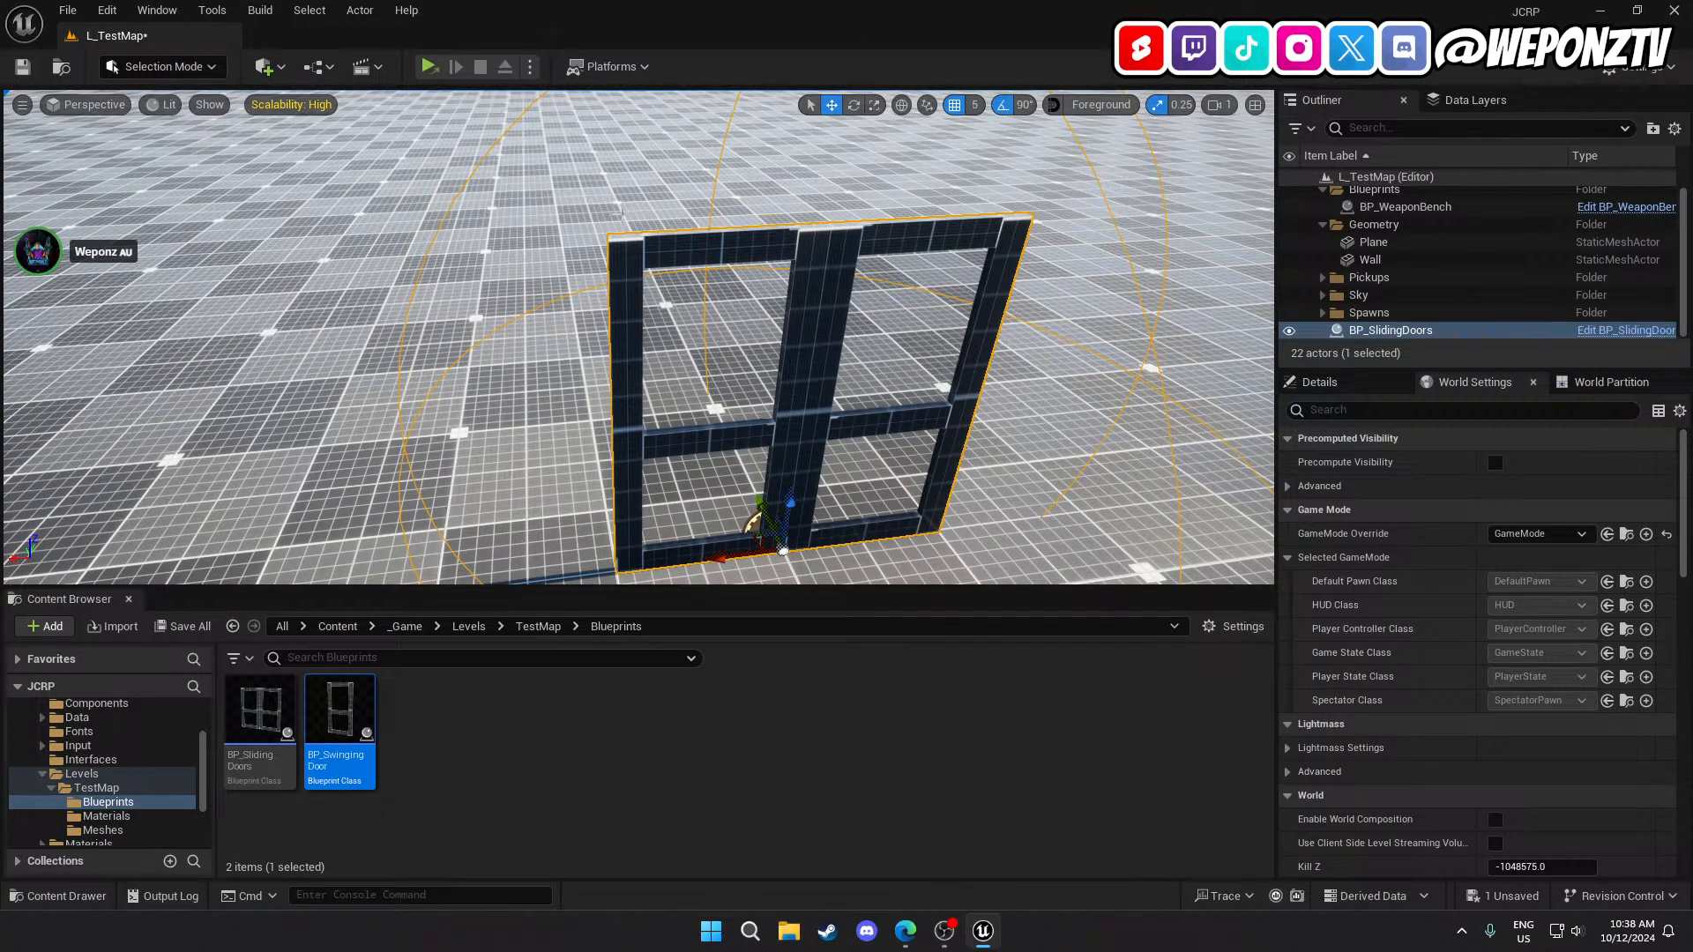
right_click_drag(661, 404, 725, 425)
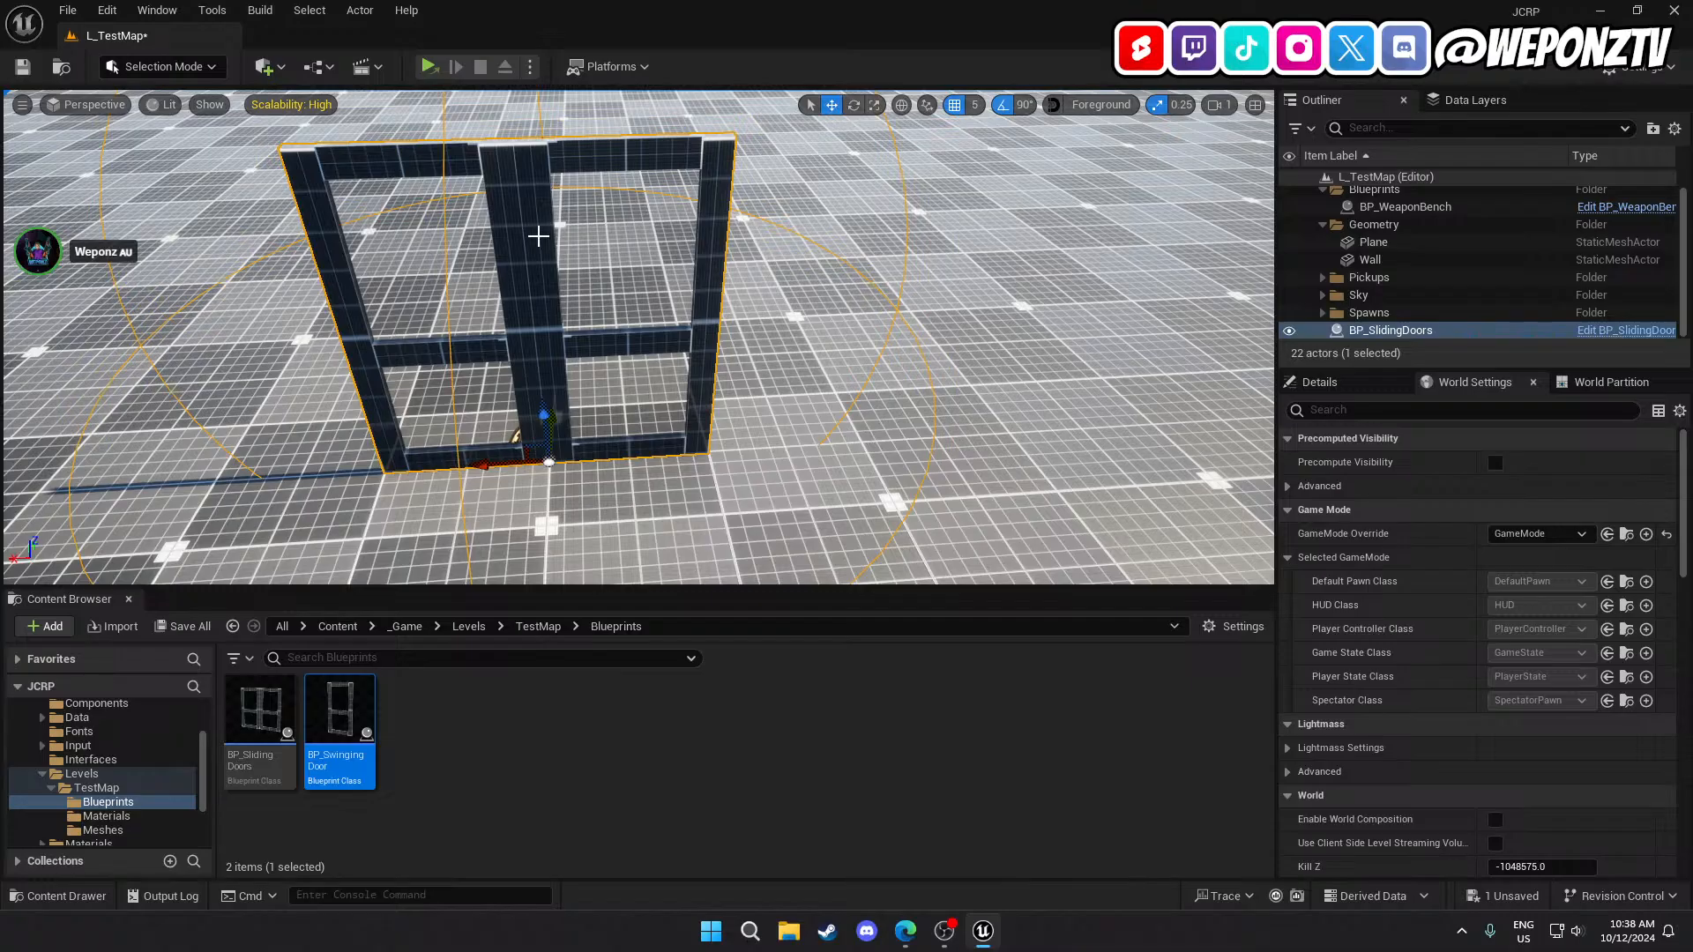
key("d")
right_click_drag(603, 300, 481, 303)
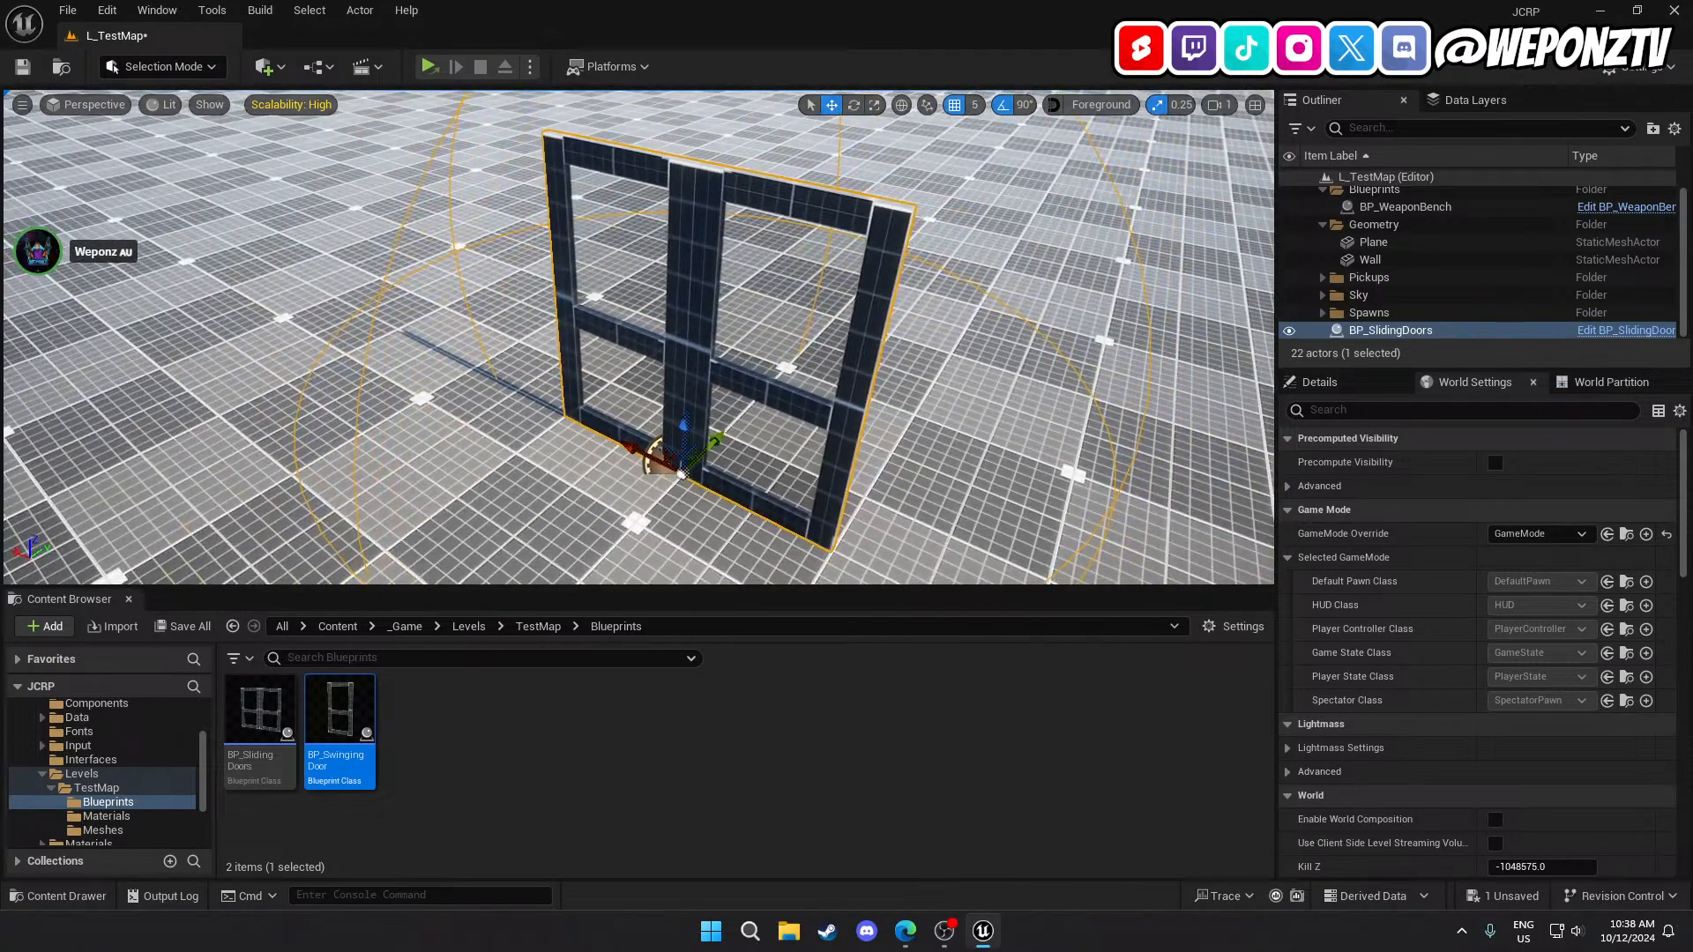
key("d")
right_click_drag(603, 300, 631, 249)
key("w")
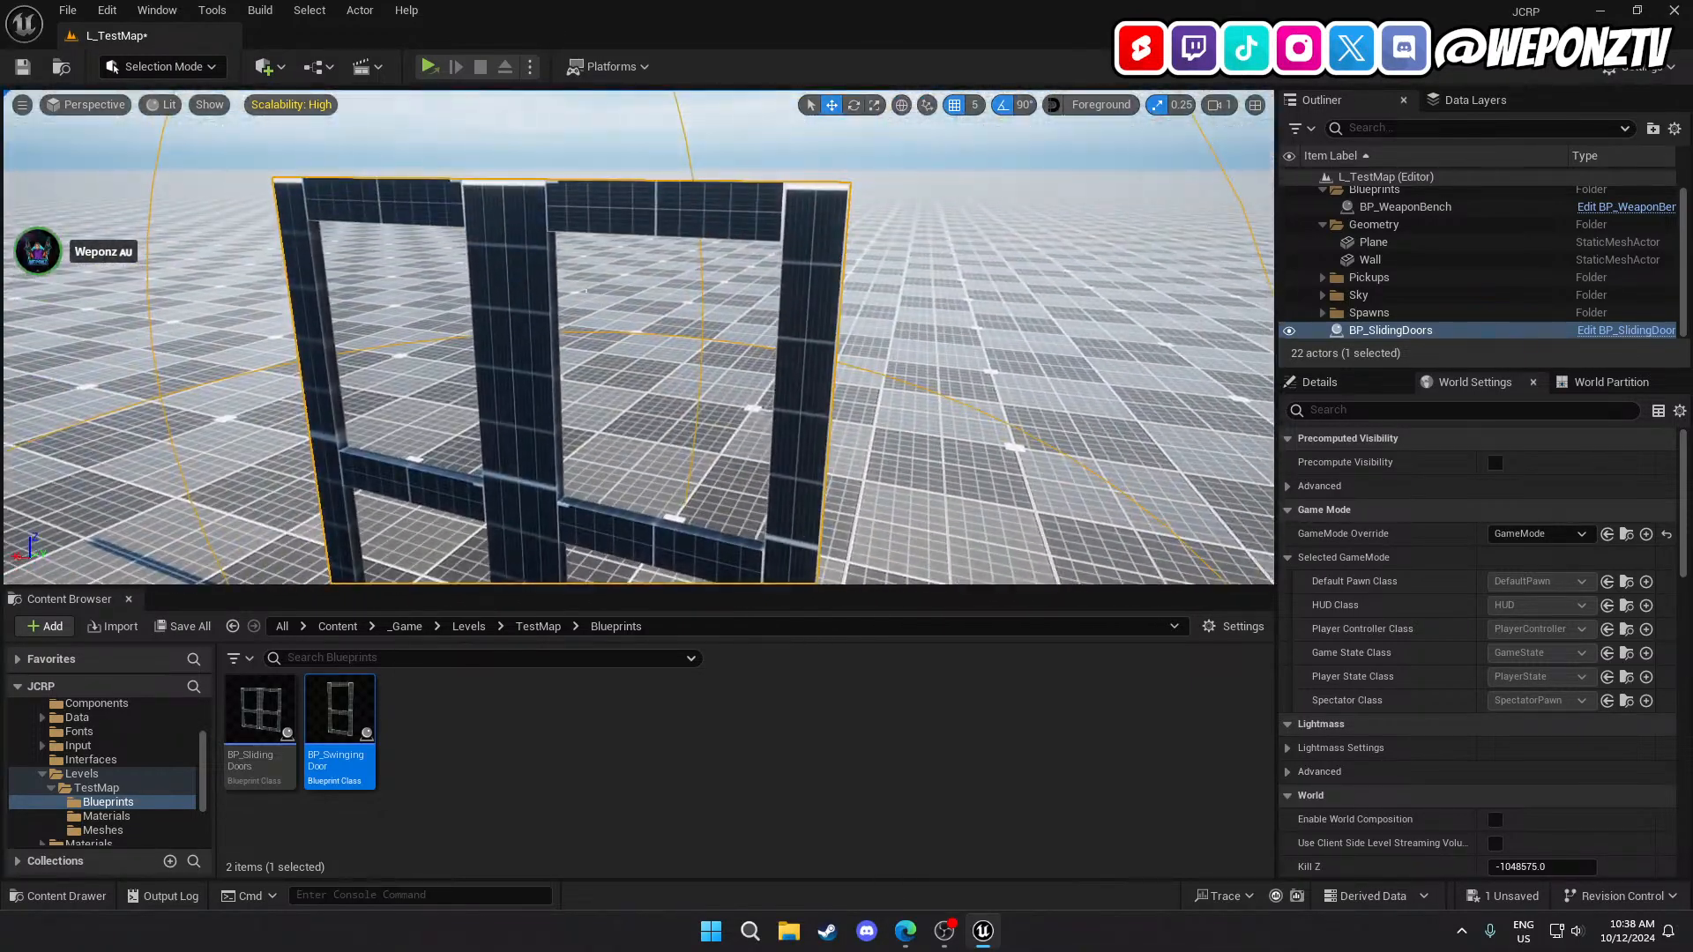
right_click_drag(775, 435, 767, 470)
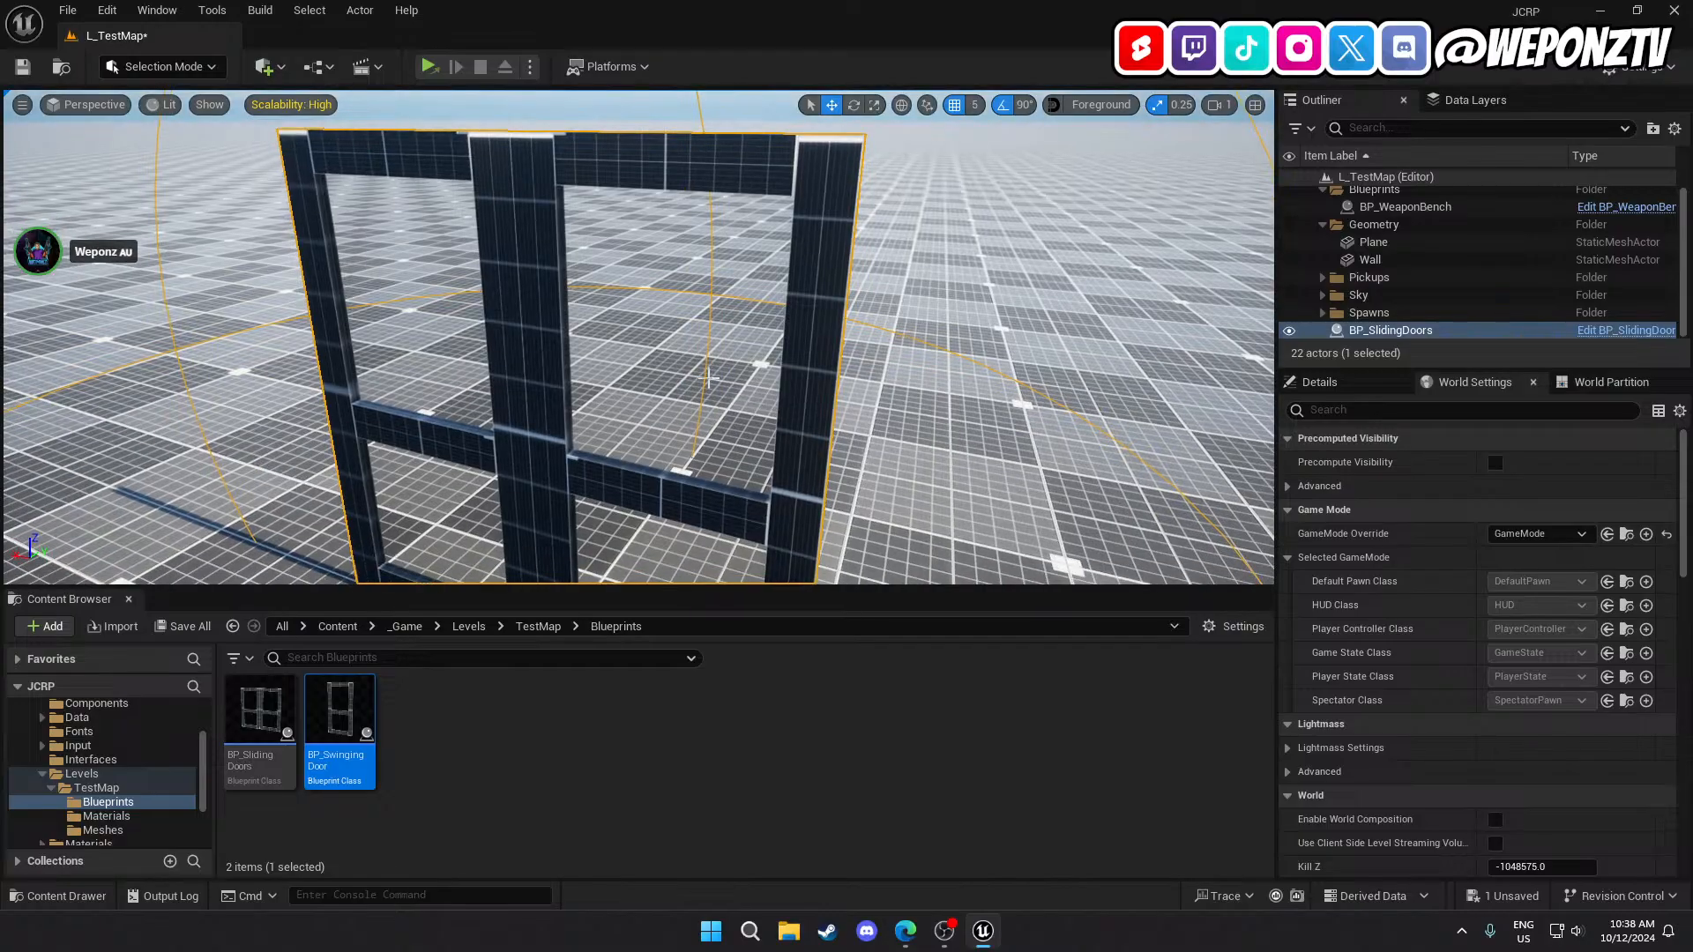
key("d")
right_click_drag(699, 371, 49, 393)
key("s")
key("d")
key("s")
right_click_drag(644, 367, 625, 367)
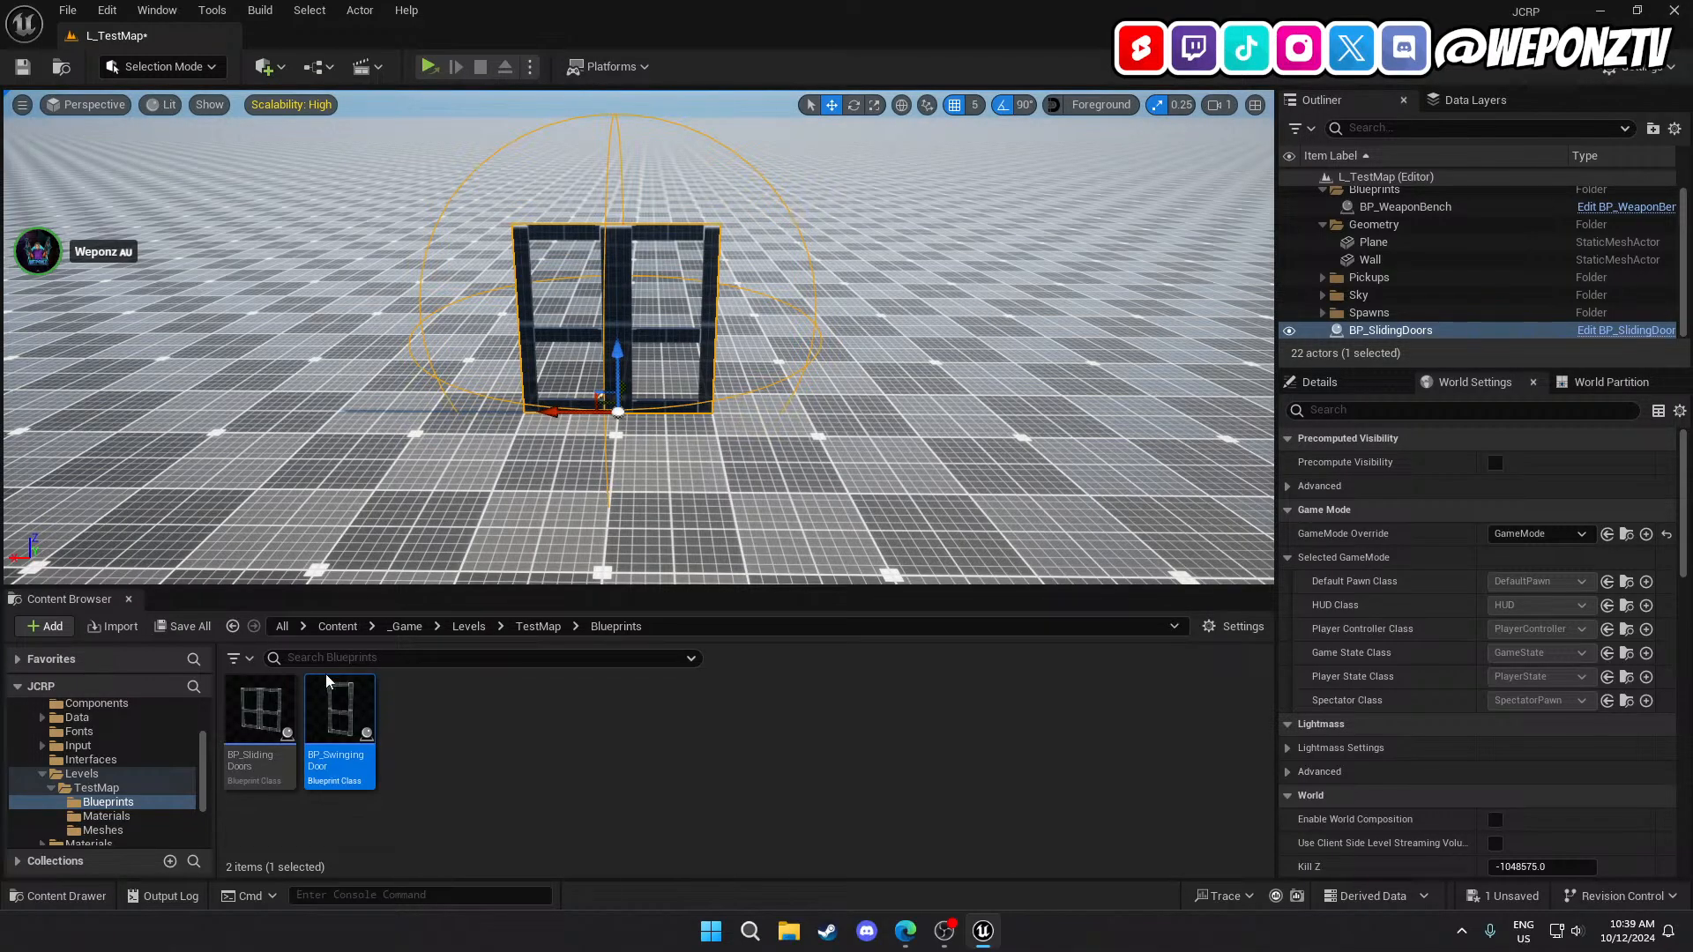
Look through the Content root, the _Game folder and its Blueprints subfolder, ending back at the Content root.
left_click(393, 628)
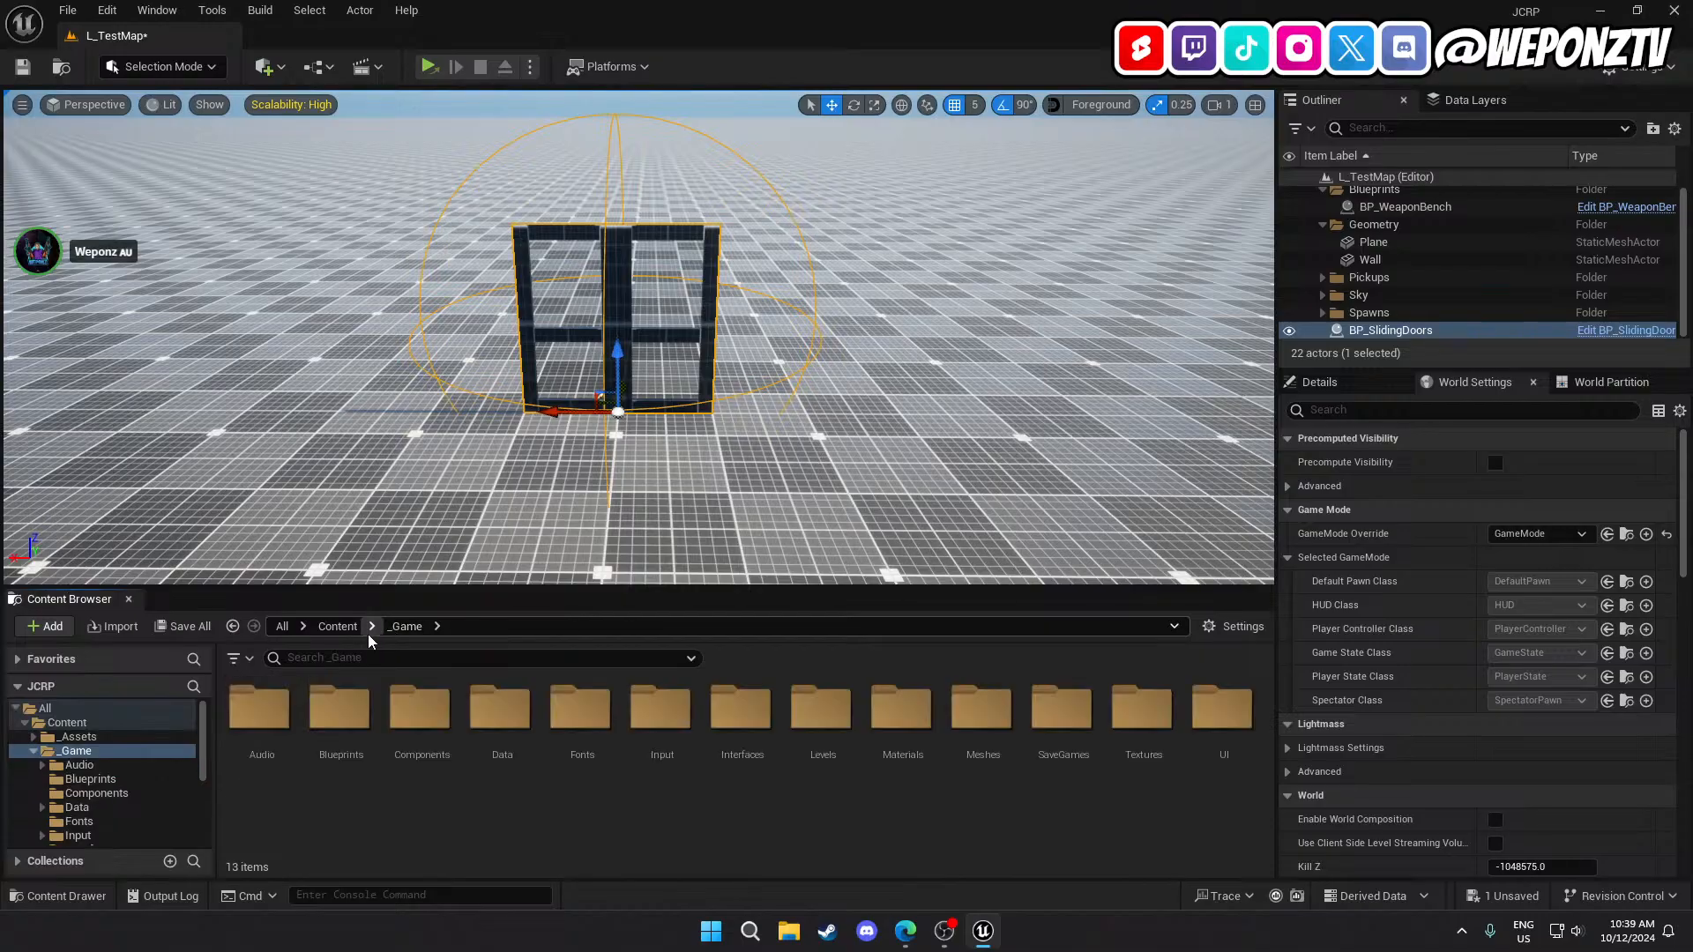
left_click(342, 628)
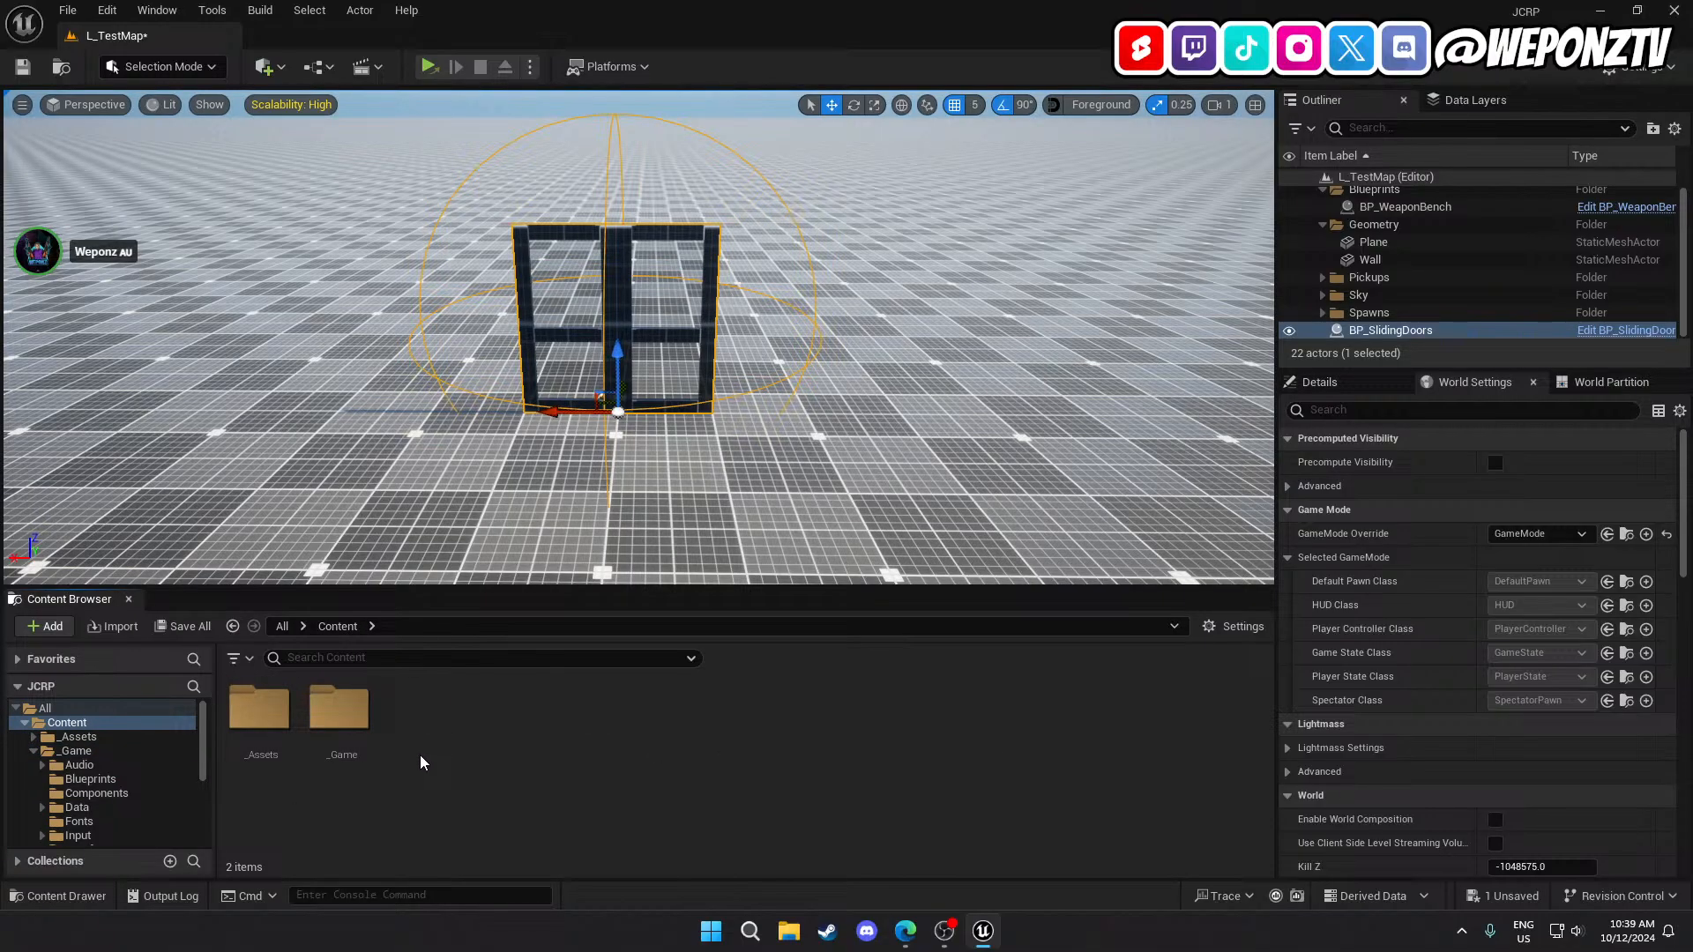
double_click(340, 710)
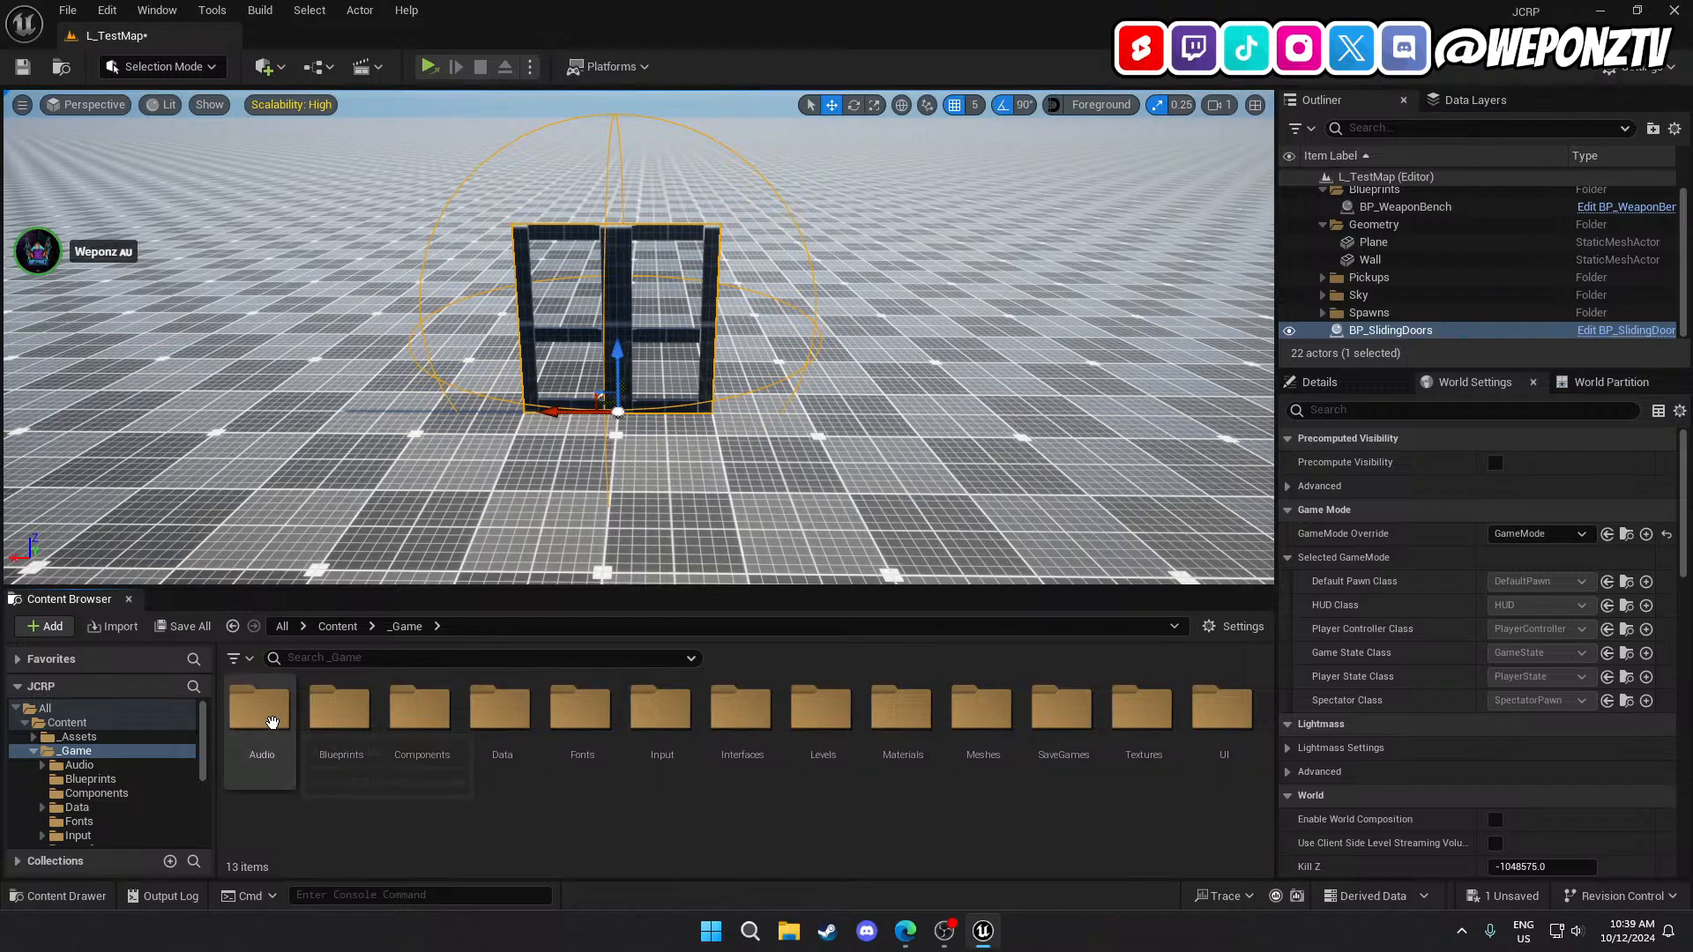
double_click(320, 723)
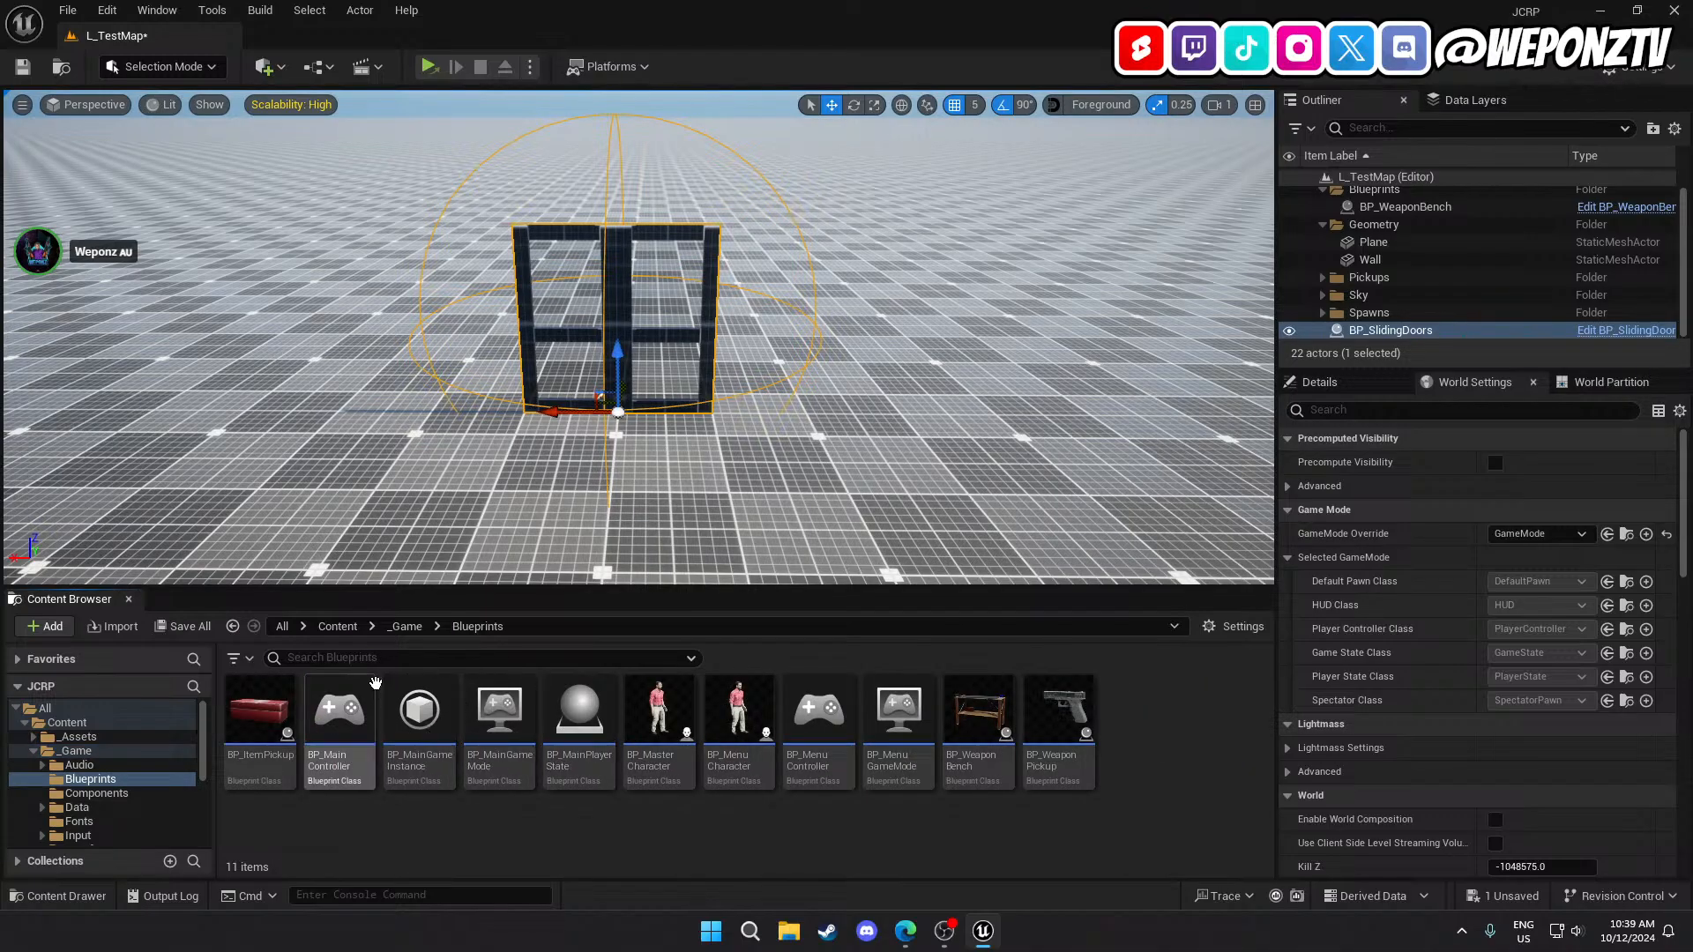
left_click(342, 629)
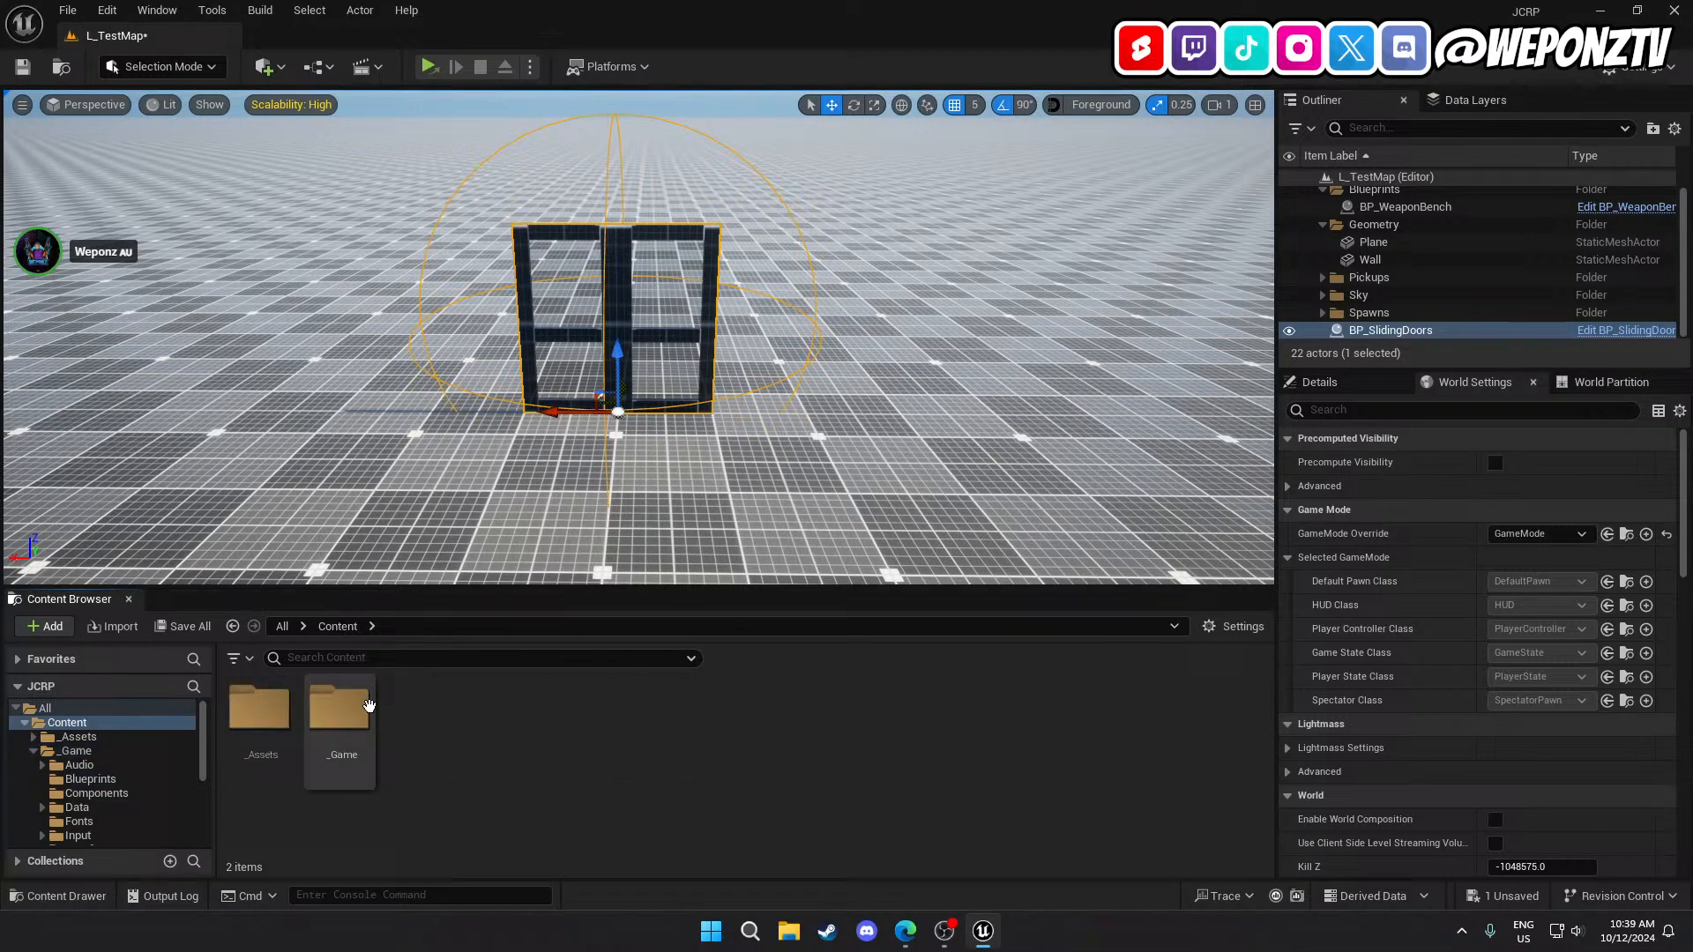
Open the _Assets/SuperGrid/StarterPack/Source/New folder and browse its SuperGrid static meshes.
left_click(264, 721)
double_click(265, 721)
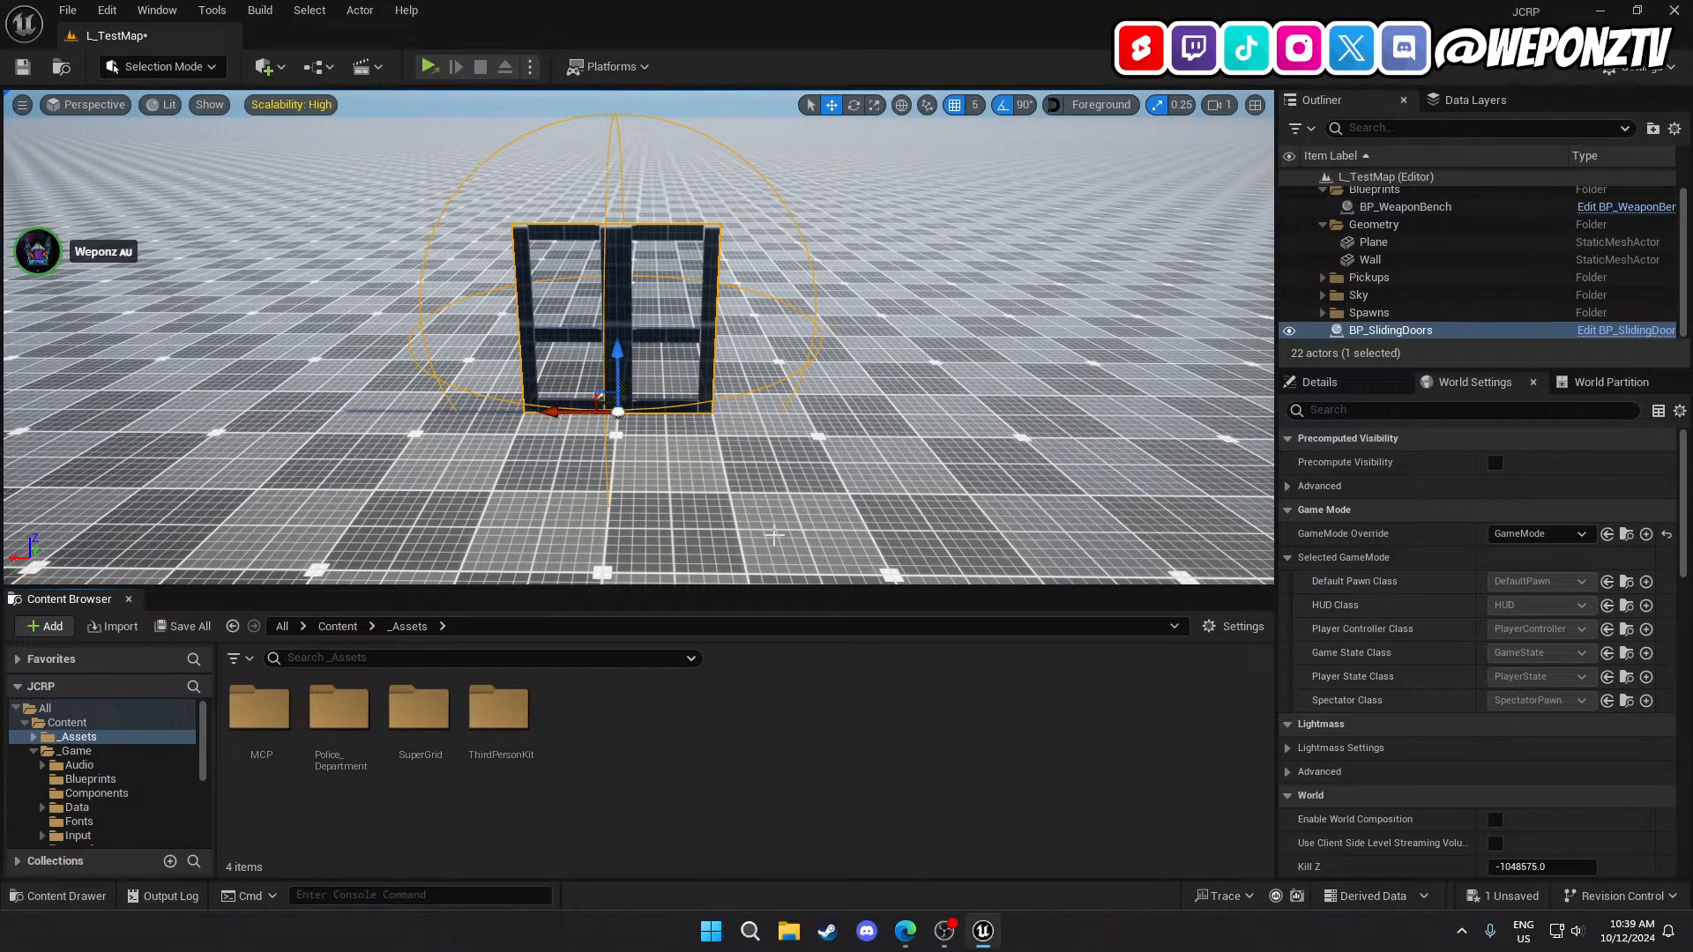
double_click(418, 710)
left_click(289, 741)
double_click(289, 741)
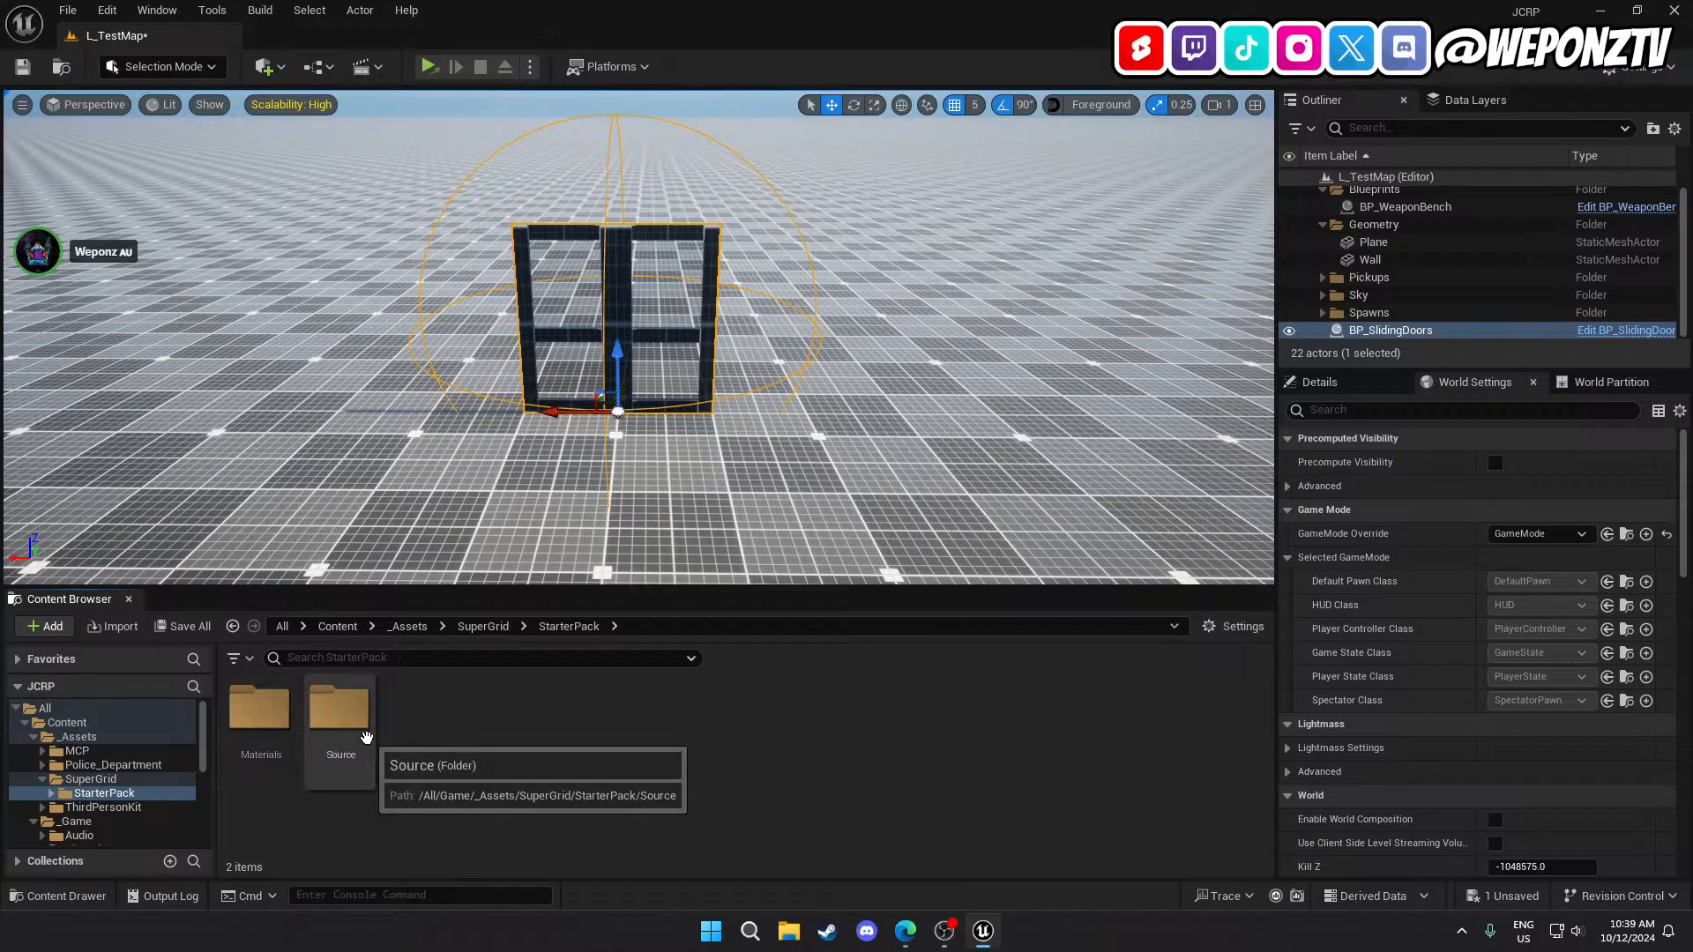
double_click(340, 705)
left_click(269, 701)
double_click(269, 701)
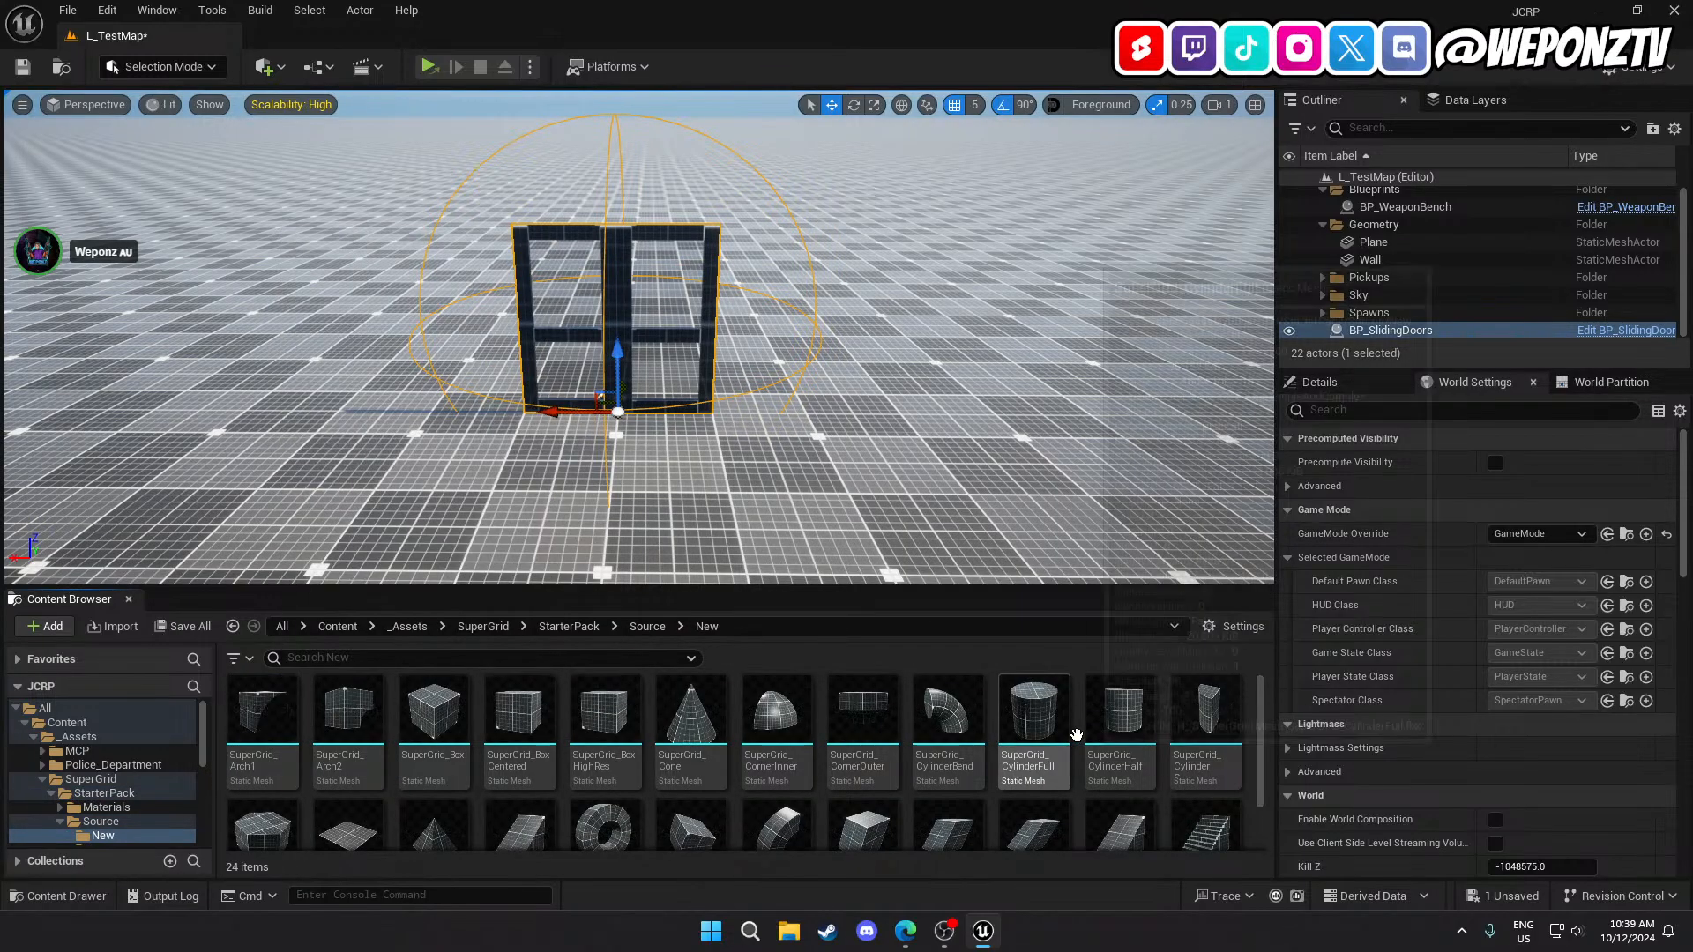
scroll(1047, 741, "down", 1)
scroll(1048, 741, "down", 1)
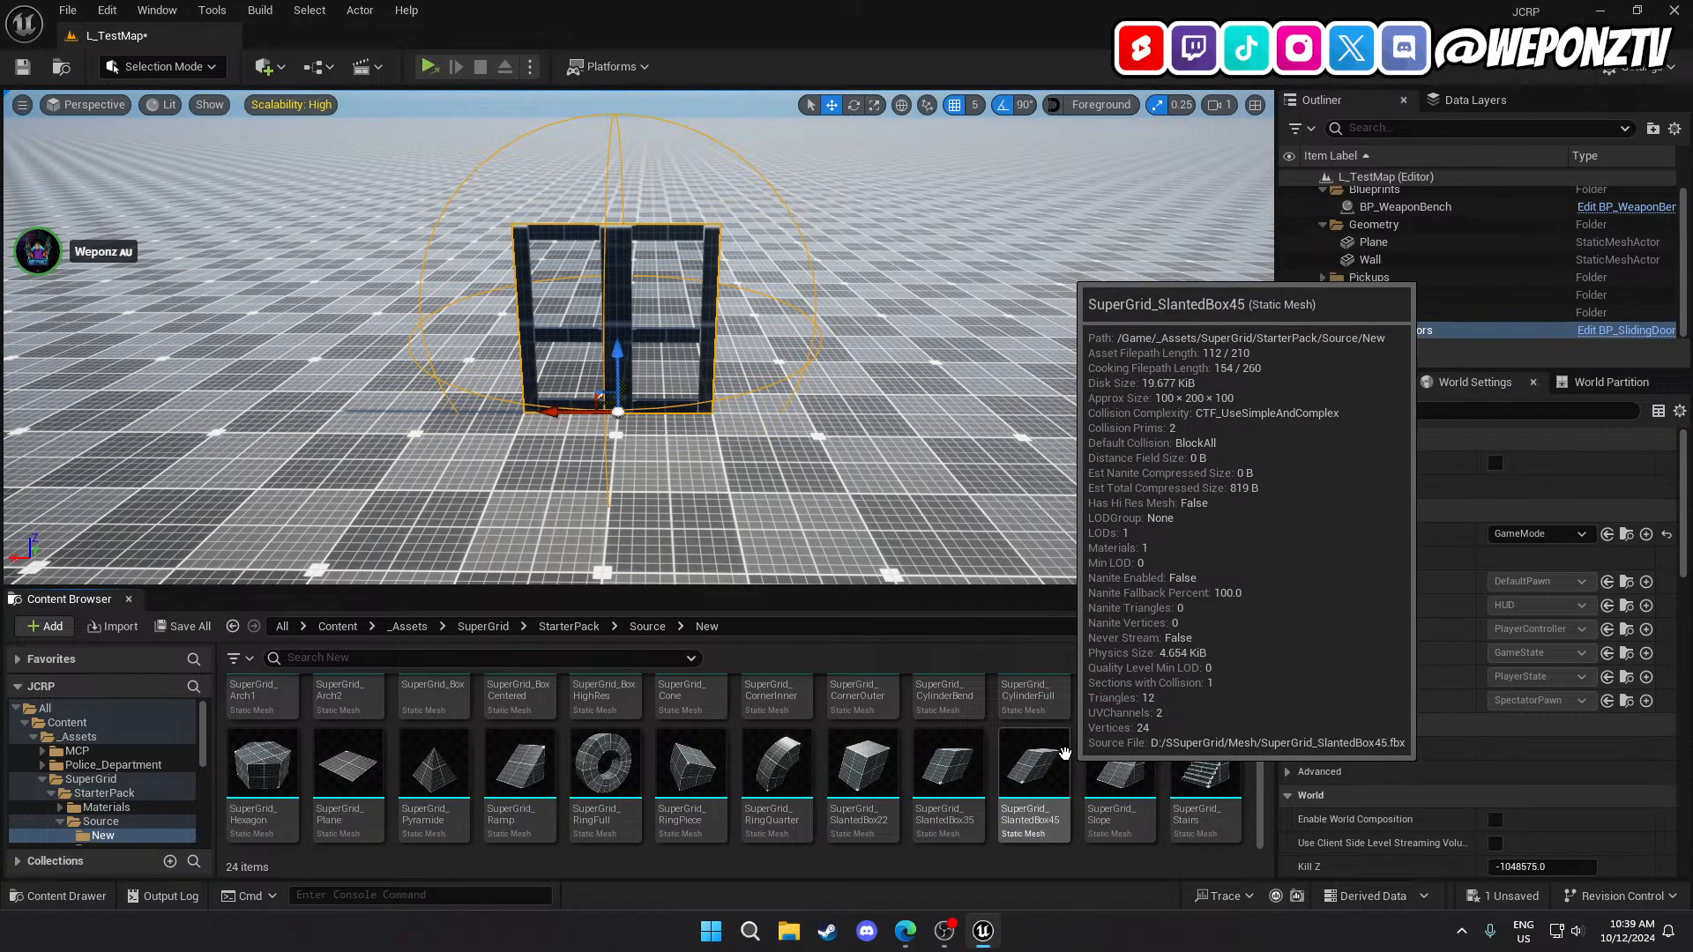
Place a SuperGrid_BoxCentered mesh on the floor beside the sliding doors.
scroll(1065, 752, "up", 1)
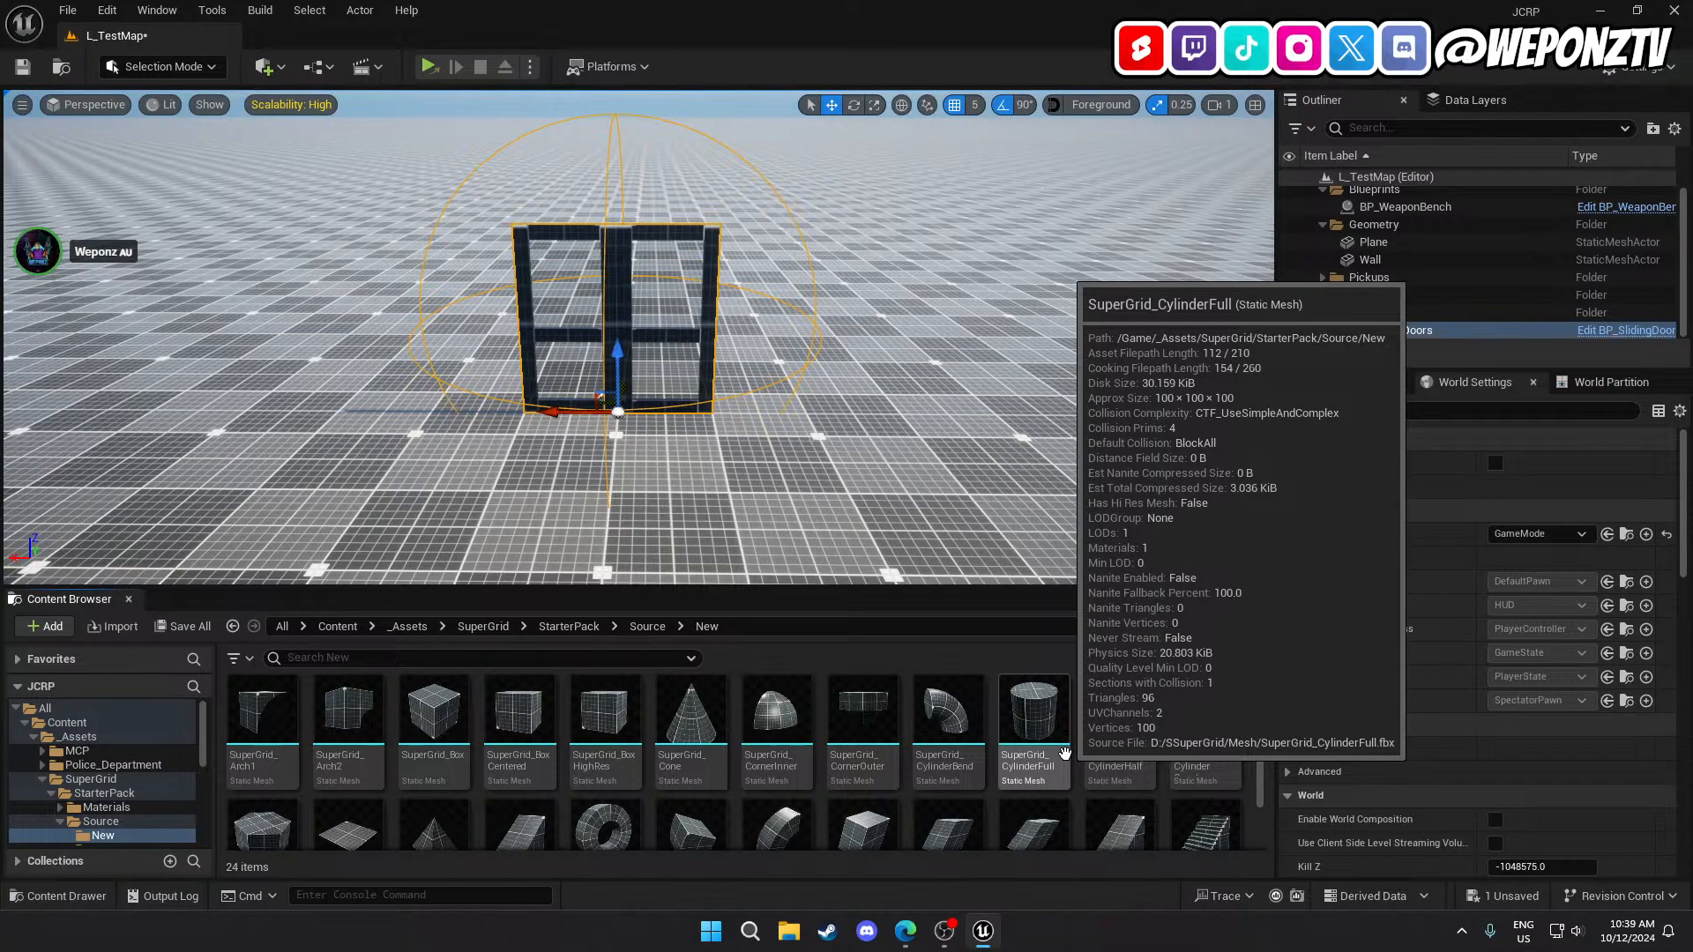
mouse_move(527, 727)
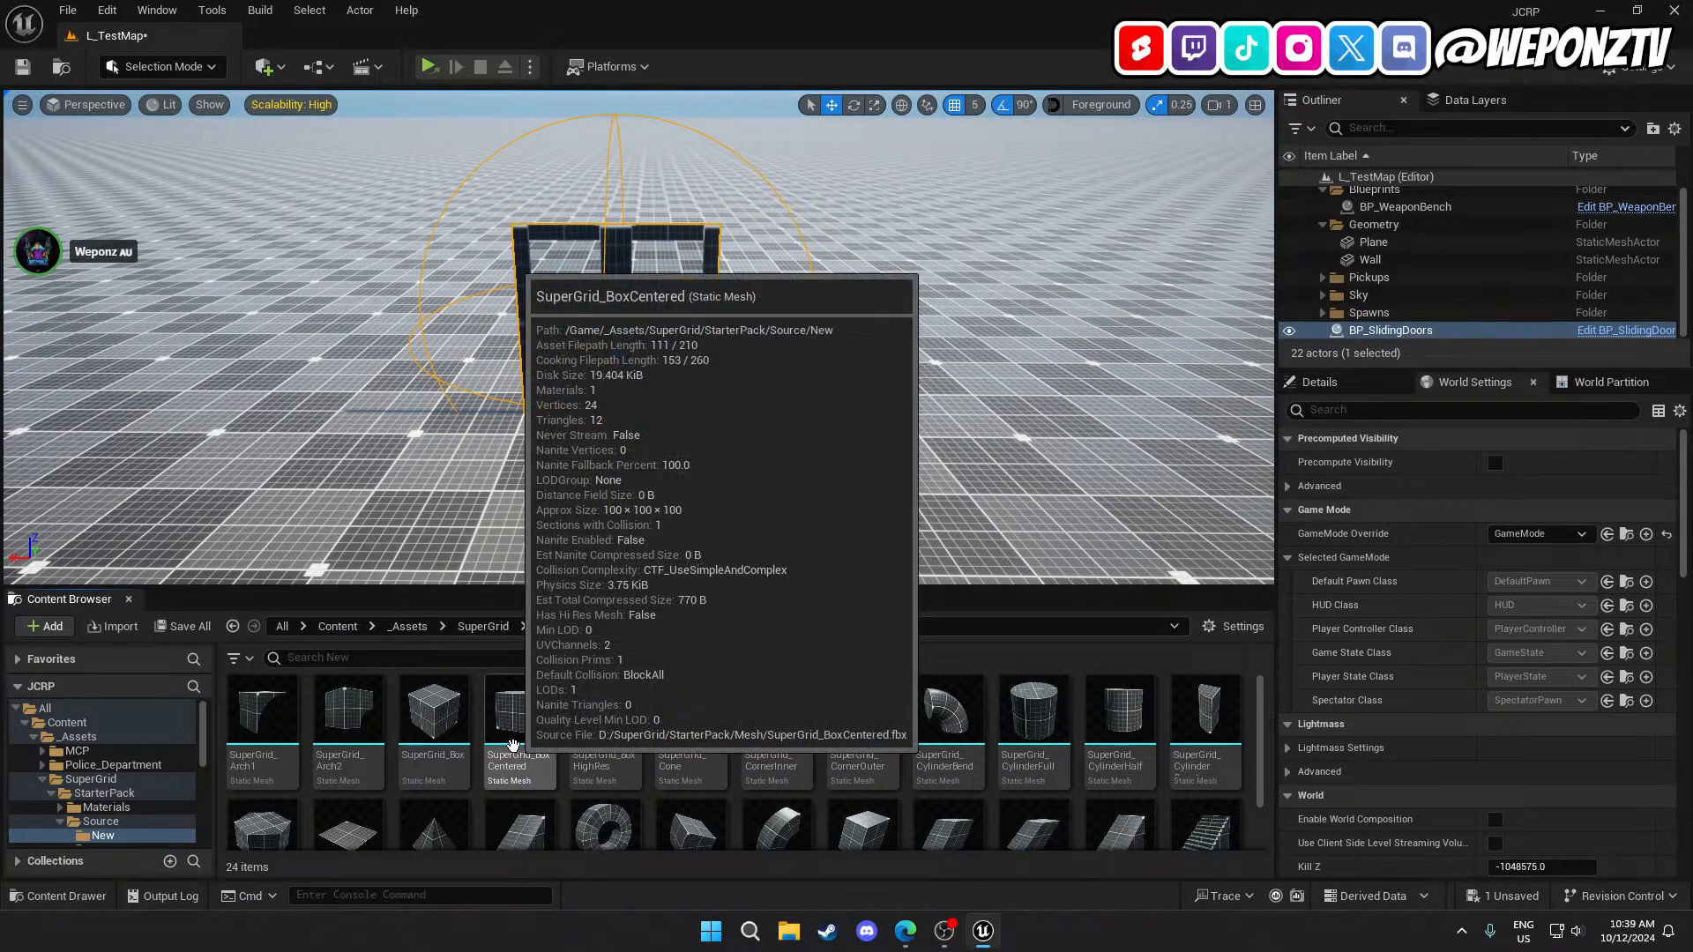
left_click_drag(527, 726, 880, 403)
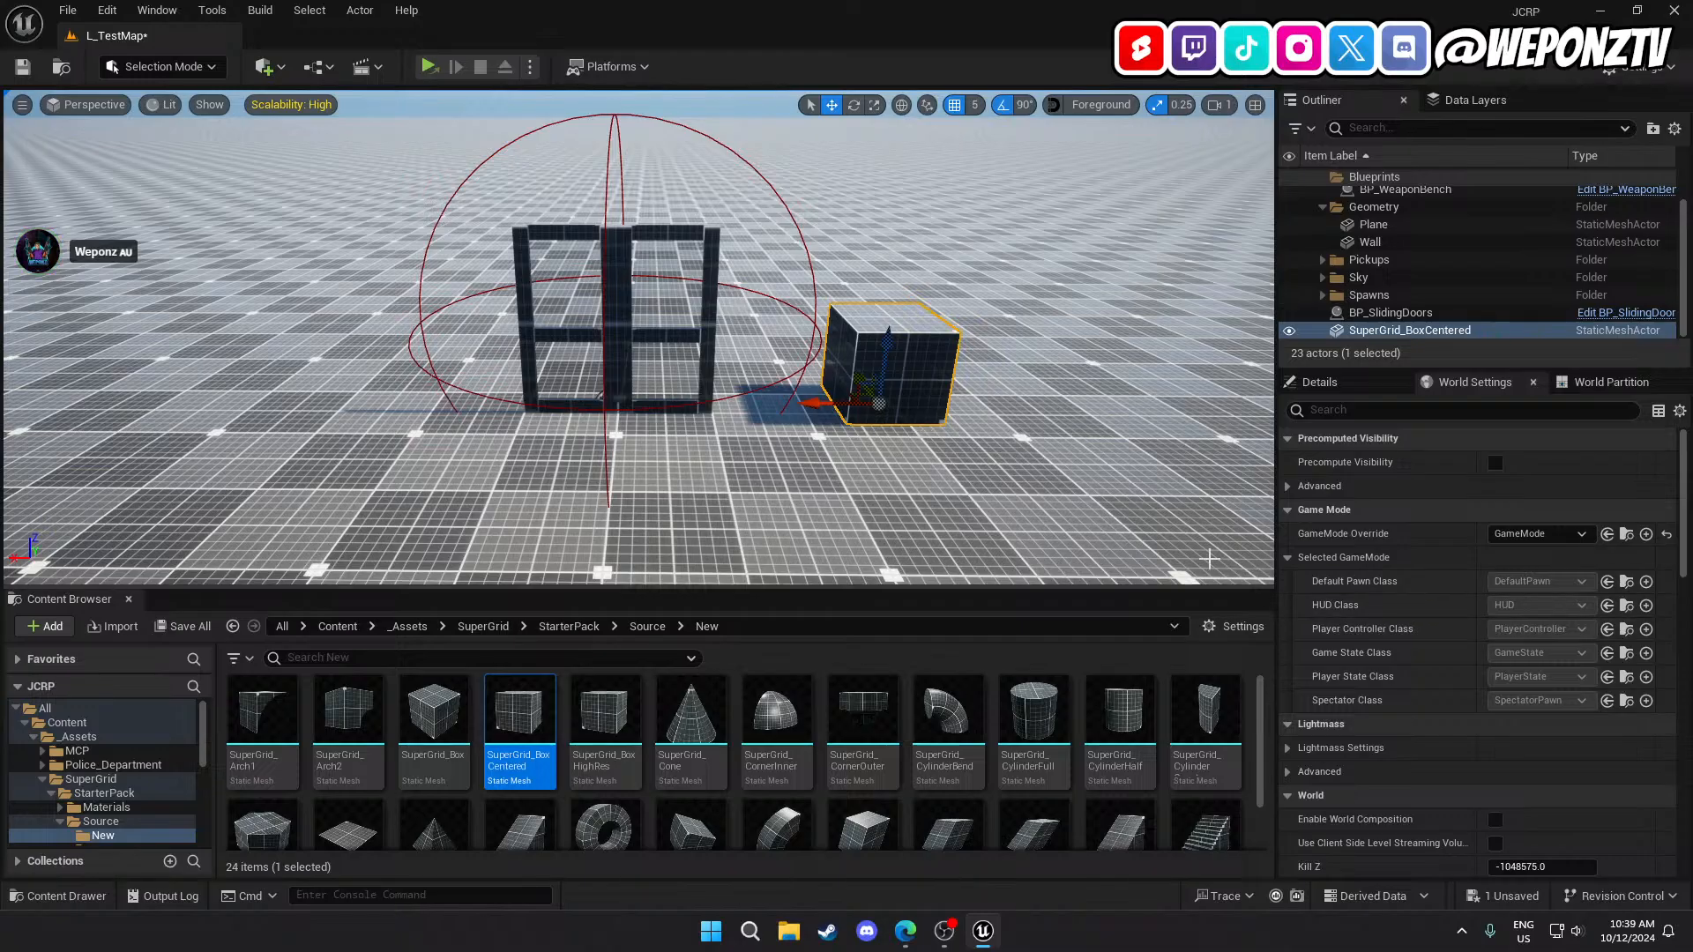
Move the box along its X axis towards the sliding doors, to X -750.
right_click_drag(1117, 442, 1125, 442)
key("d")
right_click_drag(683, 352, 692, 463)
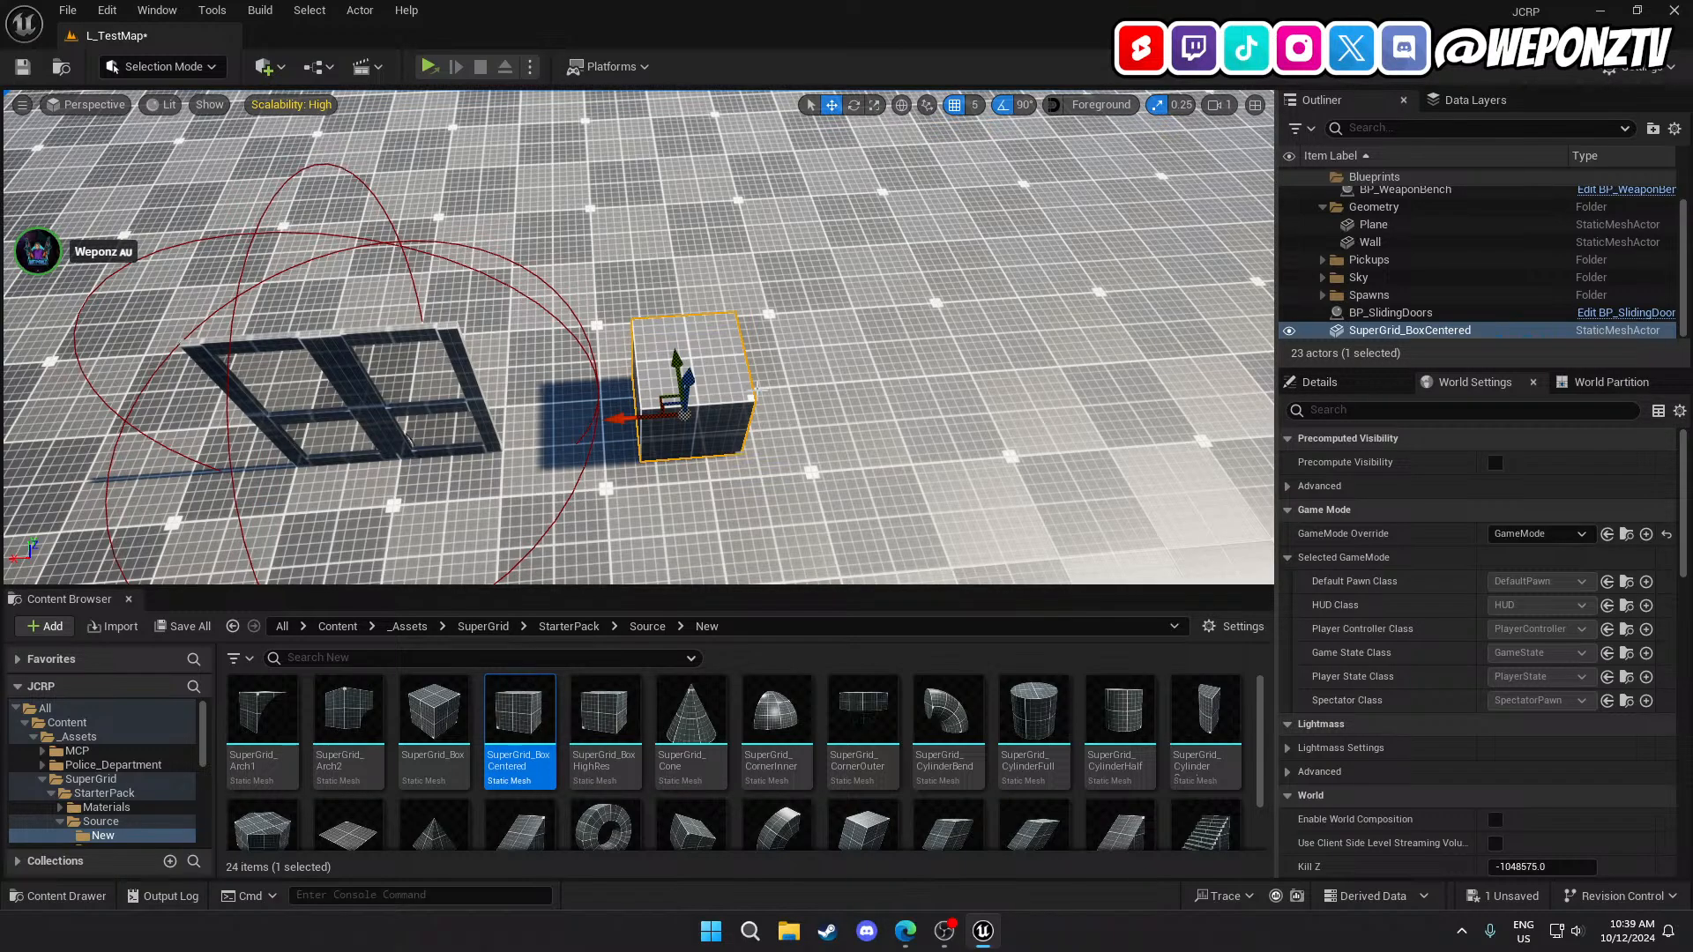
right_click_drag(670, 370, 639, 348)
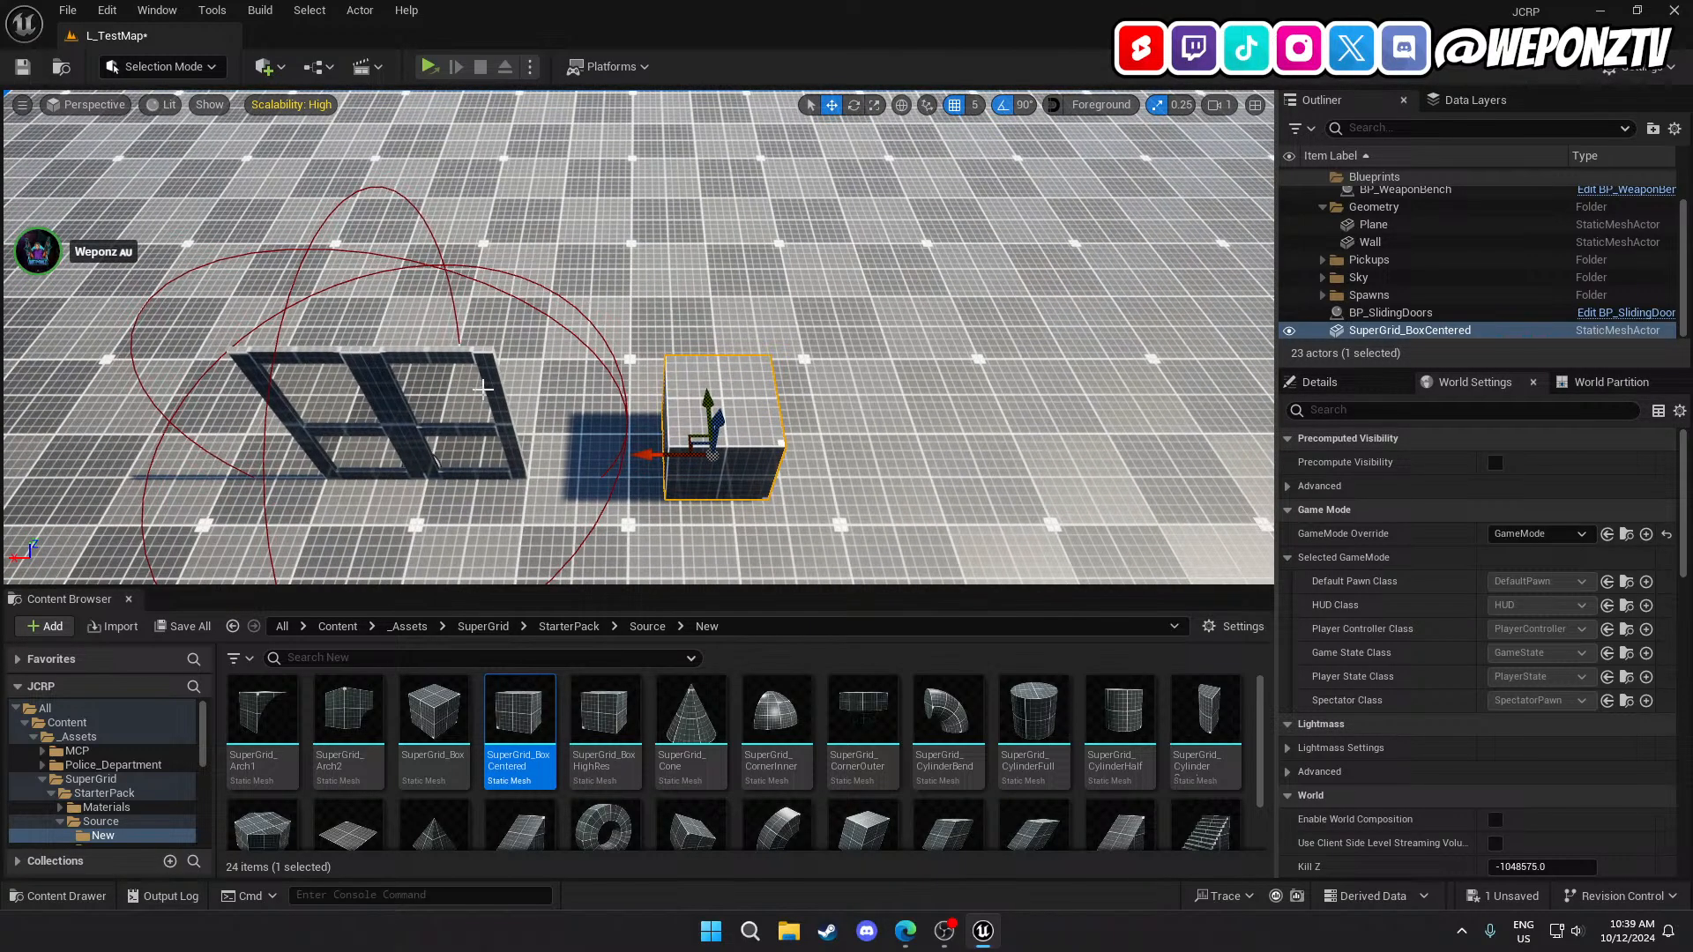
left_click_drag(638, 452, 552, 471)
right_click_drag(552, 470, 582, 492)
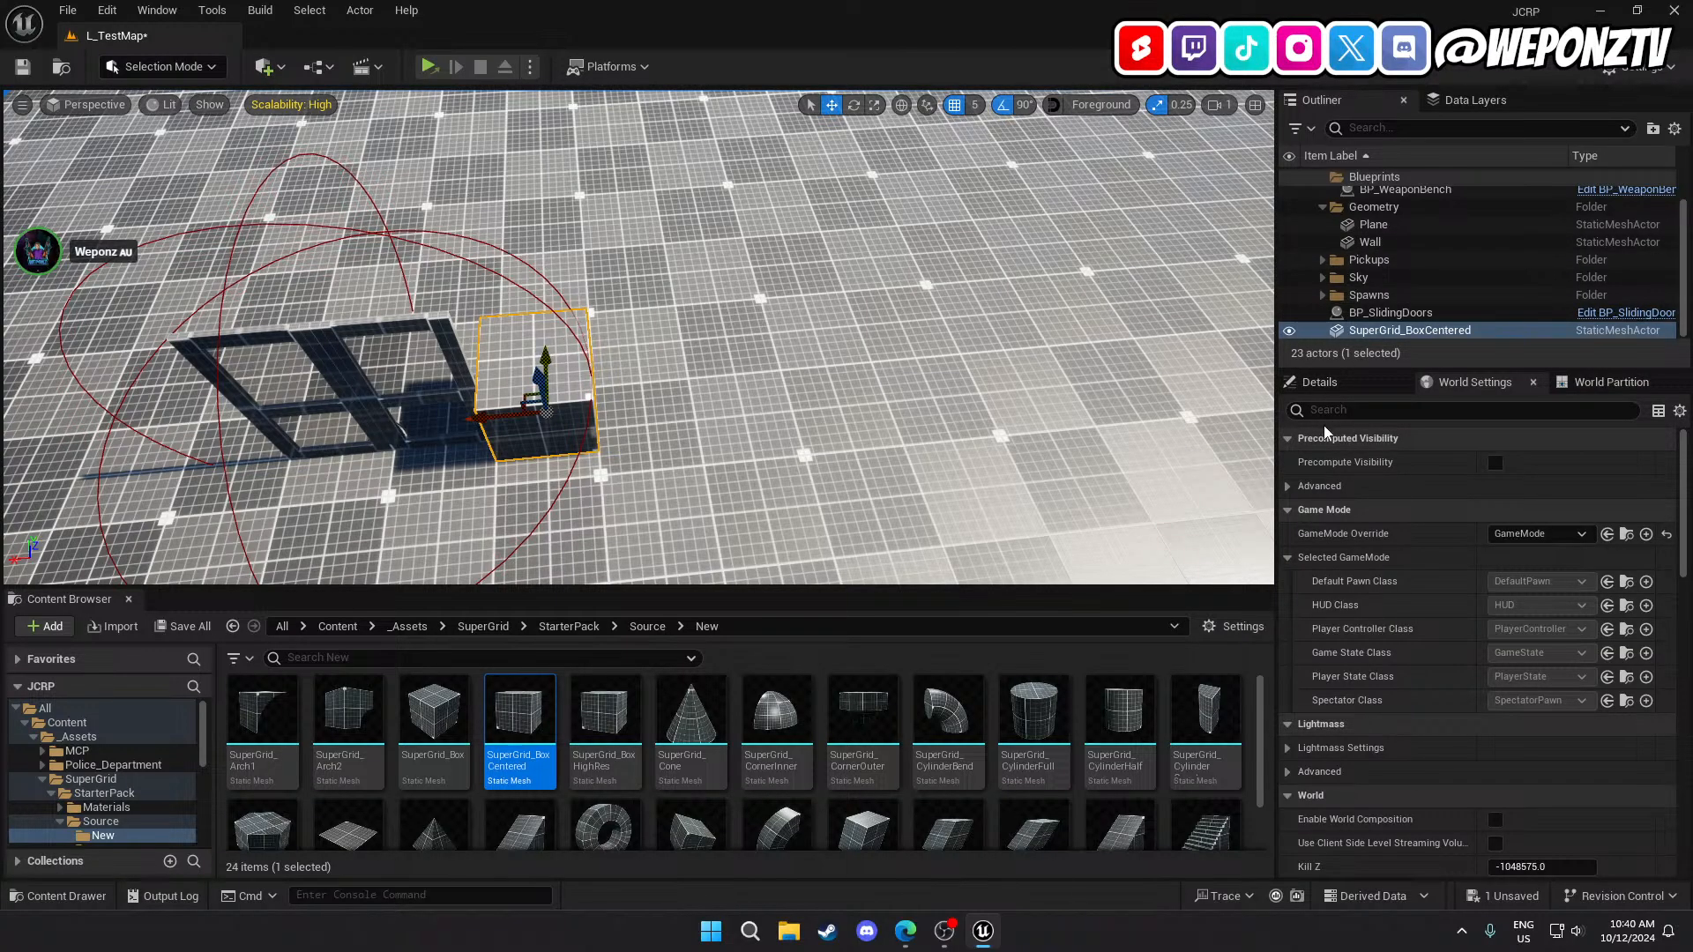
Set the box's X scale and Y scale to 0.1 each.
left_click(1322, 382)
left_click(1499, 660)
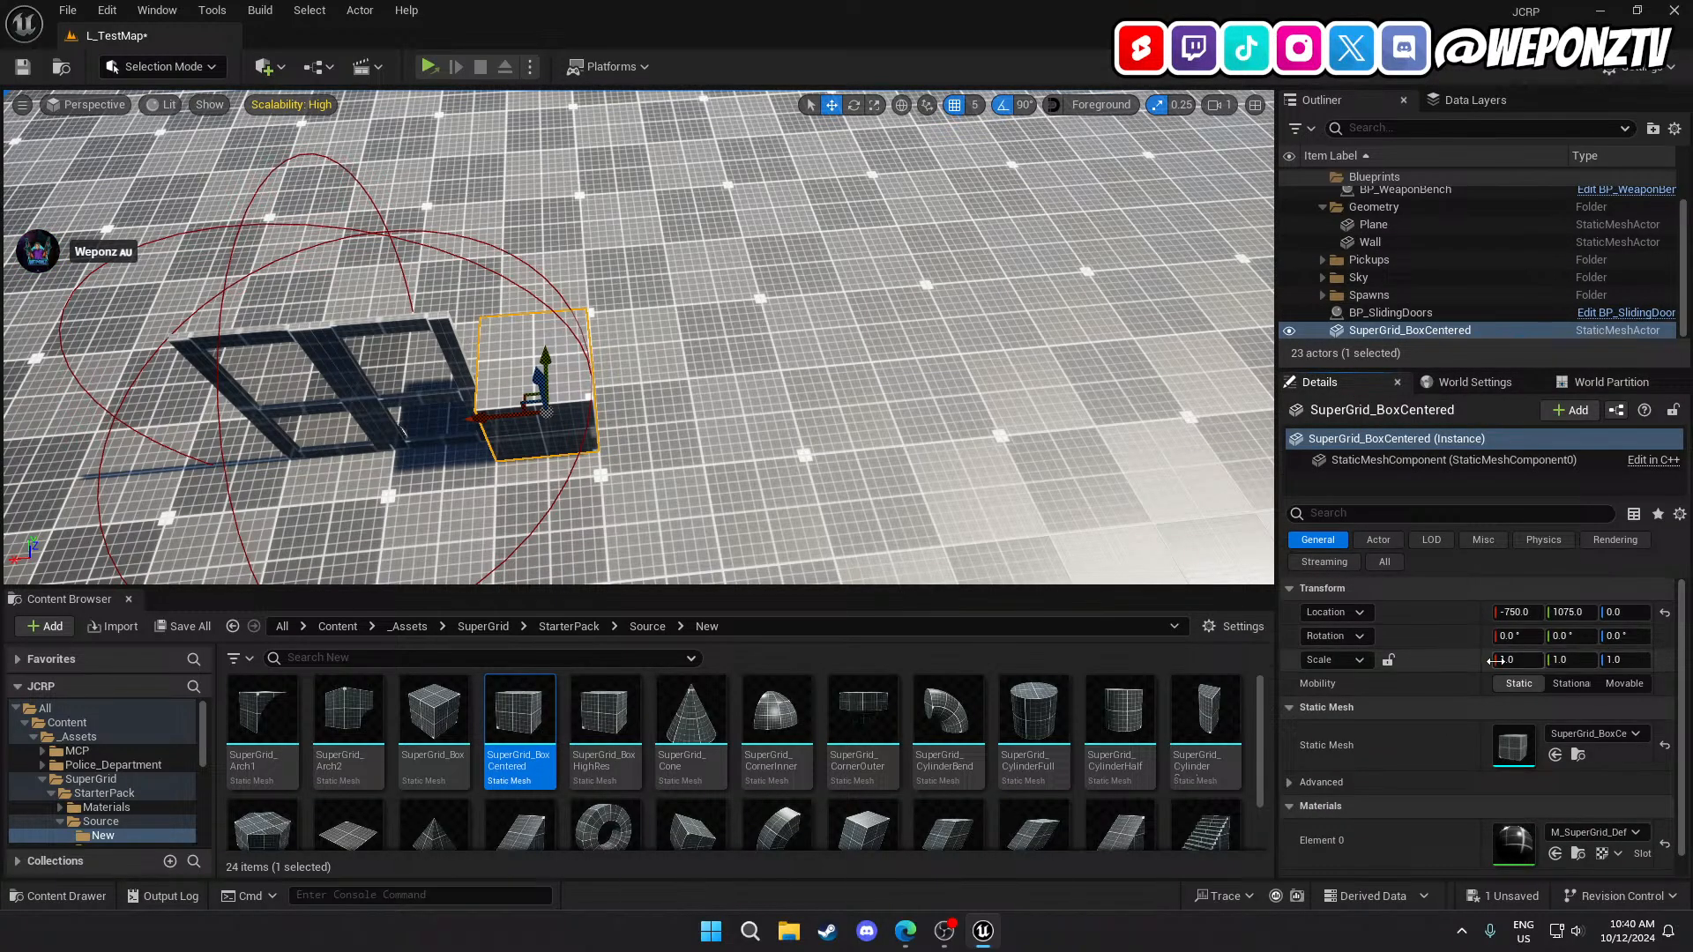
type("0.1")
key("Return")
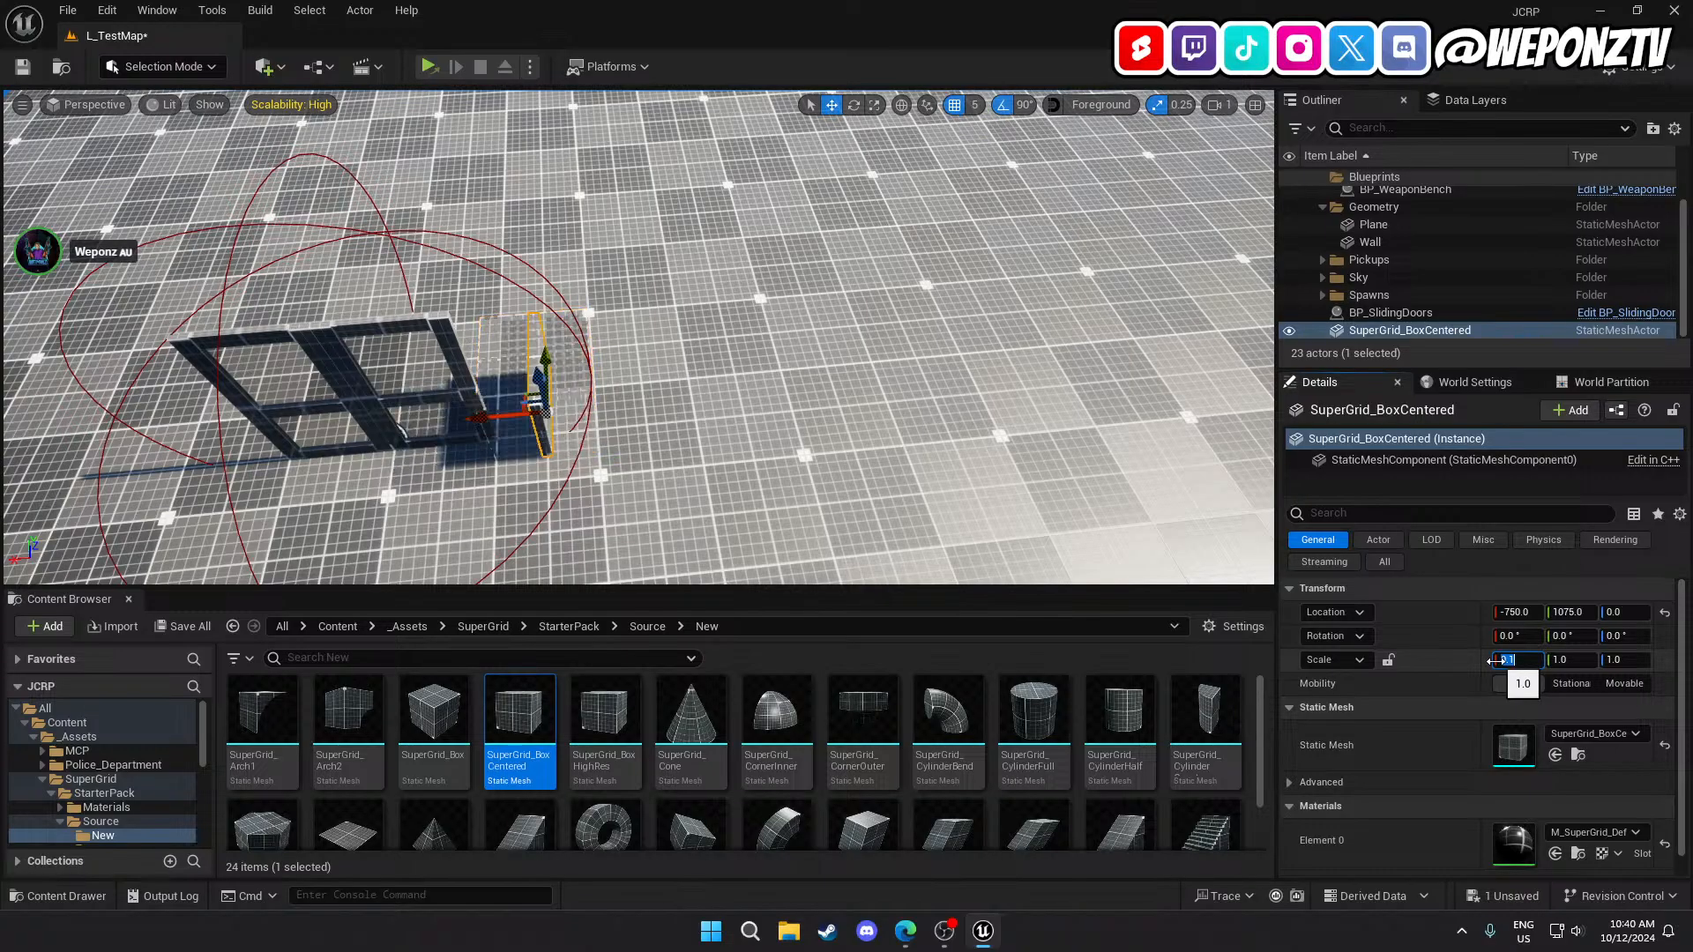
left_click(1564, 659)
type("0.1")
key("Return")
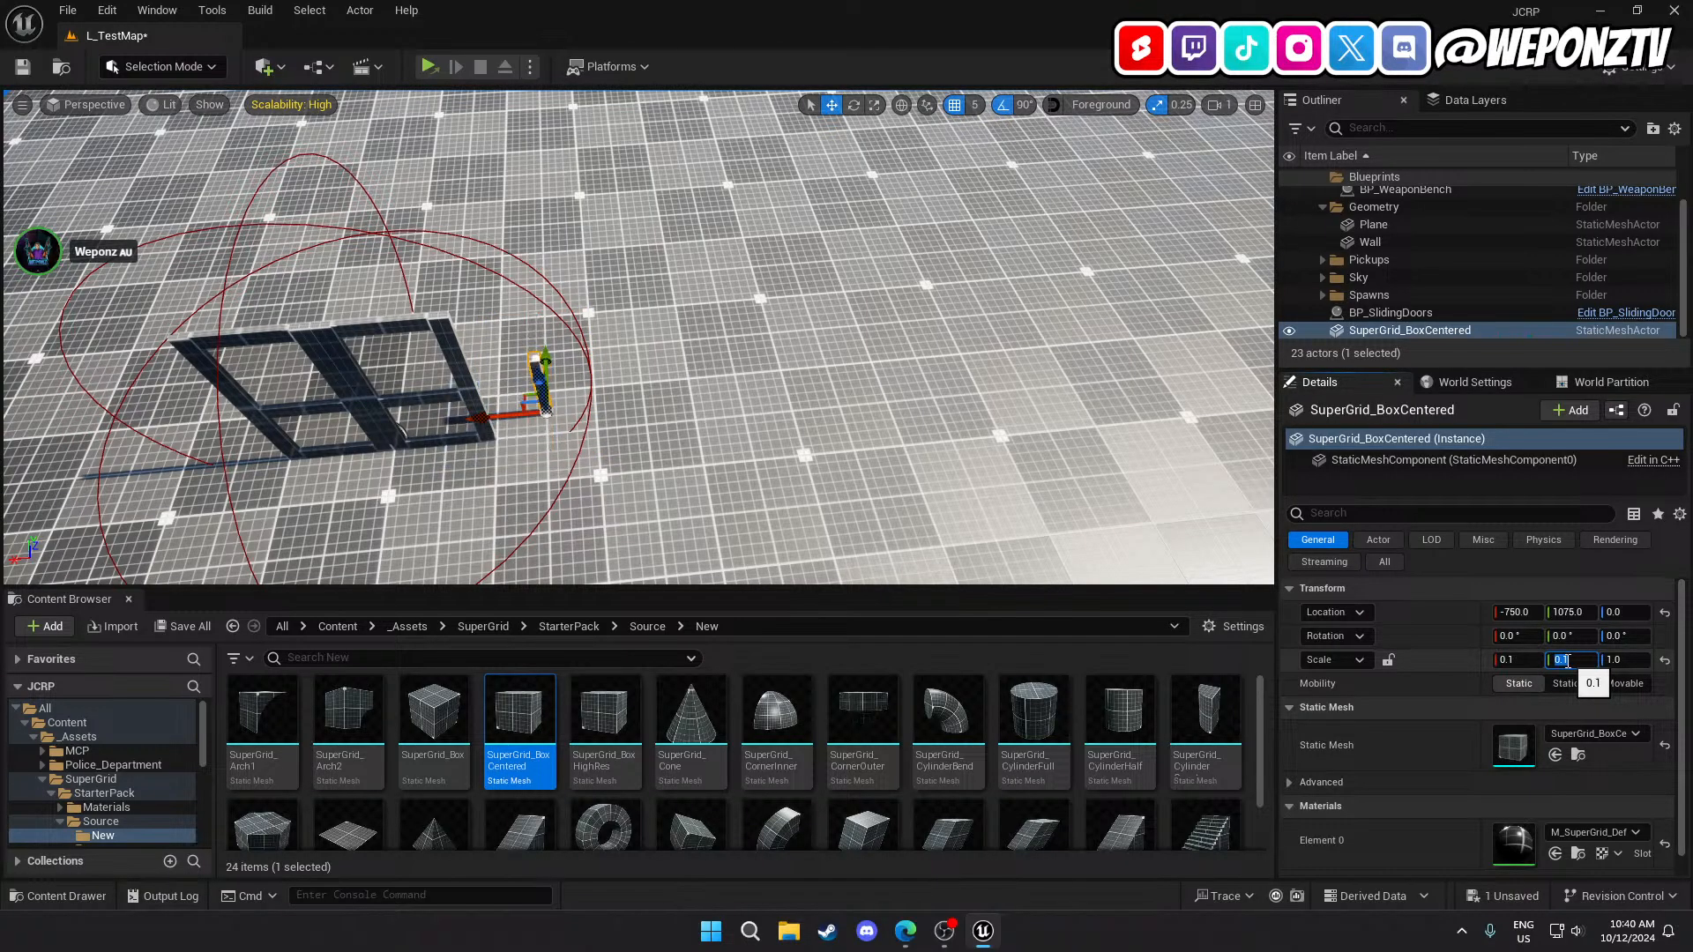
Restore the box's X scale to 1, then stretch it into a wall panel with an X scale of 3.
left_click(1517, 660)
type("1")
key("Return")
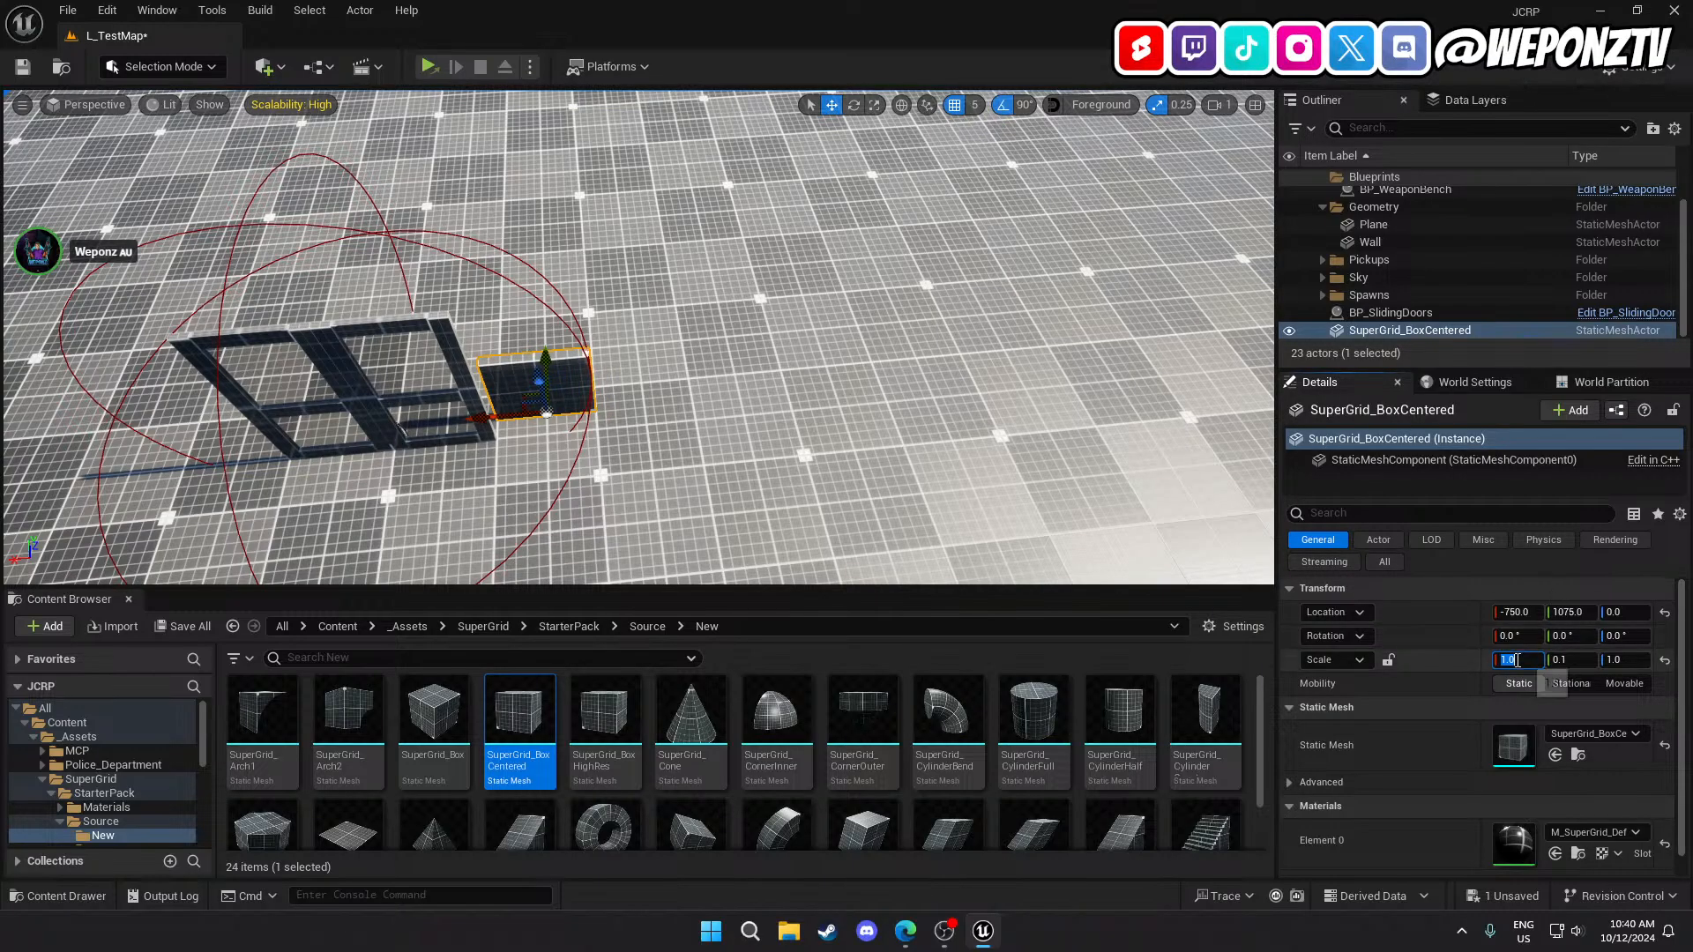
type("3")
key("Return")
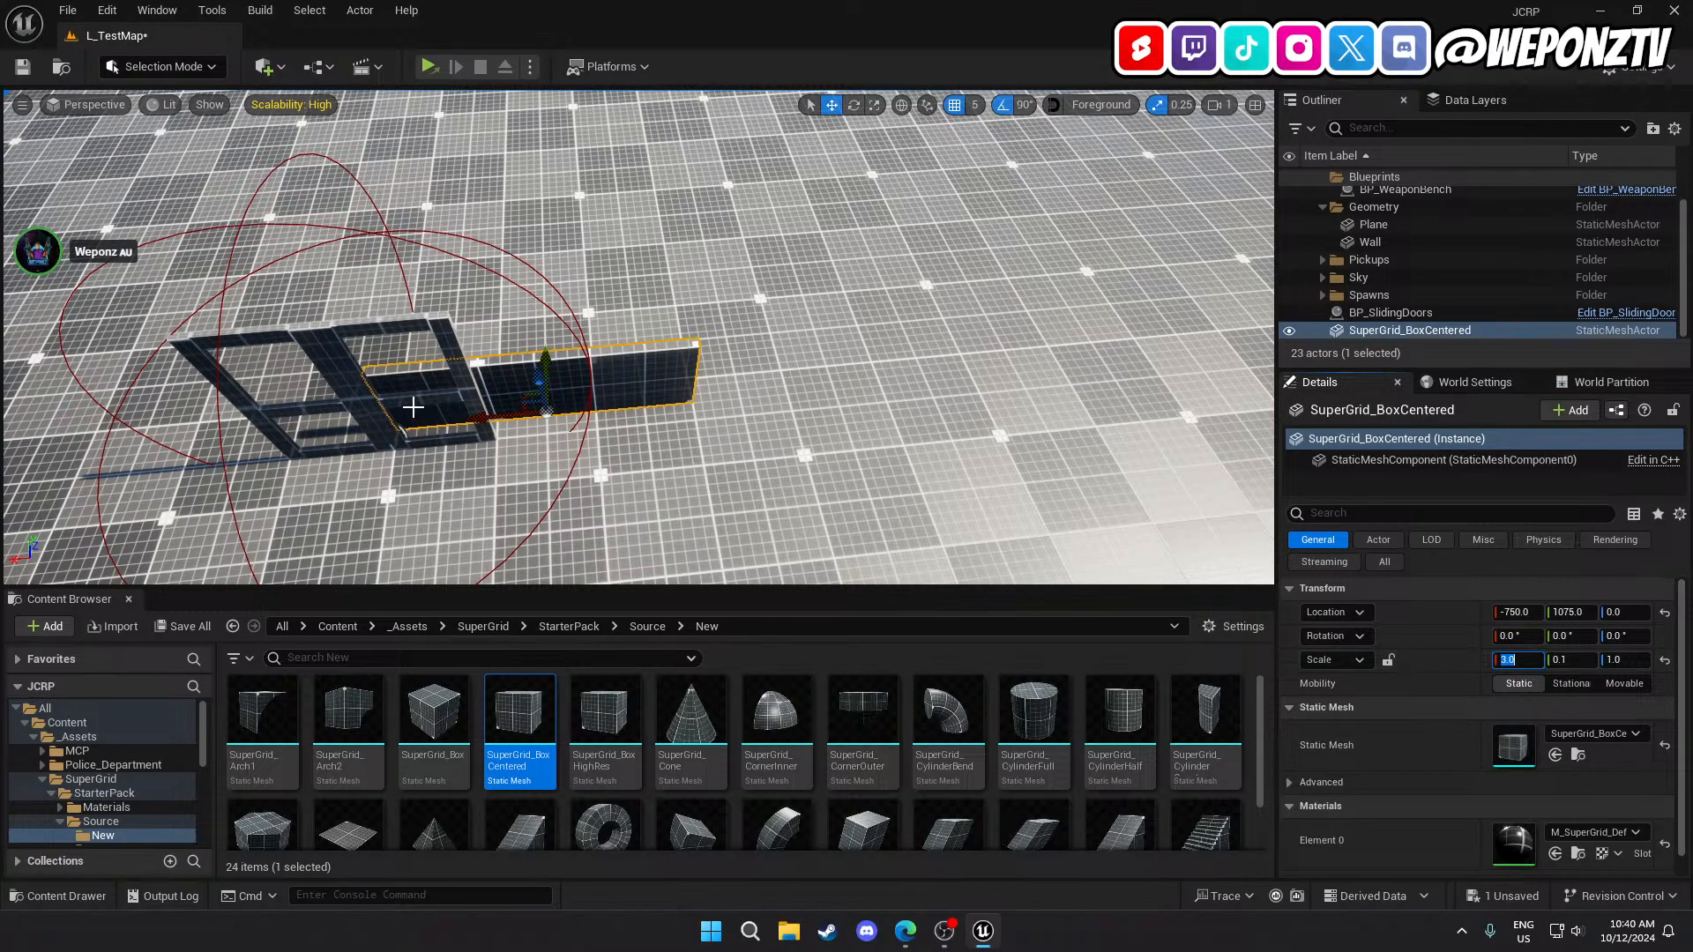
Shift the wall panel along X to -845 so its end meets the door frame.
left_click_drag(481, 422, 573, 437)
key("s")
mouse_move(574, 437)
right_mouse_down()
mouse_move(571, 423)
mouse_move(493, 428)
mouse_move(573, 458)
mouse_move(586, 414)
right_mouse_up()
key("w")
key("s")
right_click_drag(419, 462, 397, 409)
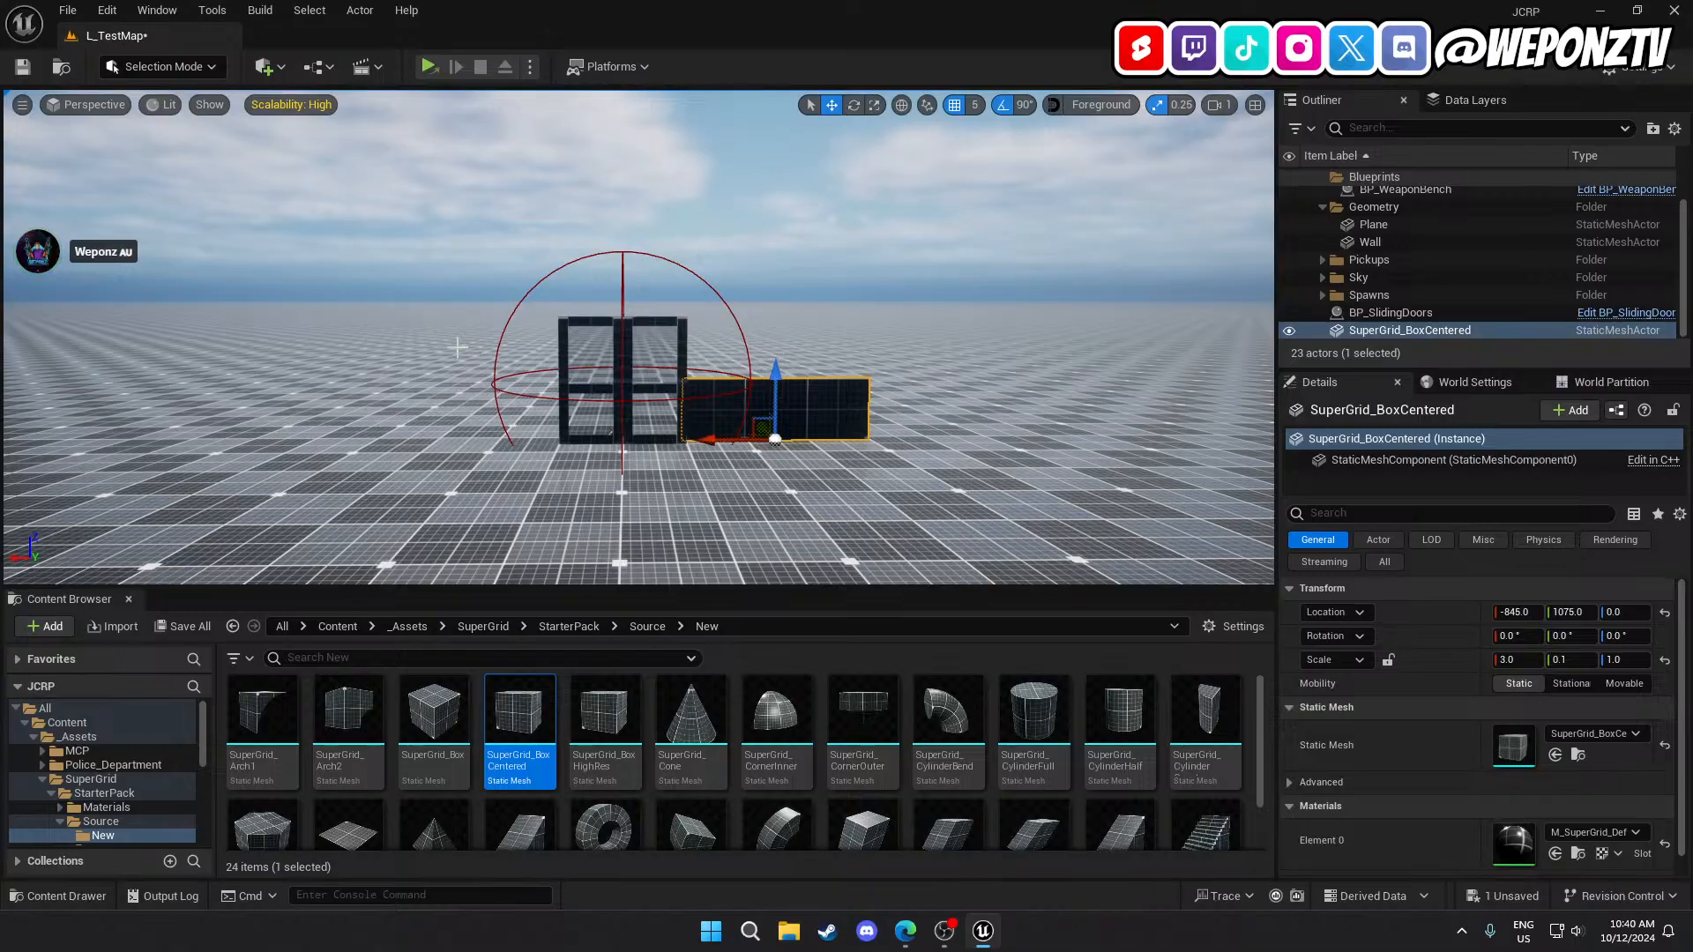
Examine the wall panel and its joint with the door frame from several angles.
key("w")
right_click_drag(891, 432, 917, 555)
key("w")
key("s")
key("d")
key("d")
key("a")
key("d")
key("a")
key("a")
key("a")
key("w")
mouse_move(591, 293)
right_mouse_down()
mouse_move(688, 366)
mouse_move(591, 294)
right_mouse_up()
key("s")
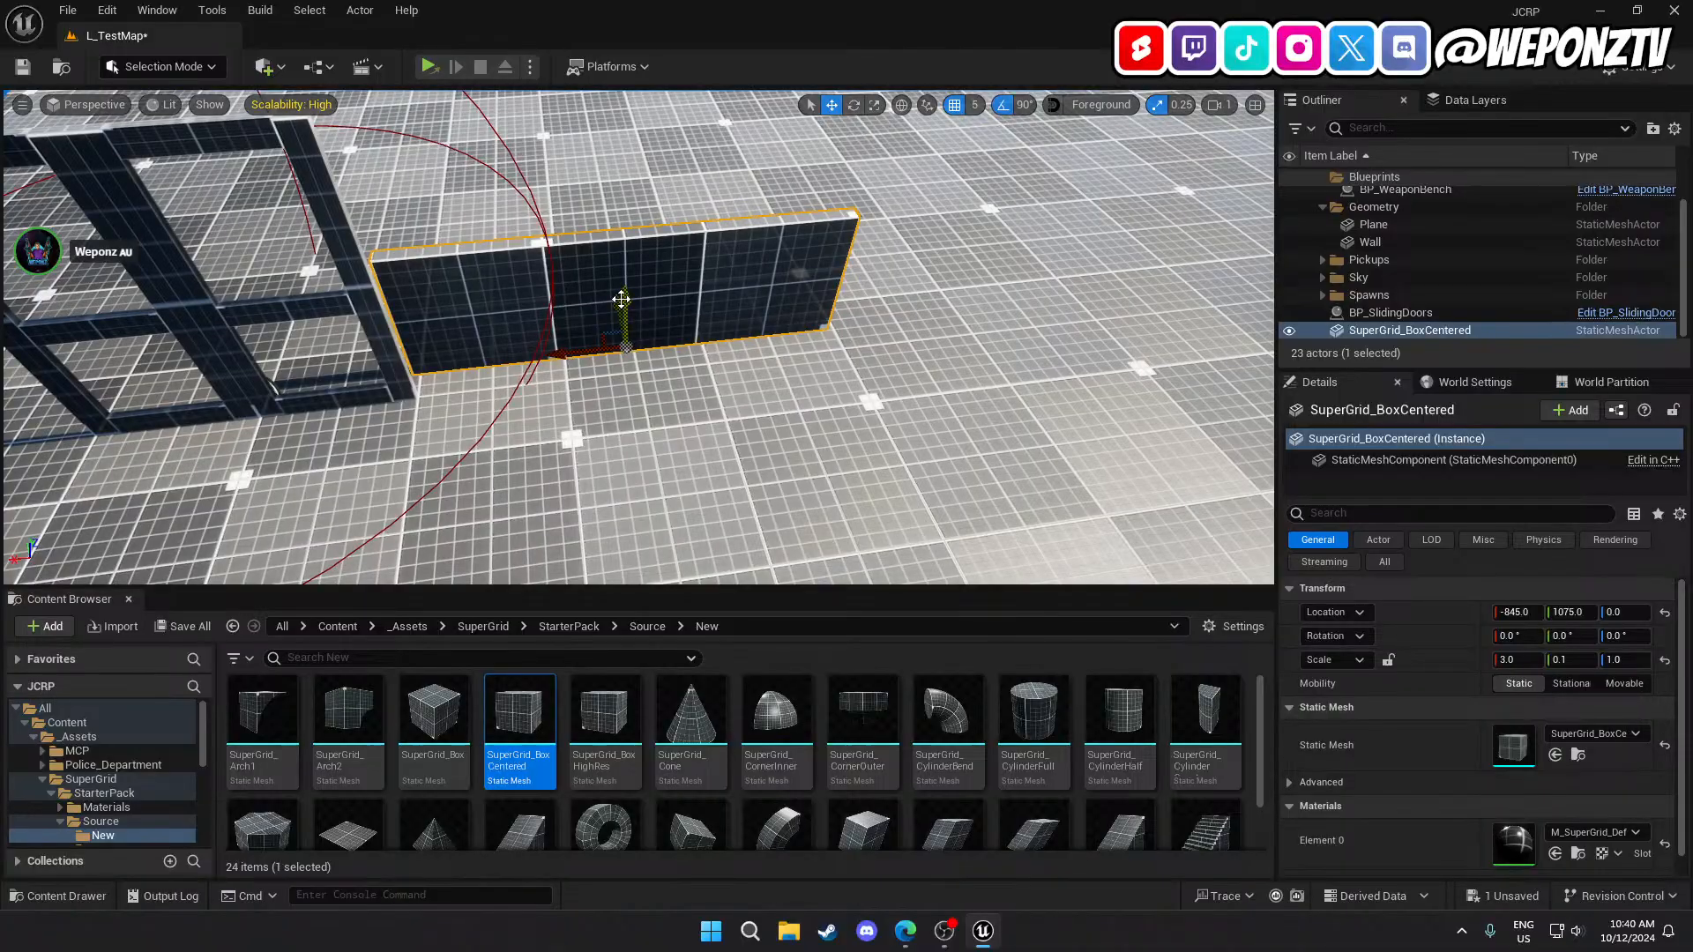
Set the wall panel's X scale to 6 and place a duplicate against the opposite side of the doors at X -205.
left_click(1509, 659)
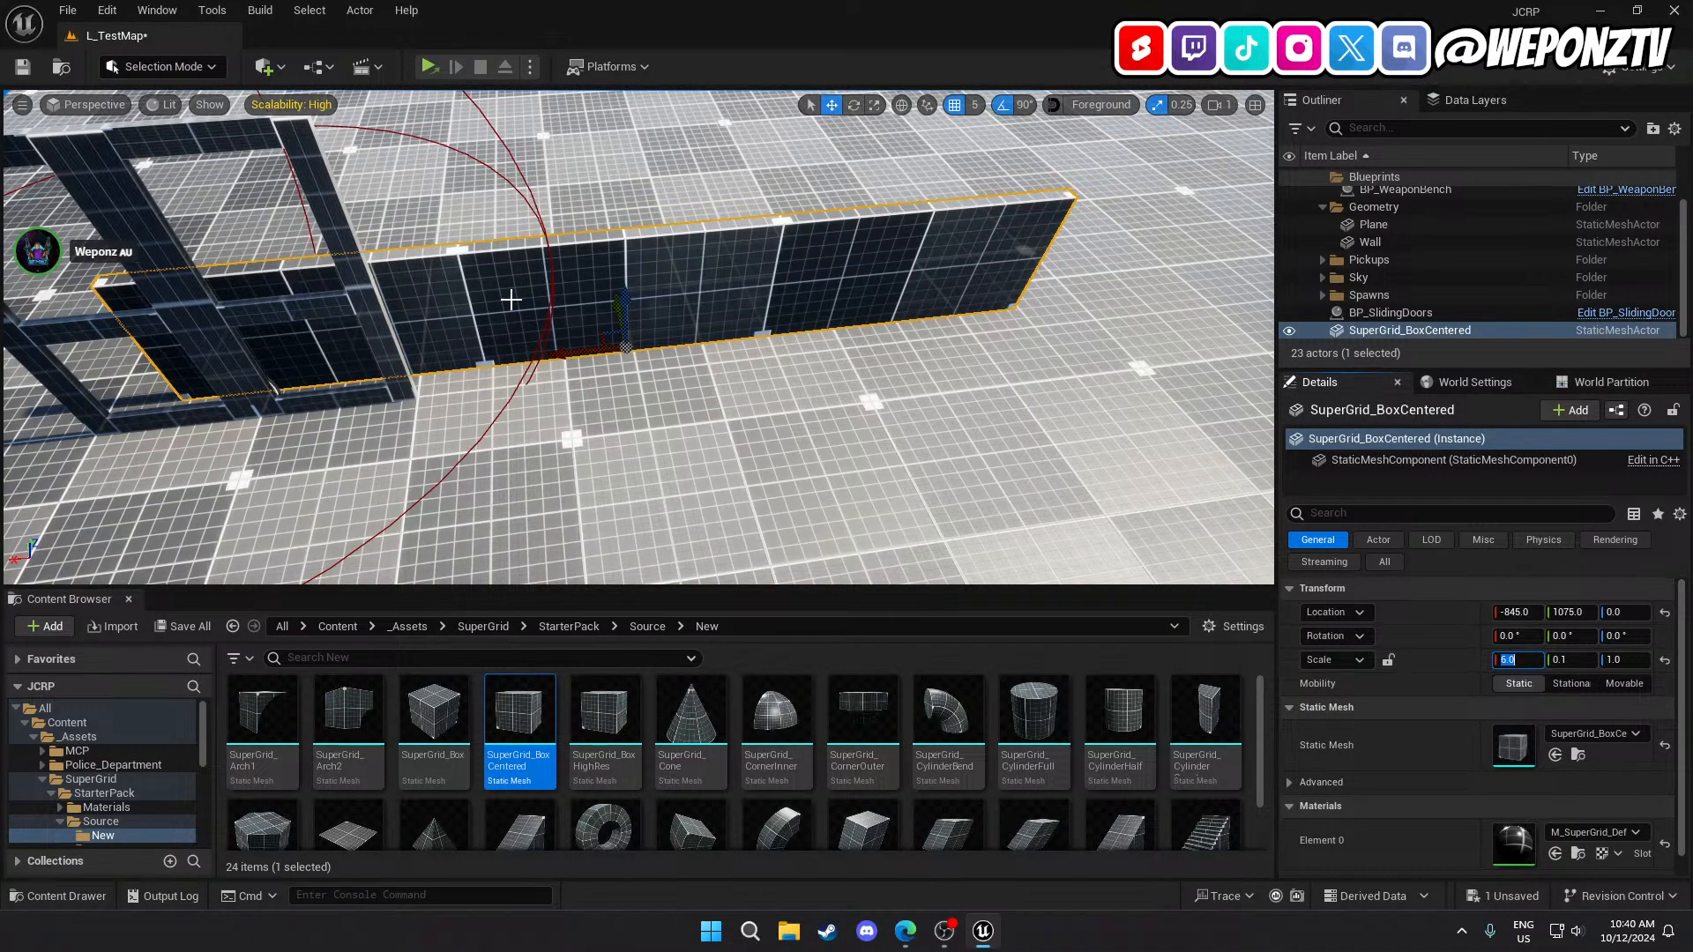
left_click_drag(626, 347, 211, 324)
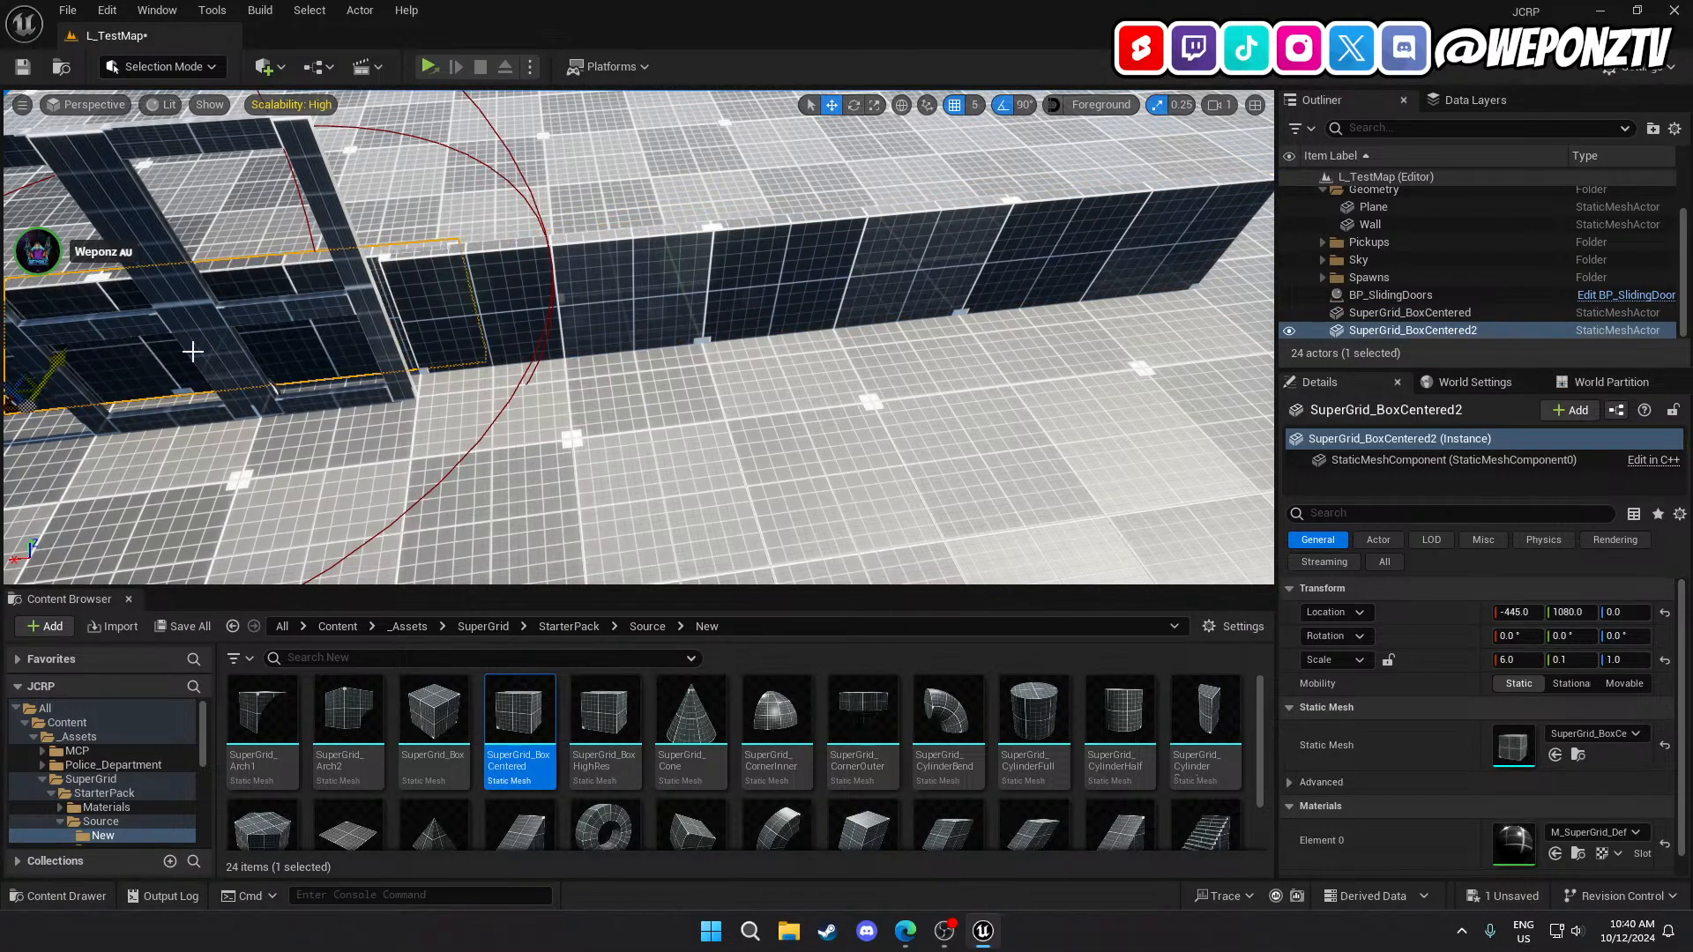
key("f")
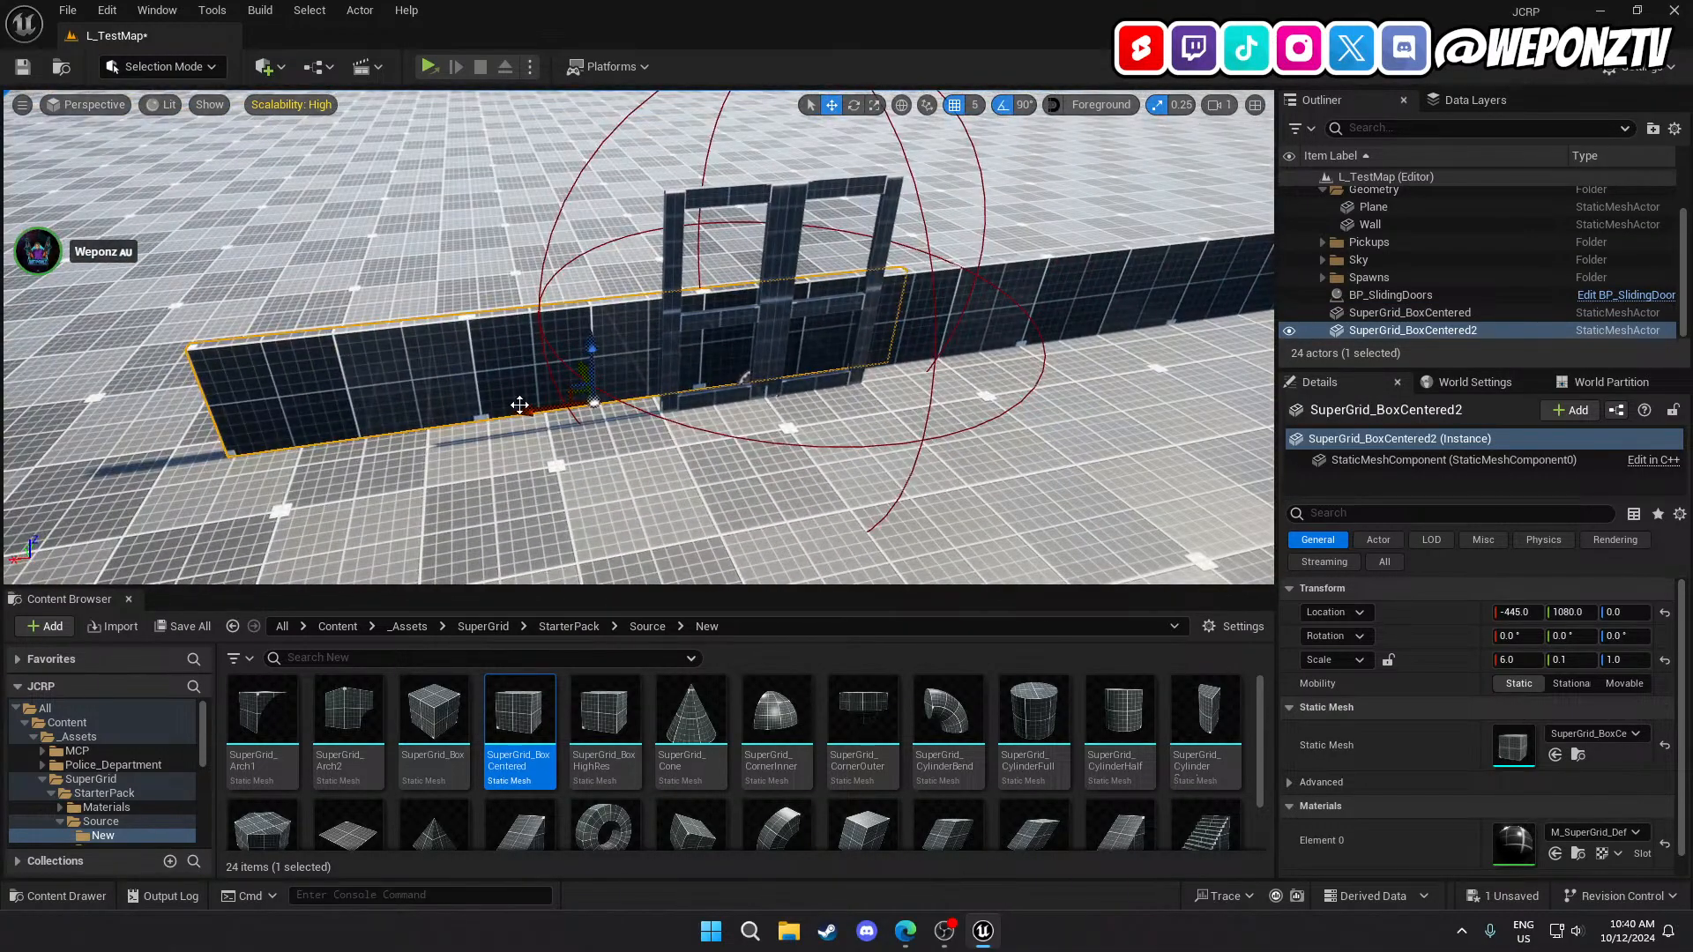
left_click_drag(519, 404, 236, 439)
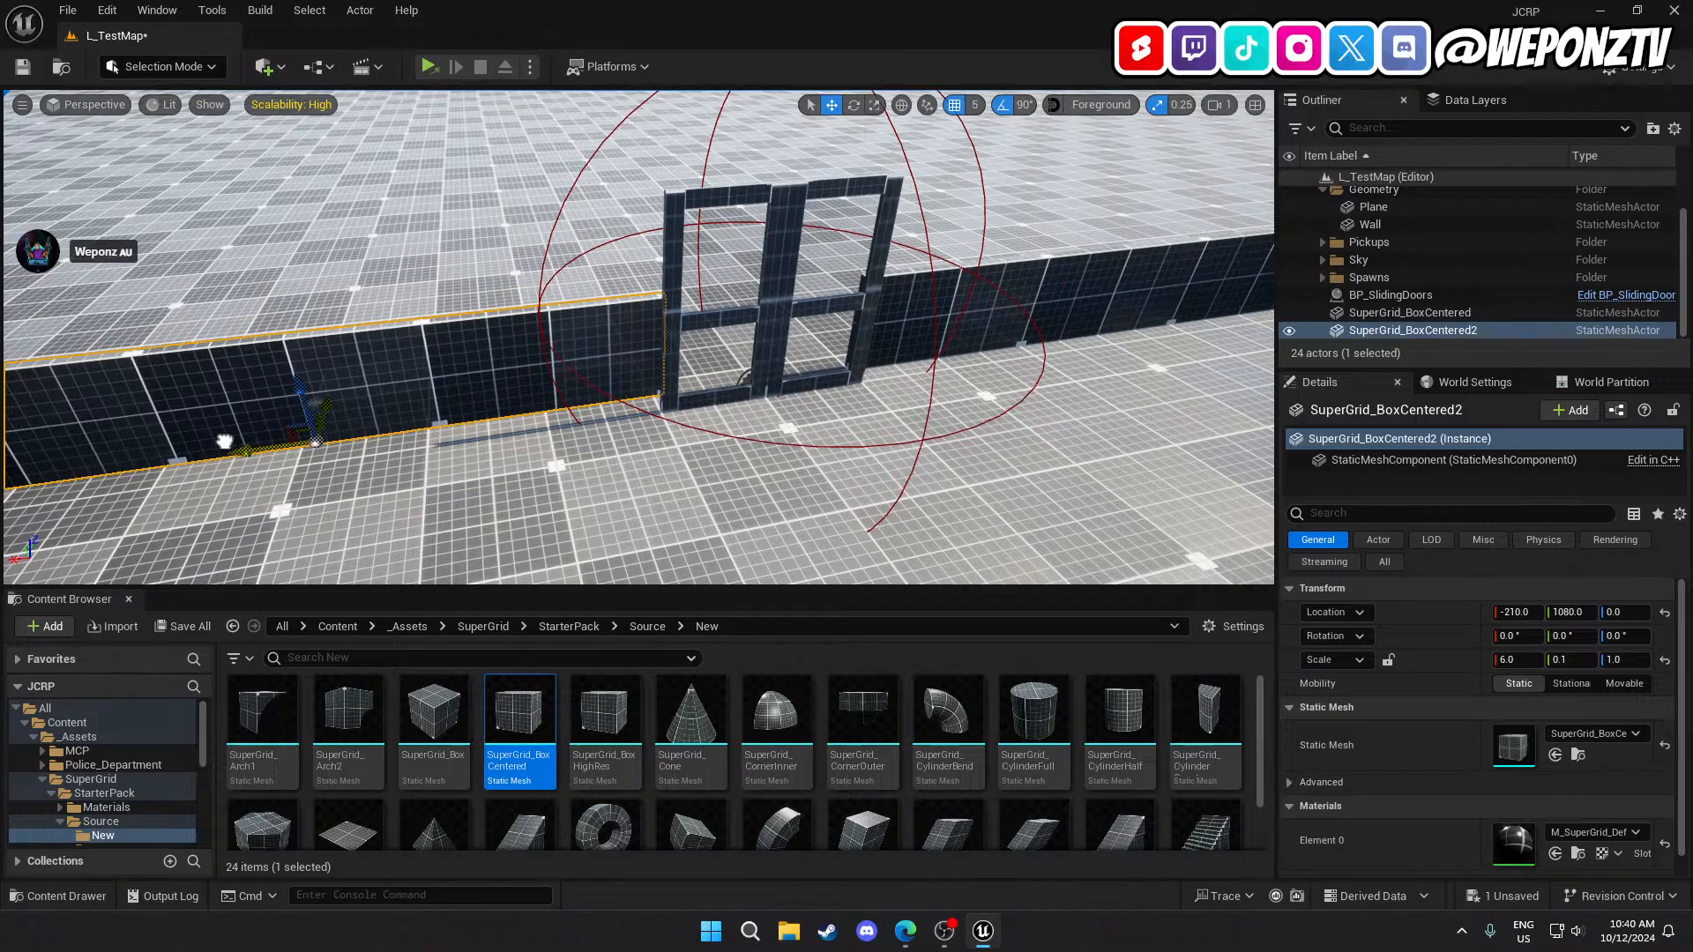
scroll(424, 508, "down", 10)
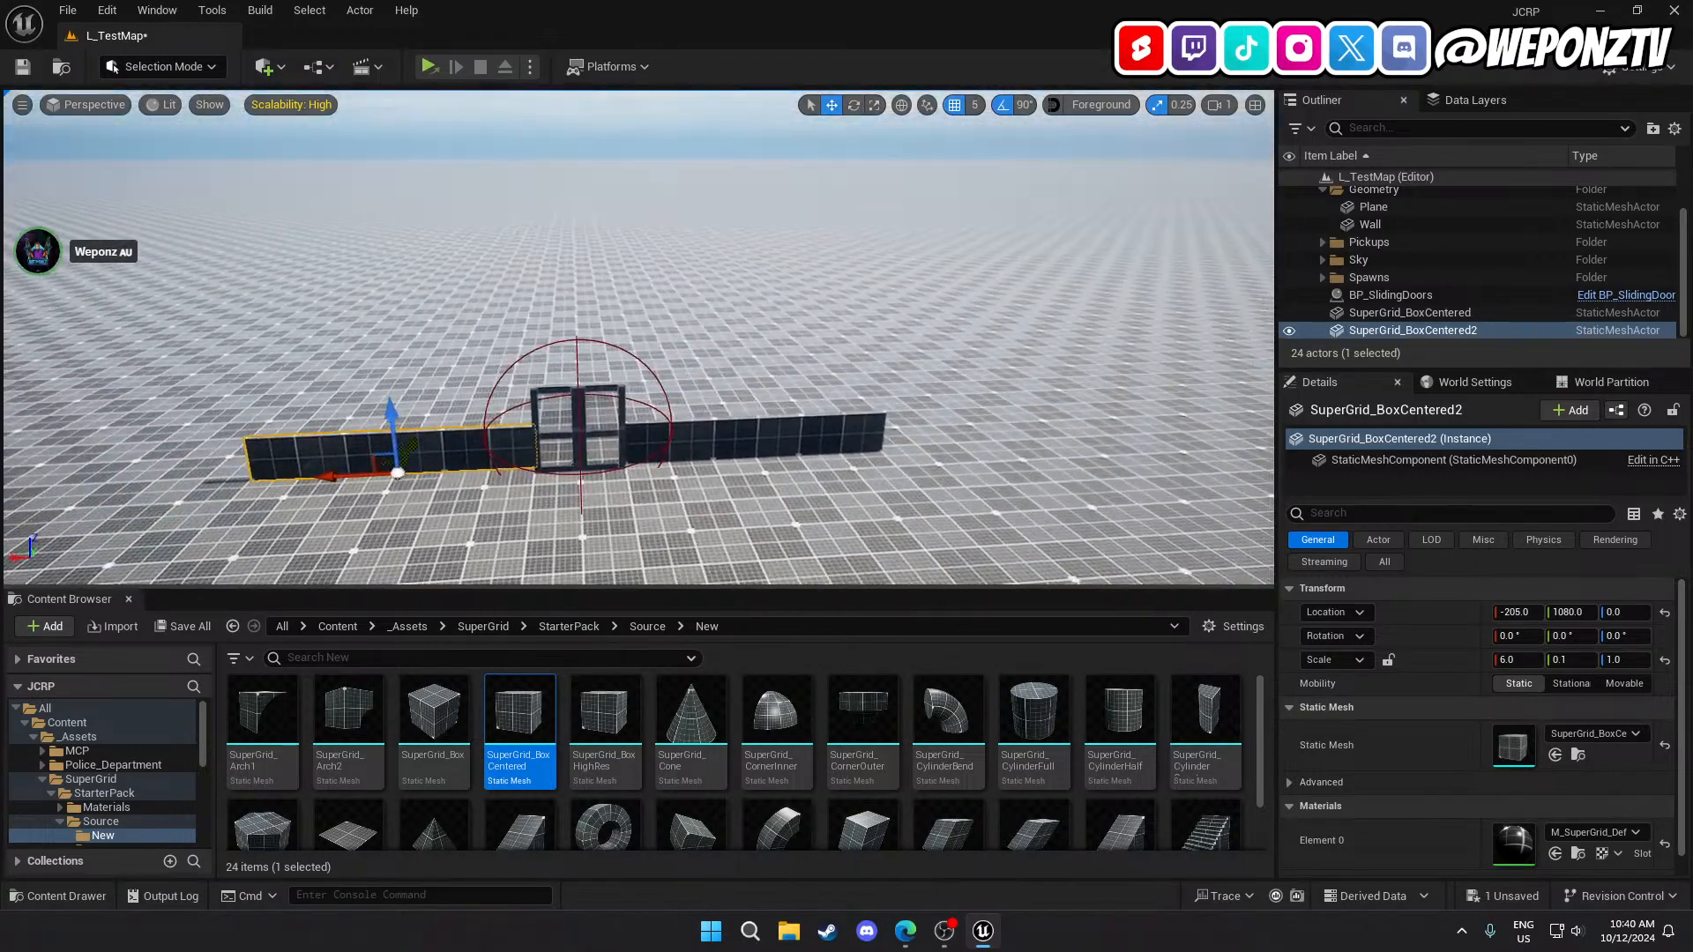
Survey the sliding doors and both wall panels from a distance.
right_click_drag(424, 508, 586, 500)
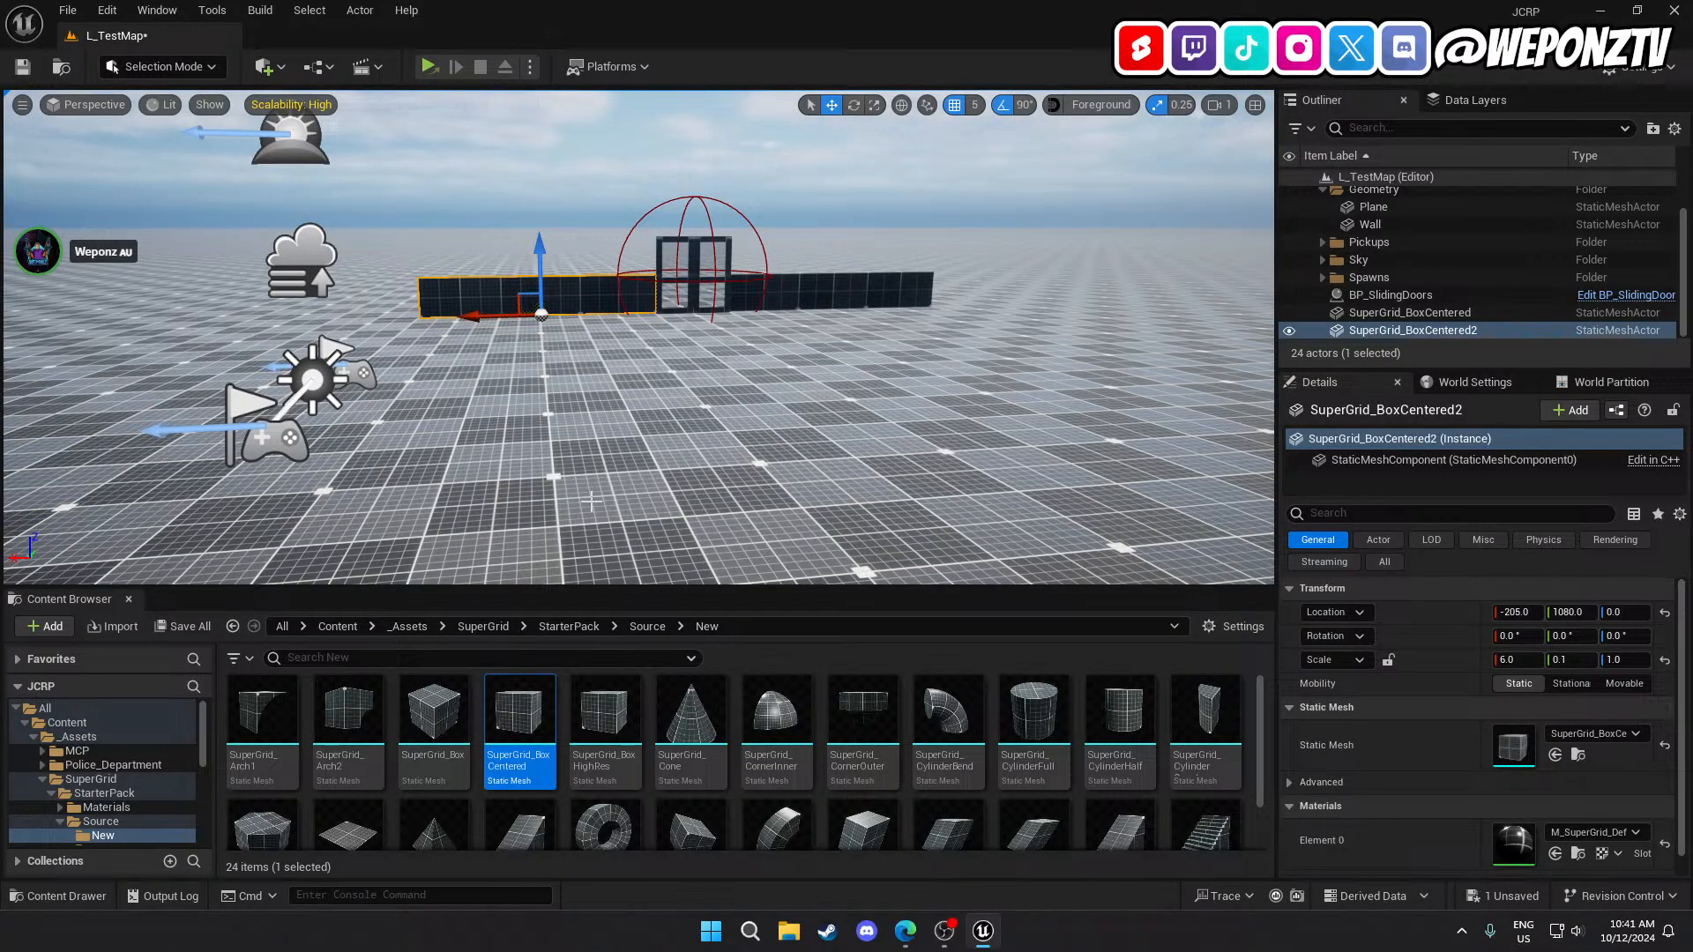
key("w")
mouse_move(586, 501)
right_mouse_down()
mouse_move(588, 538)
mouse_move(635, 476)
mouse_move(640, 555)
mouse_move(617, 529)
mouse_move(581, 546)
mouse_move(661, 539)
mouse_move(587, 531)
right_mouse_up()
key("s")
key("d")
key("a")
key("d")
Switch to OBS Studio to check the stream sources and audio, then return to the Unreal Editor.
left_click(946, 932)
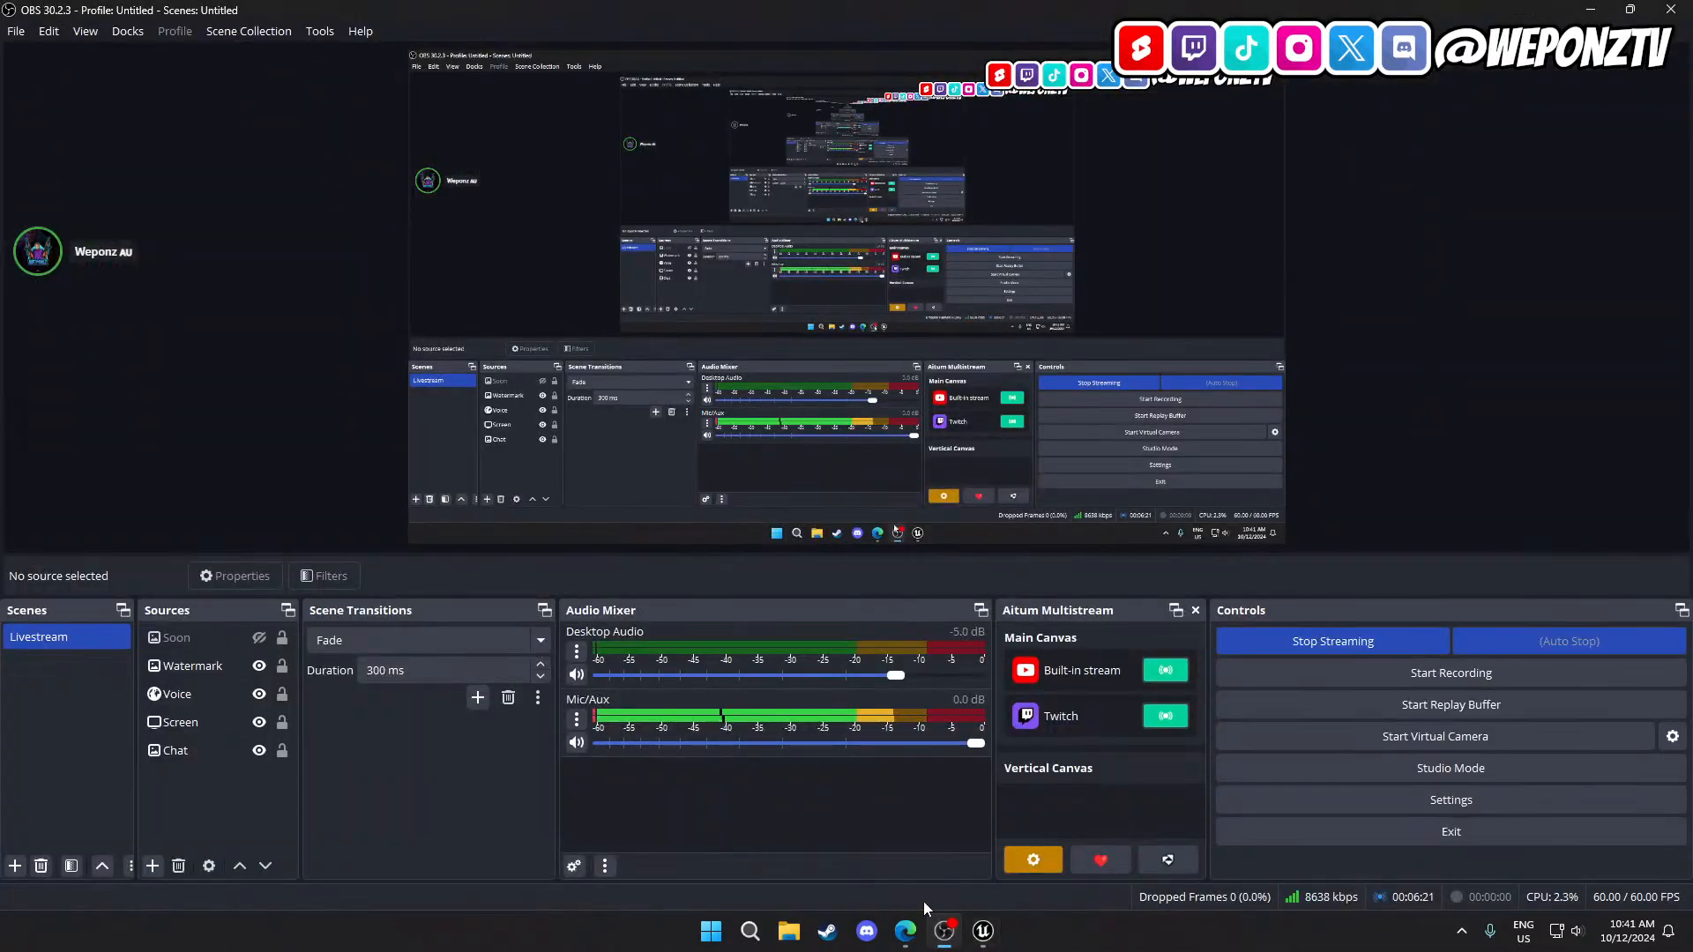
left_click(258, 722)
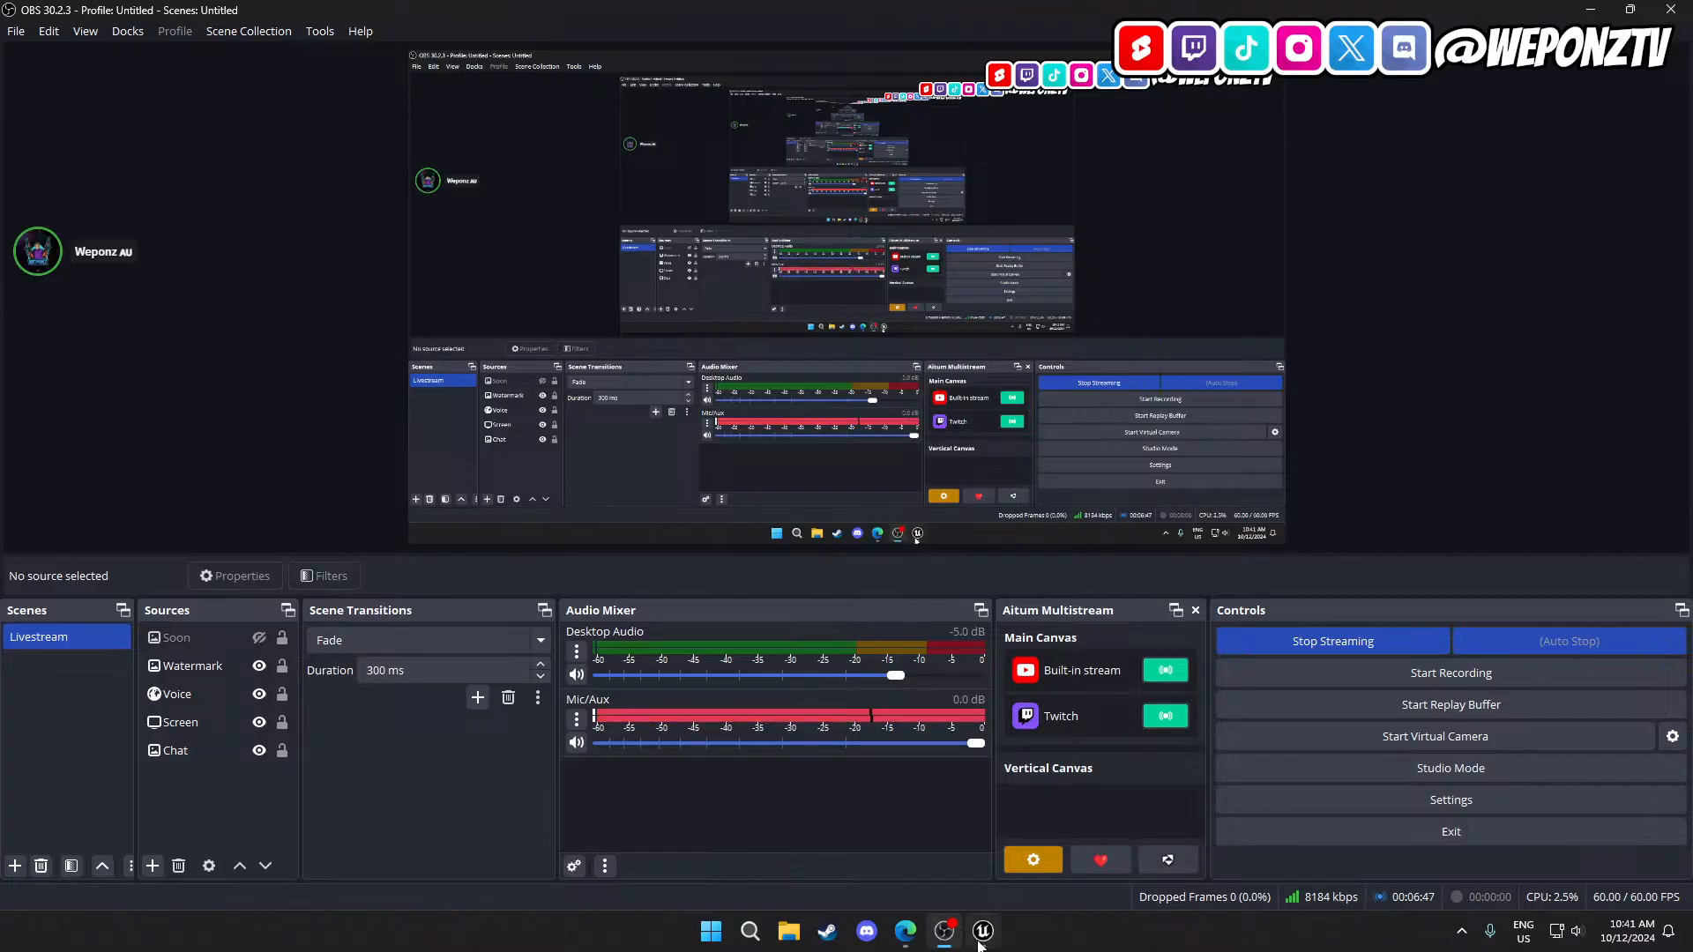
left_click(982, 931)
Move the original wall panel along Y to 1055 to bring it closer to the line of the doors.
right_click_drag(874, 429, 370, 411)
key("s")
key("w")
key("d")
key("w")
left_click(805, 438)
key("w")
key("w")
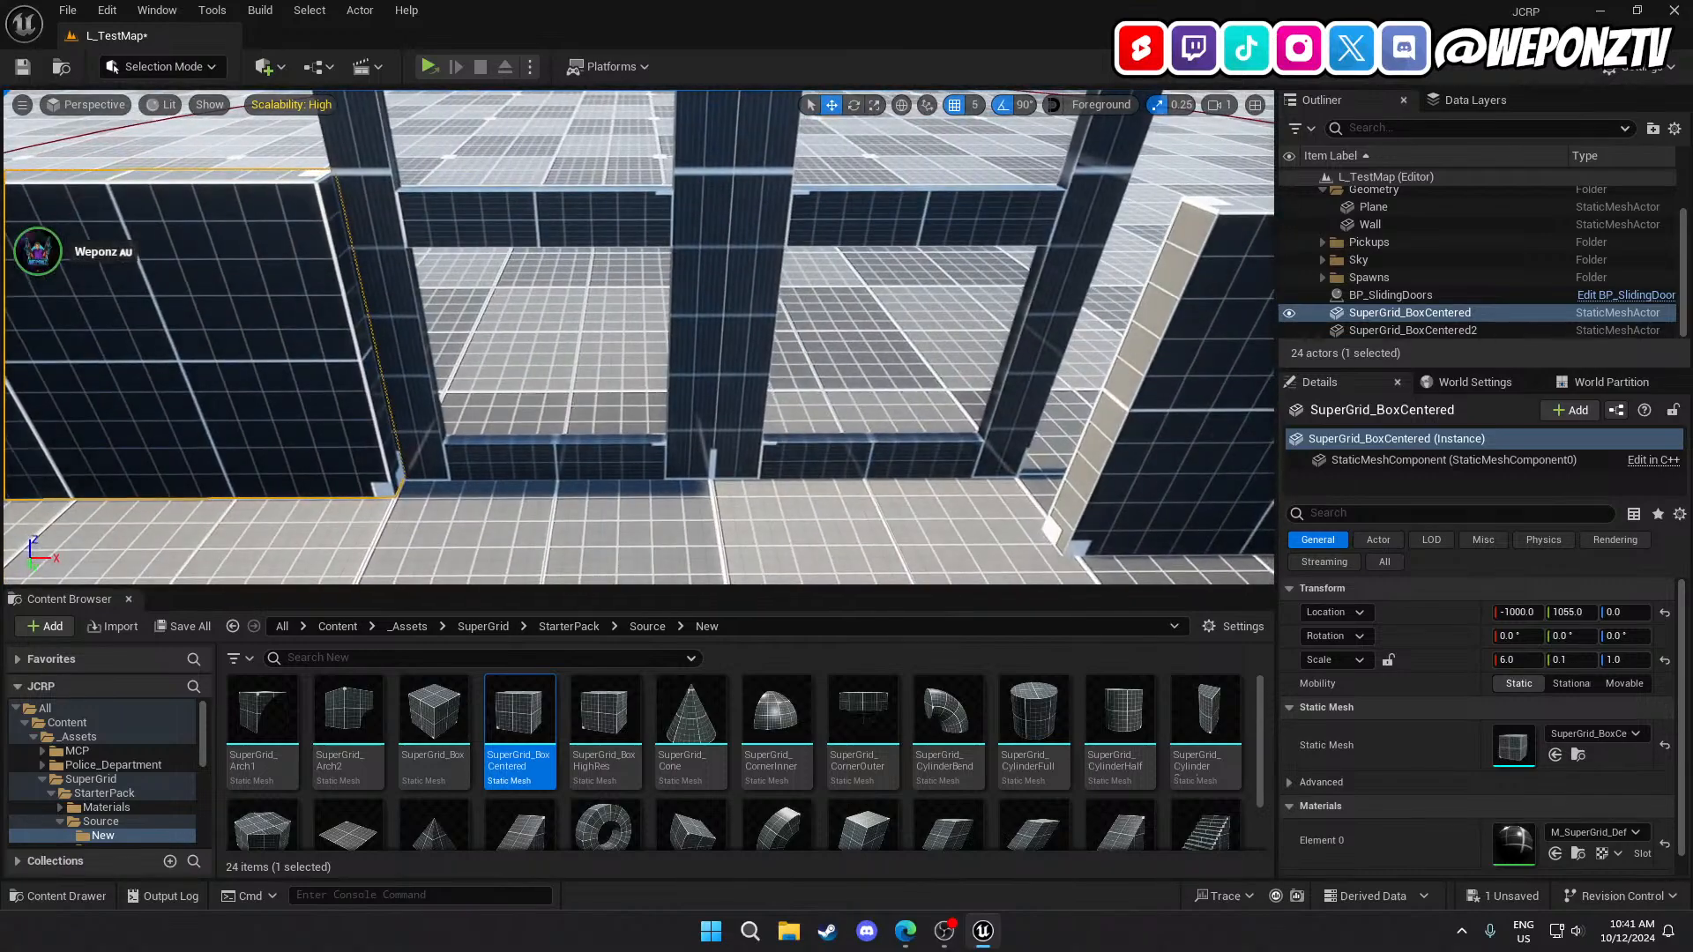
Set the sliding doors' Y location to 1052.5.
left_click(734, 411)
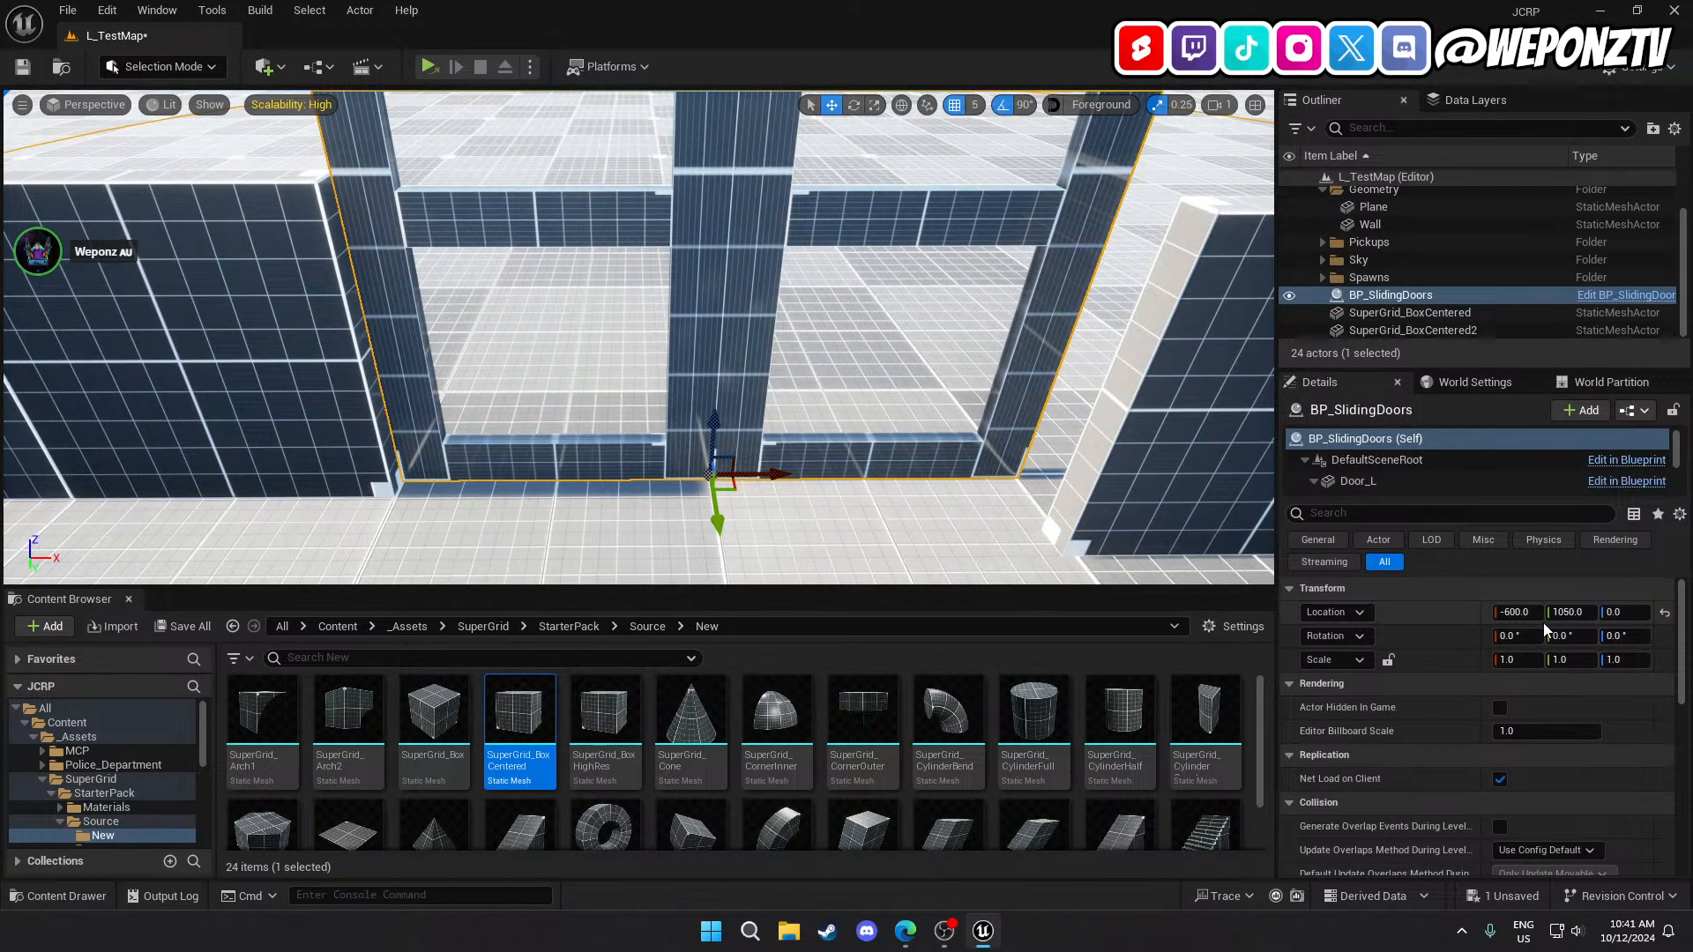
left_click_drag(717, 516, 719, 522)
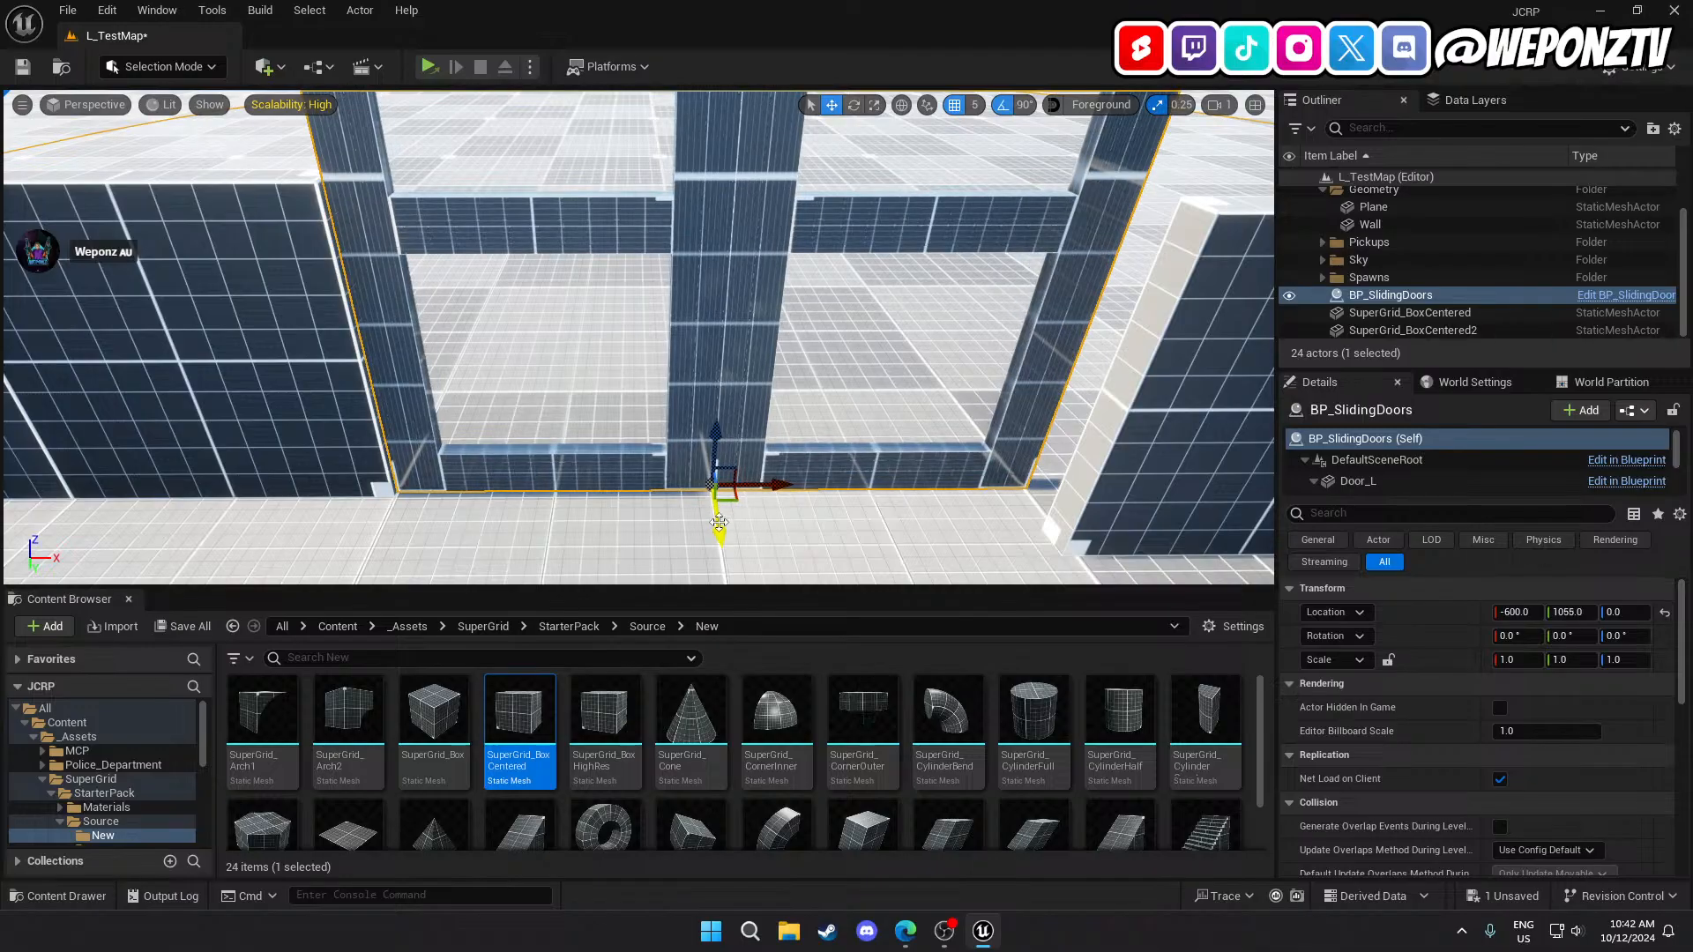
key("ctrl+z")
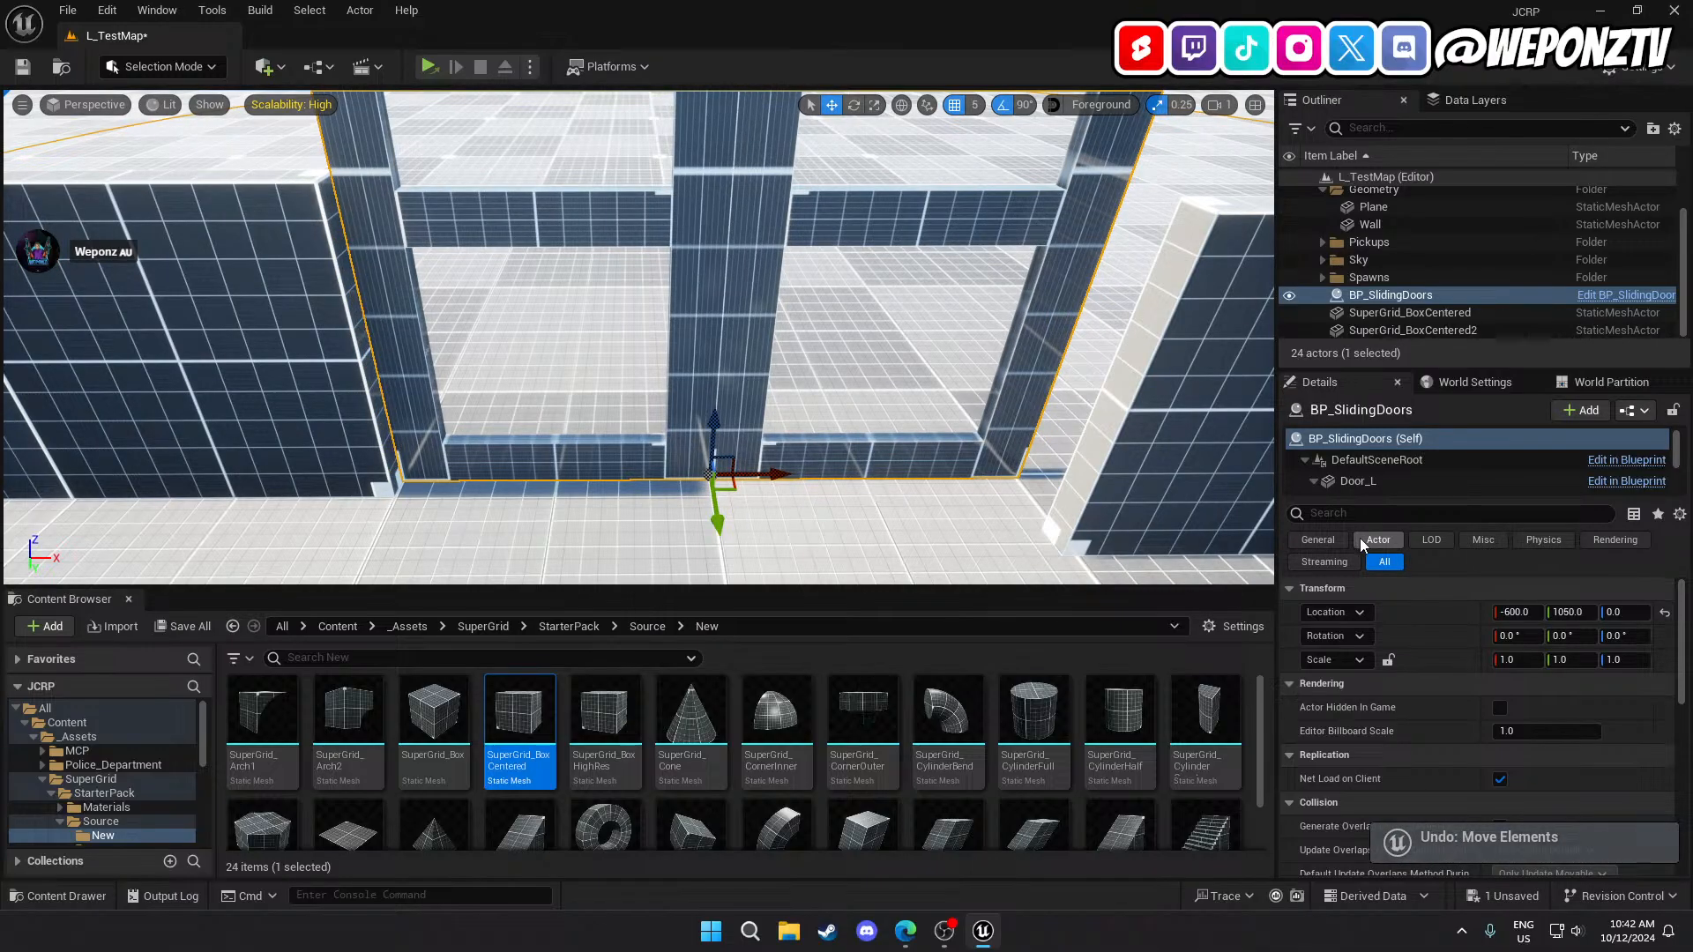
left_click(1577, 612)
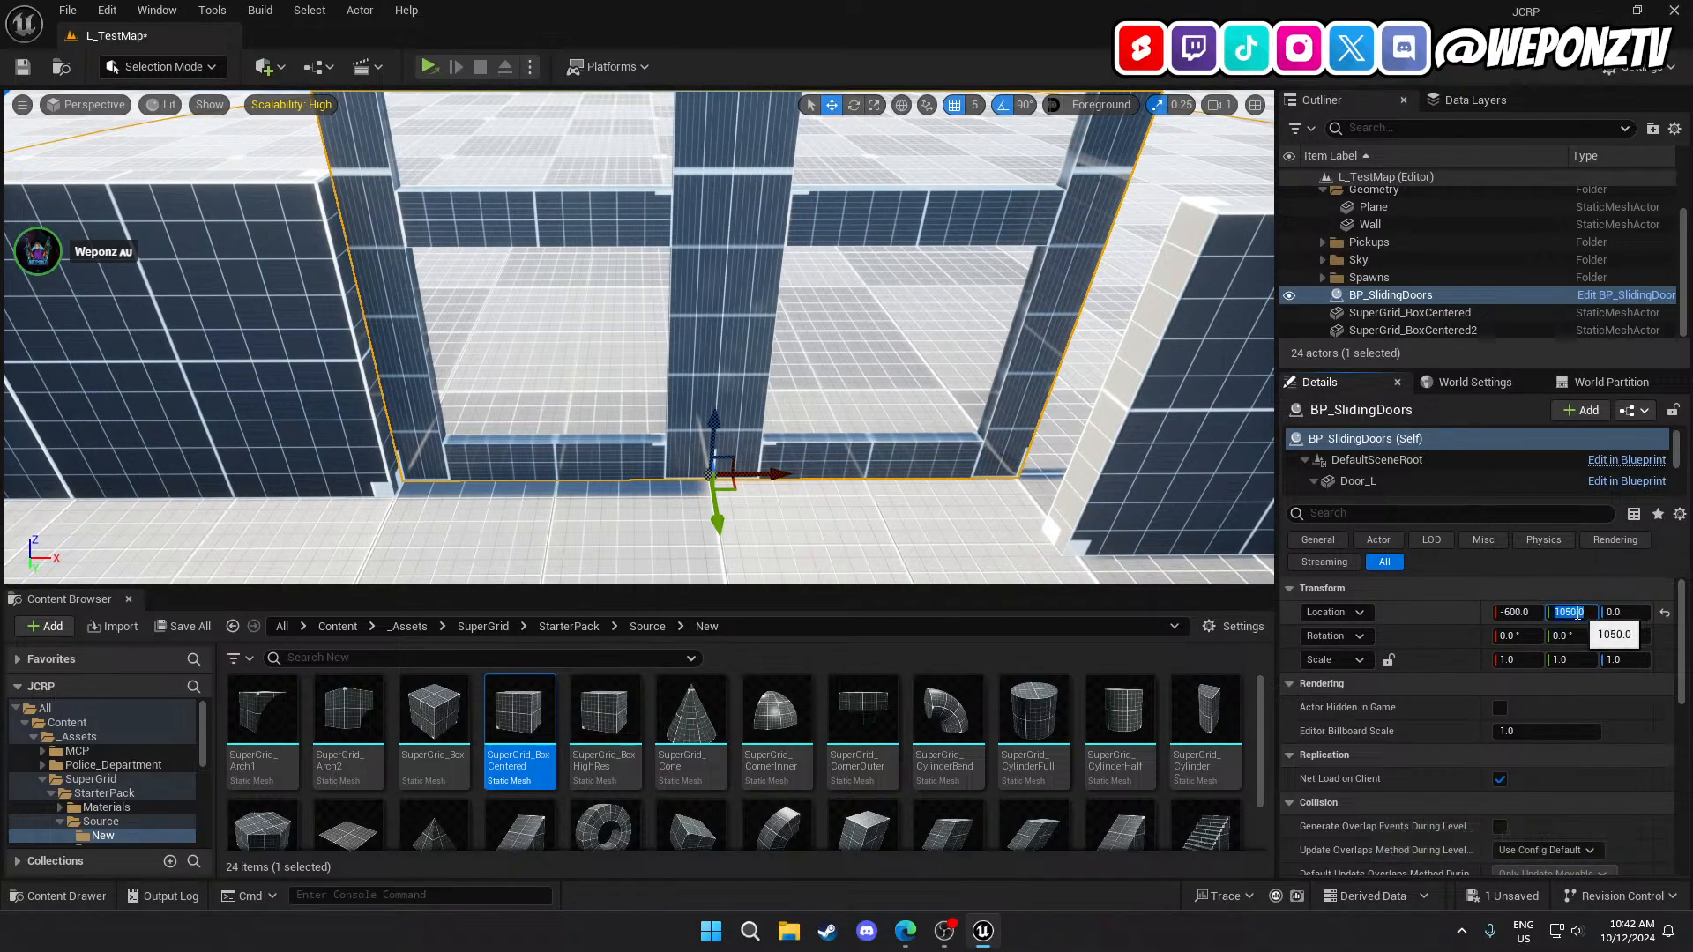
left_click(1578, 612)
key("BackSpace")
type("2")
key("Return")
Examine from several sides and from above how the sliding doors line up with the original wall panel.
right_click_drag(939, 342, 955, 379)
key("s")
key("d")
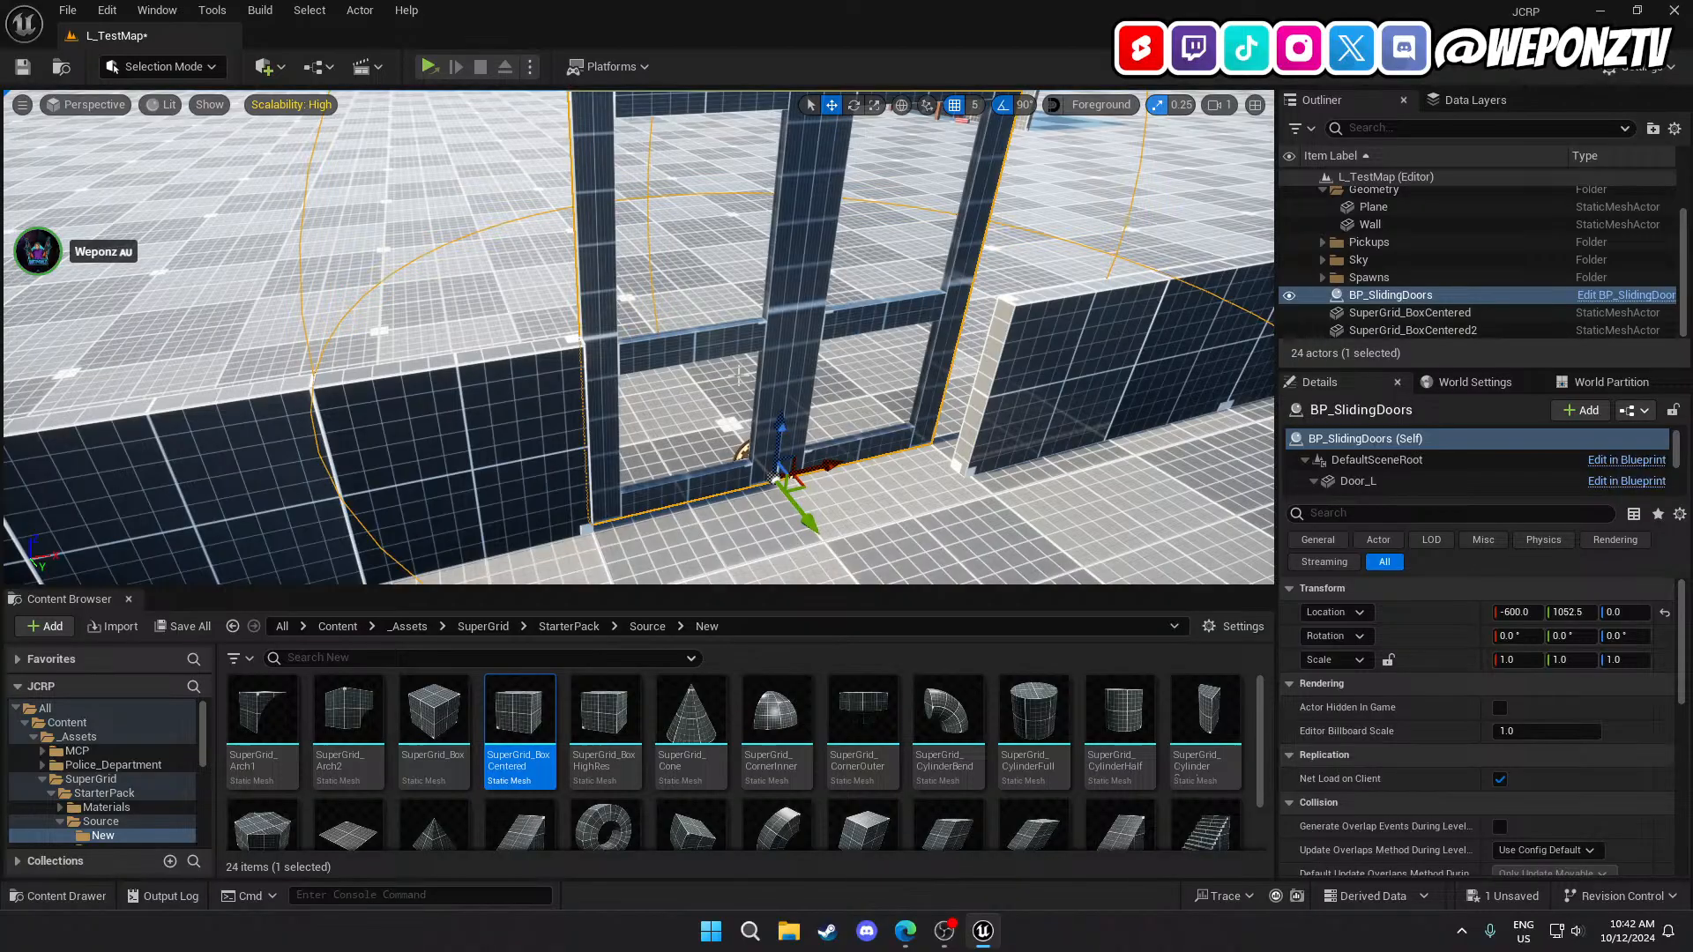
key("a")
right_click_drag(739, 375, 956, 535)
key("w")
key("s")
key("s")
mouse_move(739, 375)
right_mouse_down()
mouse_move(758, 419)
mouse_move(745, 414)
mouse_move(882, 413)
mouse_move(749, 387)
right_mouse_up()
key("d")
key("a")
key("a")
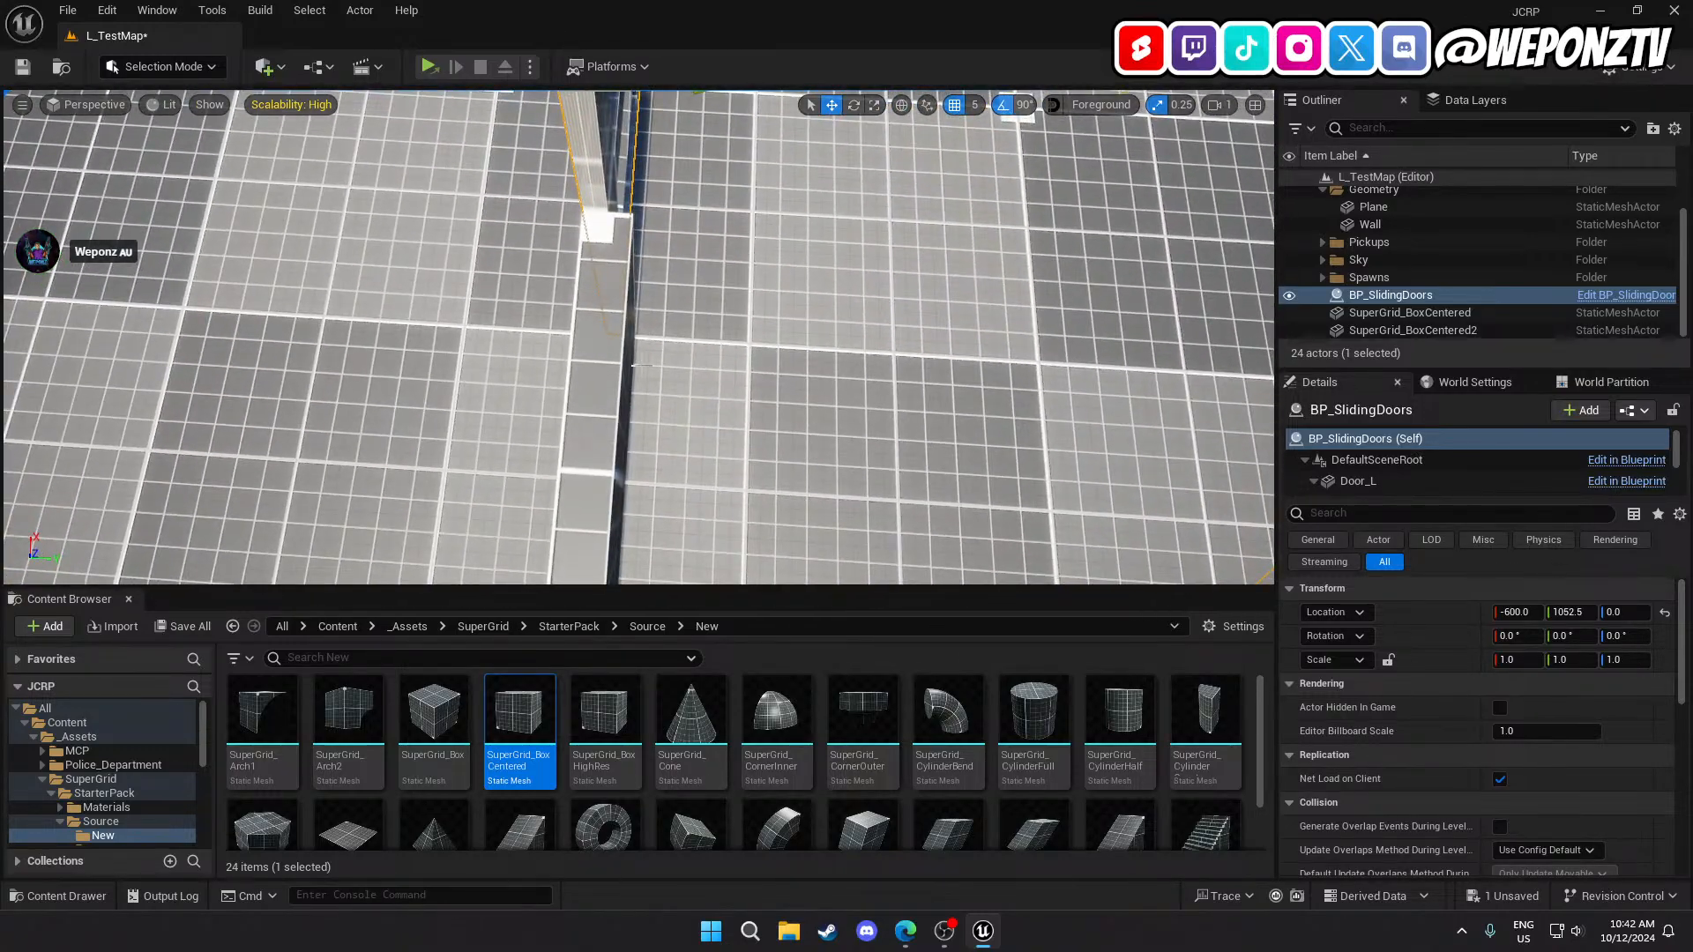
Move the original wall panel along Y to 1005, beside a main floor grid line.
left_click(628, 372)
key("s")
mouse_move(862, 429)
right_mouse_down()
mouse_move(758, 428)
mouse_move(857, 431)
right_mouse_up()
key("a")
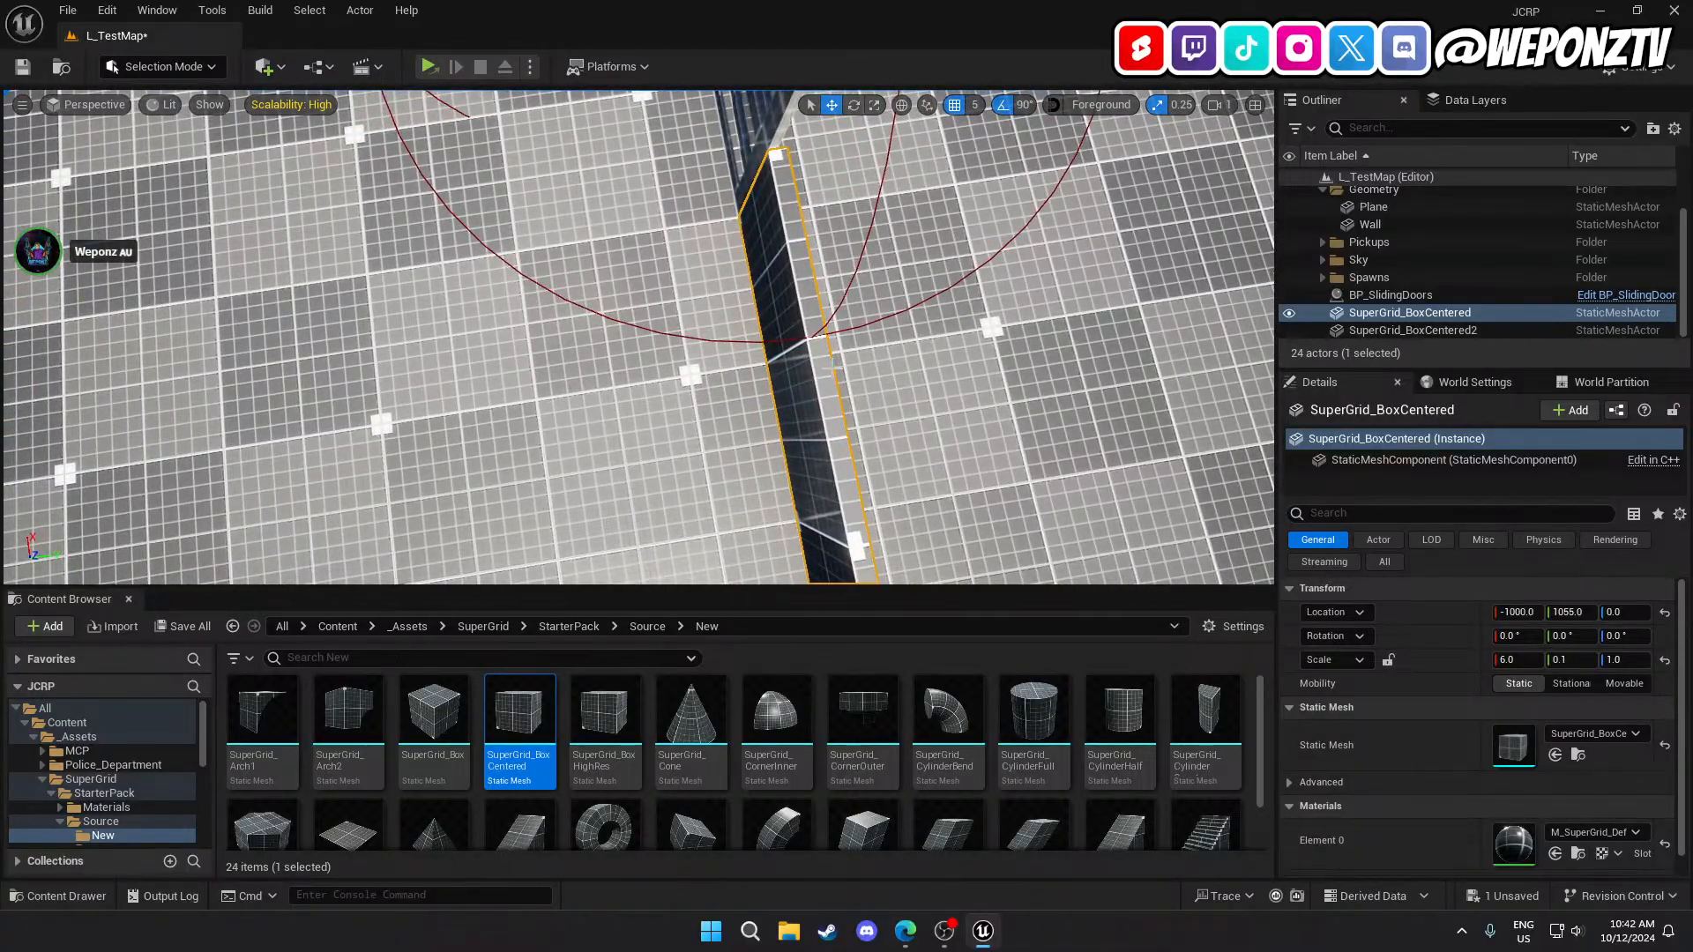
key("s")
right_click_drag(809, 405, 757, 405)
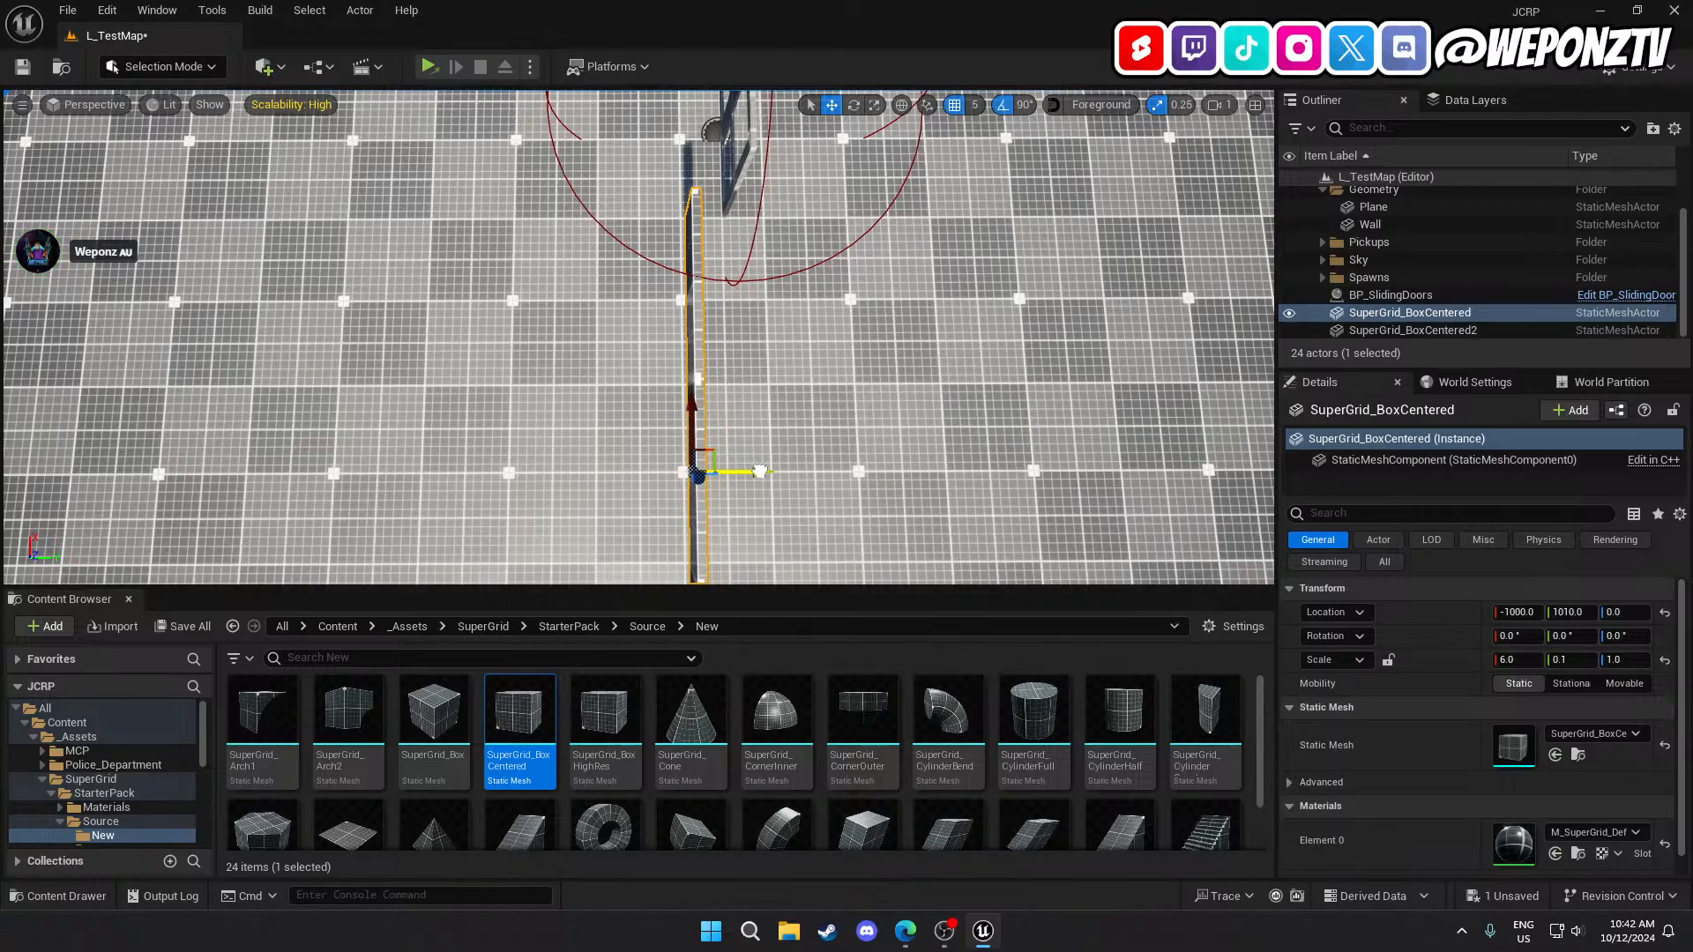
left_click_drag(760, 471, 753, 471)
Move the sliding doors along Y to 1002.5, back in line with the original wall panel.
key("w")
right_click_drag(780, 292, 818, 261)
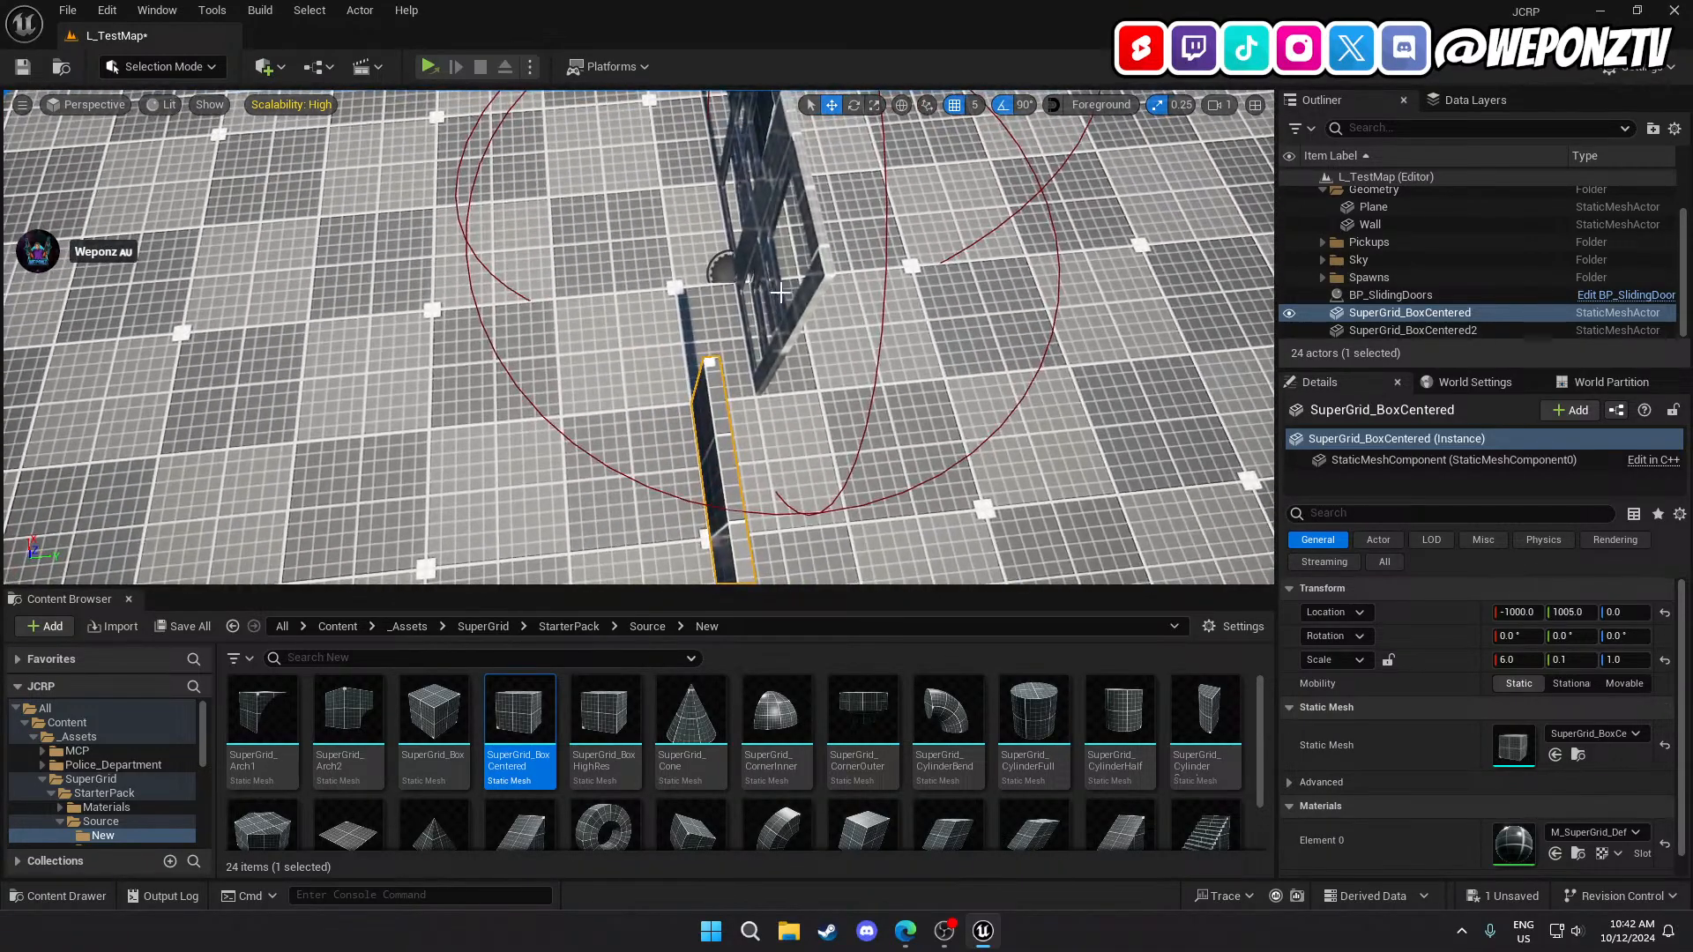
left_click(809, 291)
left_click_drag(796, 279, 741, 283)
key("w")
mouse_move(745, 286)
right_mouse_down()
mouse_move(751, 300)
mouse_move(754, 284)
right_mouse_up()
key("d")
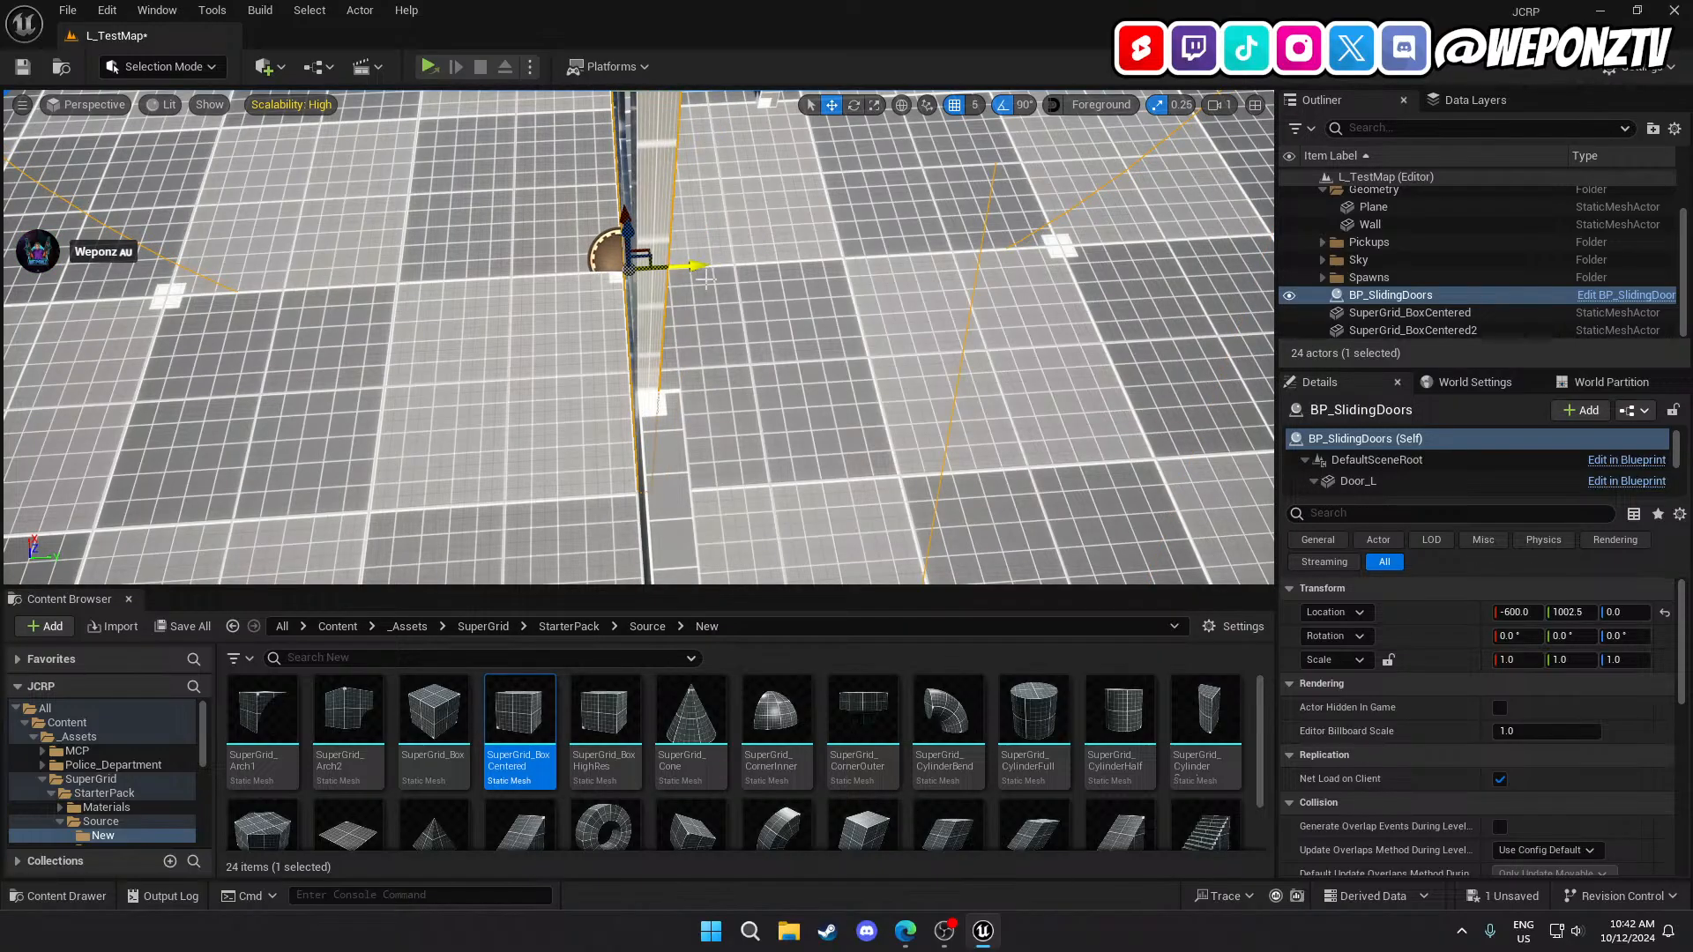
Set the sliding doors' Y location to 1005.
left_click(1568, 618)
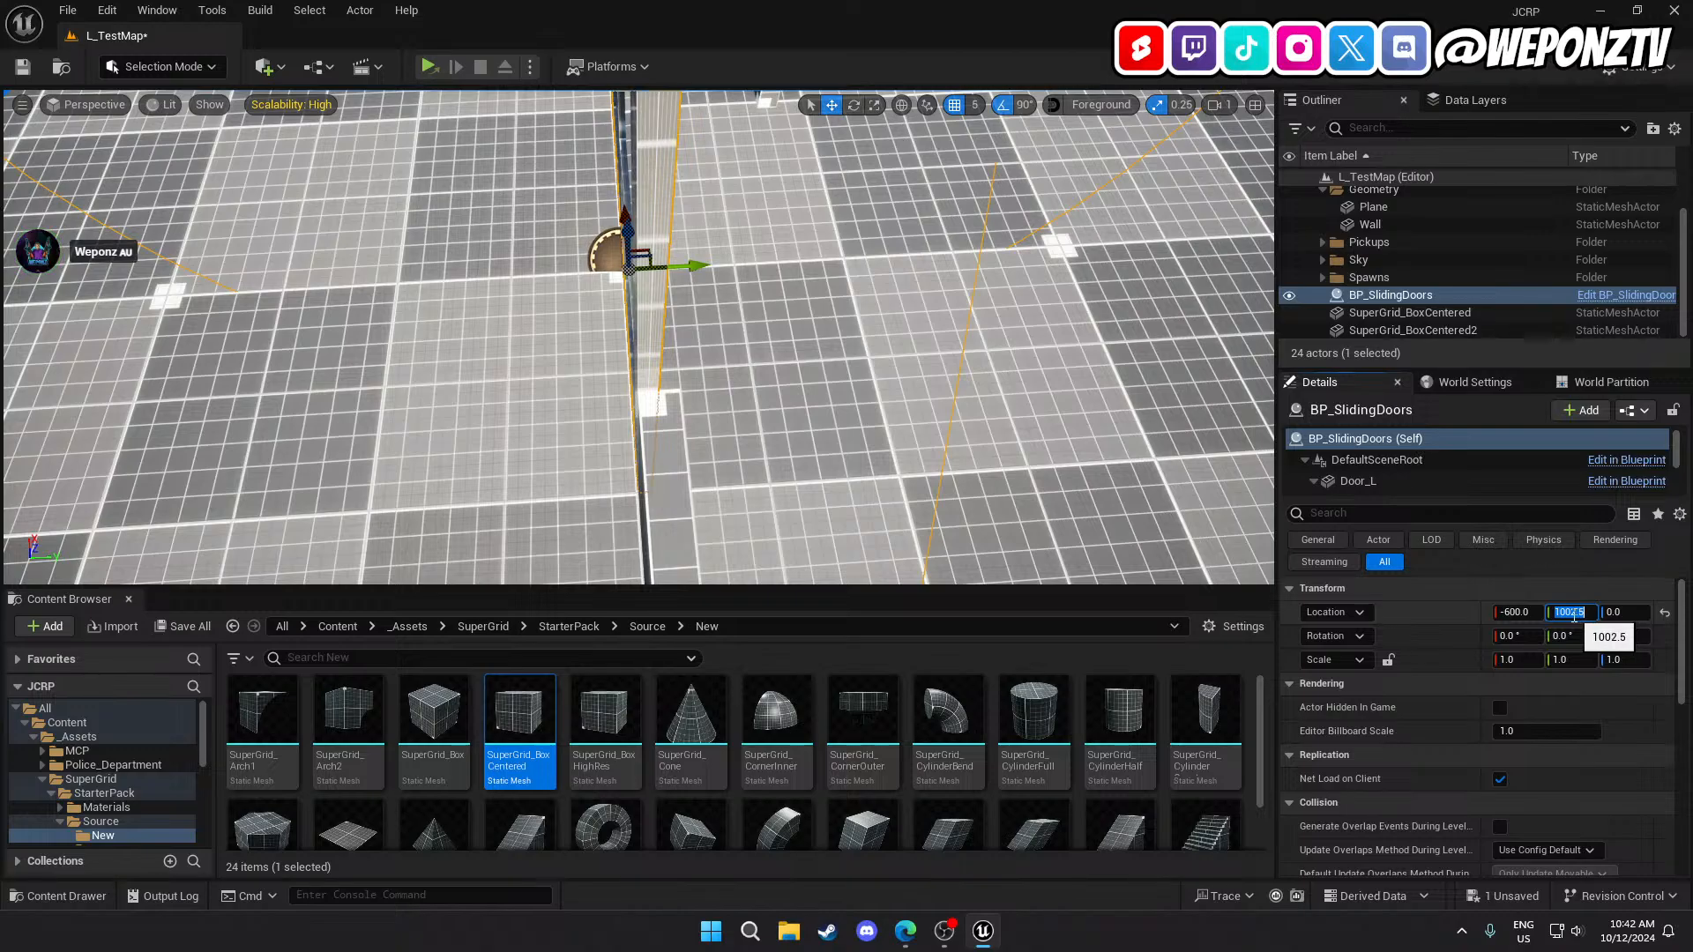
left_click_drag(1577, 615, 1645, 613)
key("BackSpace")
type("5")
key("Return")
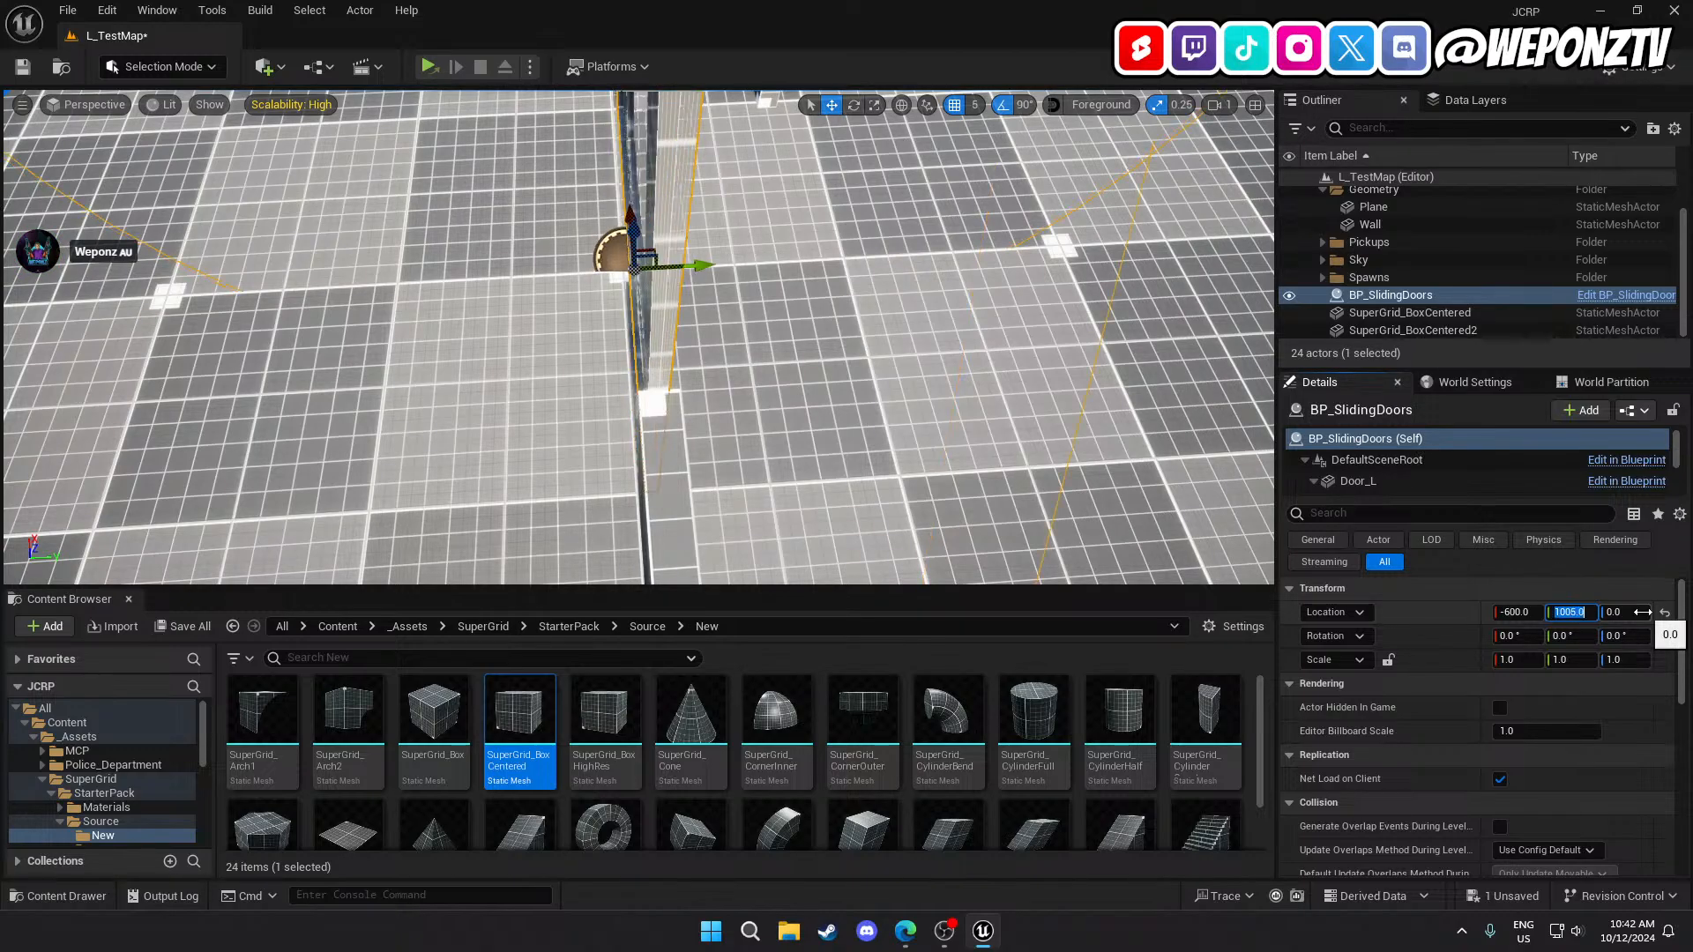
mouse_move(847, 370)
right_mouse_down()
mouse_move(837, 348)
mouse_move(926, 397)
mouse_move(894, 406)
mouse_move(829, 343)
mouse_move(816, 352)
mouse_move(864, 406)
mouse_move(838, 335)
mouse_move(899, 322)
mouse_move(882, 401)
mouse_move(1049, 335)
mouse_move(996, 317)
mouse_move(846, 339)
right_mouse_up()
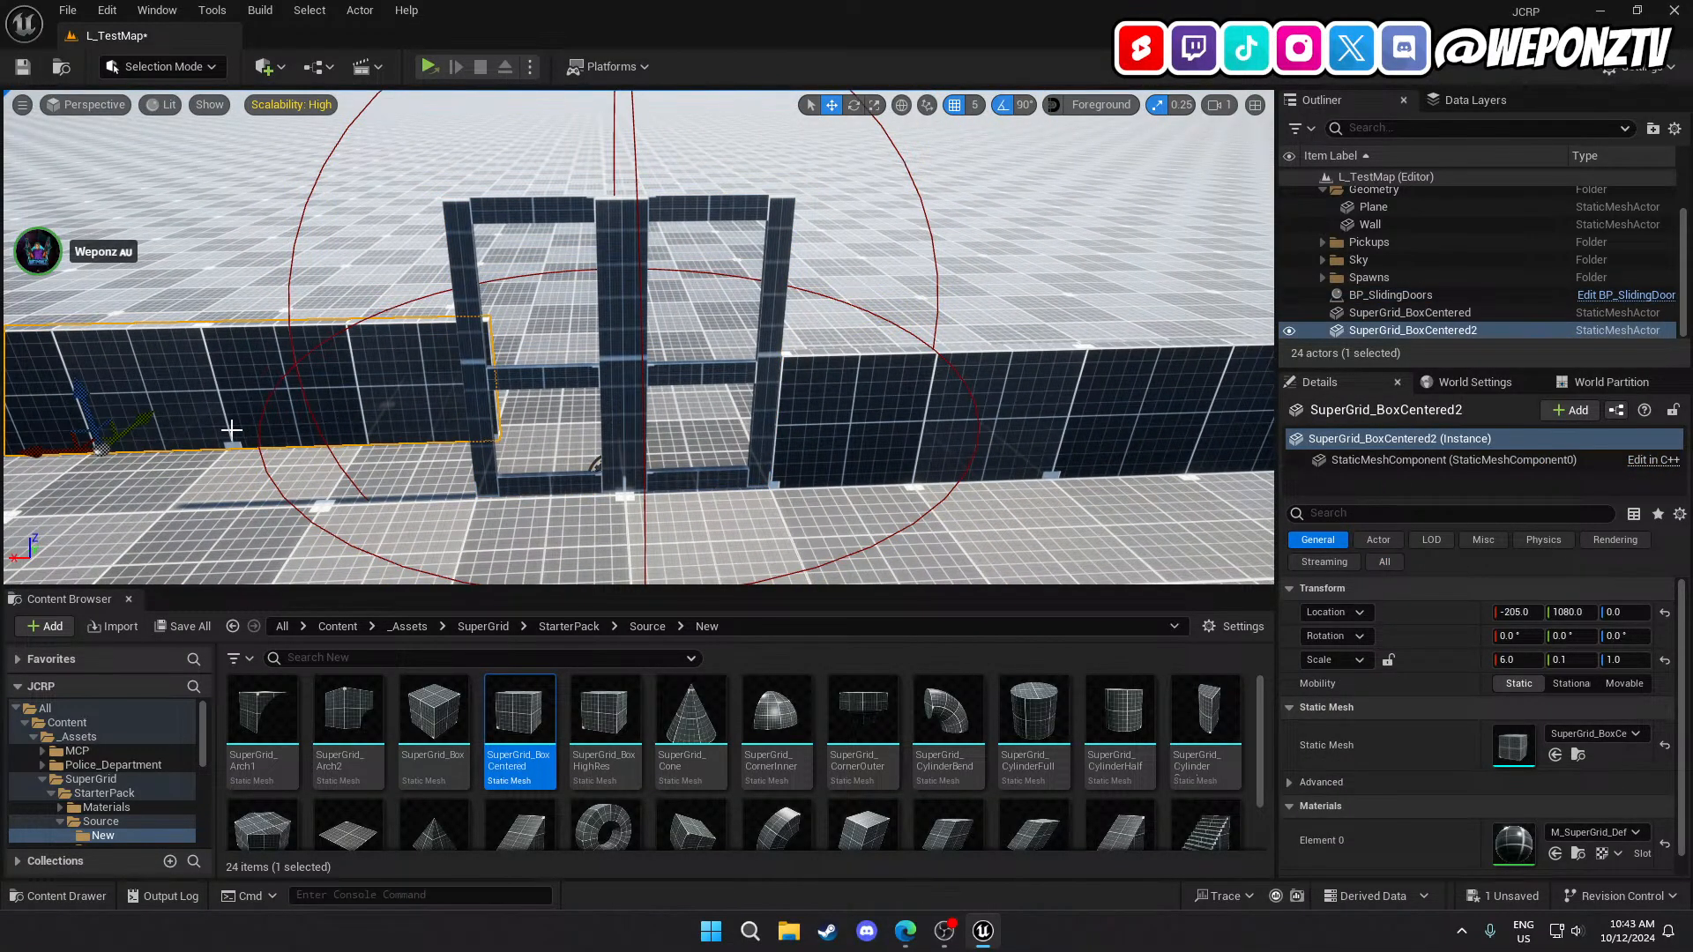
Position the second wall panel at X -200, Y 1005, in line with the original panel on the other side of the doors.
left_click_drag(139, 413, 127, 426)
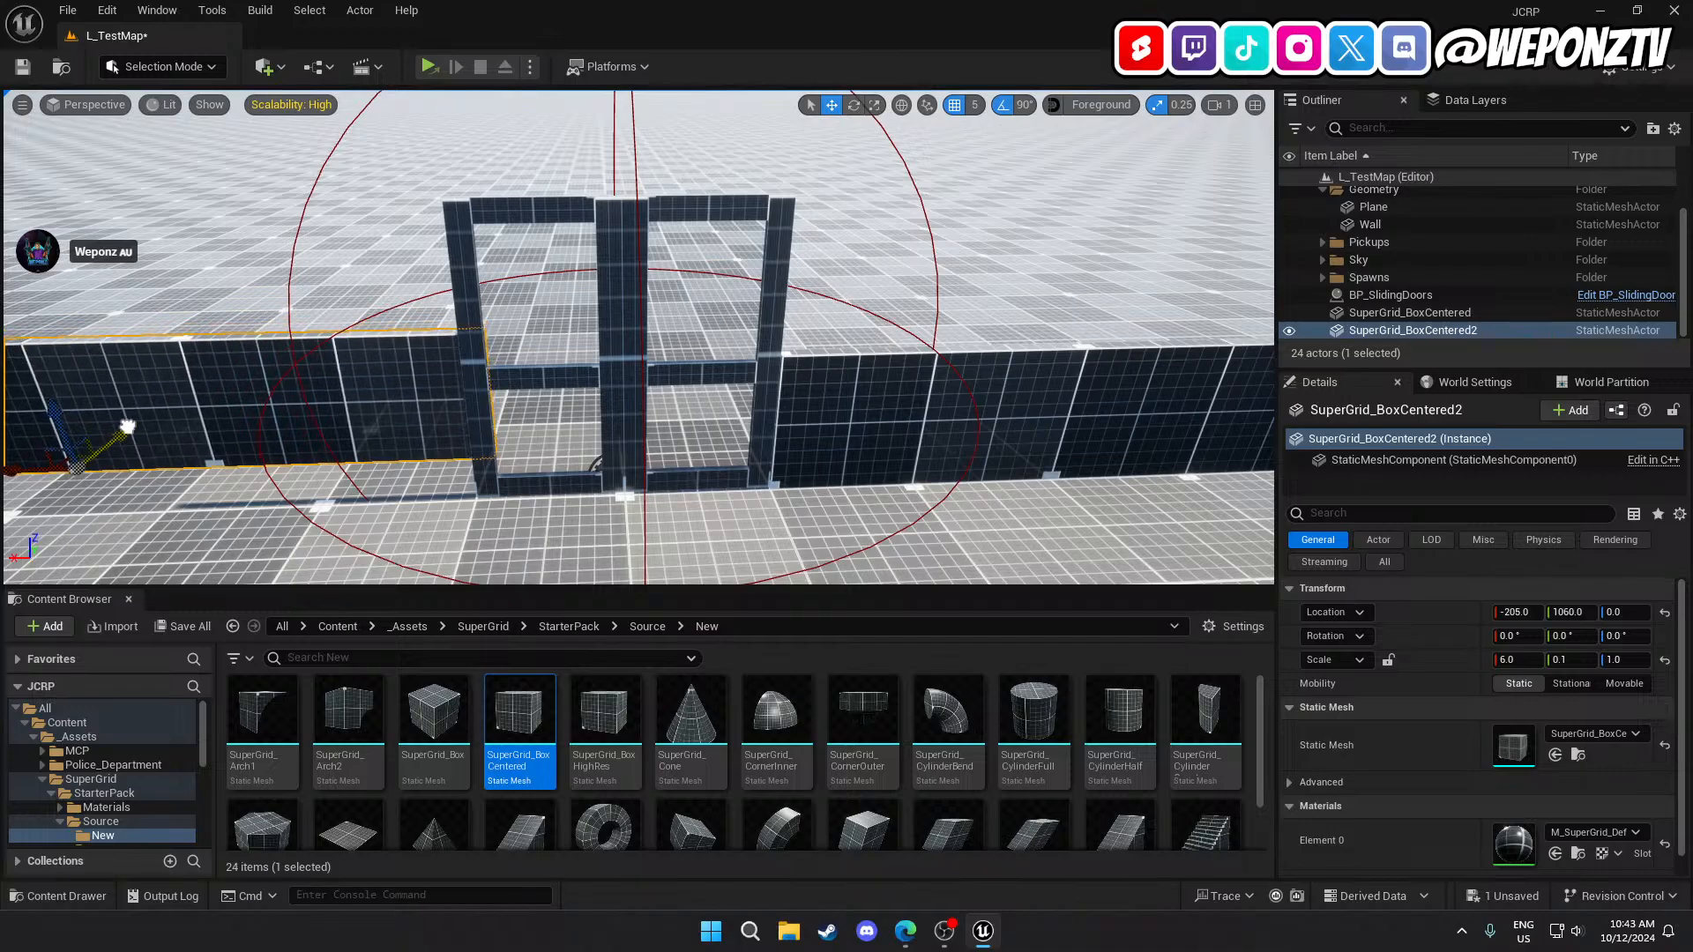
left_click(890, 424)
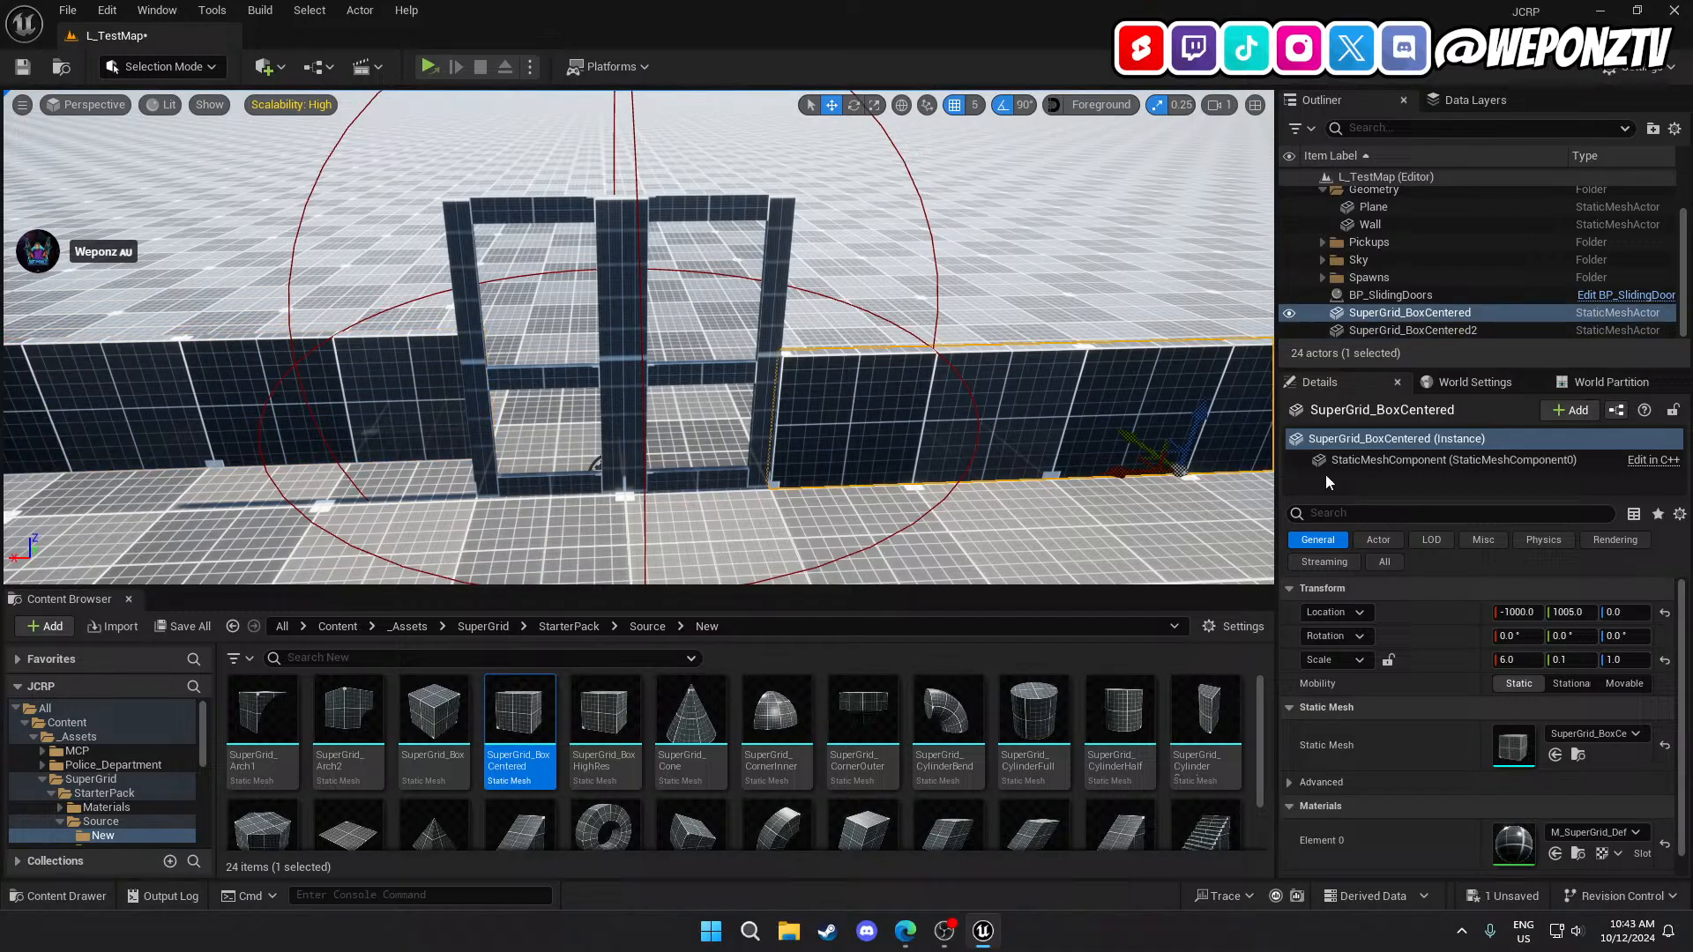
left_click(1568, 611)
left_click(160, 375)
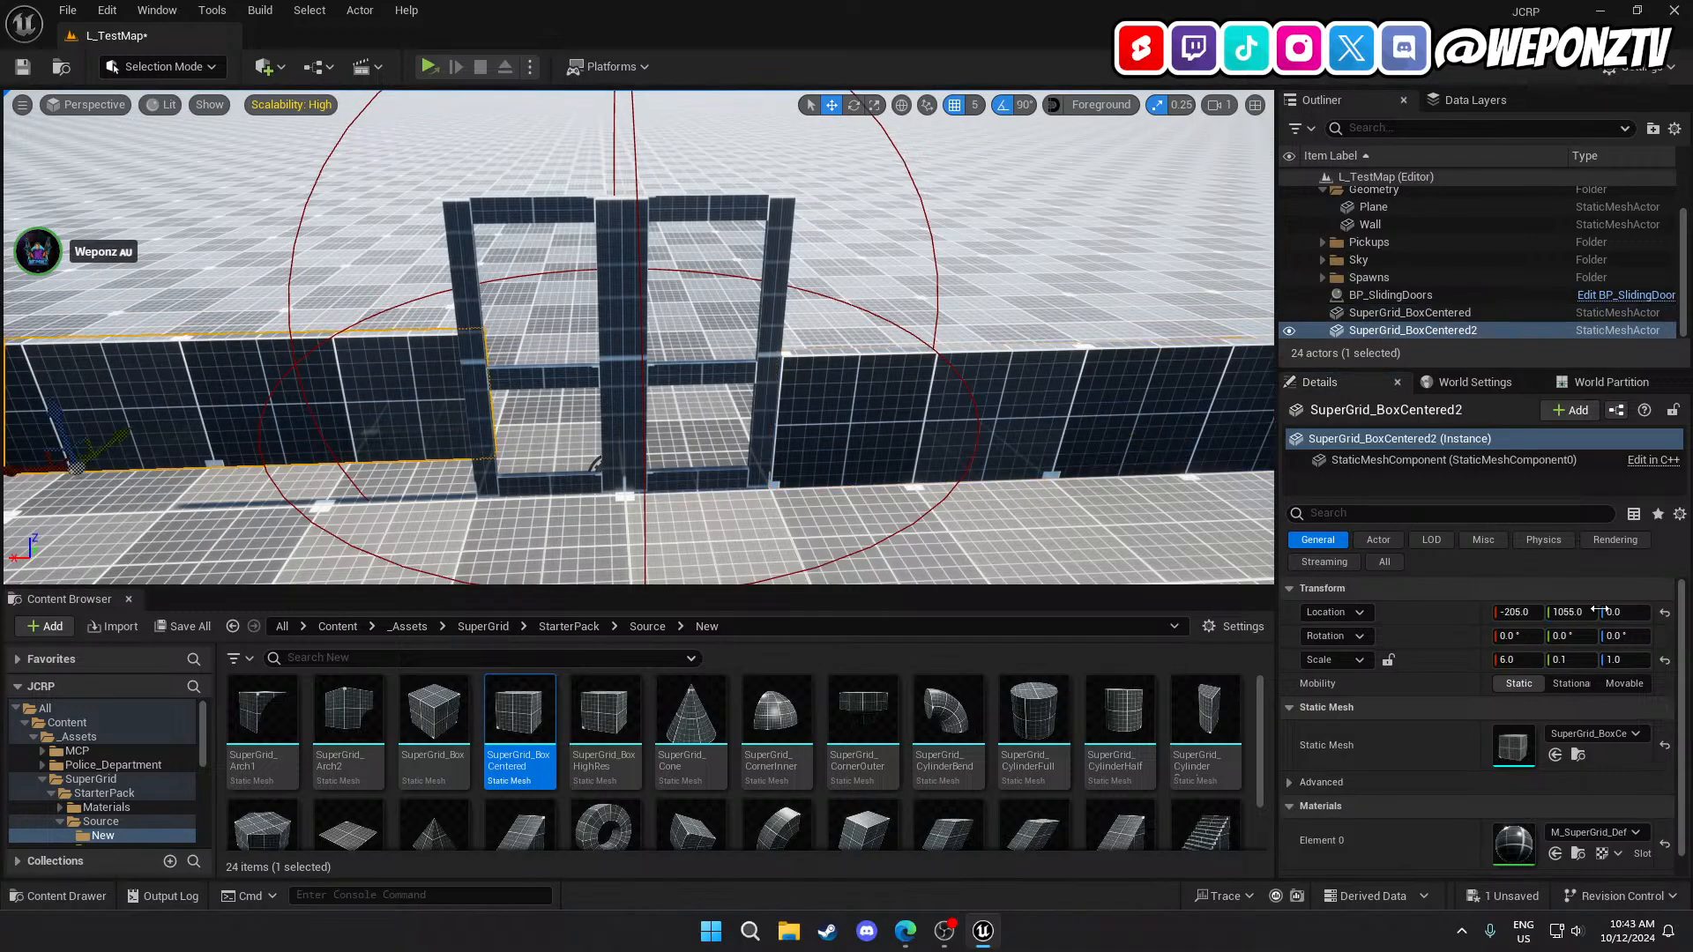
key("Return")
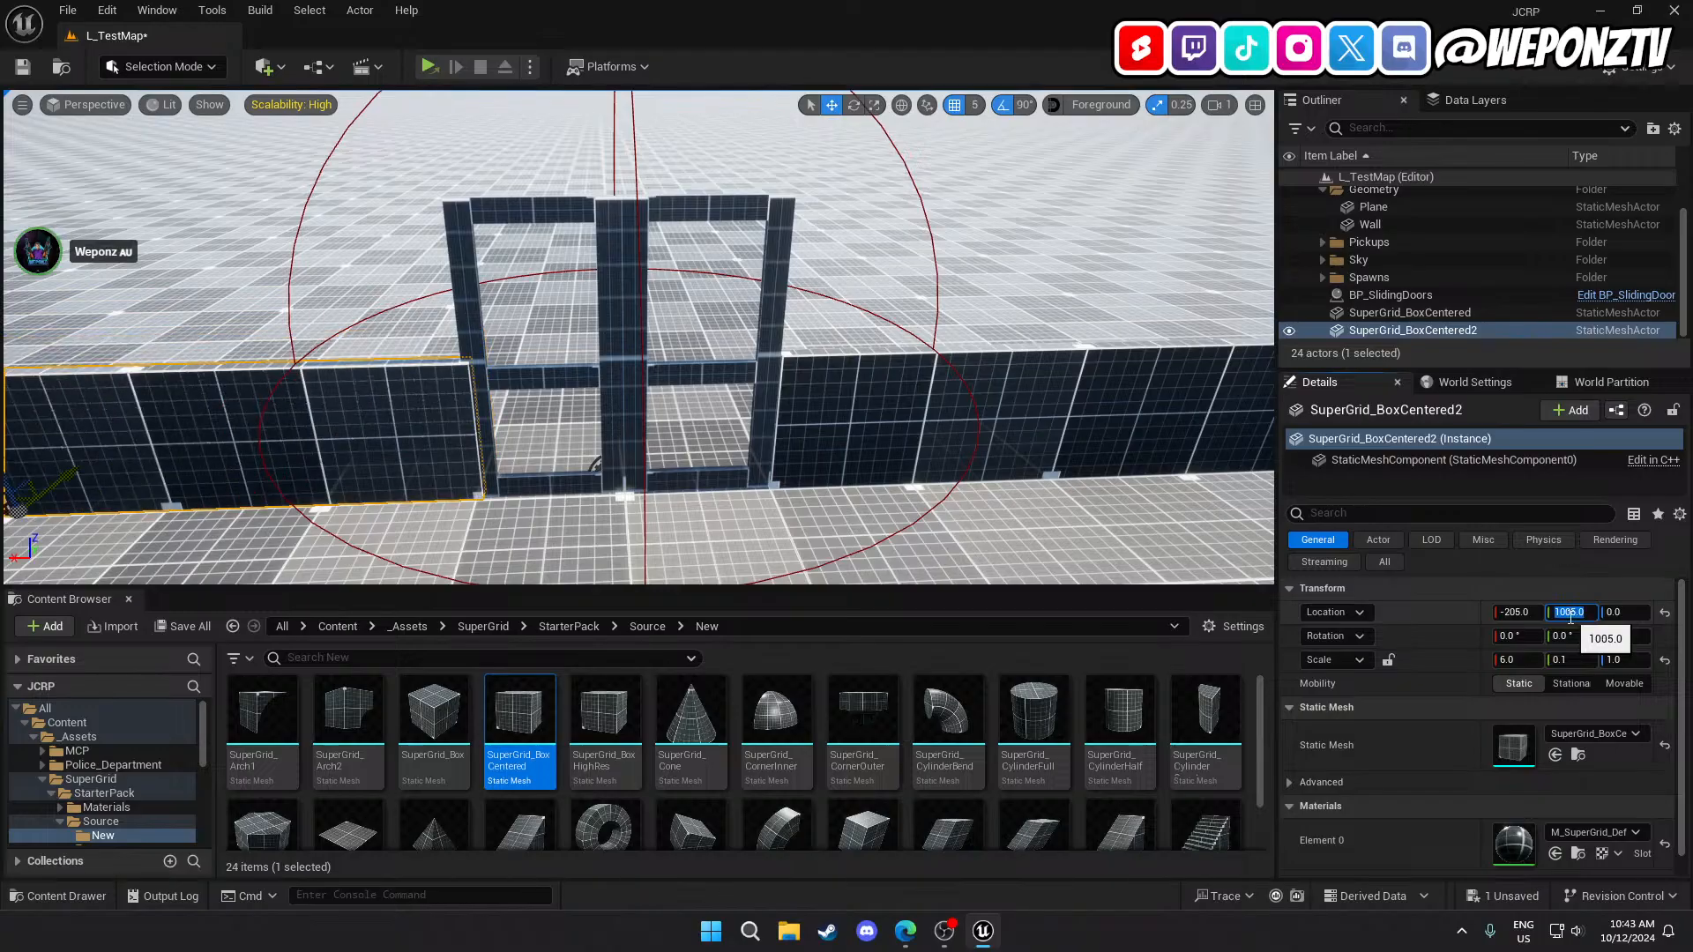
right_click_drag(95, 480, 55, 481)
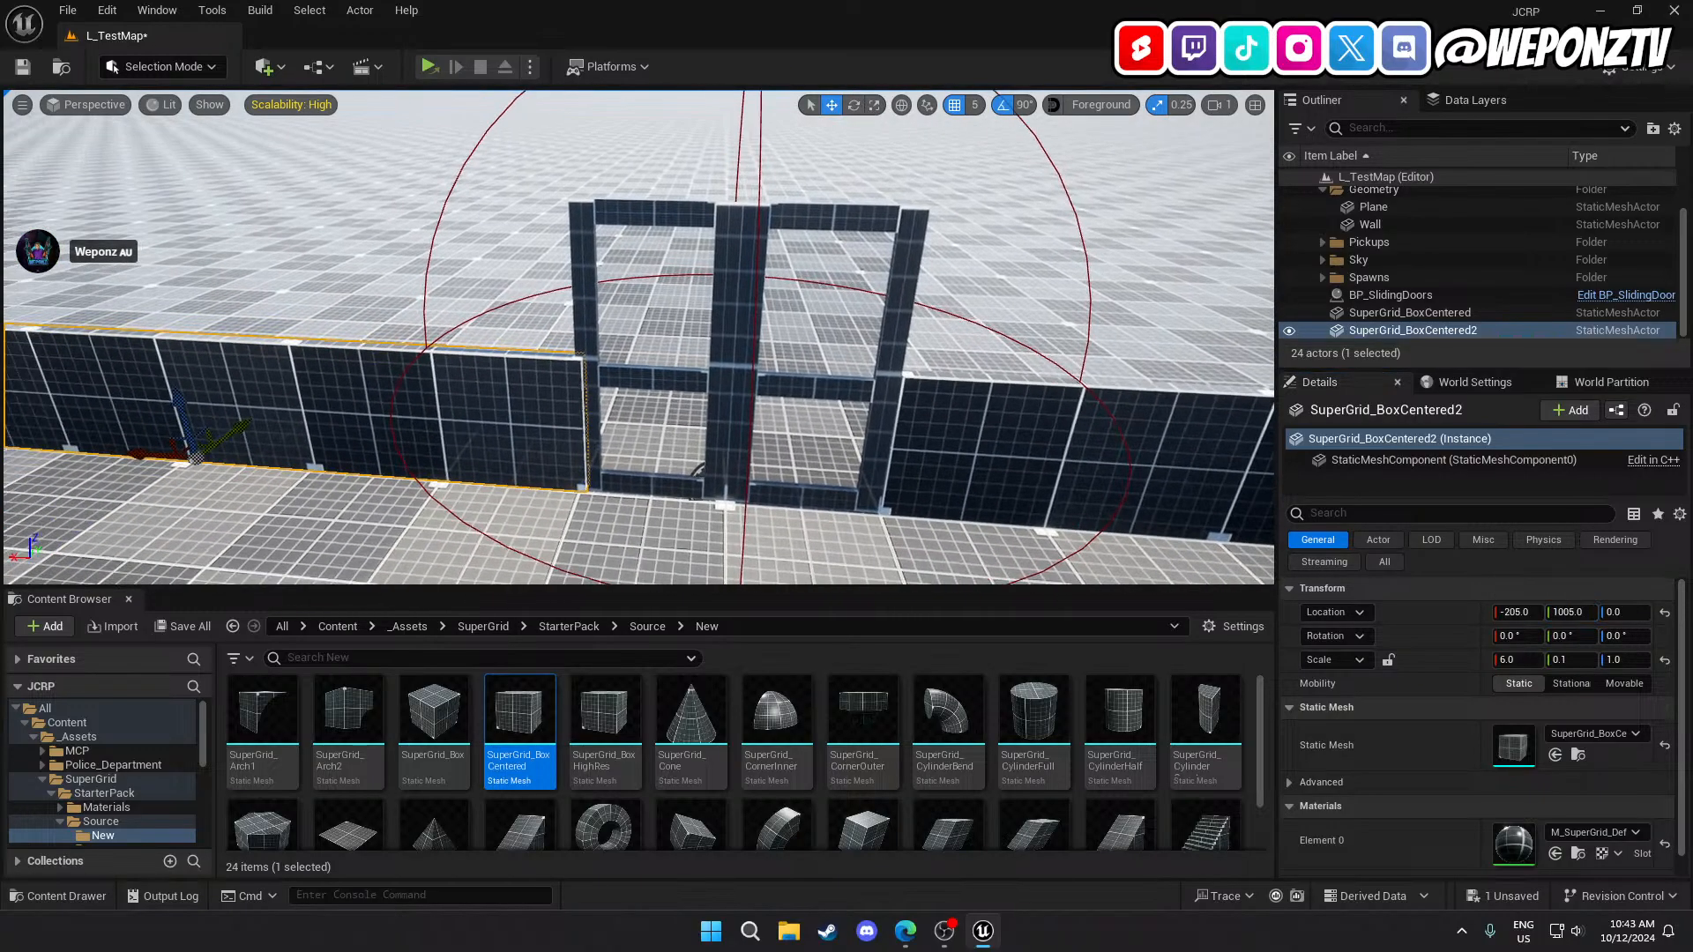
left_click_drag(136, 456, 129, 457)
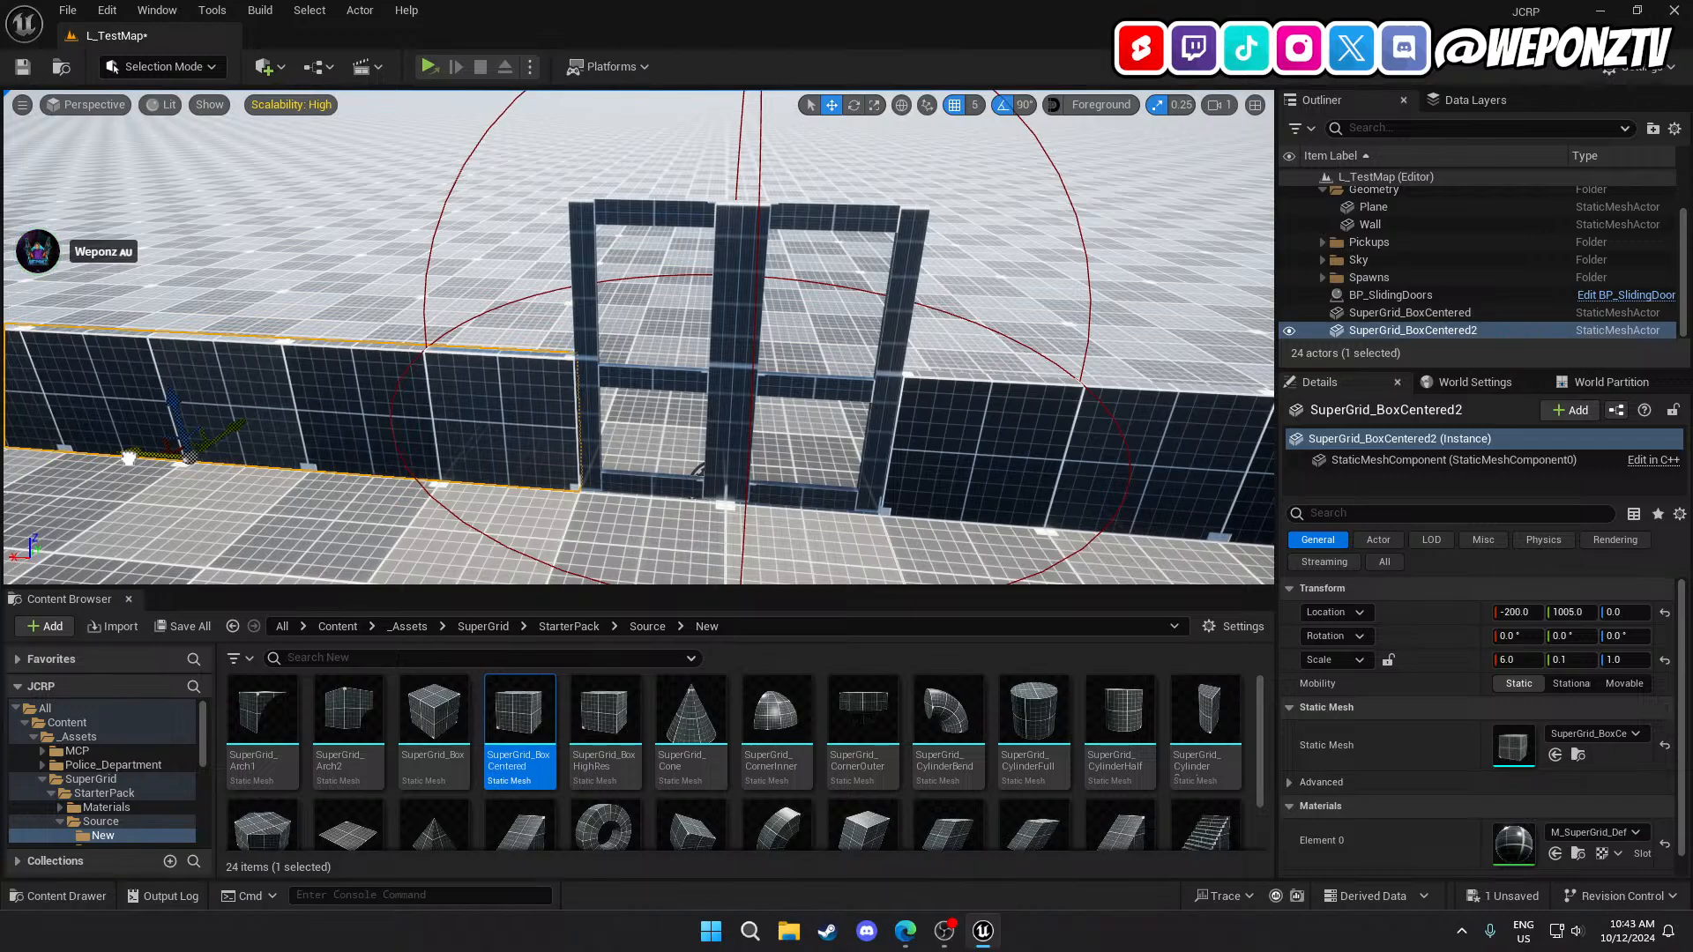
Duplicate the original wall panel and stack the copy directly above it at X -1000, Y 1005, Z 100.
right_click_drag(129, 458, 351, 439)
left_click(565, 419)
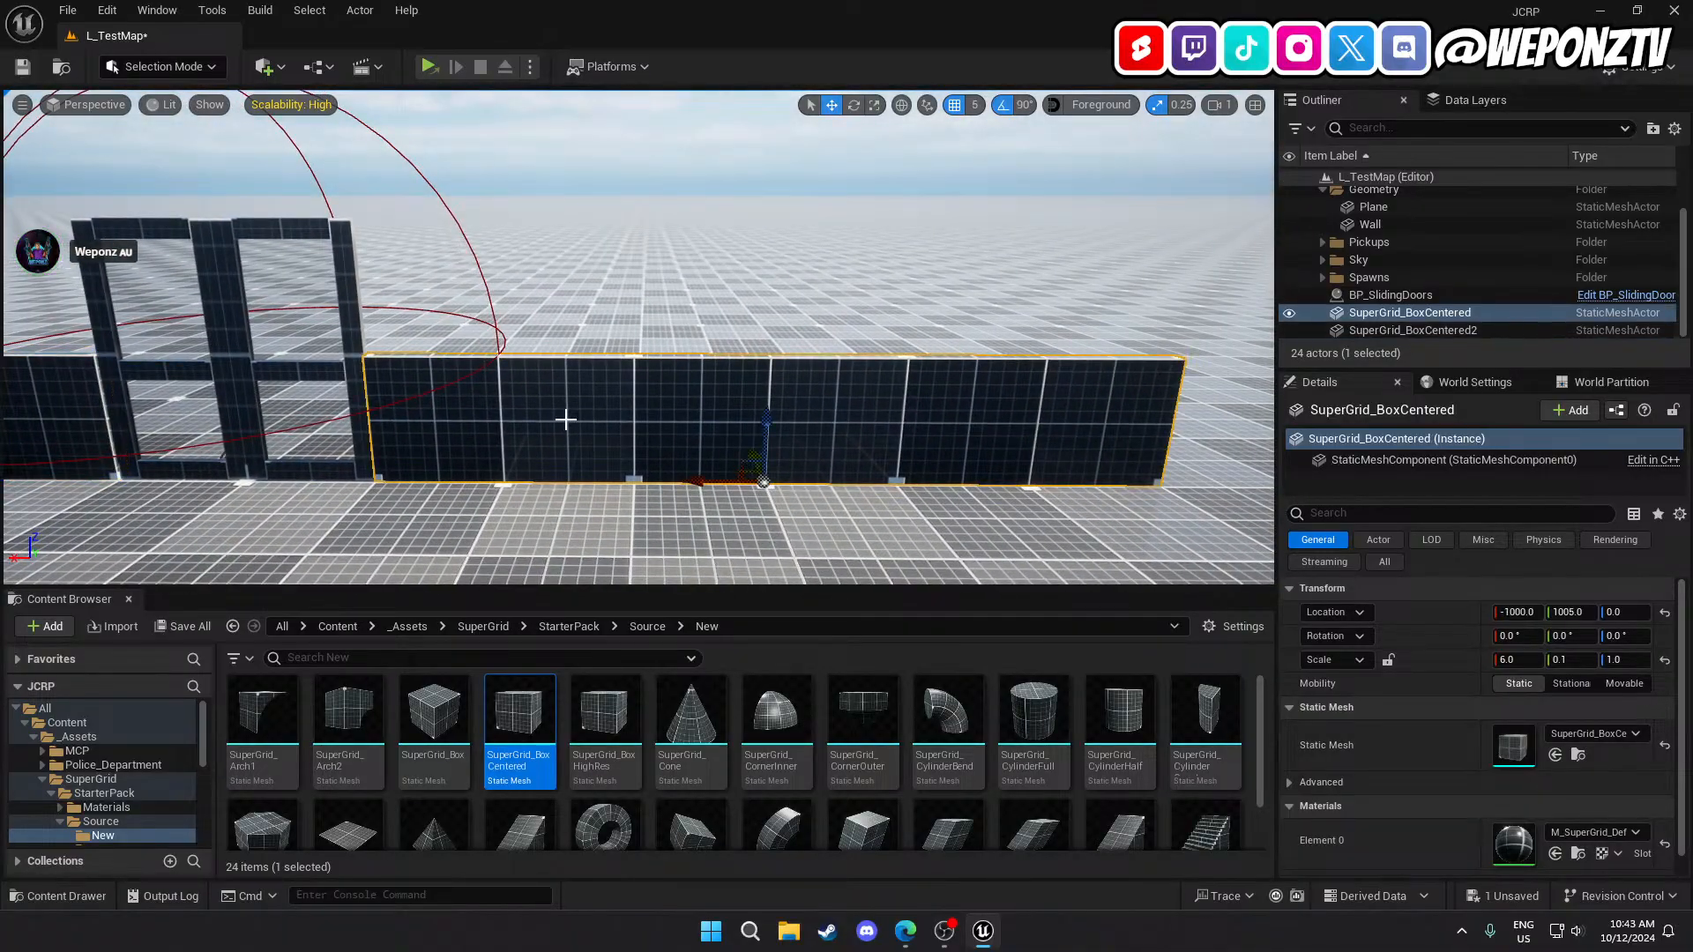
key("ctrl+d")
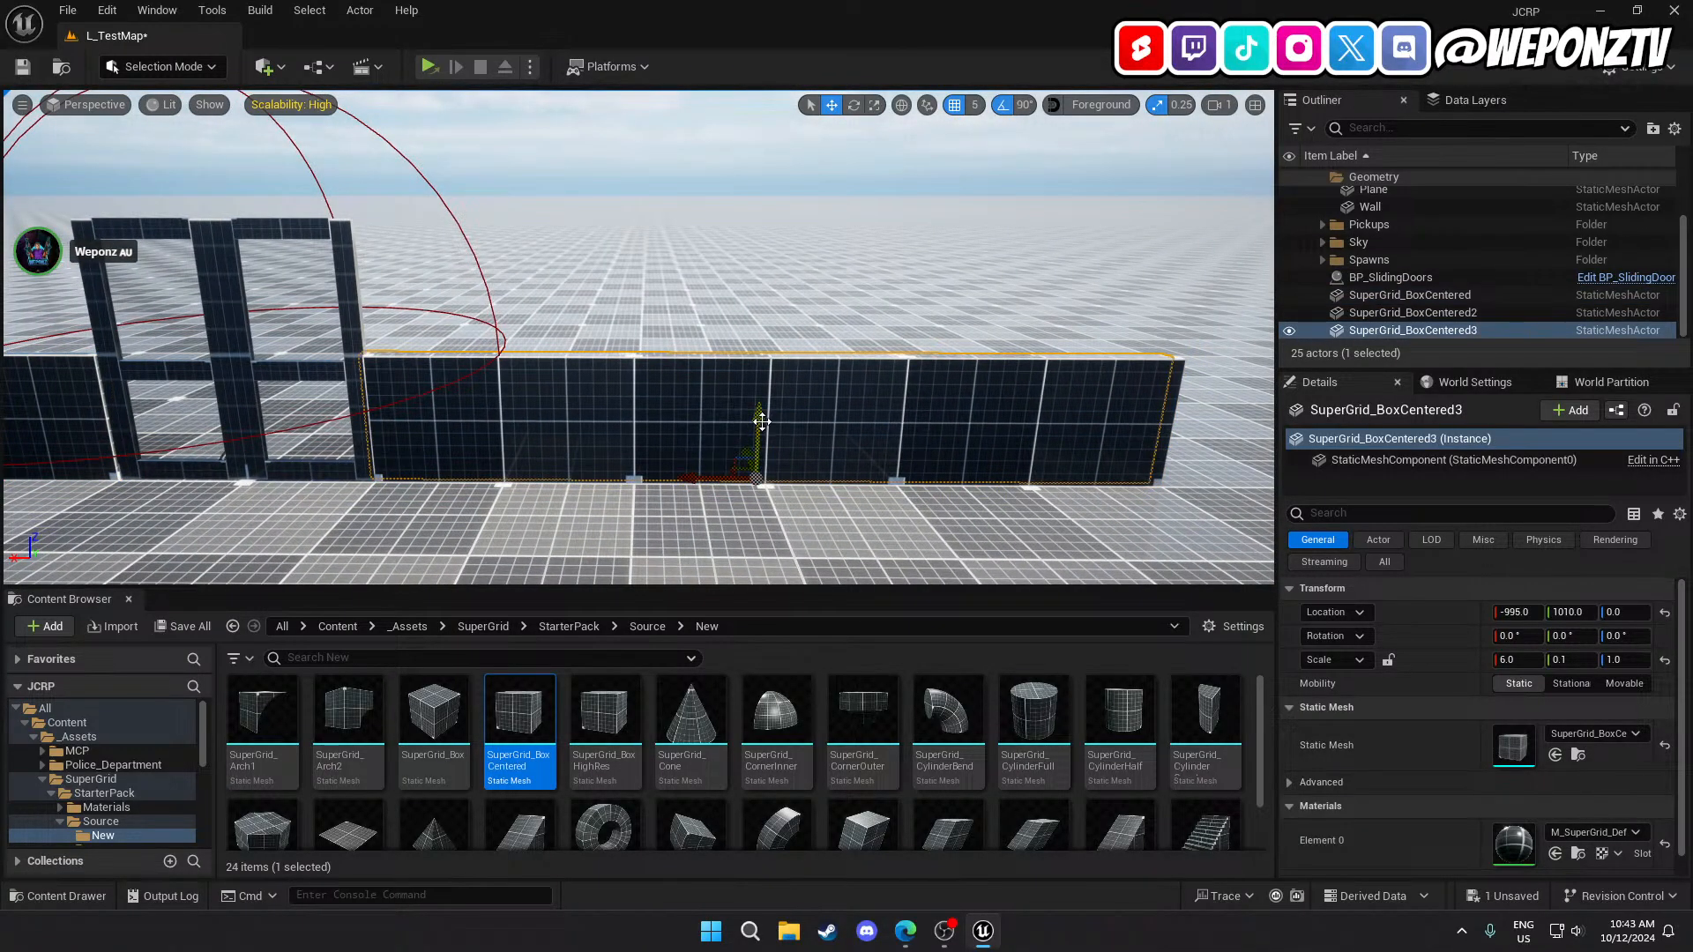
left_click_drag(762, 421, 769, 291)
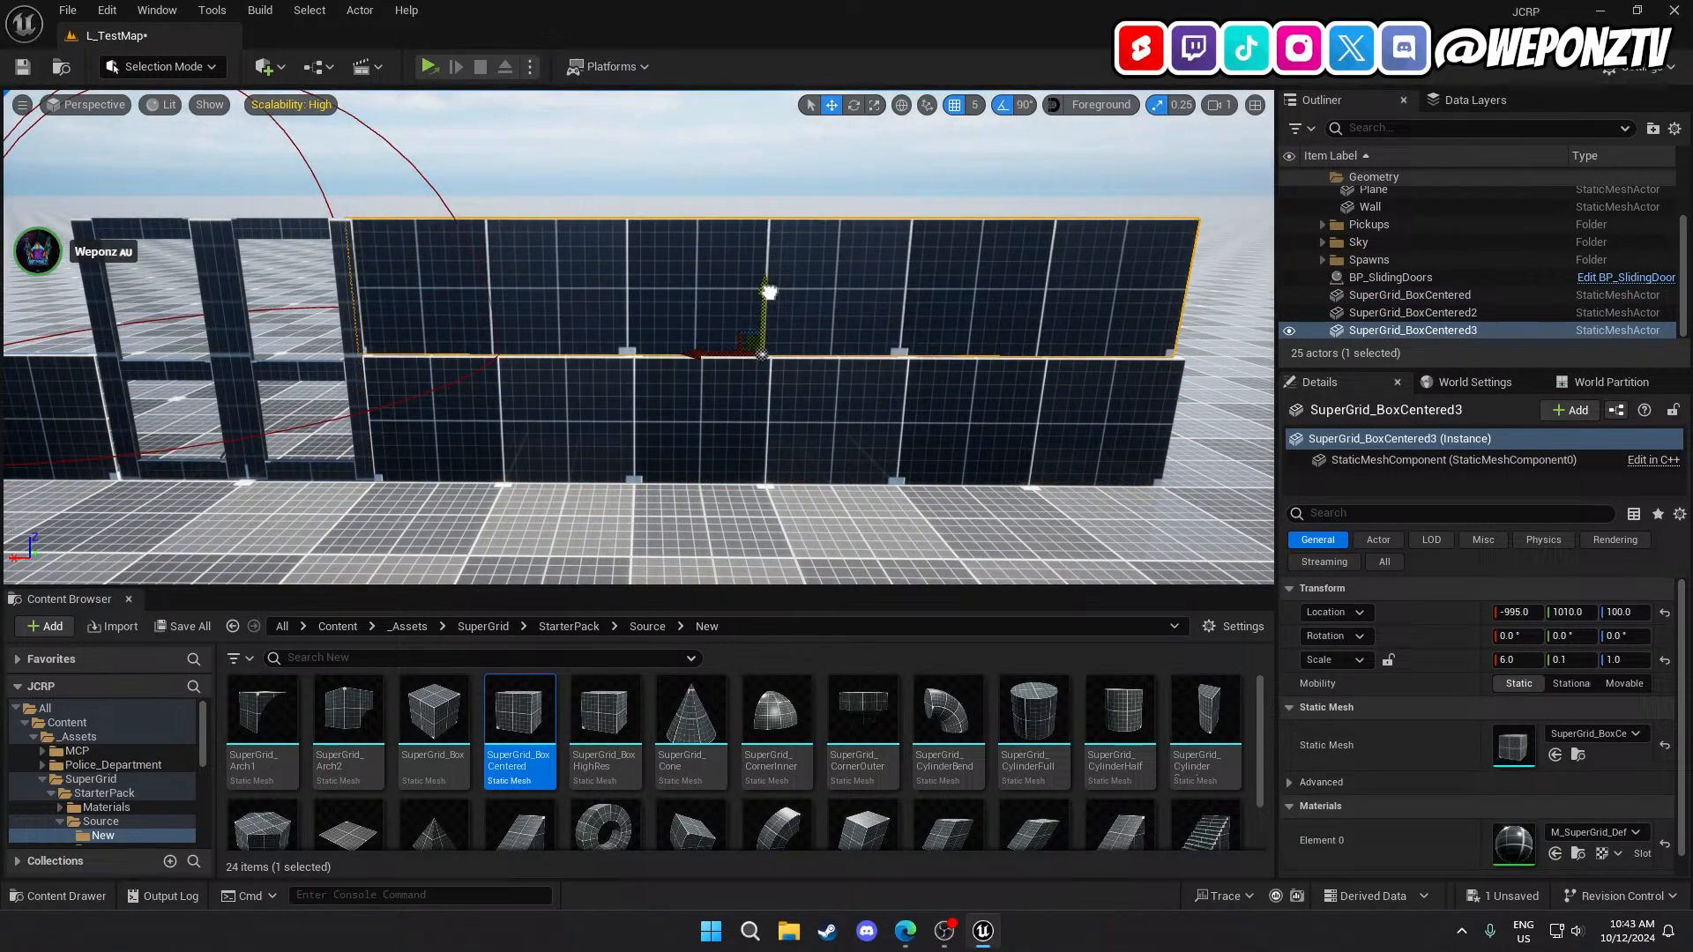
left_click(1572, 611)
type("1005")
key("Return")
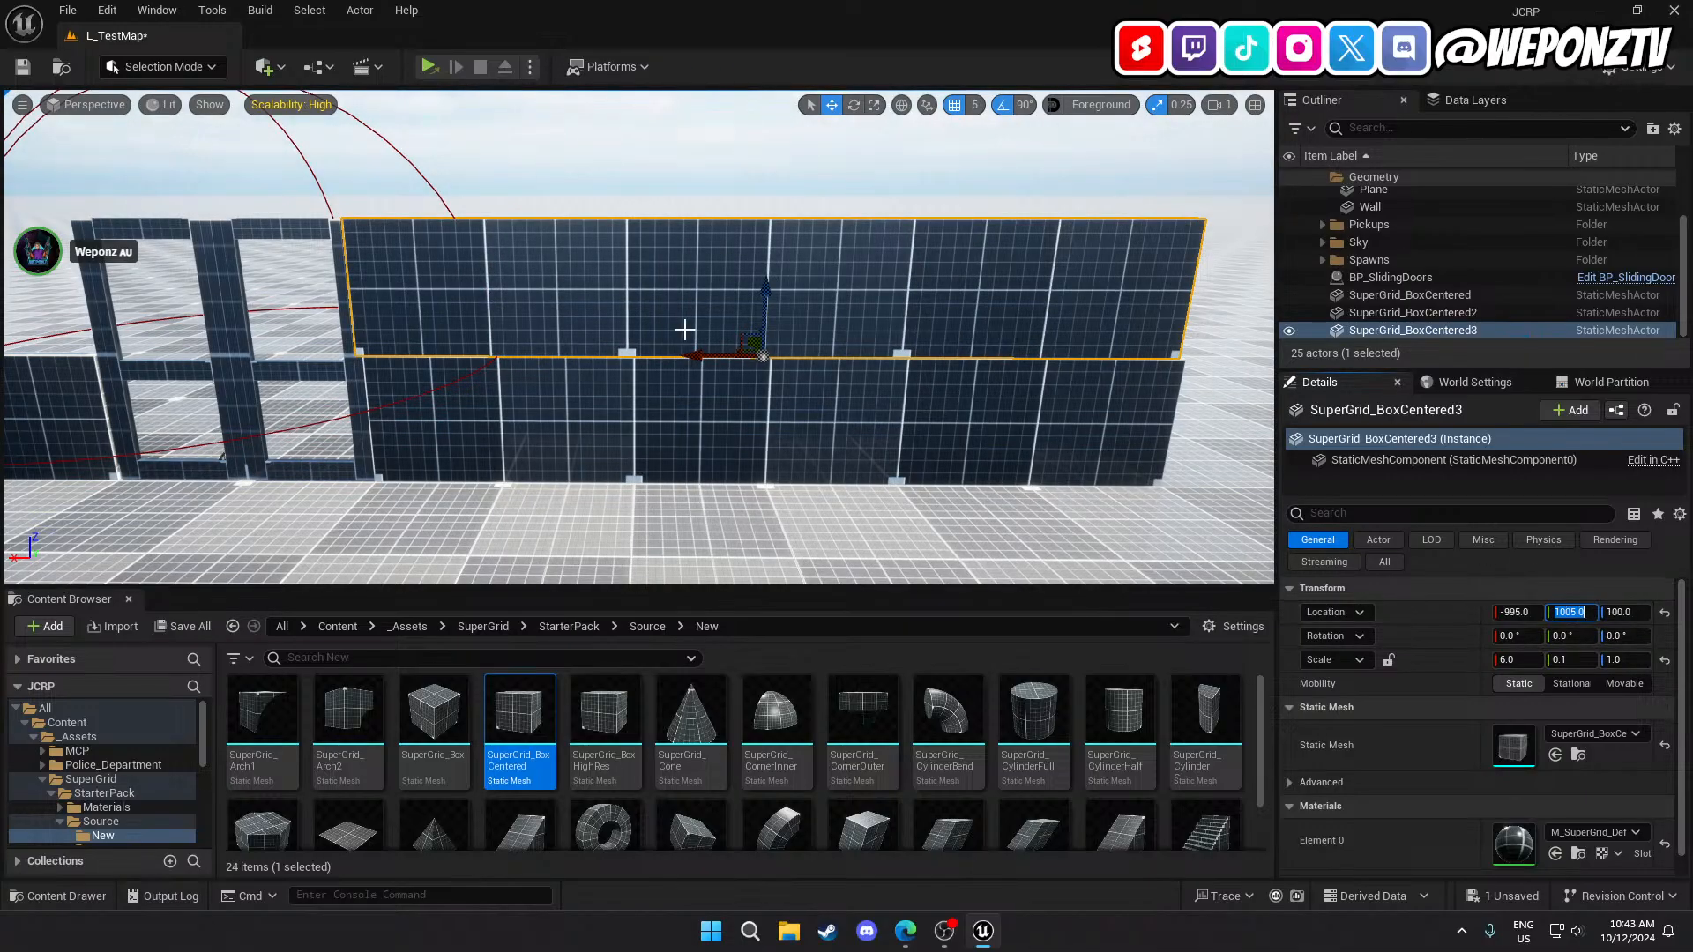
mouse_move(760, 291)
left_mouse_down()
mouse_move(732, 276)
mouse_move(740, 174)
mouse_move(748, 291)
left_mouse_up()
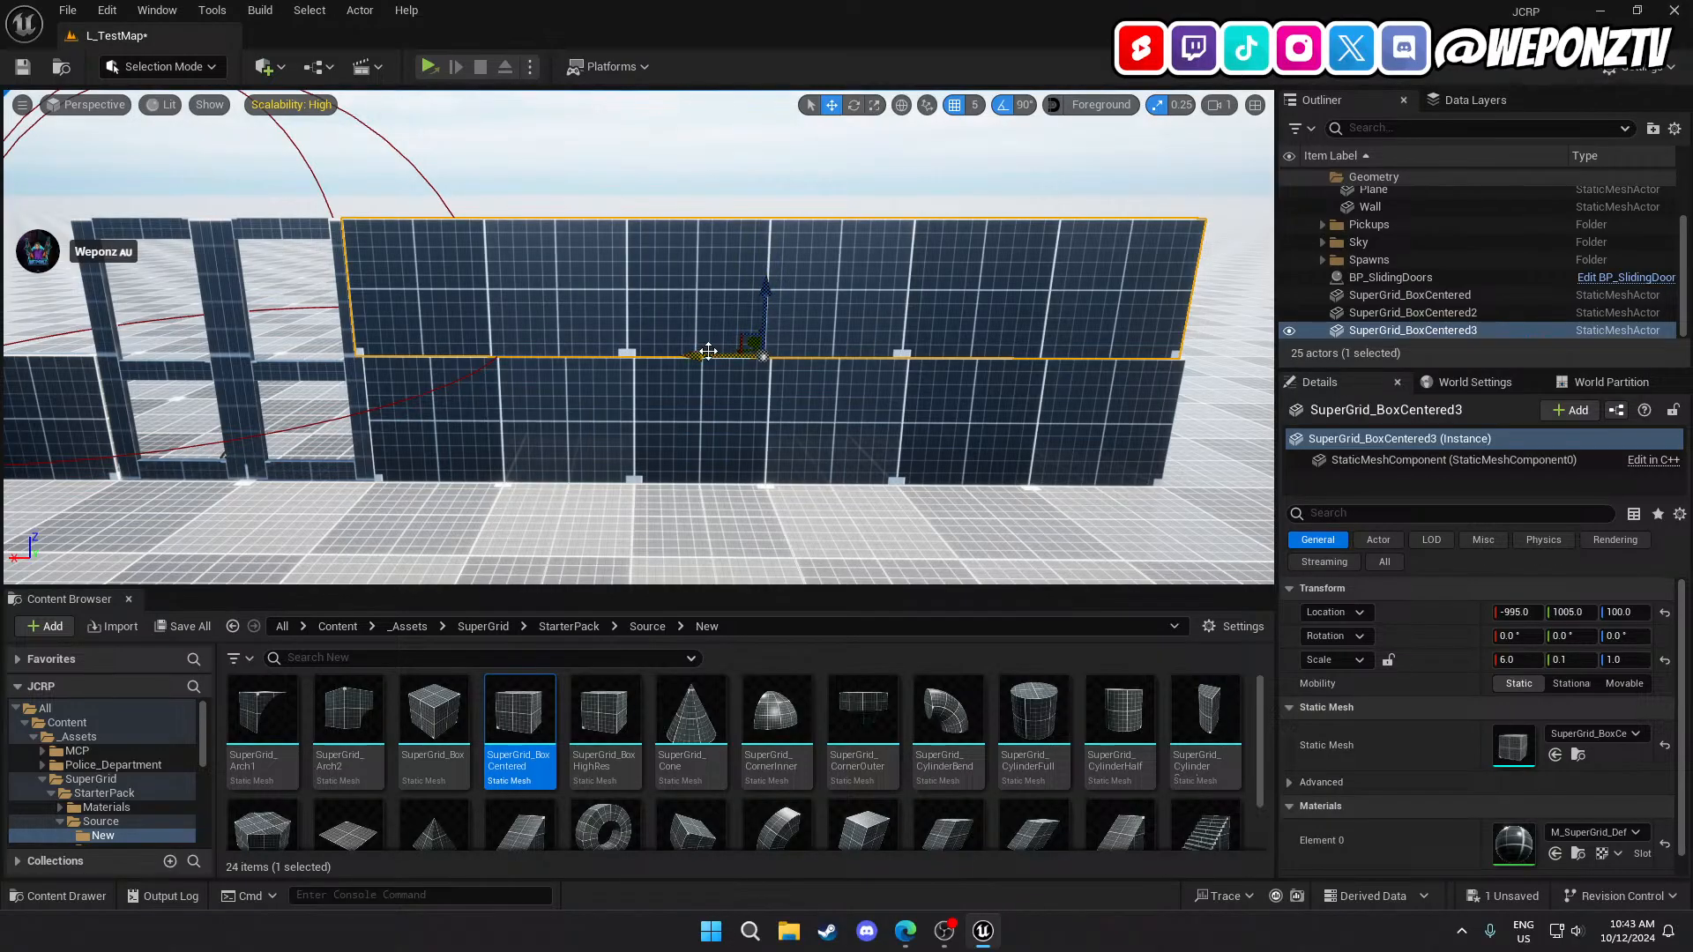
left_click_drag(712, 352, 720, 353)
Set the location grid snap size to 100 and raise the stacked panel to Z 200.
key("d")
right_click_drag(775, 427, 793, 462)
key("w")
key("s")
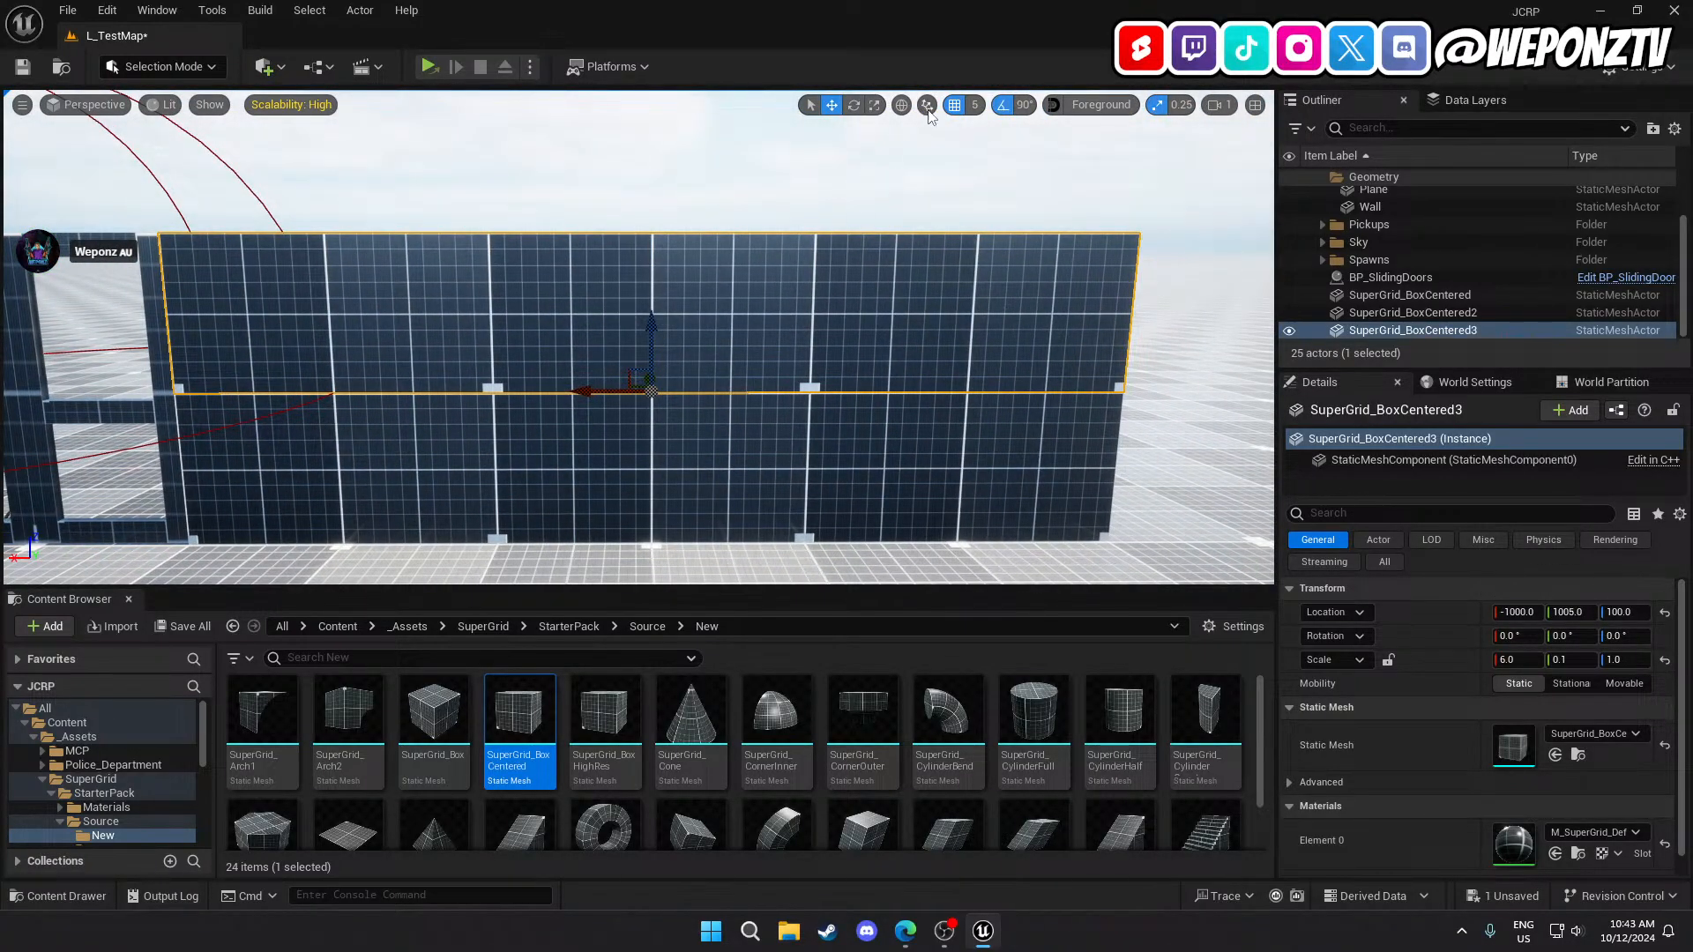
left_click(976, 106)
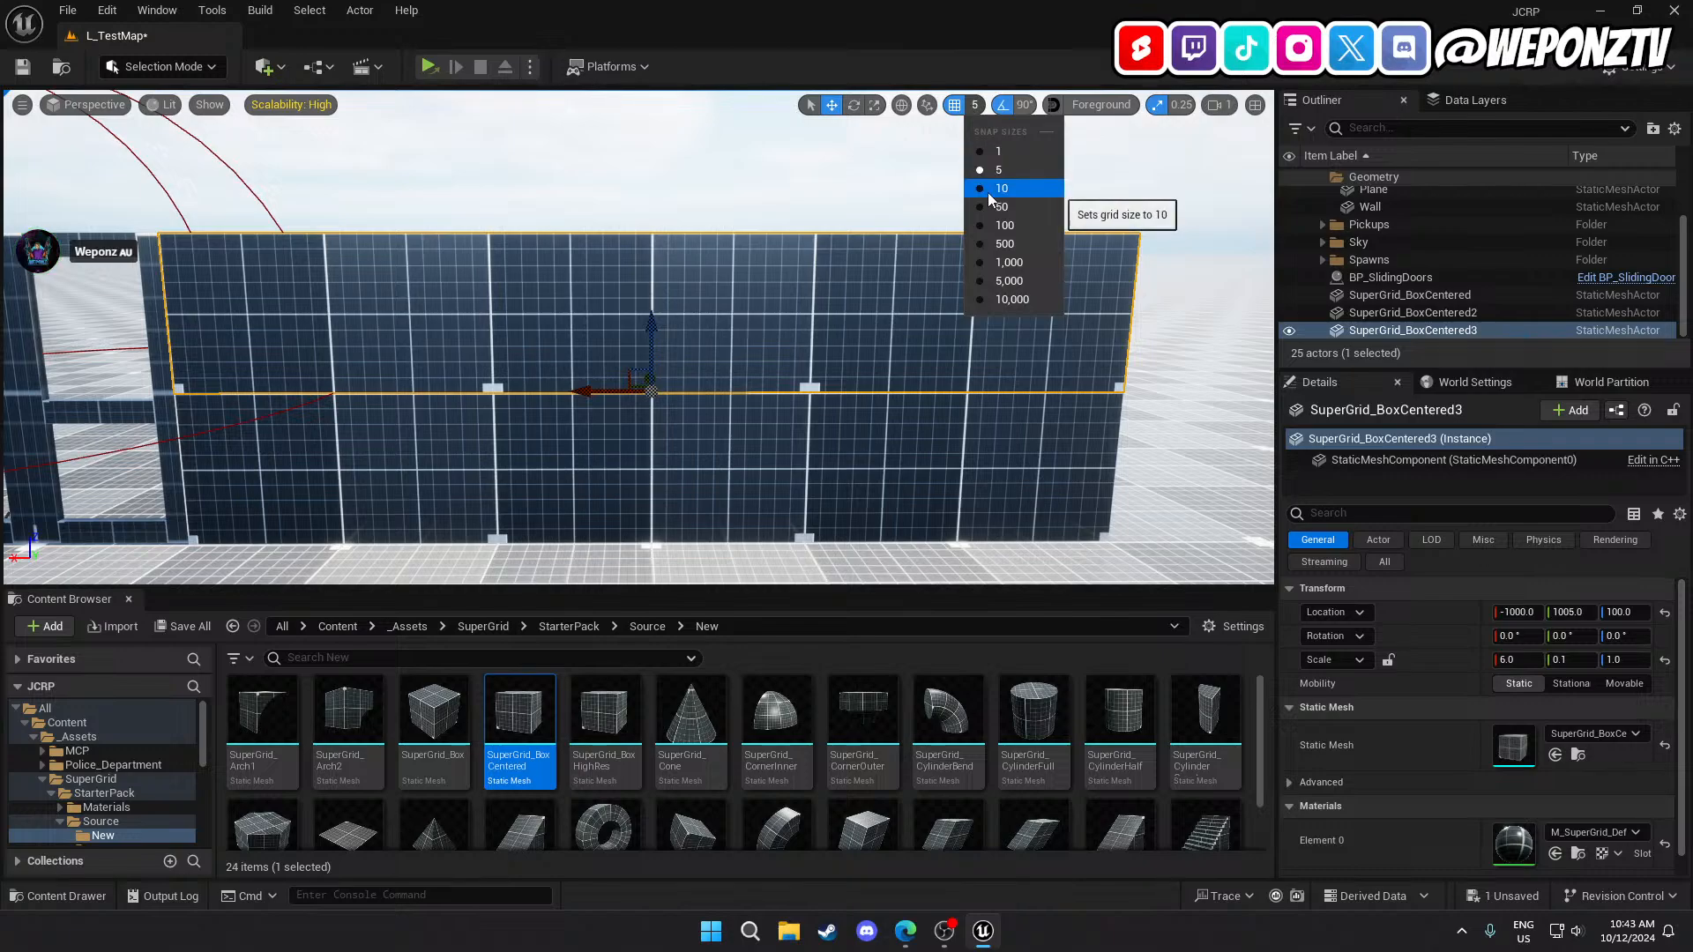
left_click(987, 226)
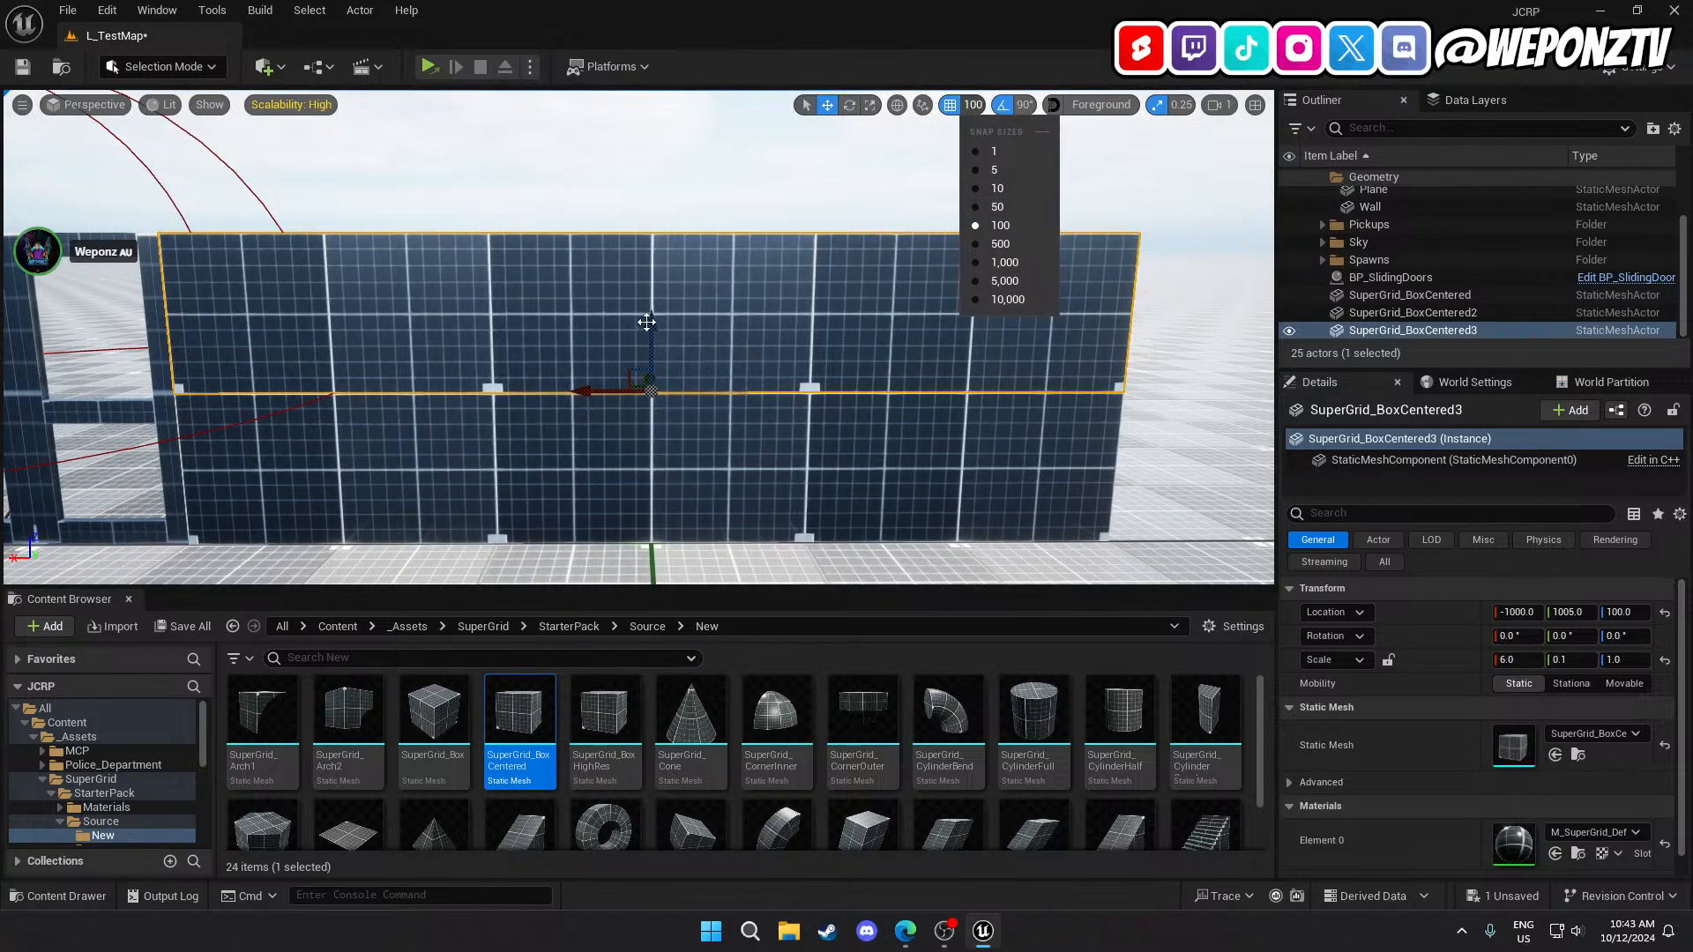
left_click_drag(646, 322, 646, 233)
Duplicate the raised panel and place the copy across the doorway on the other side at X -300, Y 1005.
right_click_drag(646, 233, 600, 225)
key("a")
key("s")
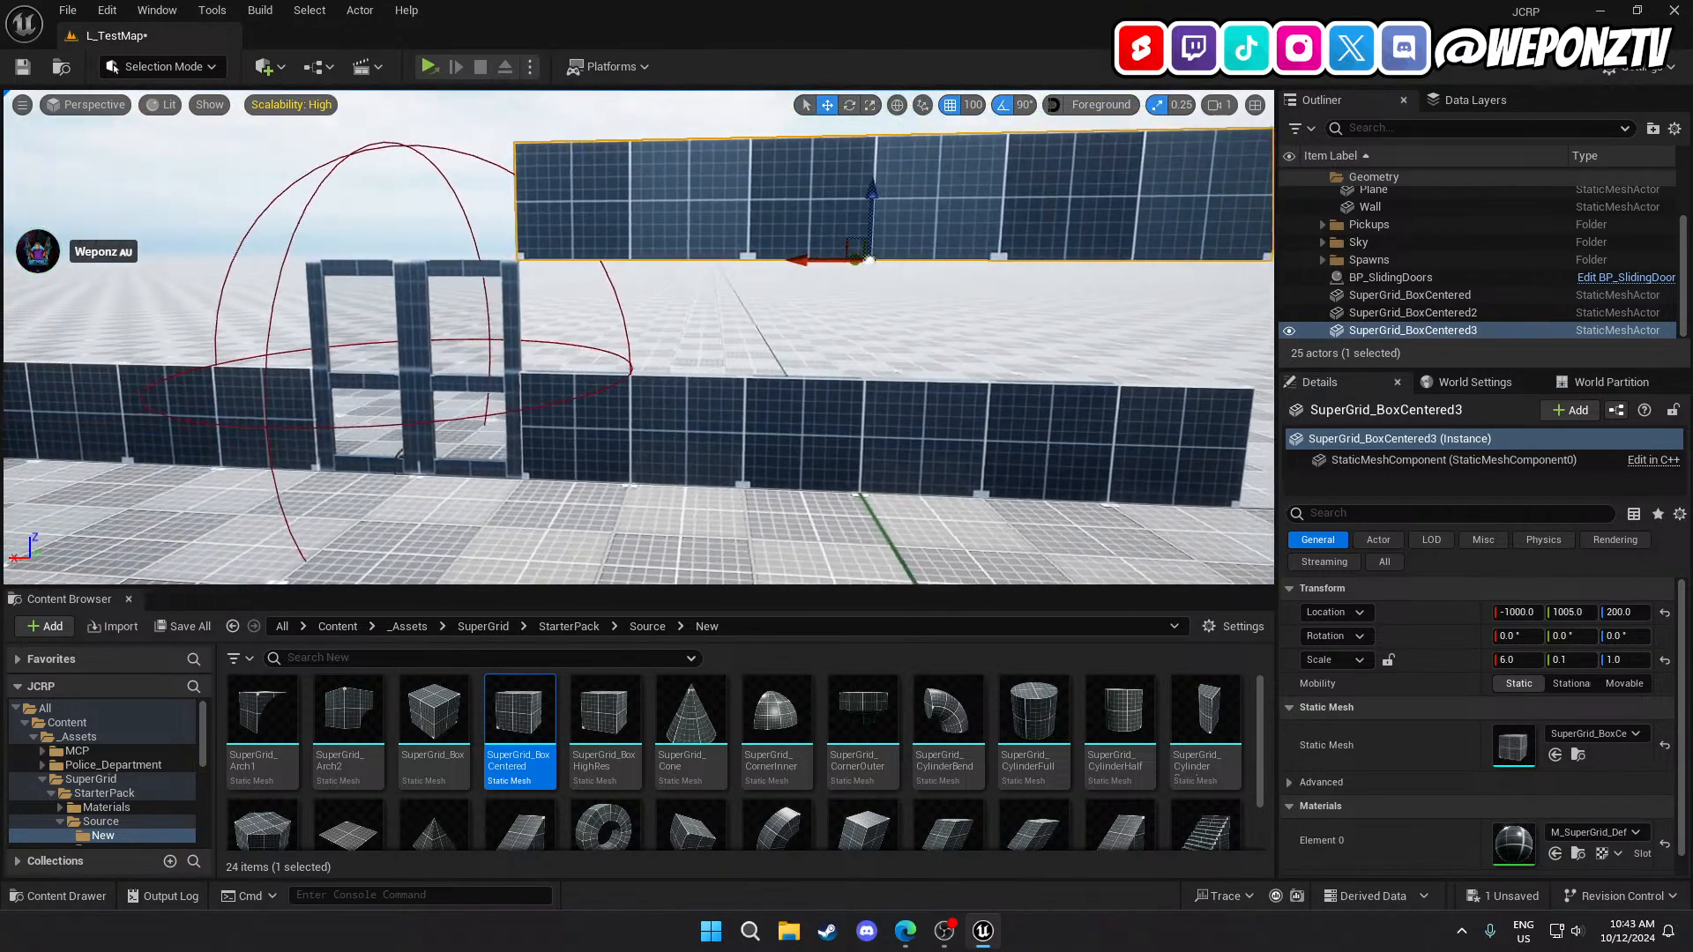
key("a")
key("d")
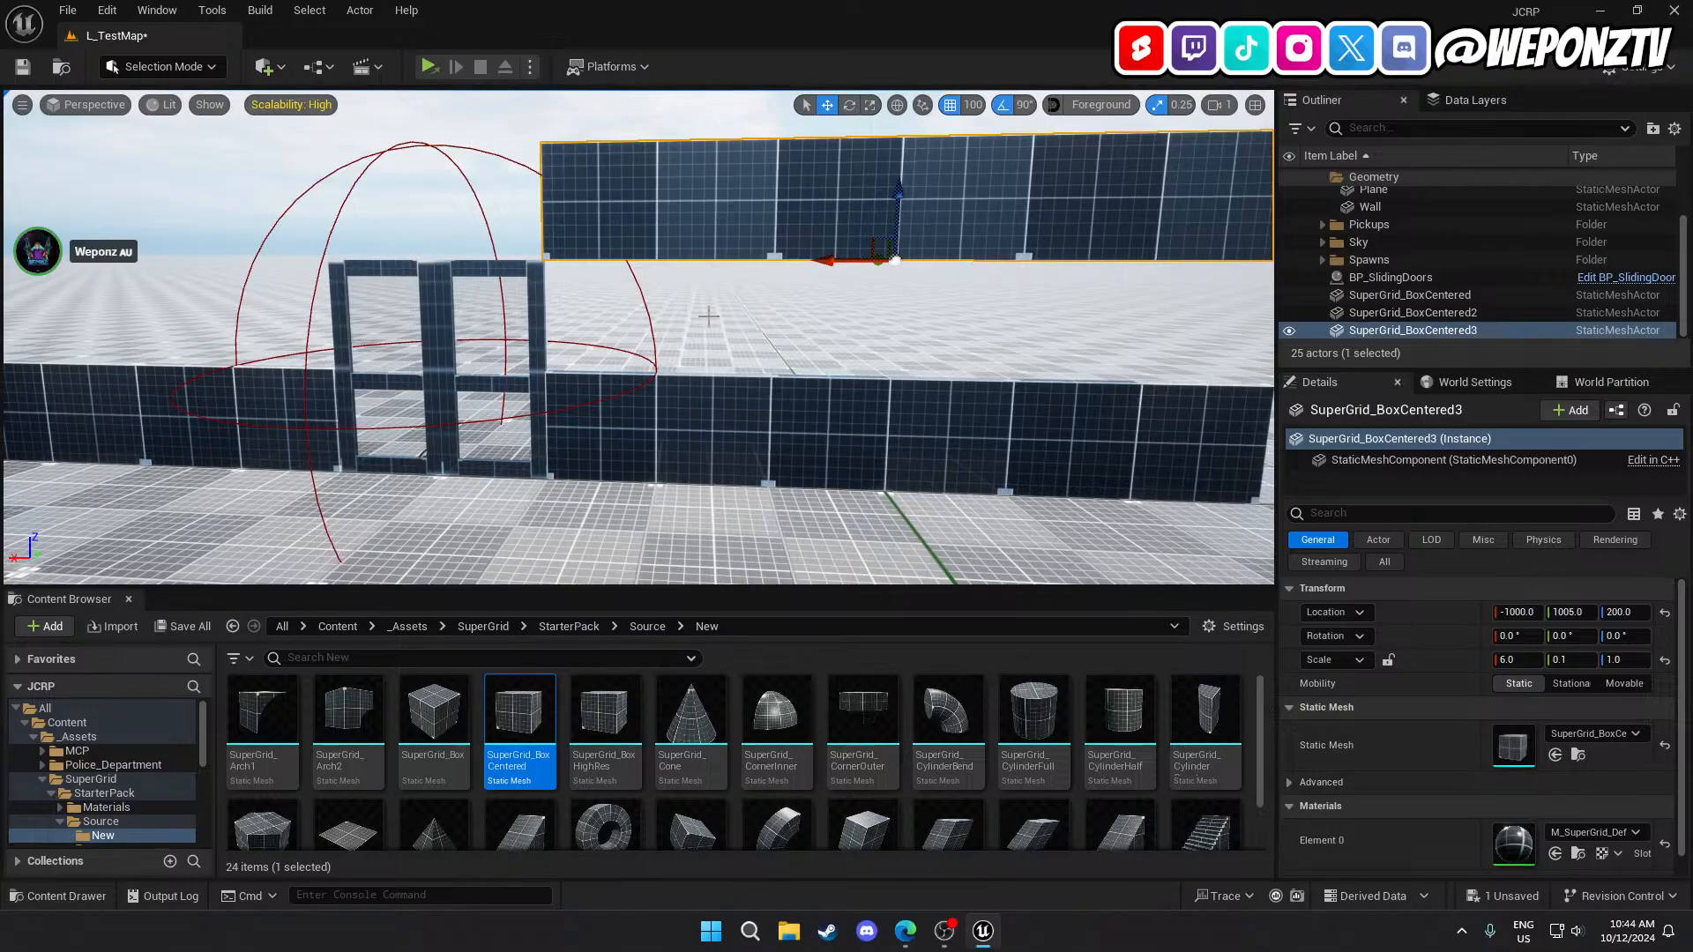
key("a")
mouse_move(708, 316)
right_mouse_down()
mouse_move(727, 316)
mouse_move(657, 316)
mouse_move(707, 316)
right_mouse_up()
key("ctrl+d")
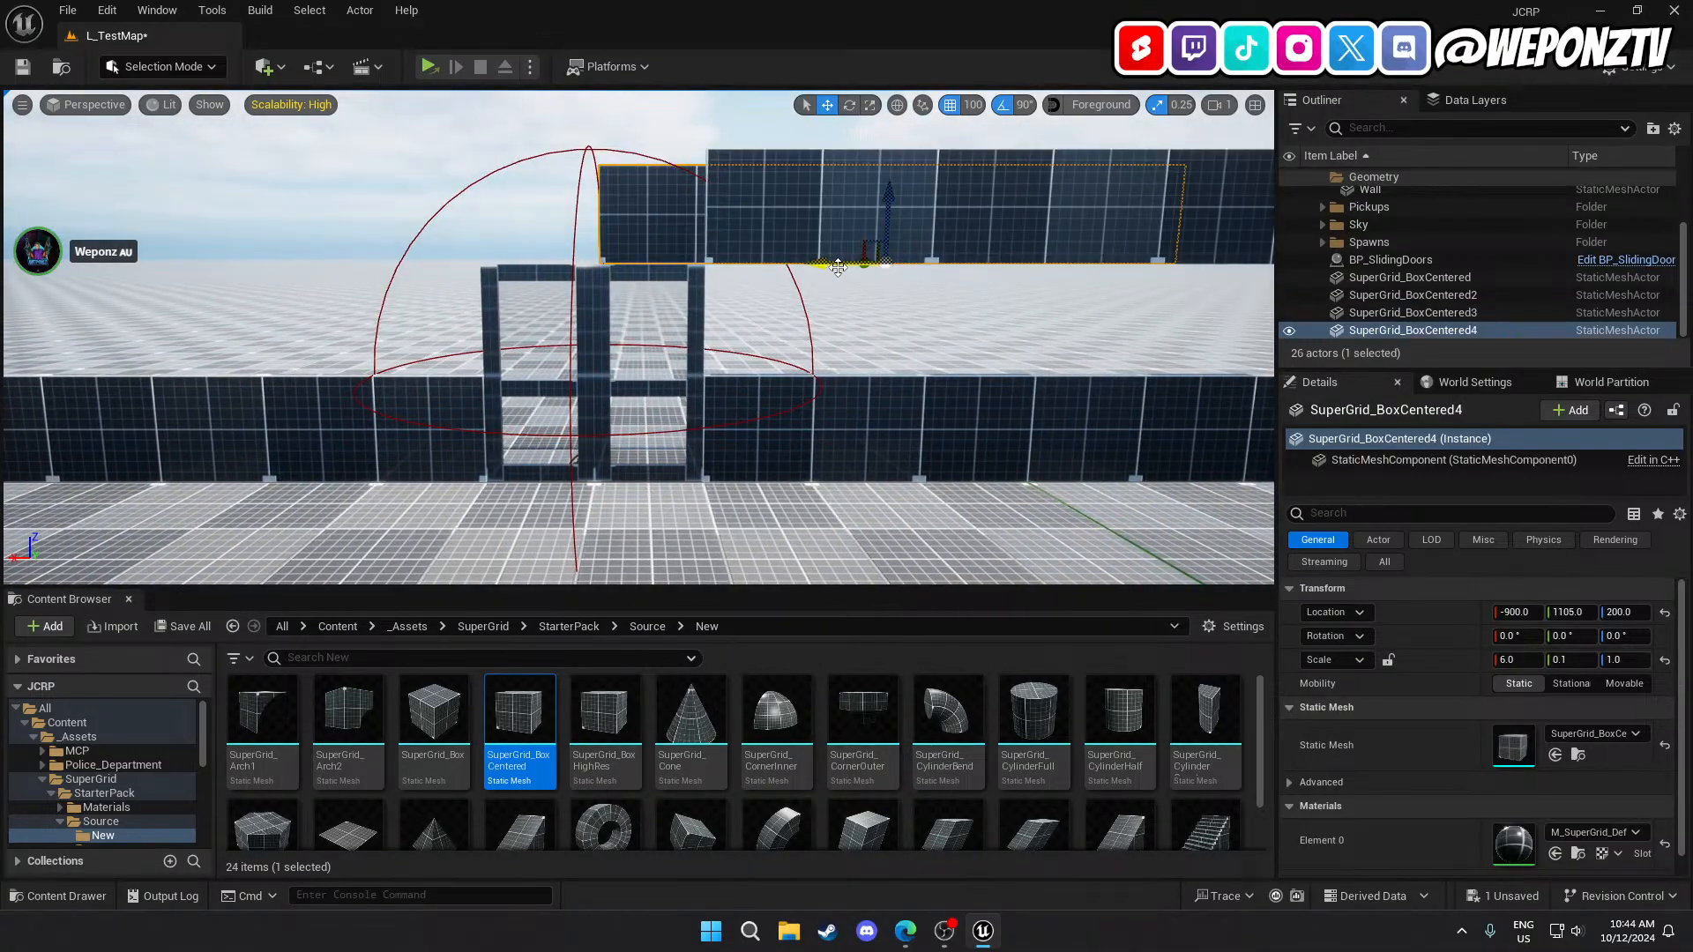
left_click_drag(832, 267, 249, 263)
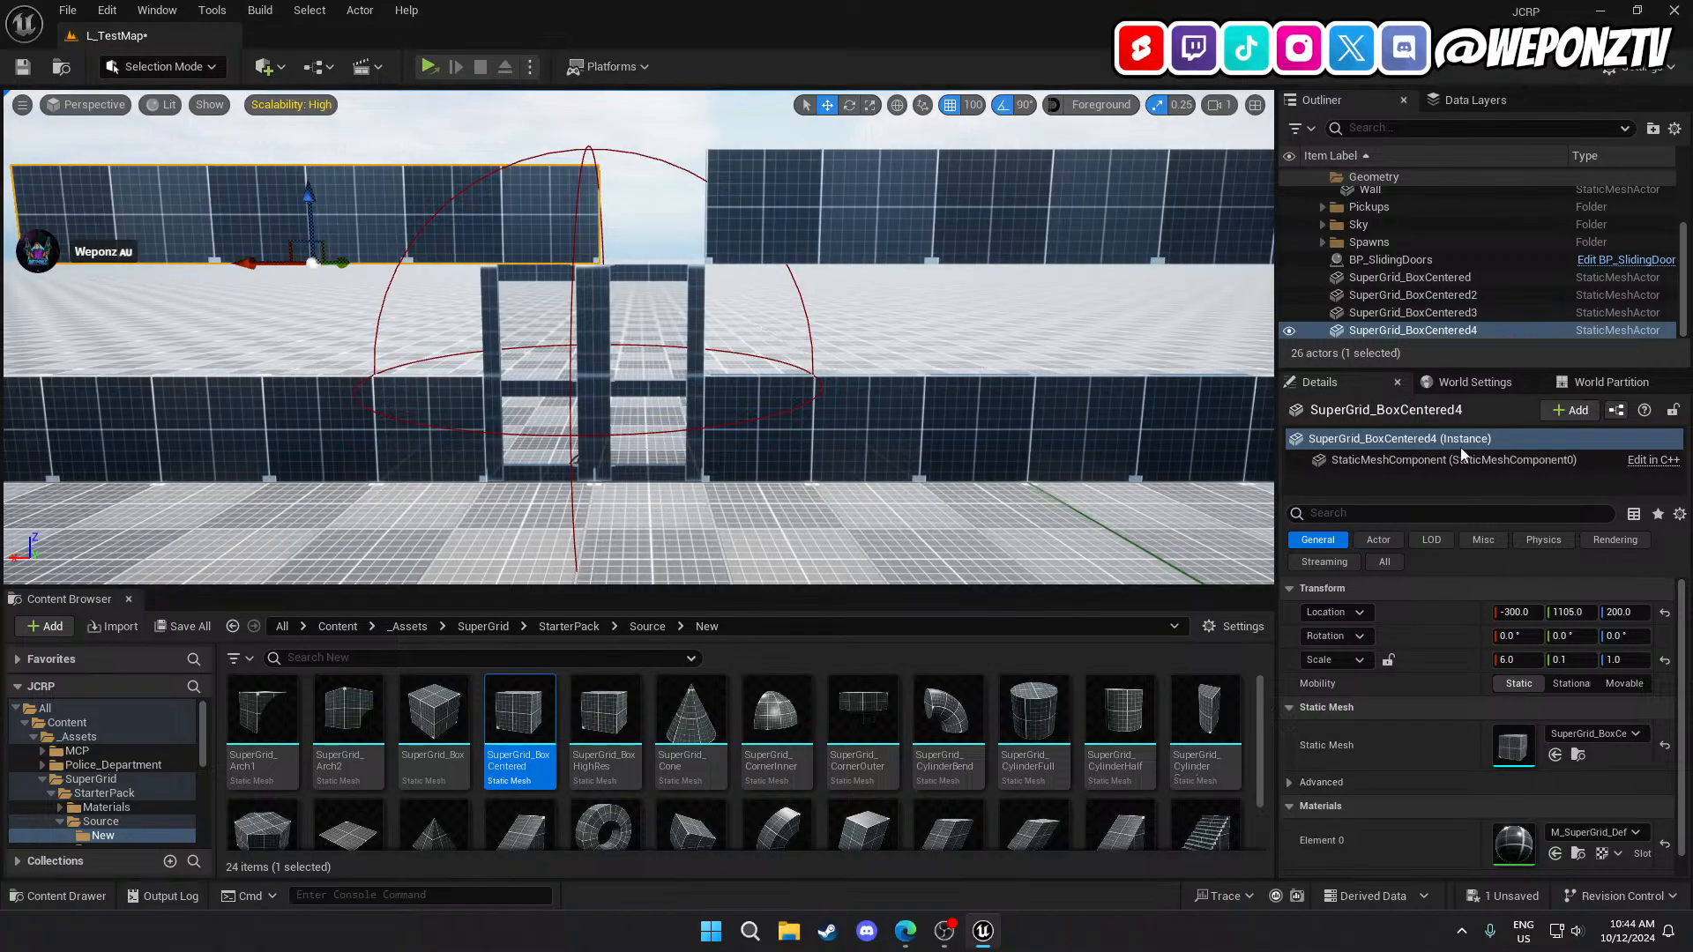
left_click(1566, 619)
type("1005")
key("Return")
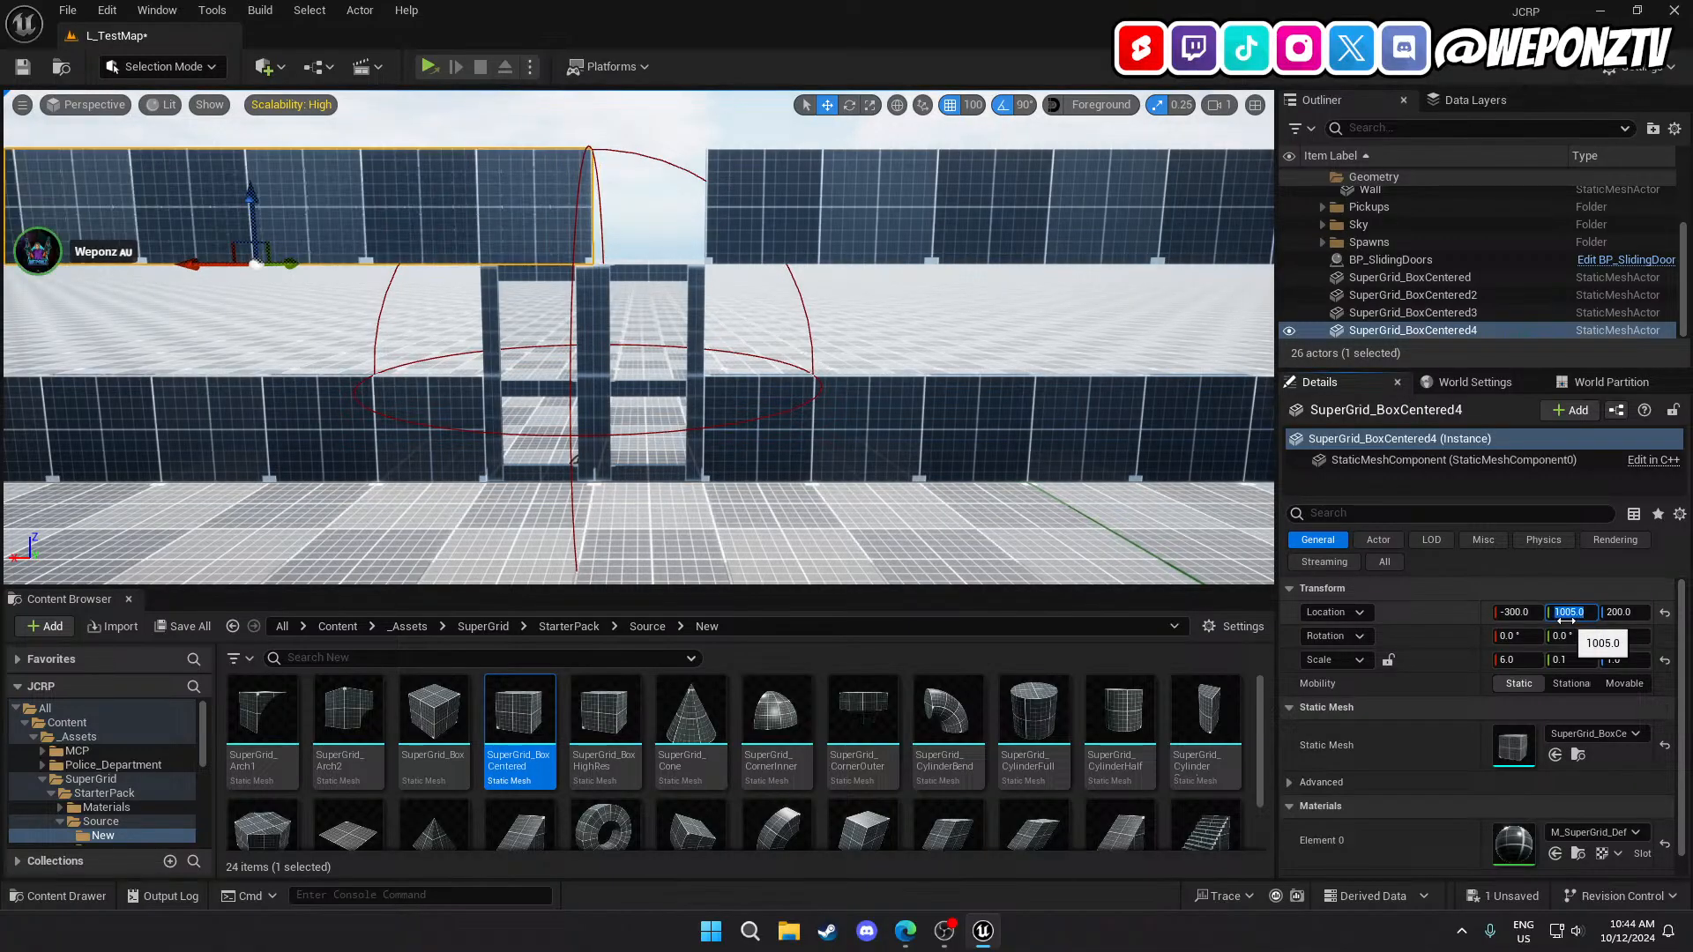
Move the new upper panel along X to -200, above the second lower wall panel.
key("a")
mouse_move(929, 363)
right_mouse_down()
mouse_move(882, 362)
mouse_move(929, 362)
right_mouse_up()
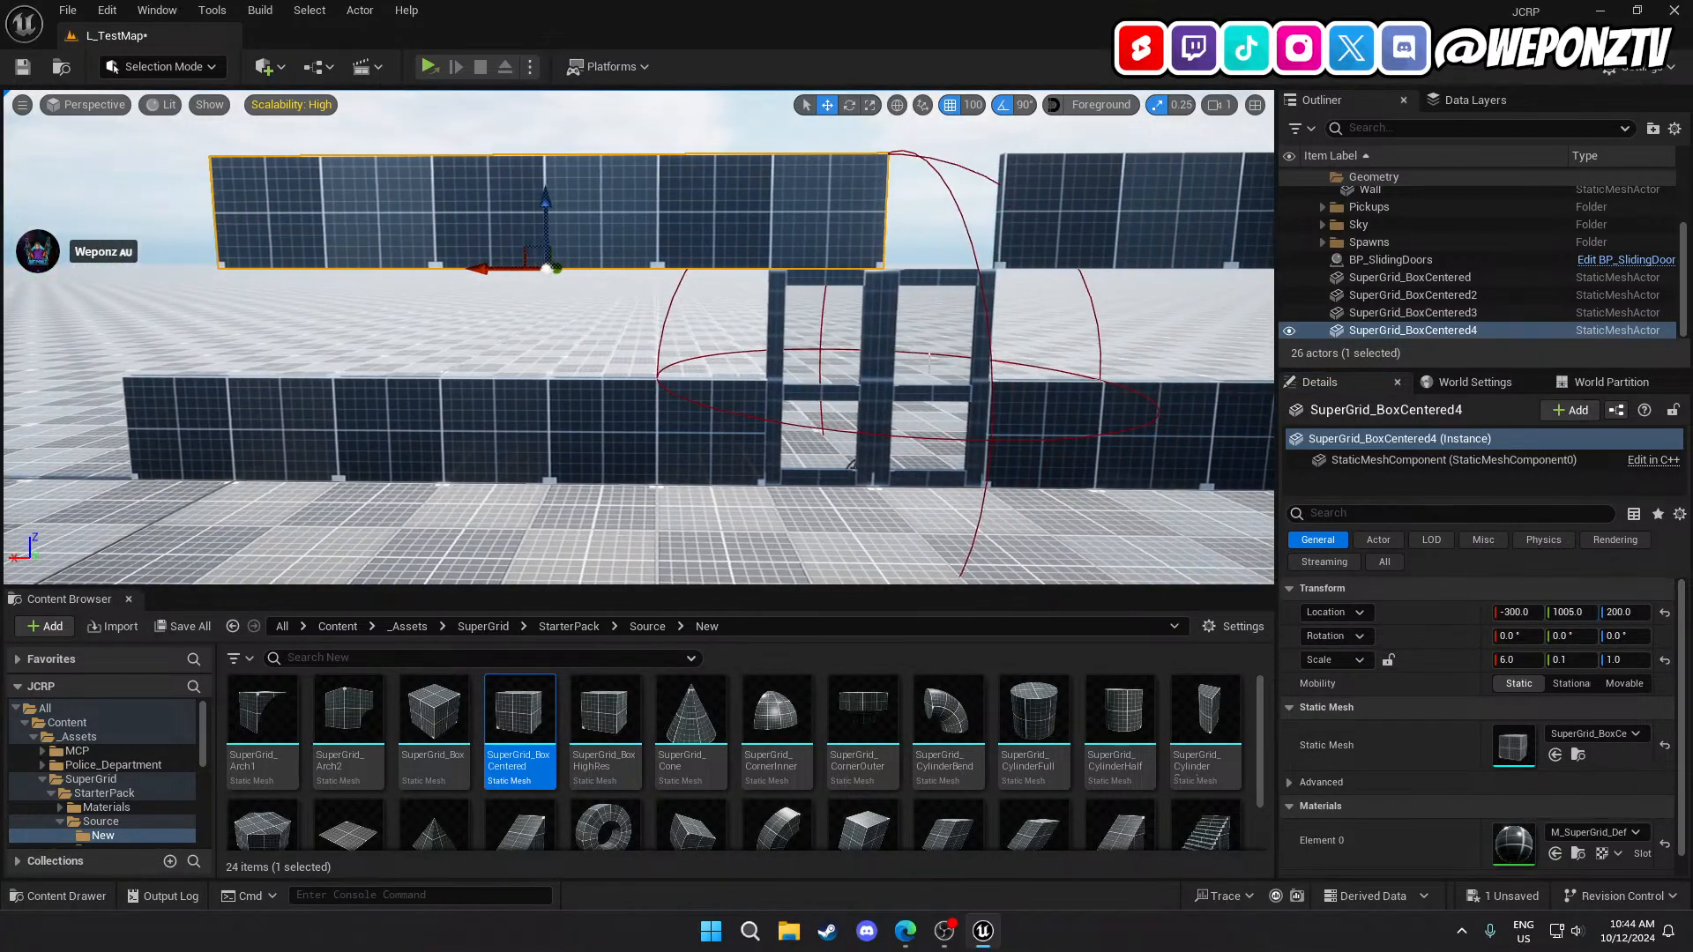
left_click_drag(499, 268, 397, 268)
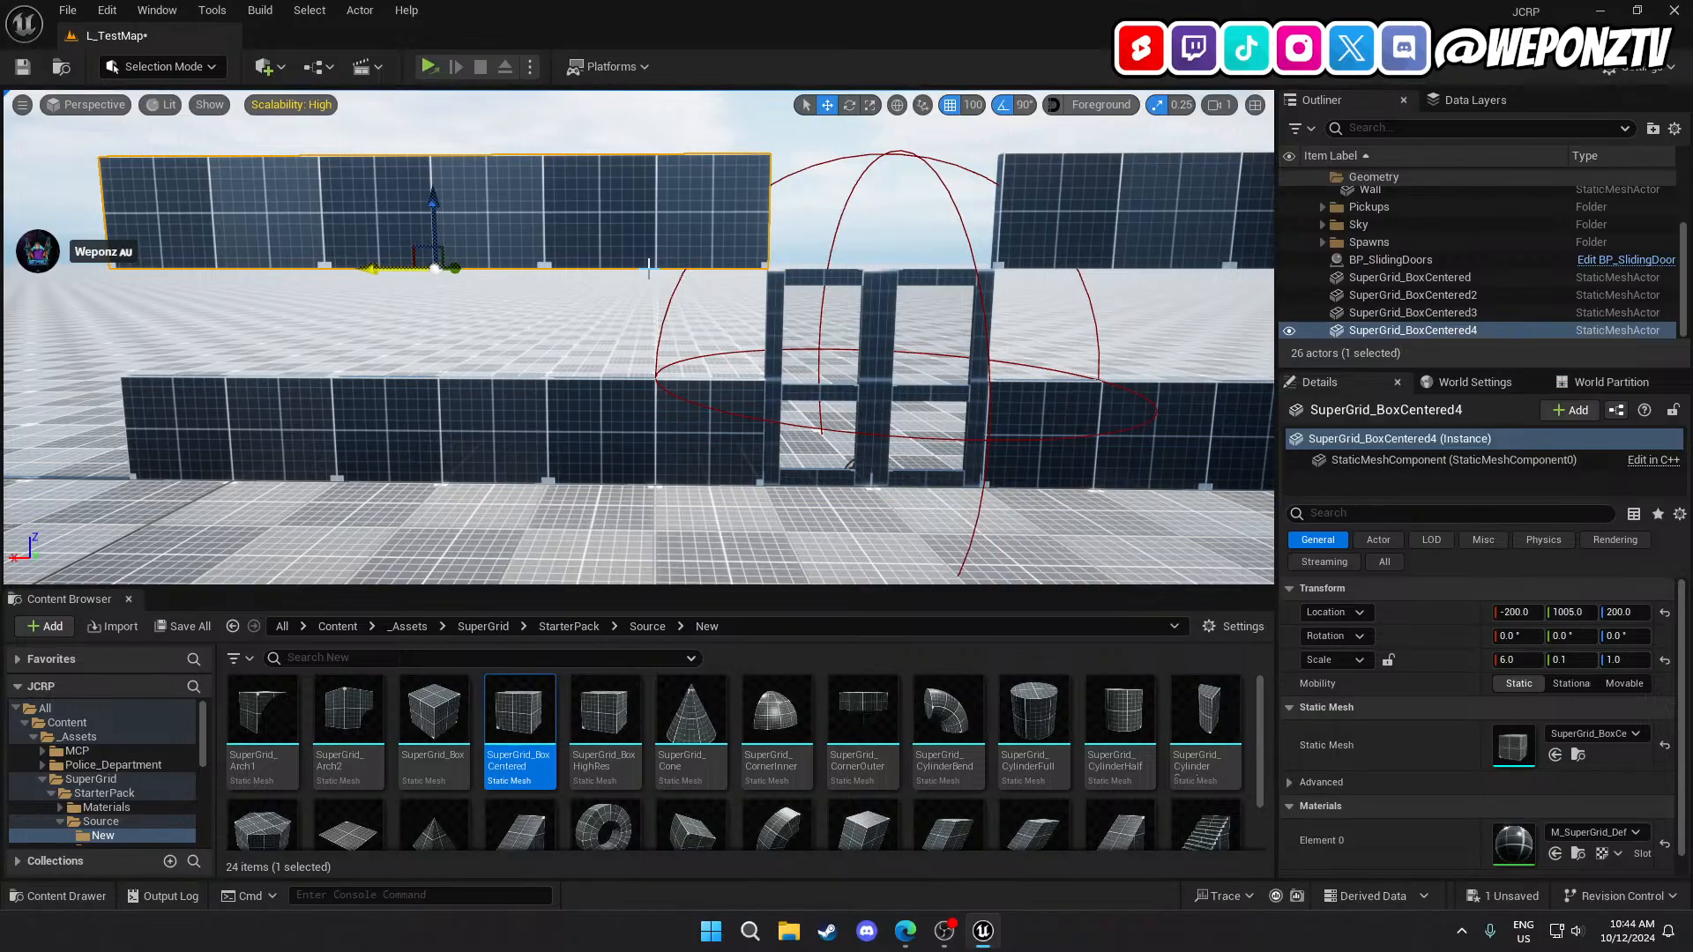
Set the new upper panel's X scale to 7 and try to shift it toward the gap above the doors.
key("d")
mouse_move(838, 278)
right_mouse_down()
mouse_move(860, 278)
mouse_move(838, 278)
right_mouse_up()
key("s")
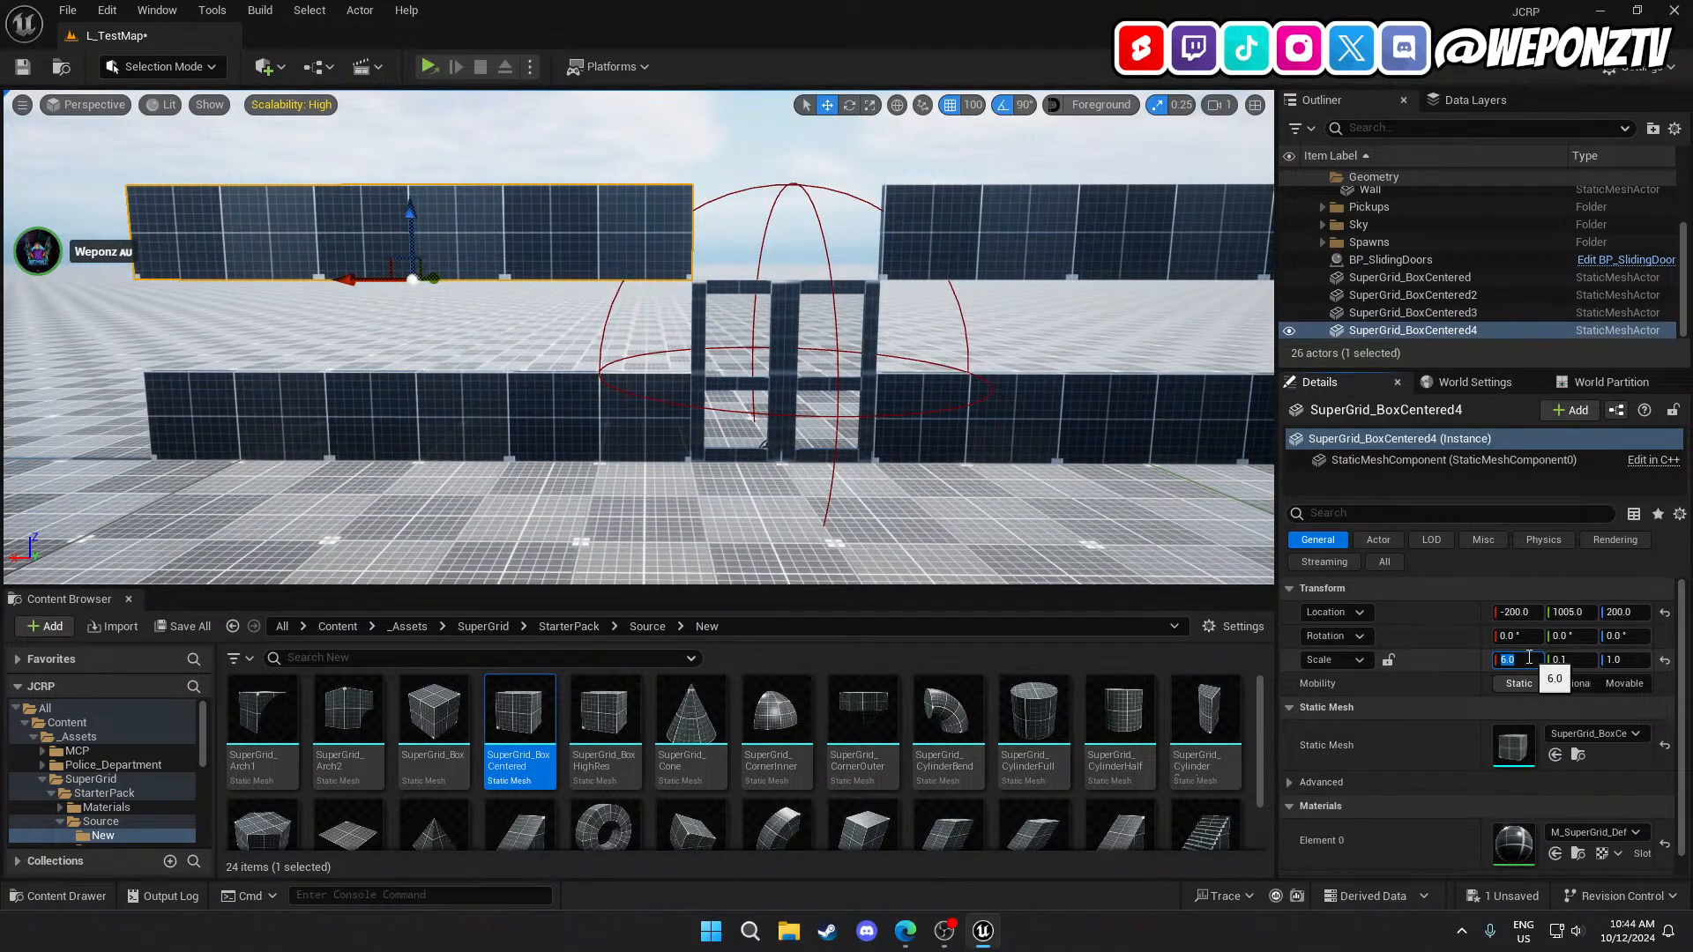
type("7")
key("Return")
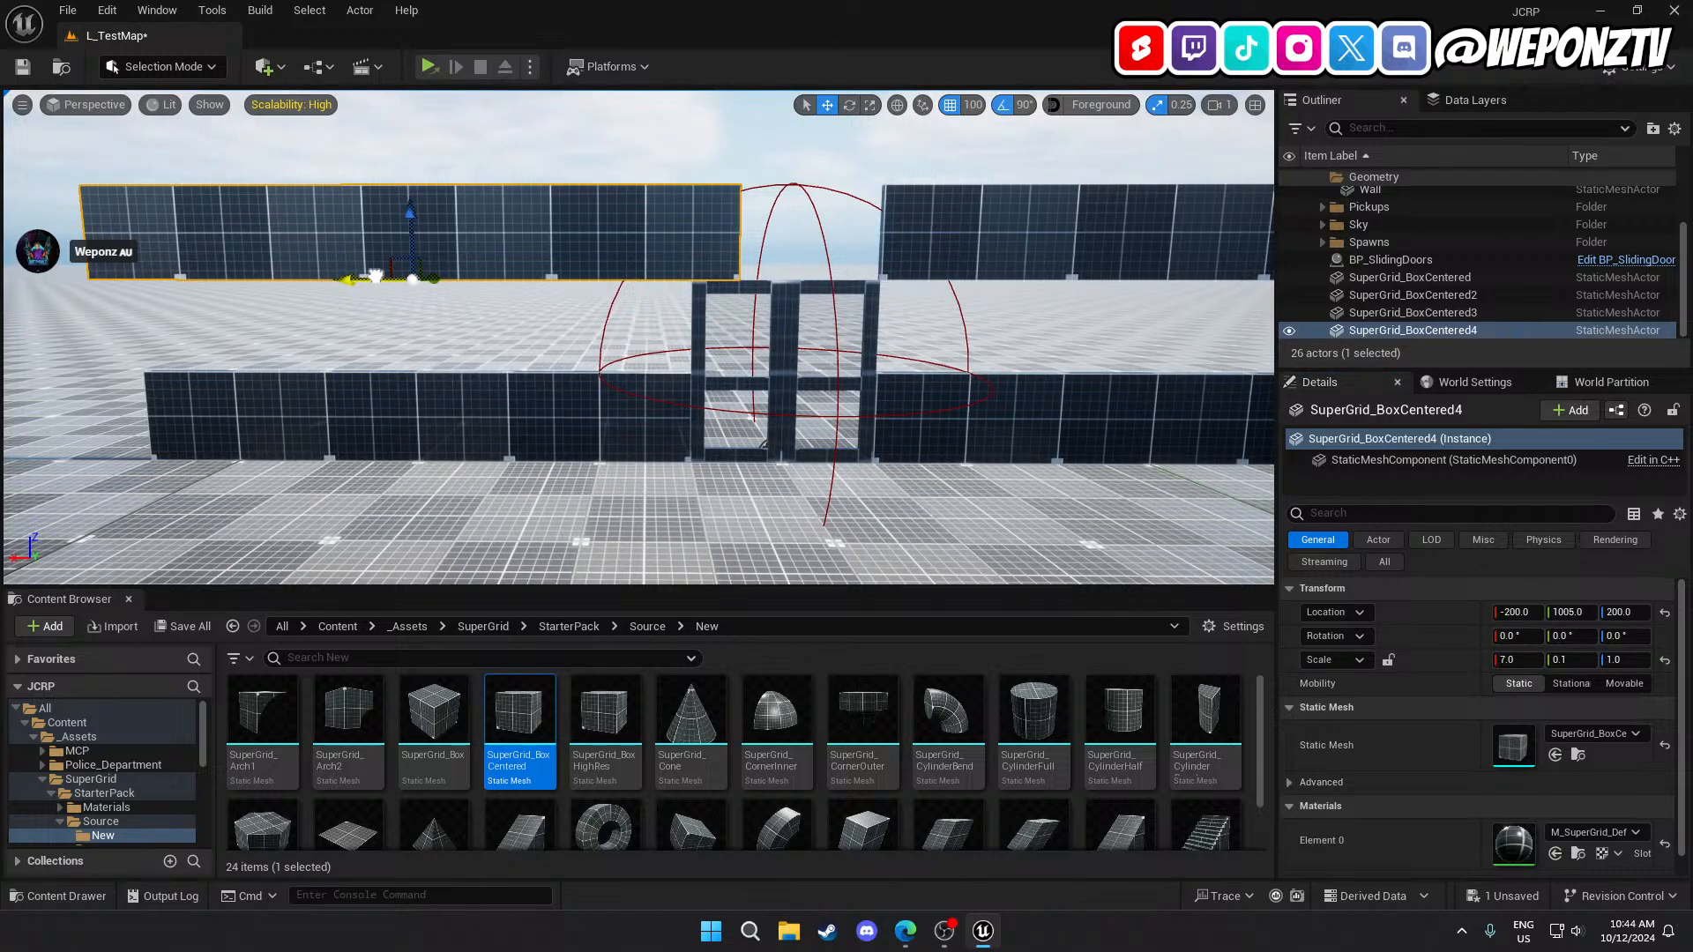
mouse_move(375, 276)
left_mouse_down()
mouse_move(413, 276)
mouse_move(390, 281)
left_mouse_up()
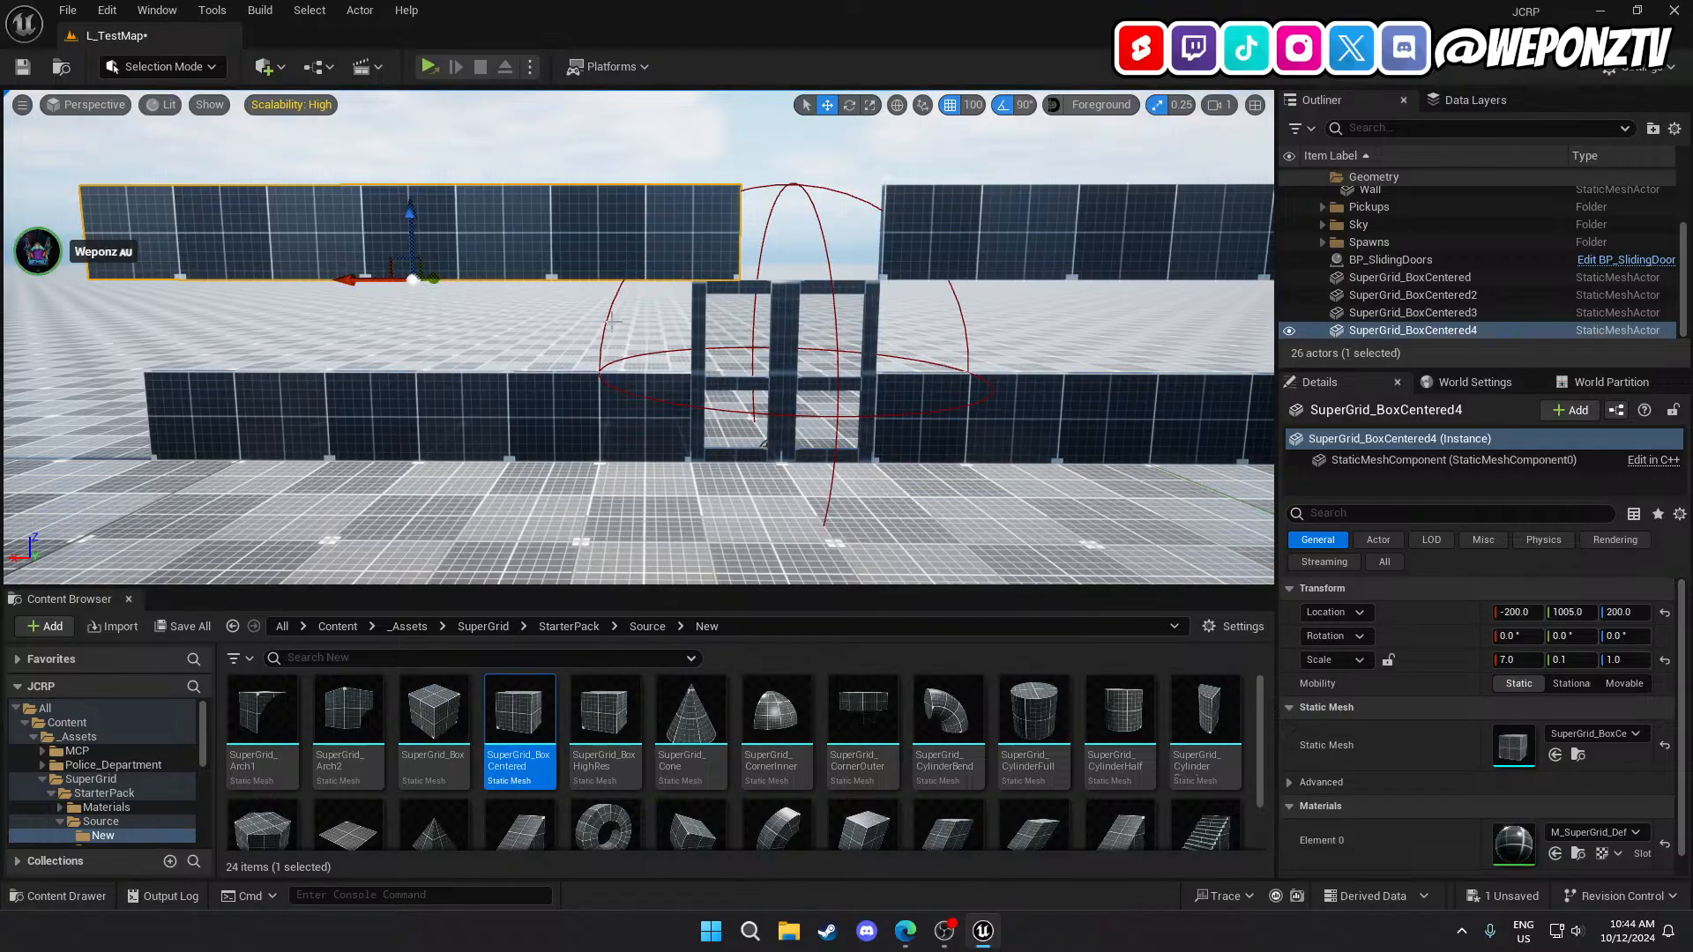
Set the new upper panel's X scale to 8 and move it along X to -300 to close the gap above the doors.
left_click(1521, 663)
type("8")
key("Return")
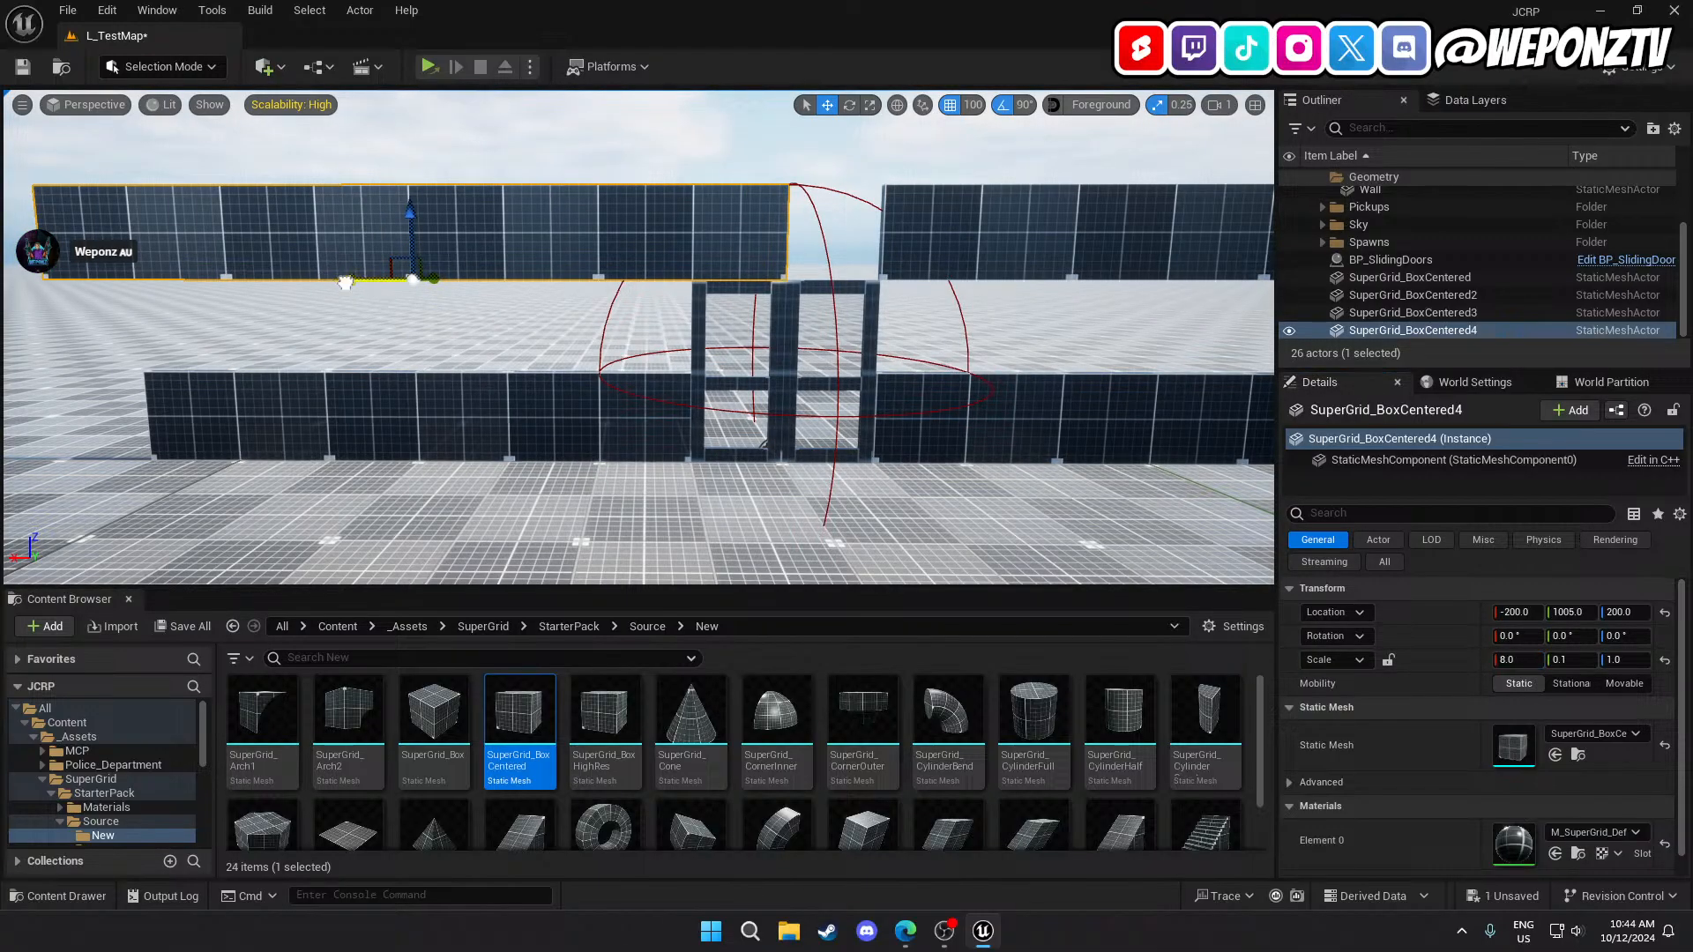
left_click_drag(345, 282, 440, 287)
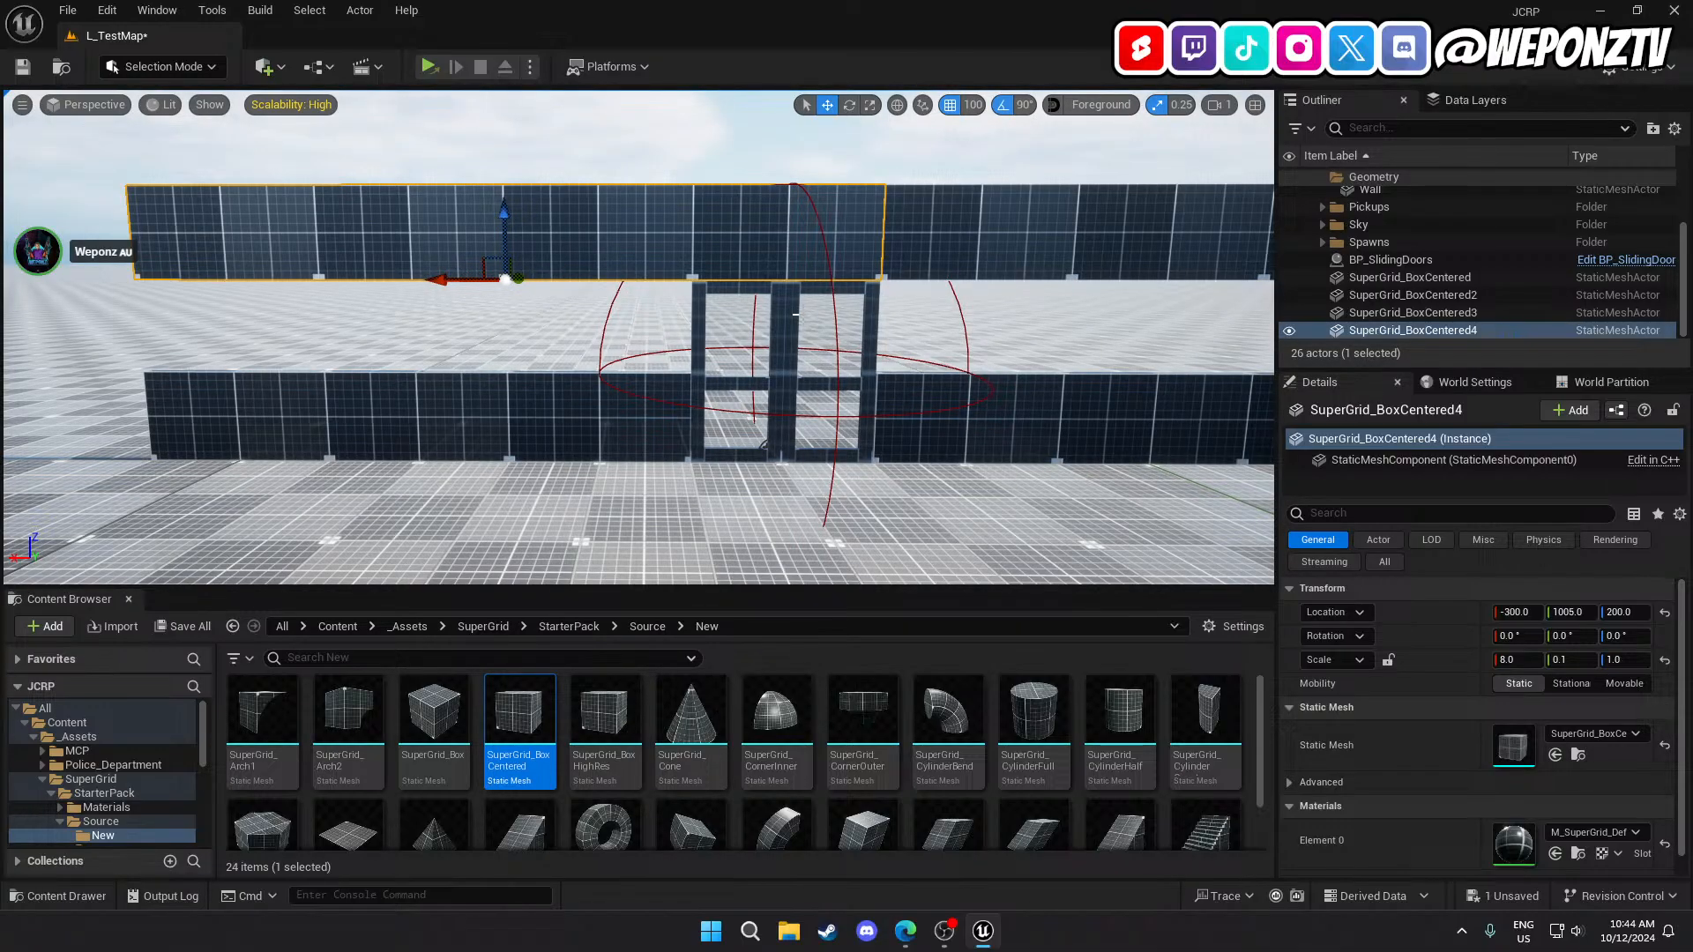
Duplicate the upper panel over the original wall and lower the copy to Z 100 with its Y location at 1005.
left_click(965, 421)
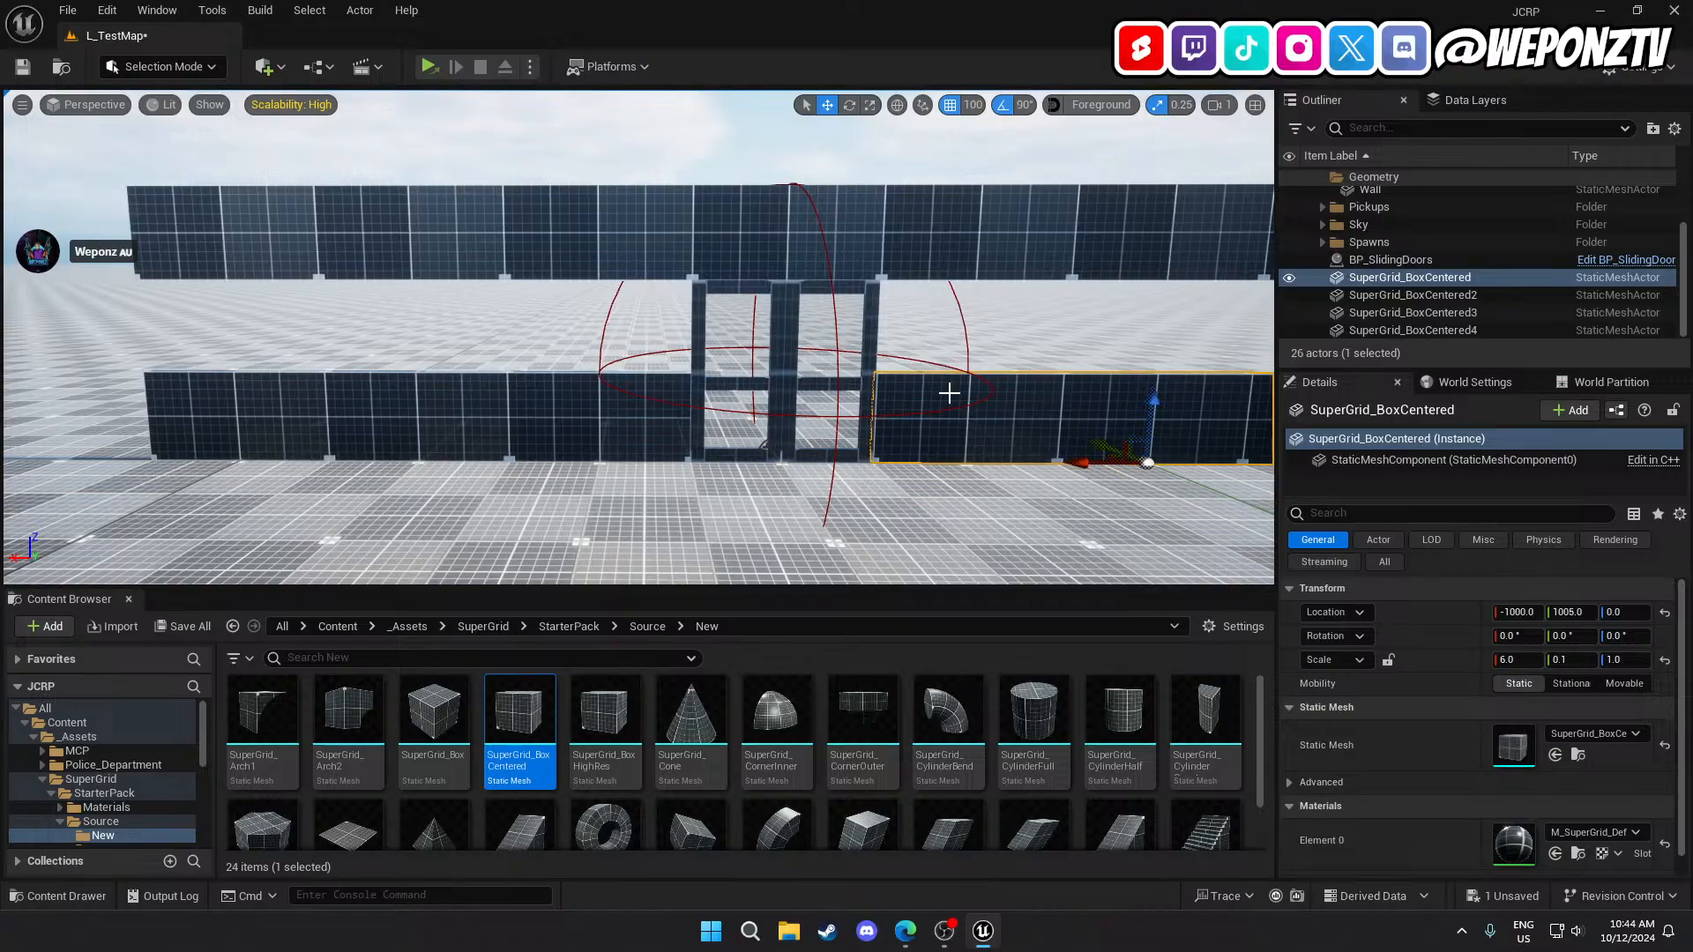
mouse_move(938, 313)
right_mouse_down()
mouse_move(1049, 319)
mouse_move(938, 313)
right_mouse_up()
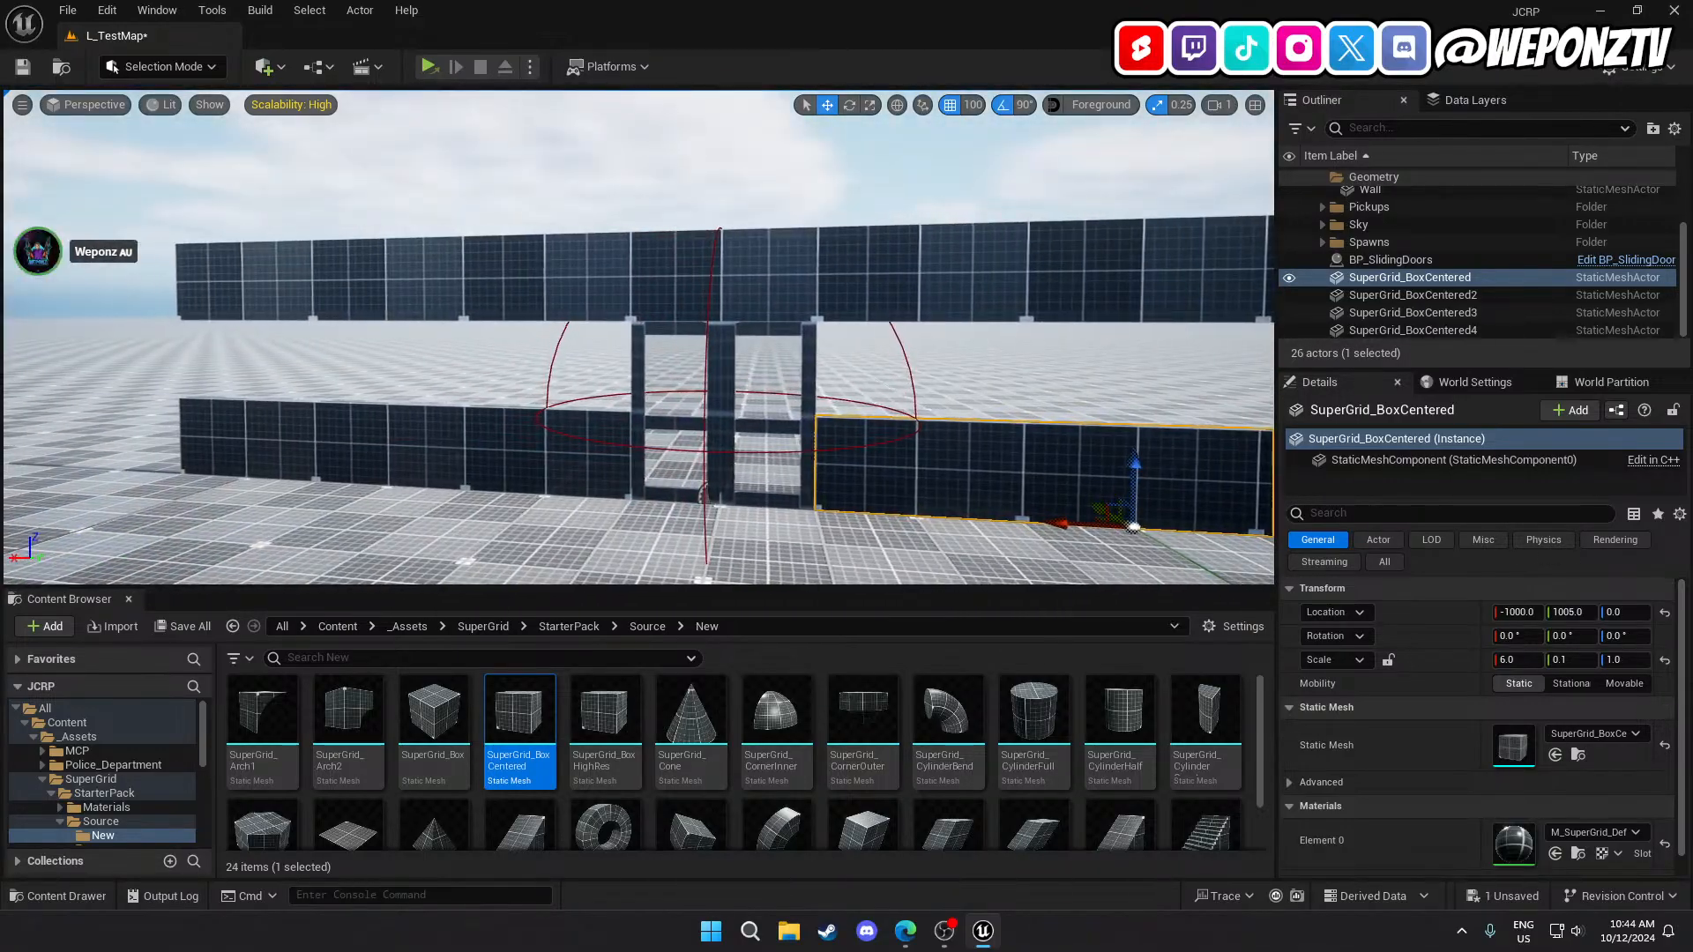
left_click(884, 268)
key("d")
mouse_move(929, 396)
right_mouse_down()
mouse_move(961, 395)
mouse_move(929, 396)
right_mouse_up()
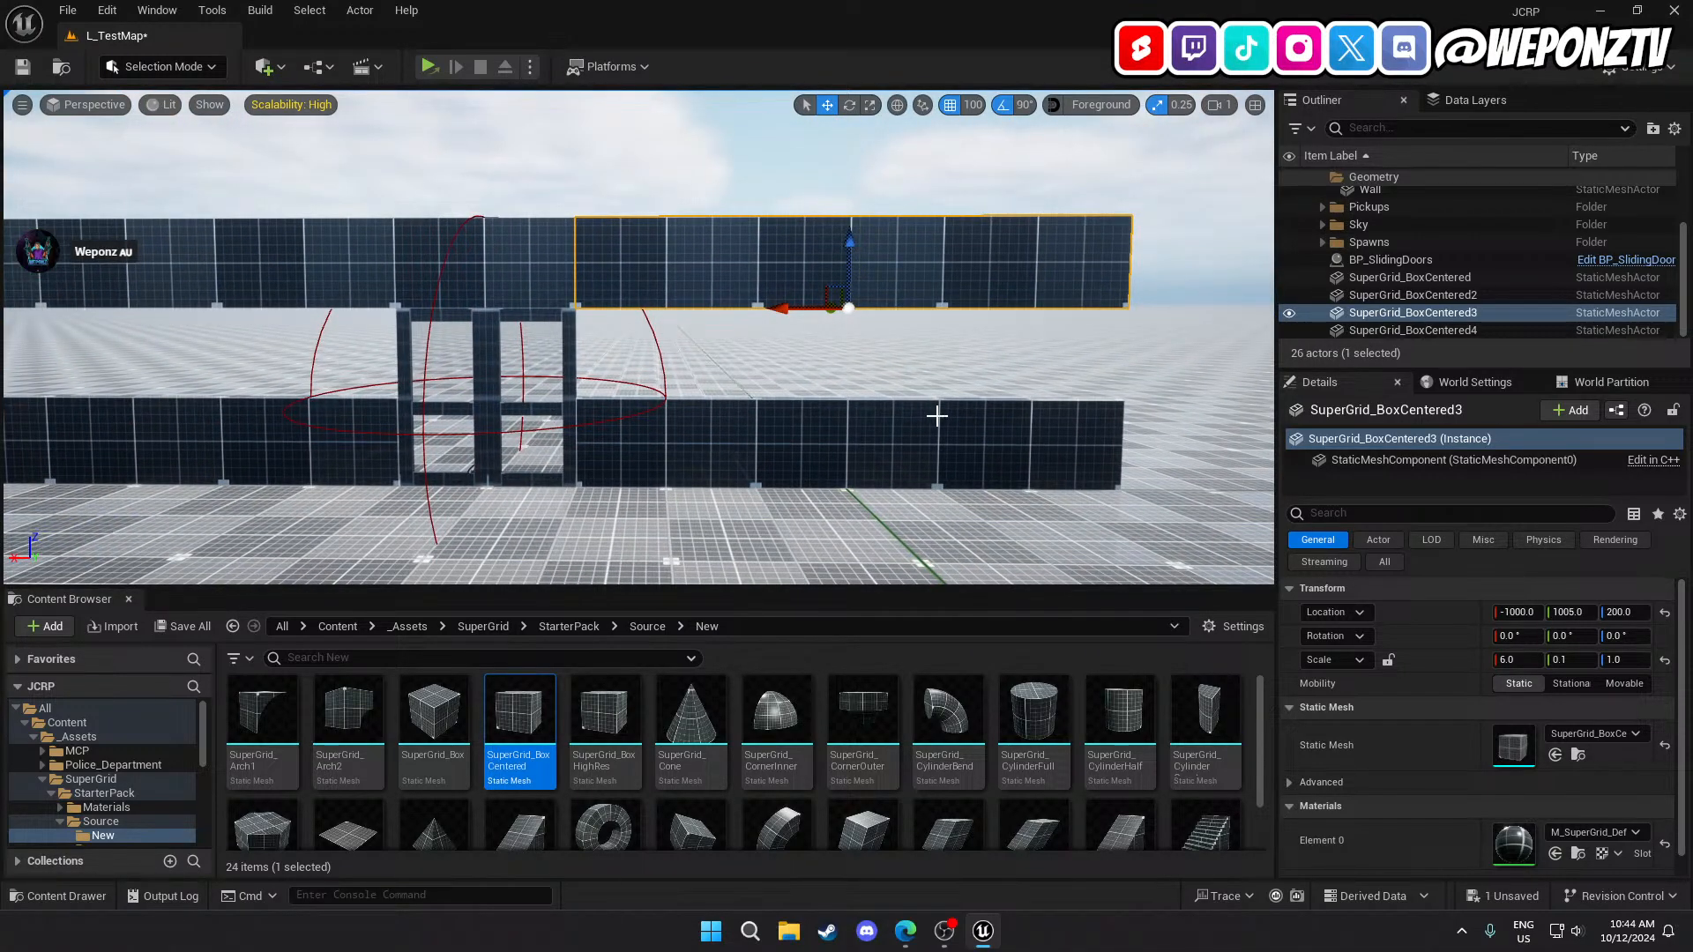
key("ctrl+d")
left_click_drag(736, 252, 746, 315)
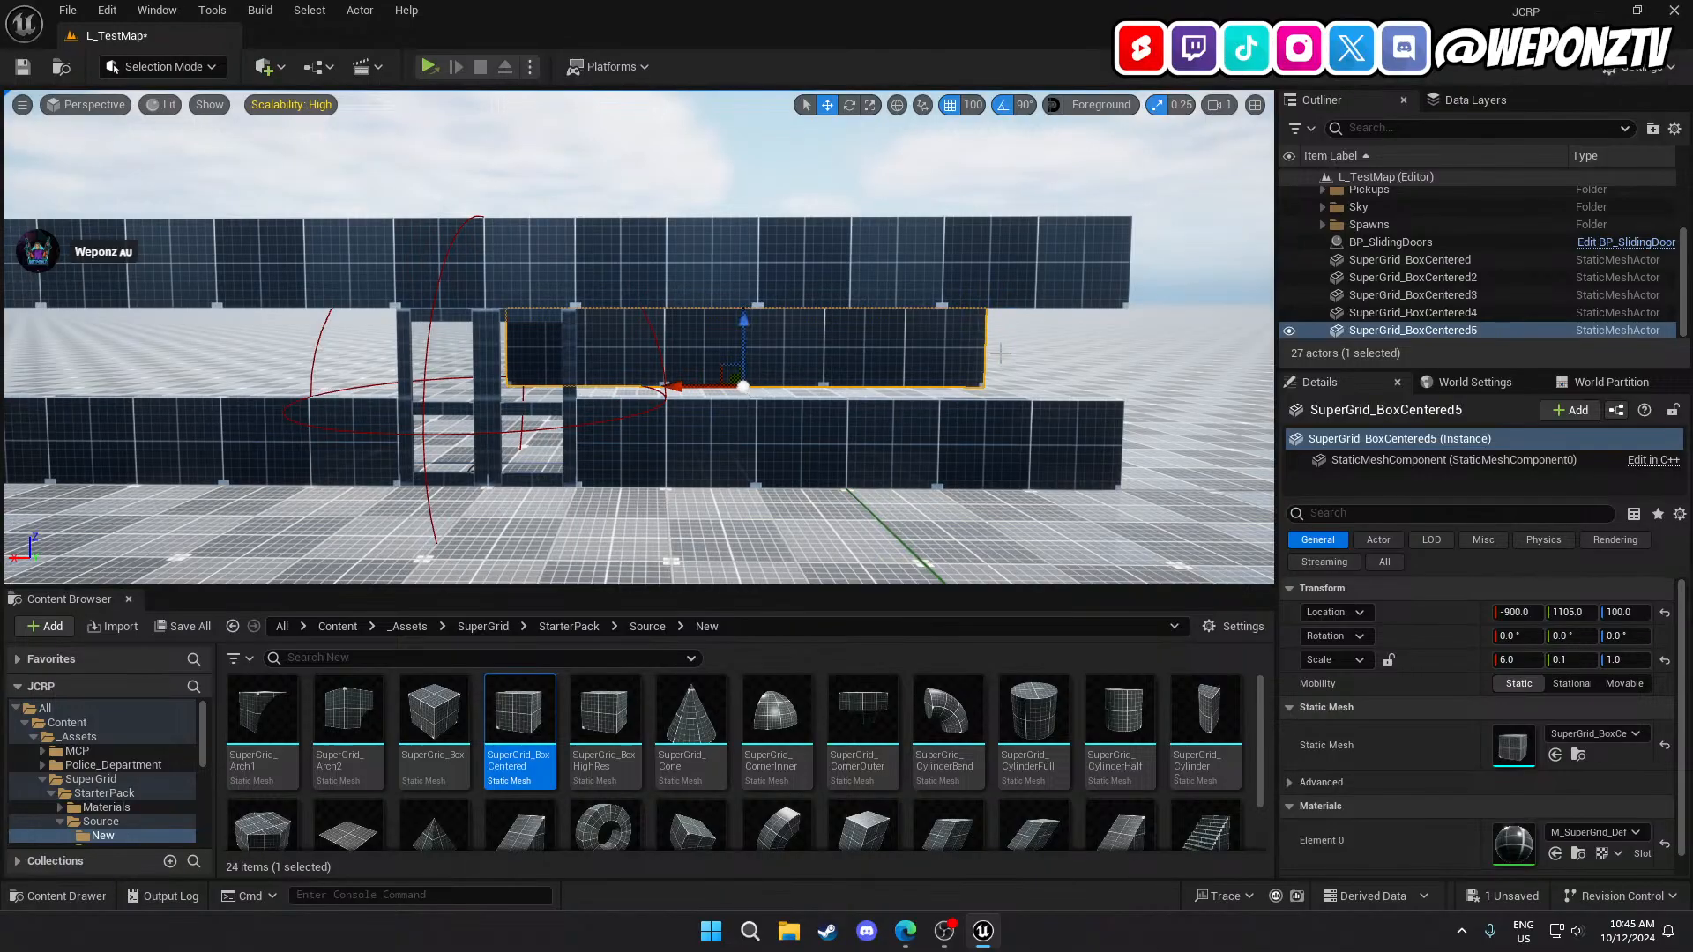
left_click(1624, 637)
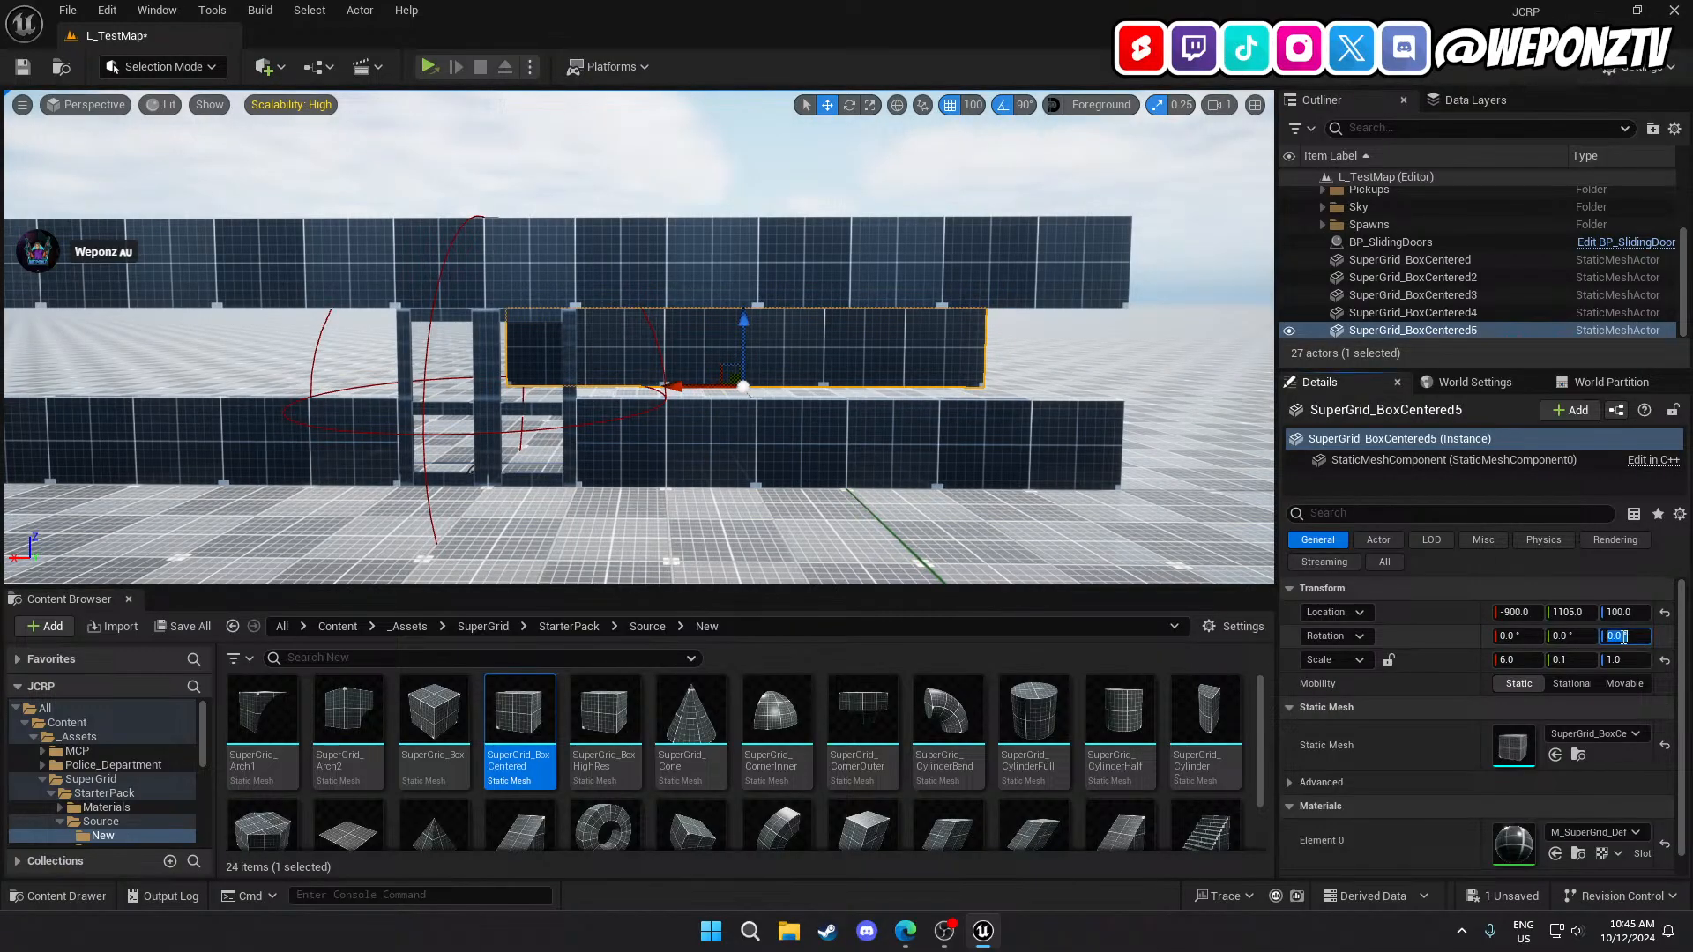
left_click(1570, 612)
type("1005")
key("Return")
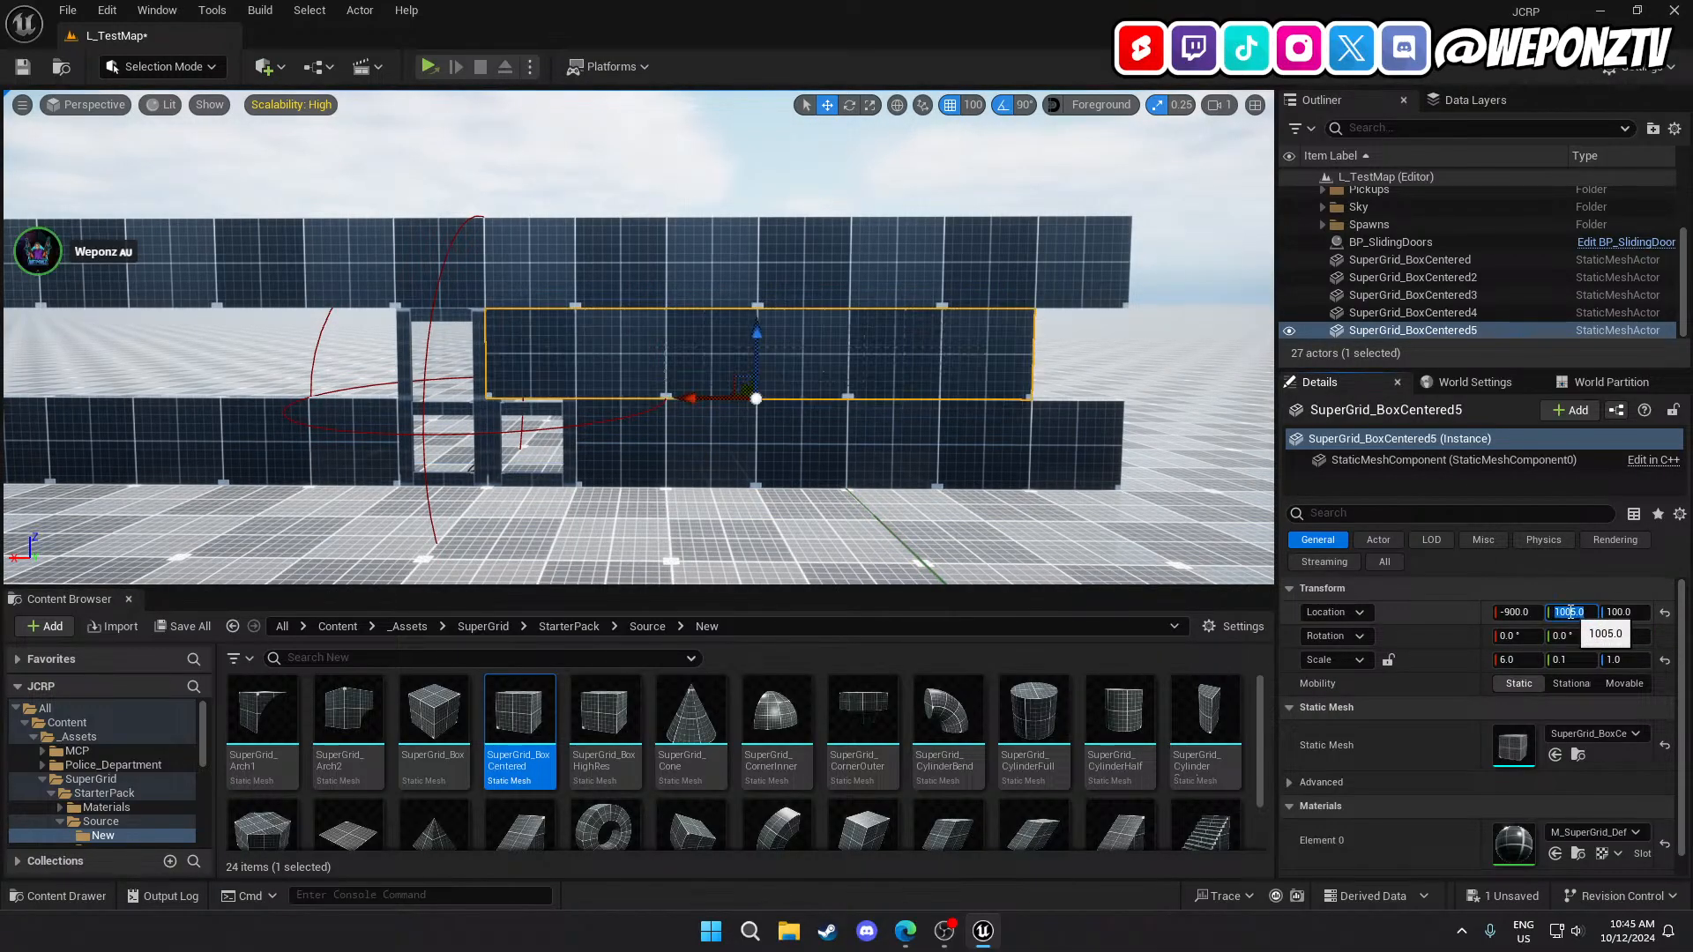
Set the middle panel's X scale to 1 and move it along X to -800, closer to the door frame.
left_click(1520, 661)
type("1")
key("Return")
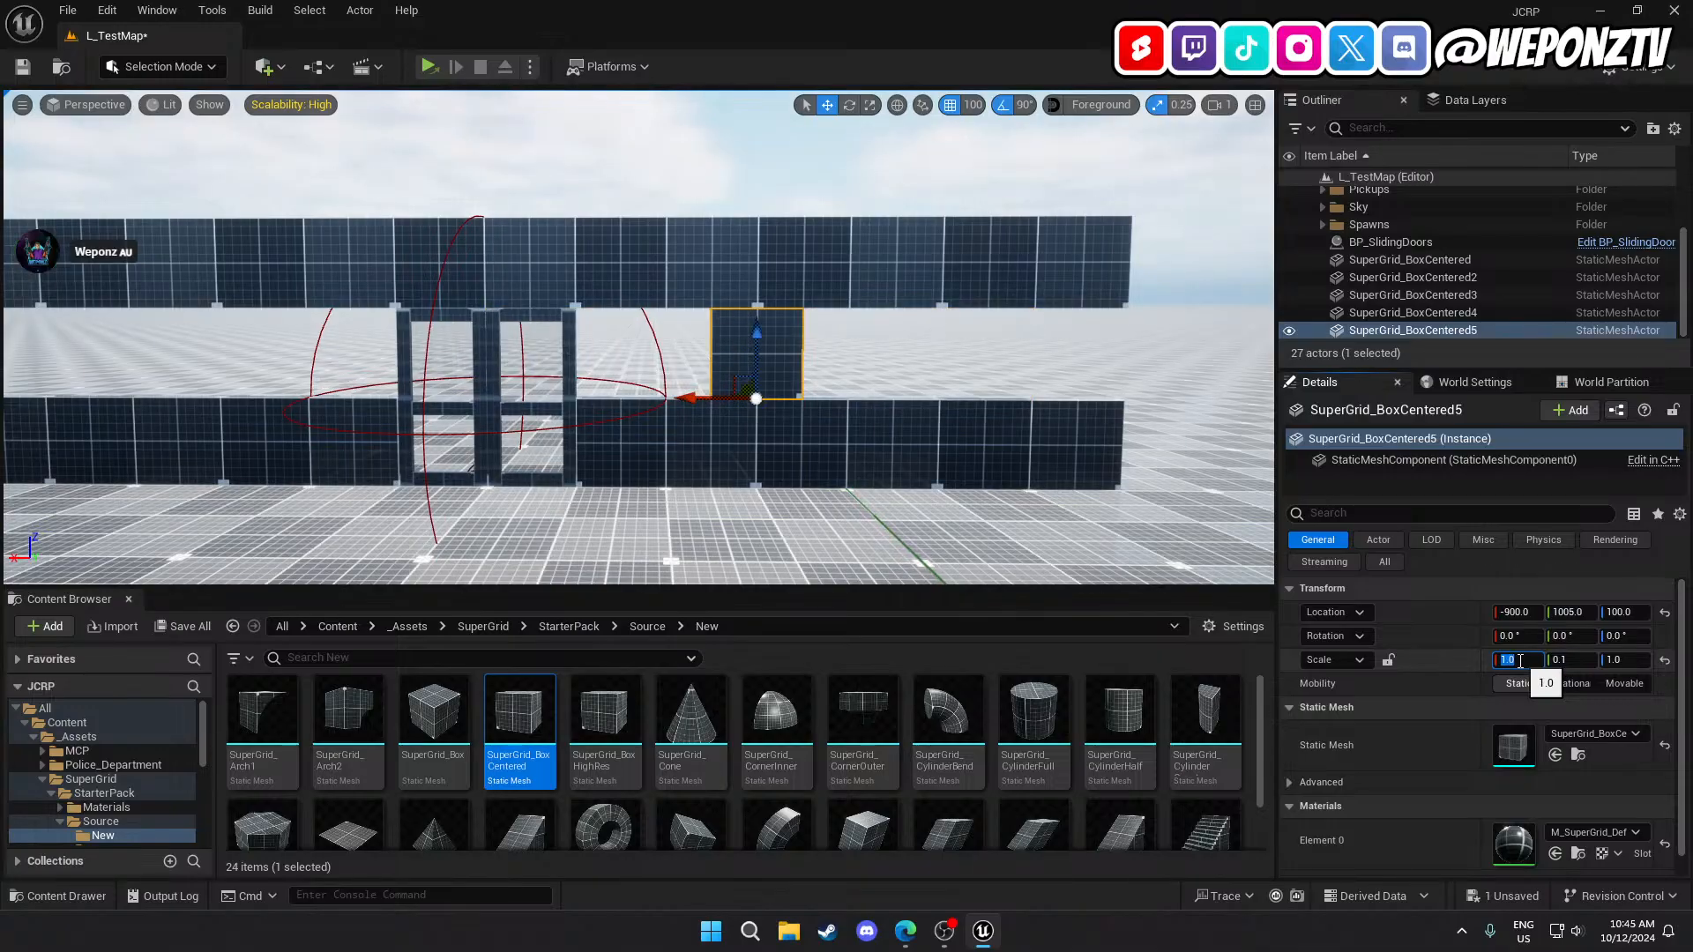
left_click_drag(693, 402, 644, 402)
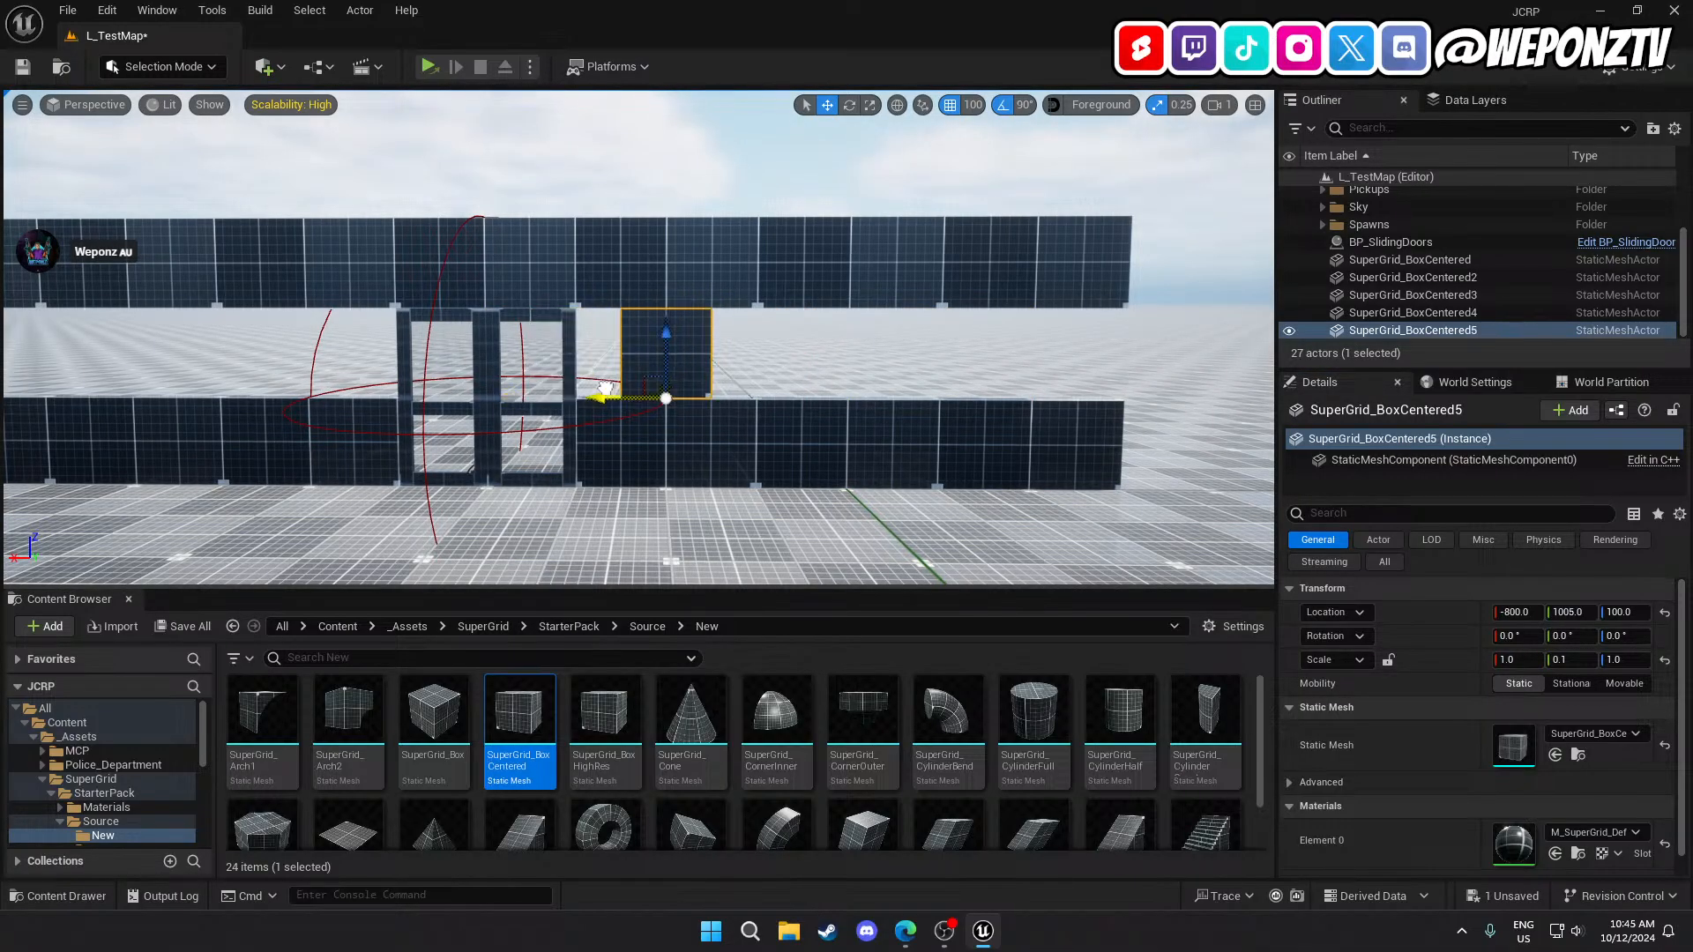
mouse_move(893, 231)
right_mouse_down()
mouse_move(894, 291)
mouse_move(892, 231)
right_mouse_up()
key("w")
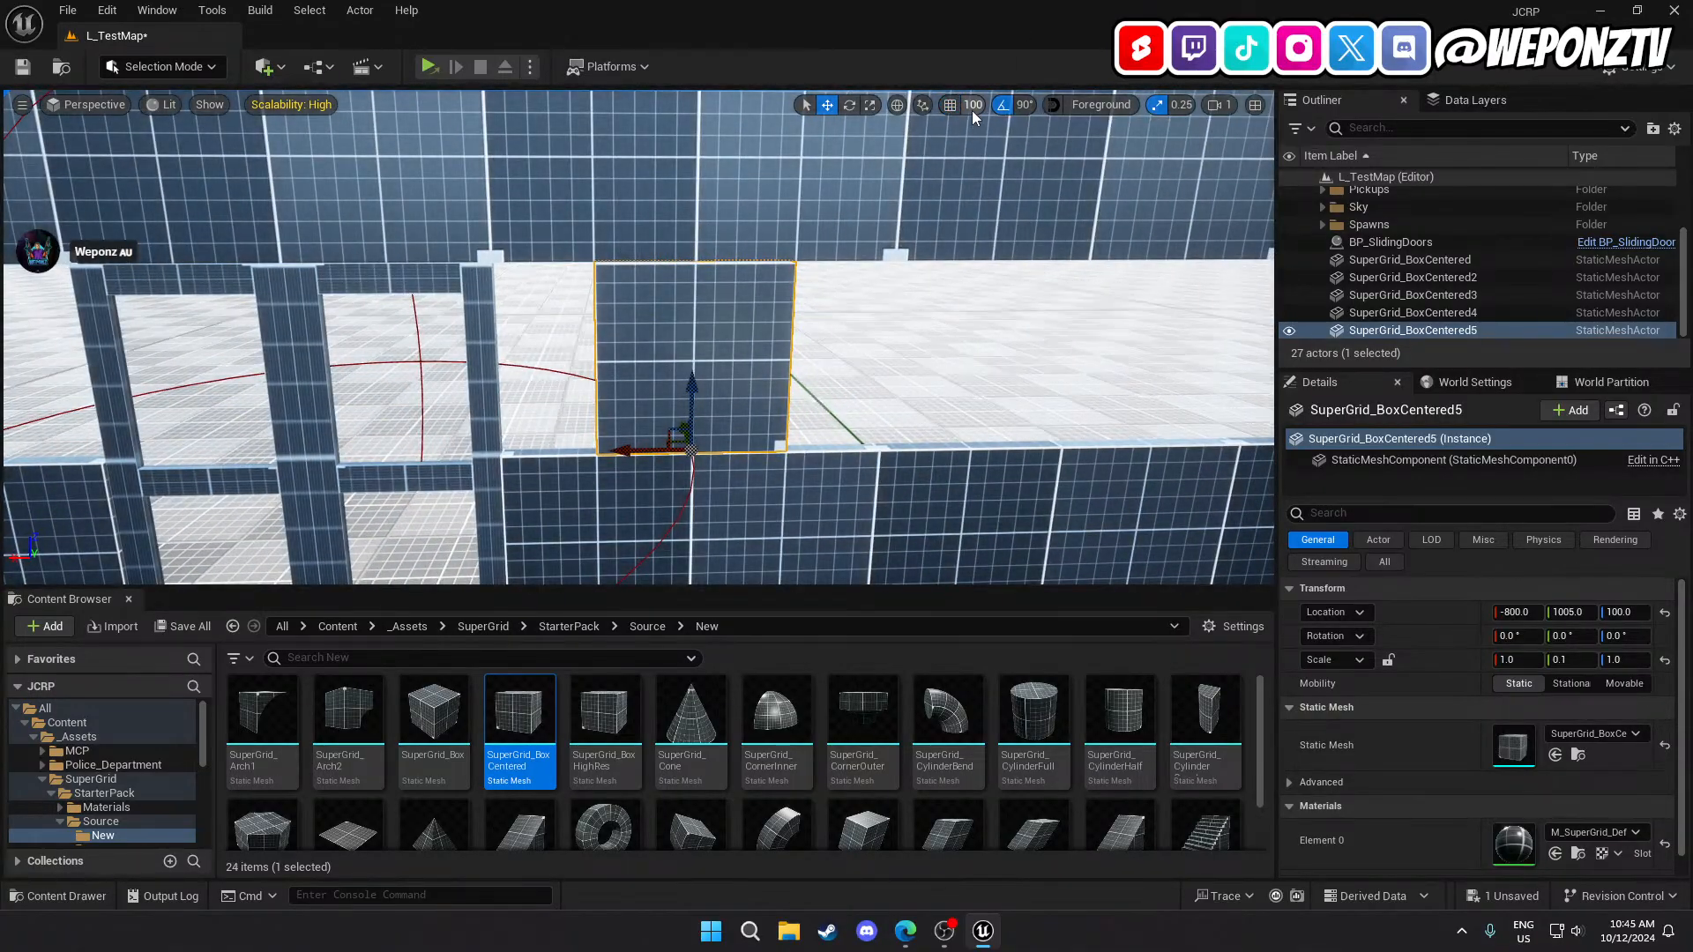
Set the position grid snap to 50 and move the middle panel along X to -750, flush against the door frame.
left_click(971, 104)
left_click(997, 206)
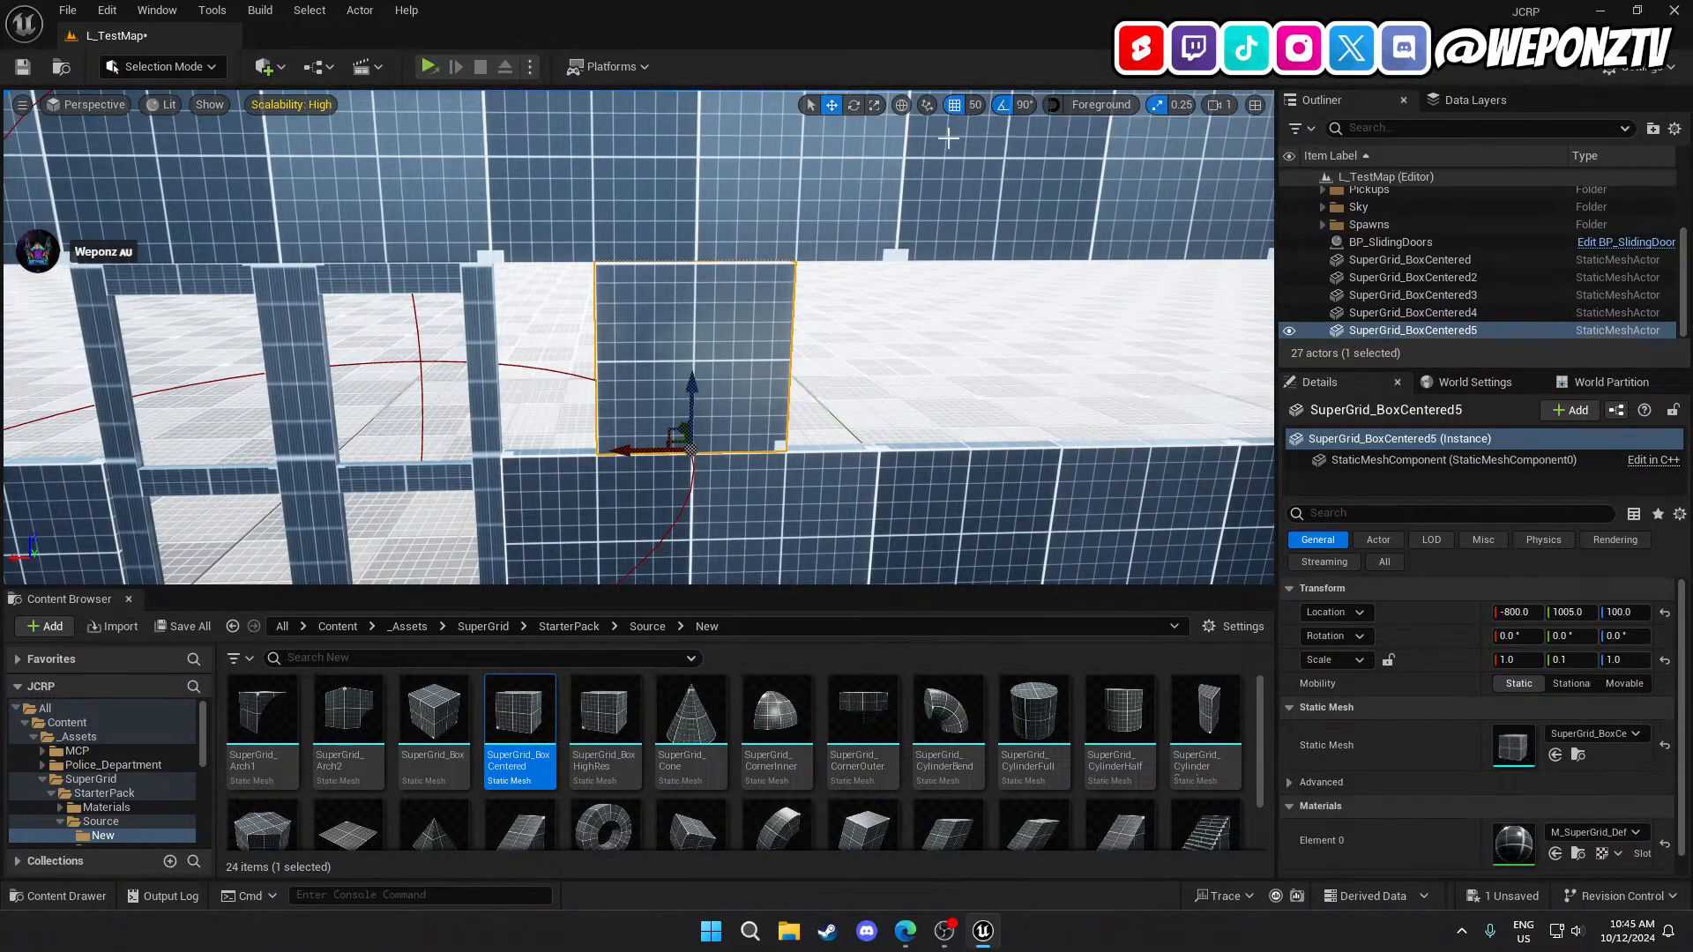
left_click_drag(629, 456, 560, 454)
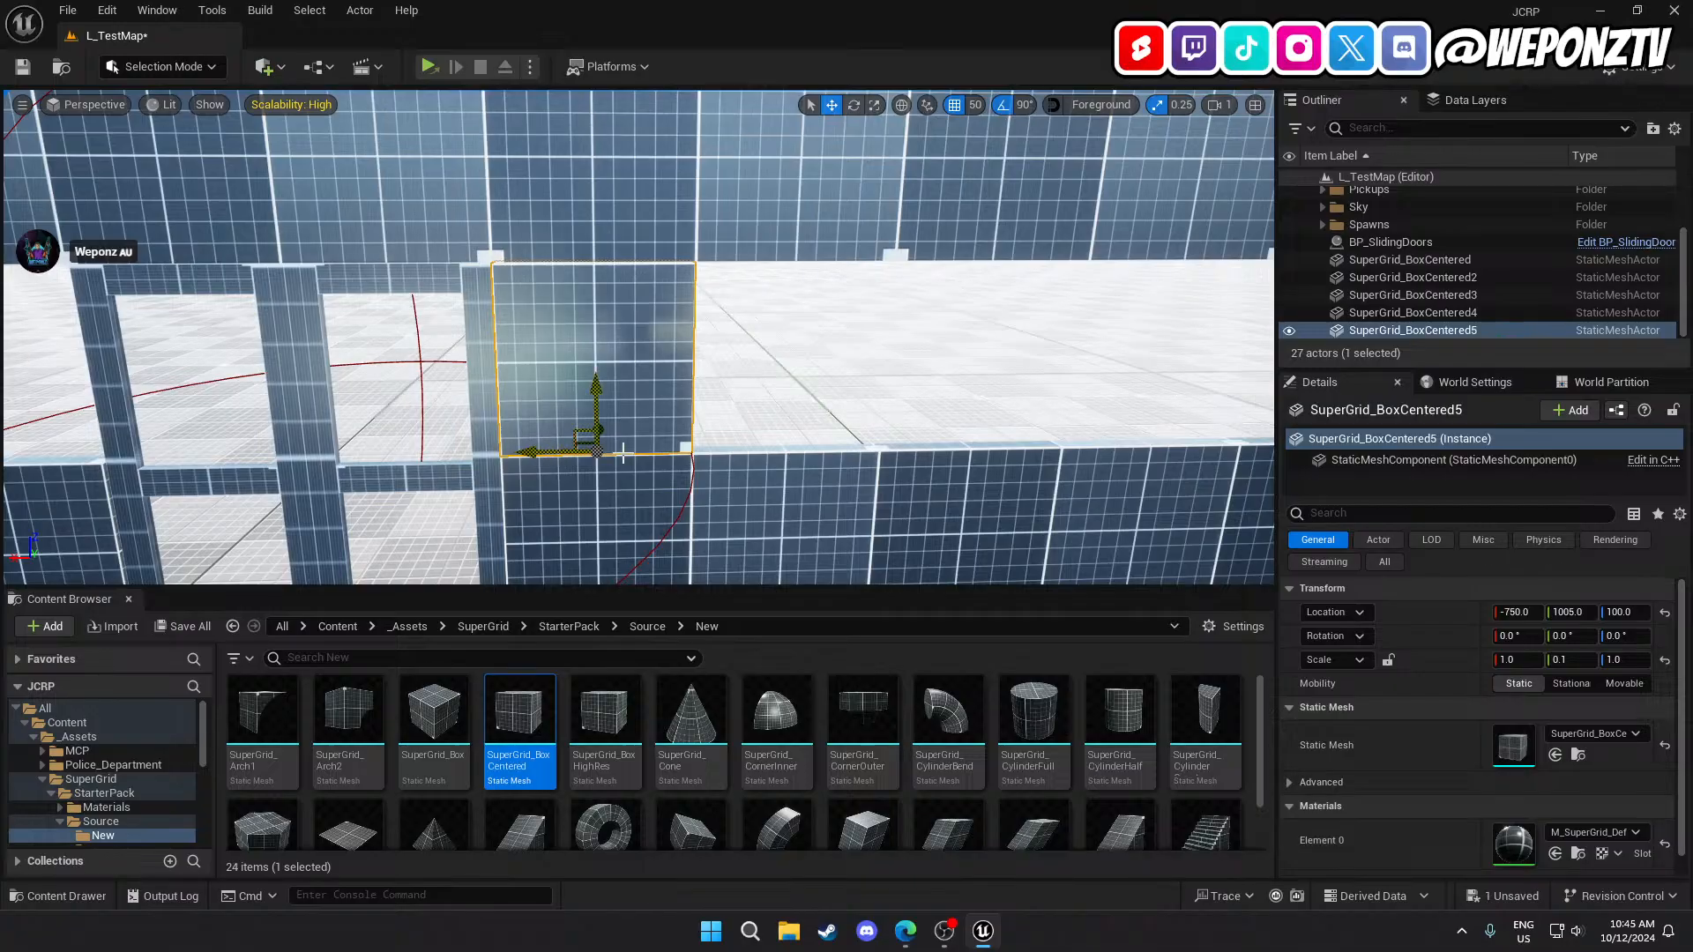
Deselect the panel and examine its fit beside the door frame and the whole wall from several angles.
key("s")
right_click_drag(884, 316, 478, 266)
left_click(823, 268)
key("w")
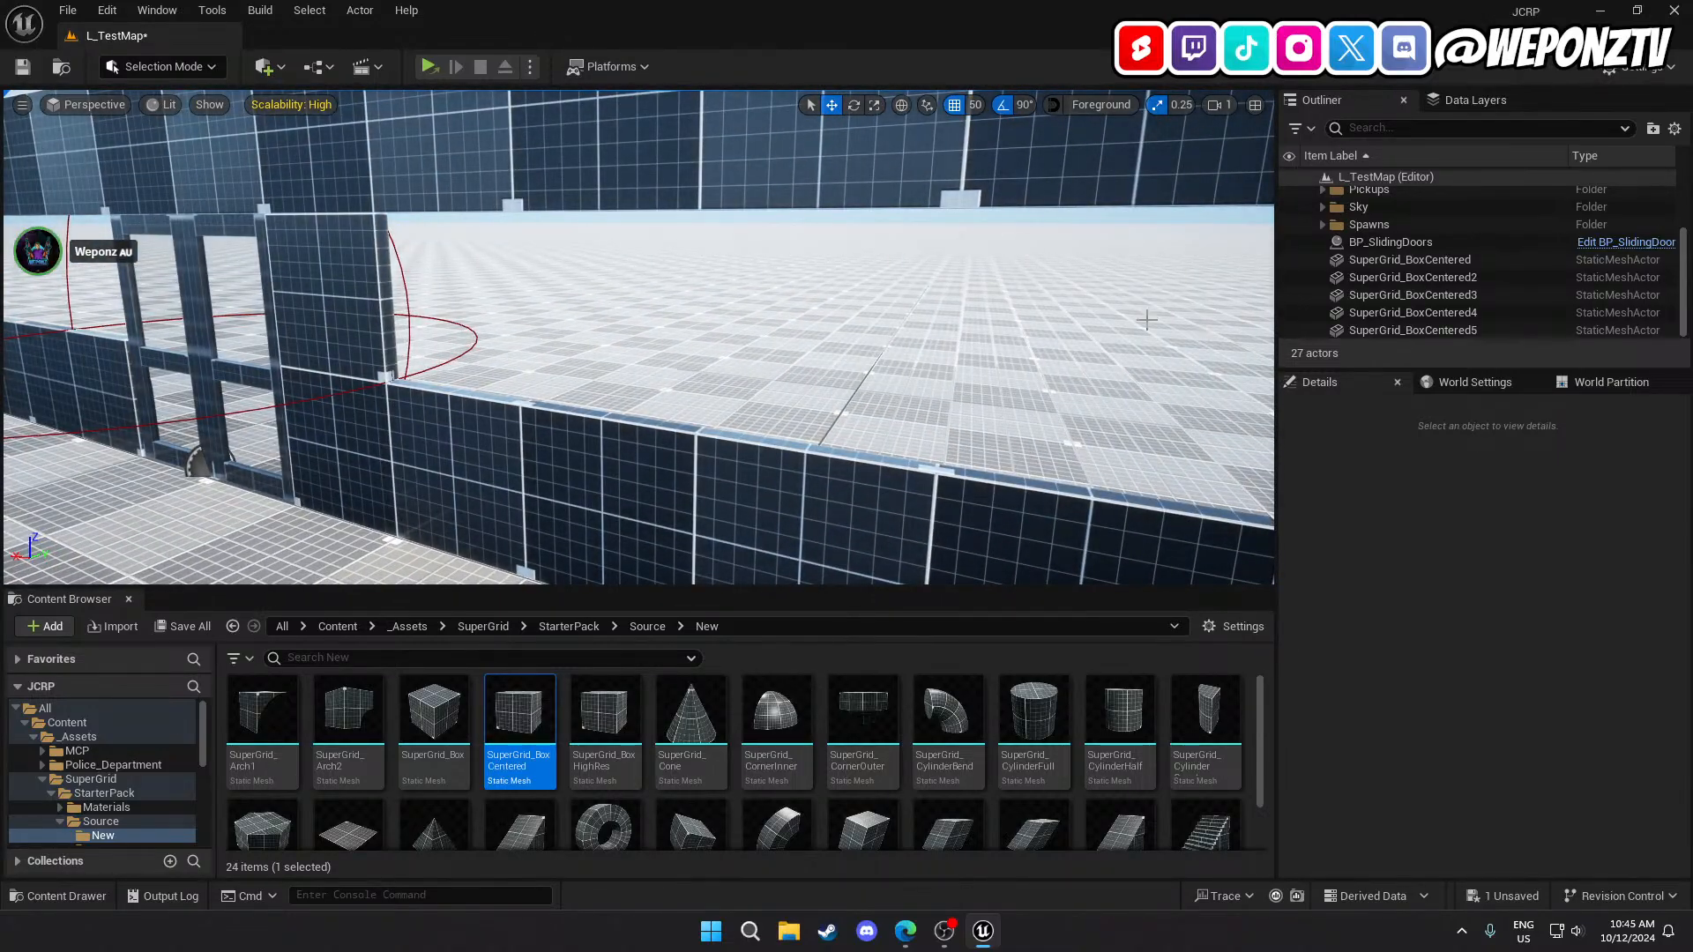
key("w")
right_click_drag(638, 336, 780, 352)
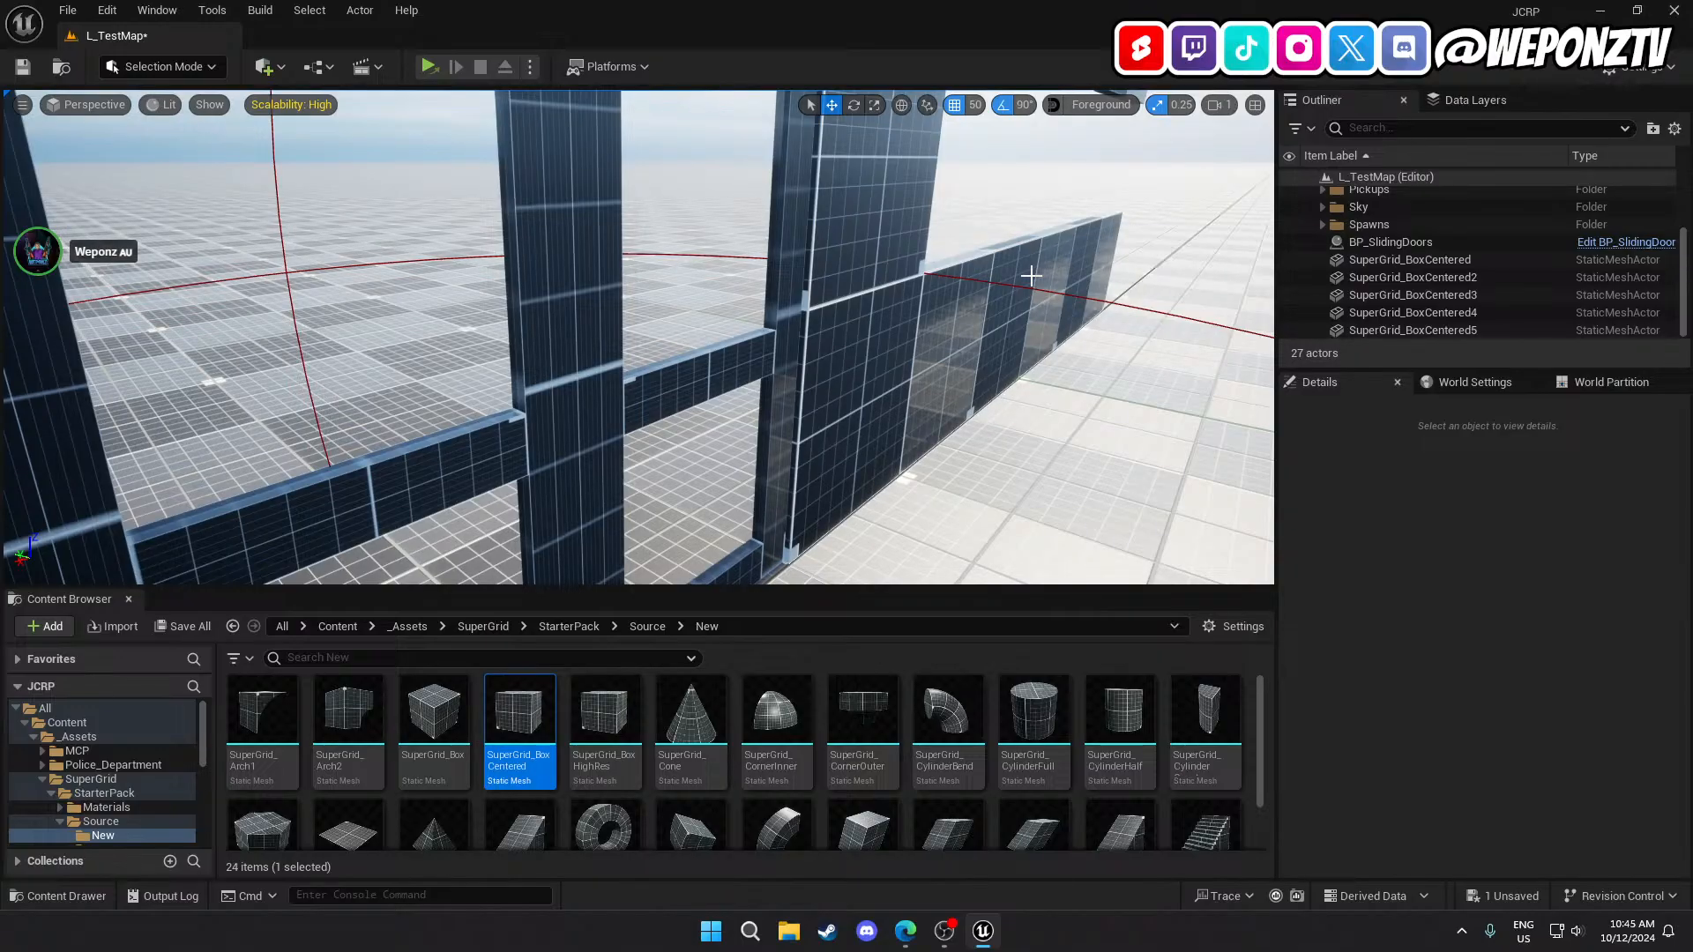
key("s")
right_click_drag(1019, 337, 842, 312)
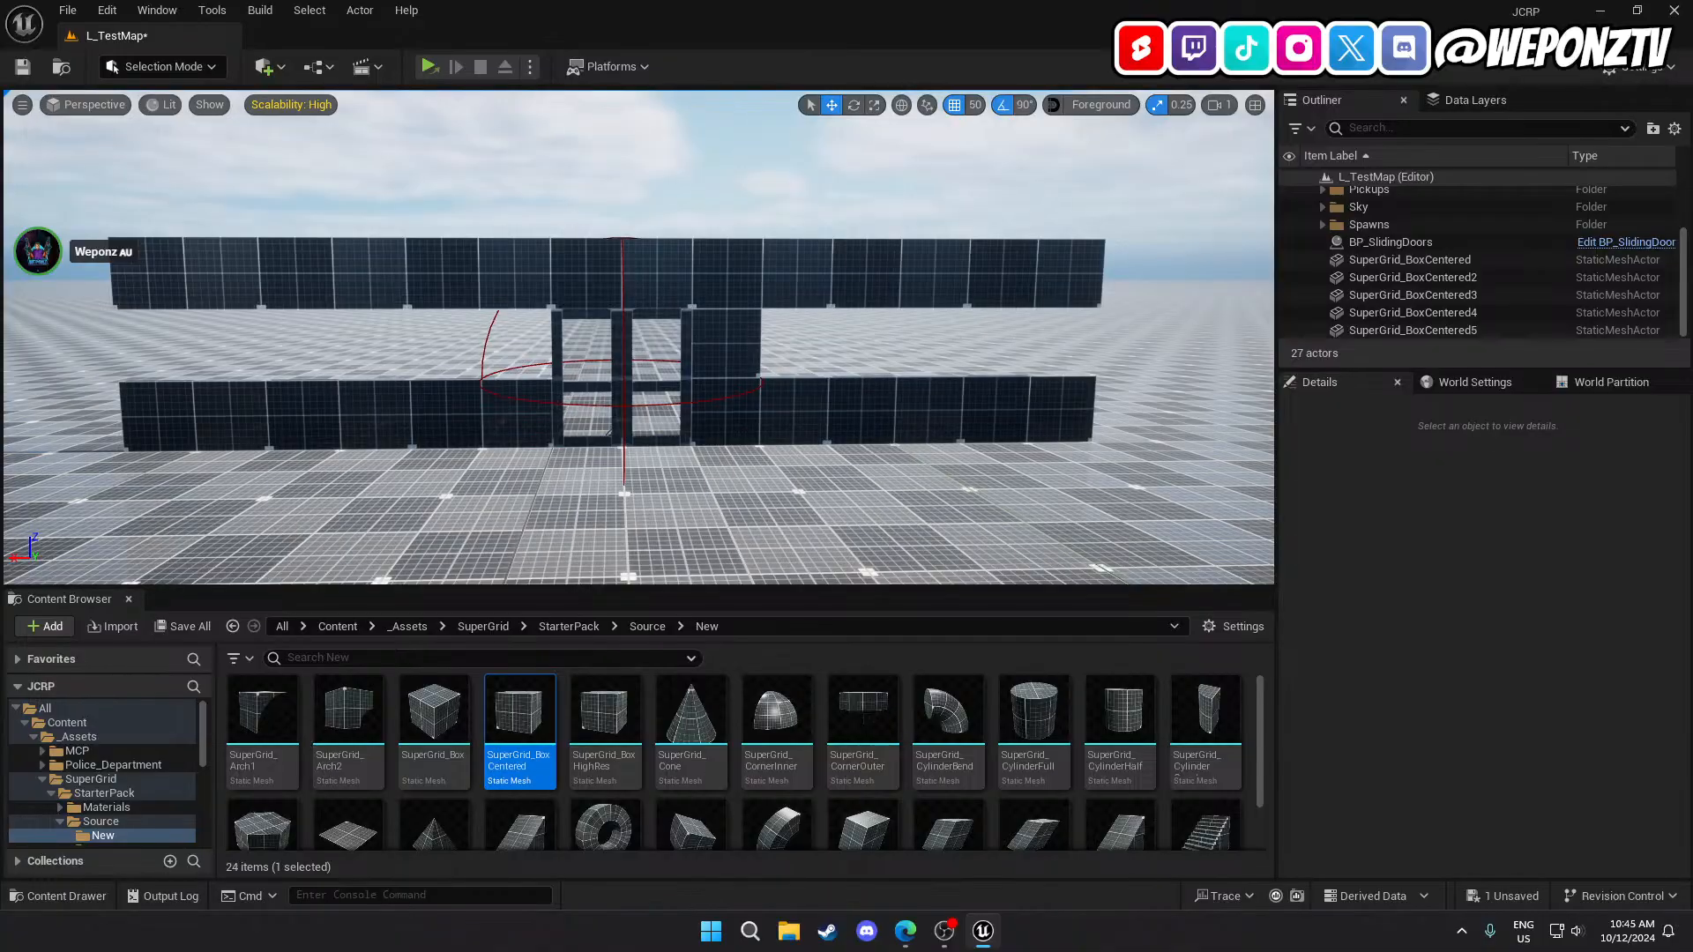
Duplicate the middle panel beside the doors and place the copy at the wall's far end, at X -1250 and Y 1005.
left_click(737, 350)
key("ctrl+d")
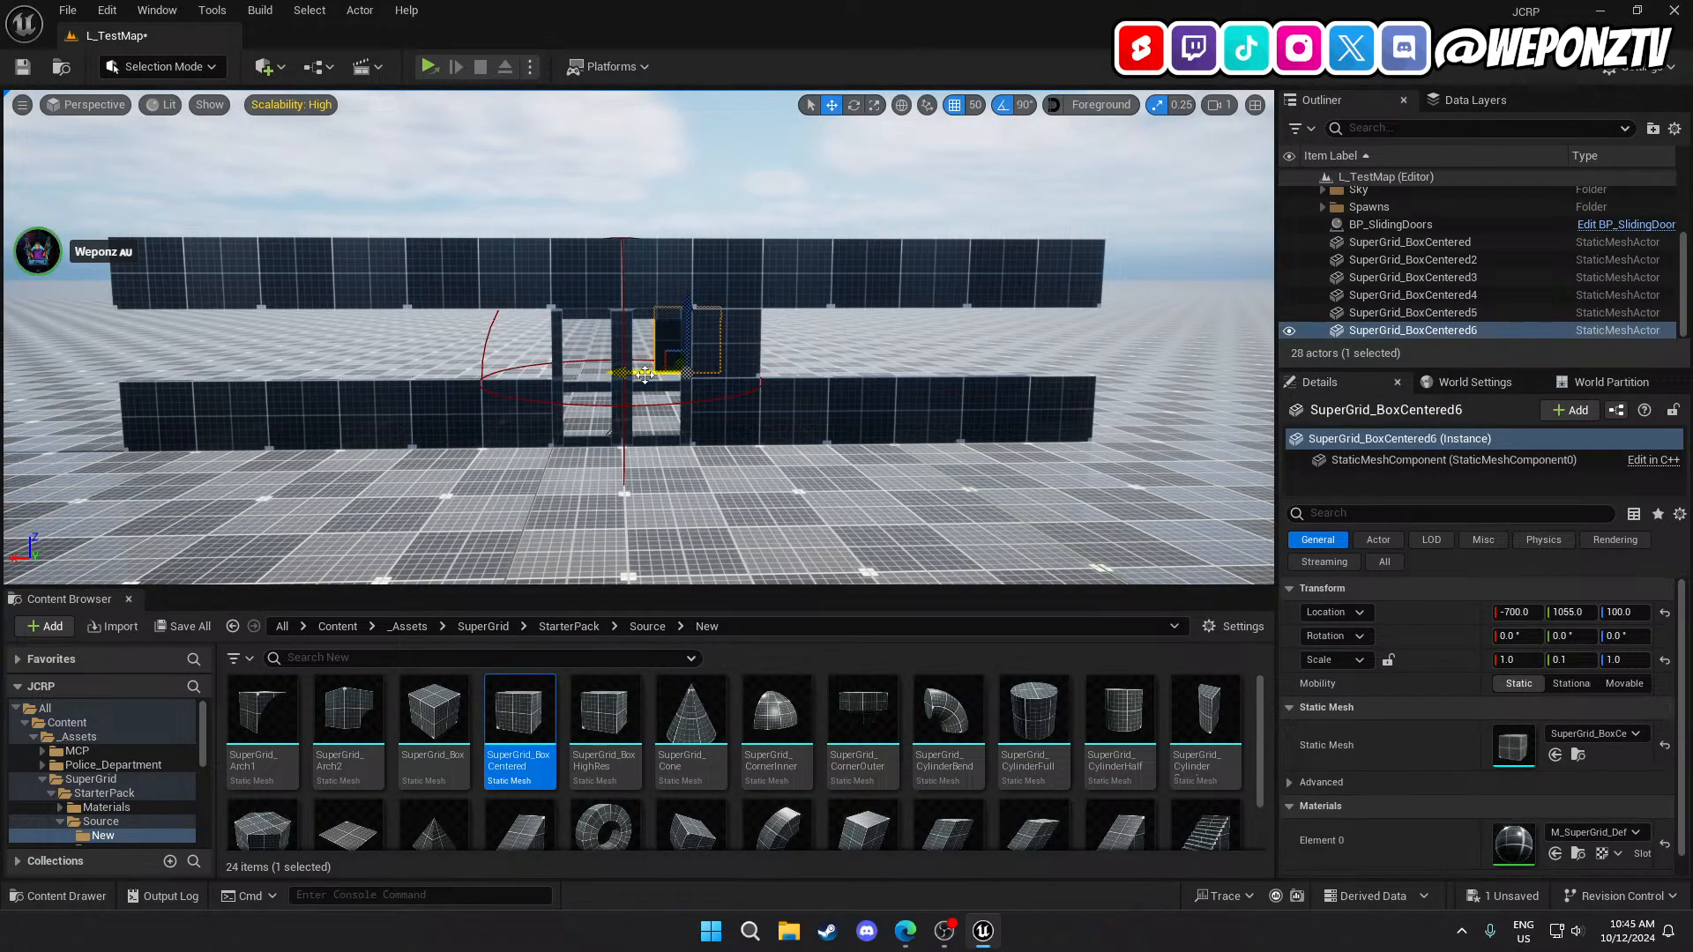
left_click_drag(644, 374, 1000, 372)
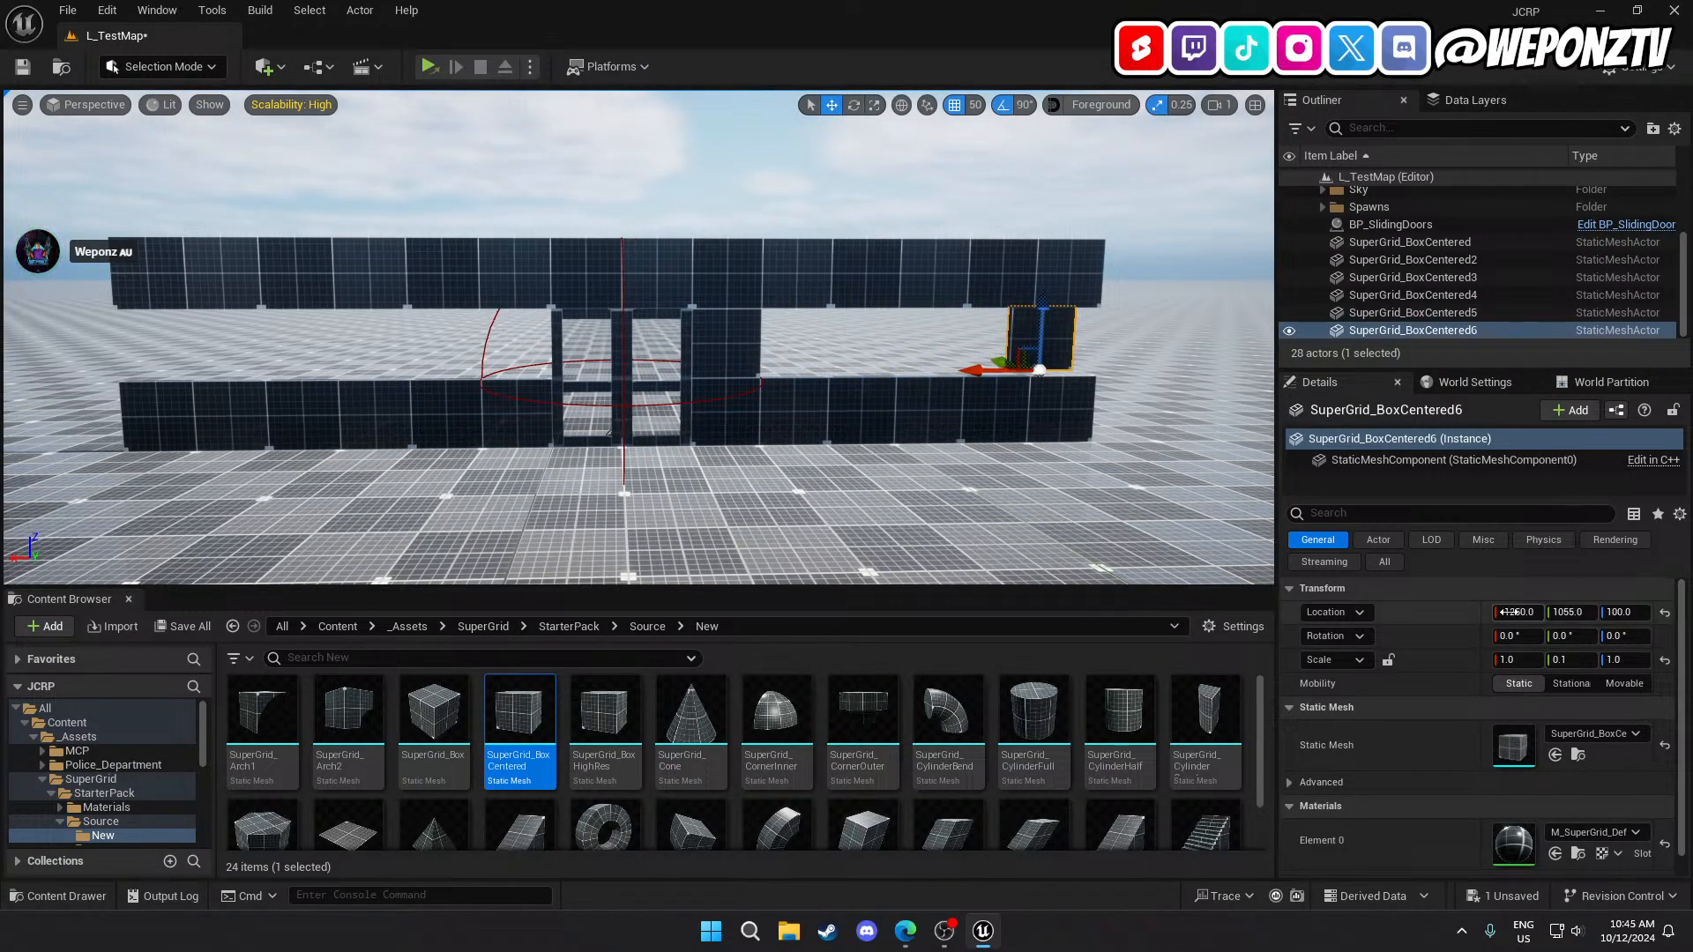
type("1005")
key("Return")
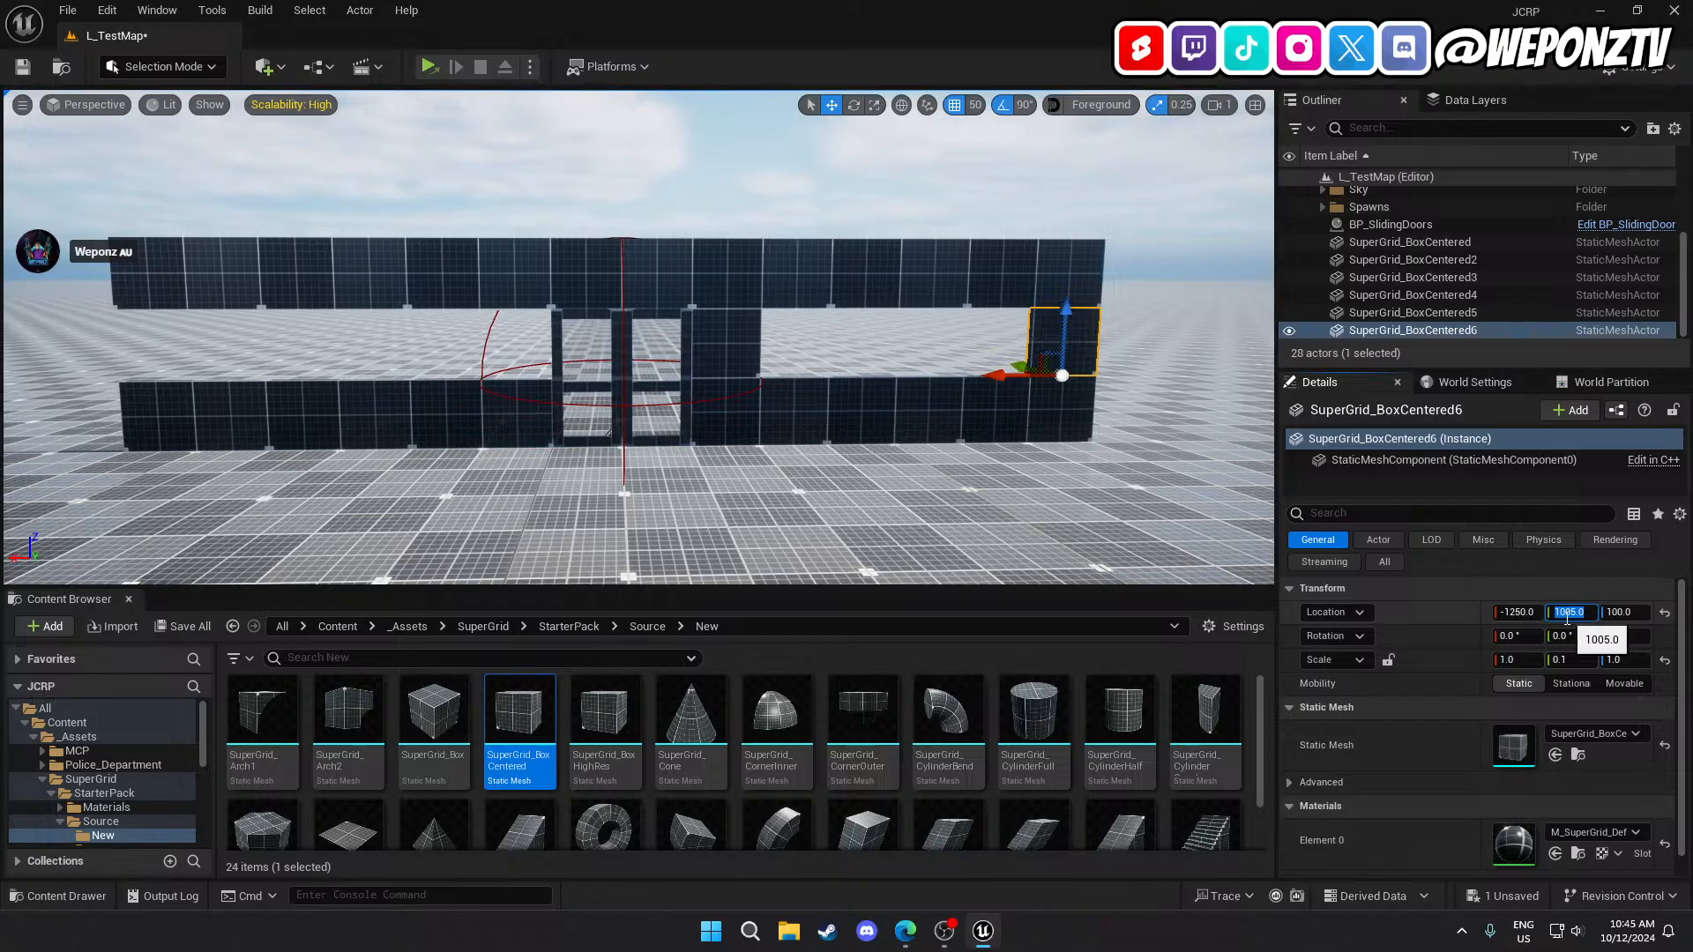
Duplicate the middle panel beside the doors to the opposite side of the door frame, at X -450 and Y 1005.
key("w")
right_click_drag(1014, 423, 1093, 454)
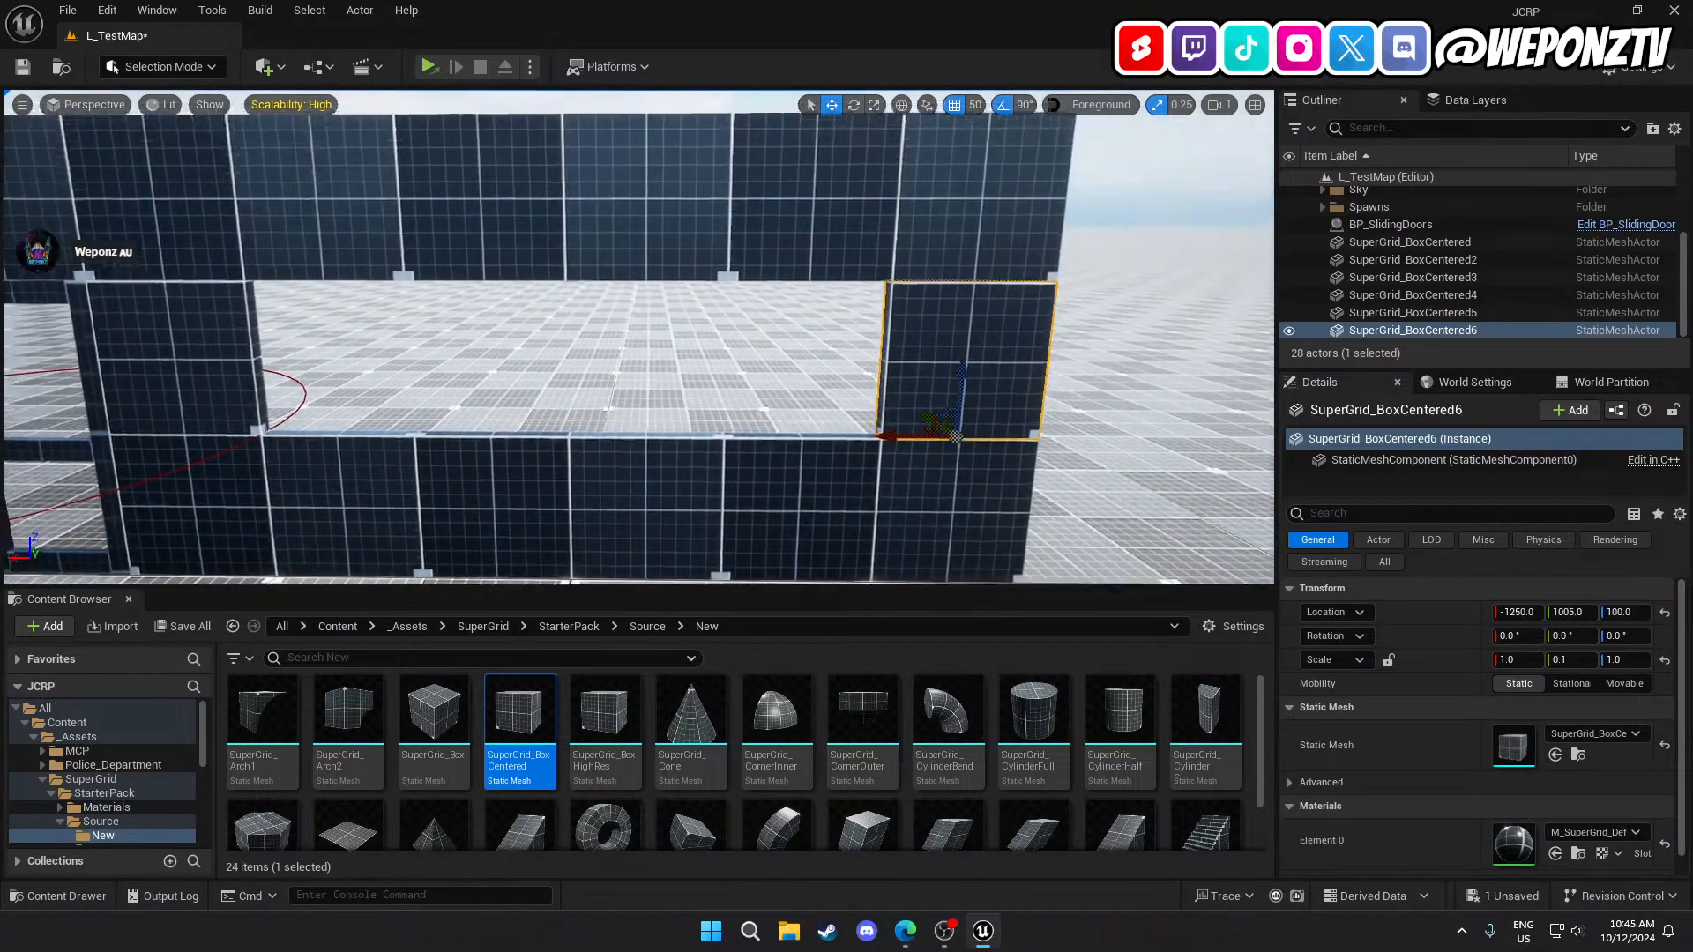
key("d")
right_click_drag(862, 362, 862, 363)
key("a")
key("s")
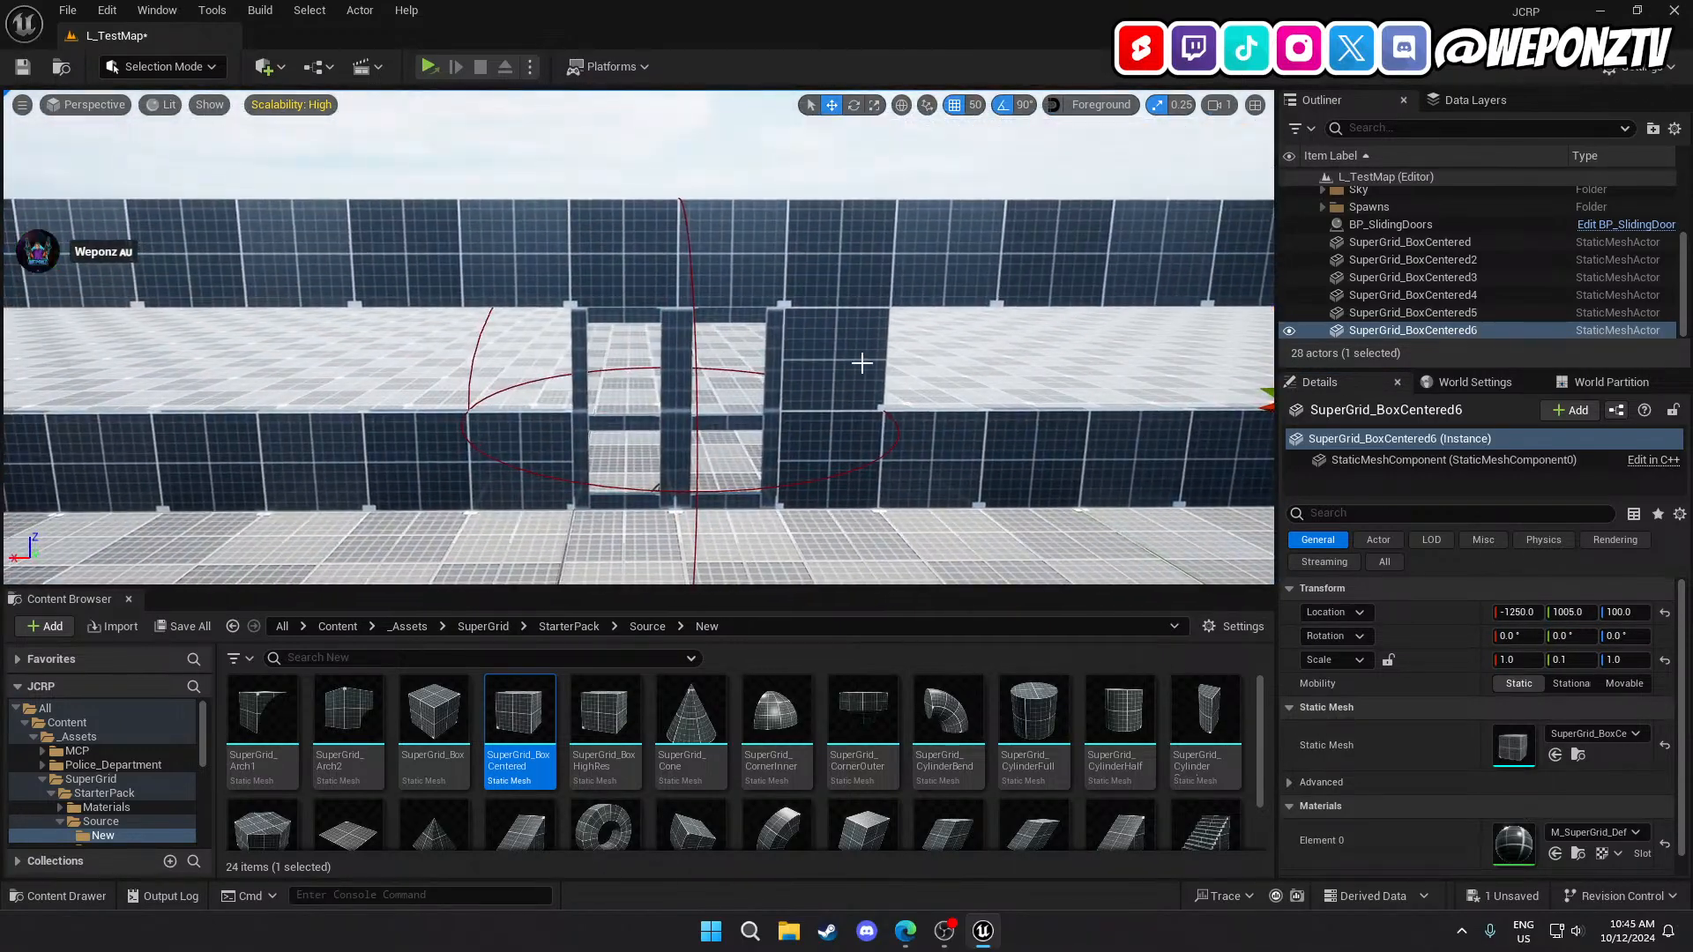
left_click(863, 362)
key("ctrl+d")
left_click_drag(742, 384, 625, 399)
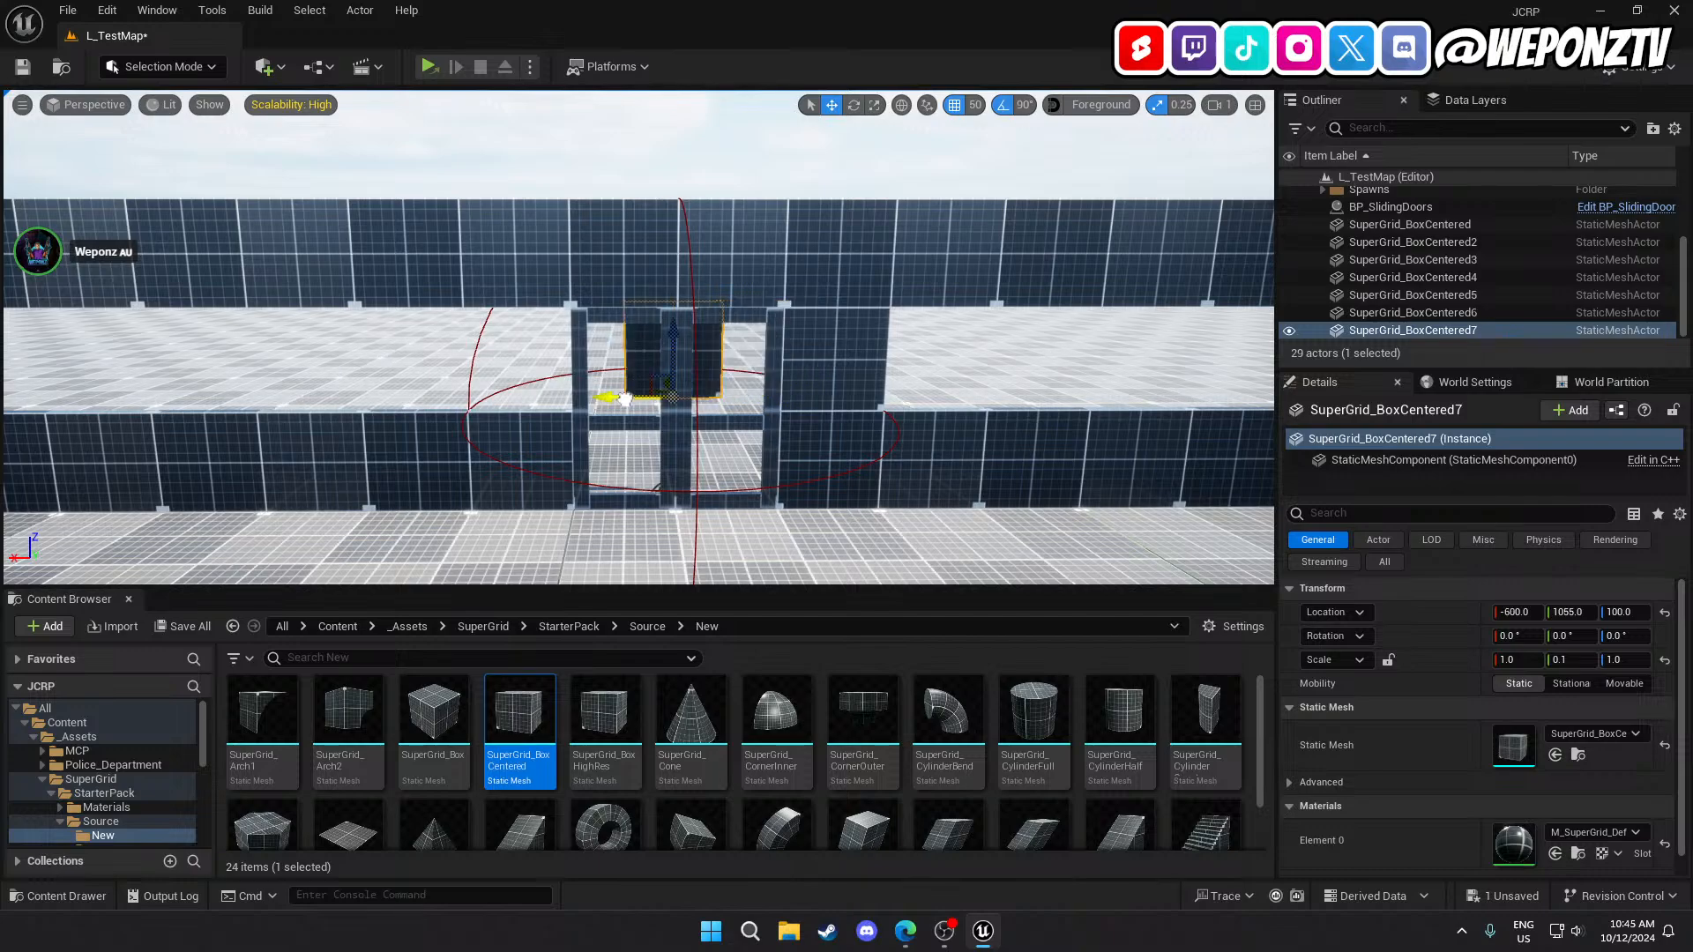
left_click(1571, 611)
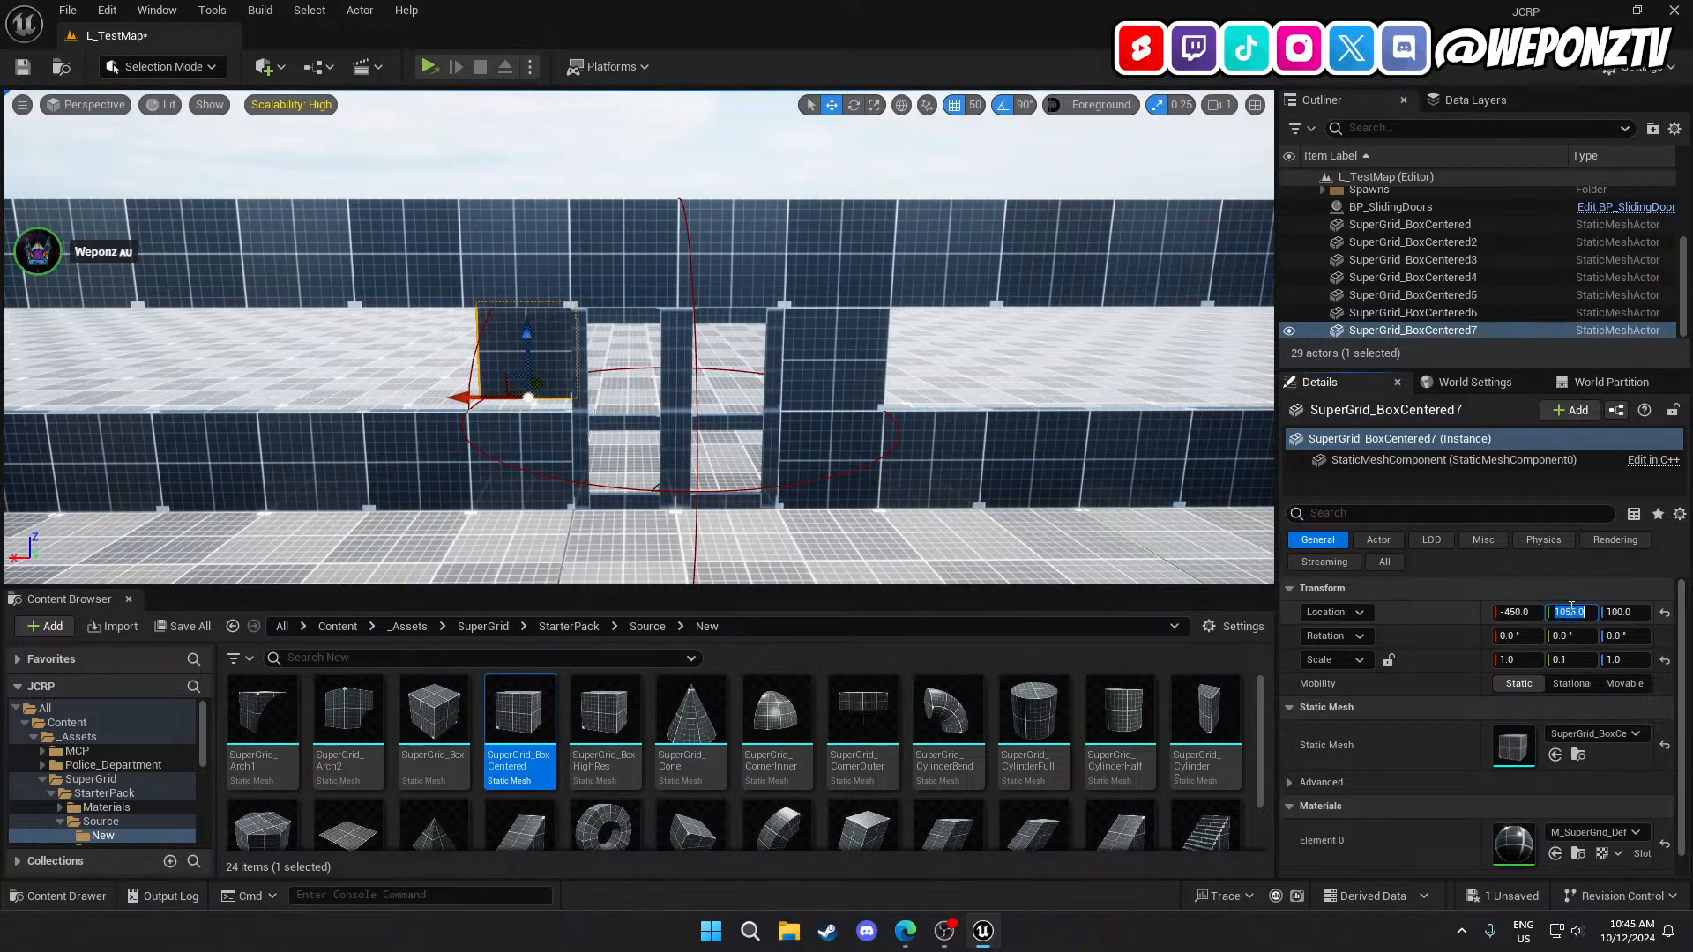
type("1005")
key("Return")
Duplicate the new door-side panel to the wall's other far end, at X 50 and Y 1005.
right_click_drag(989, 393, 991, 393)
key("a")
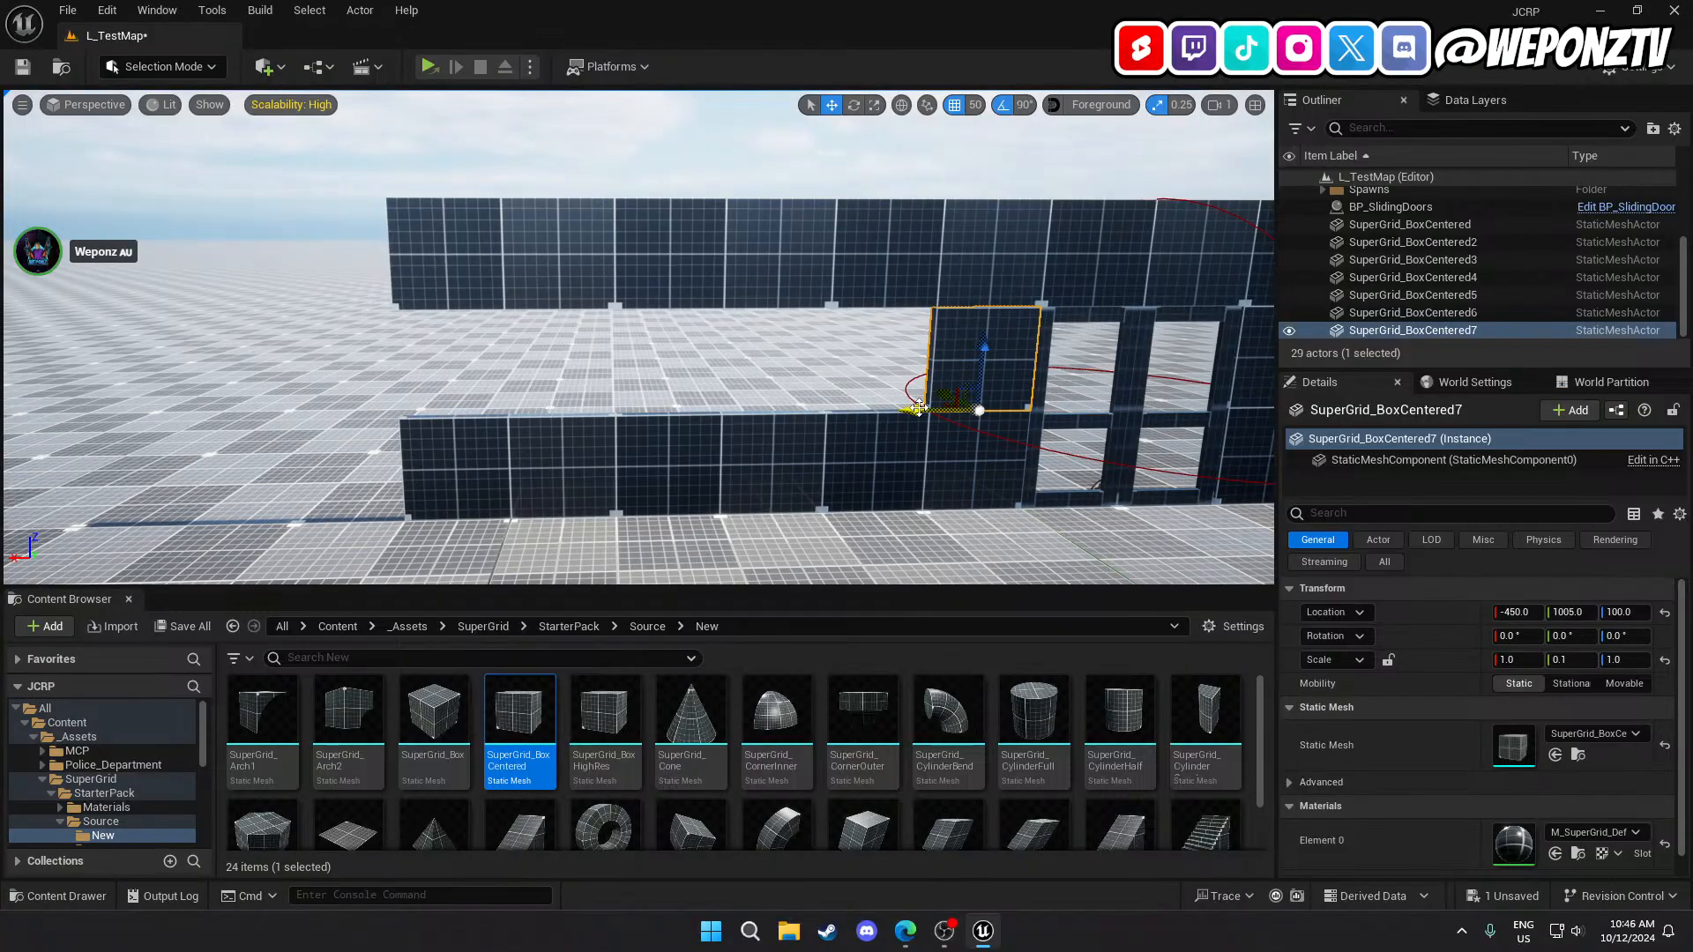
left_click_drag(918, 407, 437, 402, "alt")
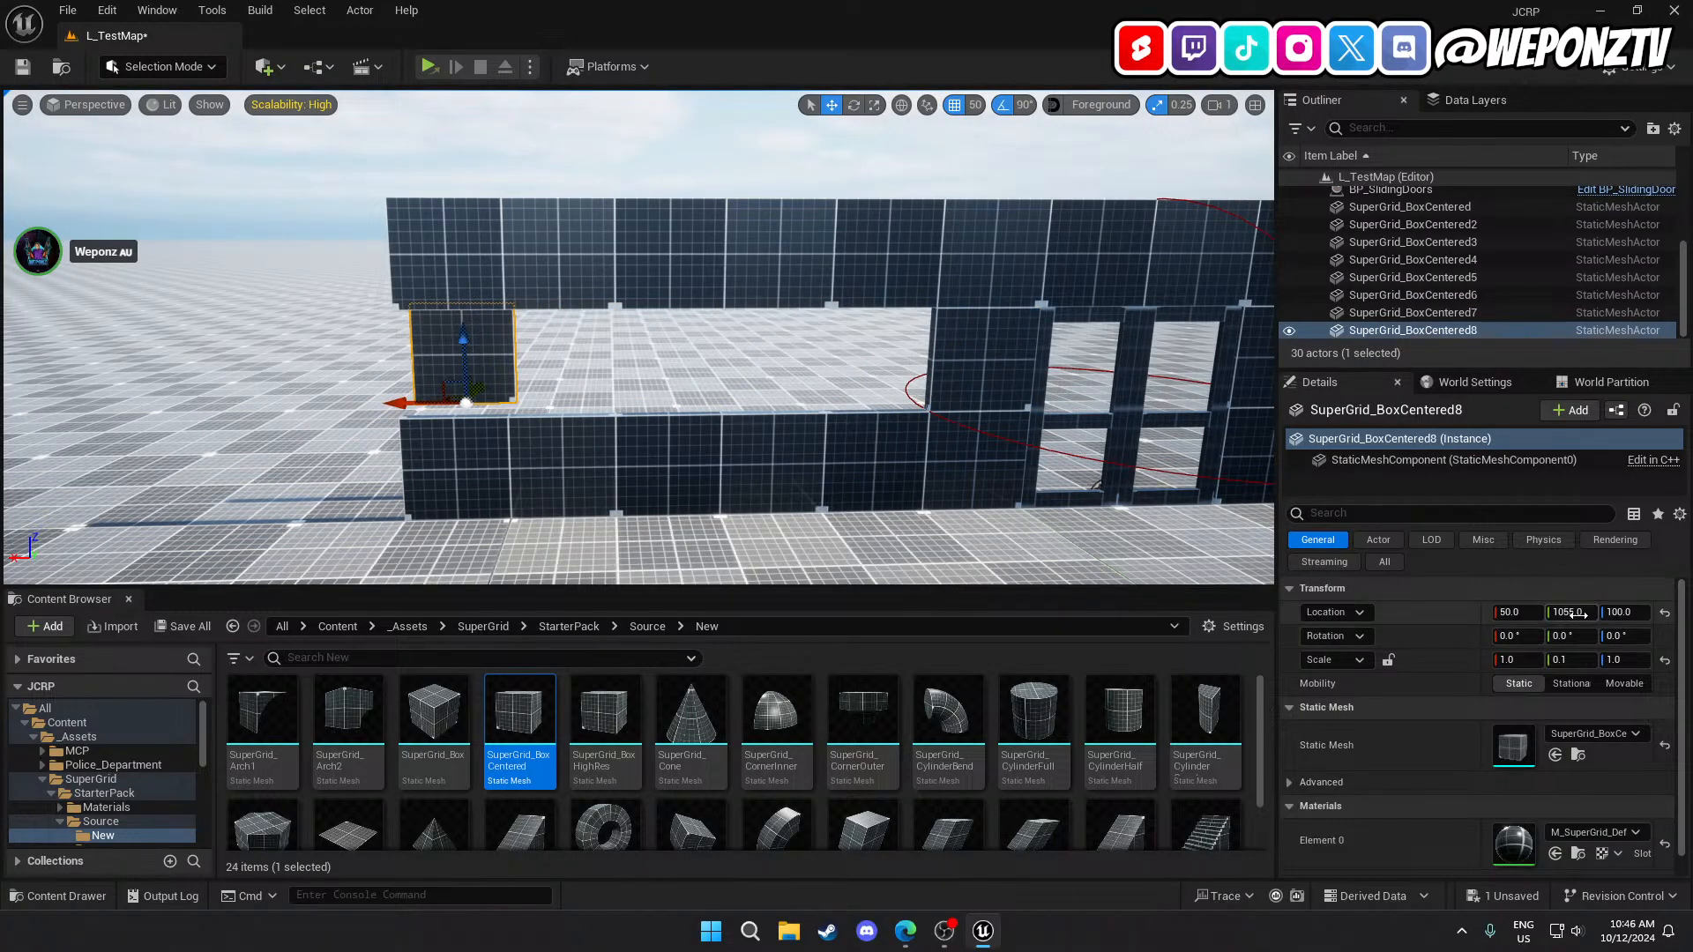
left_click(1572, 613)
type("1005")
key("Return")
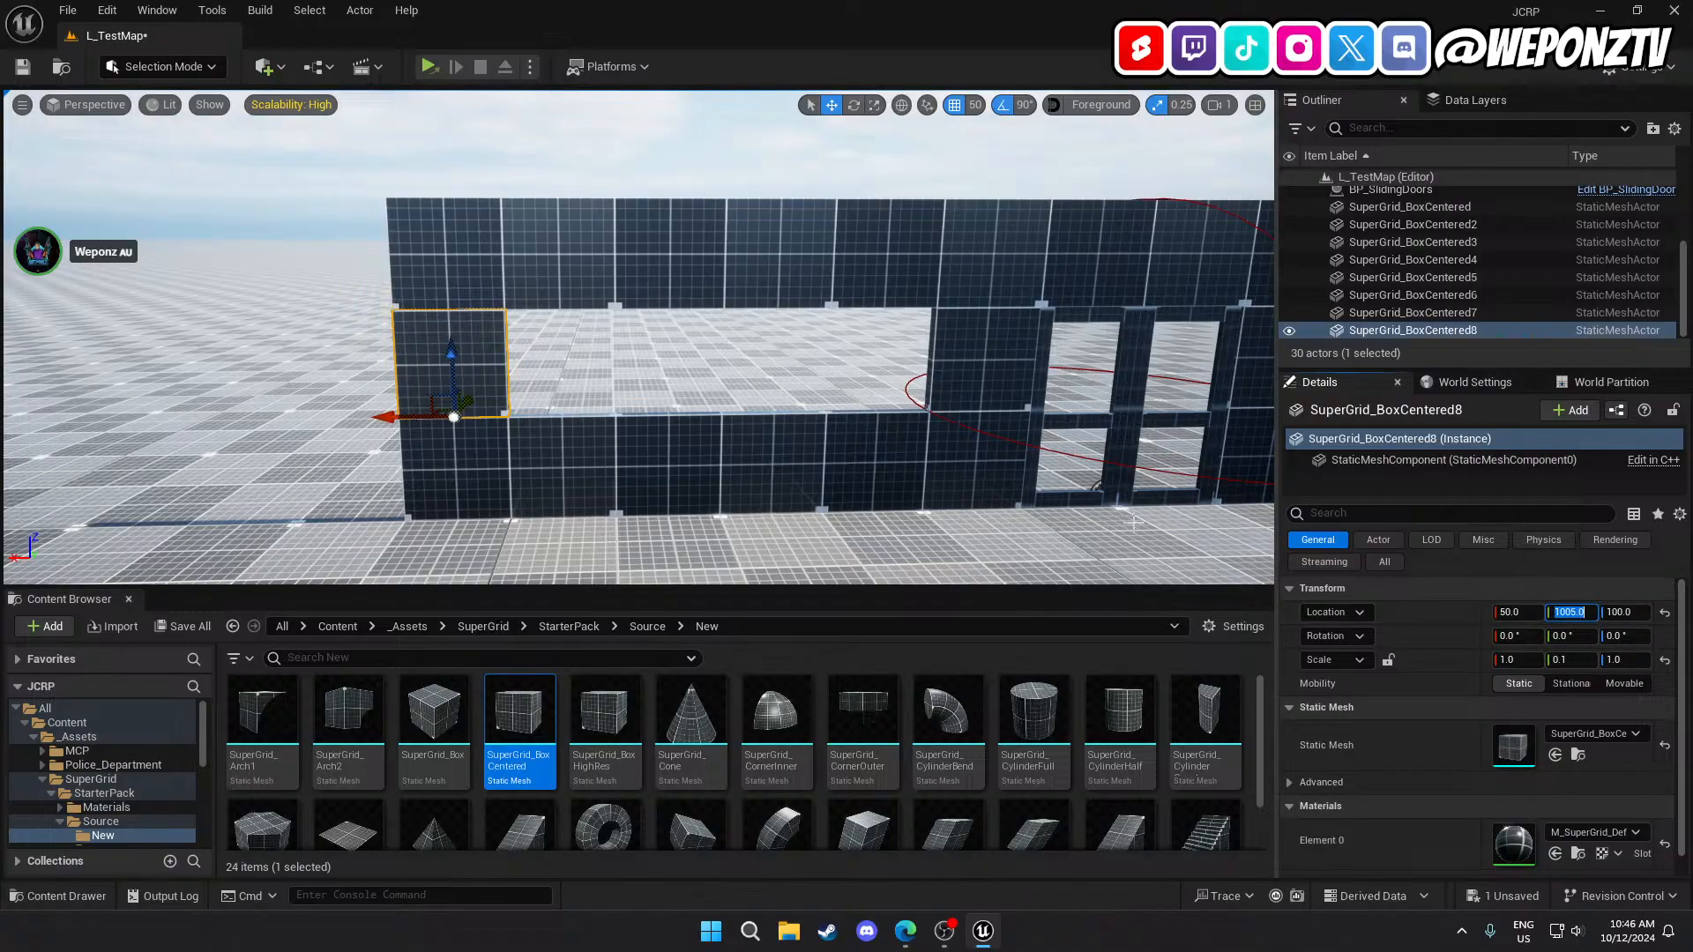
Examine the completed wall, its window openings and the sliding doors from several angles.
right_click(1099, 487)
key("d")
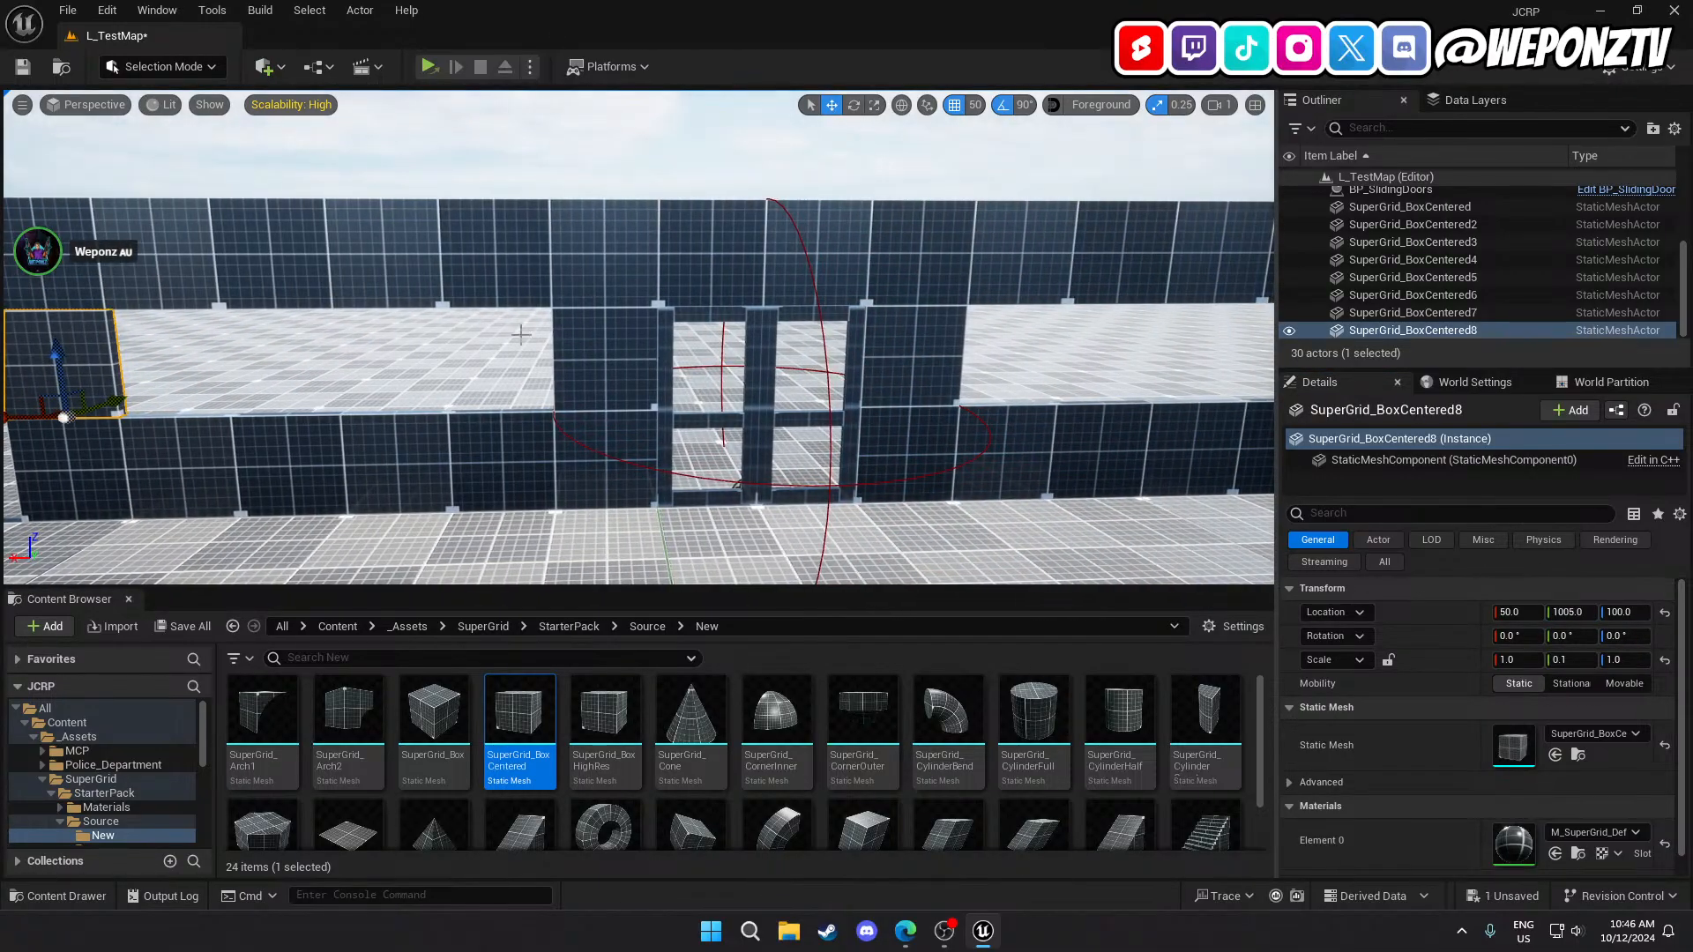
key("a")
right_click_drag(551, 357, 670, 396)
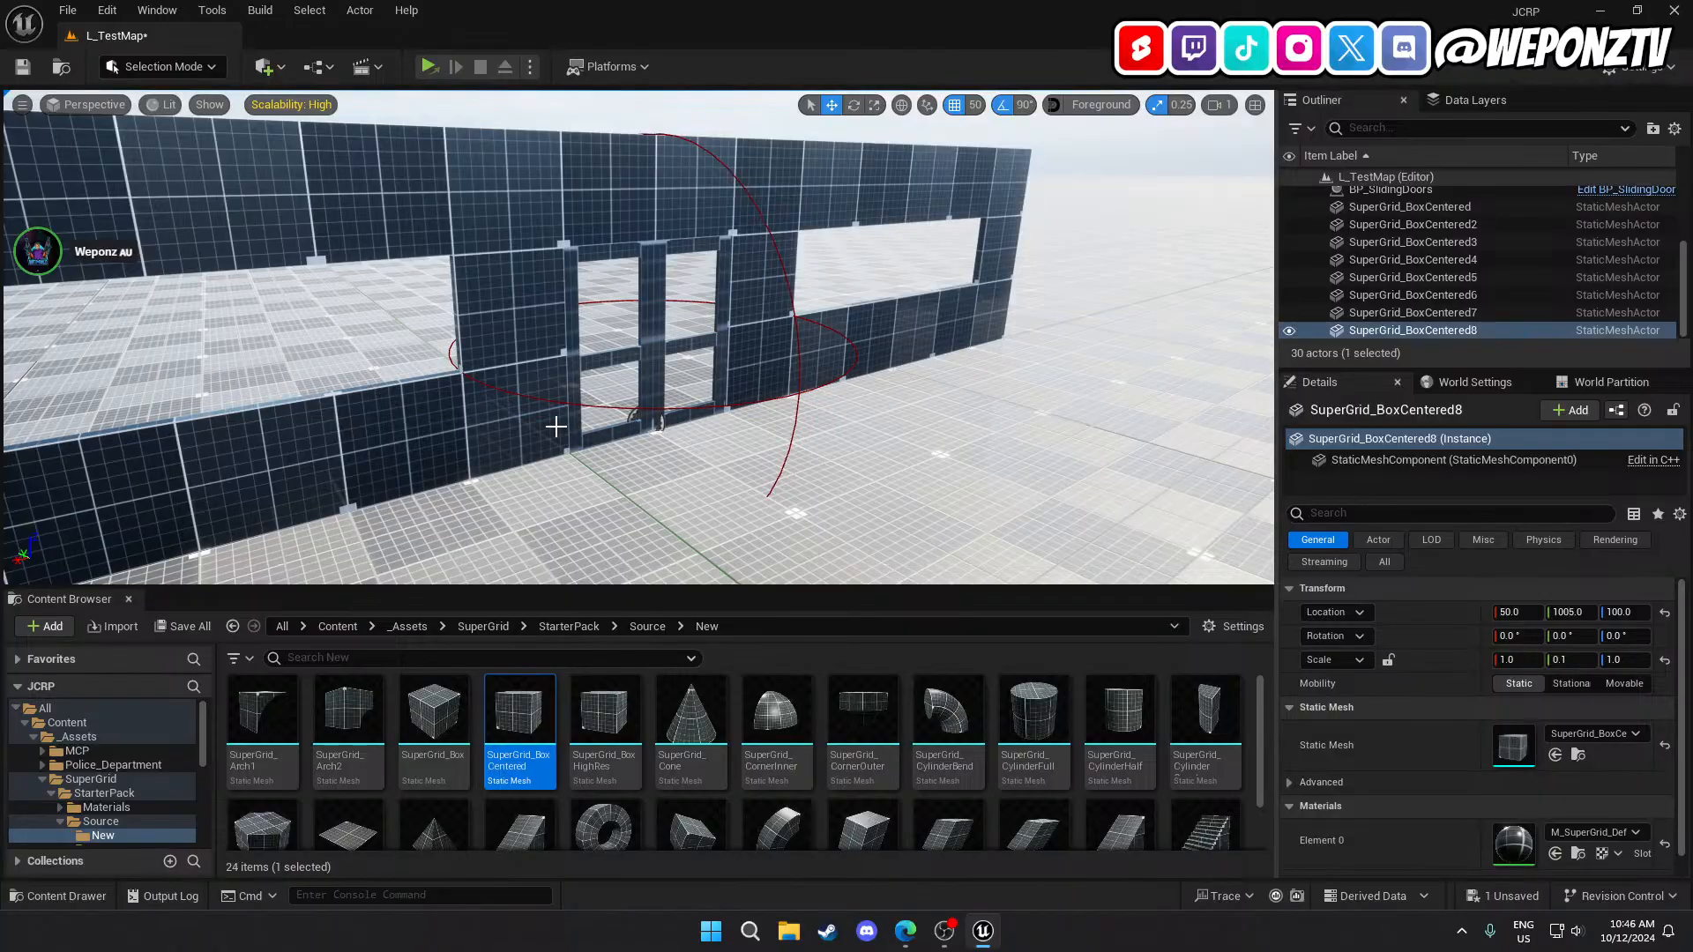
key("d")
right_click_drag(633, 321, 520, 316)
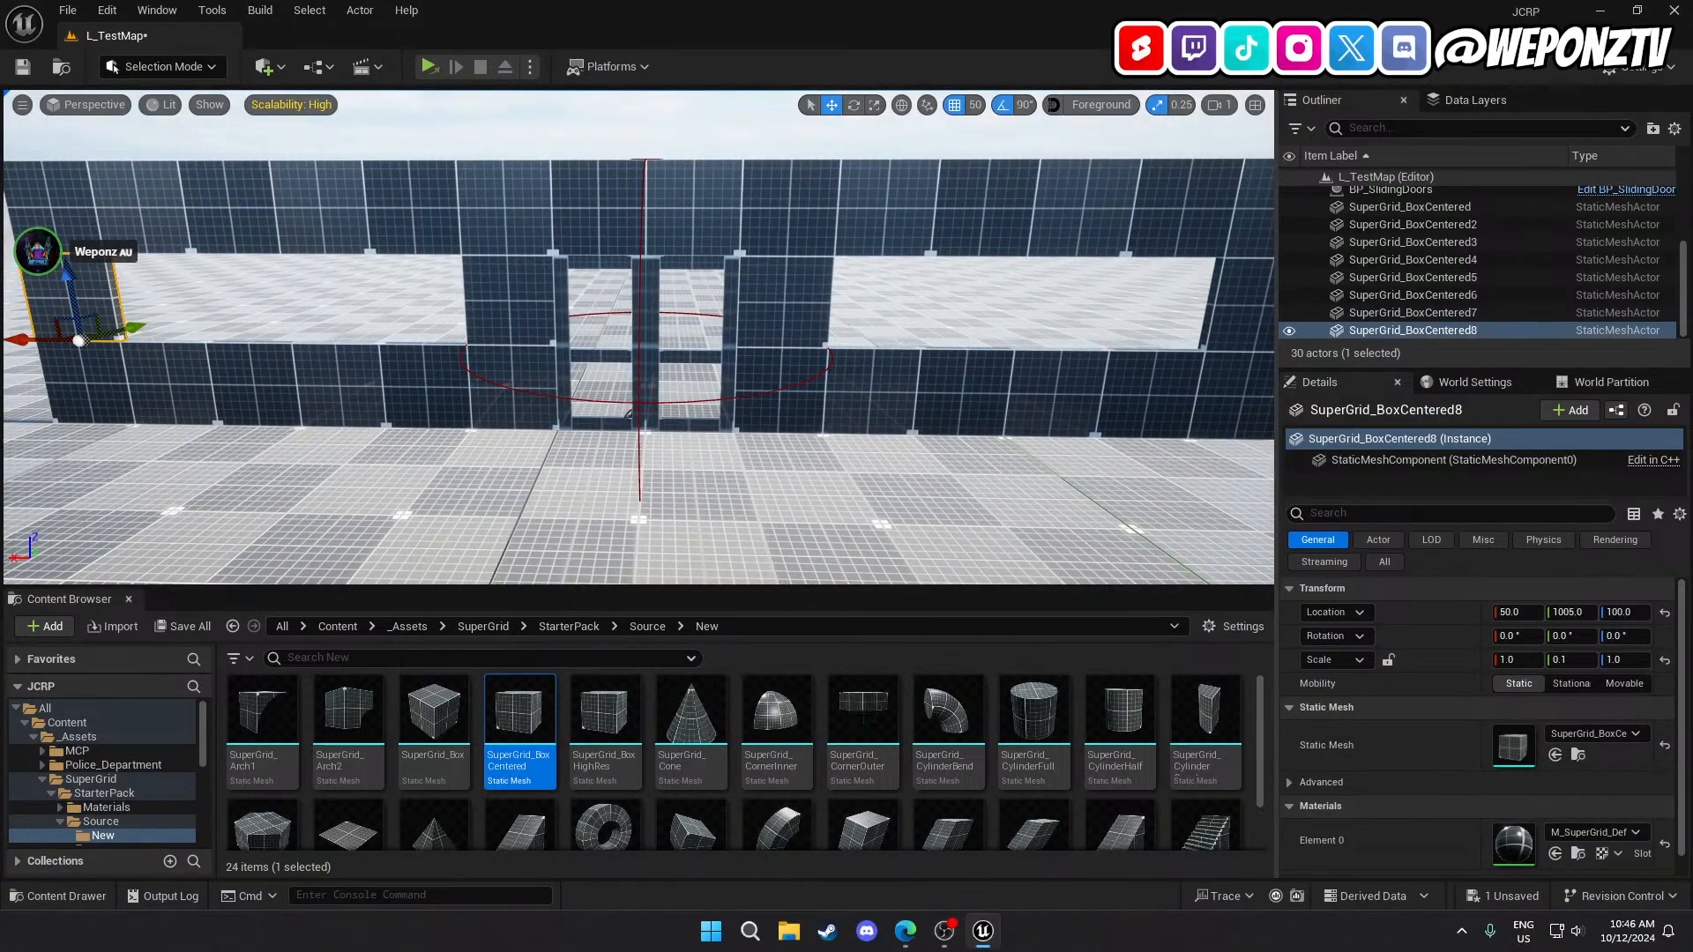
key("s")
right_click_drag(866, 350, 521, 339)
Save L_TestMap and open the L_MainMenu level from Content/_Game/Levels.
key("ctrl+s")
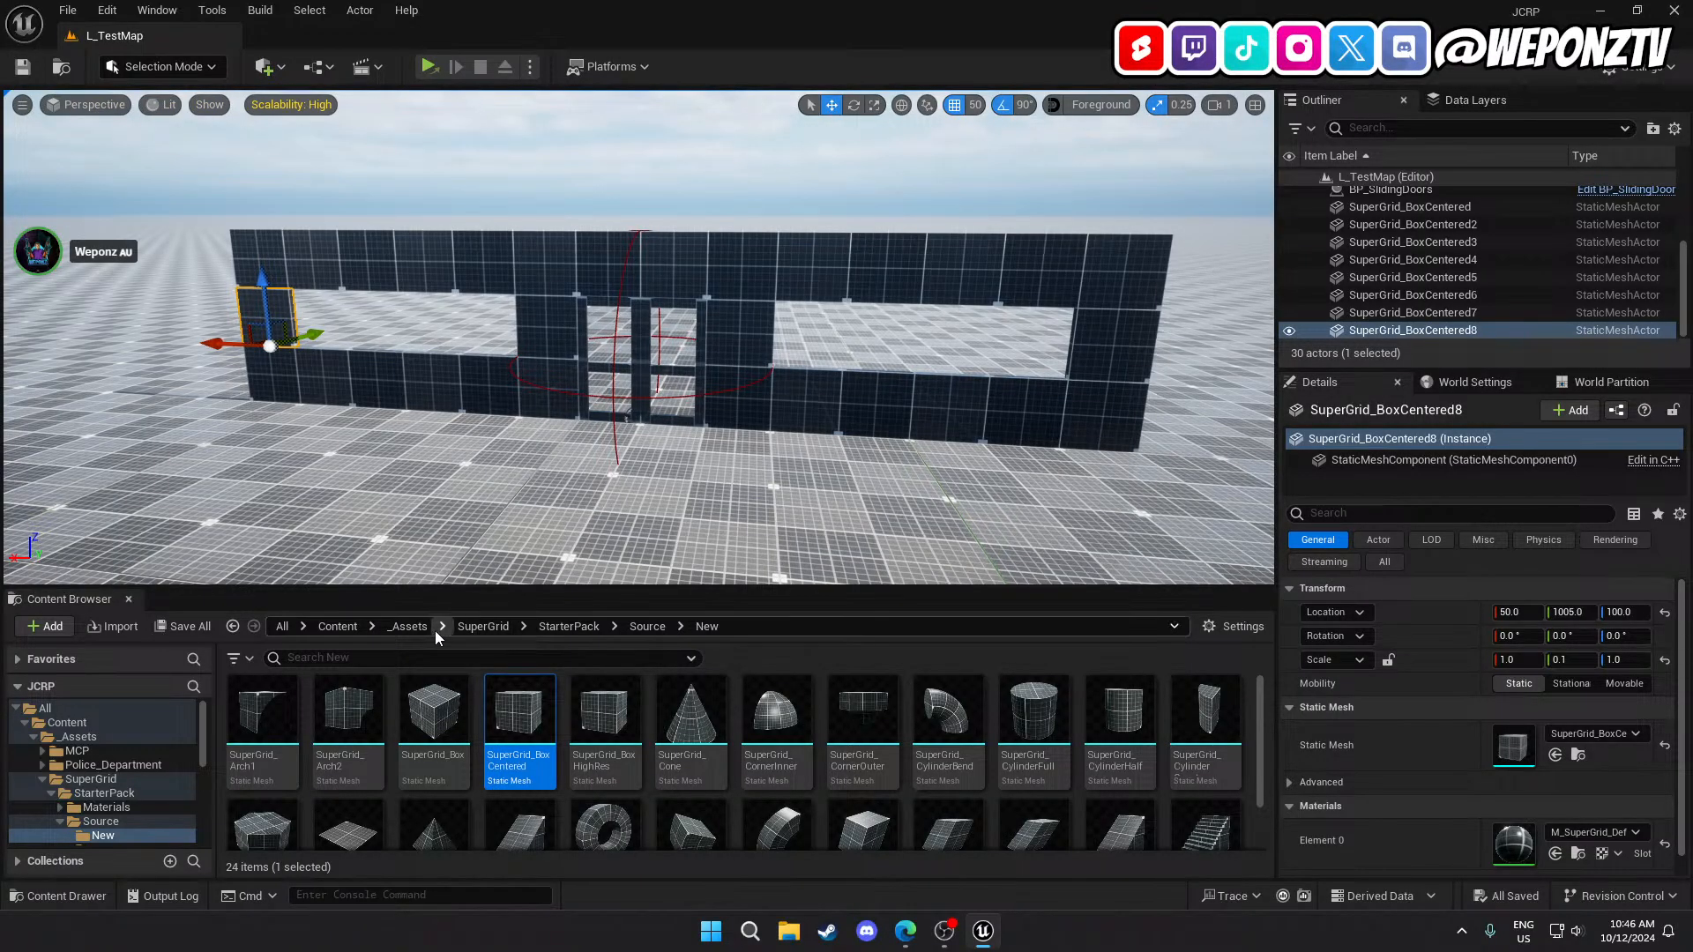
left_click(338, 626)
double_click(341, 710)
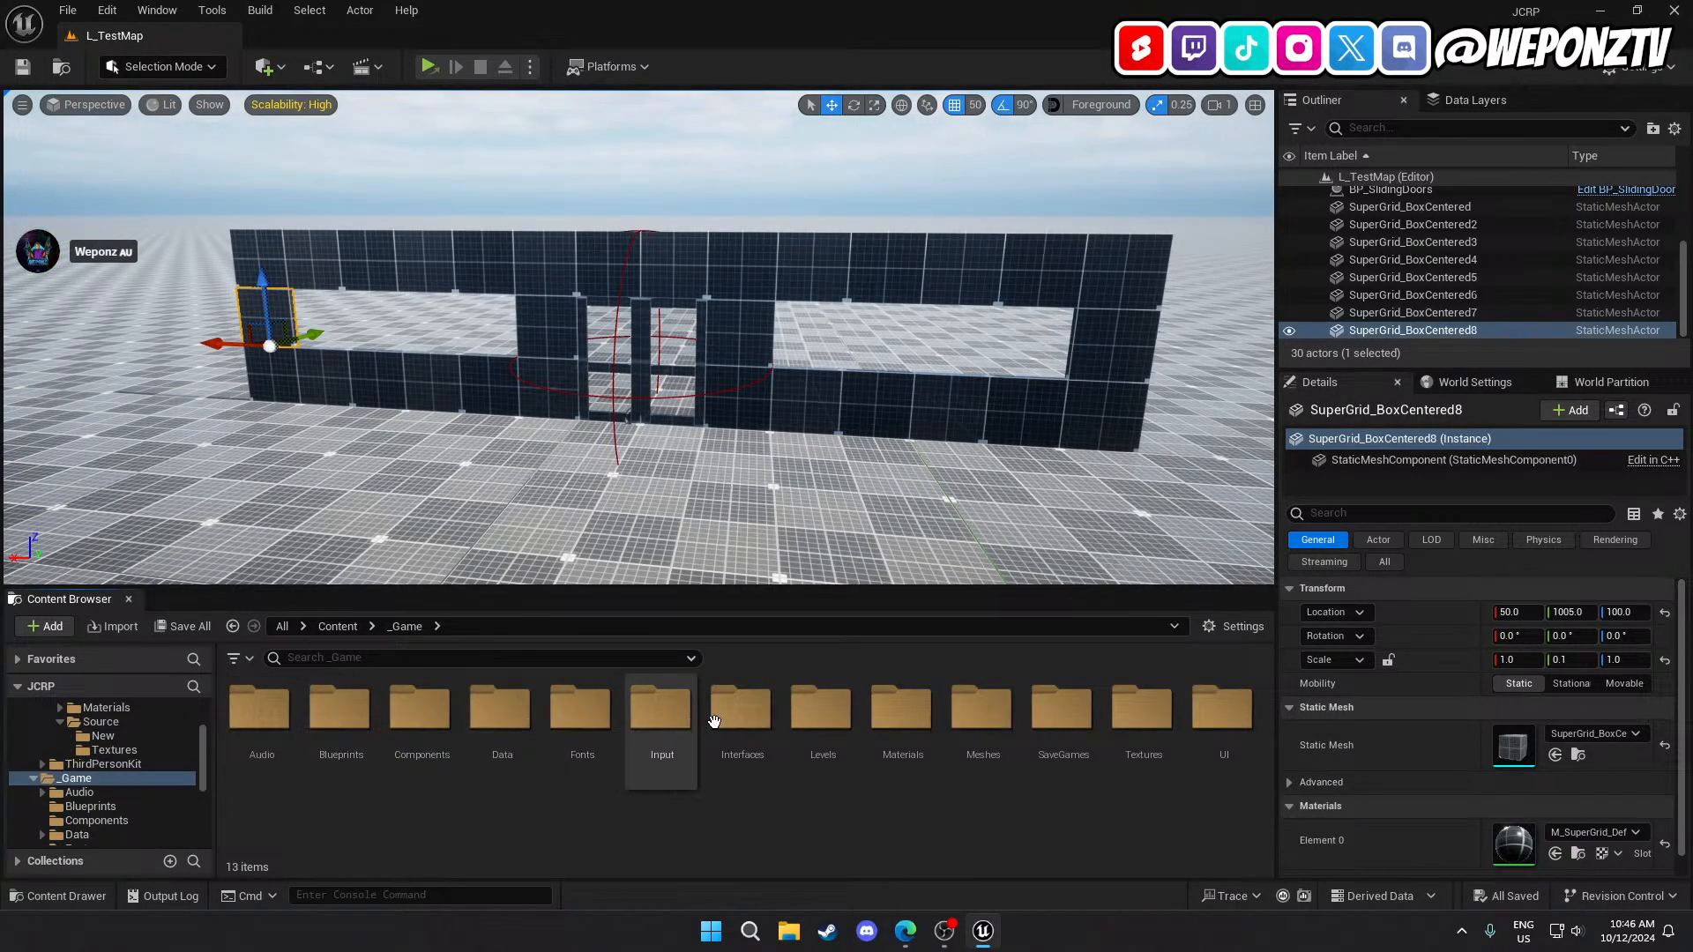
double_click(818, 722)
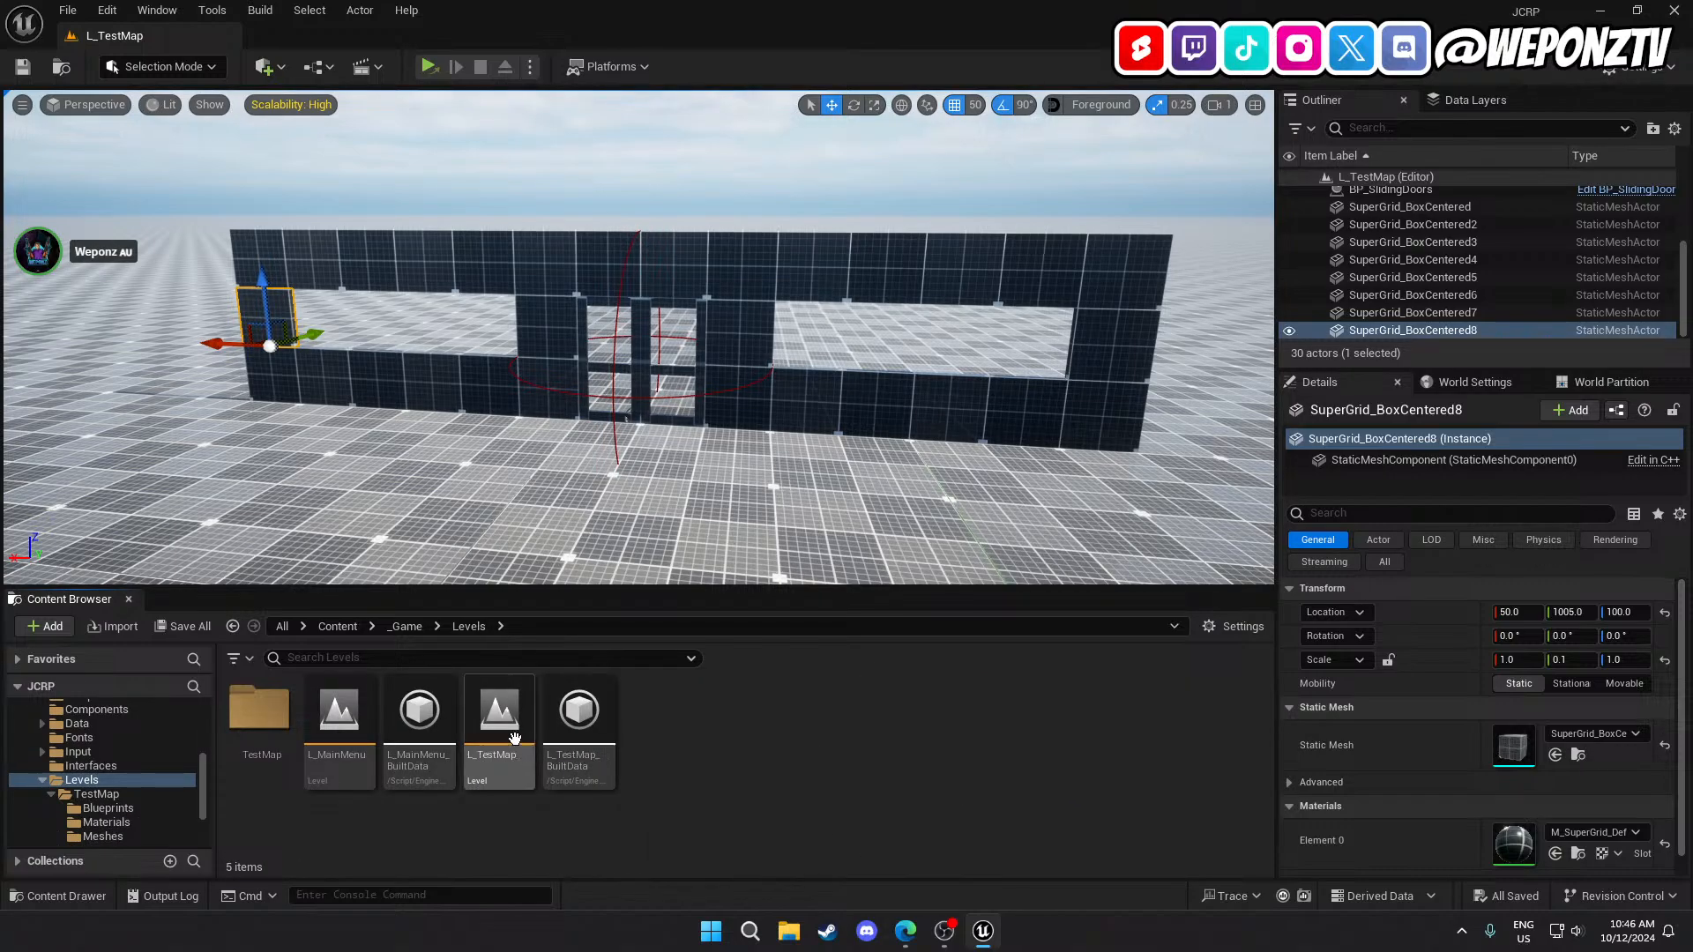
double_click(339, 714)
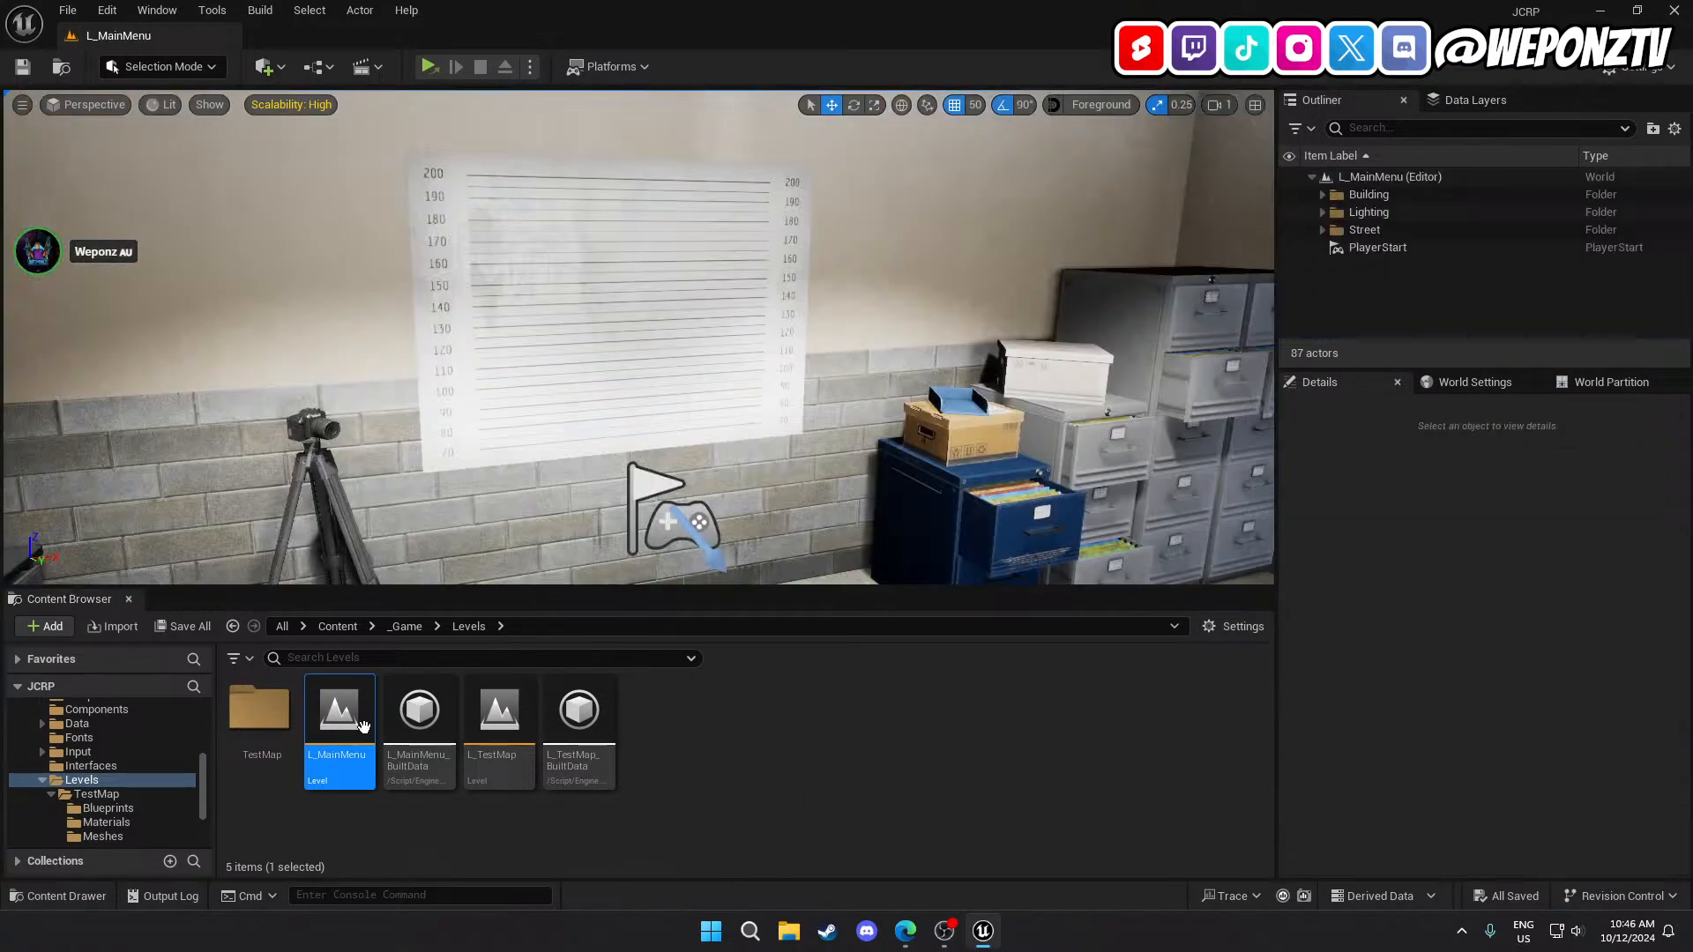
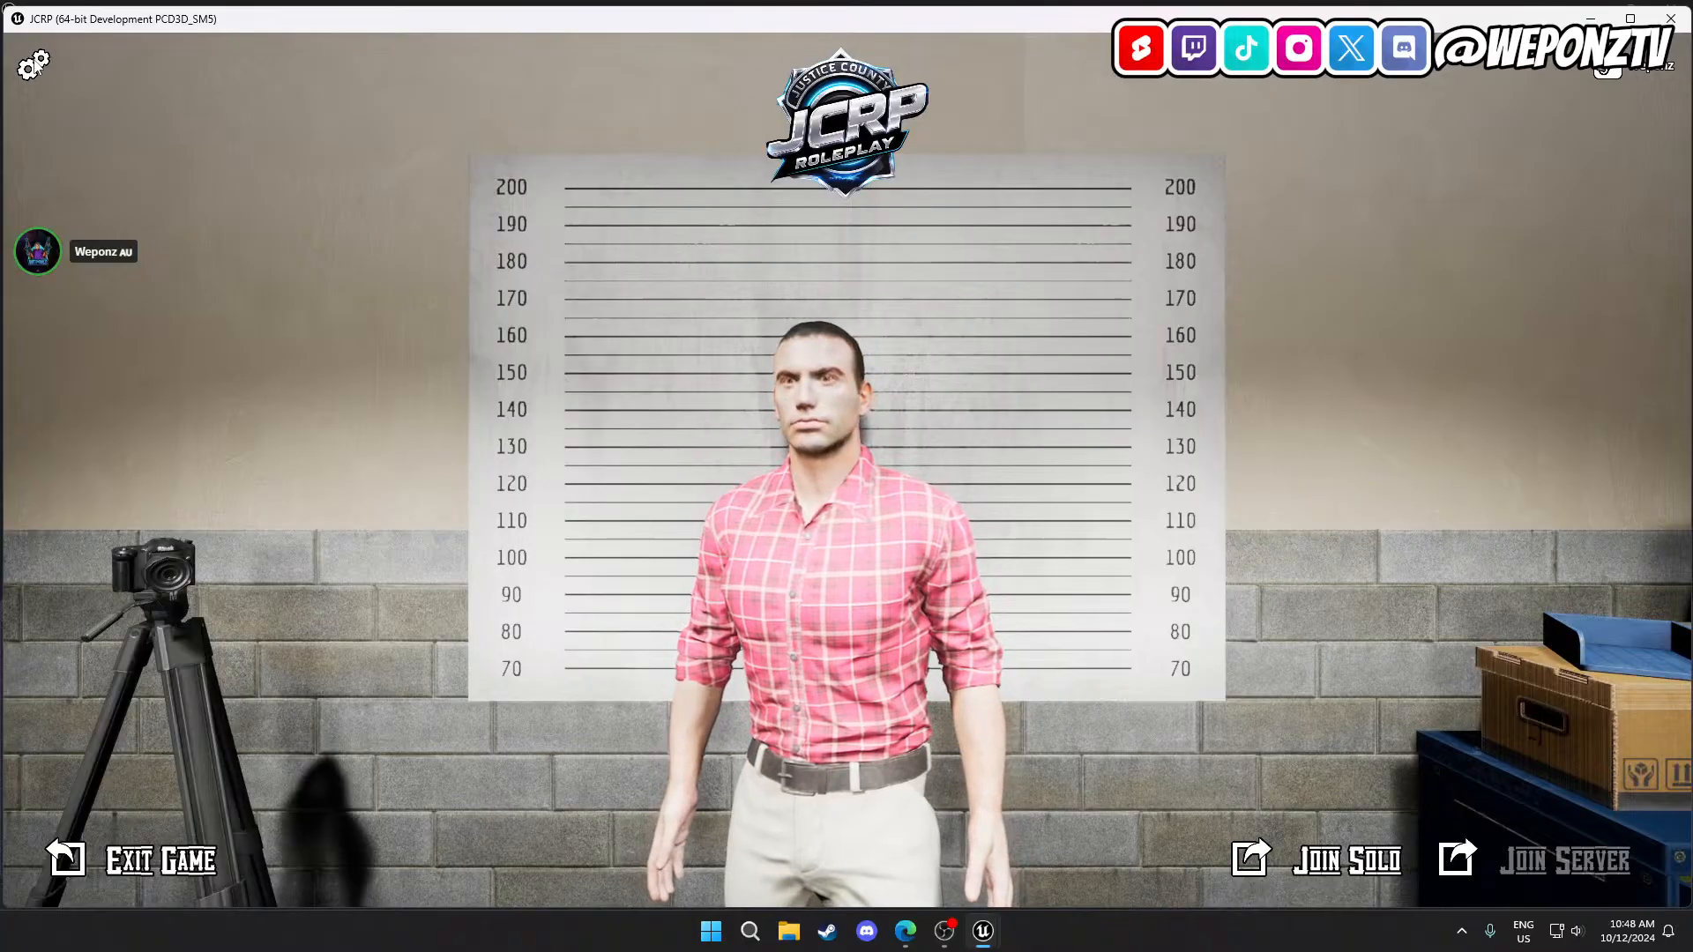
View and close the graphics settings in the running game's main menu, and join a solo session.
left_click(35, 64)
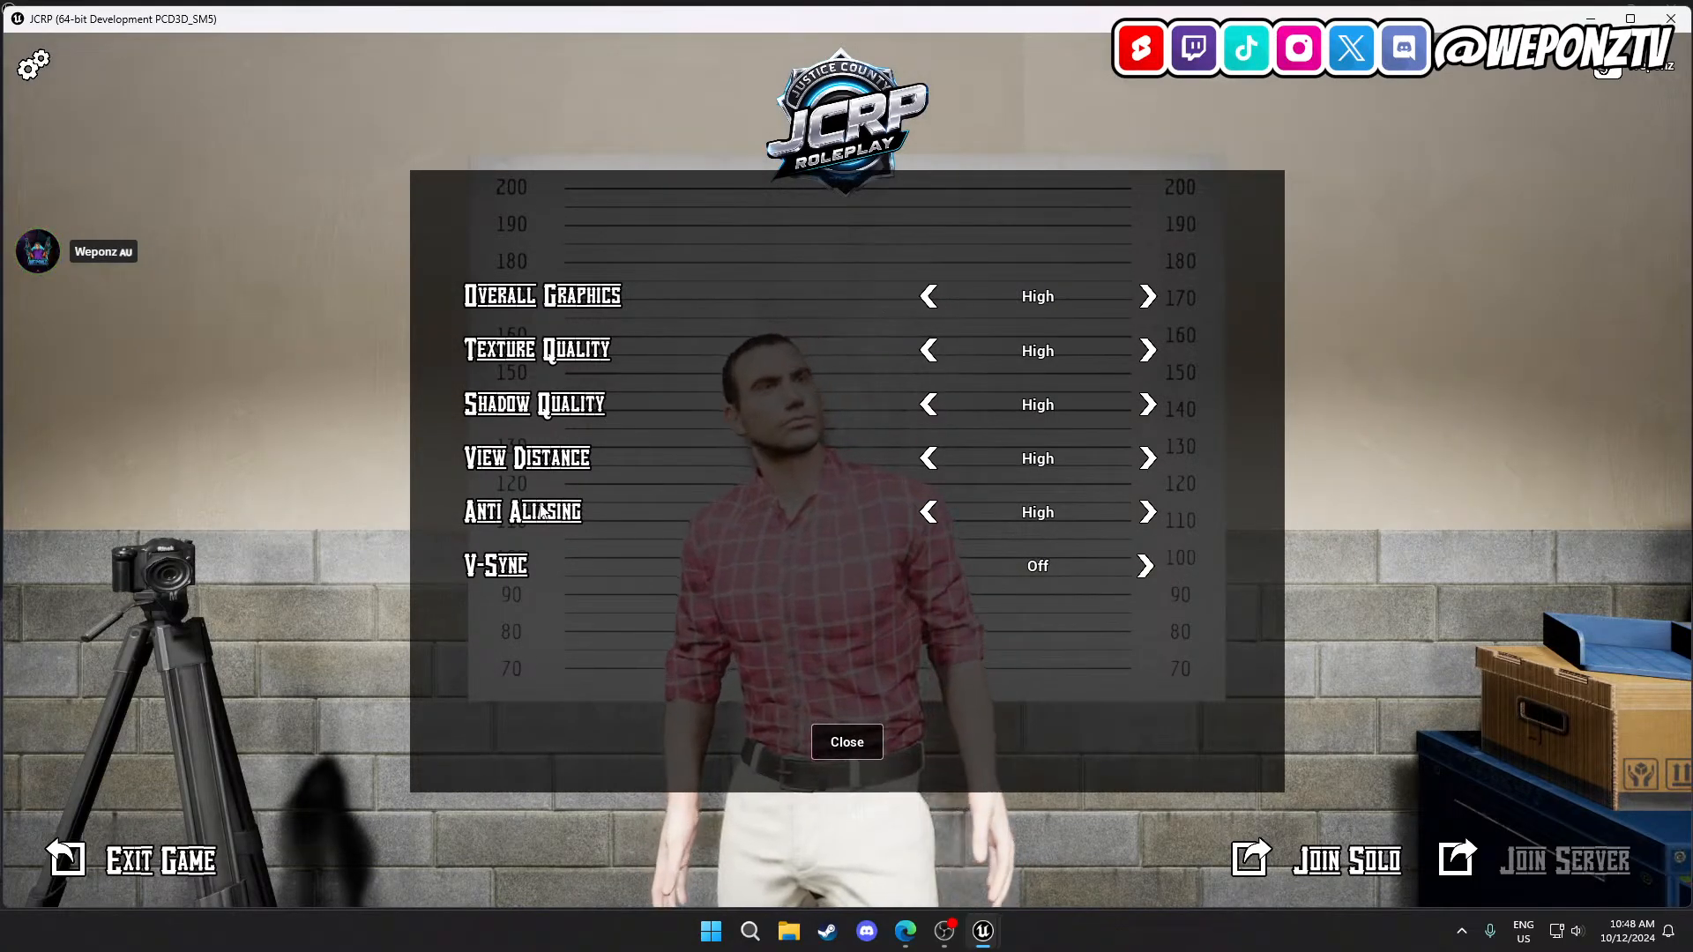
left_click(846, 742)
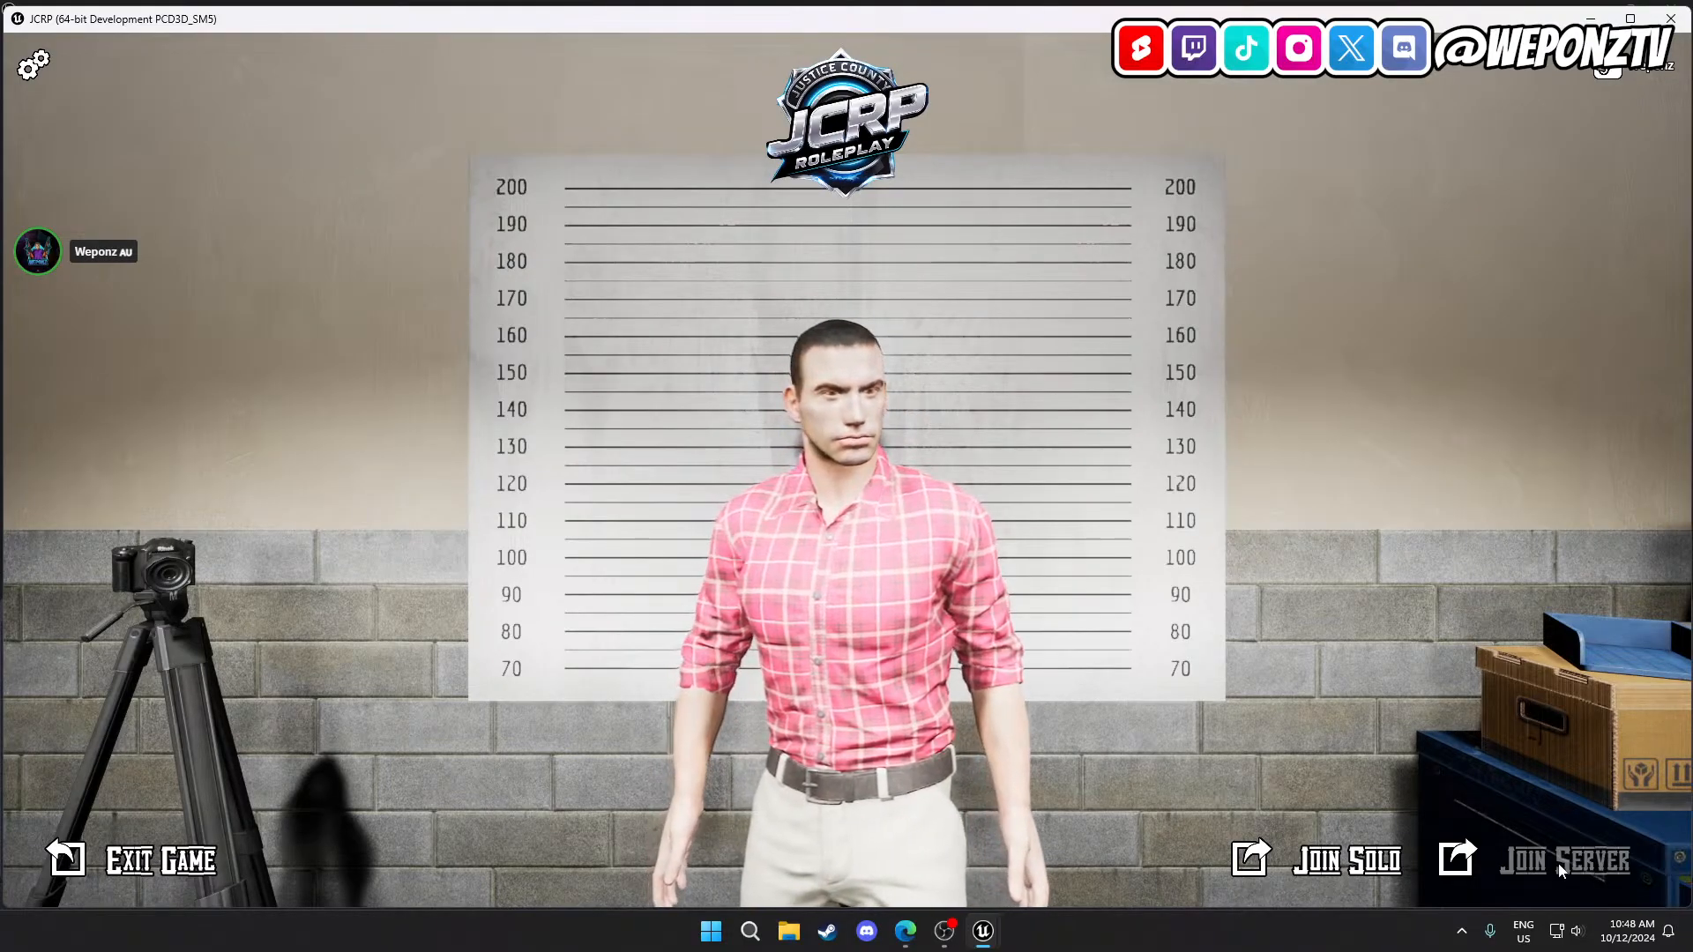
left_click(1321, 860)
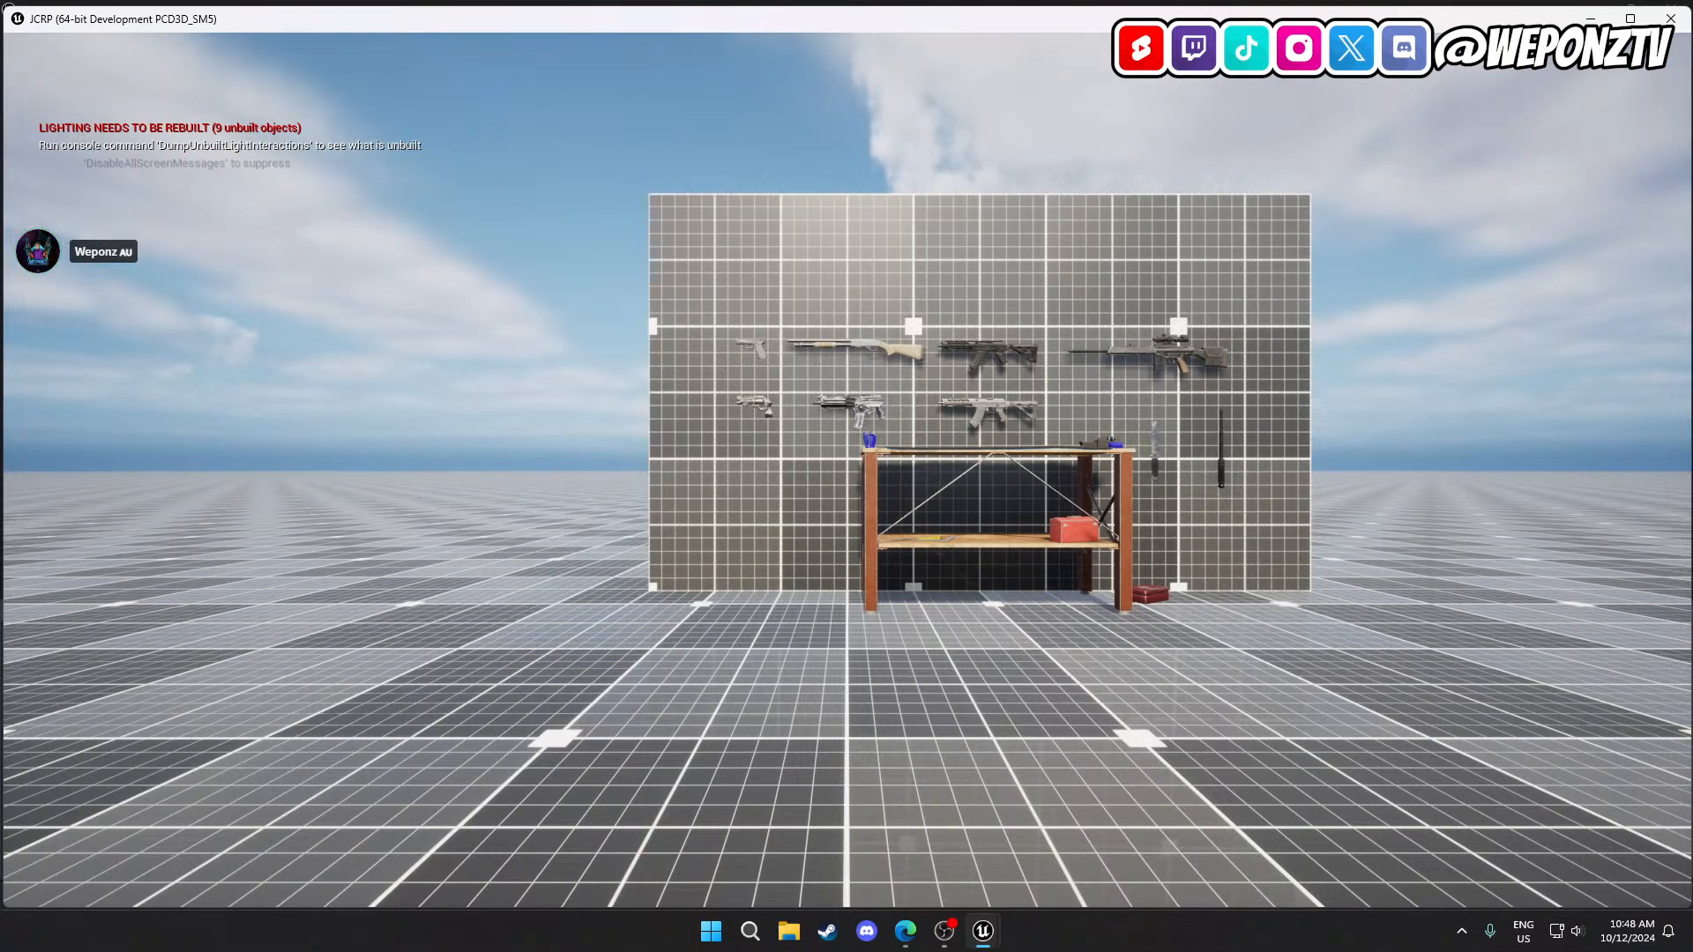
Leave the game window, check the stream in OBS and return to the Unreal Editor.
key("super")
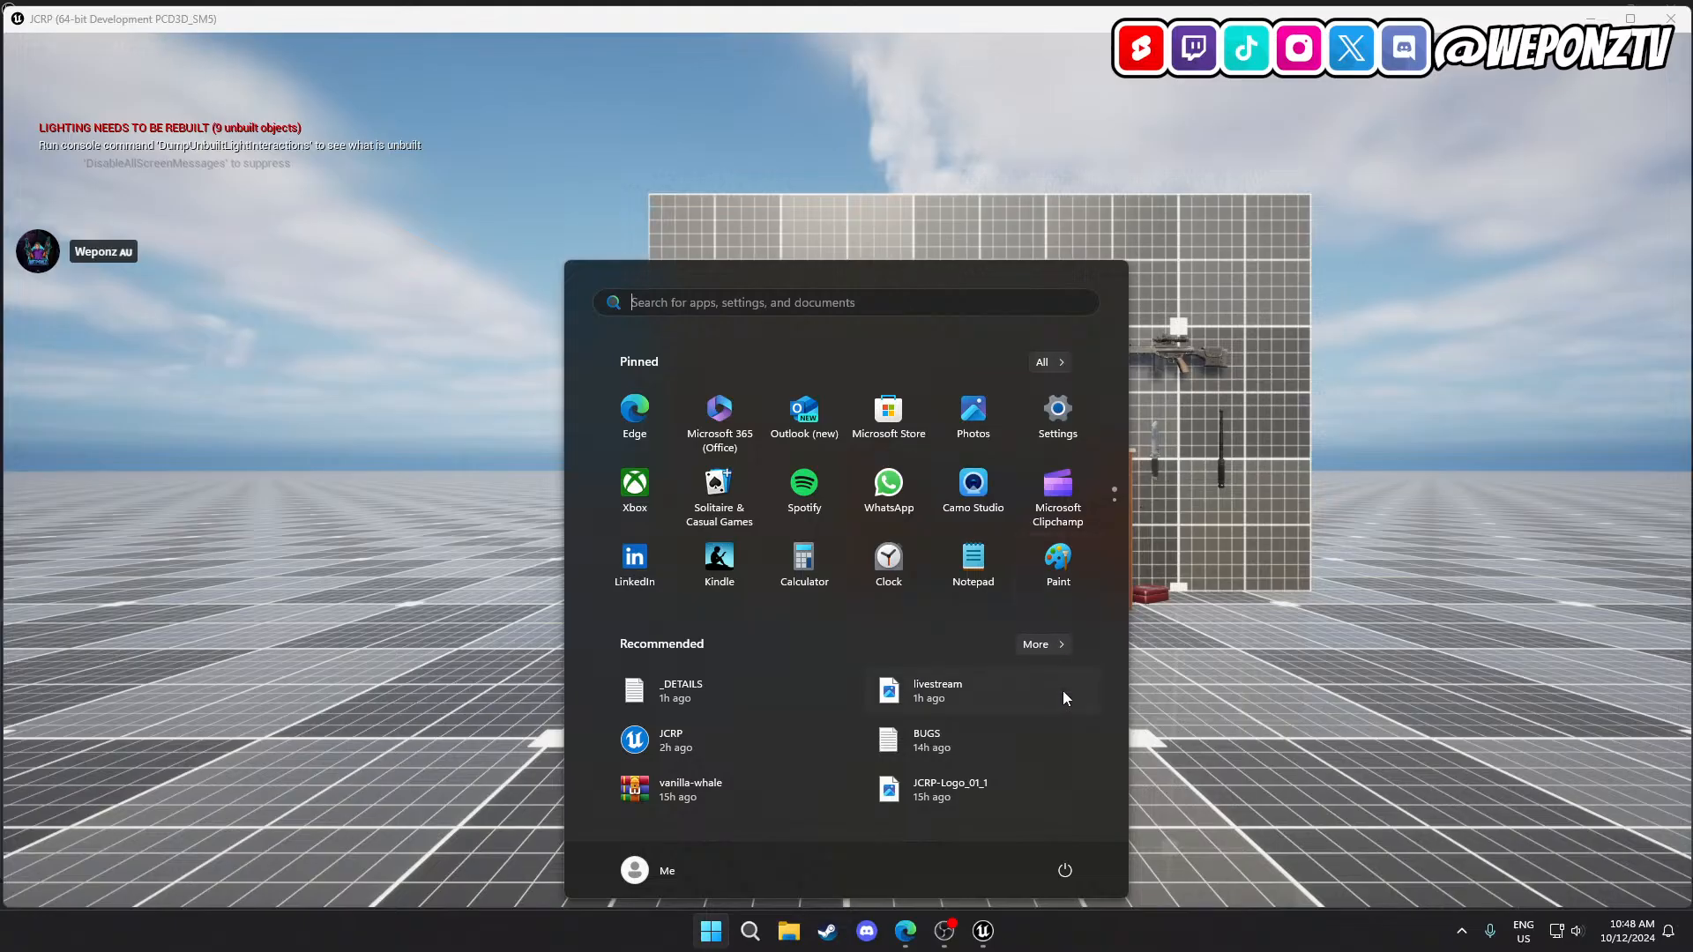
left_click(945, 931)
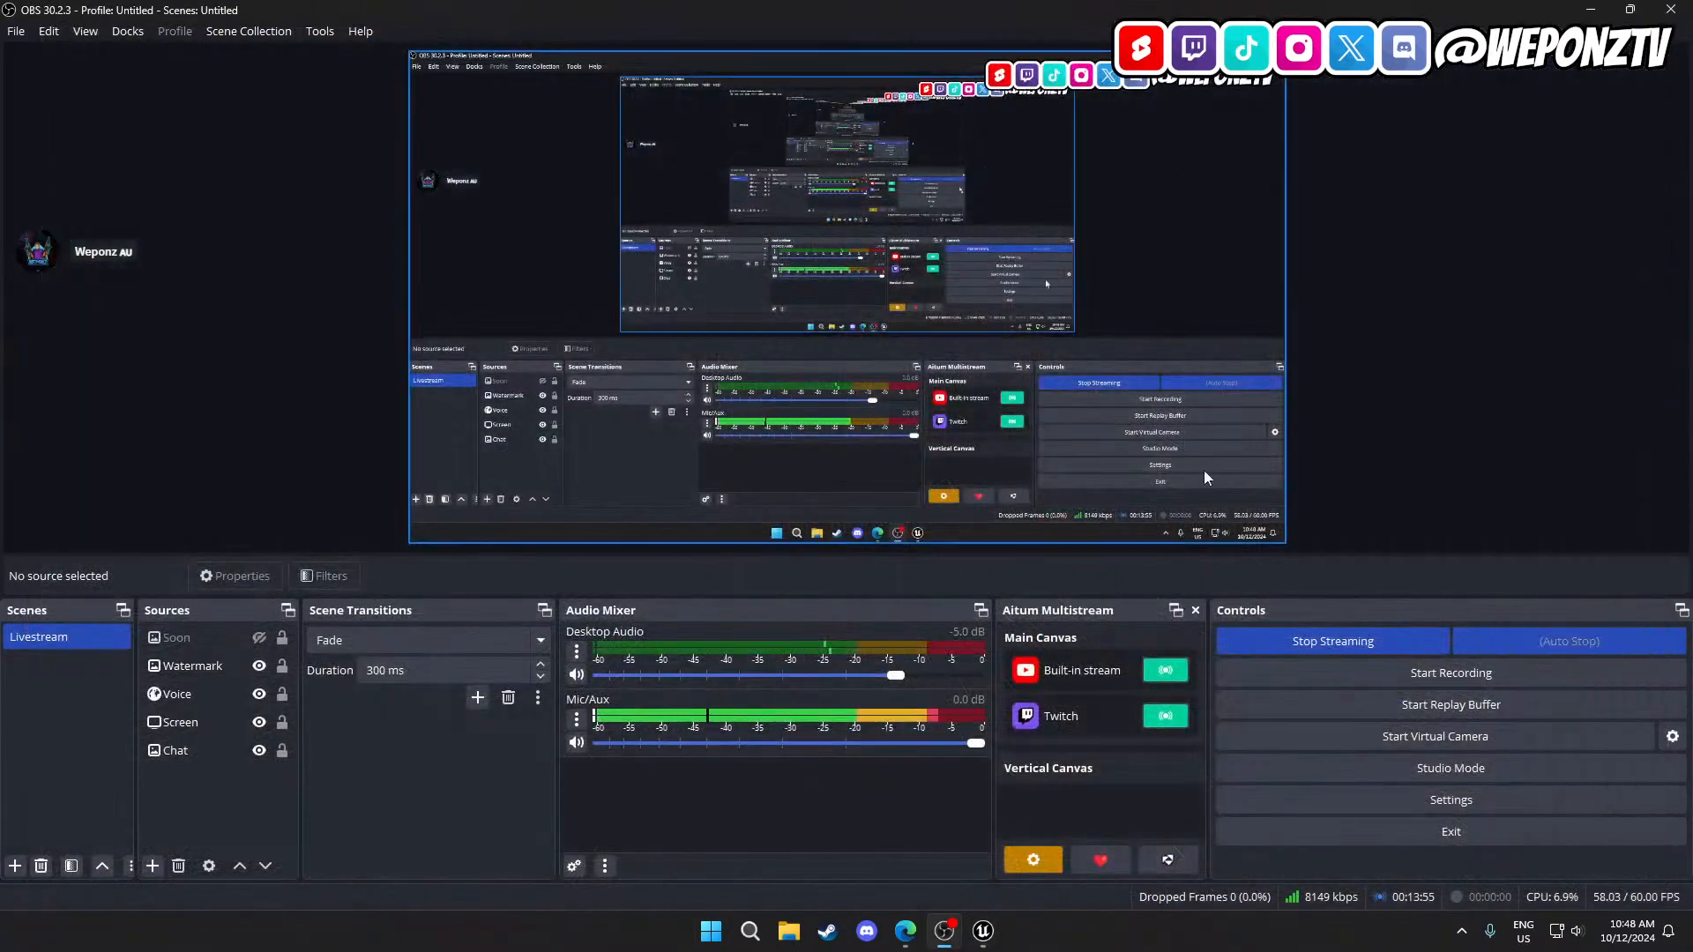
left_click(983, 934)
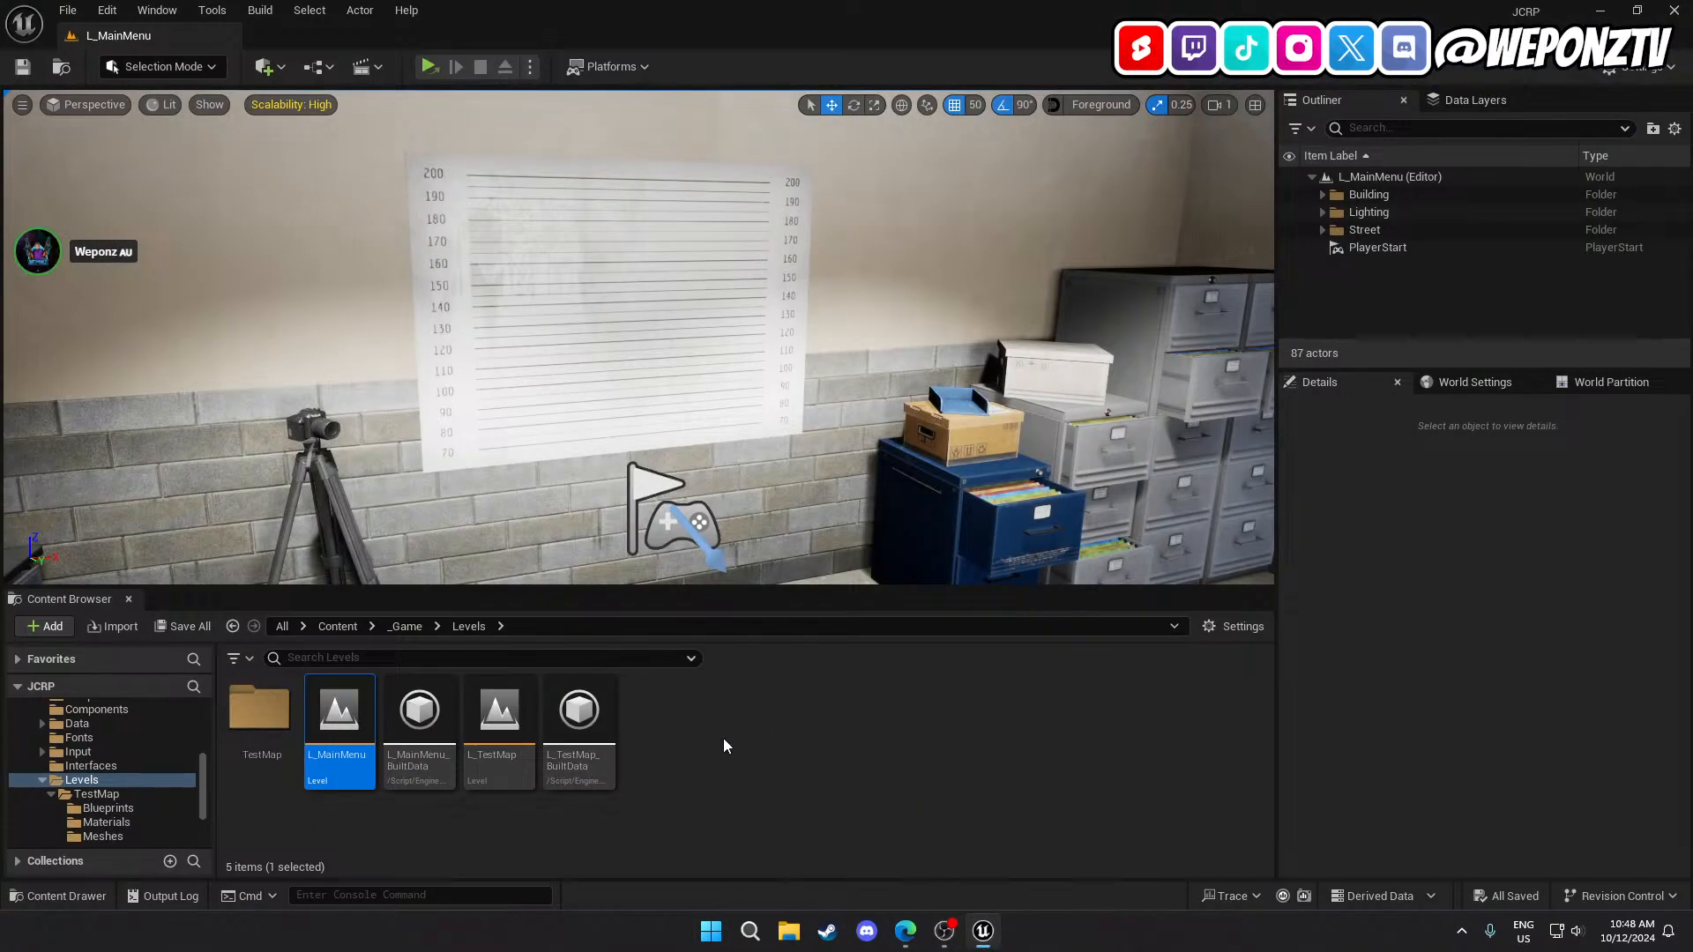
Set the GameMode Override of the L_TestMap level to BP_MainGameMode and save the level.
double_click(499, 718)
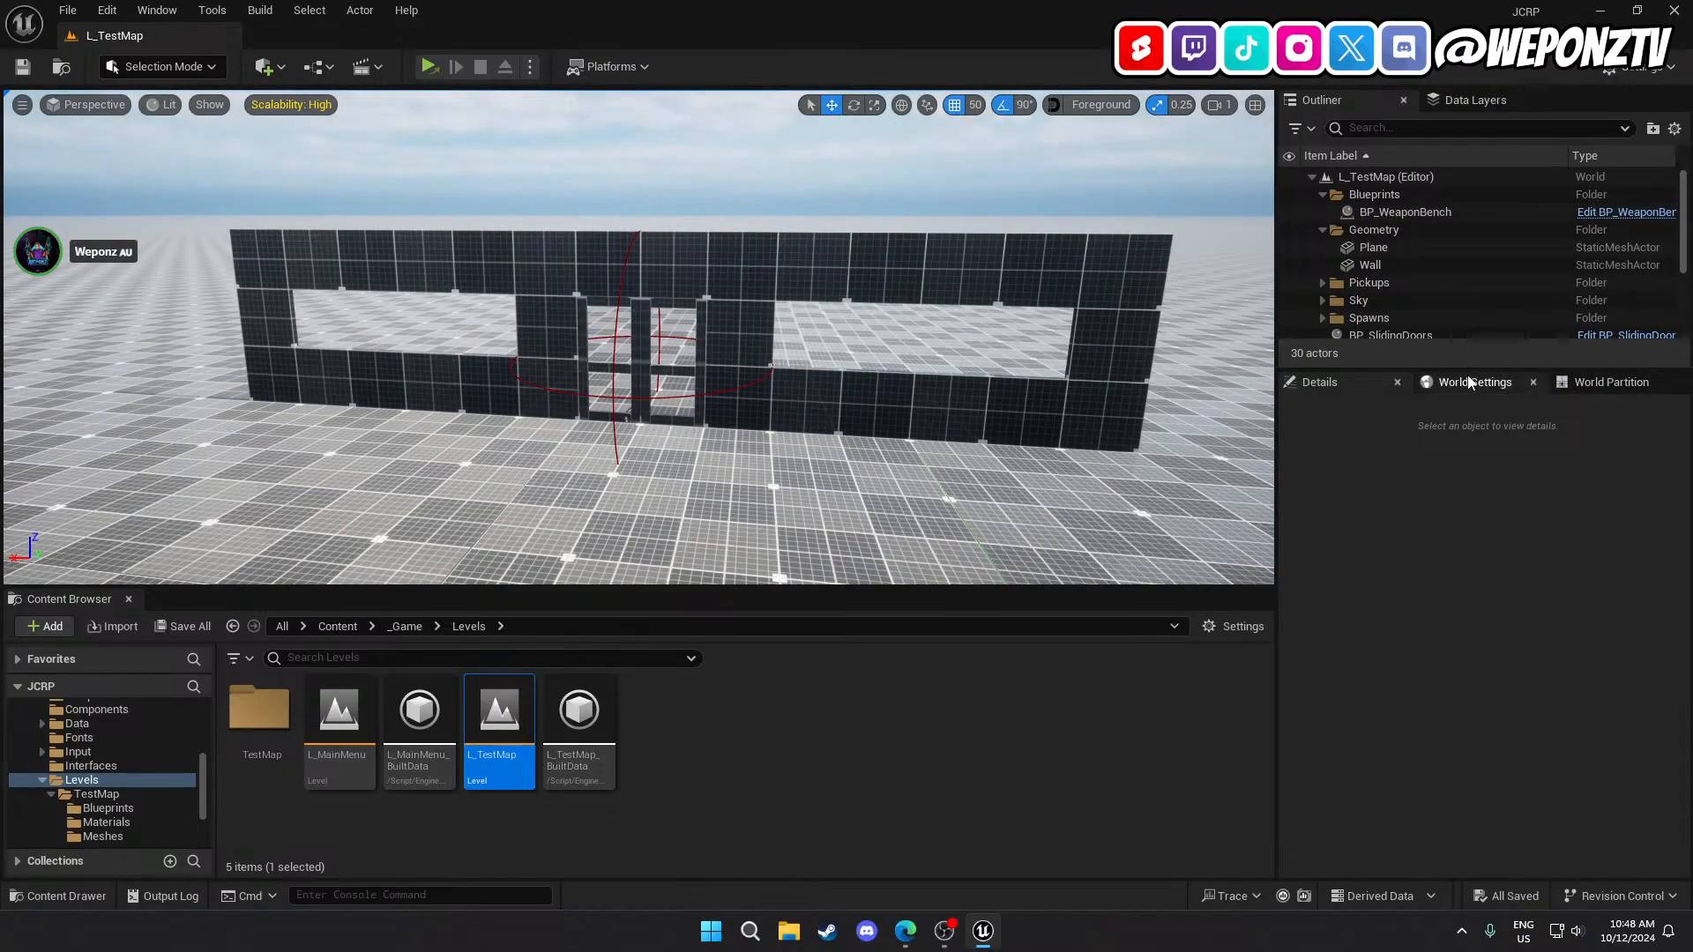
left_click(1469, 382)
left_click(1542, 538)
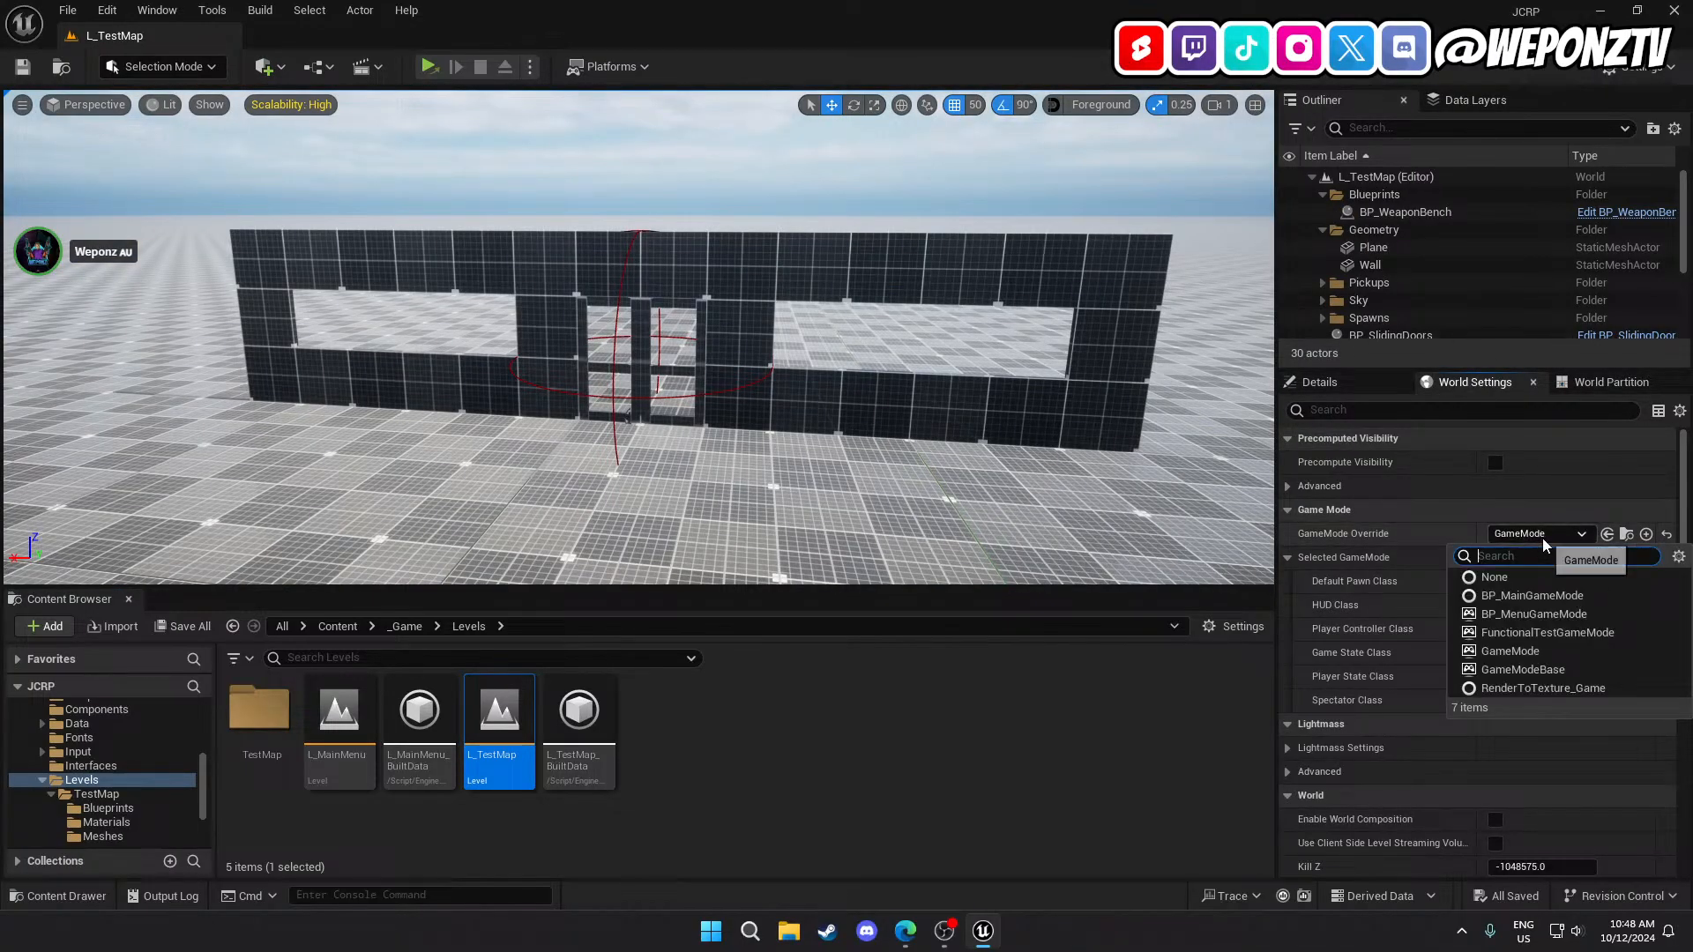
left_click(1548, 601)
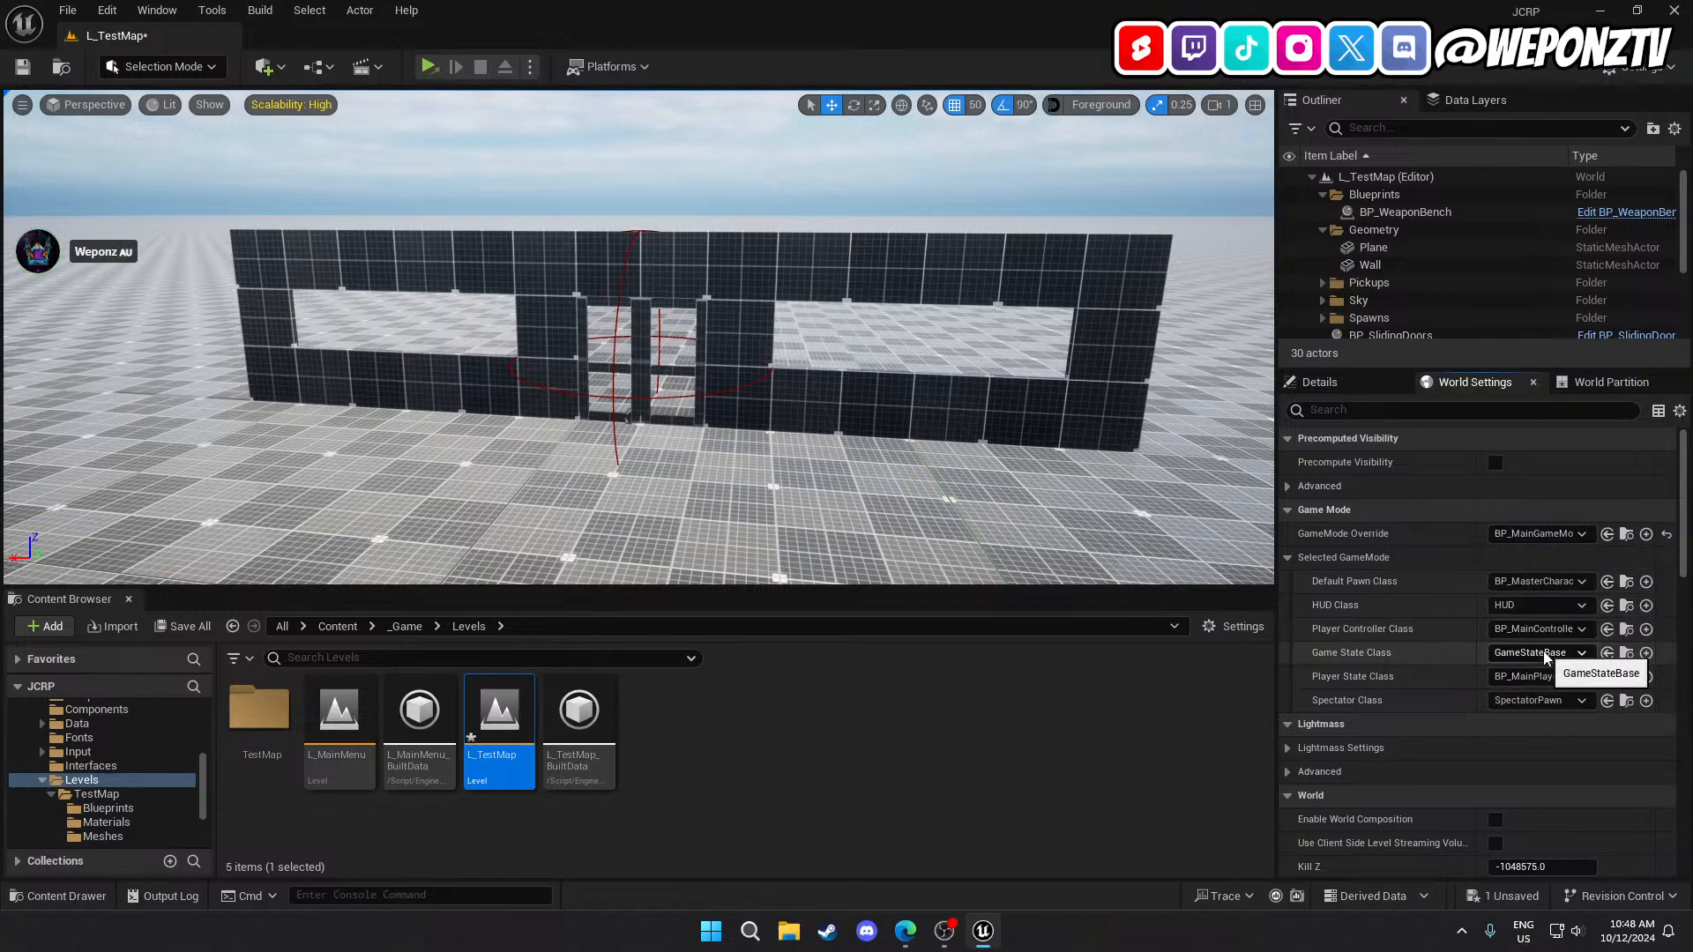
key("ctrl+s")
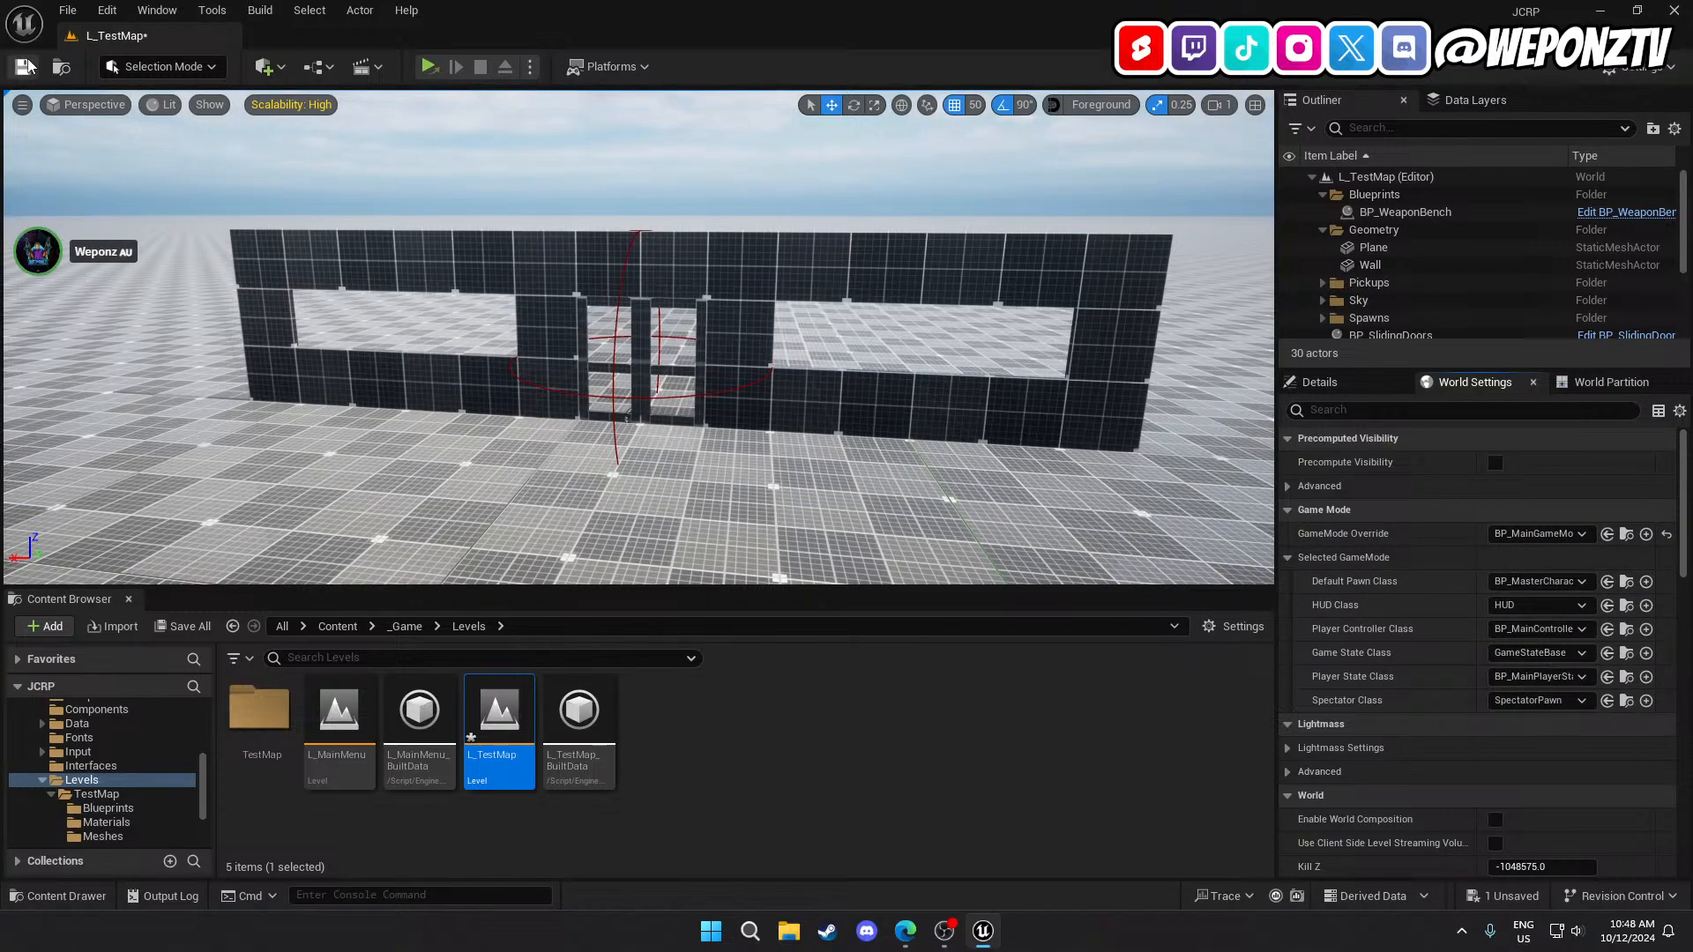
Reopen the L_MainMenu level and switch to the Windows desktop.
double_click(338, 722)
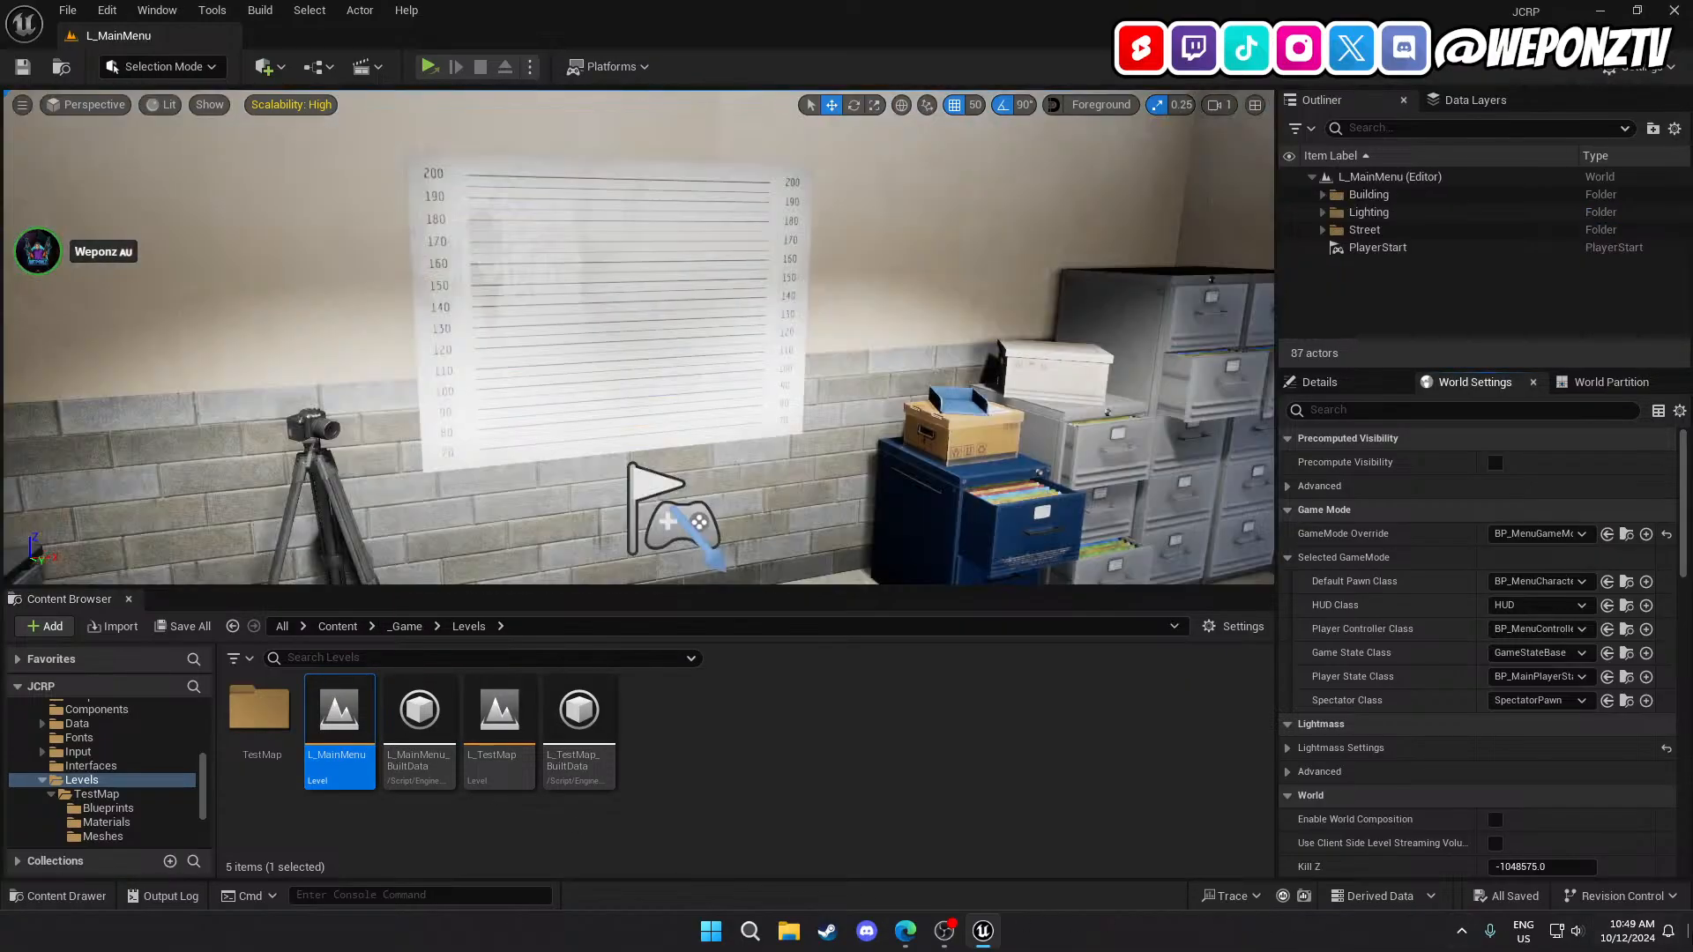
left_click(1691, 948)
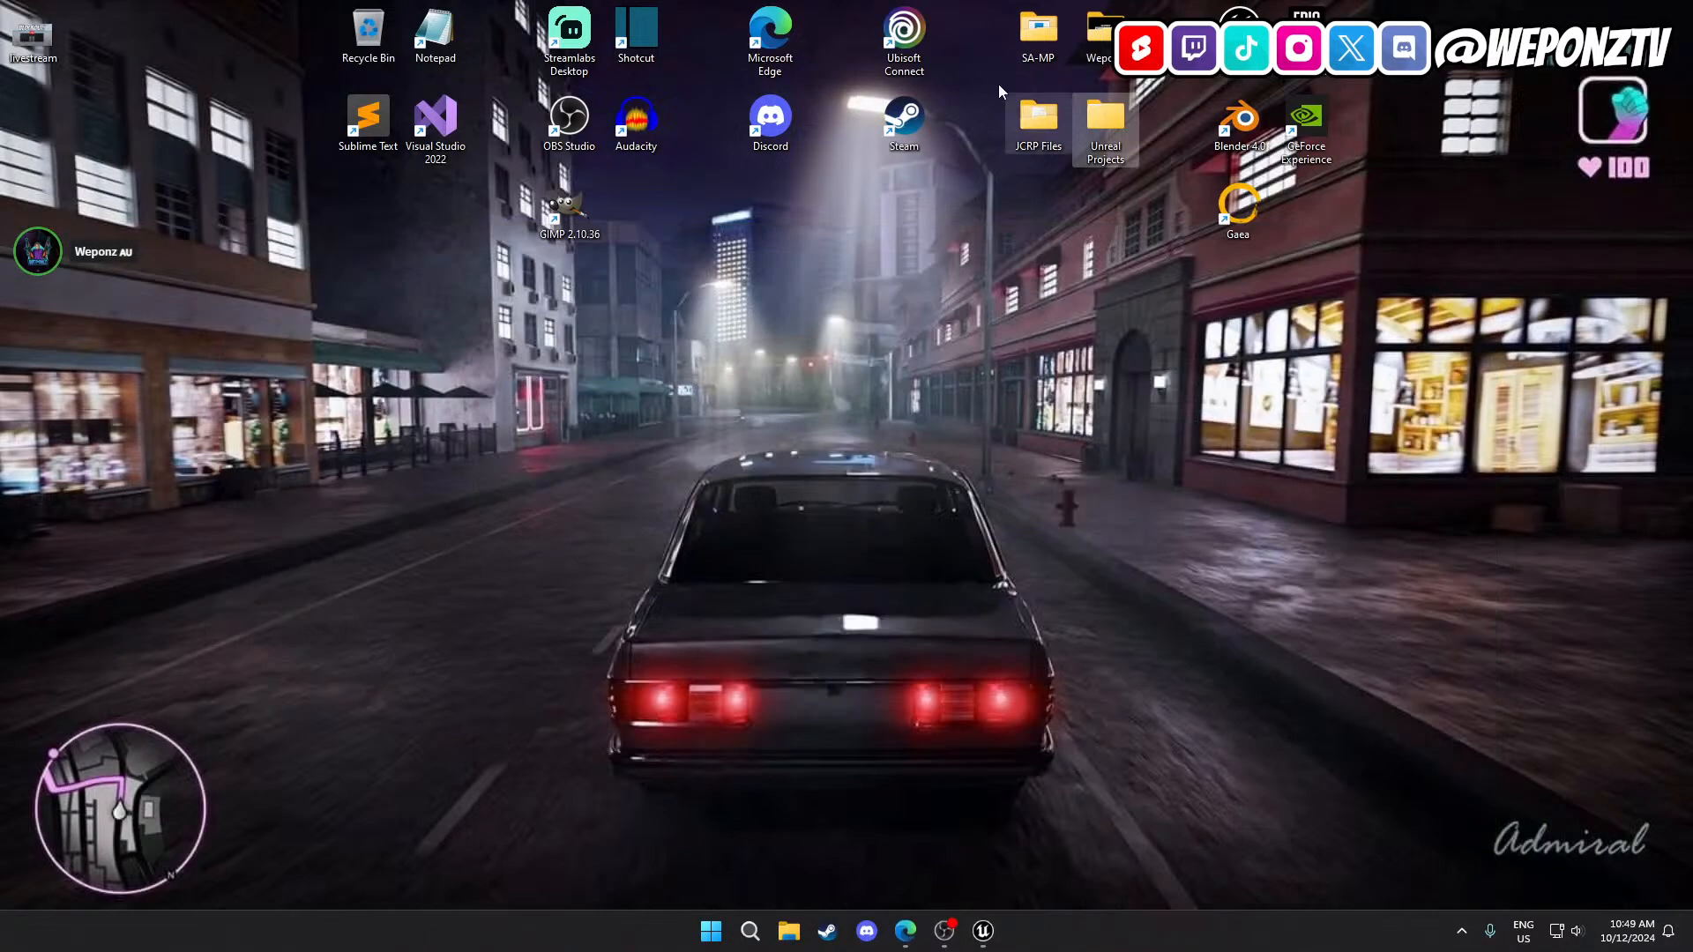
Delete SaveGame_Inventory.sav and SaveGame_Player.sav from the JCRP project's Saved/SaveGames folder, and close the folder window.
double_click(1105, 119)
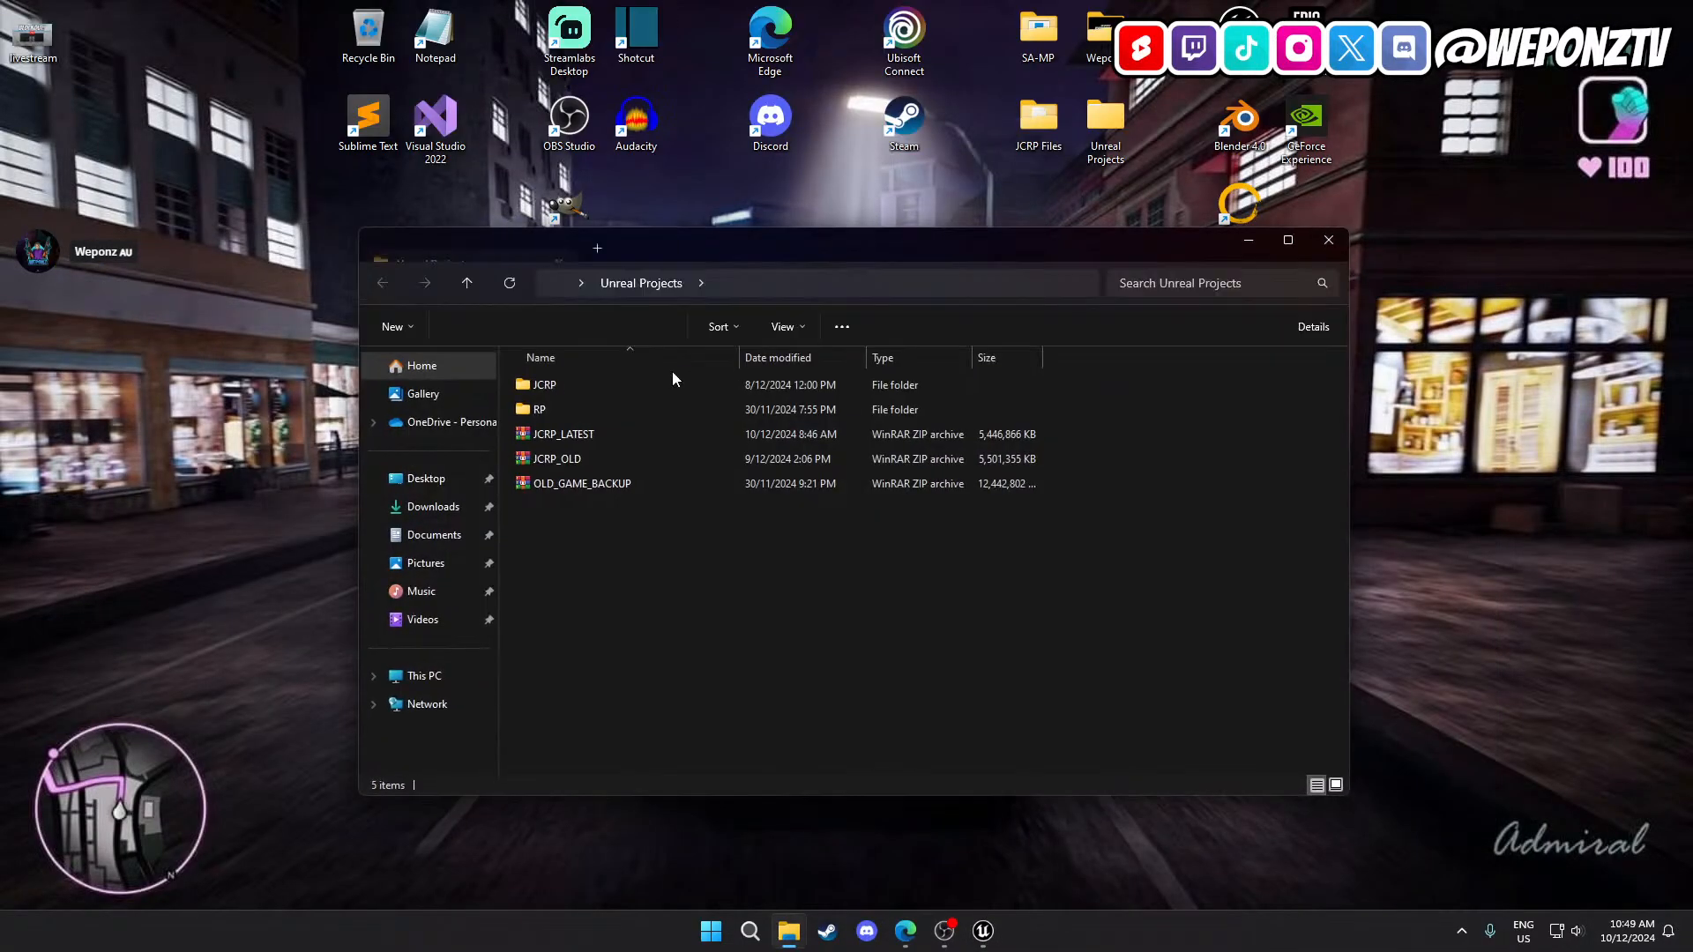
left_click(619, 384)
double_click(619, 384)
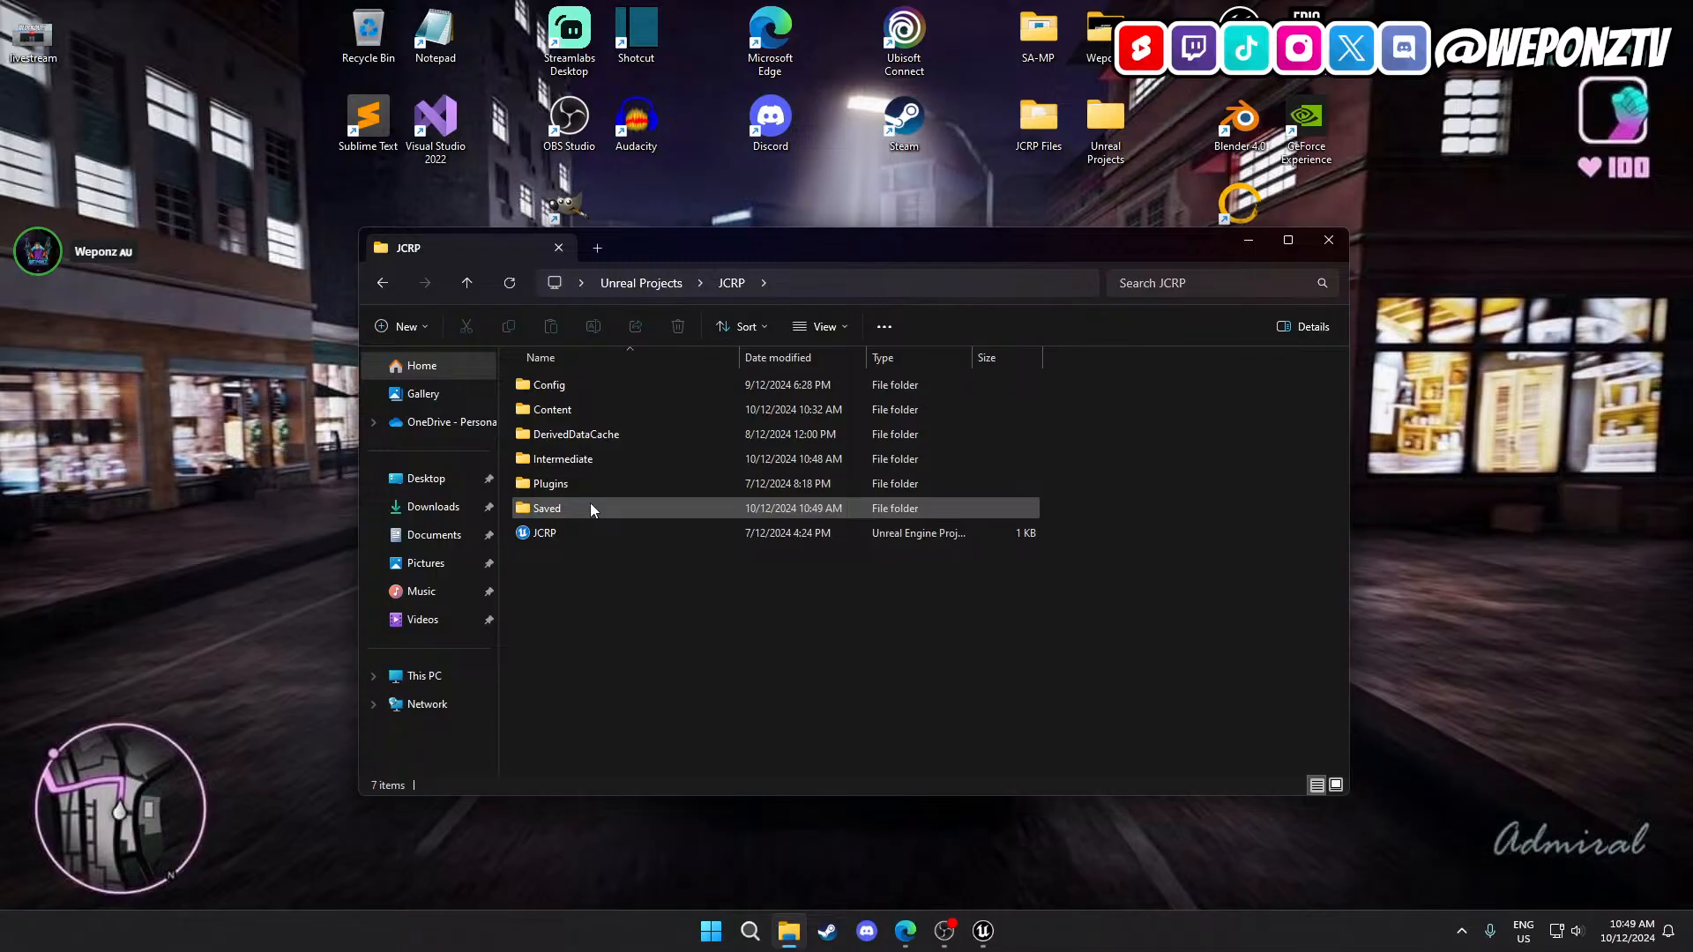
double_click(590, 508)
double_click(575, 556)
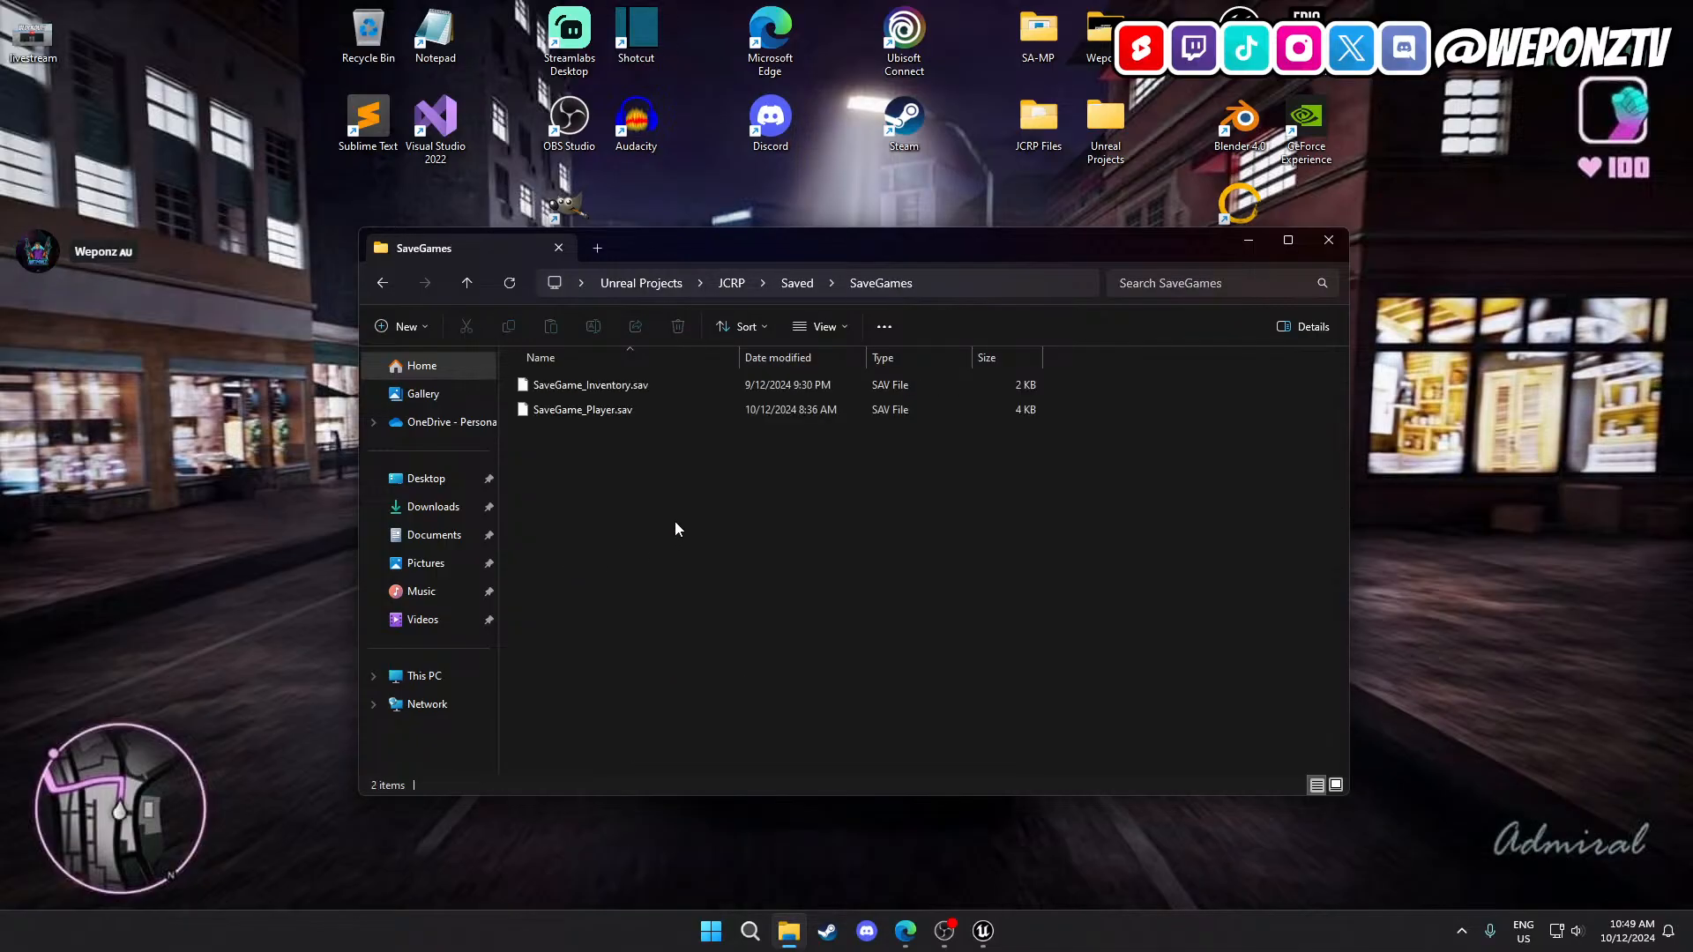
left_click_drag(679, 407, 677, 377)
left_click(686, 327)
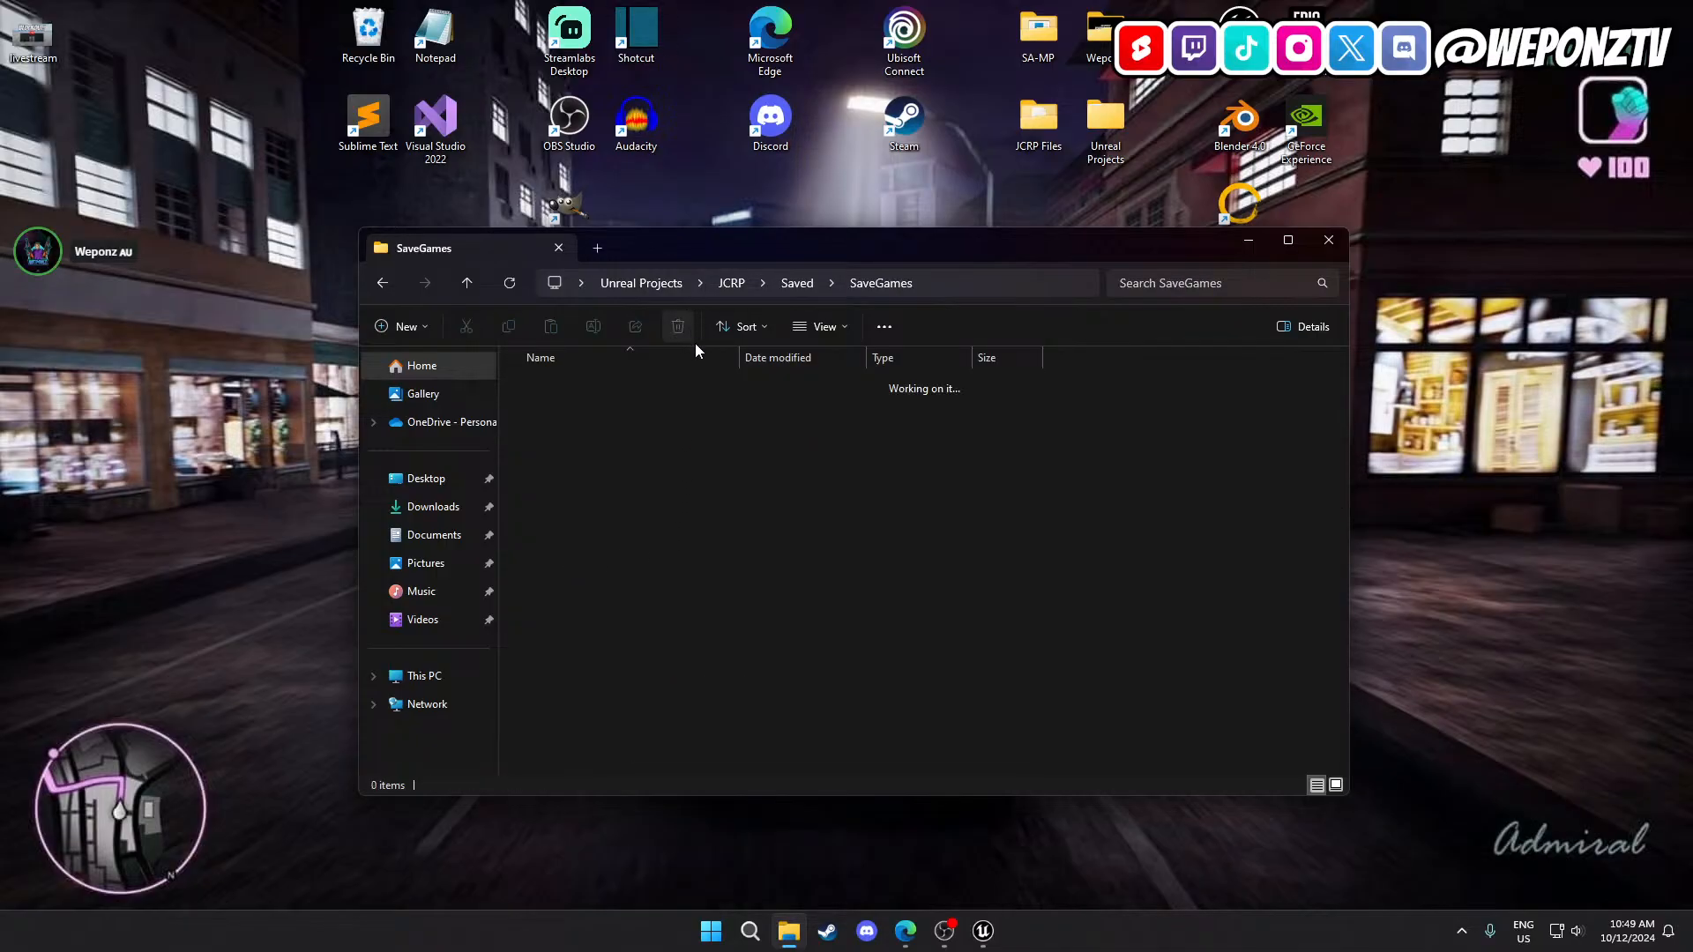
left_click(1327, 241)
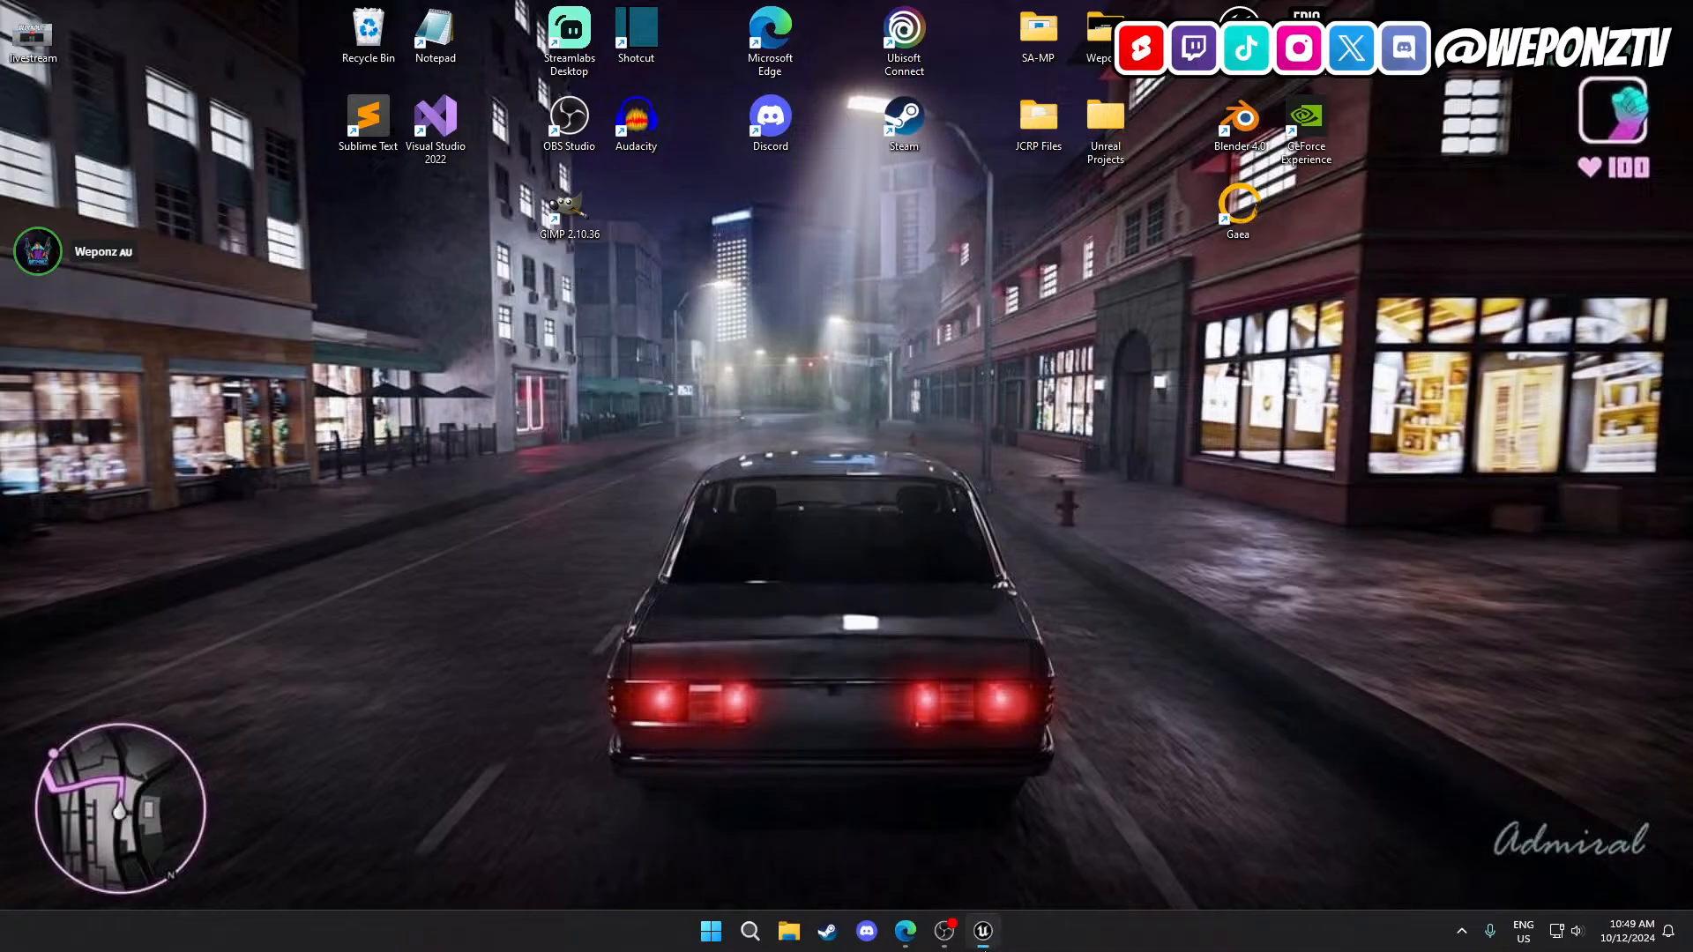
Switch back to Unreal, and submit a first and last name for the character in the running game's welcome form.
left_click(983, 931)
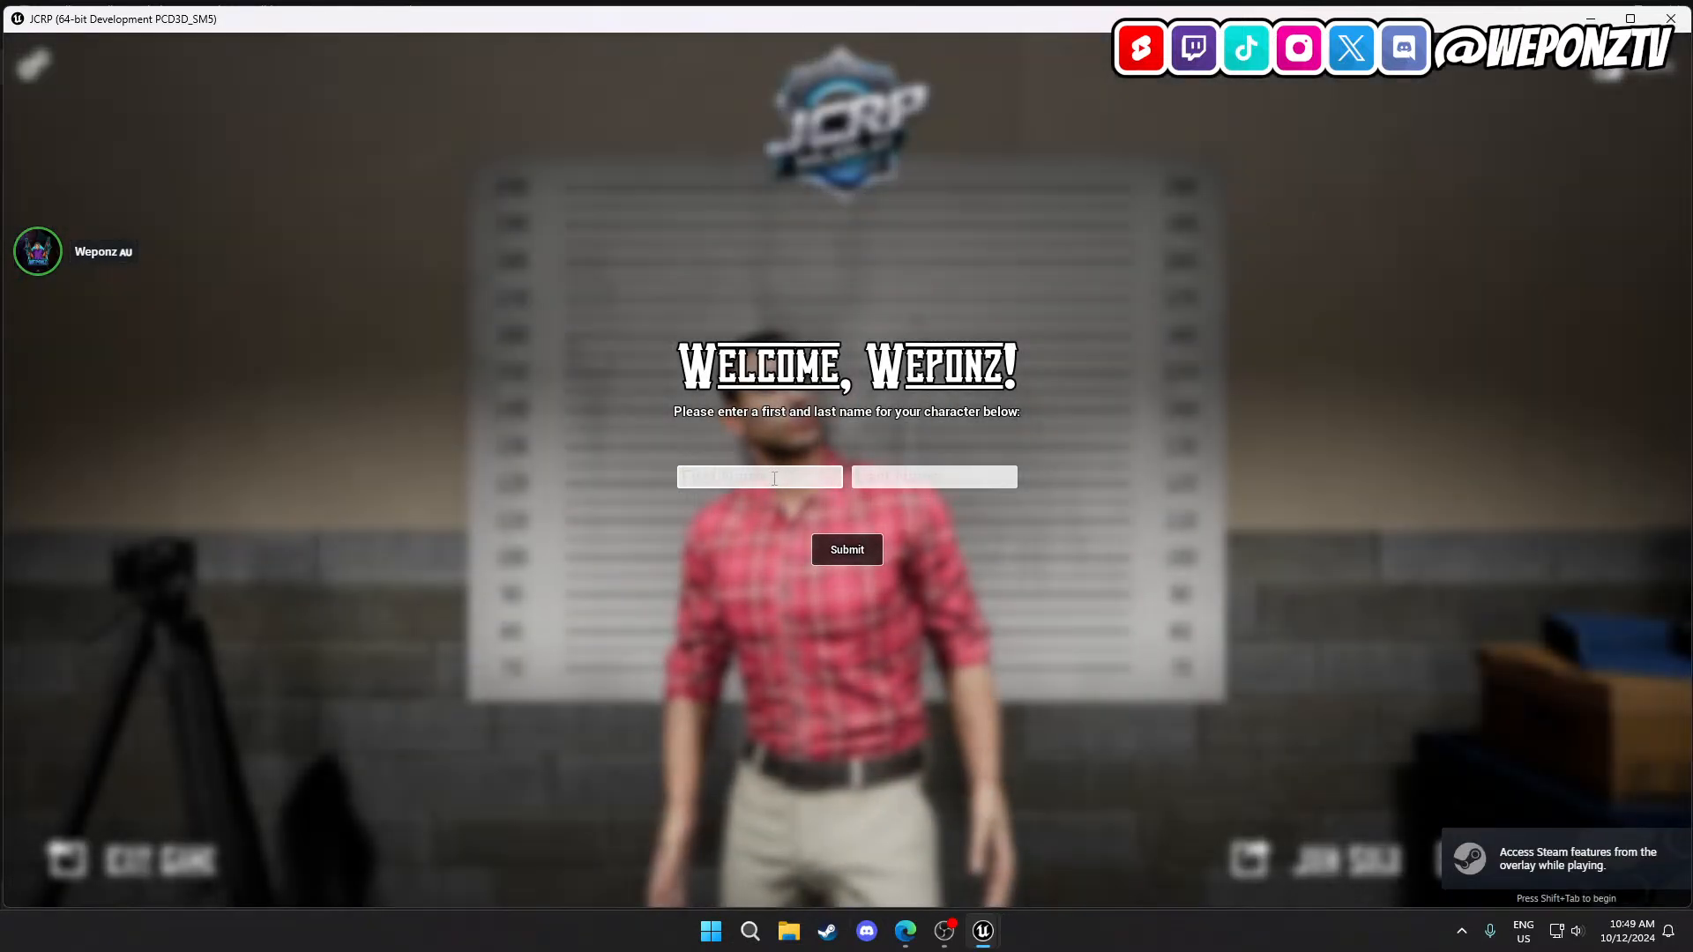
left_click(774, 479)
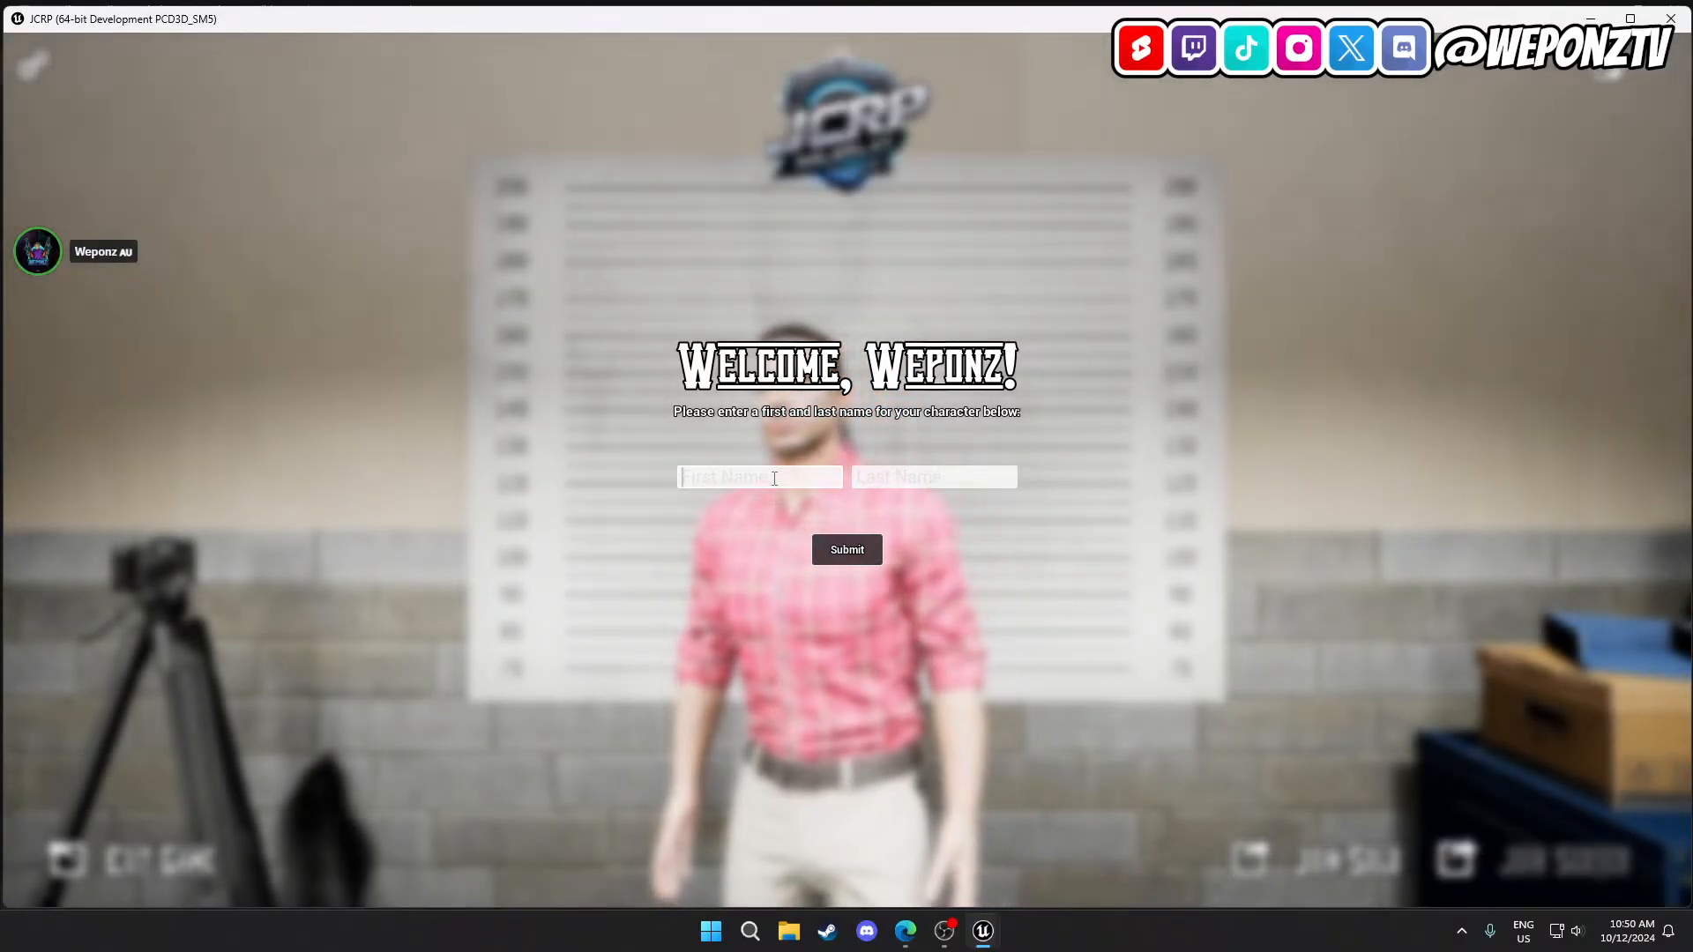
type("Neddy")
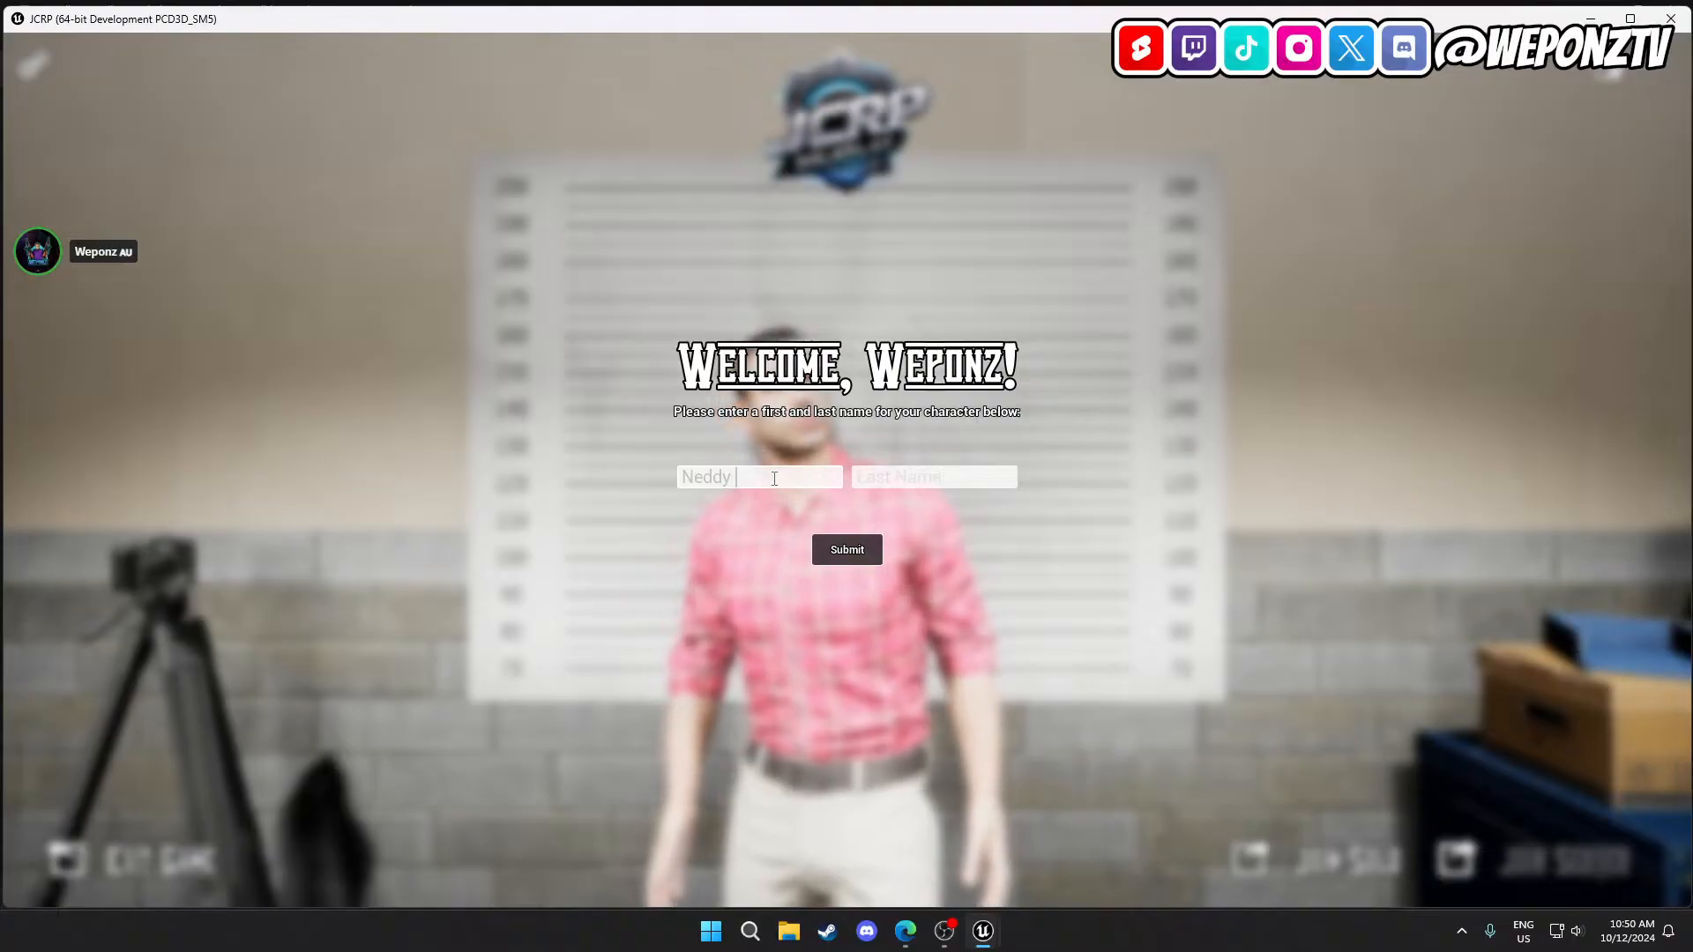
key("Tab")
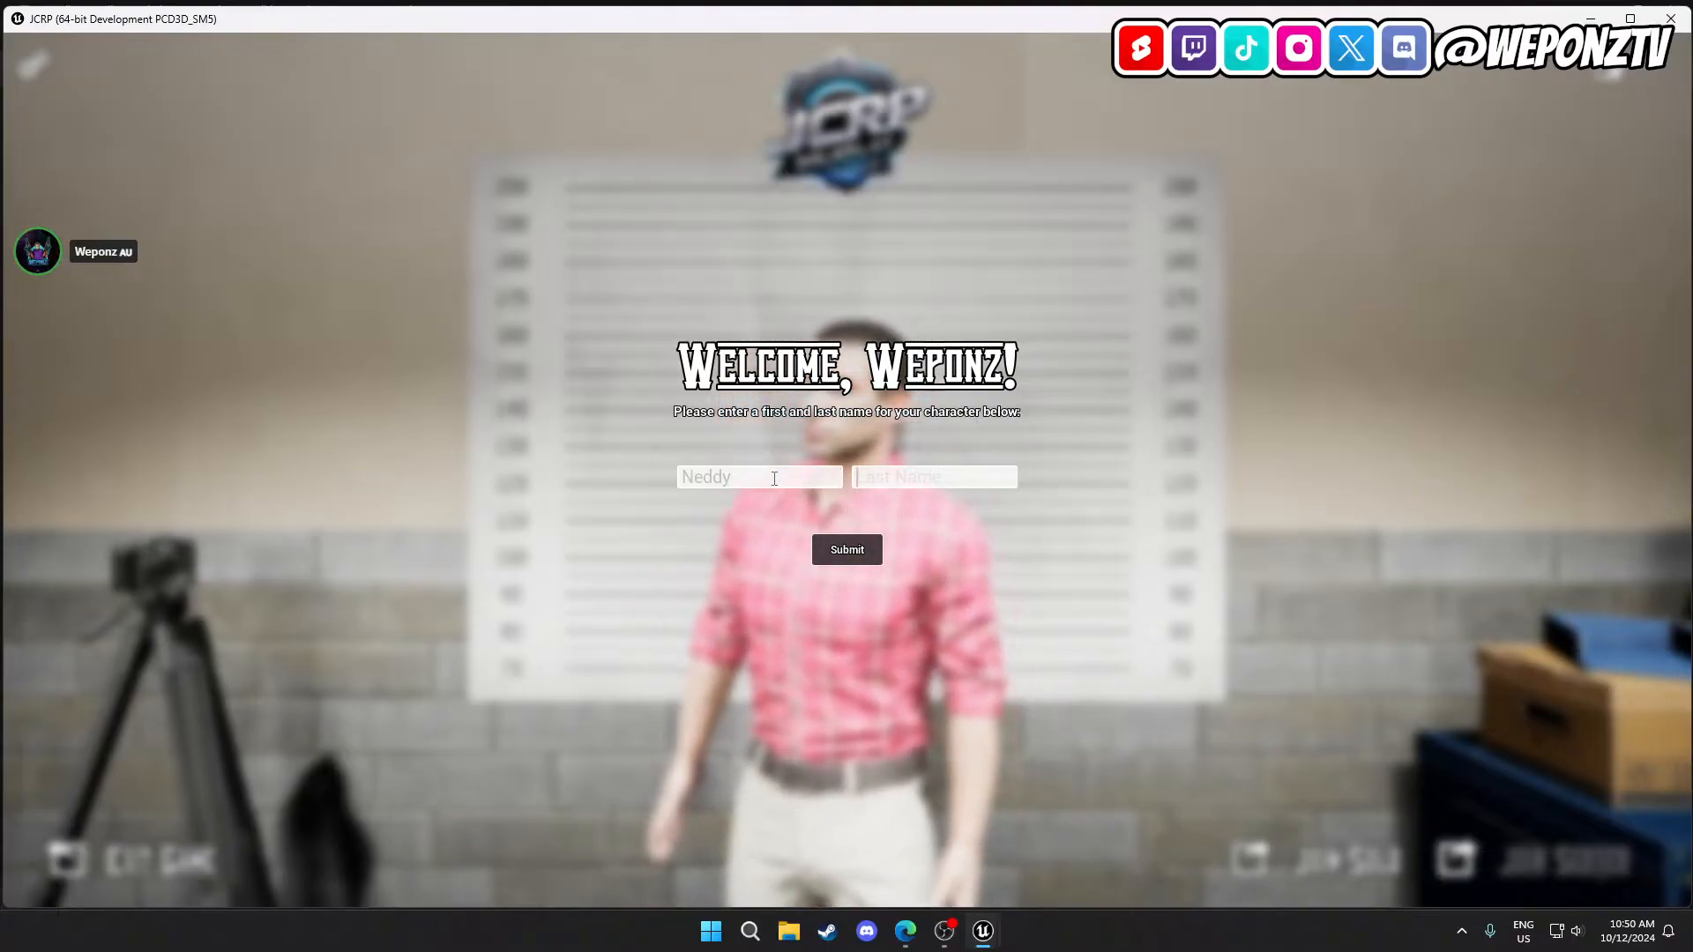
type("Smith")
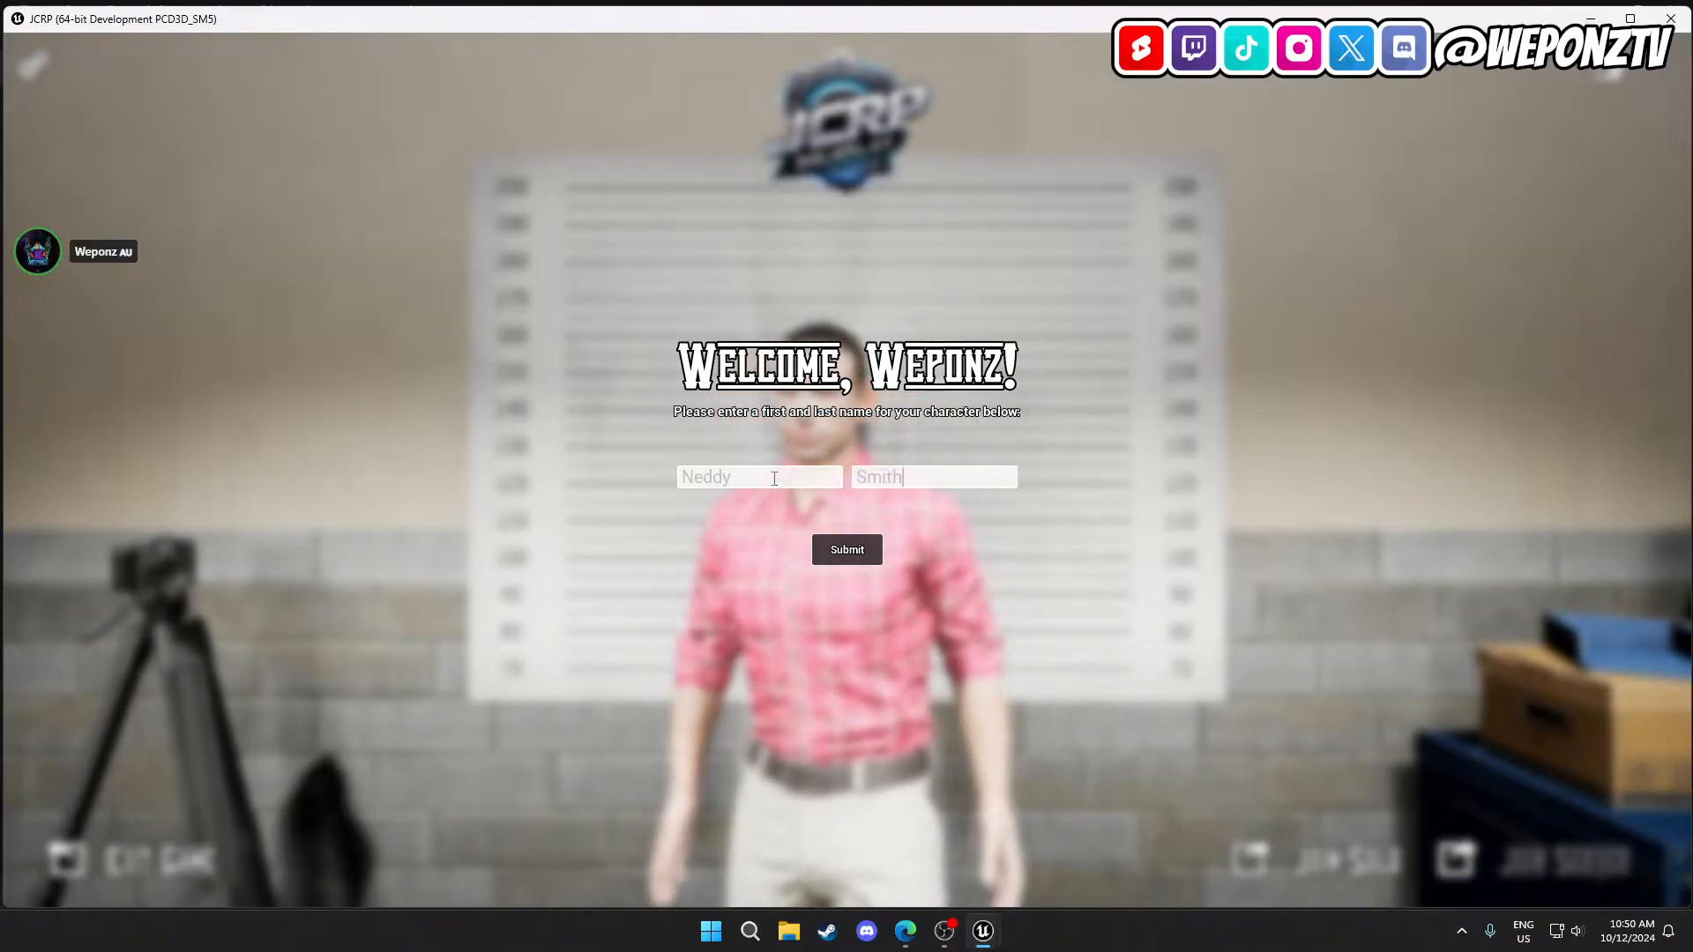
left_click(854, 551)
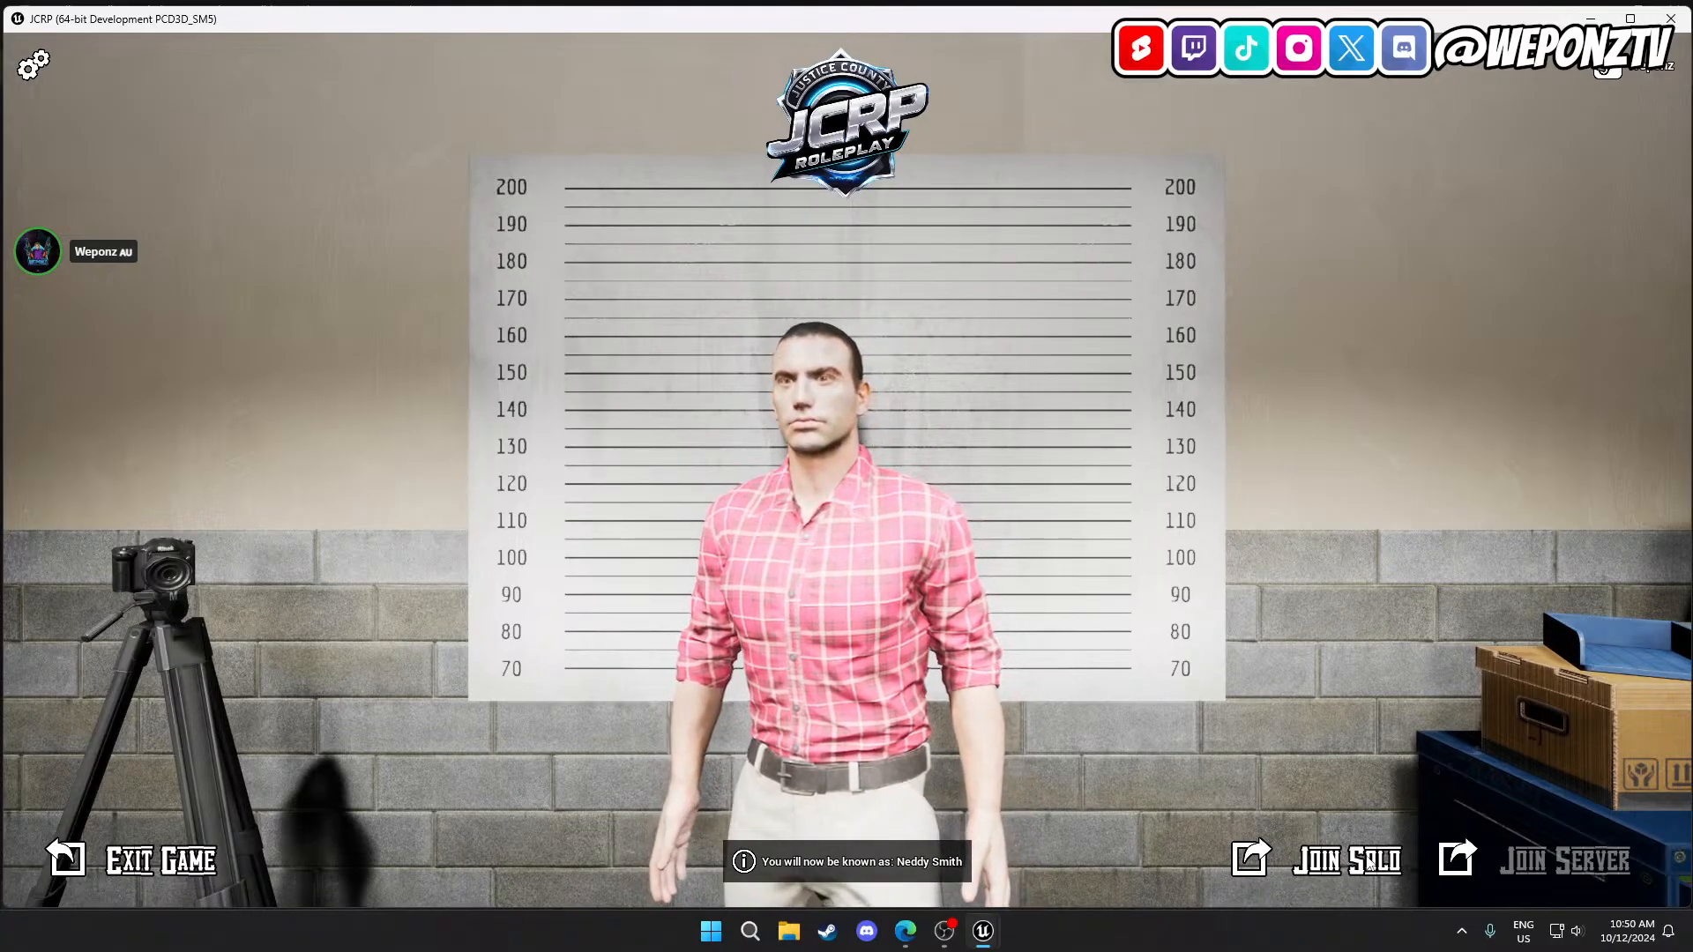
Join a solo session and walk the character past the weapon bench to the sliding doors in the wall.
left_click(1336, 857)
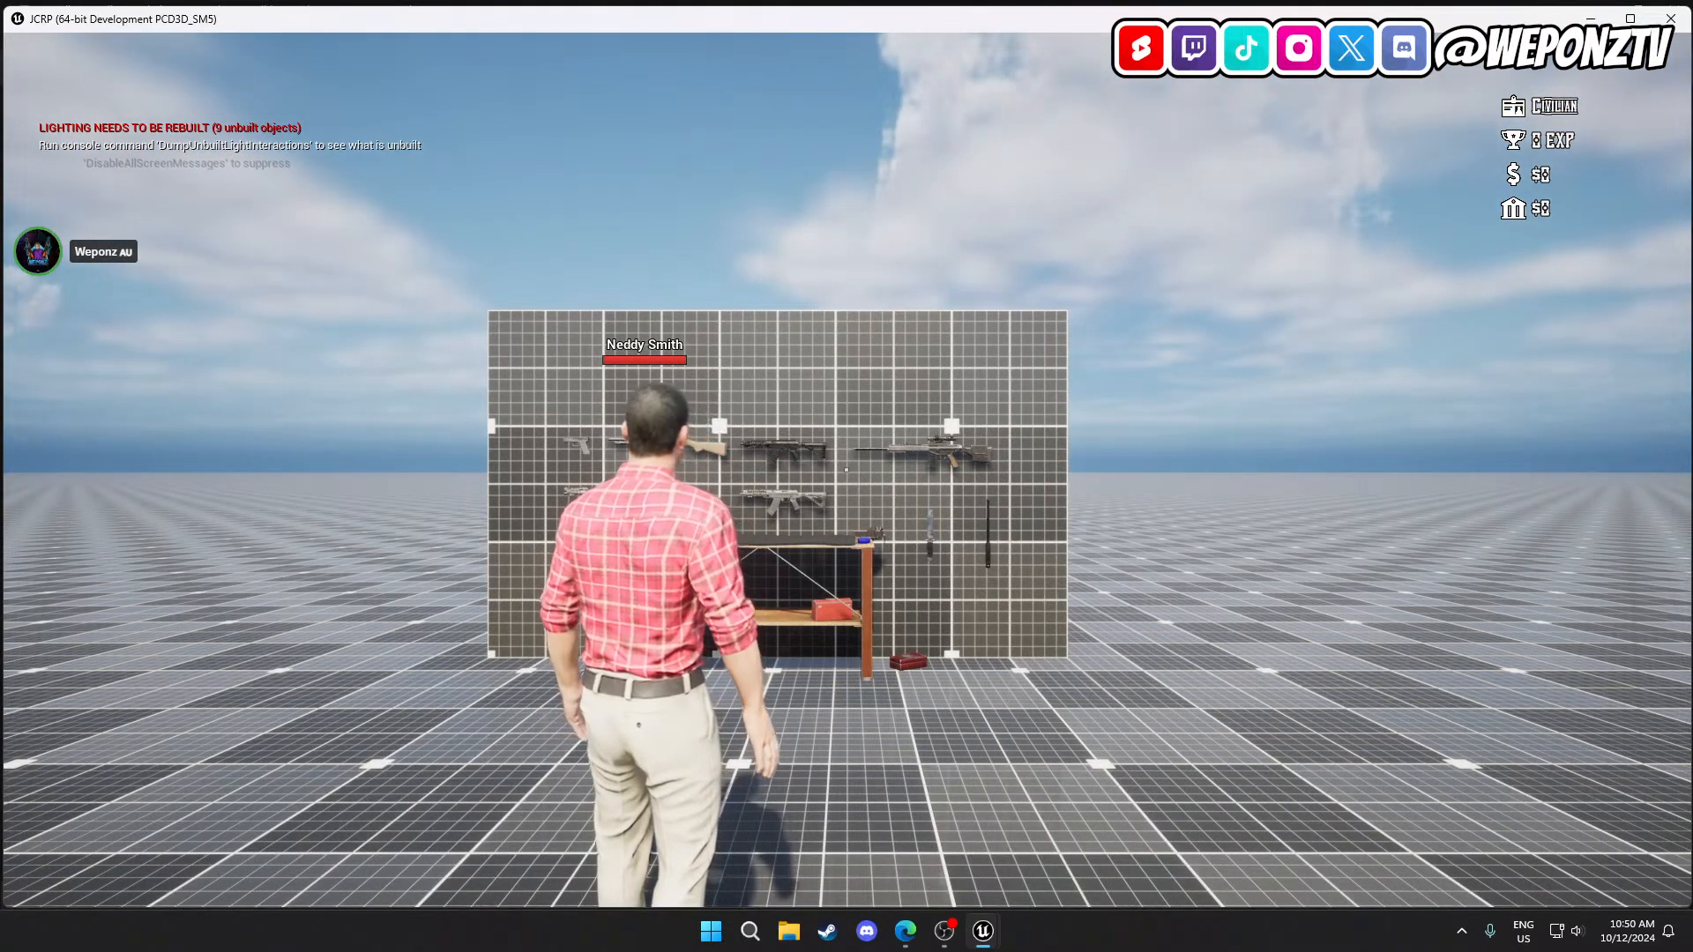
key("a")
key("s")
key("d")
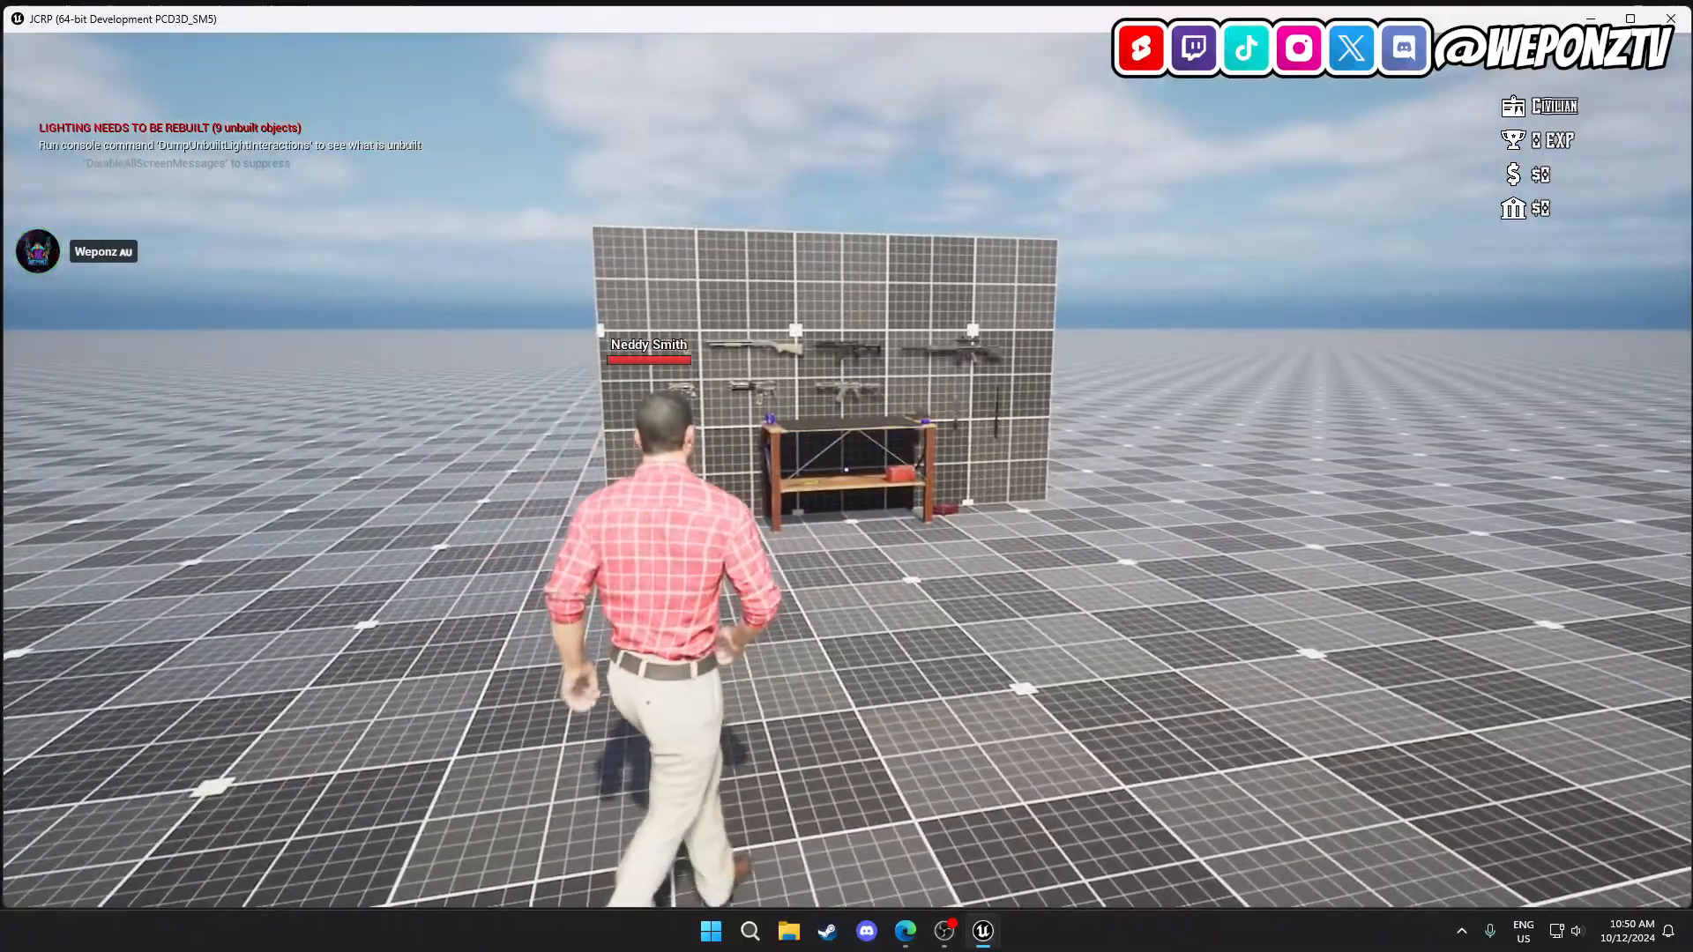
key("w")
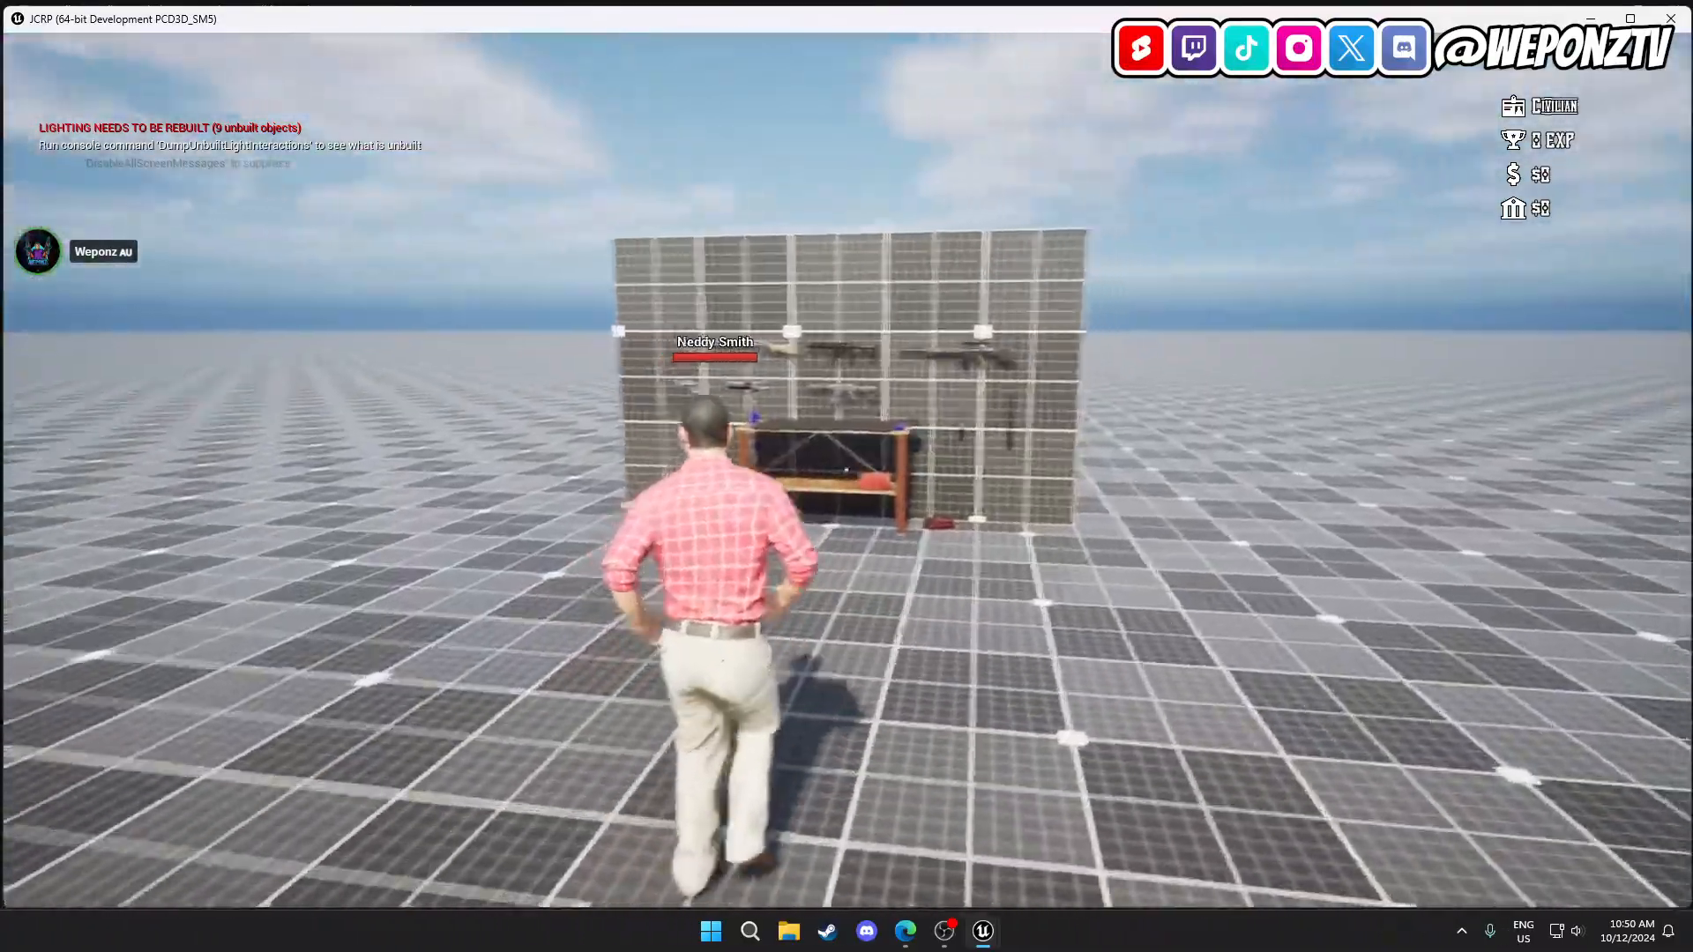
key("w")
key("w")
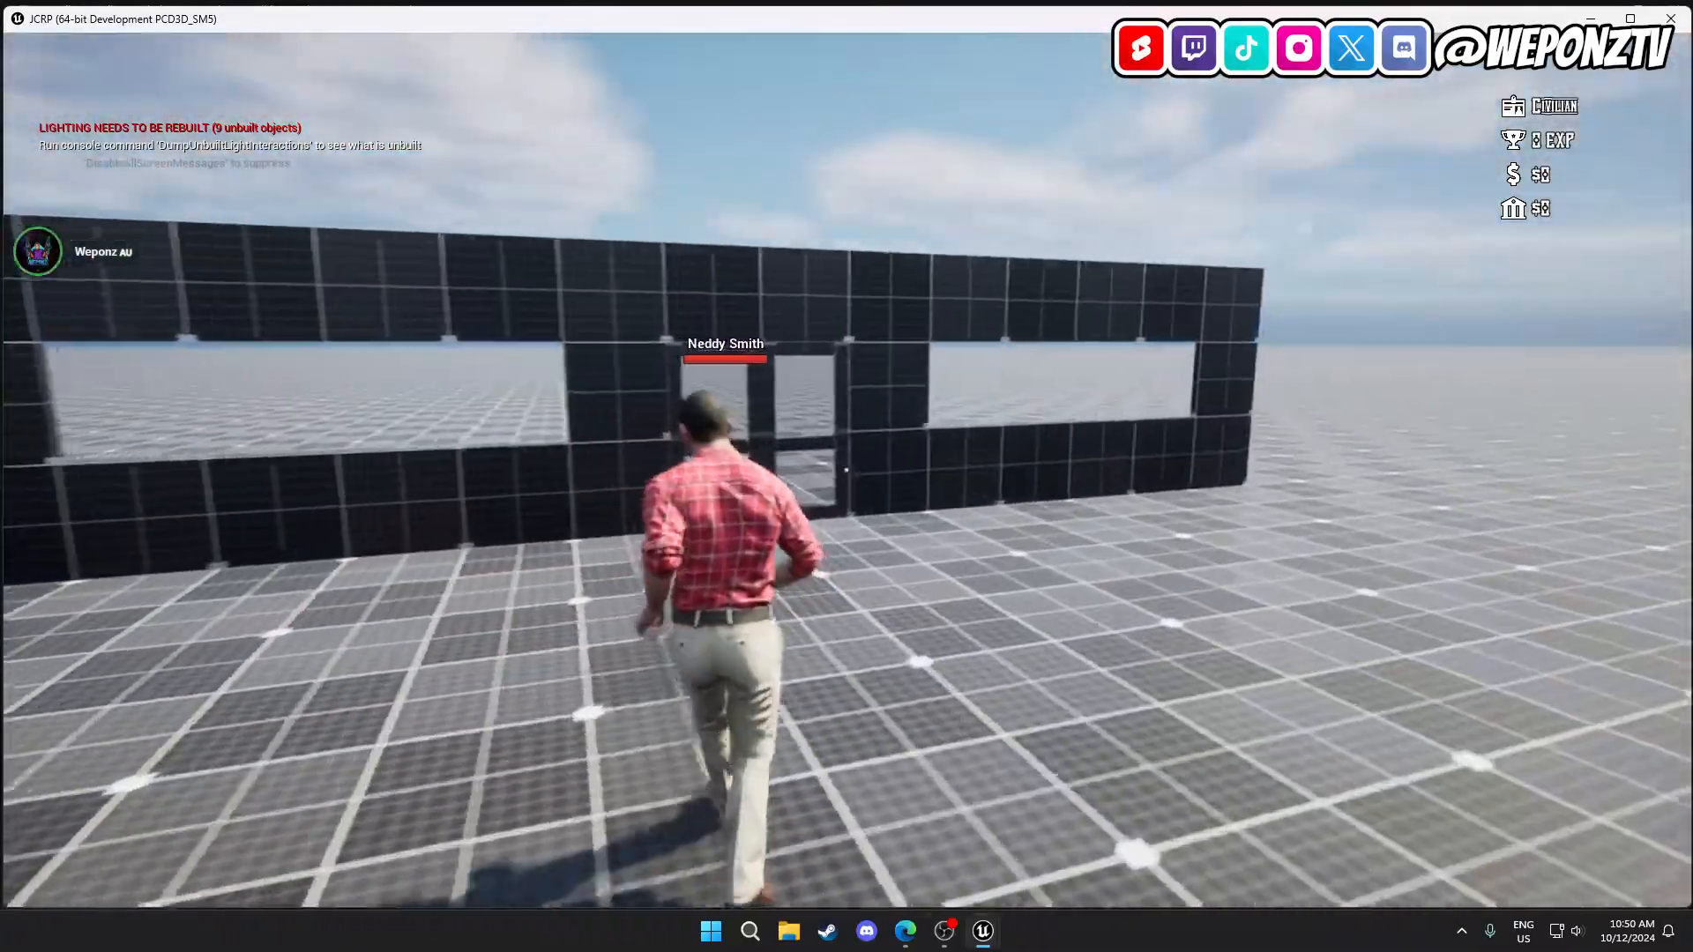
key("w")
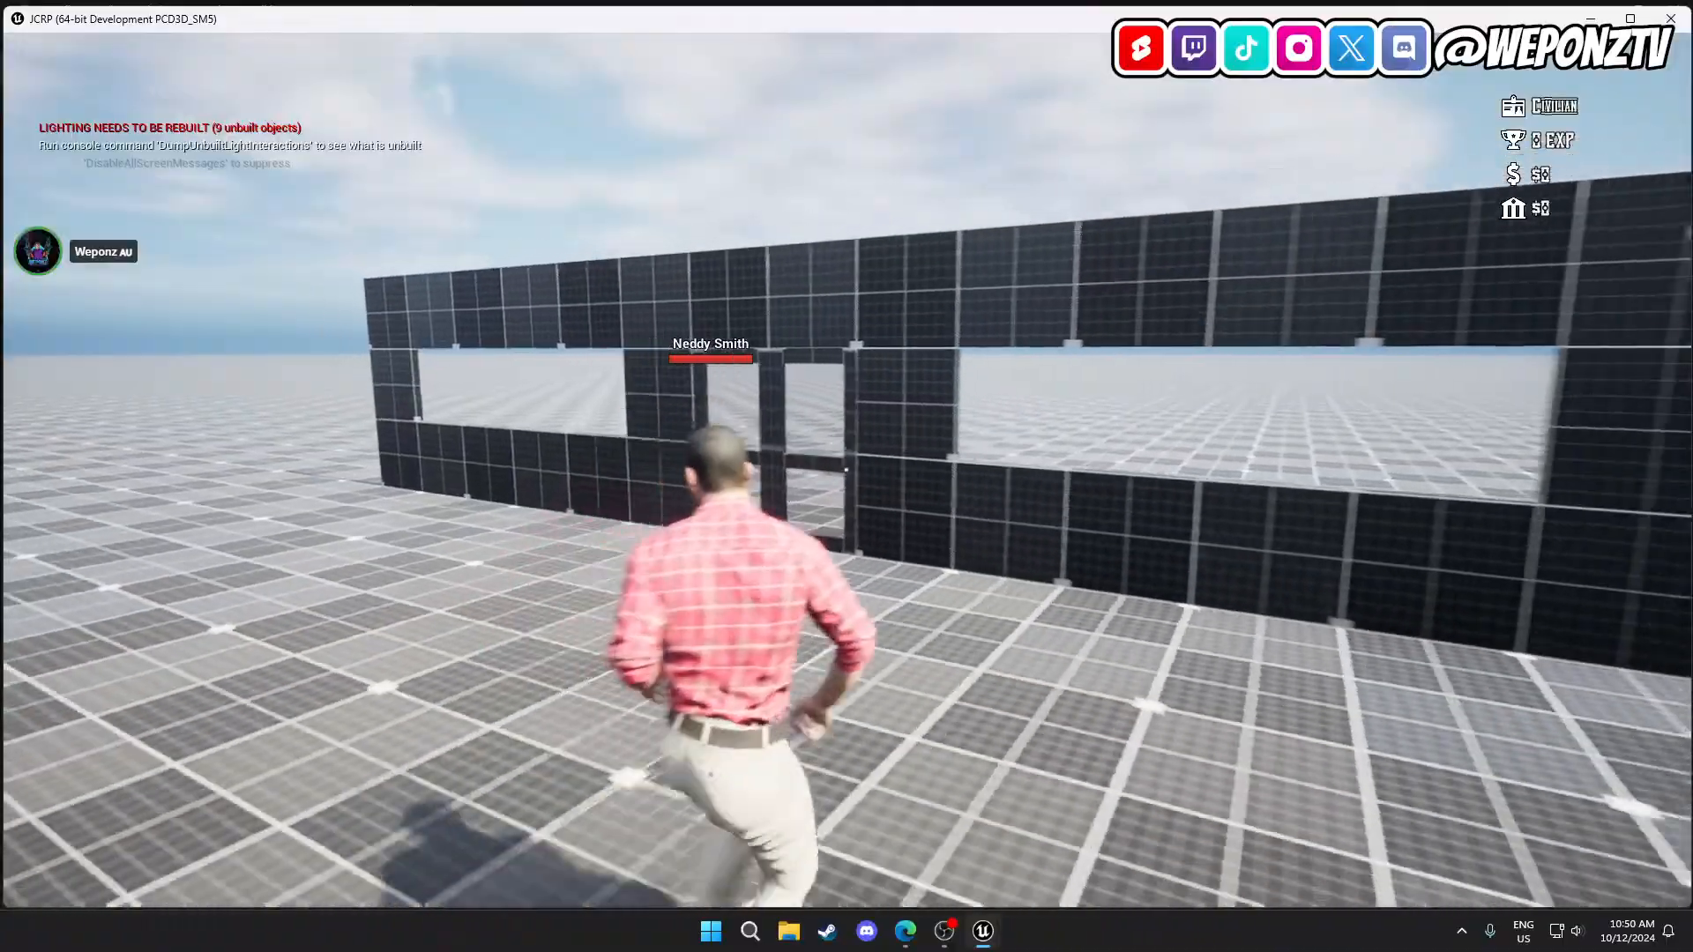
key("w")
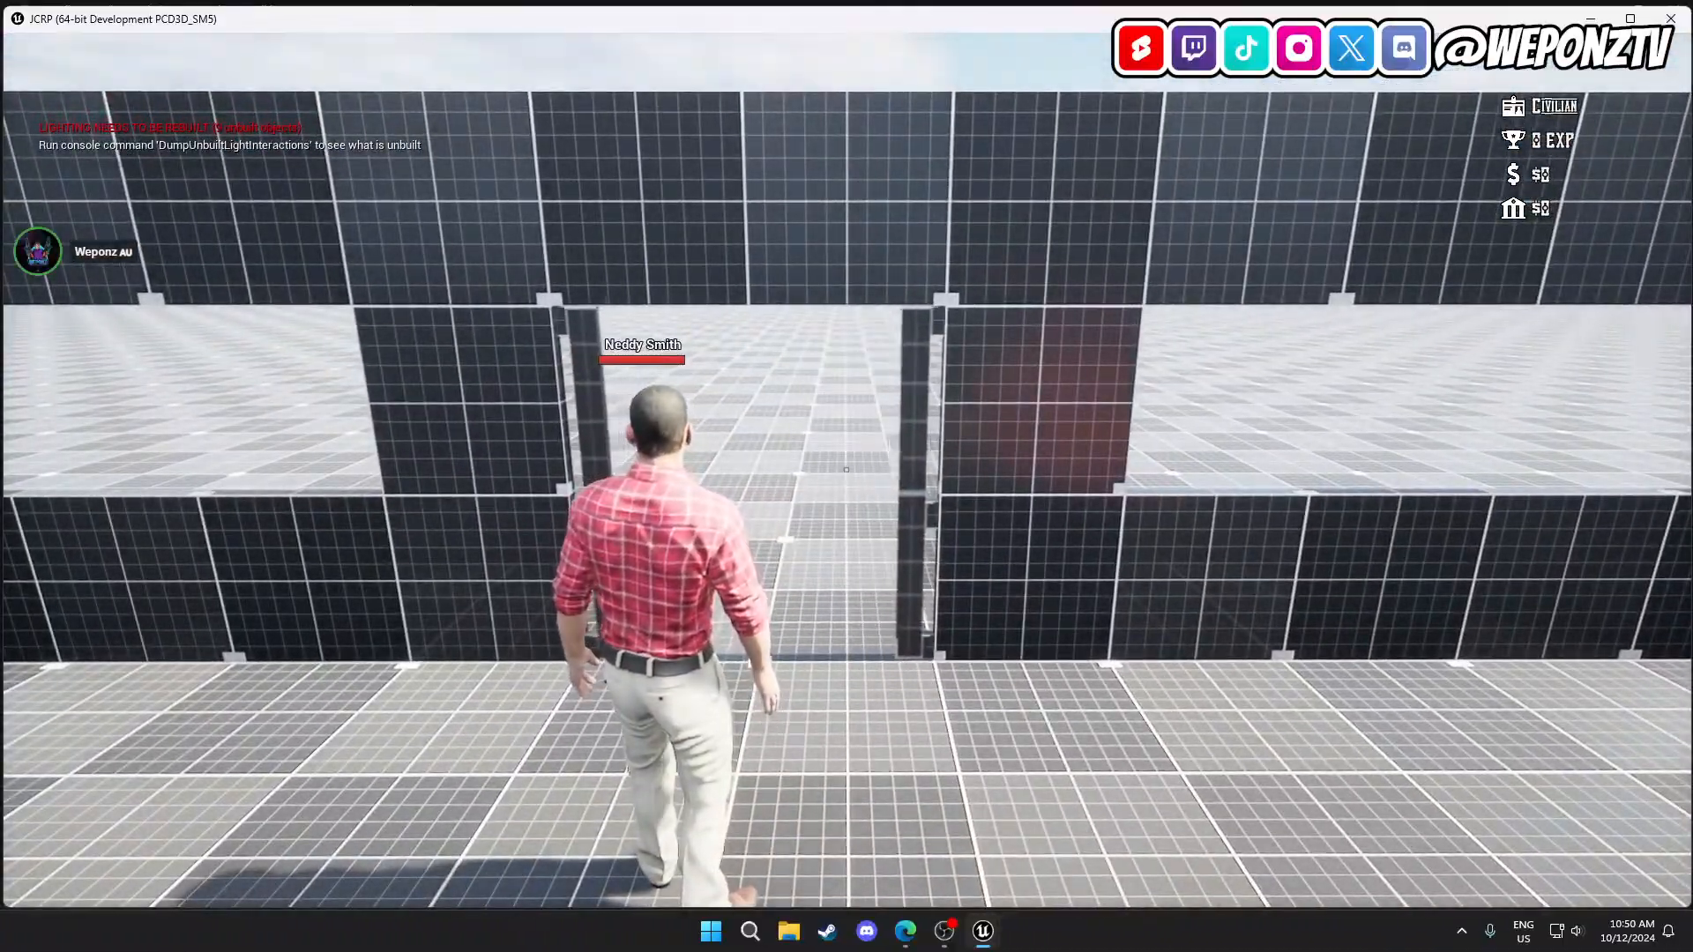
Move the character around the doorway to check how the sliding doors open into the wall beside them.
key("a")
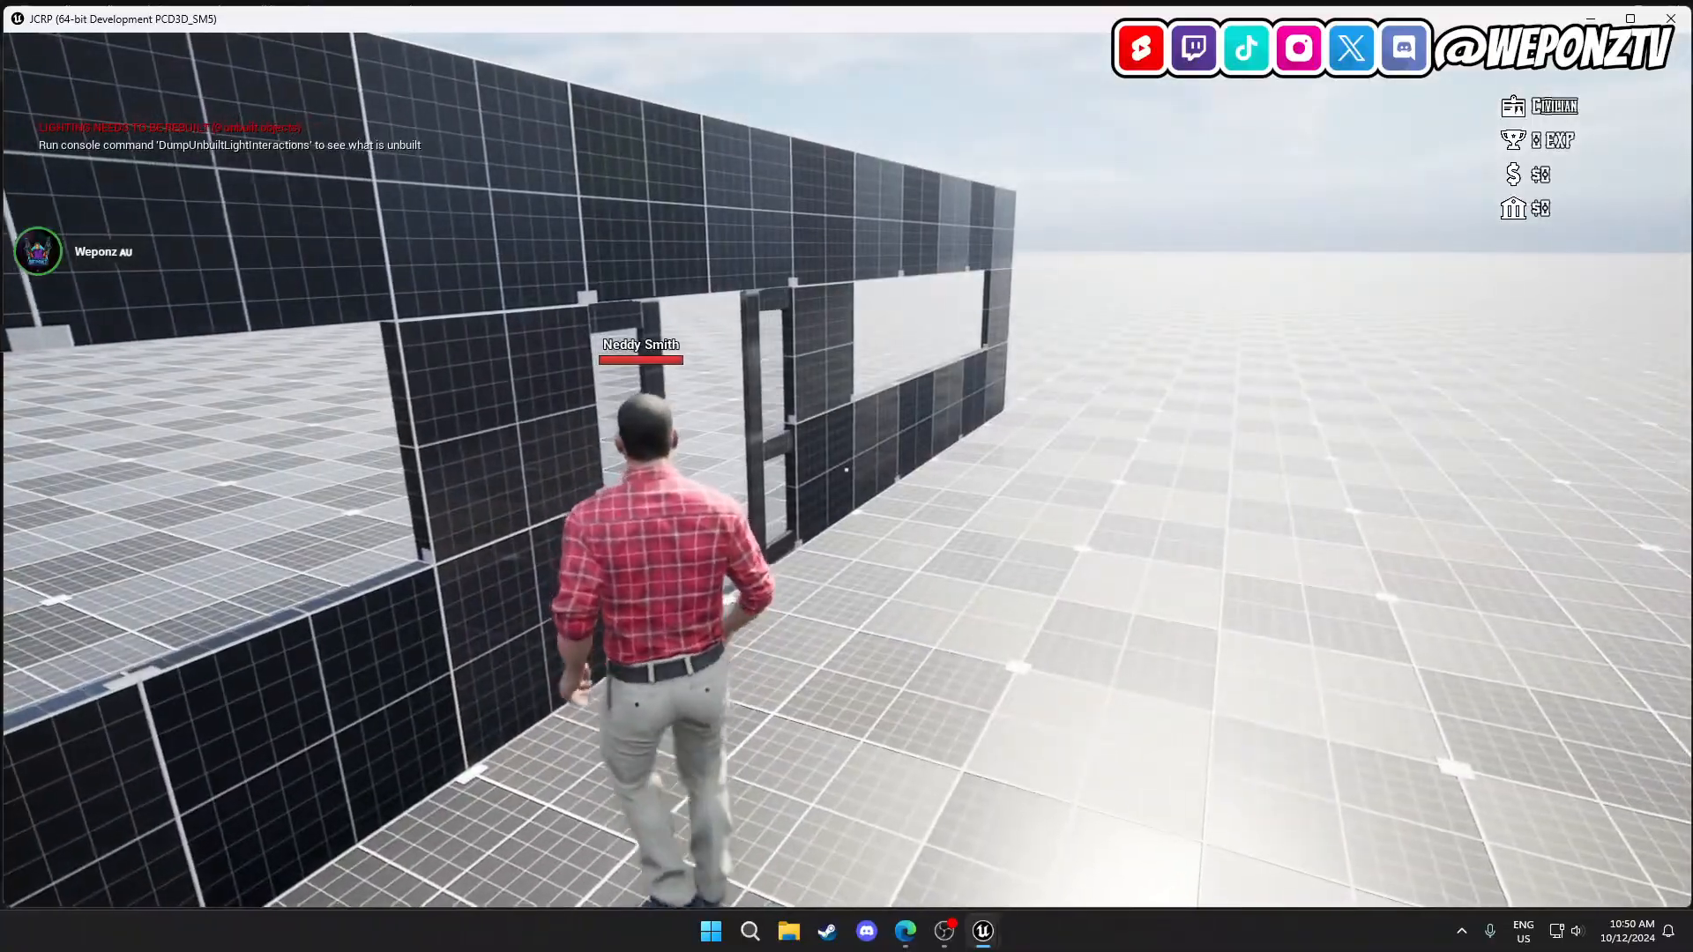
key("w")
key("w")
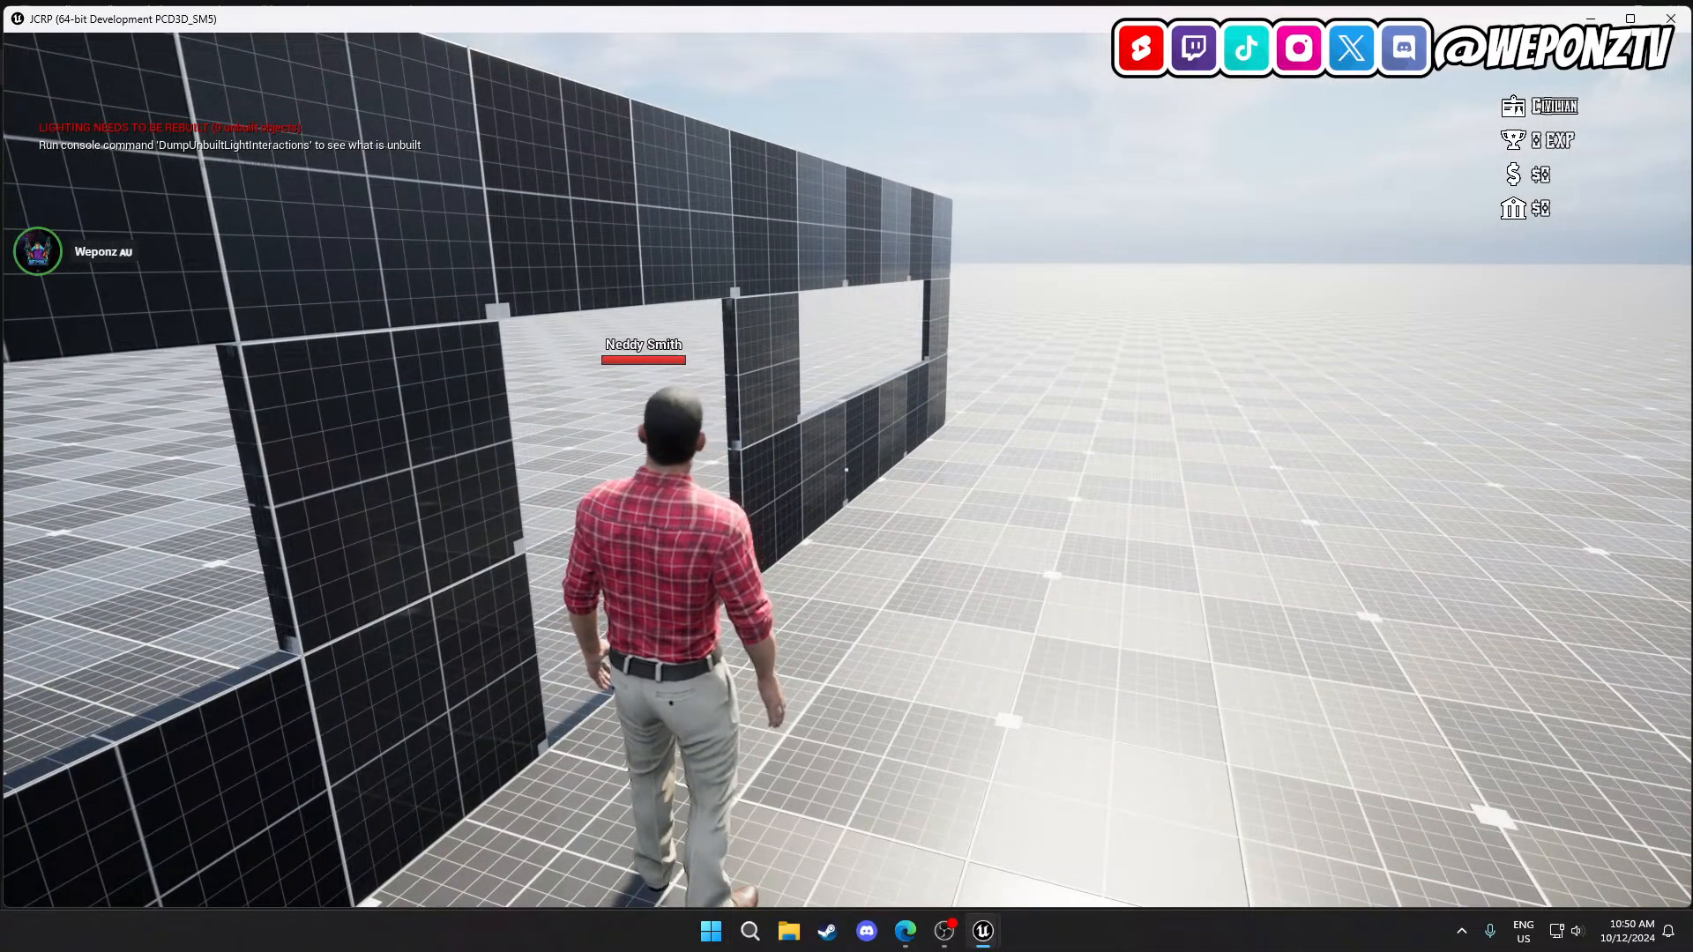
key("w")
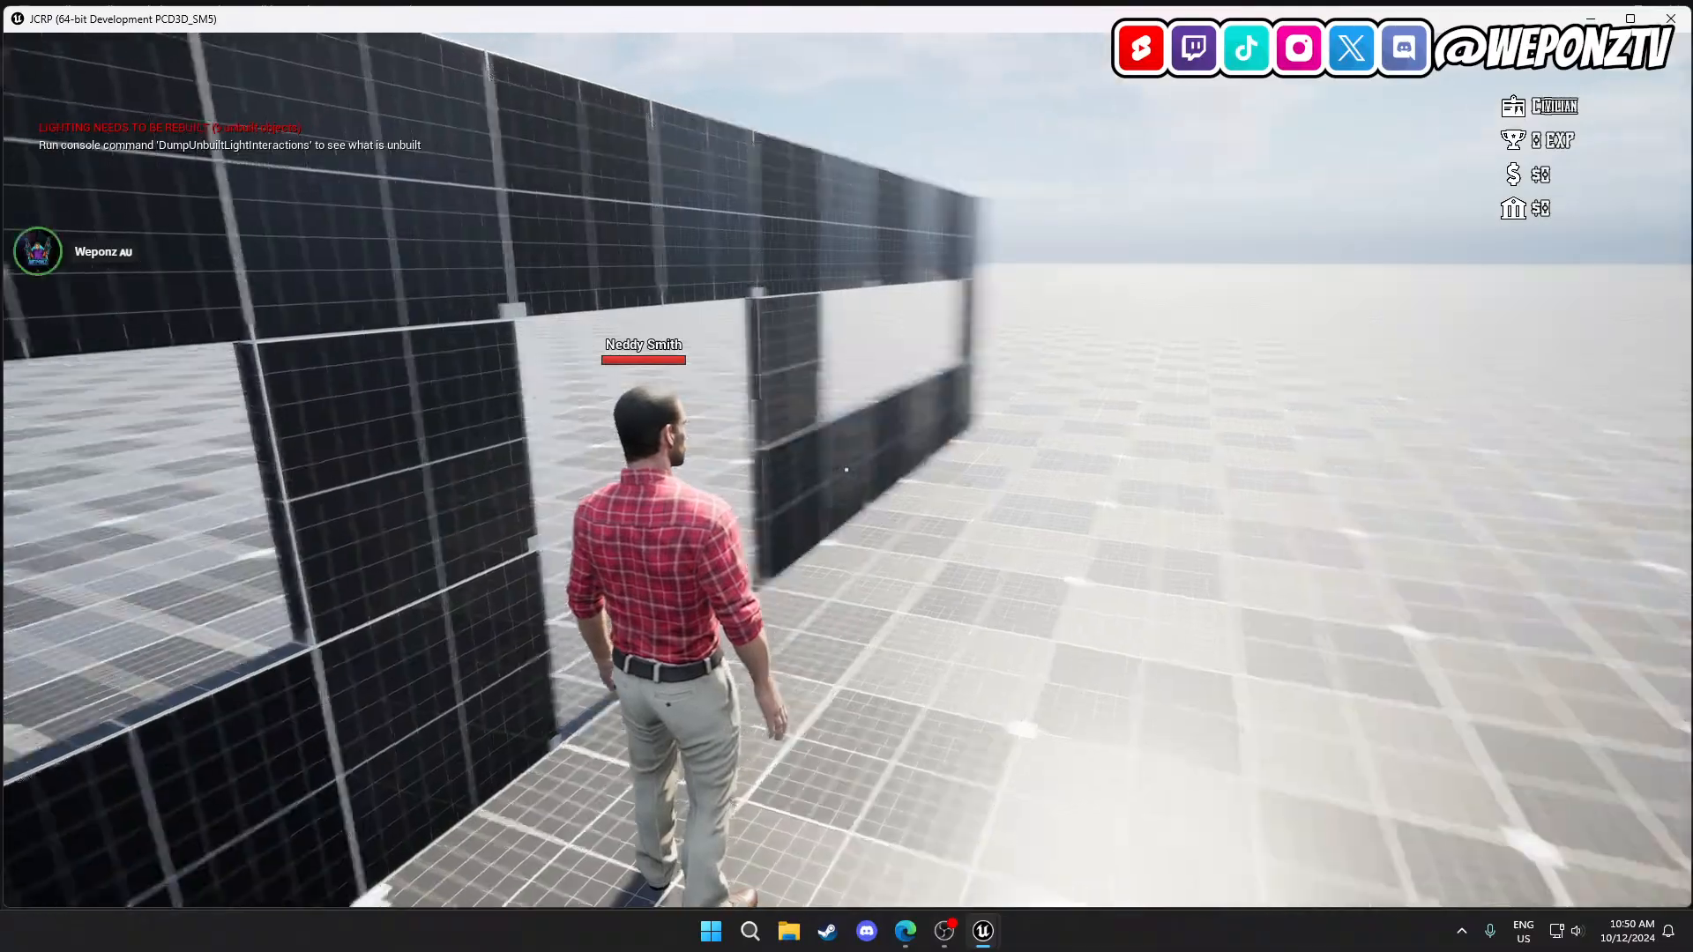
key("w")
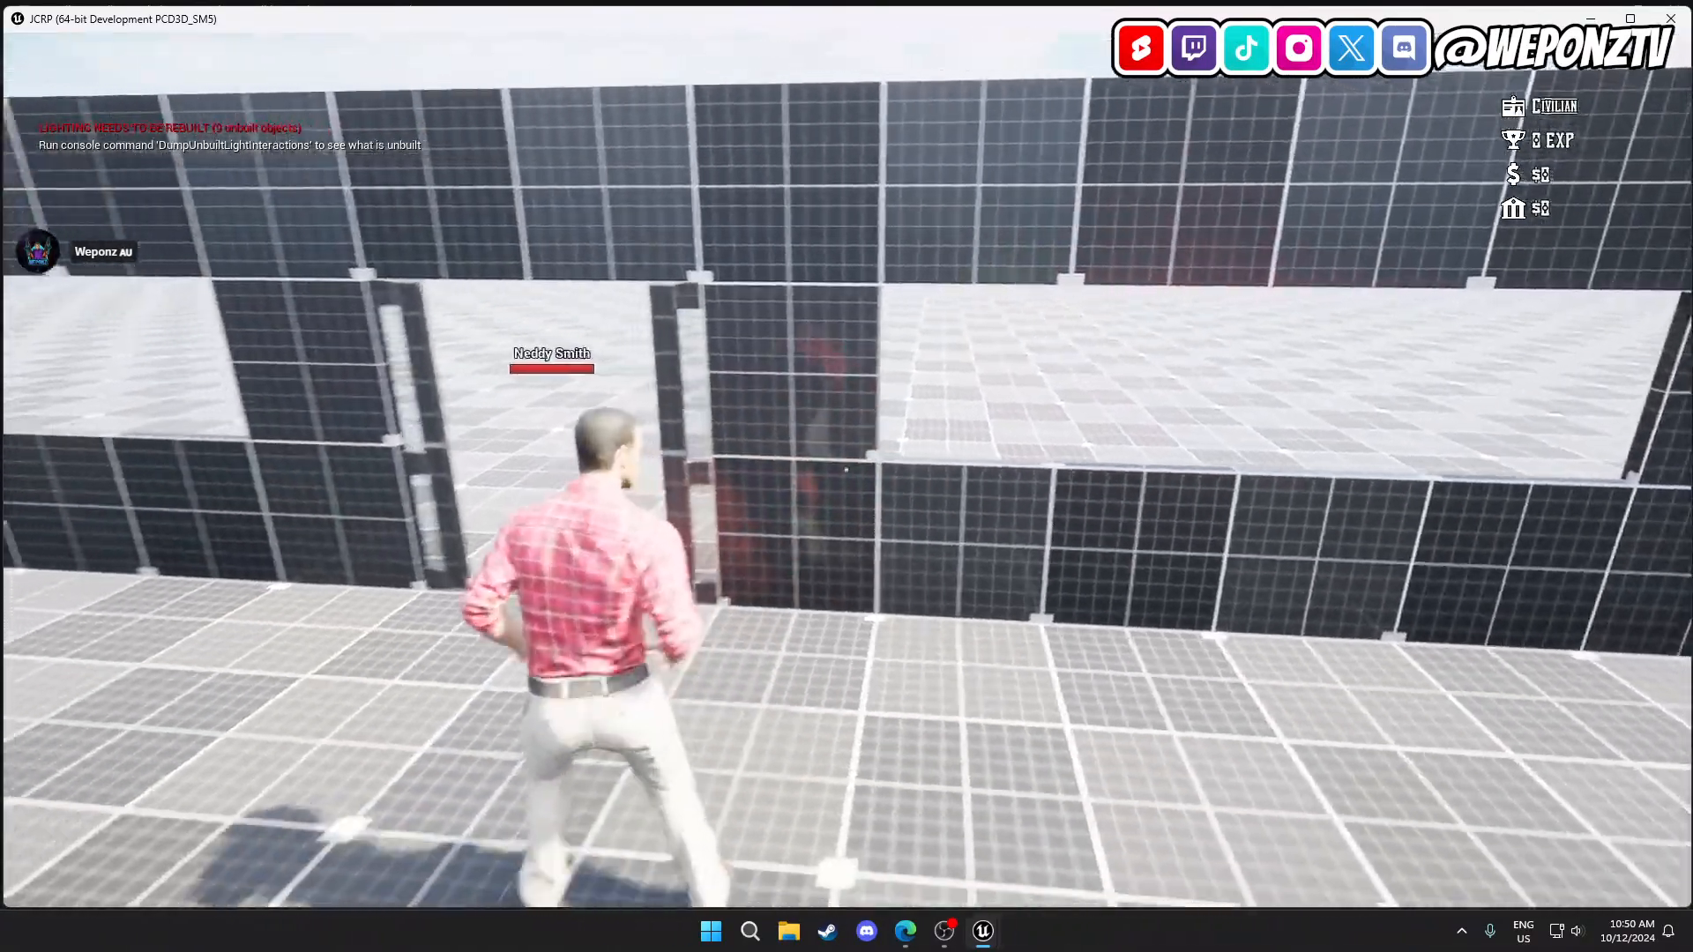
Quit the running game and open the L_TestMap level in the editor.
key("Escape")
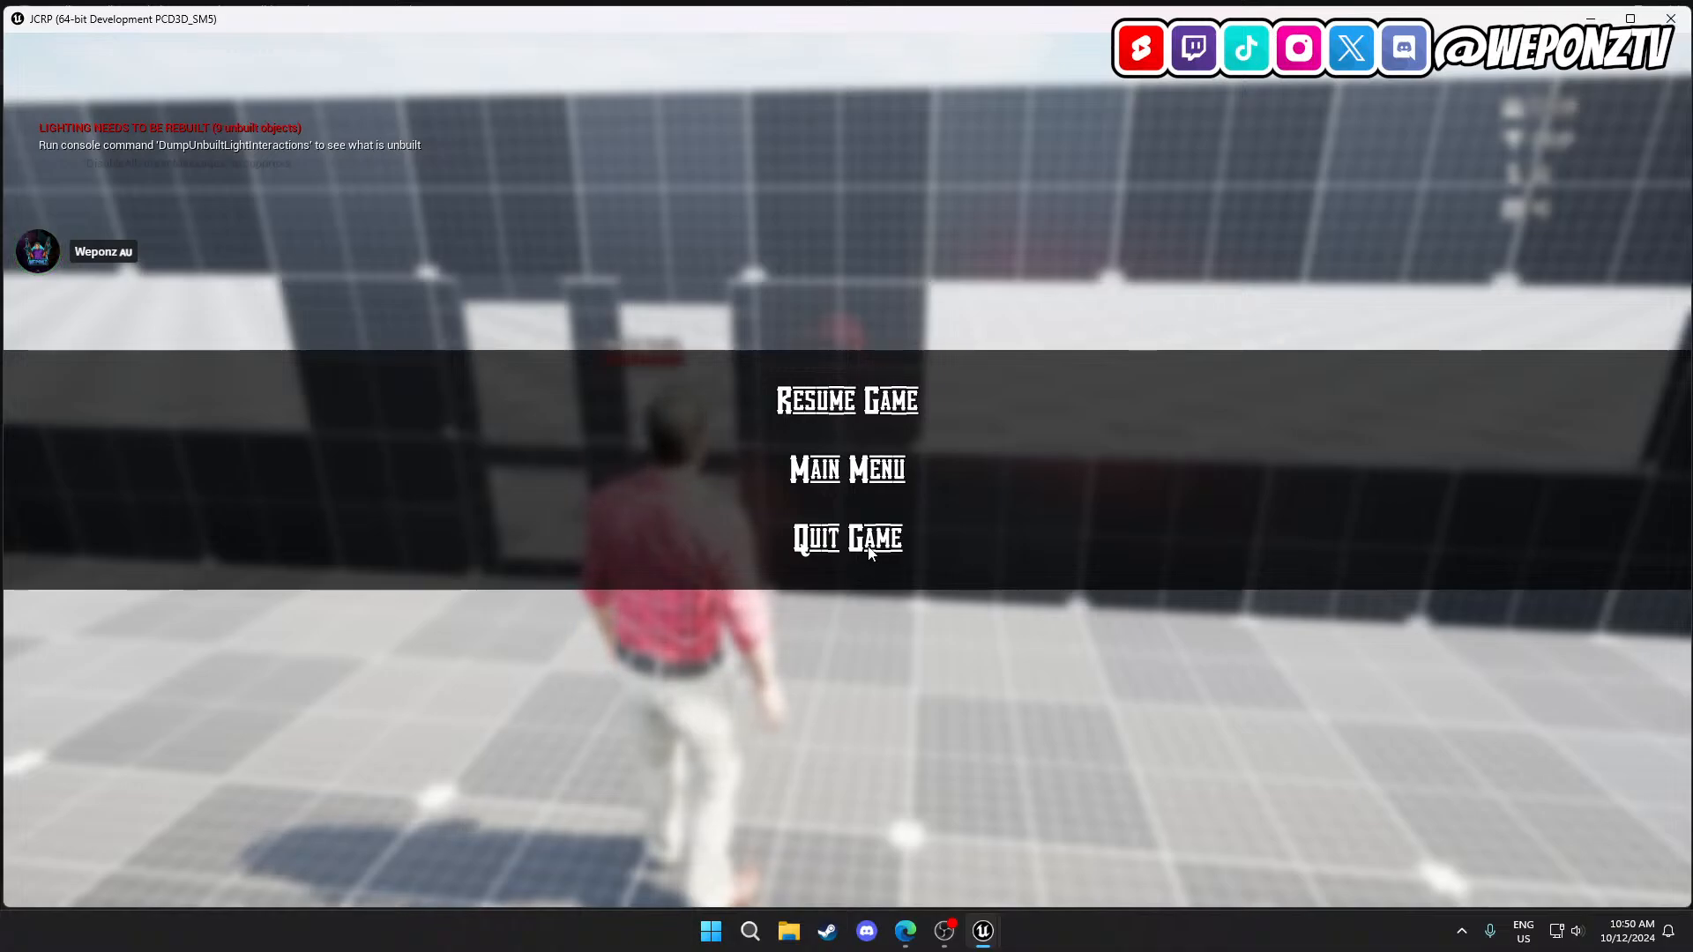
left_click(869, 549)
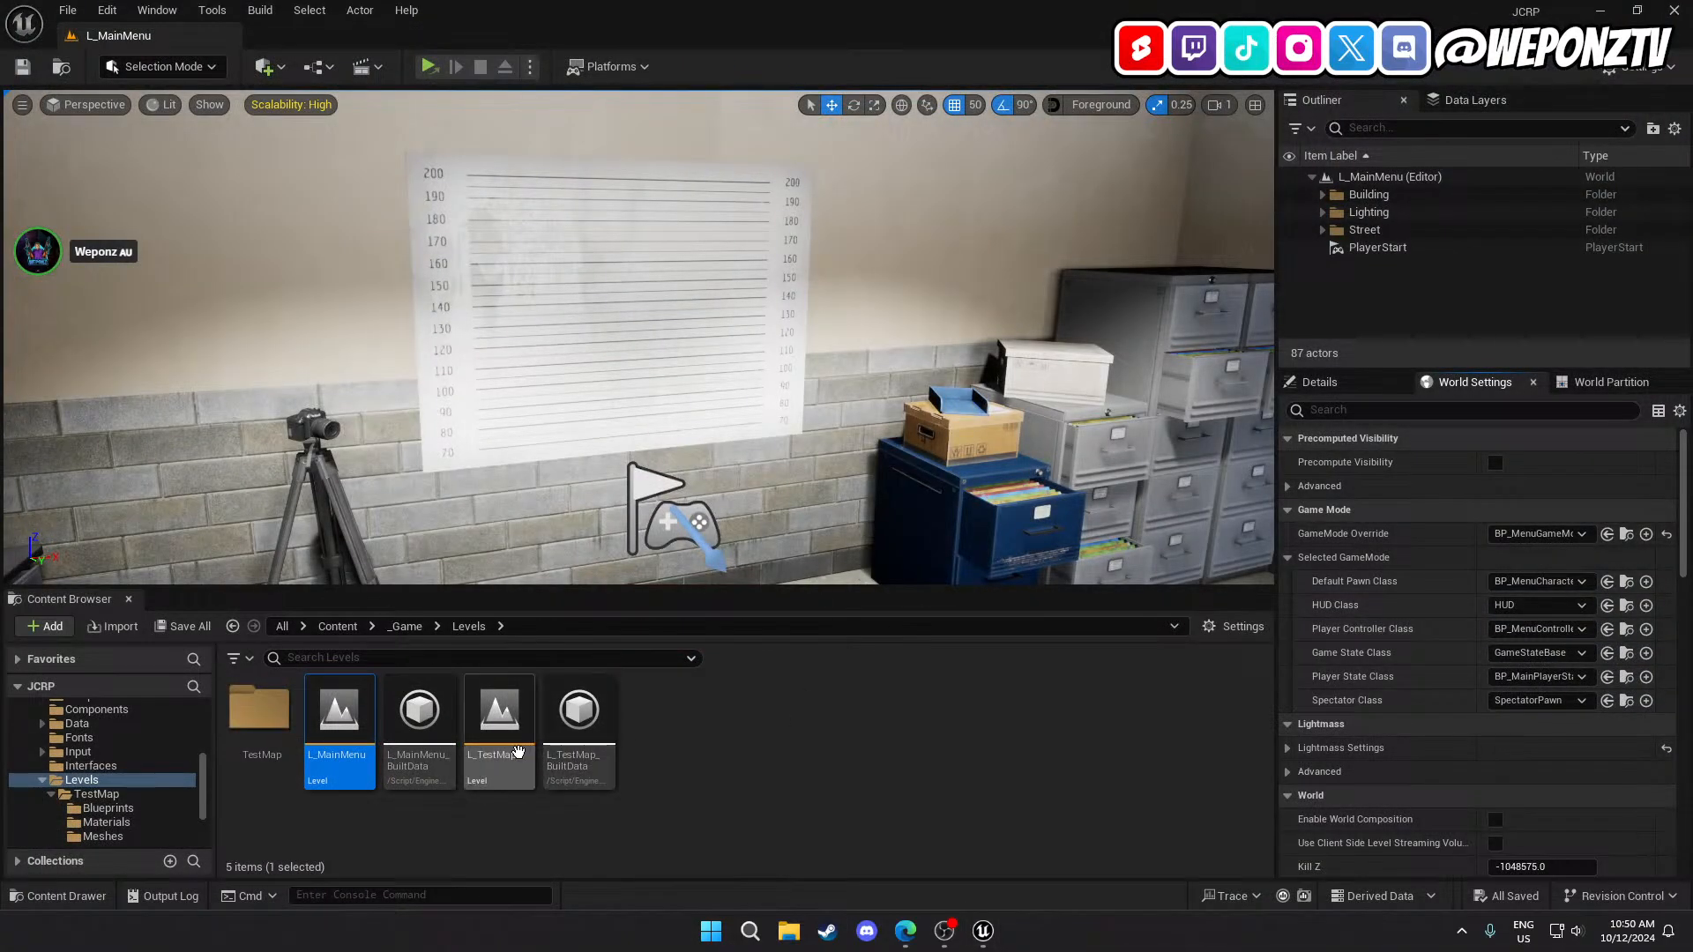
double_click(518, 750)
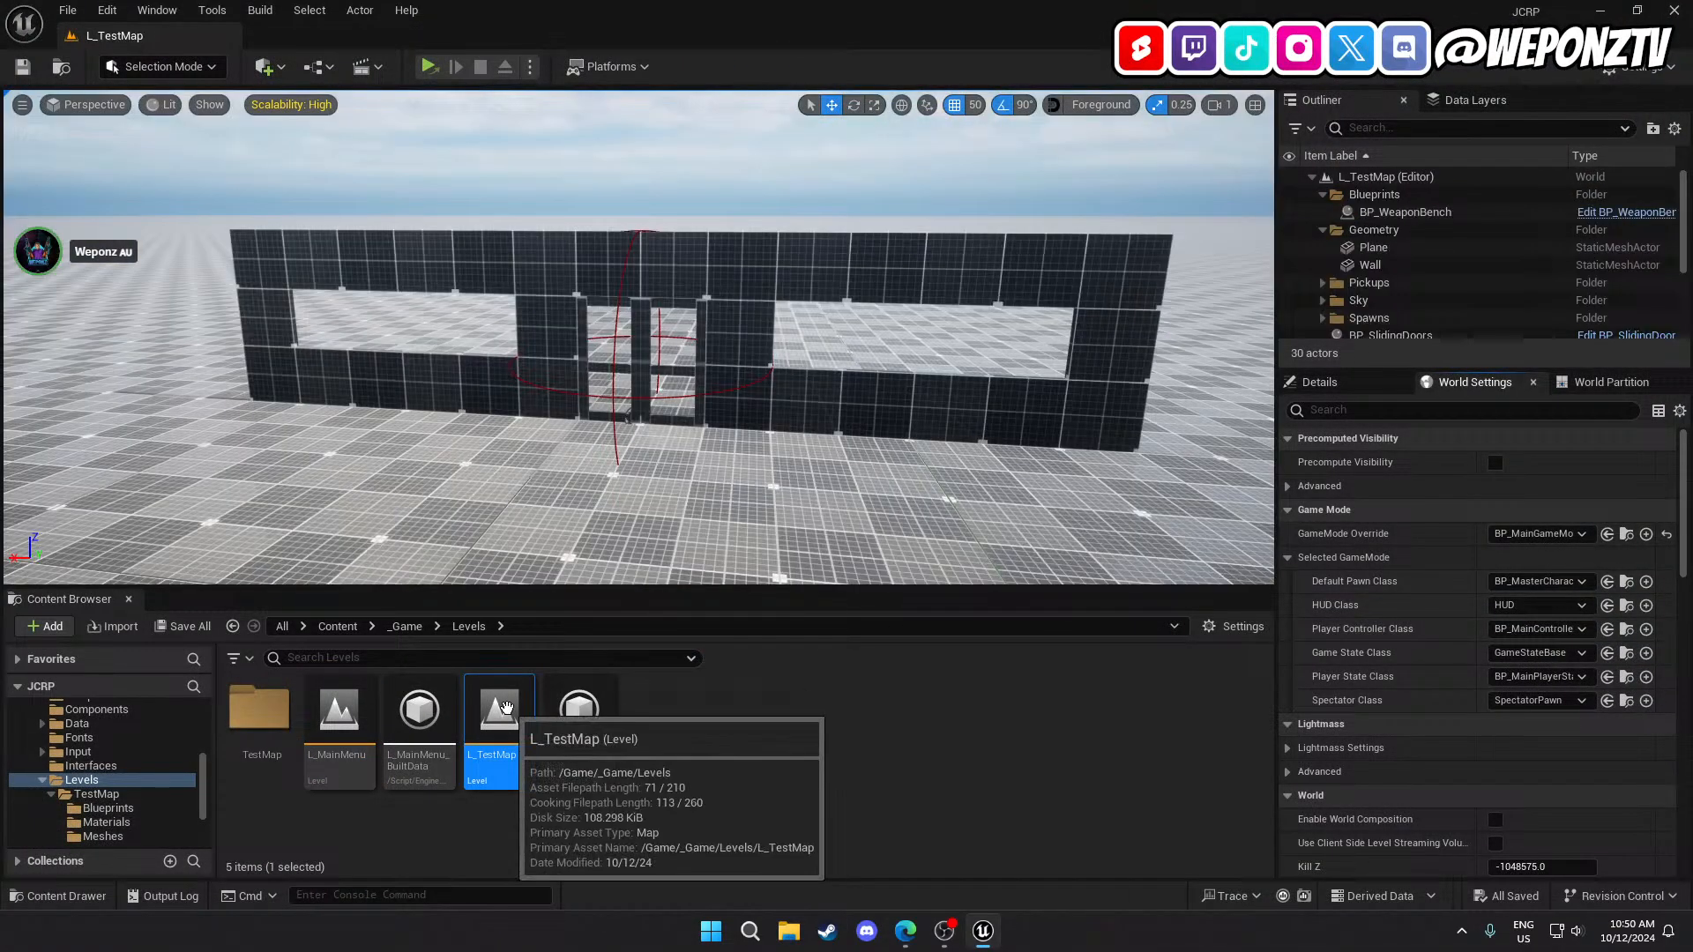
Widen the SuperGrid_BoxCentered5 wall panel beside the sliding doors to X scale 2.0 and move it to X -800.
left_click(725, 345)
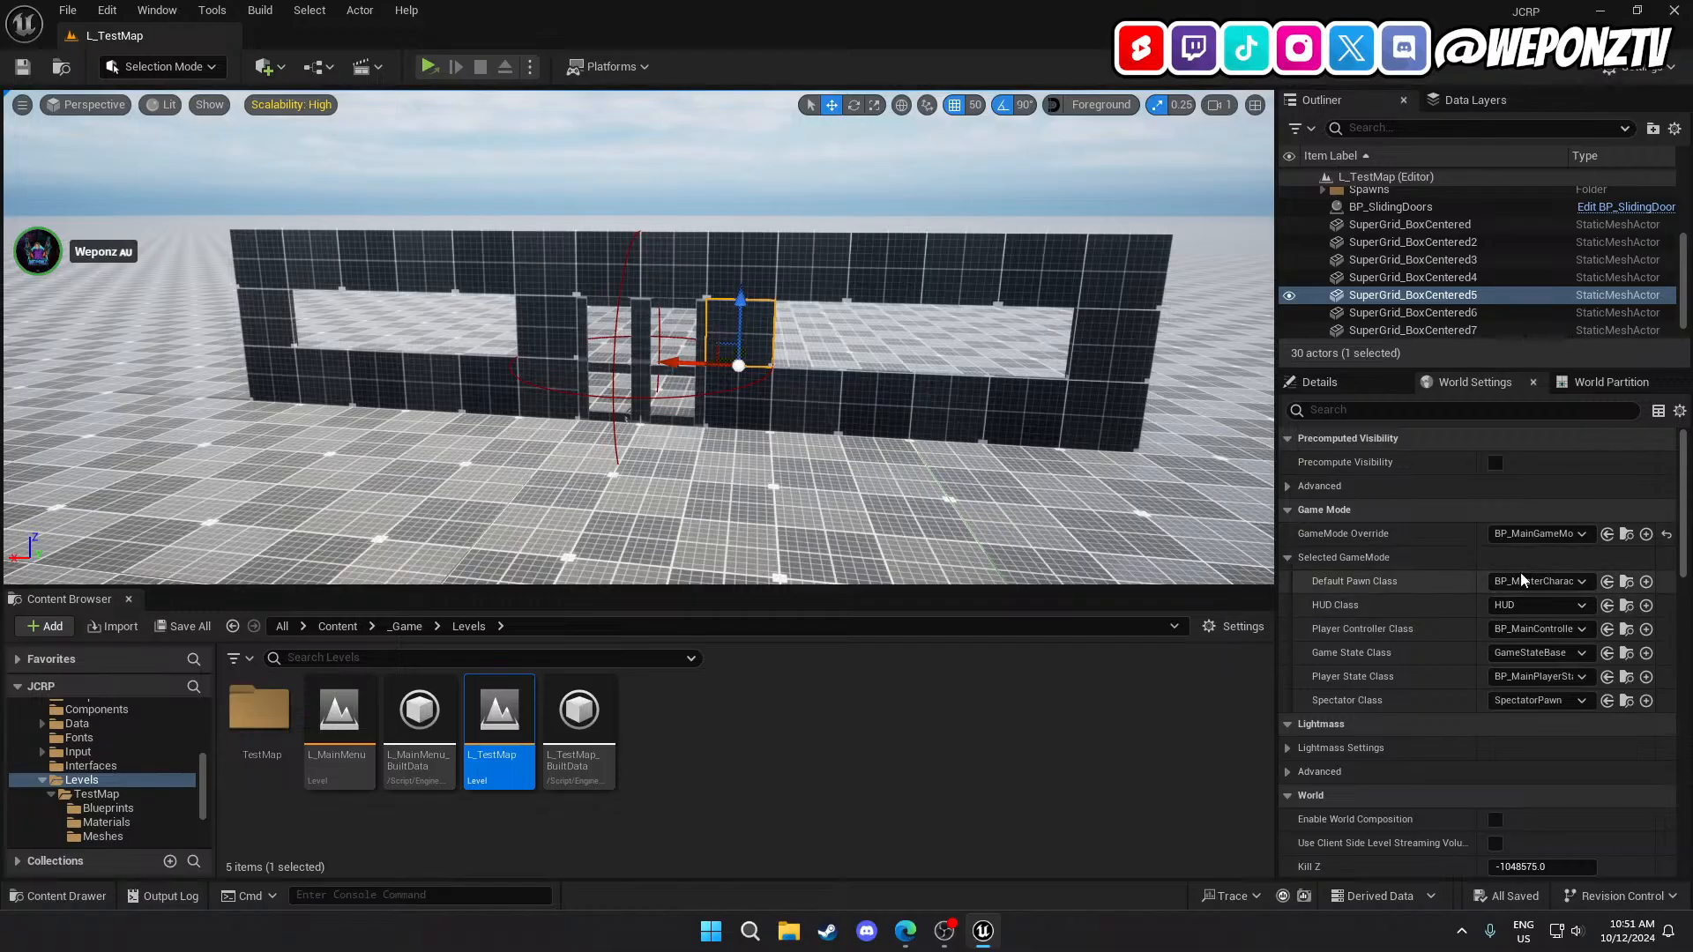
left_click(1351, 380)
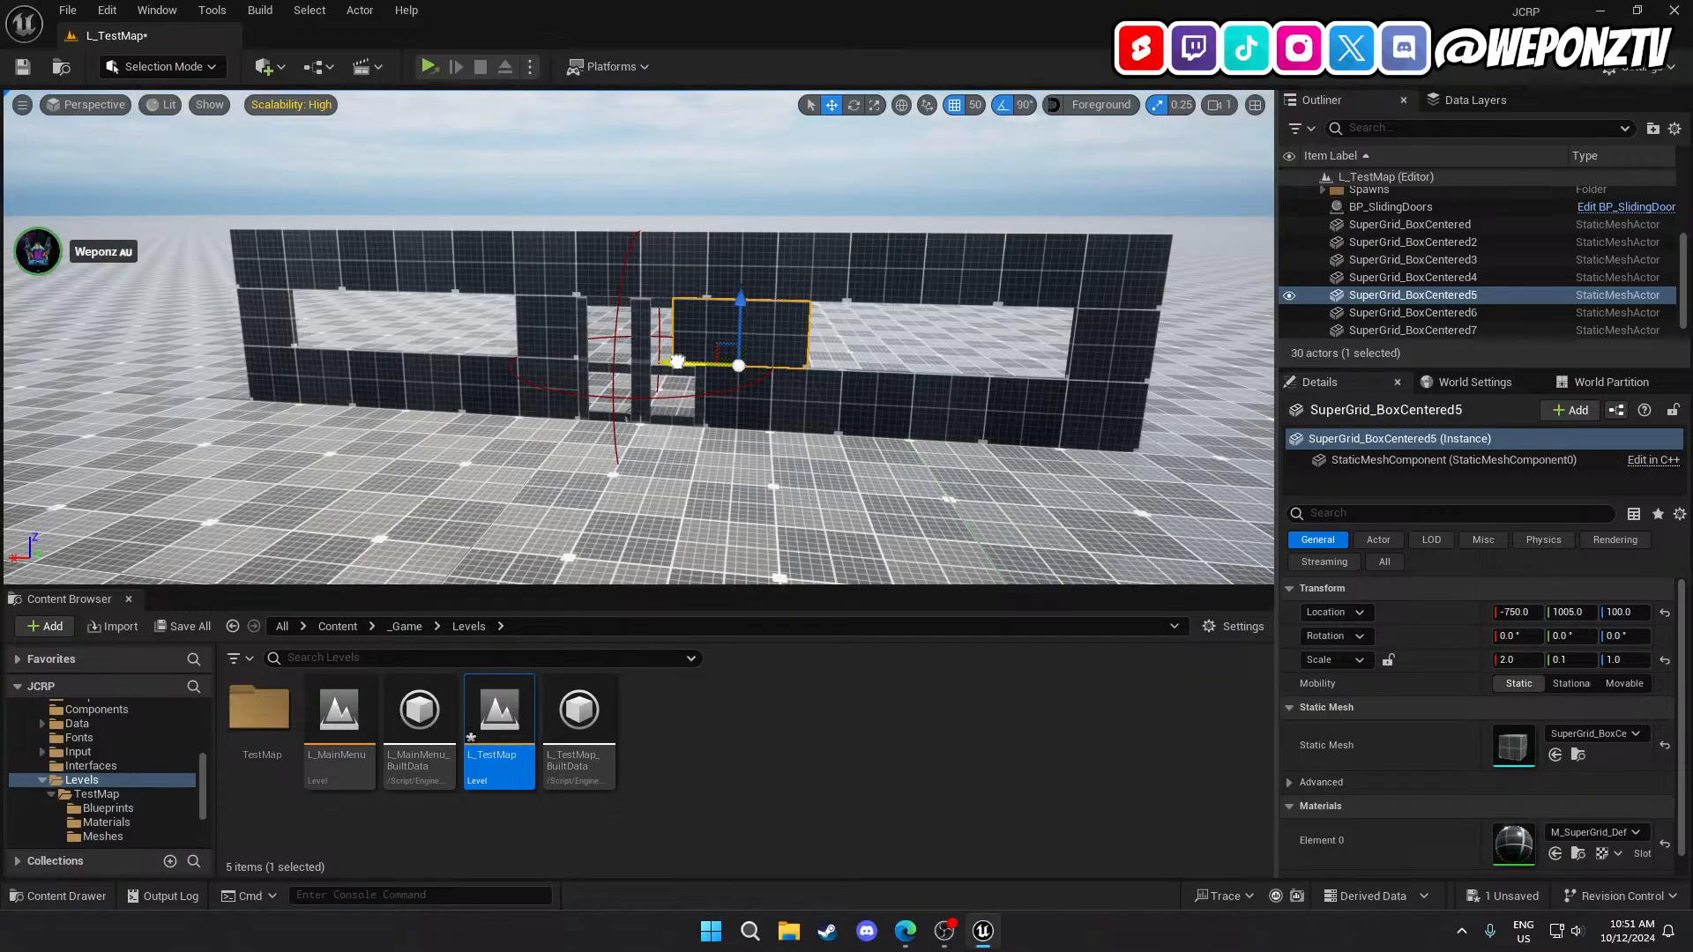
left_click_drag(676, 362, 711, 364)
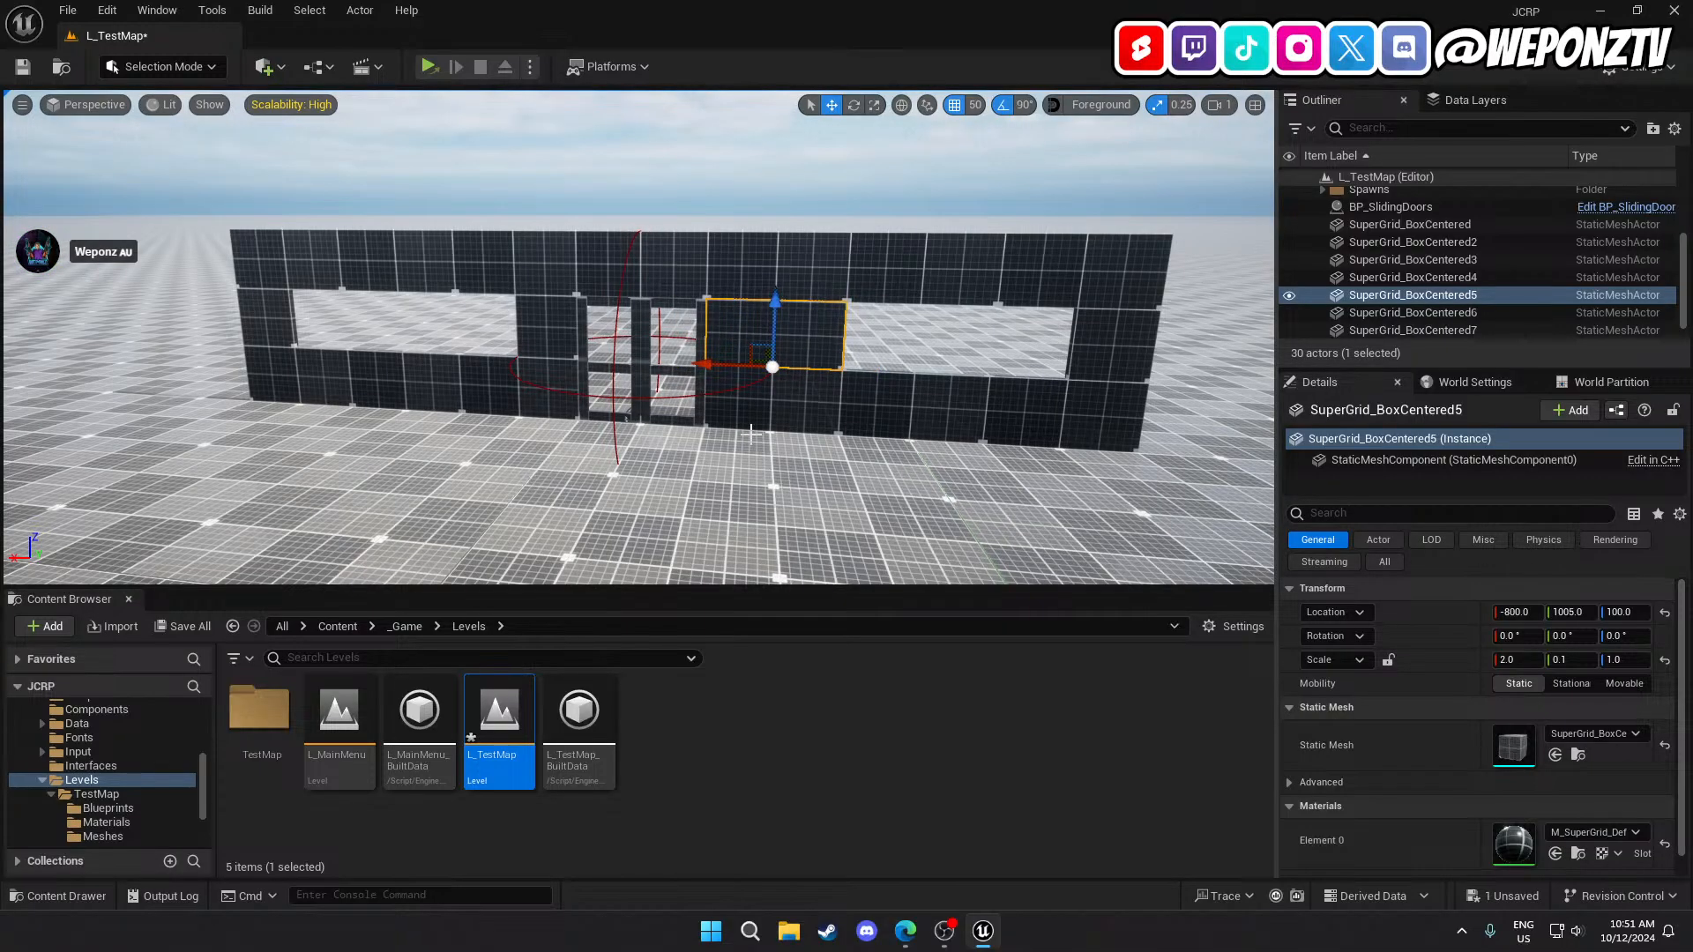
Widen the SuperGrid_BoxCentered7 panel on the other side of the doors to X scale 2.0, move it to X -400, and deselect it.
left_click(1410, 329)
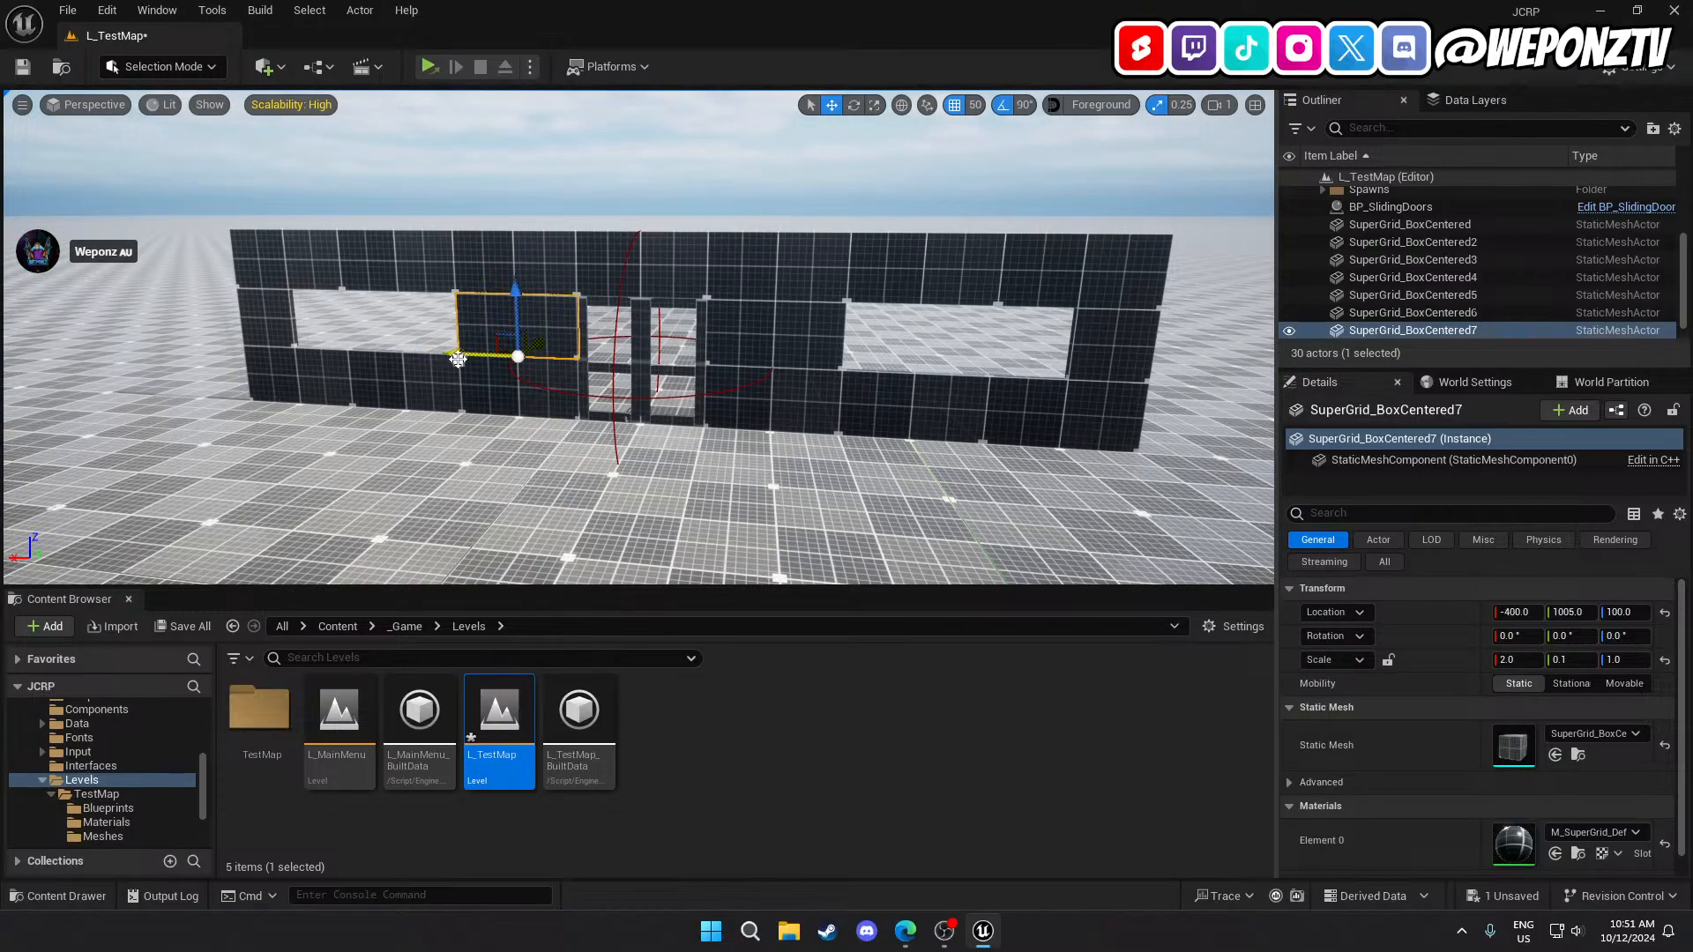
key("w")
mouse_move(630, 391)
right_mouse_down()
mouse_move(608, 393)
mouse_move(630, 391)
right_mouse_up()
key("s")
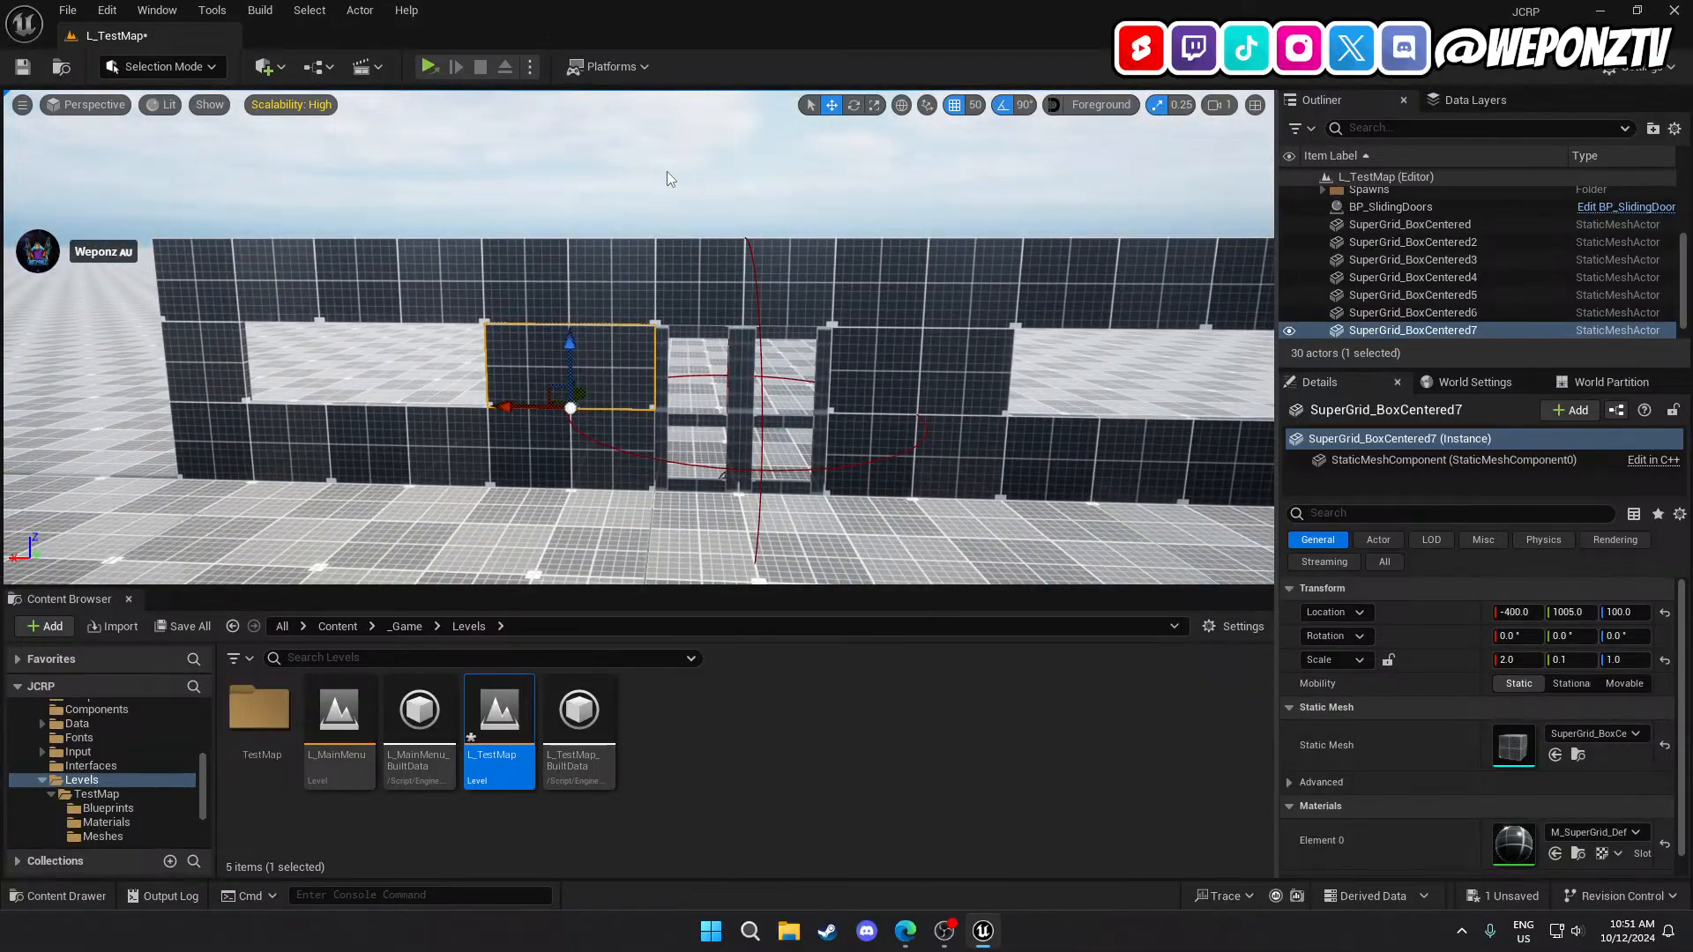
left_click(668, 172)
mouse_move(667, 172)
right_mouse_down()
mouse_move(820, 181)
mouse_move(688, 194)
right_mouse_up()
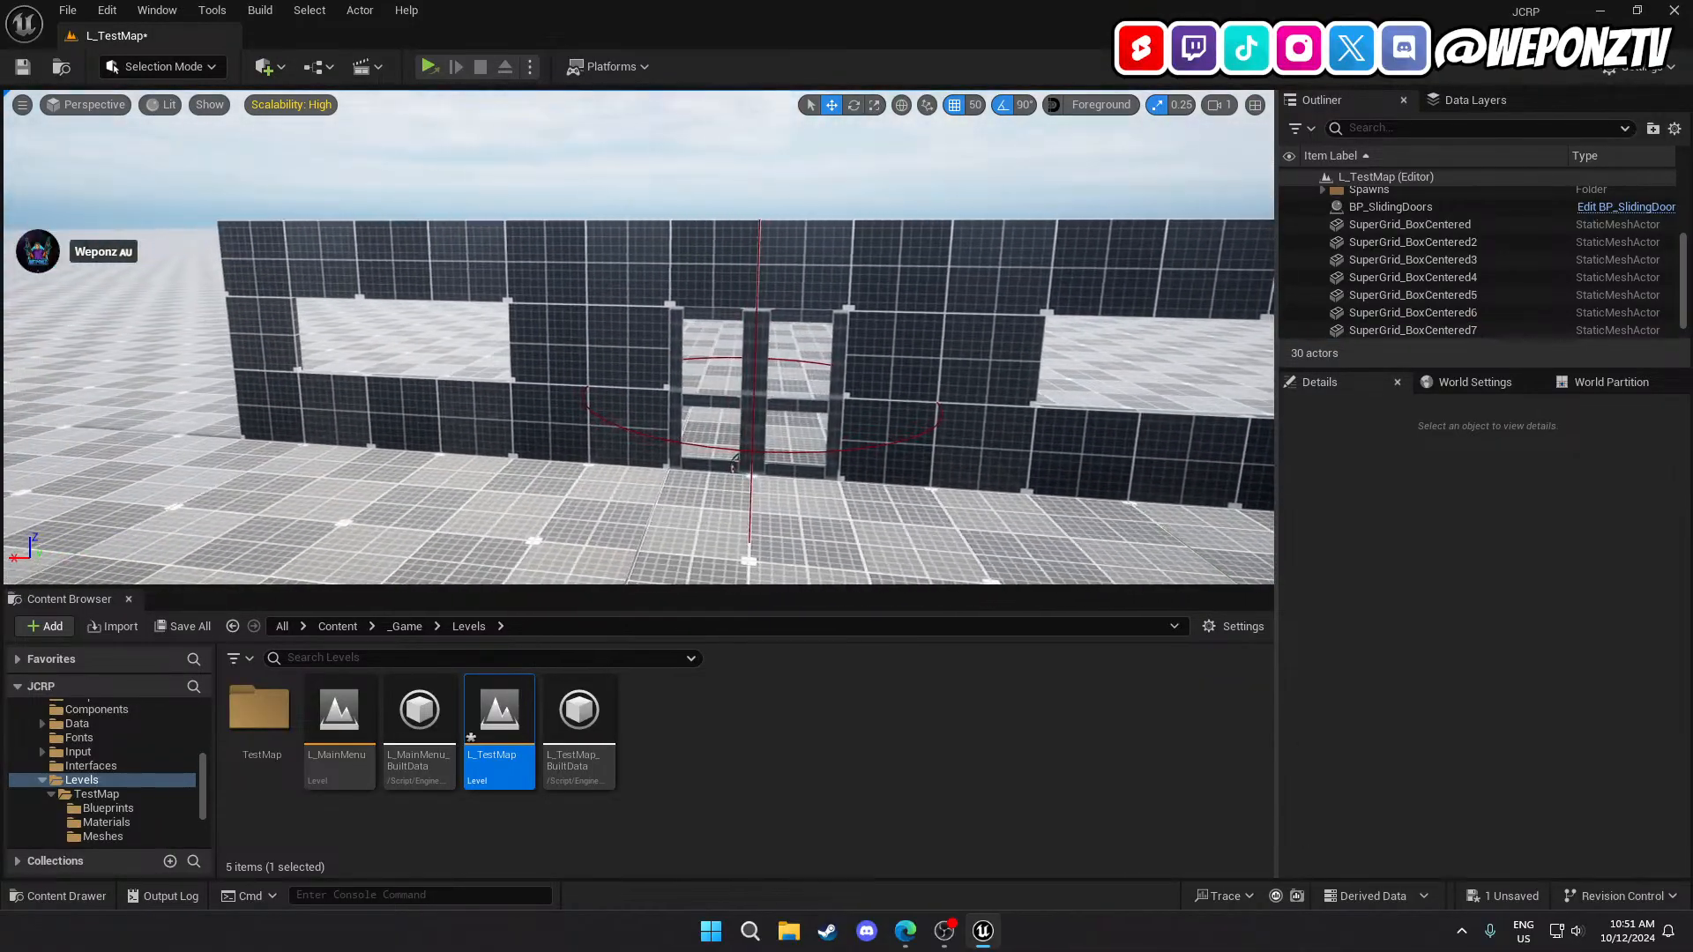
Duplicate the lower wall strip SuperGrid_BoxCentered, move the copy beyond the wall's end to X -1450, and set its Z rotation to 90°.
right_click_drag(806, 354, 752, 358)
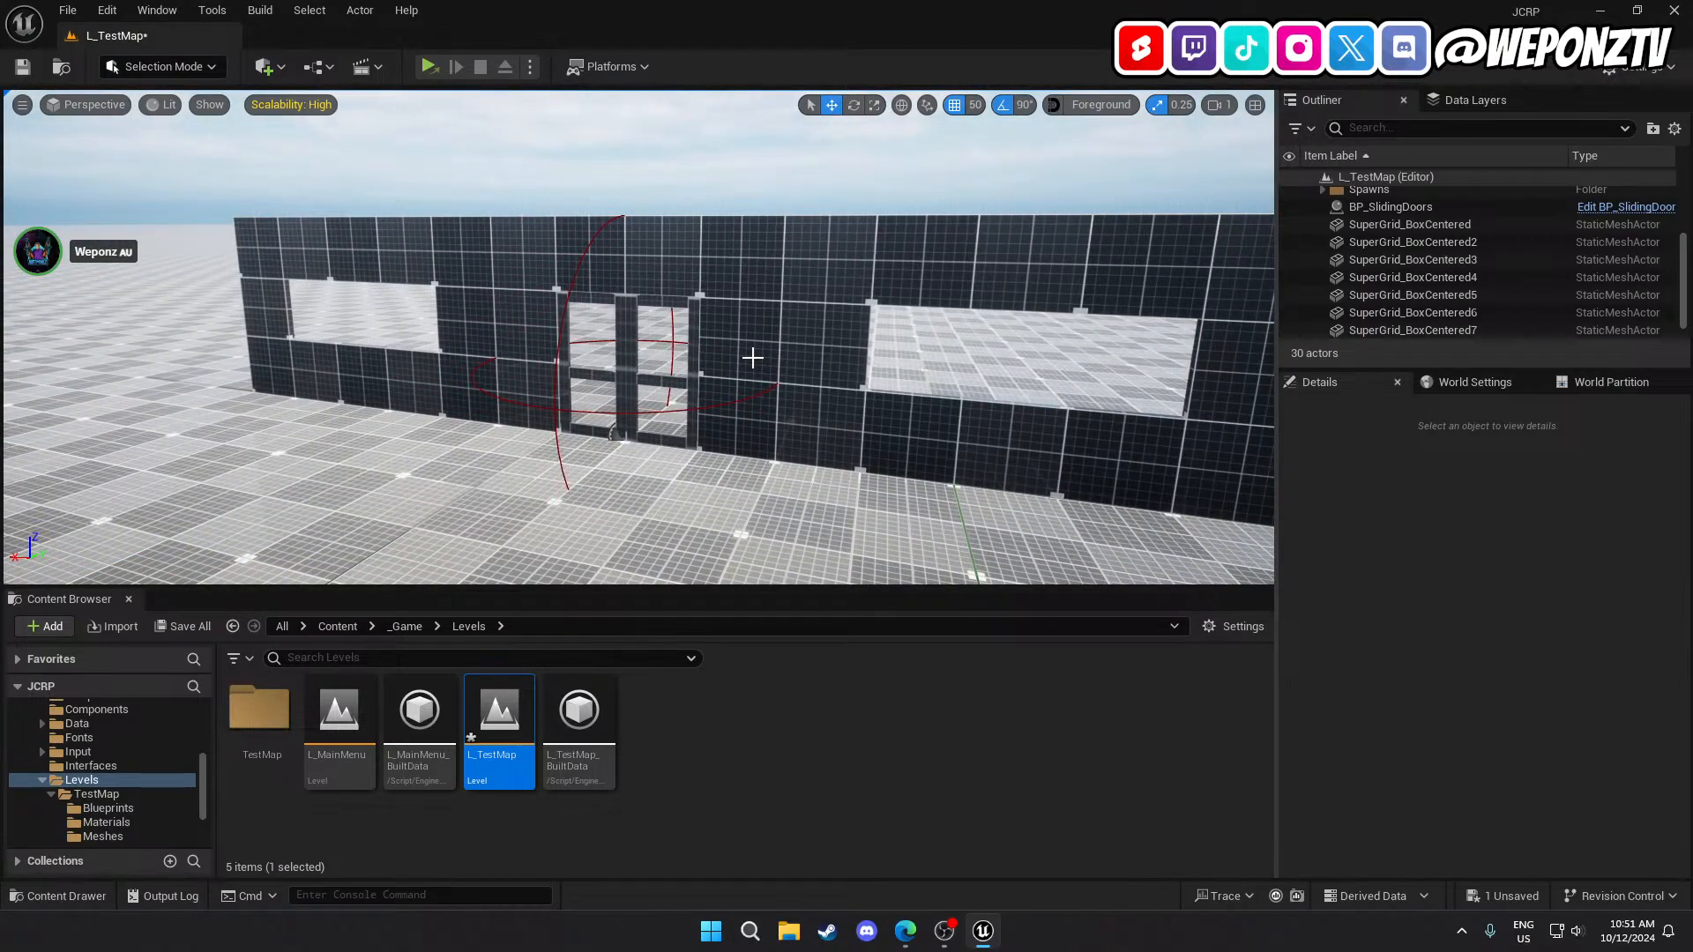
right_click_drag(875, 389, 648, 384)
left_click(797, 431)
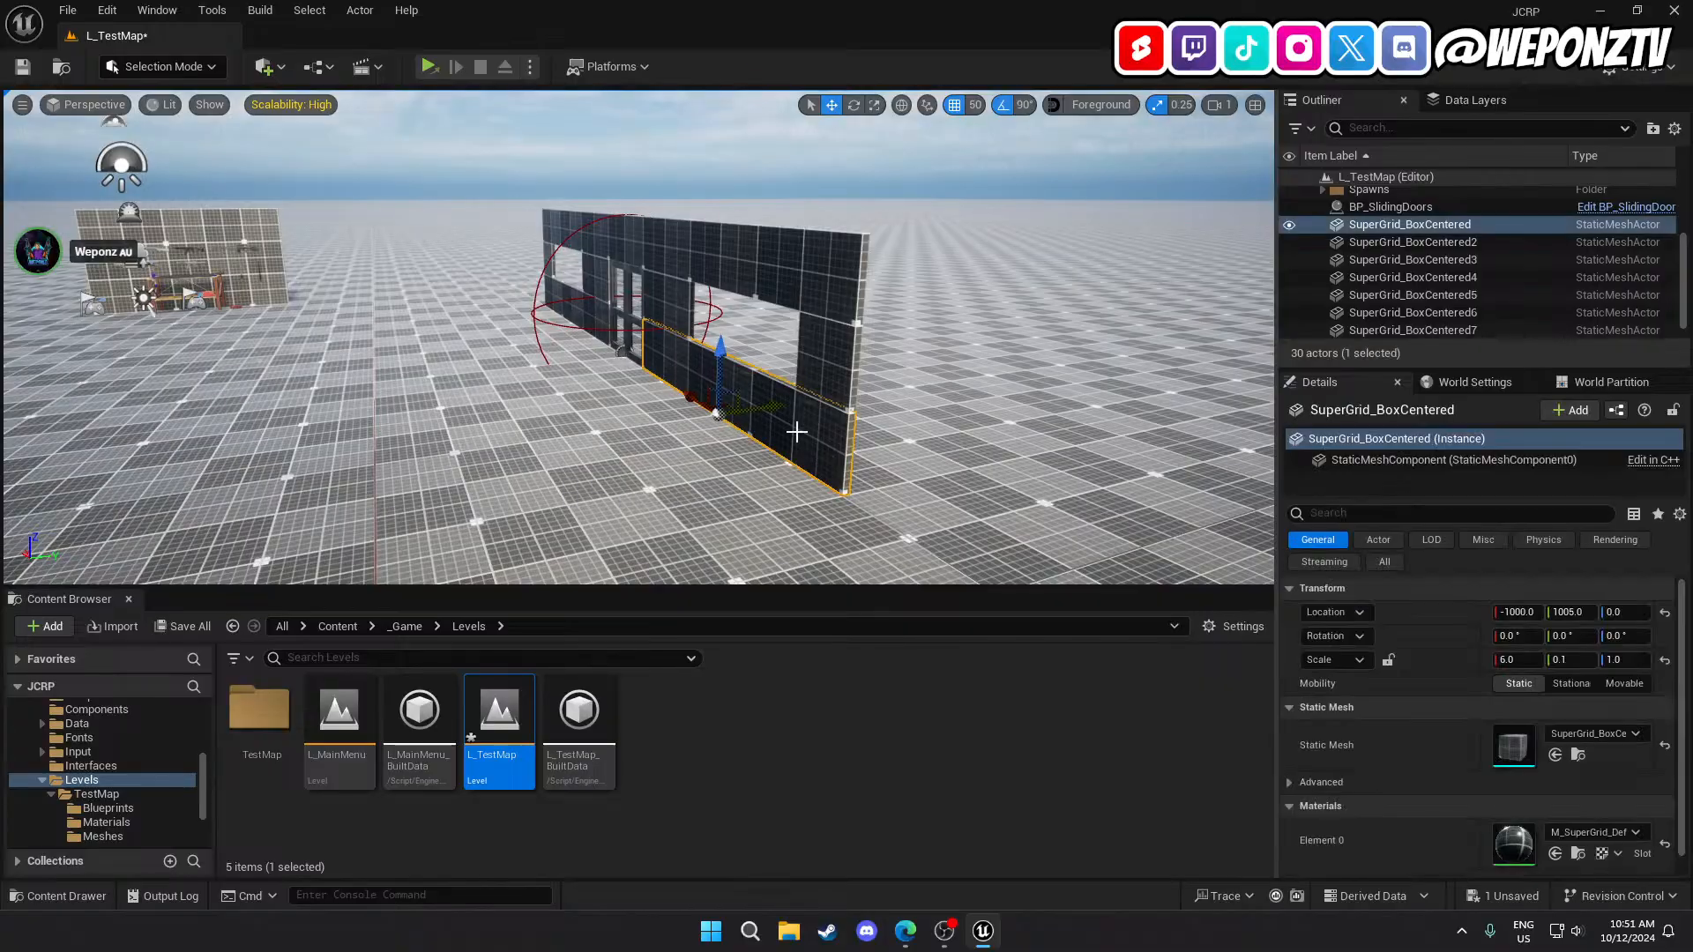
key("ctrl+d")
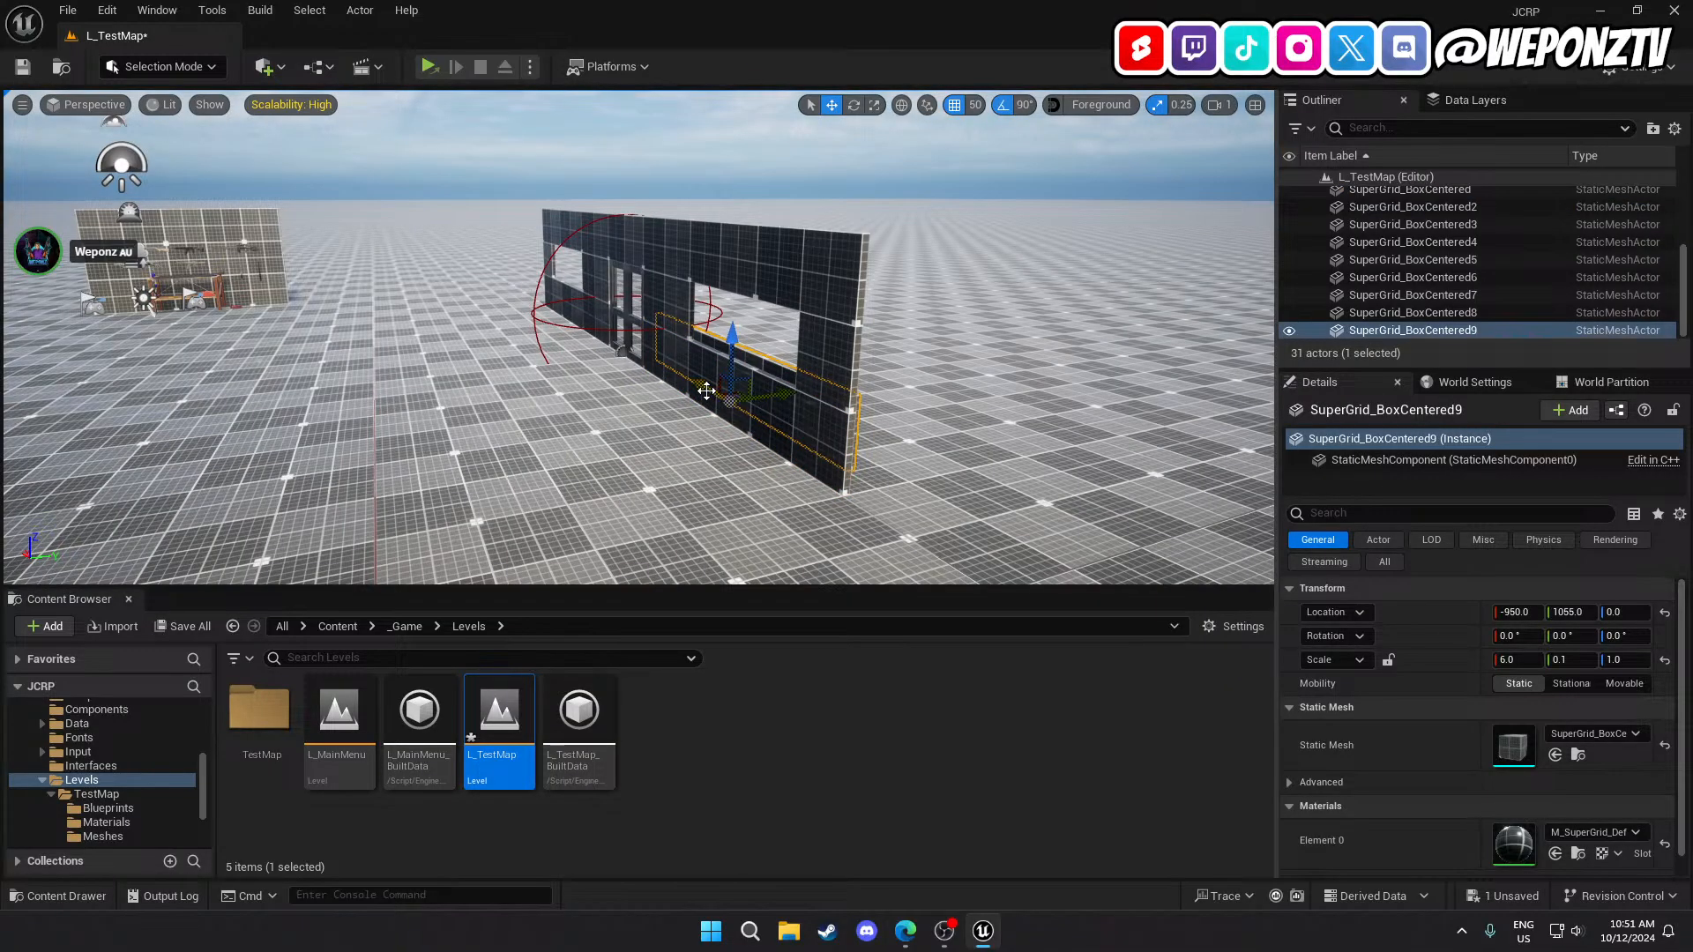
left_click_drag(706, 390, 970, 534)
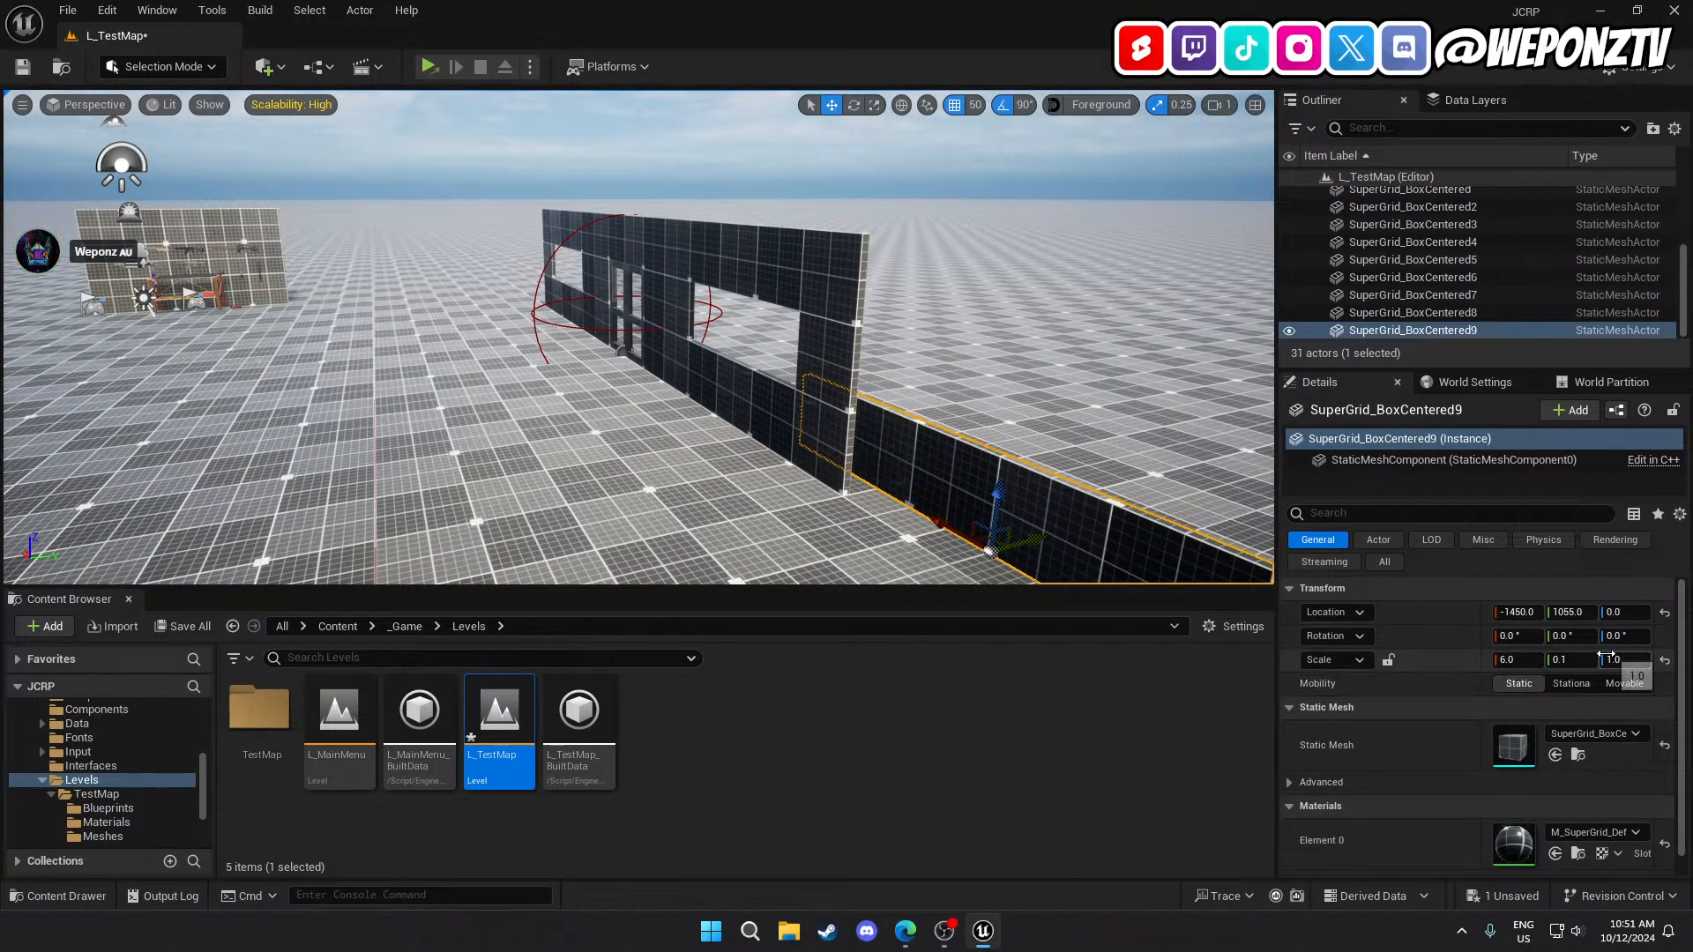
type("90")
key("Return")
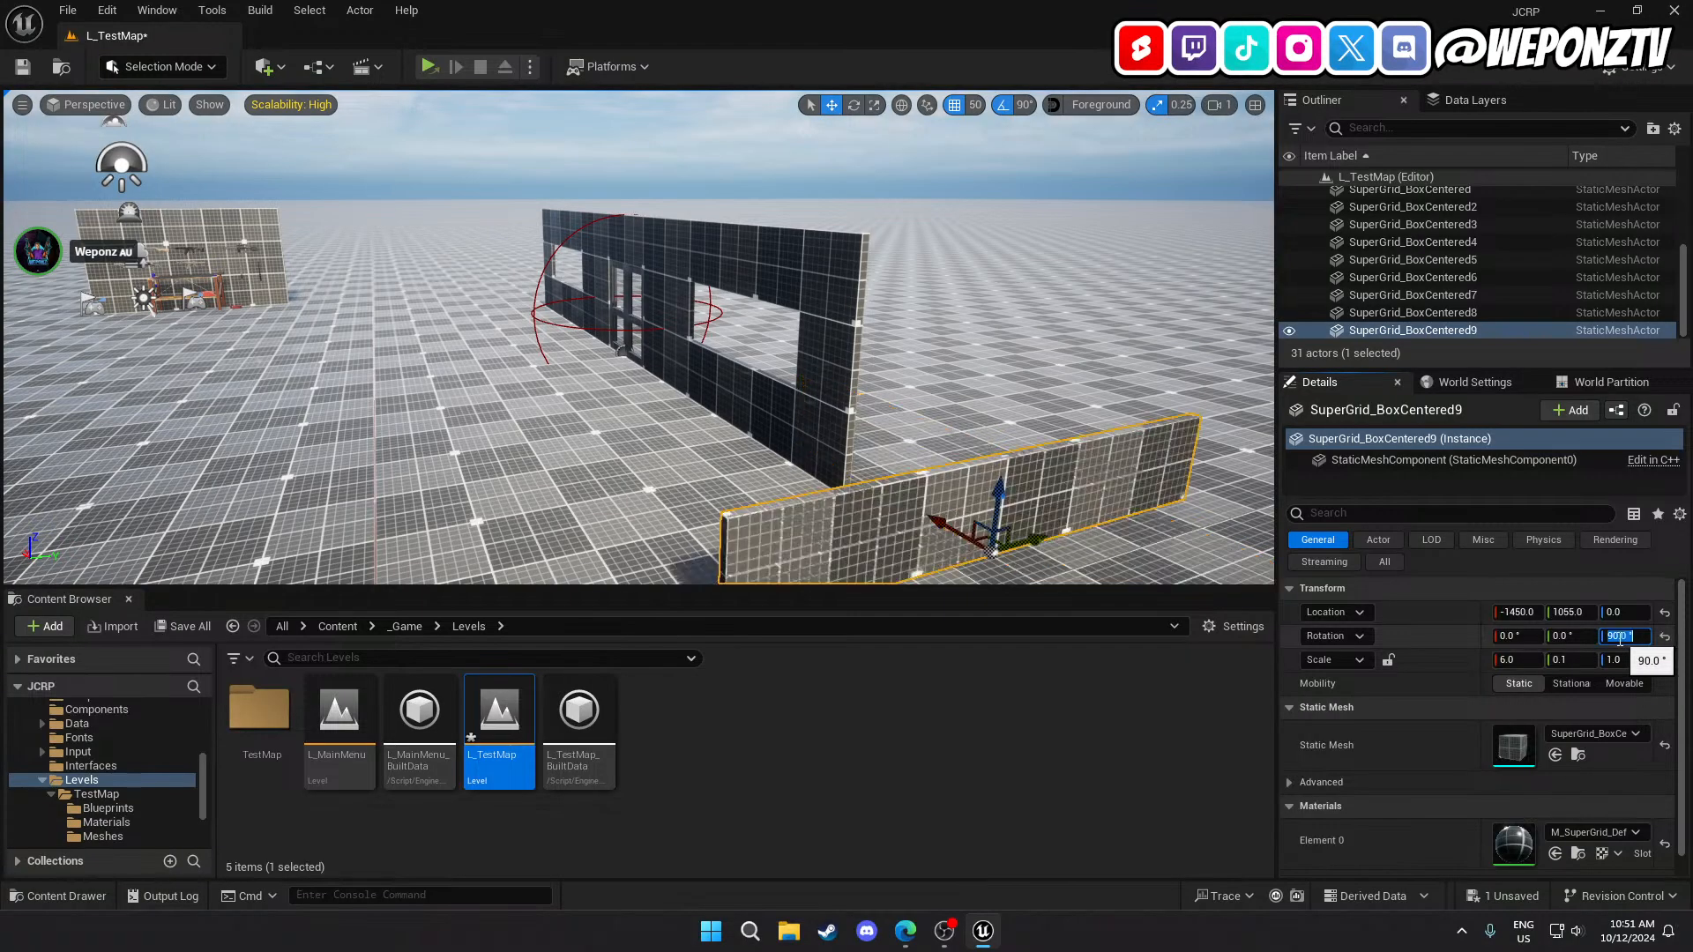
Slide the rotated strip SuperGrid_BoxCentered9 along the Y axis to 1305 at the end of the windowed wall.
key("f")
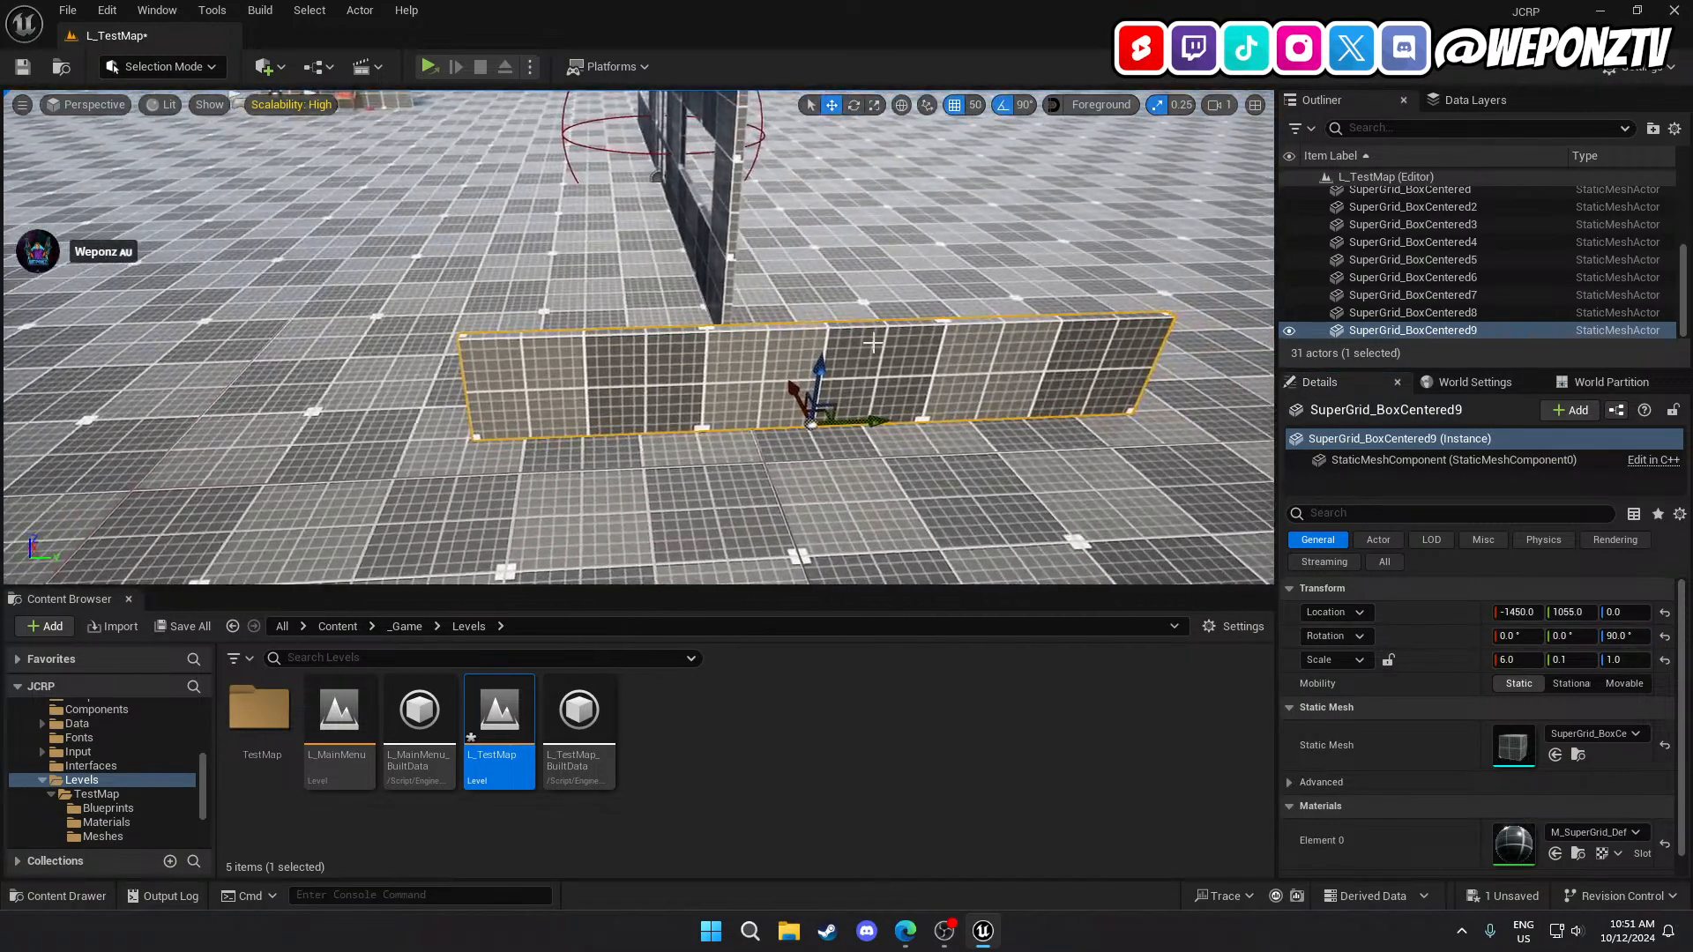
left_click_drag(869, 421, 1113, 398)
key("f")
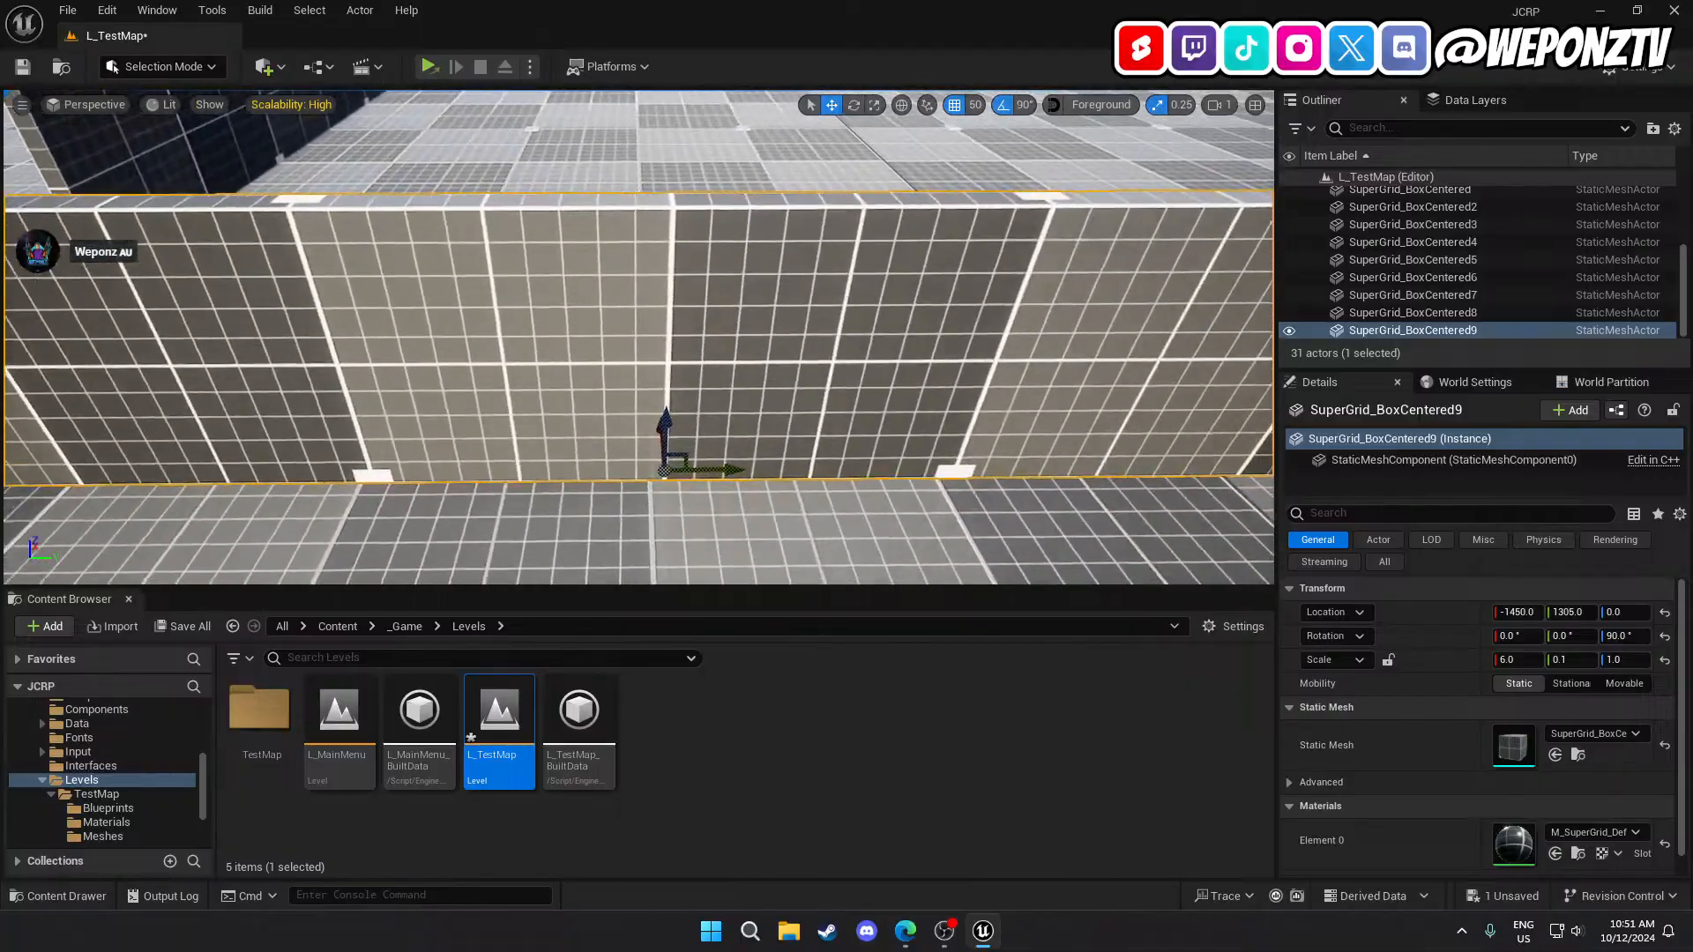
Reduce the position grid snap to 5 and nudge the rotated strip to Y 1300.
left_click(972, 106)
left_click(953, 107)
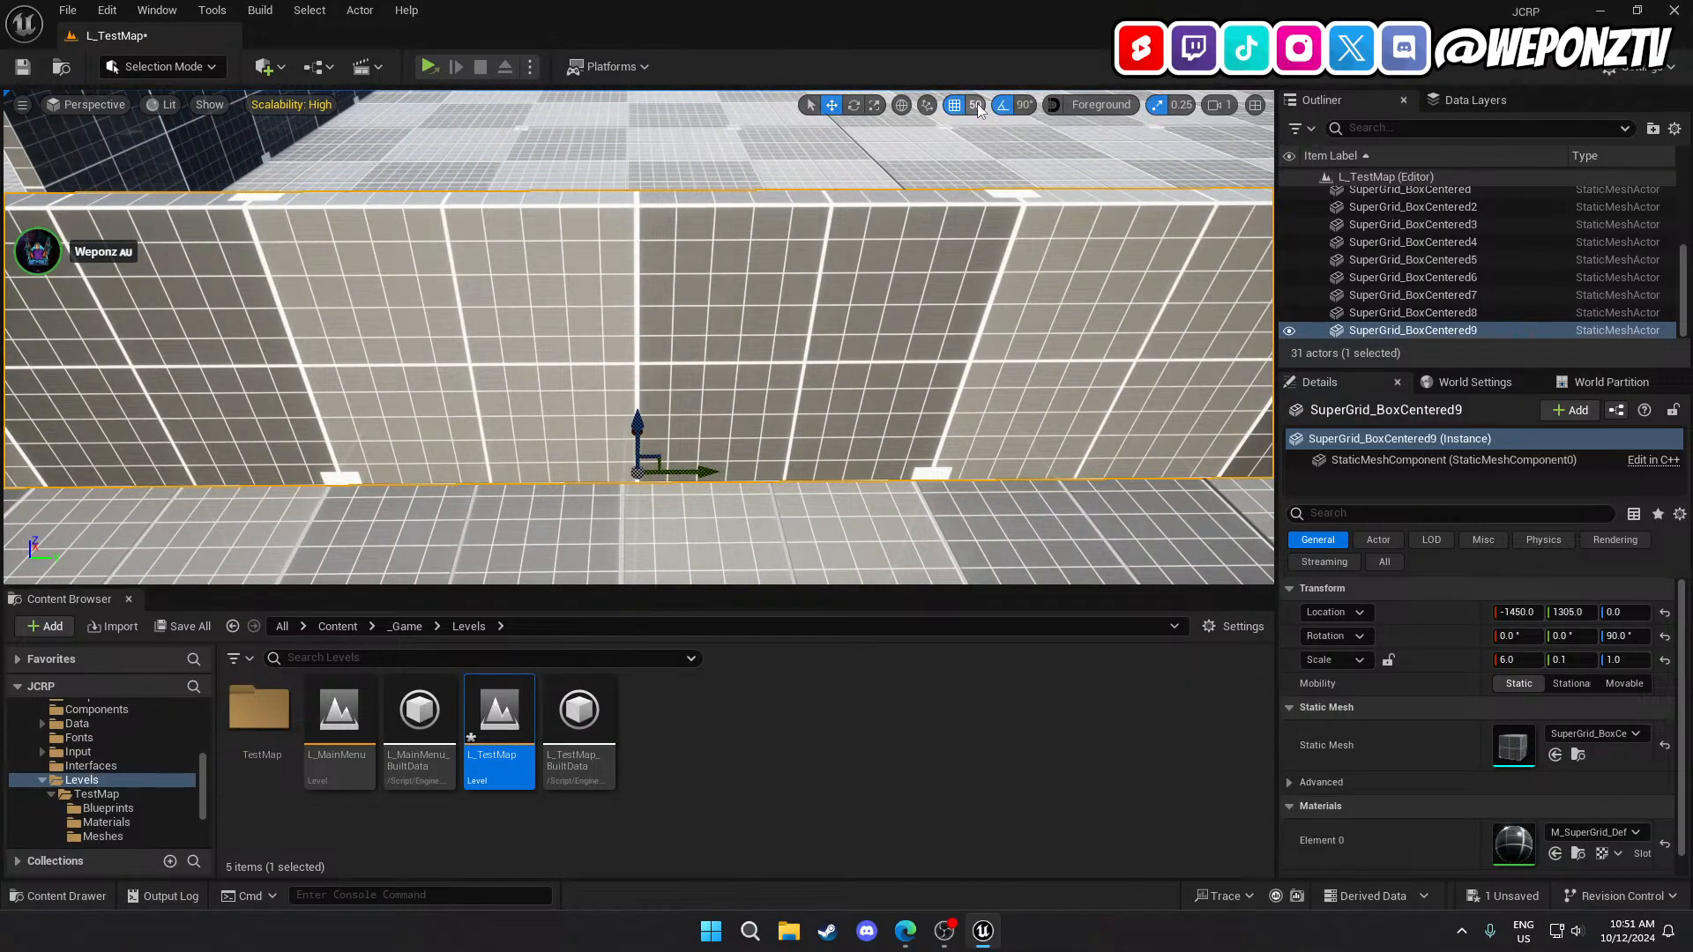
left_click(976, 107)
left_click(975, 178)
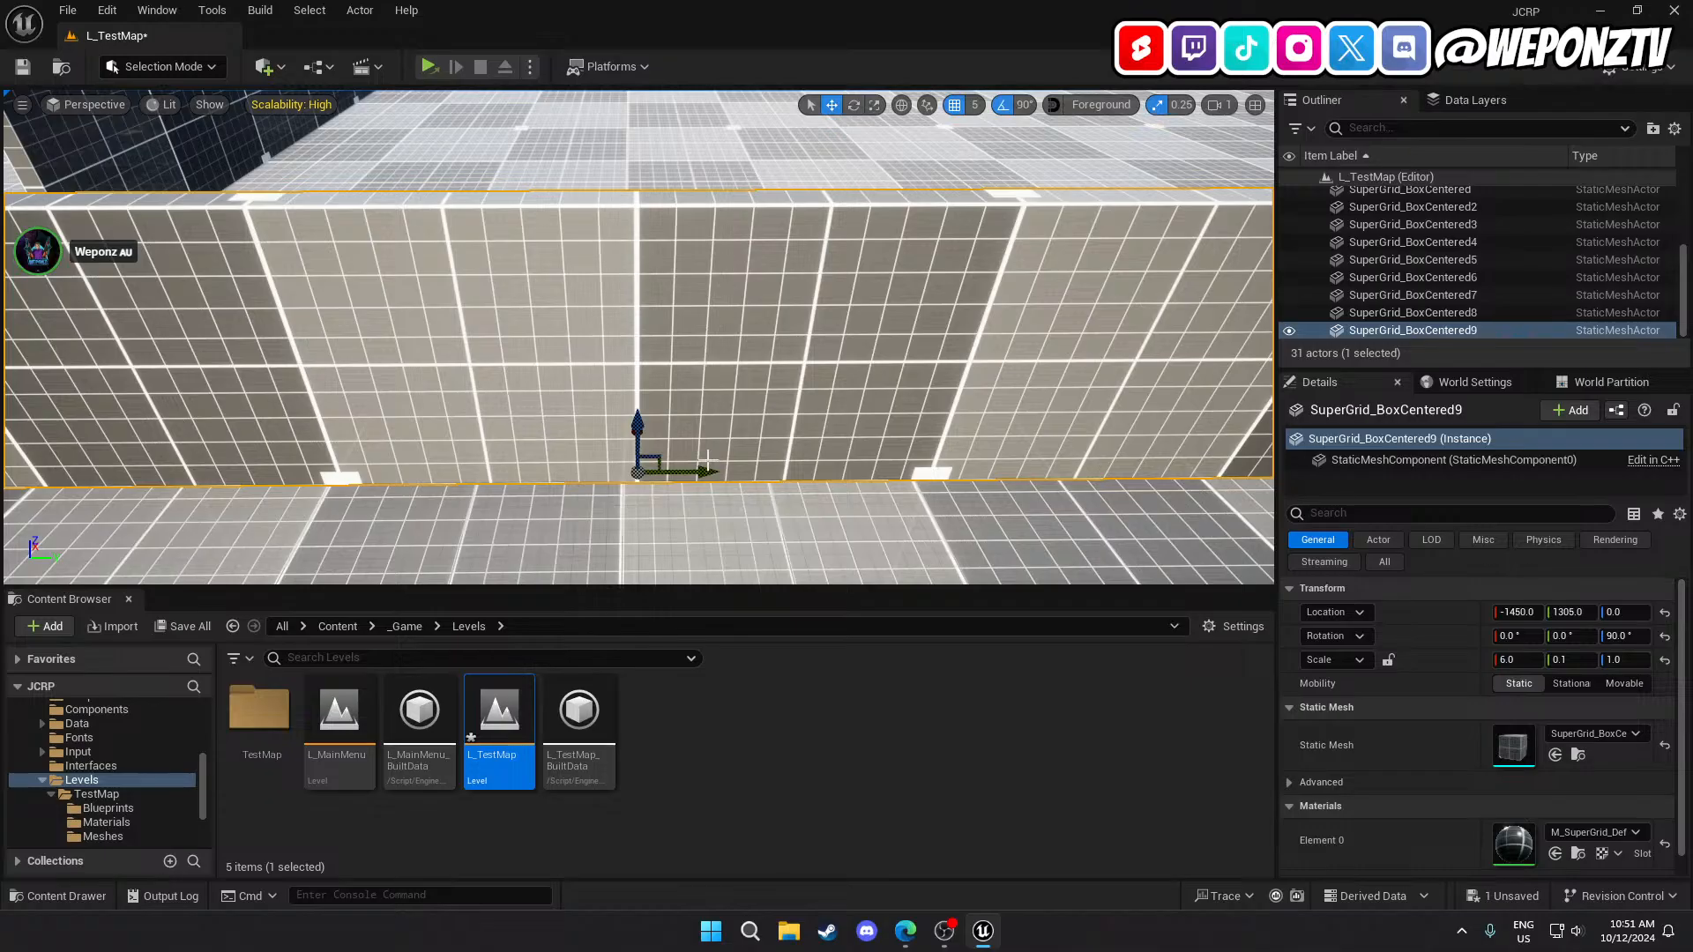
left_click_drag(703, 474, 689, 474)
mouse_move(729, 474)
right_mouse_down()
mouse_move(775, 483)
mouse_move(728, 475)
right_mouse_up()
key("s")
Move the rotated strip to X -1305 so it sits flush against the end of the windowed wall.
left_click_drag(845, 332, 786, 264)
right_click_drag(787, 264, 990, 236)
key("w")
key("d")
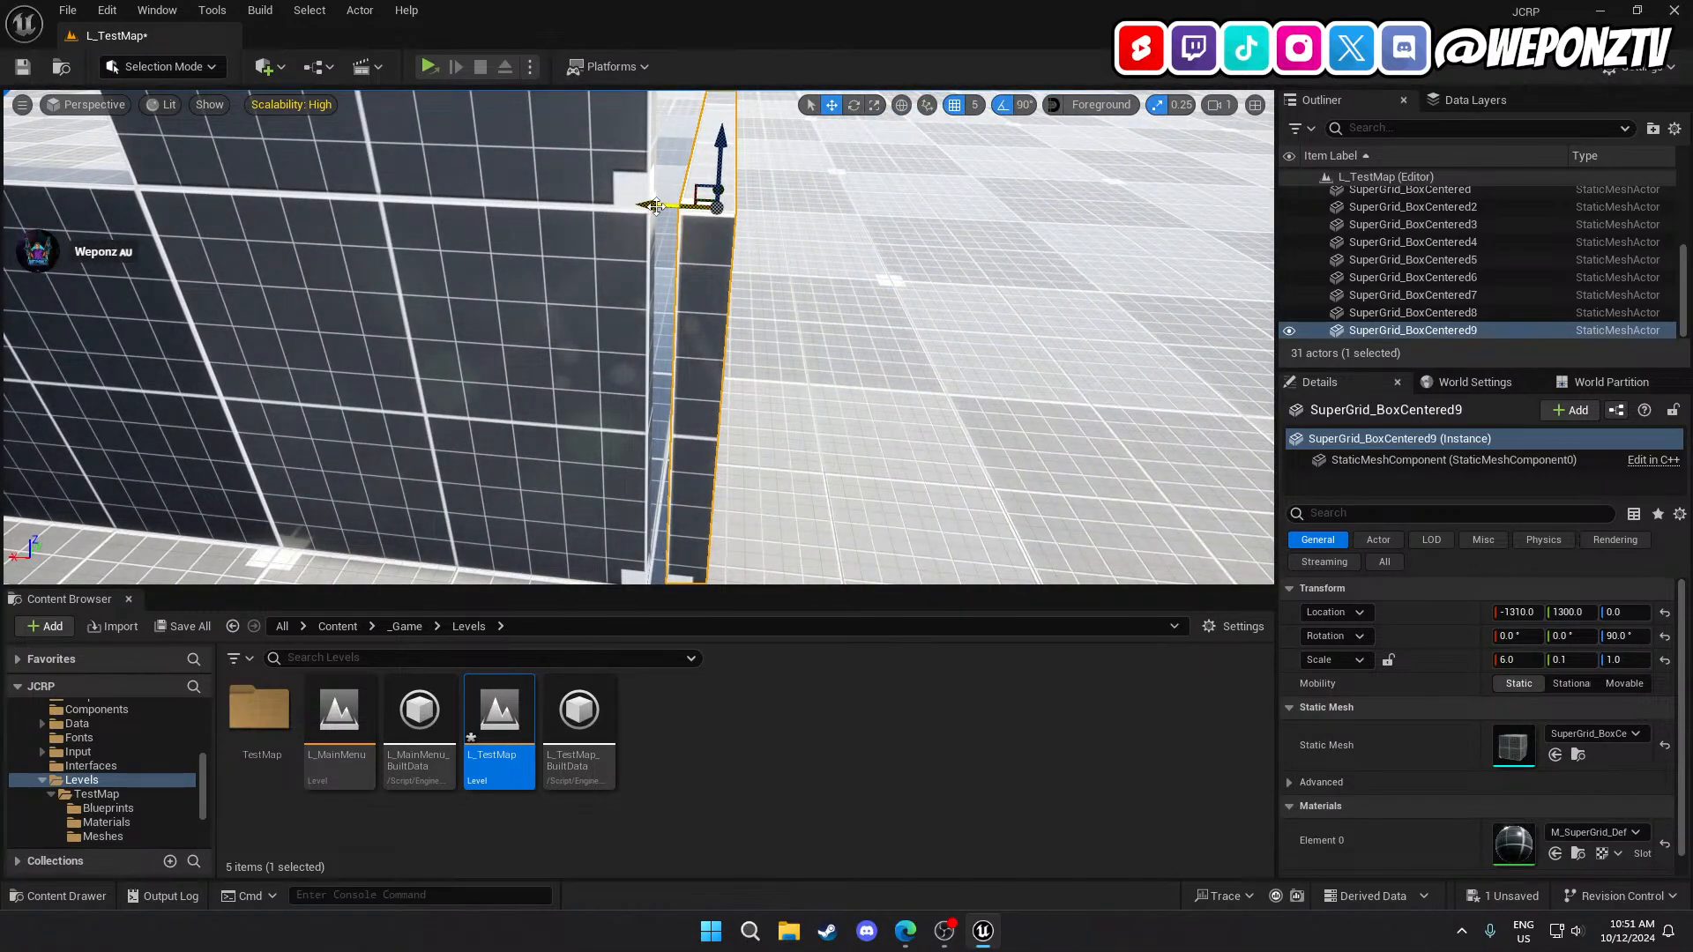
left_click_drag(656, 207, 648, 207)
key("d")
right_click_drag(715, 338, 481, 309)
key("s")
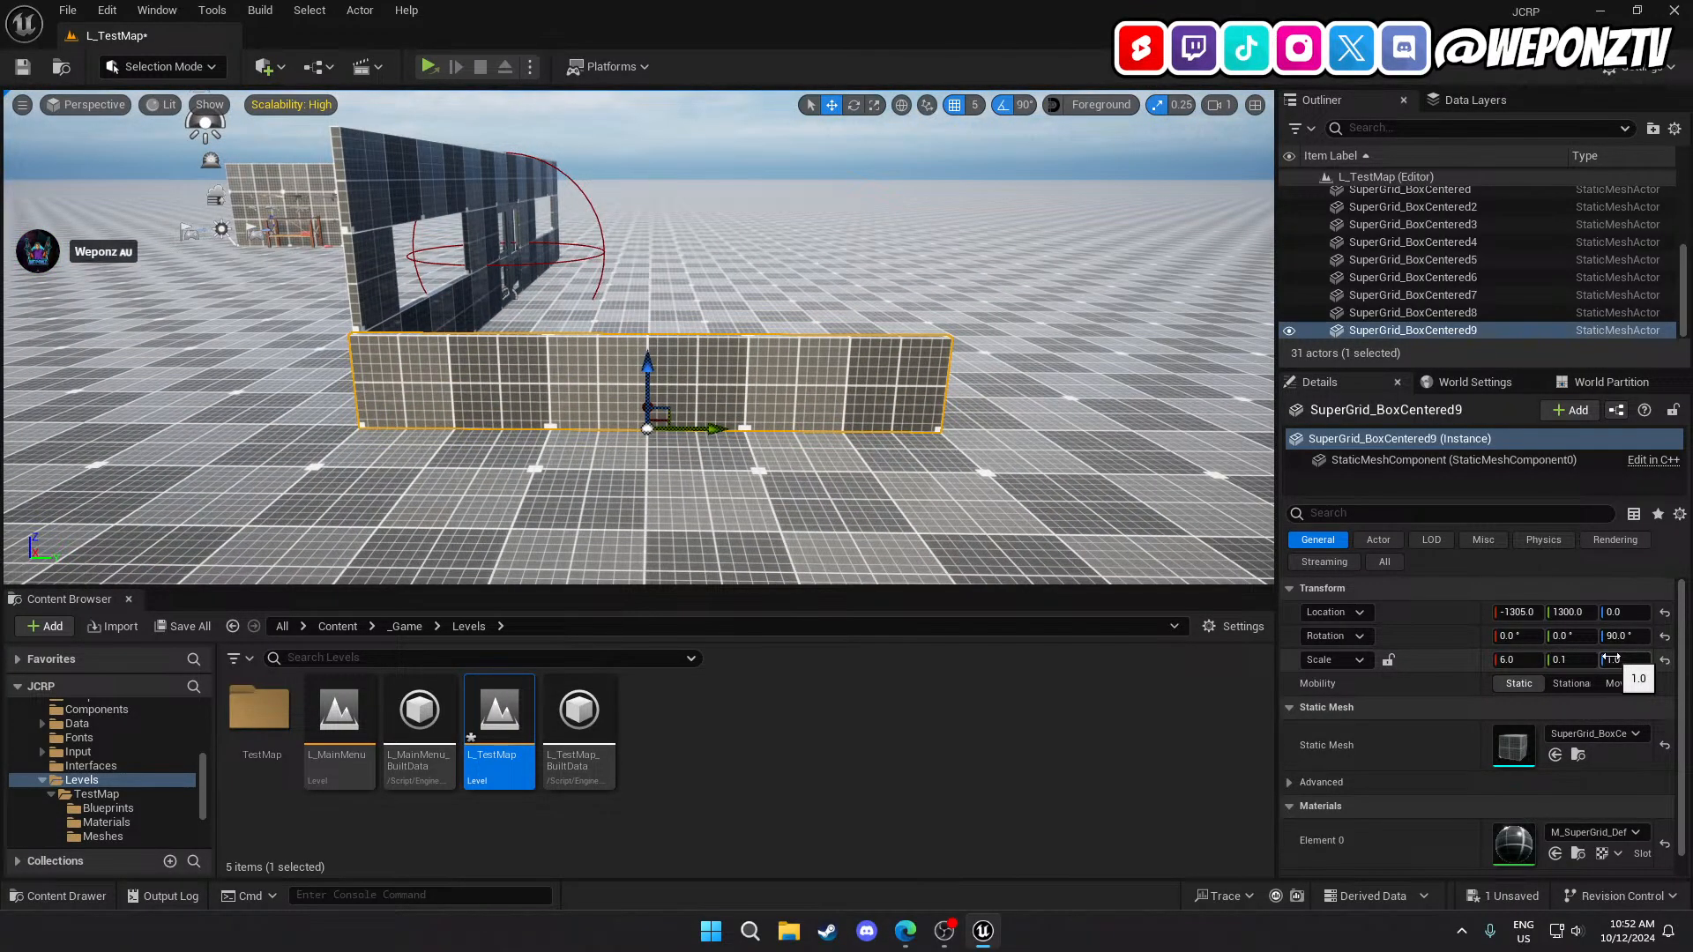
Scale the strip into a full side wall with Z scale 3.0 and X scale 12.0, and move it to Y 1610.
type("3")
key("Return")
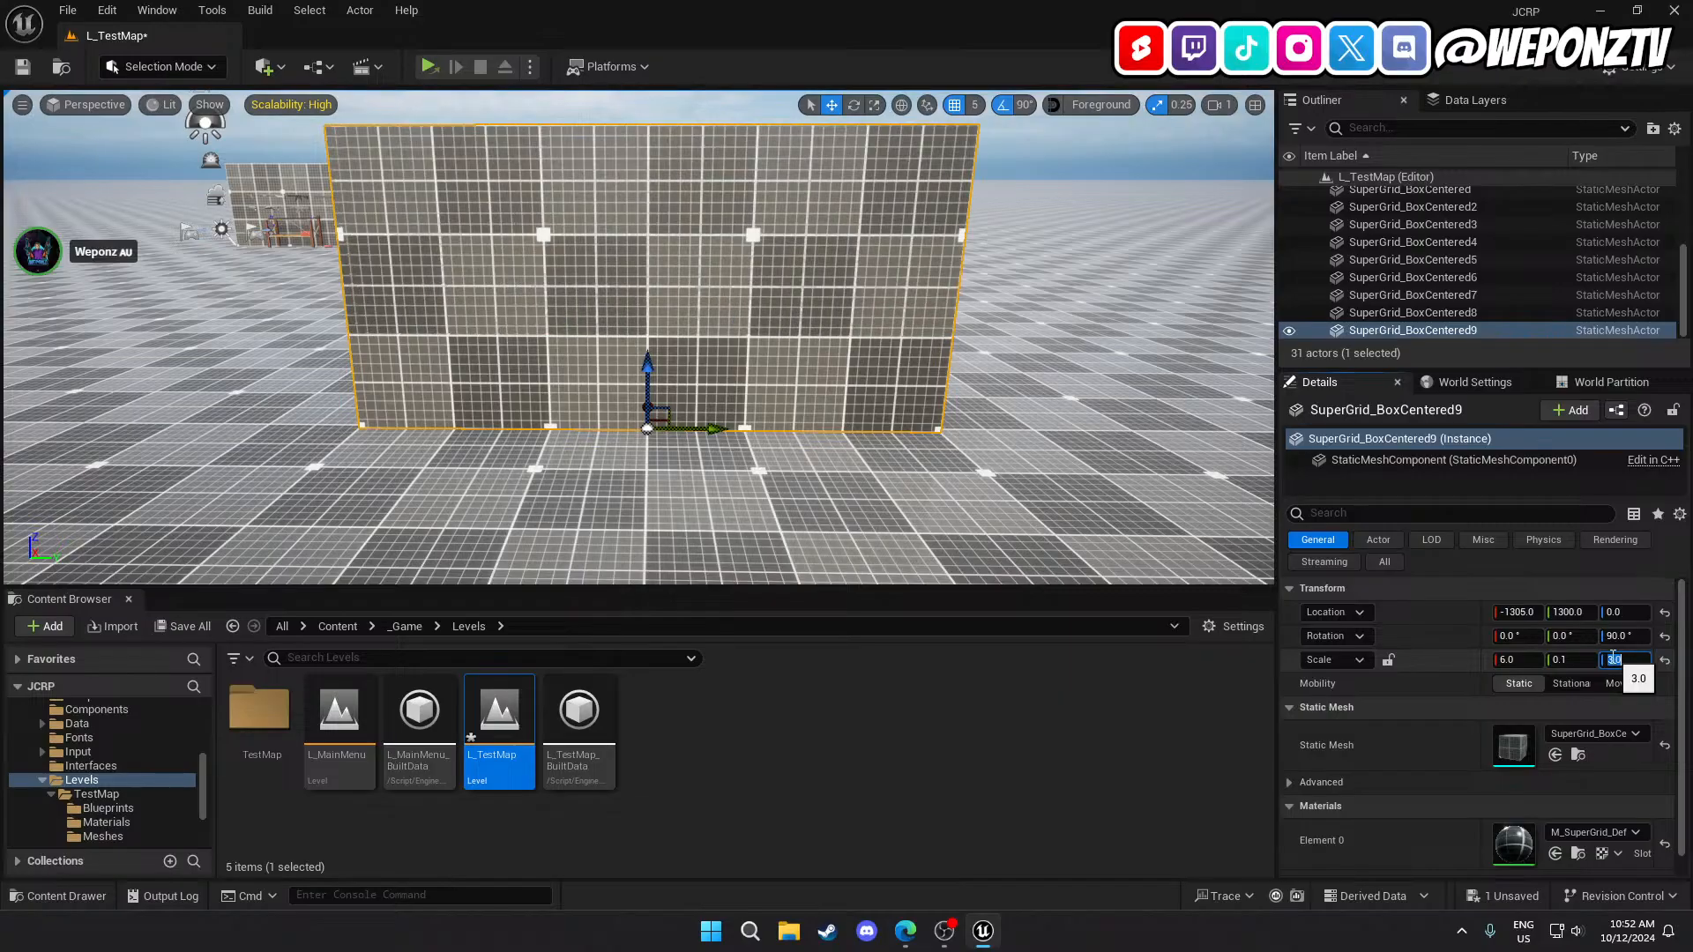
right_click_drag(688, 352, 430, 352)
key("a")
key("d")
key("s")
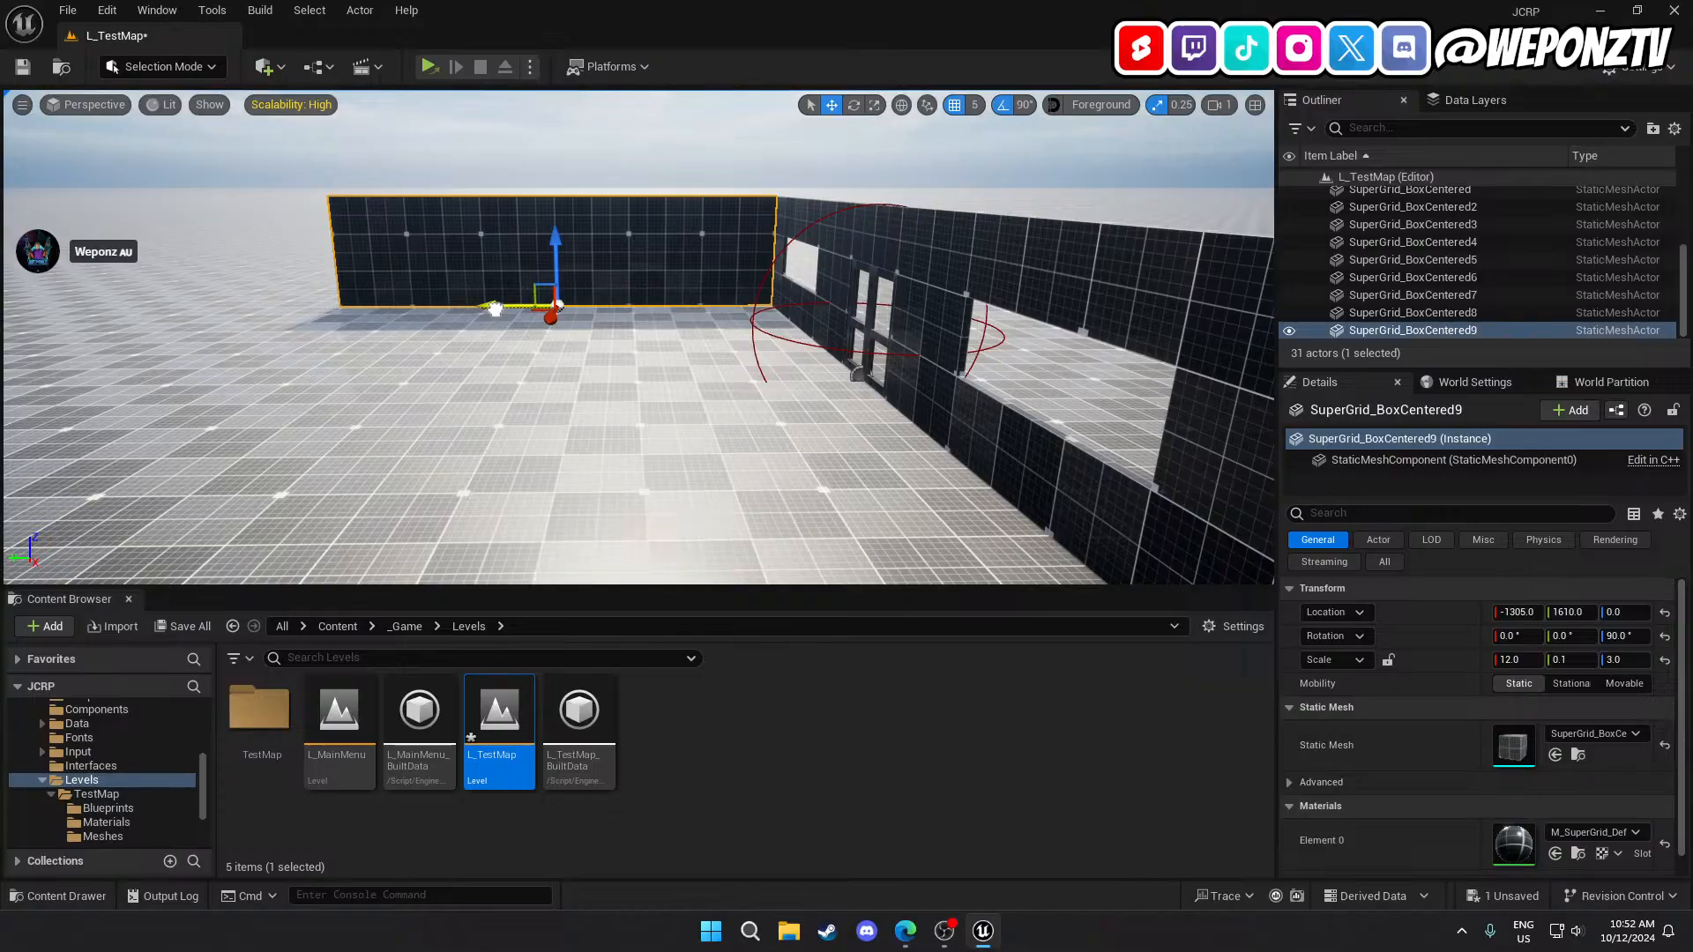
Examine the new side wall and its corner with the windowed wall from inside the room.
key("s")
right_click_drag(616, 354, 317, 355)
key("d")
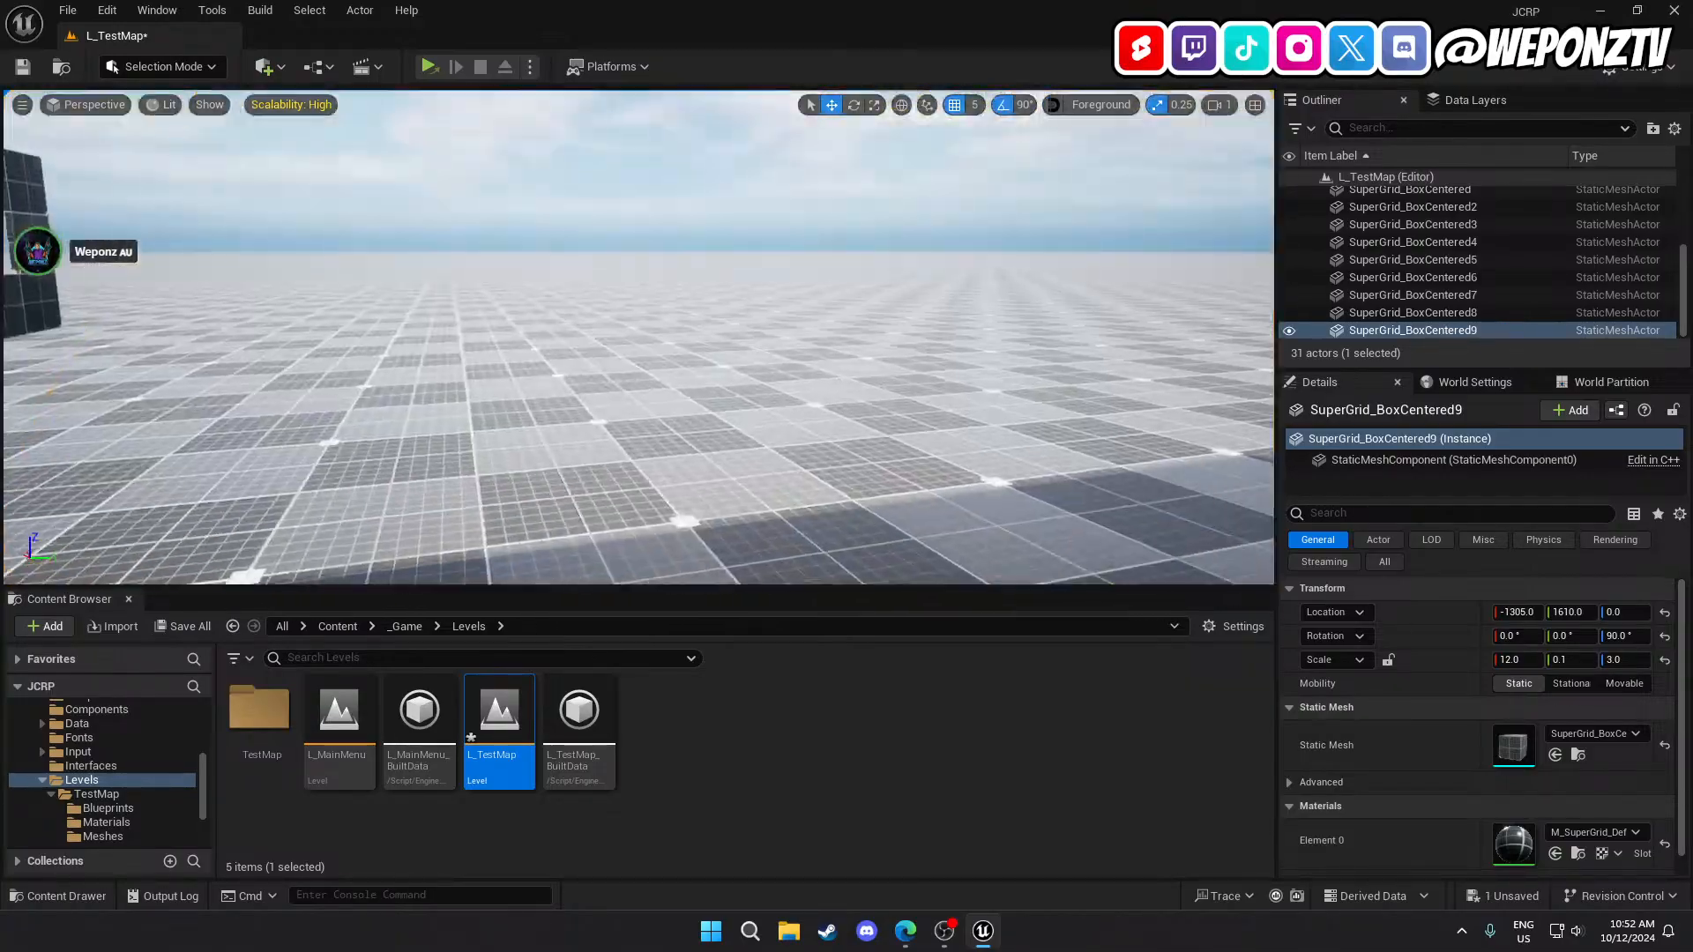
right_click_drag(635, 353, 238, 406)
key("s")
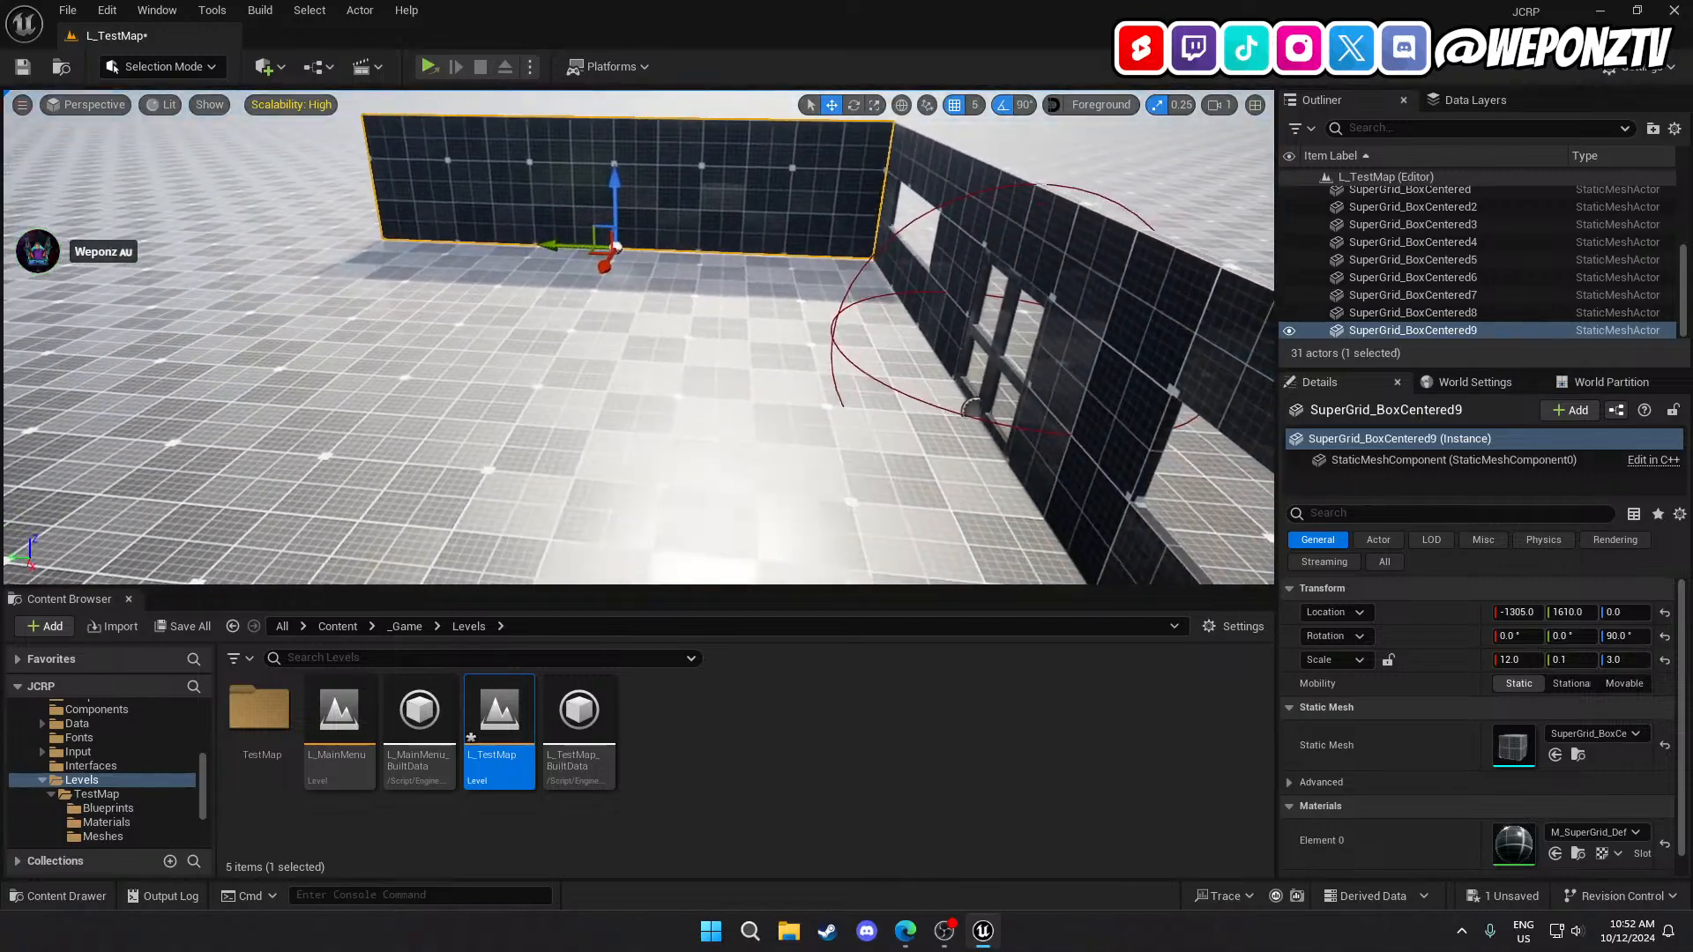
right_click_drag(619, 238, 595, 247)
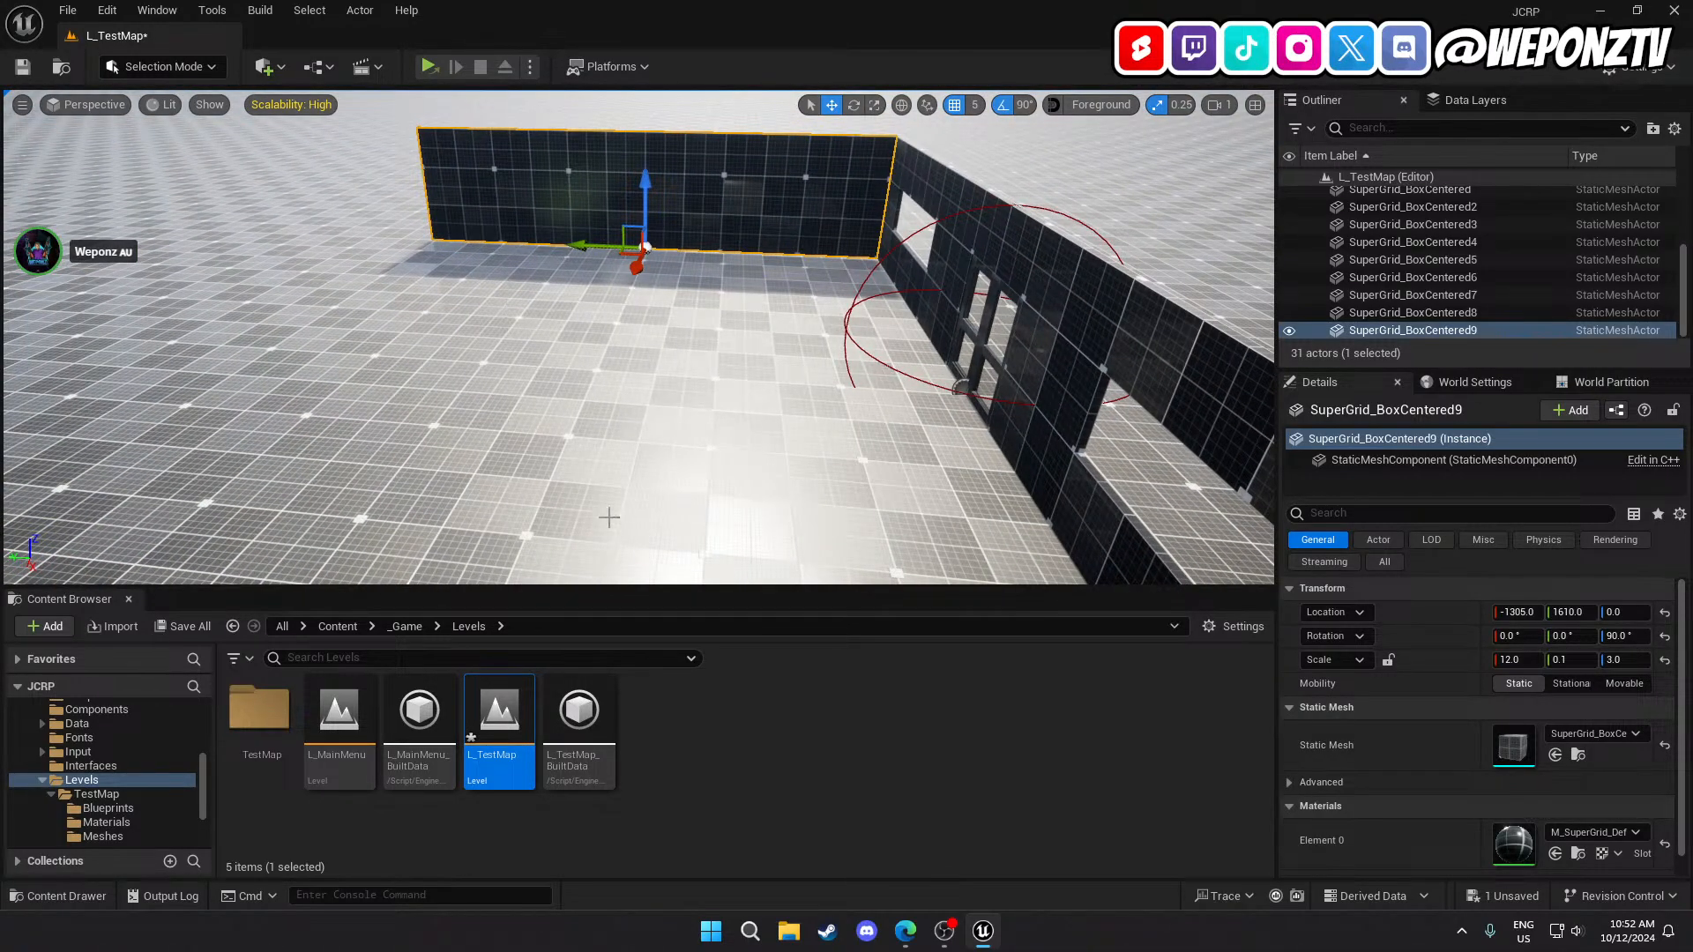
right_click_drag(768, 441, 992, 405)
key("a")
key("w")
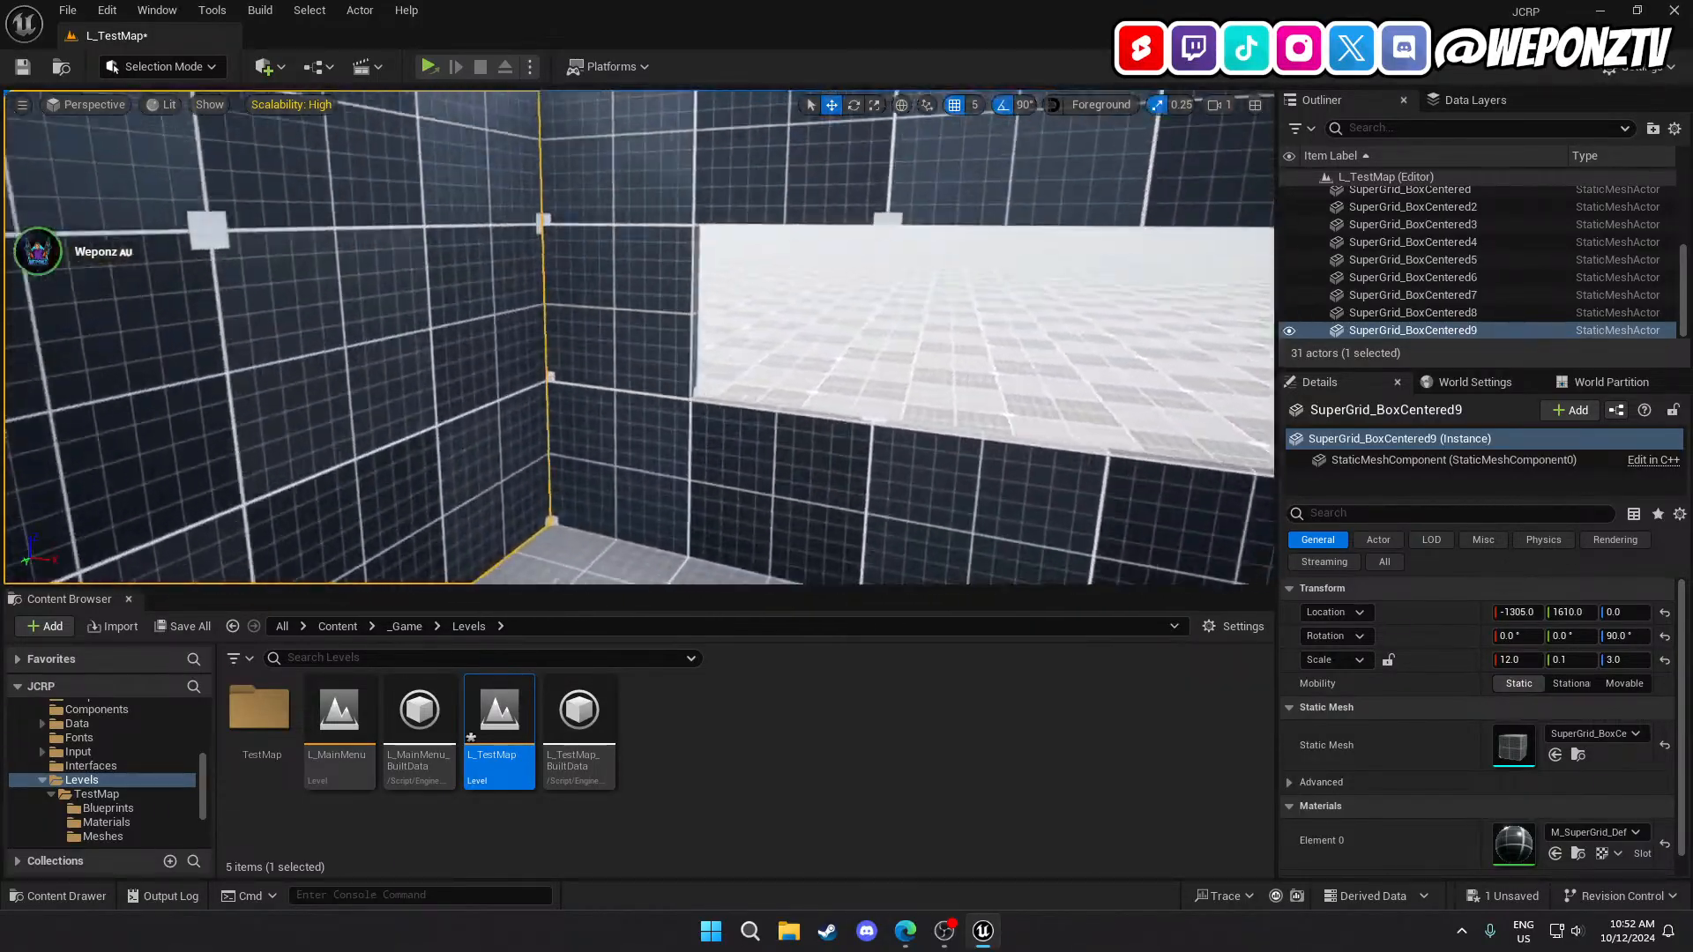
Move the side wall to Y 1600 so its end lines up with the outer face of the windowed wall.
right_click_drag(759, 383, 877, 399)
key("s")
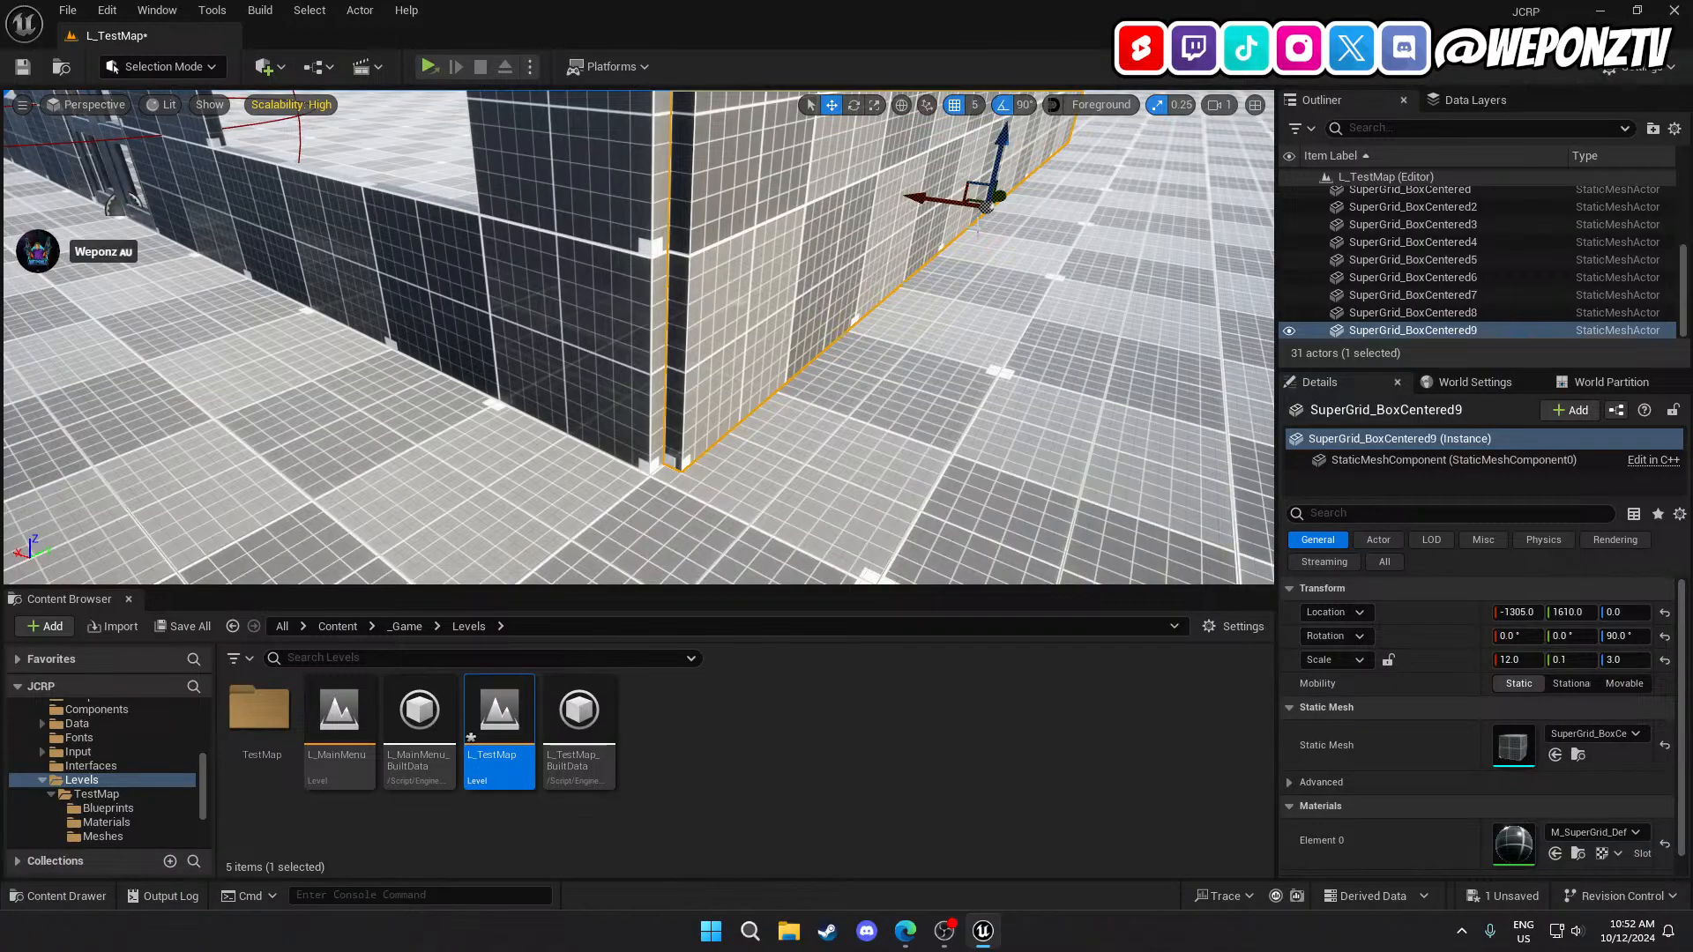
left_click_drag(1006, 192, 1012, 193)
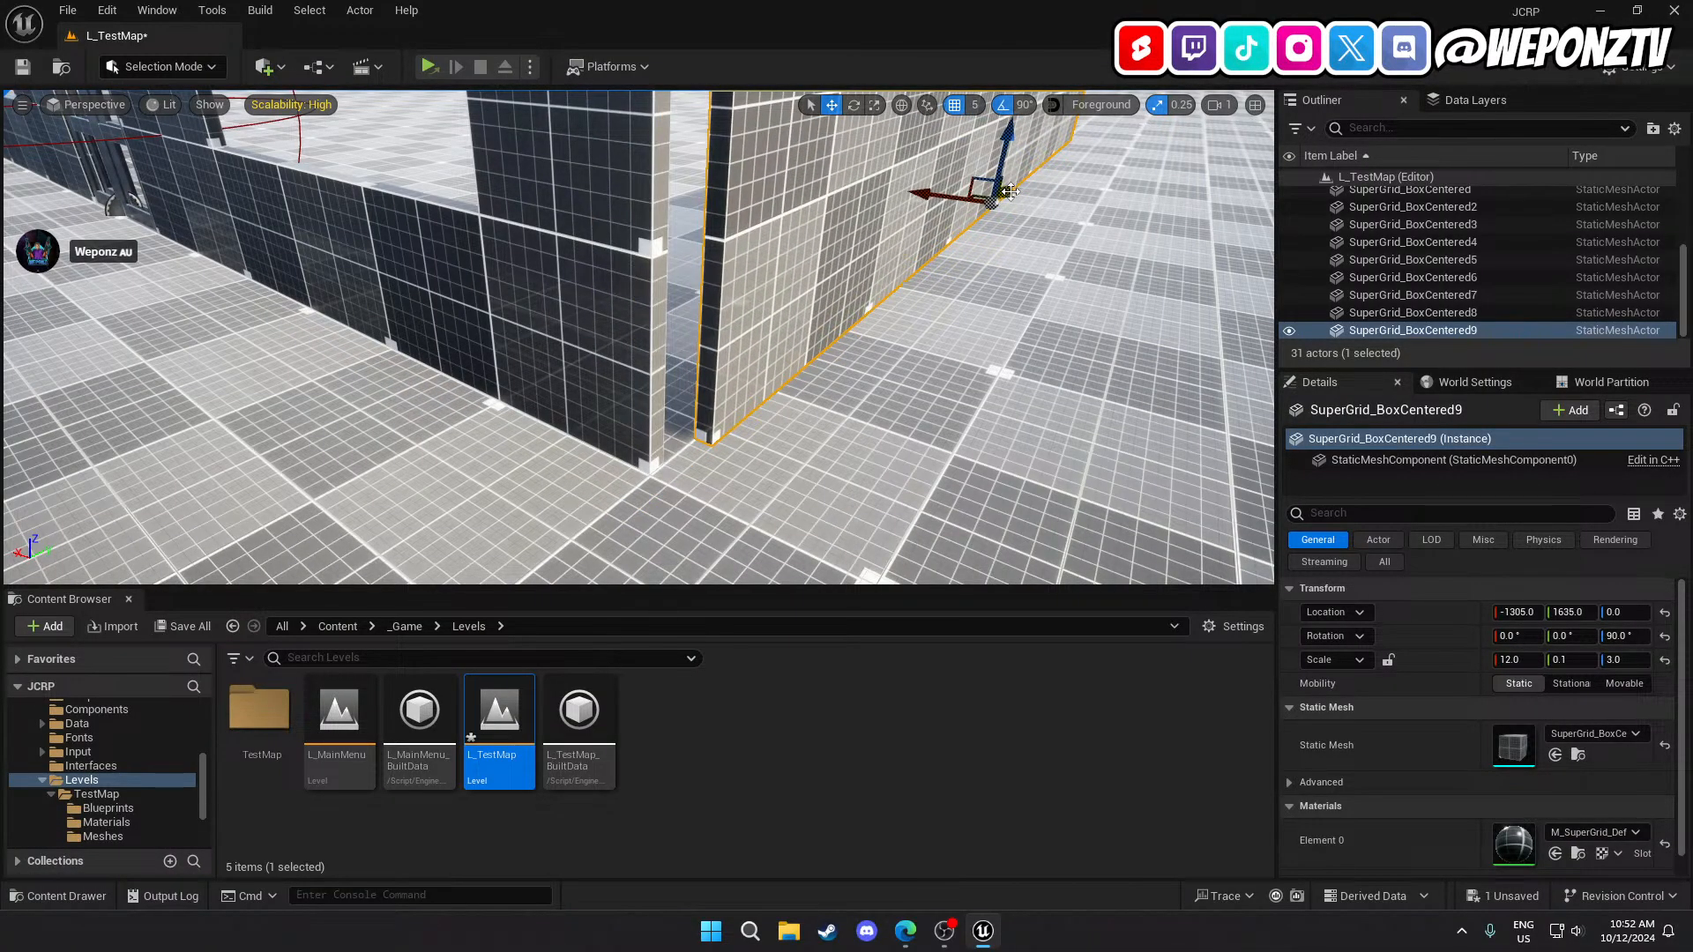
mouse_move(1011, 192)
right_mouse_down()
mouse_move(1049, 194)
mouse_move(1013, 194)
mouse_move(1028, 194)
right_mouse_up()
key("w")
key("s")
key("d")
left_click_drag(962, 185, 947, 188)
key("a")
right_click_drag(946, 188, 459, 145)
Duplicate the side wall SuperGrid_BoxCentered9 and move the copy across to the opposite end of the windowed wall, X 95.
left_click(979, 189)
key("d")
key("a")
key("d")
key("s")
key("d")
key("d")
key("a")
key("s")
key("d")
left_click(498, 314)
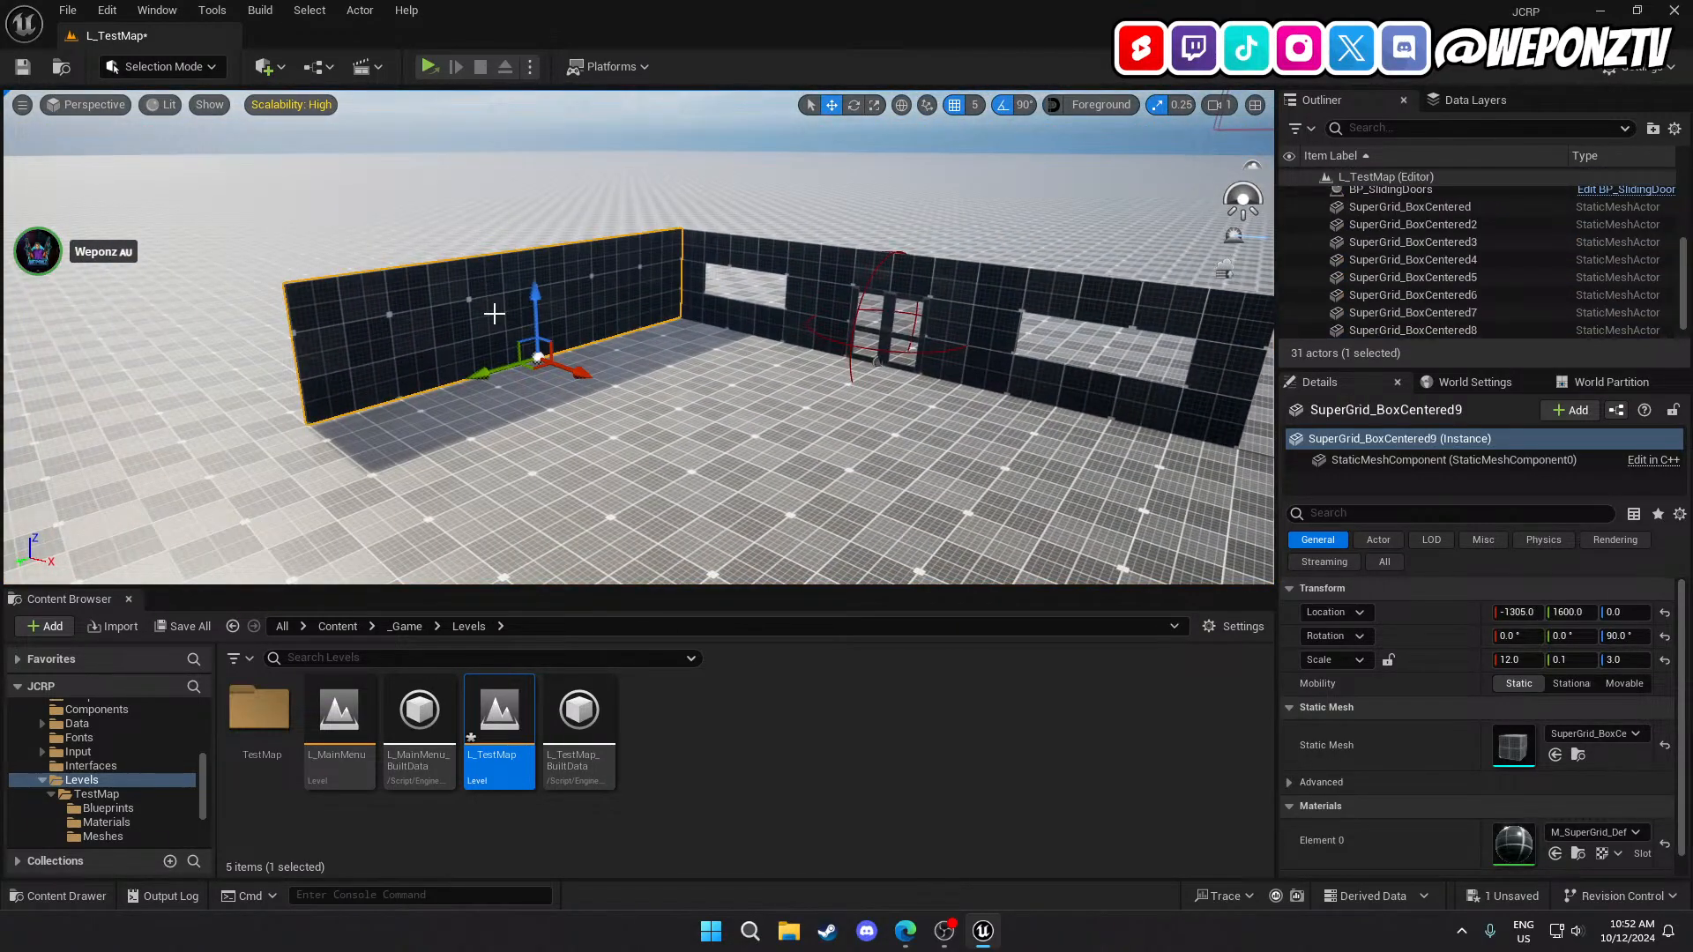
left_click_drag(535, 351, 537, 347, "alt")
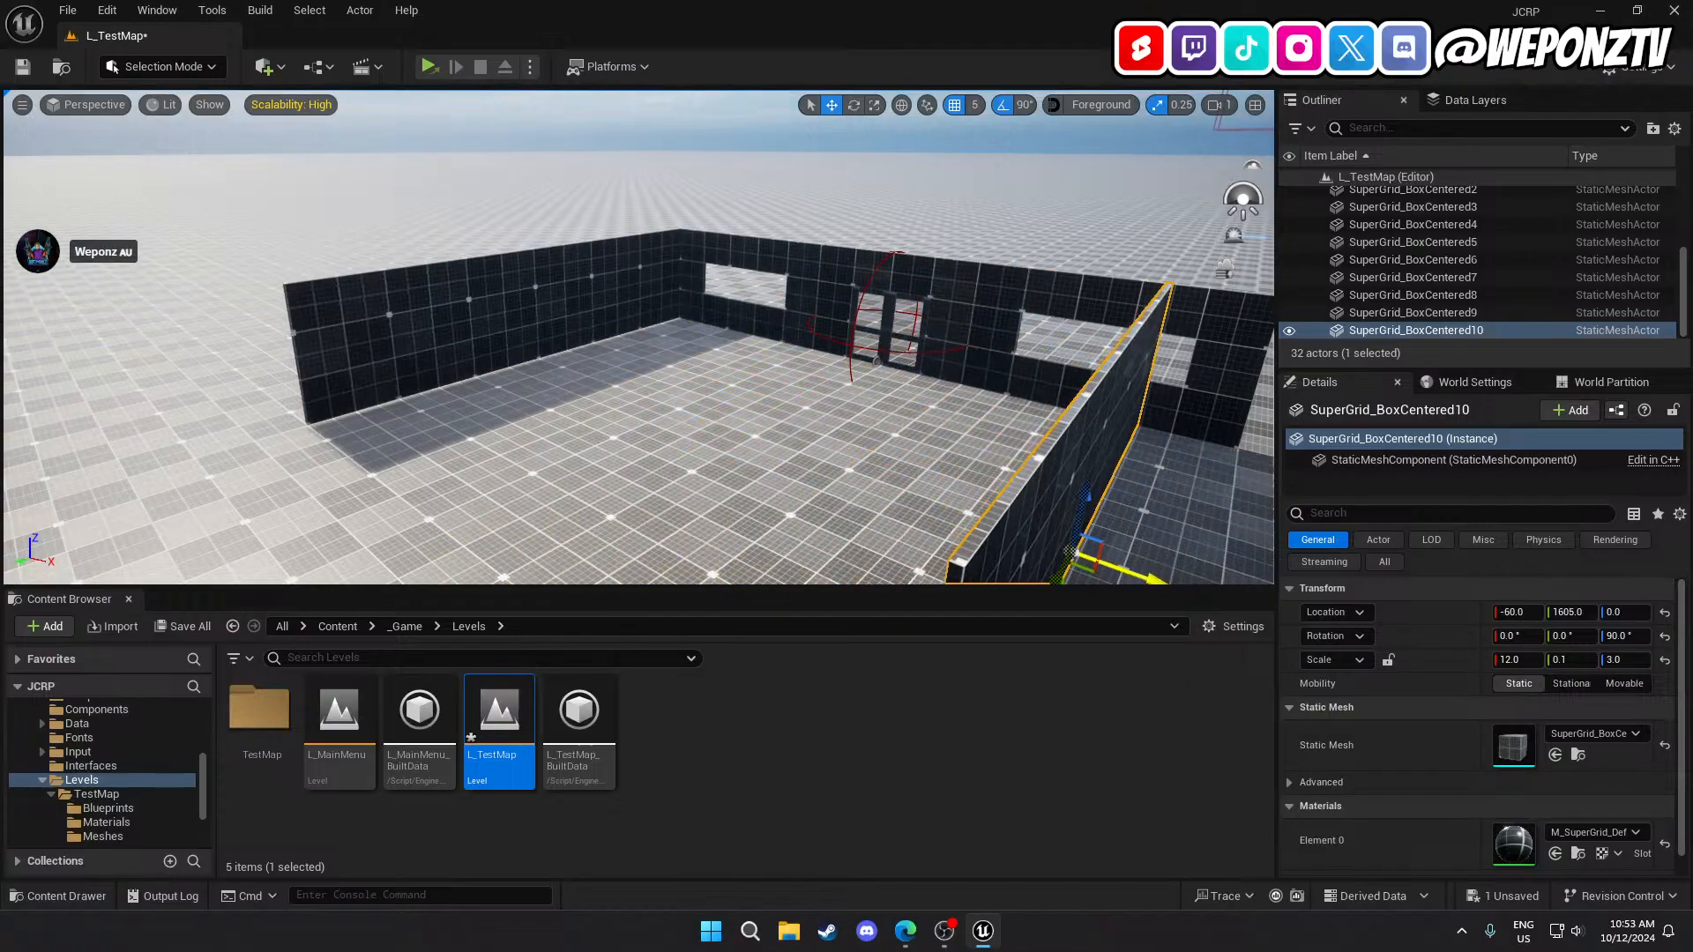
right_click_drag(1198, 470, 1234, 487)
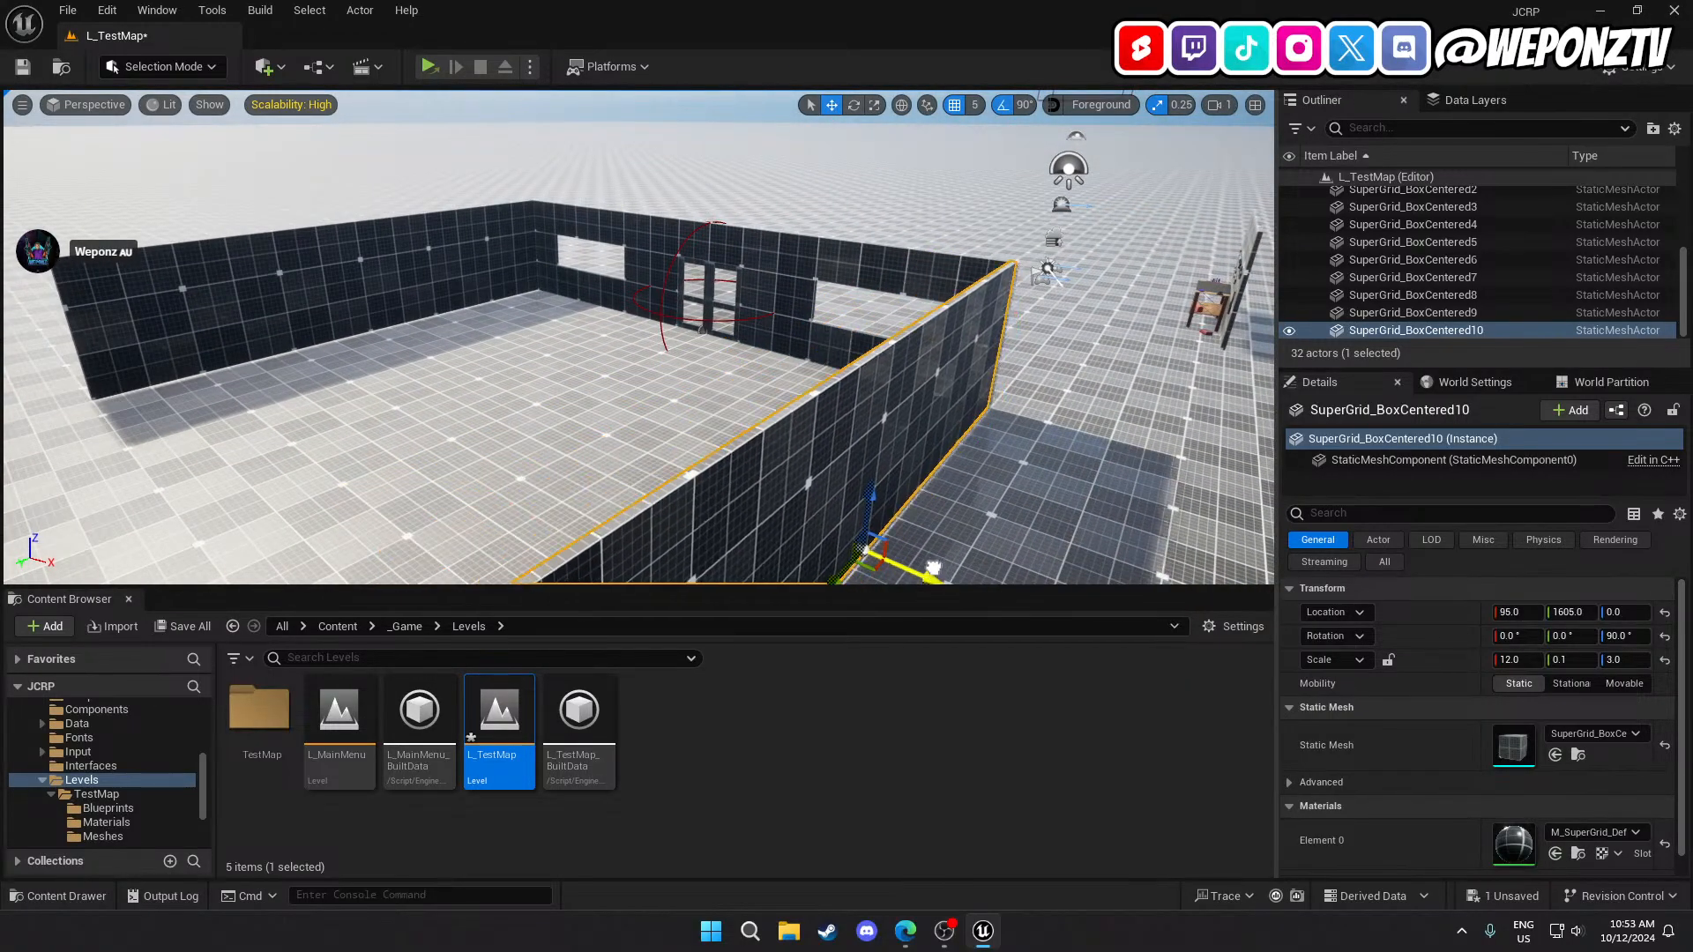
Align the copied side wall with the windowed wall's corner at X 105 and Y 1600, and deselect it.
right_click_drag(932, 562, 670, 588)
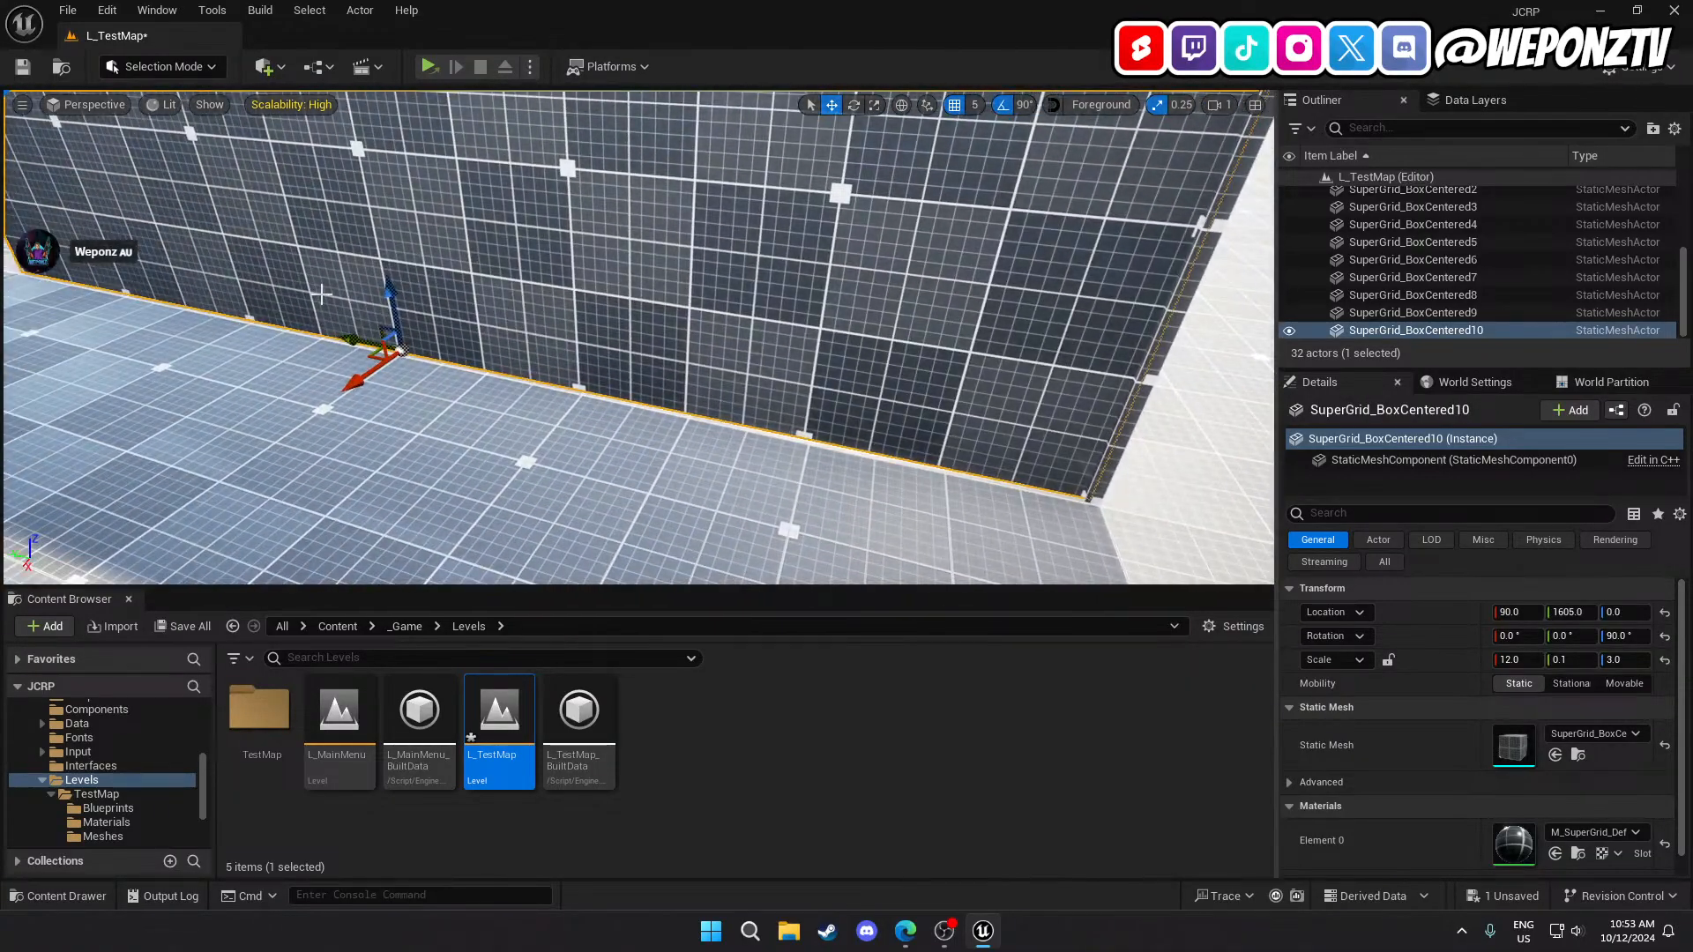
left_click_drag(343, 338, 372, 368)
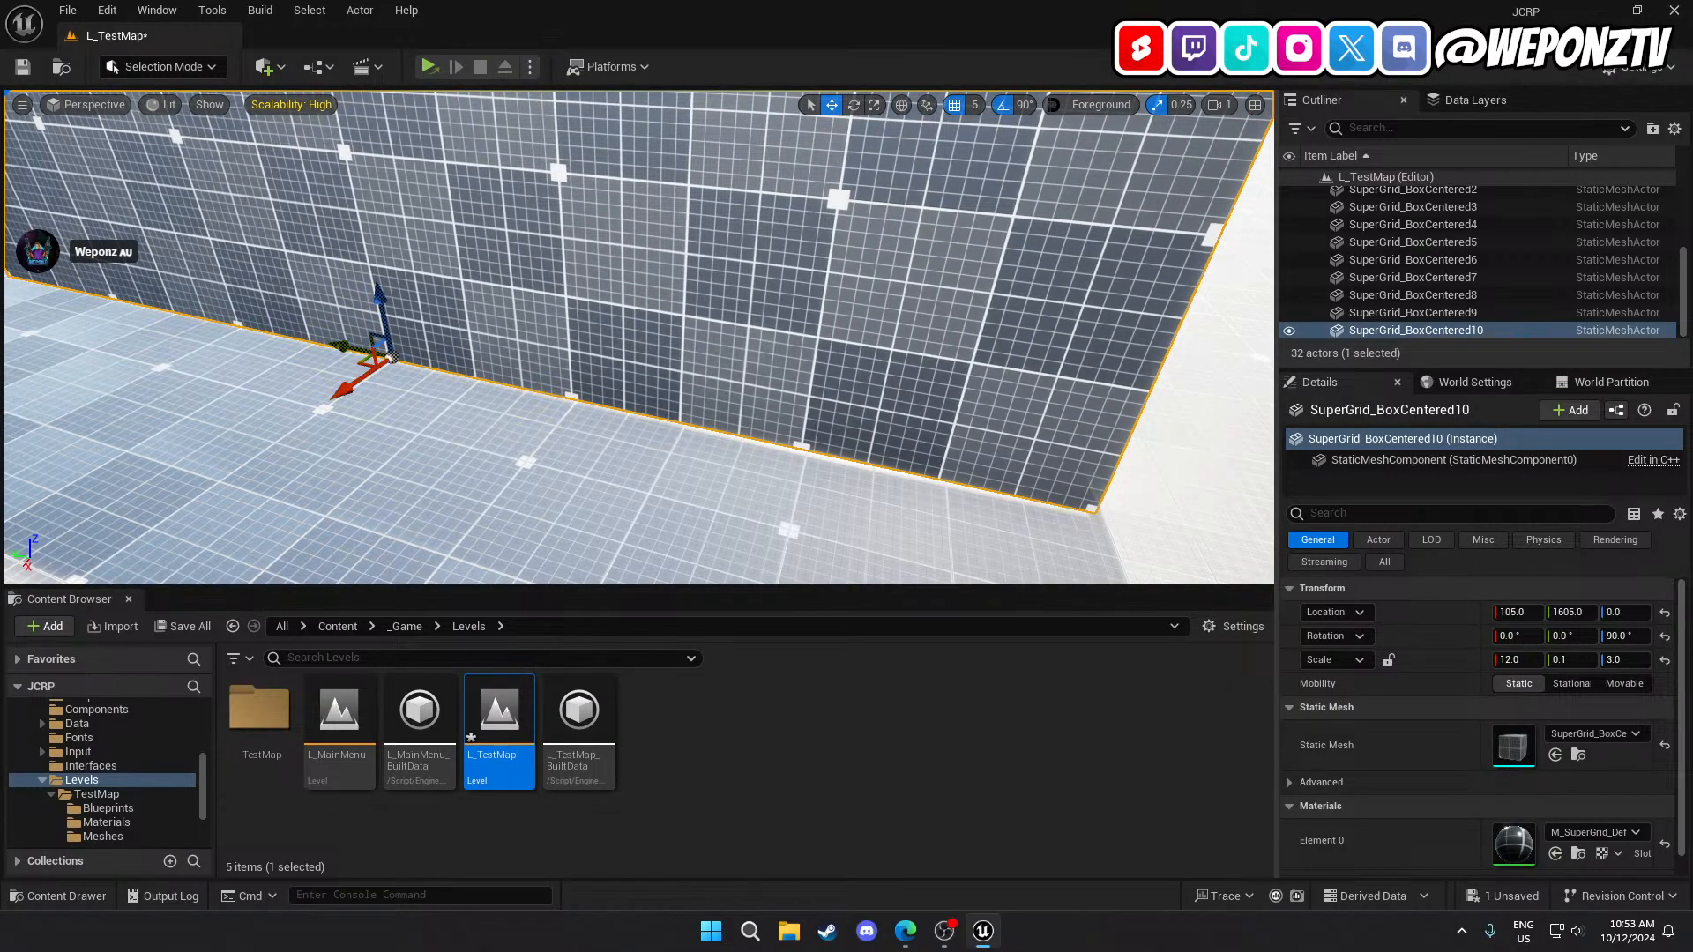
mouse_move(565, 371)
right_mouse_down()
mouse_move(331, 339)
mouse_move(582, 371)
right_mouse_up()
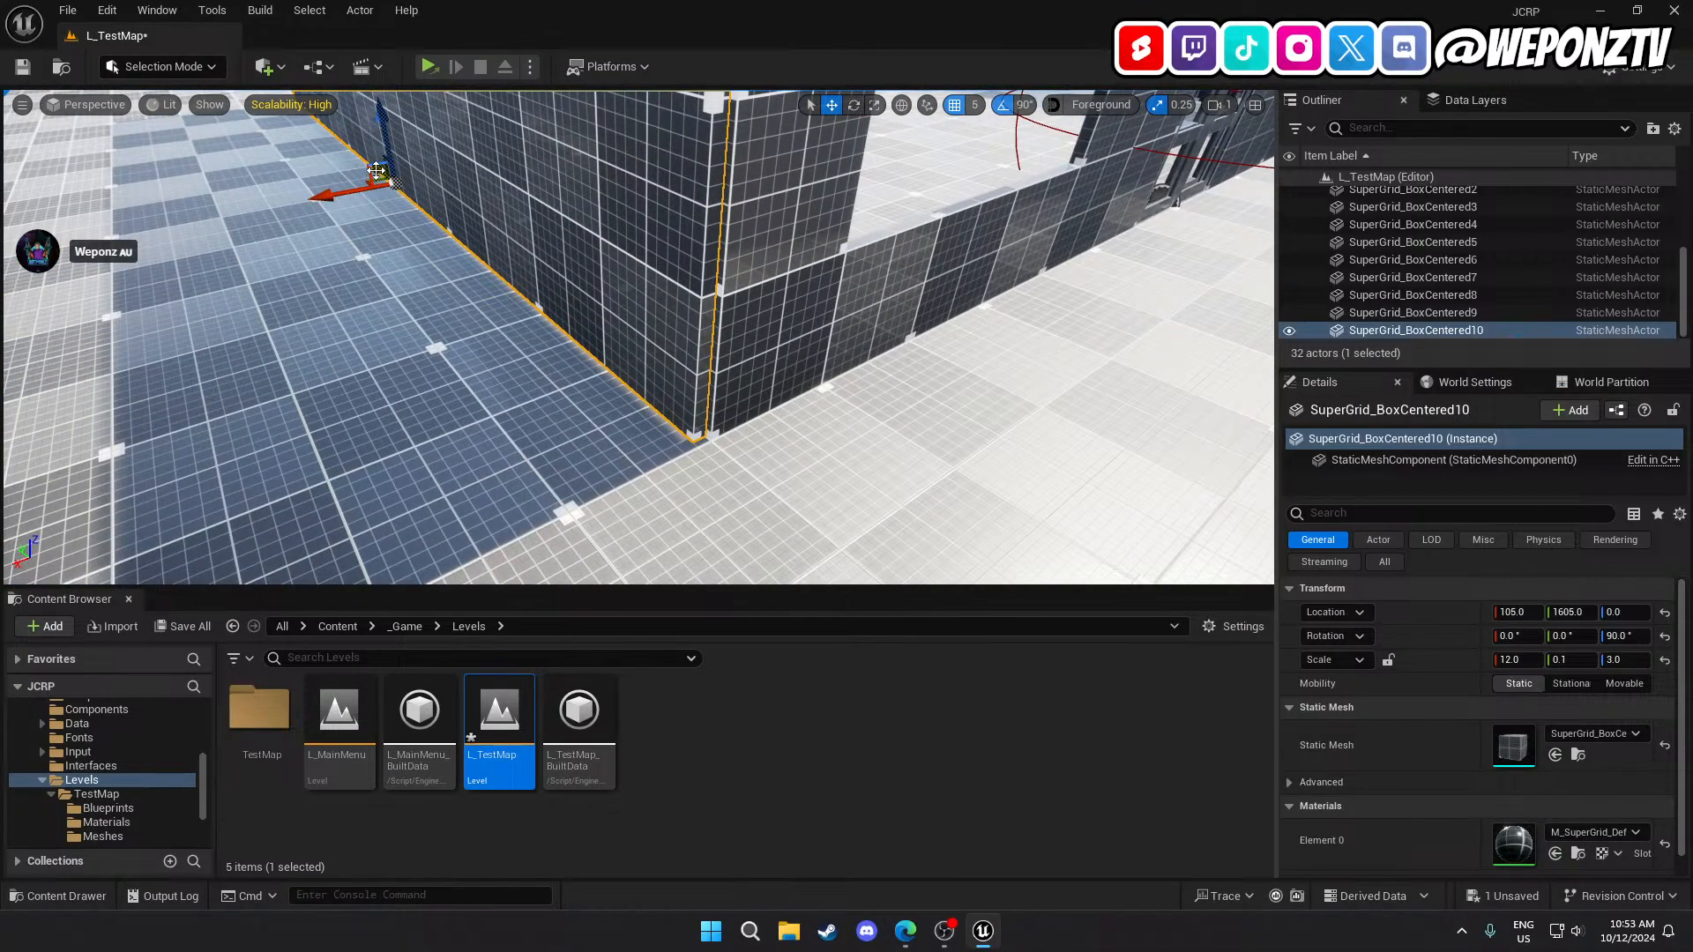
left_click_drag(377, 170, 378, 171)
right_click_drag(411, 277, 351, 175)
left_click_drag(419, 204, 405, 200)
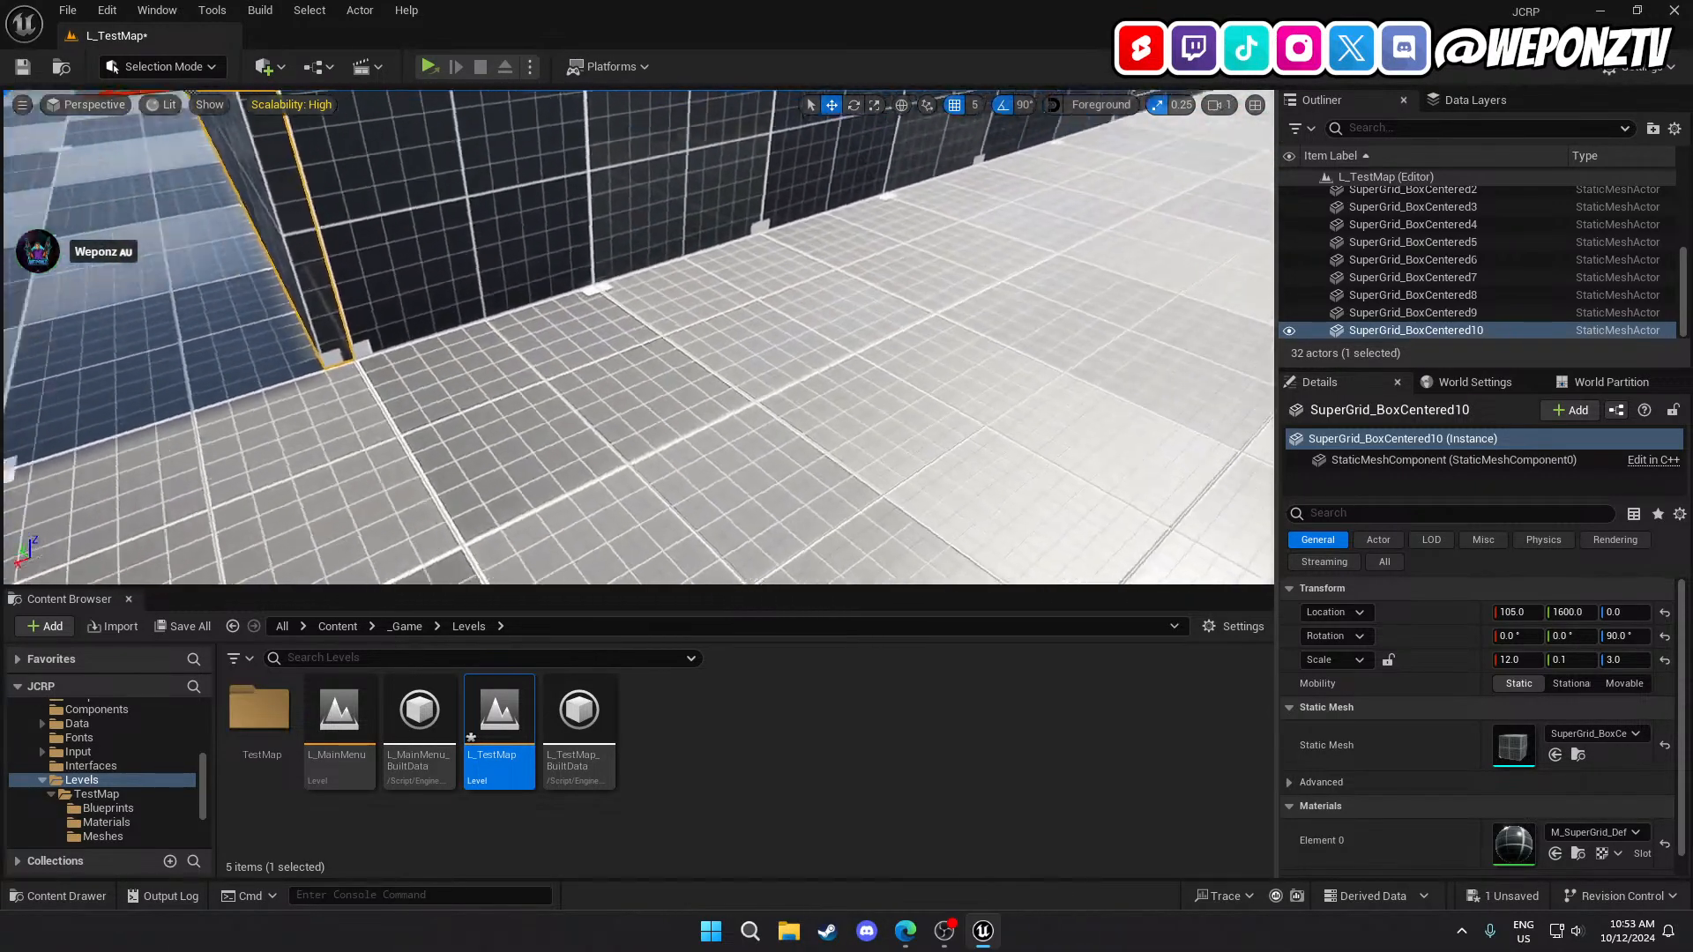
left_click(644, 385)
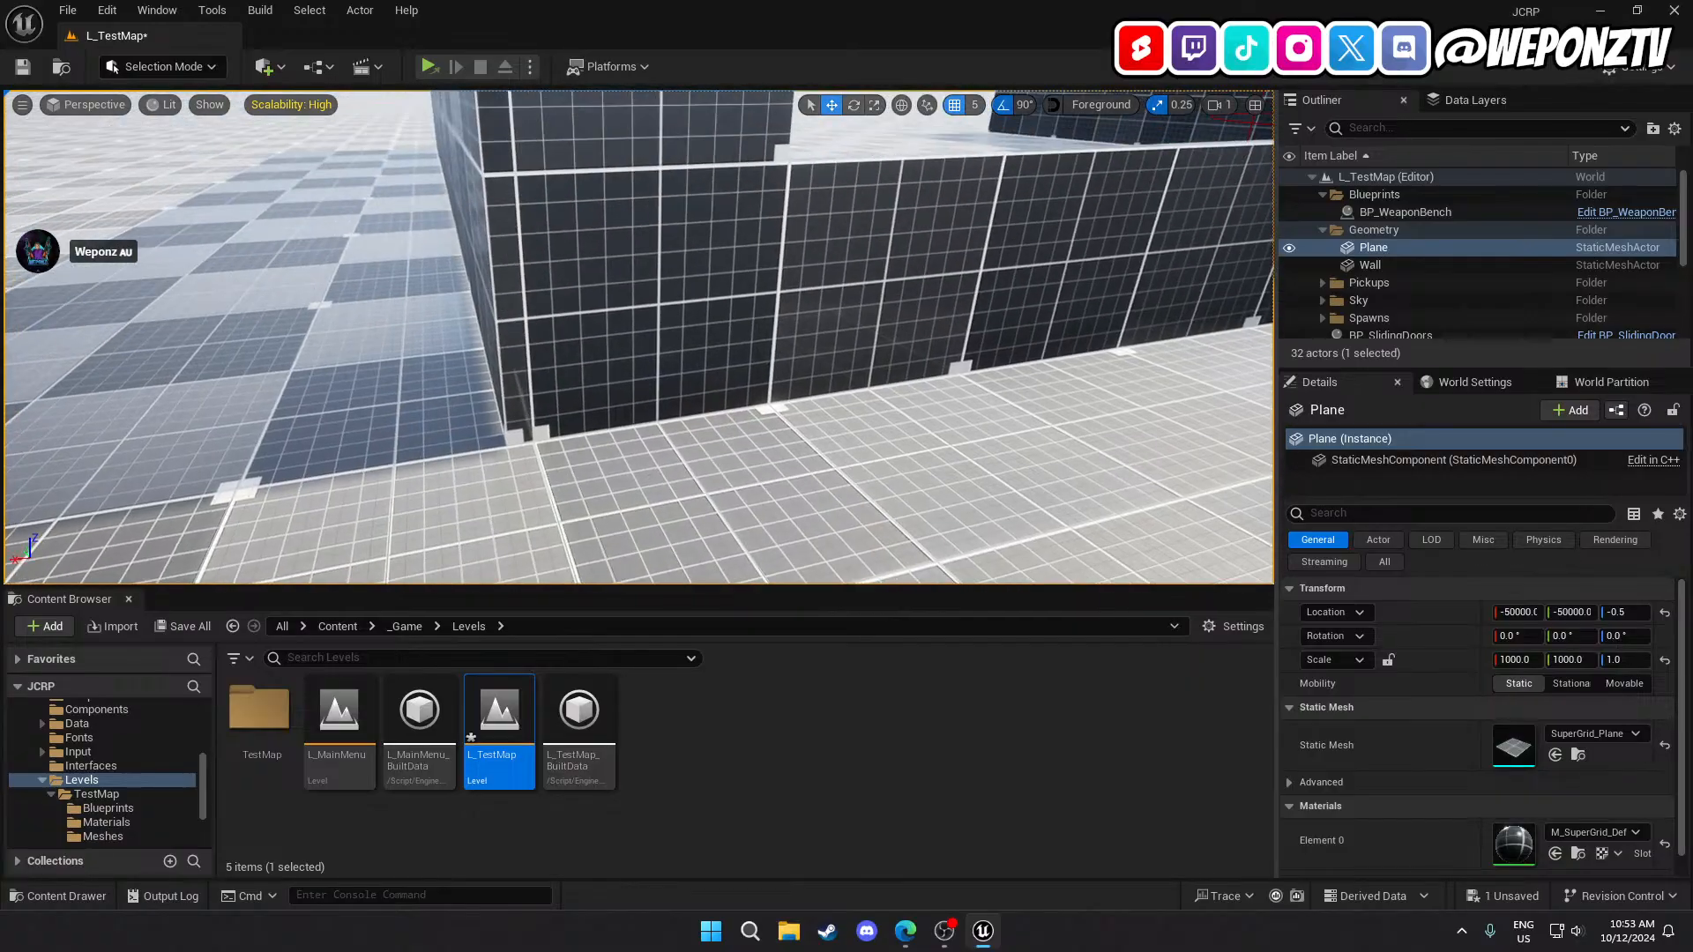
Duplicate the second side wall, SuperGrid_BoxCentered10, and move the copy along the Y axis to 2370.
right_click_drag(645, 385, 685, 309)
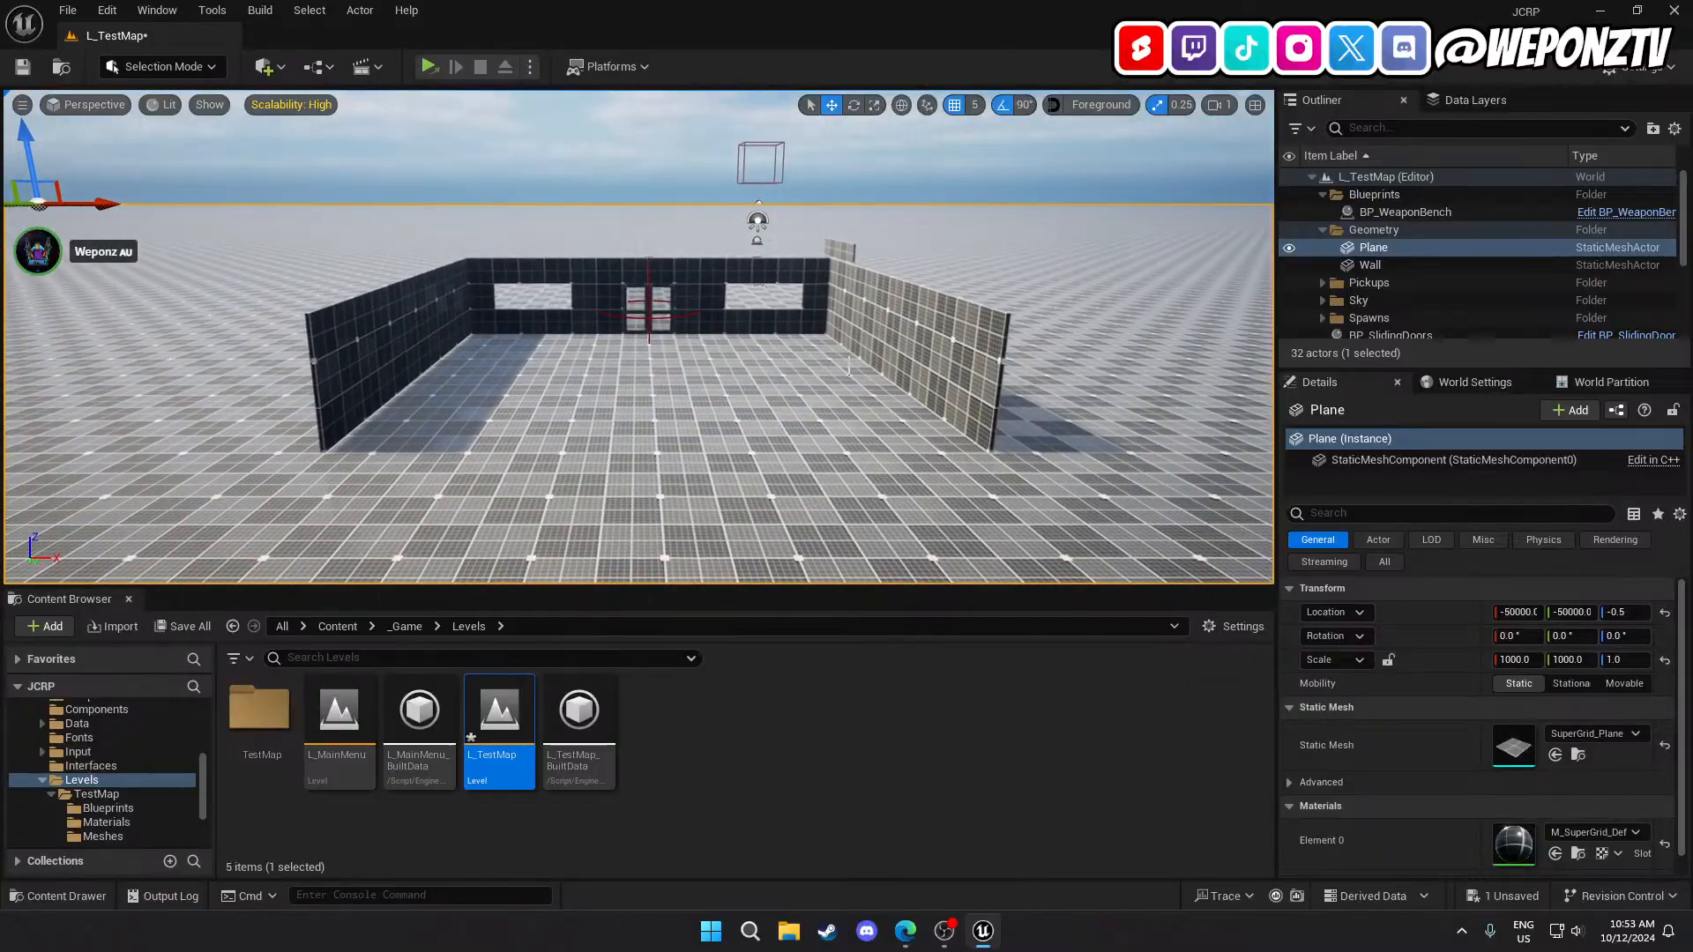
left_click(912, 350)
key("ctrl+d")
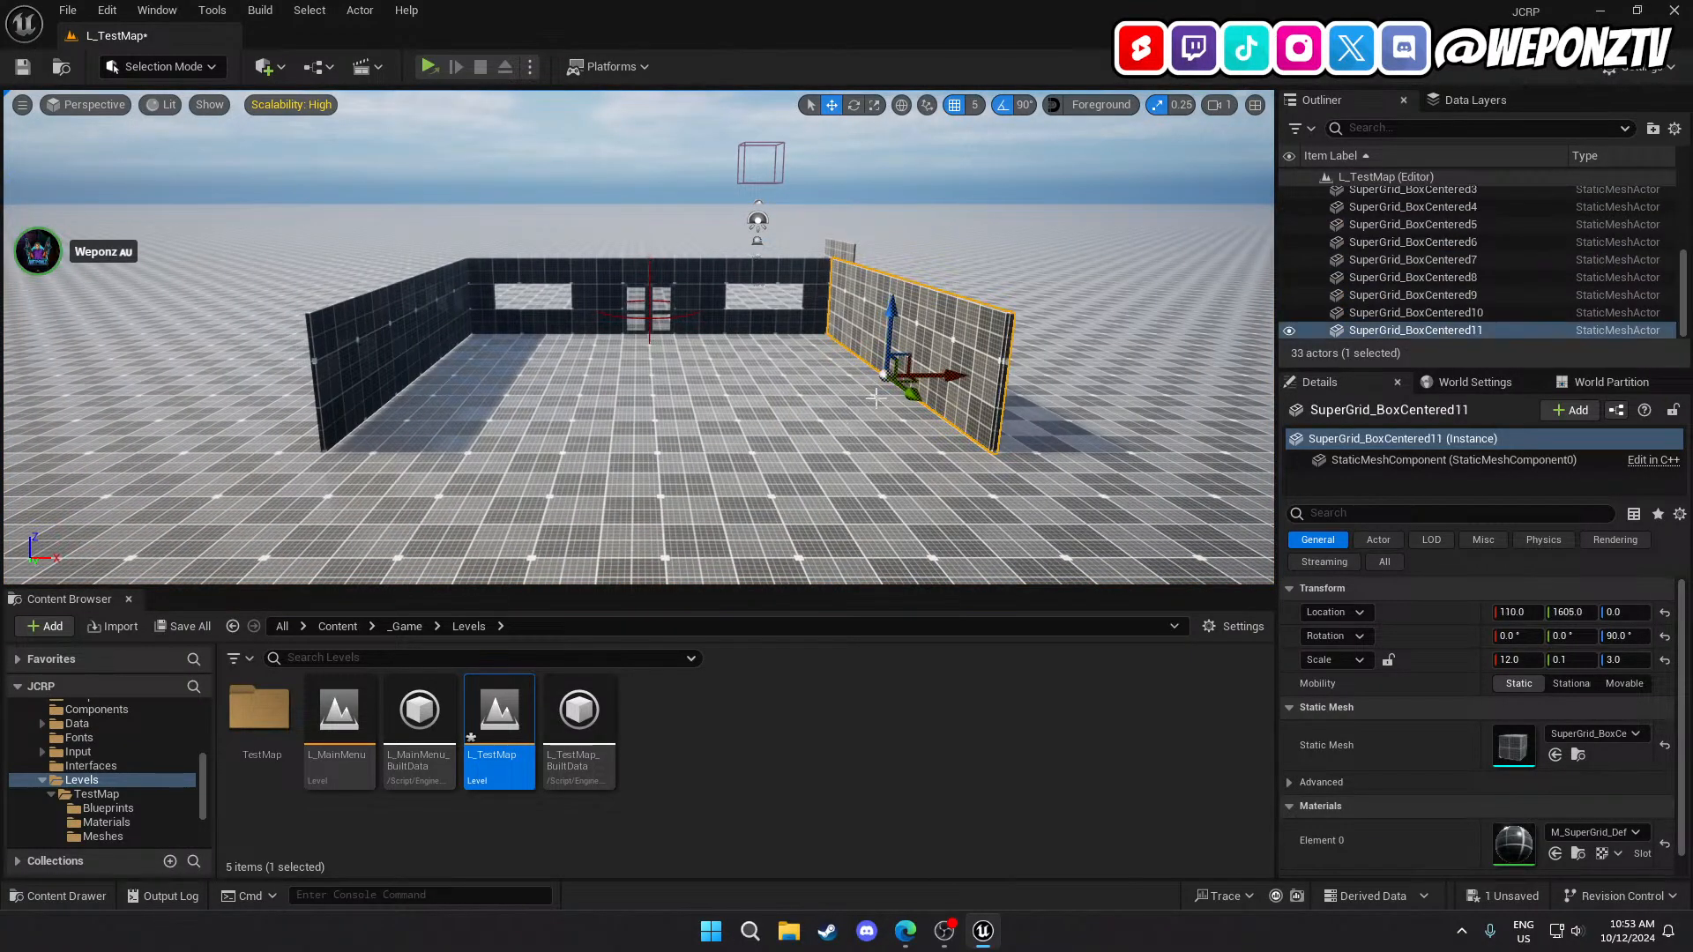
left_click_drag(912, 391, 964, 496)
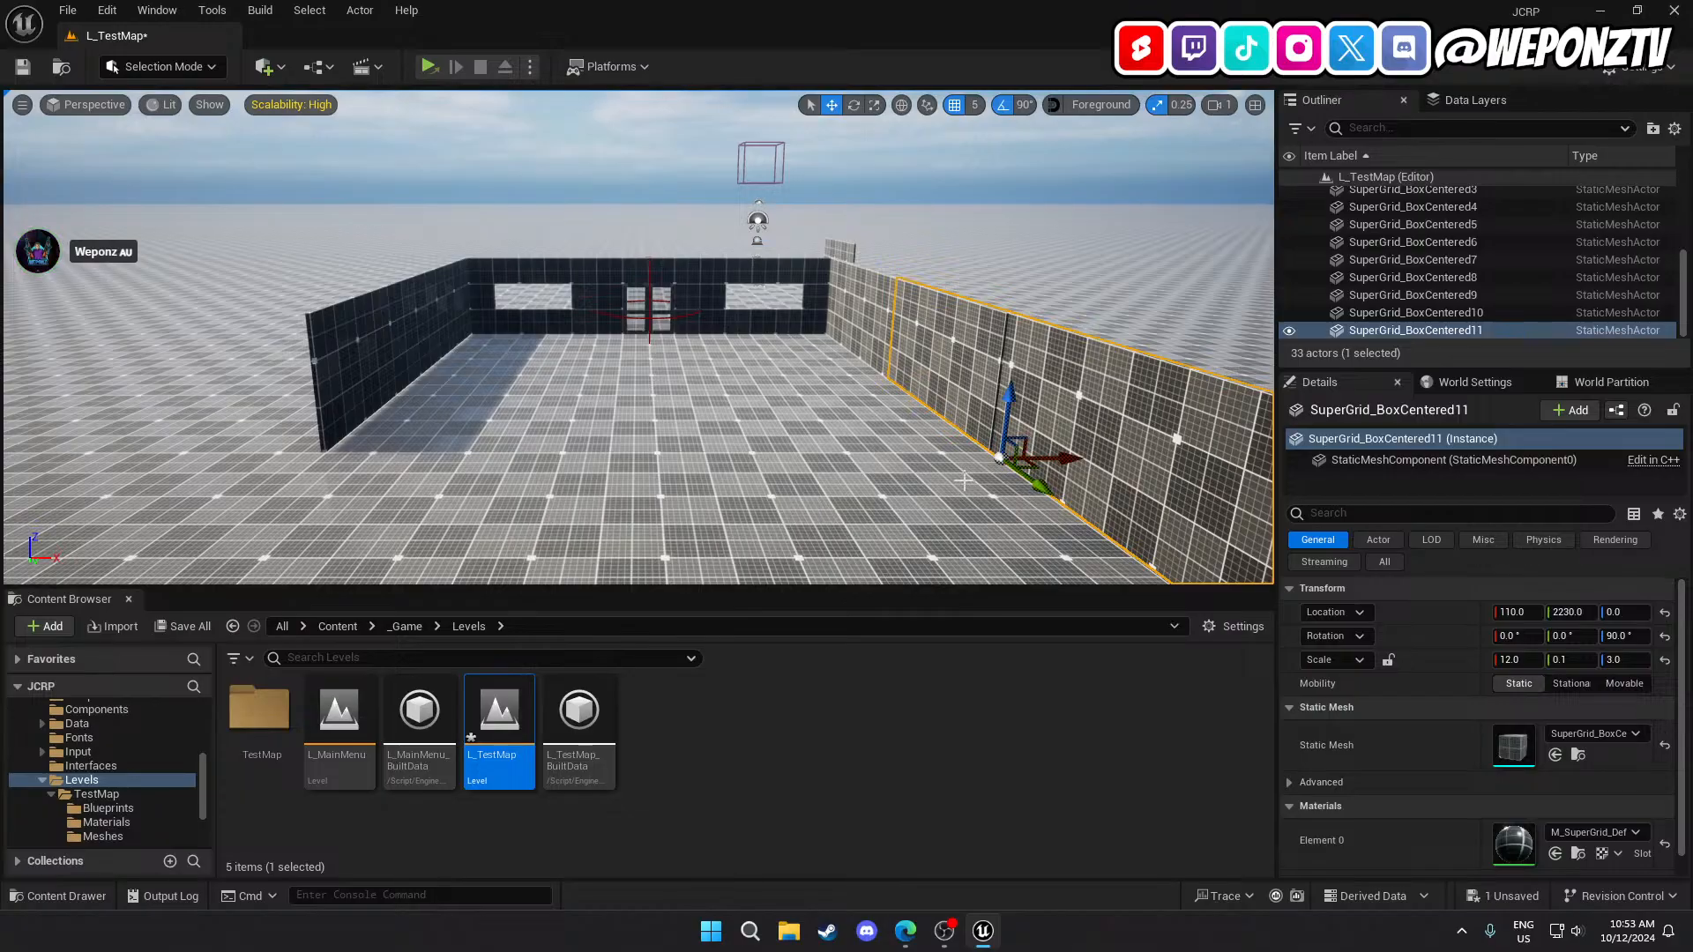
key("ctrl+z")
left_click_drag(908, 389, 1088, 514)
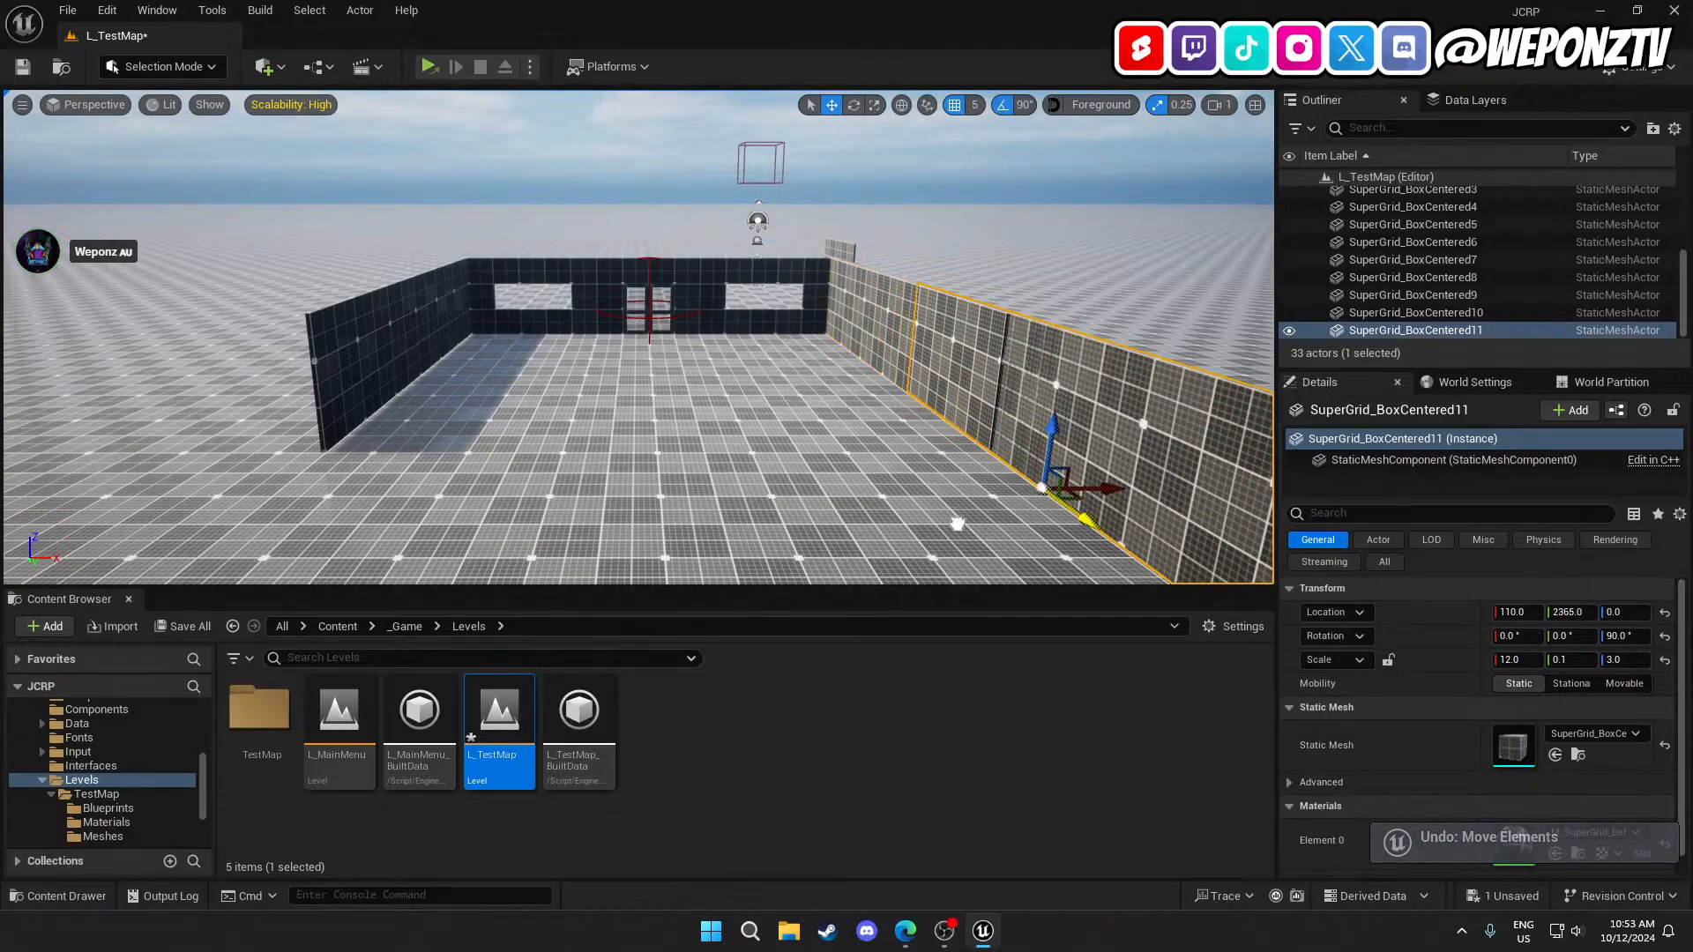
right_click_drag(1093, 516, 1177, 568)
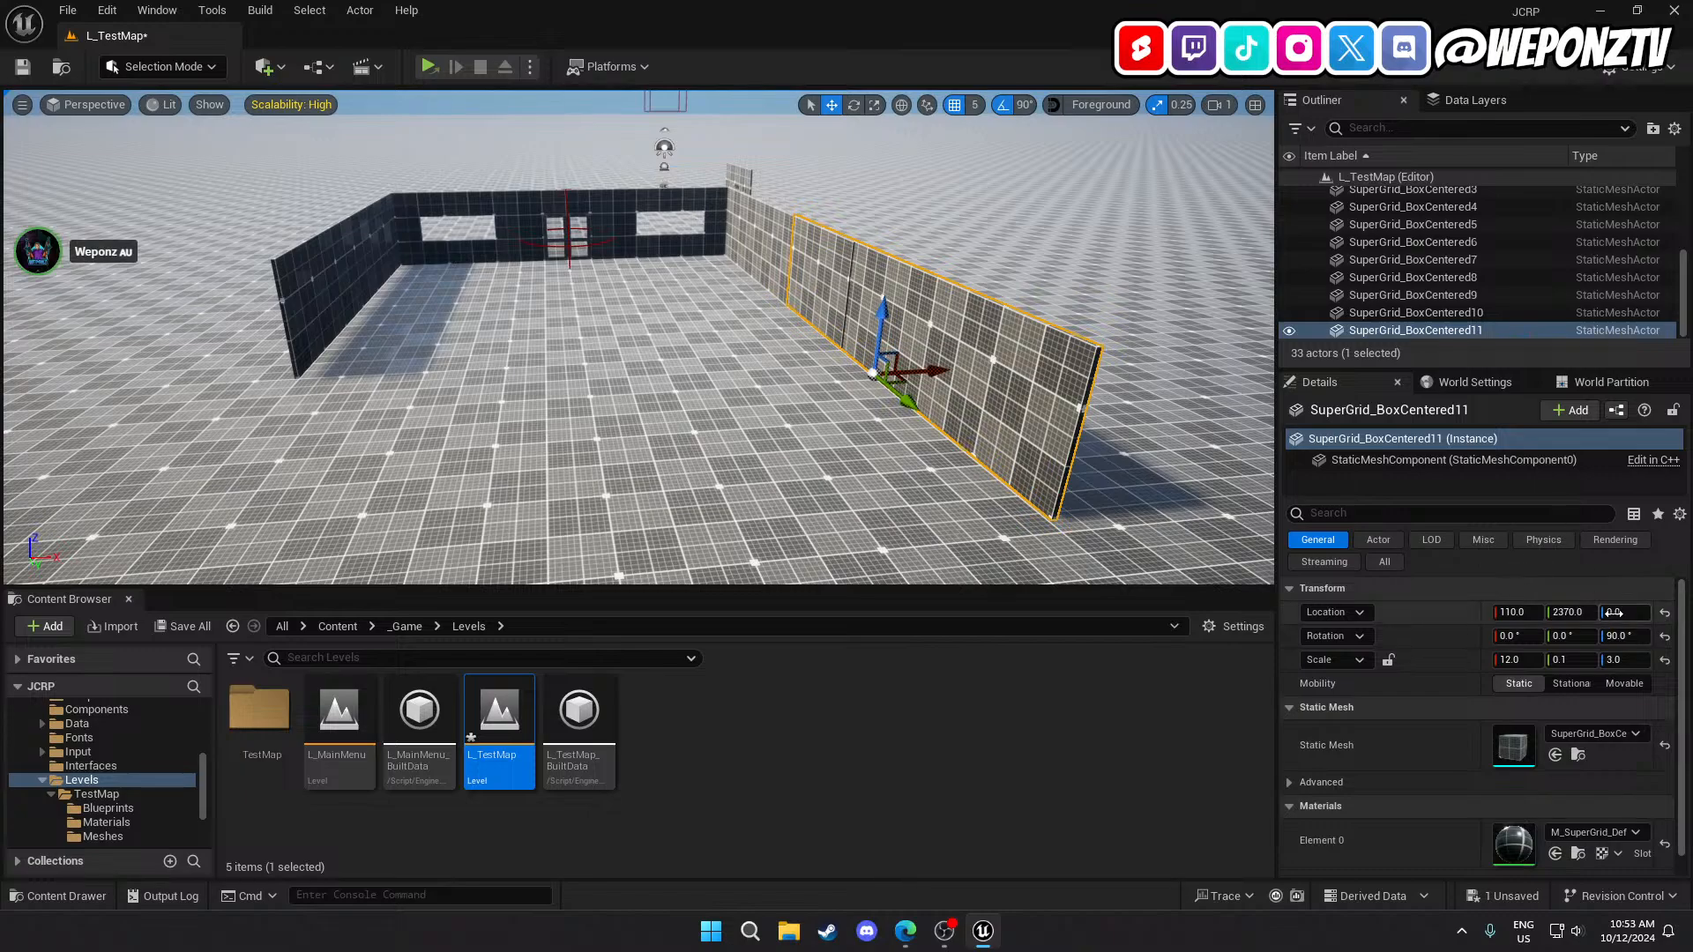
Reset the copied wall's Z rotation to 0° and move it to X -635 across the room's open end.
left_click(1623, 635)
key("Return")
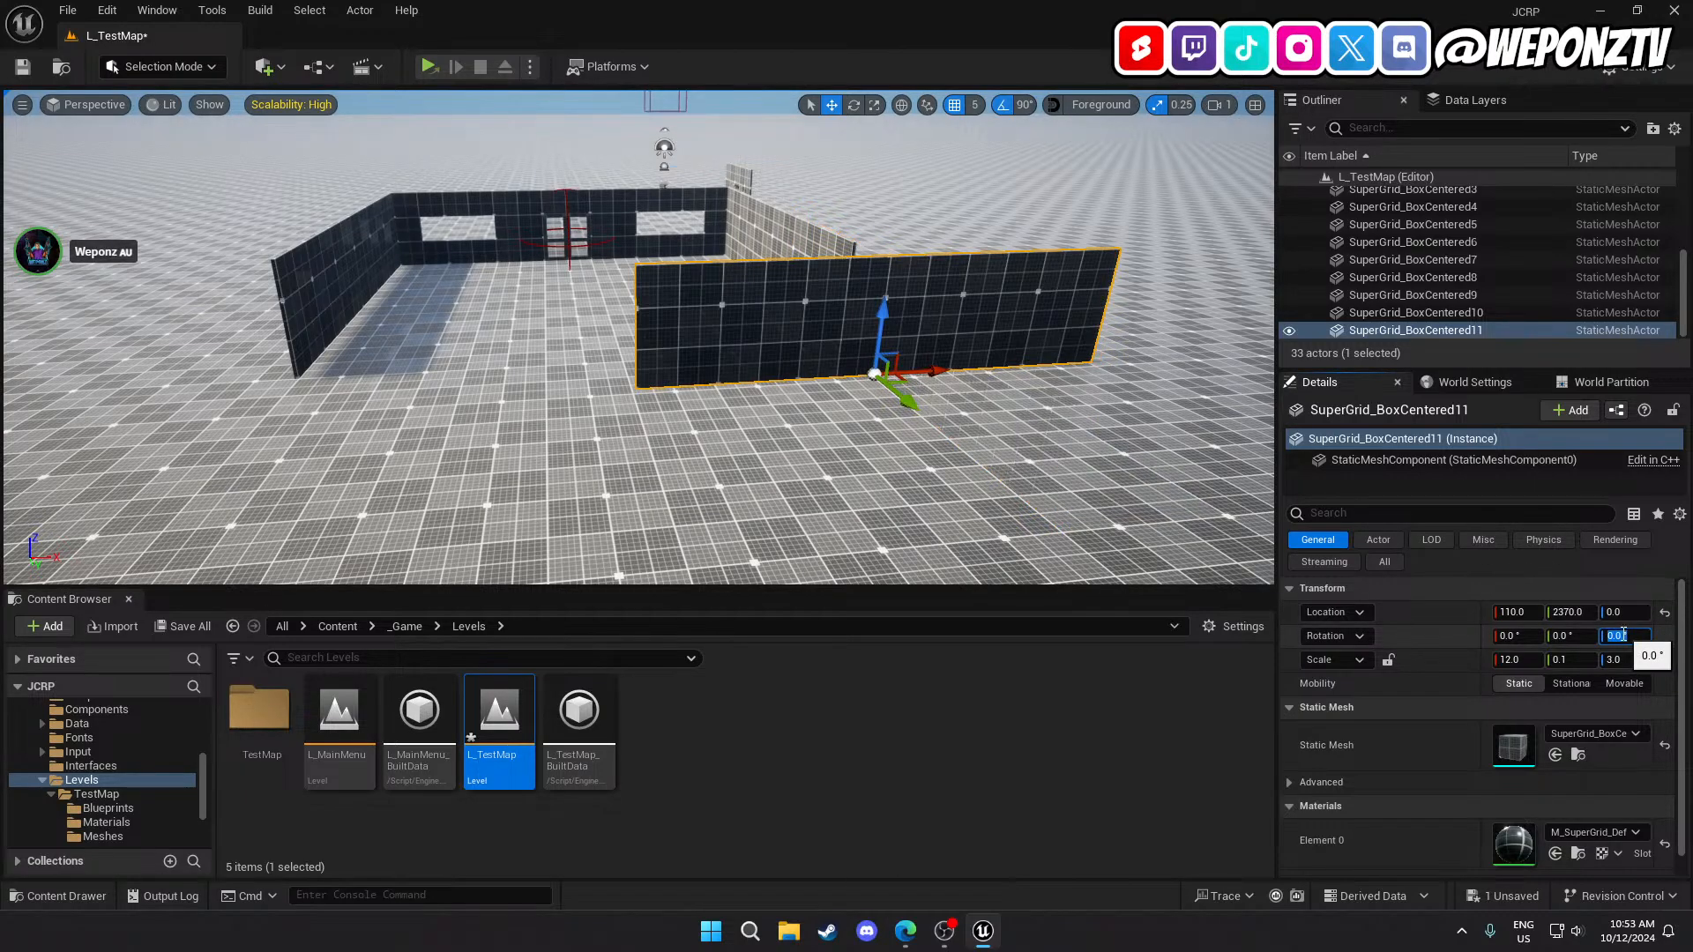
left_click_drag(929, 367, 632, 377)
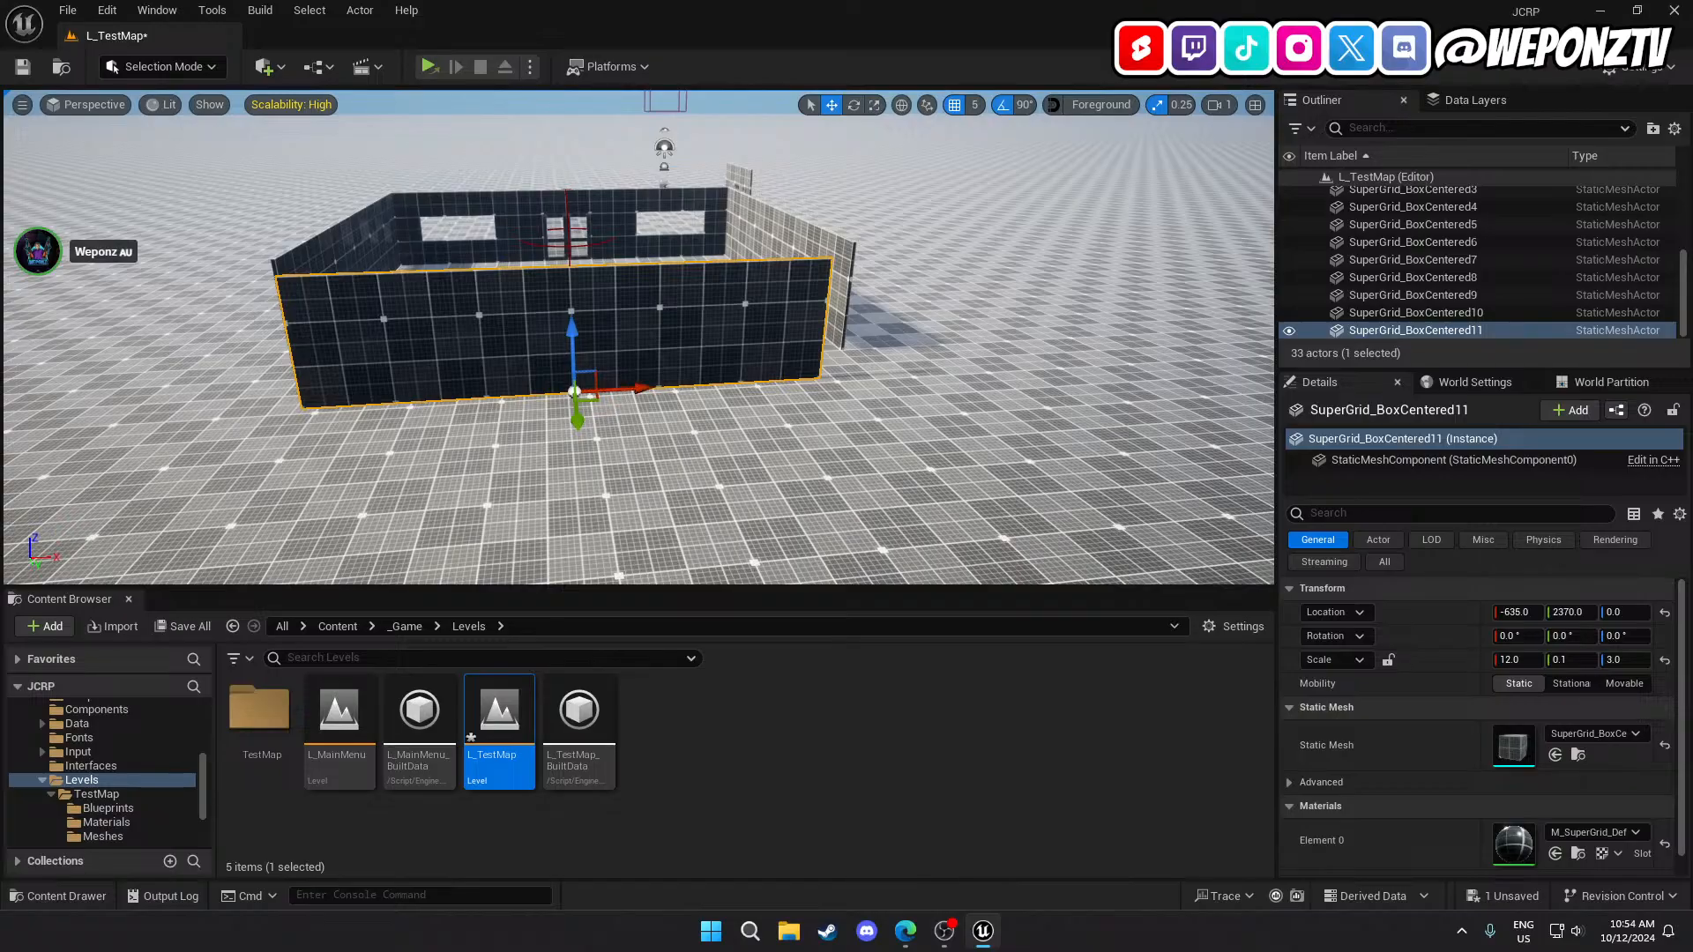
Widen the back wall to X scale 14.0 and shift it to X -610.
key("w")
right_click_drag(632, 377, 168, 388)
key("s")
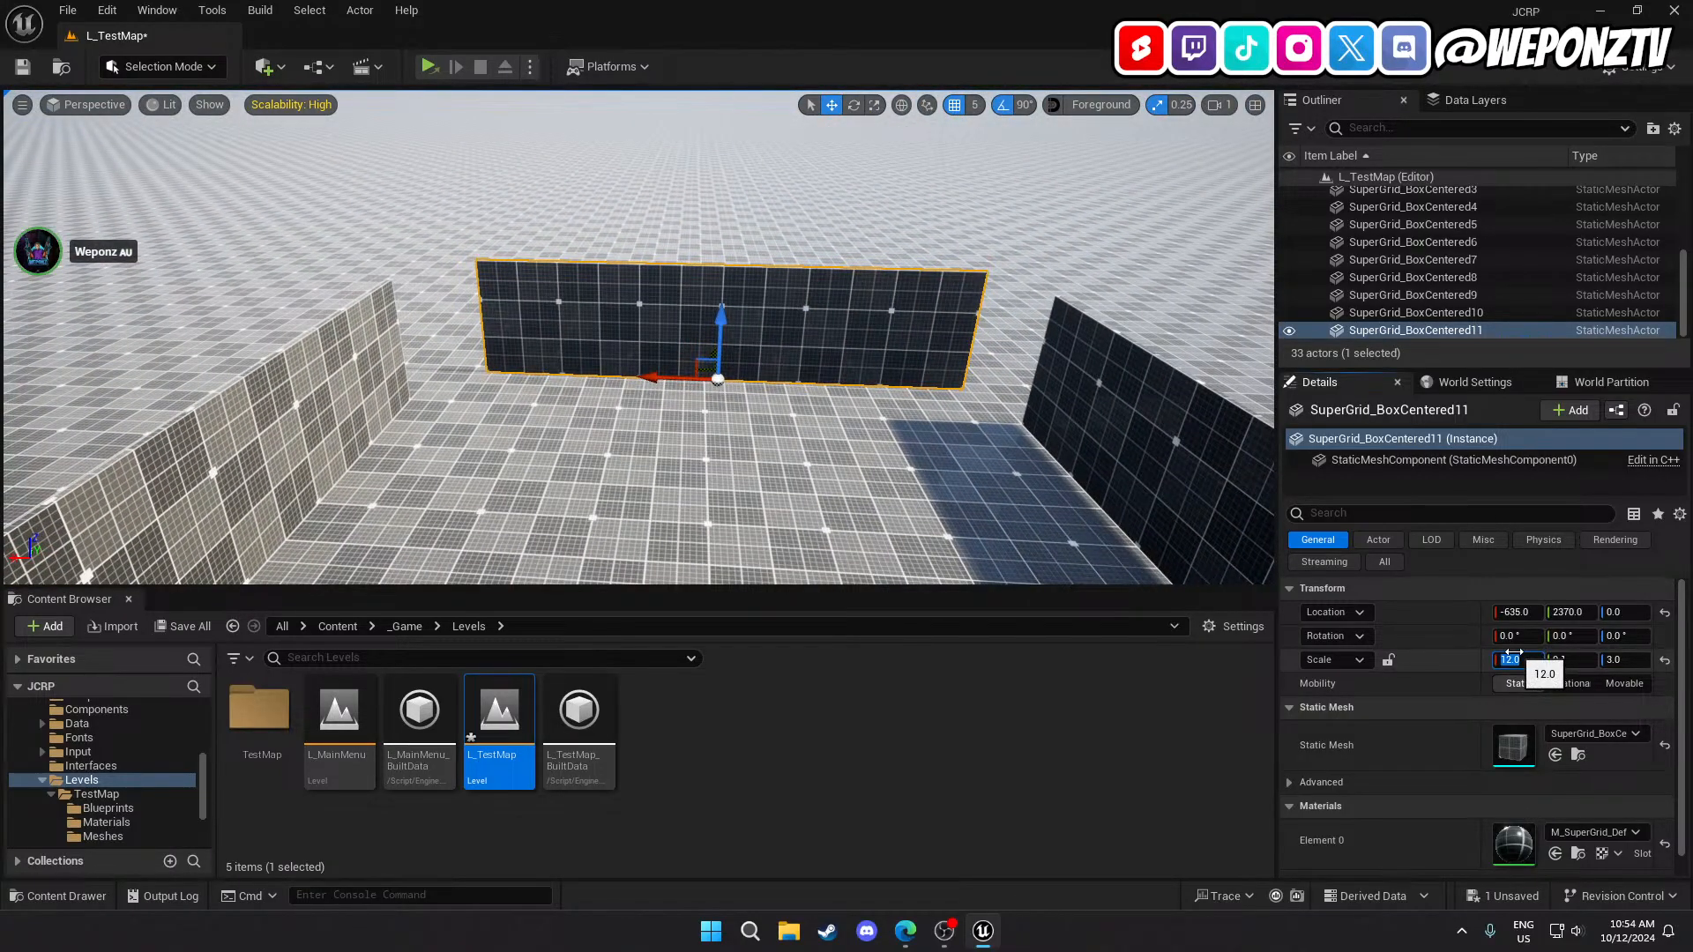
left_click(1513, 660)
type("14")
key("Return")
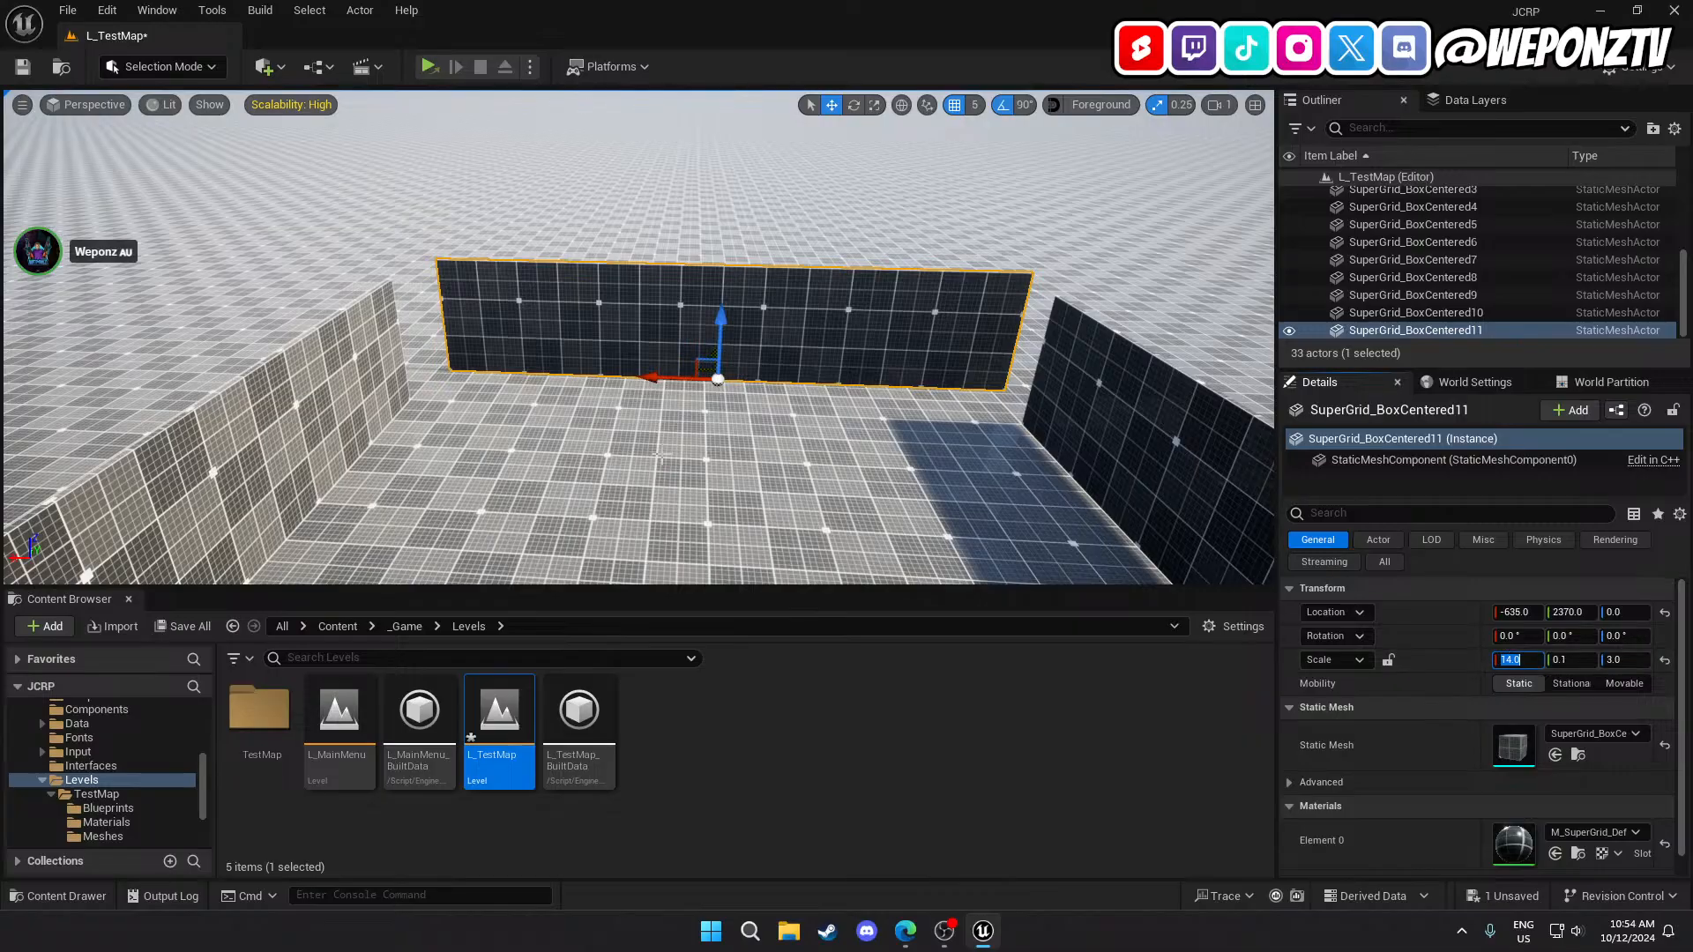
left_click_drag(665, 379, 654, 381)
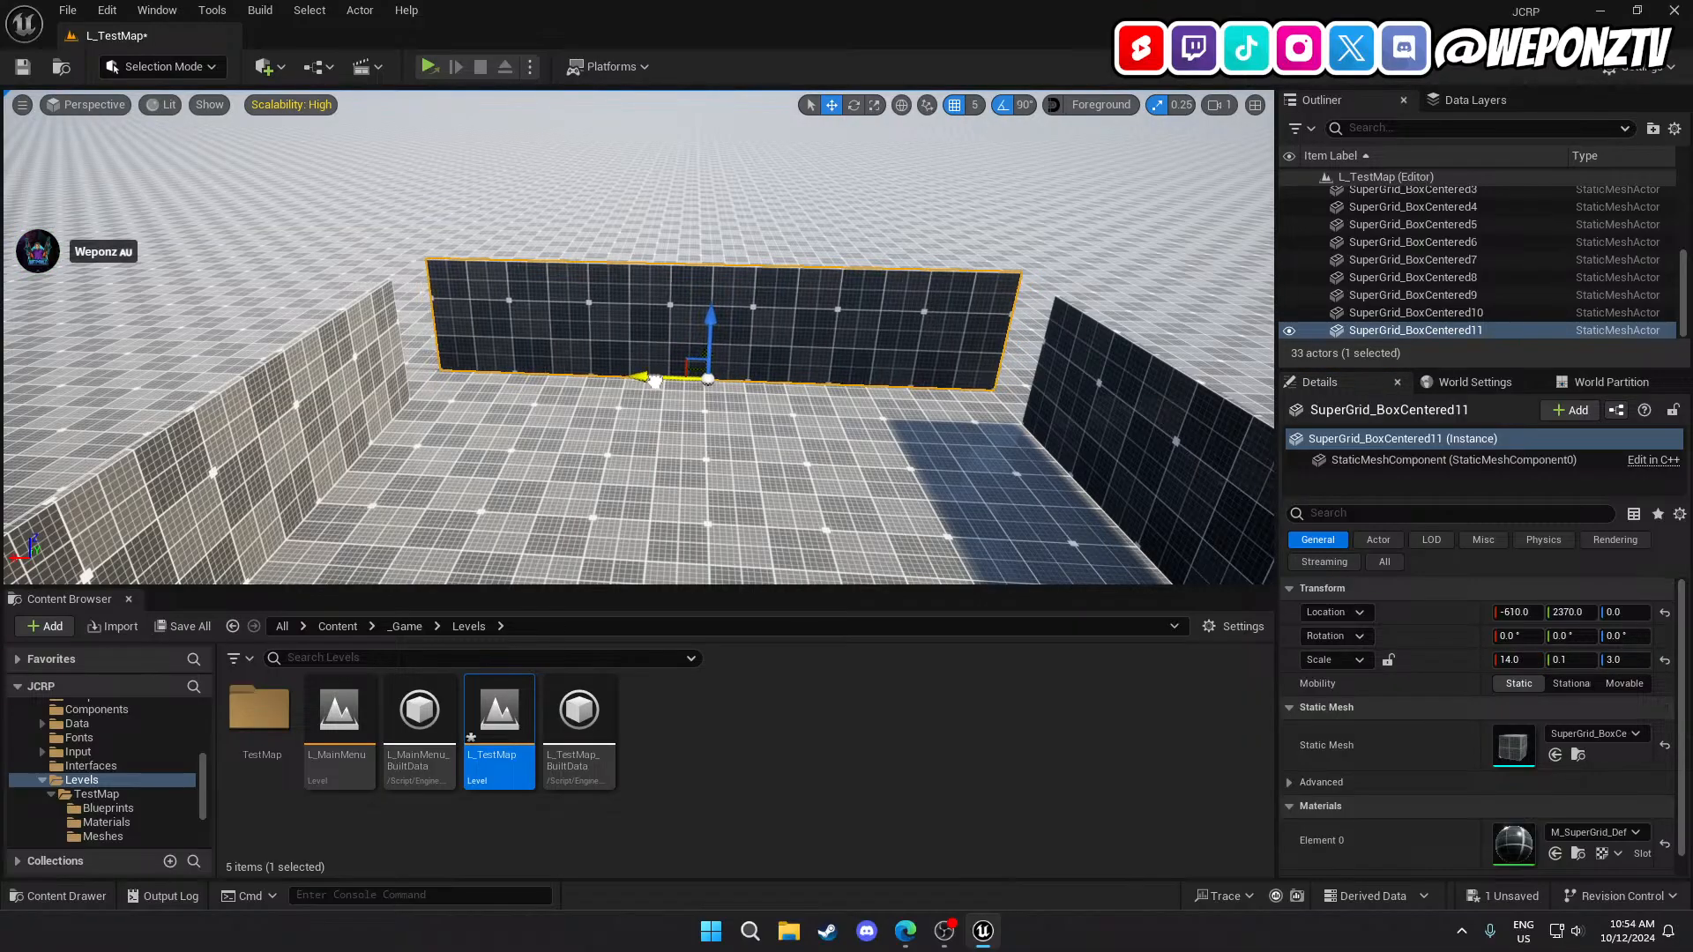
Move the back wall in toward the side walls to Y 2190 and centre it between them at X -600.
right_click_drag(654, 381, 238, 446)
key("w")
key("s")
left_click_drag(791, 433, 785, 342)
key("w")
right_click_drag(831, 368, 832, 368)
left_click_drag(820, 310, 831, 310)
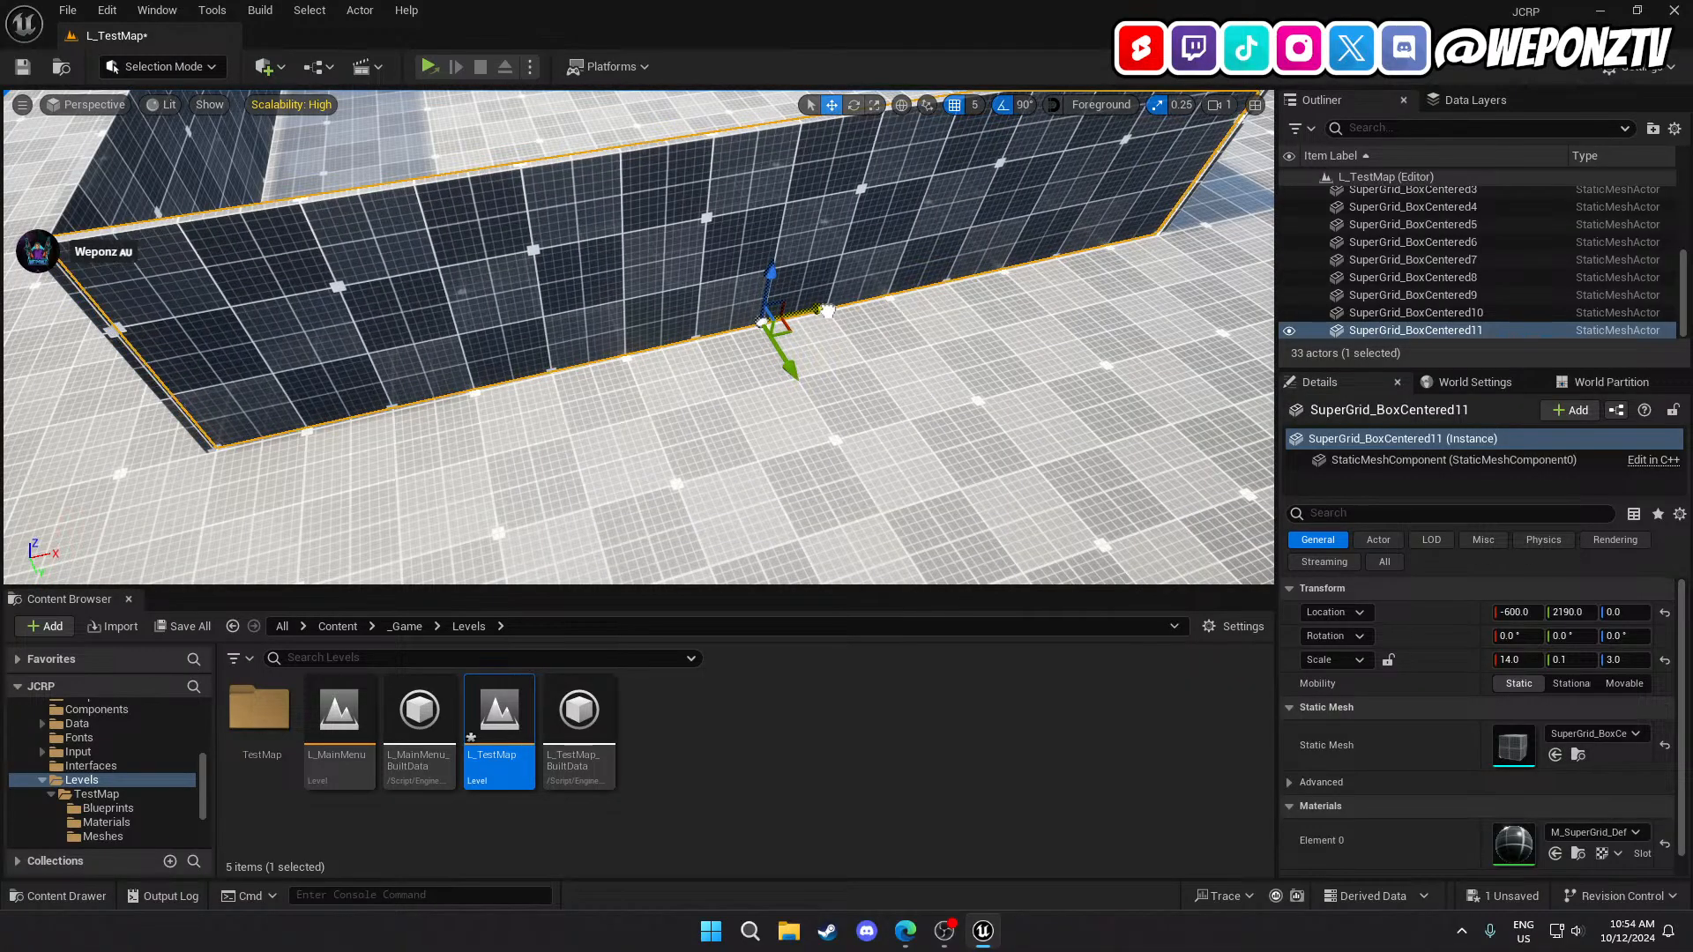
Nudge the back wall to Y 2195 so it lines up with the ends of the side walls.
key("w")
right_click_drag(830, 310, 873, 327)
key("a")
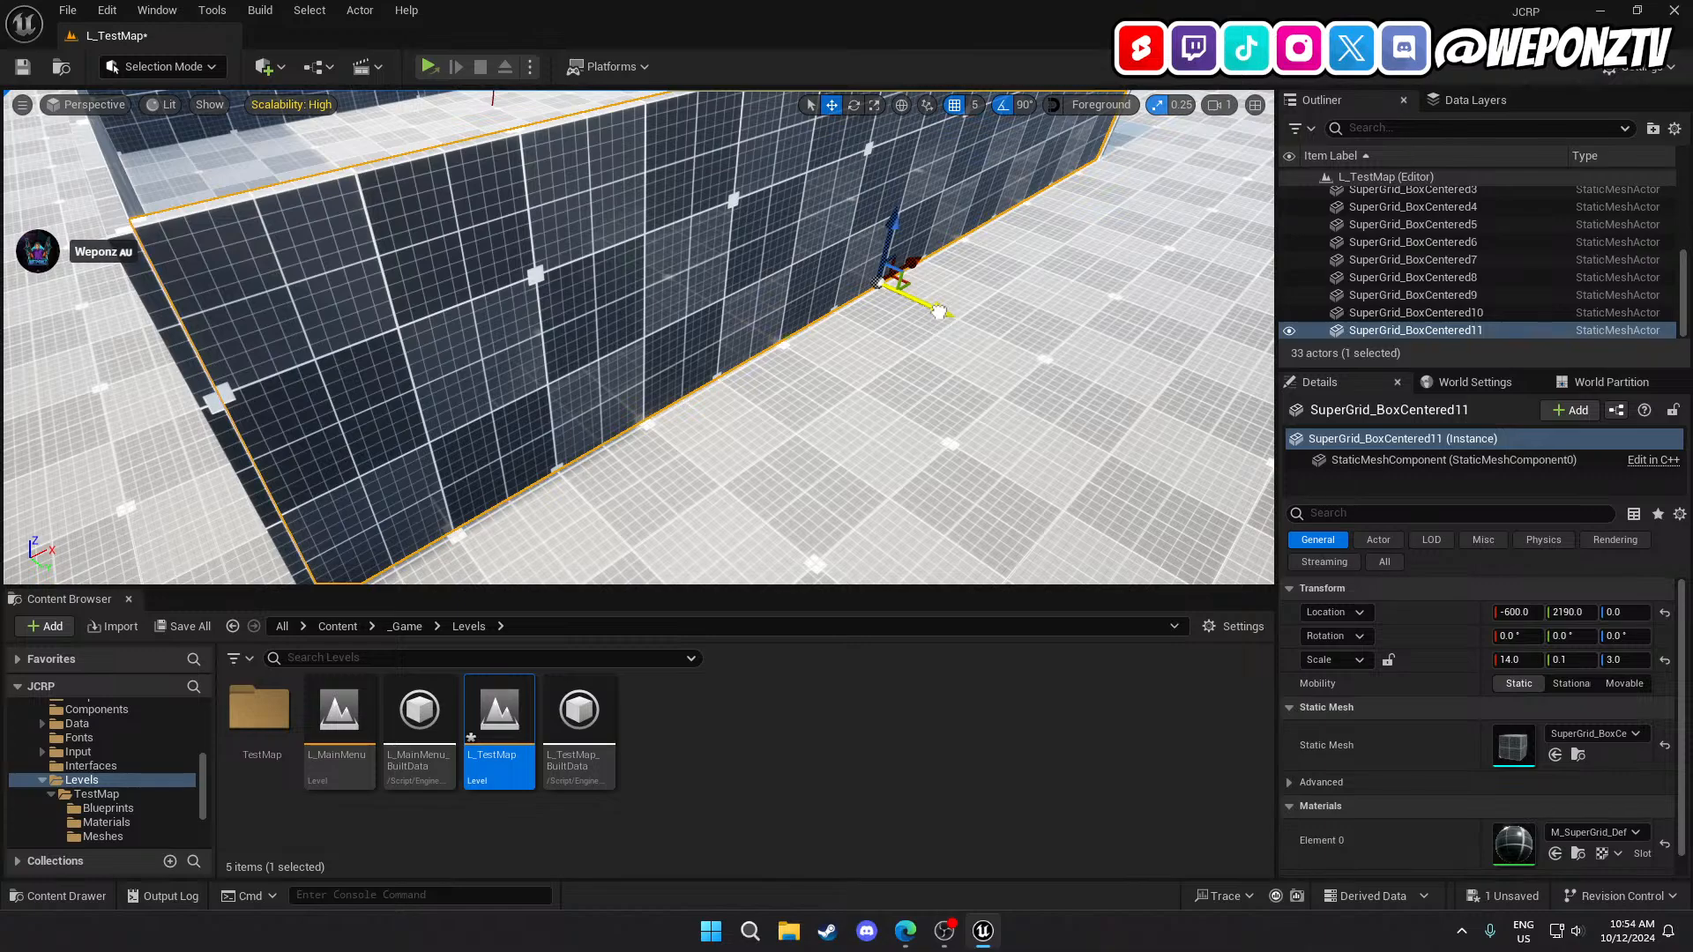
left_click_drag(939, 312, 941, 314)
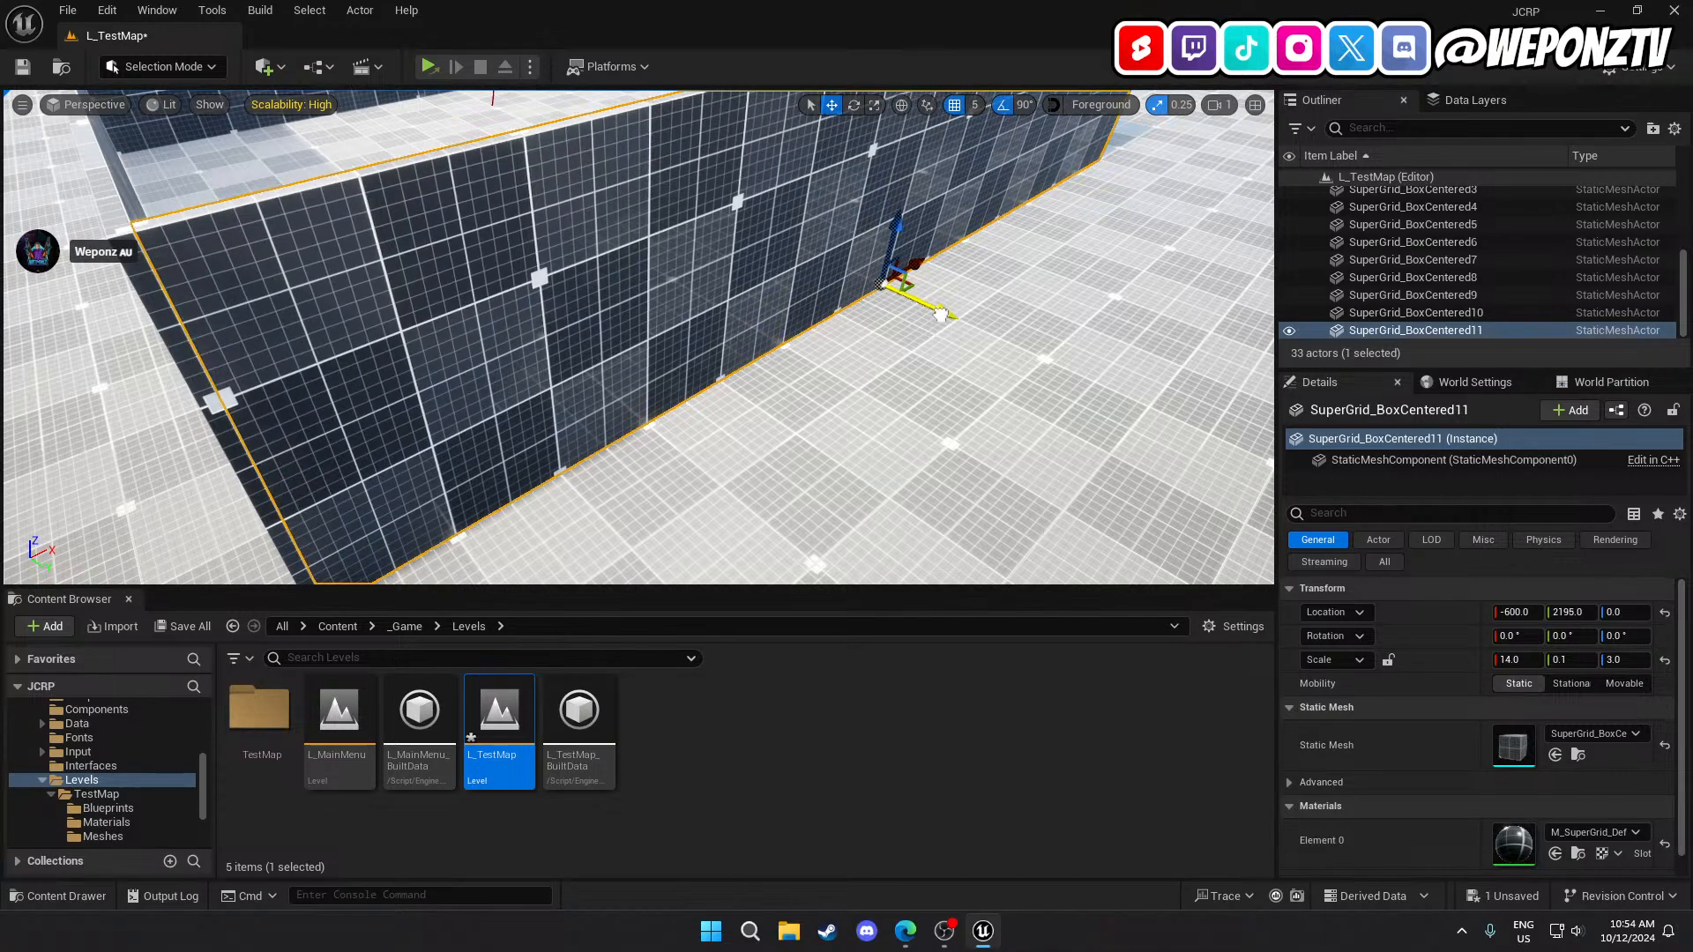
Shorten the back wall to X scale 13 and move it to X -540, toward one side wall.
right_click_drag(940, 313, 908, 307)
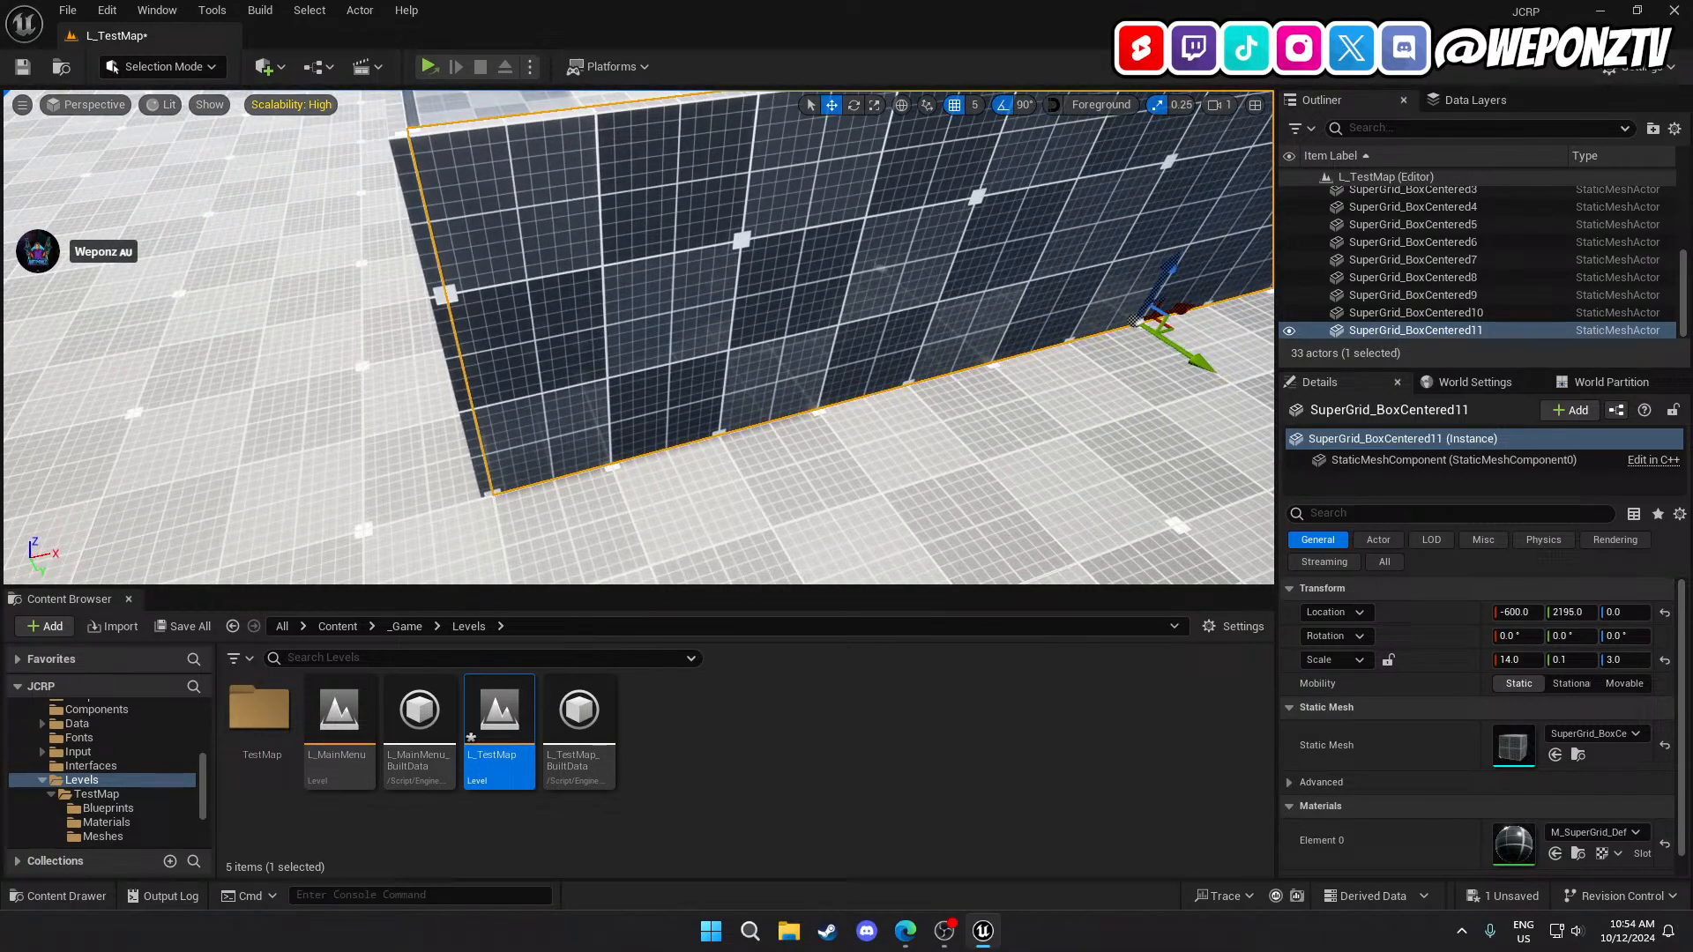
left_click(834, 408)
right_click_drag(834, 408, 785, 414)
right_click_drag(724, 395, 603, 289)
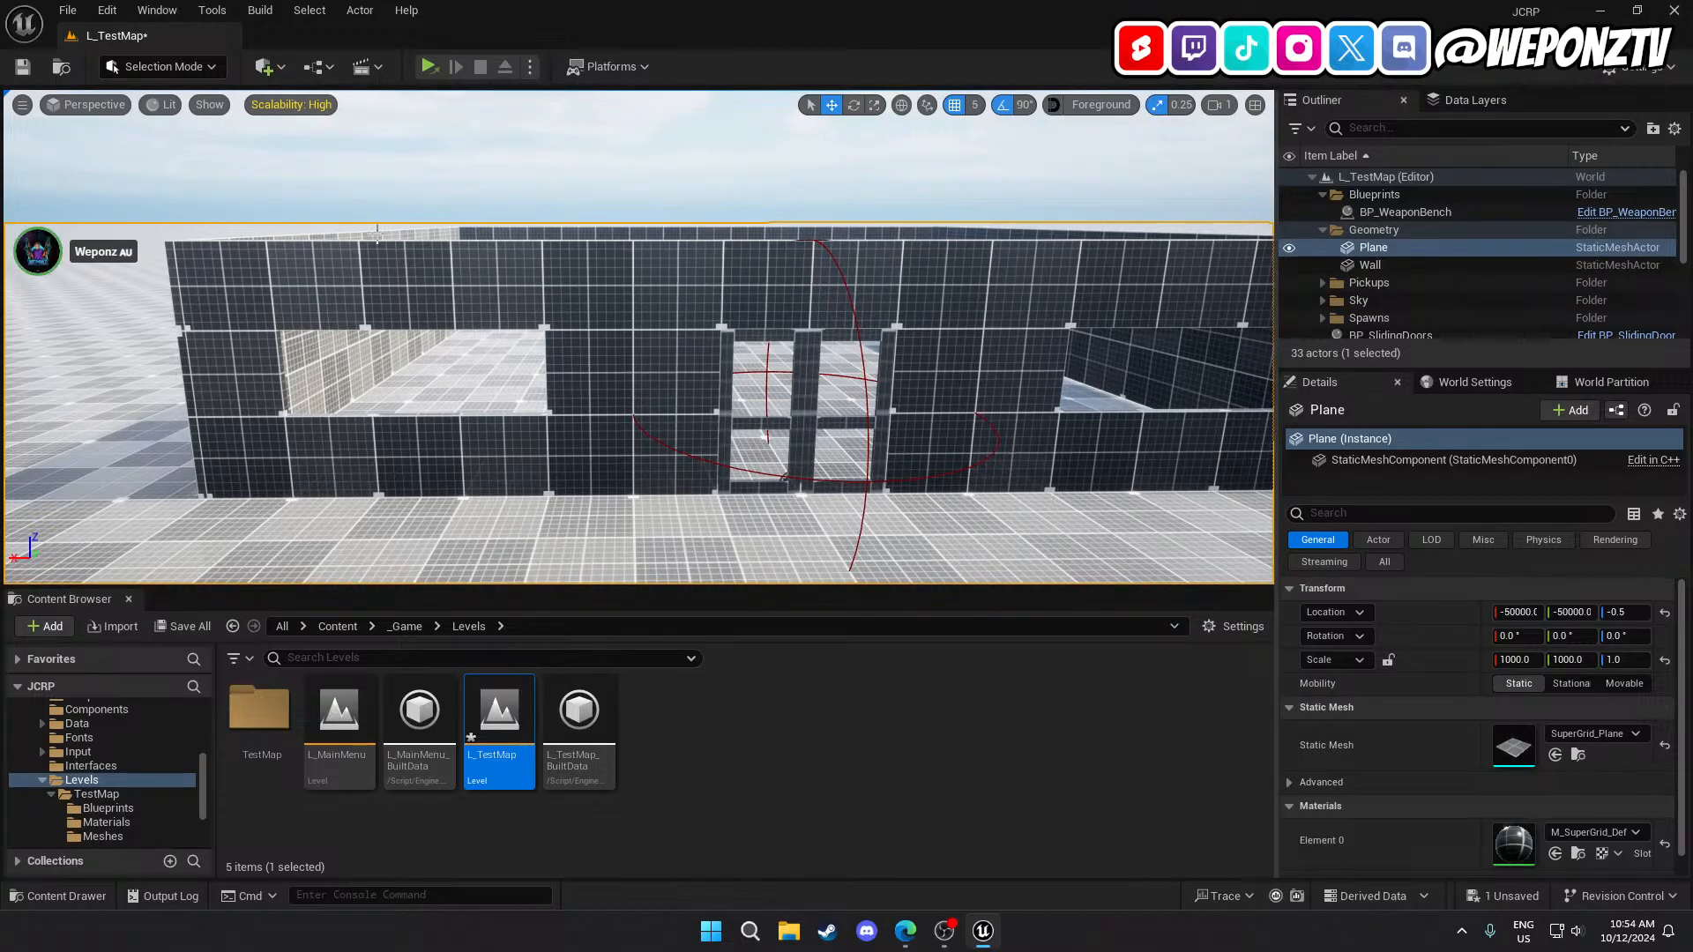
right_click_drag(814, 322, 463, 353)
left_click(794, 320)
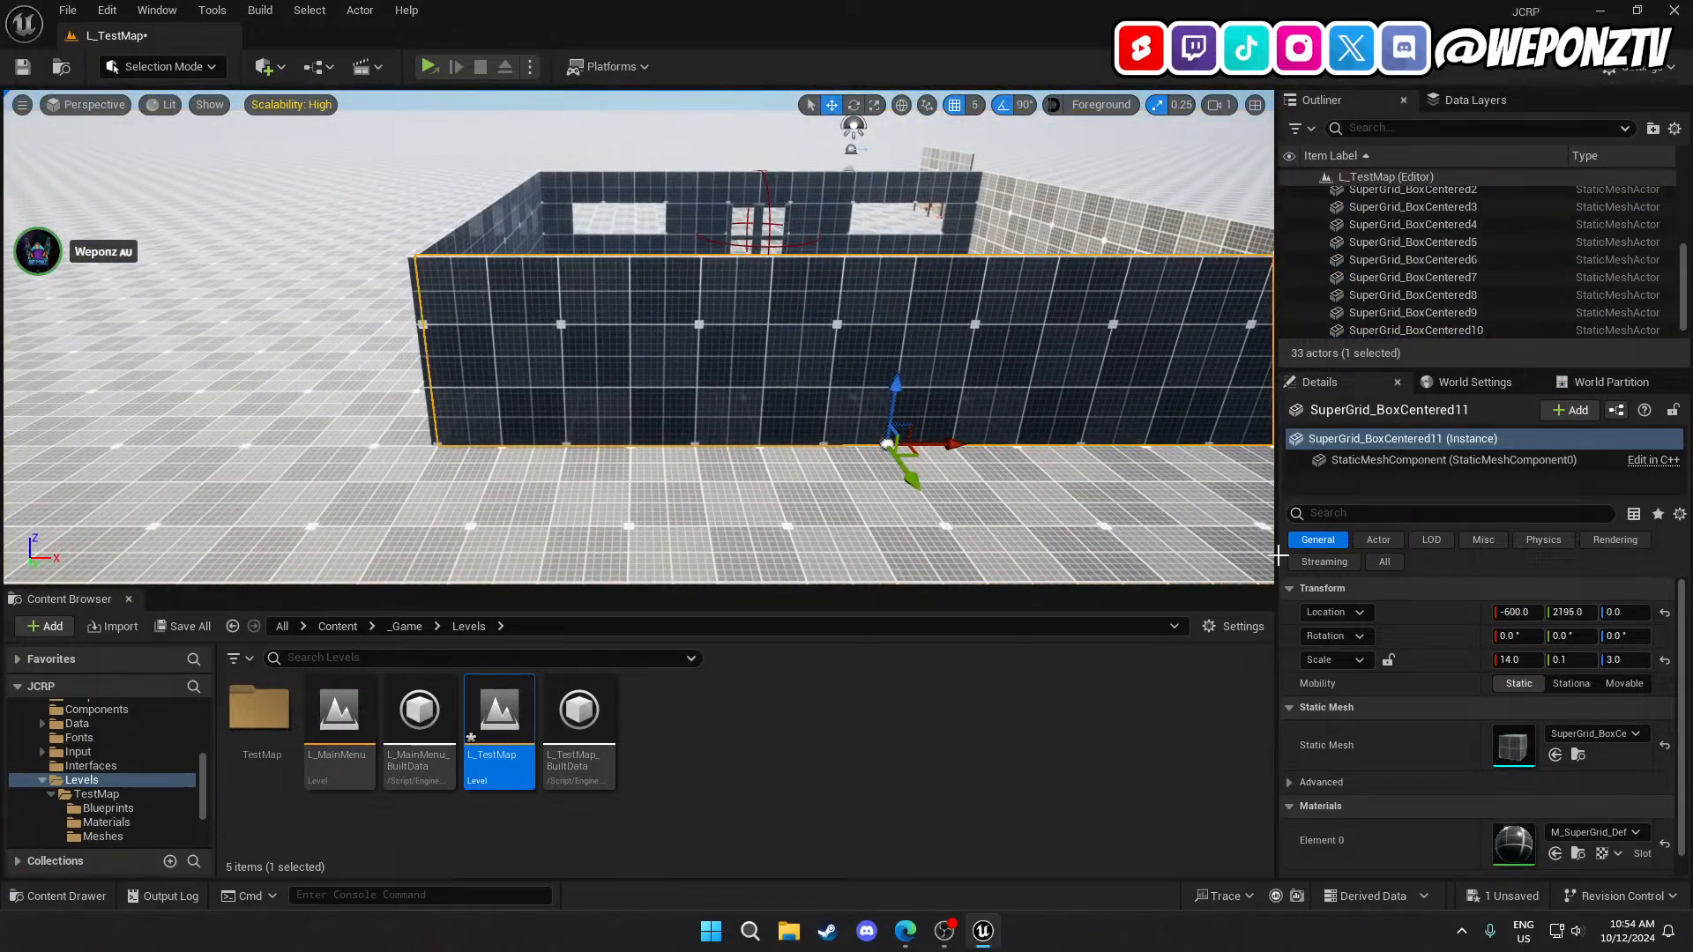
left_click(1525, 659)
type("13")
key("Return")
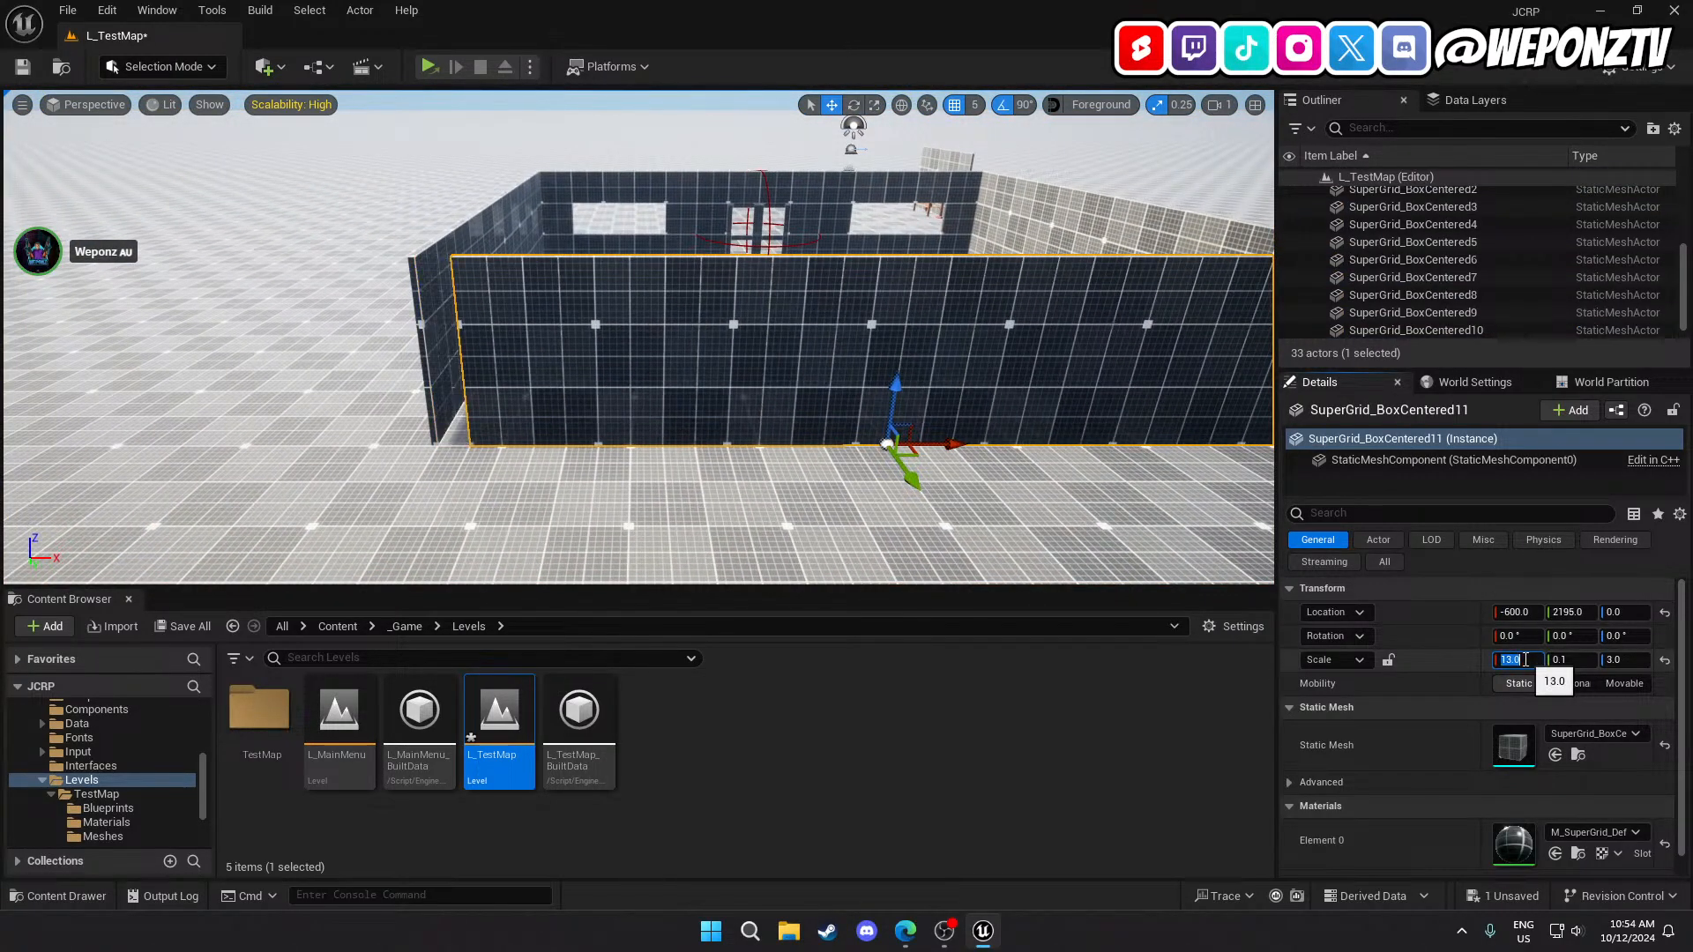
right_click_drag(958, 426, 1025, 457)
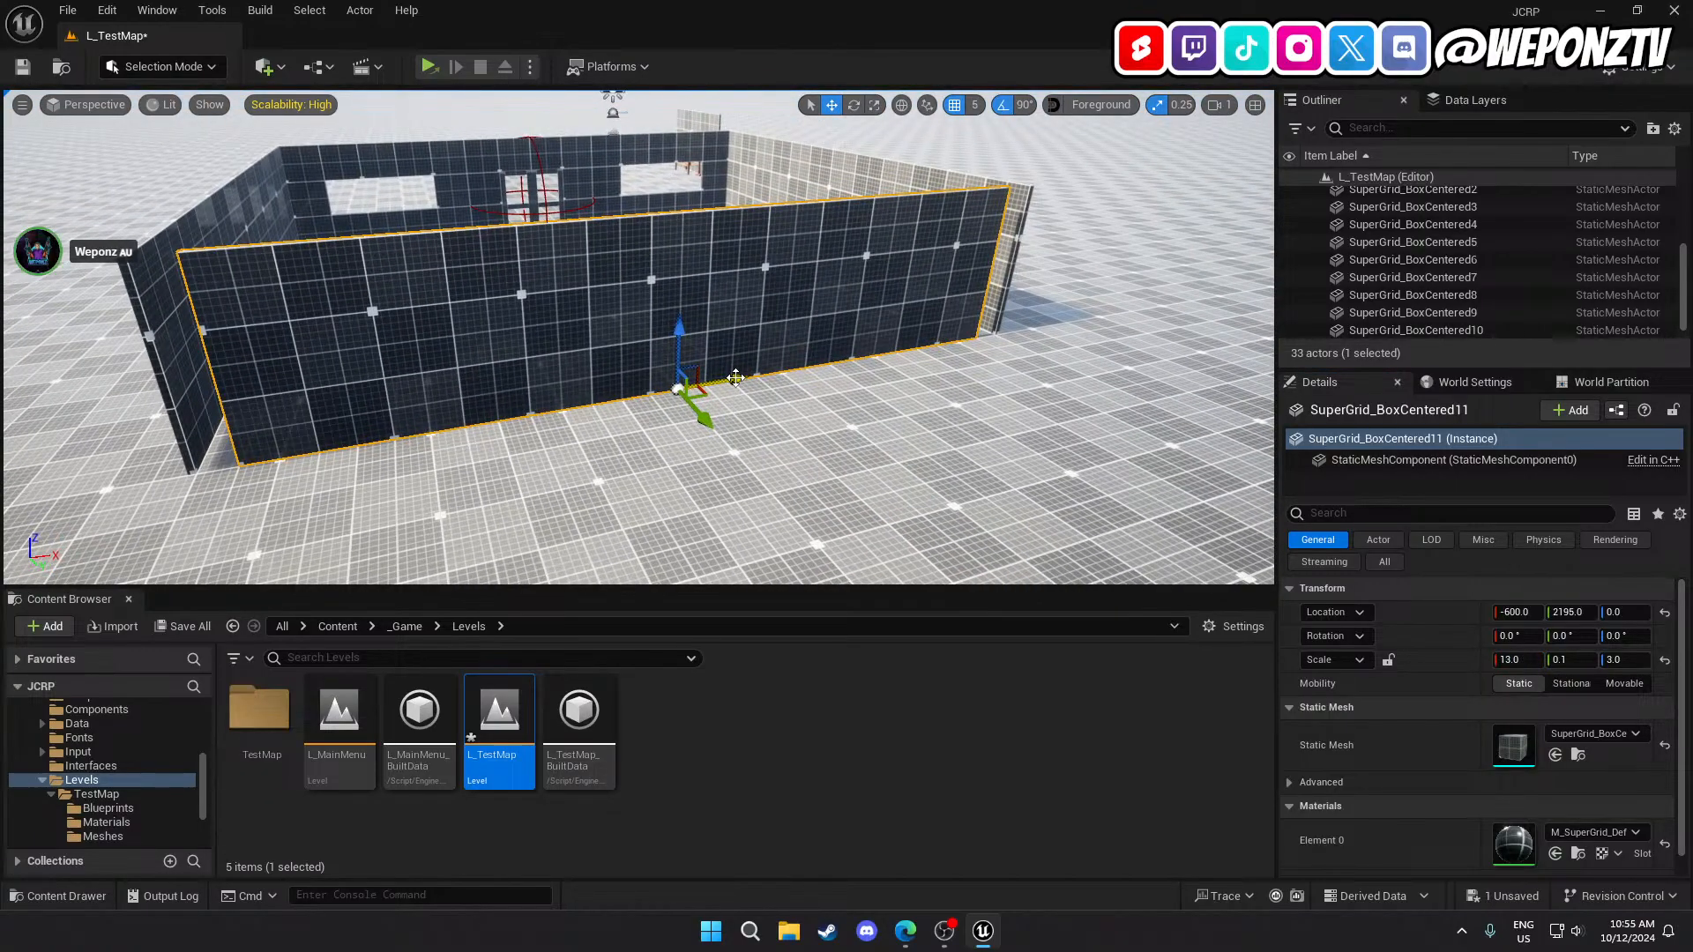
left_click_drag(735, 377, 766, 378)
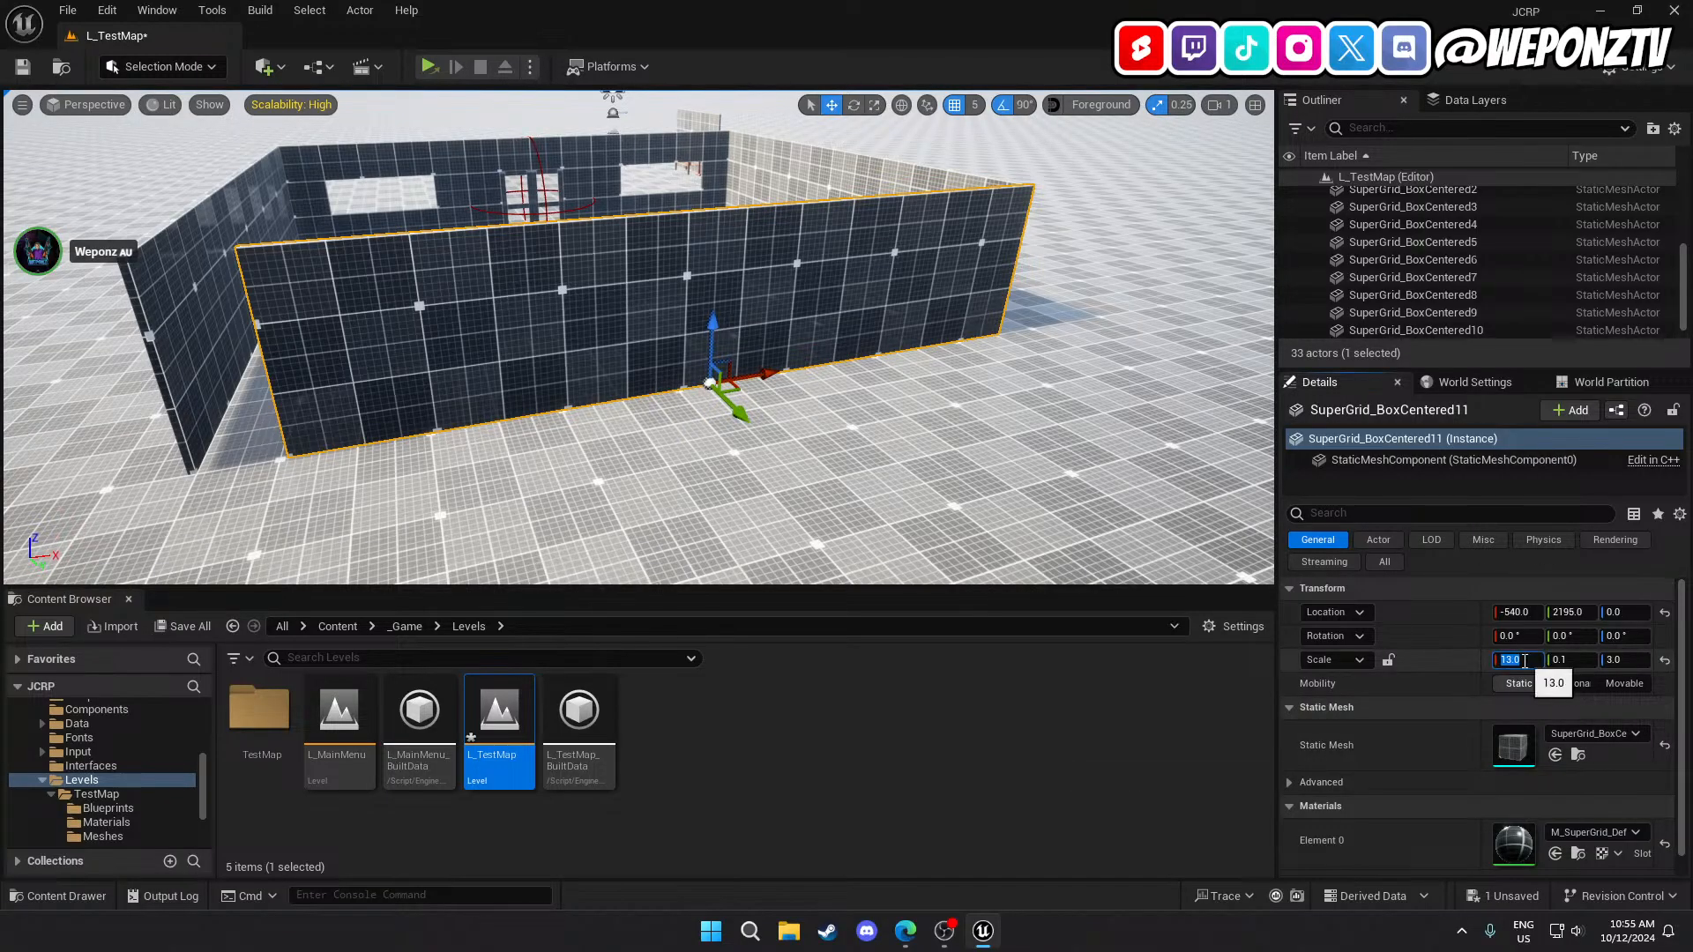
Set the back wall's X scale to 12 and move it to X -500, against the side wall.
type("12")
key("Return")
right_click_drag(635, 423, 547, 381)
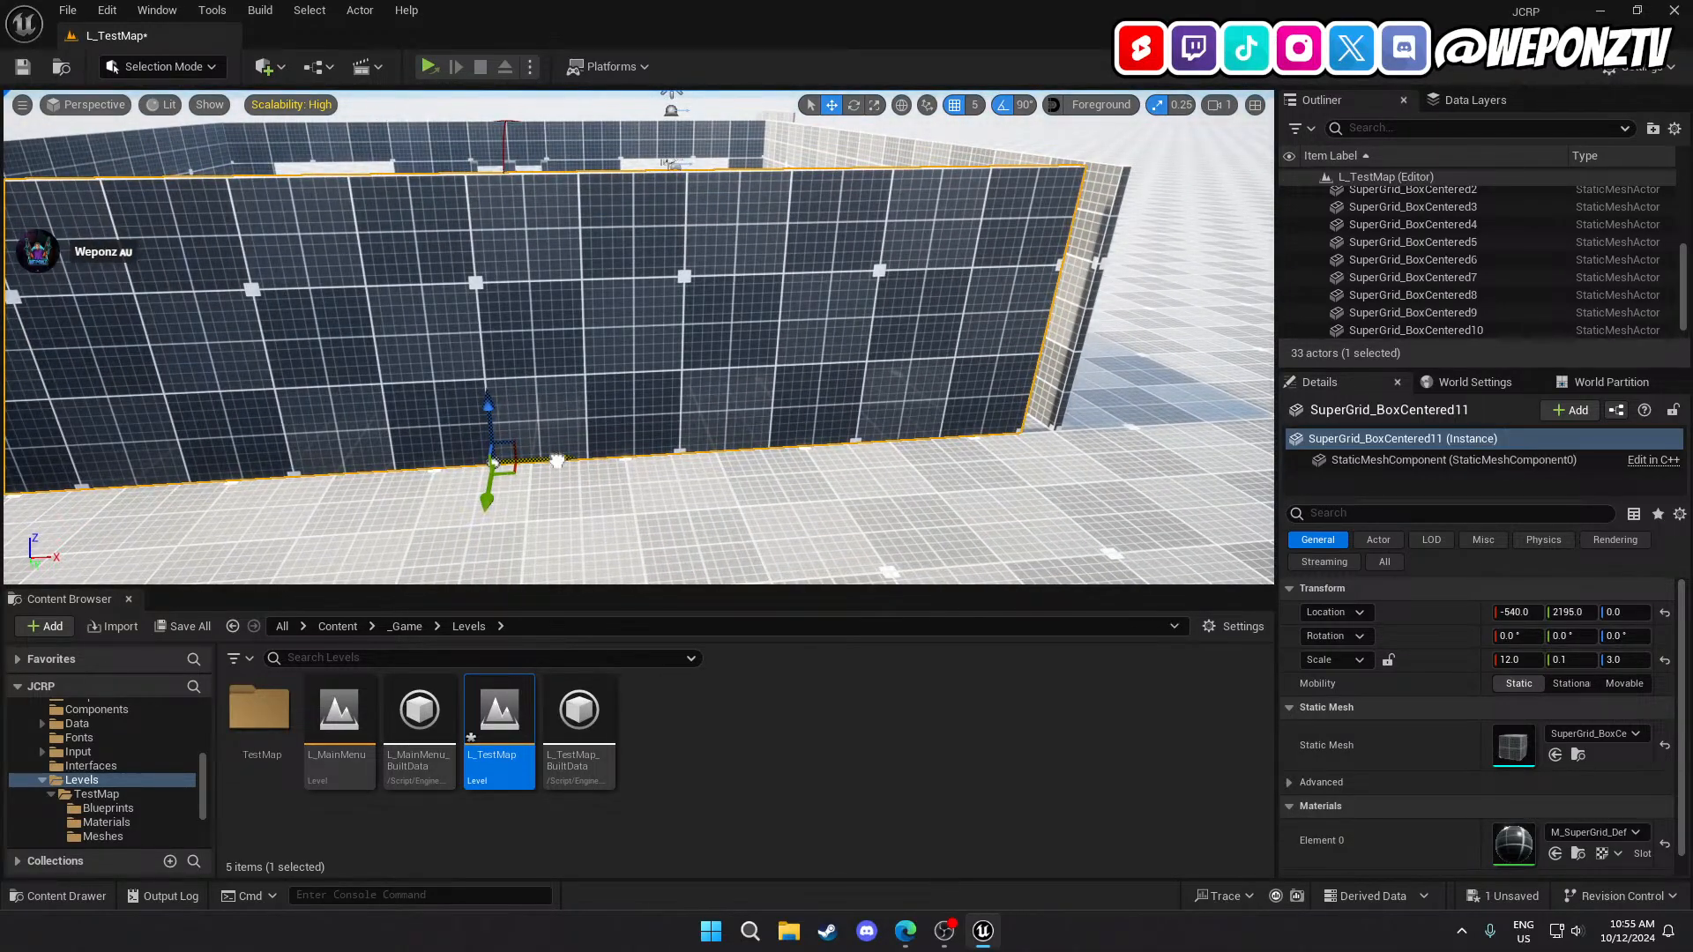
left_click_drag(557, 460, 596, 460)
right_click_drag(595, 461, 476, 381)
left_click(595, 460)
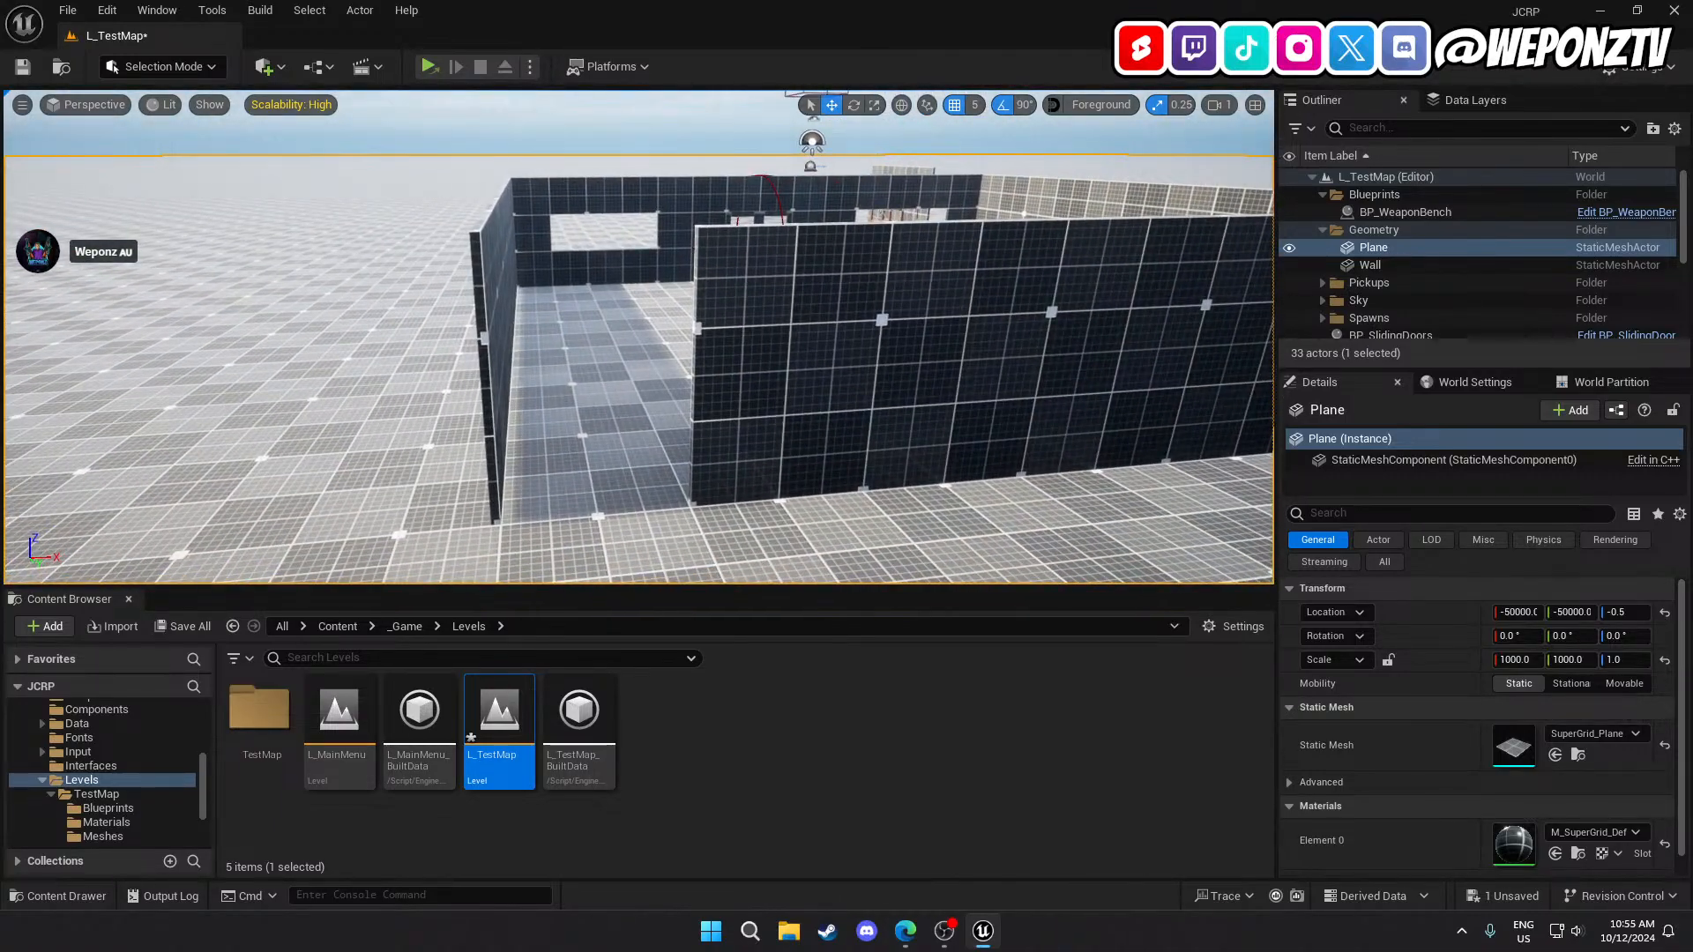
Place BP_SwingingDoor from the TestMap Blueprints folder in the back wall's gap at Y 2195, with its Z rotation set to 180°.
right_click_drag(849, 386, 804, 377)
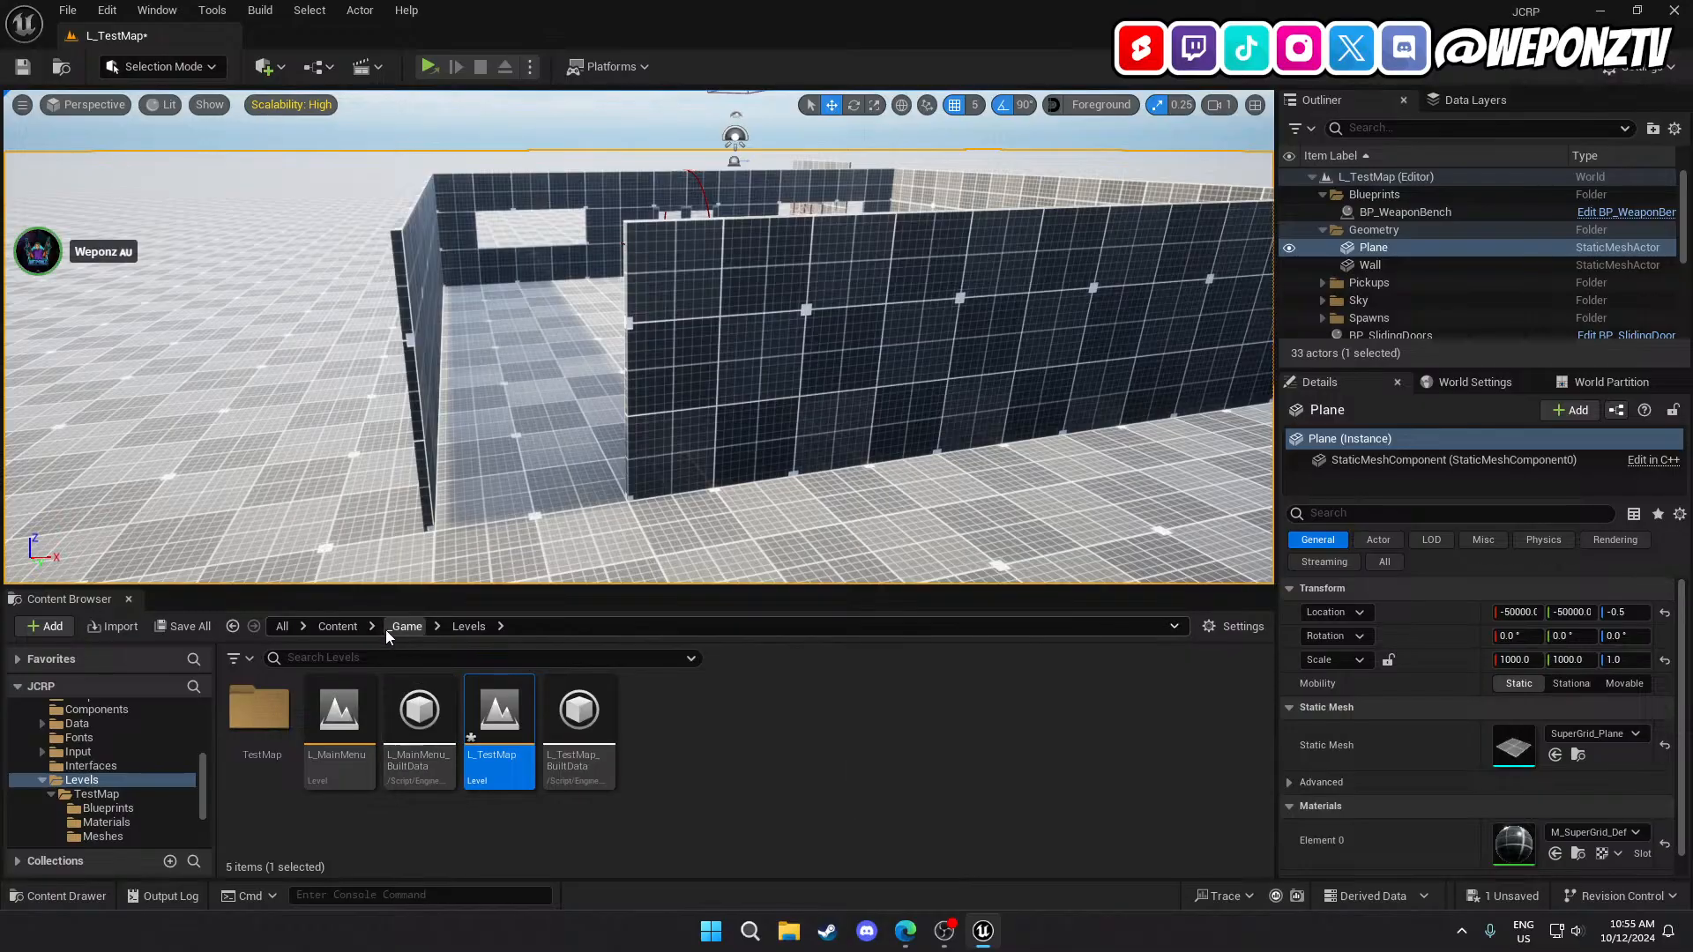
double_click(255, 710)
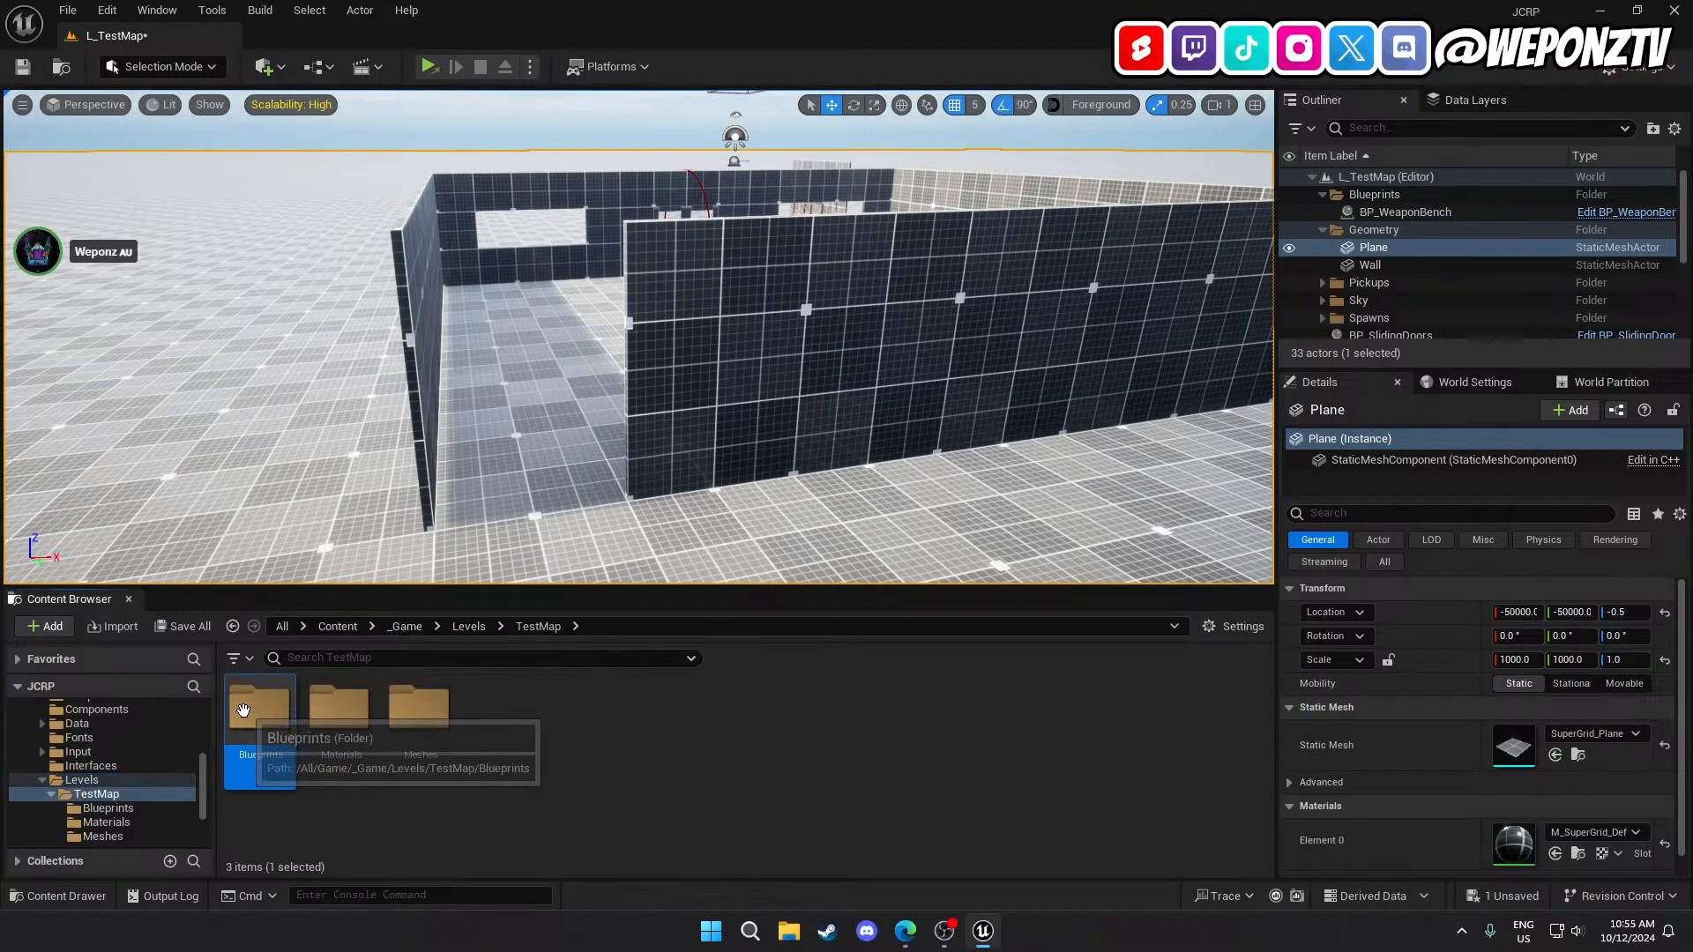
double_click(245, 709)
left_click_drag(340, 710, 585, 504)
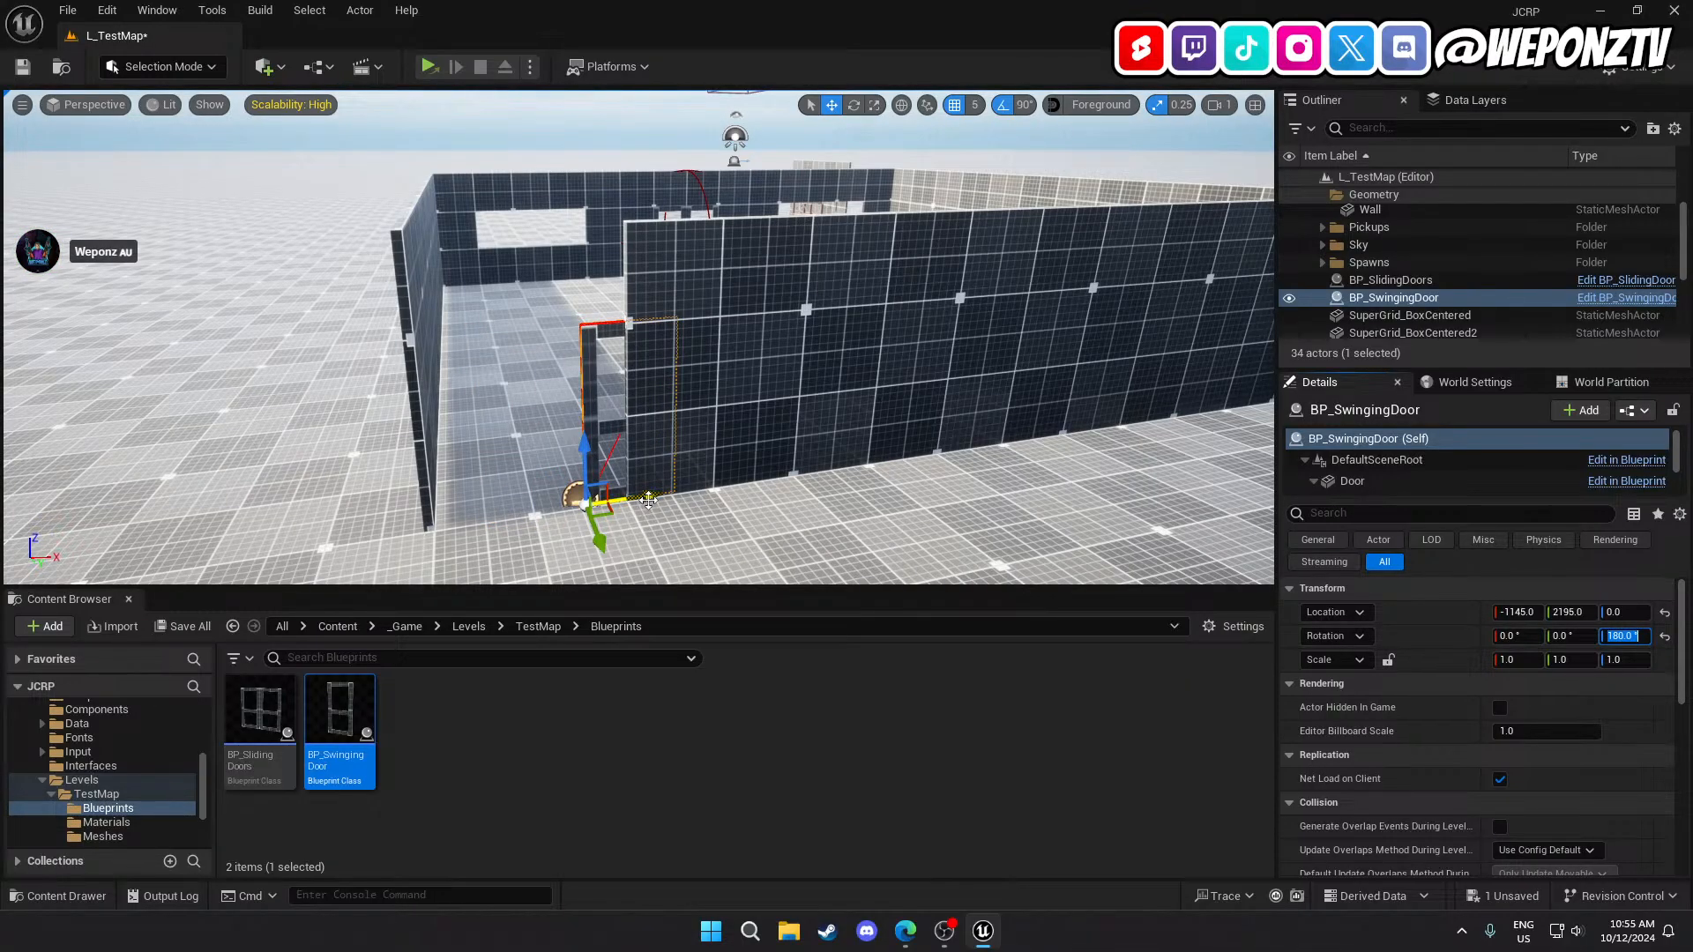
Align the swinging door with the end of the back wall at X -1200 and Y 2197.5.
left_click_drag(612, 500, 599, 498)
key("f")
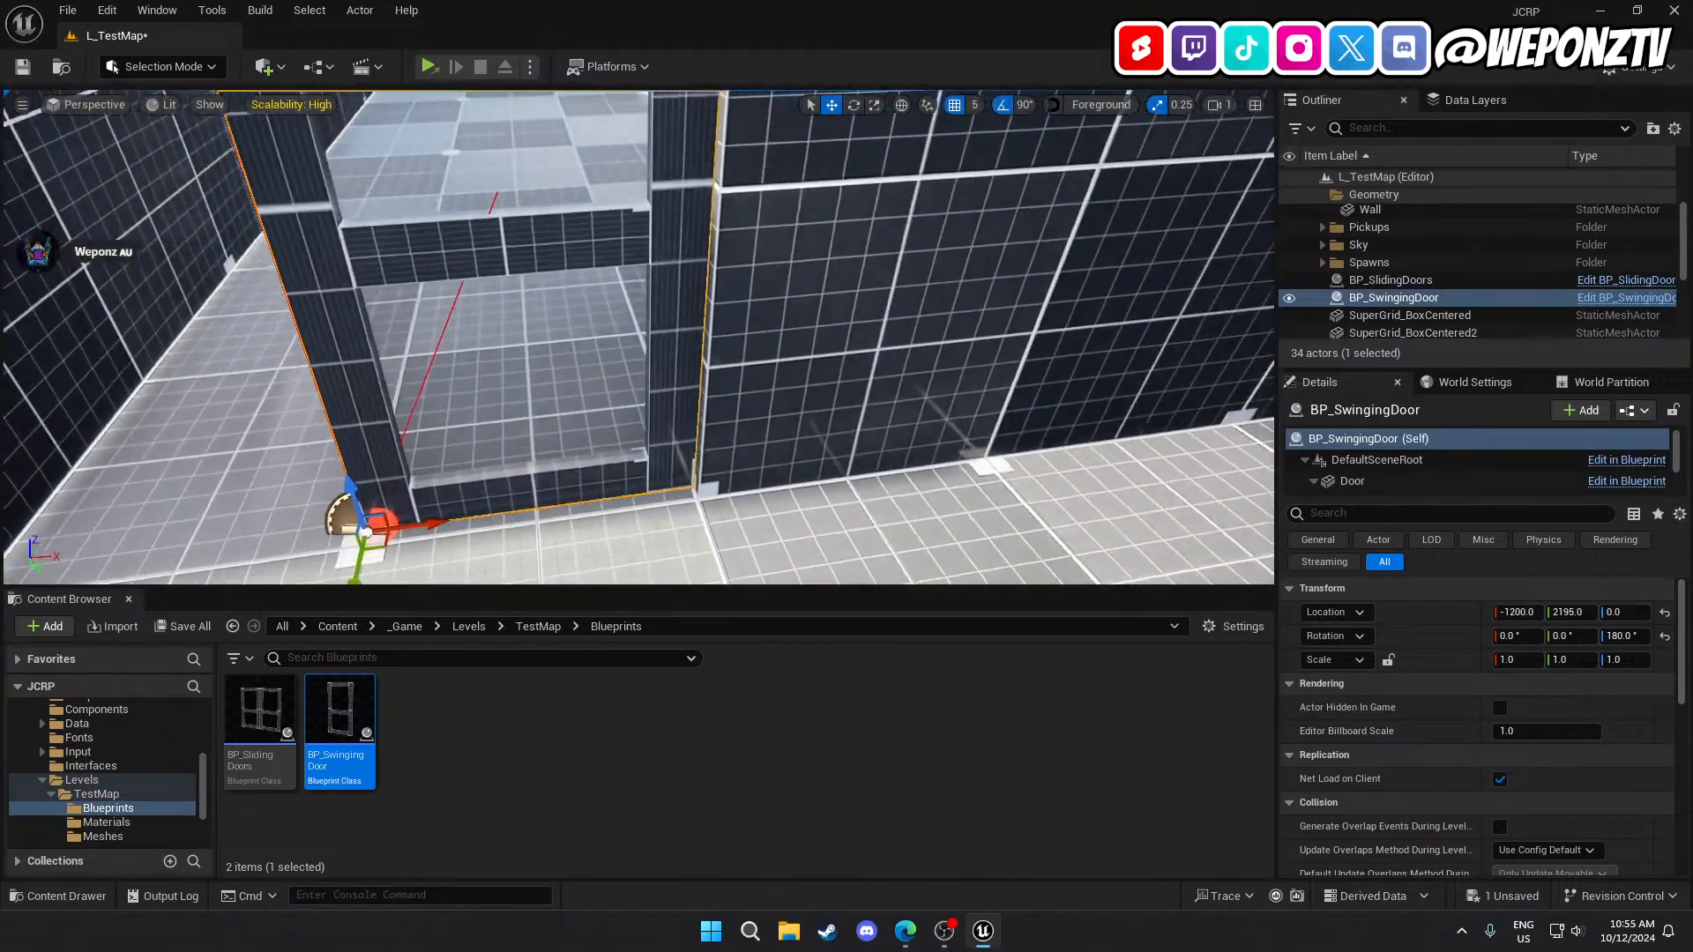
right_click_drag(380, 547, 485, 482)
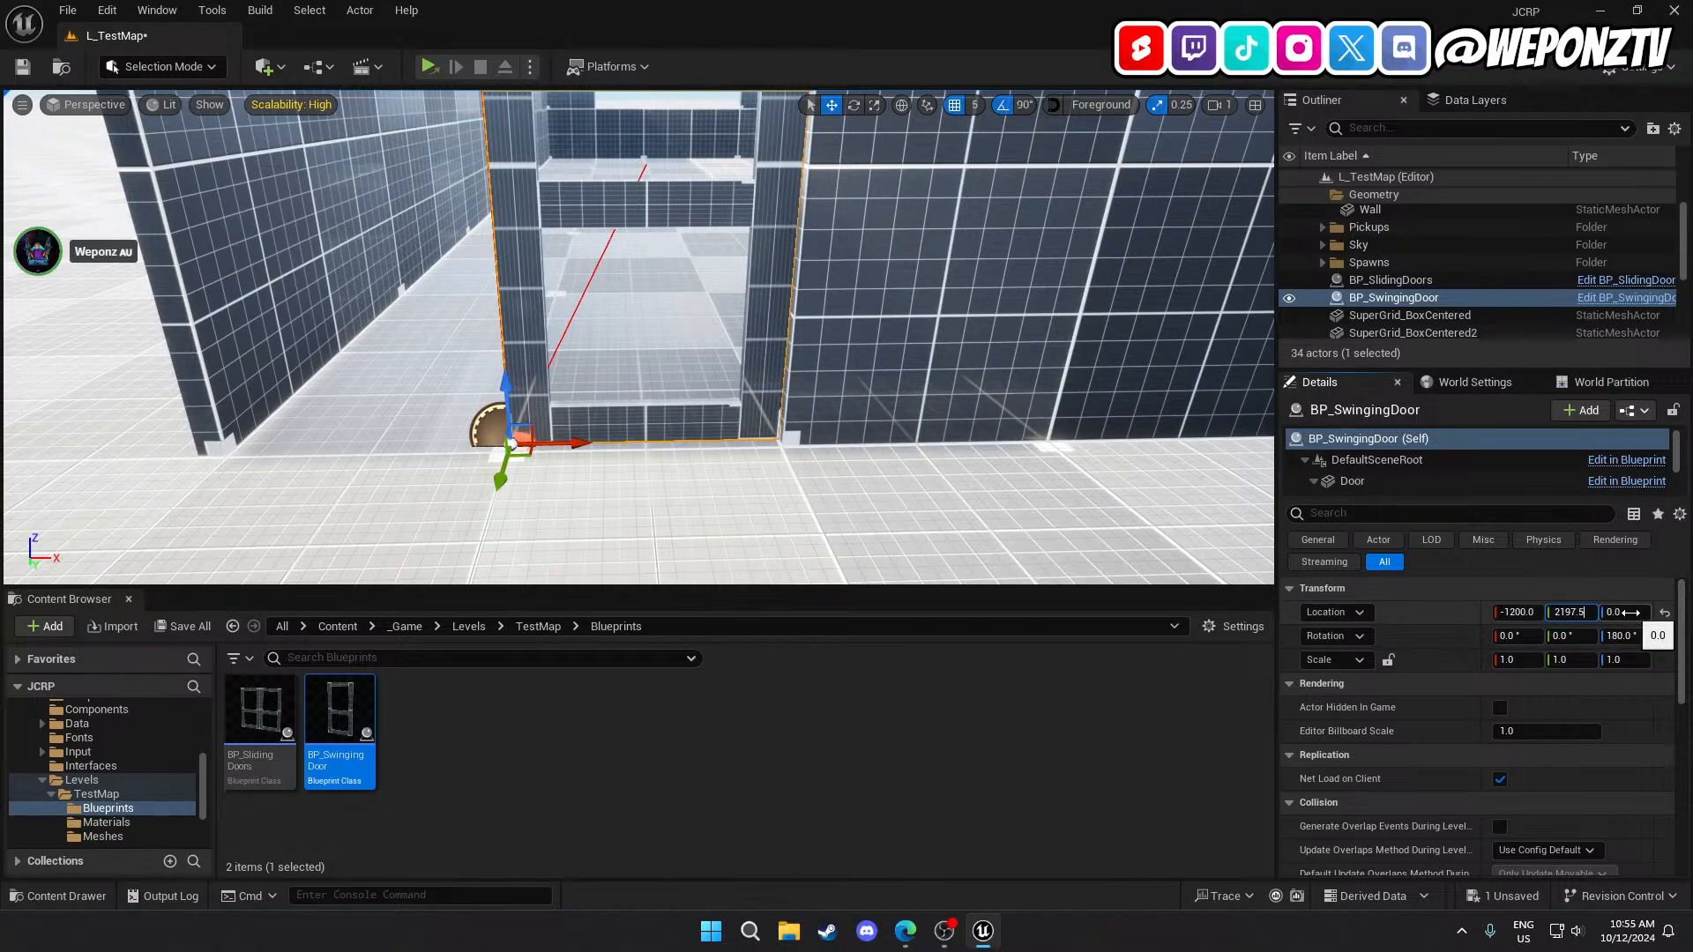
right_click_drag(1162, 373, 1115, 380)
Duplicate the back wall, offset the copy outward to Y 2275, and set its X scale to 1.
left_click(1009, 355)
key("f")
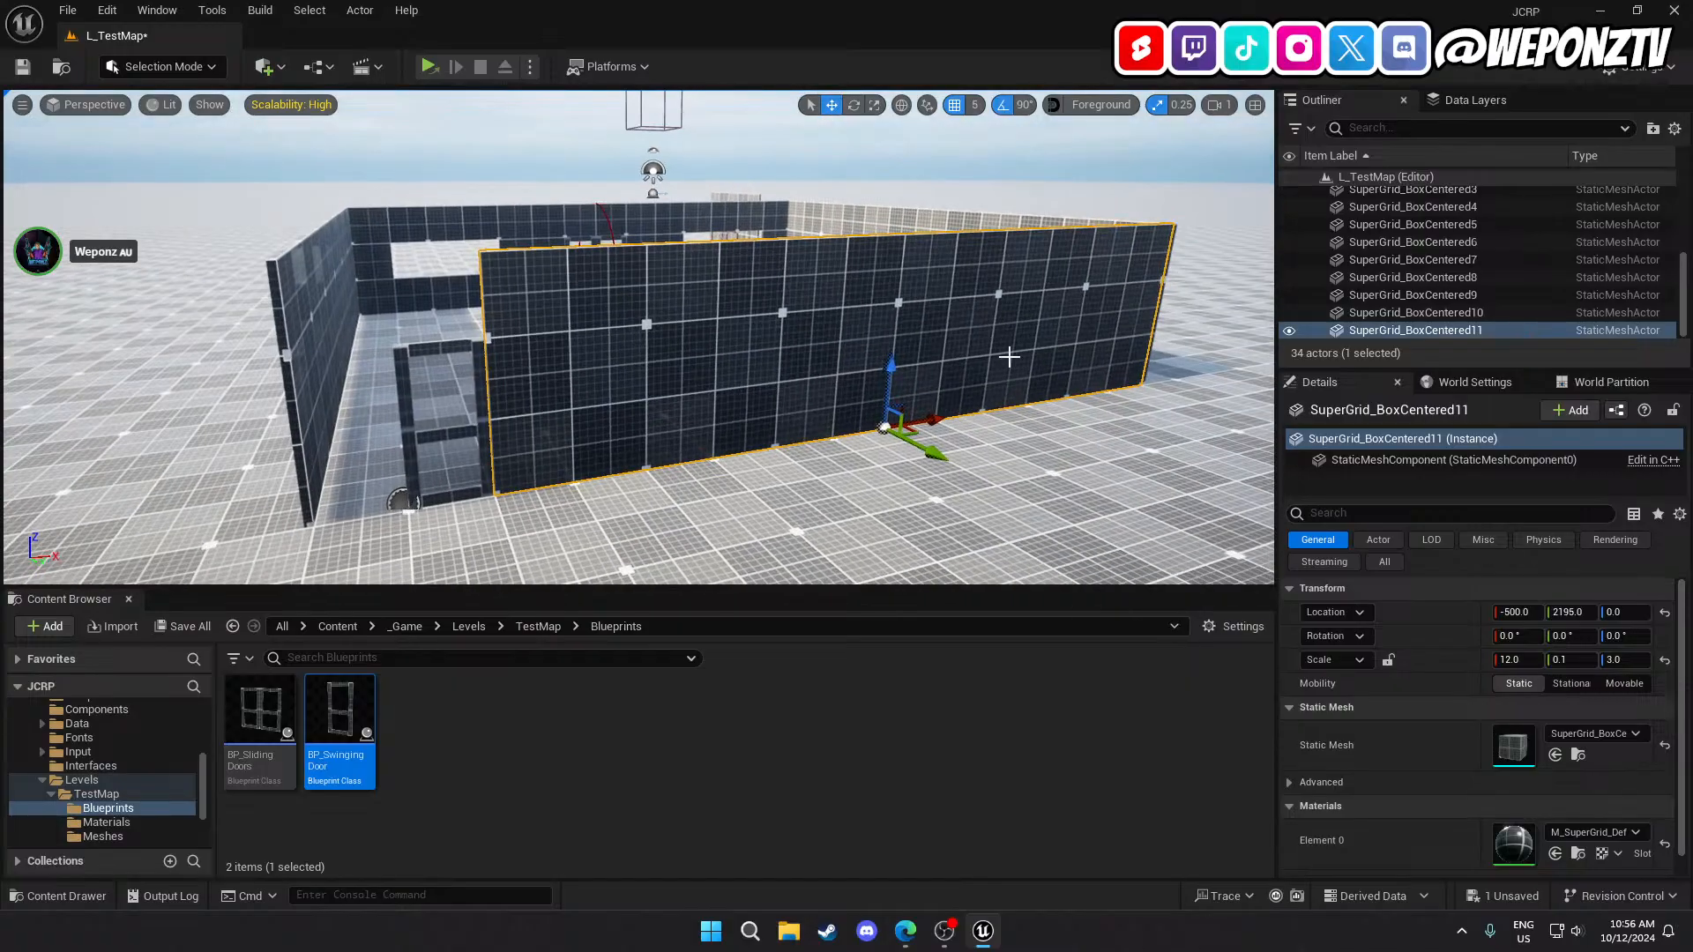
key("ctrl+d")
left_click_drag(936, 454, 977, 474)
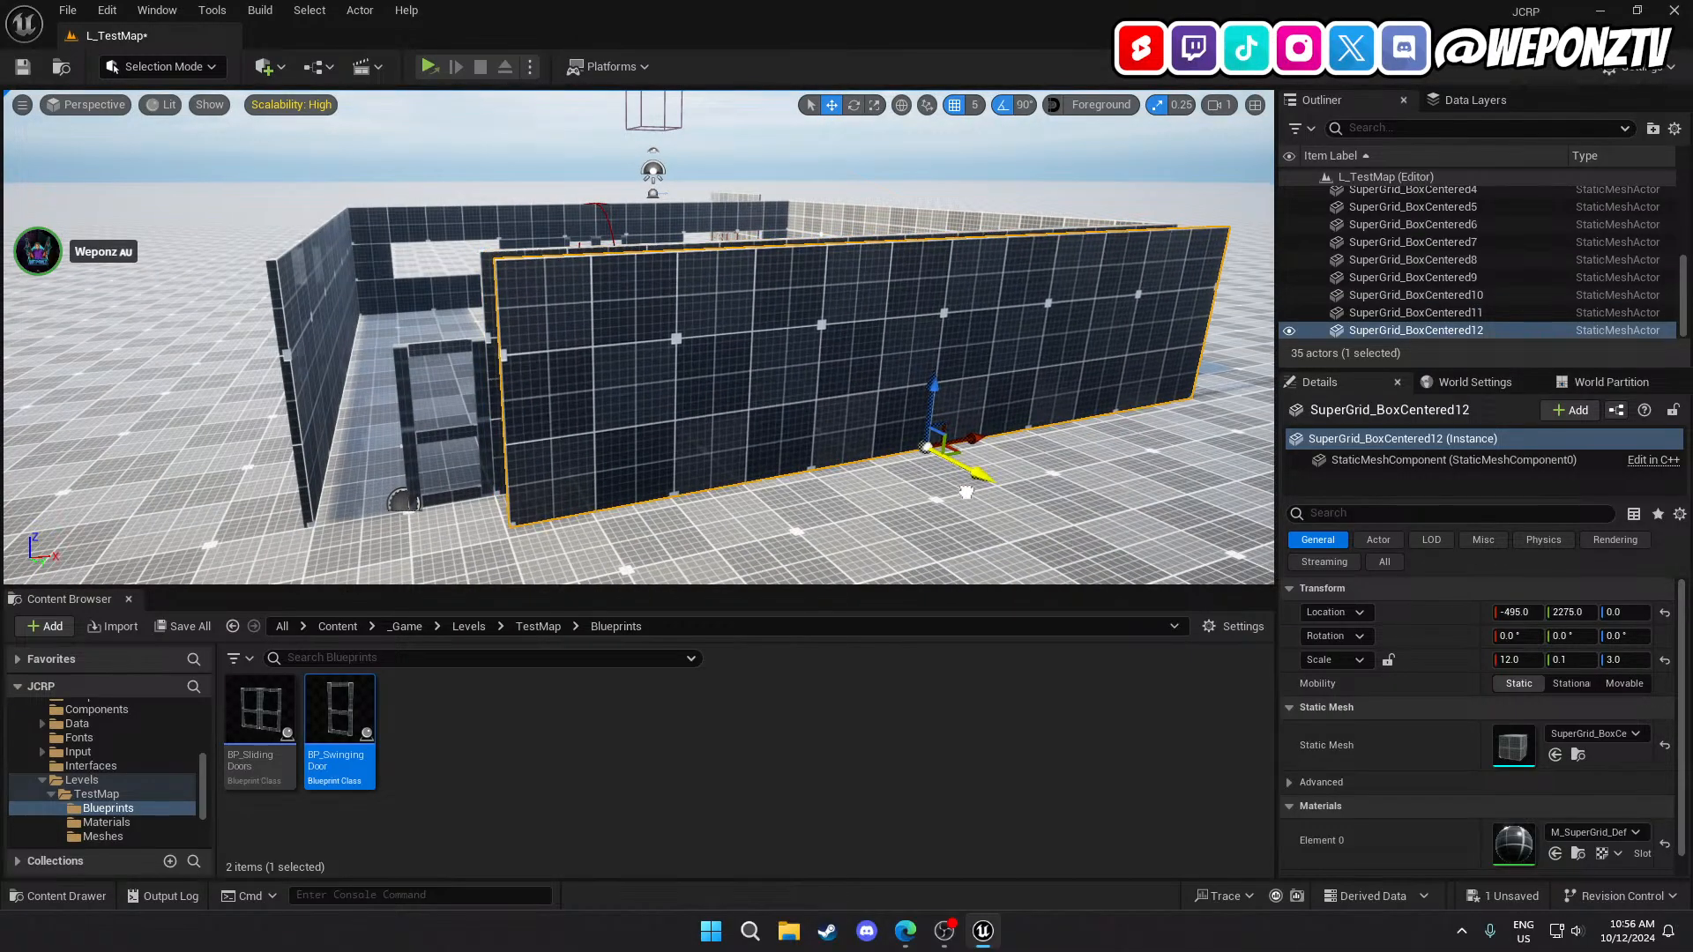
type("1")
key("Return")
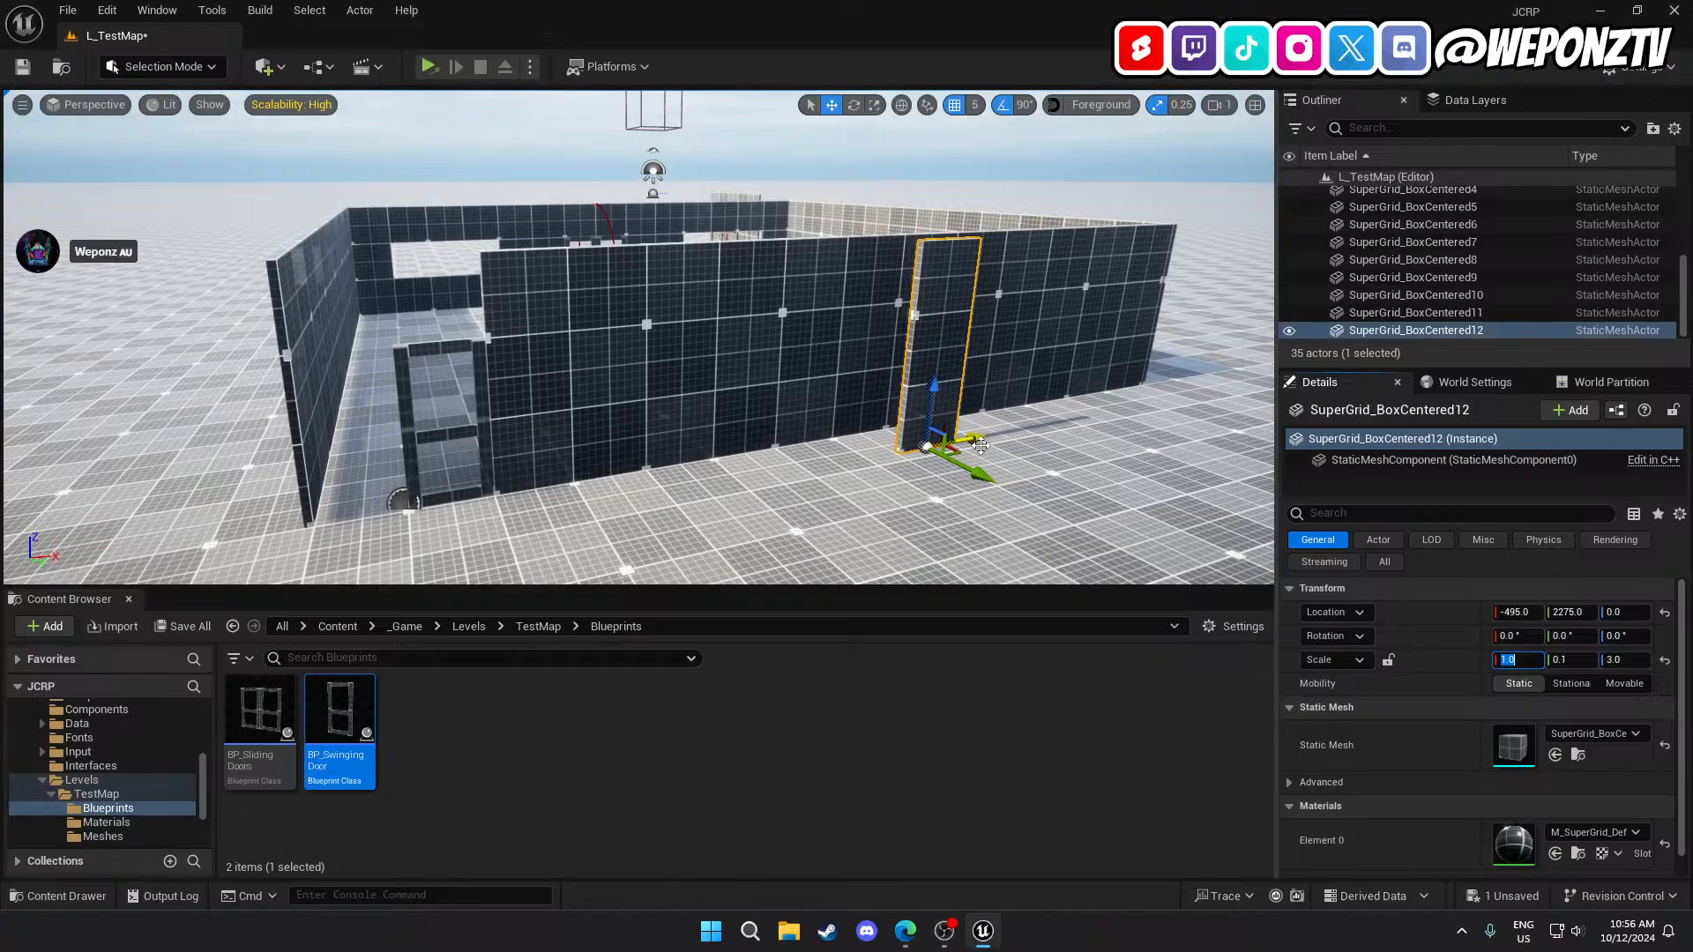
Move the narrow wall copy to X -1250 and Y 2195 to fill the gap between the door and the side wall.
left_click_drag(694, 456, 460, 471)
left_click(665, 414)
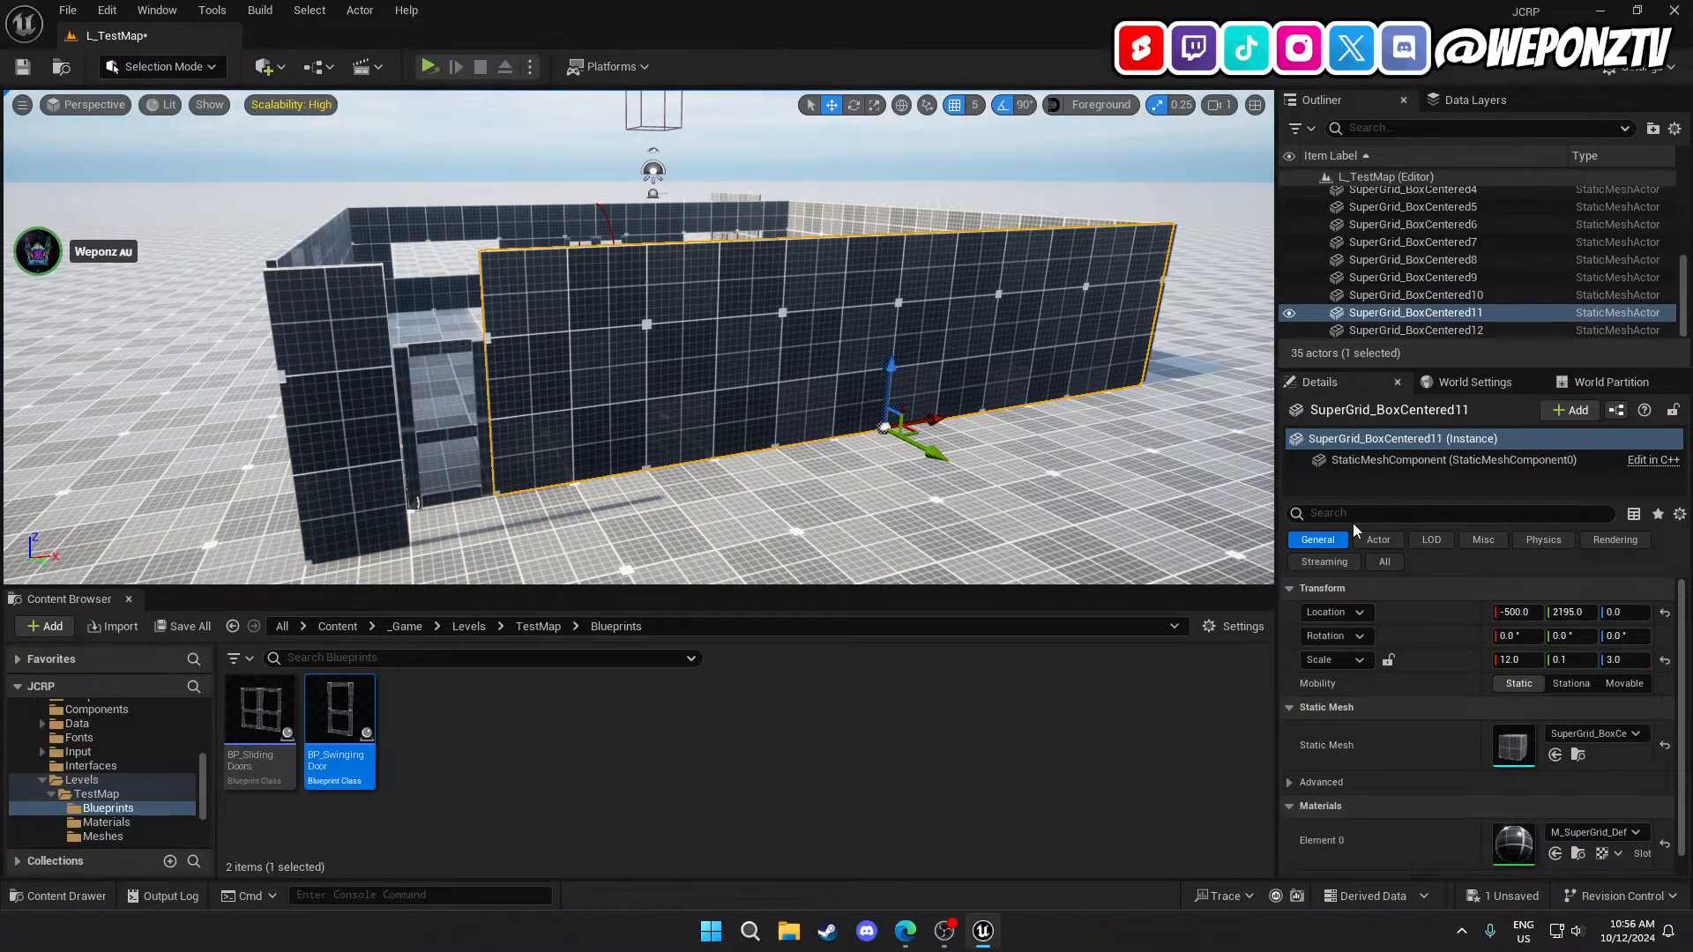
left_click(330, 439)
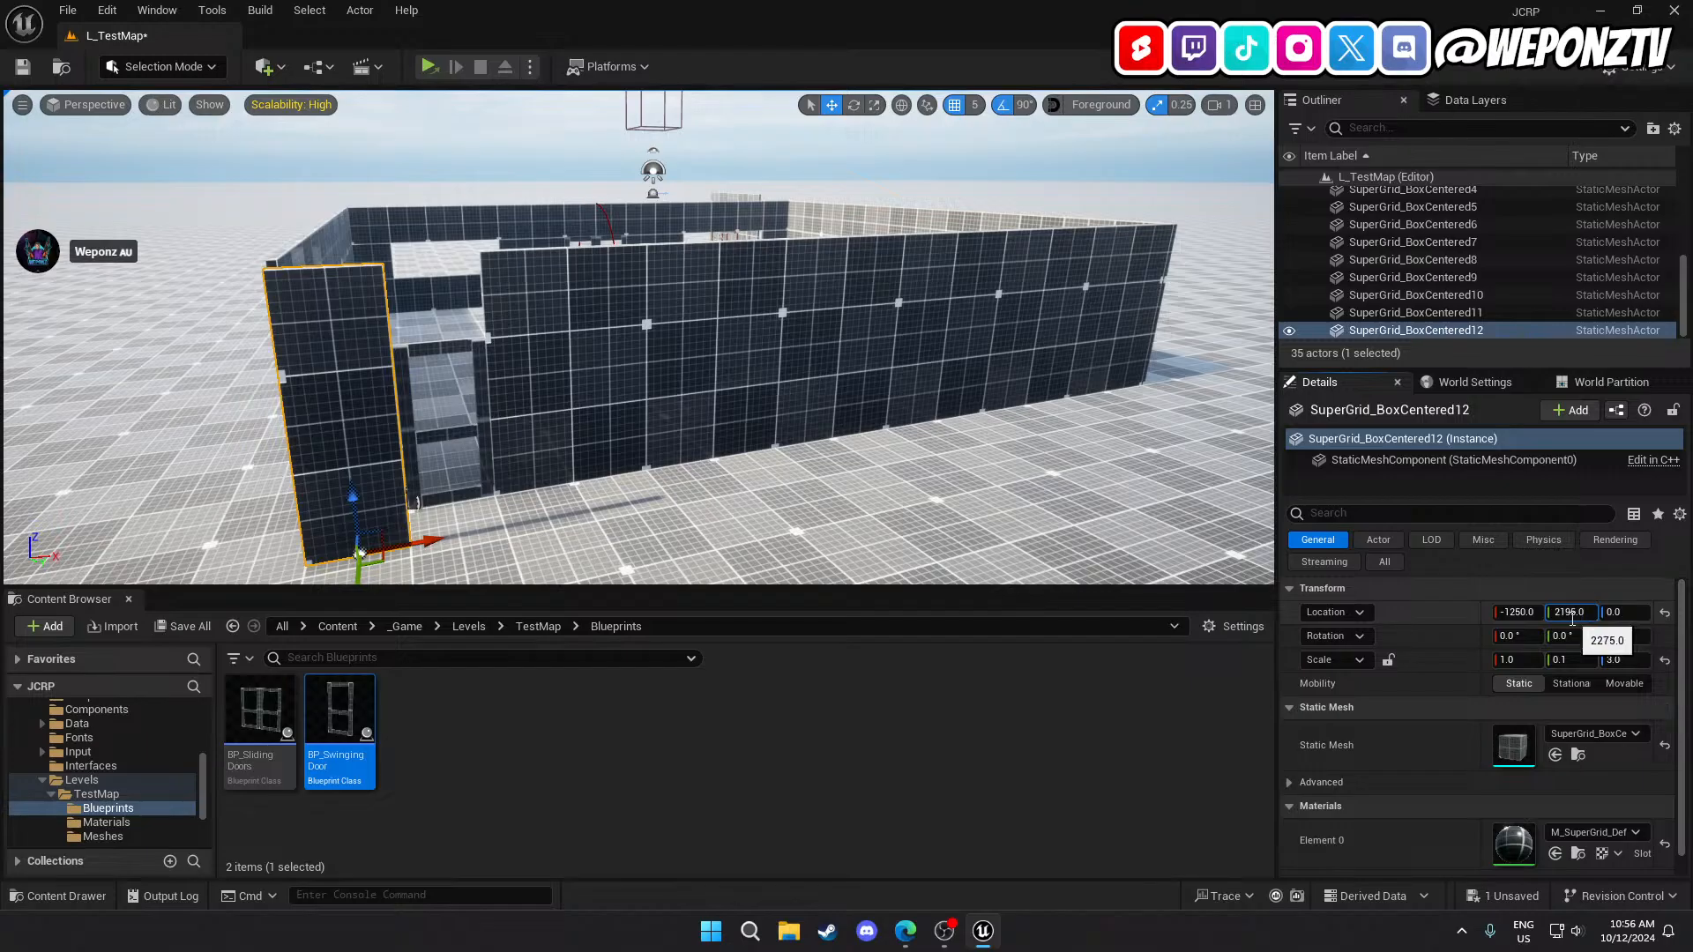
right_click_drag(895, 399, 793, 402)
mouse_move(673, 446)
right_mouse_down()
mouse_move(661, 353)
mouse_move(673, 446)
right_mouse_up()
Duplicate the narrow wall piece and place the copy over the swinging door at X -1150, Y 2195.
left_click(441, 397)
right_click_drag(441, 396, 729, 301)
left_click(729, 300)
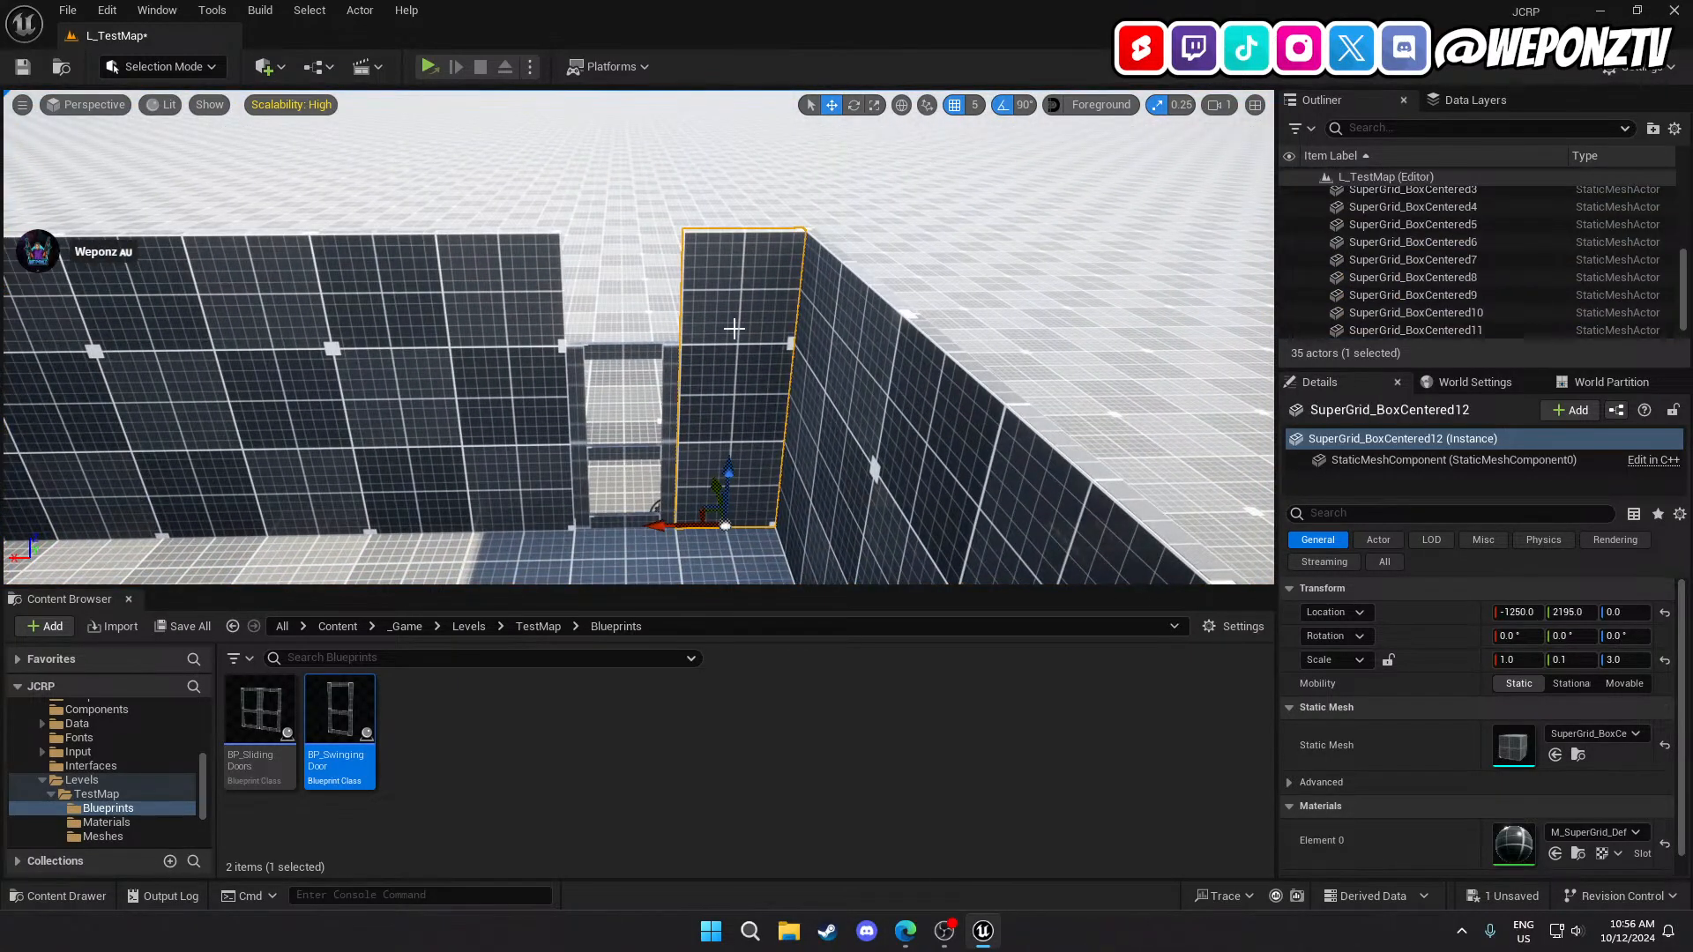
key("ctrl+d")
left_click_drag(660, 521, 567, 520)
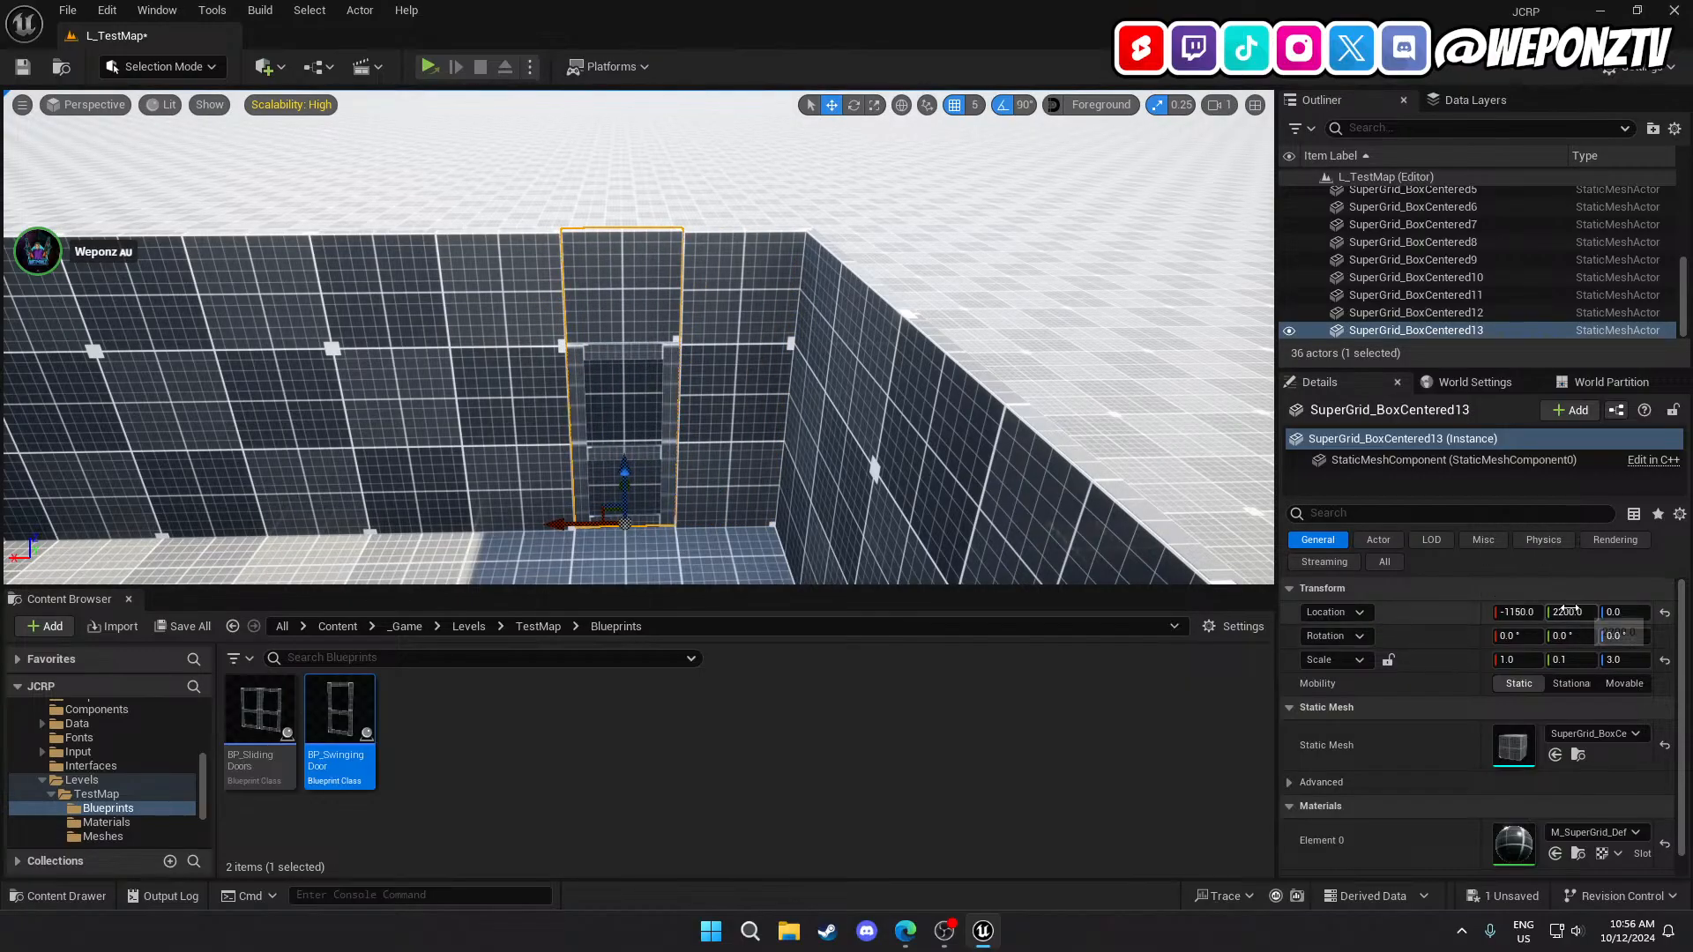
left_click_drag(1571, 608, 1568, 608)
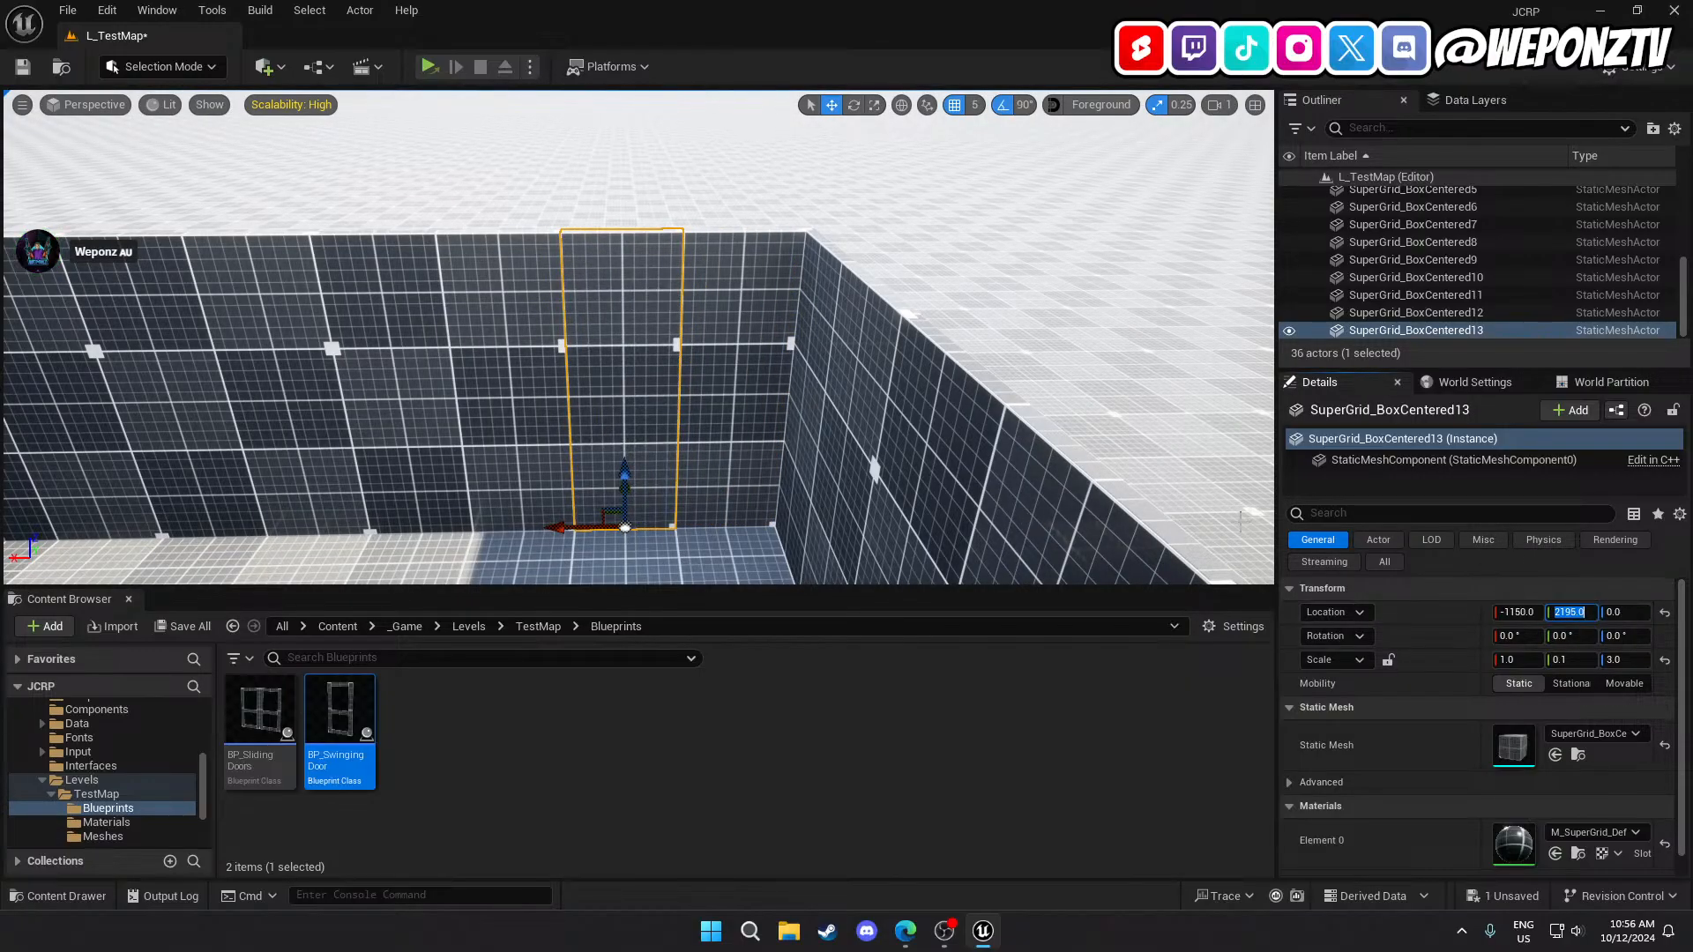
Set the copied piece's Z scale to 1 and raise it to Z 200 above the swinging door.
left_click(1526, 660)
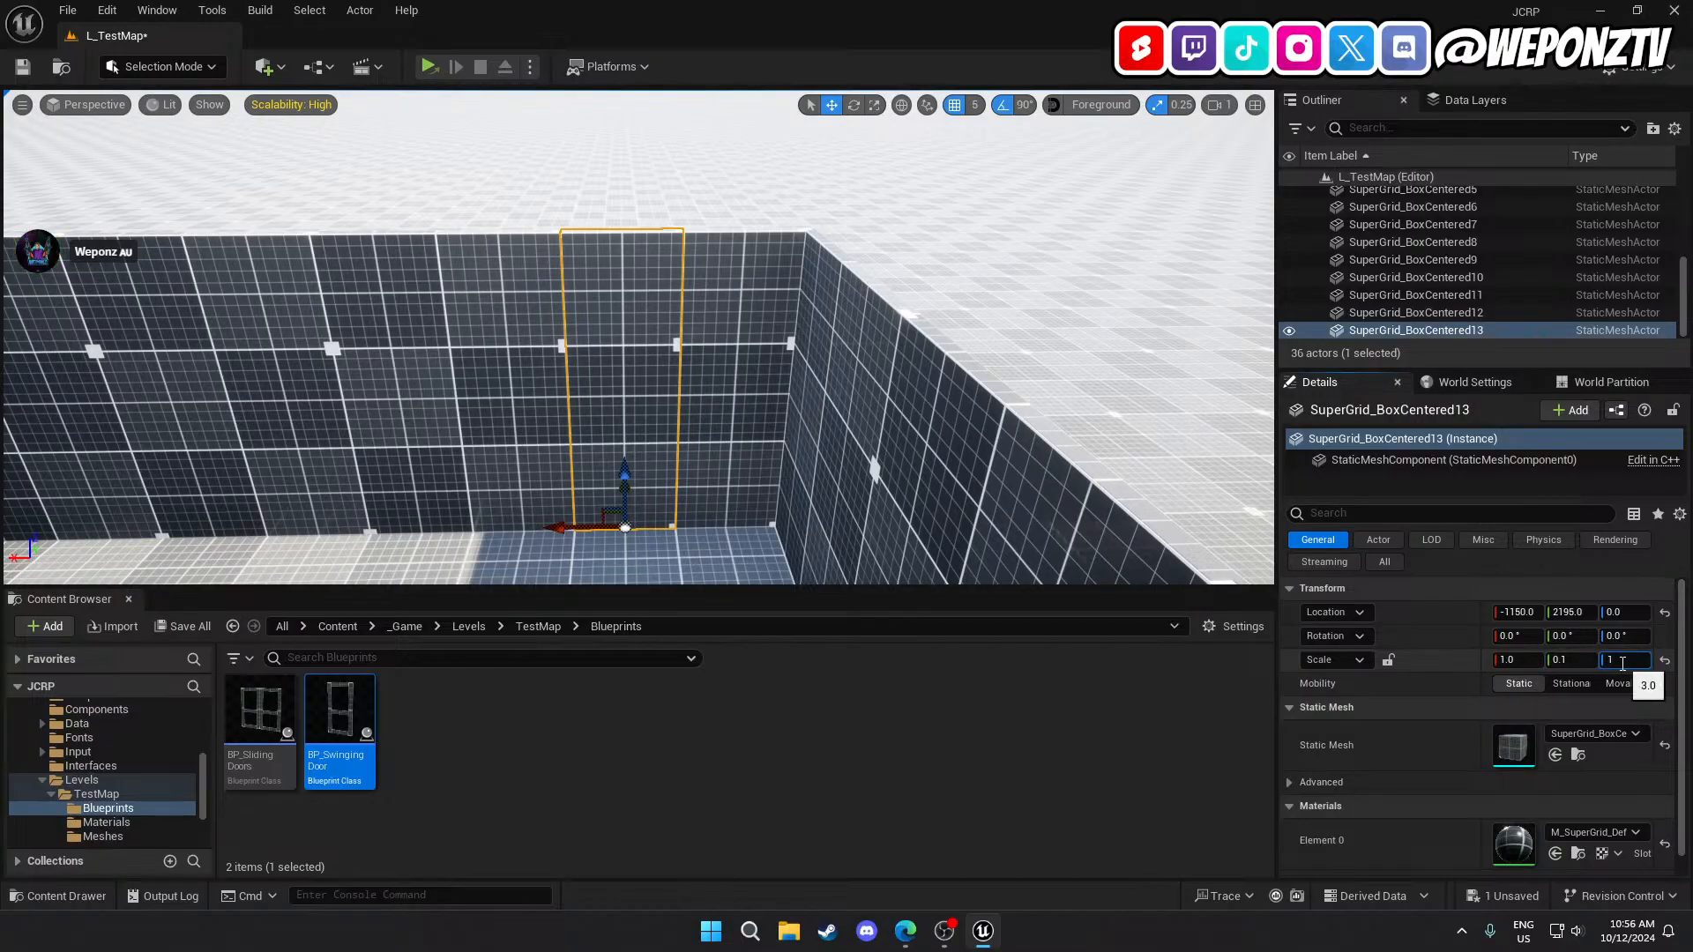
left_click(1622, 660)
type("1")
key("Return")
left_click_drag(616, 467, 619, 266)
key("w")
right_click_drag(619, 267, 529, 186)
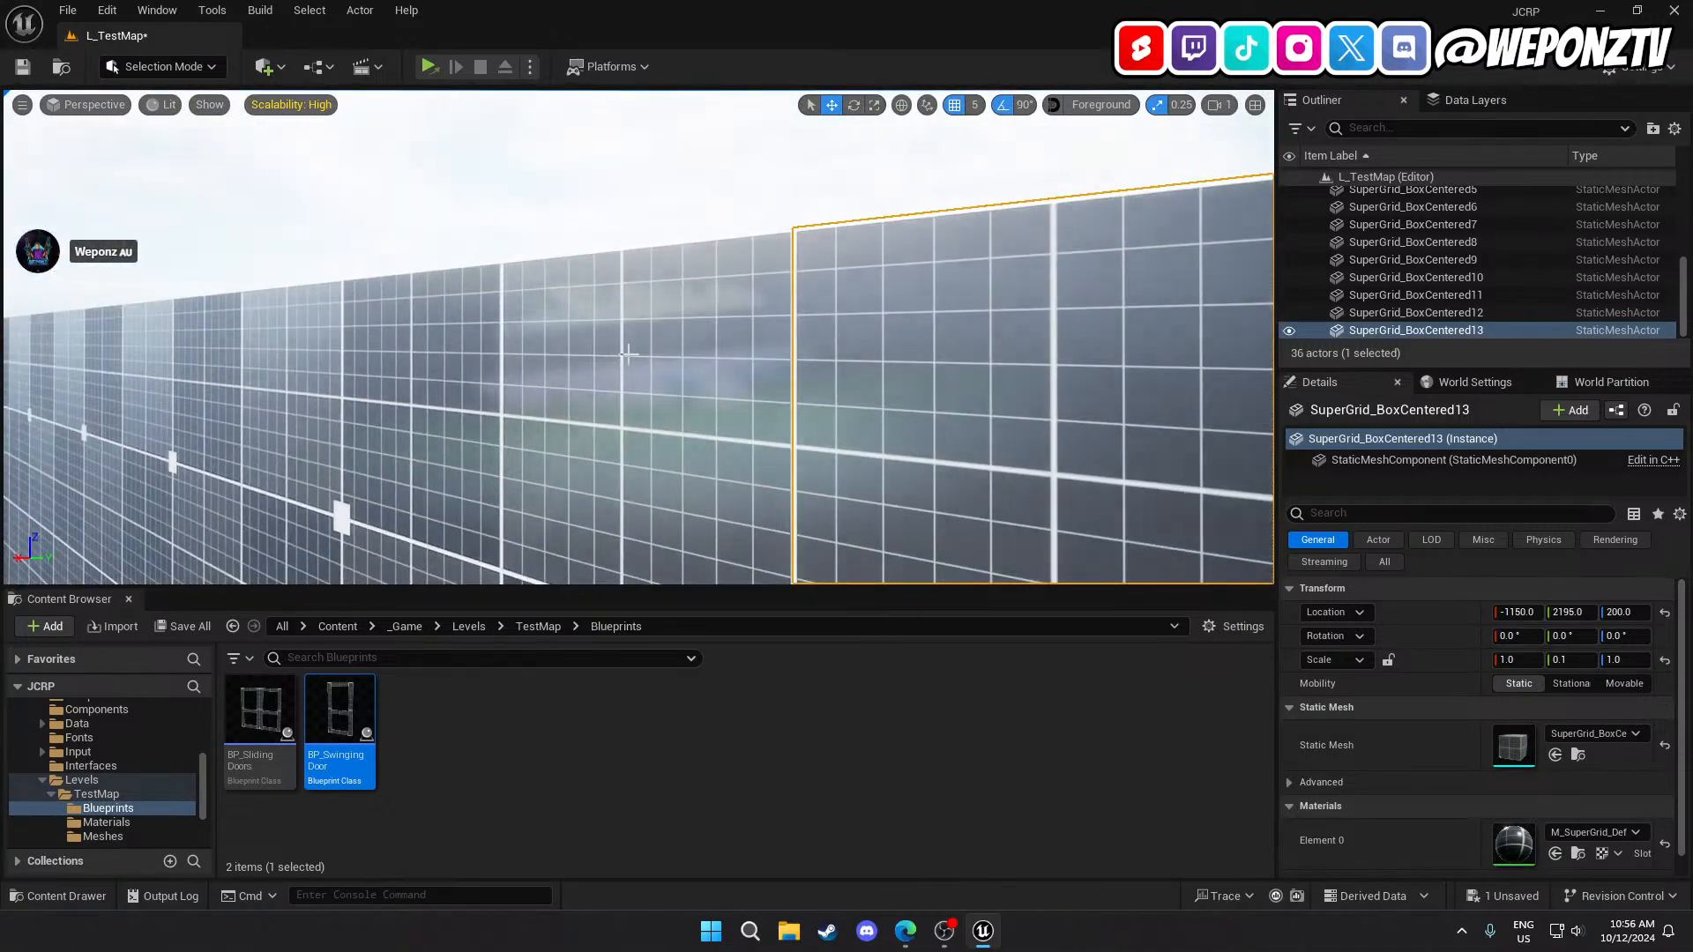
Duplicate the long back wall and move the copy into the room to about X -495, Y 1590.
left_click(653, 217)
right_click_drag(653, 217, 385, 348)
key("s")
key("w")
key("w")
key("s")
key("w")
key("s")
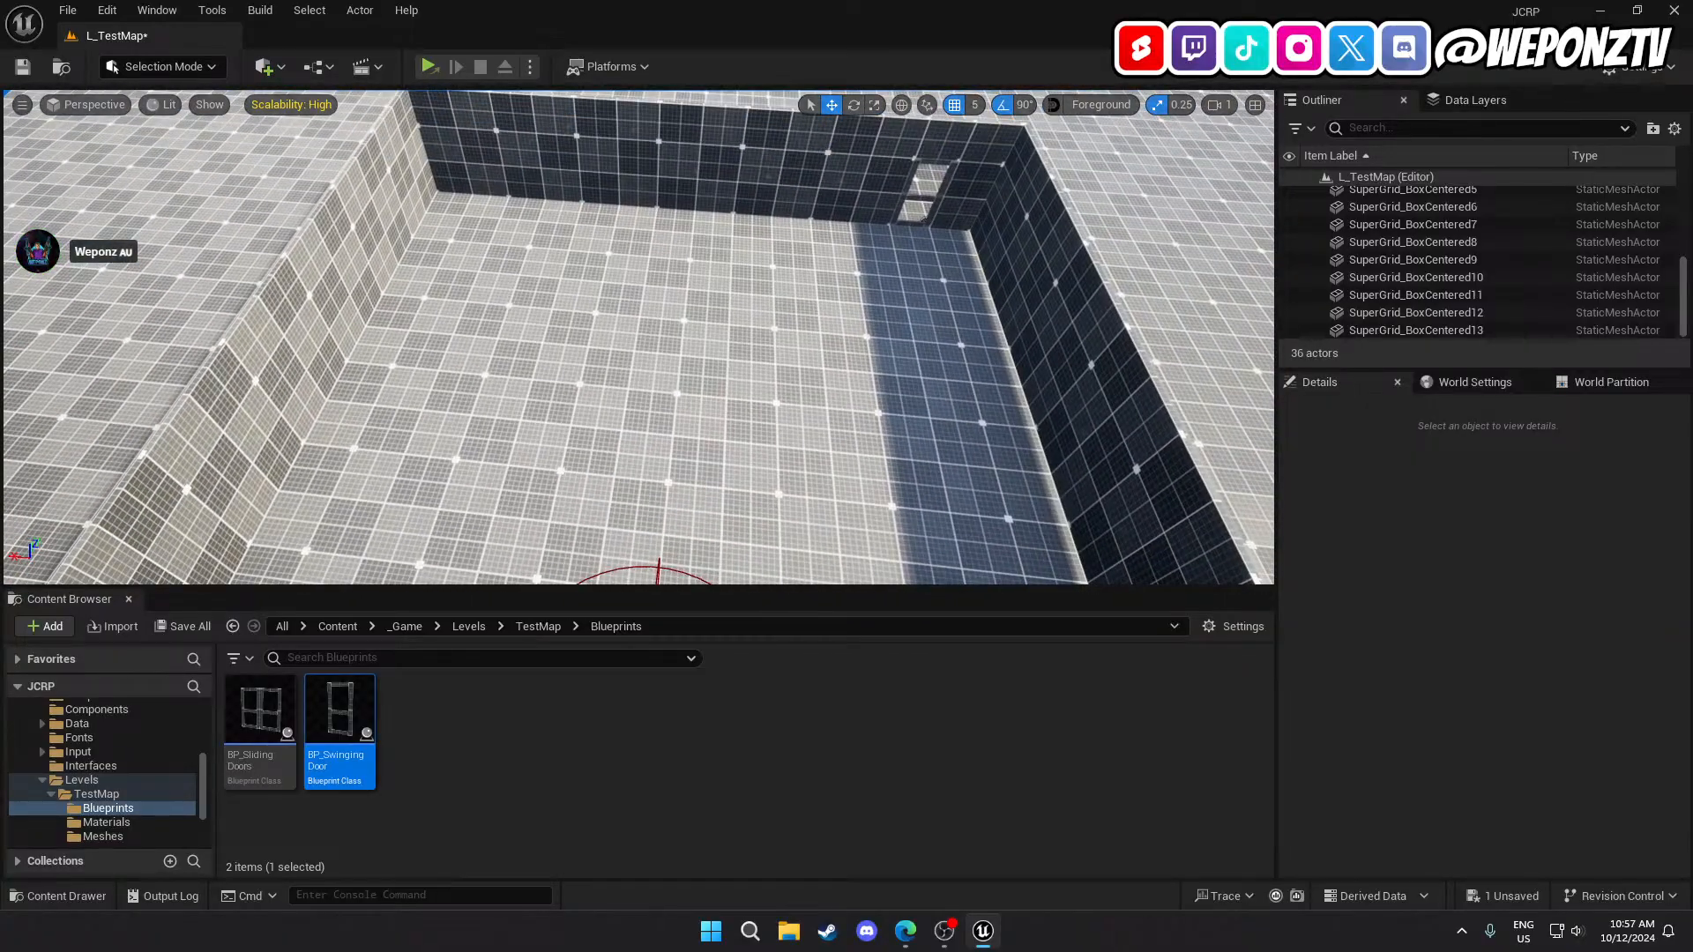
left_click(697, 171)
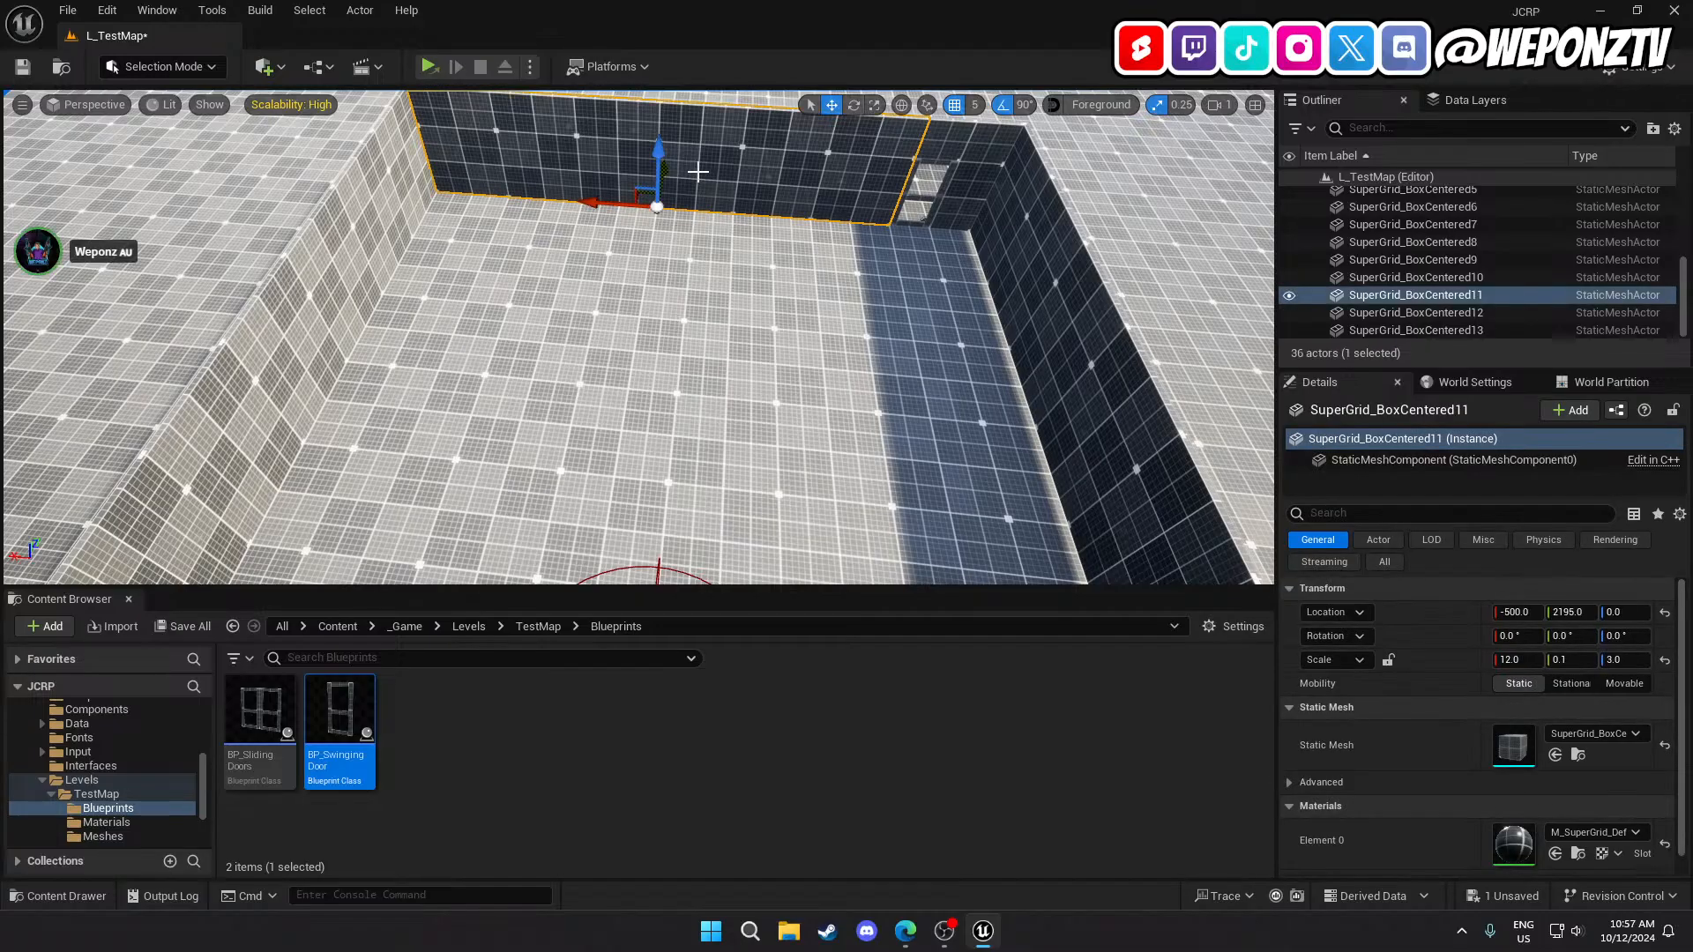
left_click_drag(657, 206, 659, 206, "alt")
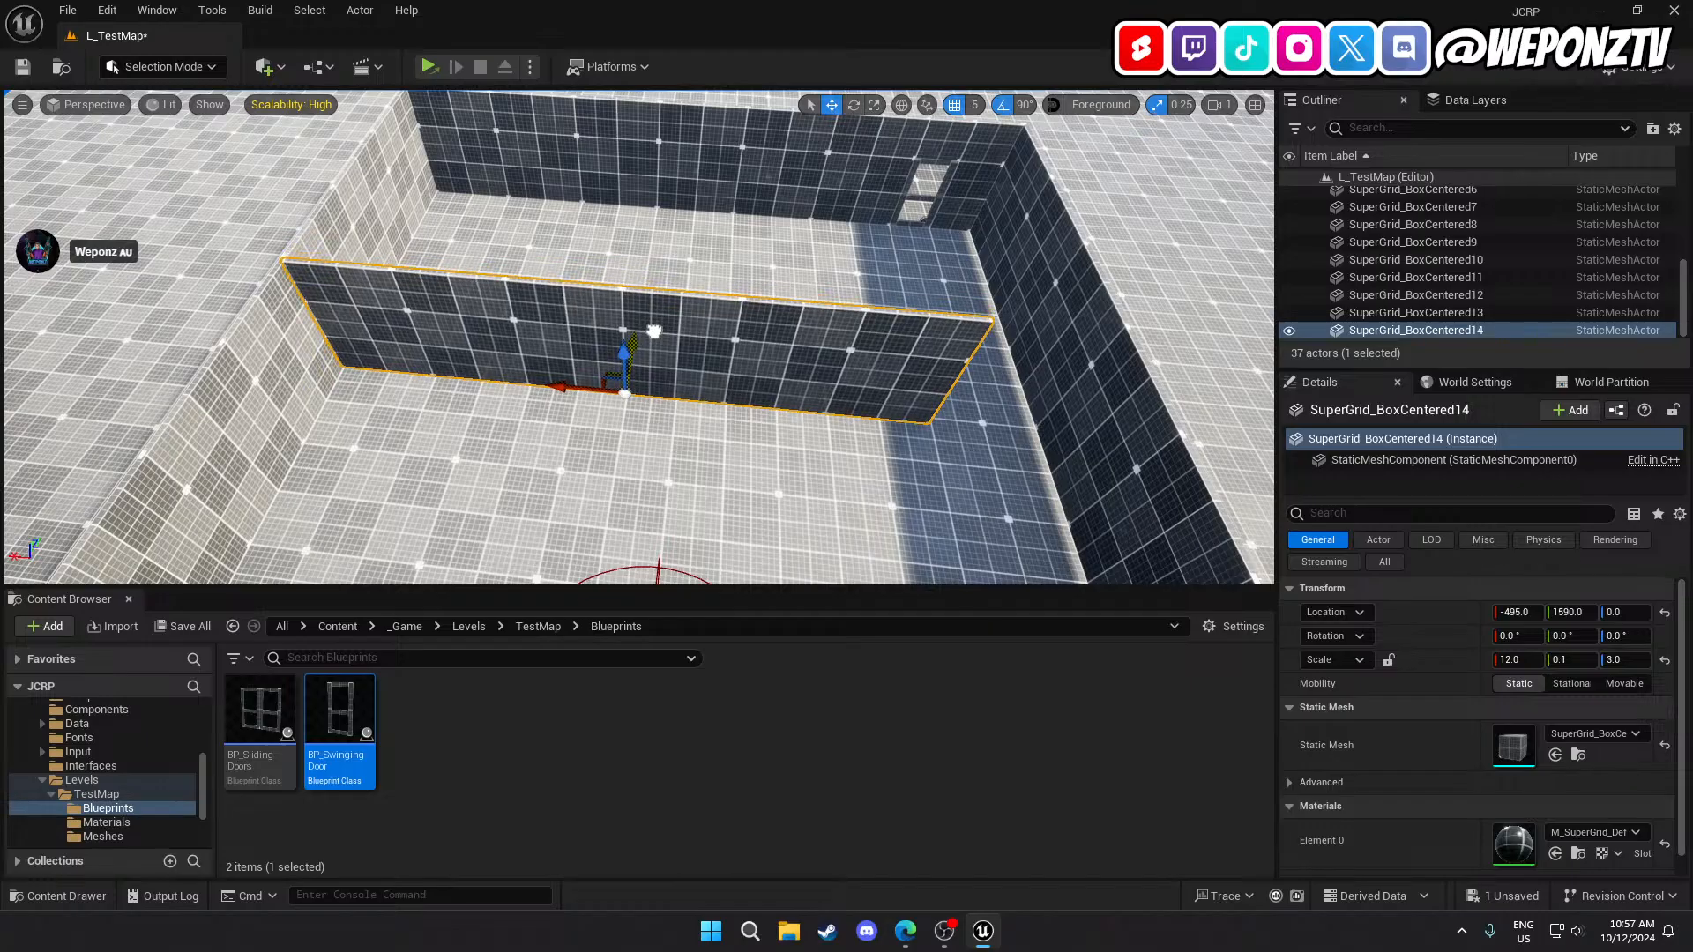
Shift the interior partition wall toward the back wall to Y 1705.
right_click_drag(659, 187, 388, 212)
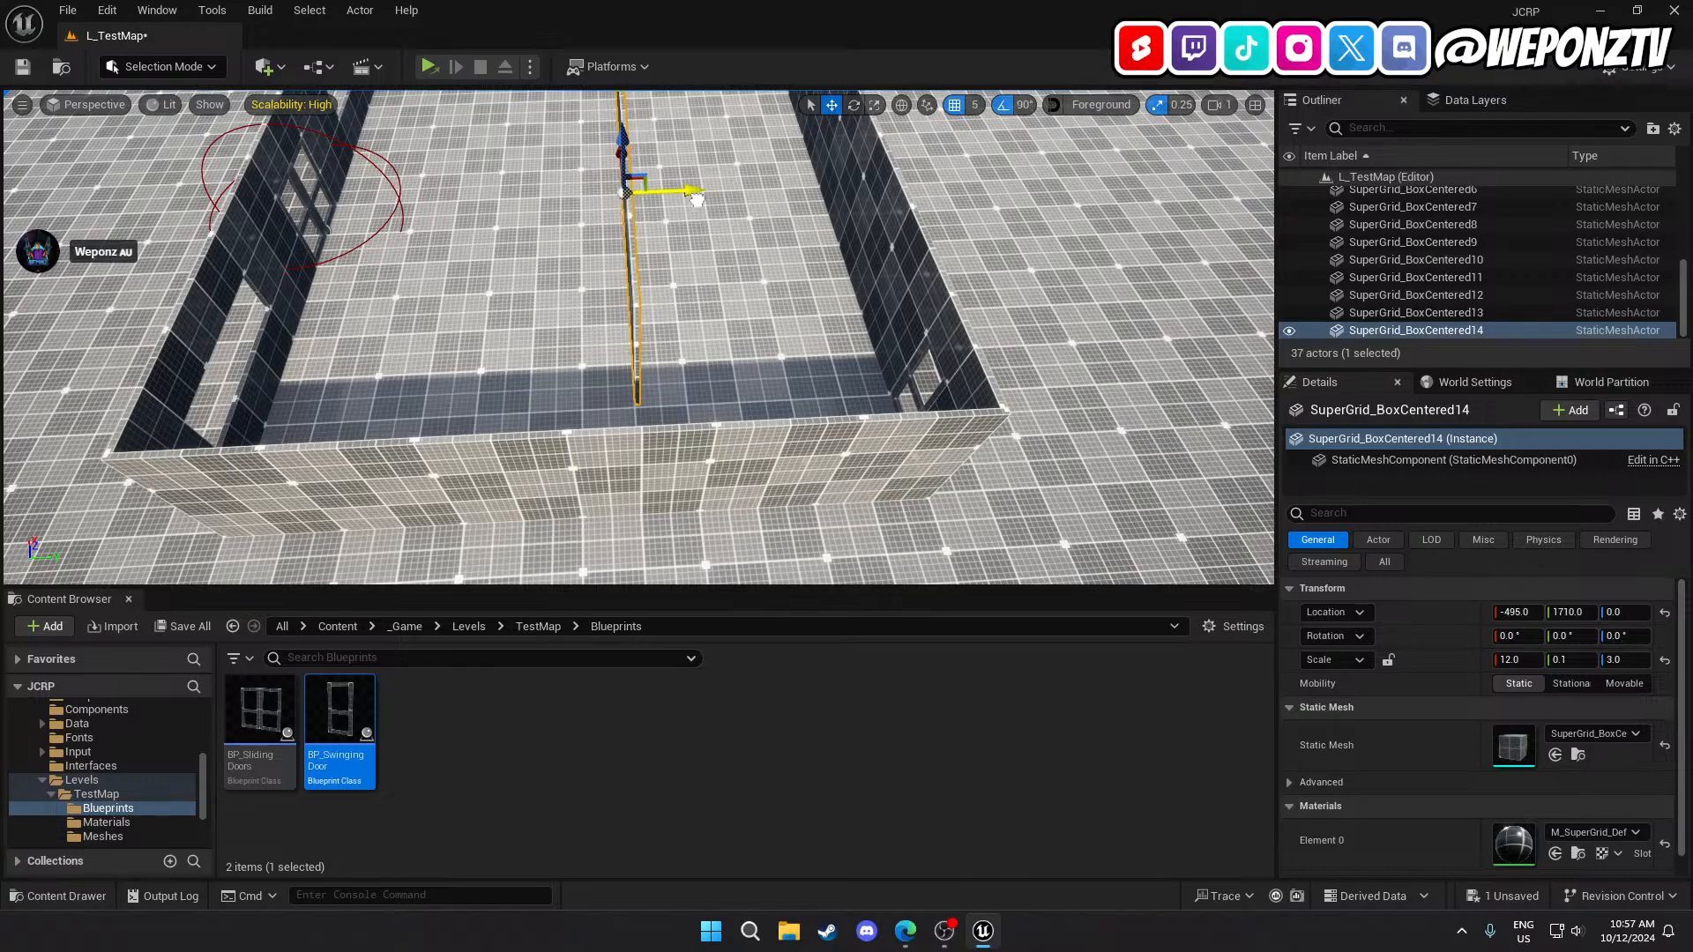
right_click_drag(695, 201, 872, 187)
right_click_drag(439, 291, 440, 256)
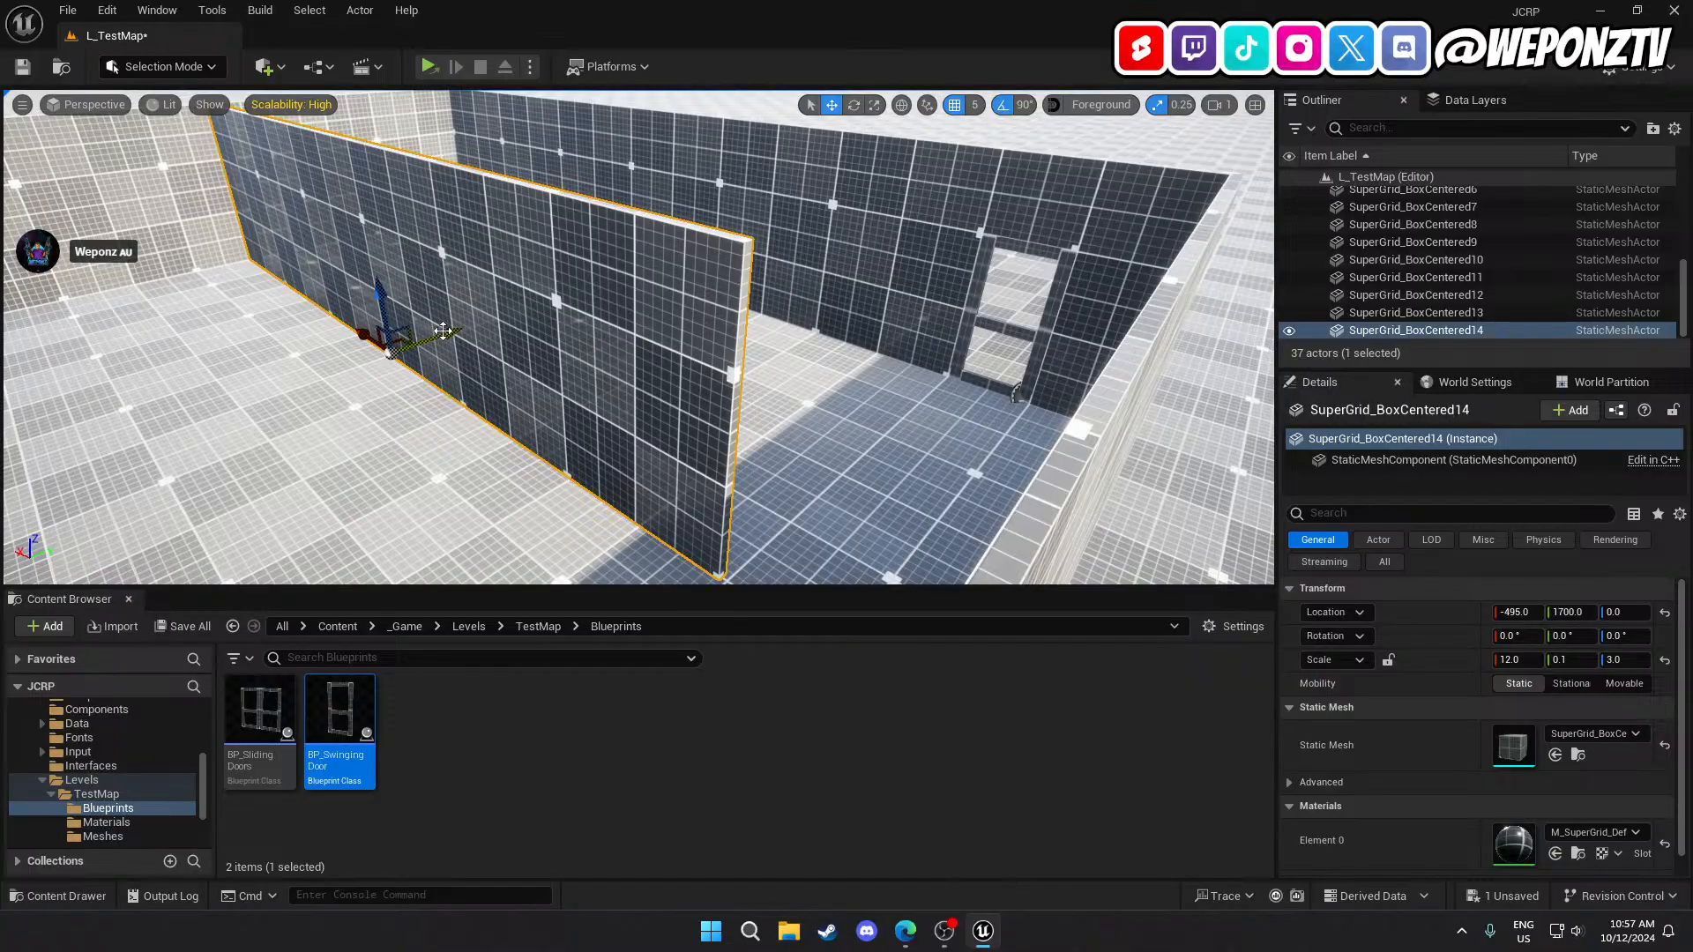
left_click_drag(443, 330, 449, 338)
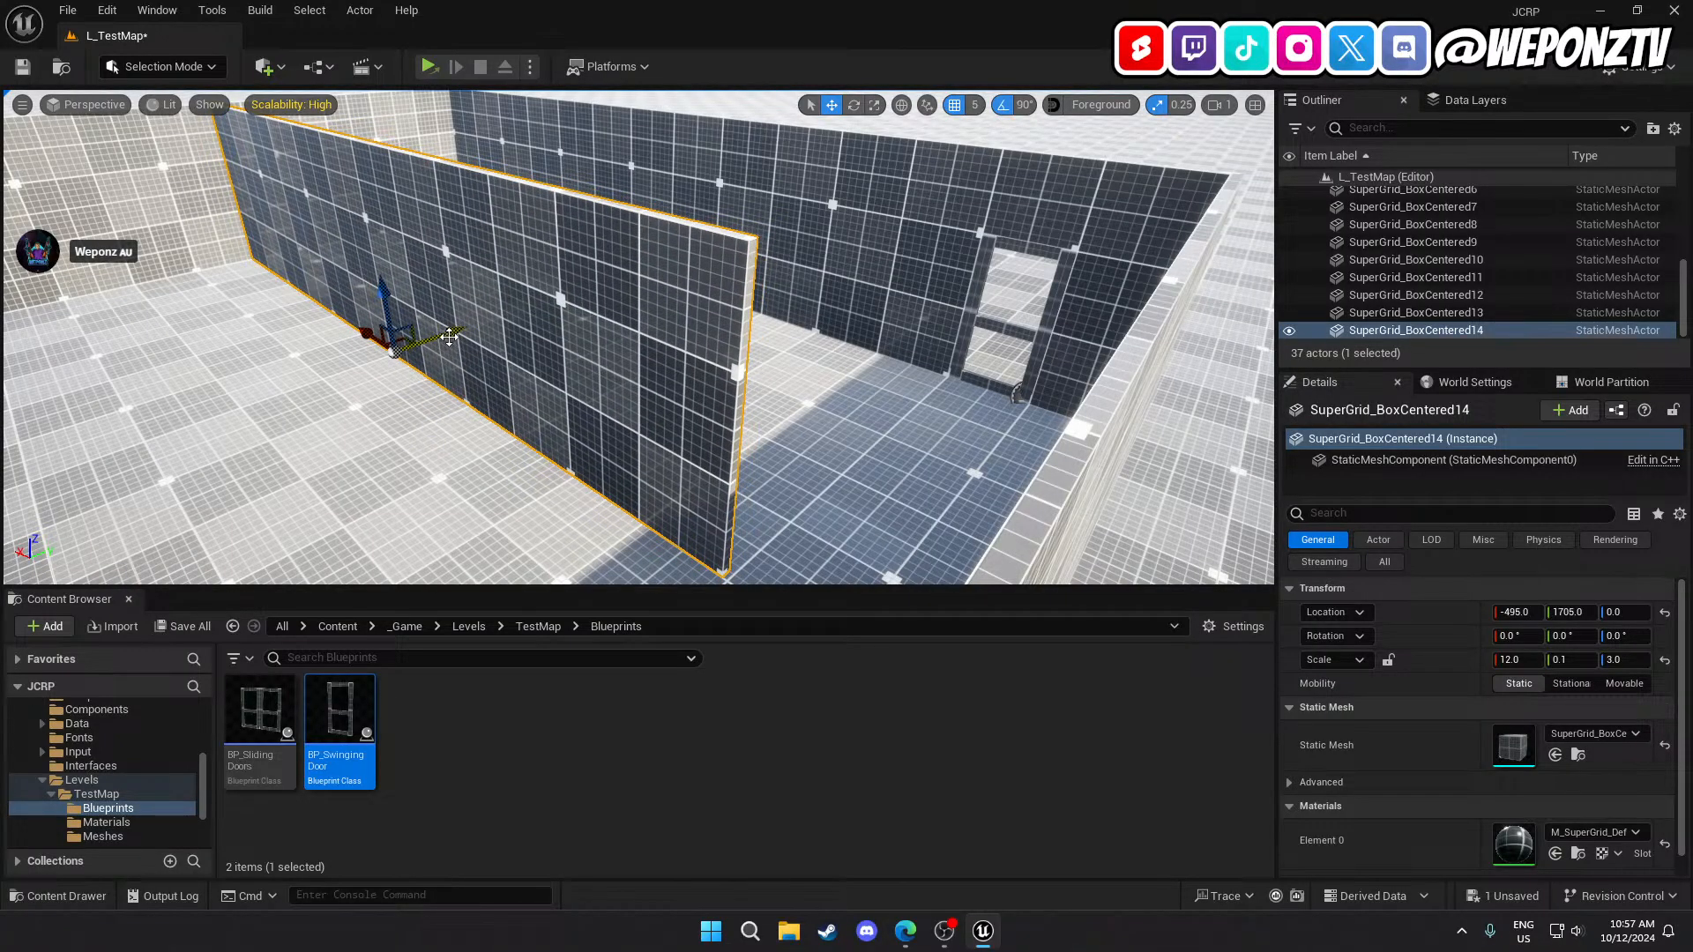
Shorten the partition wall to X scale 8 and slide it to X -900 against the side wall.
mouse_move(448, 341)
right_mouse_down()
mouse_move(485, 342)
mouse_move(438, 370)
right_mouse_up()
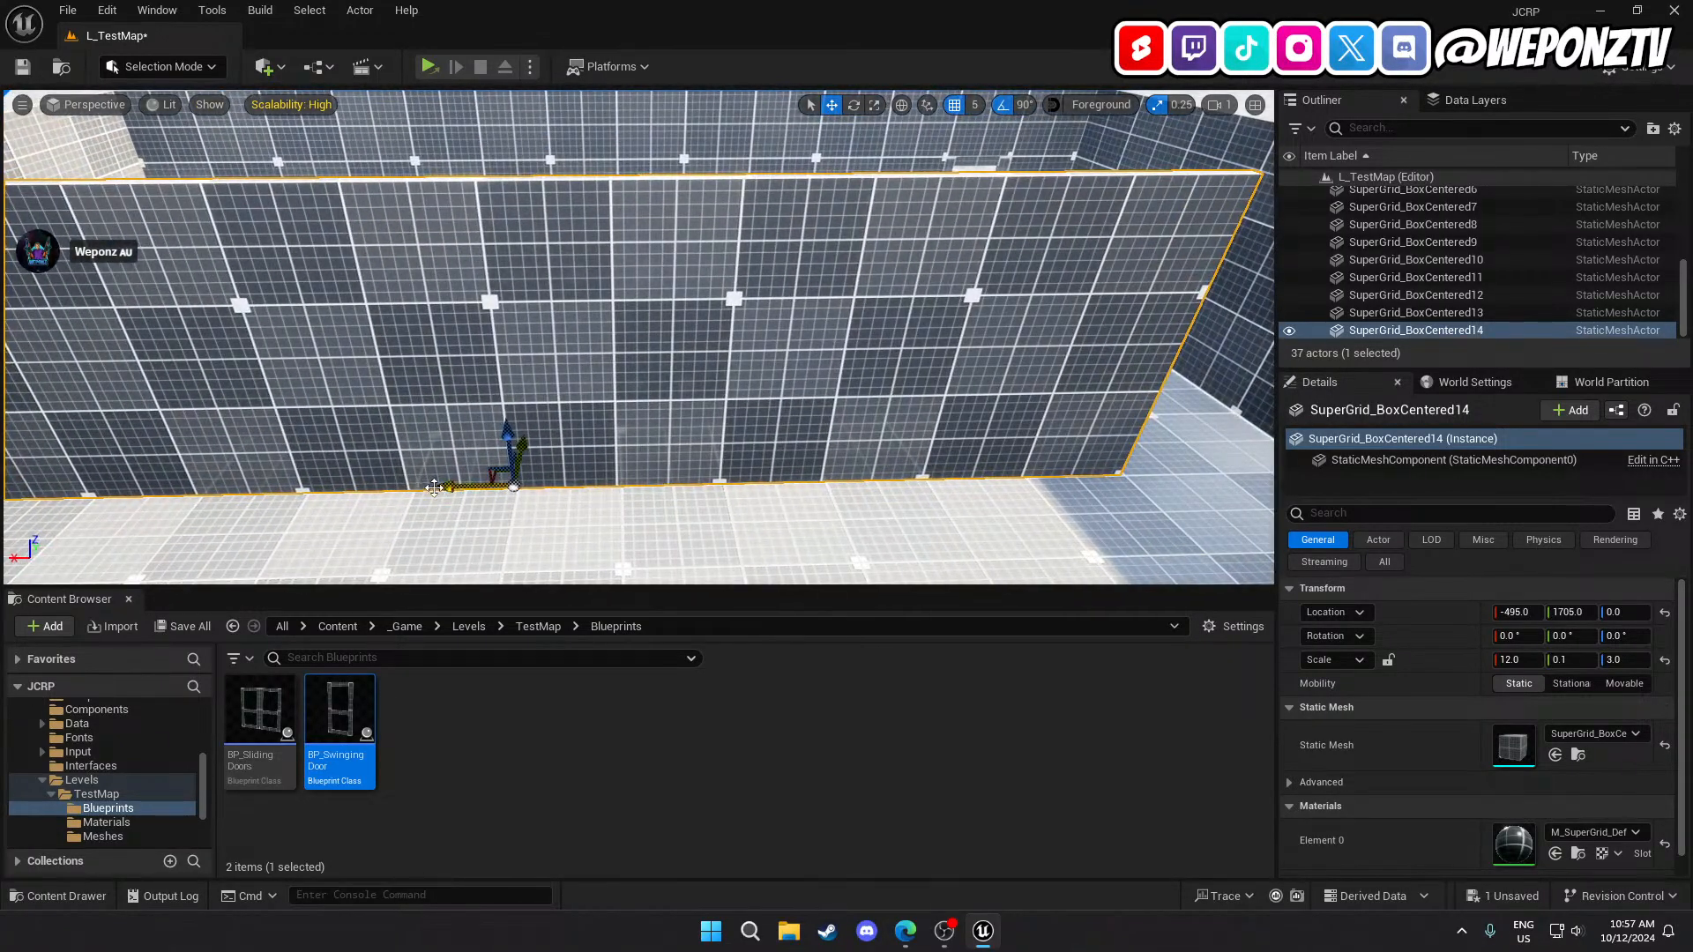
left_click_drag(434, 487, 608, 476)
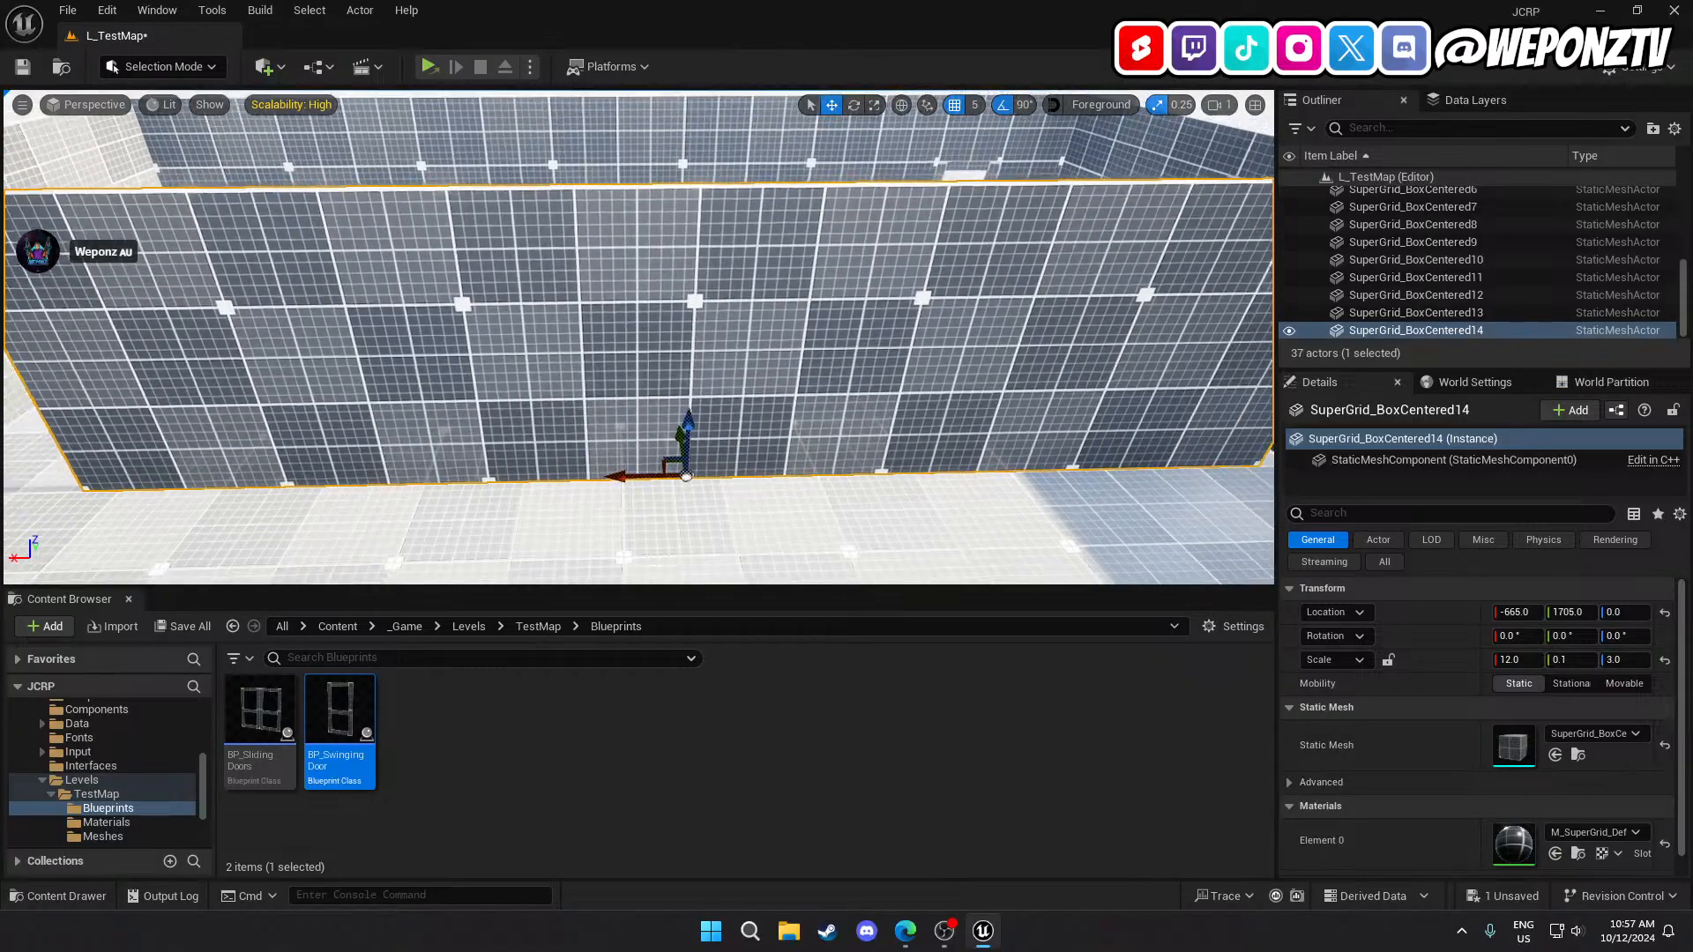
right_click_drag(608, 477, 609, 477)
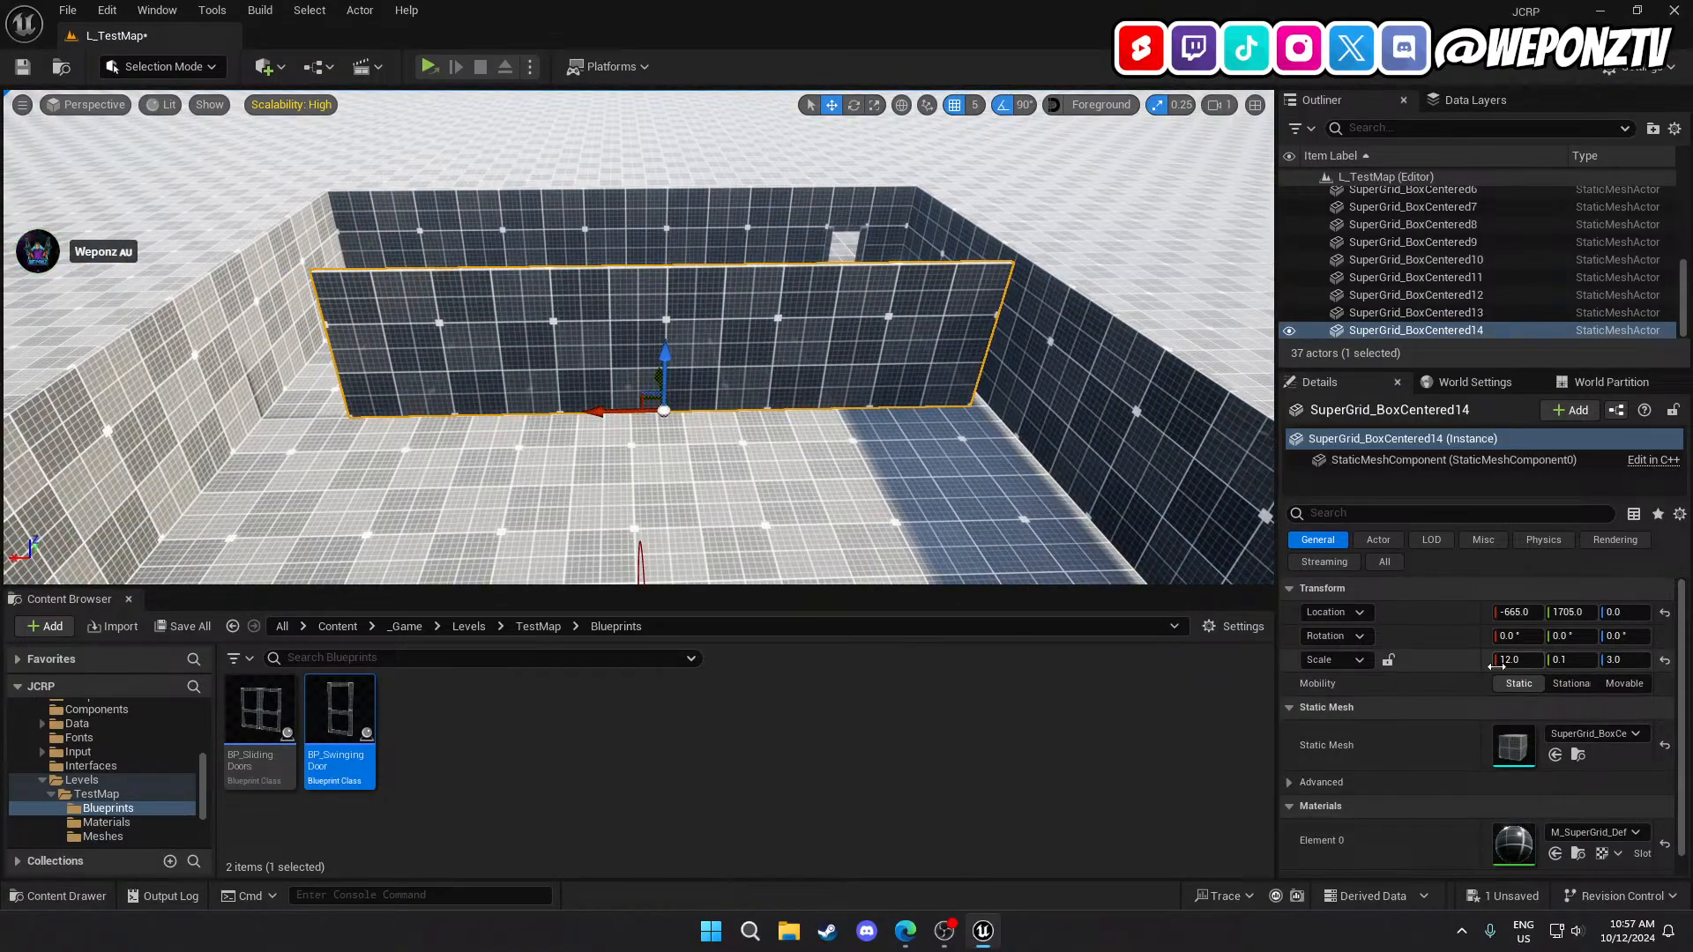
type("8")
key("Return")
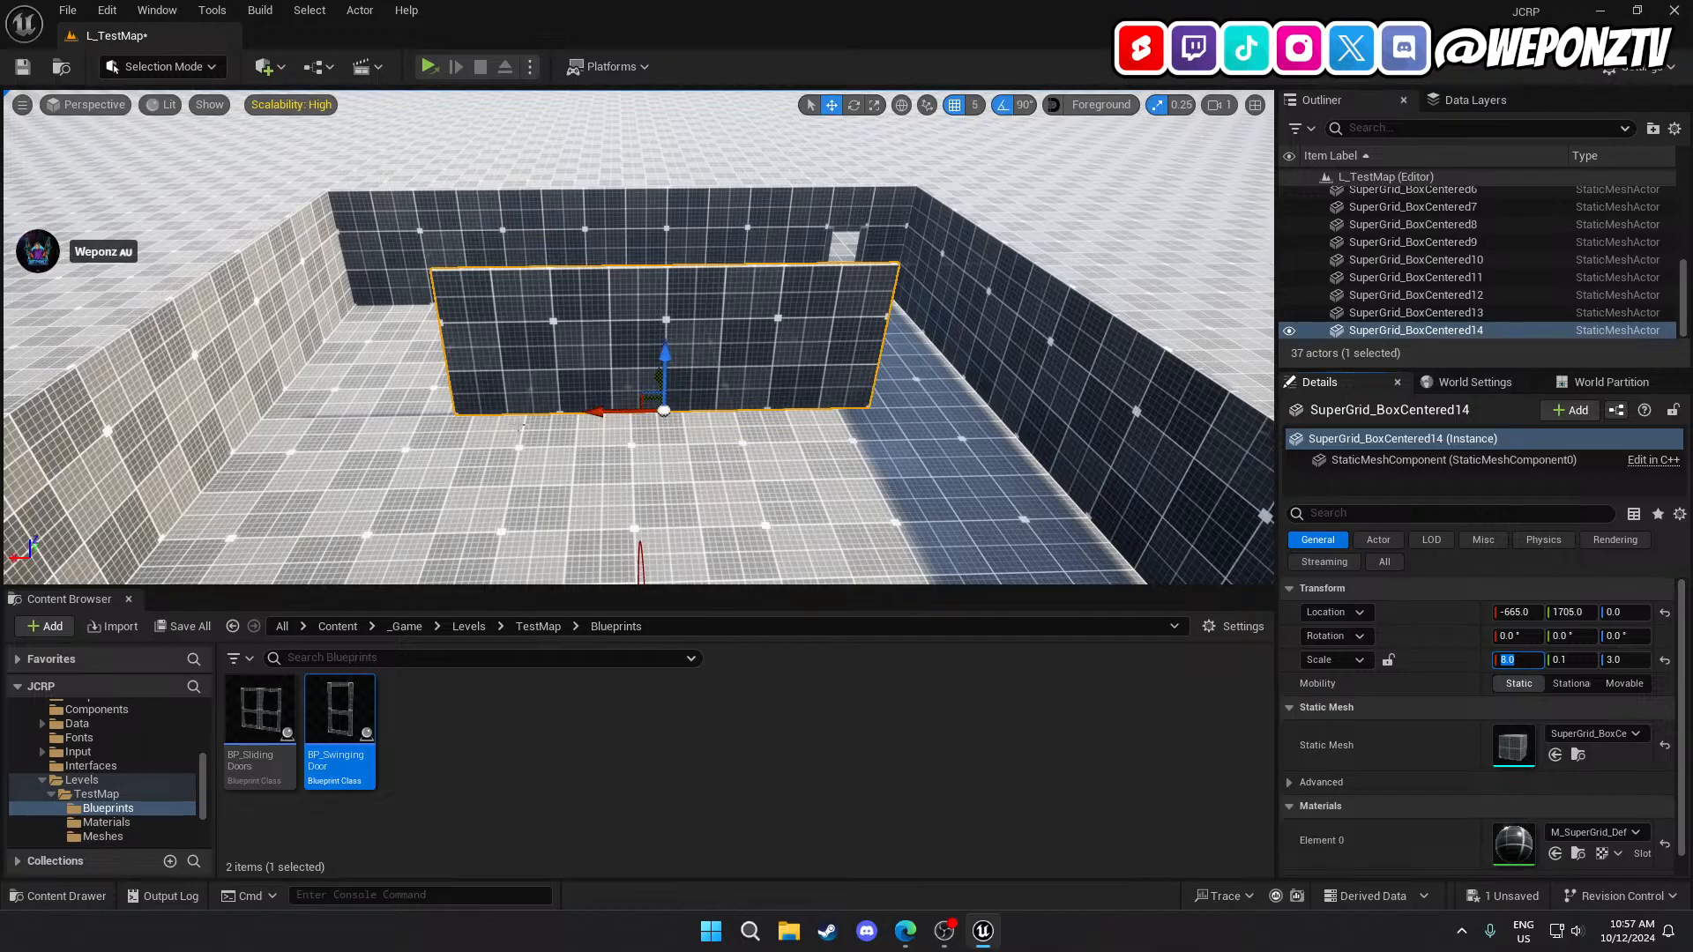
left_click_drag(595, 414, 688, 413)
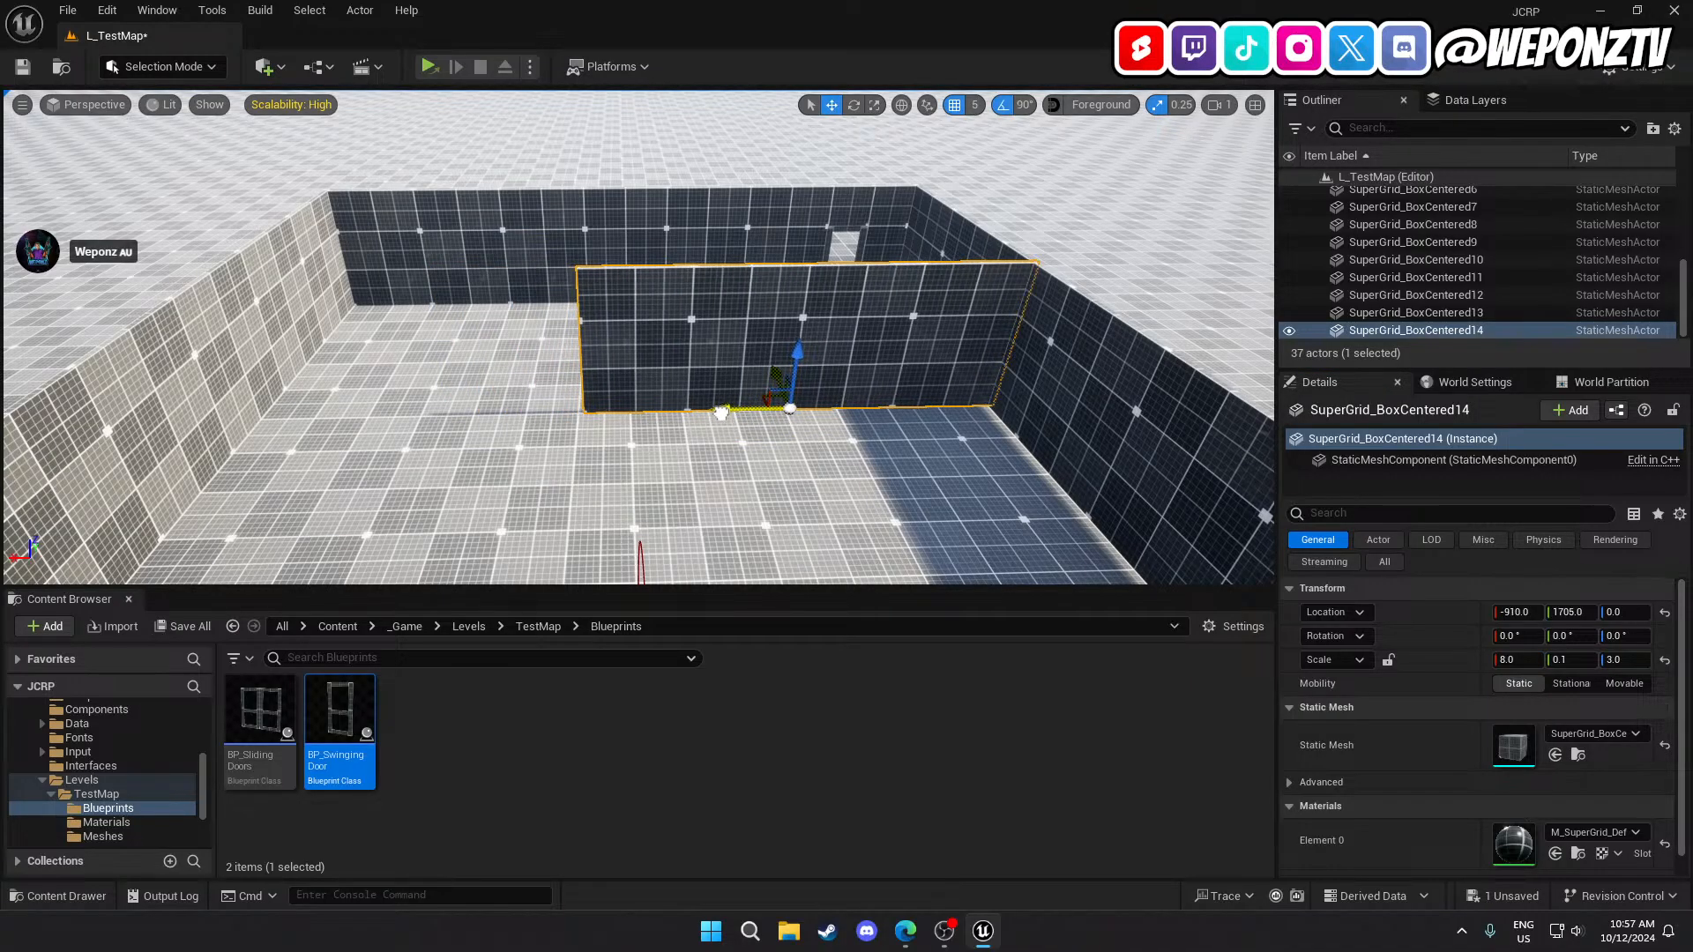
Examine the partition wall's position inside the room and the opening left at its free end.
key("w")
right_click_drag(715, 412, 855, 406)
key("s")
key("s")
key("w")
key("w")
key("s")
key("d")
key("s")
key("d")
key("a")
key("d")
key("a")
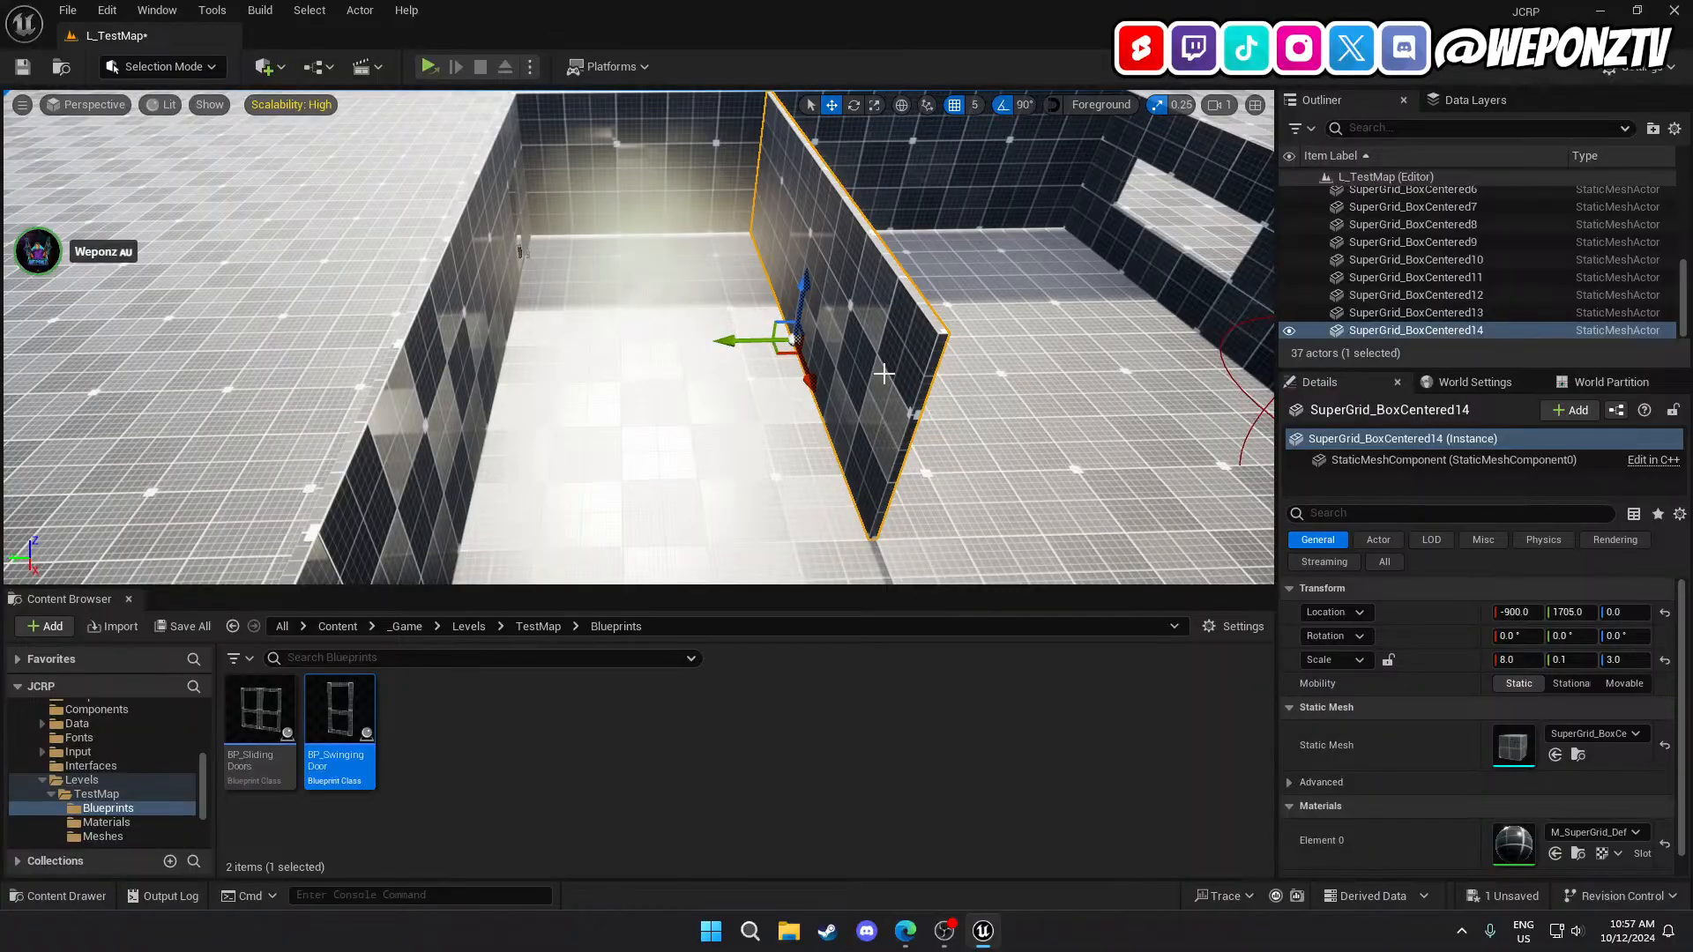
Duplicate the interior partition wall, rotate the copy to 90° around Z, and set its X scale to 4.
left_click_drag(791, 340, 811, 394, "alt")
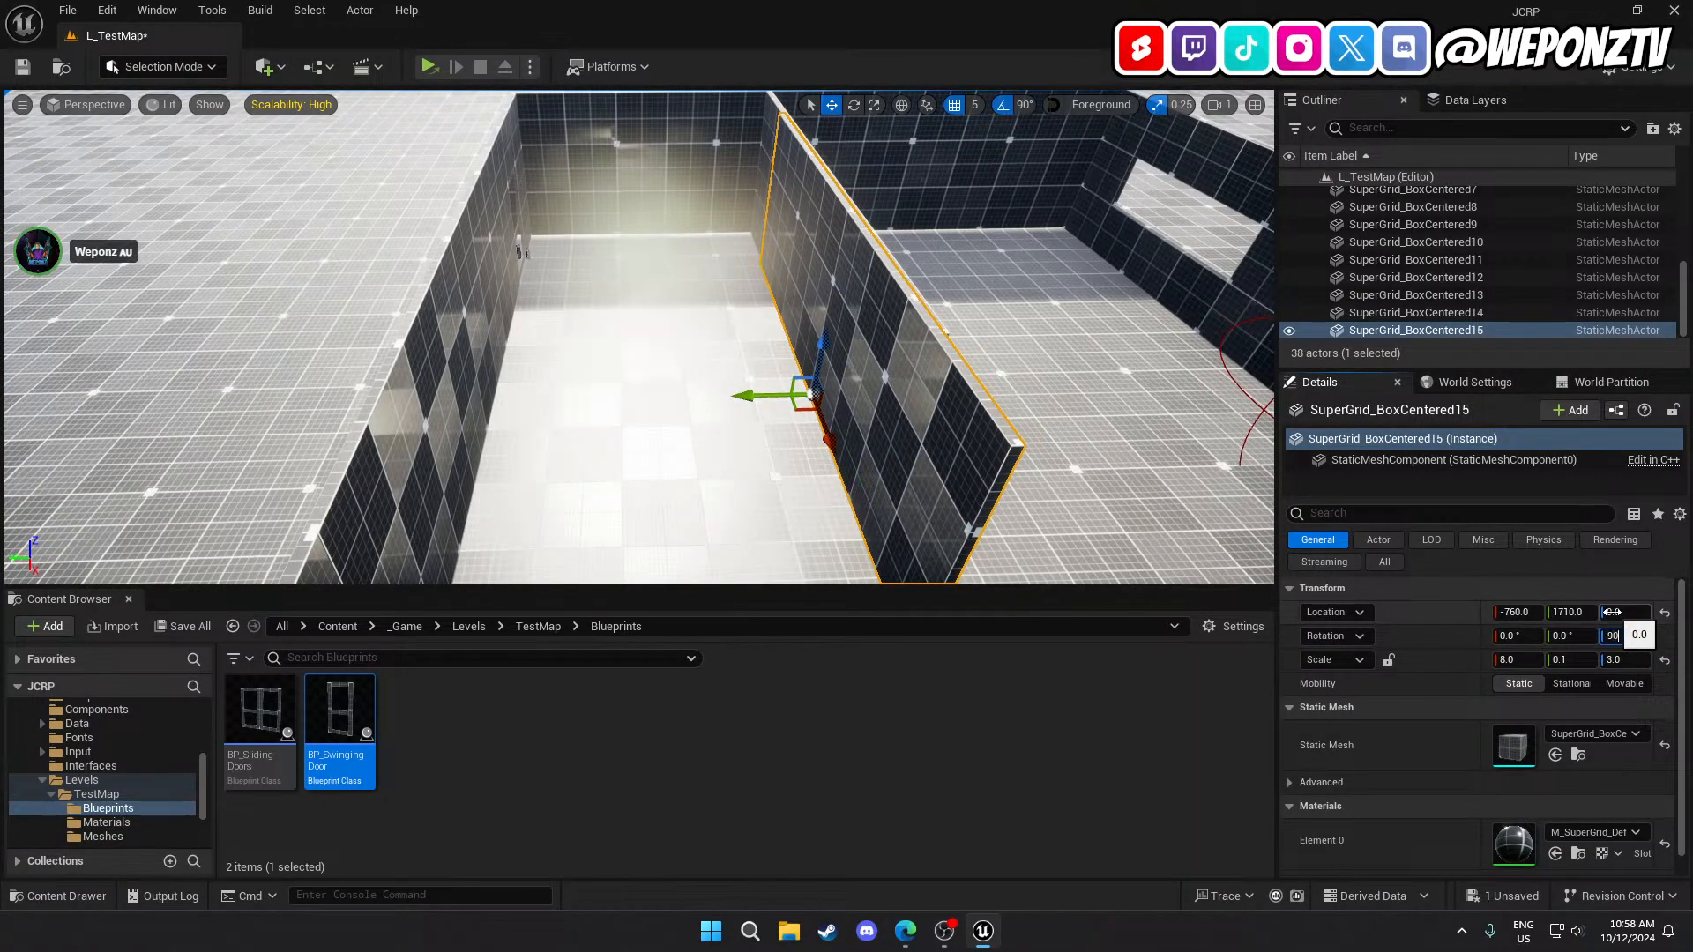
type("90")
key("Return")
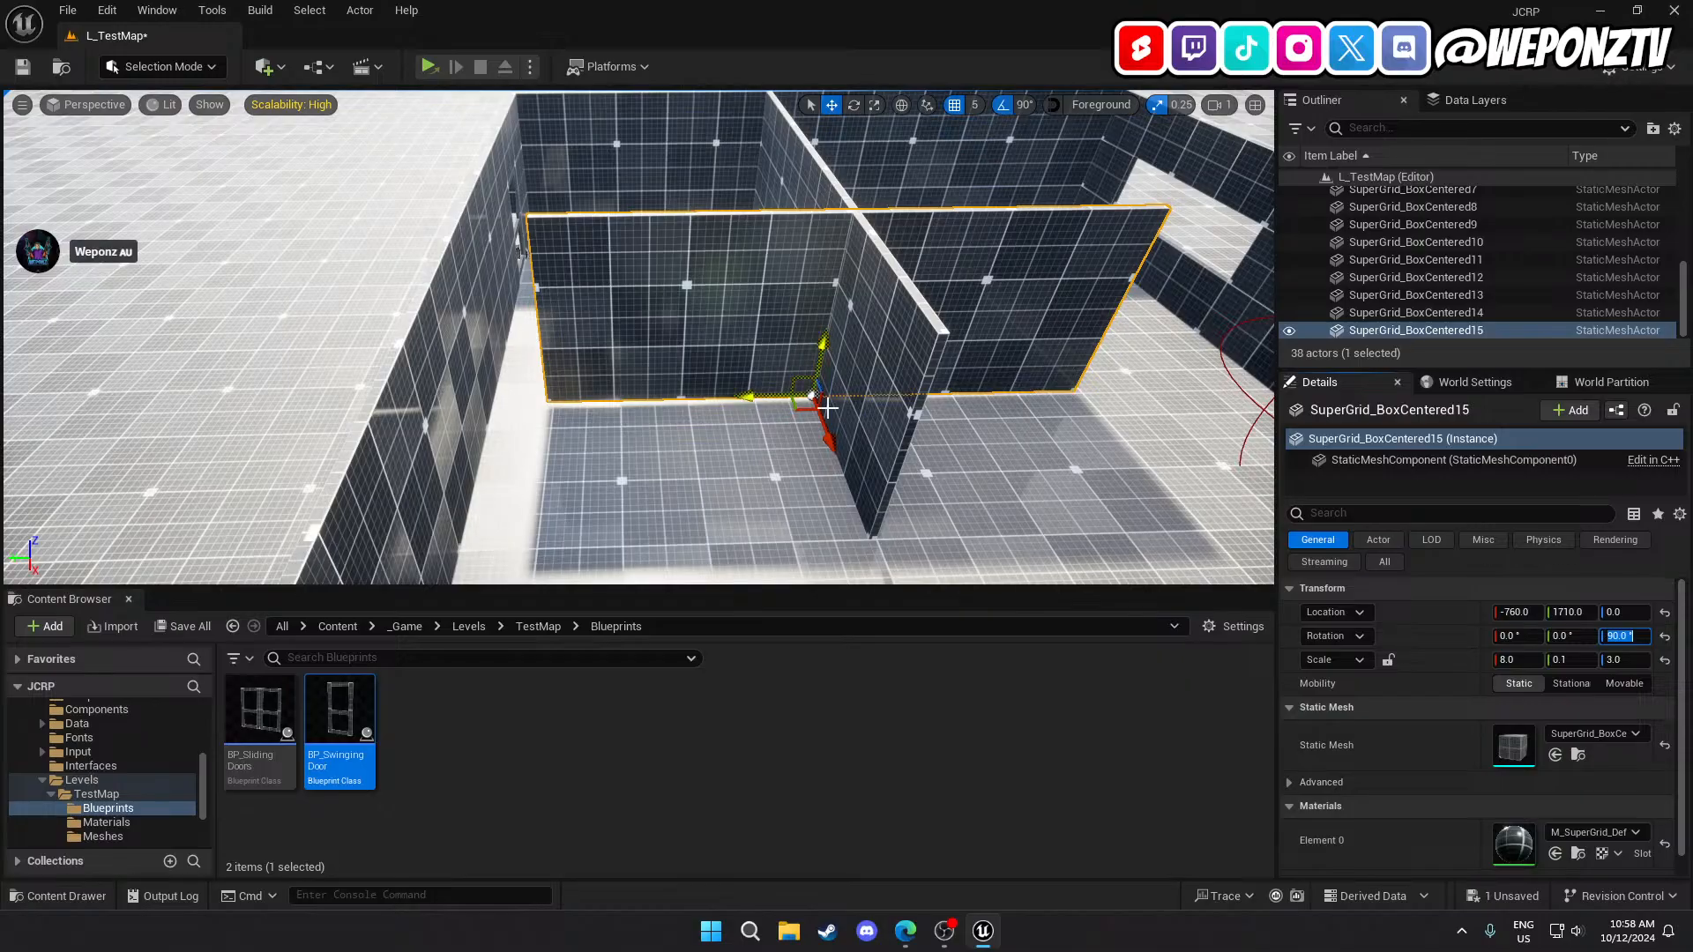
left_click(1537, 663)
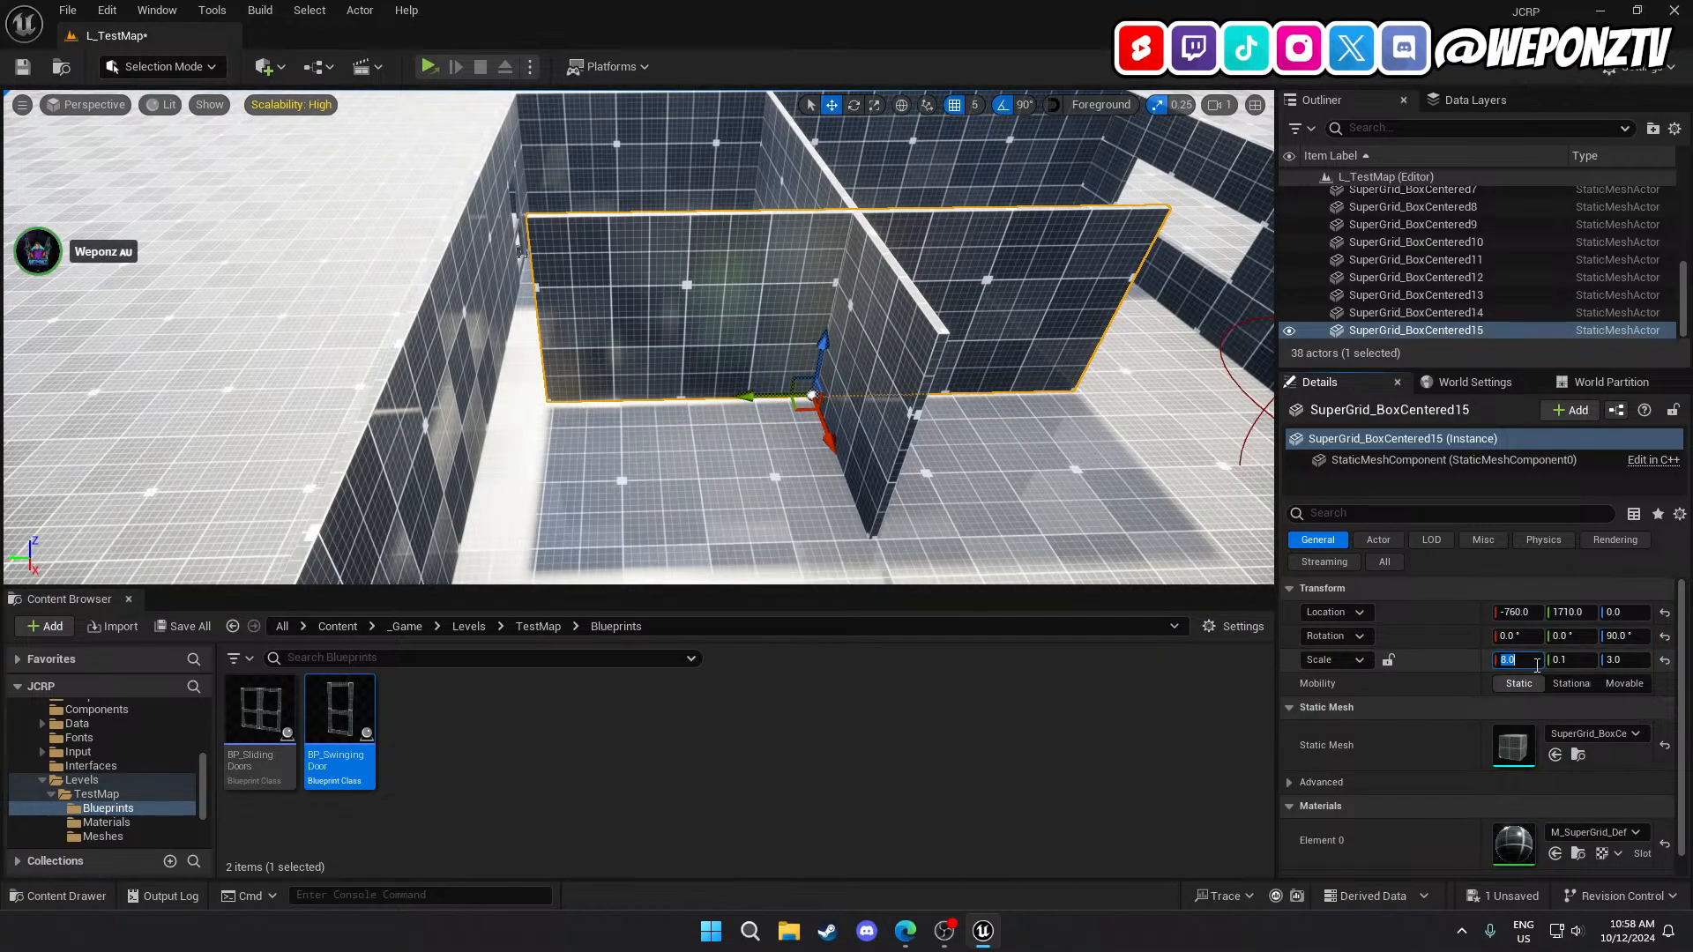
type("4")
key("Return")
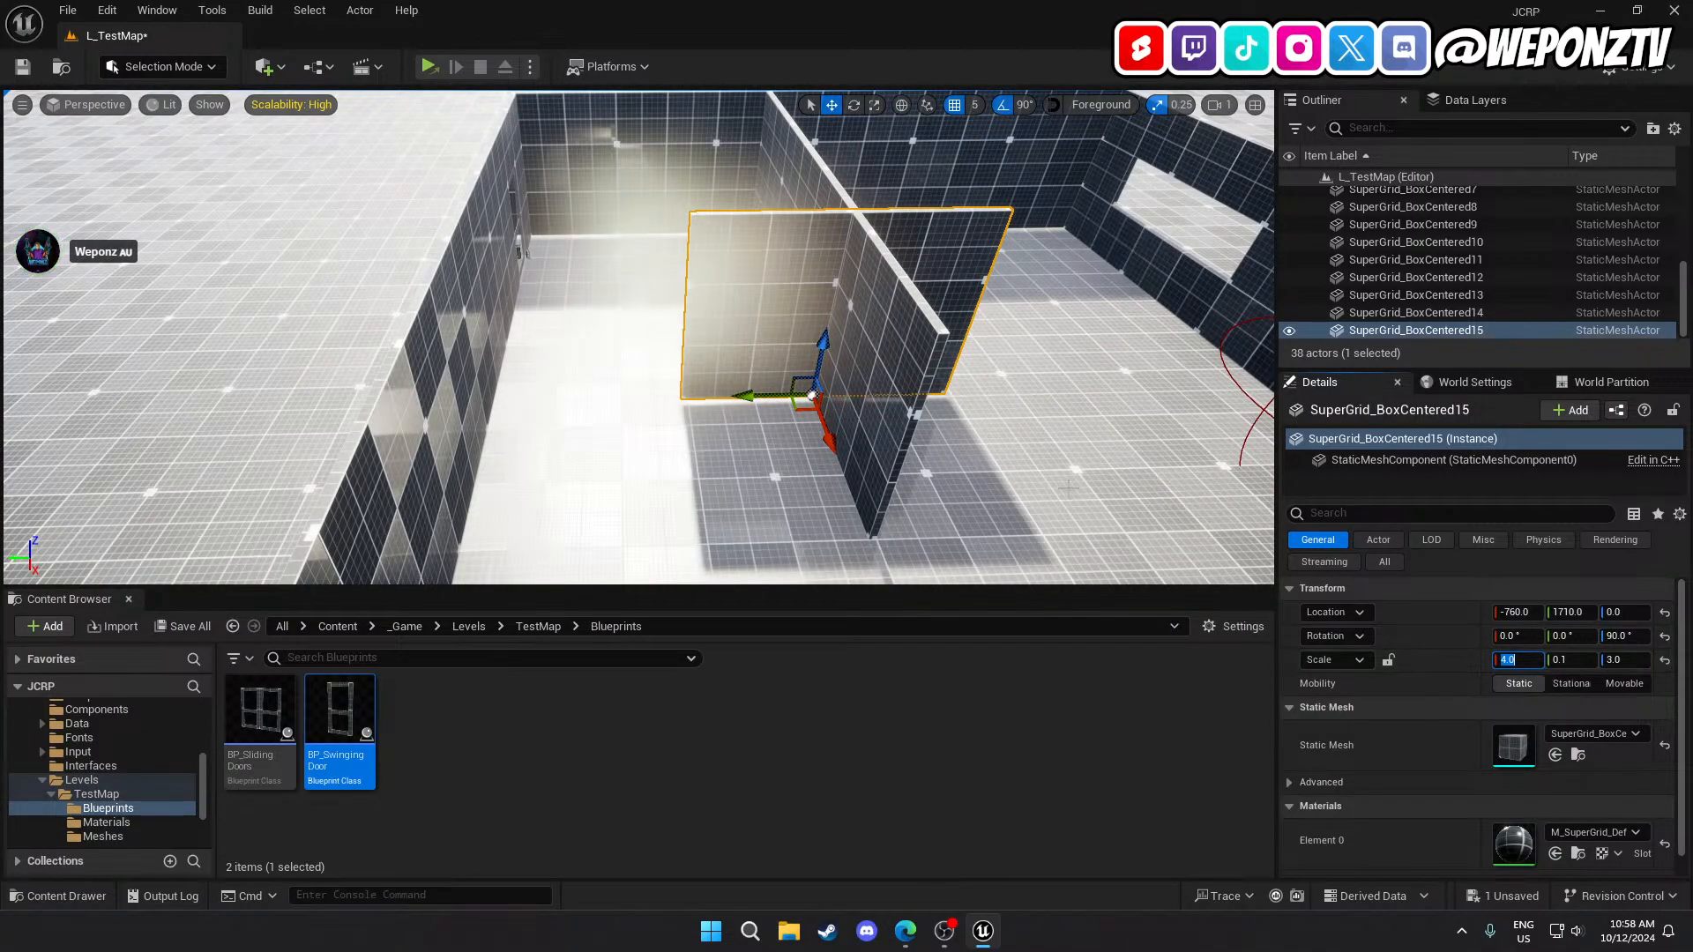
Shorten the crosswise wall copy to X scale 3 and slide it toward the back wall to Y 2040.
left_click_drag(747, 399, 566, 406)
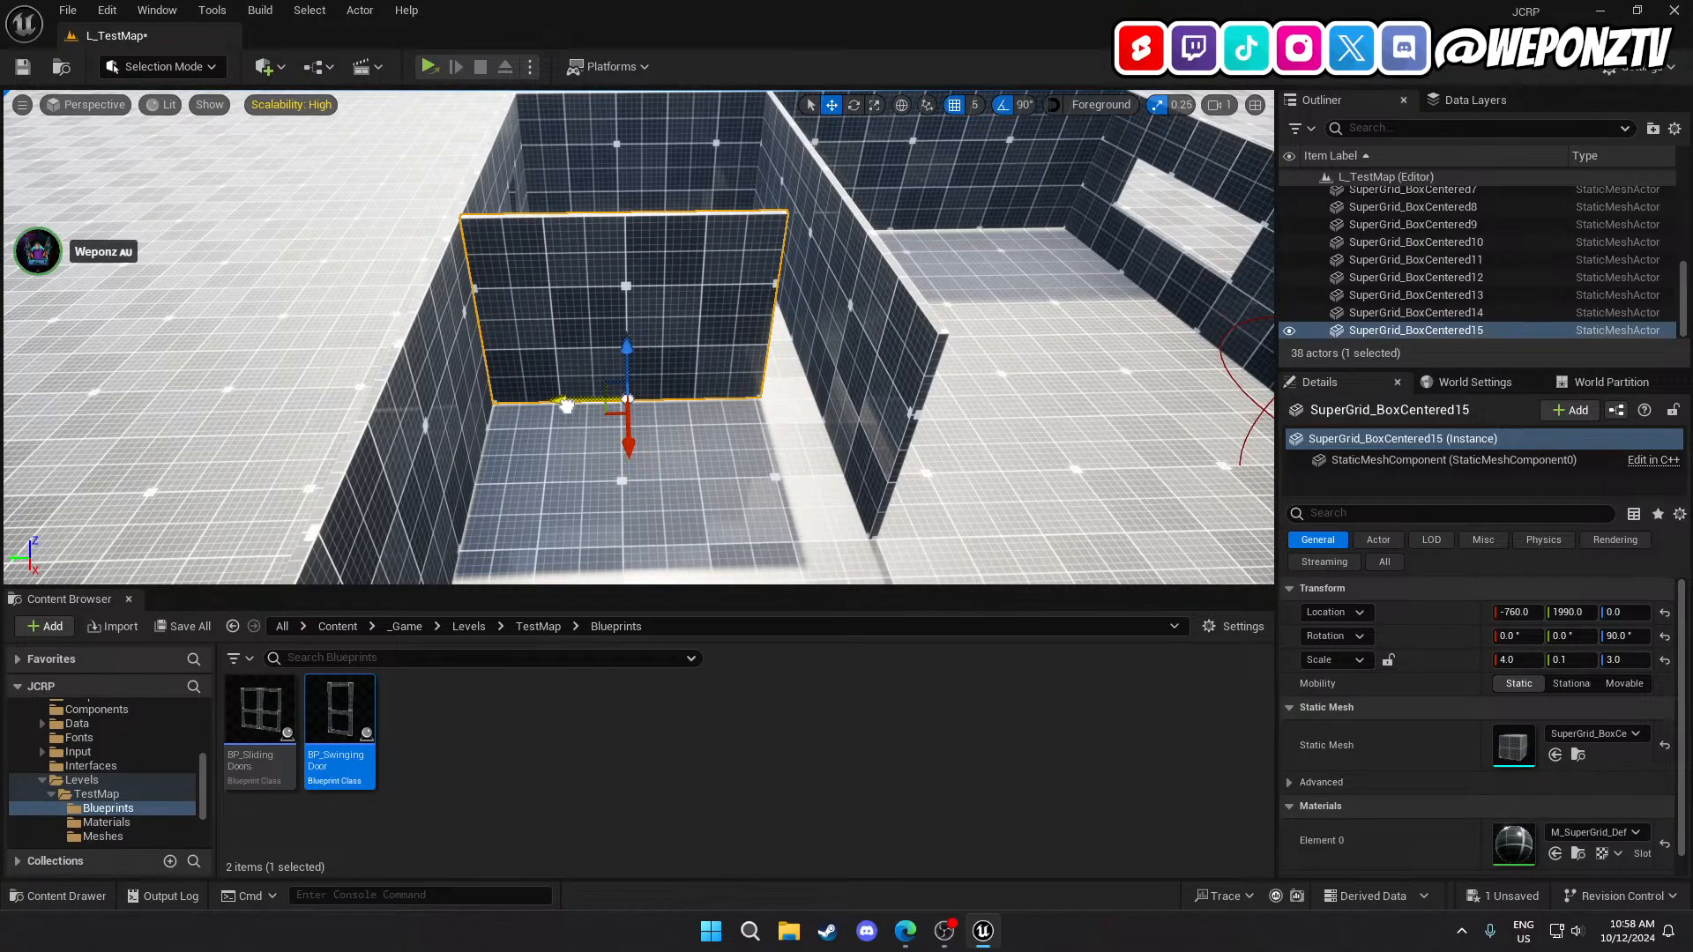
left_click_drag(566, 406, 621, 414)
left_click(1527, 661)
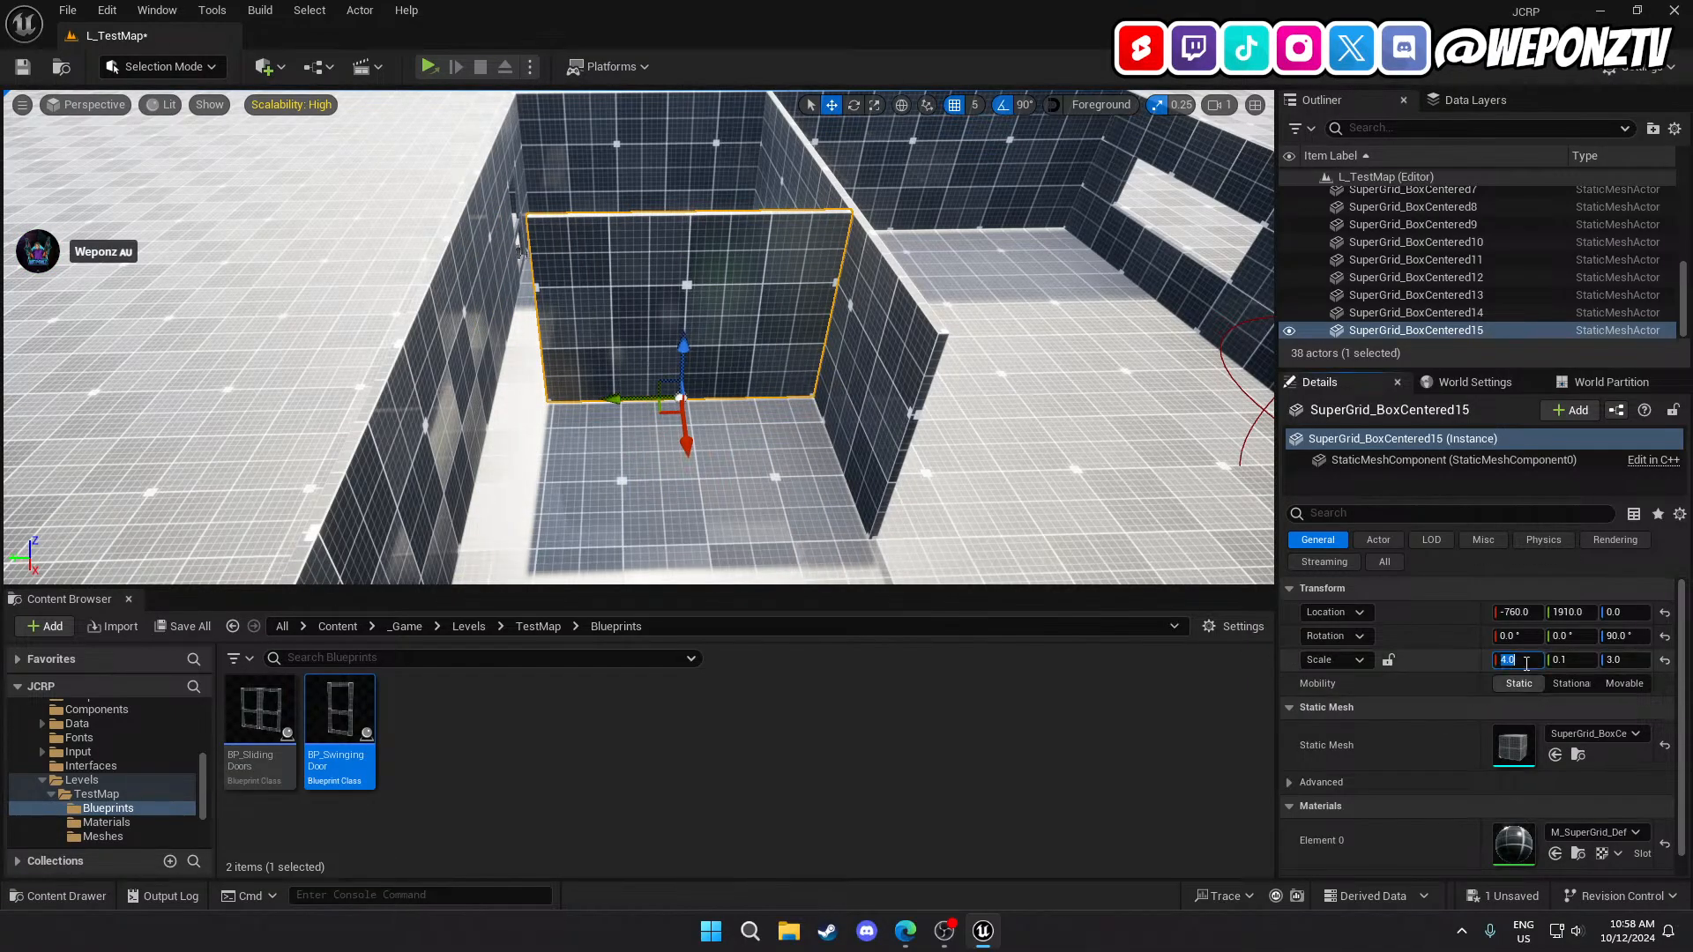
type("3")
key("Return")
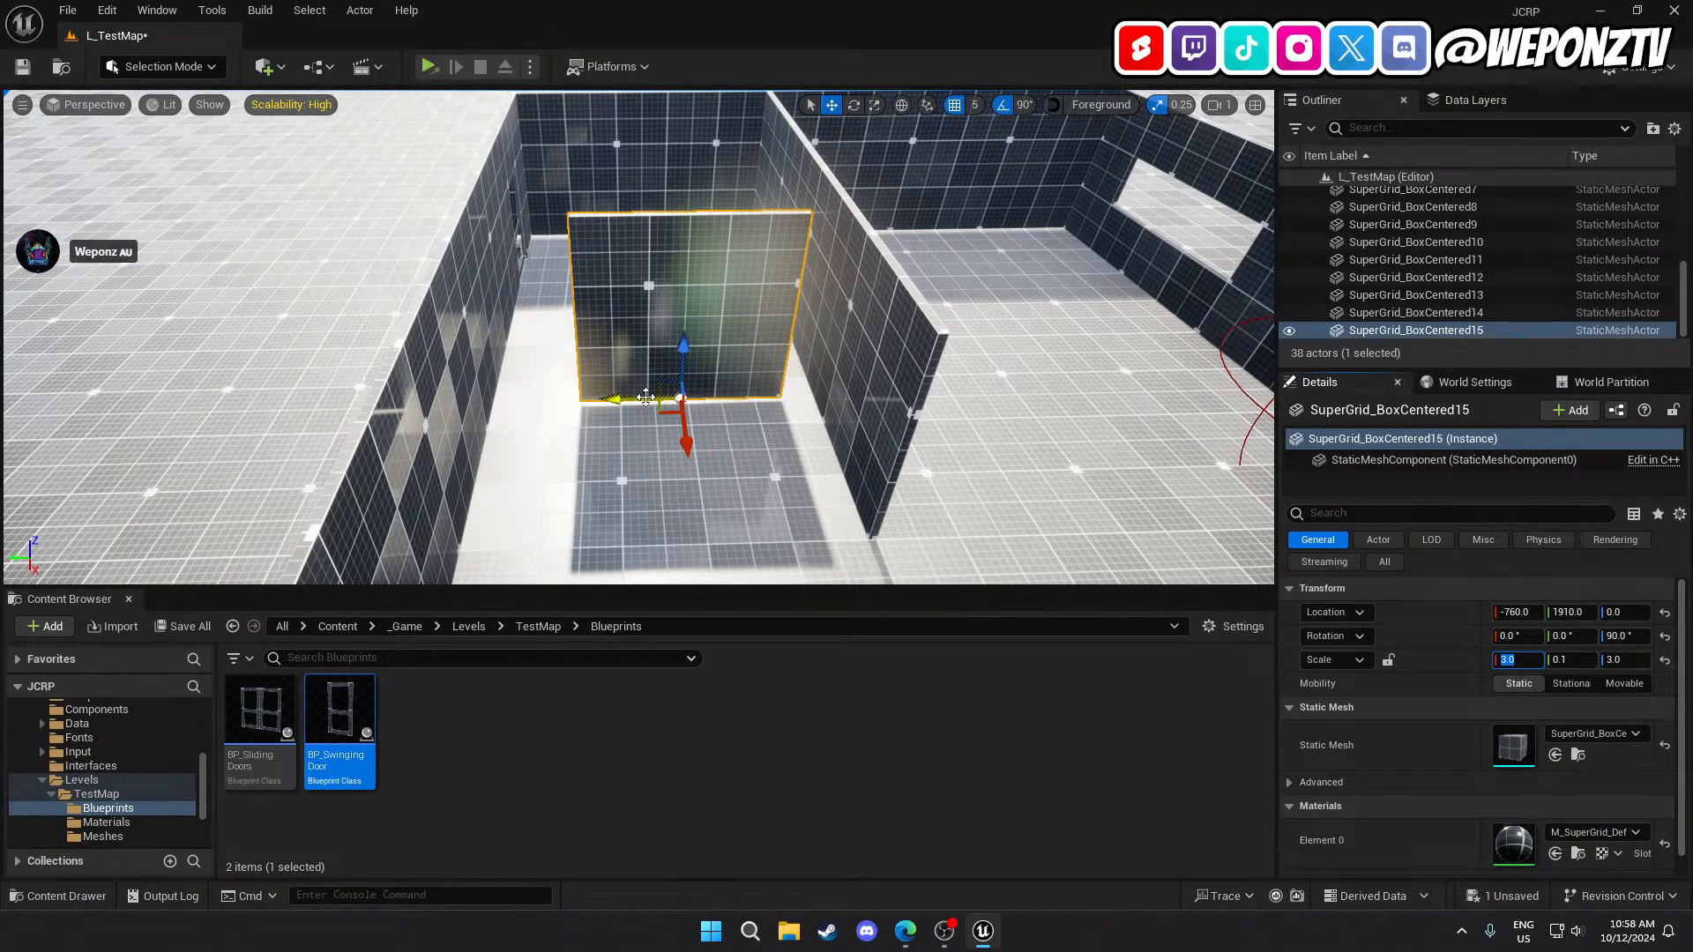
left_click_drag(625, 401, 532, 402)
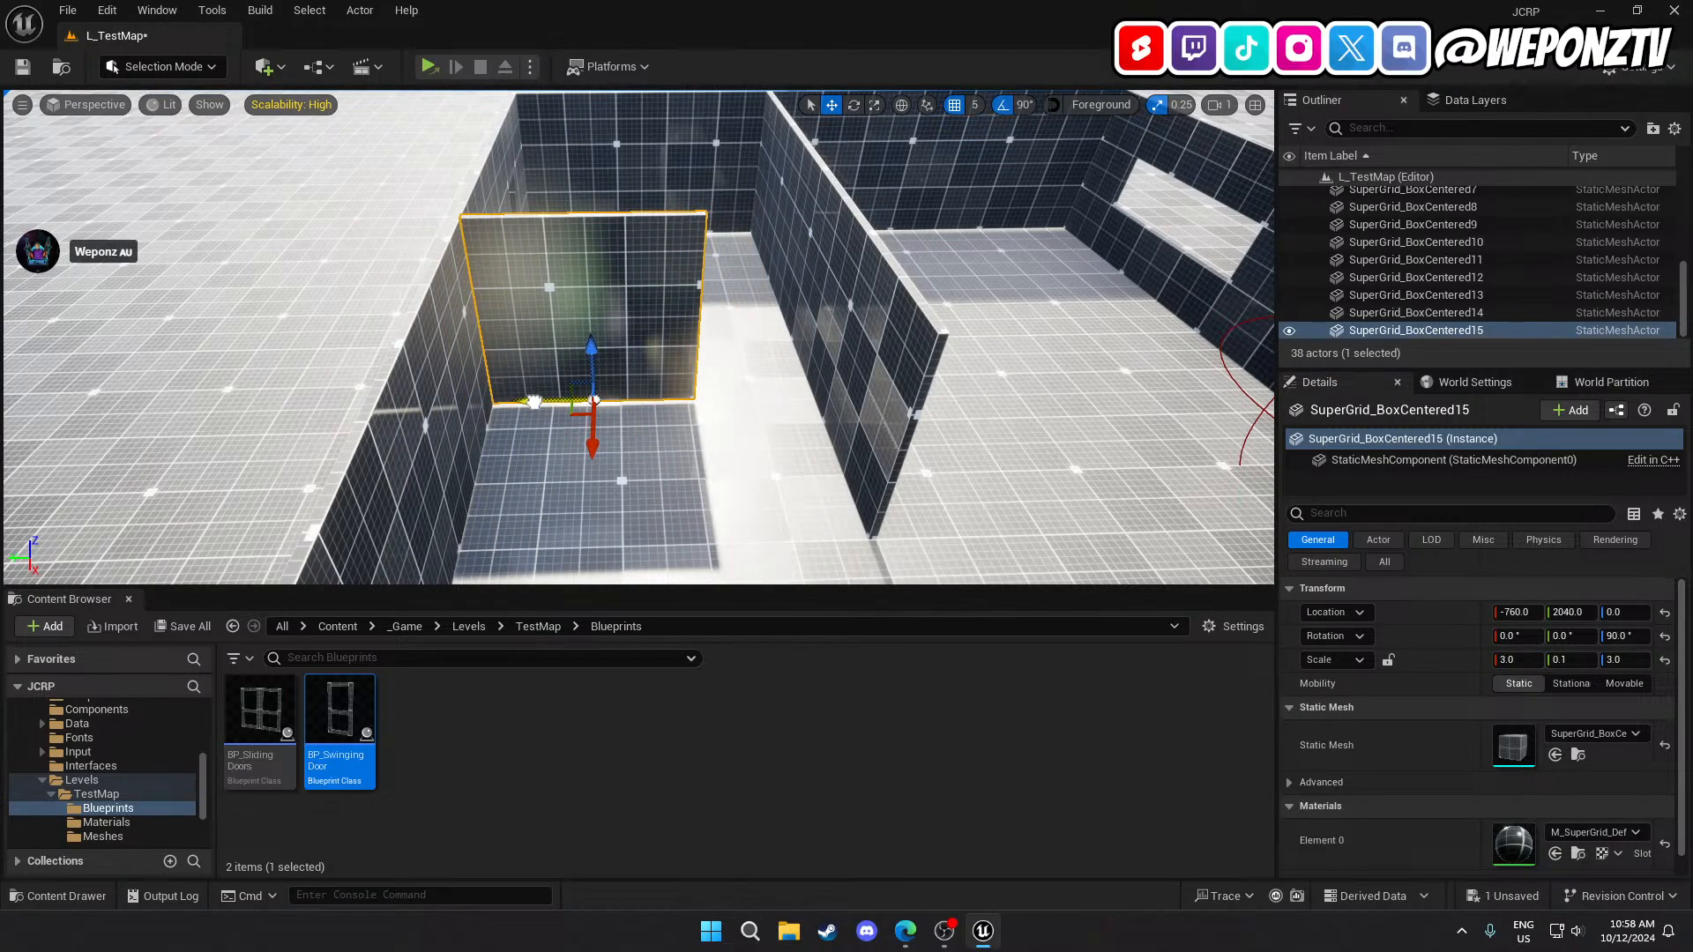
Move the crosswise wall against the back wall at Y 2050 and out to X -505, level with the partition's free end.
mouse_move(595, 345)
right_mouse_down()
mouse_move(582, 370)
mouse_move(595, 345)
right_mouse_up()
key("w")
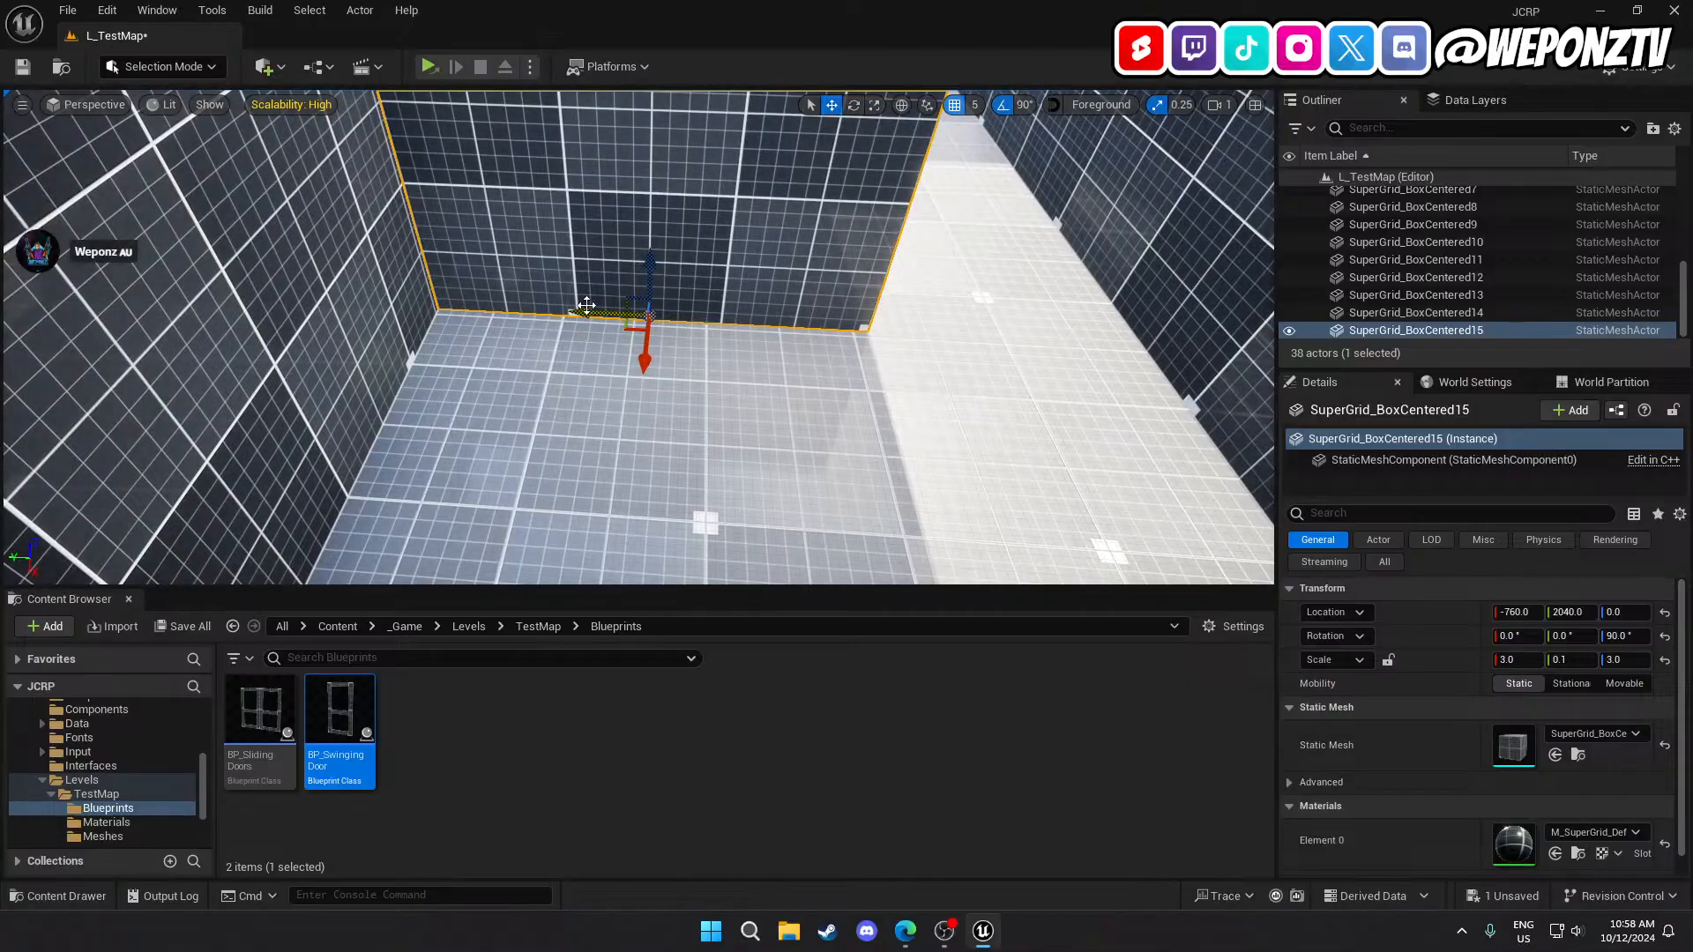
left_click_drag(585, 311, 626, 388)
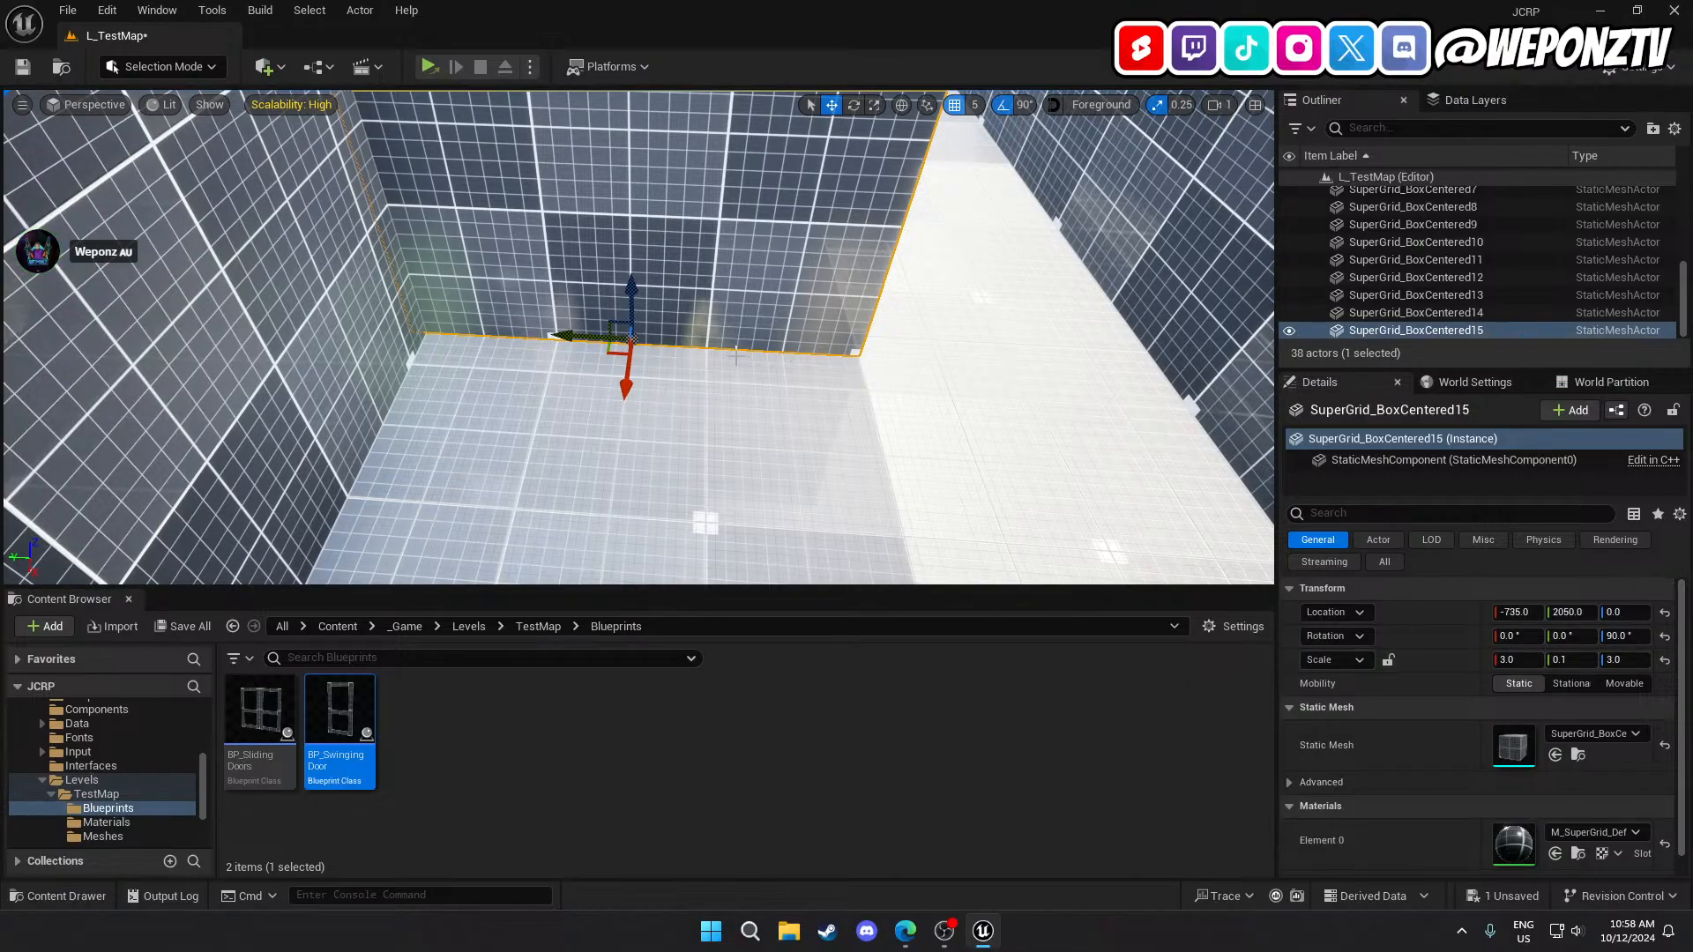
right_click_drag(678, 349, 860, 379)
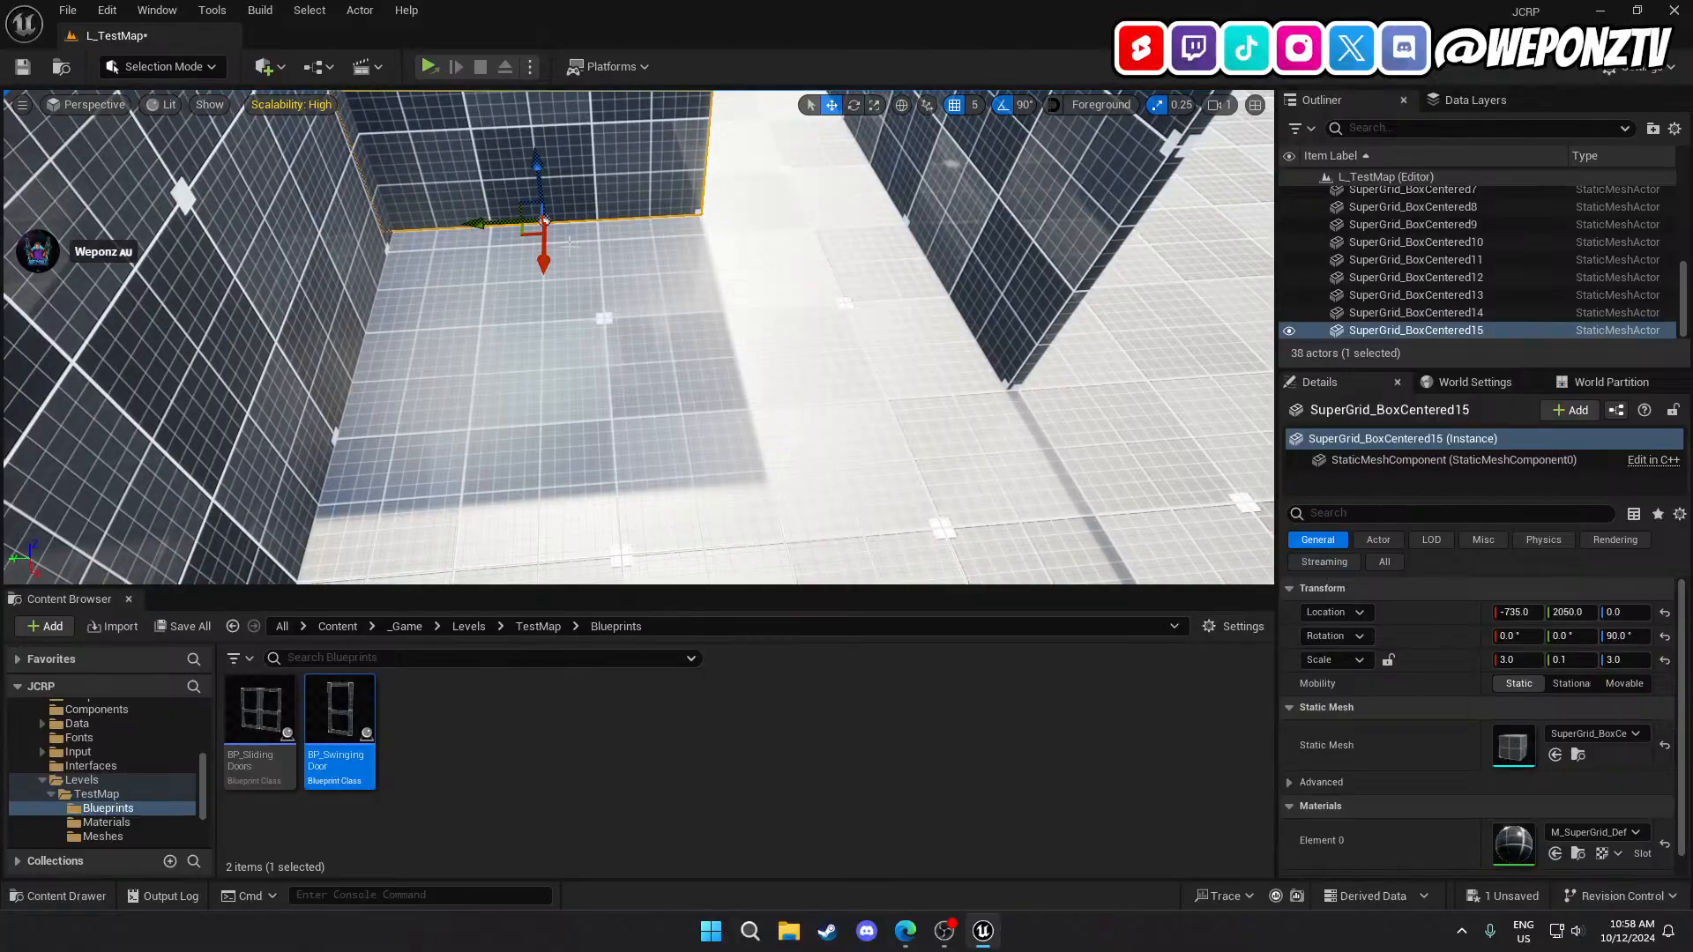
left_click_drag(546, 254, 502, 484)
mouse_move(503, 484)
right_mouse_down()
mouse_move(637, 476)
mouse_move(793, 388)
mouse_move(511, 489)
right_mouse_up()
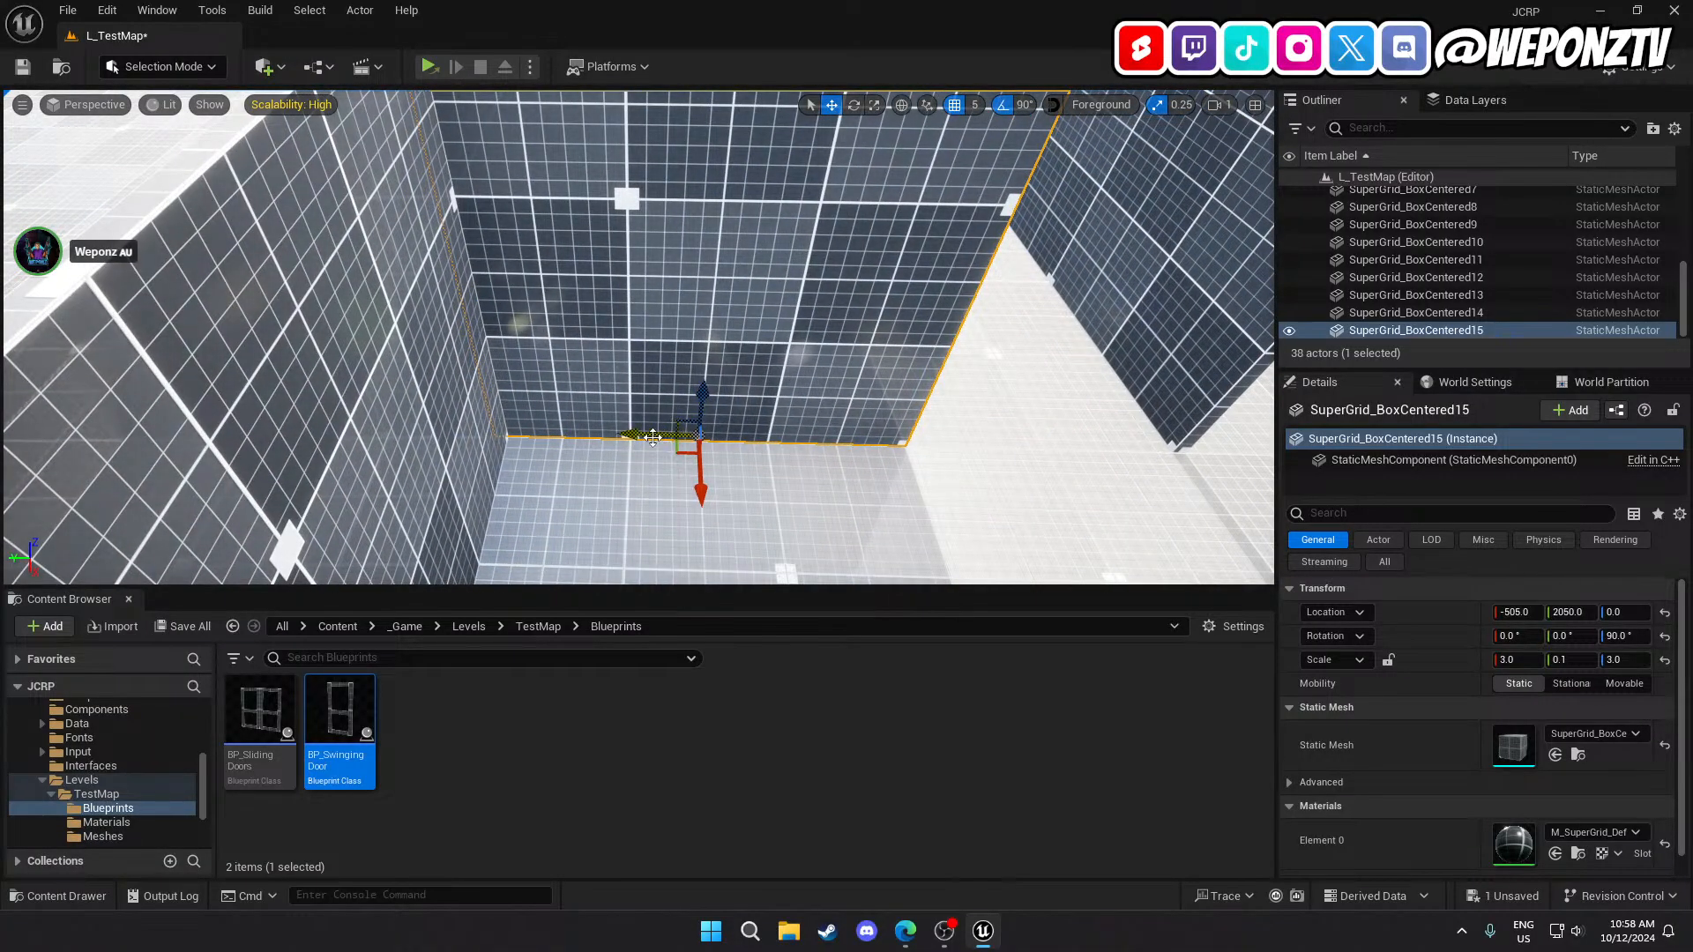
Trim the crosswise wall to X scale 2.9 and shift it to Y 2045 so it meets the back wall.
left_click_drag(633, 432, 647, 434)
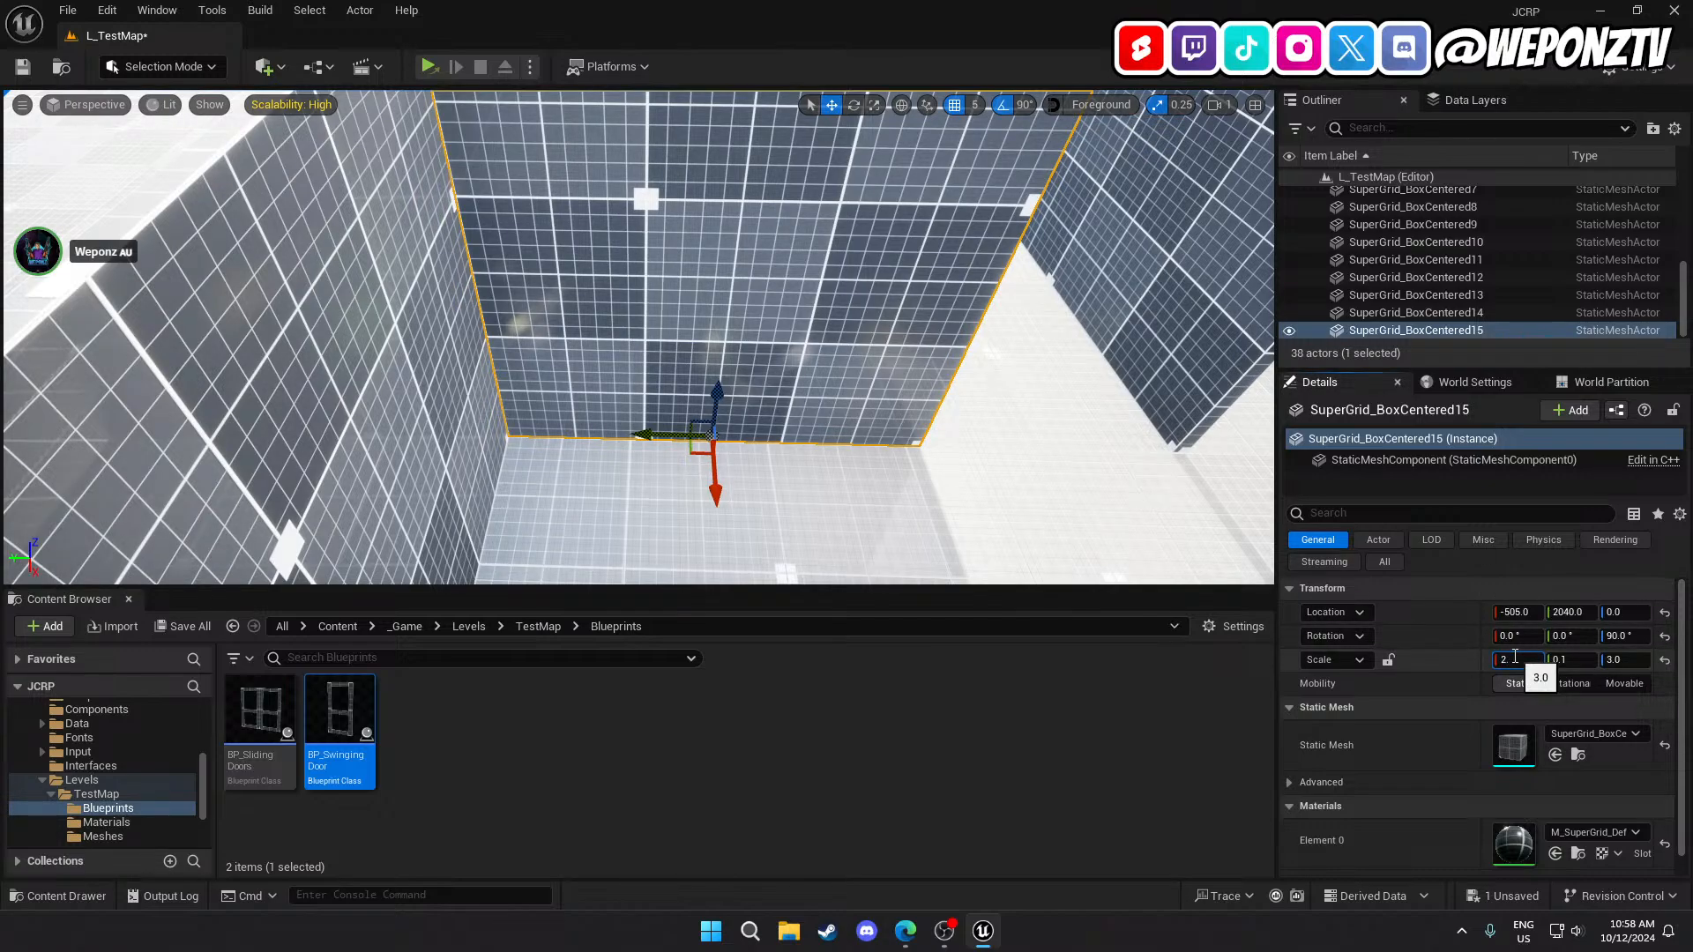
key("Return")
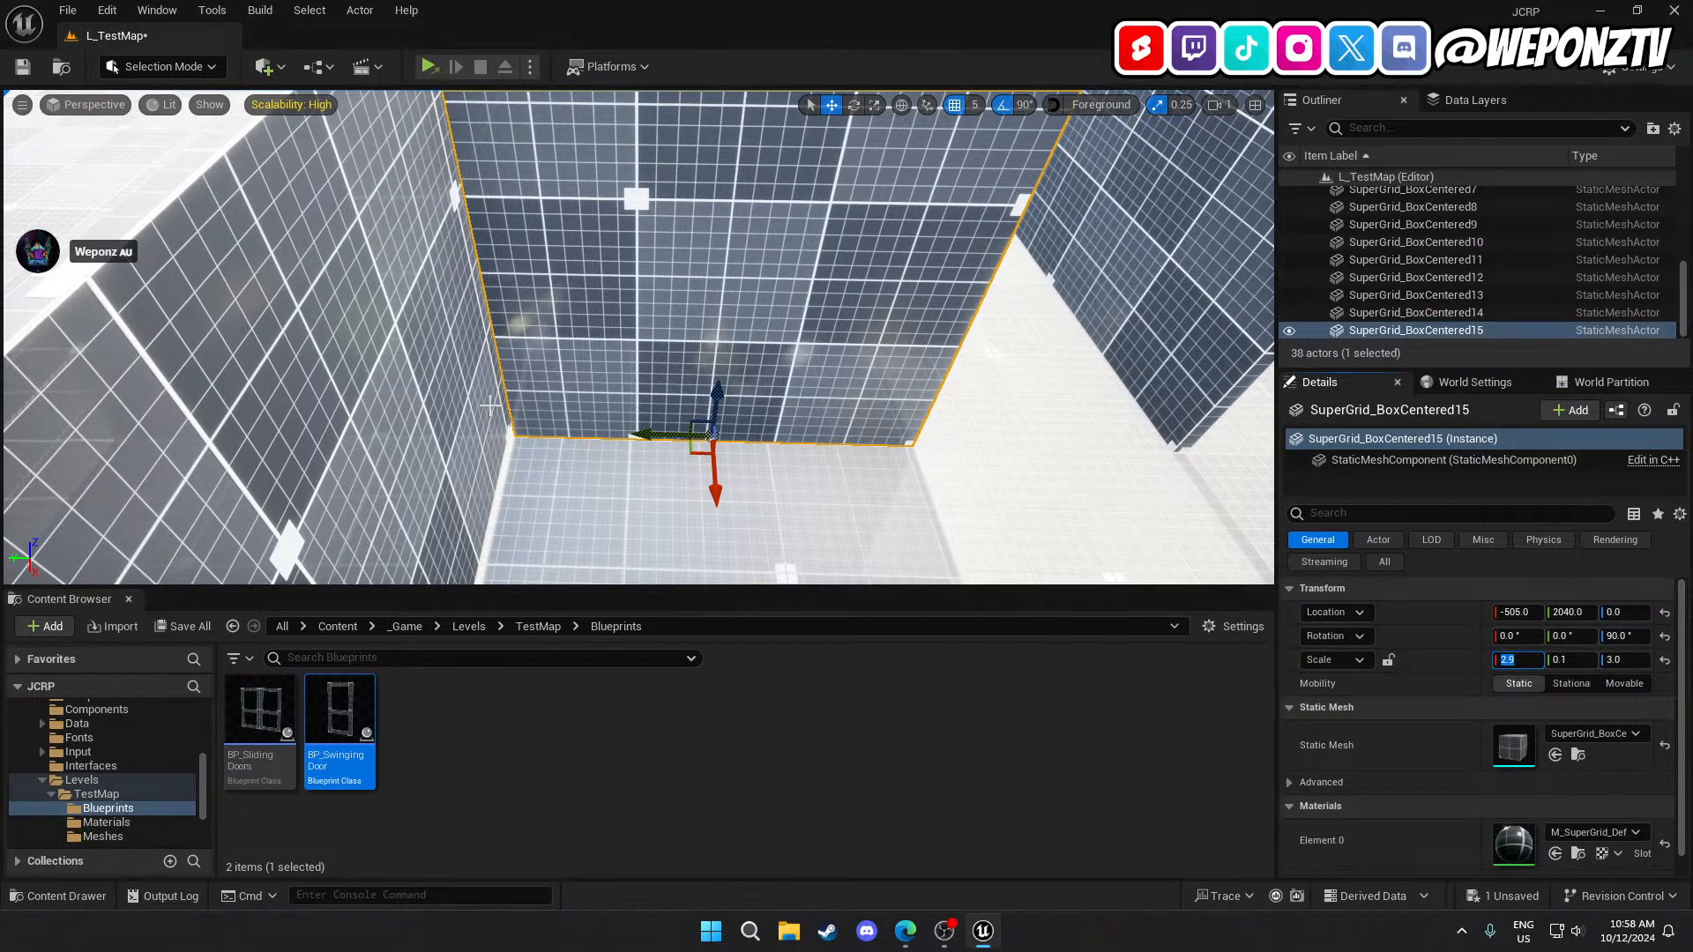
left_click_drag(638, 430, 631, 431)
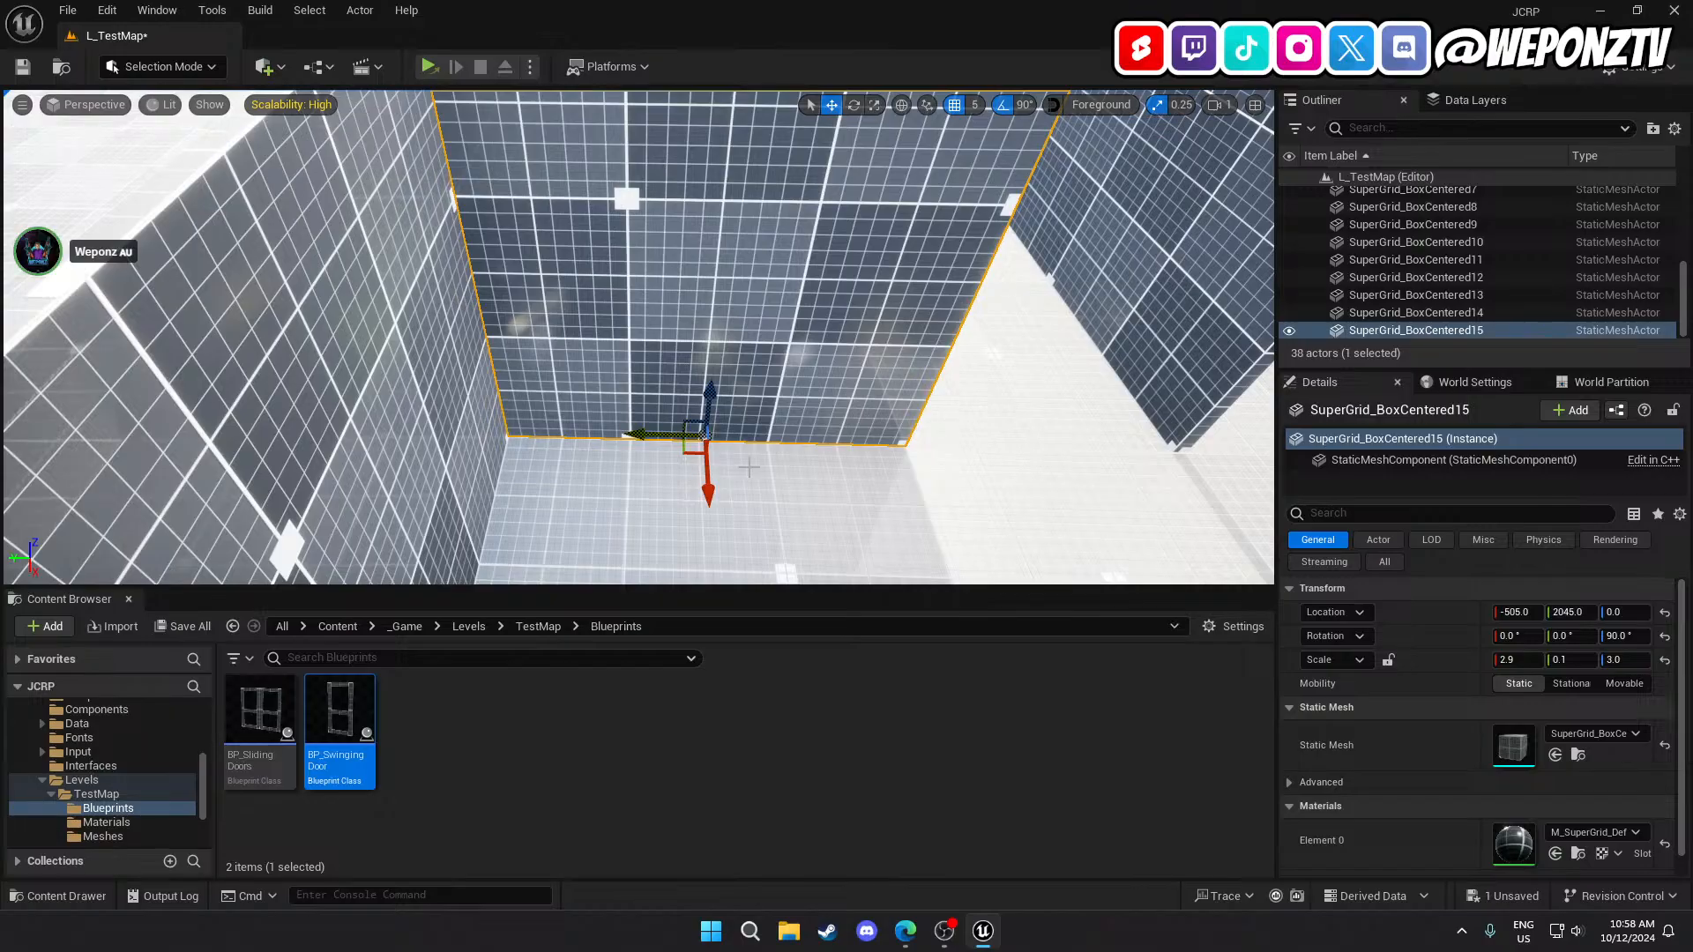
Place a second BP_SwingingDoor at the crosswise wall's end, rotate it to 90° around Z, and move it to X -505.
right_click_drag(748, 467, 842, 441)
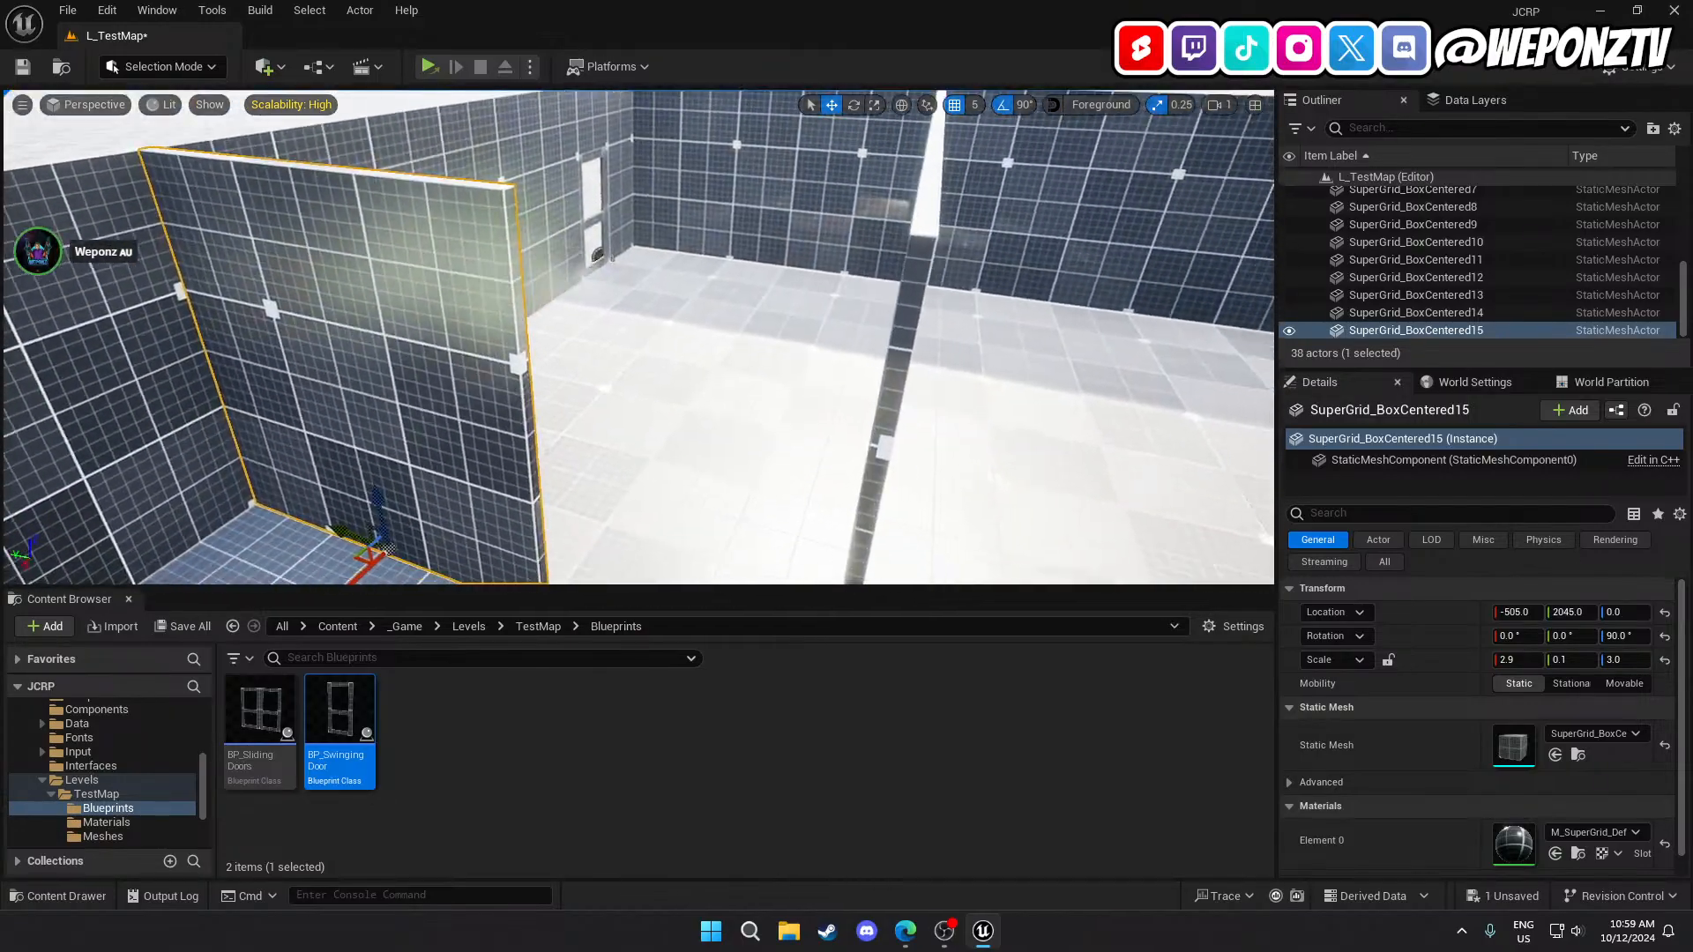
left_click_drag(340, 710, 583, 574)
right_click_drag(691, 551, 683, 617)
left_click(1641, 641)
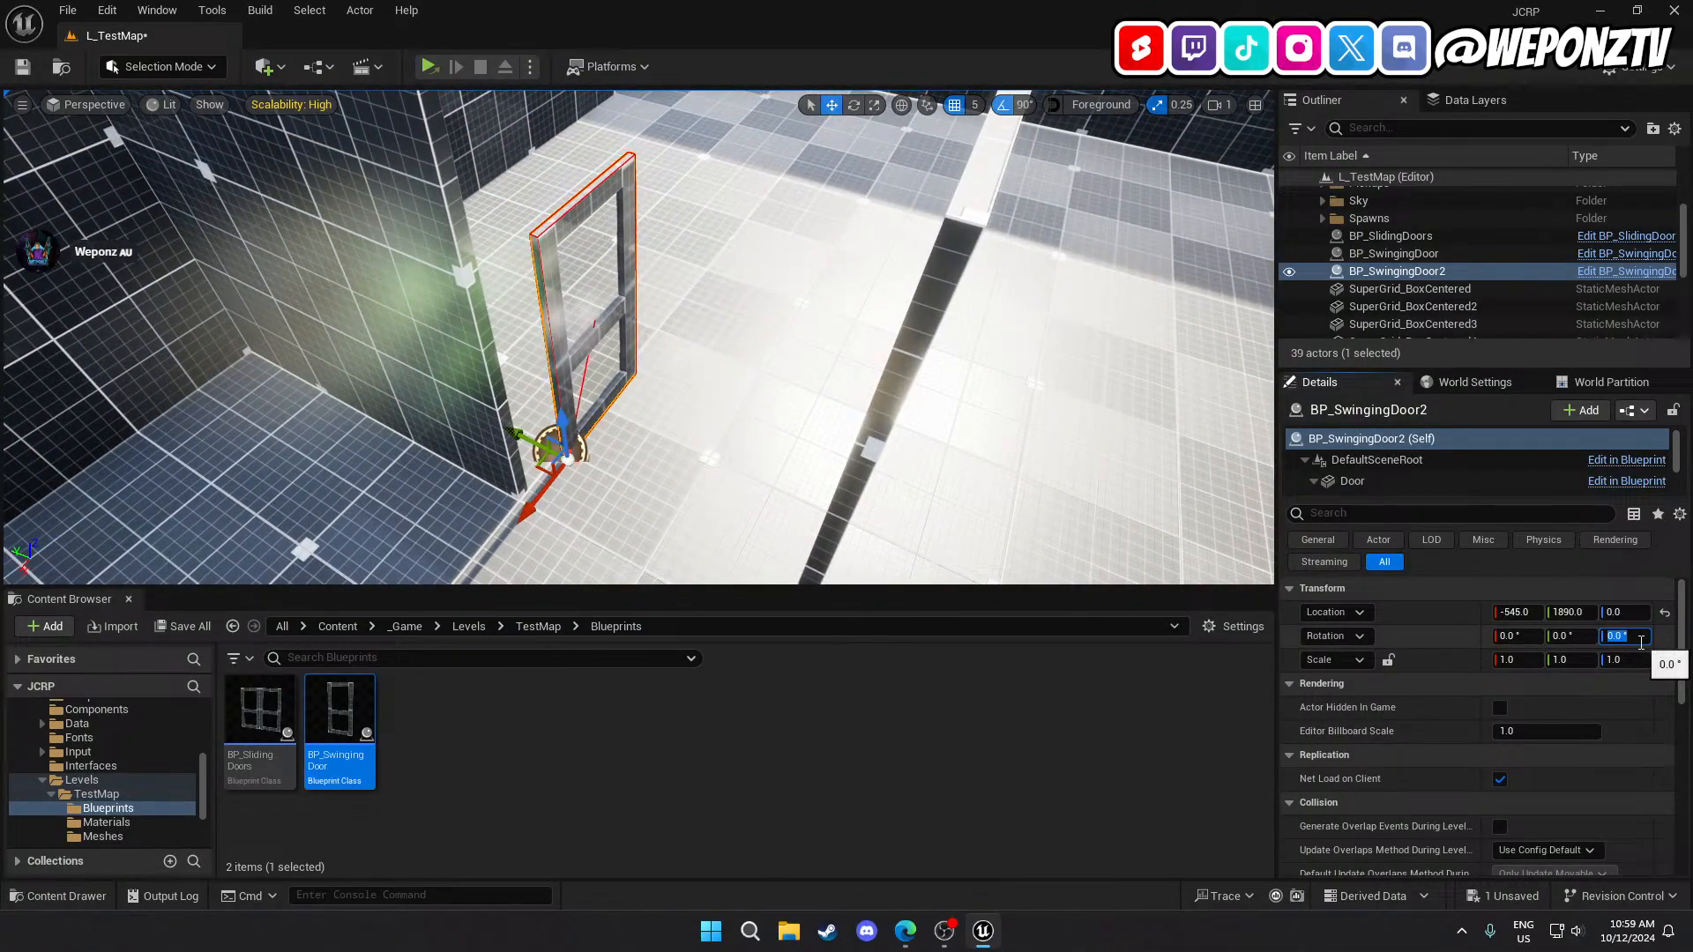
type("90")
key("Return")
right_click_drag(596, 261, 589, 370)
left_click_drag(545, 326, 473, 366)
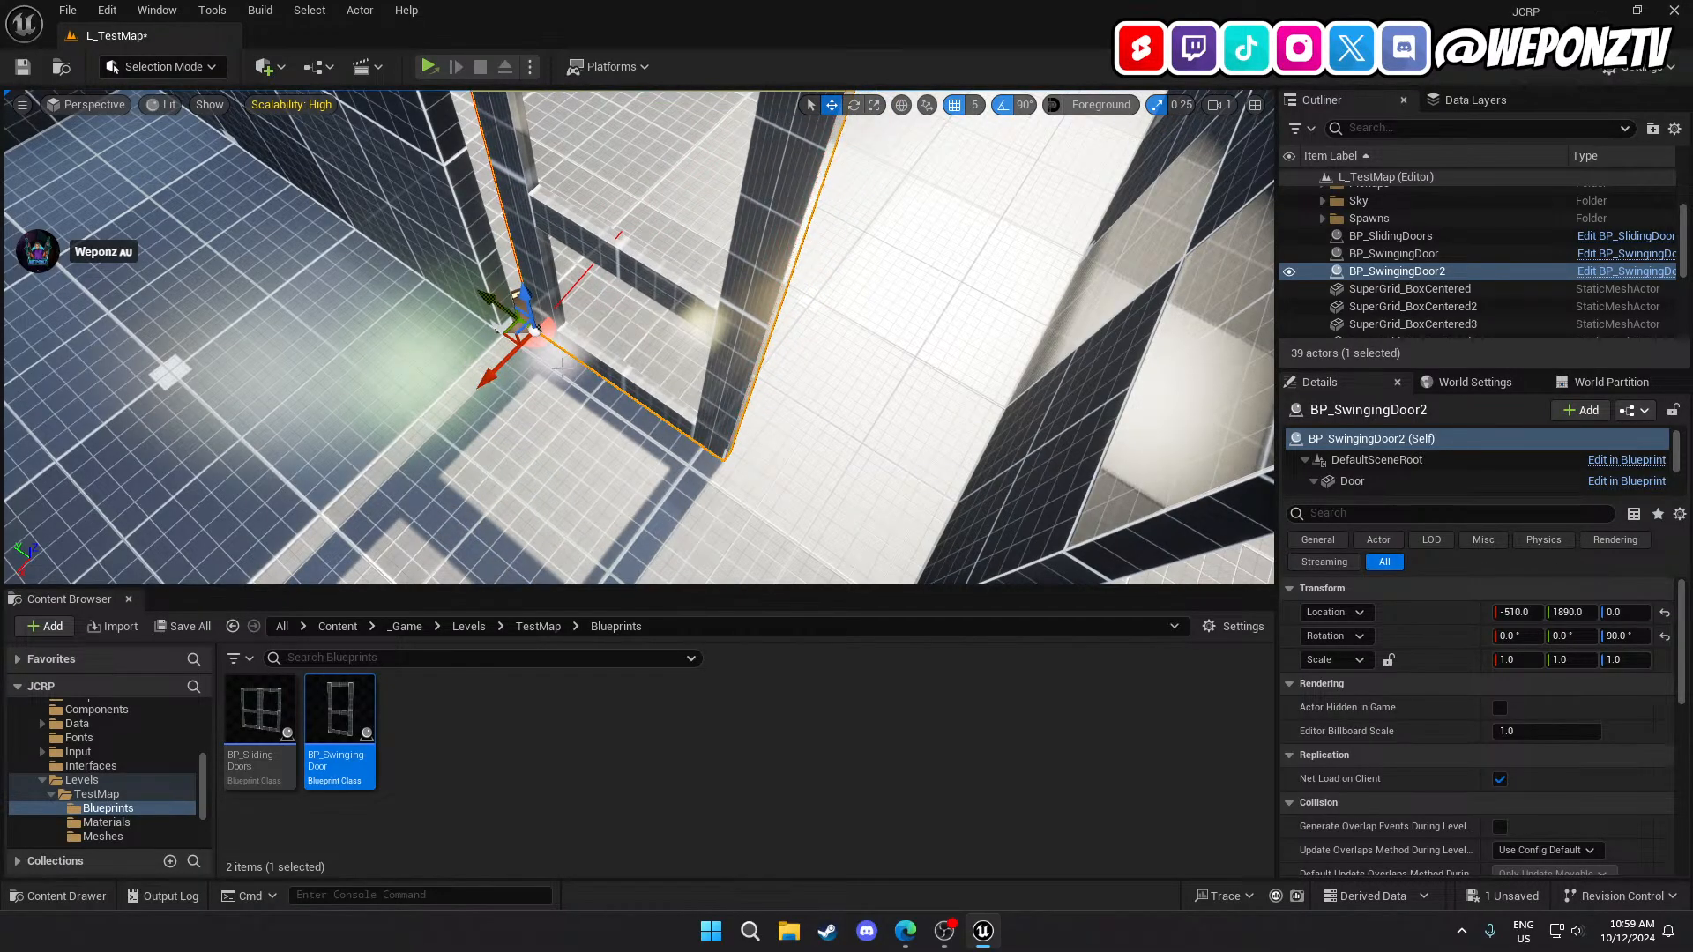
left_click_drag(480, 375, 464, 373)
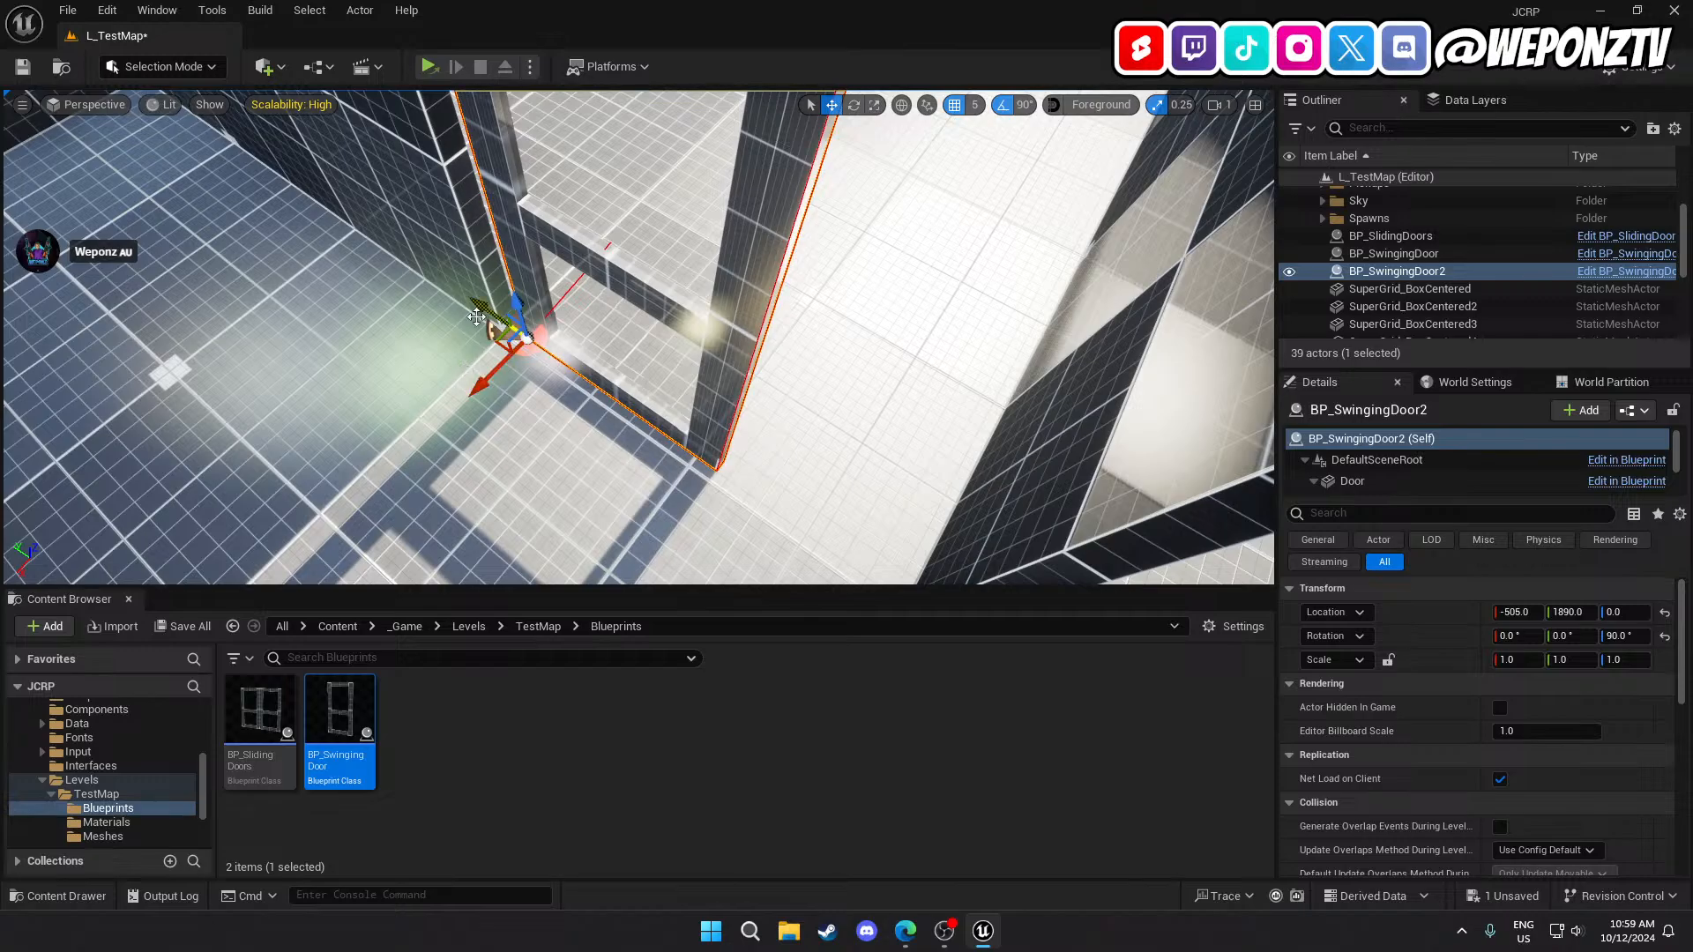
Slide the new swinging door against the crosswise wall to Y 1900 and set its X location to -502.5.
right_click_drag(476, 316, 476, 316)
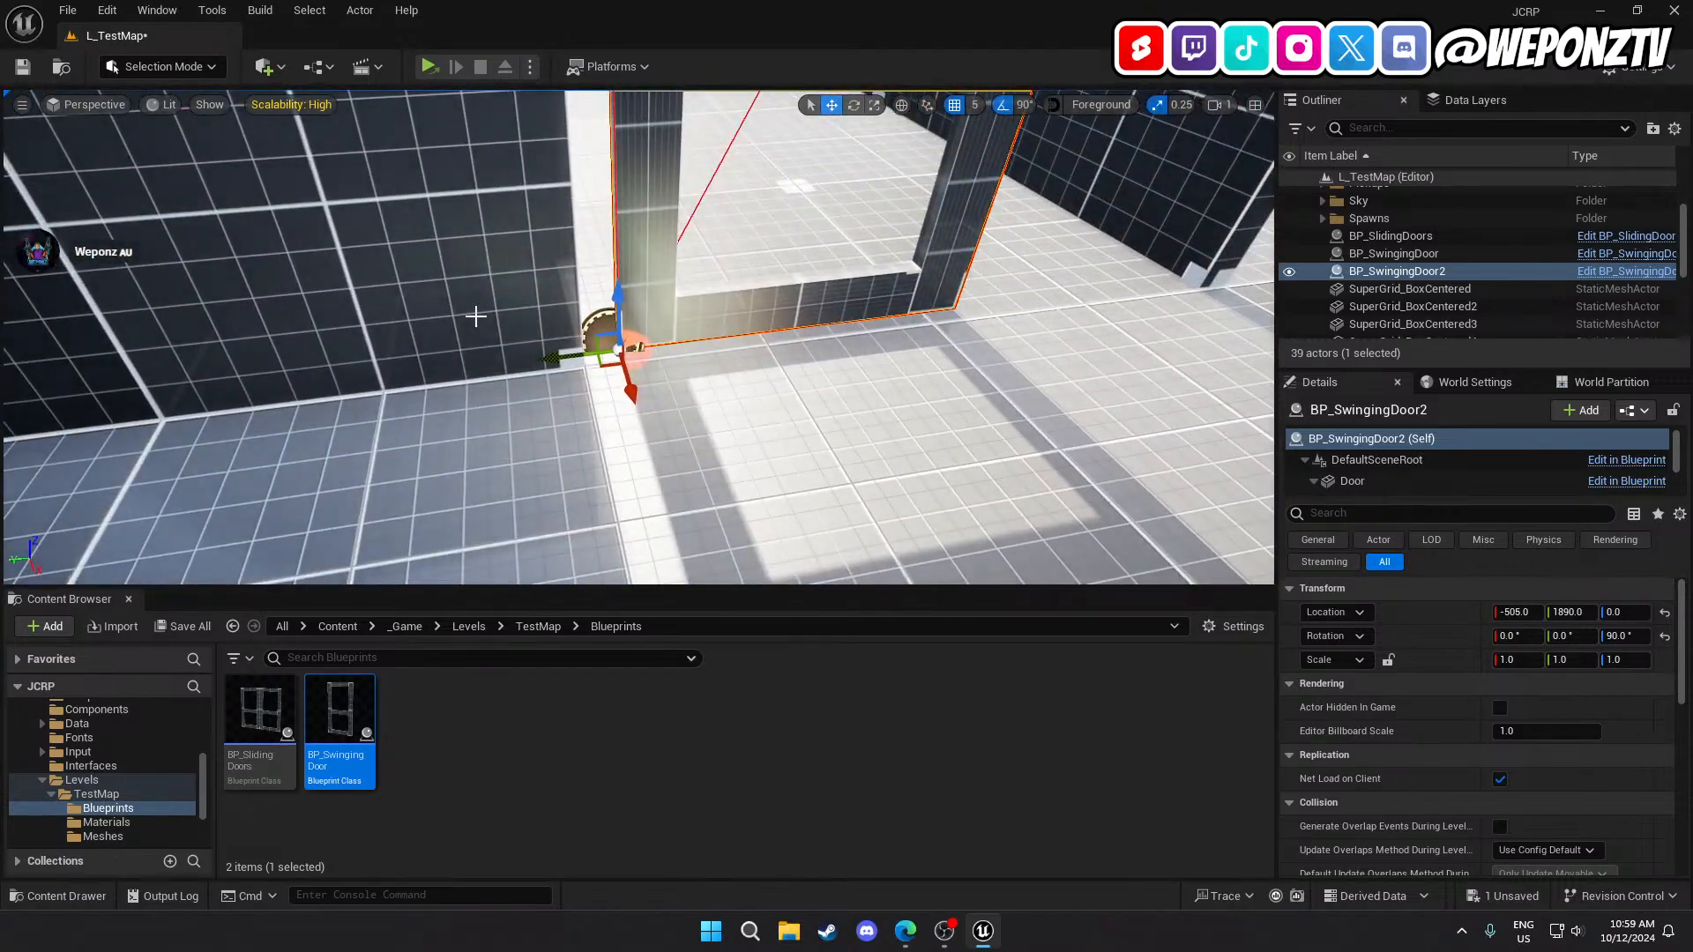
left_click_drag(607, 351, 575, 354)
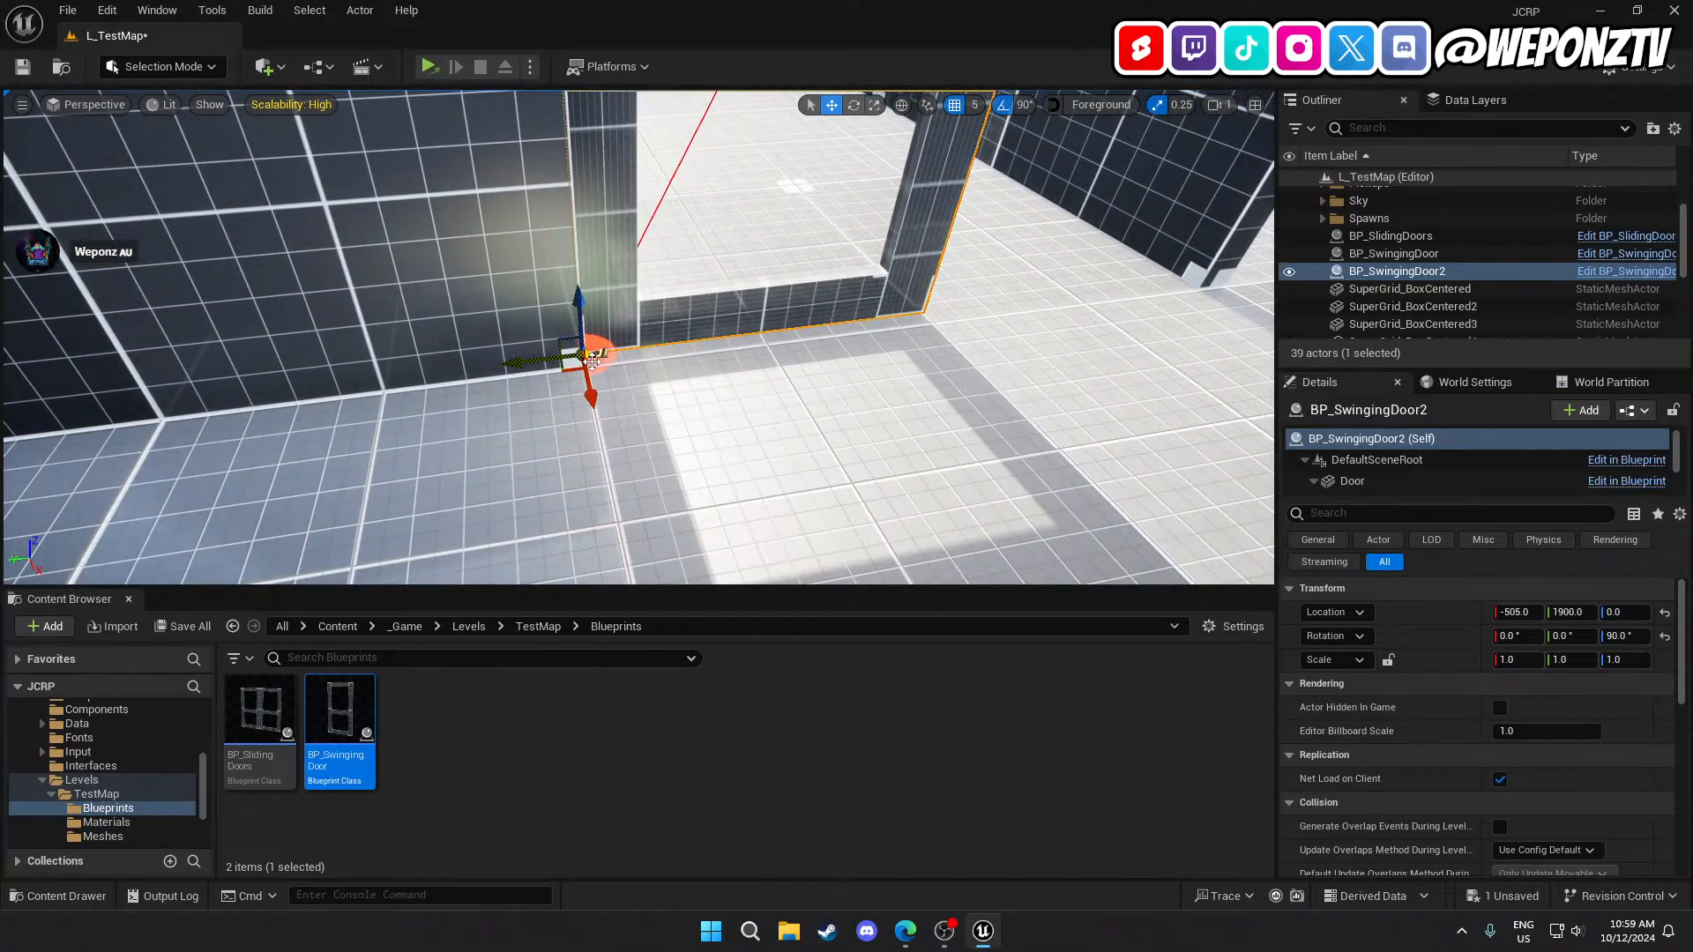
right_click_drag(592, 361, 591, 361)
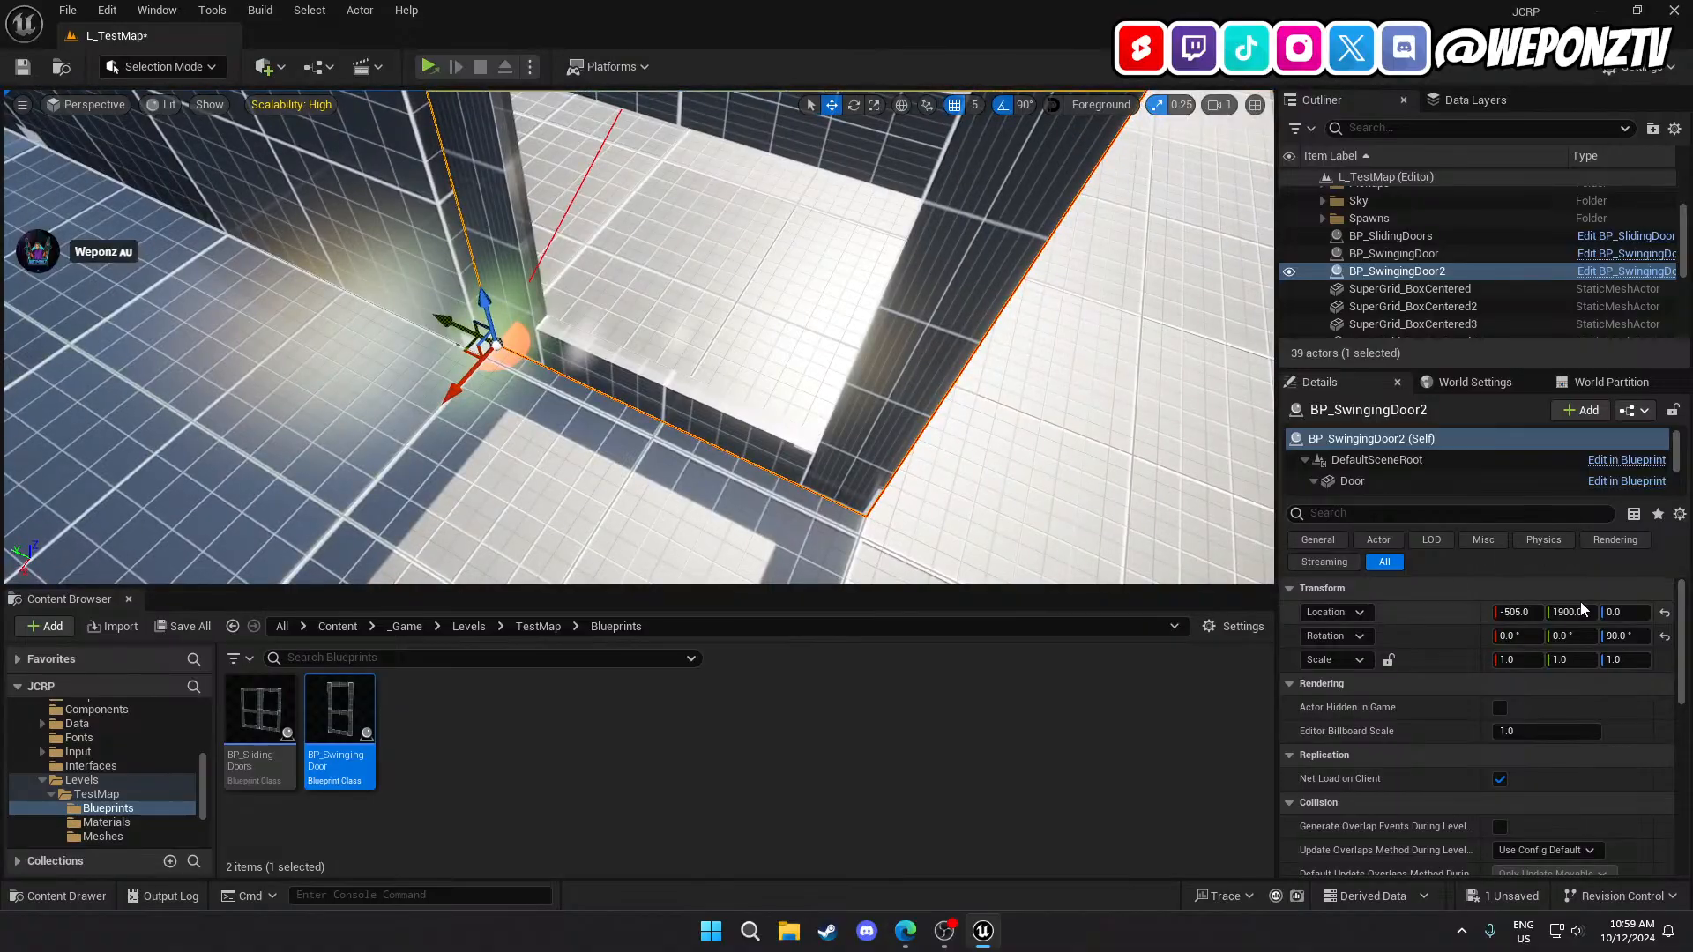
left_click(1514, 612)
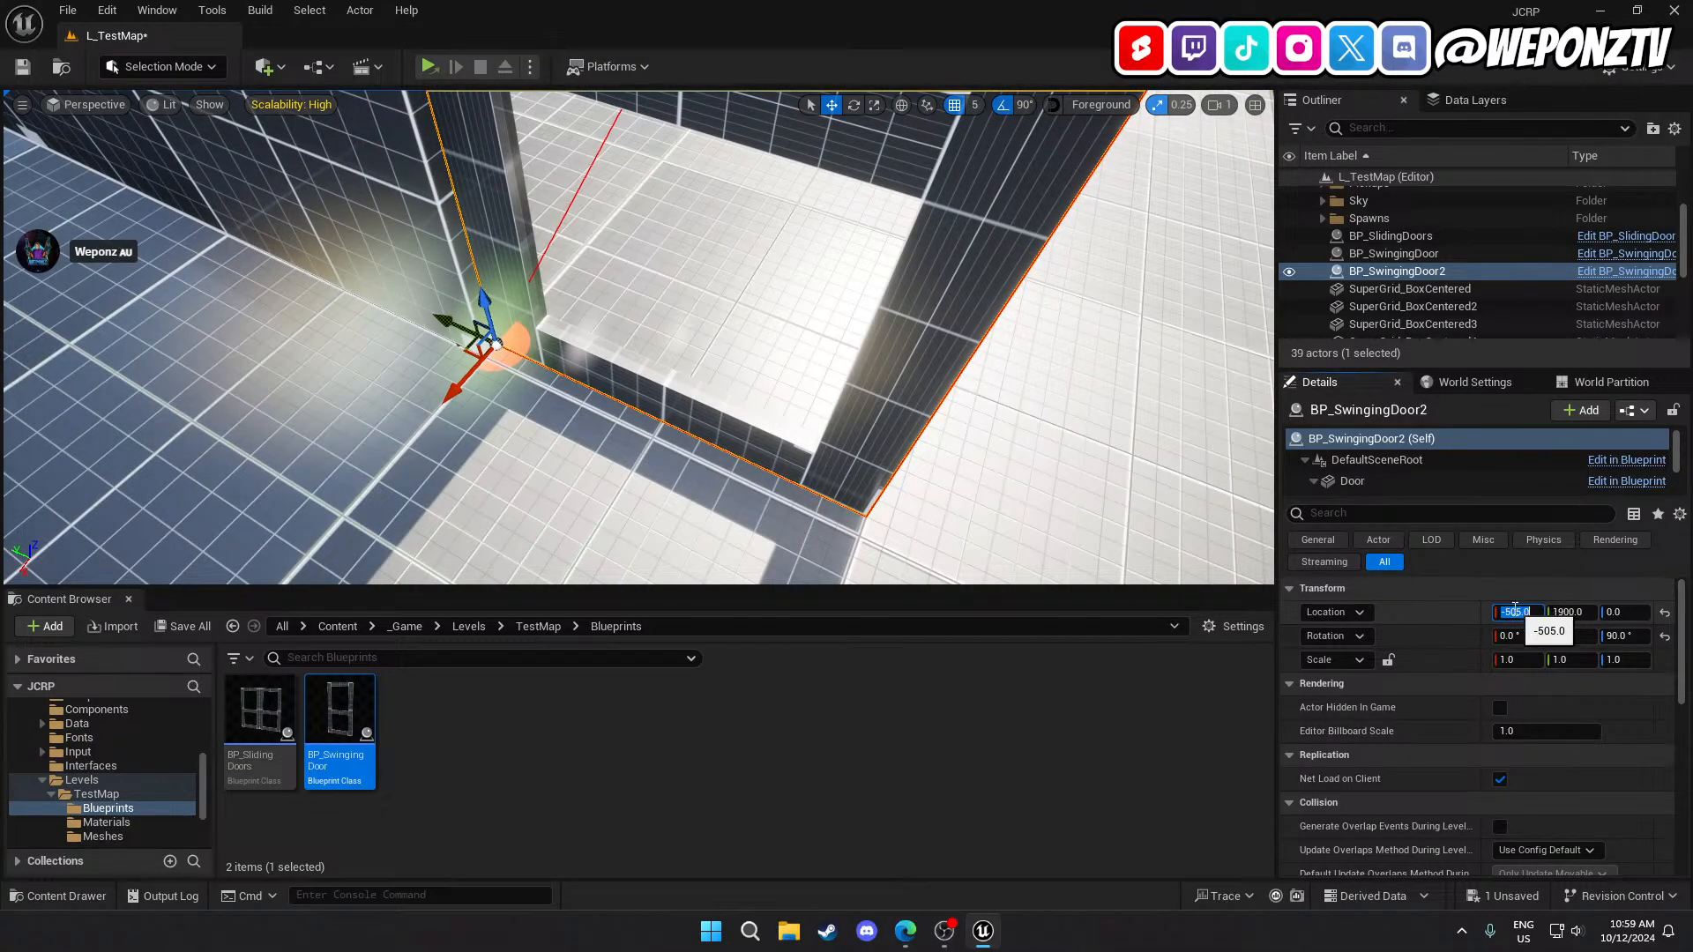
type("-502.")
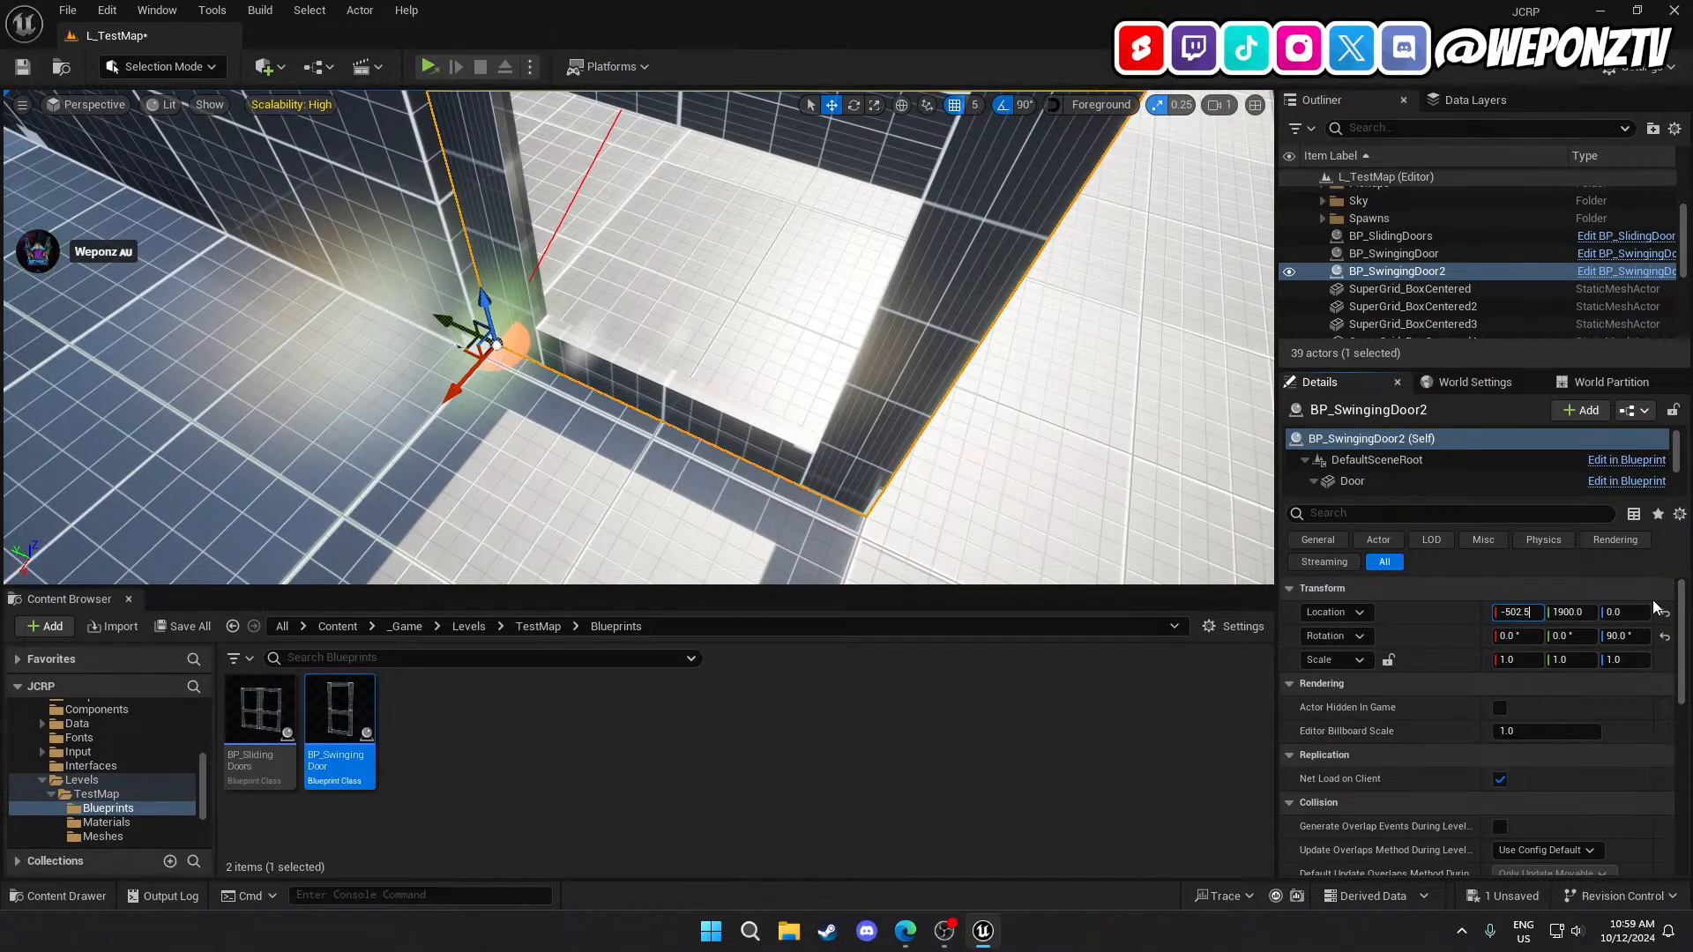
key("Return")
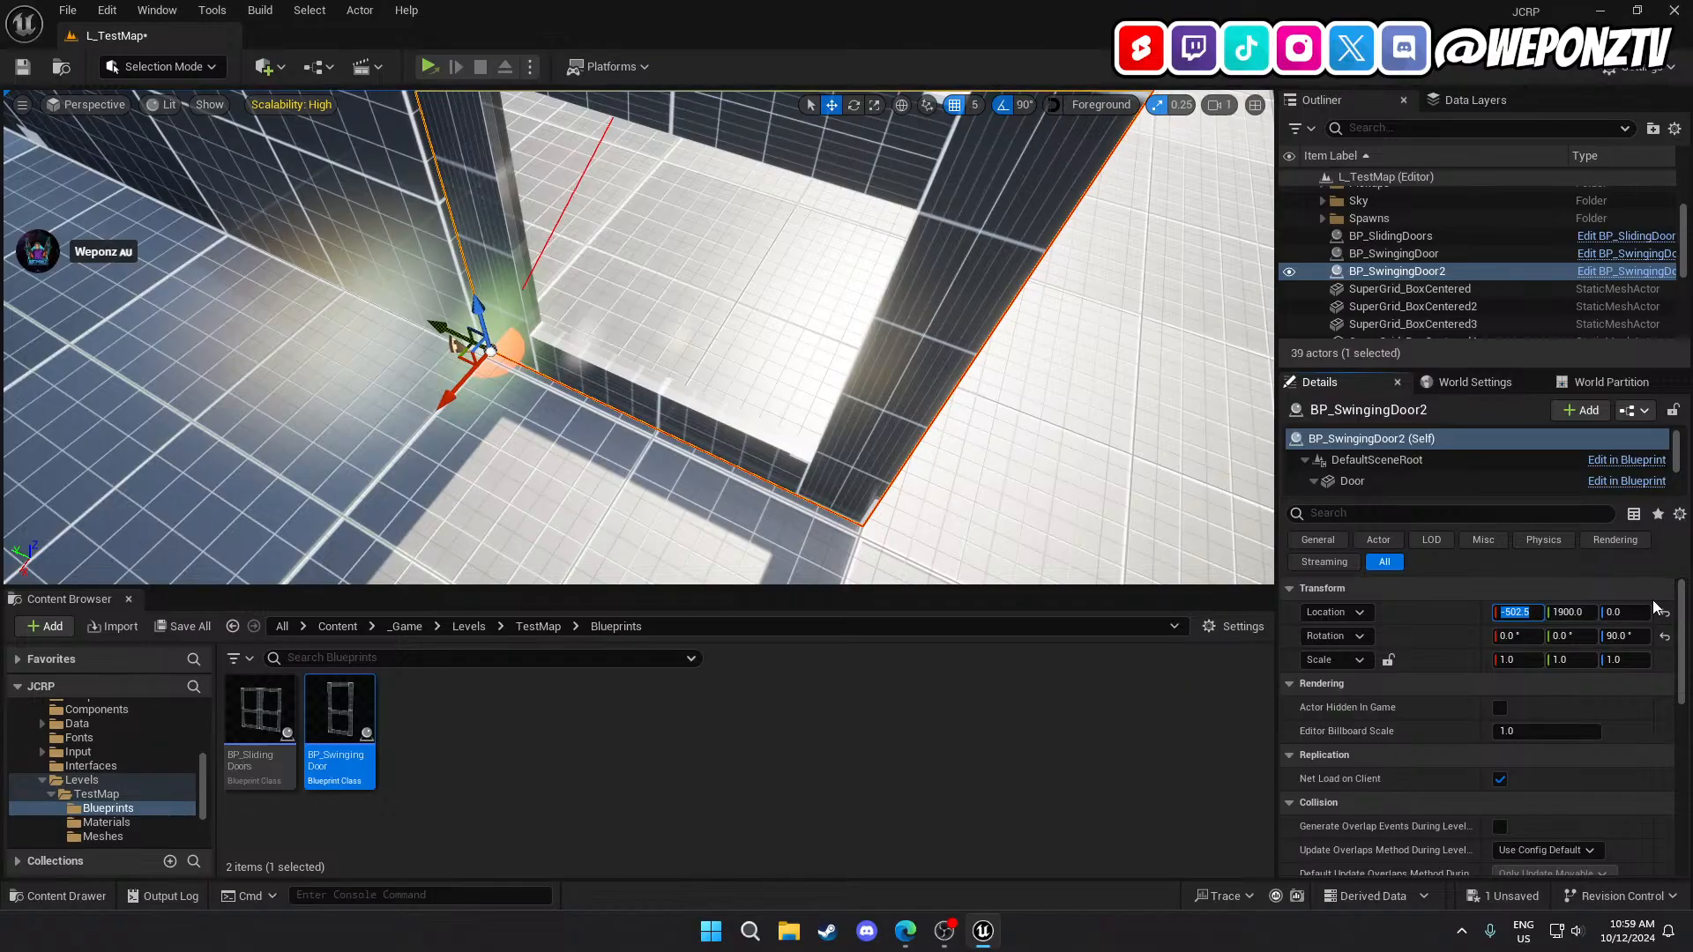
Examine the new doorway and the surrounding interior walls from inside the room.
key("s")
mouse_move(1085, 366)
right_mouse_down()
mouse_move(1058, 176)
mouse_move(1041, 300)
mouse_move(1164, 291)
mouse_move(811, 295)
mouse_move(1075, 295)
mouse_move(846, 309)
mouse_move(1217, 351)
mouse_move(1051, 360)
right_mouse_up()
key("w")
key("s")
key("d")
key("w")
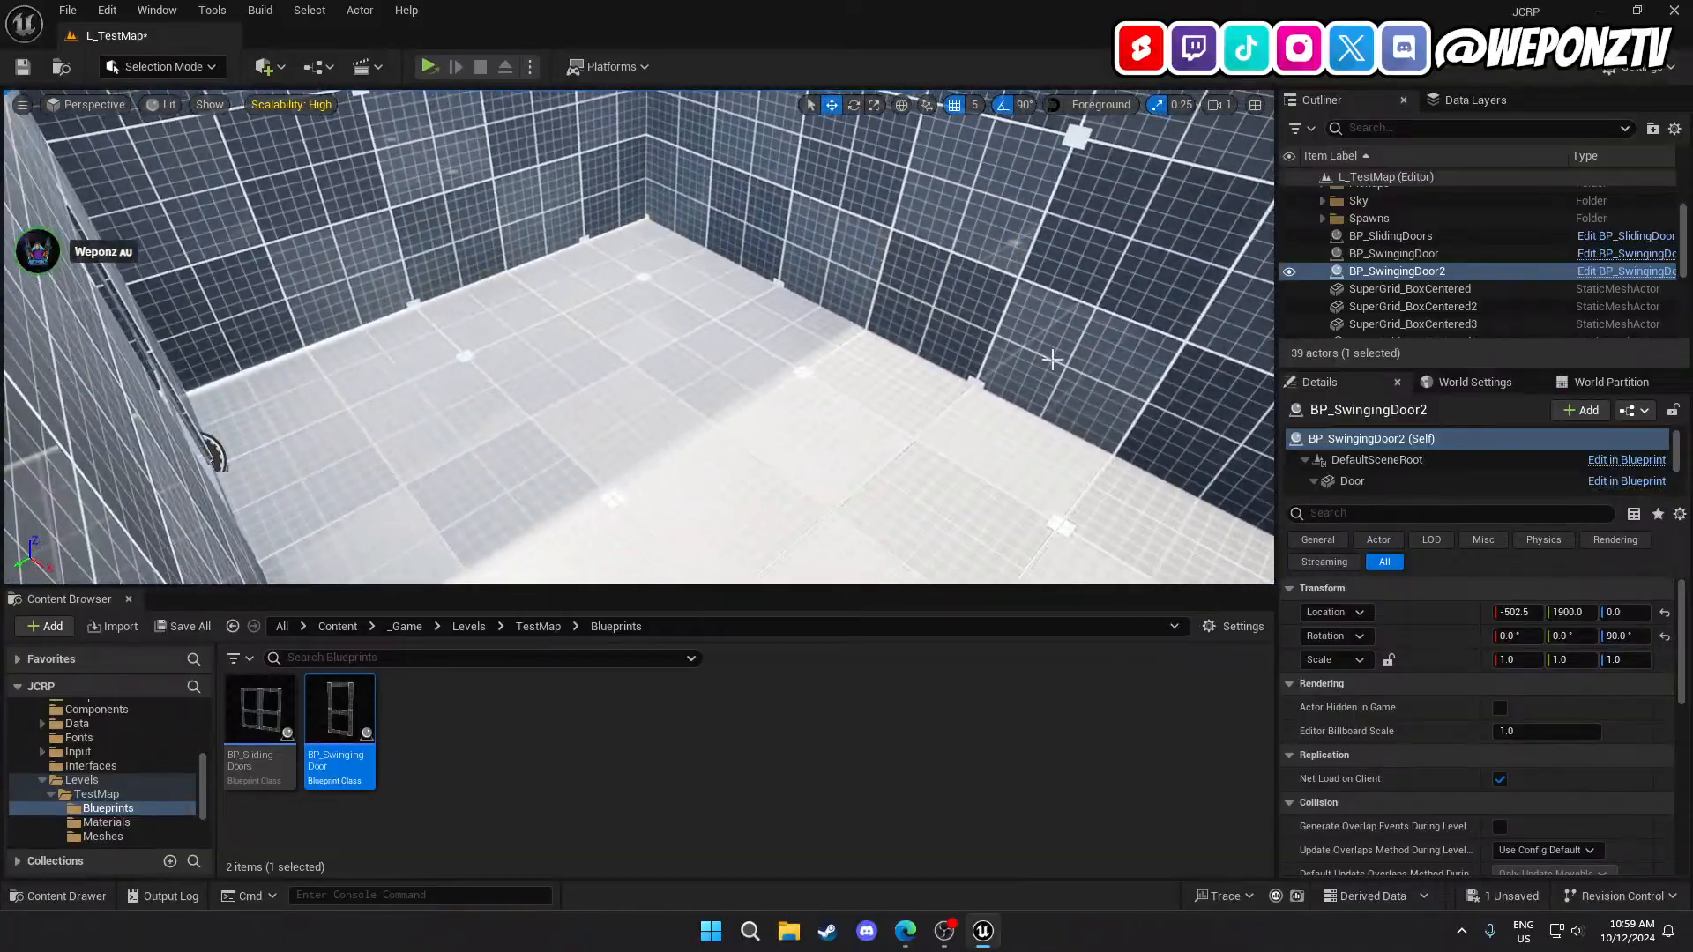
right_click_drag(890, 311, 745, 322)
key("s")
Duplicate the crosswise wall, set the copy's X scale to 1, and slide it to Y 1760 between the door and partition.
left_click(464, 291)
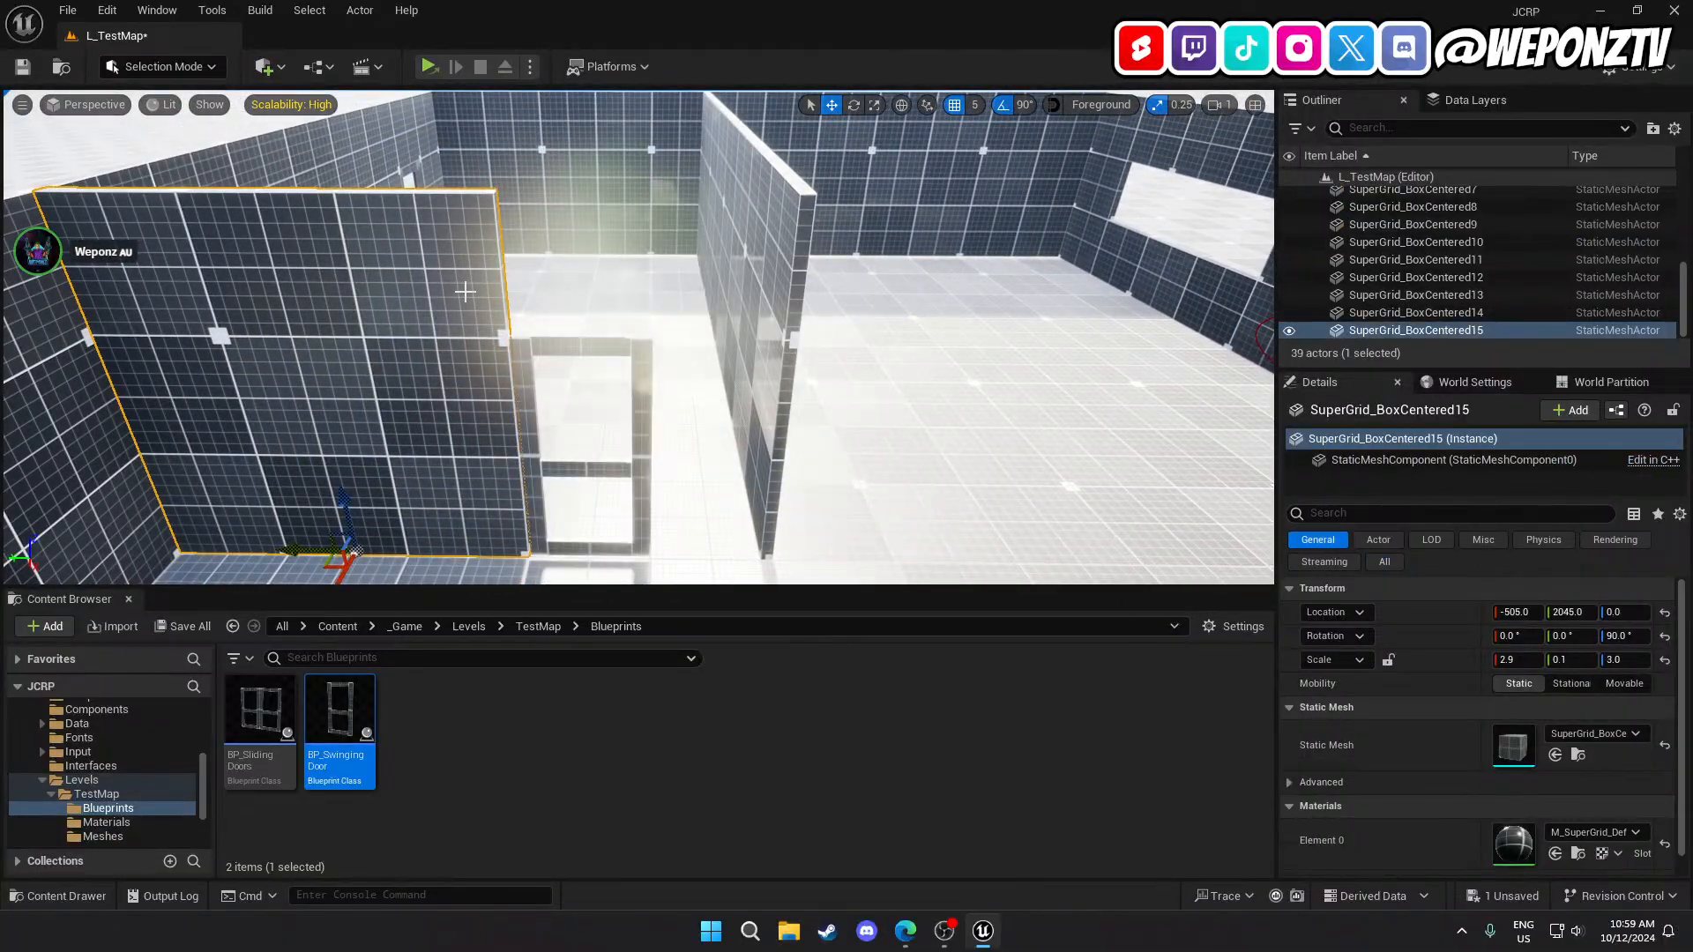
key("ctrl+d")
left_click_drag(273, 556, 544, 557)
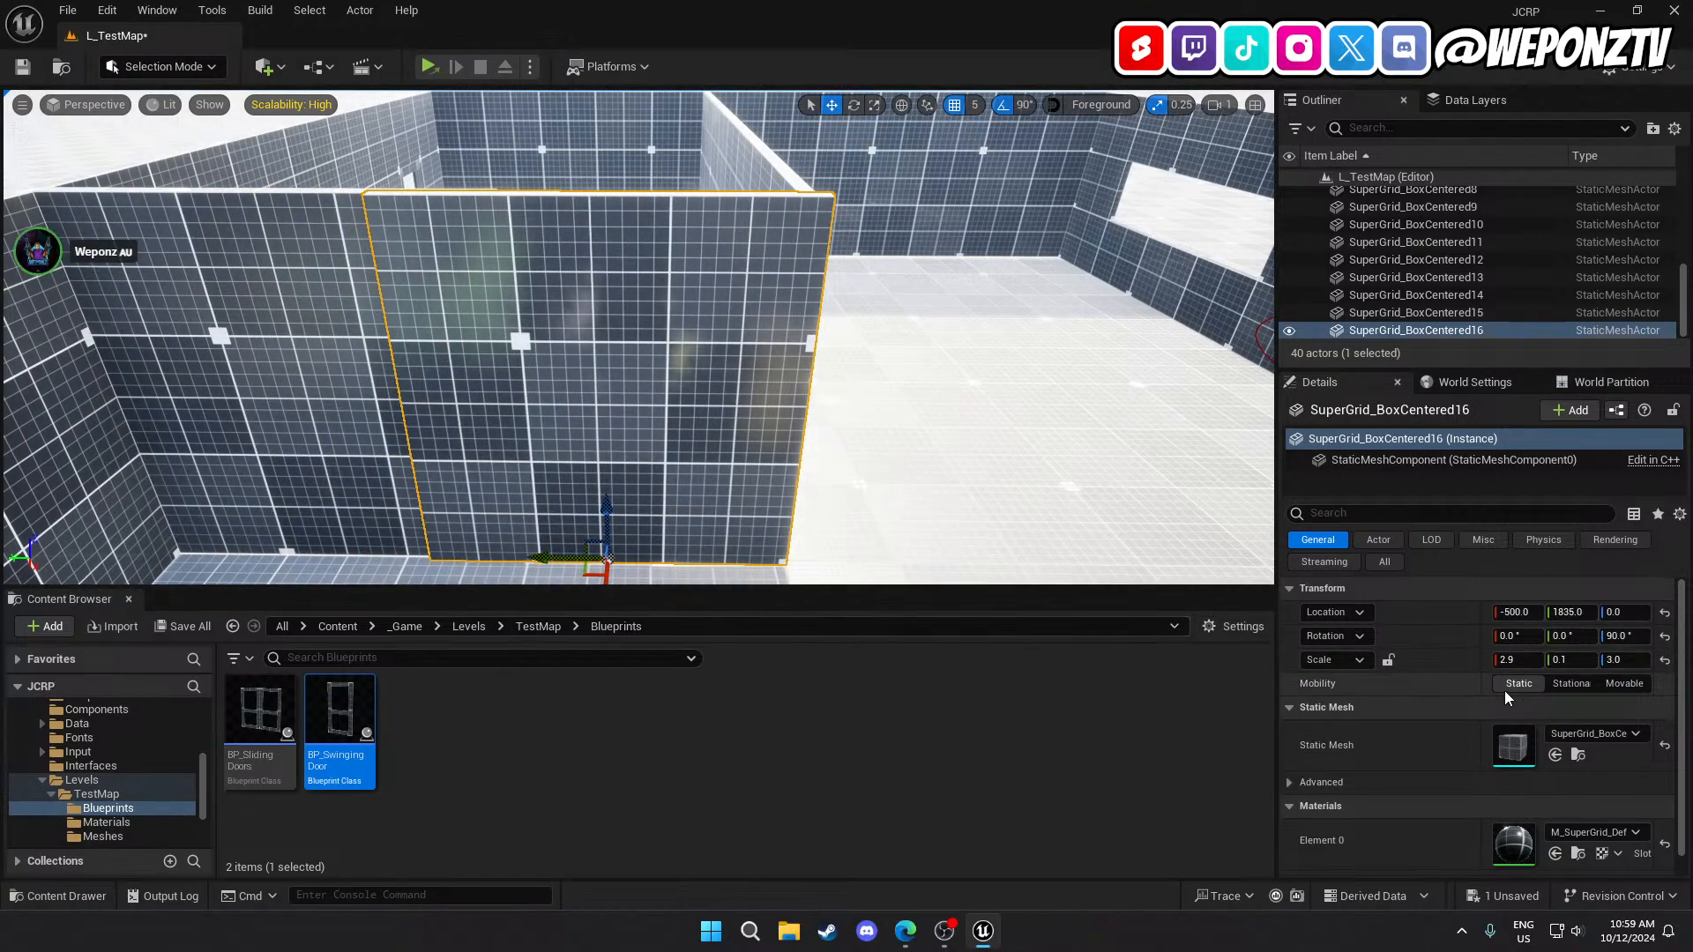
left_click(1534, 661)
type("1")
key("Return")
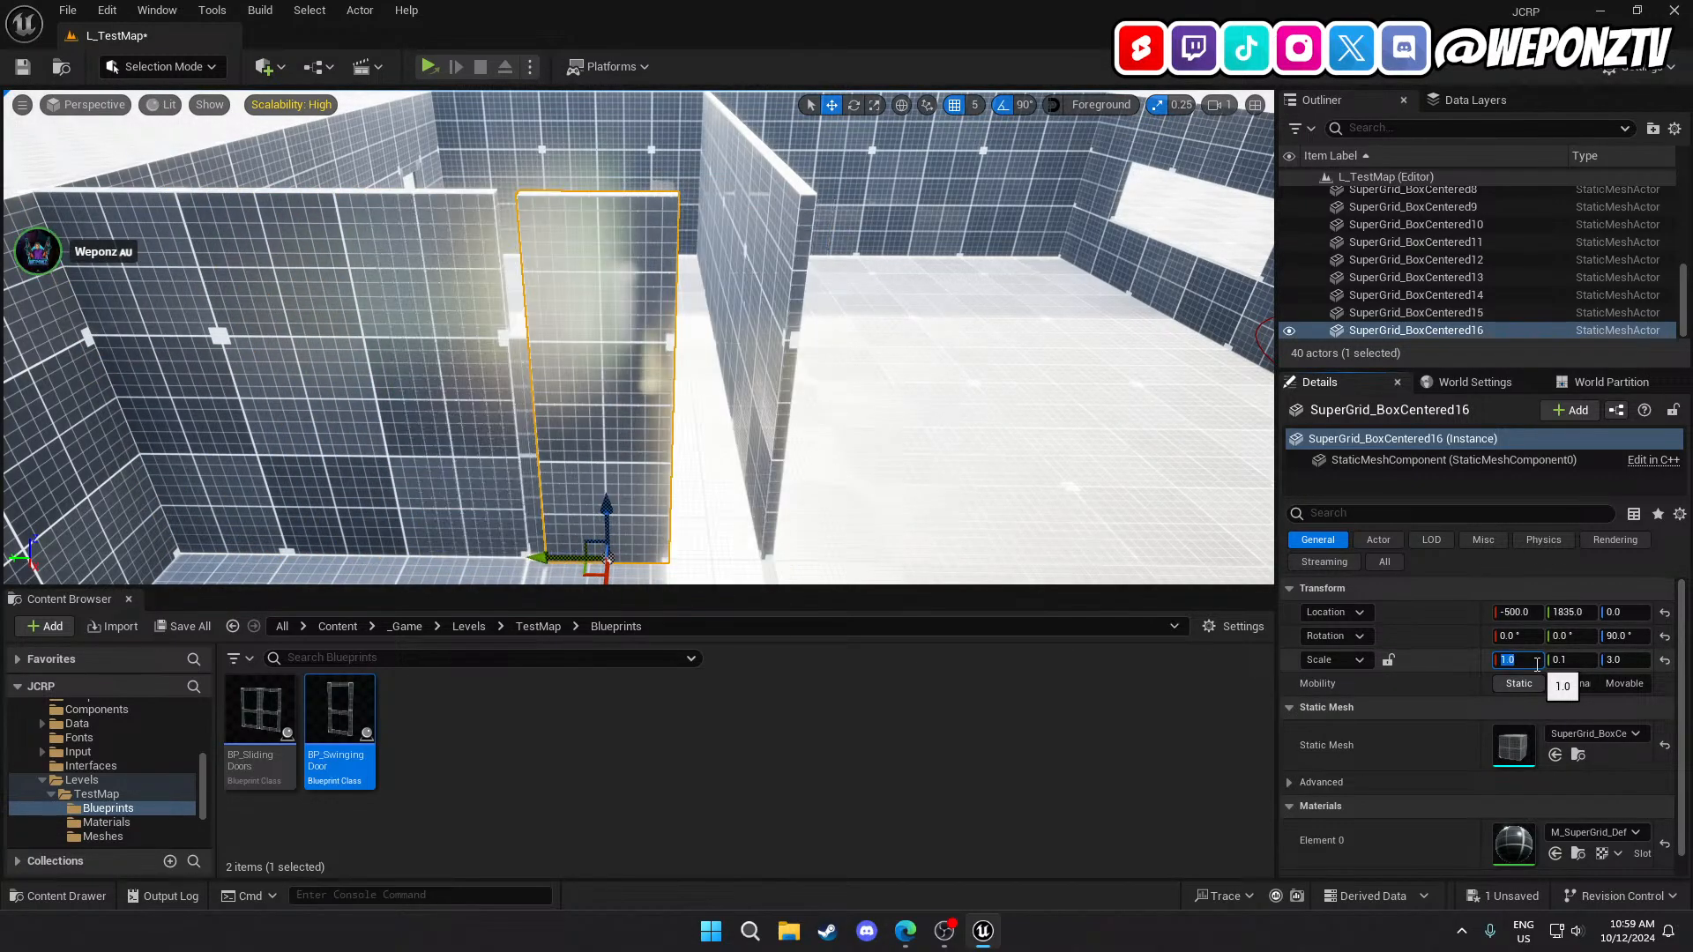
left_click_drag(541, 558, 635, 560)
Copy the crosswise wall's X location of -505 to the short wall piece beside the door.
left_click(419, 519)
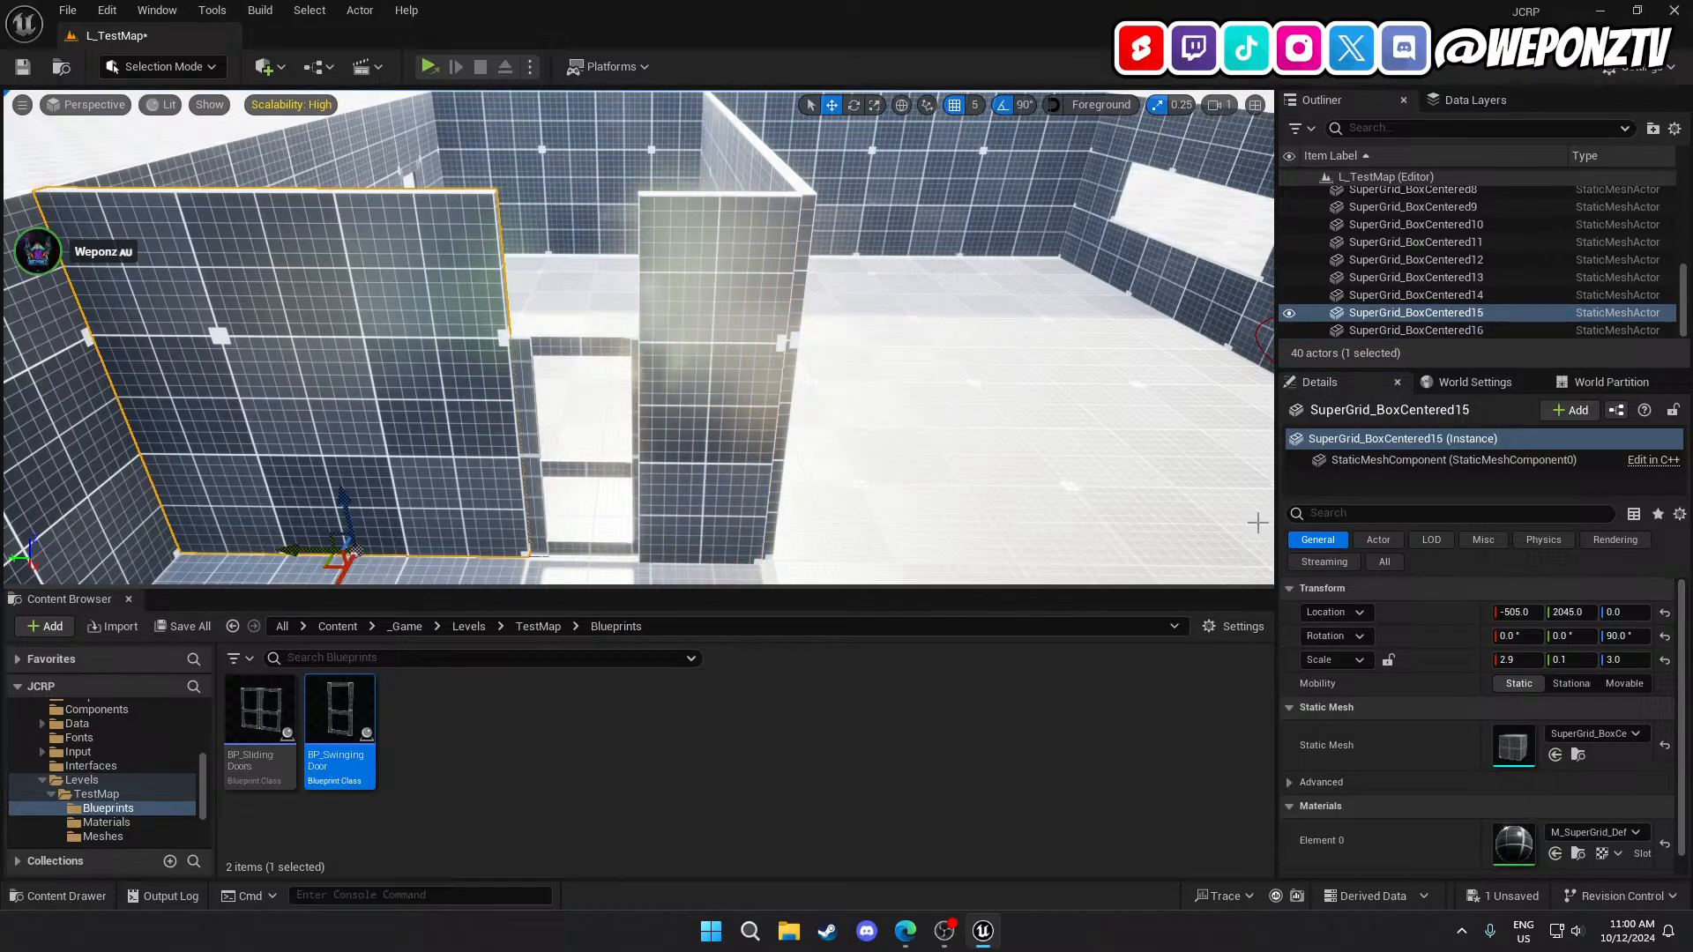
left_click(1518, 614)
key("ctrl+c")
left_click(738, 441)
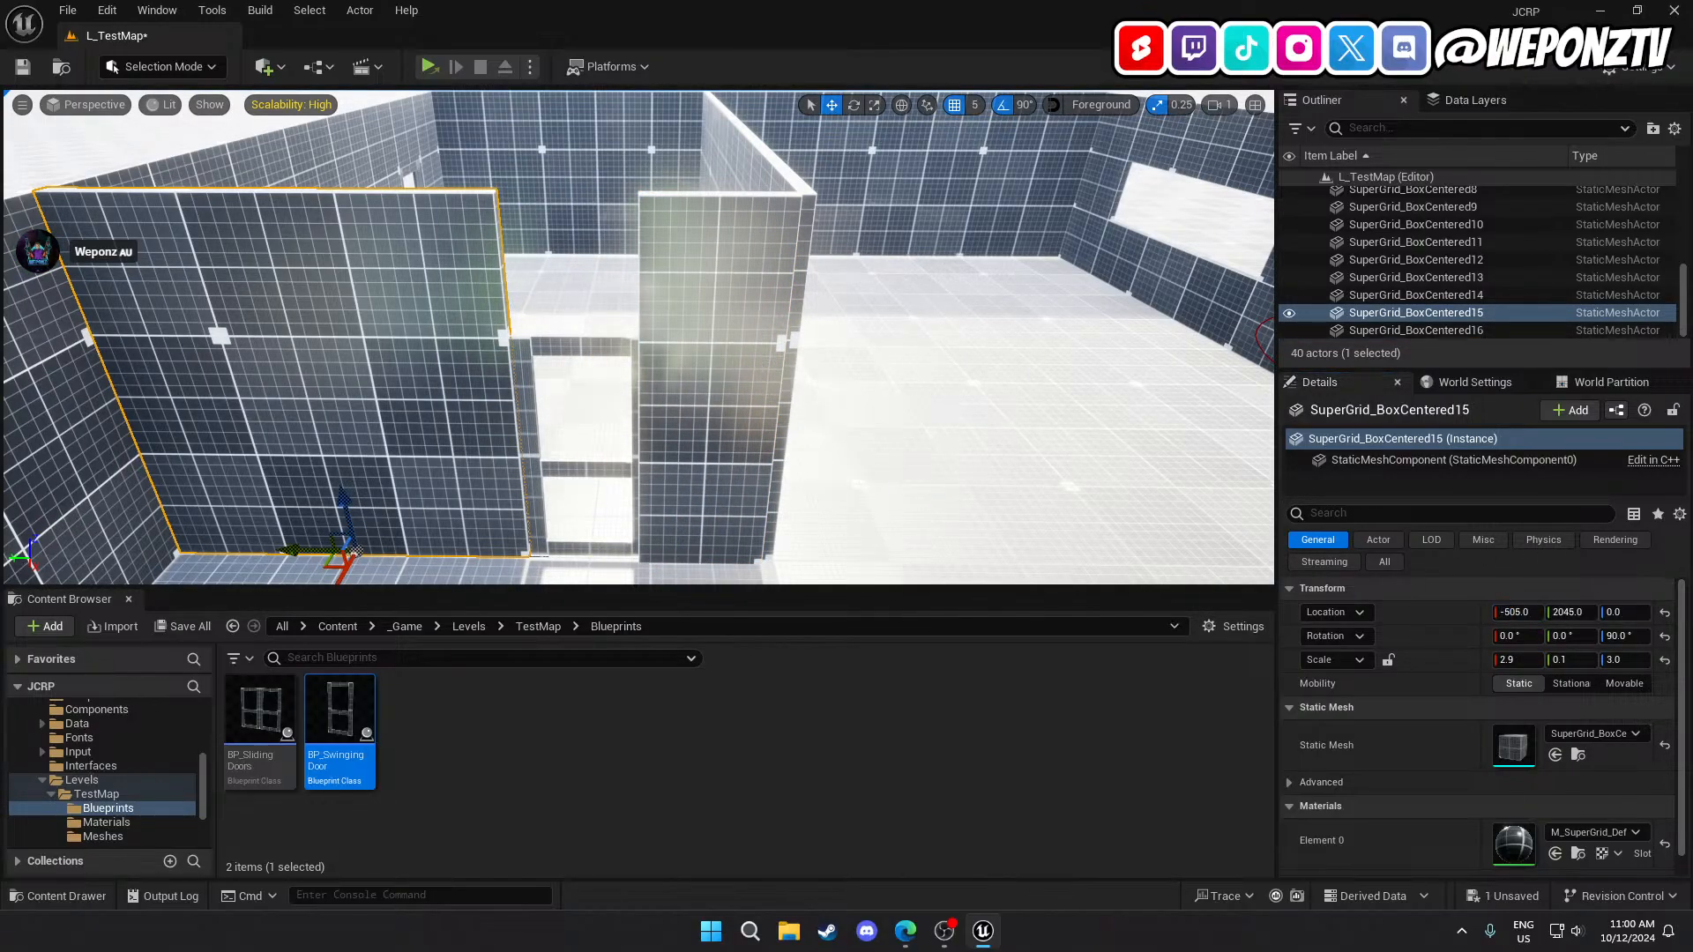
left_click(1510, 610)
key("ctrl+v")
key("Return")
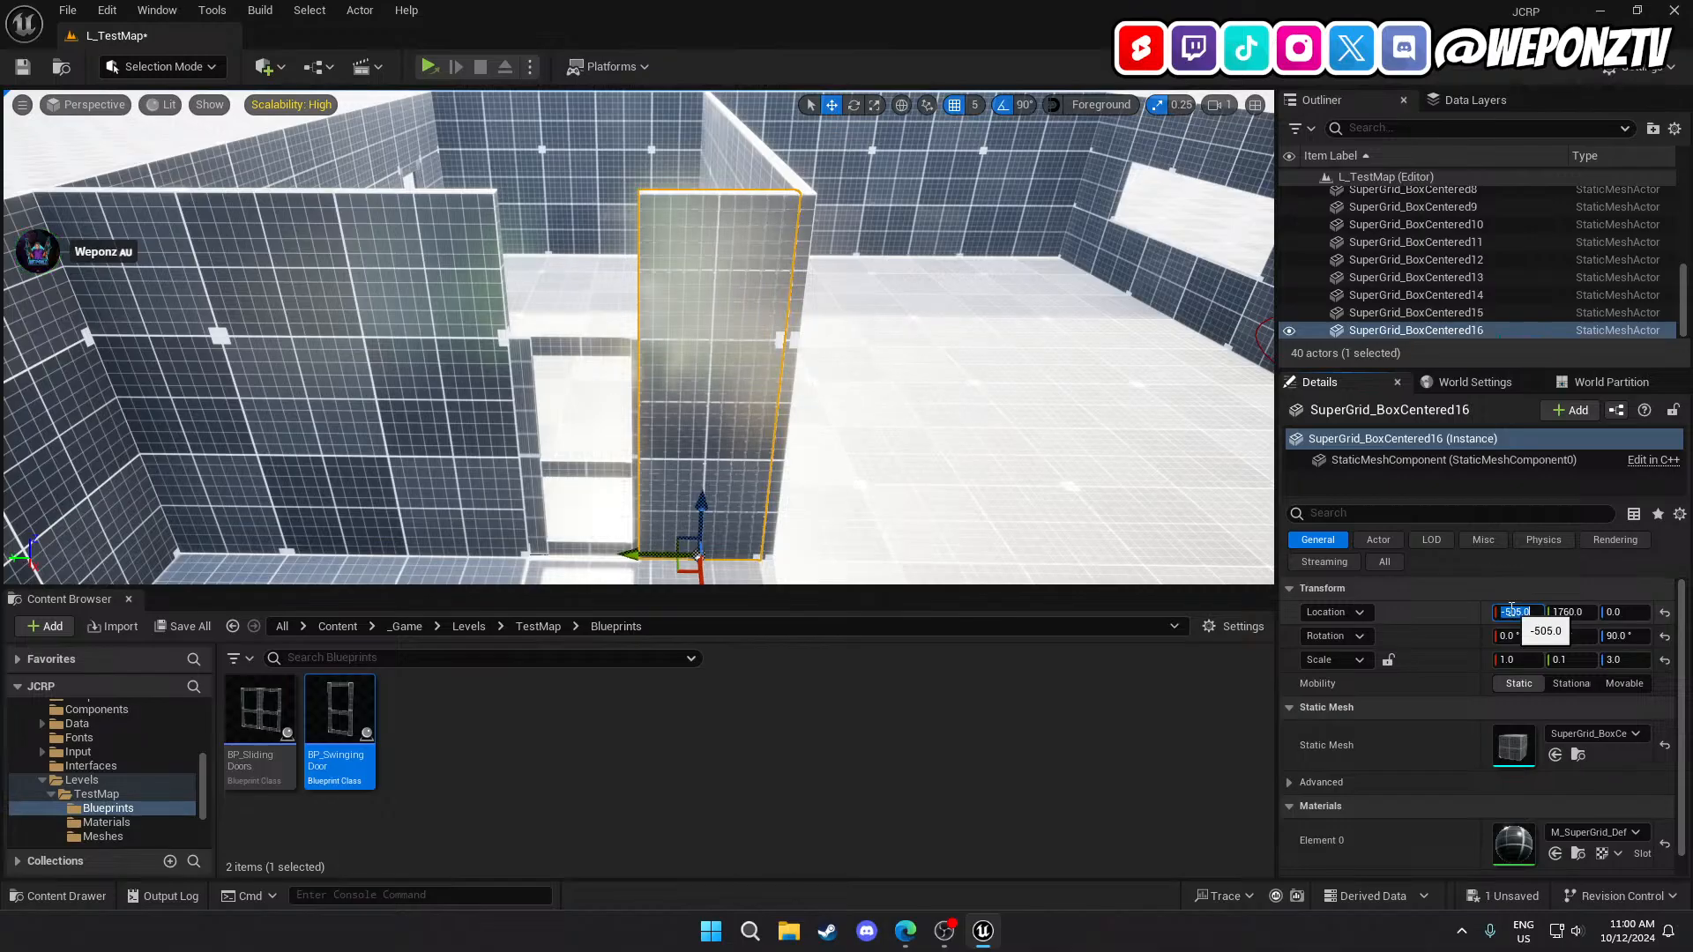
Narrow the short wall piece beside the door to X scale 0.9.
right_click_drag(820, 435, 864, 438)
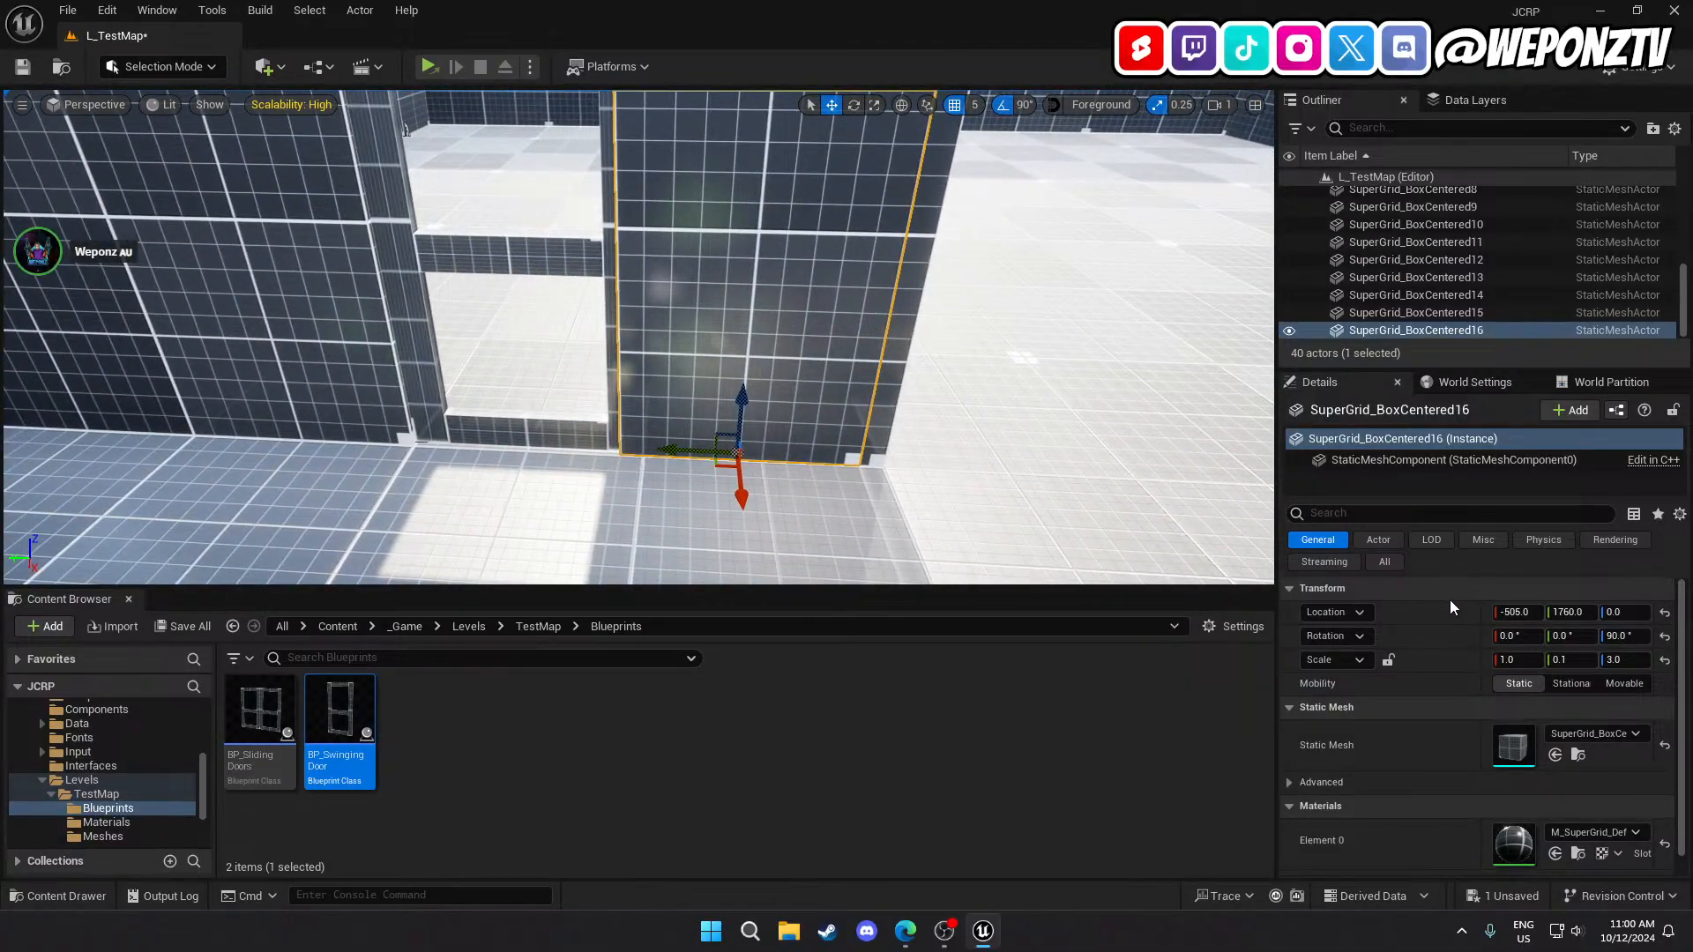
left_click(1513, 659)
key("Return")
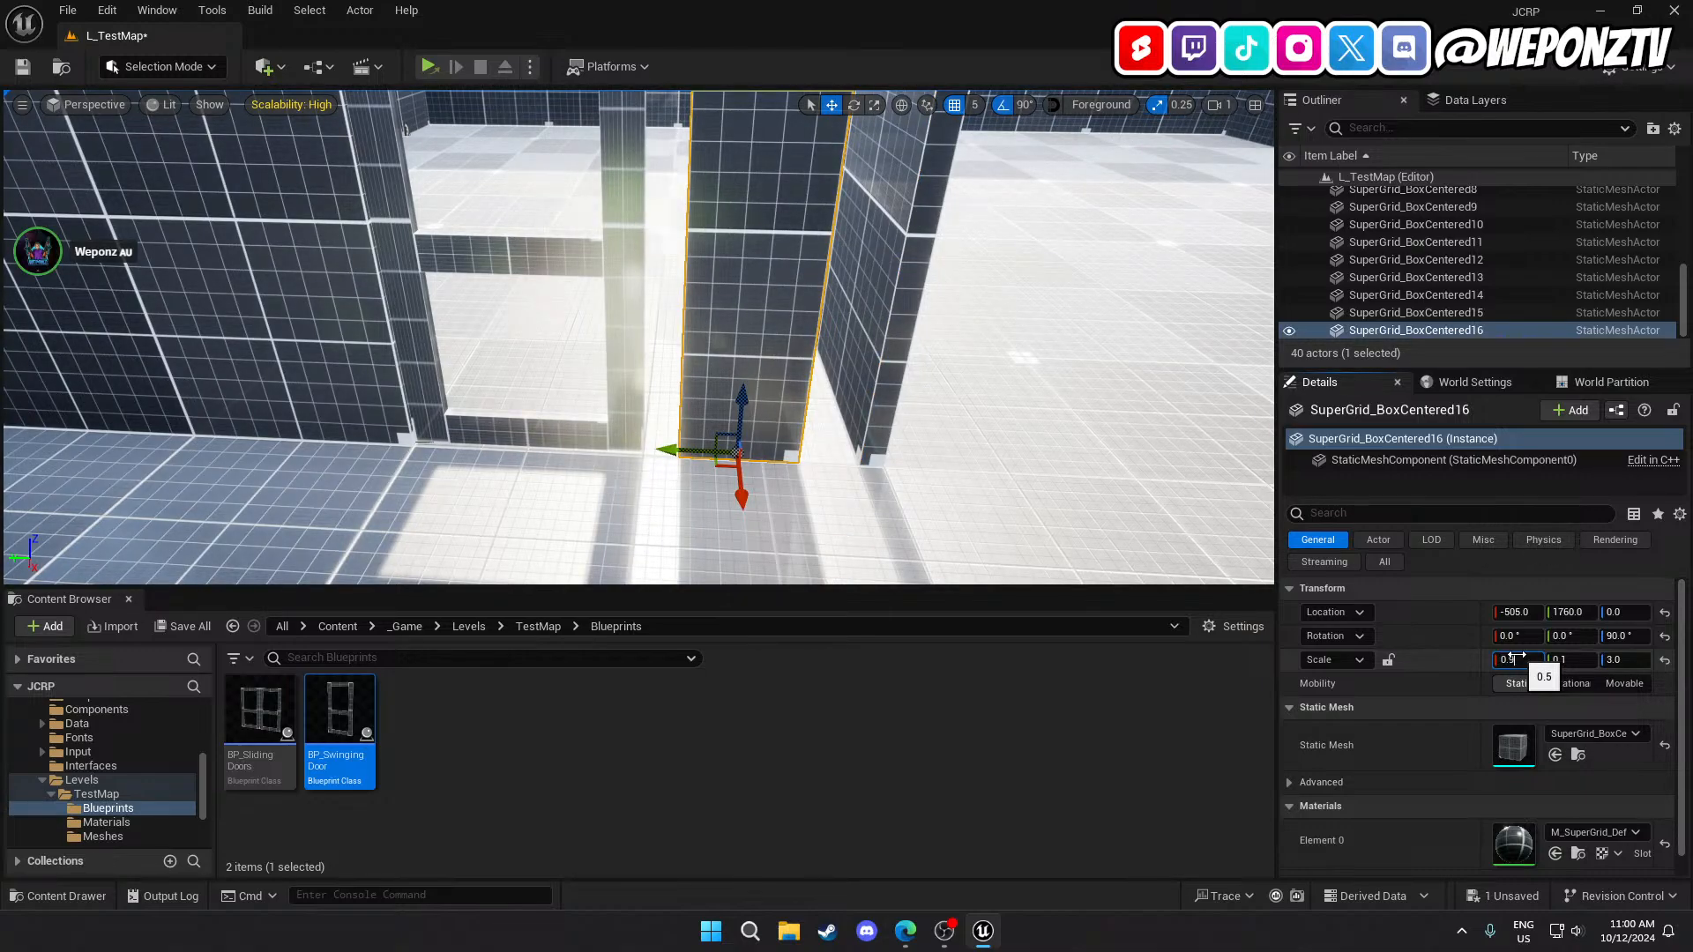
key("Return")
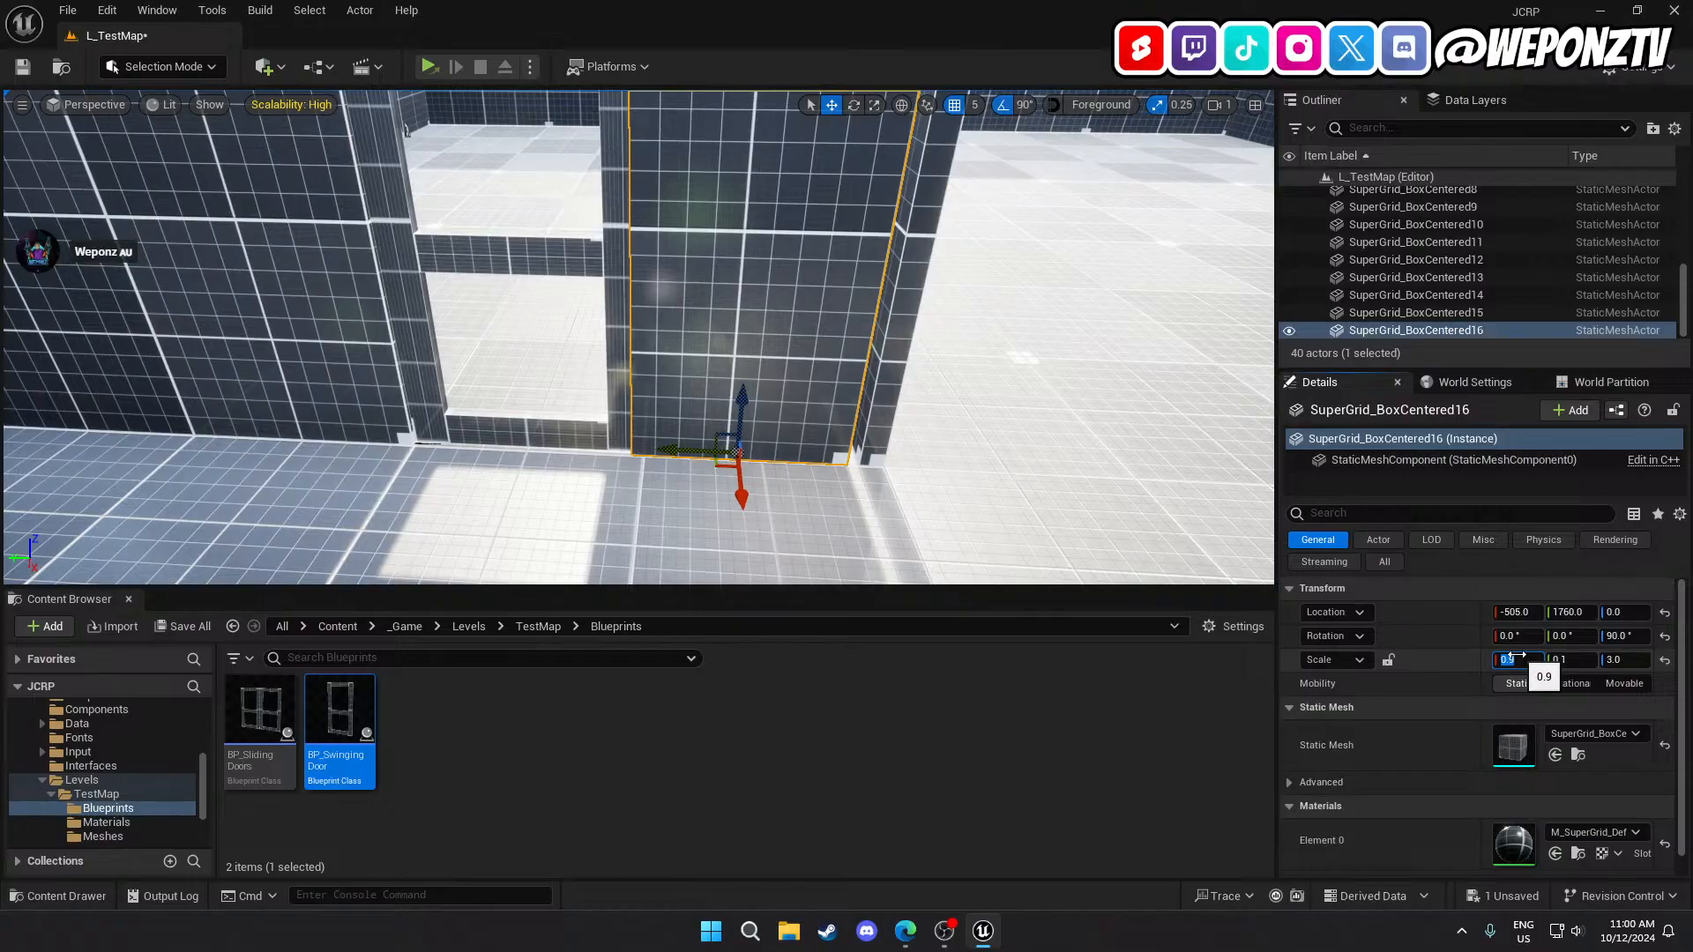
Set the short wall piece's X scale to 0.95 and slide it to Y 1755.
type("5")
key("Return")
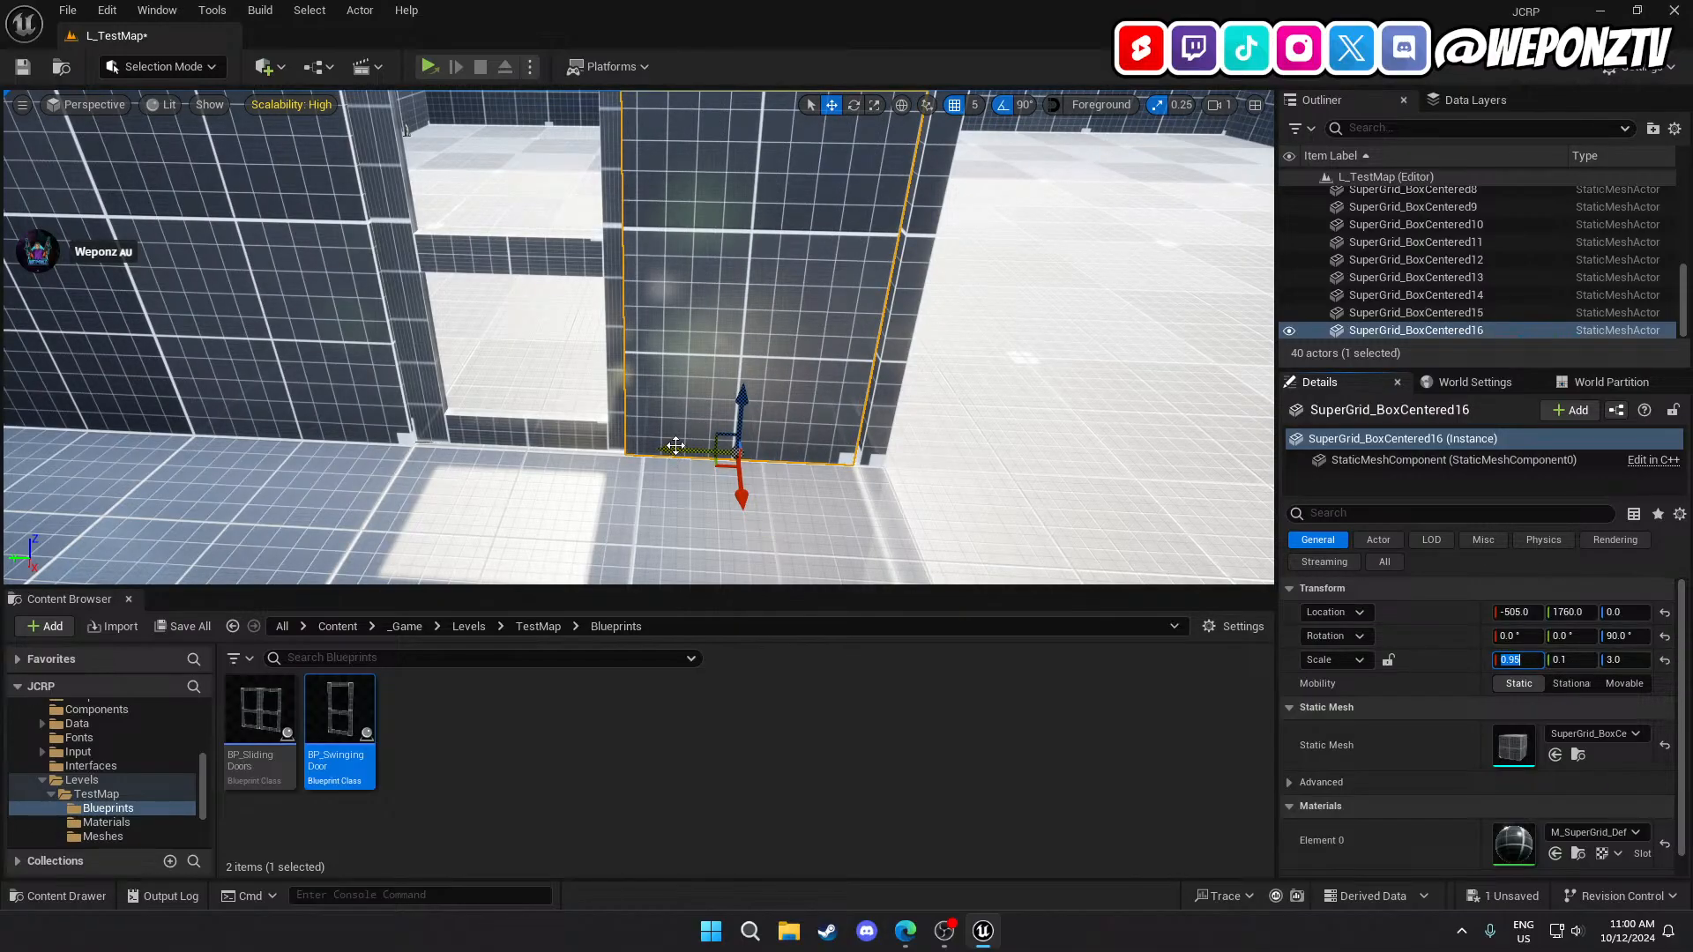
left_click_drag(675, 445, 683, 448)
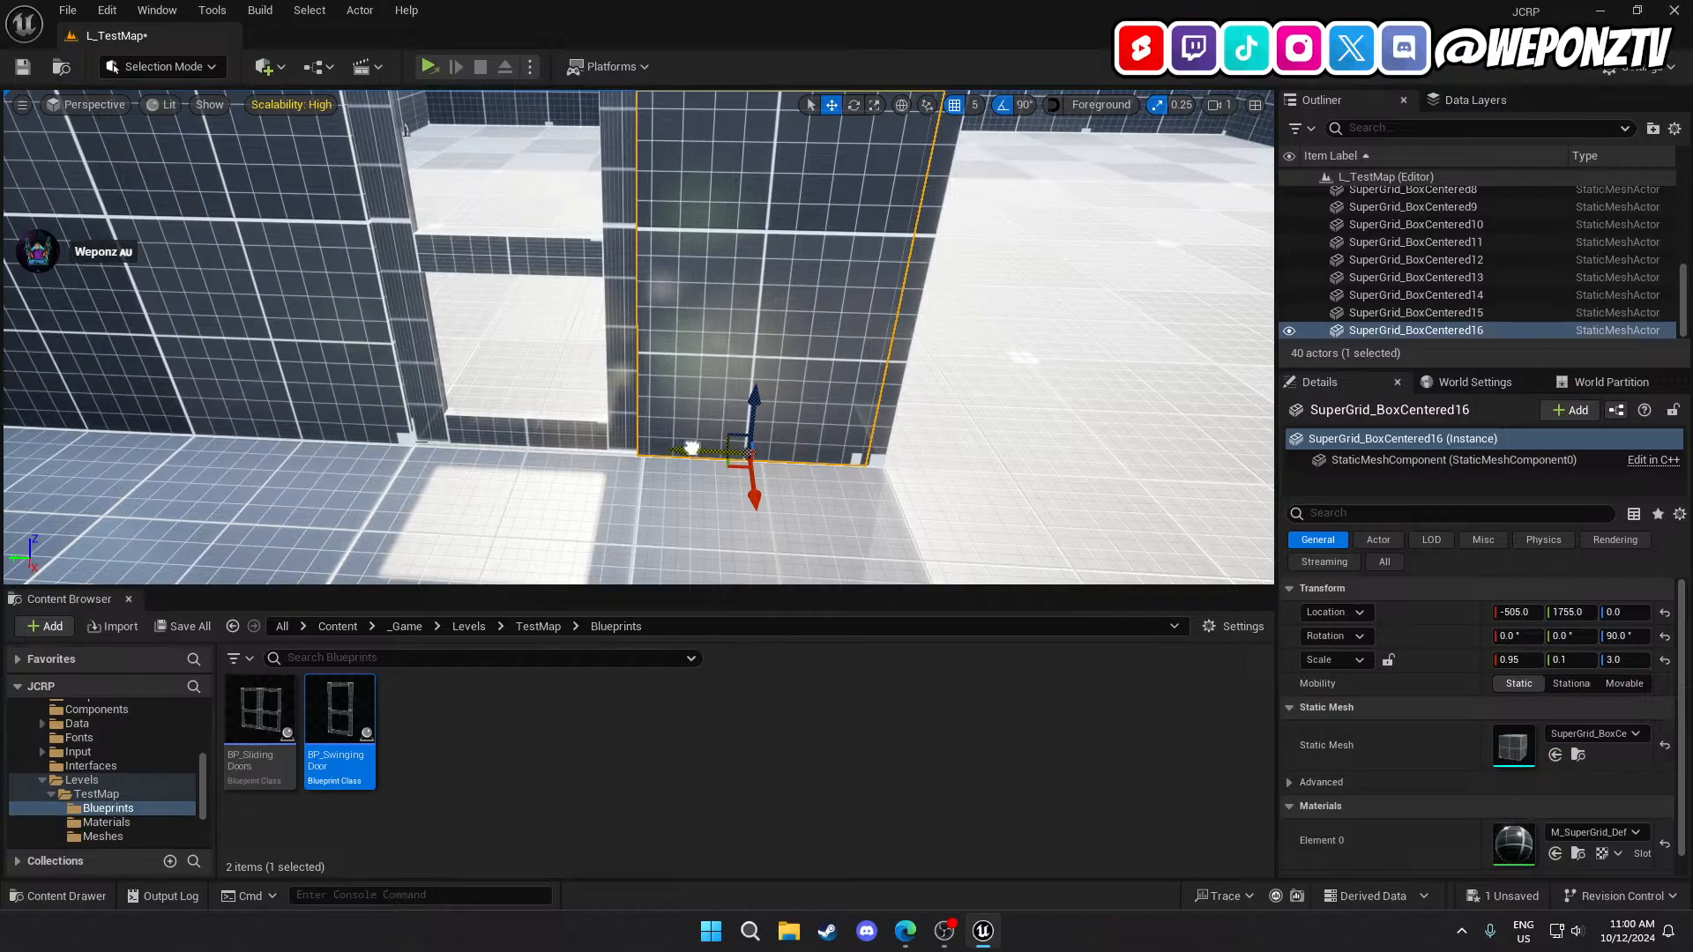
Inspect the short wall piece's fit beside the swinging door and set its X scale to 0.9.
right_click_drag(1138, 475, 974, 410)
key("d")
left_click(963, 464)
key("s")
key("w")
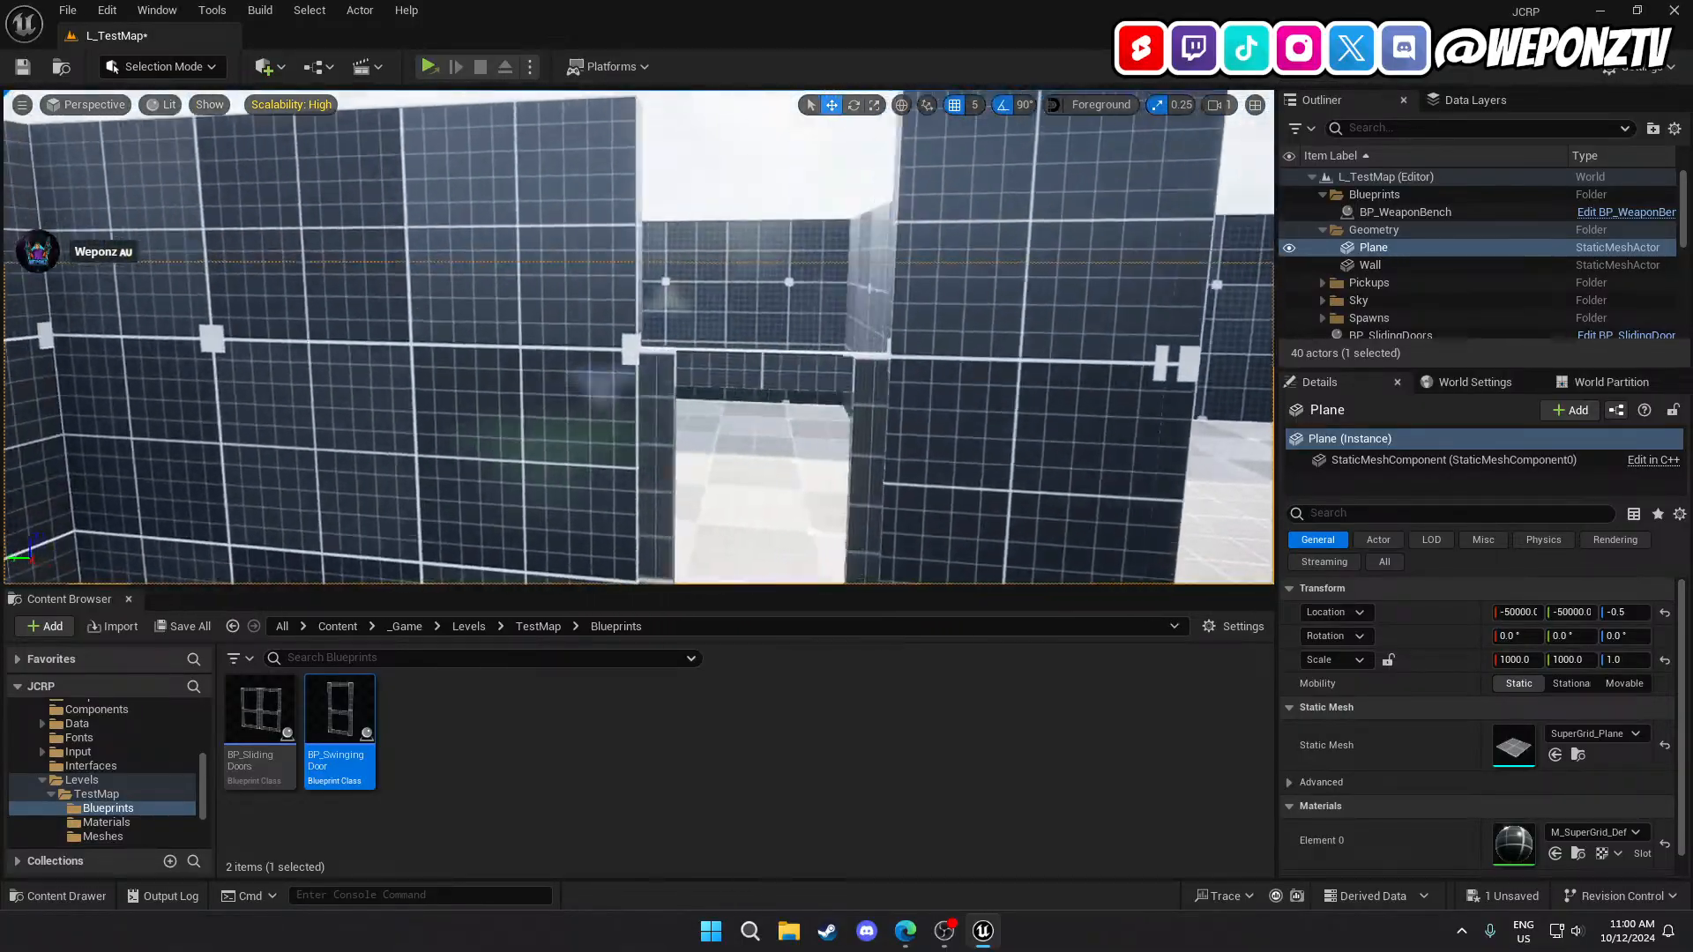
key("w")
right_click_drag(723, 339, 899, 376)
left_click(781, 362)
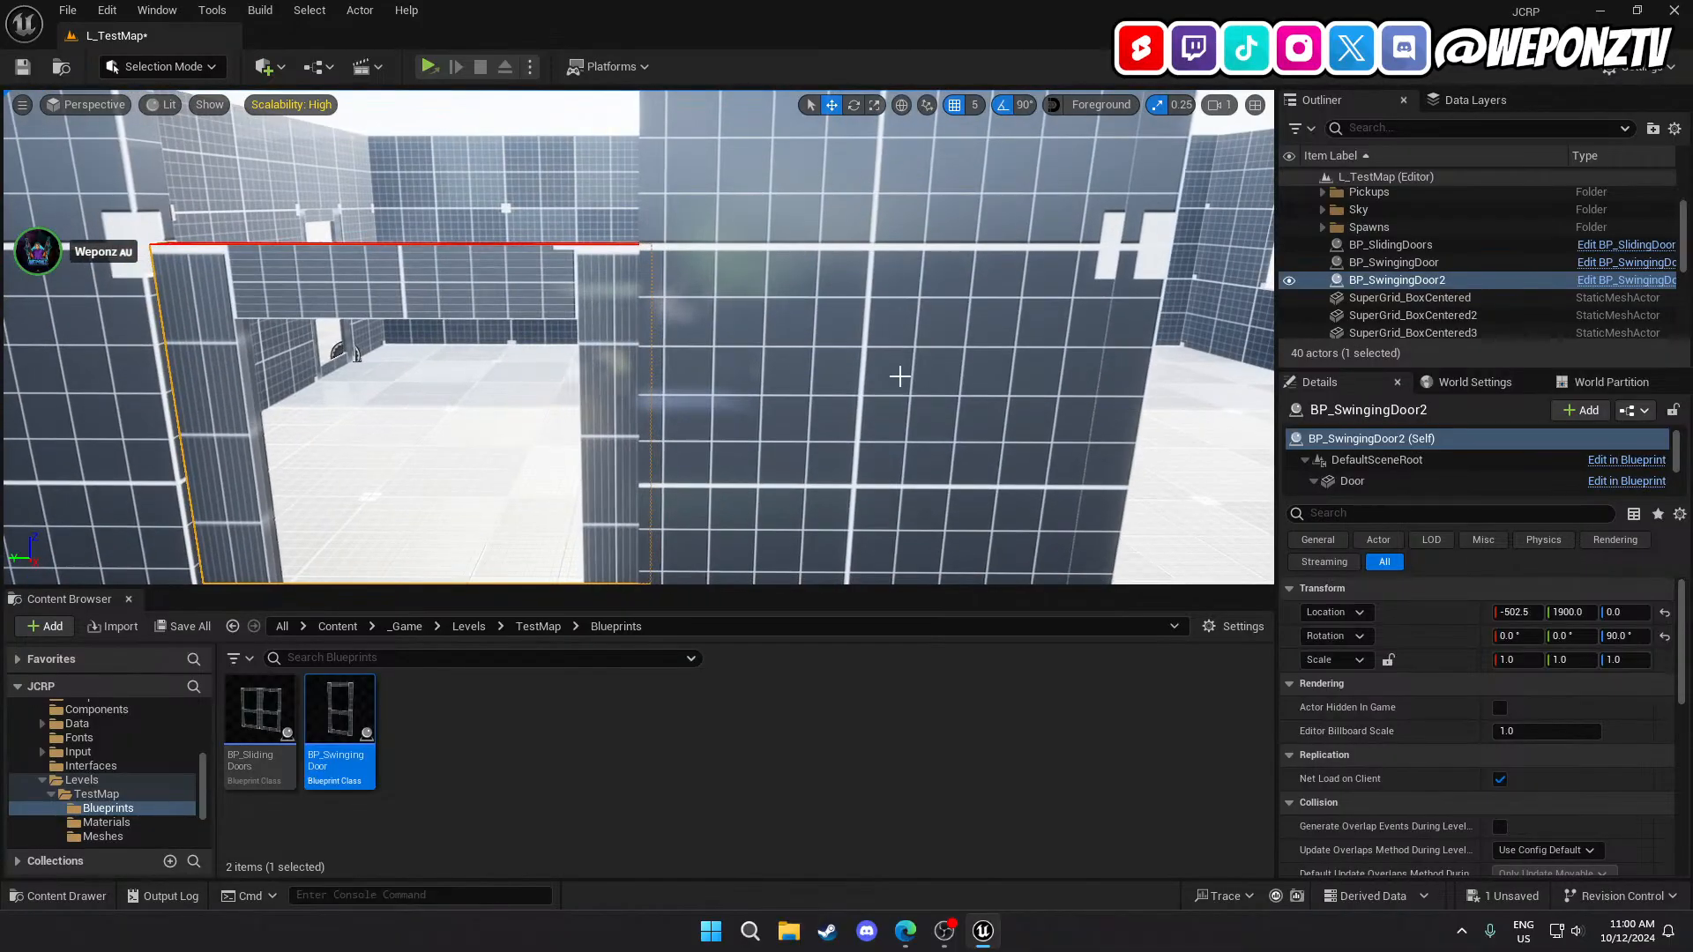
left_click(1138, 446)
left_click(1536, 663)
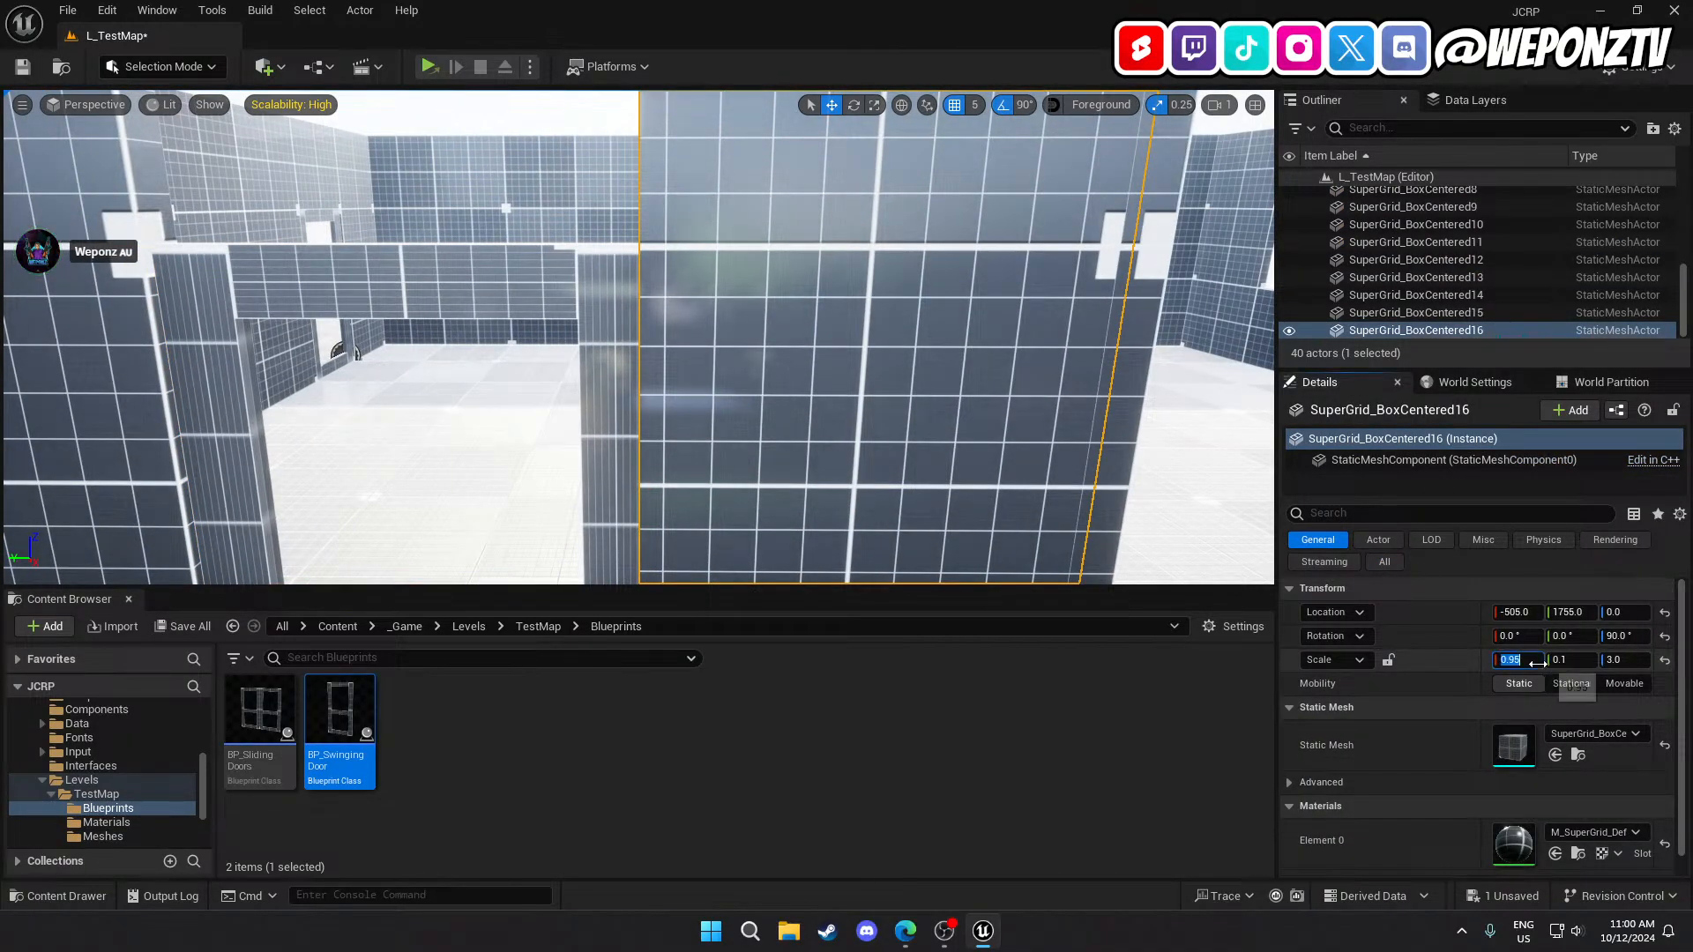
key("Return")
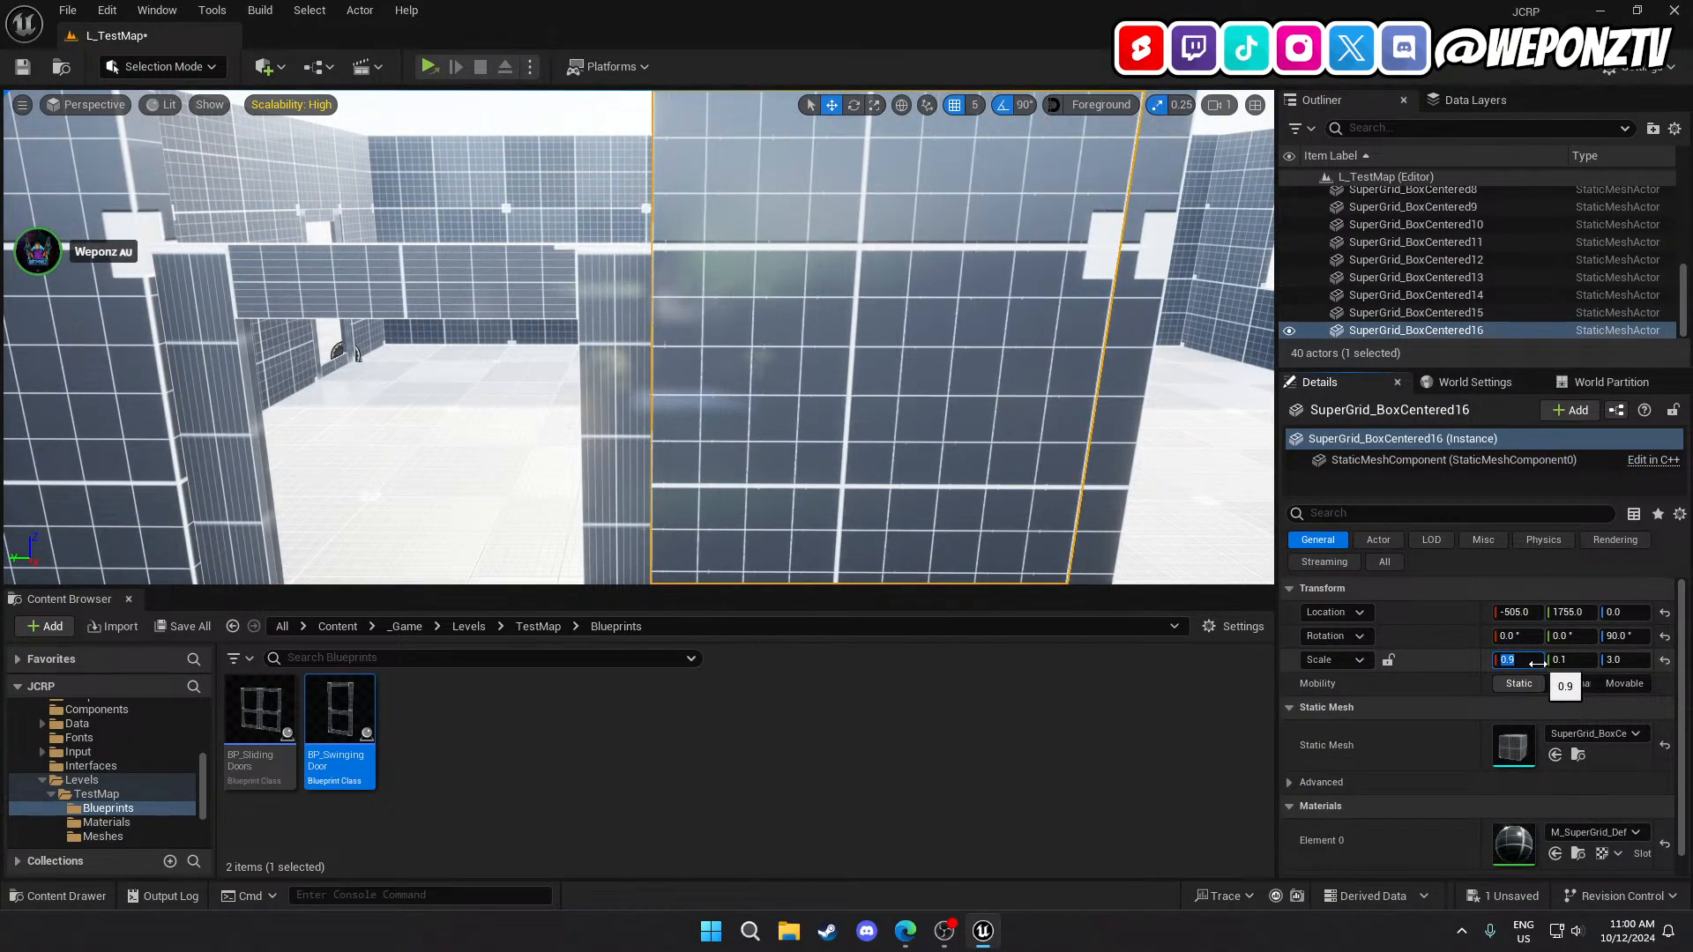
Duplicate the short wall piece beside the swinging door and set the copy's X location to -505.
mouse_move(1122, 335)
right_mouse_down()
mouse_move(1252, 345)
mouse_move(1137, 370)
mouse_move(1122, 336)
right_mouse_up()
left_click(1155, 426)
right_click_drag(1152, 427, 990, 345)
left_click(887, 250)
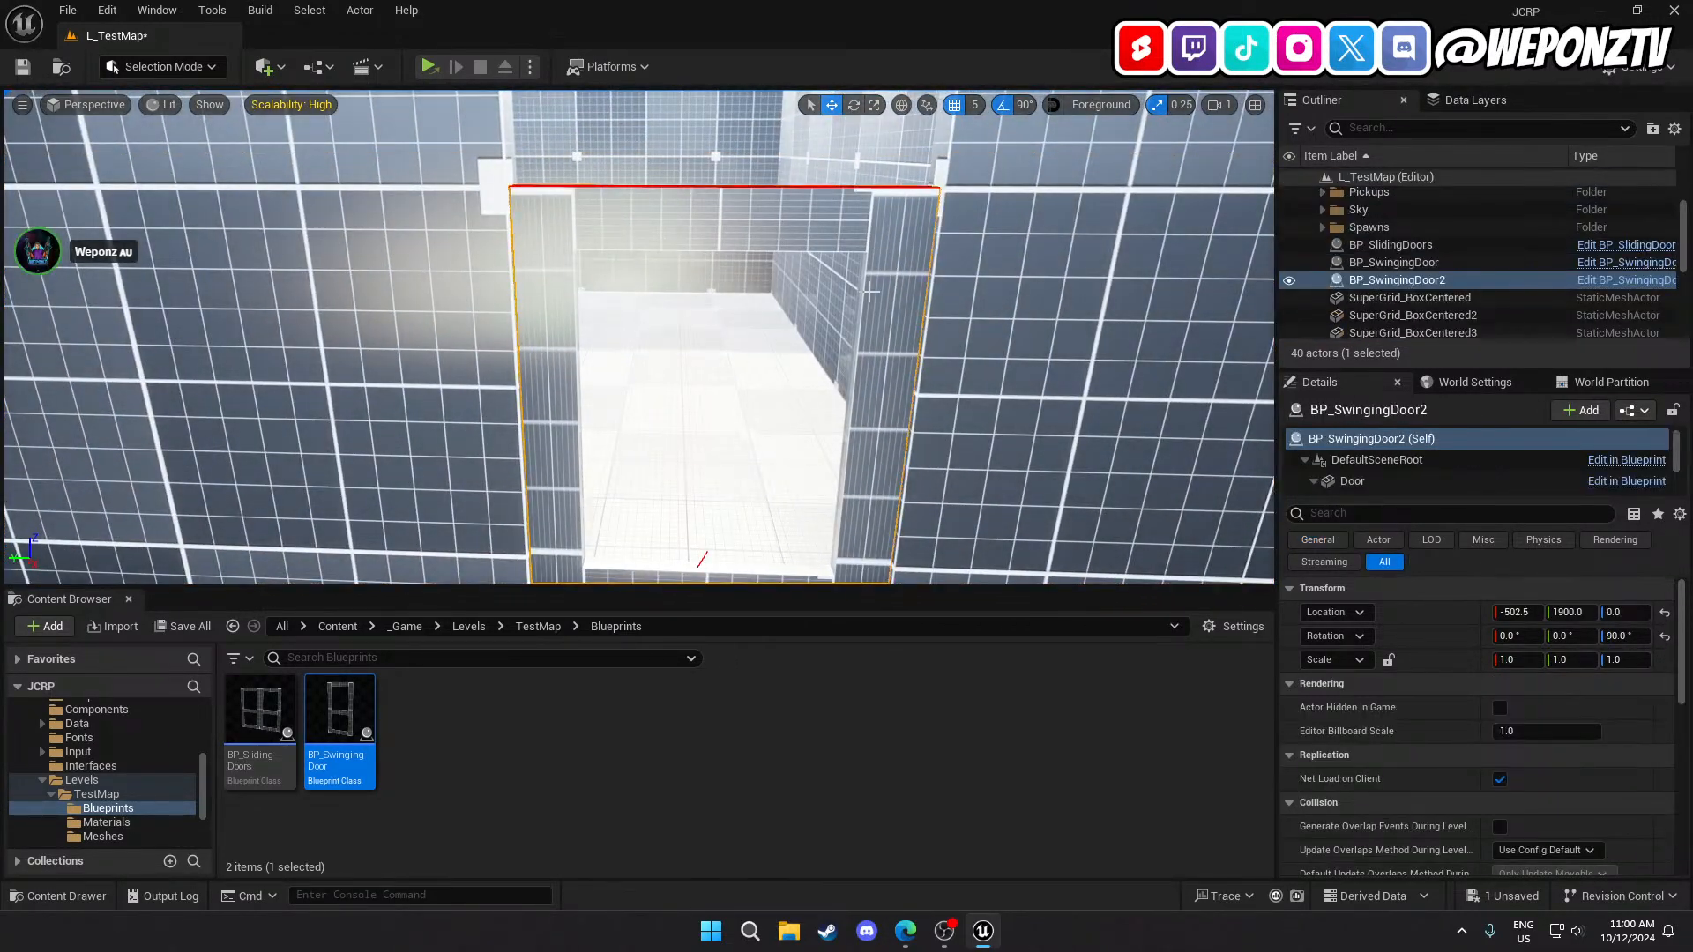
right_click_drag(887, 251, 853, 250)
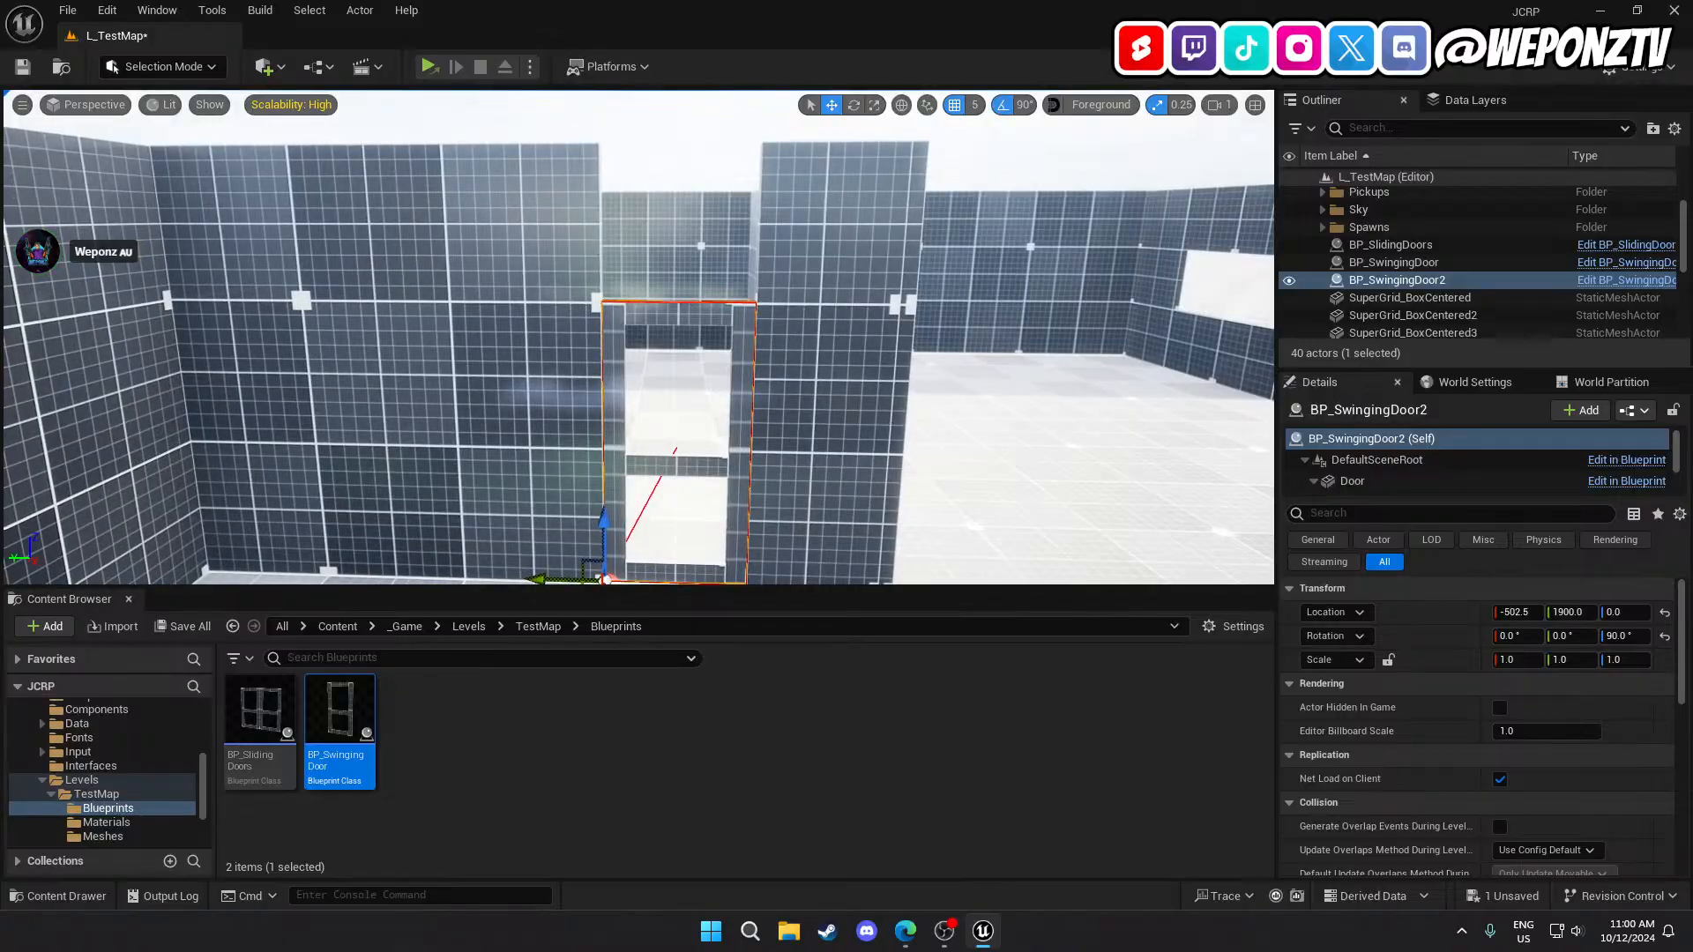
left_click(853, 250)
key("ctrl+d")
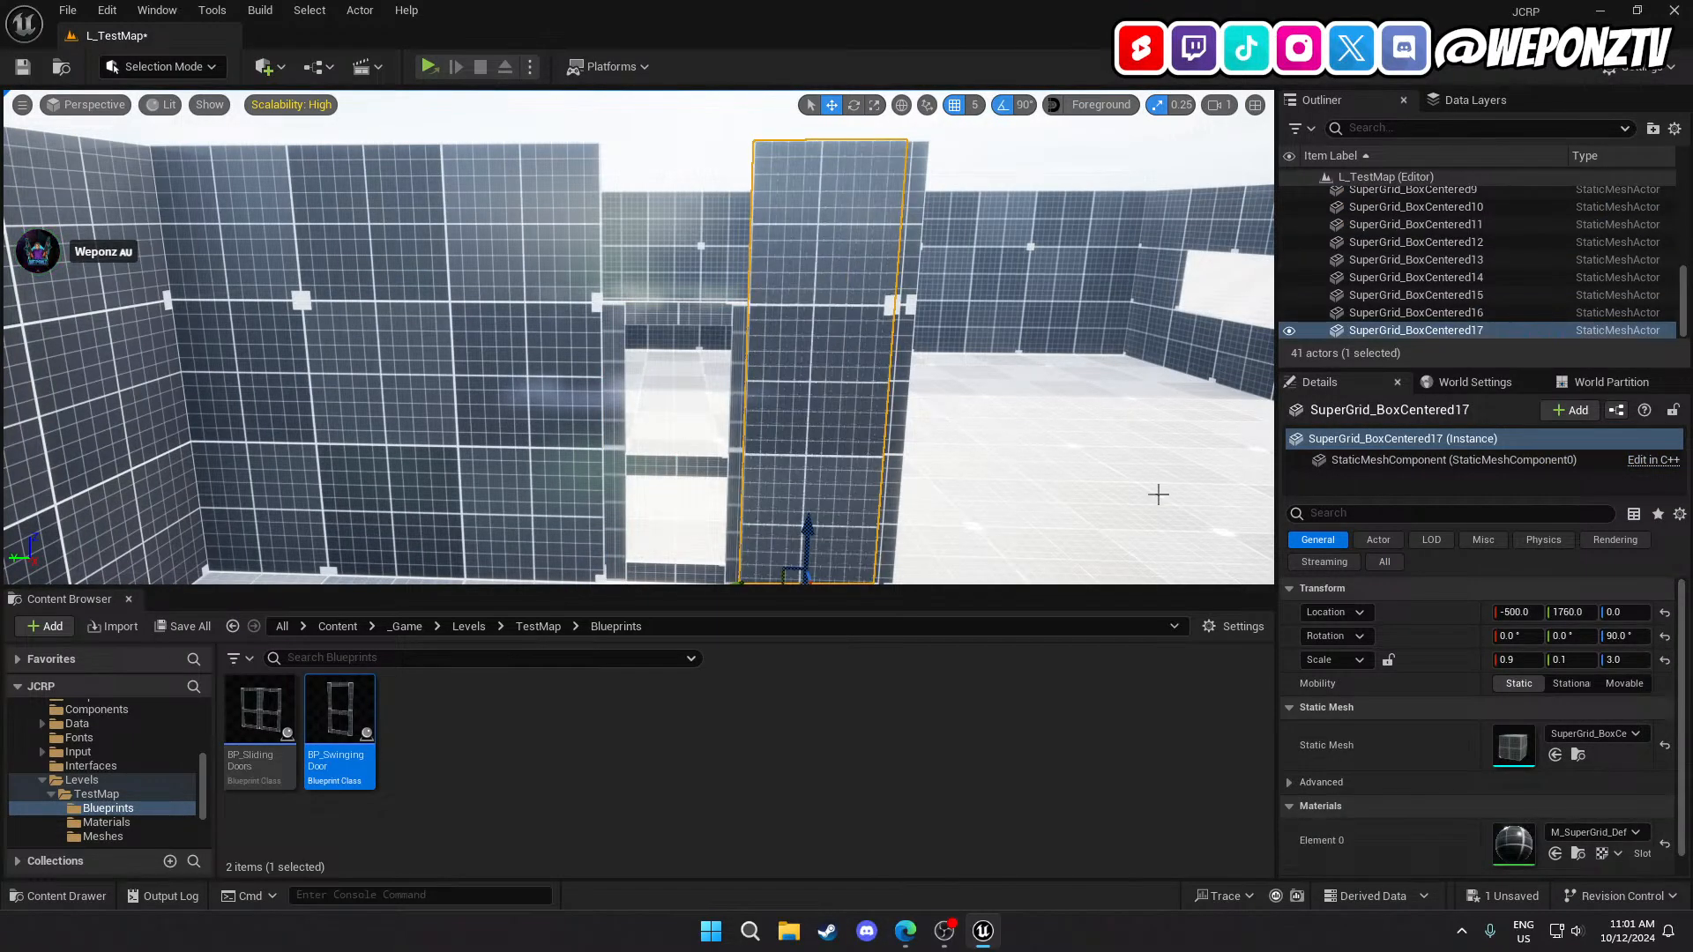
left_click(1509, 610)
type("-505")
key("Return")
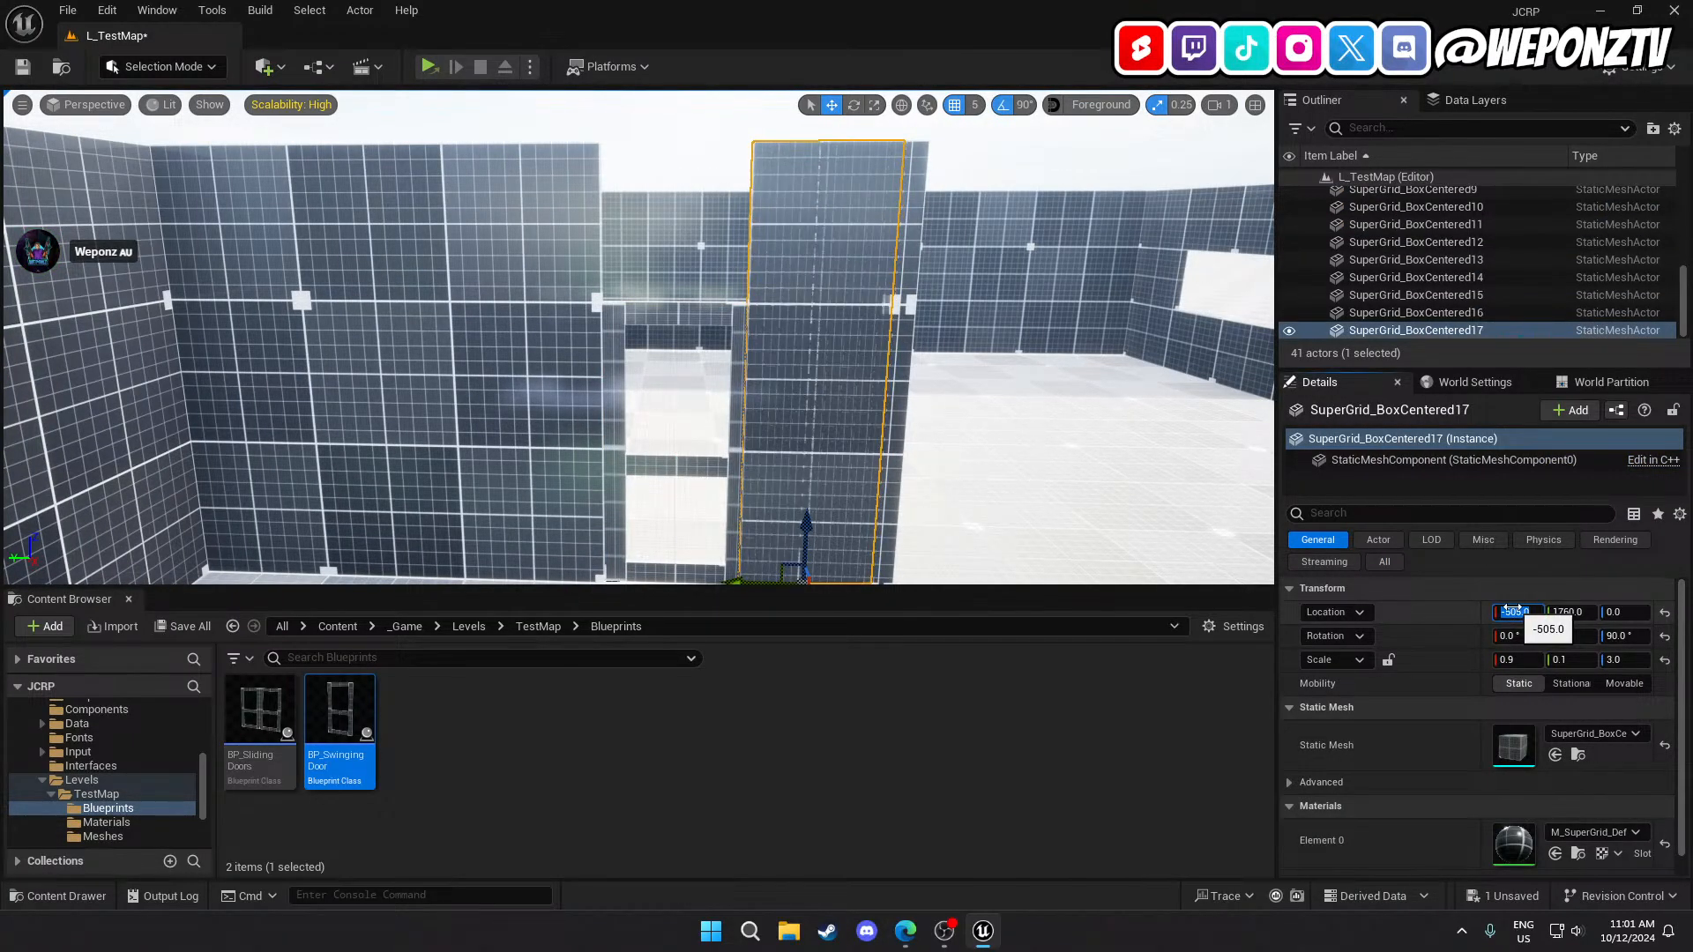
Shorten the copied wall piece to Z scale 1 and raise it to Z 200.
left_click(1624, 660)
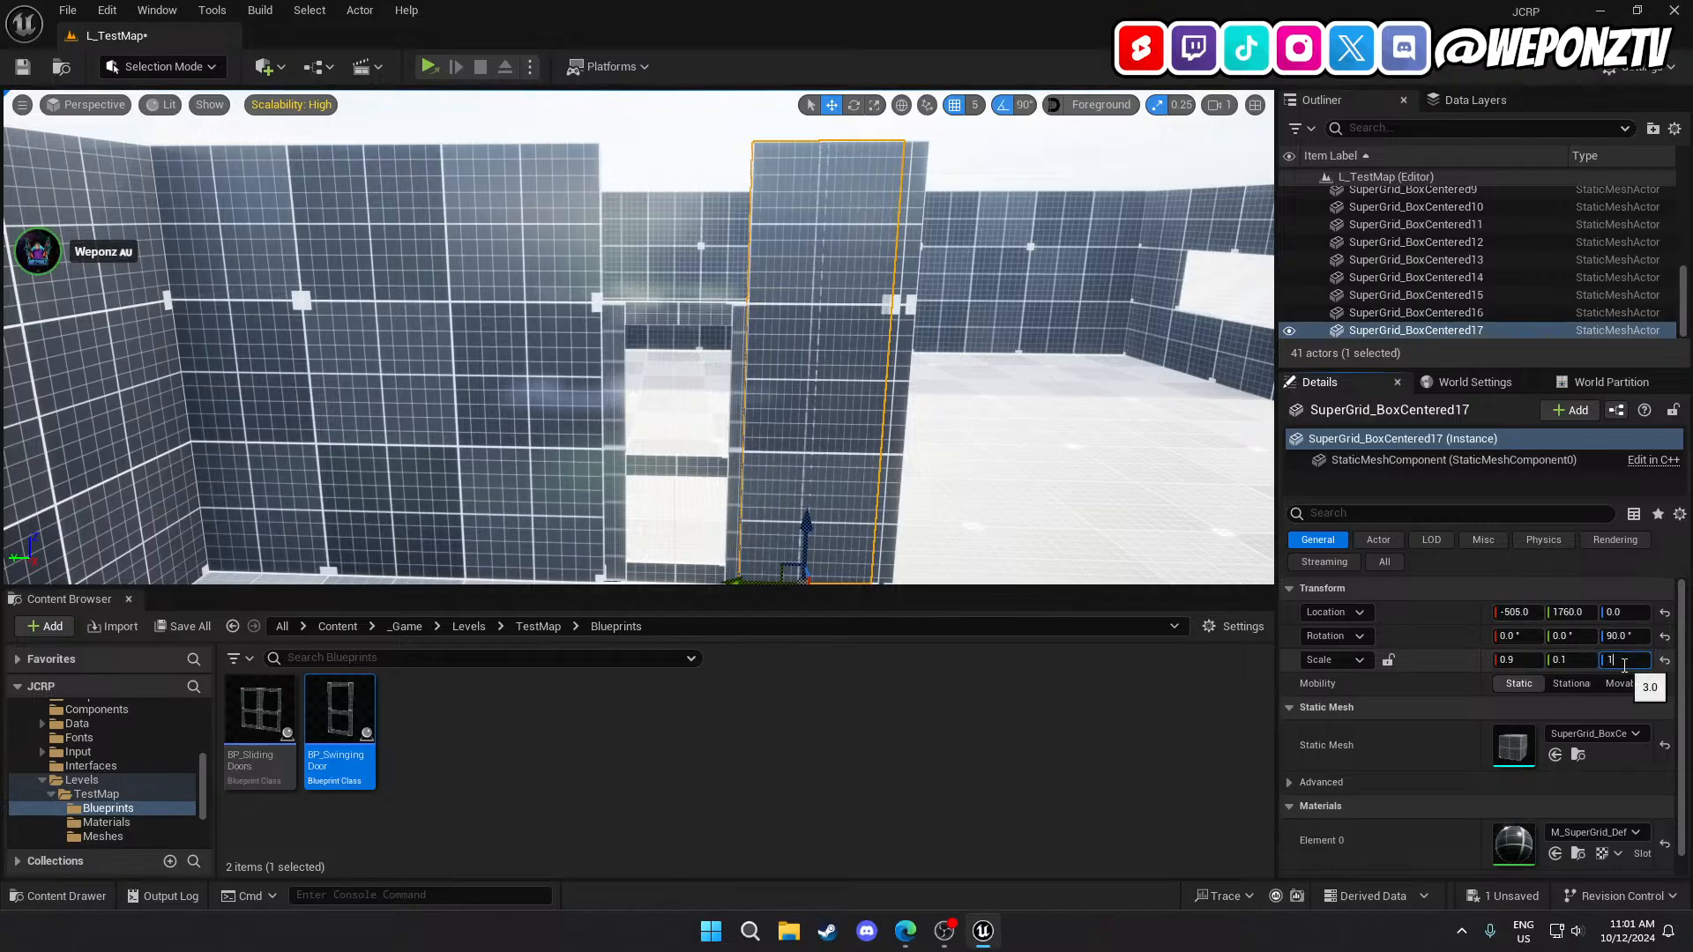
type("1")
key("Return")
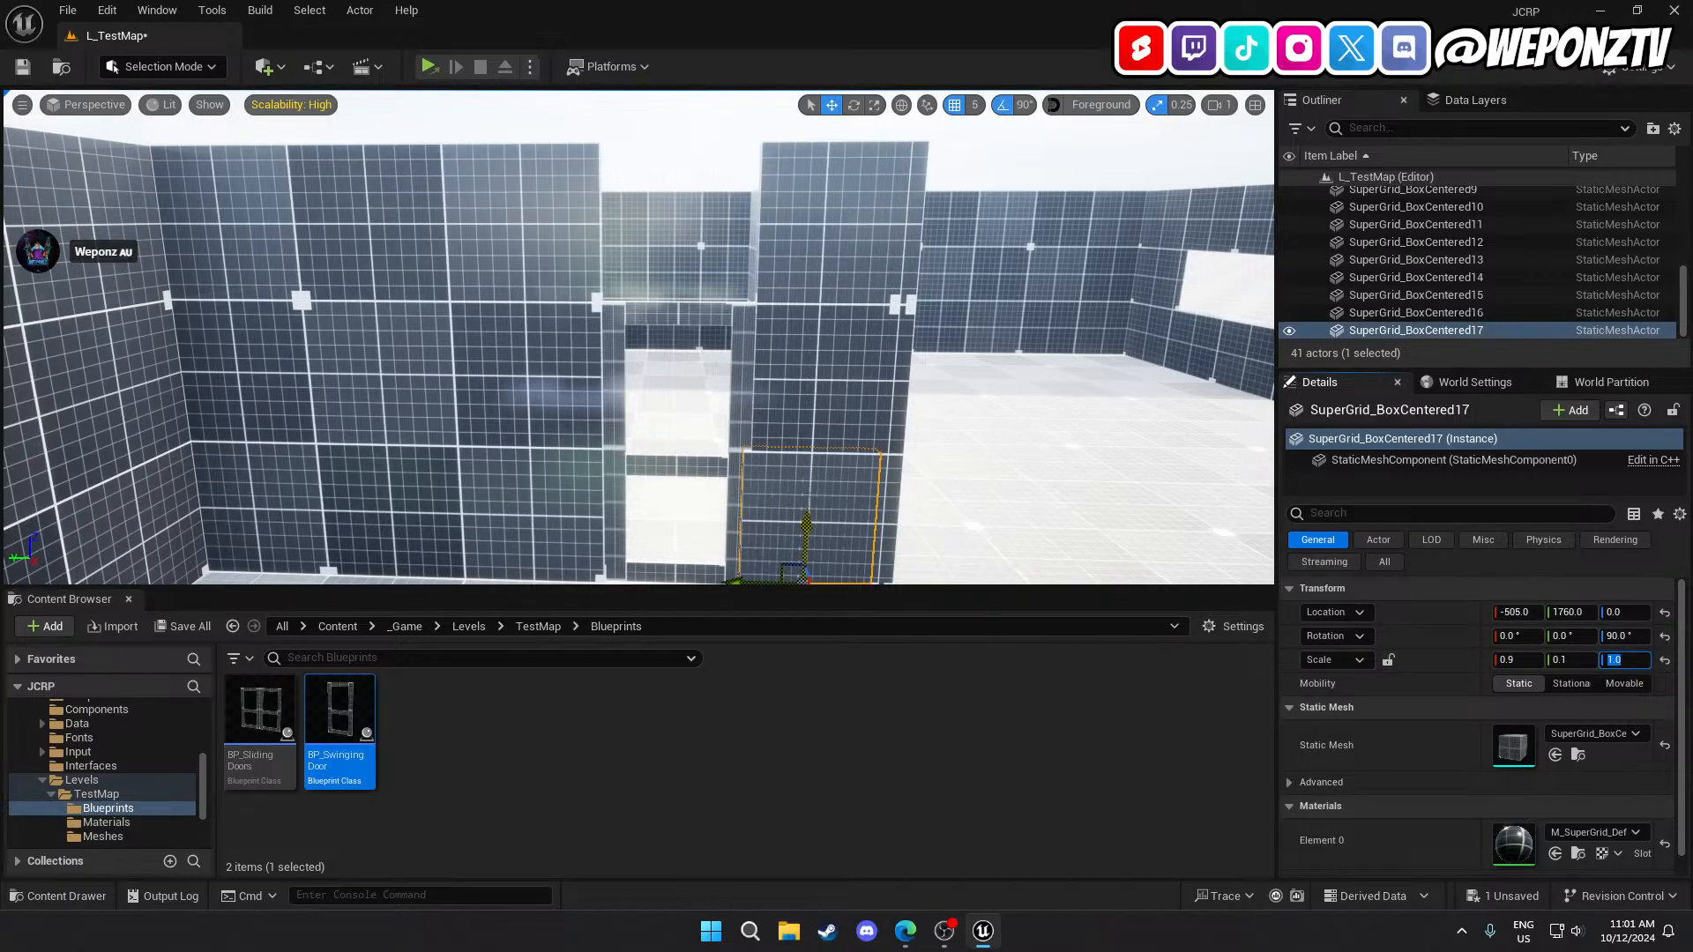
left_click_drag(805, 529, 857, 230)
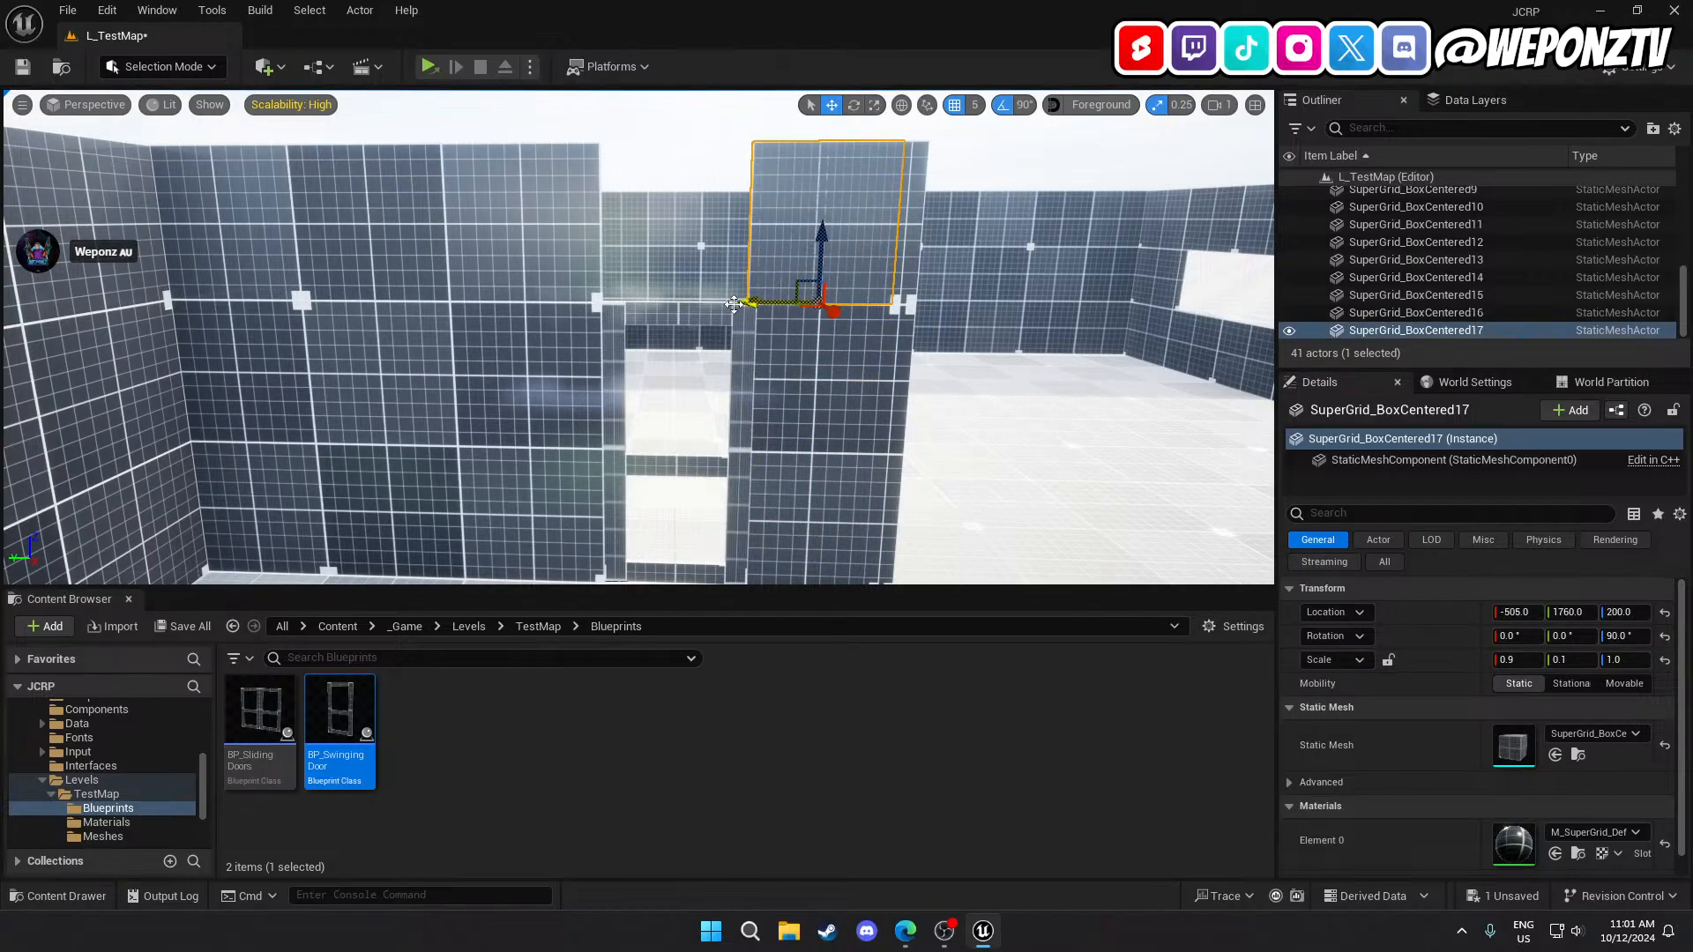
Slide the raised wall piece to Y 1850 above the swinging door and set its X scale to 1.
left_click_drag(734, 305, 610, 304)
key("w")
mouse_move(610, 304)
right_mouse_down()
mouse_move(611, 275)
mouse_move(610, 322)
right_mouse_up()
left_click(1508, 659)
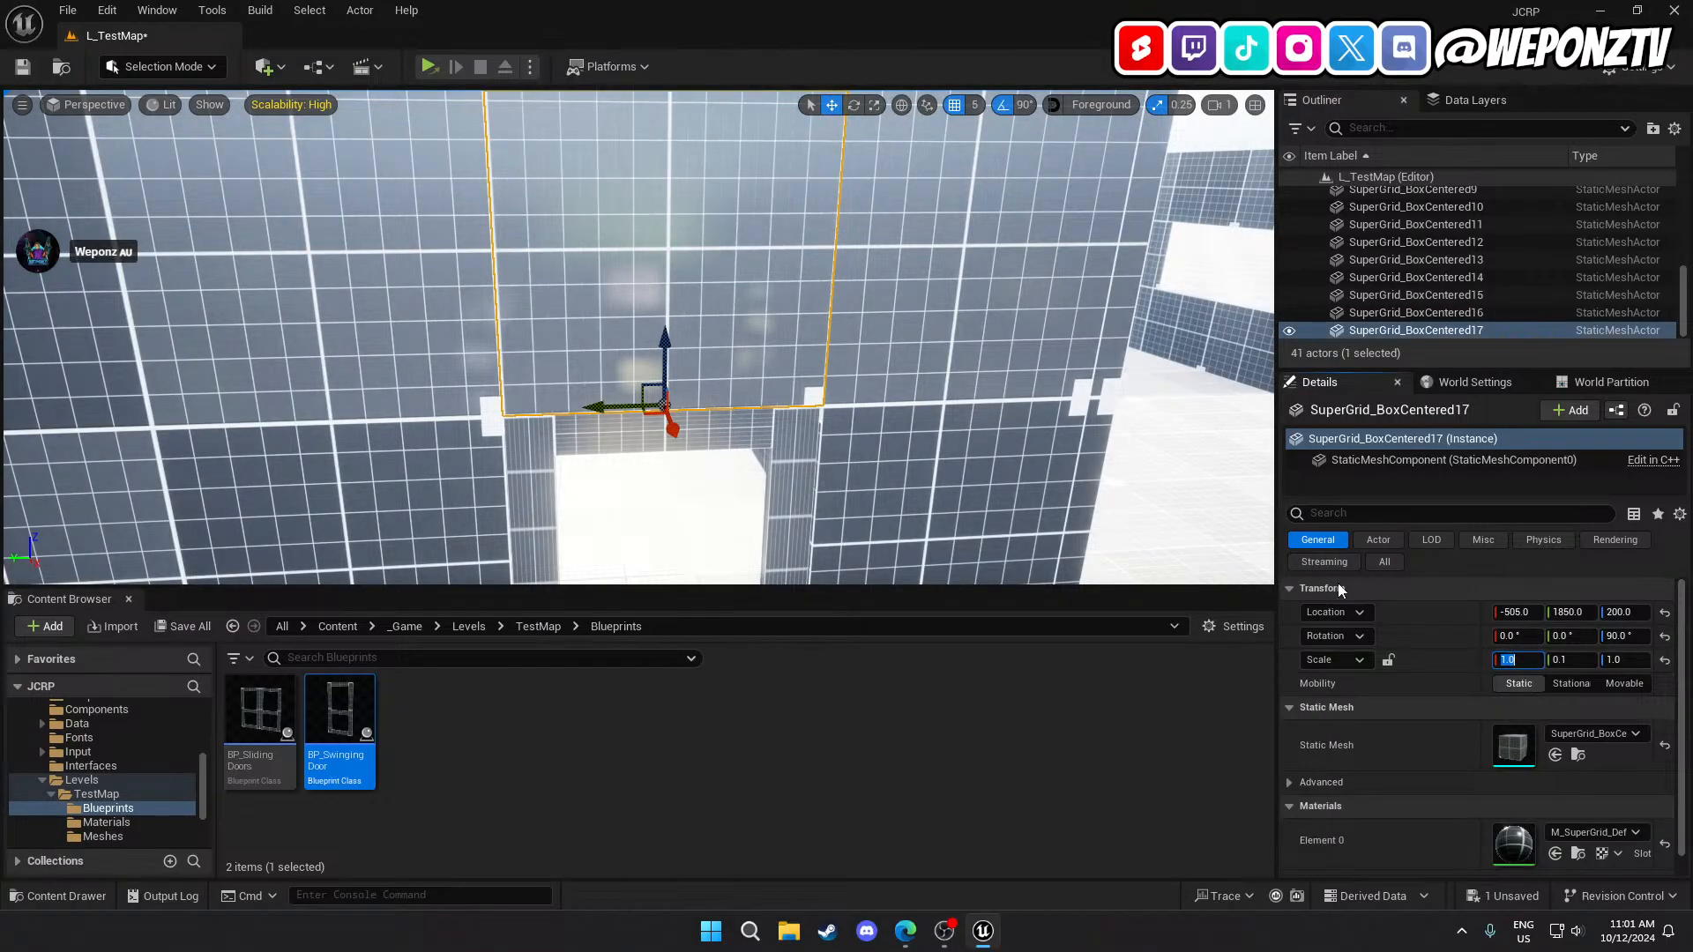
Check the closed wall around the interior swinging door, clear the selection, and save the level.
right_click_drag(830, 175, 790, 215)
key("w")
left_click(790, 215)
left_click(619, 291)
right_click_drag(619, 291, 619, 277)
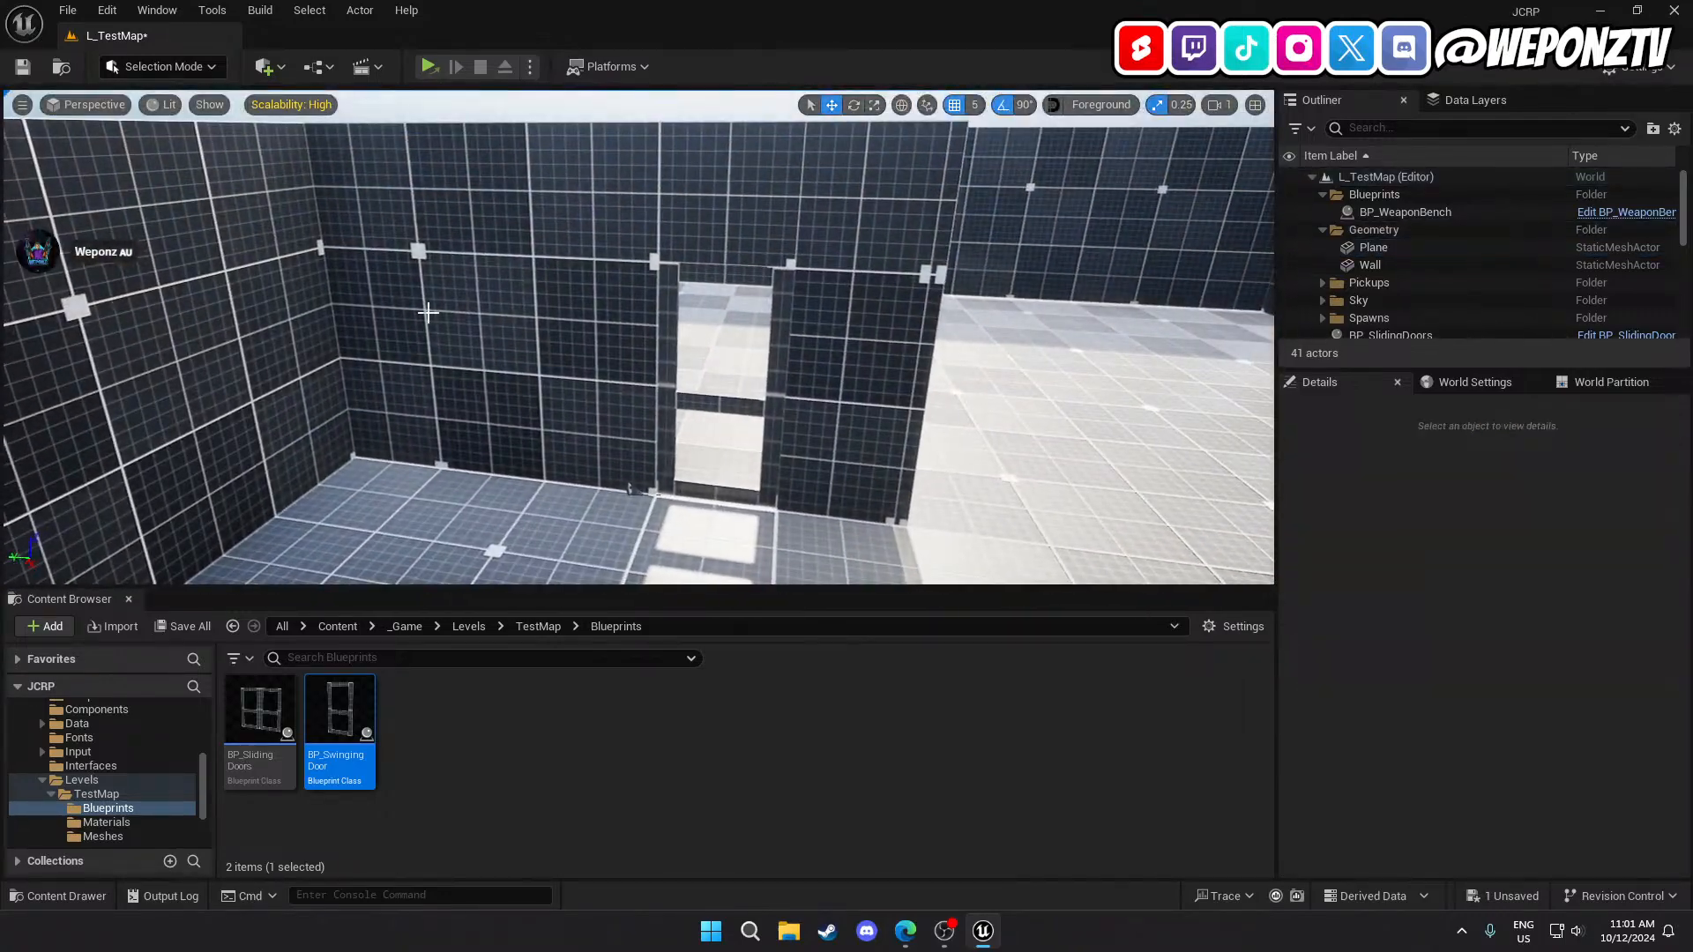
left_click(21, 68)
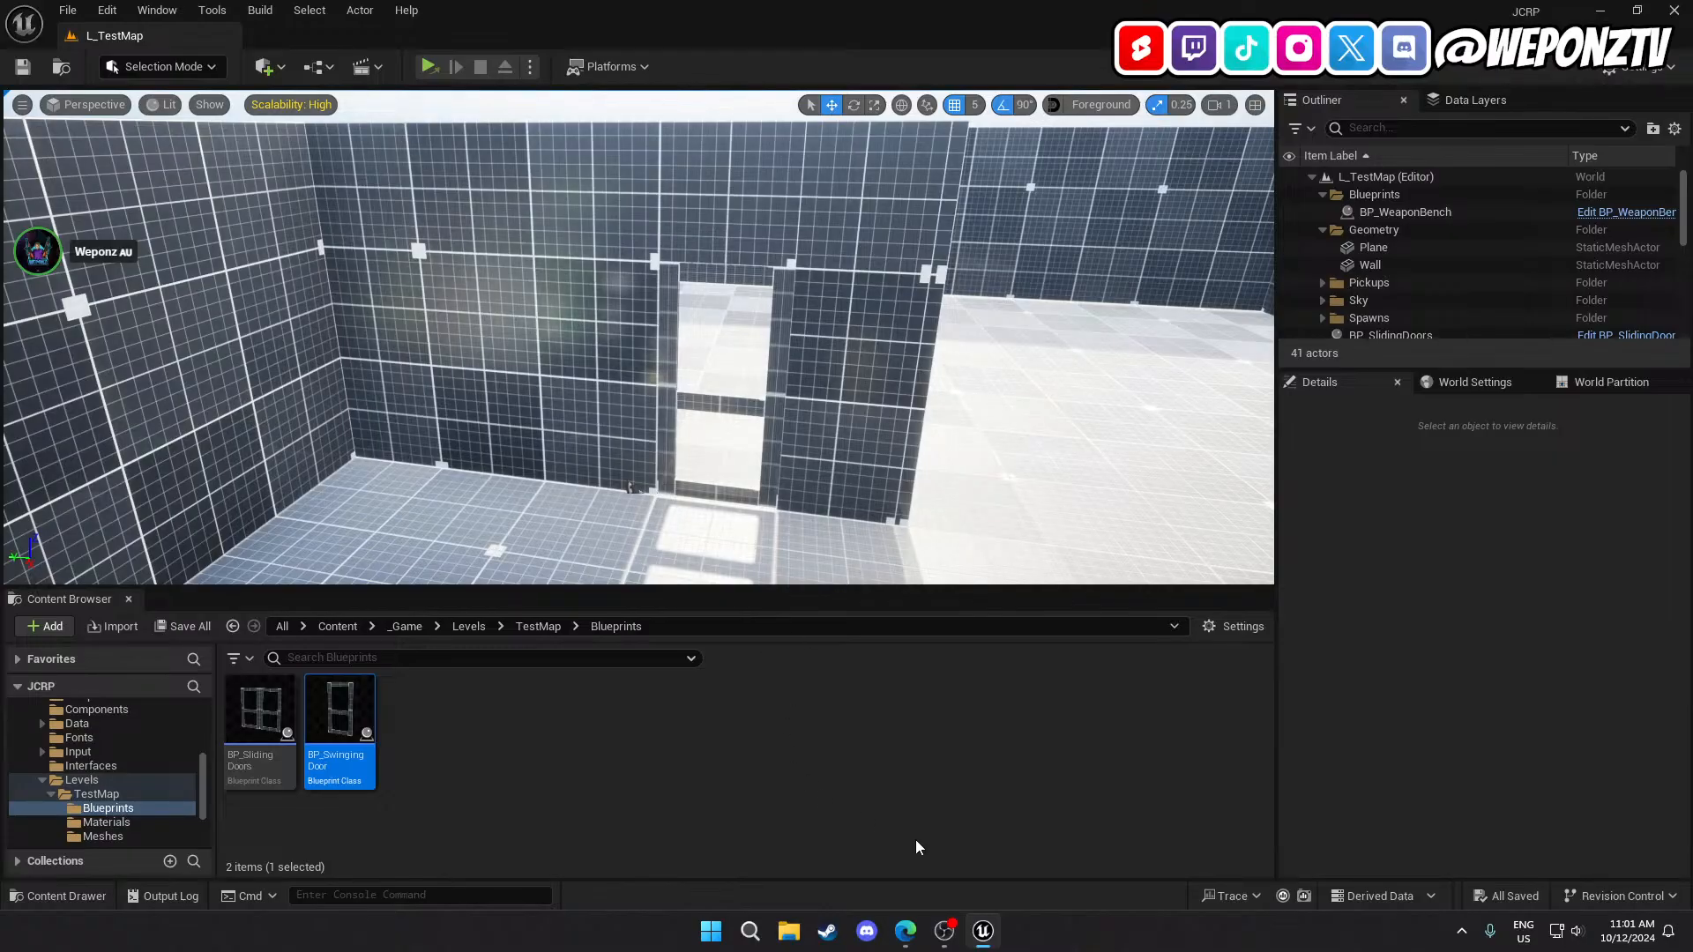
Switch to OBS to toggle the Screen source's visibility and return to the Unreal Editor.
left_click(948, 935)
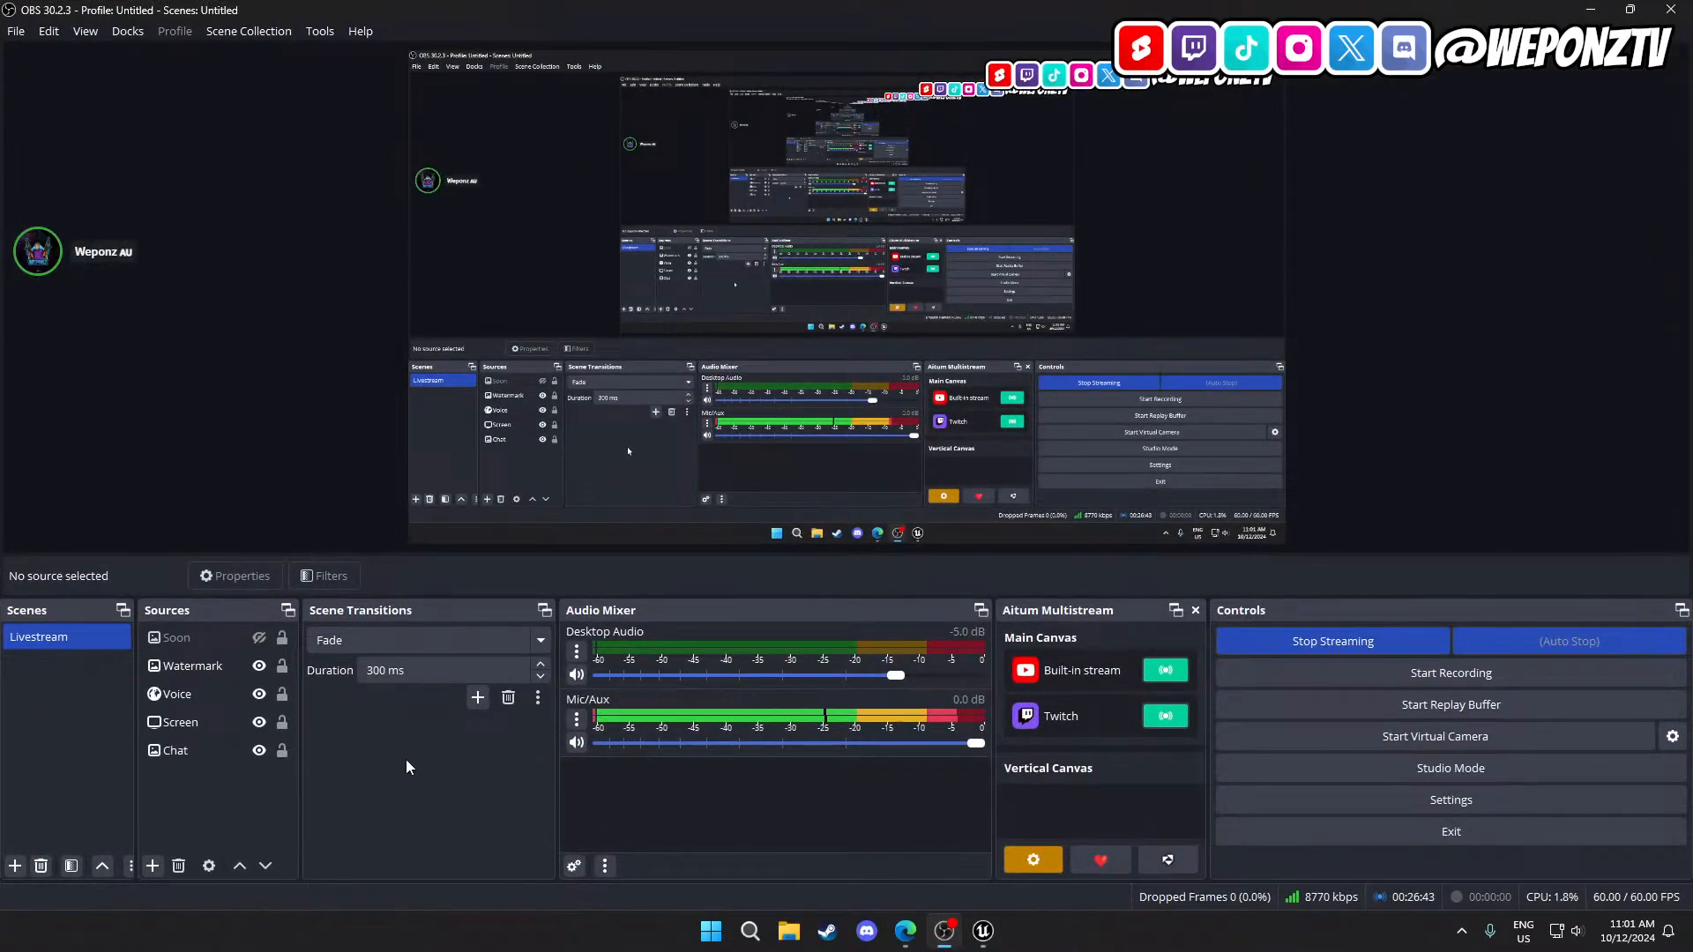
left_click(259, 723)
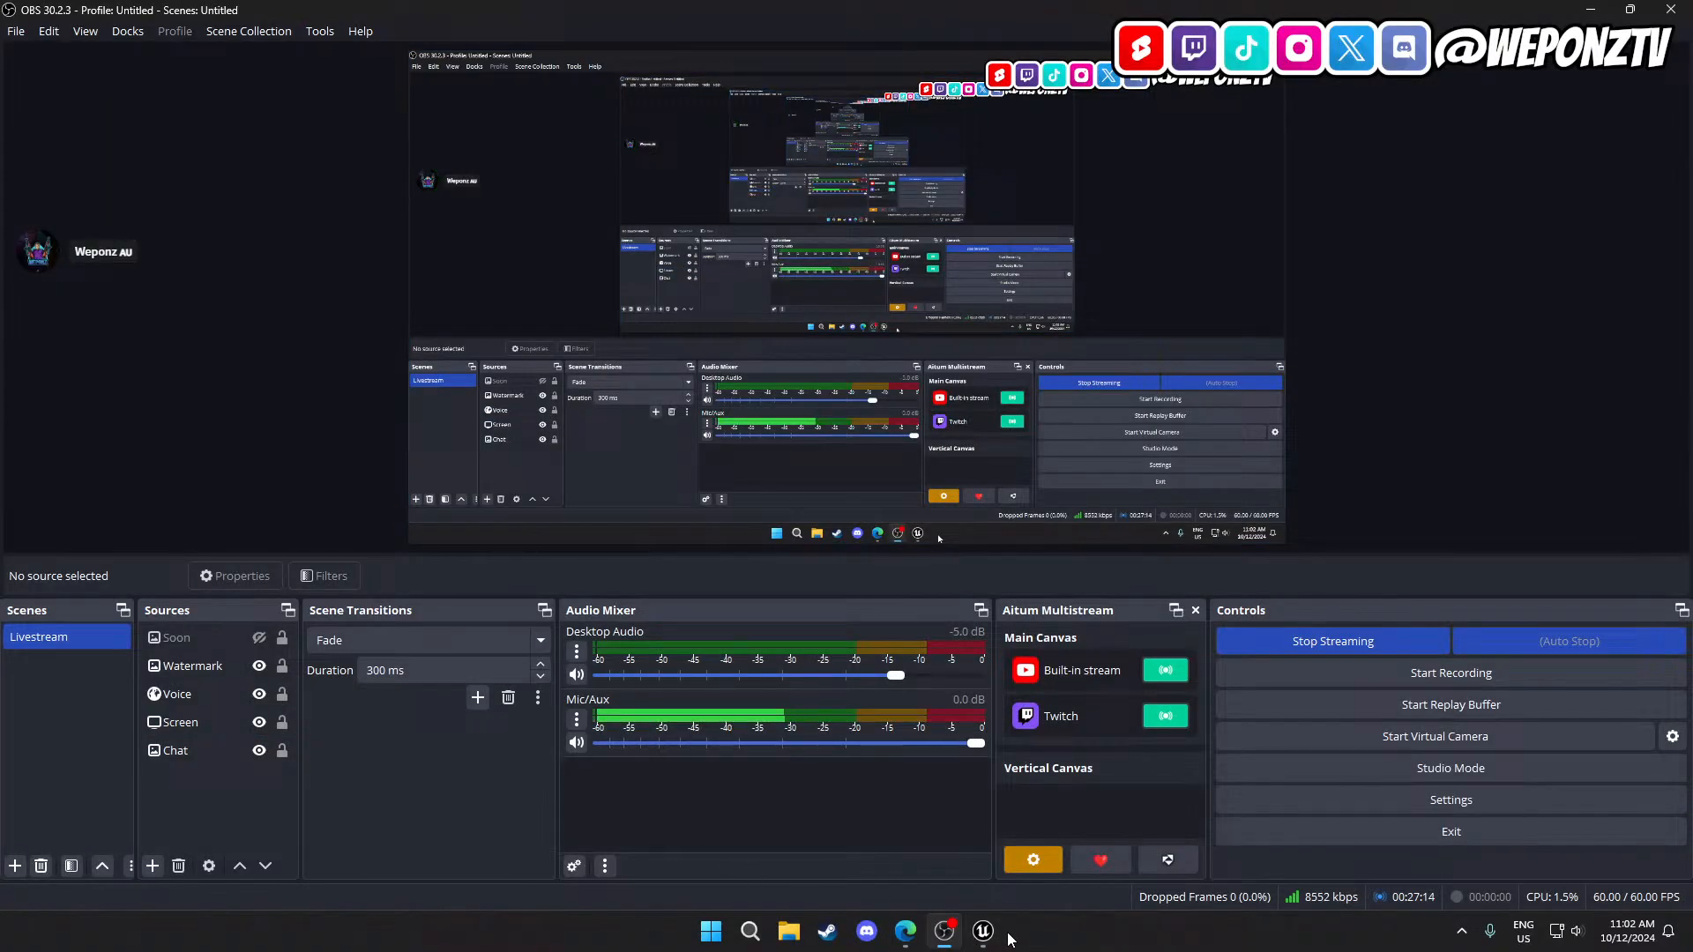
left_click(994, 934)
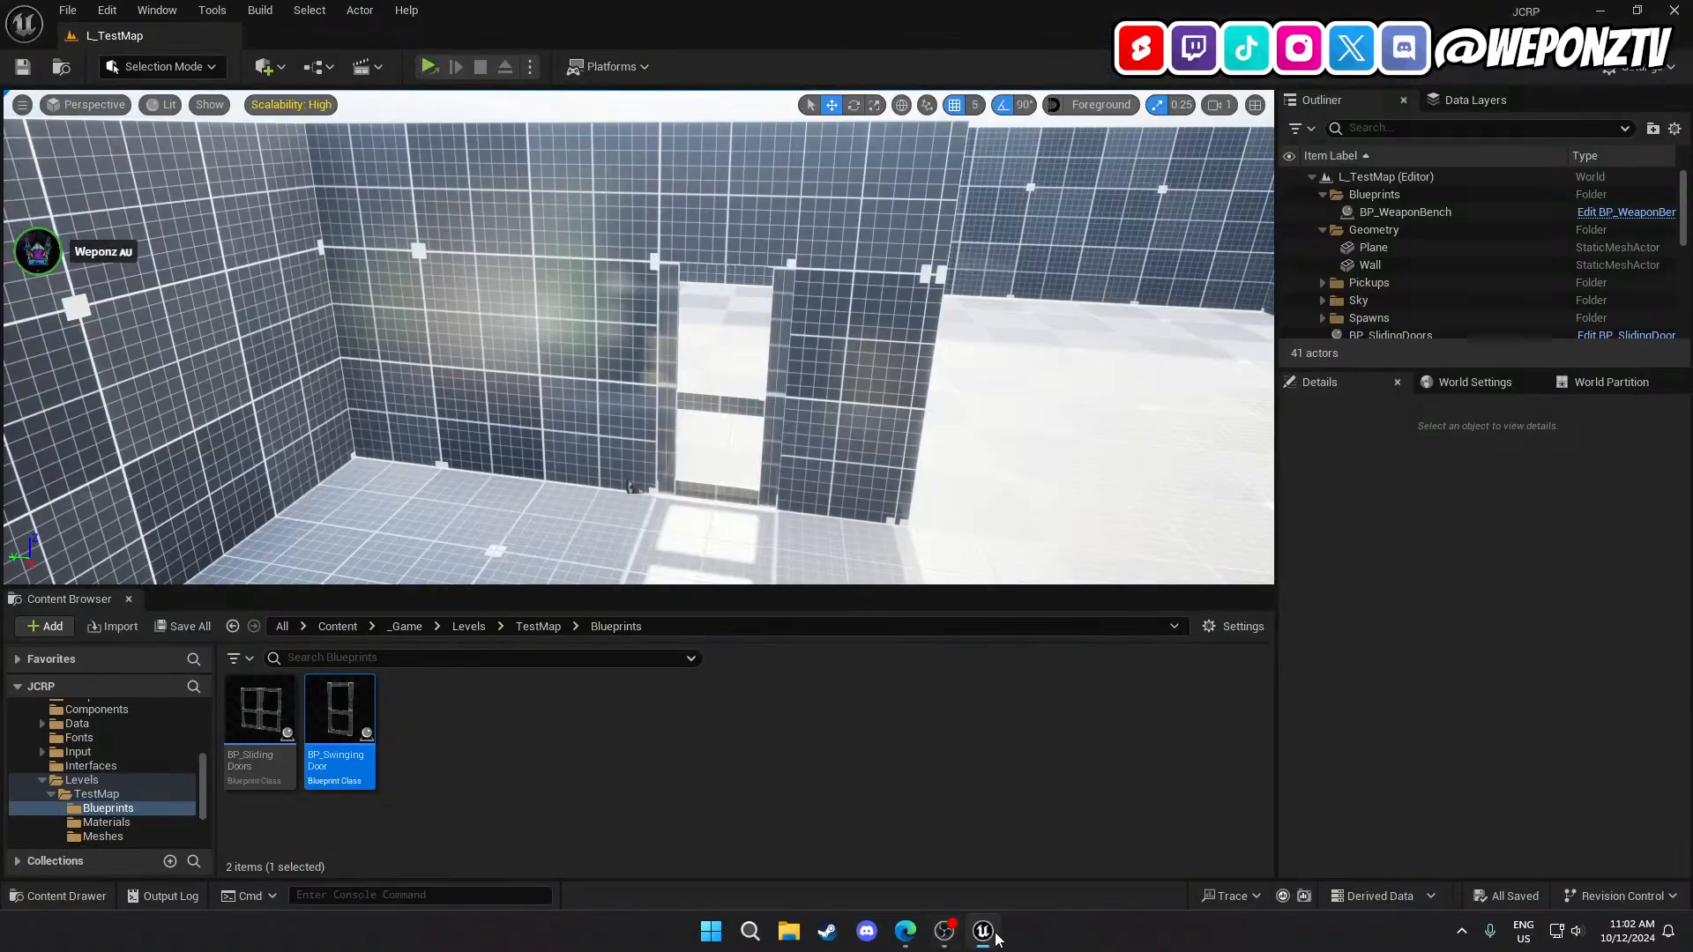
Examine the building's layout, rooms and doorways from above and from the front, and save the level.
key("s")
right_click_drag(776, 405, 529, 401)
key("d")
key("a")
key("d")
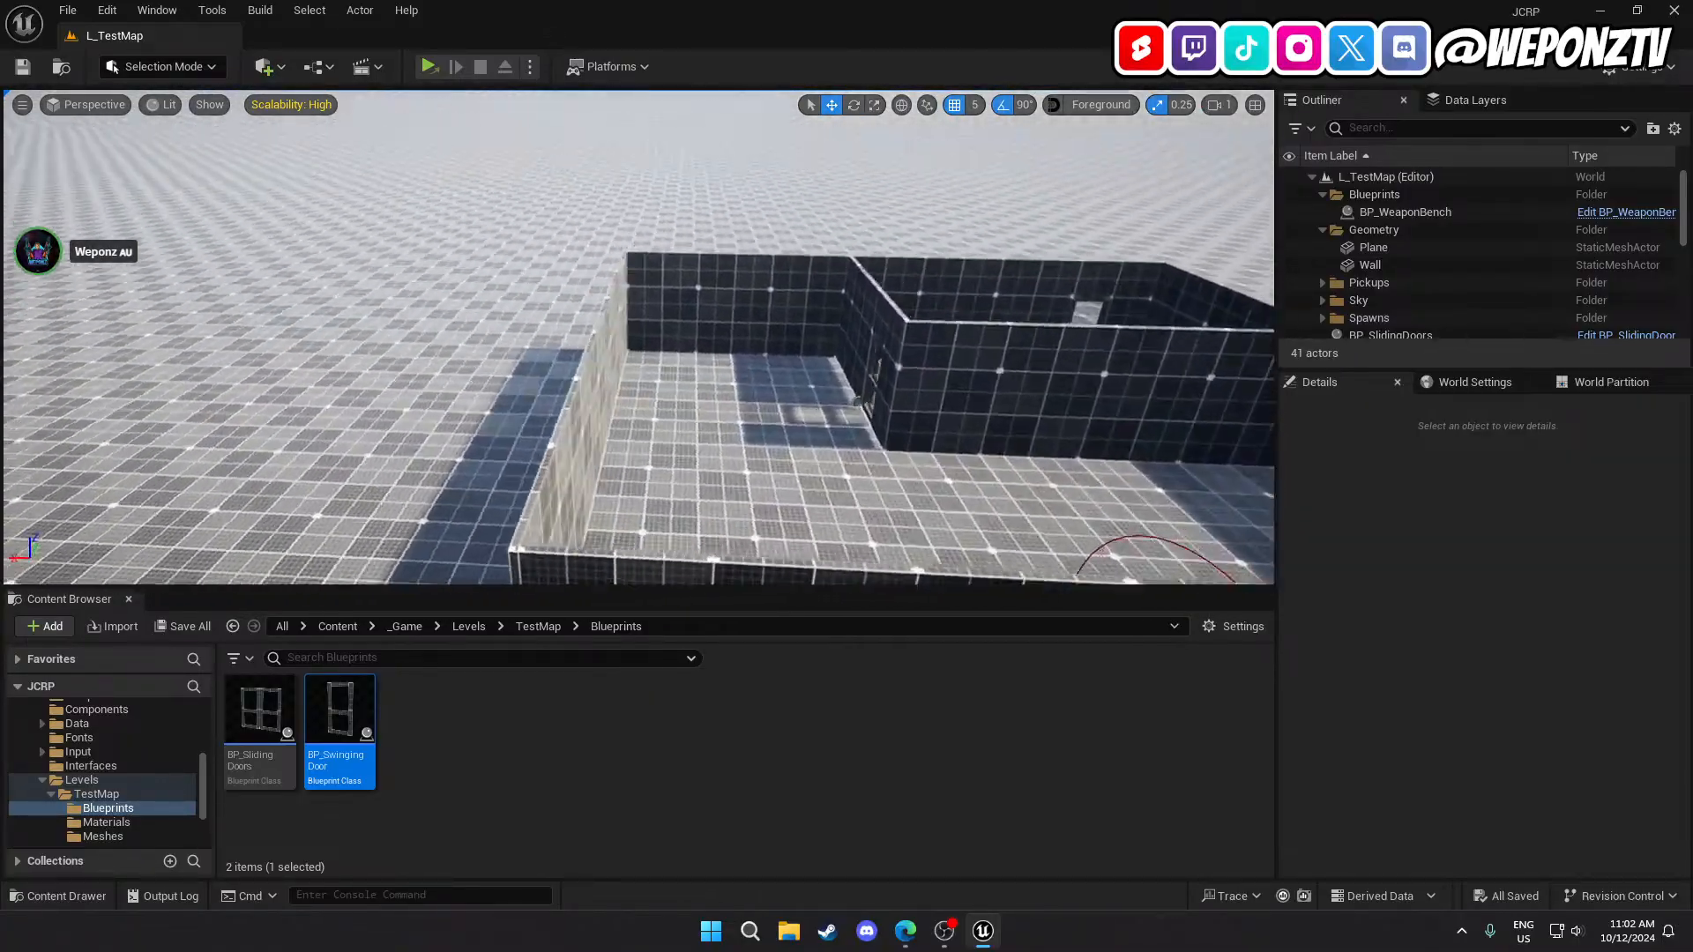
key("w")
right_click_drag(678, 274, 694, 331)
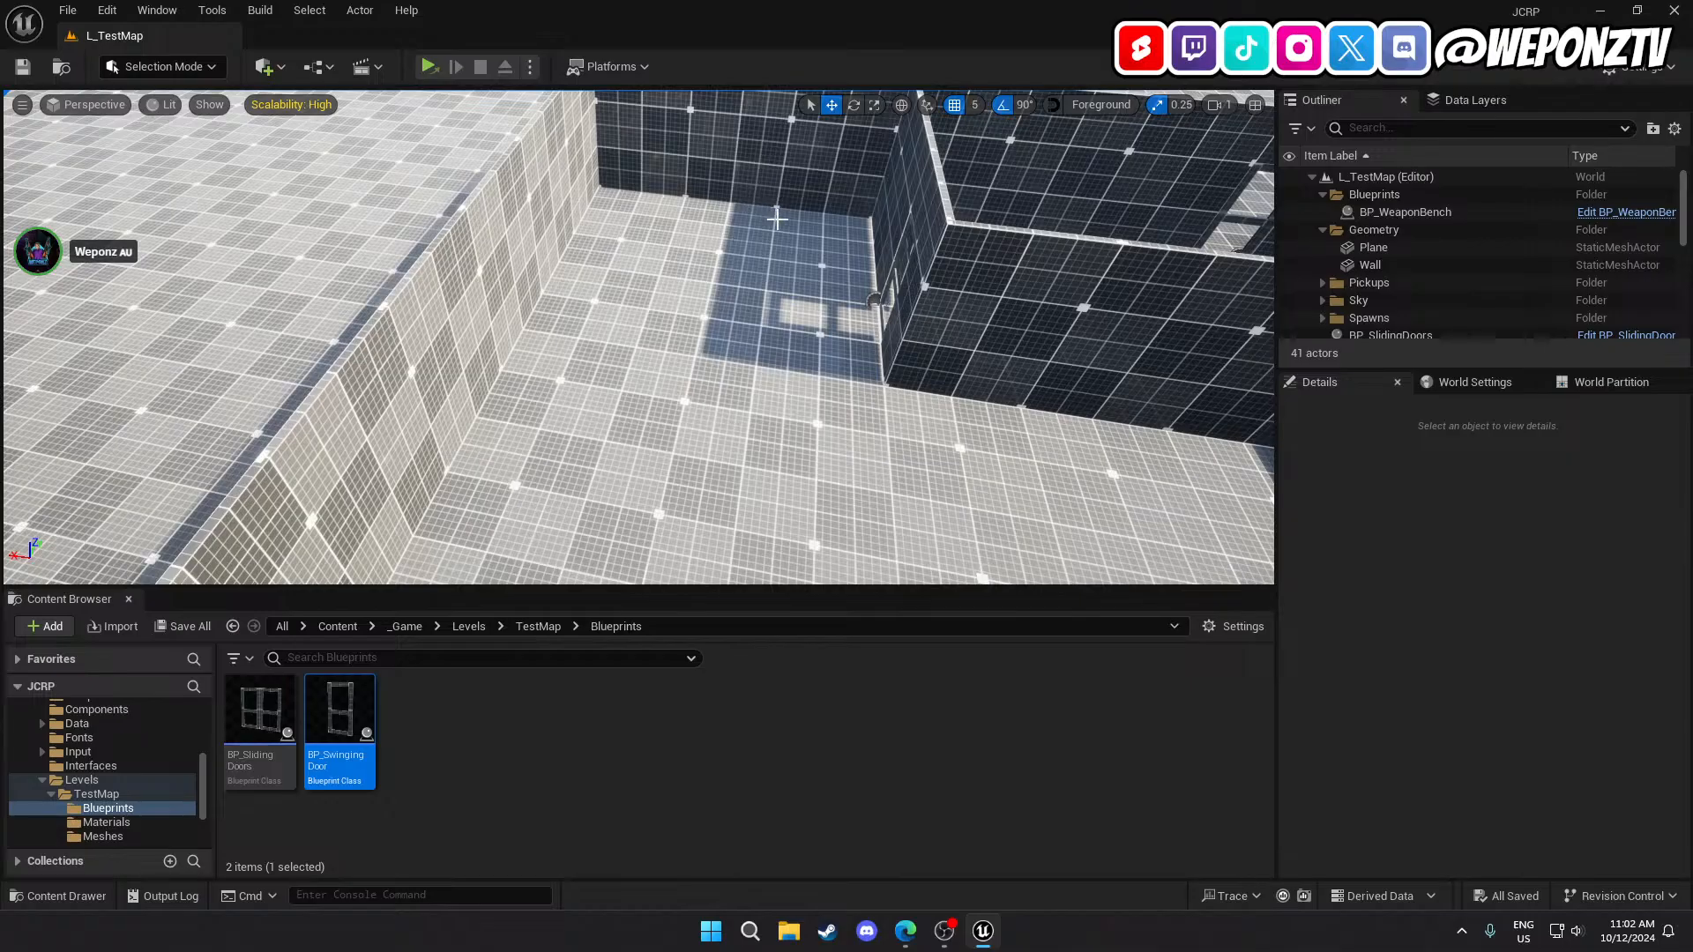
right_click_drag(589, 330, 592, 303)
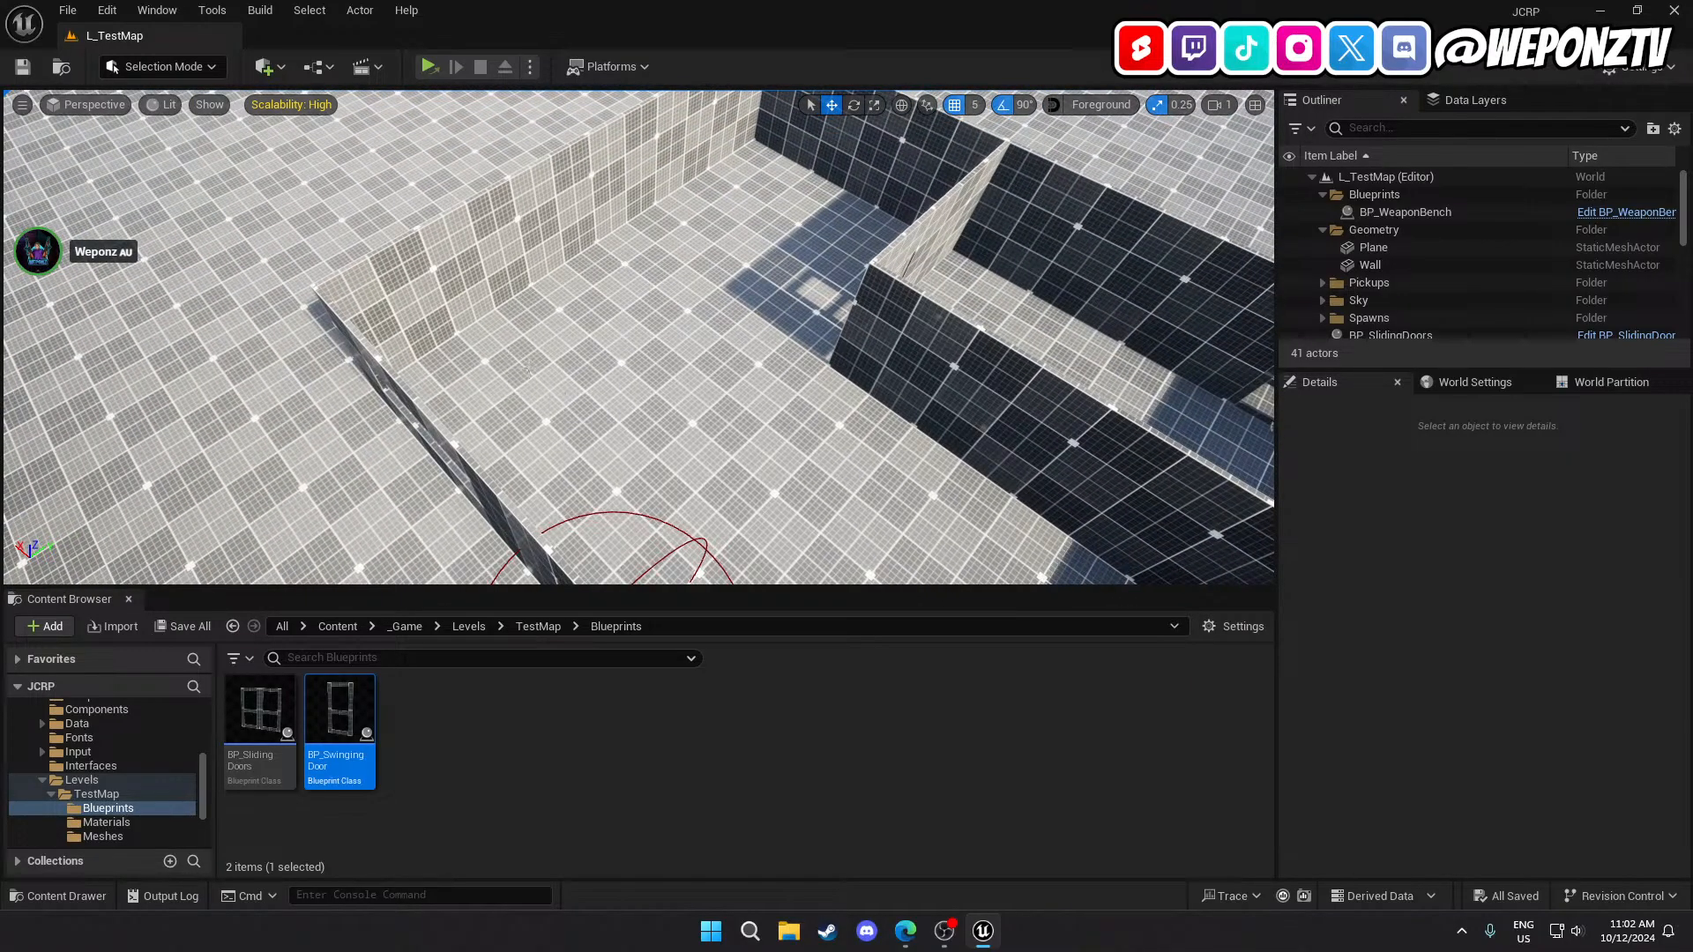
mouse_move(592, 303)
right_mouse_down()
mouse_move(520, 309)
mouse_move(670, 304)
mouse_move(601, 310)
right_mouse_up()
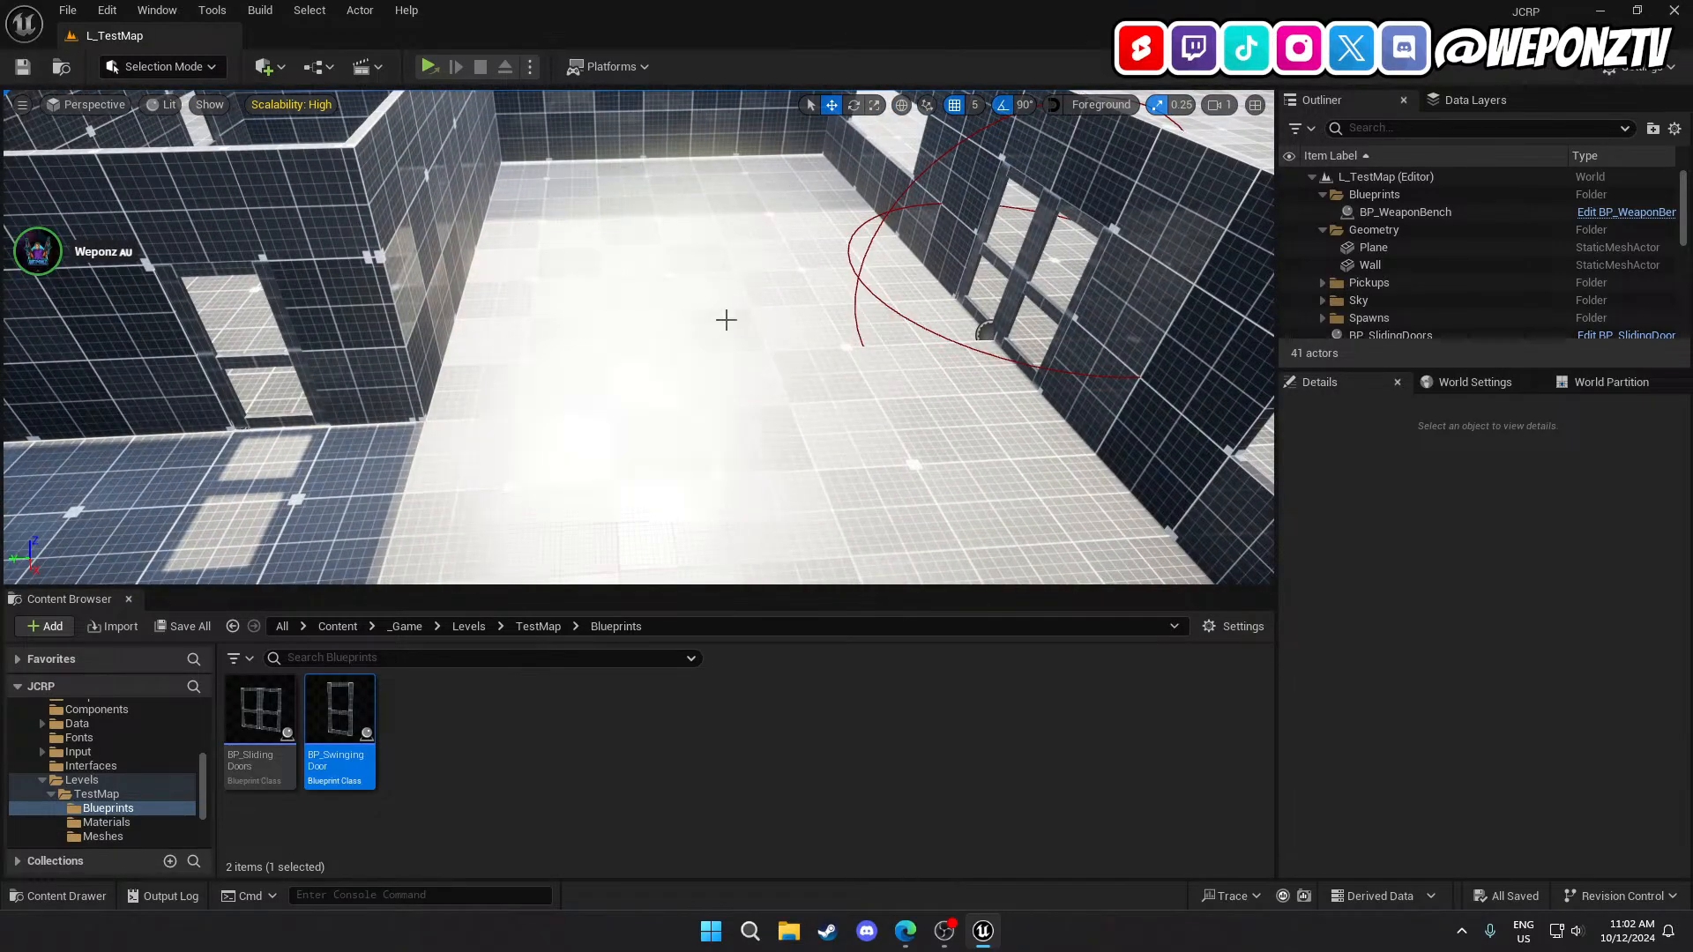
mouse_move(820, 350)
right_mouse_down()
mouse_move(776, 354)
mouse_move(837, 353)
mouse_move(794, 361)
right_mouse_up()
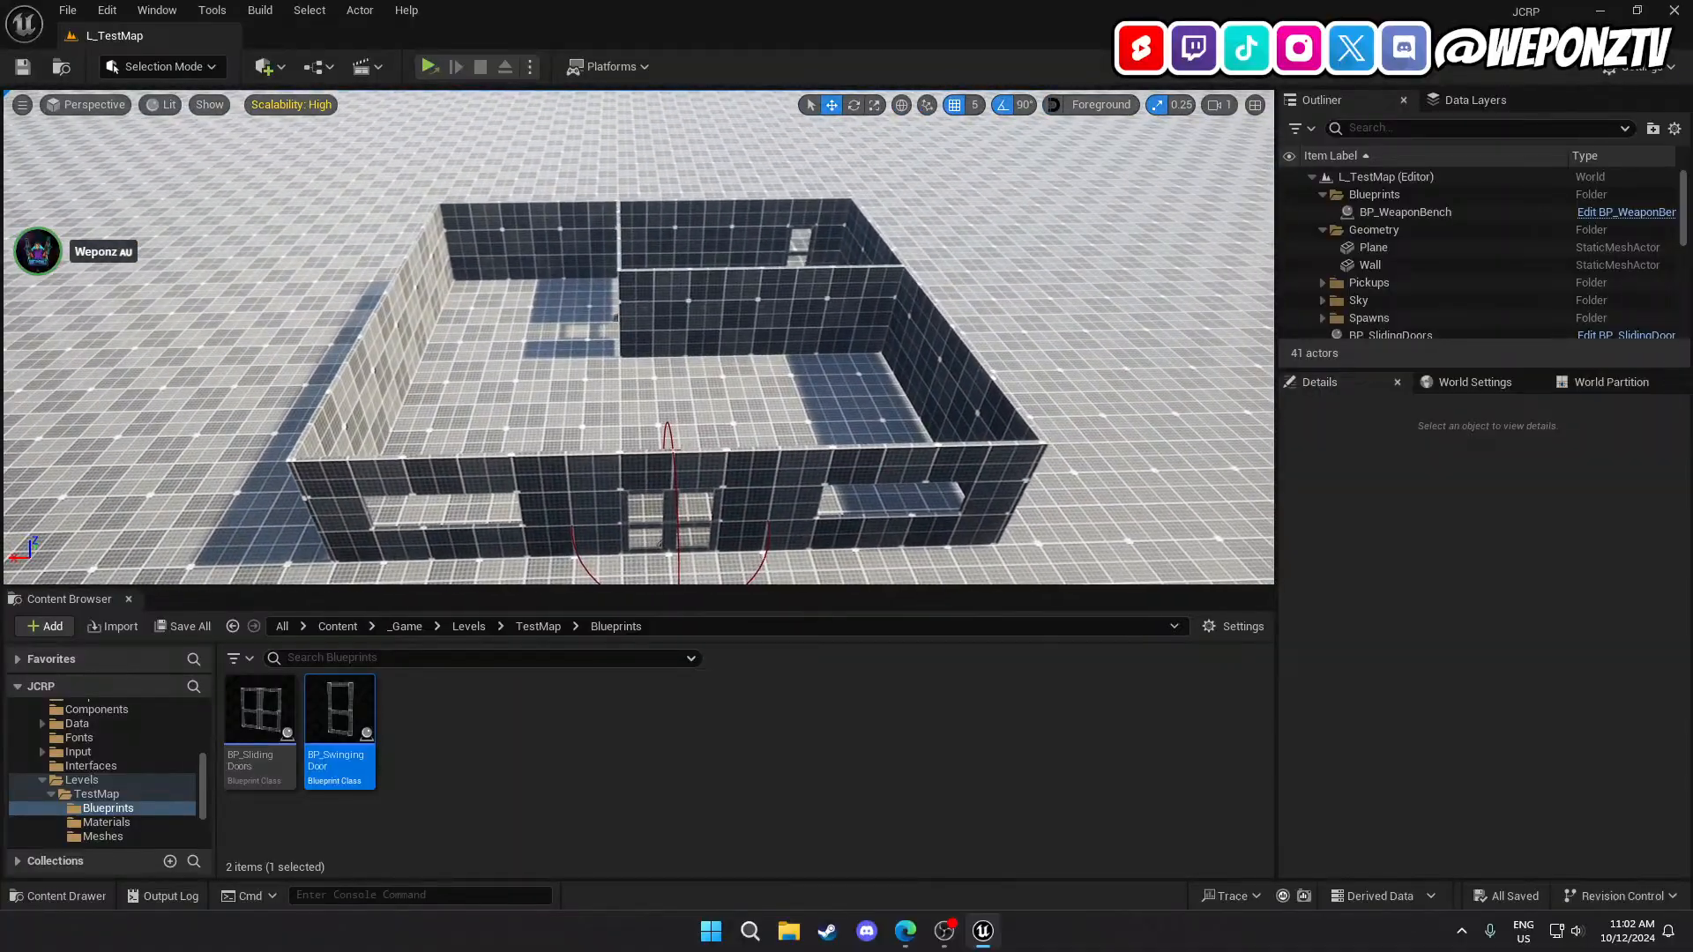
left_click(27, 69)
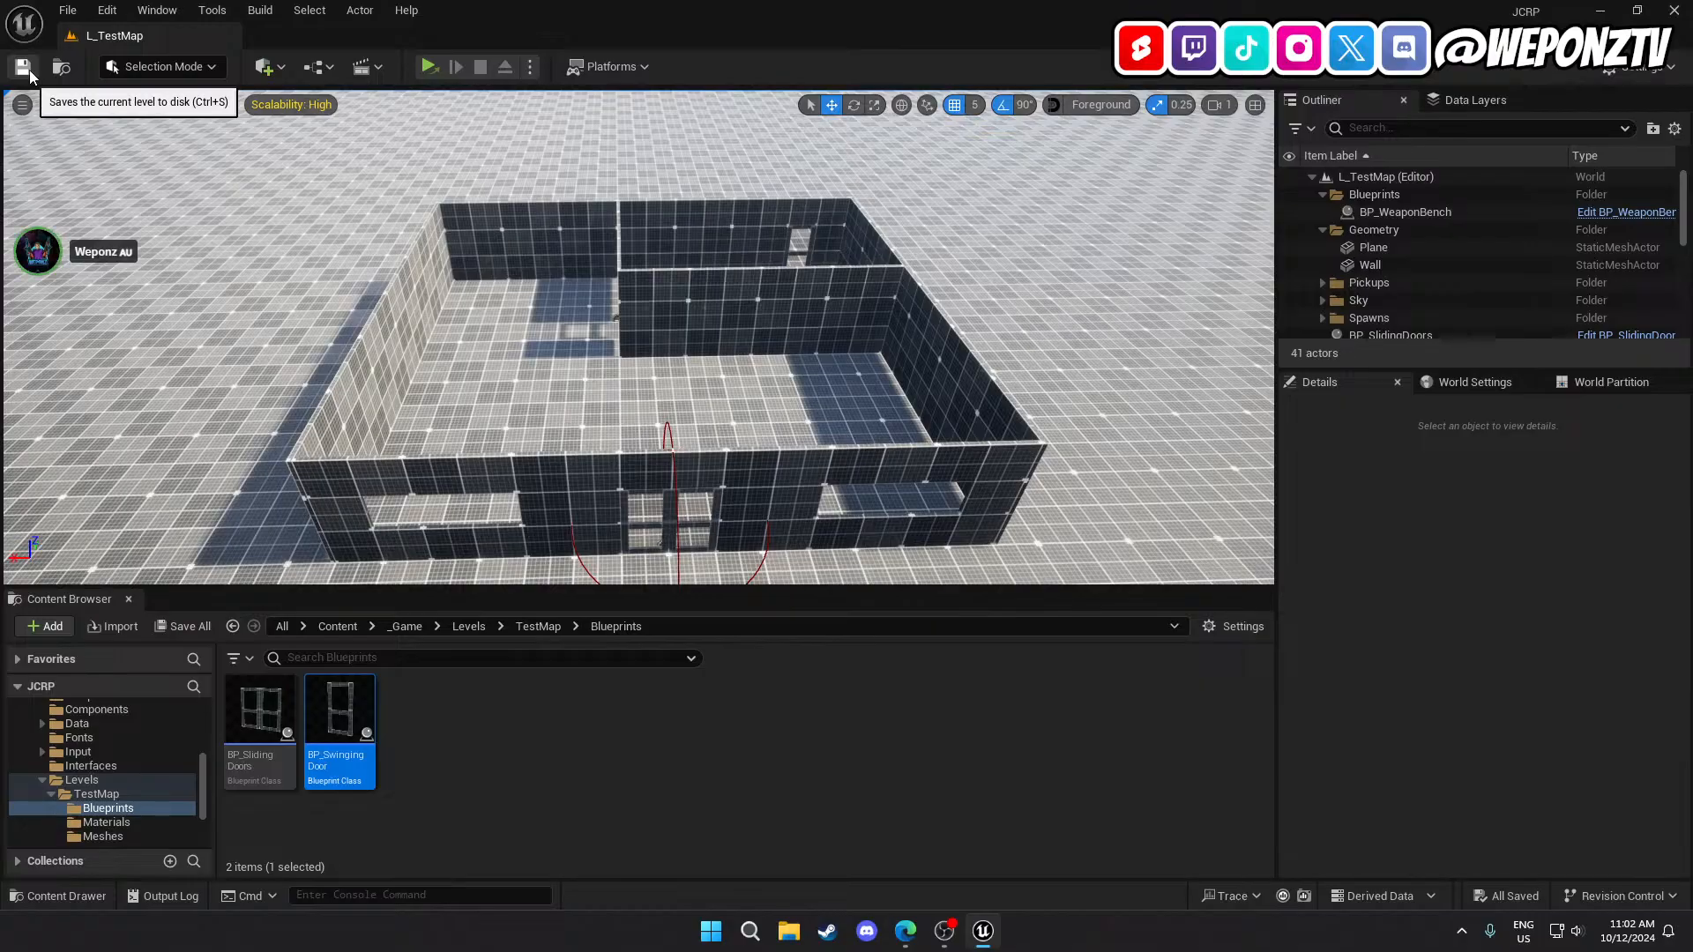
Duplicate the long crosswise wall beside the interior swinging door and slide the copy to X -295.
right_click_drag(673, 288, 728, 320)
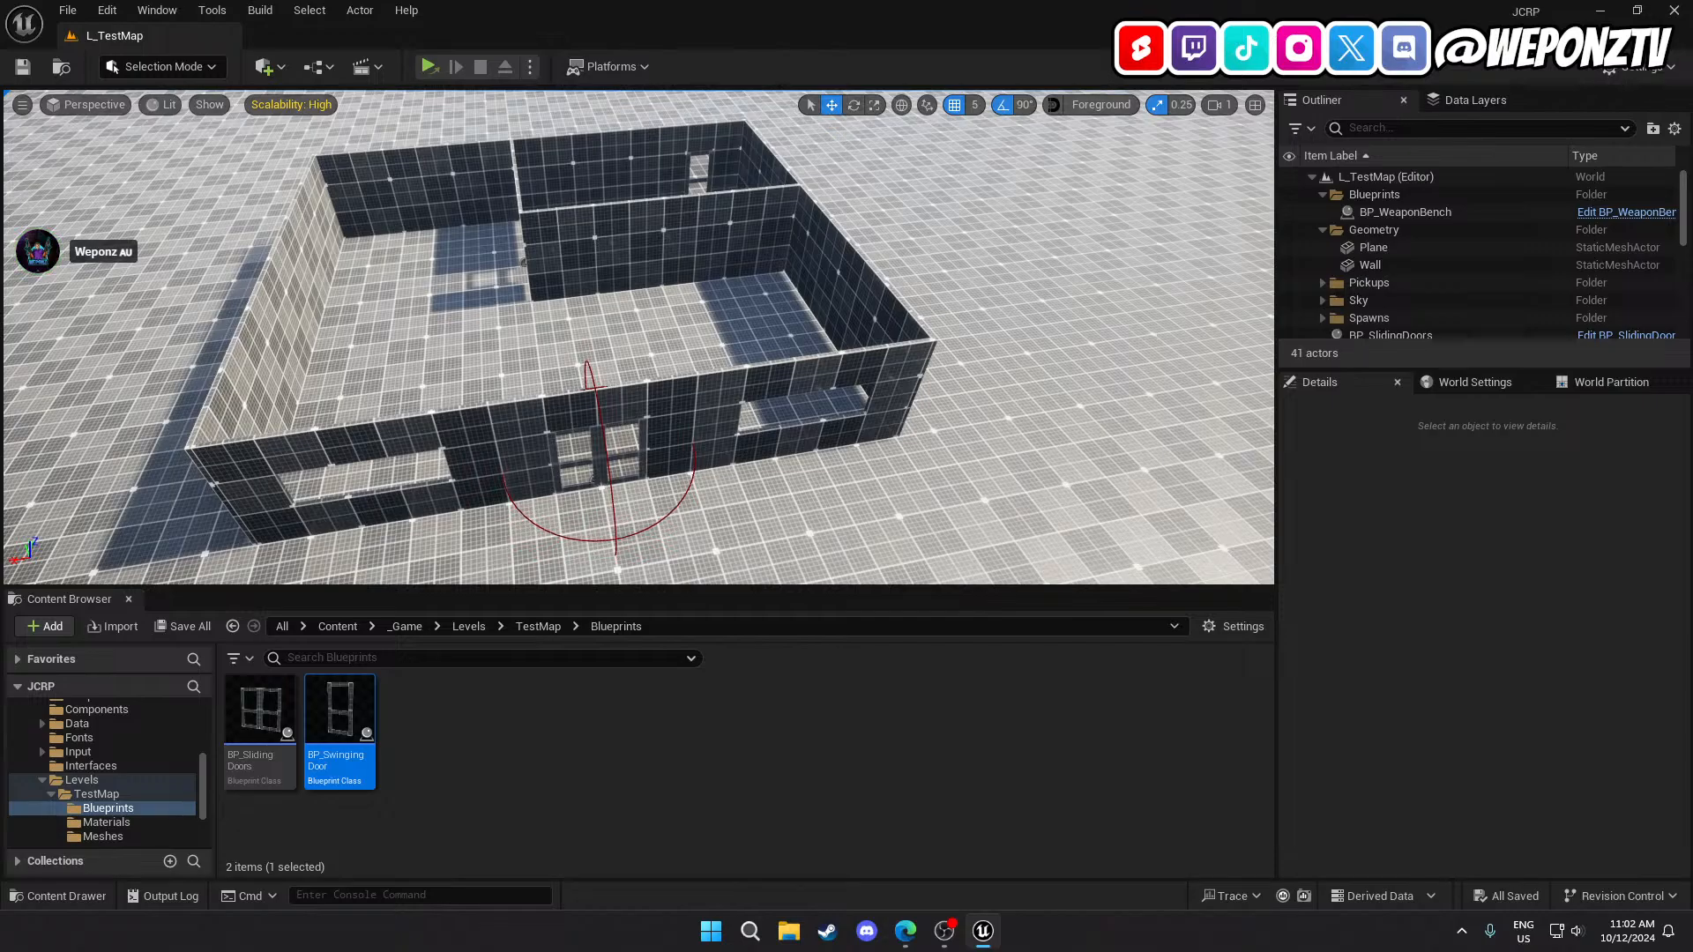
right_click_drag(652, 262, 665, 247)
left_click(612, 270)
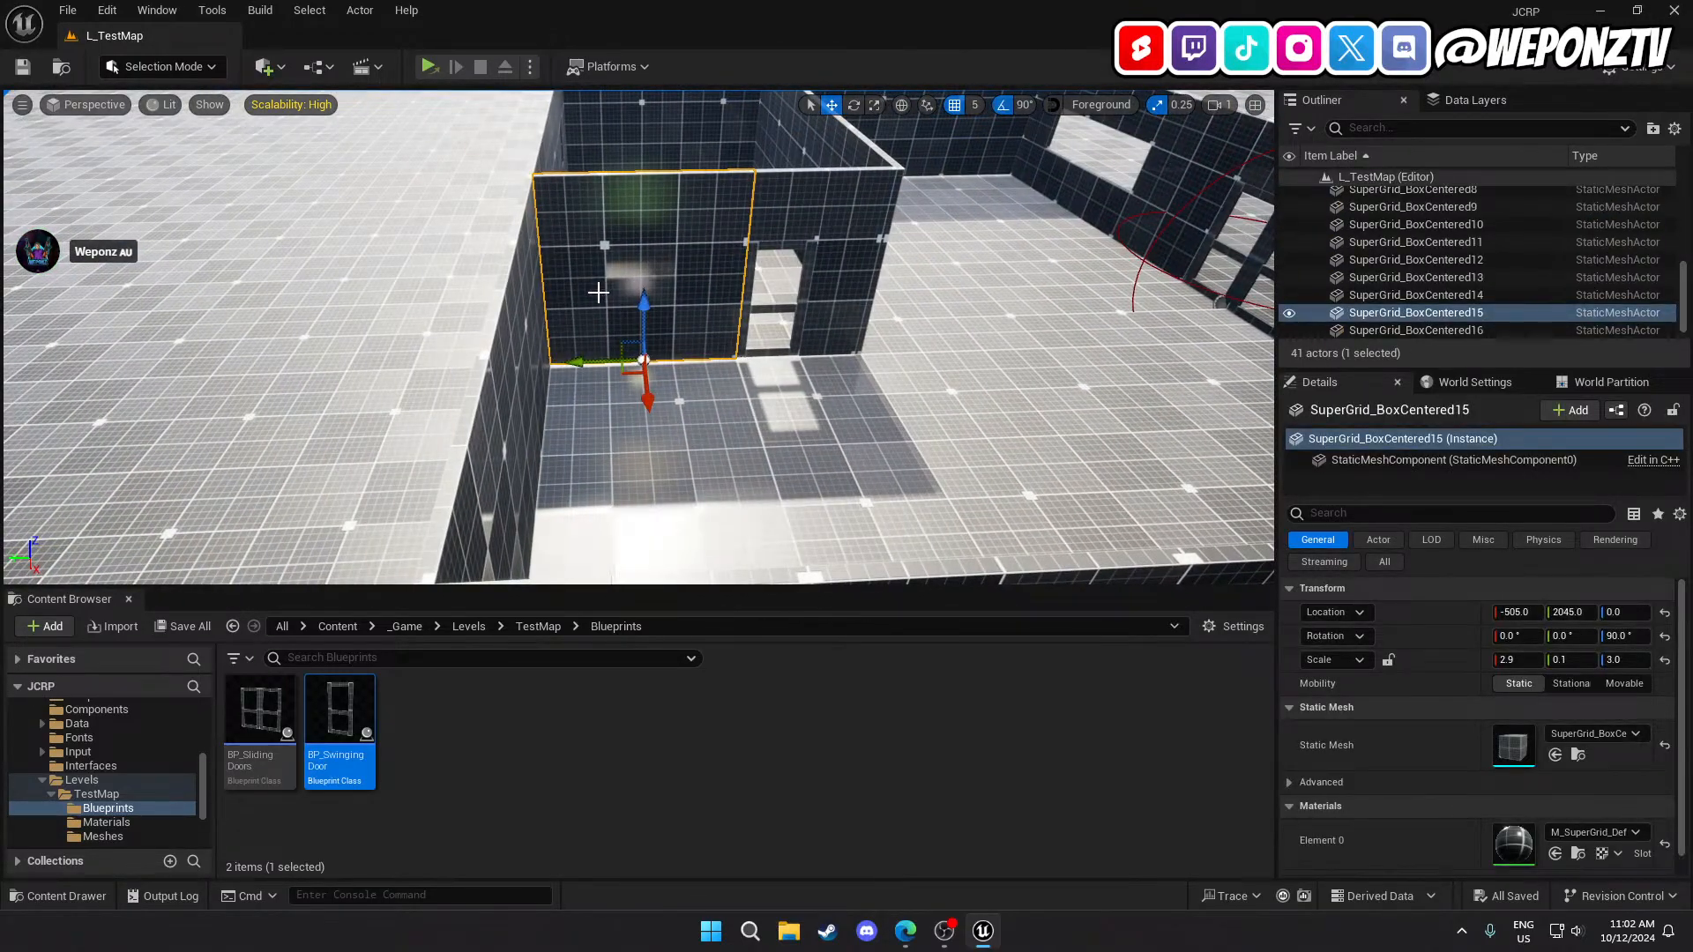
key("ctrl+d")
right_click_drag(599, 294, 522, 318)
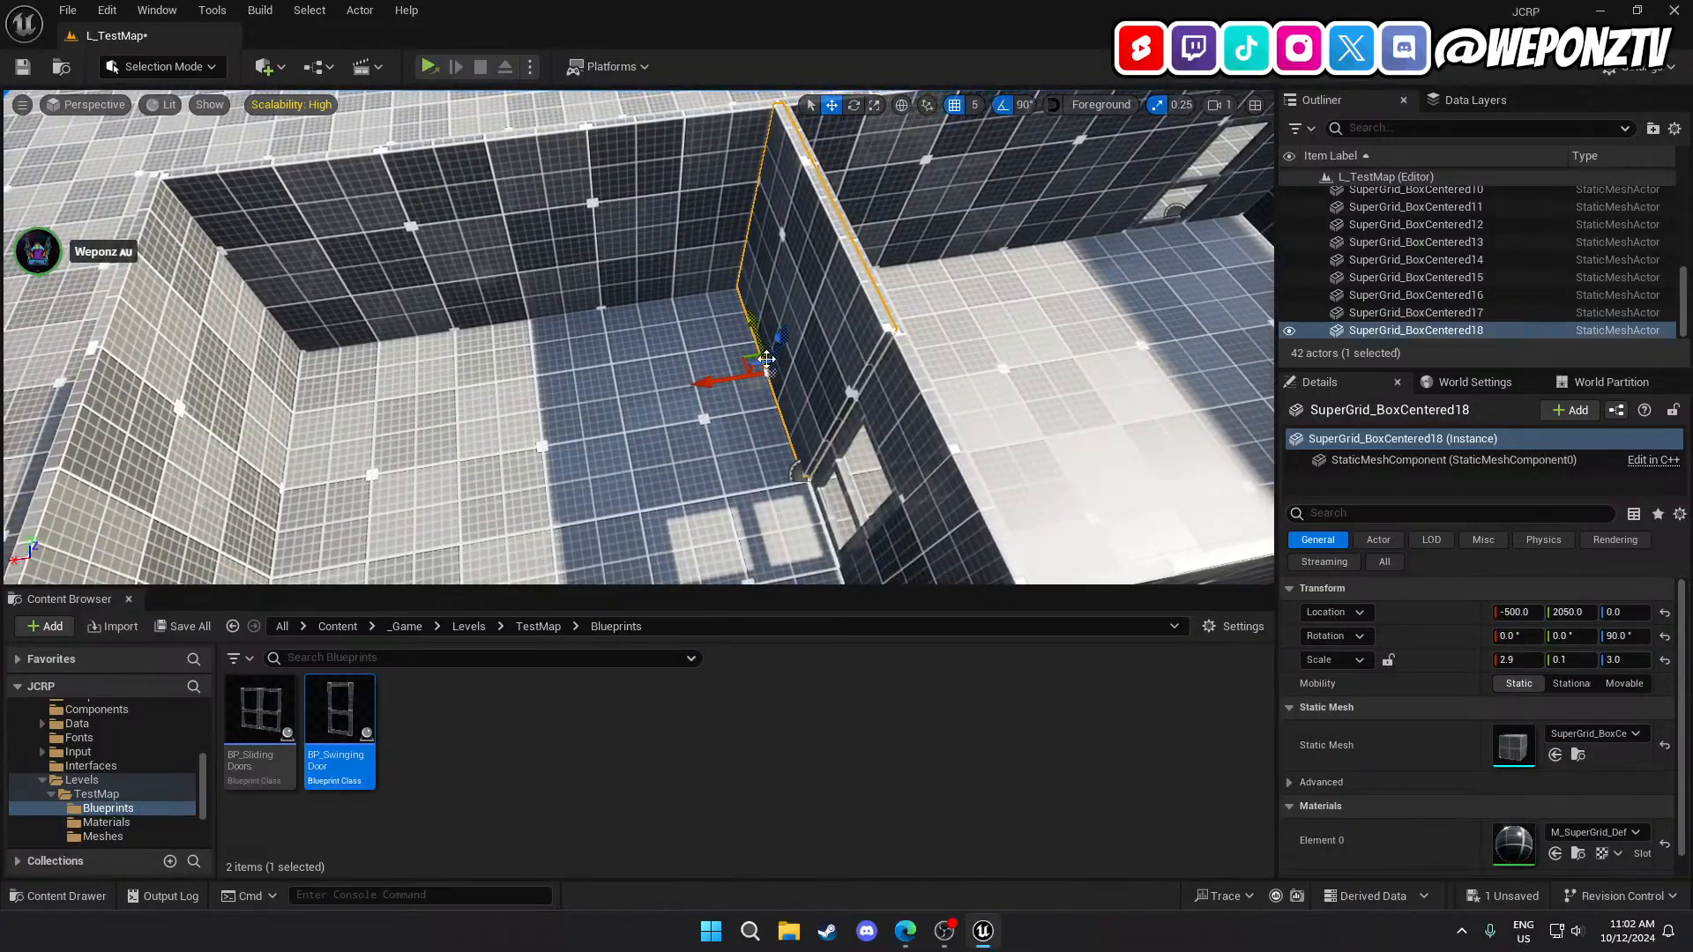
left_click_drag(714, 379, 590, 416)
Slide the new crosswise wall to Y 1925 and set its X scale to 6.
right_click_drag(591, 416, 441, 433)
key("s")
right_click_drag(781, 388, 723, 390)
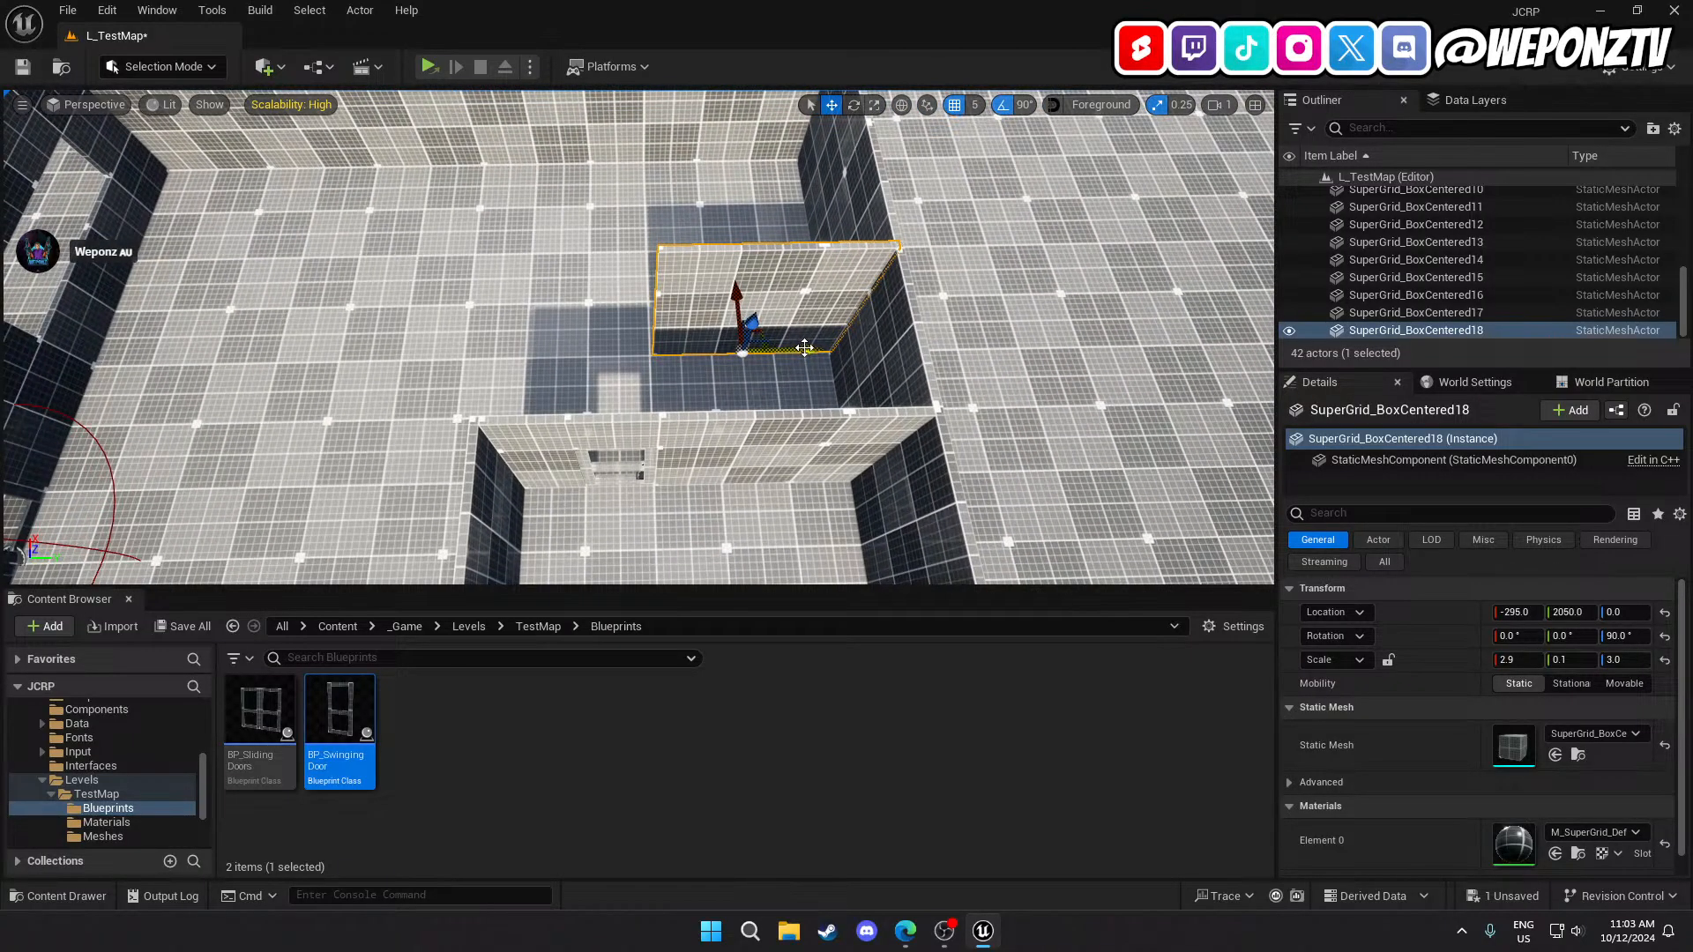
left_click_drag(807, 350, 727, 350)
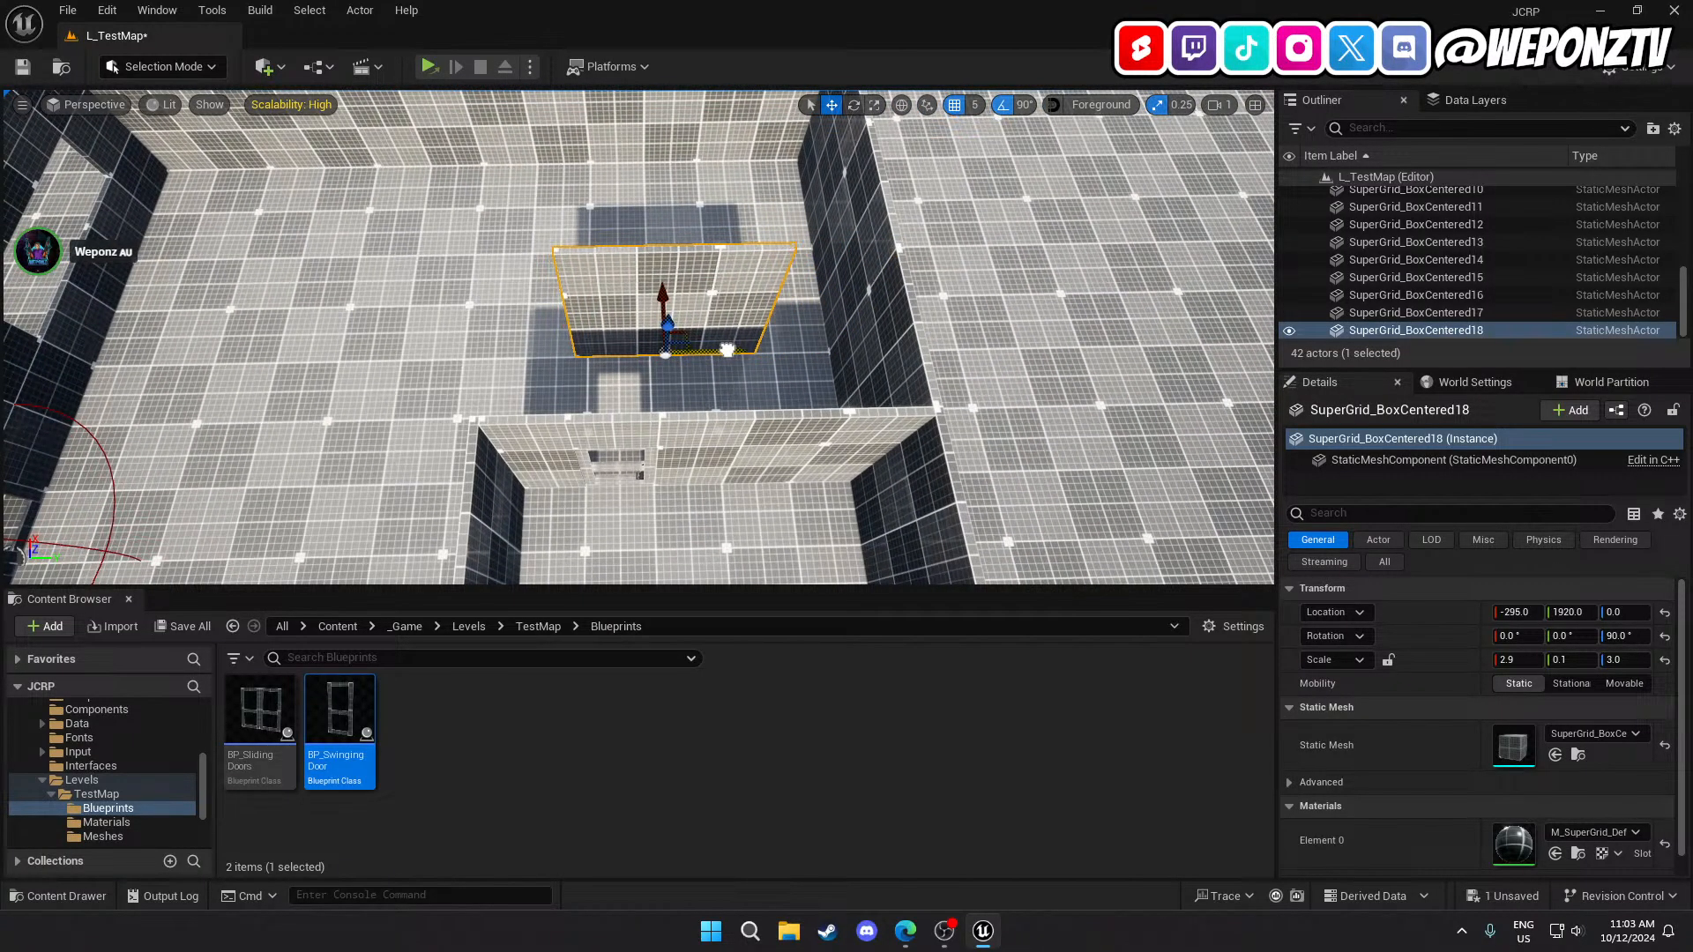
left_click(1510, 661)
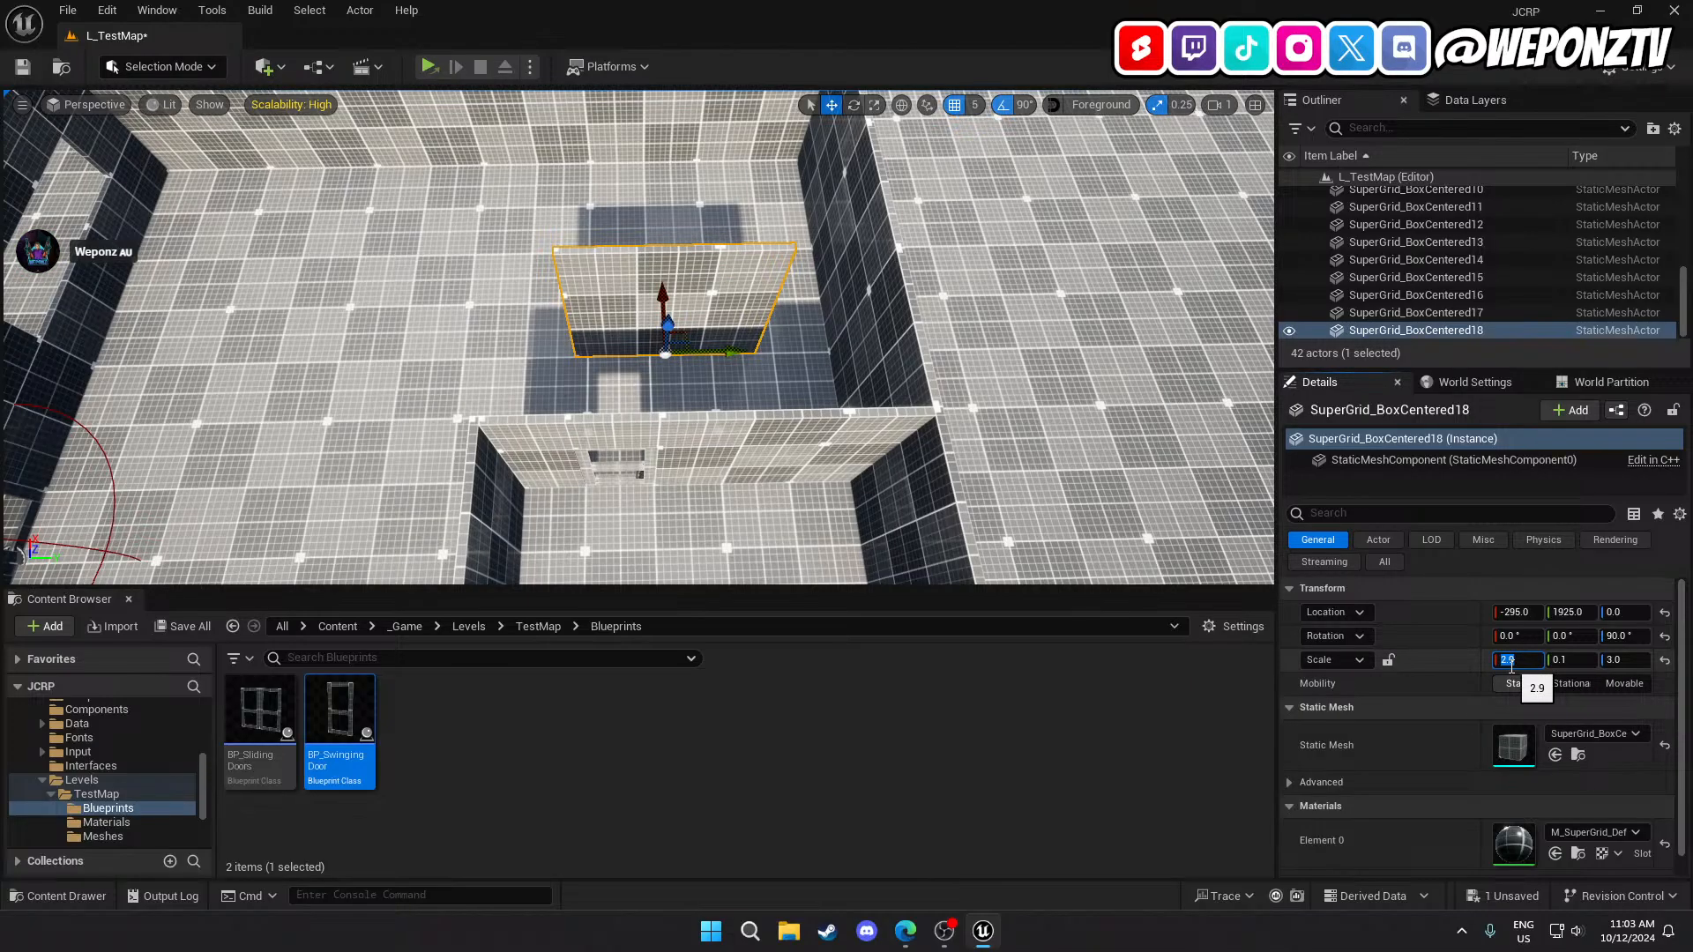
type("6")
key("Return")
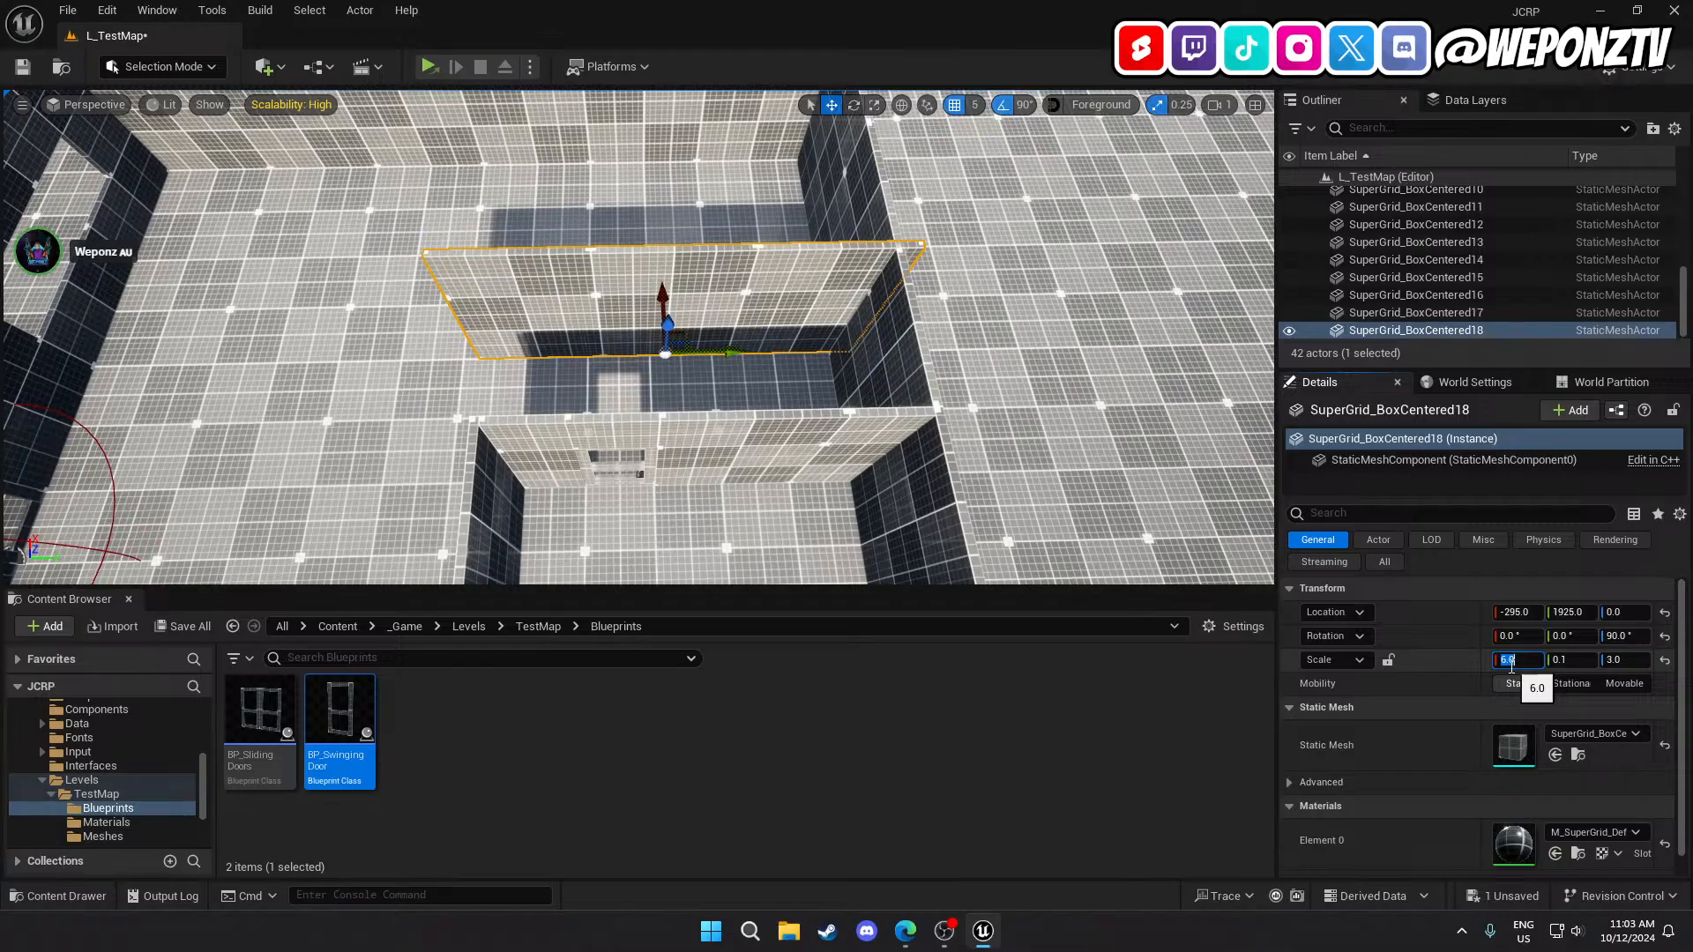
Set the selected wall's X scale to 5 and slide it along Y to 1950.
key("Return")
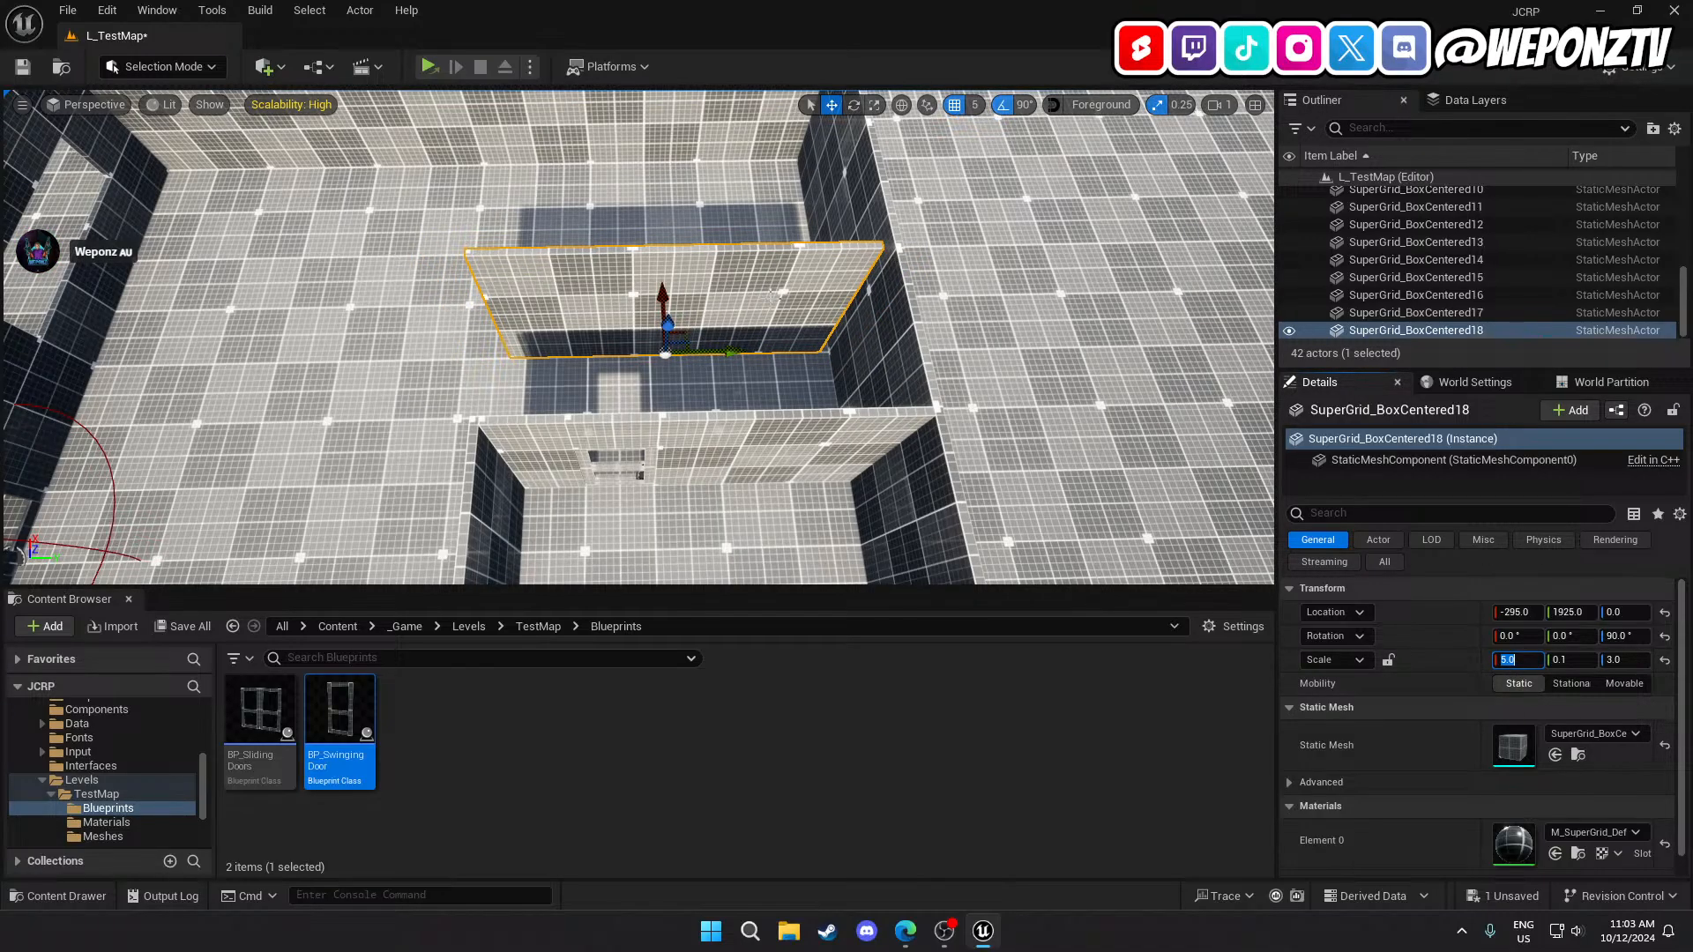
key("w")
right_click_drag(910, 263, 846, 266)
mouse_move(725, 290)
right_mouse_down()
mouse_move(697, 308)
mouse_move(725, 290)
right_mouse_up()
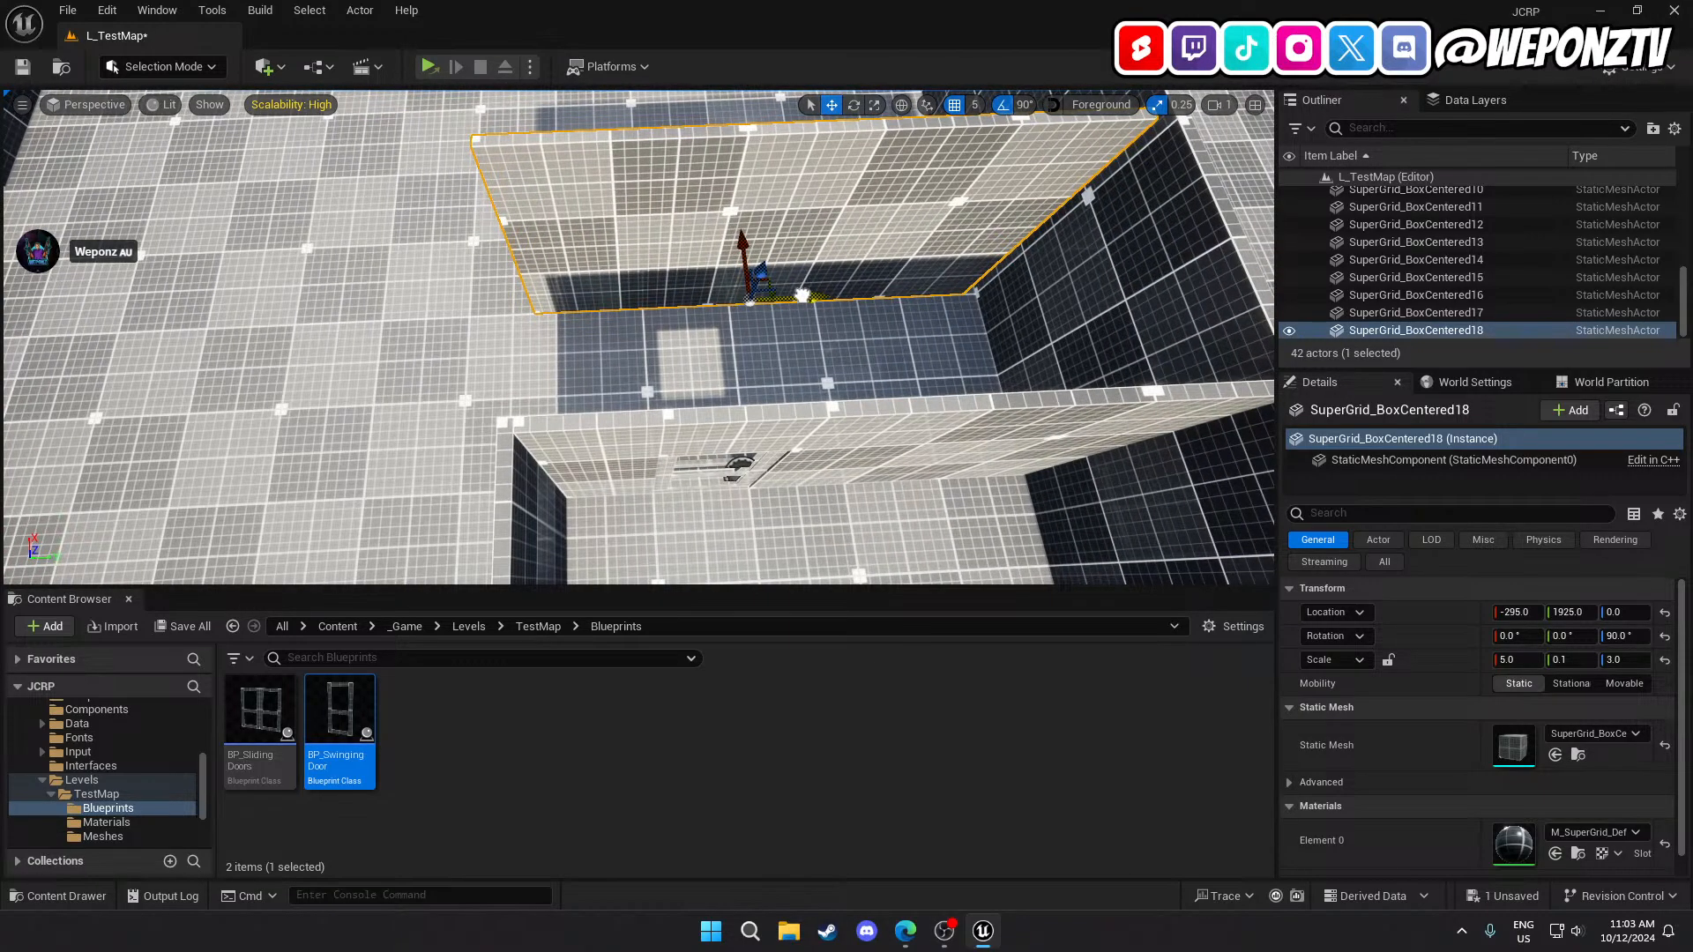
left_click_drag(801, 295, 823, 295)
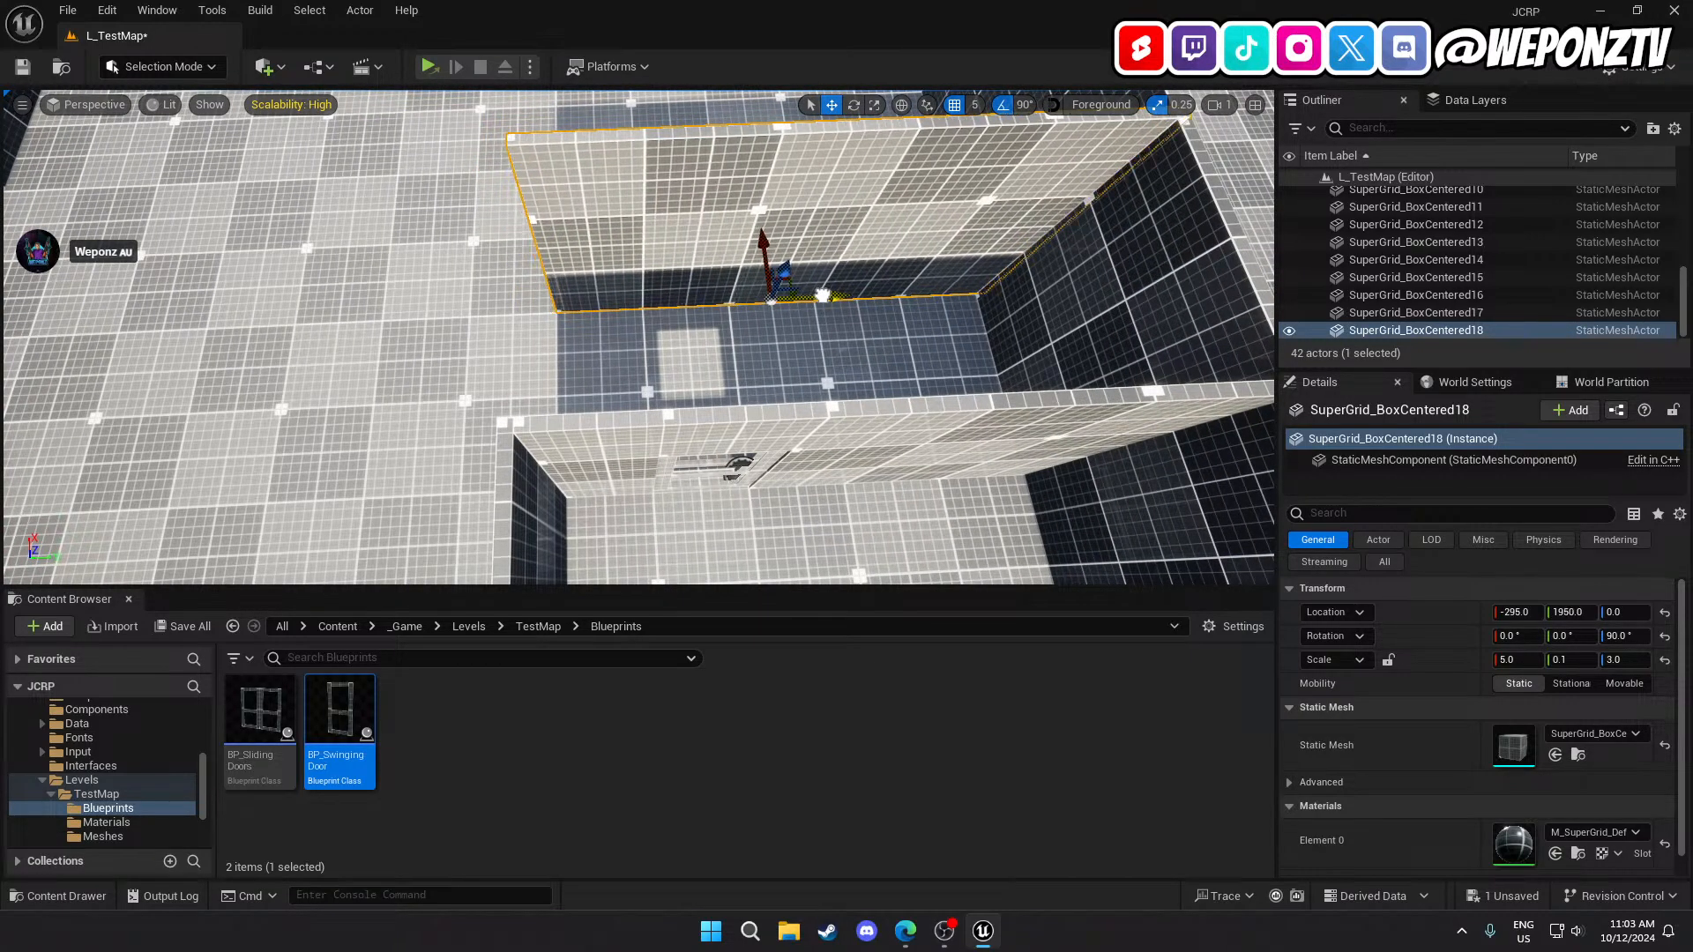
Shorten the same wall to an X scale of 4.9 and shift its Y location to 1945.
left_click(1504, 660)
type("4.9")
key("Return")
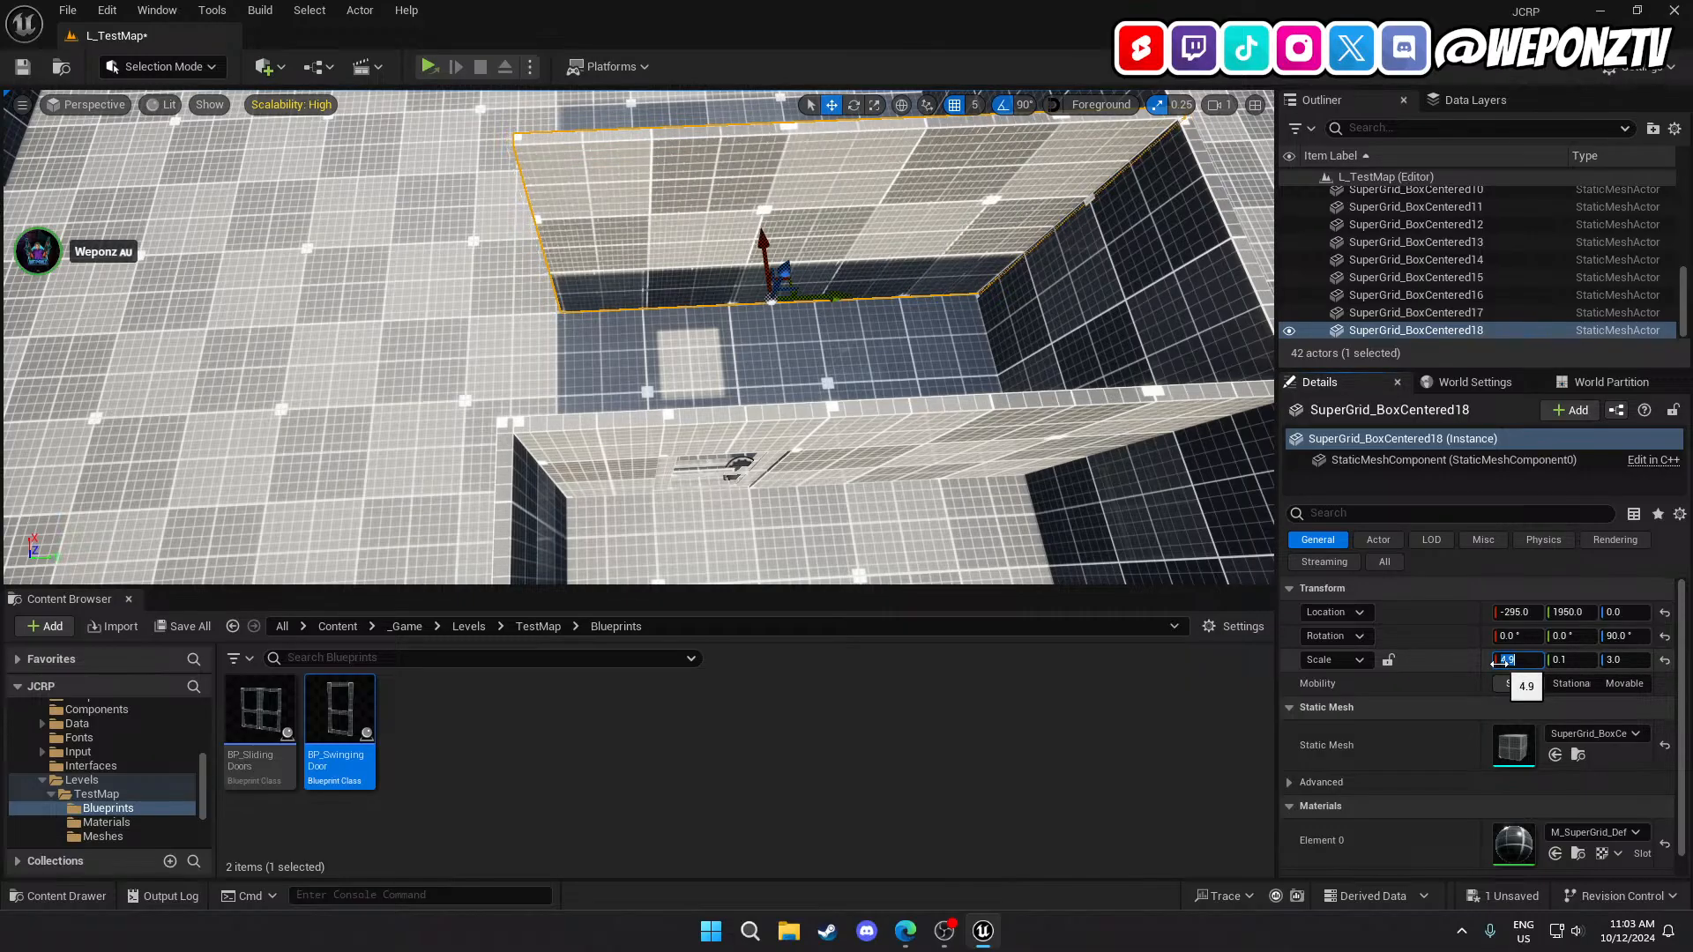
left_click(837, 298)
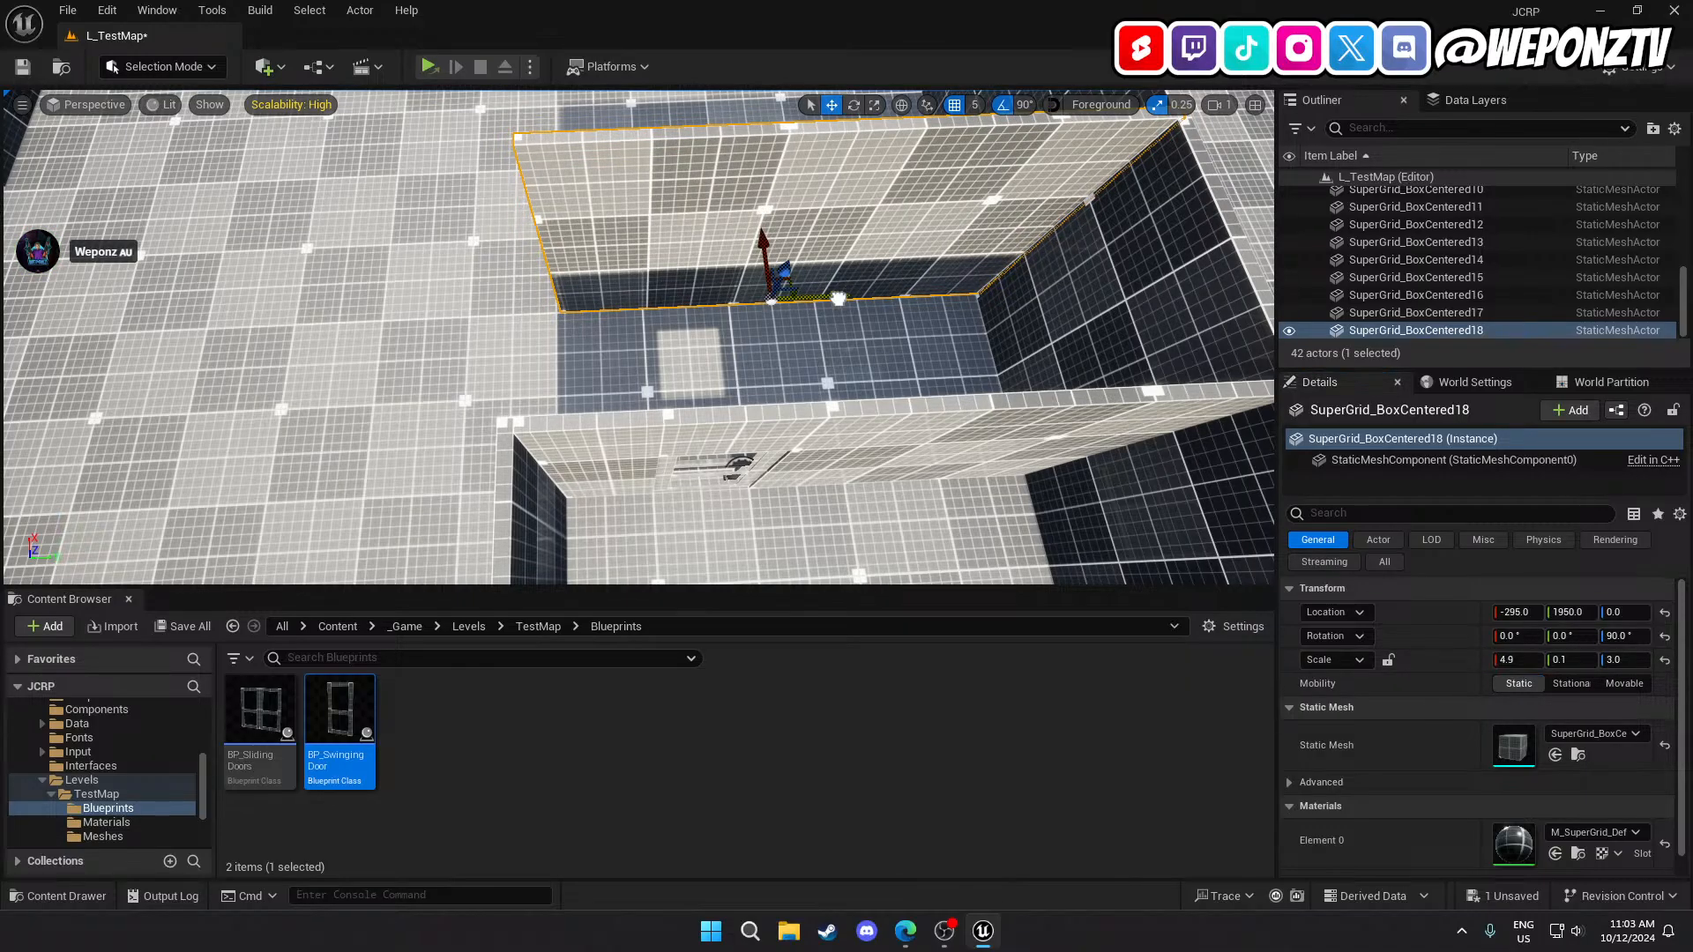
left_click_drag(837, 298, 834, 300)
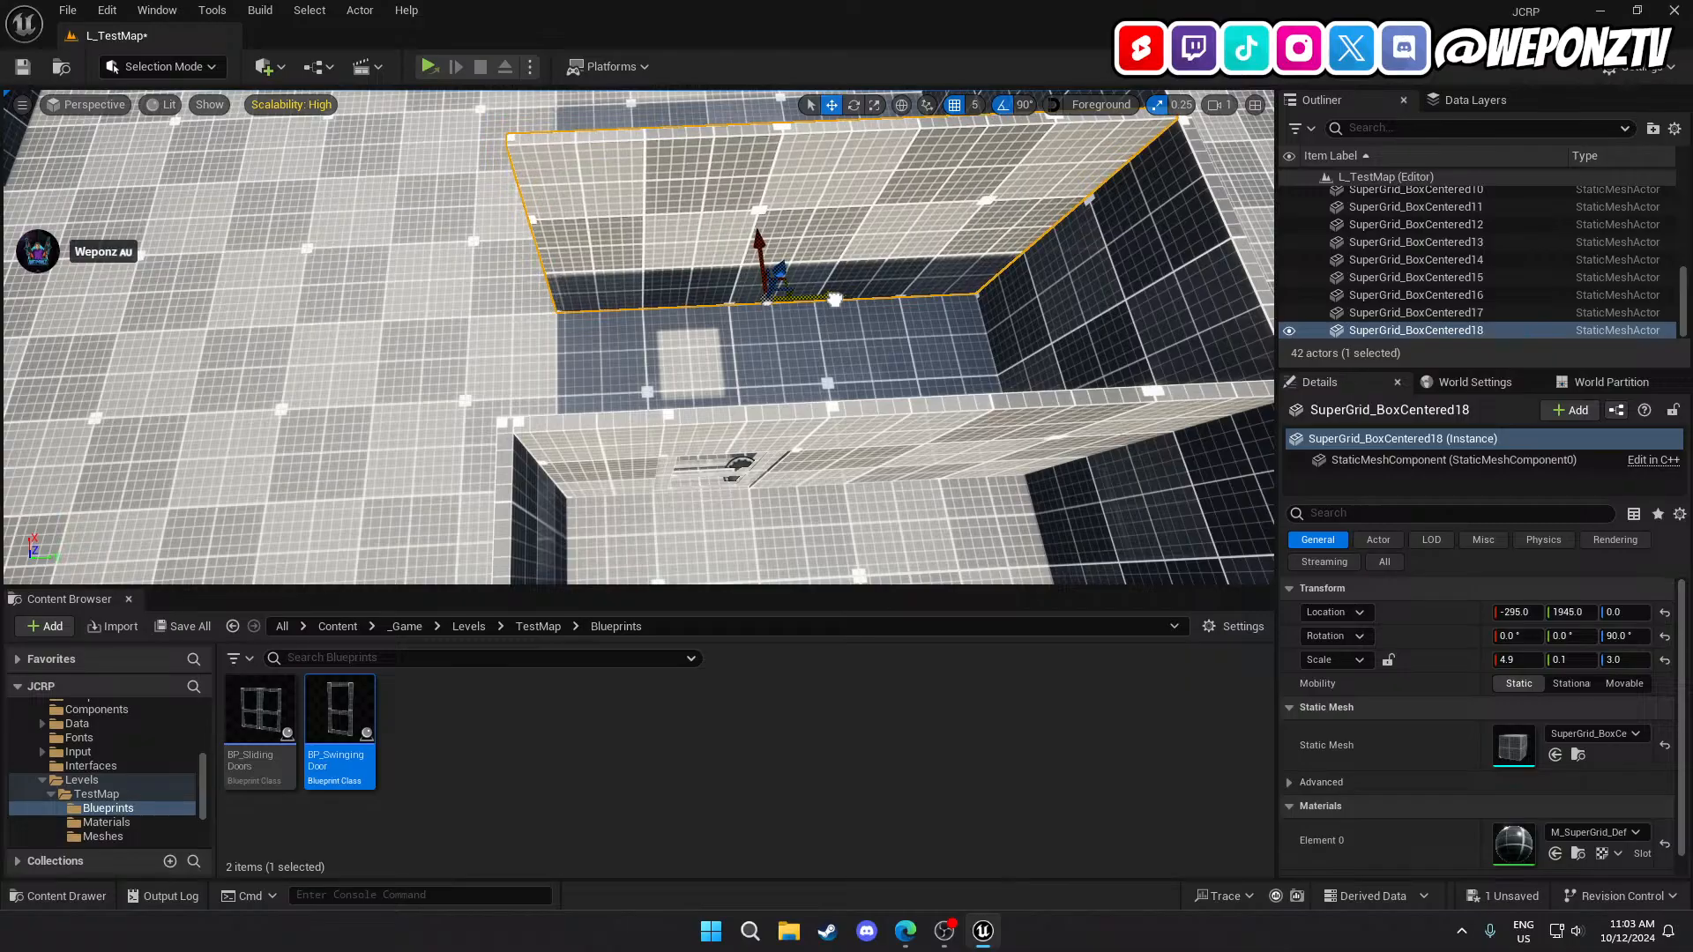
Duplicate the 8.0-scale interior wall SuperGrid_BoxCentered14 and move the copy along Y to 1625.
right_click_drag(861, 318, 907, 262)
left_click(915, 266)
left_click(875, 364)
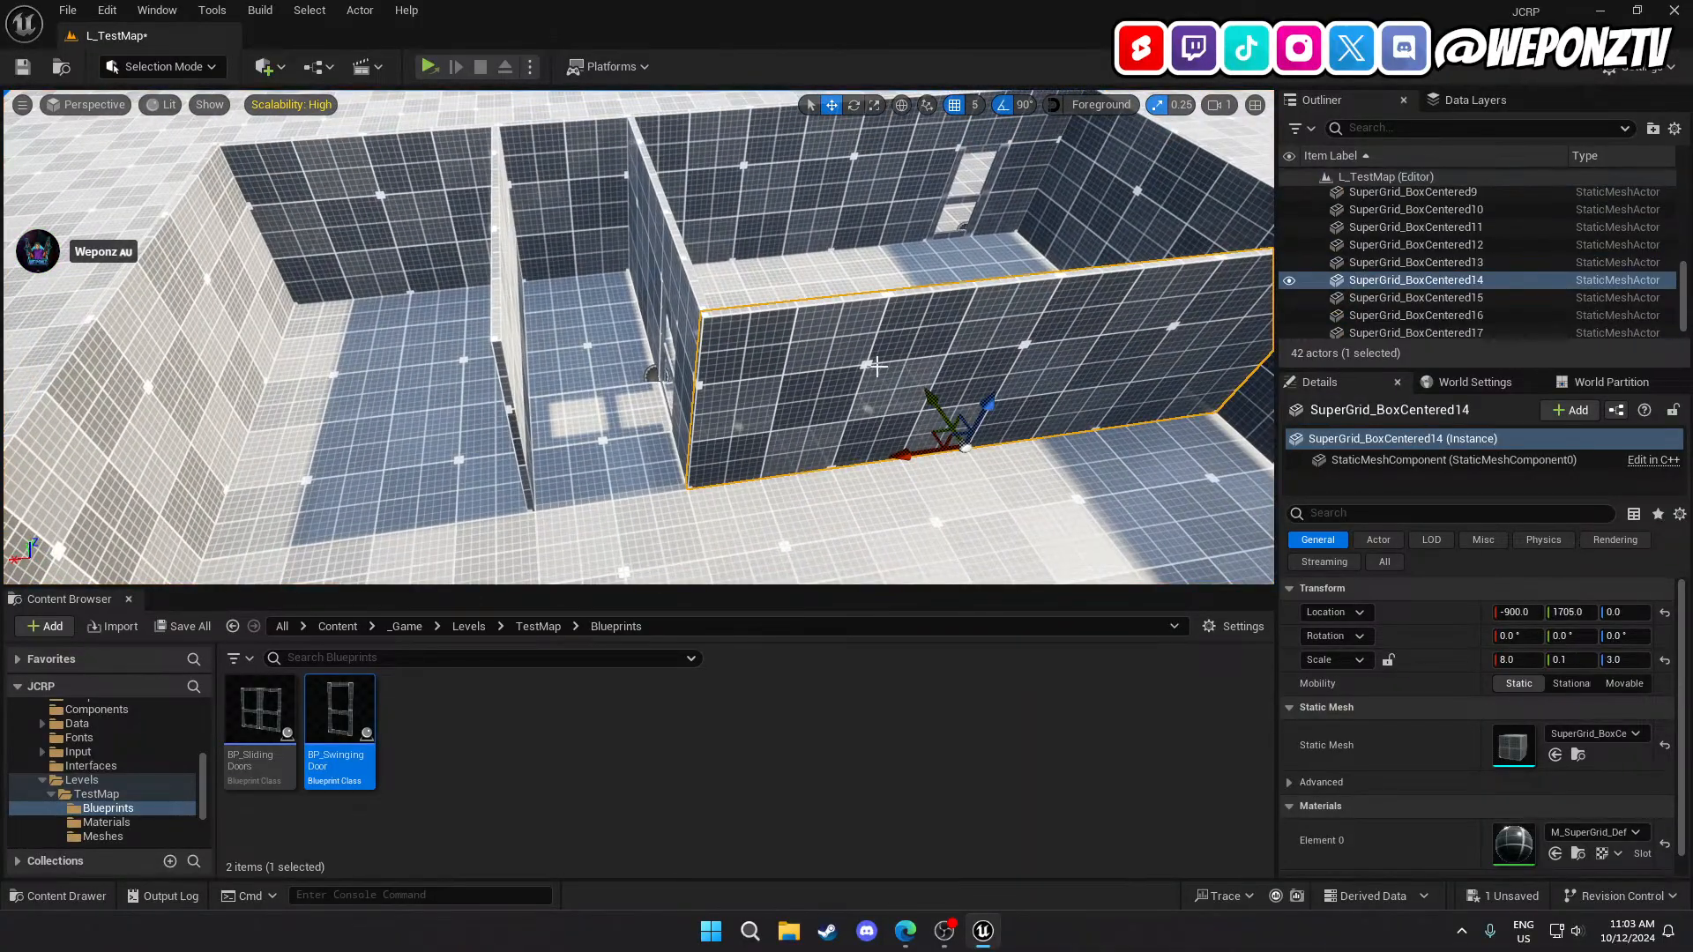
key("ctrl+d")
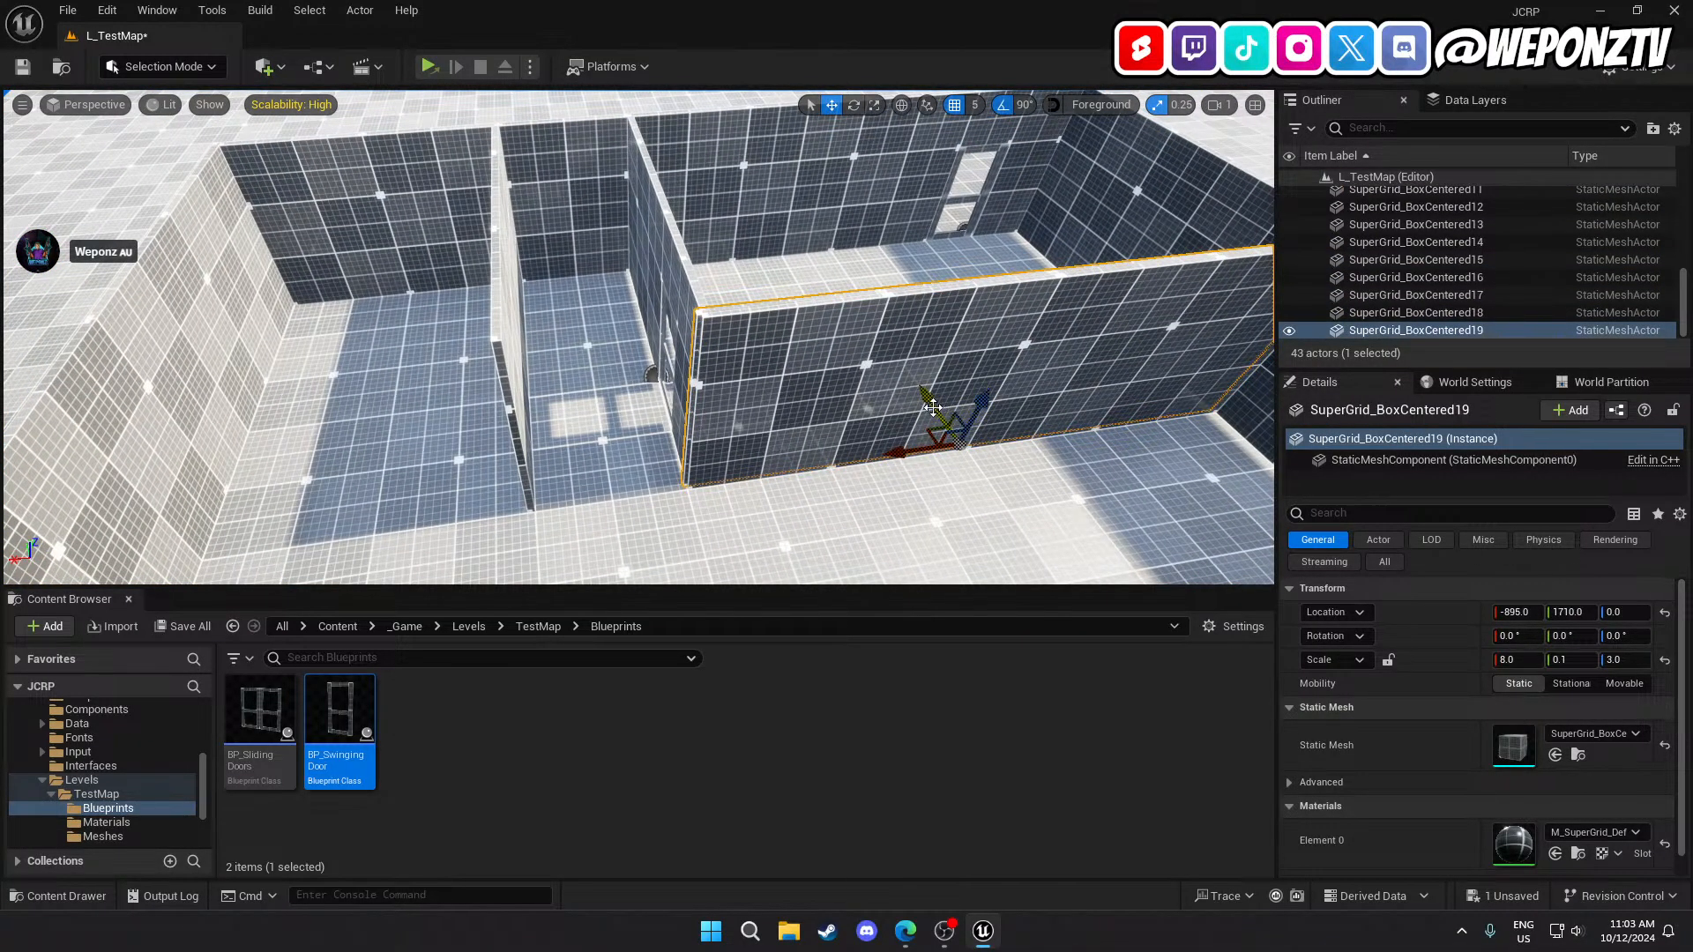
left_click_drag(933, 414, 954, 454)
Move the duplicated wall along X to -255 and set its X scale to 4.
left_click(930, 325)
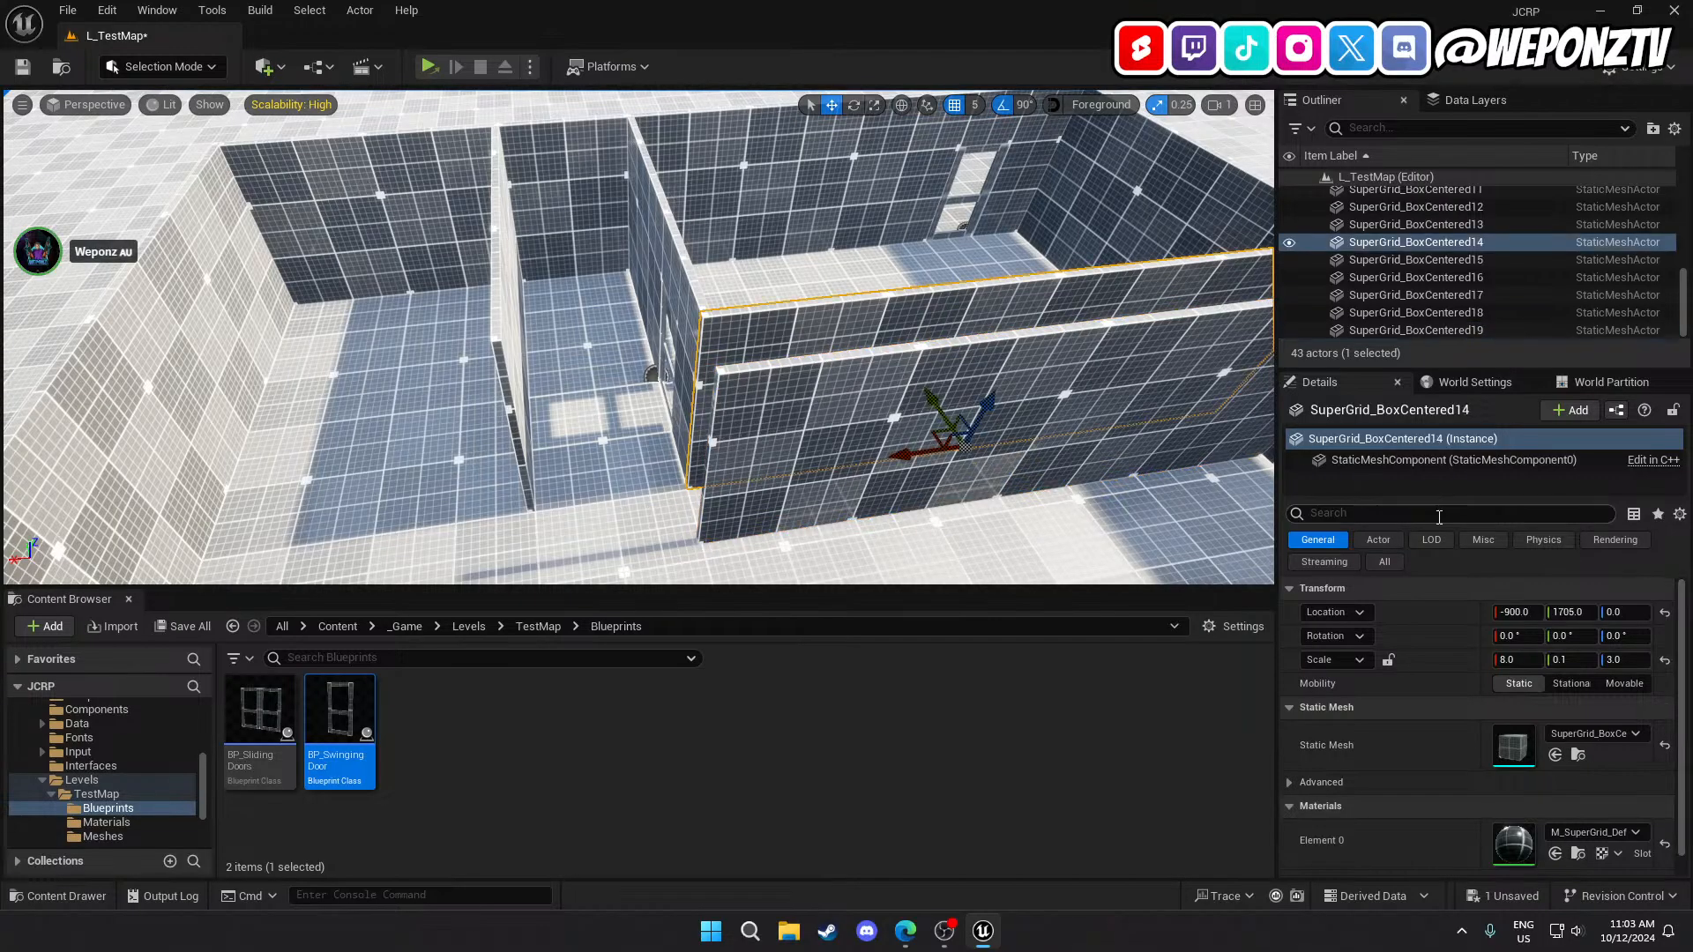
left_click(1574, 613)
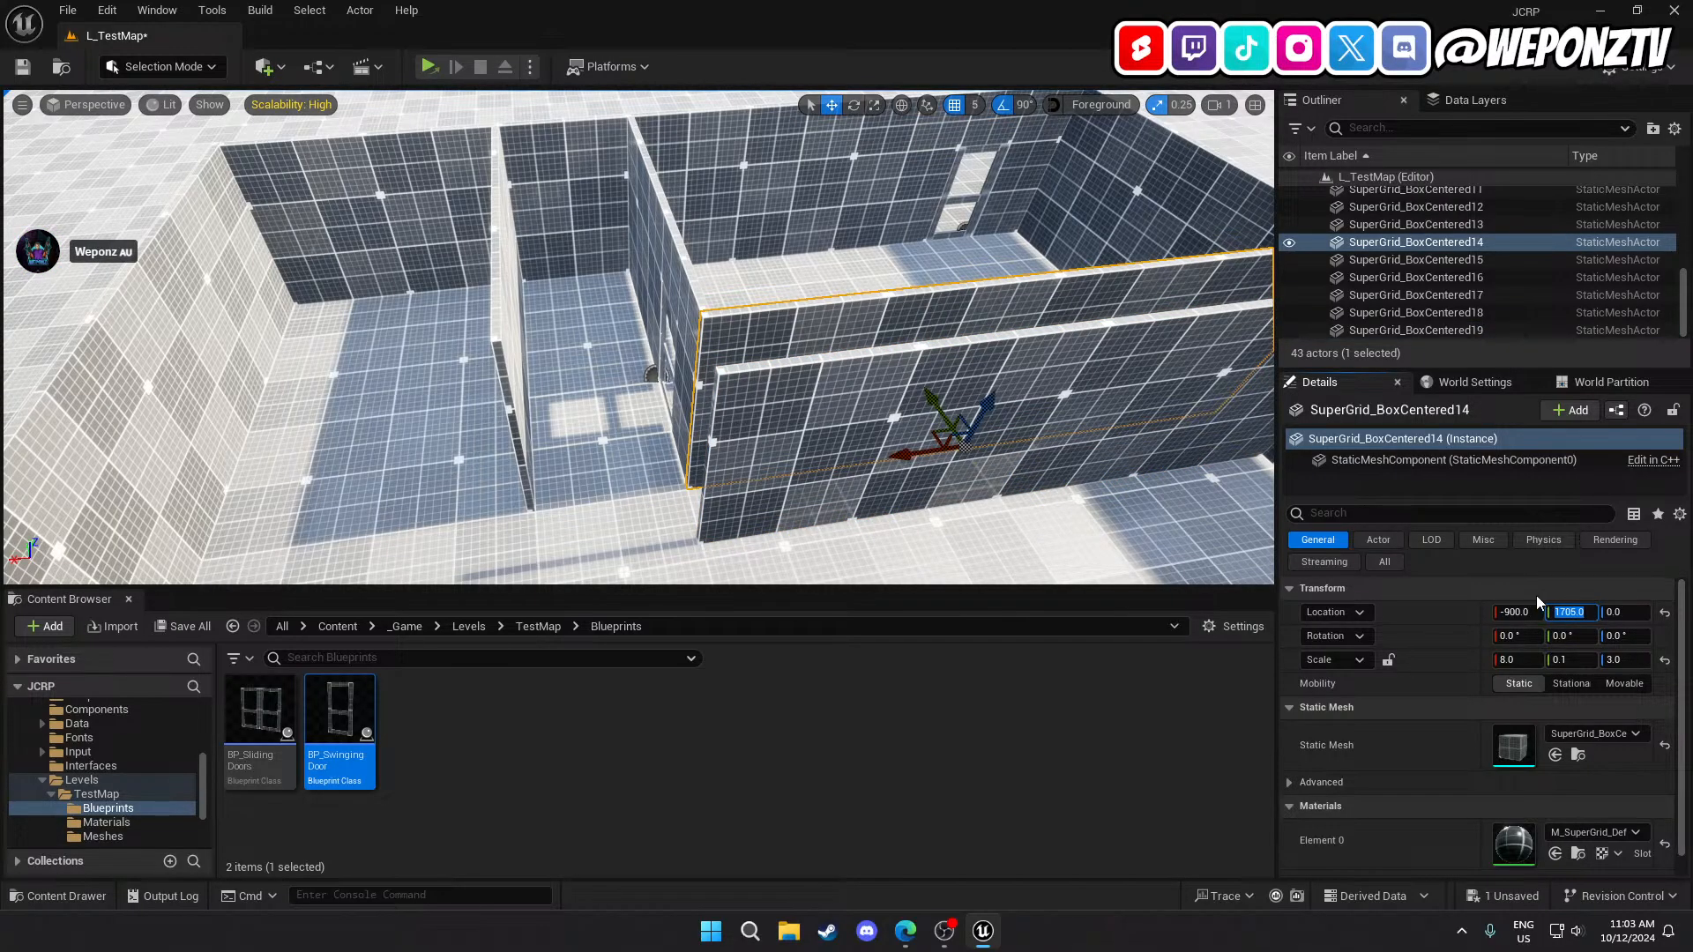
left_click(1059, 429)
left_click_drag(950, 500, 416, 532)
left_click(1538, 660)
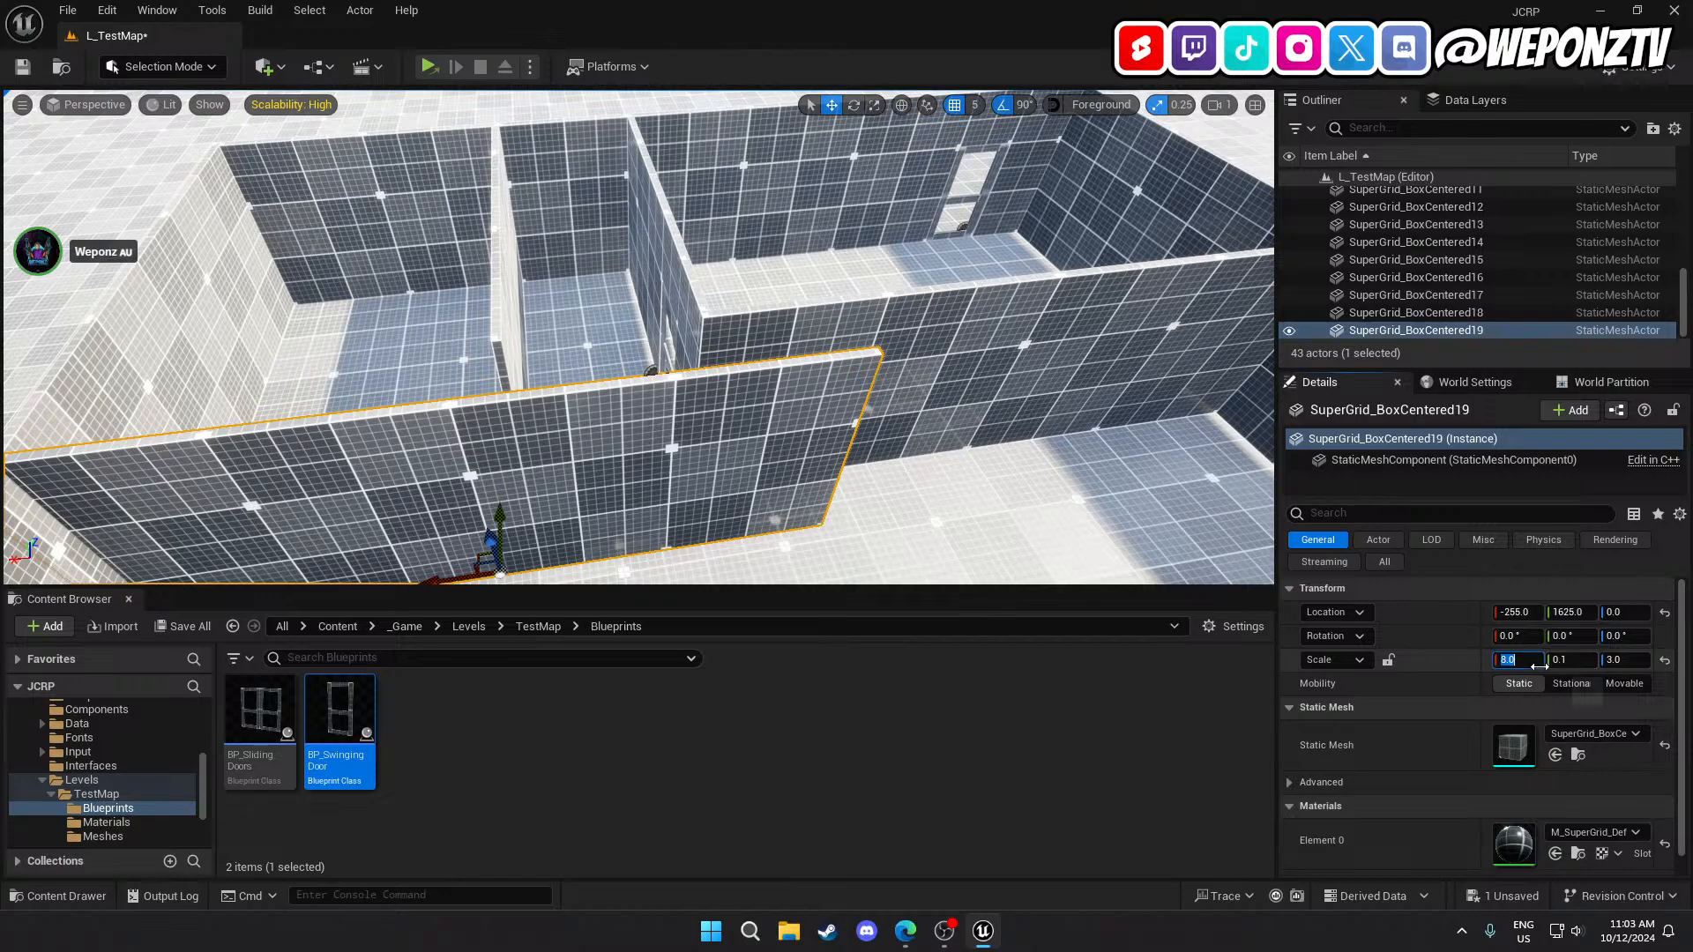
type("4")
key("Return")
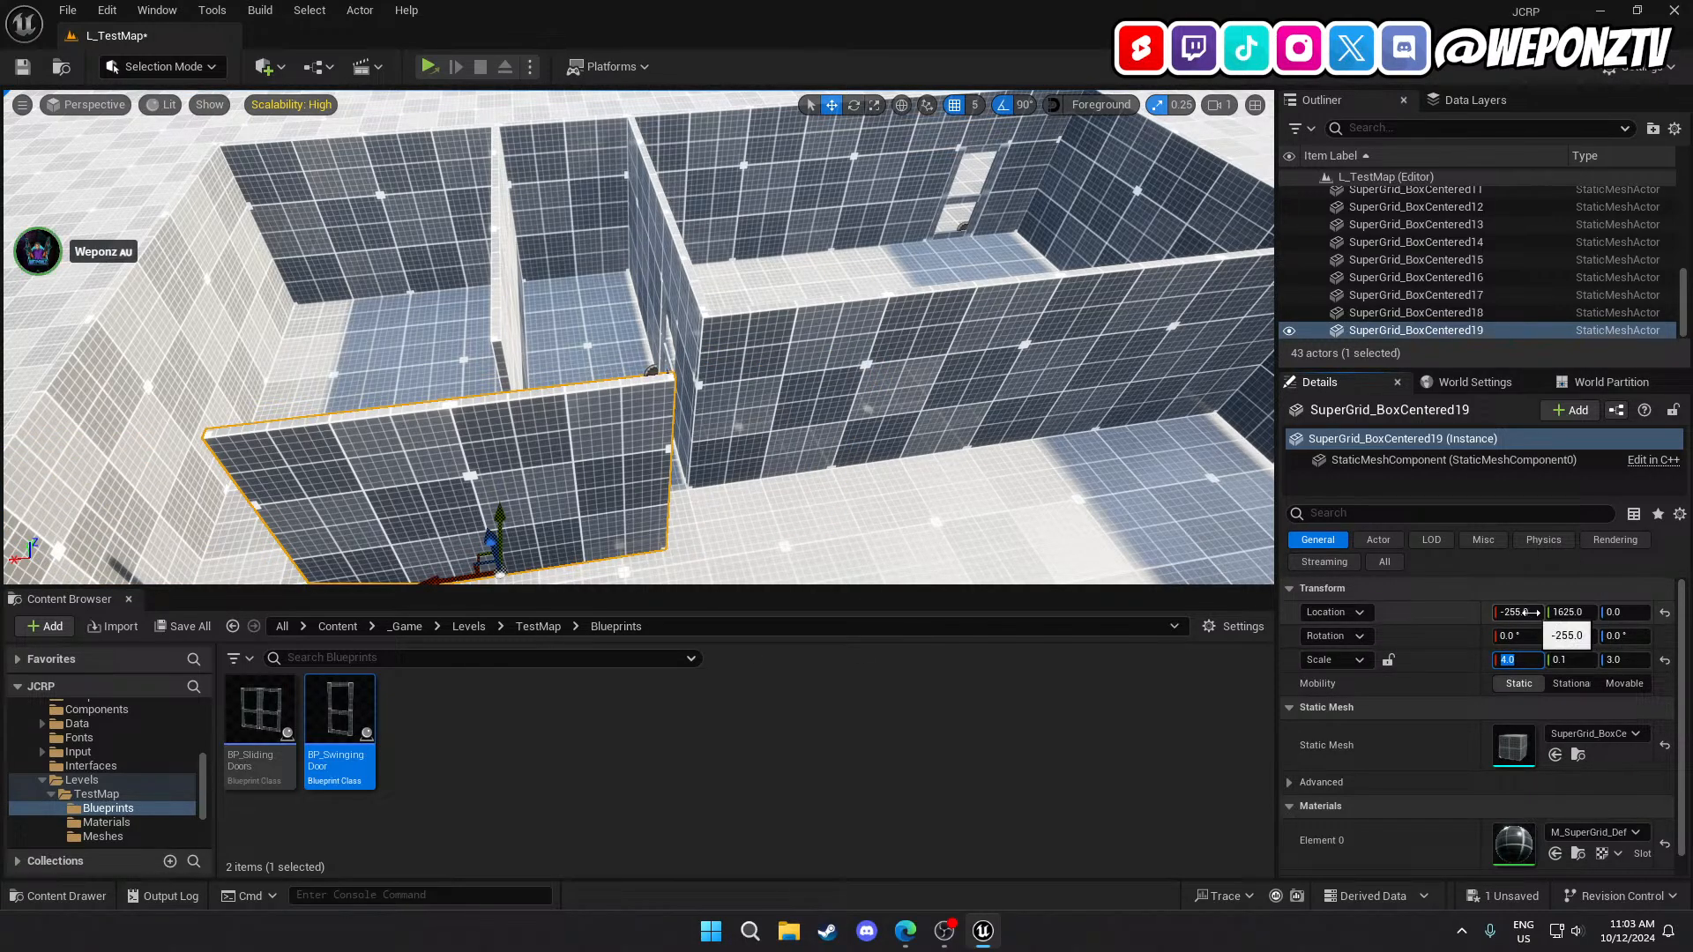
Align the shortened duplicate with the original long wall by setting its Y location to 1705.
left_click(702, 421)
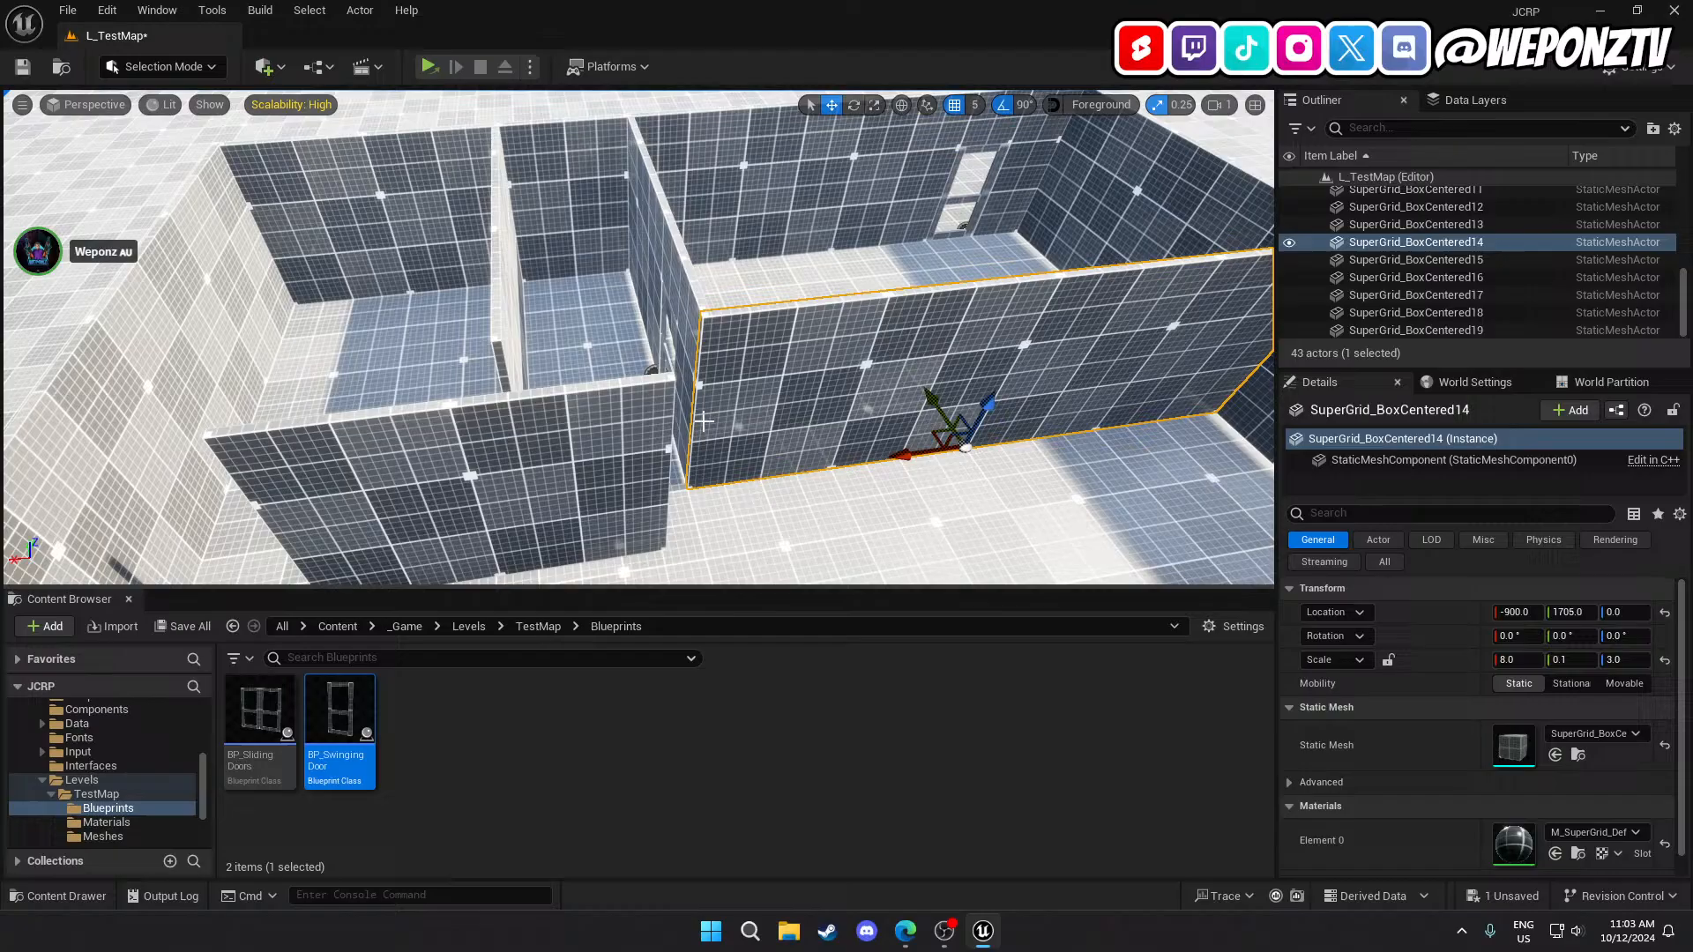
left_click(510, 474)
left_click(1567, 607)
type("1705")
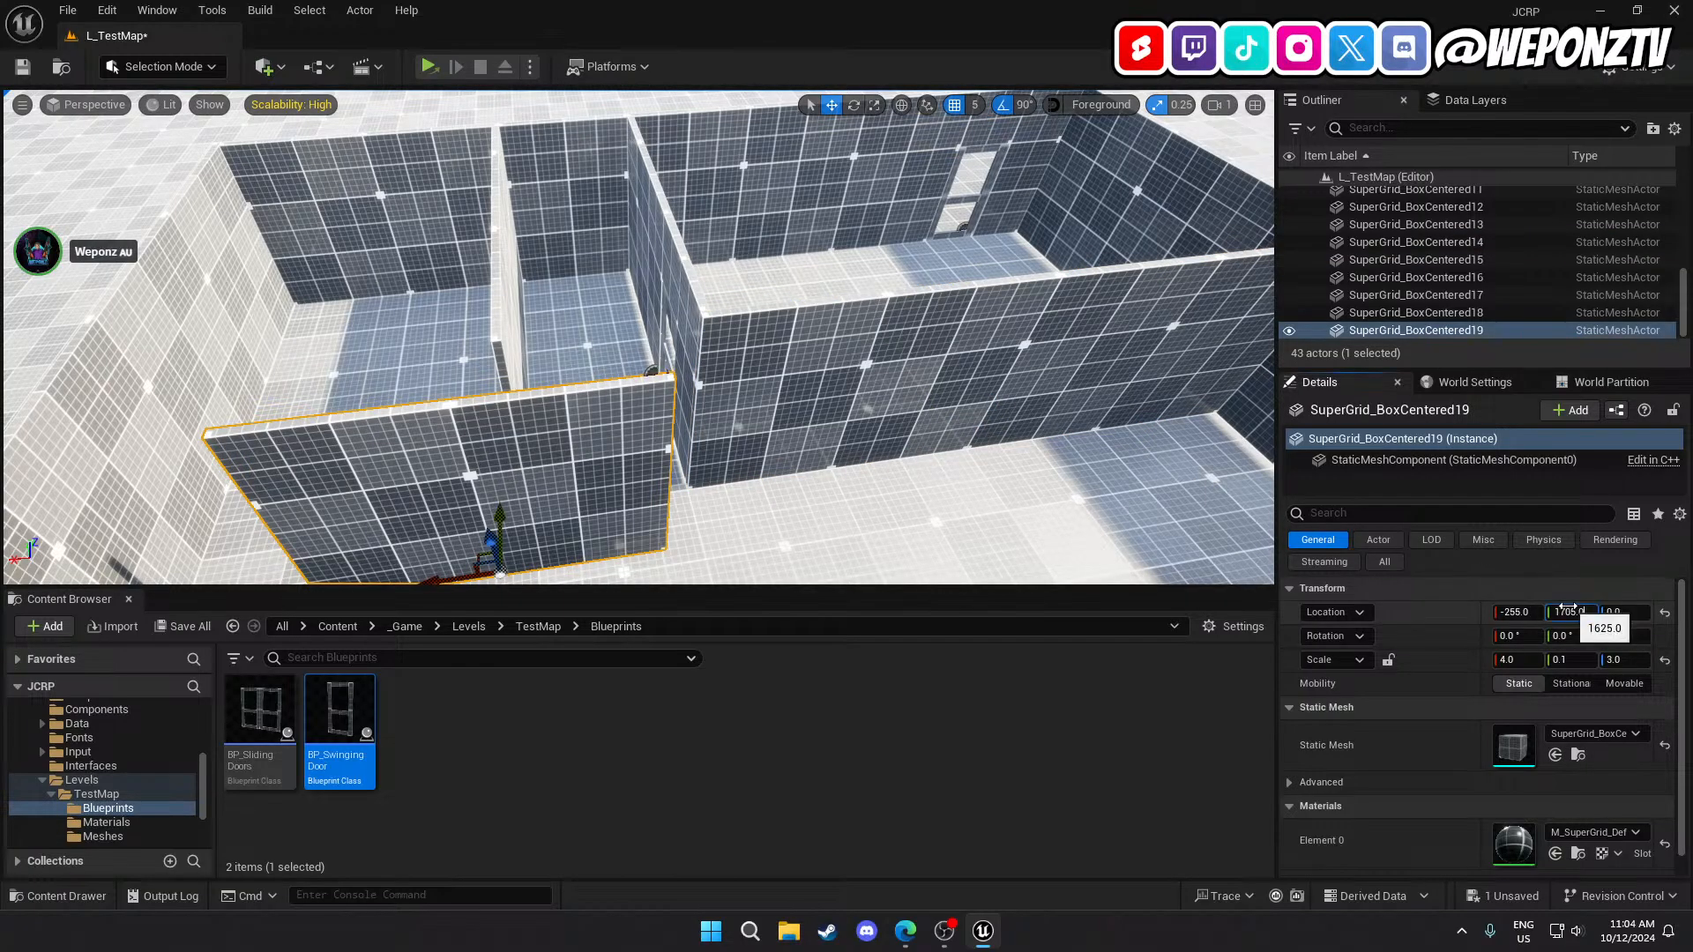
key("Return")
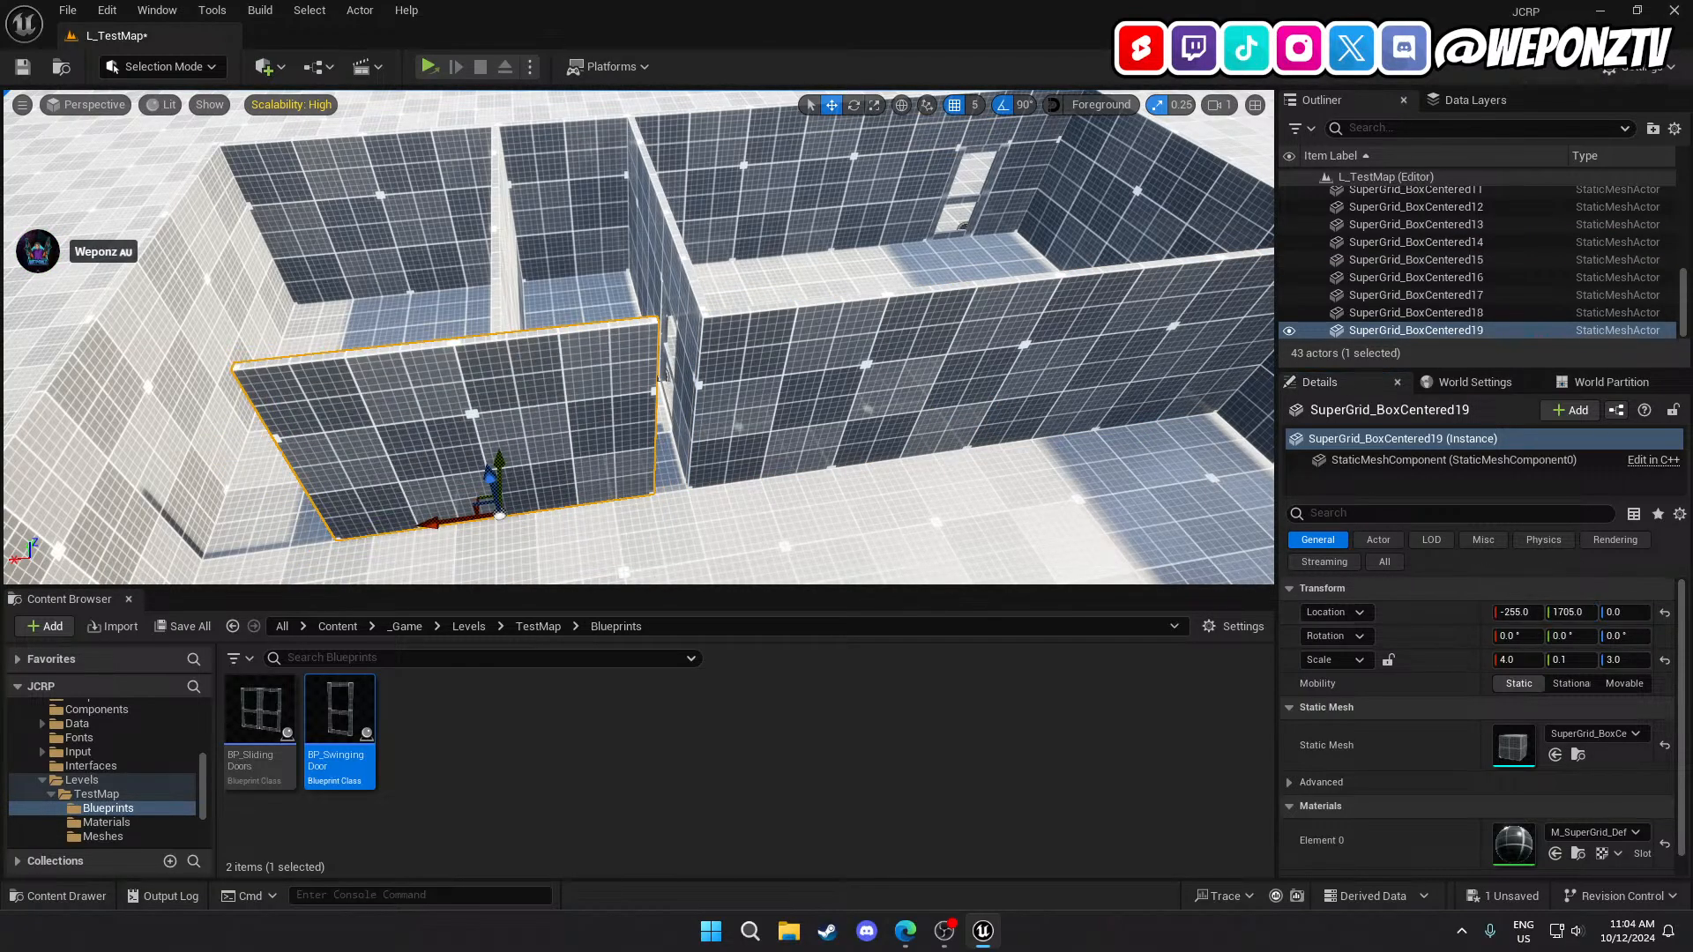
Slide the duplicated wall along X to -100 and set its X scale to 3.9.
key("a")
right_click_drag(917, 494, 816, 492)
left_click_drag(649, 473, 525, 466)
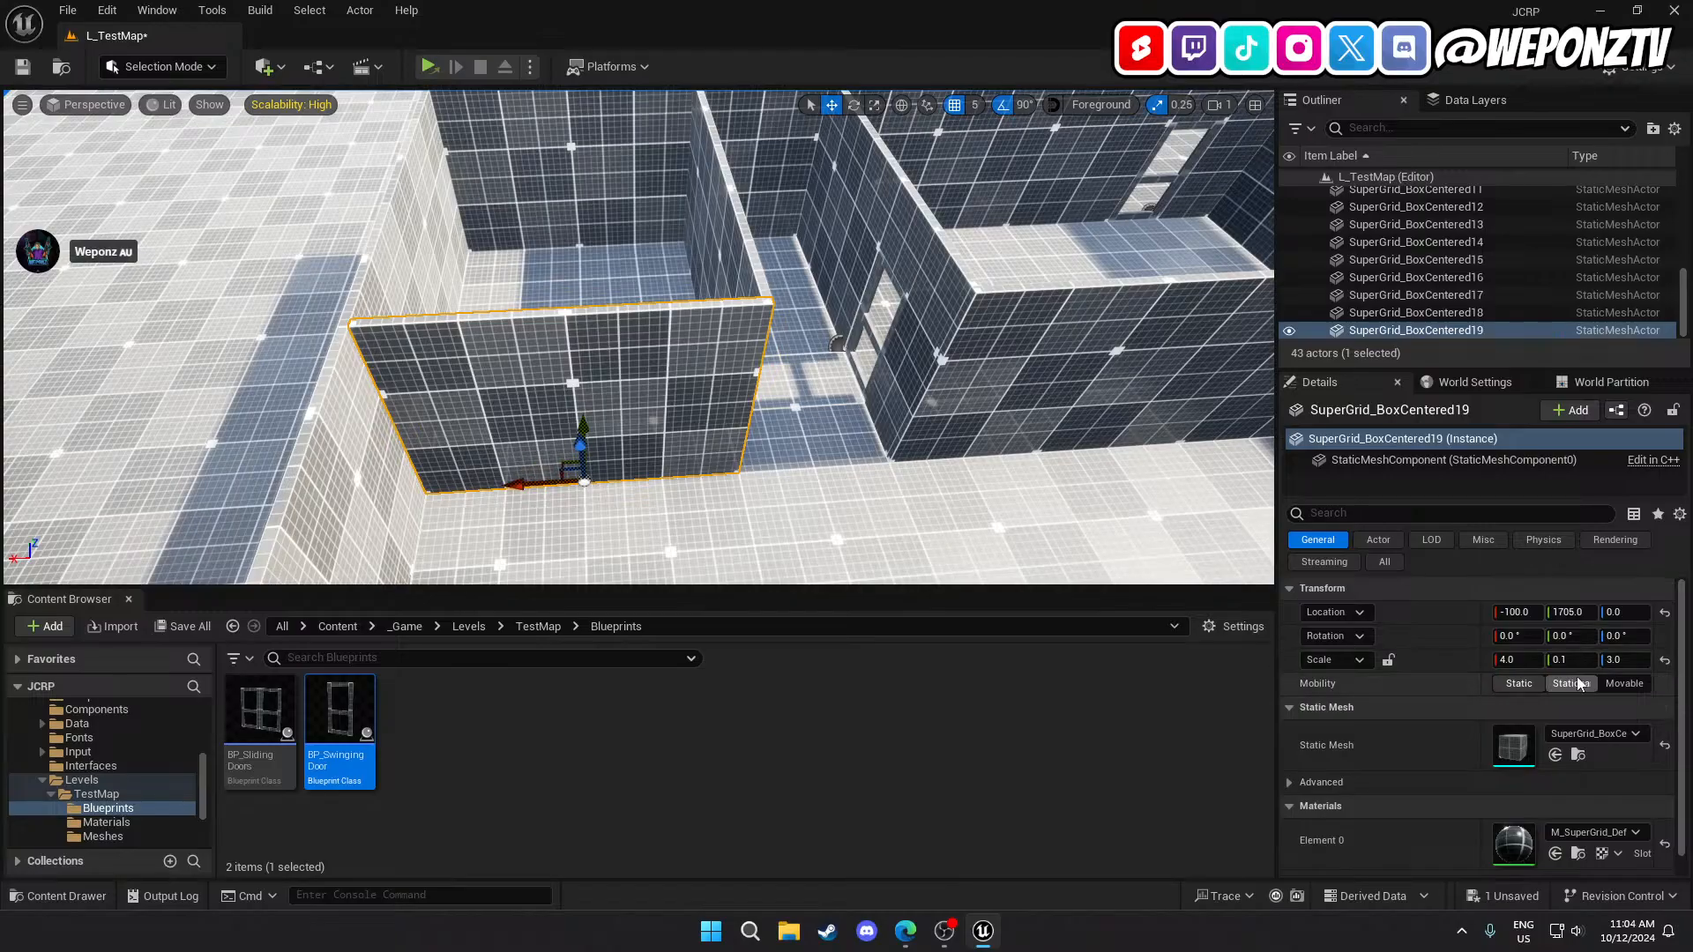
left_click(1502, 659)
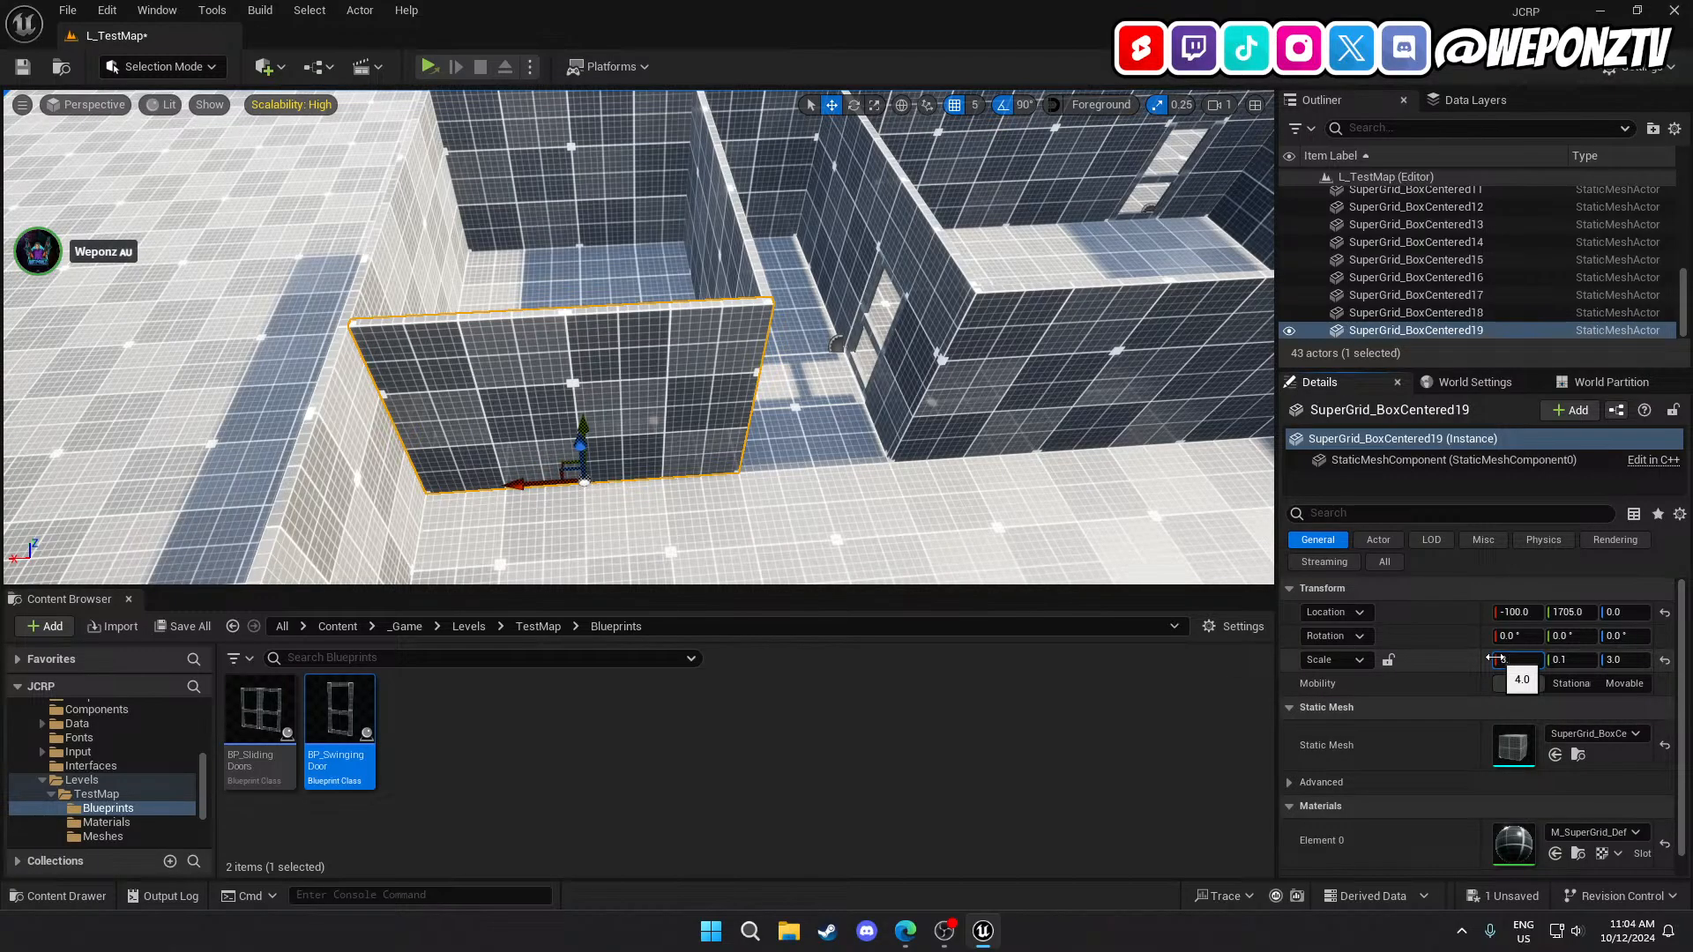
type("3.9")
key("Return")
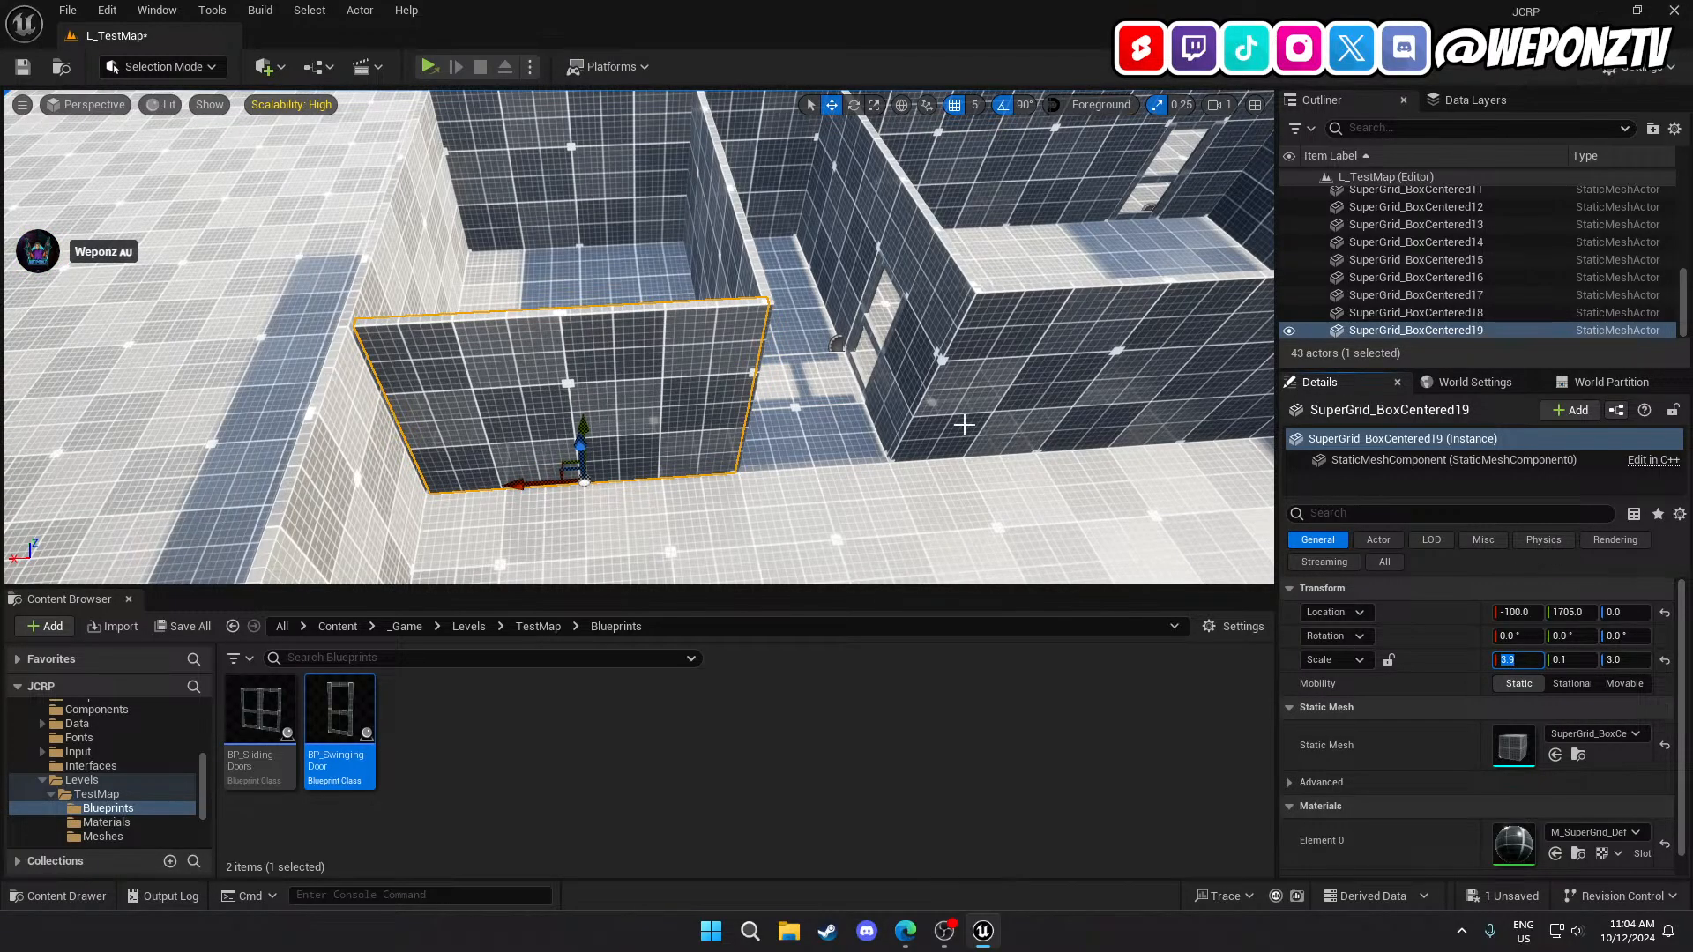
Fine-tune the 3.9-scale wall's position to X -95 so that it fits between the adjoining walls.
right_click_drag(963, 425, 876, 458)
key("w")
key("d")
key("d")
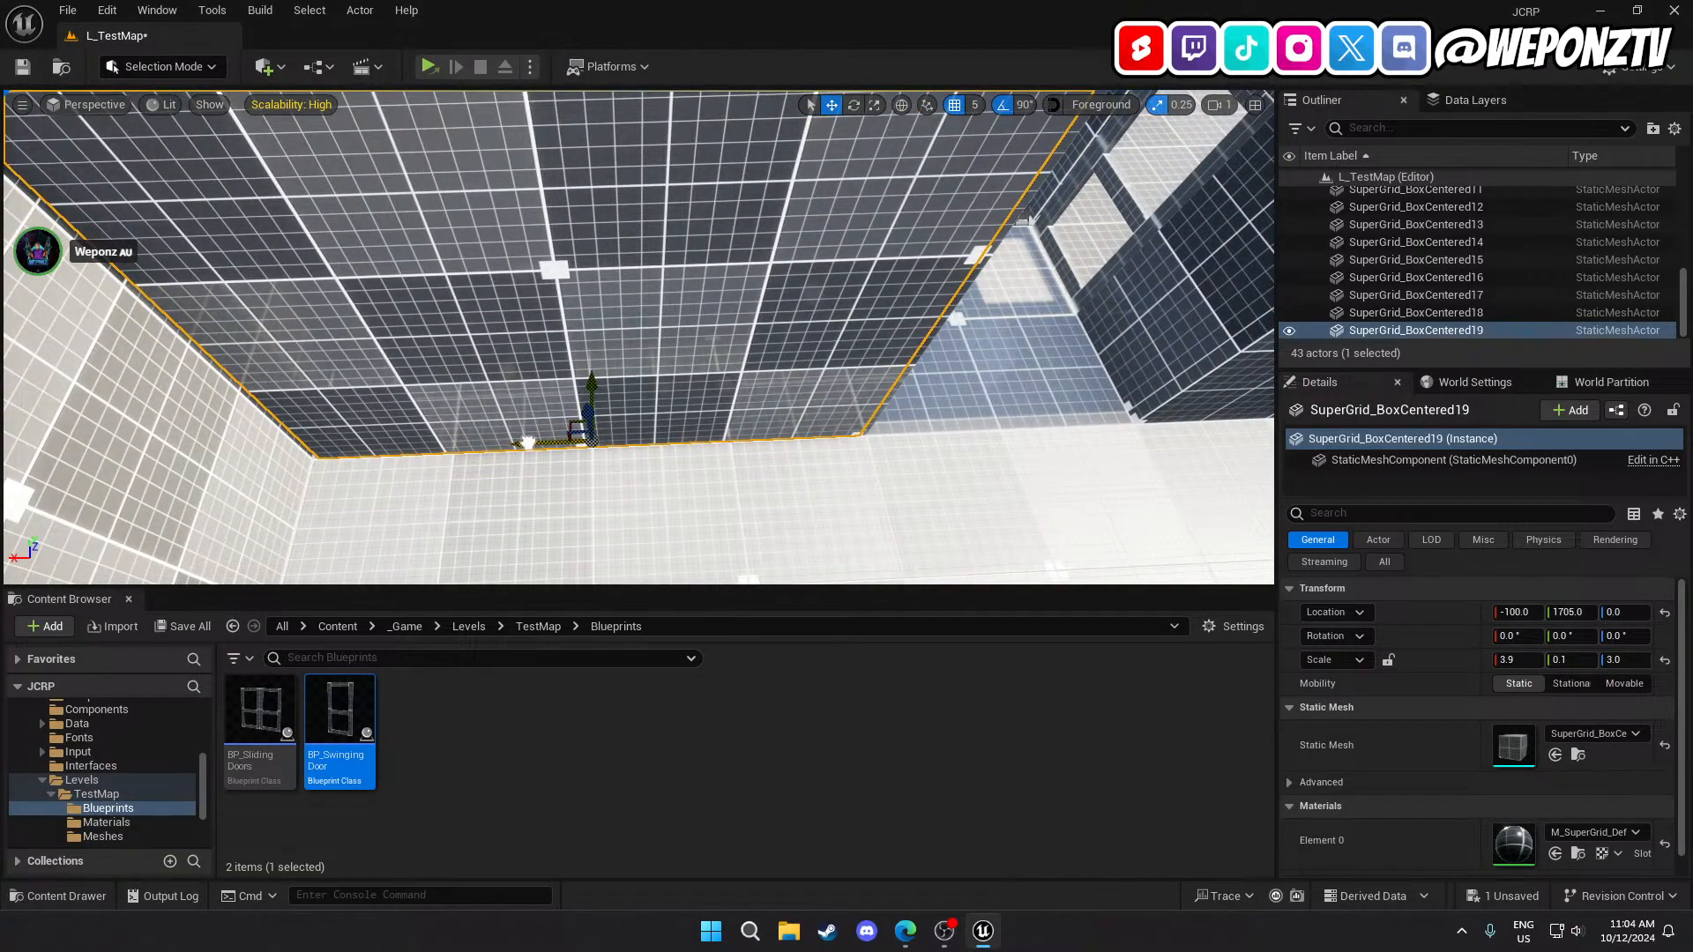
left_click_drag(526, 443, 530, 444)
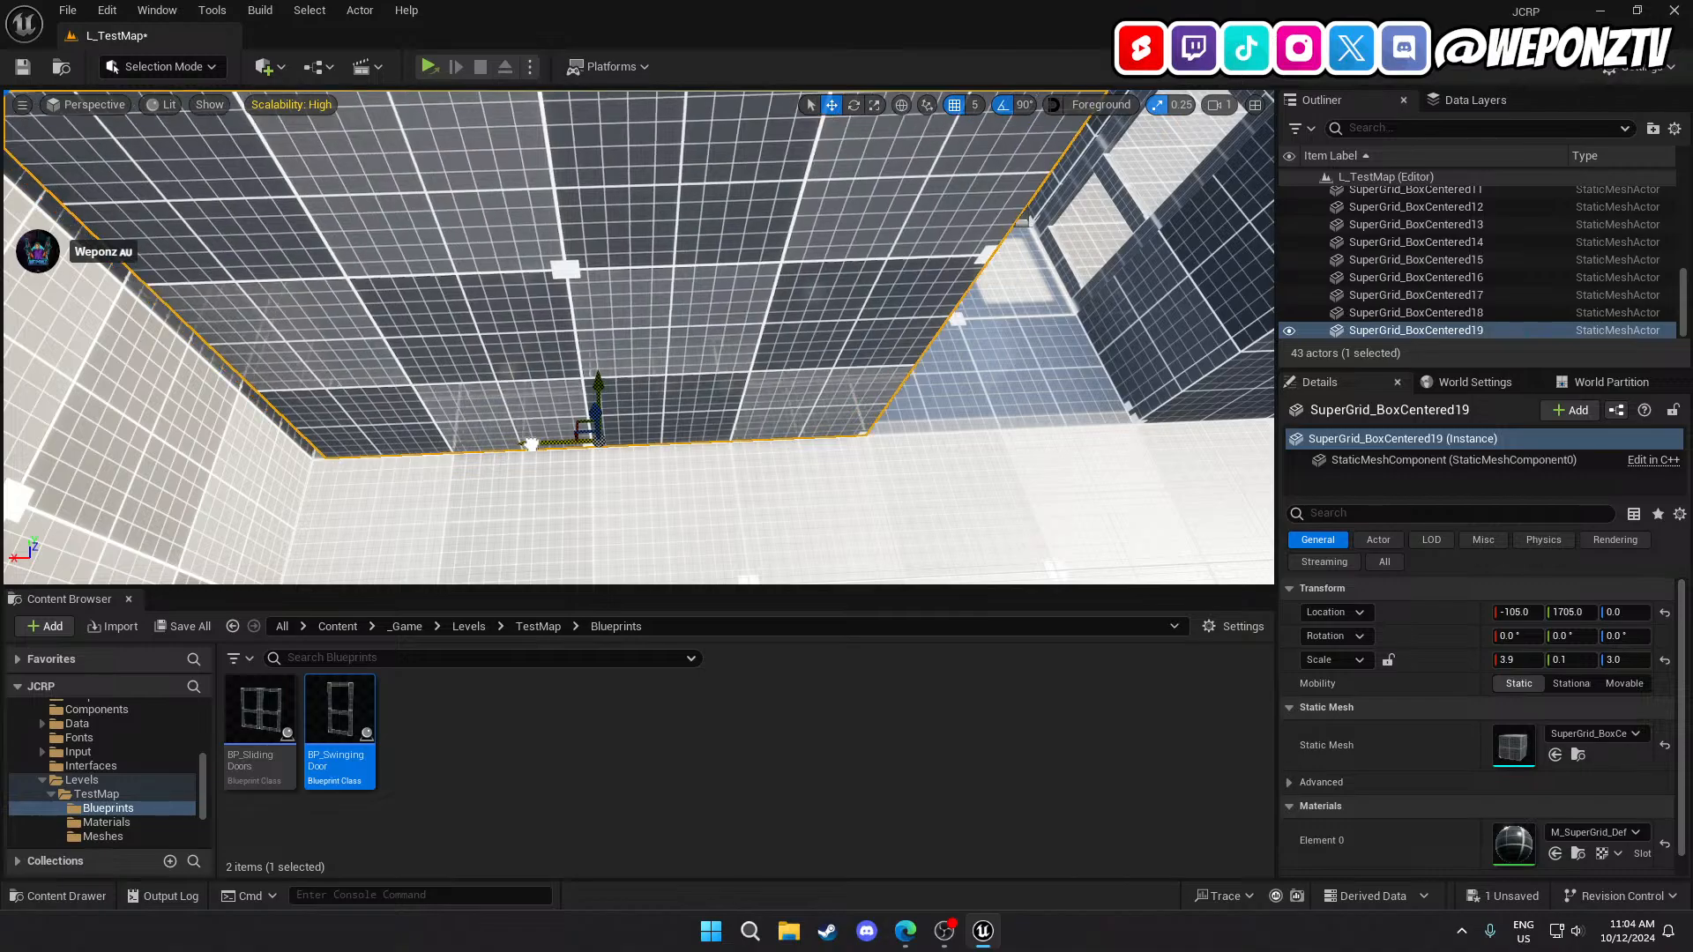
right_click_drag(725, 463, 657, 406)
key("d")
key("a")
key("s")
right_click_drag(607, 460, 607, 459)
mouse_move(596, 445)
left_mouse_down()
mouse_move(523, 473)
mouse_move(584, 434)
left_mouse_up()
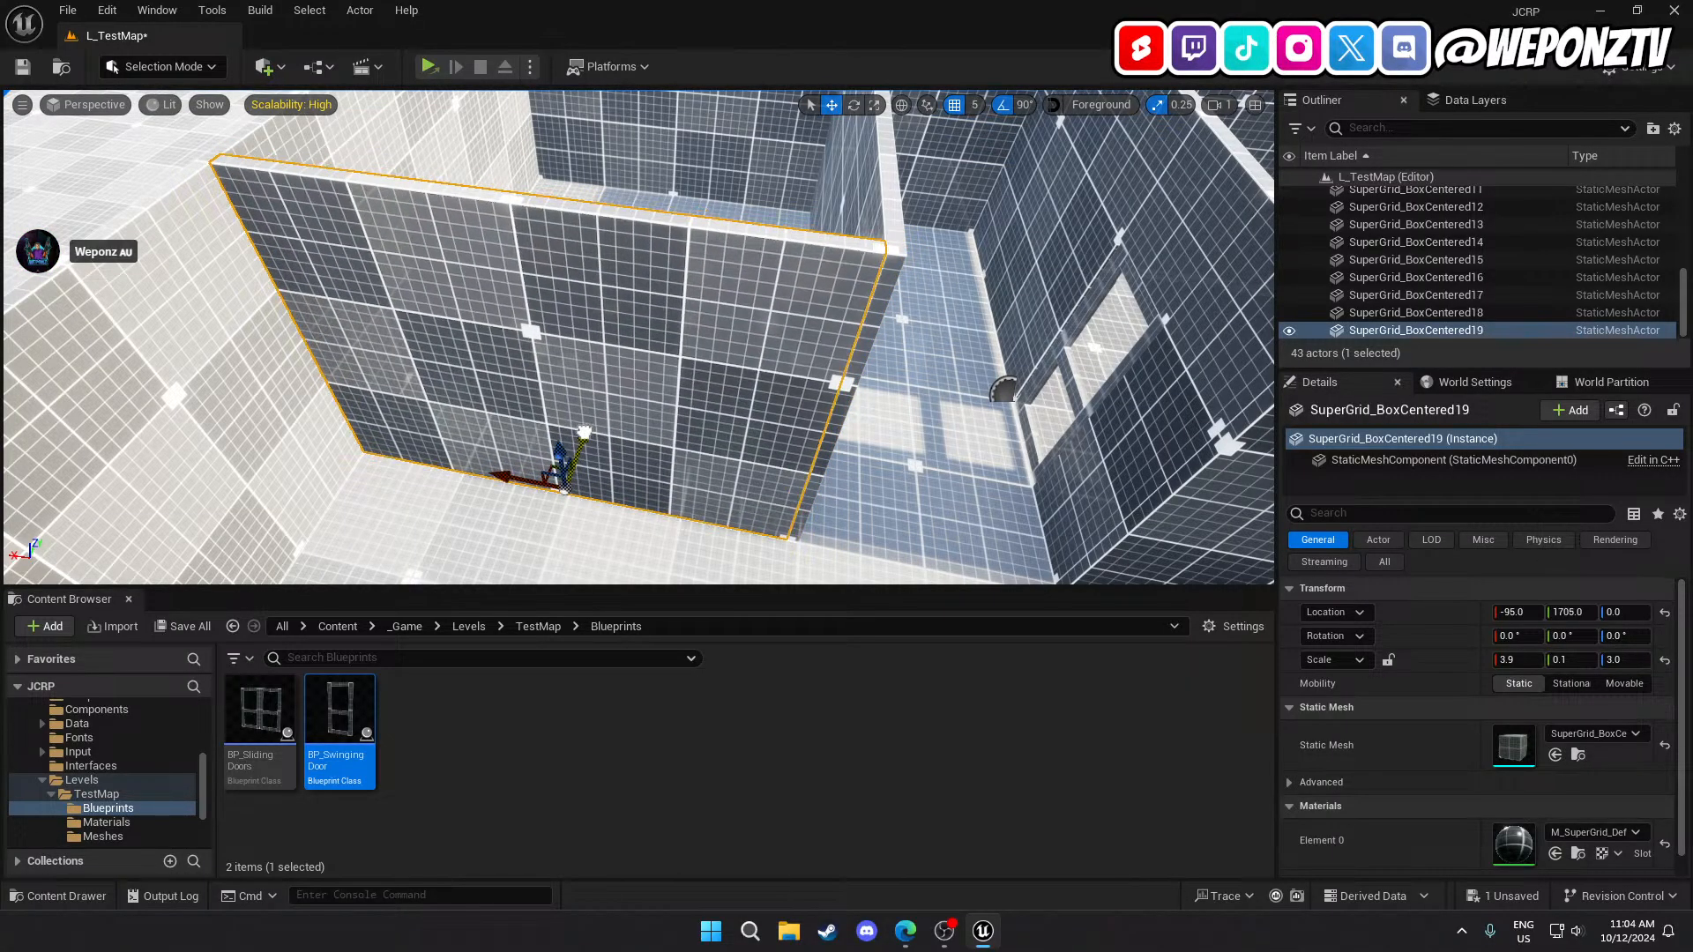
Examine both ends of the new wall up close and the whole building layout from above.
left_click(632, 543)
right_click_drag(631, 543, 476, 544)
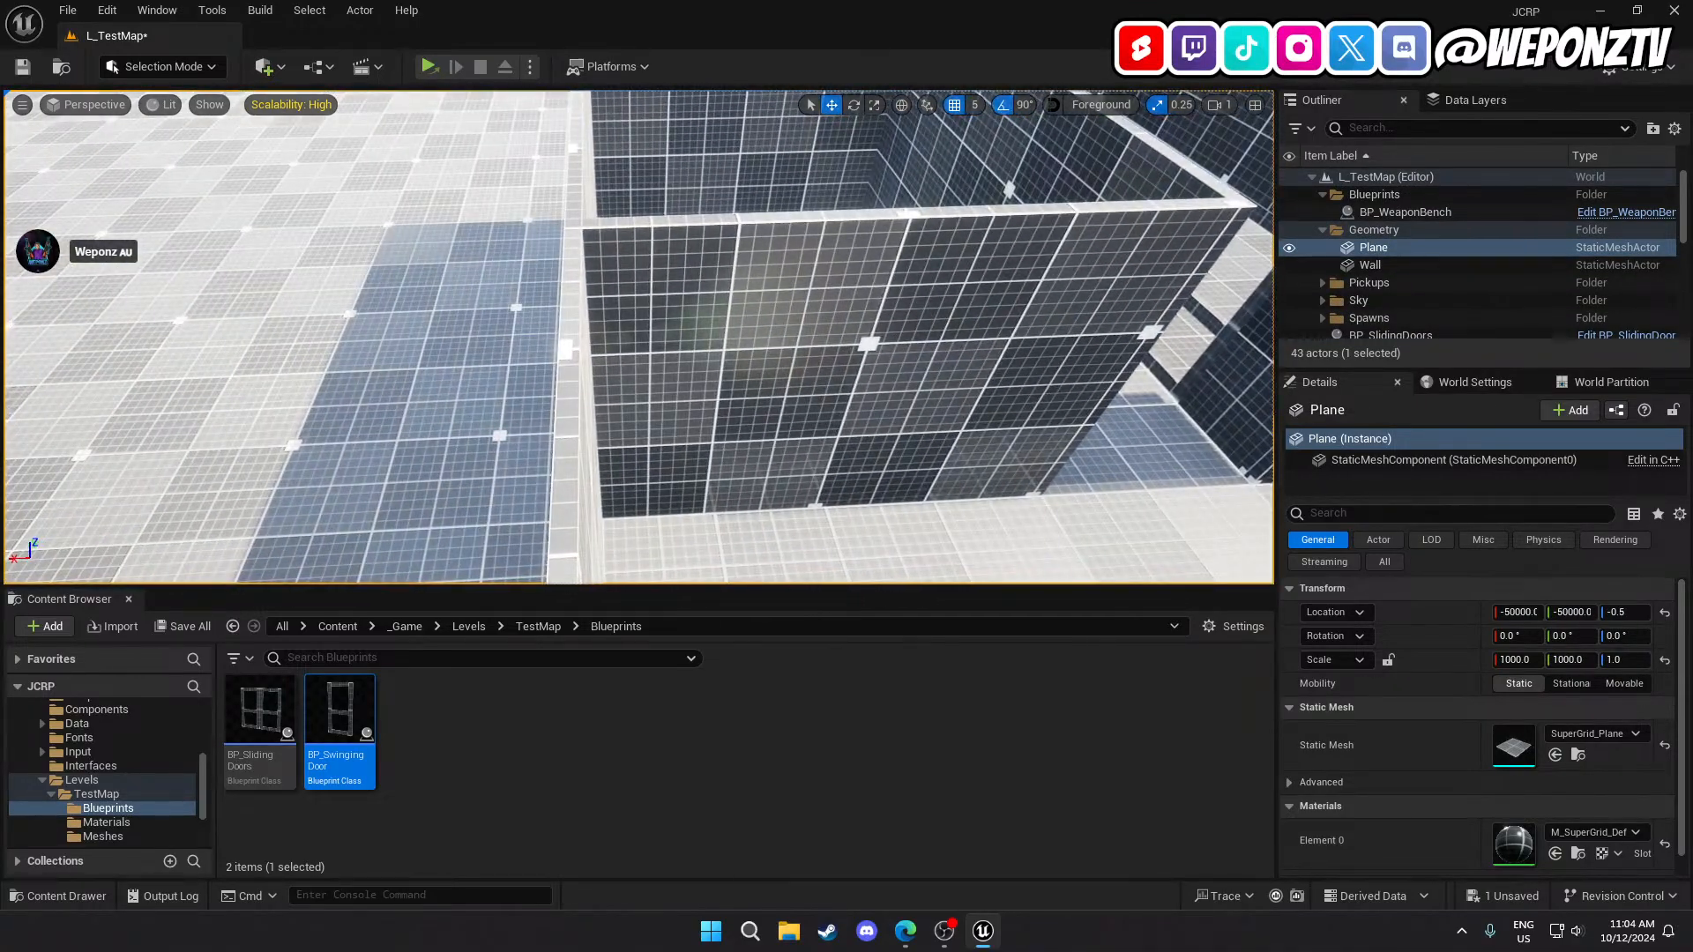
left_click(772, 439)
right_click_drag(638, 337, 599, 337)
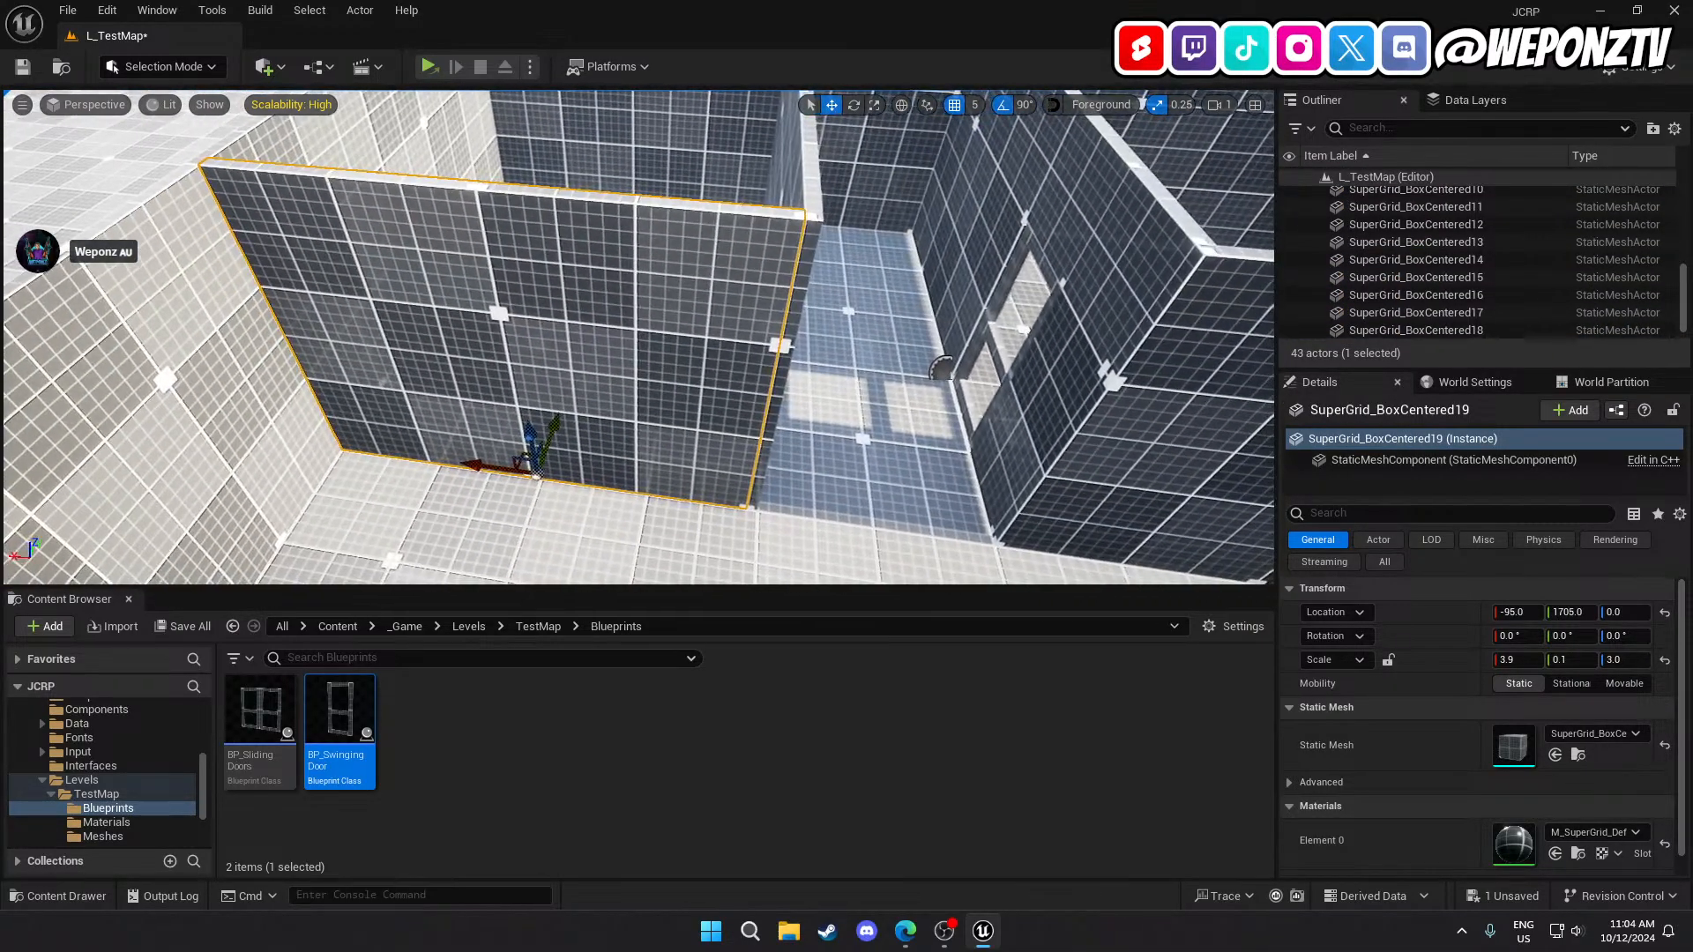
left_click(964, 445)
right_click_drag(964, 446, 1053, 383)
right_click_drag(917, 397, 917, 475)
Save the test map and open the L_MainMenu level from the Levels folder.
key("ctrl+s")
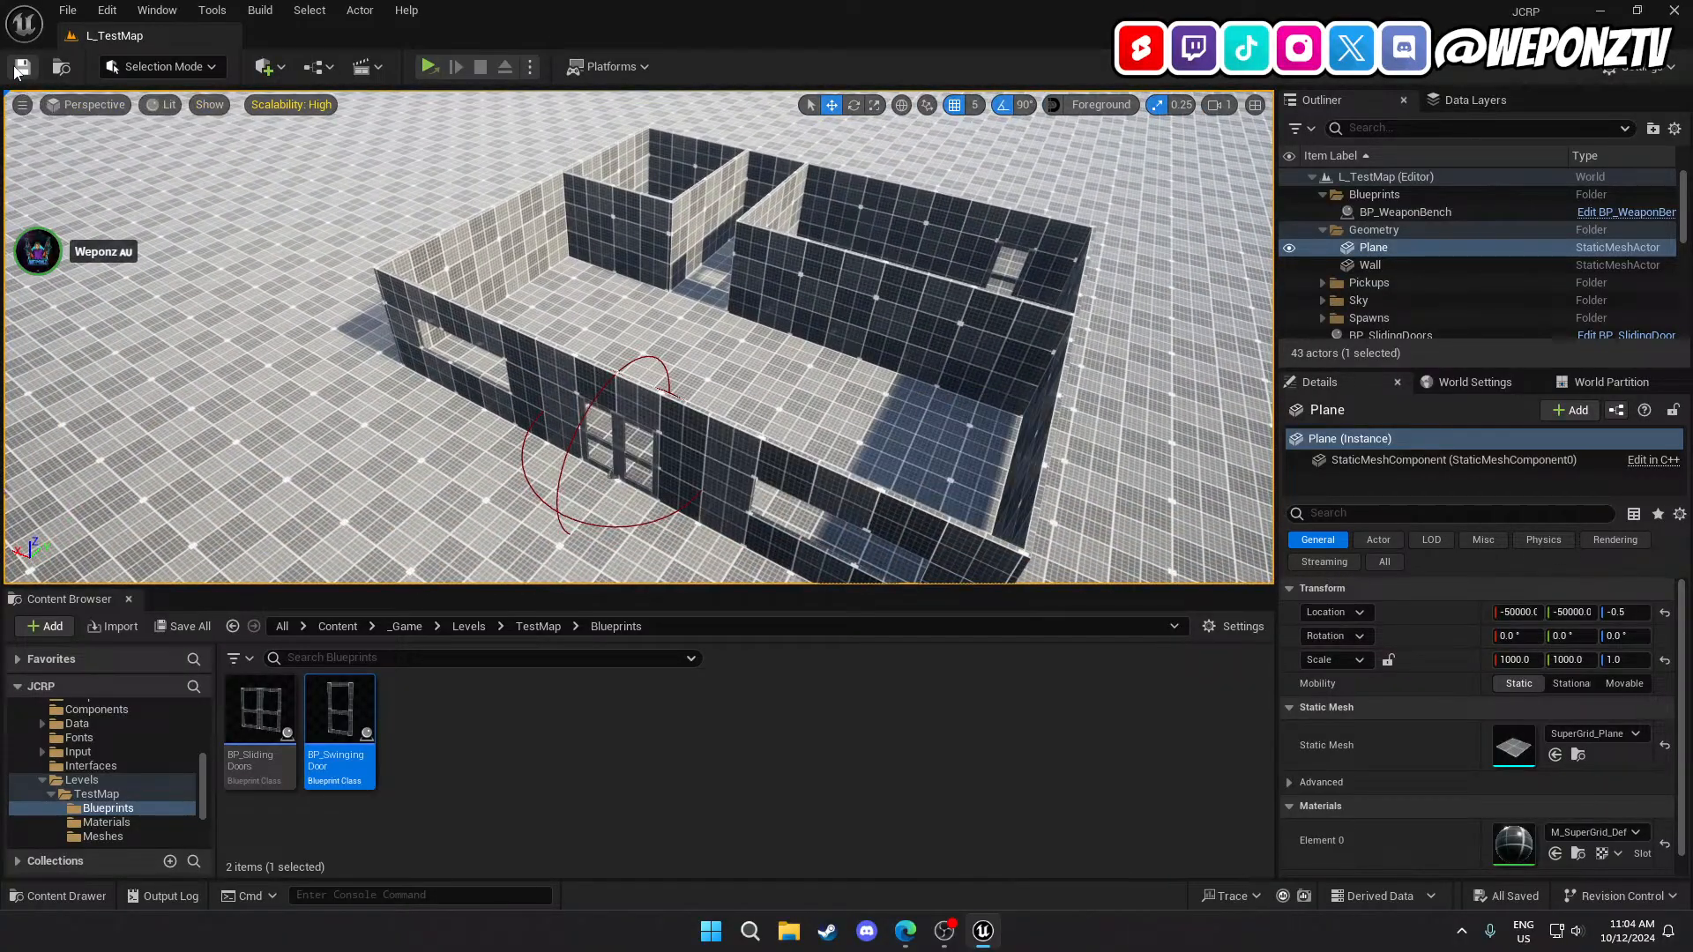
left_click(470, 627)
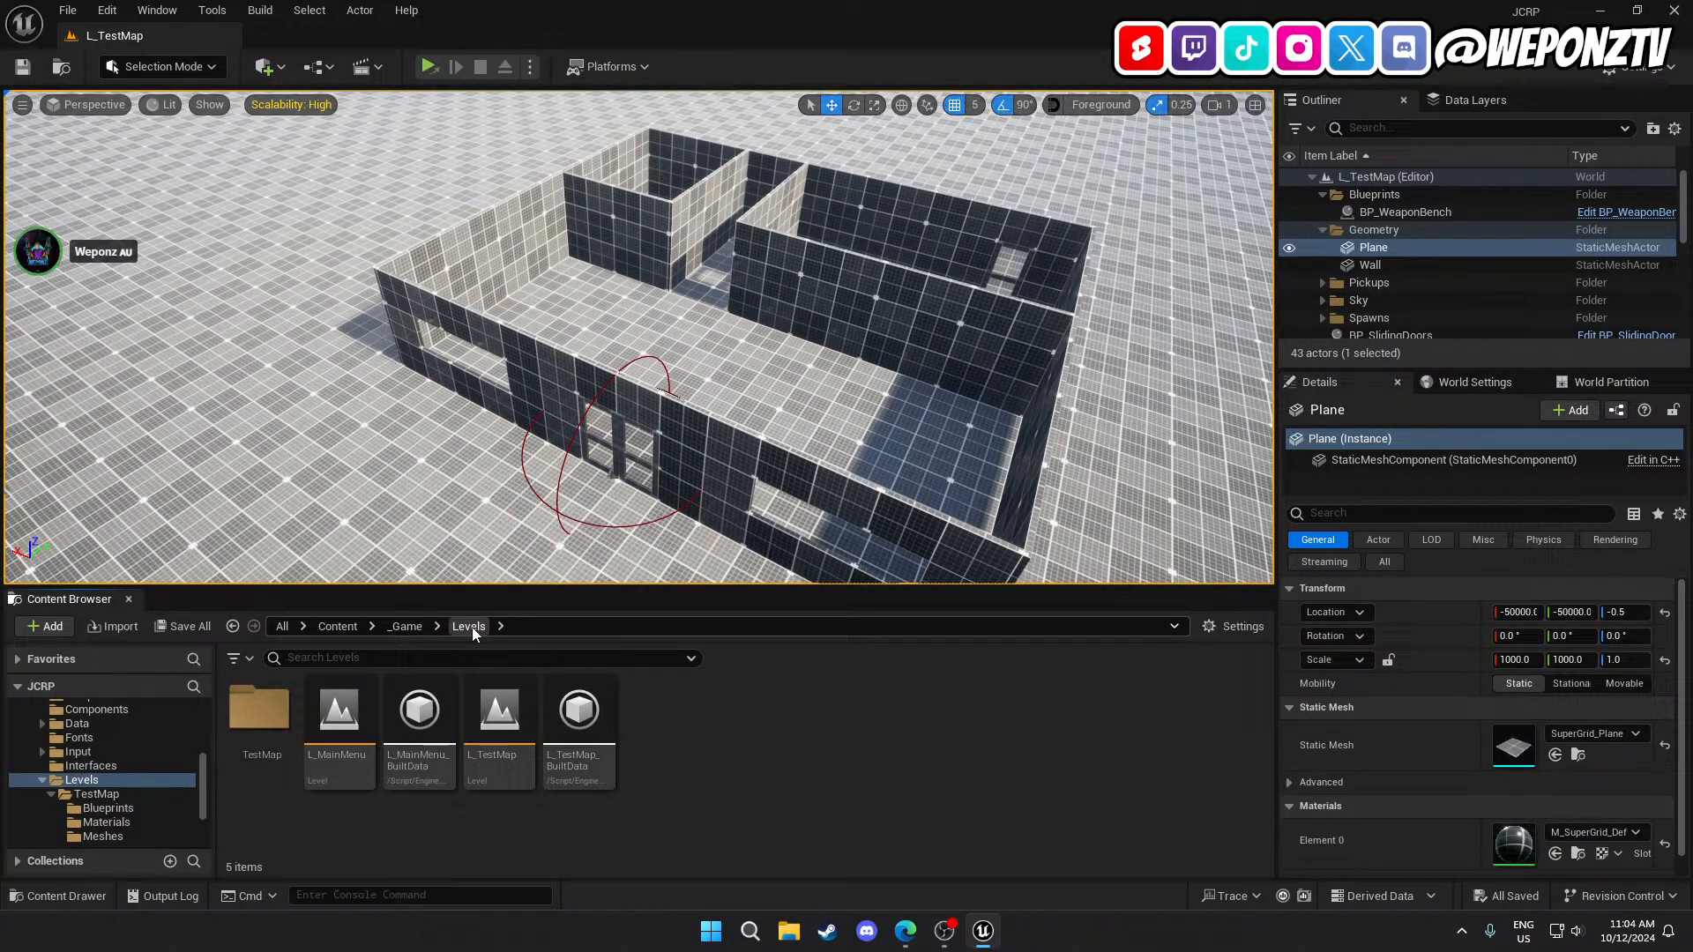
double_click(342, 722)
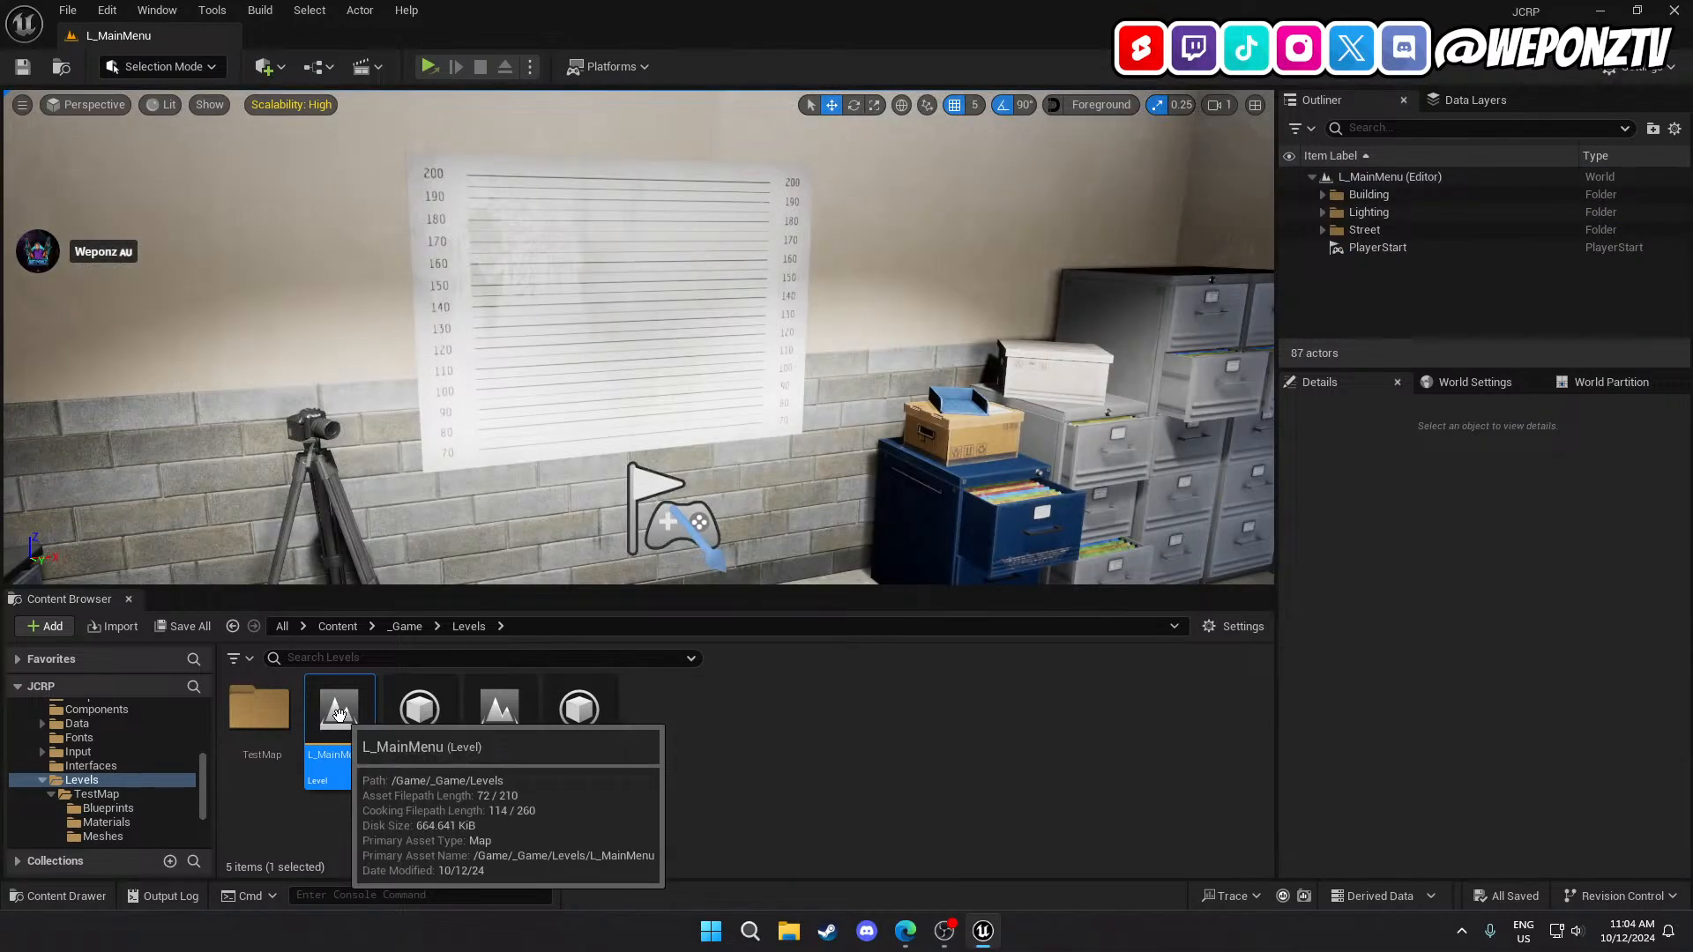
Launch the game from the main menu level and join a solo session.
left_click(426, 65)
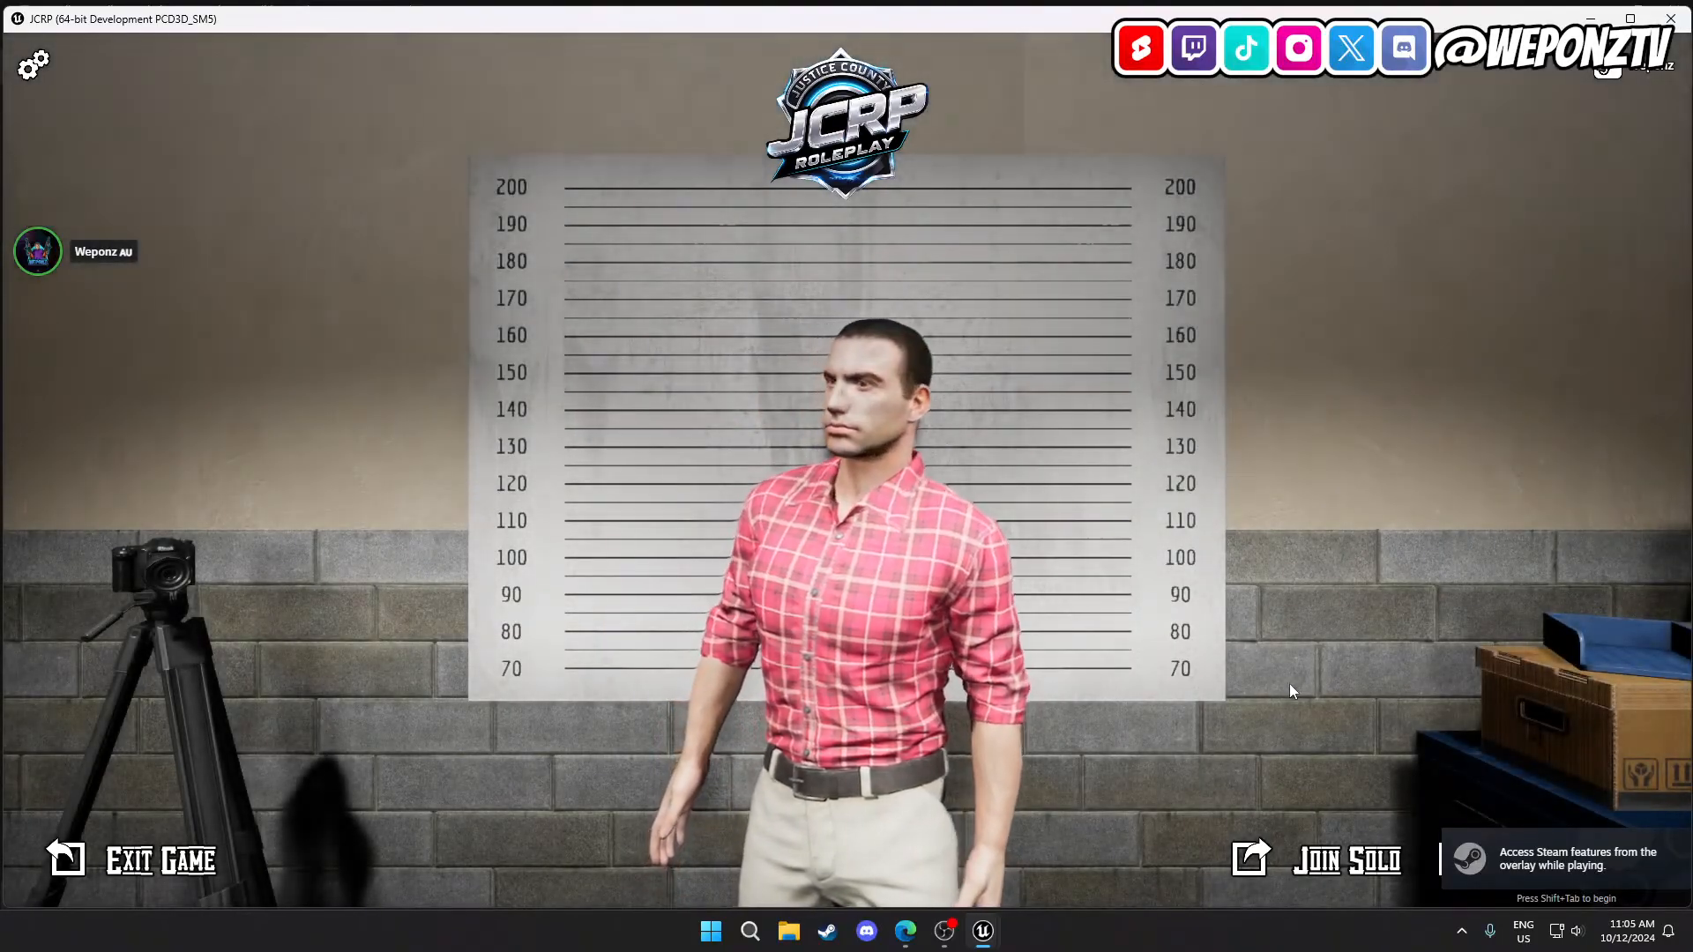
left_click(1347, 873)
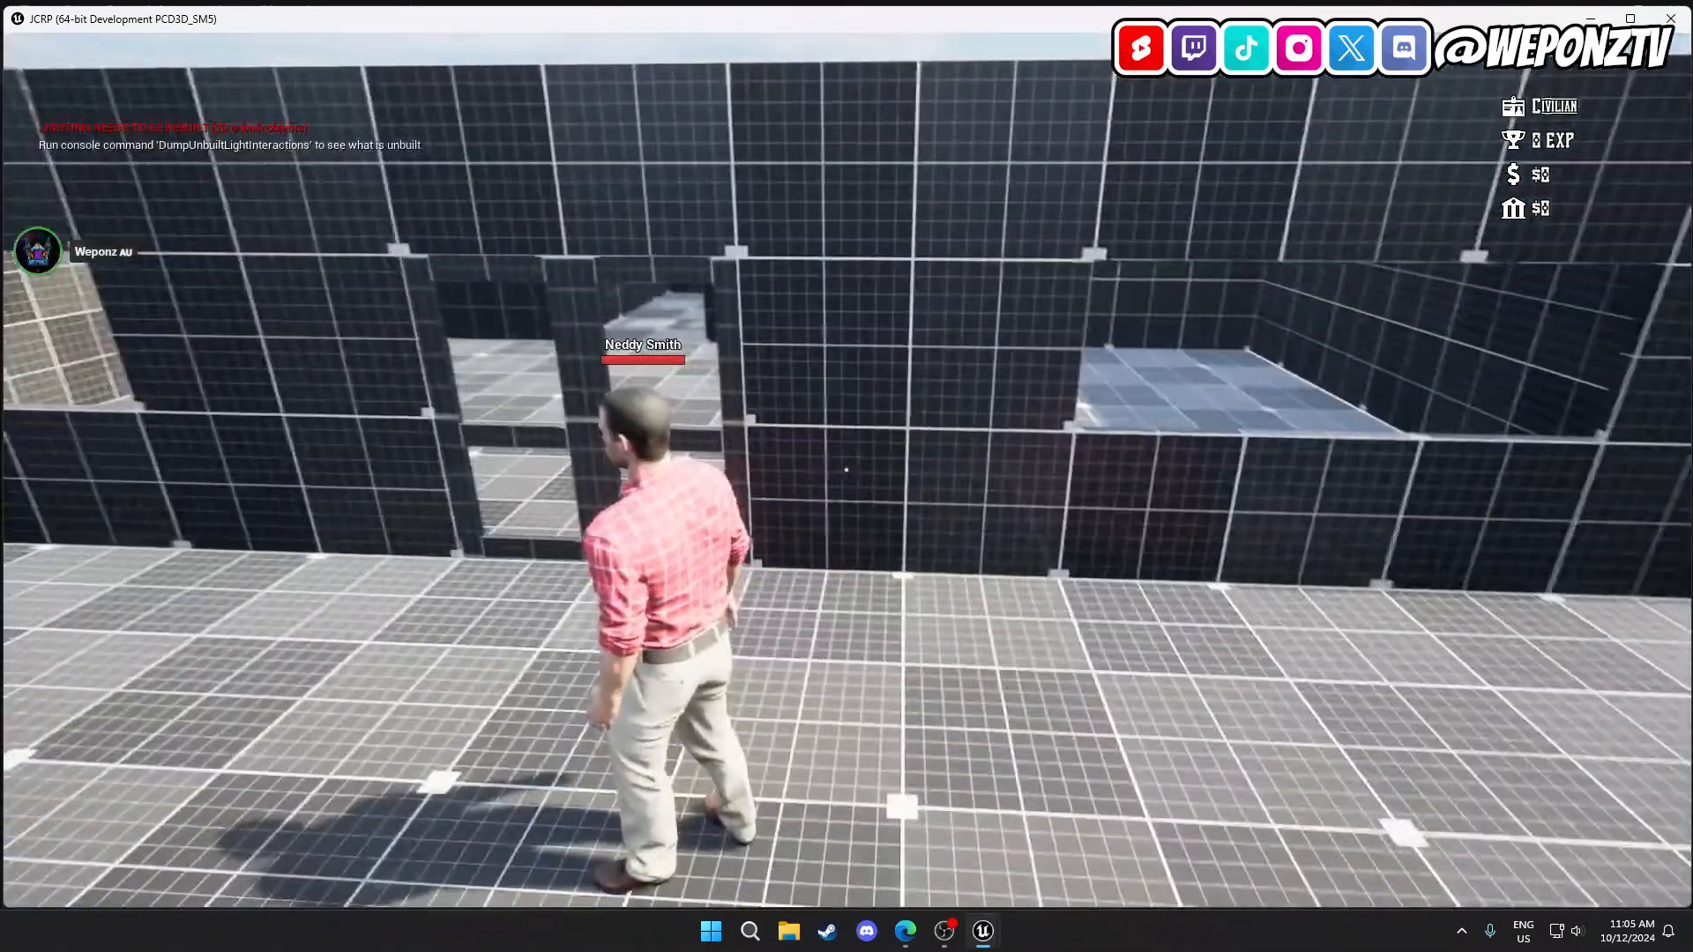
Walk the character in and out of the building's entrance to test the automatic sliding doors.
key("w")
key("s")
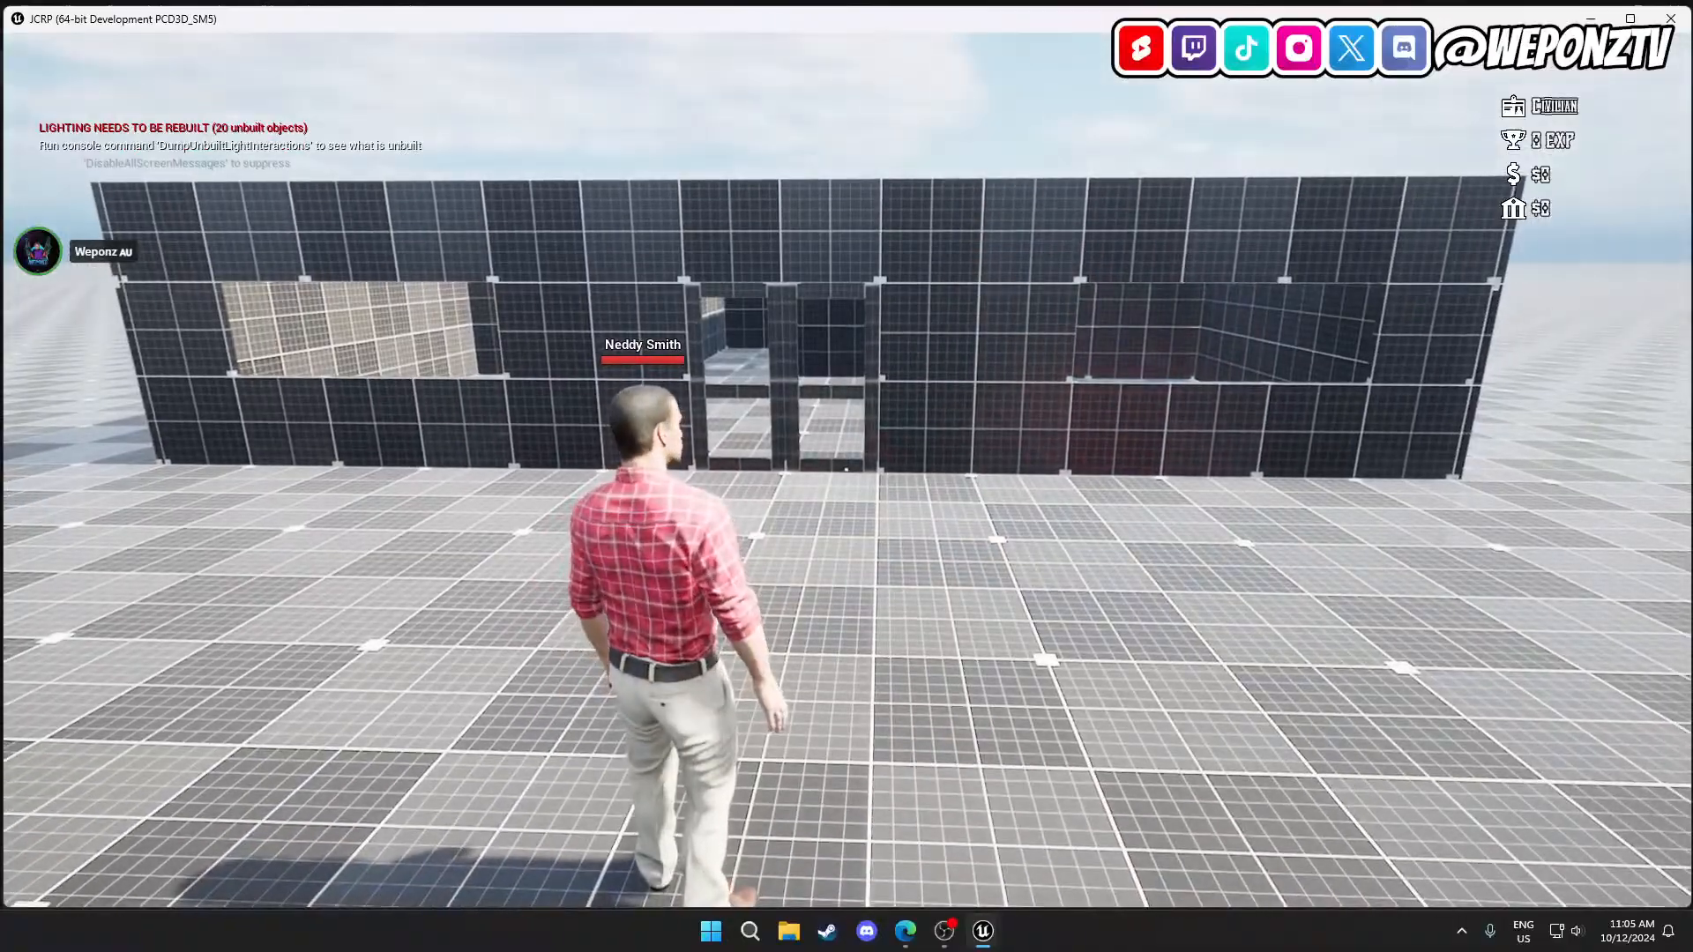
key("w")
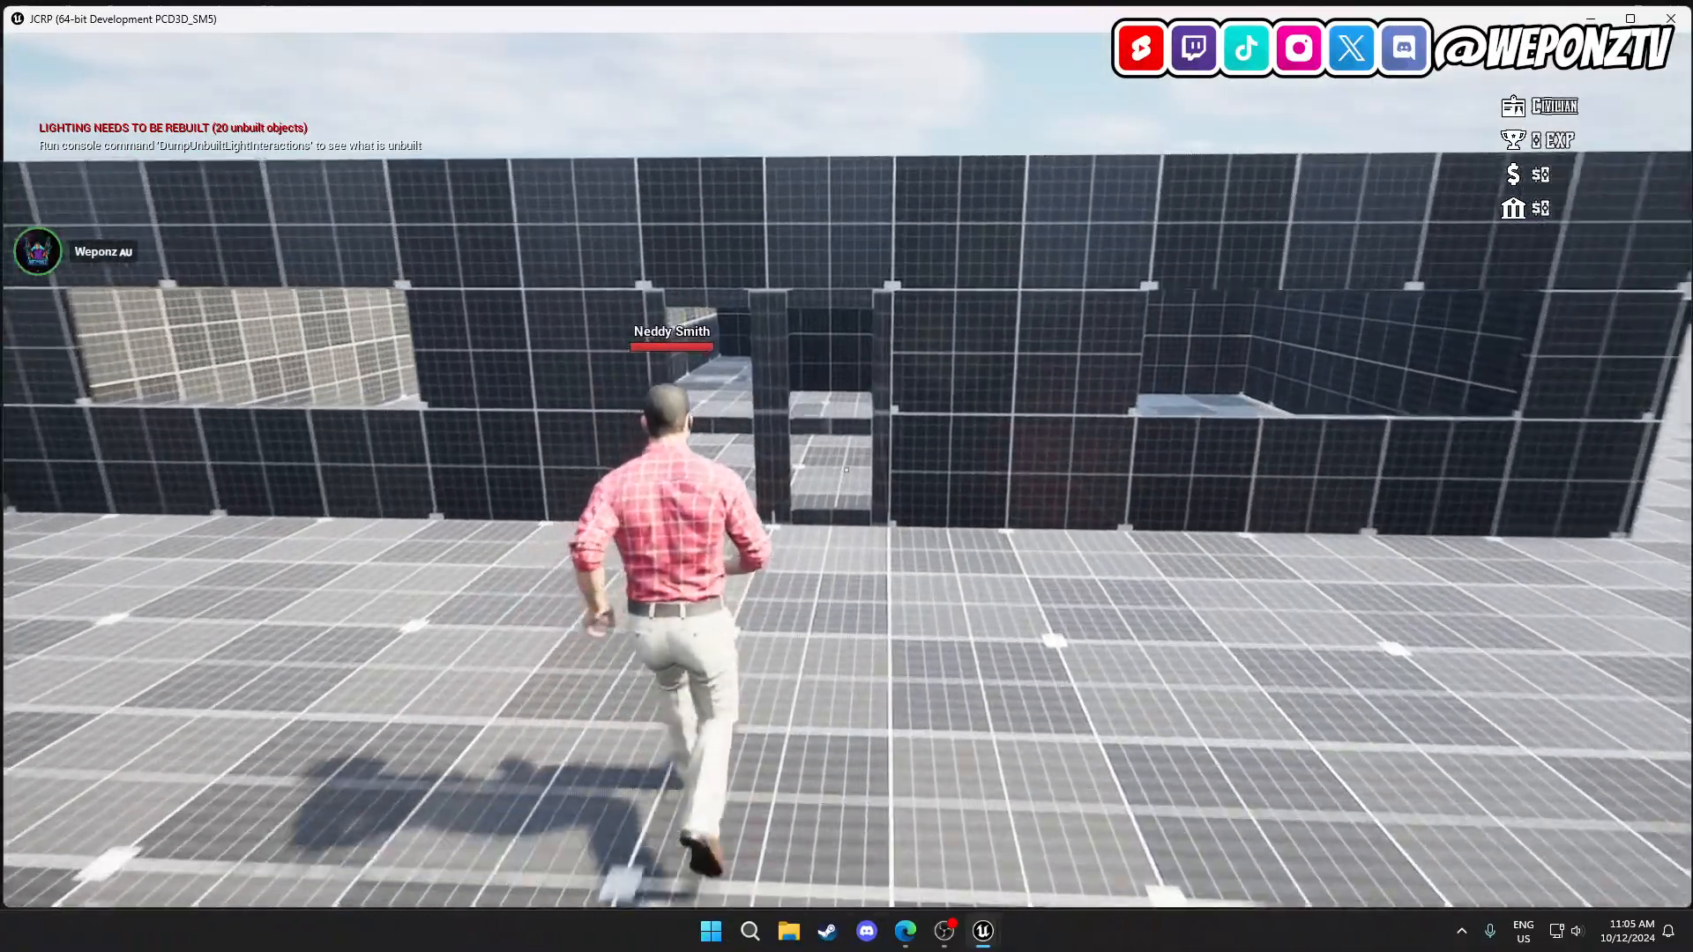
key("w")
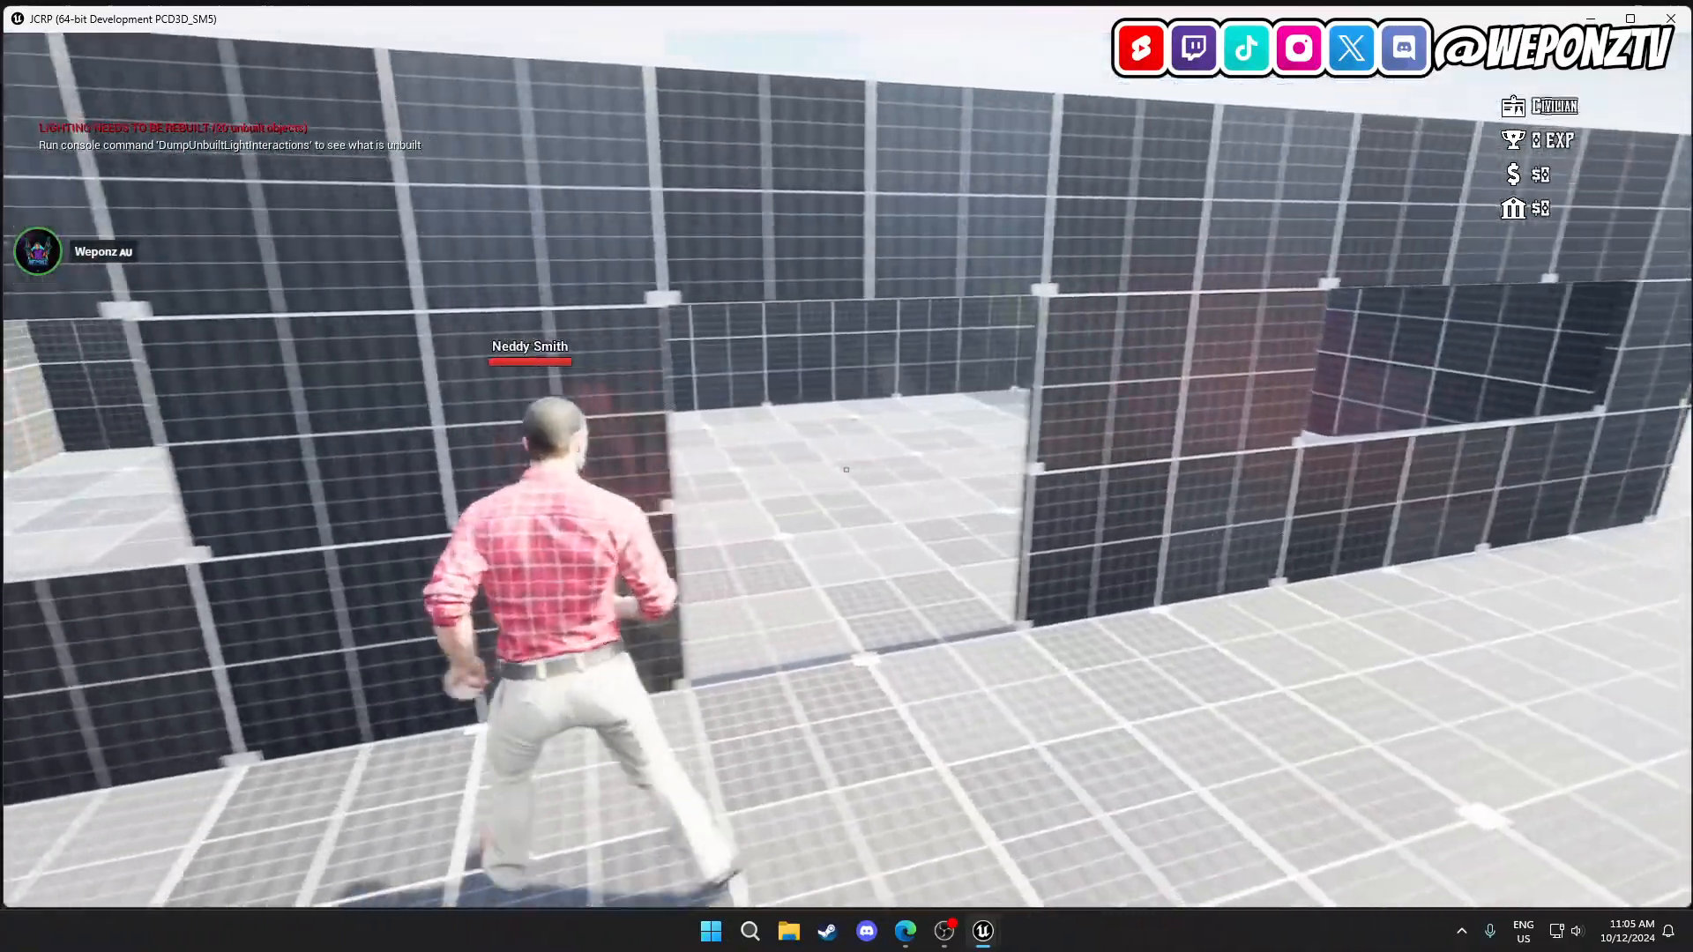
key("w")
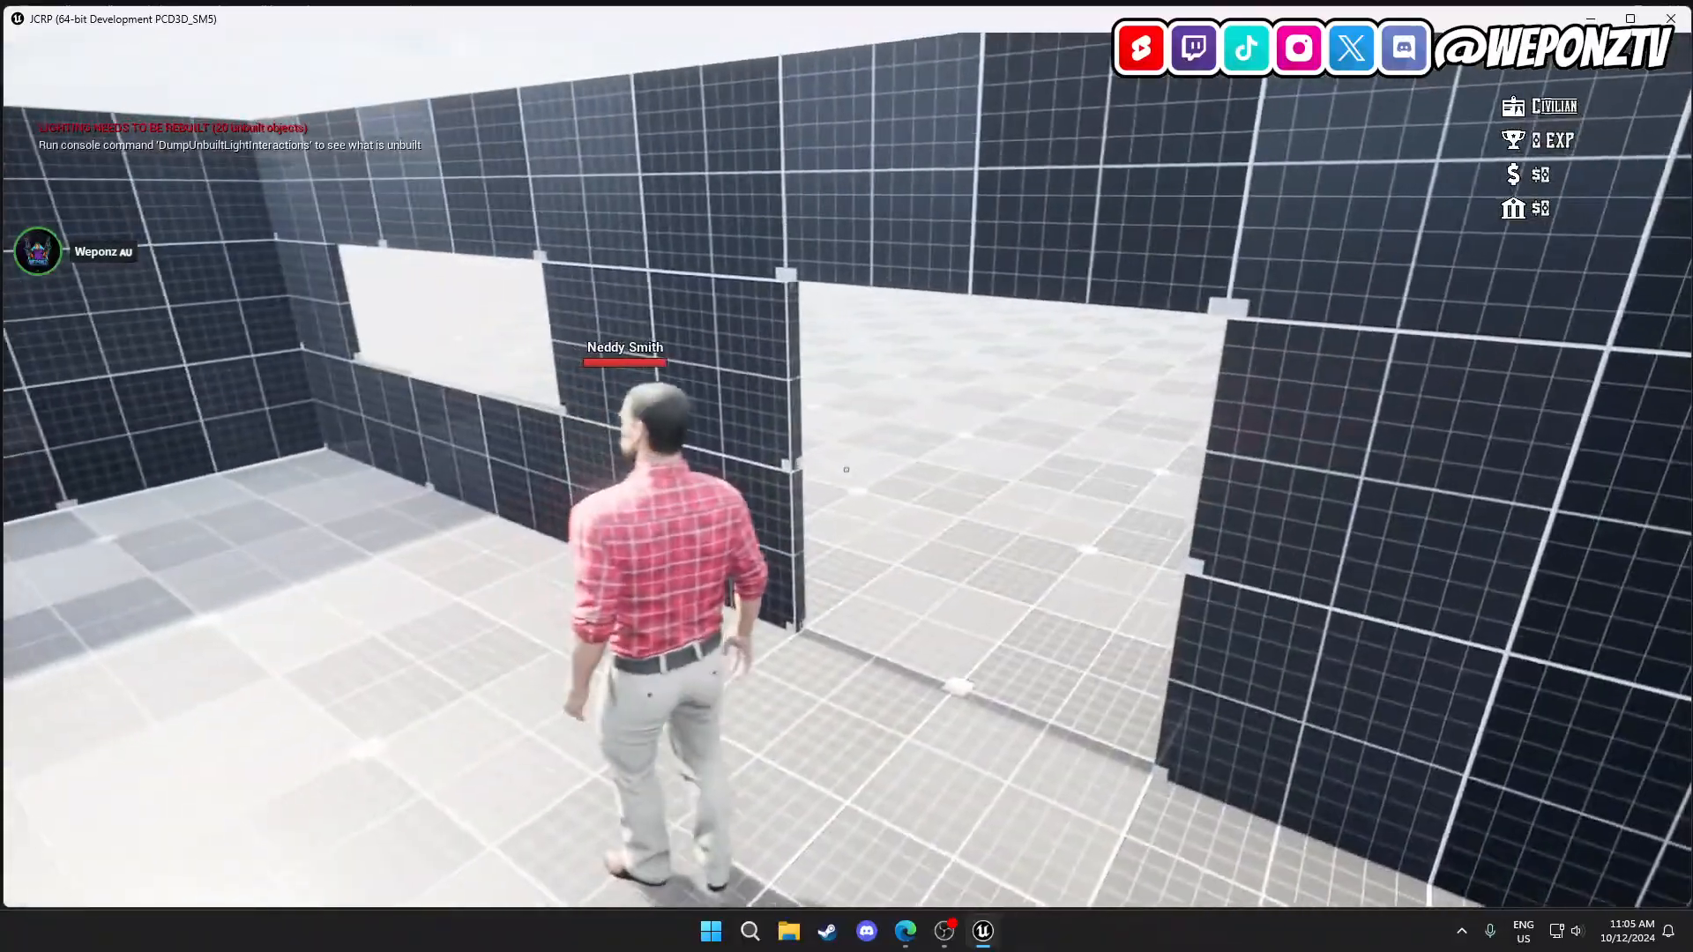
key("w")
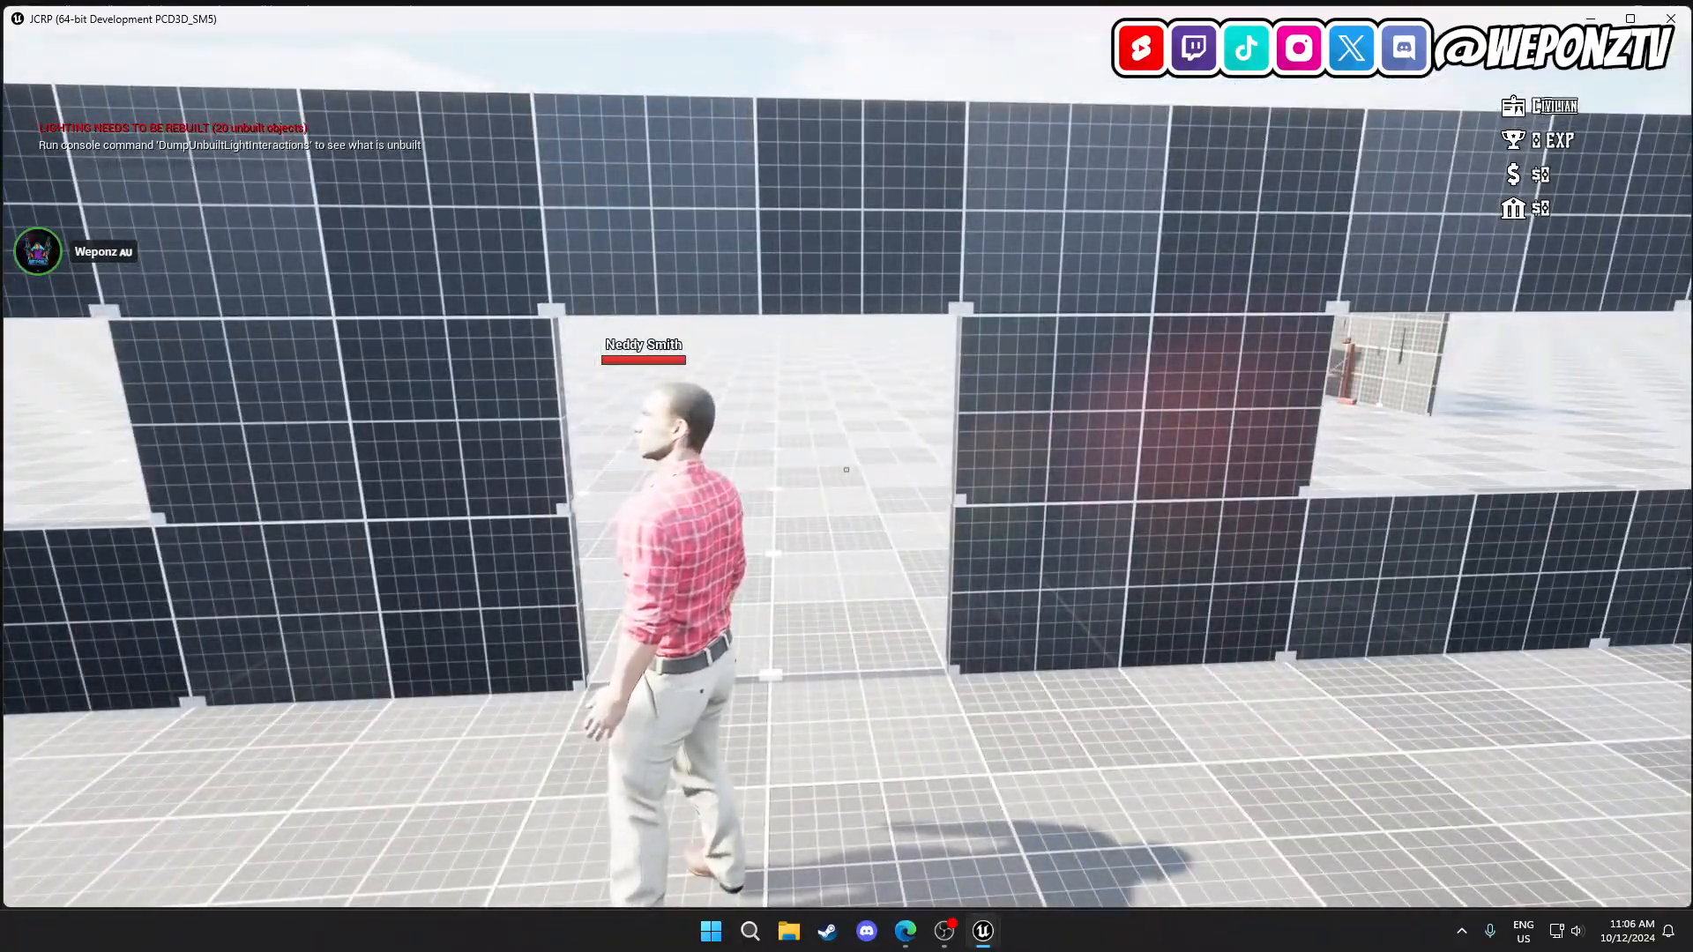
key("w")
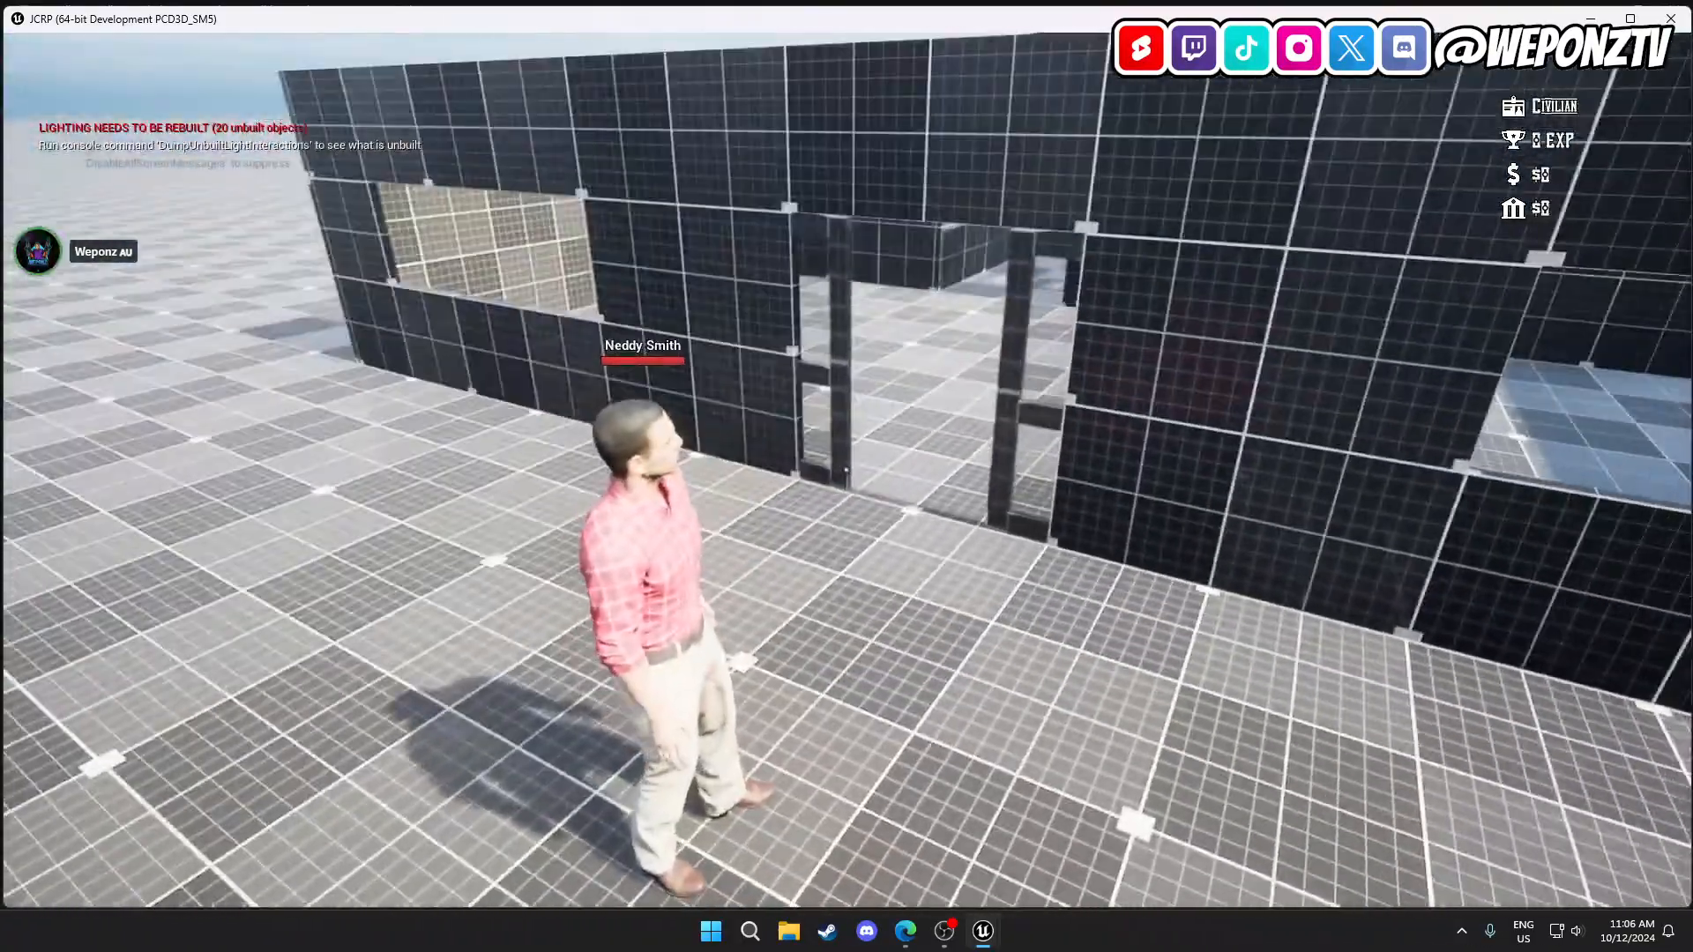
key("w")
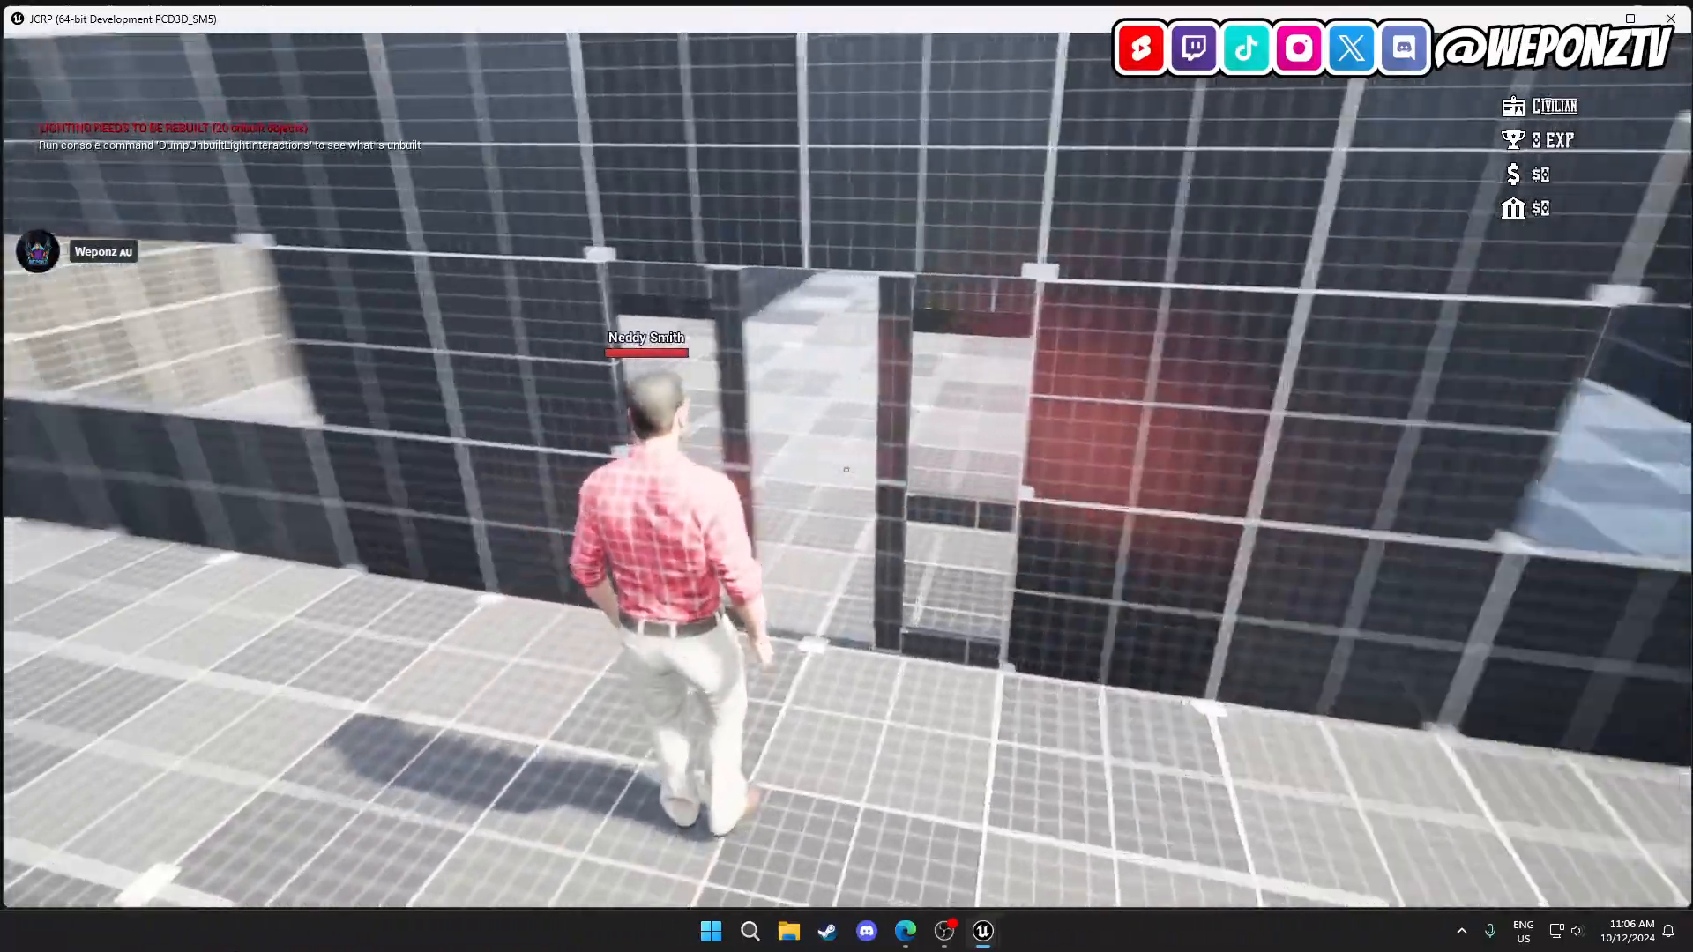
Walk the character through the entrance, the interior rooms and the exterior swinging door to test the doors and passages.
key("w")
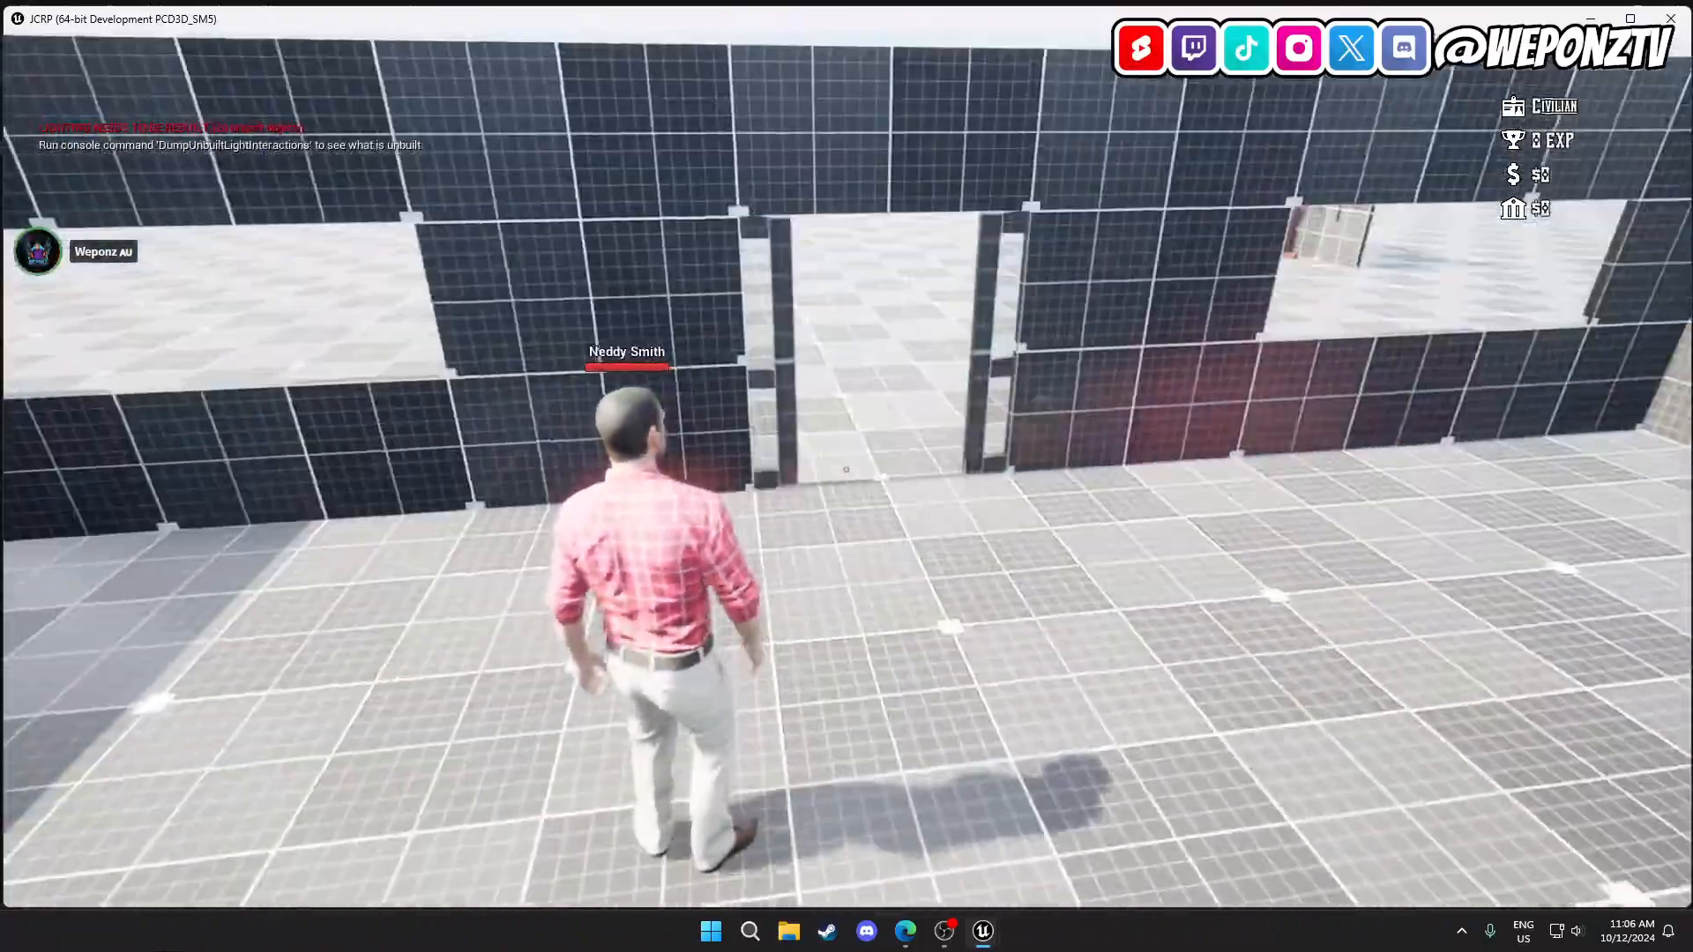
key("w")
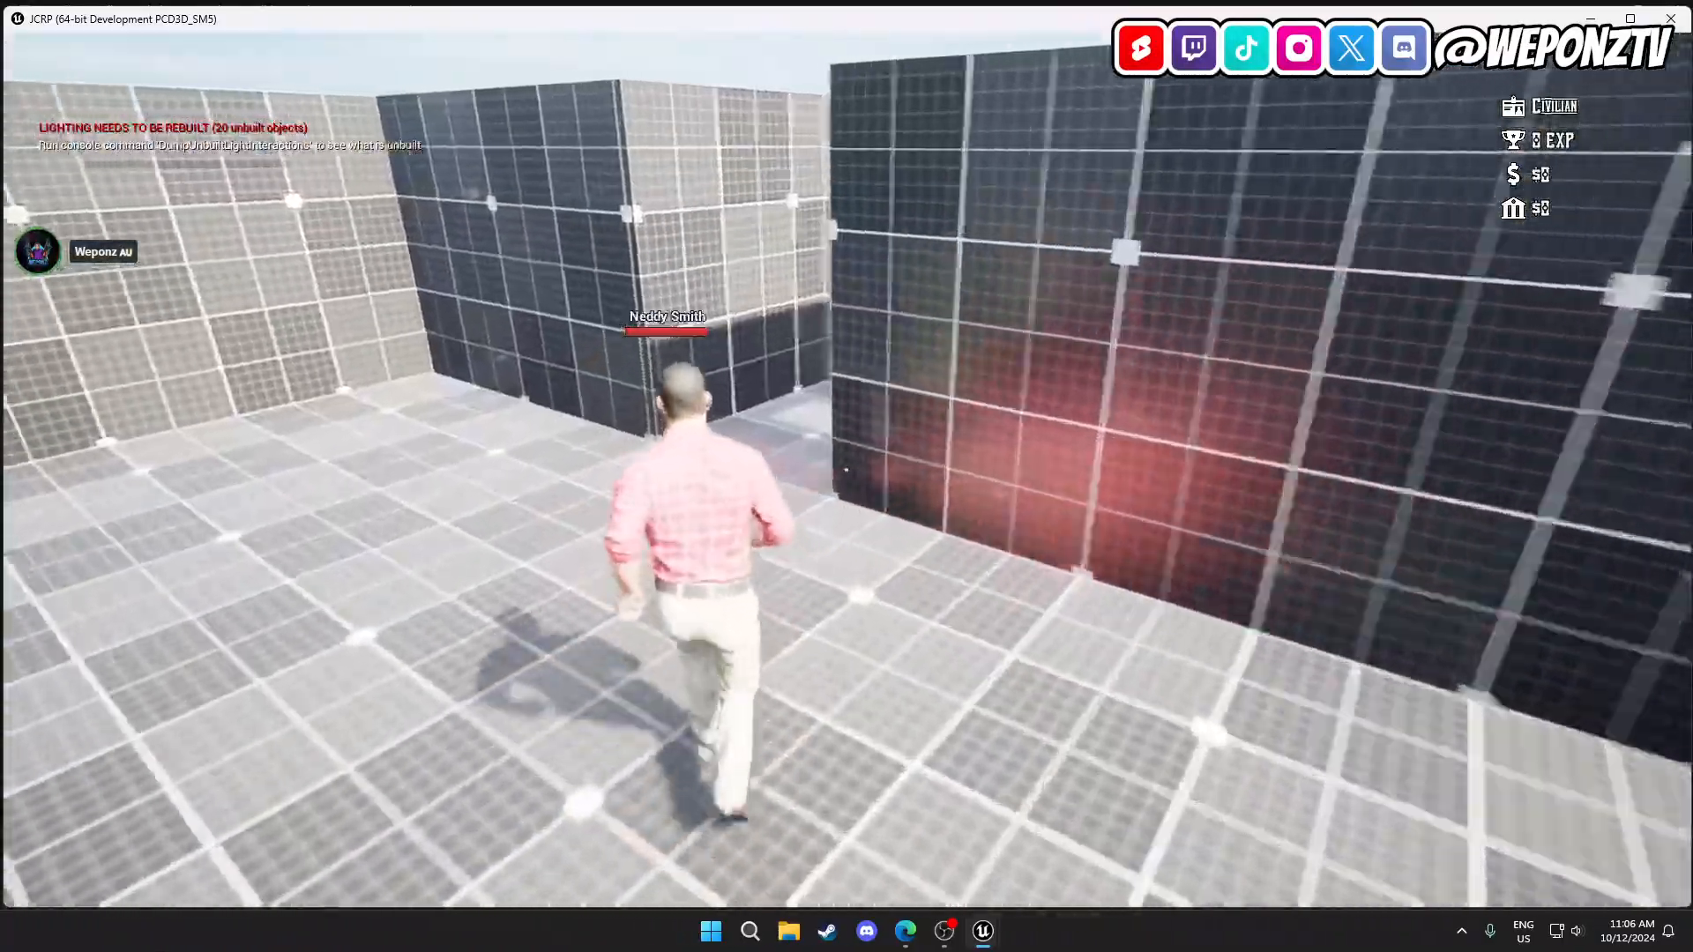
key("w")
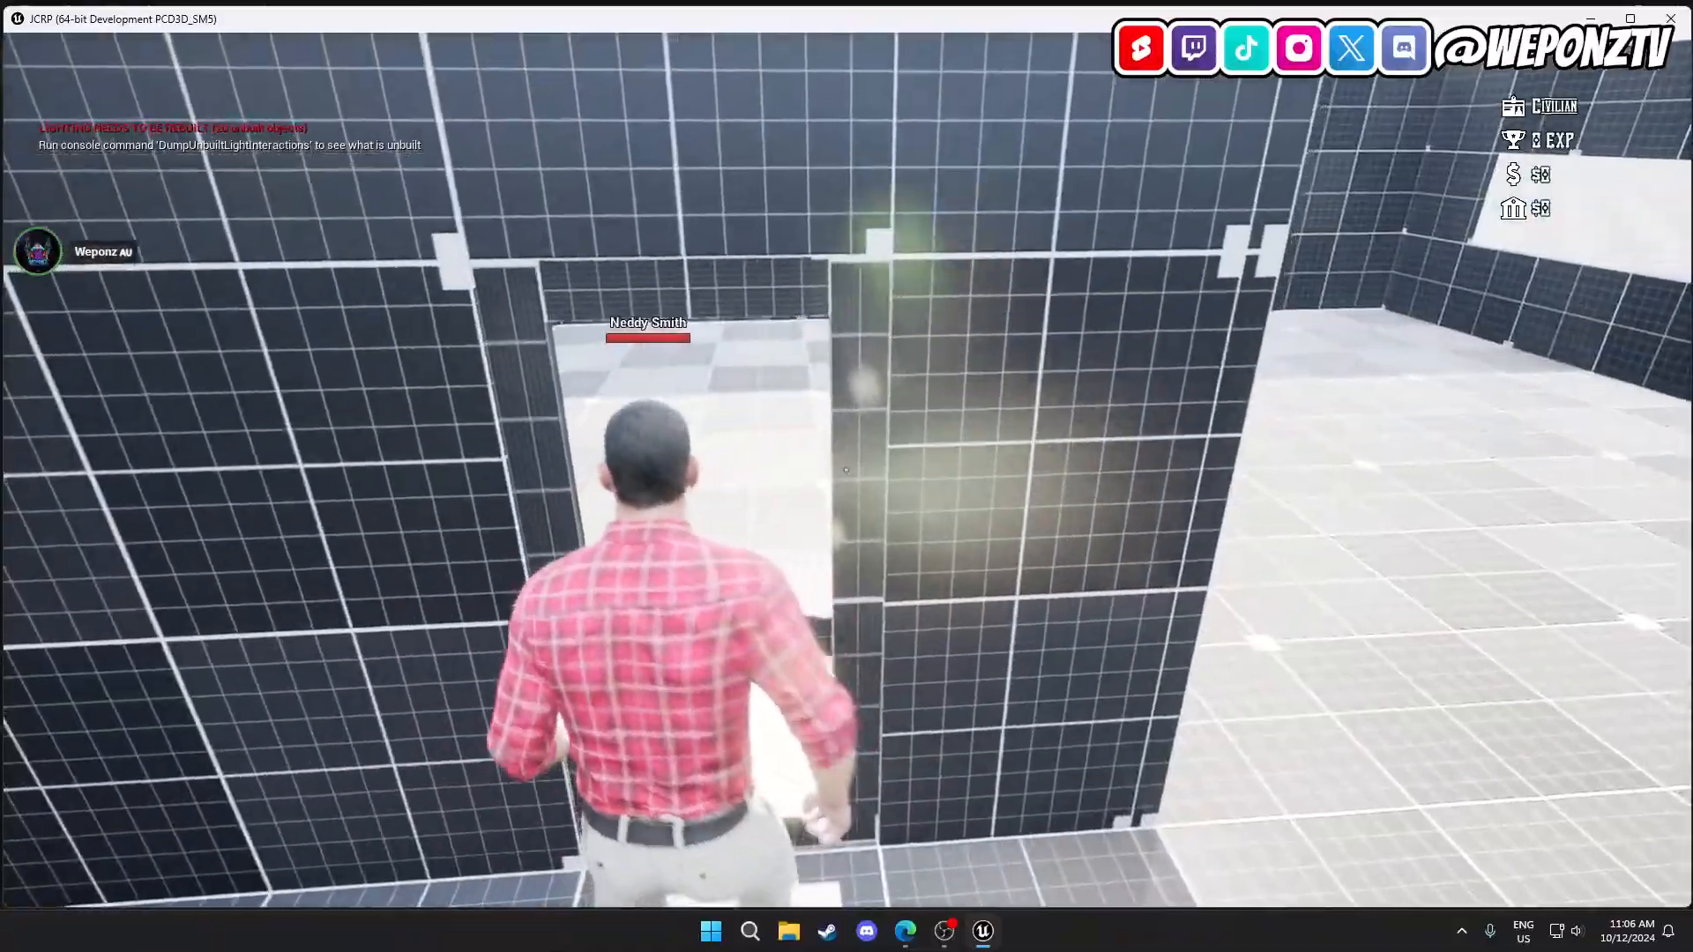
key("w")
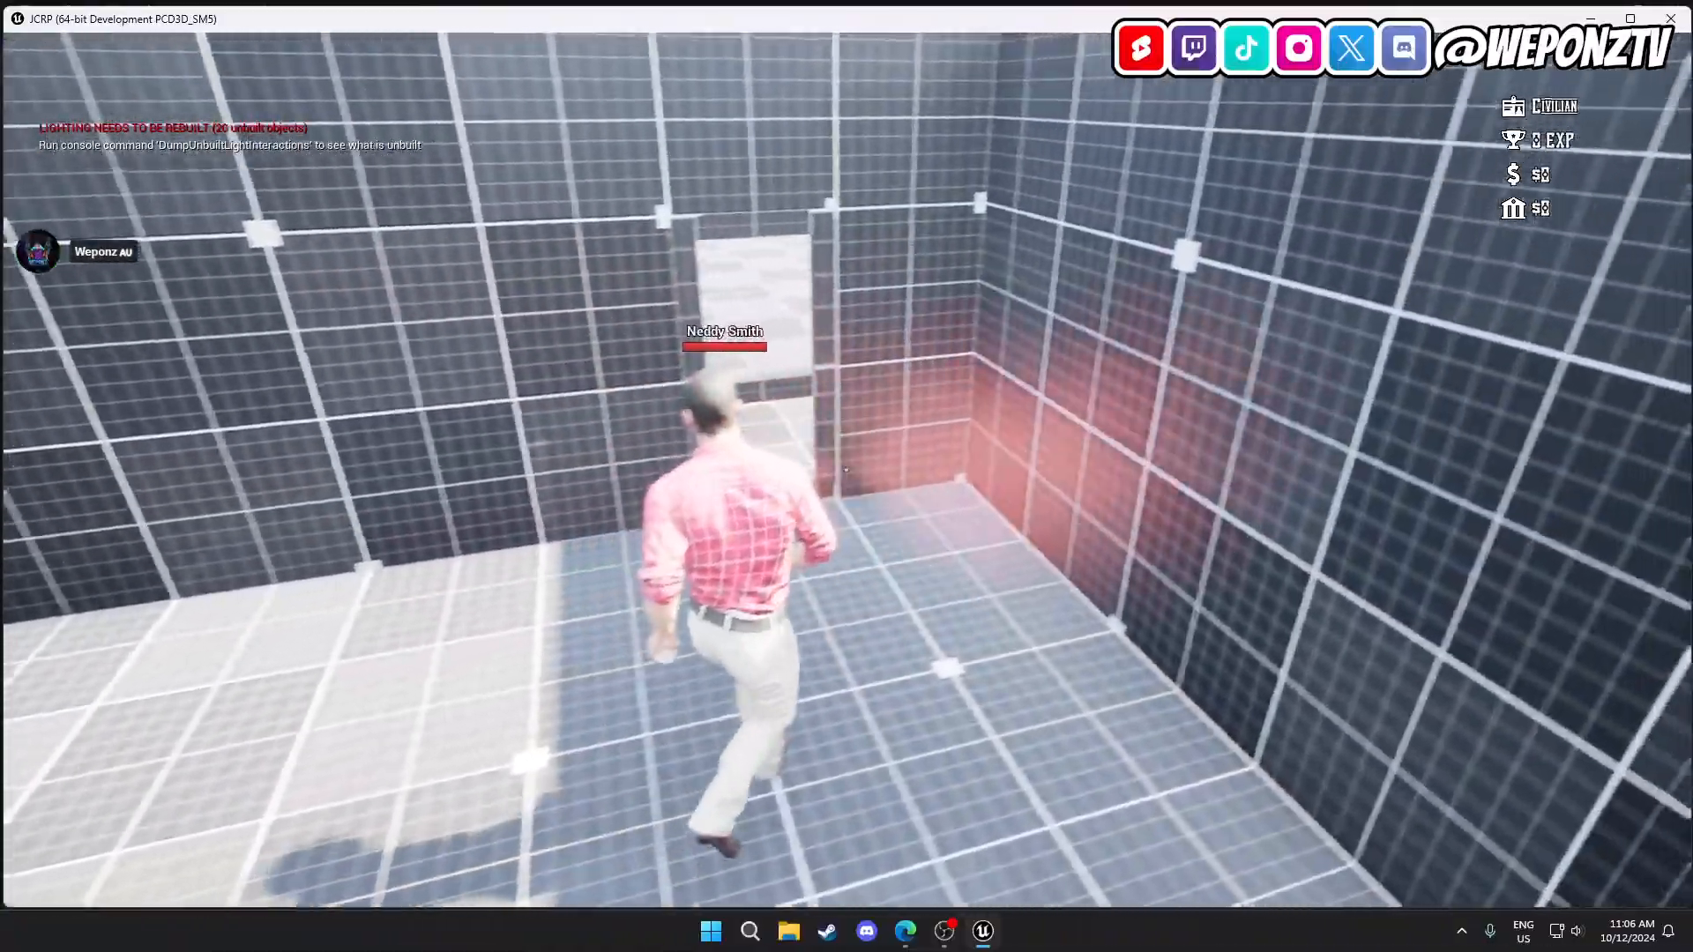
key("w")
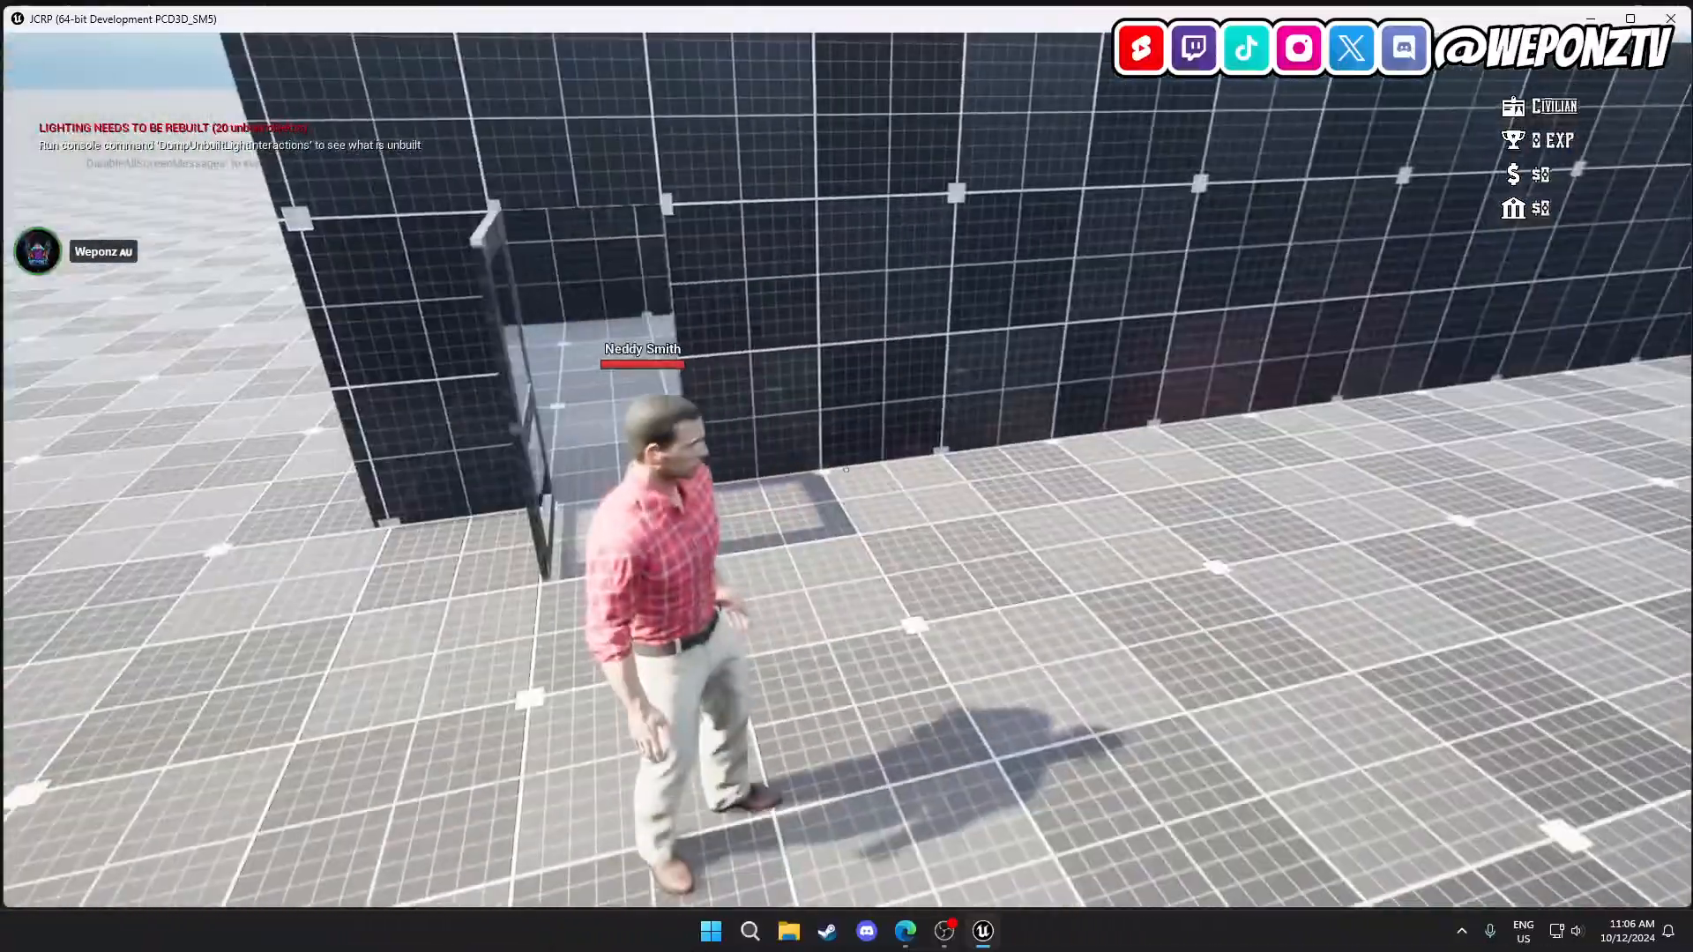
key("w")
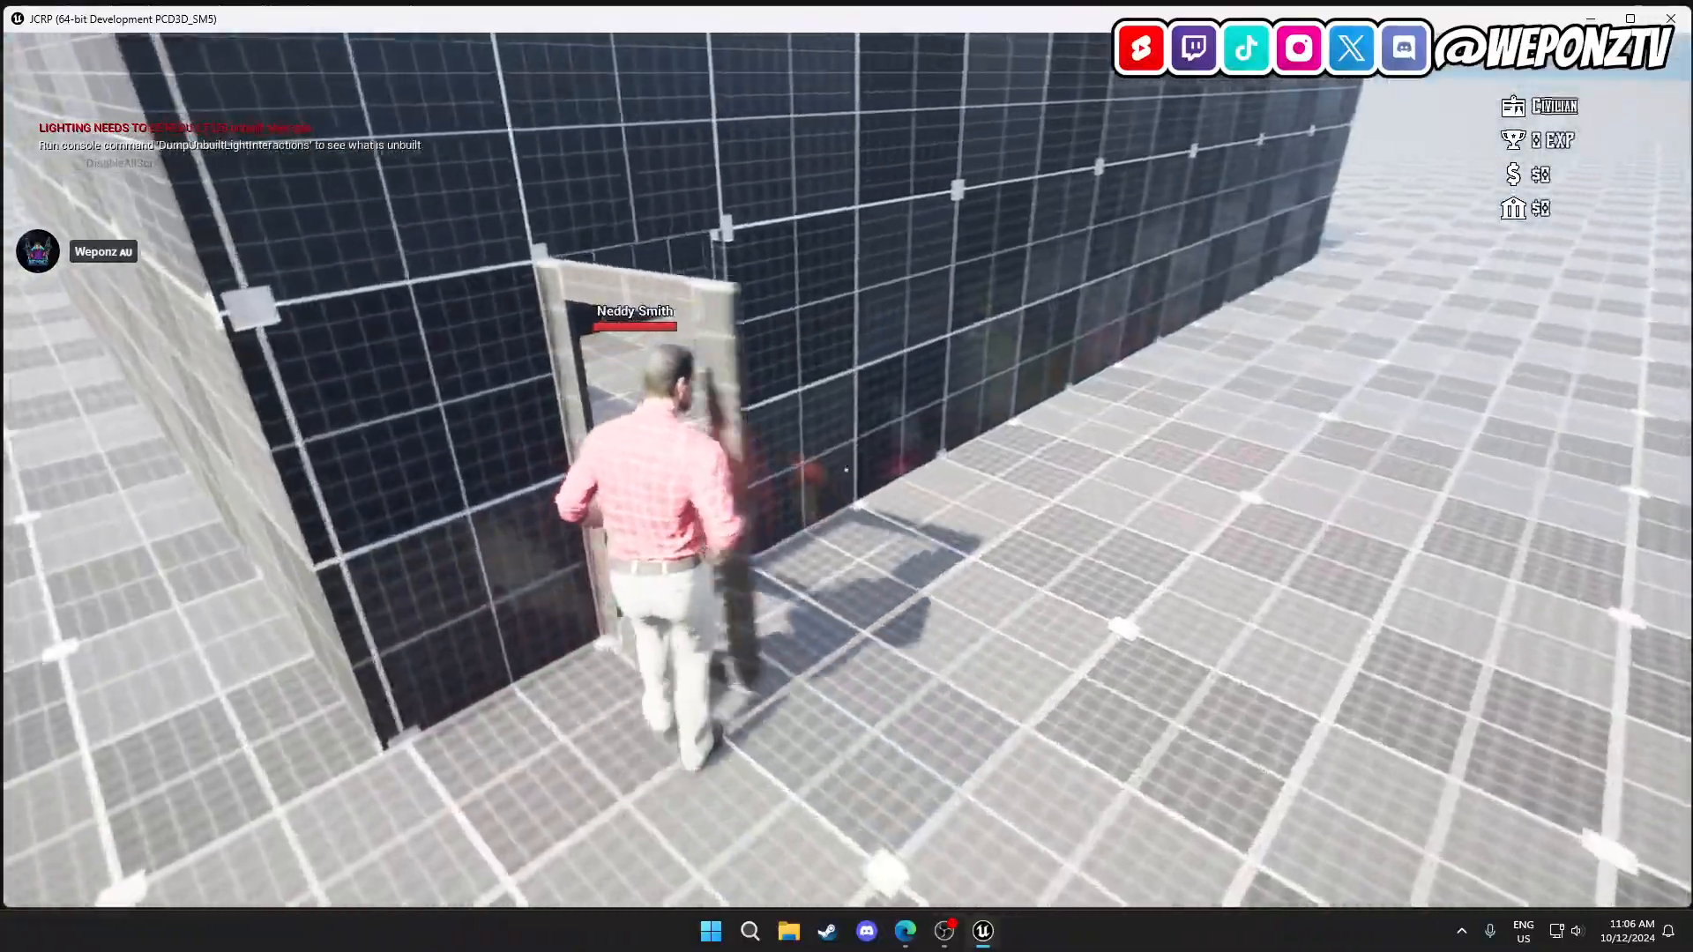
key("w")
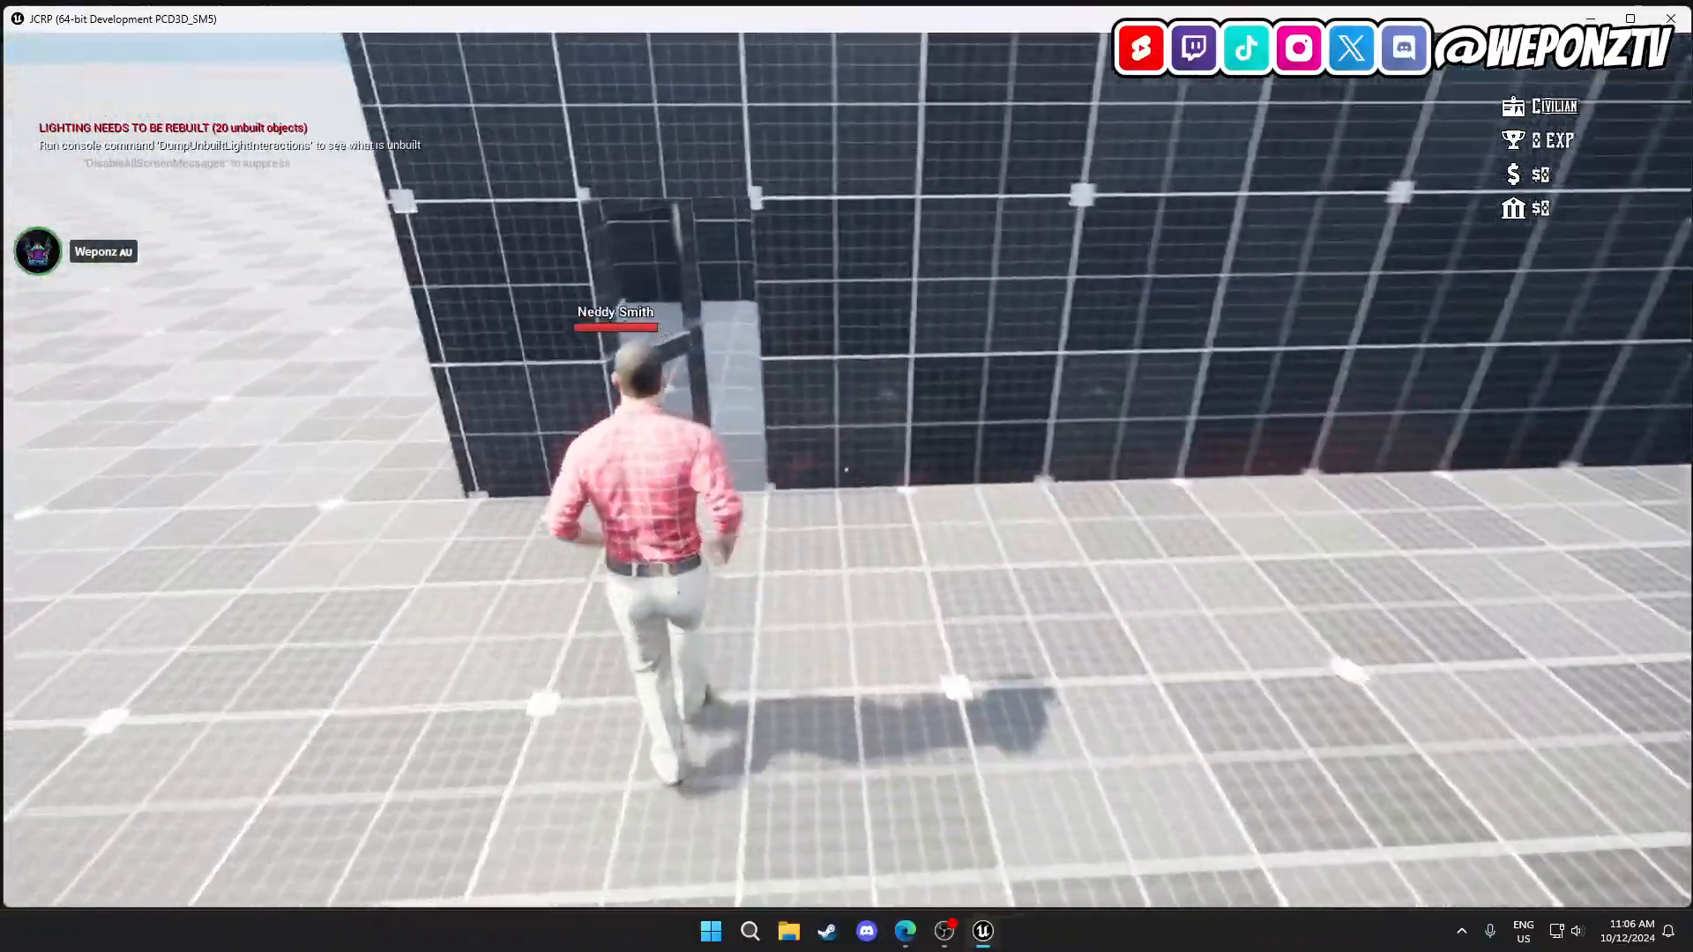
key("w")
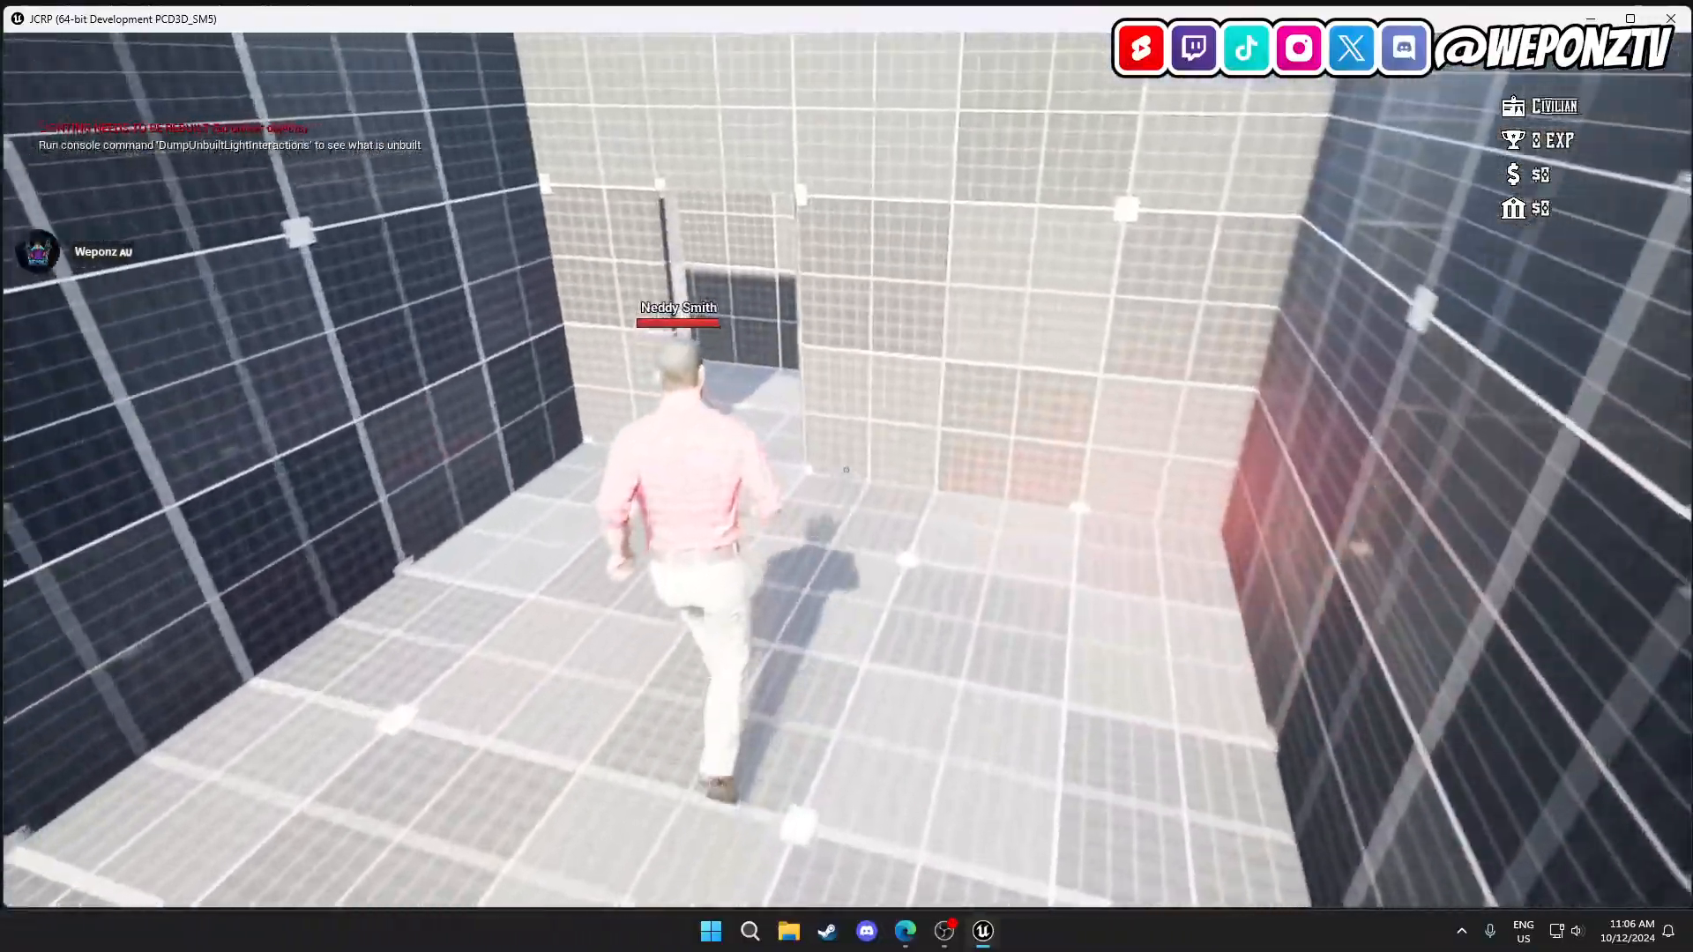
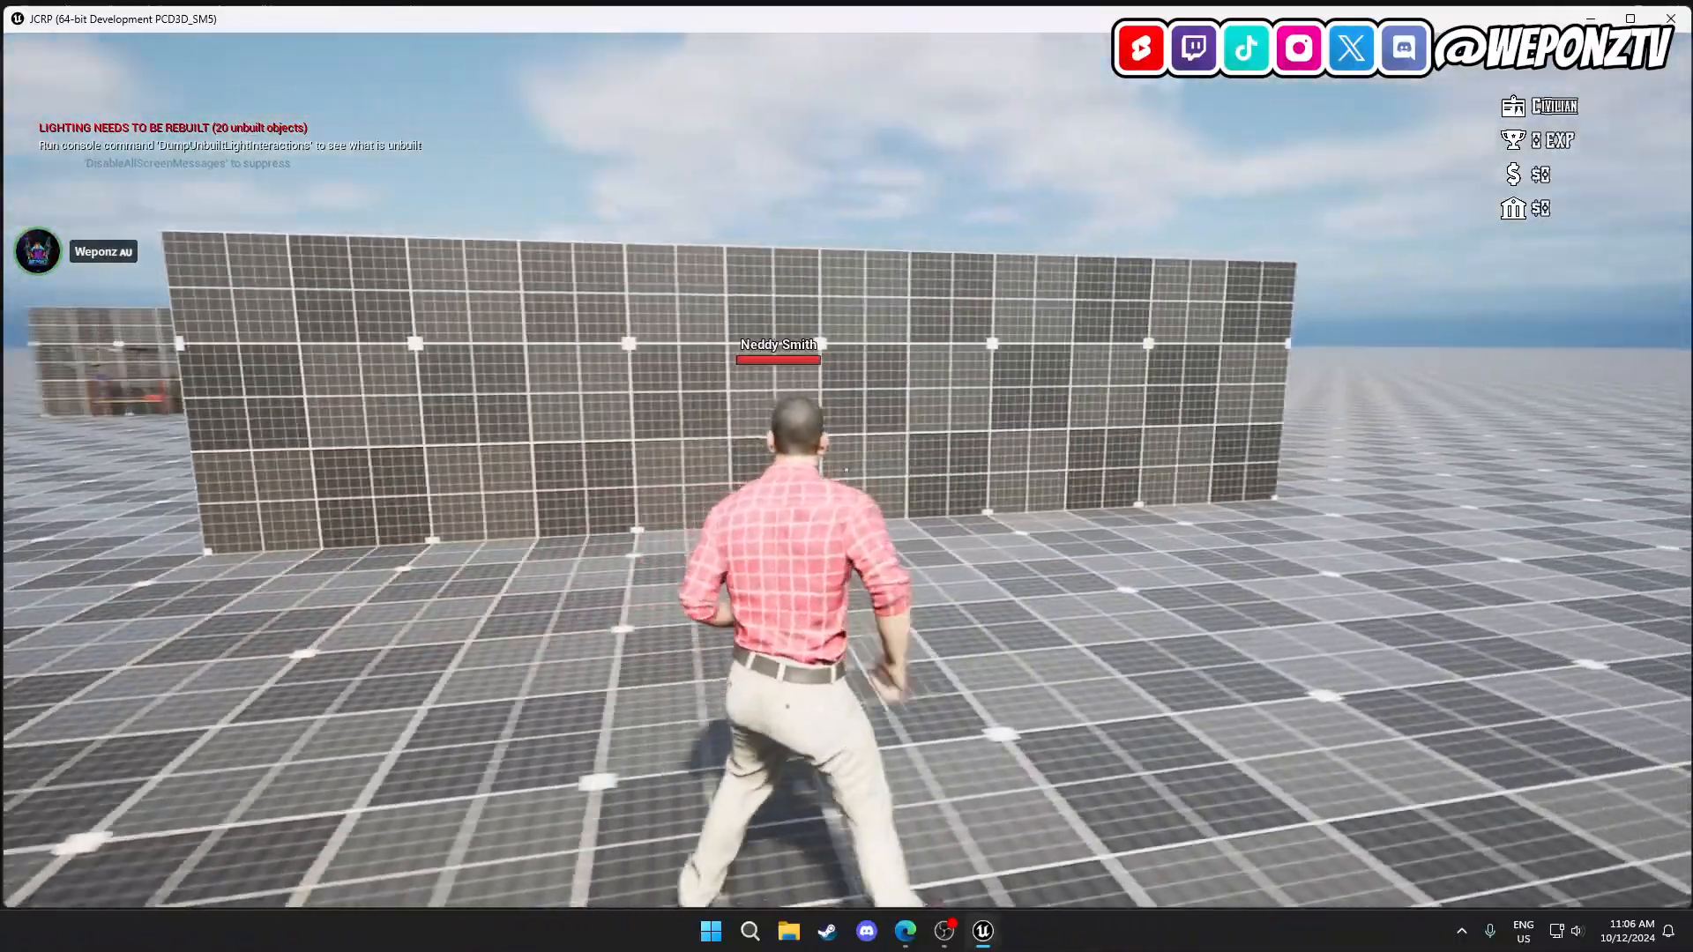
Walk around the building's outside corner, re-enter through the swinging doors and examine the inner hallway and room spacing.
key("d")
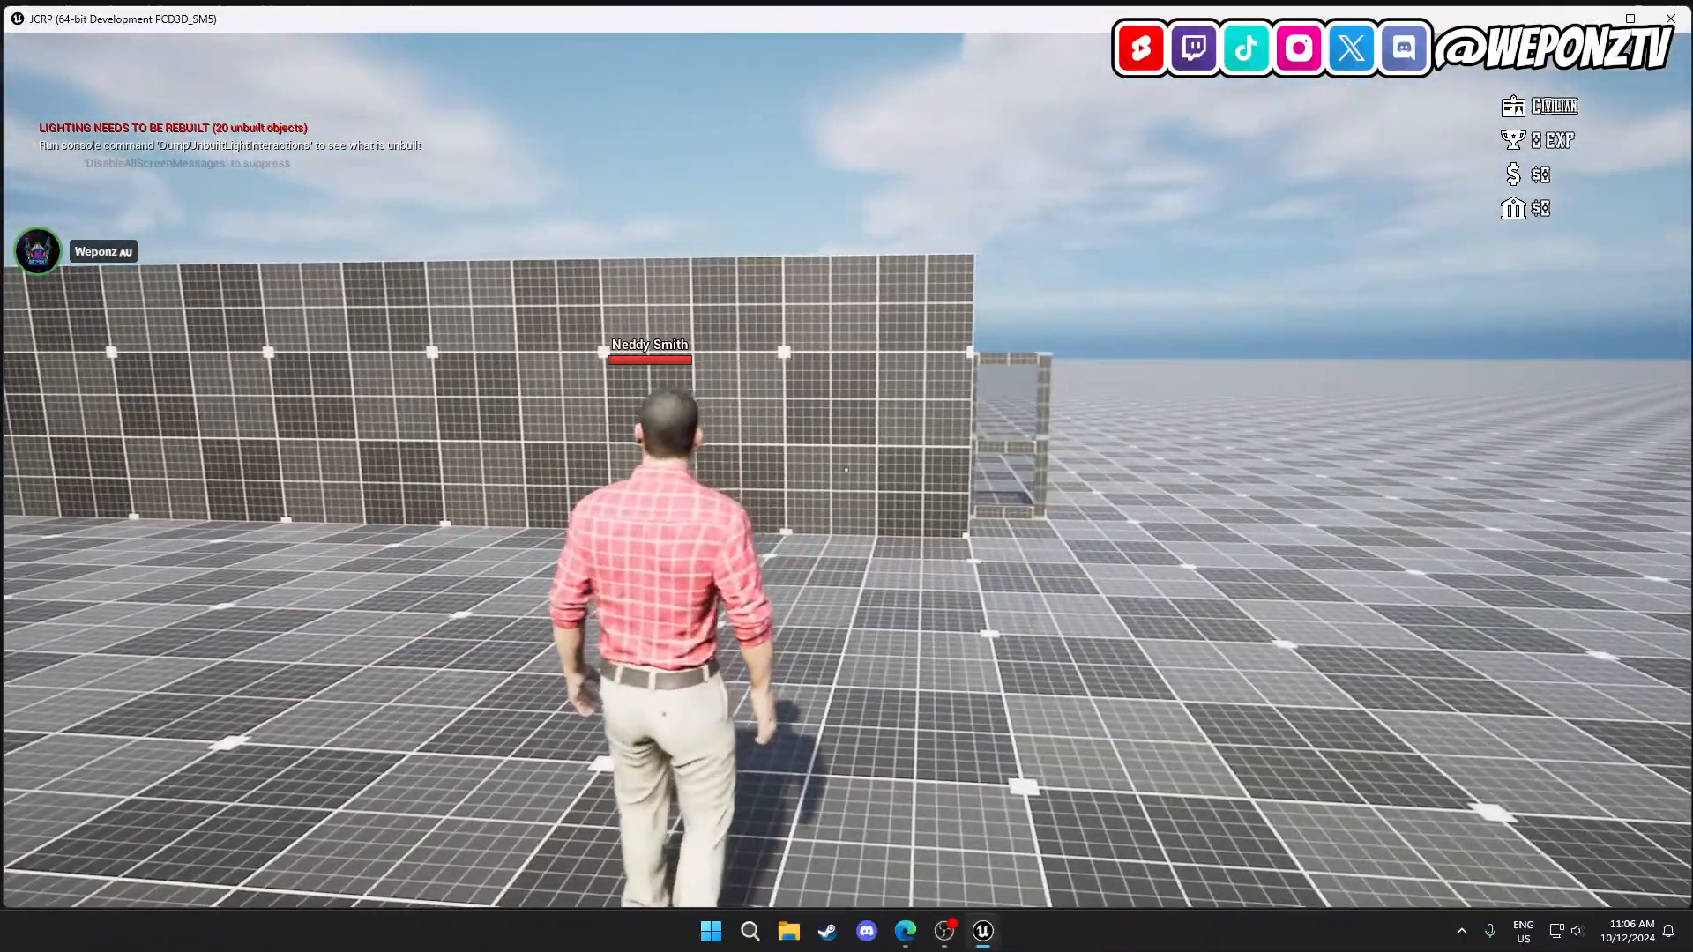
key("a")
key("d")
key("w")
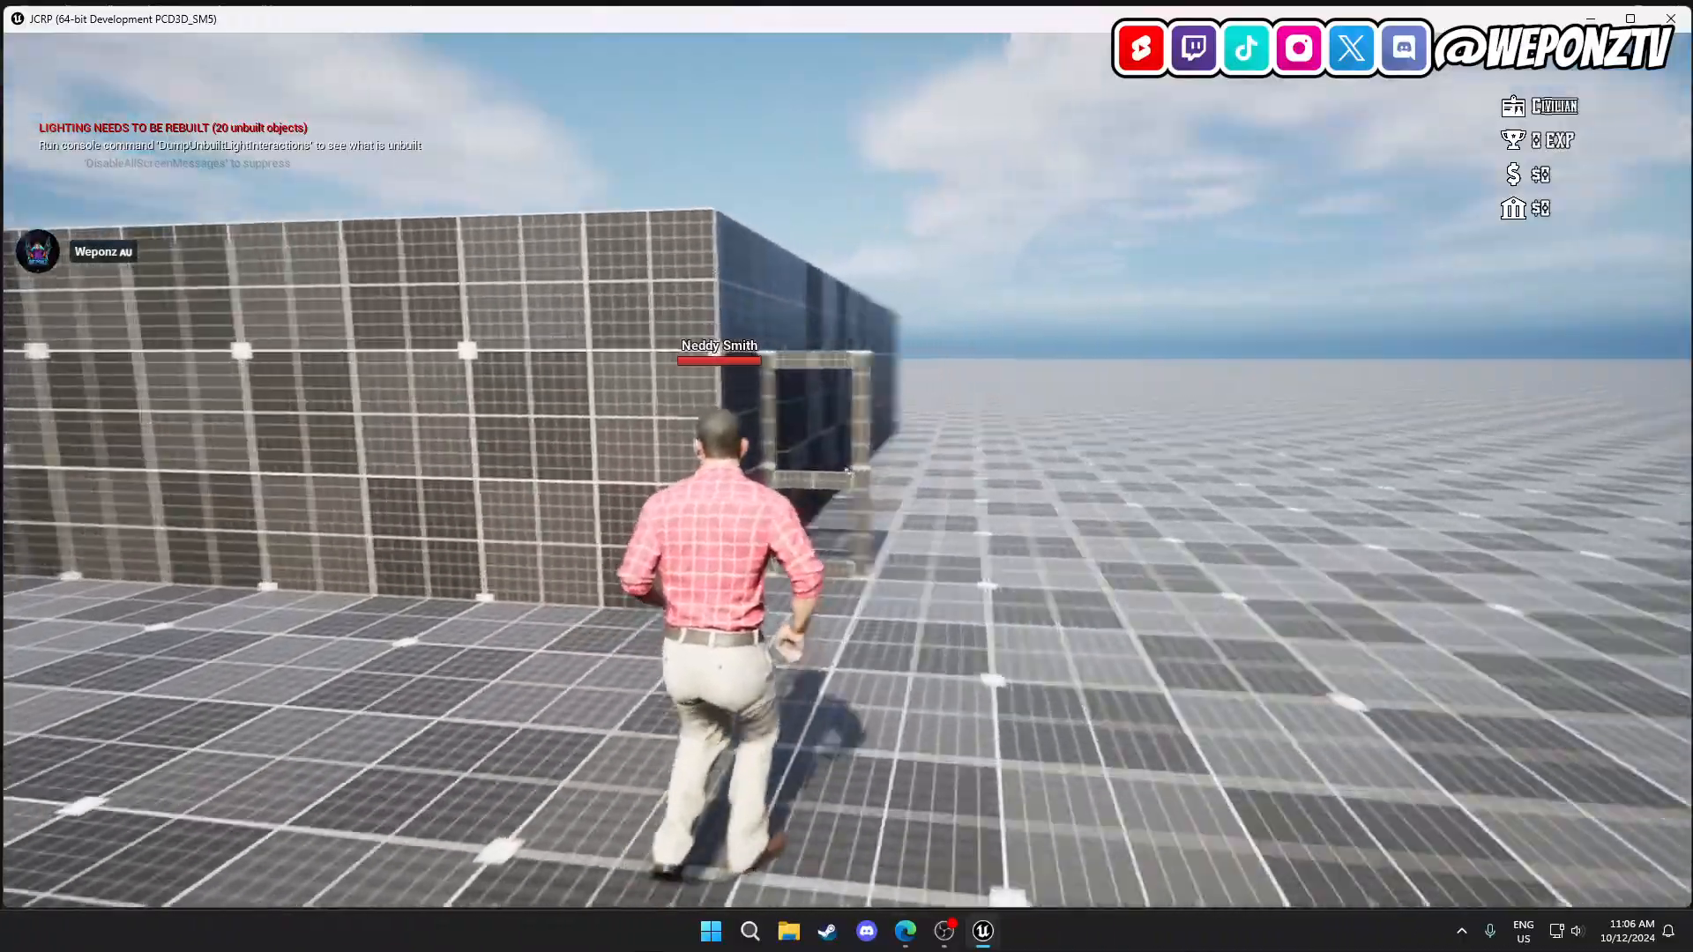
key("w")
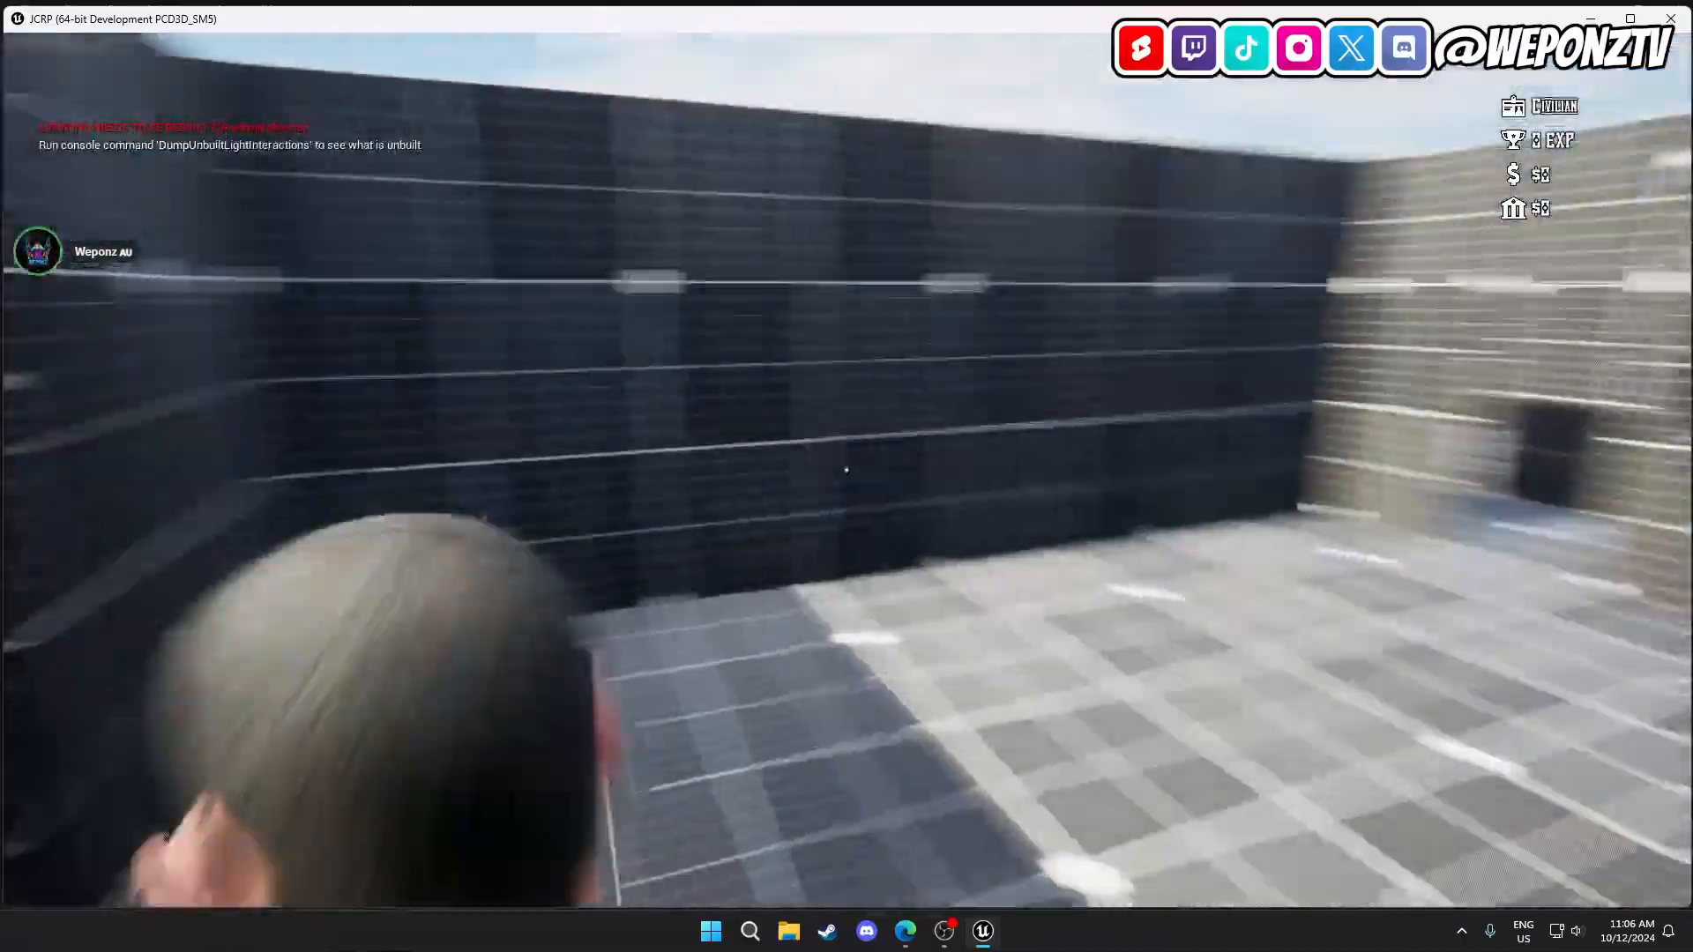
key("w")
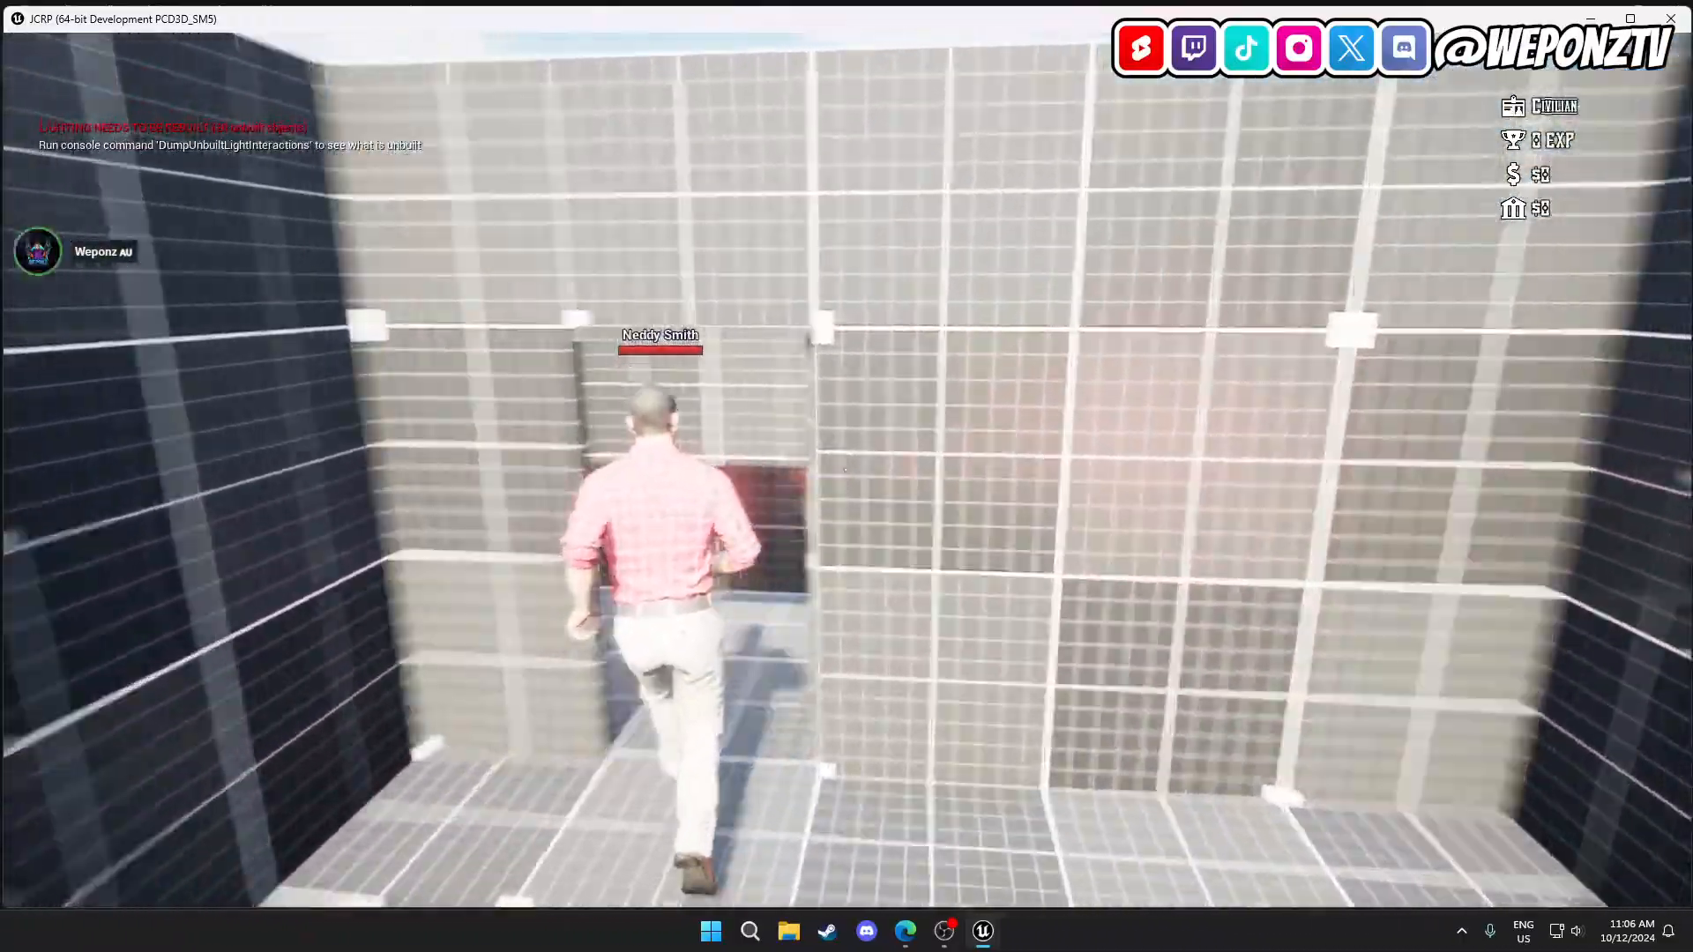
key("w")
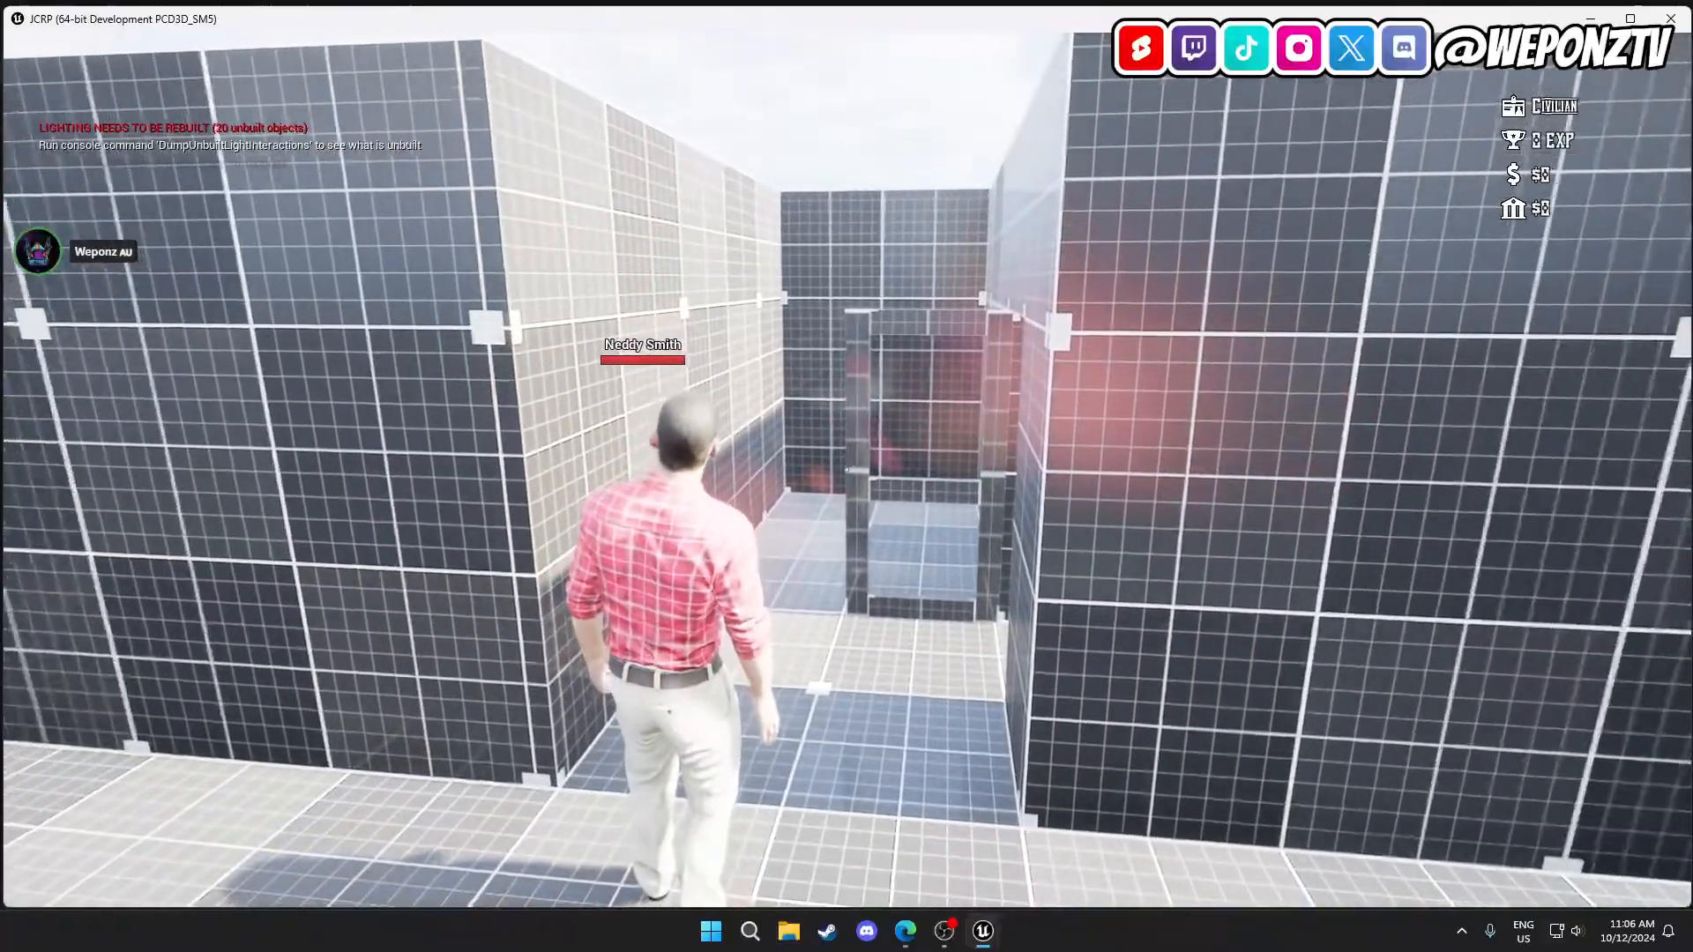
key("w")
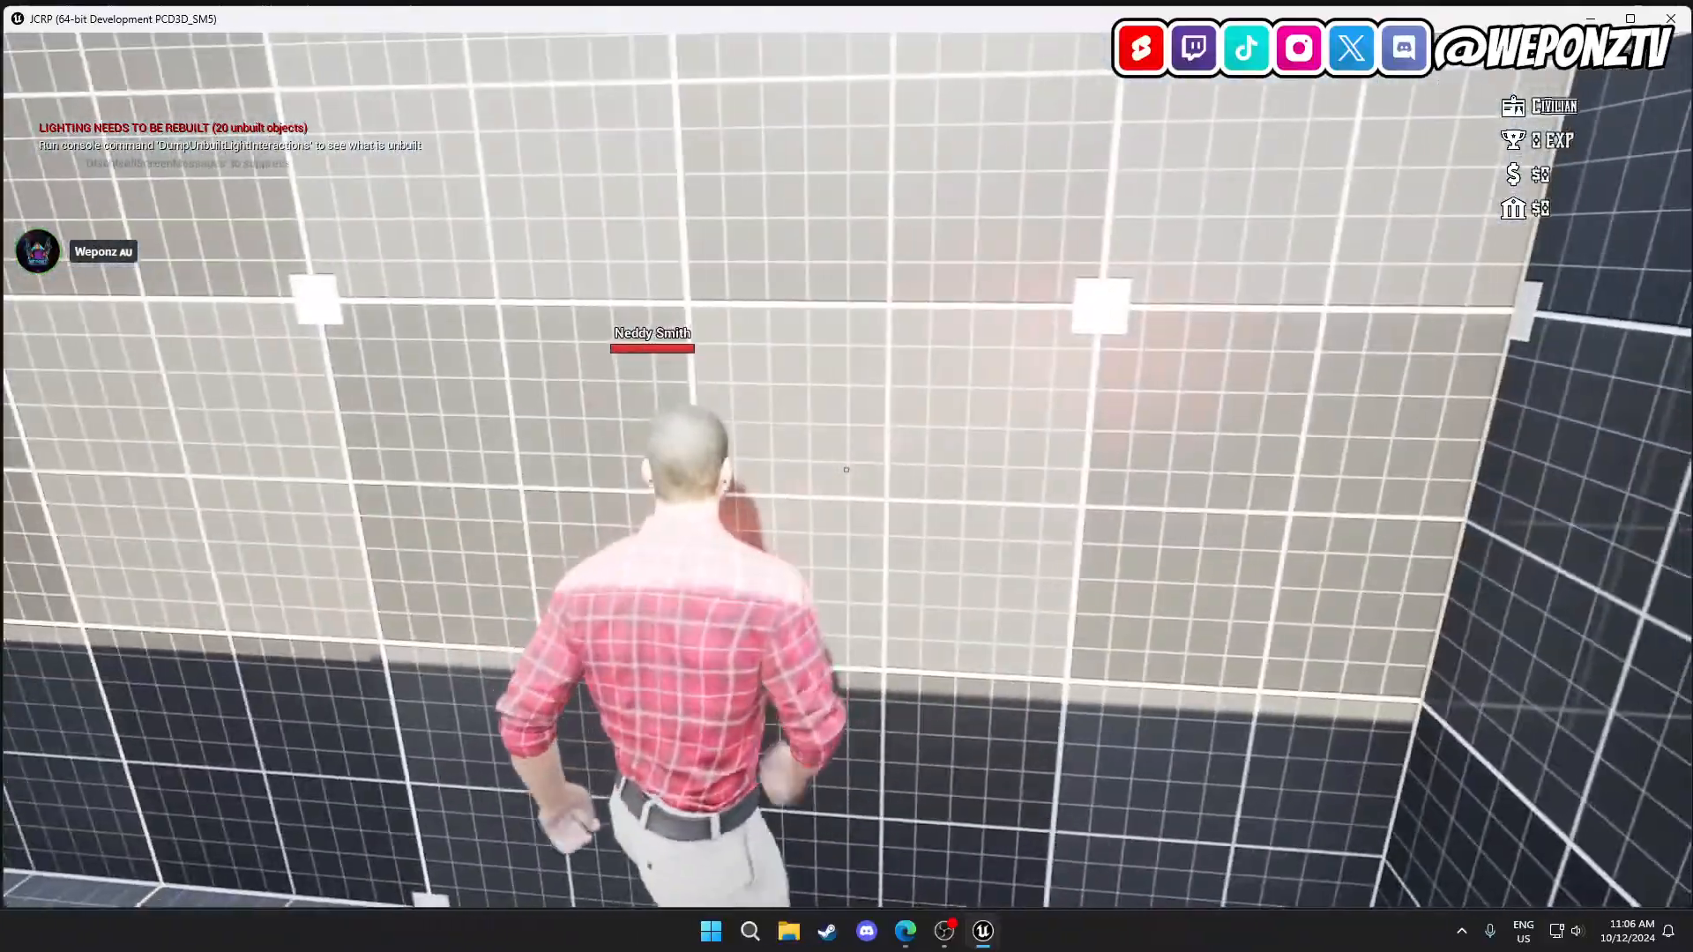
key("w")
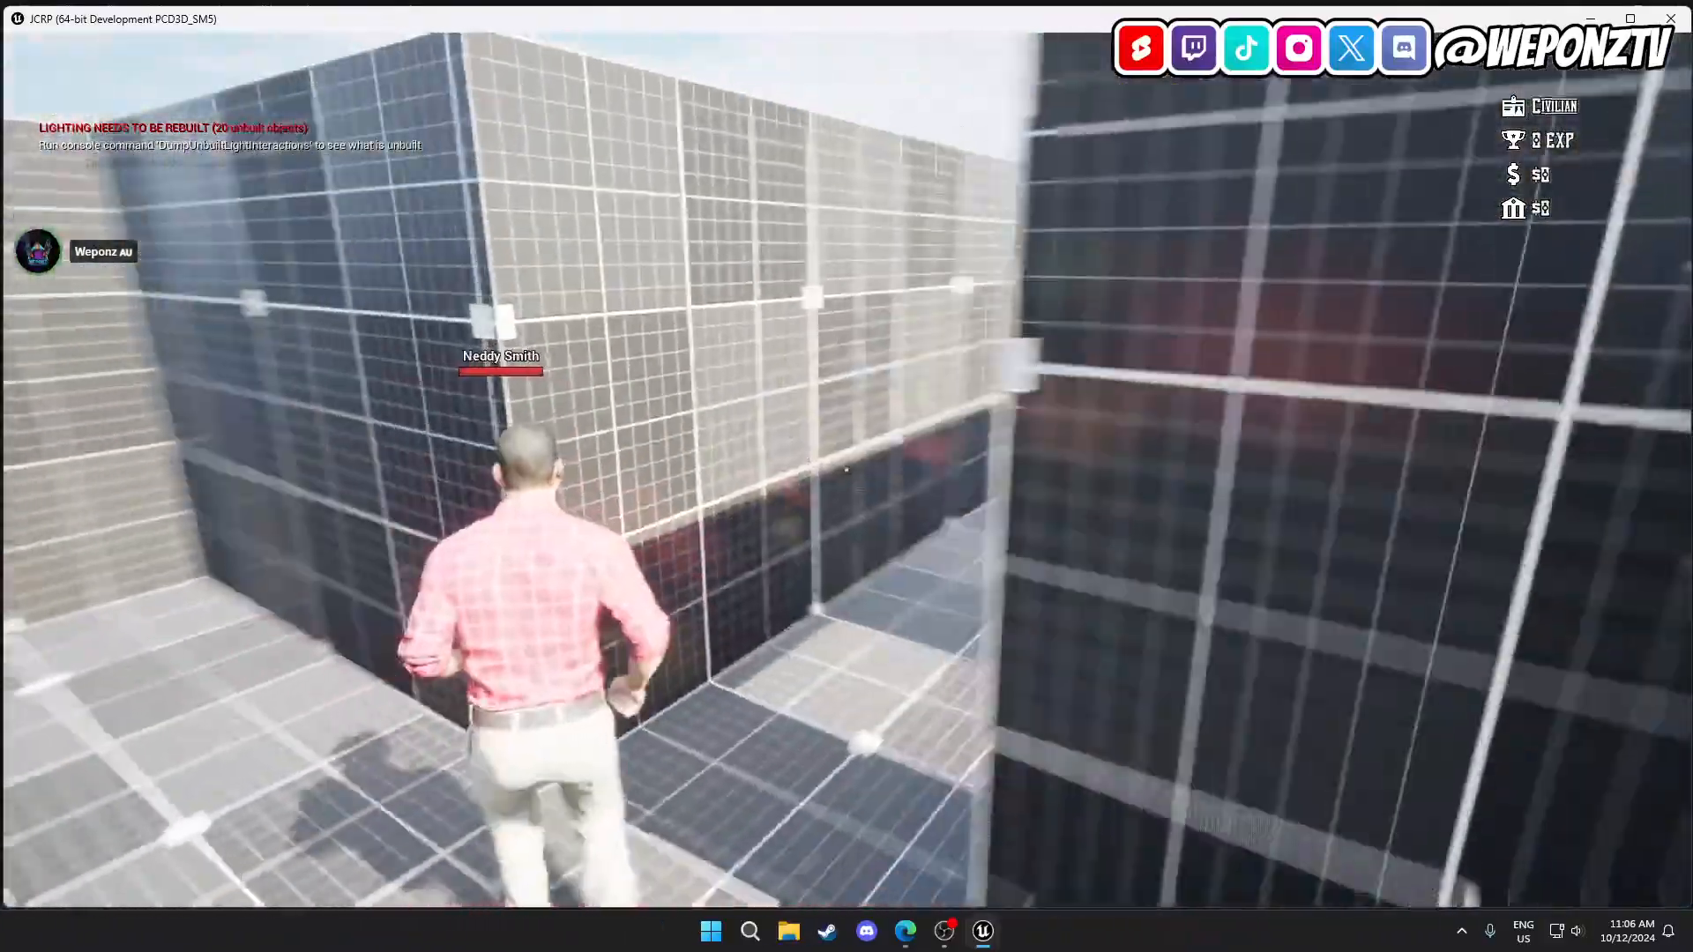
key("w")
Quit the game session and reopen the L_TestMap level.
key("Escape")
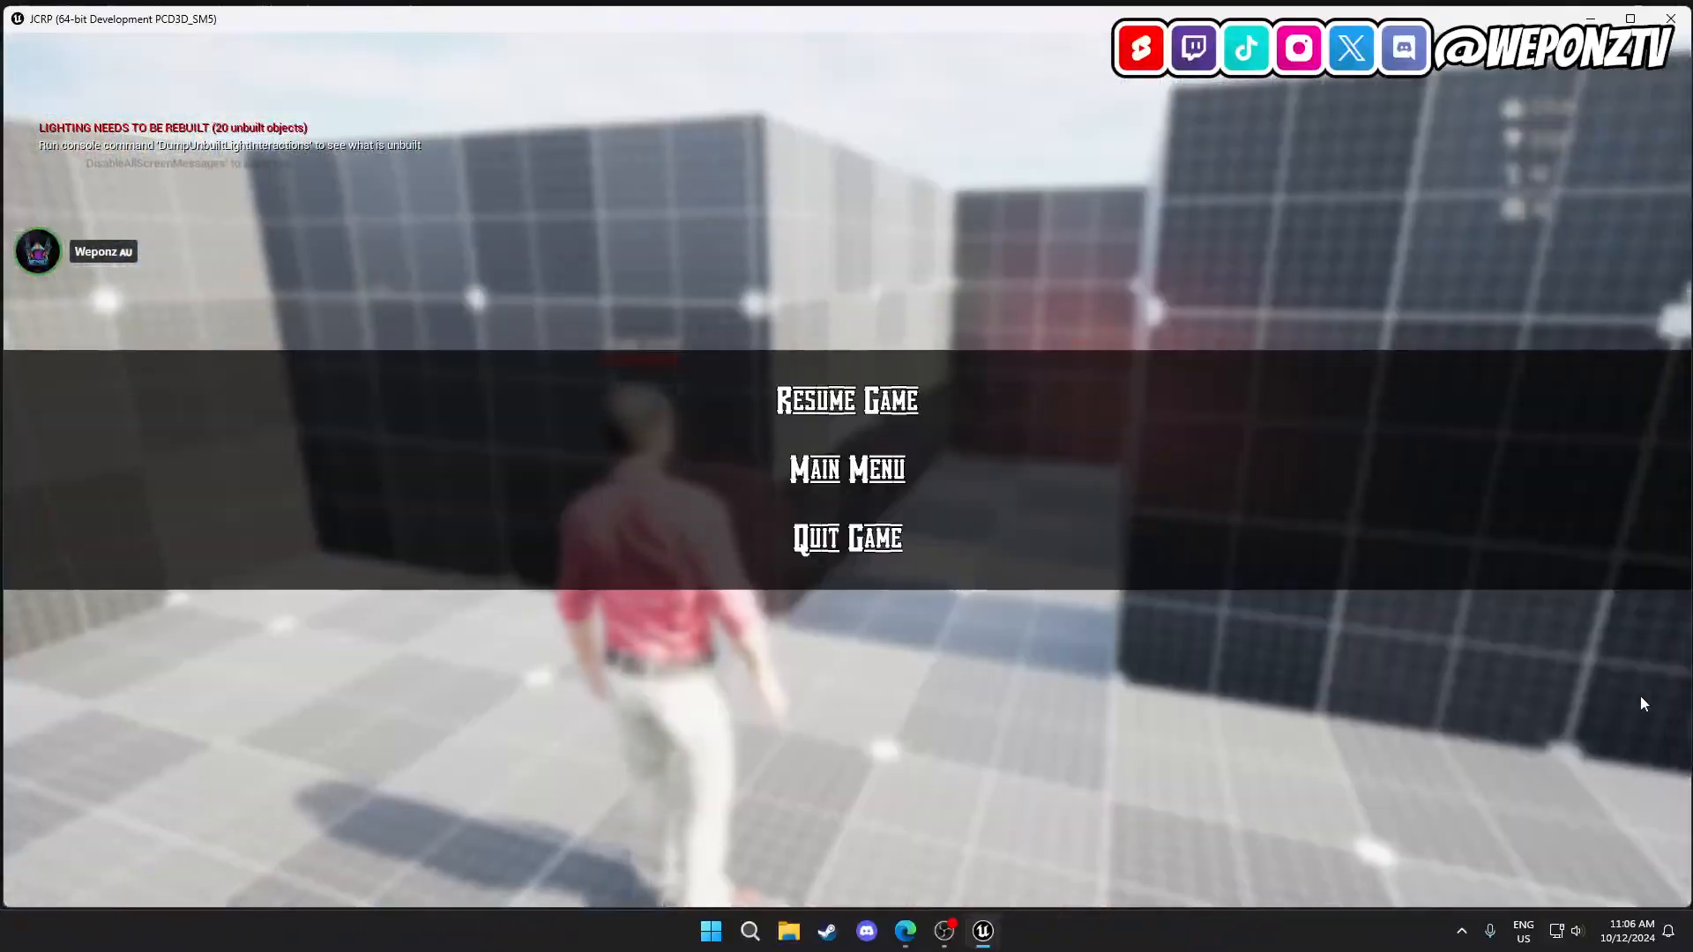
left_click(836, 545)
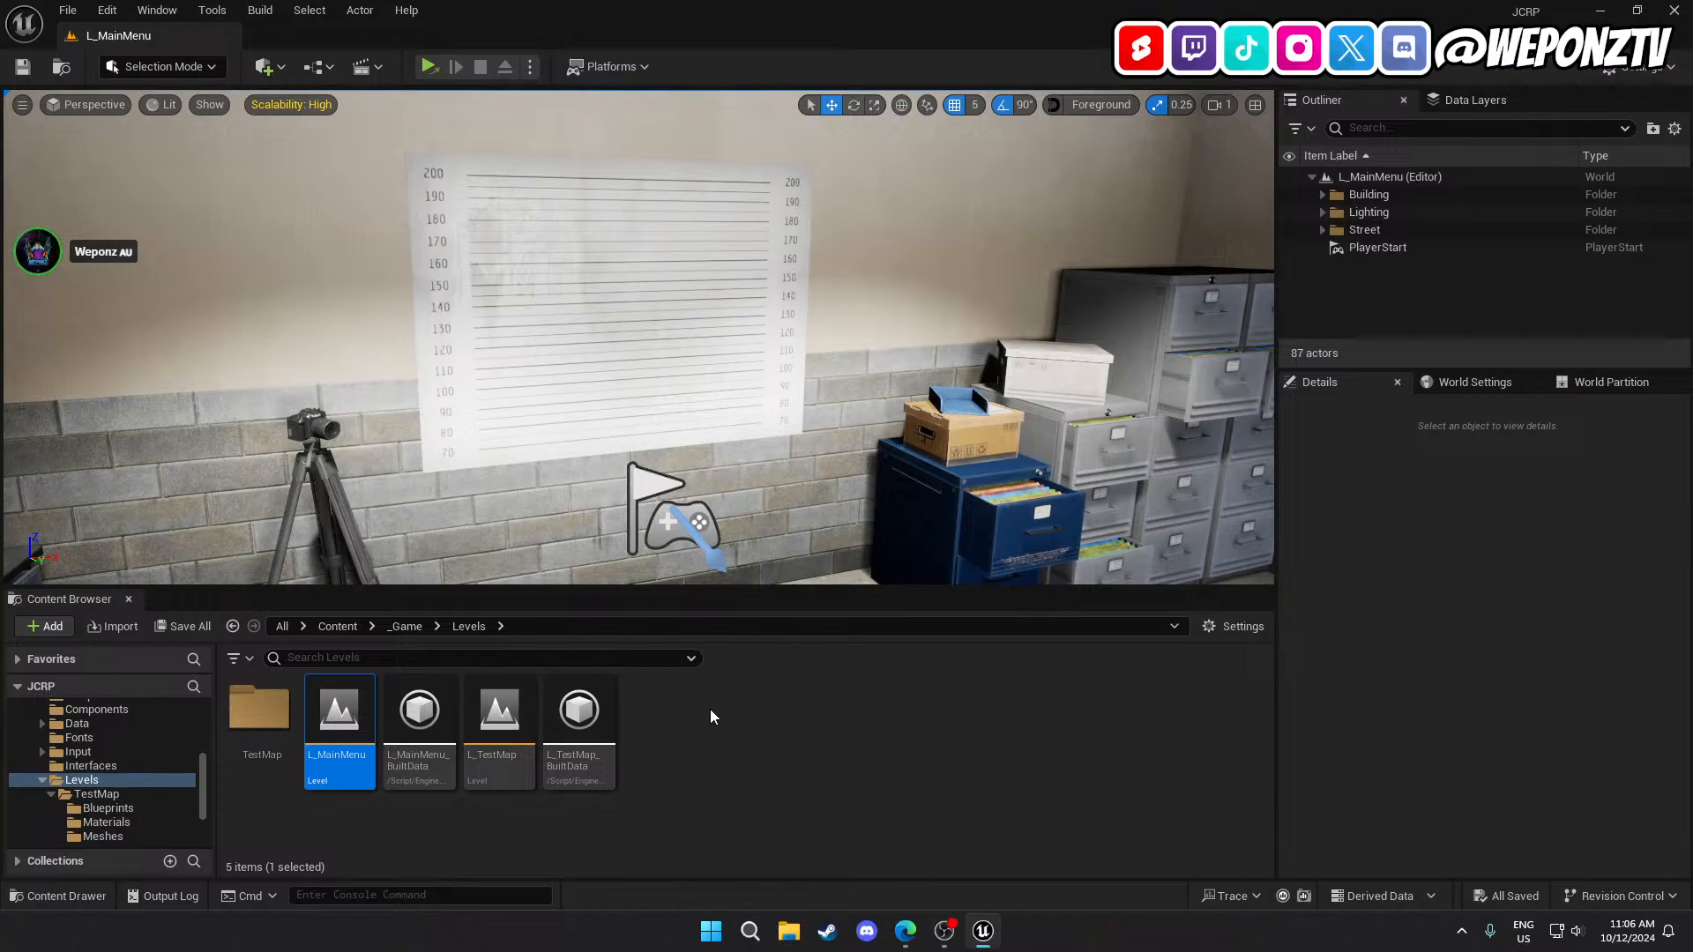
double_click(499, 714)
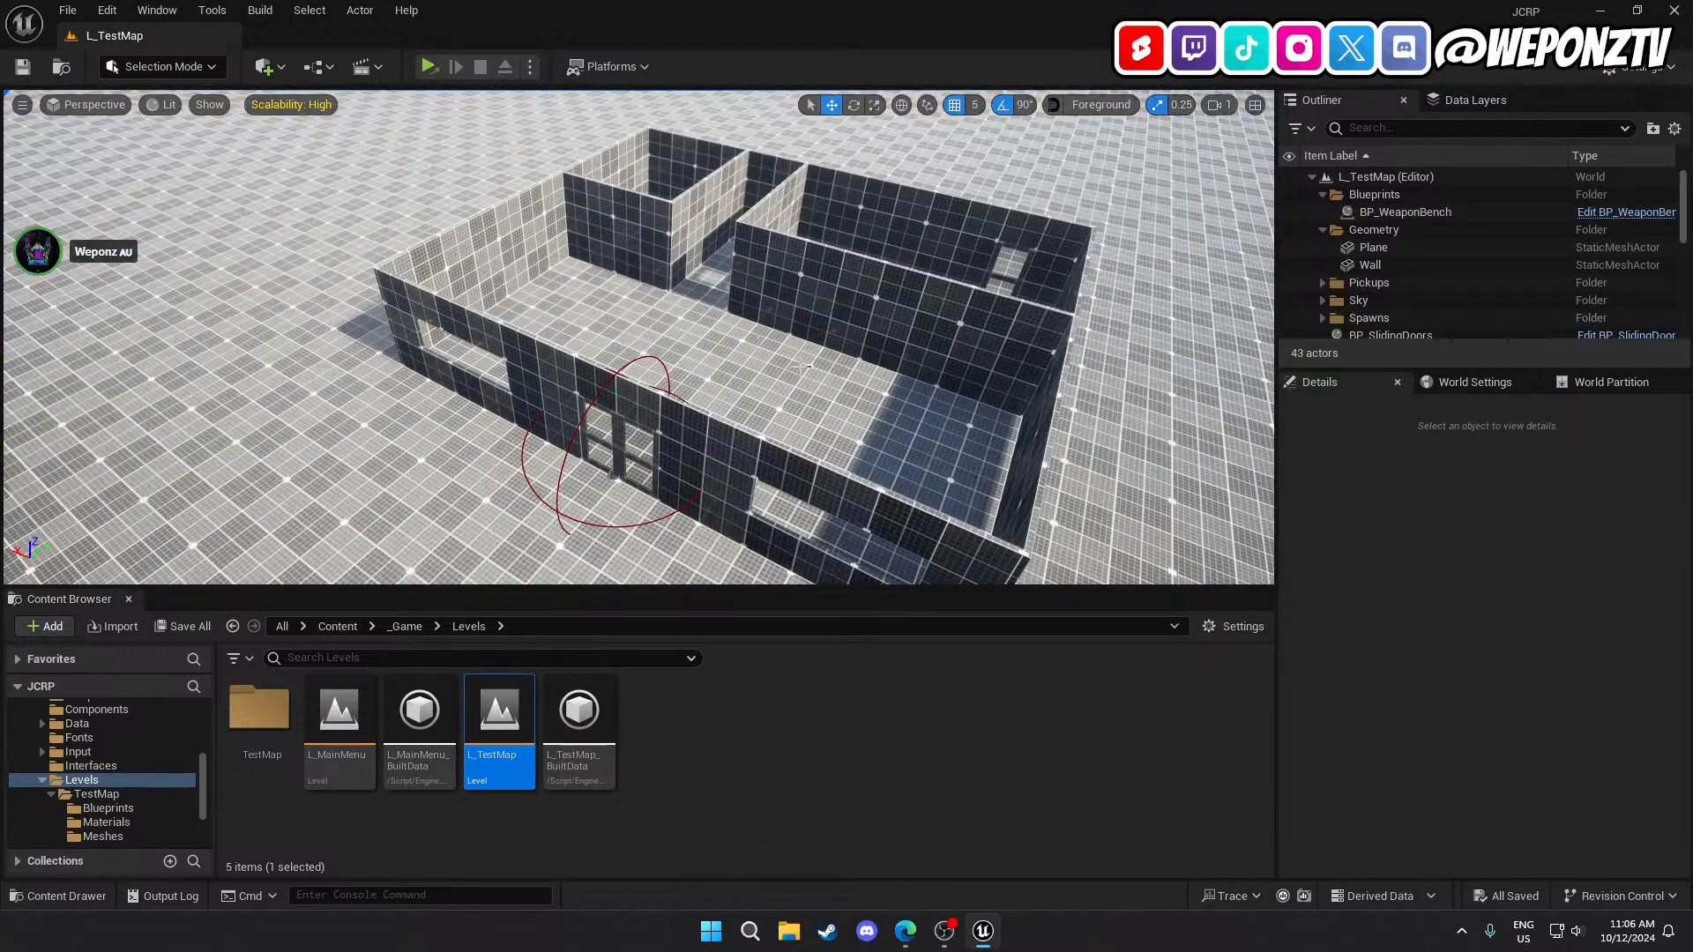
Shorten the interior cross wall behind the doorway by setting its X scale to 3.9.
key("w")
right_click_drag(926, 389, 717, 367)
left_click(717, 367)
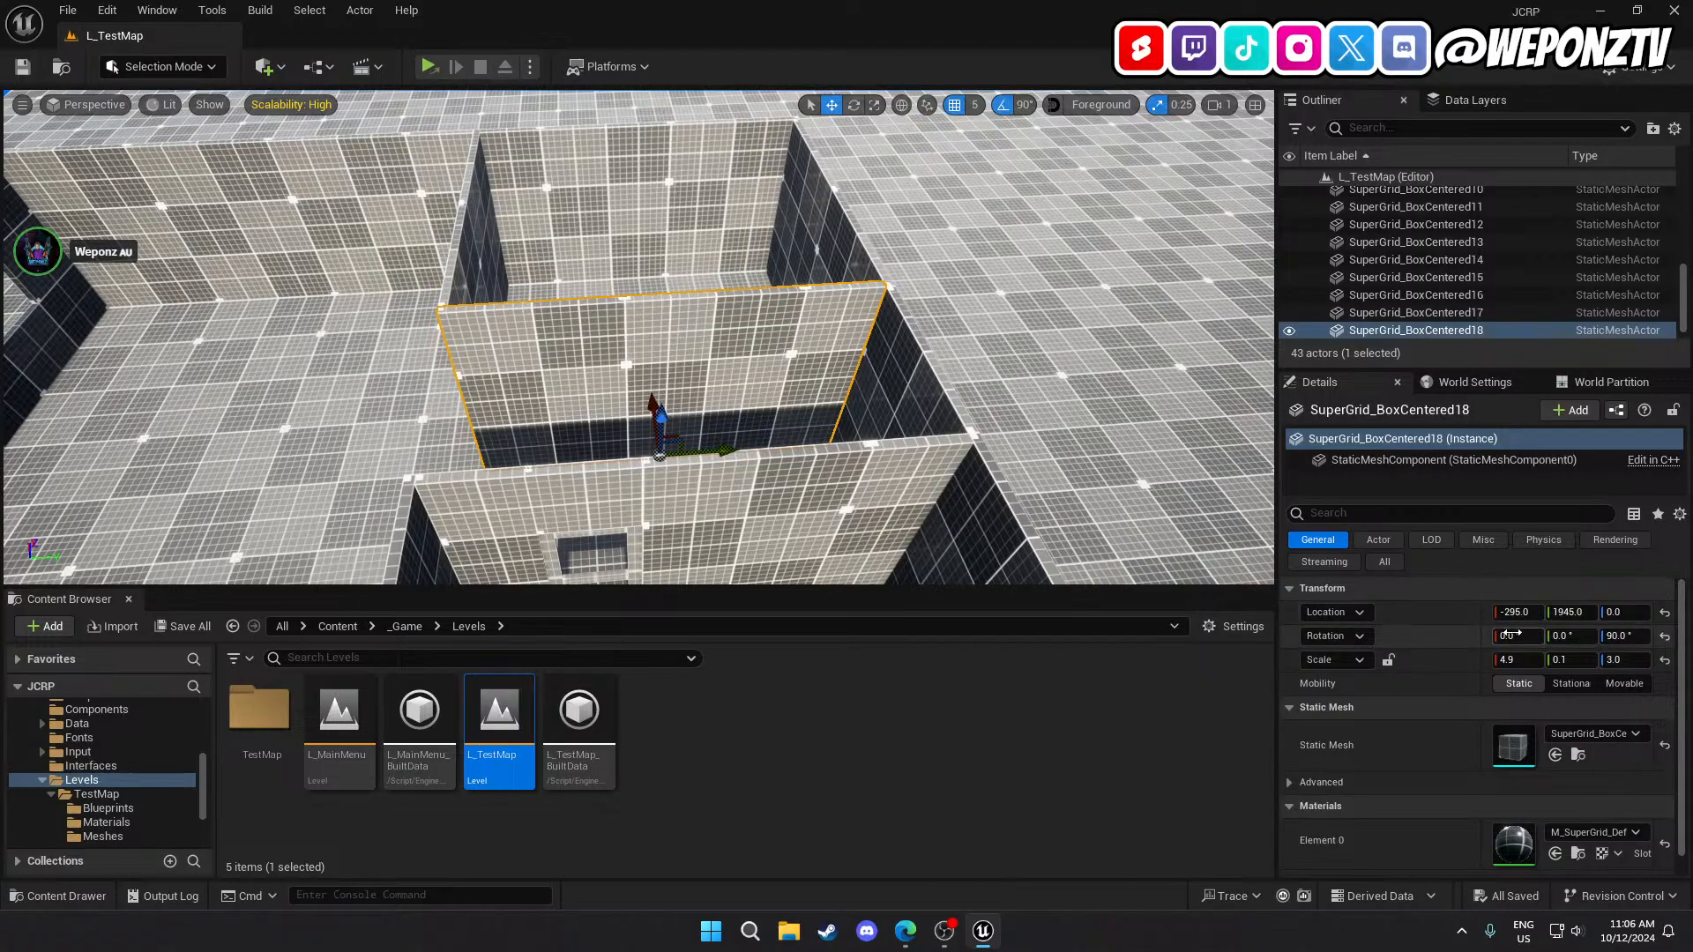
left_click(1534, 661)
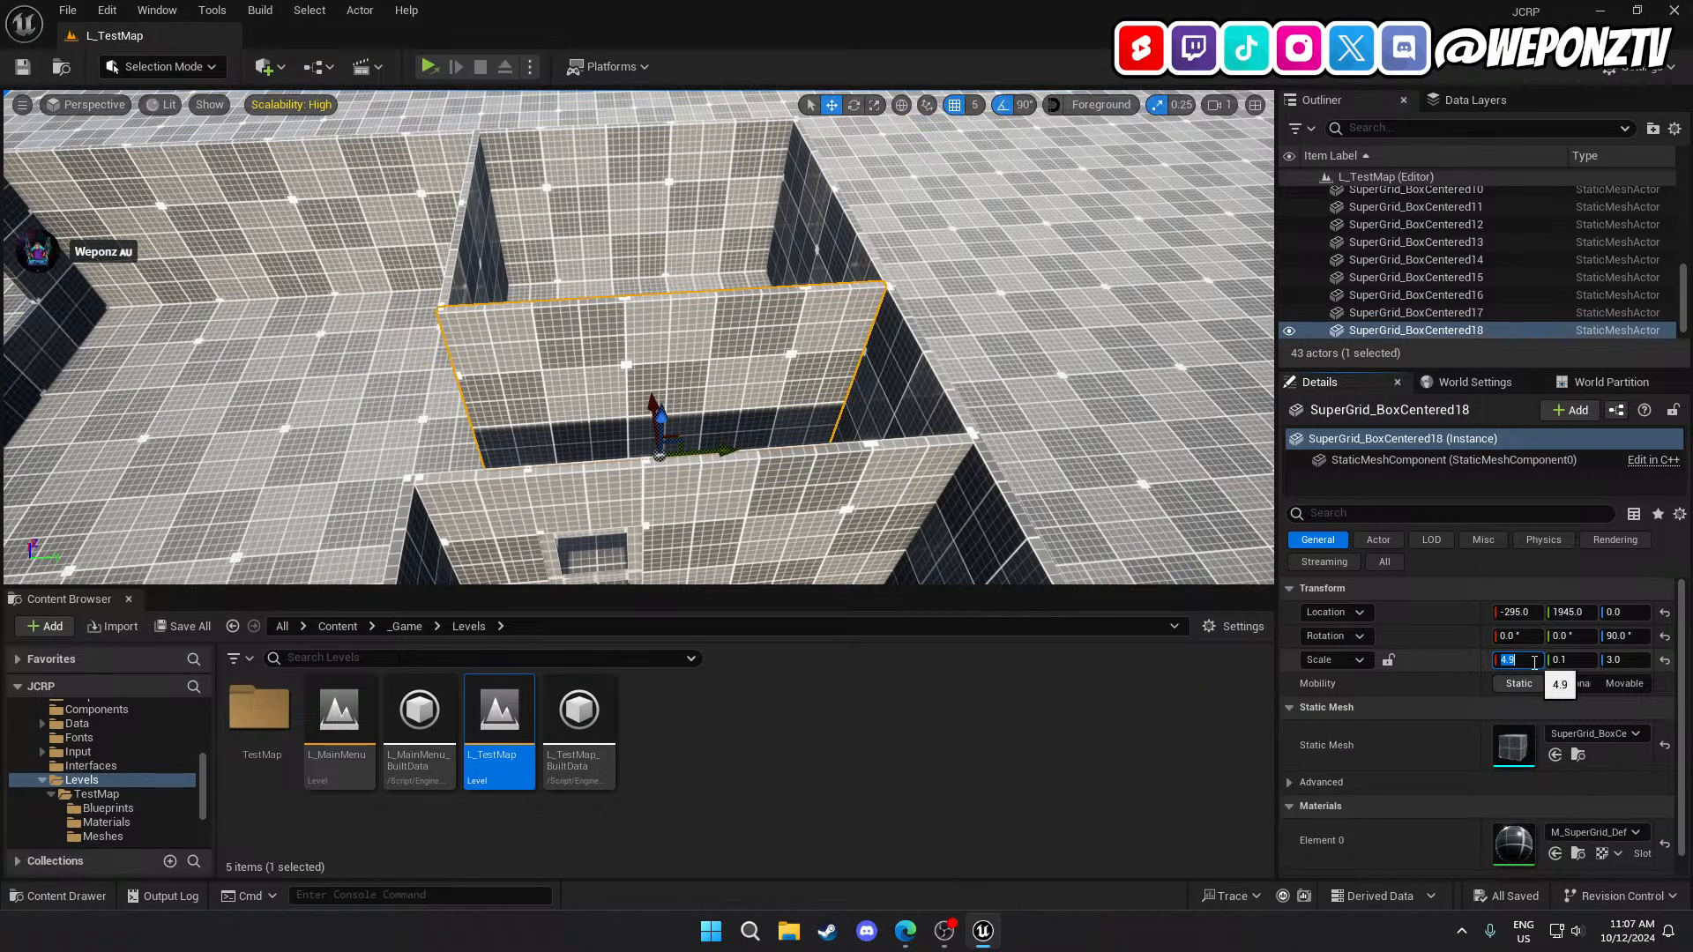
type("3.9")
key("Return")
Slide the shortened cross wall along Y to 1995 so its end meets the outer side wall.
key("w")
right_click_drag(747, 389, 748, 389)
left_click_drag(747, 389, 701, 388)
right_click_drag(624, 375, 624, 375)
key("d")
key("a")
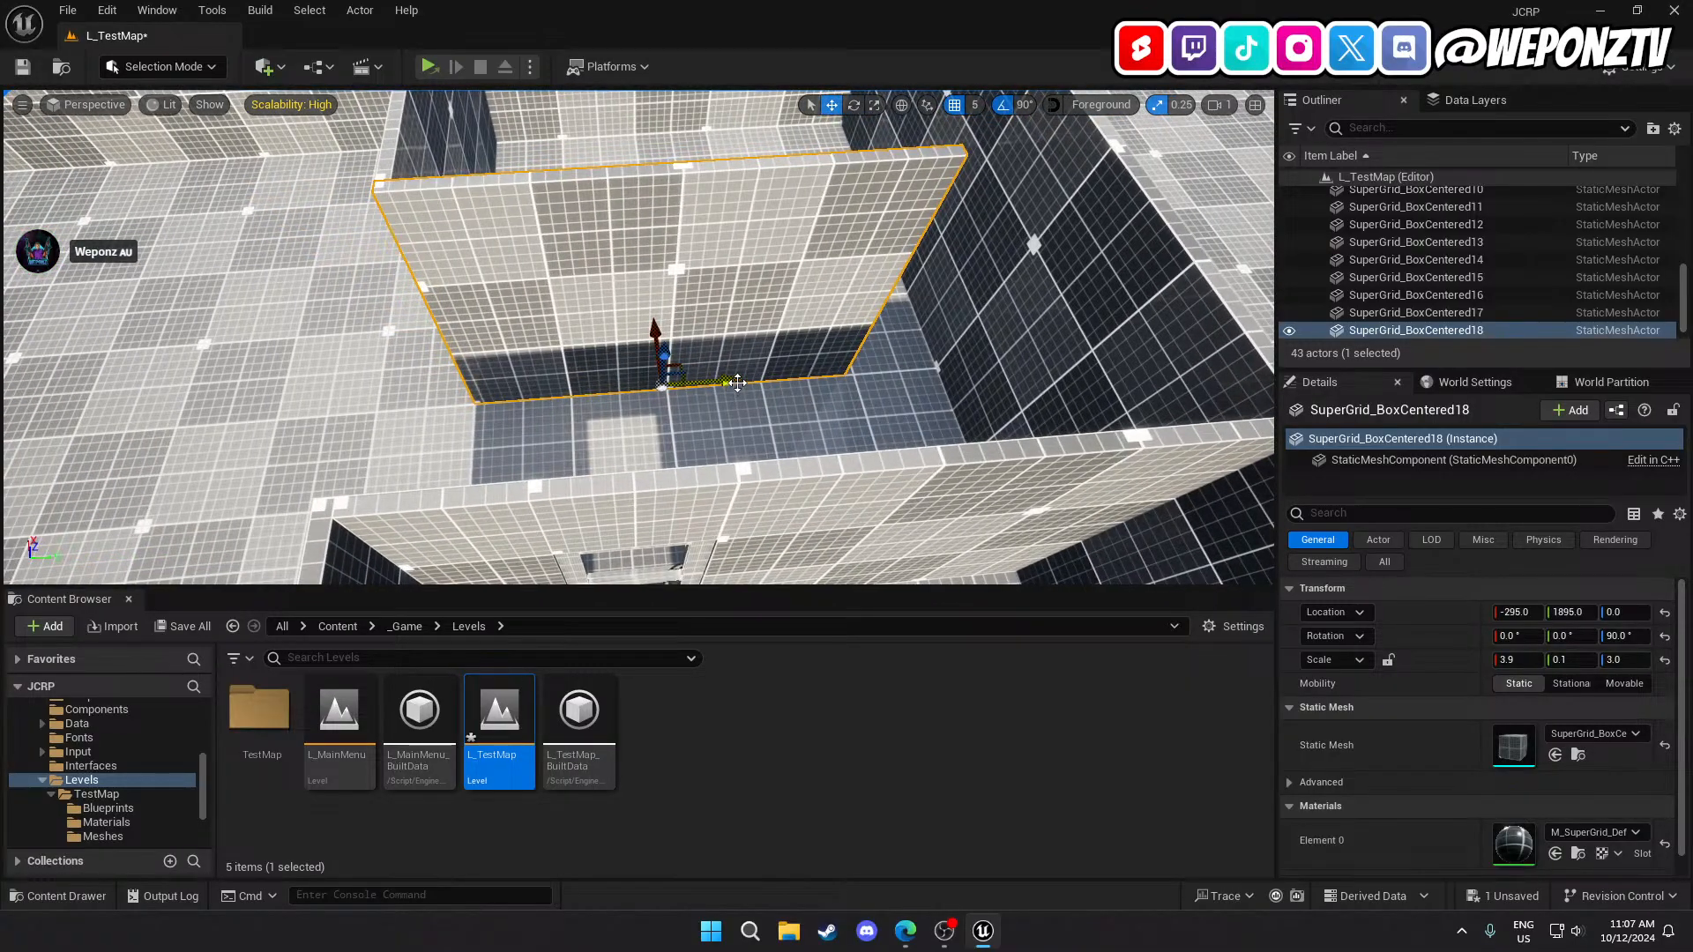
left_click_drag(737, 382, 829, 377)
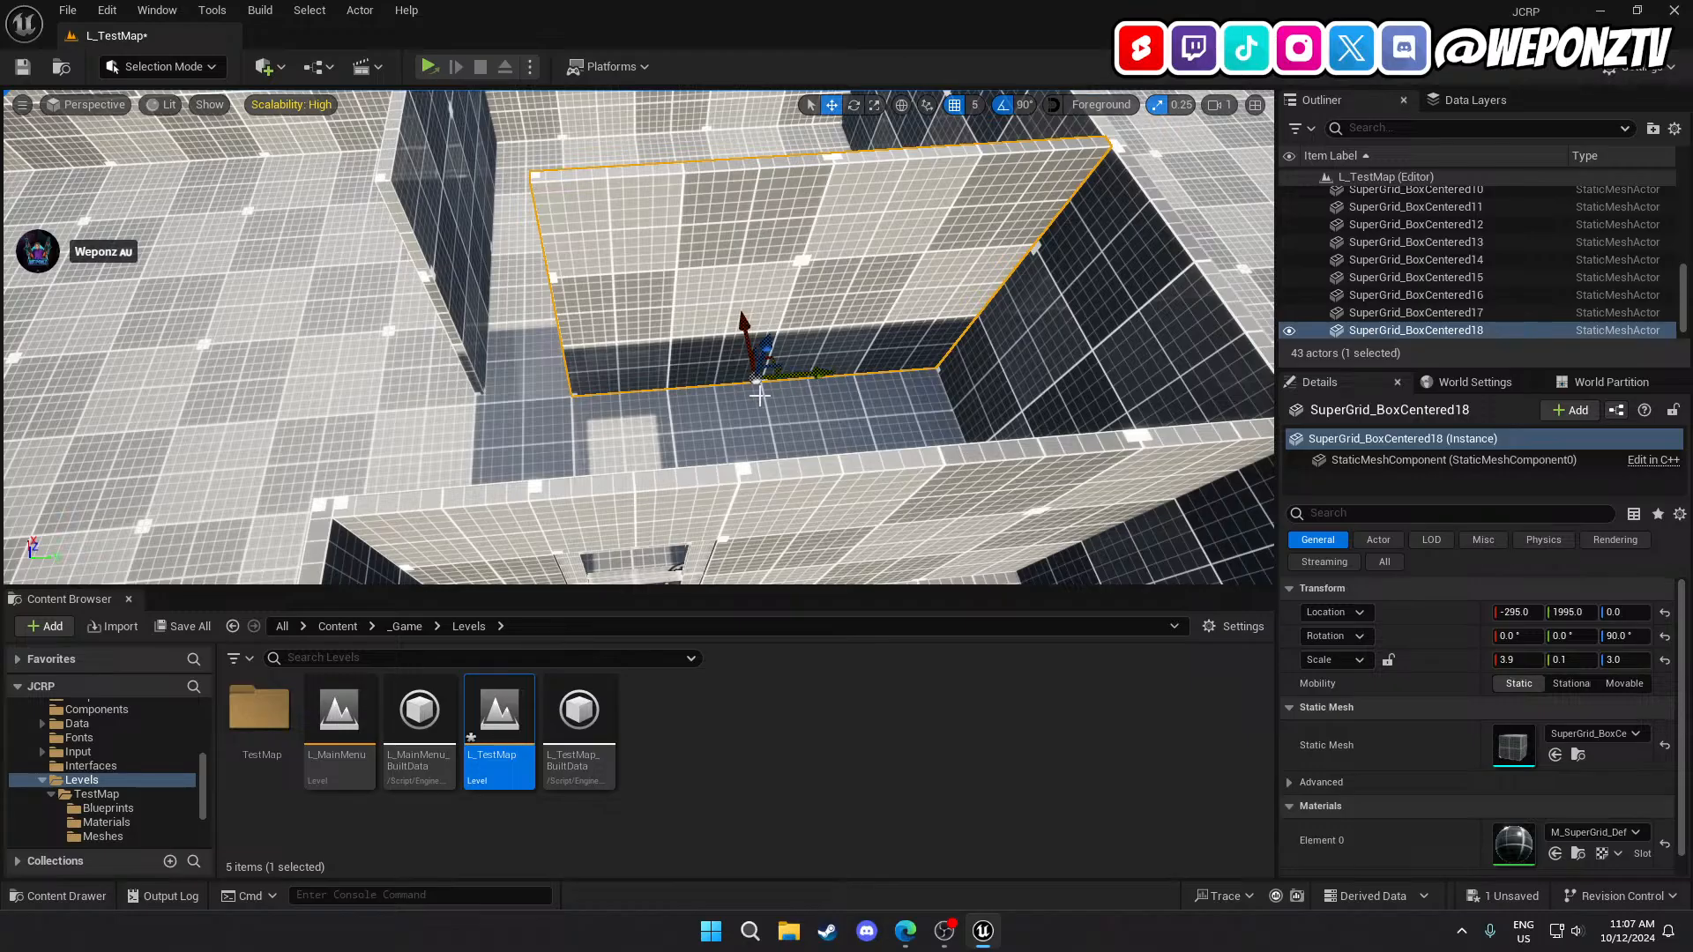
mouse_move(760, 395)
right_mouse_down()
mouse_move(723, 417)
mouse_move(760, 395)
right_mouse_up()
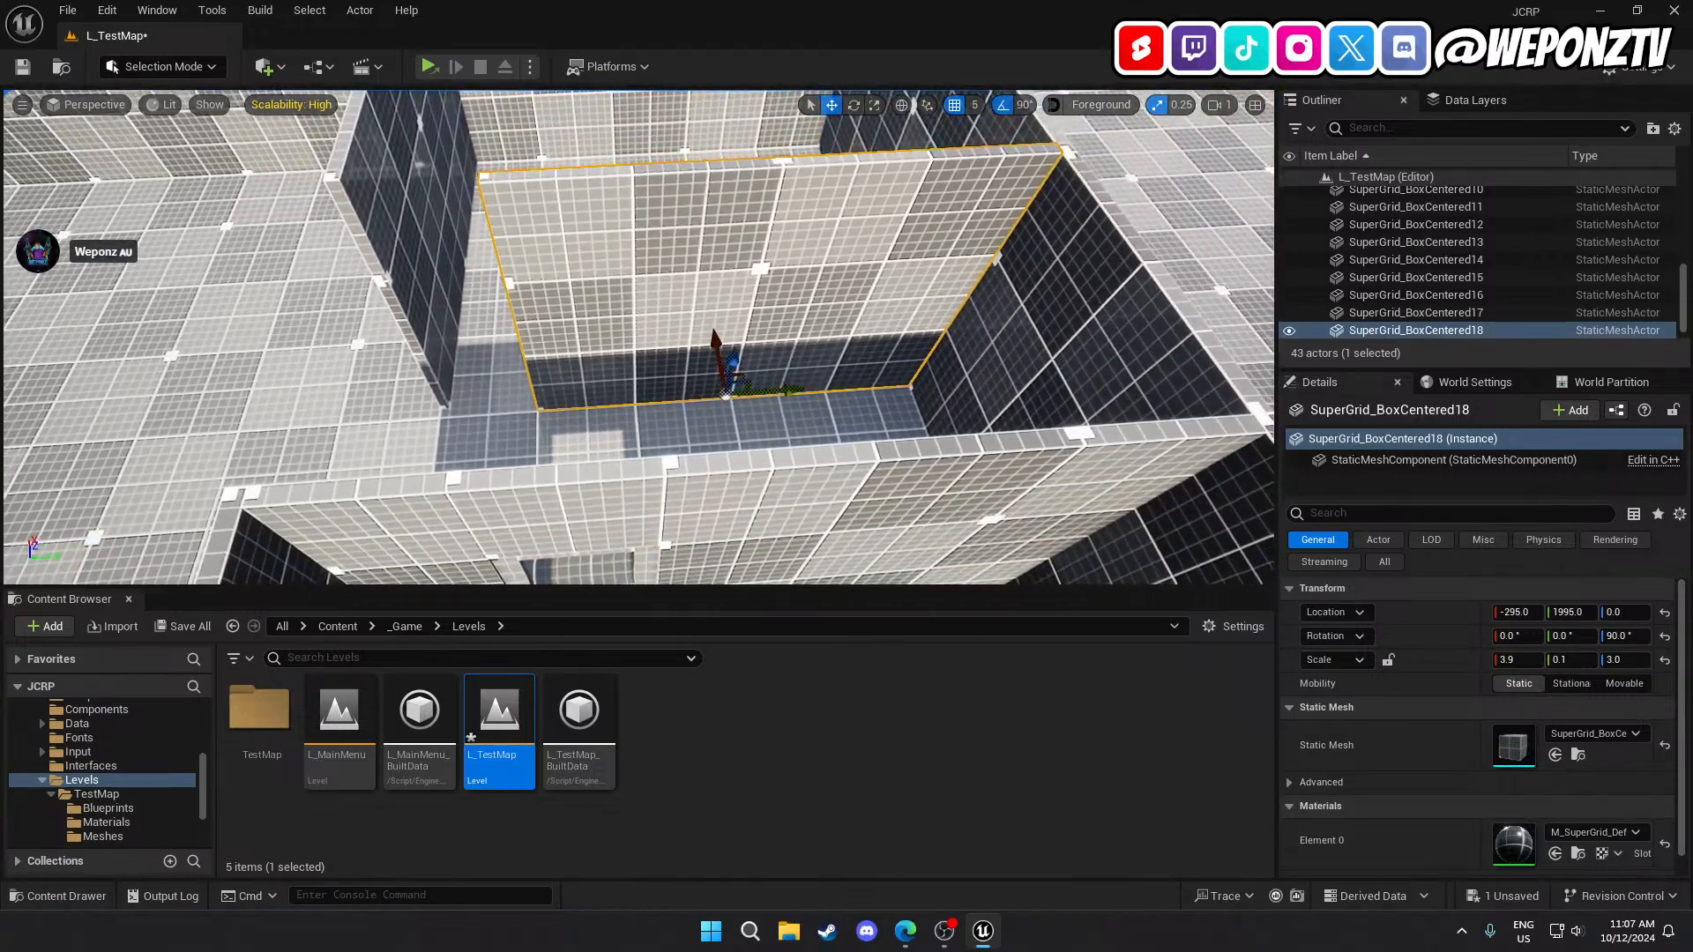
Reduce the cross wall's X scale to 2.9 and slide it to Y 2045 against the side wall.
left_click(1511, 662)
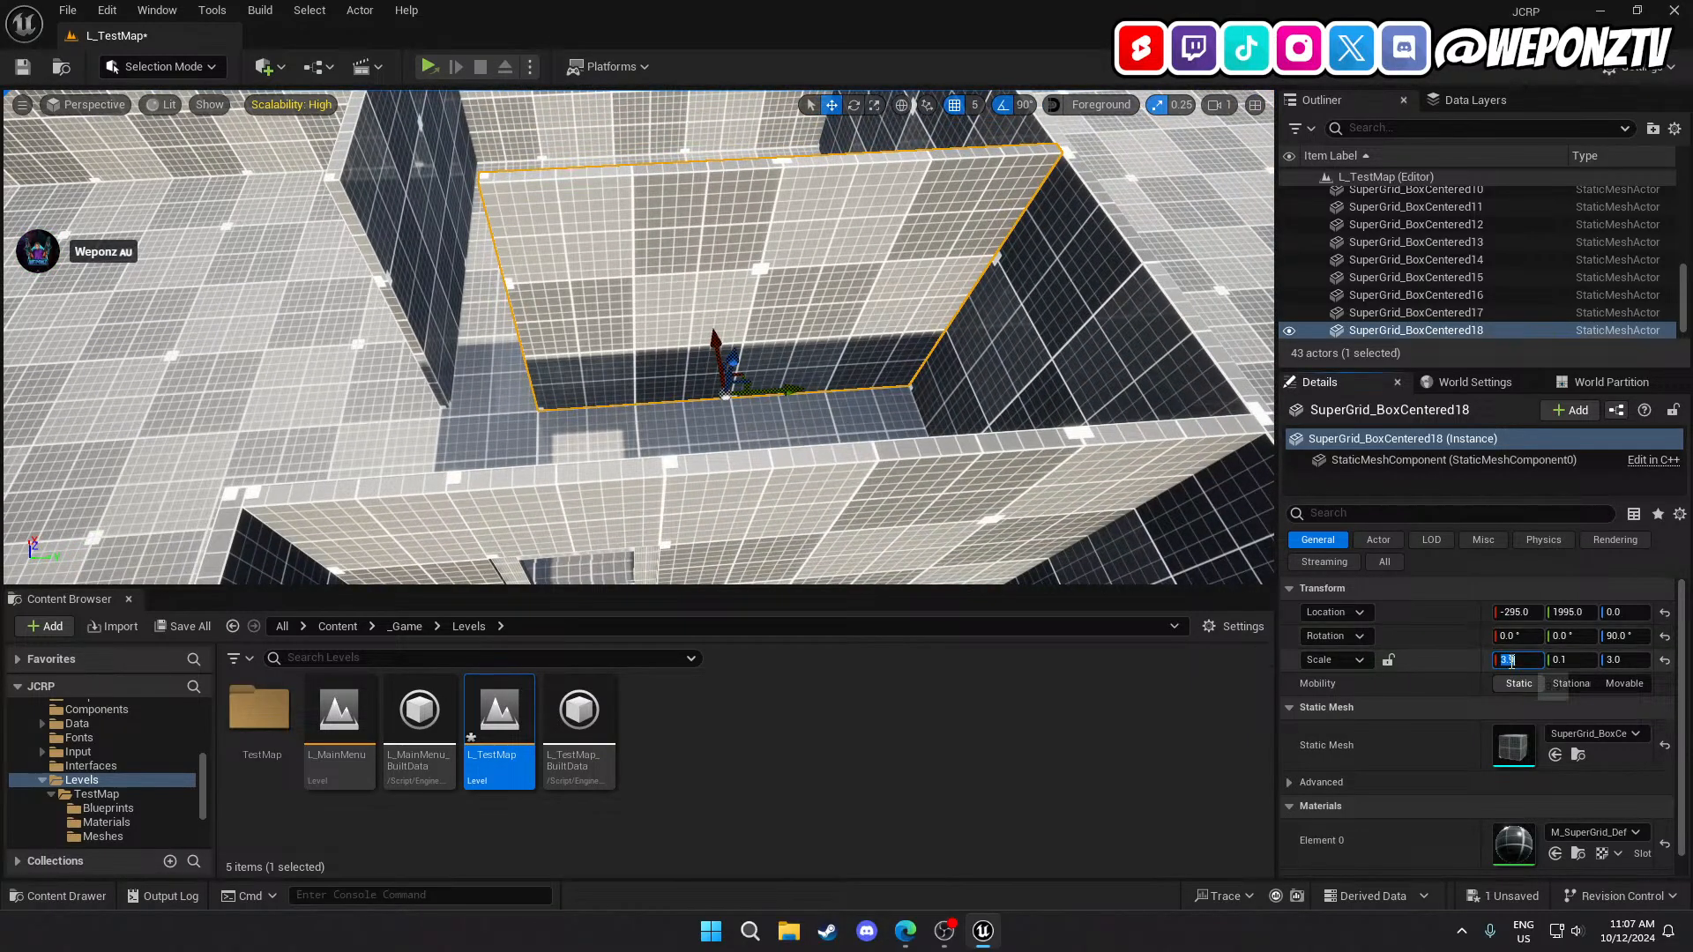
type("2.9")
key("Return")
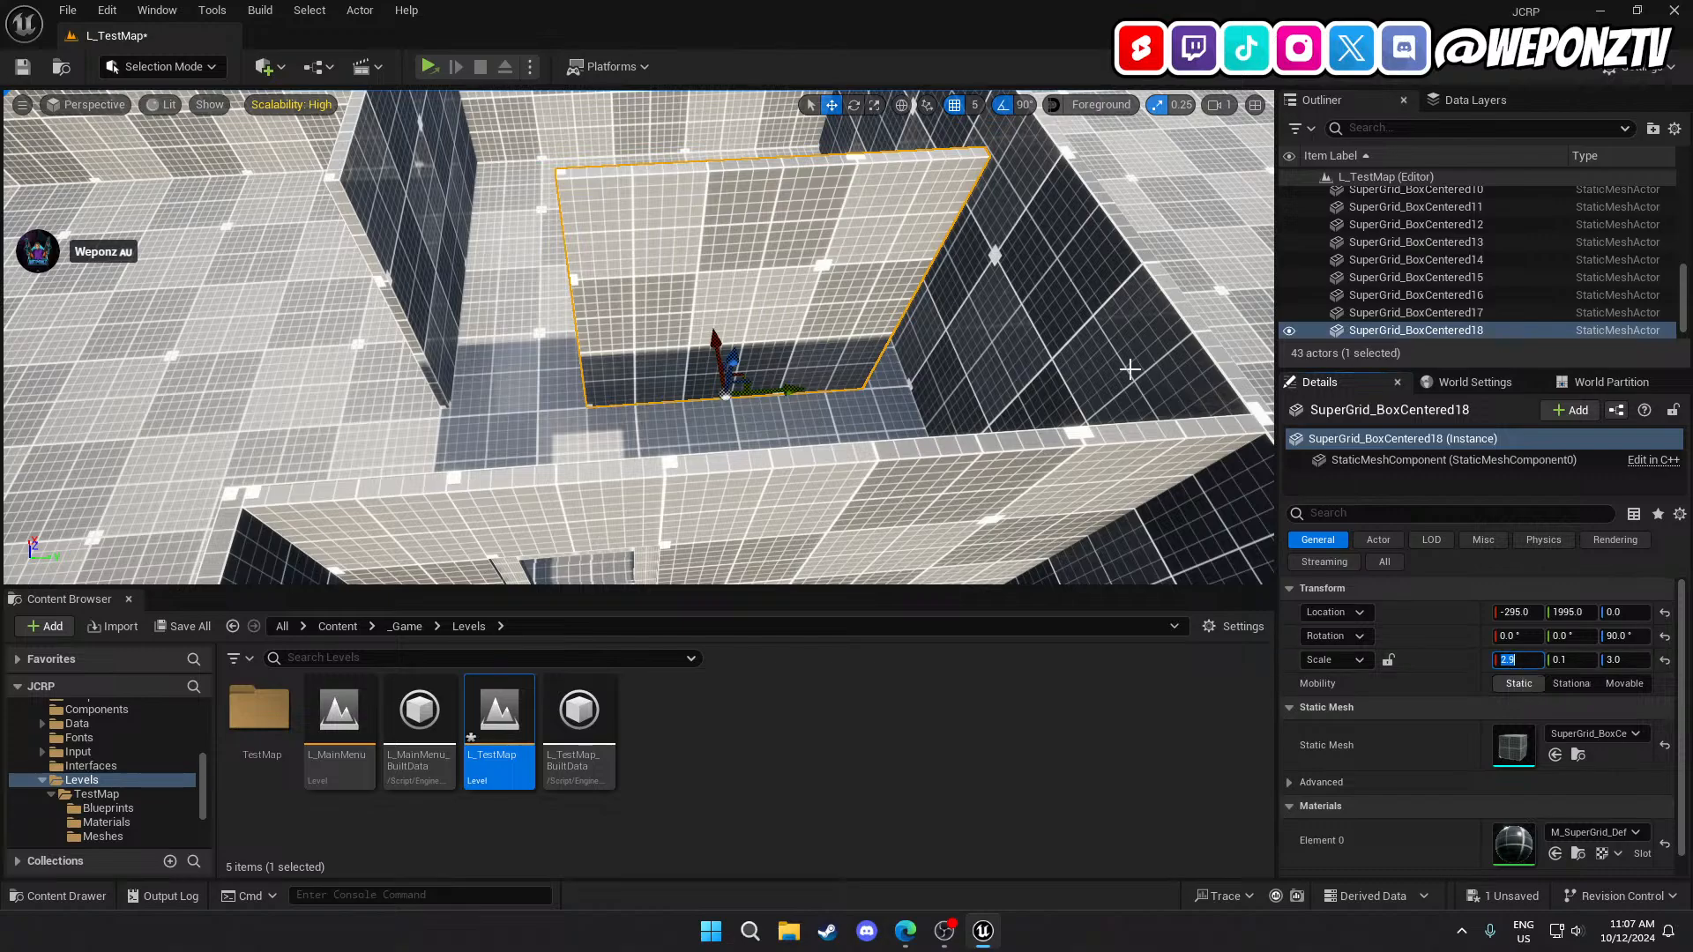
left_click_drag(754, 391, 833, 395)
right_click_drag(833, 401, 798, 408)
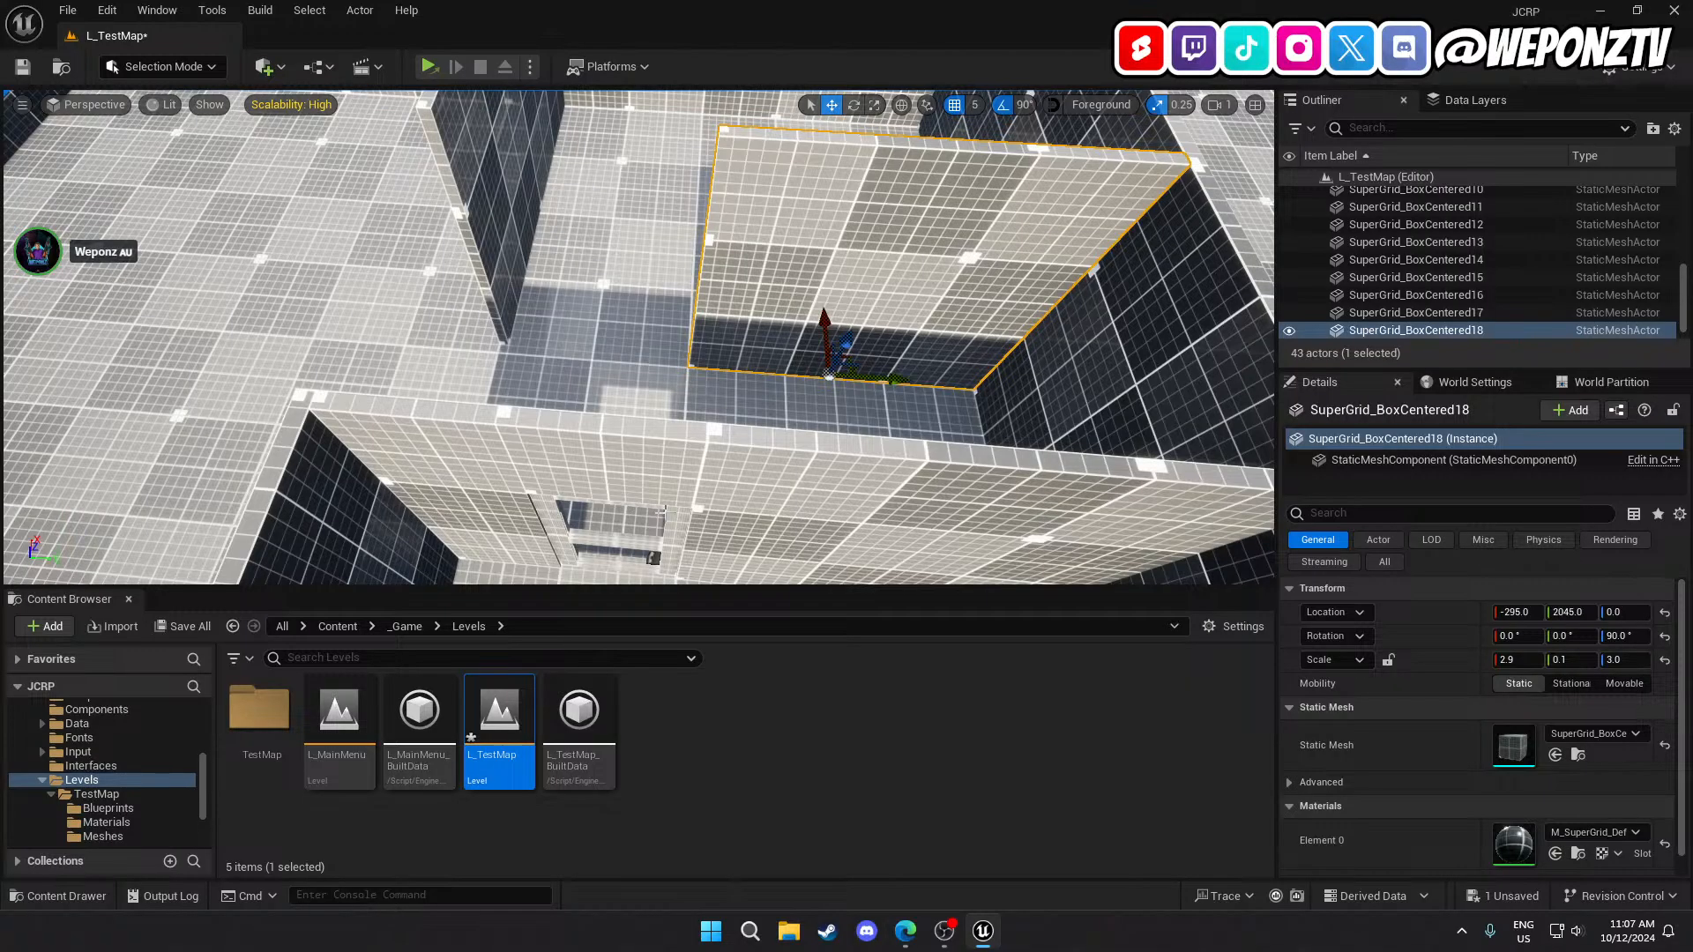
Duplicate the nearby swinging door and move the copy inward to X -357.5, towards the gap beside the cross wall.
left_click(674, 520)
key("ctrl+d")
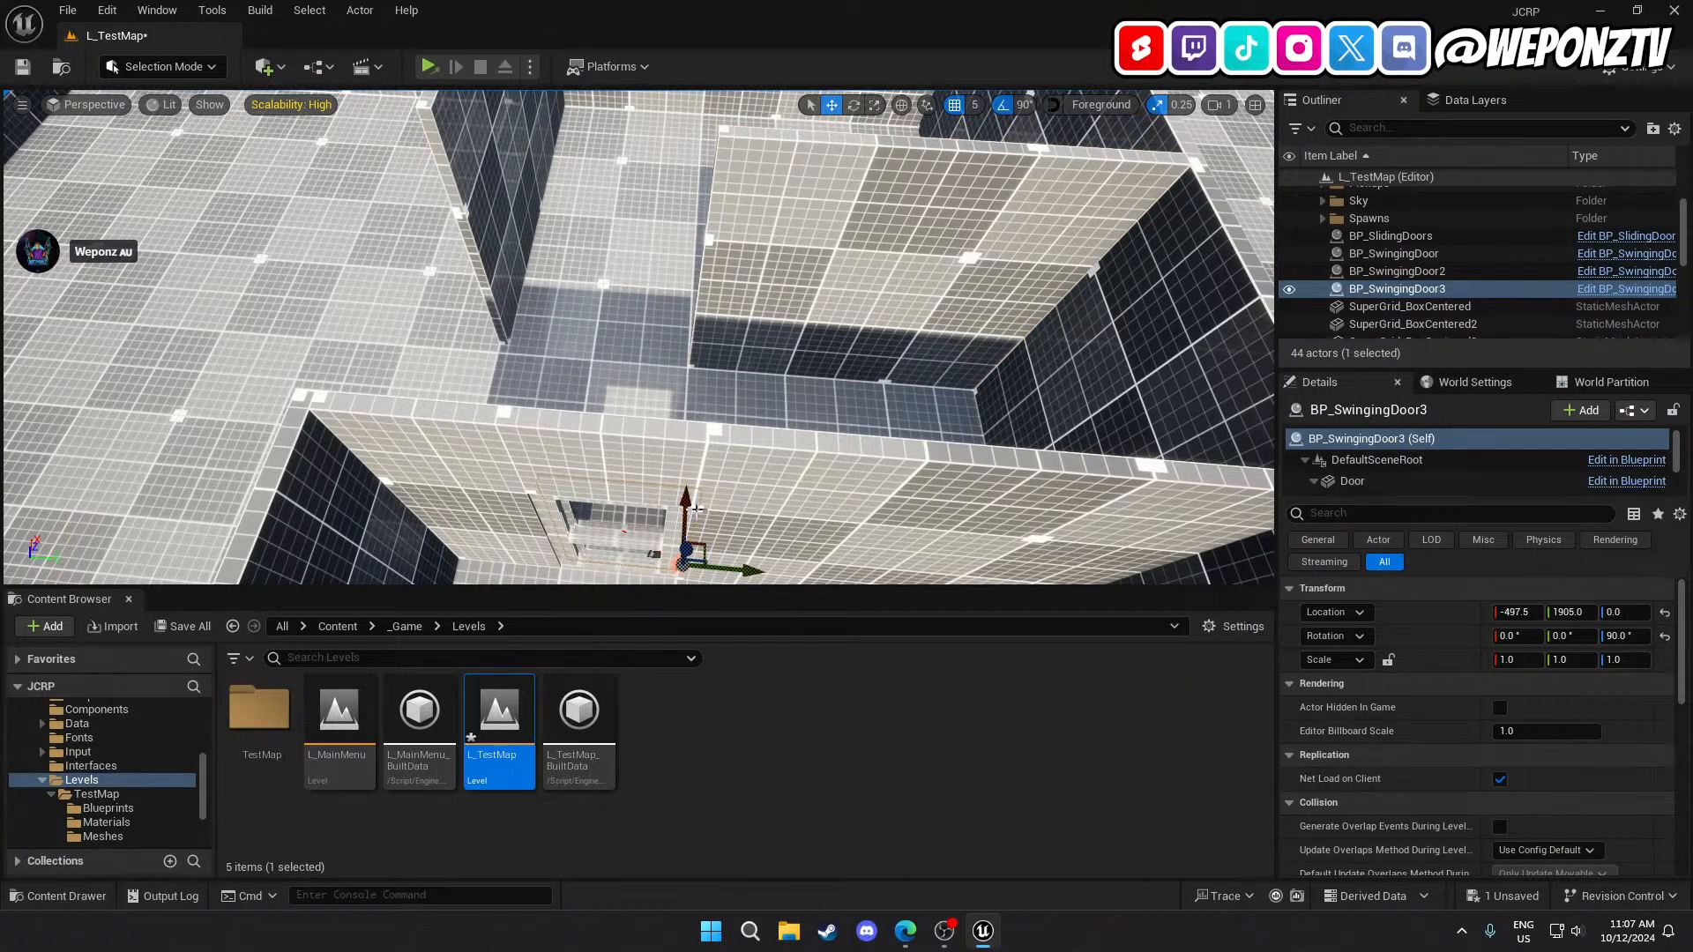
right_click_drag(694, 520, 648, 518)
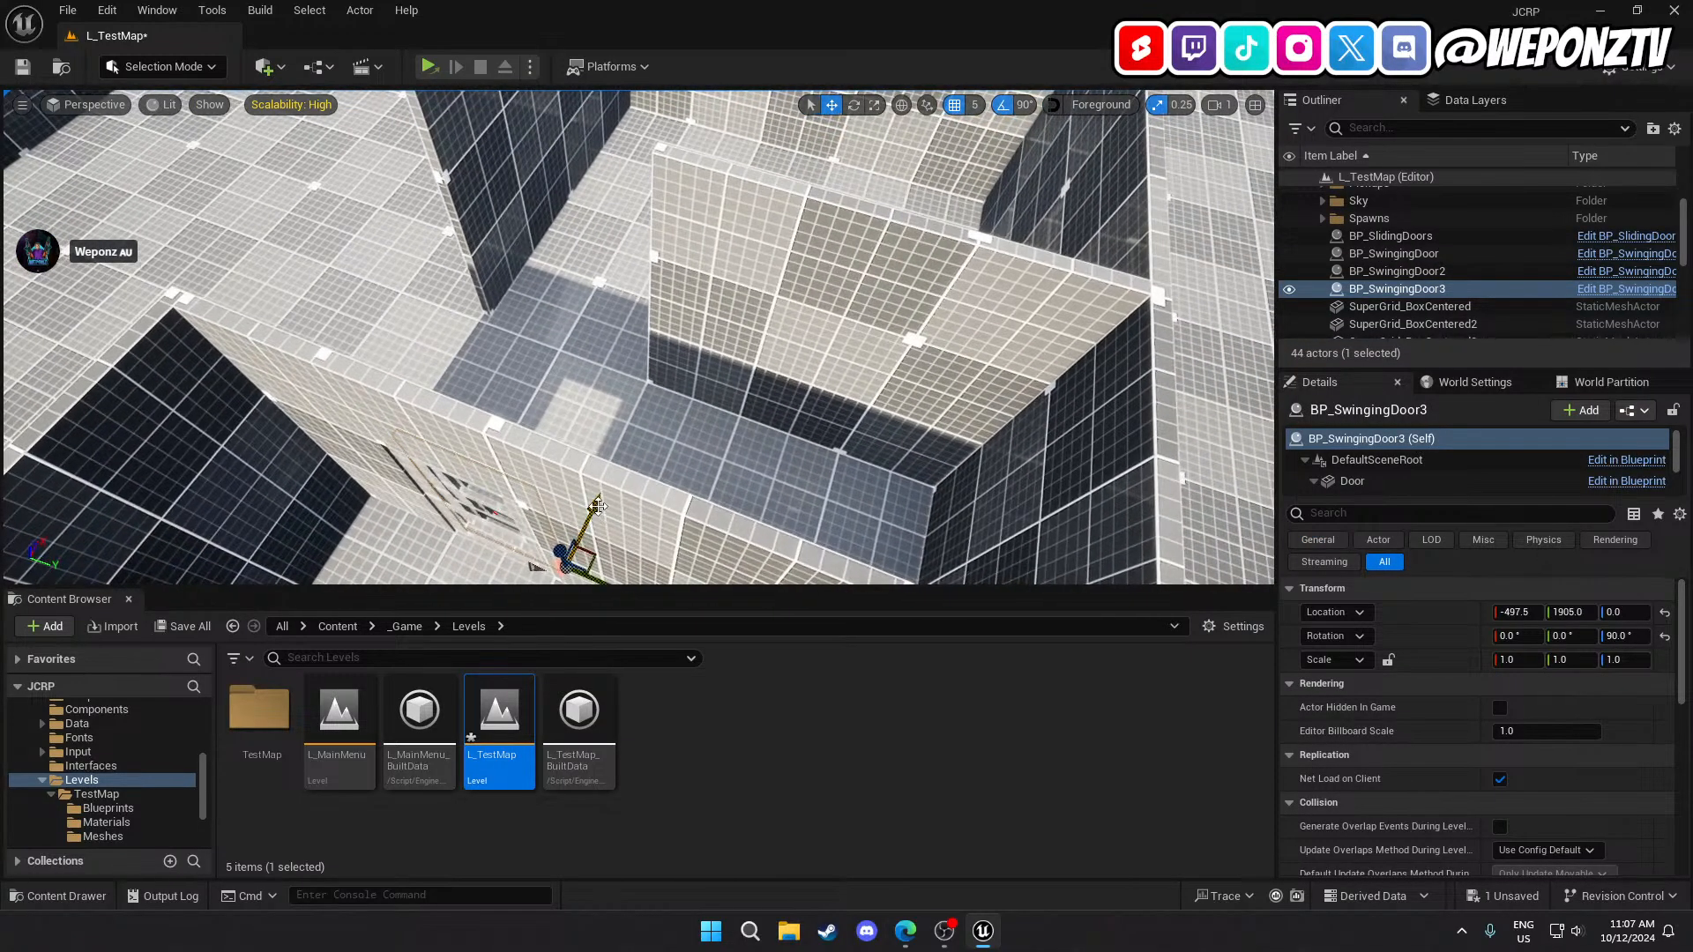
left_click_drag(588, 519, 686, 388)
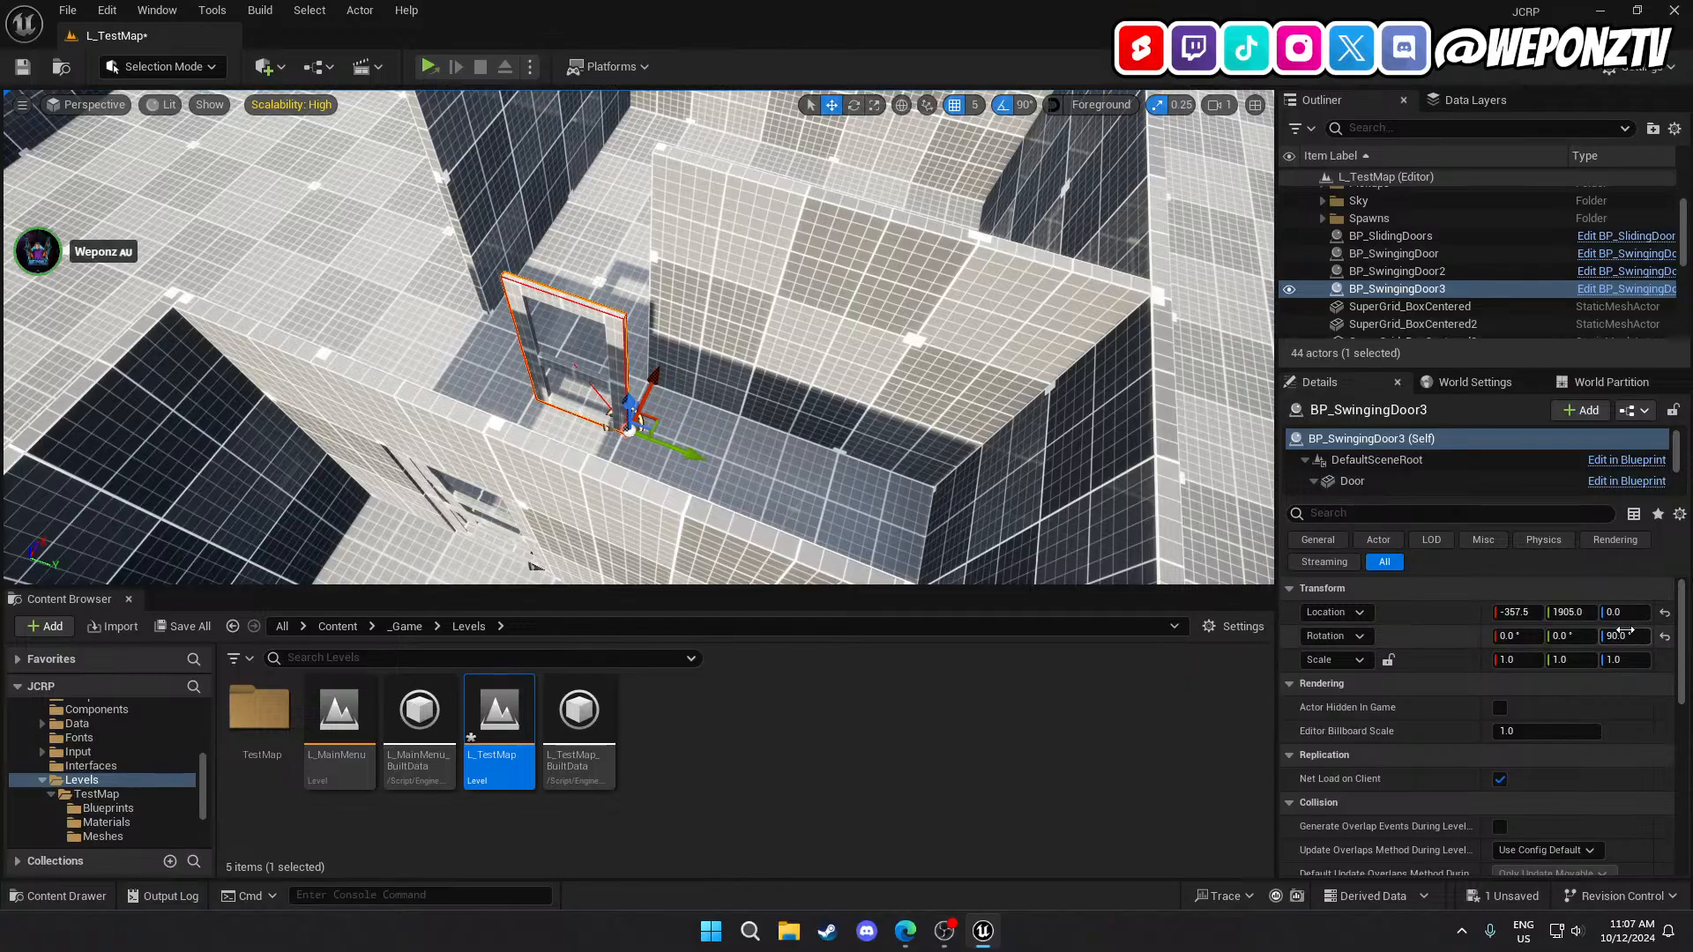
Set the duplicated swinging door's Z rotation to -90°.
left_click(1621, 636)
type("-90")
key("Return")
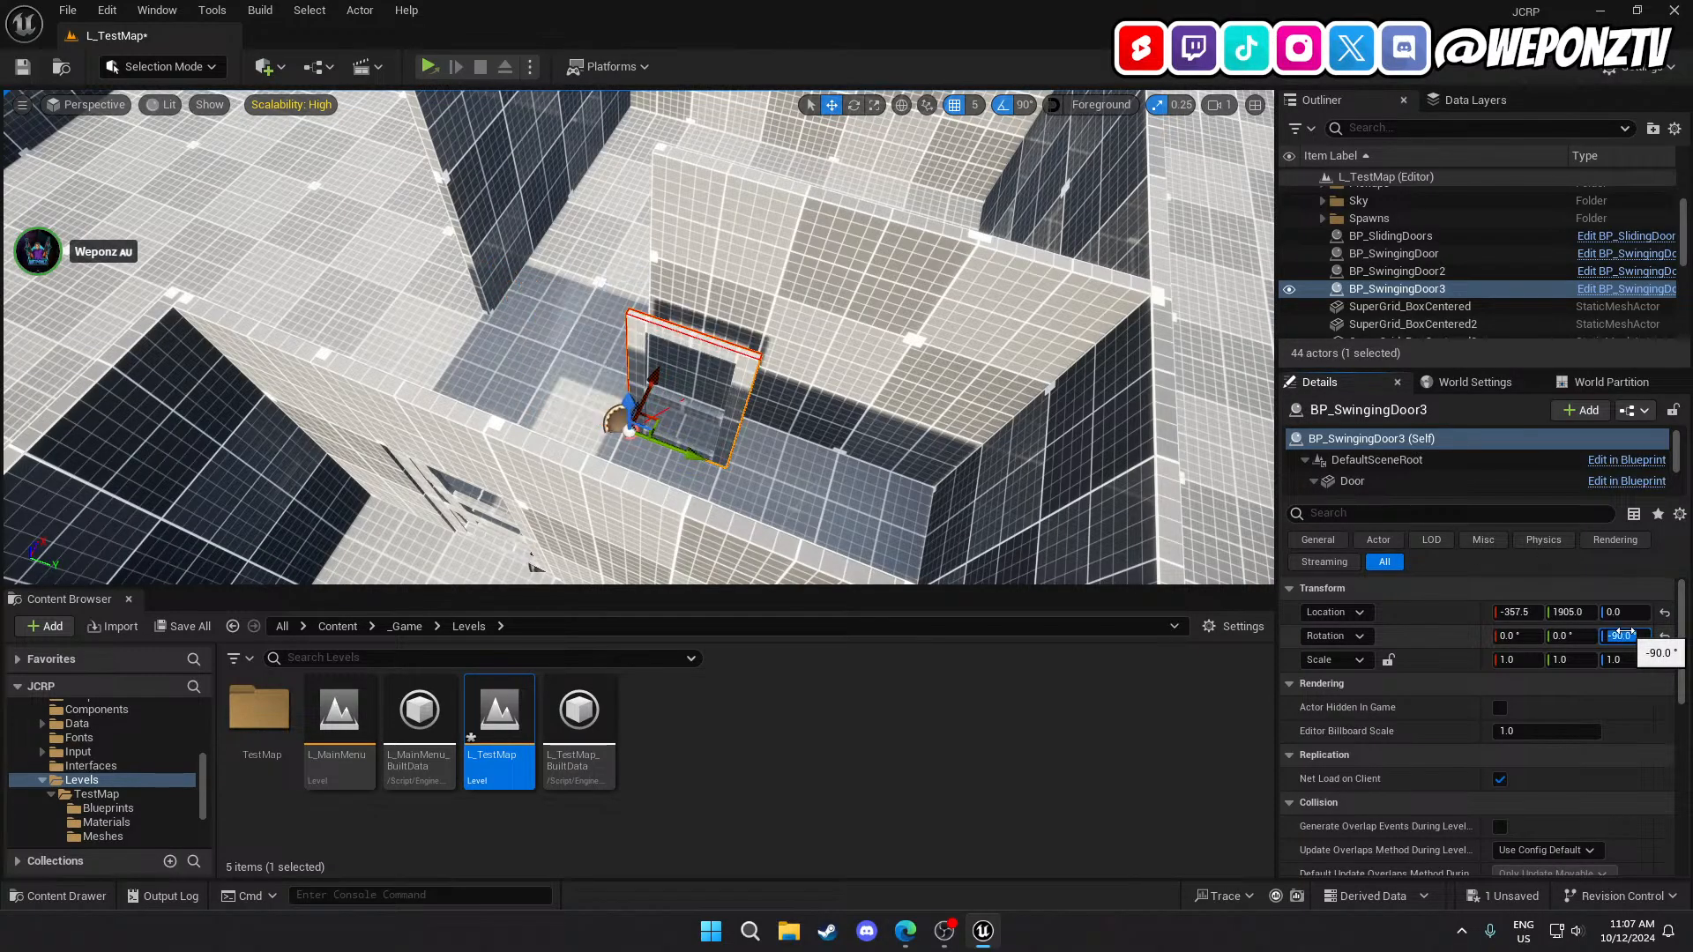
Move the duplicated door to X -302.5, Y 1800 so its frame meets the end of the cross wall.
right_click_drag(882, 423, 882, 388)
key("w")
right_click_drag(732, 440, 798, 476)
key("s")
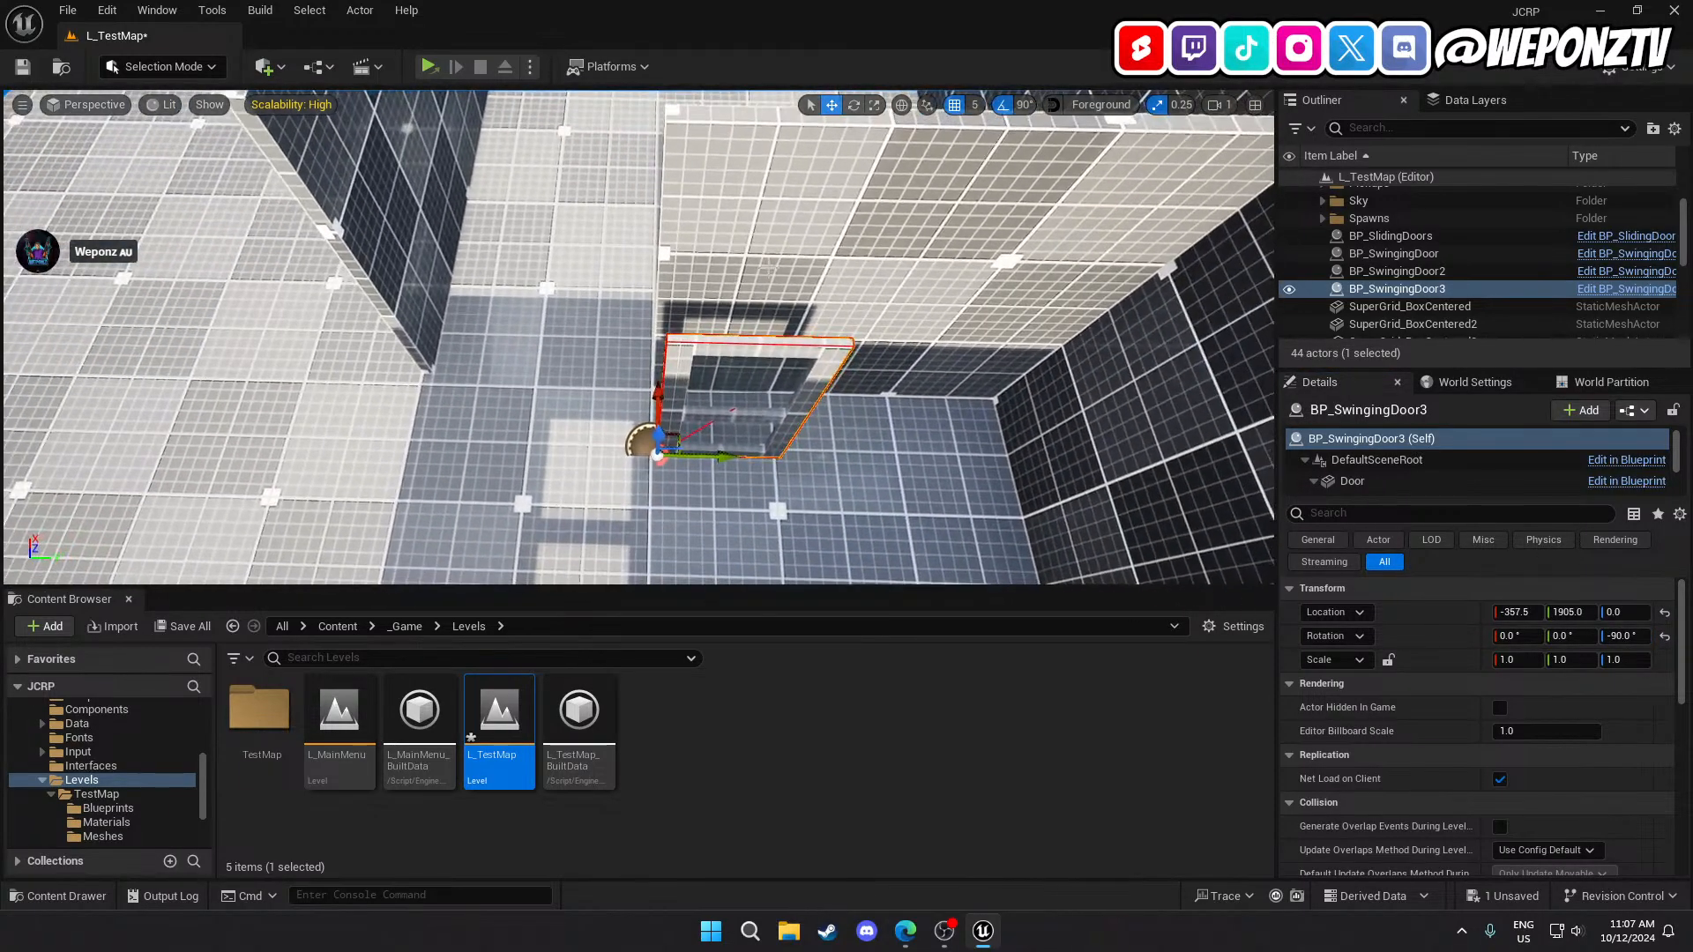
left_click_drag(732, 452, 604, 451)
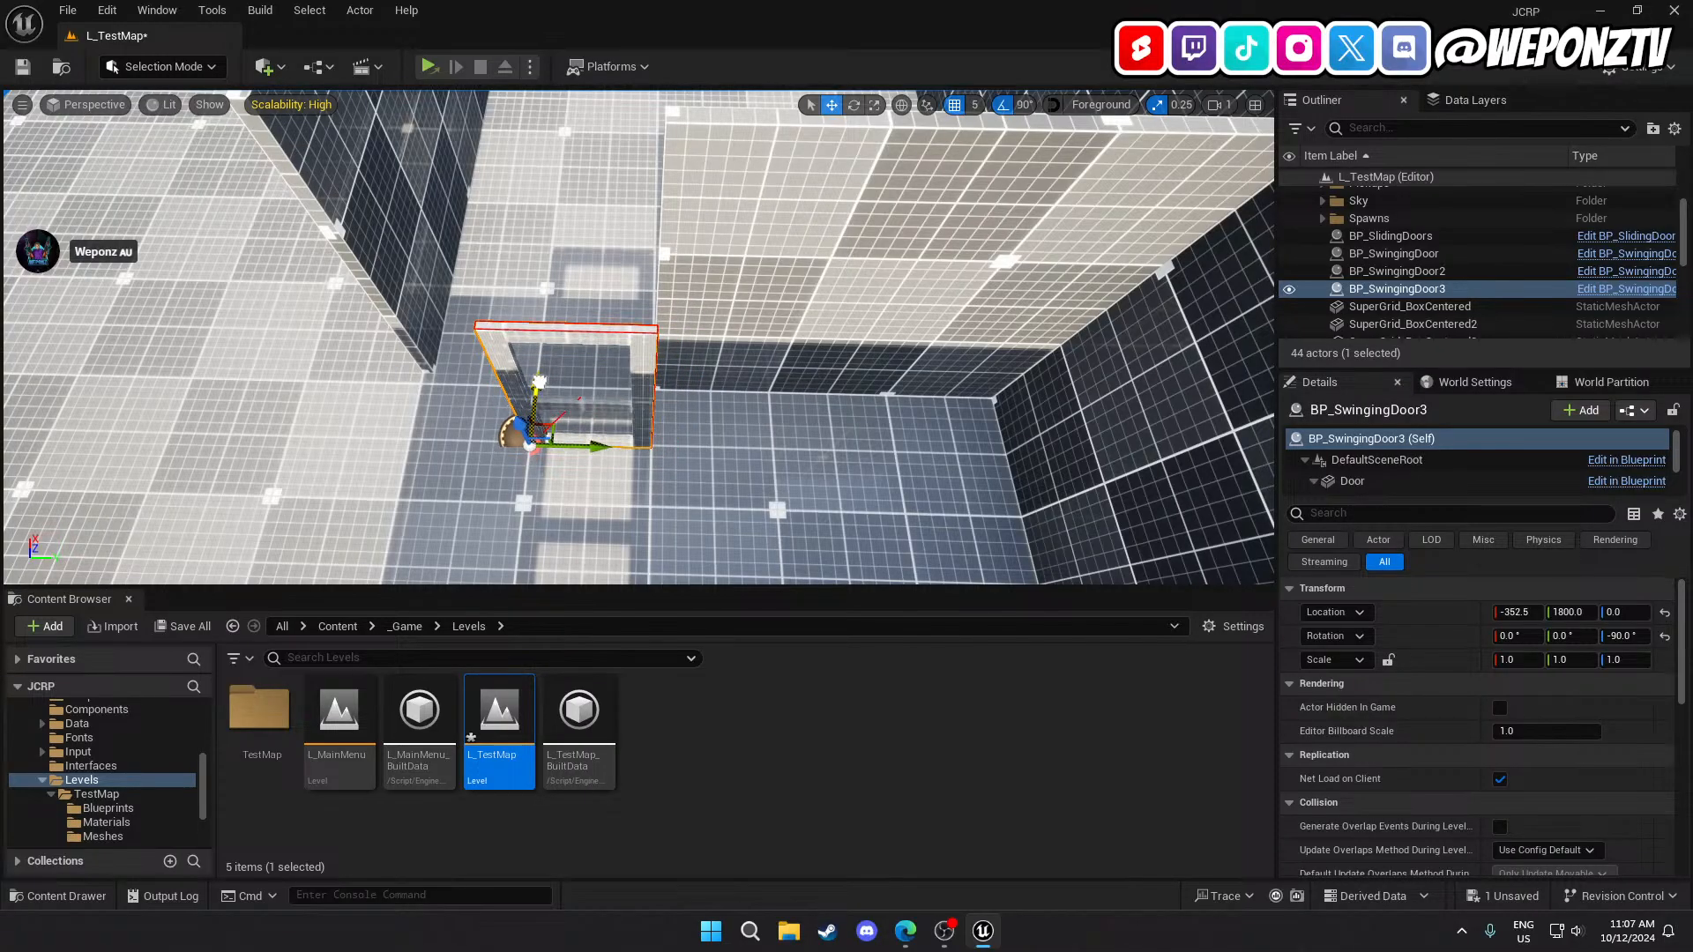
left_click_drag(539, 381, 545, 329)
key("w")
right_click_drag(546, 330, 547, 372)
key("d")
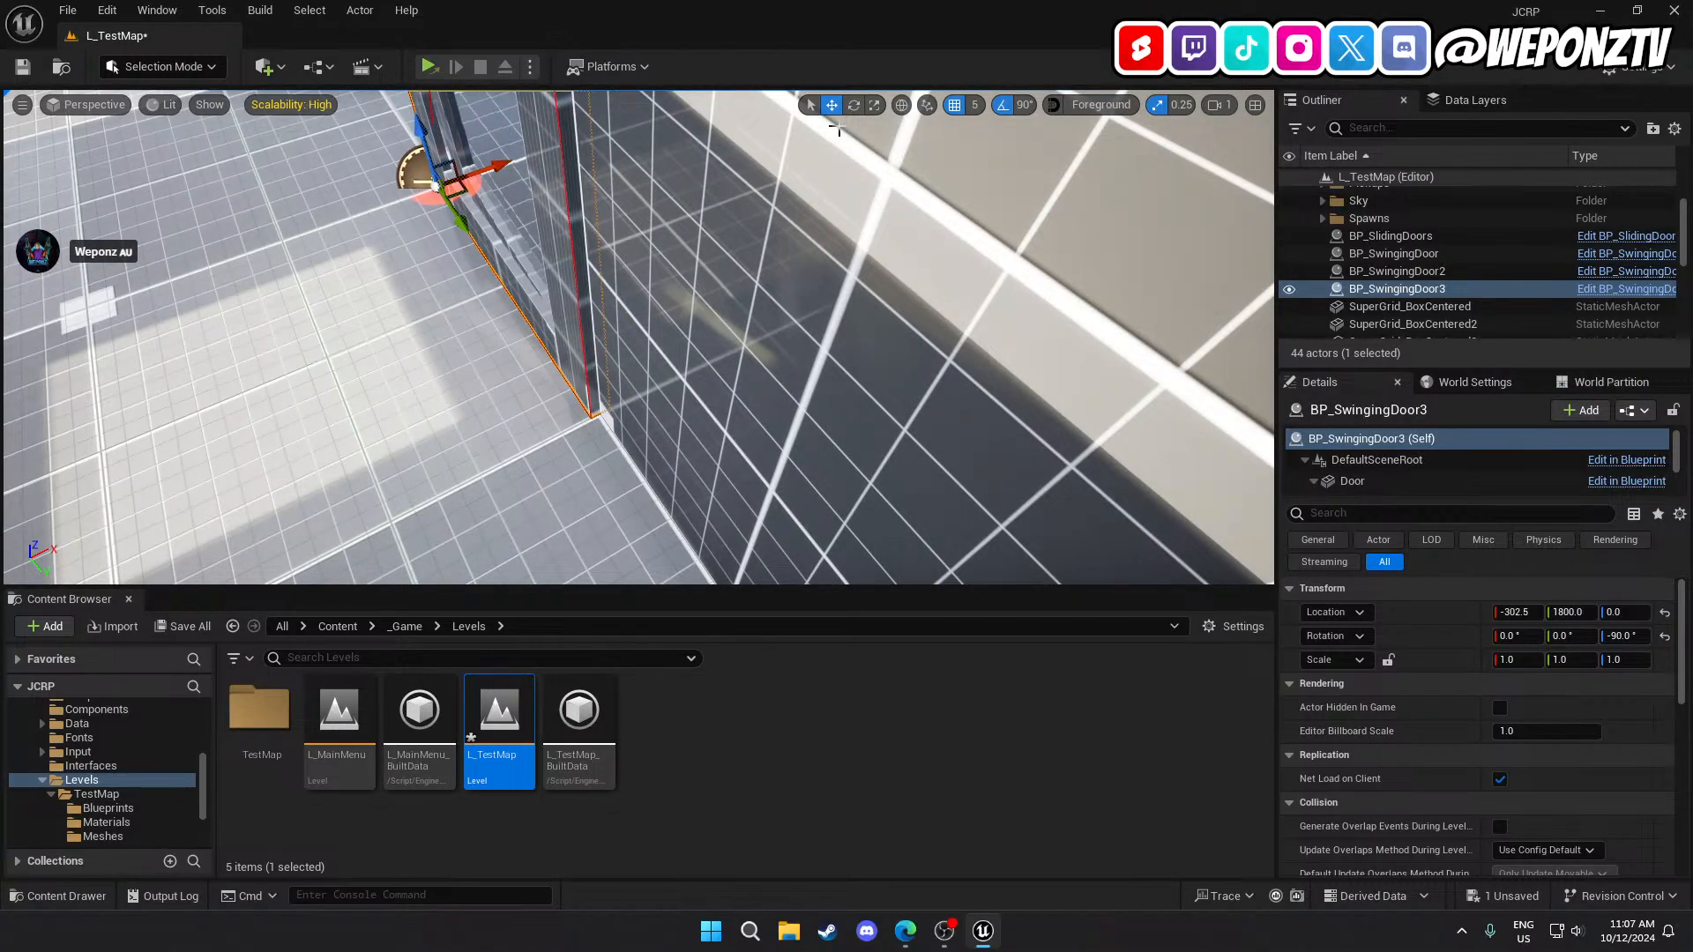
Set the position grid snap to 1 and nudge the new swinging door along X to -299.5, towards the cross wall.
left_click(975, 104)
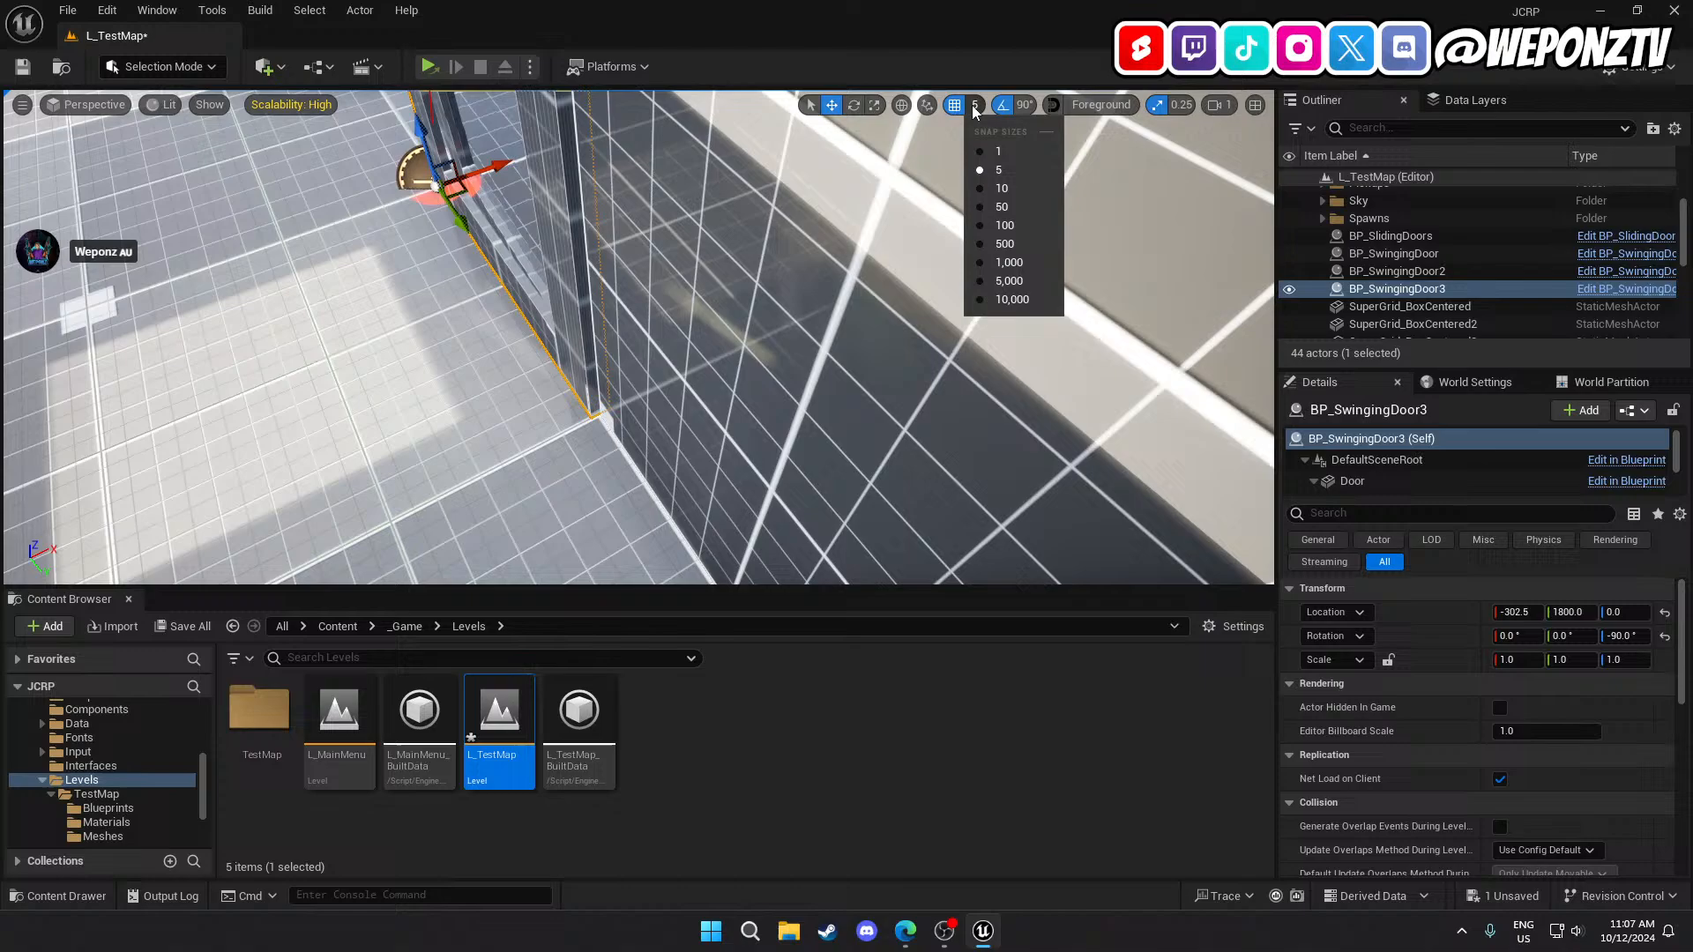
left_click(972, 151)
left_click_drag(490, 169, 499, 165)
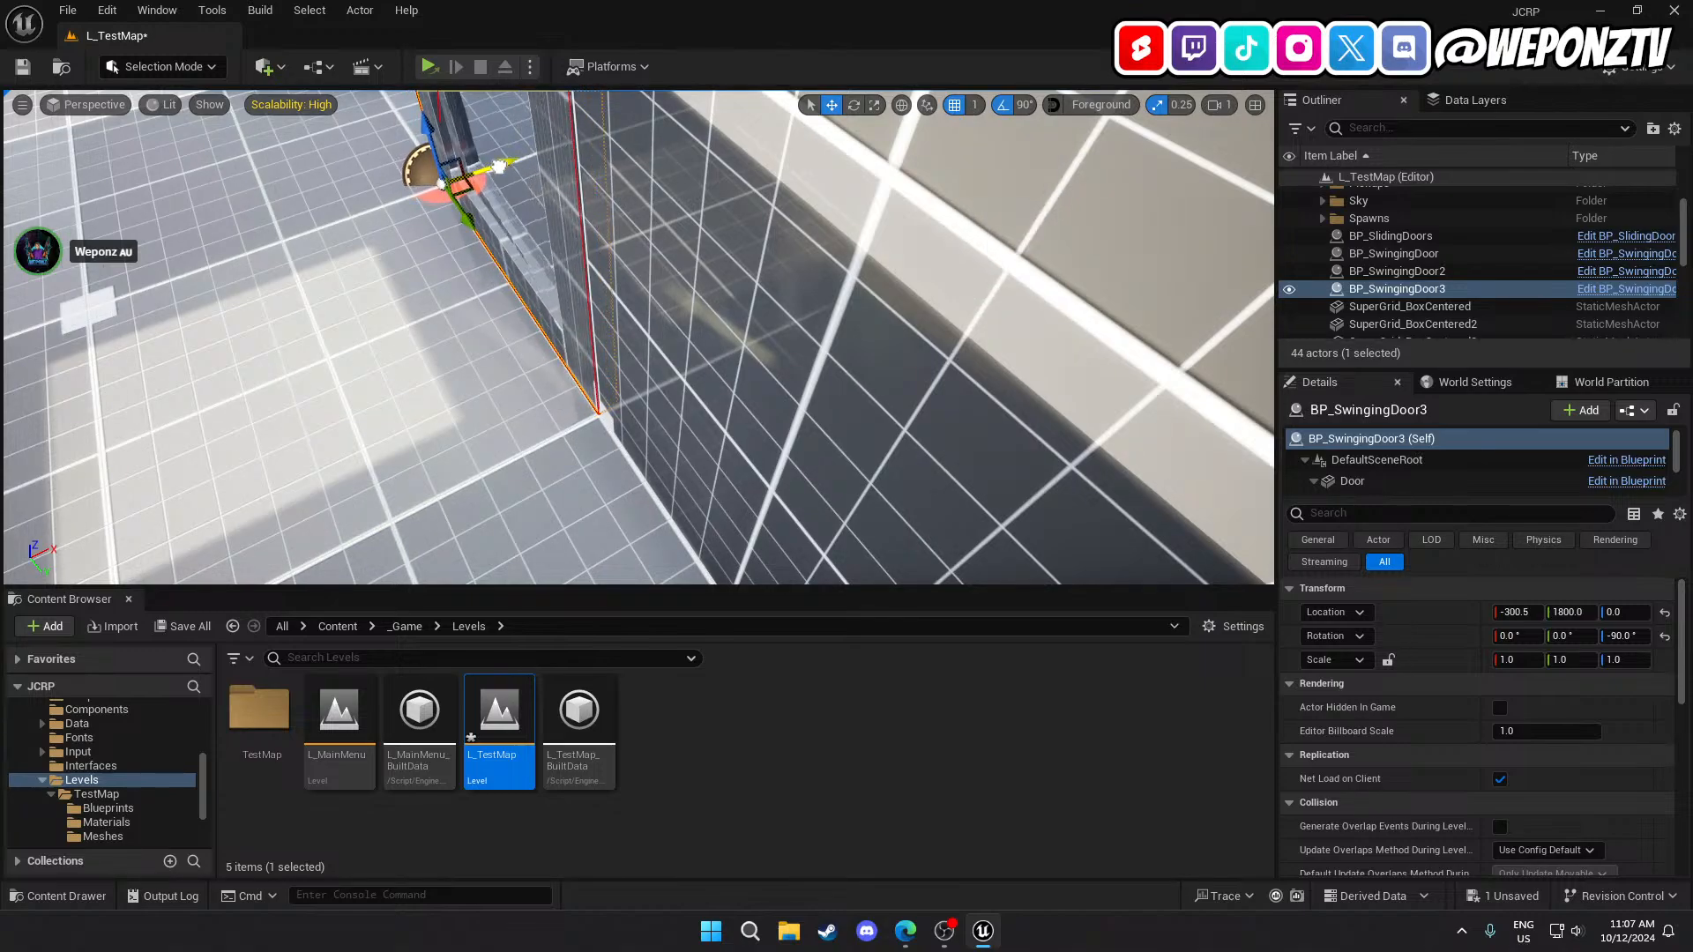
right_click_drag(512, 272, 487, 229)
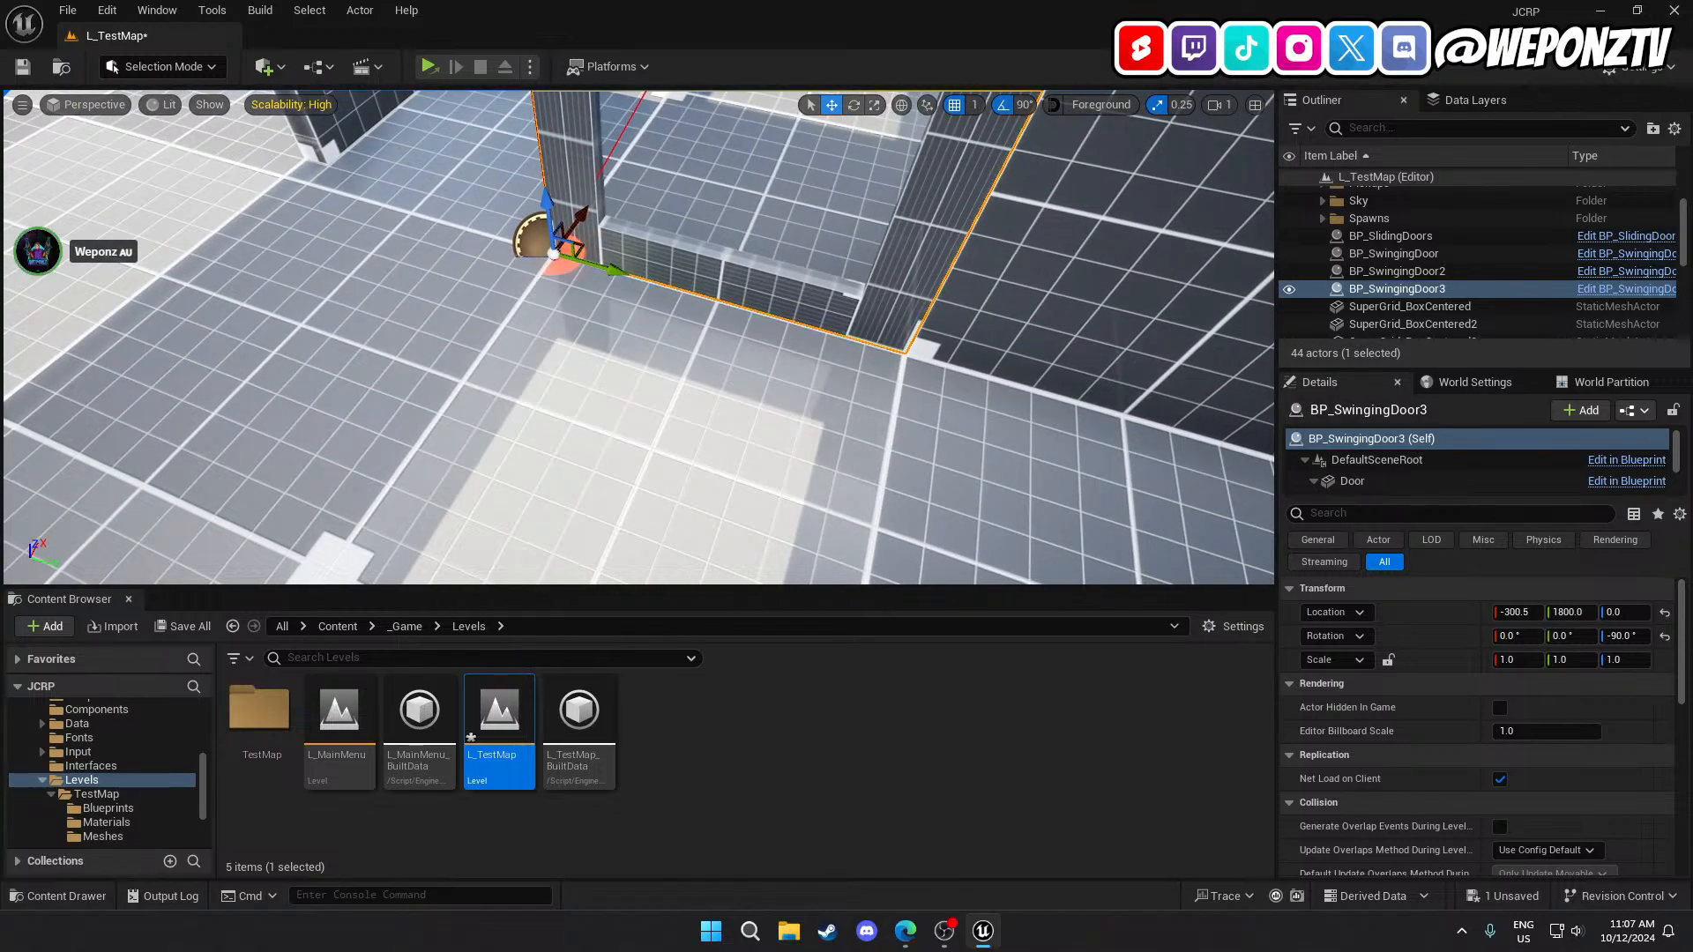
left_click_drag(586, 216, 582, 208)
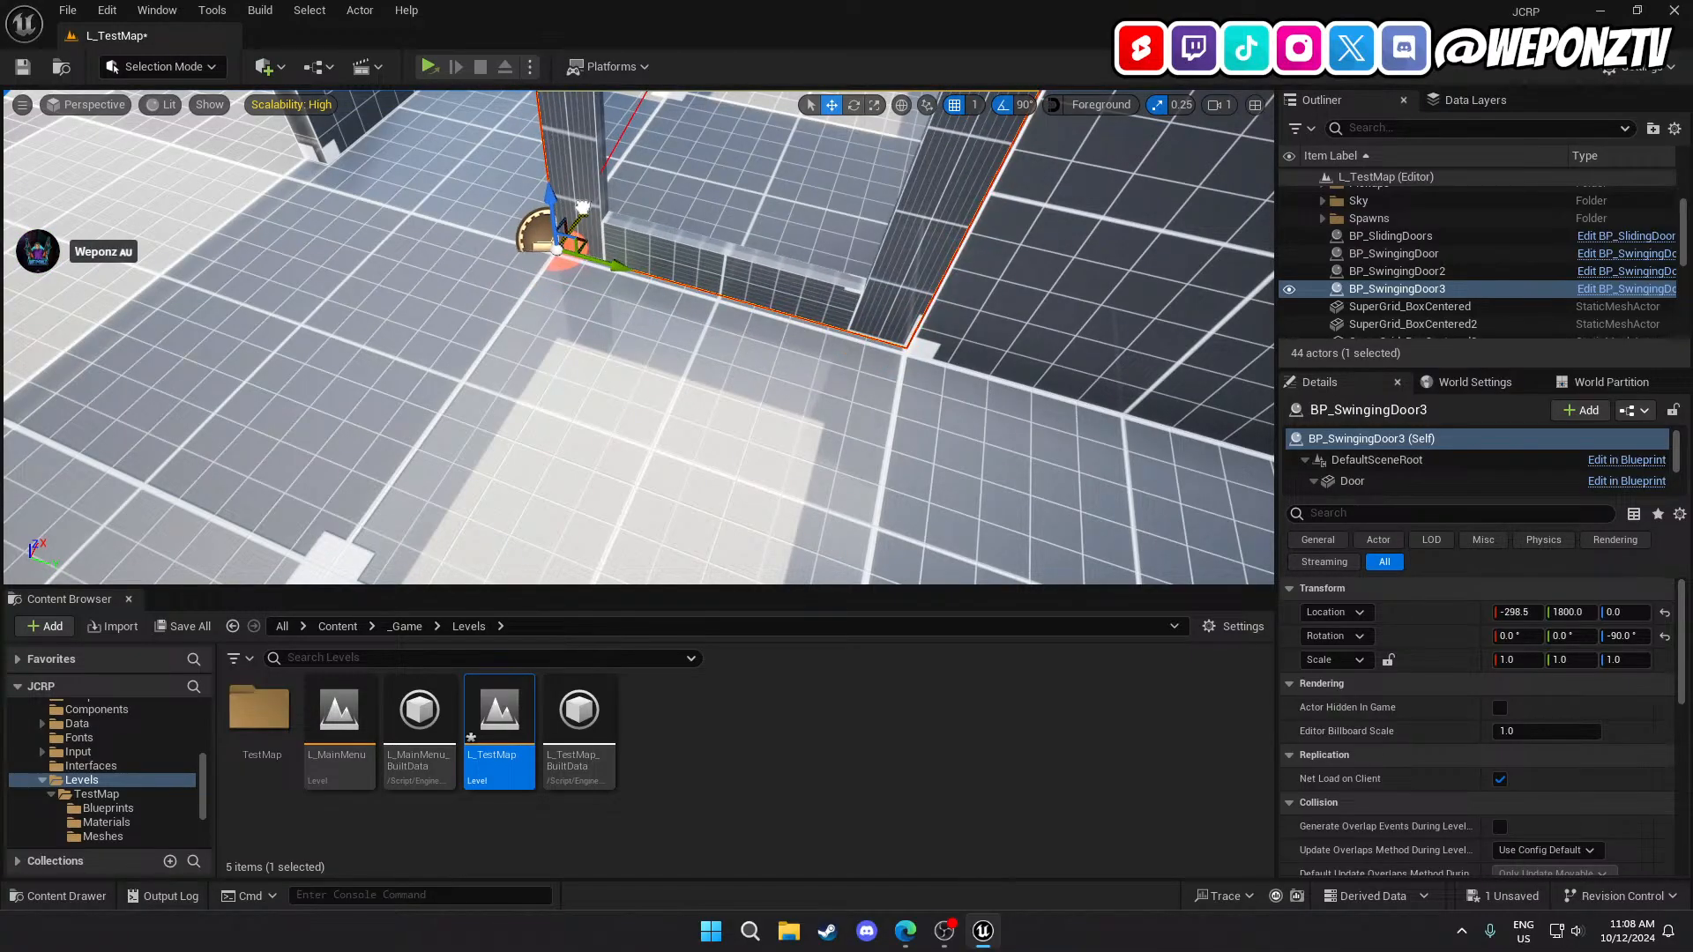
right_click_drag(583, 208, 652, 337)
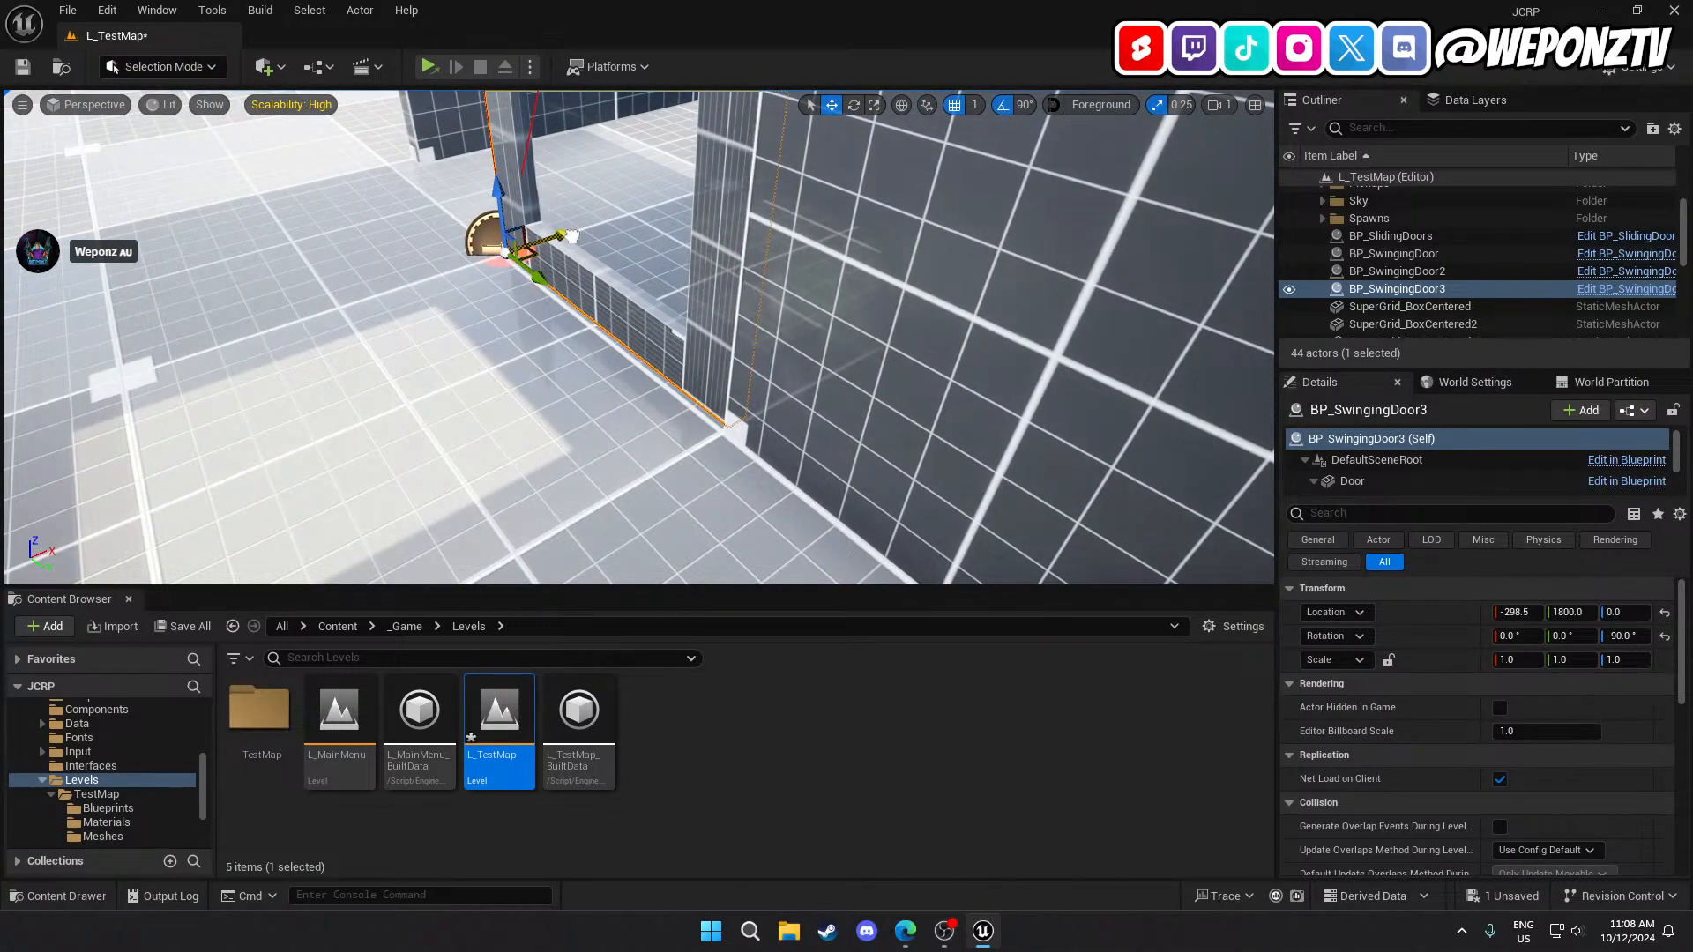
left_click_drag(571, 236, 568, 236)
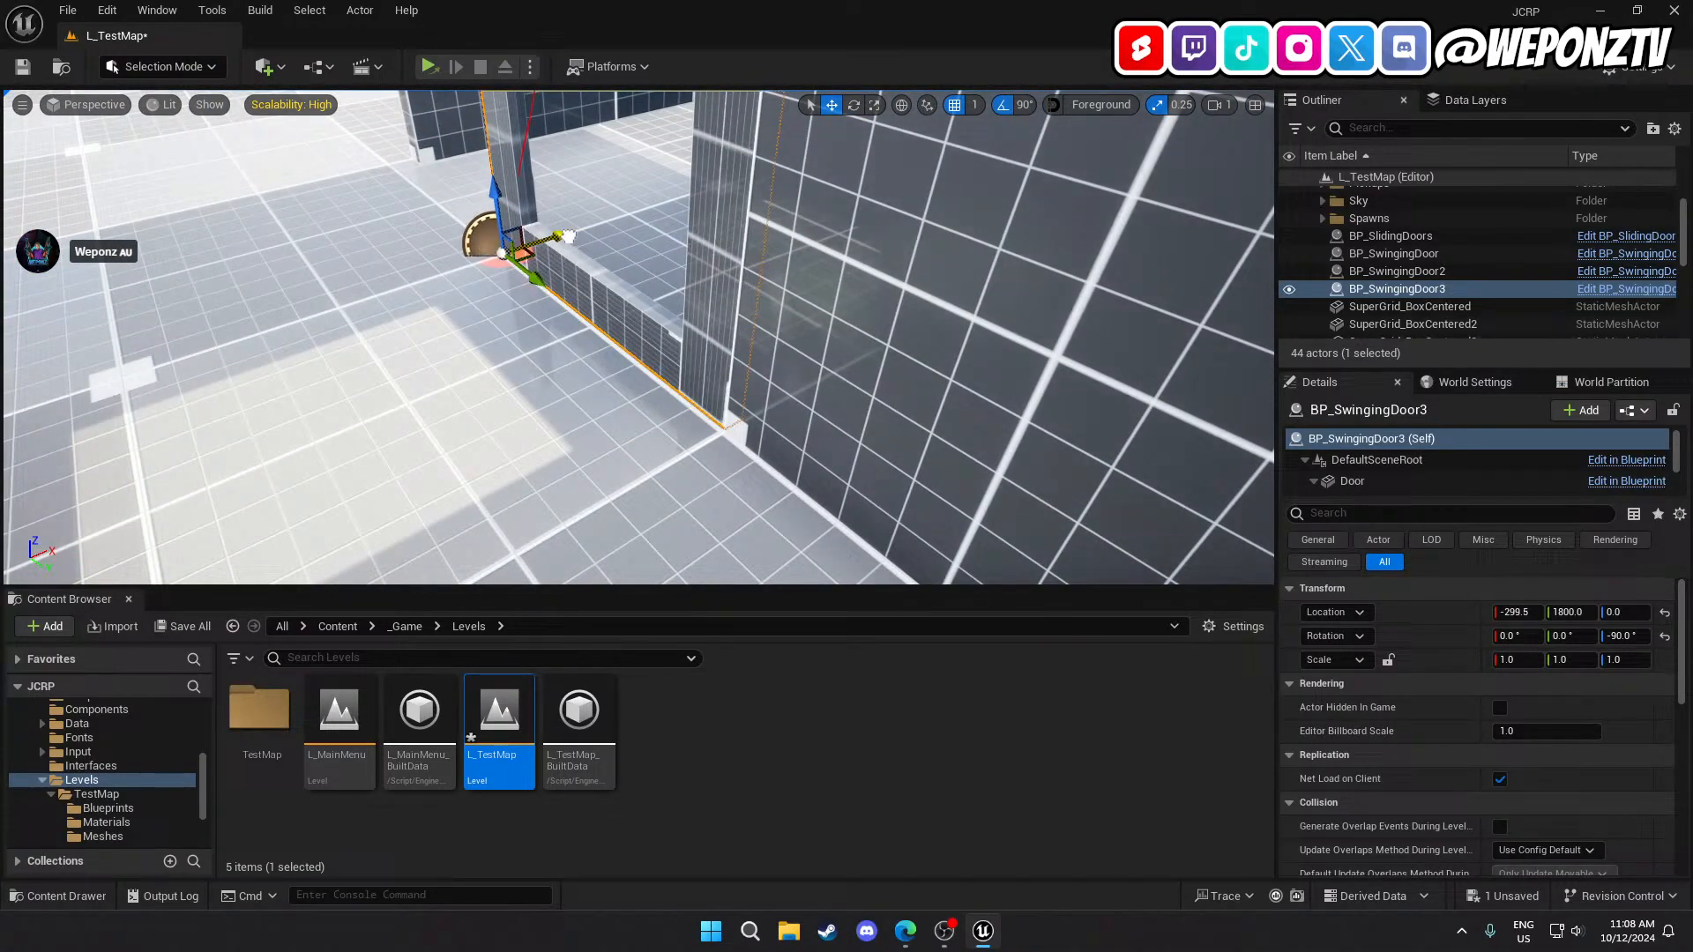
Set the new swinging door's X location to -297.5.
left_click(1513, 614)
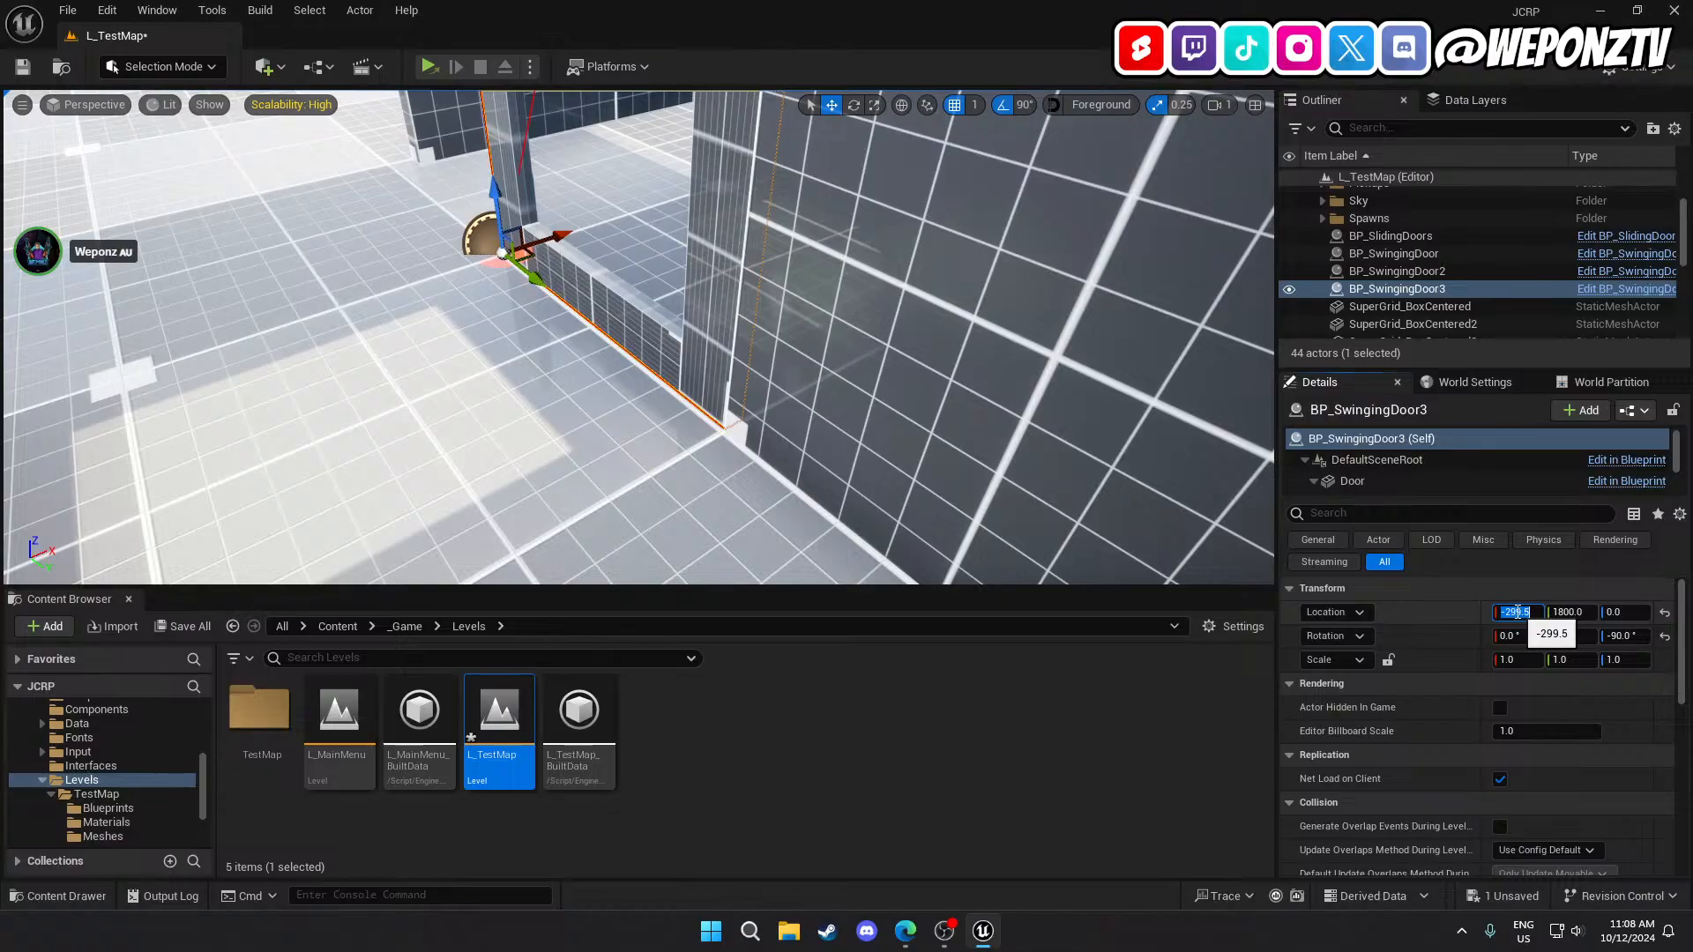
left_click_drag(1508, 612, 1539, 612)
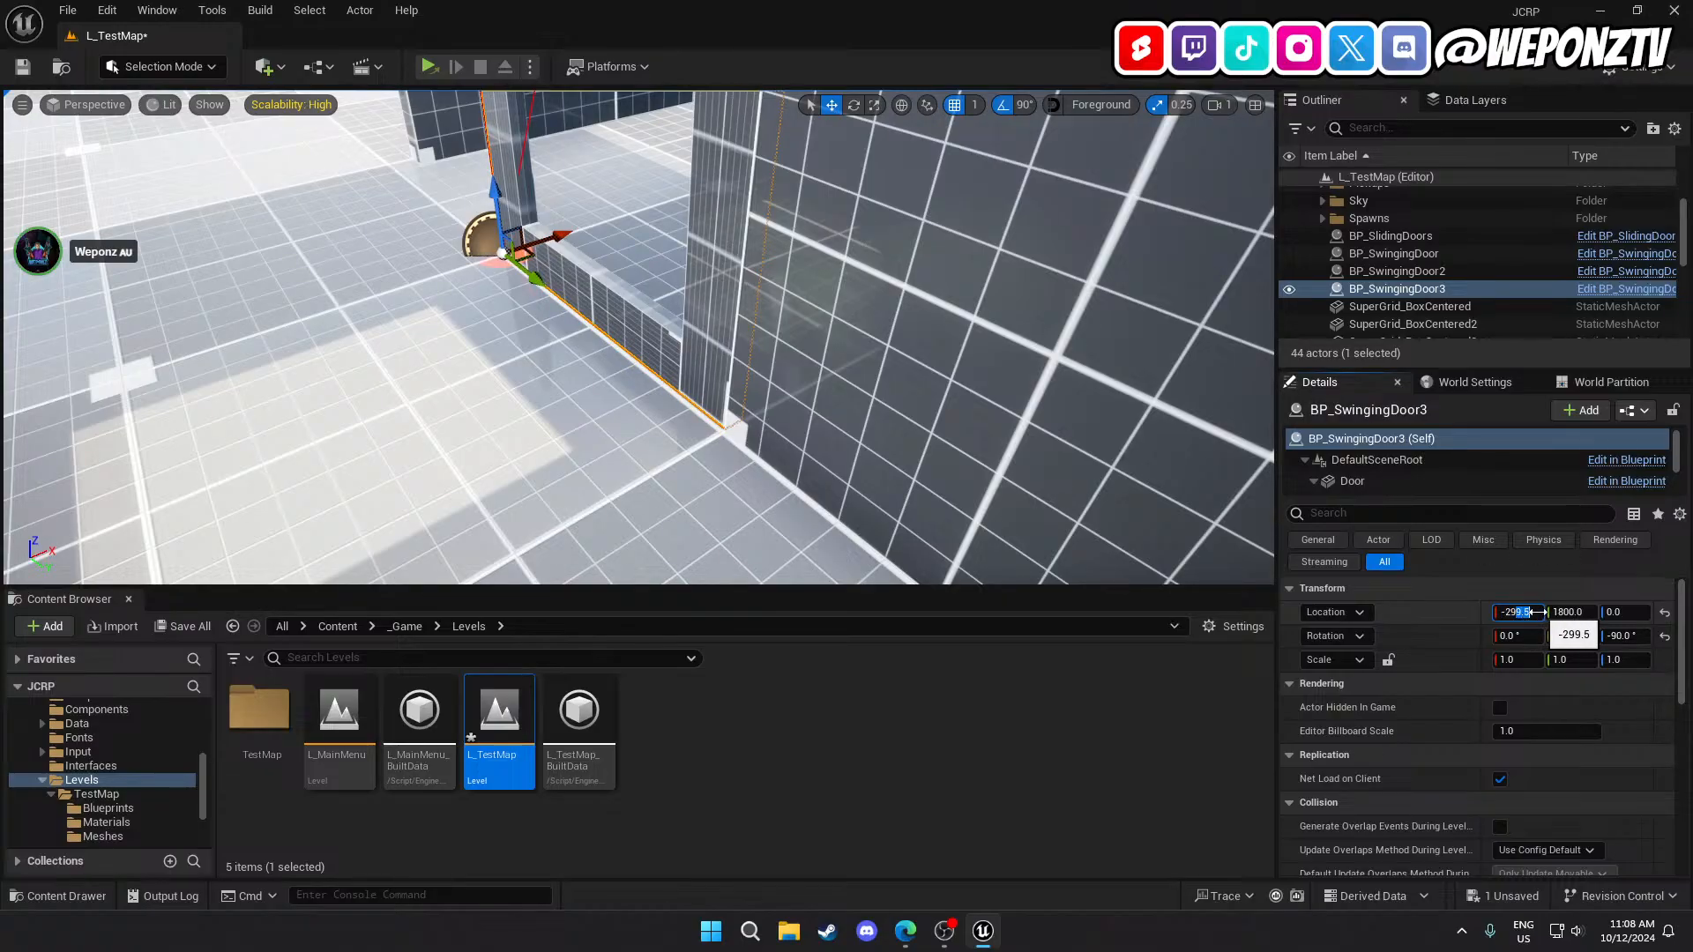
key("Return")
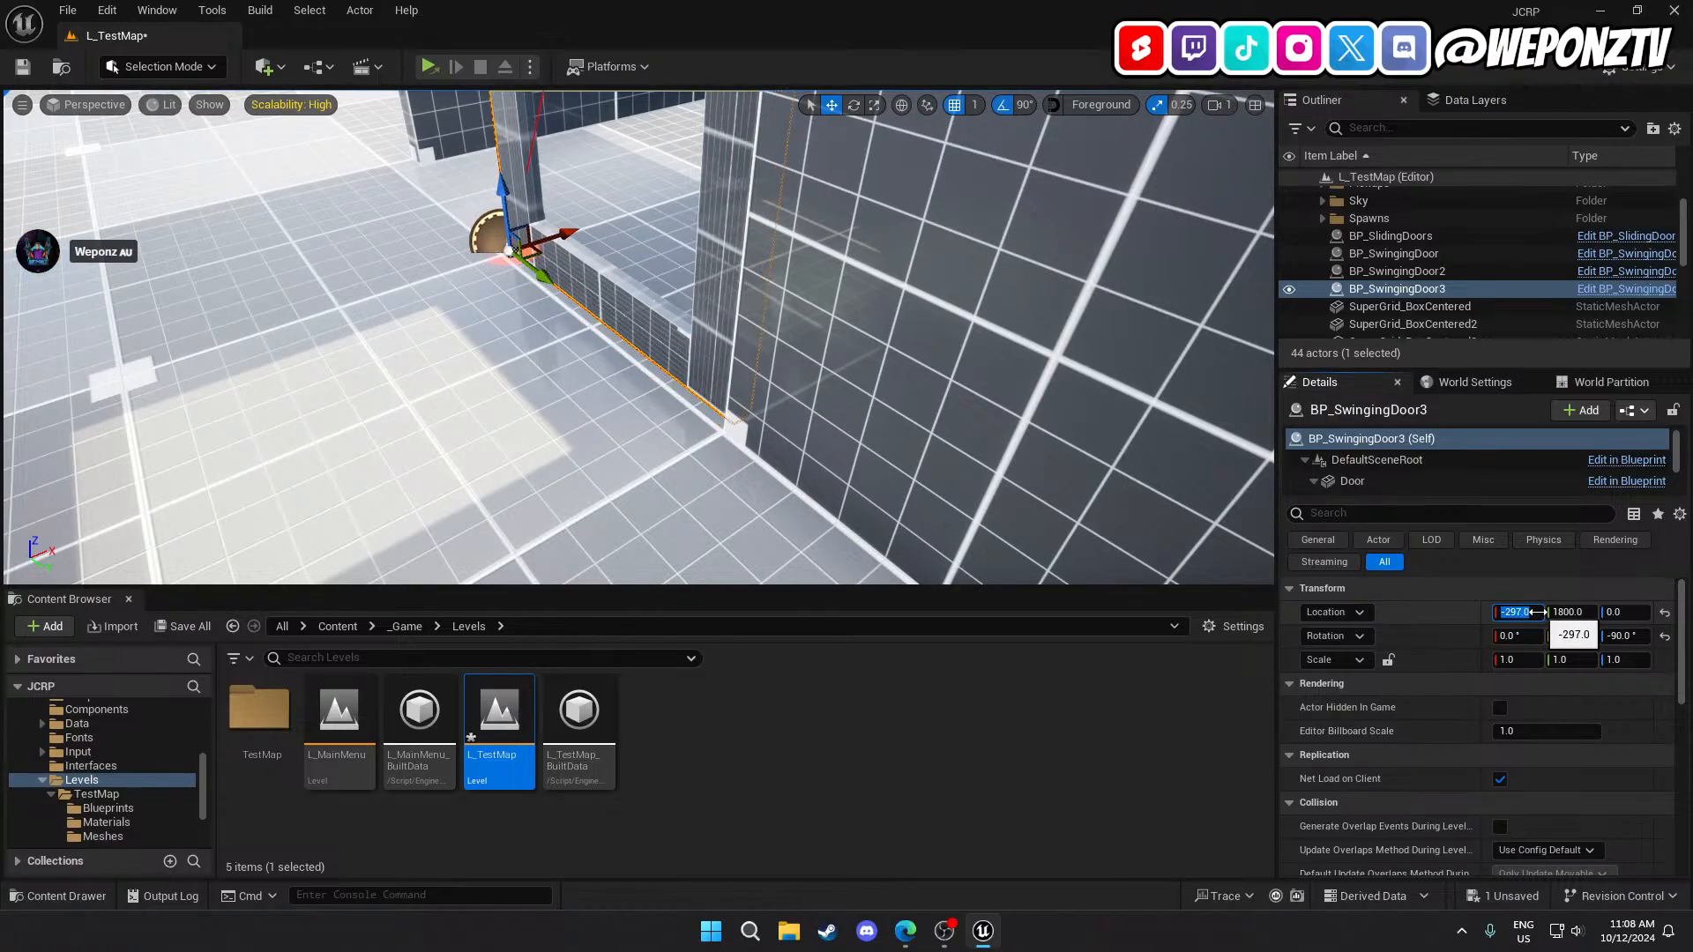
right_click_drag(846, 371, 520, 397)
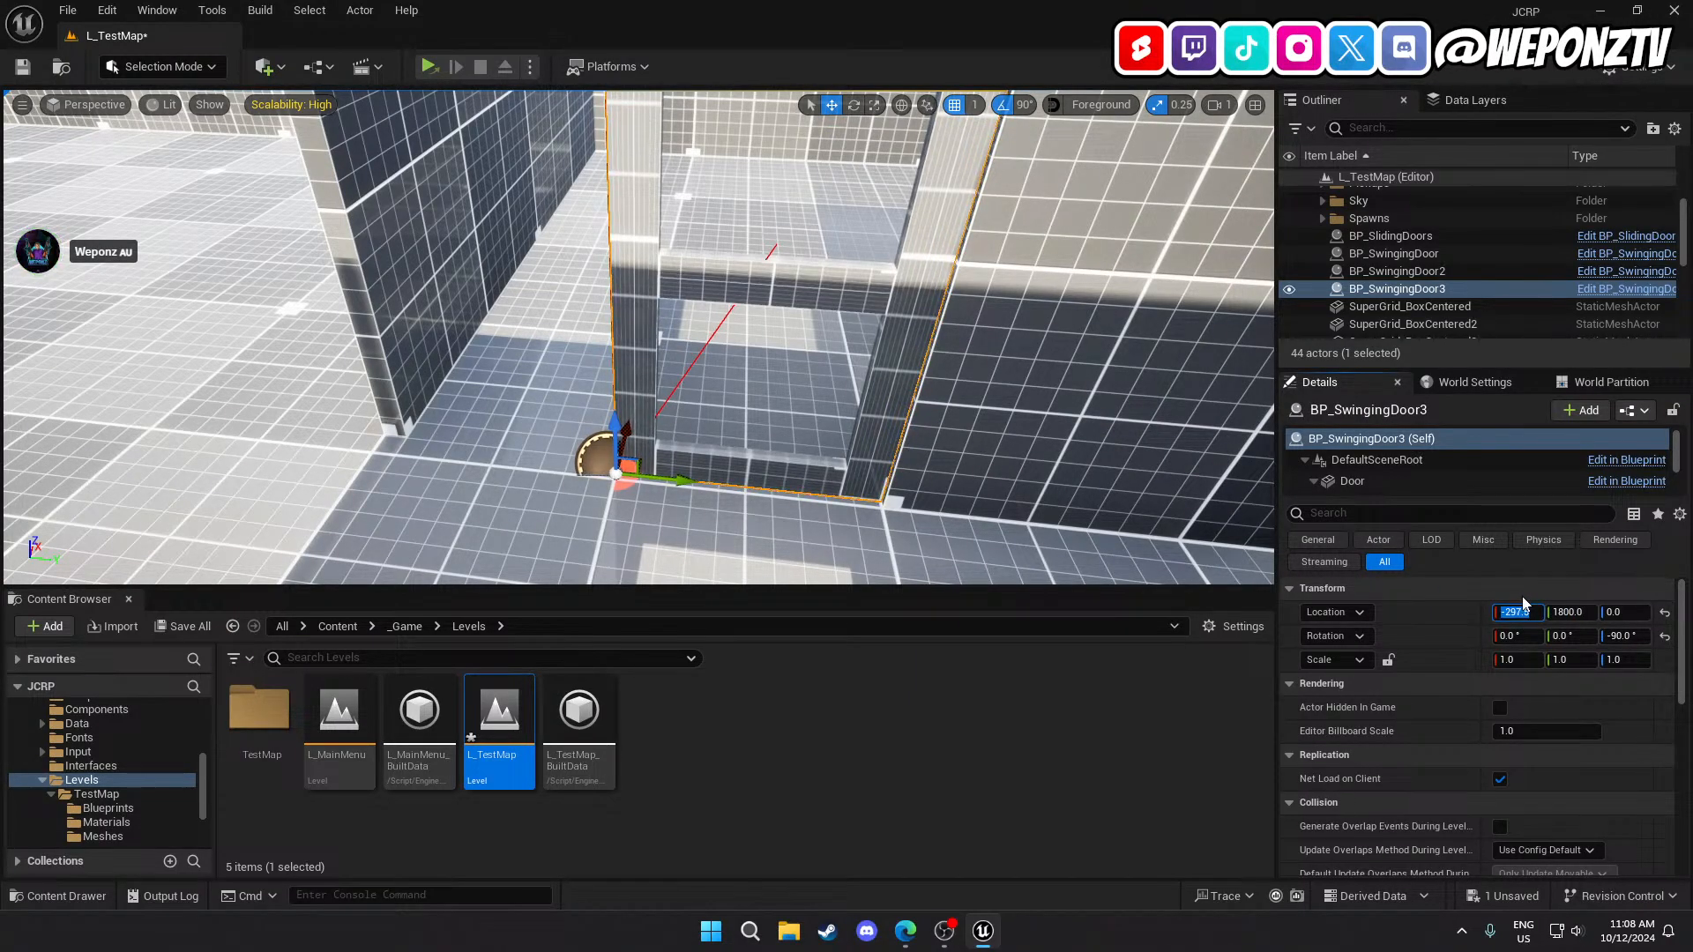
Duplicate the shortened cross wall and slide the copy along Y to 1860, across the doorway.
right_click_drag(1048, 492, 948, 459)
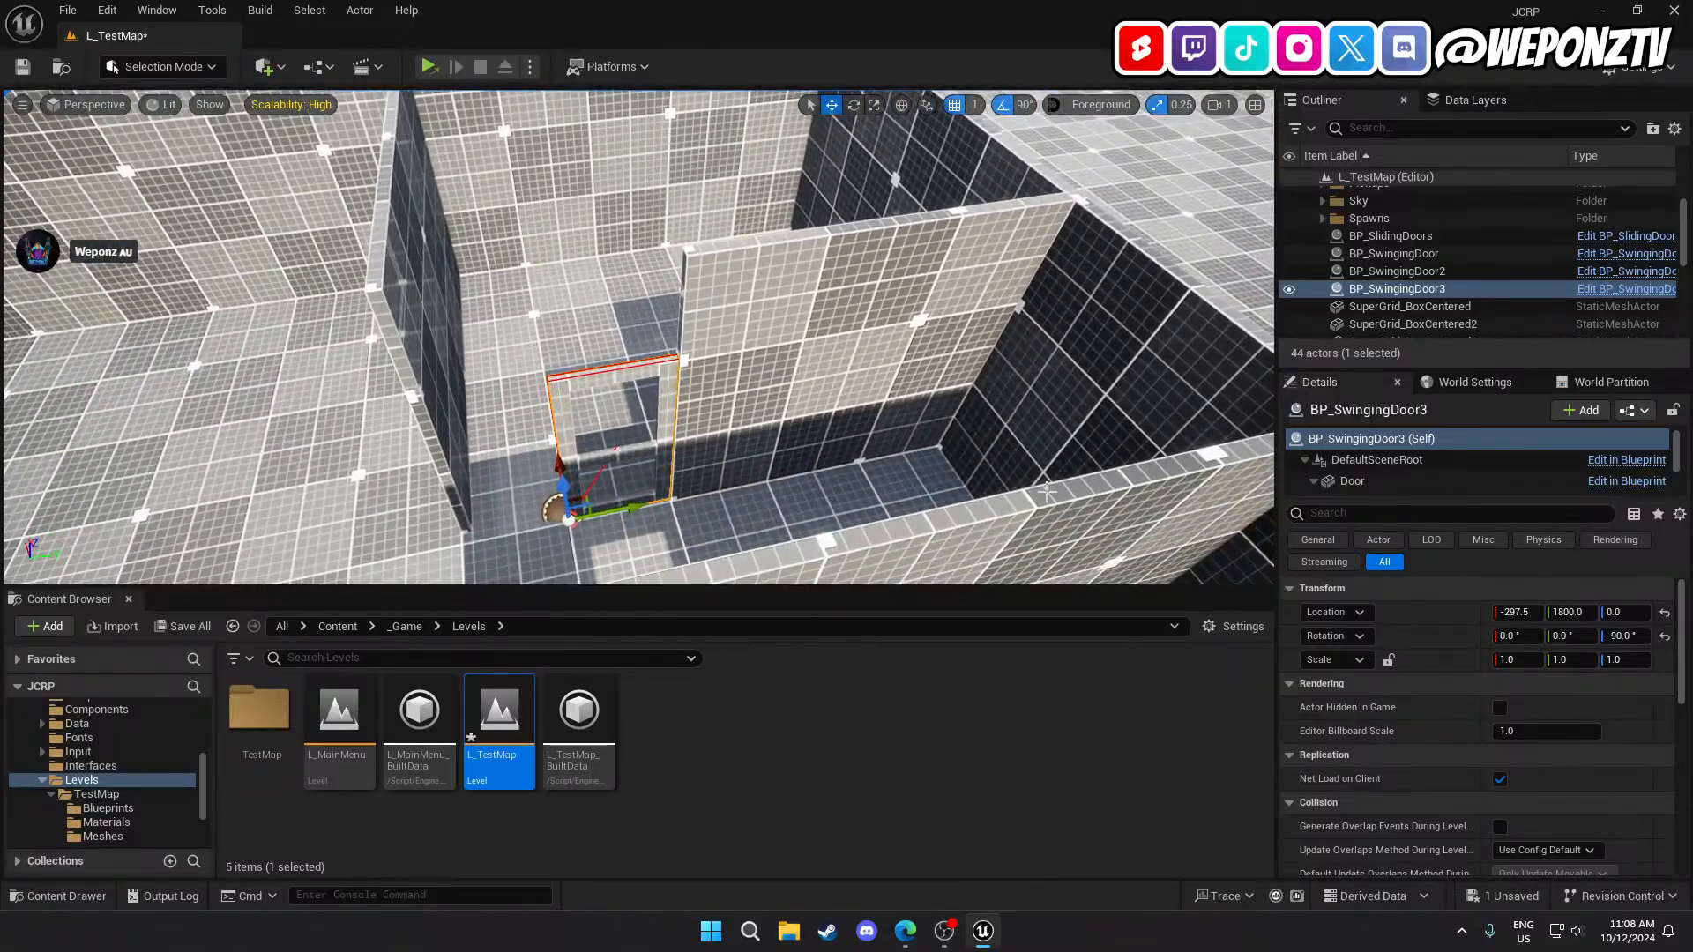
left_click(824, 363)
key("ctrl+d")
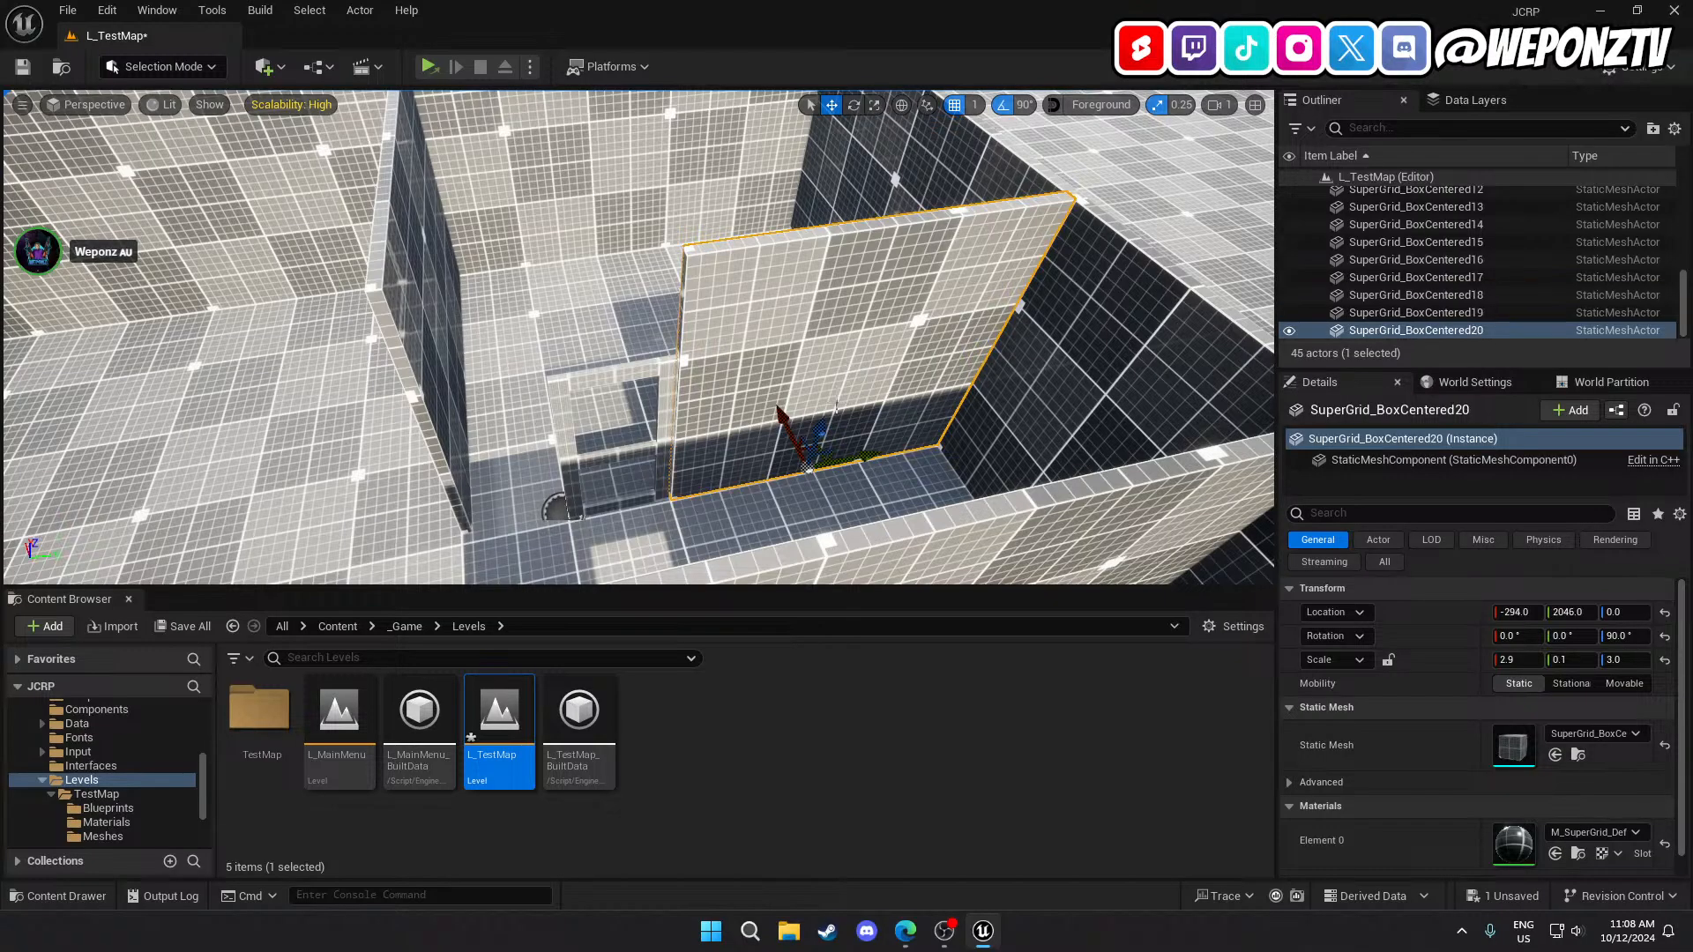
left_click_drag(874, 451, 705, 492)
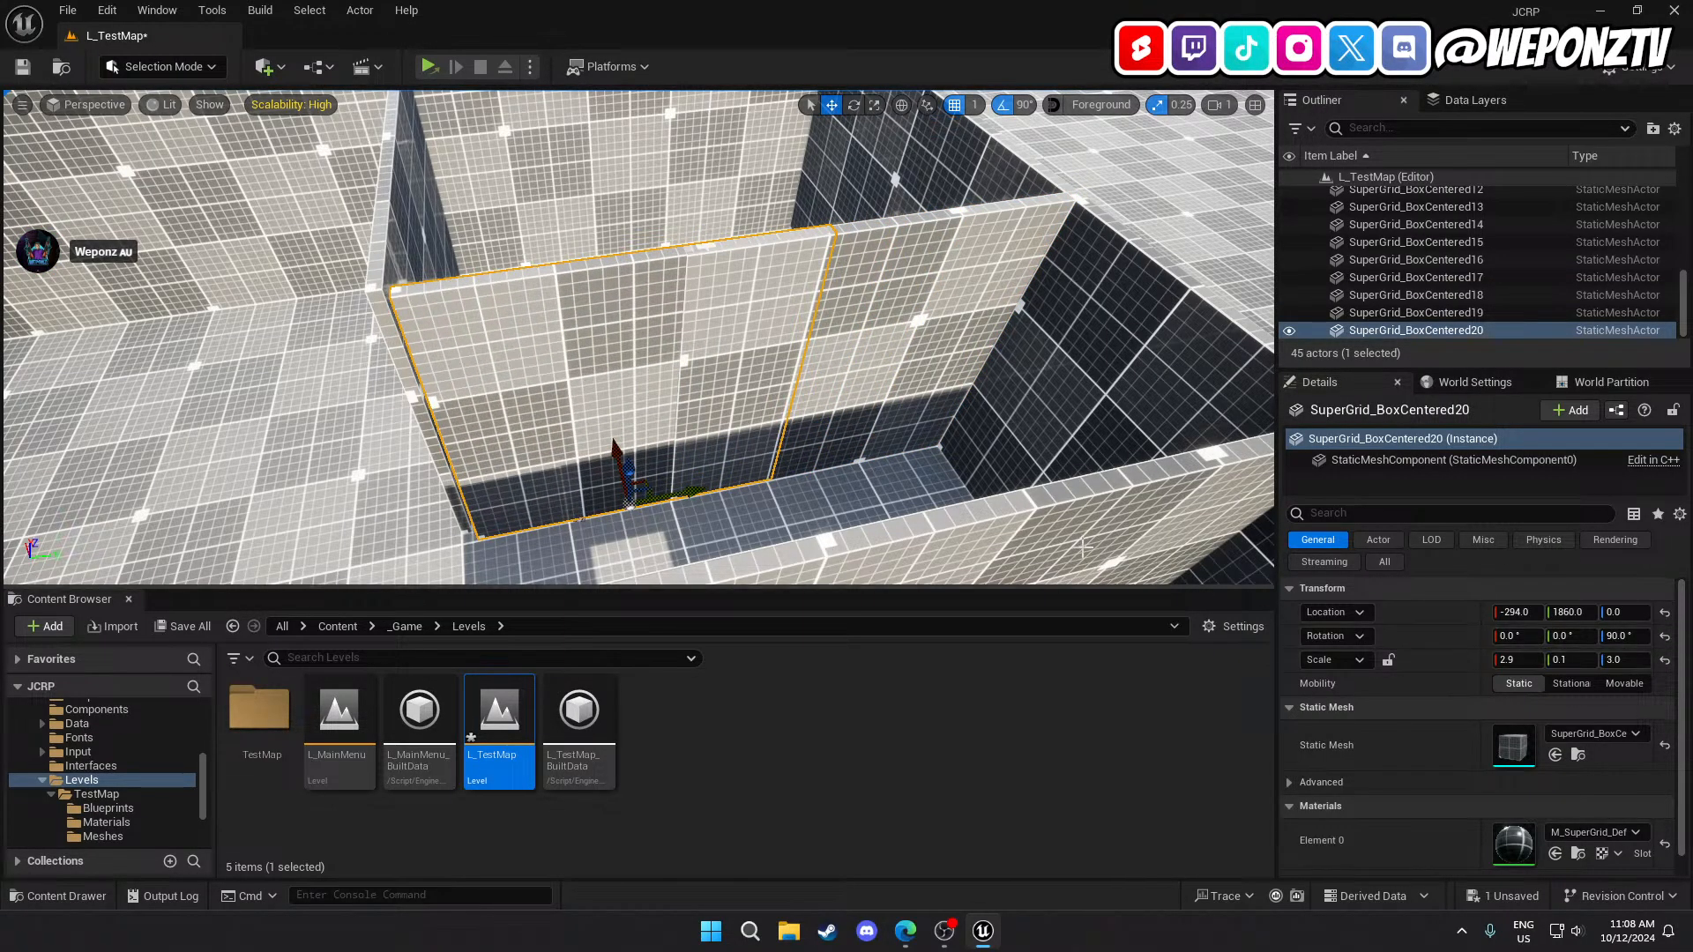
Shorten the copied wall to X scale 1.0 and slide it to Y 1749 on the open side of the door frame.
left_click(887, 400)
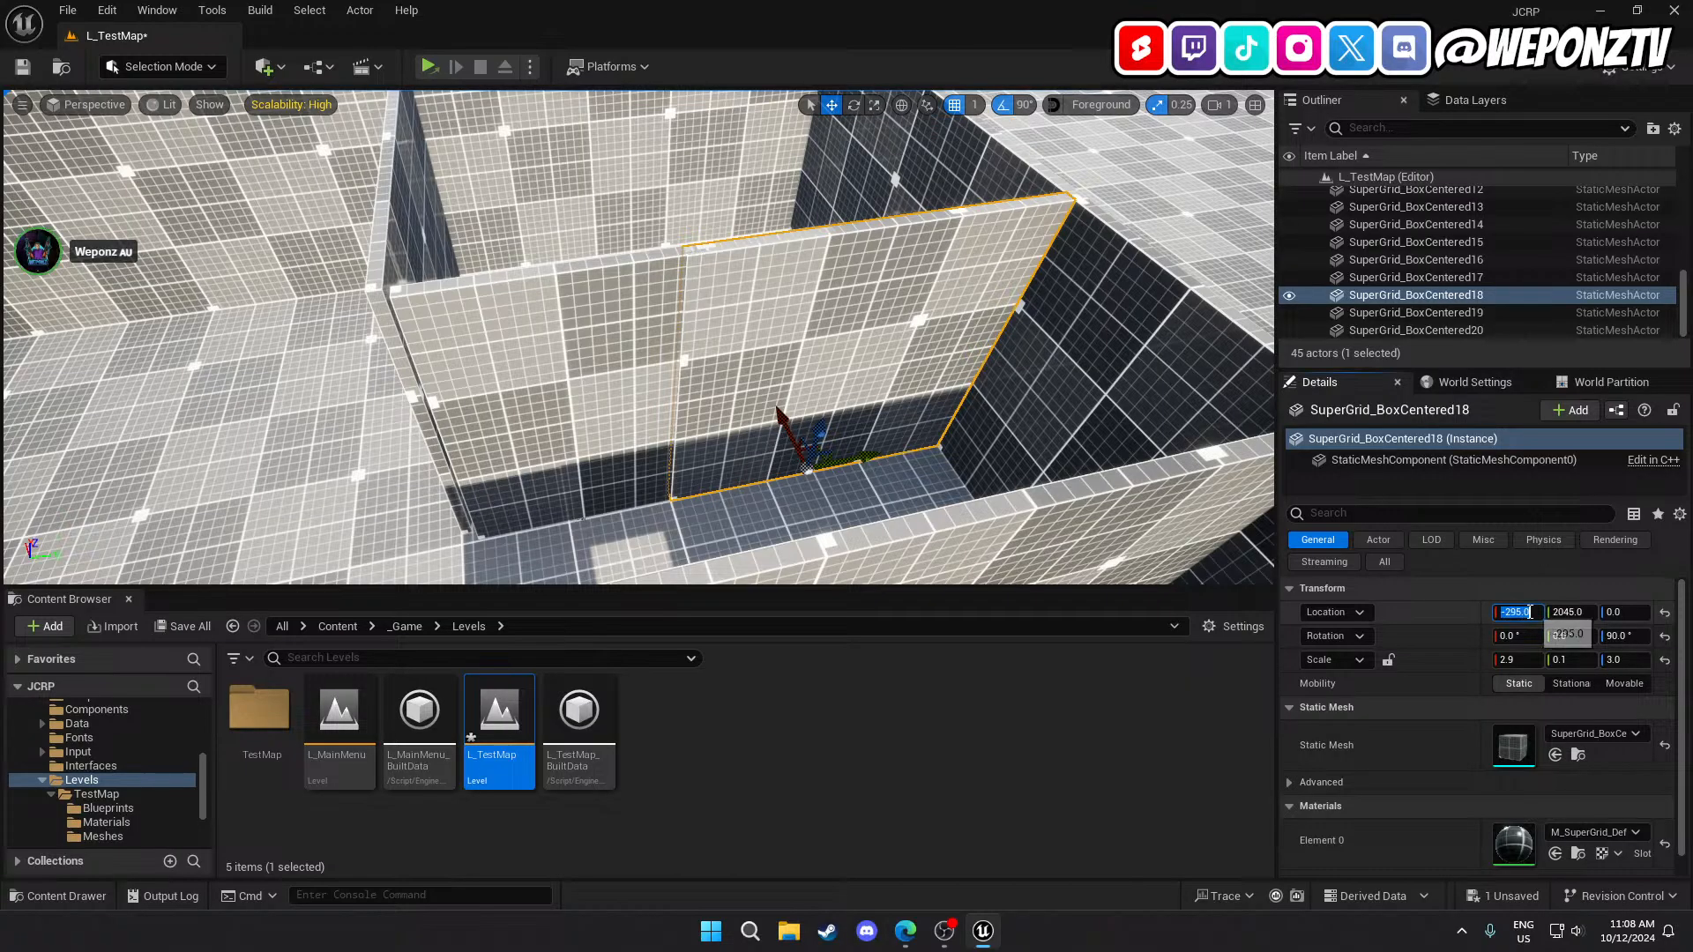
left_click(533, 392)
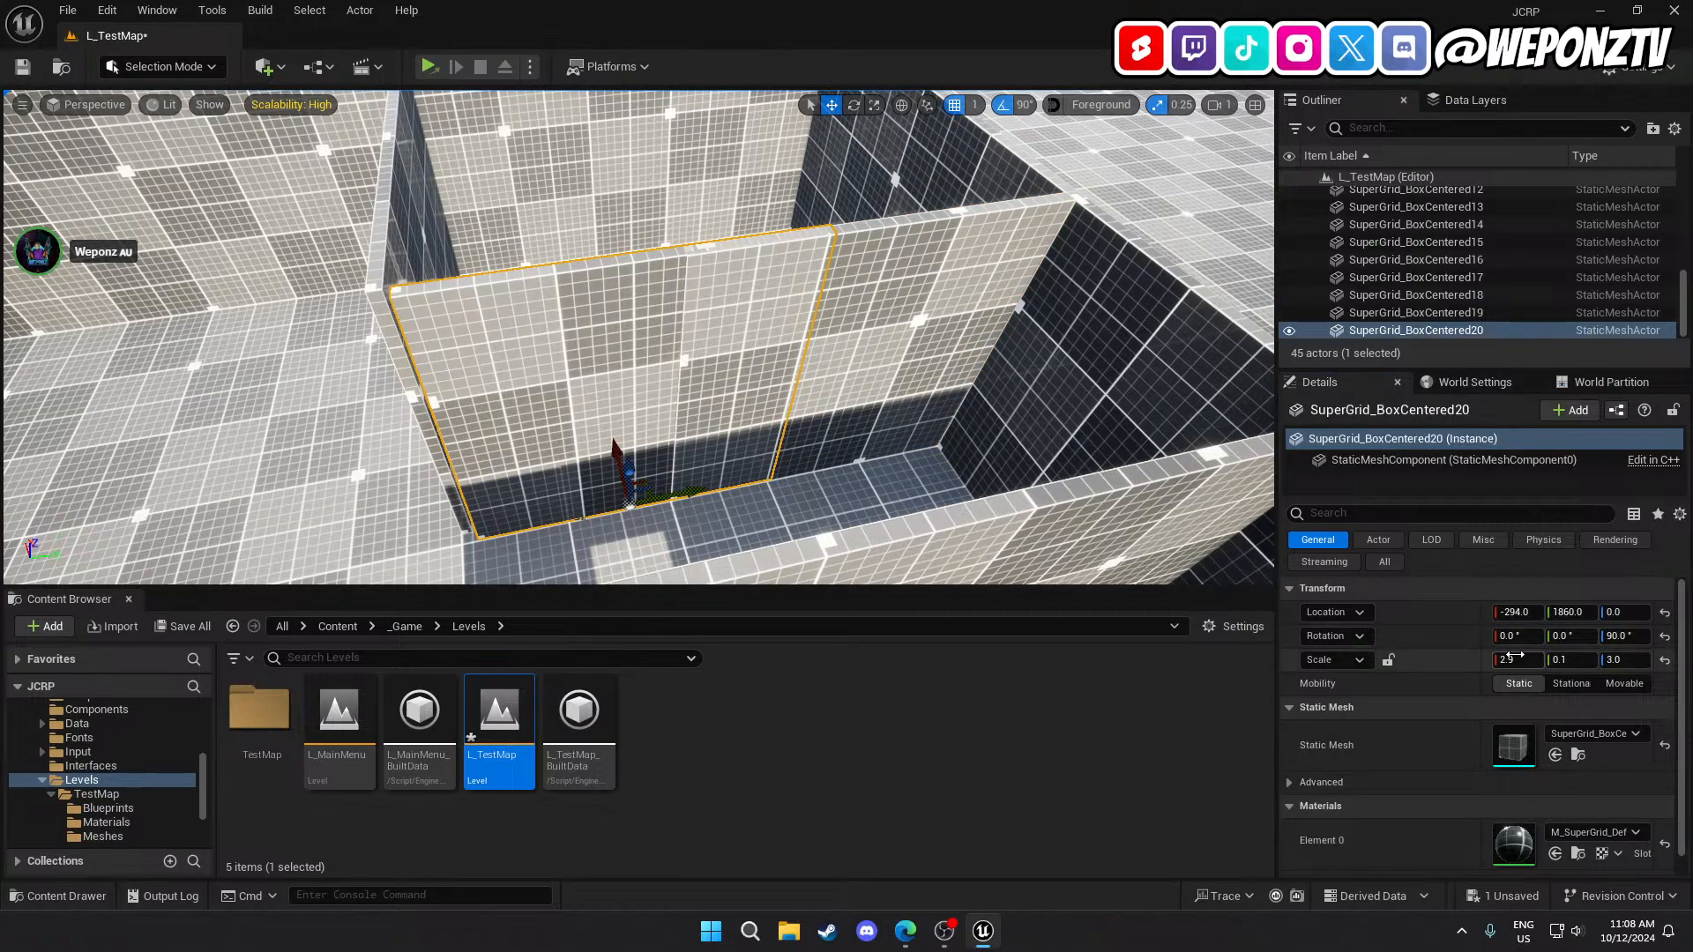
type("1")
key("Return")
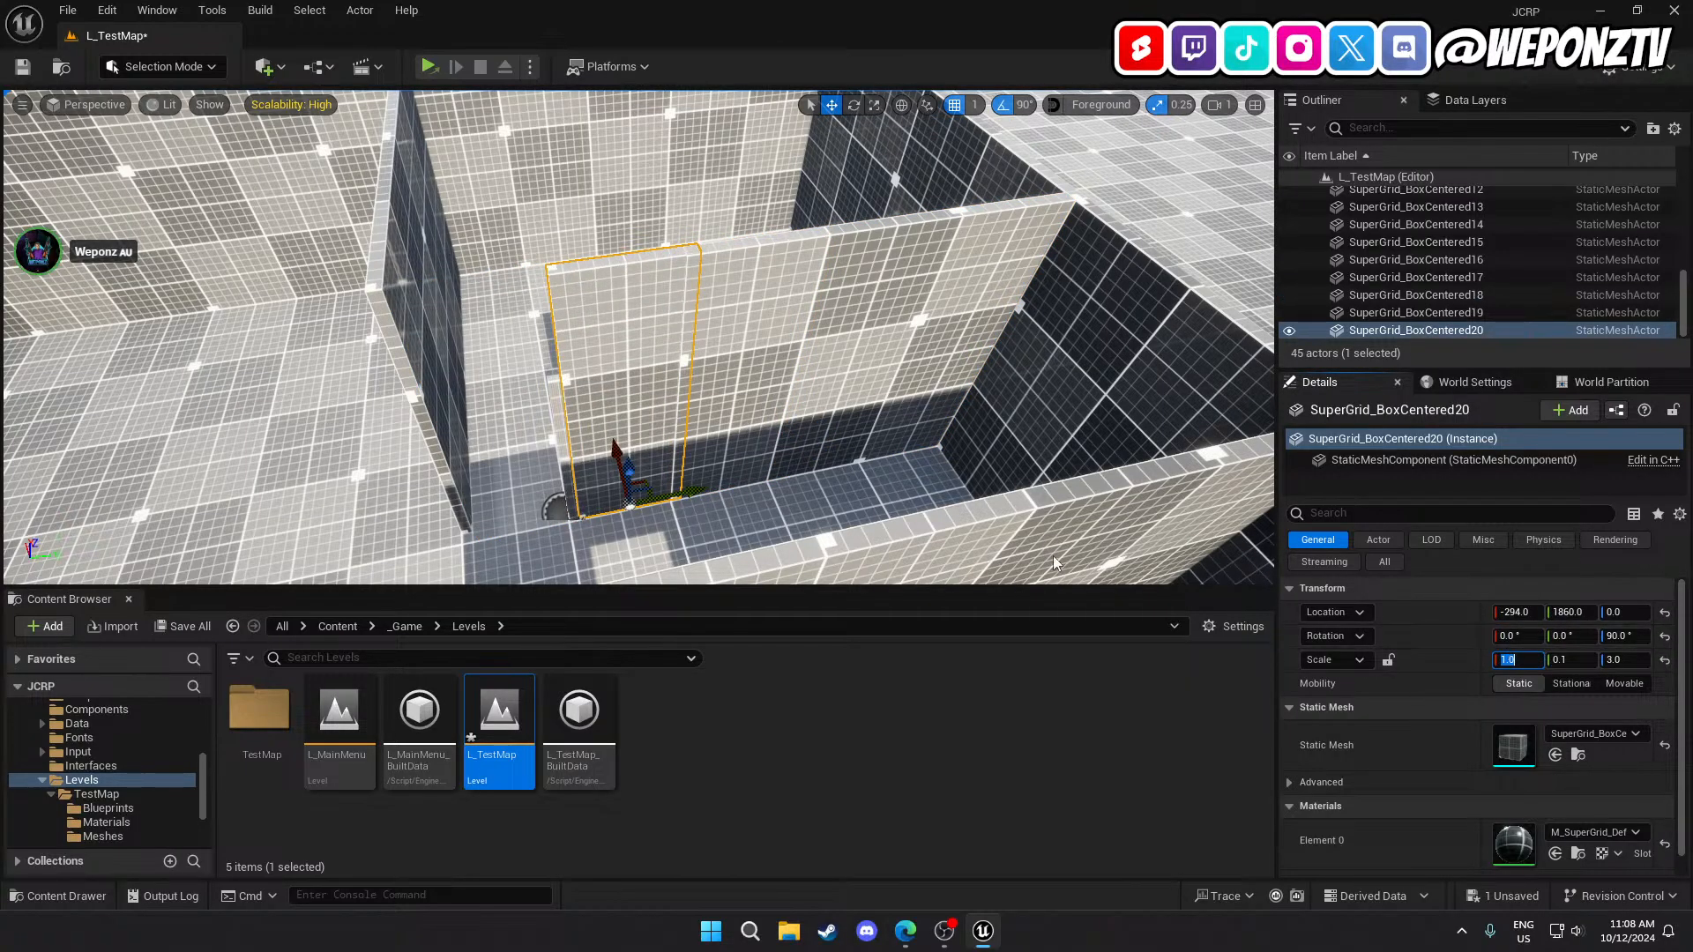
left_click_drag(686, 489, 571, 499)
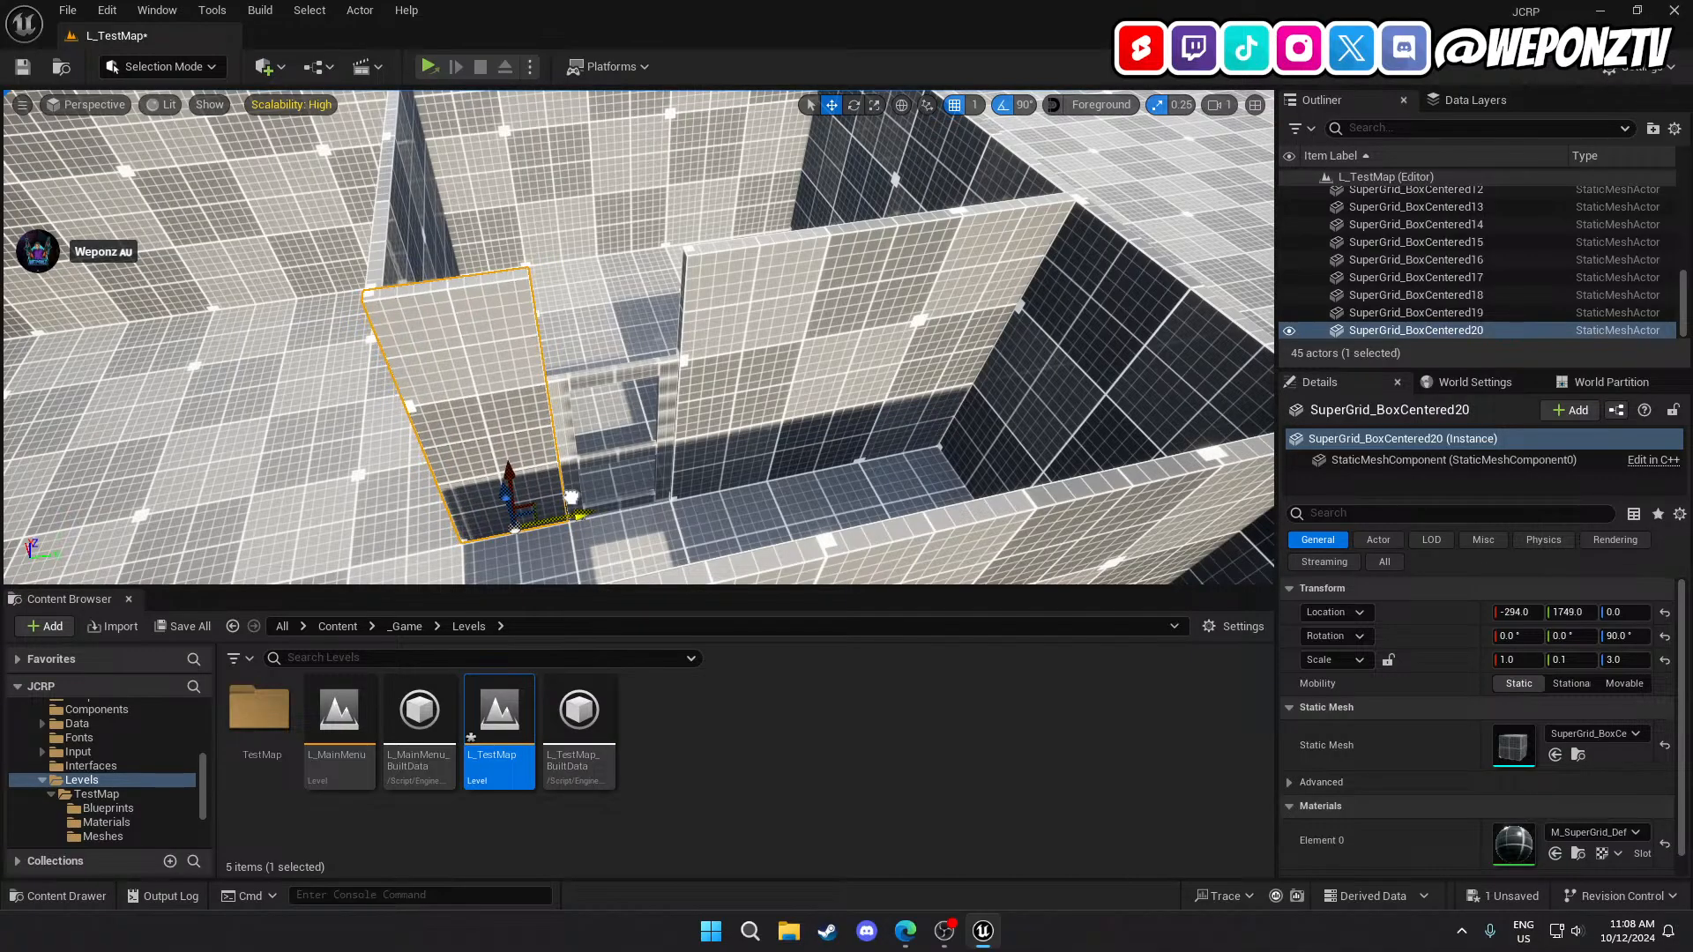
Set the short wall piece's X location to -295 to line it up with the original cross wall.
mouse_move(571, 498)
right_mouse_down()
mouse_move(538, 520)
mouse_move(565, 502)
right_mouse_up()
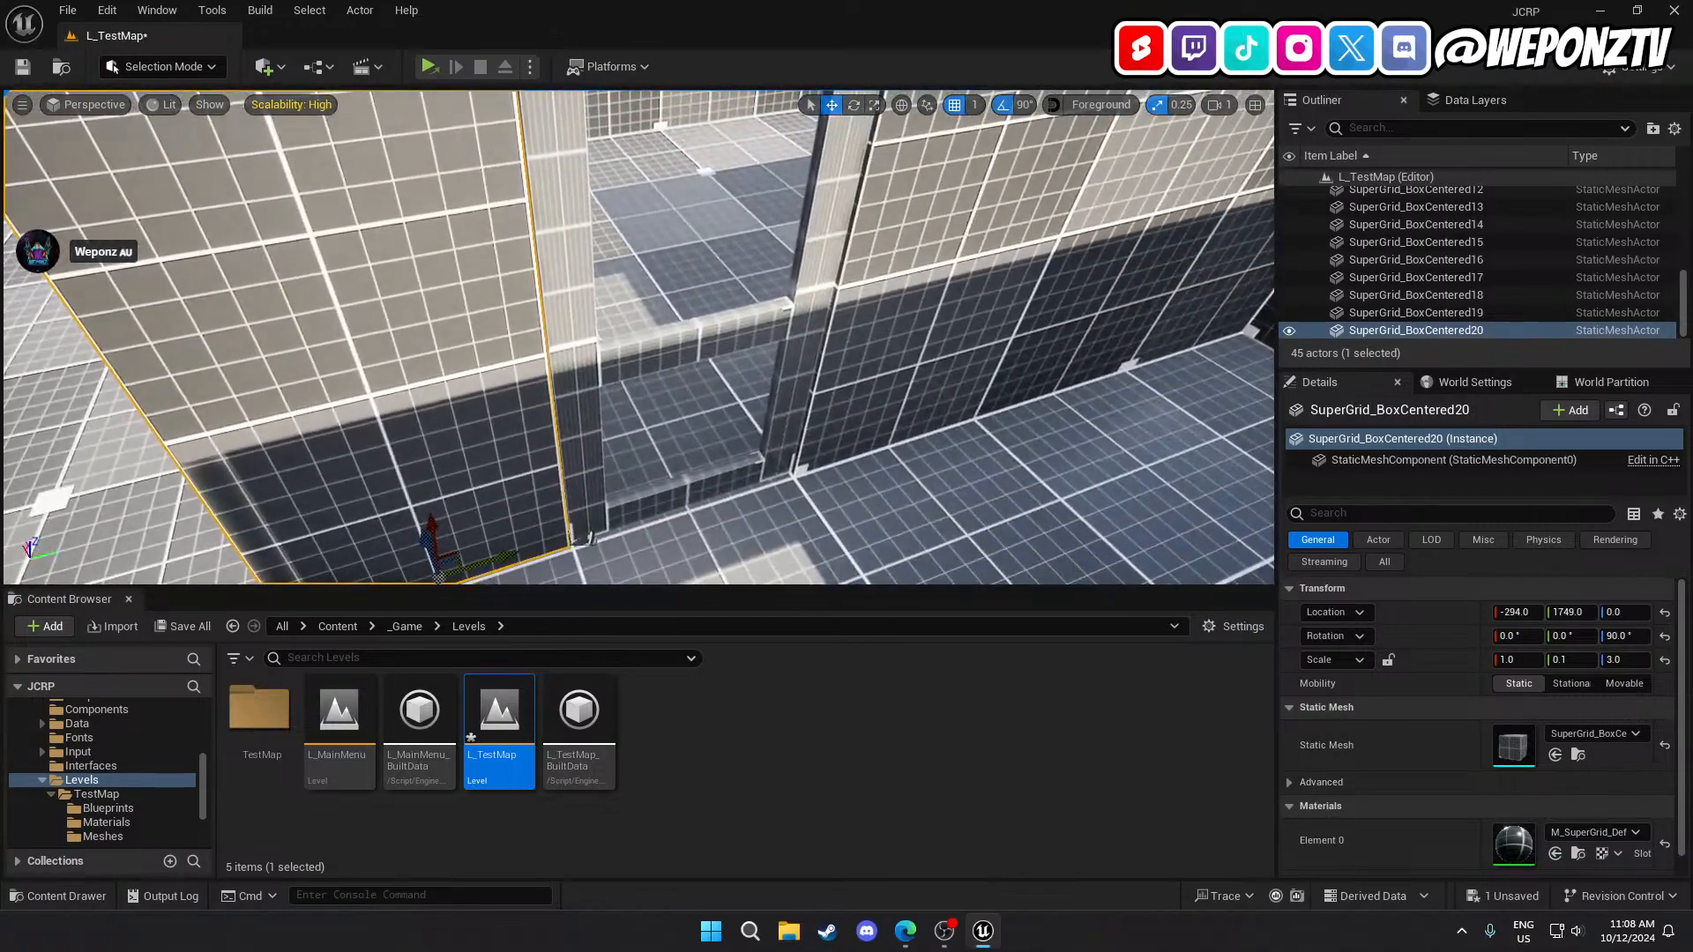
left_click(1534, 618)
type("-295")
key("Return")
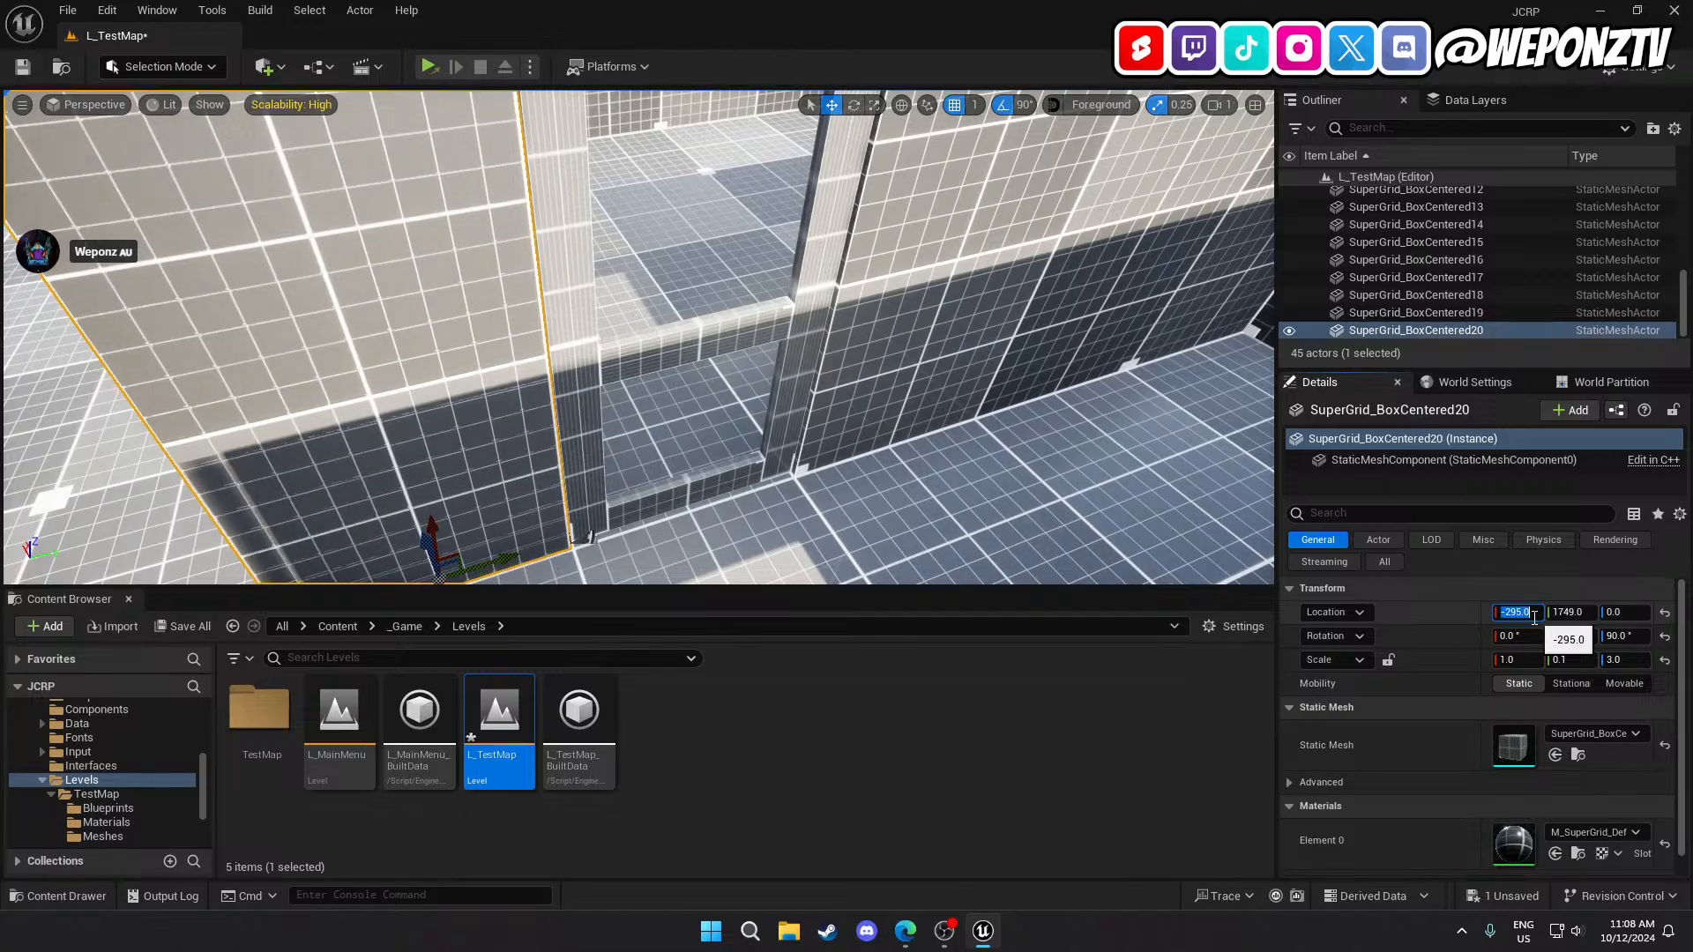
Duplicate the short wall piece beside the door and set the copy's Z scale to 1.0.
right_click_drag(747, 514, 530, 334)
left_click(864, 529)
left_click(530, 313)
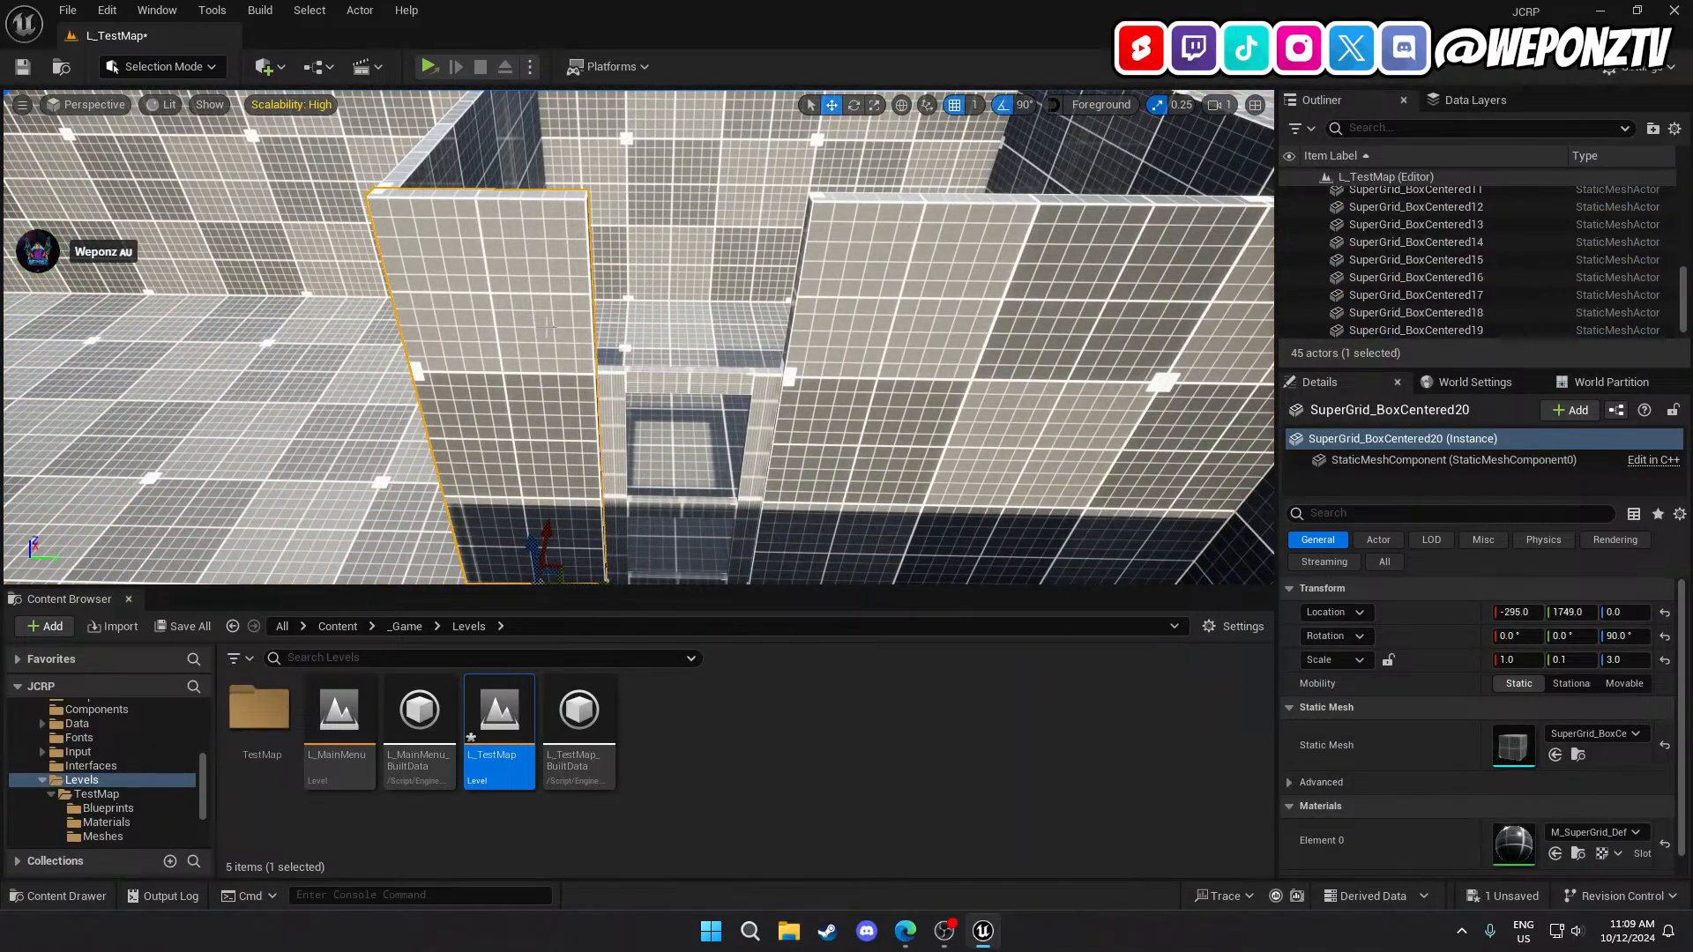
key("ctrl+d")
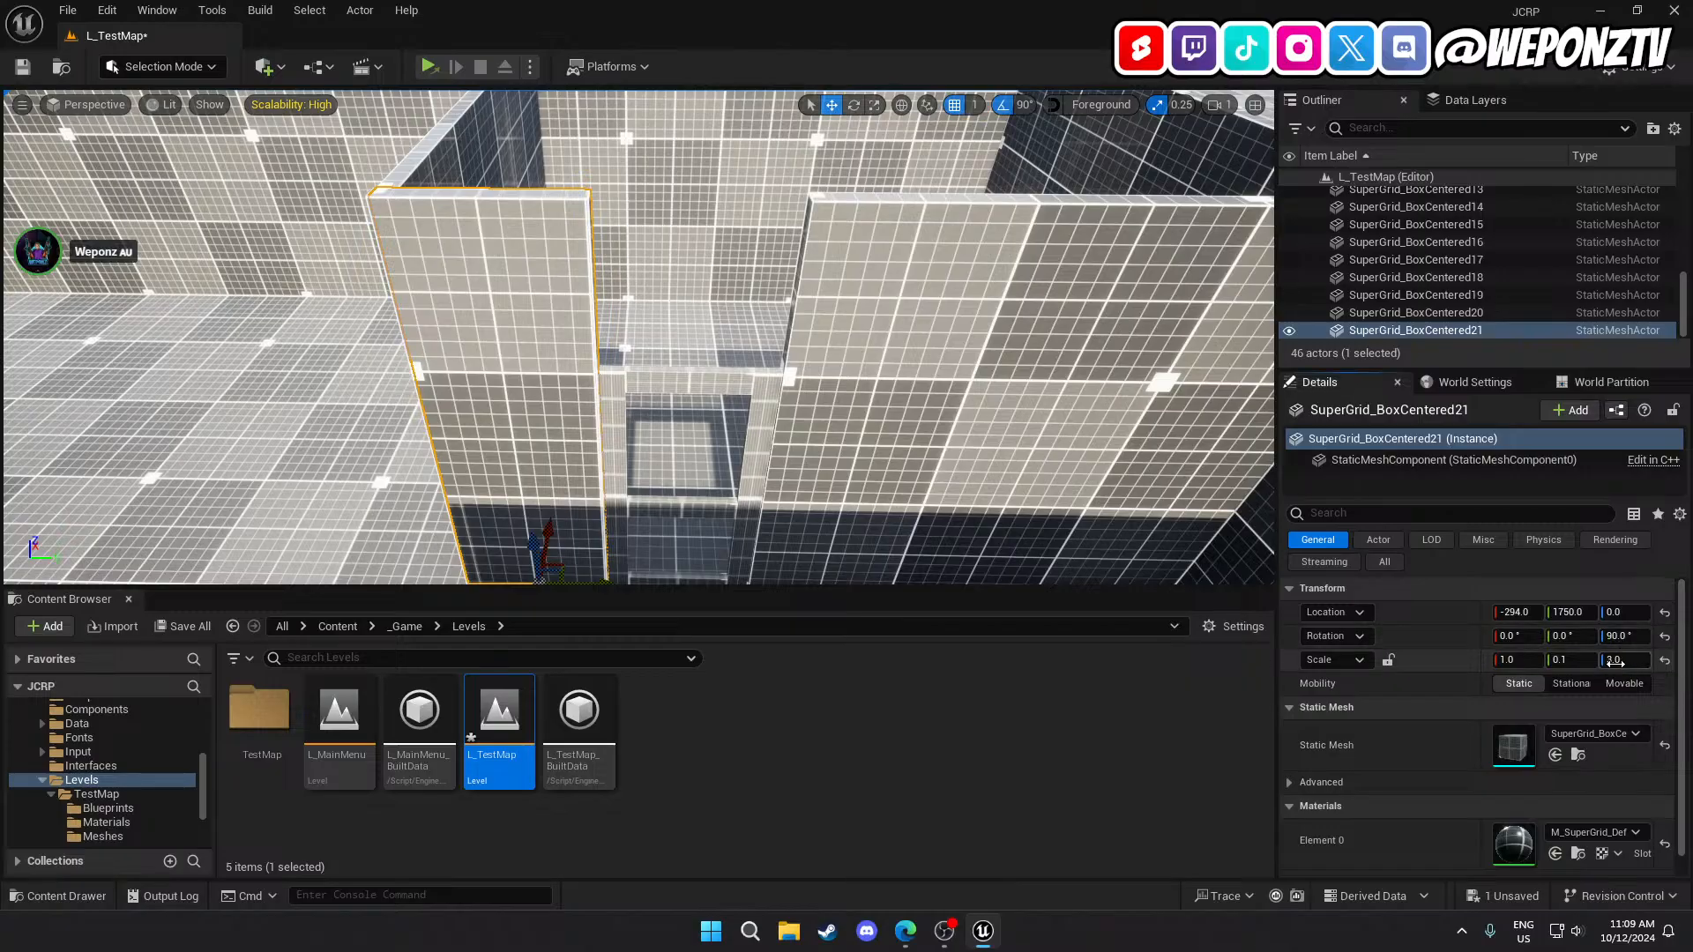
key("Return")
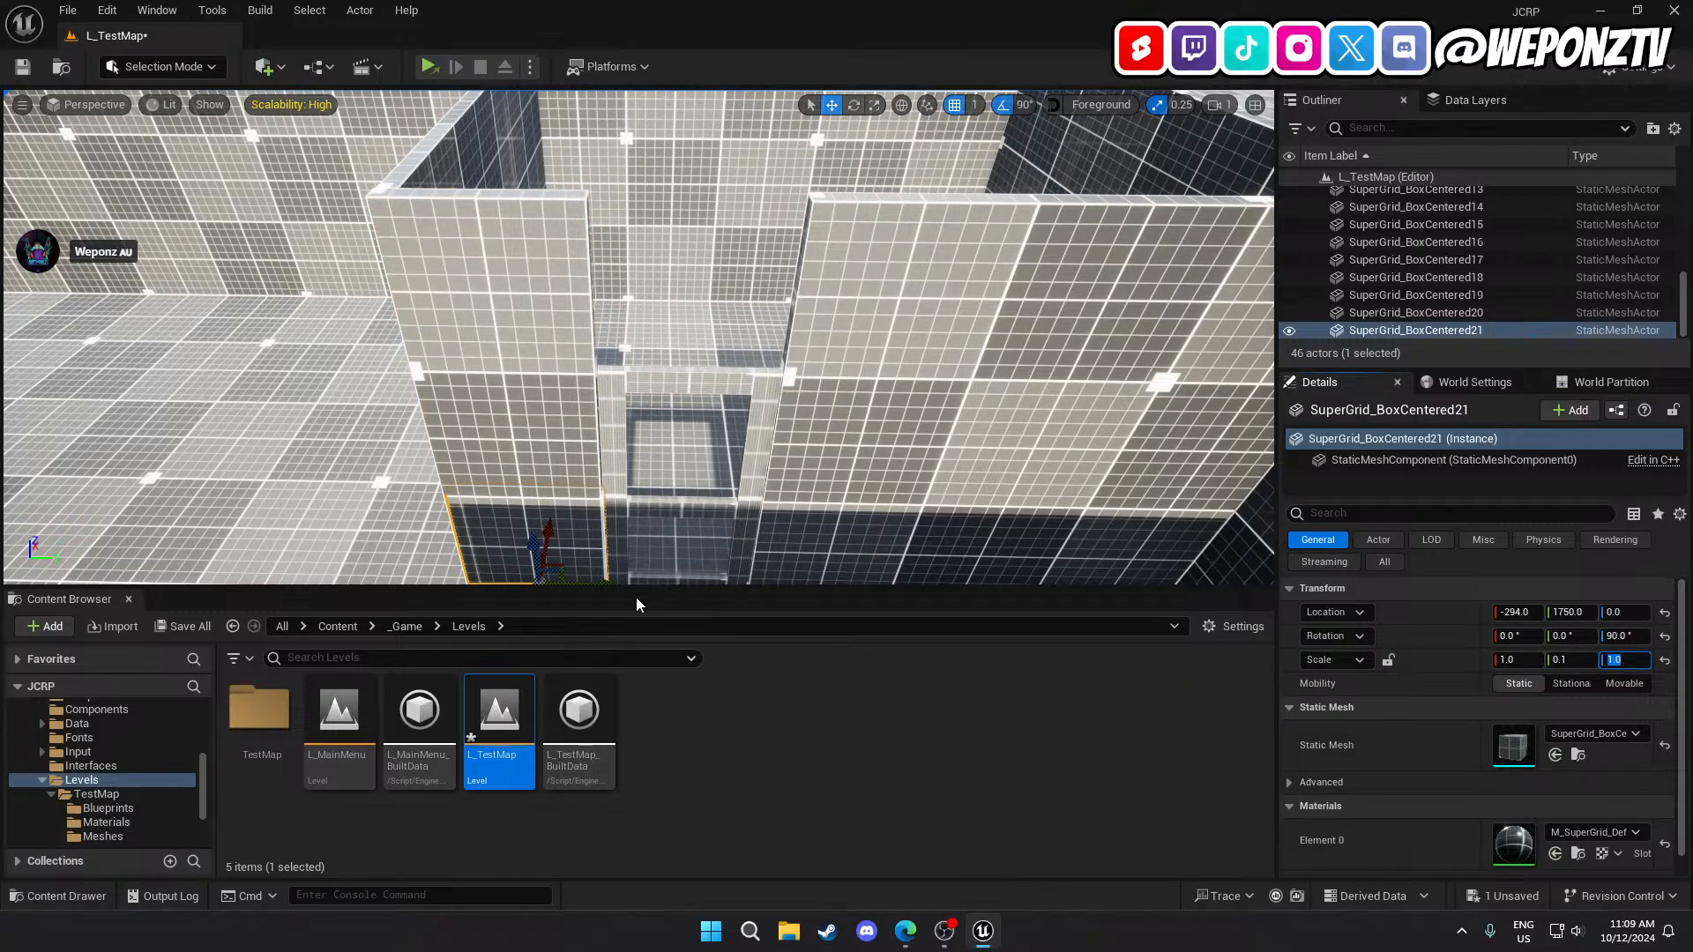
Move the small wall panel above the door frame to Y 1845, Z 208 and set its X location to -295.
left_click_drag(606, 579, 711, 278)
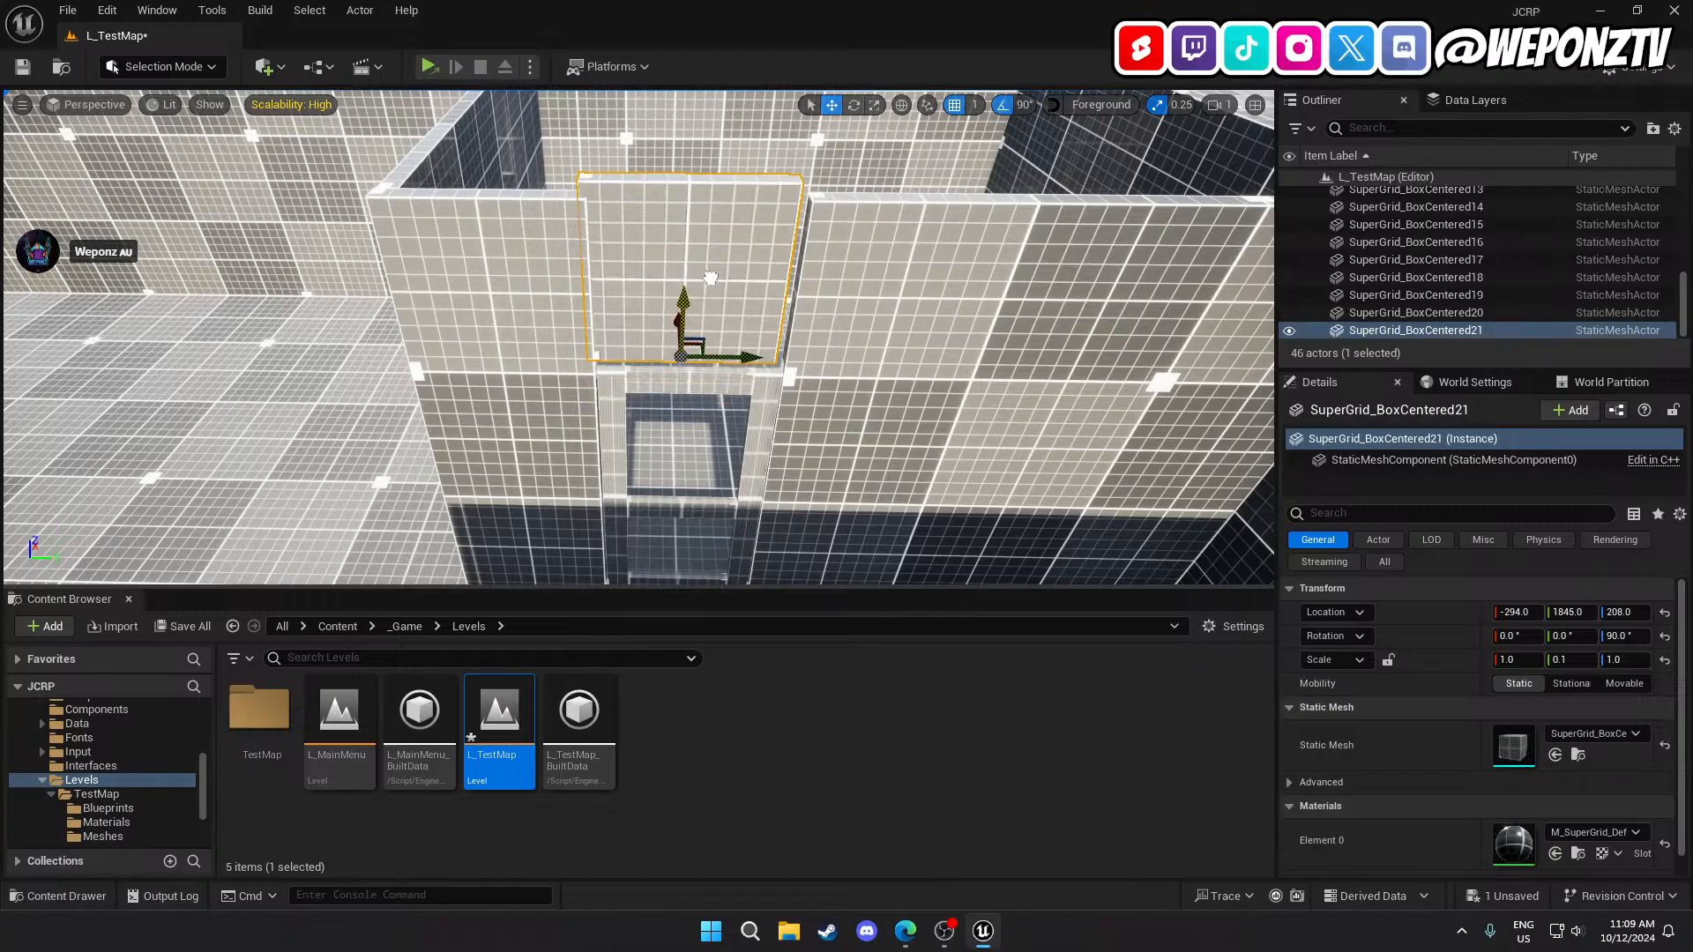
left_click(1508, 611)
left_click(1513, 602)
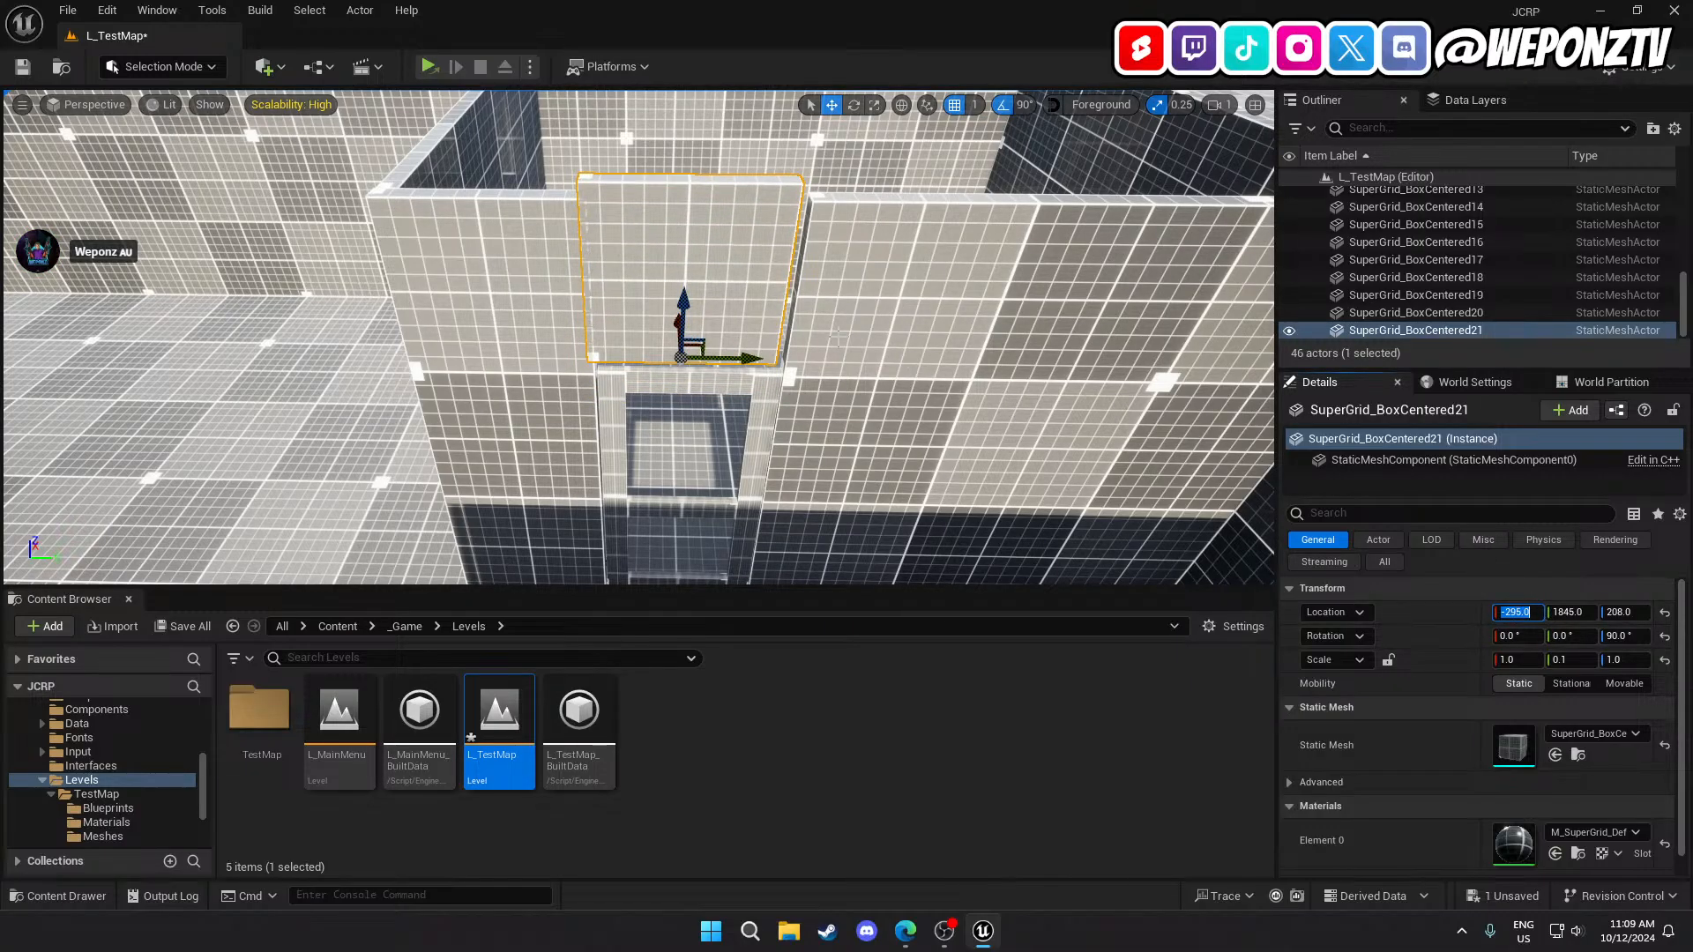
Fit the panel into the gap above the door by moving it to Y 1850 and lowering it to Z 201.
left_click_drag(743, 357, 752, 357)
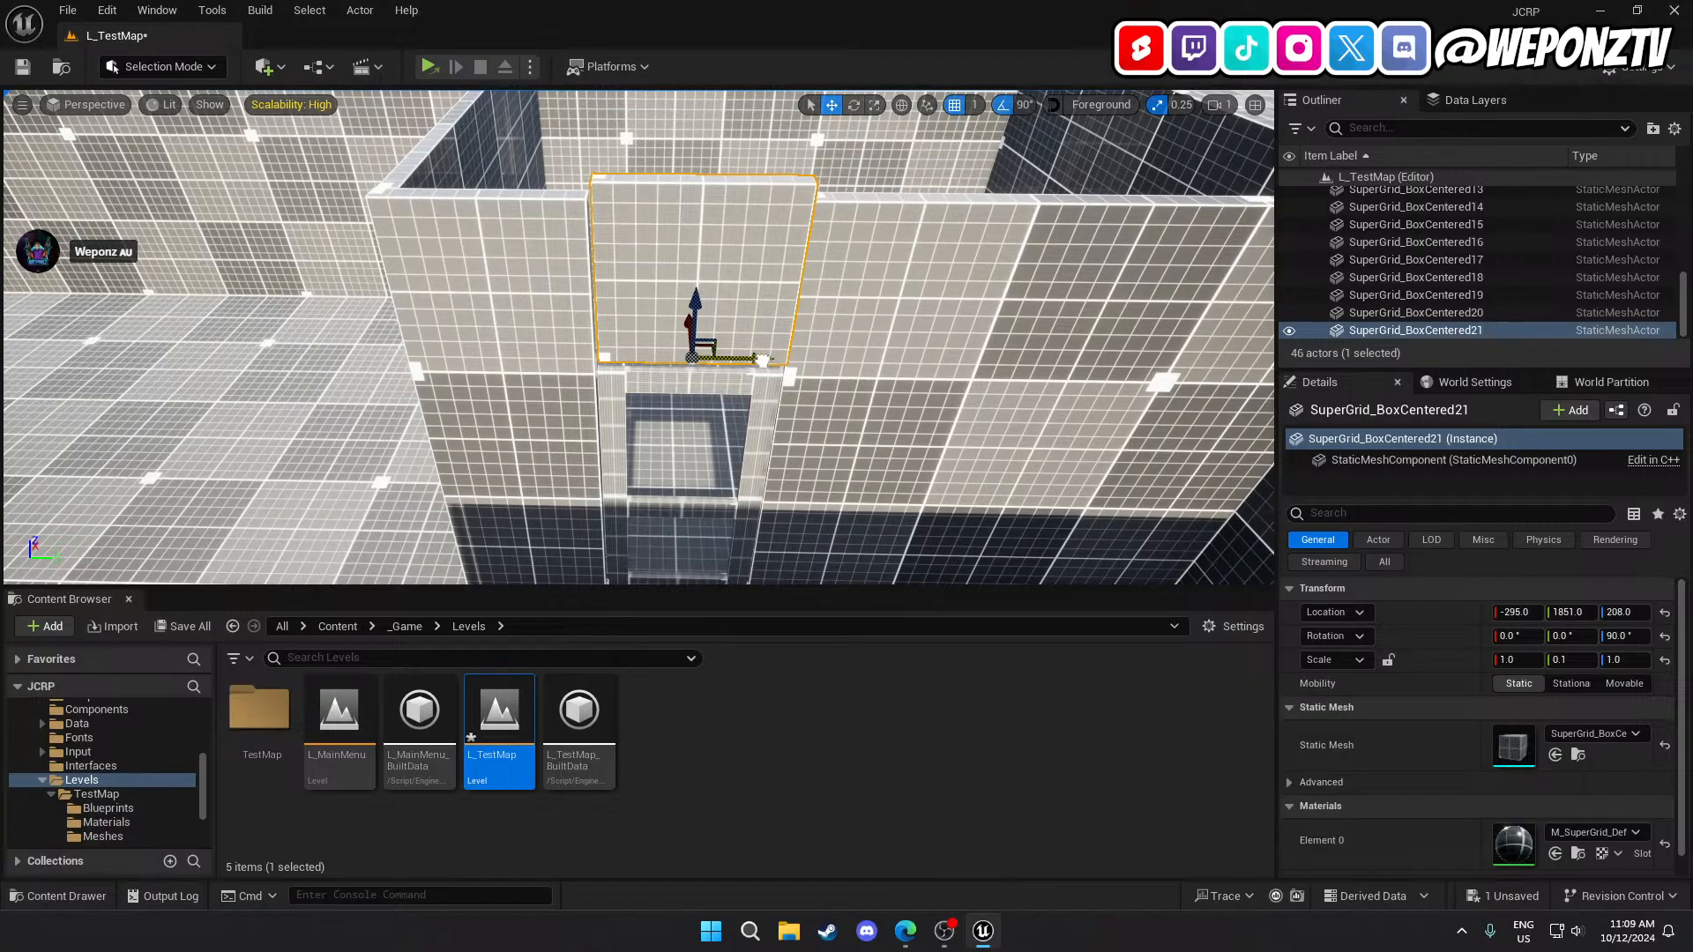
left_click_drag(762, 360, 761, 360)
key("w")
right_click_drag(761, 360, 790, 332)
left_click_drag(736, 462, 732, 490)
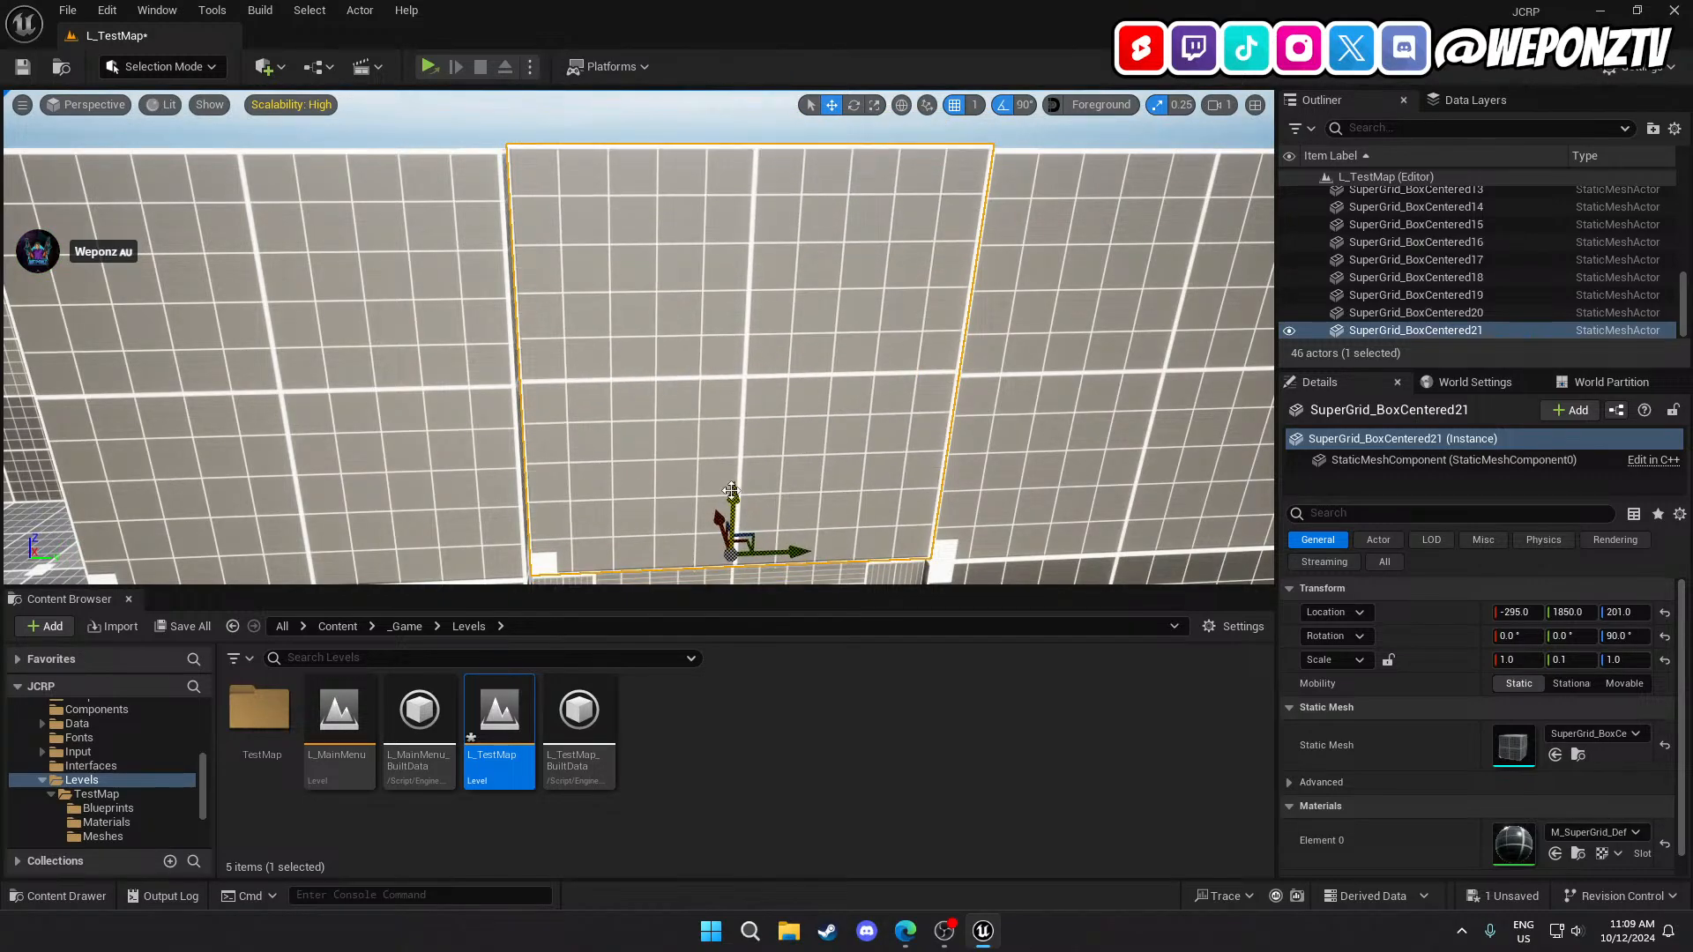
Try nudging the panel above the door along Y with the position grid snap set to 5.
left_click(973, 109)
left_click(998, 170)
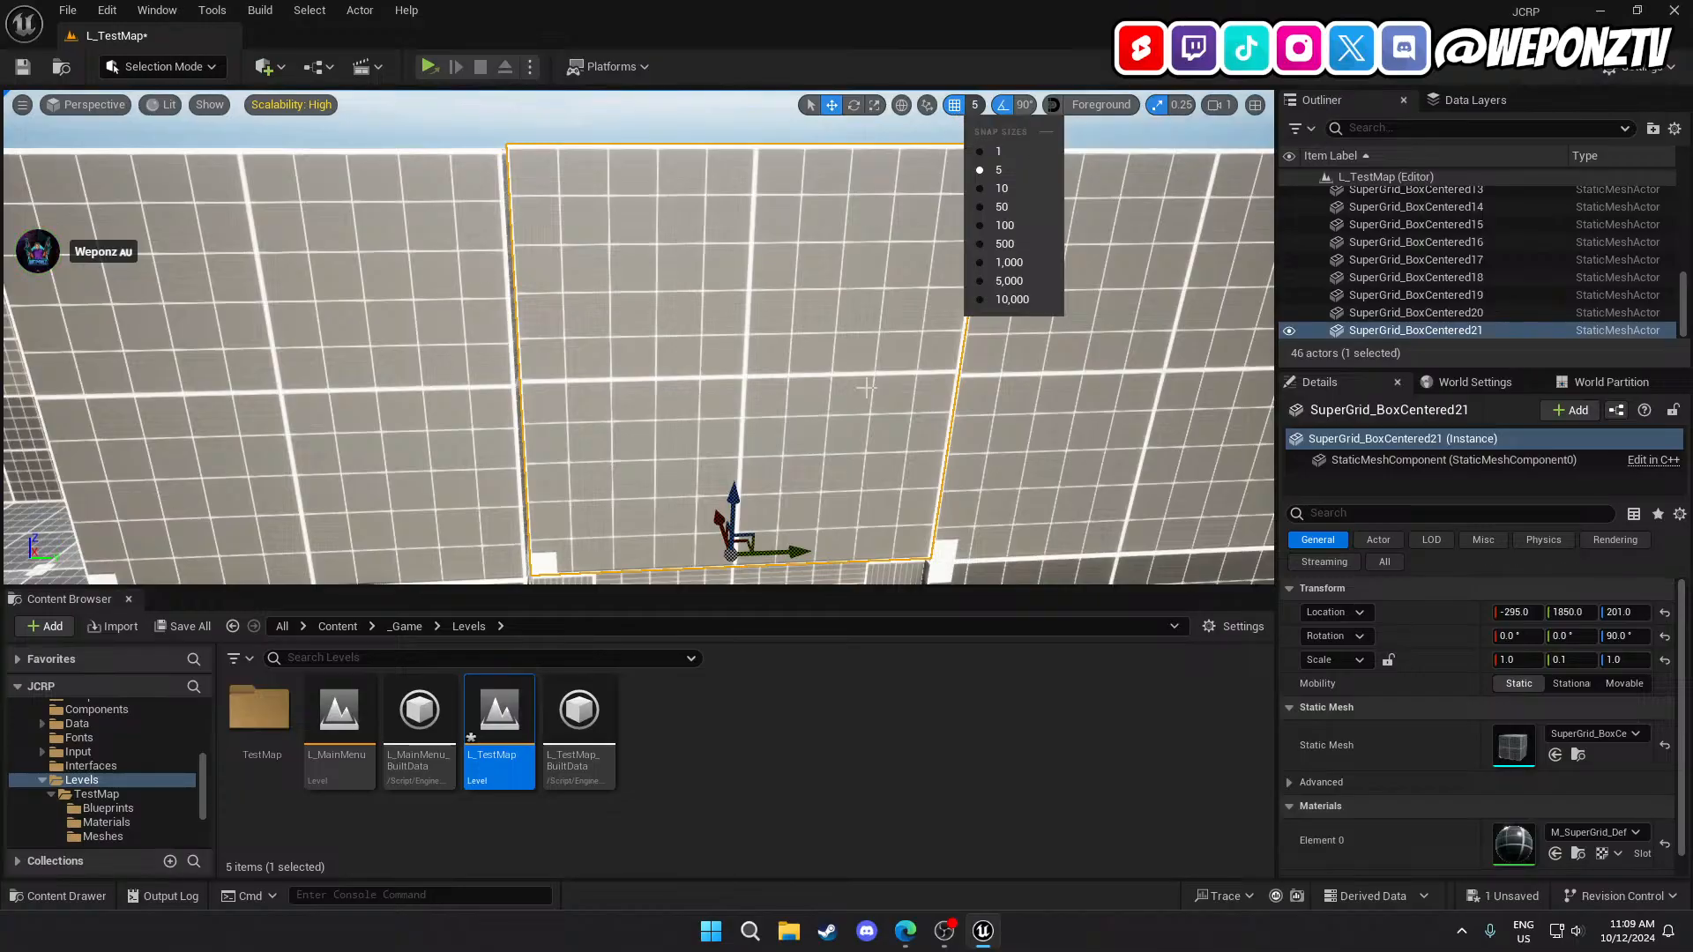
mouse_move(795, 545)
left_mouse_down()
mouse_move(774, 548)
mouse_move(796, 546)
left_mouse_up()
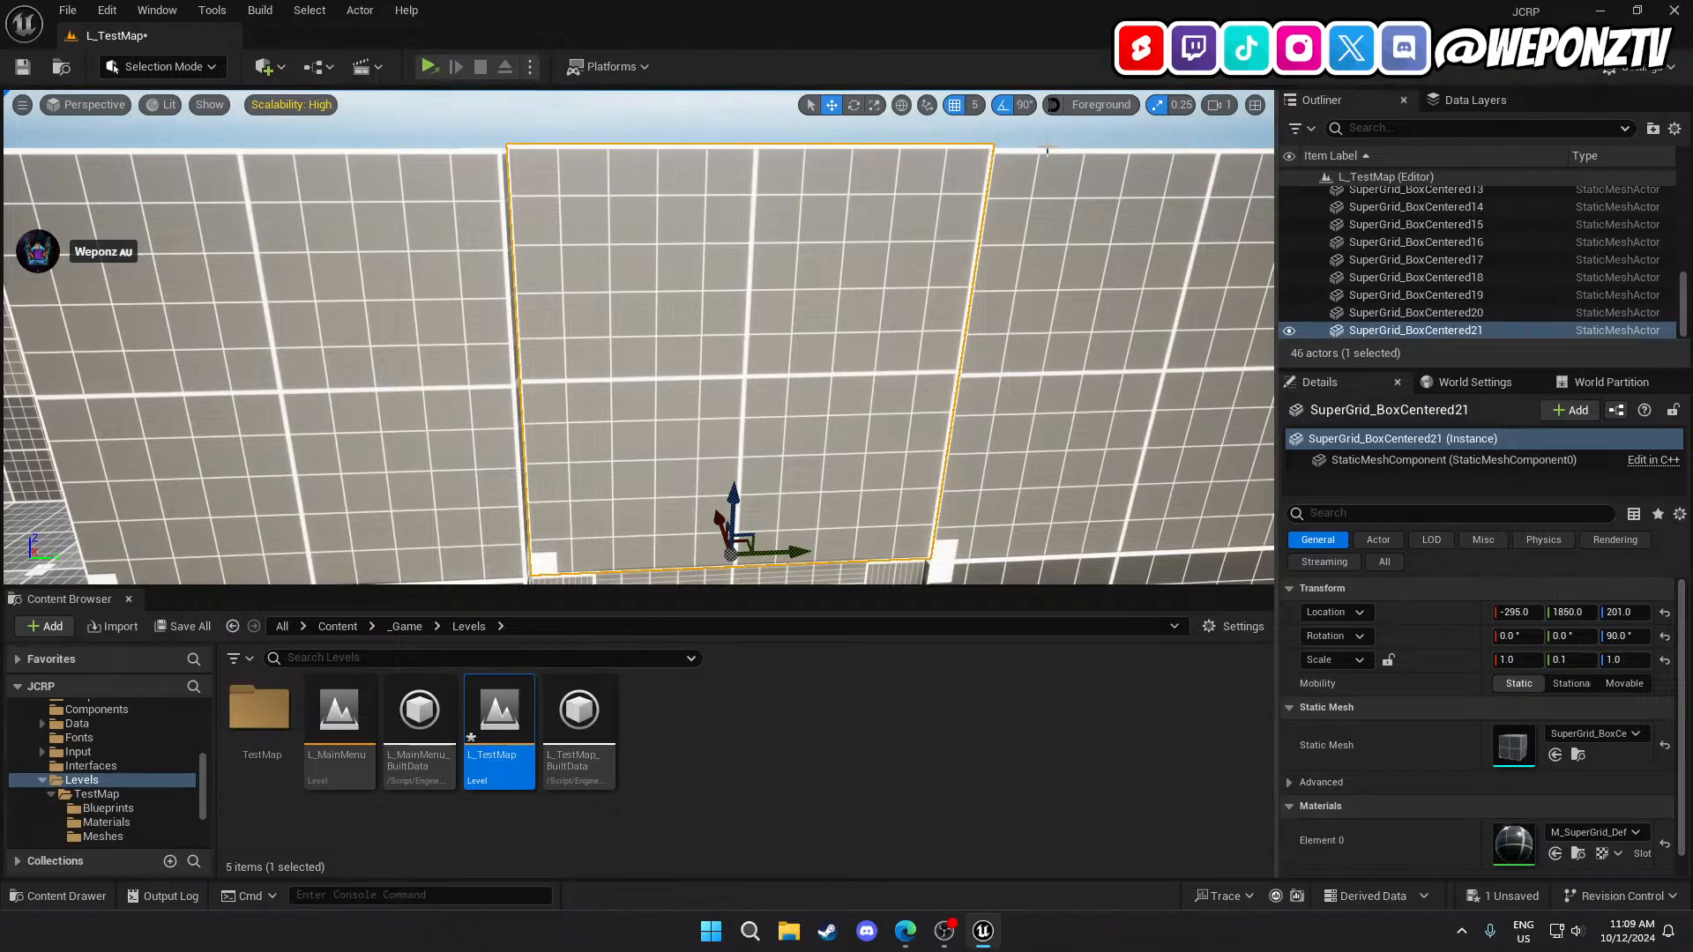
Set the snap size back to 1, turn off grid snapping, and slide the panel above the door to about Y 1848.49.
left_click(974, 105)
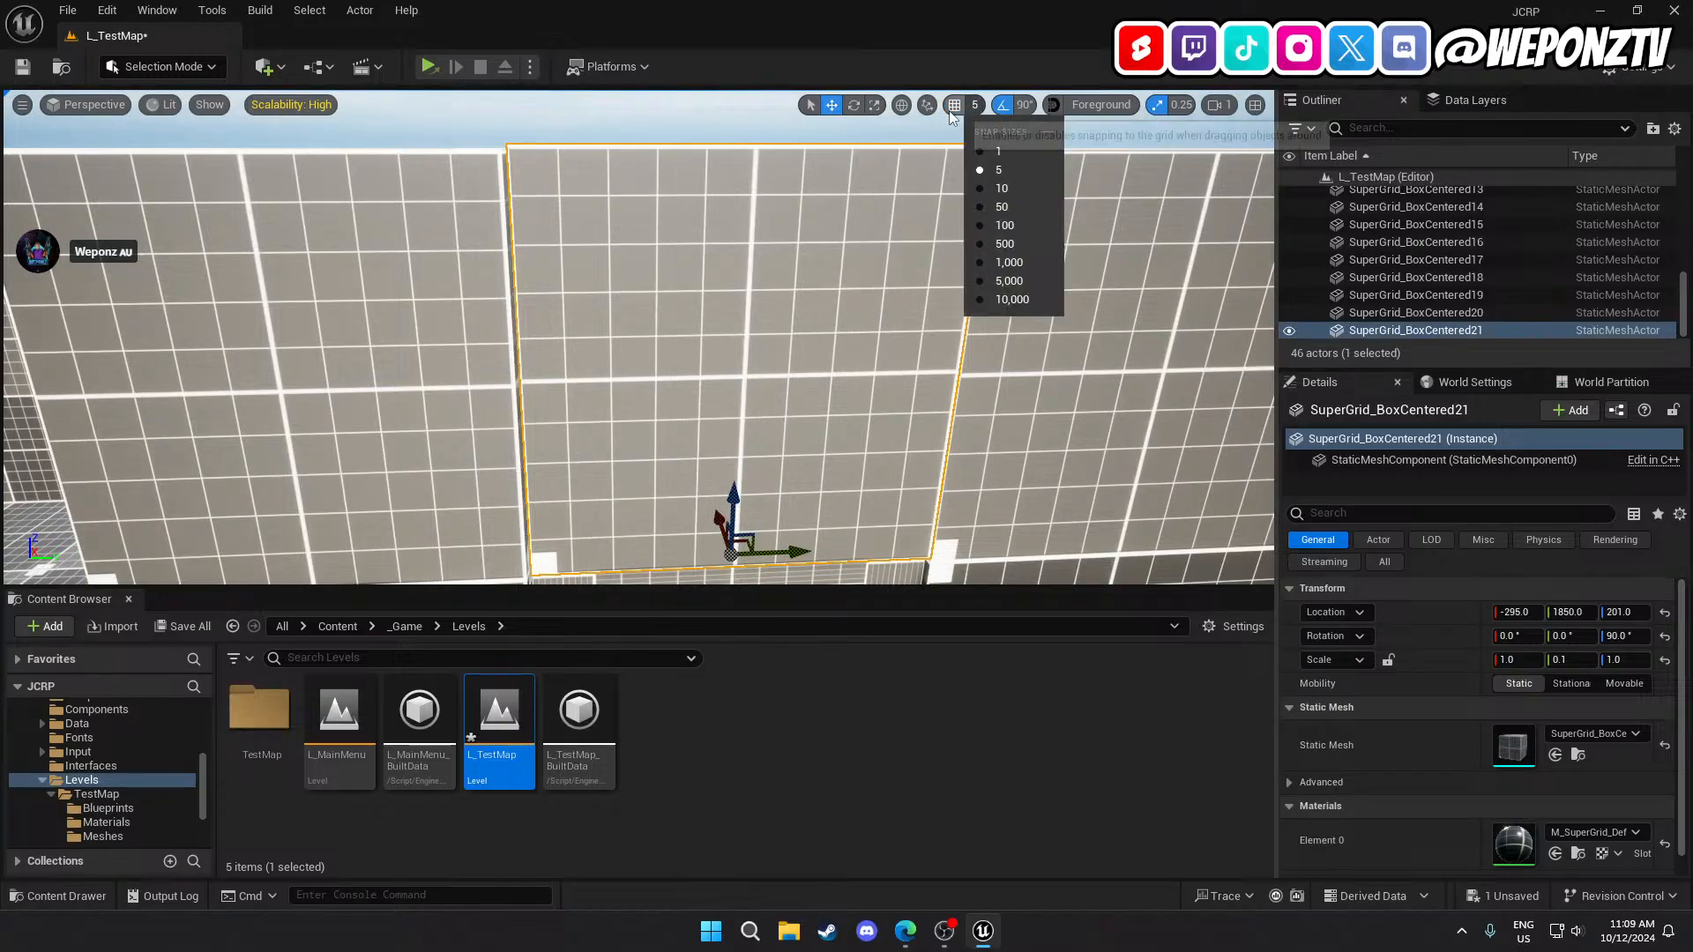
left_click(985, 155)
right_click_drag(855, 382, 839, 468)
key("w")
left_click_drag(867, 364, 869, 365)
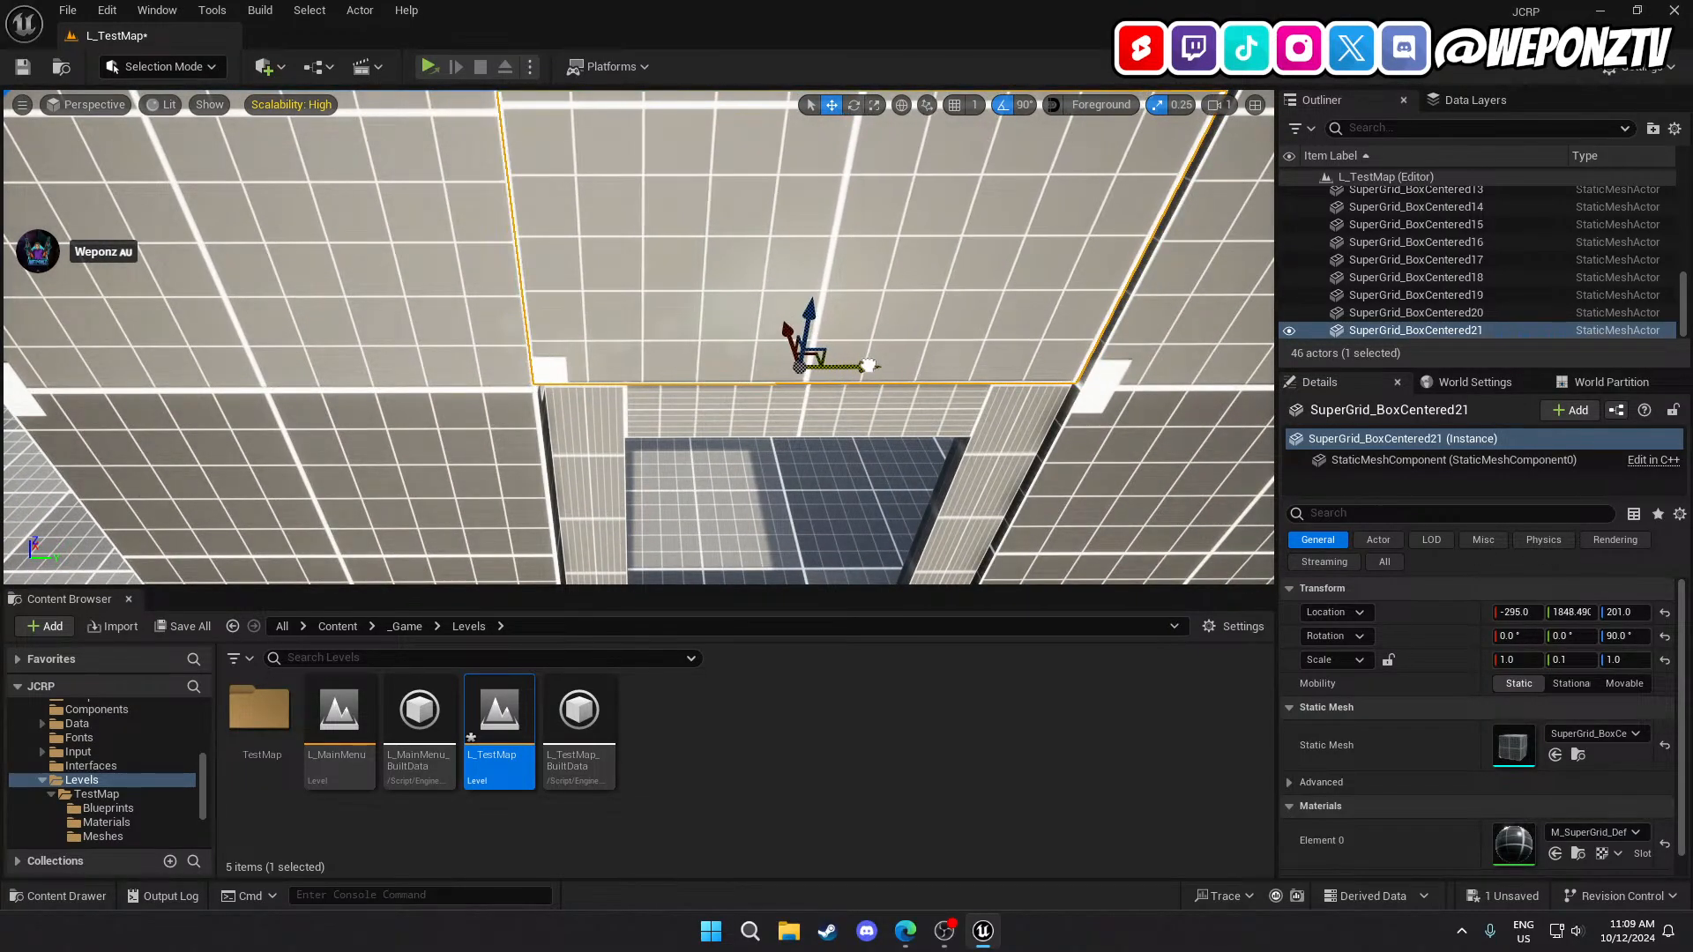
Fine-tune the panel above the door to about X -295.26, Y 1849.99.
right_click_drag(867, 369, 853, 419)
left_click_drag(783, 364, 782, 364)
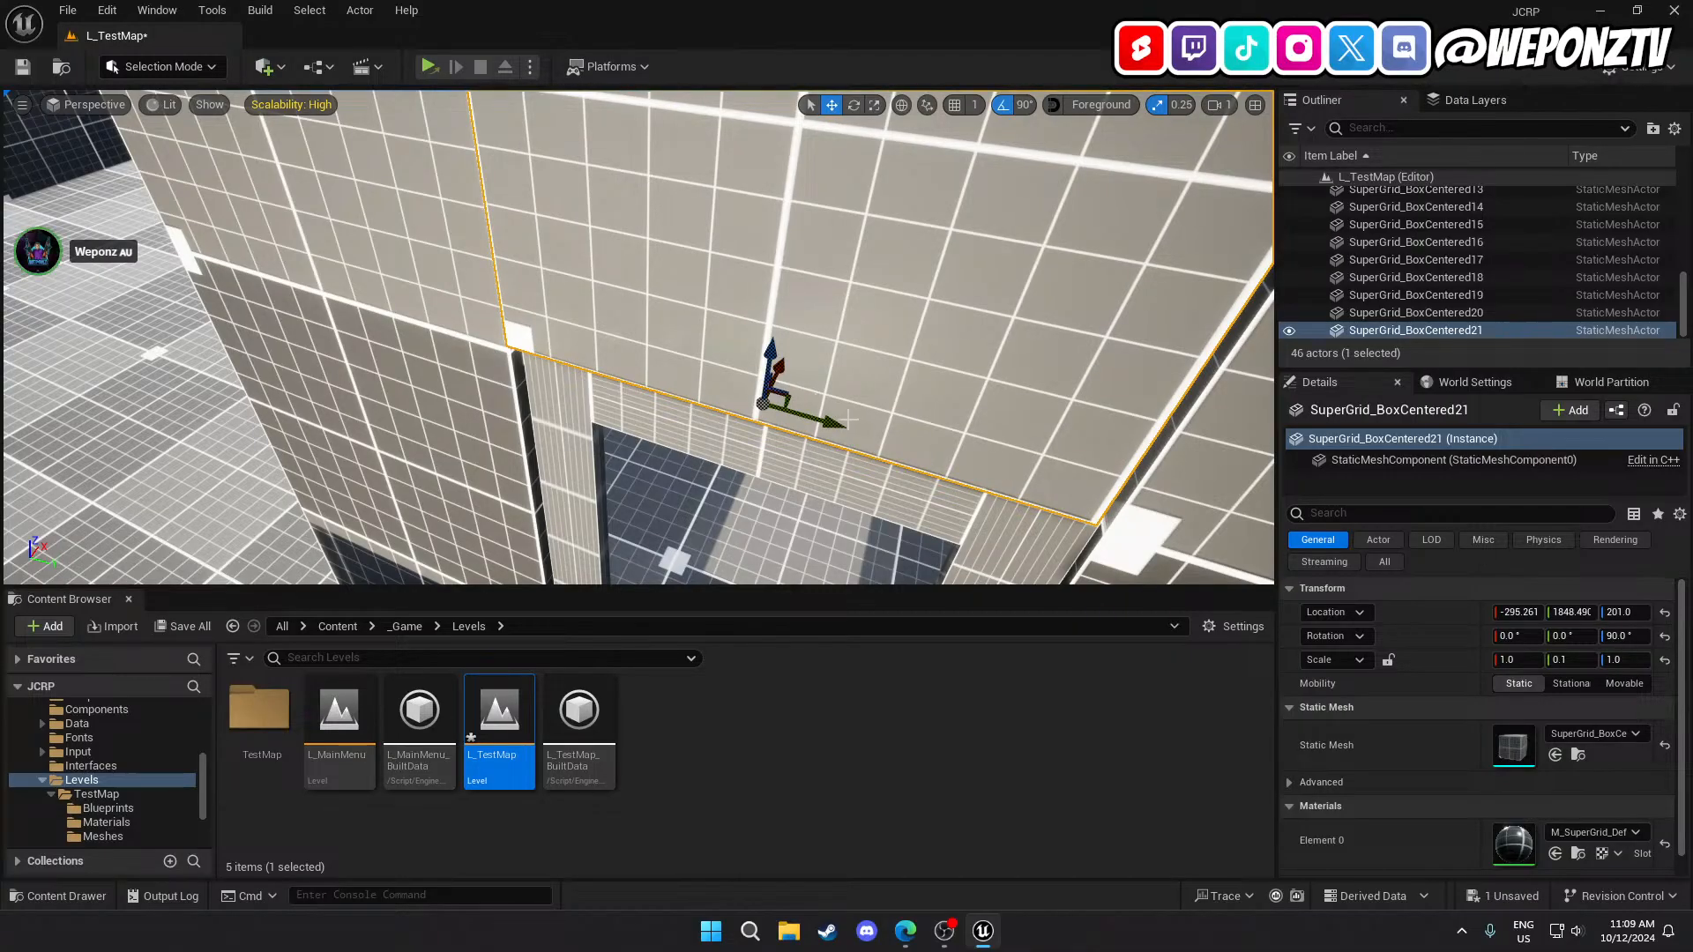
left_click_drag(830, 422, 839, 424)
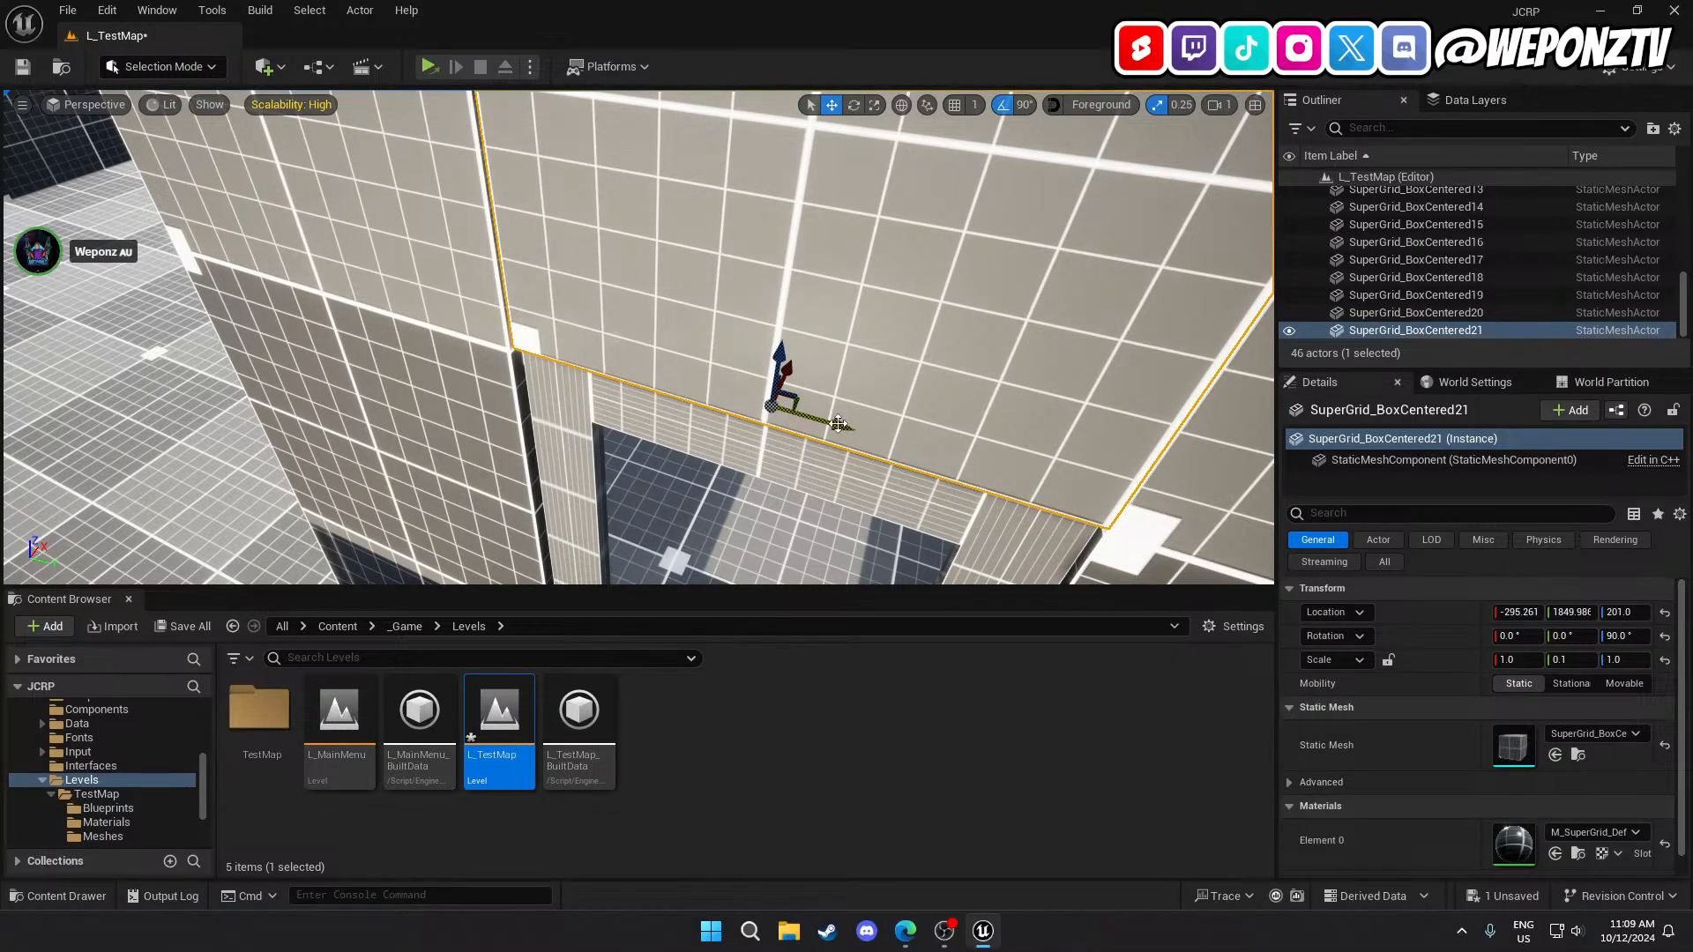
Widen the panel above the door to X scale 1.1 so it spans the gap between the walls.
left_click(1529, 661)
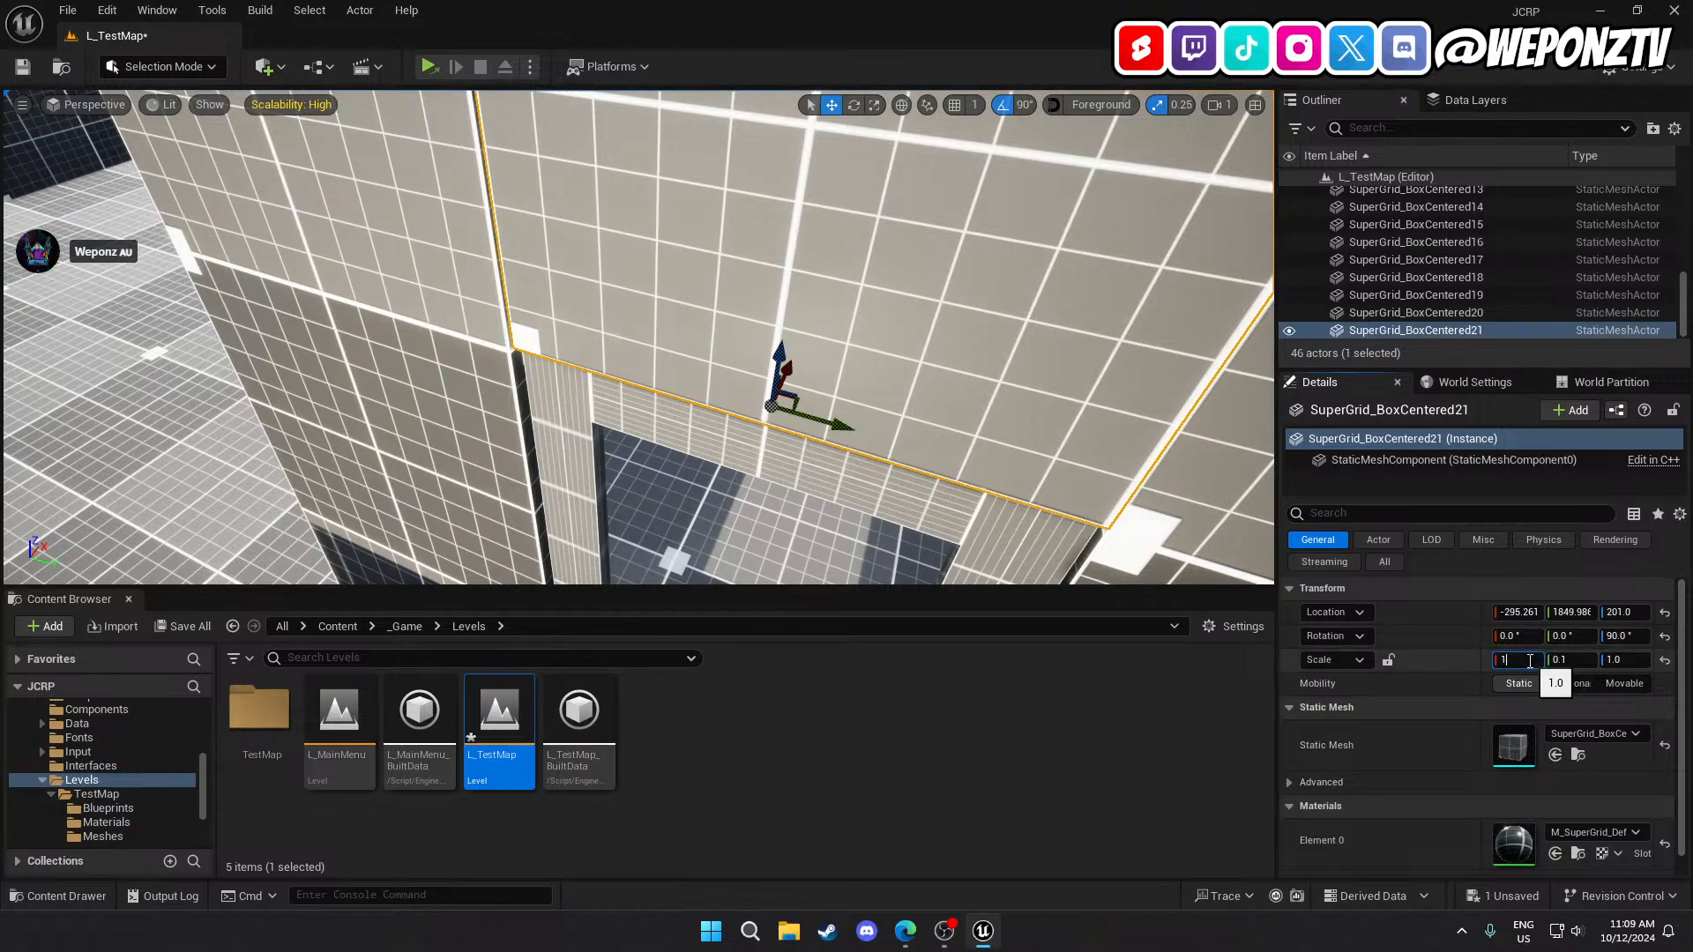
key("Return")
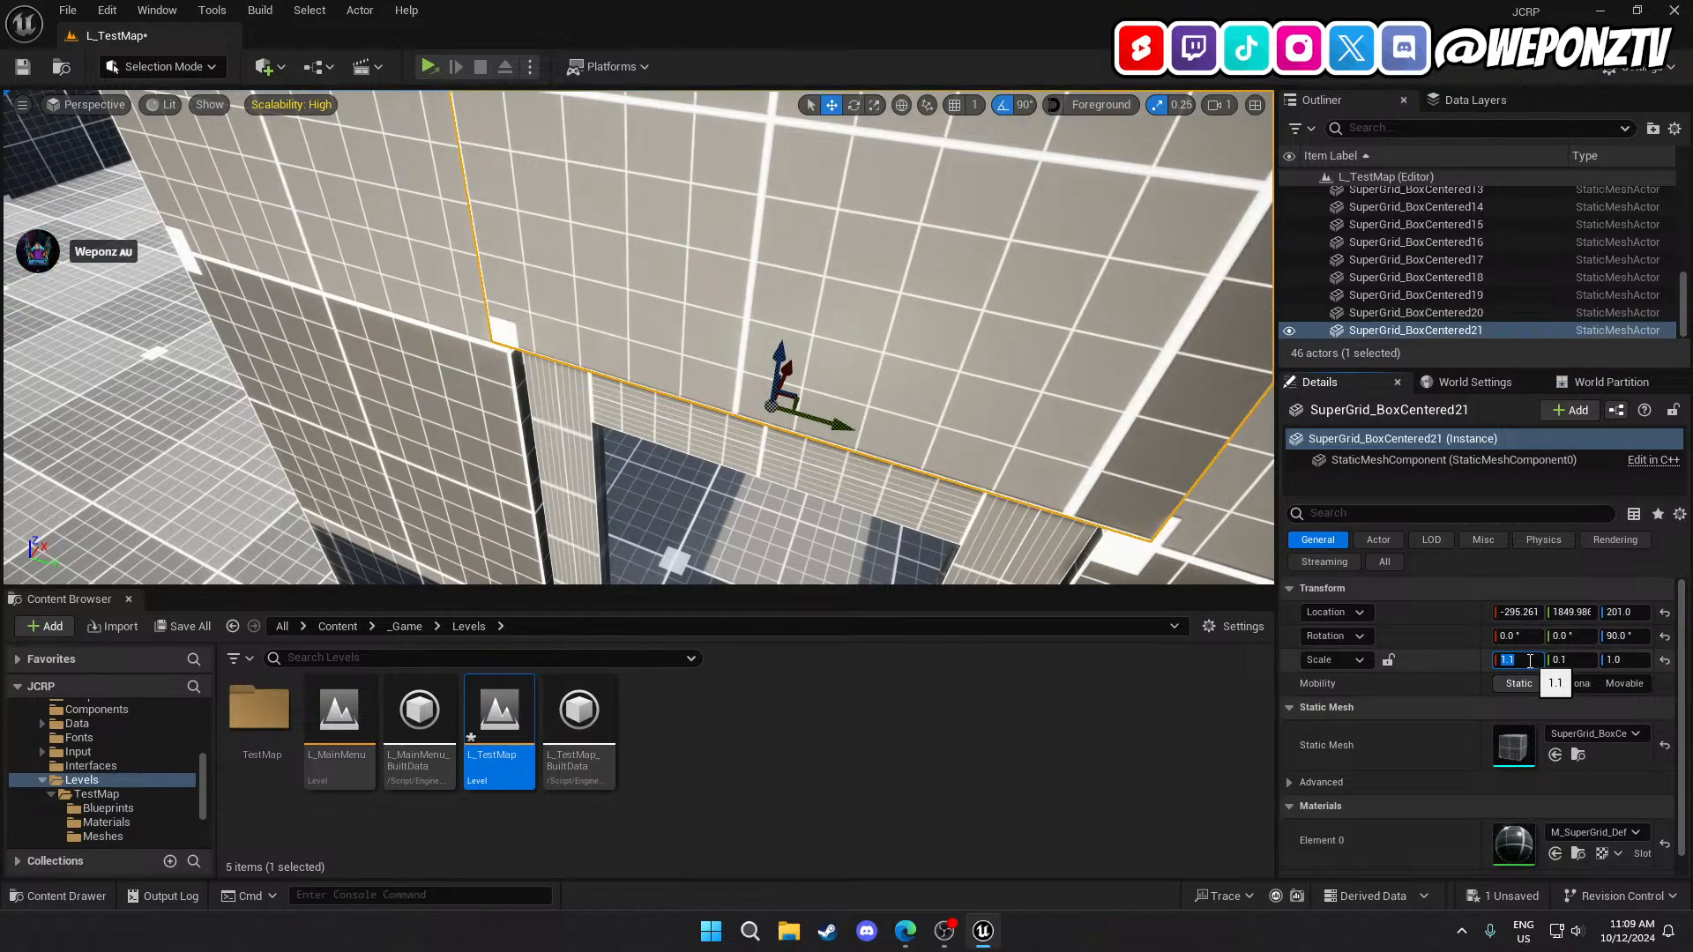
right_click_drag(931, 508, 824, 366)
key("w")
key("s")
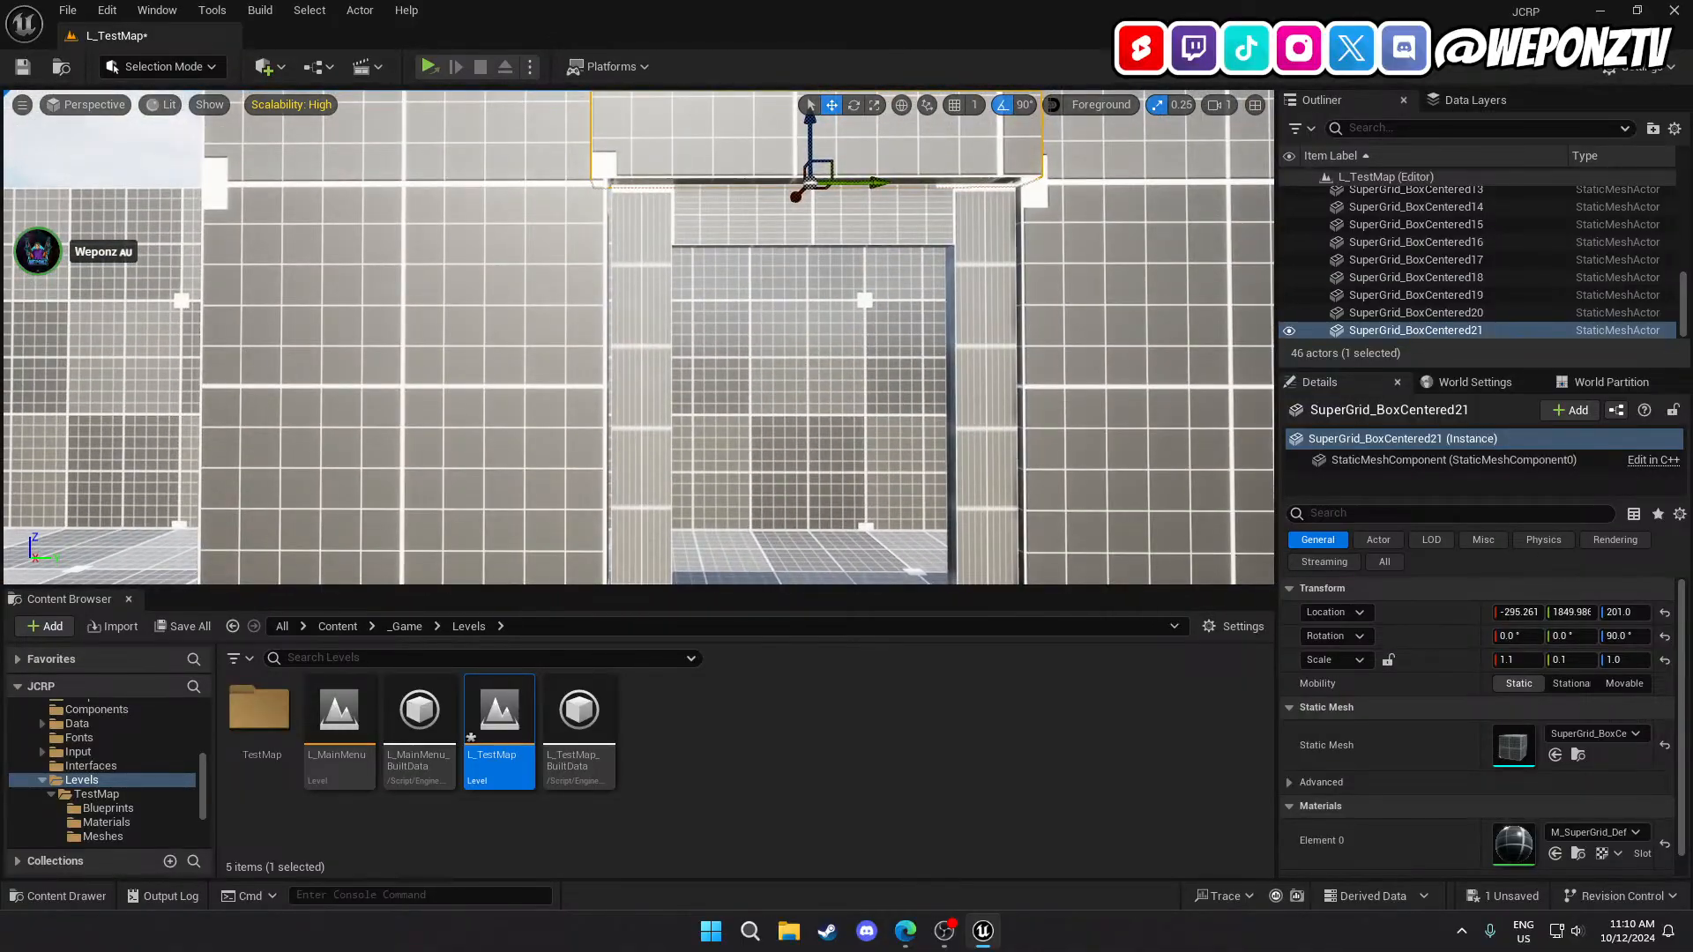
Delete the widened panel above the swinging door.
left_click(520, 377)
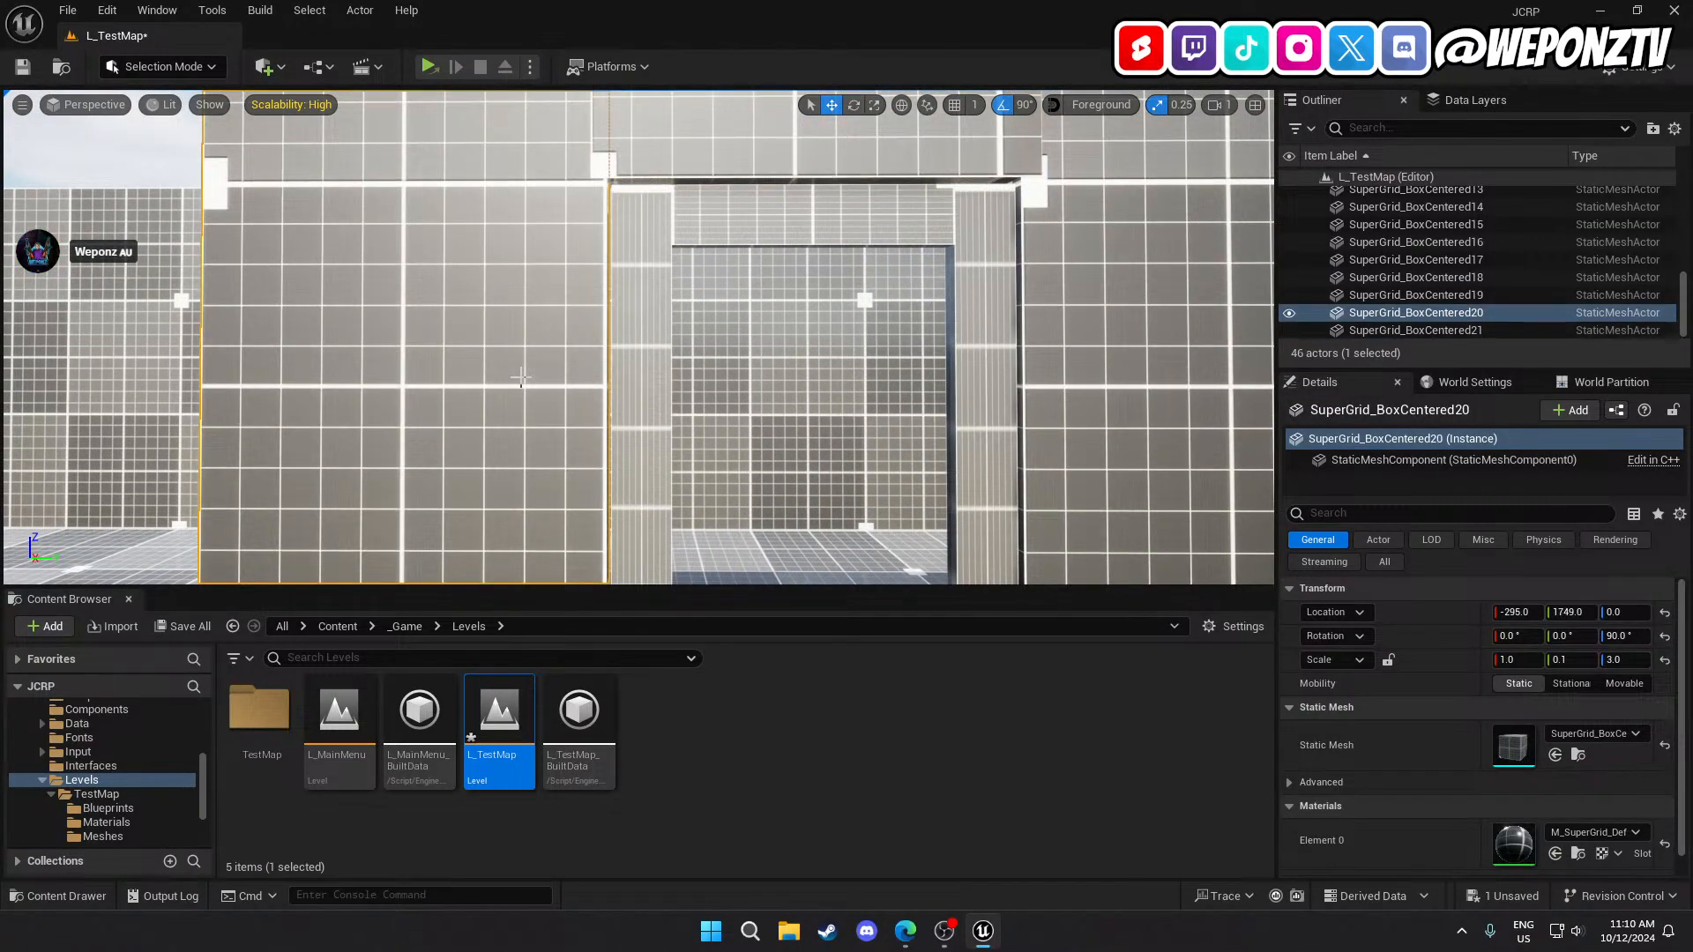
left_click(806, 96)
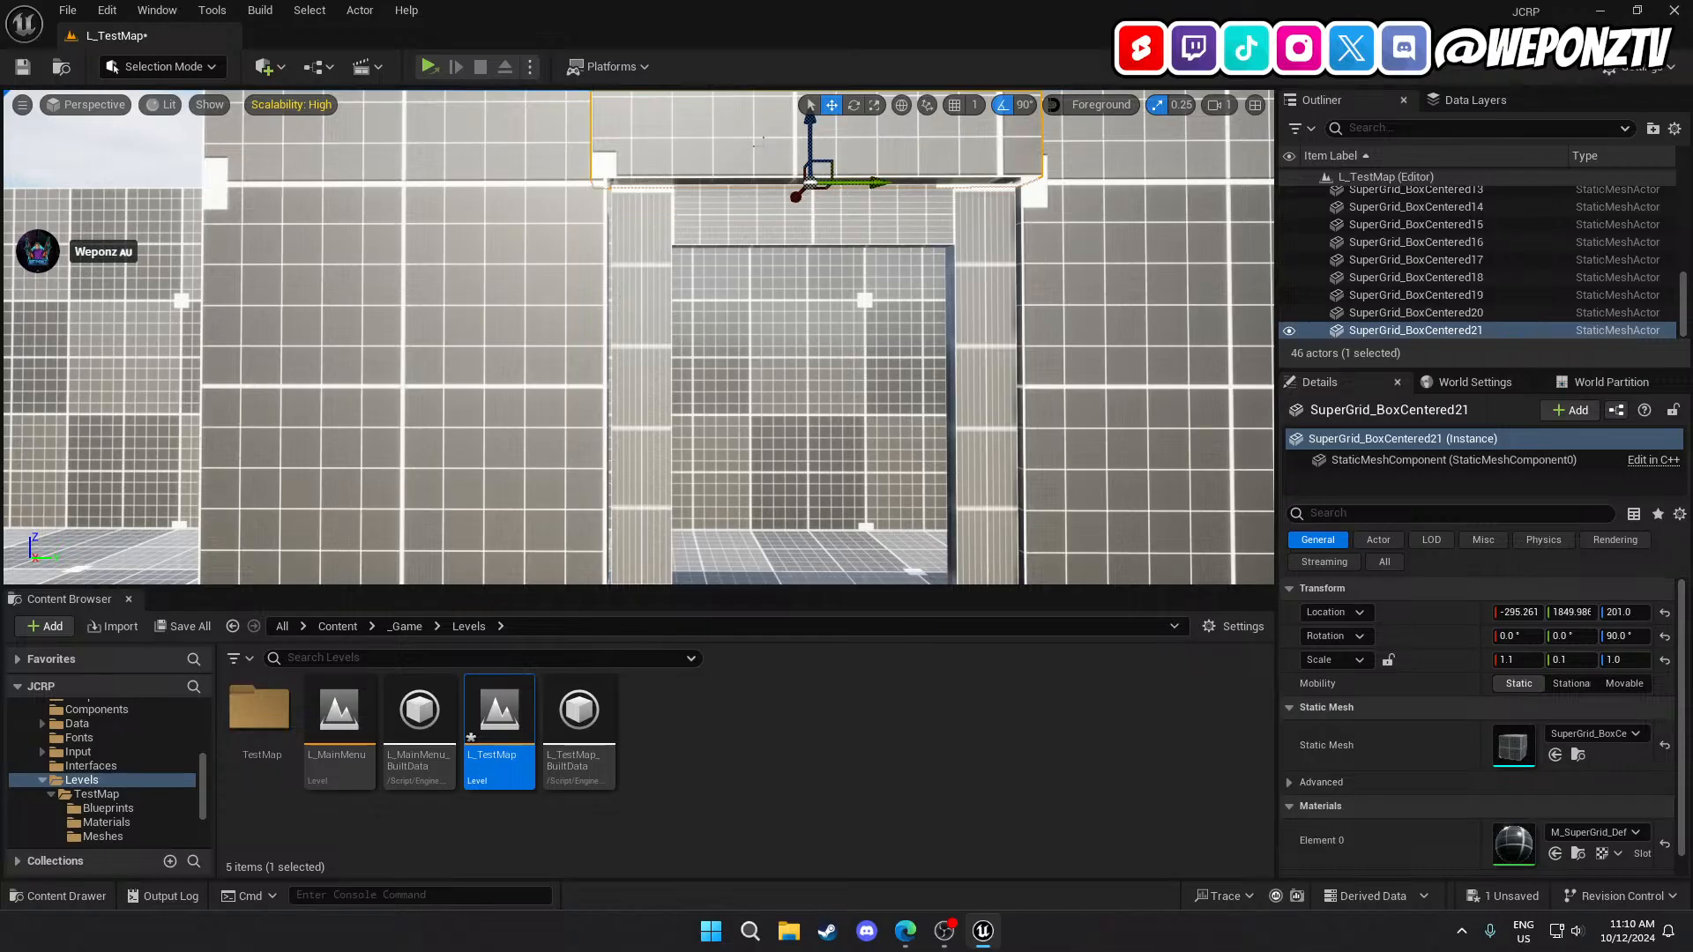
key("Delete")
right_click_drag(765, 152, 767, 167)
key("d")
key("a")
key("a")
key("d")
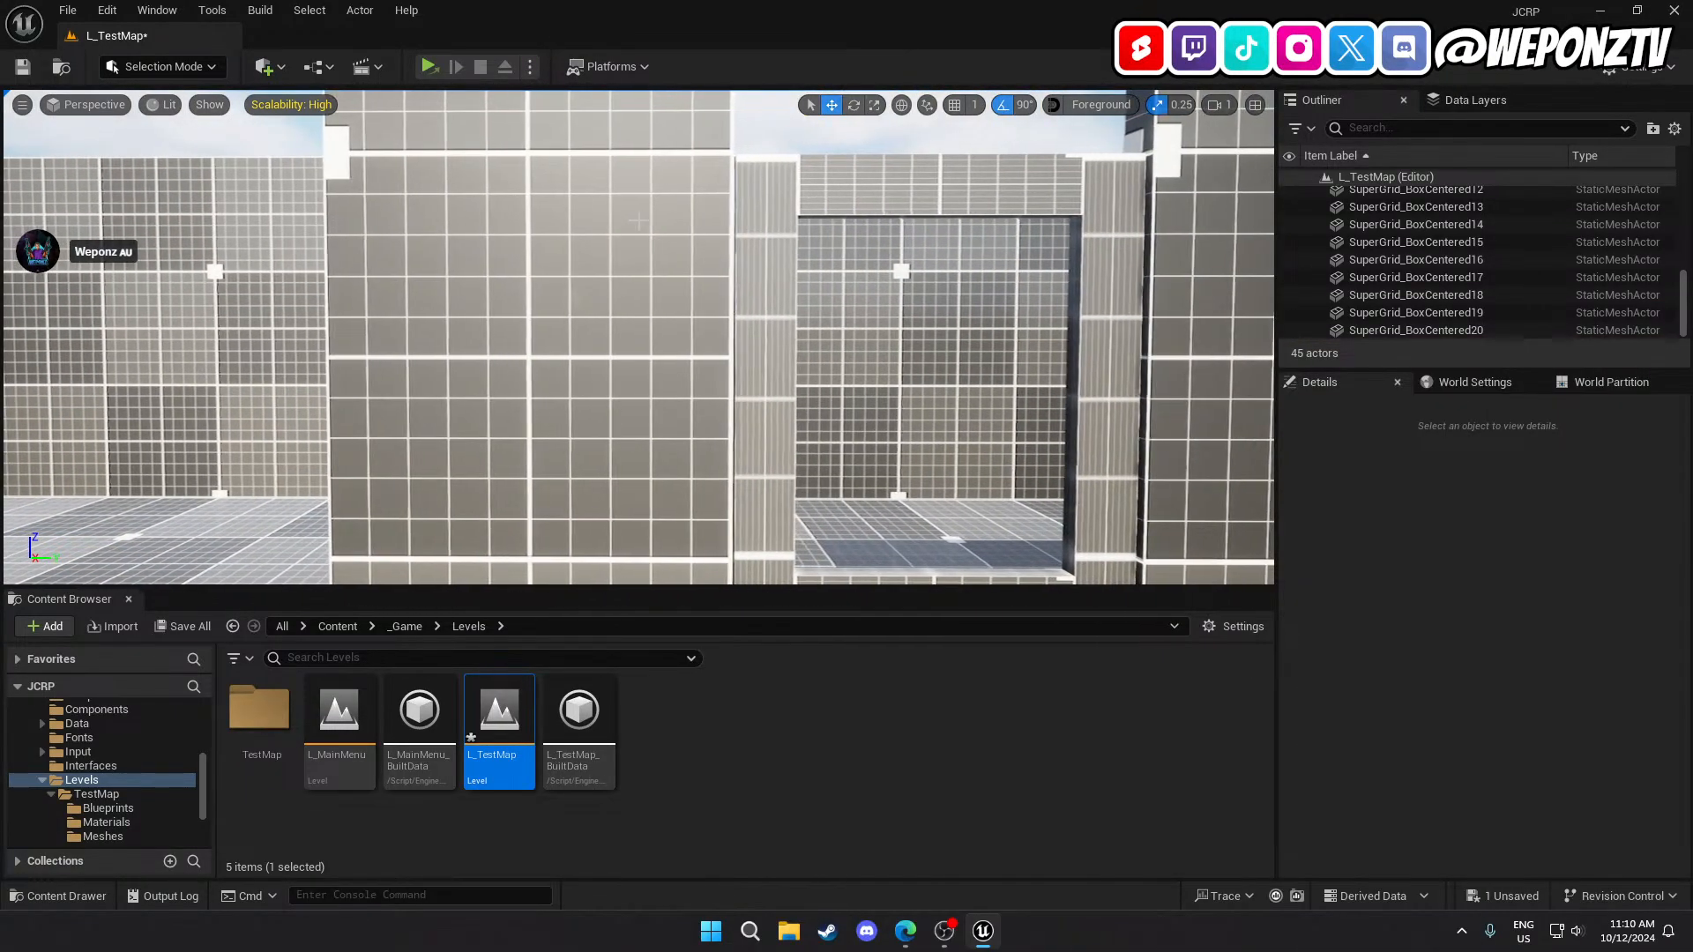
Widen the wall panel beside the swinging door to X scale 1.1.
left_click(616, 216)
mouse_move(616, 217)
right_mouse_down()
mouse_move(696, 239)
mouse_move(618, 236)
right_mouse_up()
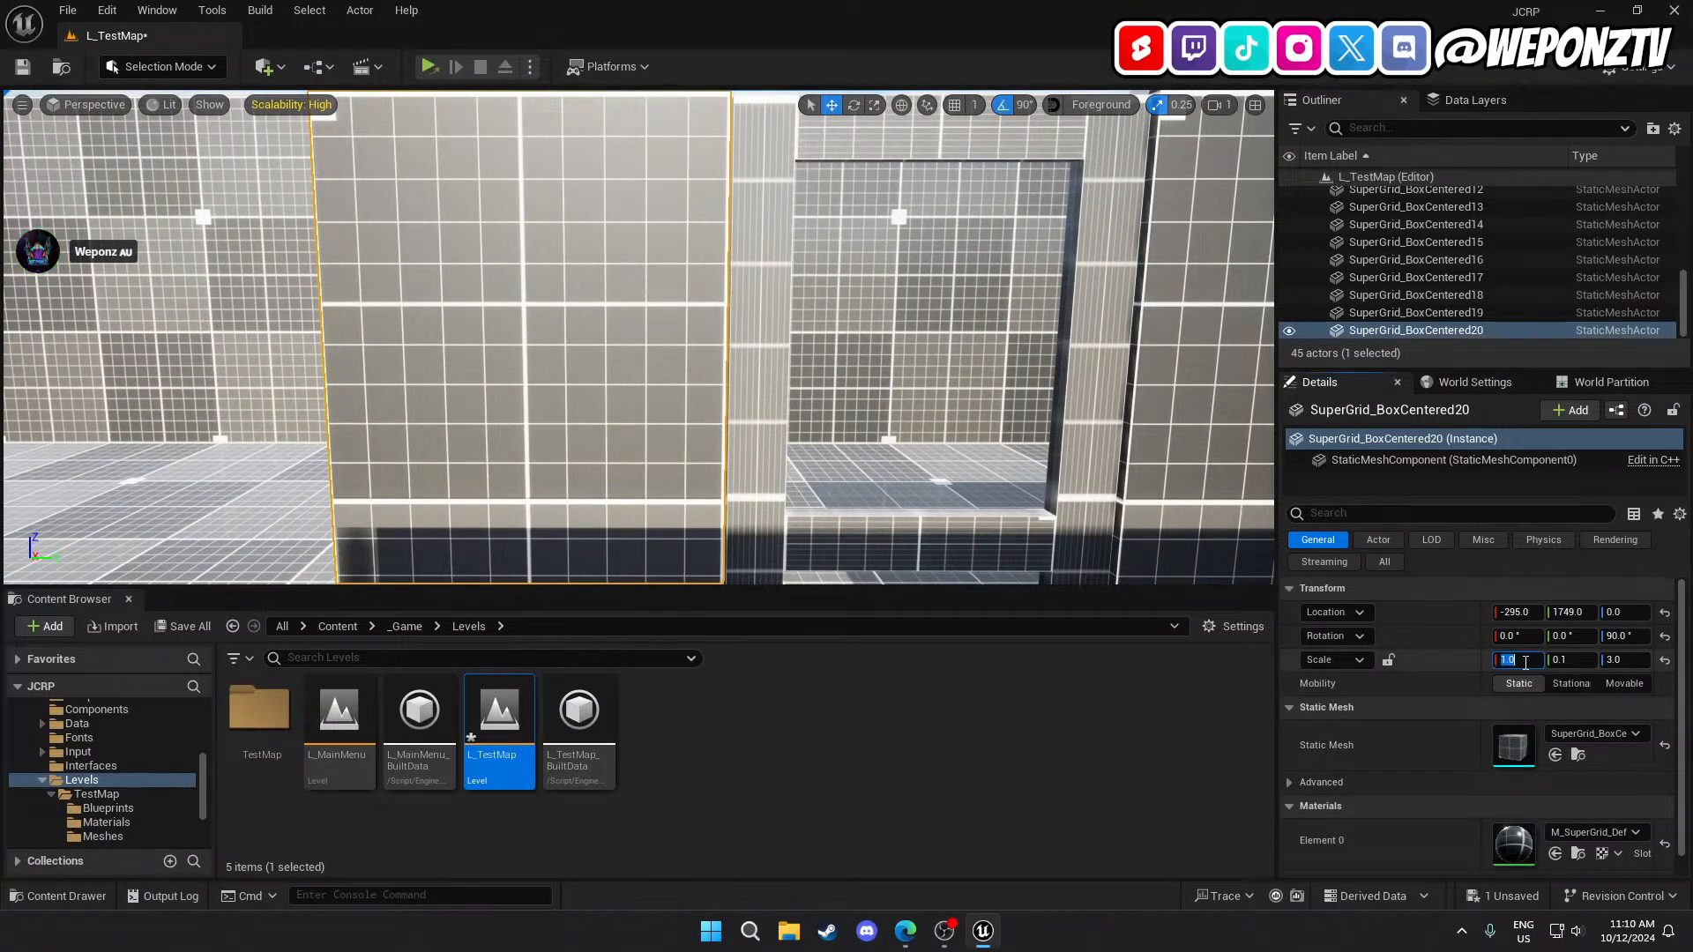
key("Return")
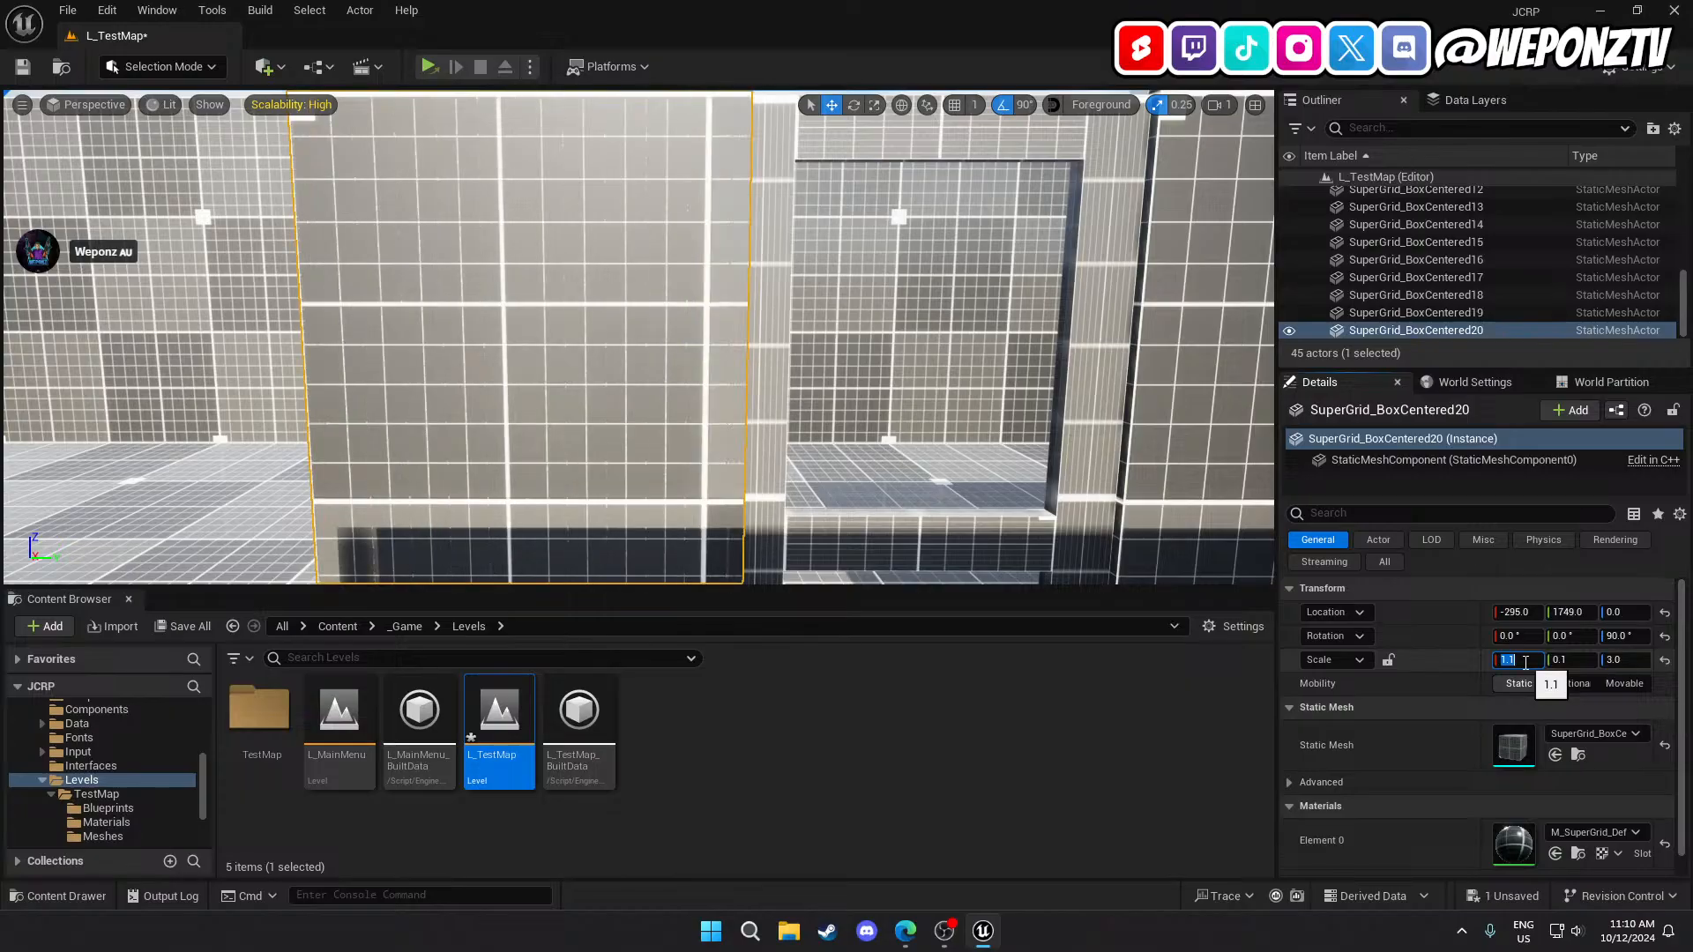
Open the BP_SwingingDoor blueprint from the TestMap Blueprints folder, check its Door component's transform, and close it.
double_click(258, 710)
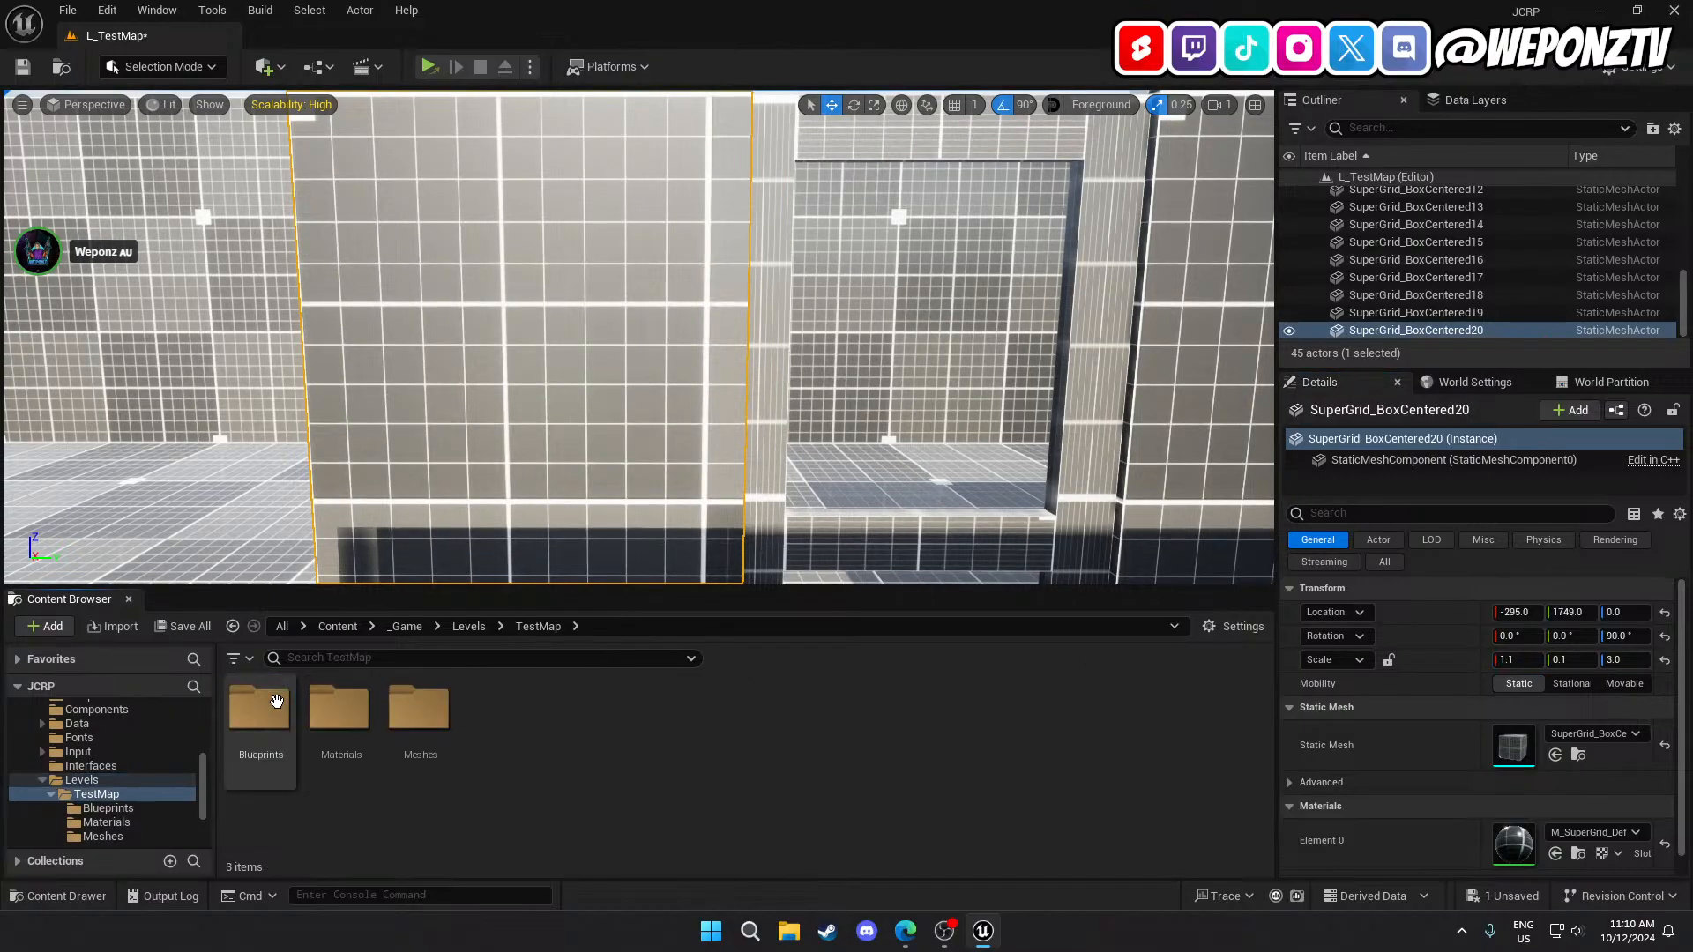
double_click(258, 710)
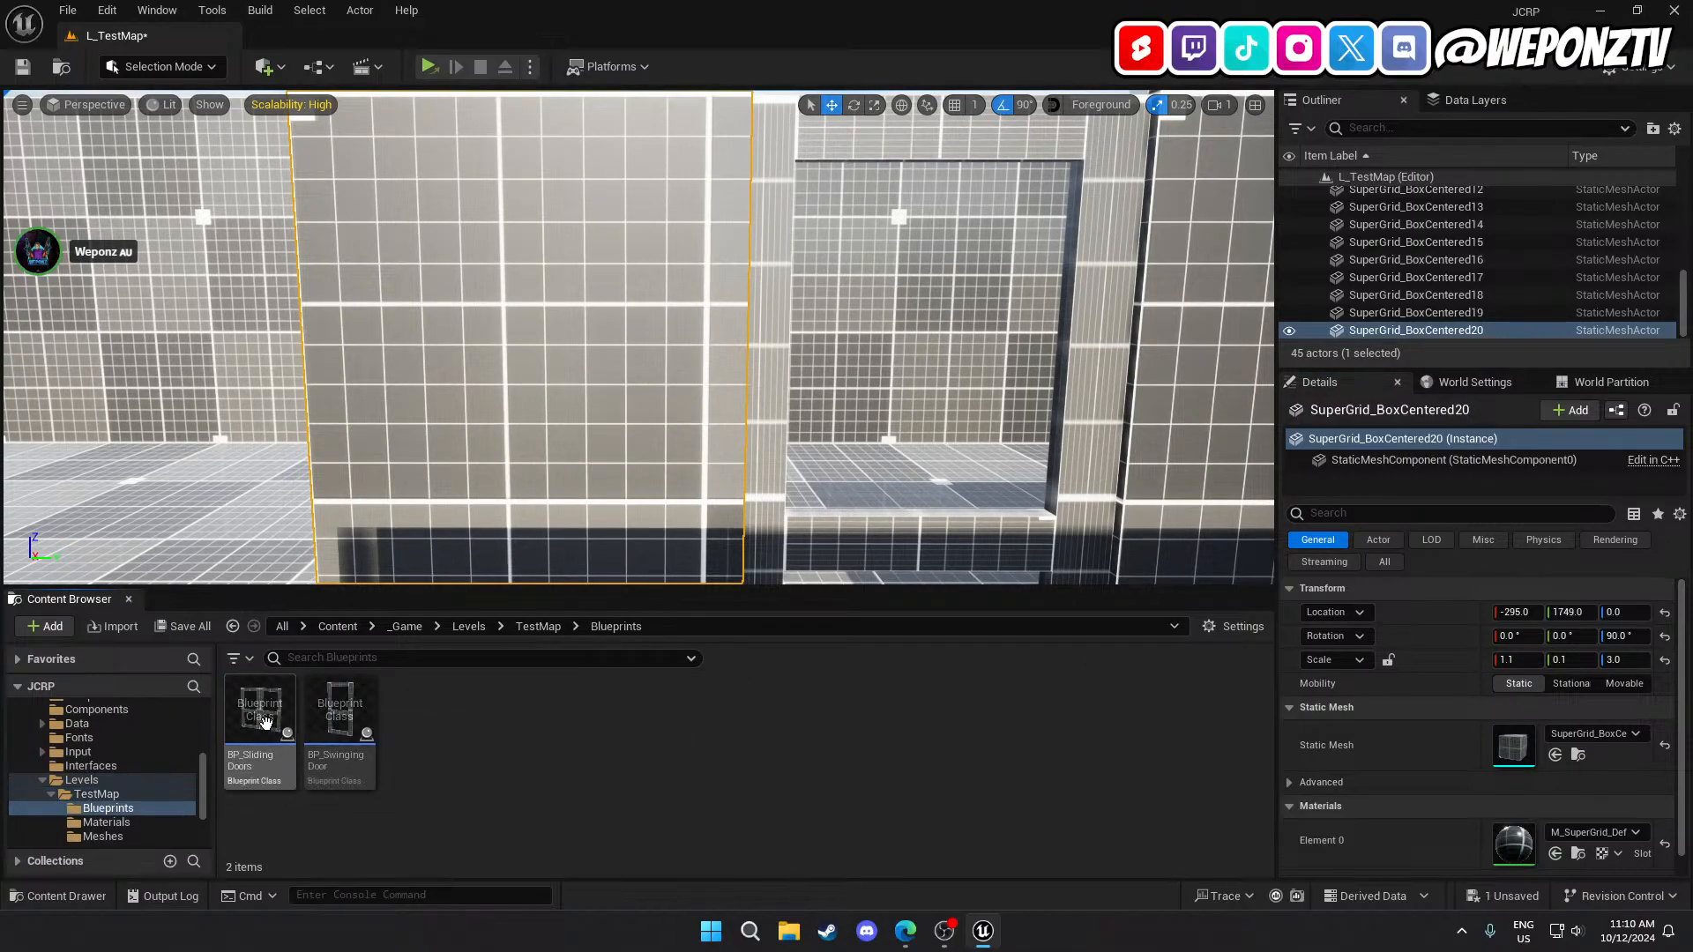
left_click(326, 723)
double_click(327, 723)
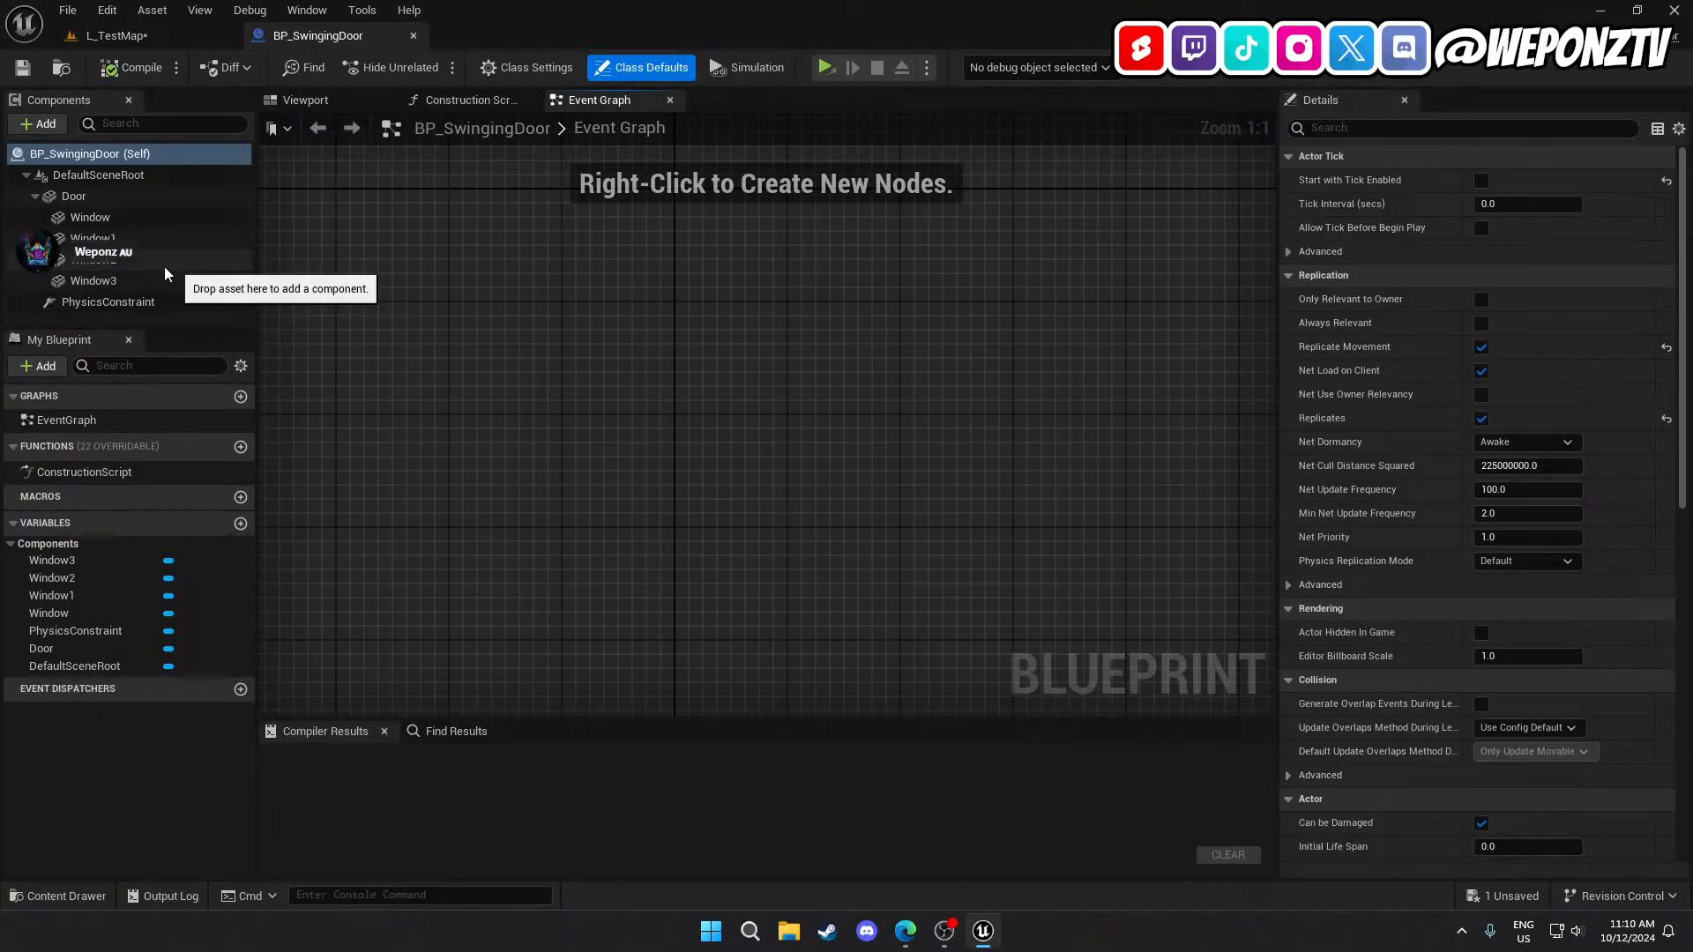
left_click(90, 201)
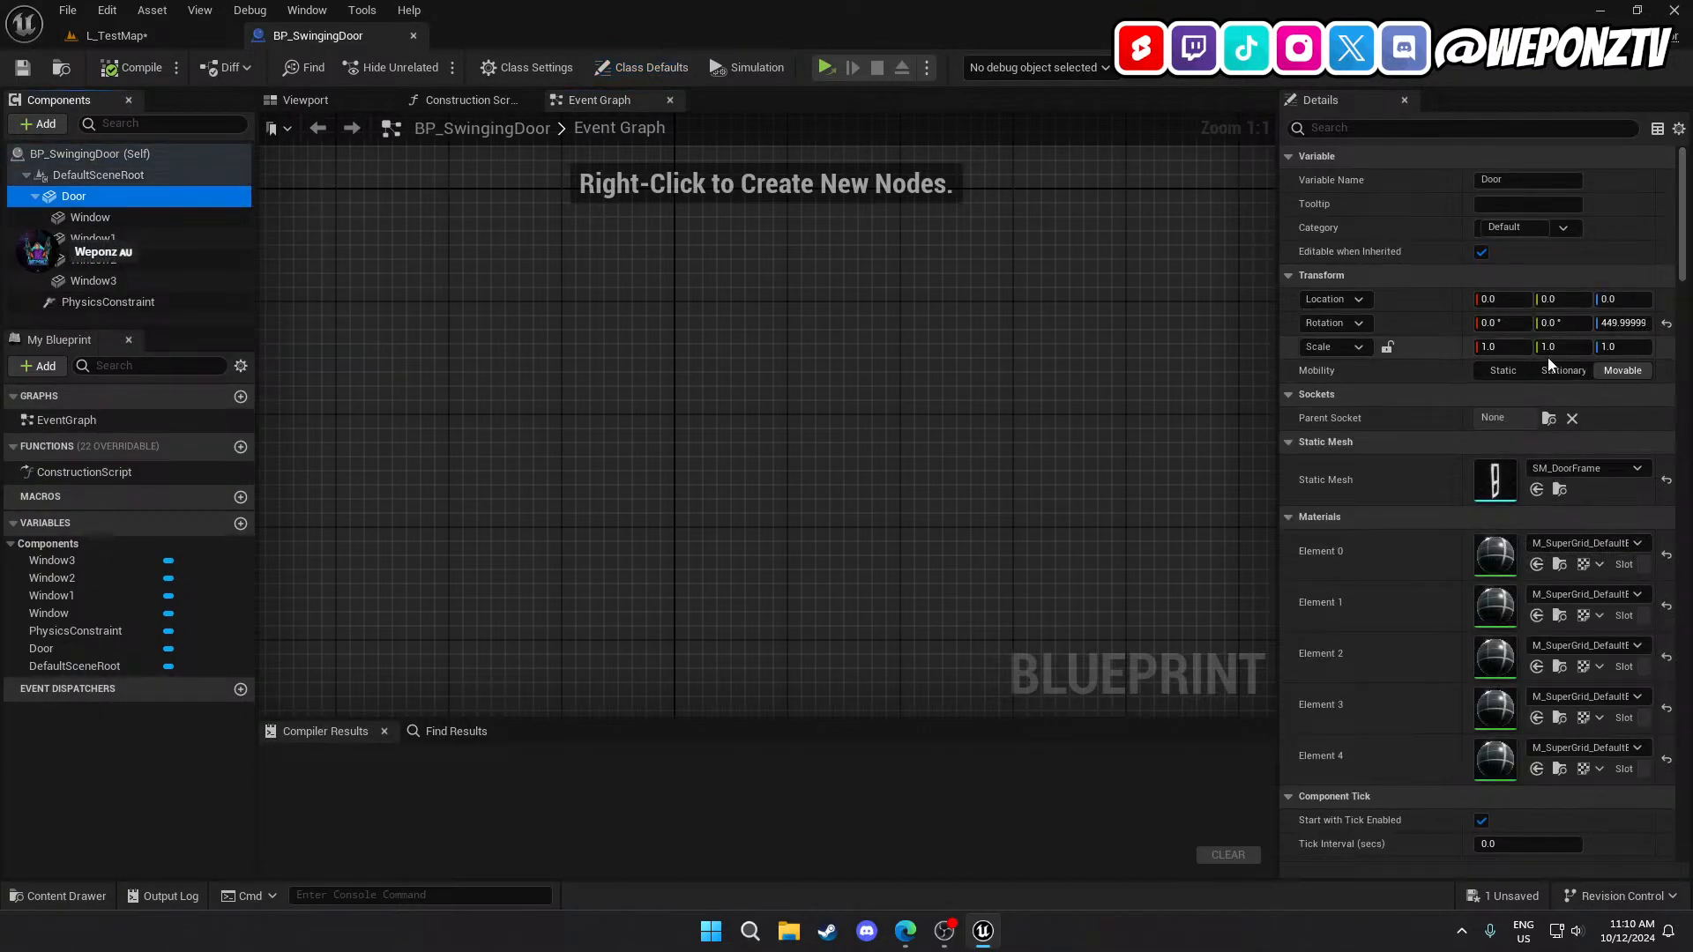
left_click(414, 35)
right_click_drag(850, 648, 818, 734)
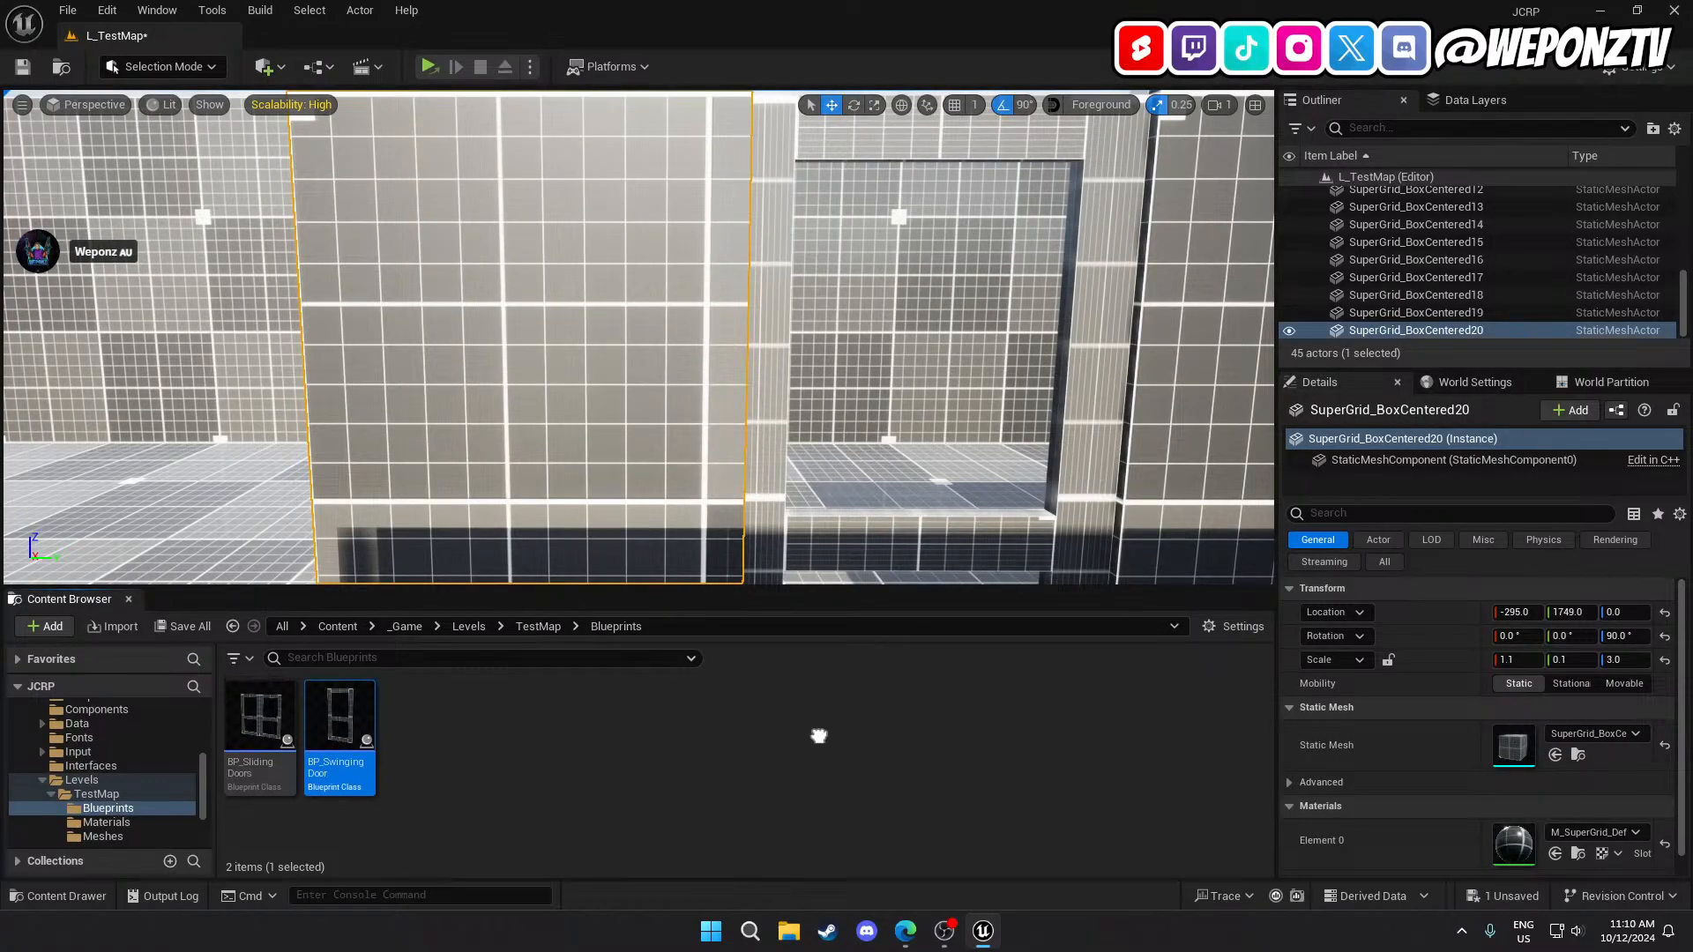
Examine how the widened wall panel meets the swinging door's frame and check the placed door's transform.
right_click_drag(793, 424, 804, 547)
key("d")
right_click_drag(725, 350, 679, 476)
key("w")
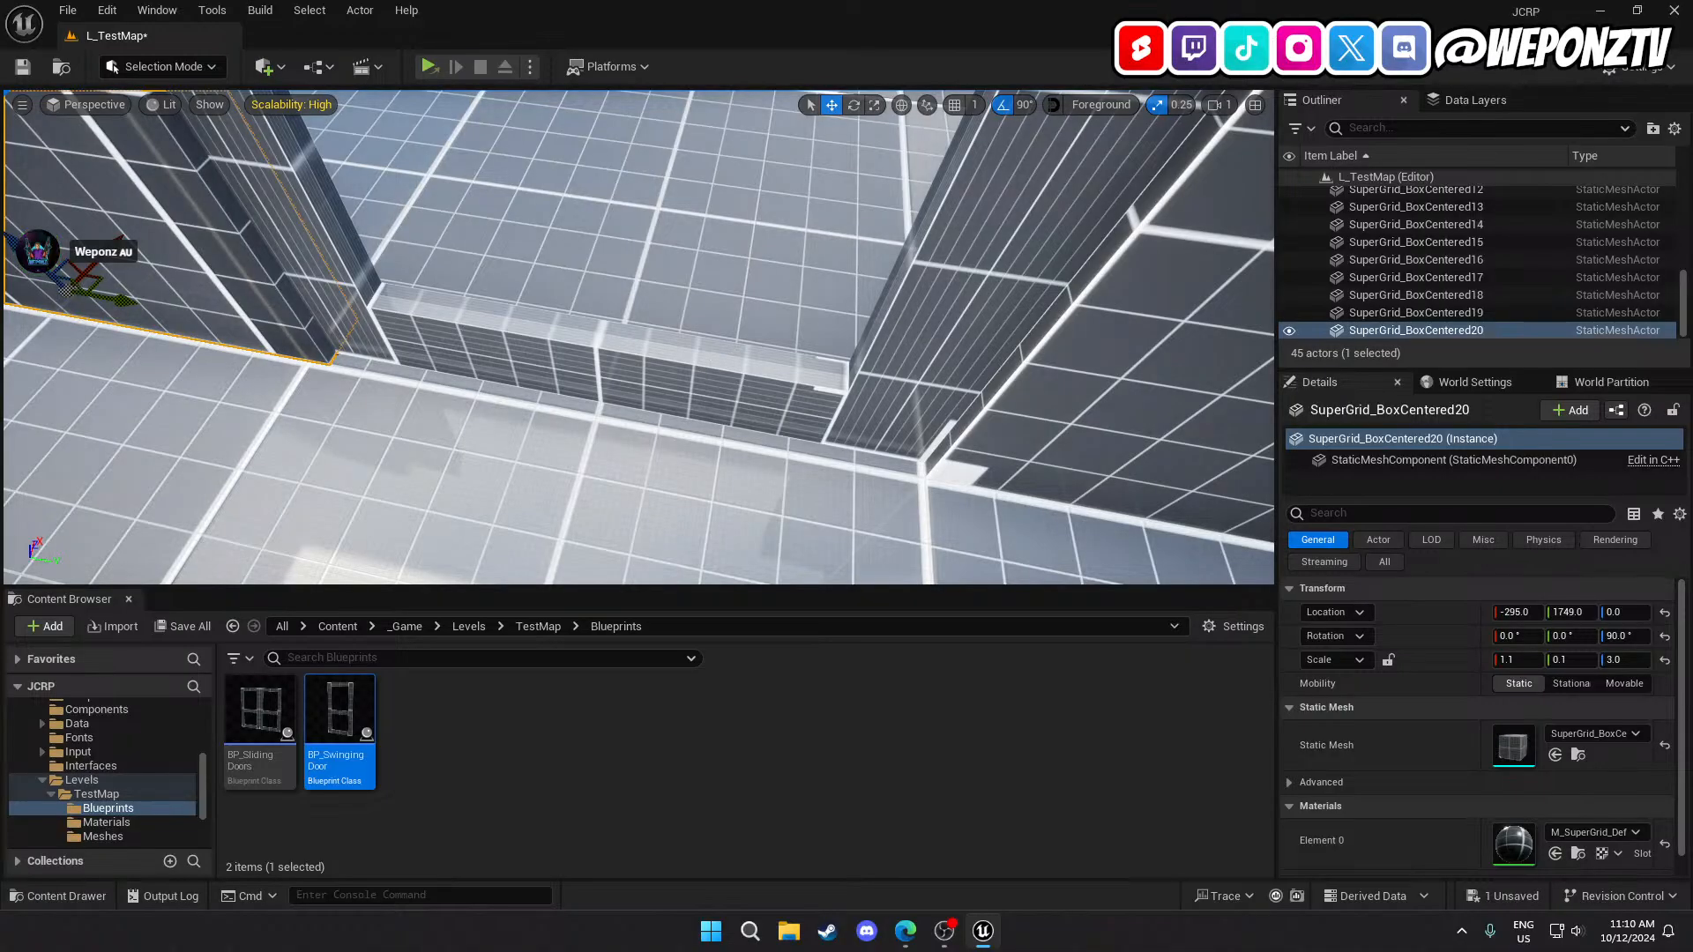
left_click(710, 371)
key("a")
right_click_drag(658, 380, 705, 291)
key("d")
key("a")
key("s")
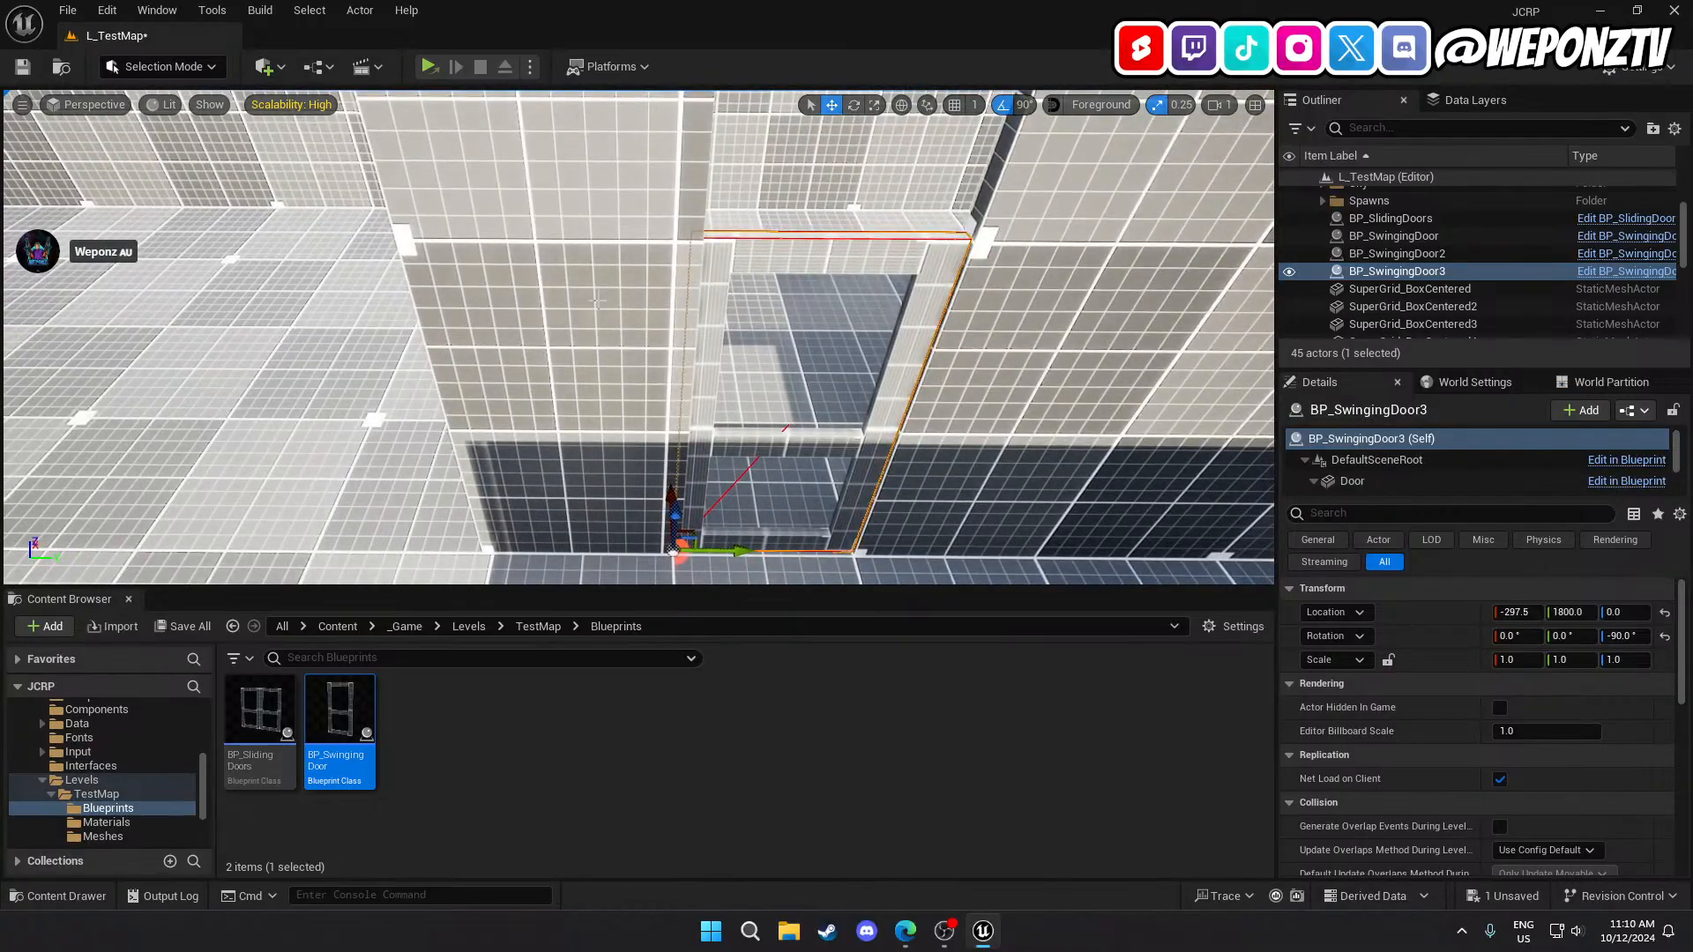
Try sliding the wall panel beside the door along Y, first to about 1750.77 and then back to about 1740.6.
left_click(584, 284)
key("w")
right_click_drag(548, 442, 548, 485)
left_click_drag(576, 518, 590, 514)
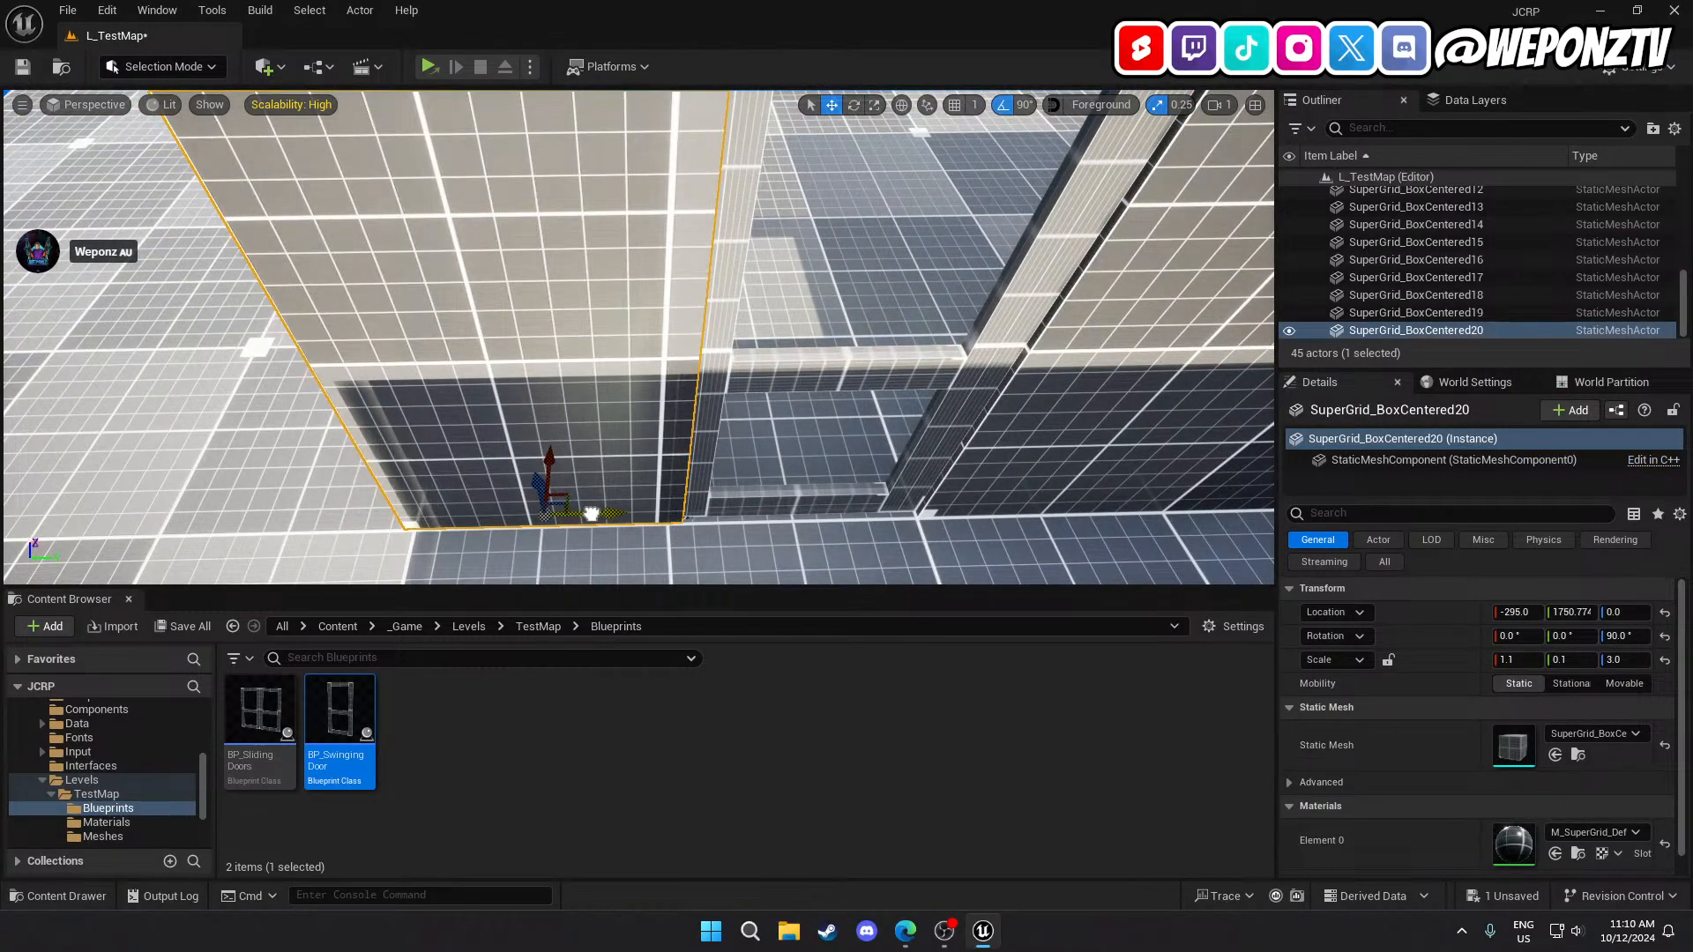
key("s")
right_click_drag(651, 386, 895, 435)
key("a")
left_click(651, 386)
key("a")
left_click(778, 402)
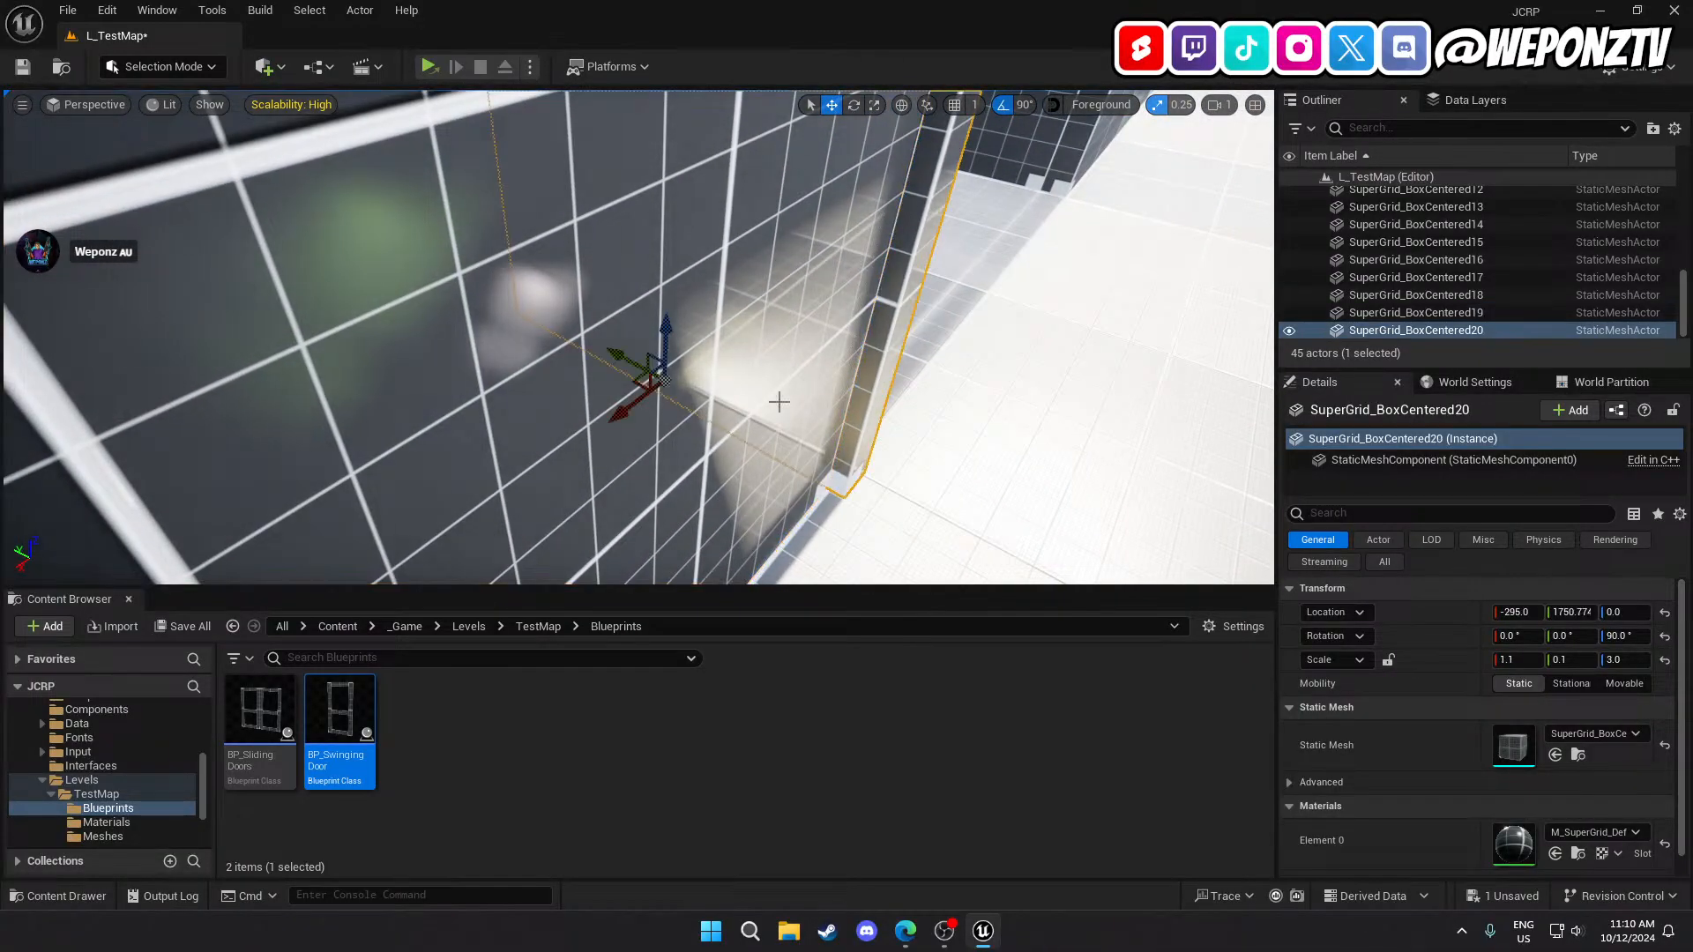
mouse_move(610, 355)
left_mouse_down()
mouse_move(661, 377)
mouse_move(624, 368)
mouse_move(637, 375)
left_mouse_up()
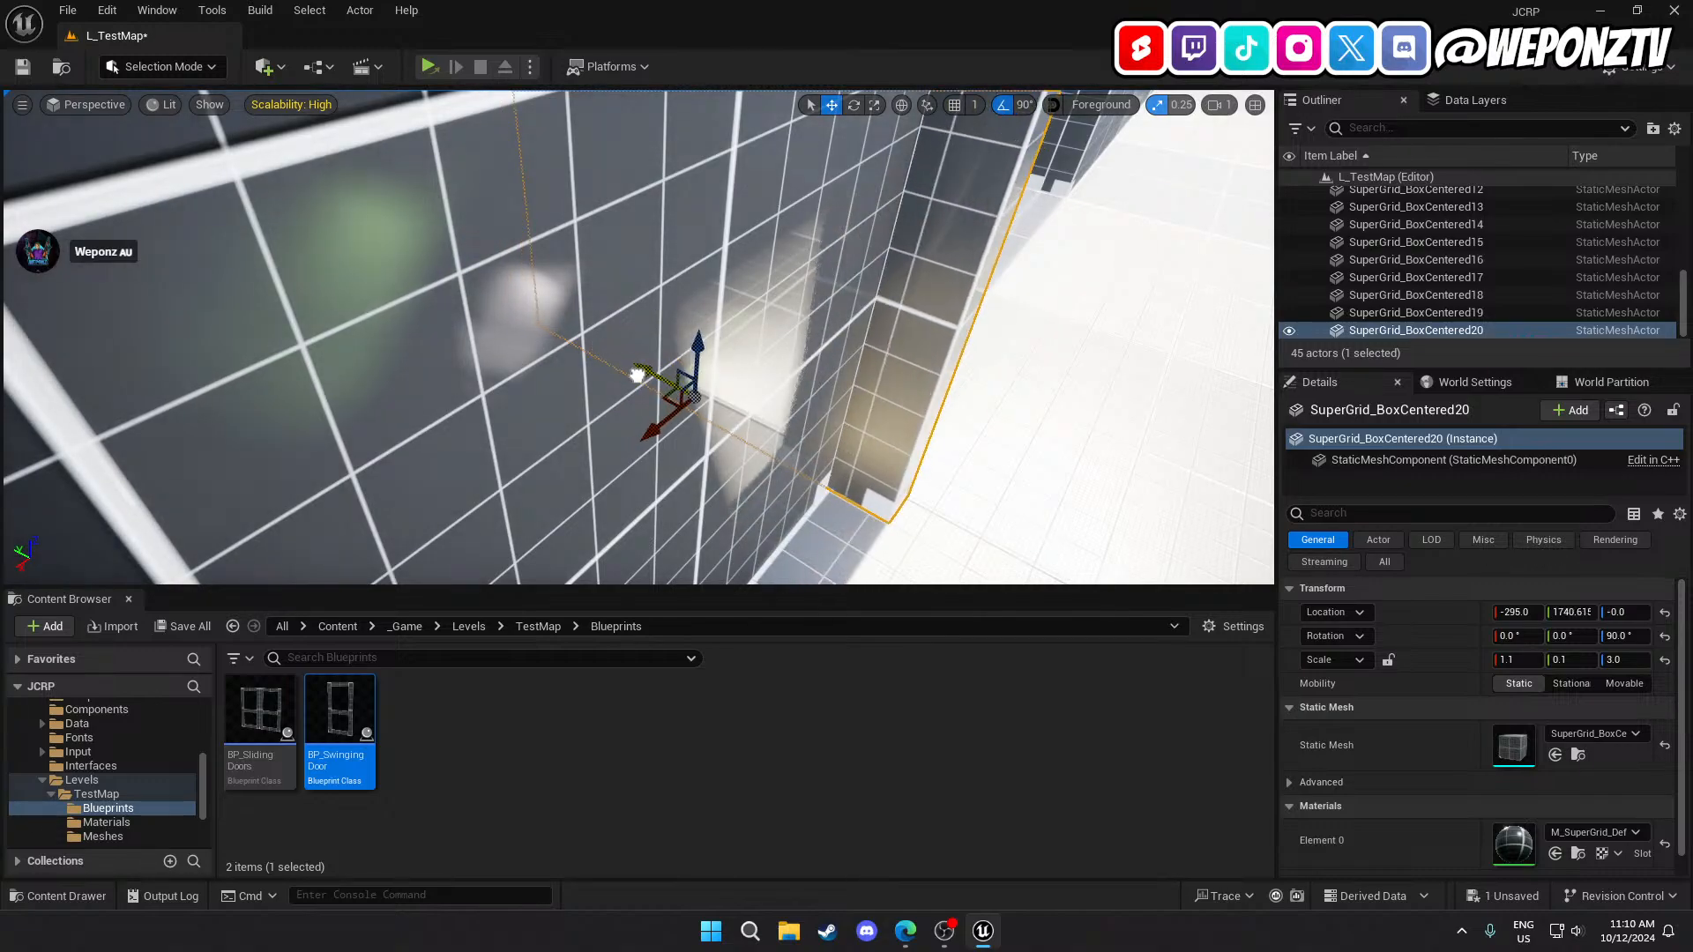
Turn on grid snapping with a snap size of 5 and slide the wall panel beside the door to about Y 1755.6.
left_click(954, 105)
left_click(974, 104)
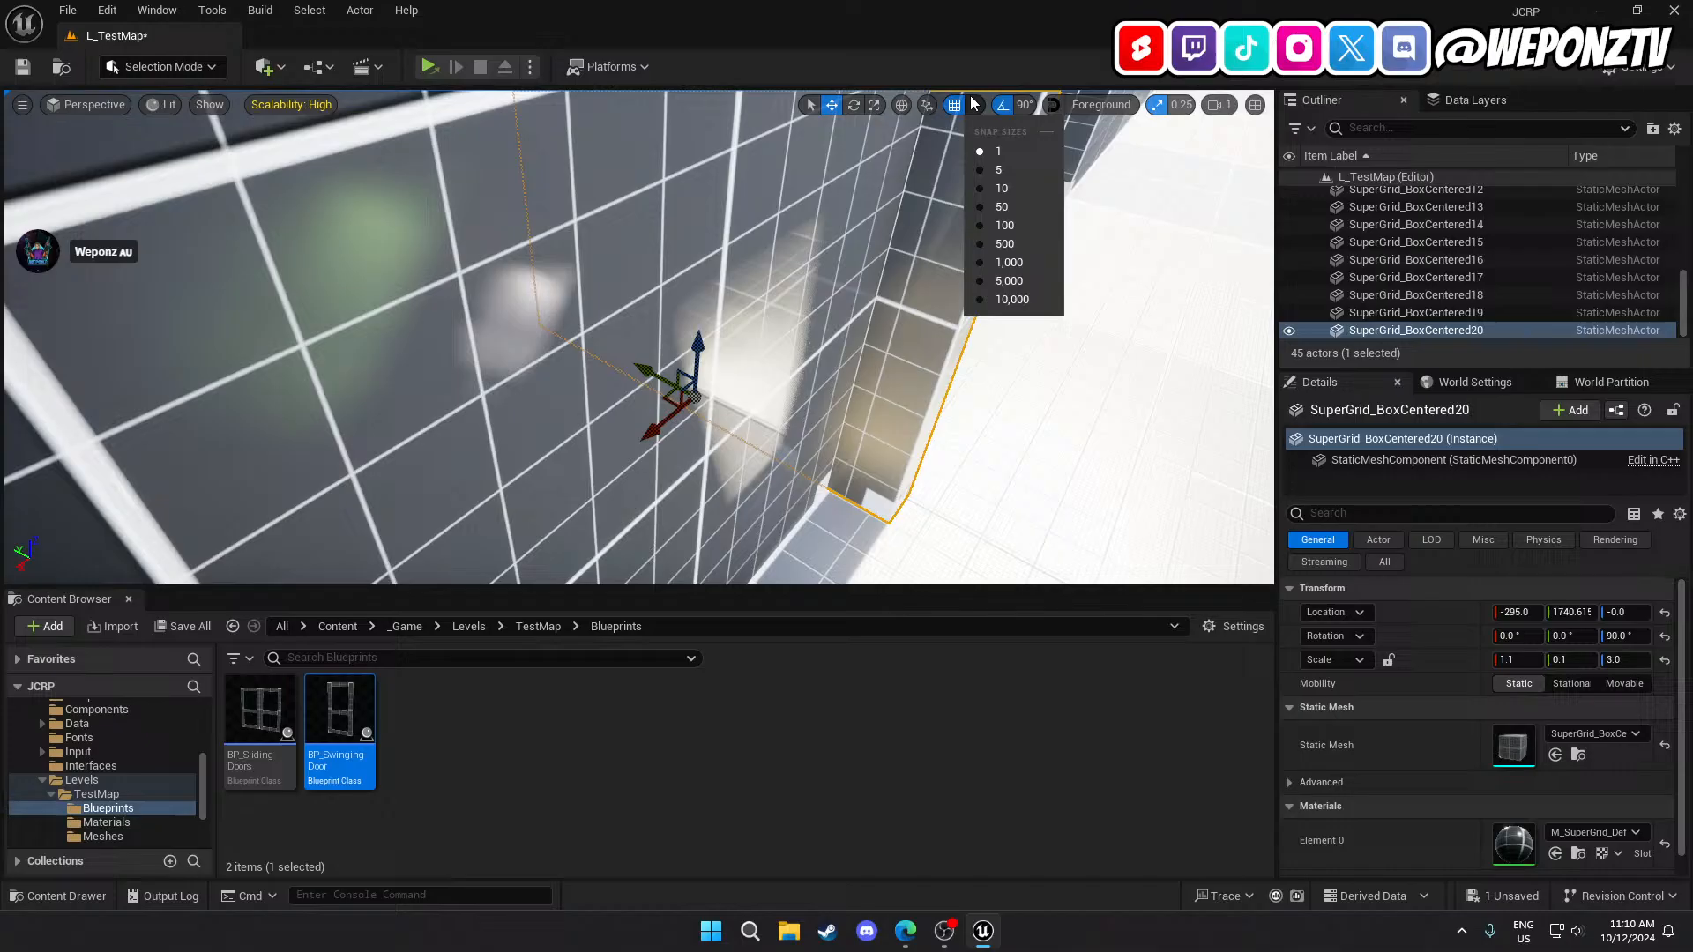
left_click(980, 174)
left_click_drag(649, 378, 603, 358)
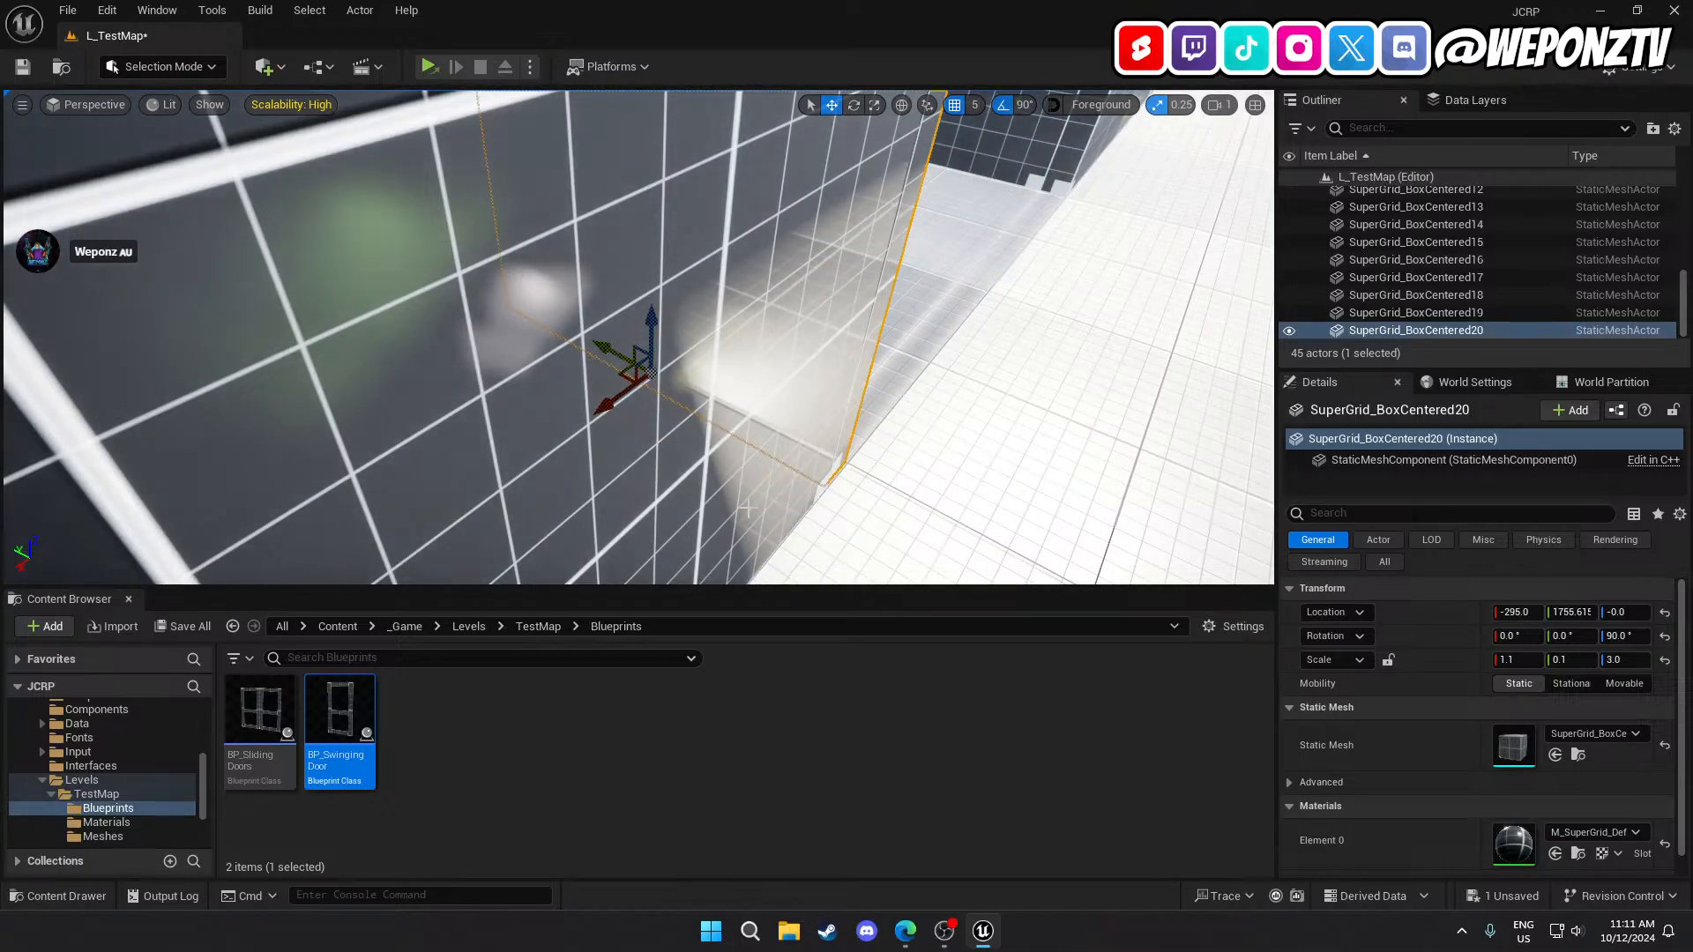
Set the snap size to 1 and slide the wall panel beside the door to about Y 1754.6.
right_click_drag(747, 509, 265, 516)
left_click(710, 458)
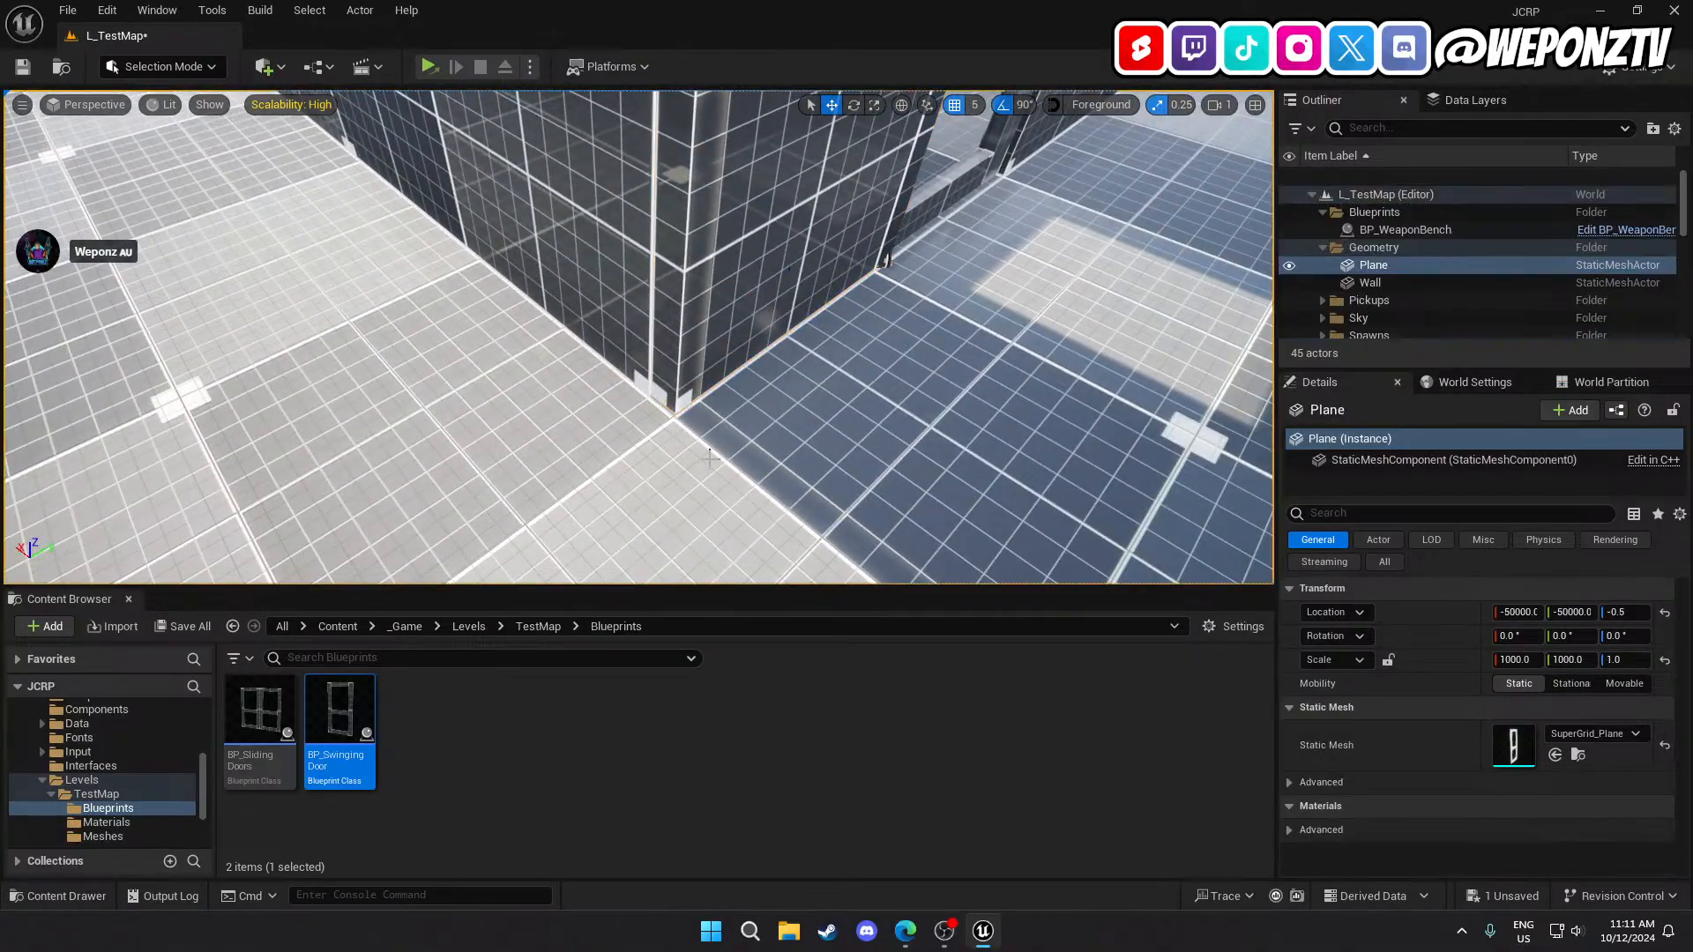
right_click_drag(710, 458, 713, 507)
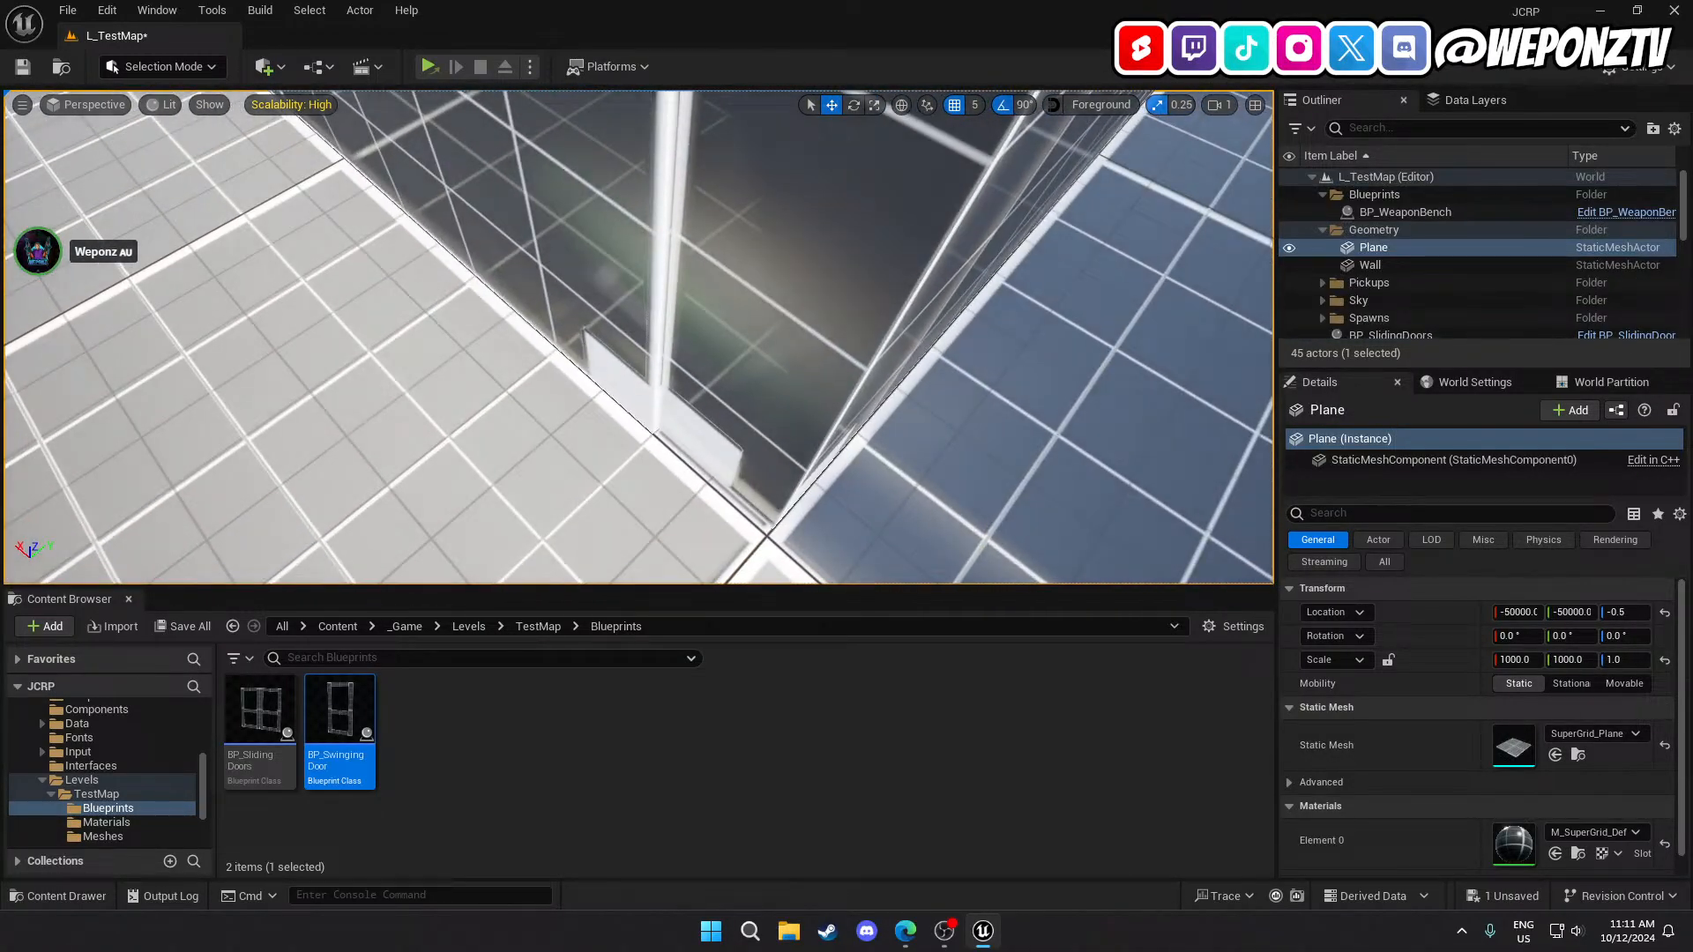
left_click(731, 367)
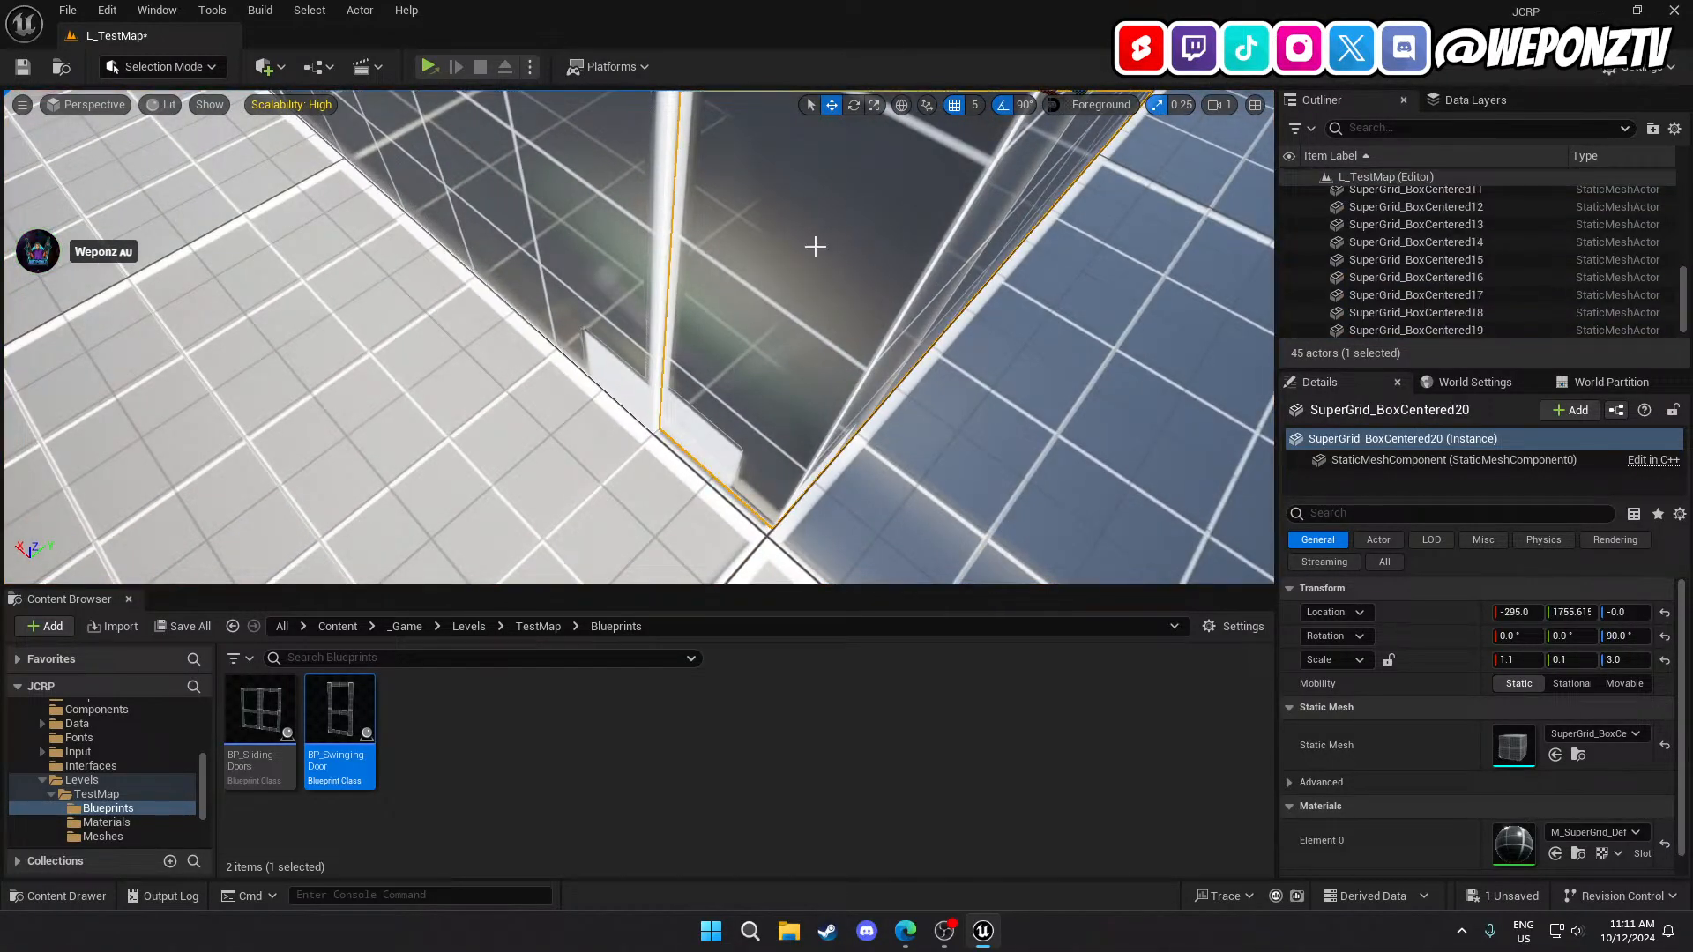
left_click(975, 107)
left_click(984, 152)
left_click(821, 243)
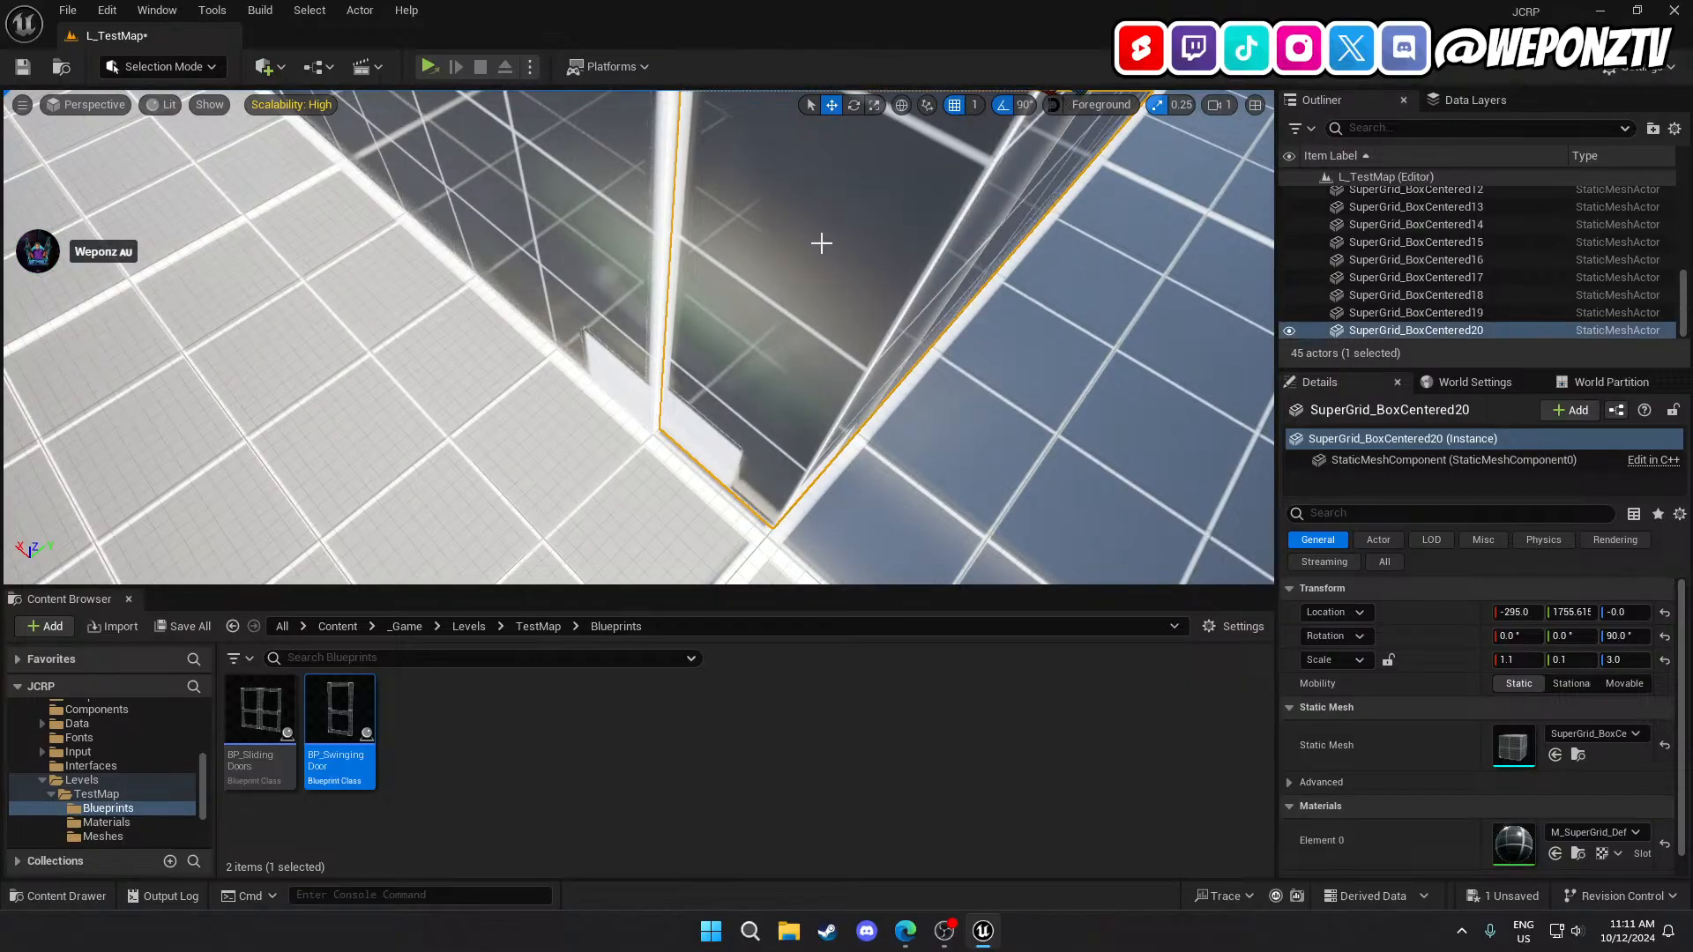
right_click_drag(821, 243, 827, 209)
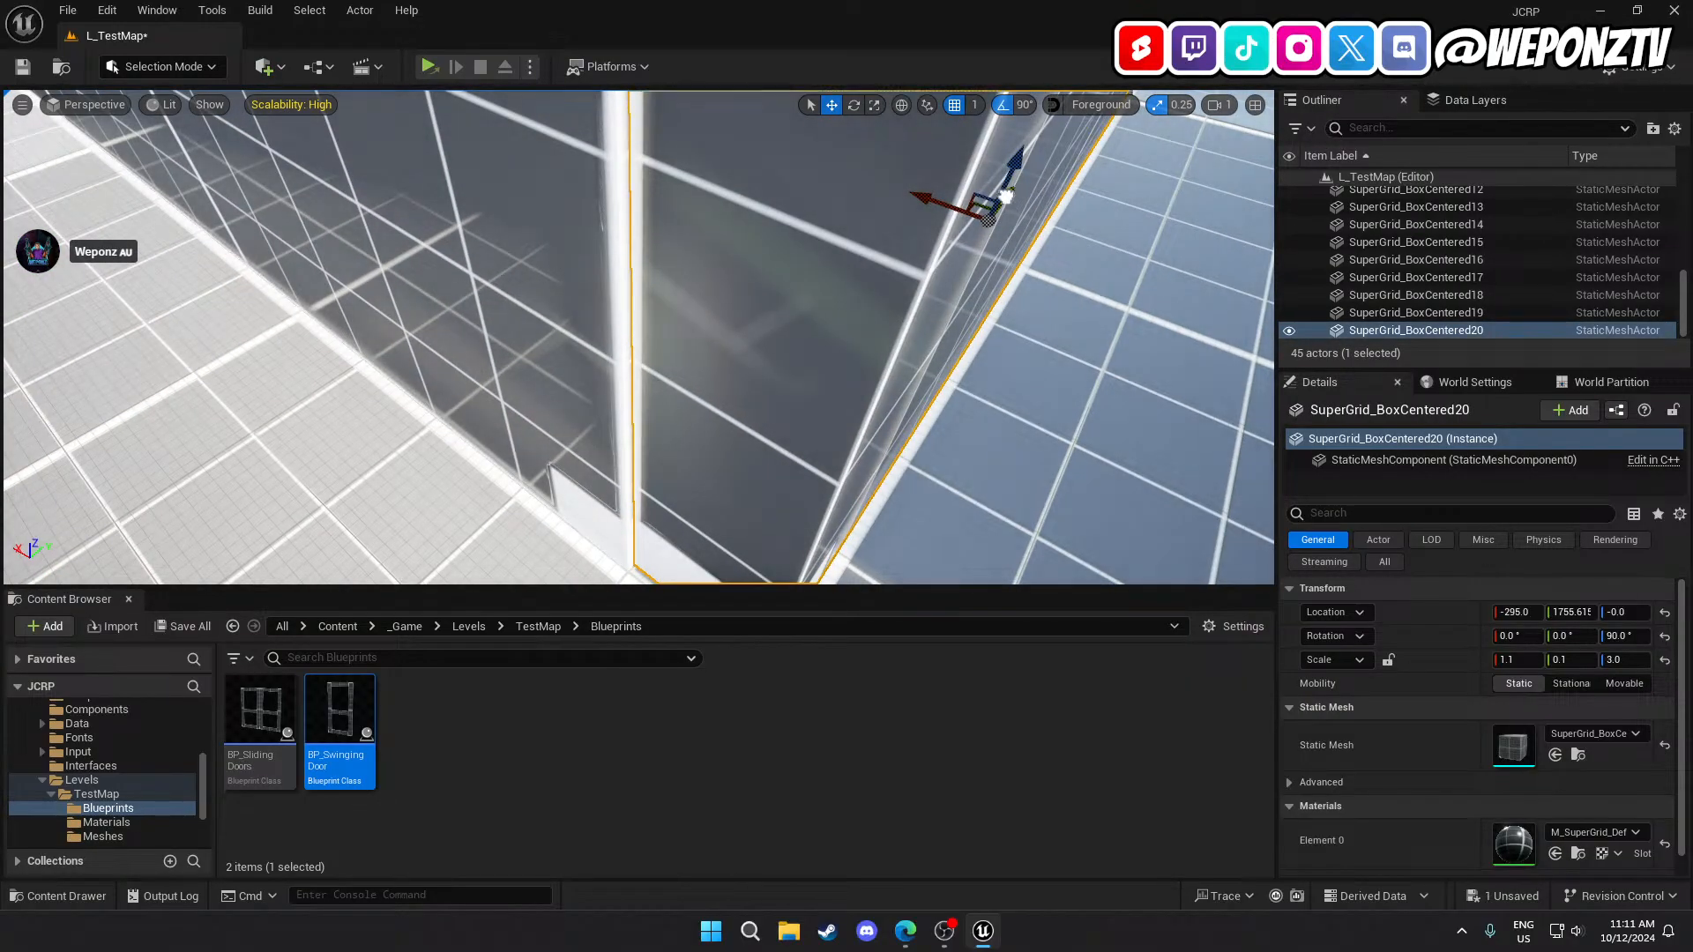
left_click_drag(1006, 197, 1002, 203)
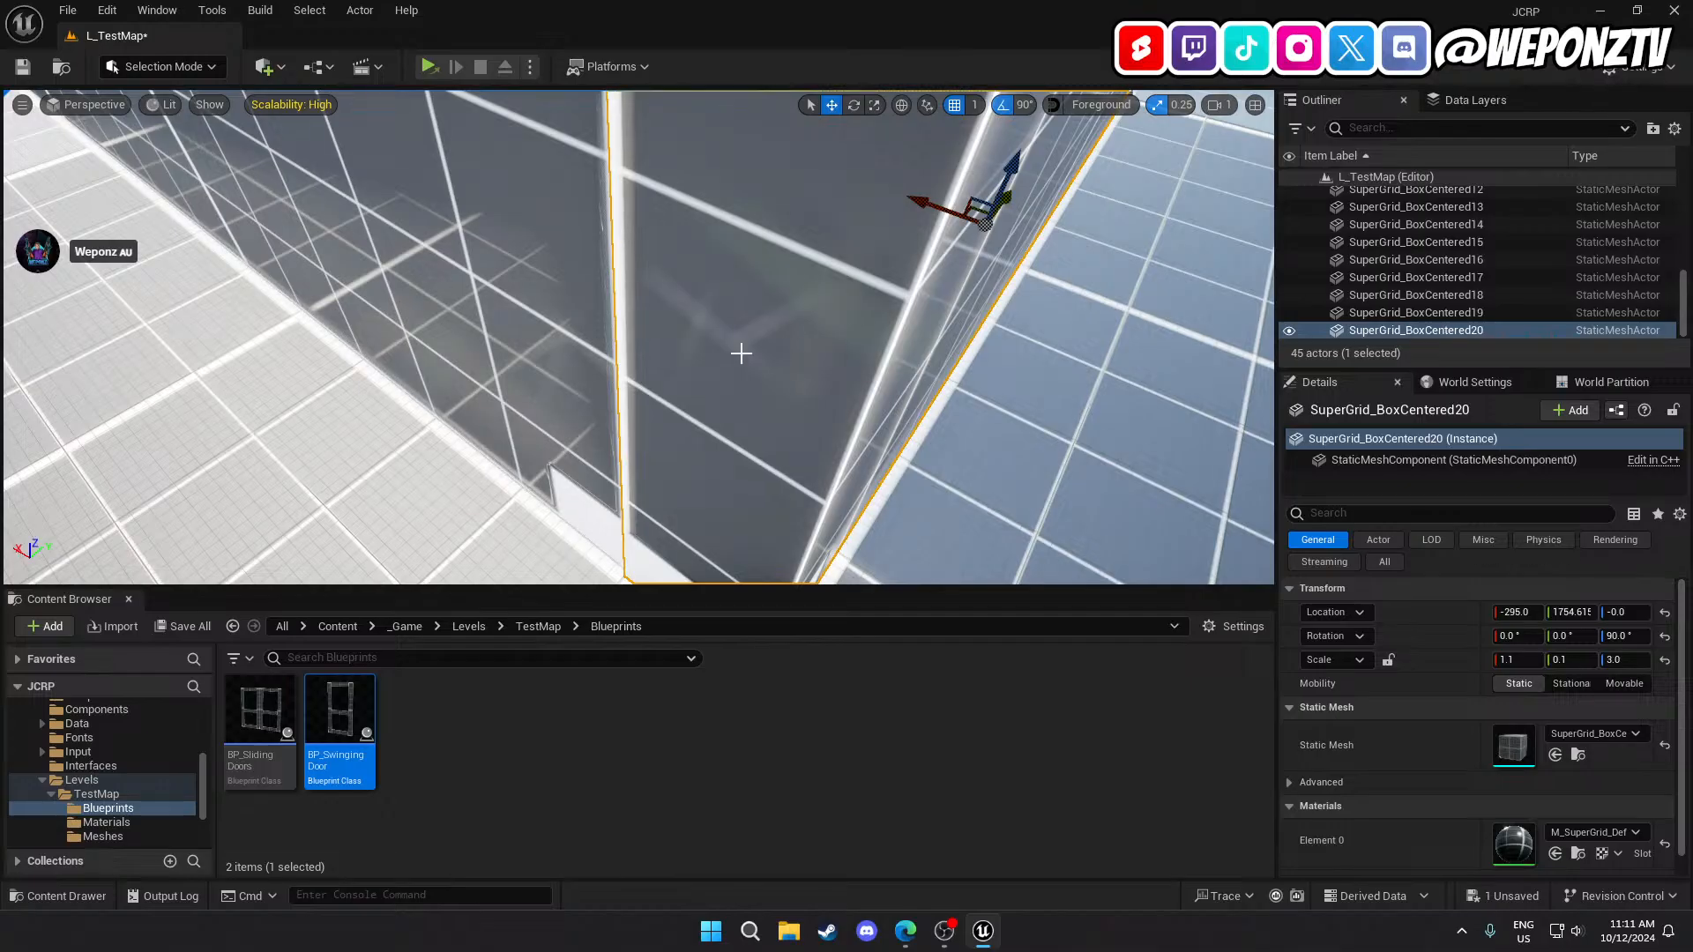
Set the X scale of the wall panel beside the door to 1.0.
right_click_drag(741, 353, 326, 304)
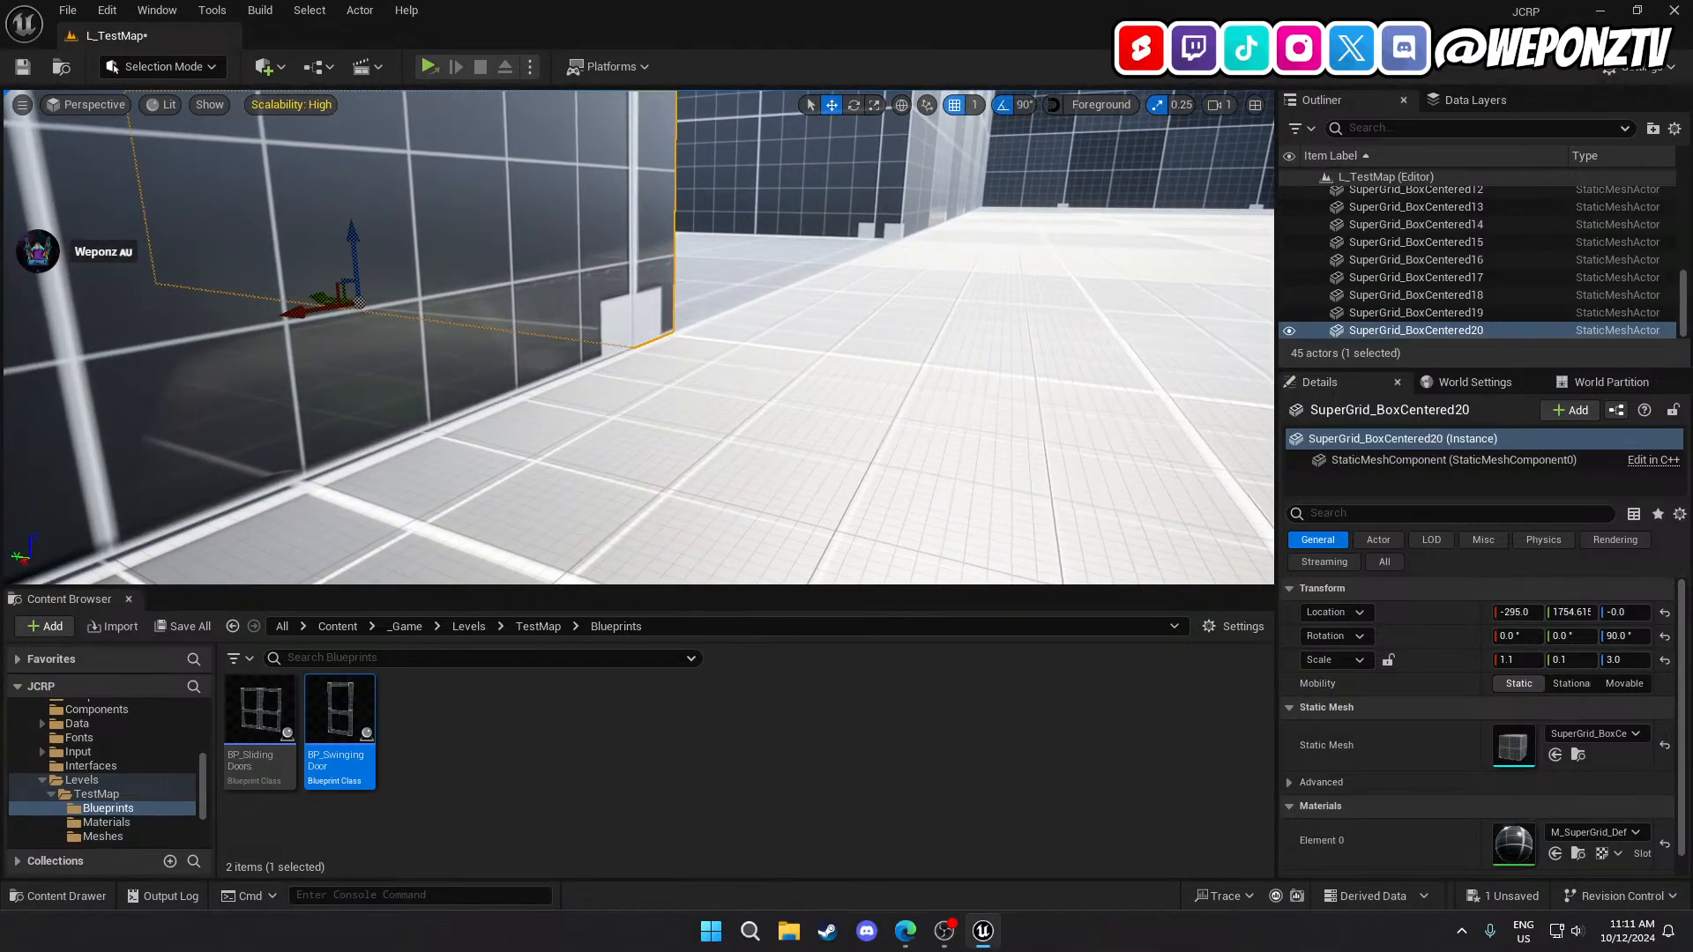
left_click(656, 362)
mouse_move(656, 362)
right_mouse_down()
mouse_move(353, 362)
mouse_move(679, 476)
mouse_move(683, 493)
mouse_move(665, 387)
right_mouse_up()
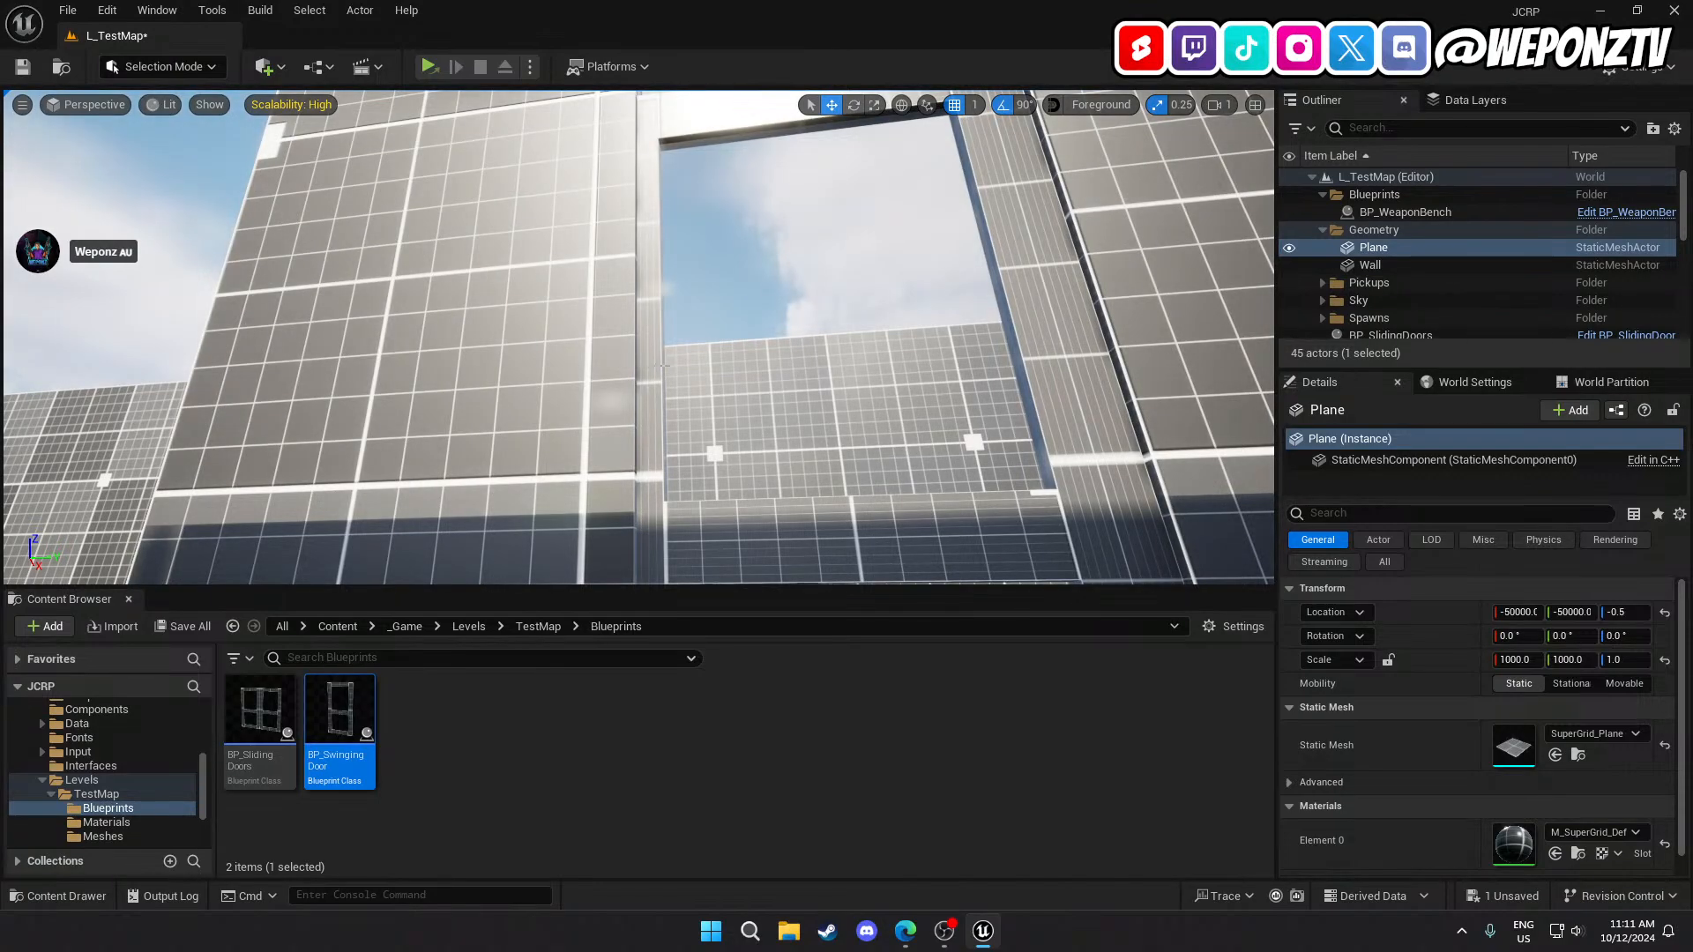
left_click(654, 379)
left_click(578, 388)
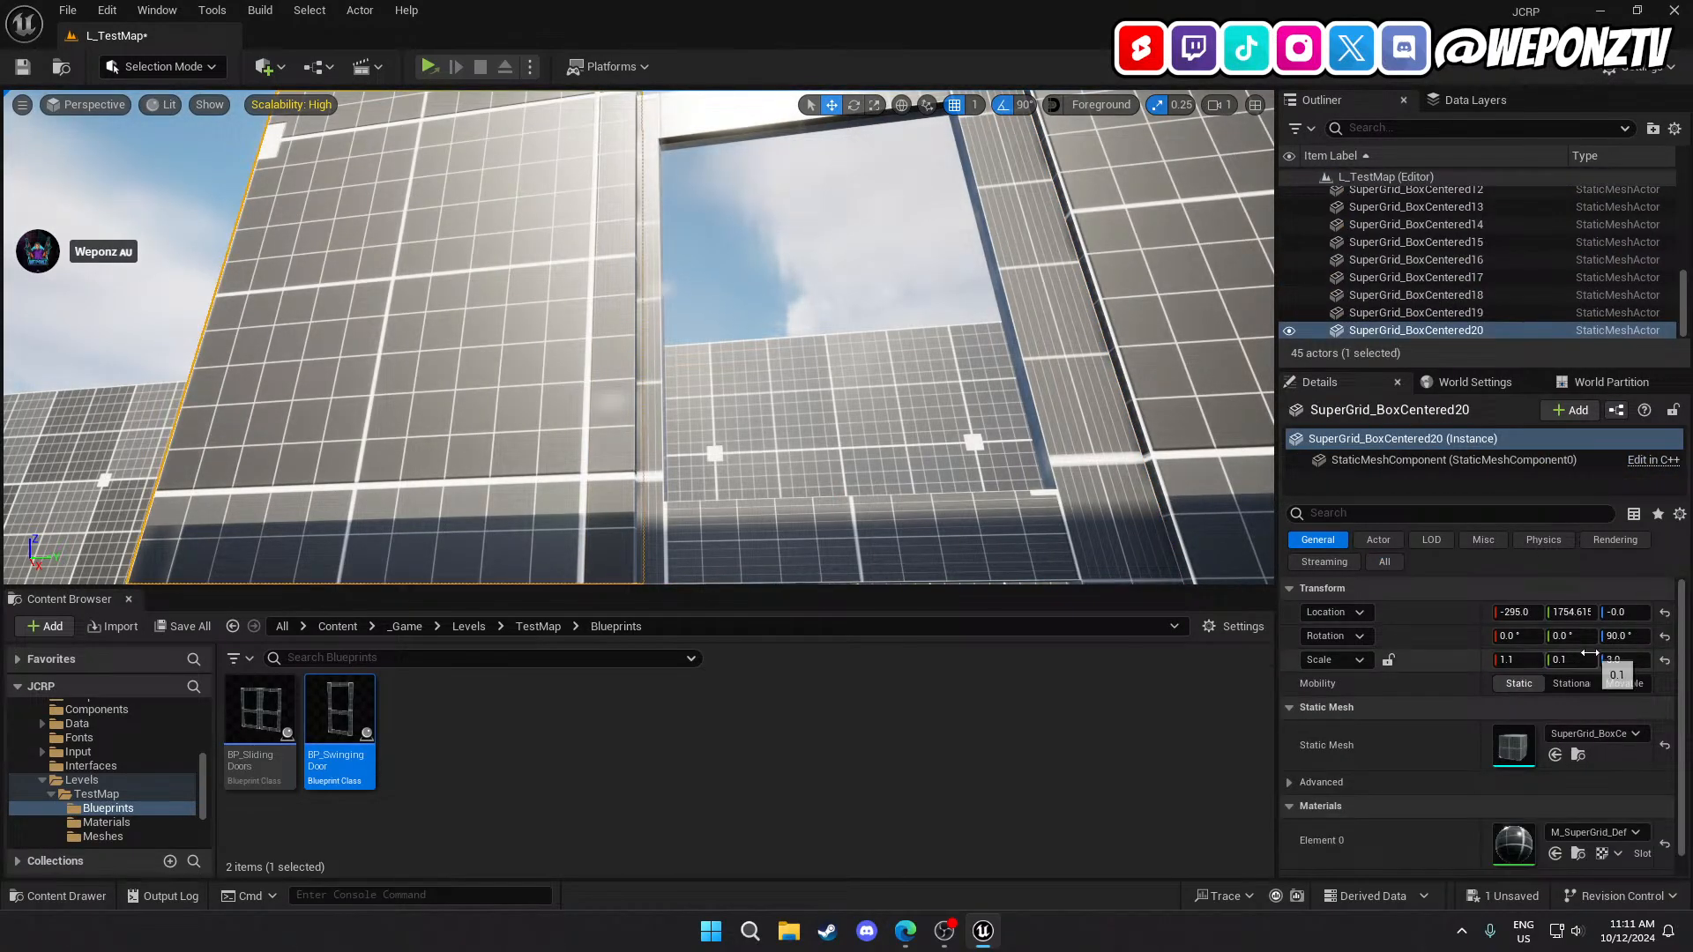
type("1")
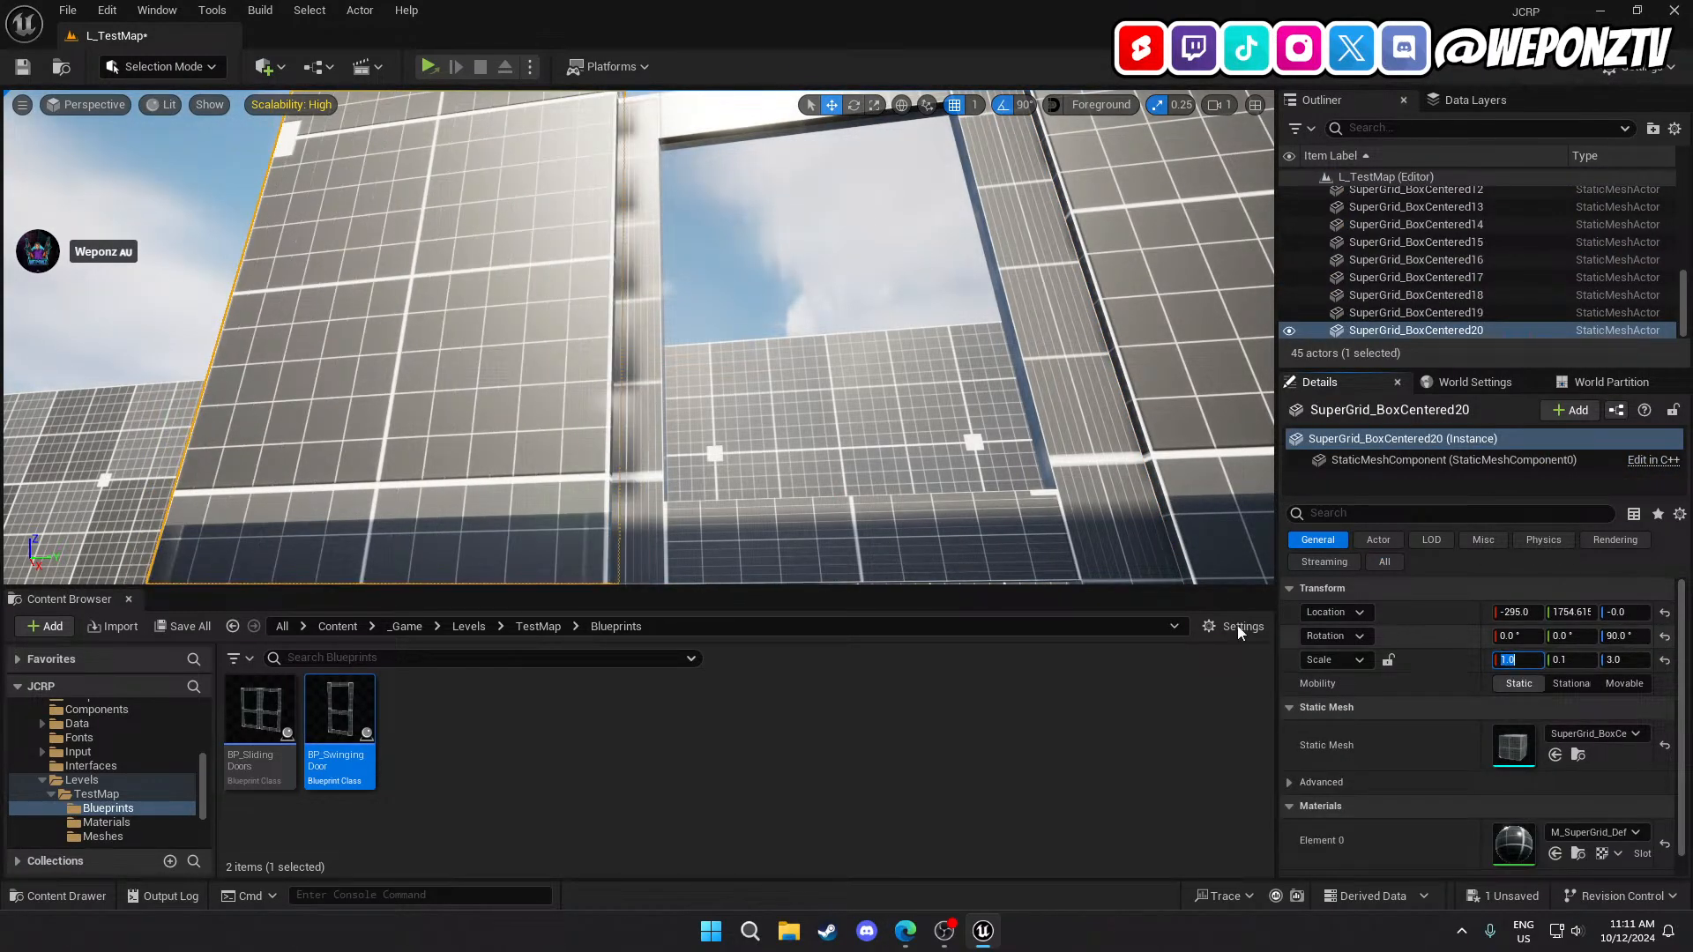
key("Return")
Slide the wall panel beside the door to about Y 1749.98, turning grid snapping off for the final adjustment.
right_click_drag(798, 432, 801, 492)
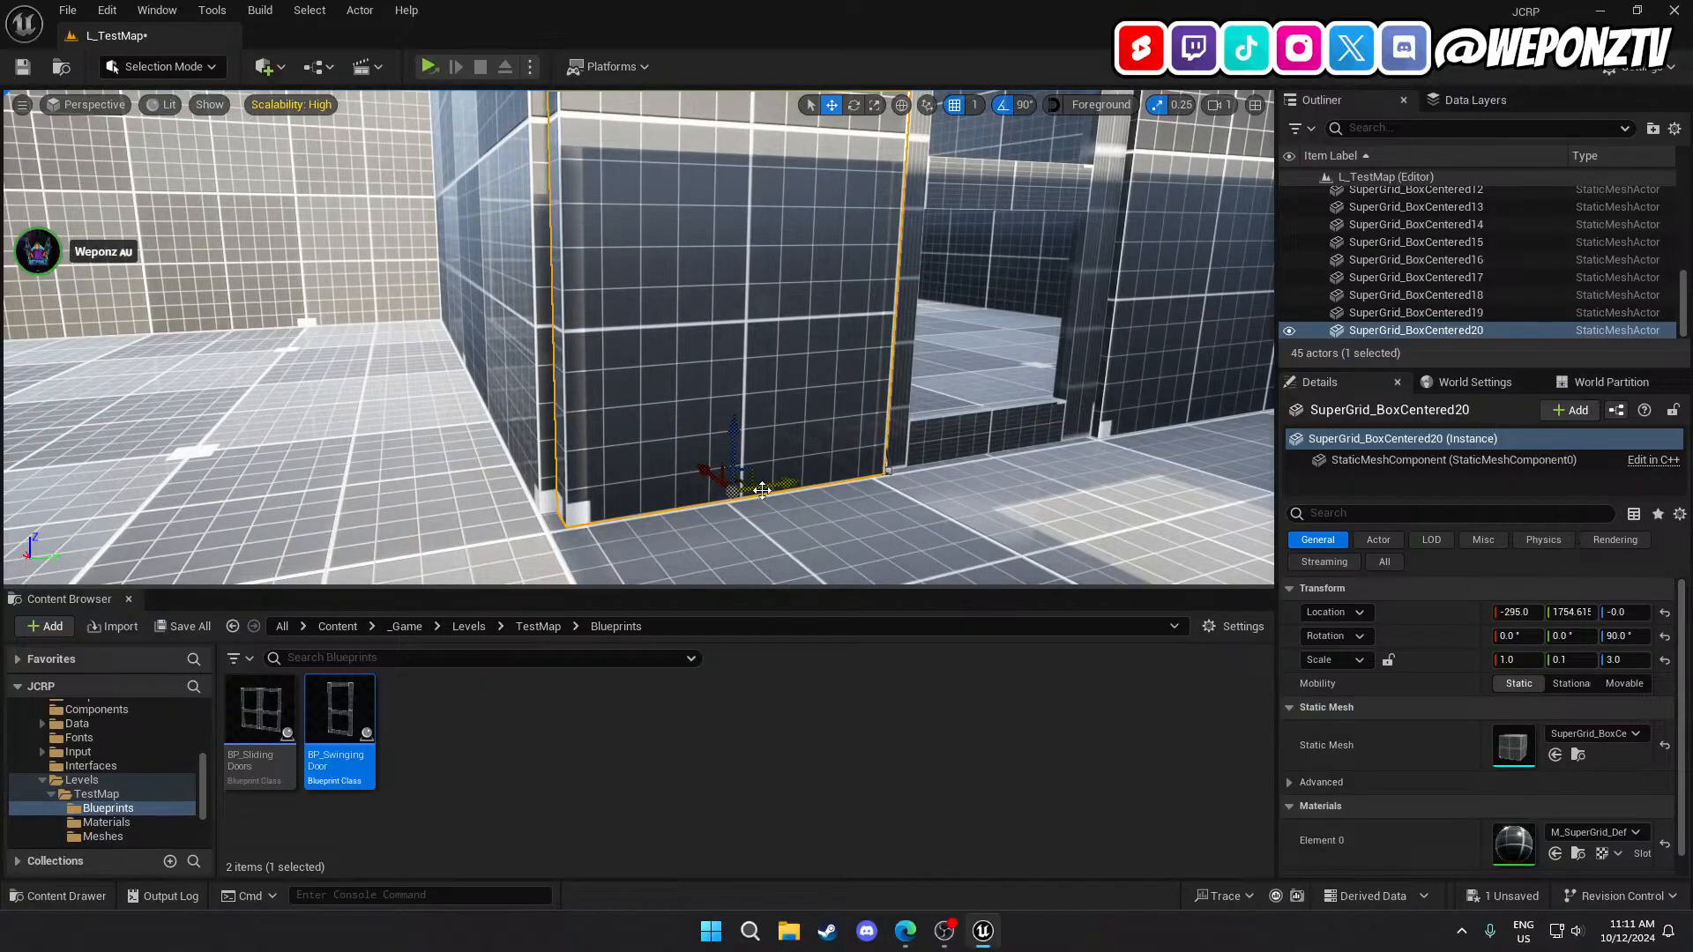
left_click_drag(772, 486, 762, 486)
right_click_drag(762, 486, 785, 457)
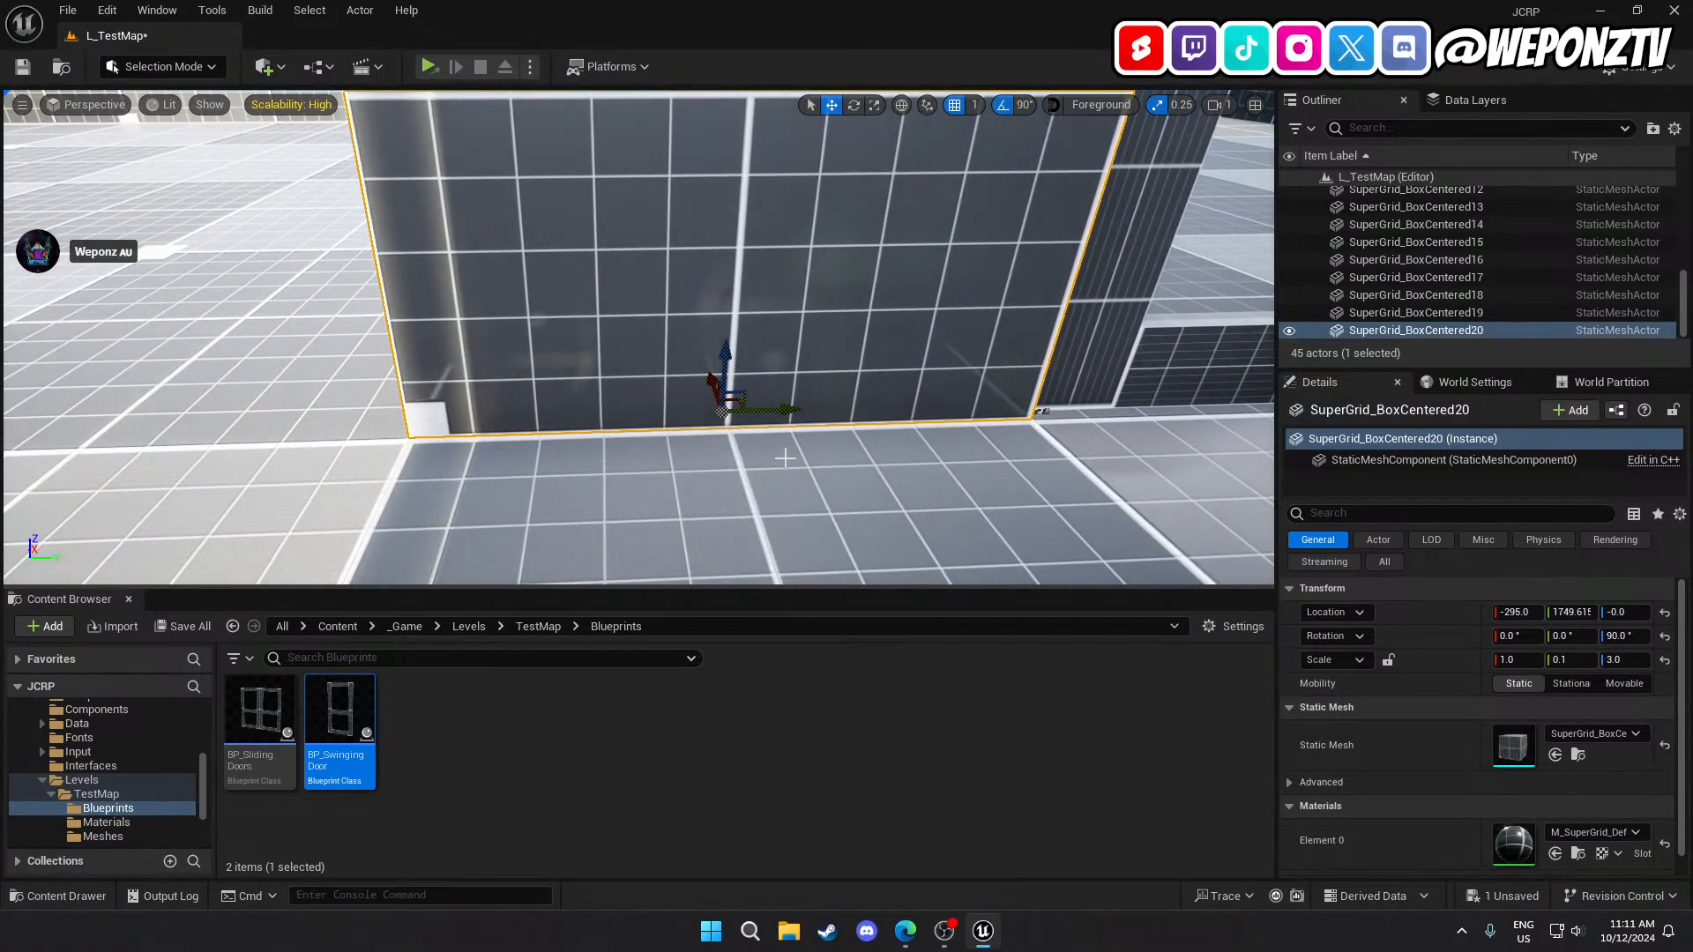
left_click_drag(799, 404, 802, 405)
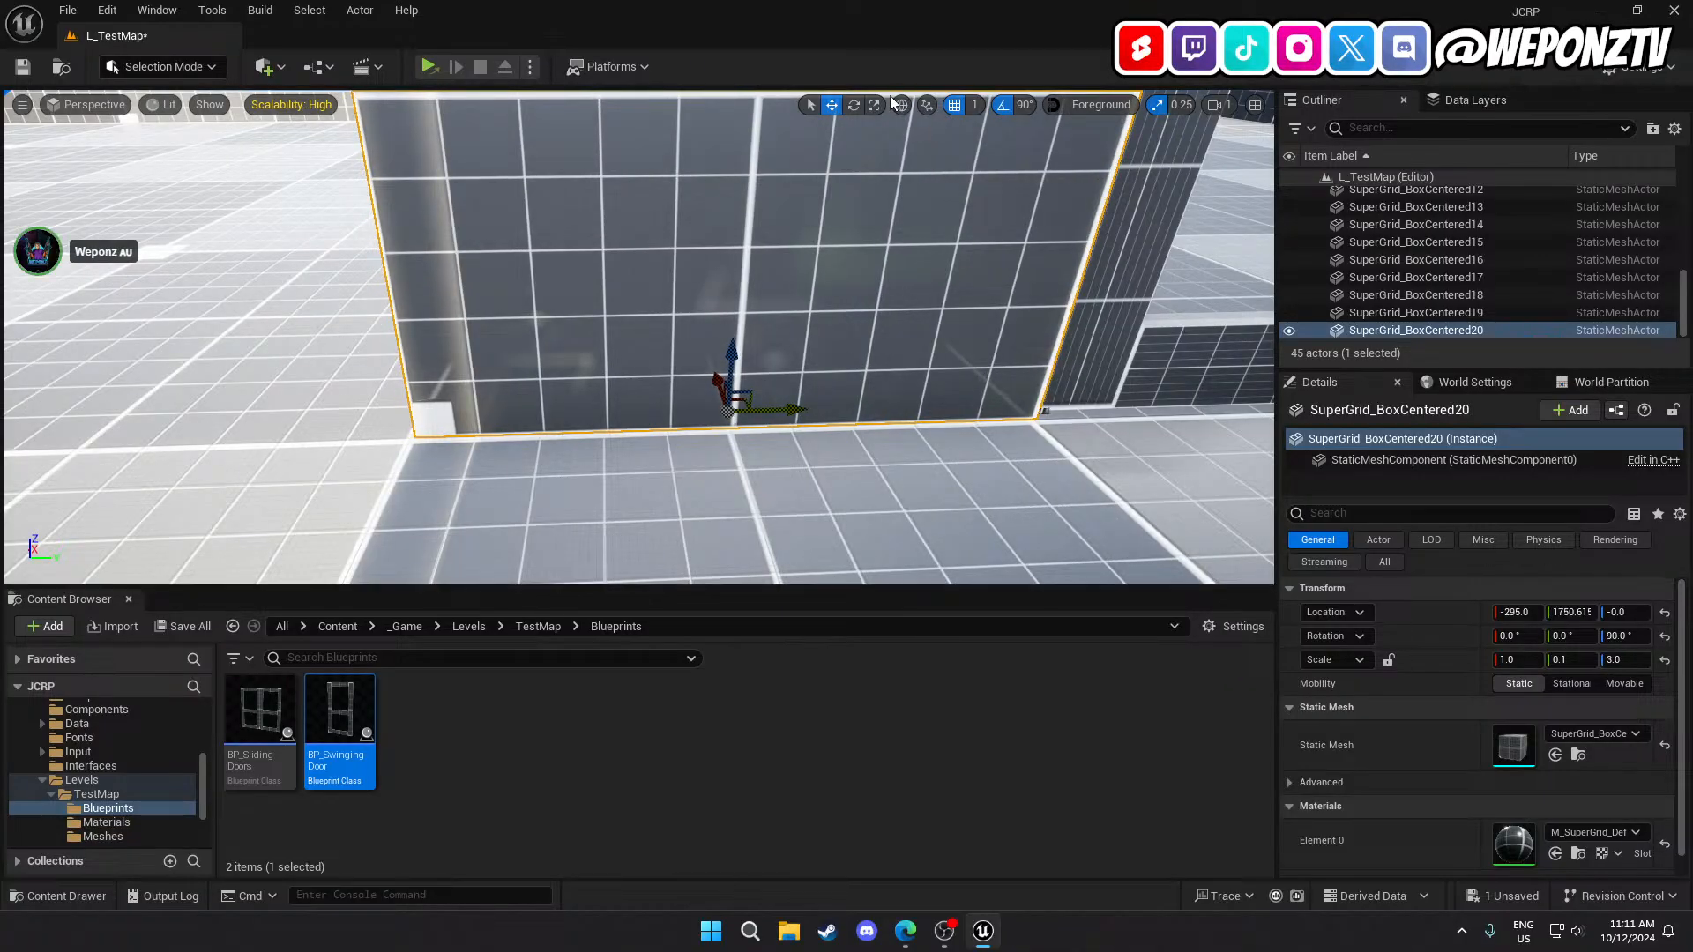
left_click(954, 106)
left_click_drag(792, 407, 789, 405)
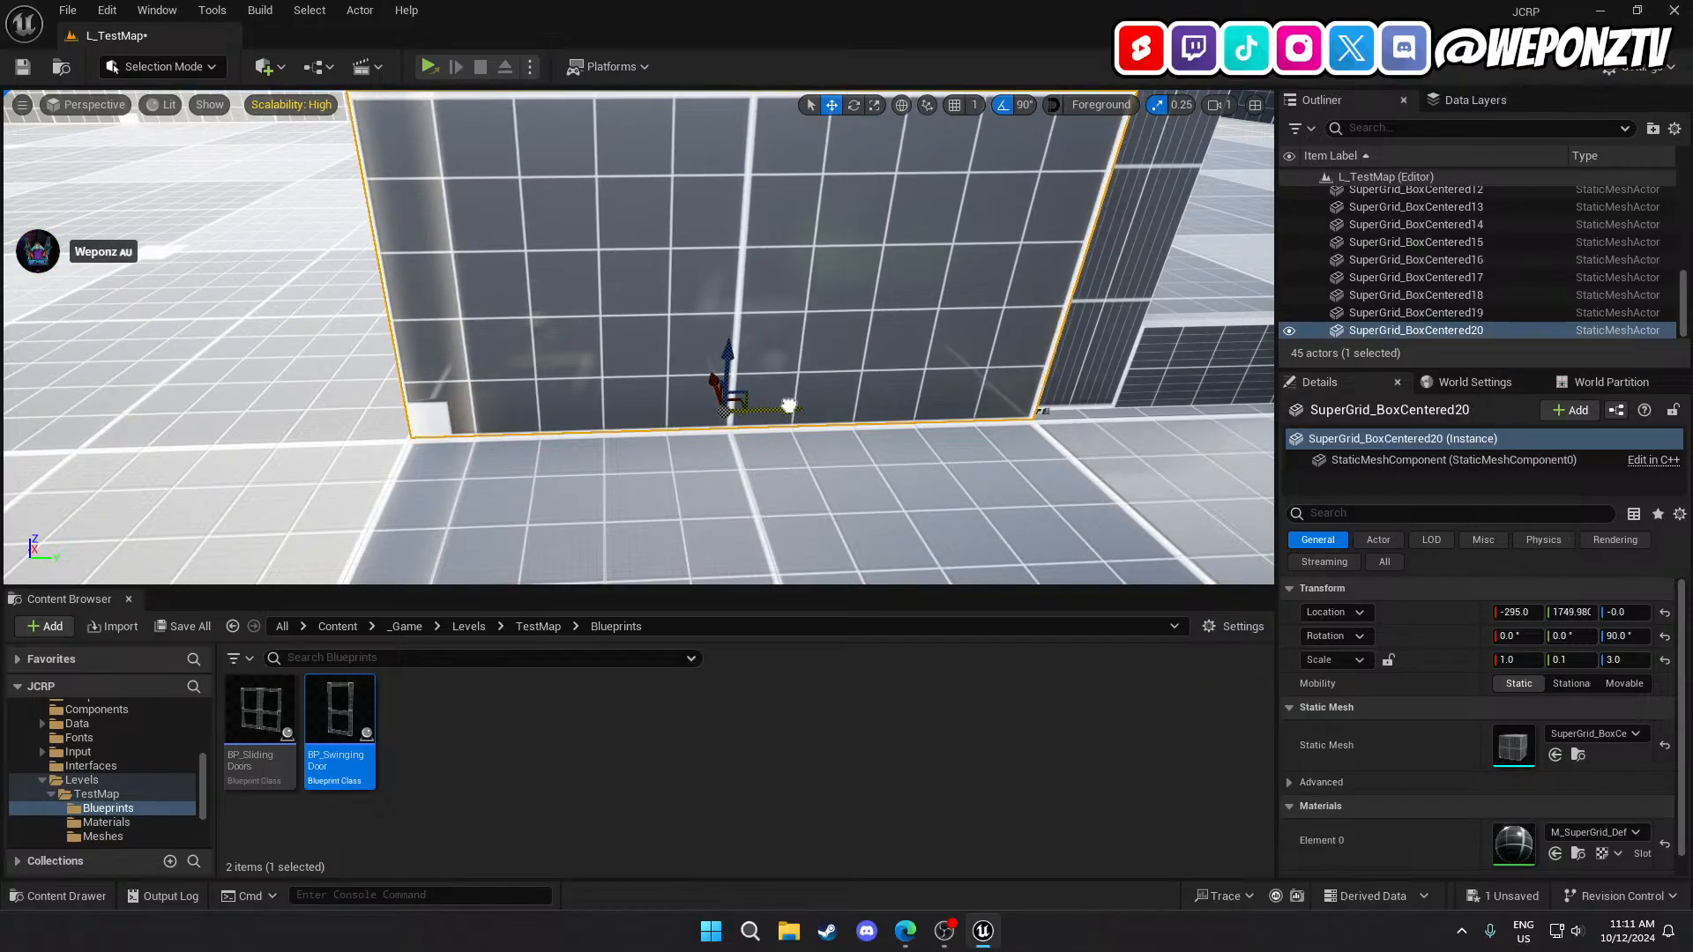
Duplicate the wall panel beside the door and slide the copy across the door opening to about Y 1851.23.
right_click_drag(785, 461, 986, 401)
left_click(998, 374)
right_click_drag(1013, 333, 1261, 304)
right_click_drag(932, 348, 932, 348)
left_click(660, 349)
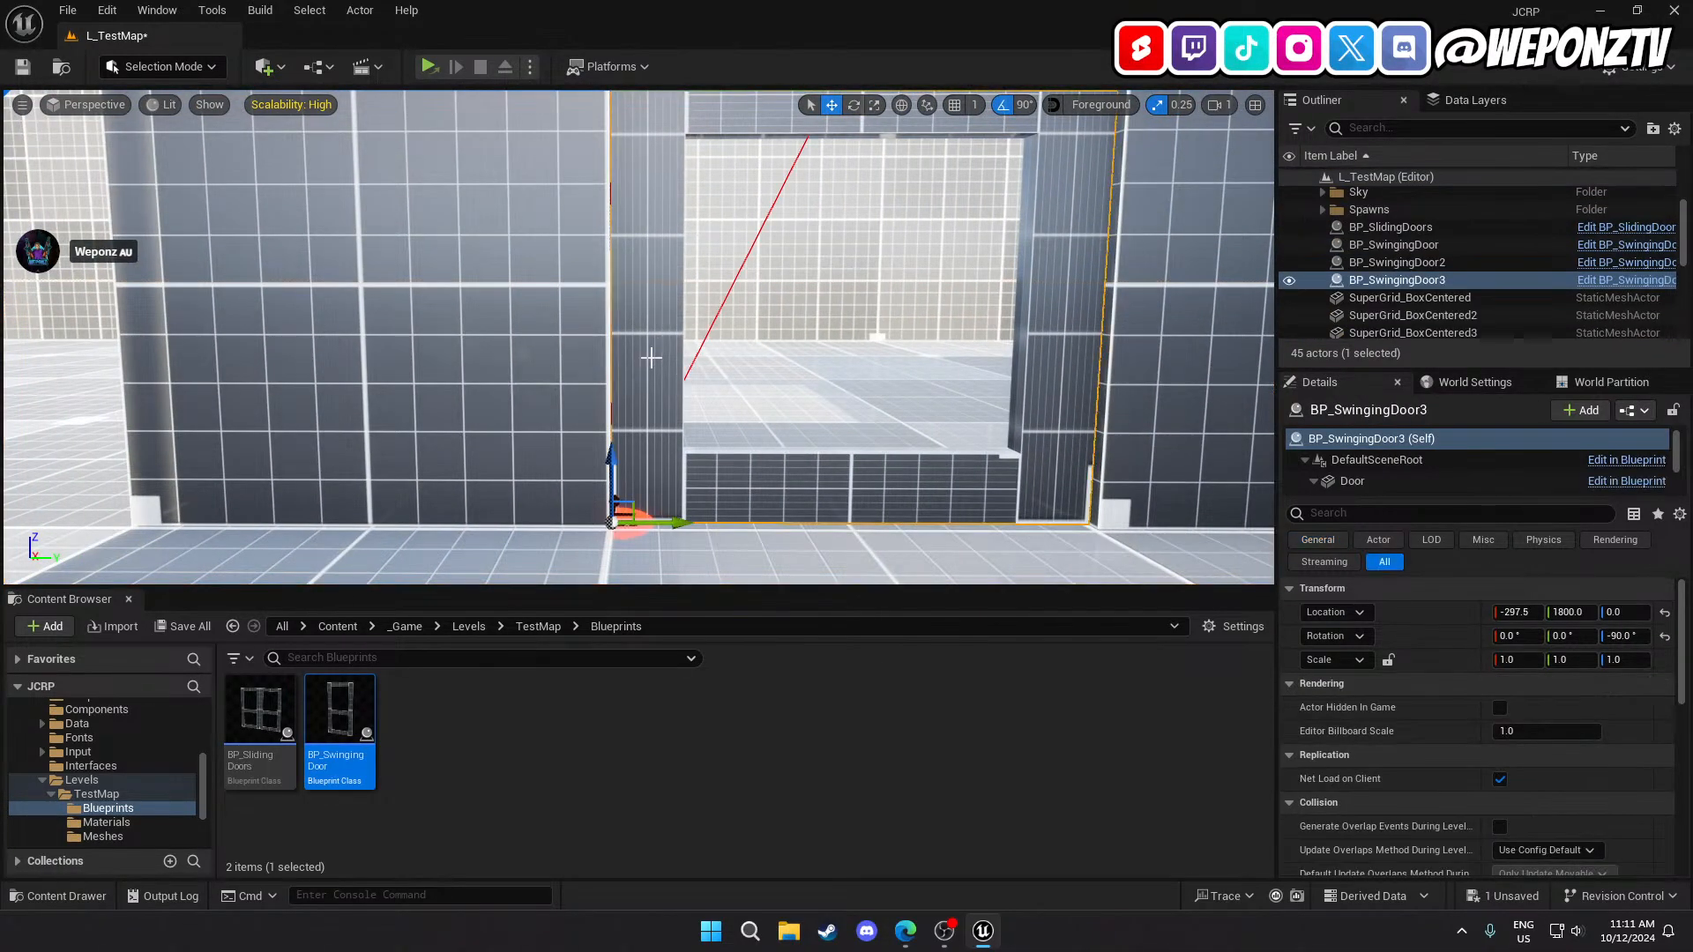
mouse_move(652, 350)
right_mouse_down()
mouse_move(648, 220)
mouse_move(644, 324)
right_mouse_up()
left_click(521, 227)
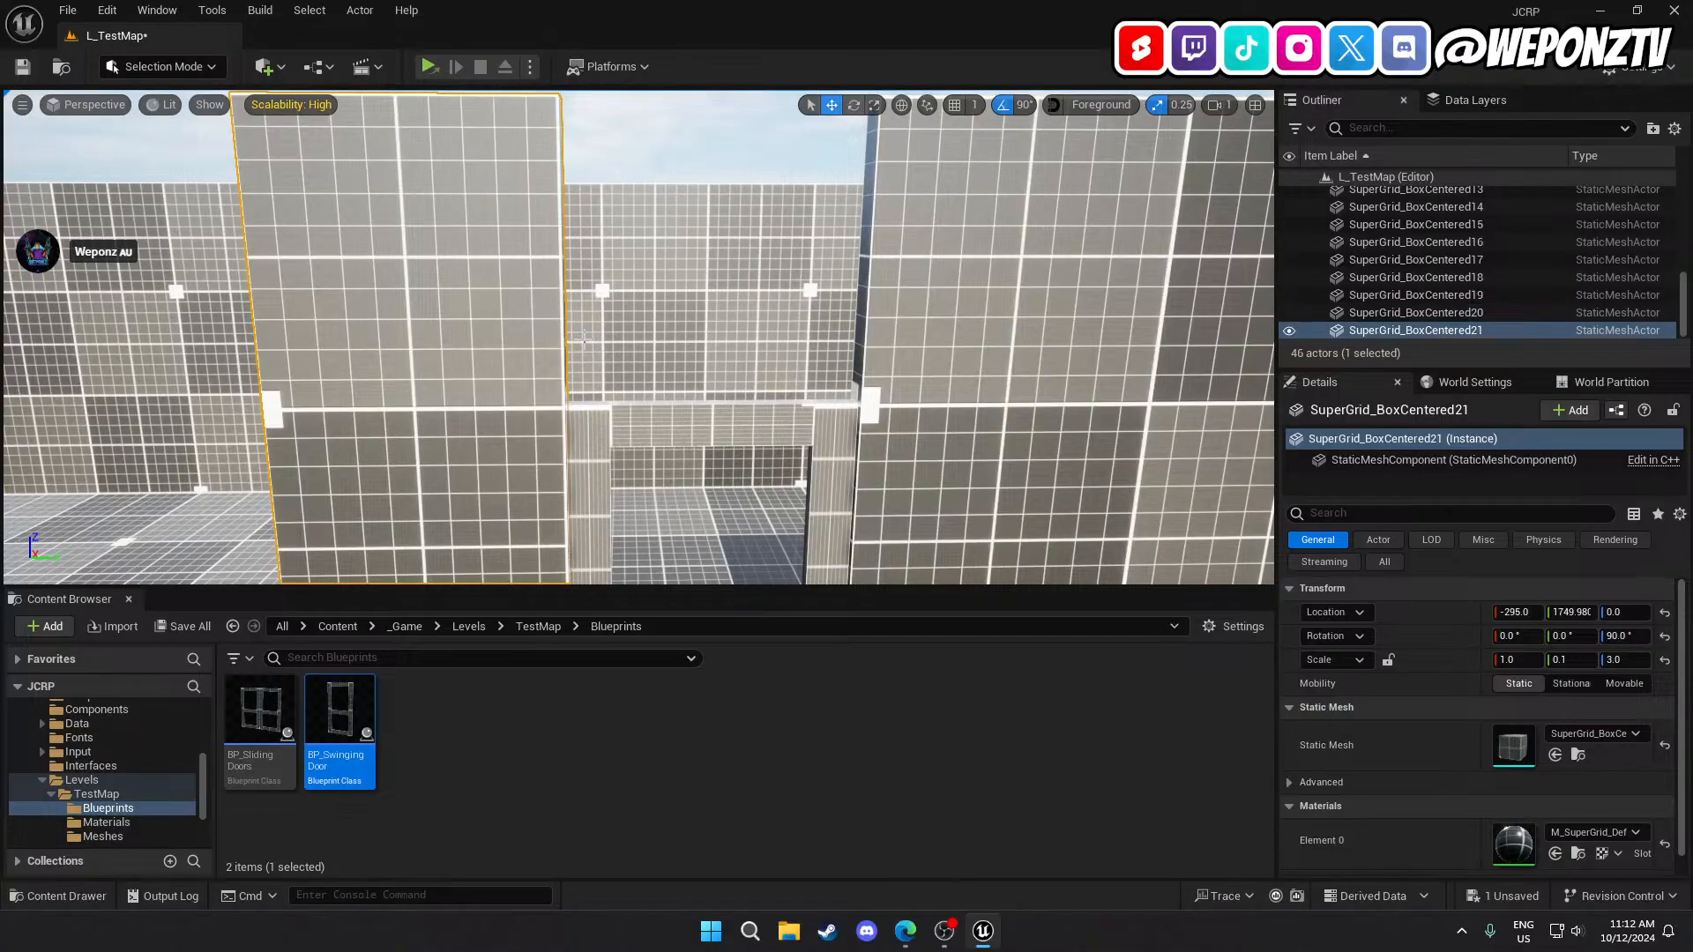
right_click_drag(578, 462, 567, 494)
left_click_drag(602, 337, 788, 308)
right_click_drag(813, 322, 813, 323)
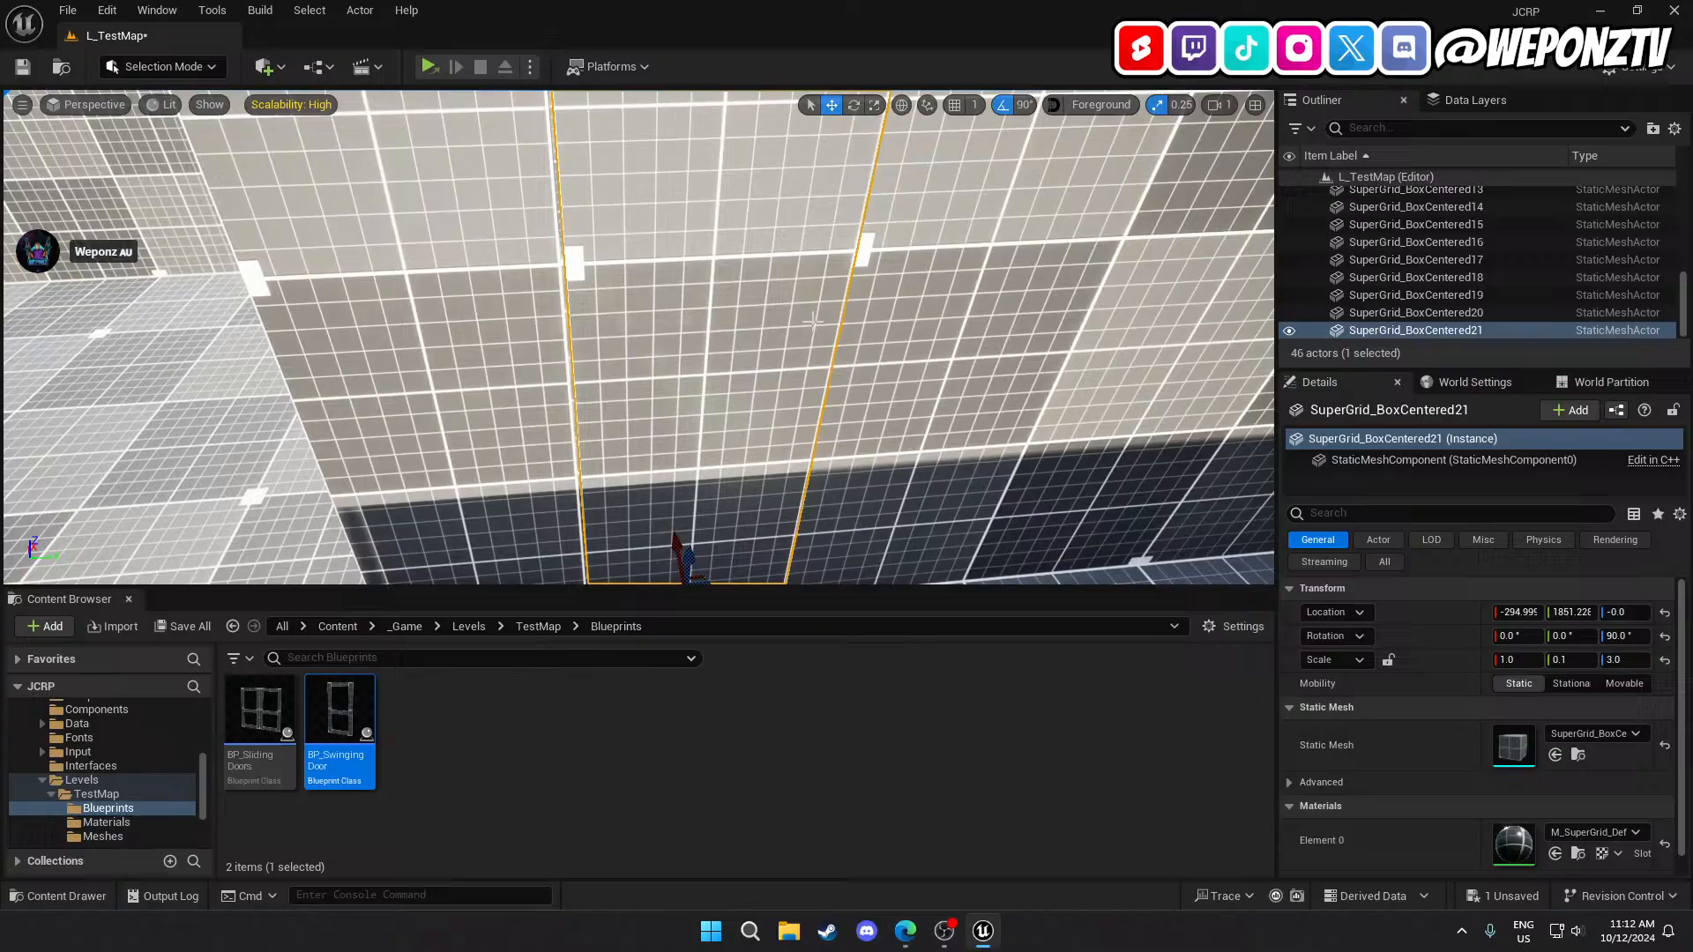
Shorten the duplicated panel to Z scale 1.0 and position it at X -295.0 and about Z 161.4 over the door.
key("Return")
mouse_move(652, 432)
right_mouse_down()
mouse_move(653, 459)
mouse_move(653, 432)
right_mouse_up()
left_click_drag(691, 457, 709, 210)
right_click_drag(709, 210, 705, 113)
left_click(1515, 611)
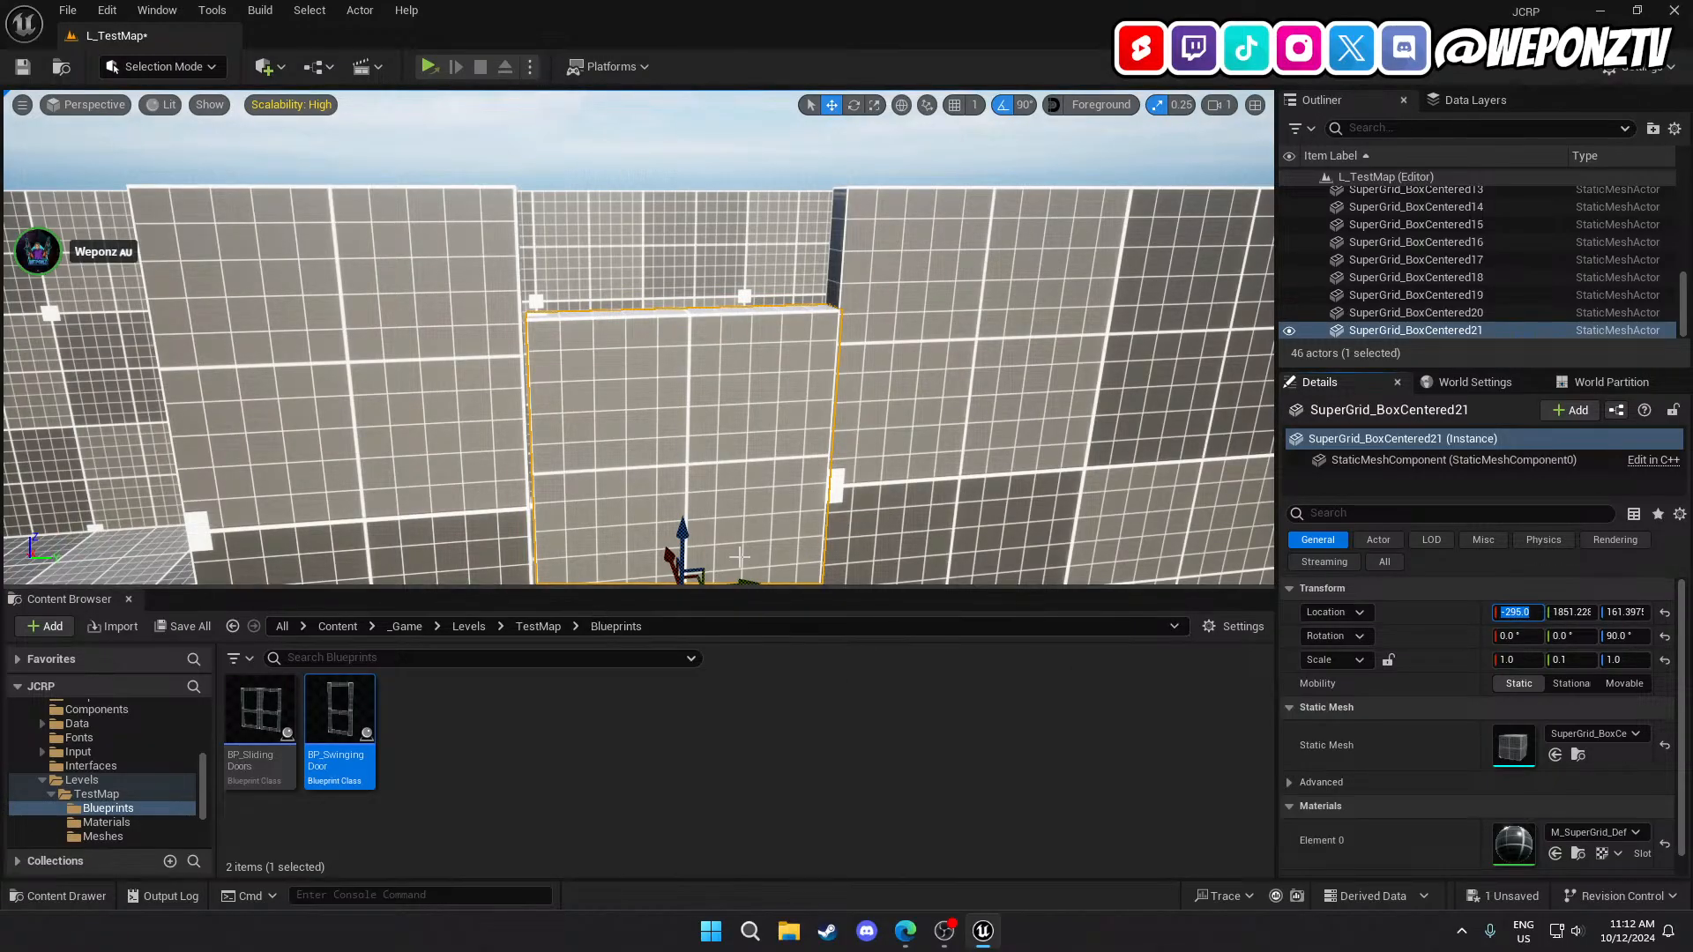
Raise the panel over the door to about Z 200.33 and align it at about Y 1849.69 with a grid snap of 5.
left_click_drag(680, 544, 675, 437)
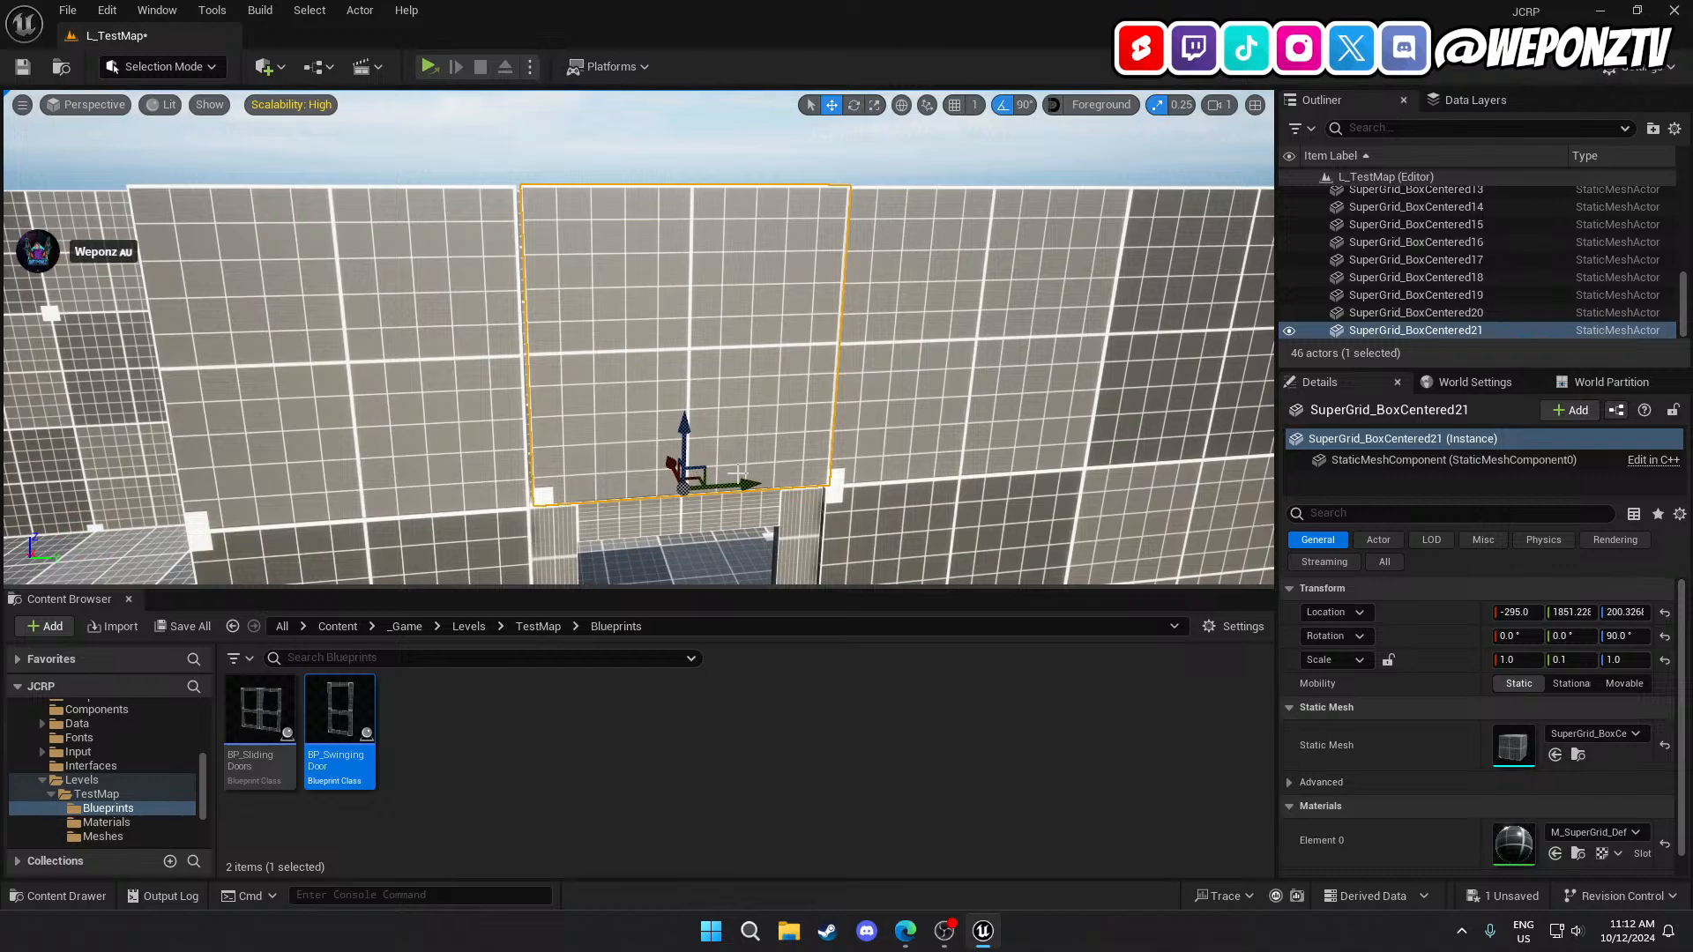
left_click_drag(747, 482, 713, 482)
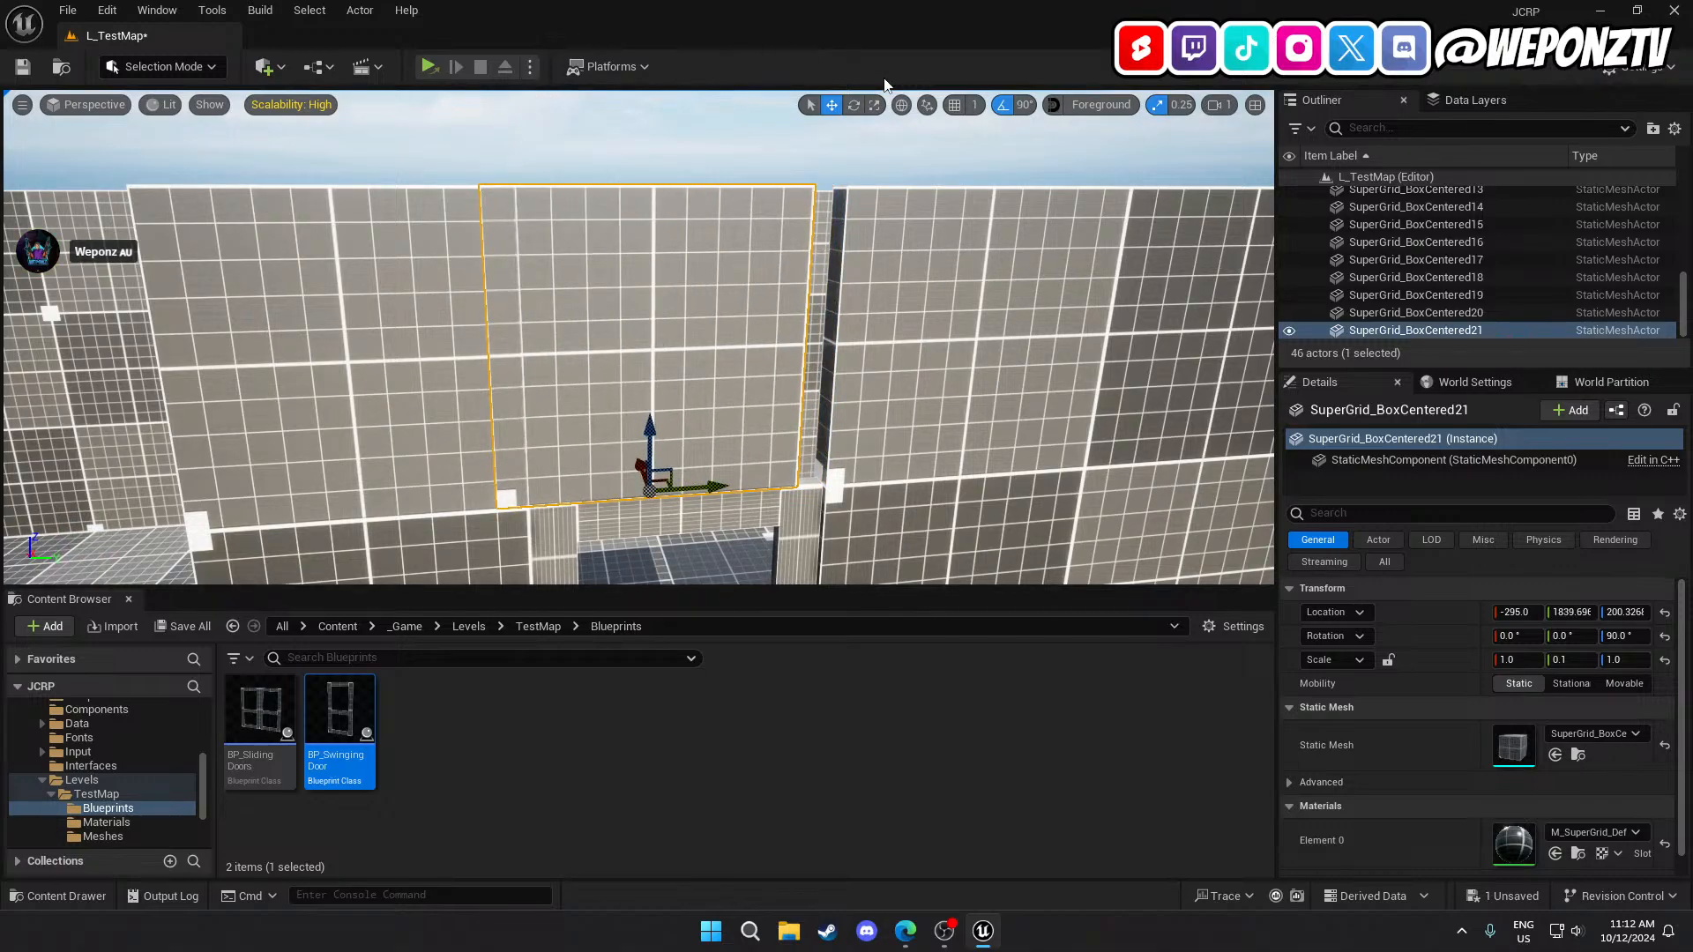
left_click(954, 105)
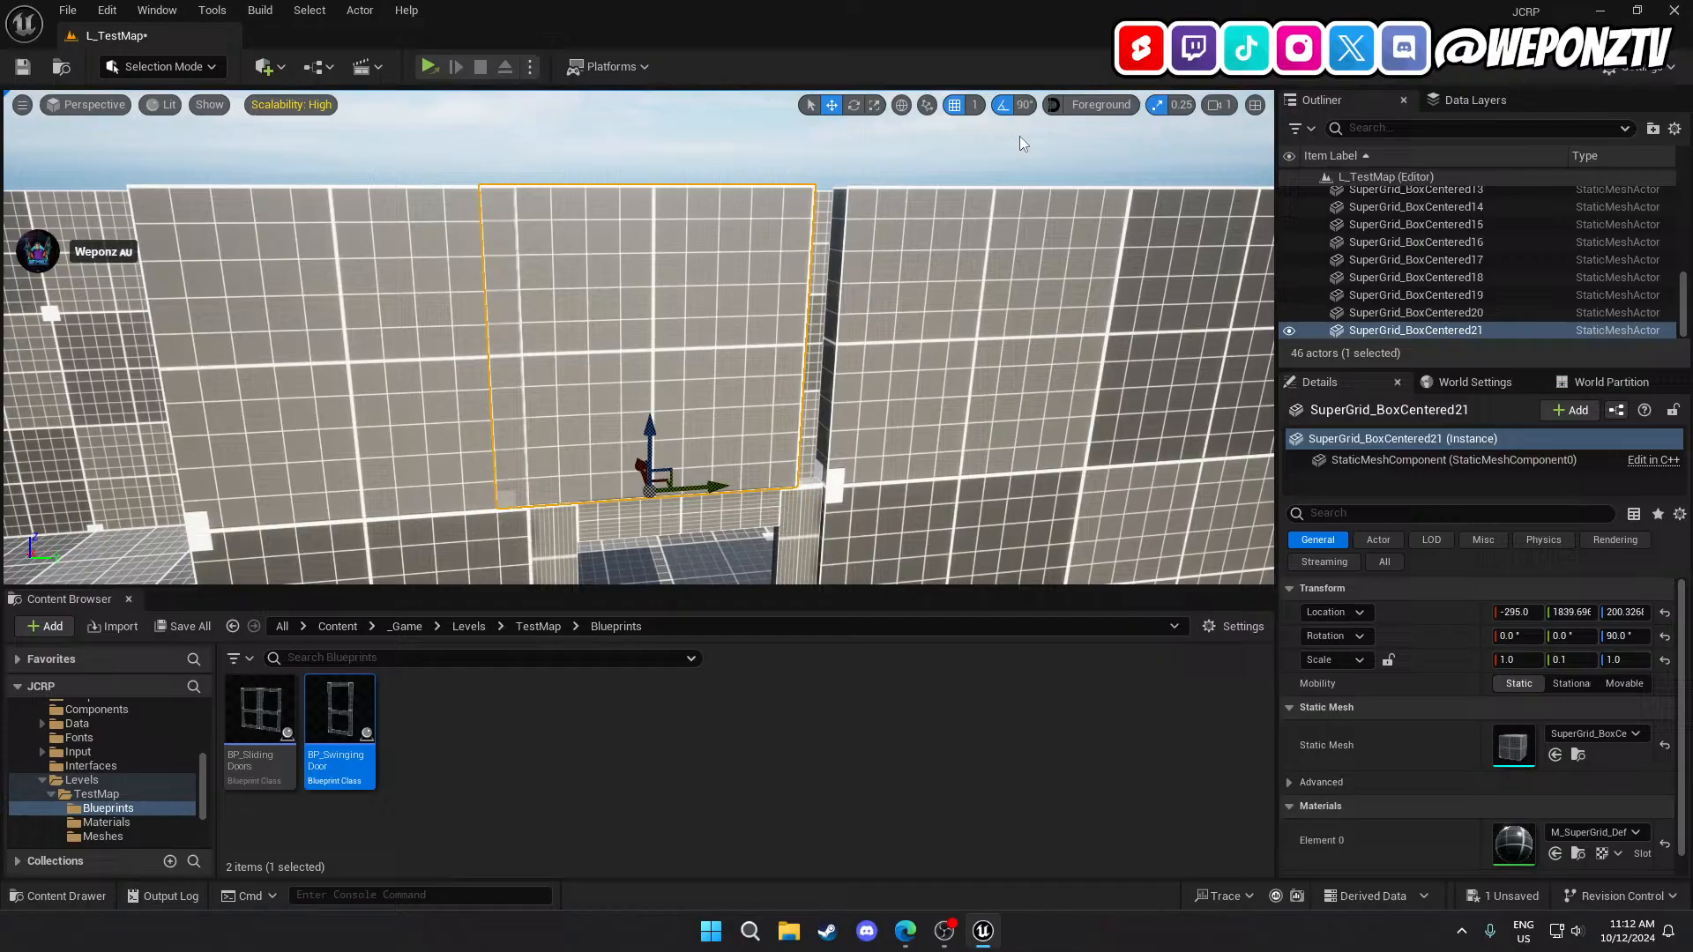
left_click(974, 105)
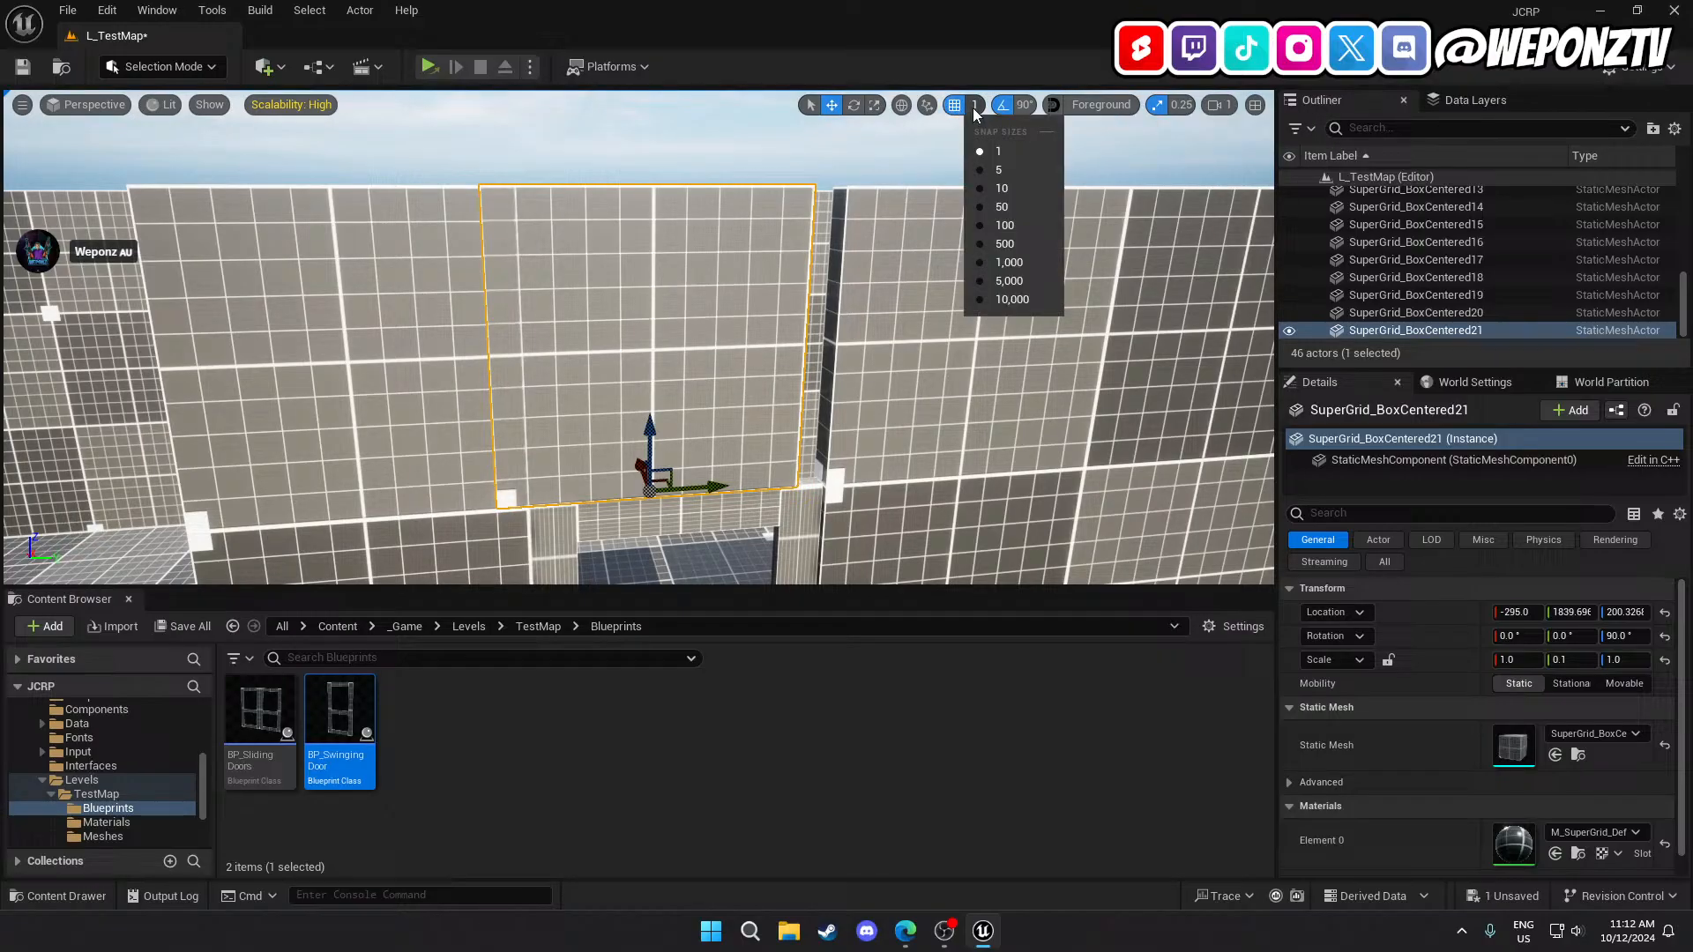
left_click(998, 170)
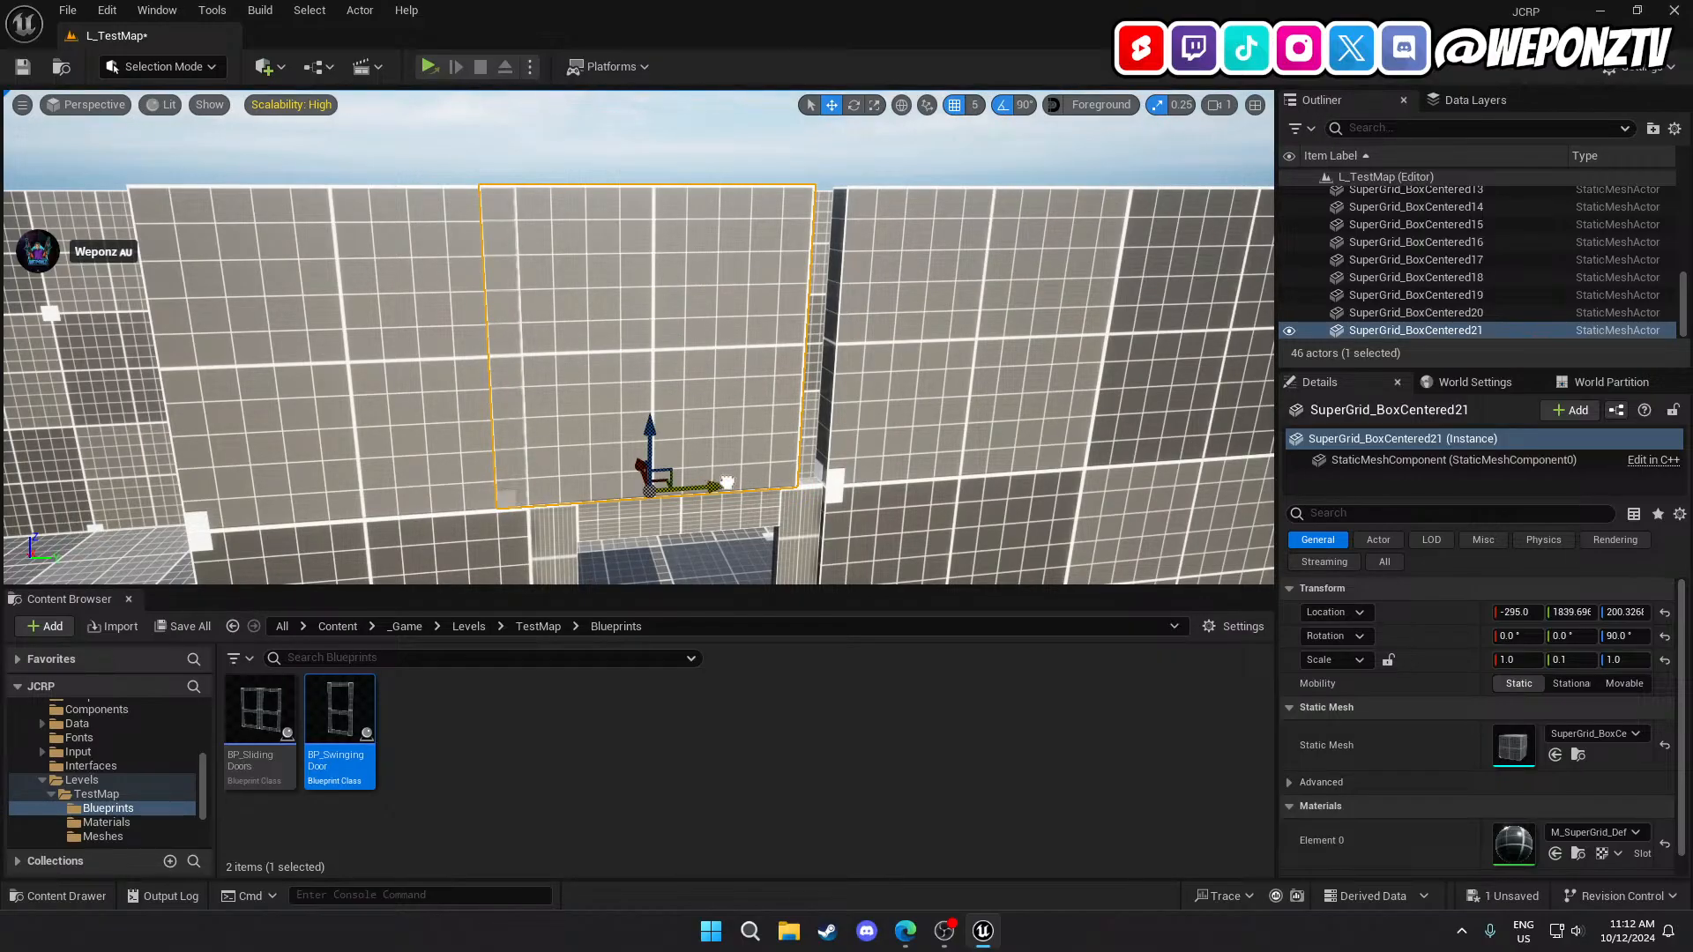
left_click_drag(726, 483, 744, 482)
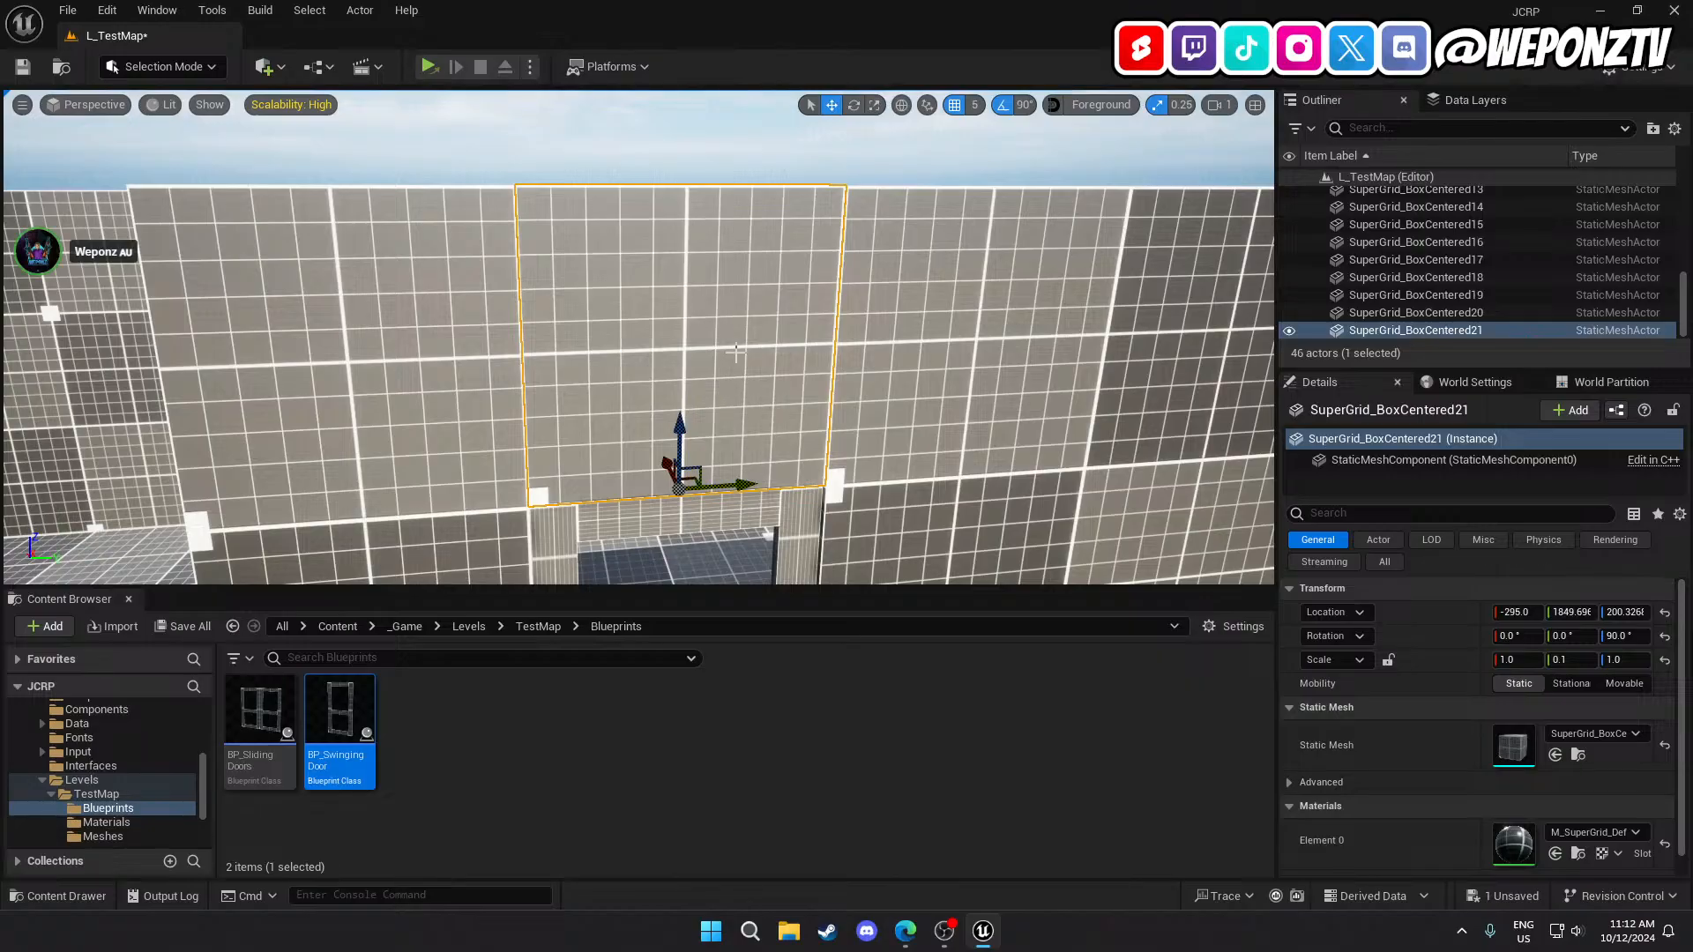
Inspect the over-door panel's fit against the wall top, the neighbouring panel and the door frame.
right_click_drag(735, 353, 653, 362)
left_click(731, 318)
key("w")
key("s")
left_click(653, 362)
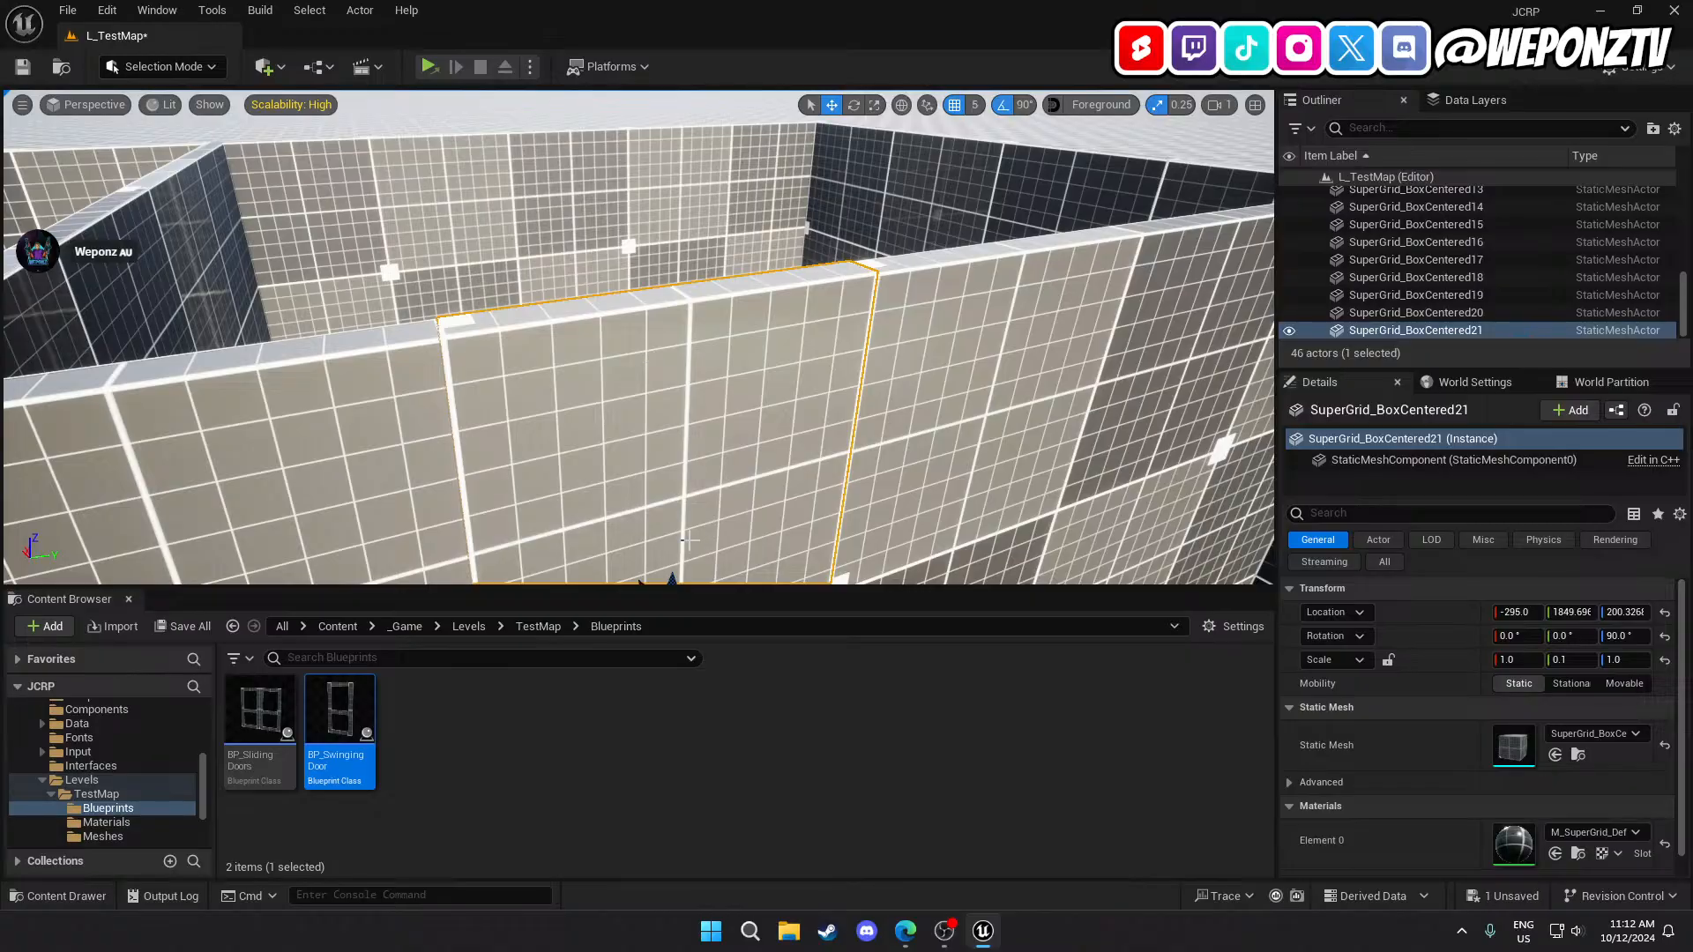
mouse_move(670, 581)
left_mouse_down()
mouse_move(667, 565)
mouse_move(672, 582)
left_mouse_up()
mouse_move(699, 417)
right_mouse_down()
mouse_move(732, 450)
mouse_move(698, 423)
mouse_move(737, 402)
mouse_move(723, 399)
right_mouse_up()
left_click(199, 407)
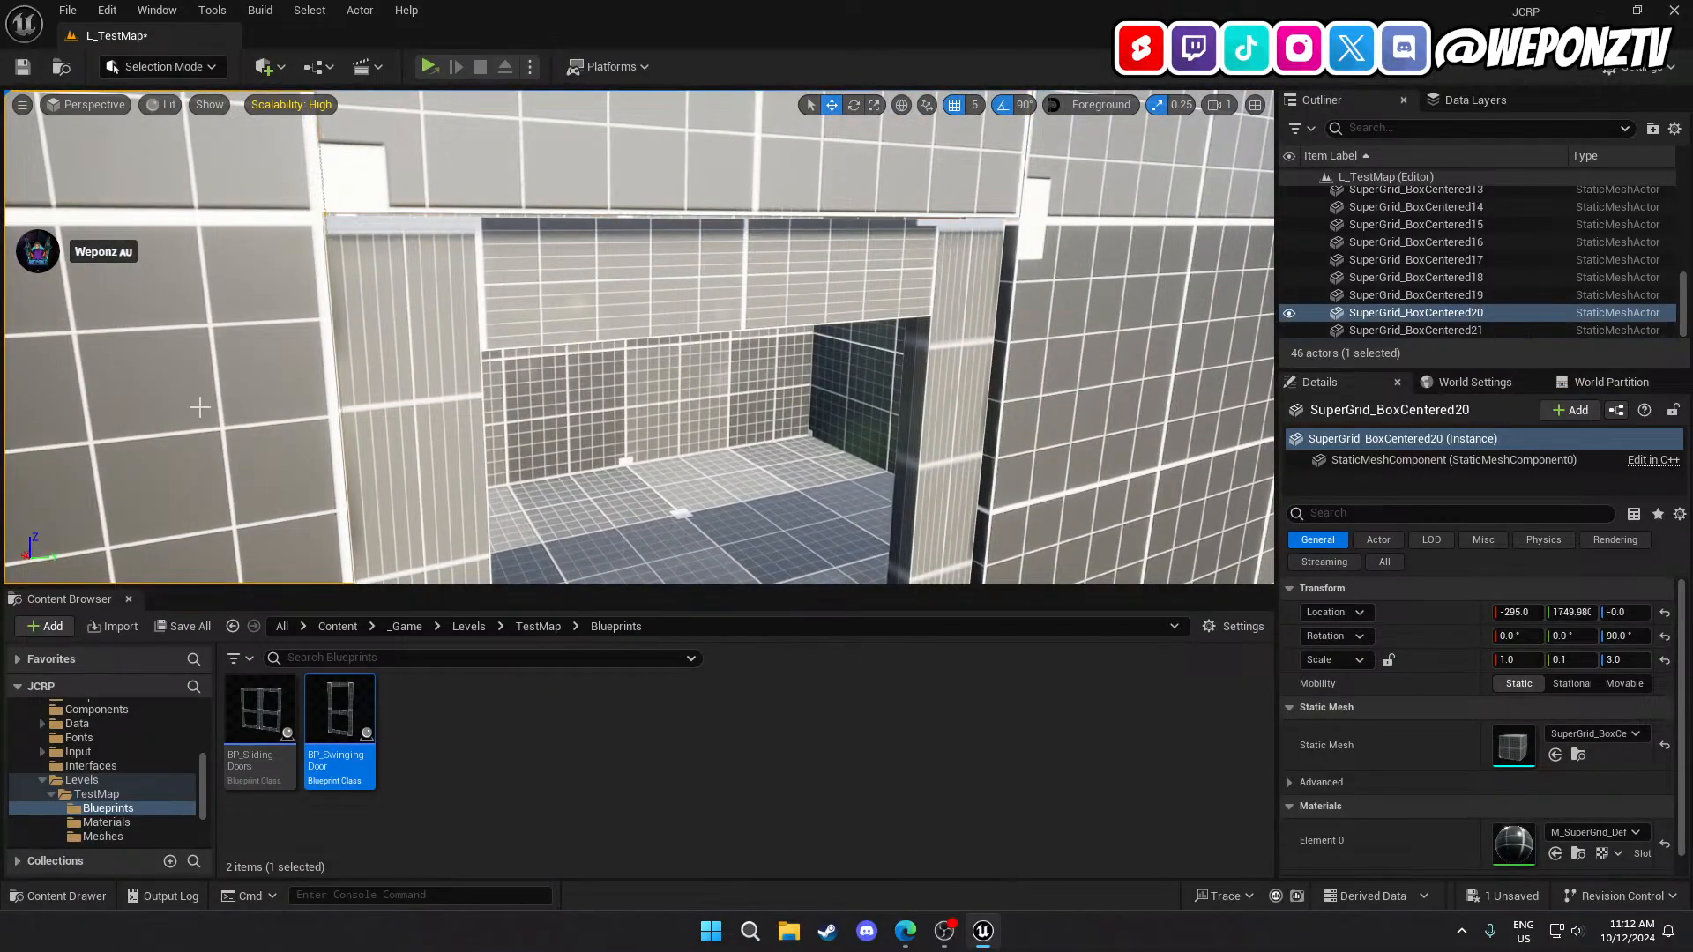
left_click(547, 169)
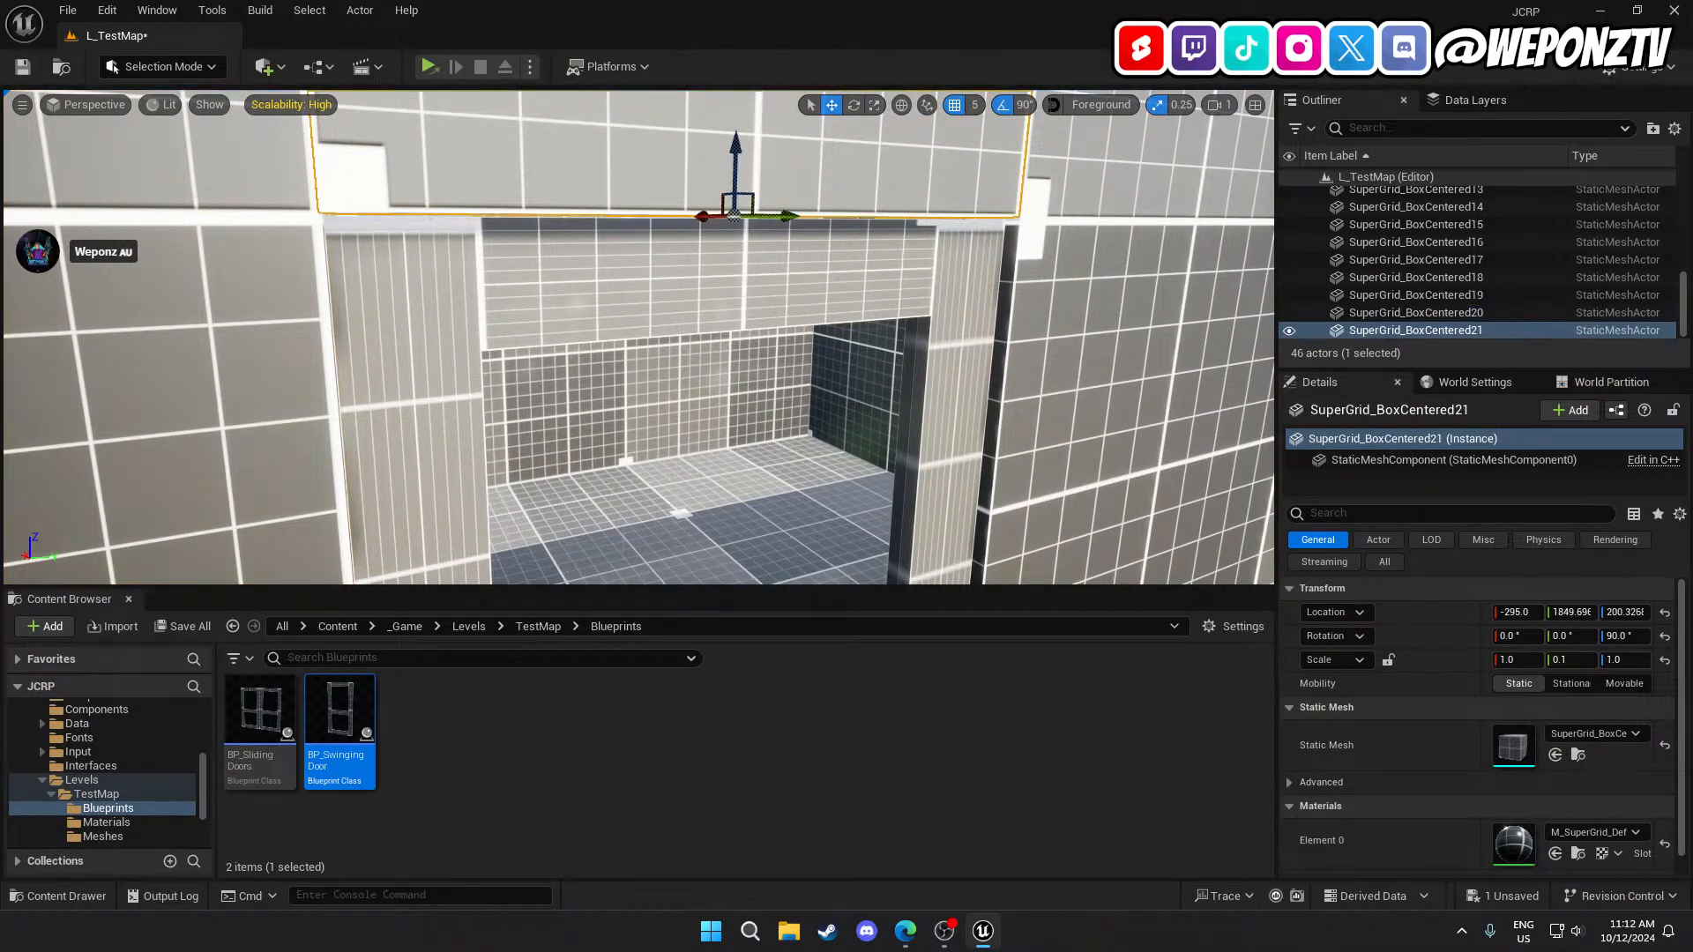
Fine-tune the over-door panel's height to about Z 200.02, turning grid snapping off for the final adjustment.
left_click(973, 104)
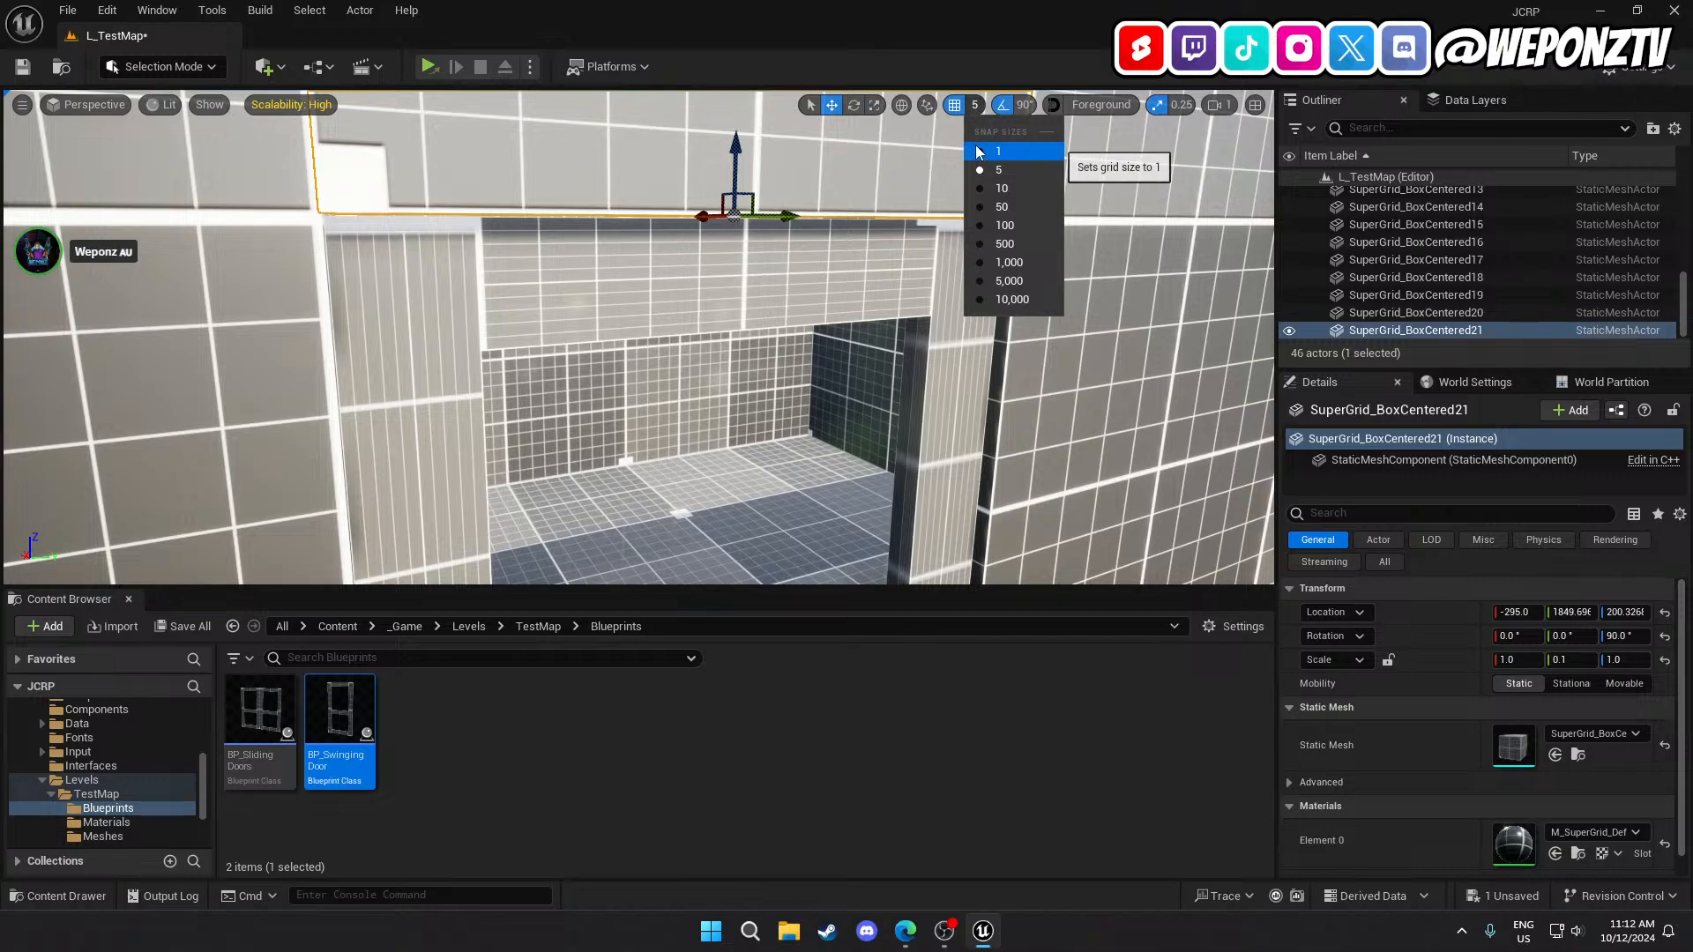
left_click(975, 145)
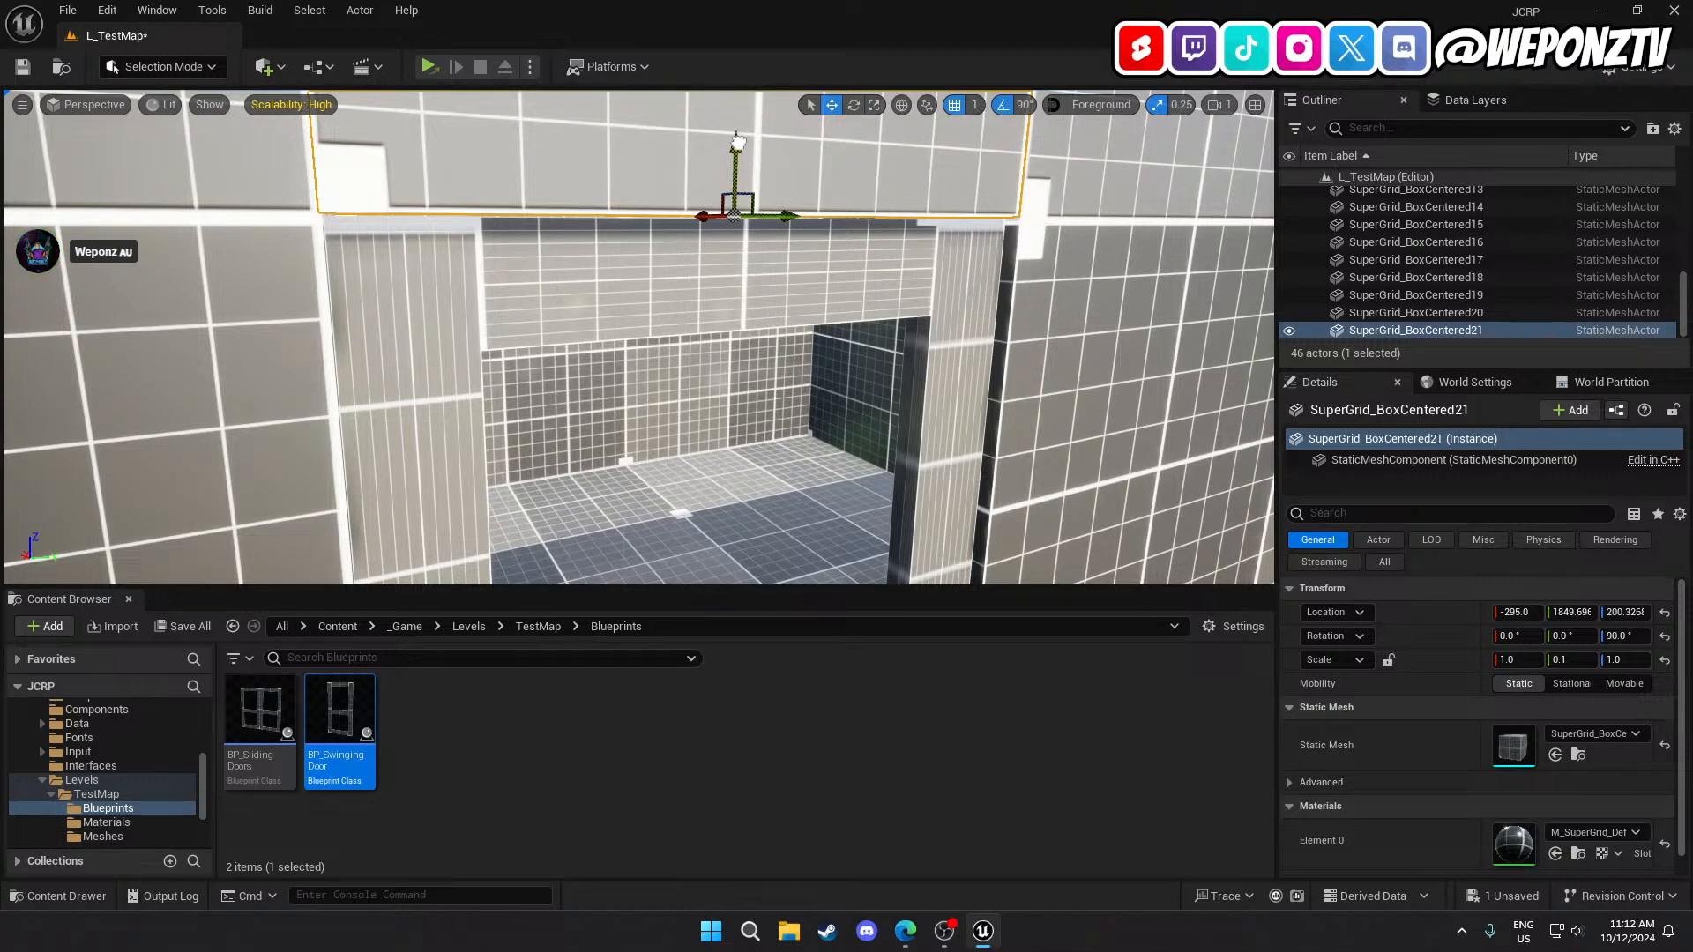
left_click_drag(737, 141, 740, 145)
right_click_drag(754, 196, 742, 150)
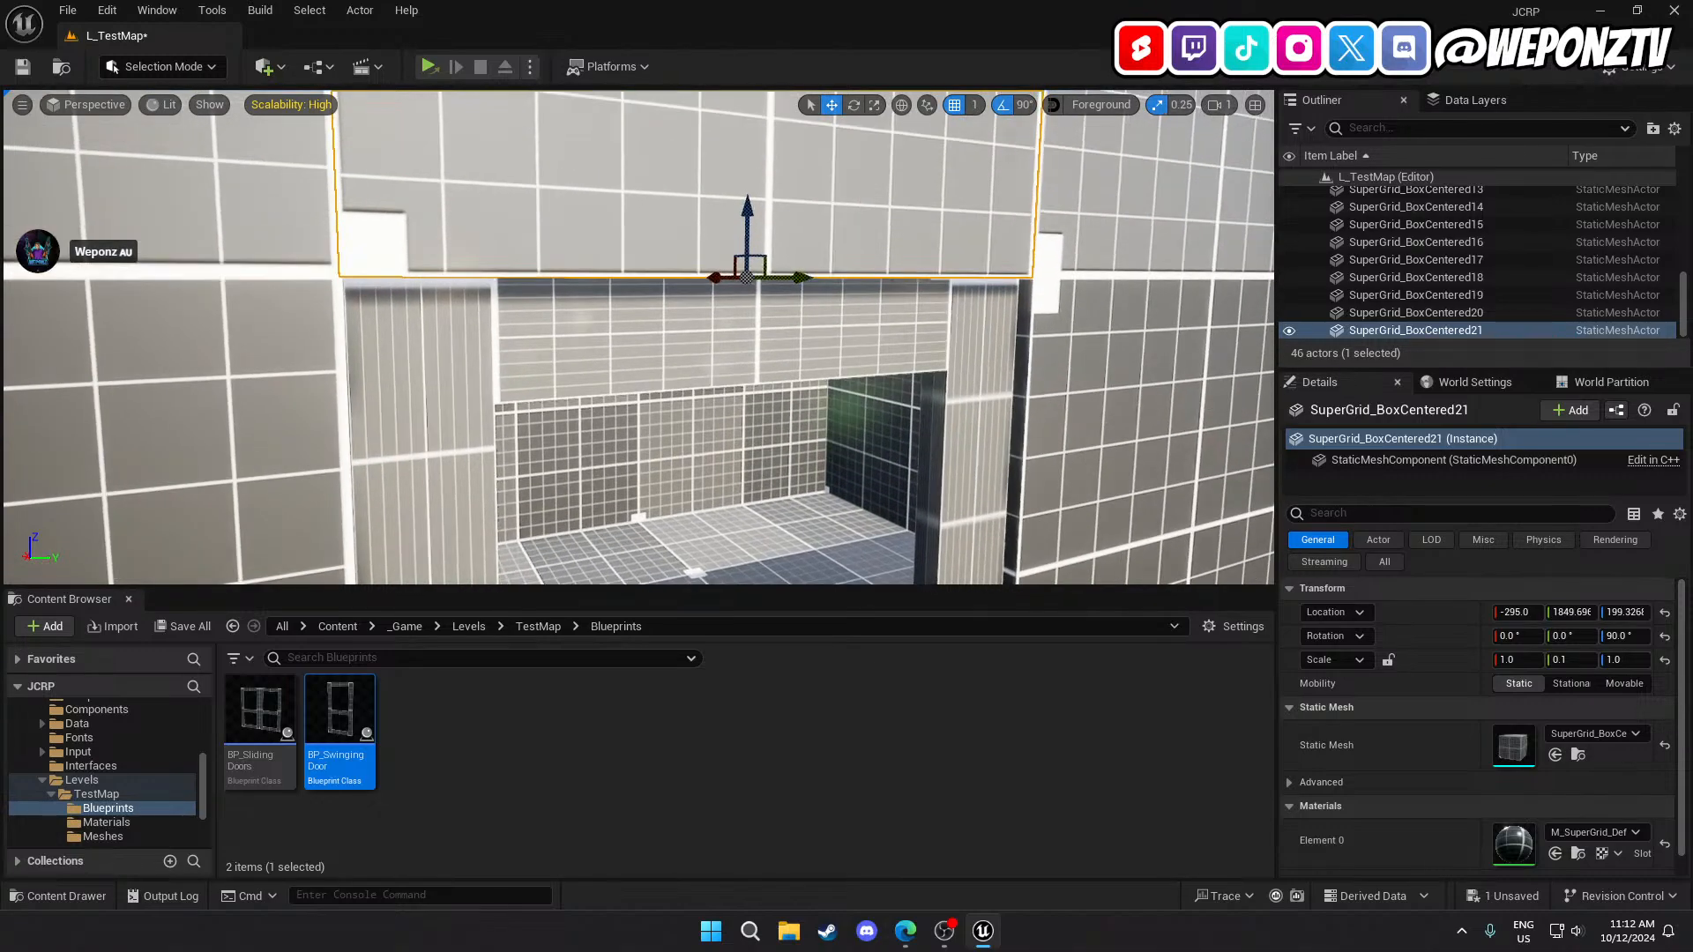
left_click(967, 106)
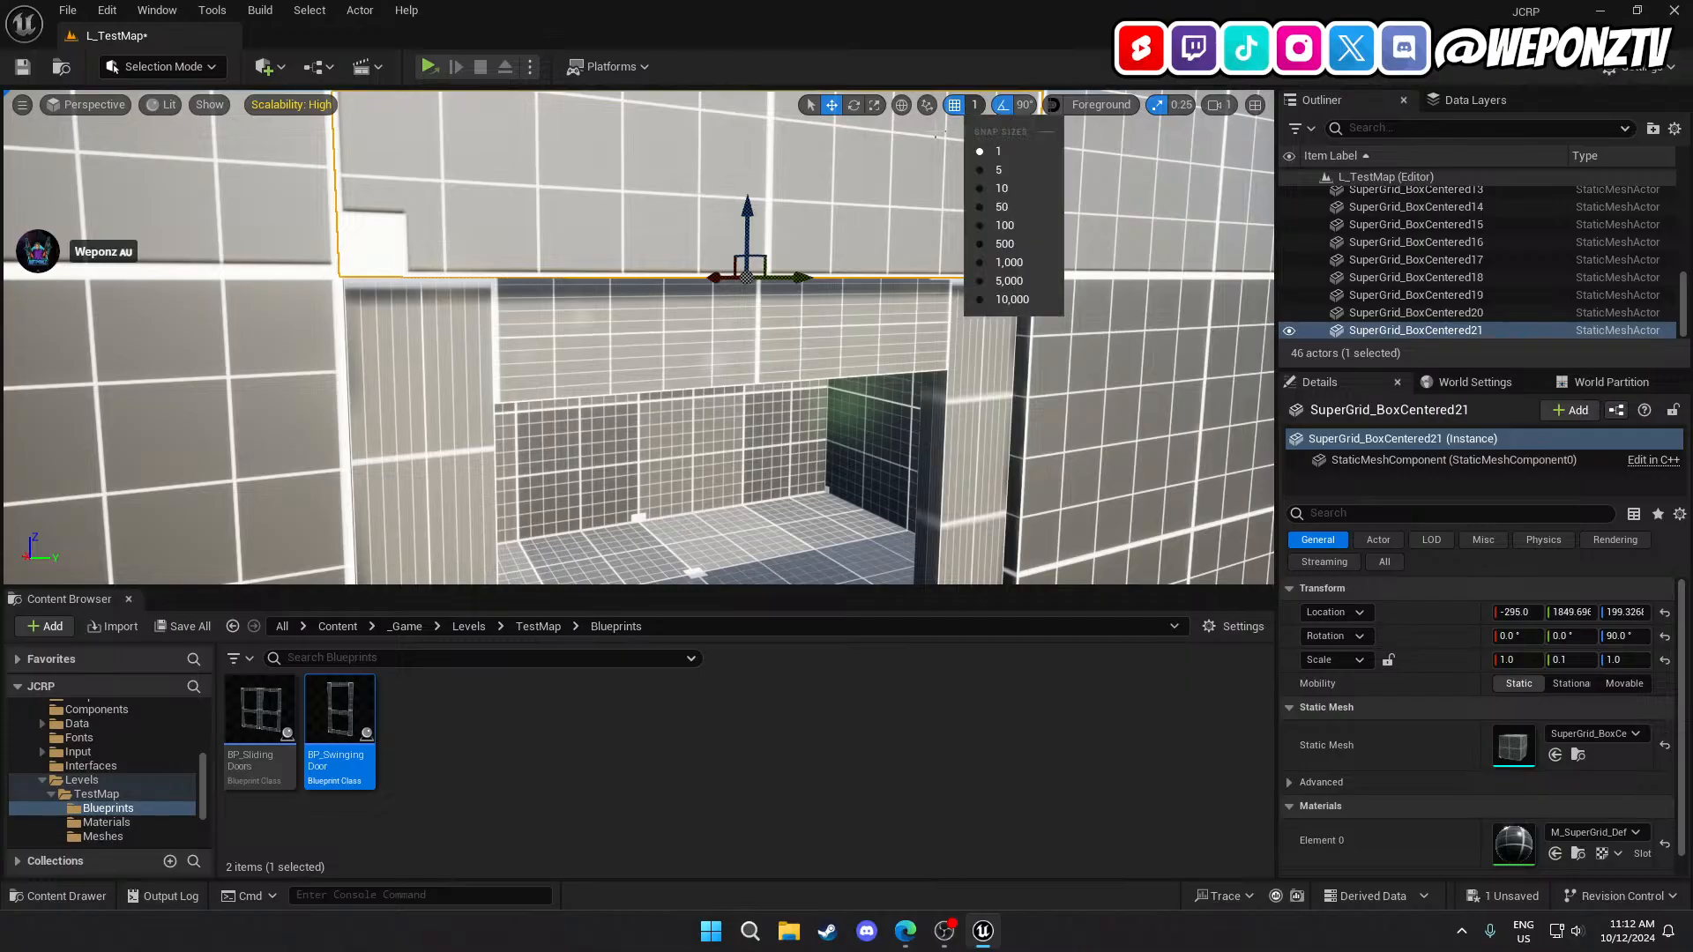
left_click(954, 105)
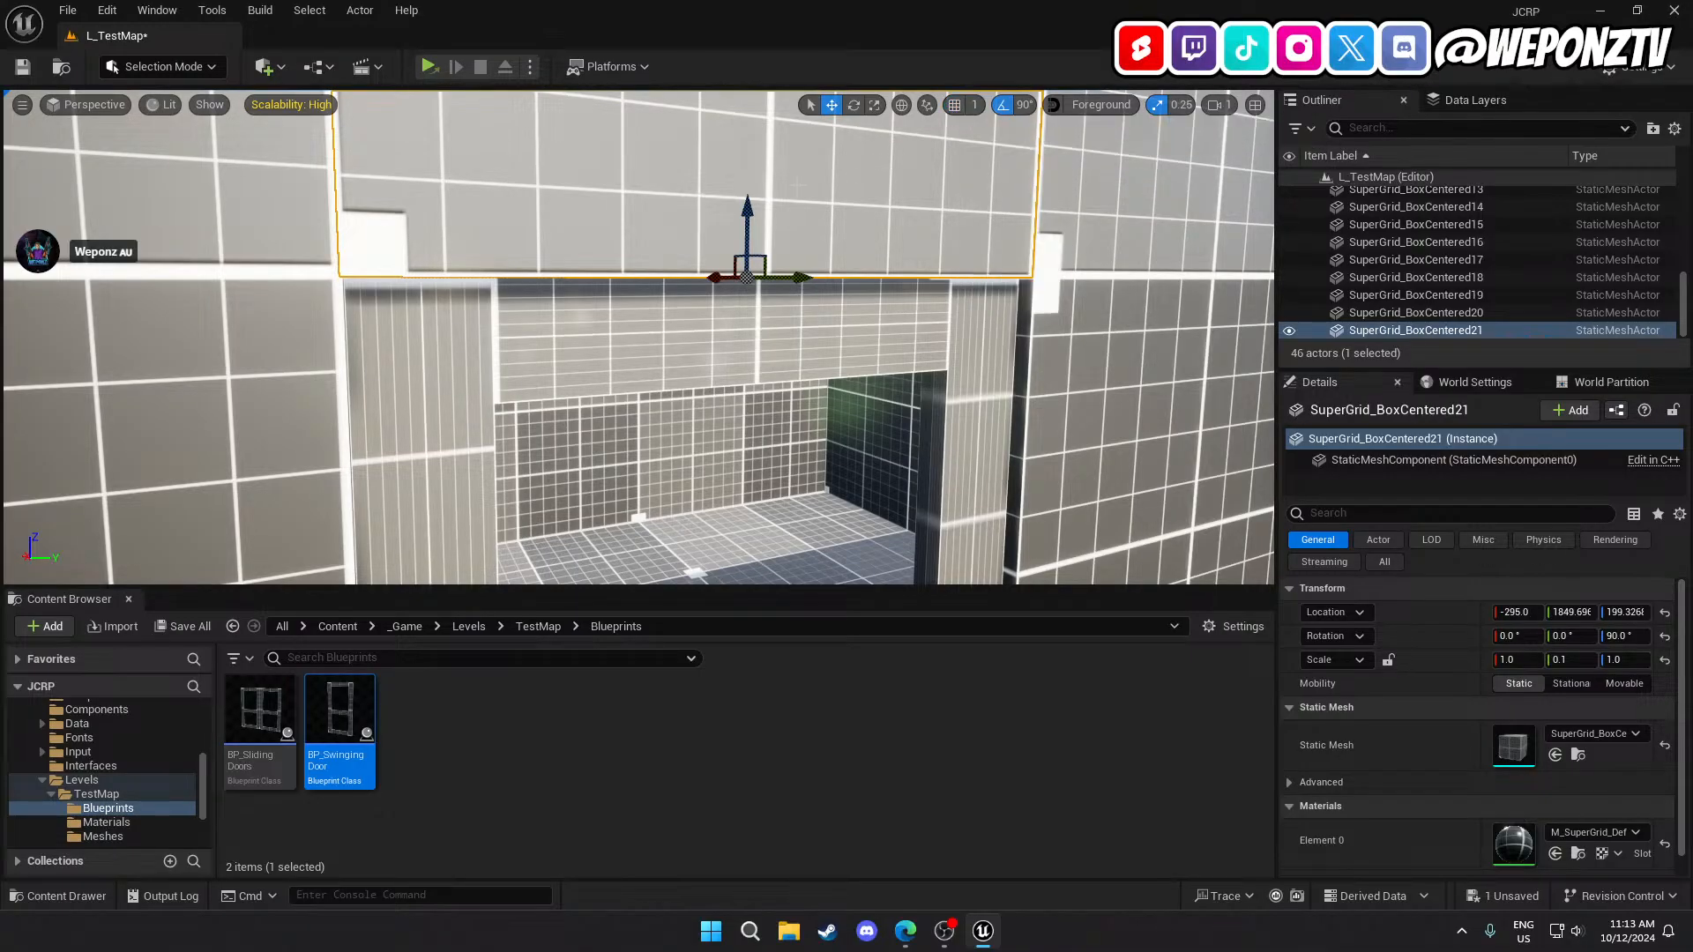
left_click_drag(742, 216, 741, 212)
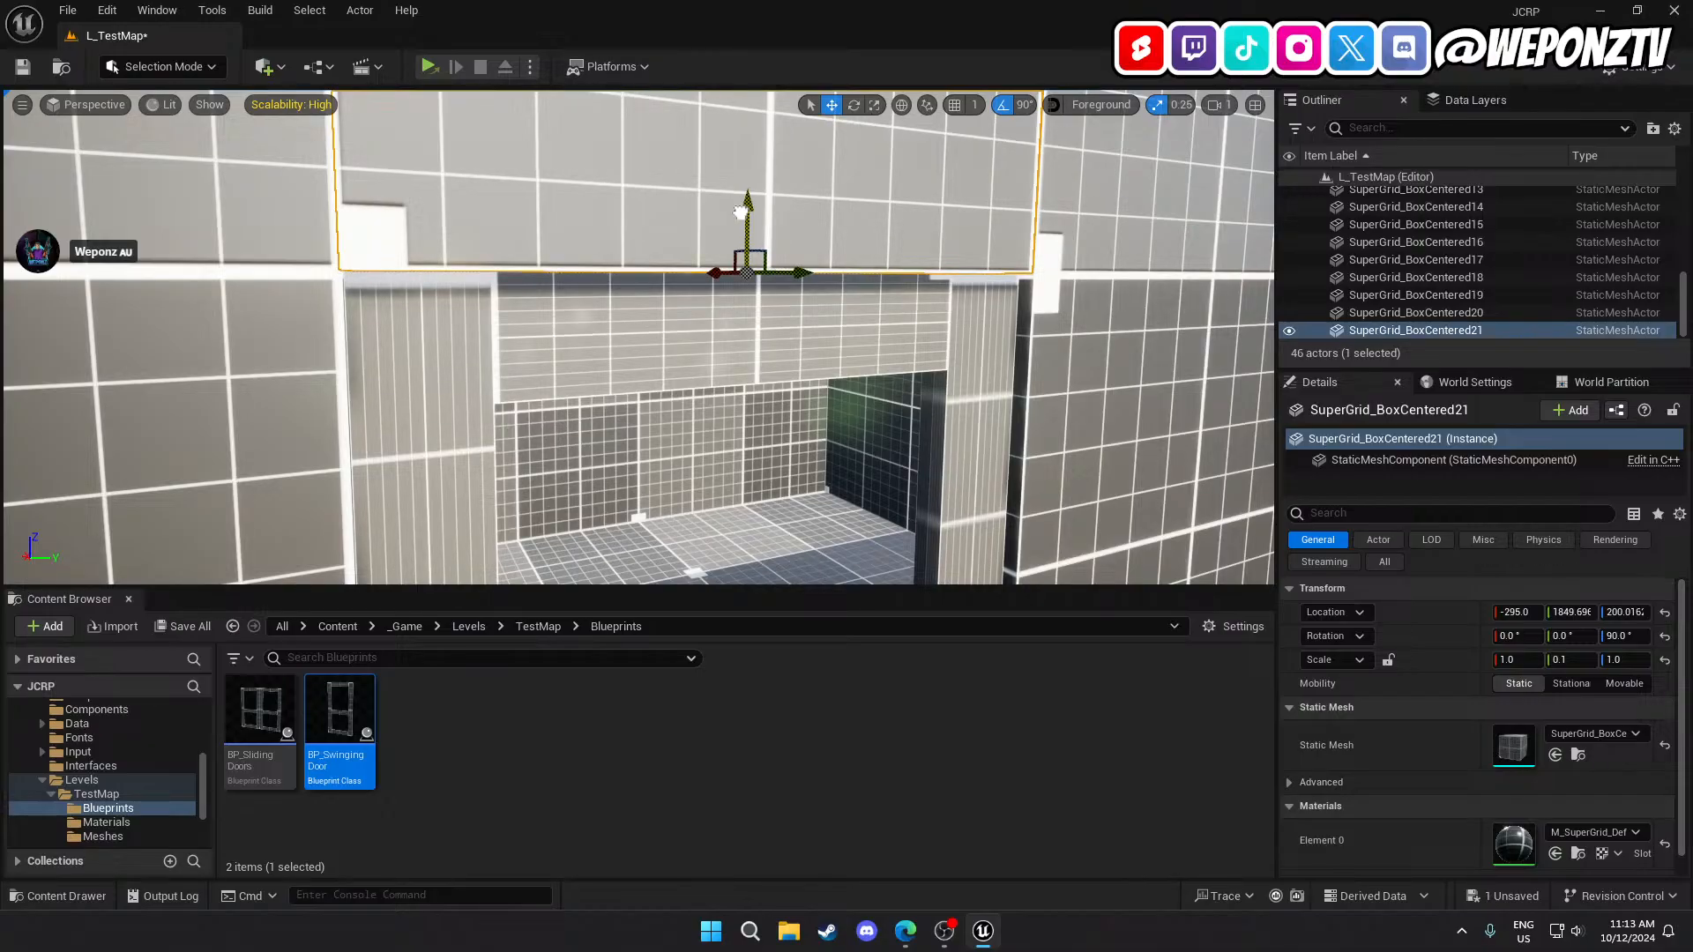
Deselect the panel and save the L_TestMap level.
key("s")
right_click_drag(765, 255, 784, 167)
key("w")
key("s")
left_click(544, 214)
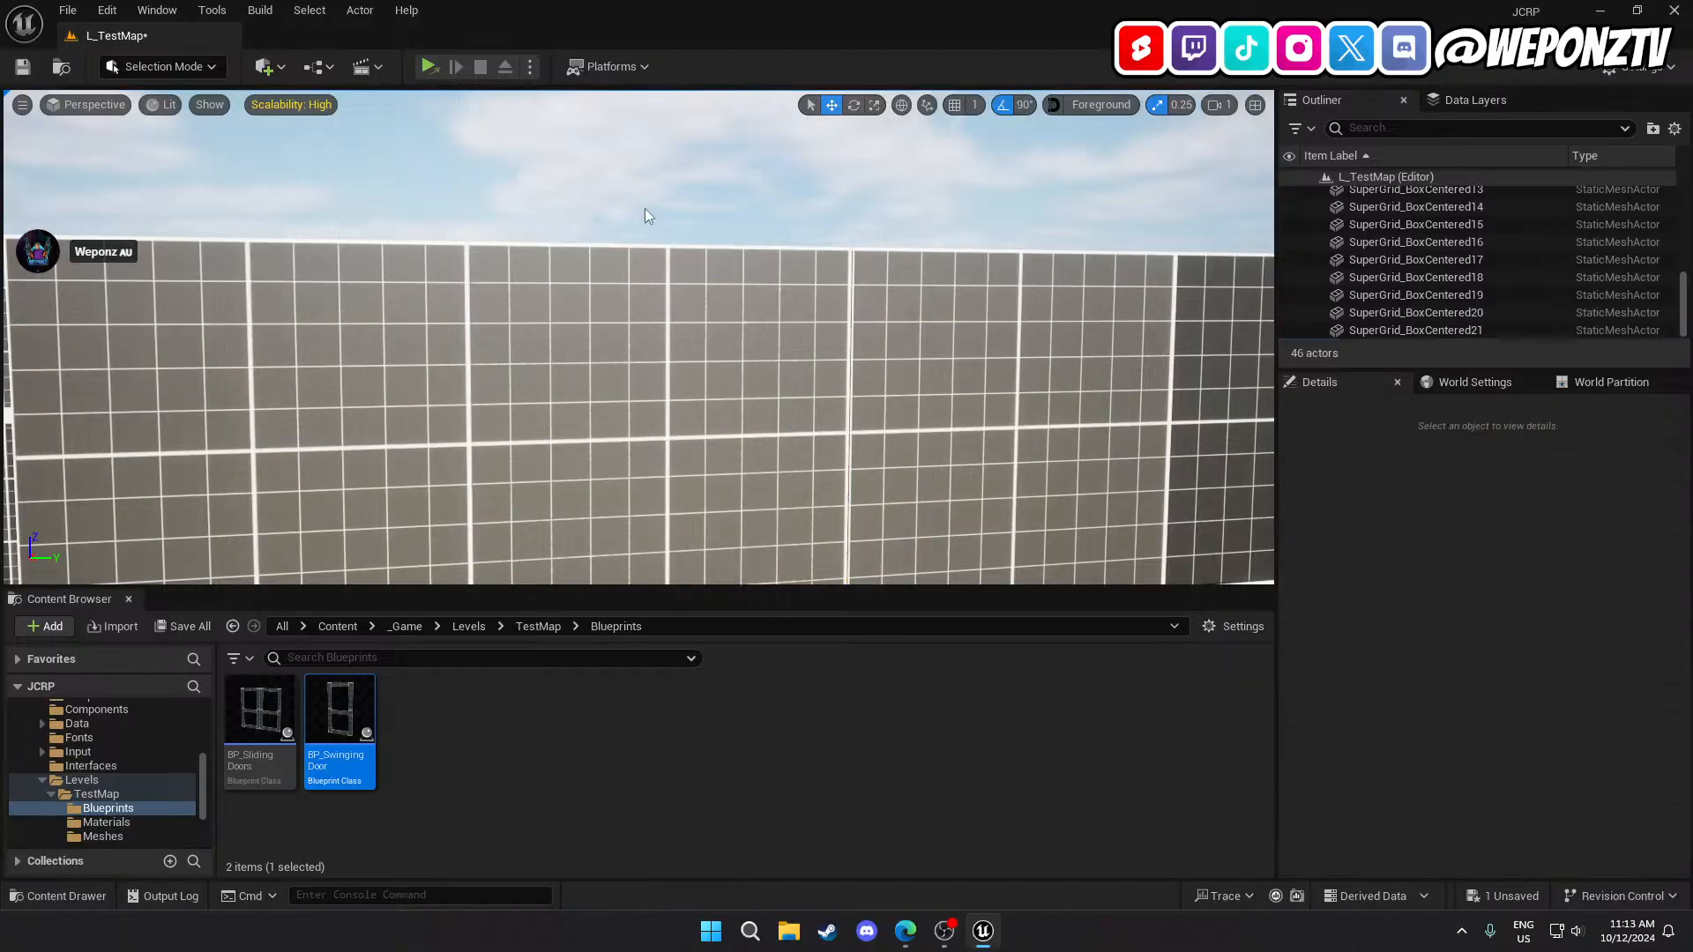
right_click_drag(645, 212, 776, 262)
key("s")
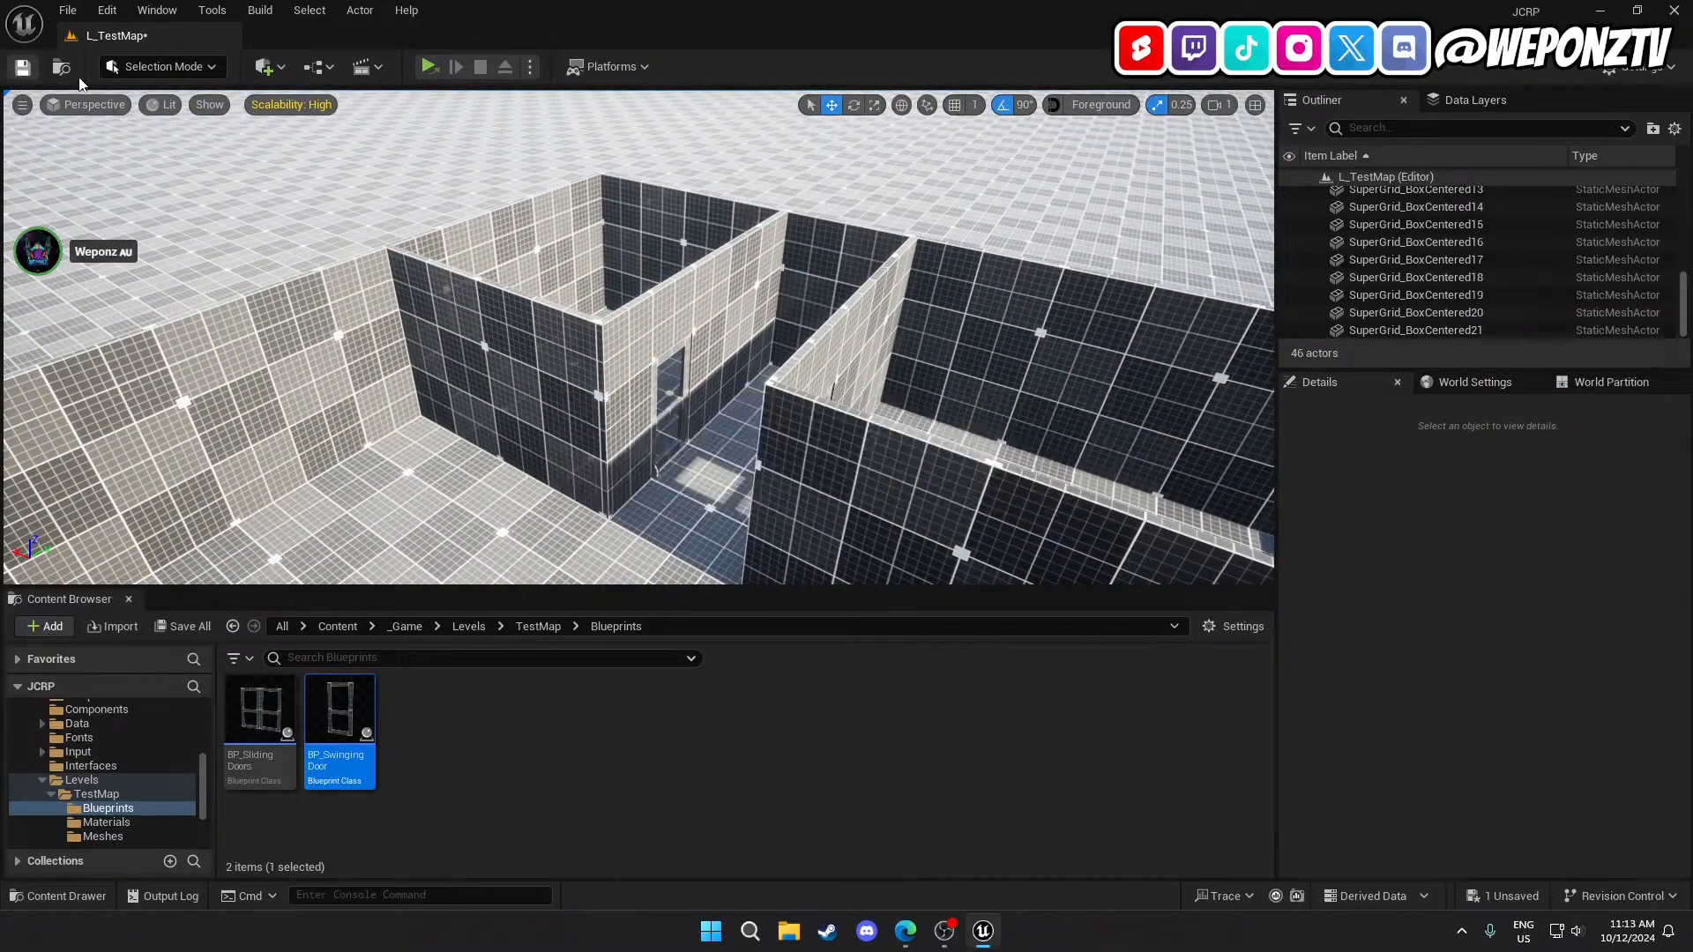
right_click_drag(494, 264, 345, 266)
key("w")
key("d")
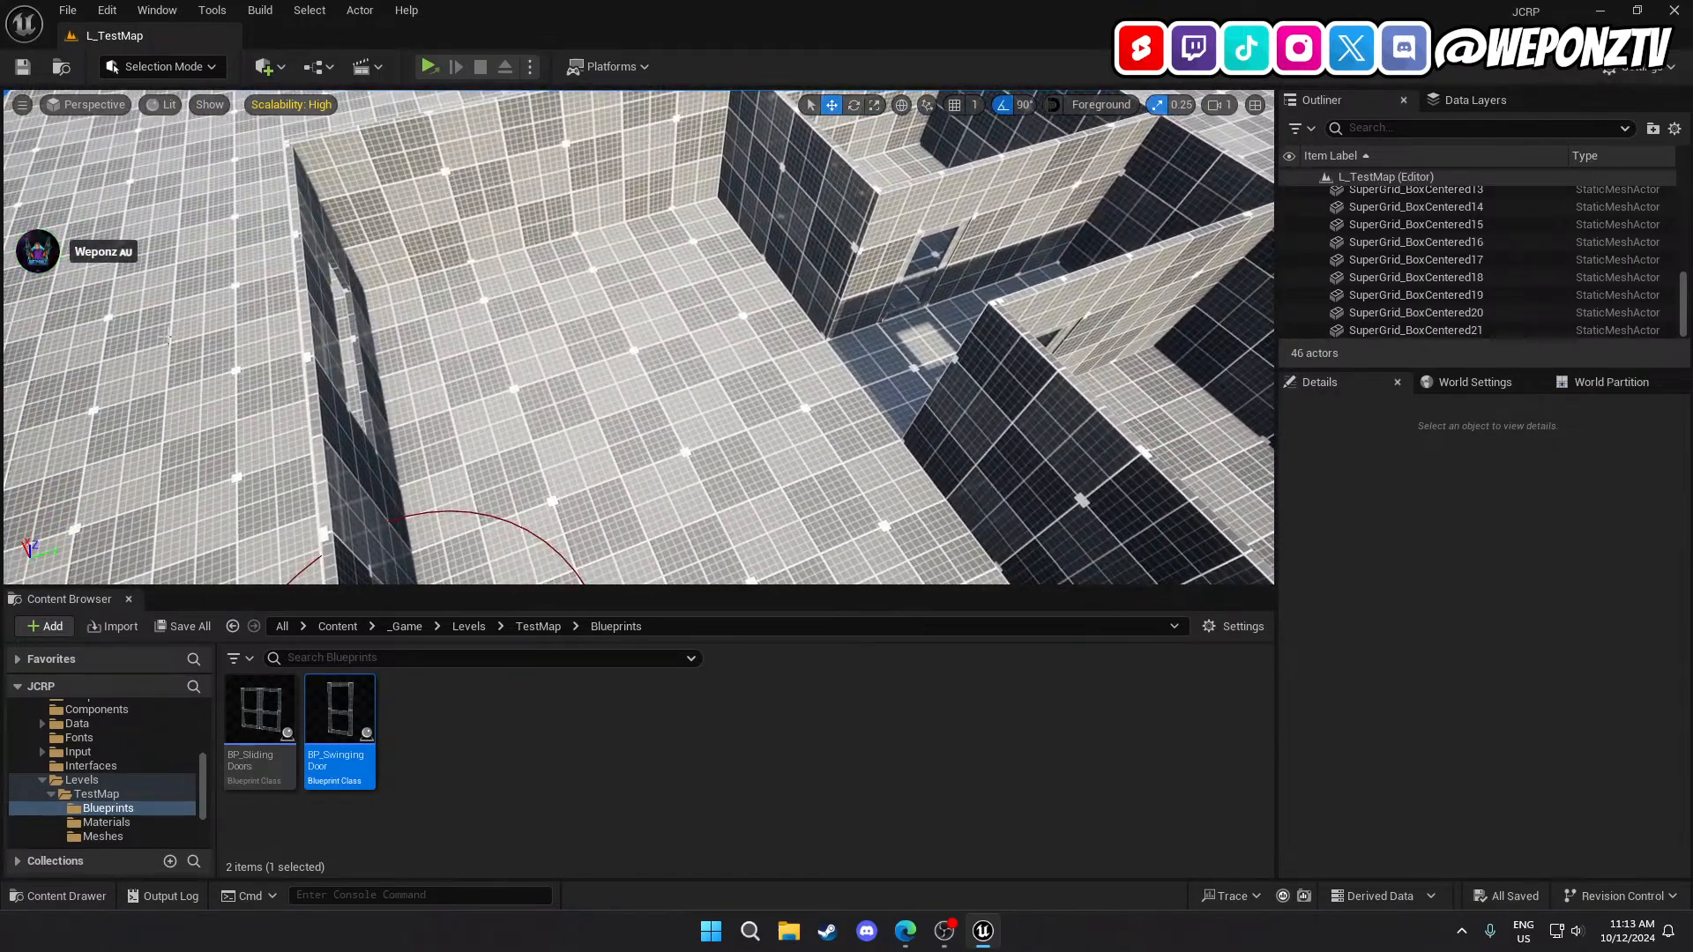
Open the content folder _Assets/SuperGrid/StarterPack/Source/New with the grid meshes.
left_click(338, 626)
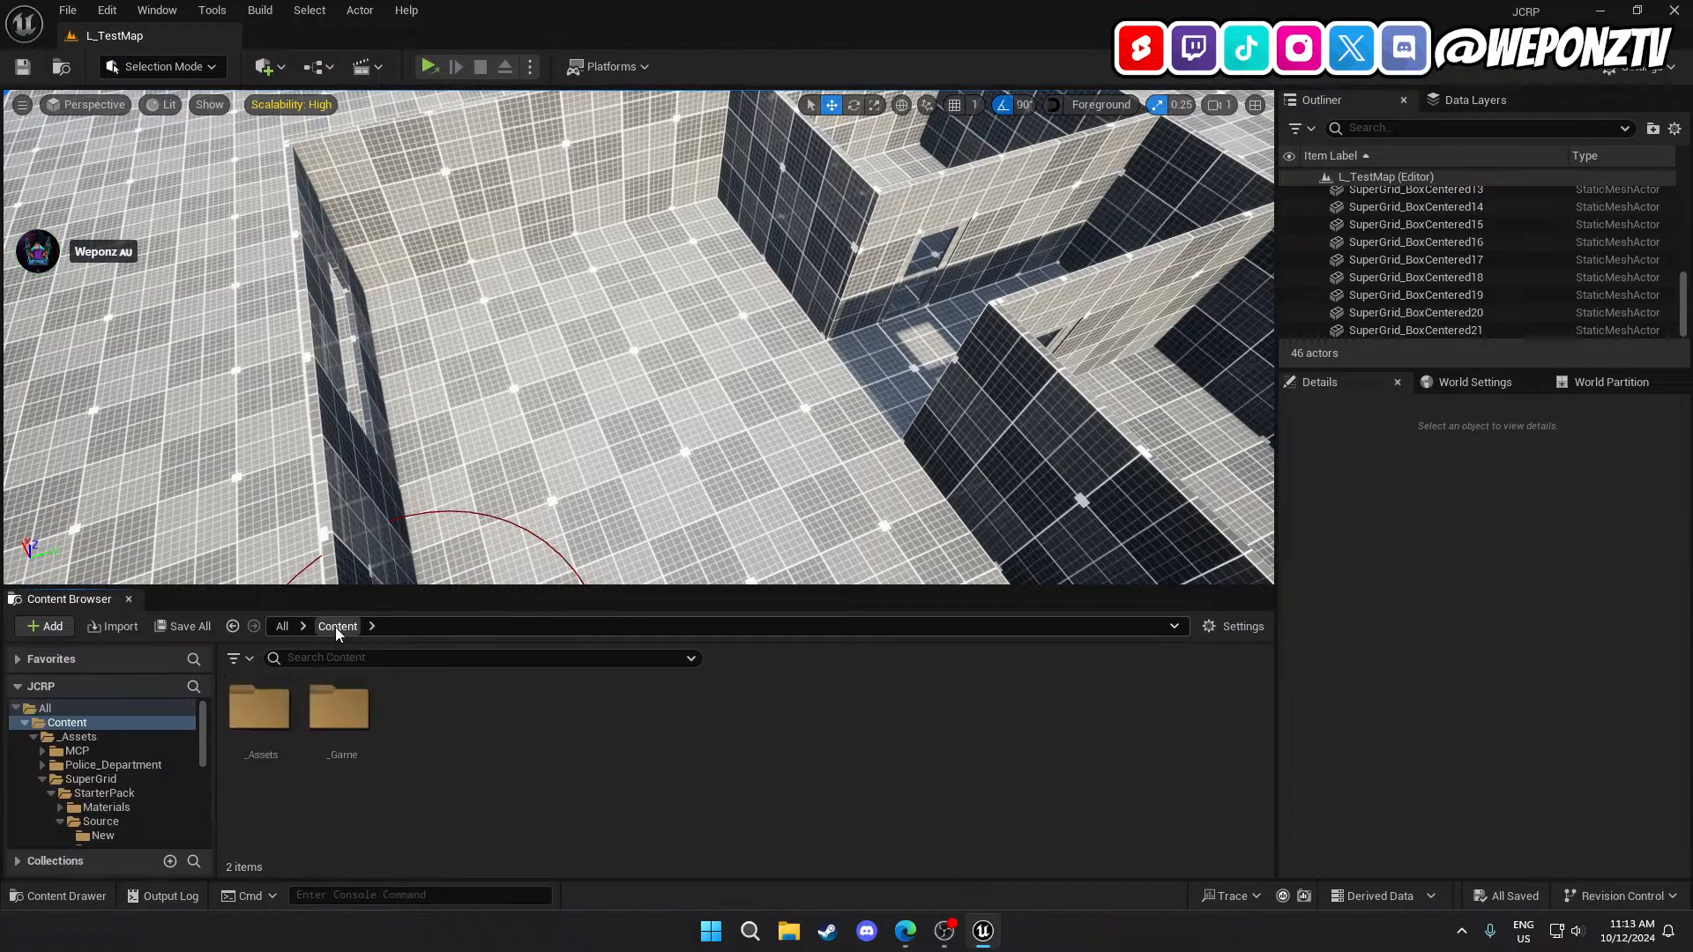
double_click(259, 710)
double_click(421, 713)
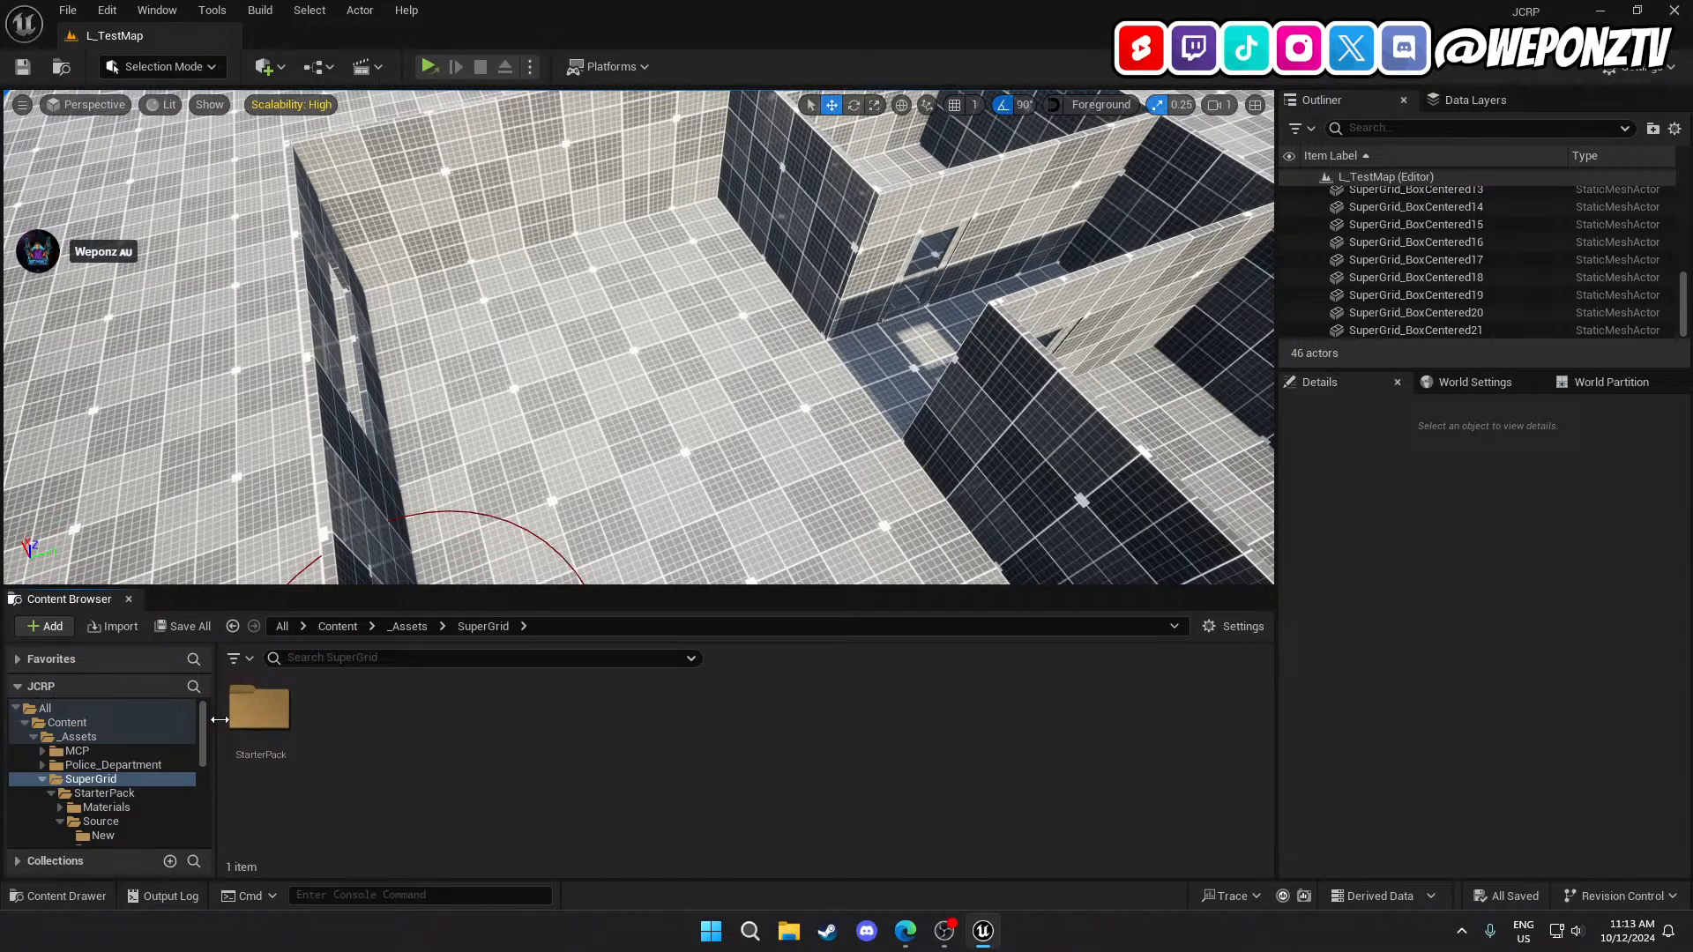
double_click(259, 710)
left_click(351, 723)
double_click(351, 723)
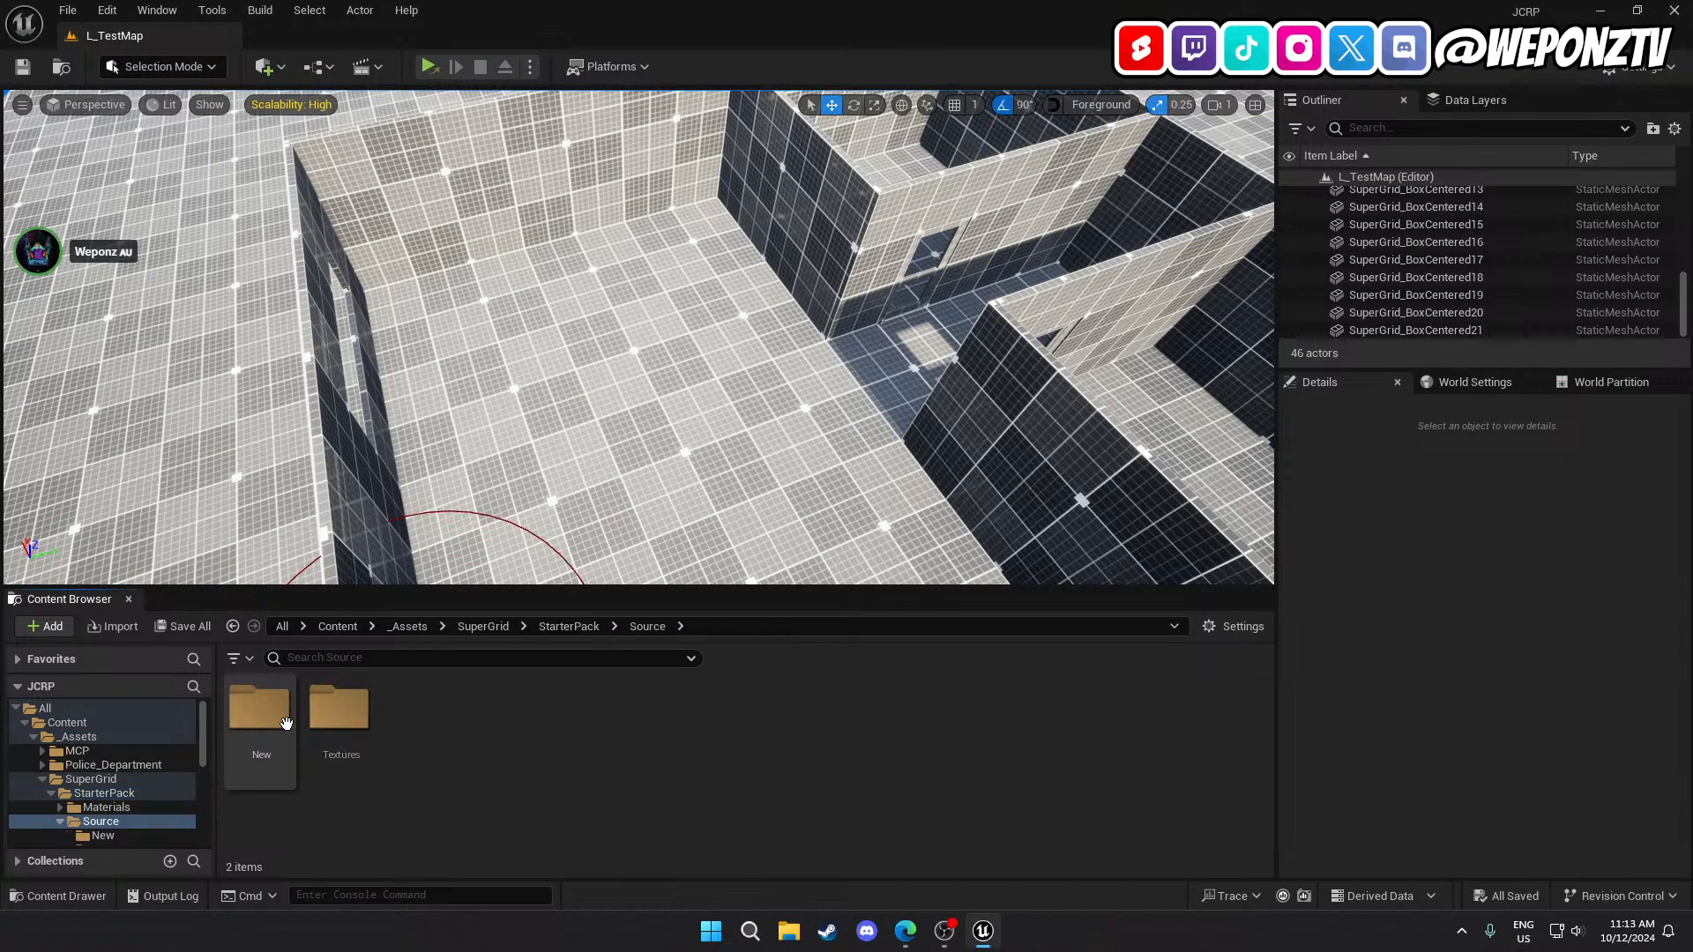
double_click(258, 709)
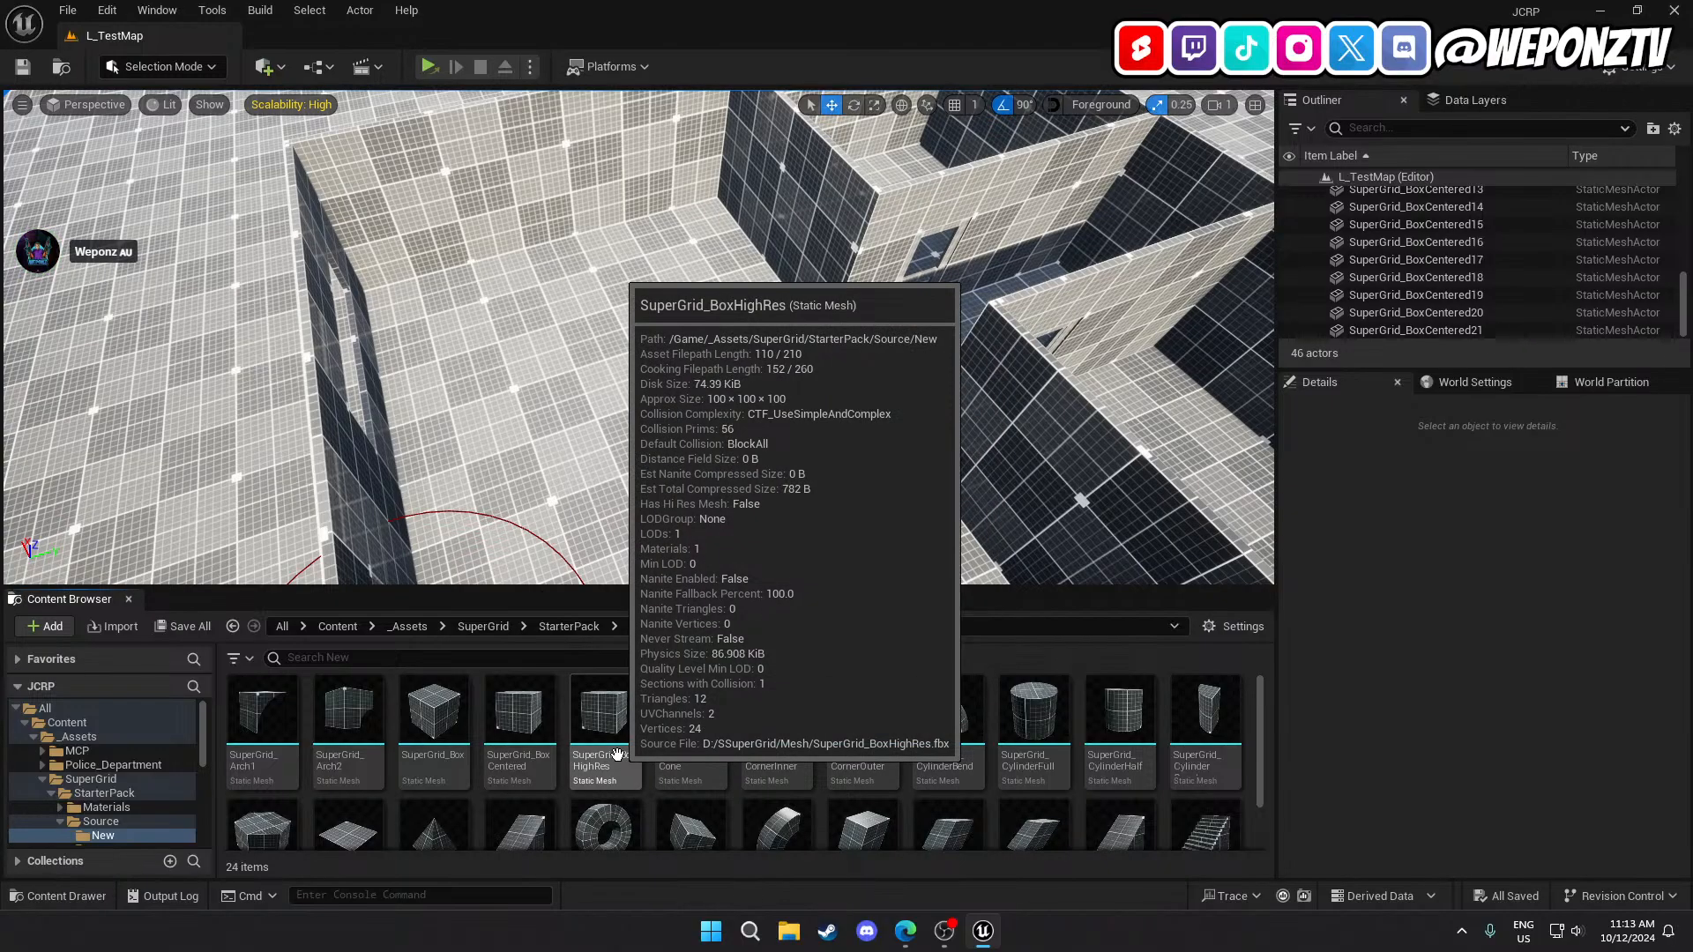
Place a SuperGrid_BoxCentered mesh on the large room's floor and scale it to X 0.7 and Y 4.0.
left_click_drag(518, 743, 643, 368)
right_click_drag(643, 368, 643, 419)
key("w")
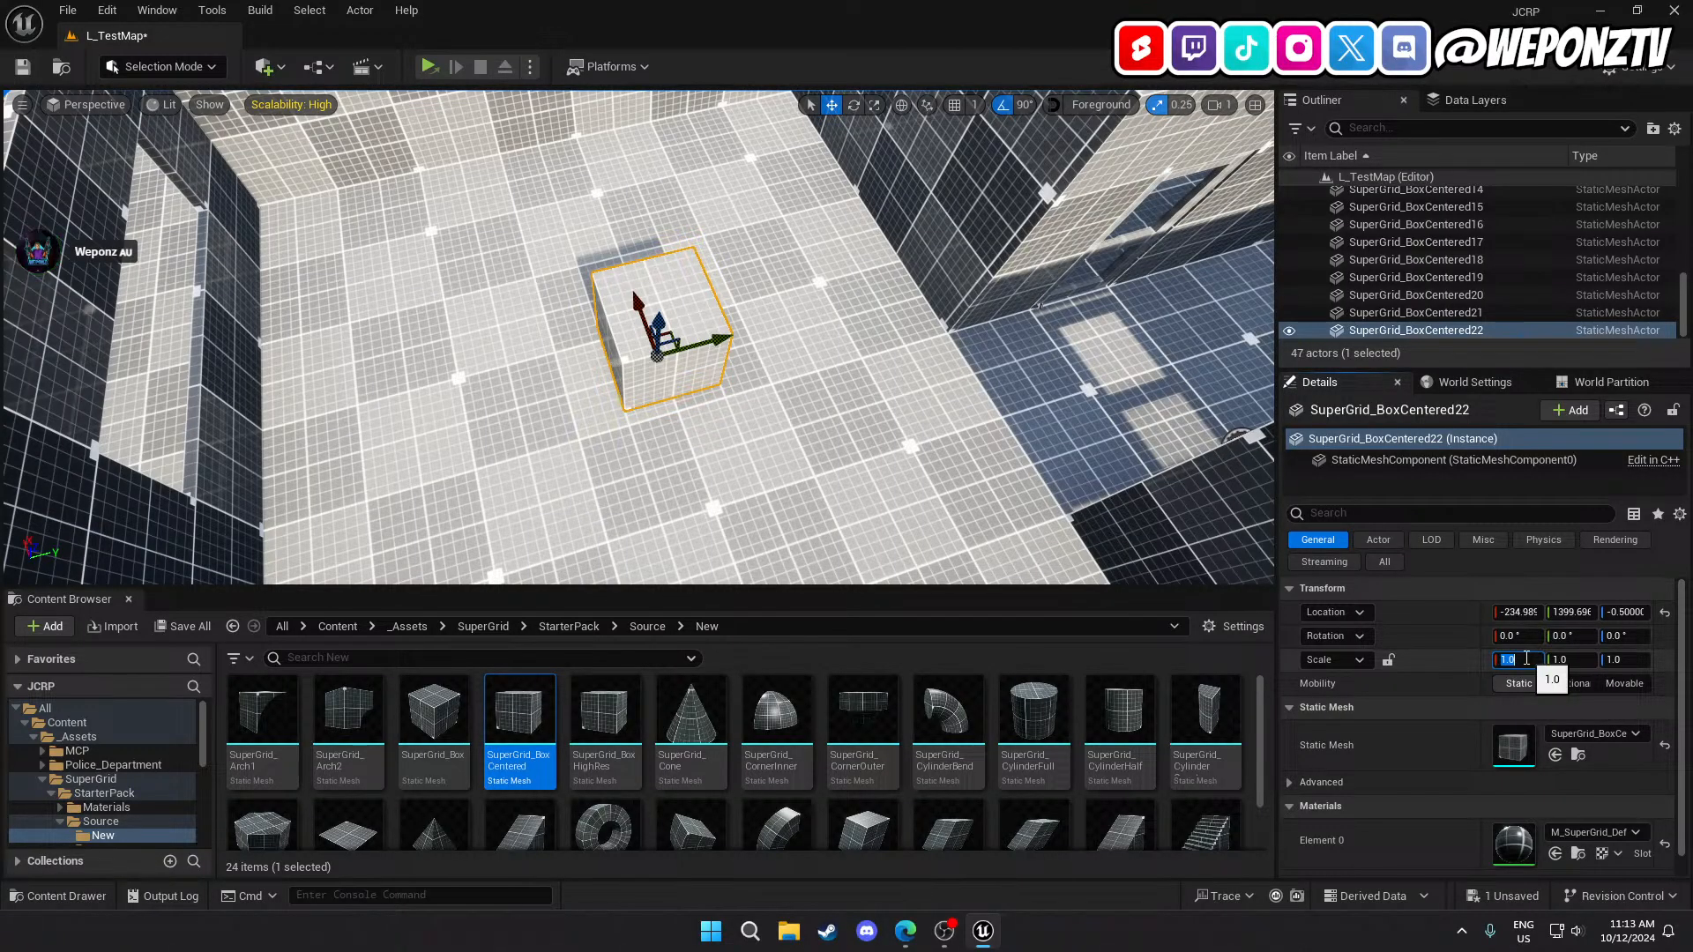
left_click(1526, 658)
type("0.7")
key("Return")
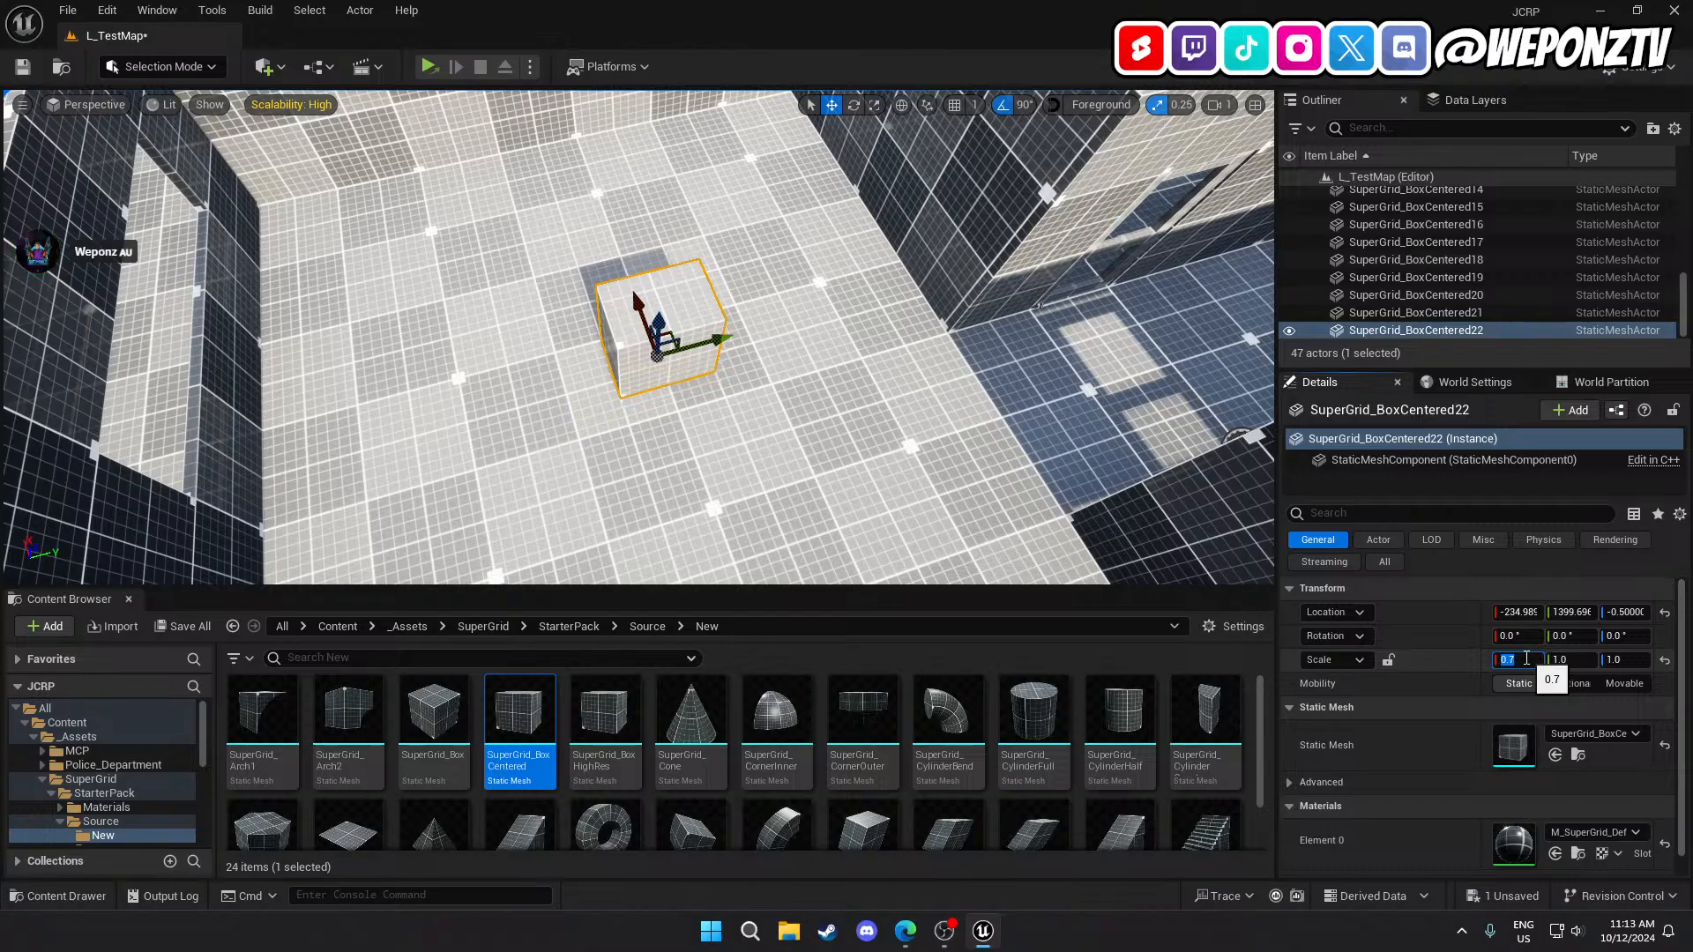
right_click_drag(881, 397, 793, 383)
key("w")
key("d")
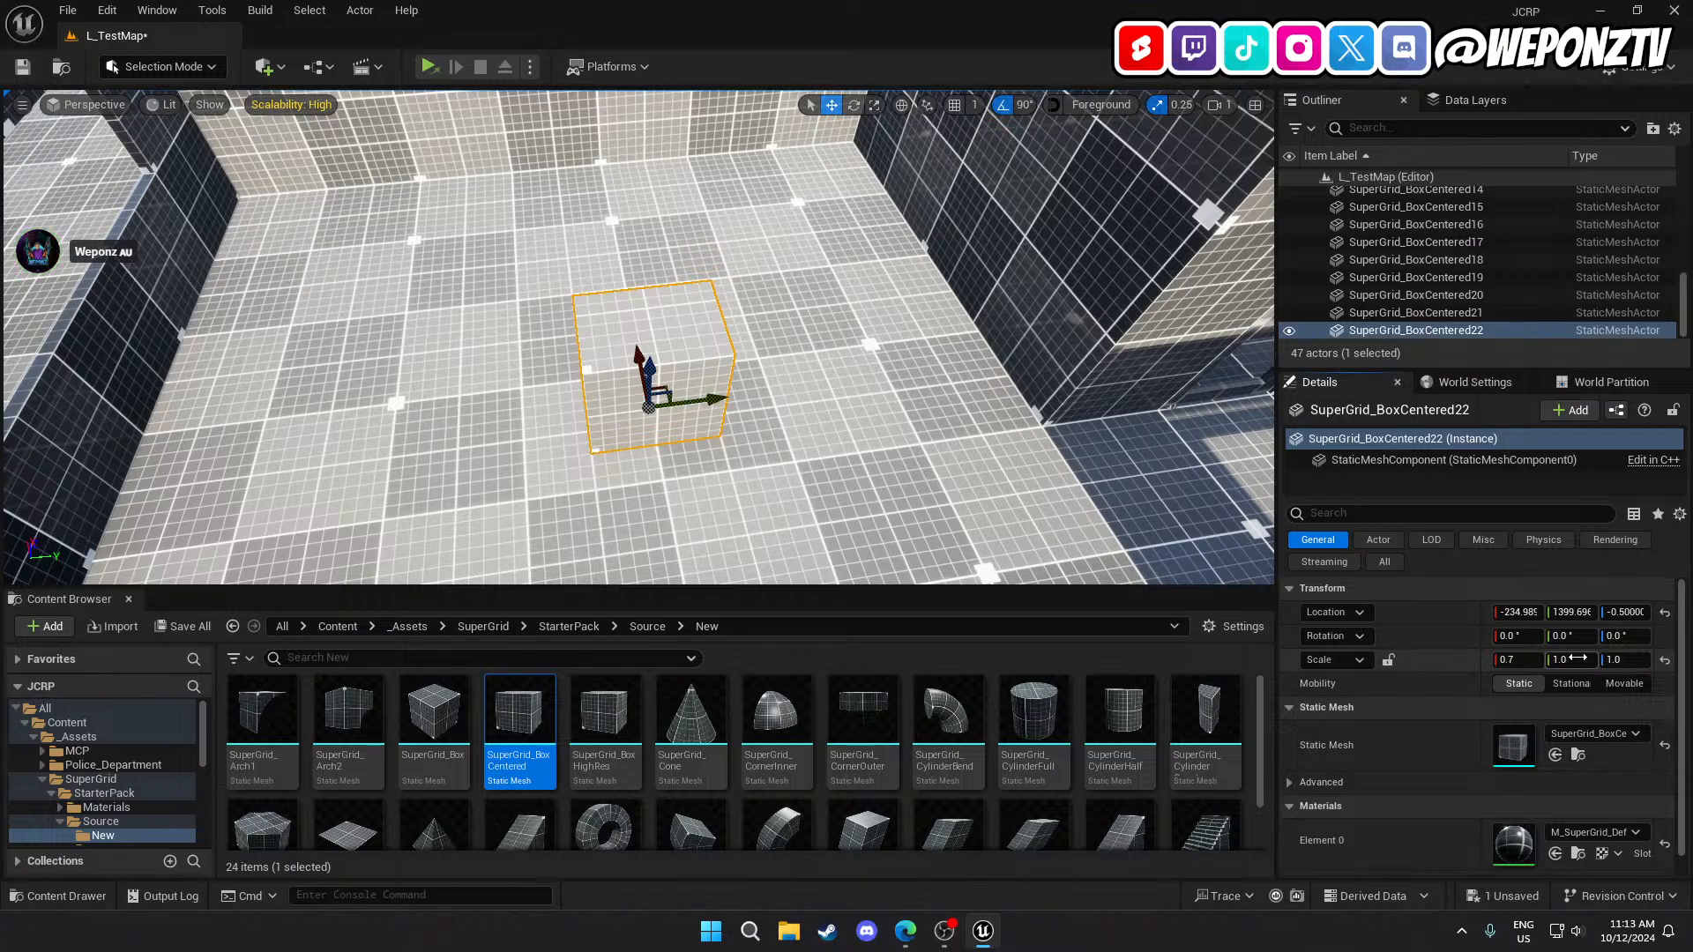
type("4")
key("Return")
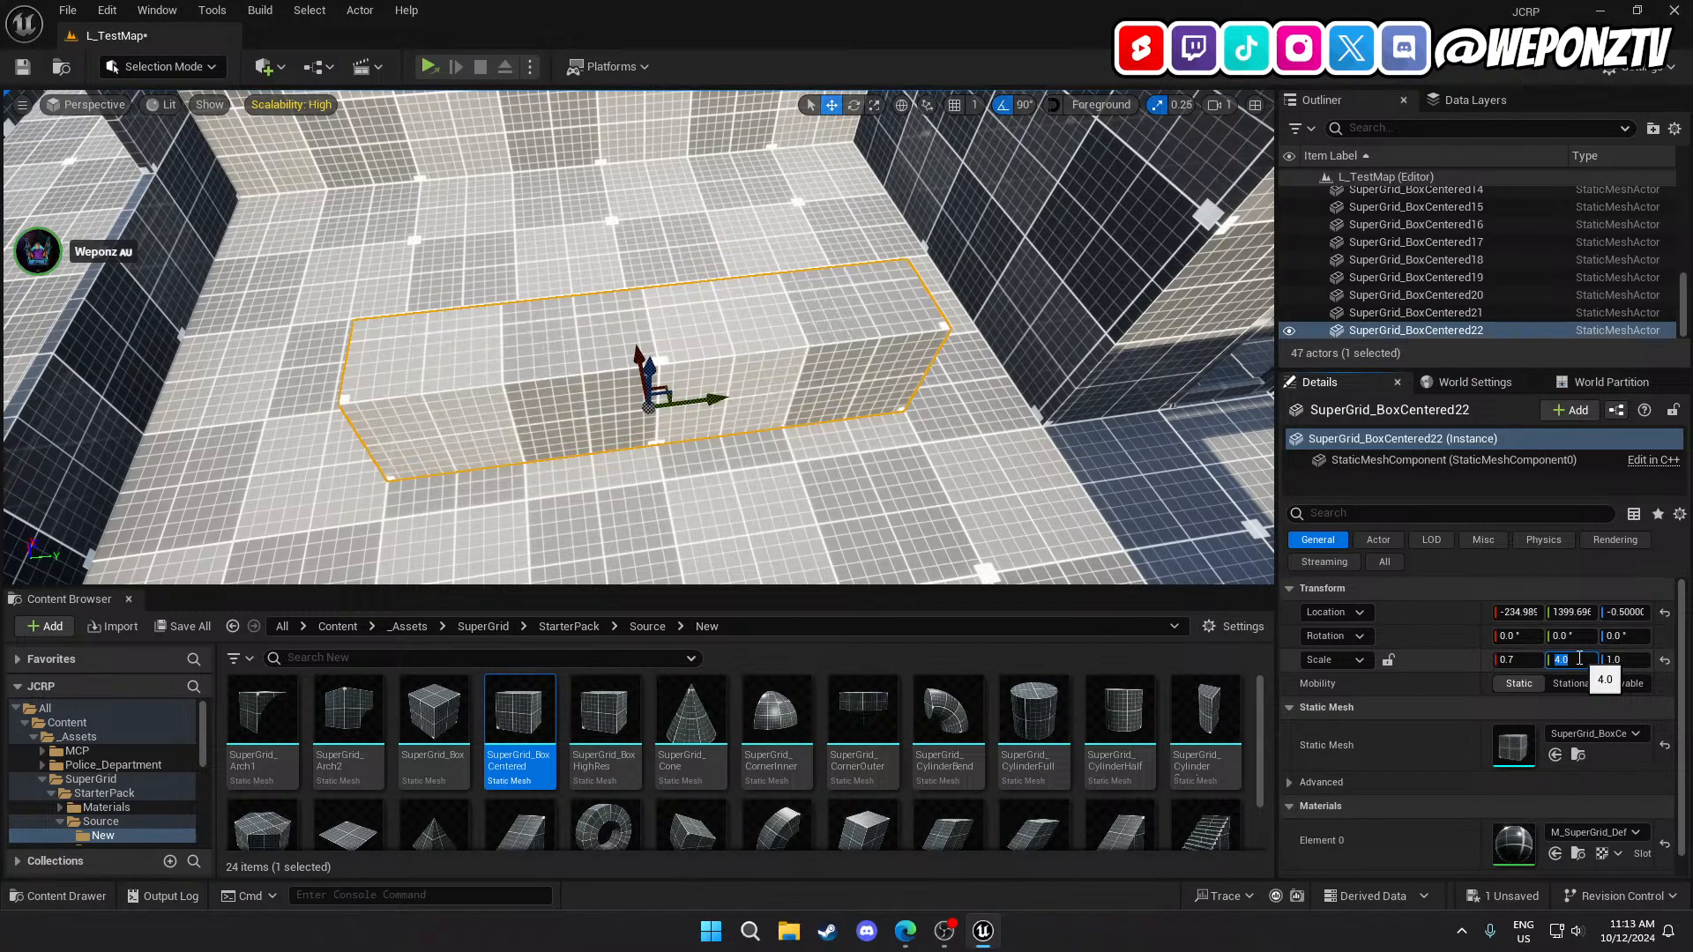
left_click_drag(650, 371, 650, 355)
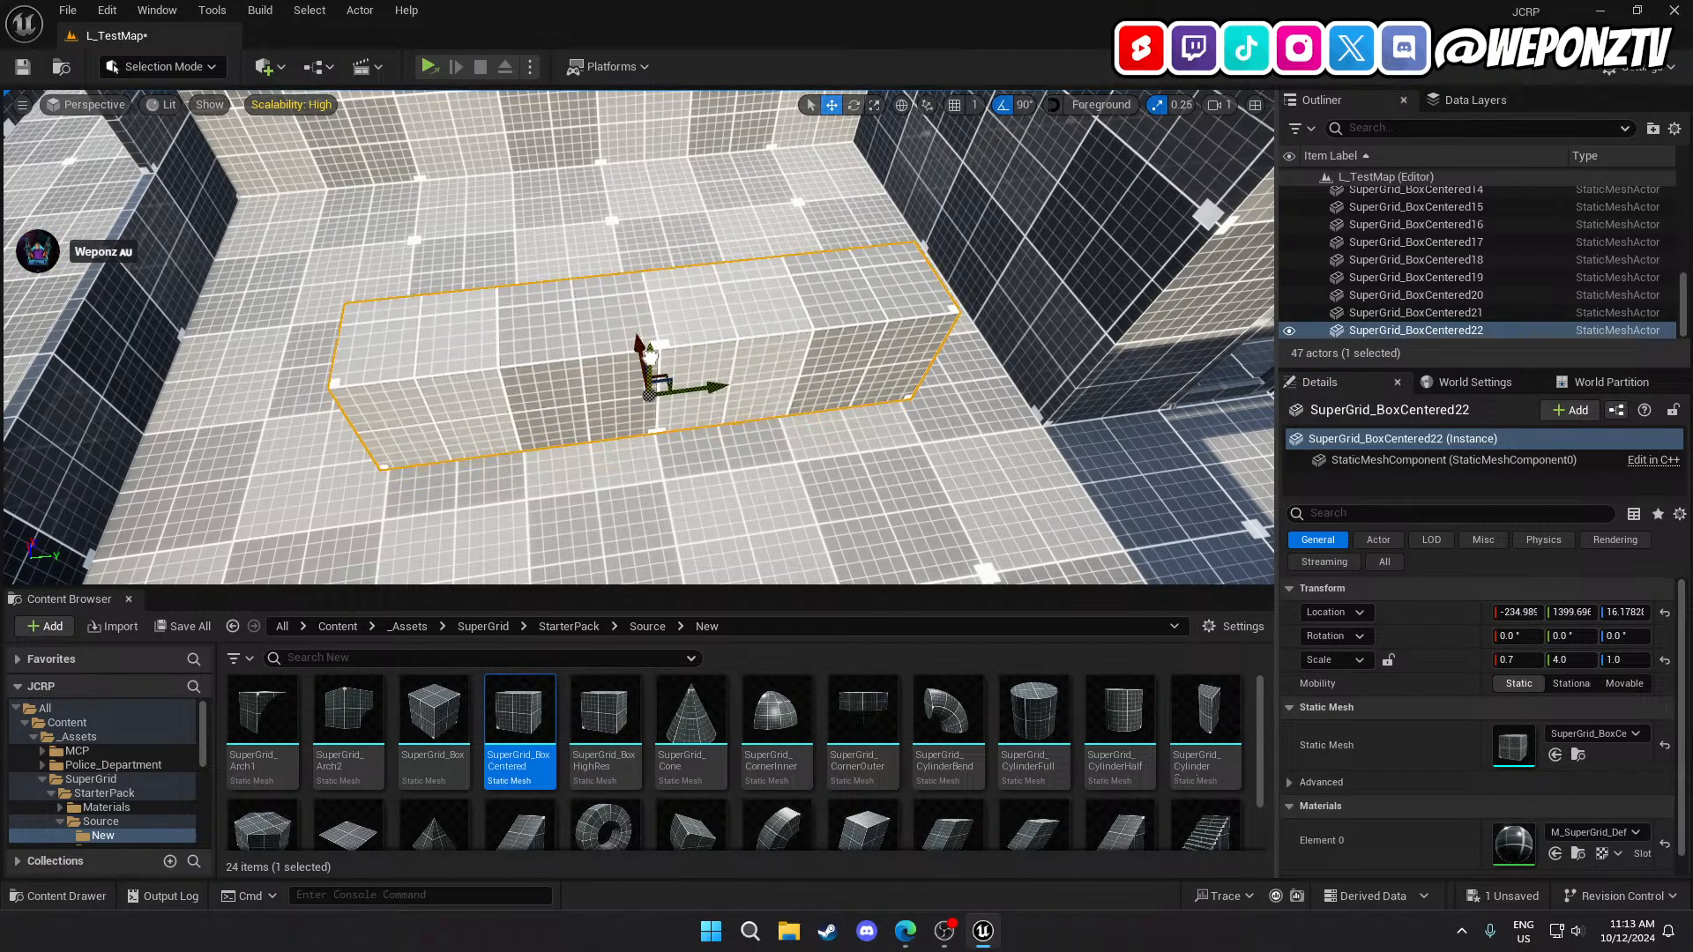
key("ctrl+z")
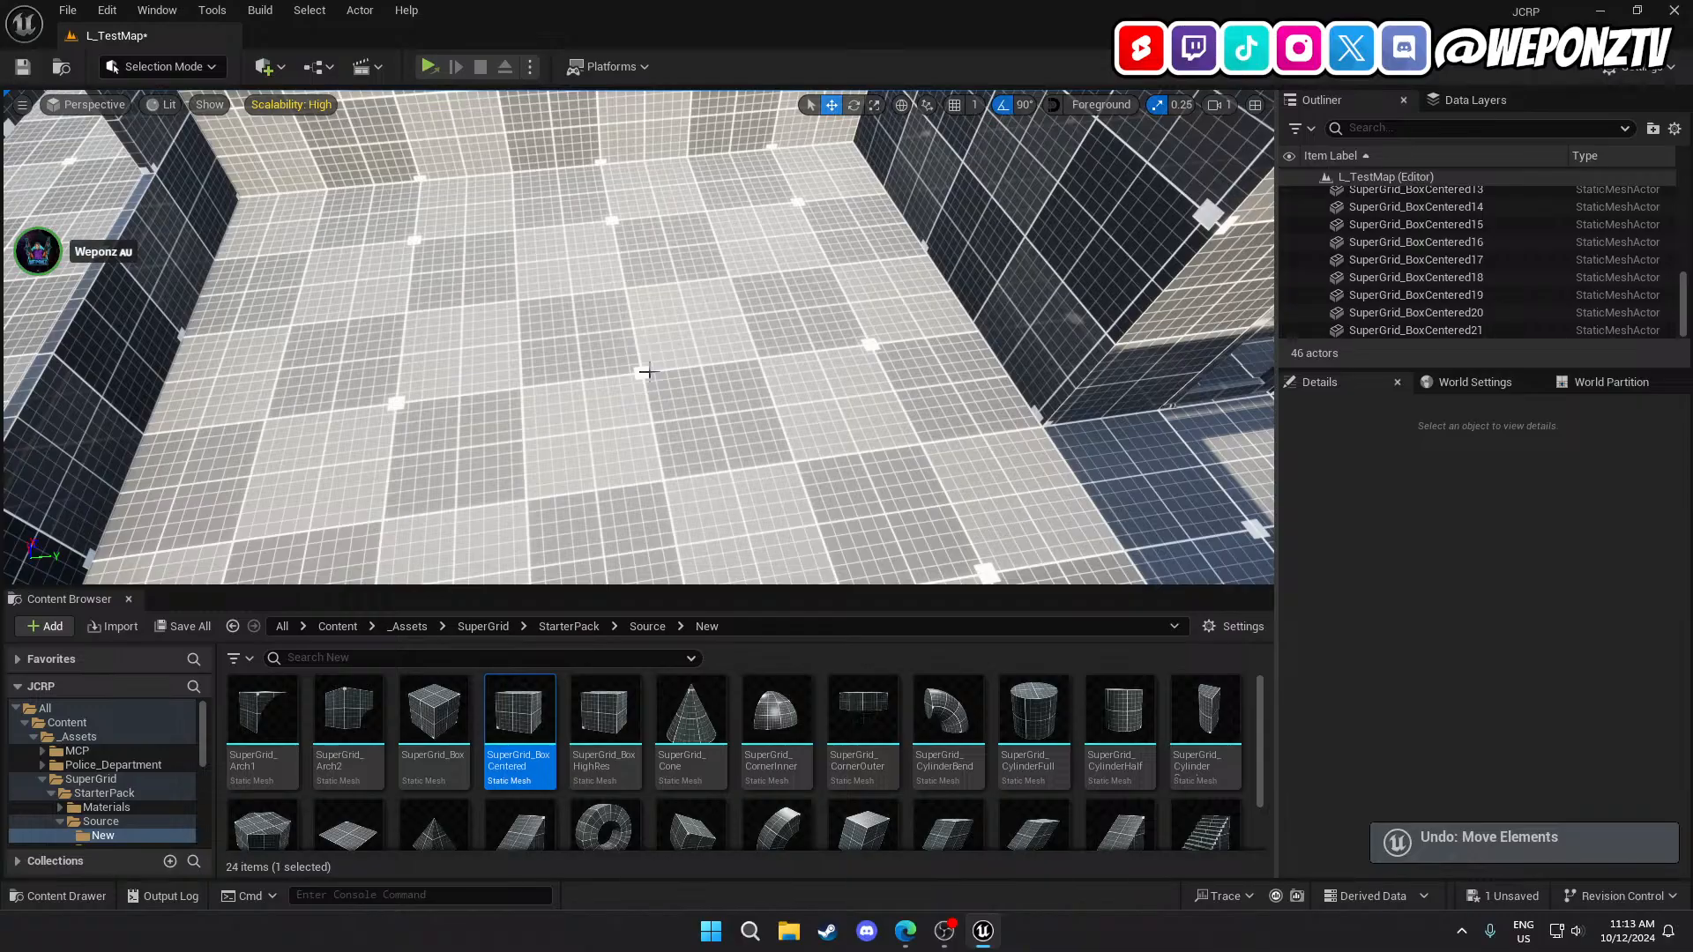
key("ctrl+z")
Slide the long box along the X axis to about X -133.44, keeping it on the floor.
right_click_drag(691, 430, 1023, 437)
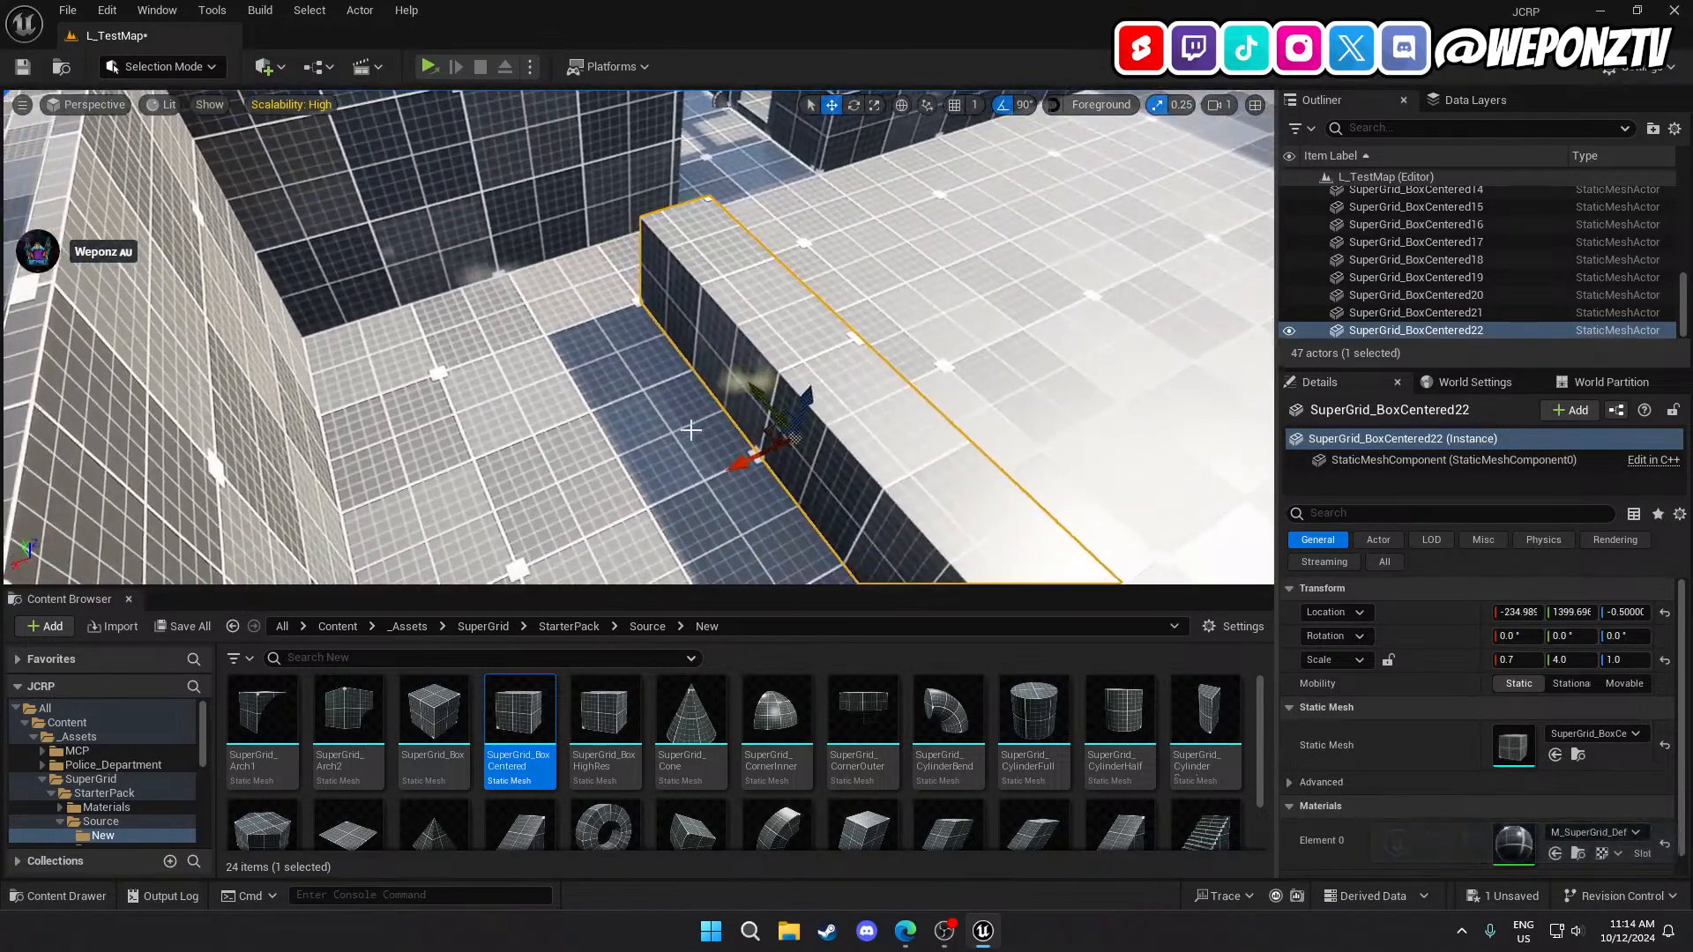
left_click_drag(745, 454, 676, 480)
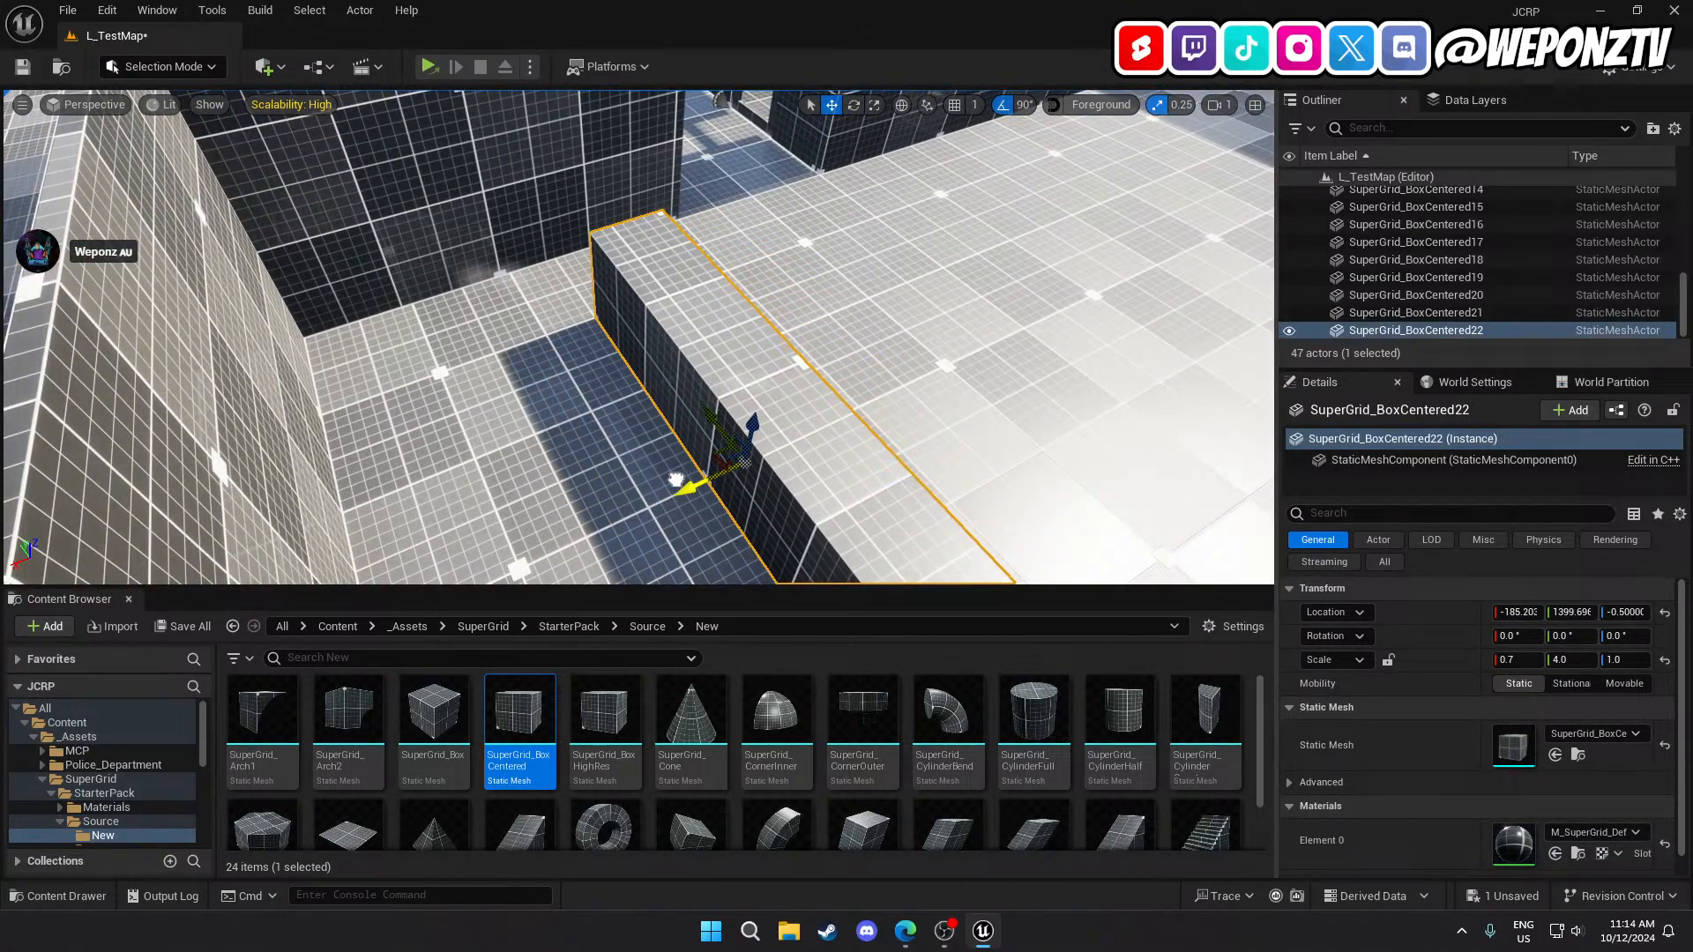
key("d")
right_click_drag(676, 480, 314, 485)
right_click_drag(729, 322, 1040, 317)
key("a")
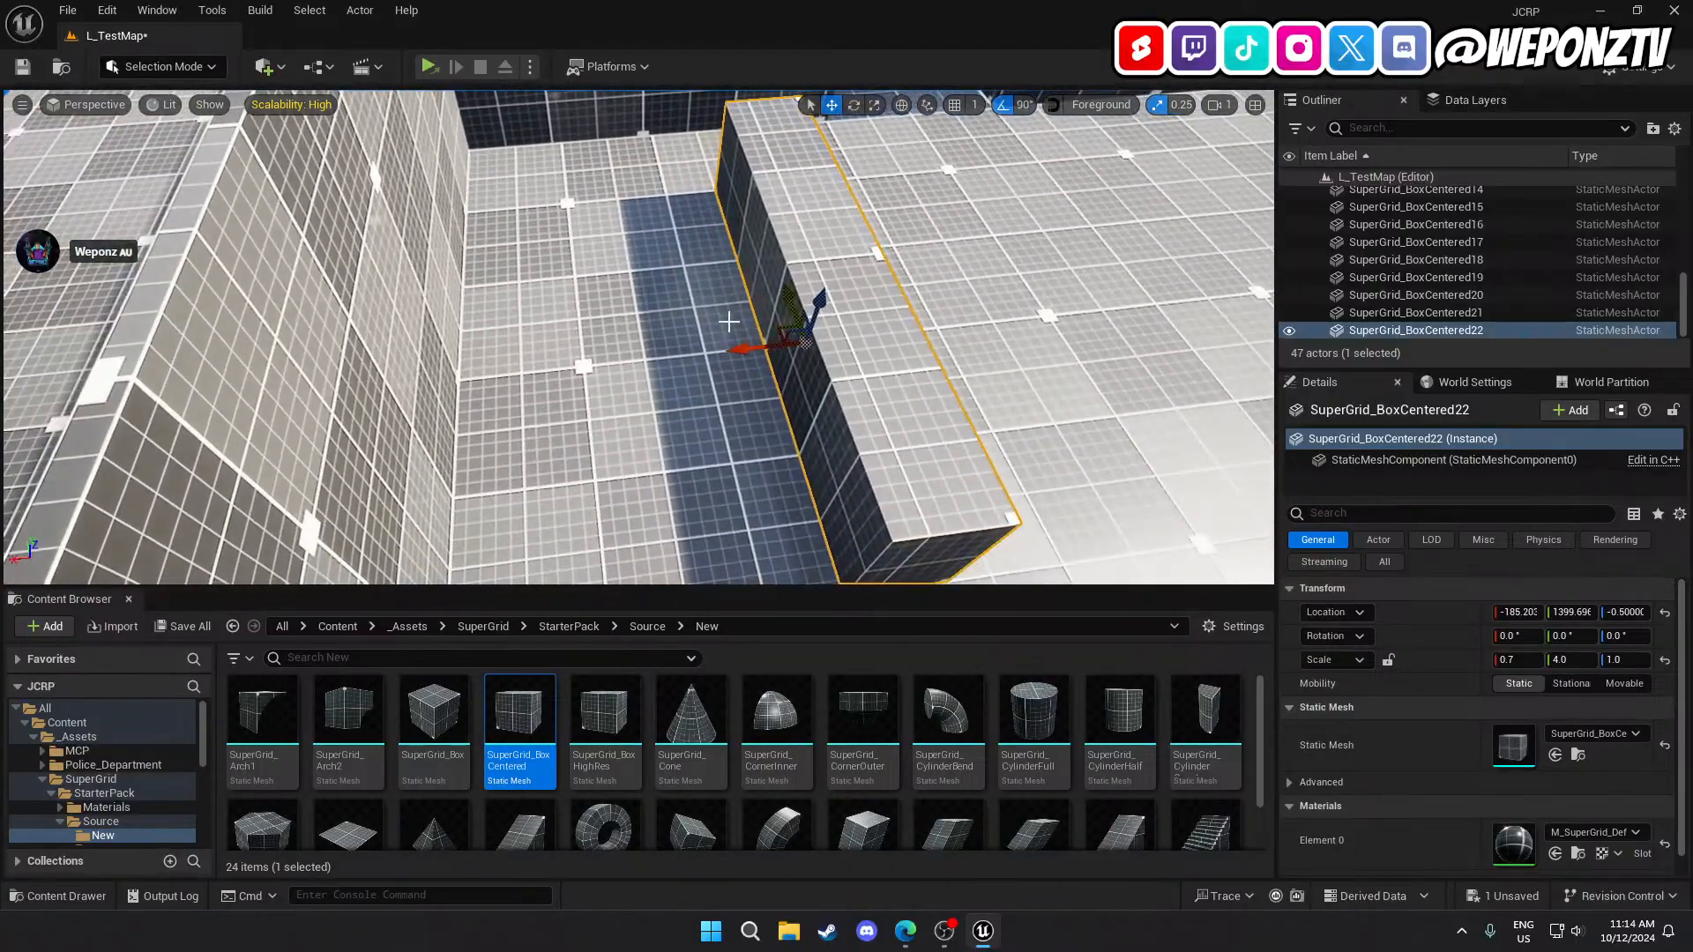
left_click_drag(741, 347, 671, 353)
key("d")
mouse_move(671, 353)
right_mouse_down()
mouse_move(661, 379)
mouse_move(503, 388)
mouse_move(679, 353)
right_mouse_up()
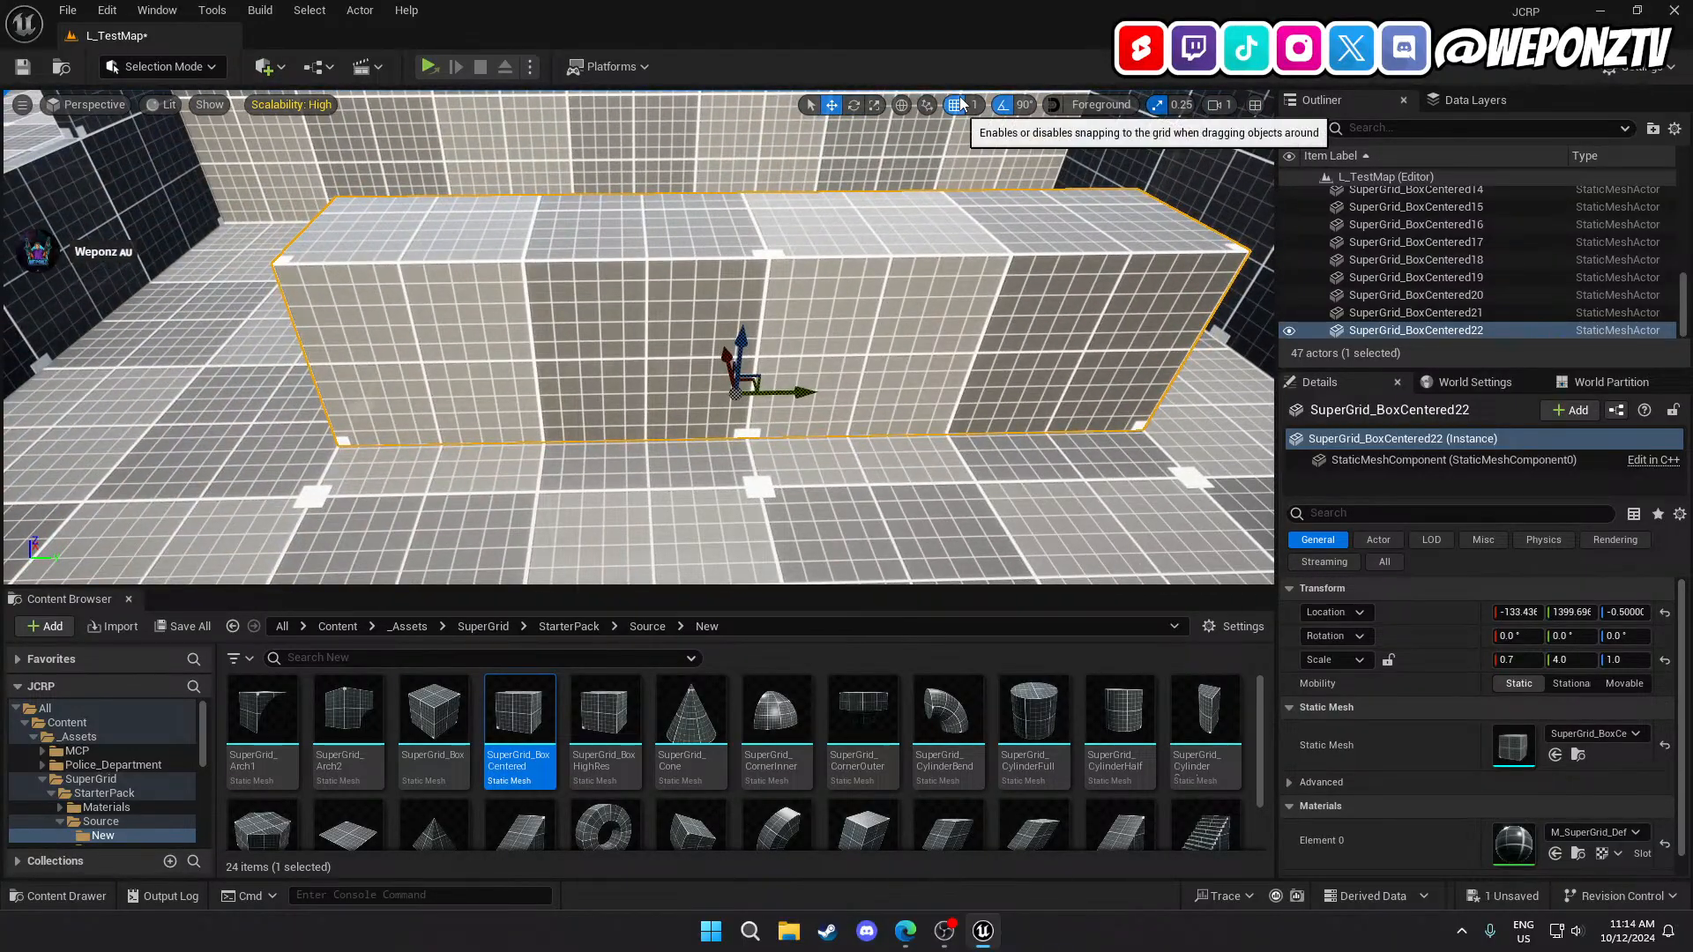
Turn on grid snapping with a size of 5 and try to nudge the long box along X and Y.
left_click(973, 104)
left_click(980, 166)
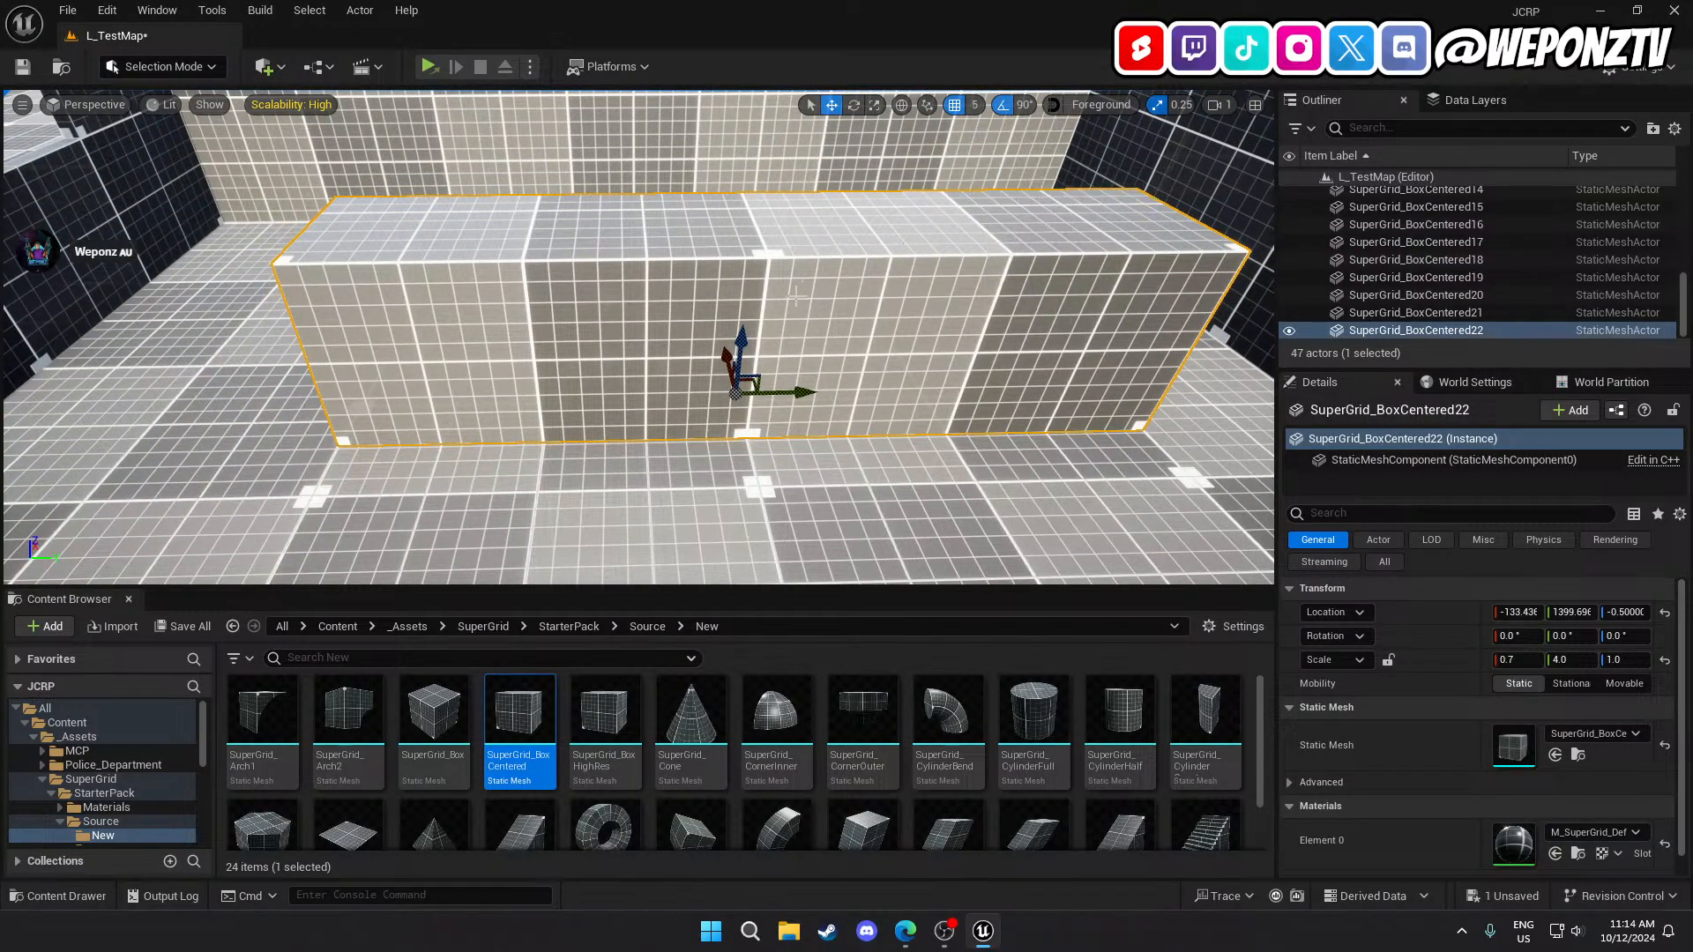
mouse_move(724, 358)
left_mouse_down()
mouse_move(724, 332)
mouse_move(724, 355)
left_mouse_up()
mouse_move(807, 393)
left_mouse_down()
mouse_move(827, 393)
mouse_move(809, 394)
left_mouse_up()
Set the long box's X scale to 1.0 and slide it along the X axis to about -153.44.
right_click_drag(847, 434, 1076, 520)
key("s")
right_click_drag(564, 388, 674, 311)
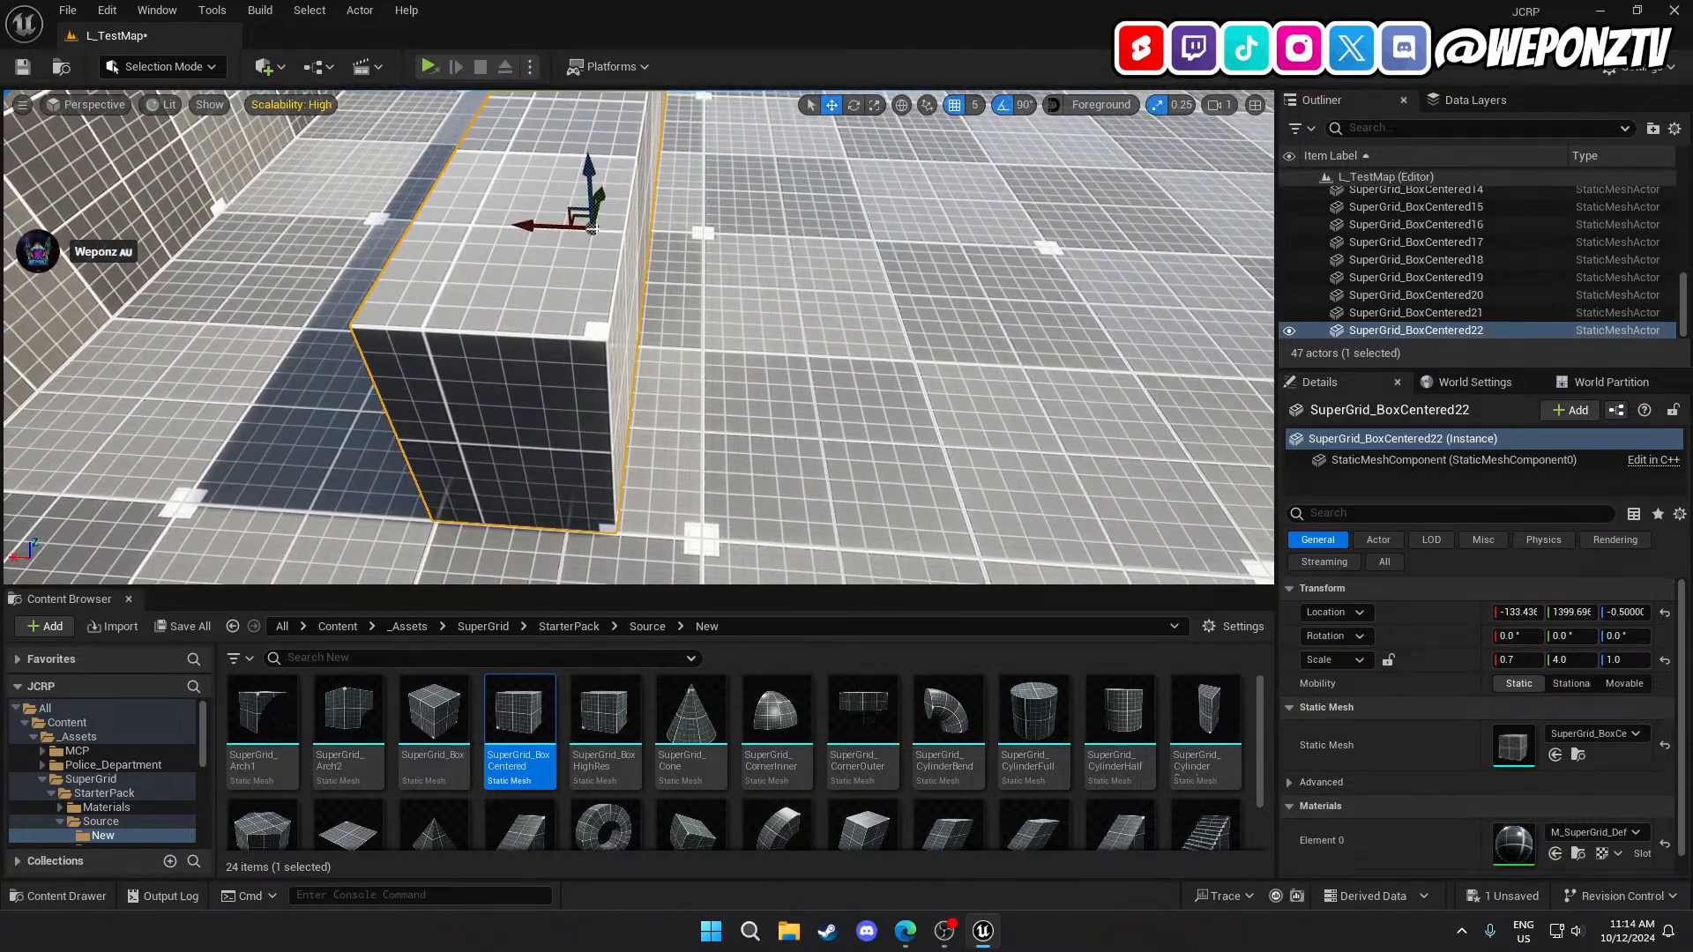
left_click_drag(554, 225, 555, 226)
left_click(1516, 660)
type("1")
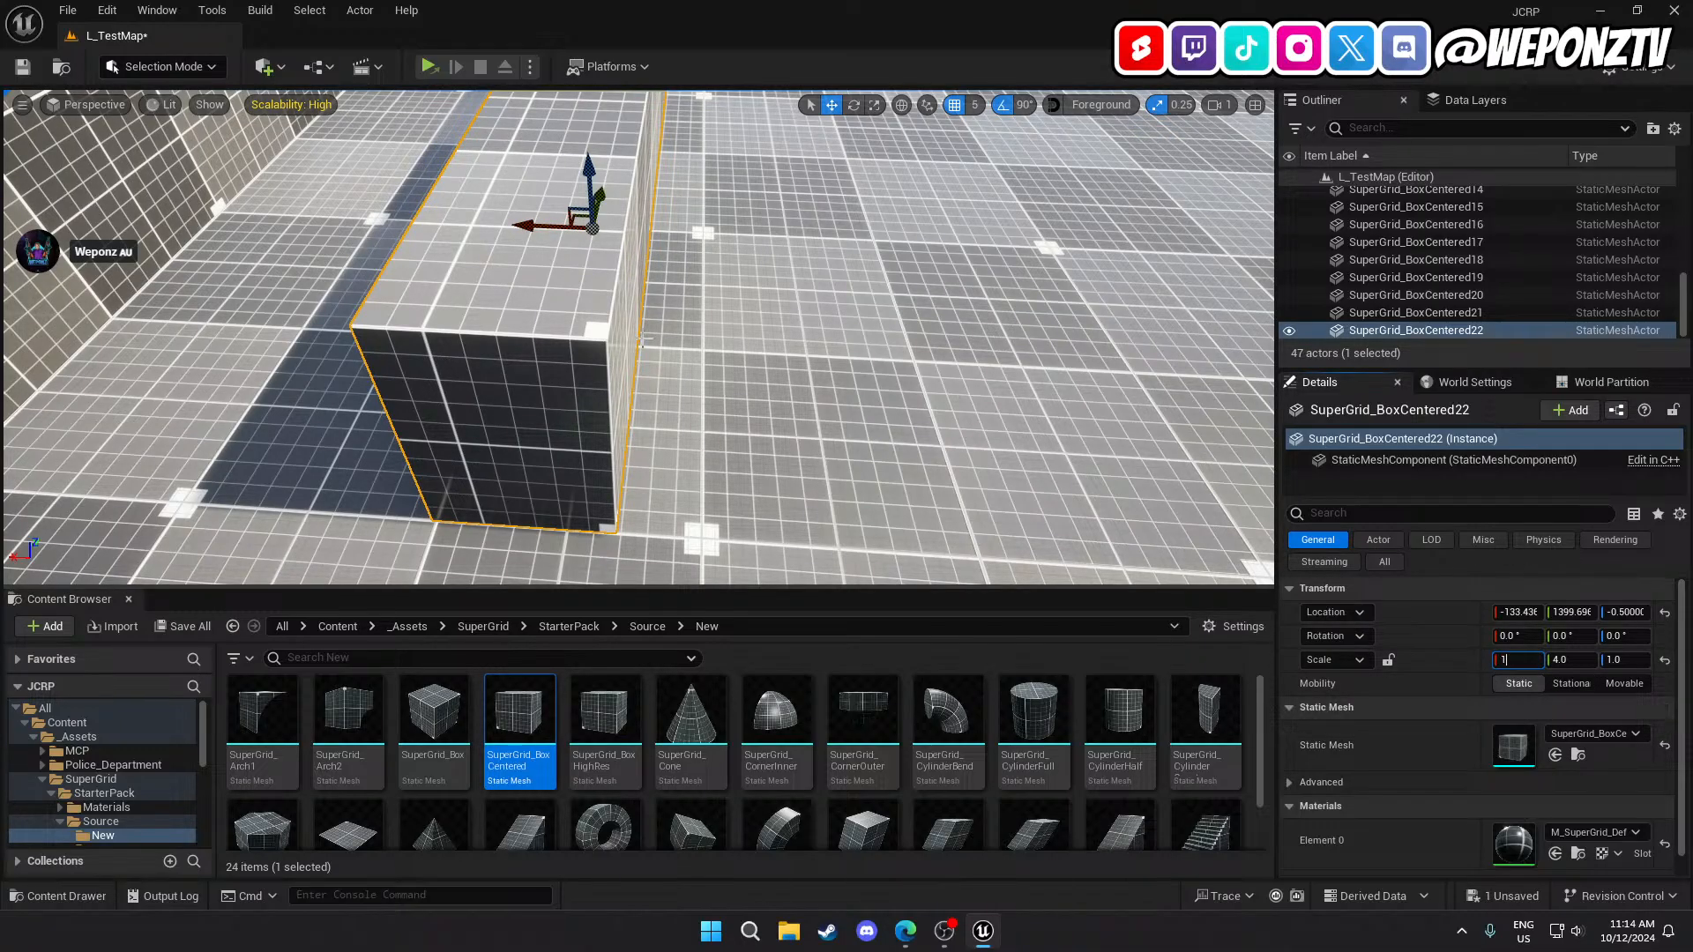
key("Return")
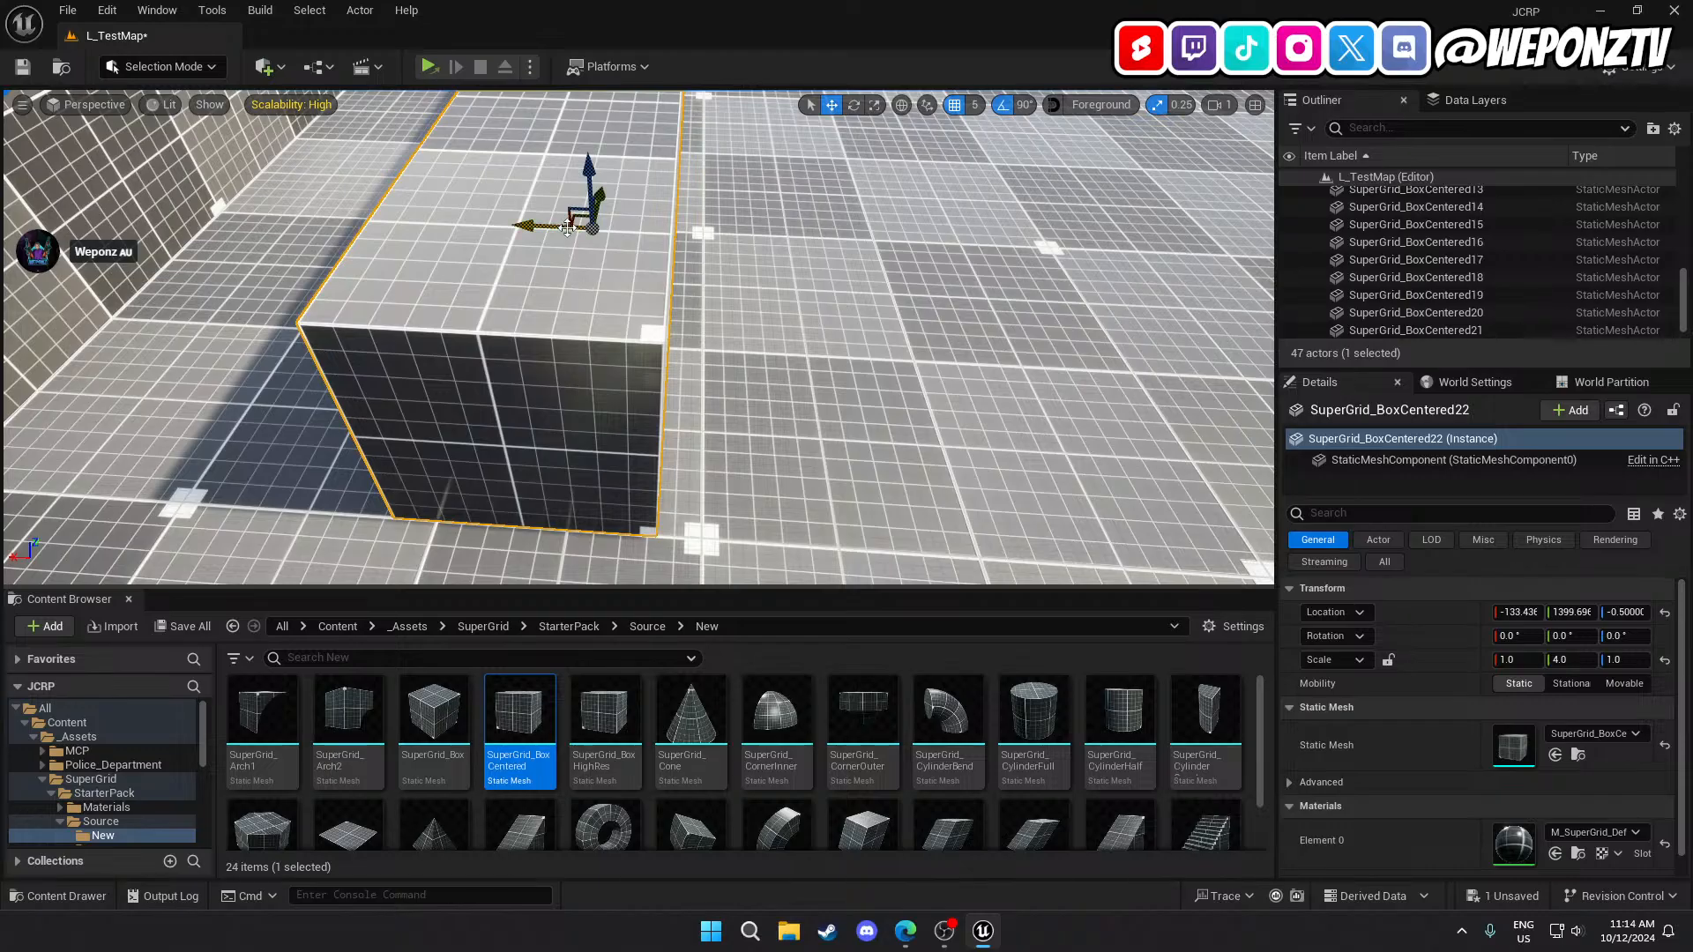
left_click_drag(567, 227, 600, 236)
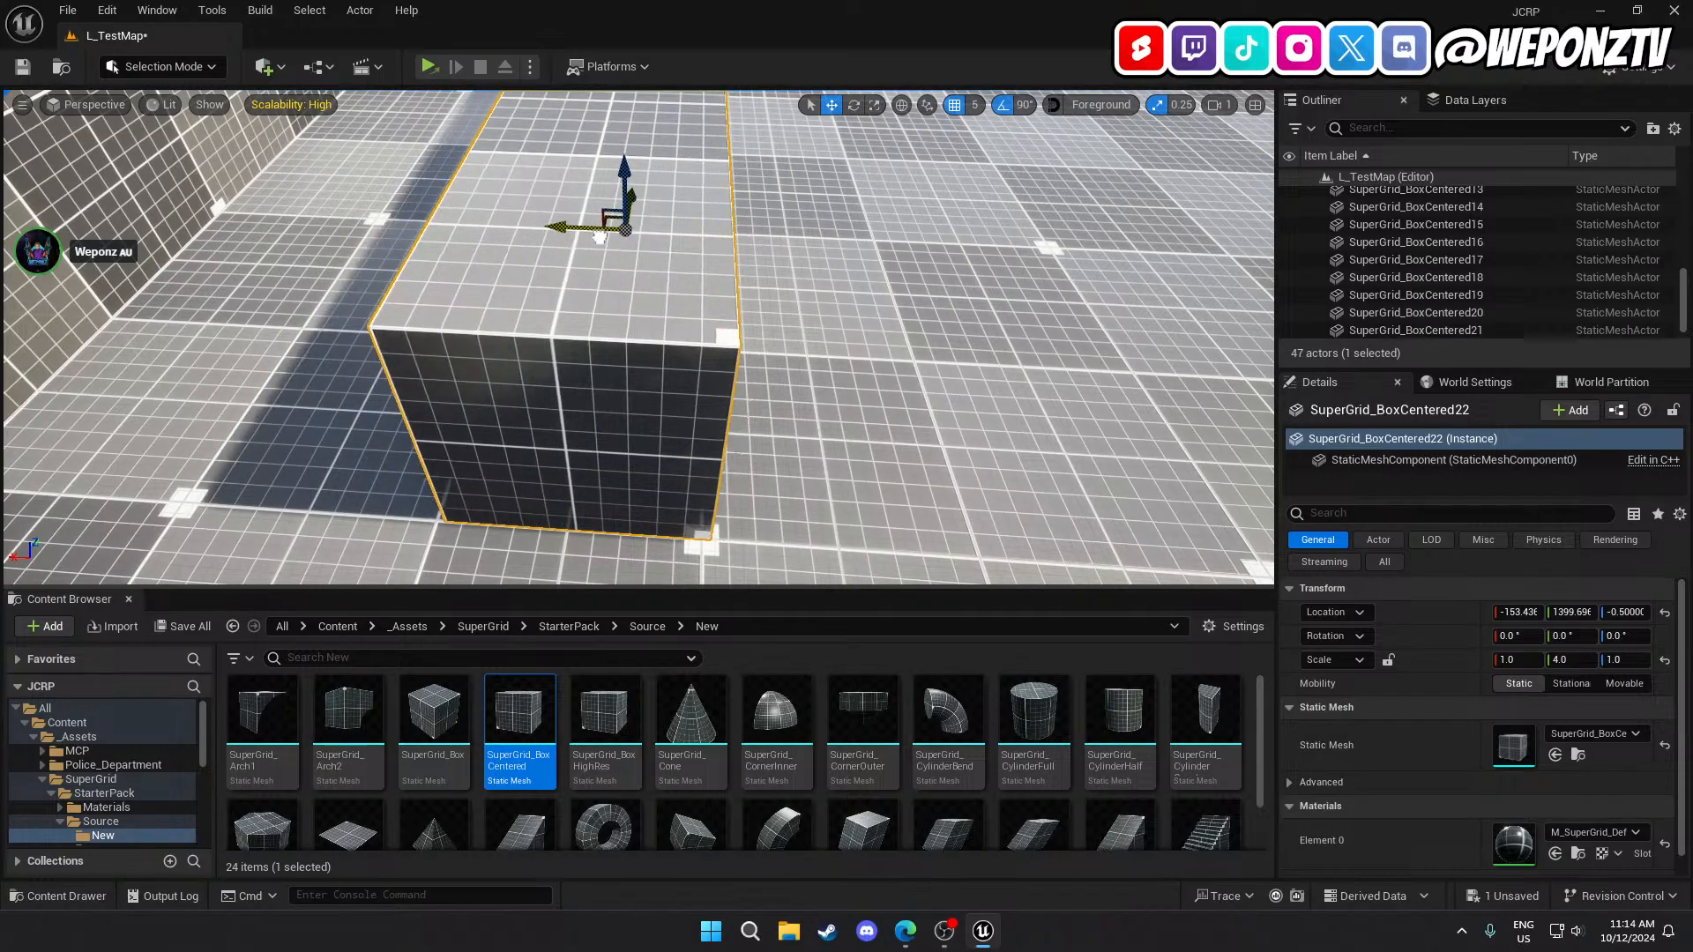
Reduce the grid snap size to 1 and nudge the long box along the X axis to about -148.44.
left_click(974, 105)
left_click(970, 151)
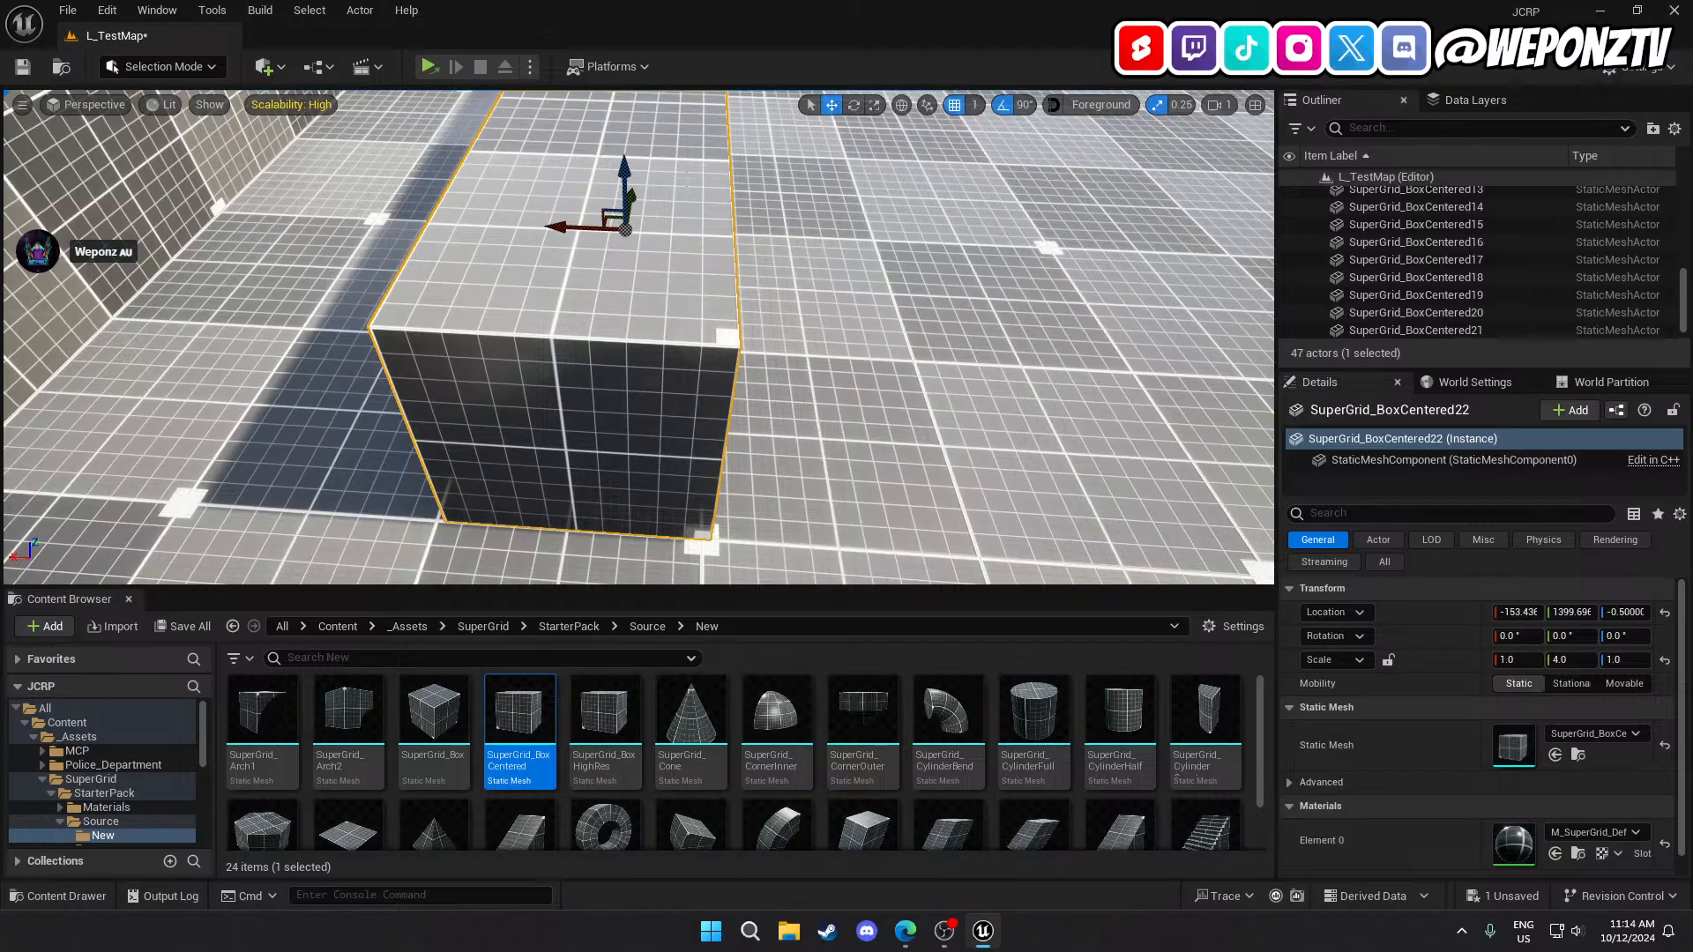
left_click_drag(569, 228, 564, 227)
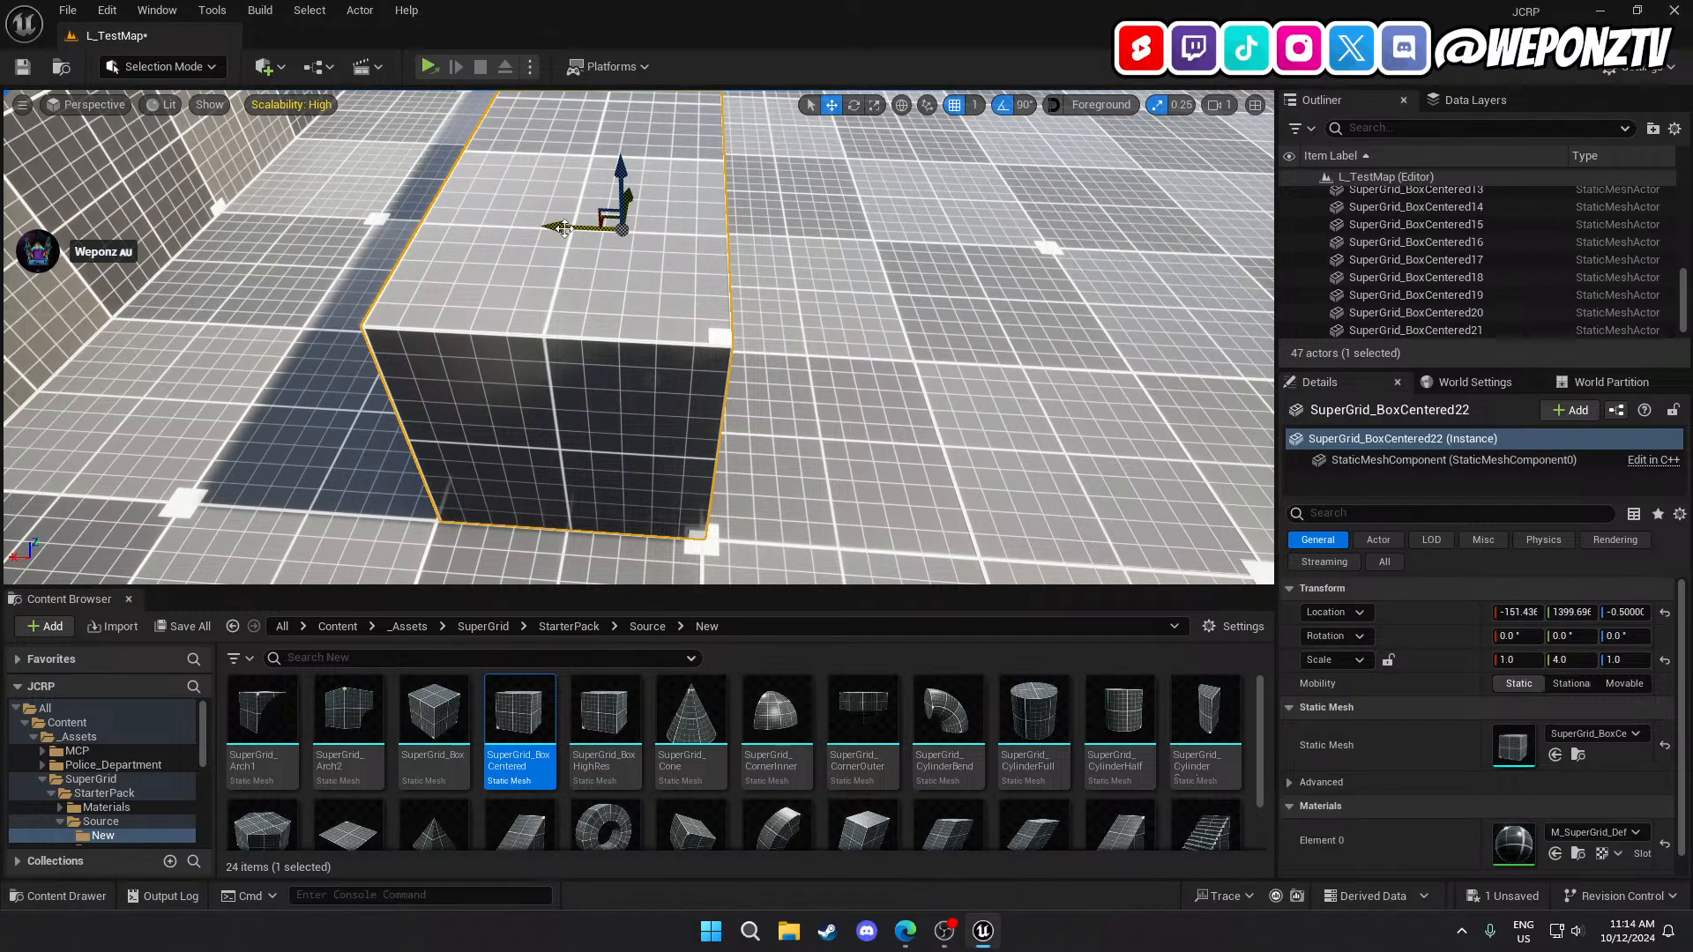
left_click_drag(565, 227, 561, 228)
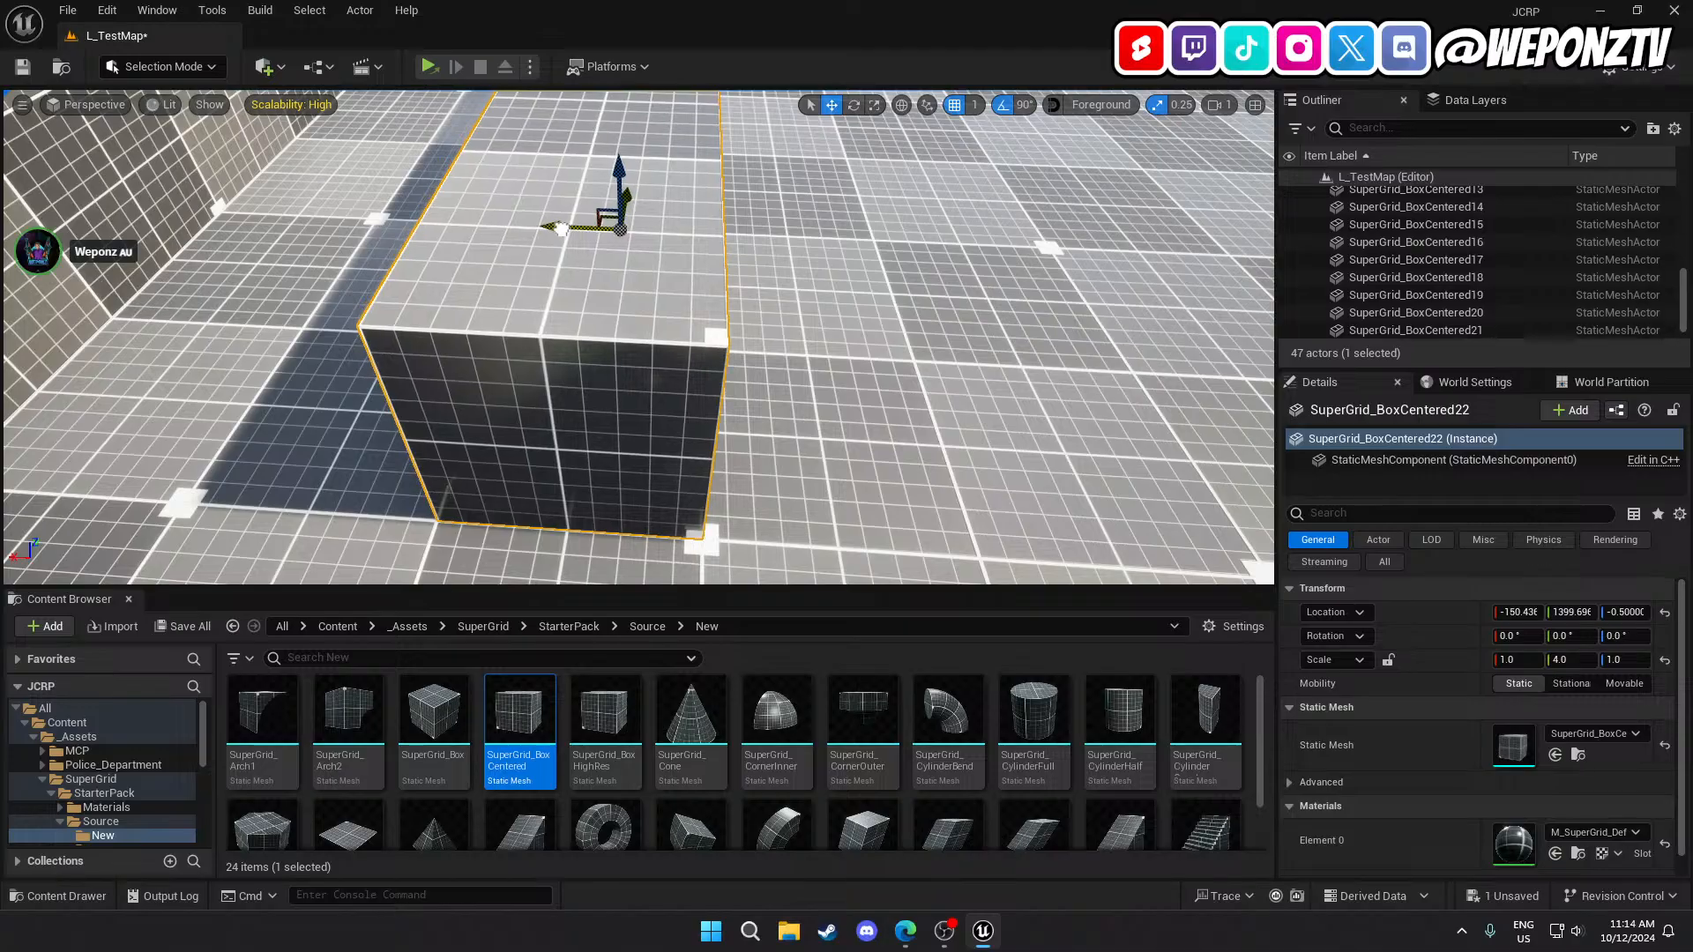
key("w")
right_click_drag(559, 250, 560, 176)
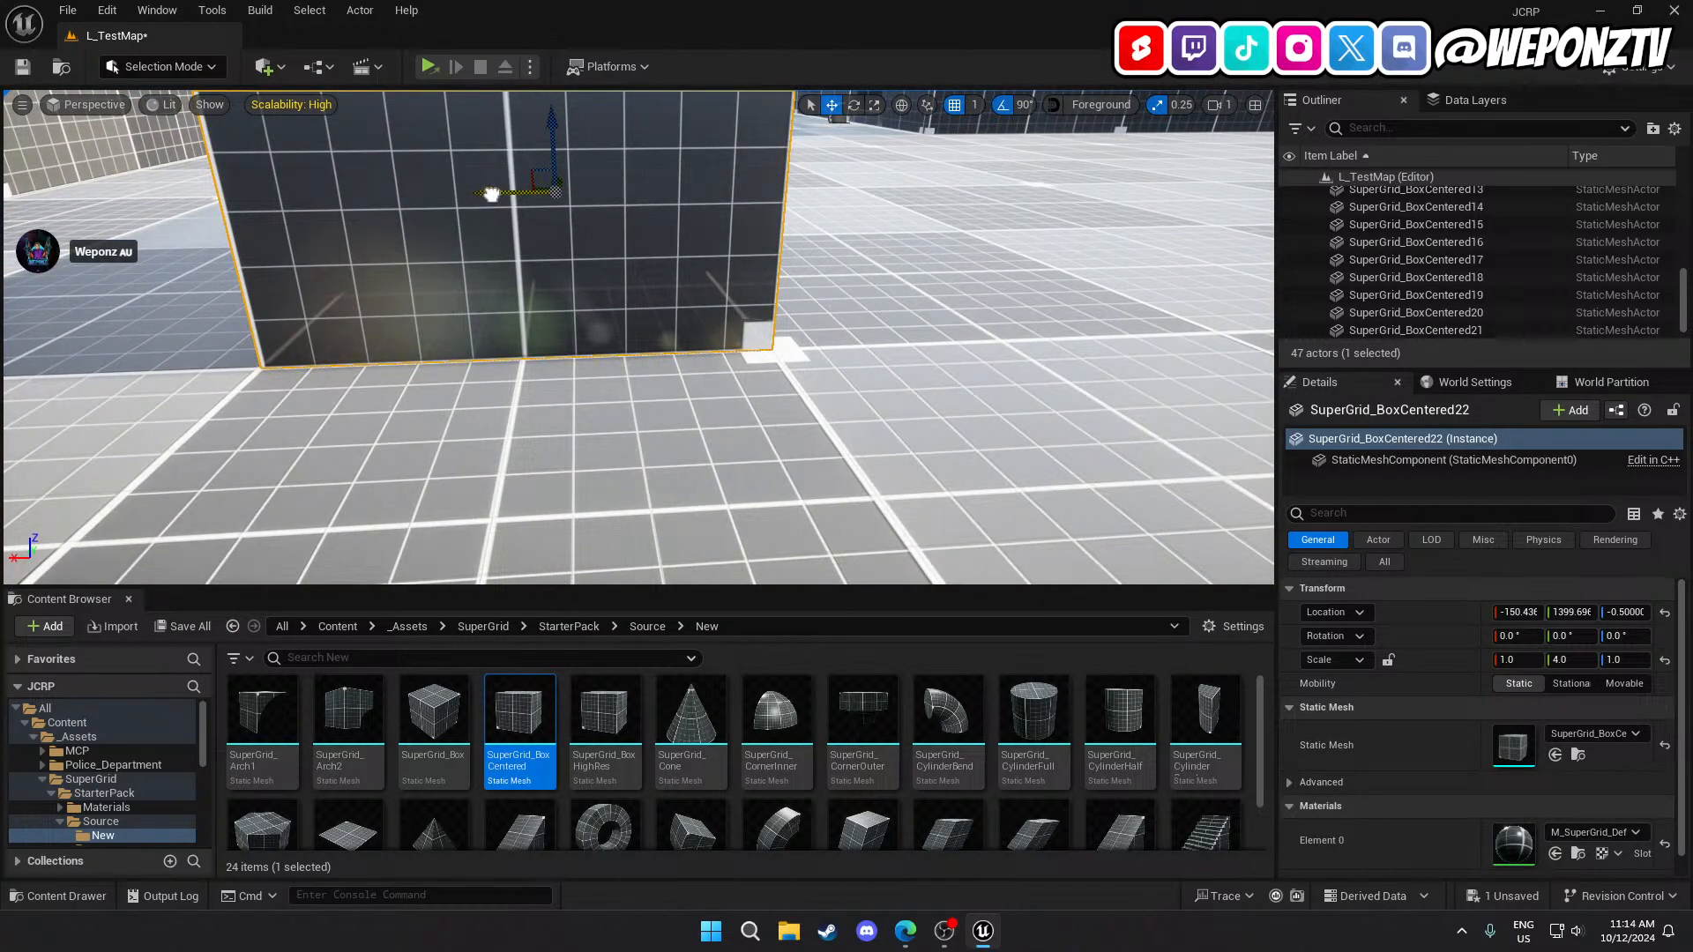
left_click_drag(494, 189, 487, 193)
Turn off grid snapping and align the long box with the floor grid at about X -150.03.
left_click(952, 107)
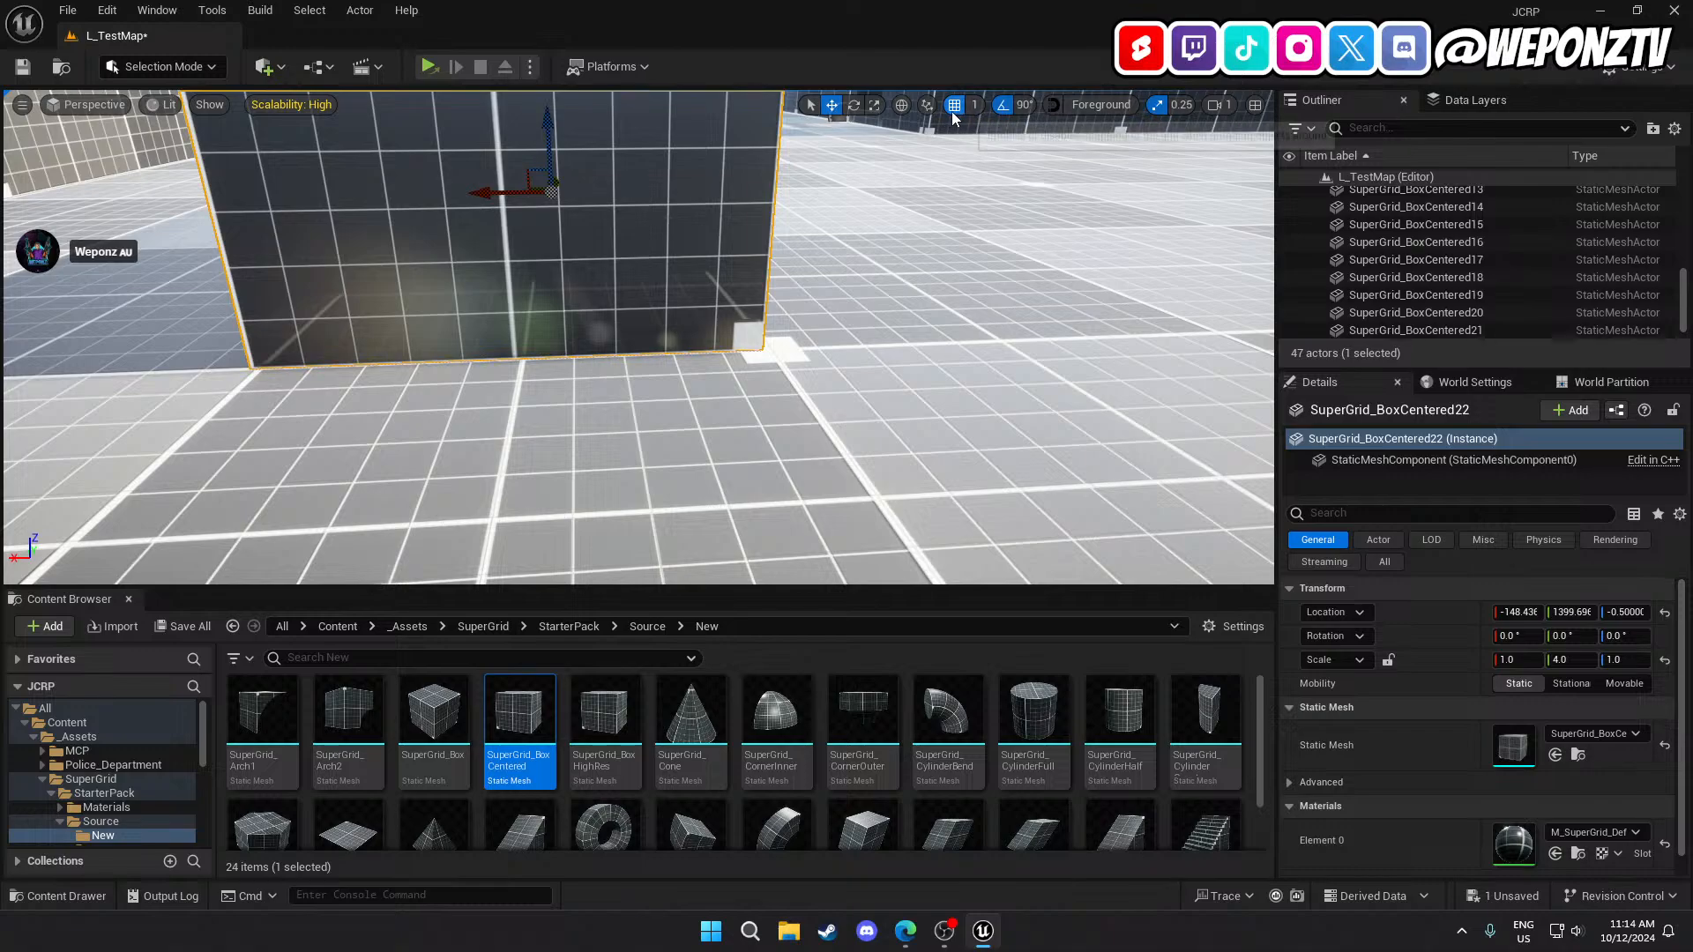
left_click_drag(478, 185, 486, 191)
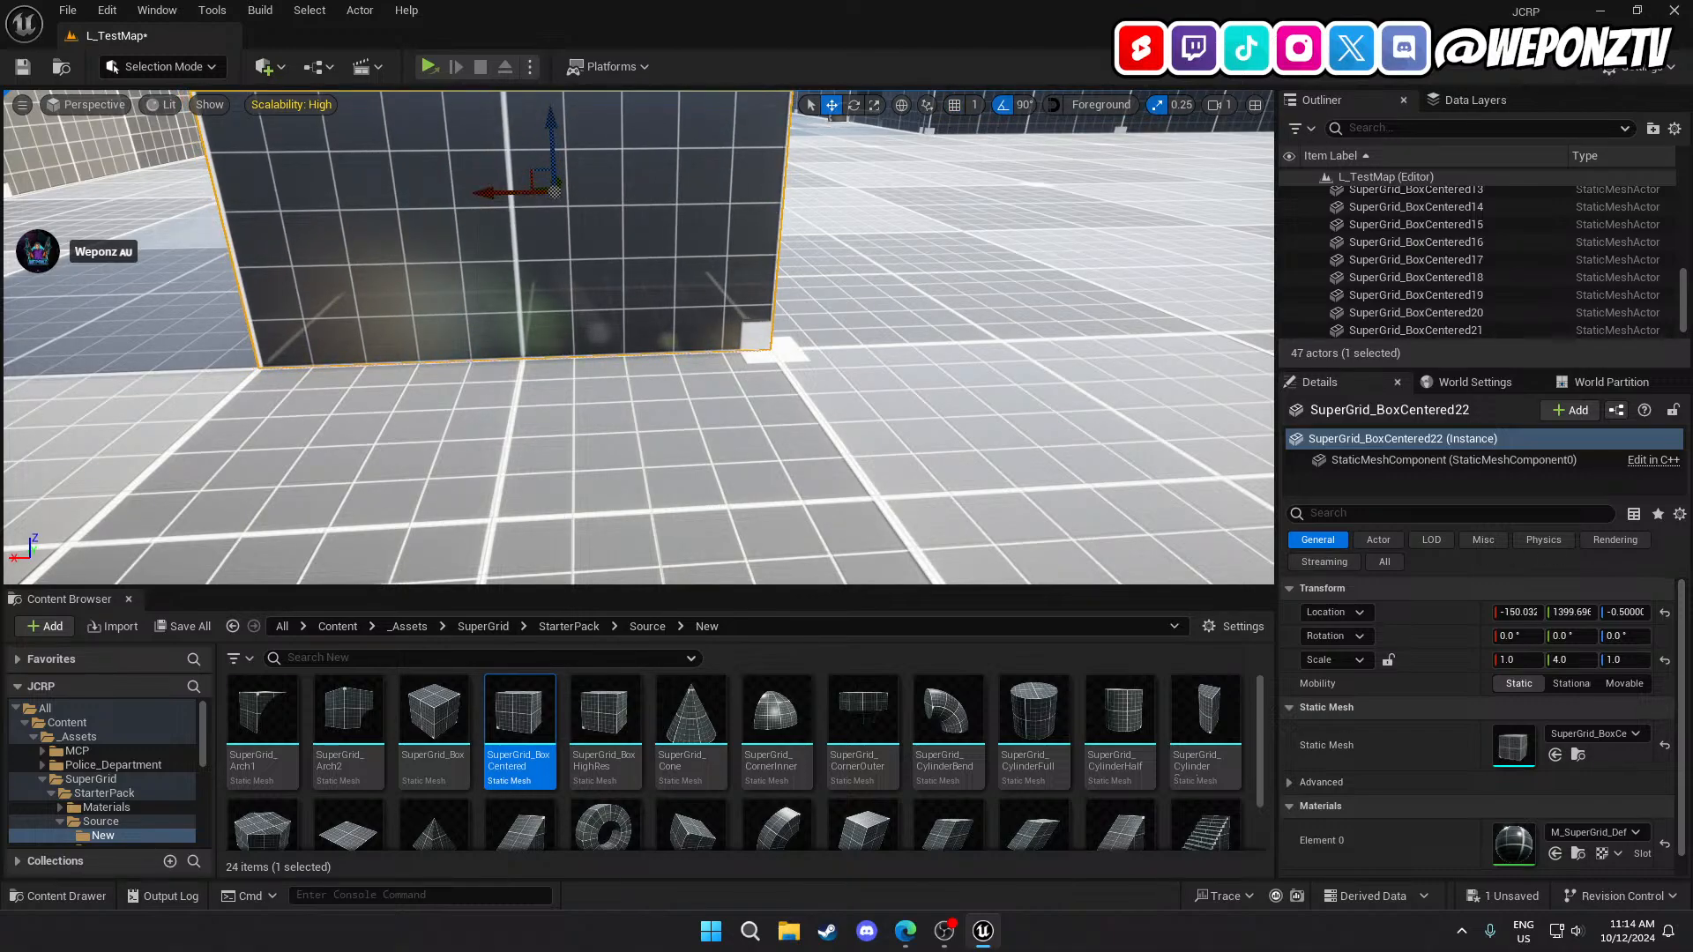
mouse_move(603, 287)
right_mouse_down()
mouse_move(493, 313)
mouse_move(529, 295)
mouse_move(551, 379)
mouse_move(617, 353)
mouse_move(612, 296)
right_mouse_up()
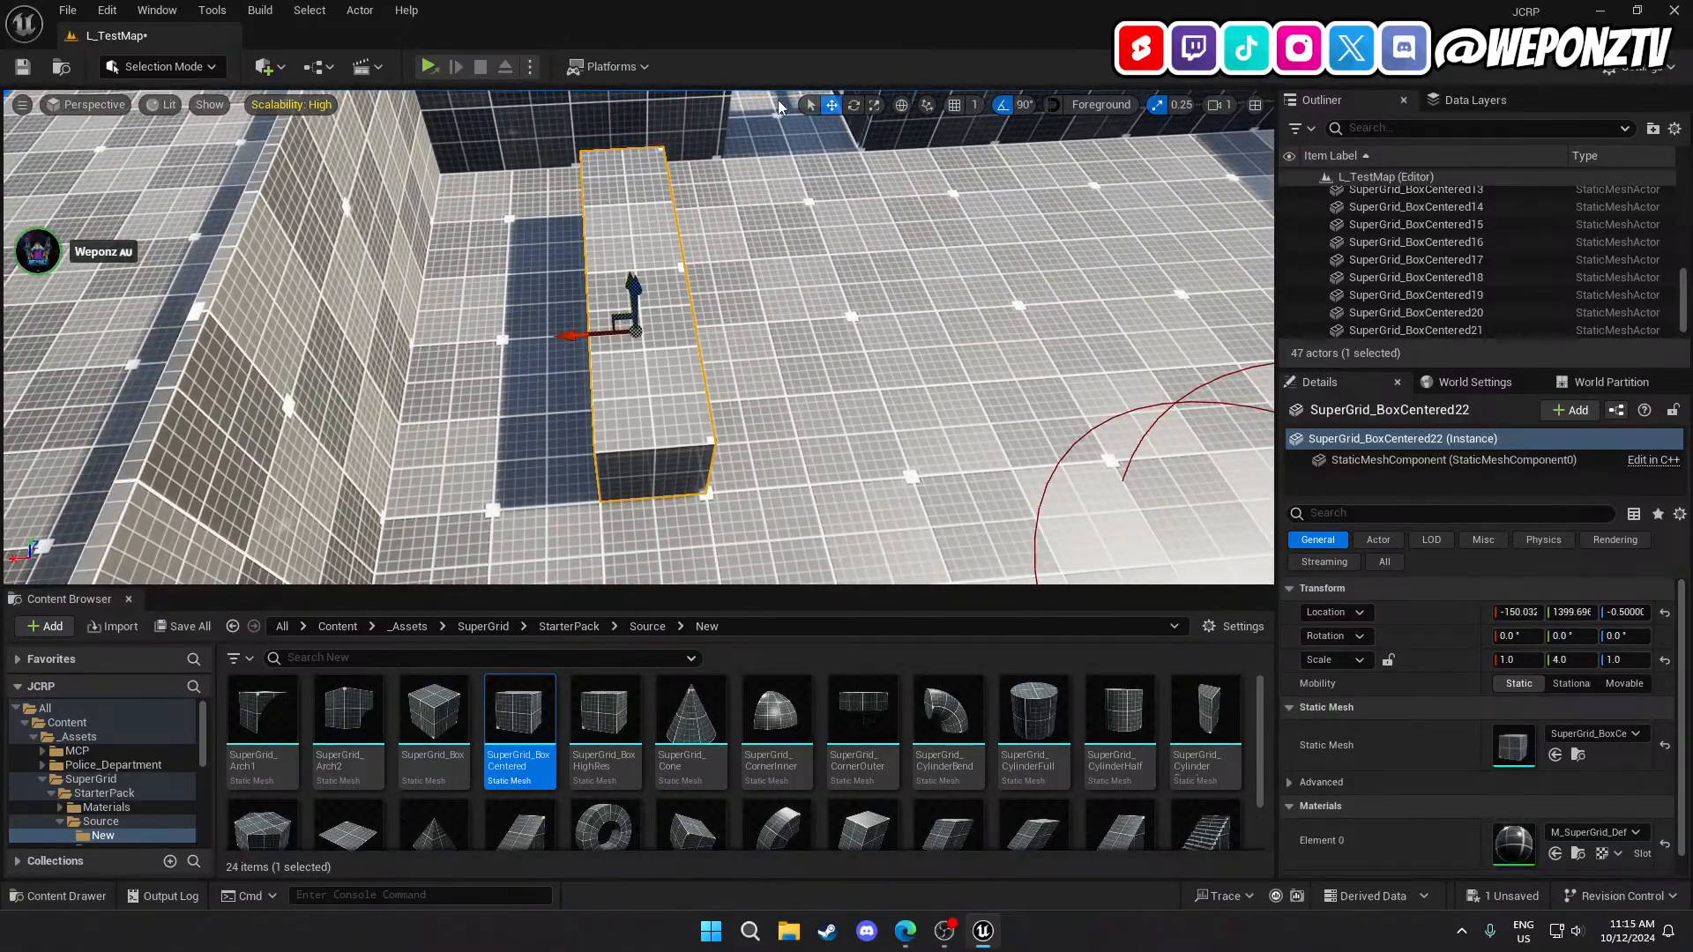
Turn grid snapping back on with a snap size of 5.
left_click(959, 104)
left_click(975, 104)
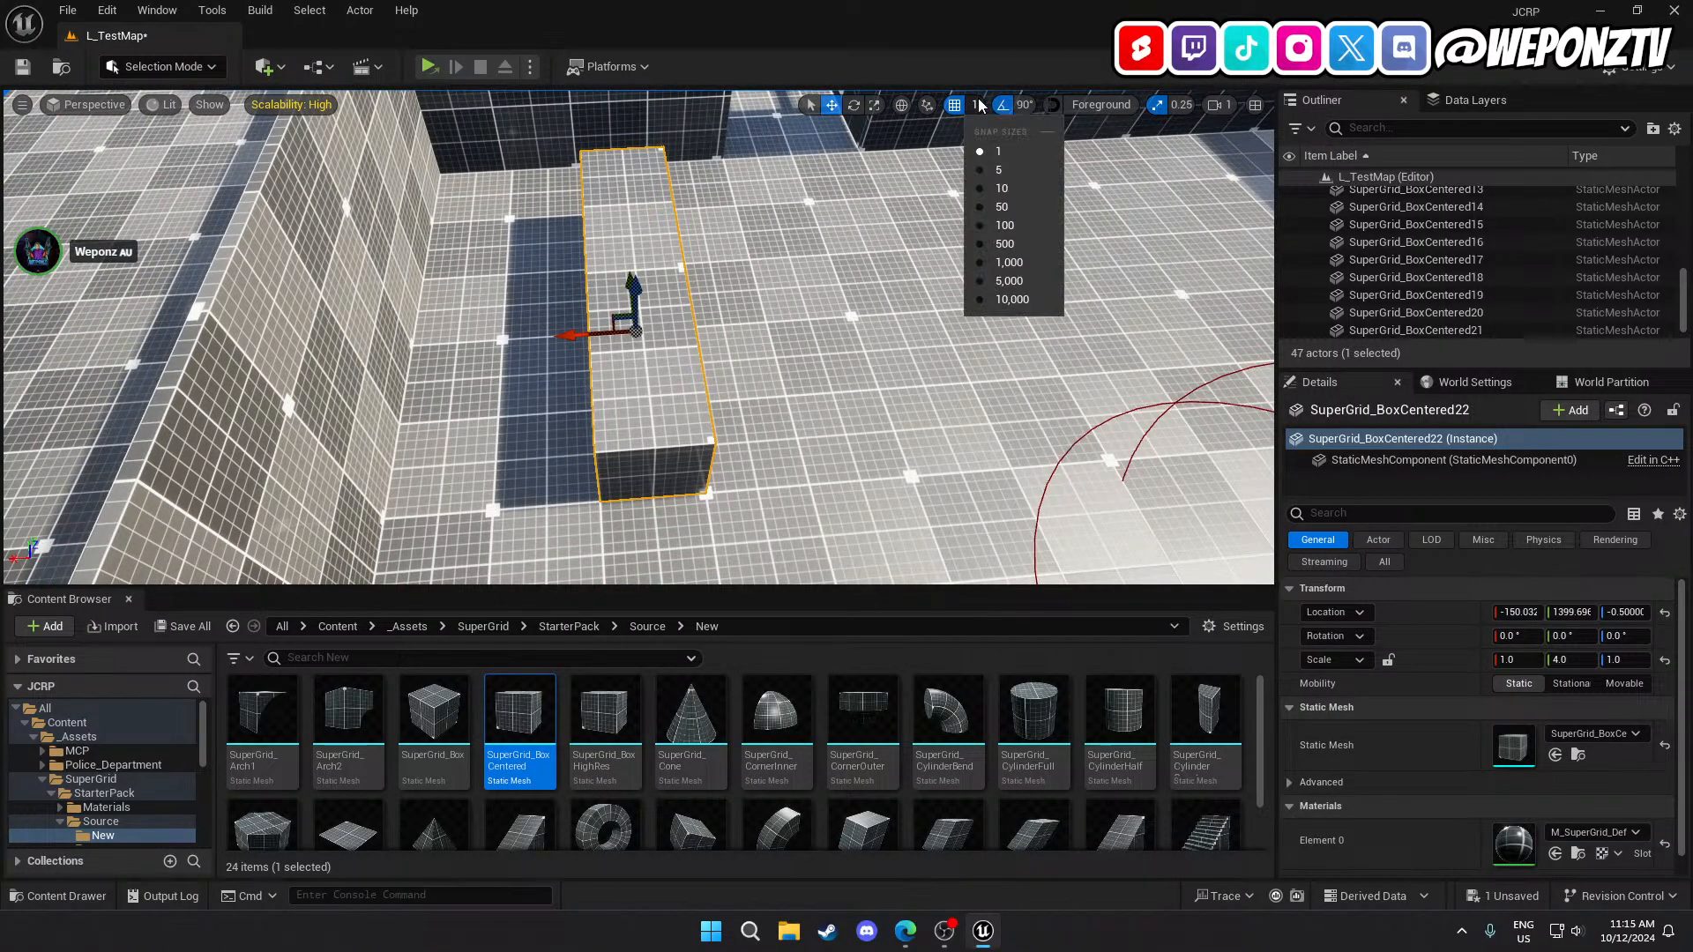
left_click(1000, 174)
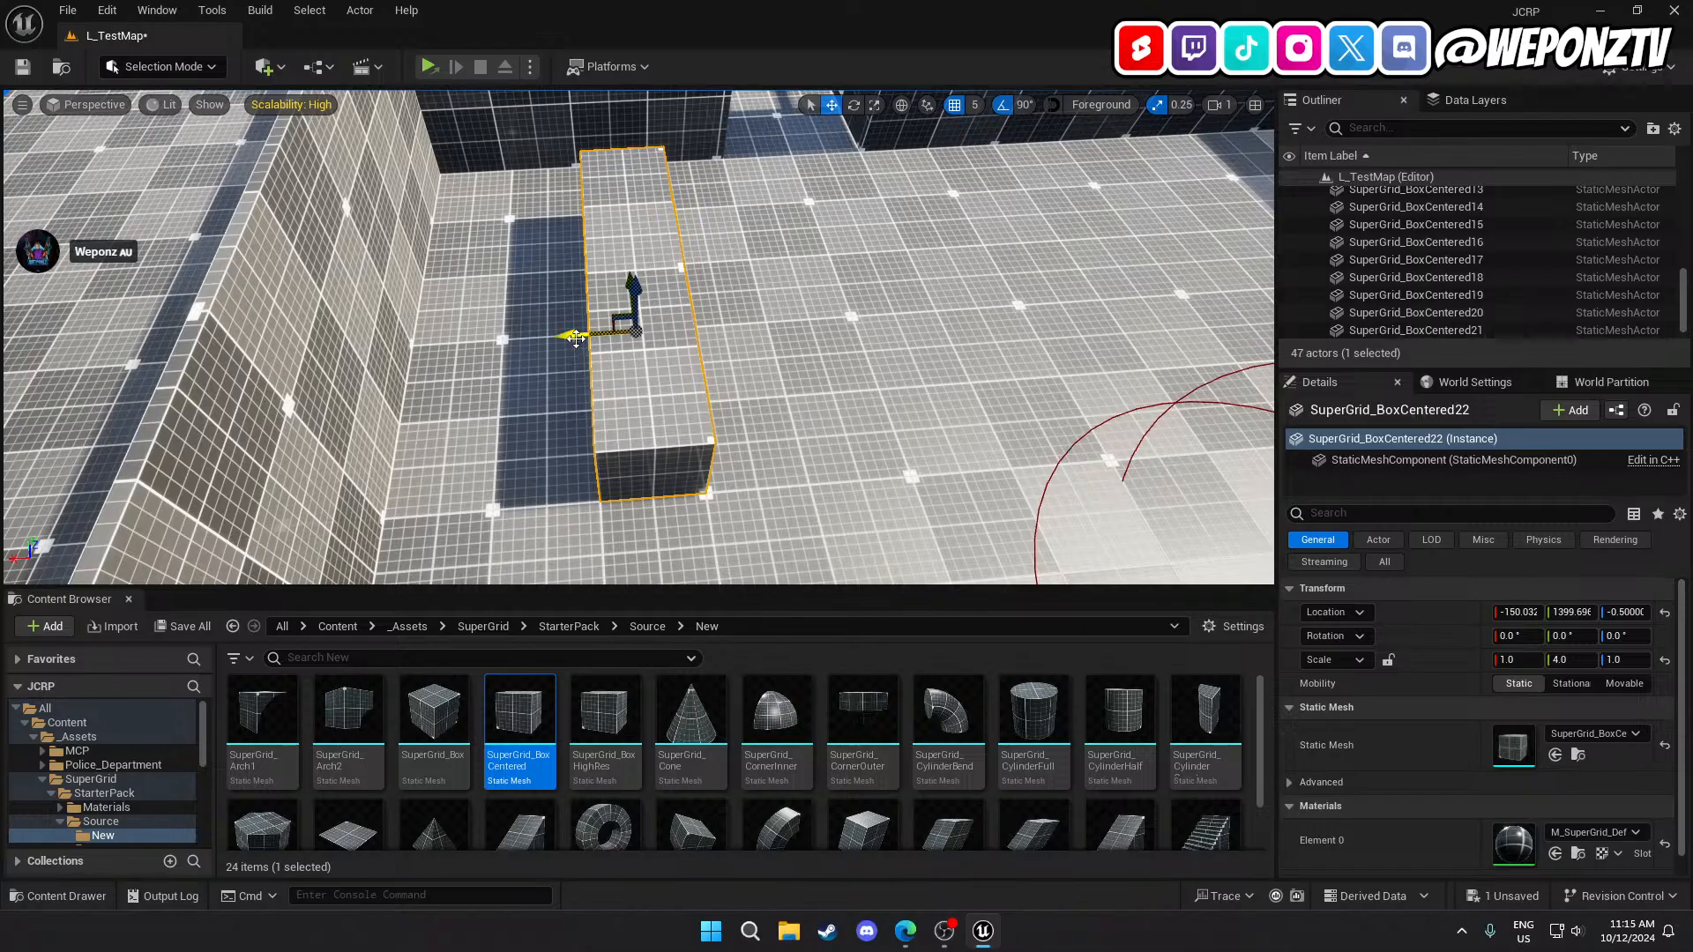
left_click_drag(573, 336, 574, 338)
Set the long box's X scale to 0.7 and move it to about X -135.03, Y 1349.7.
left_click(1508, 660)
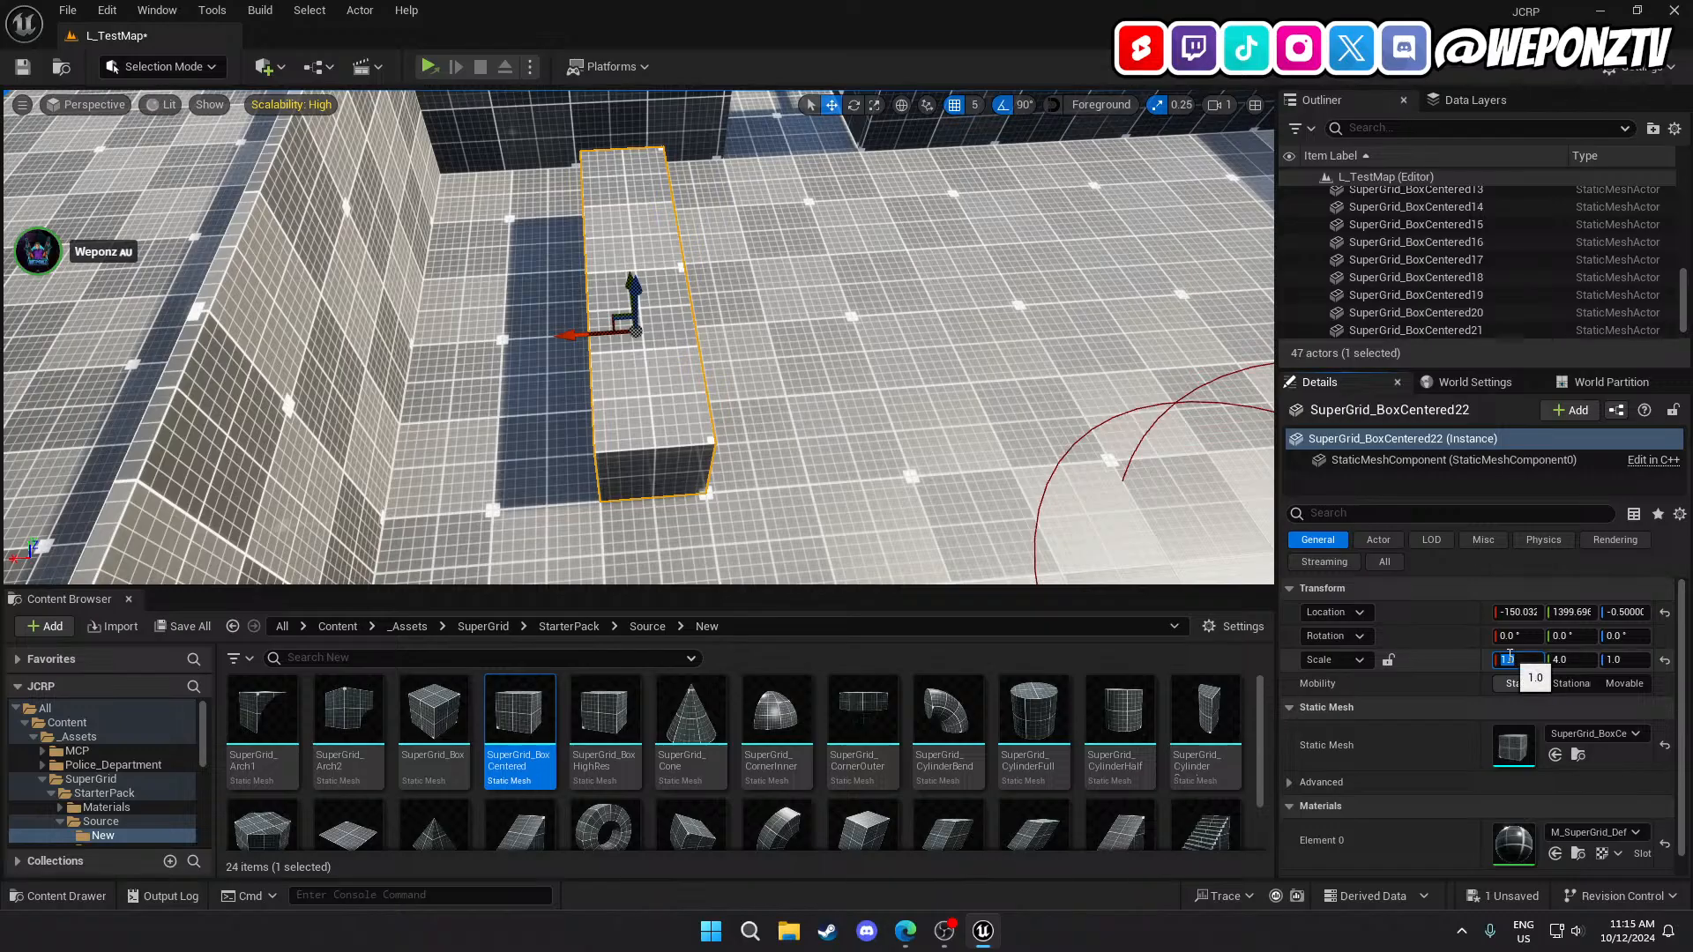
type("0.7")
key("Return")
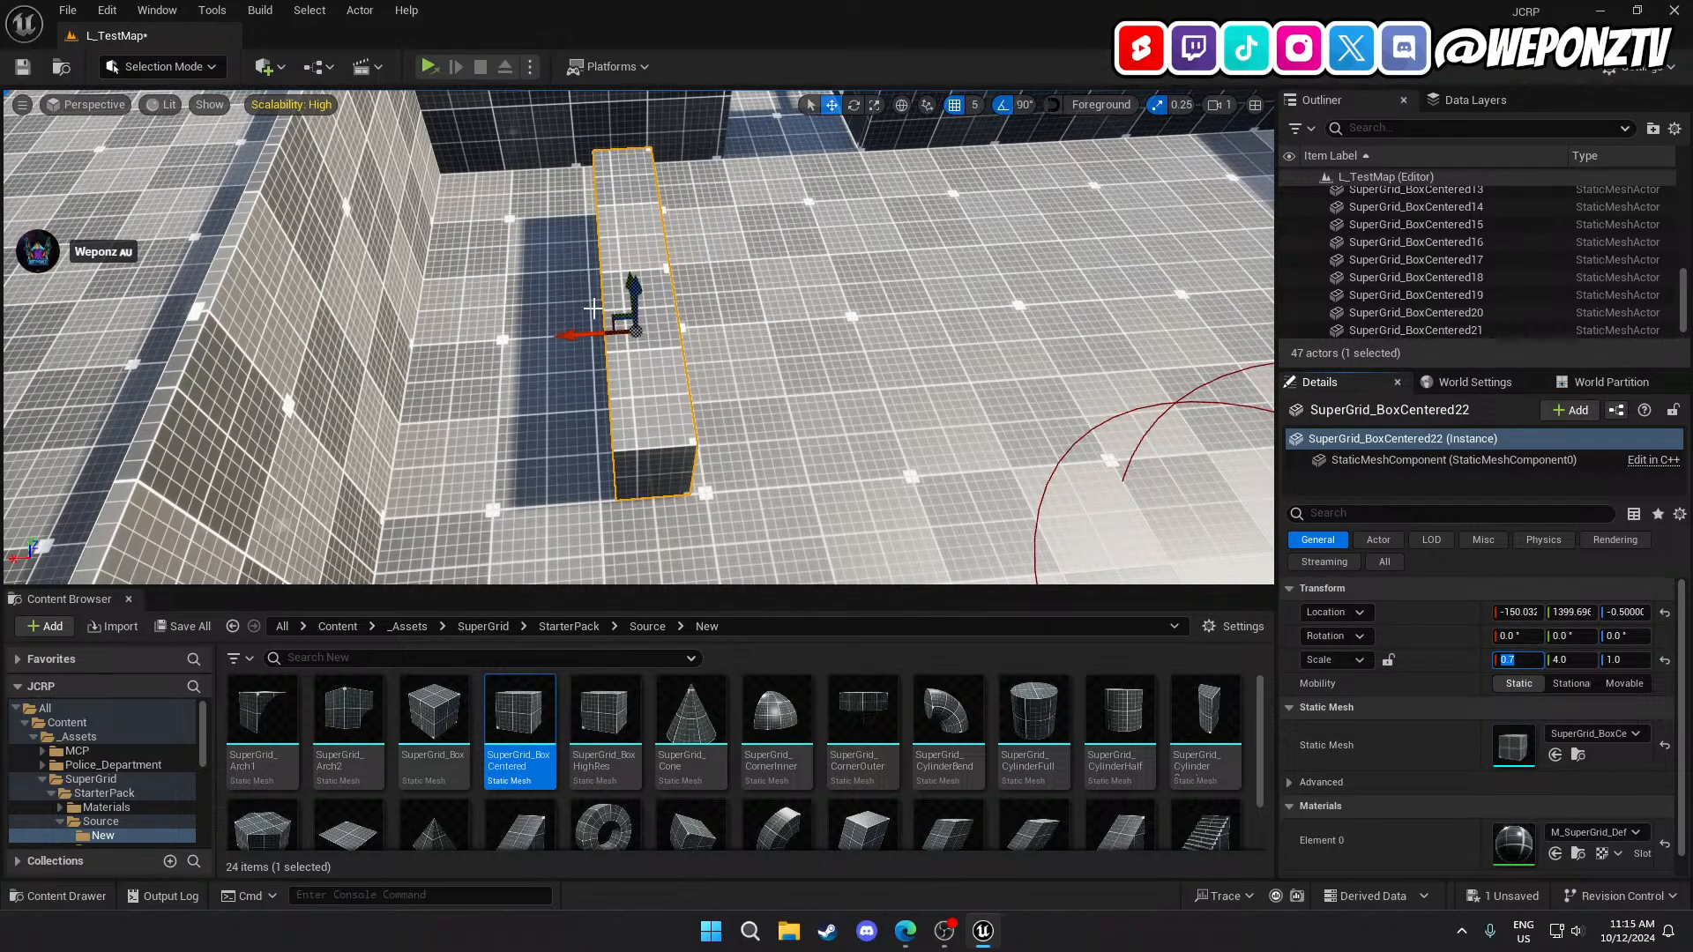
left_click_drag(572, 325, 558, 328)
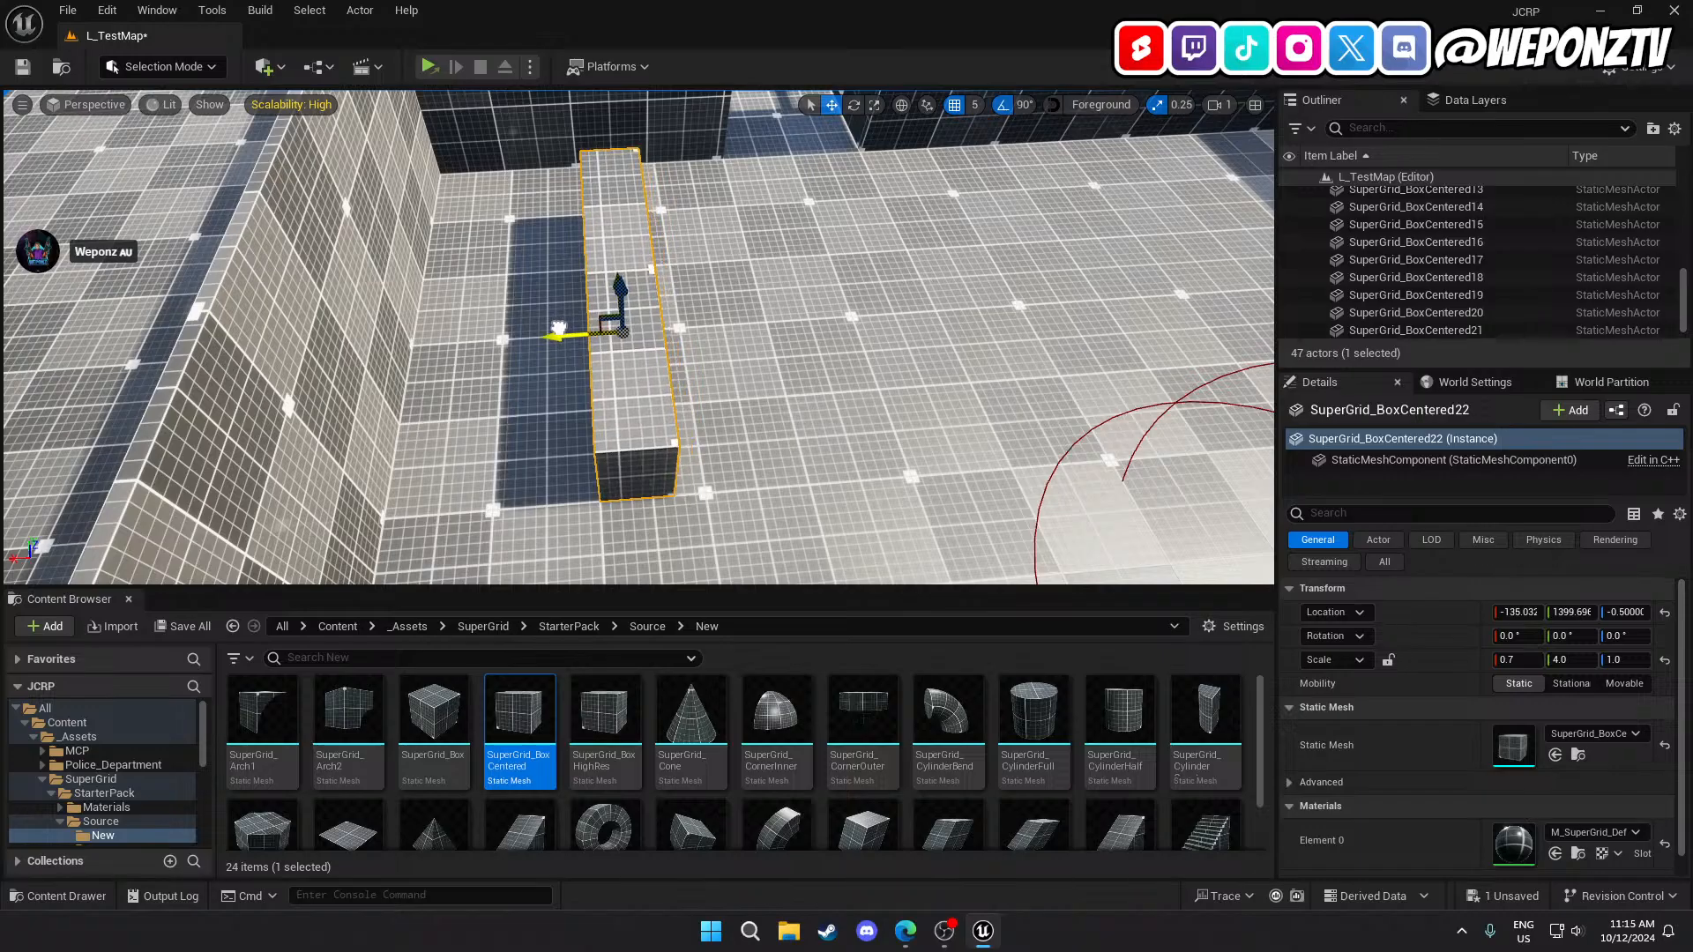
right_click_drag(564, 342, 284, 384)
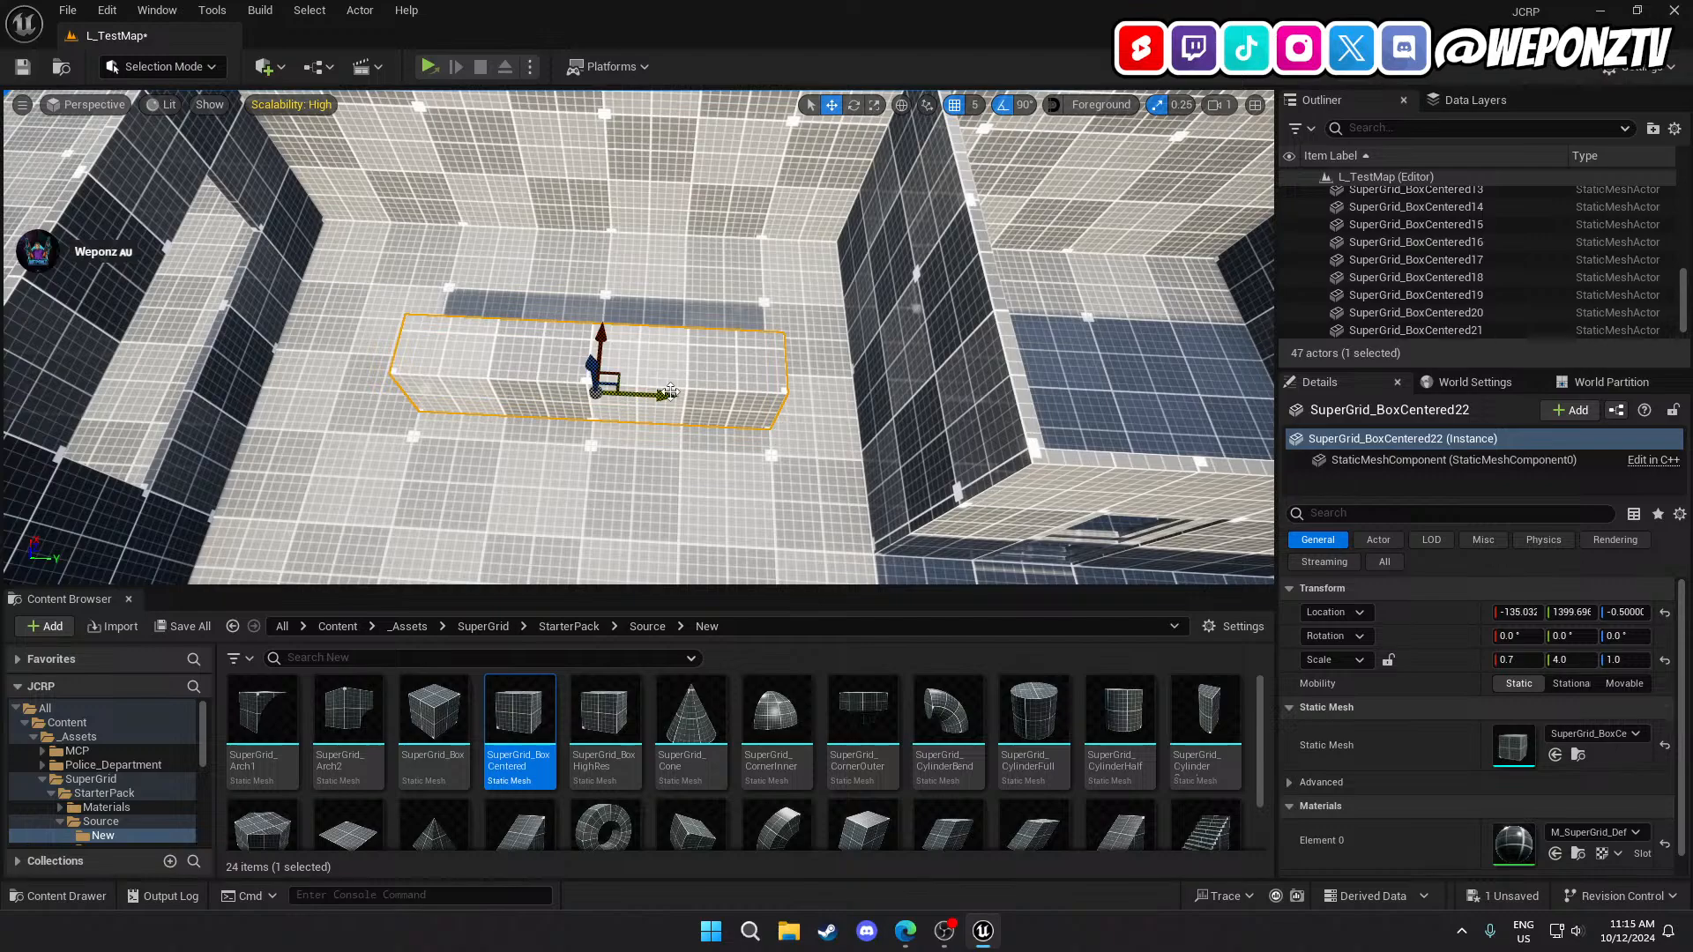
left_click_drag(670, 394, 624, 393)
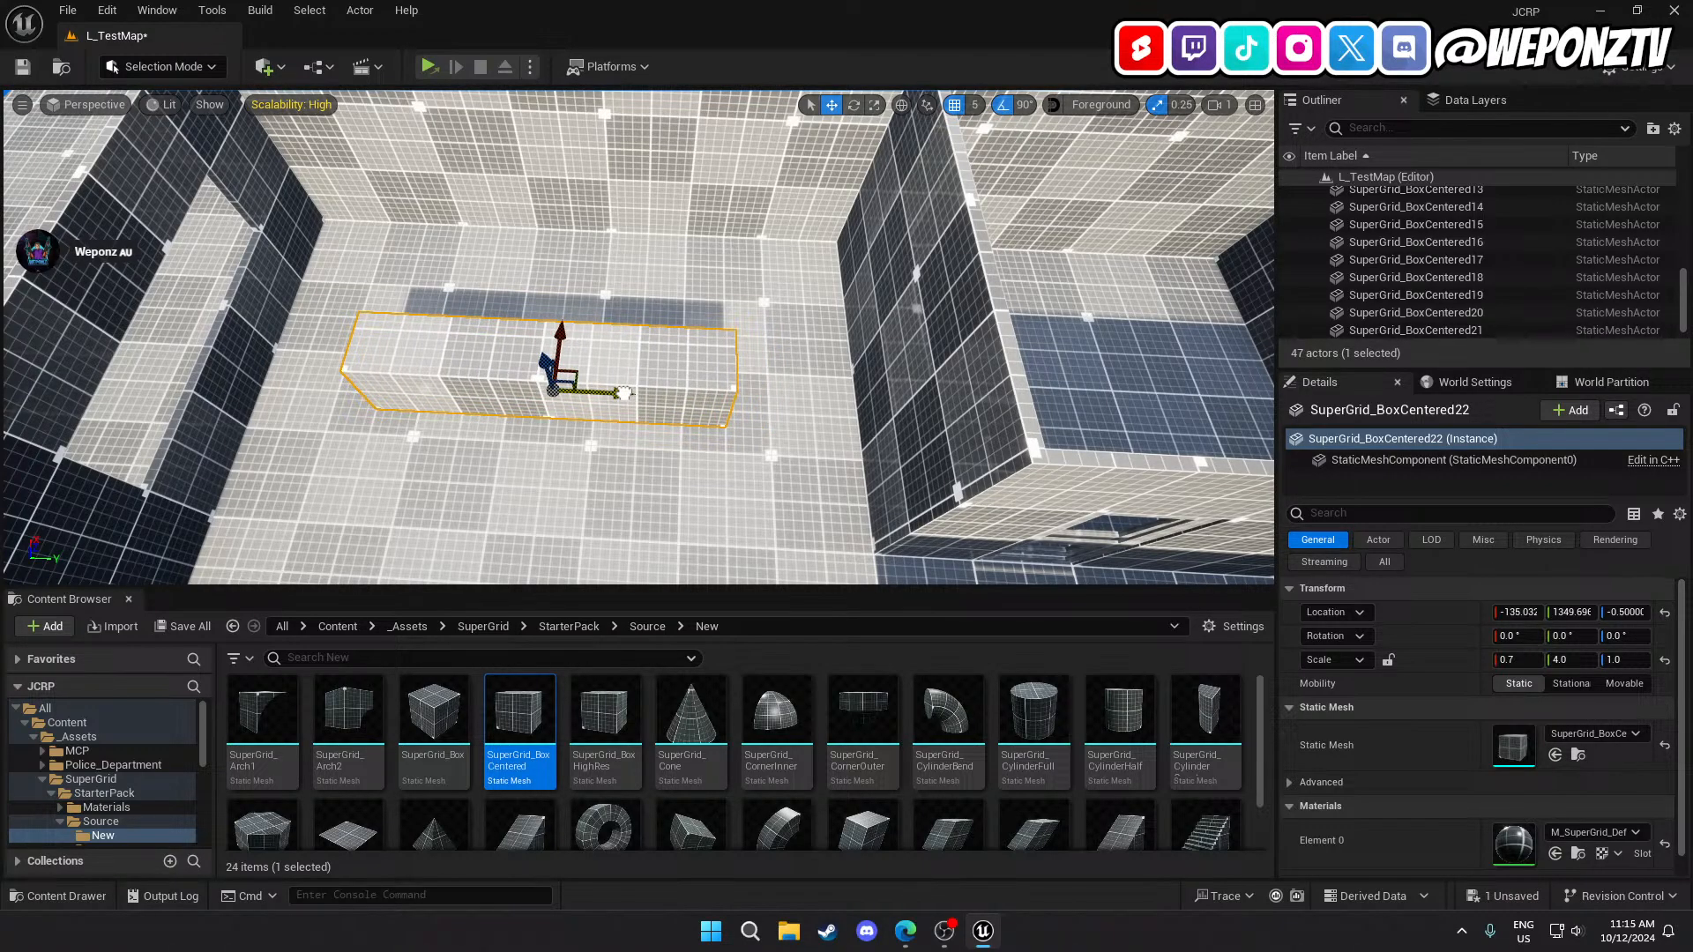
Duplicate the long box to about X -255.03 beside the original and rotate the copy 90° around Z.
right_click_drag(635, 395, 860, 414)
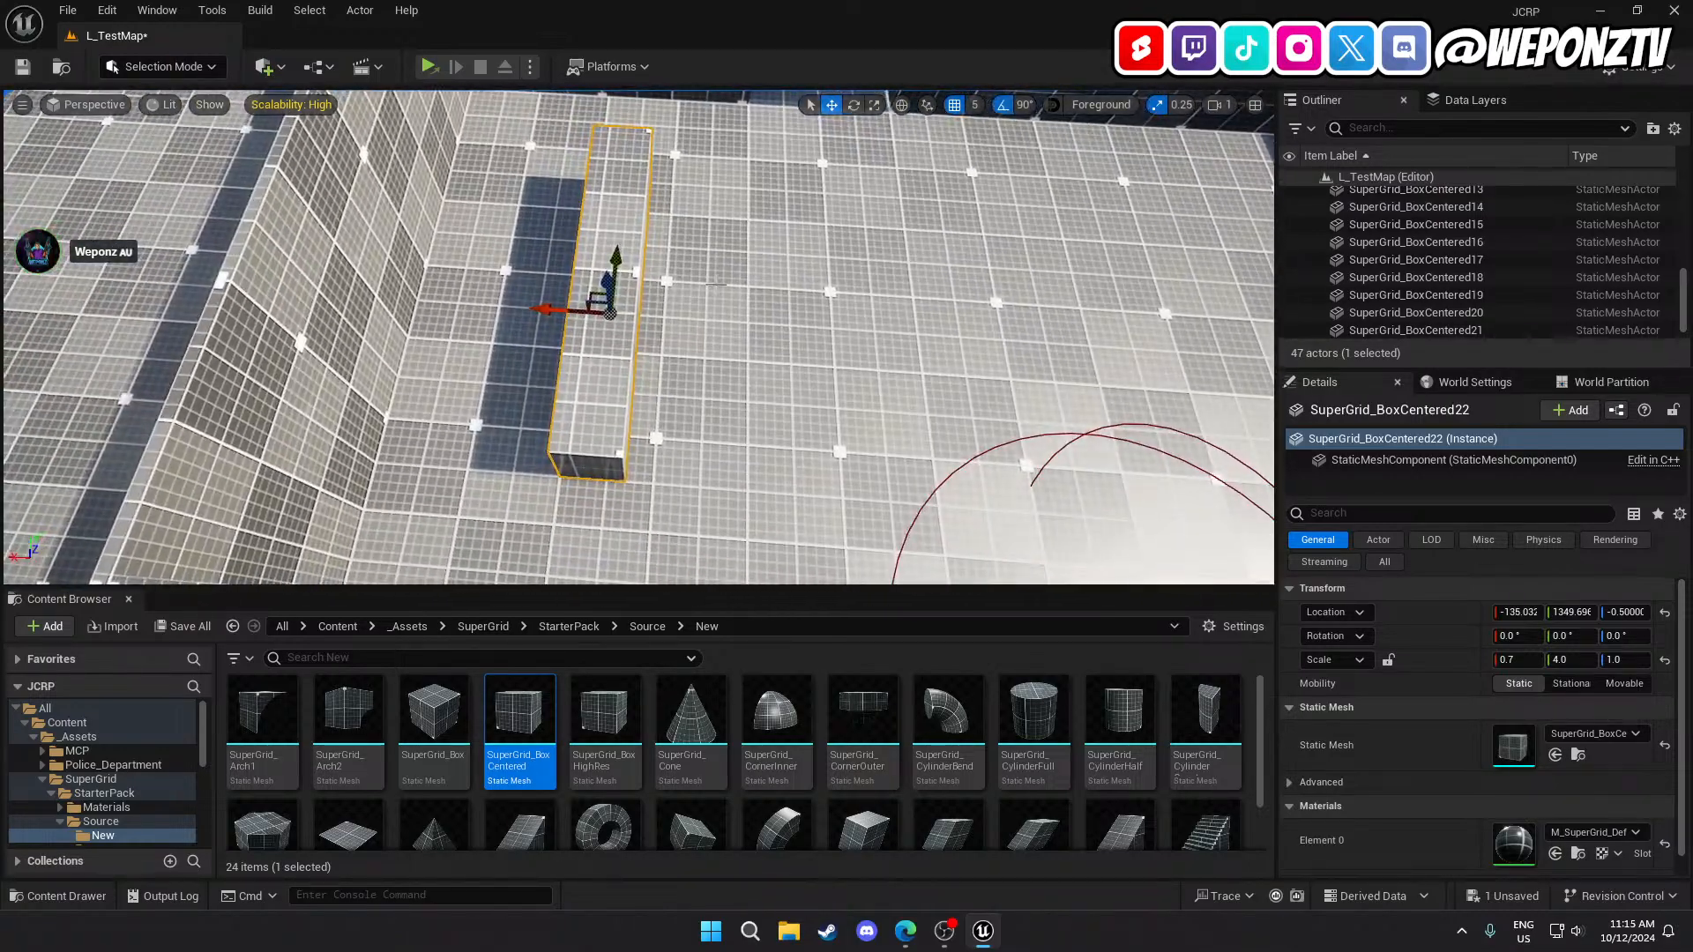
key("ctrl+d")
left_click_drag(536, 302, 659, 307)
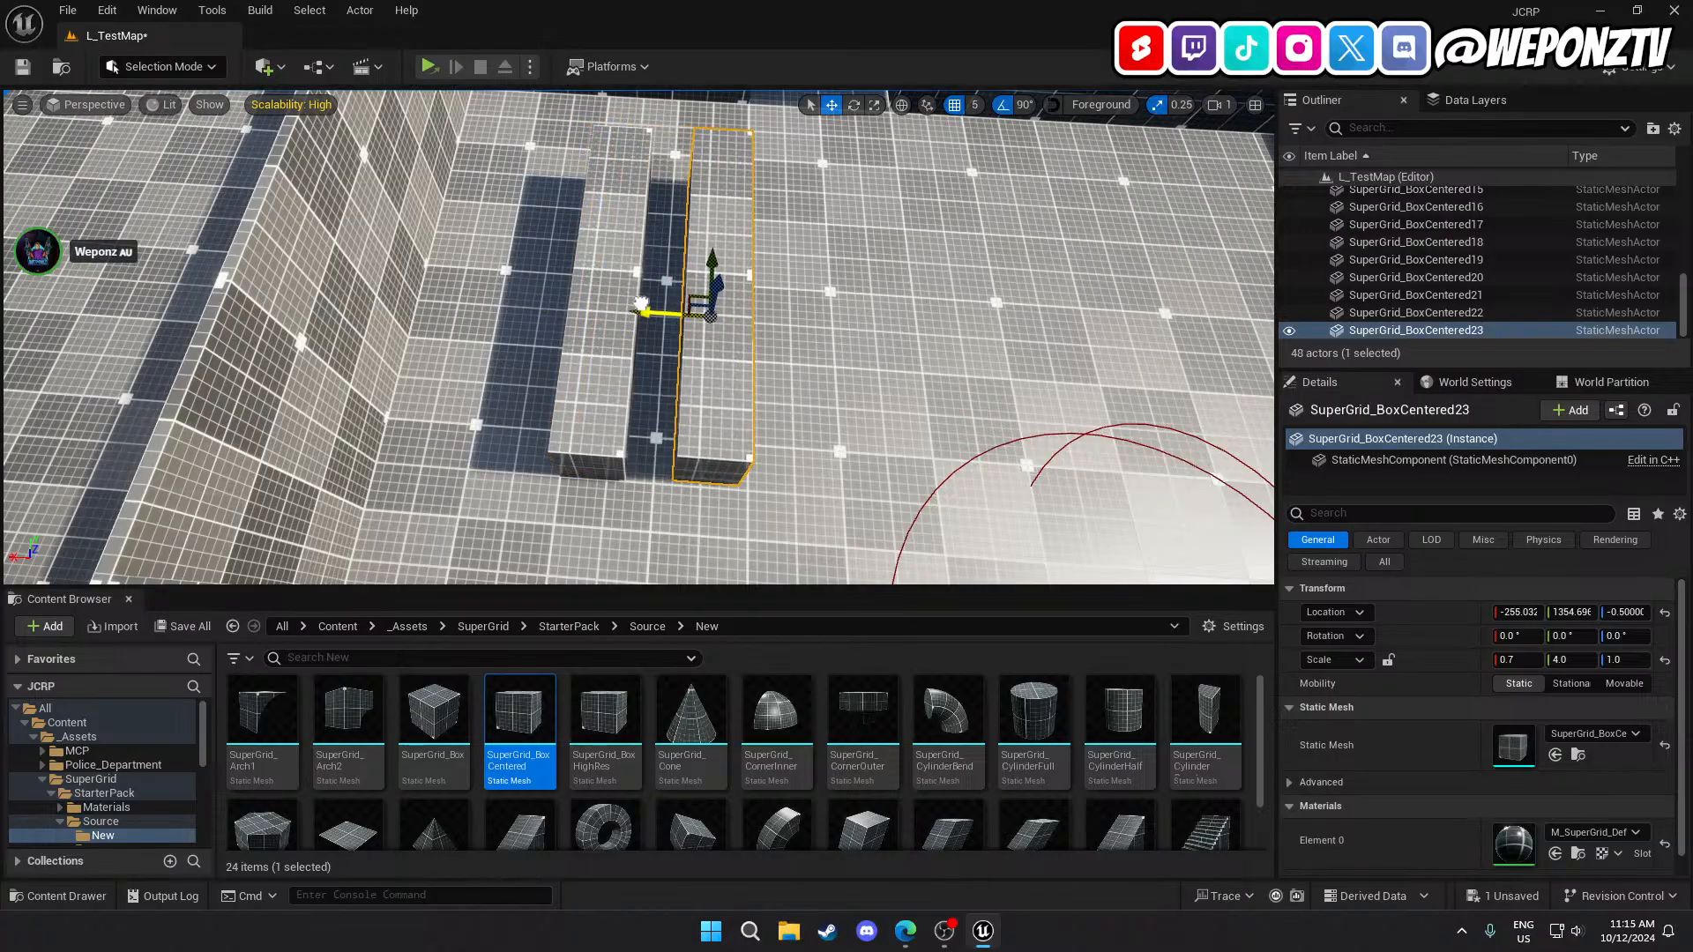
left_click(1618, 636)
type("90")
key("Return")
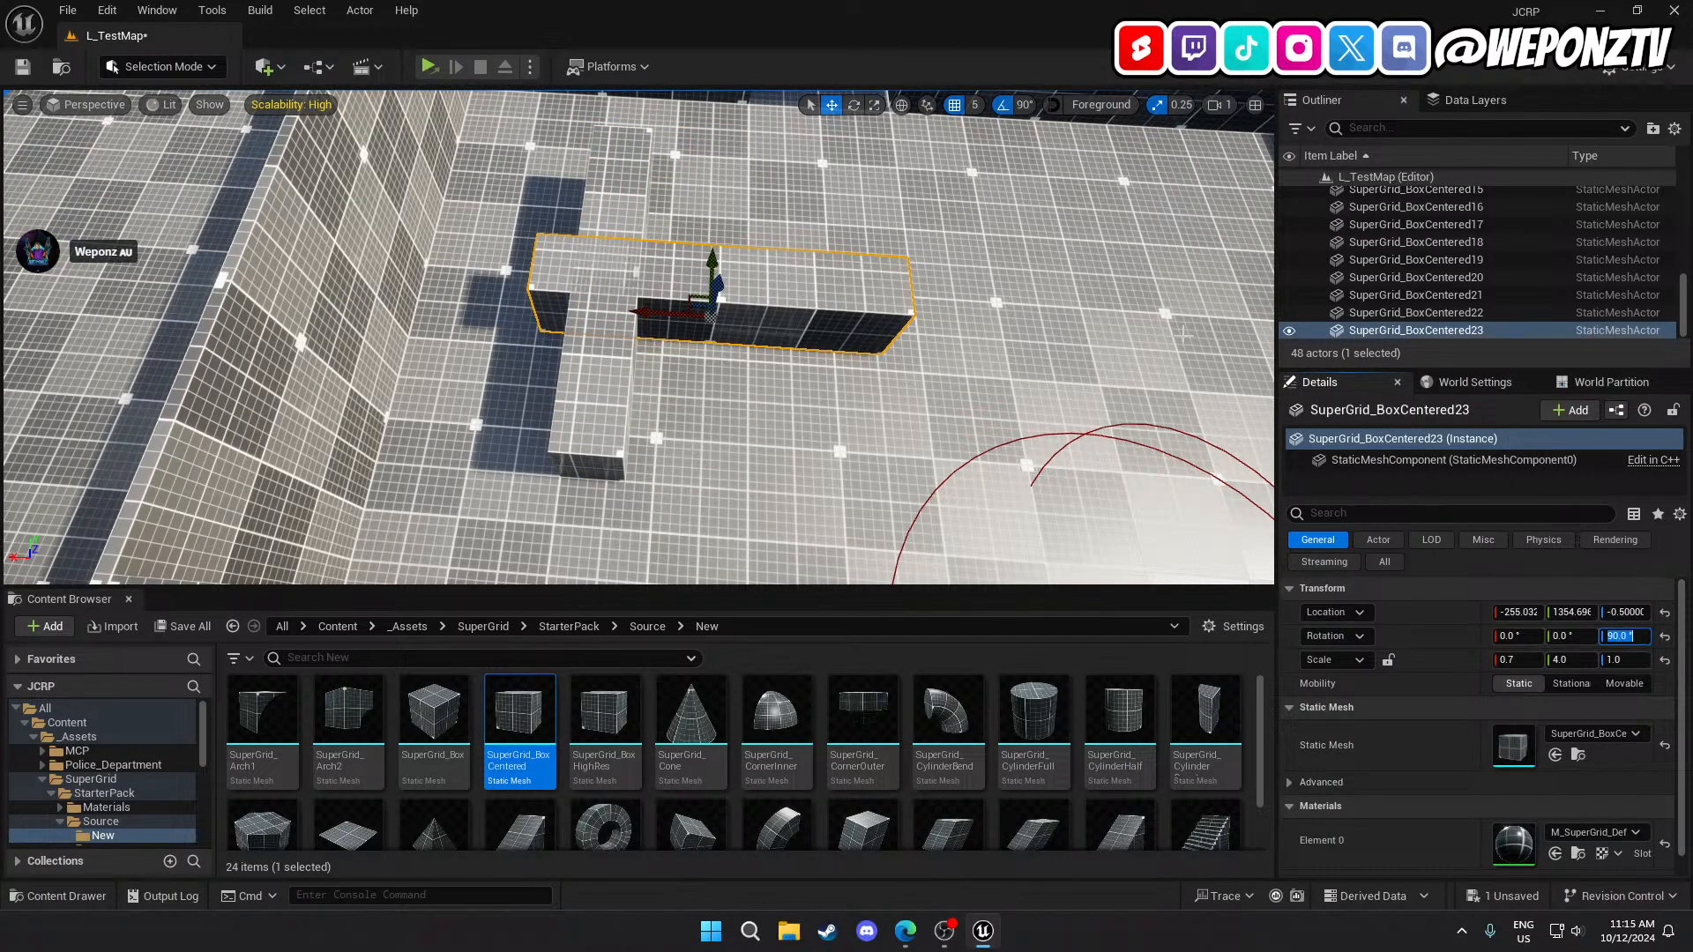
Set the rotated copy's Y scale to 2.0 and move it to about X -0.03, Y 1184.7, closing the counter's end toward the wall.
left_click(1578, 659)
type("2")
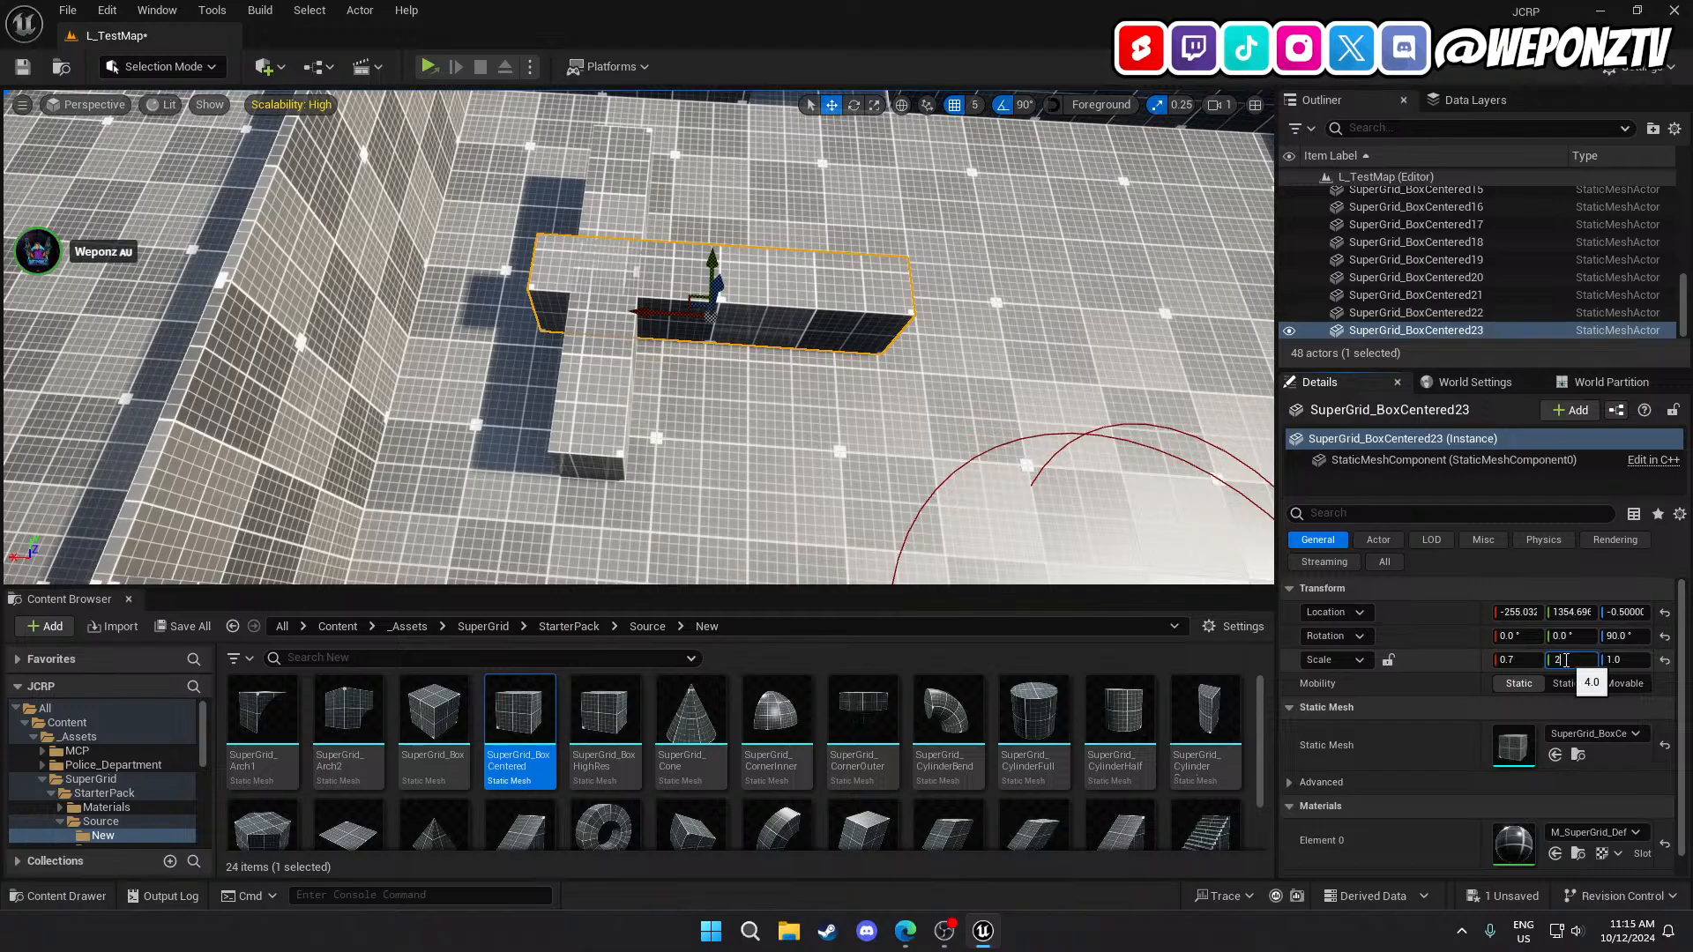
key("Return")
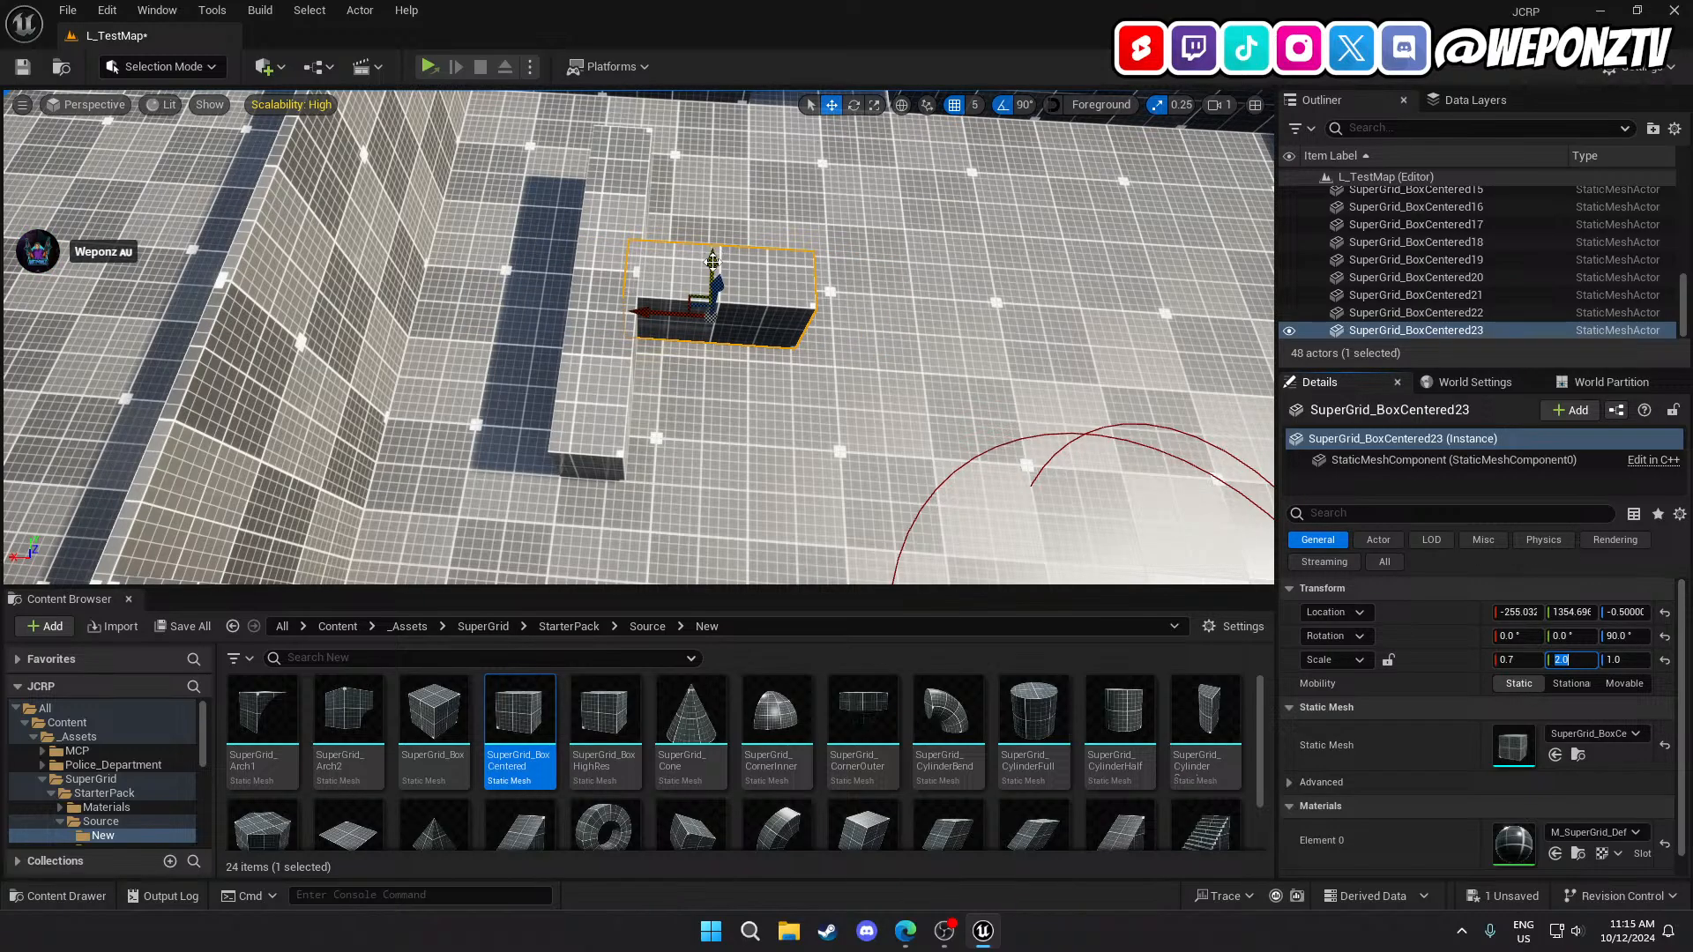
left_click_drag(712, 262, 692, 389)
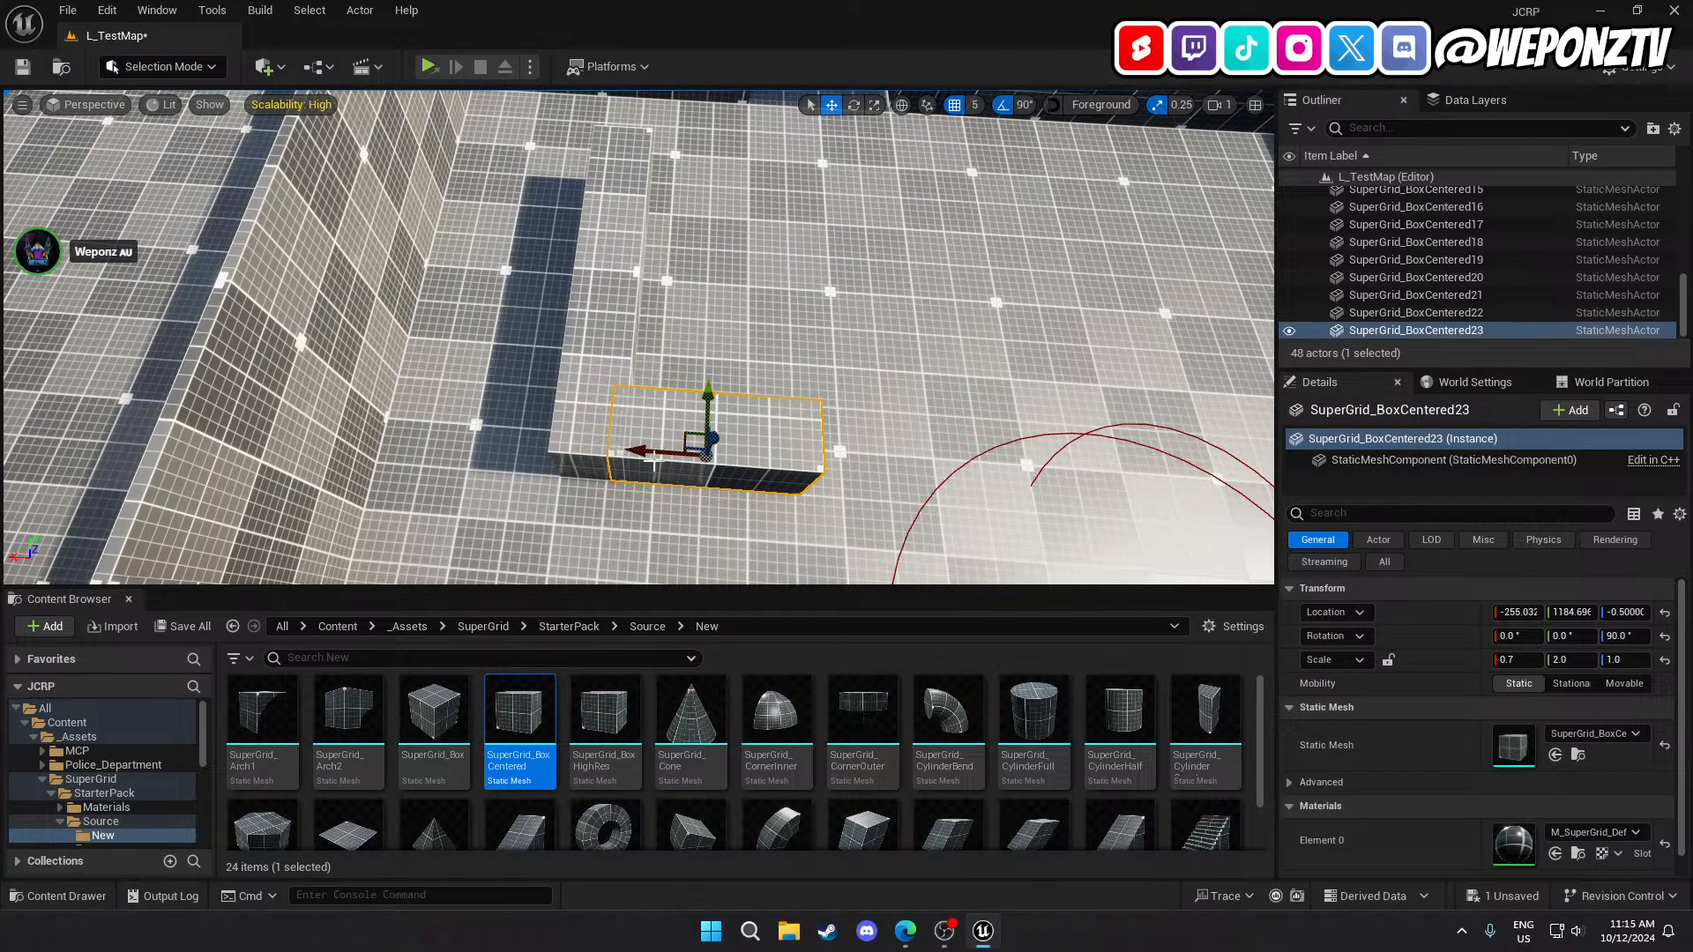
left_click_drag(650, 453, 439, 443)
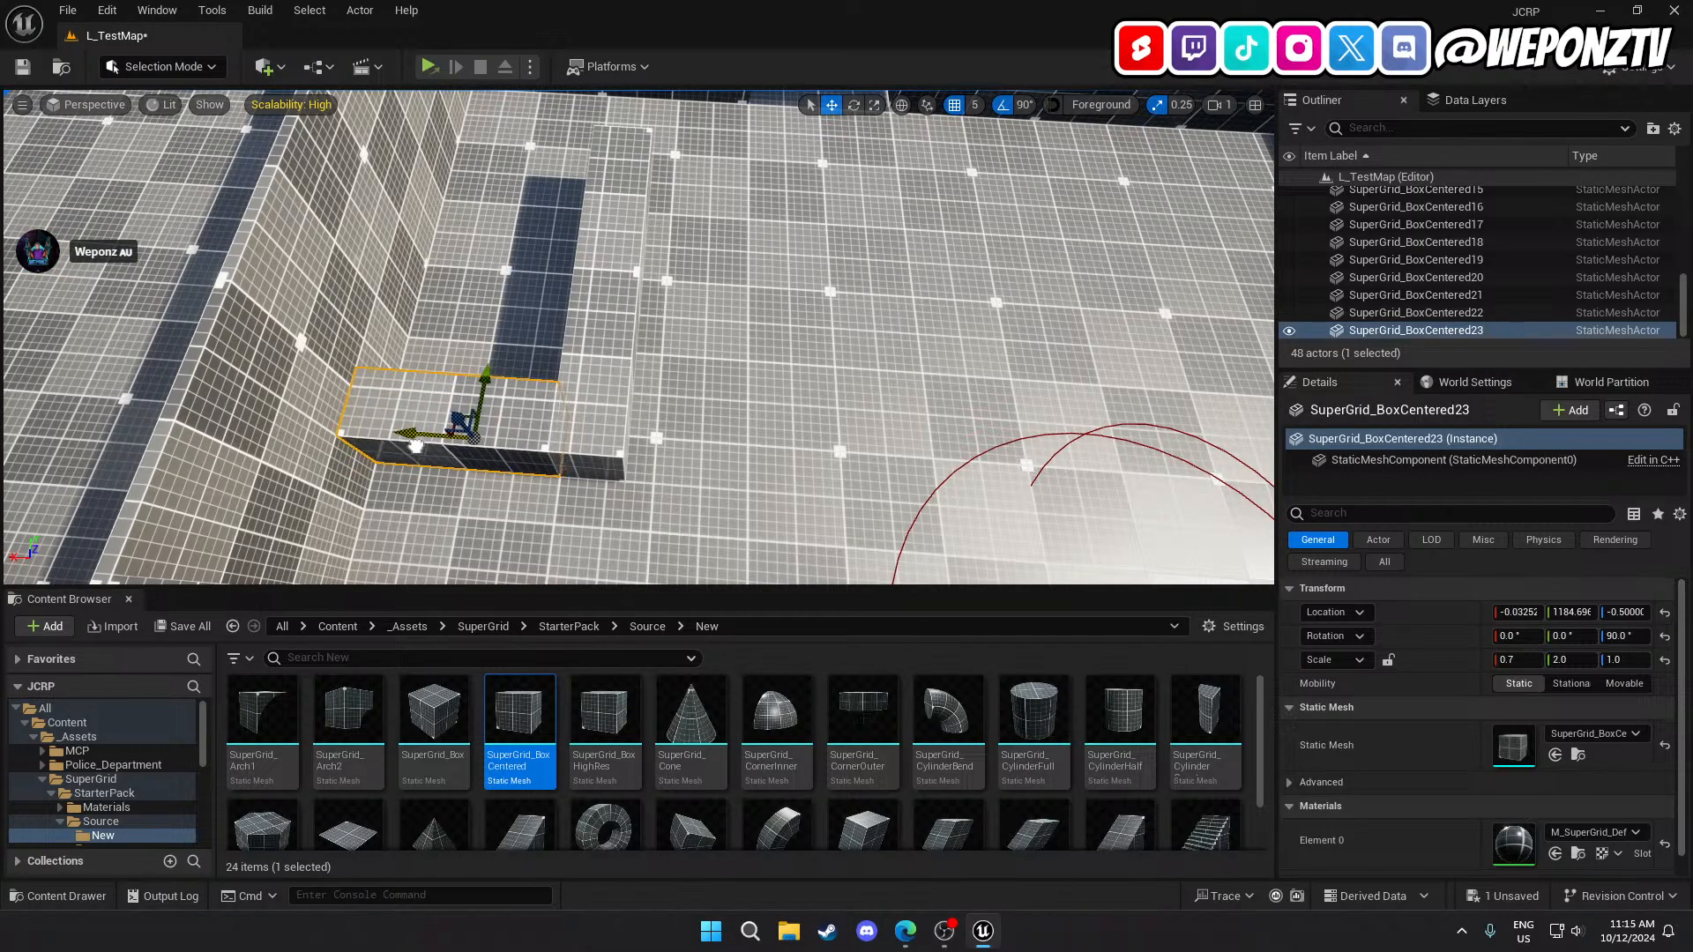
right_click_drag(415, 441, 423, 477)
Look over the building with the new L-shaped counter and save the test map.
left_click(566, 505)
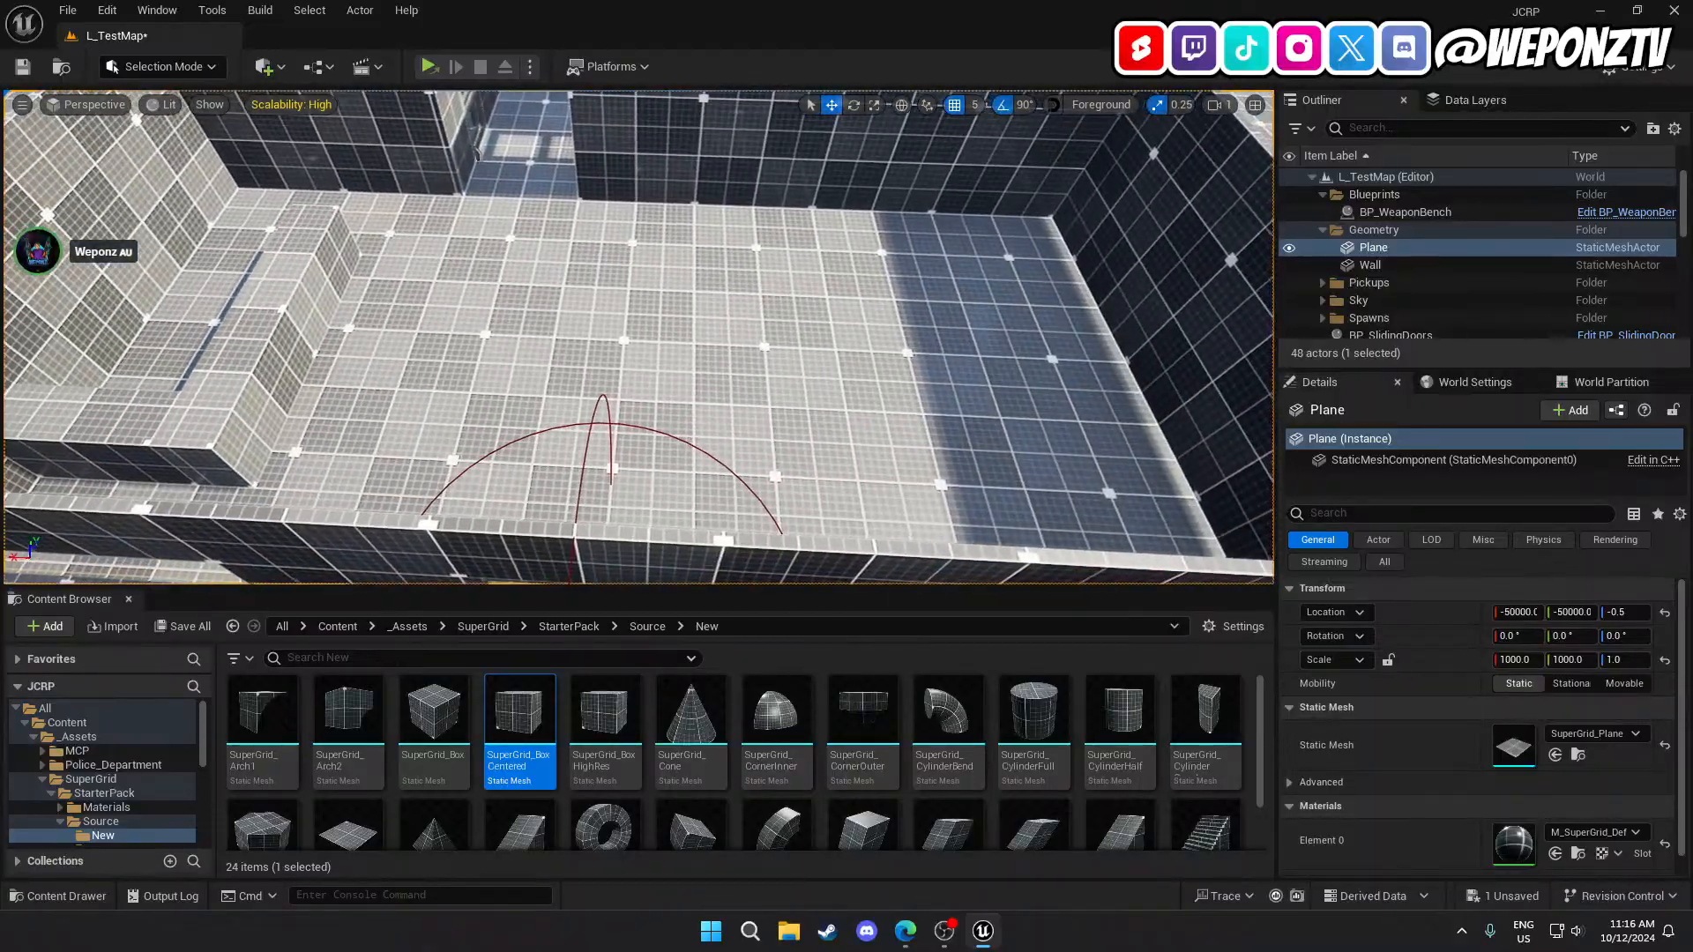
right_click_drag(638, 337, 380, 290)
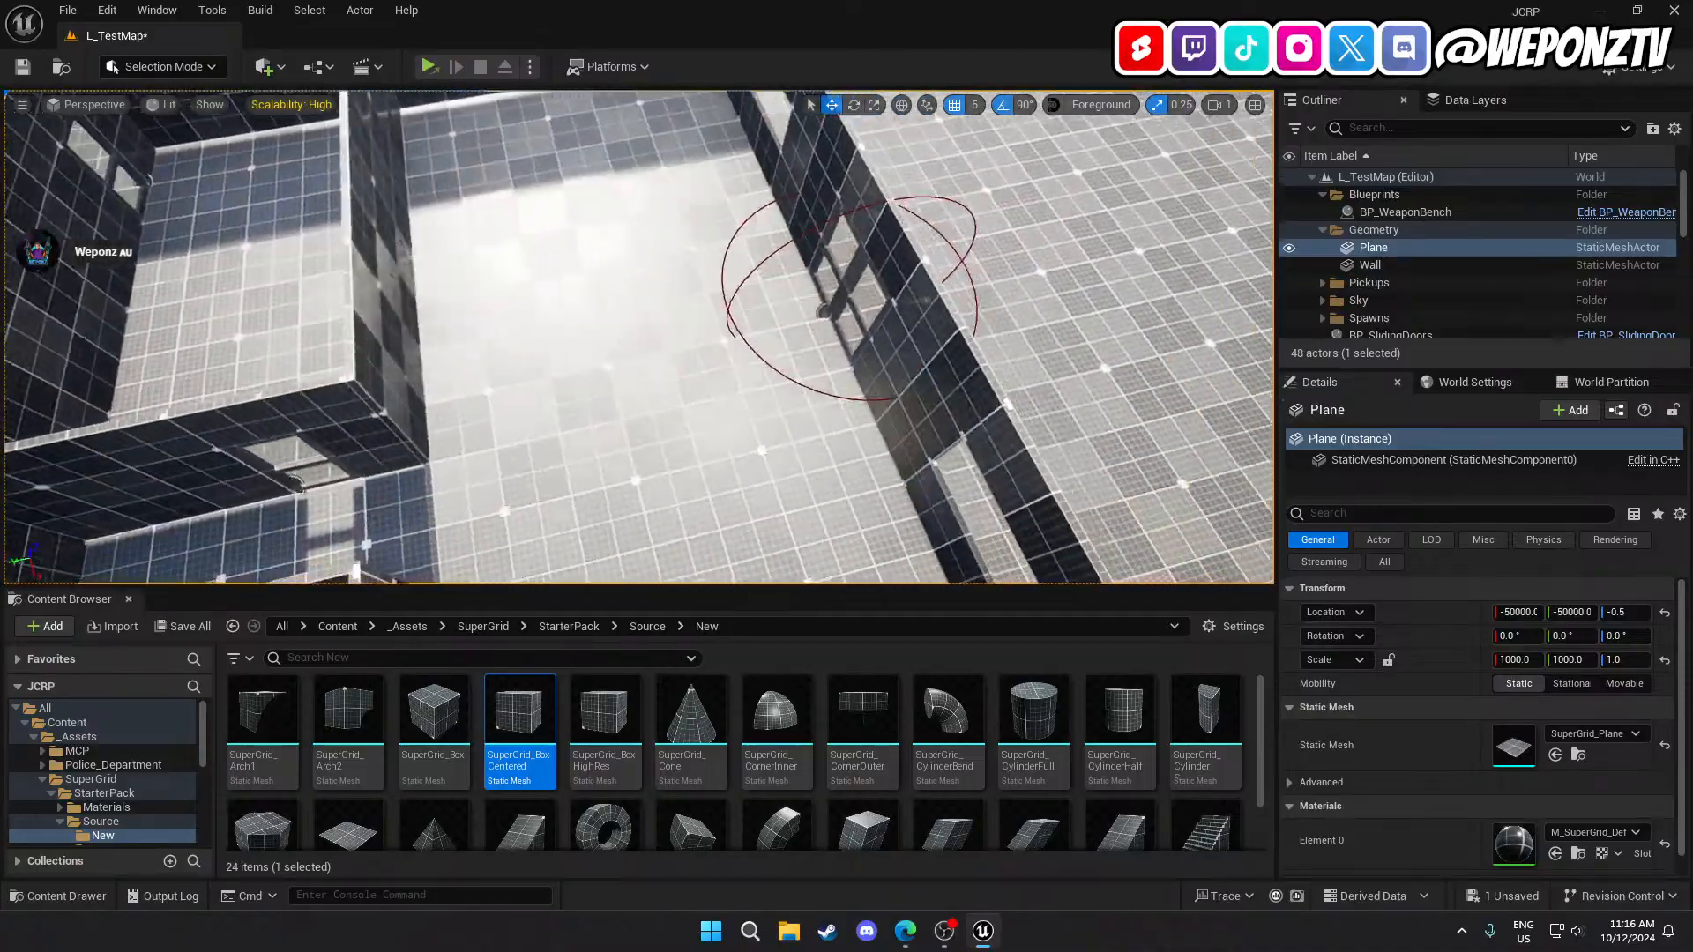
right_click_drag(824, 310, 820, 429)
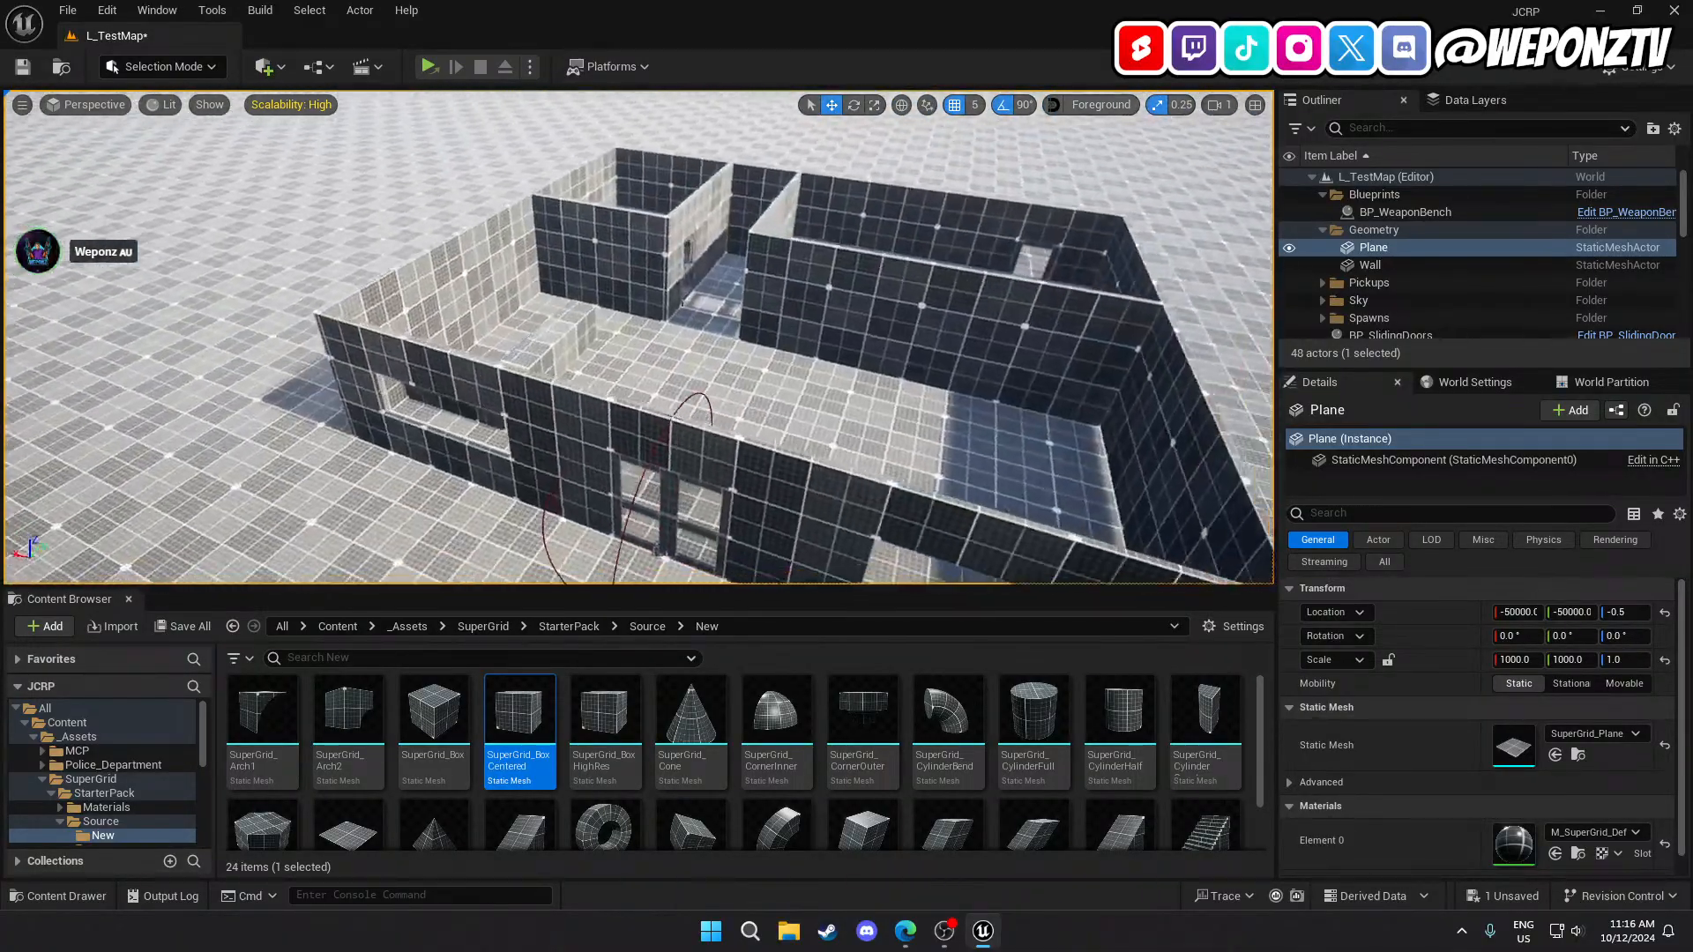
right_click_drag(638, 337, 943, 349)
left_click(22, 67)
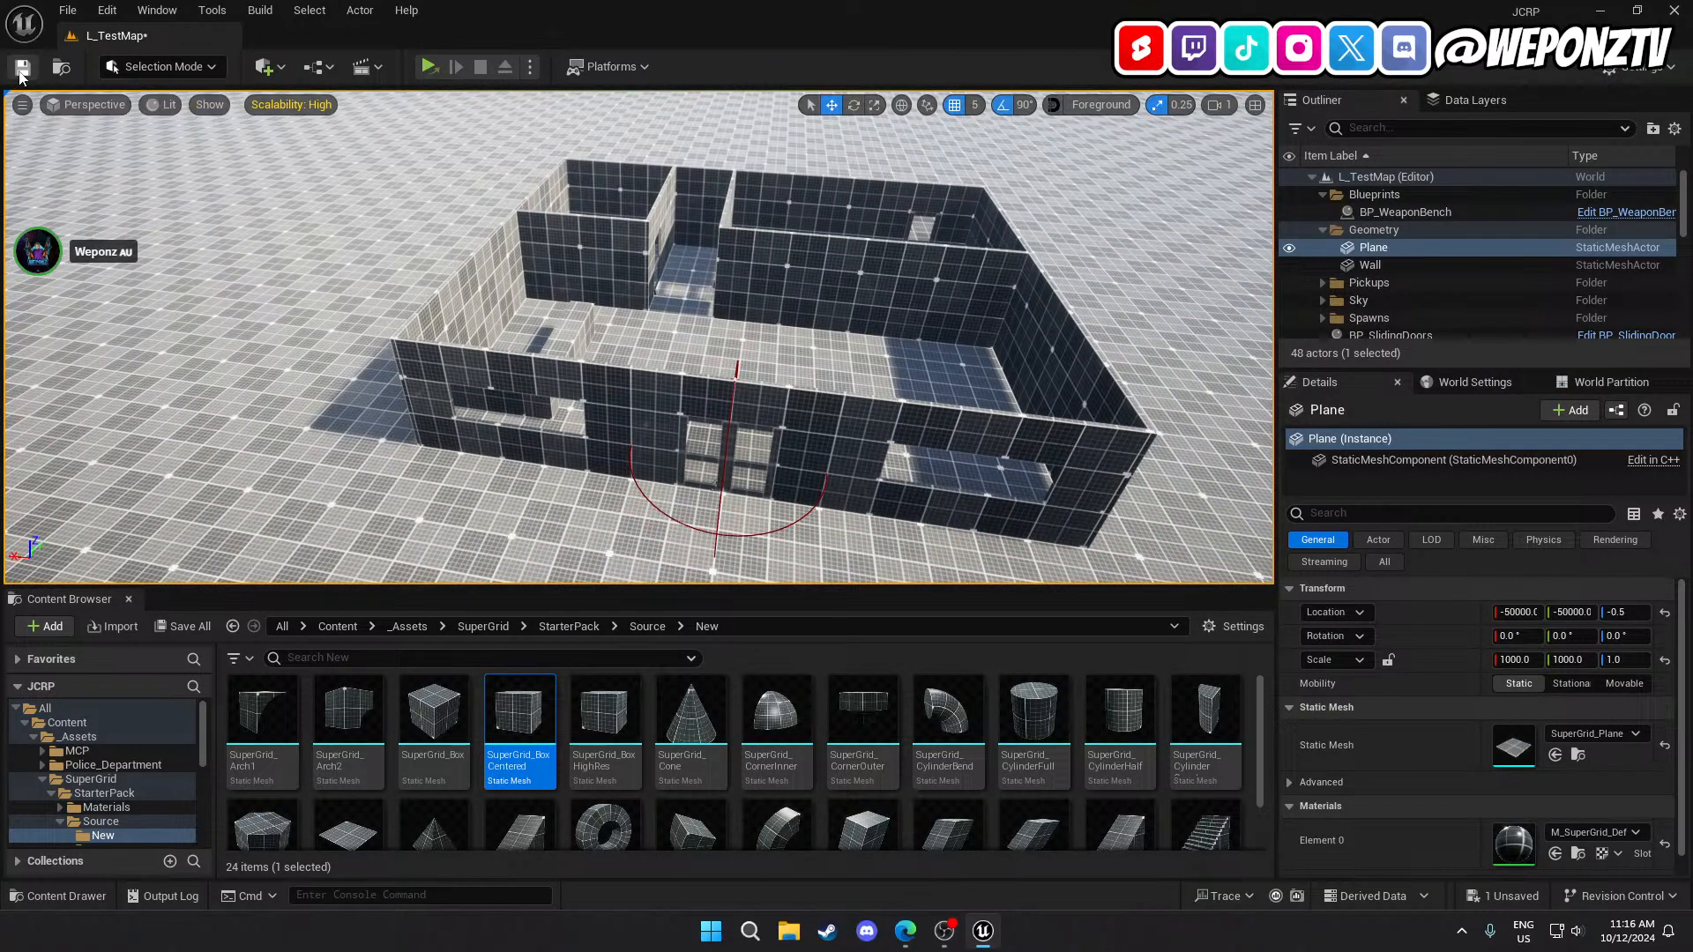
Examine the whole building from the front, checking its walls, window openings and entrance doors.
right_click_drag(423, 282, 546, 397)
right_click_drag(638, 337, 719, 324)
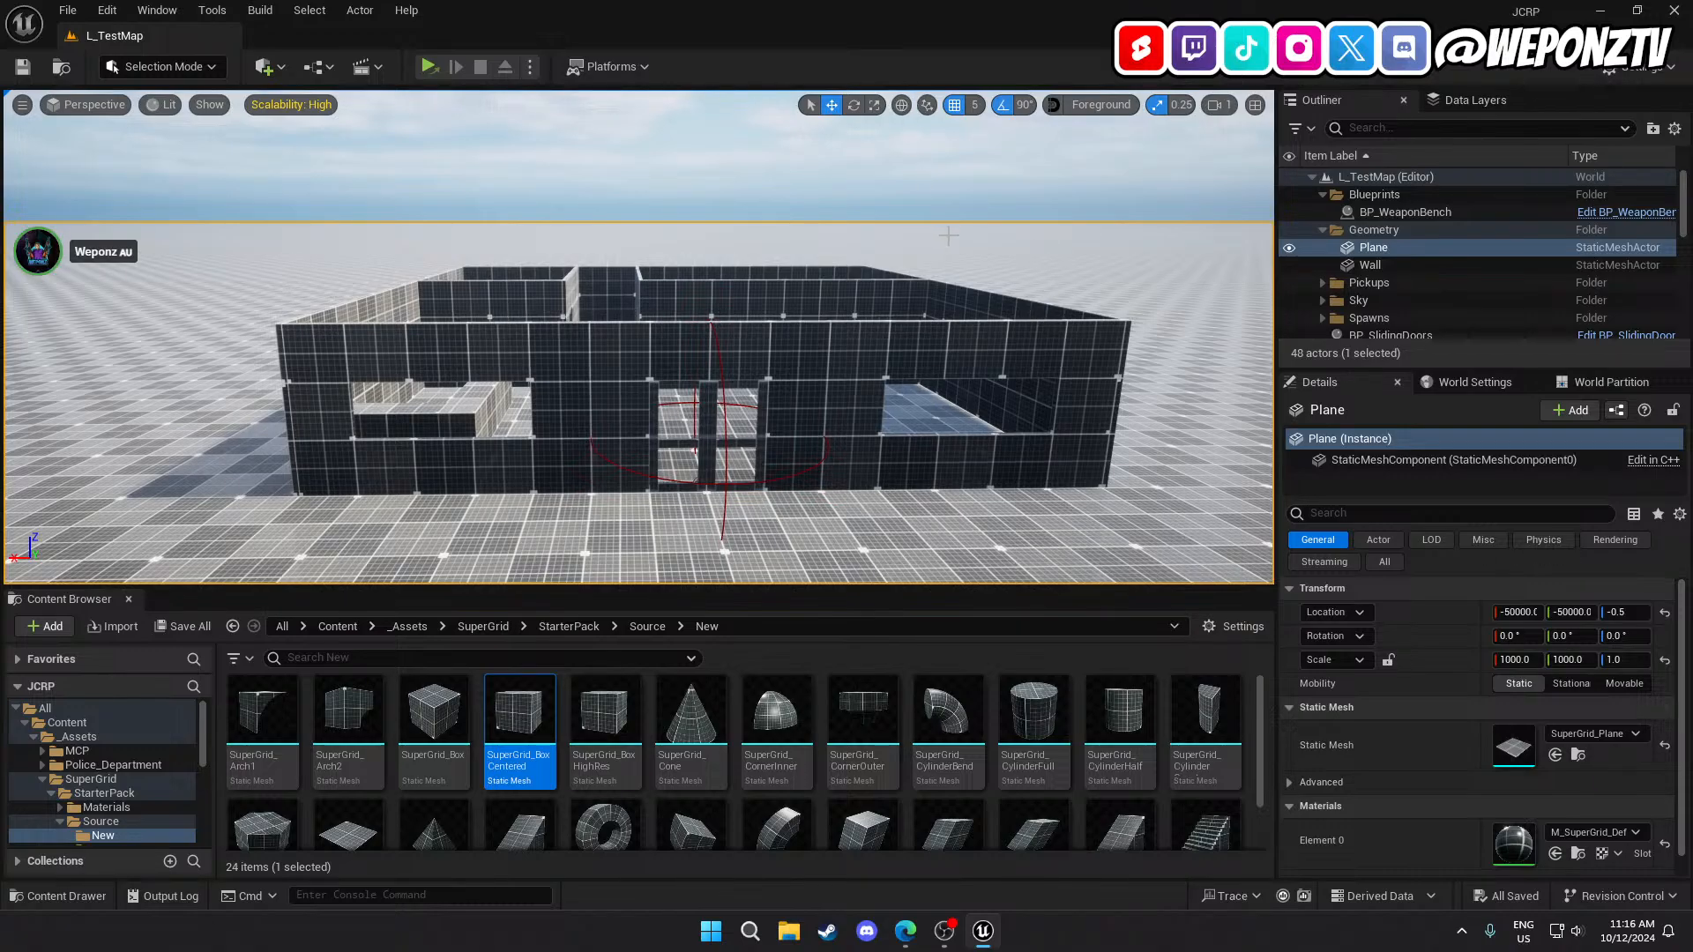
key("w")
right_click_drag(948, 235, 939, 313)
key("w")
key("s")
key("w")
key("s")
key("w")
key("s")
key("w")
key("s")
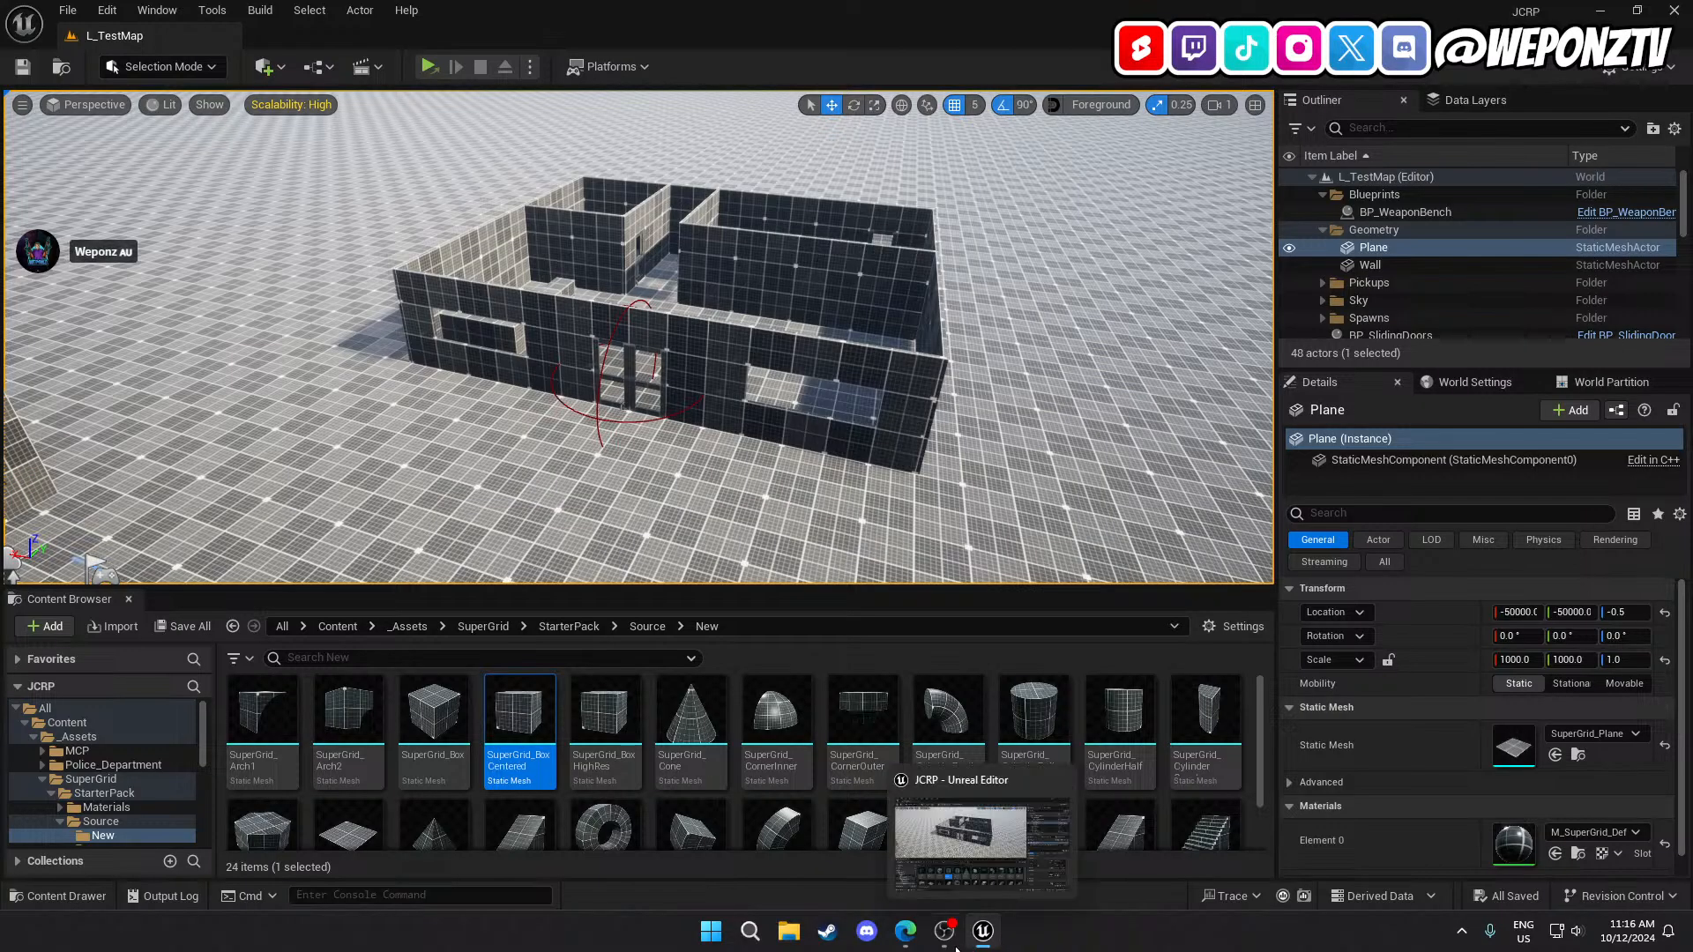
left_click(944, 931)
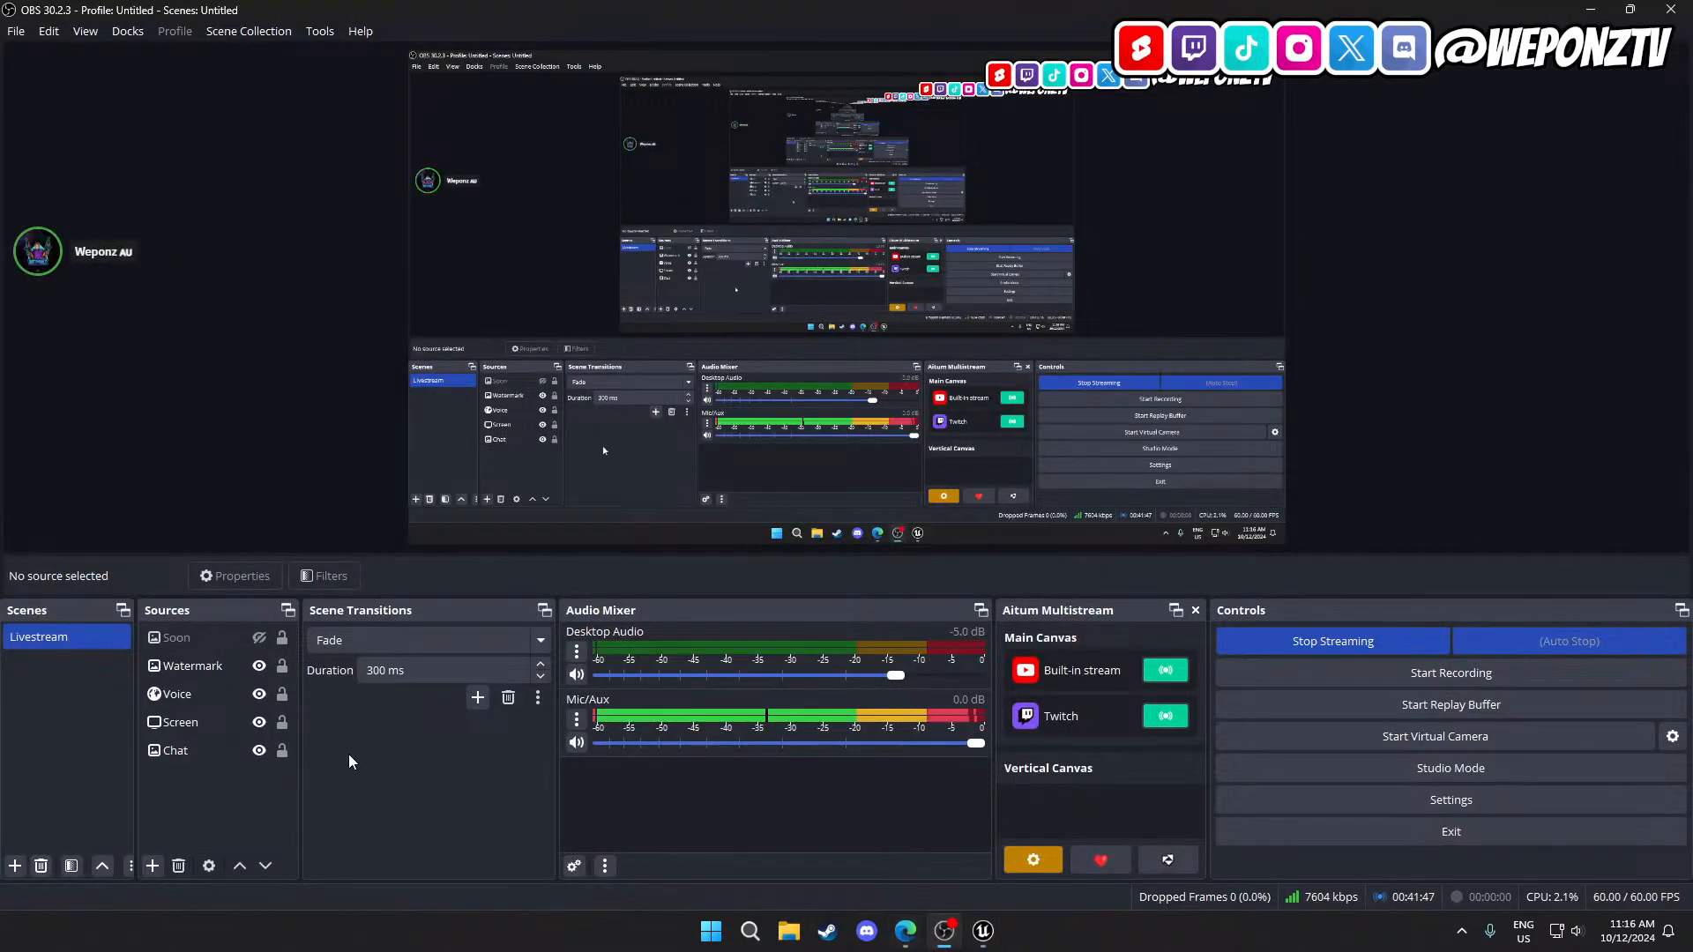
left_click(259, 722)
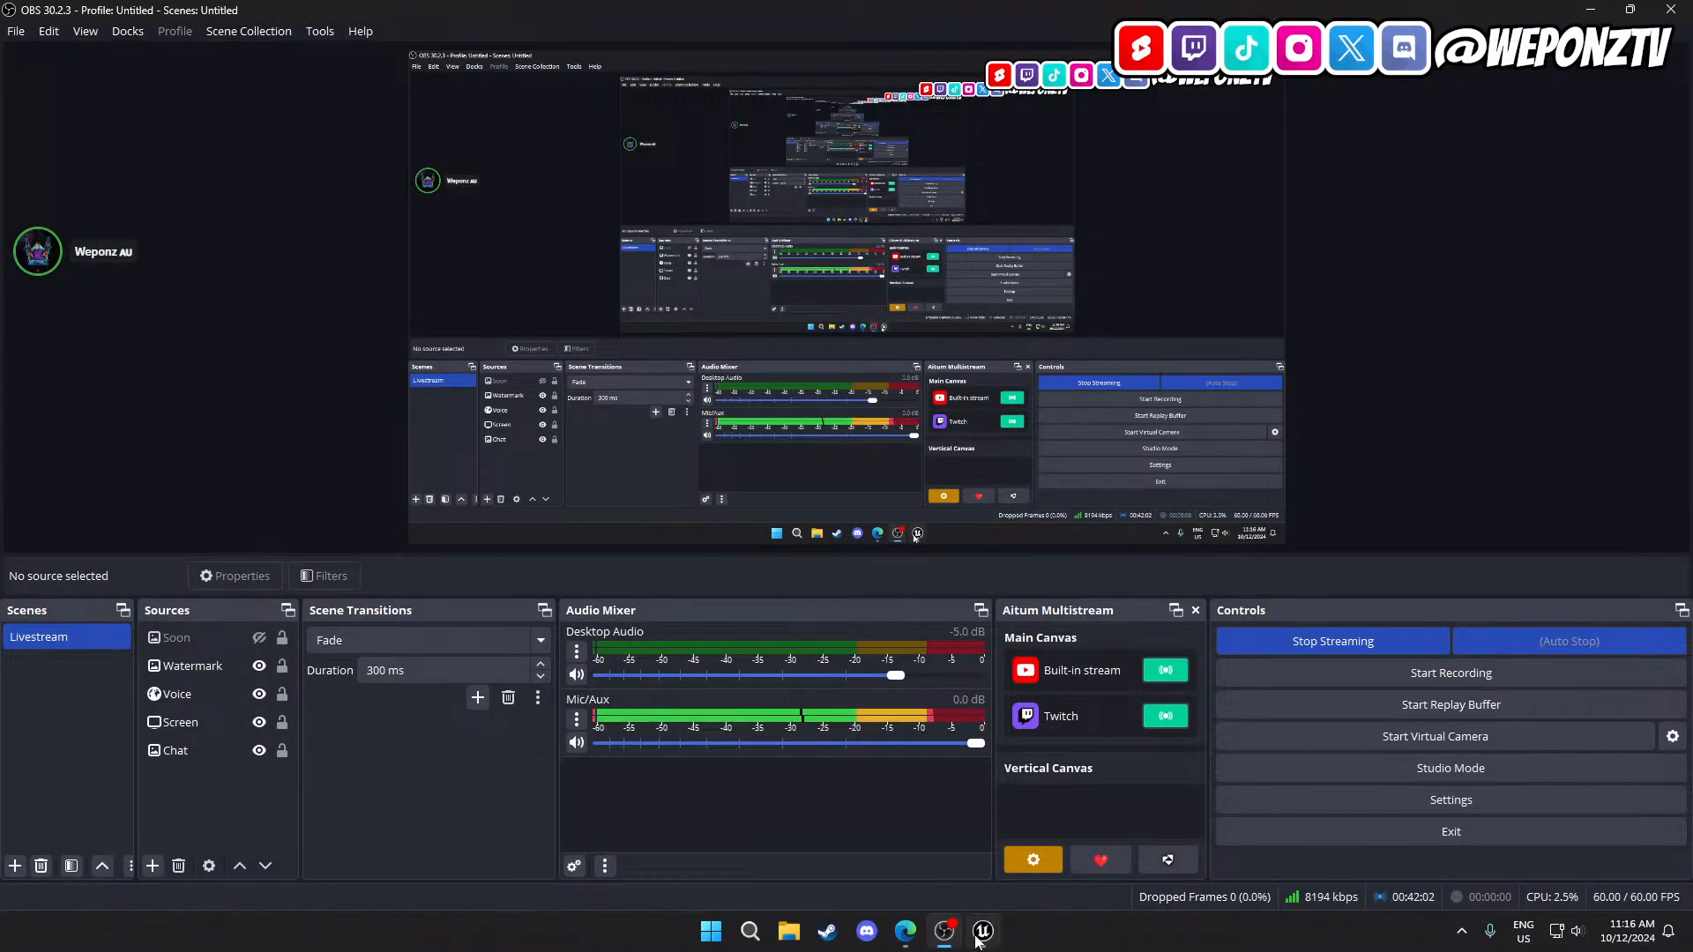
left_click(980, 933)
Switch back to the Unreal editor, duplicate the long interior wall, and raise the copy to Z 460 above the building.
key("w")
mouse_move(759, 371)
right_mouse_down()
mouse_move(776, 344)
mouse_move(745, 339)
right_mouse_up()
right_click_drag(680, 453, 680, 453)
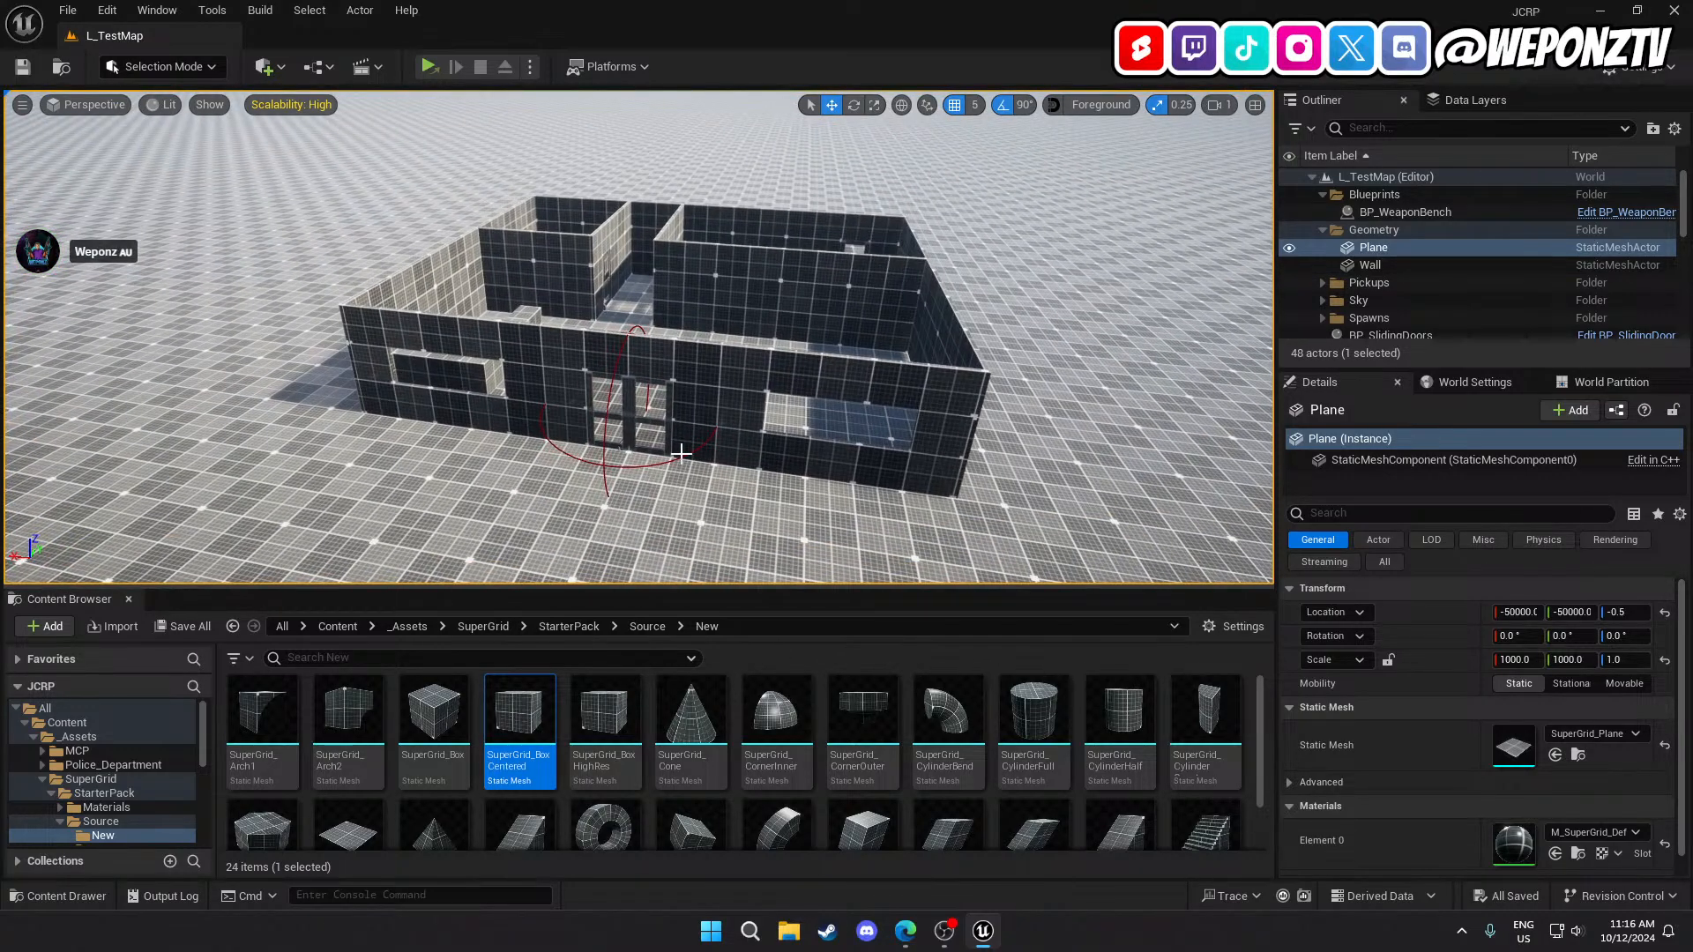
left_click(863, 328)
key("ctrl+d")
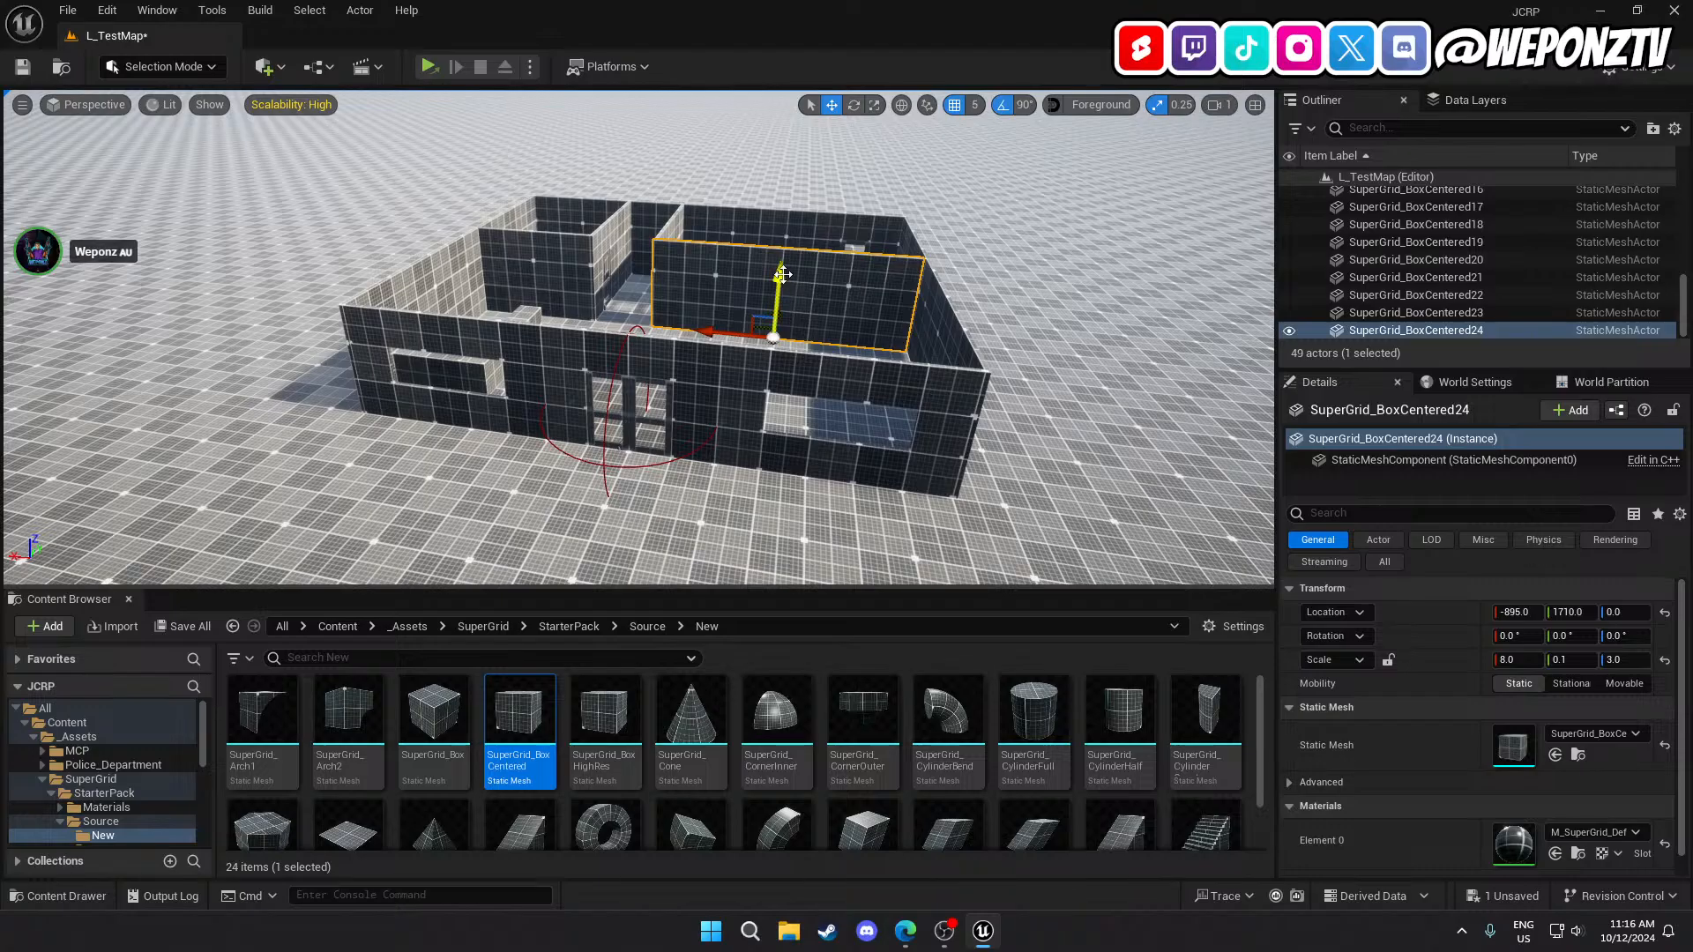
left_click_drag(779, 284, 789, 123)
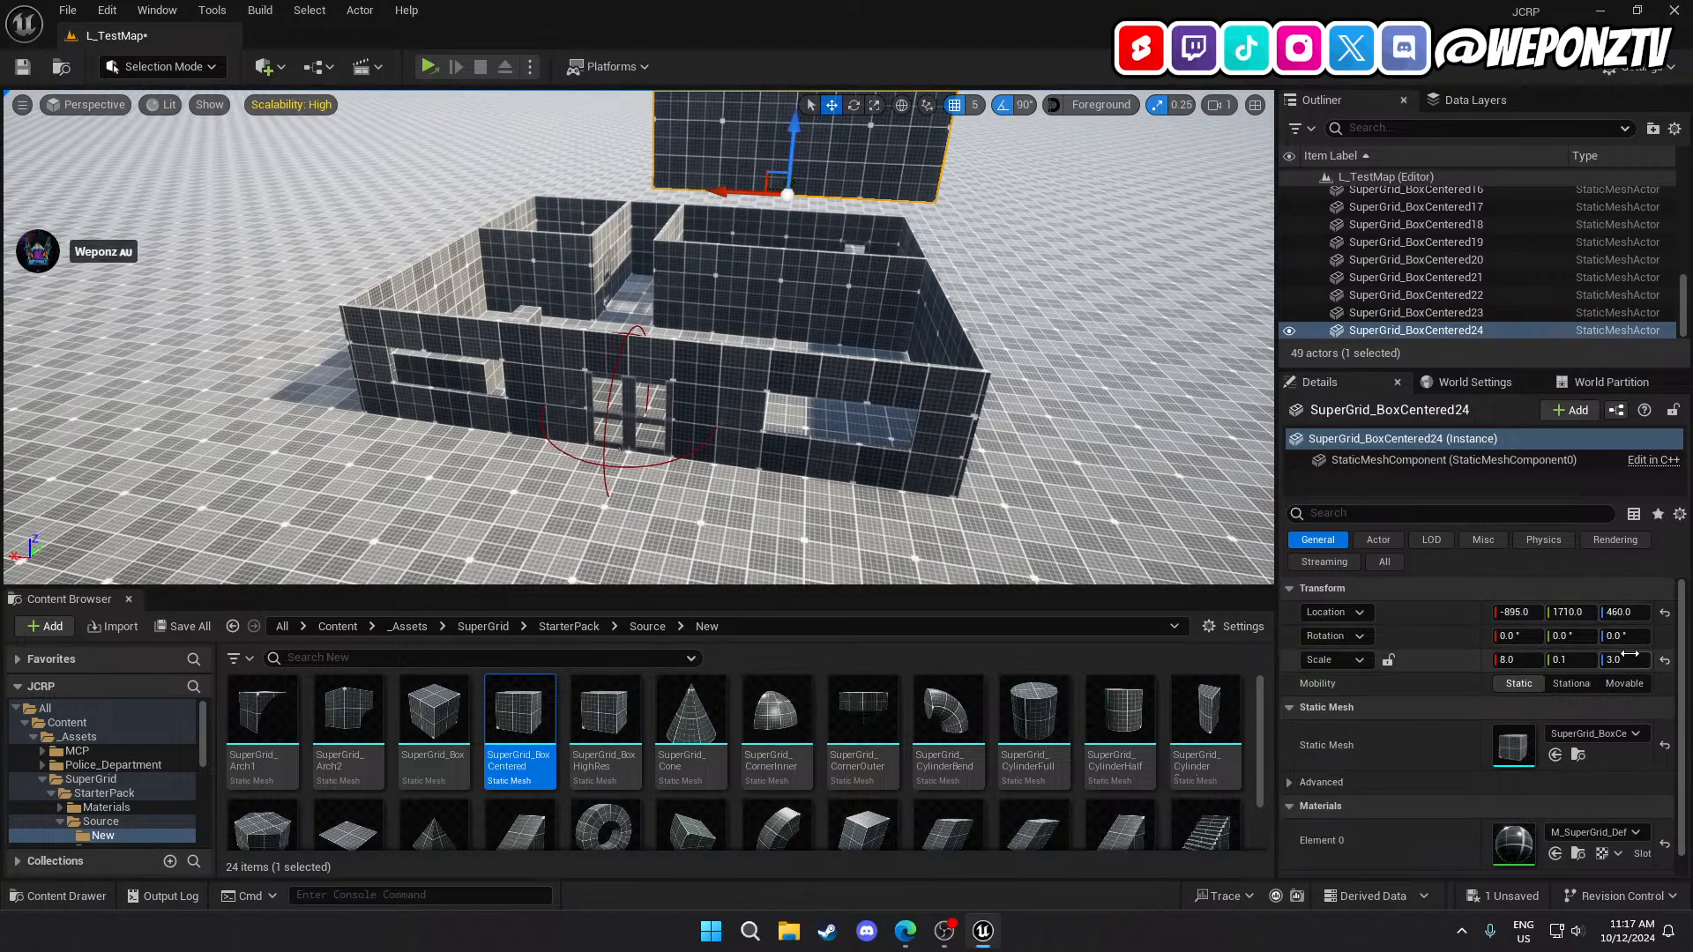
left_click(1620, 636)
left_click(1583, 635)
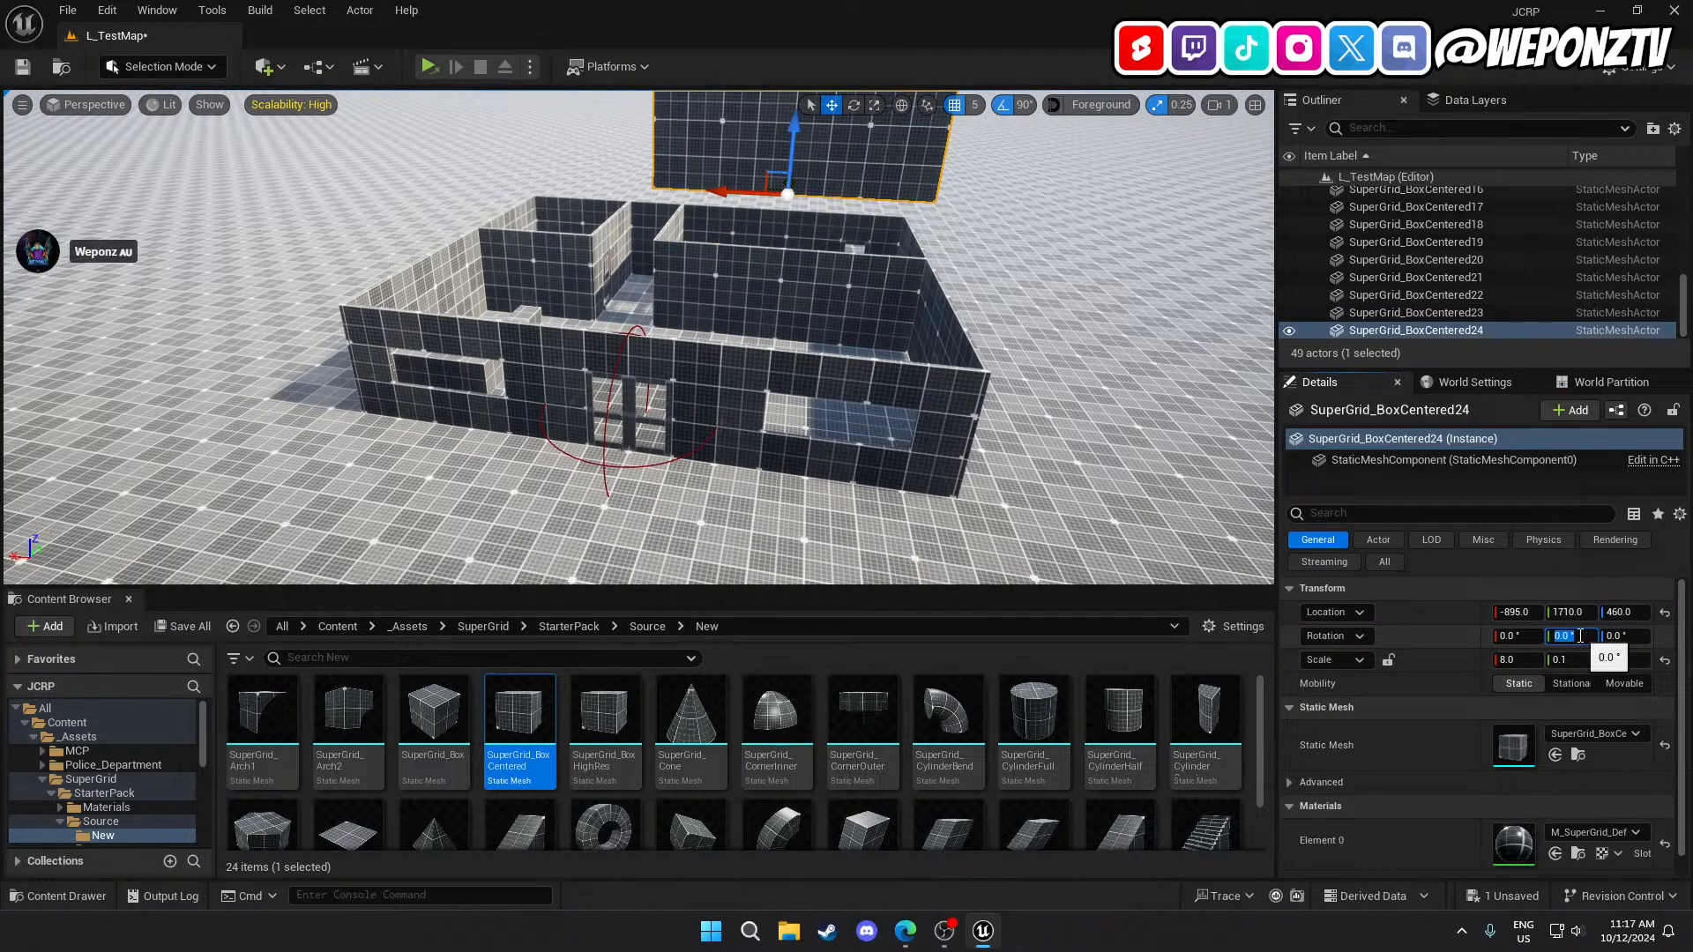
type("90")
key("Return")
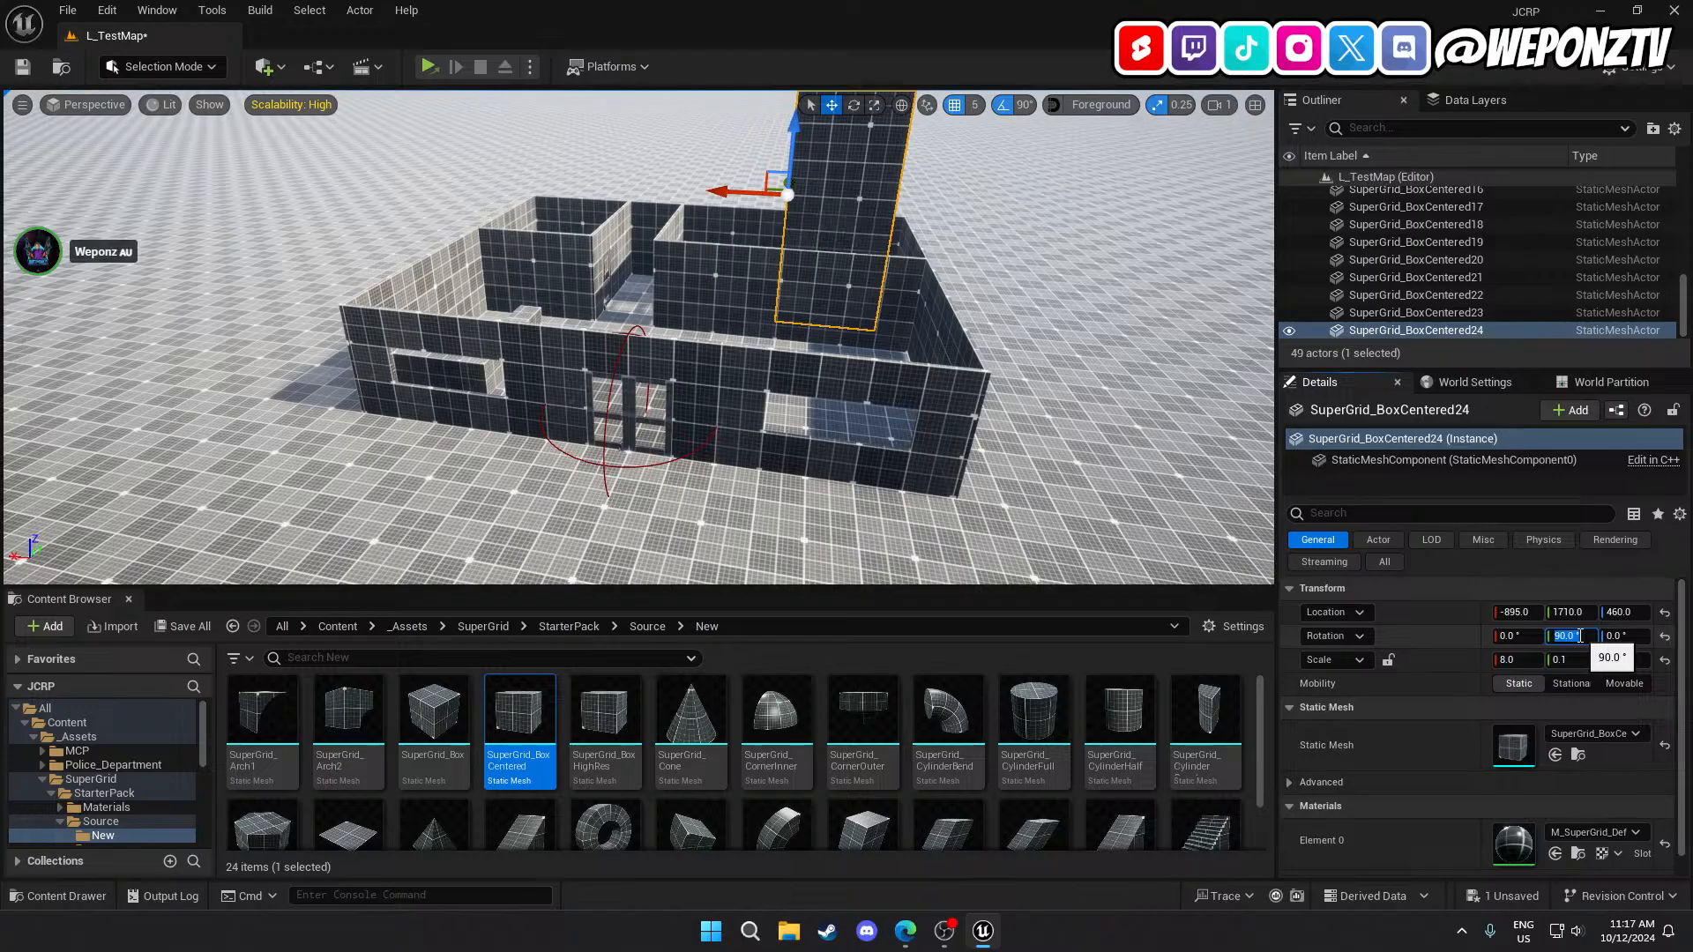
type("0")
key("Return")
Lay the raised wall copy flat by setting its X rotation to 90°.
left_click(1509, 636)
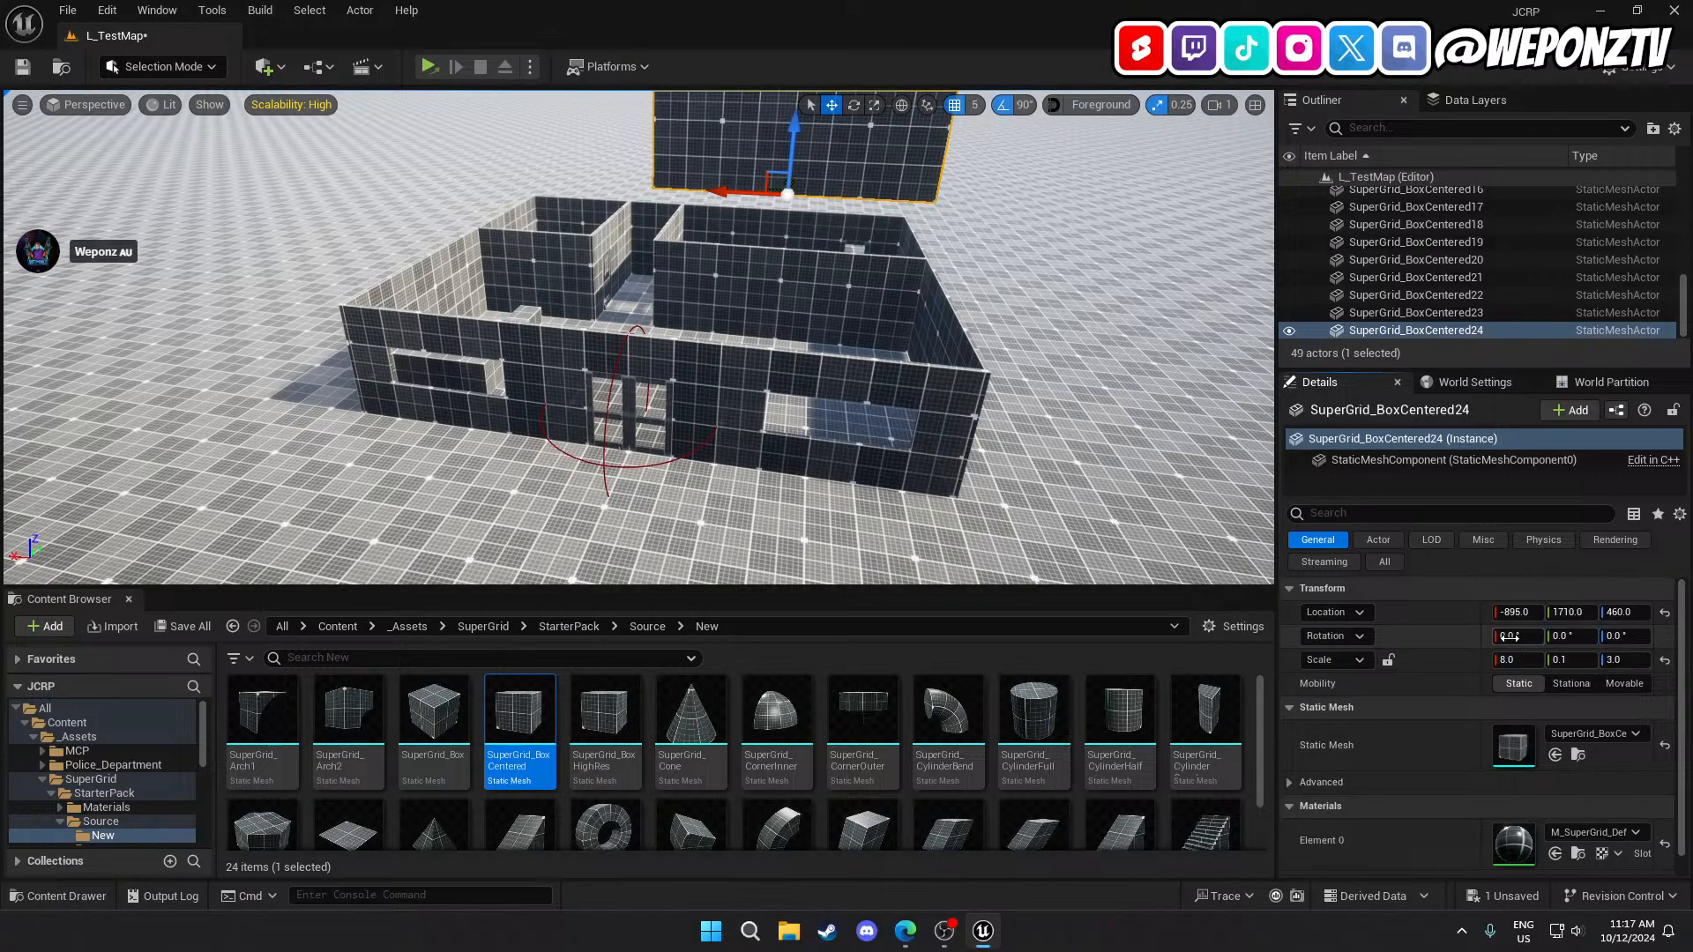
type("90")
key("Return")
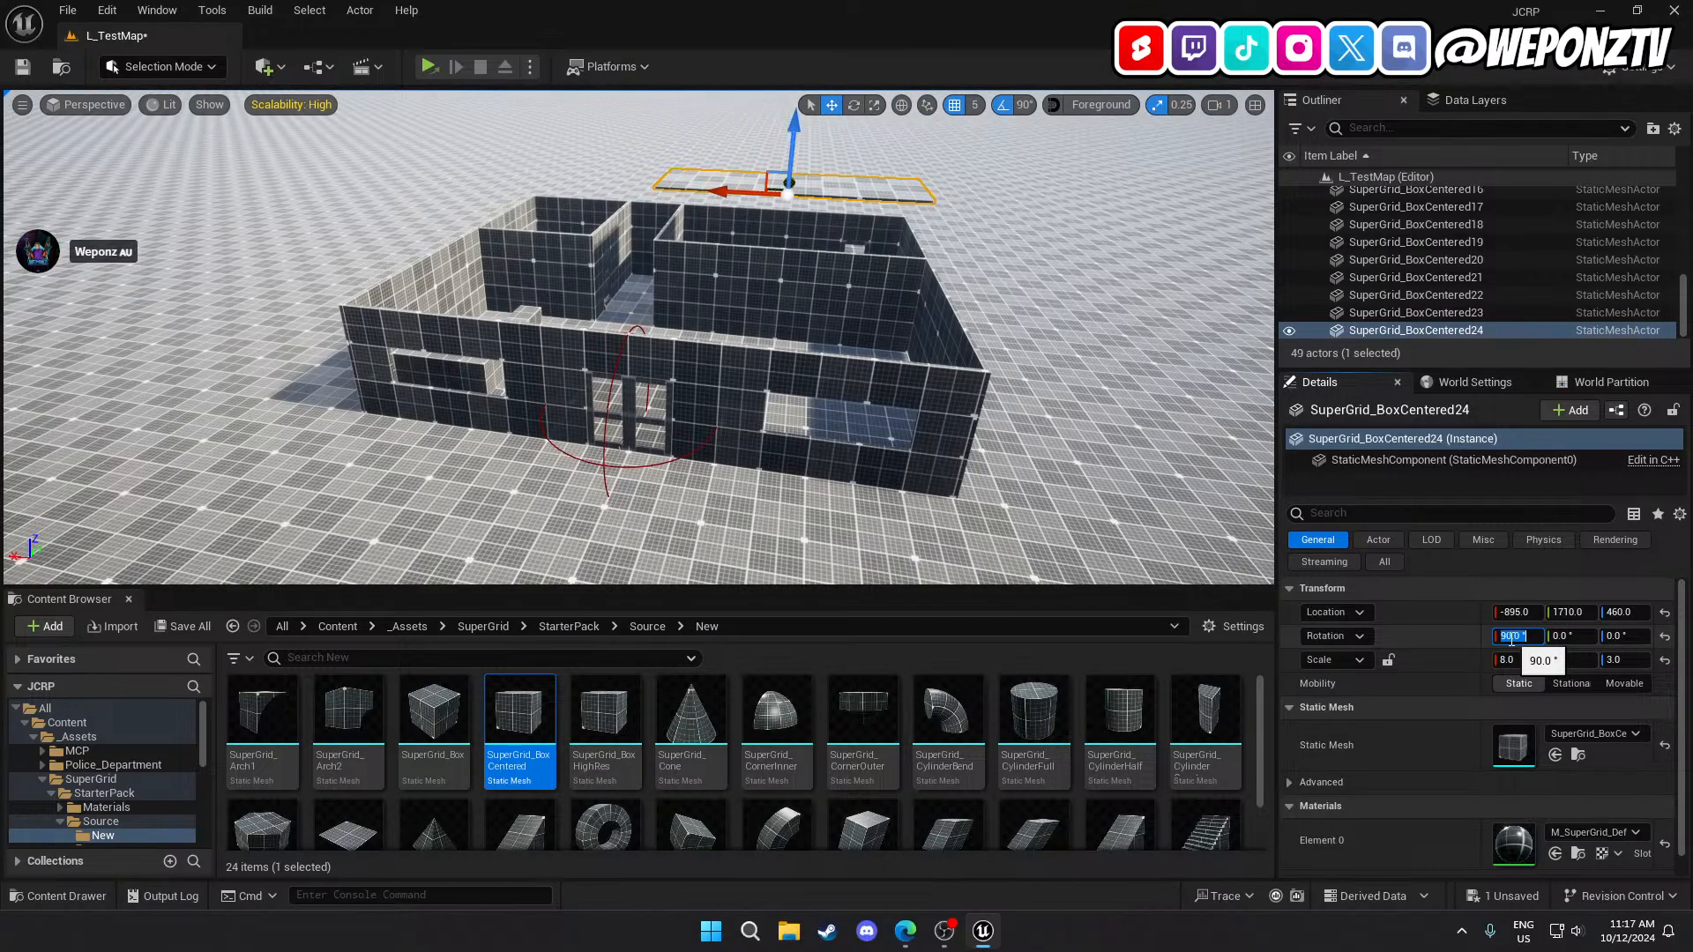
Try Y scales of 10.0 and 1.0 on the flat panel above the building.
key("w")
right_click_drag(790, 213, 582, 370)
key("s")
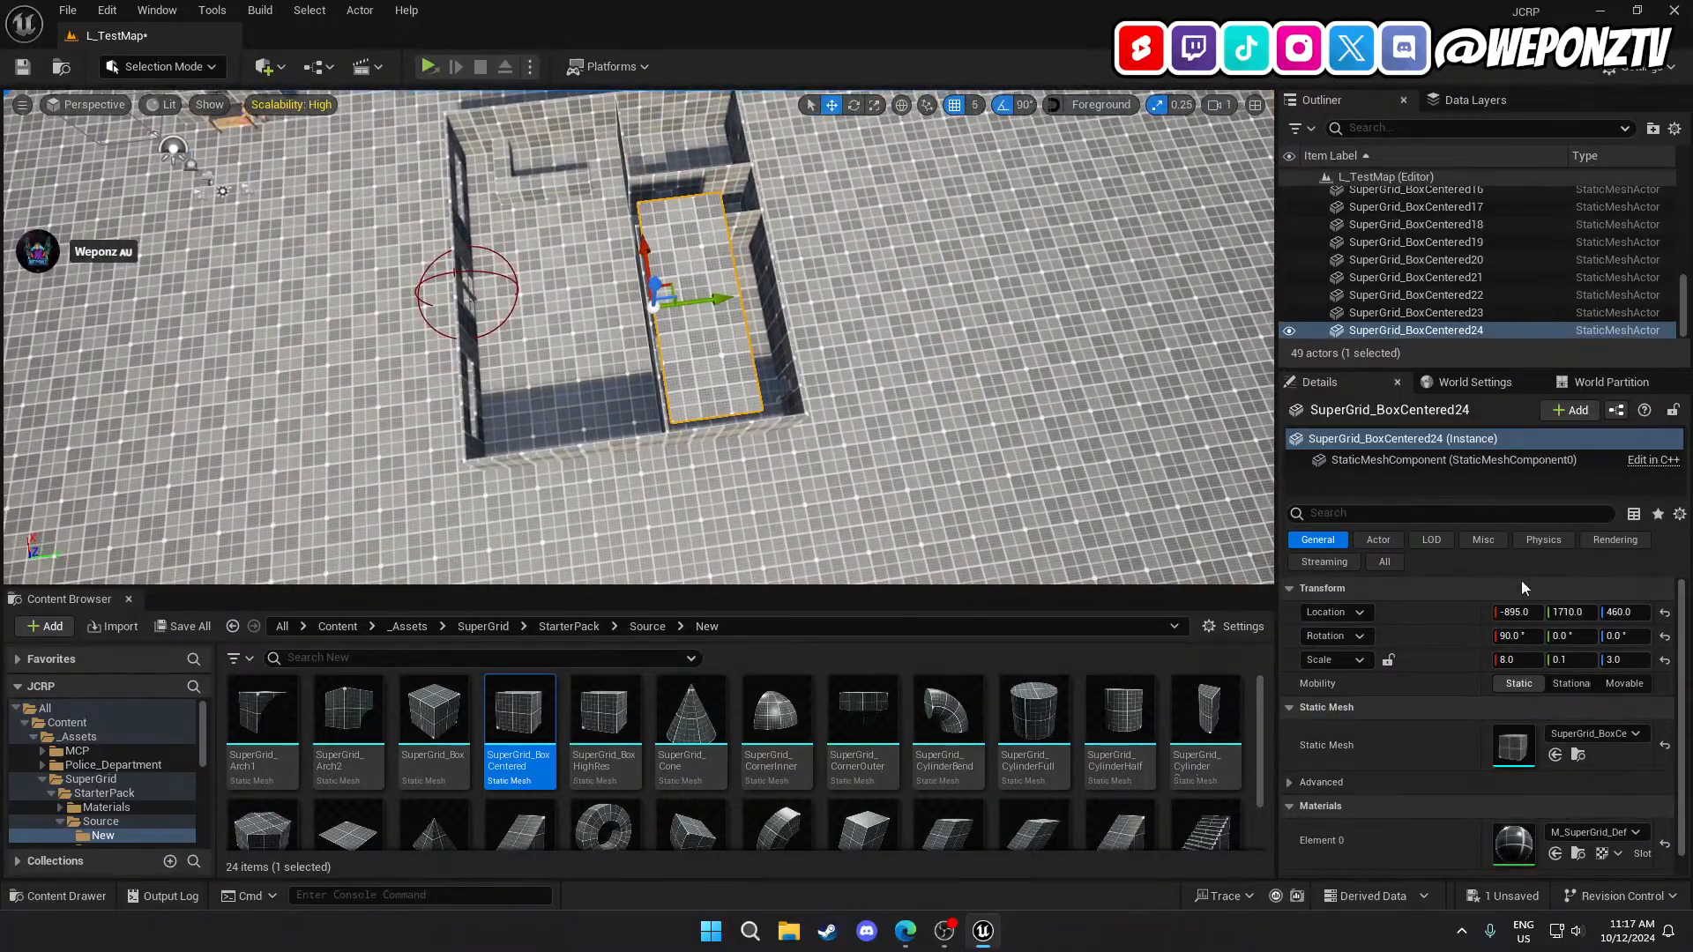
left_click(1569, 660)
type("10")
key("Return")
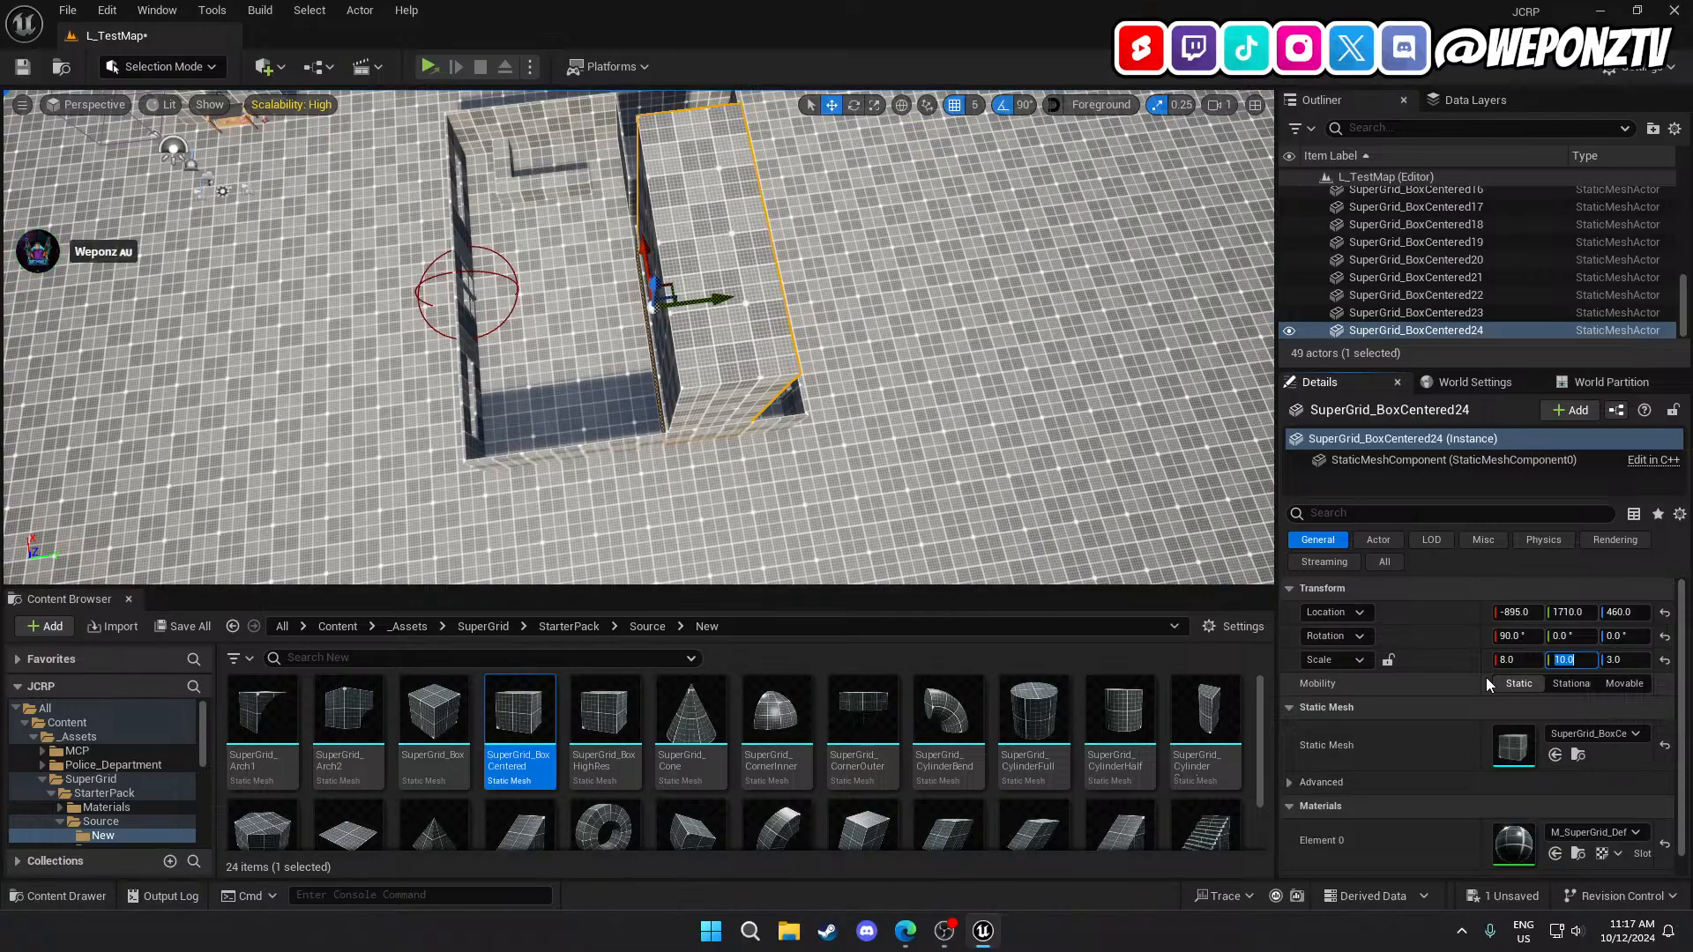
type("0")
key("Return")
type("1")
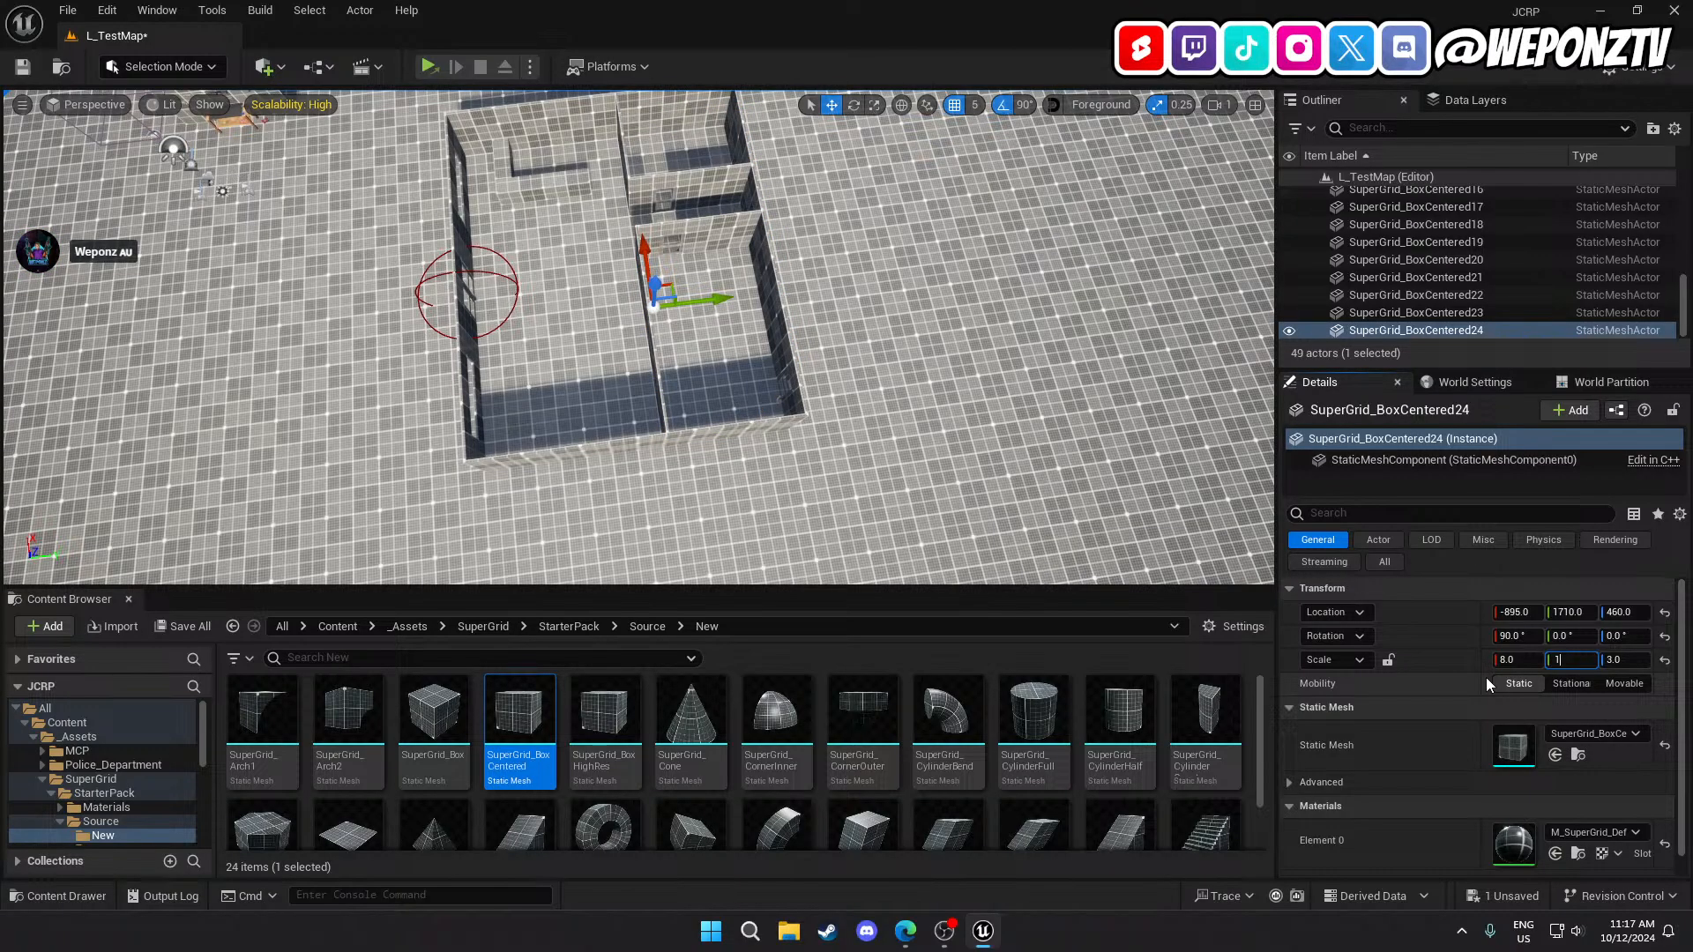
key("Return")
Set the flat panel's X and Z scales to 10.0 so it spreads over the building.
key("shift+Tab")
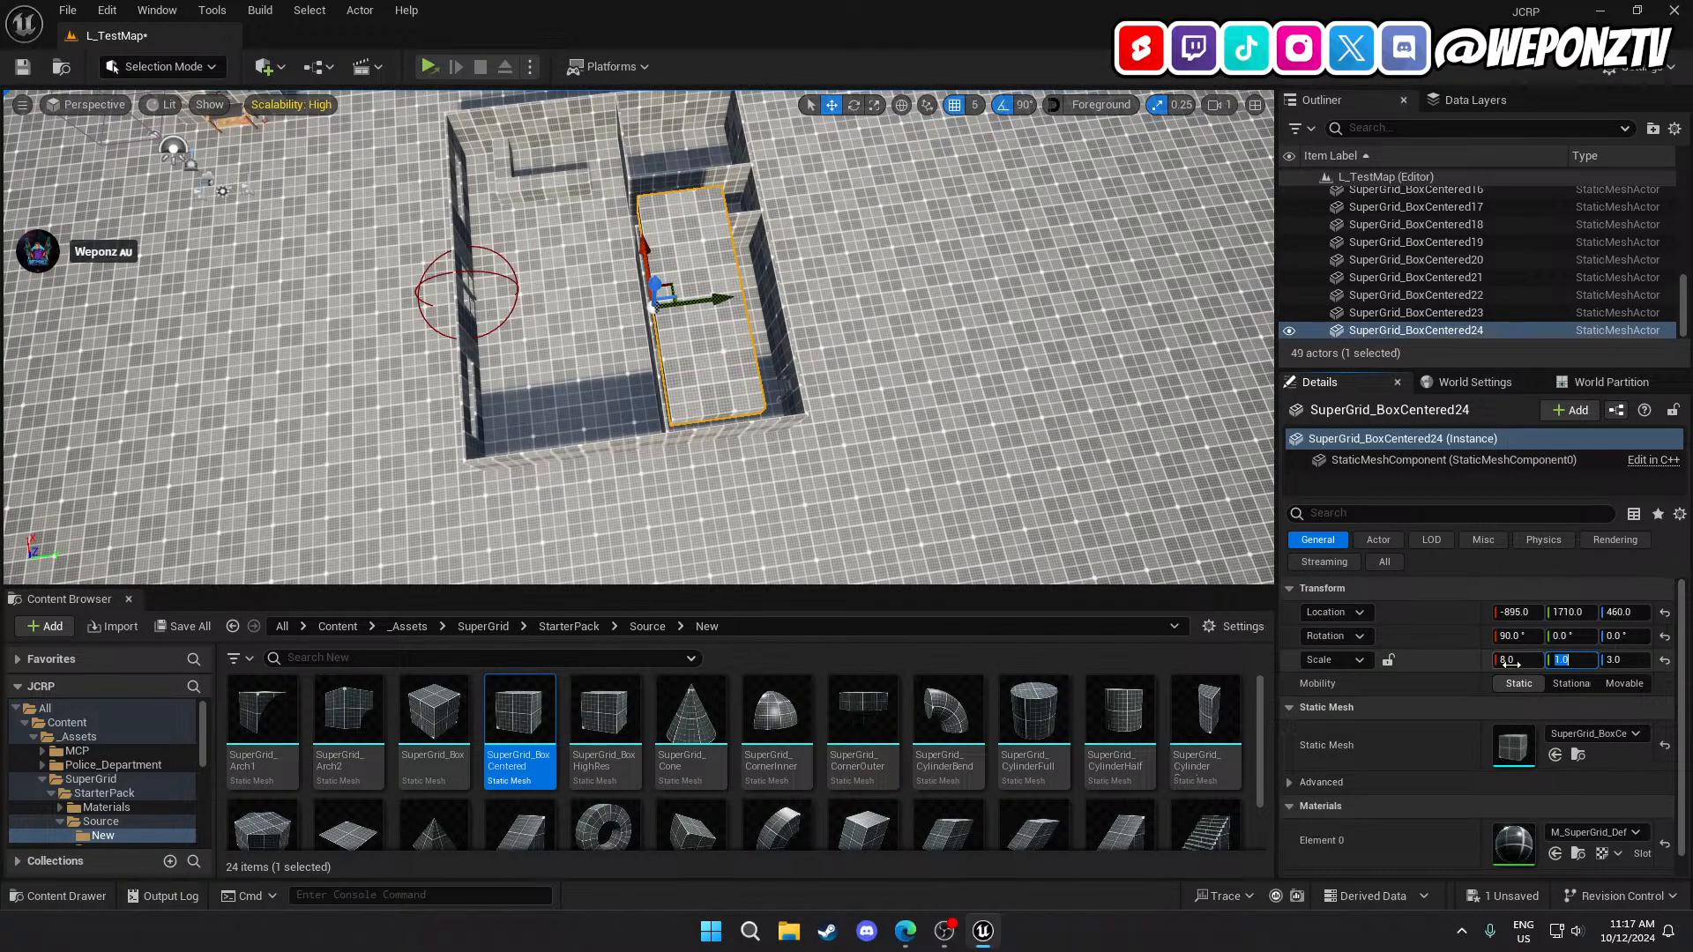
type("10")
key("Return")
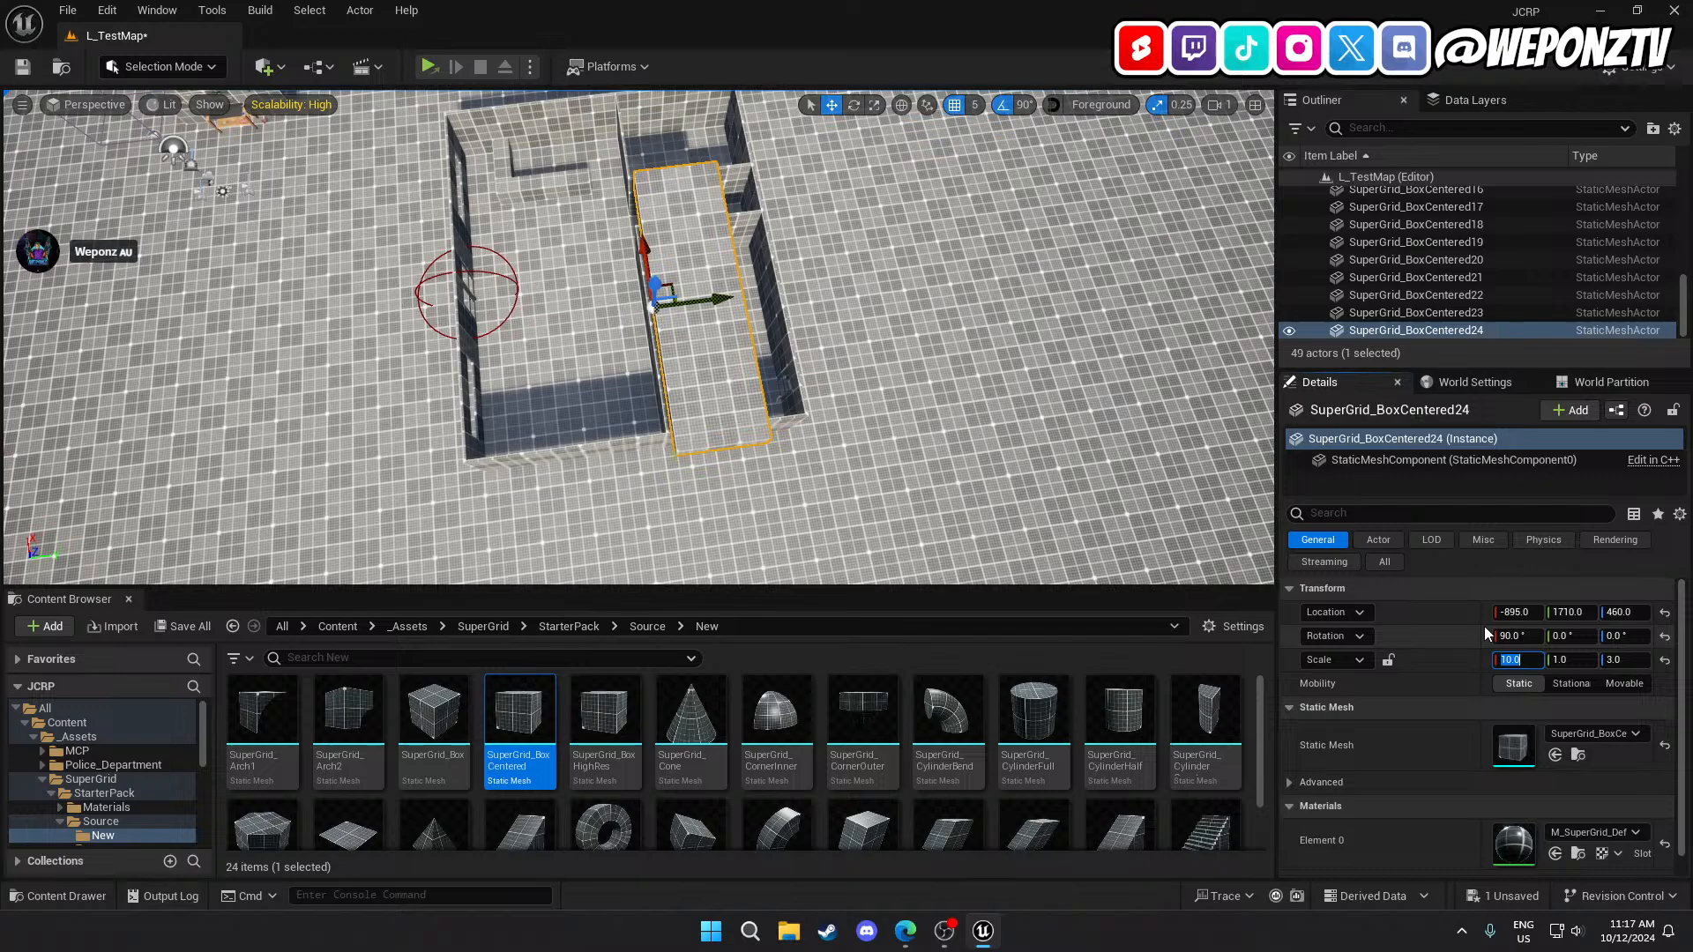
left_click(1620, 656)
type("10")
key("Return")
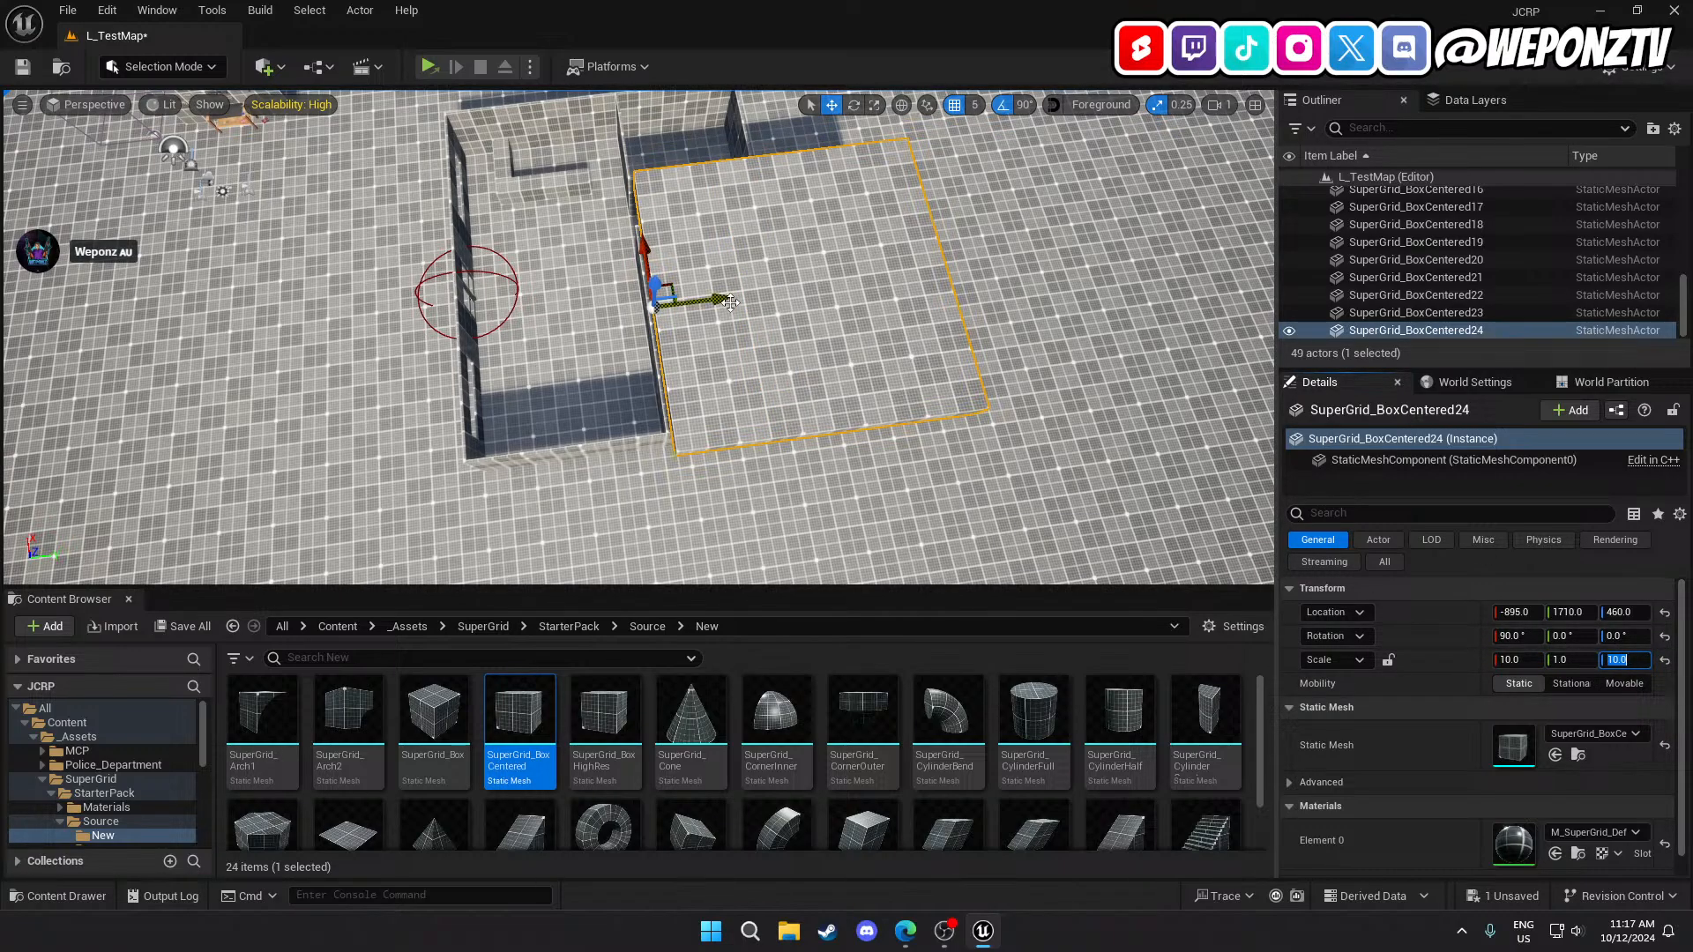
Move the roof panel over the building to X -695, Y 1075 and set its X scale to 14.0.
left_click_drag(727, 300, 492, 219)
left_click(1540, 659)
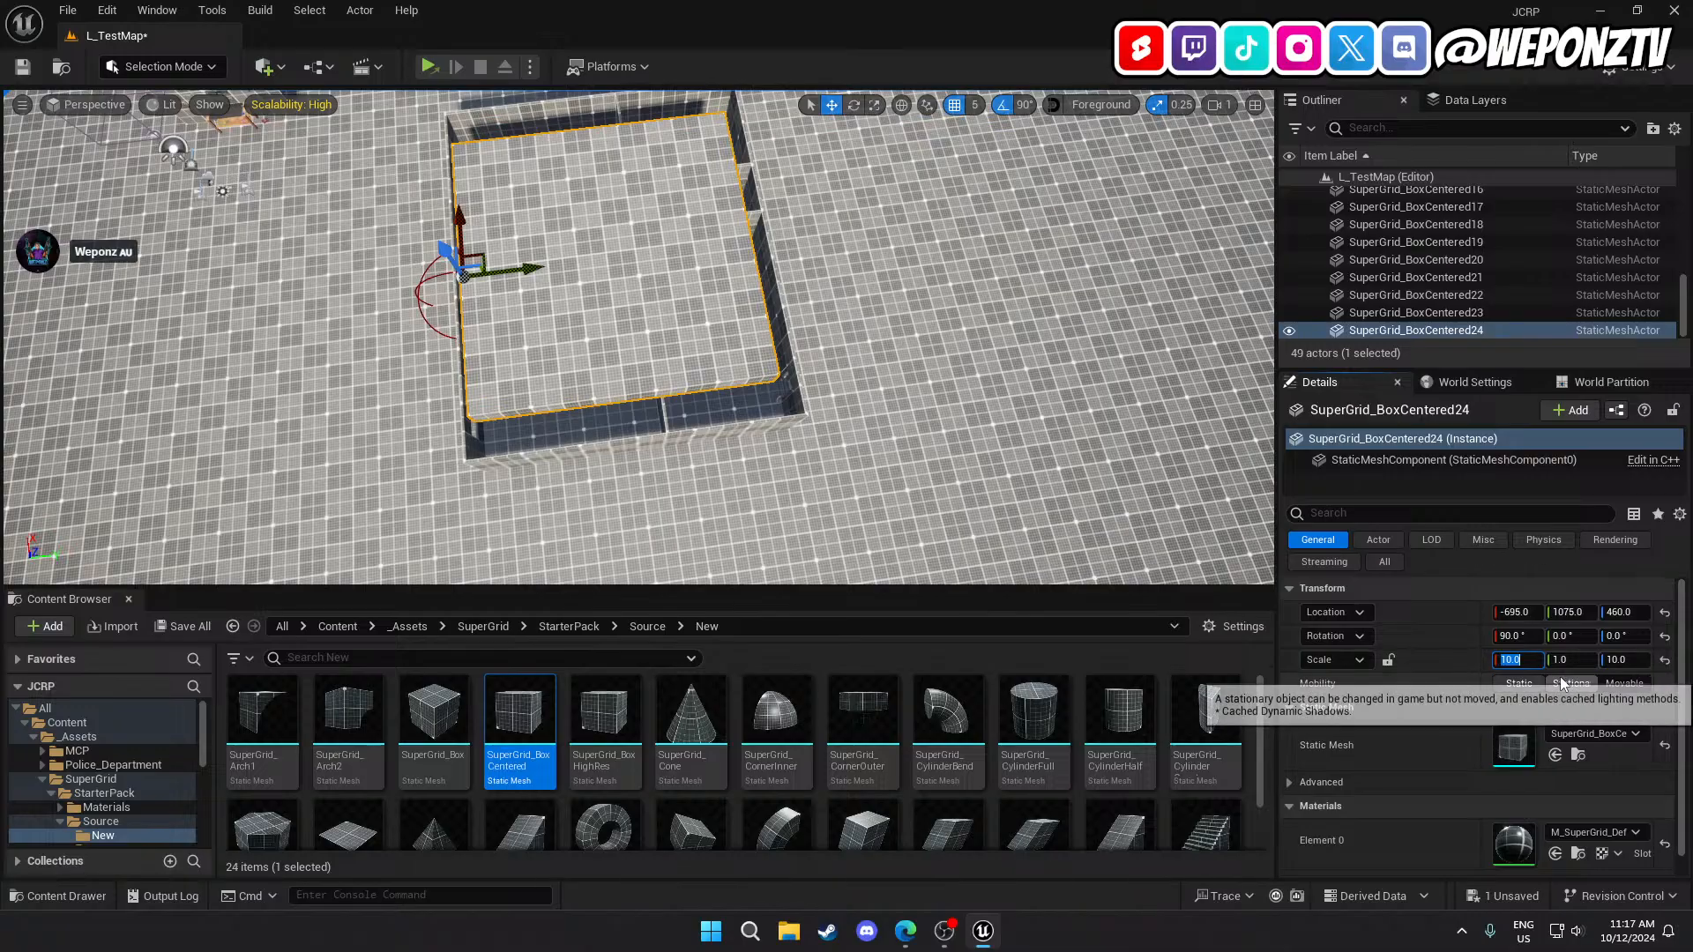
type("12")
key("Return")
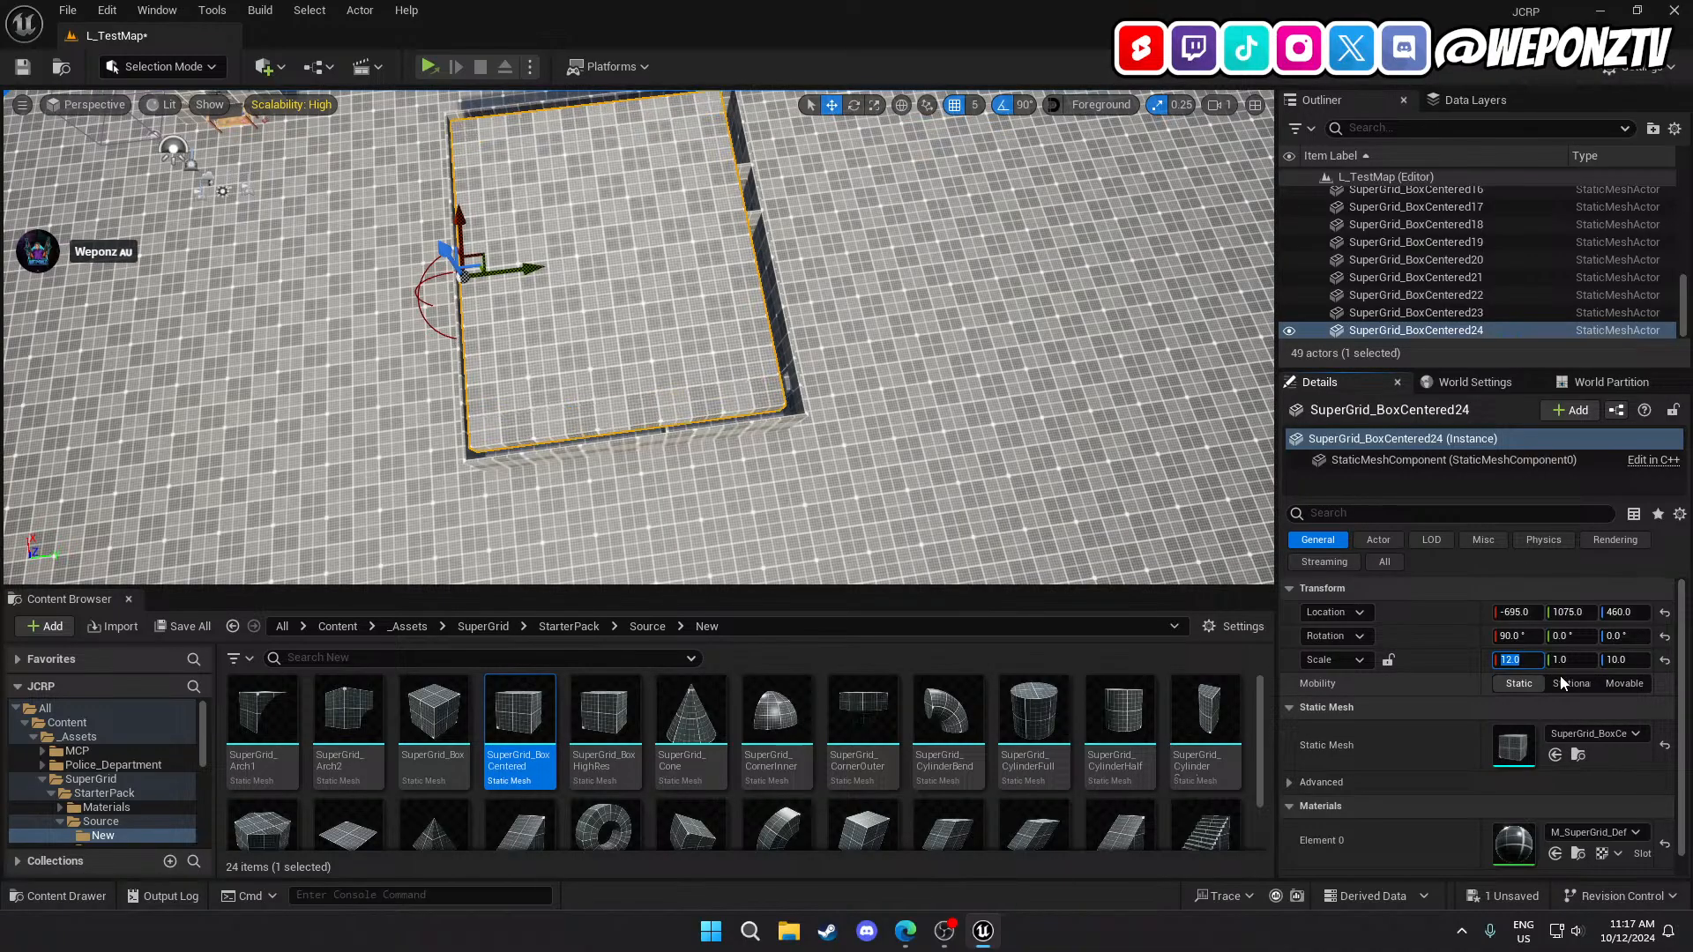
type("4")
key("Return")
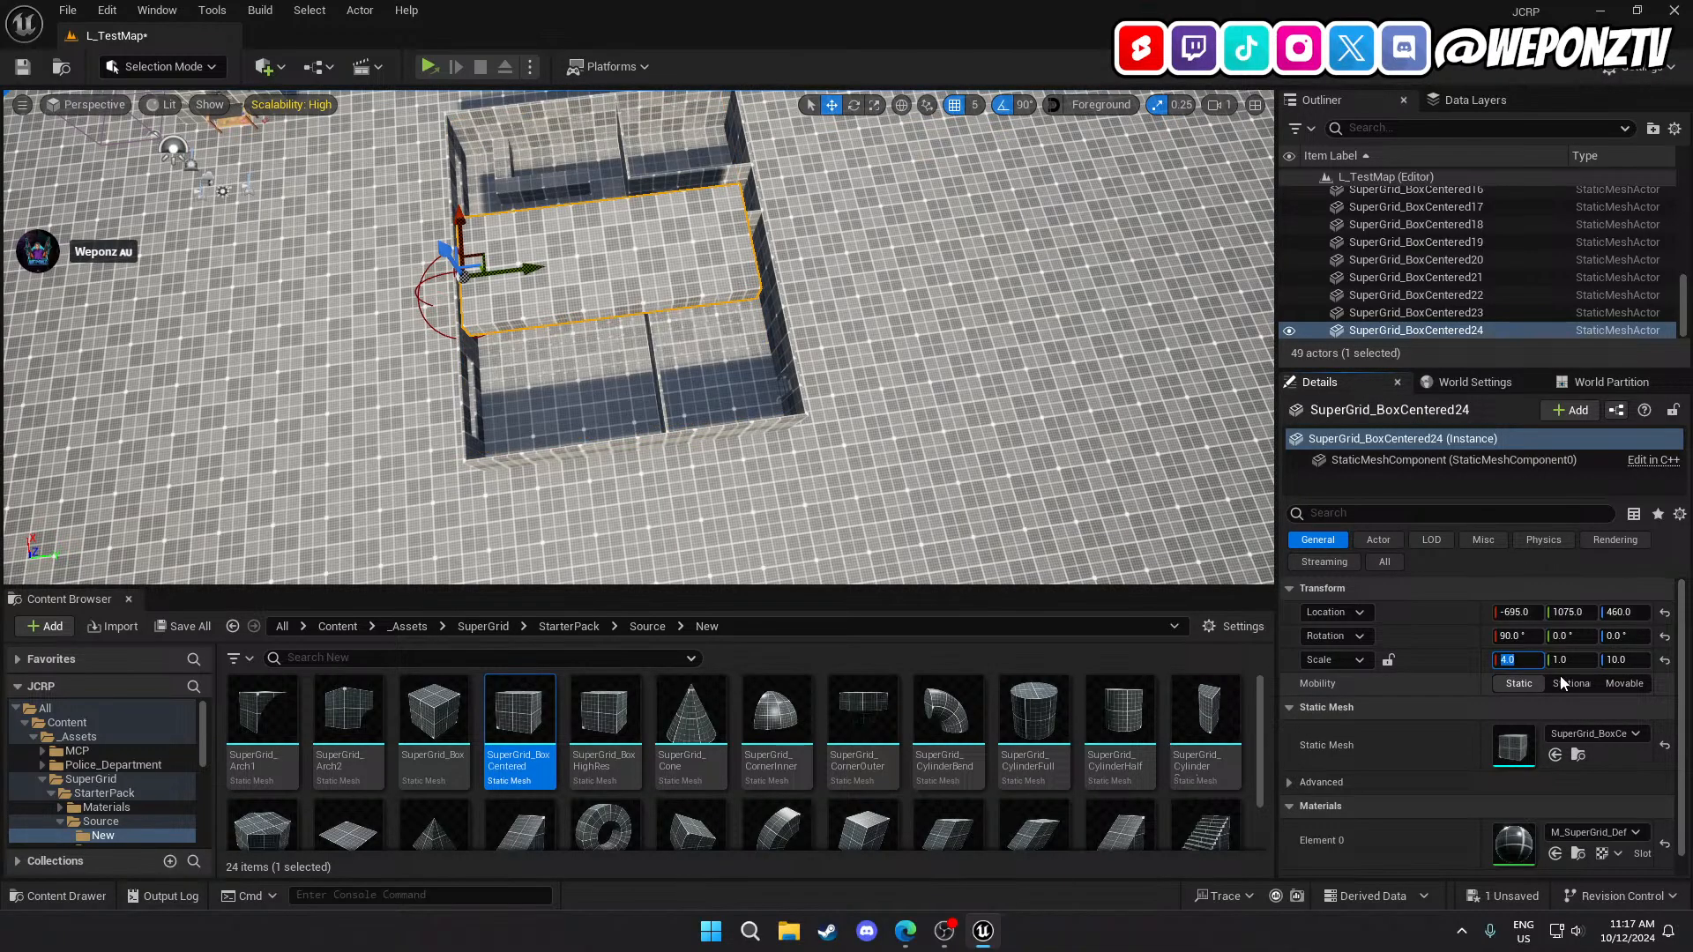
type("14")
key("Return")
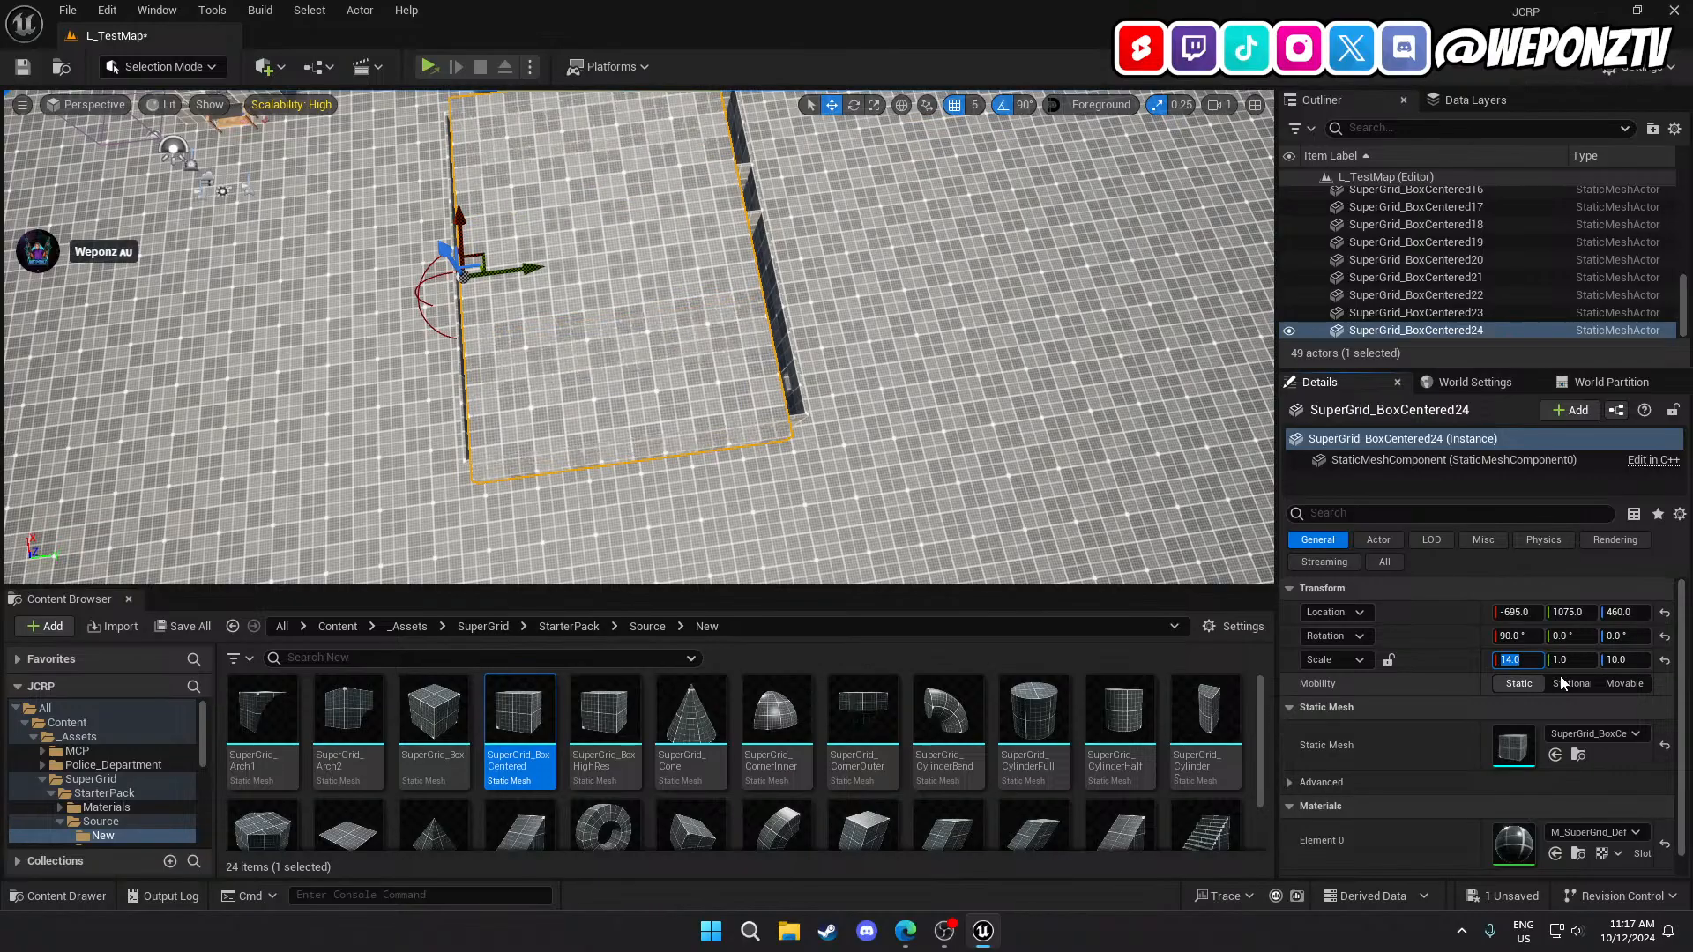
key("f")
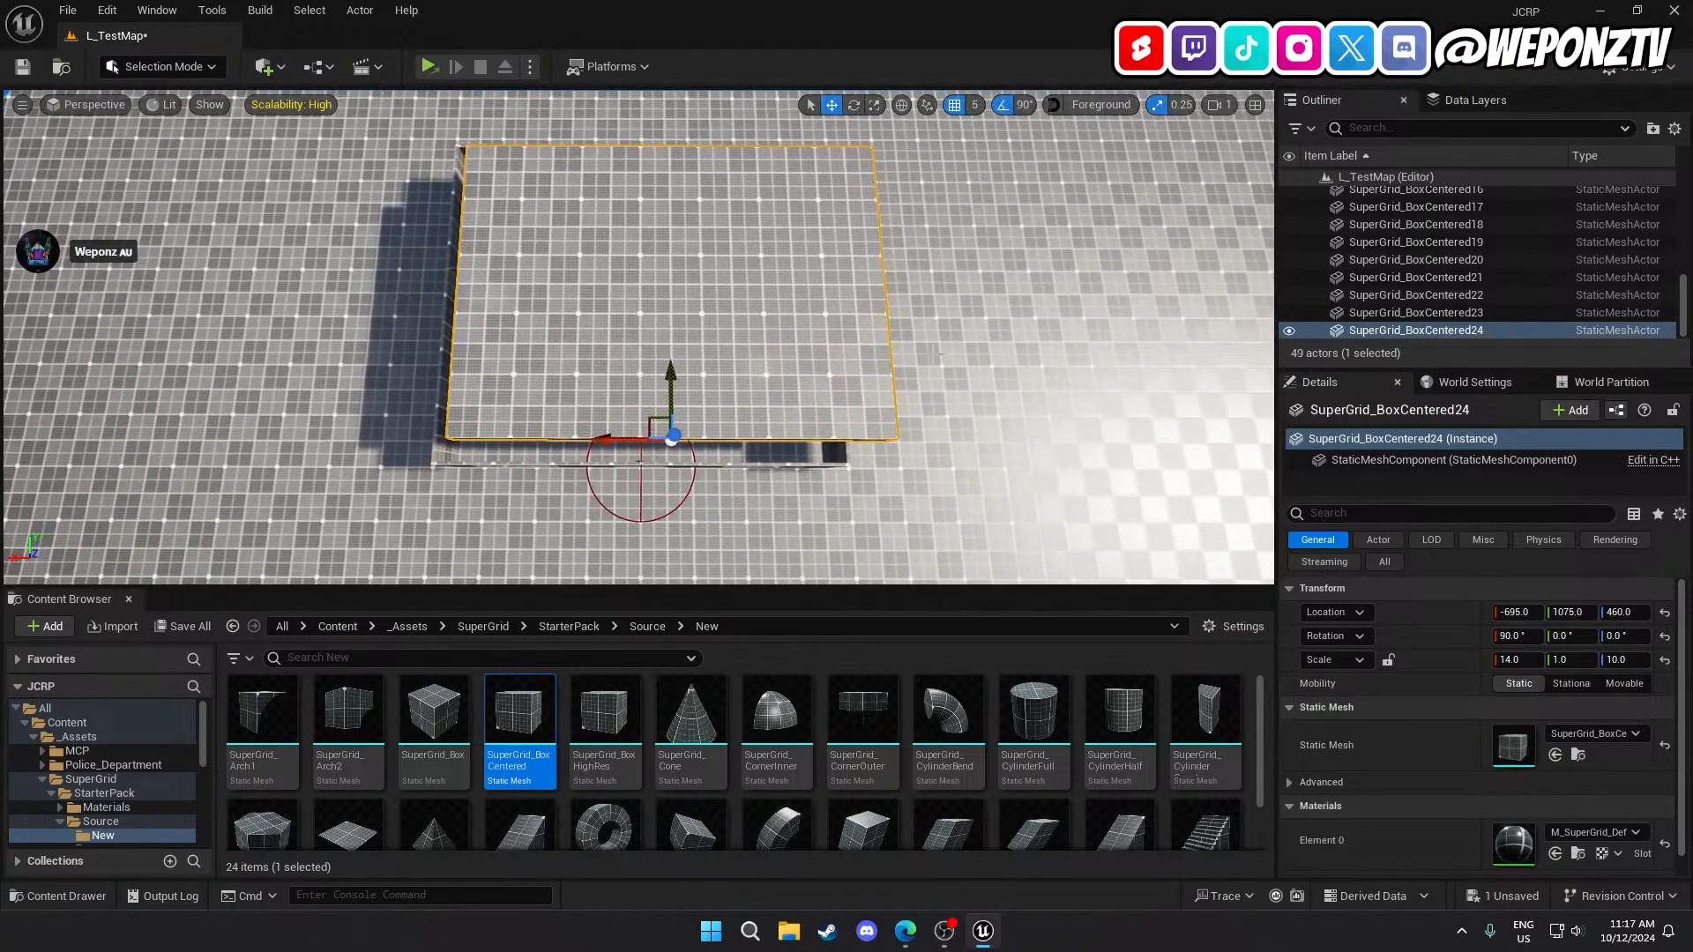
right_click_drag(651, 395, 651, 450)
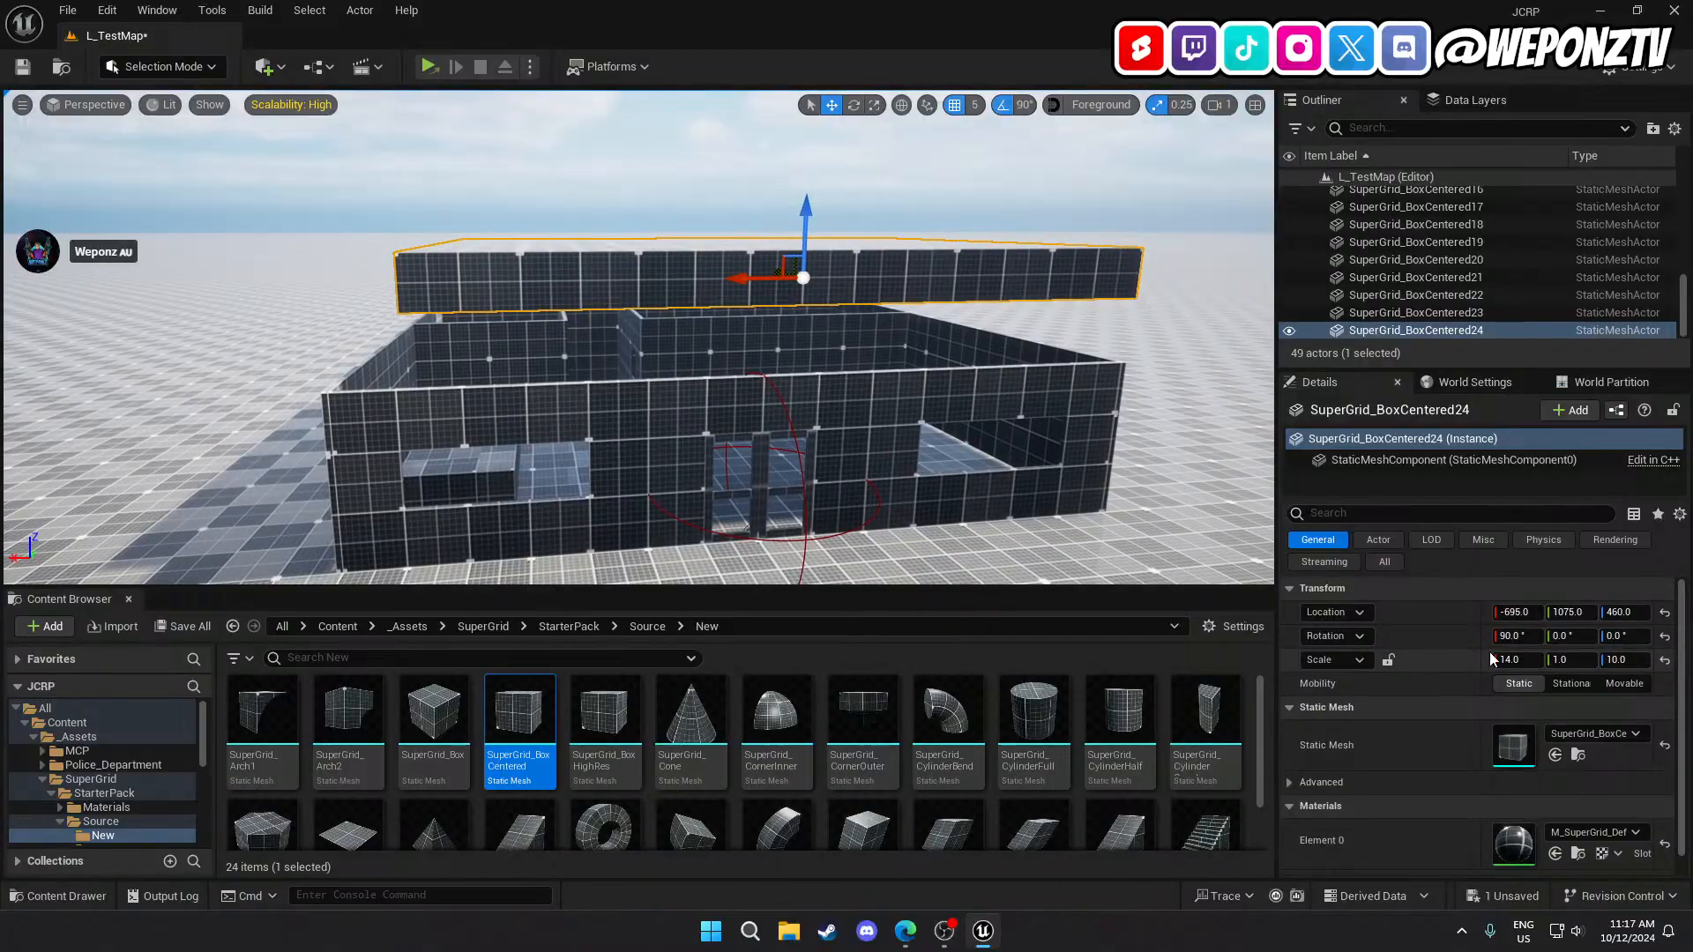
left_click(1634, 654)
type("1")
key("Return")
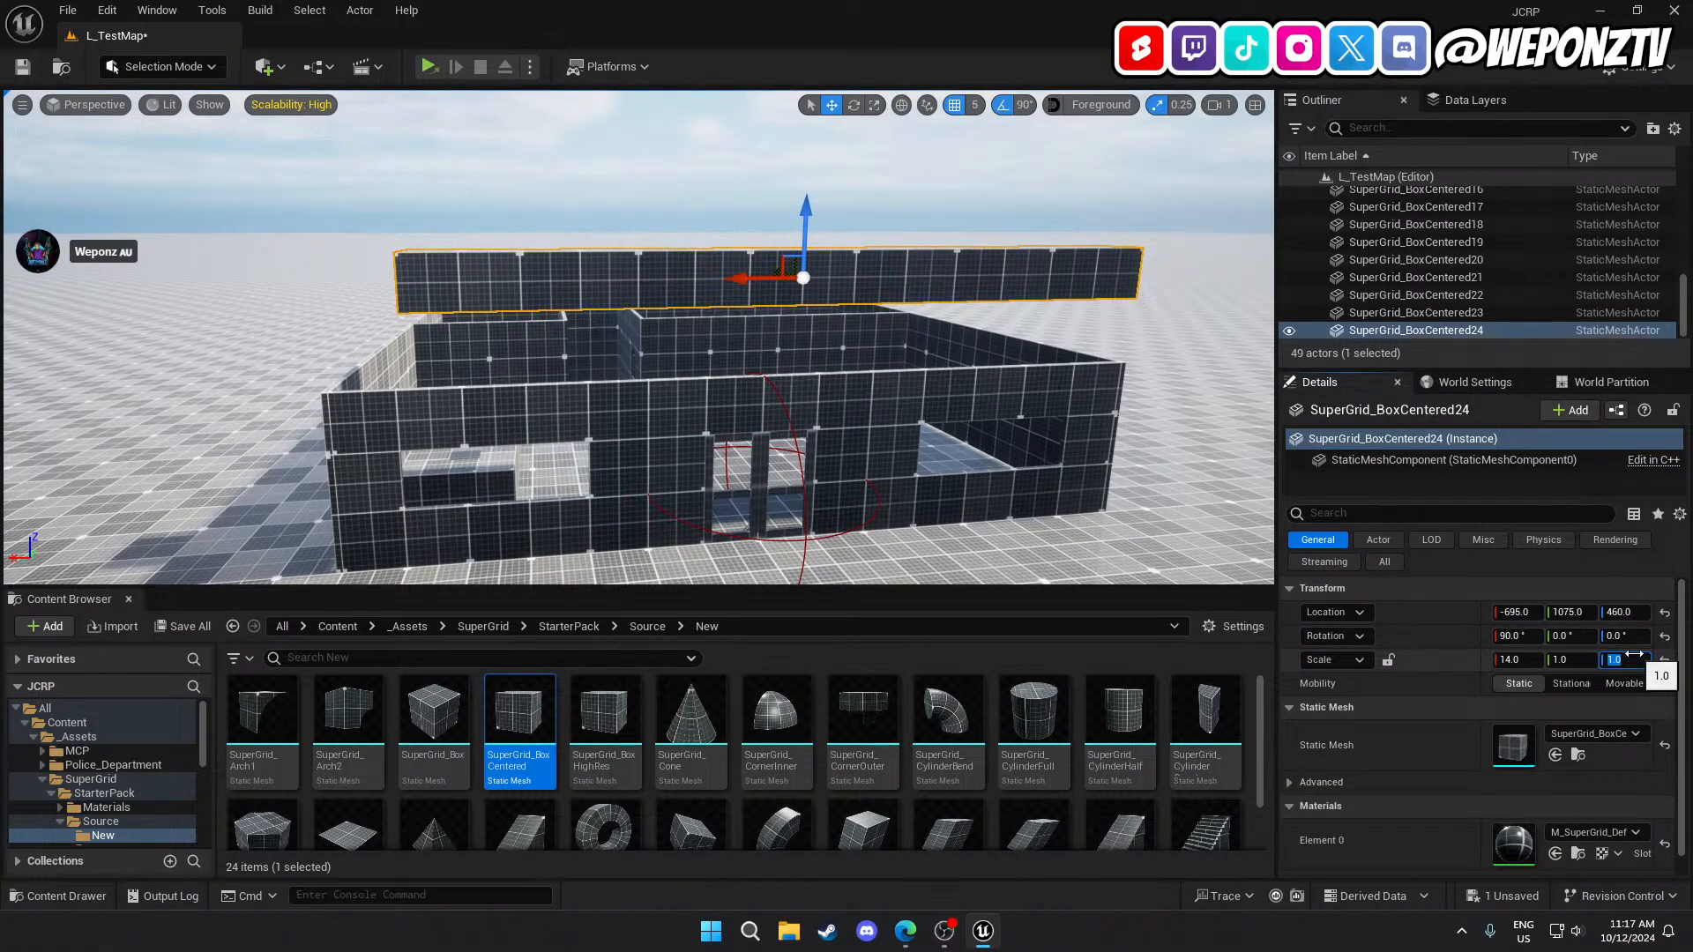
key("Return")
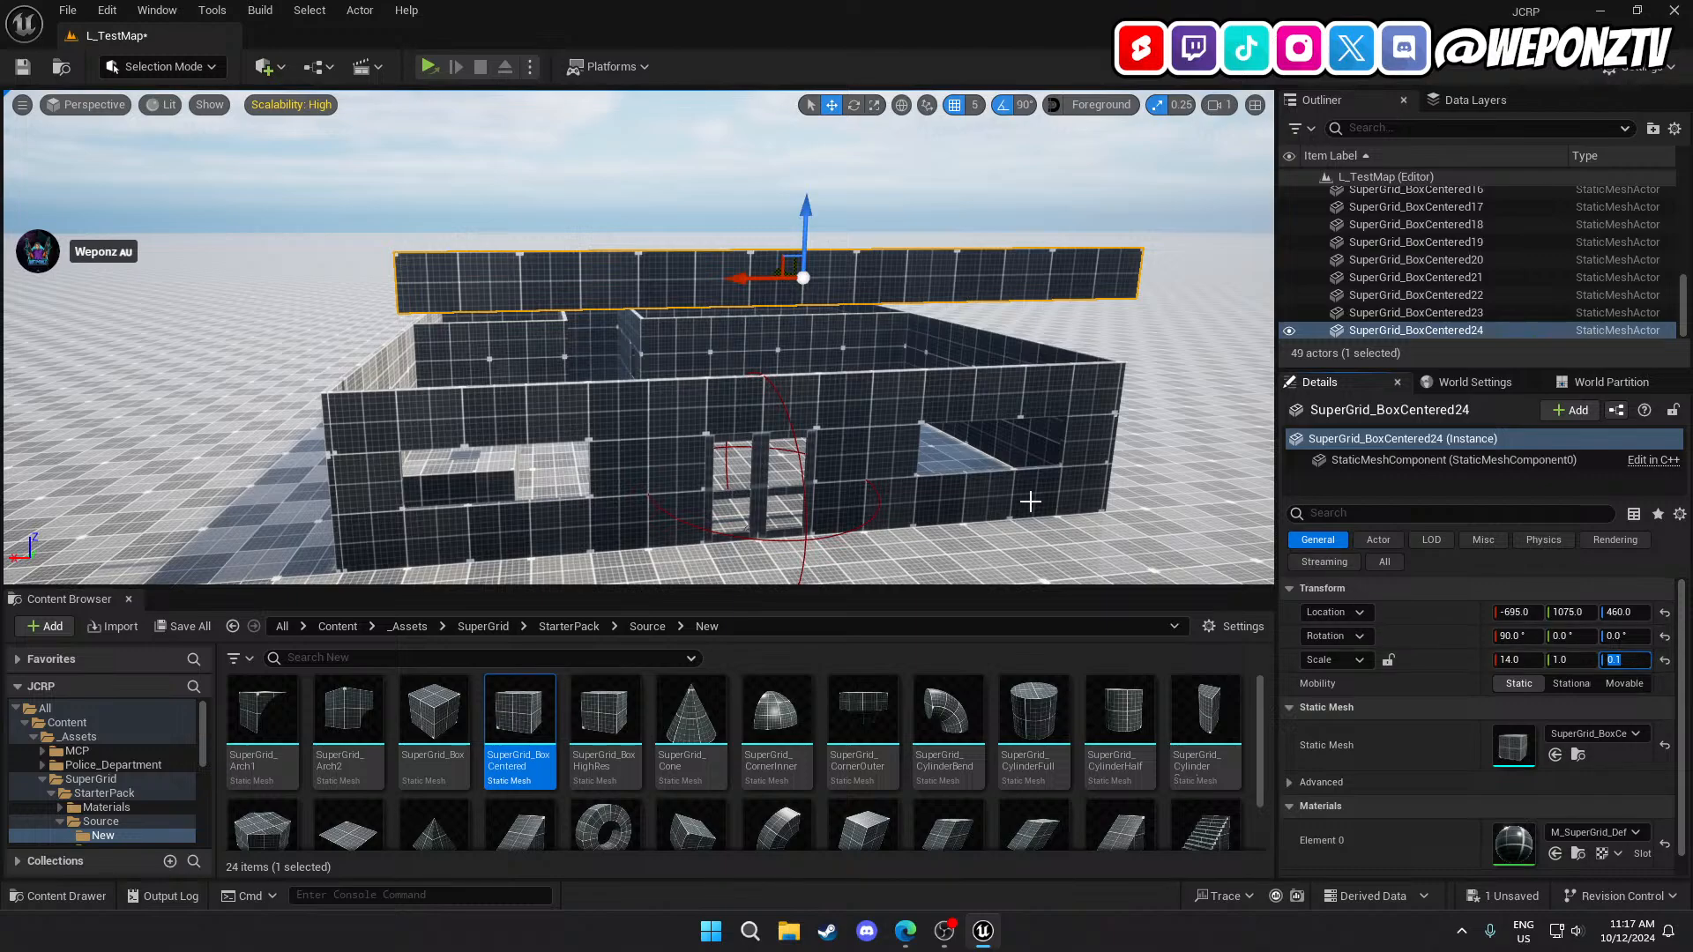
right_click_drag(1028, 494, 1234, 500)
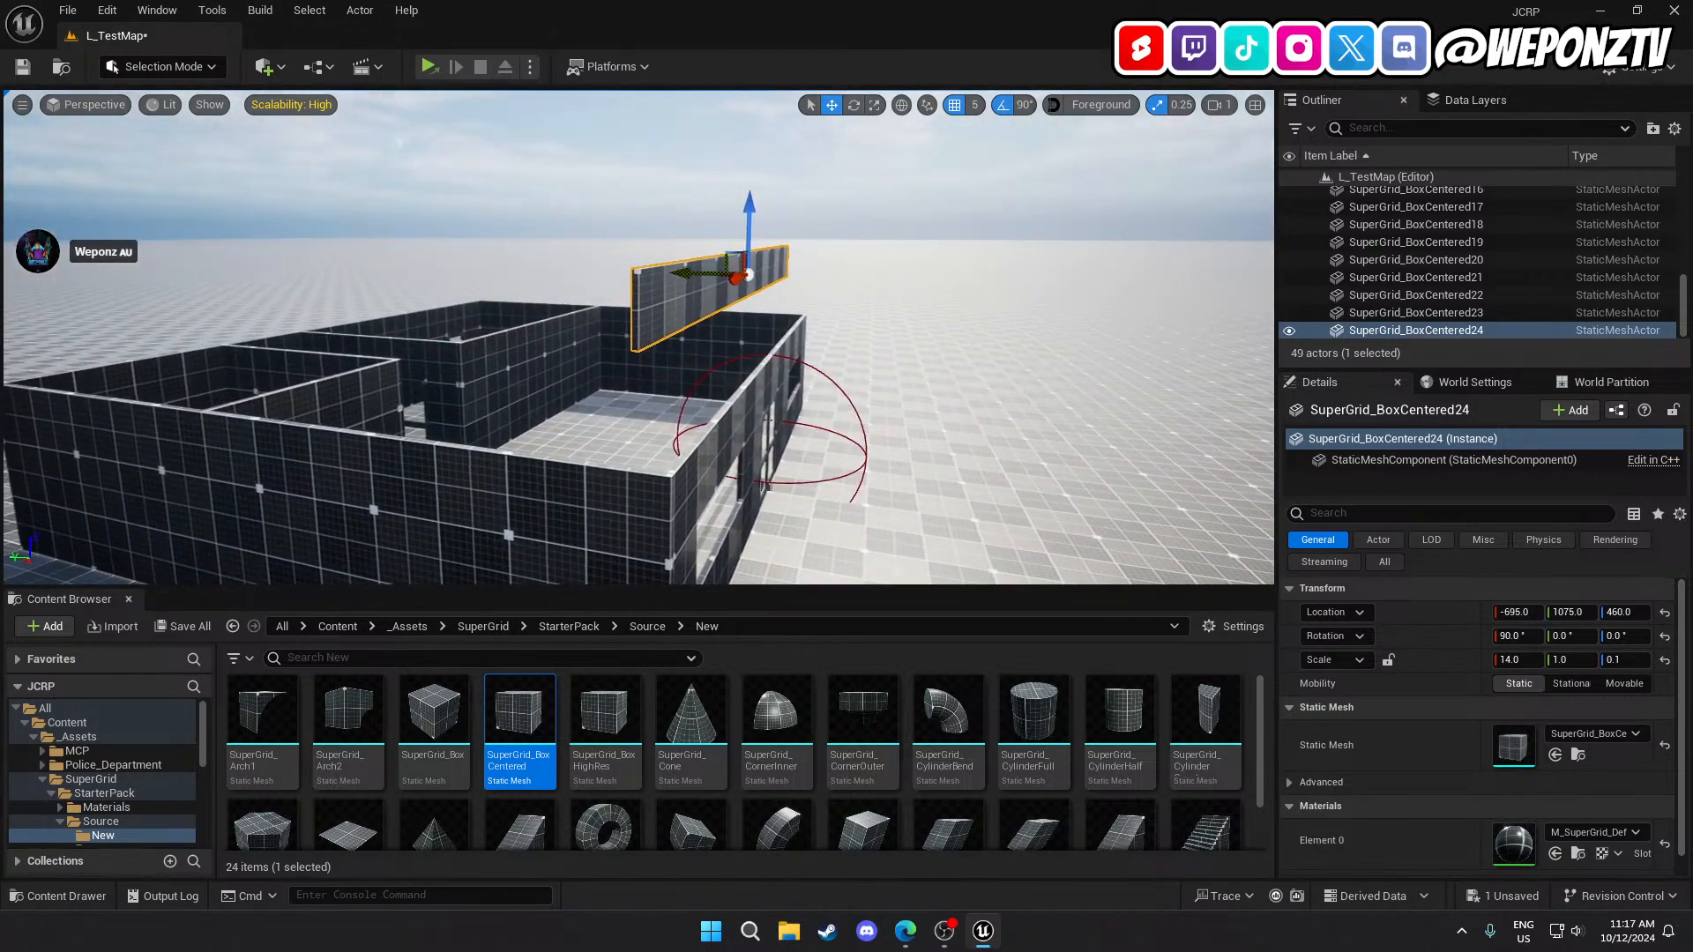
left_click(1627, 660)
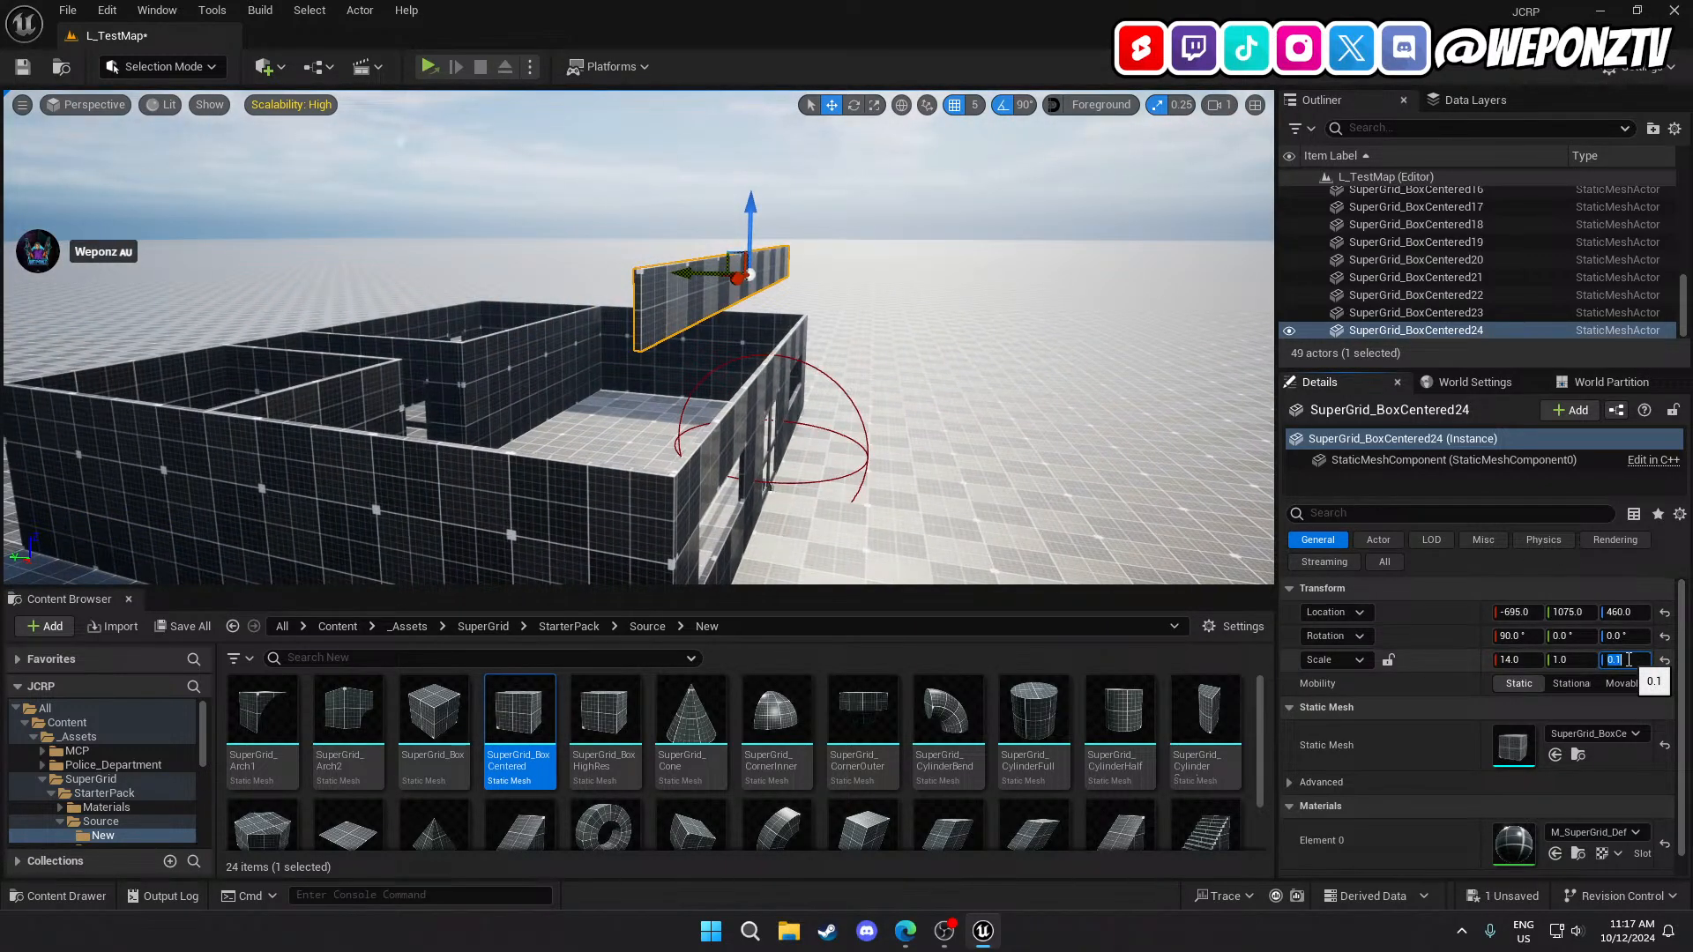
type("10")
key("Return")
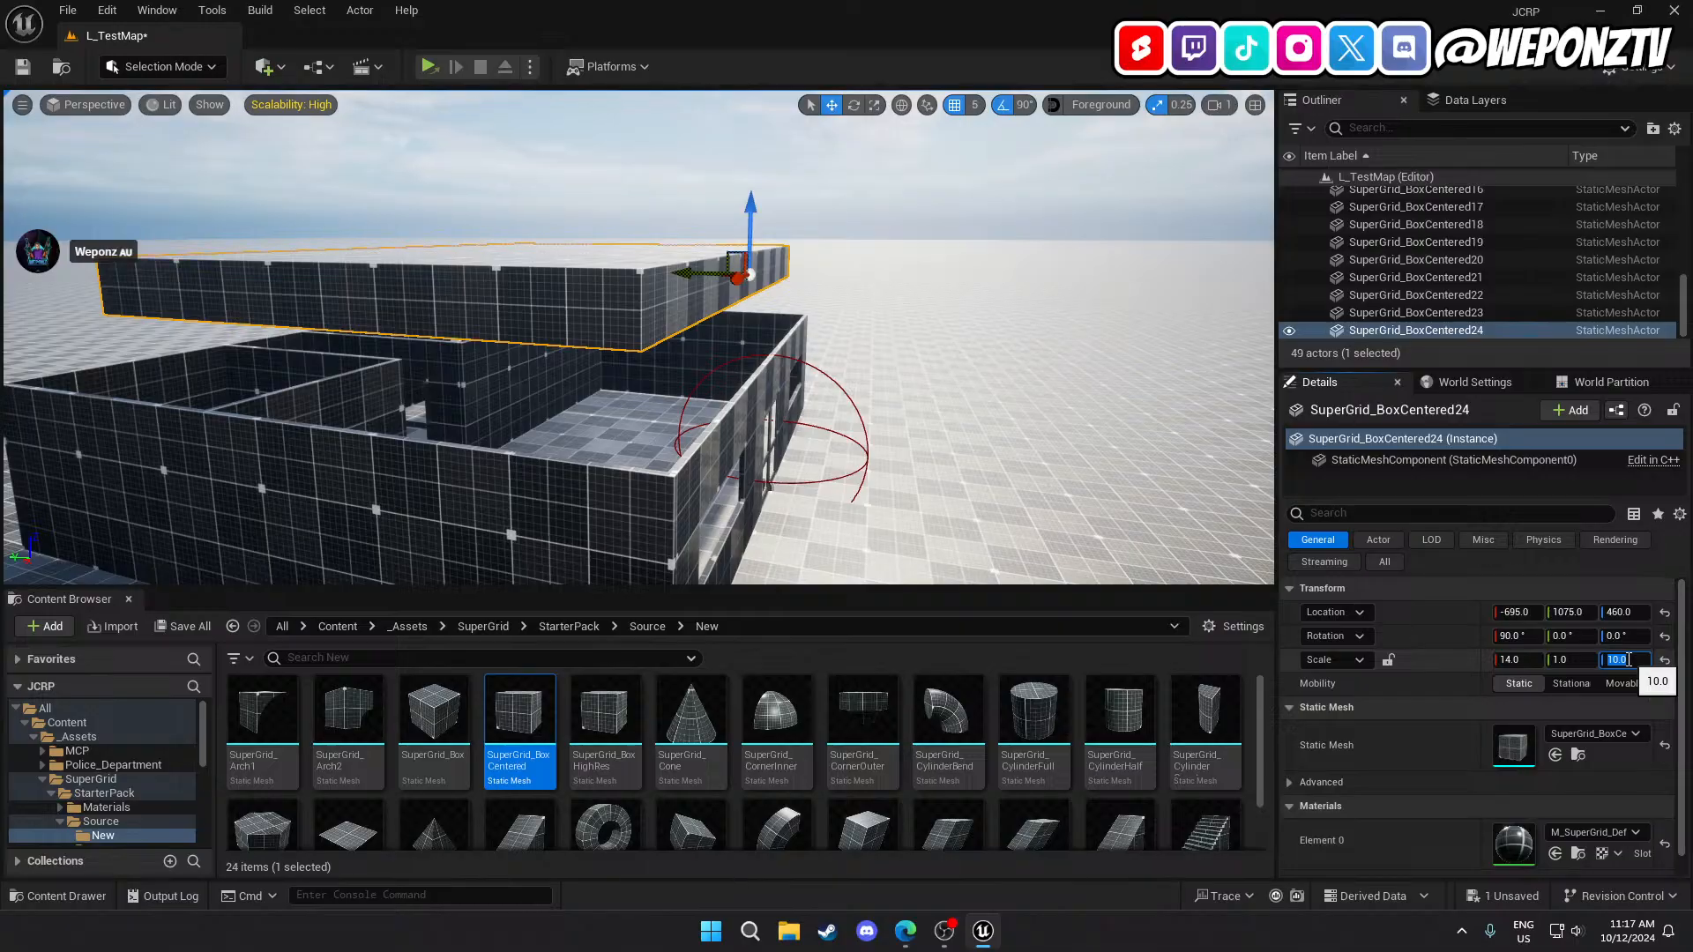
Thin the roof panel to a flat slab by setting its Y scale to 0.1.
left_click(1562, 660)
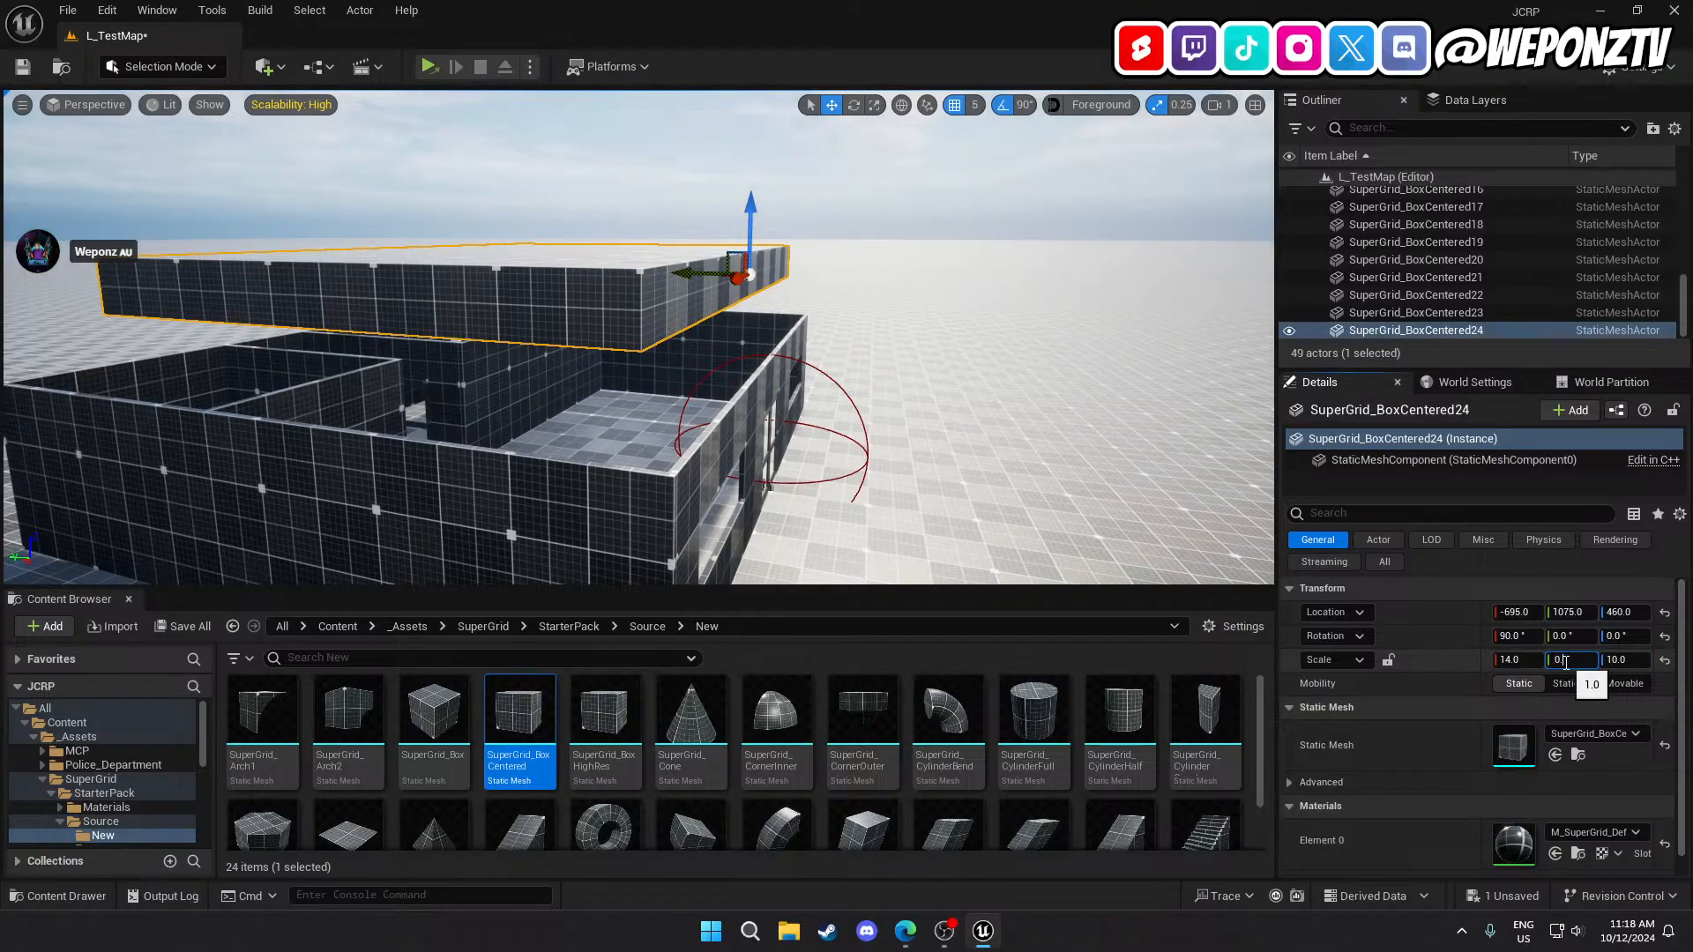
type("0.1")
key("Return")
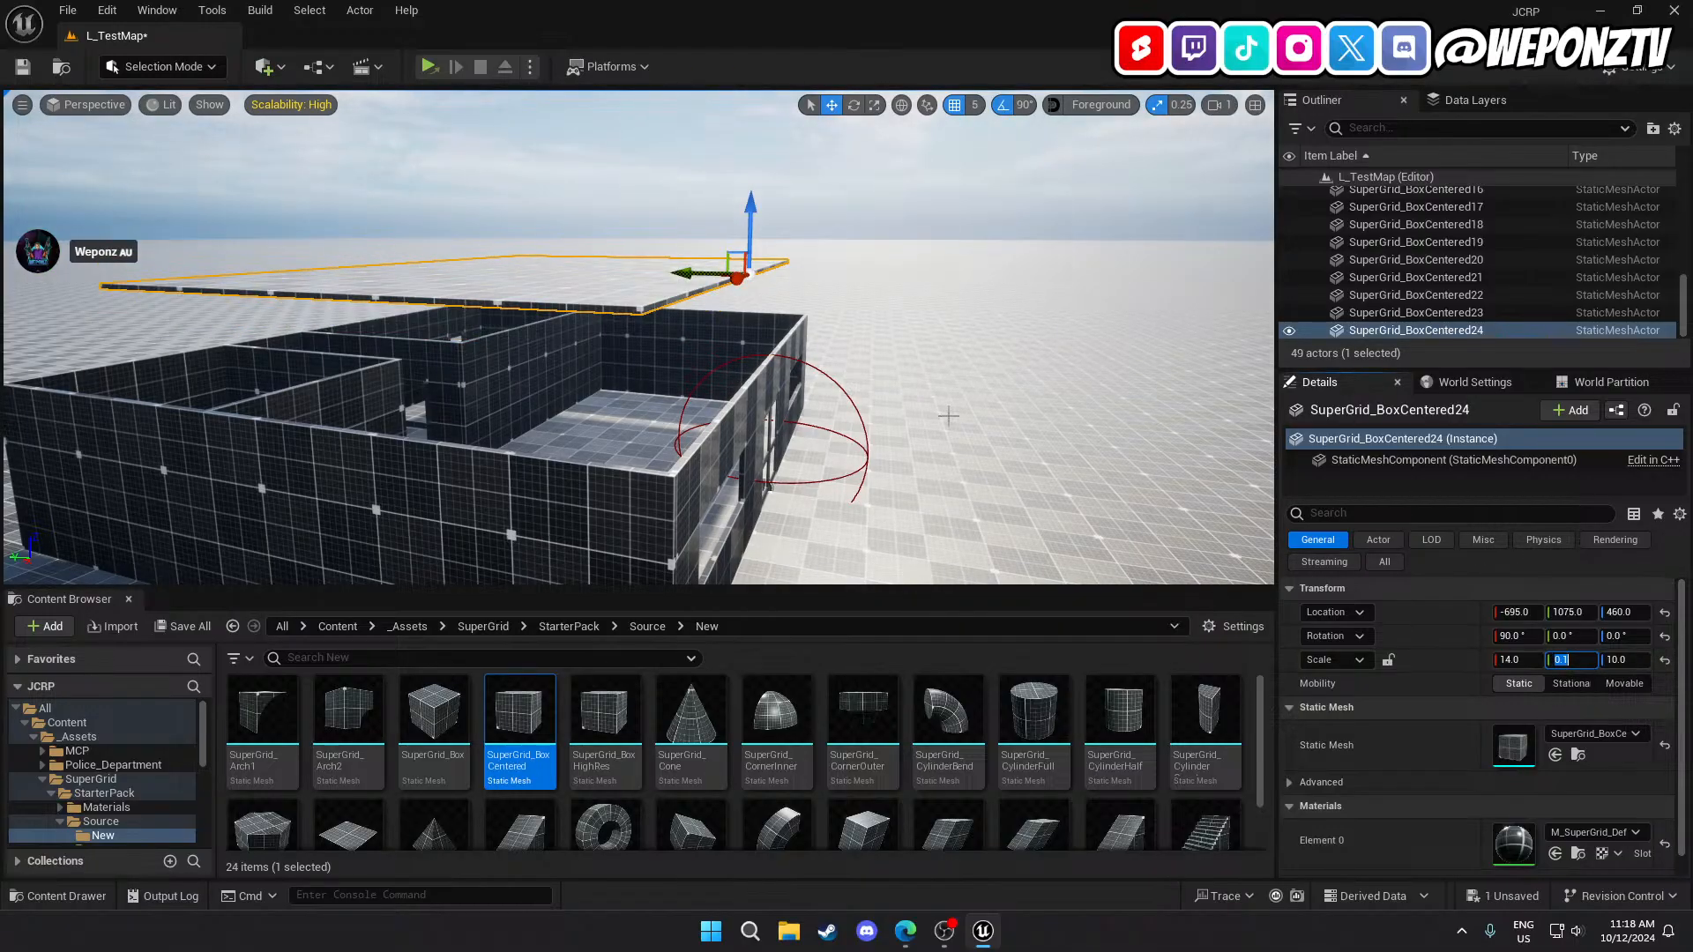
Lower the roof slab between the outer walls to Z 295 and shift it to X -600.
right_click_drag(846, 370, 688, 414)
key("w")
key("s")
key("w")
right_click_drag(889, 132, 888, 177)
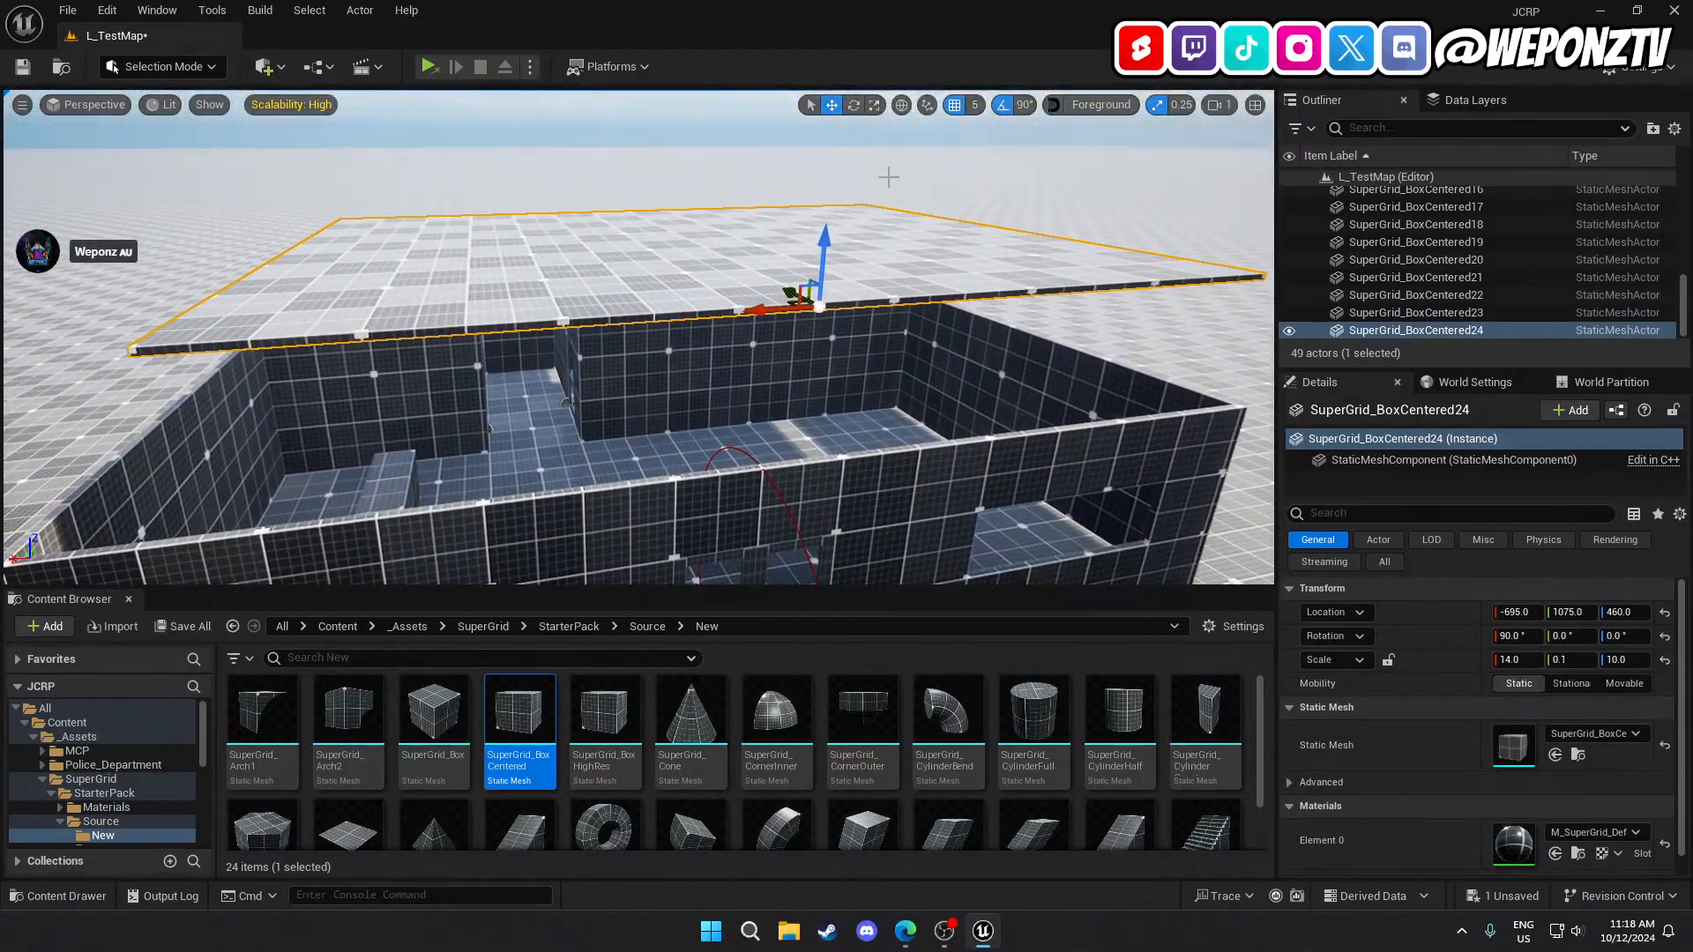
left_click_drag(823, 239, 826, 402)
right_click_drag(824, 403, 1062, 459)
key("w")
key("s")
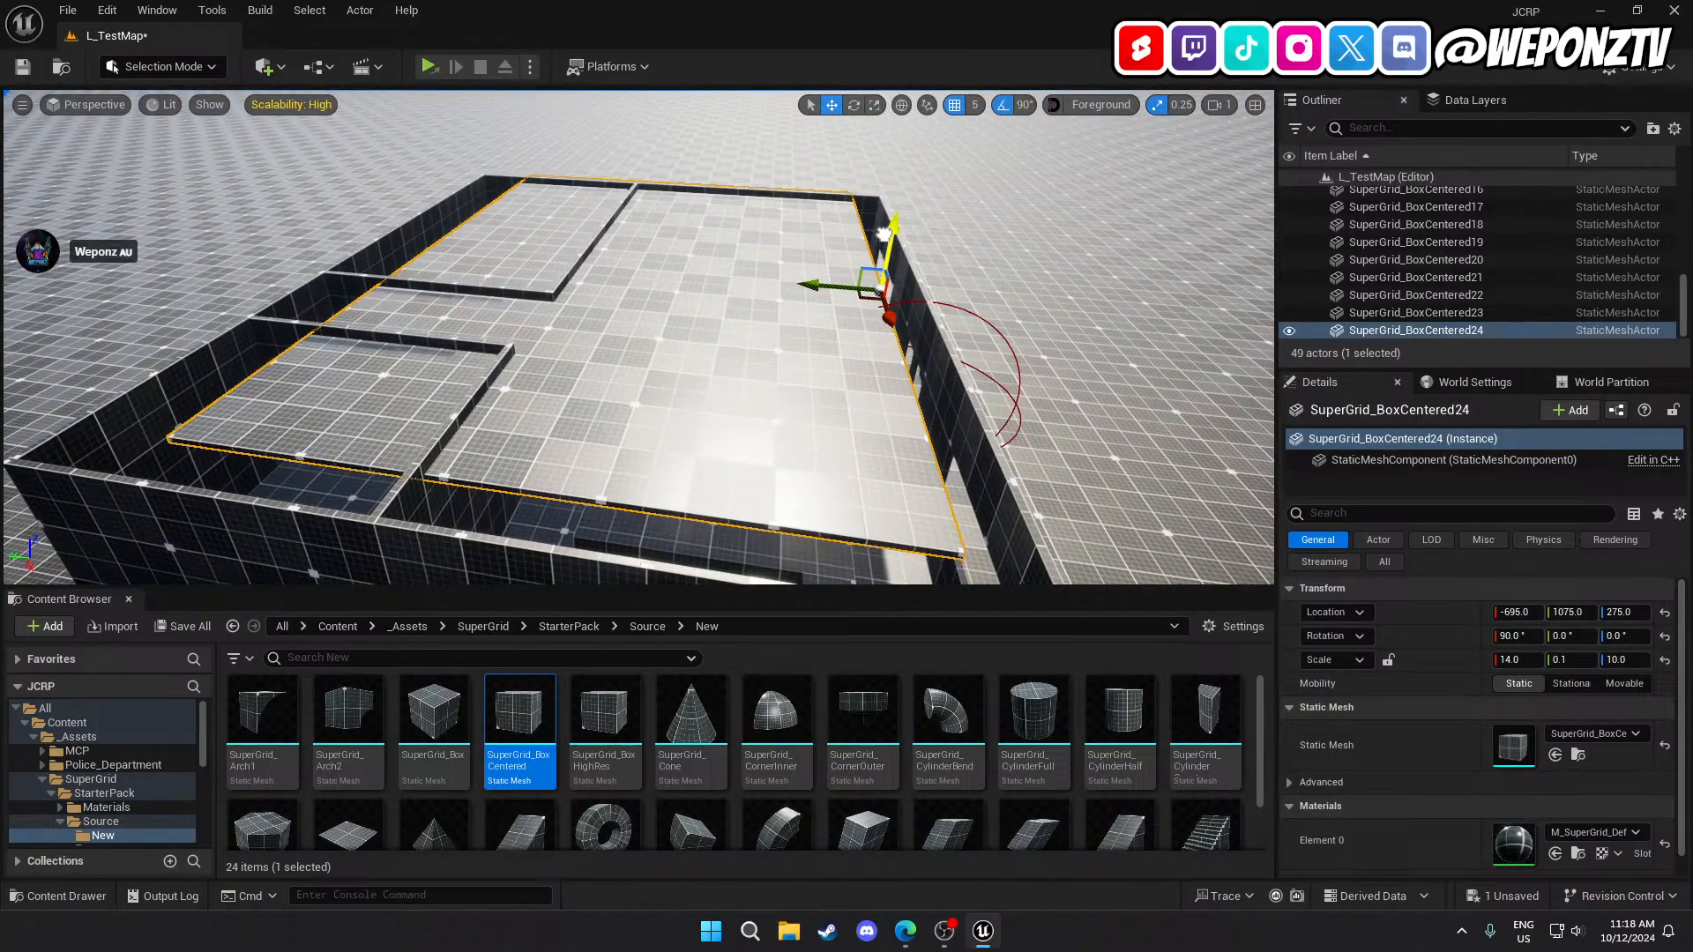
key("d")
right_click_drag(828, 243, 578, 309)
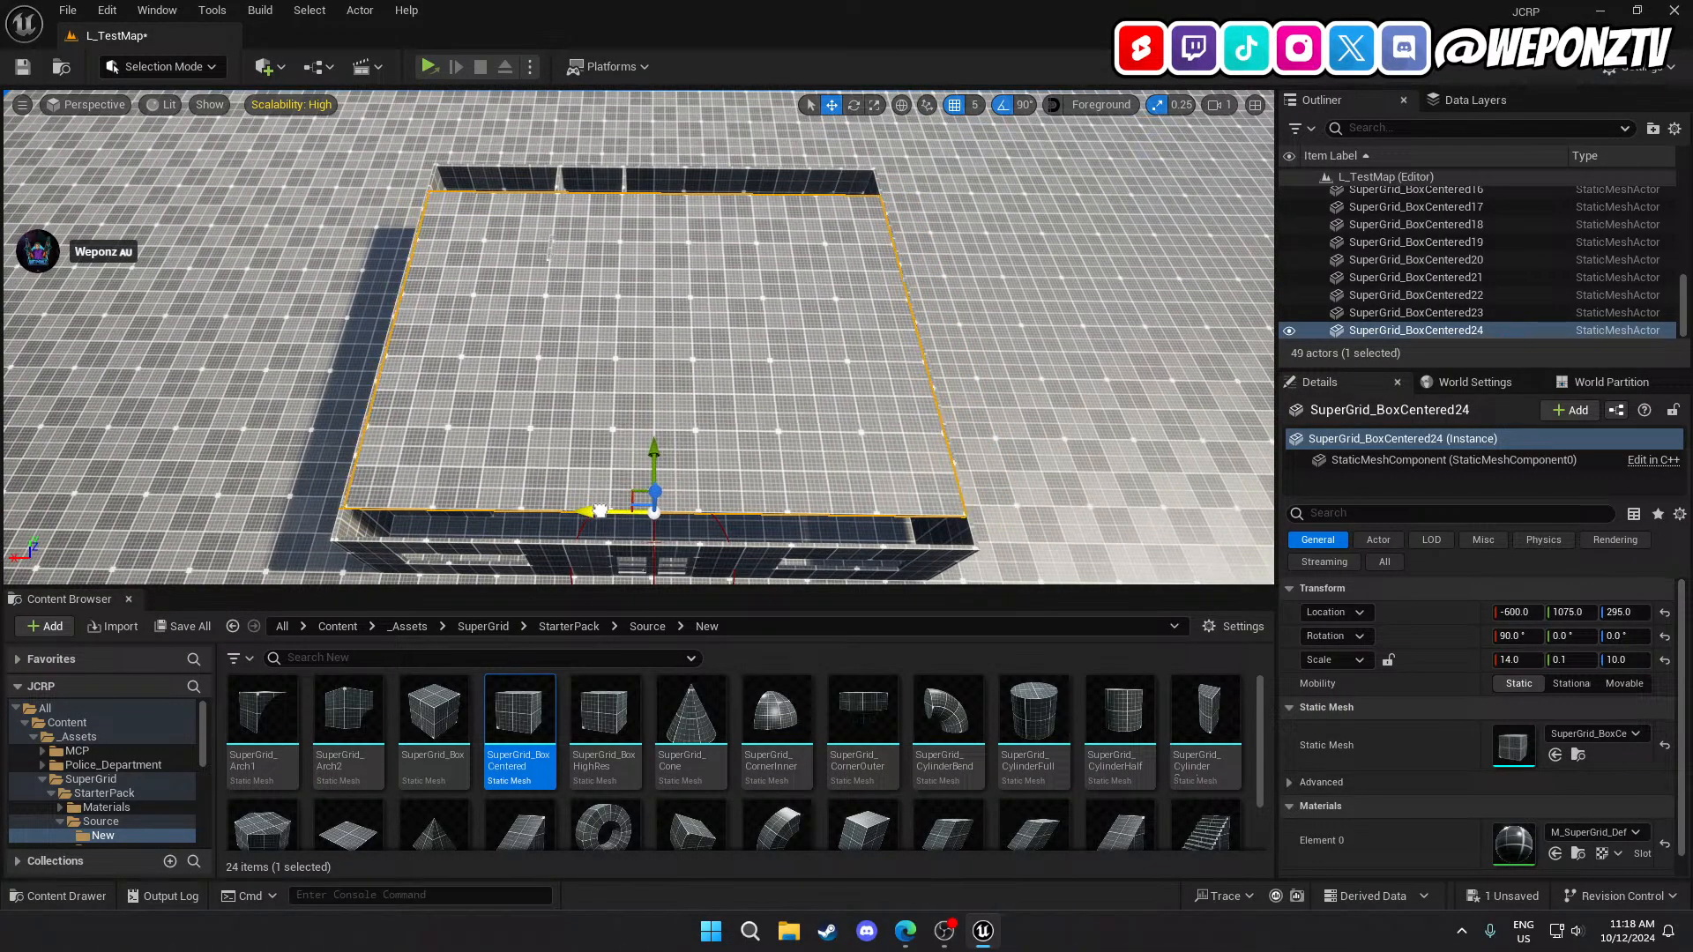
Set the roof slab's Z scale to 12.0 and move it to Y 1005 to cover the building's depth.
right_click_drag(599, 510, 287, 476)
key("w")
key("d")
key("s")
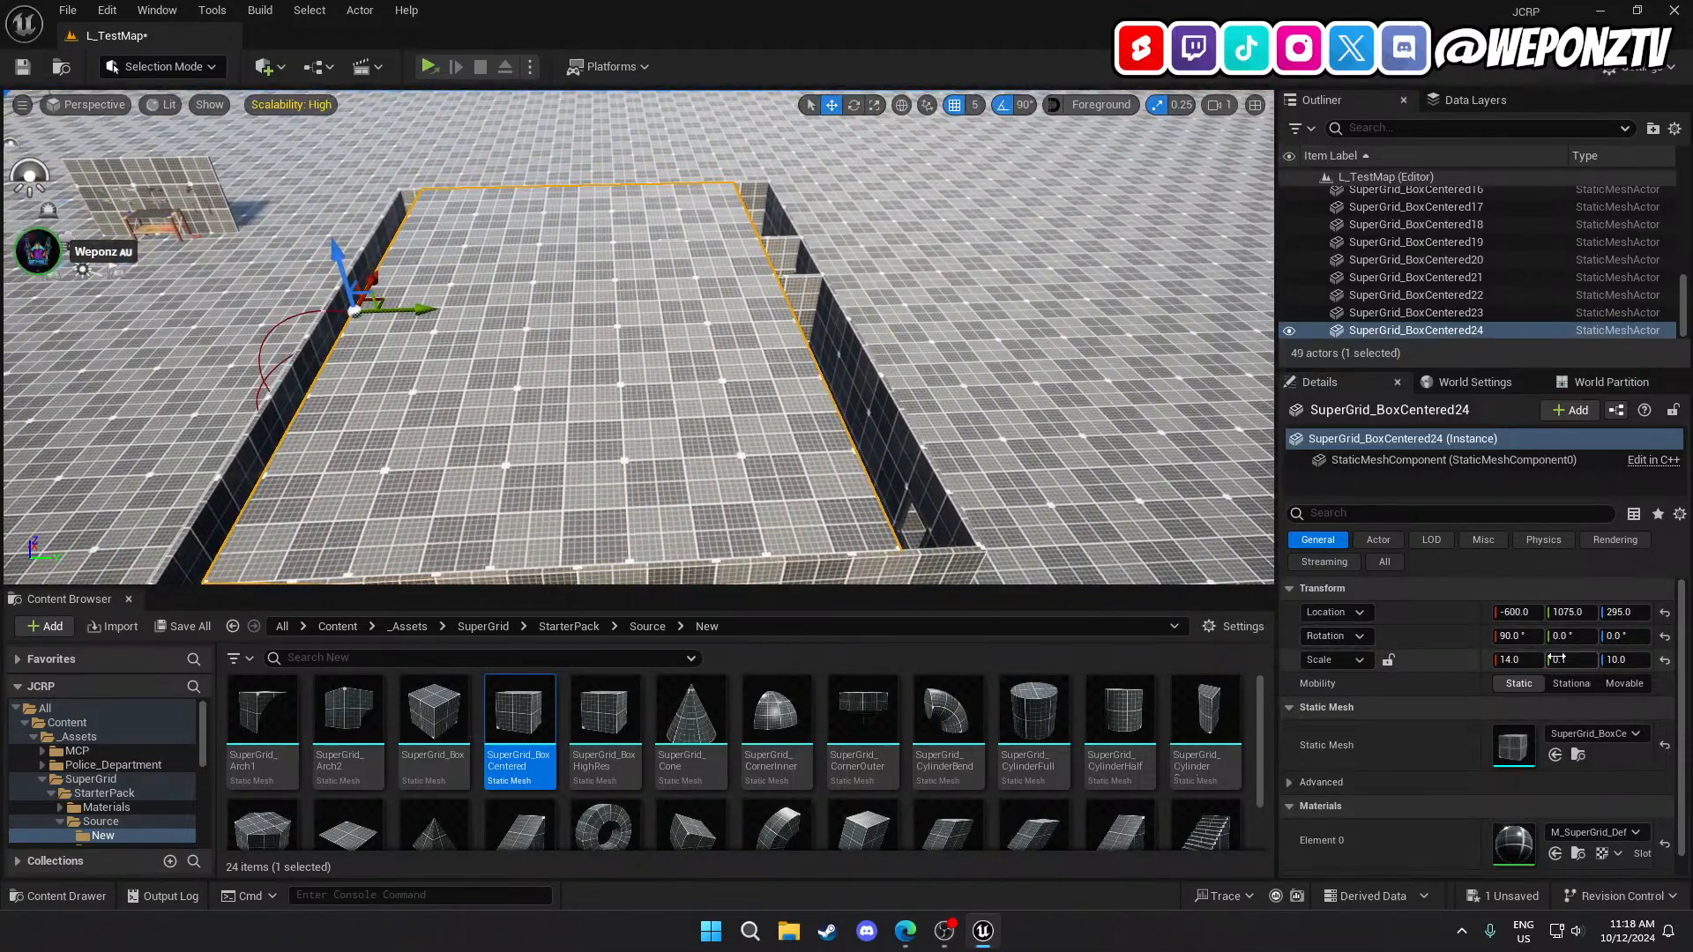
left_click(1614, 659)
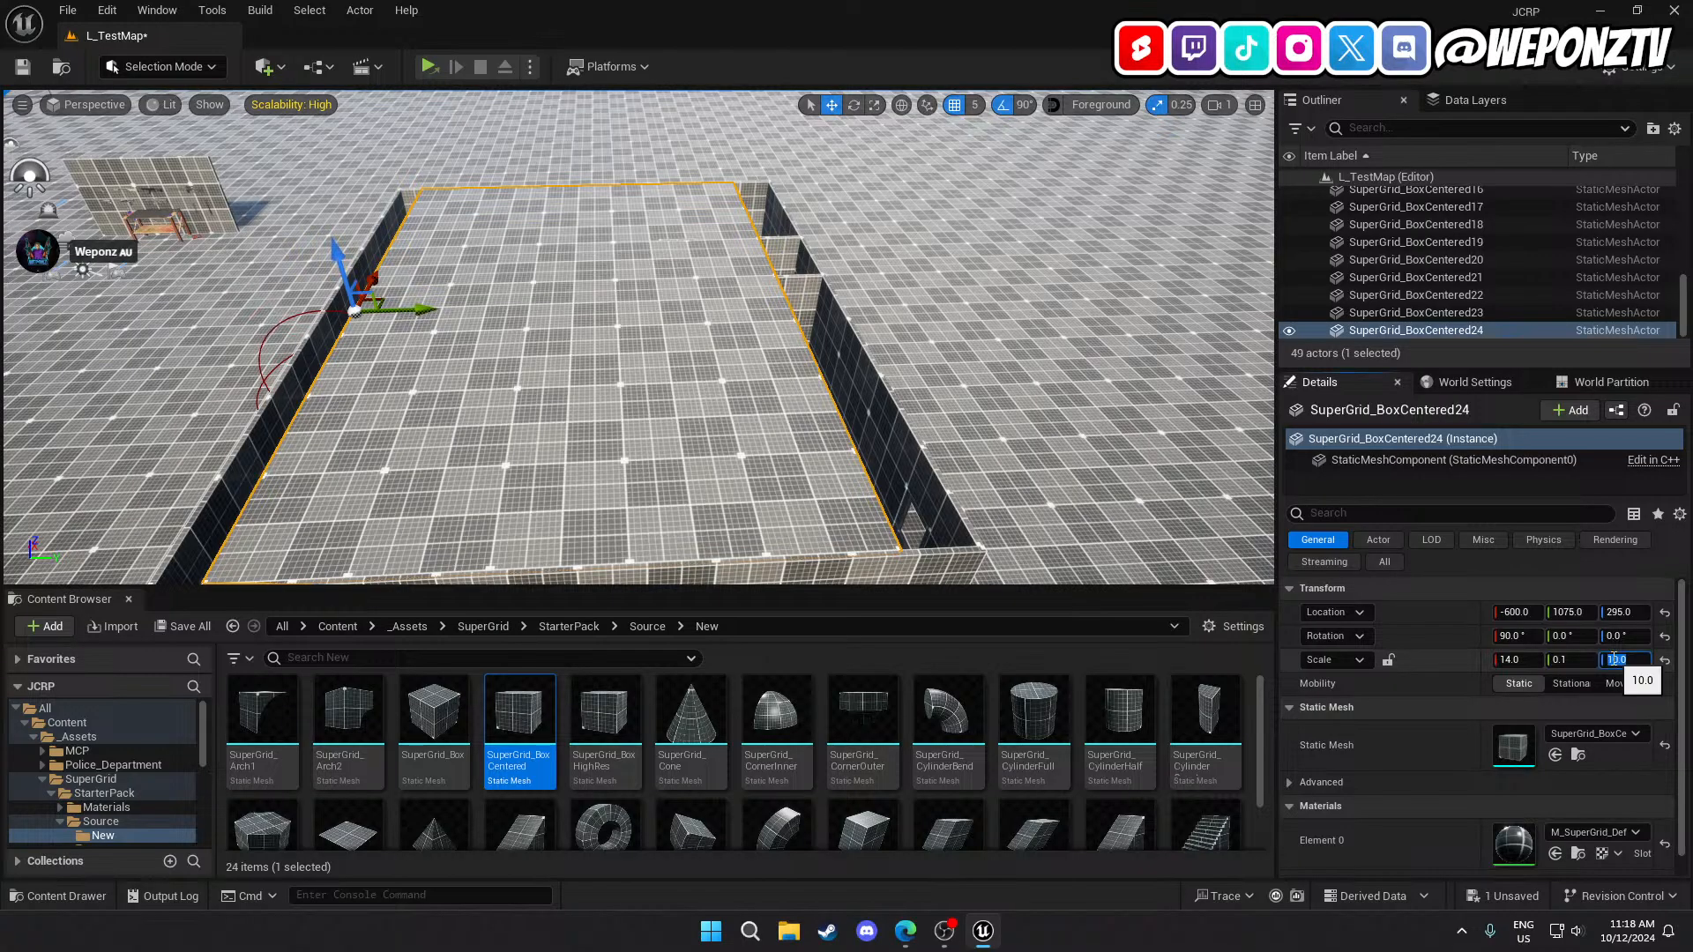
type("12")
key("Return")
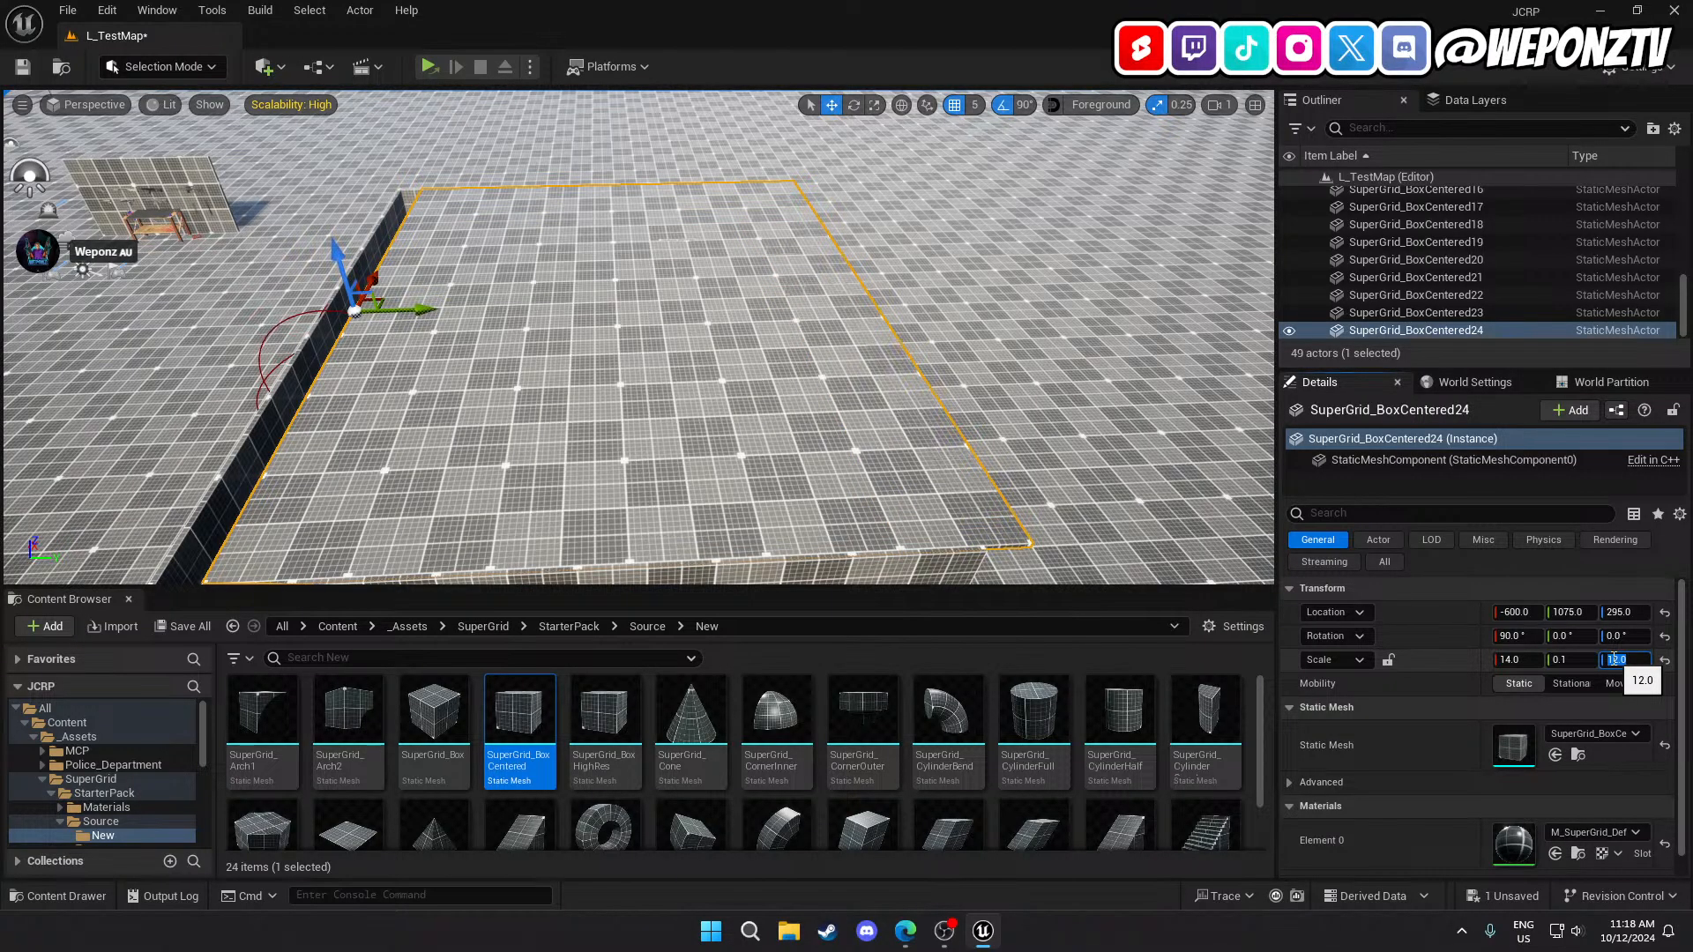
left_click_drag(412, 306, 398, 319)
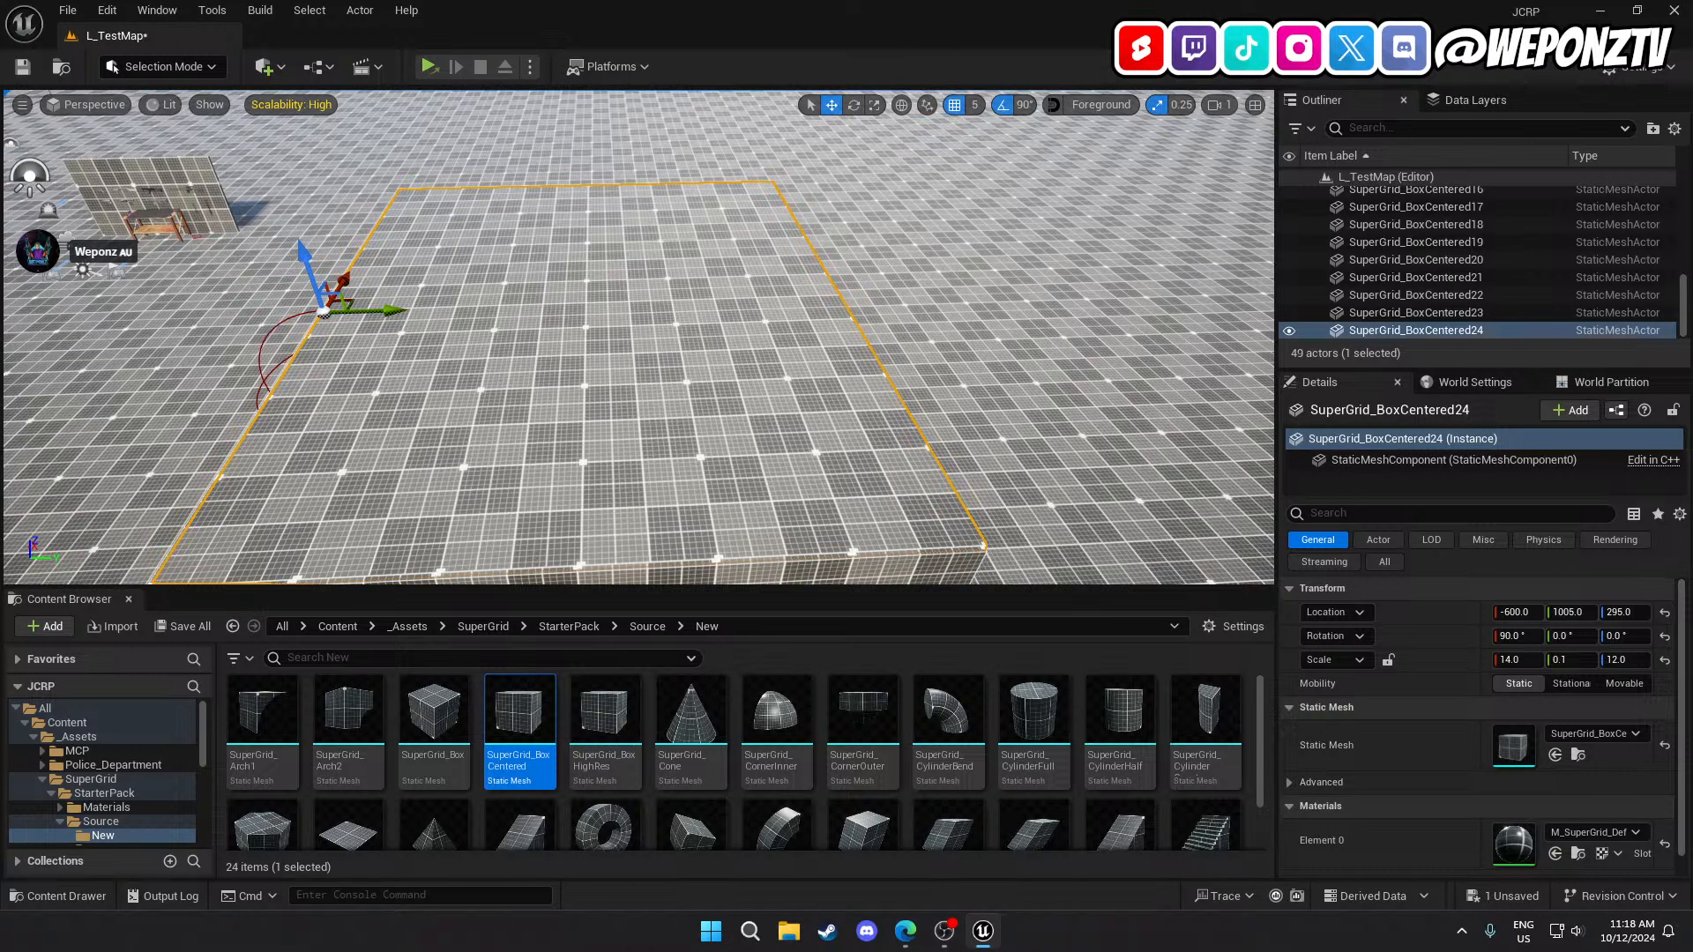
Set the roof slab's Z scale to 11.9.
key("d")
right_click_drag(405, 326, 428, 375)
key("a")
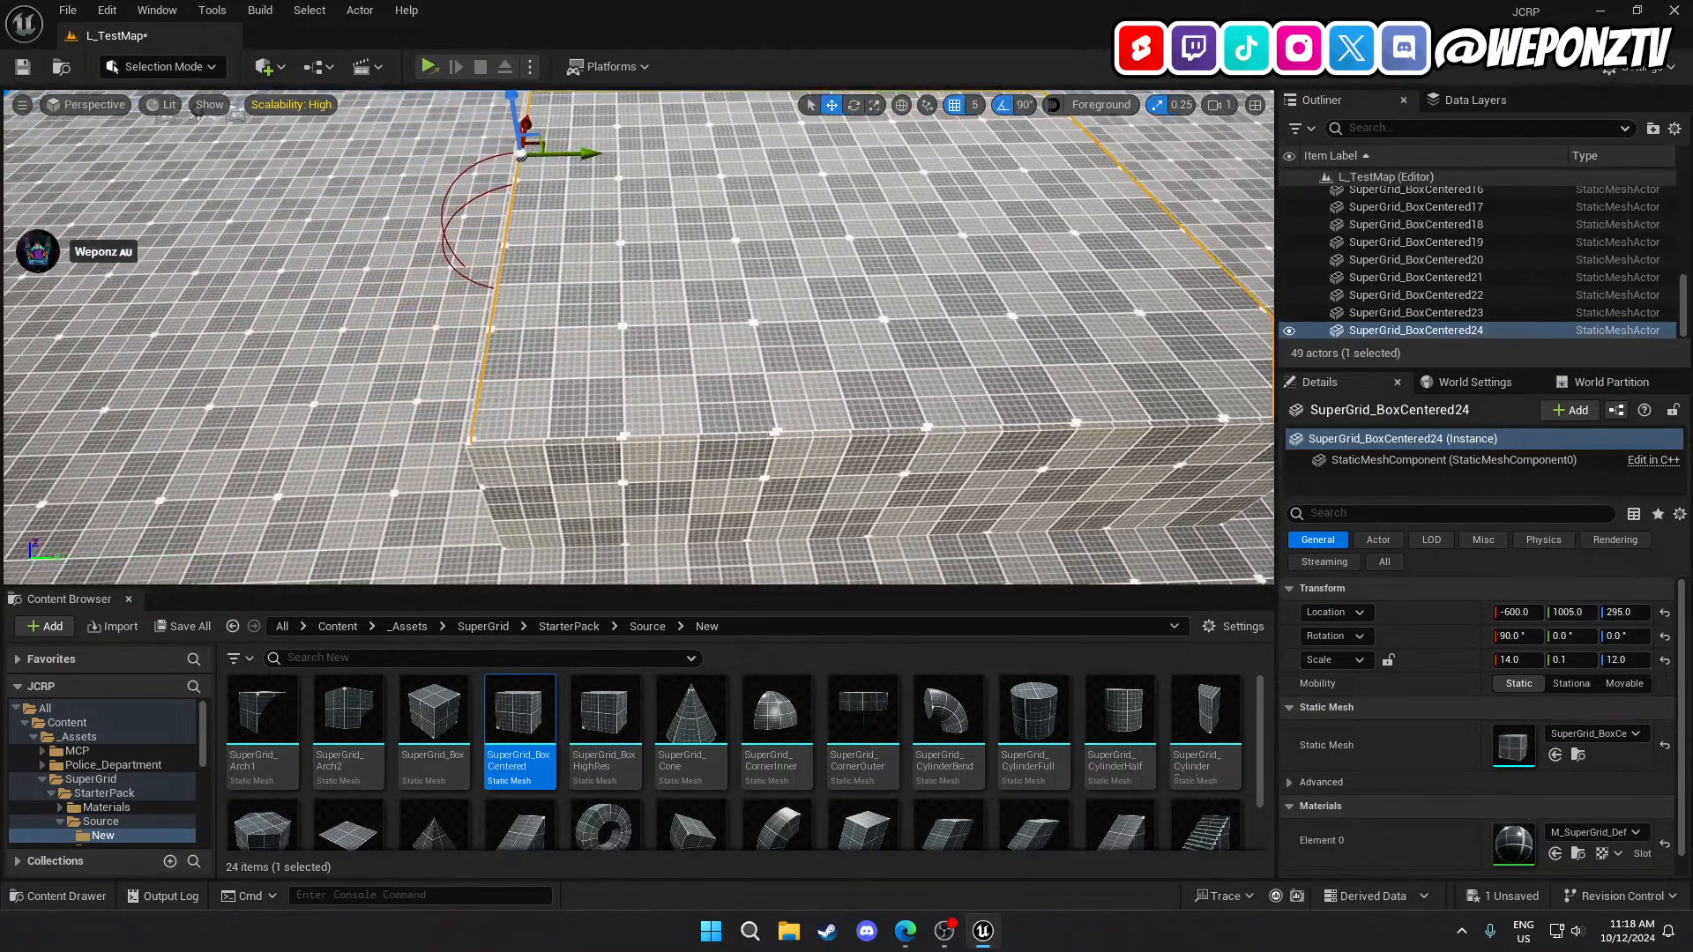
left_click(1621, 660)
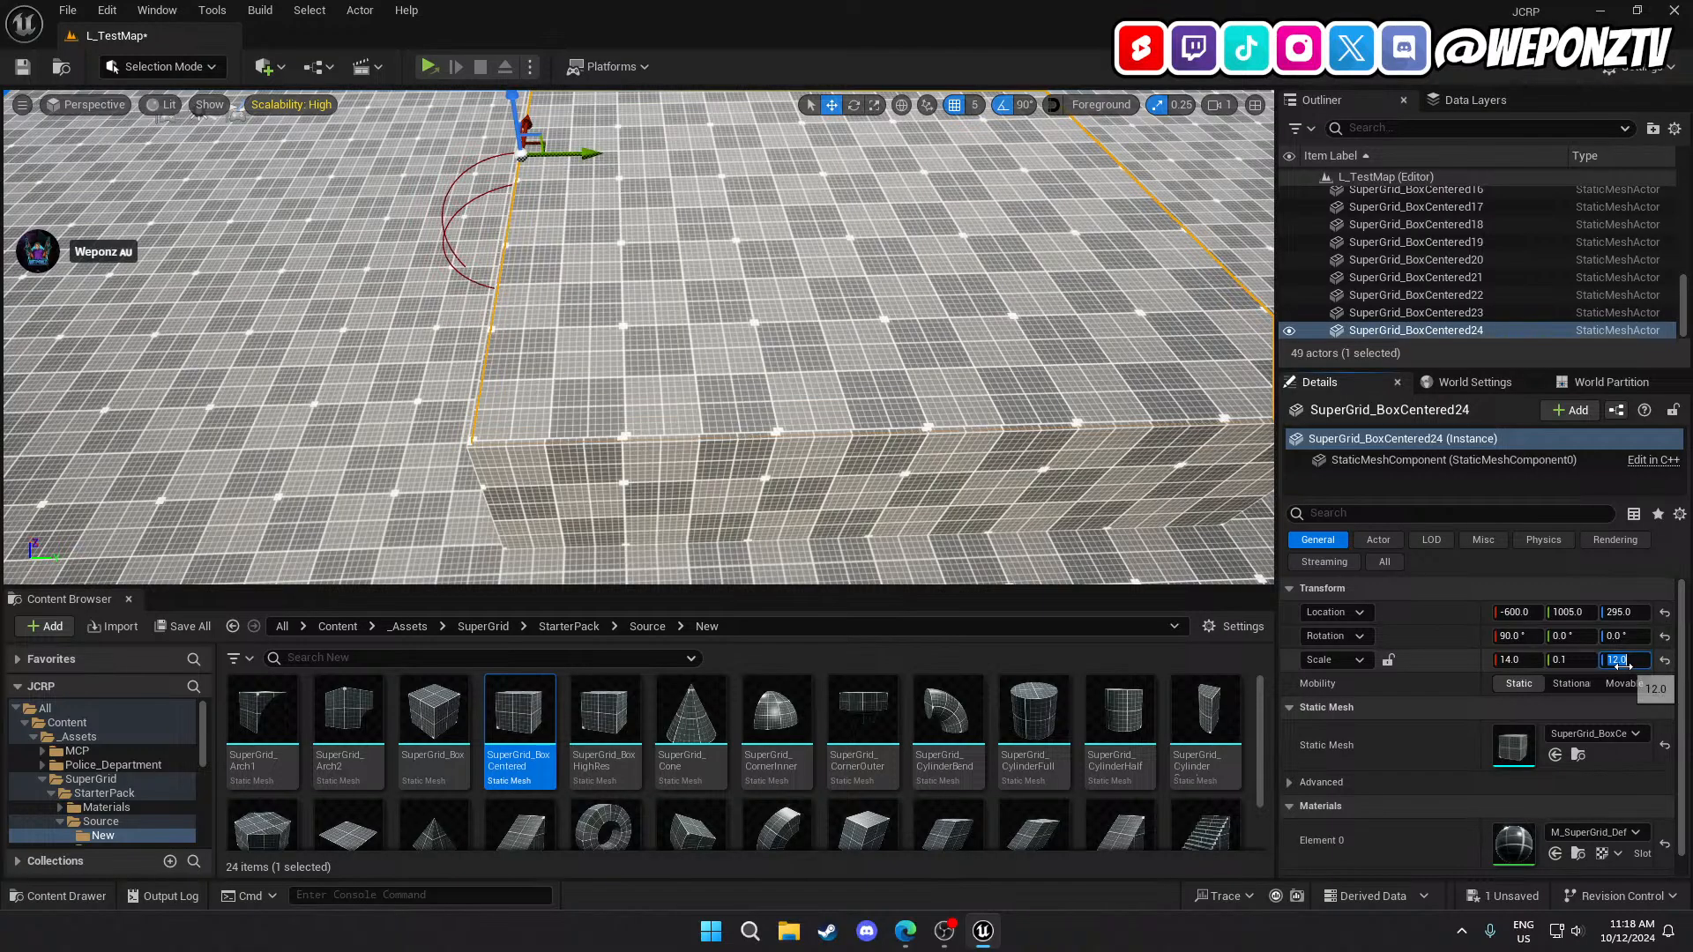
type("11.9")
key("Return")
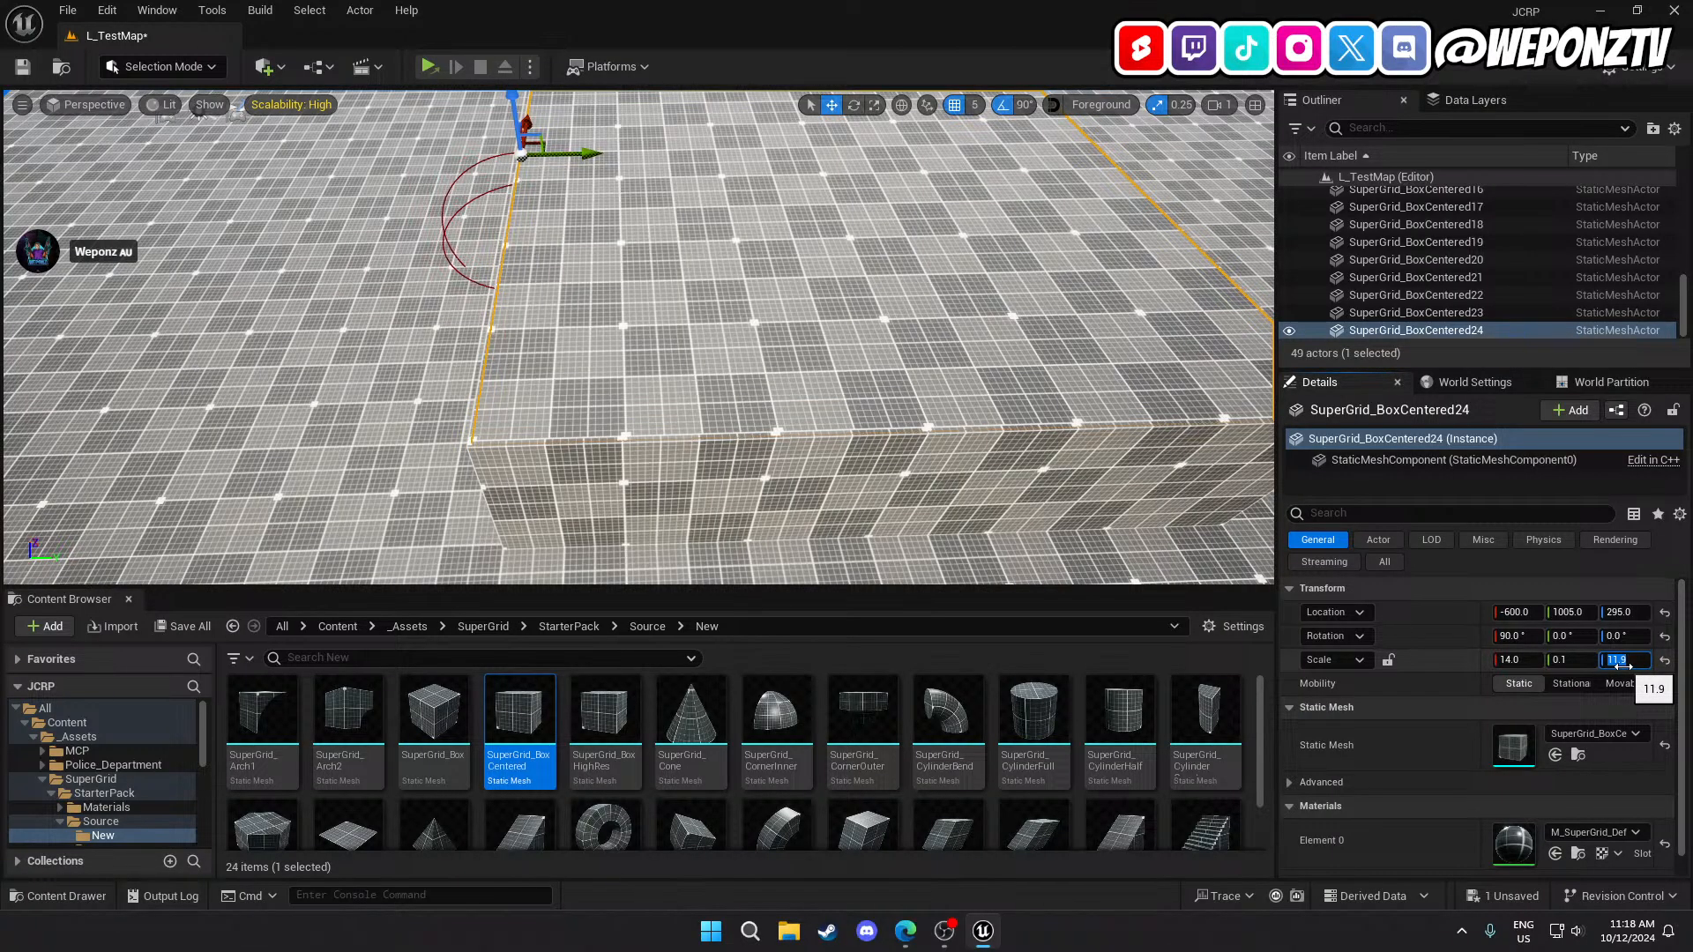
Slide the roof slab to Y 995 and back to Y 1015 to test its fit against the walls on both sides.
key("d")
mouse_move(865, 447)
right_mouse_down()
mouse_move(889, 450)
mouse_move(855, 442)
mouse_move(867, 425)
mouse_move(850, 434)
right_mouse_up()
key("w")
key("d")
key("s")
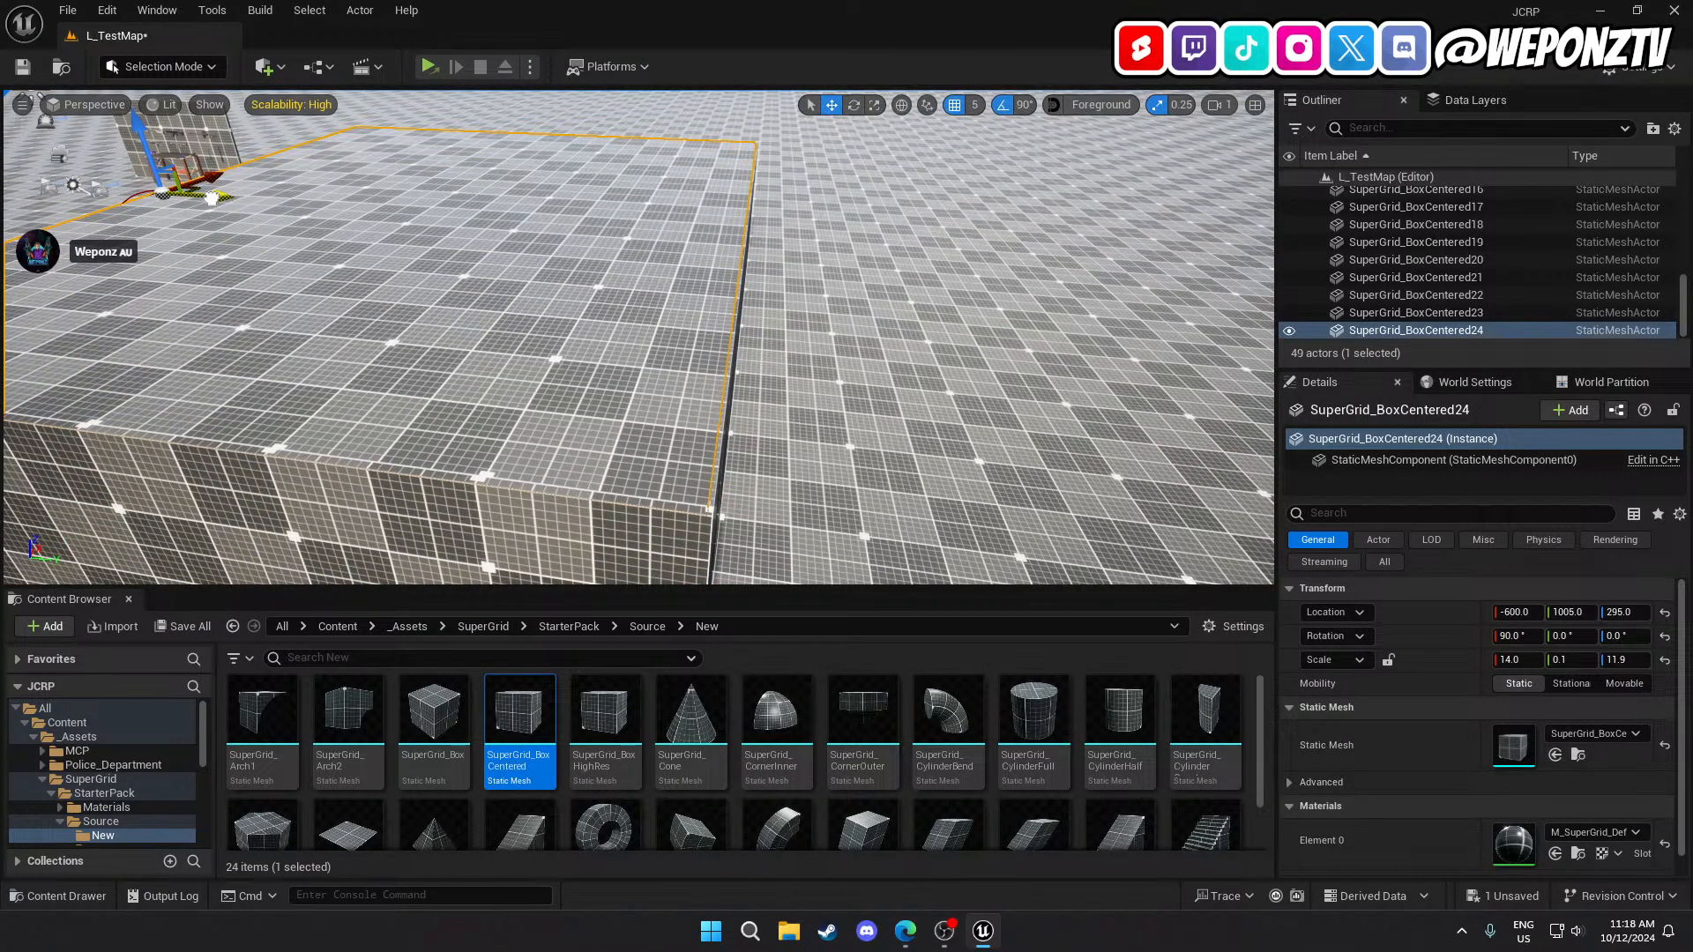
left_click_drag(212, 198, 207, 197)
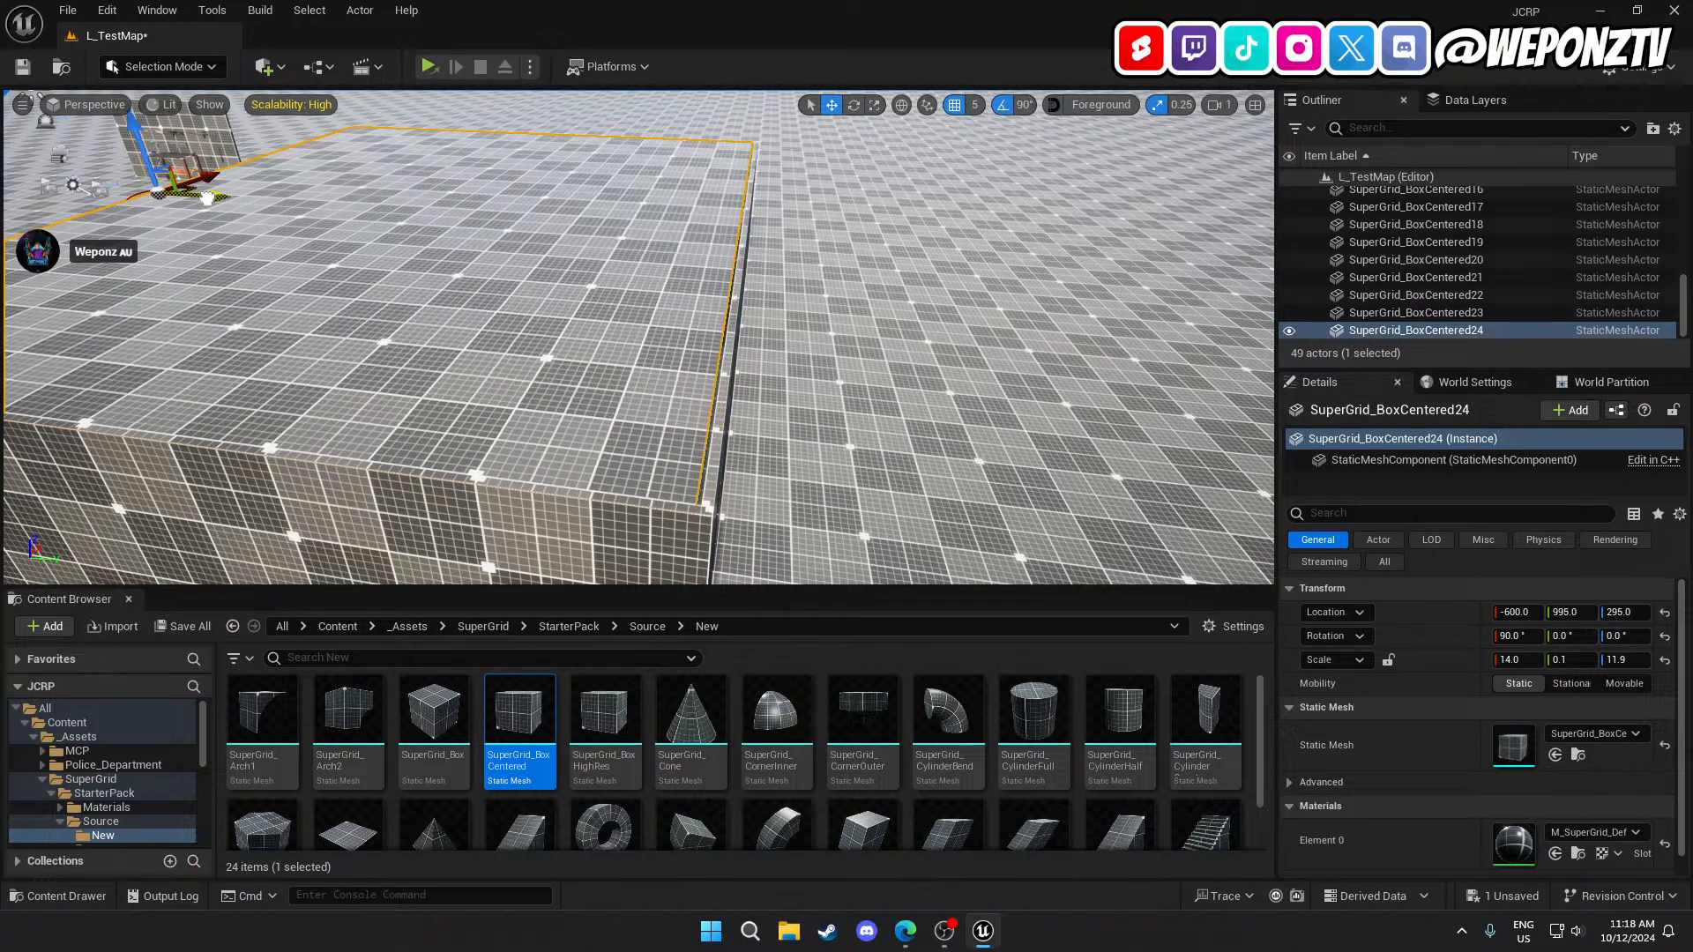
key("a")
right_click_drag(497, 268, 513, 268)
left_click_drag(542, 152, 561, 149)
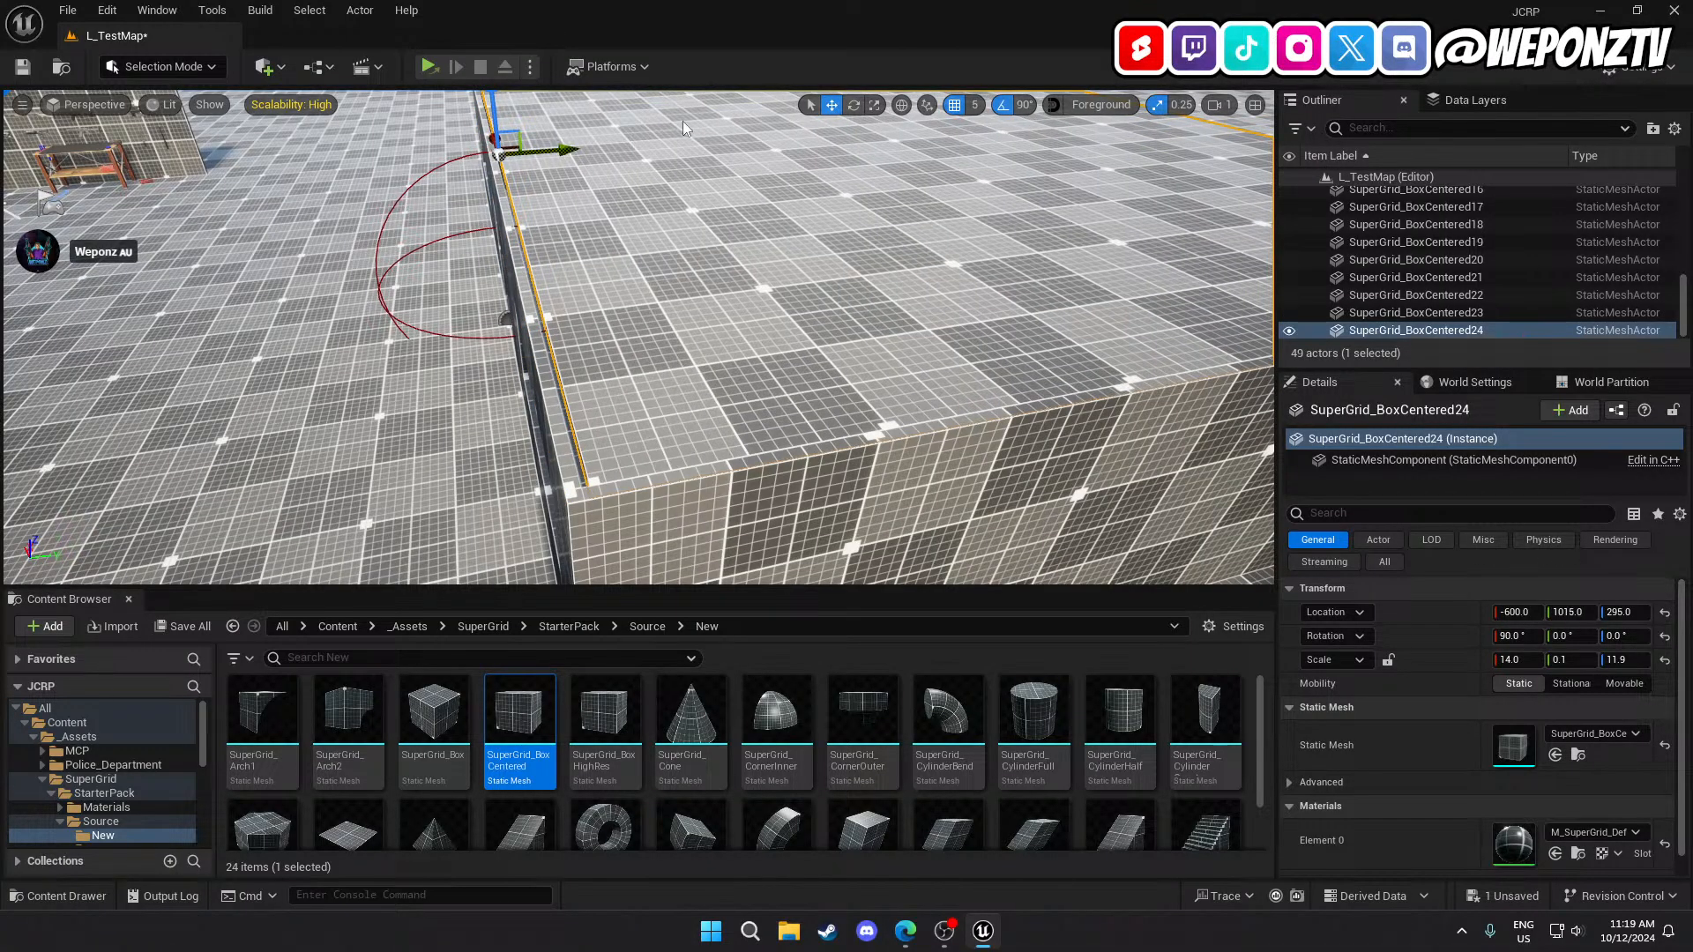
Change the grid snap size to 1 and move the roof slab to Y 1010, flush with the outer wall.
left_click(974, 104)
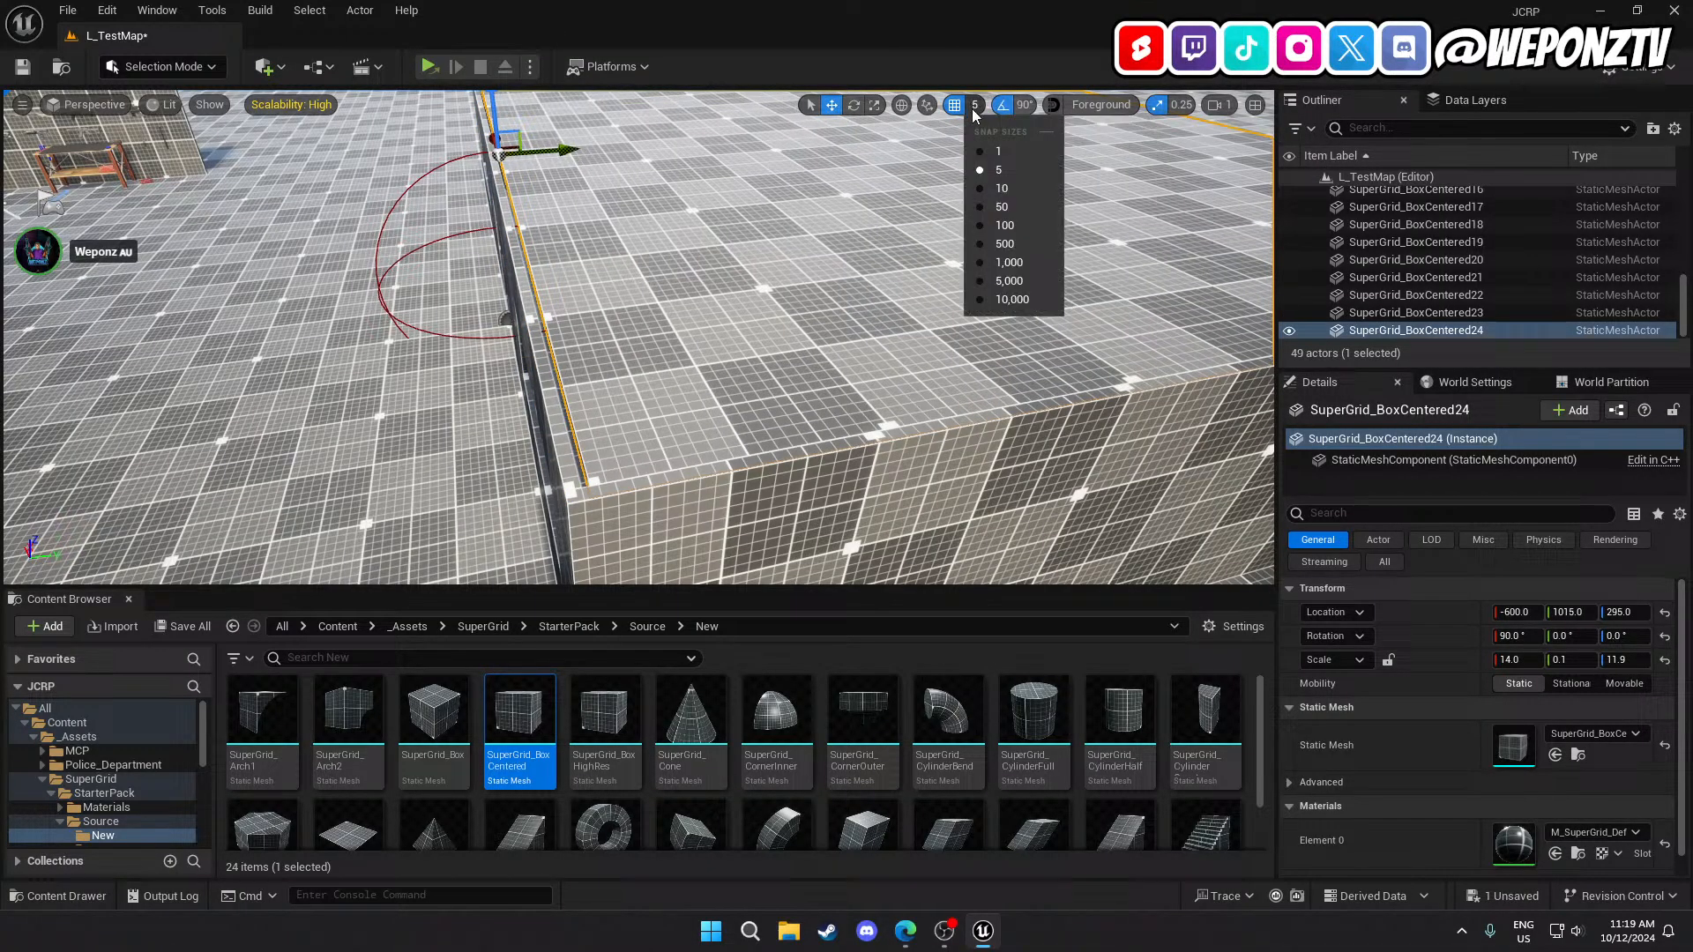
left_click(1000, 151)
left_click(564, 149)
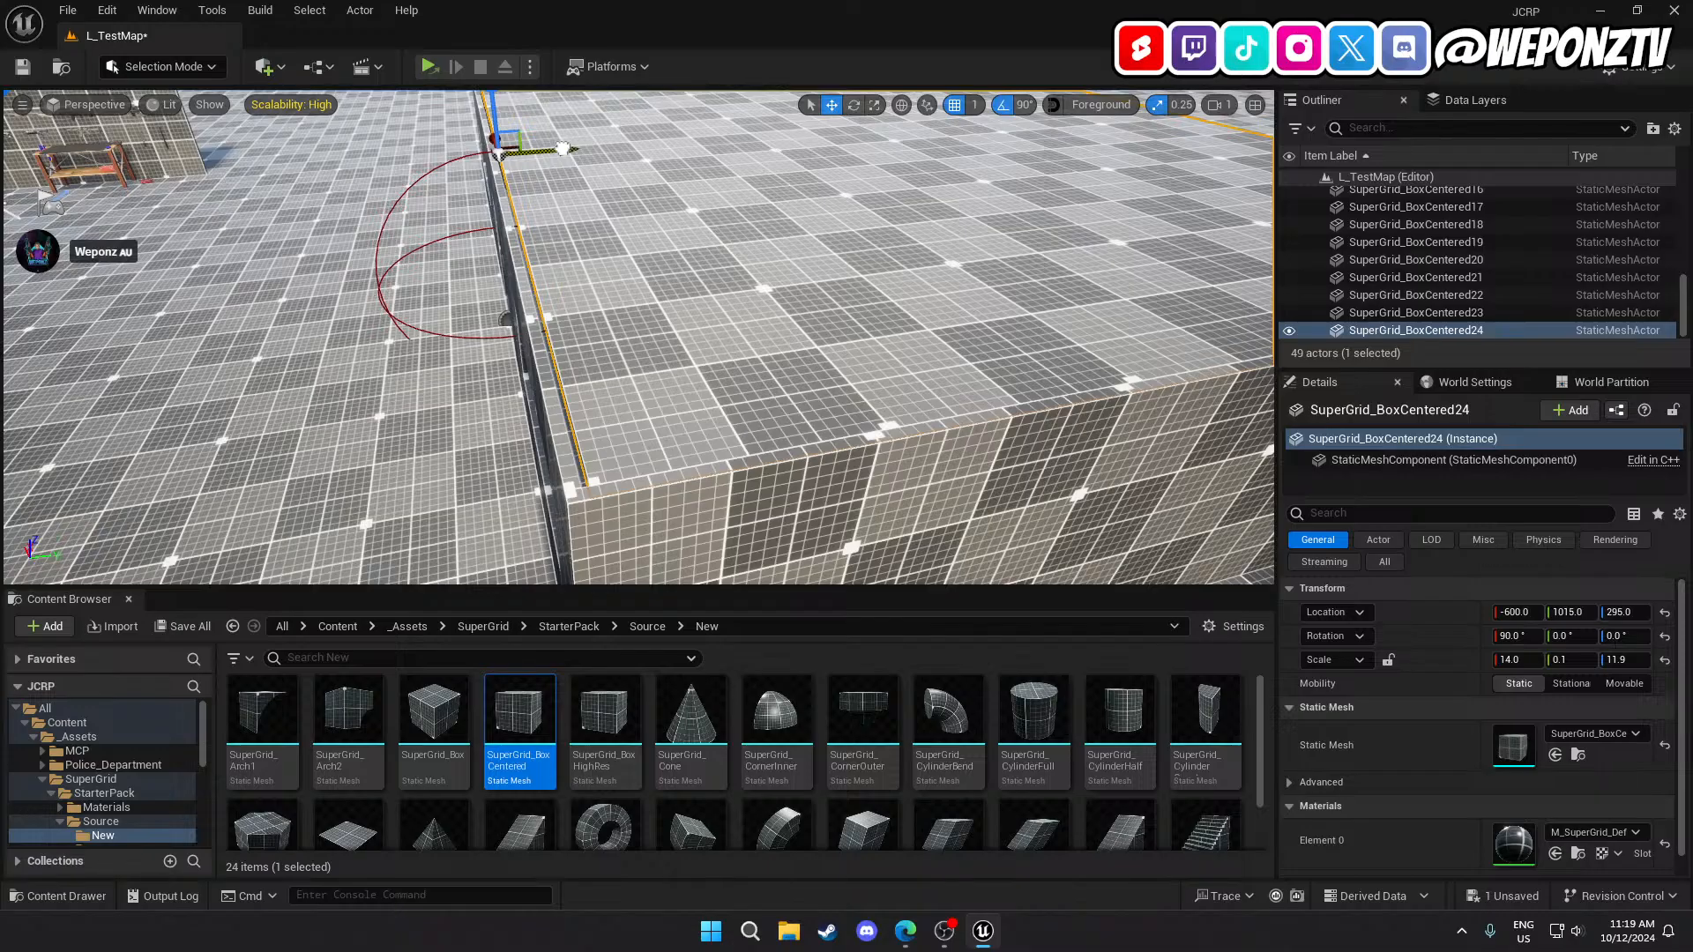
left_click_drag(563, 148, 558, 148)
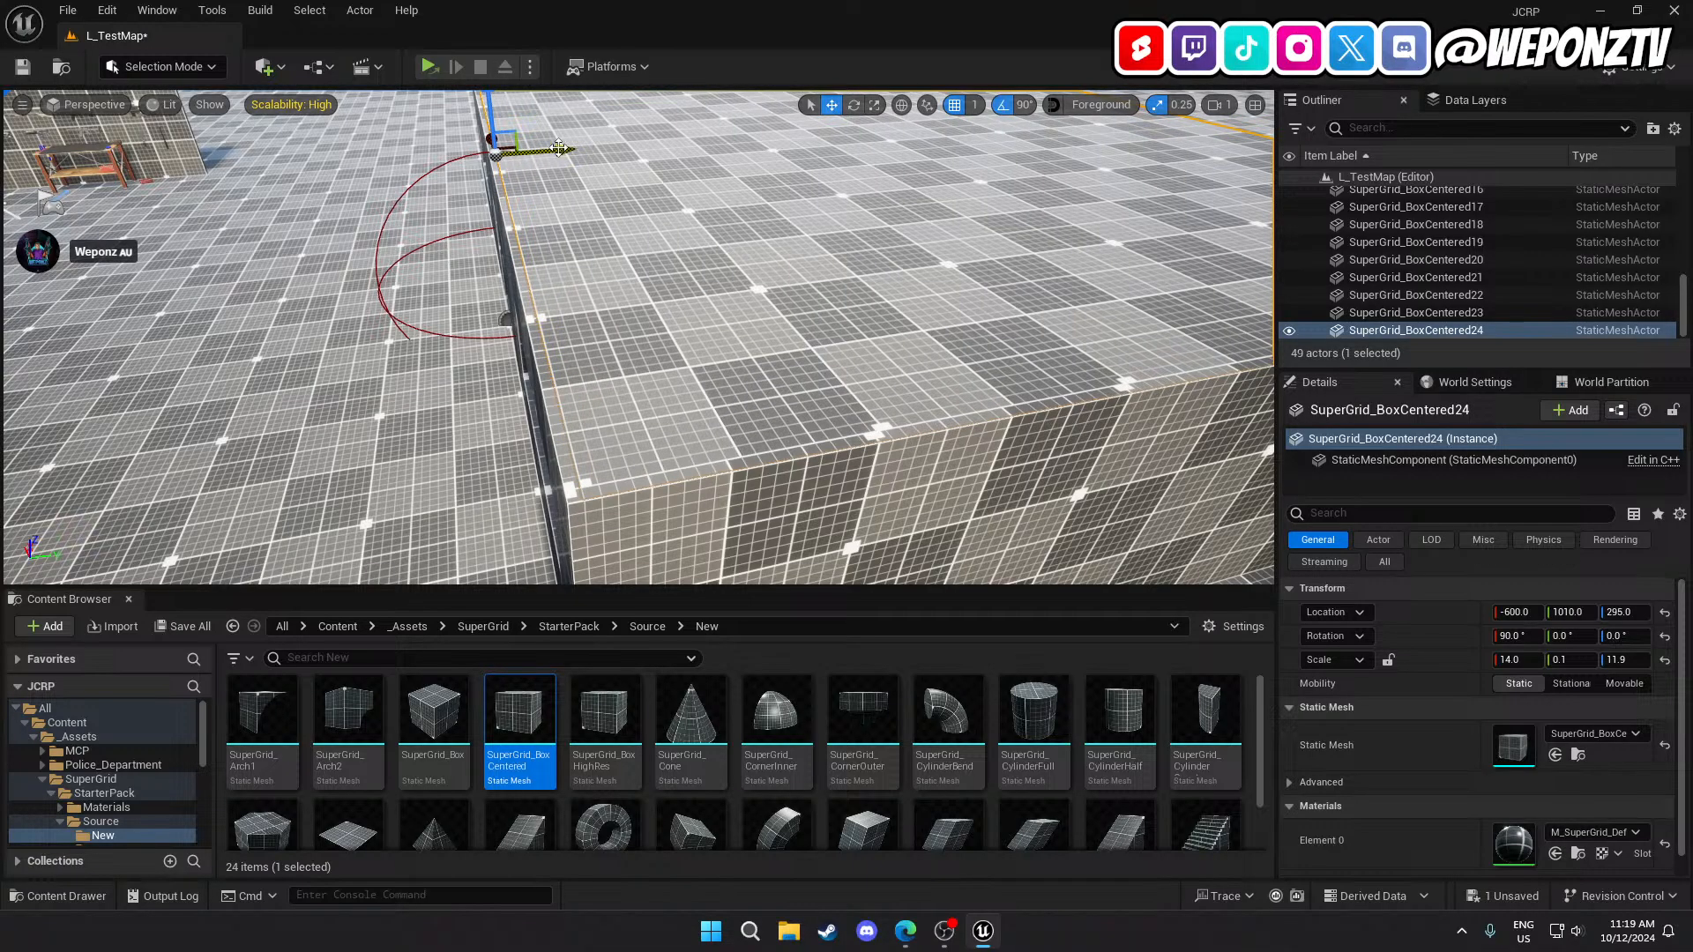
Shorten the roof slab to fit between the side walls by setting its Z scale to 11.8.
key("d")
right_click_drag(635, 157, 529, 157)
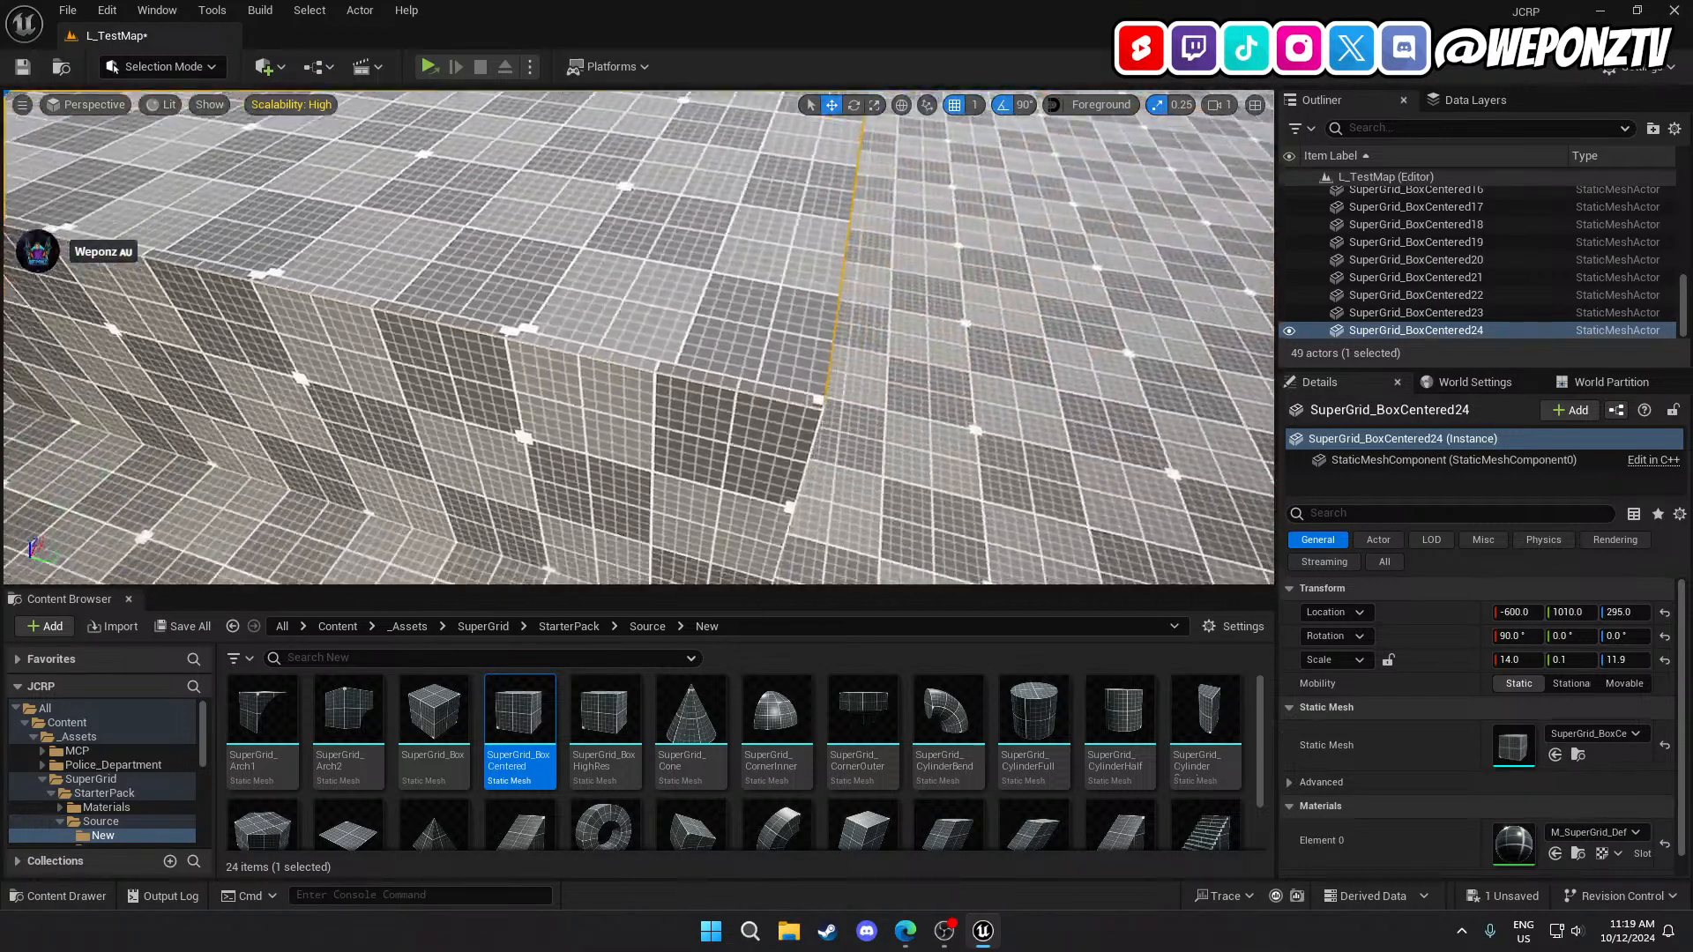
mouse_move(873, 253)
right_mouse_down()
mouse_move(891, 253)
mouse_move(873, 256)
right_mouse_up()
key("w")
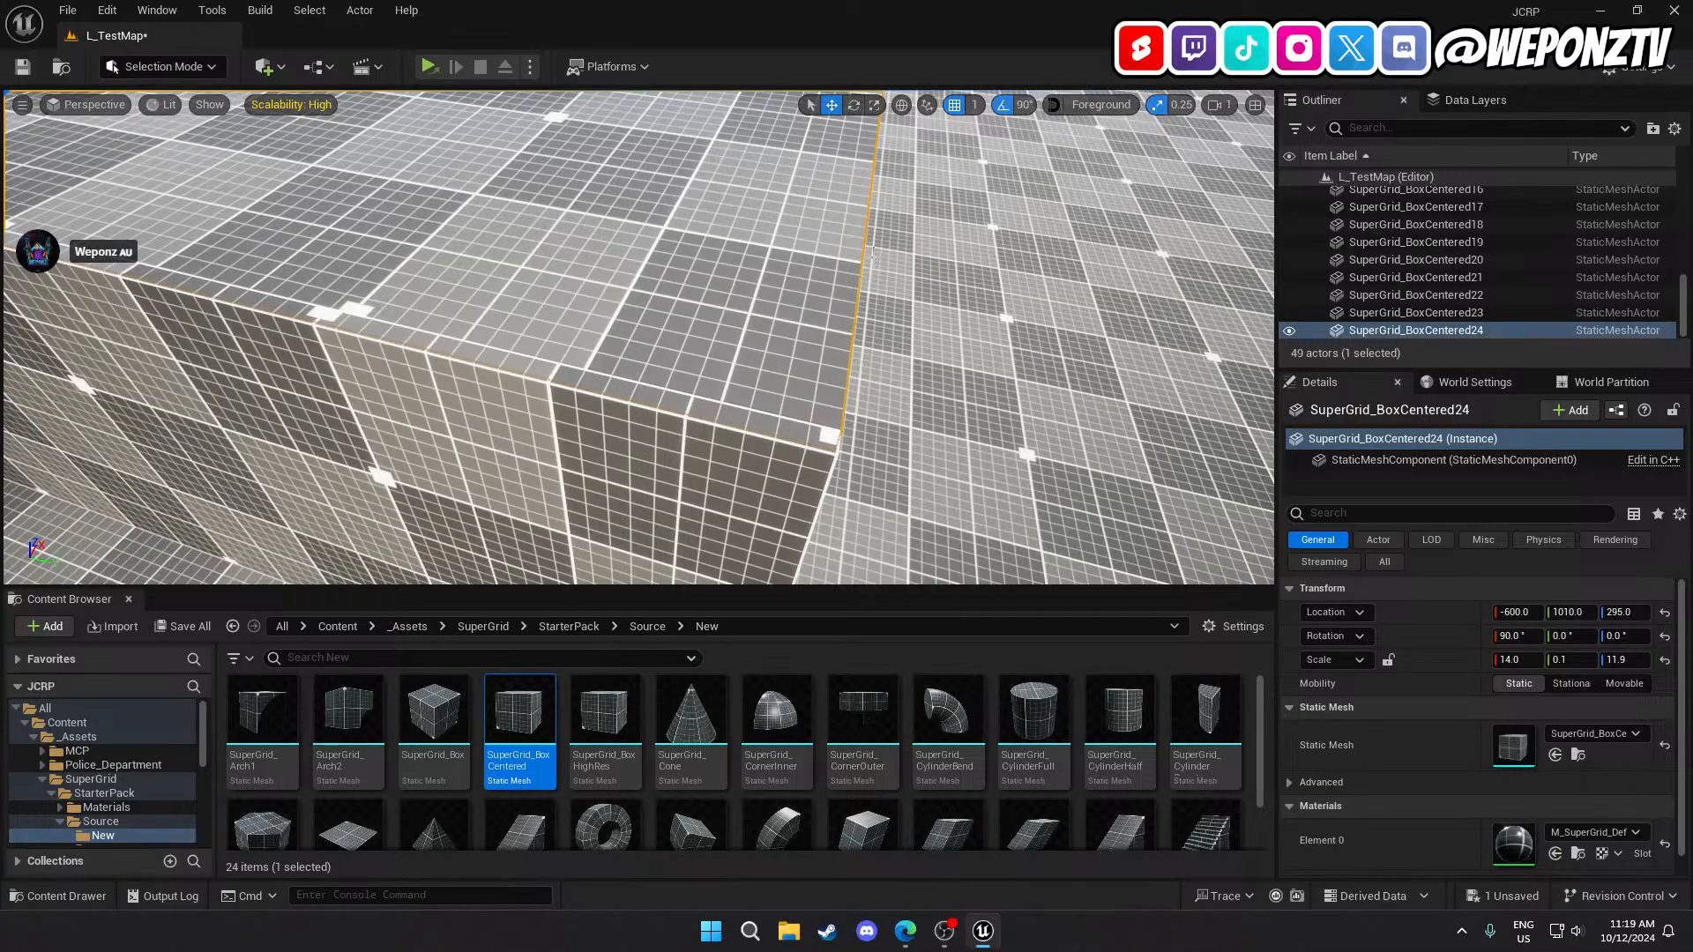
left_click(1622, 660)
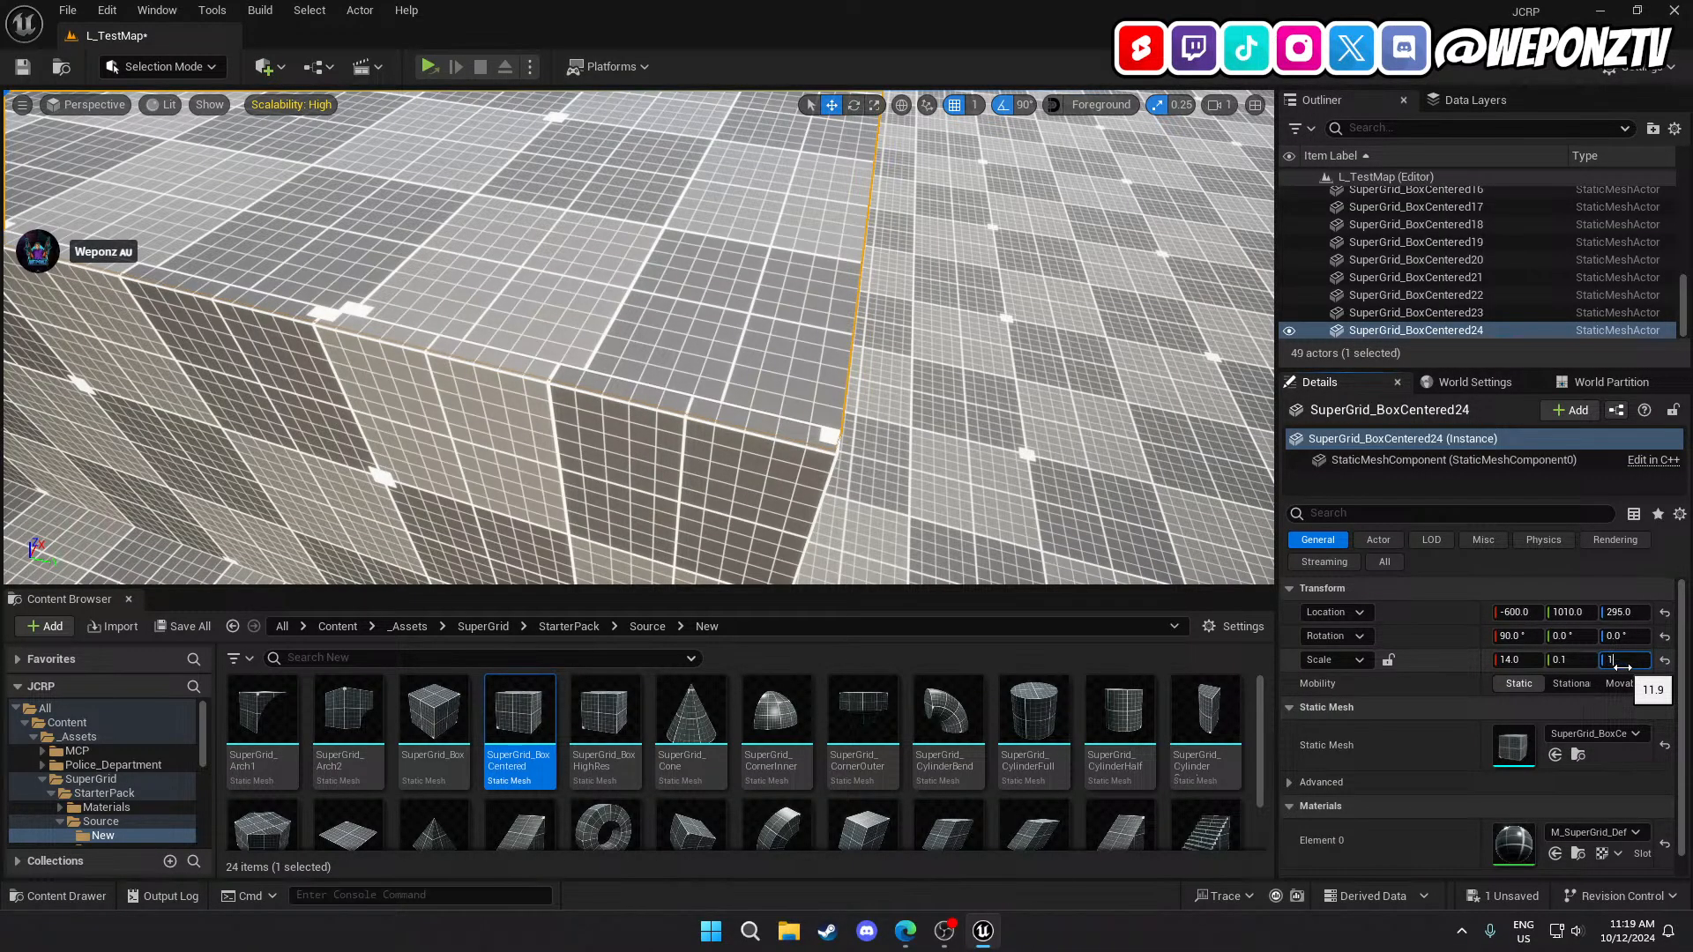
key("Return")
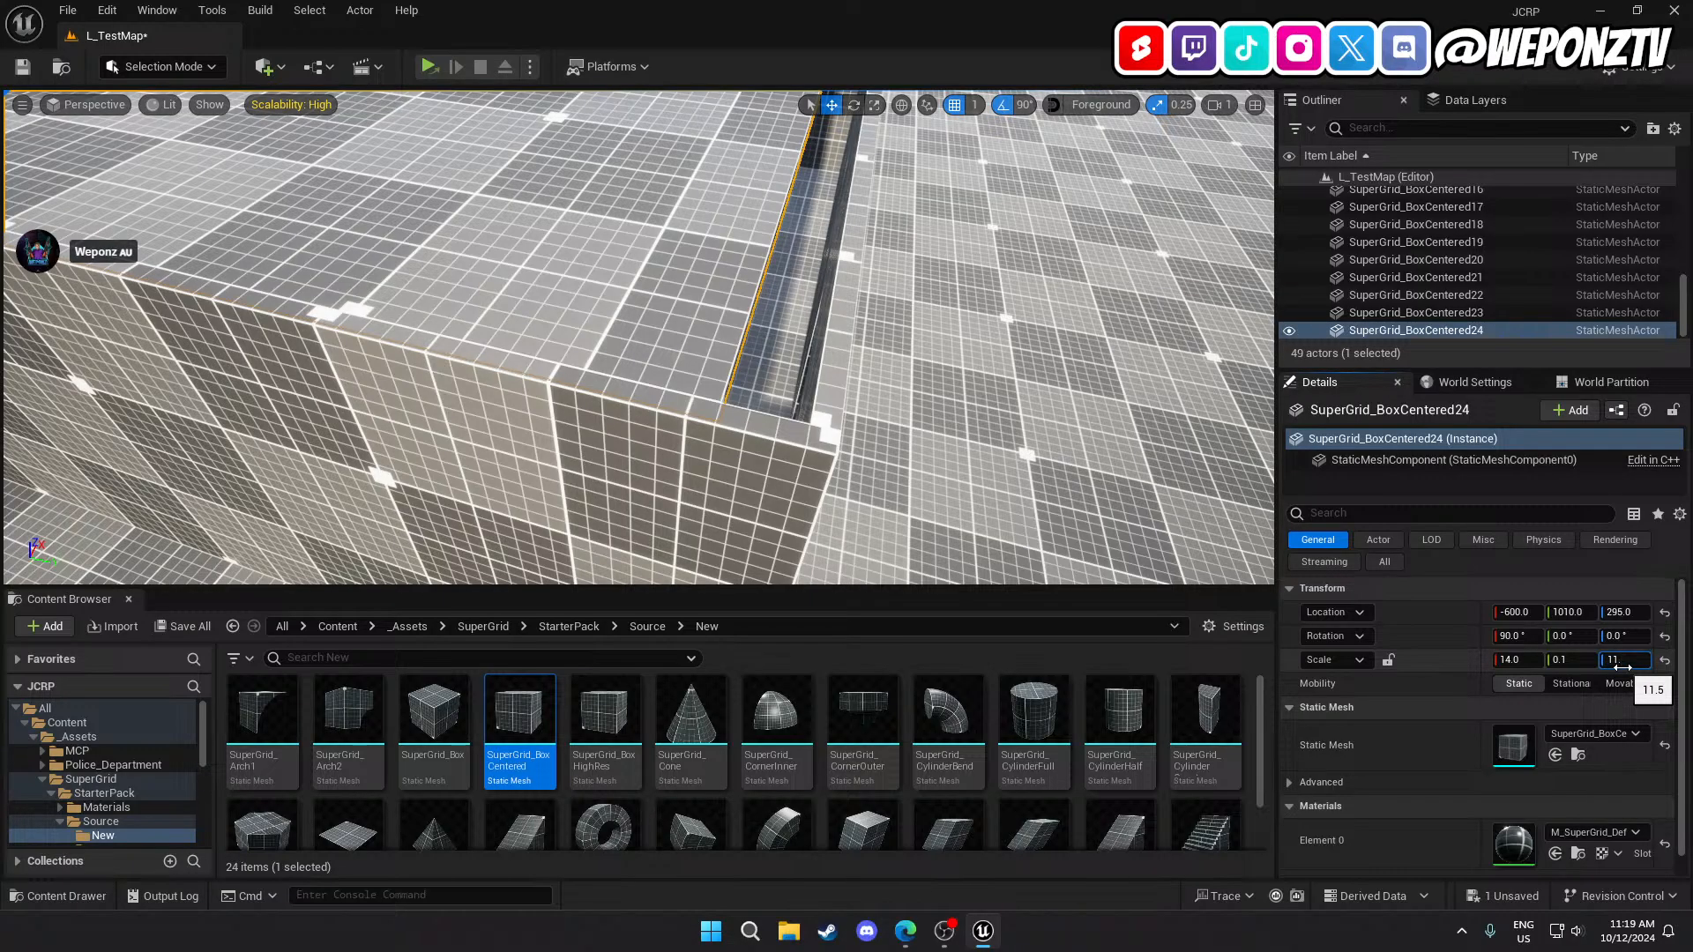
Inspect the seam between the roof slab and the outer wall, and save the L_TestMap level.
right_click_drag(1102, 564, 1252, 561)
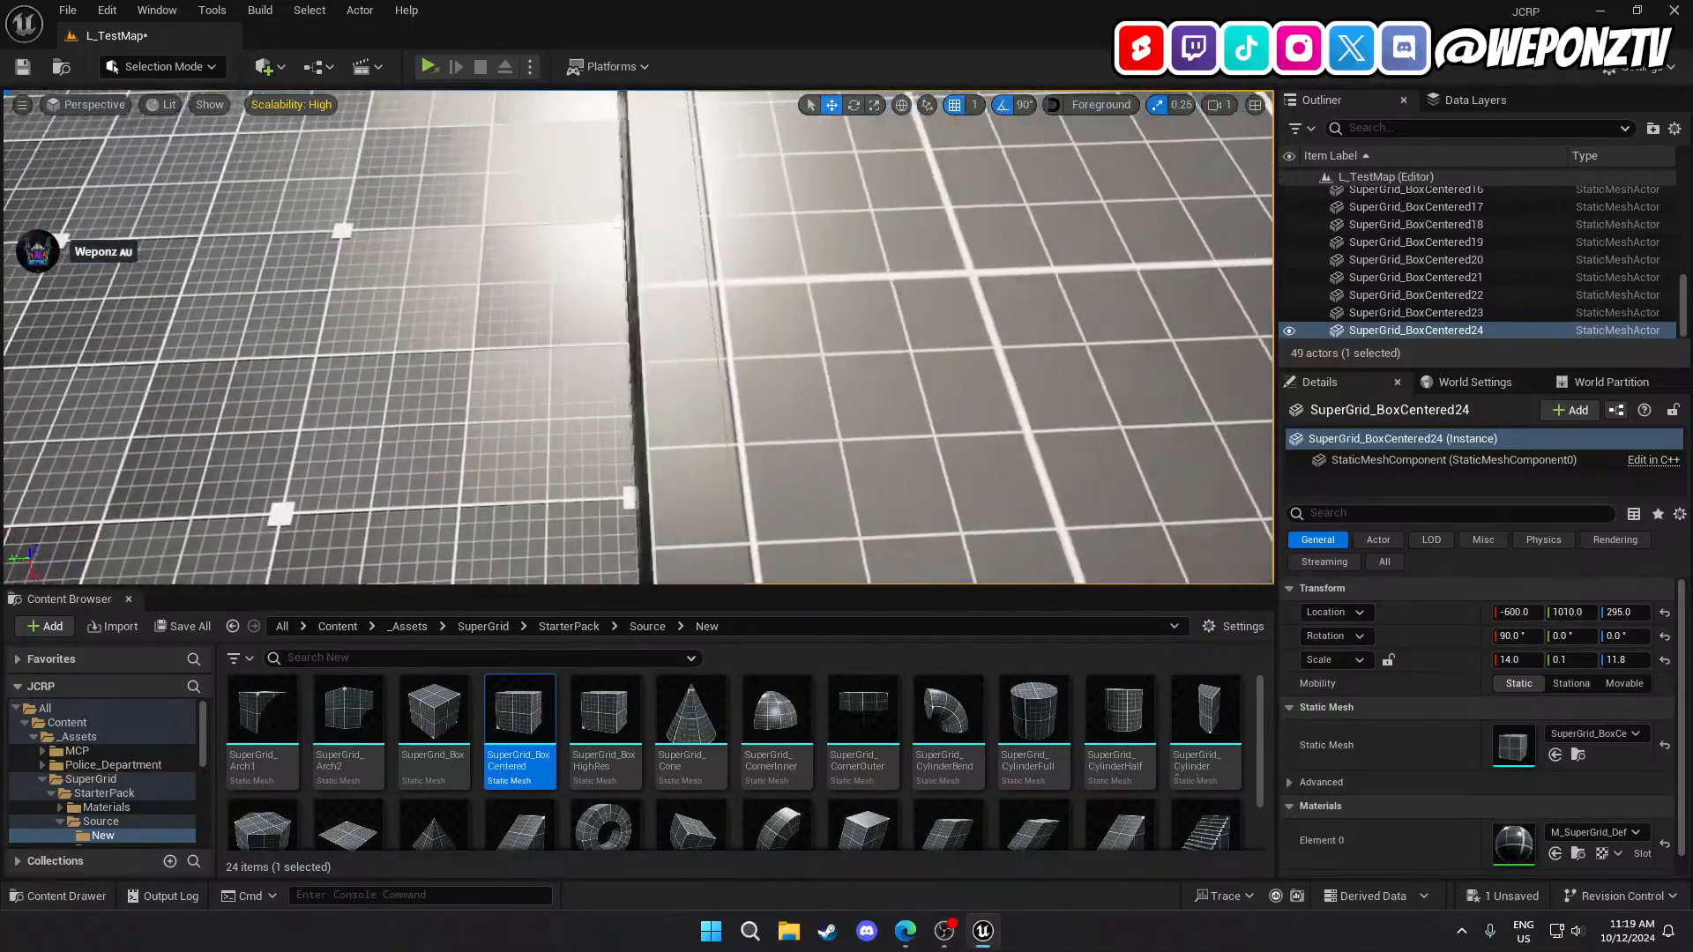
right_click_drag(638, 337, 657, 269)
left_click(601, 379)
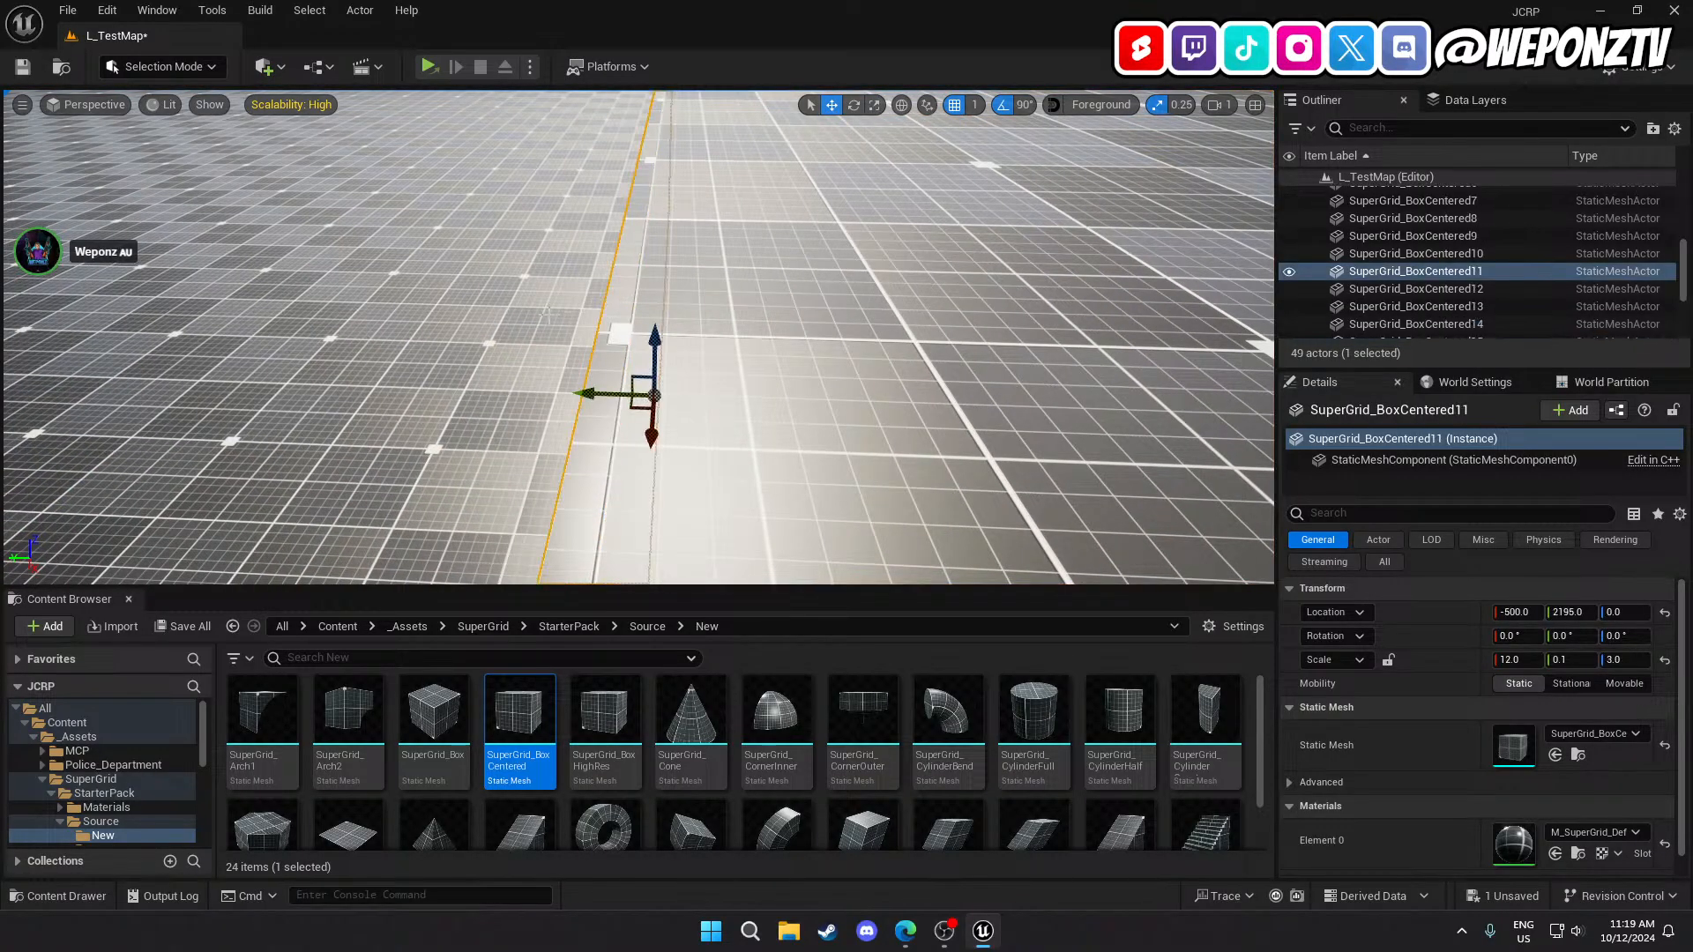
left_click(551, 379)
right_click_drag(551, 380, 641, 283)
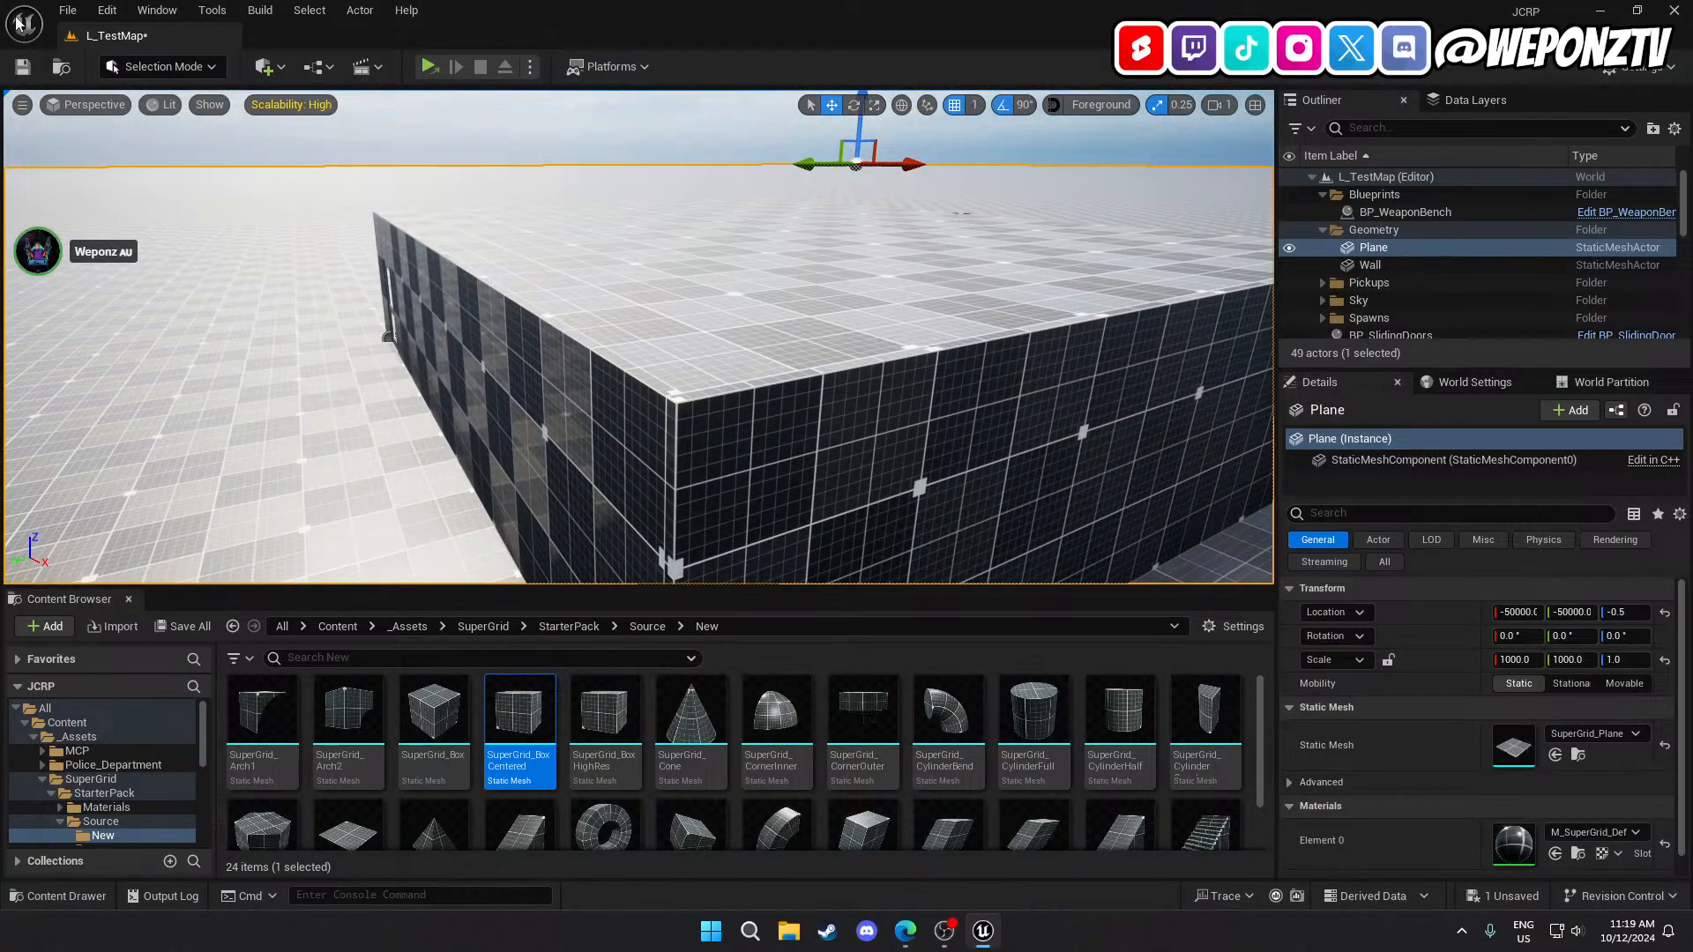
left_click(23, 67)
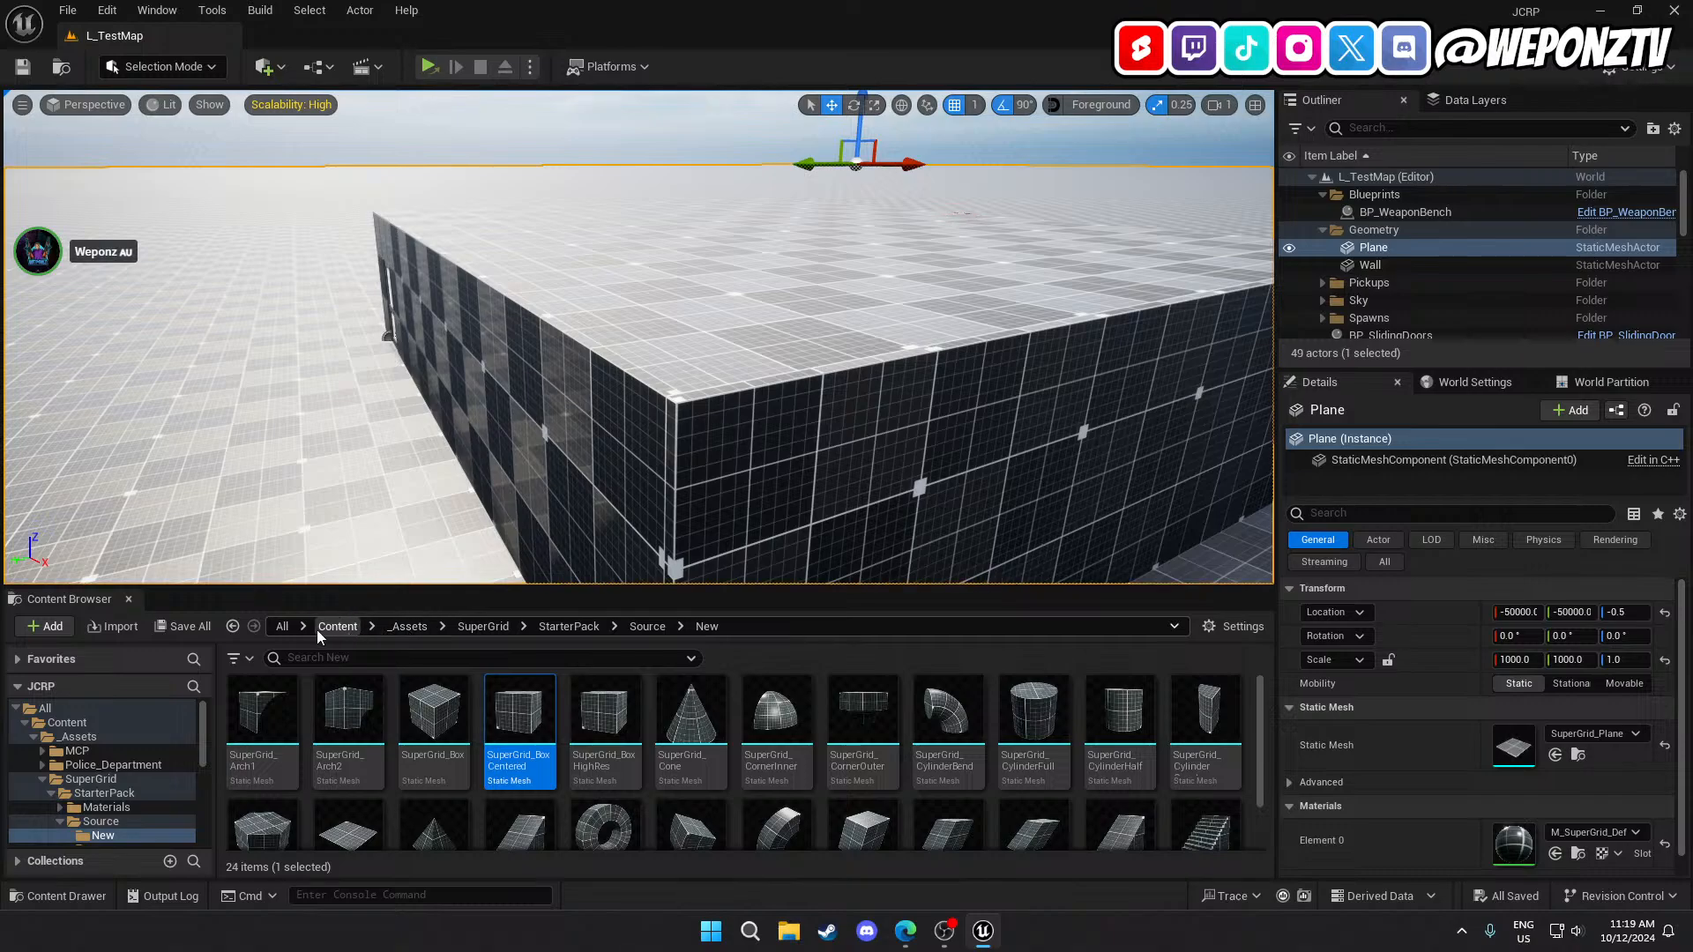
Open the L_MainMenu level from the Content/_Game/Levels folder.
left_click(339, 627)
double_click(346, 705)
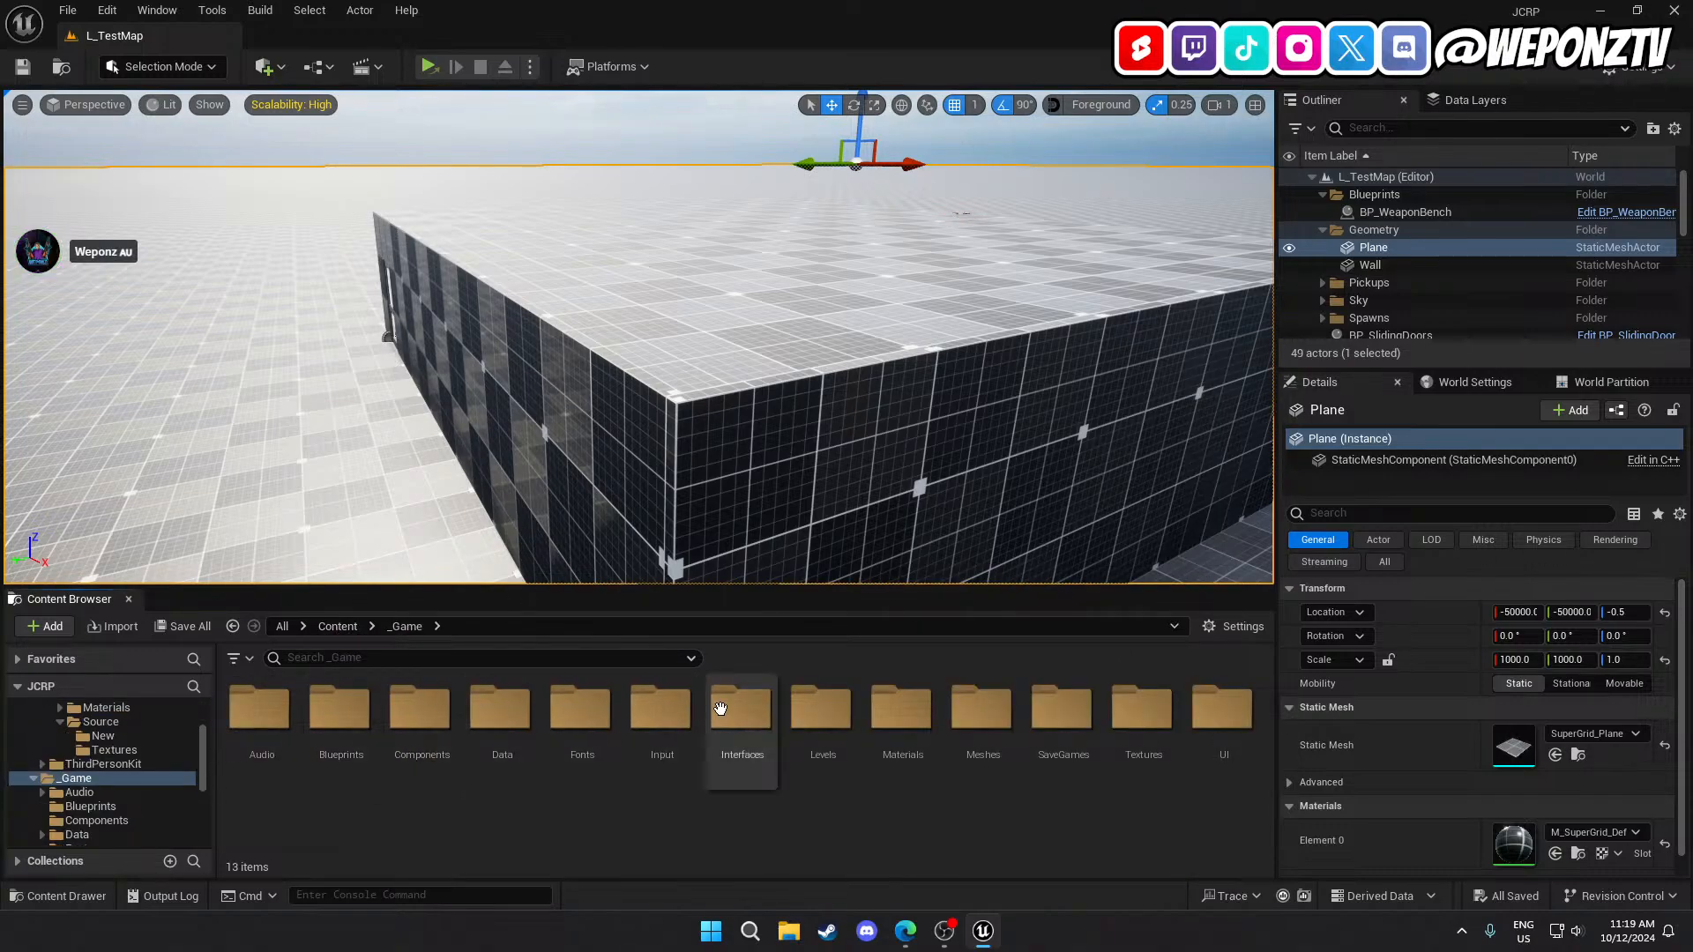
double_click(823, 706)
left_click(502, 709)
double_click(511, 711)
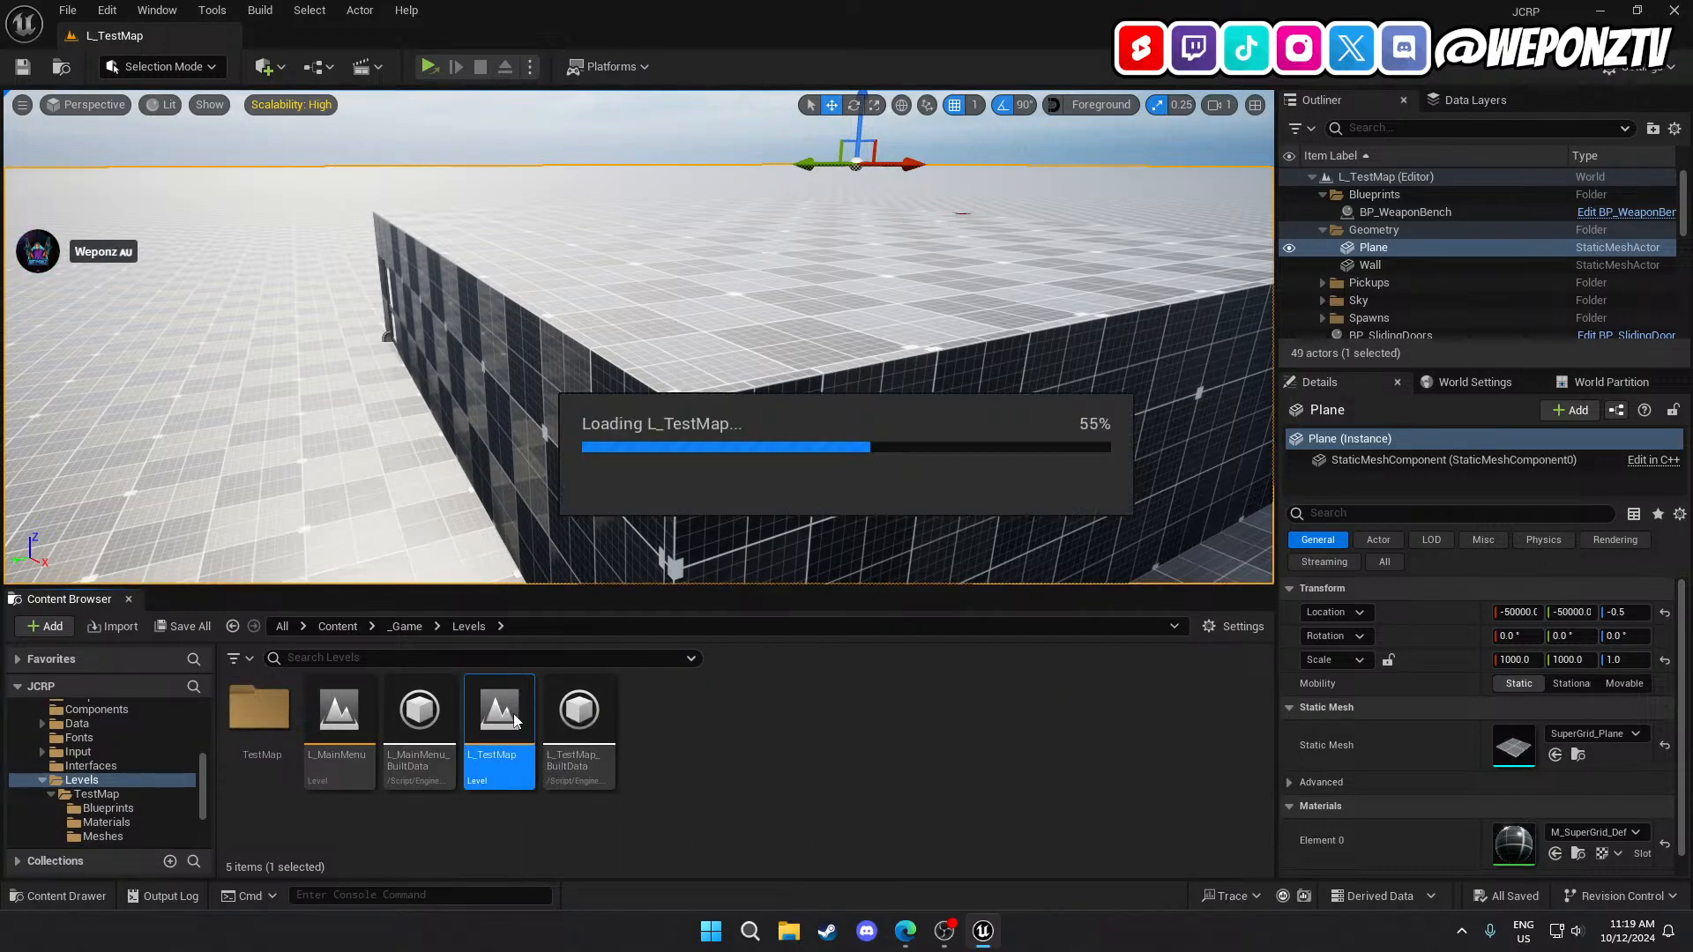
left_click(354, 721)
double_click(355, 723)
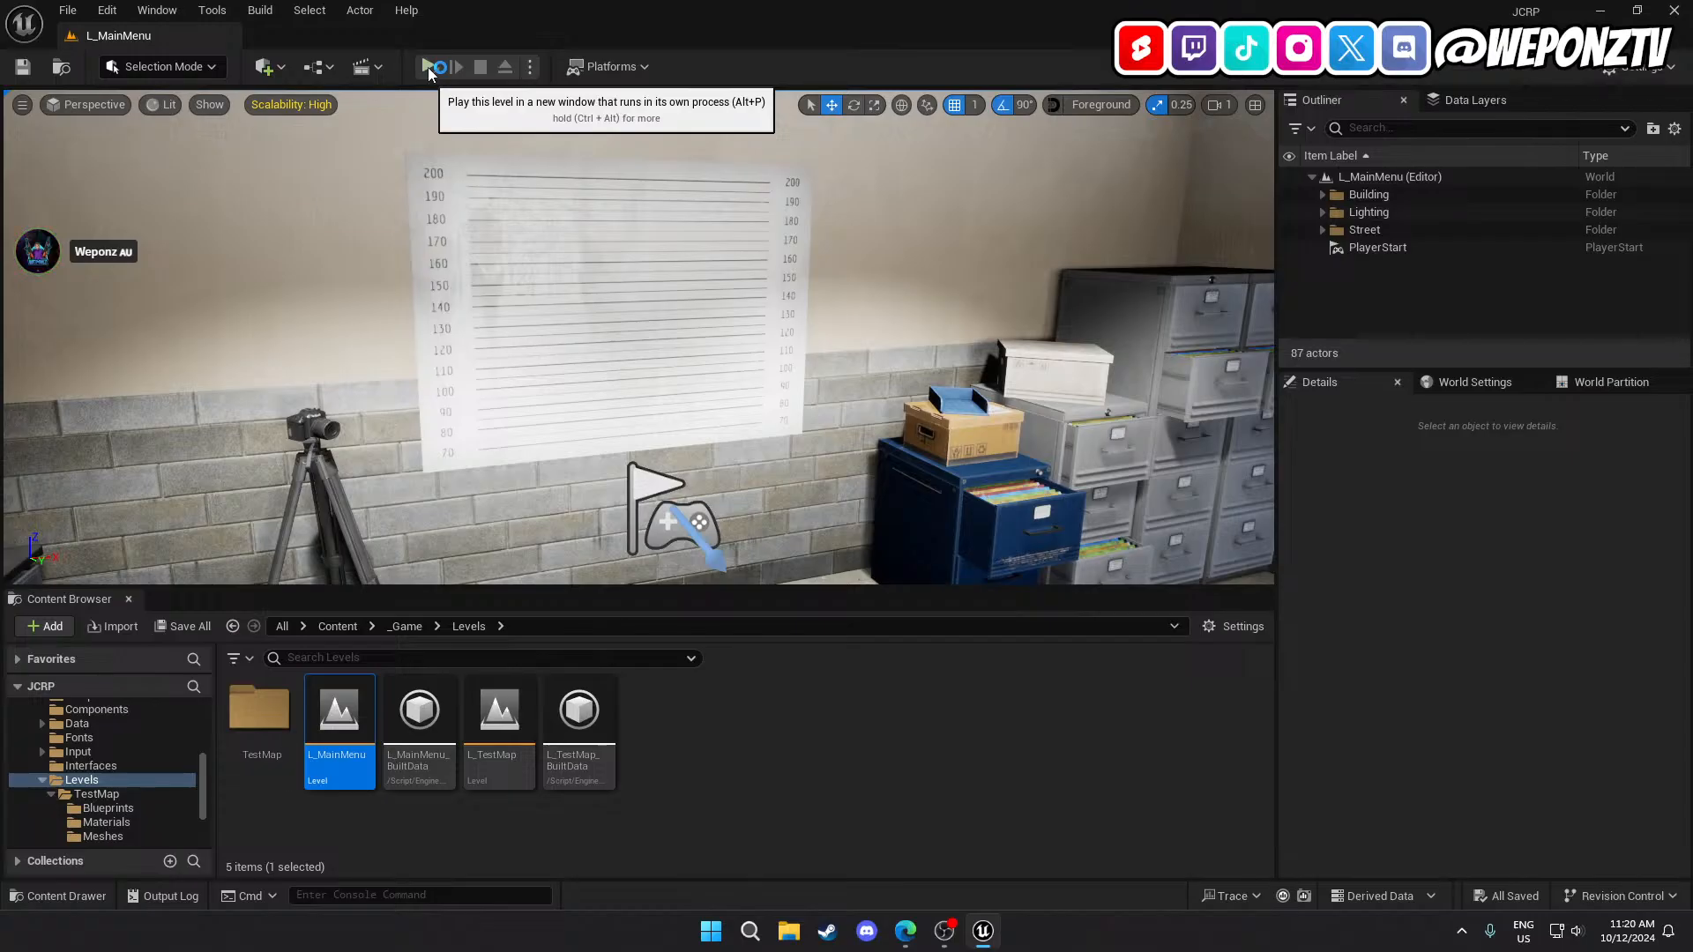
Play the game in its own window, join solo, and walk through the building's main room and out the front entrance.
left_click(427, 67)
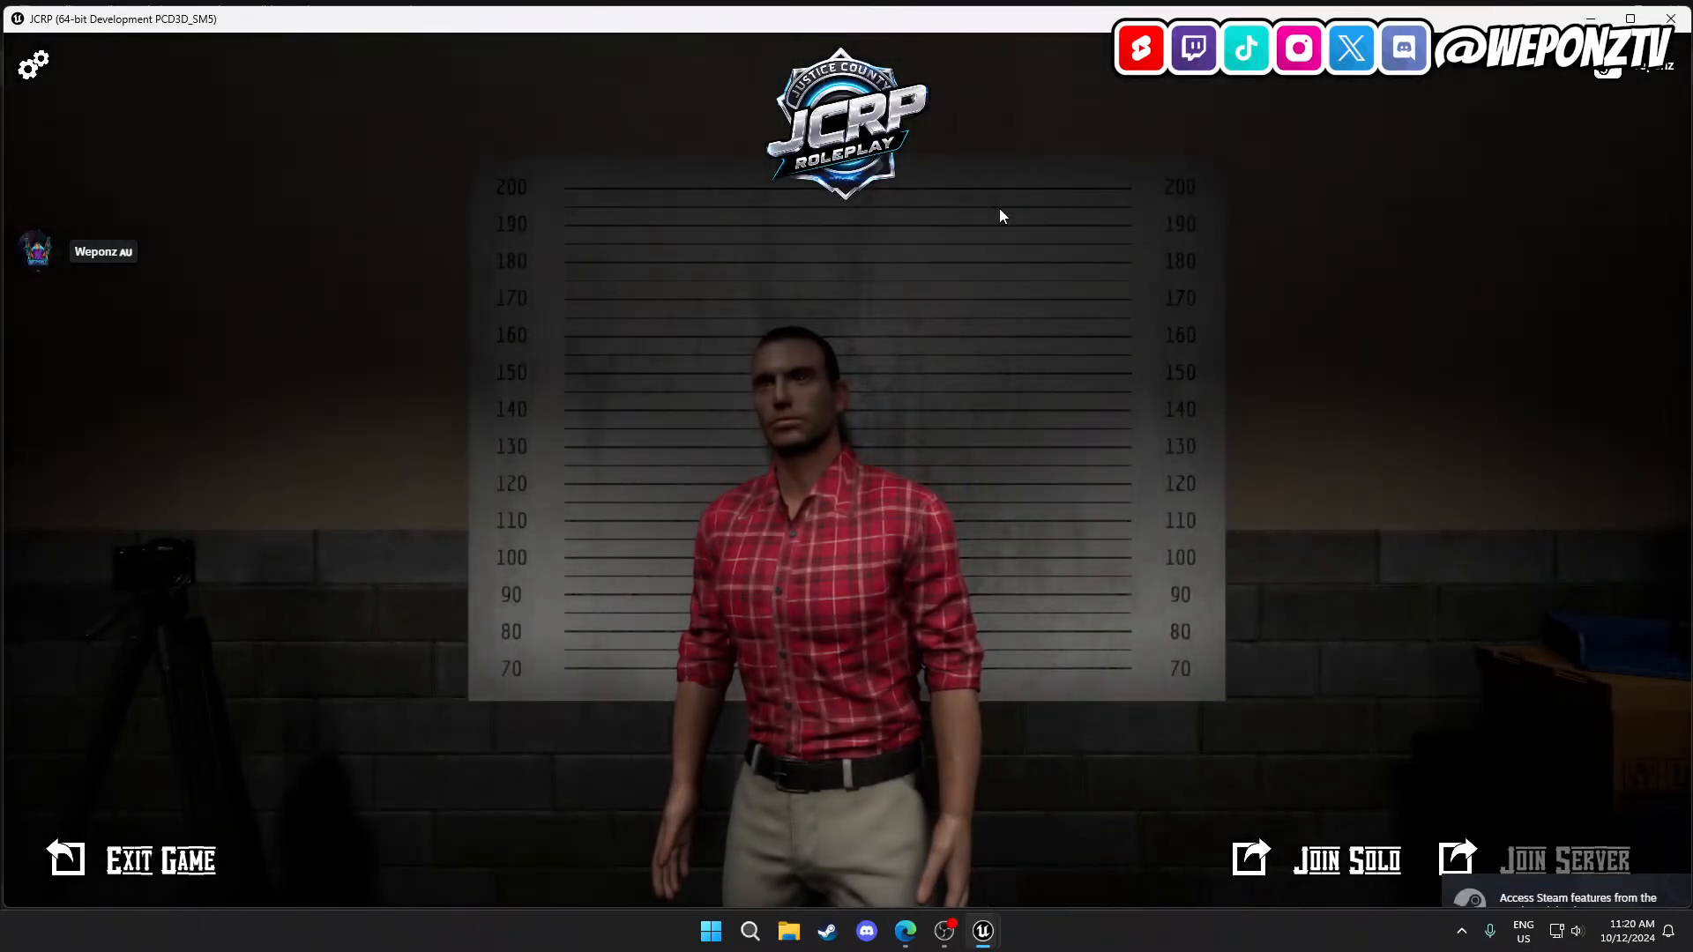
left_click(1335, 847)
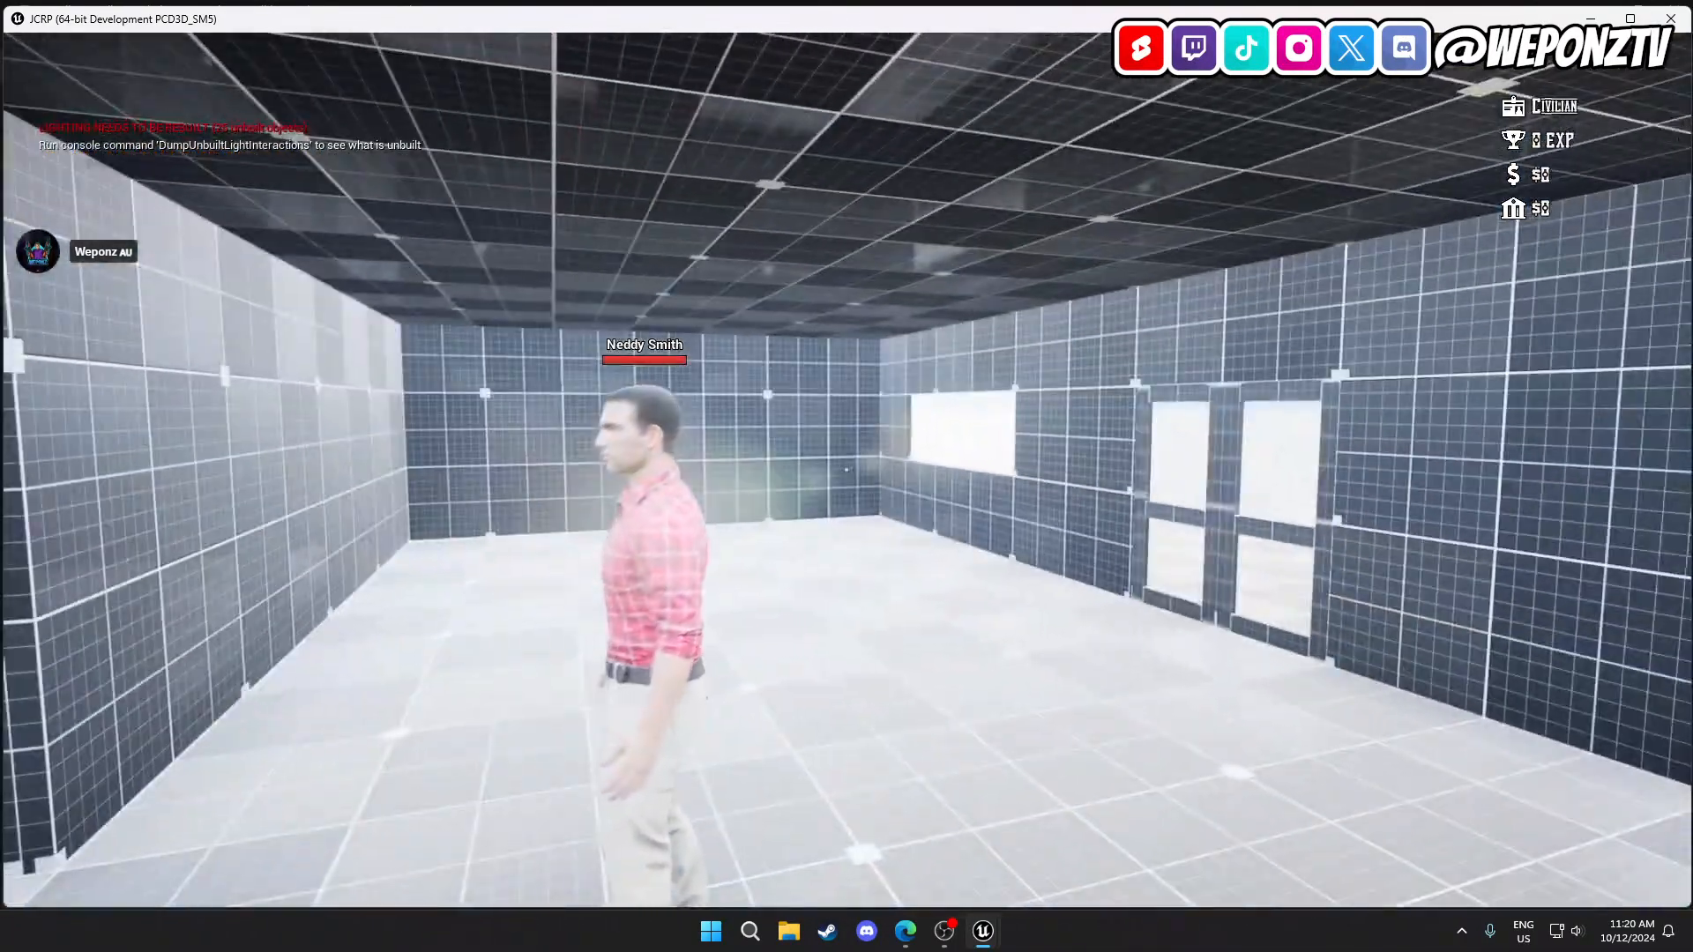
key("w")
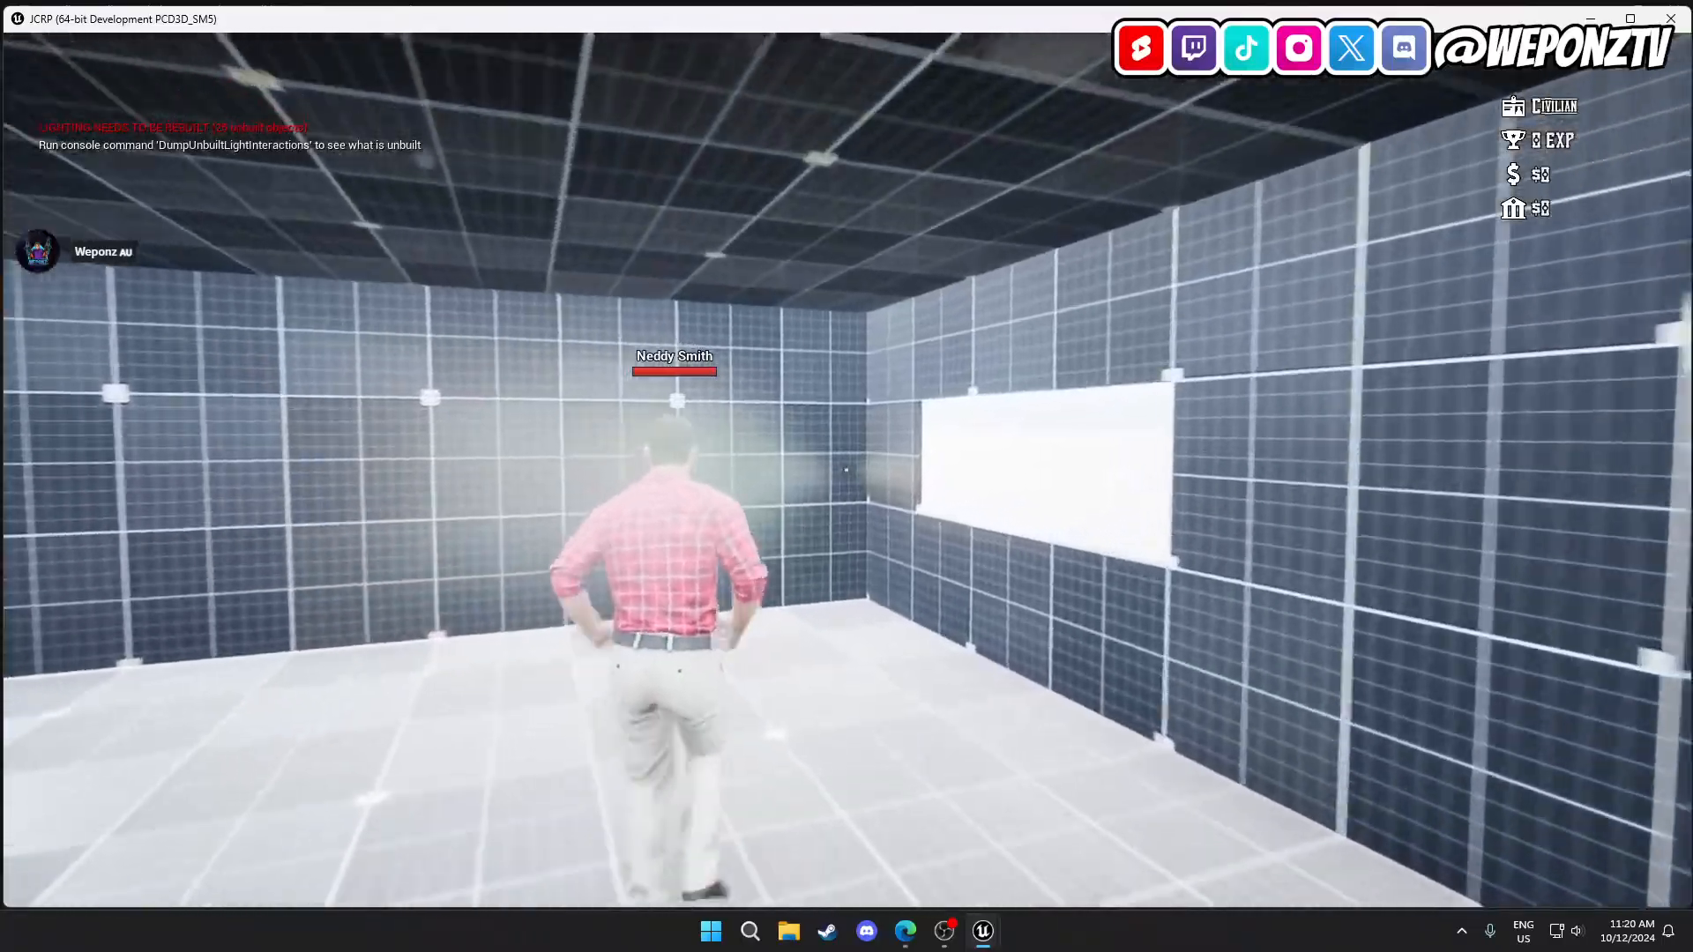
key("w")
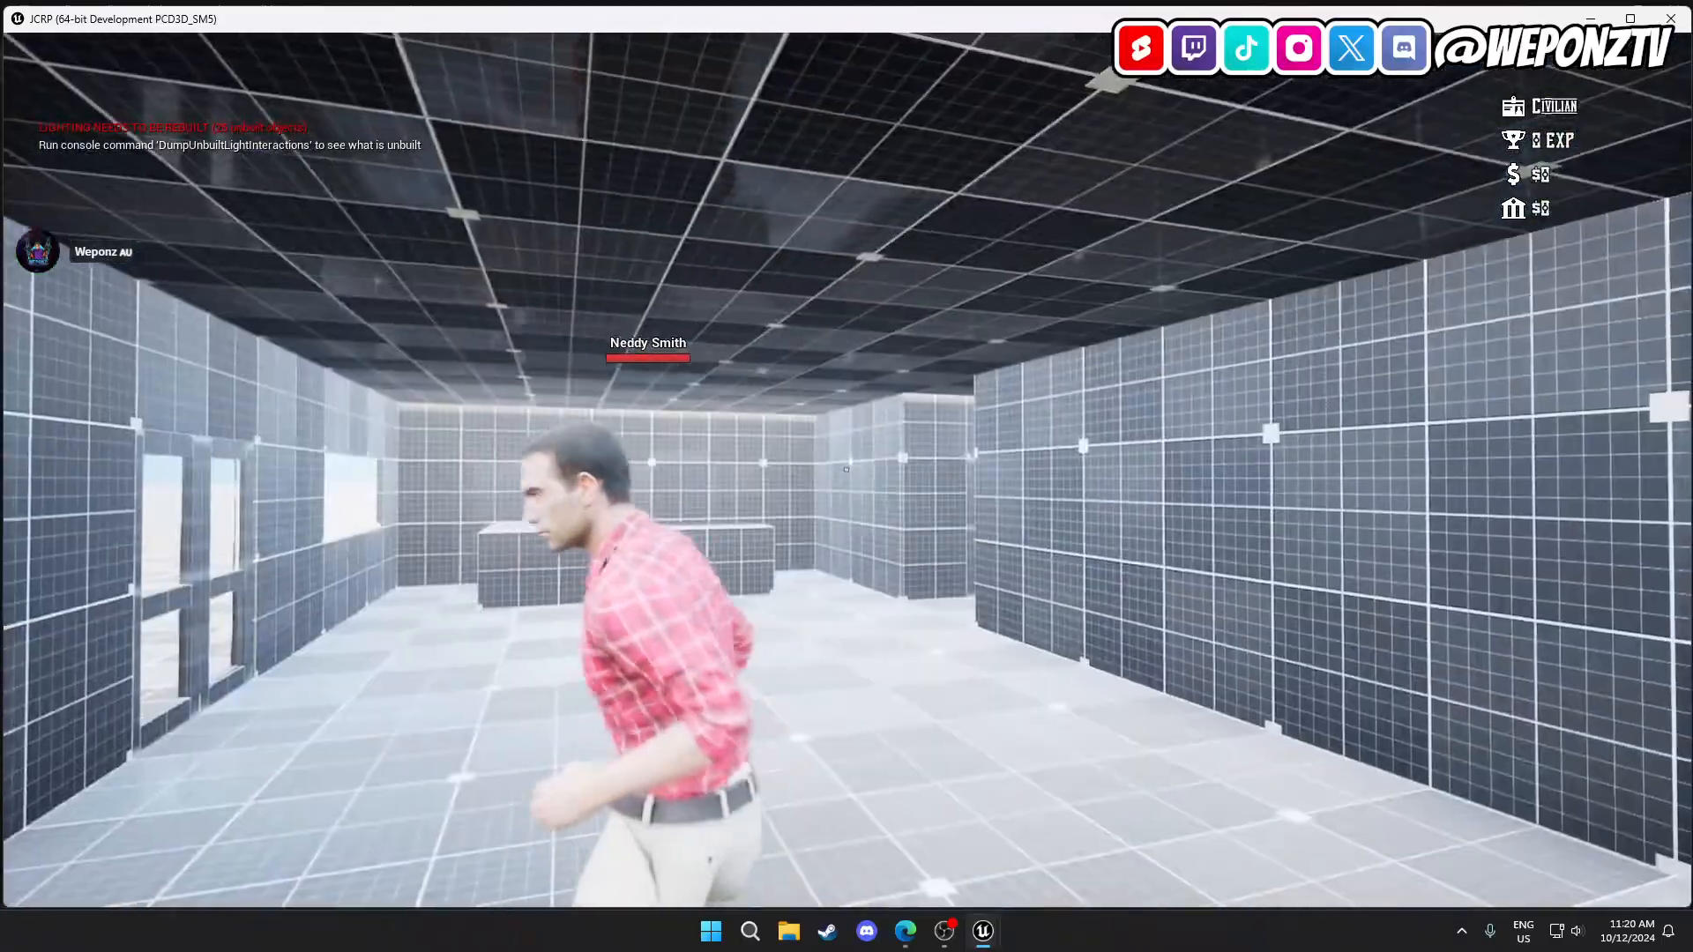
key("w")
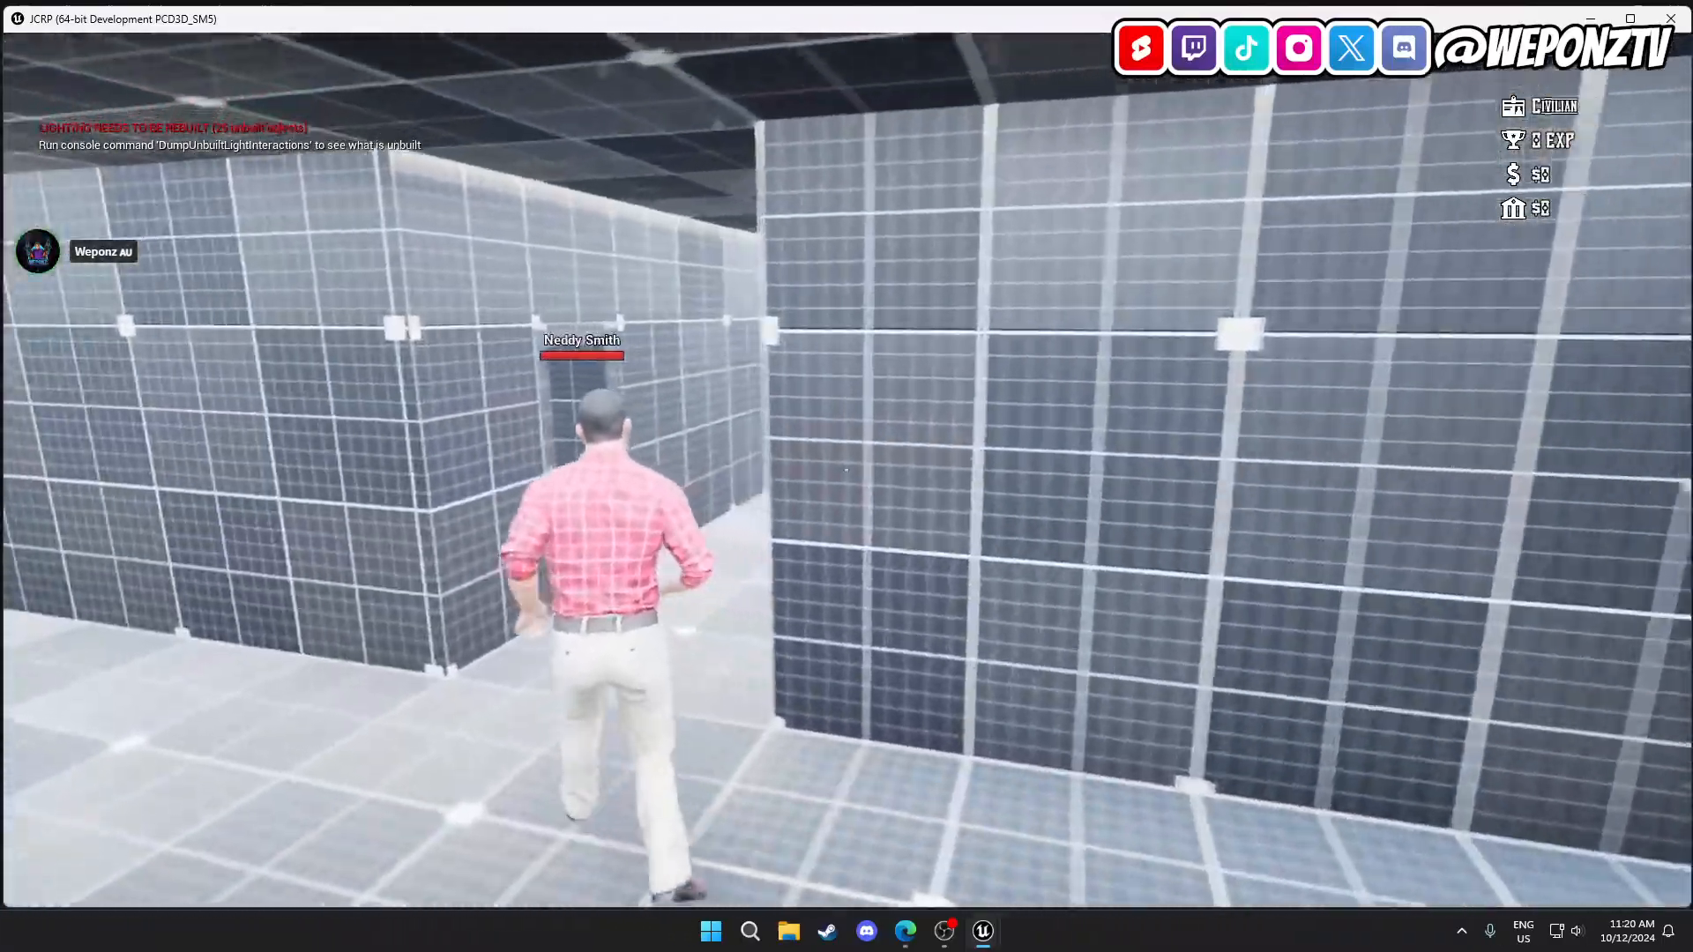
key("w")
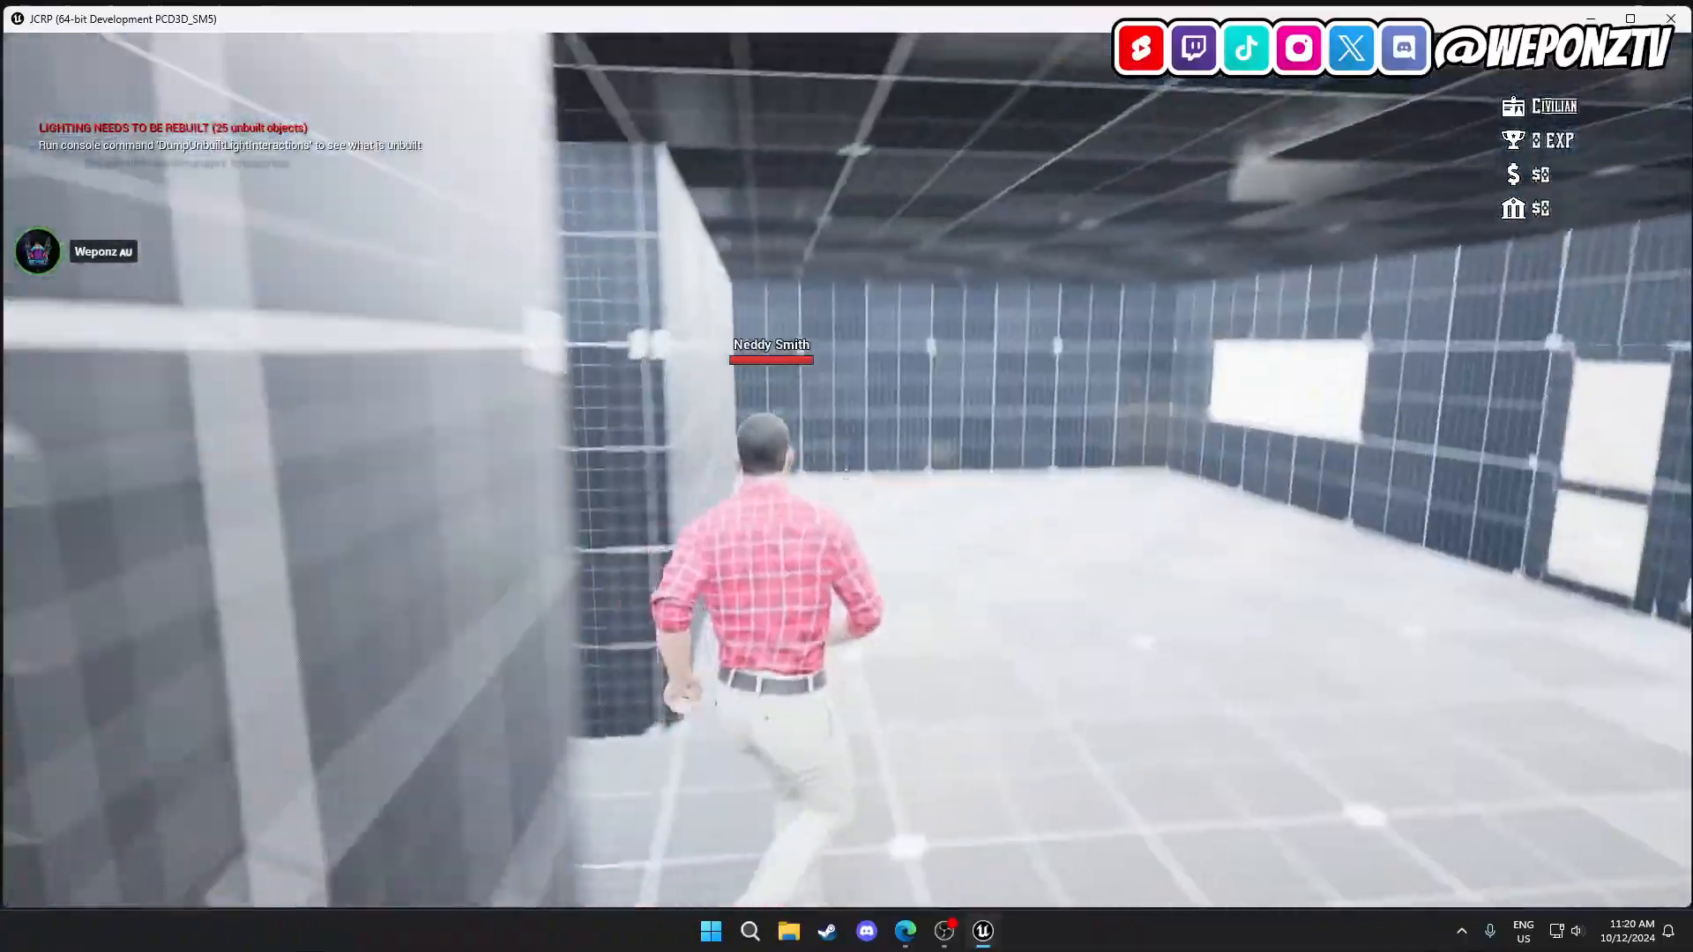
key("w")
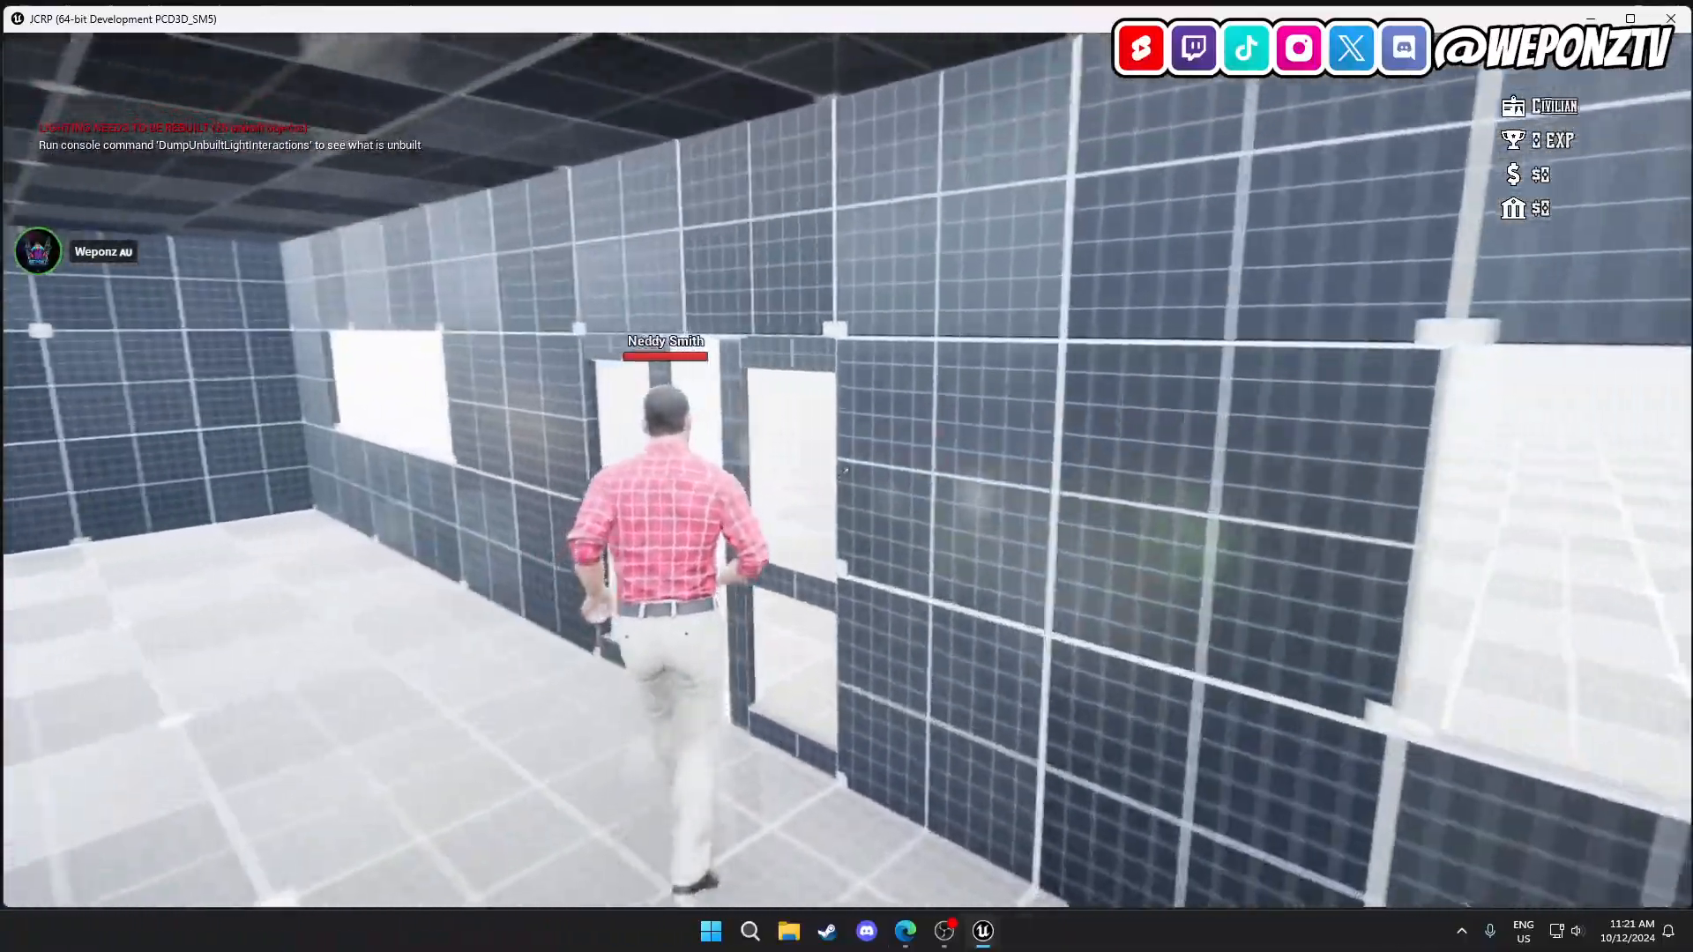
key("w")
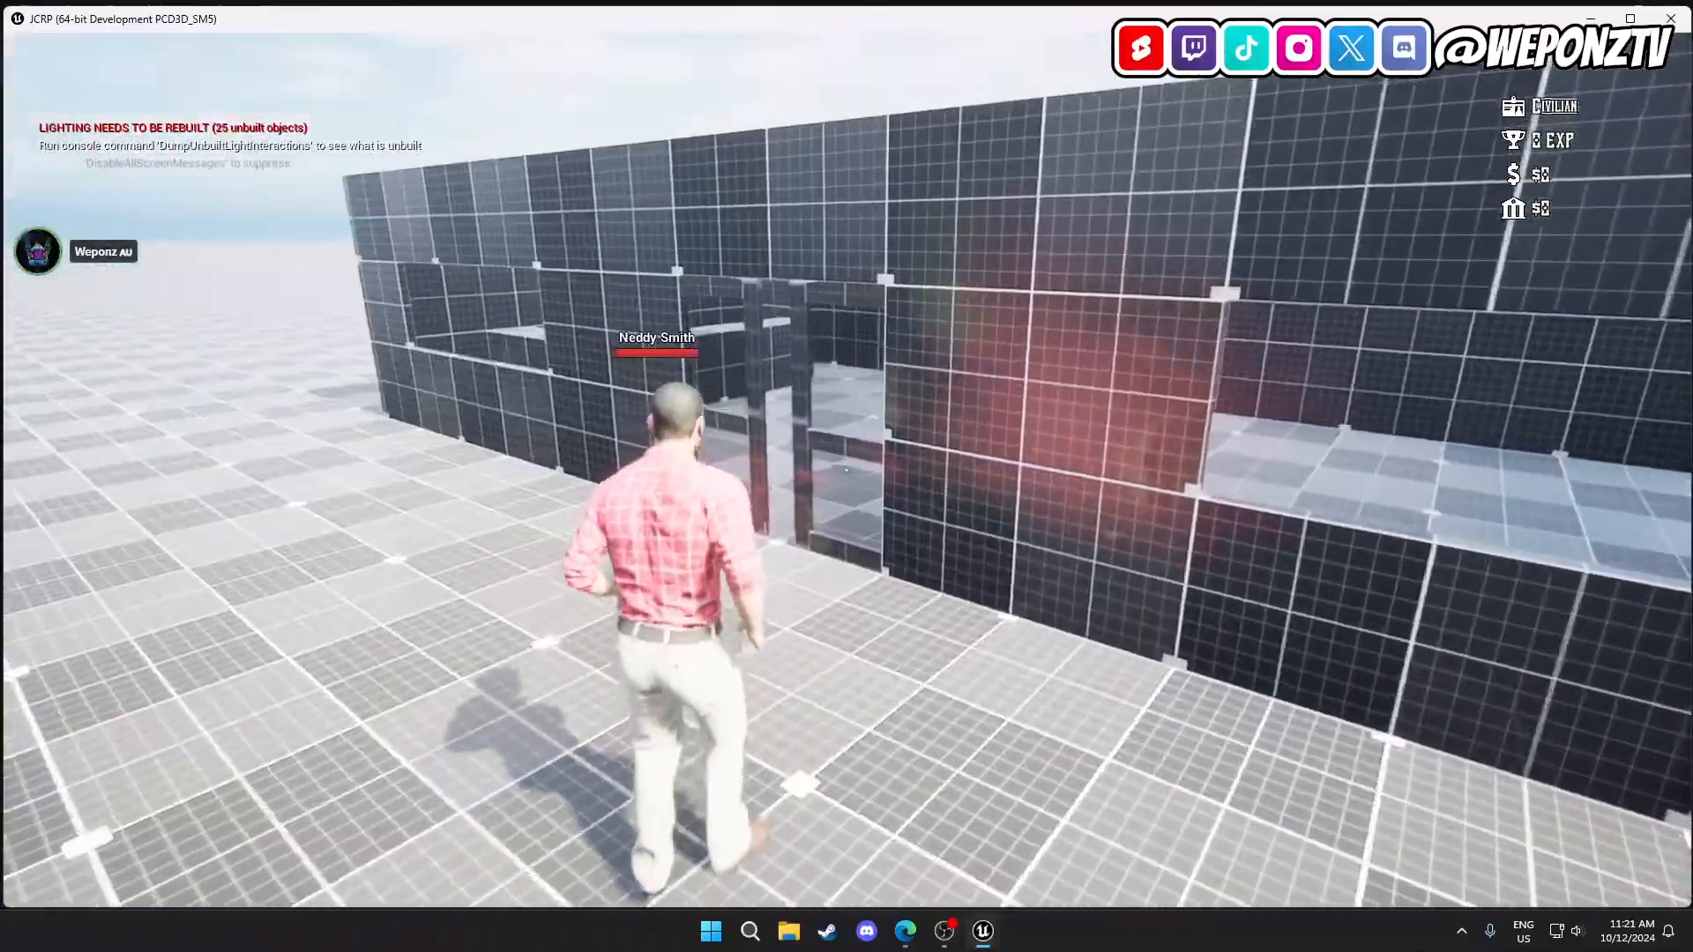
Walk the character back inside past the counter, through the rear room's doors to the outside, and in again through the open doorway.
key("w")
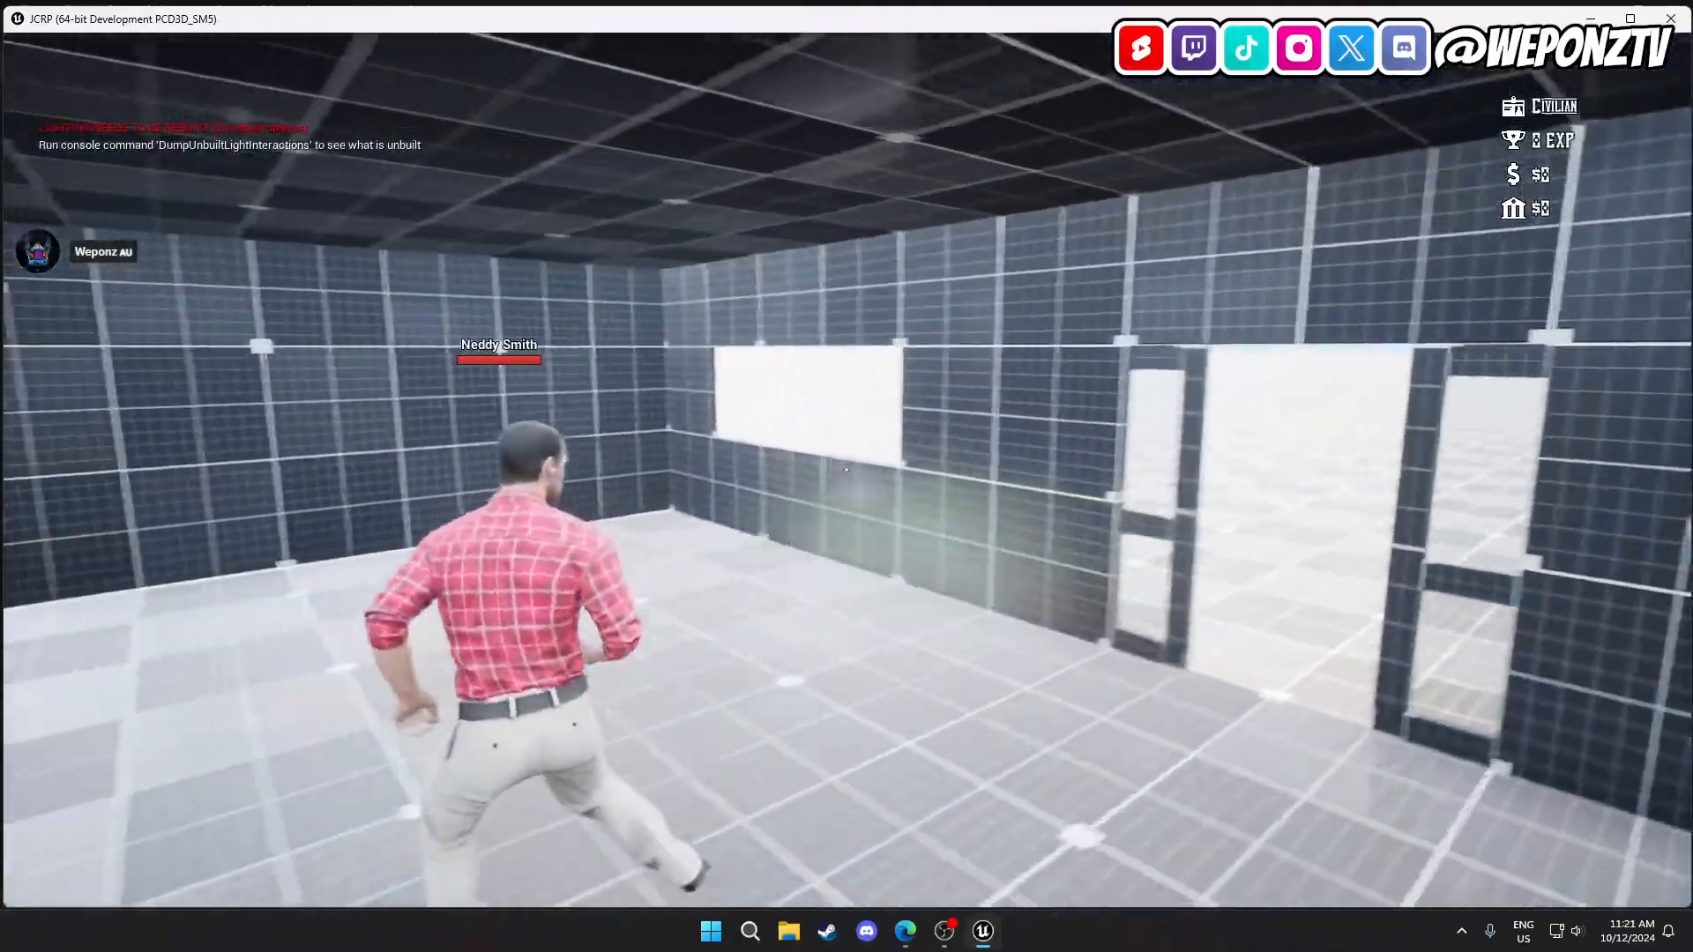
key("w")
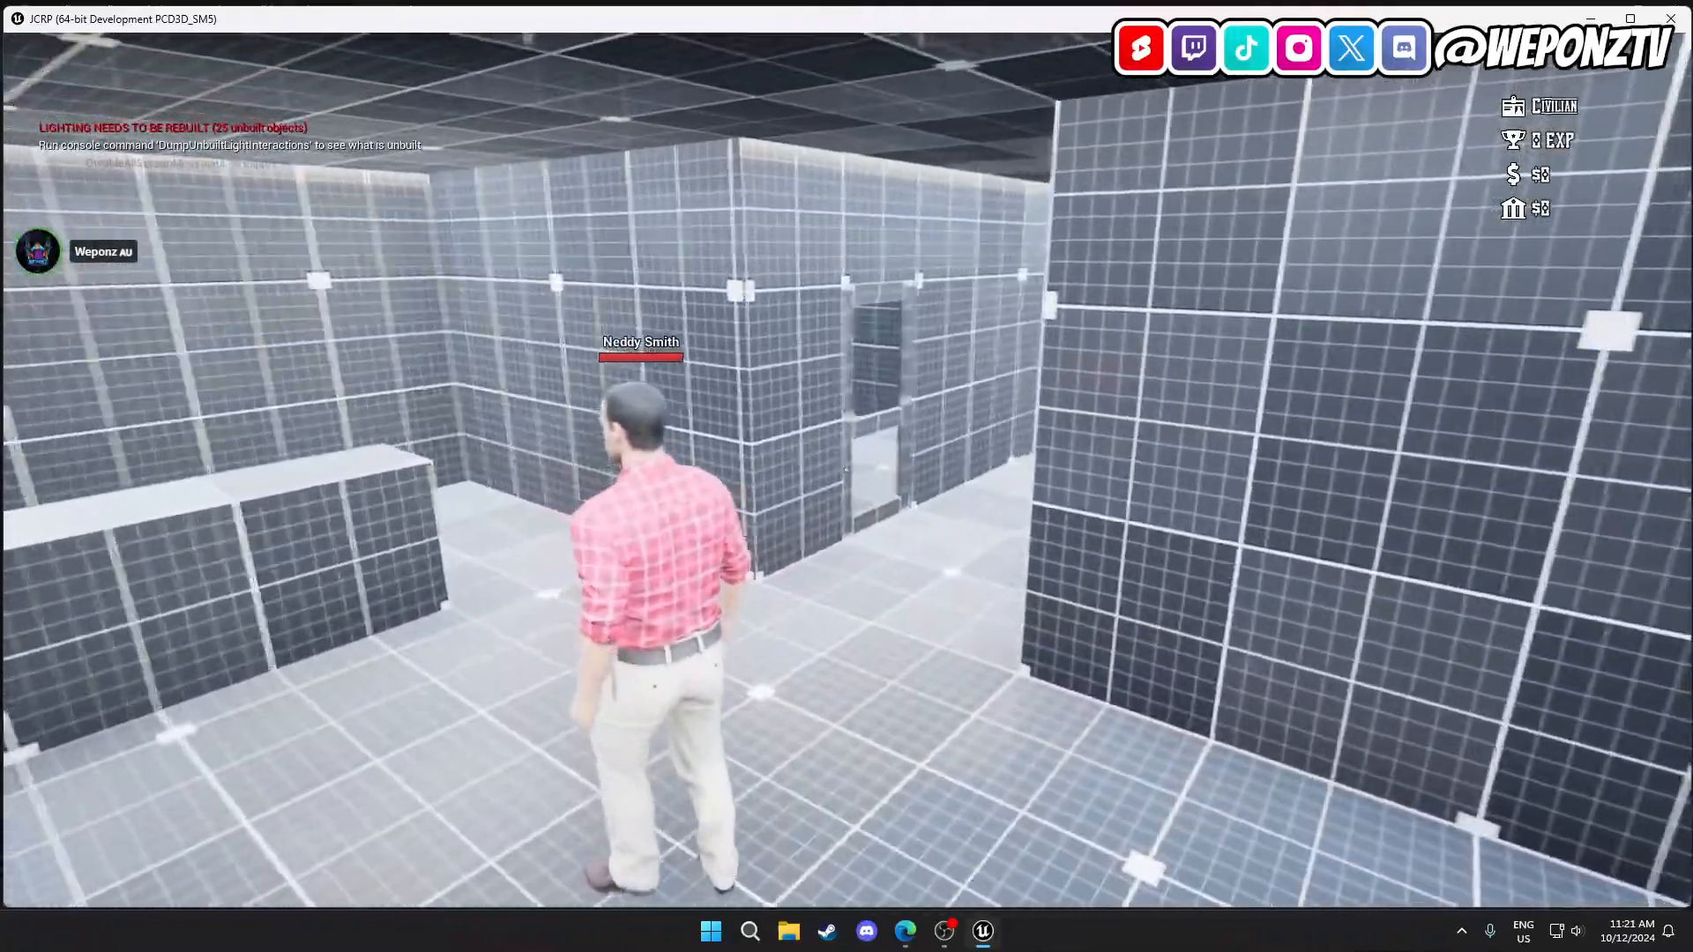
key("w")
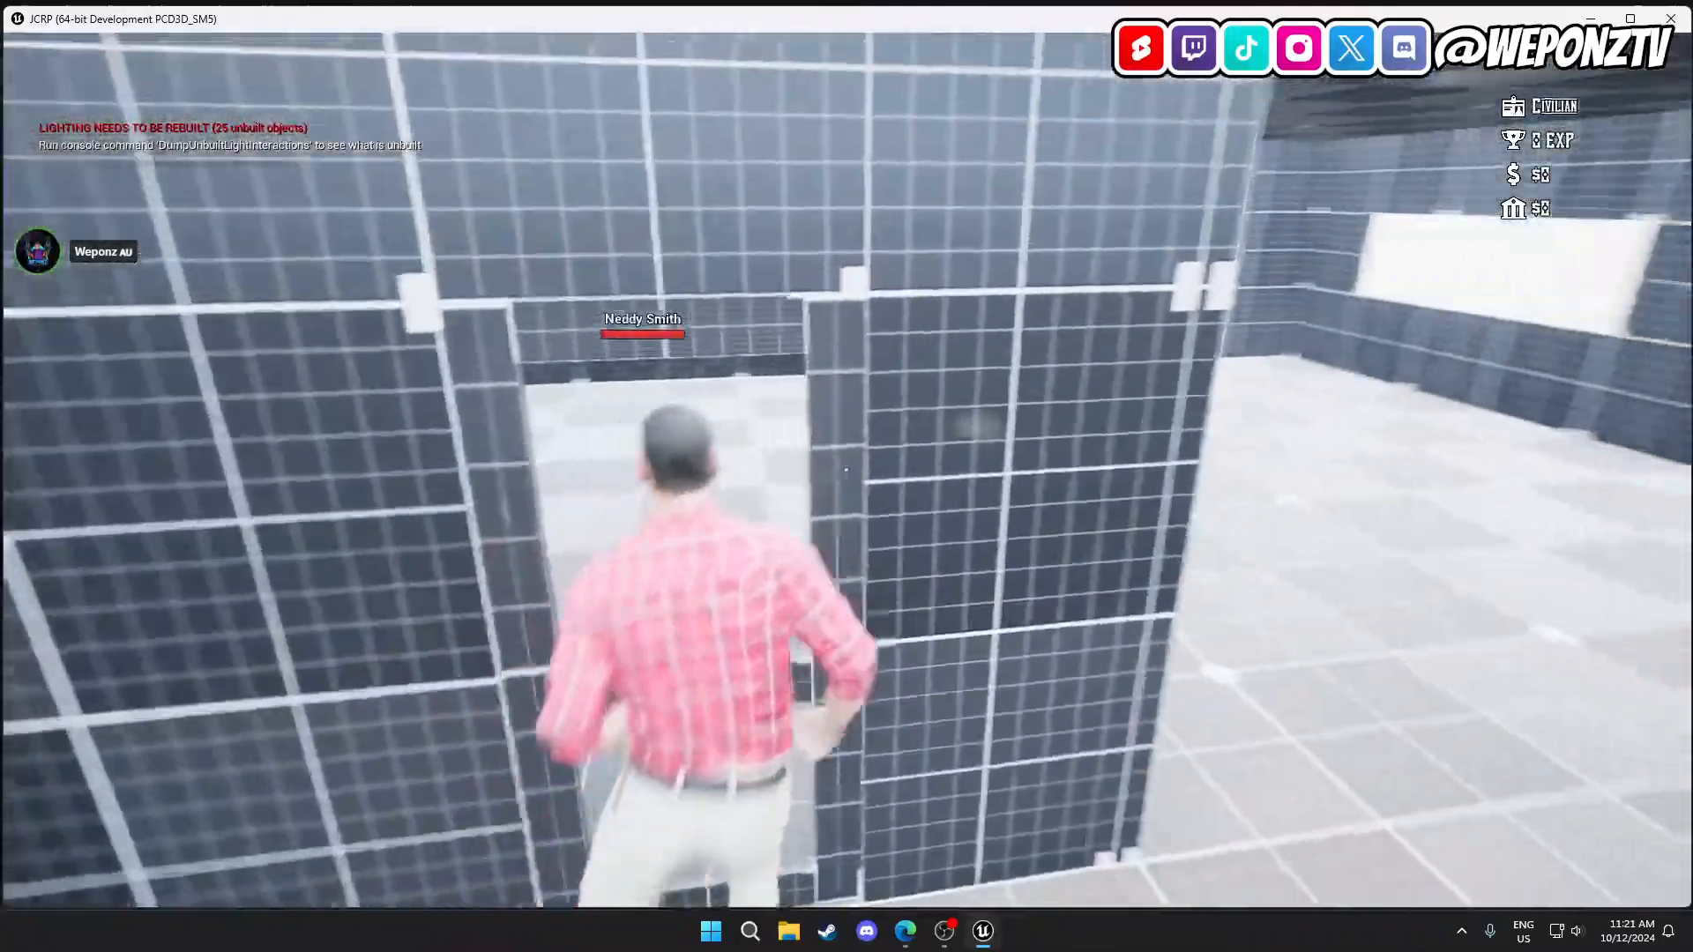
key("w")
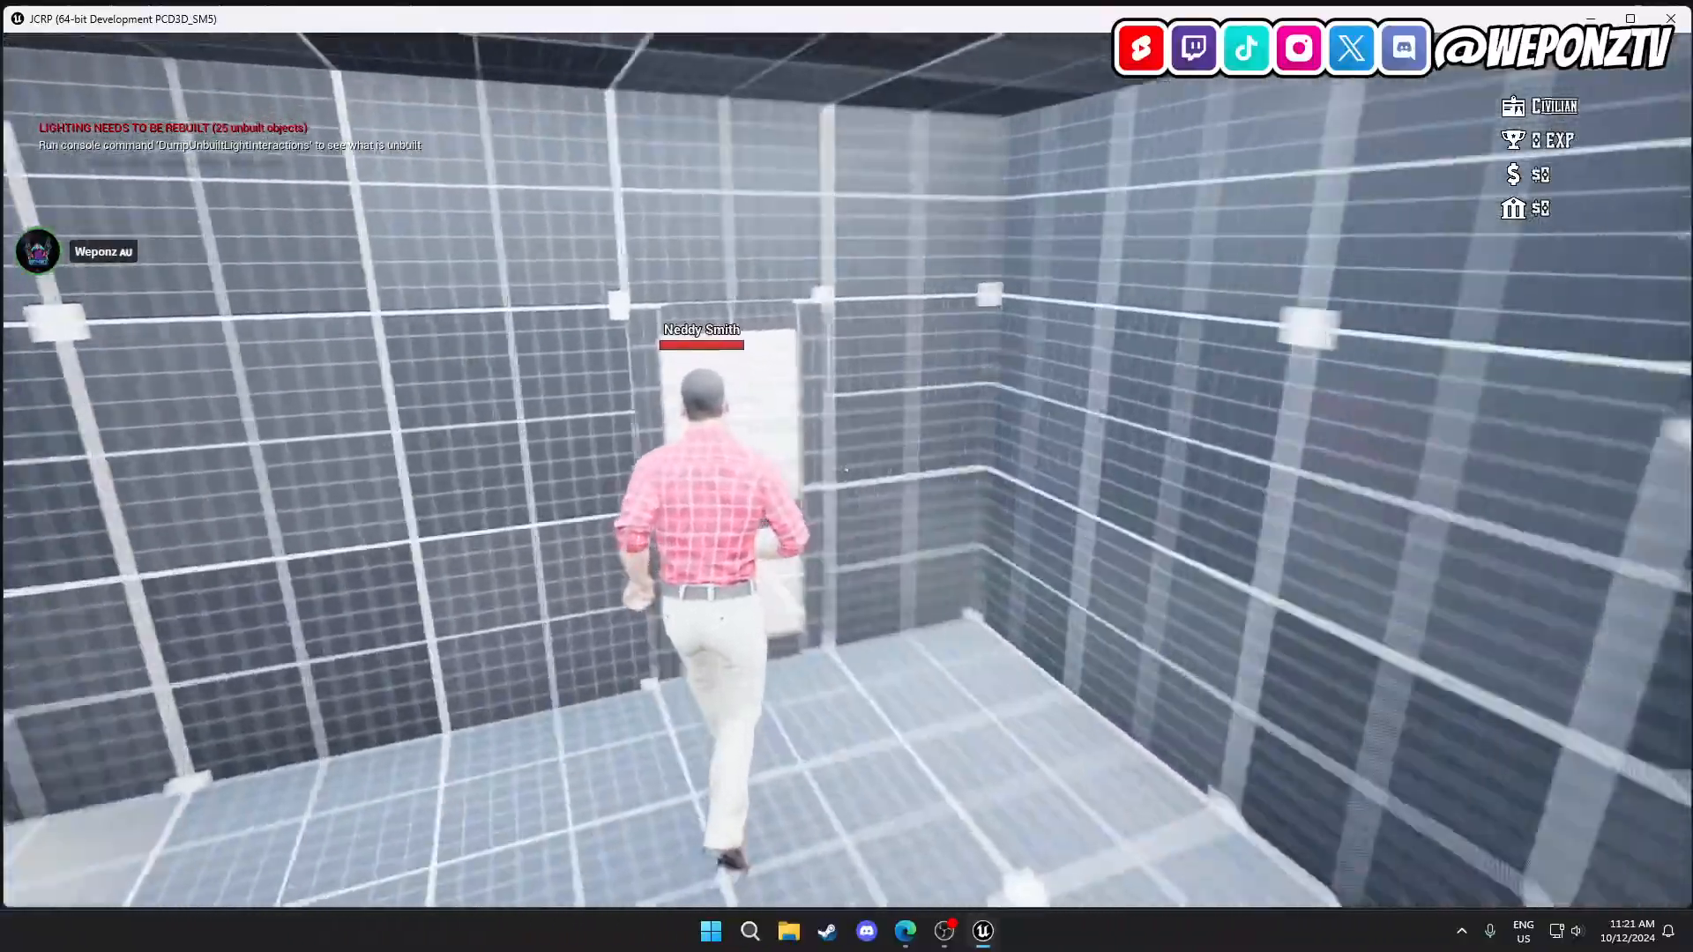
key("w")
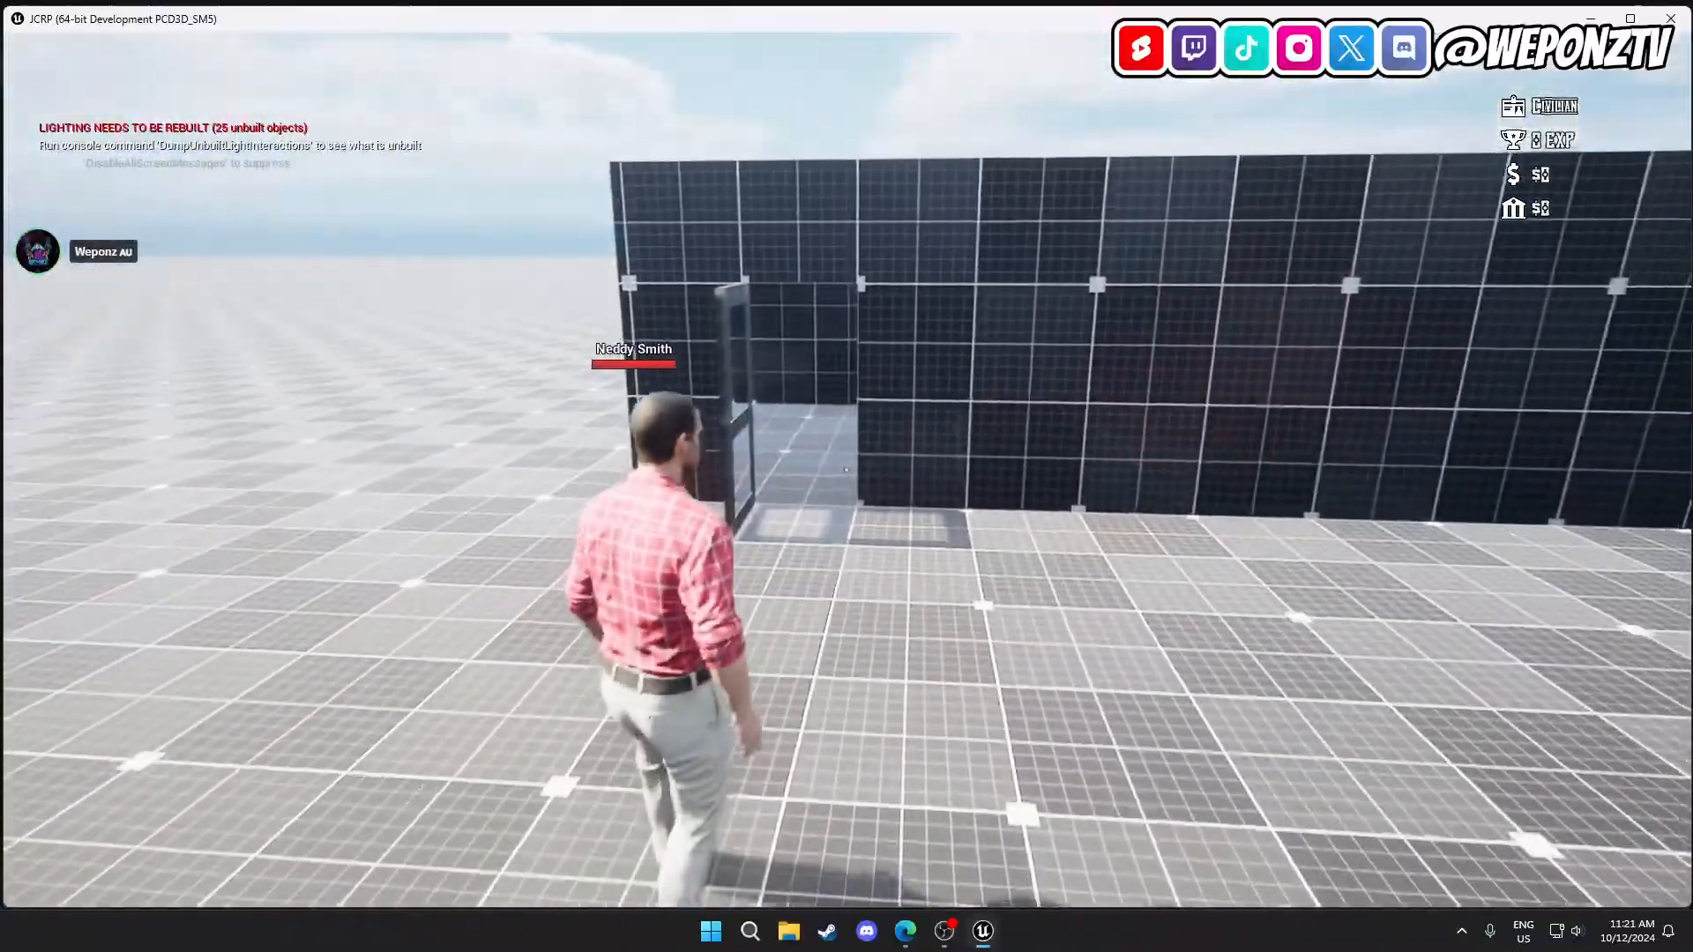
key("w")
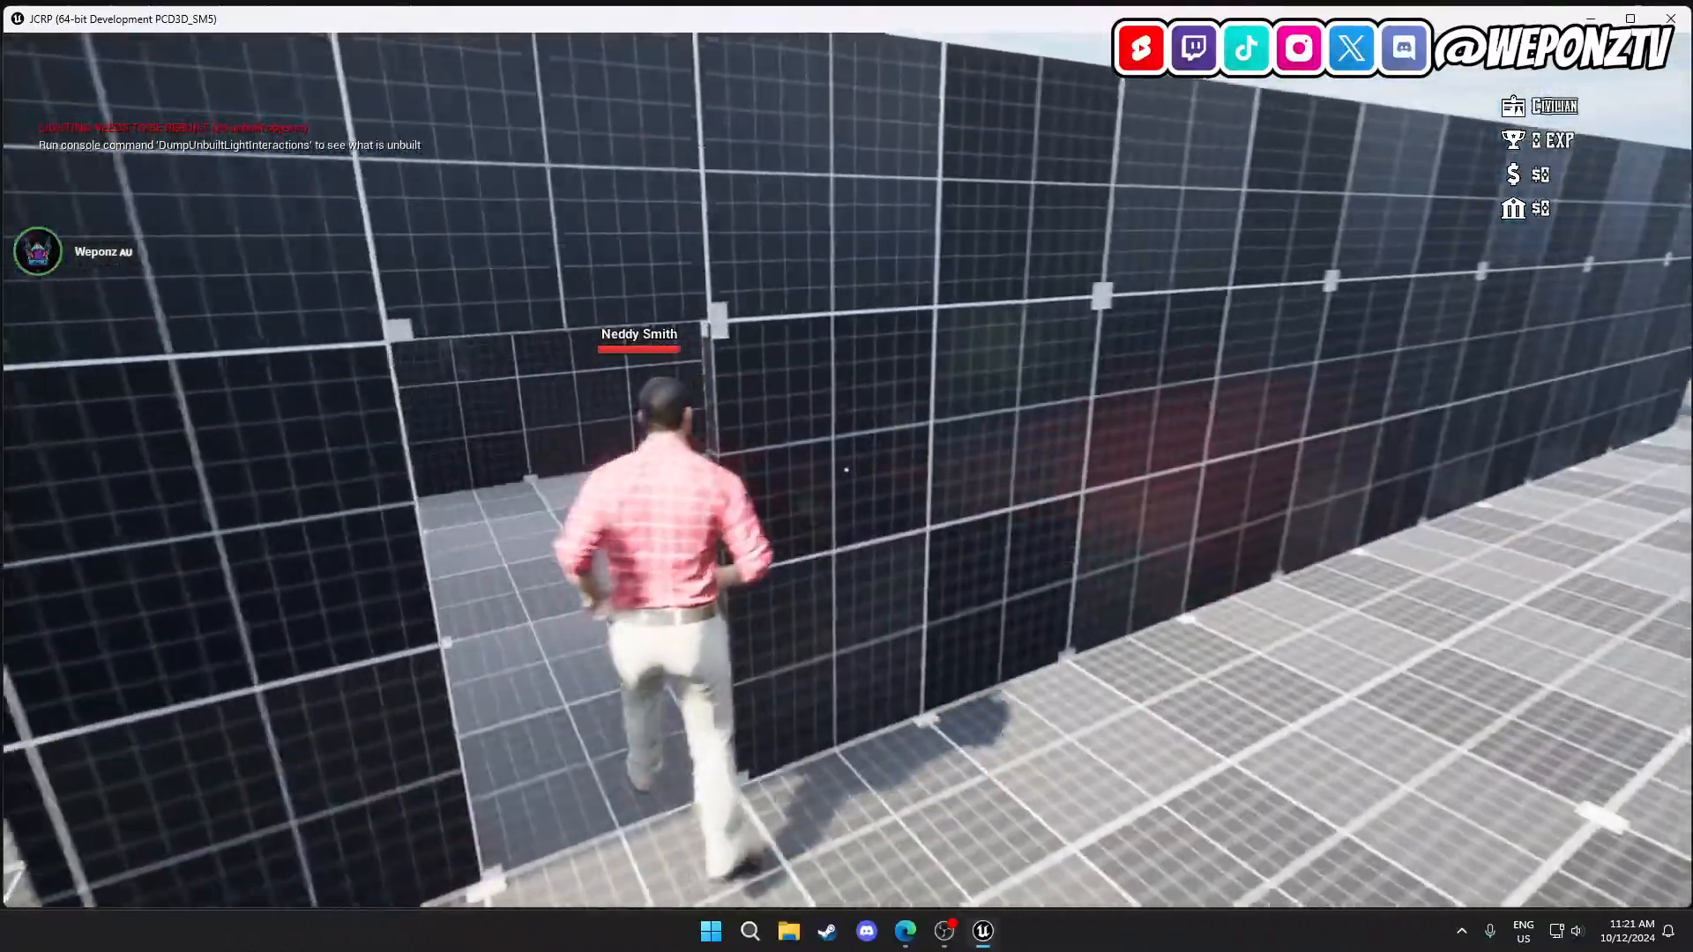
key("w")
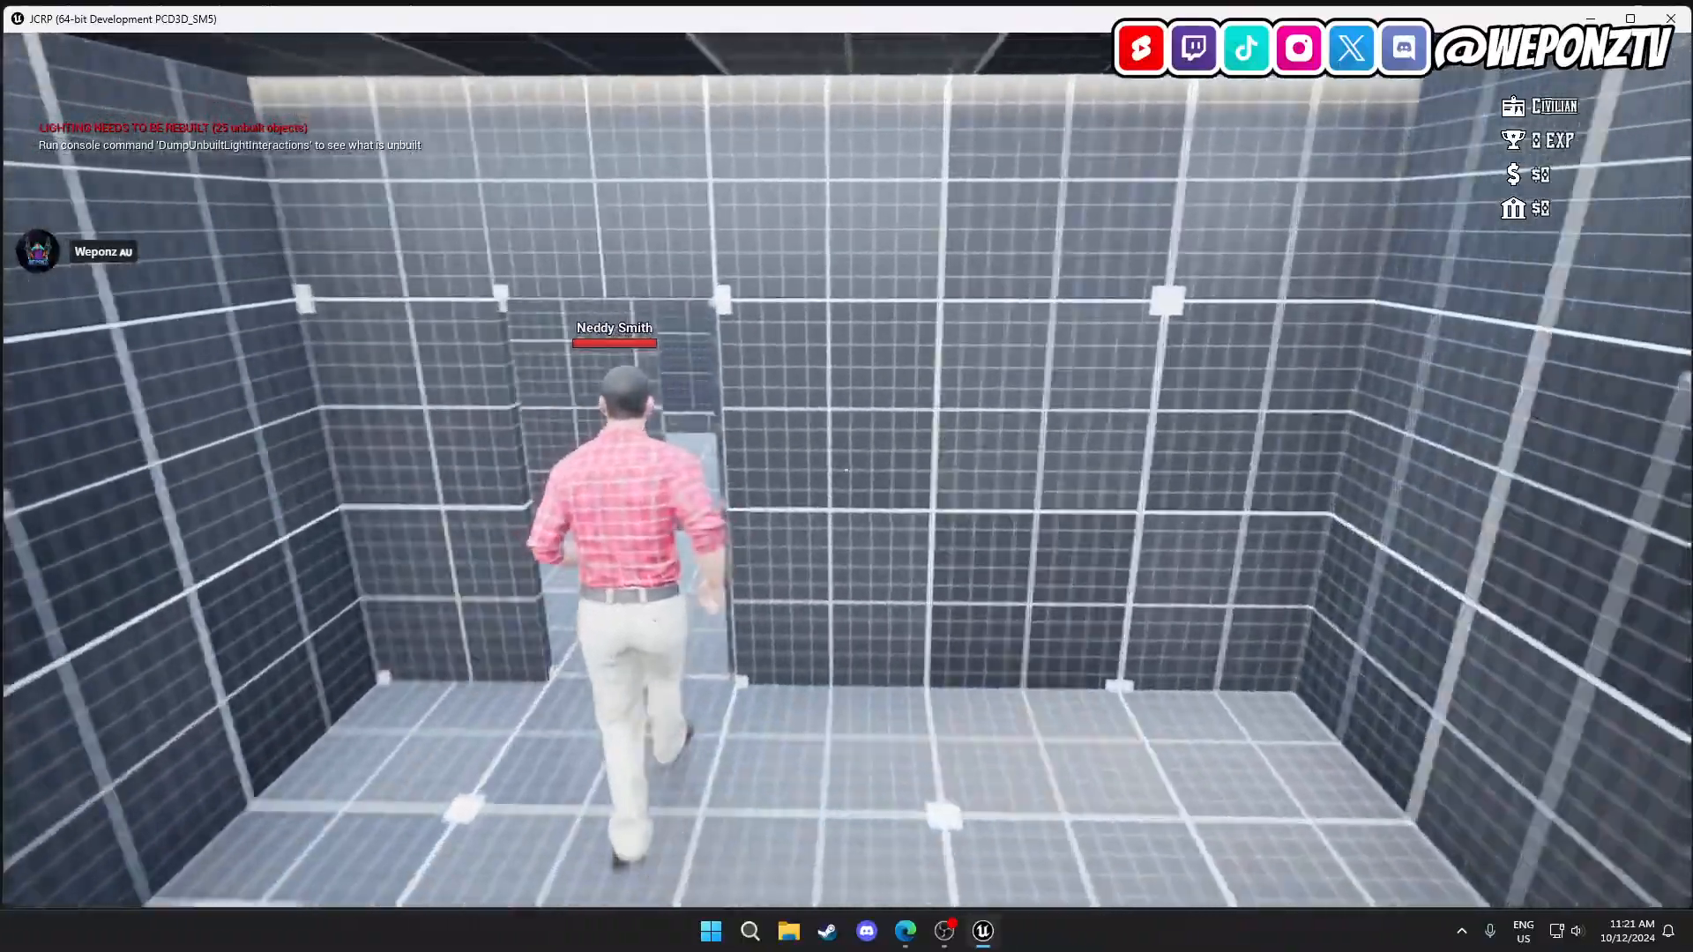
Walk the character through the inner doorway and around the main room, out the front entrance, and look back at the building's facade.
key("w")
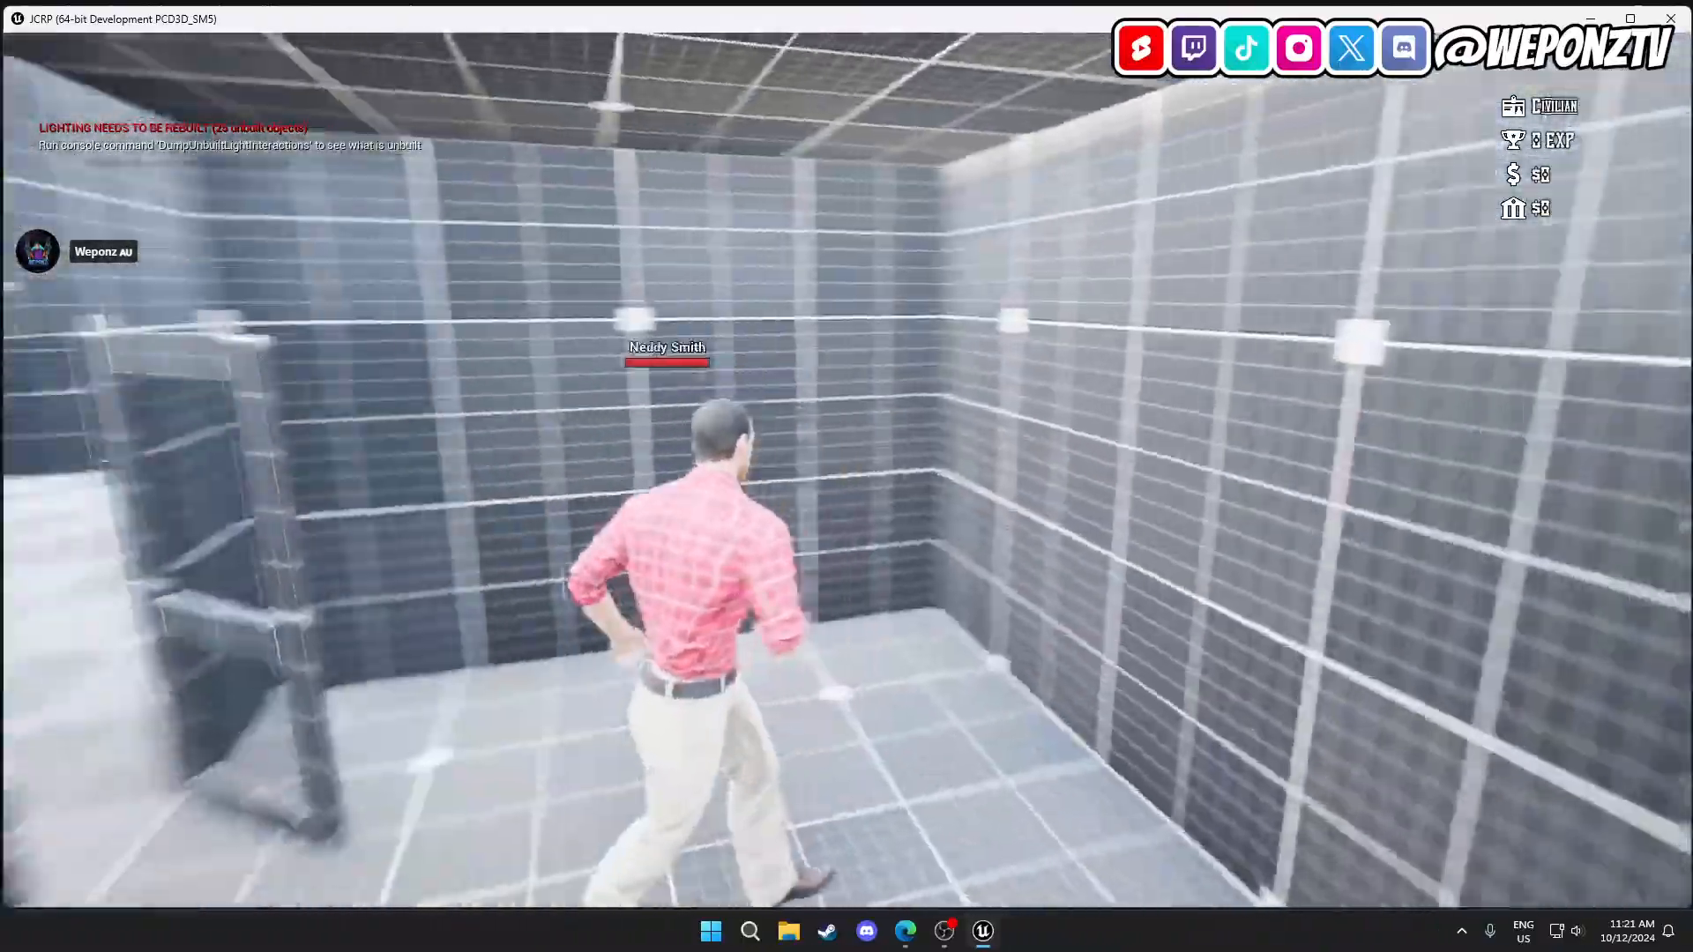
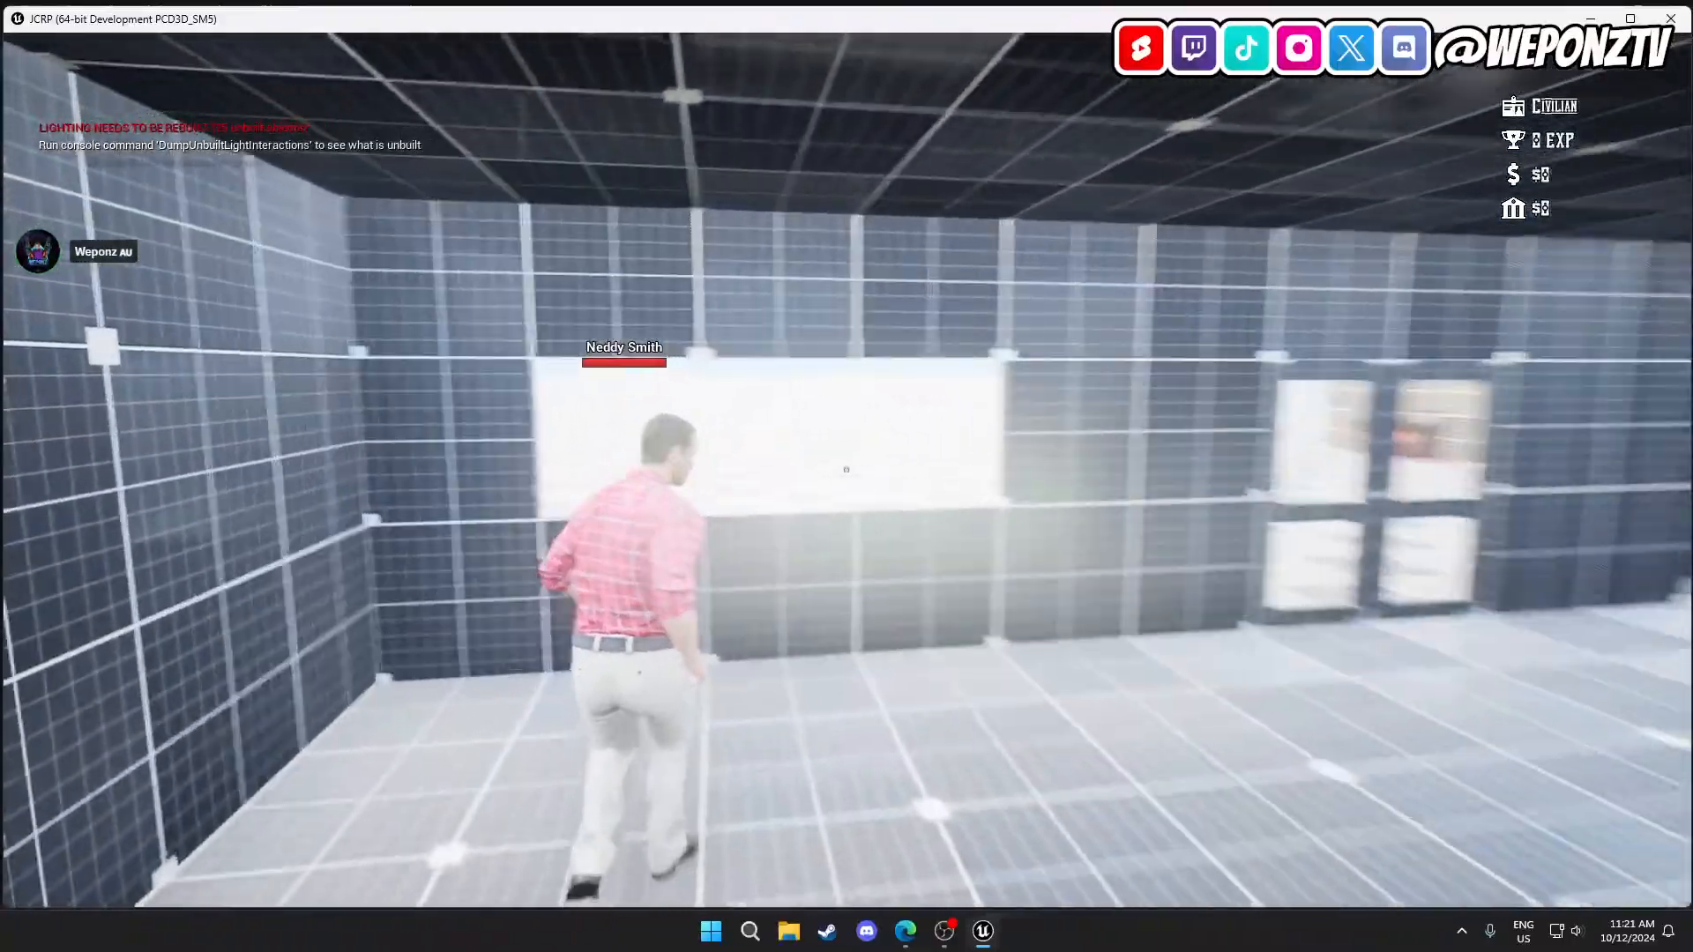
key("w")
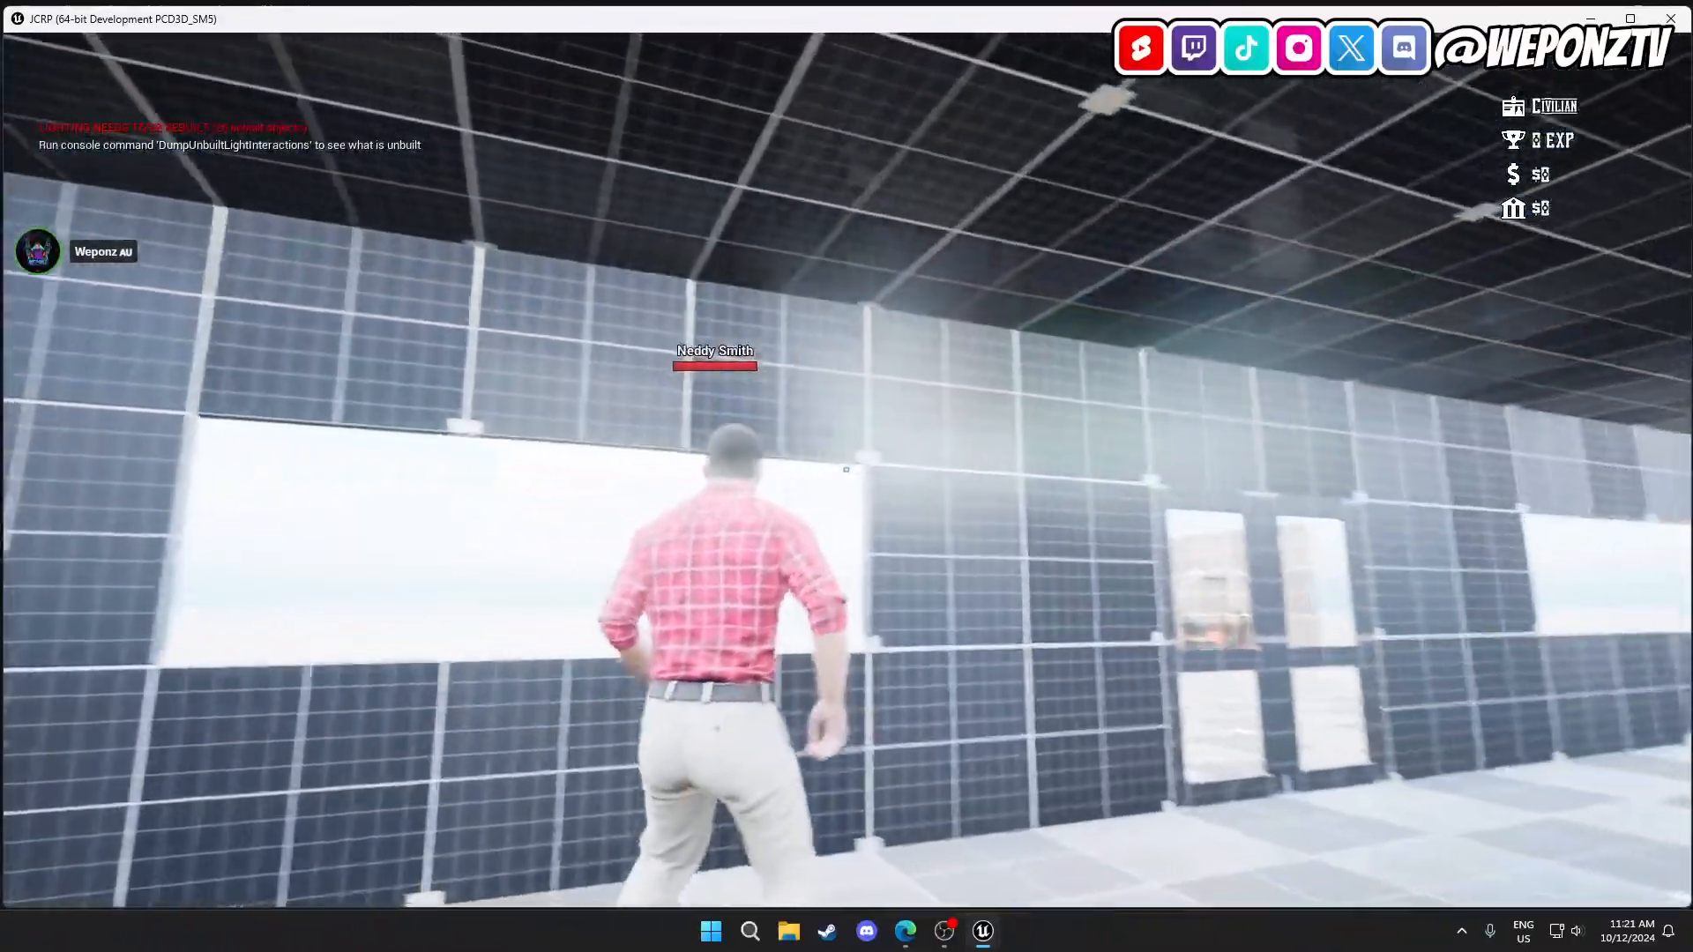
key("w")
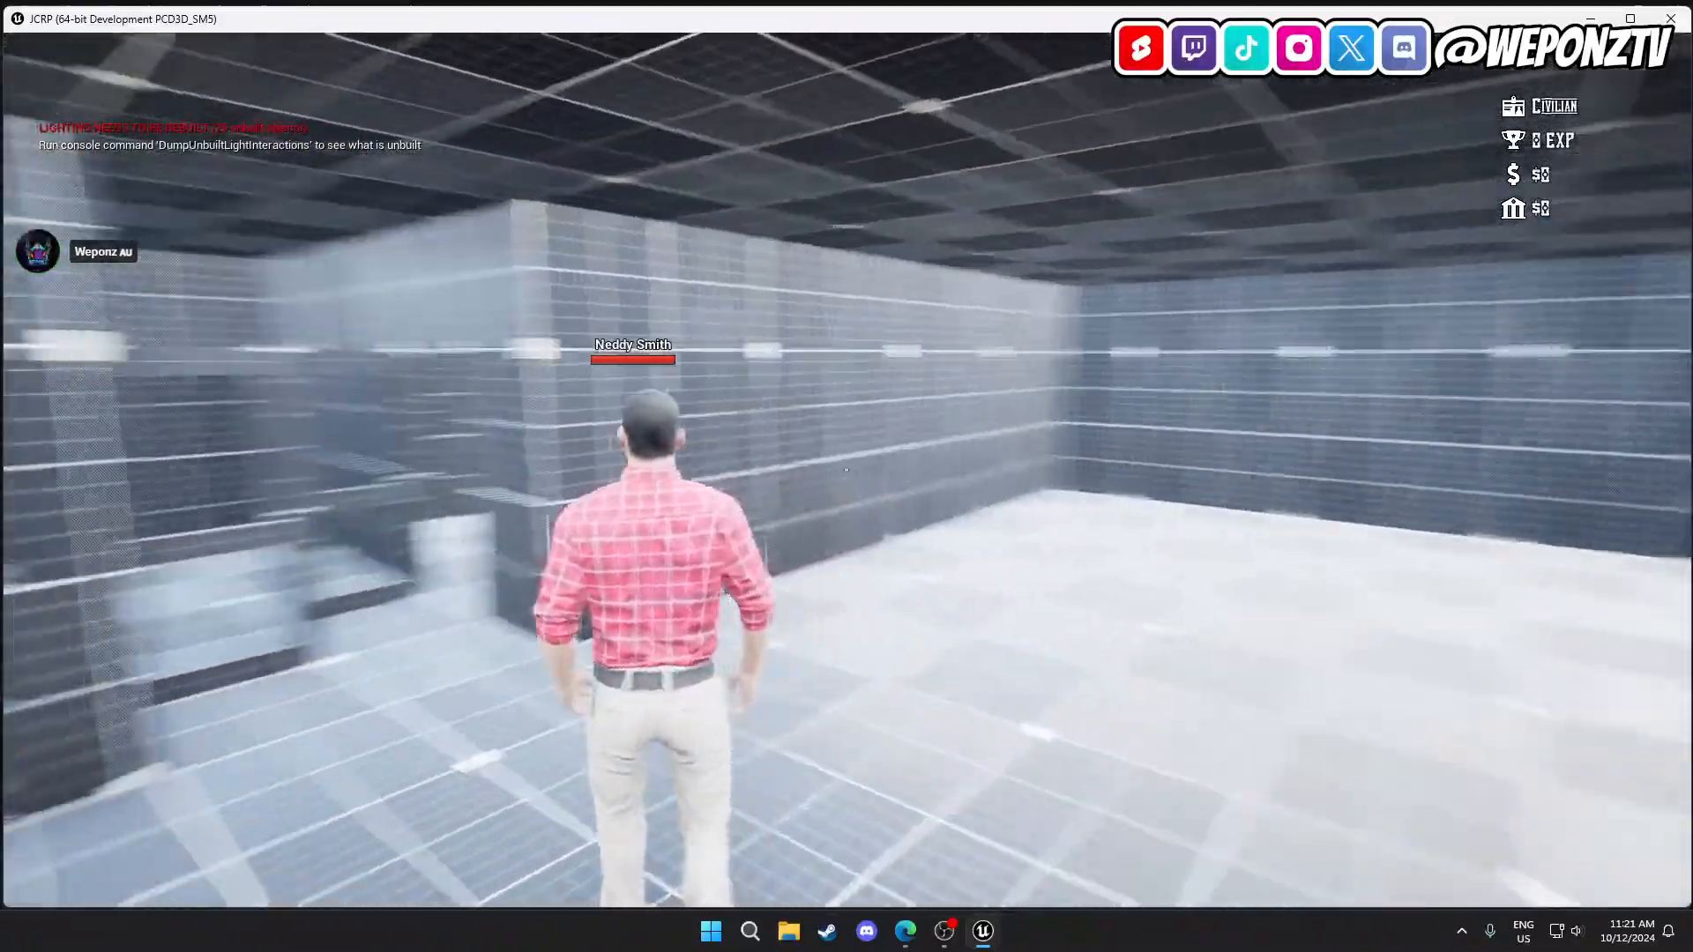
key("w")
key("w")
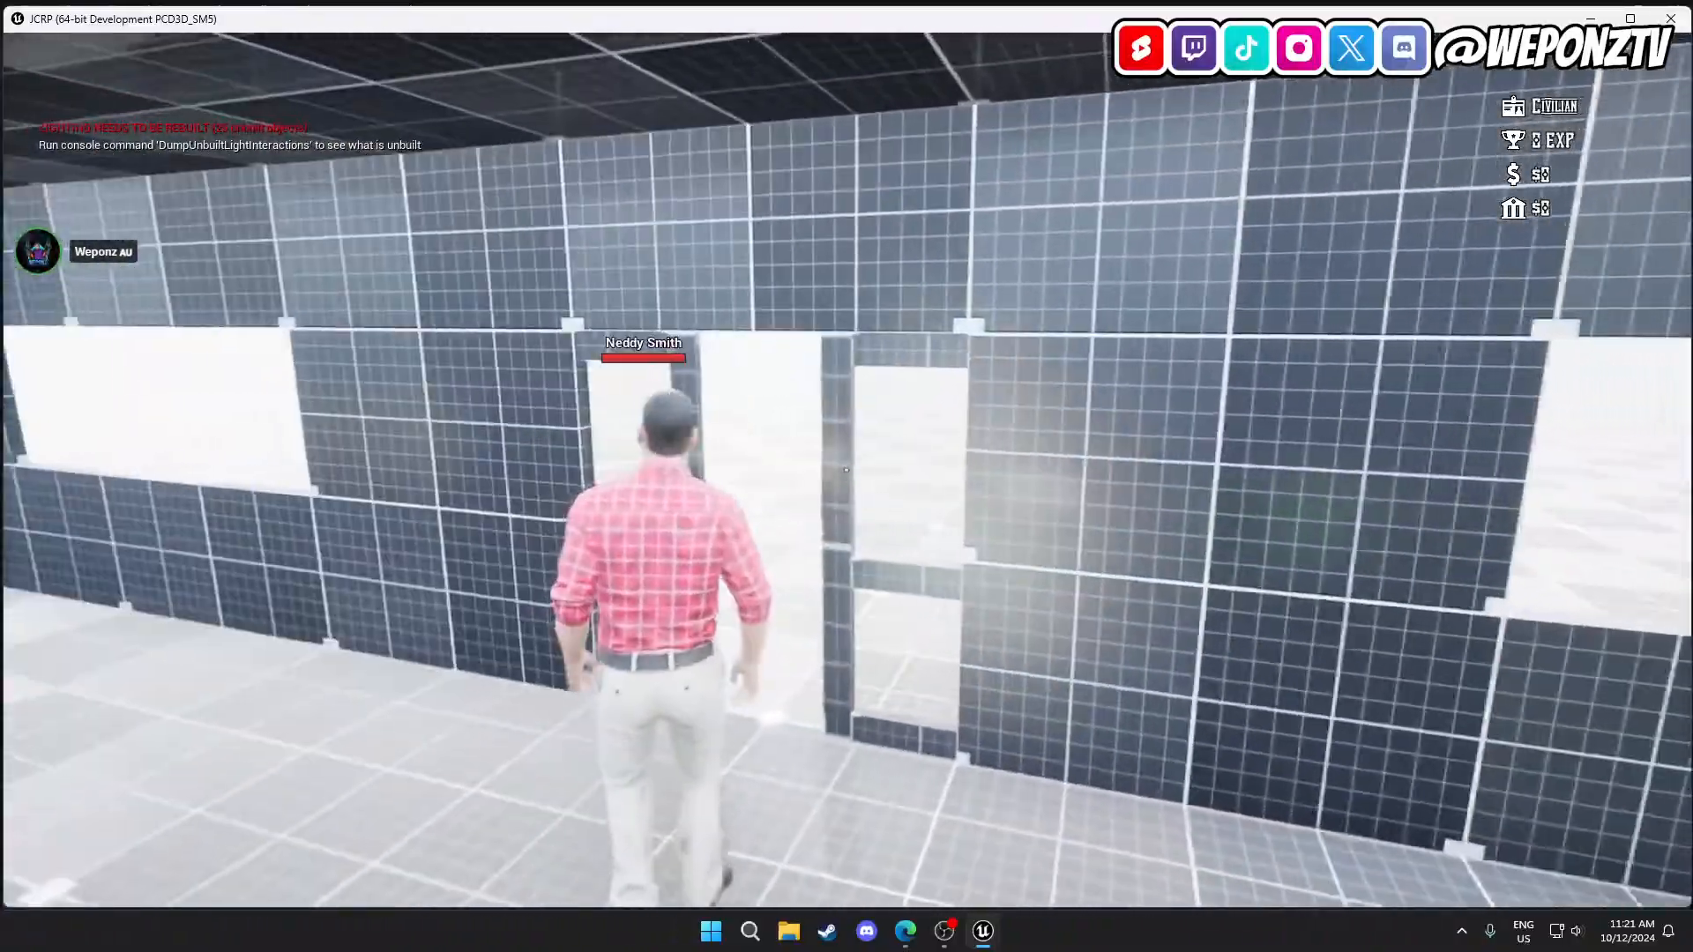
key("w")
key("s")
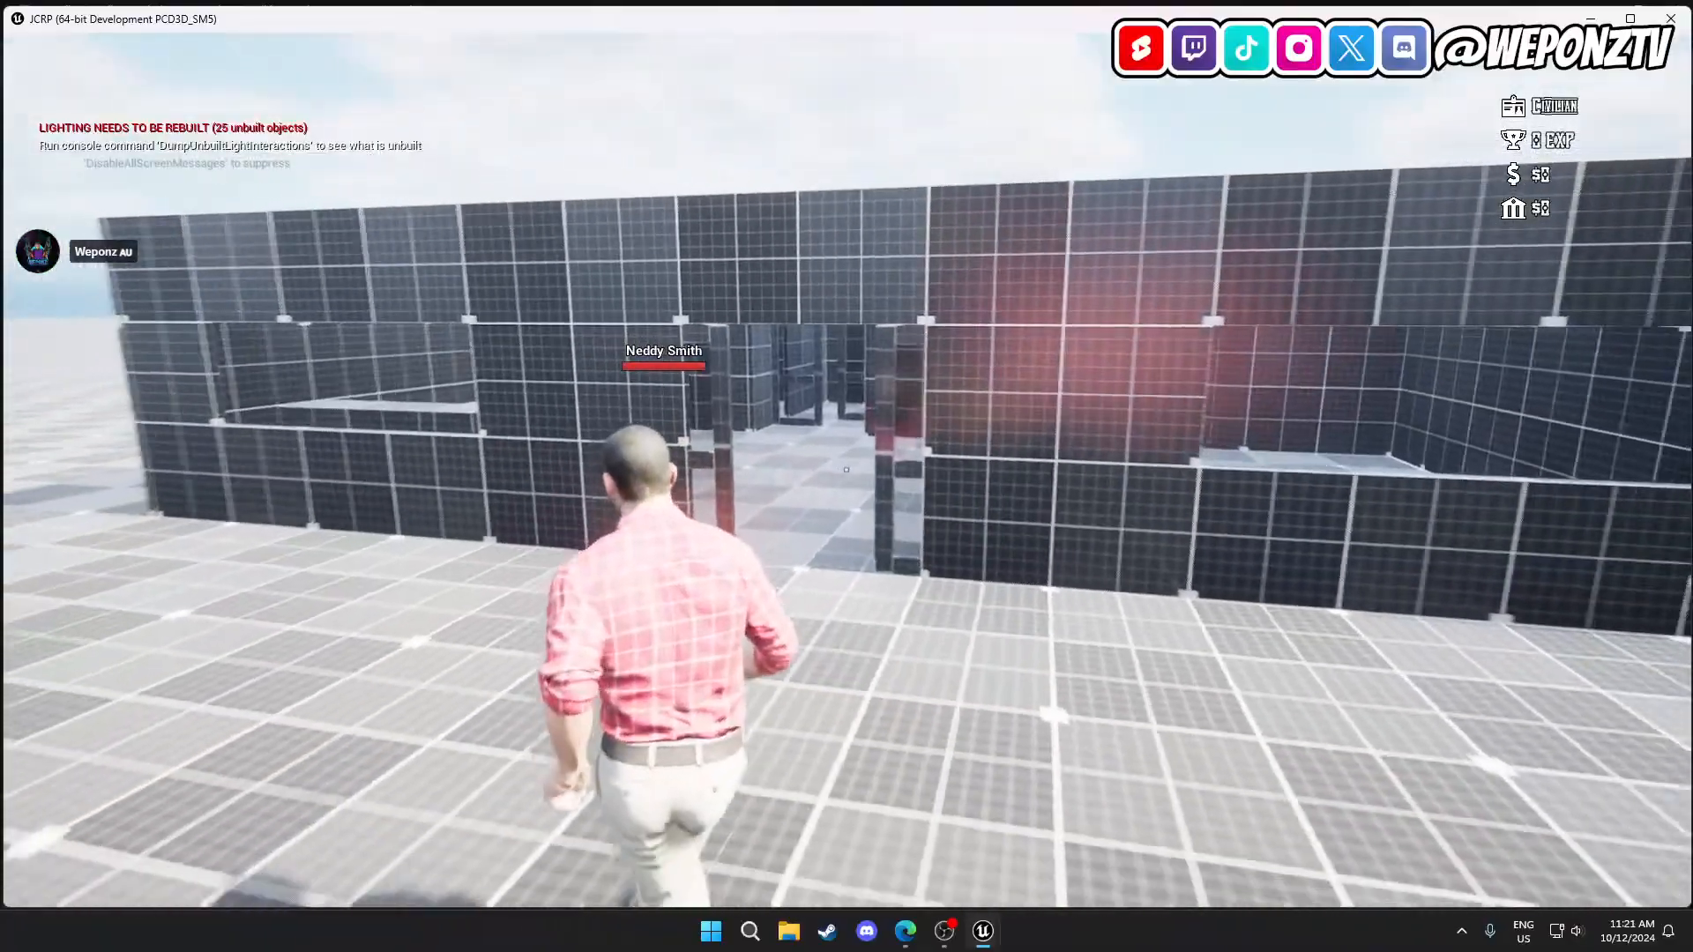
Quit the running game and open the L_TestMap level in the editor.
key("Escape")
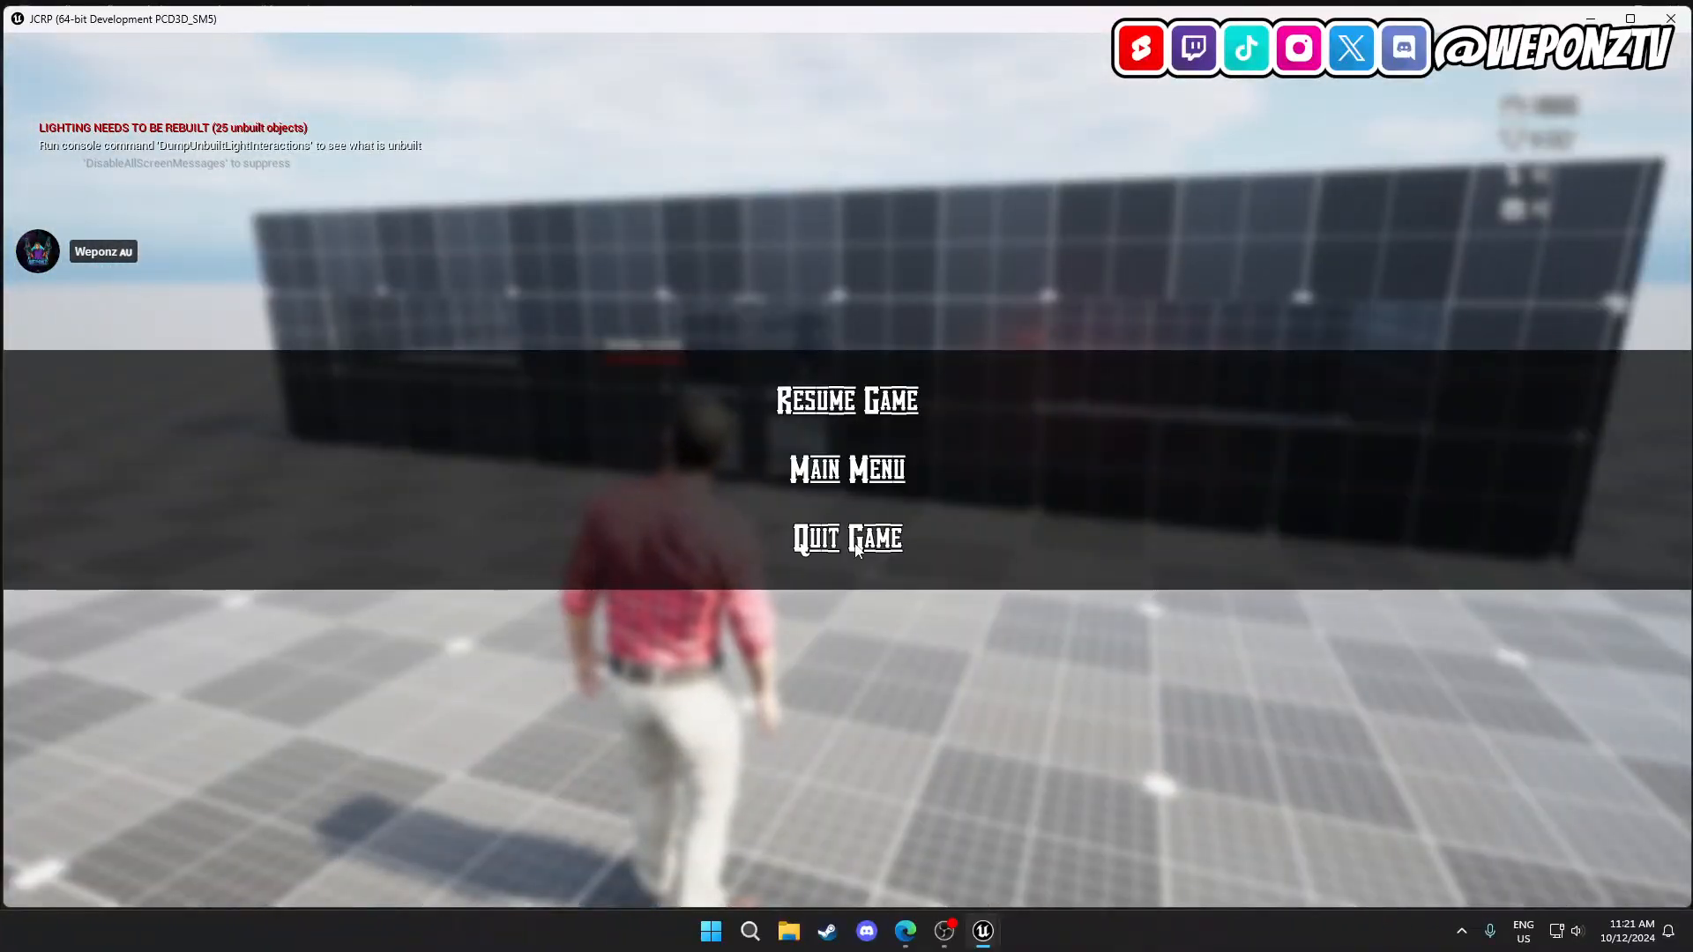
left_click(820, 532)
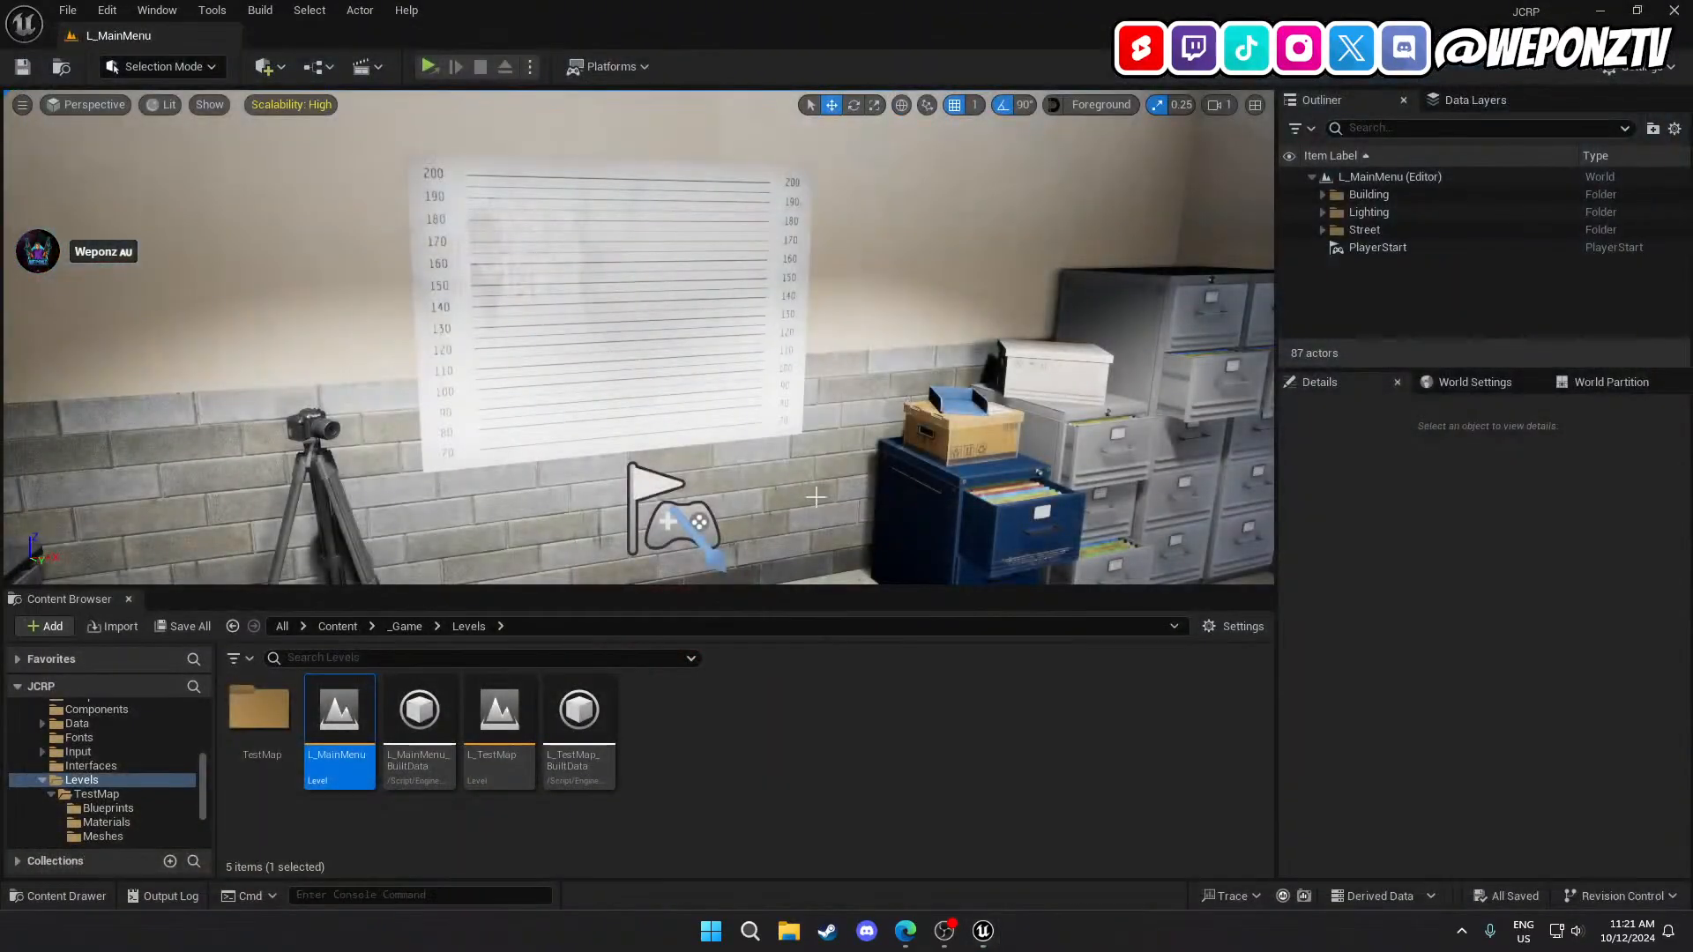
double_click(499, 714)
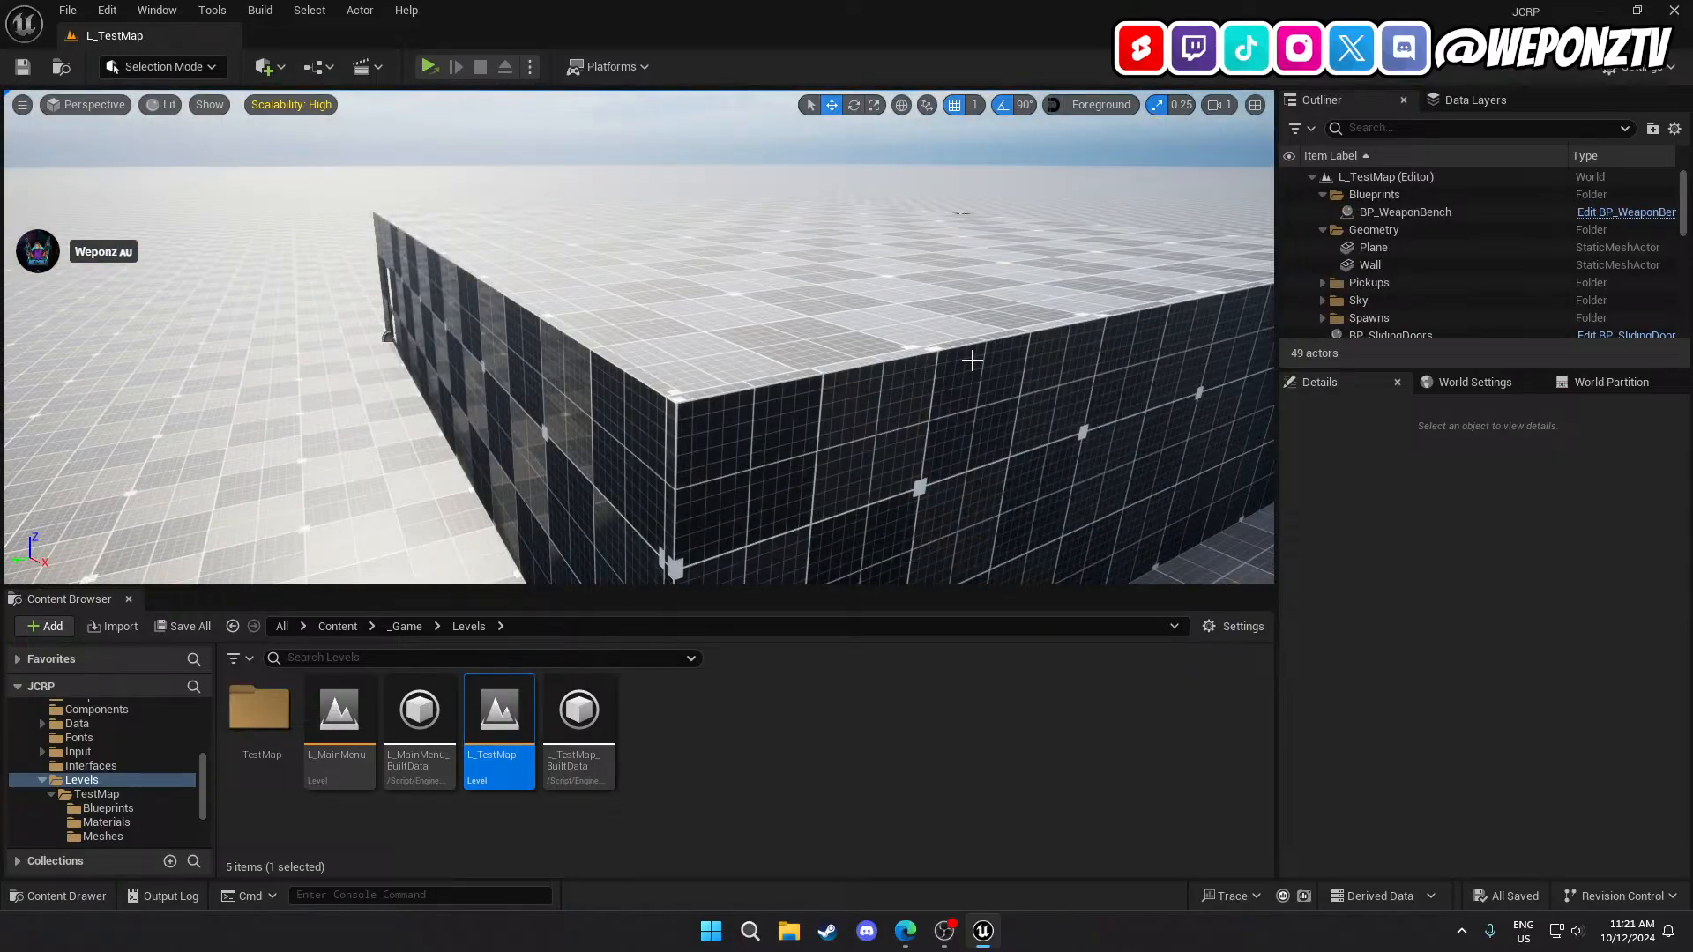
Try a Z scale of 3.5 on the side wall SuperGrid_BoxCentered10 and check how far it rises above the roof.
key("a")
mouse_move(810, 371)
right_mouse_down()
mouse_move(899, 432)
mouse_move(846, 415)
mouse_move(810, 371)
right_mouse_up()
left_click(810, 372)
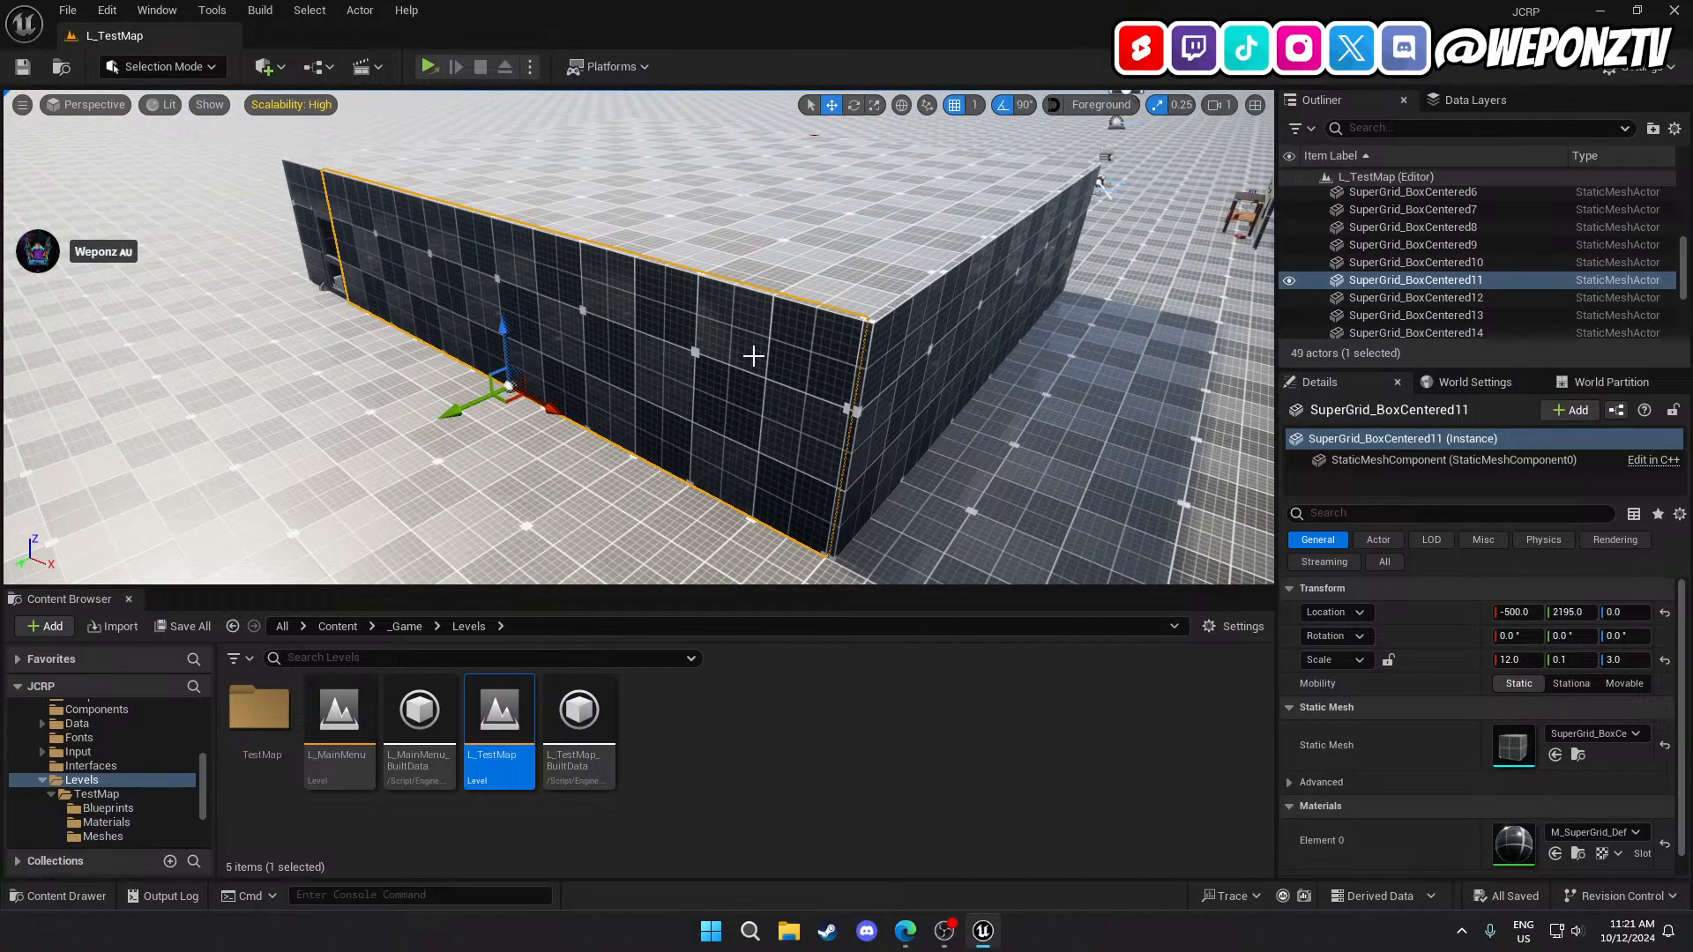
left_click(955, 328)
mouse_move(955, 328)
right_mouse_down()
mouse_move(1005, 328)
mouse_move(1084, 291)
mouse_move(996, 353)
mouse_move(954, 328)
right_mouse_up()
key("w")
key("d")
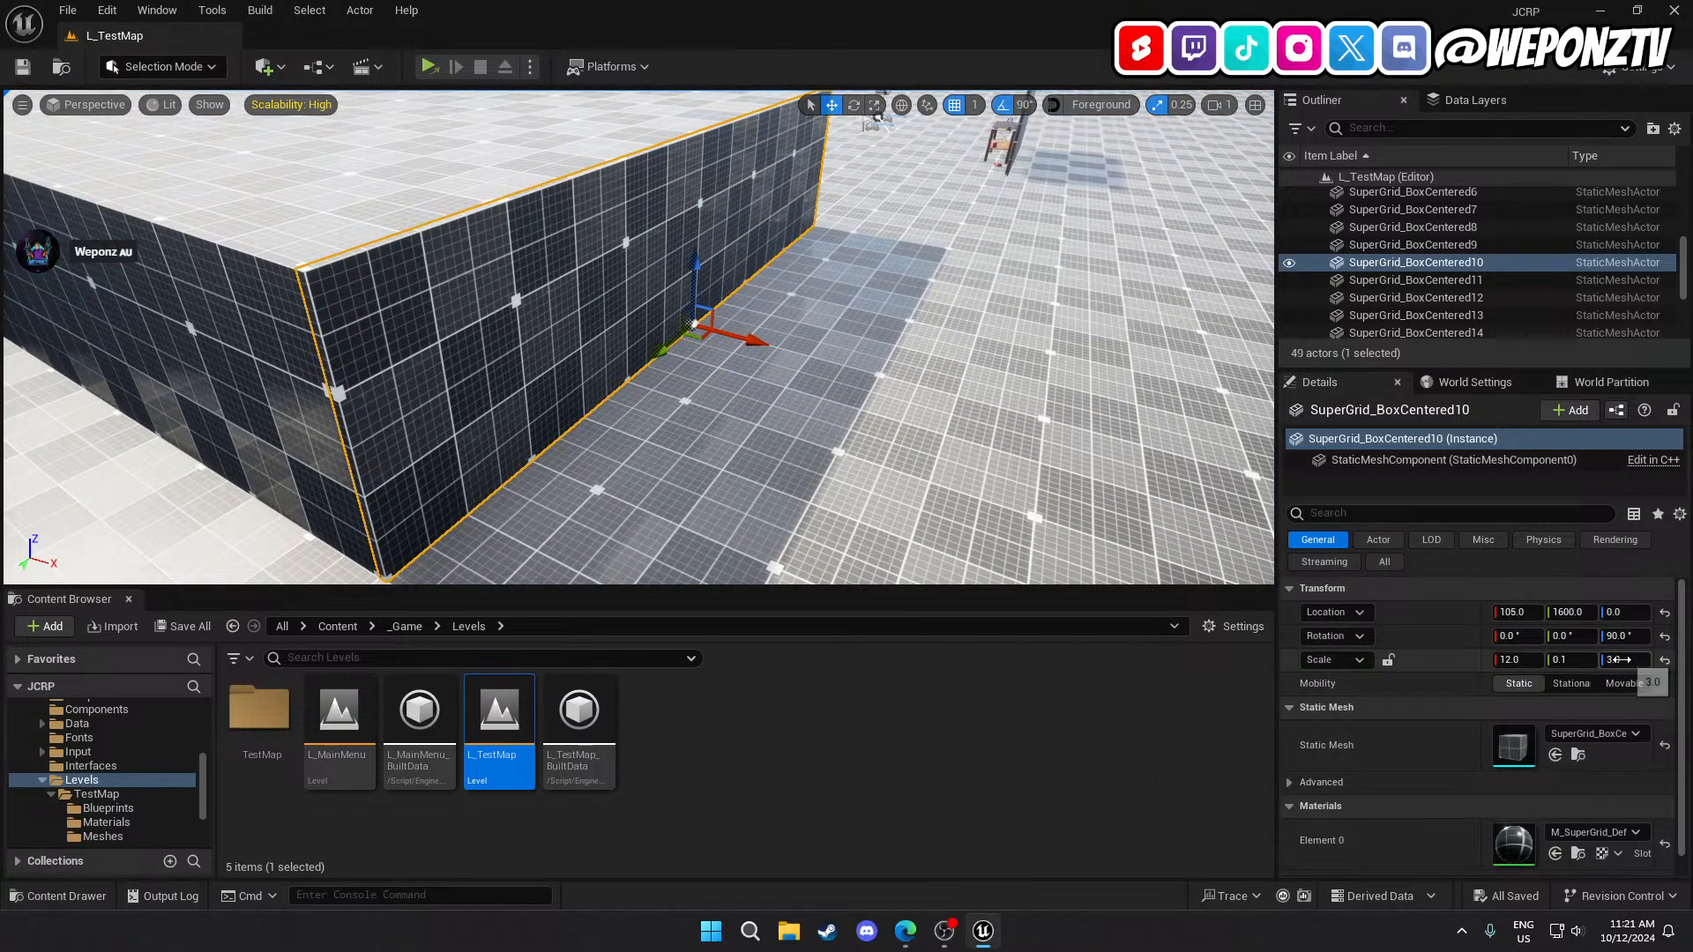
left_click(1620, 660)
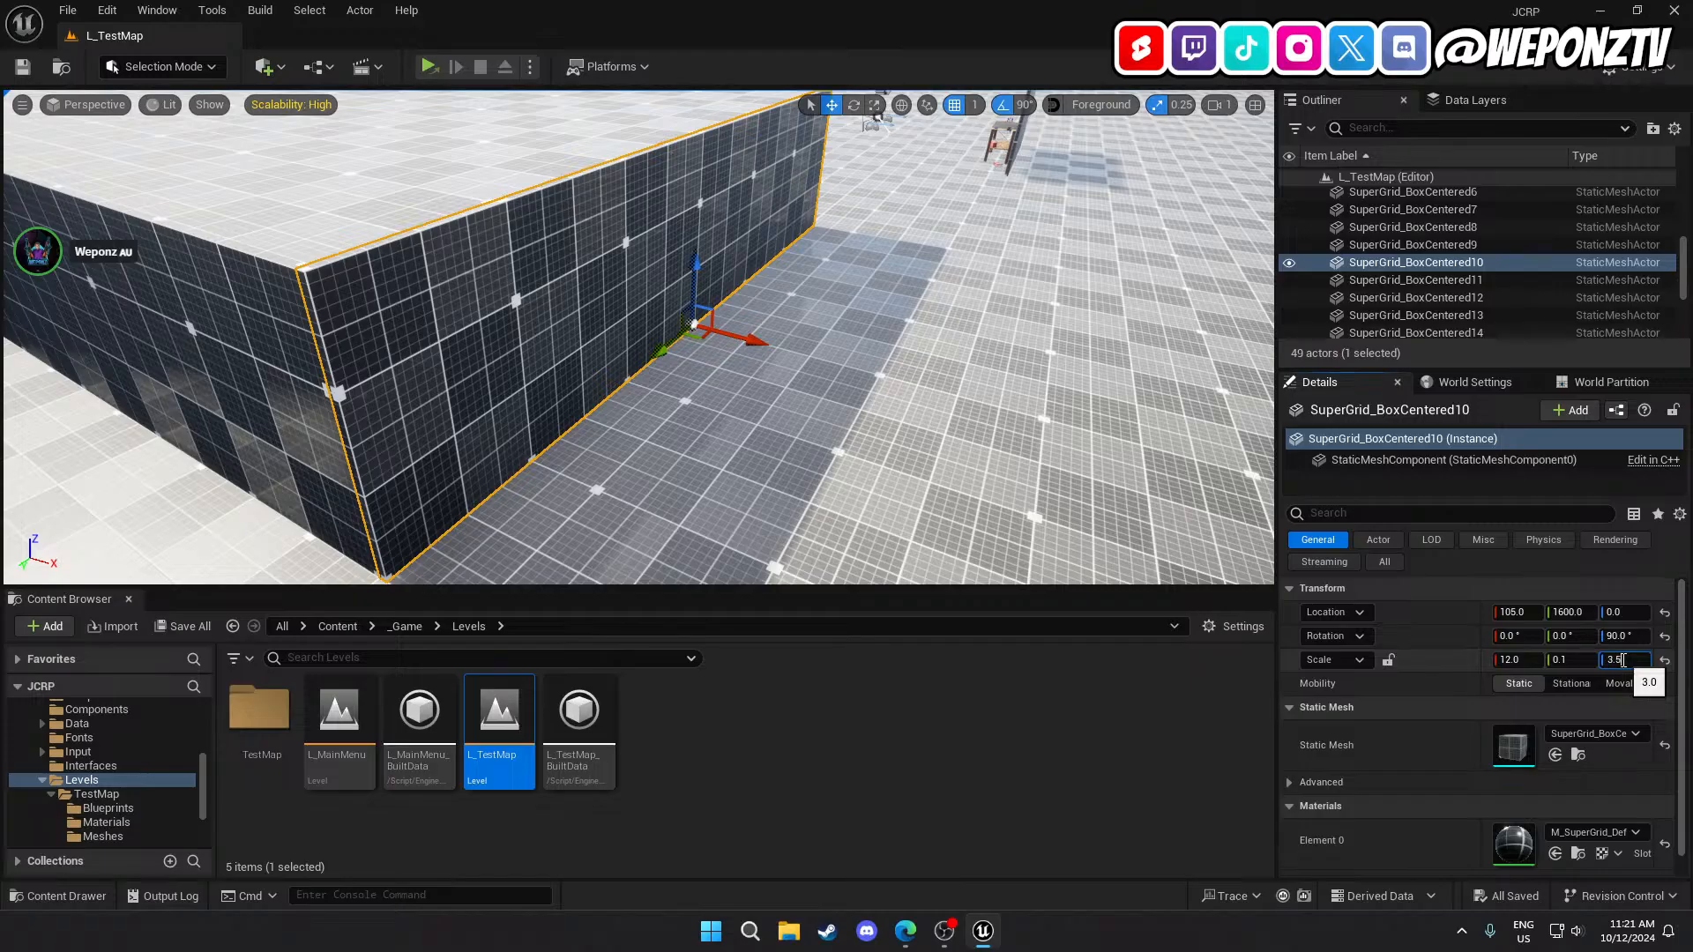
type("3.5")
key("Return")
key("a")
right_click_drag(882, 397, 1072, 383)
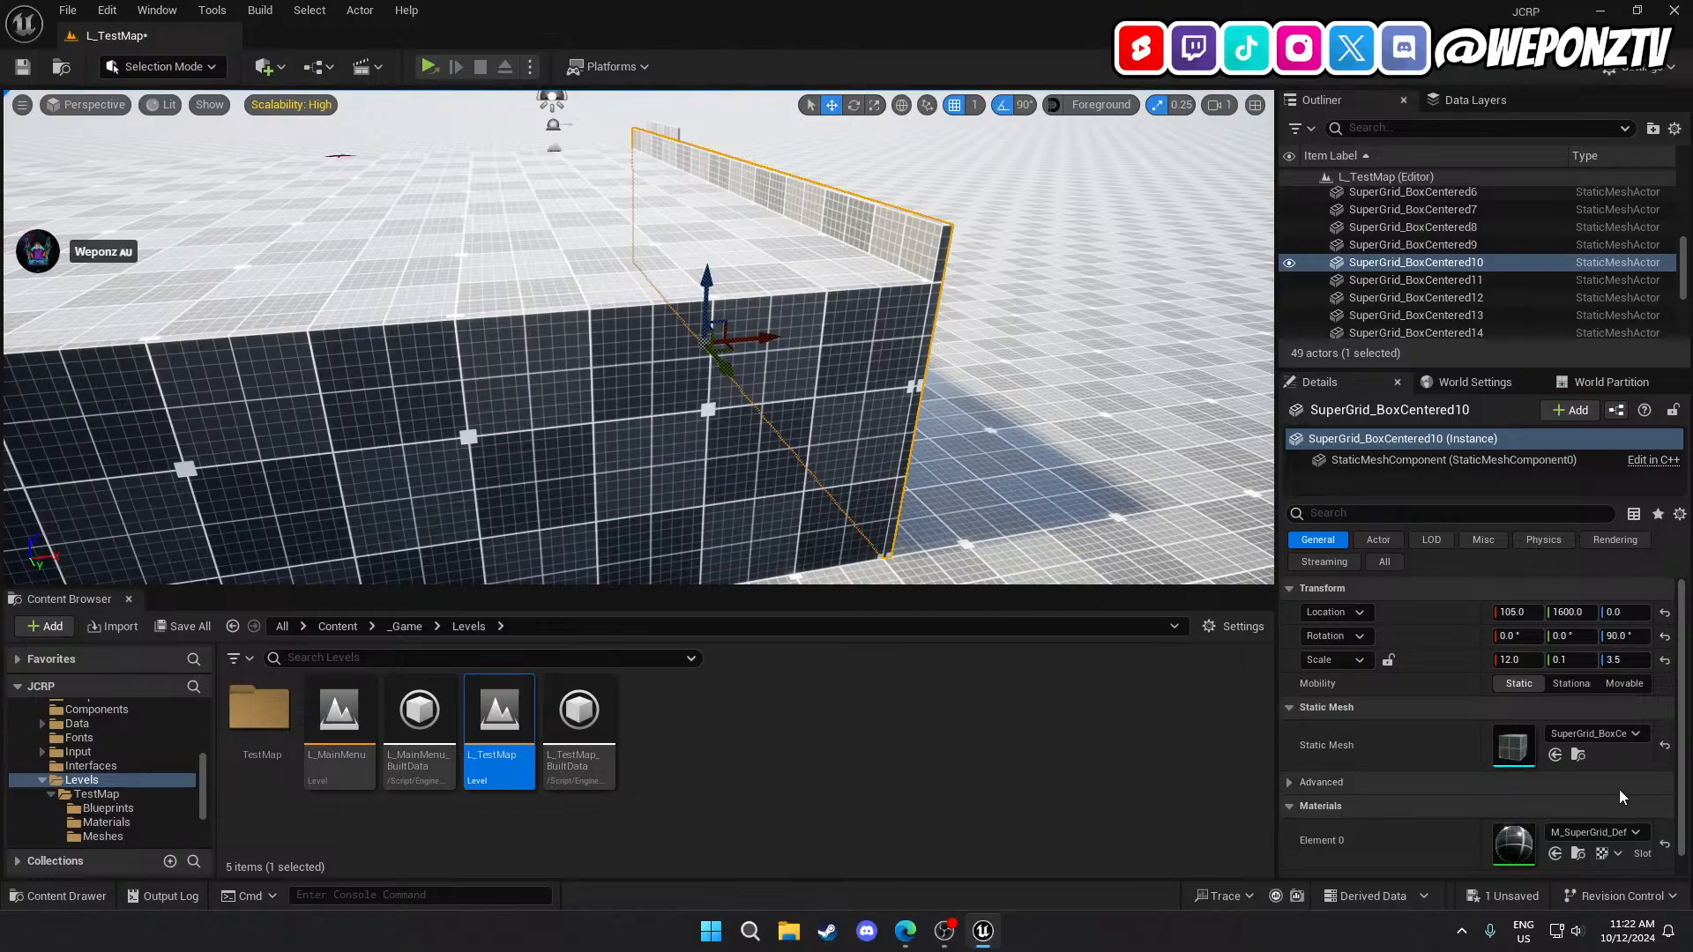
Lower the same side wall's Z scale to 3.2, and fine-tune it to 3.25 to form a short parapet.
left_click(1616, 660)
type("0")
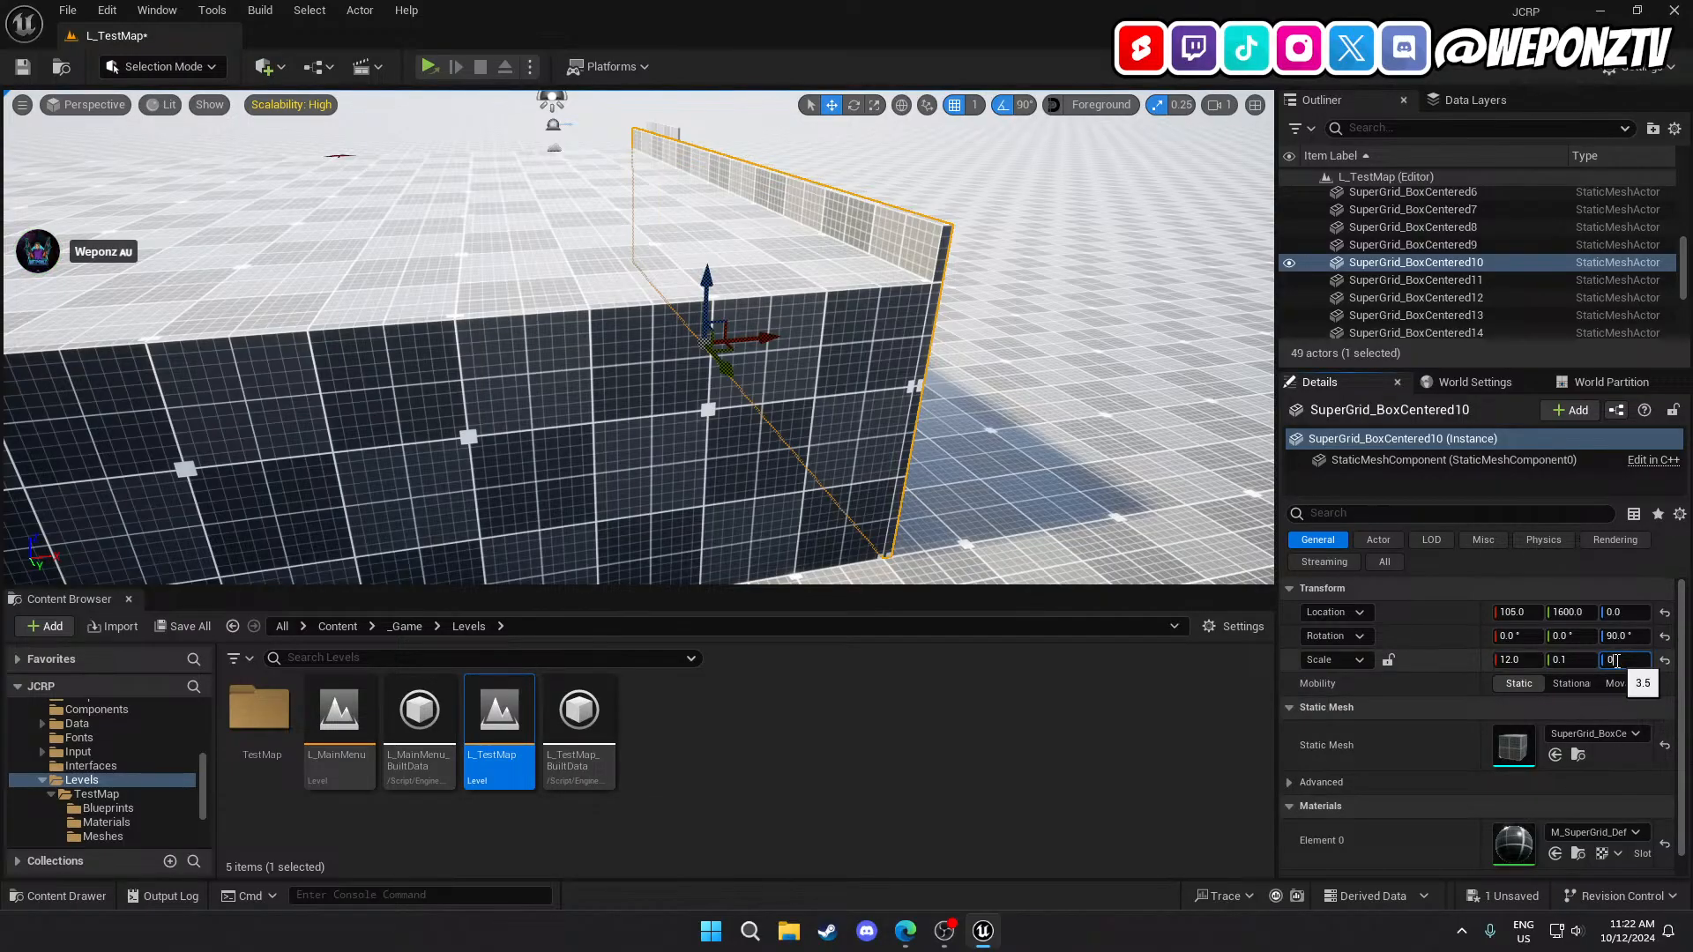
type(".2")
key("Return")
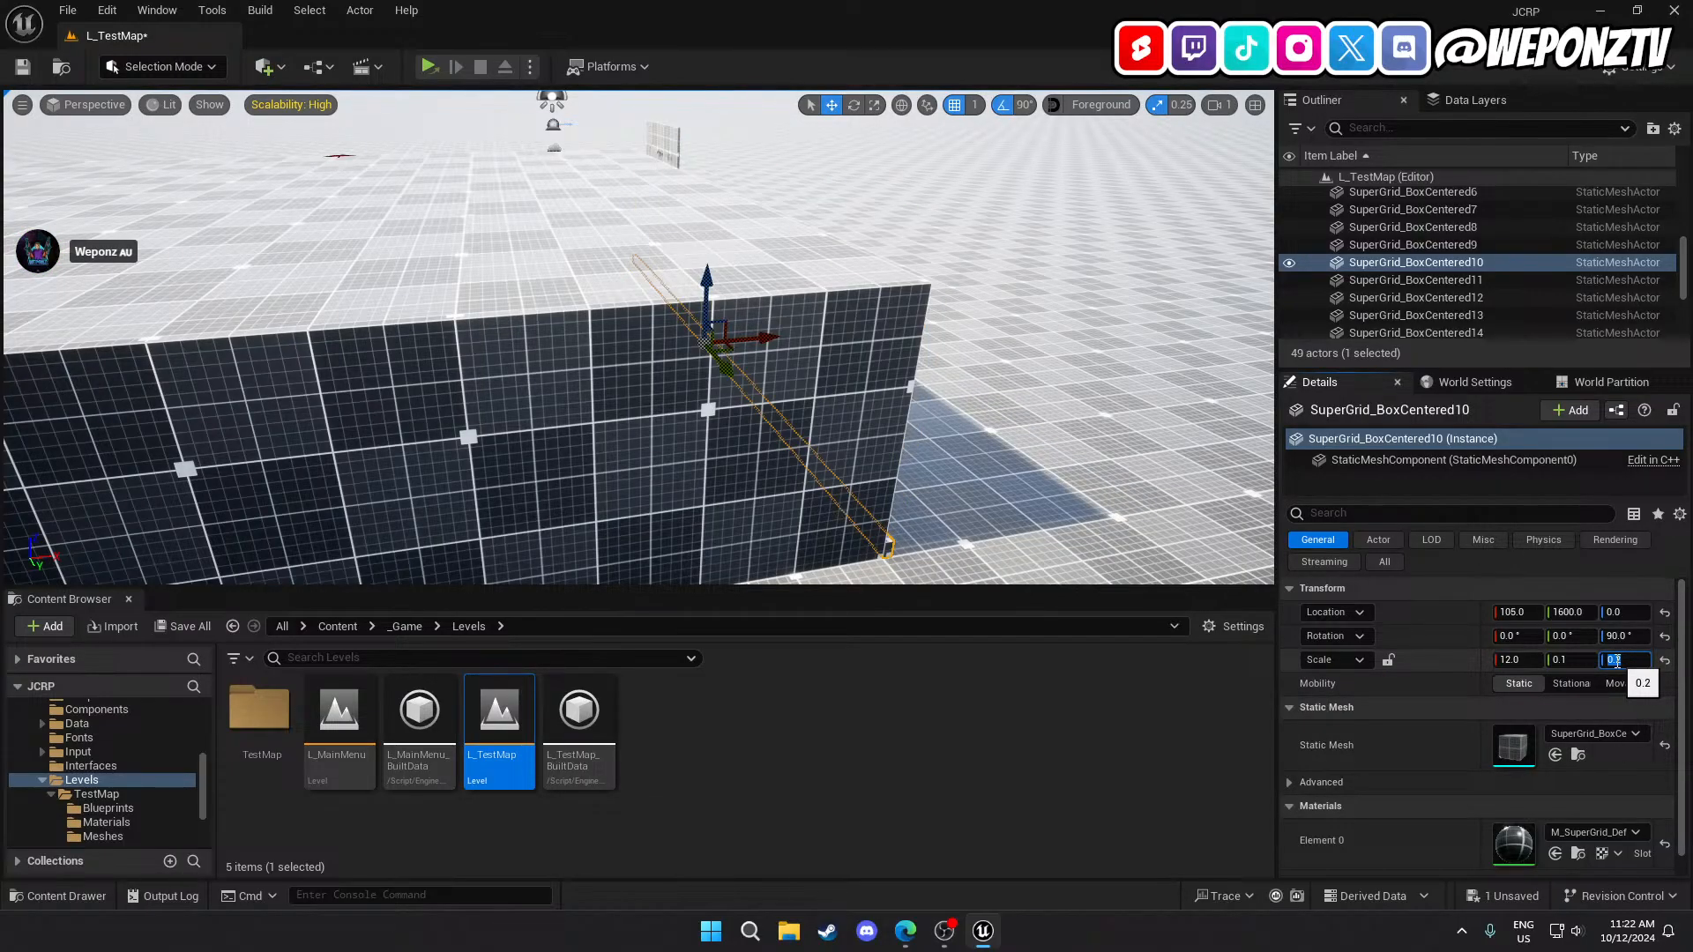
type("3.2")
key("Return")
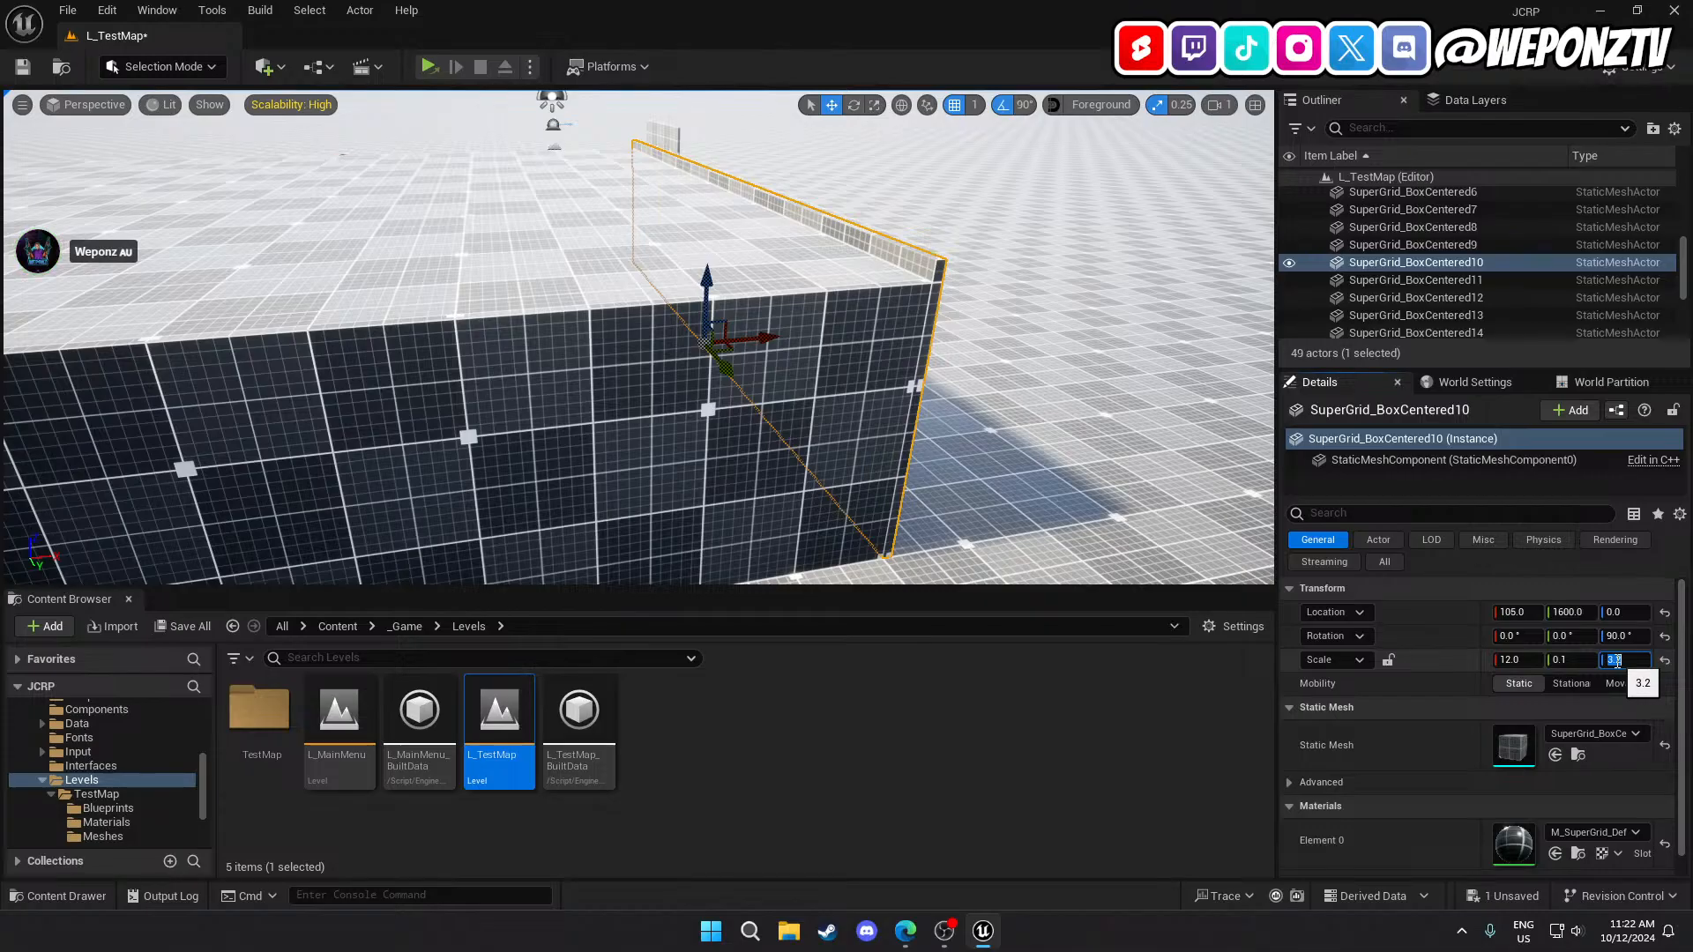
right_click_drag(1163, 490, 1186, 410)
key("w")
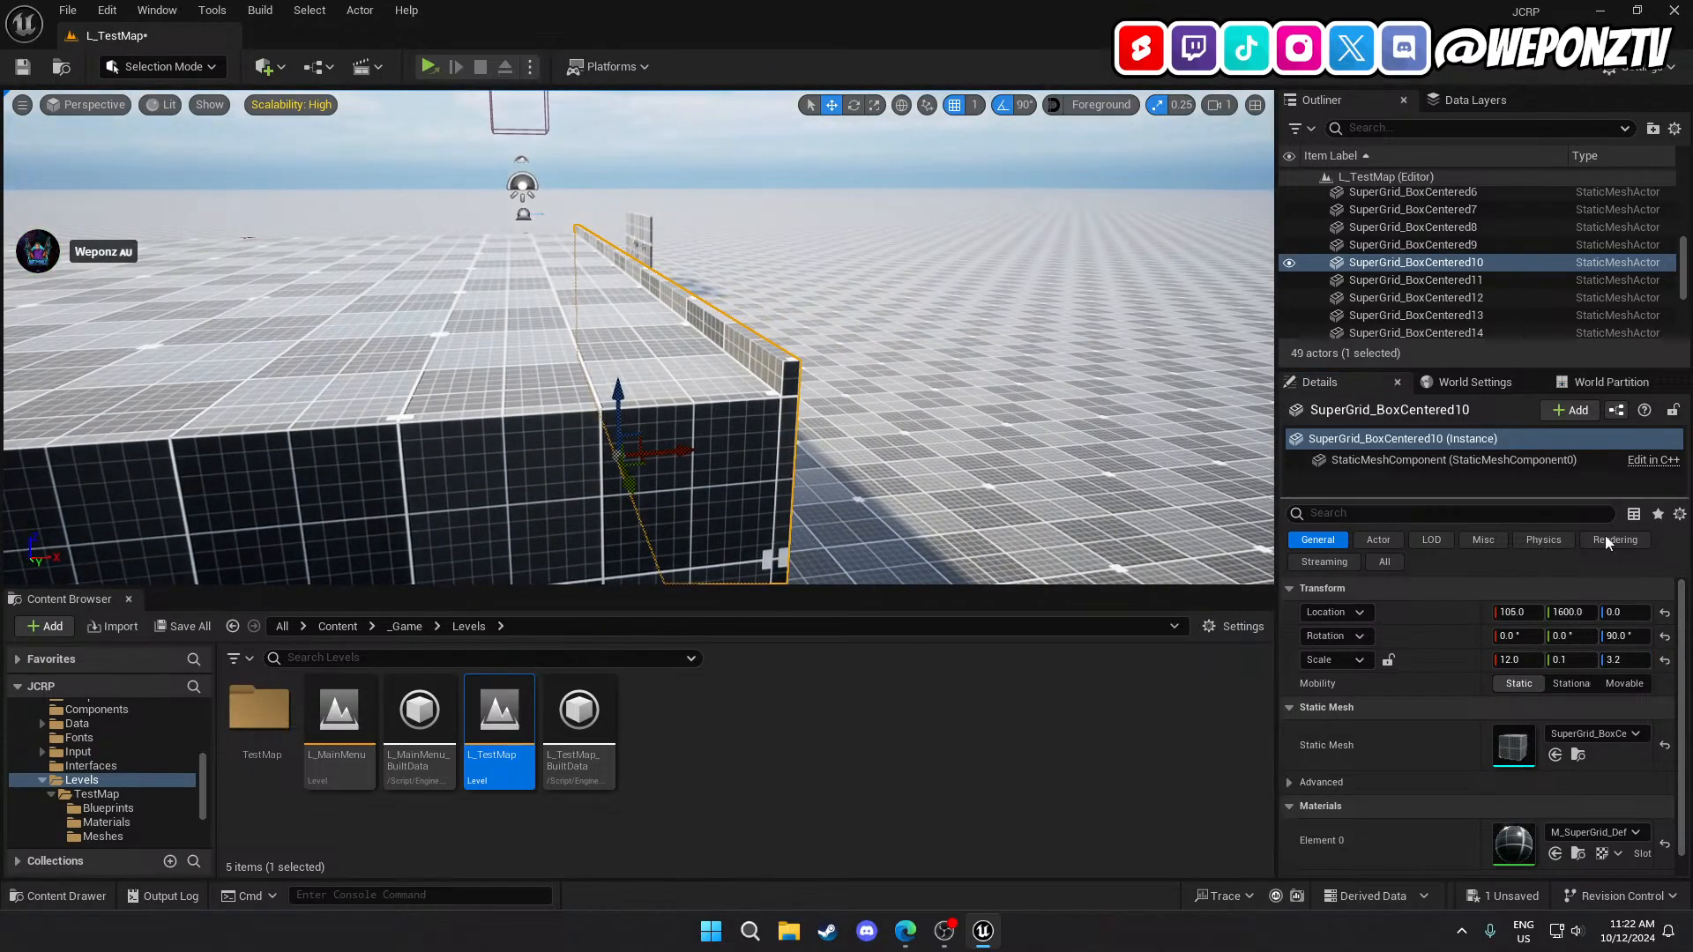
left_click(1638, 662)
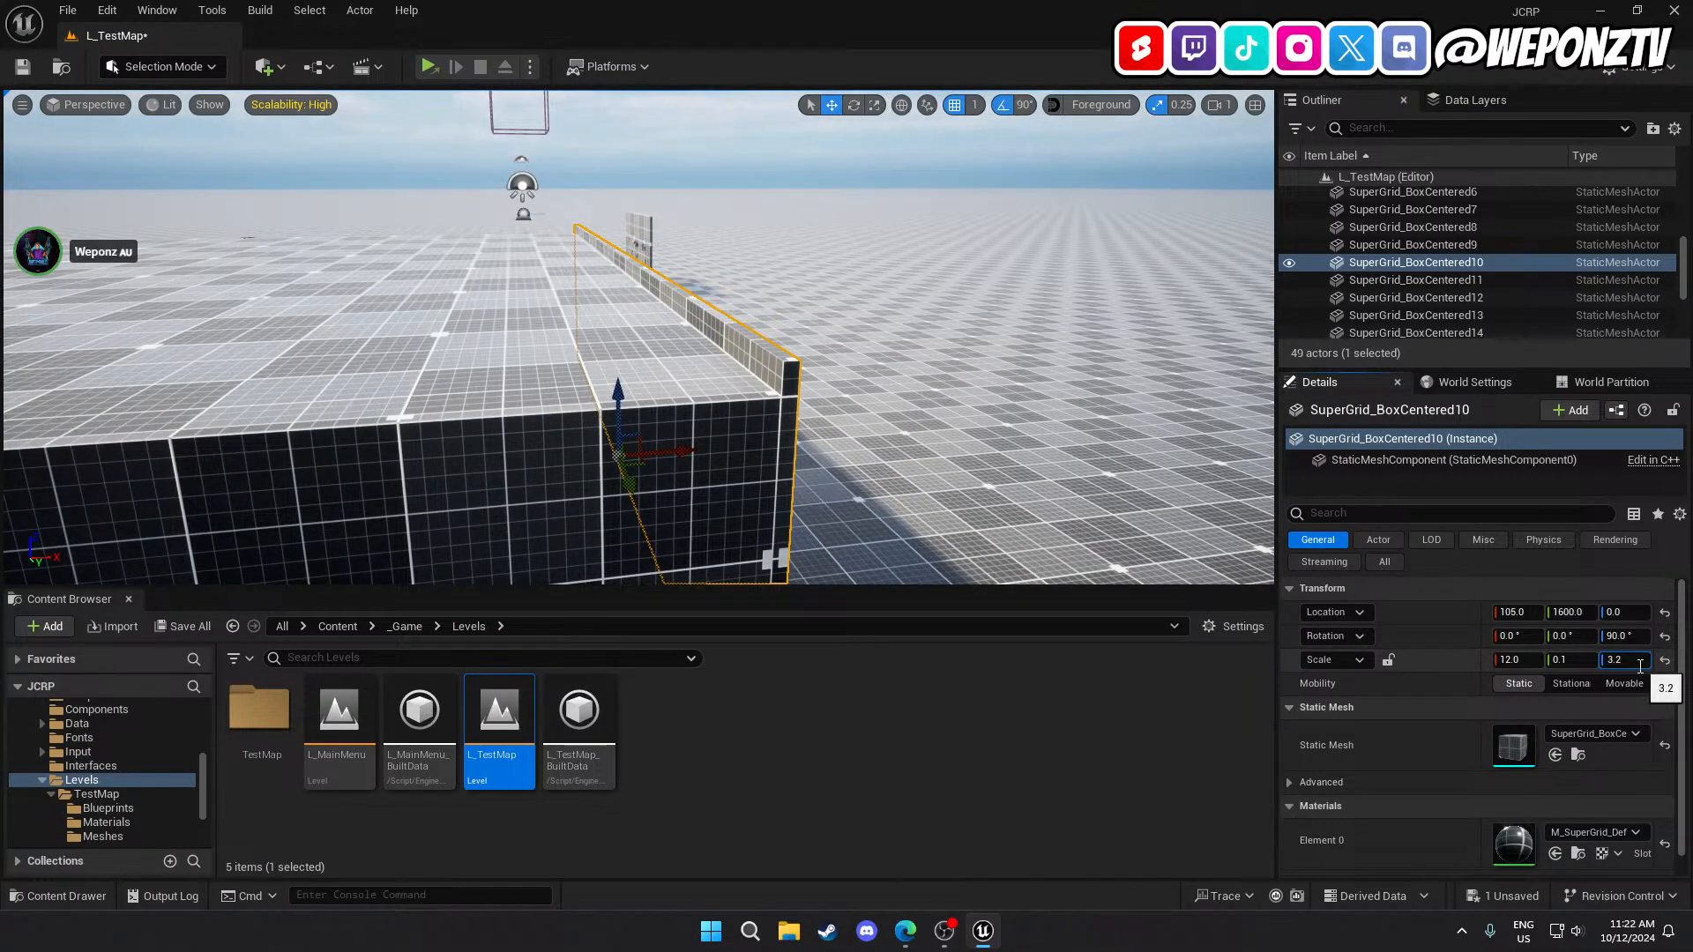
key("Return")
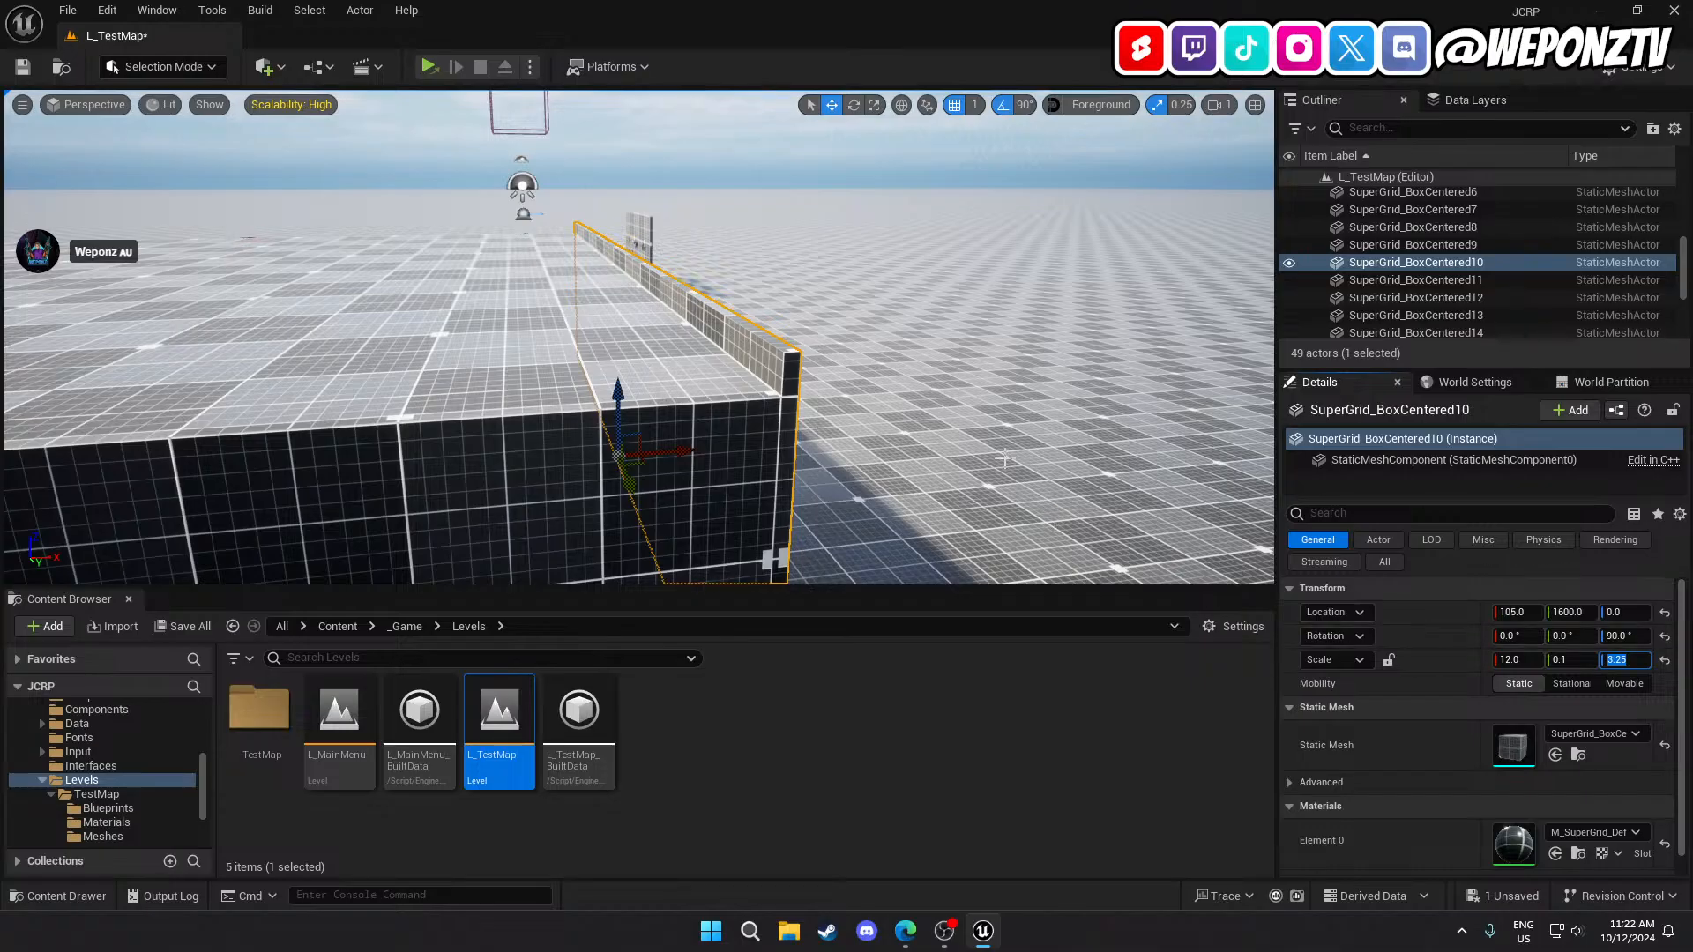
Set the Z scale of the long rear wall, SuperGrid_BoxCentered11, to 3.25.
key("s")
right_click_drag(1003, 455, 940, 452)
key("a")
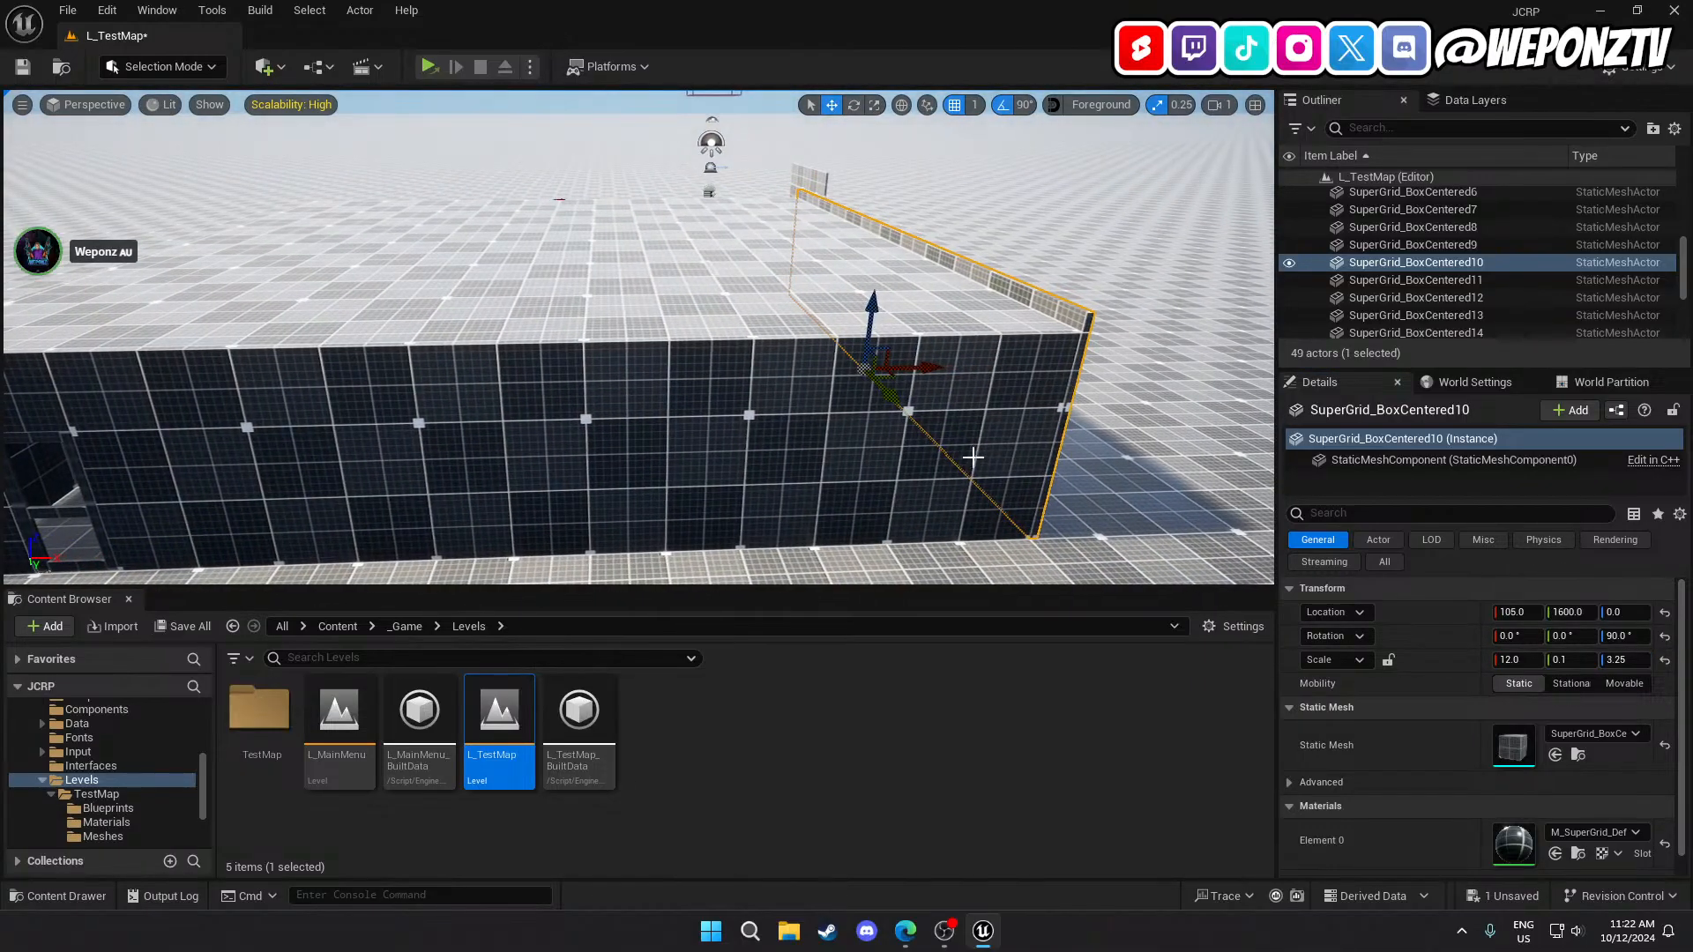
left_click(837, 432)
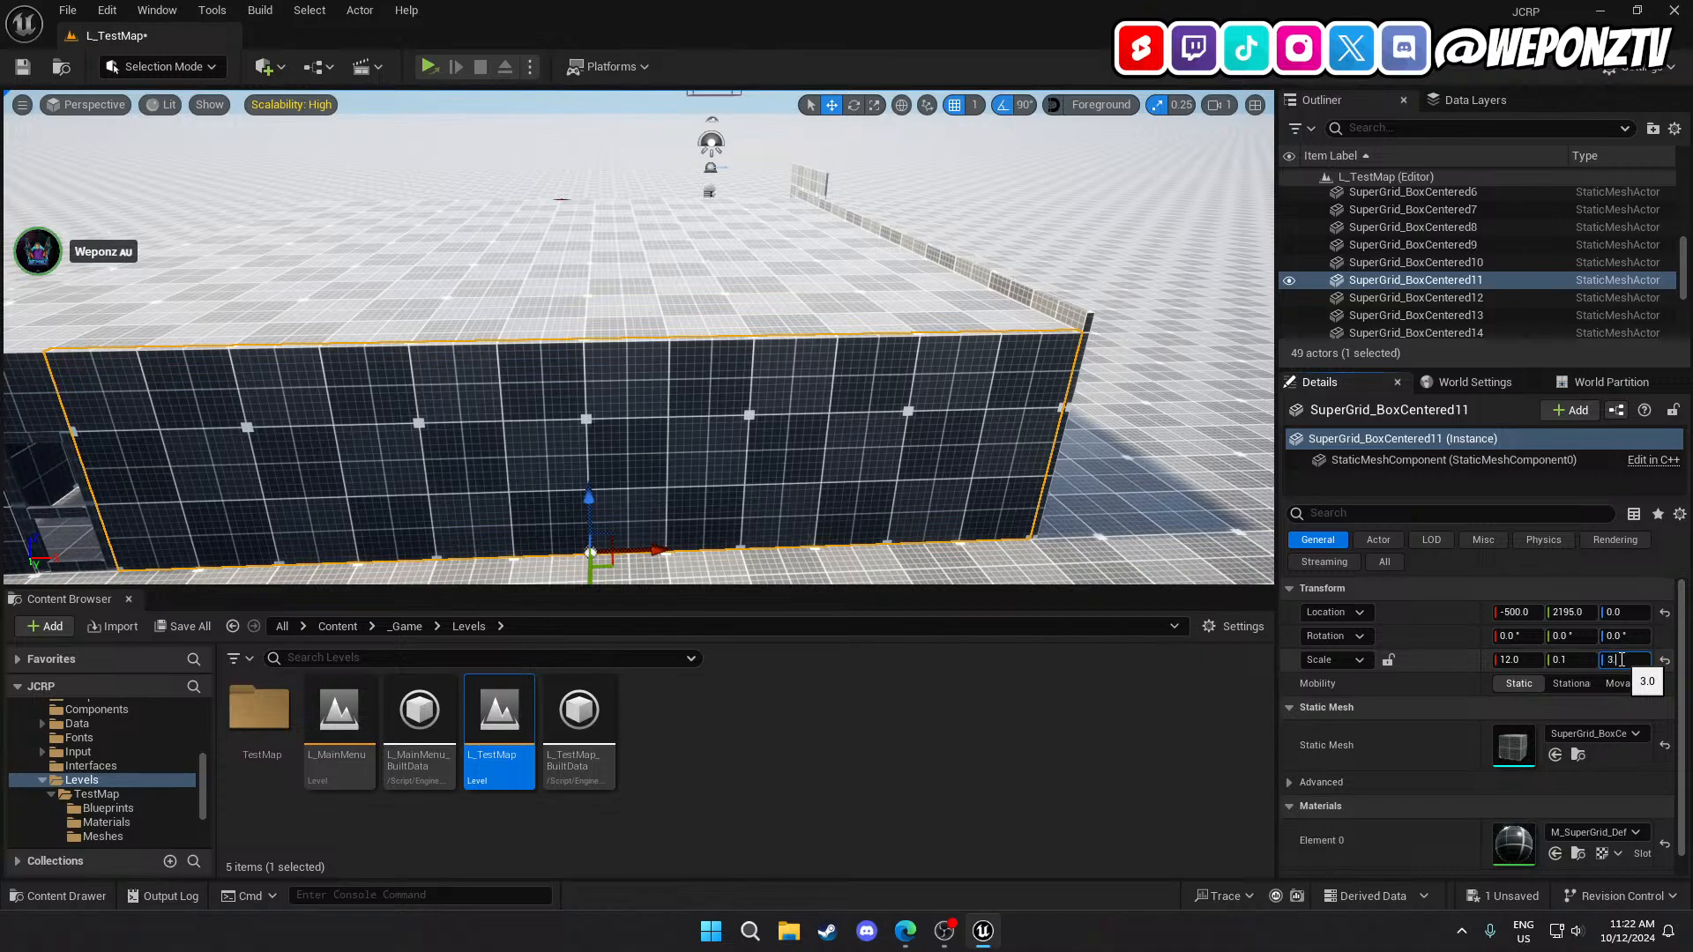
key("Return")
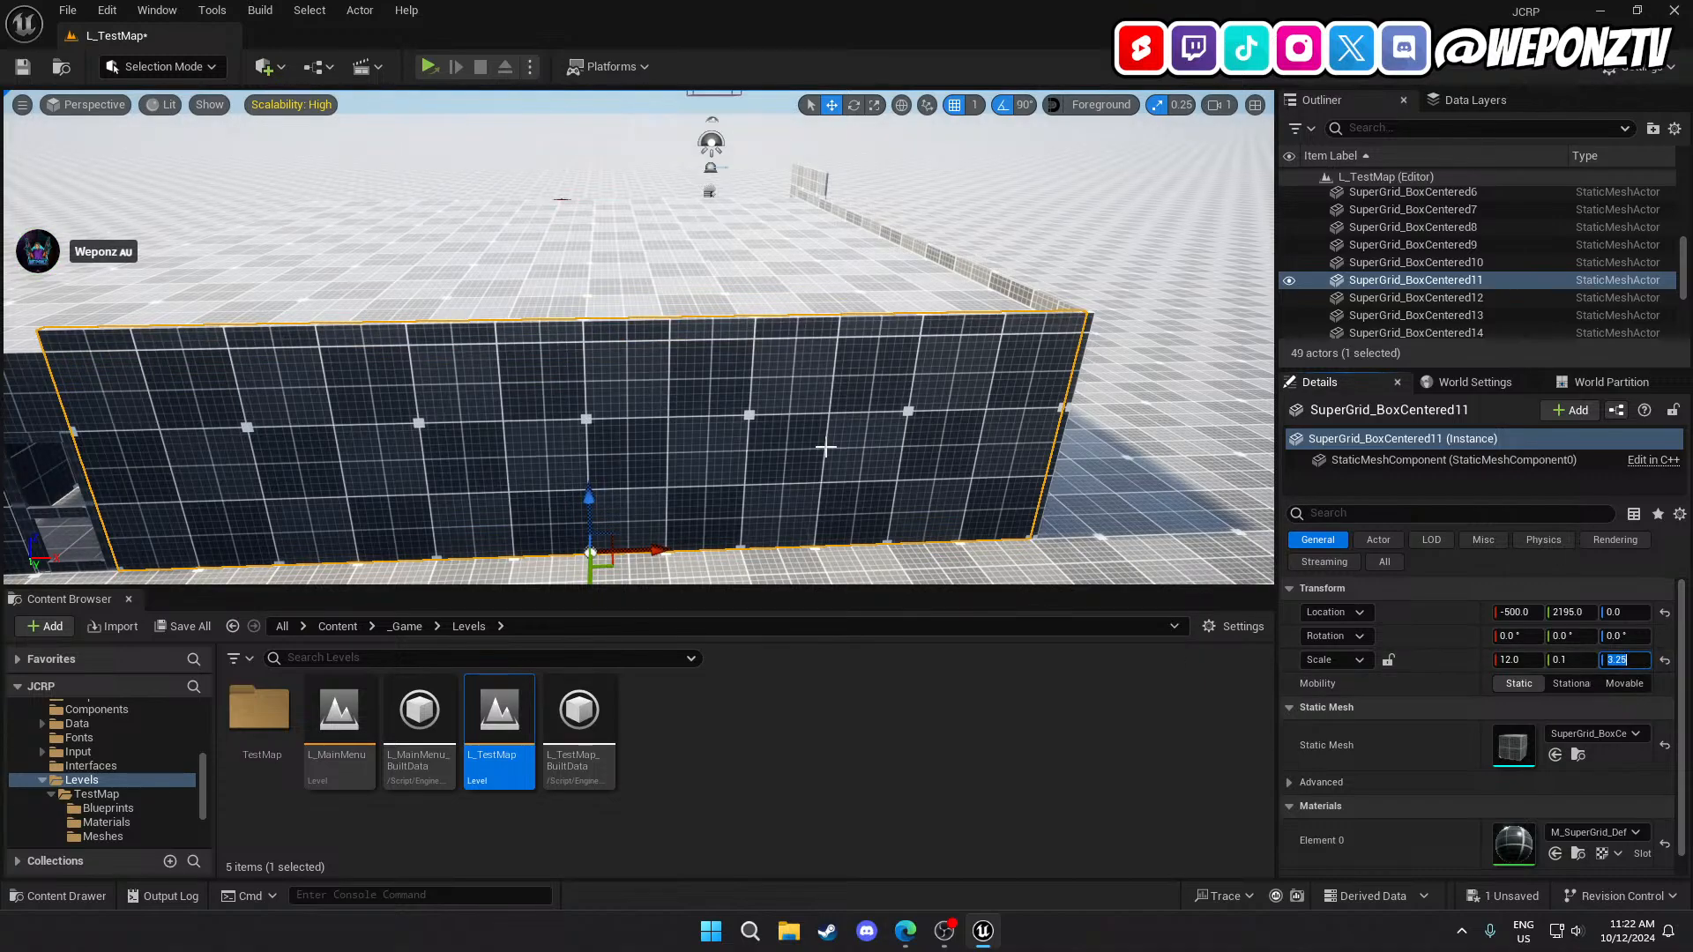
Set the Z scale of the wall piece above the rear doorway, SuperGrid_BoxCentered13, to 1.25.
key("a")
right_click_drag(827, 448, 793, 448)
left_click(693, 398)
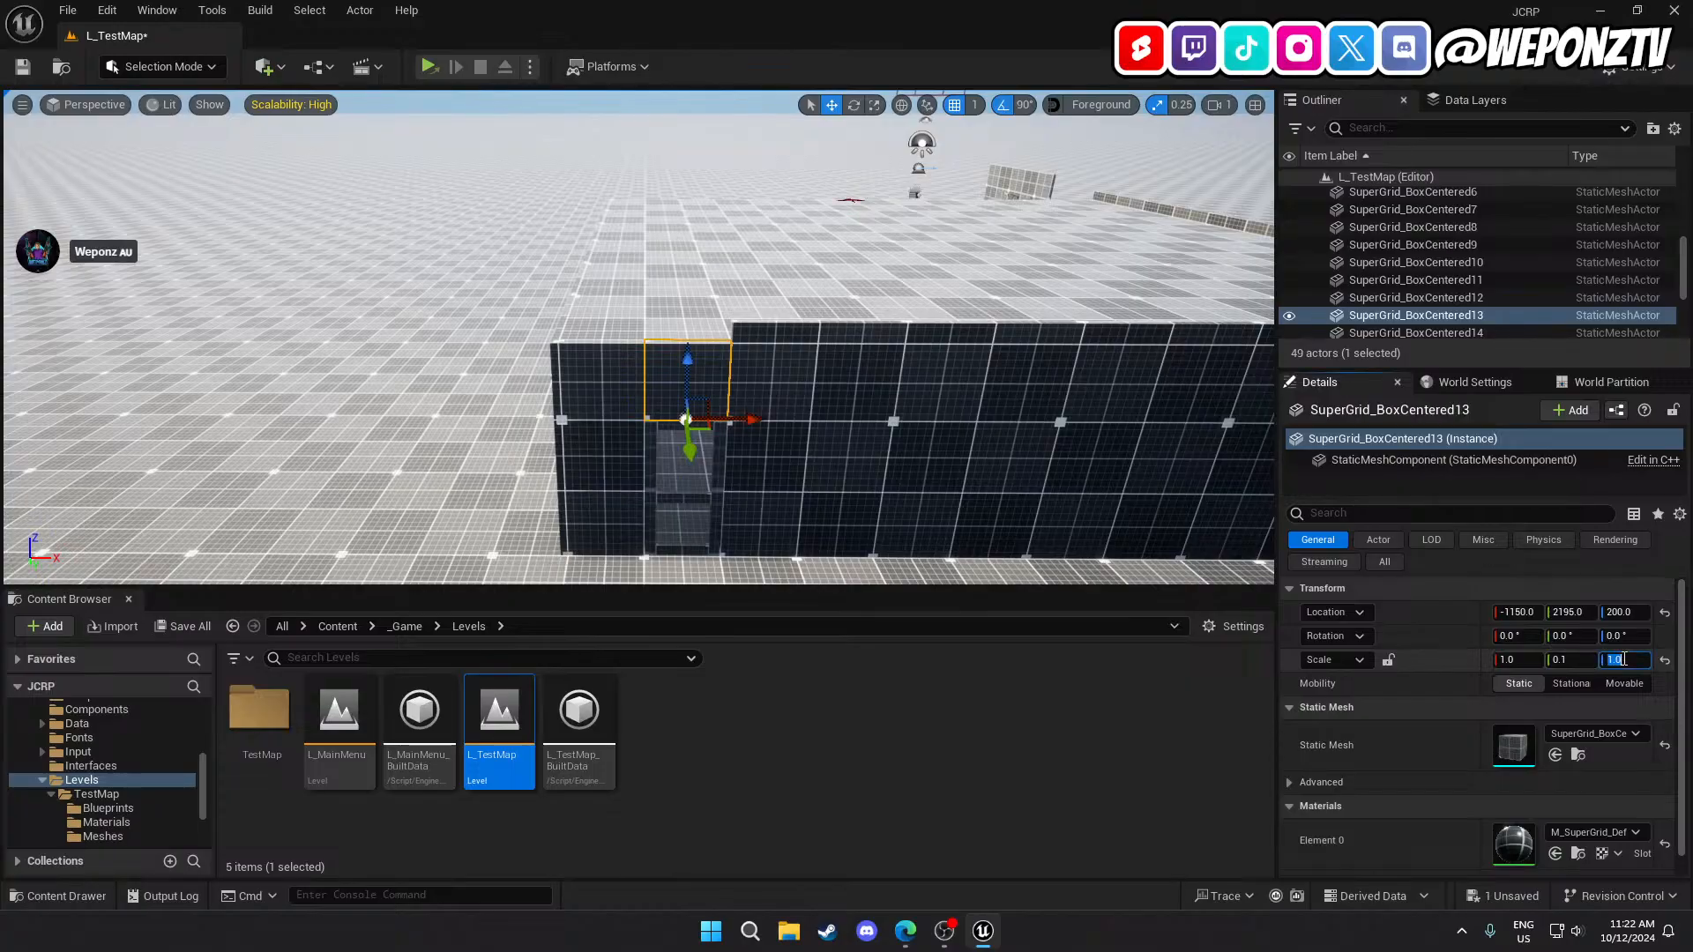
left_click(1623, 659)
type("1.25")
key("Return")
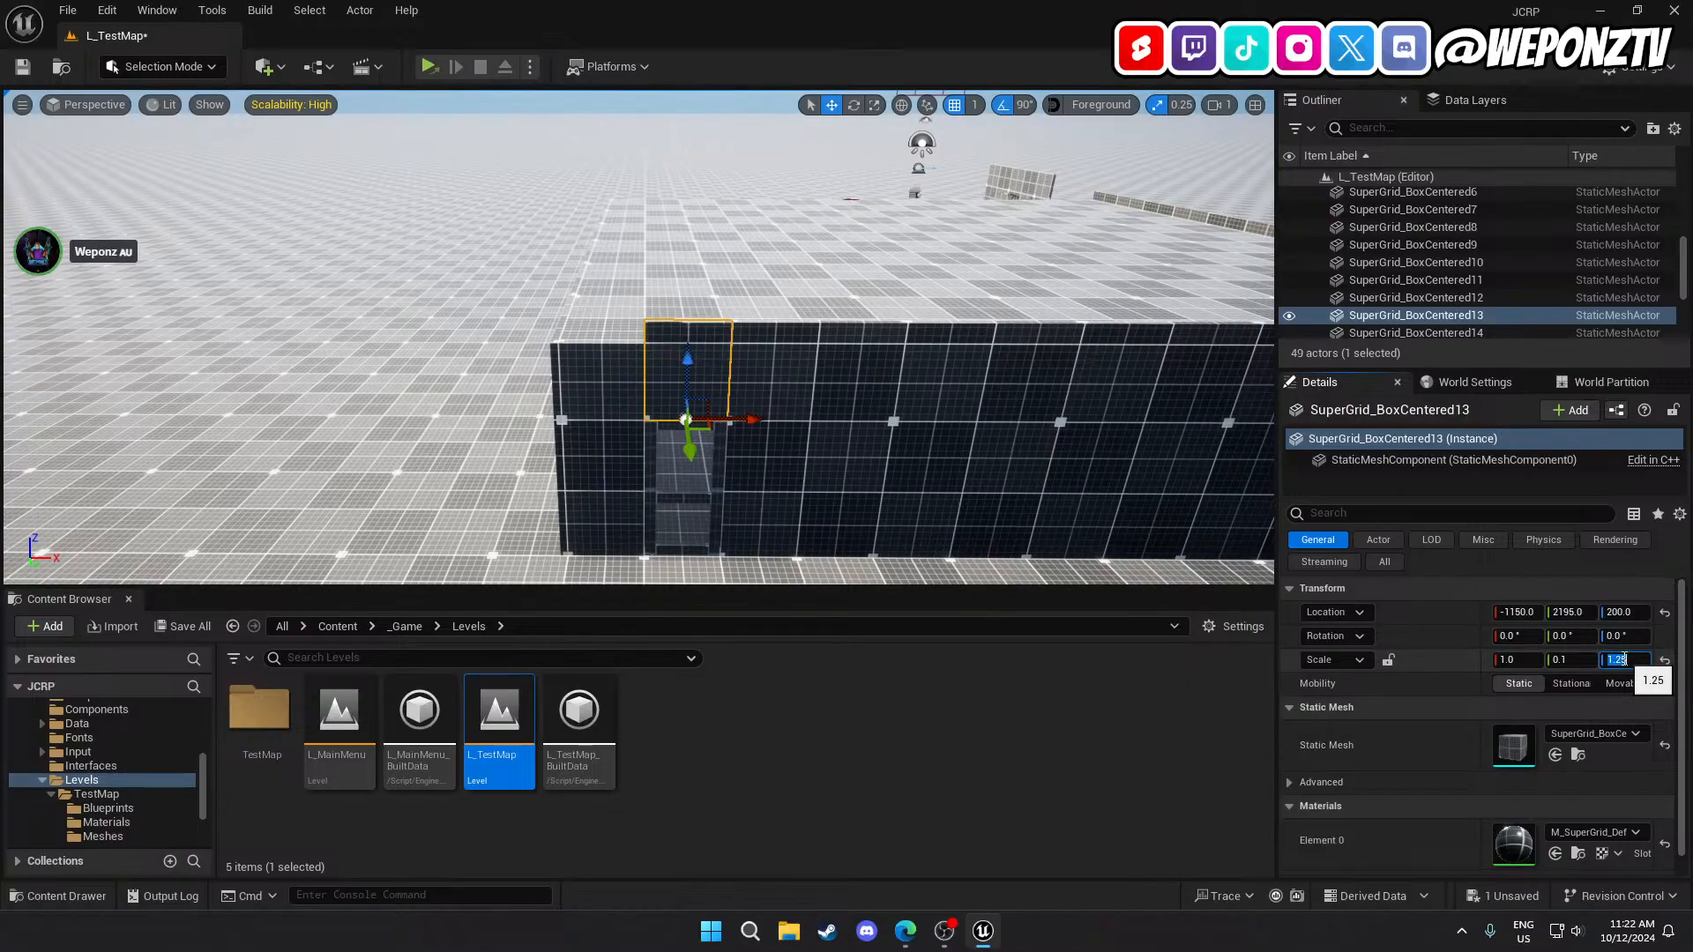
Set the Z scale of the narrow corner wall beside the rear doorway, SuperGrid_BoxCentered12, to 3.25.
left_click(565, 421)
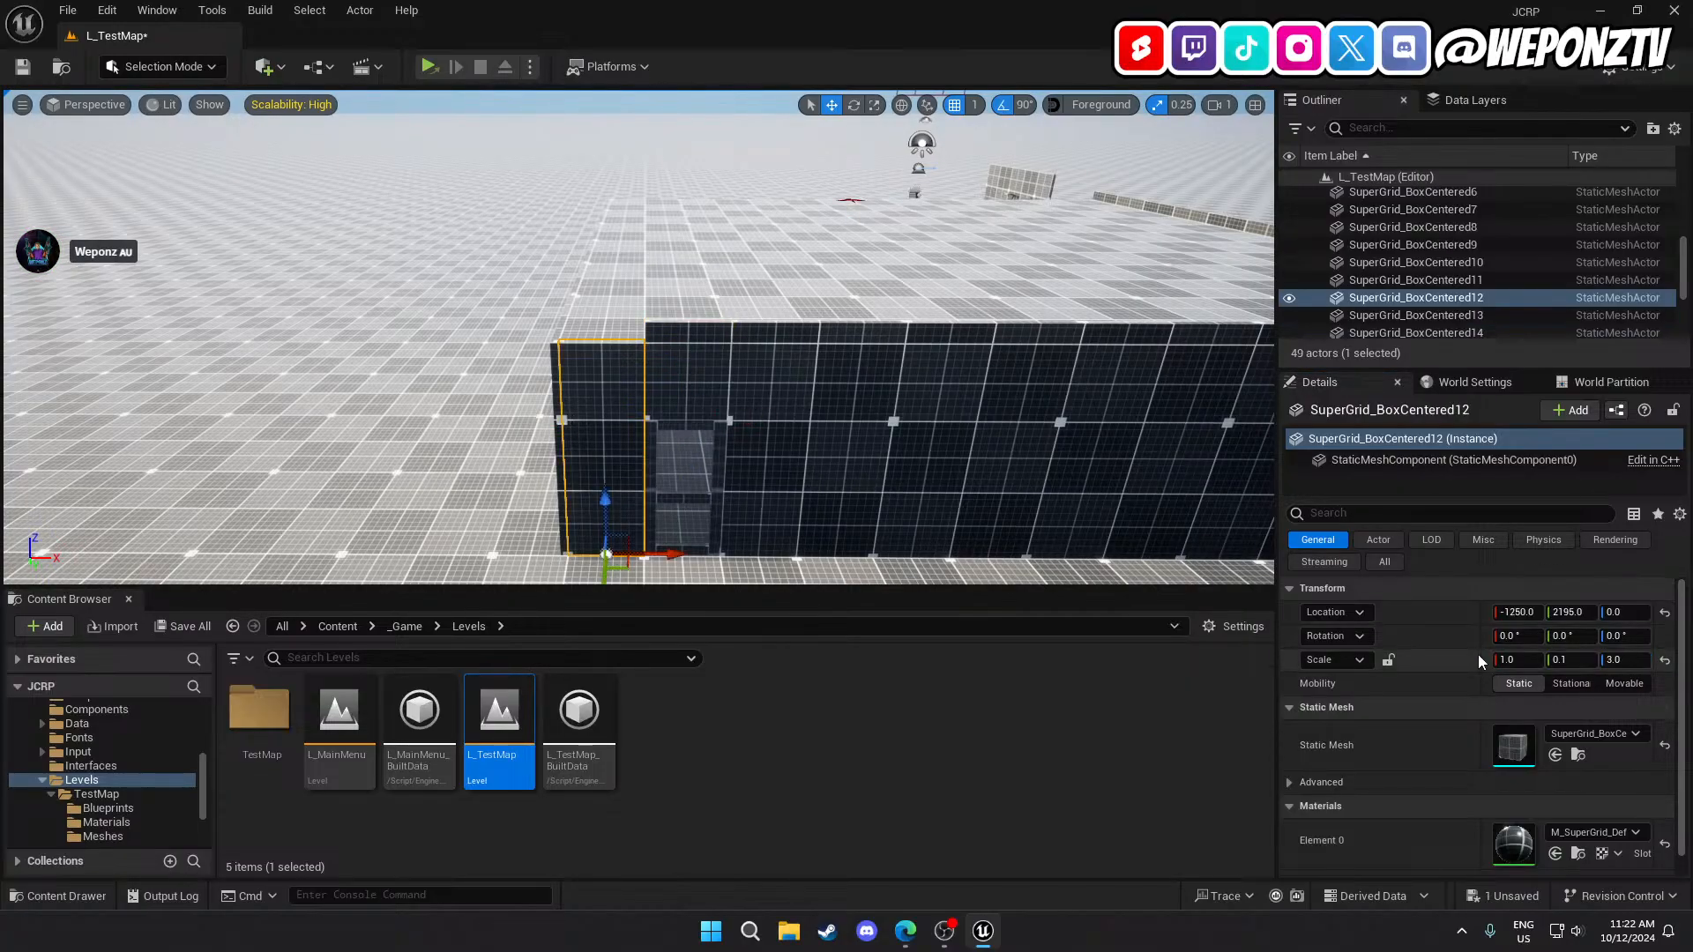
left_click(1642, 654)
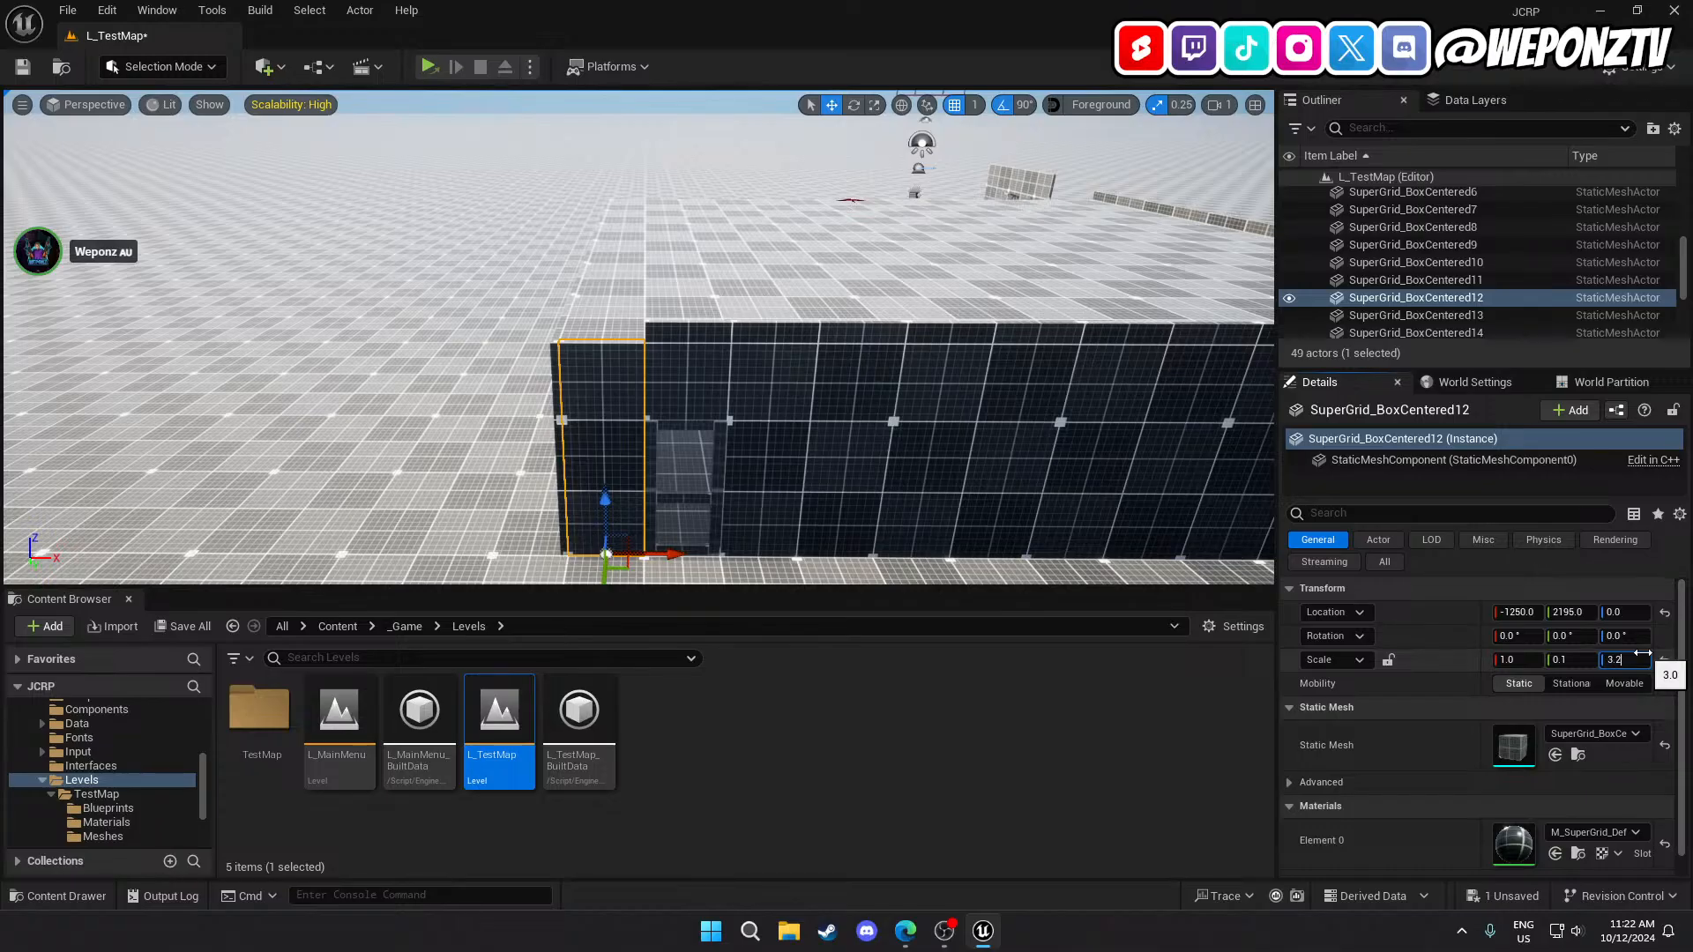
type("3.25")
key("Return")
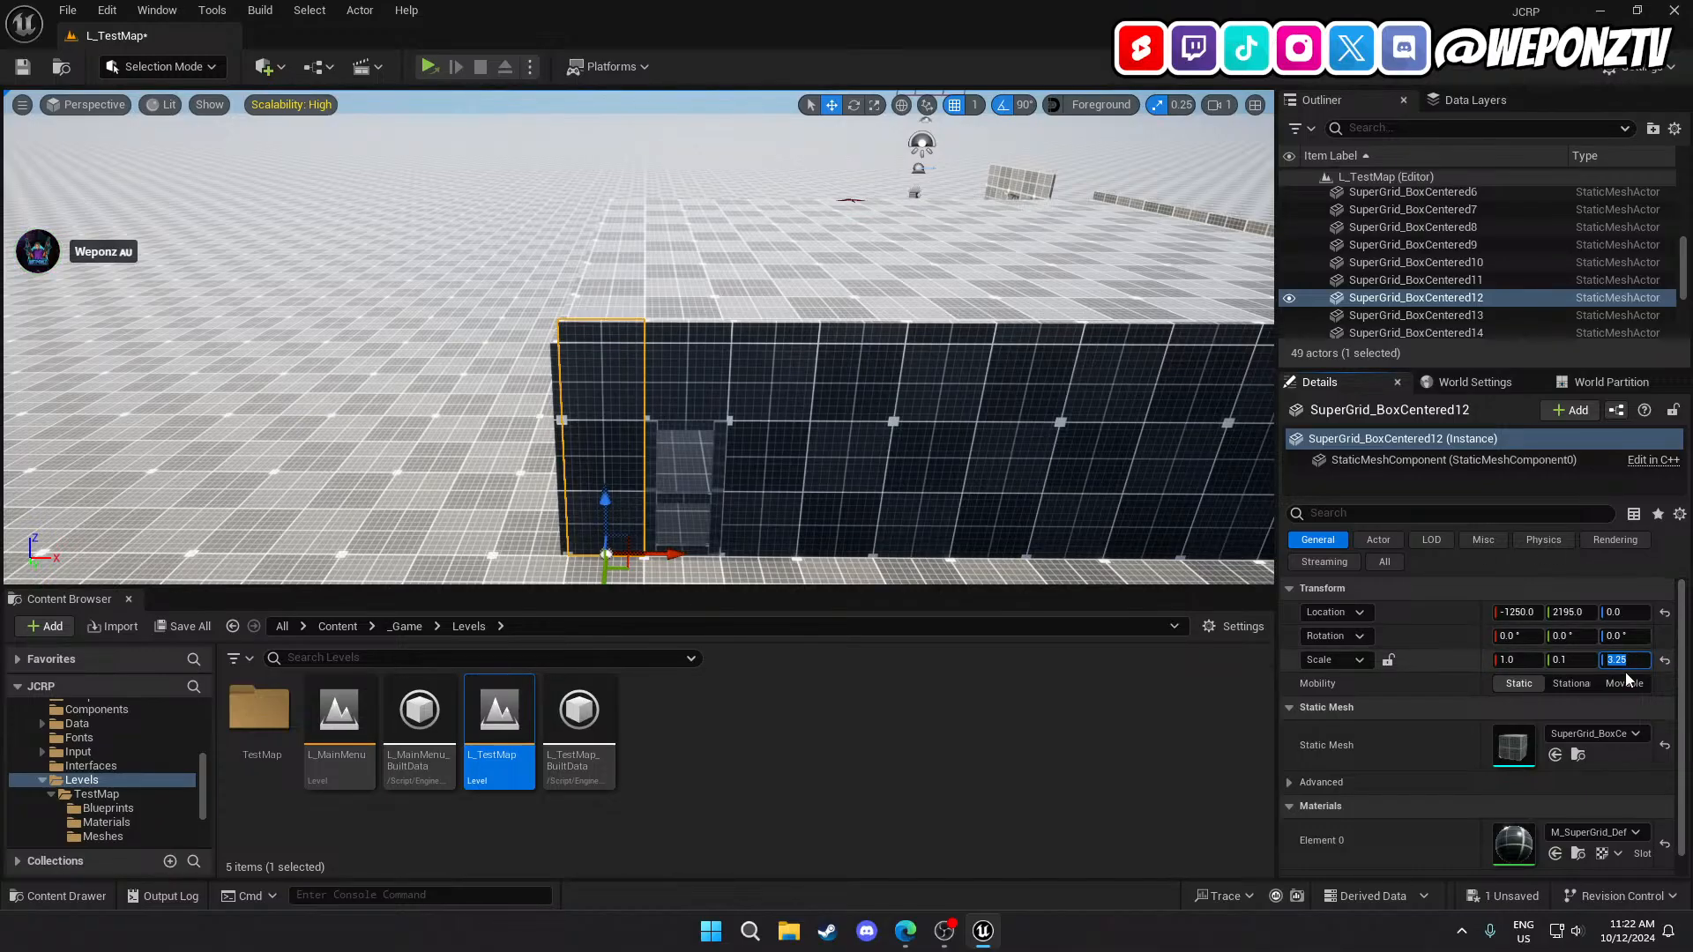
Set the Z scale of the opposite side wall, SuperGrid_BoxCentered9, to 3.25.
right_click_drag(580, 338, 697, 340)
key("a")
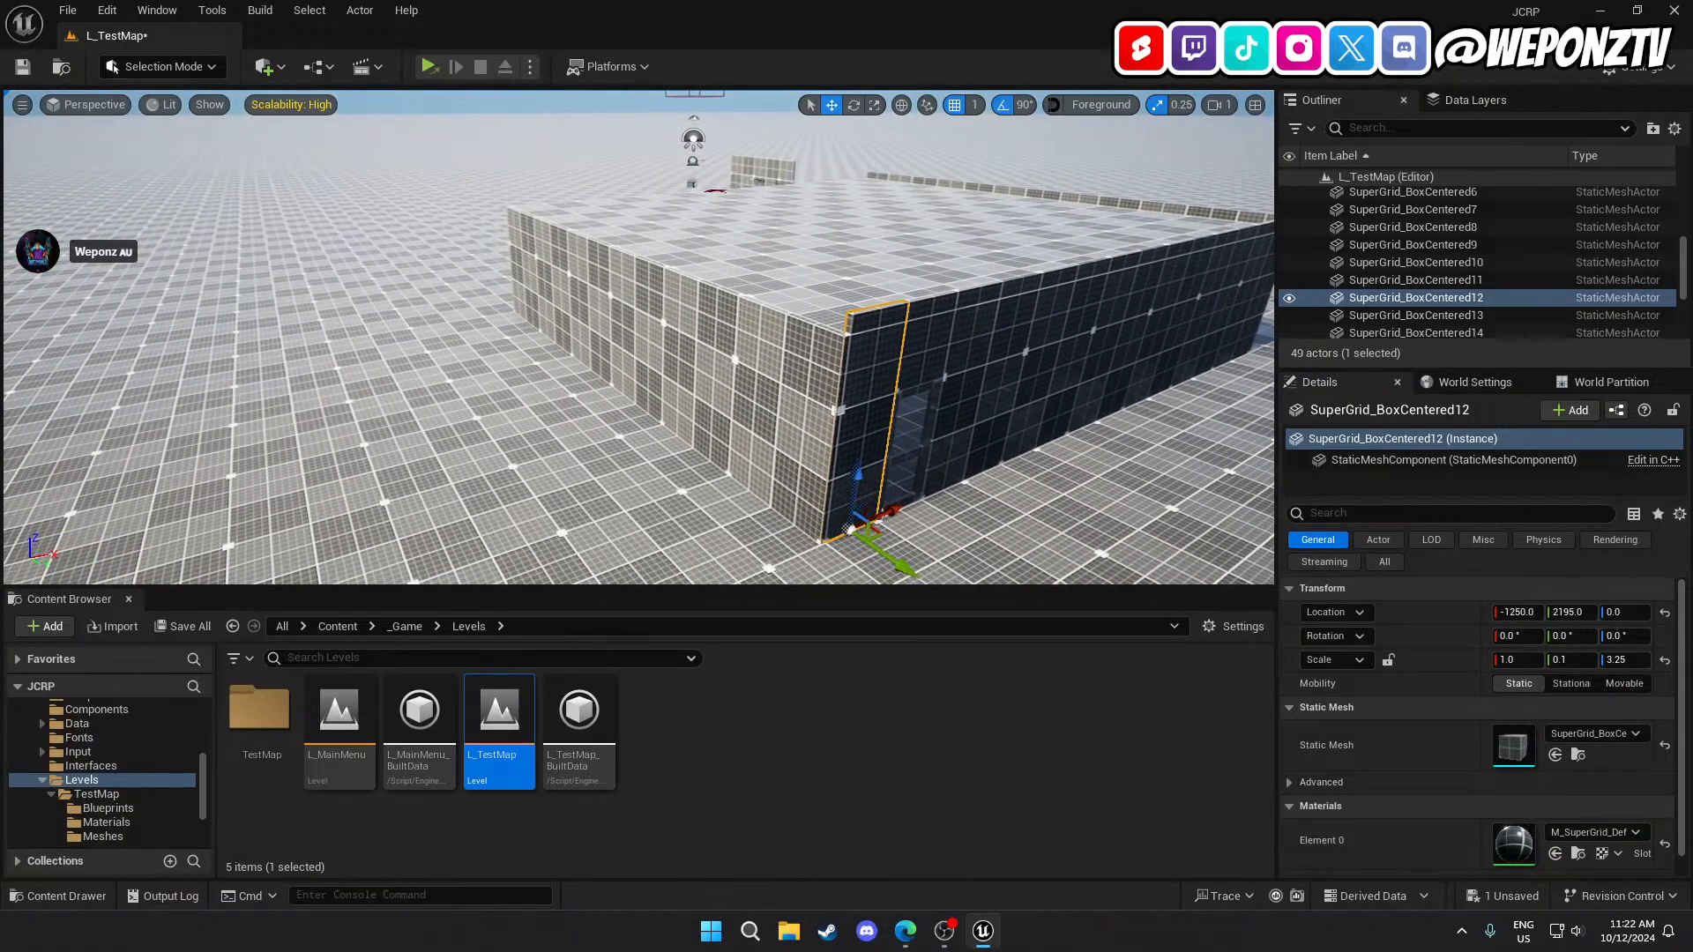
left_click(586, 341)
left_click(1628, 661)
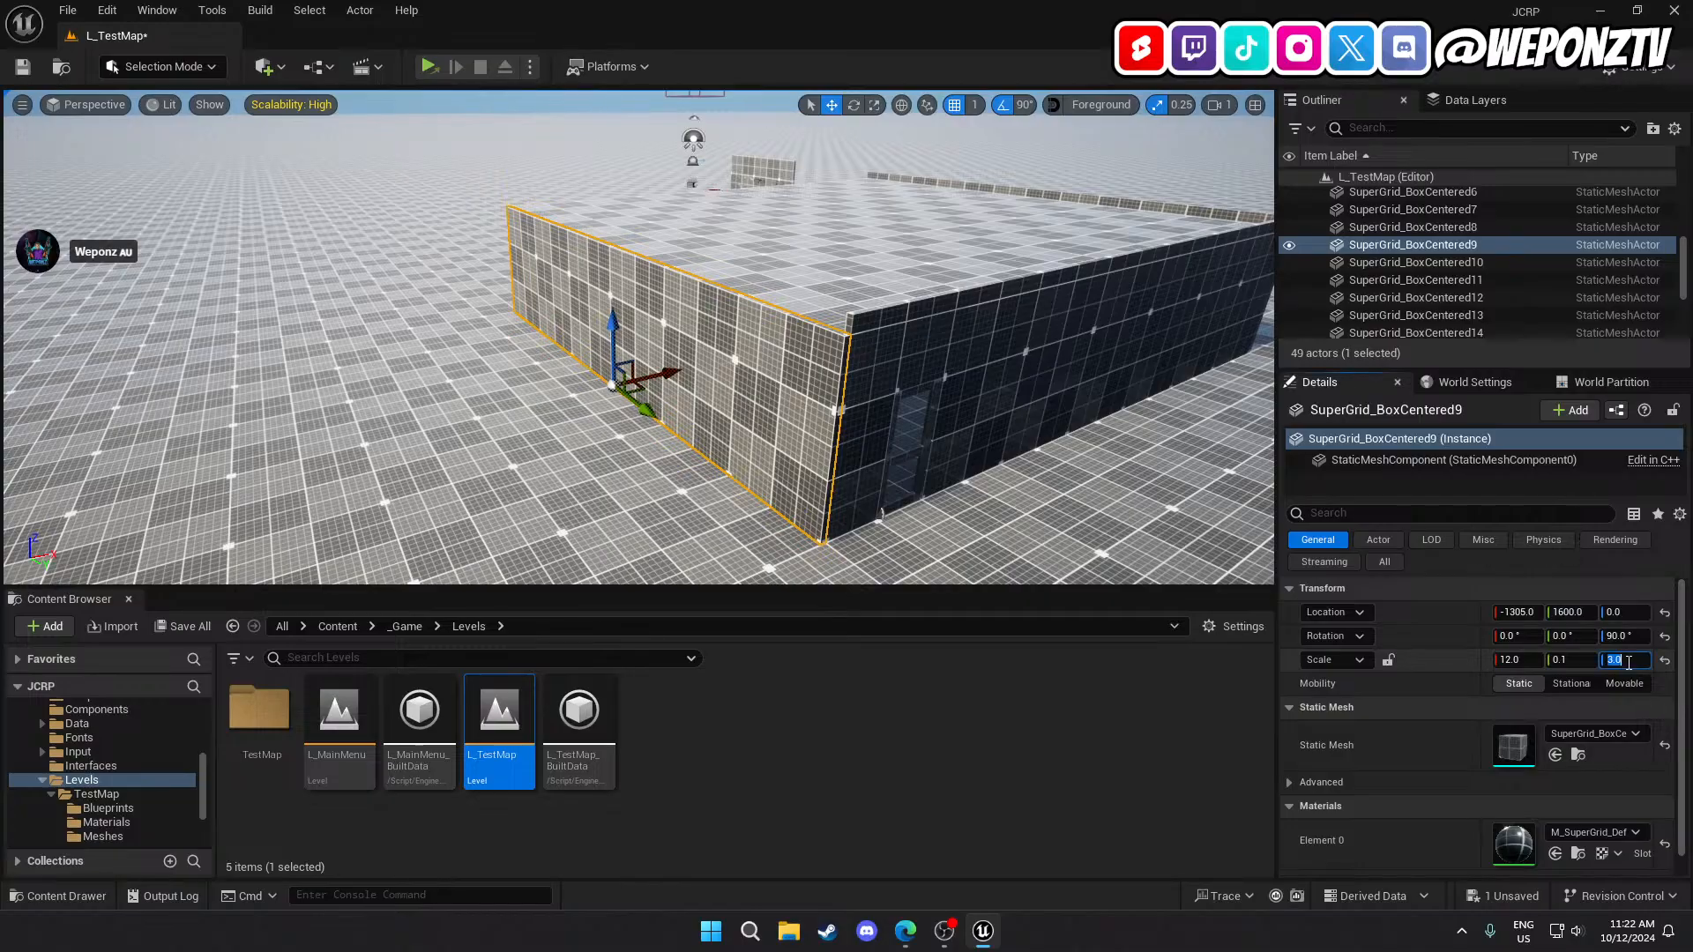
type("3.25")
key("Return")
Set the Z scale of the upper front wall section beside the entrance, SuperGrid_BoxCentered3, to 1.25.
key("a")
right_click_drag(635, 344, 1023, 388)
key("s")
left_click(781, 370)
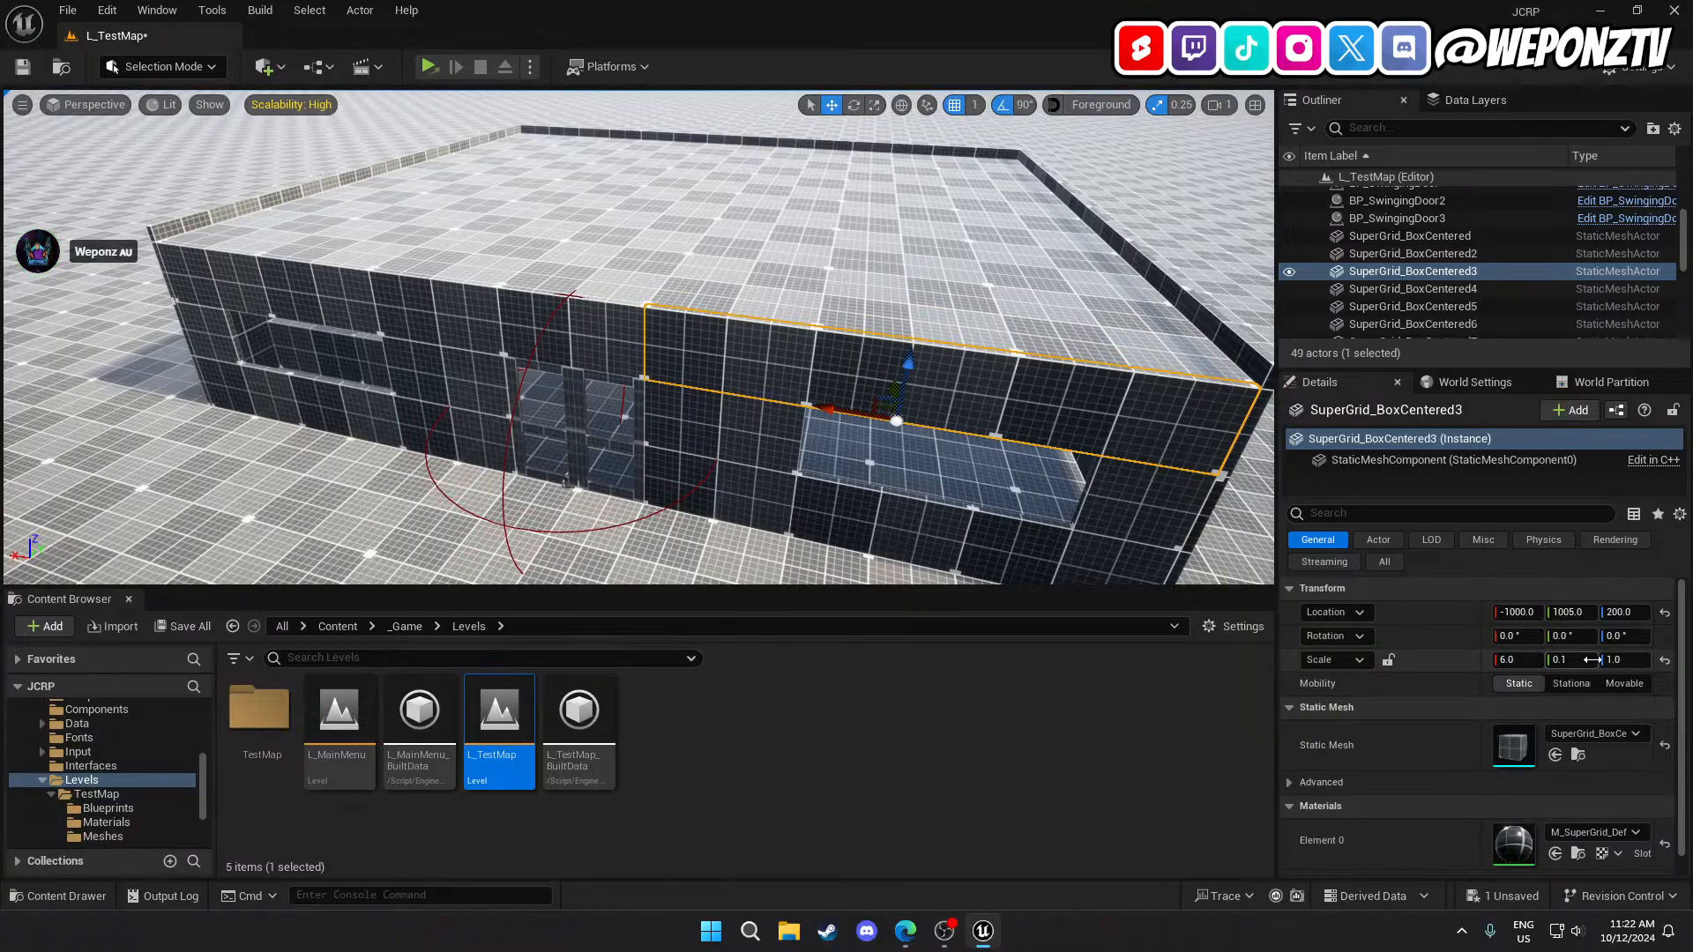
left_click(1636, 659)
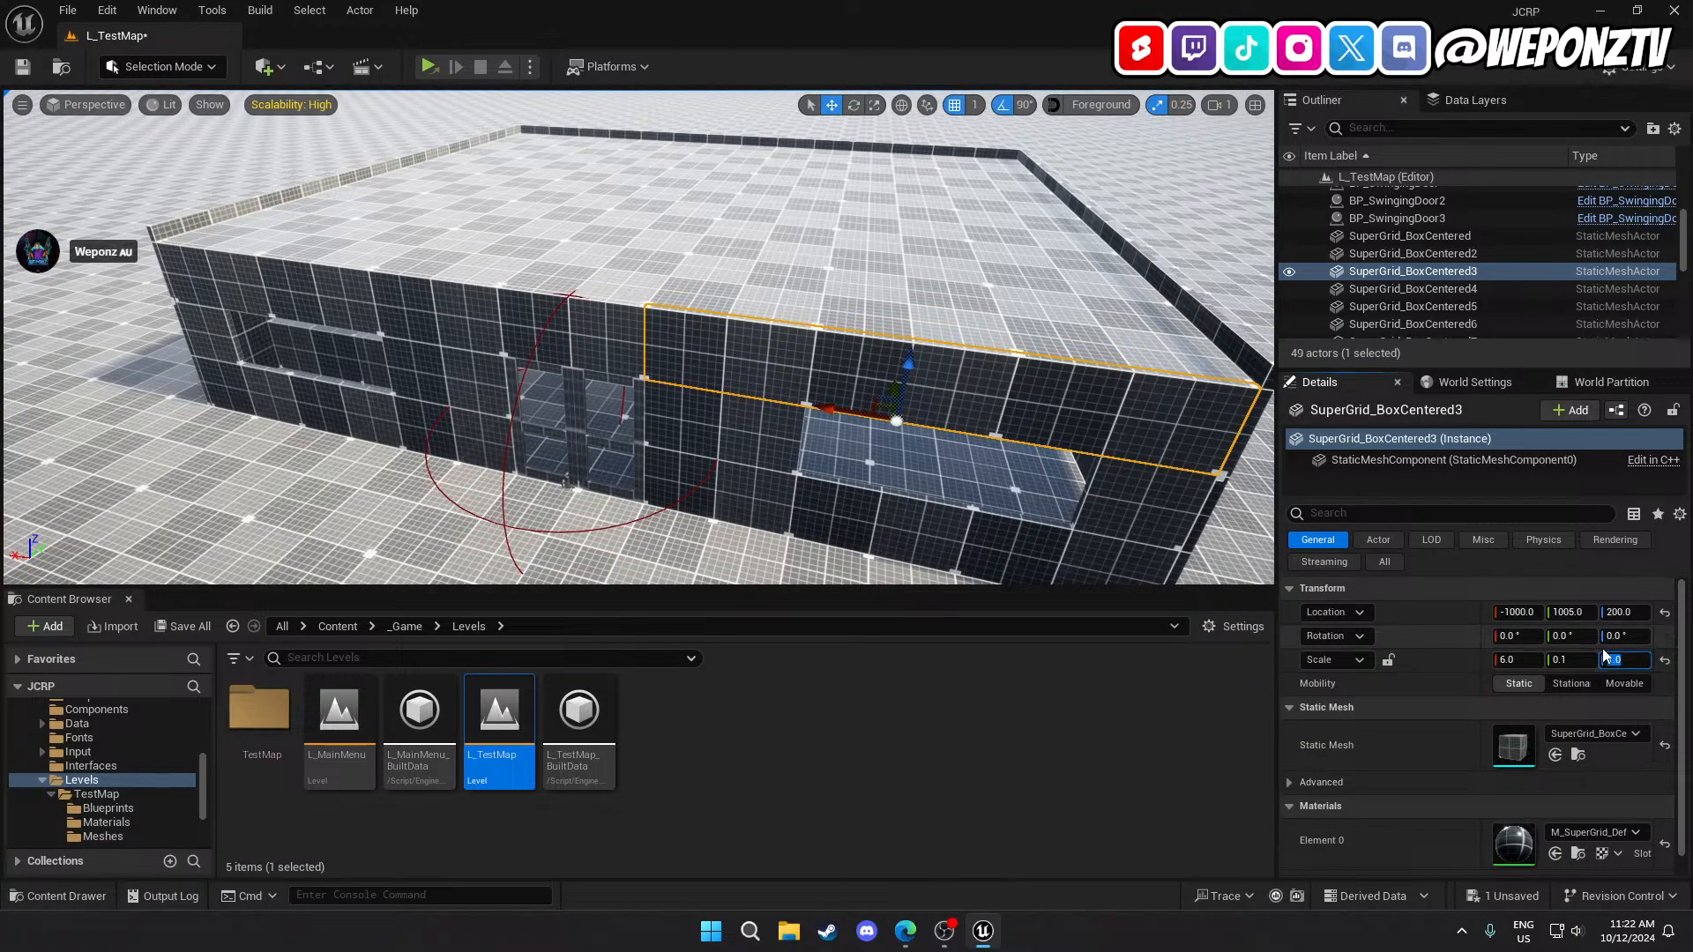
key("Return")
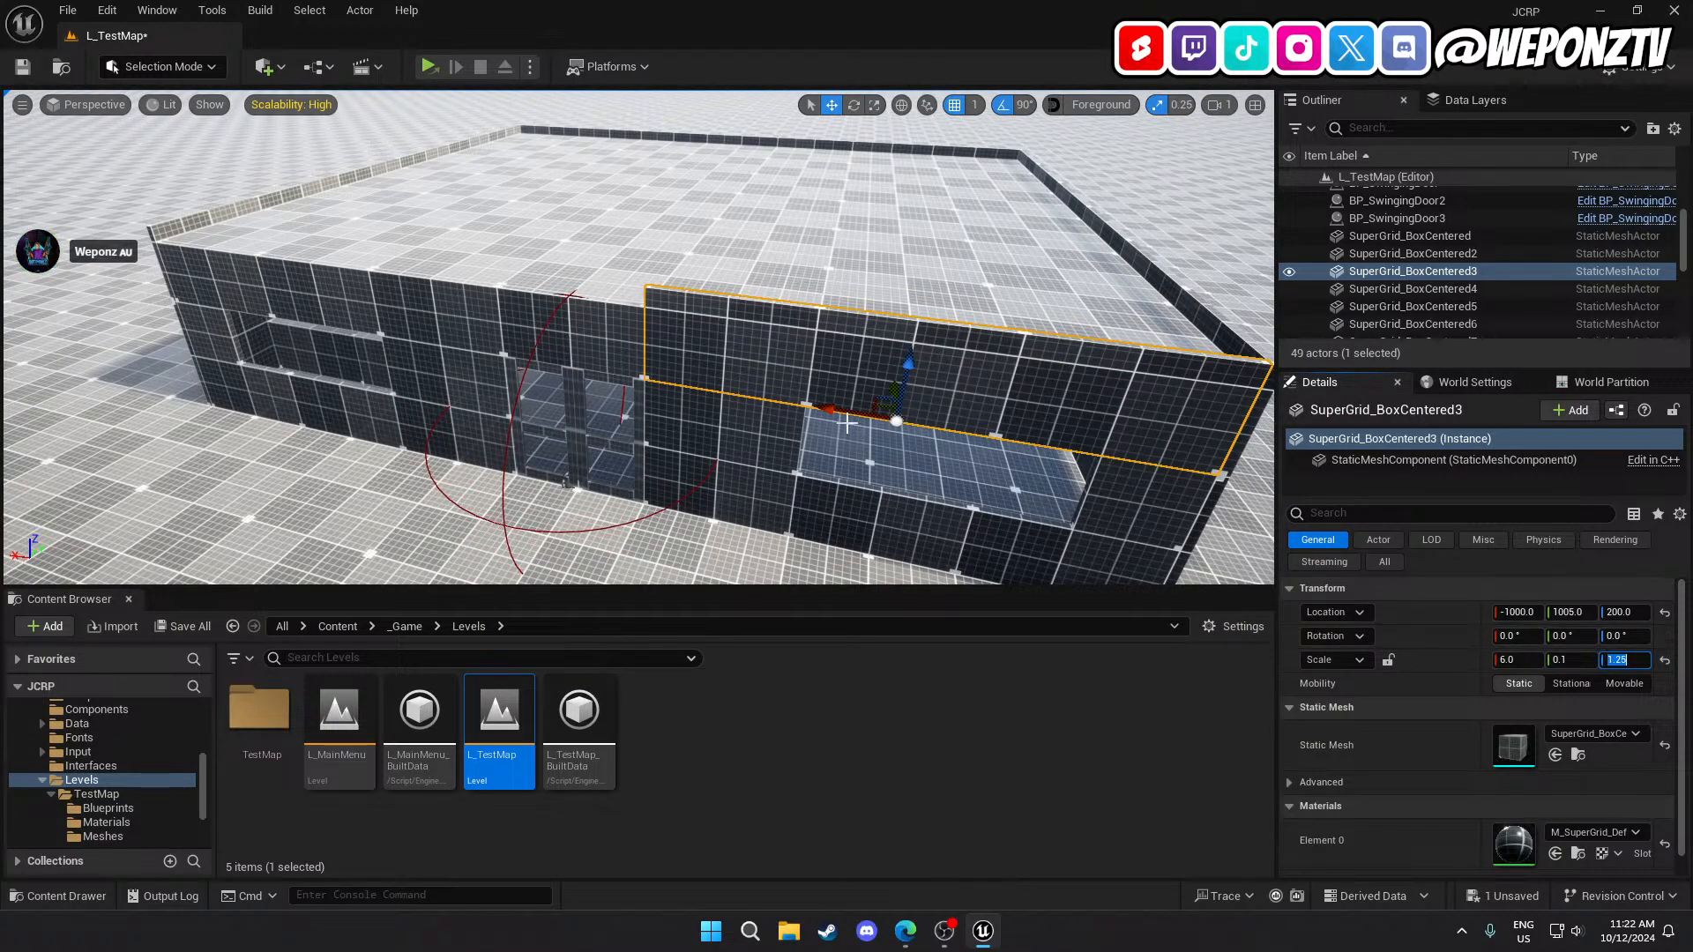
Set the Z scale of the upper front wall section spanning the entrance doors, SuperGrid_BoxCentered4, to 1.25.
left_click(566, 330)
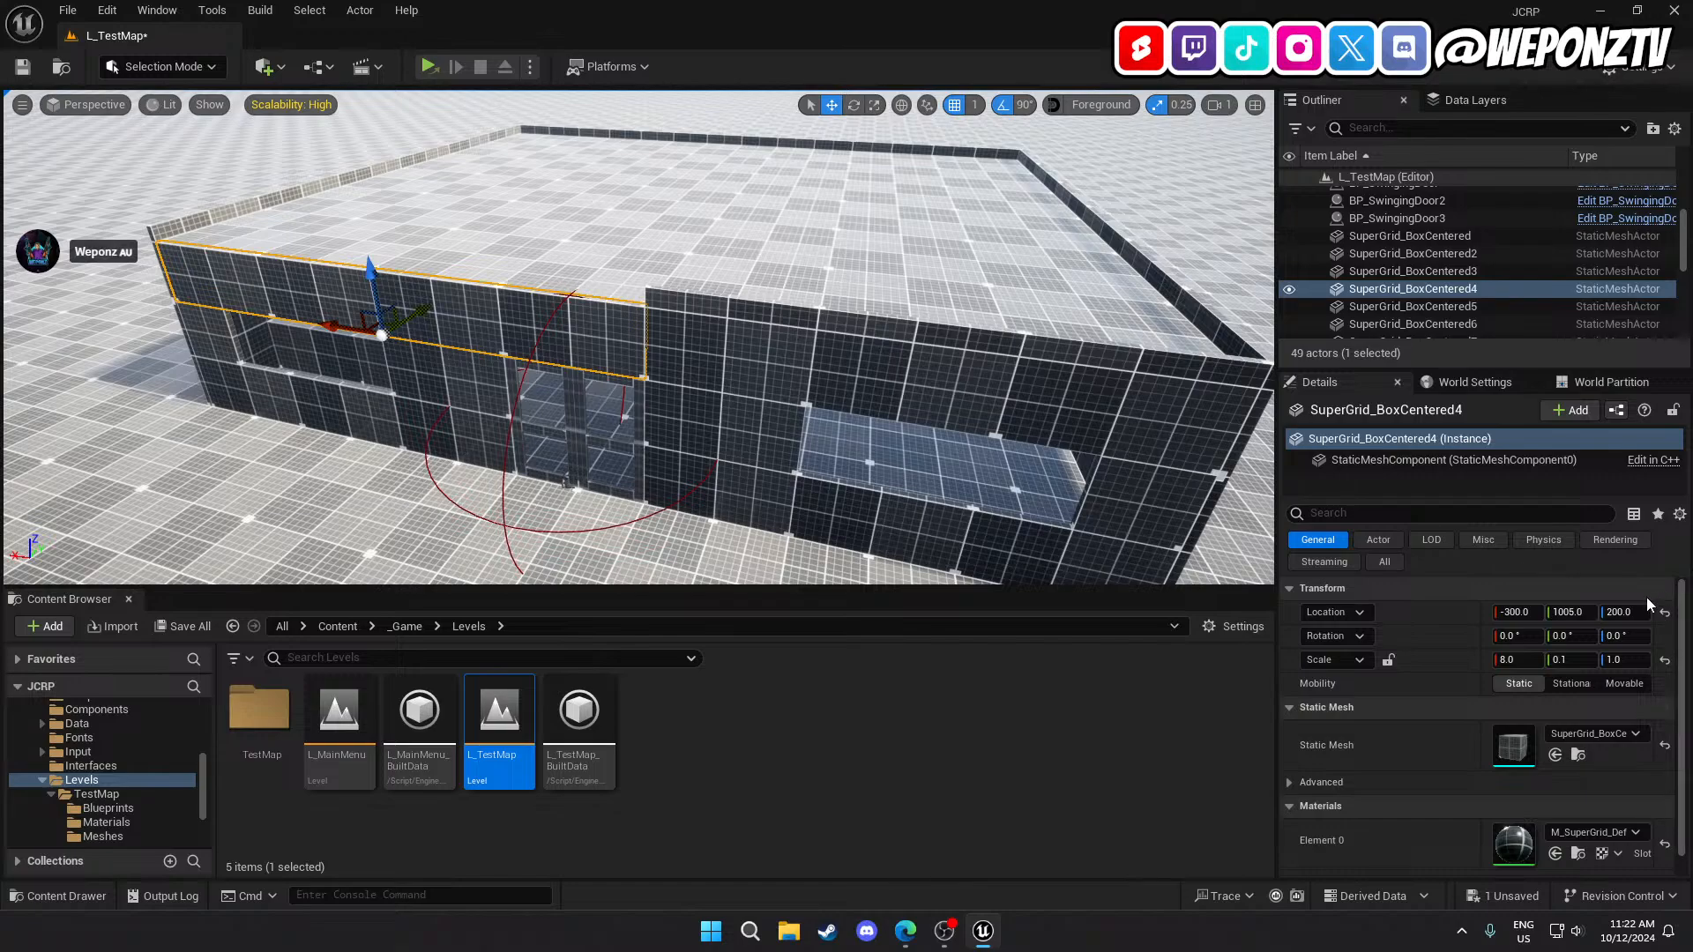
left_click(1618, 661)
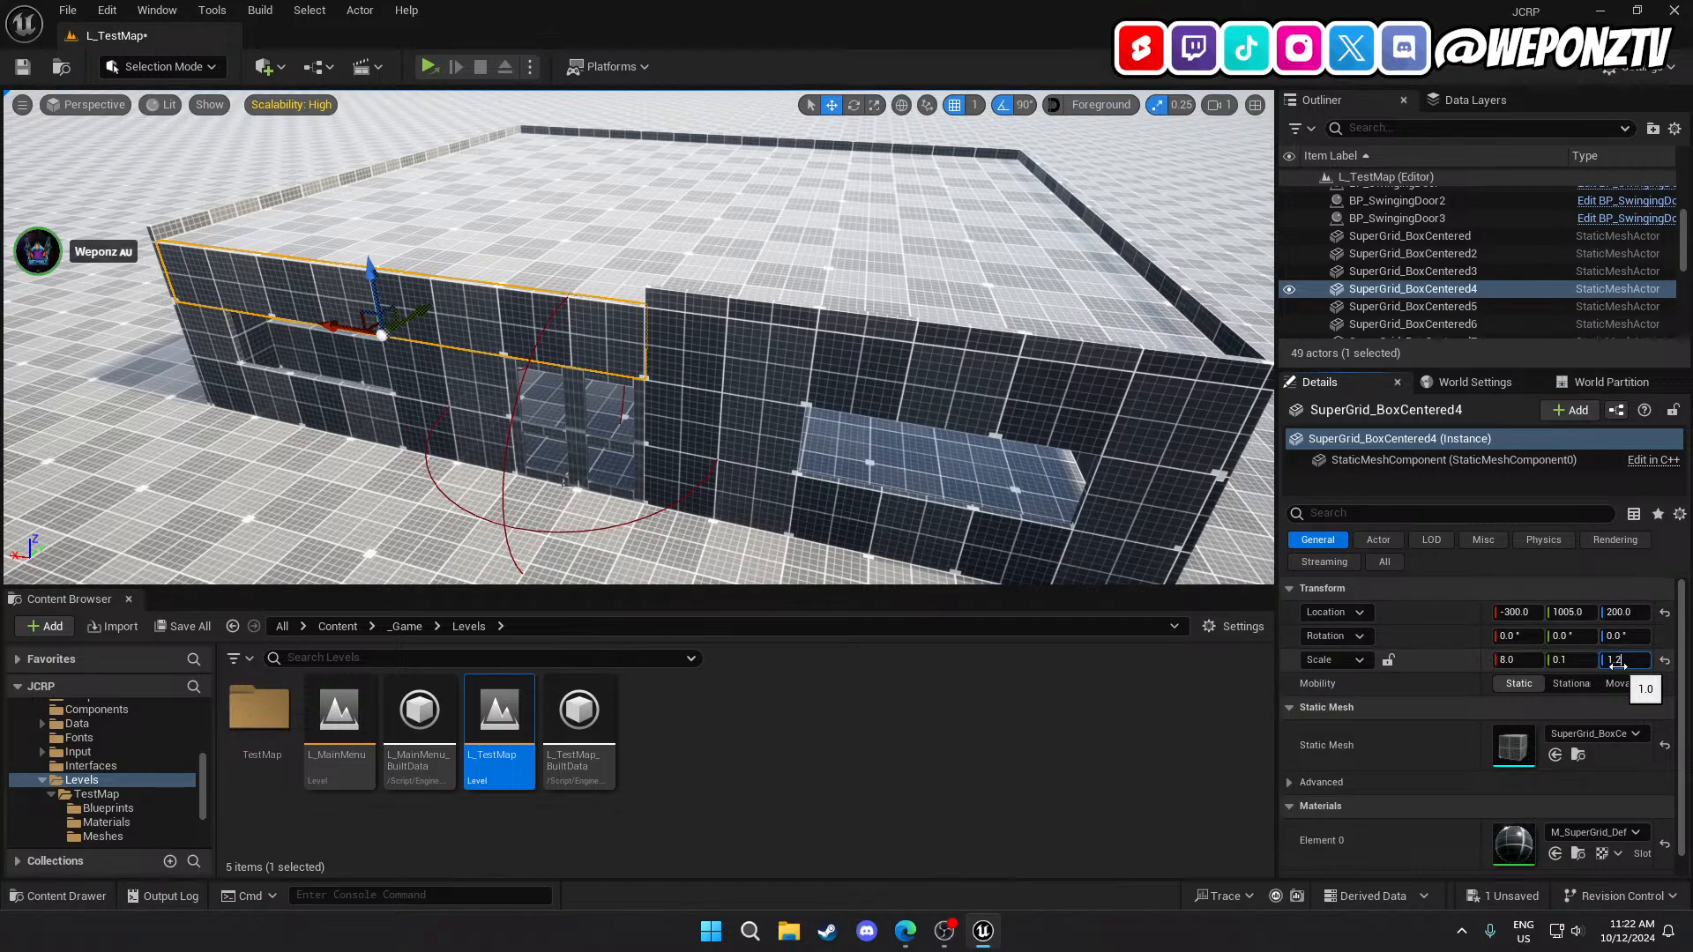
type("1.25")
key("Return")
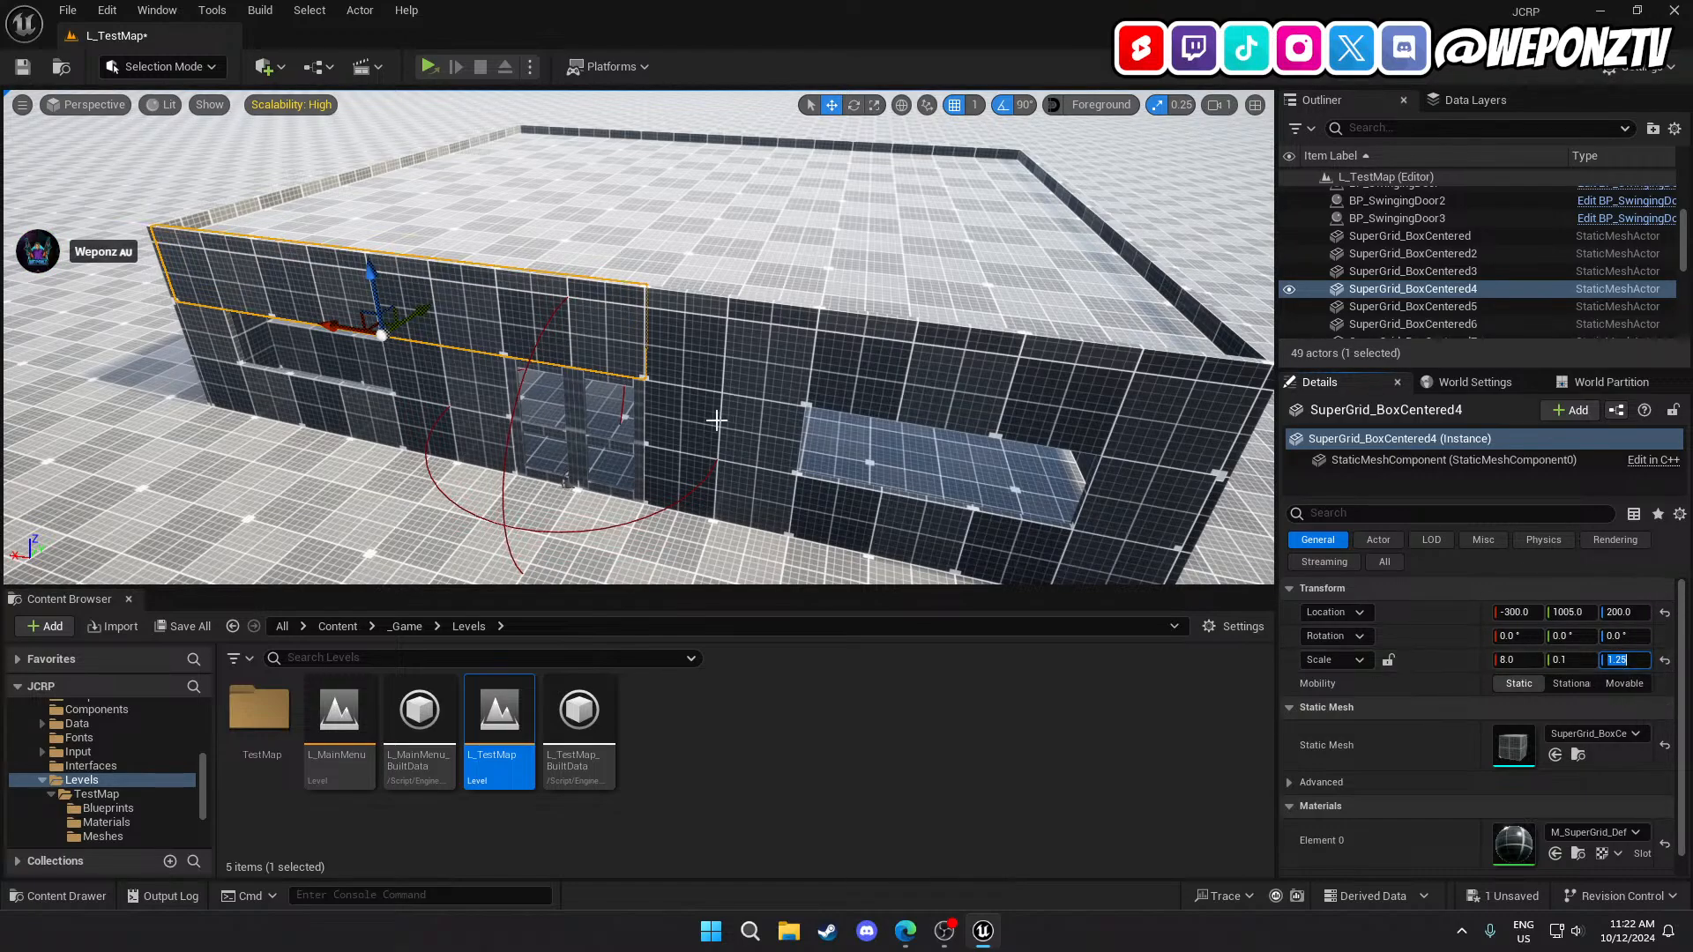
Duplicate SuperGrid_BoxCentered3, place the copy in front of the facade at X -999, Y 950, and select the upper section above the entrance.
right_click_drag(671, 345, 637, 265)
left_click(670, 346)
left_click(838, 250)
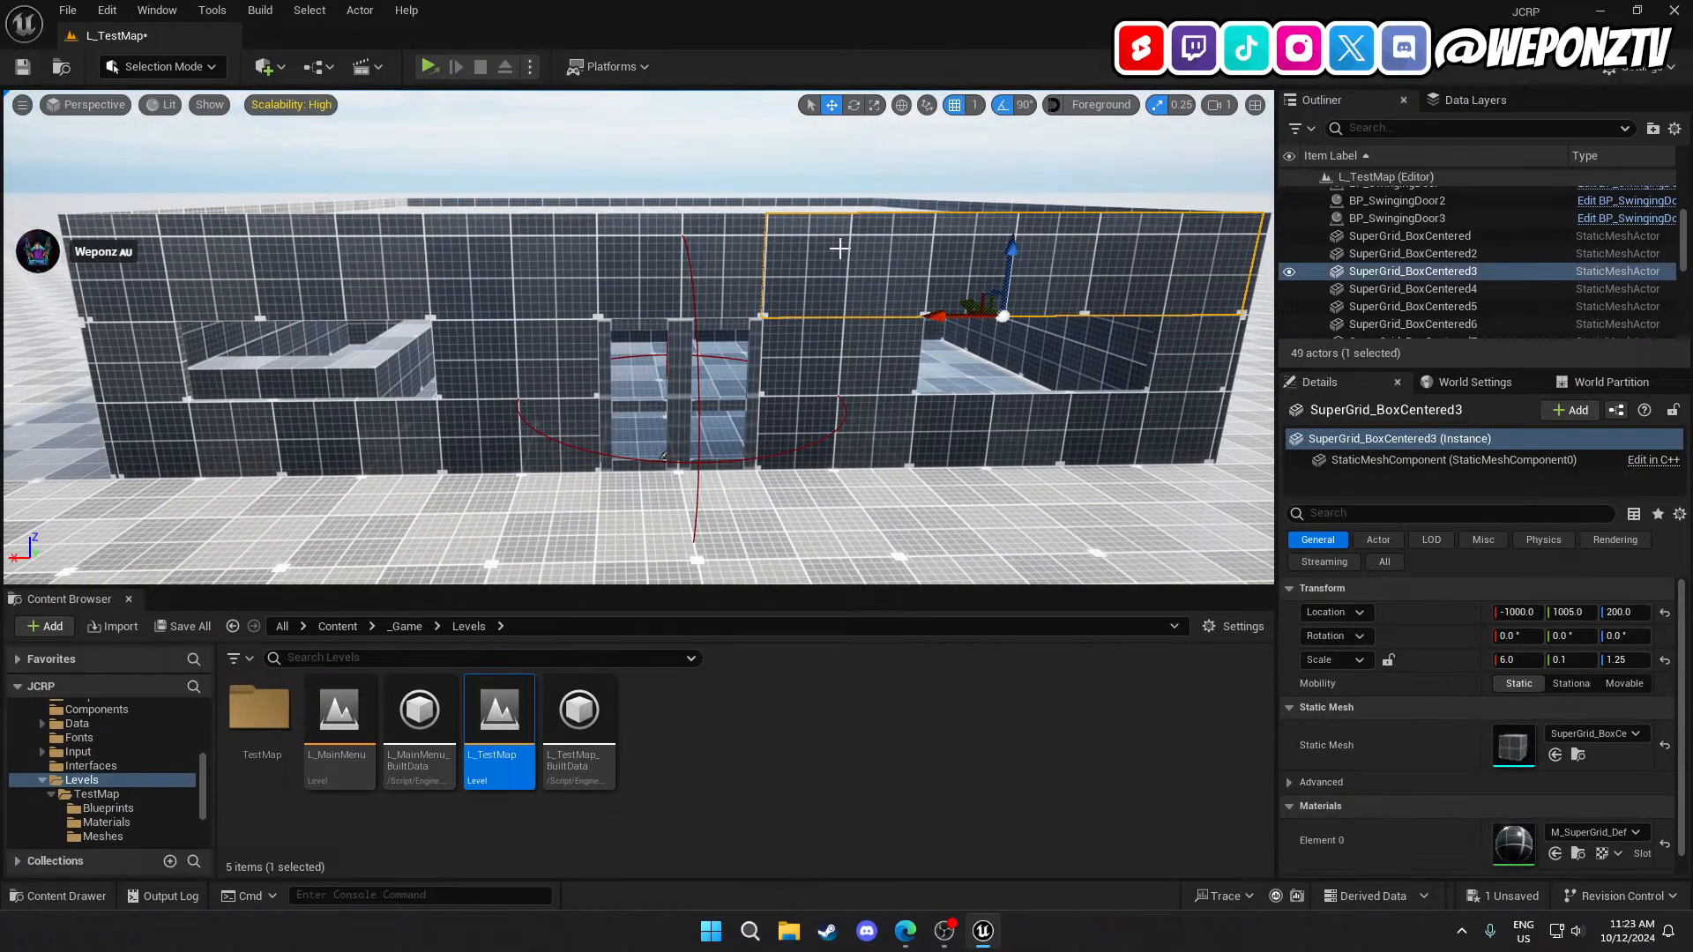
key("ctrl+d")
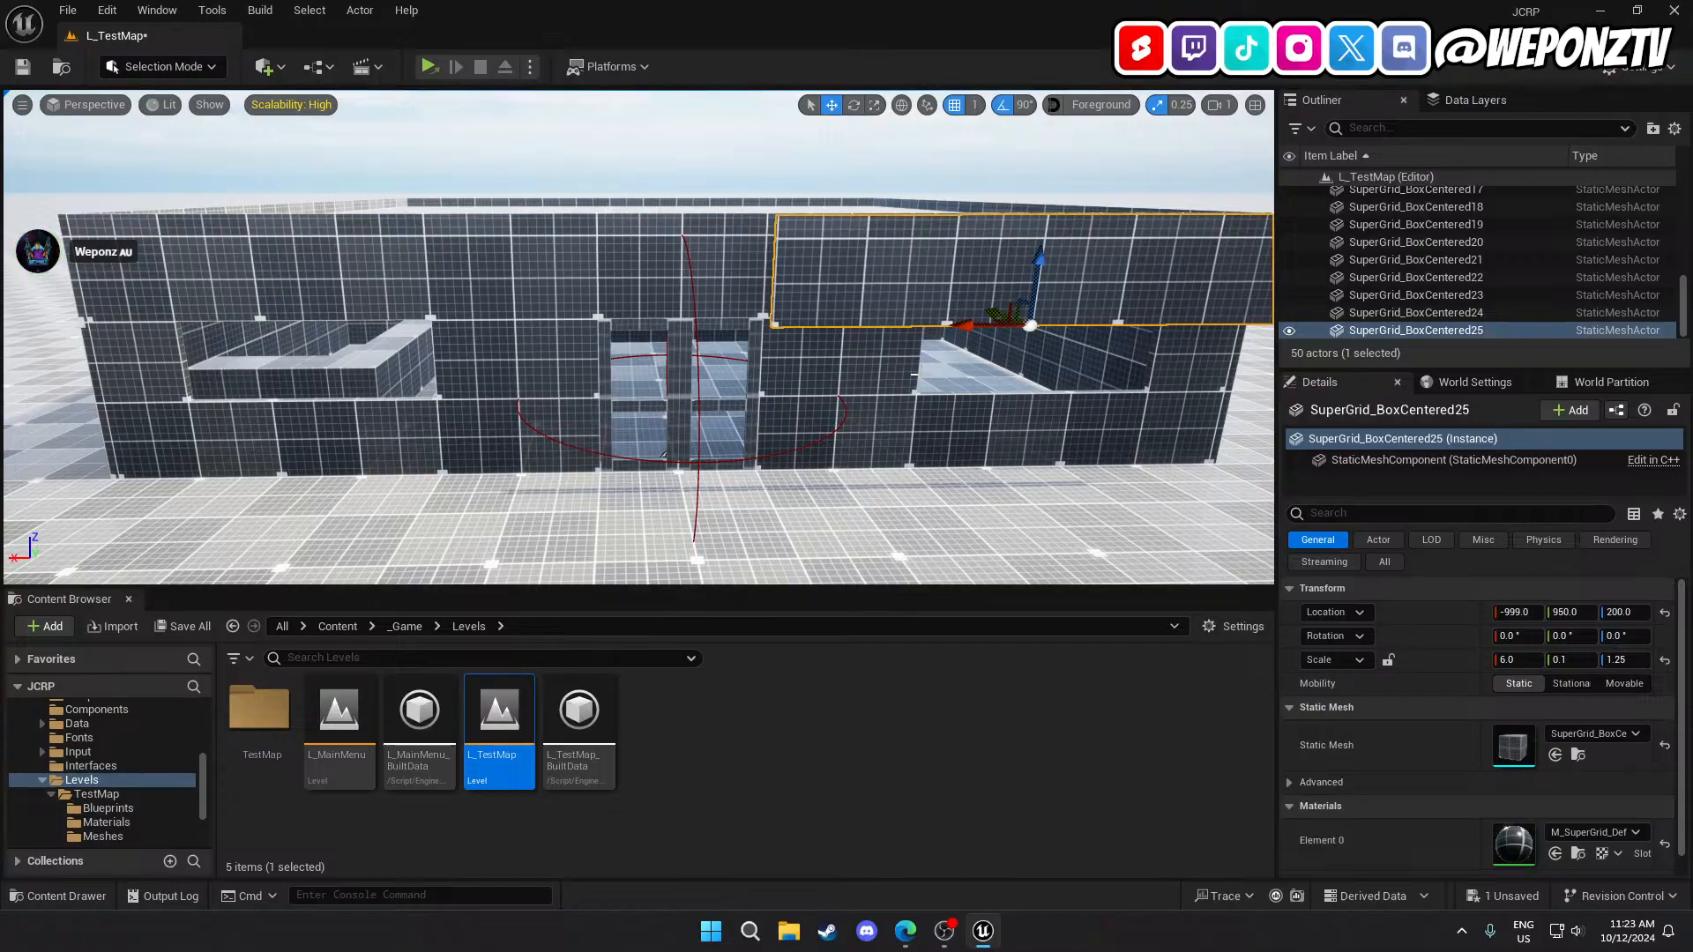
mouse_move(914, 375)
right_mouse_down()
mouse_move(1058, 370)
mouse_move(934, 388)
right_mouse_up()
left_click(282, 298)
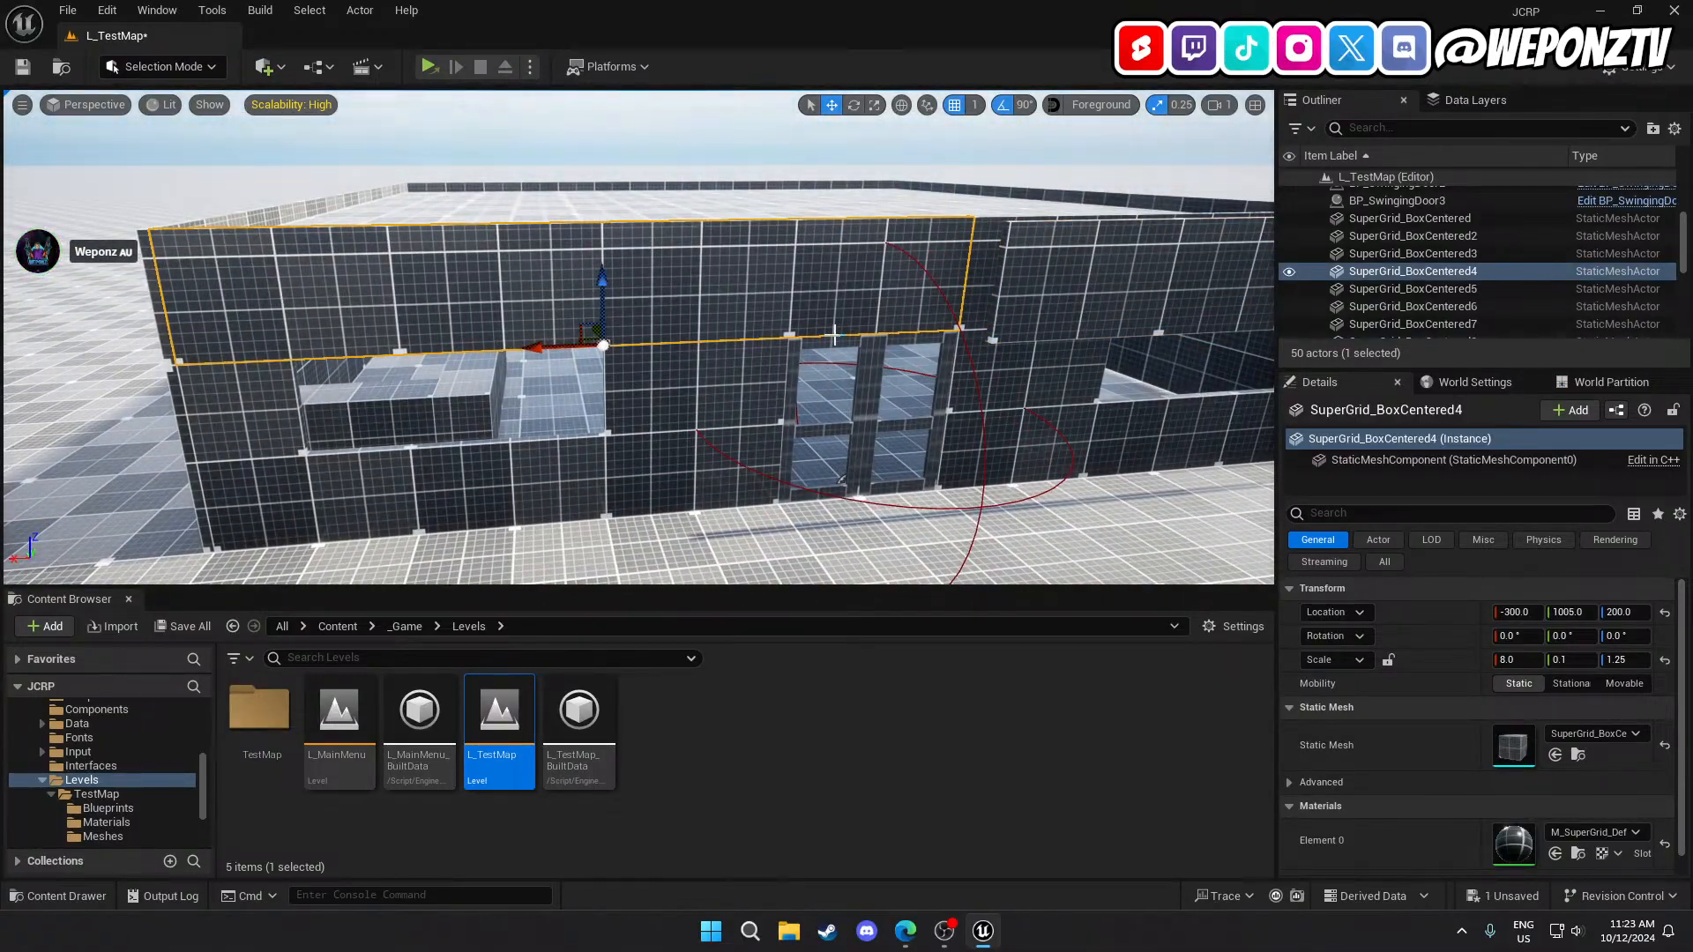
Delete the extra wall panel standing in front of the upper front wall over the wide window opening.
right_click_drag(833, 335, 968, 295)
left_click(968, 296)
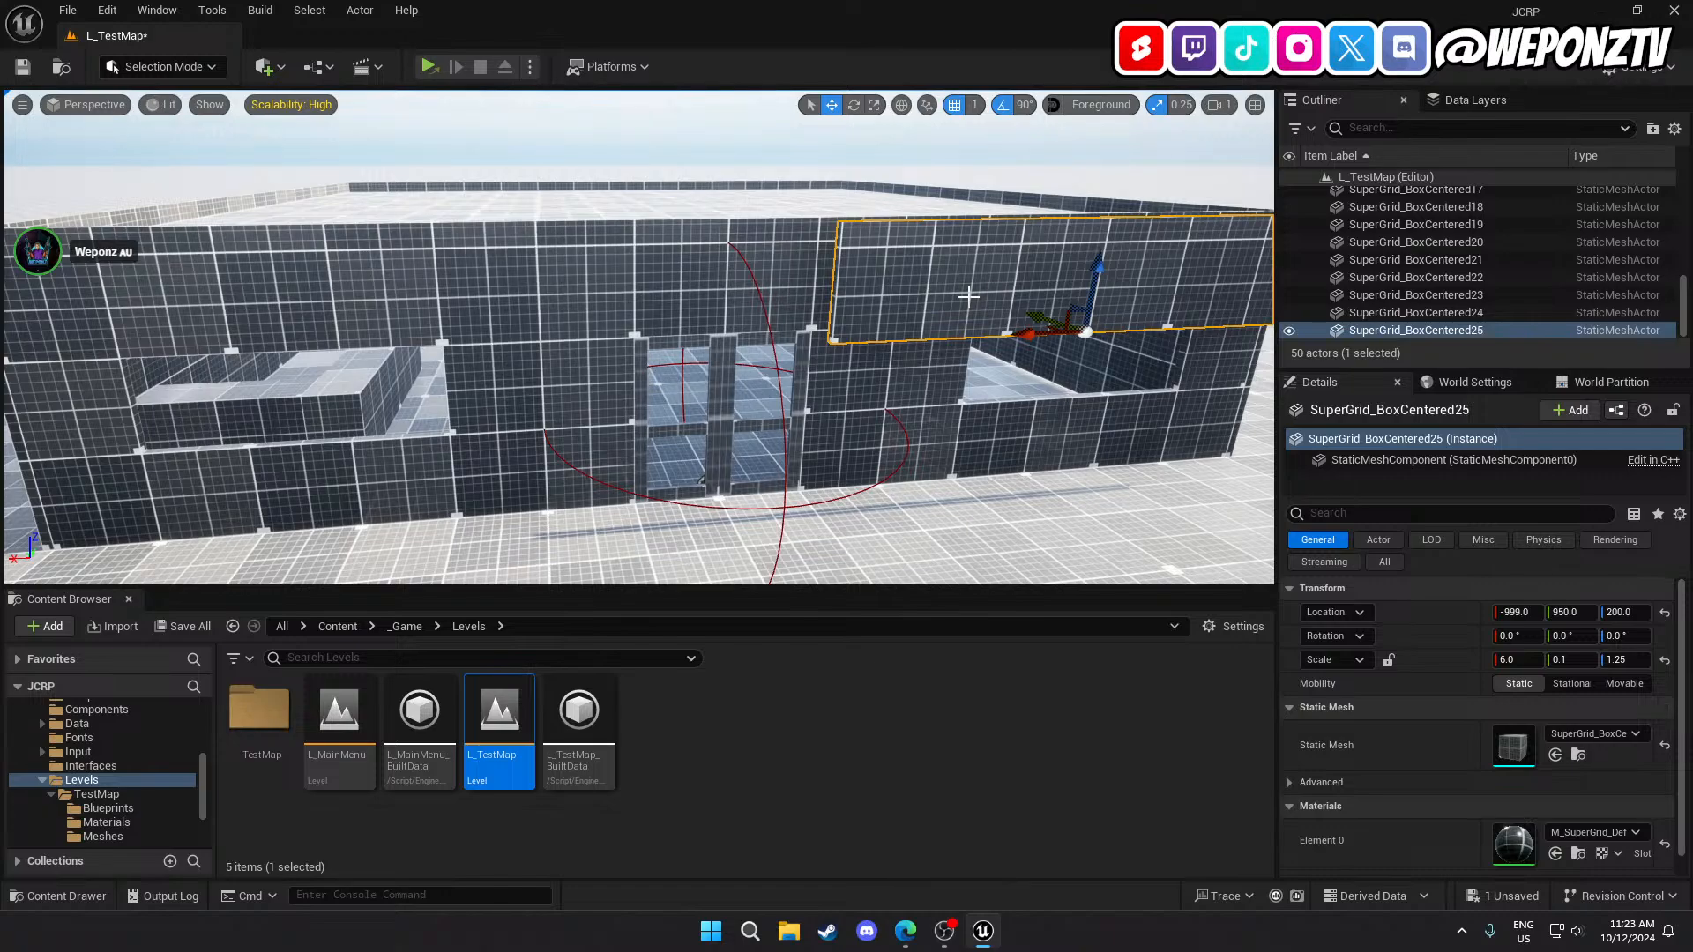
key("Delete")
Set the upper wall section over the wide window to a Y scale of 0.3 and move it to Y 984.
left_click(950, 276)
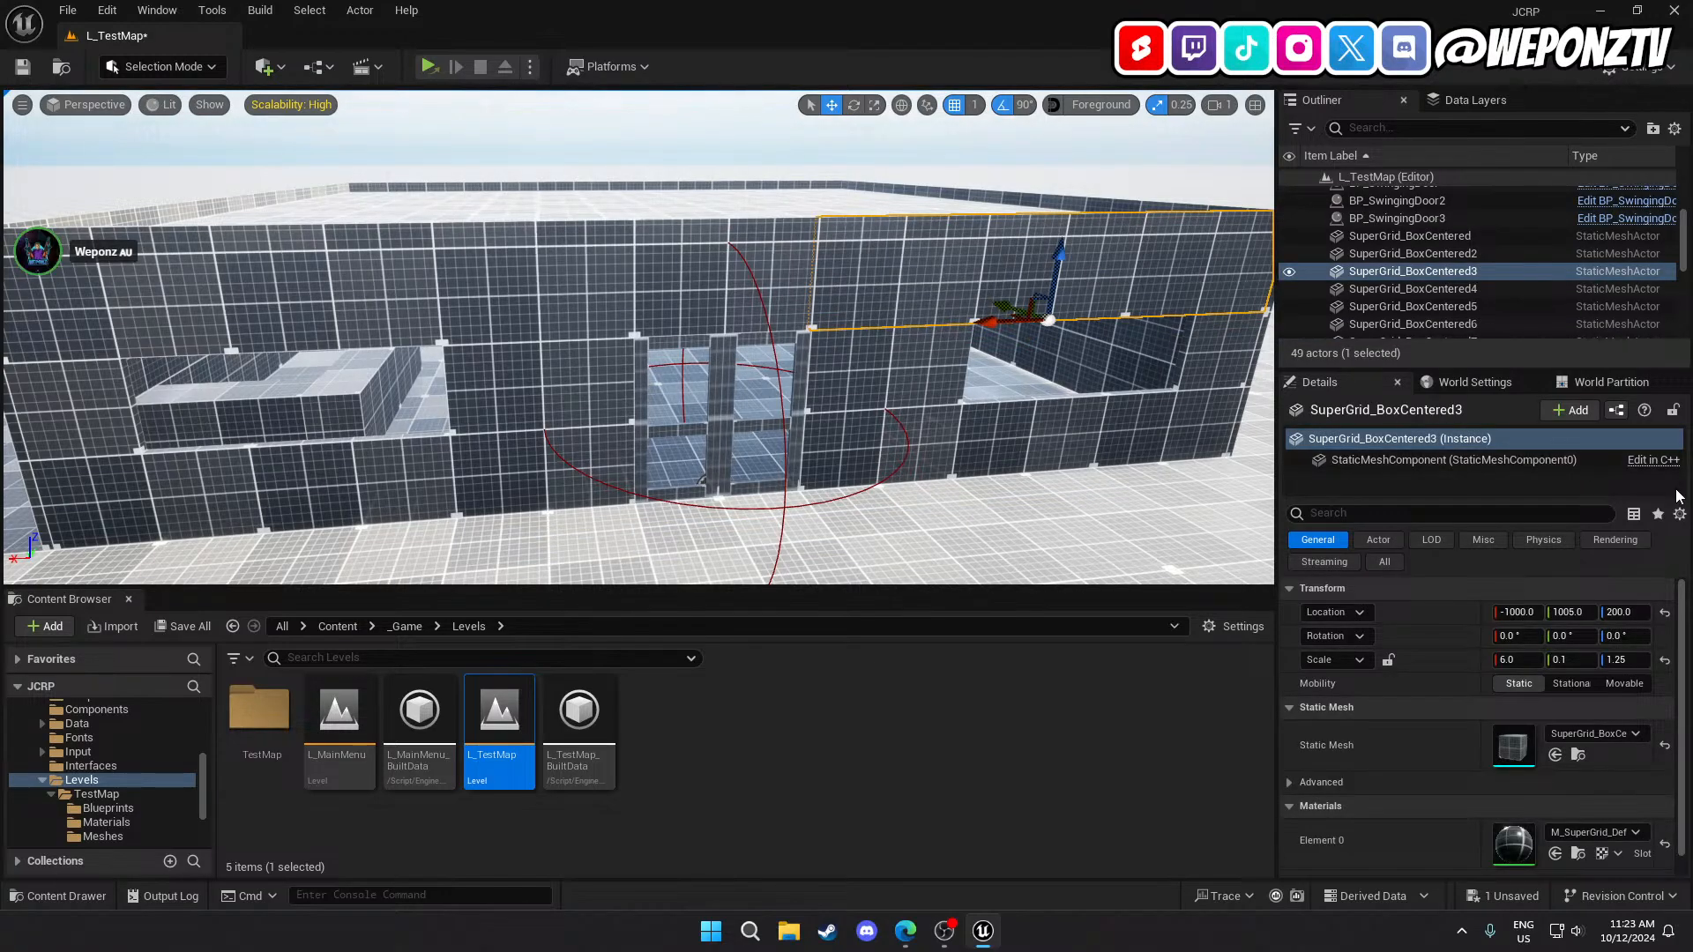
left_click(1580, 658)
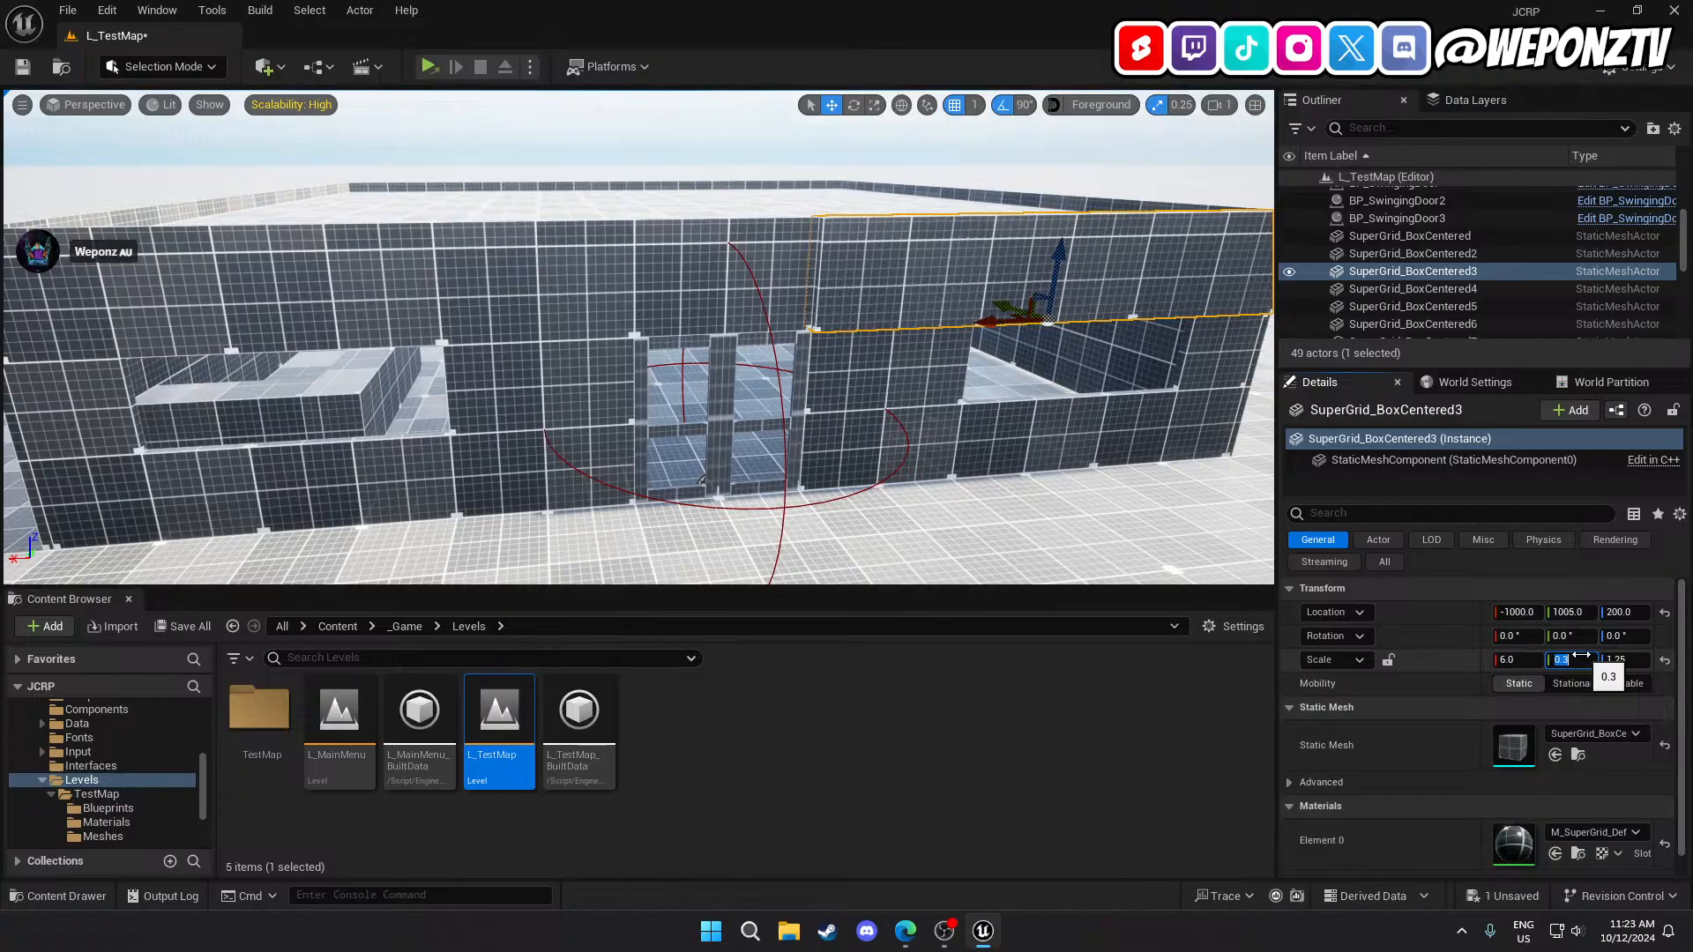
right_click_drag(1097, 409, 994, 287)
key("d")
key("a")
key("d")
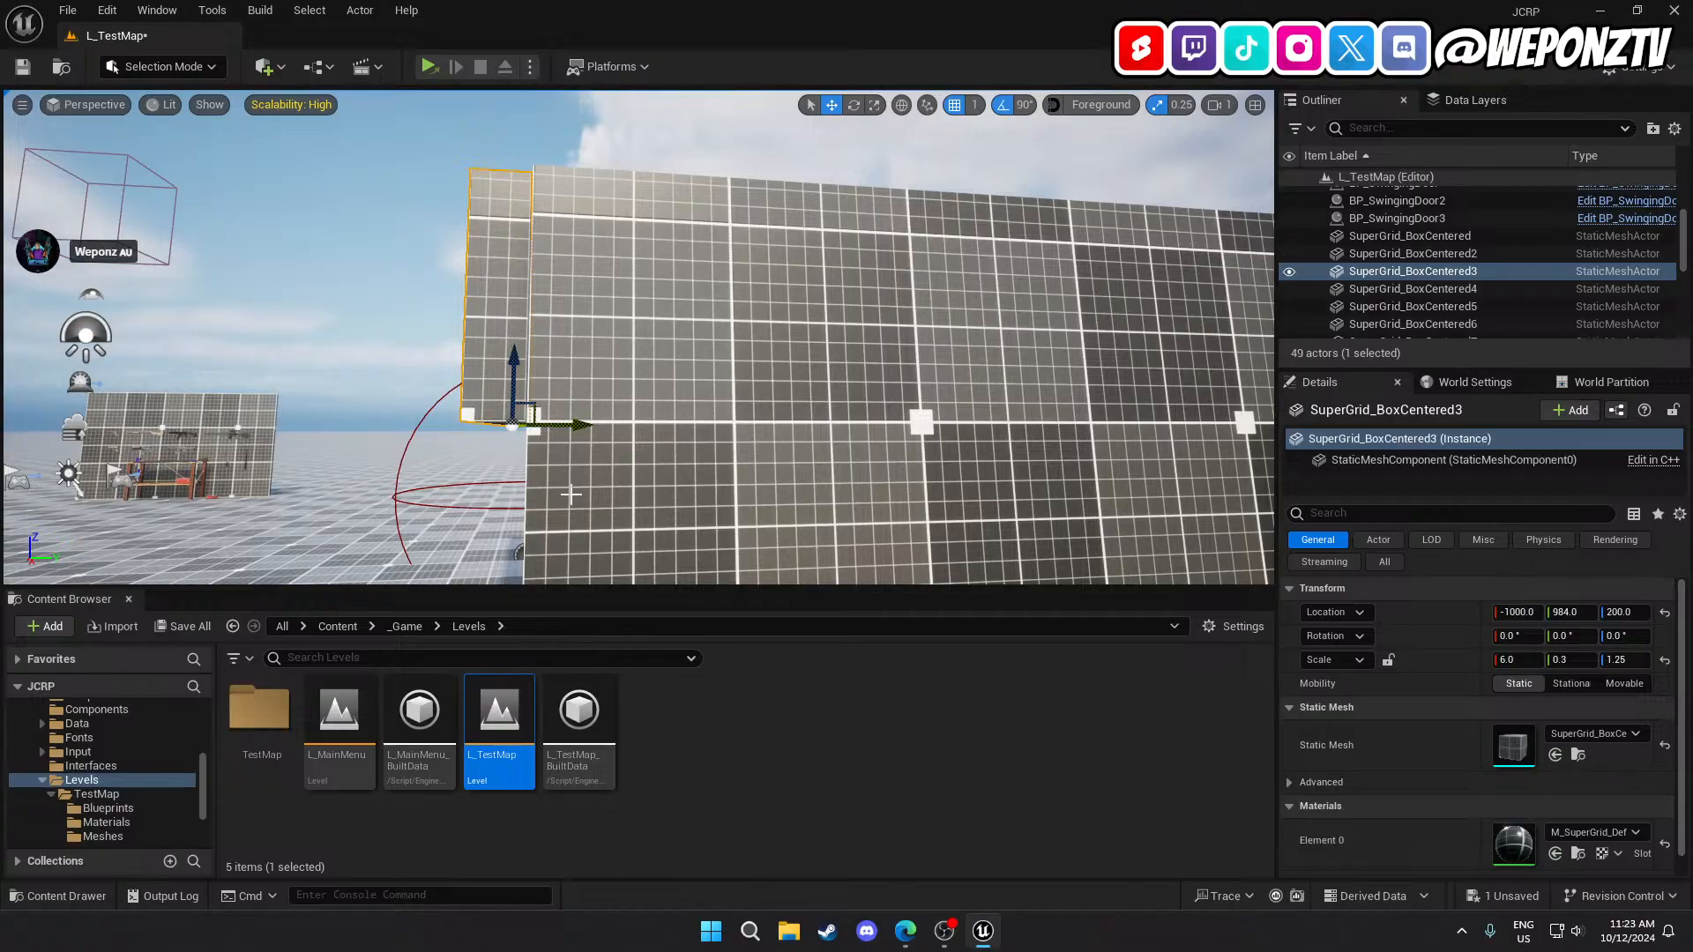
key("a")
right_click_drag(572, 495, 604, 529)
key("d")
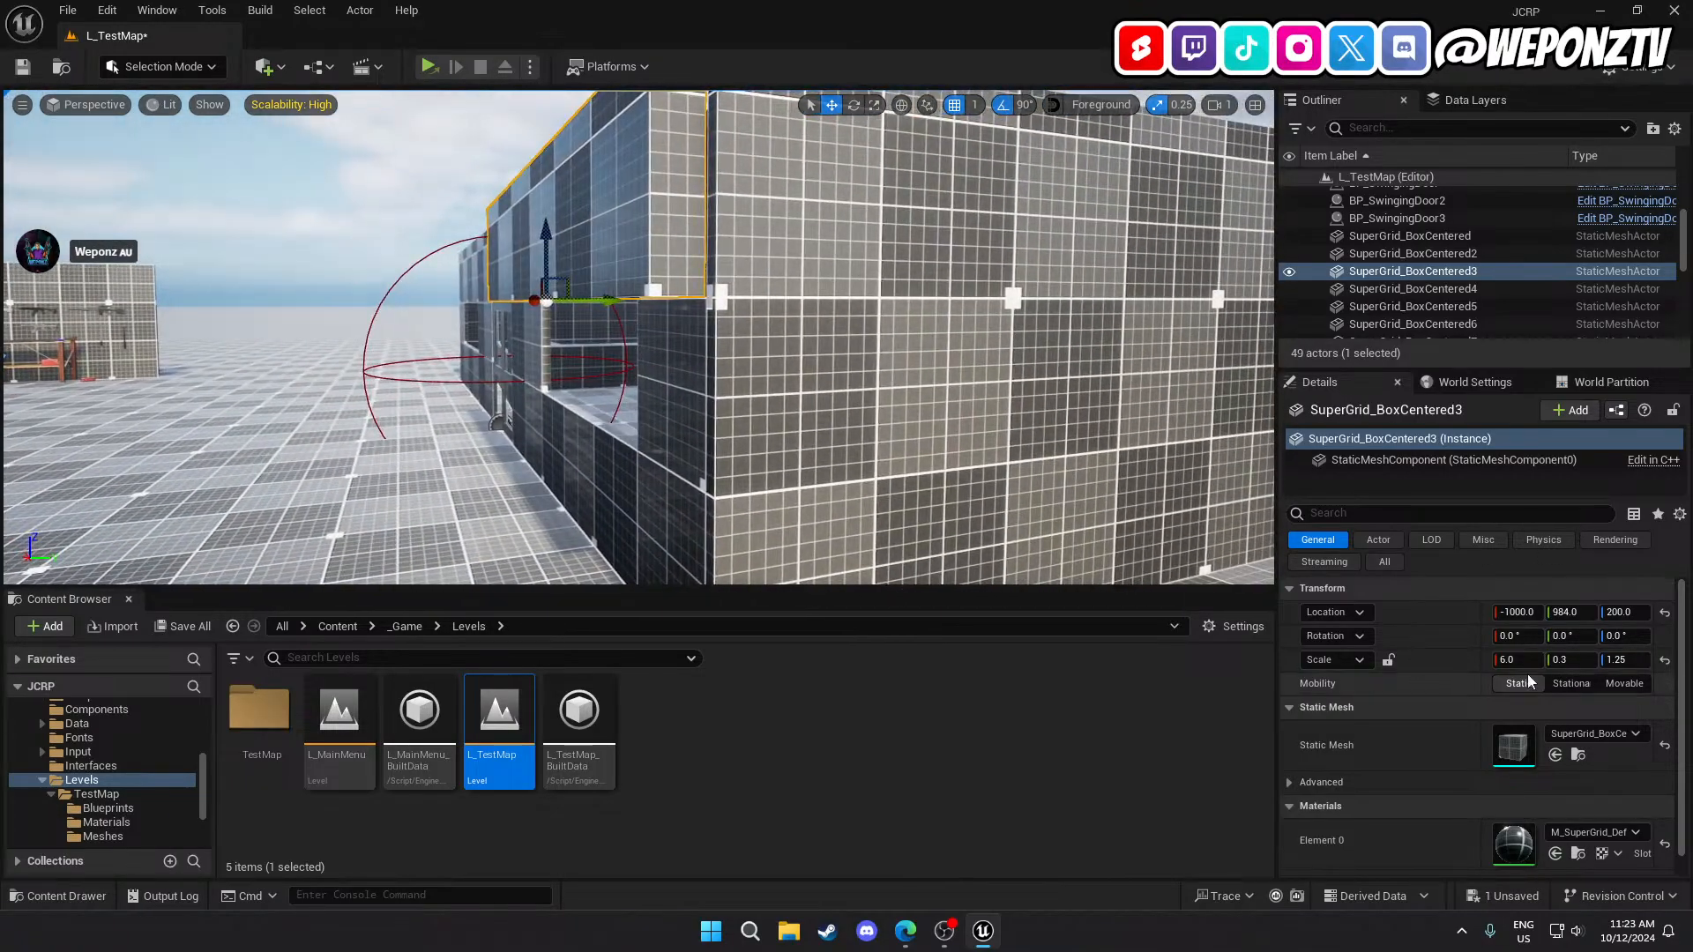
Set the Y scale of the upper wall section over the wide window to 0.2.
left_click(1580, 660)
type("0.2")
key("Return")
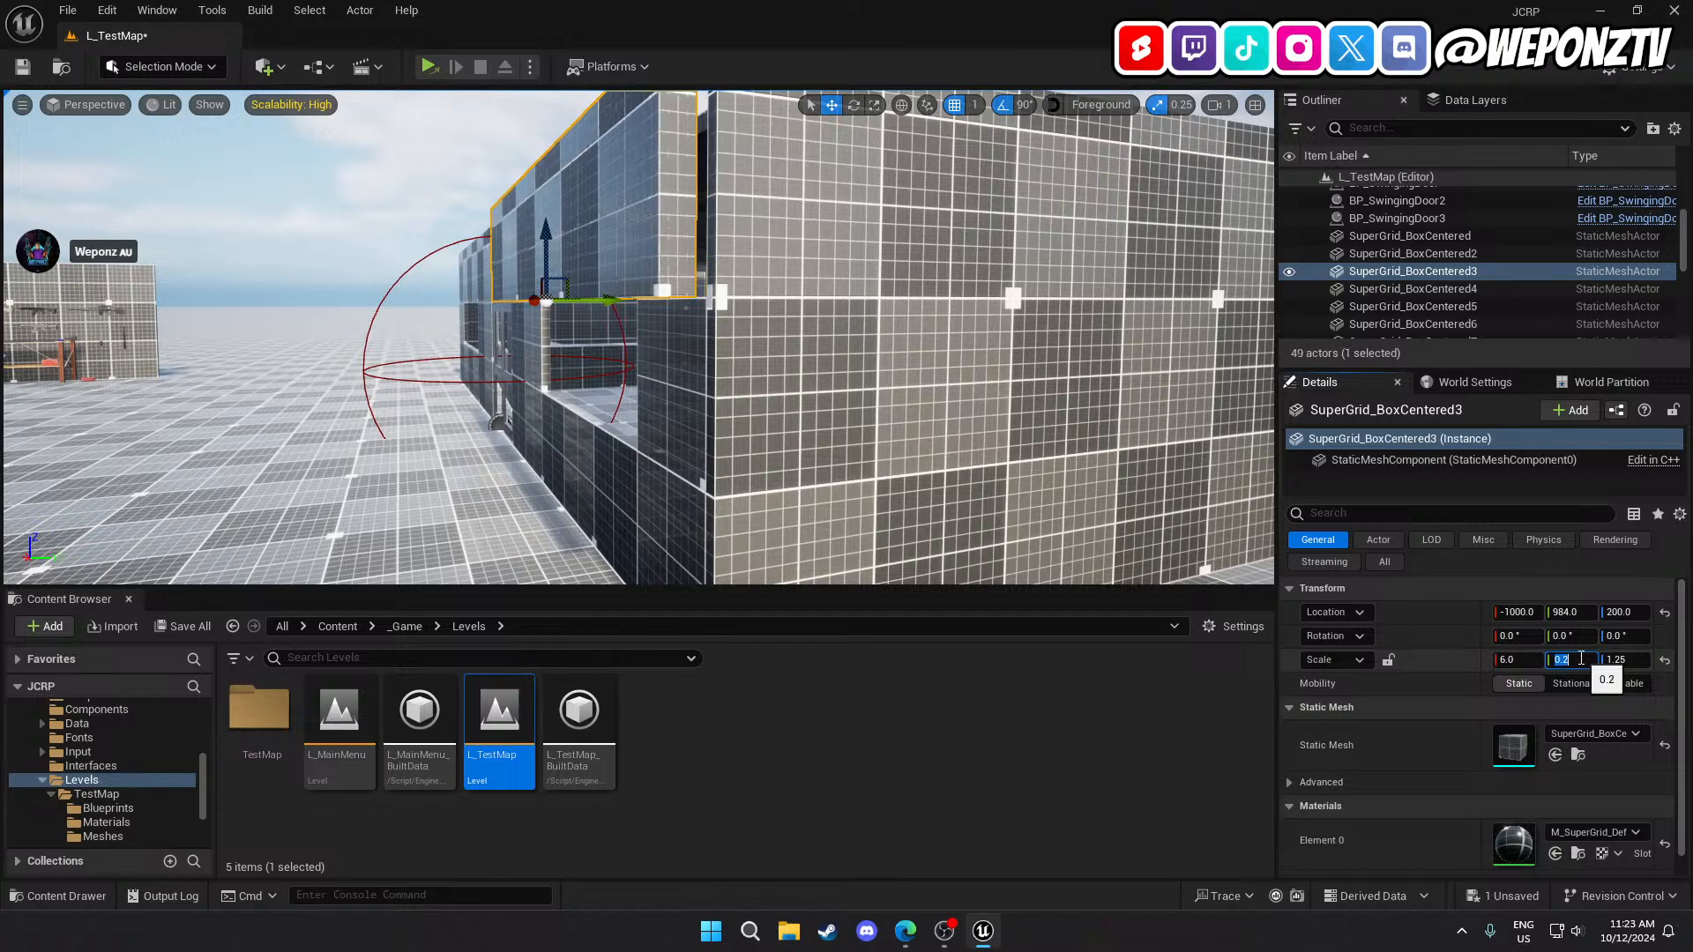
Undo the last scale change and the last move of the upper wall section.
right_click_drag(882, 370, 838, 388)
key("w")
key("s")
key("d")
right_click_drag(871, 259, 916, 240)
key("ctrl+z")
key("ctrl+z")
Thin the restored upper wall section over the wide window to a Y scale of 0.2.
key("w")
key("d")
key("w")
key("w")
key("s")
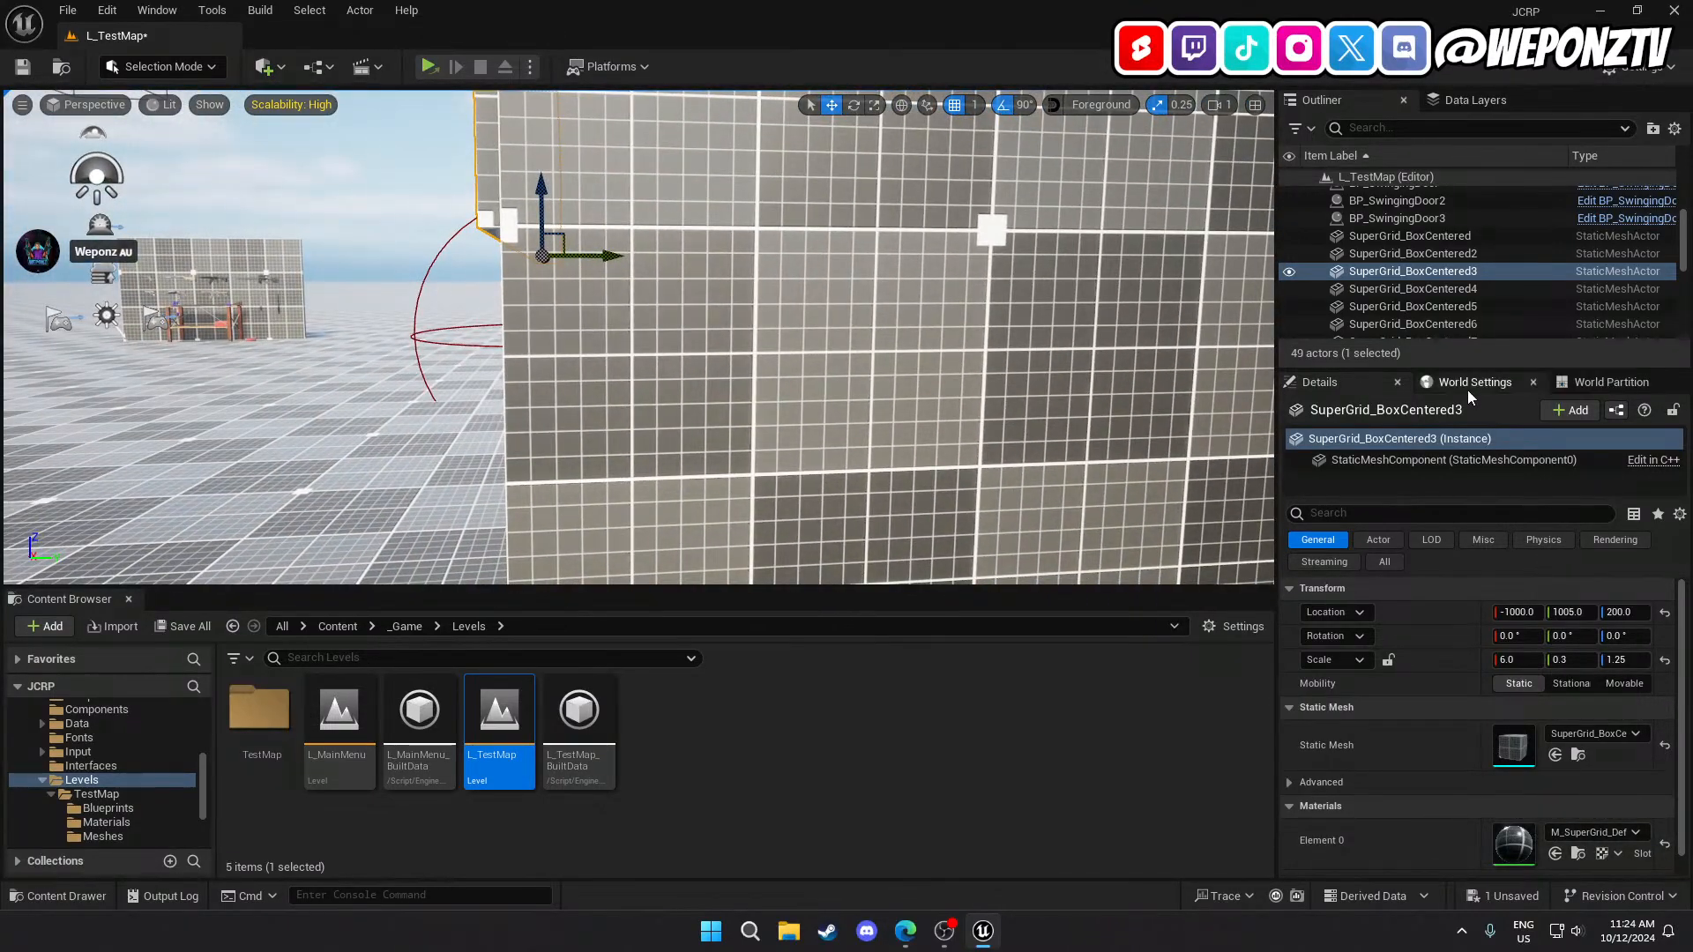
left_click(1584, 661)
type("0.2")
key("Return")
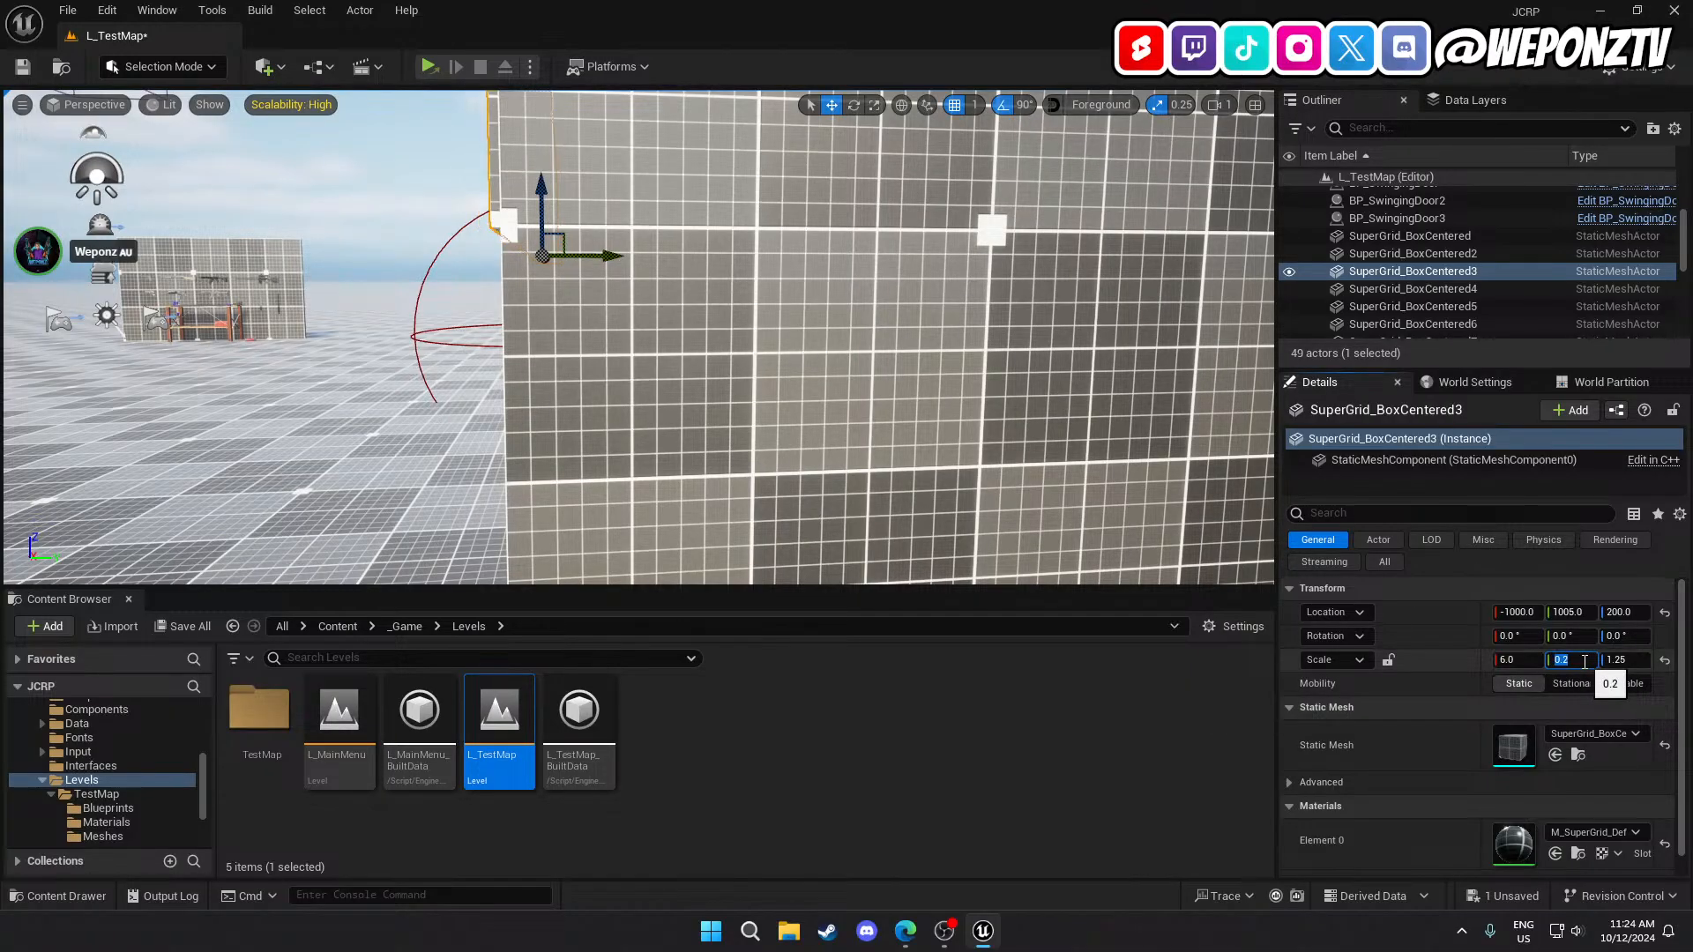
Move the upper wall section over the wide window along the Y axis to 992.
key("w")
mouse_move(975, 363)
right_mouse_down()
mouse_move(934, 300)
mouse_move(983, 300)
mouse_move(925, 322)
mouse_move(968, 361)
right_mouse_up()
key("a")
key("s")
key("d")
key("a")
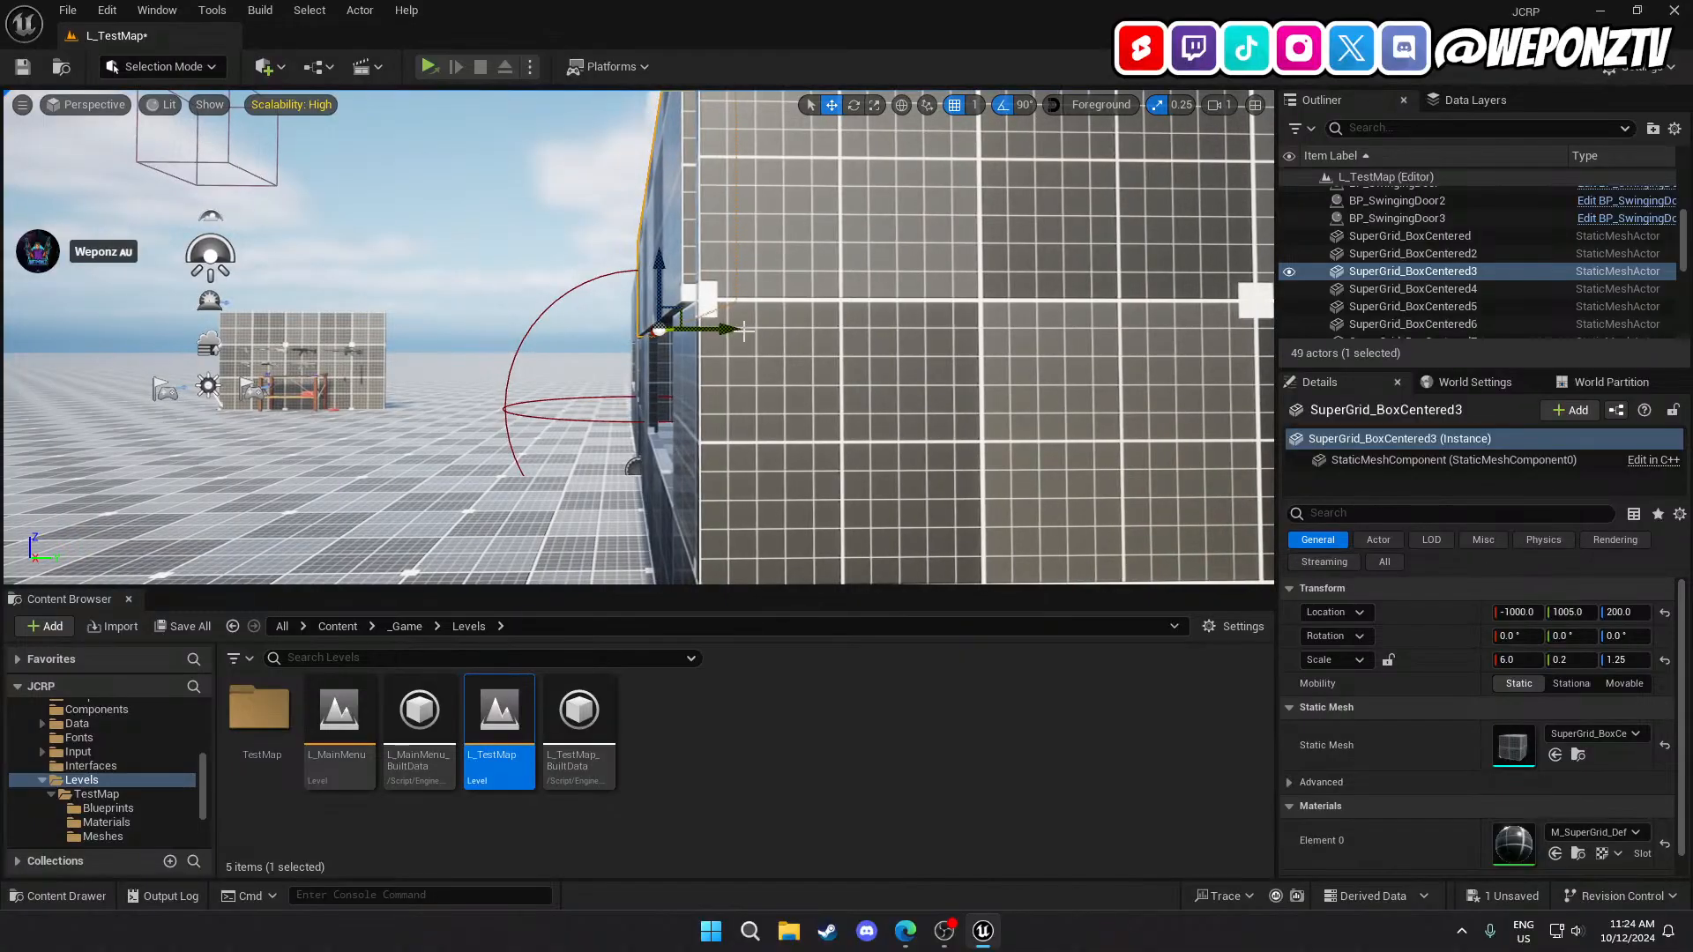
left_click_drag(741, 331, 721, 331)
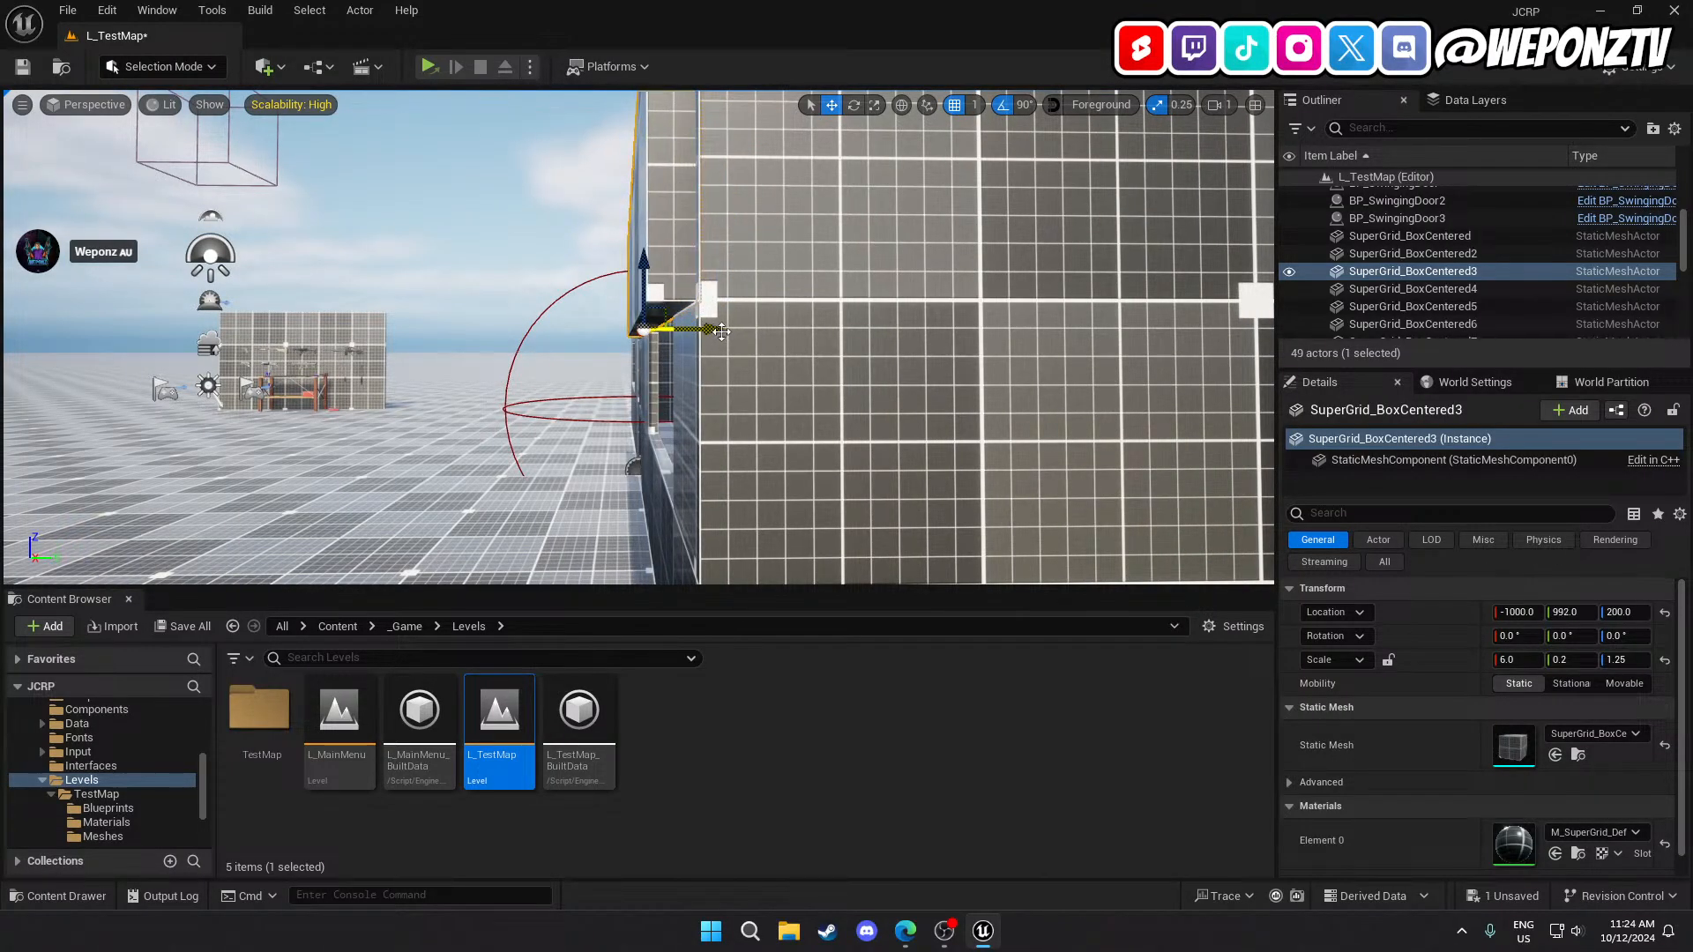
Set the position grid snap size to 5 and move the upper wall section along Y to 1002.
left_click(972, 106)
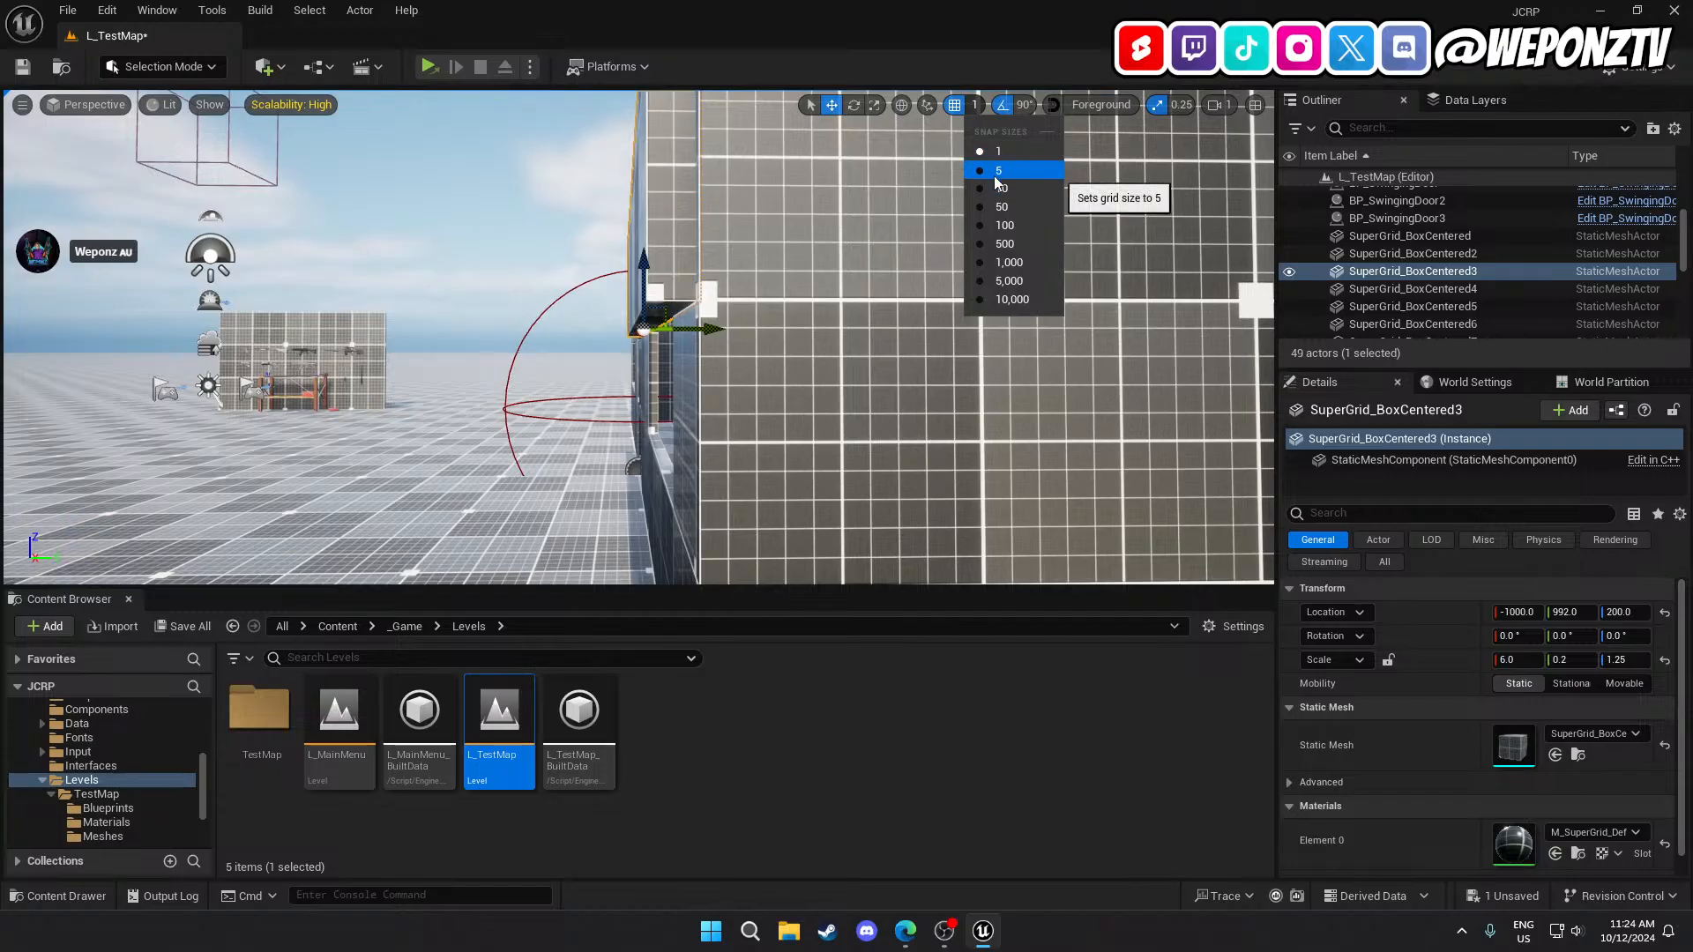
left_click(976, 171)
left_click_drag(710, 329, 724, 328)
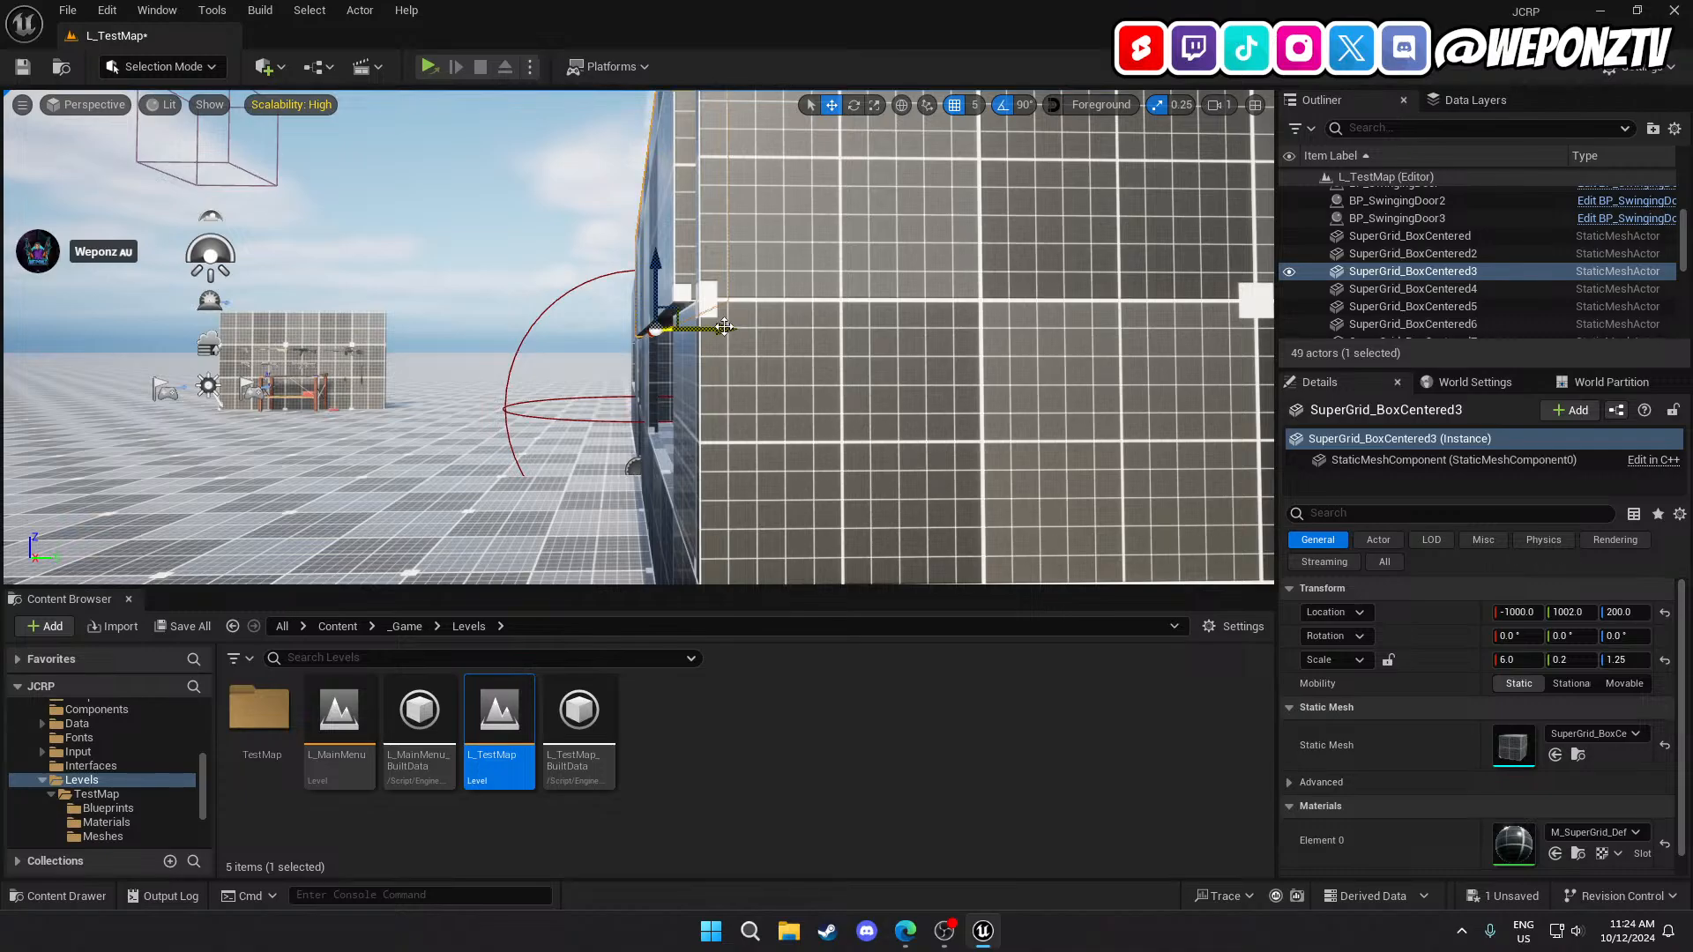
Set the position grid snap size to 1 and move the upper wall section along Y to 1000.
right_click_drag(724, 327, 730, 446)
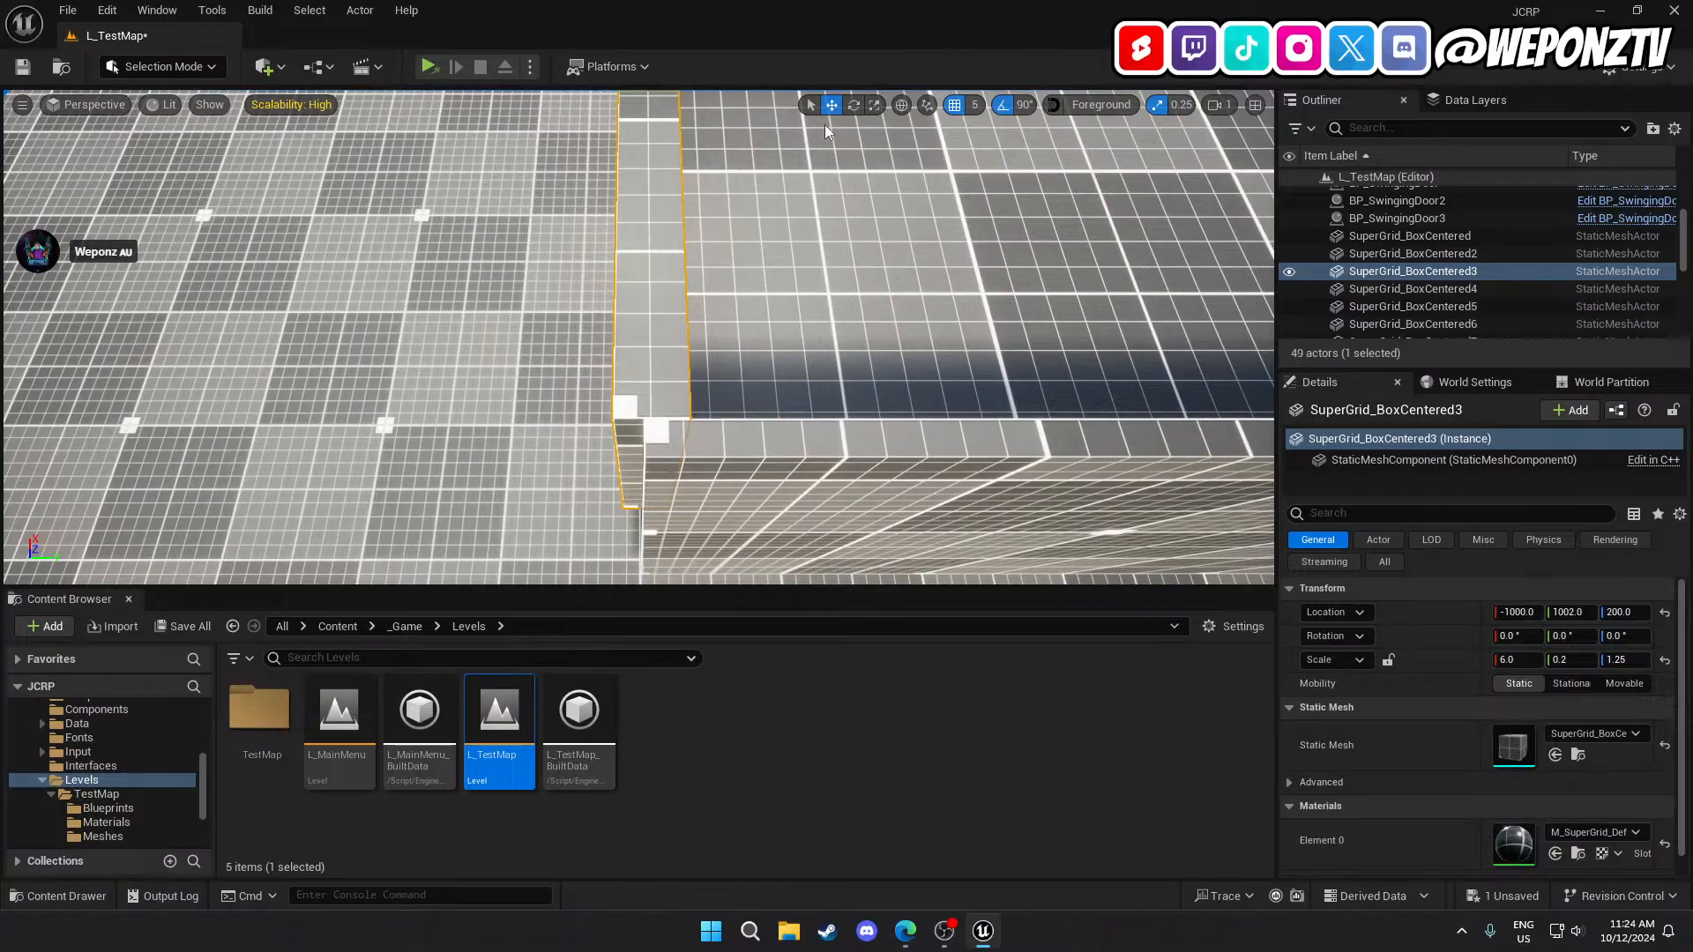
left_click(974, 104)
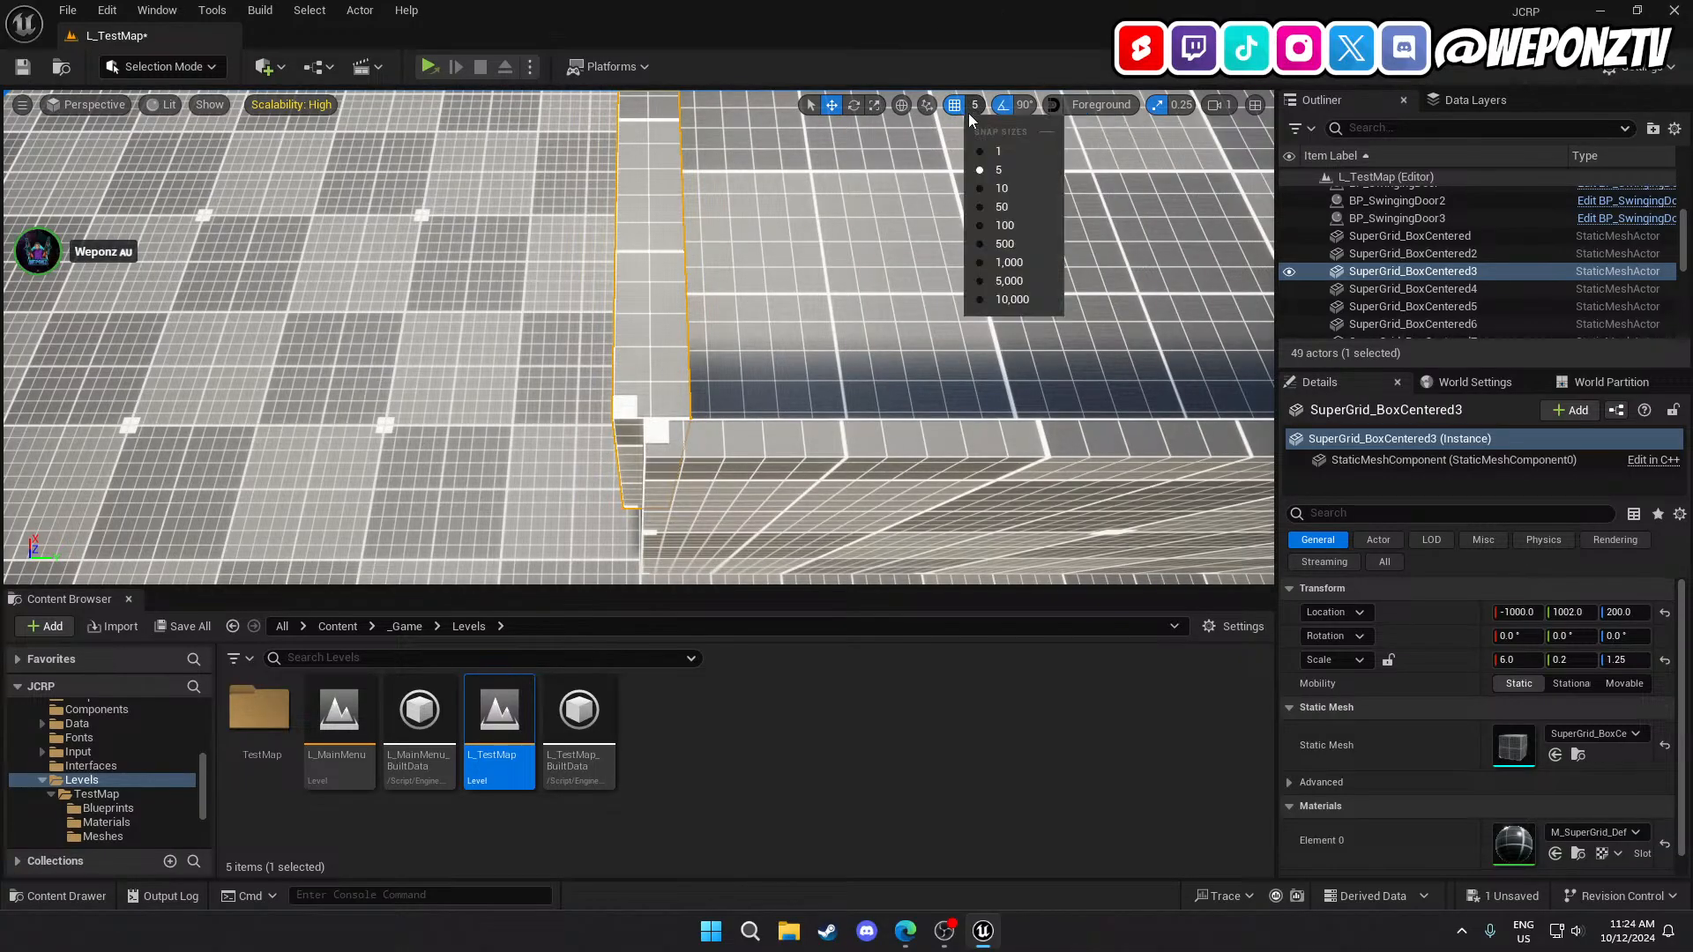
left_click(998, 150)
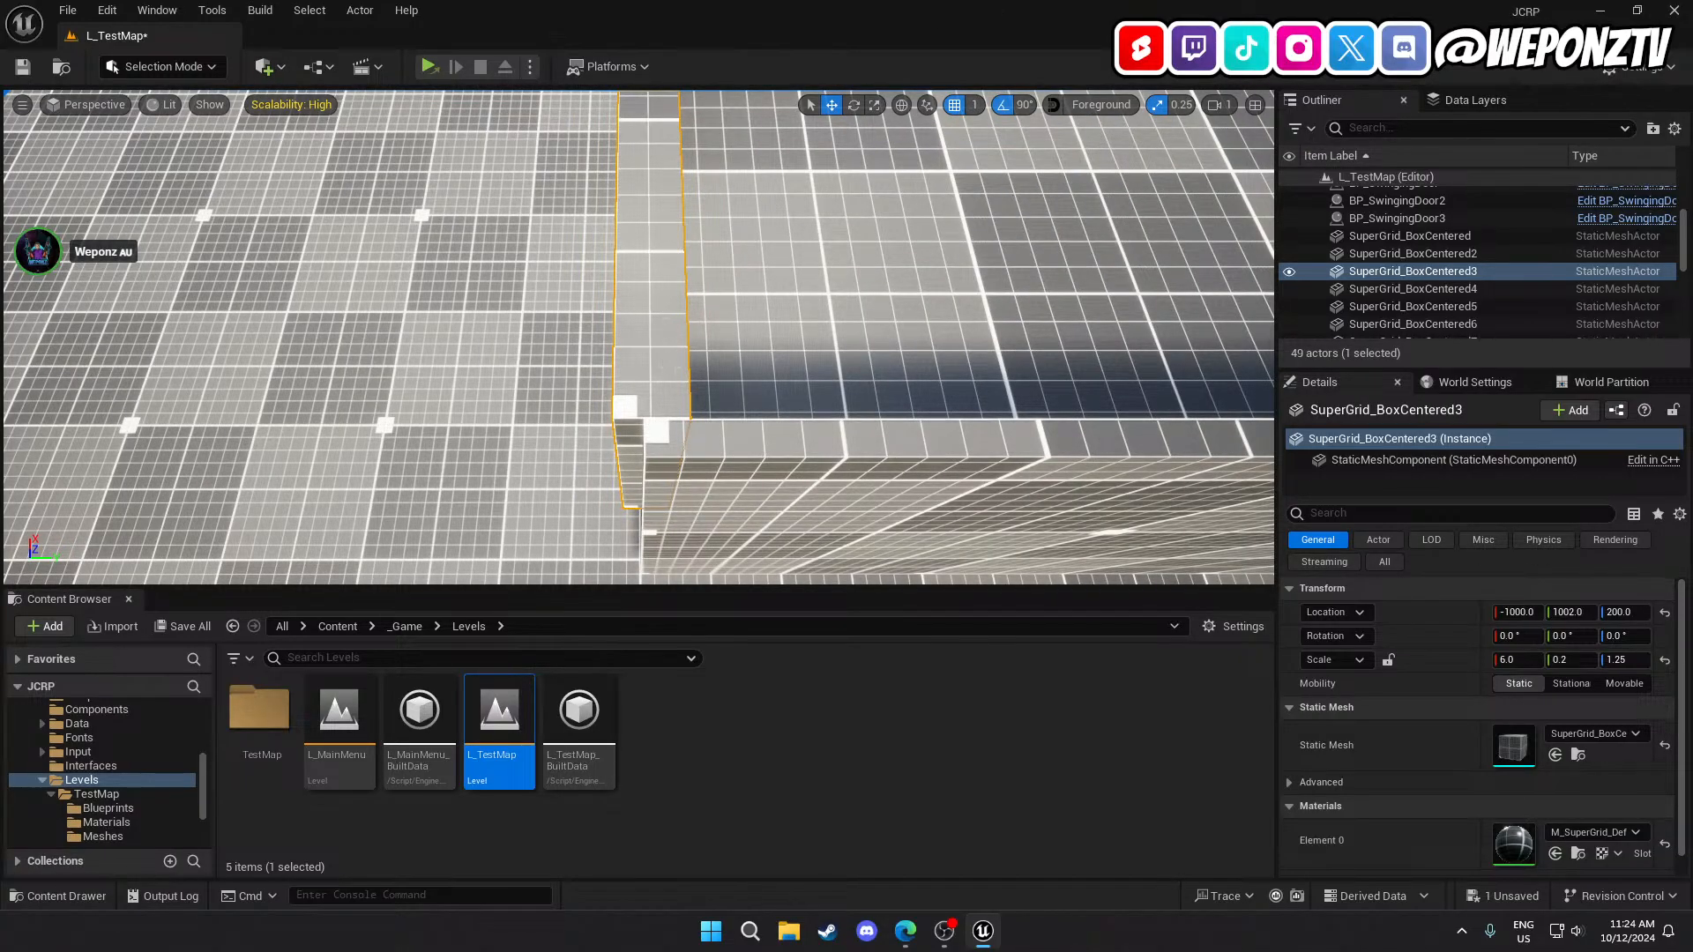
mouse_move(663, 256)
right_mouse_down()
mouse_move(663, 208)
mouse_move(670, 236)
right_mouse_up()
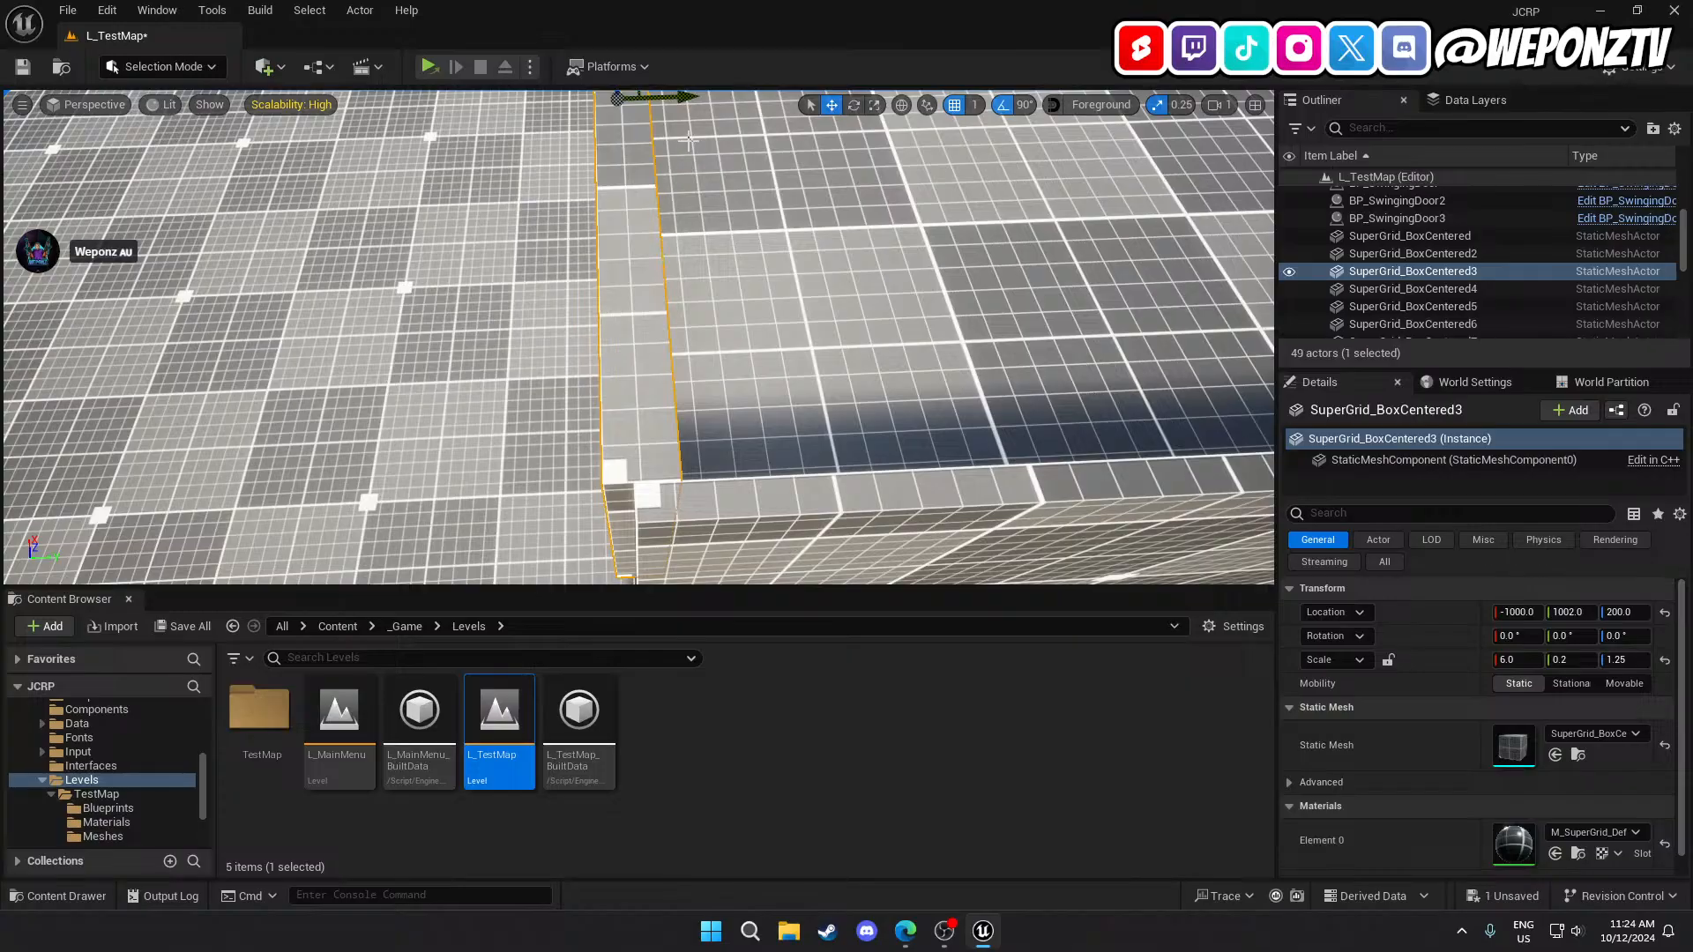
left_click_drag(690, 97, 684, 98)
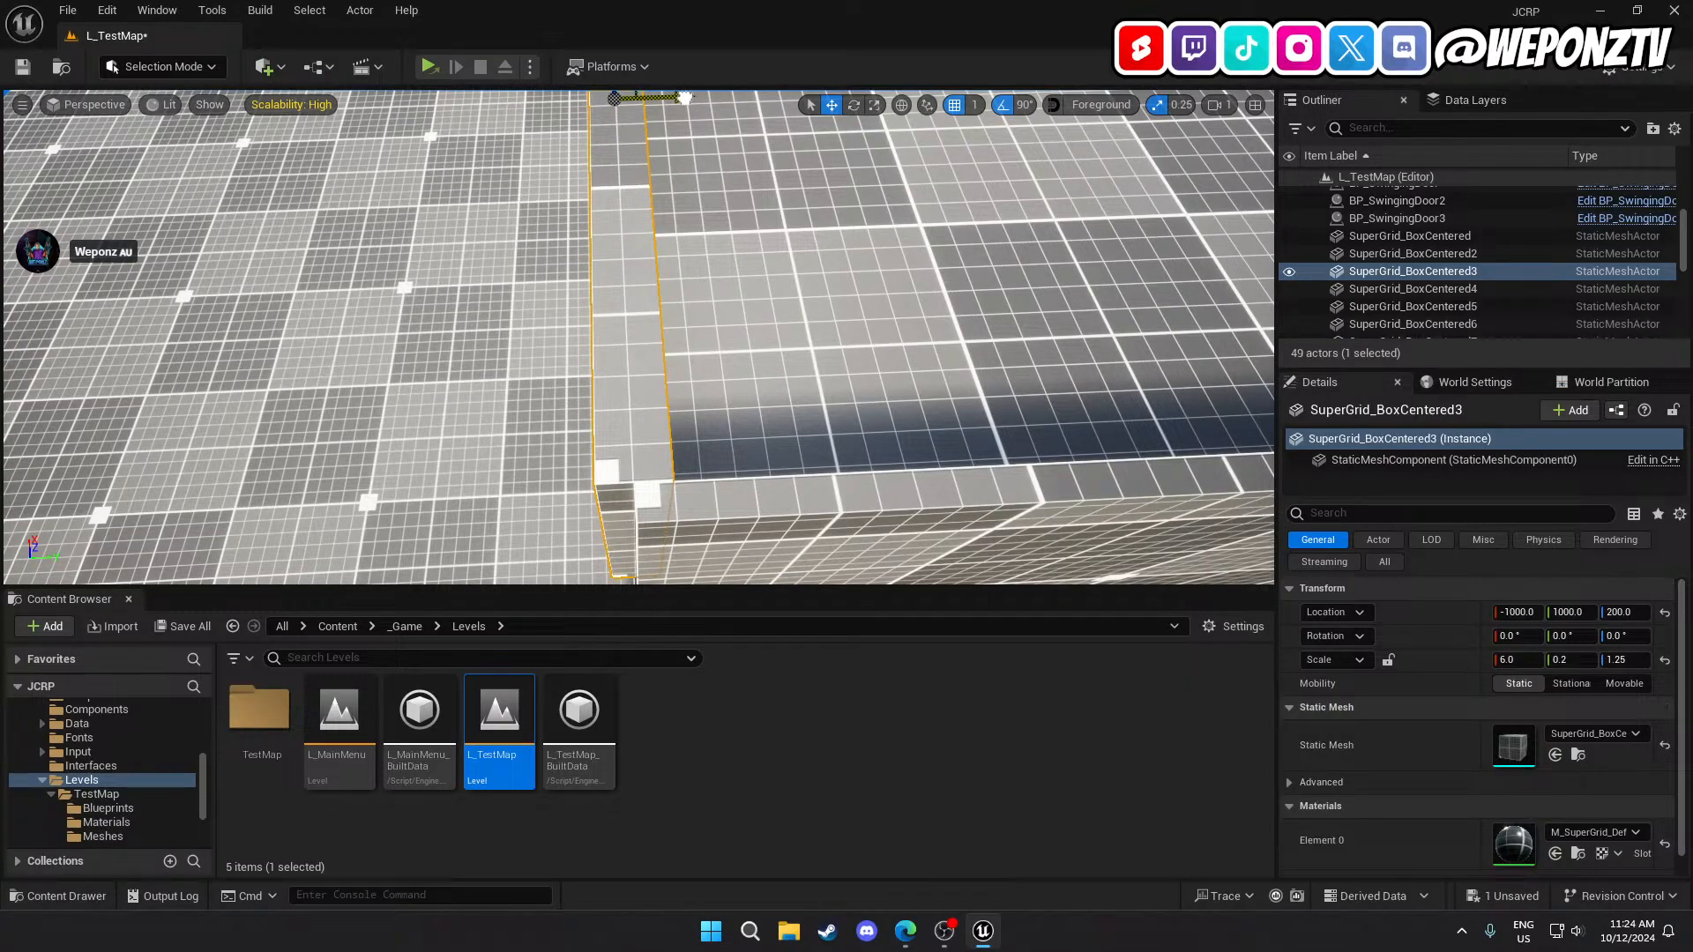
Set the position grid snap size back to 5 and try nudging the upper wall section along Y.
left_click(975, 105)
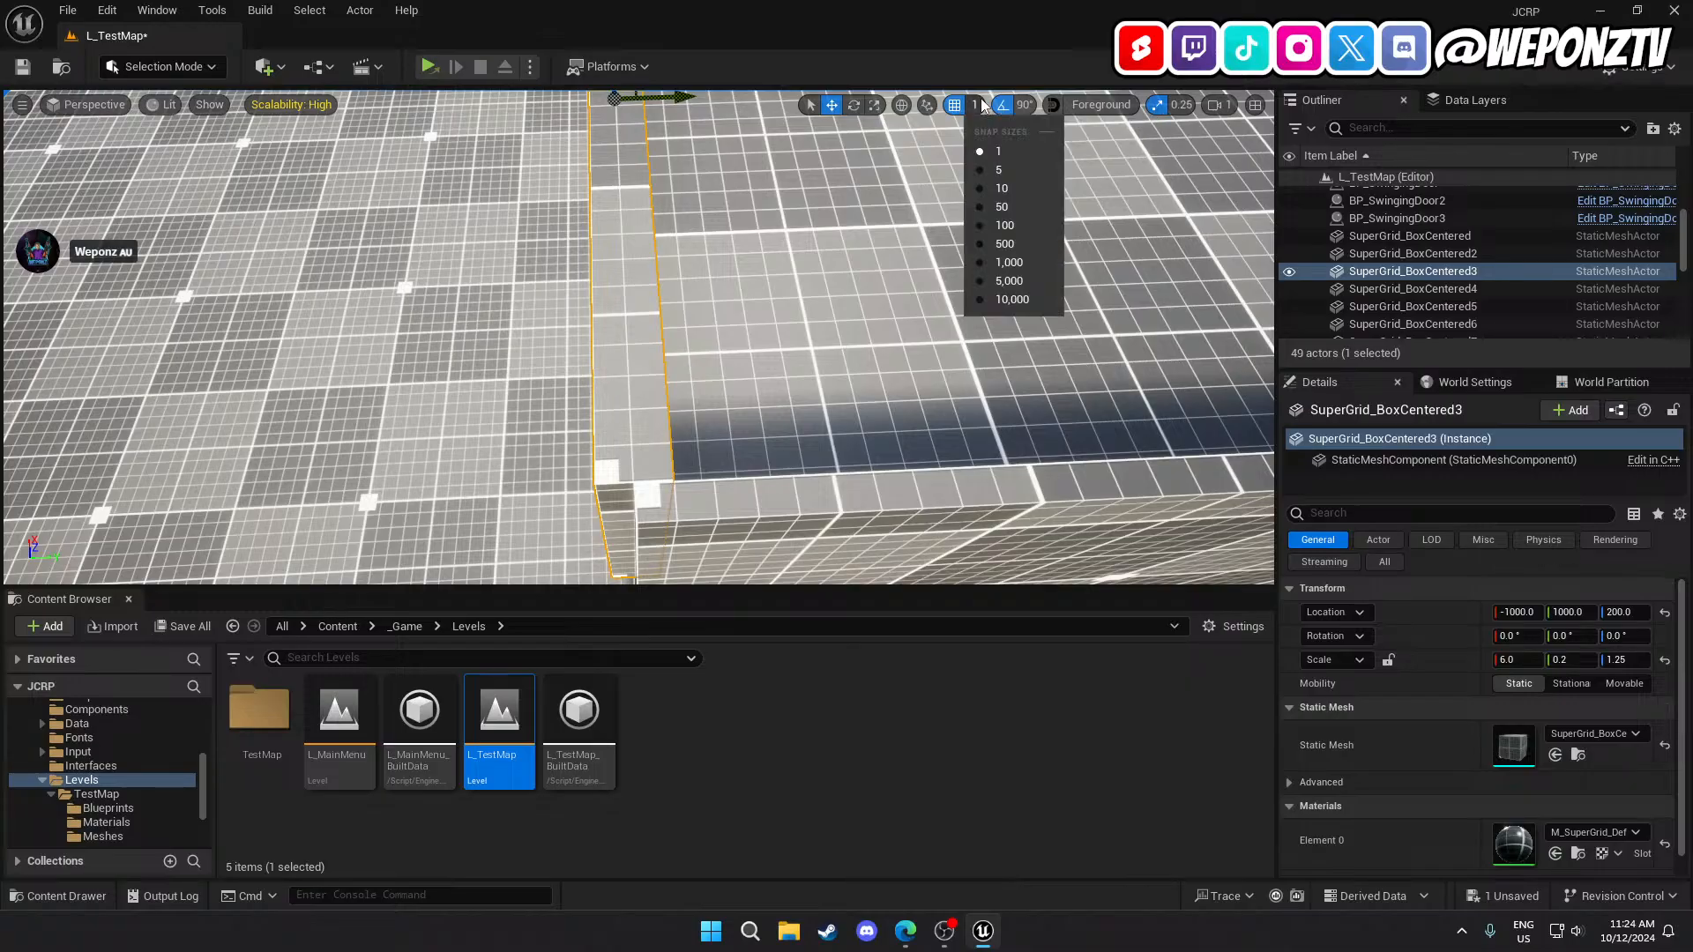
left_click(984, 170)
left_click(635, 313)
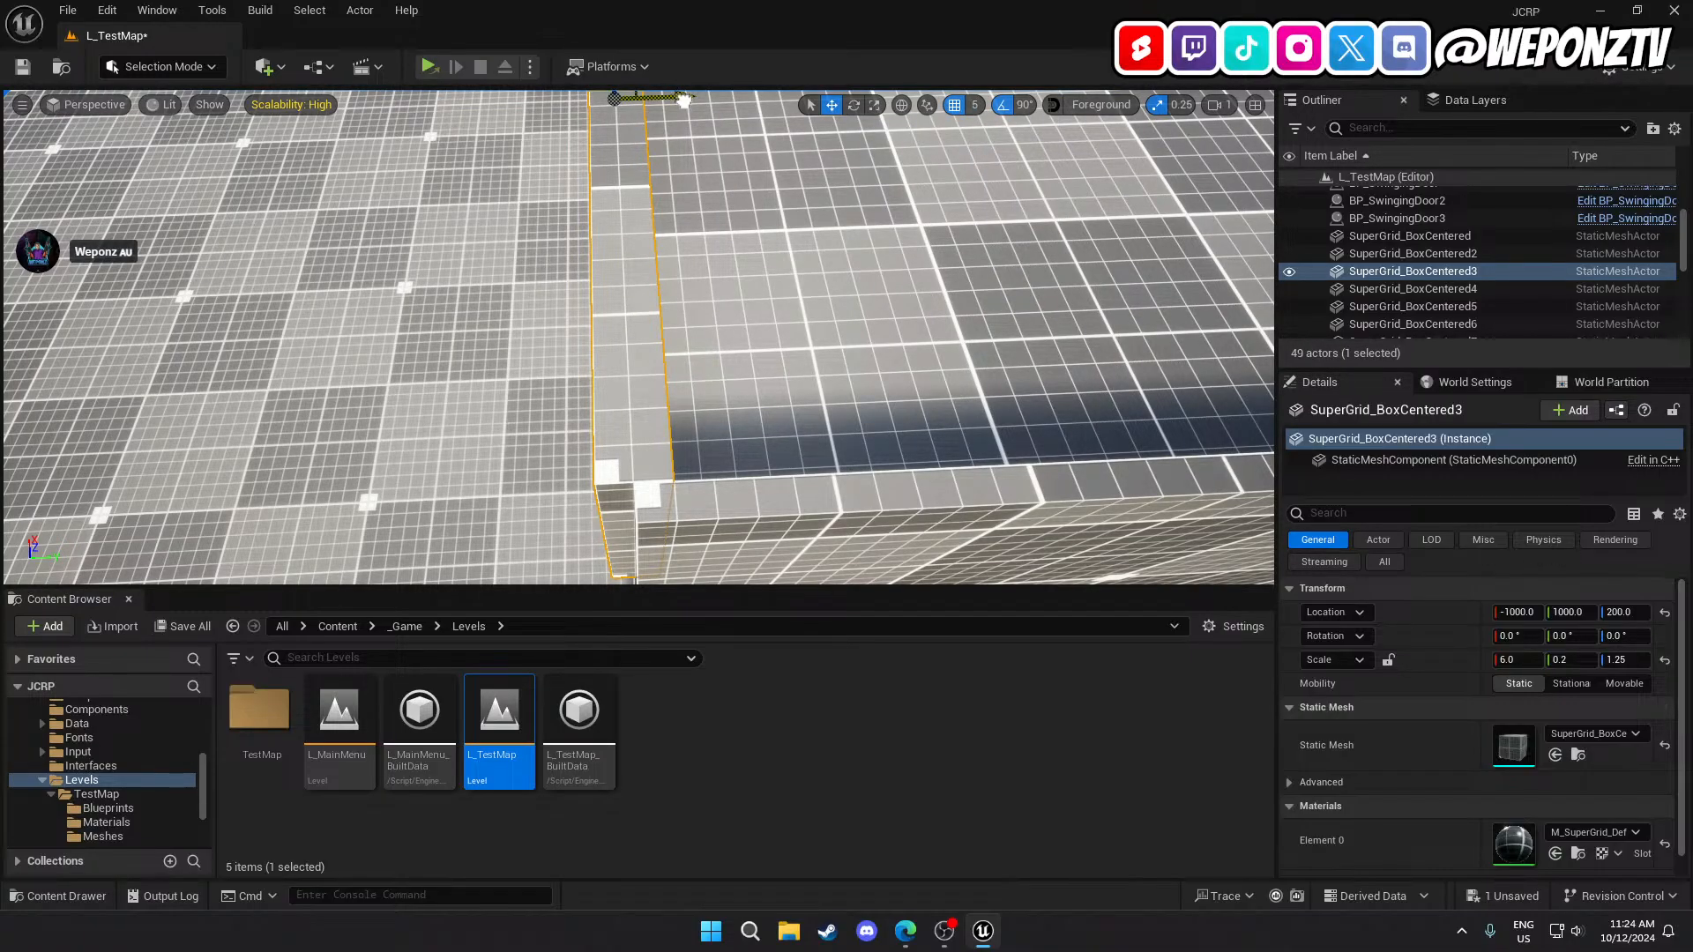
left_click_drag(683, 100, 680, 99)
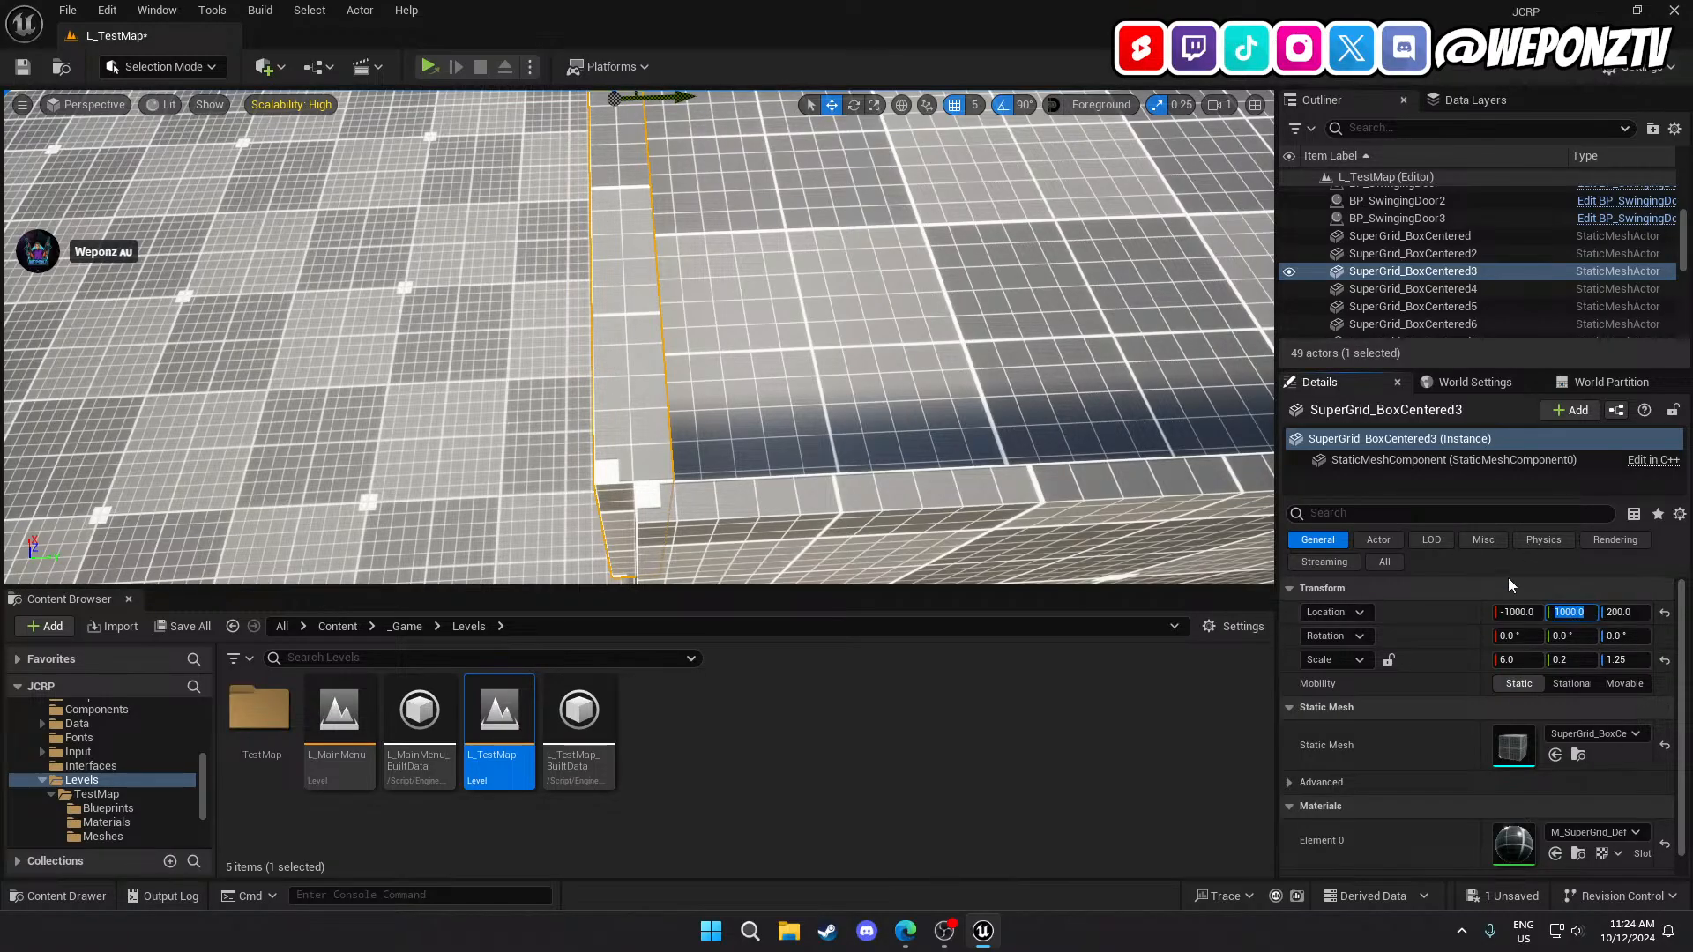
Set the upper wall section above the doors to a Y scale of 0.2 and a Y location of 1000.
right_click_drag(900, 305, 748, 287)
left_click(683, 318)
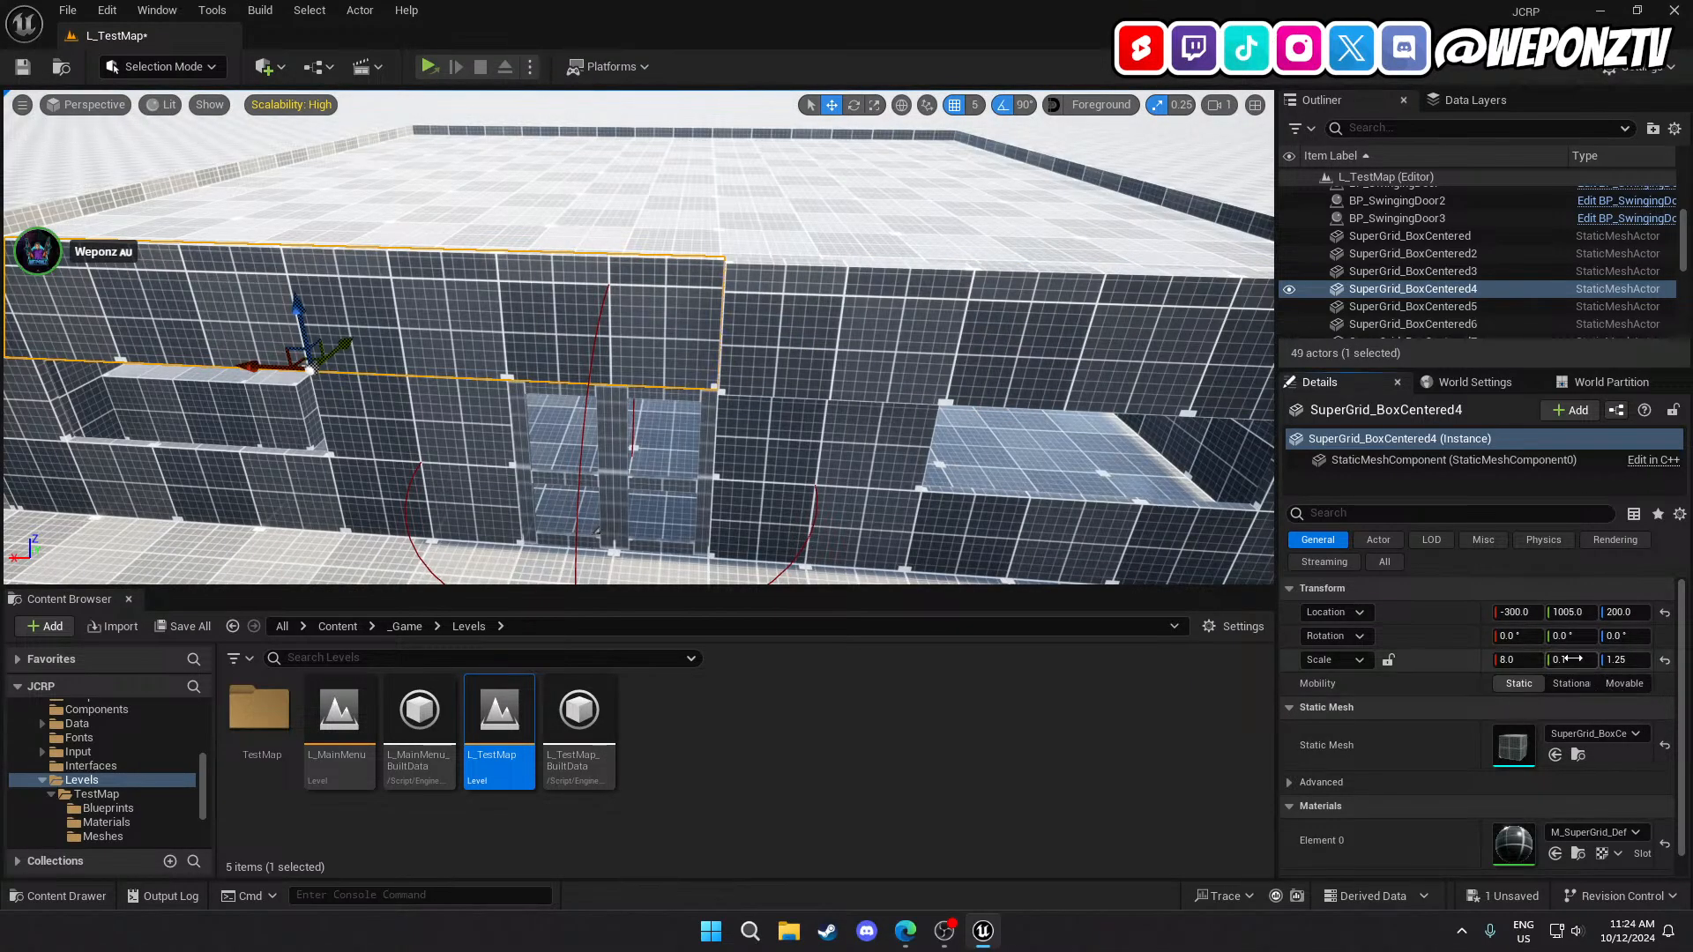
type("2")
key("Return")
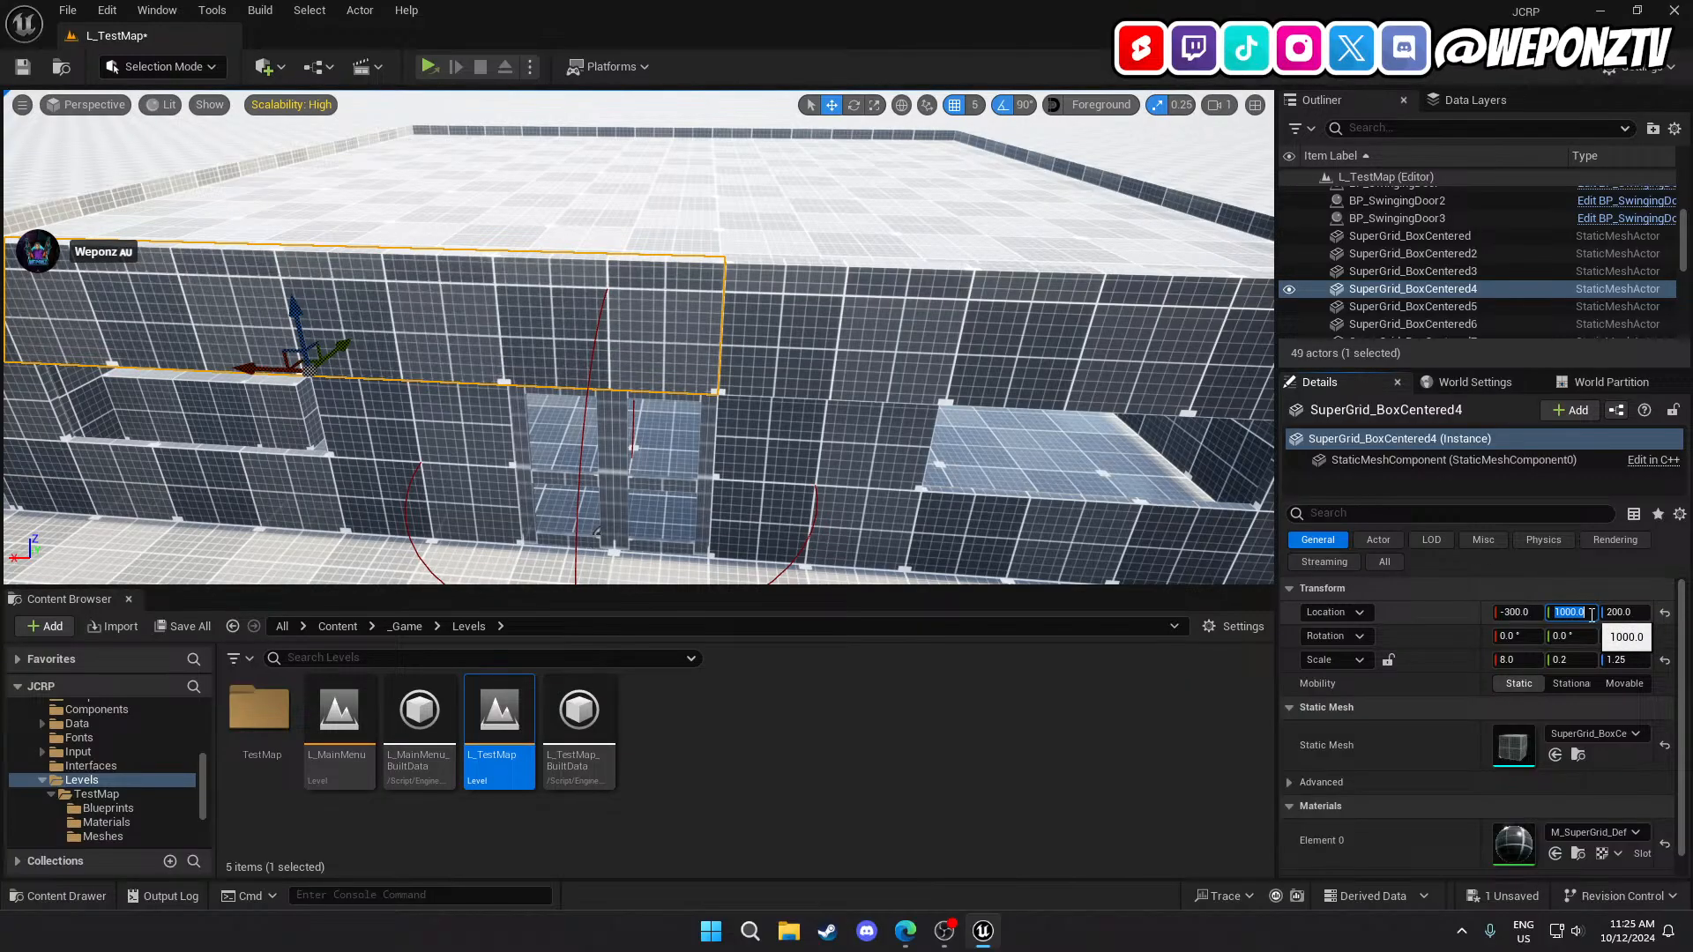
Select both upper front wall sections and set their Y scale to 0.3 and Y location to 995.
right_click_drag(979, 466, 847, 415)
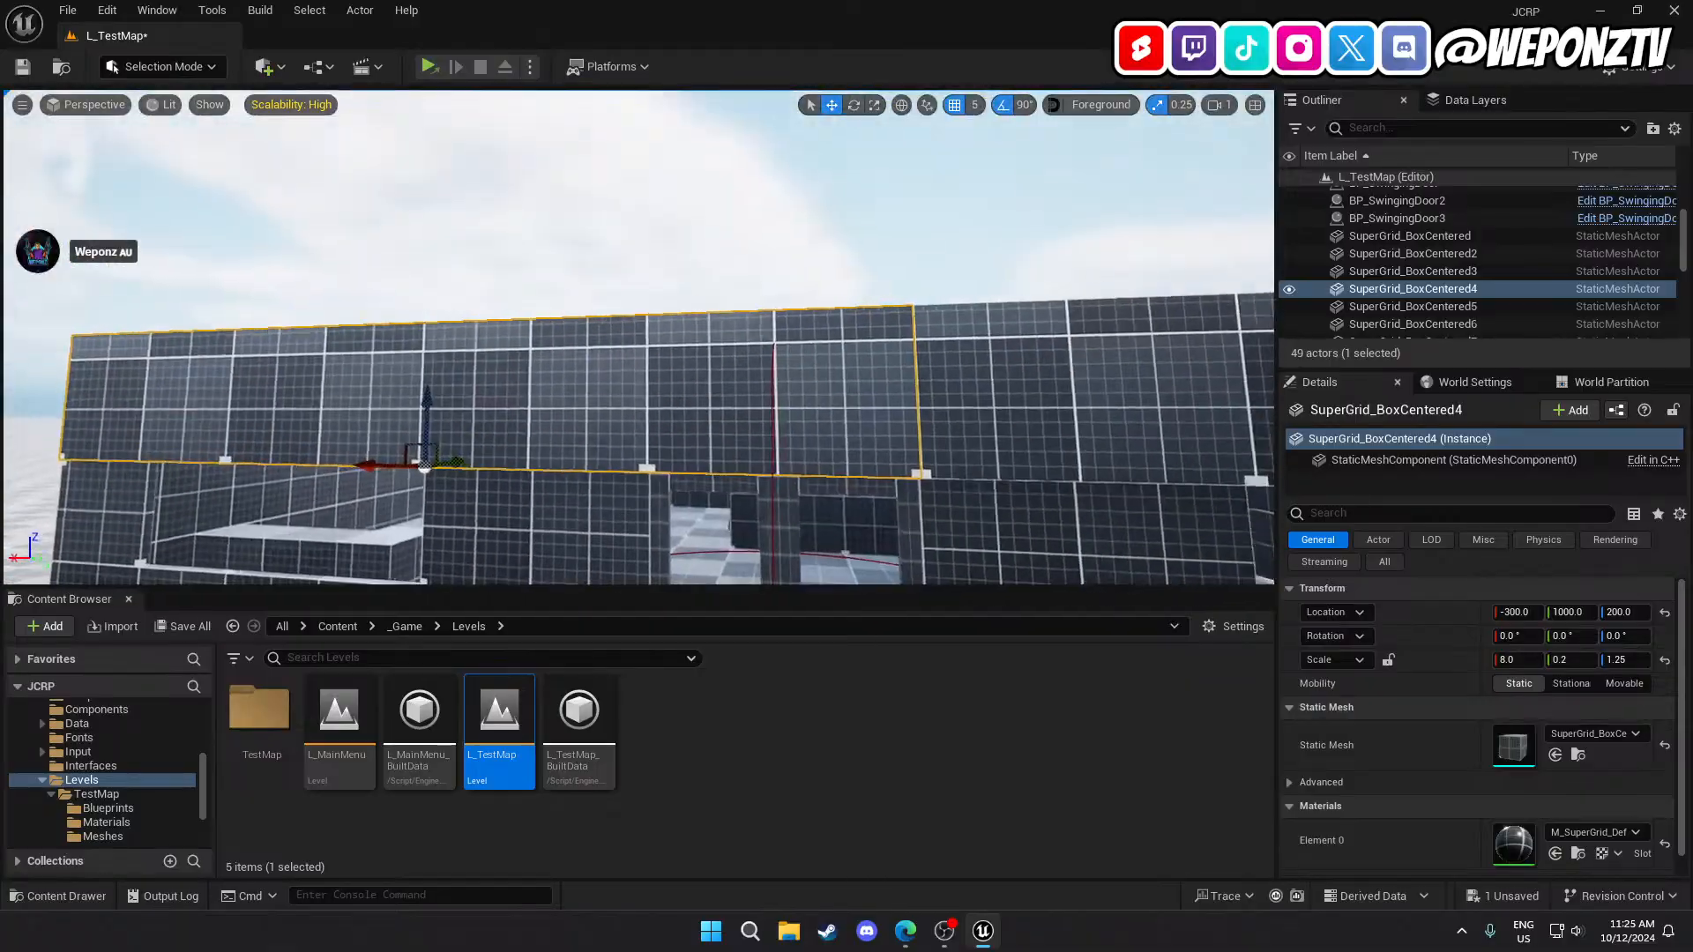
left_click(716, 174)
right_click_drag(717, 208, 463, 490)
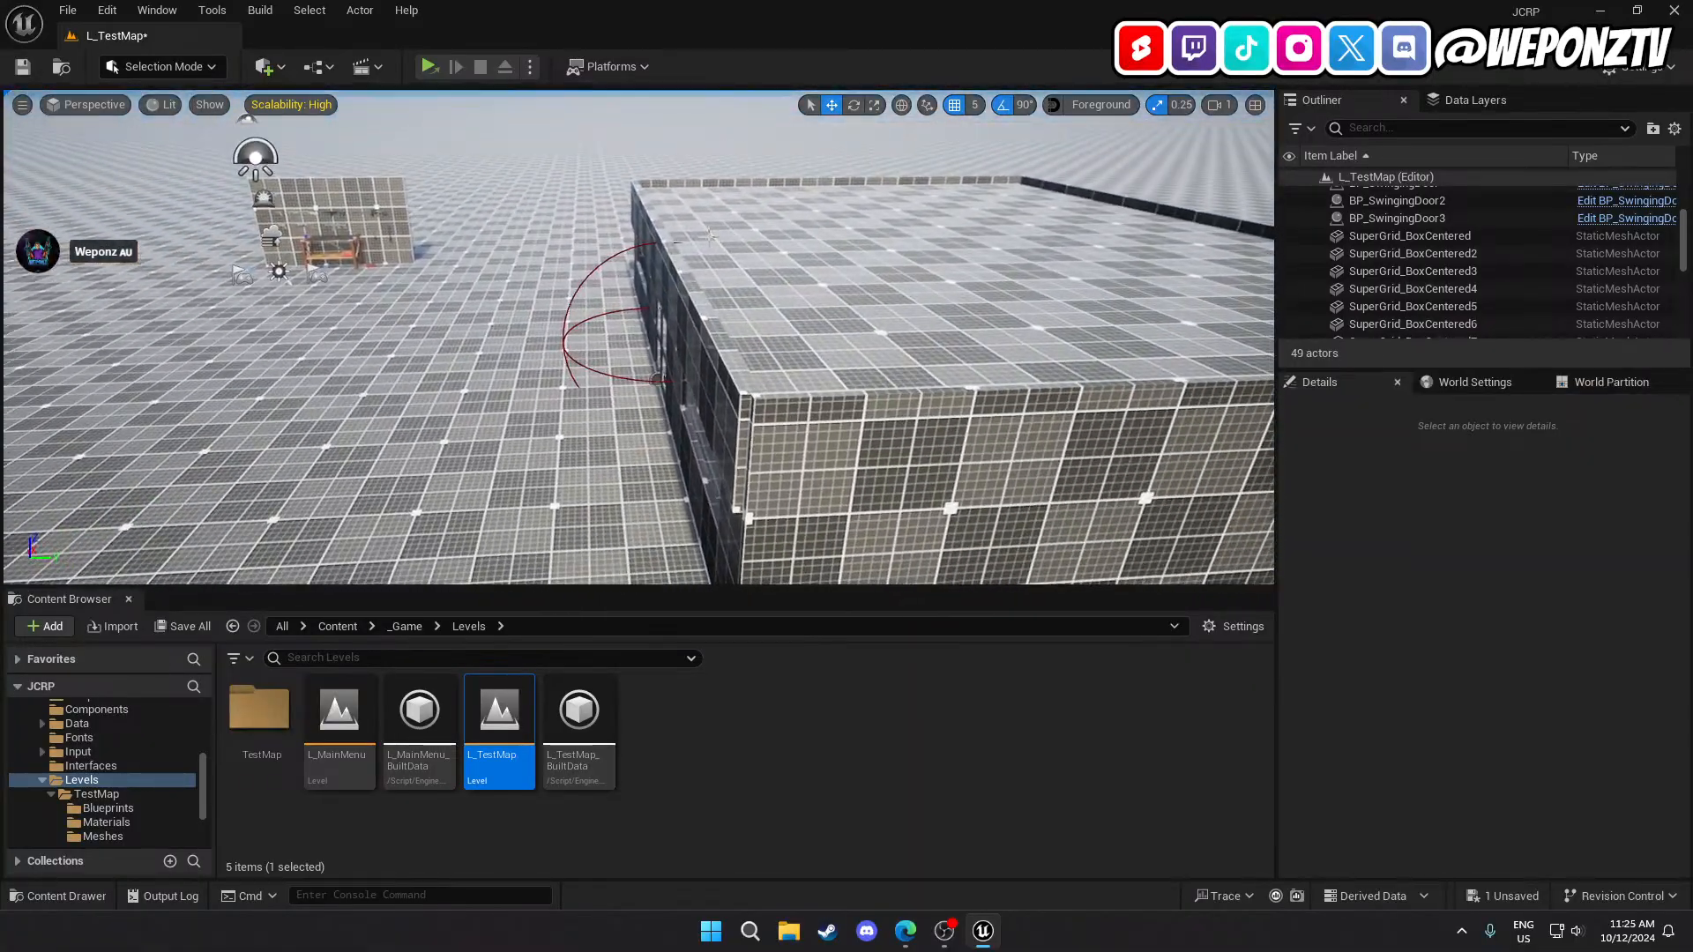
left_click(682, 284)
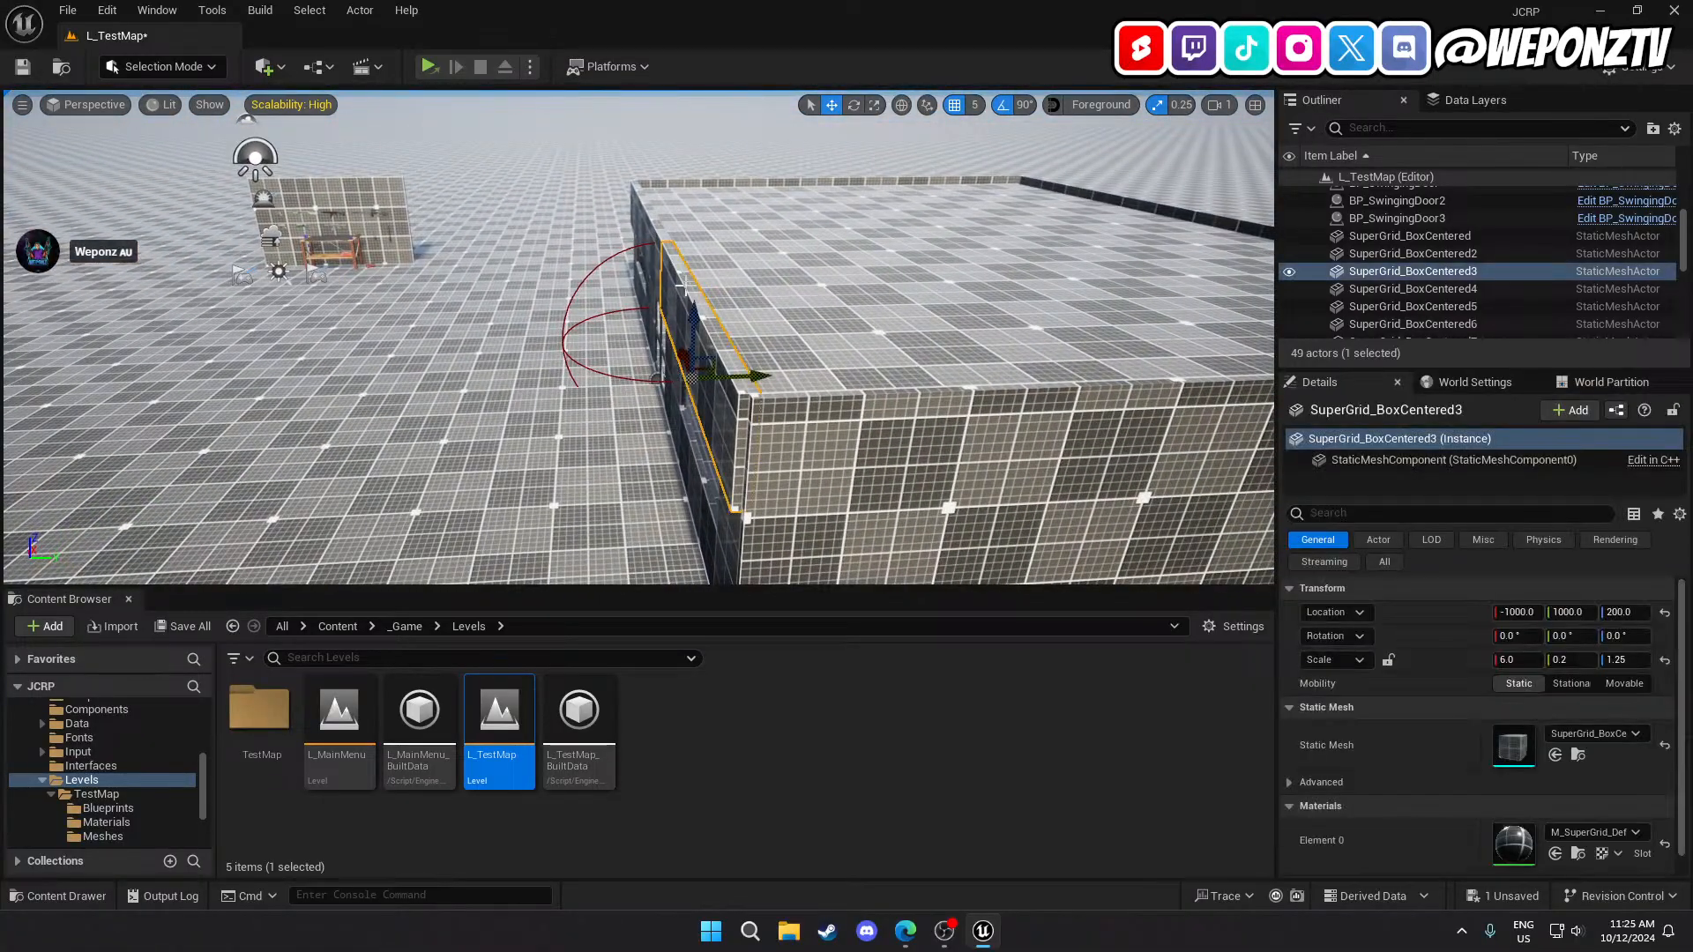
left_click(653, 227, "ctrl")
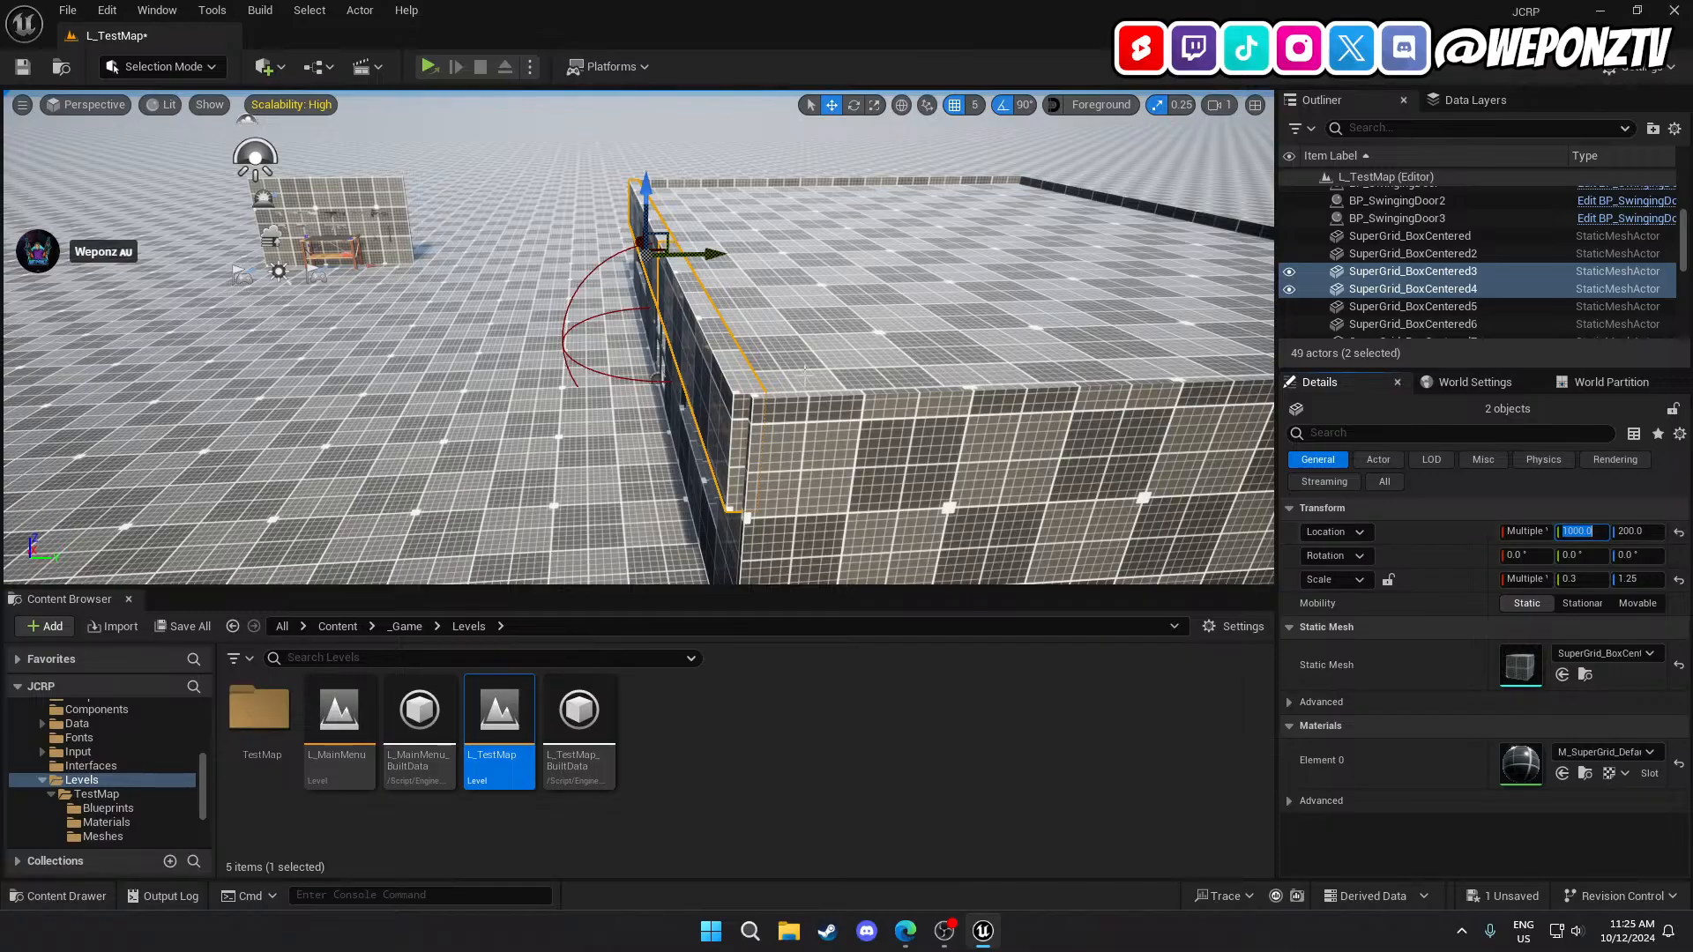
right_click_drag(805, 369, 787, 407)
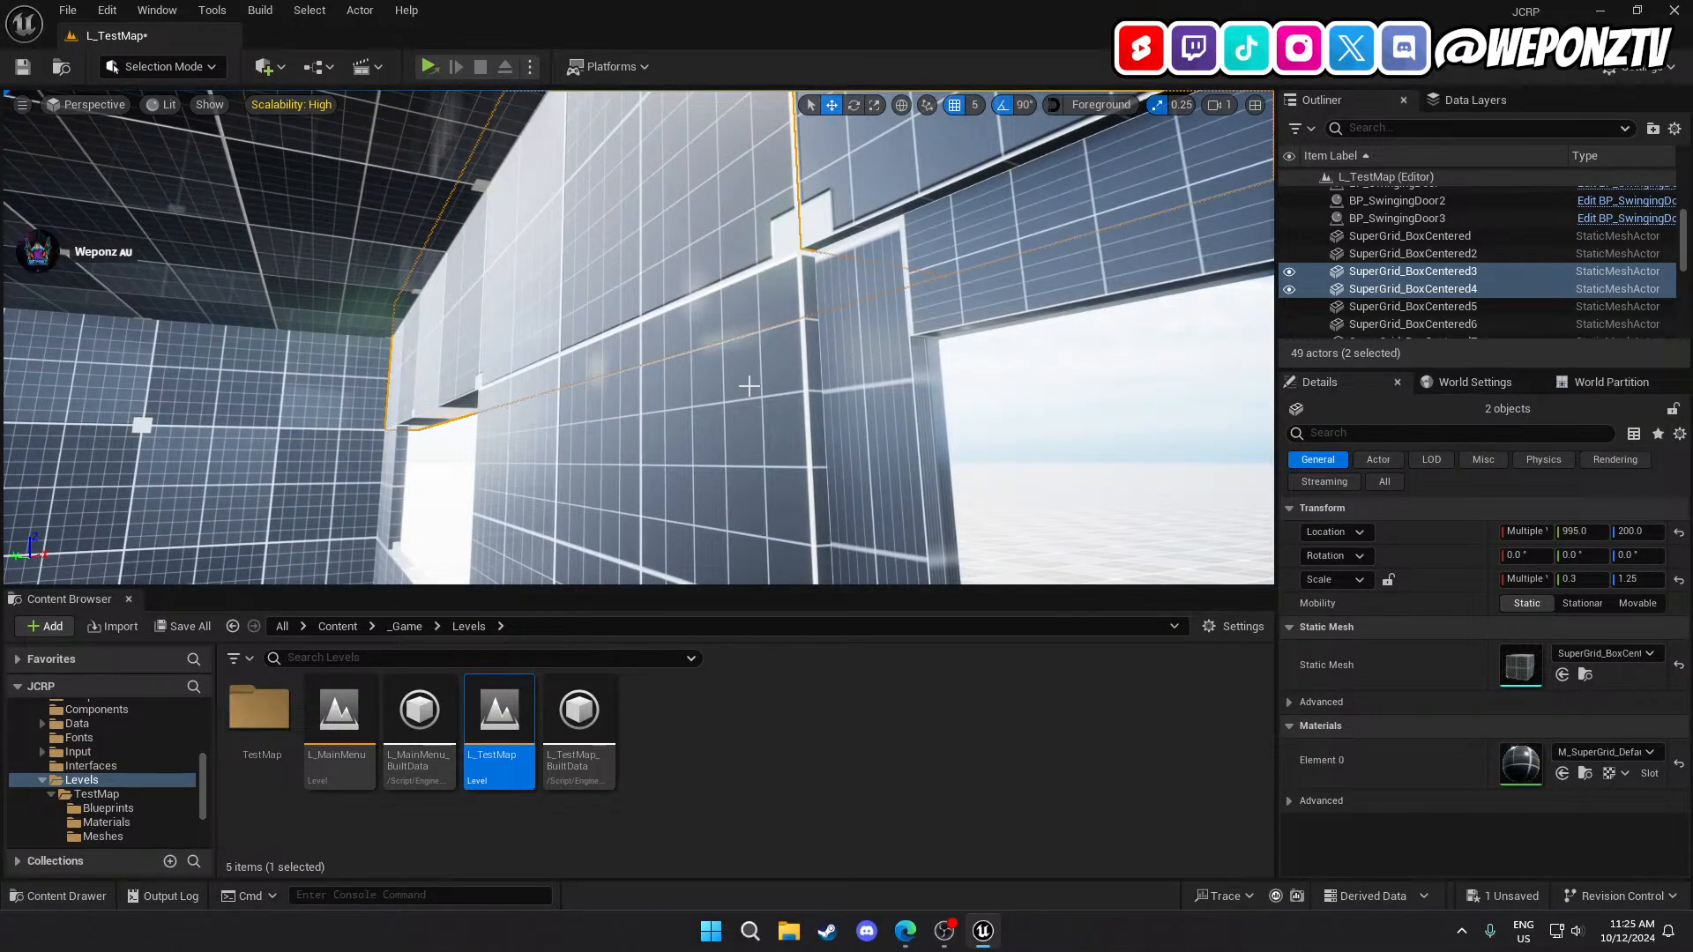
Check the front wall's joins from inside and outside the building with nothing selected, and save the level.
left_click(458, 457)
right_click_drag(457, 458, 693, 427)
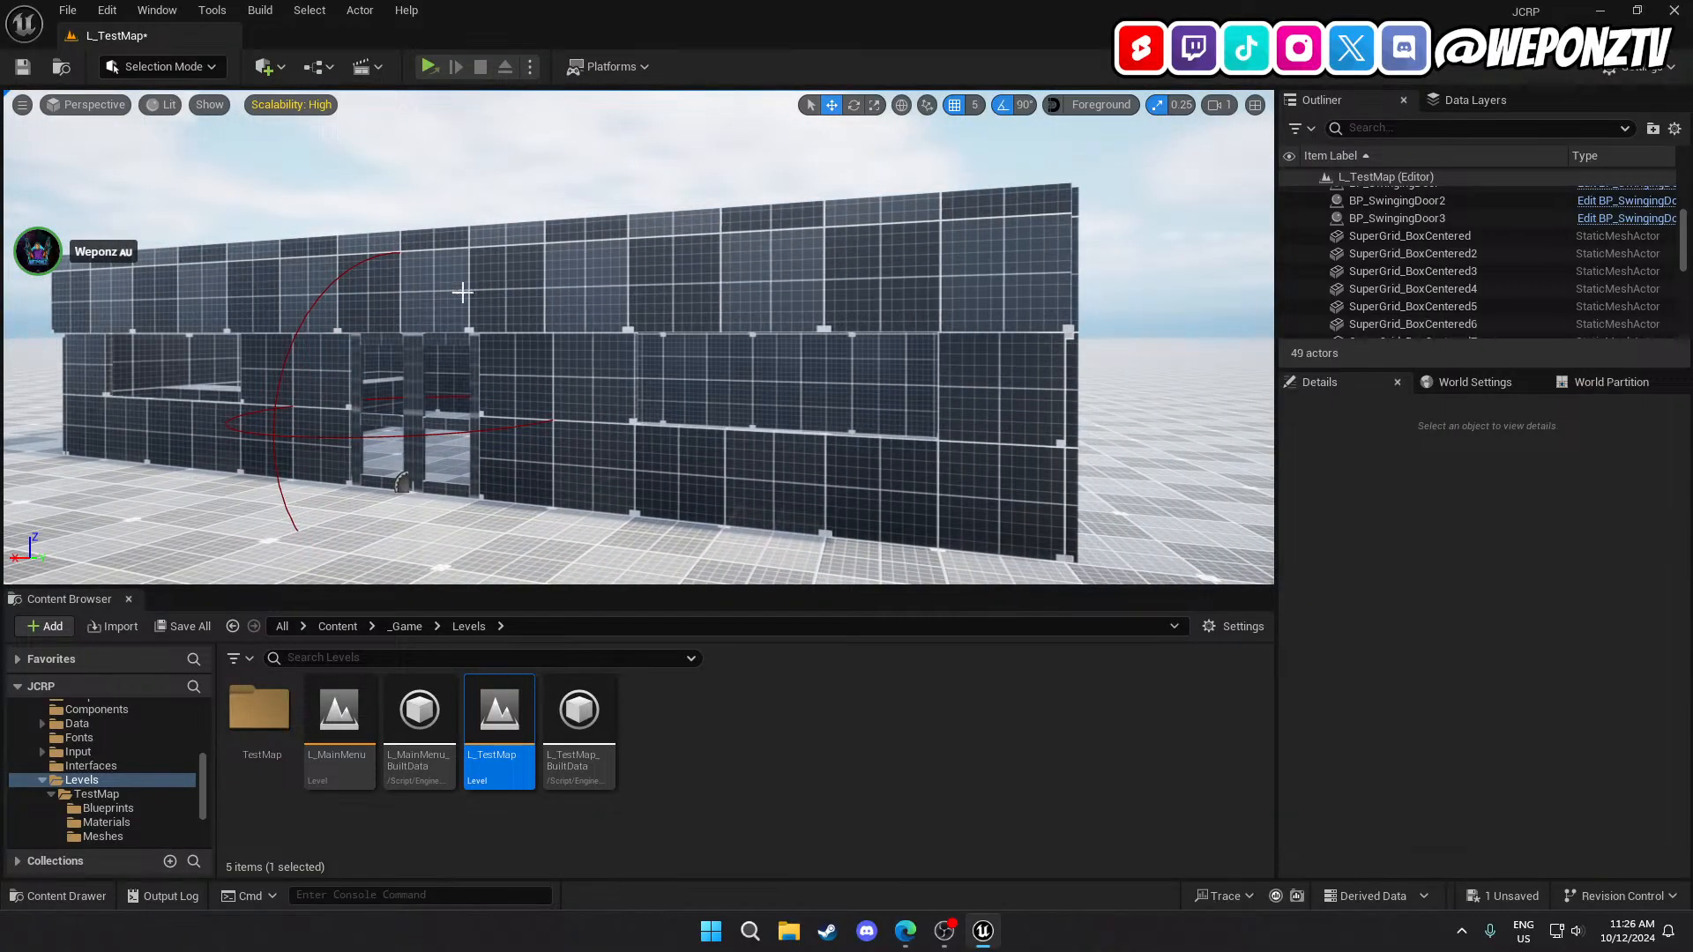
right_click_drag(865, 269, 926, 331)
right_click_drag(516, 338, 322, 333)
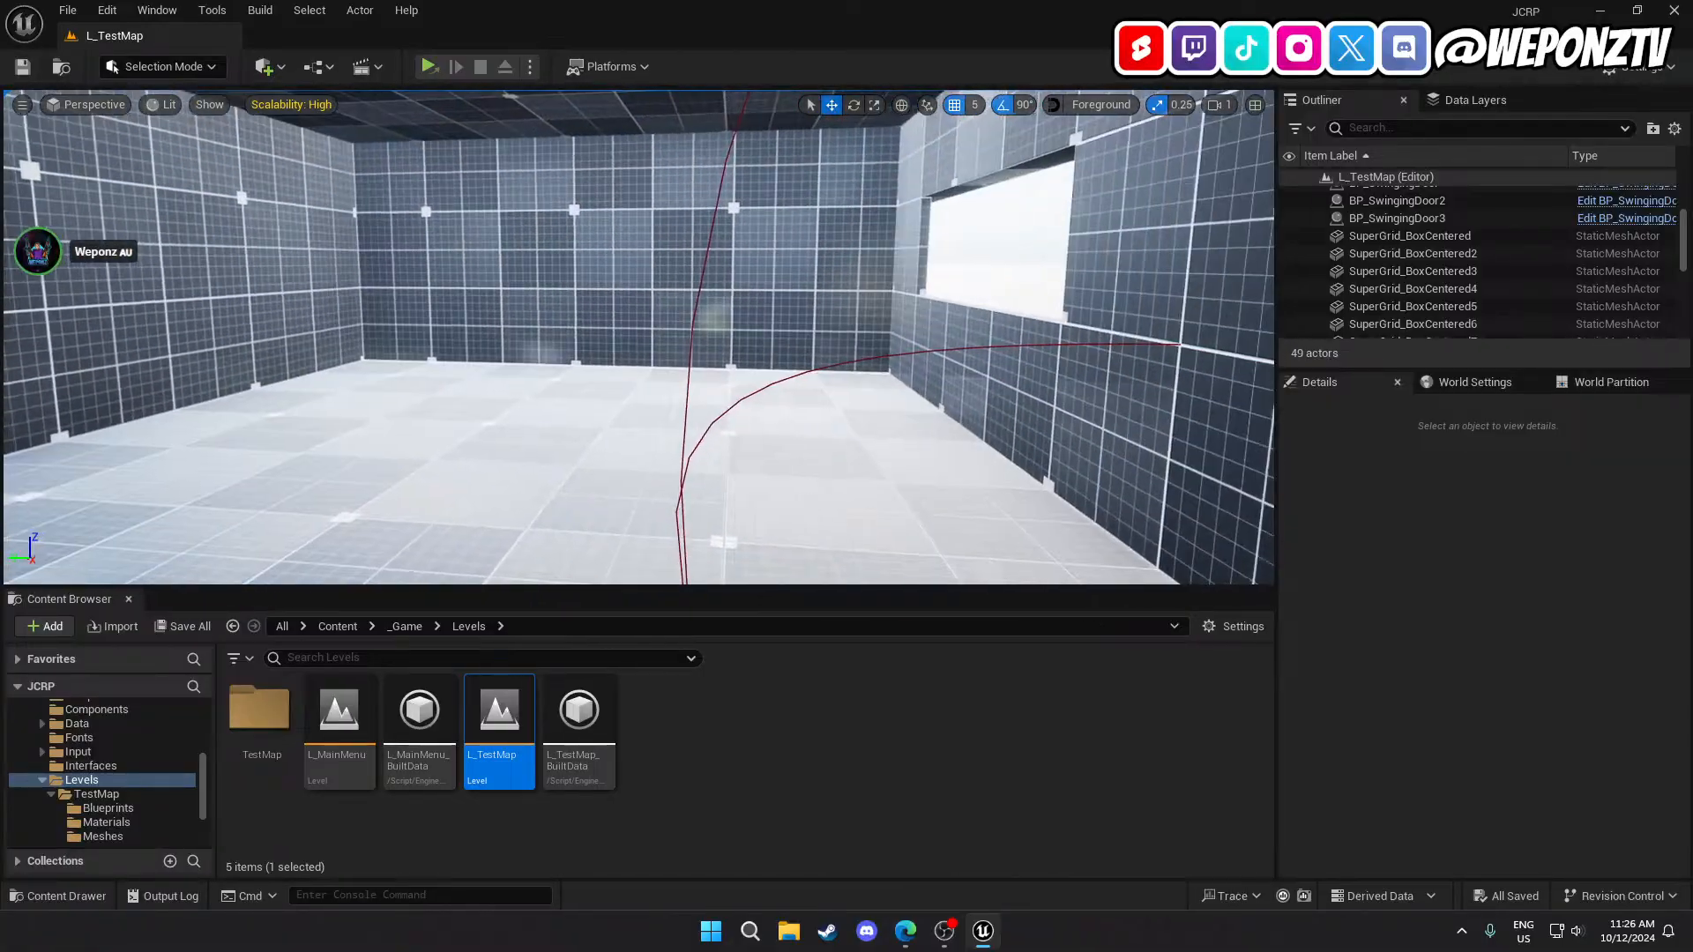
right_click_drag(233, 221, 228, 210)
right_click_drag(777, 314, 431, 333)
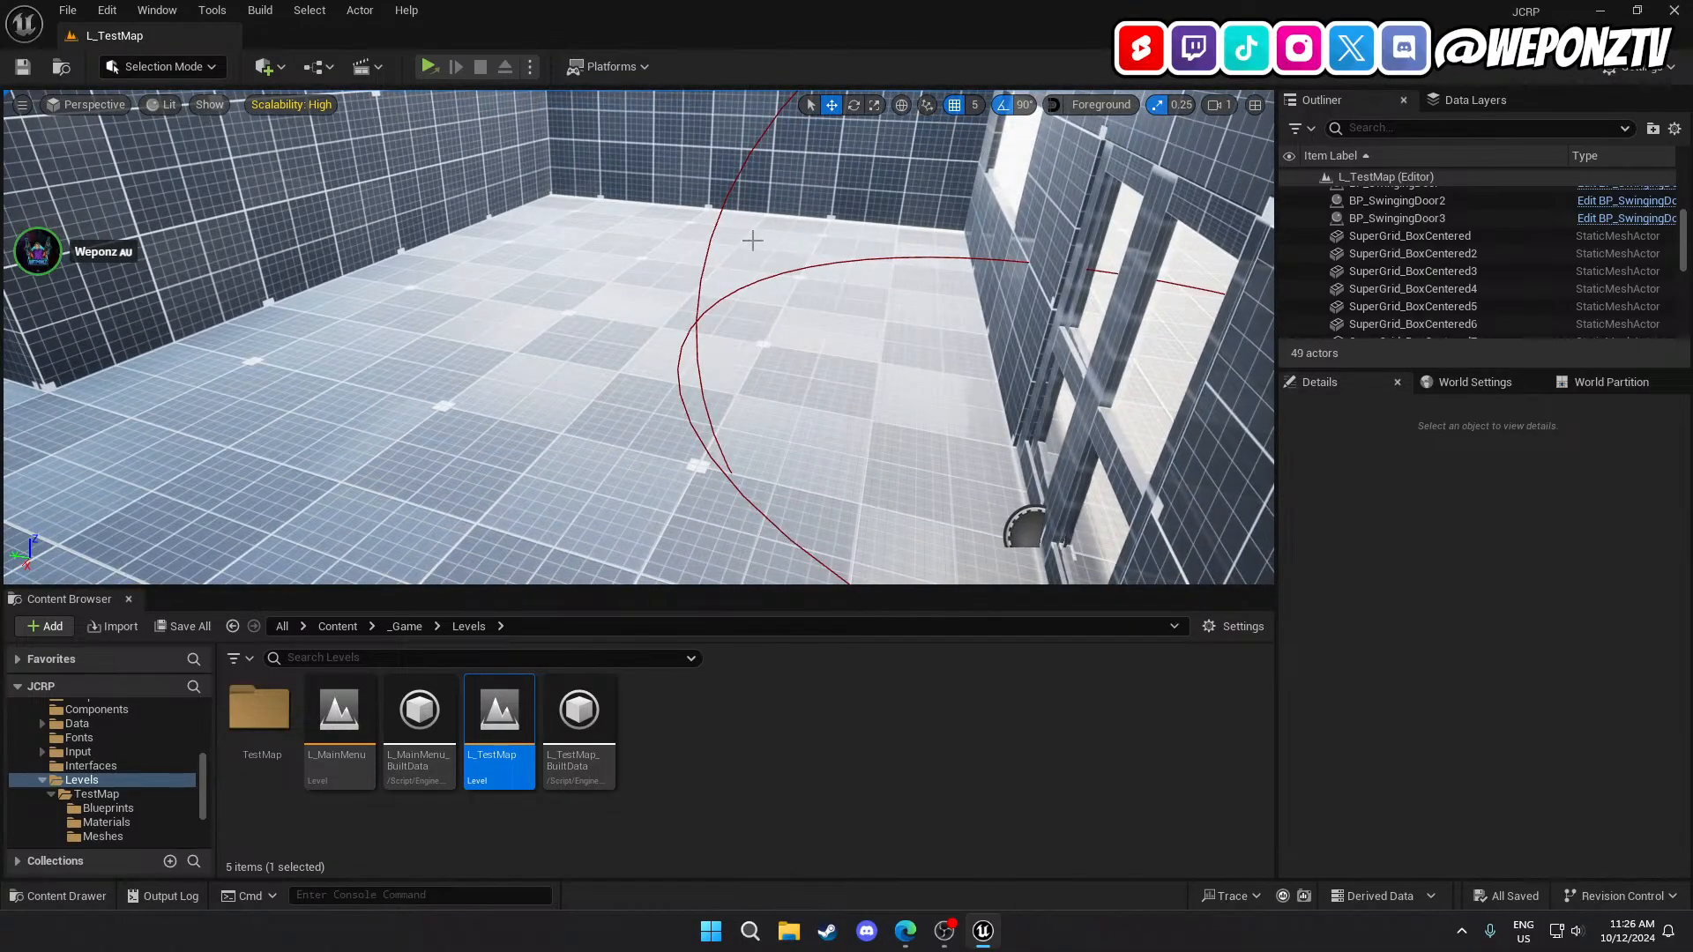
right_click_drag(649, 306, 522, 348)
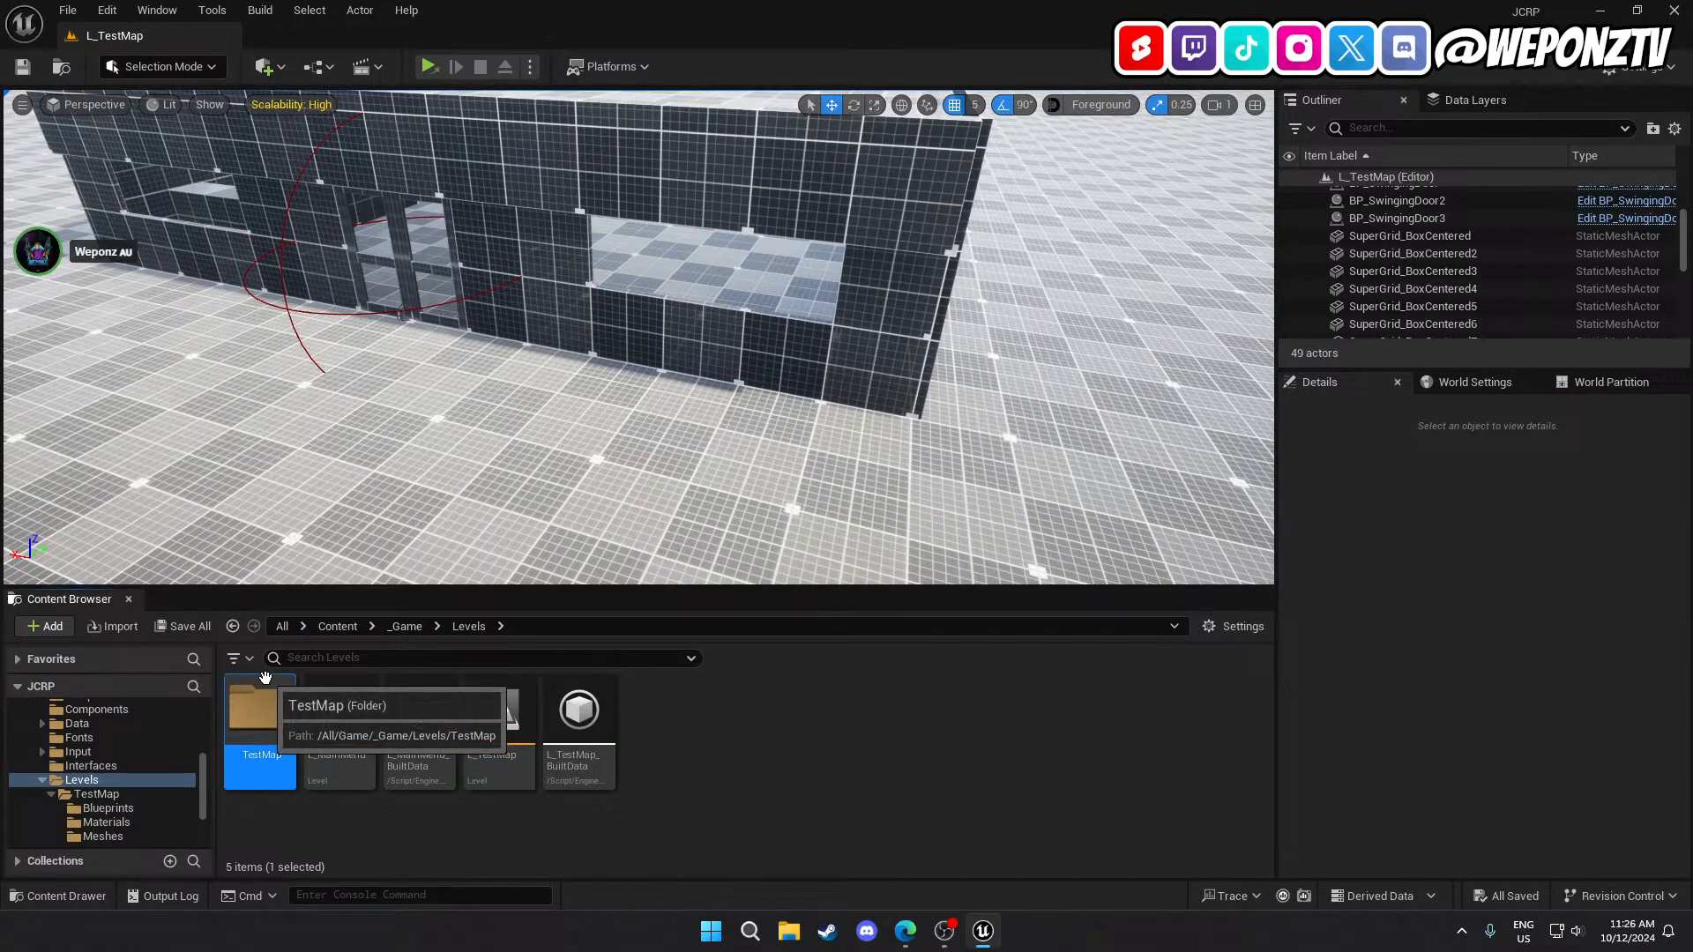
Create an Actor blueprint named BP_Glass in the Blueprints folder inside the TestMap folder.
double_click(265, 711)
double_click(266, 713)
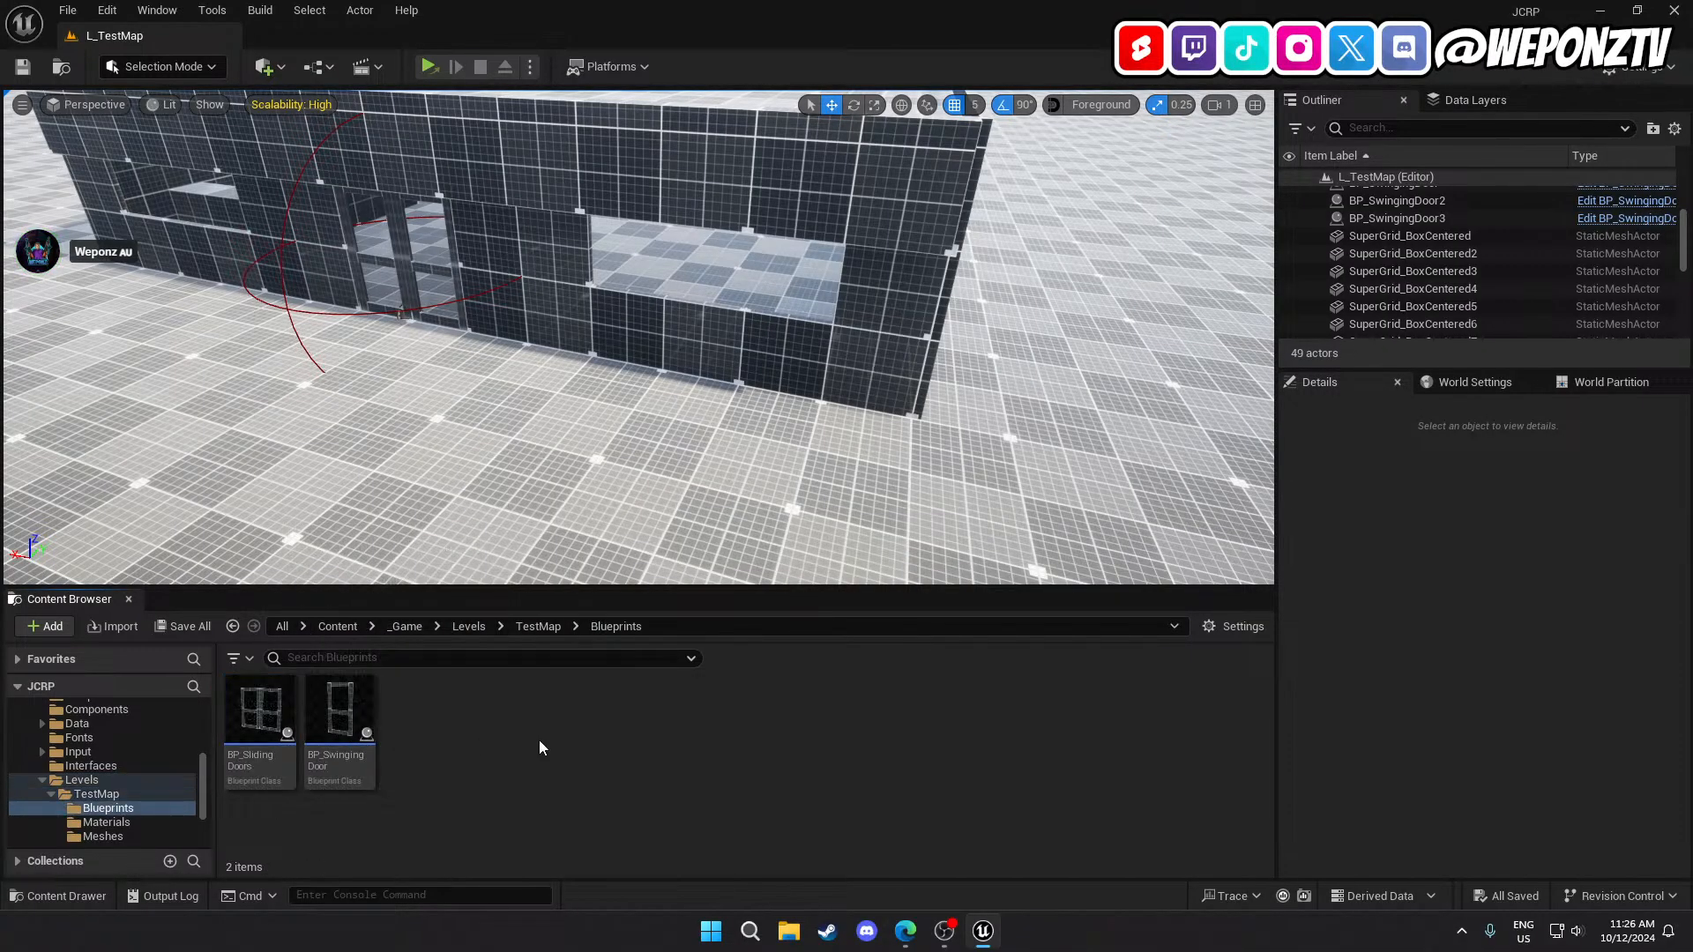
right_click(538, 738)
left_click(689, 220)
left_click(689, 335)
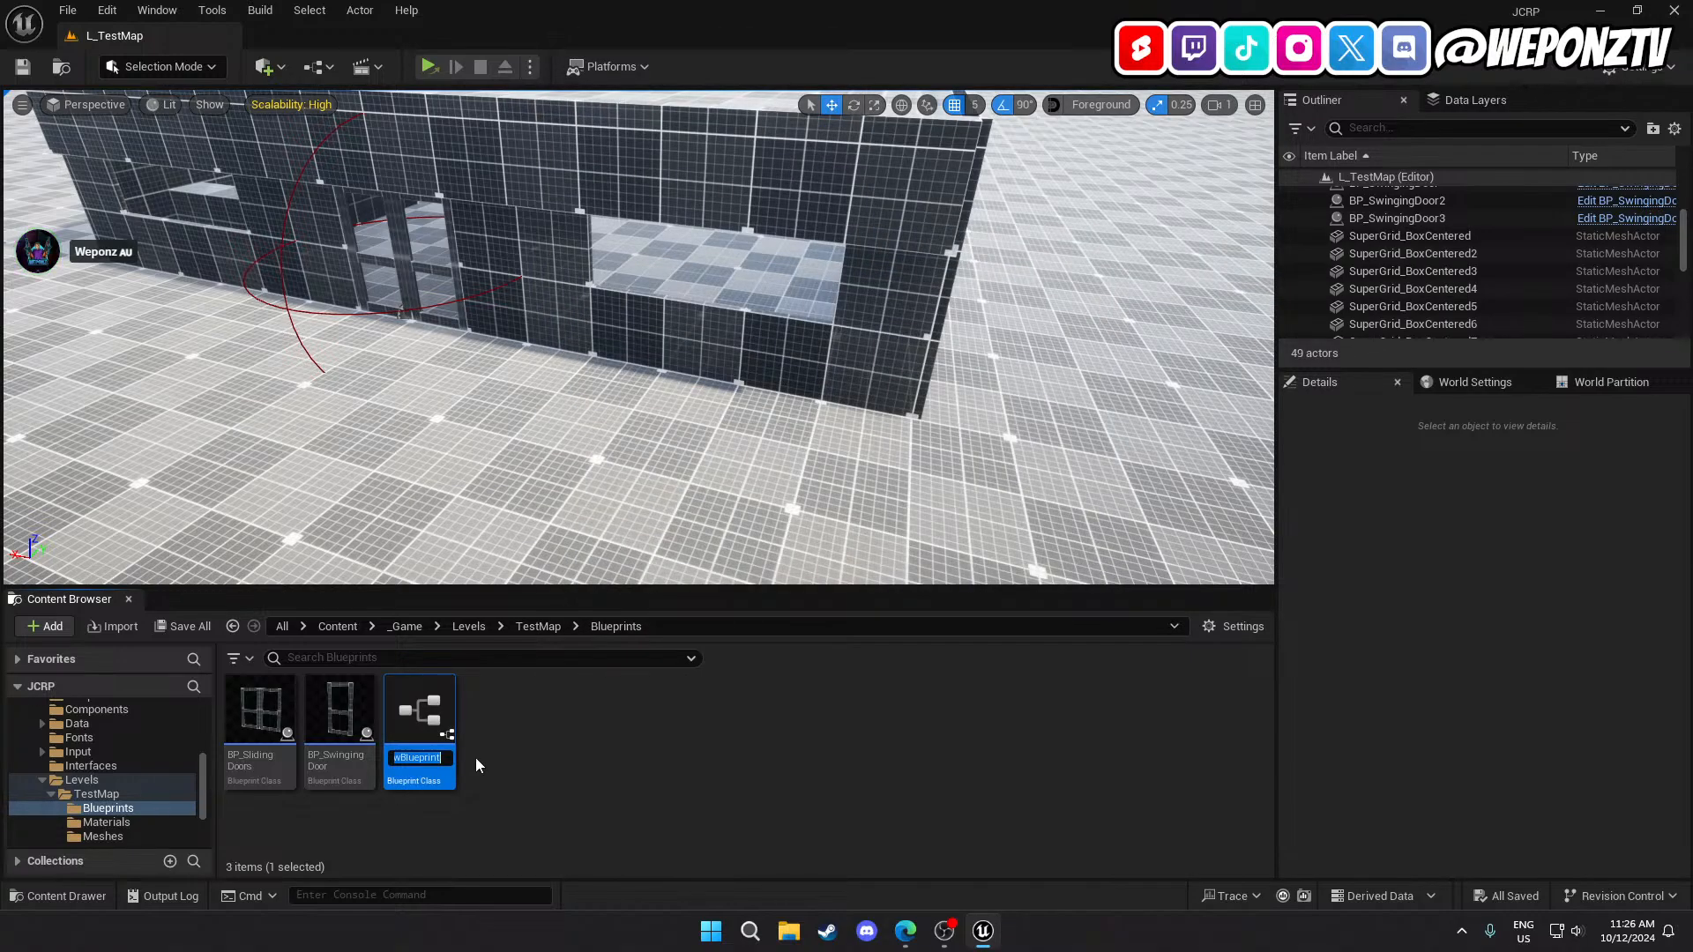
type("BP_Glass")
key("Return")
Open the BP_Glass blueprint and add a Plane component named Front.
double_click(278, 732)
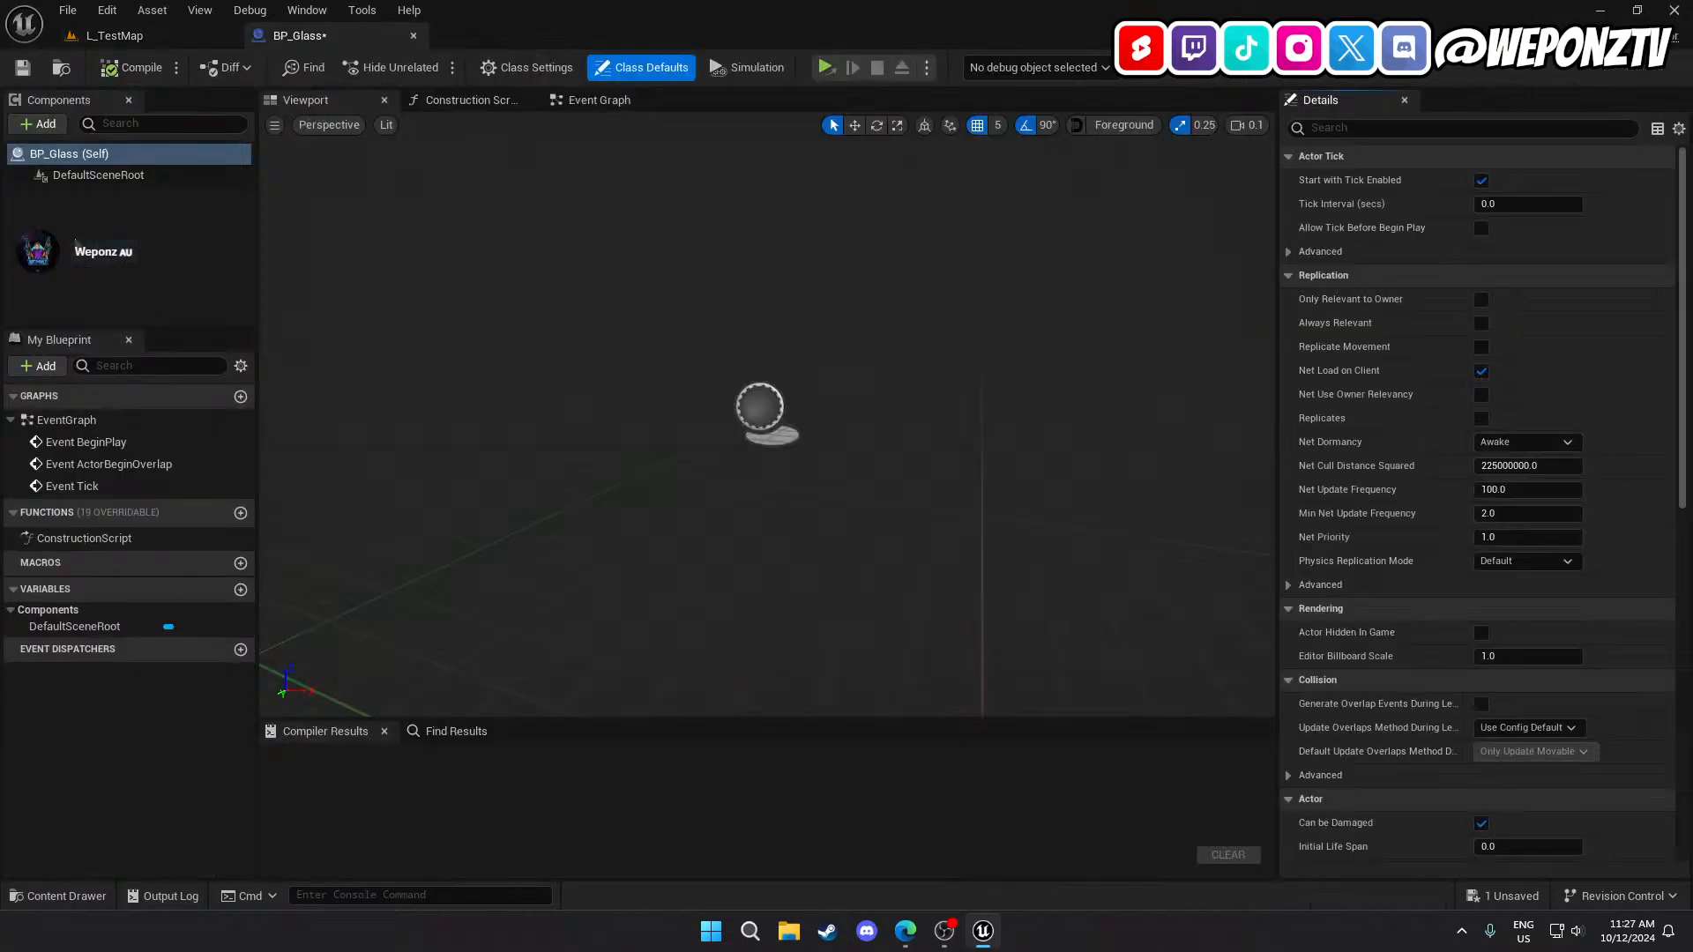
left_click(44, 124)
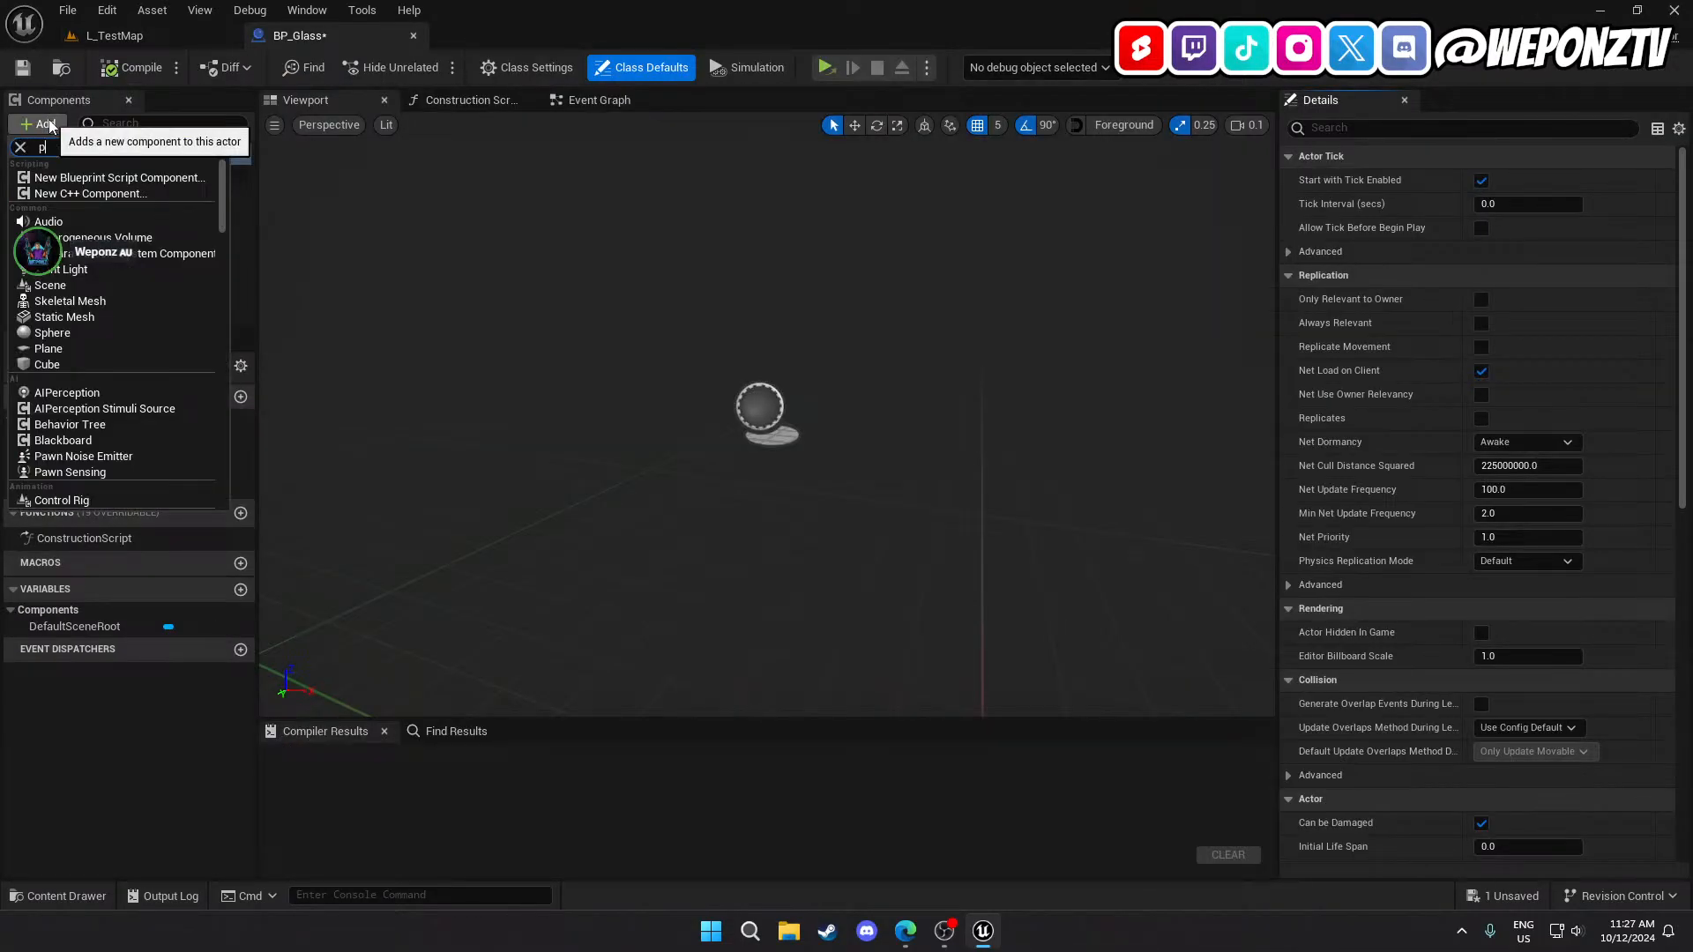
type("plane")
left_click(61, 177)
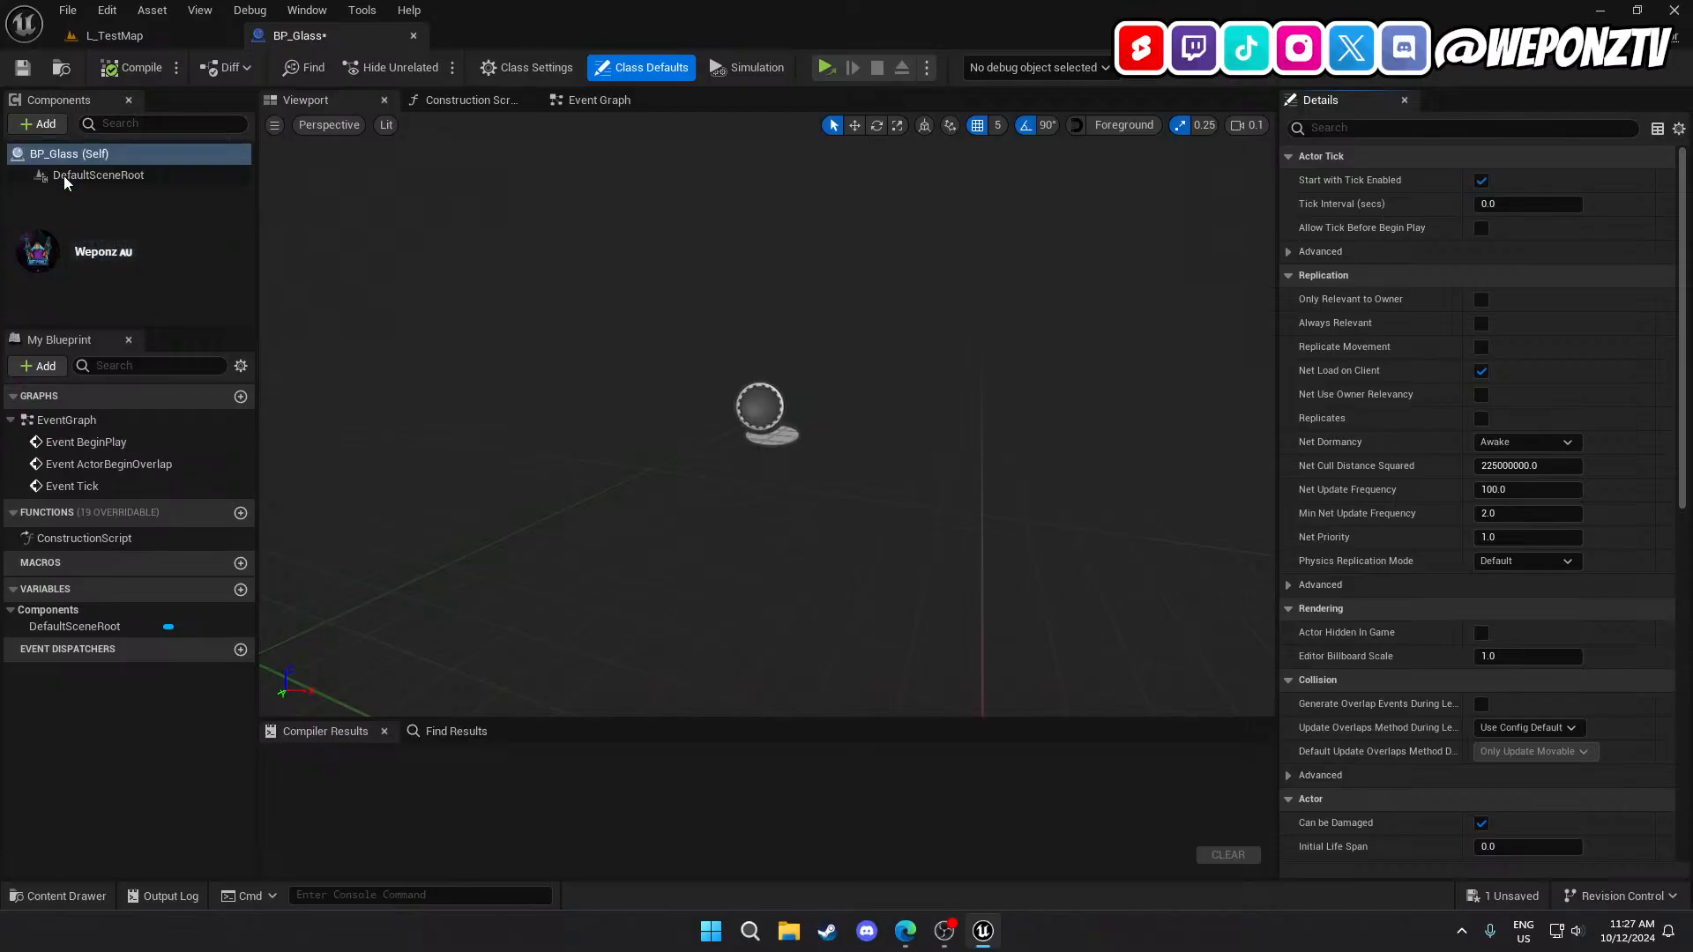
type("F")
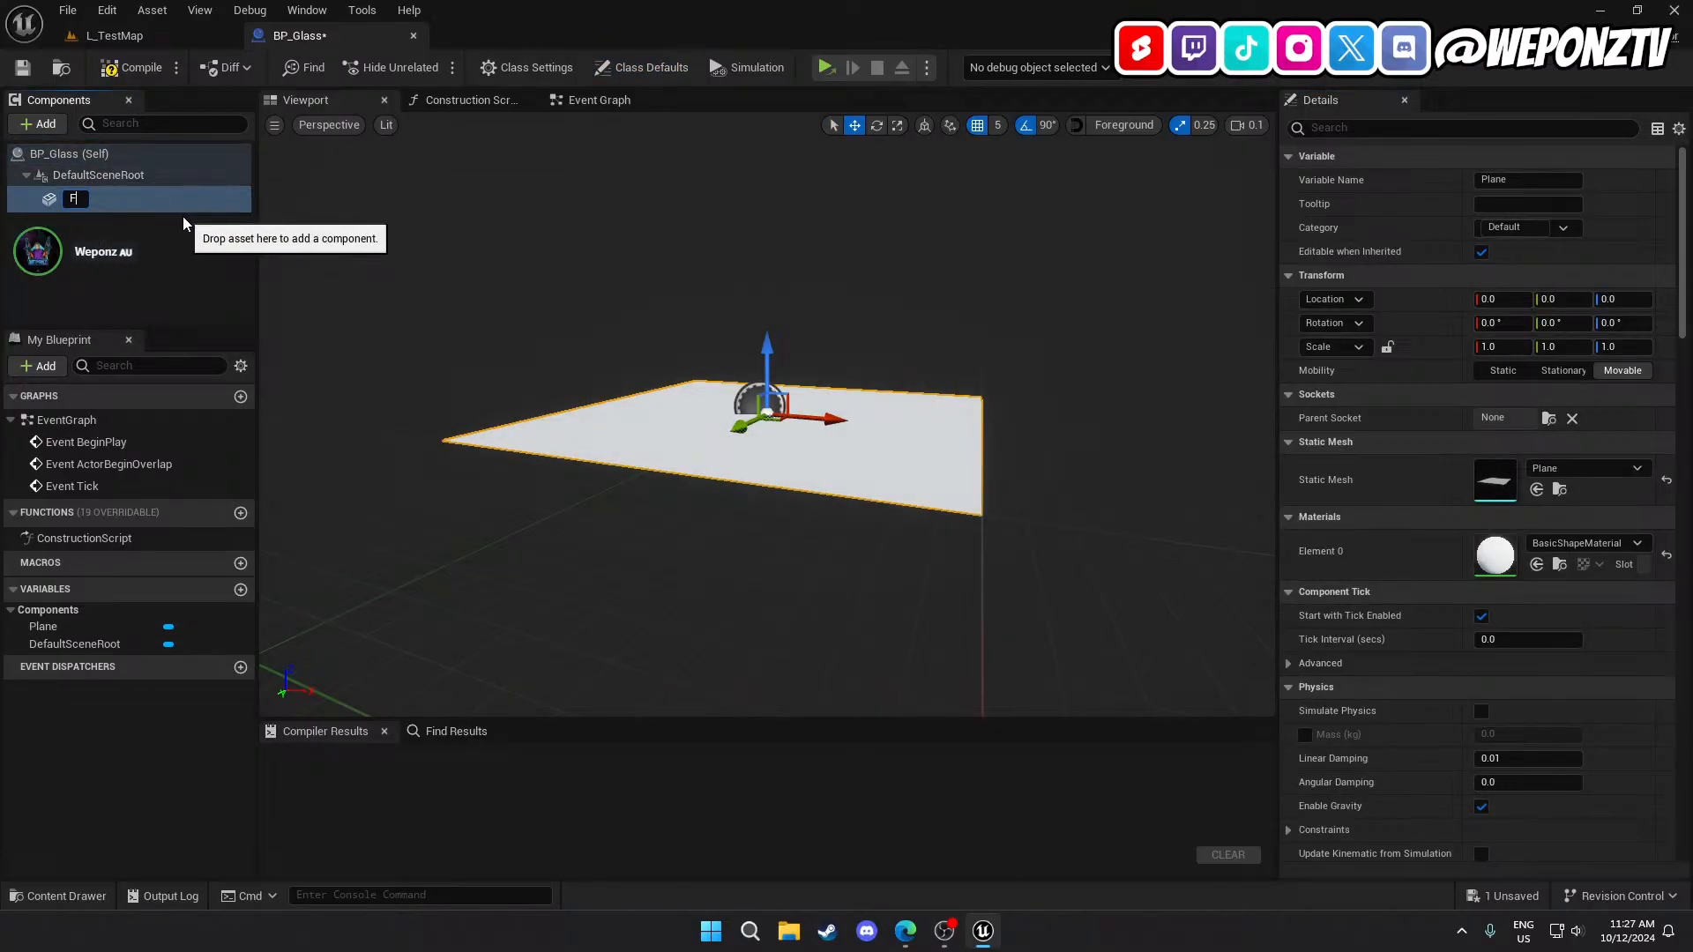
type("ront")
key("Return")
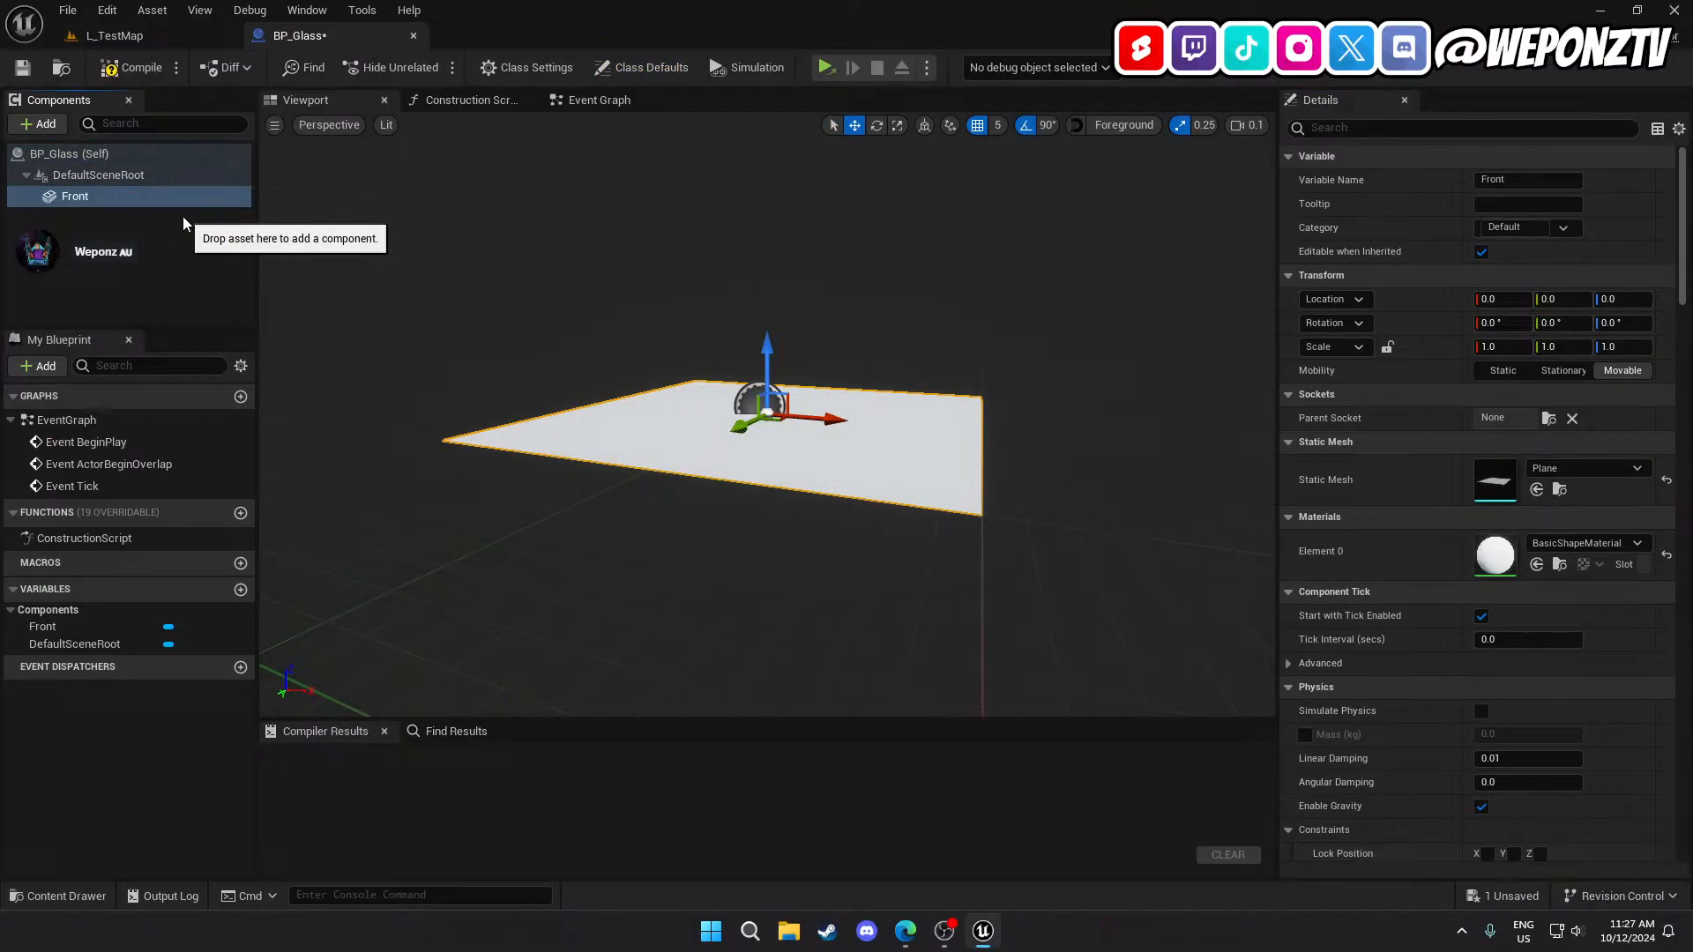
Duplicate the Front plane as Back with a Z rotation of 180°, and raise the copy to a Z location of 35.
right_click(164, 198)
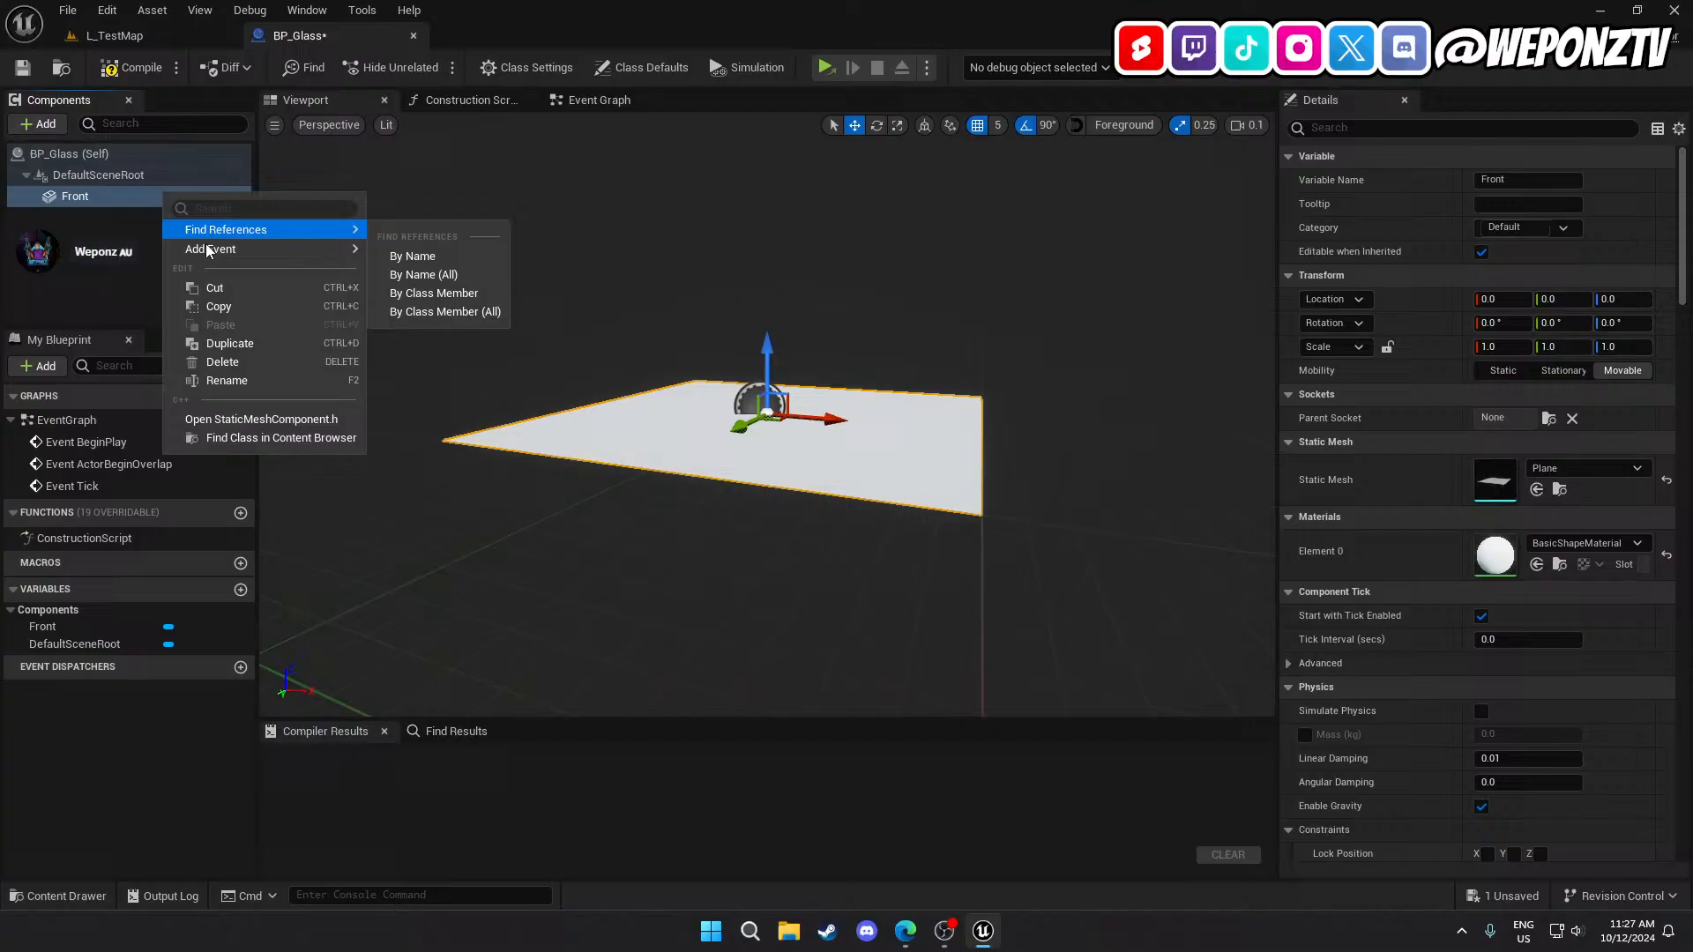
left_click(231, 345)
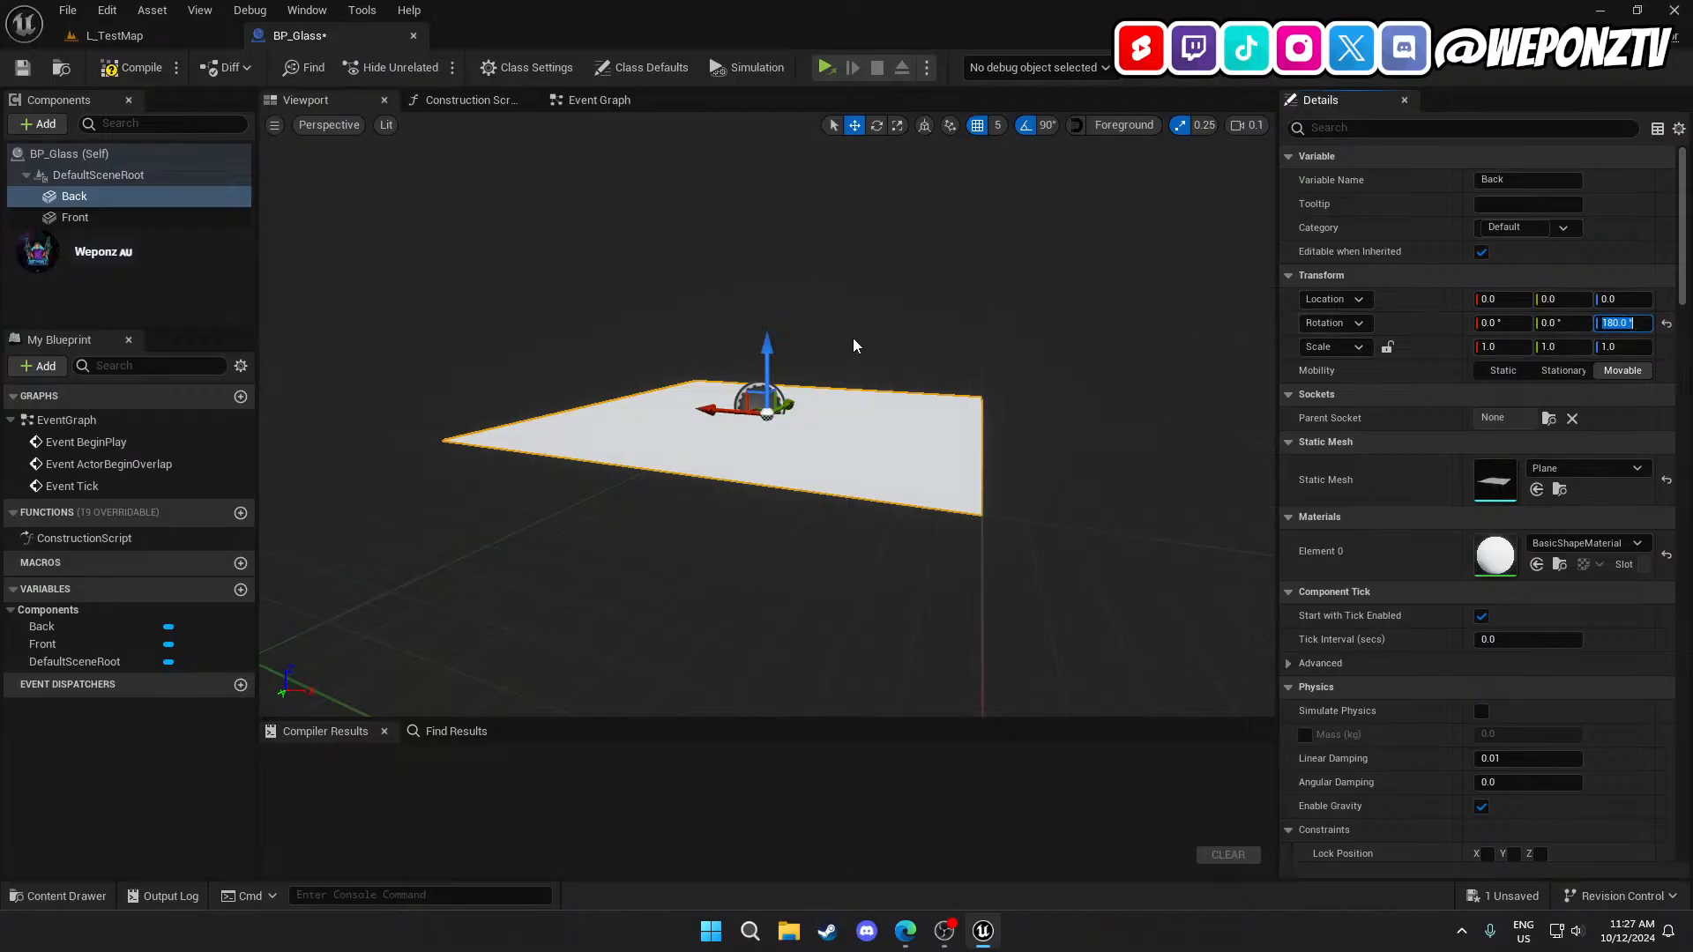
left_click_drag(777, 351, 787, 196)
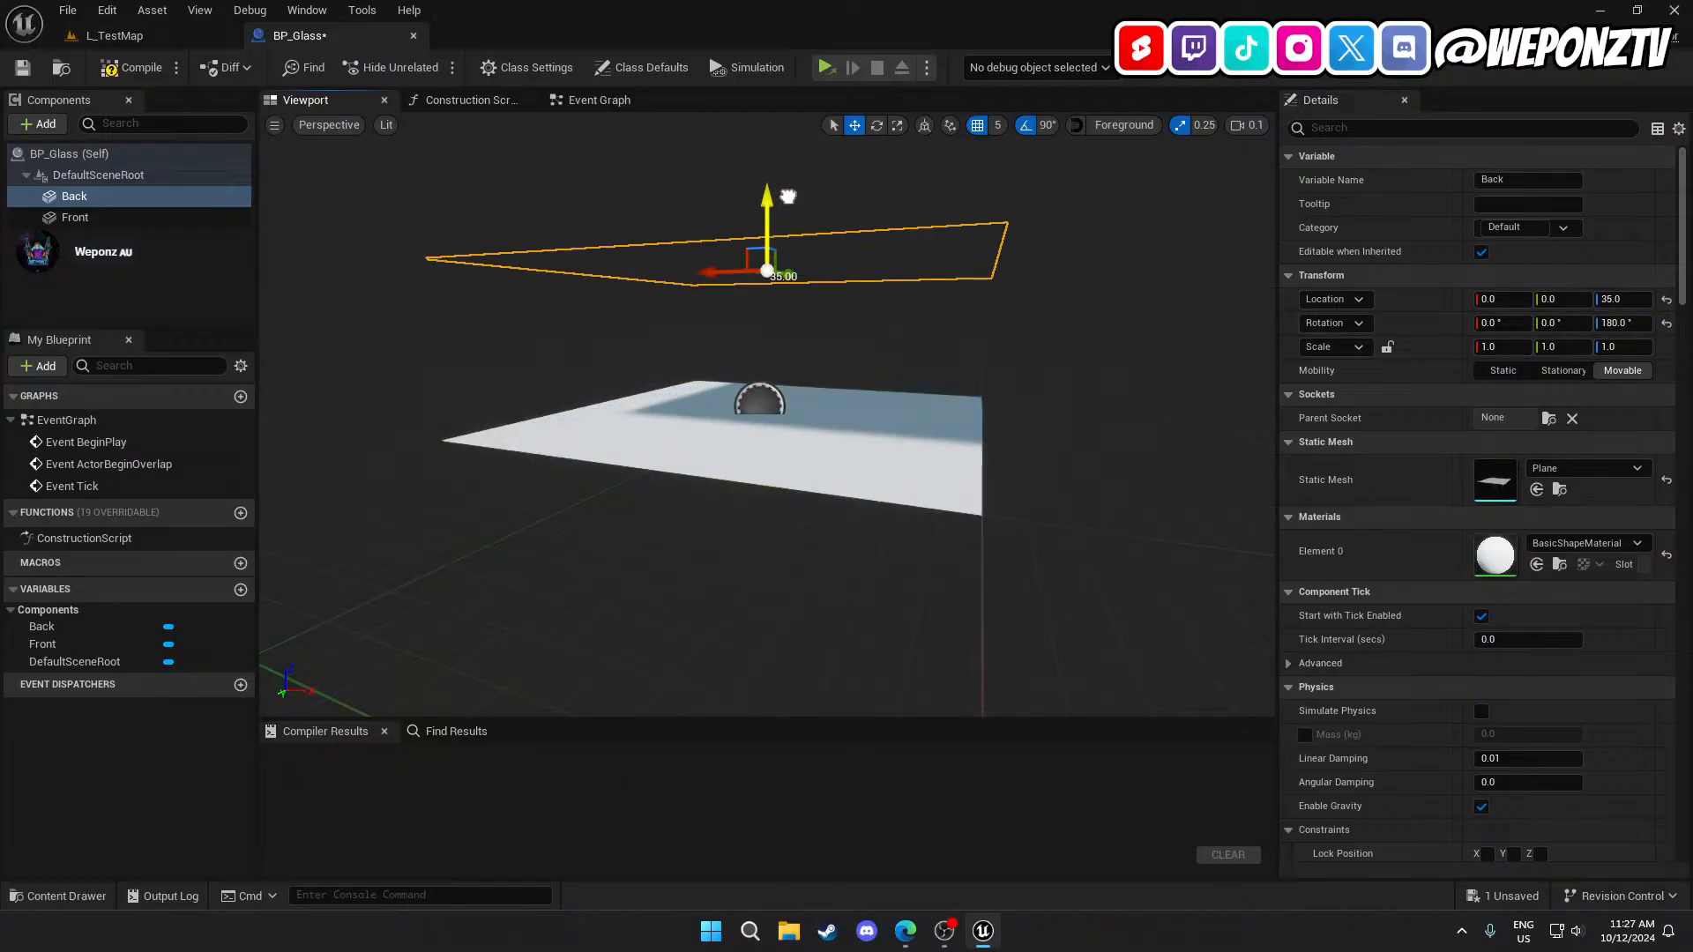
Set the Front plane's rotation to 180° on Y and 0° on Z, and reset the Back plane's Z rotation to 0°.
left_click(730, 431)
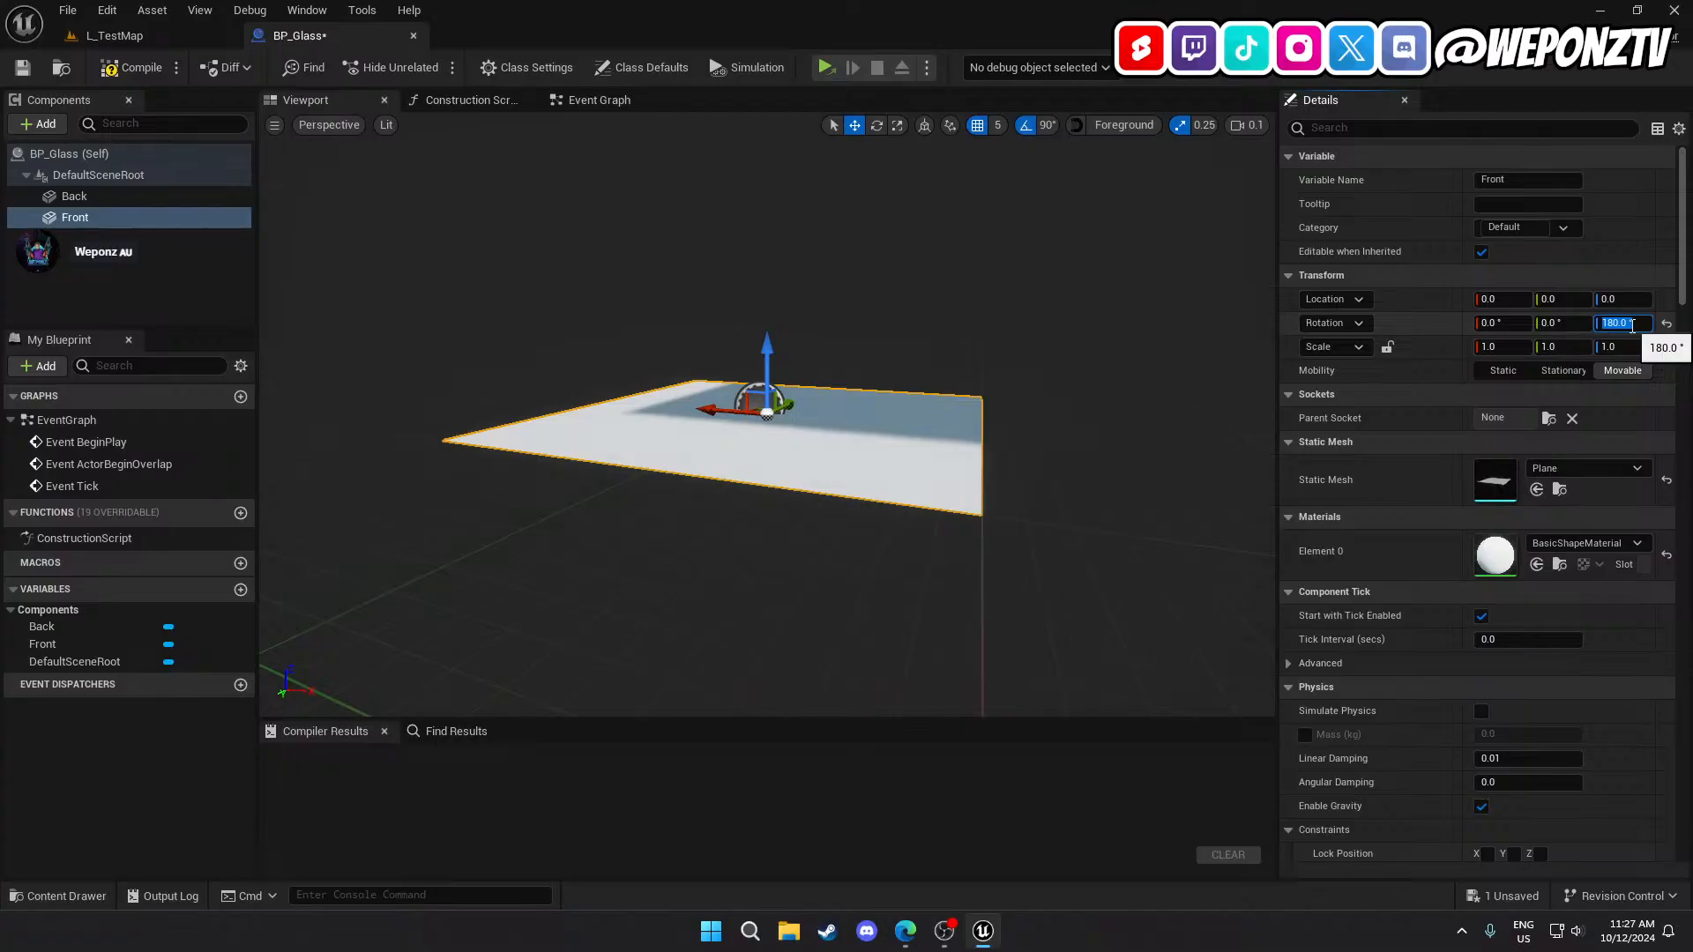
right_click_drag(1014, 379, 961, 494)
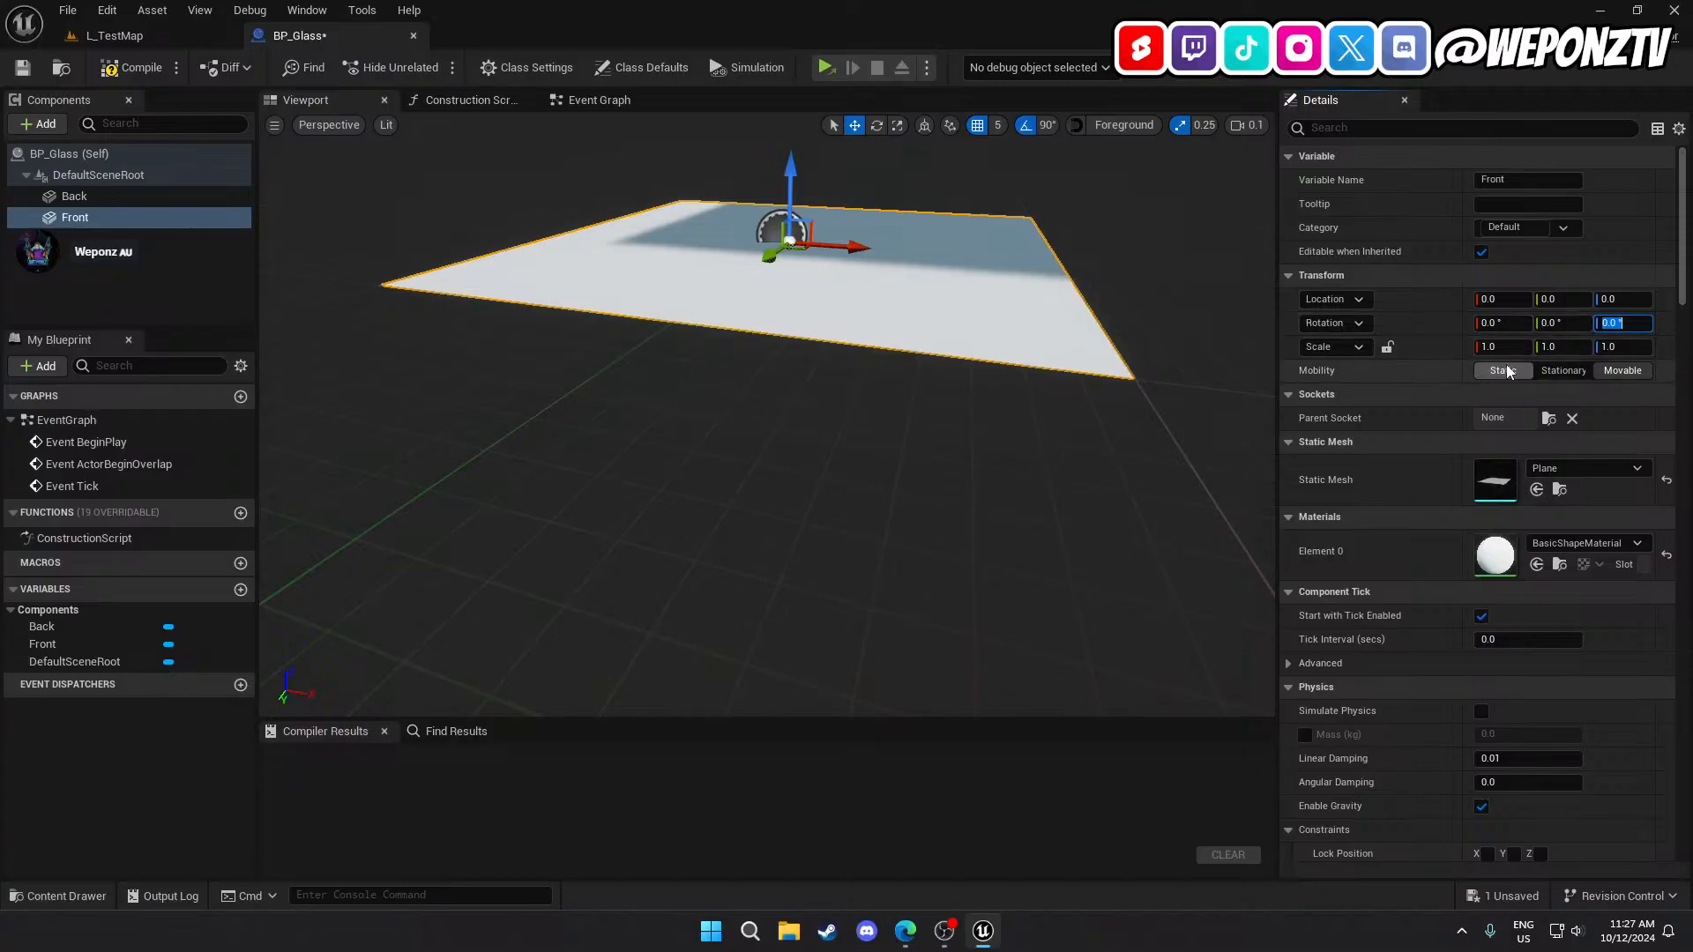
left_click(1540, 322)
key("Return")
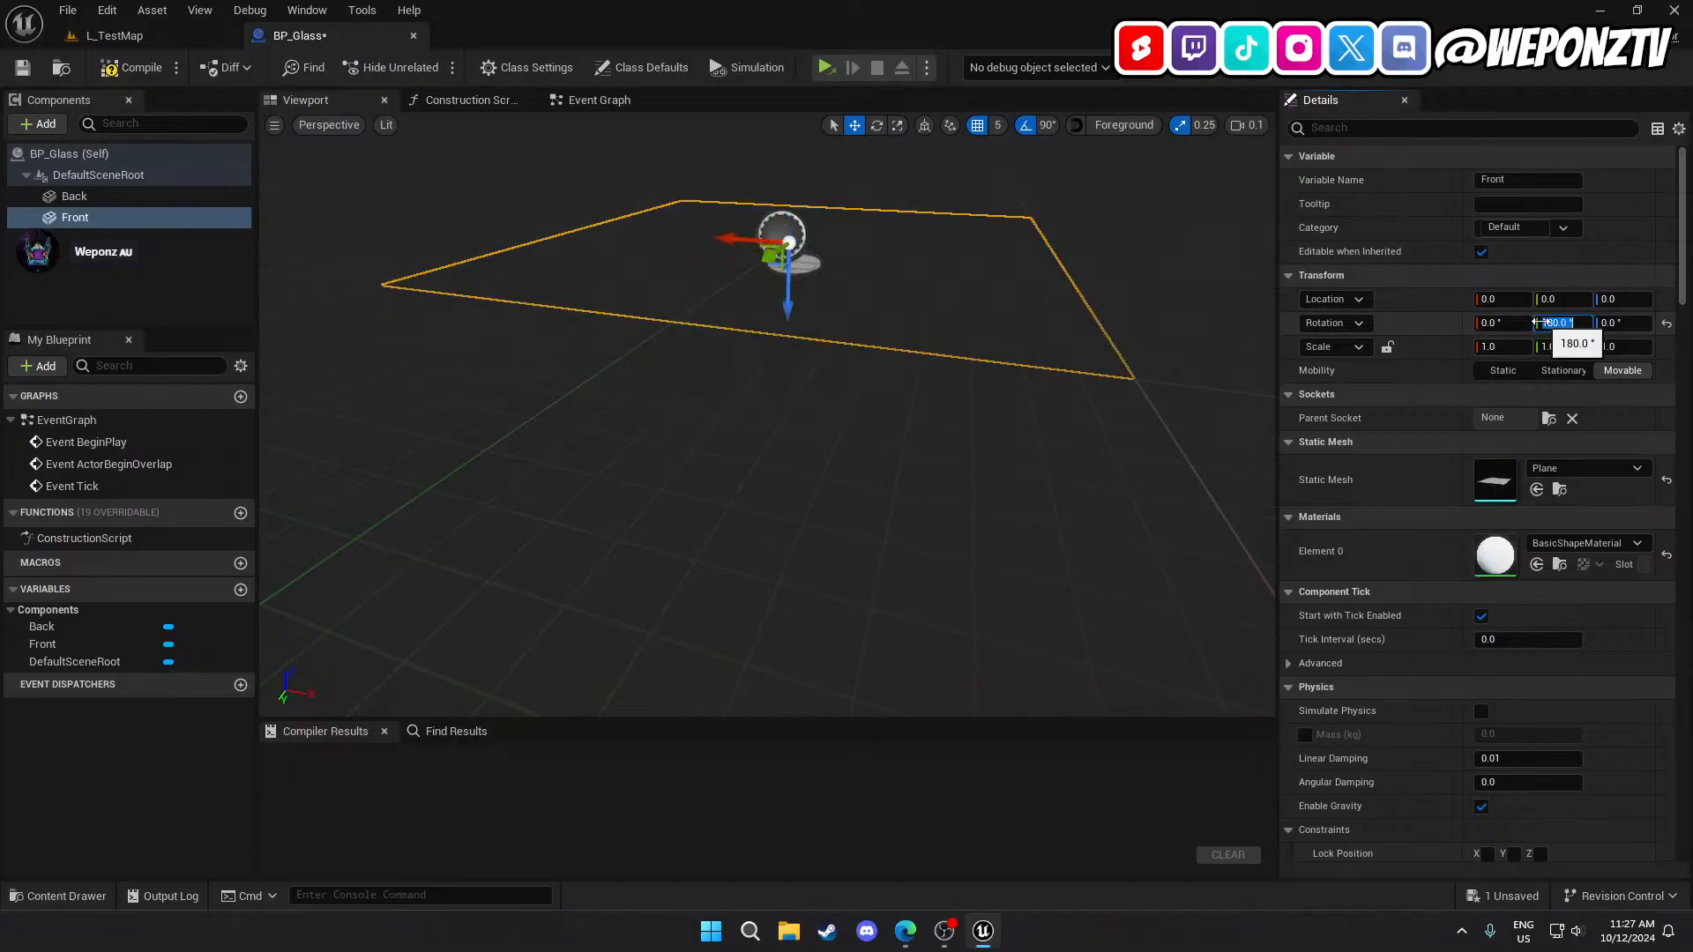
right_click_drag(1040, 406, 987, 379)
left_click(861, 224)
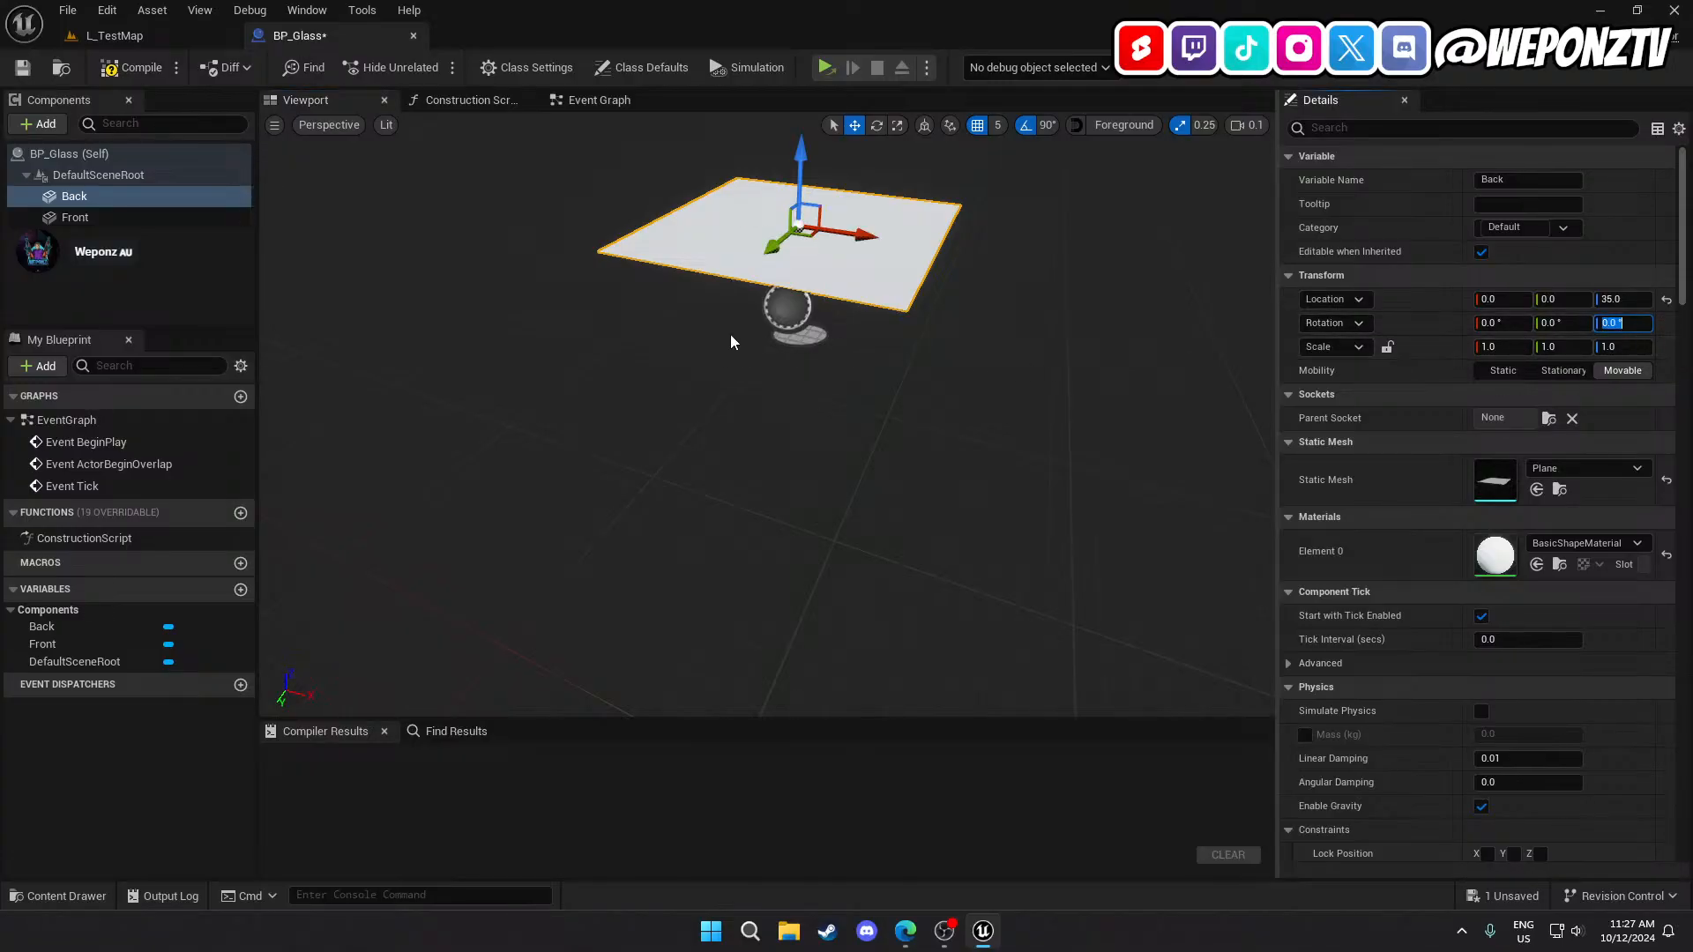
left_click(177, 224)
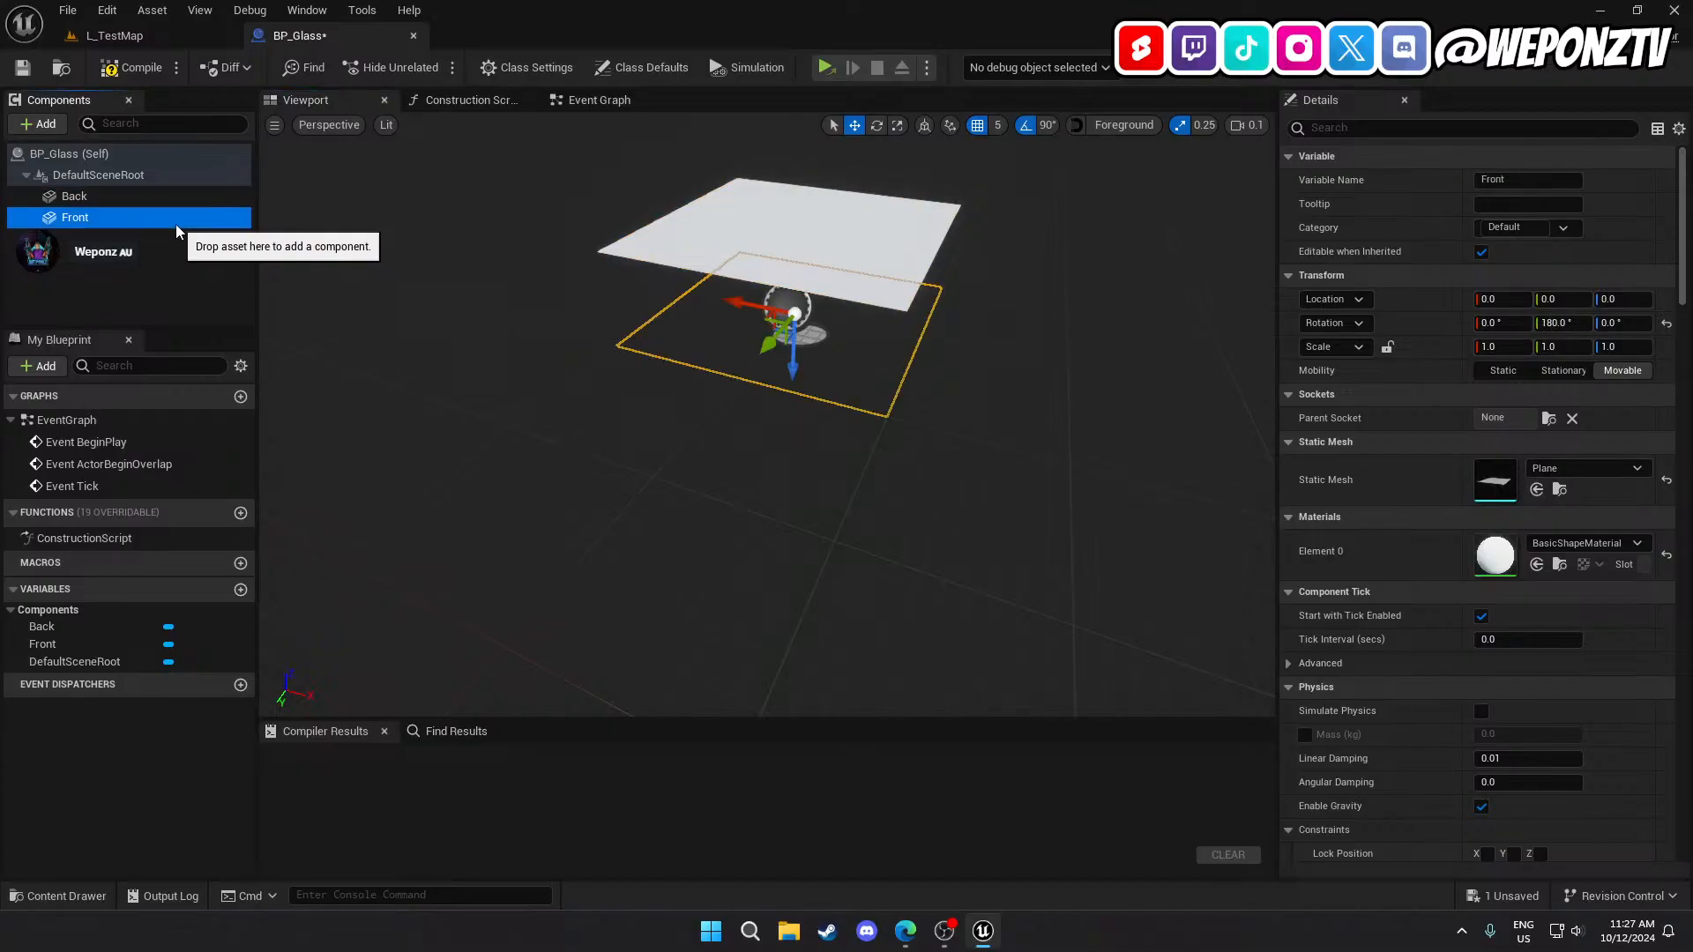
Assign the M_Glass material from the TestMap Materials folder to the Back plane.
left_click(74, 196)
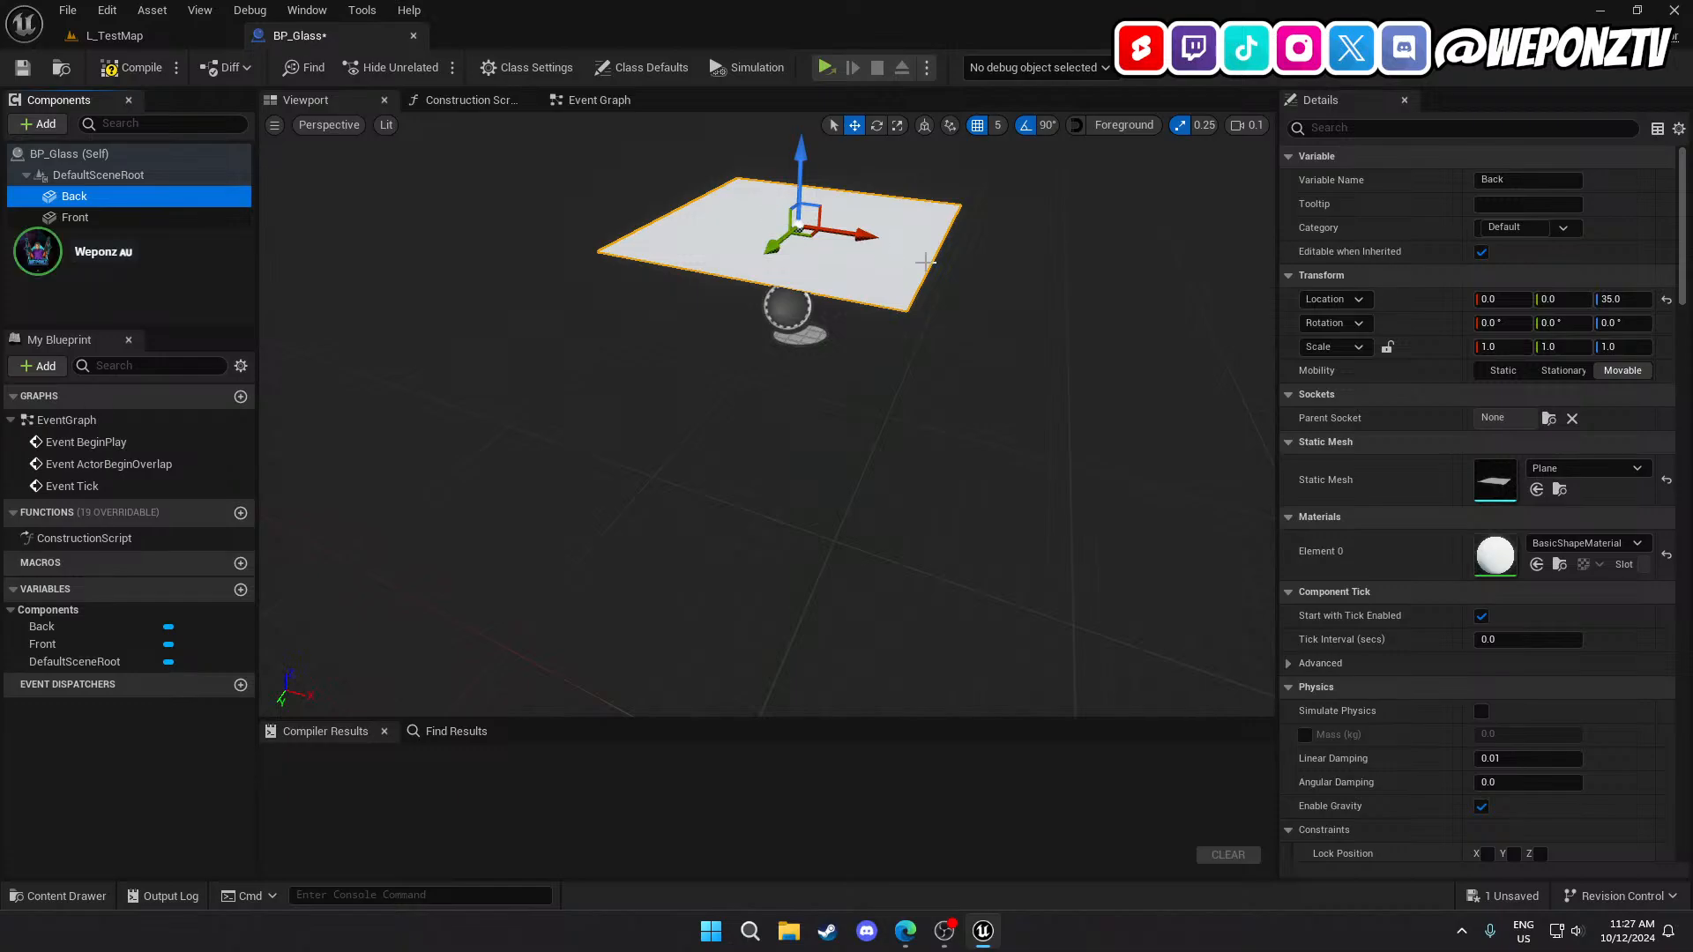
left_click(1578, 543)
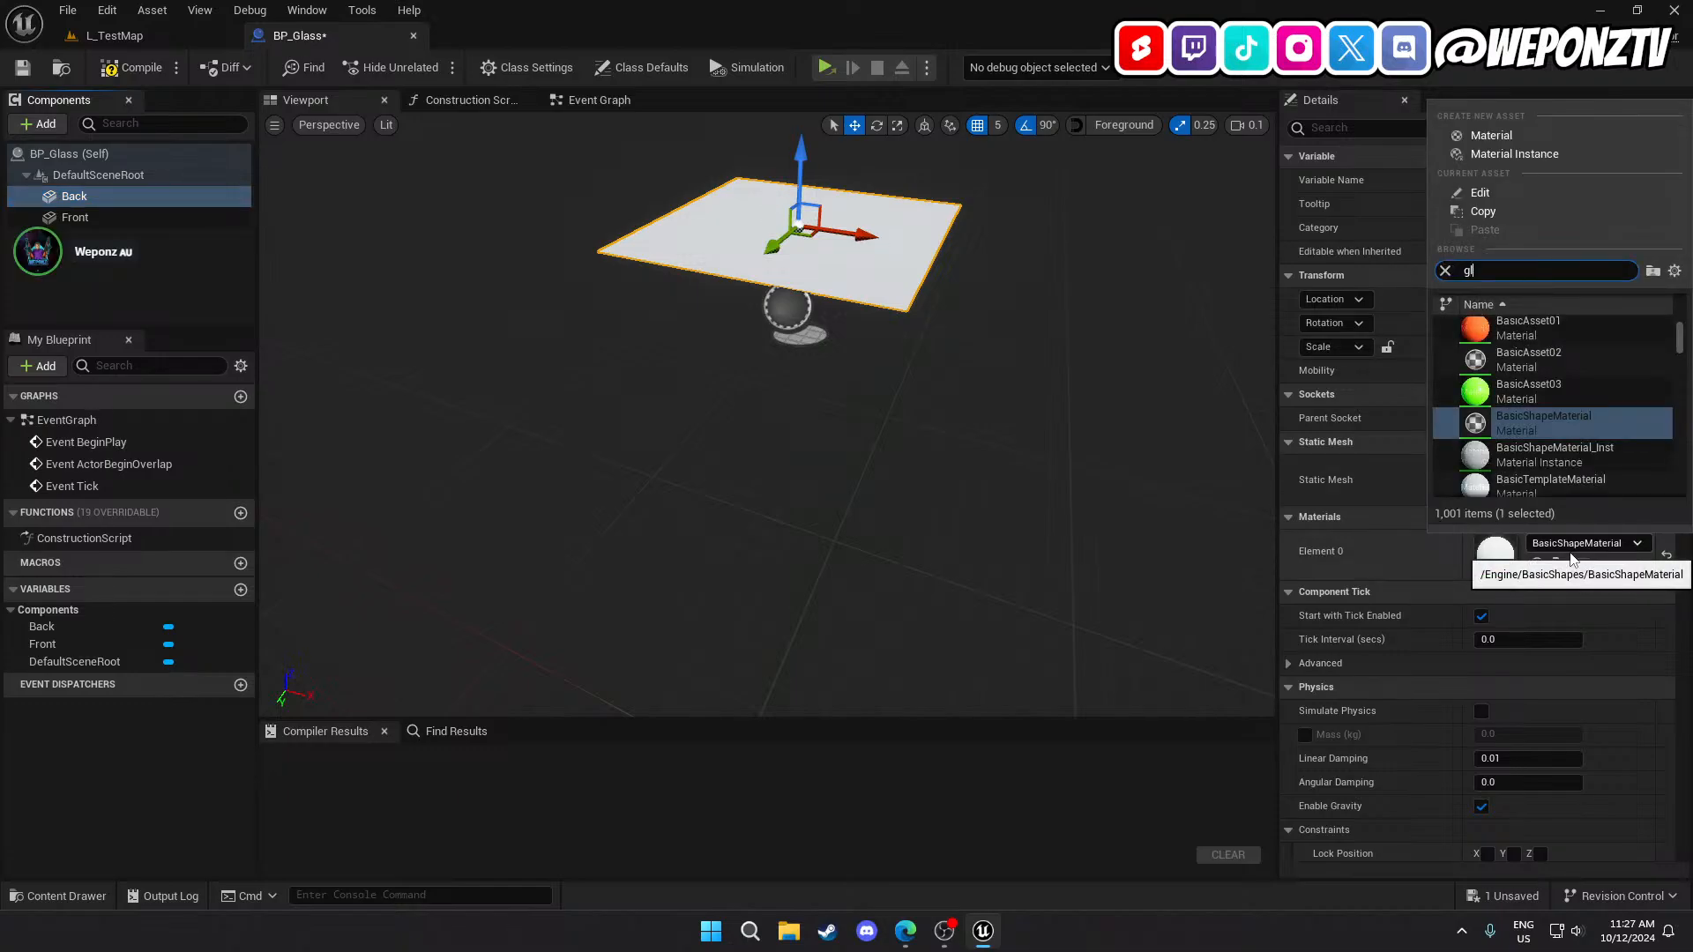
scroll(1580, 448, "up", 9)
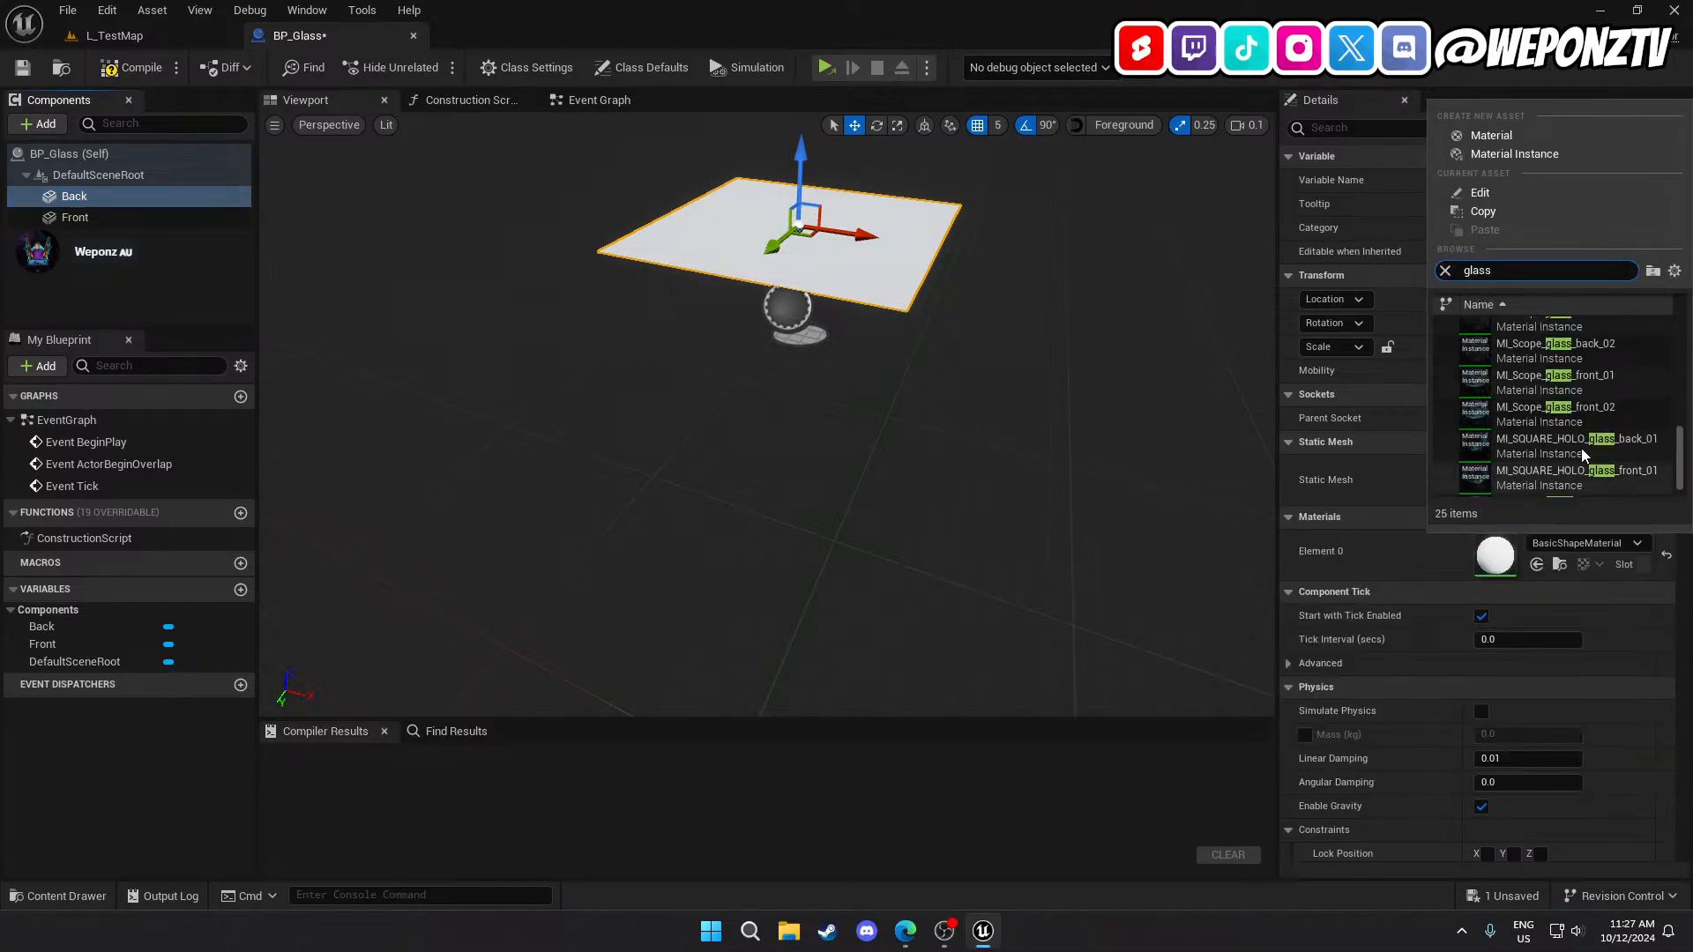
scroll(1580, 441, "up", 3)
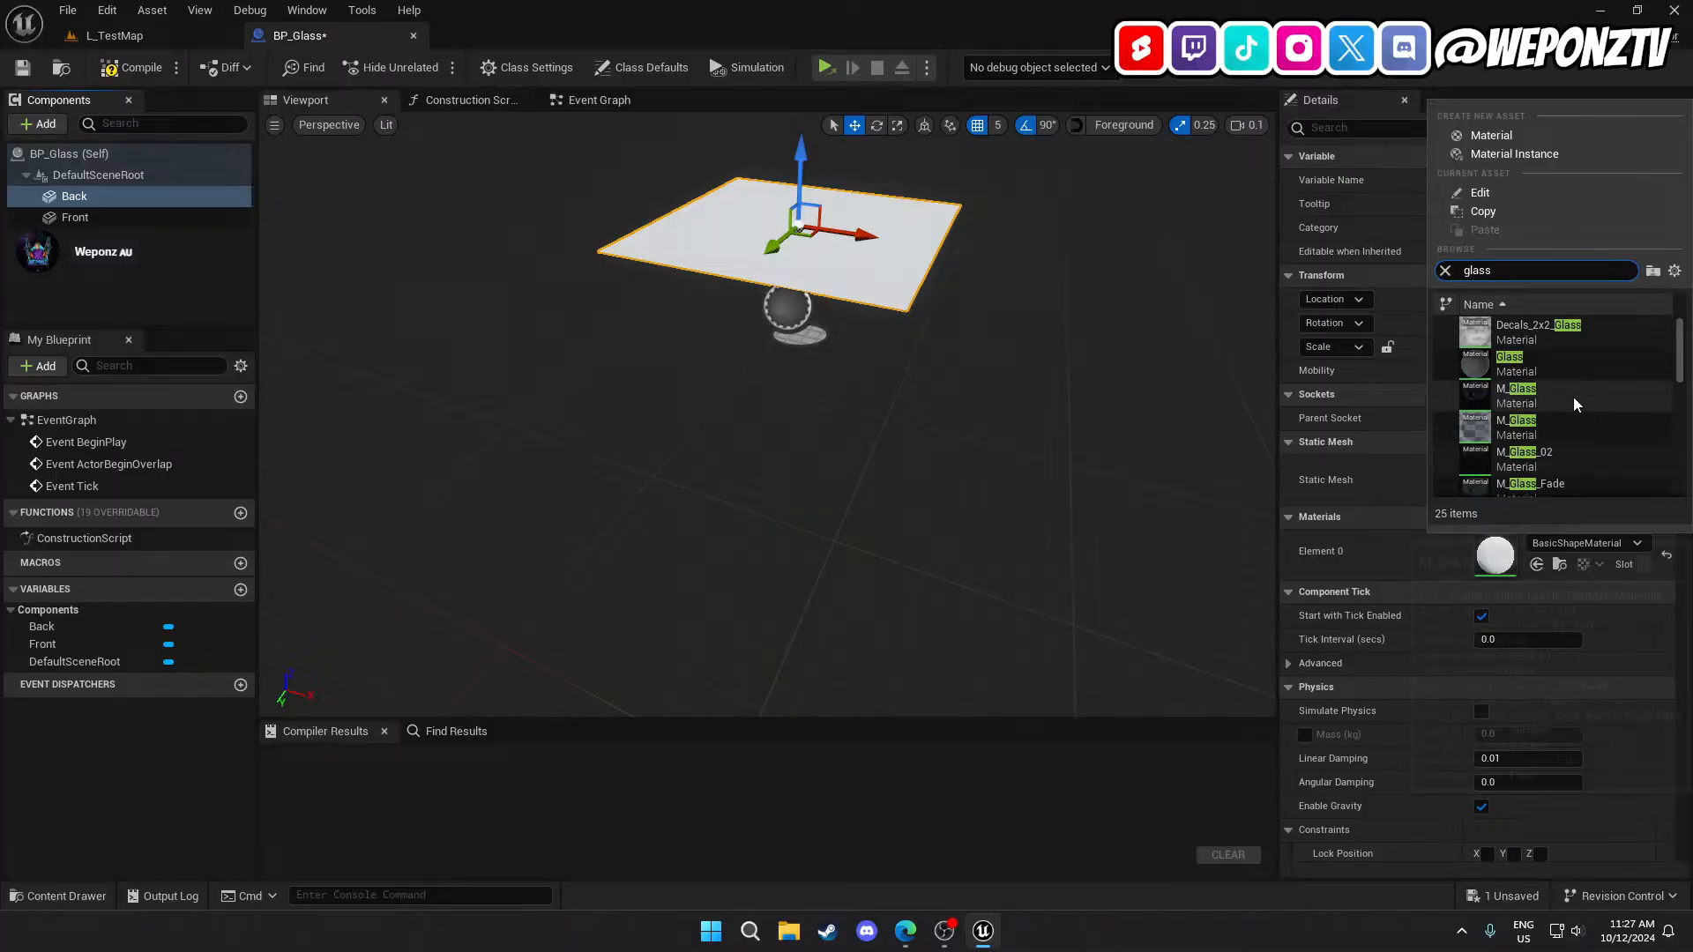
mouse_move(1574, 402)
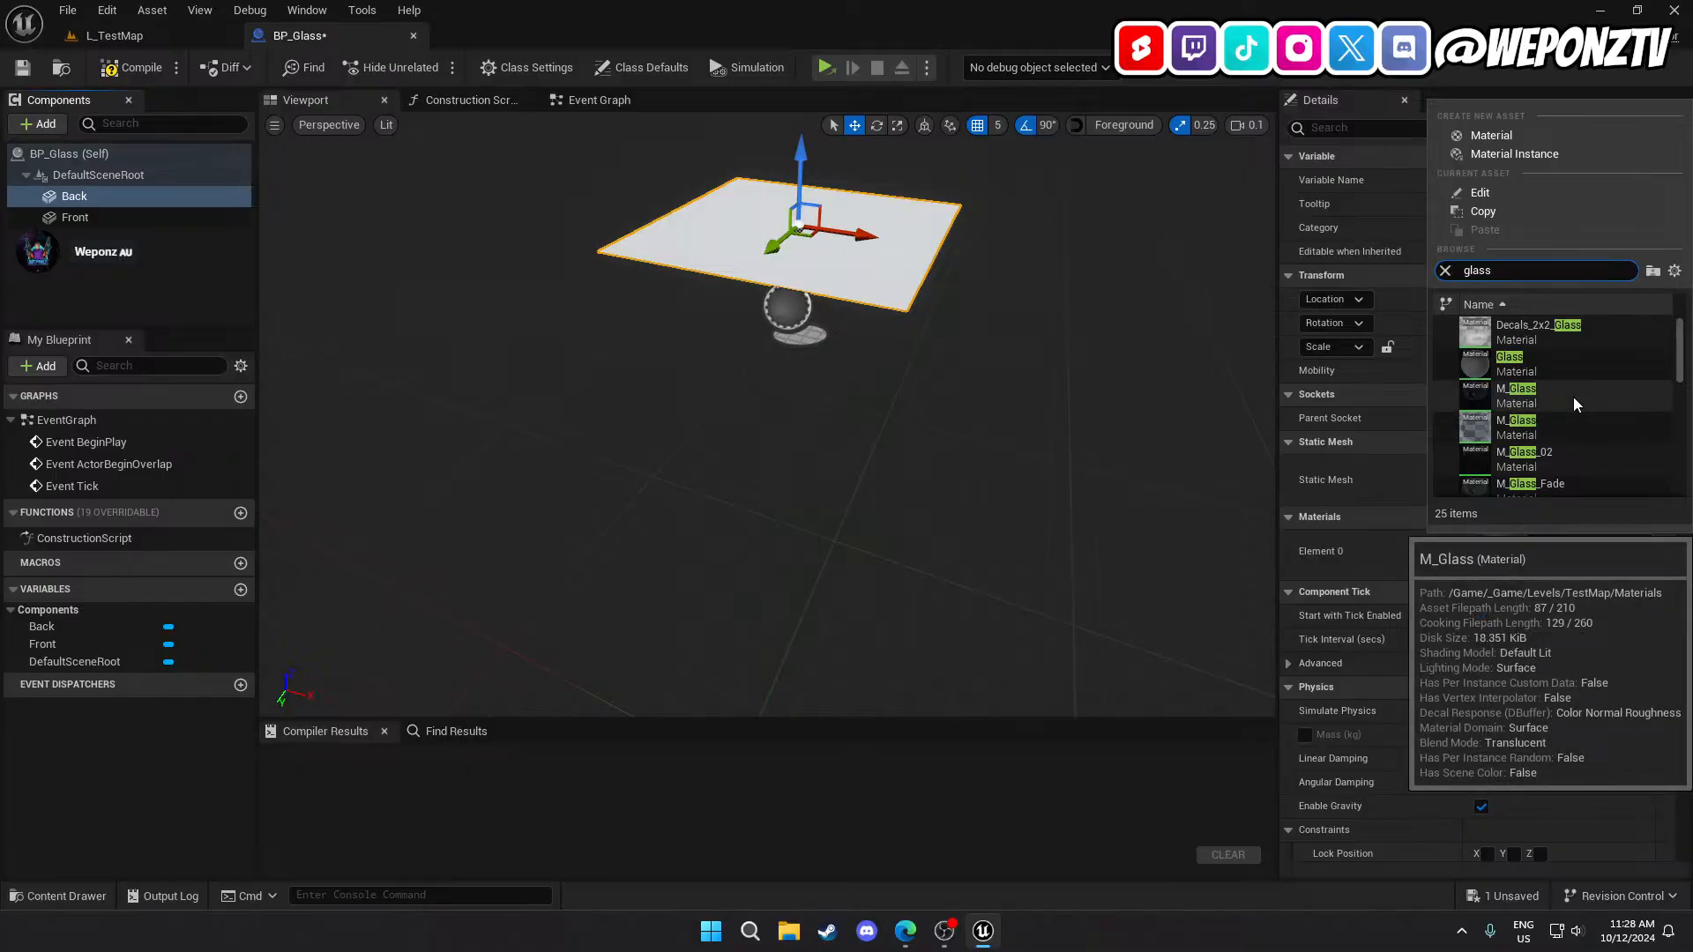
left_click(1573, 396)
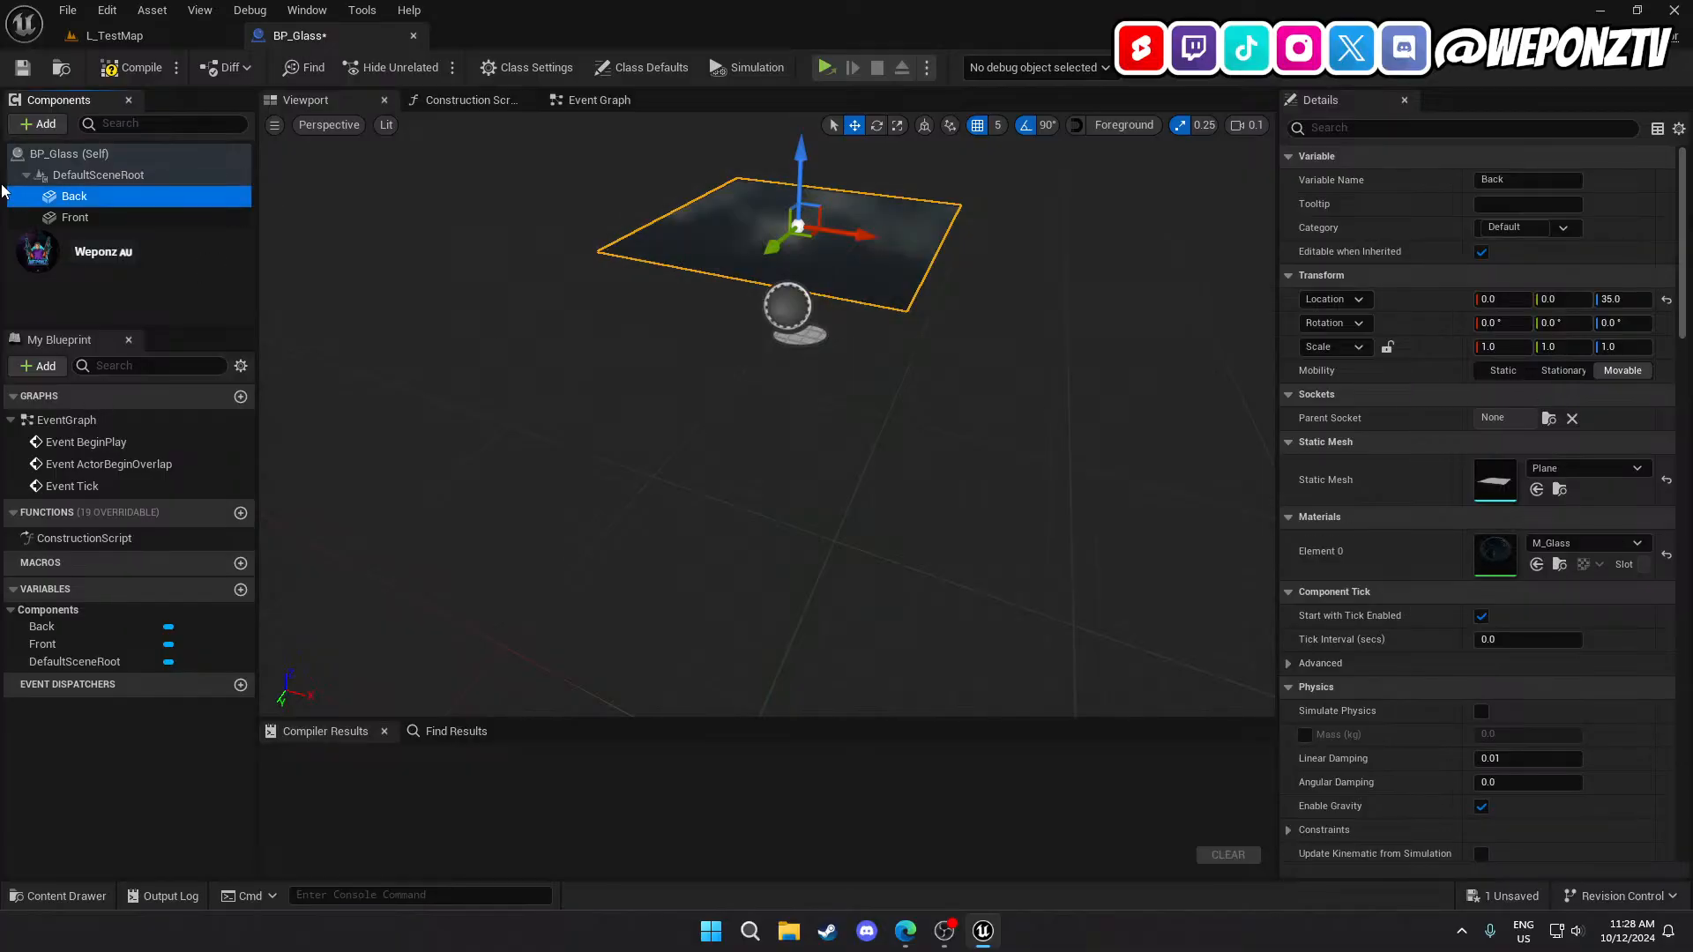
Assign the same TestMap M_Glass material to the Front plane.
left_click(13, 217)
left_click(1575, 543)
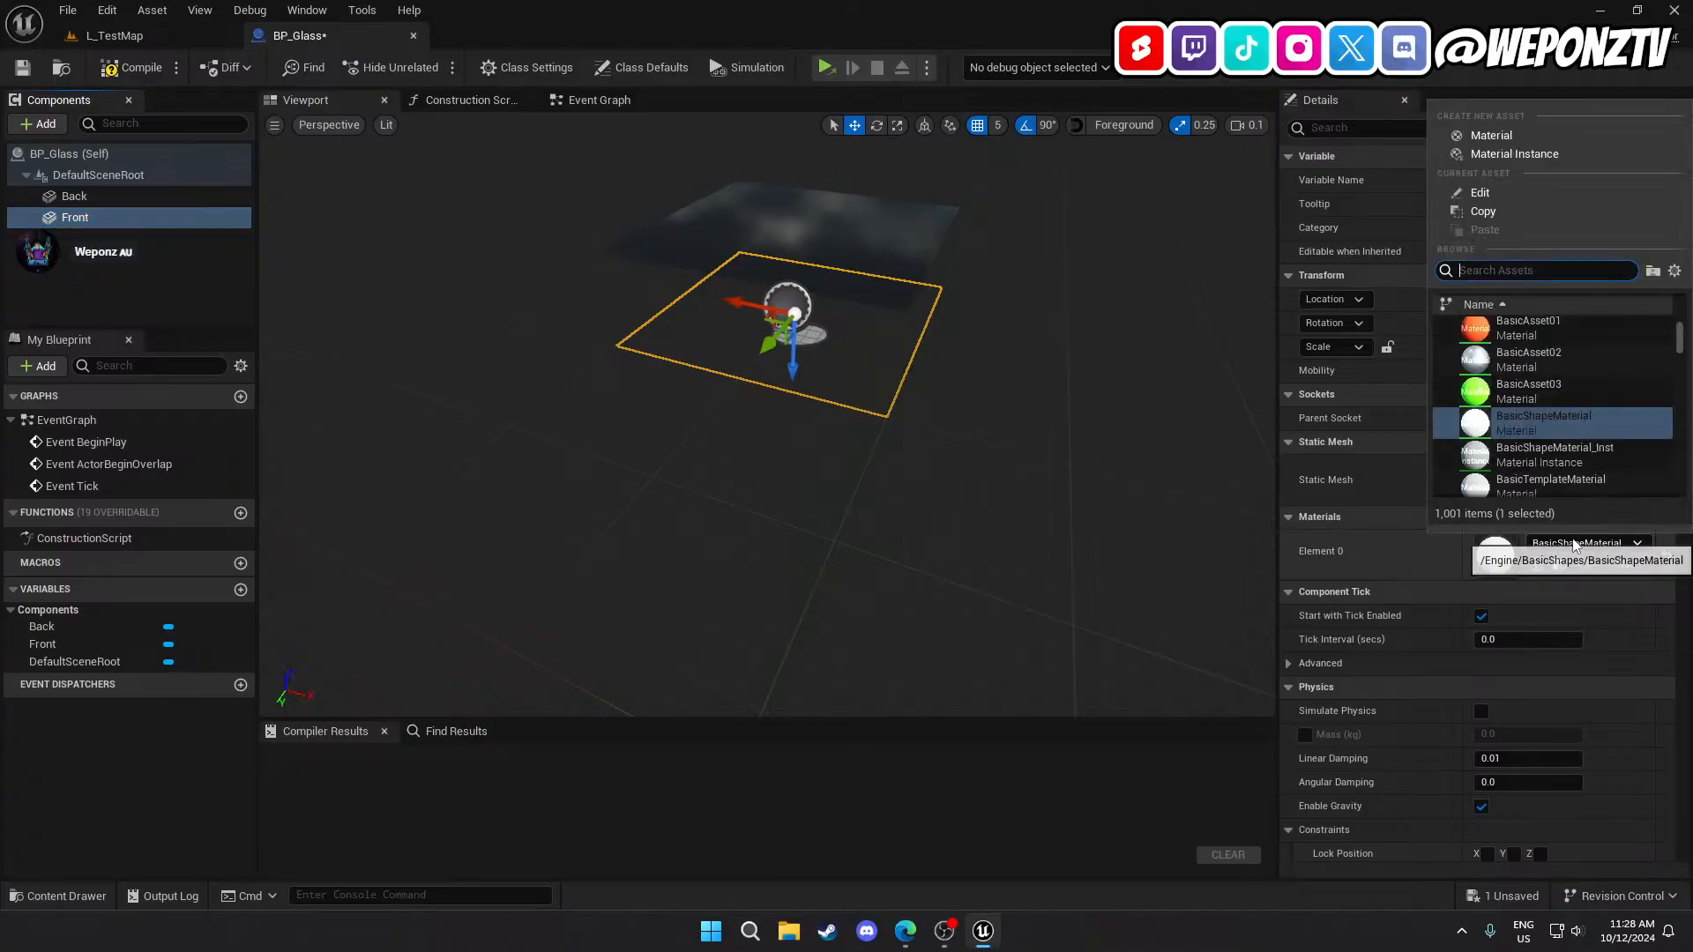
type("glass")
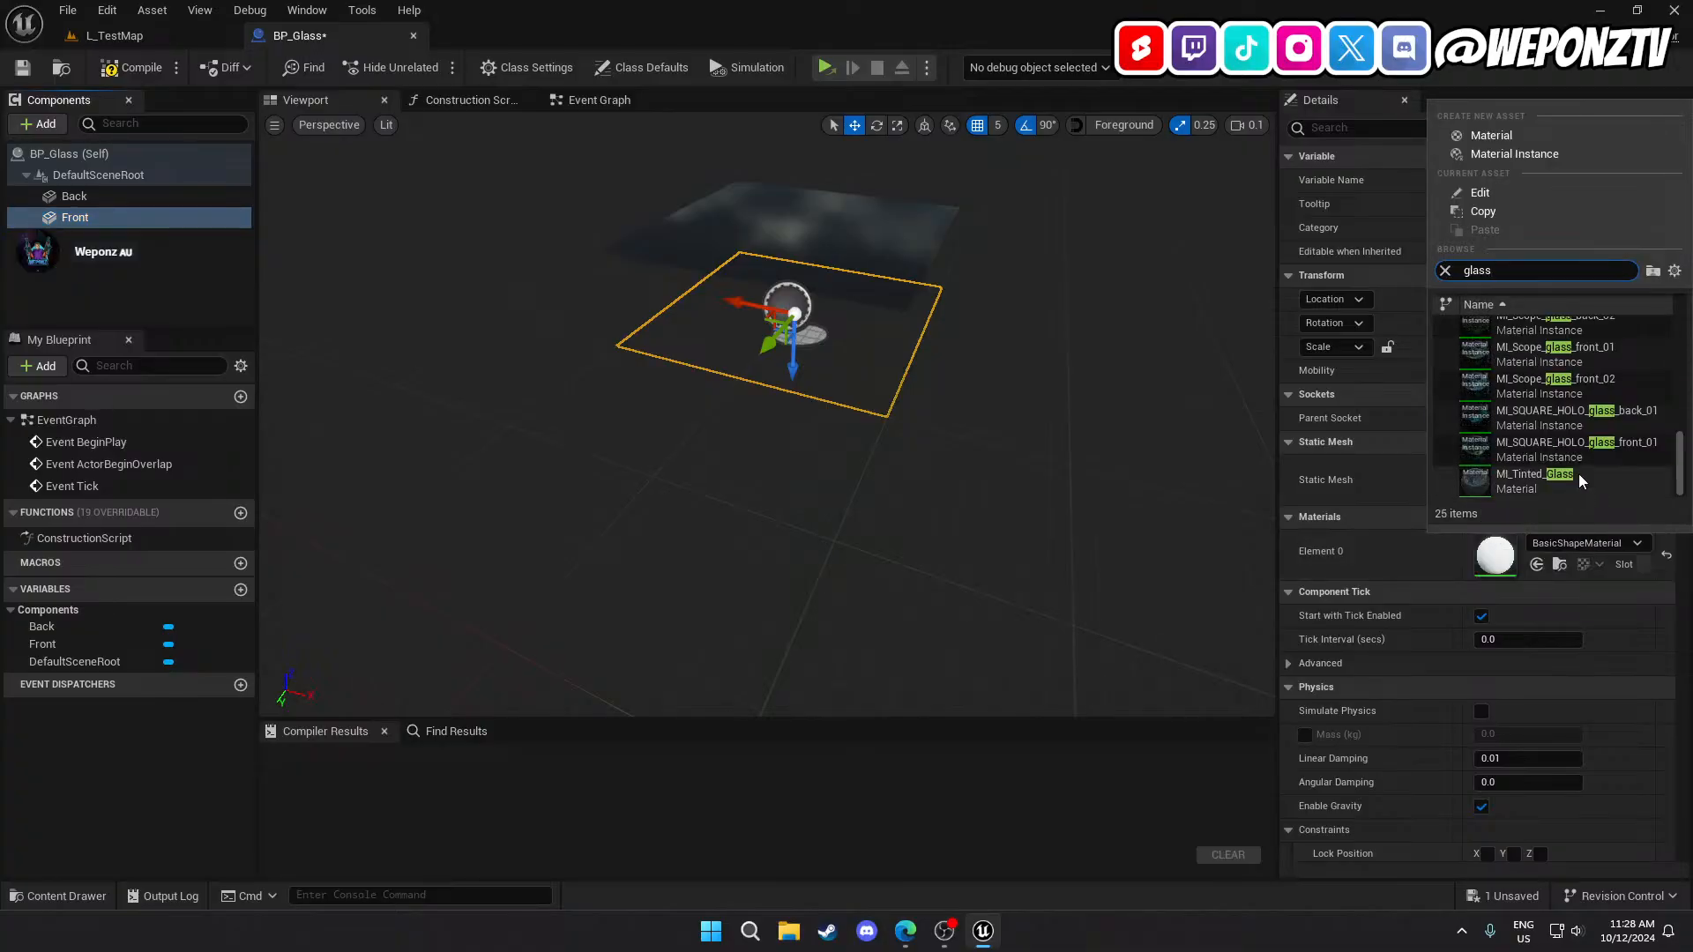
mouse_move(1529, 392)
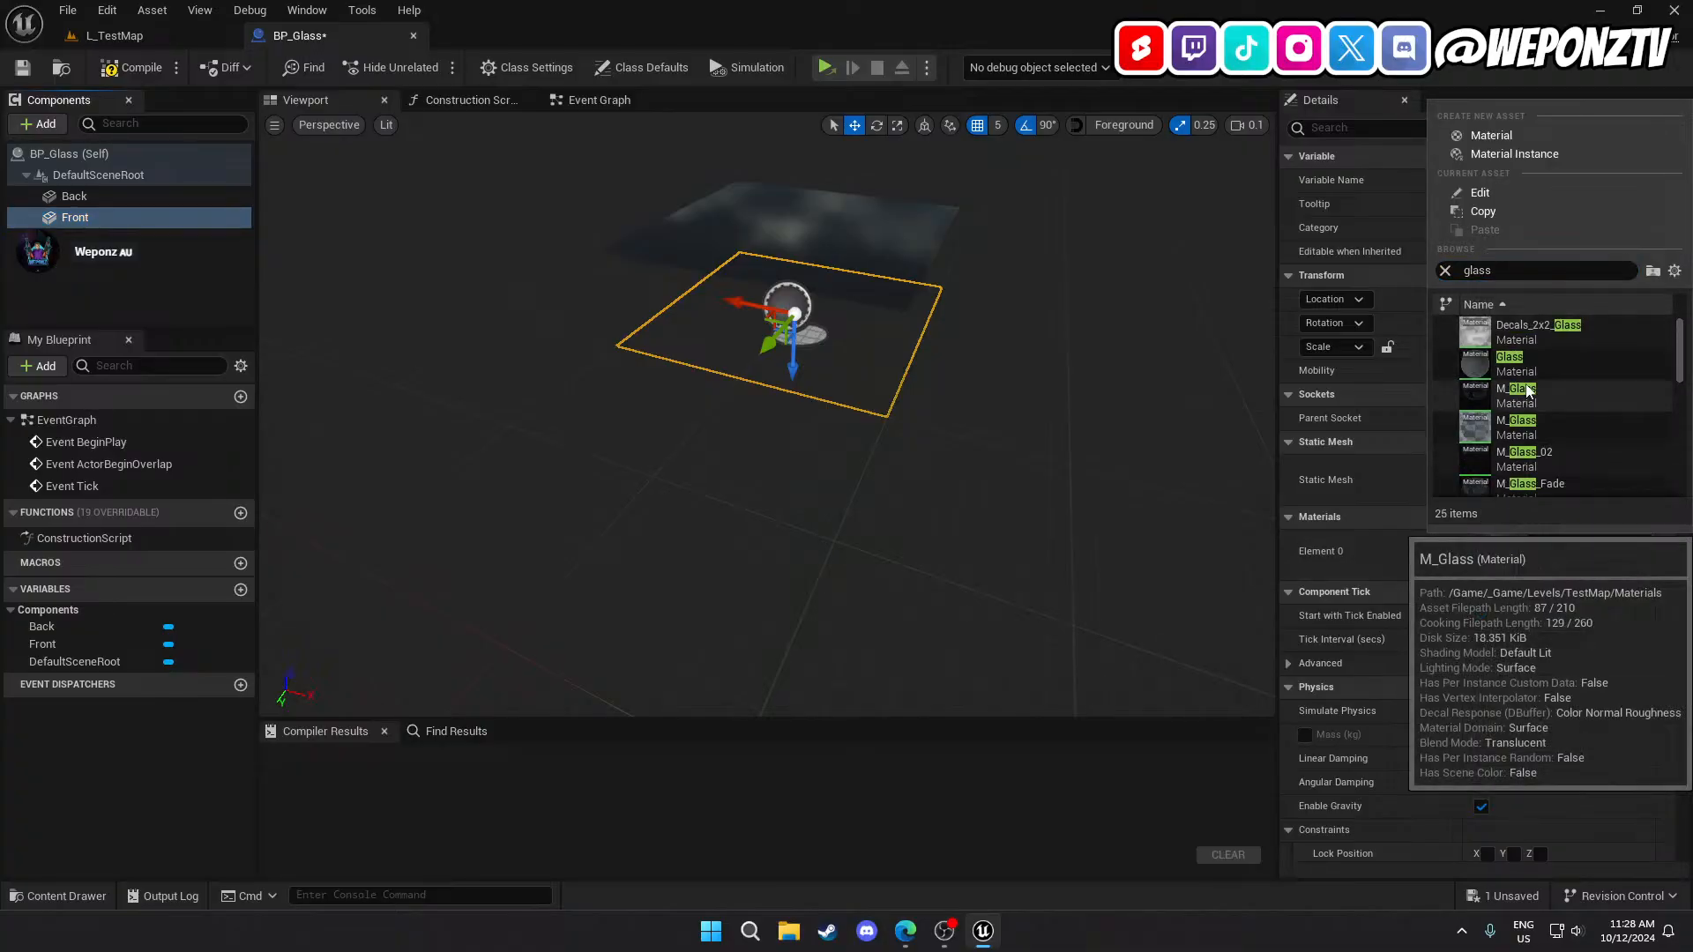
left_click(1534, 389)
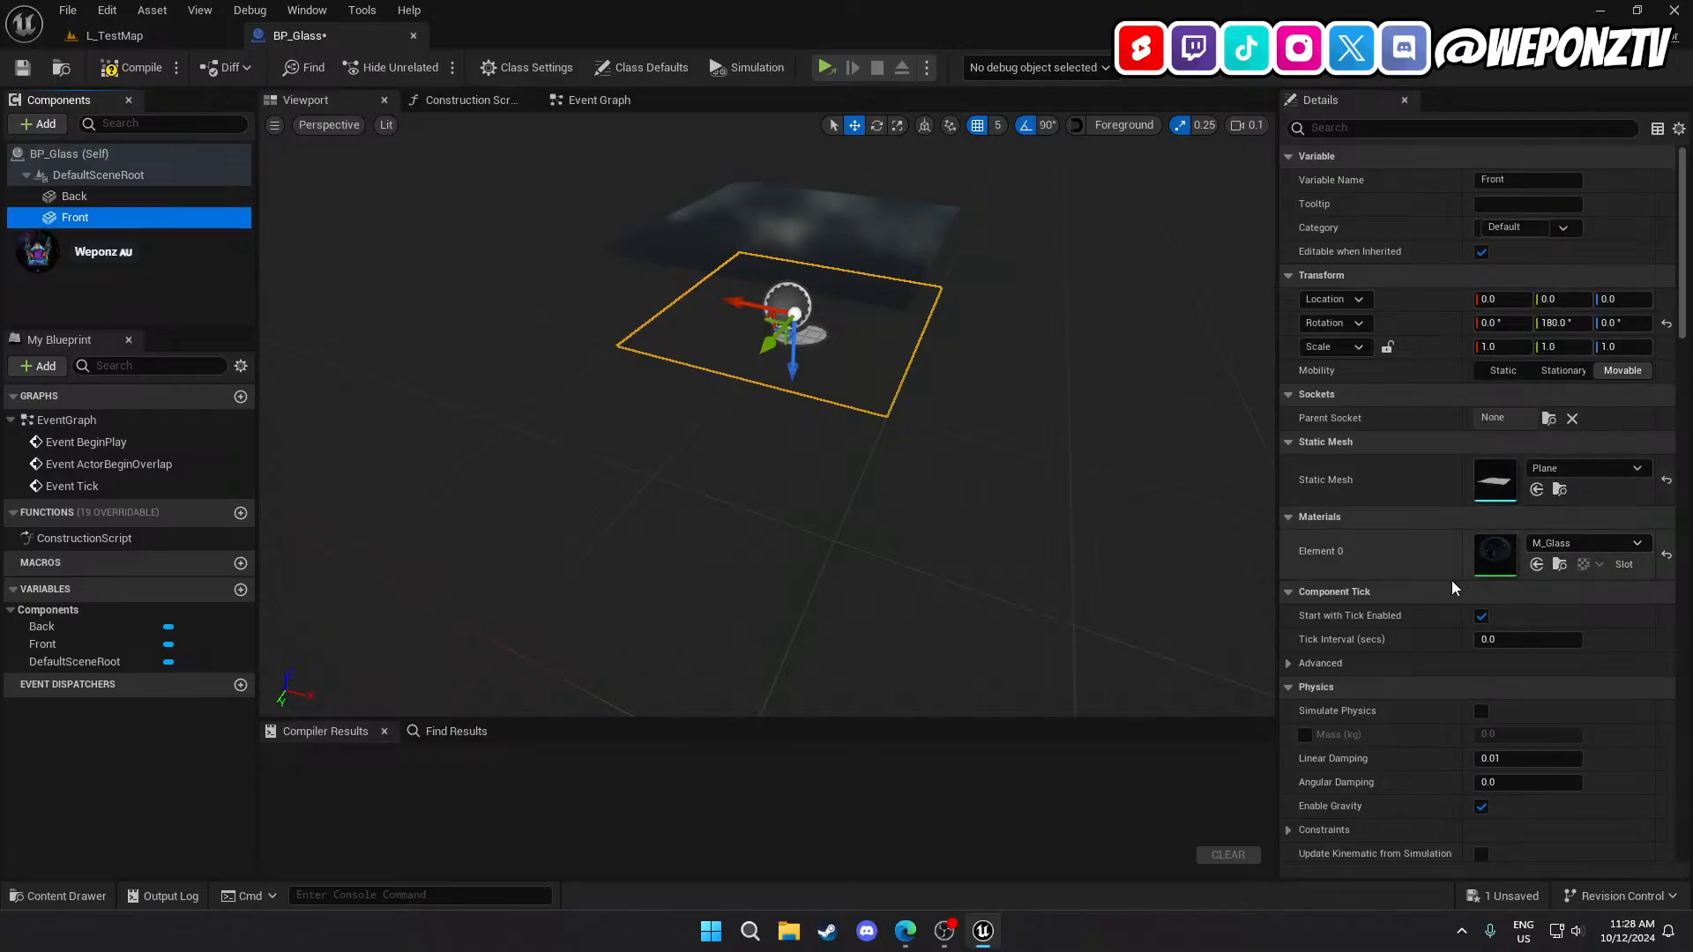
Select both the Back and Front planes and set their physical material override to PM_Glass.
left_click(74, 196, "ctrl")
scroll(1297, 493, "down", 6)
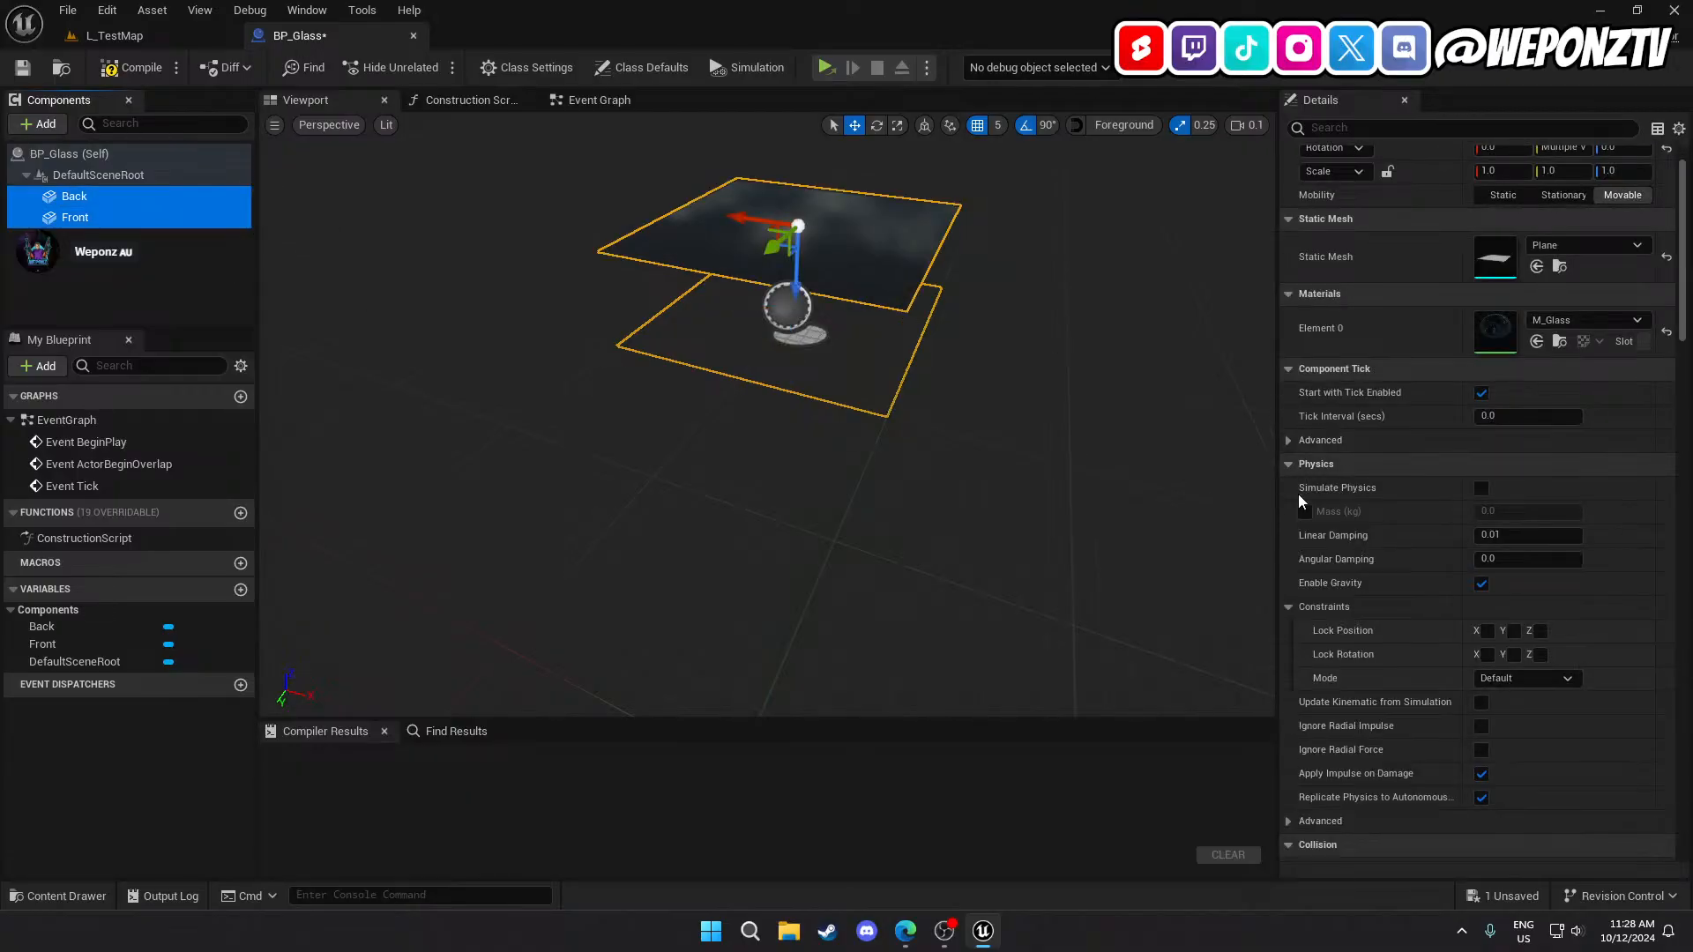
left_click(1622, 645)
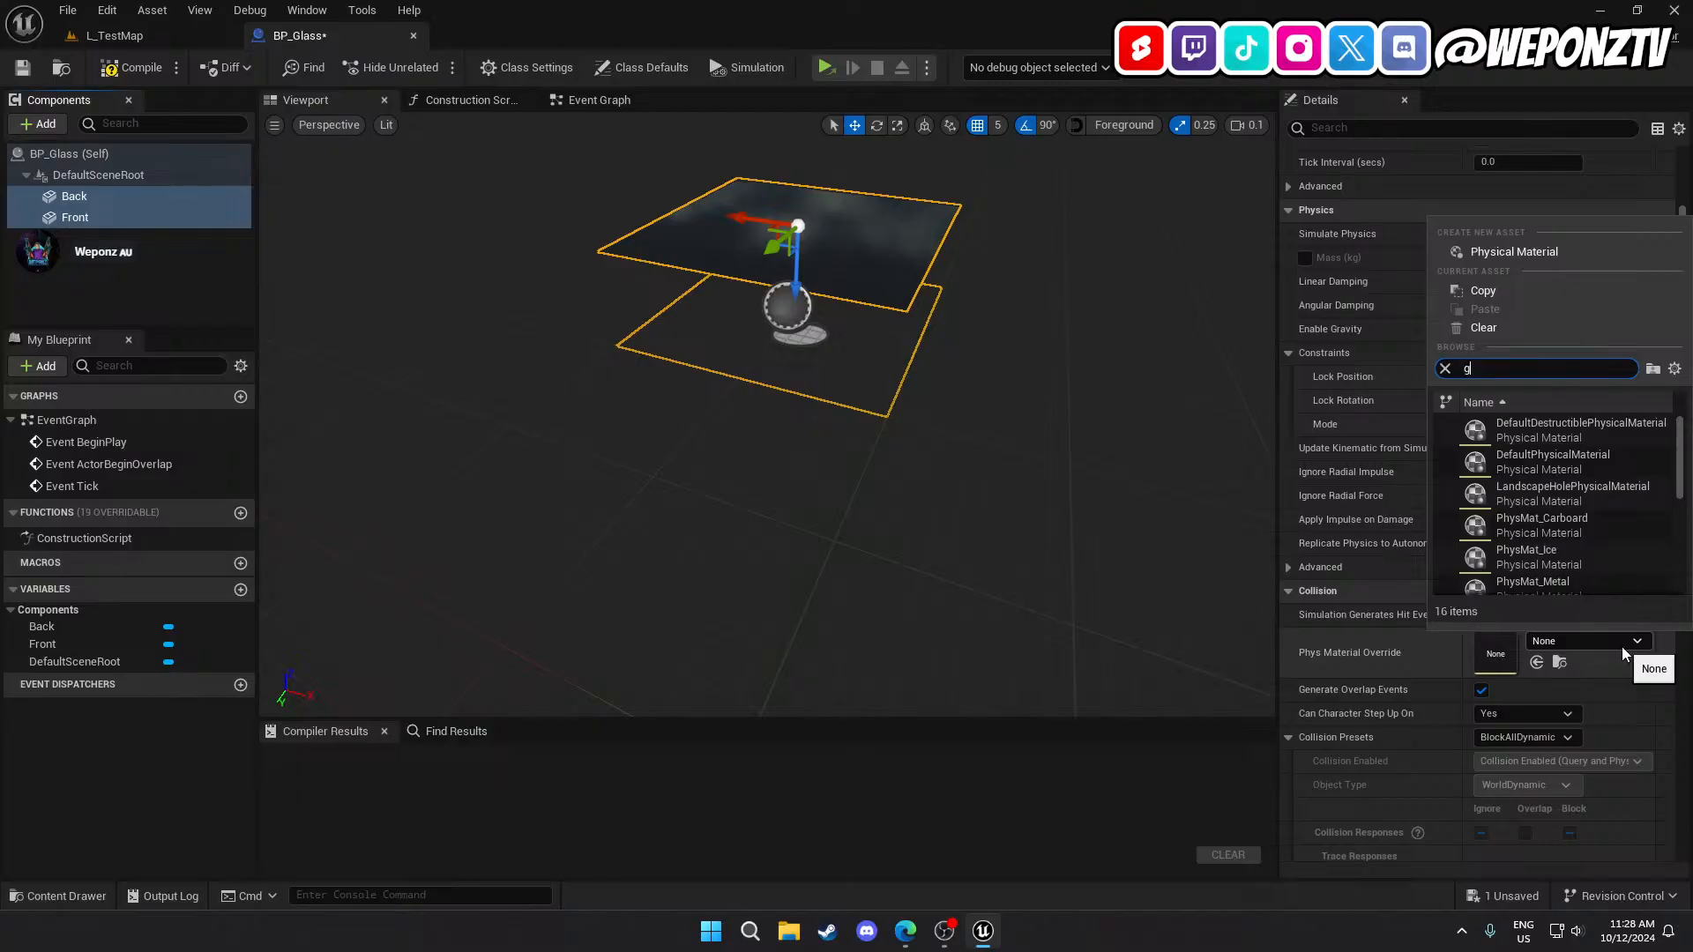
type("glass")
left_click(1574, 432)
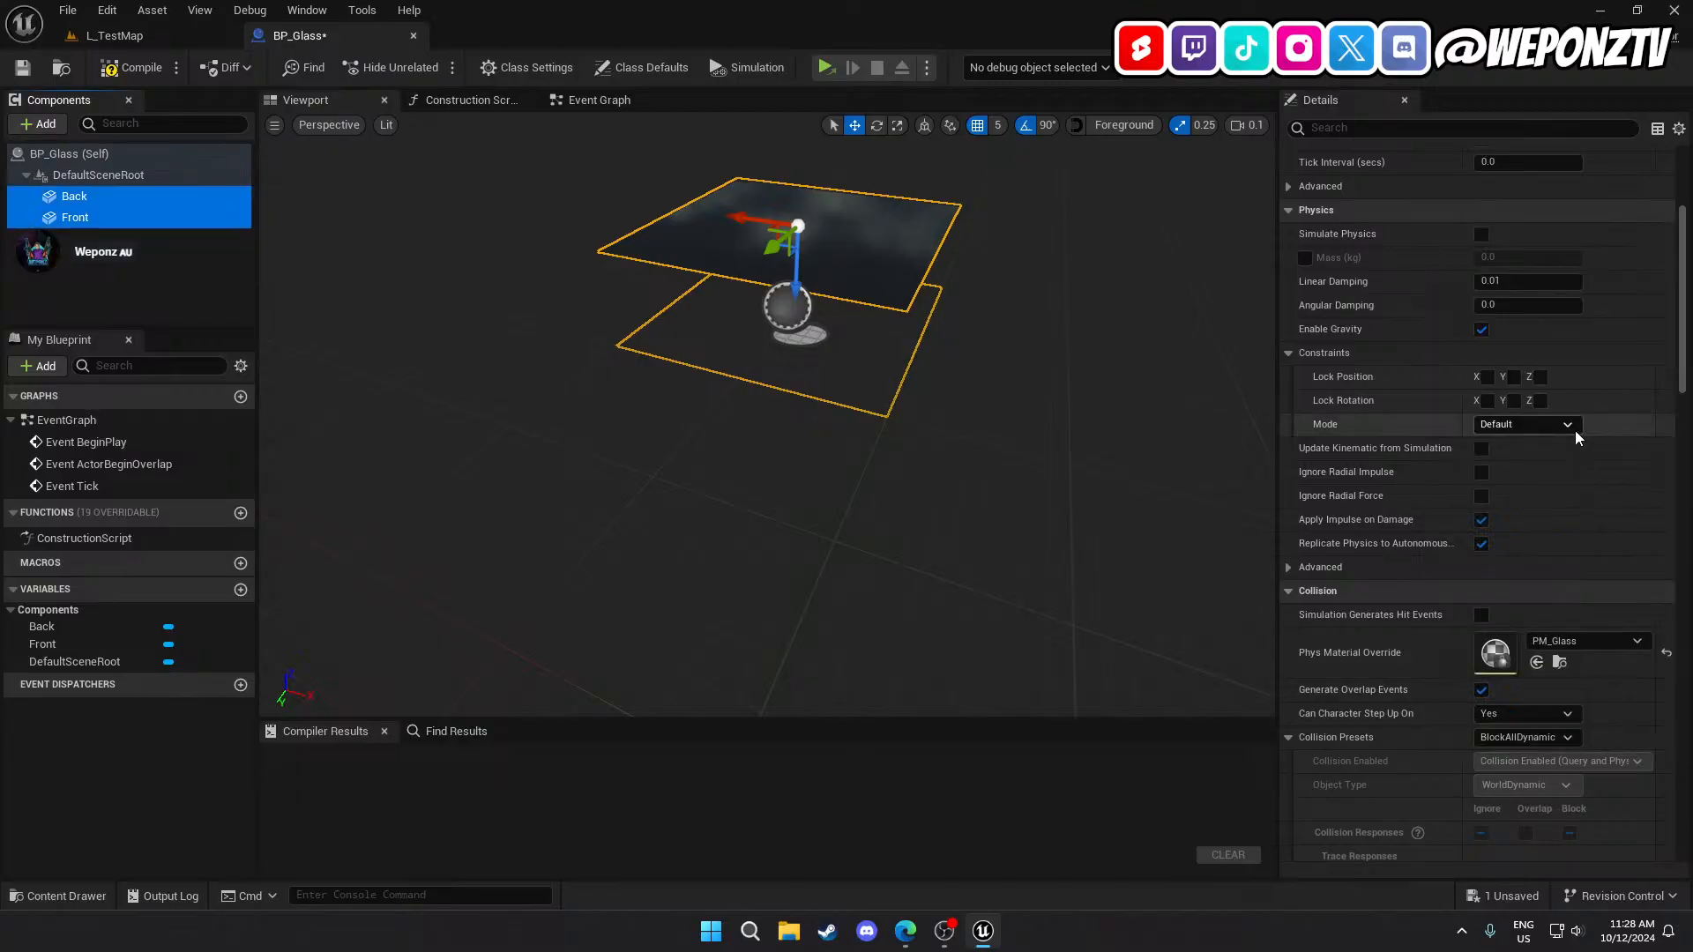
Raise the Front plane up to the Back plane, and lift the Back plane to a Z location of 40.
right_click_drag(888, 354, 919, 331)
left_click(95, 220)
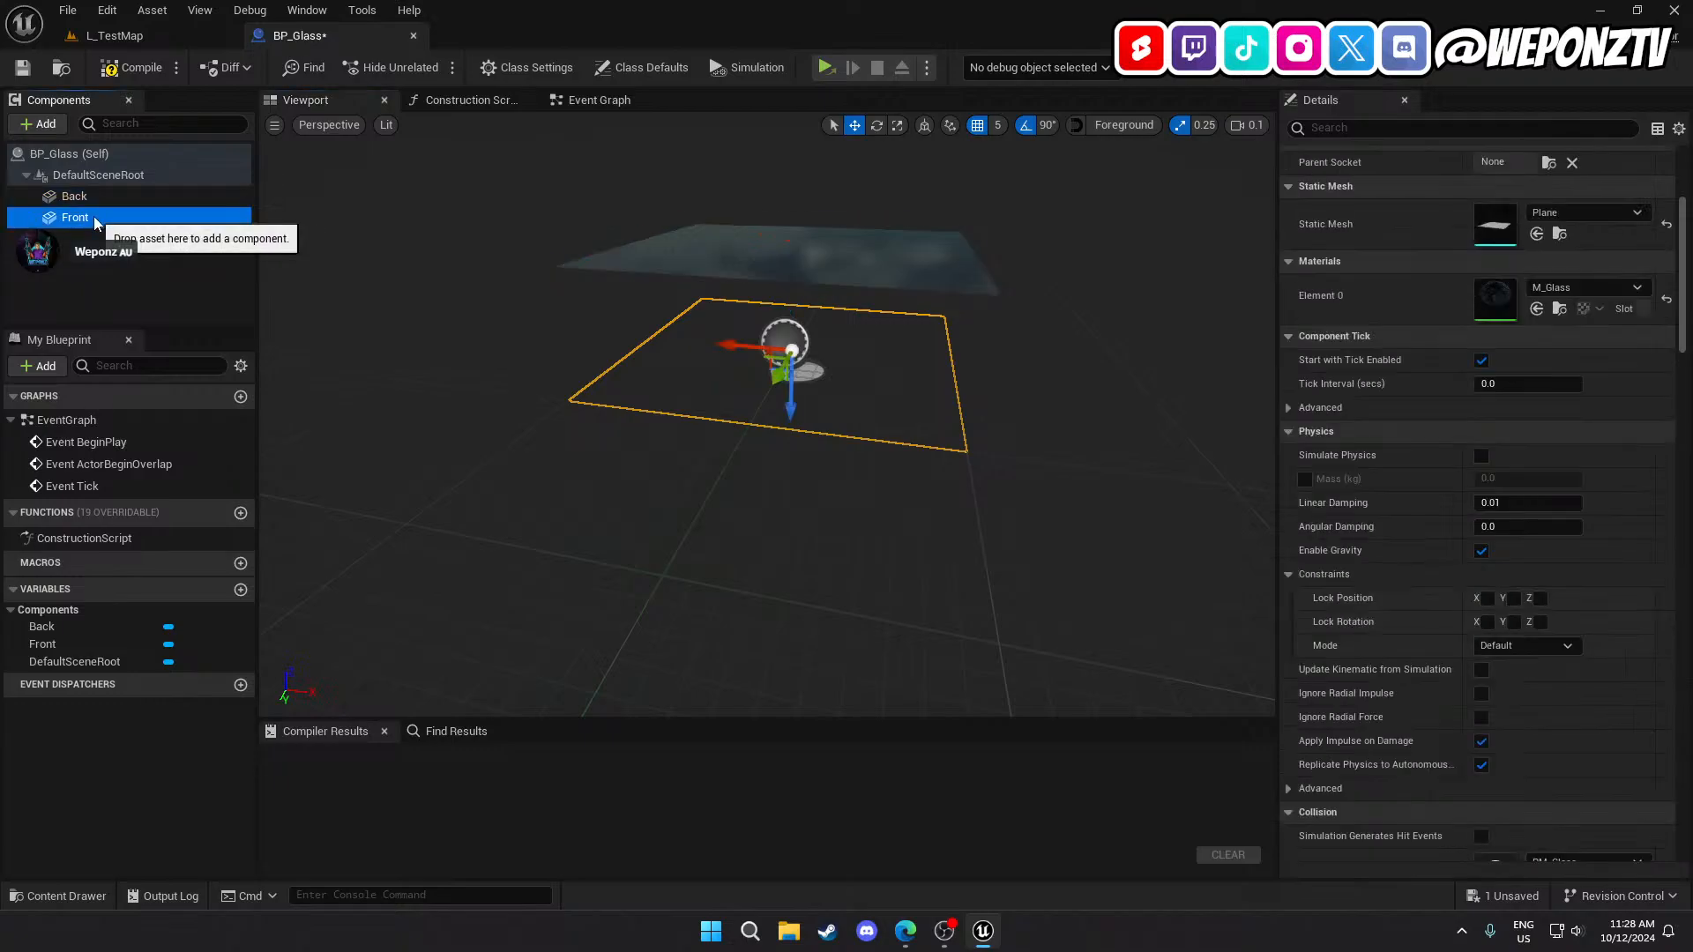
left_click_drag(787, 395, 793, 294)
right_click_drag(793, 293, 760, 410)
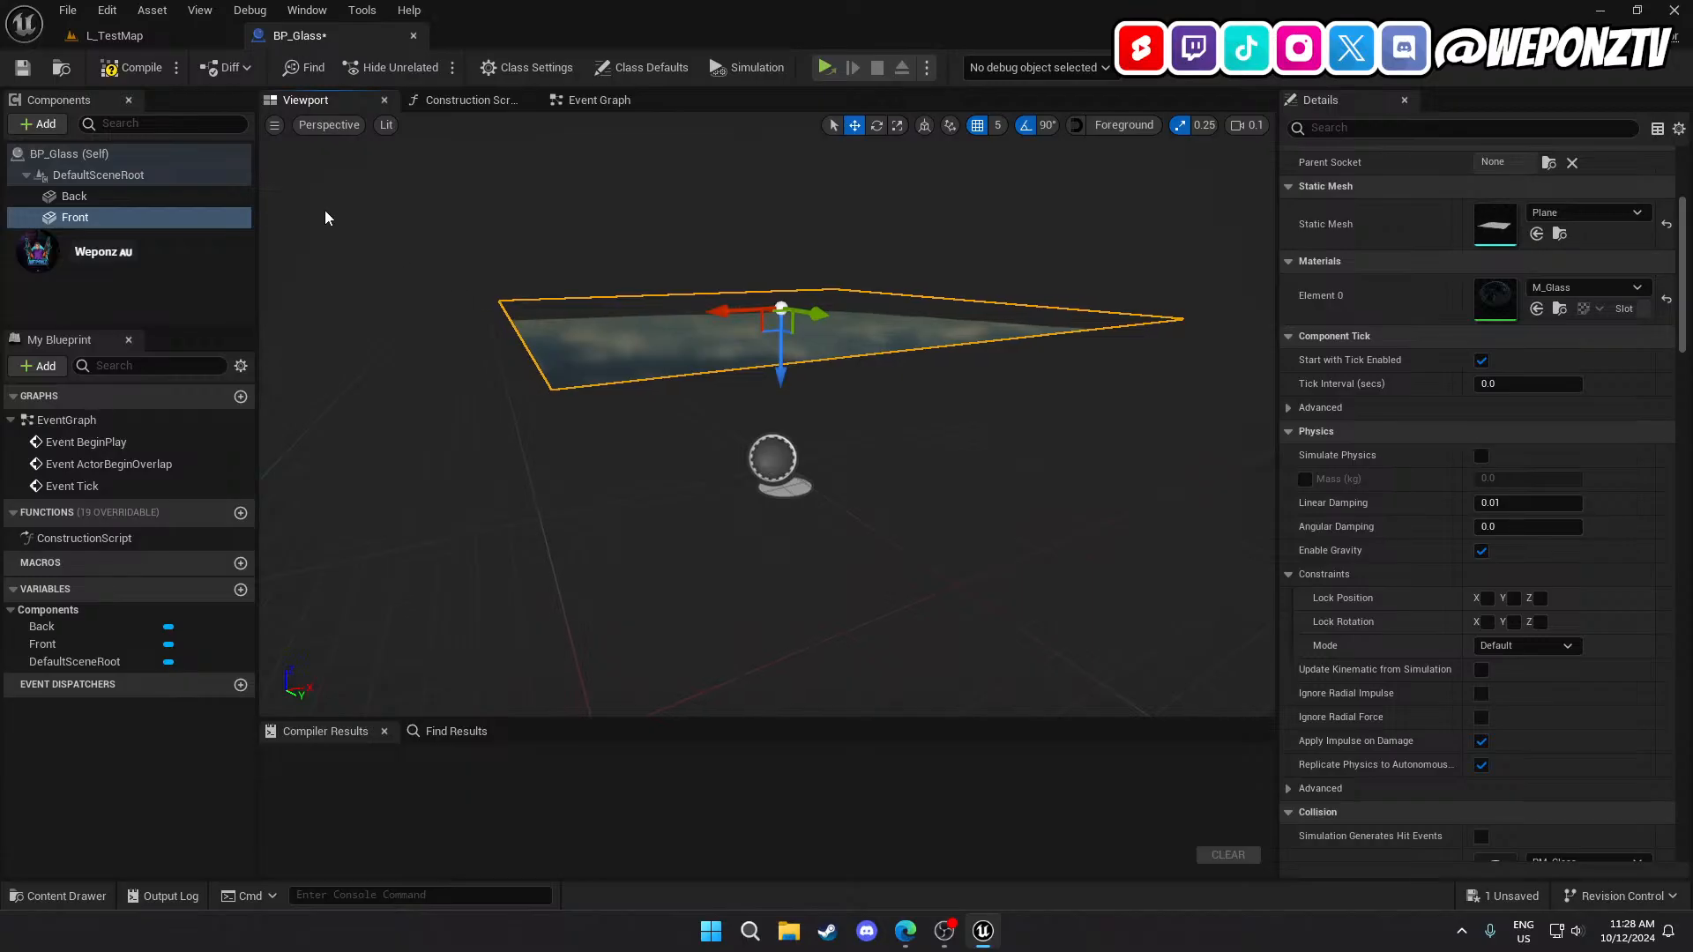
left_click(220, 195)
left_click_drag(772, 233, 782, 209)
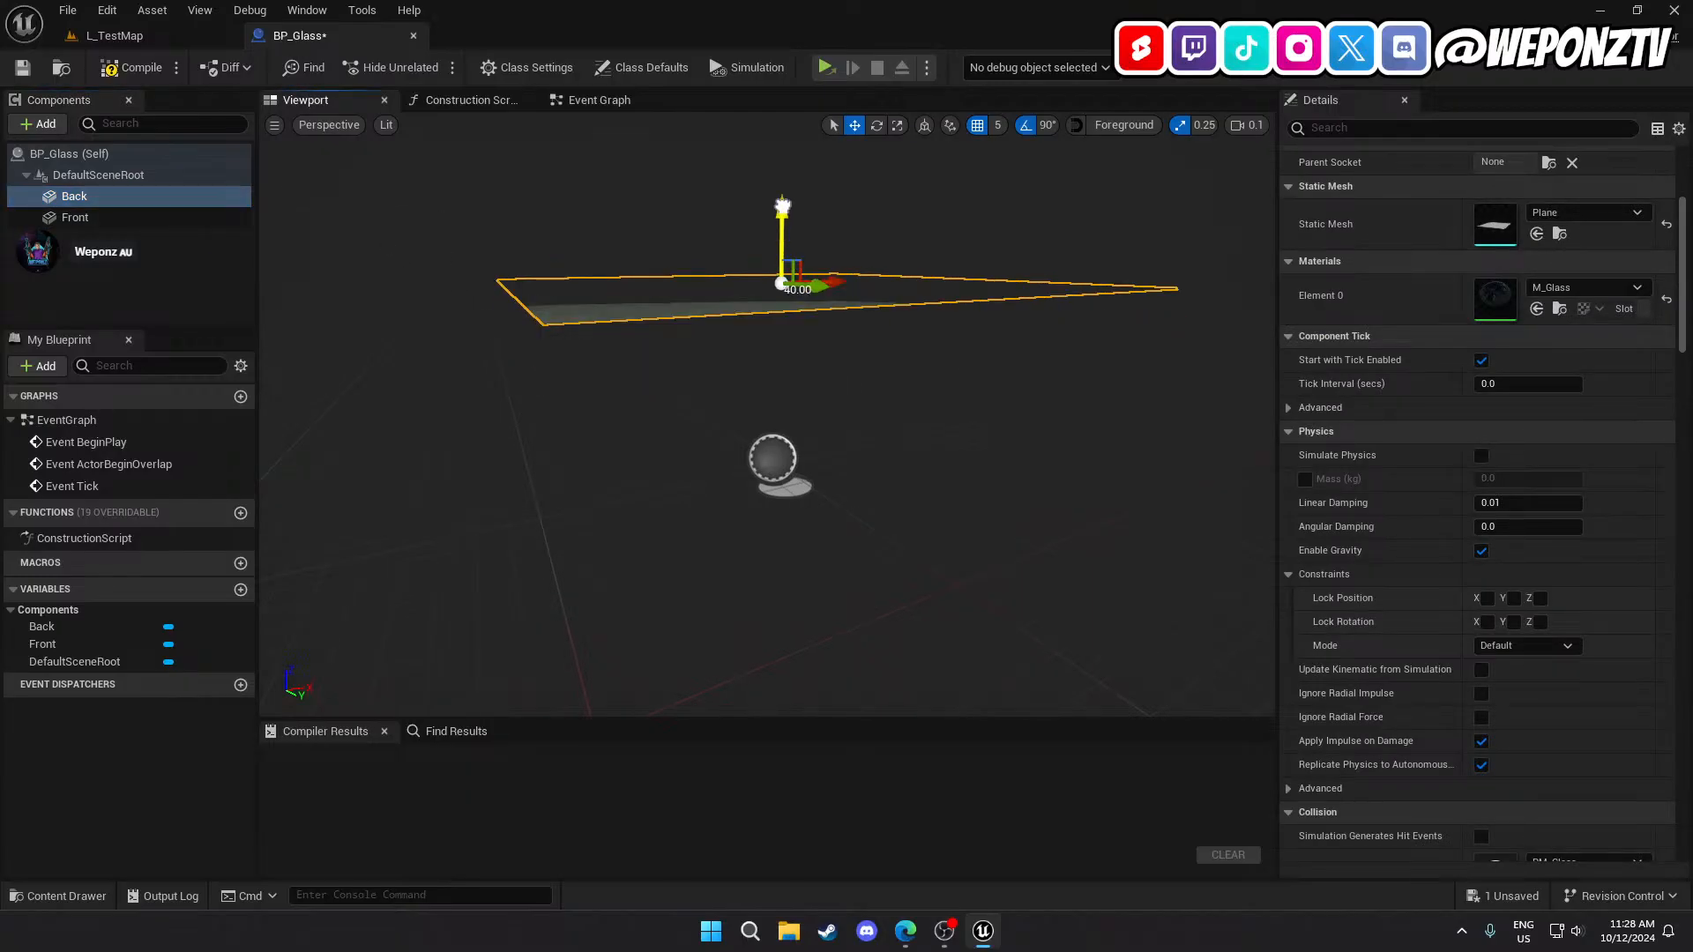
Set the viewport's grid snap size to 1 and lower the Back plane to just above the Front plane.
left_click(115, 217, "ctrl")
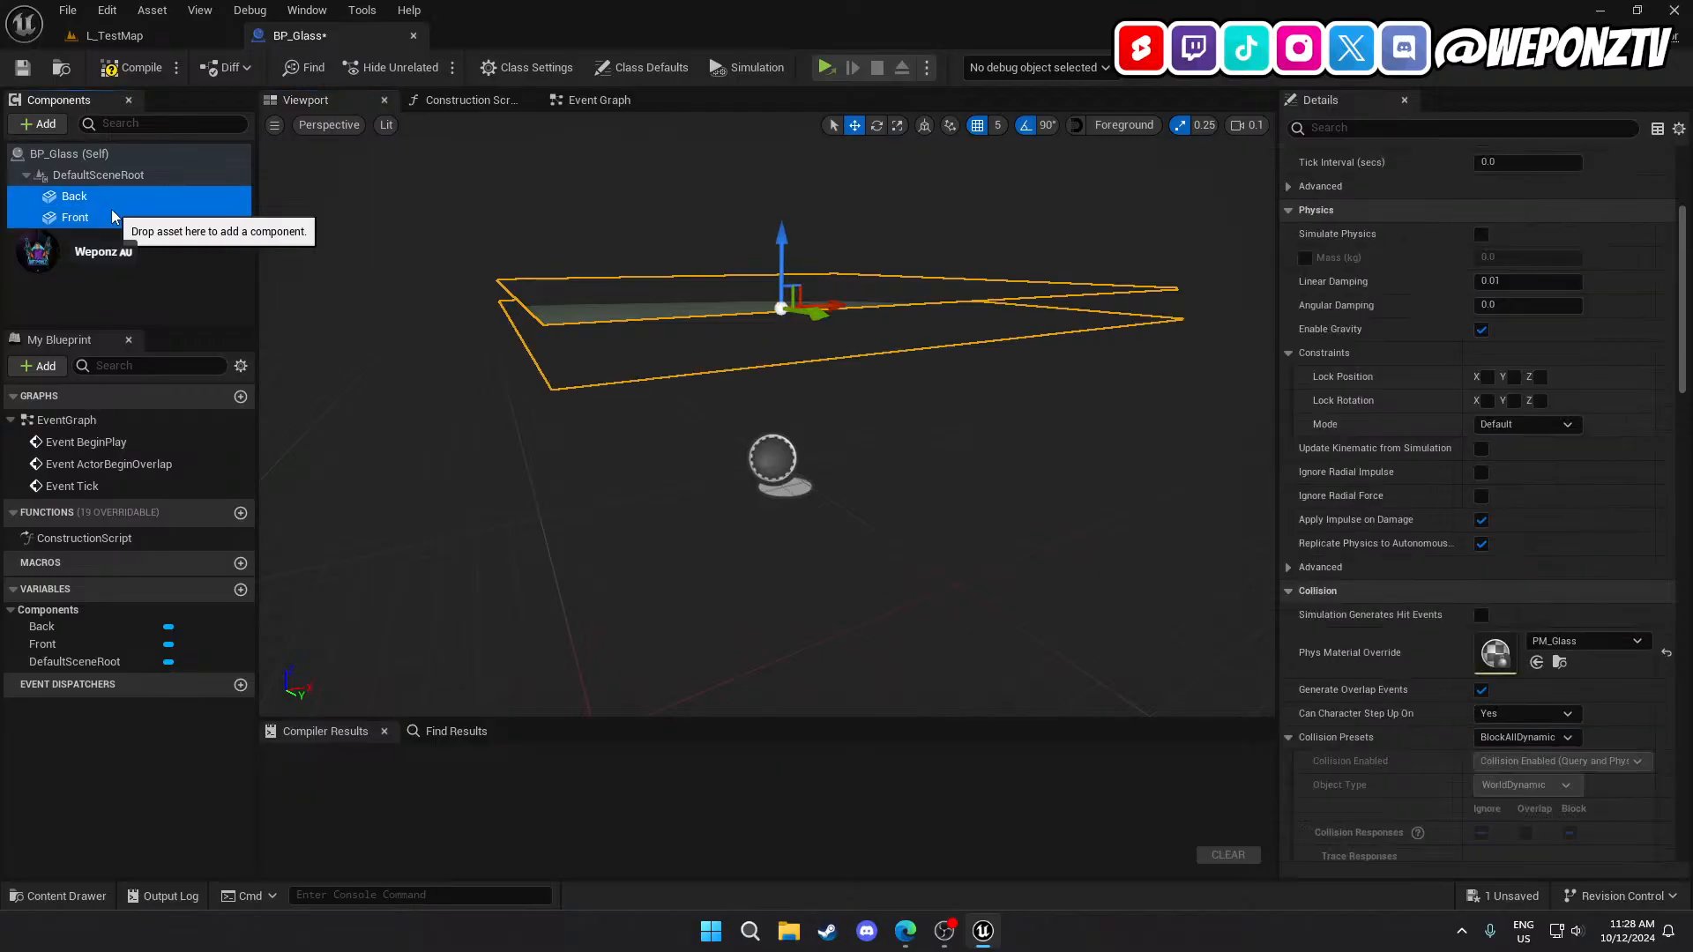
left_click(999, 125)
left_click(1011, 172)
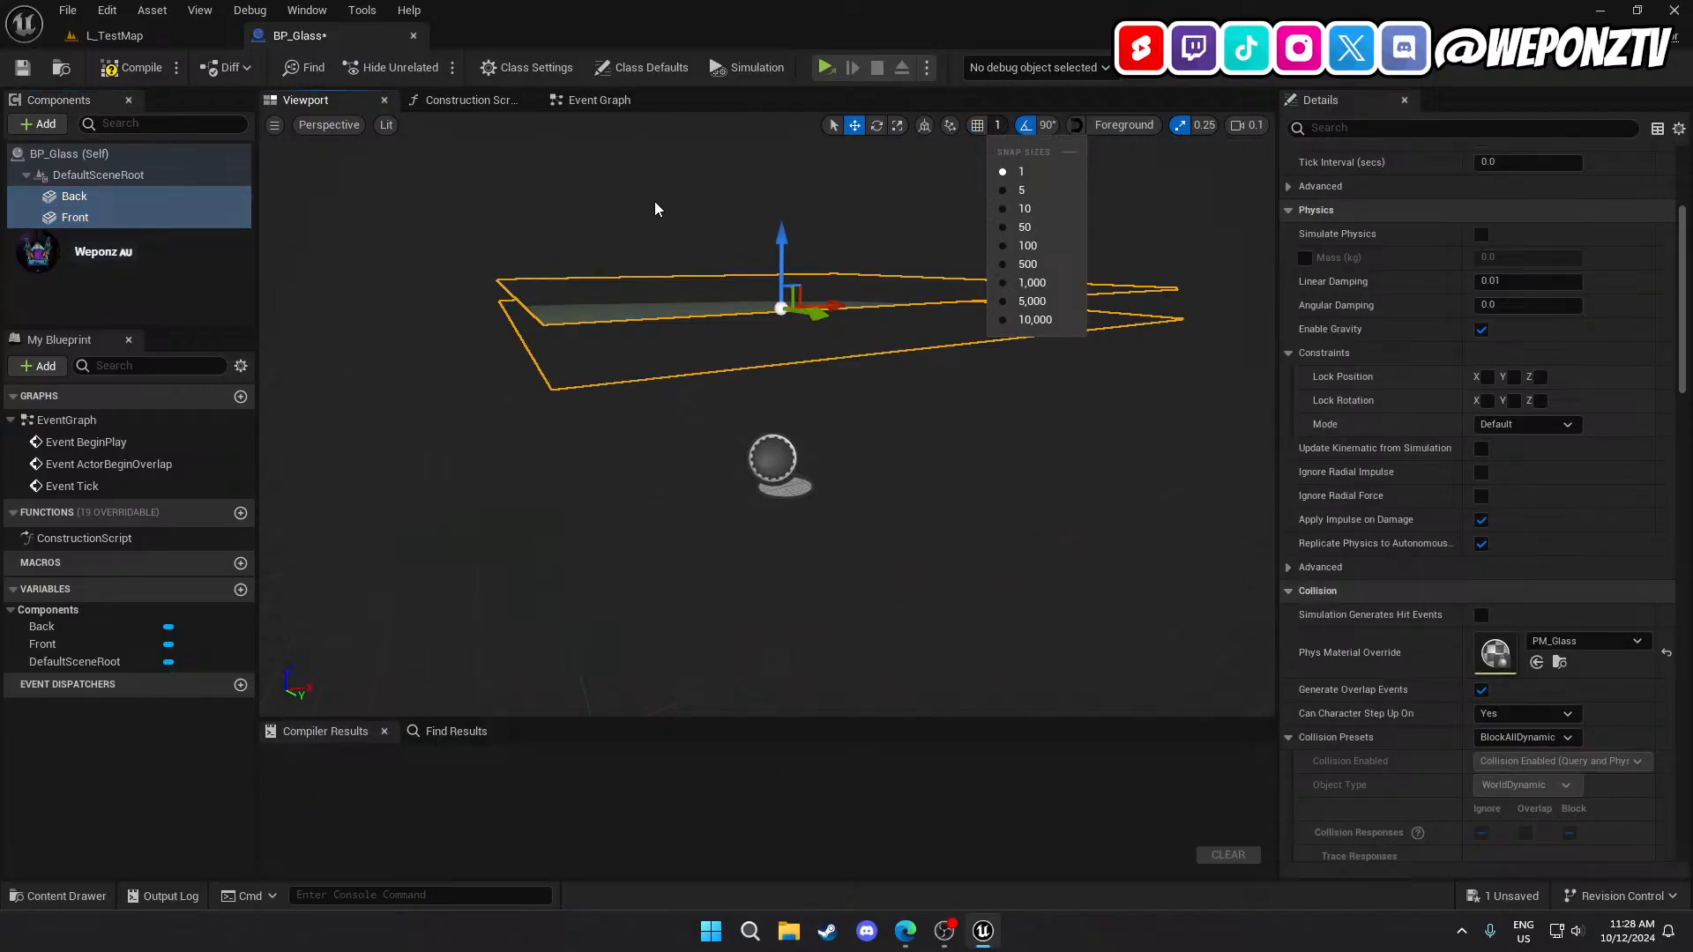
left_click(221, 196)
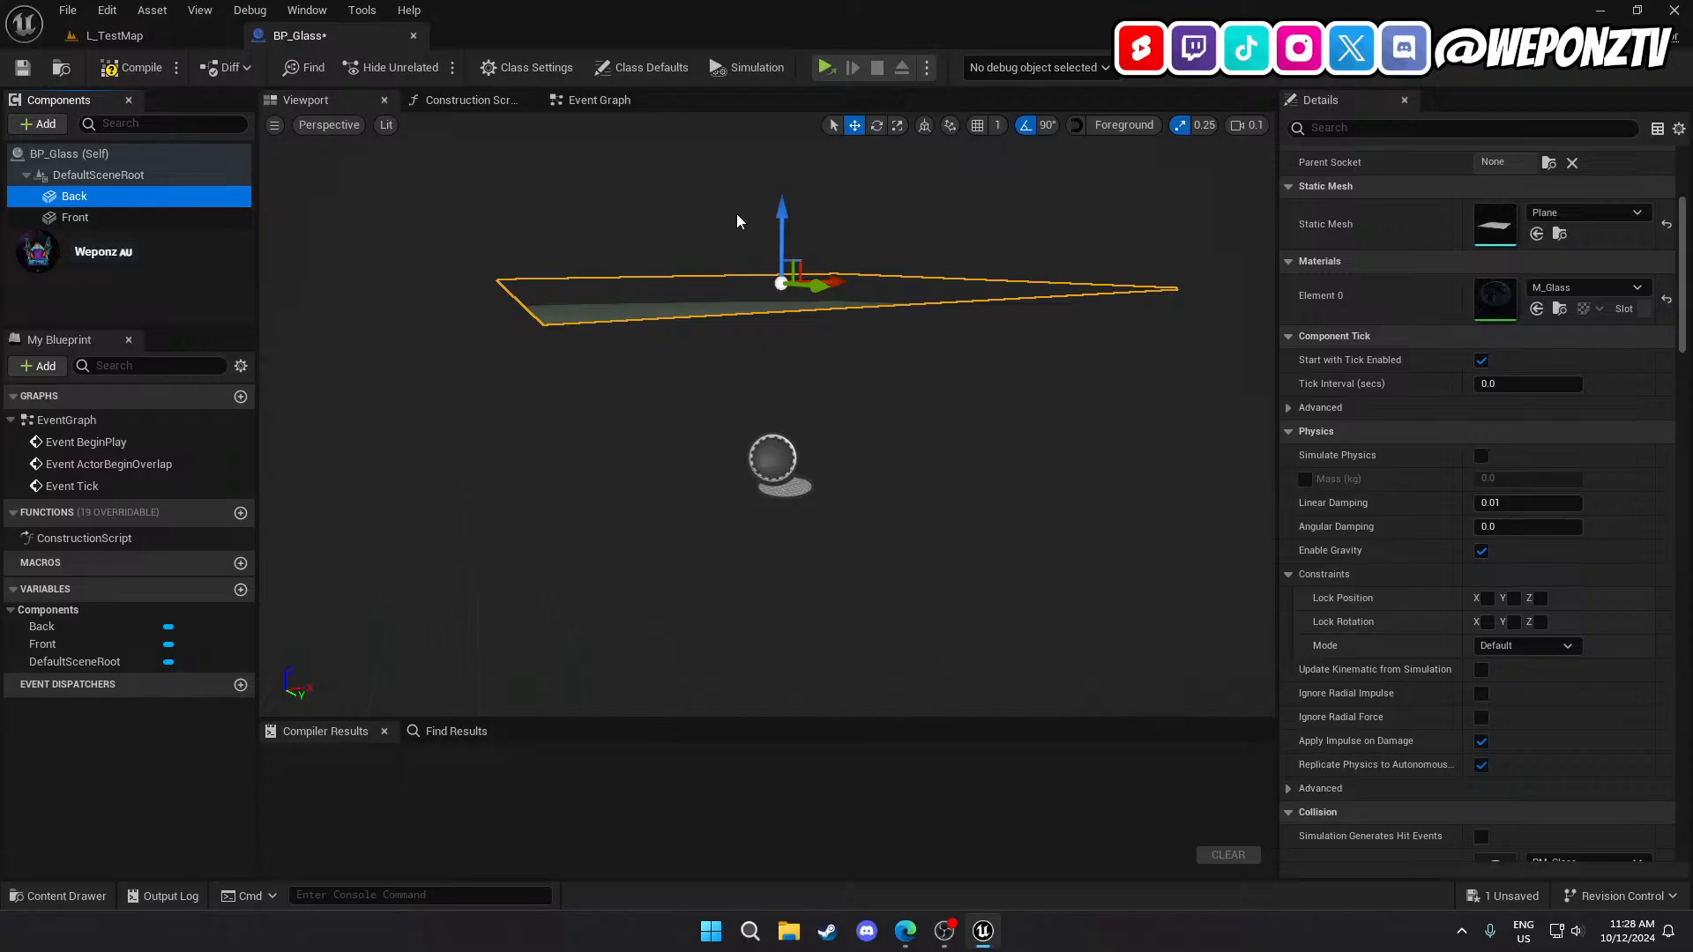
left_click_drag(781, 214, 774, 234)
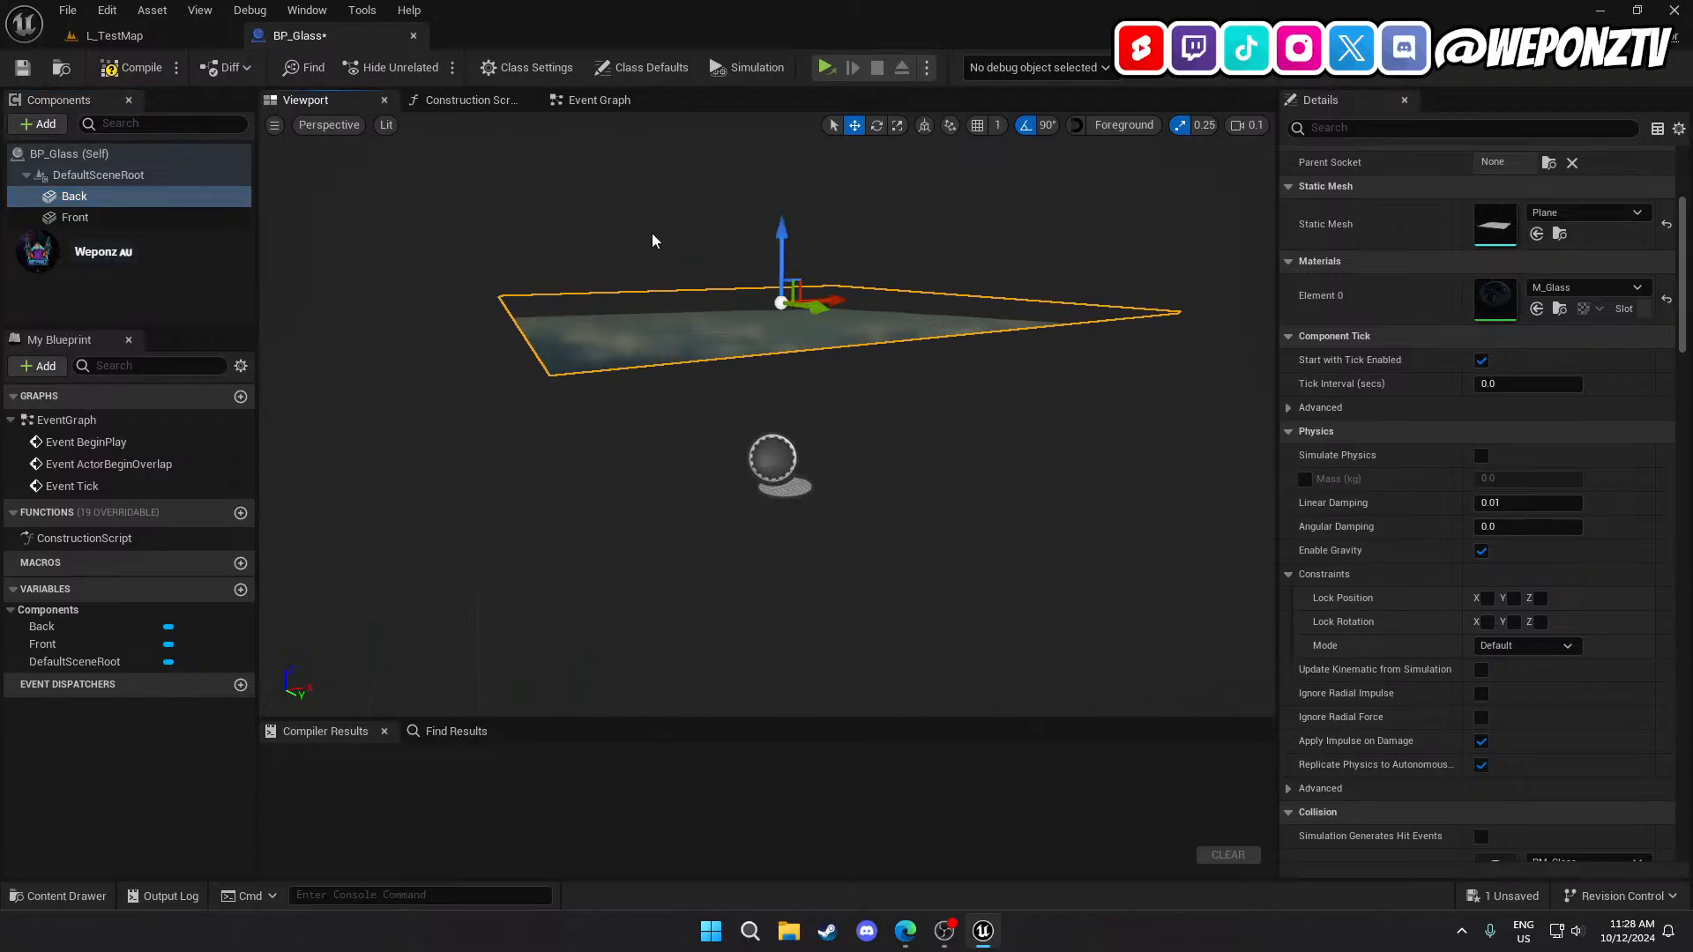
left_click(187, 221)
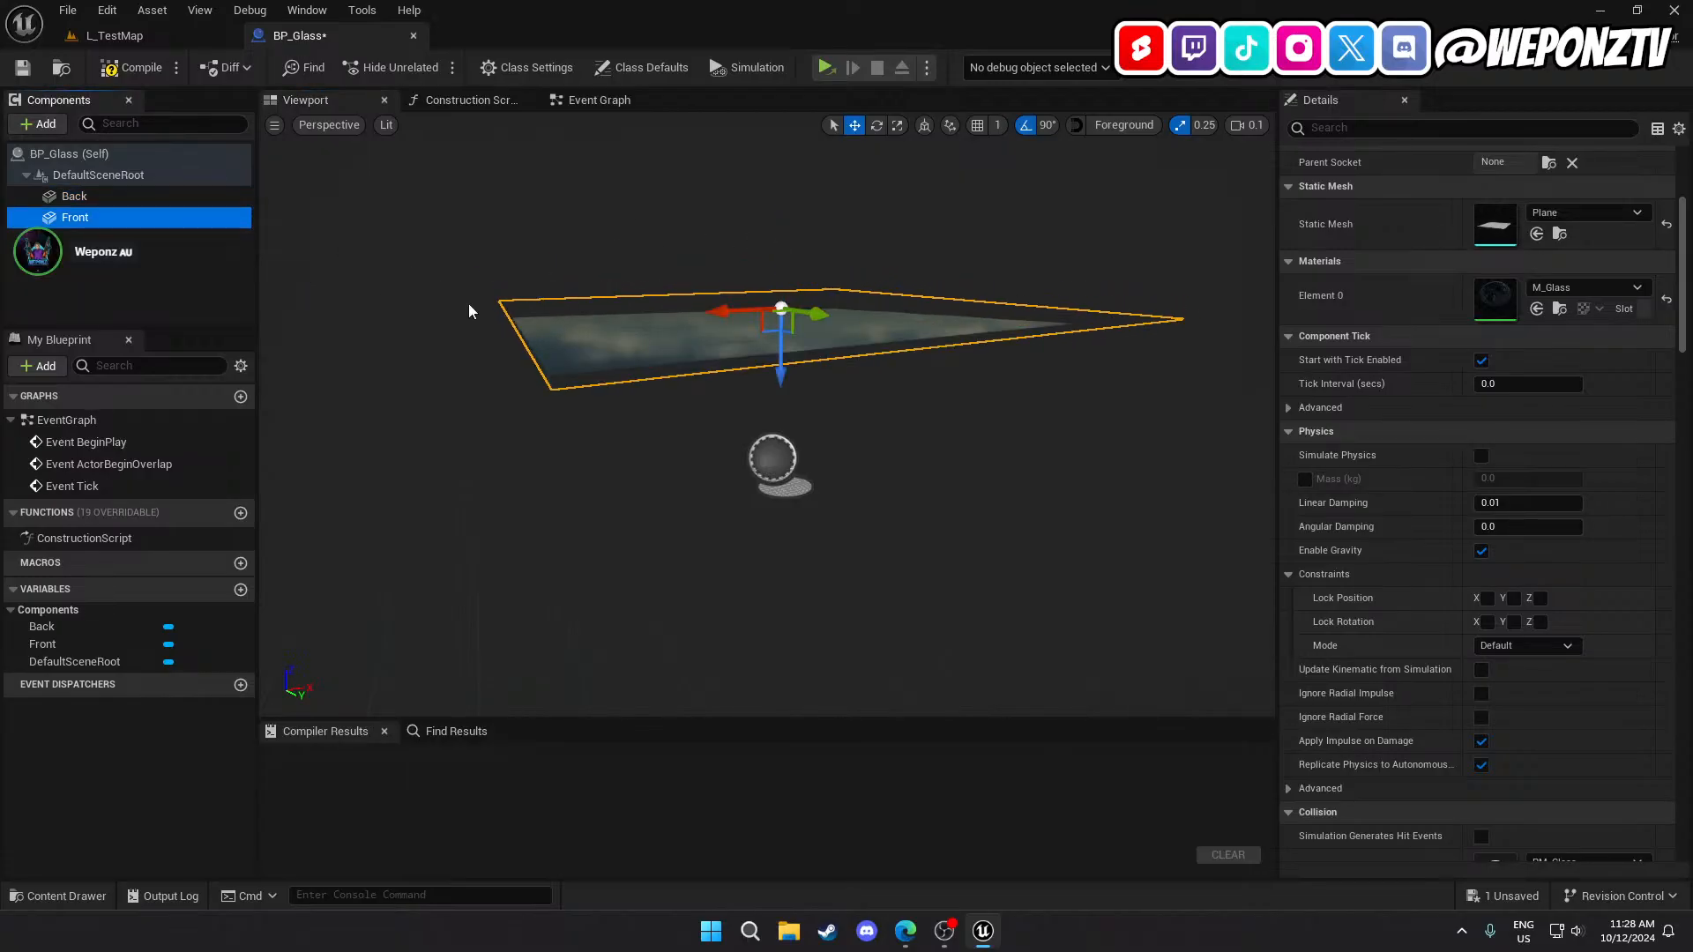
right_click_drag(469, 309, 448, 349)
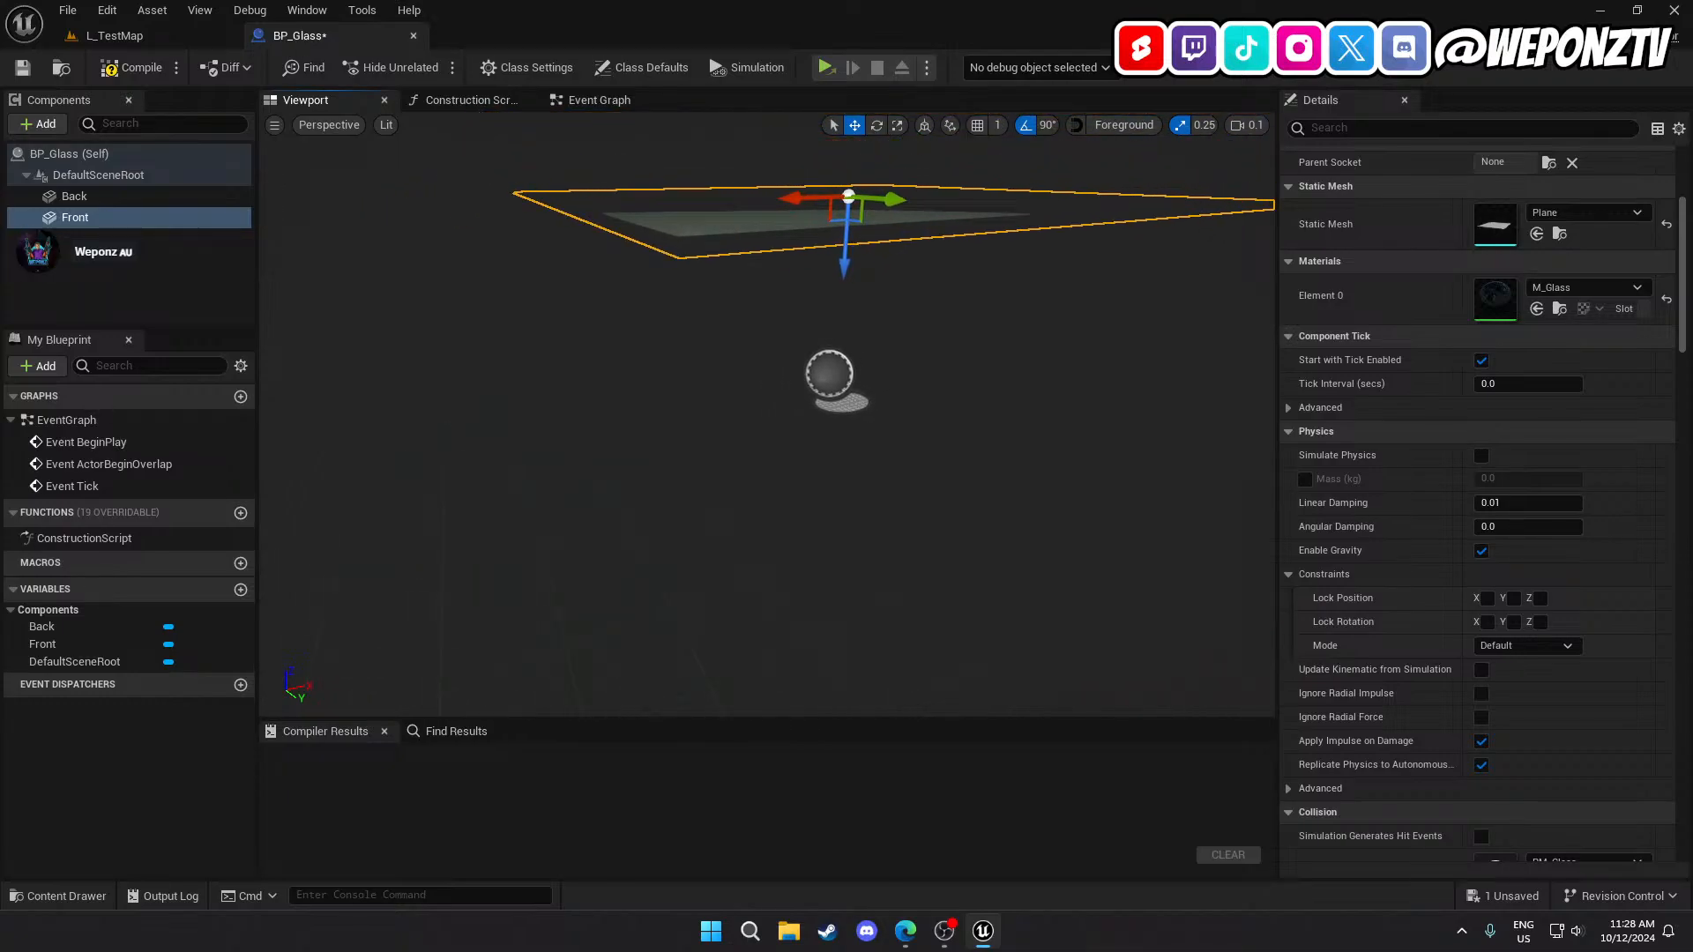
Set the Back plane's Z location to 0.1.
left_click(98, 175)
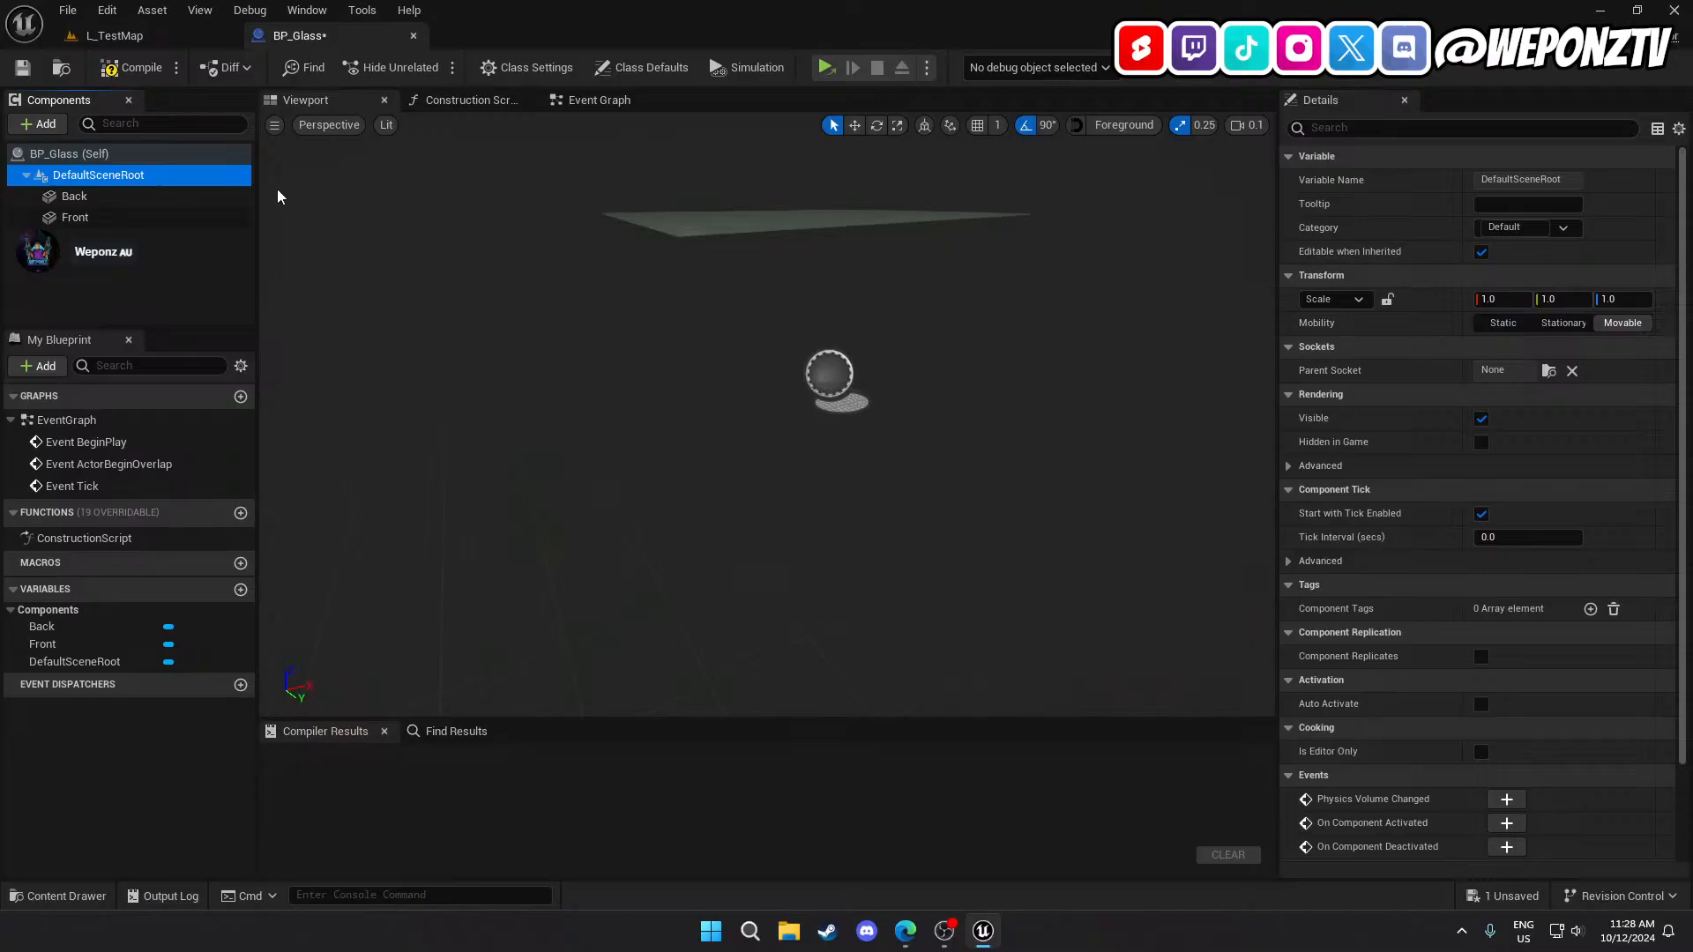
left_click(190, 213)
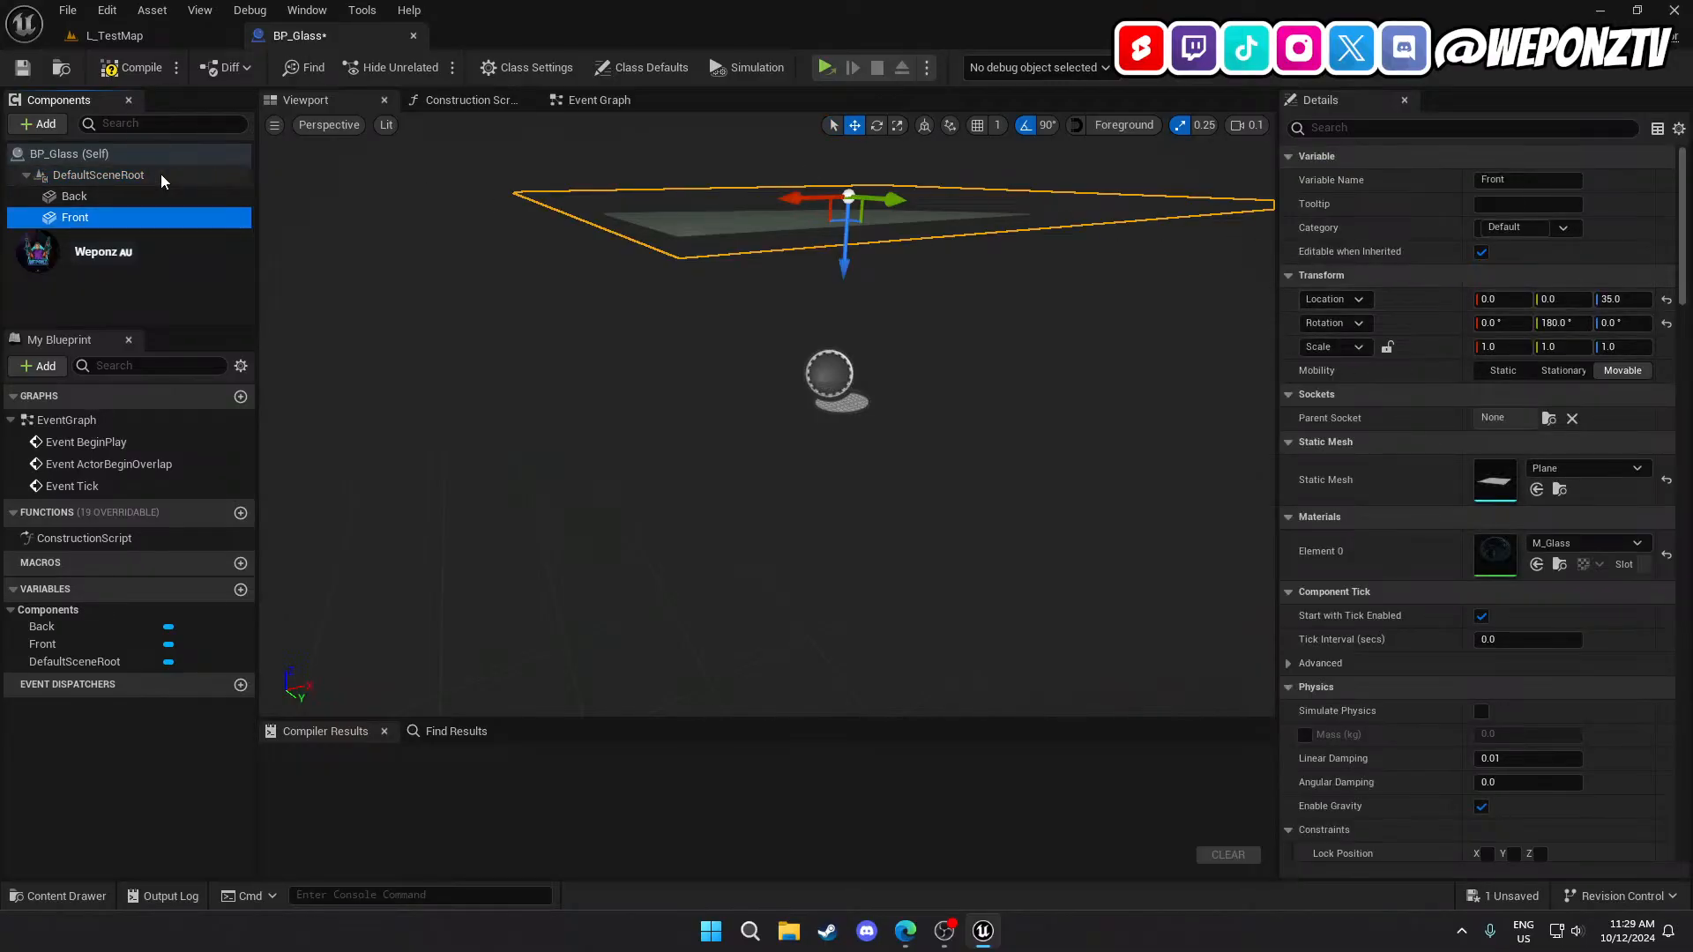
left_click(141, 197)
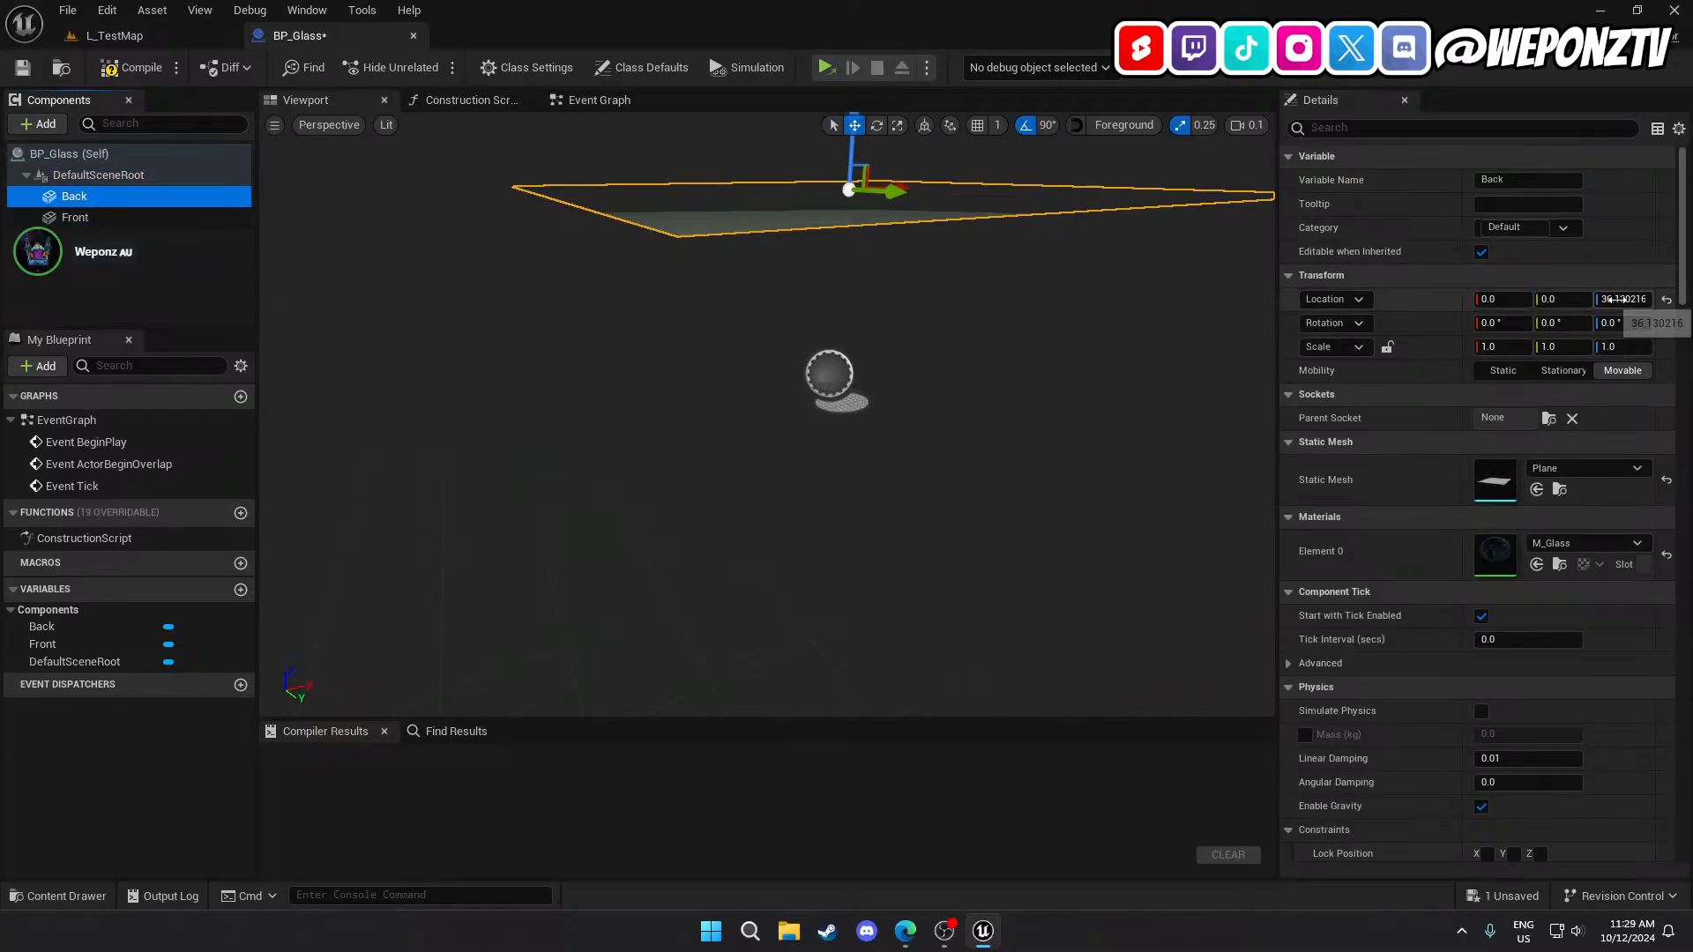
left_click(1620, 300)
type("0")
key("Return")
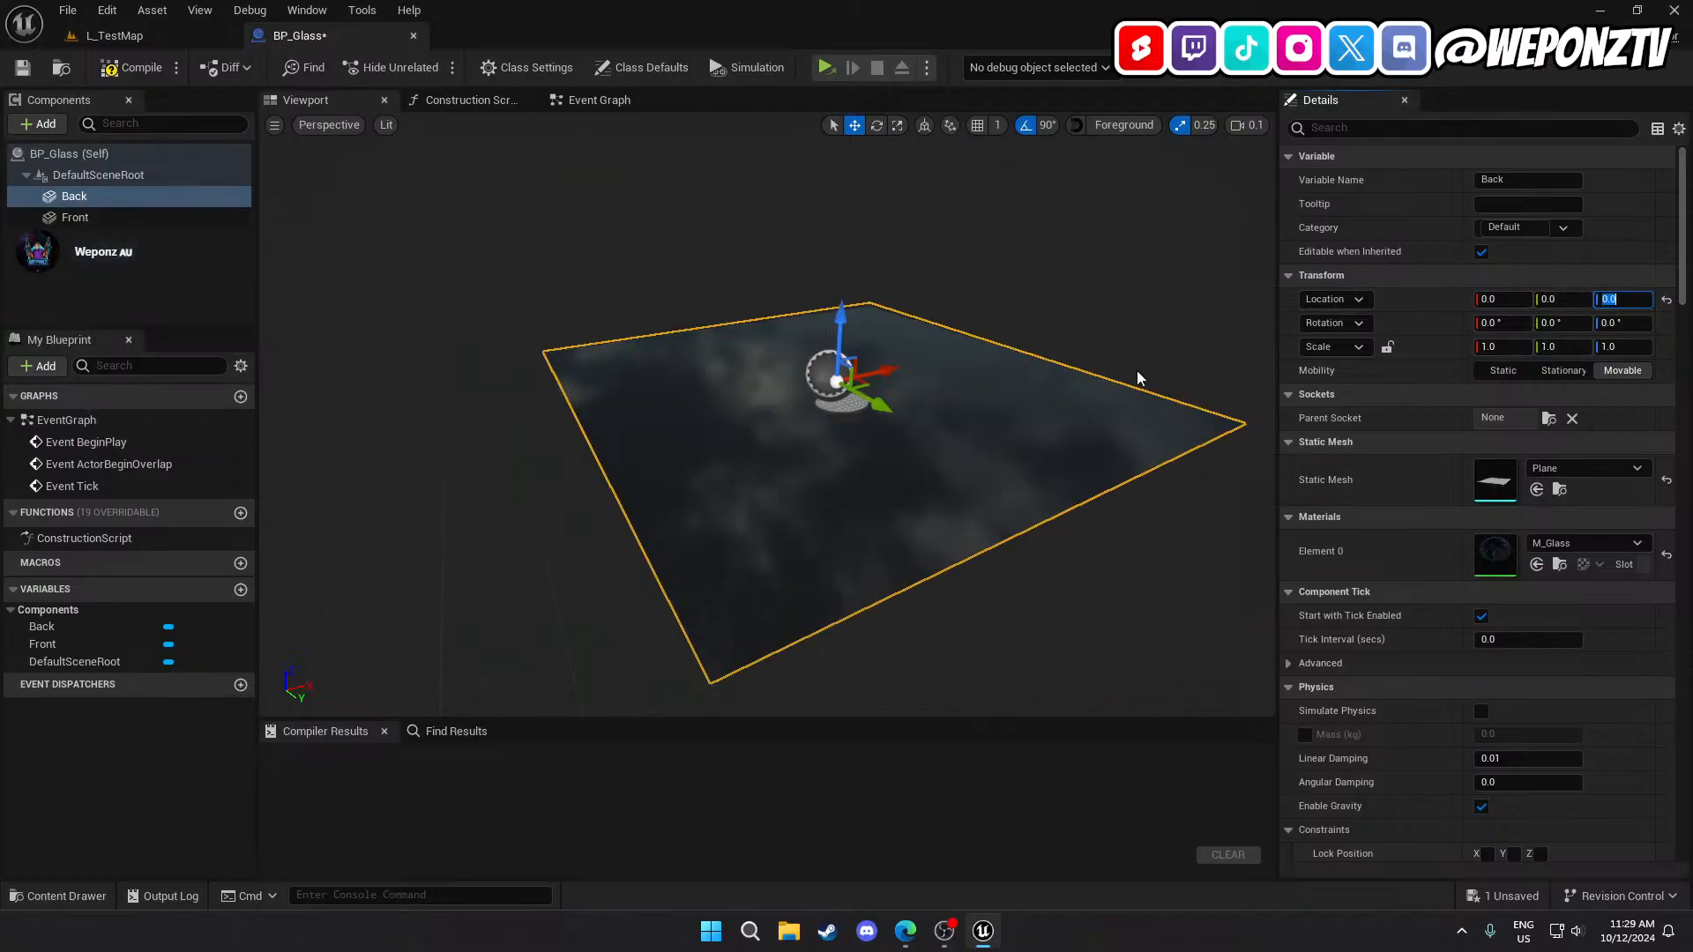
type(".1")
key("Return")
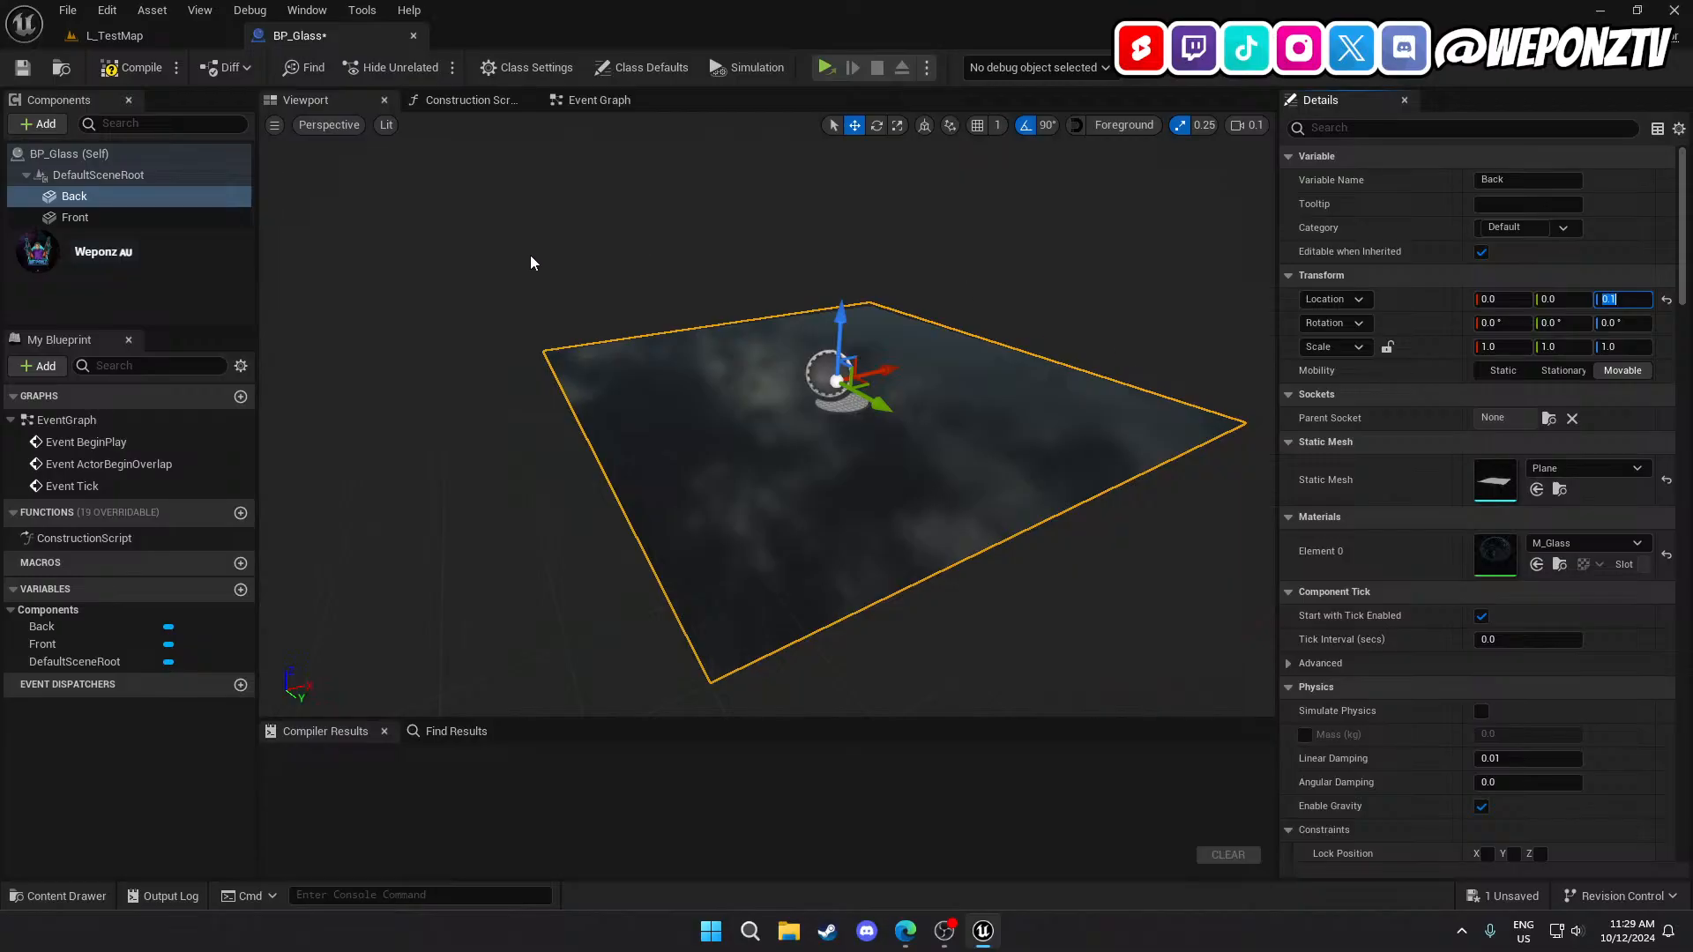
Set the Front plane's Z location to 0 and compile the blueprint.
left_click(77, 218)
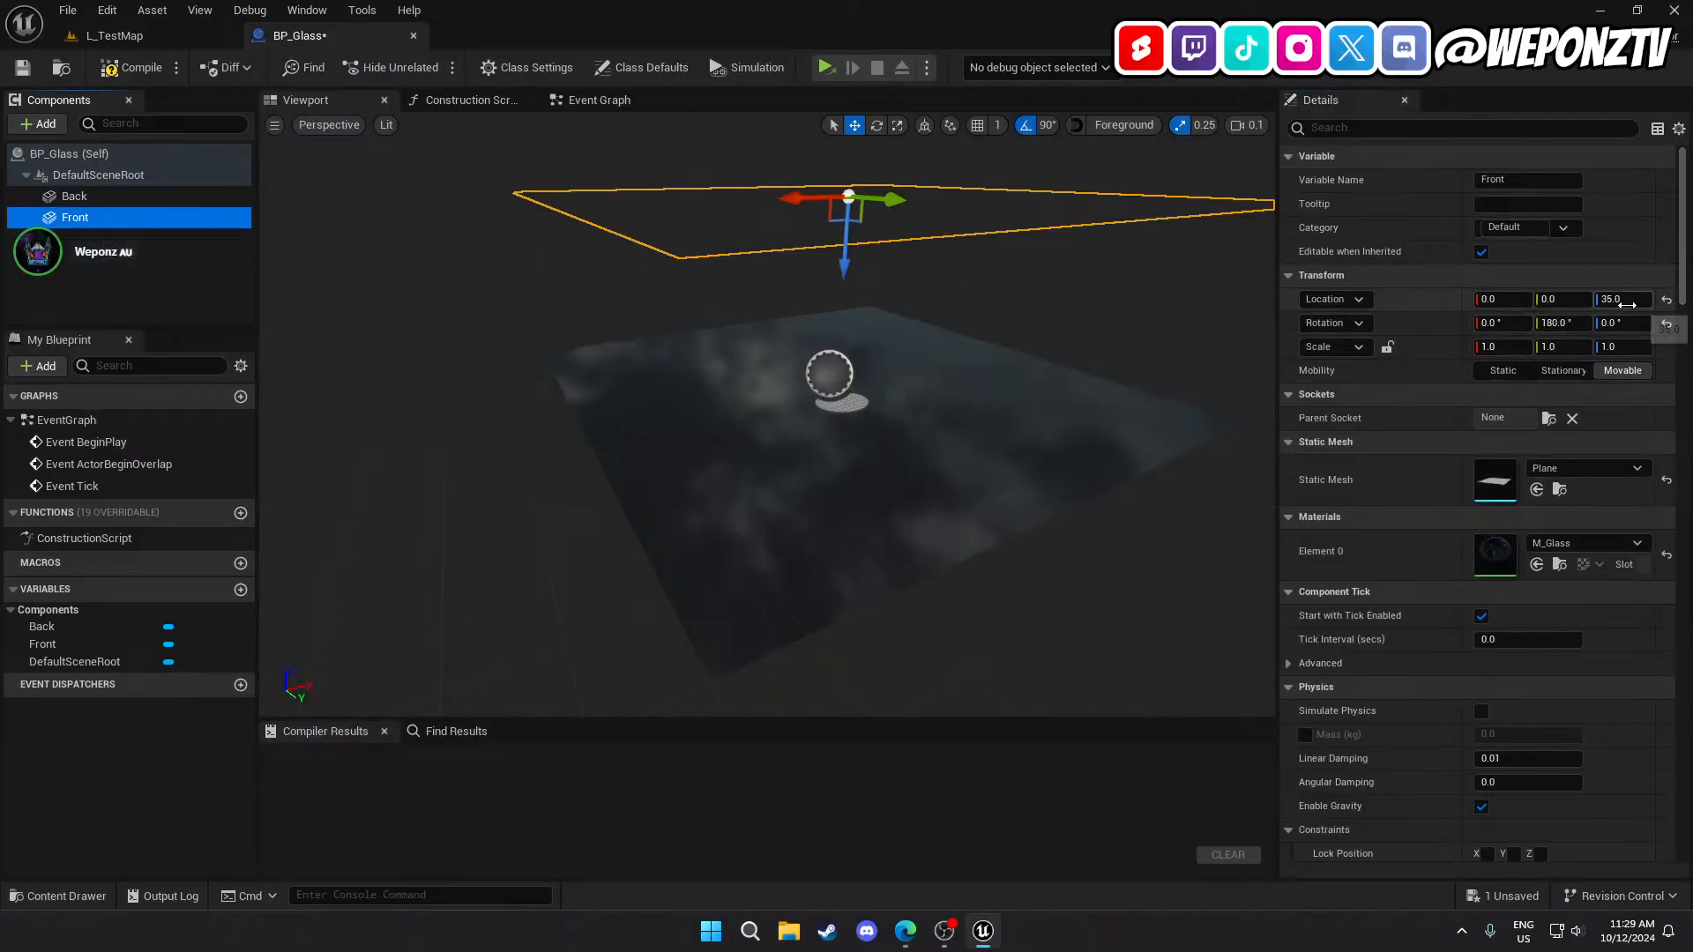
type("0")
key("Return")
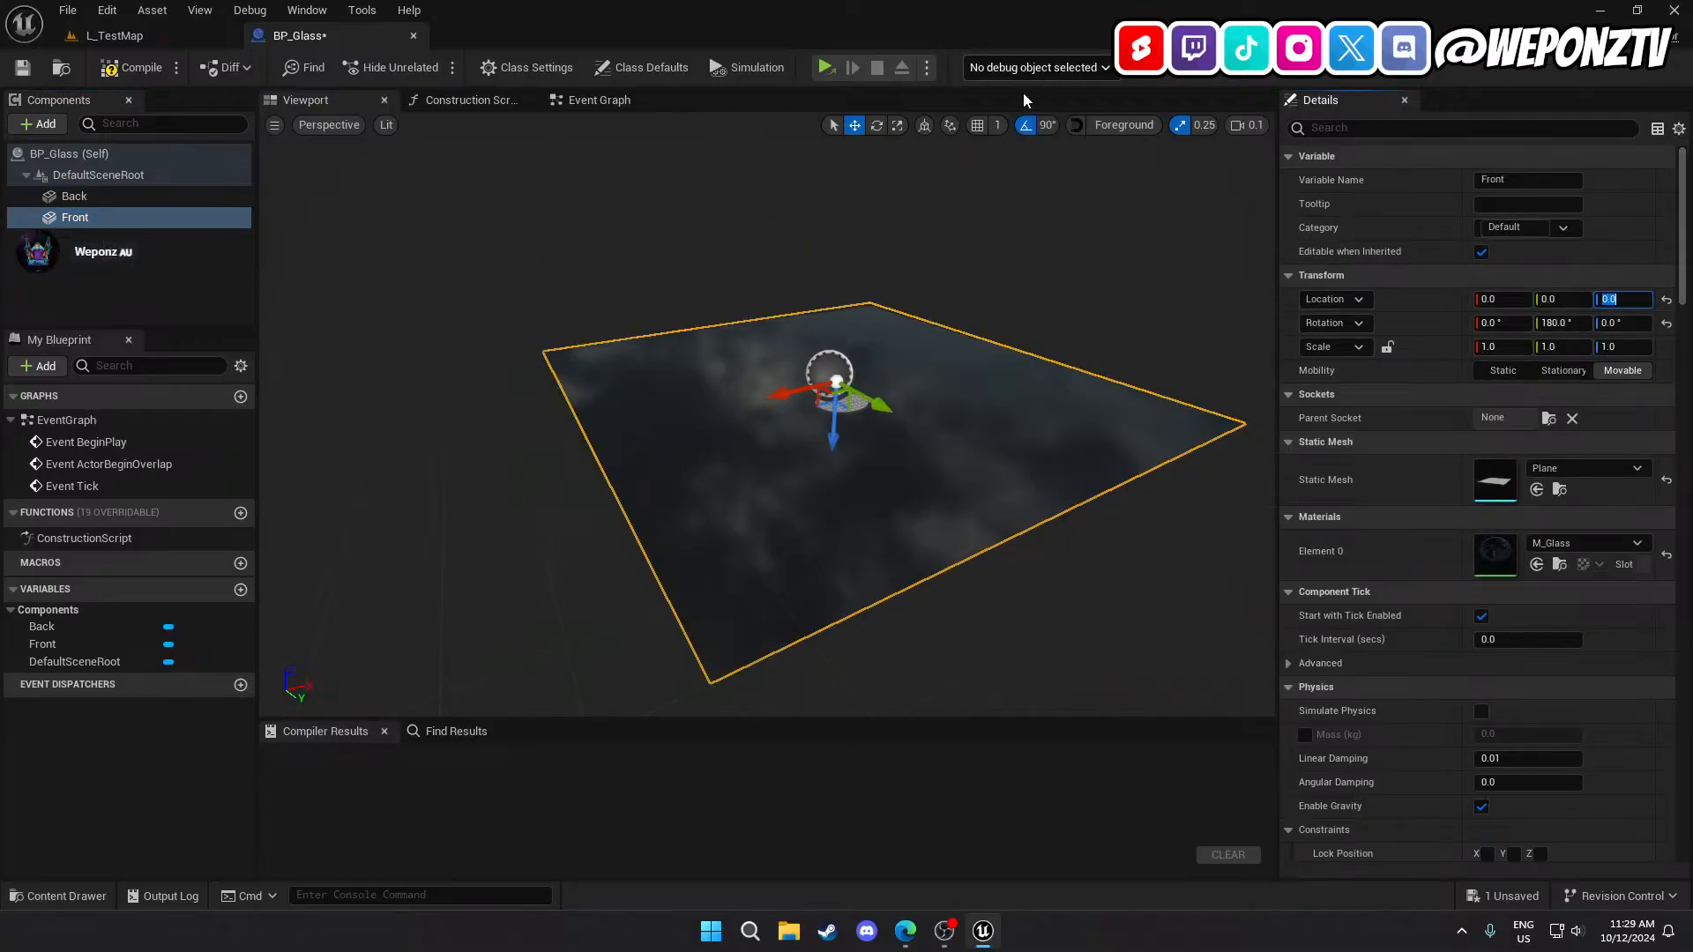
right_click_drag(881, 282, 771, 357)
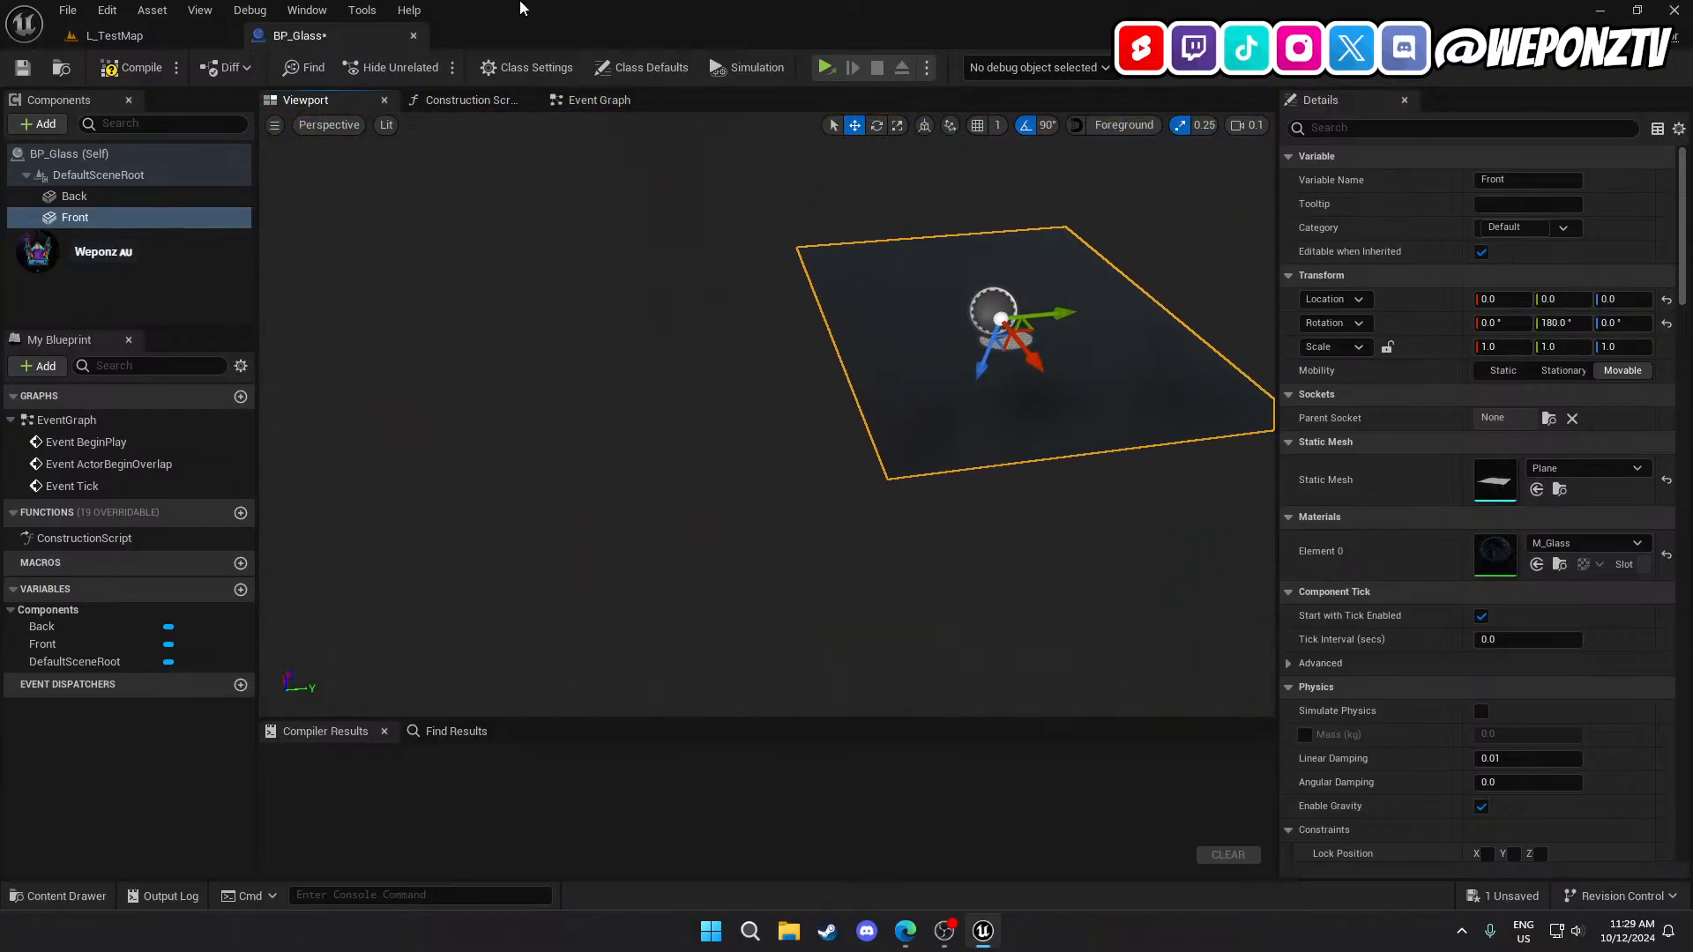
left_click(134, 74)
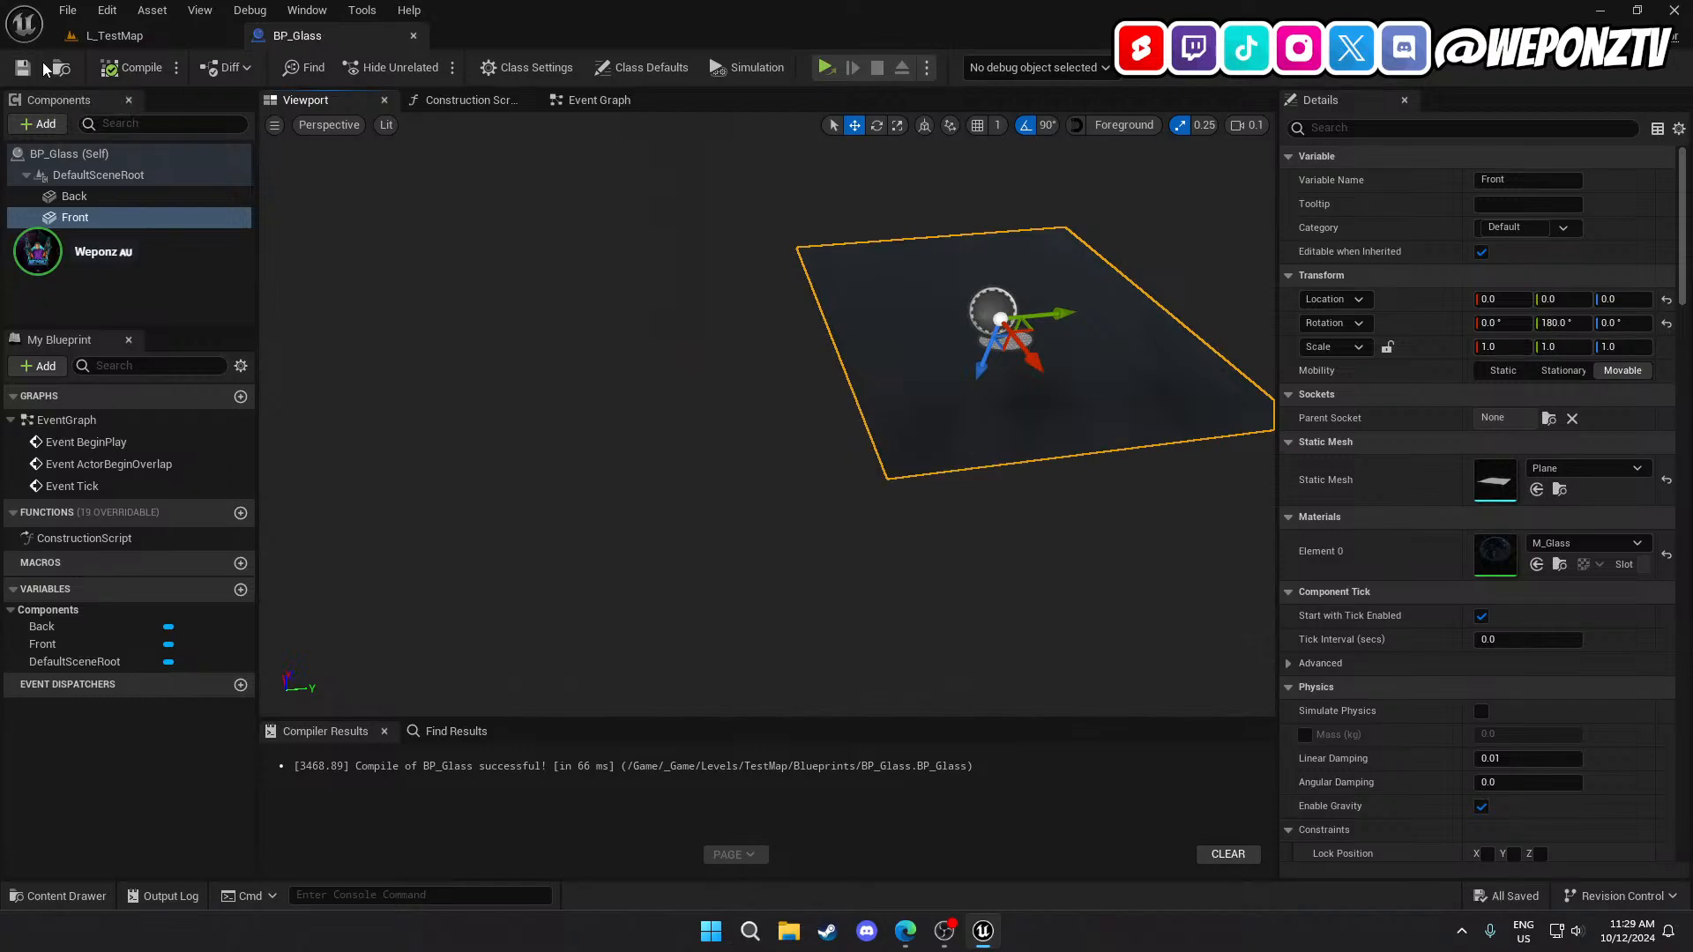
Place a BP_Glass actor in L_TestMap on the floor outside the building's window, with a Z rotation of 90°.
left_click(124, 36)
left_click_drag(260, 709, 625, 327)
key("w")
right_click_drag(701, 520, 789, 485)
key("d")
key("s")
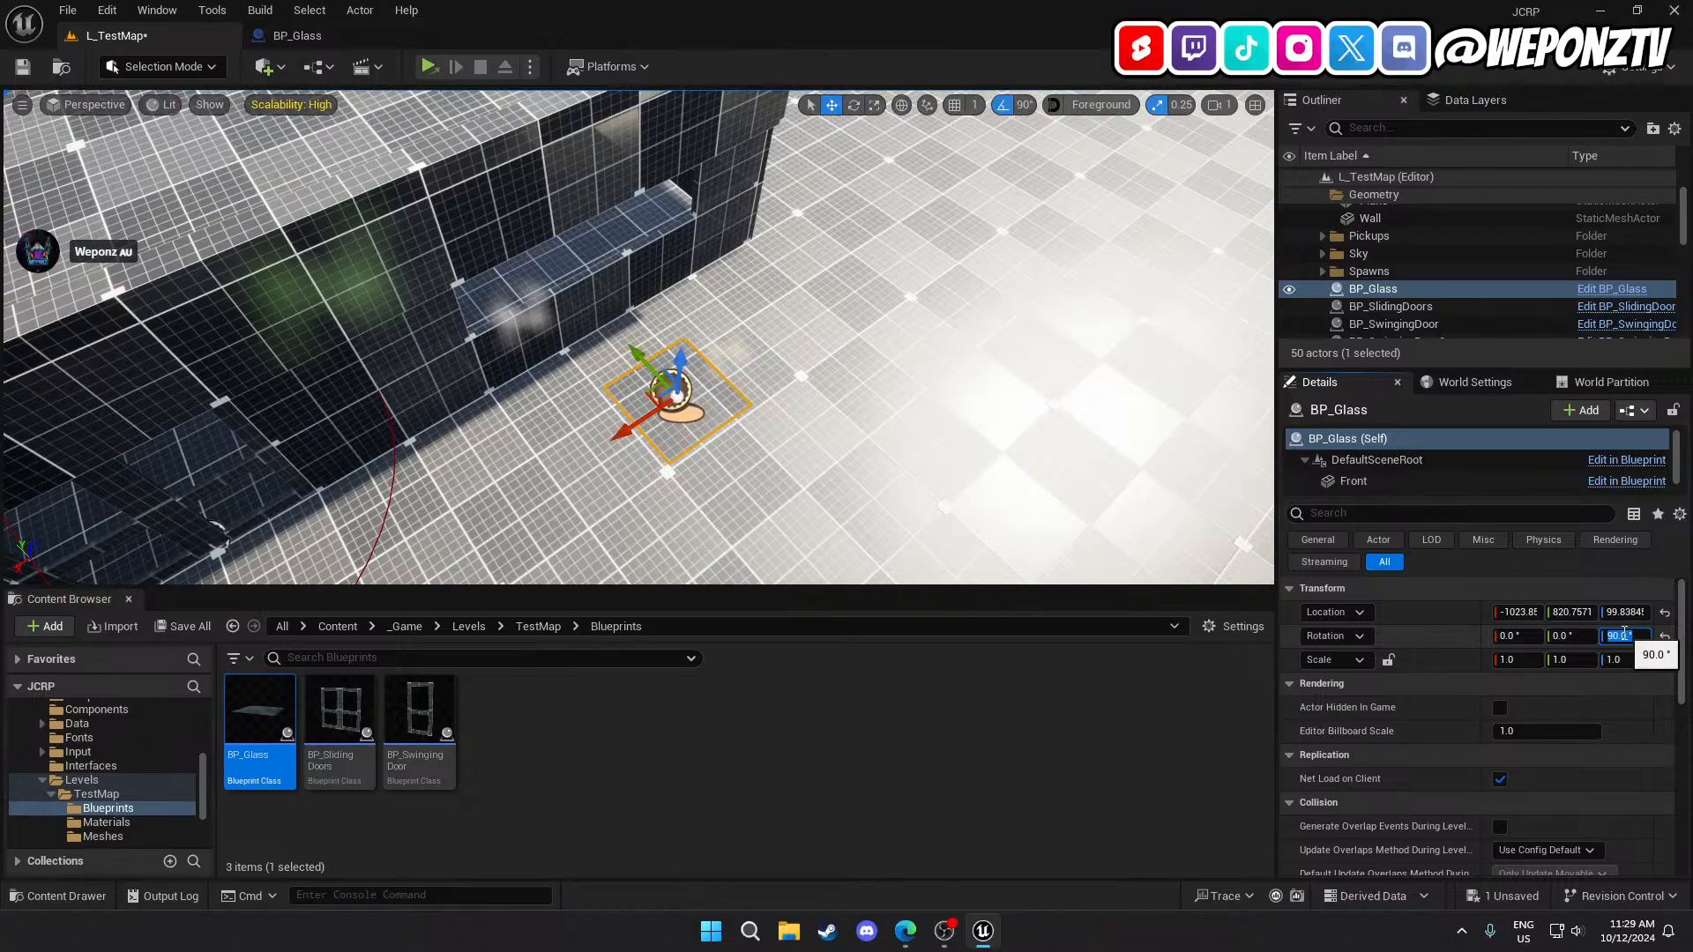
In the BP_Glass class defaults, disable Start with Tick Enabled and enable Replicate Movement and Replicates.
left_click(308, 36)
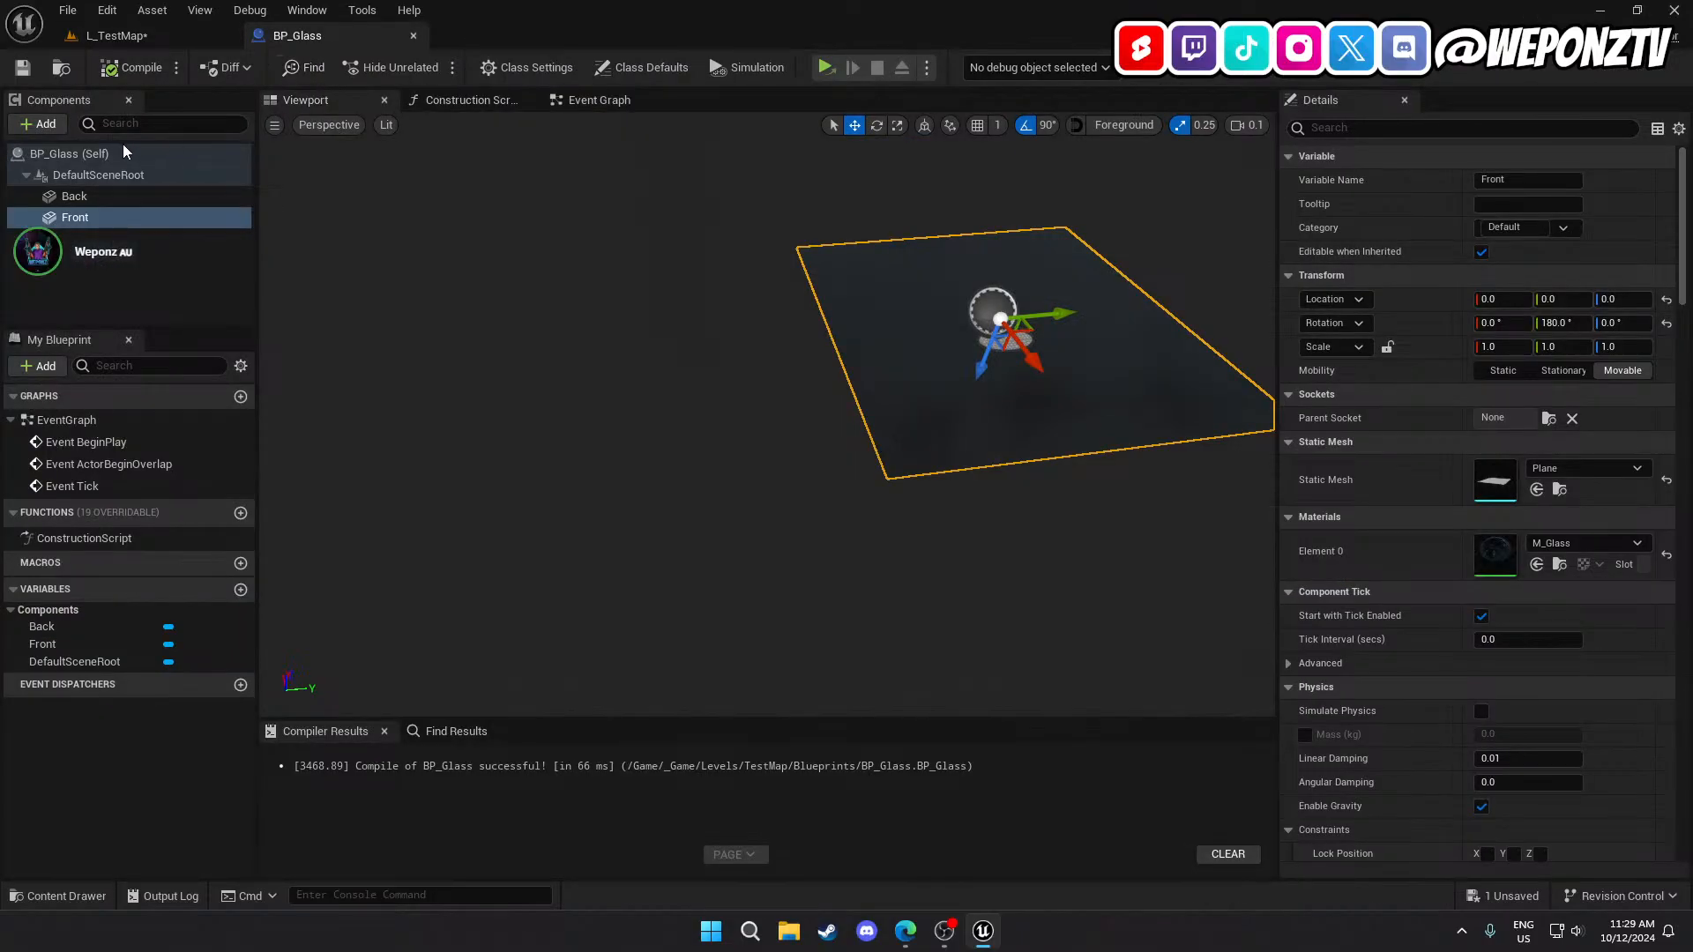
left_click(127, 152)
left_click(1481, 179)
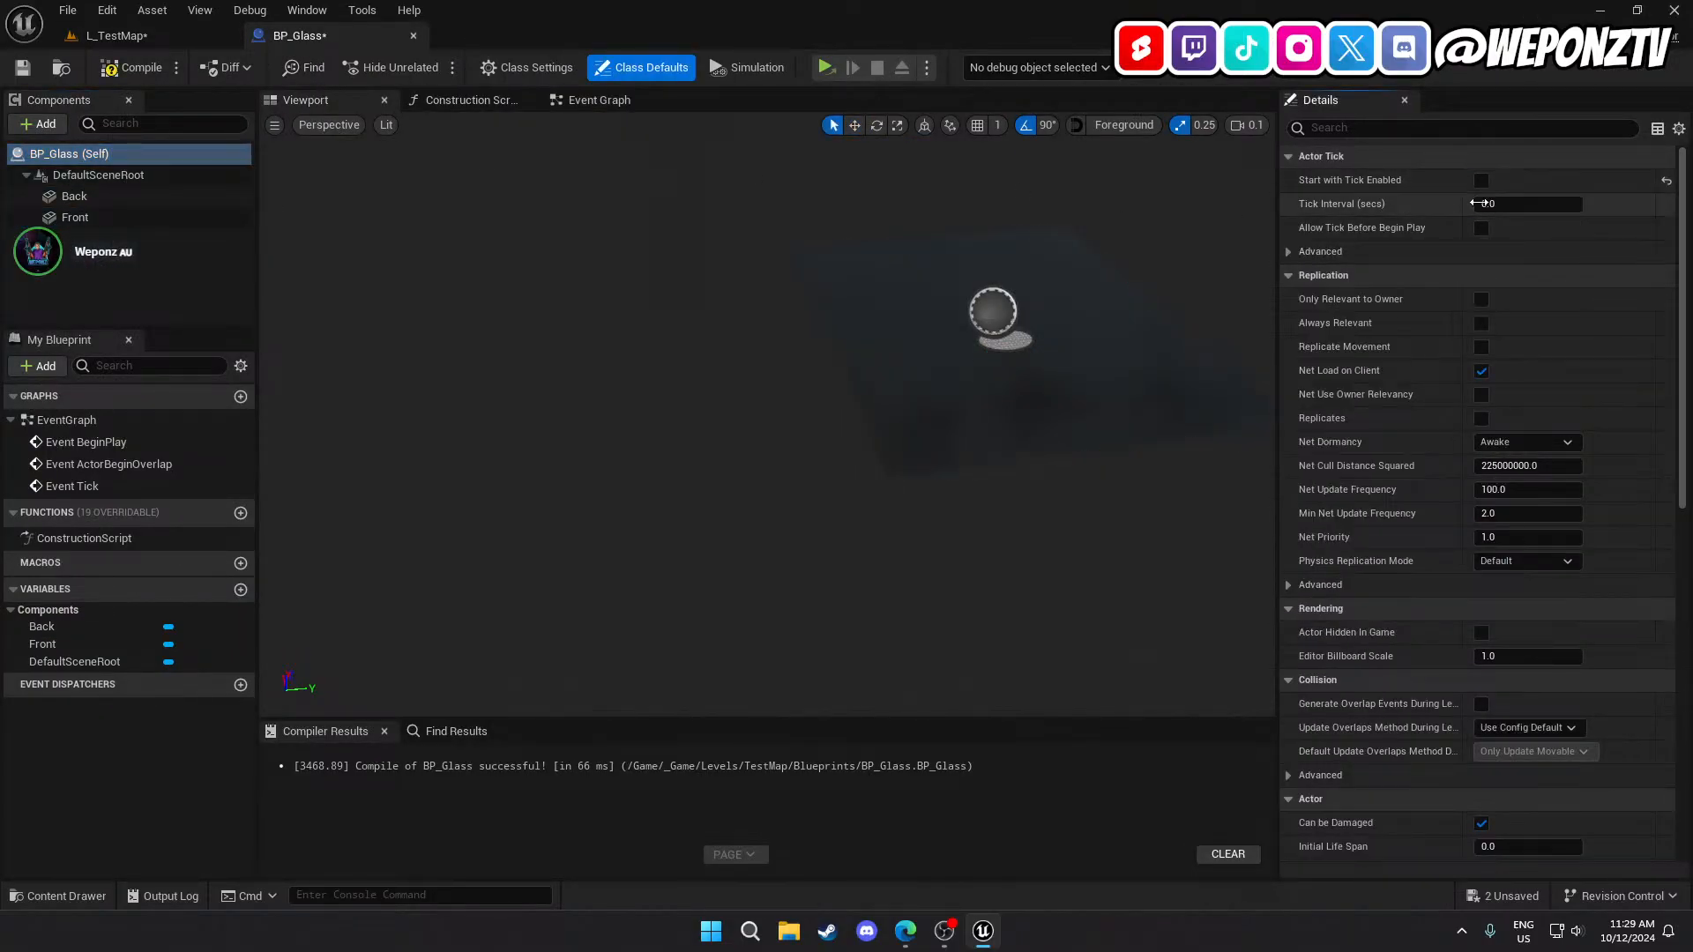
left_click(1482, 347)
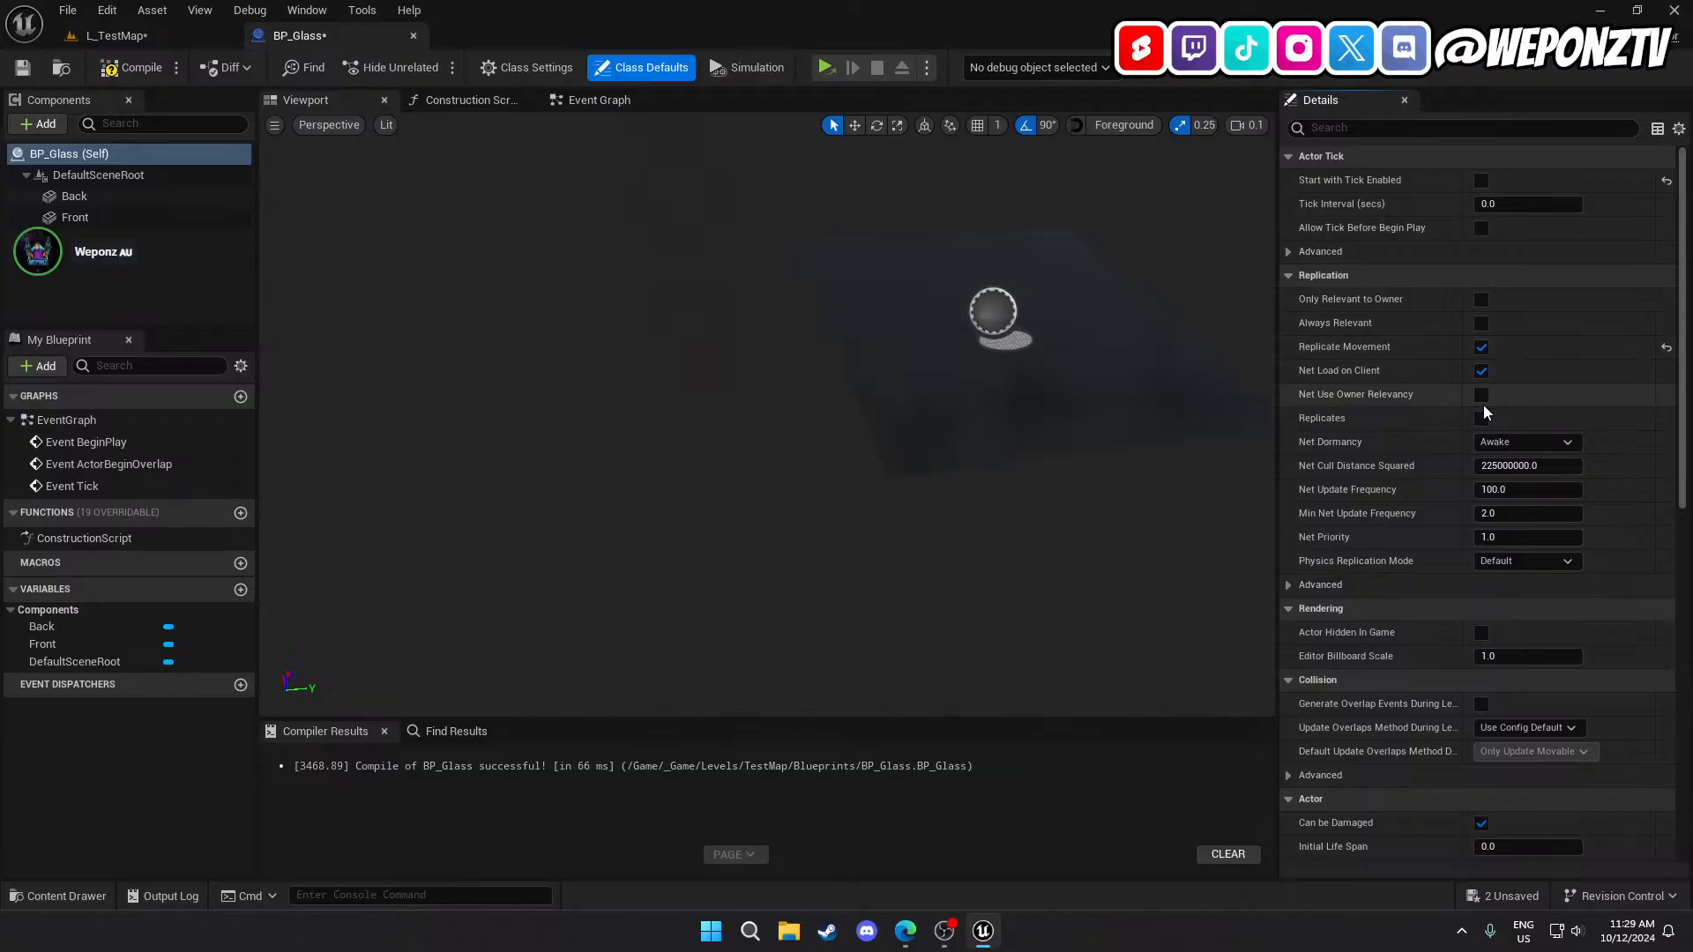
left_click(83, 195)
left_click(113, 221, "ctrl")
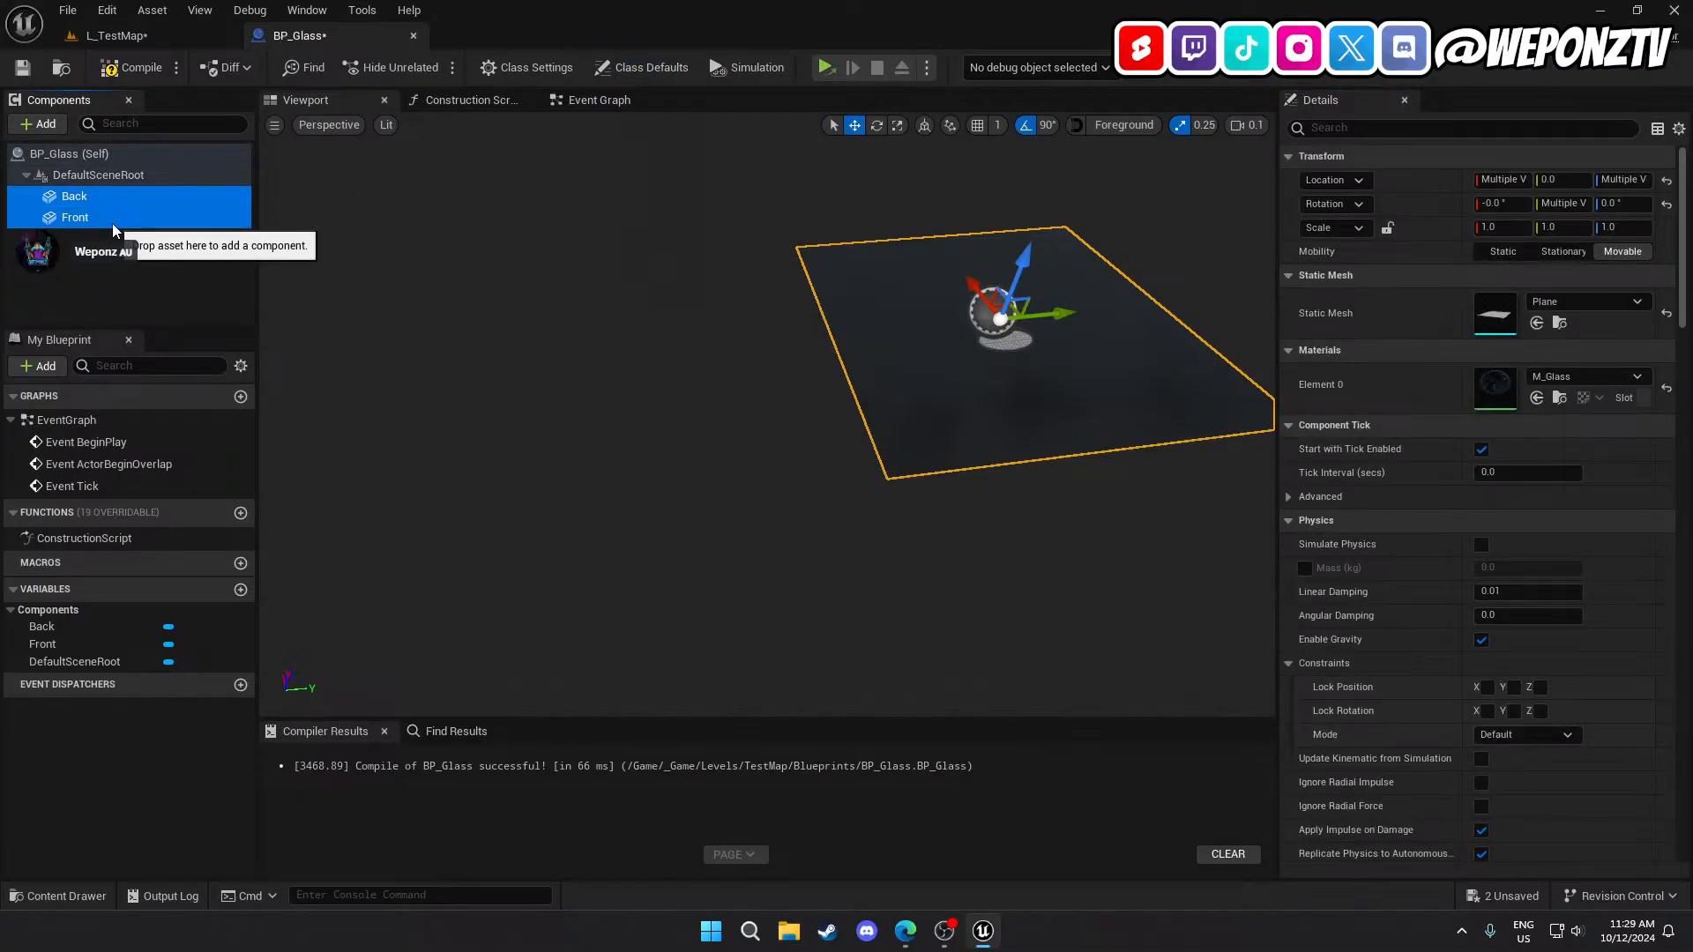
left_click(108, 156)
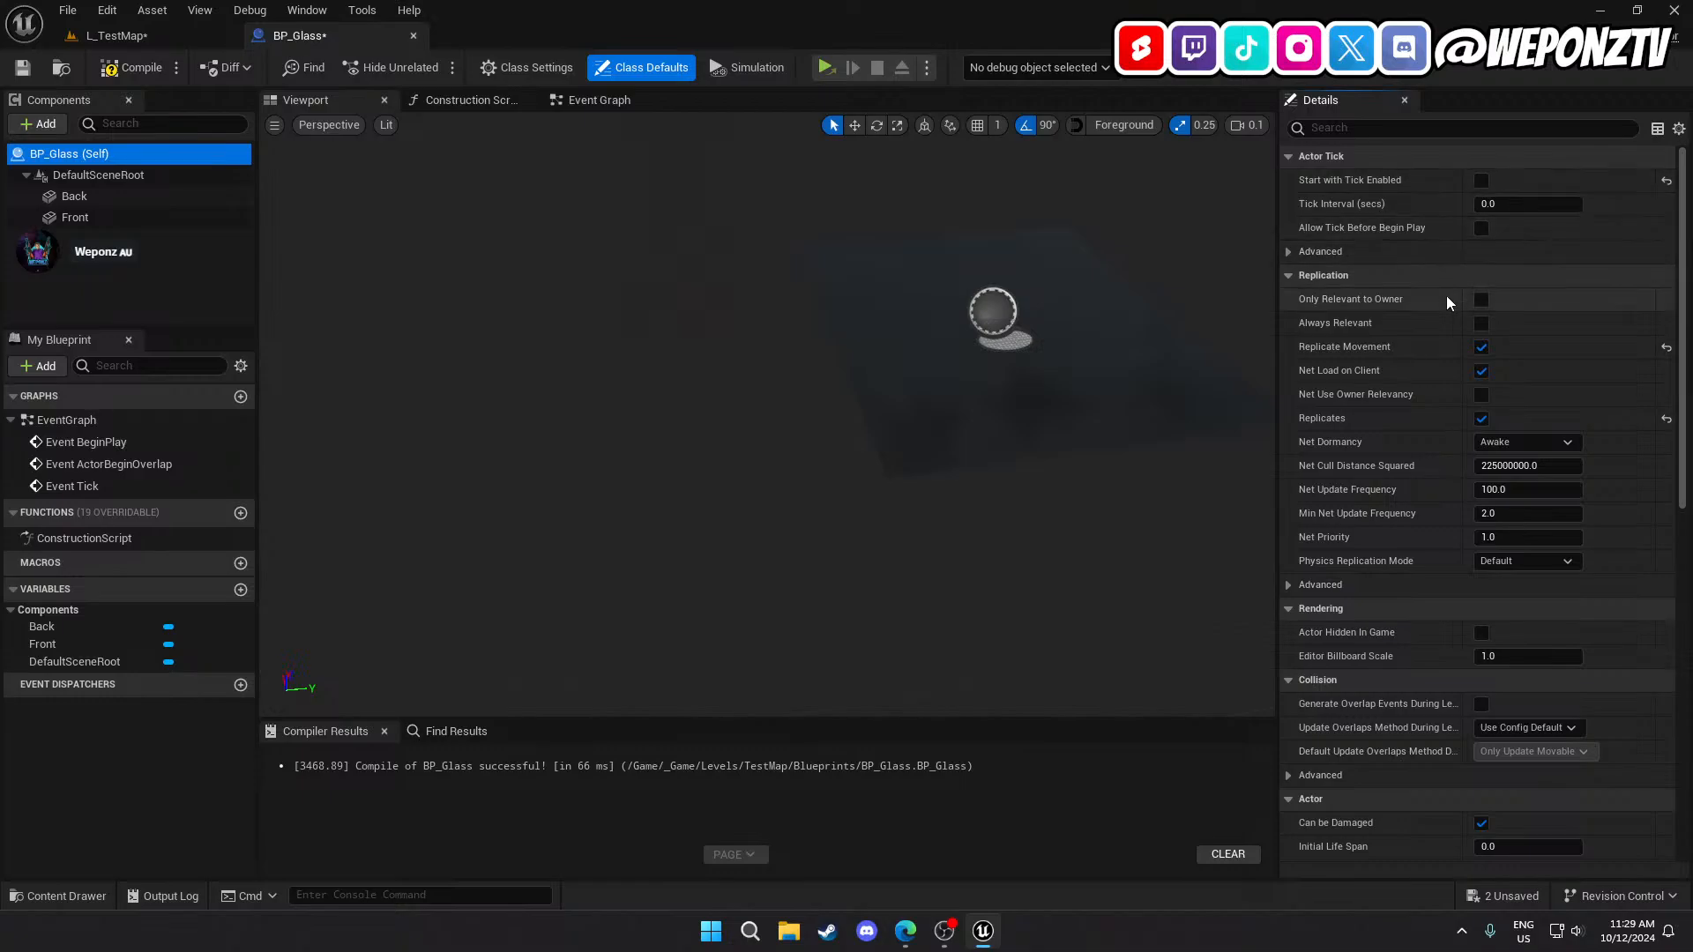
Delete the three default event nodes from BP_Glass's event graph, then compile and save the blueprint.
left_click(608, 100)
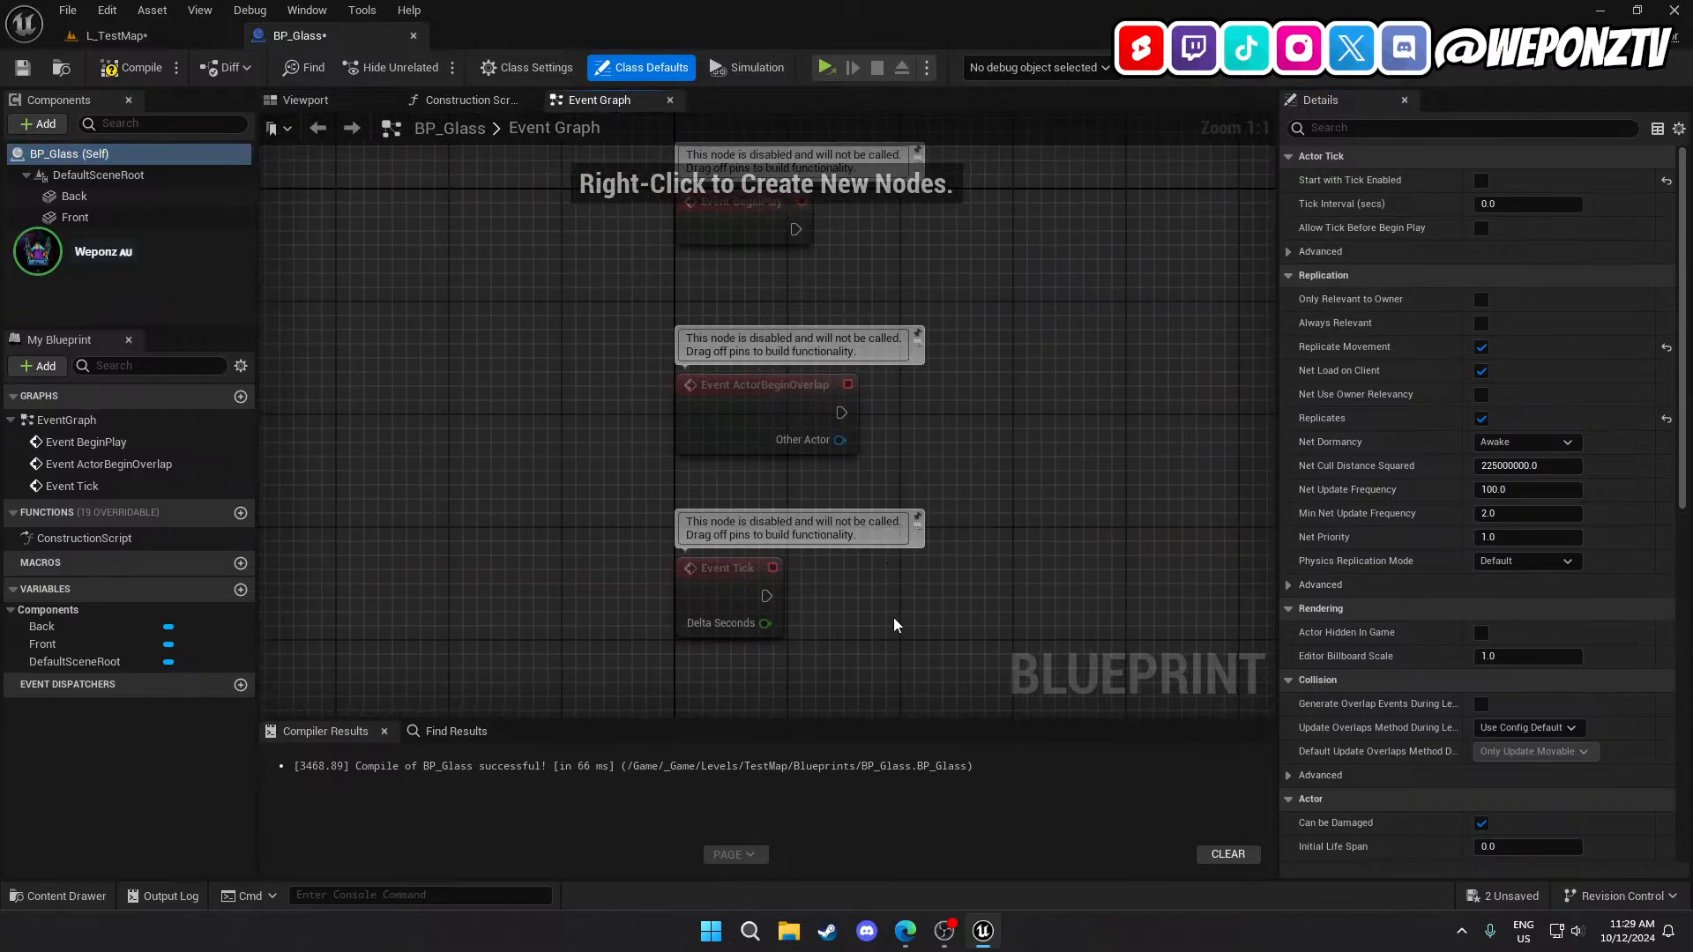
left_click_drag(893, 617, 701, 201)
key("Delete")
left_click(130, 68)
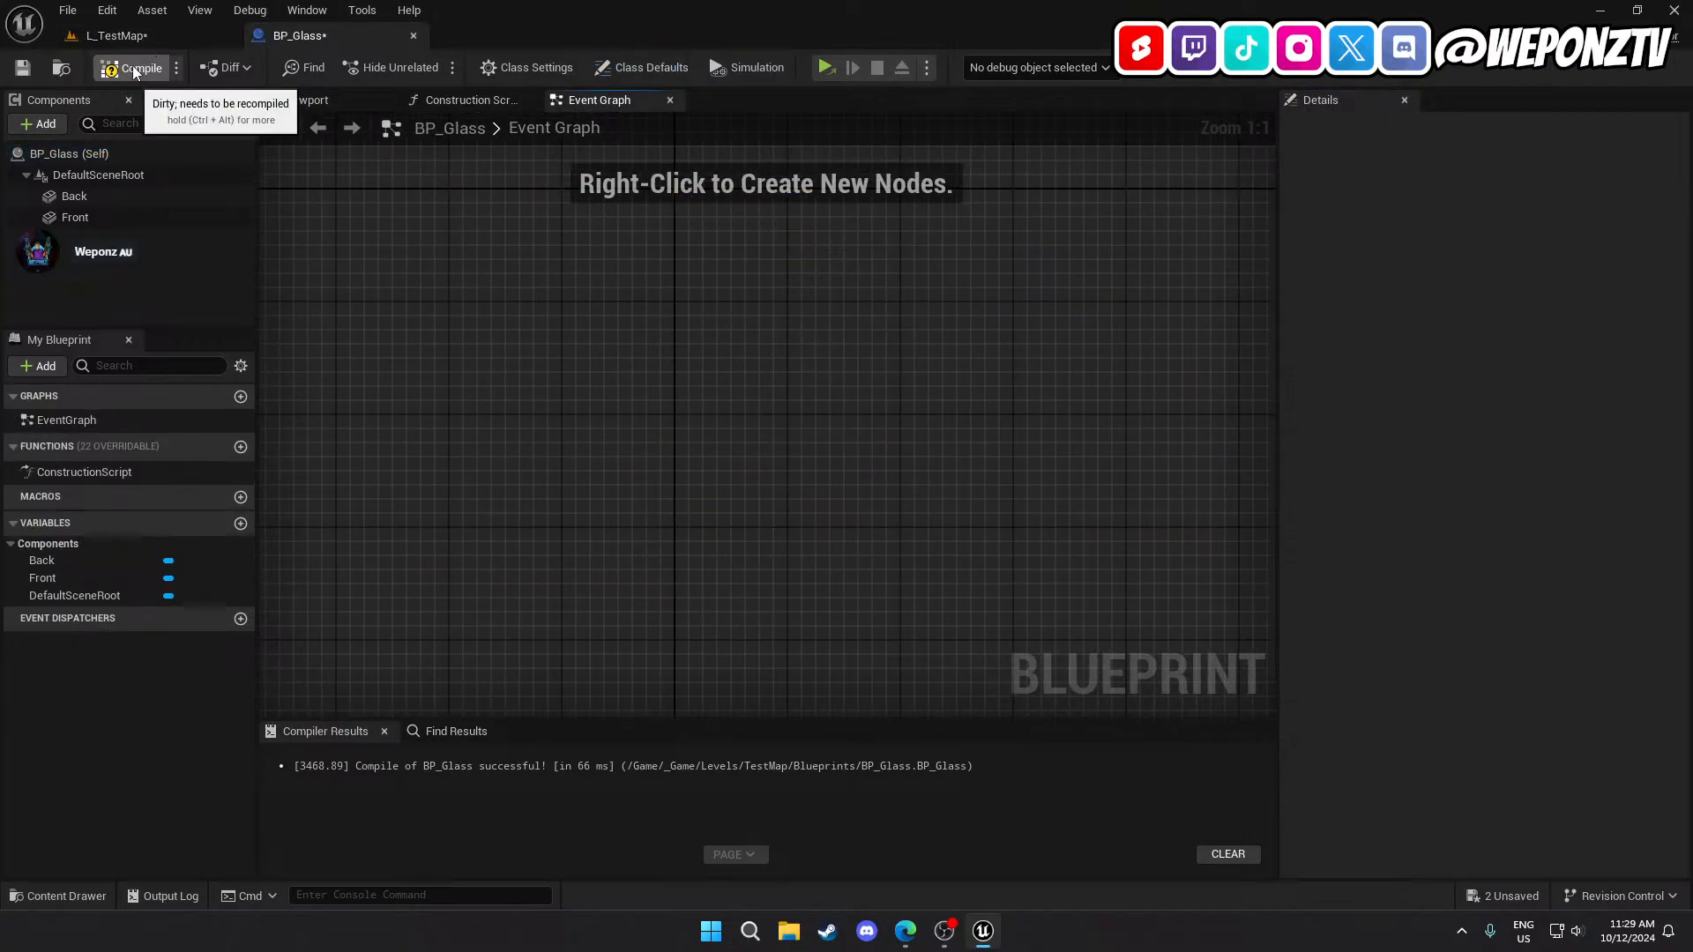
left_click(24, 69)
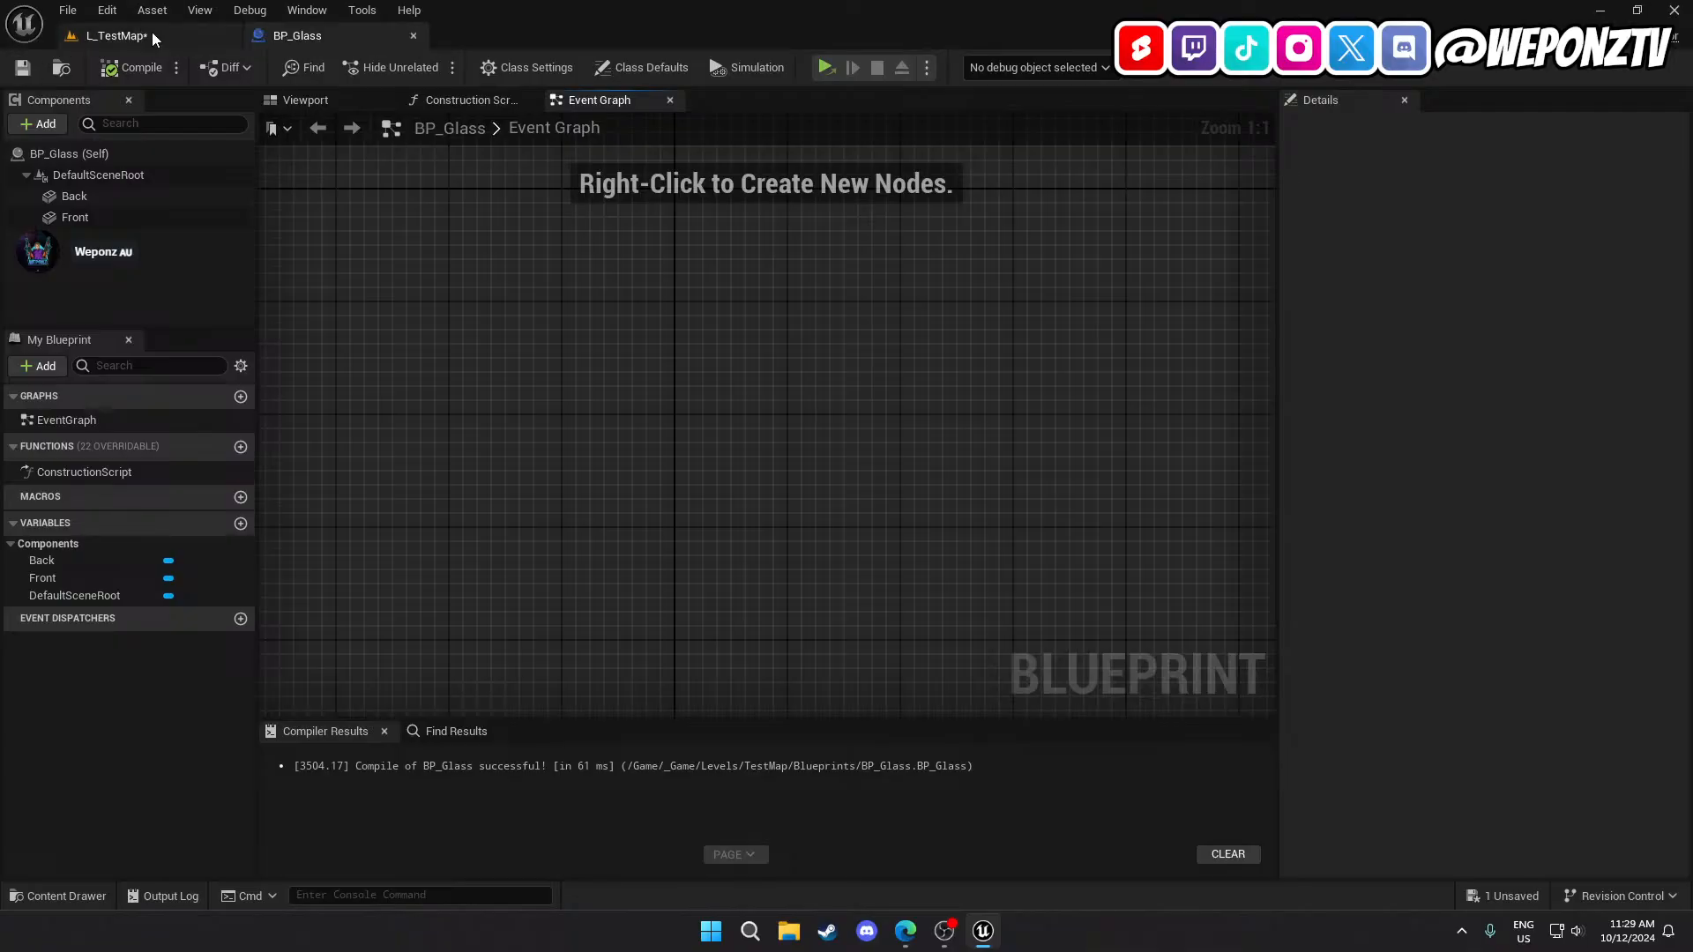
Stand the placed BP_Glass actor upright in L_TestMap with a rotation of 0°, 90°, 90°.
left_click(115, 35)
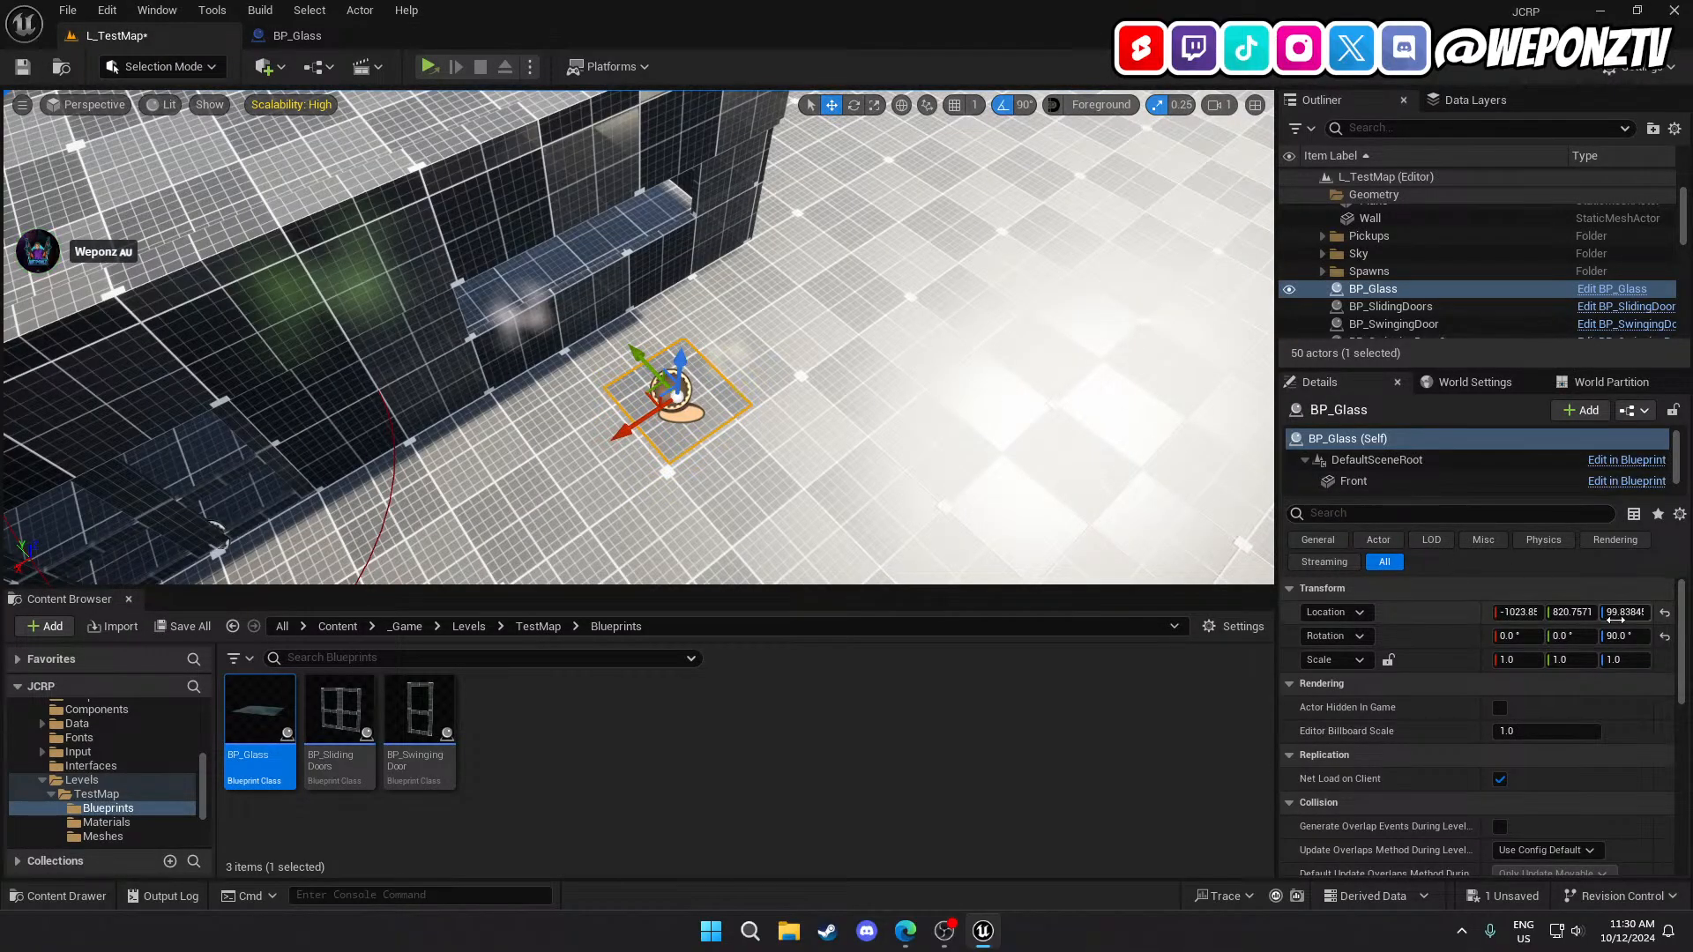
type("0")
key("Return")
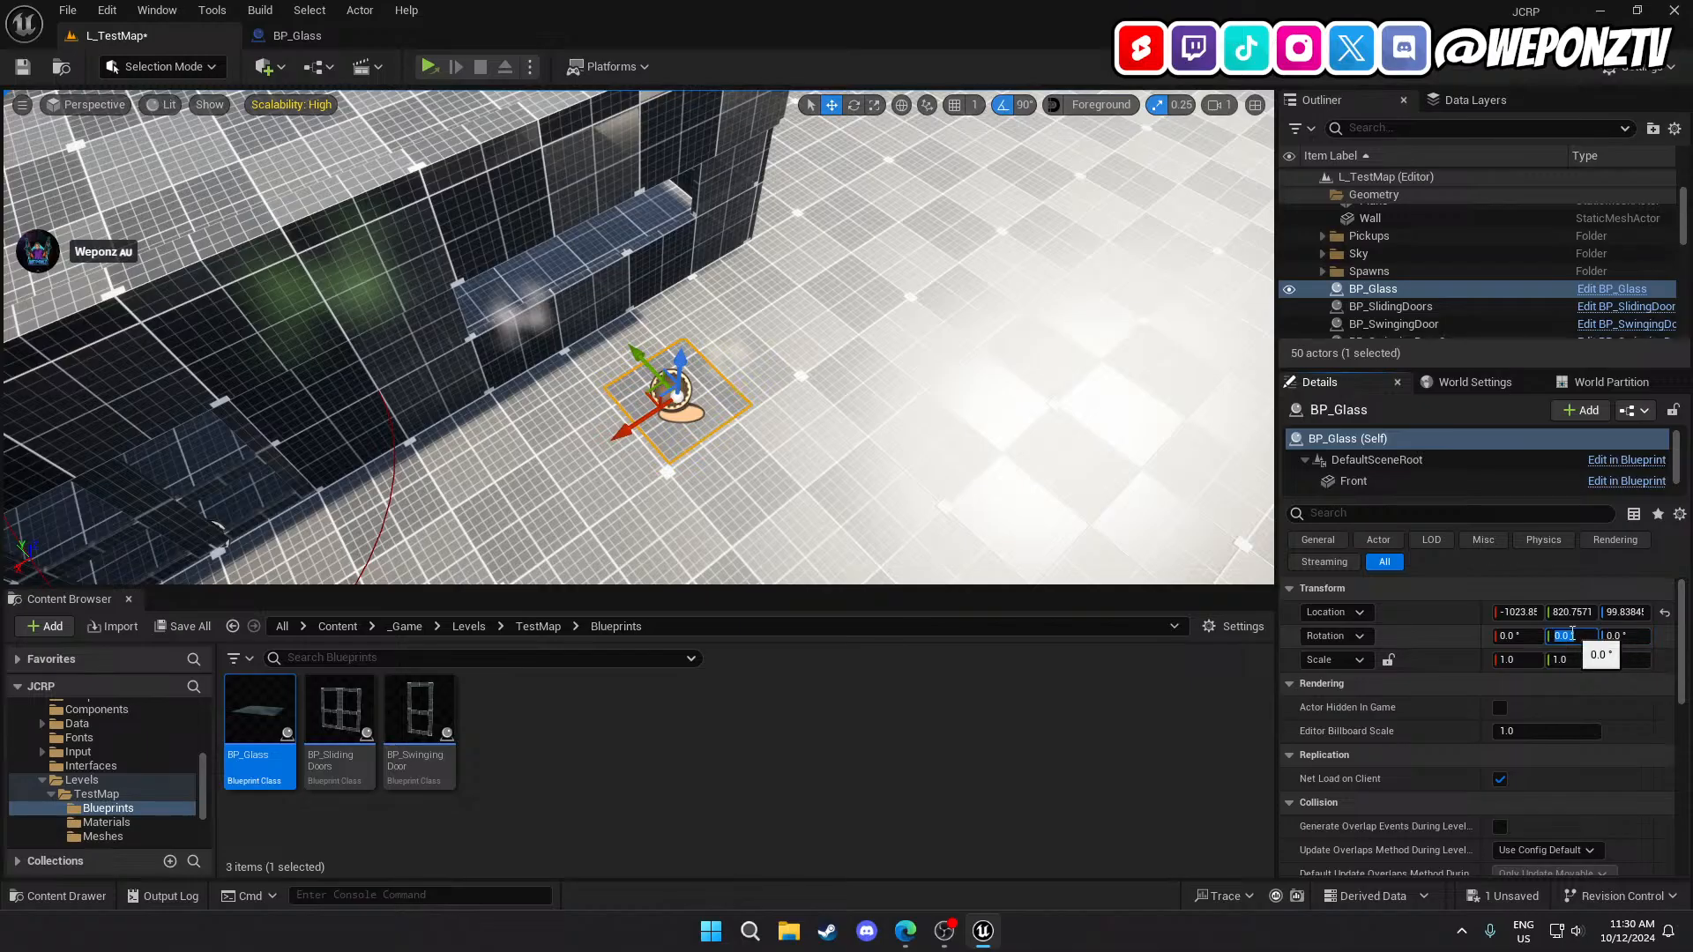
key("Return")
key("w")
right_click_drag(1137, 408, 996, 384)
key("d")
key("a")
key("s")
key("s")
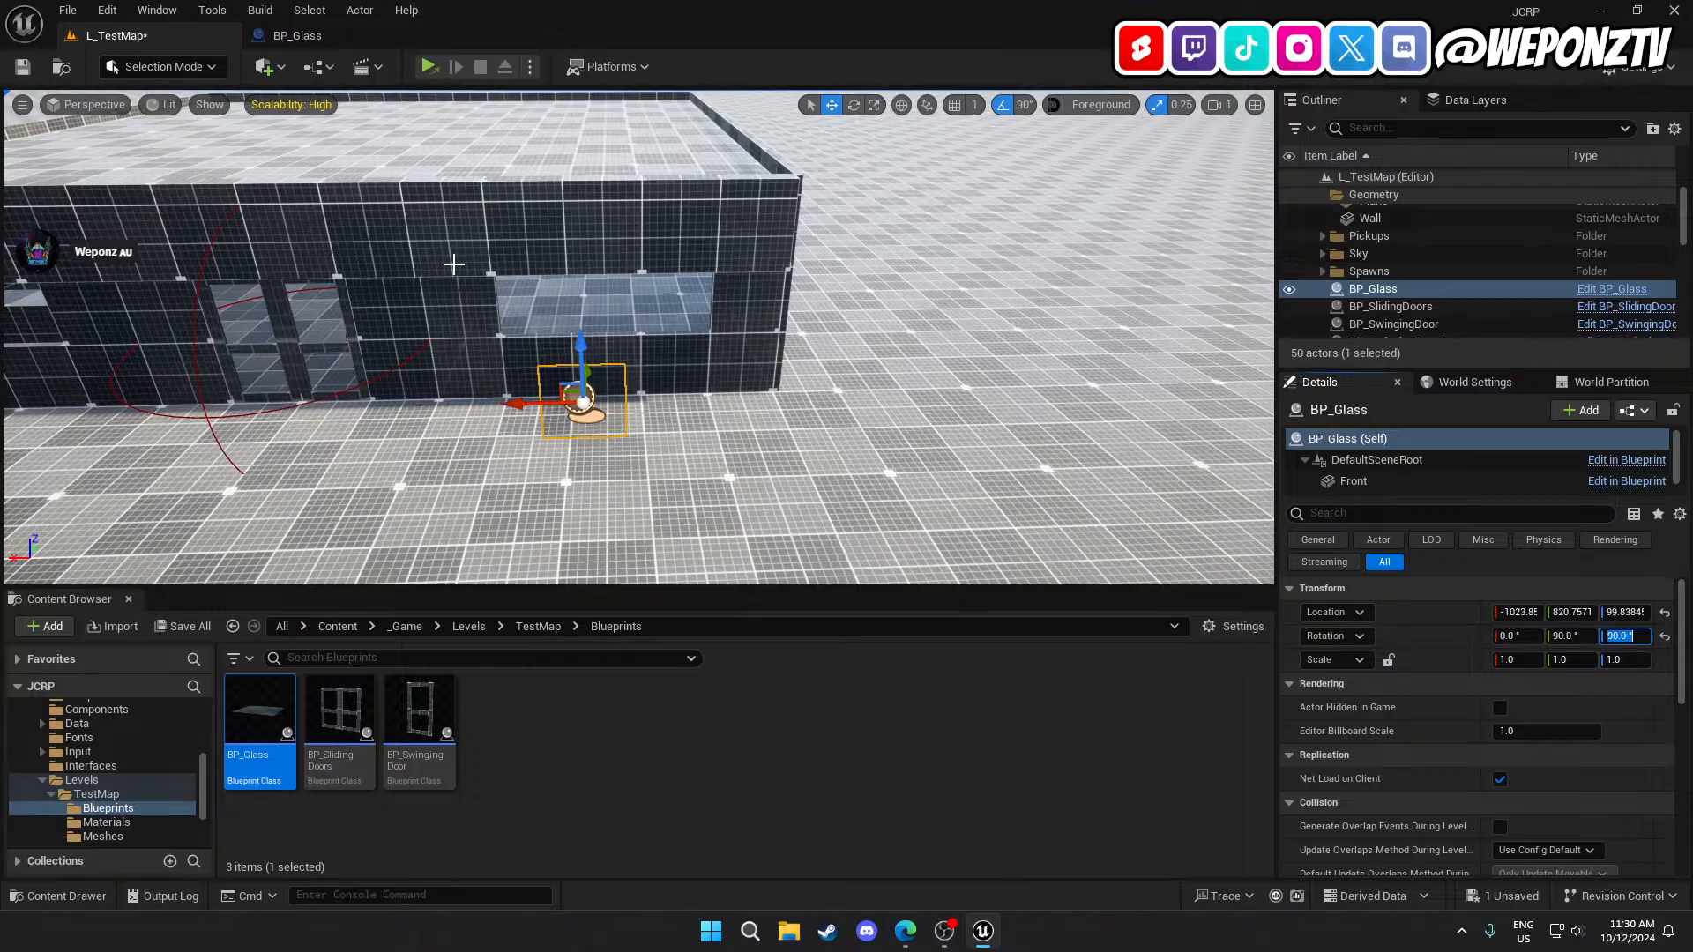
Move the glass actor along Y into the wall's window opening, to a Y location of about 1003.7.
key("d")
right_click_drag(623, 378, 548, 385)
key("w")
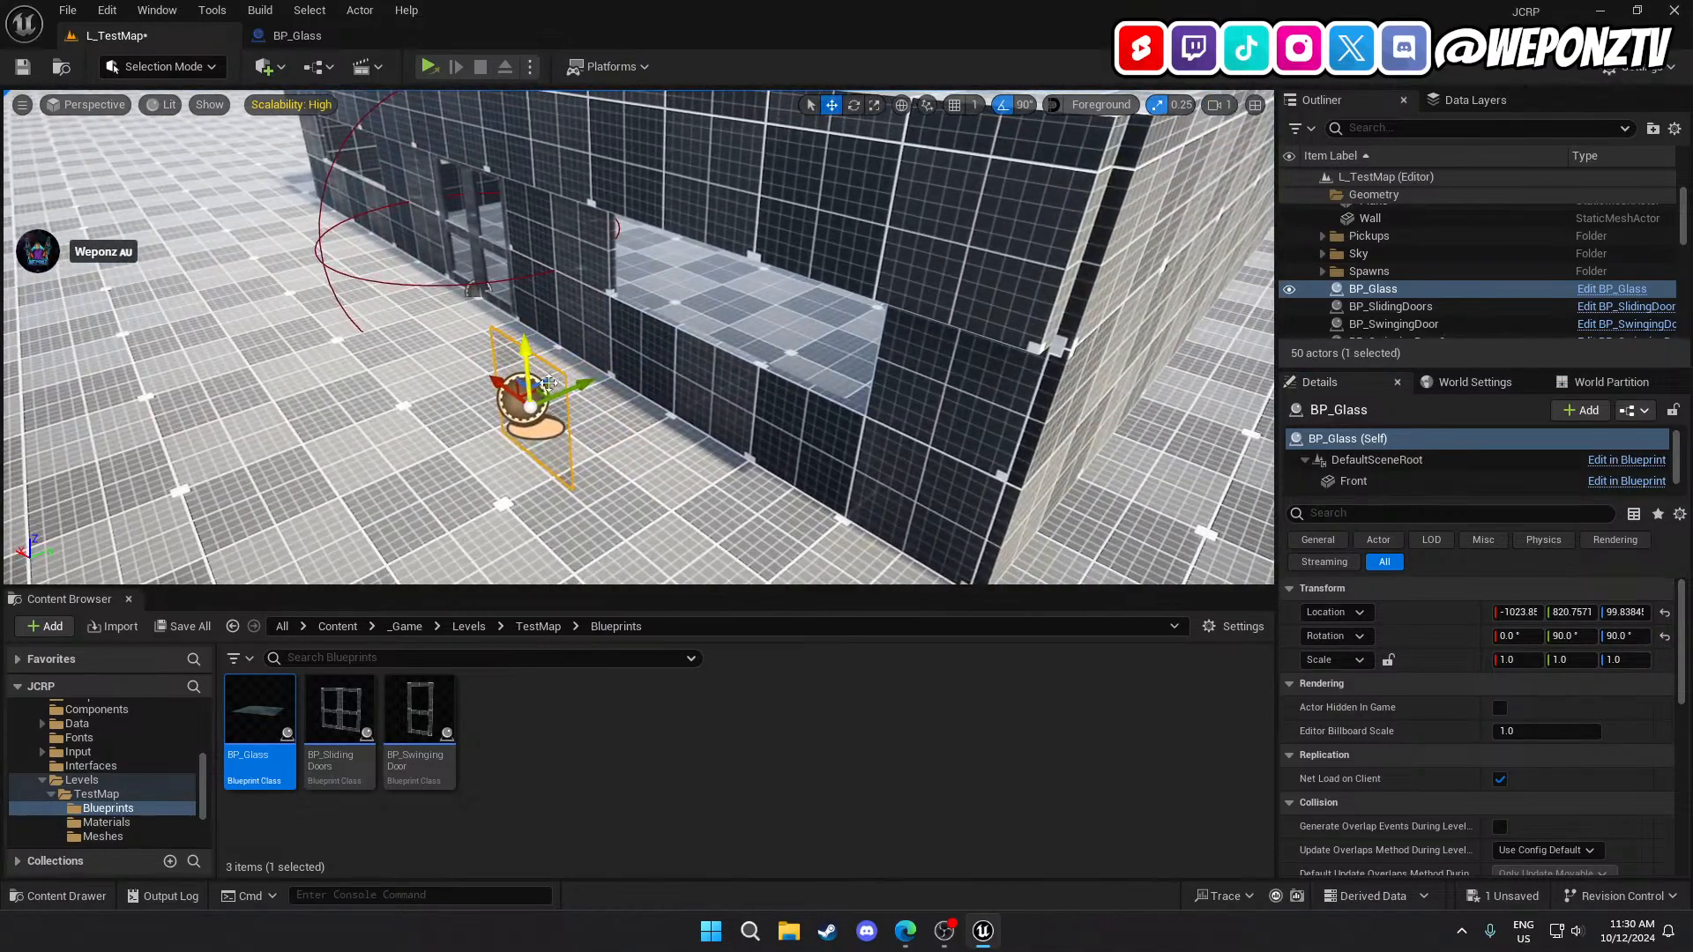
left_click_drag(583, 388, 733, 291)
right_click_drag(715, 346, 798, 388)
key("w")
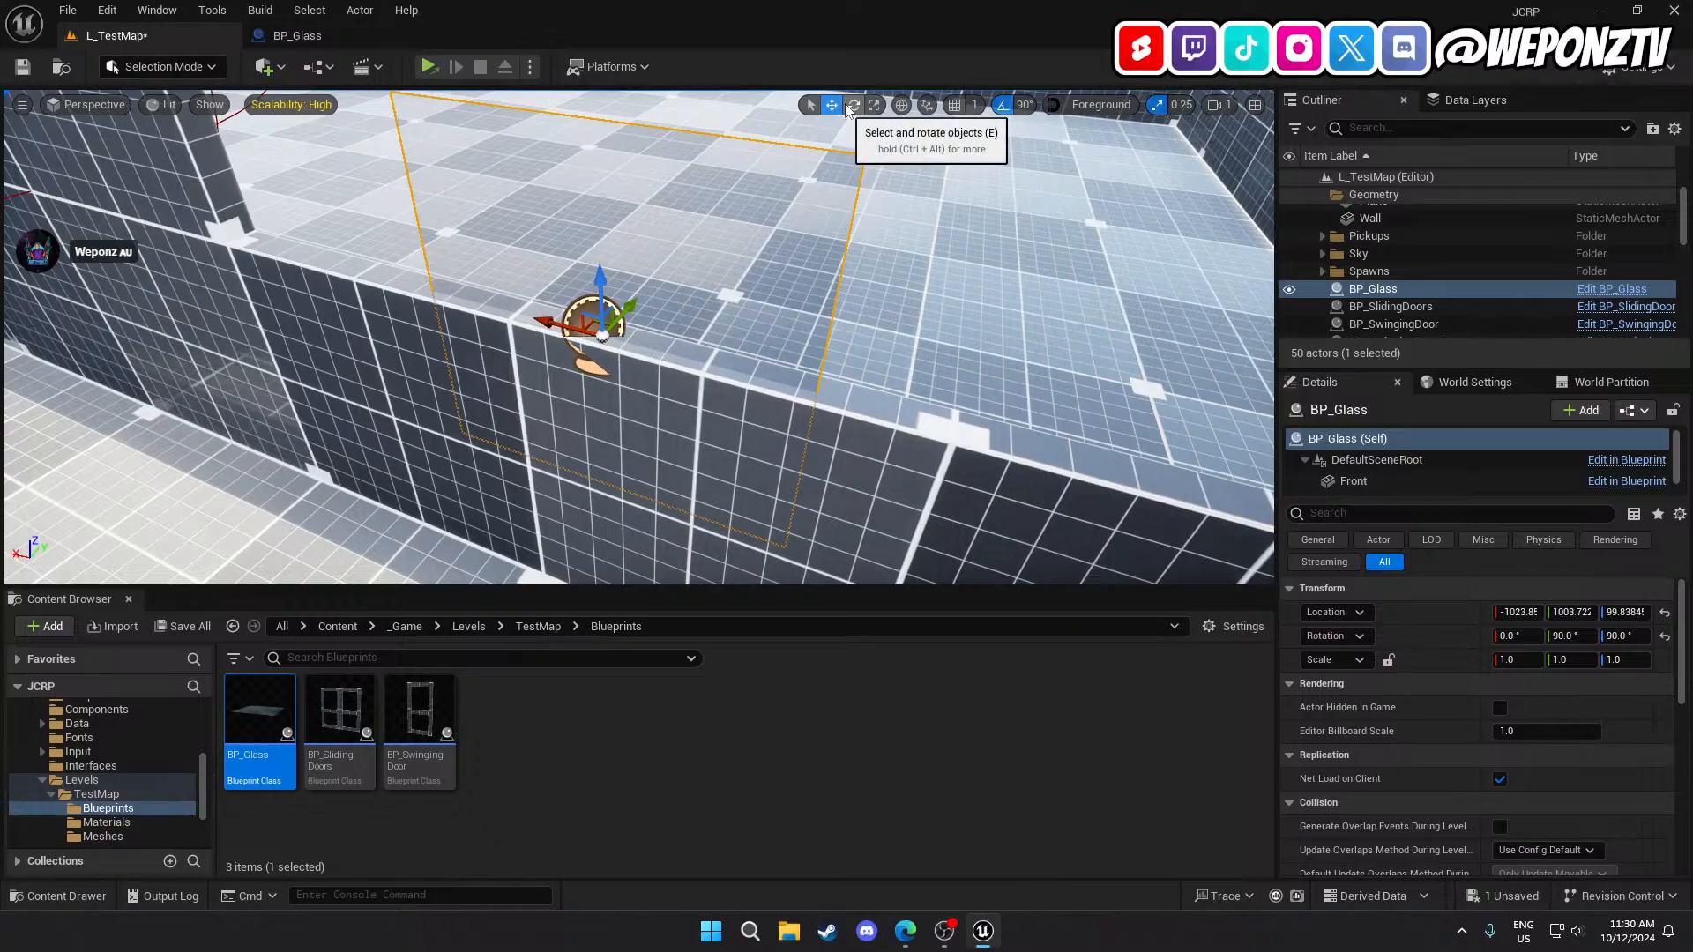
Enable grid snapping at 5 and raise the glass actor into the window opening, to a Z location of about 149.8.
left_click(975, 106)
left_click(995, 171)
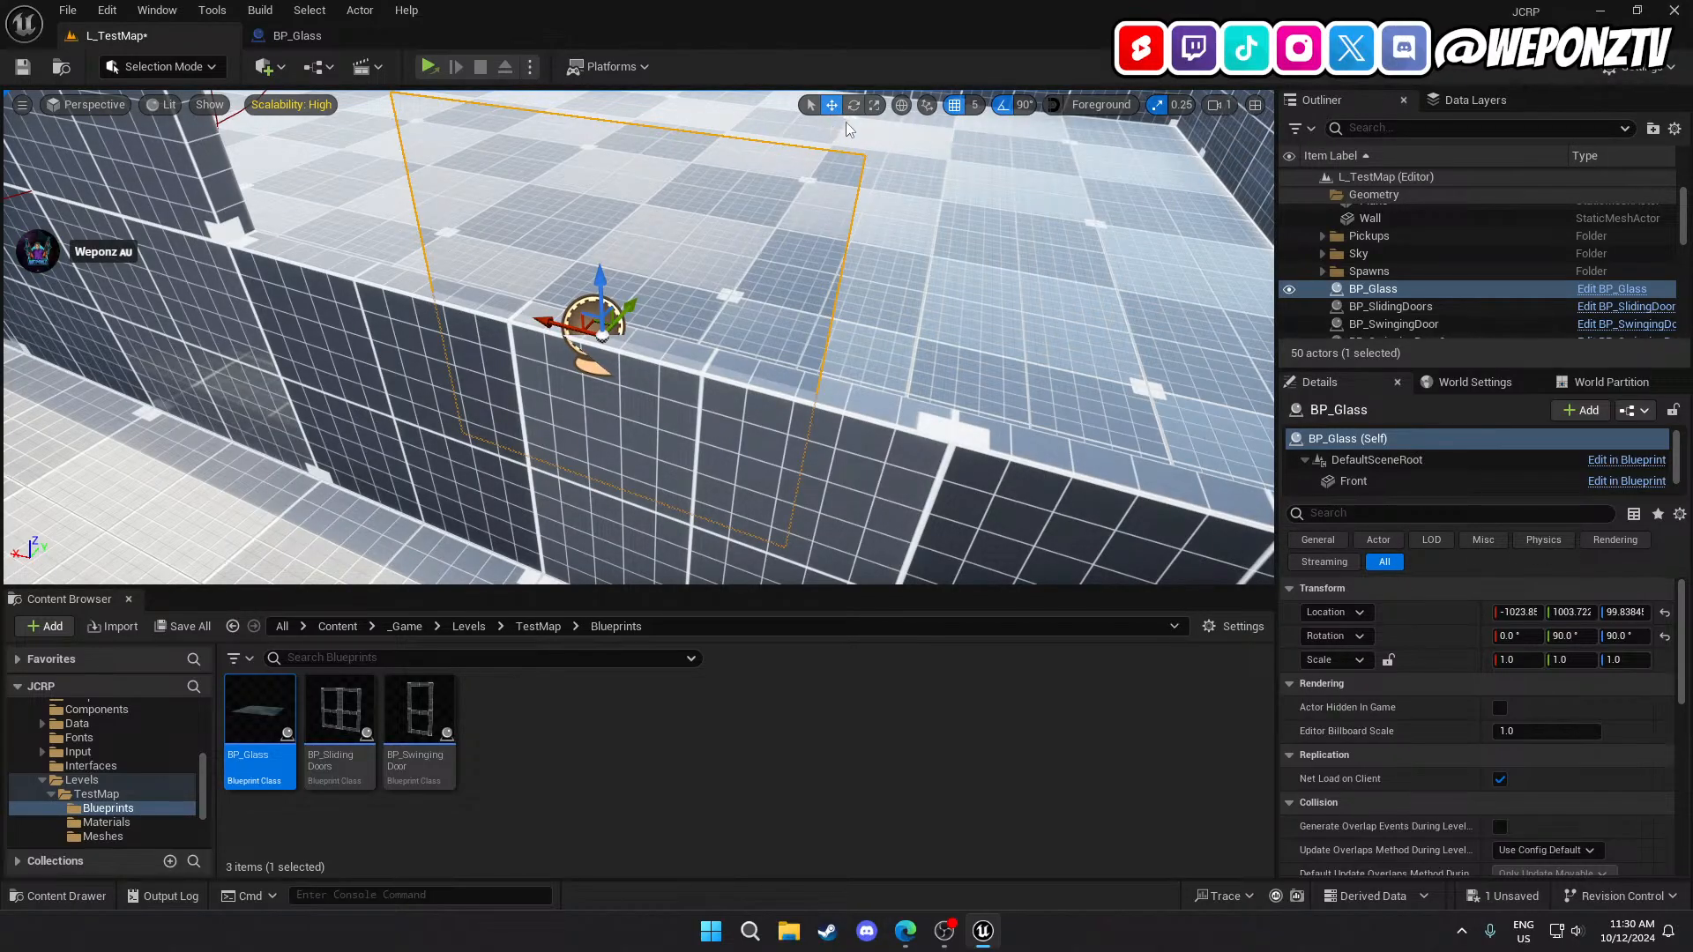
left_click_drag(629, 306, 631, 305)
right_click_drag(629, 306, 600, 273)
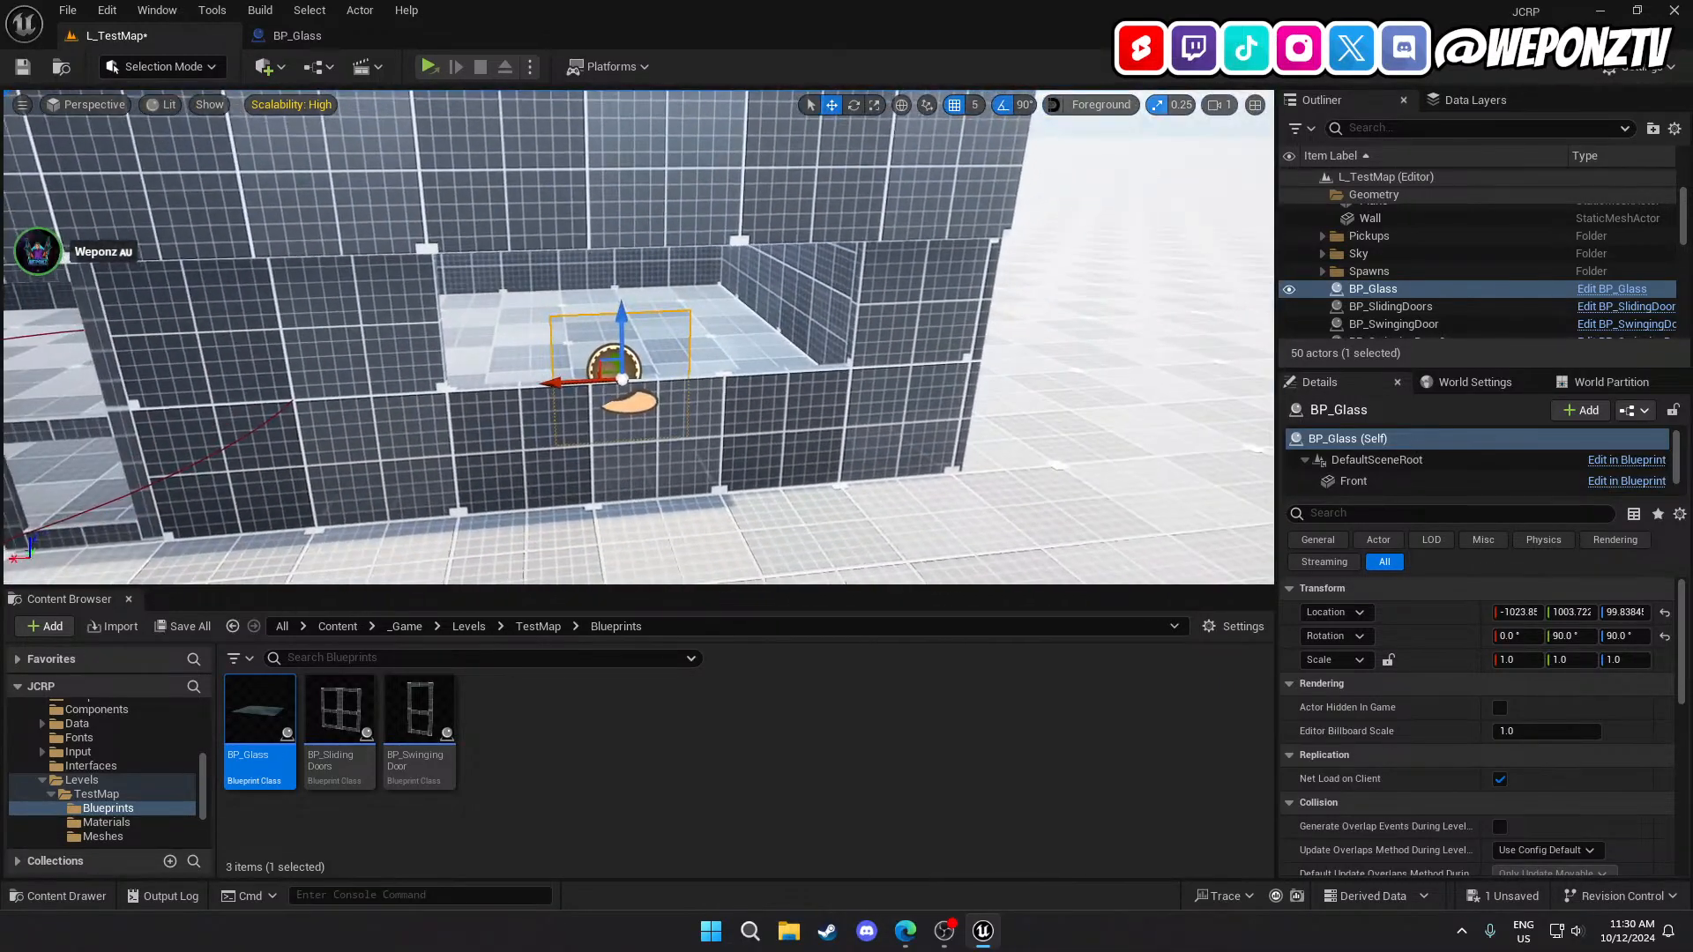
left_click_drag(637, 315, 631, 255)
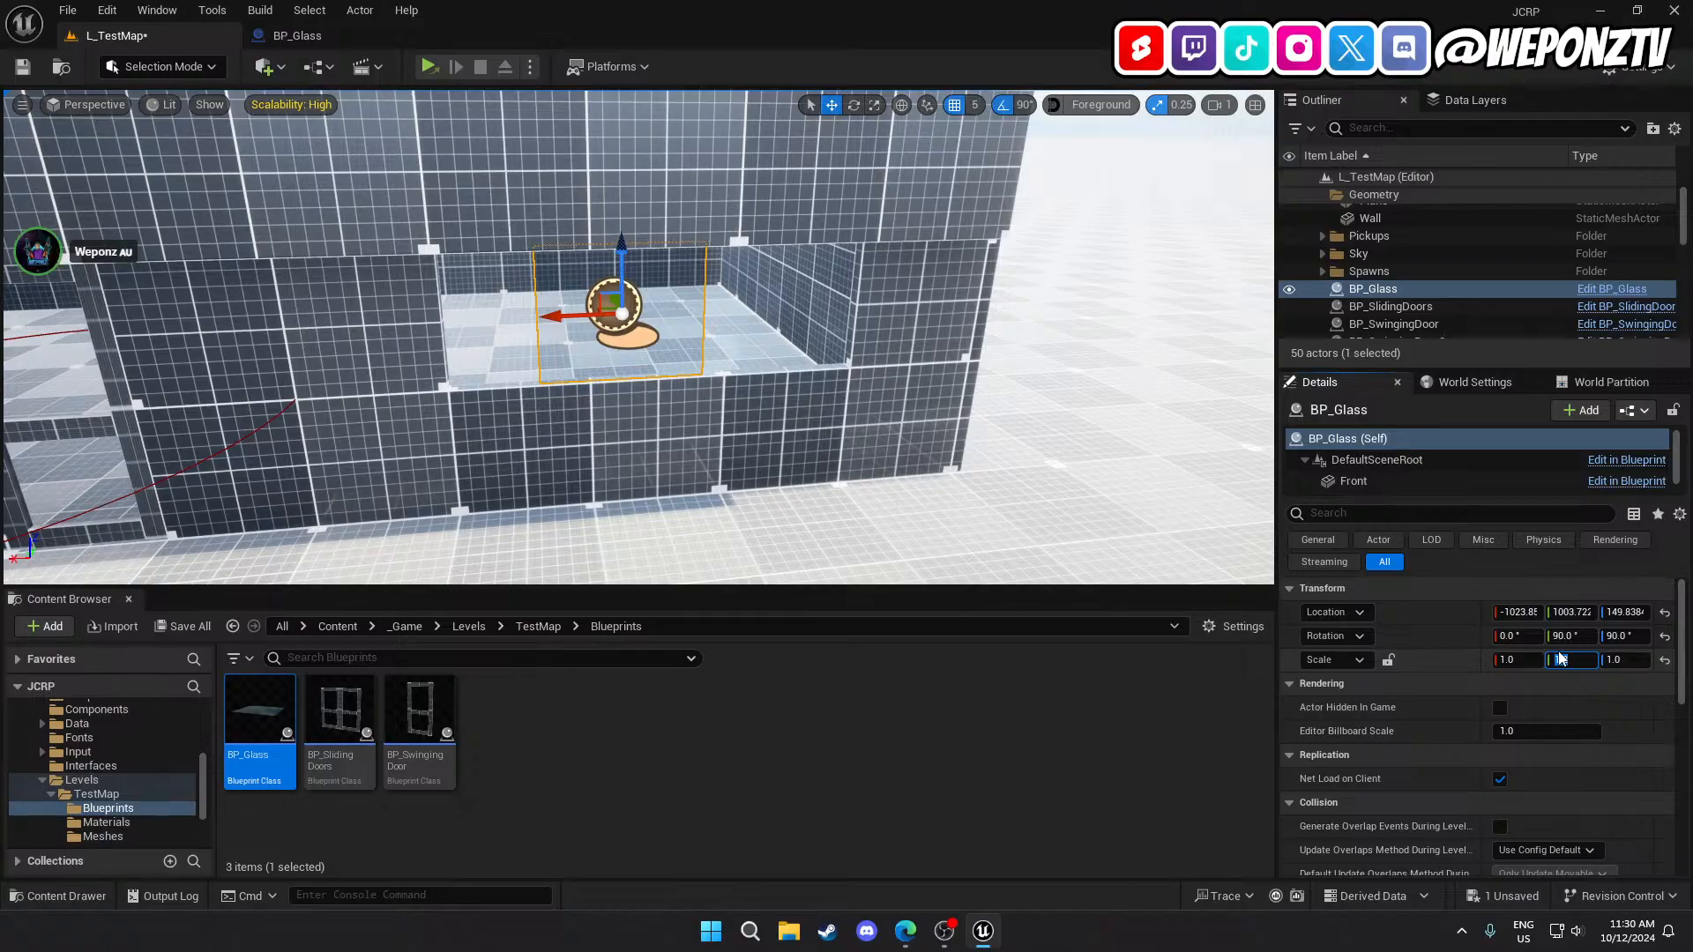
Scale the glass actor to 1.5 in X and 3.5 in Y, and centre it on the window at X about -1048.9.
key("Return")
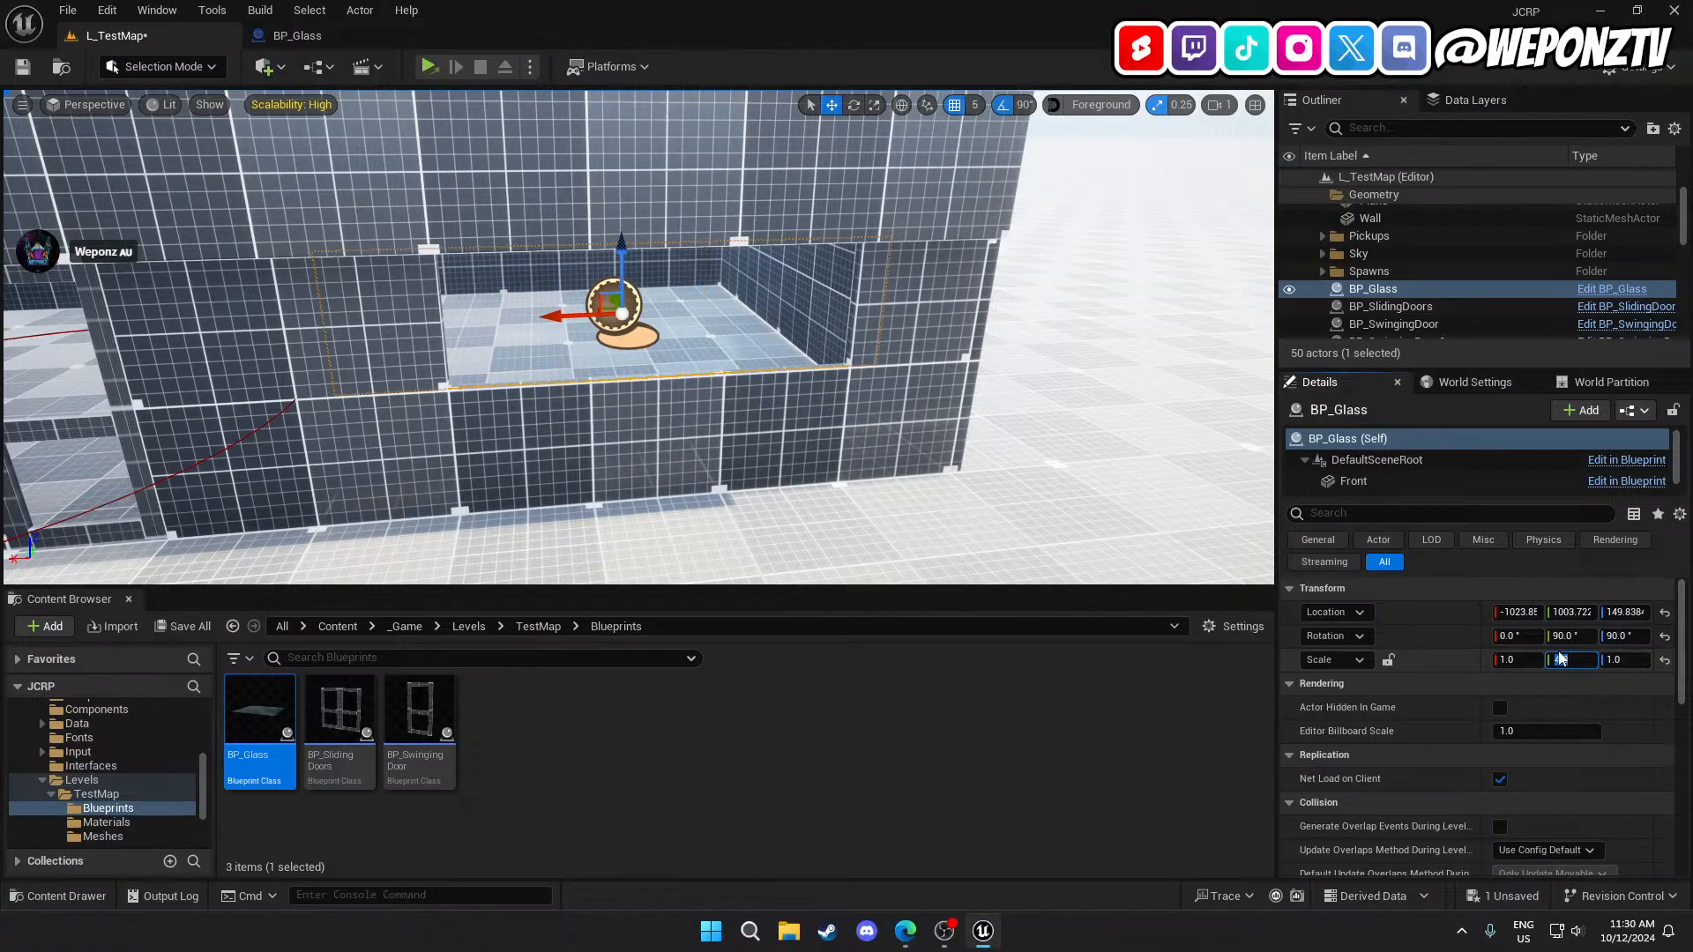
type("3")
key("Return")
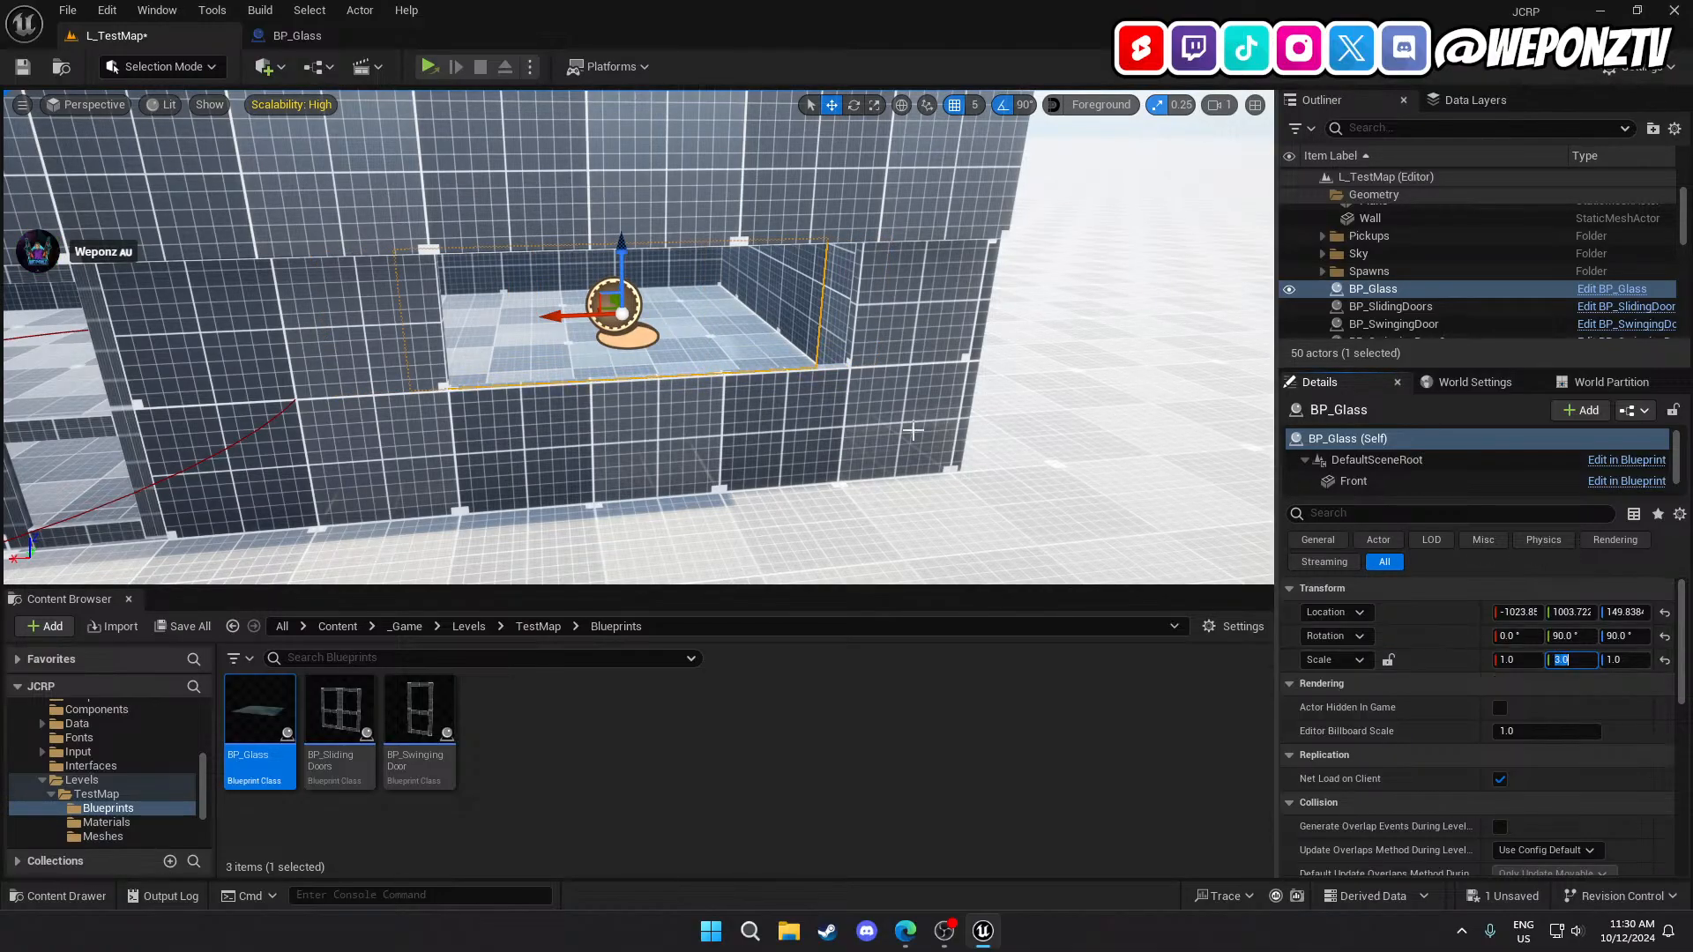
left_click_drag(557, 319, 596, 319)
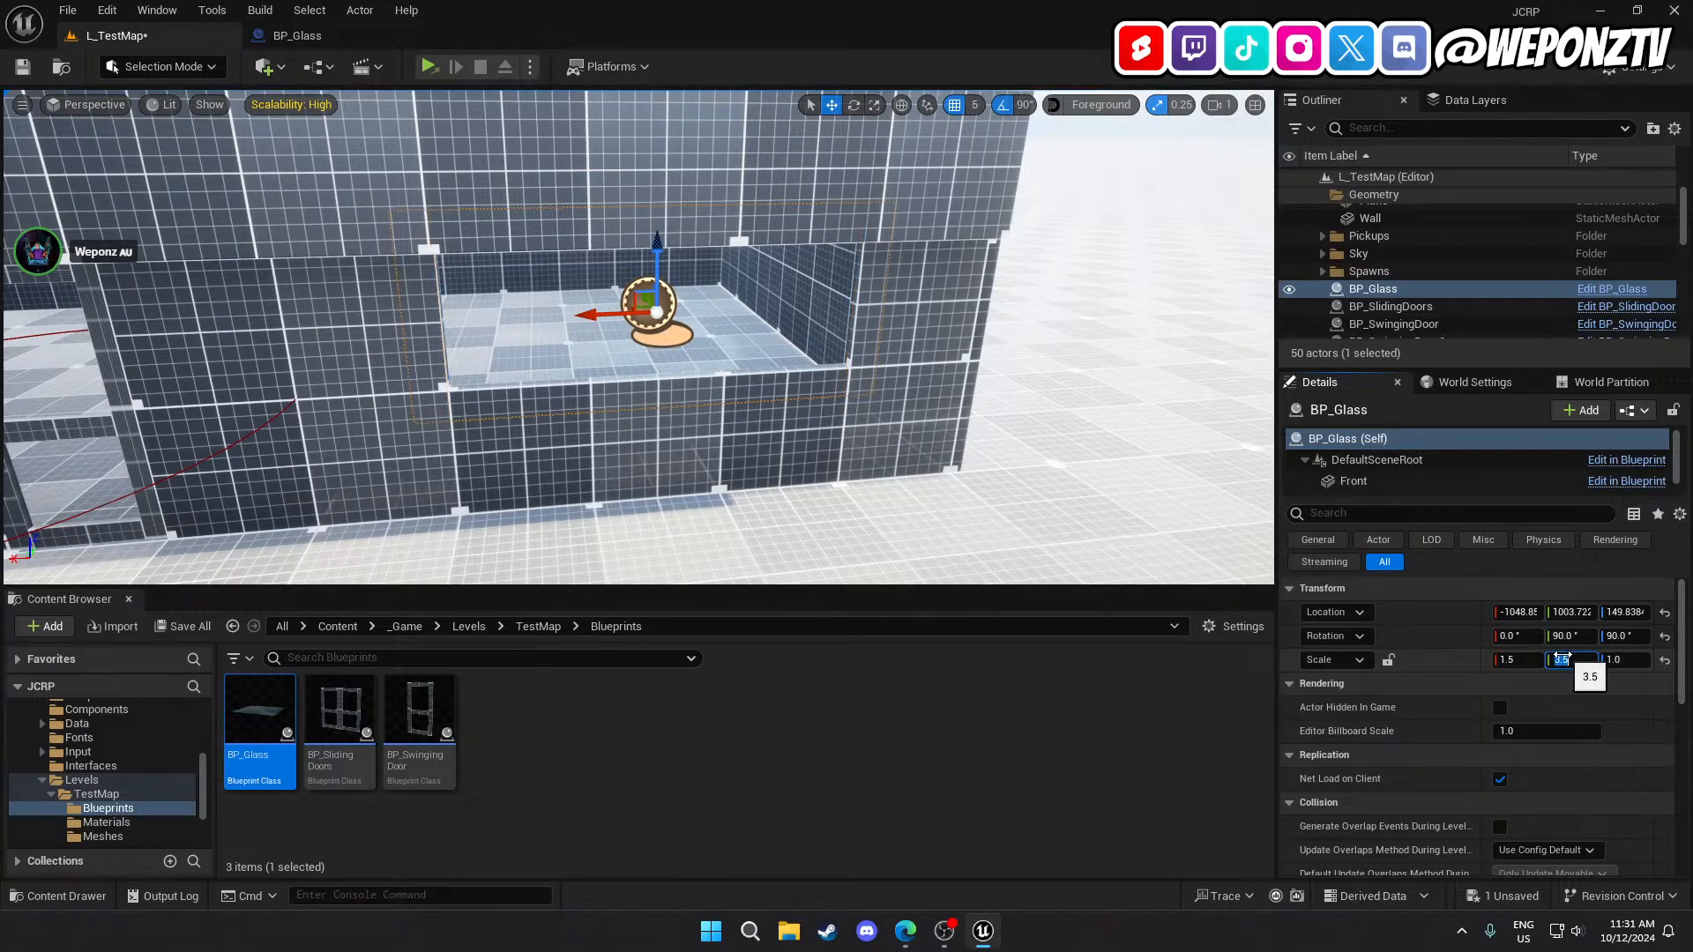
Duplicate the glass actor and move the copy along X to the window on the other side of the doors.
key("w")
mouse_move(638, 338)
right_mouse_down()
mouse_move(628, 414)
mouse_move(628, 265)
mouse_move(167, 284)
mouse_move(344, 344)
mouse_move(476, 361)
mouse_move(617, 344)
right_mouse_up()
key("w")
key("d")
key("a")
key("s")
right_click_drag(776, 339, 844, 279)
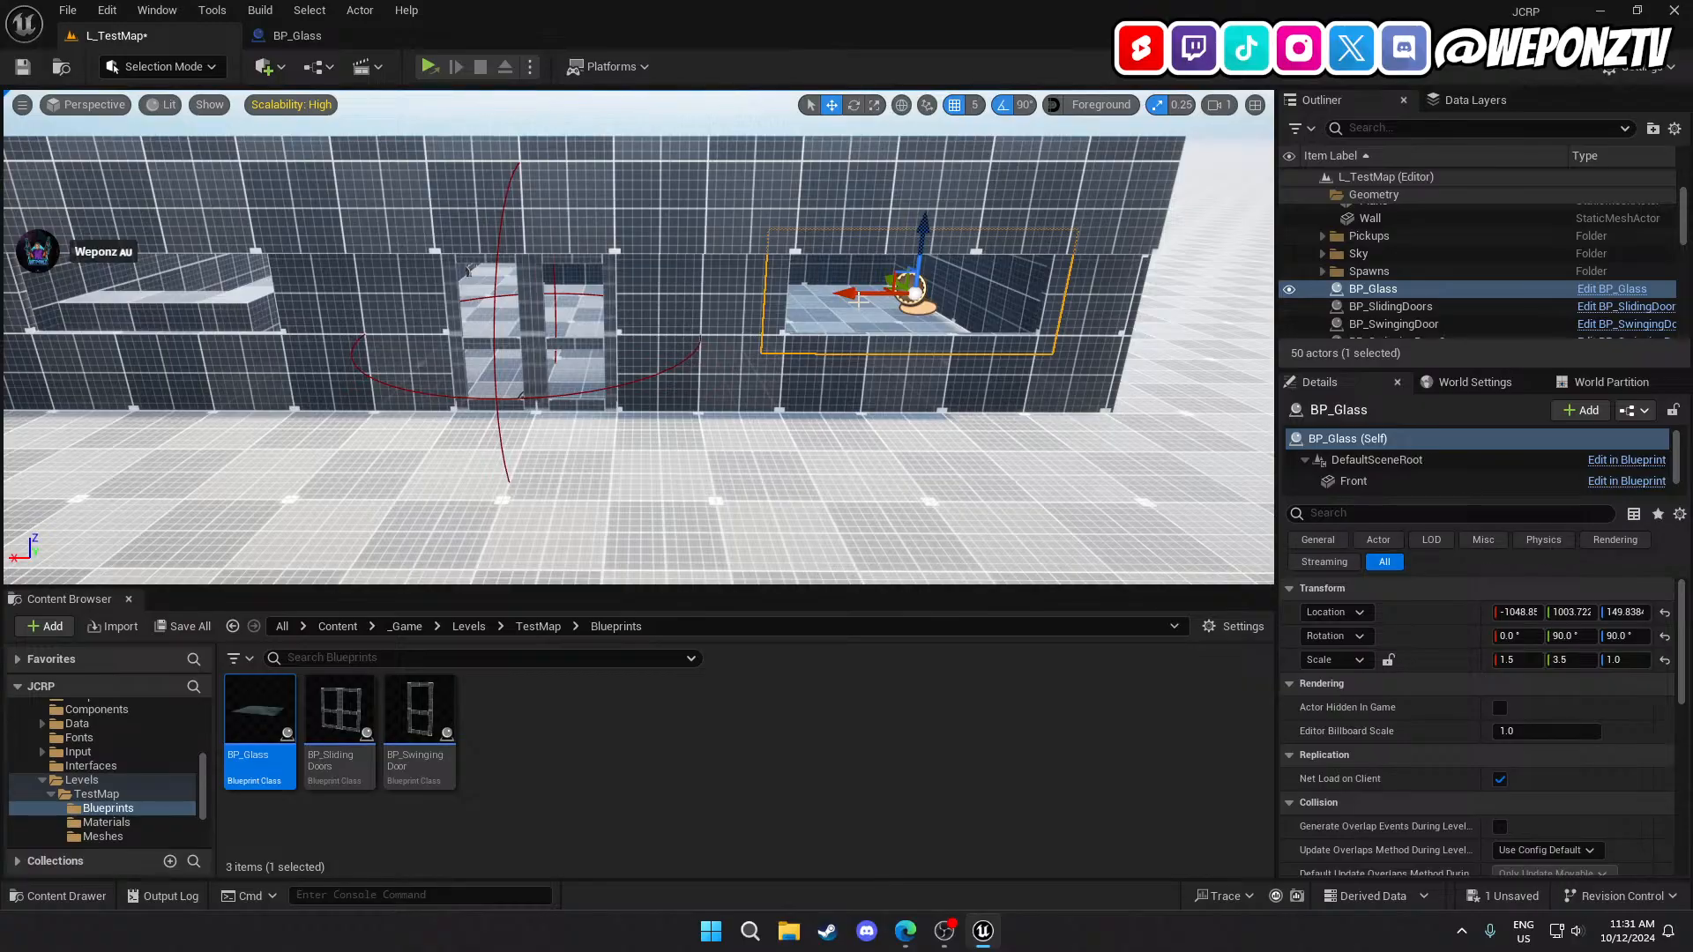
key("ctrl+d")
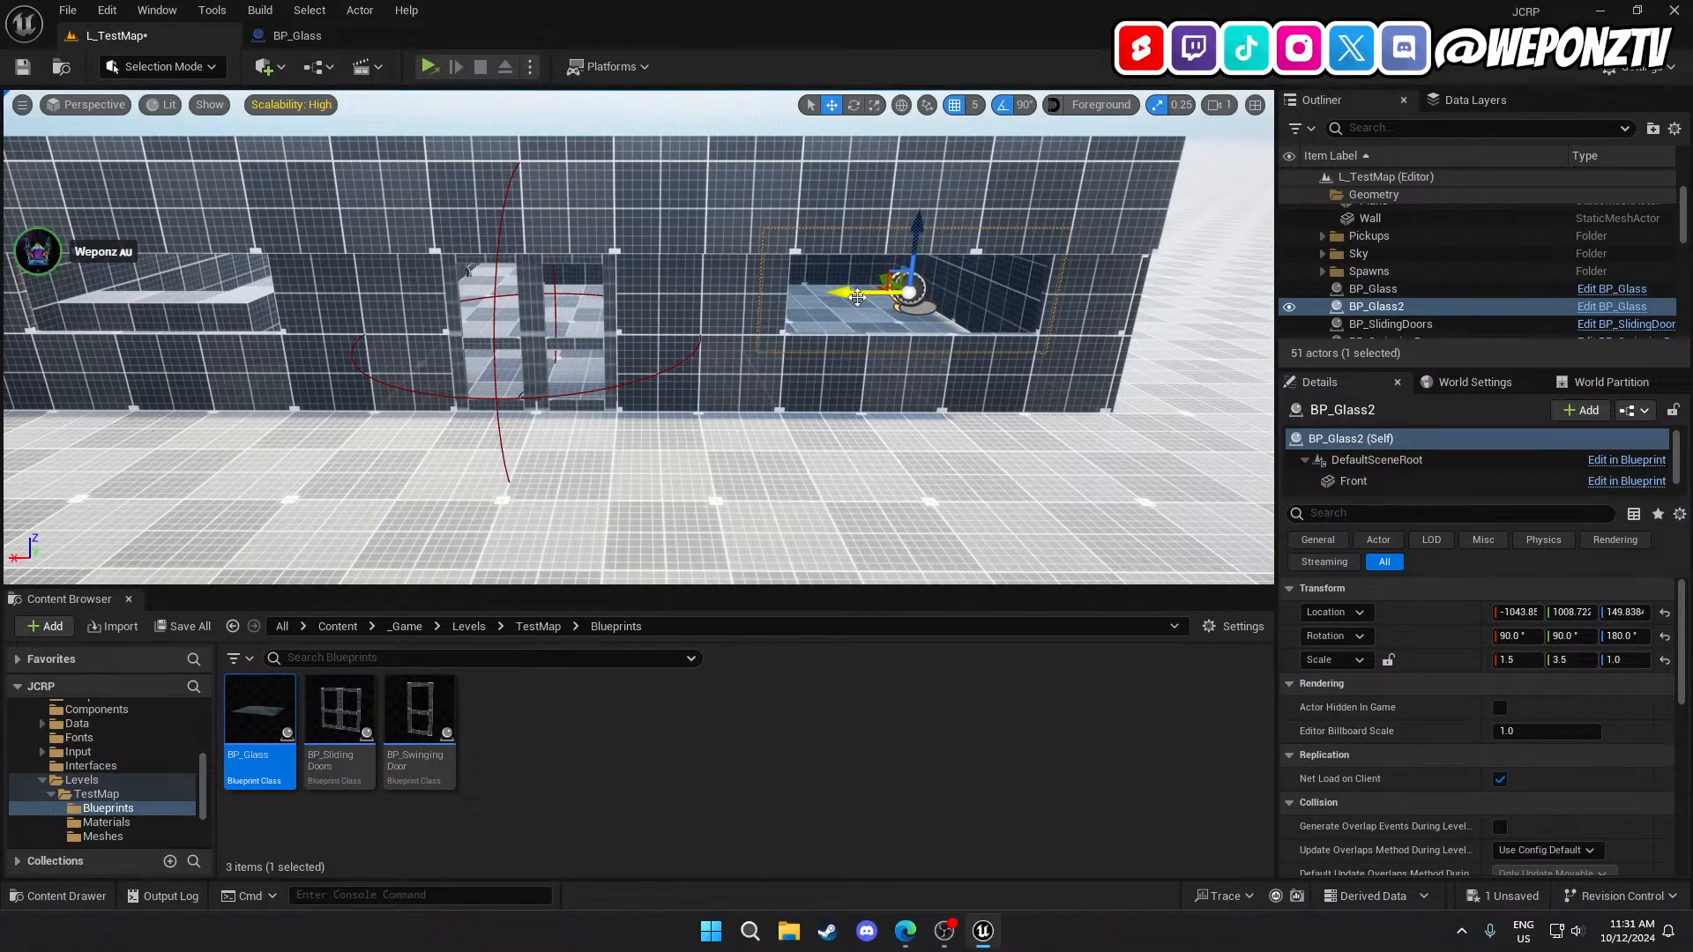
left_click_drag(857, 297, 118, 299)
Centre the duplicated glass on its window opening by shifting it along X to about -153.9.
left_click(920, 311)
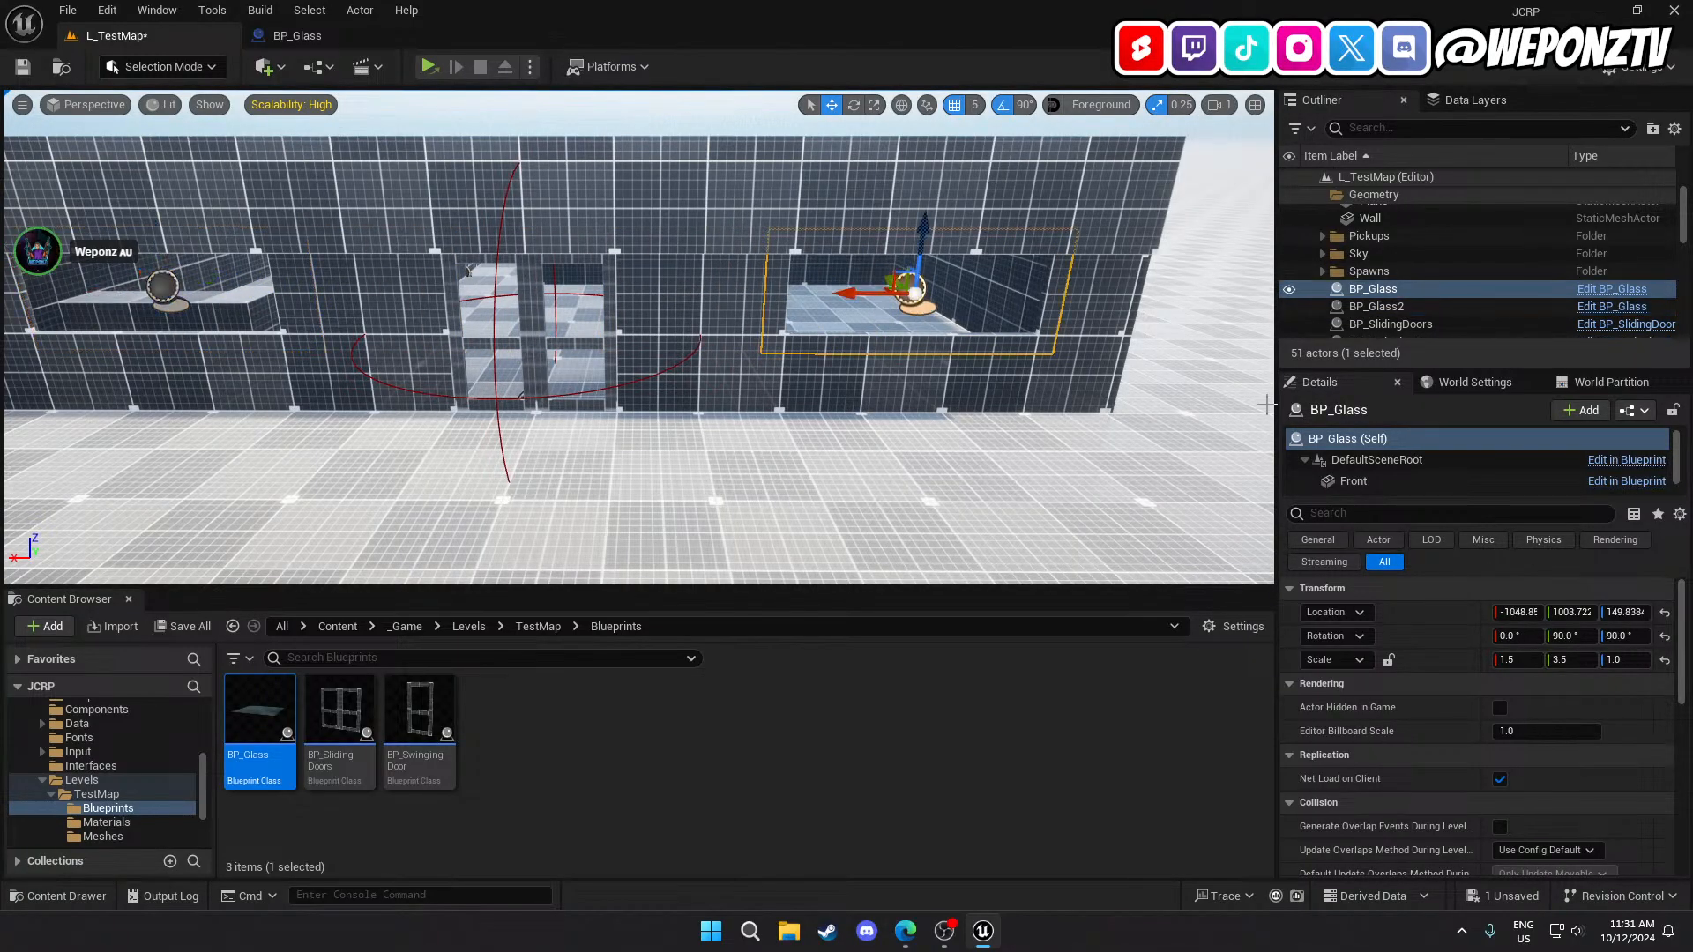
left_click(1497, 612)
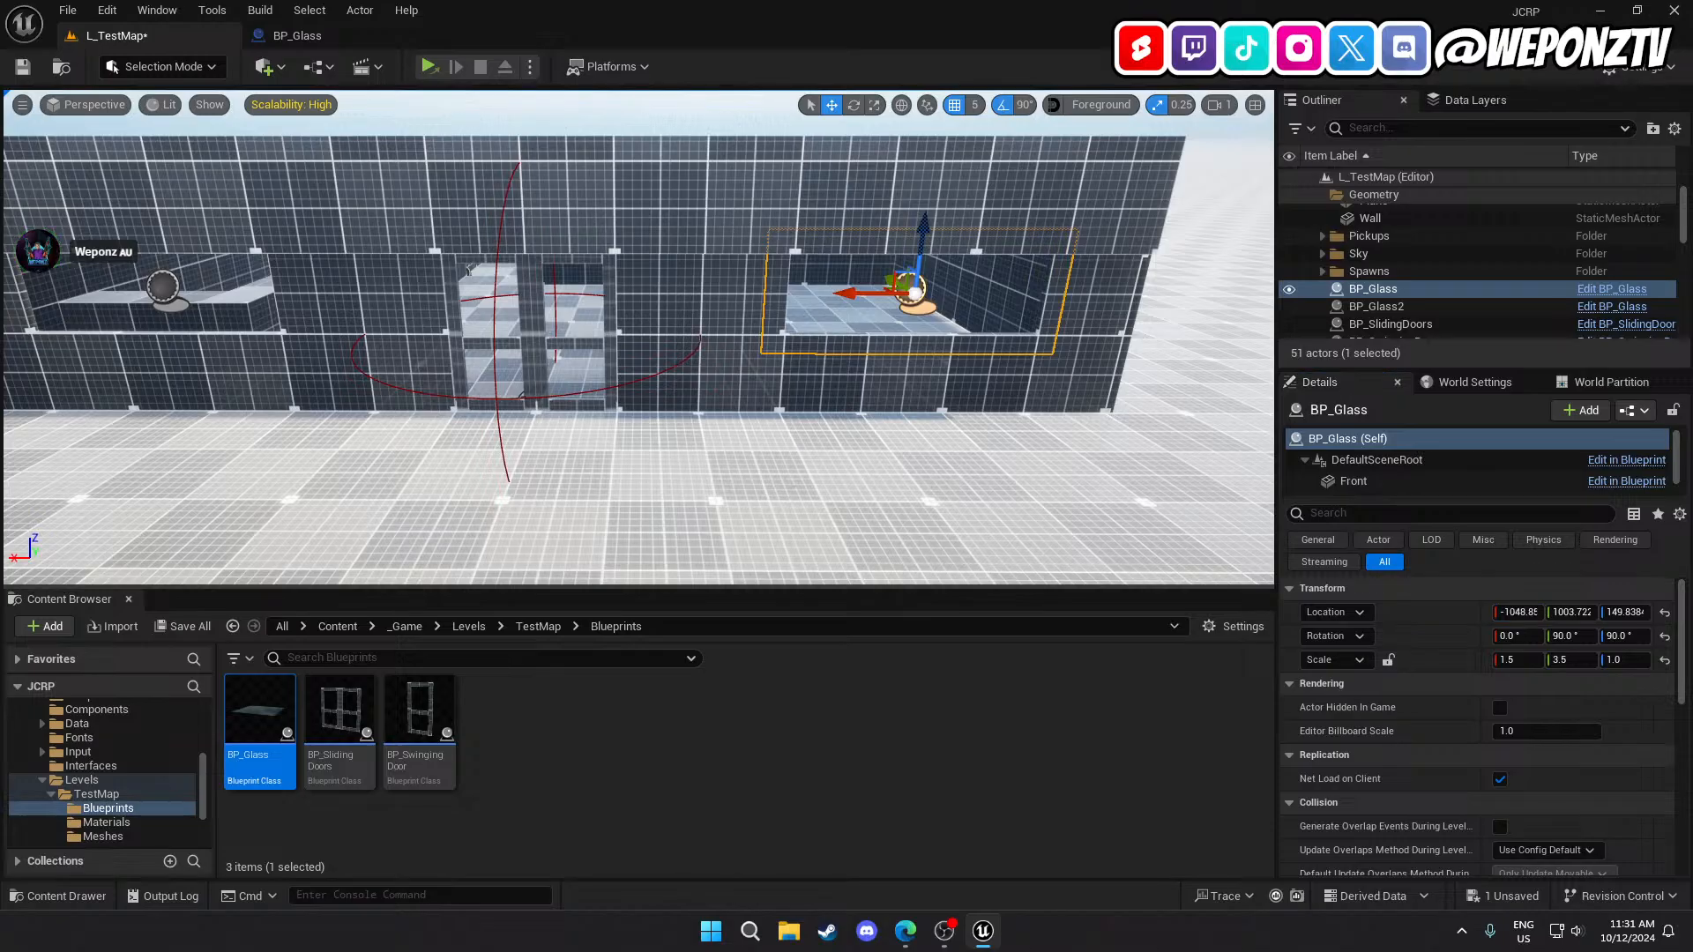
key("a")
mouse_move(645, 300)
right_mouse_down()
mouse_move(564, 300)
mouse_move(645, 300)
right_mouse_up()
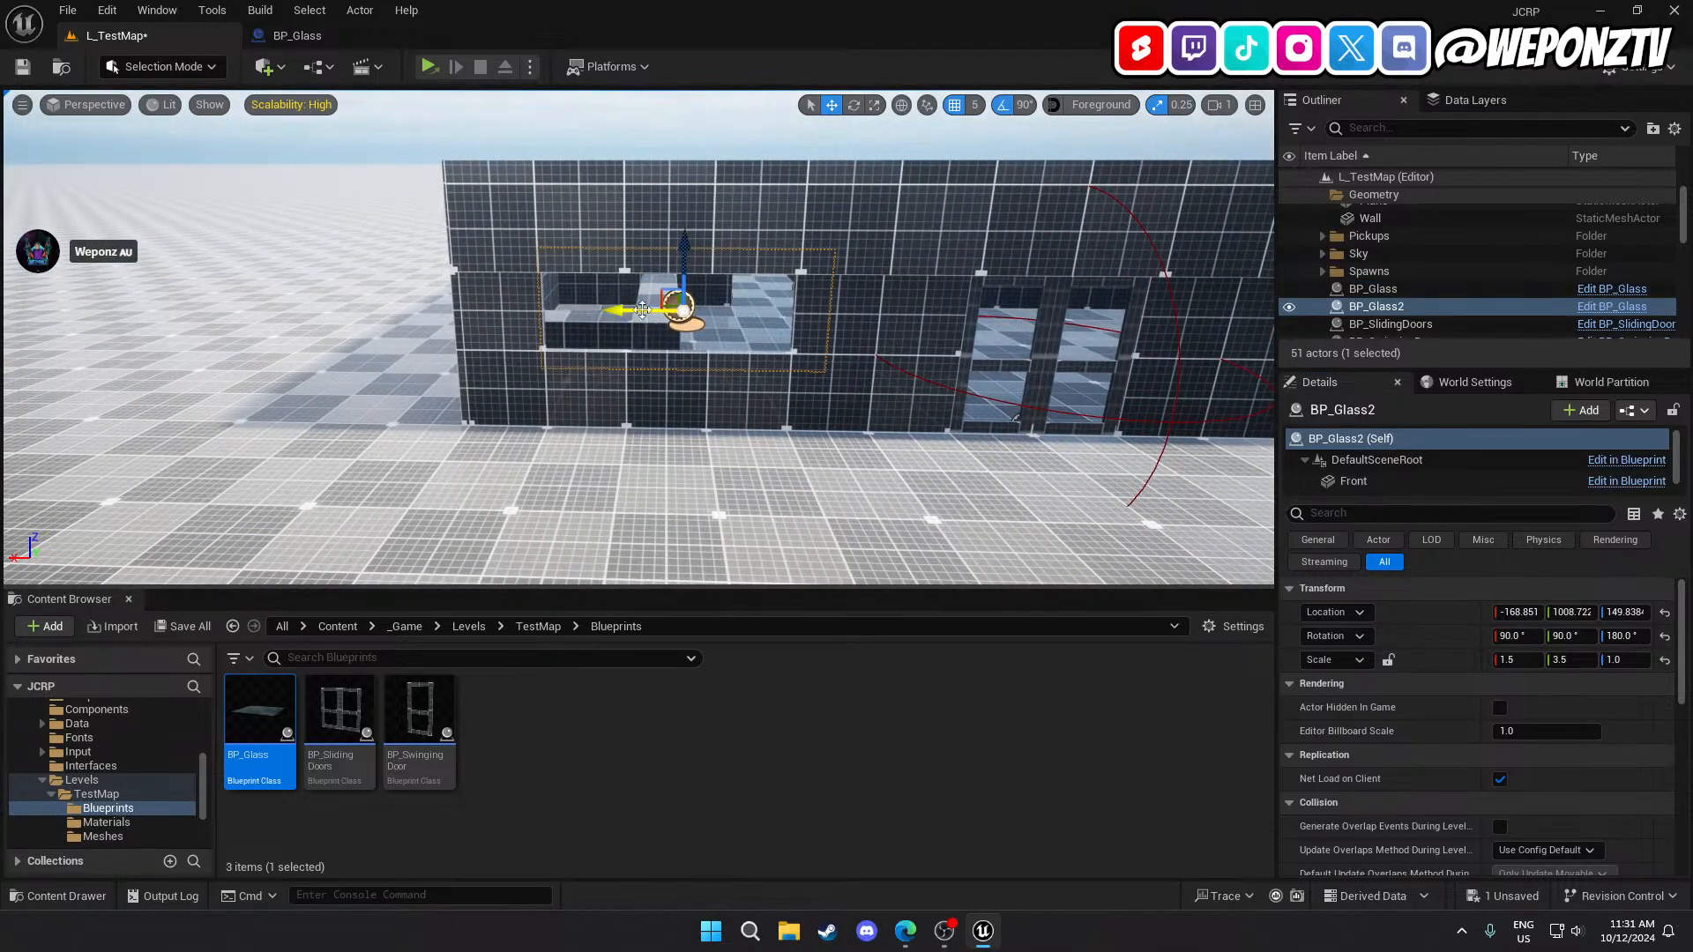
left_click_drag(642, 309, 606, 317)
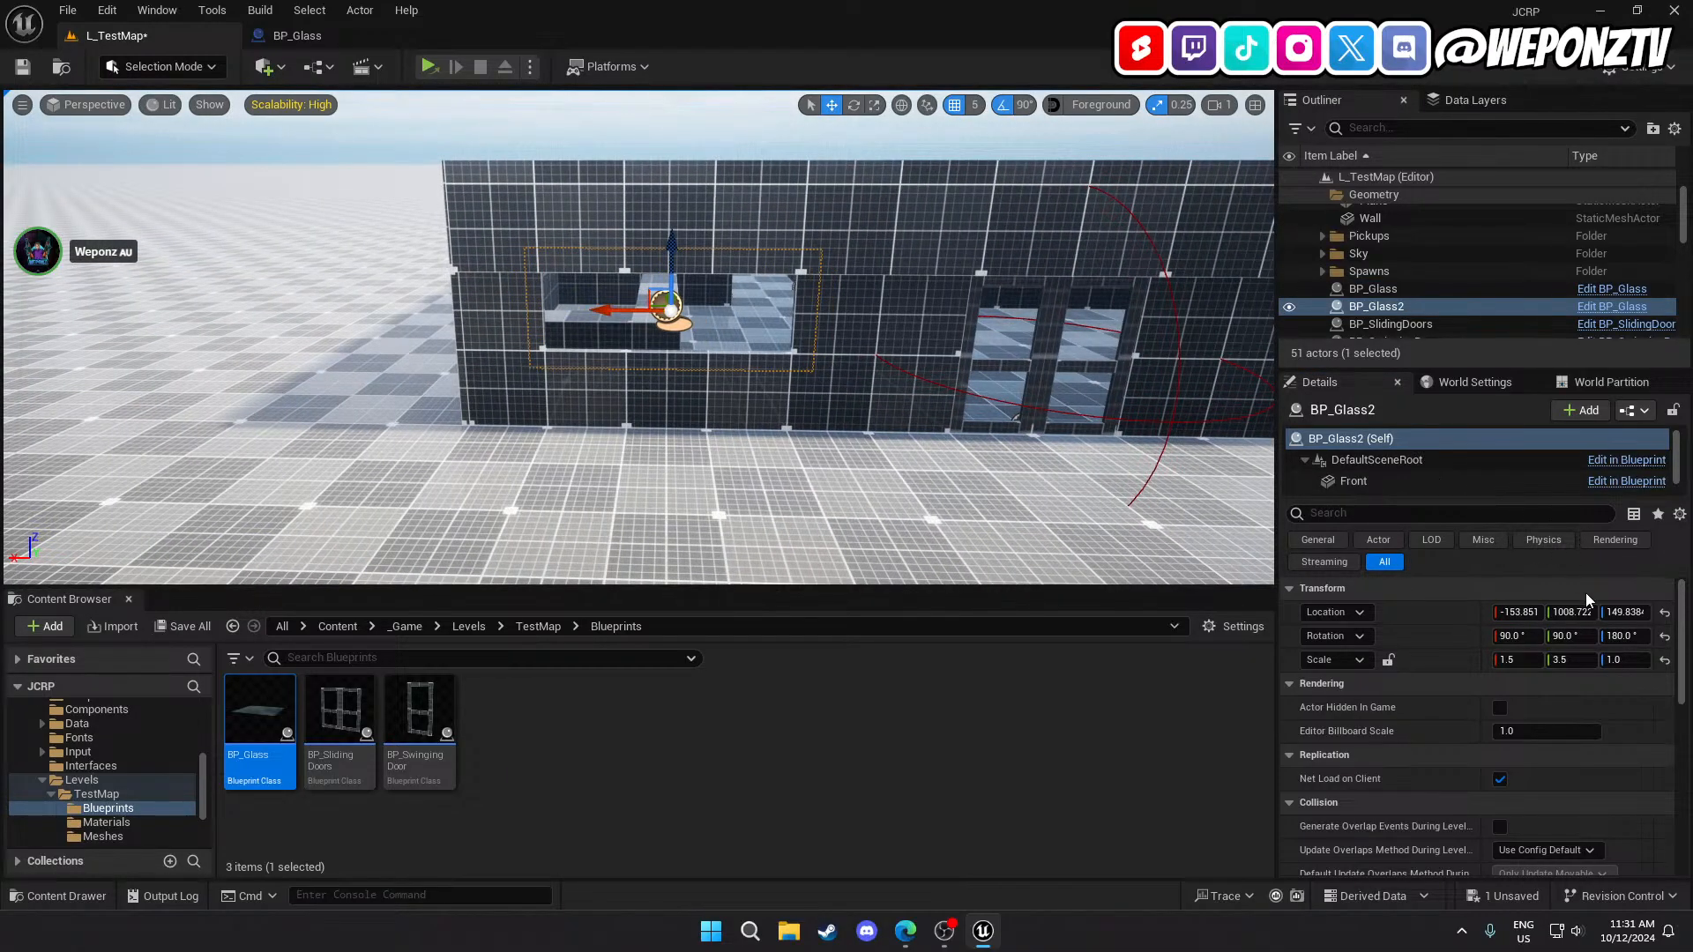
left_click(1503, 612)
key("Return")
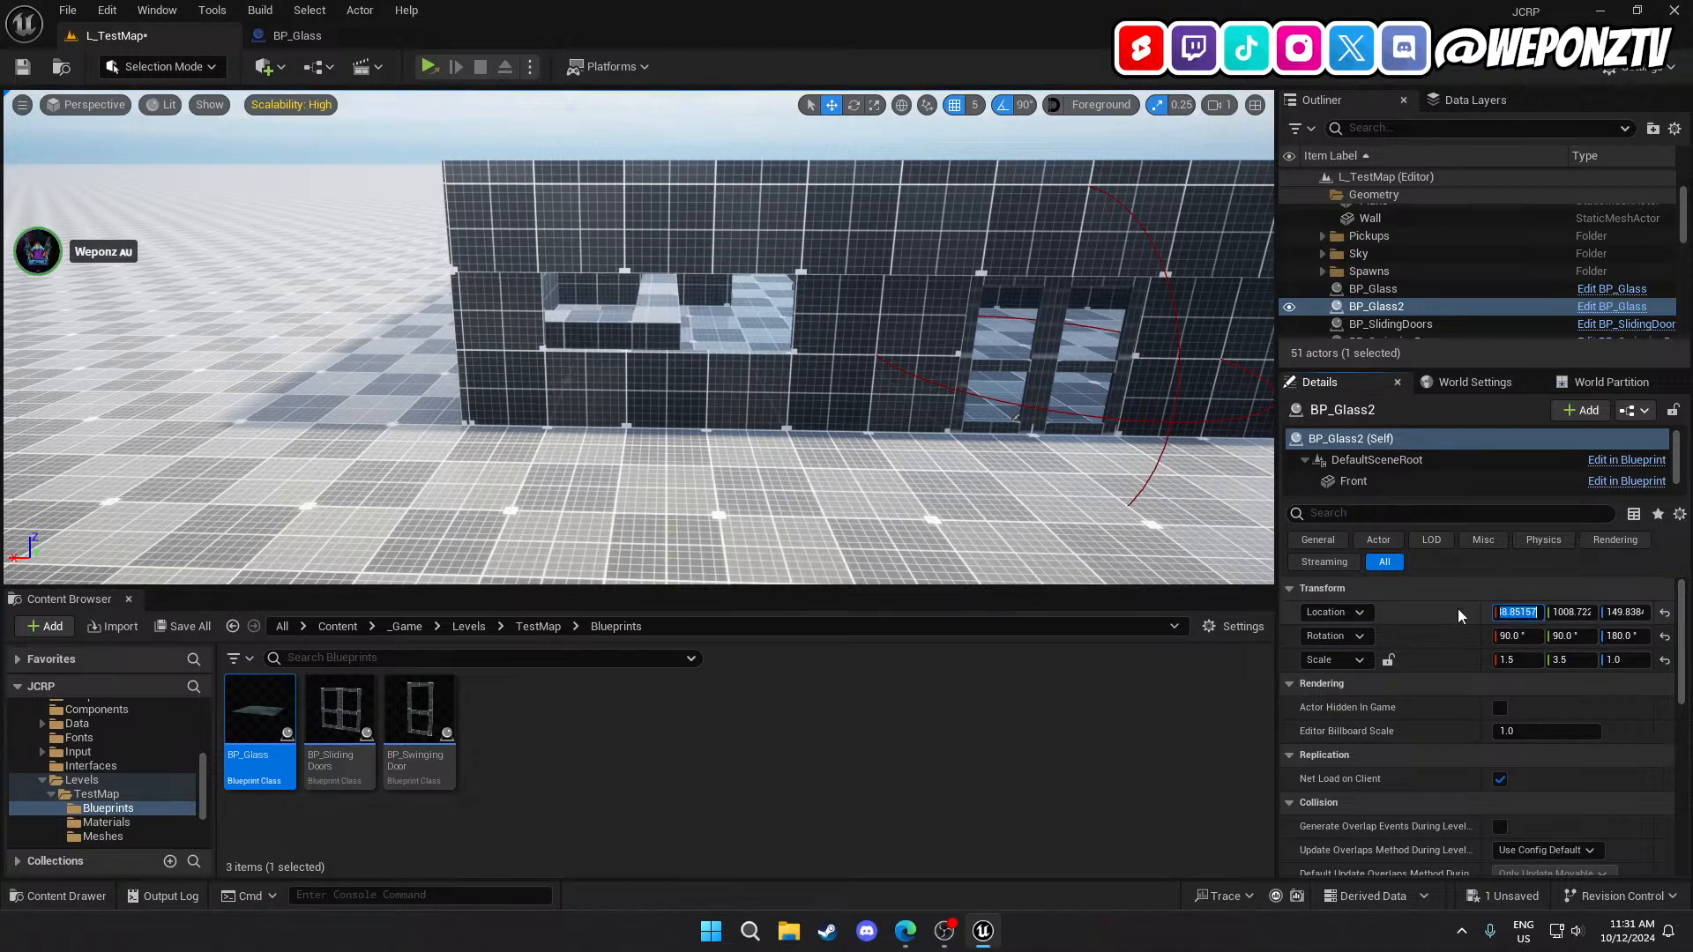
left_click(1005, 441)
key("ctrl+z")
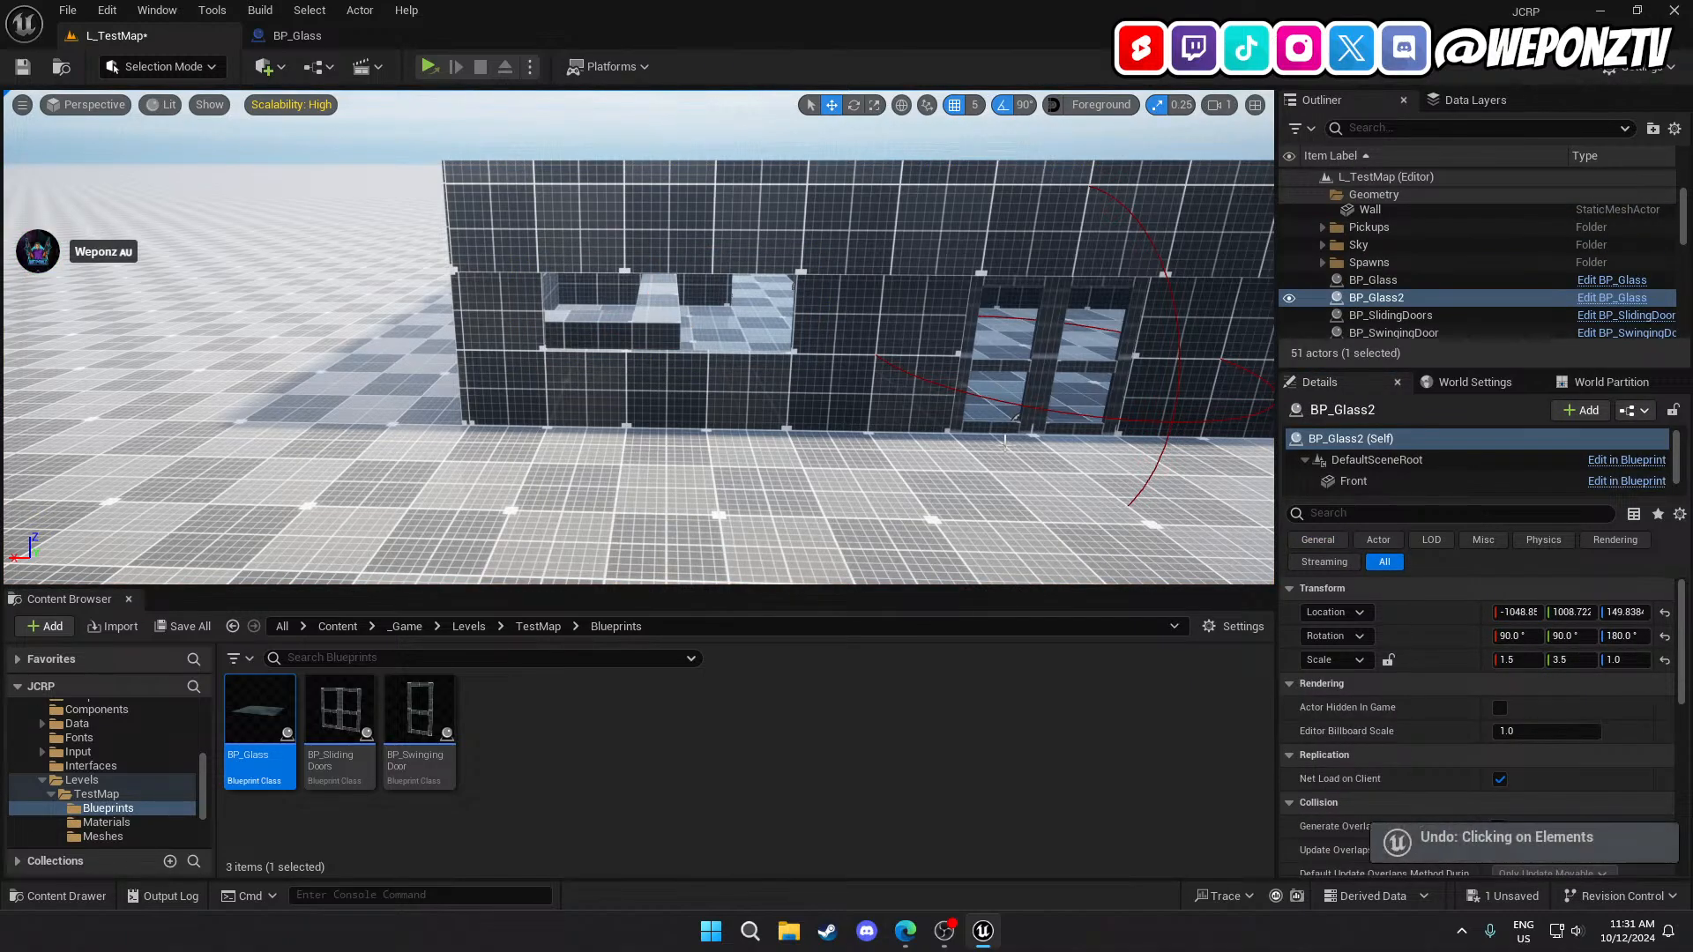
key("ctrl+z")
Copy the first glass actor's Y location and apply it to the duplicate, setting its Y to 1003.722041.
key("d")
right_click_drag(1005, 440, 1032, 441)
left_click(1150, 331)
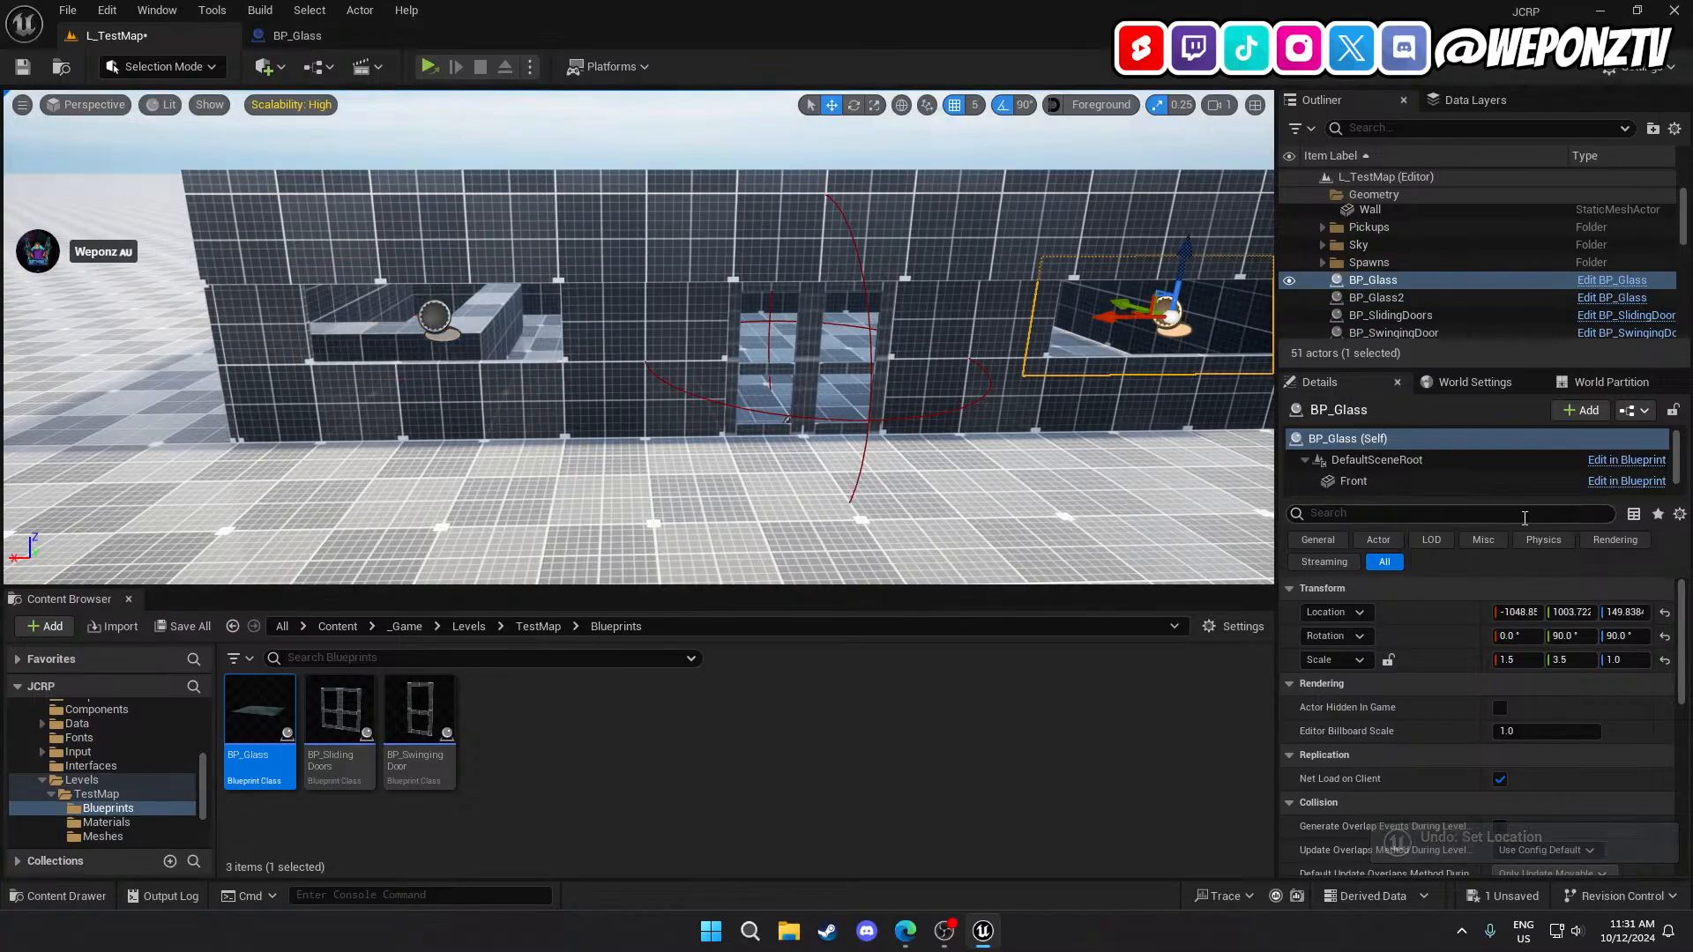
left_click(1556, 610)
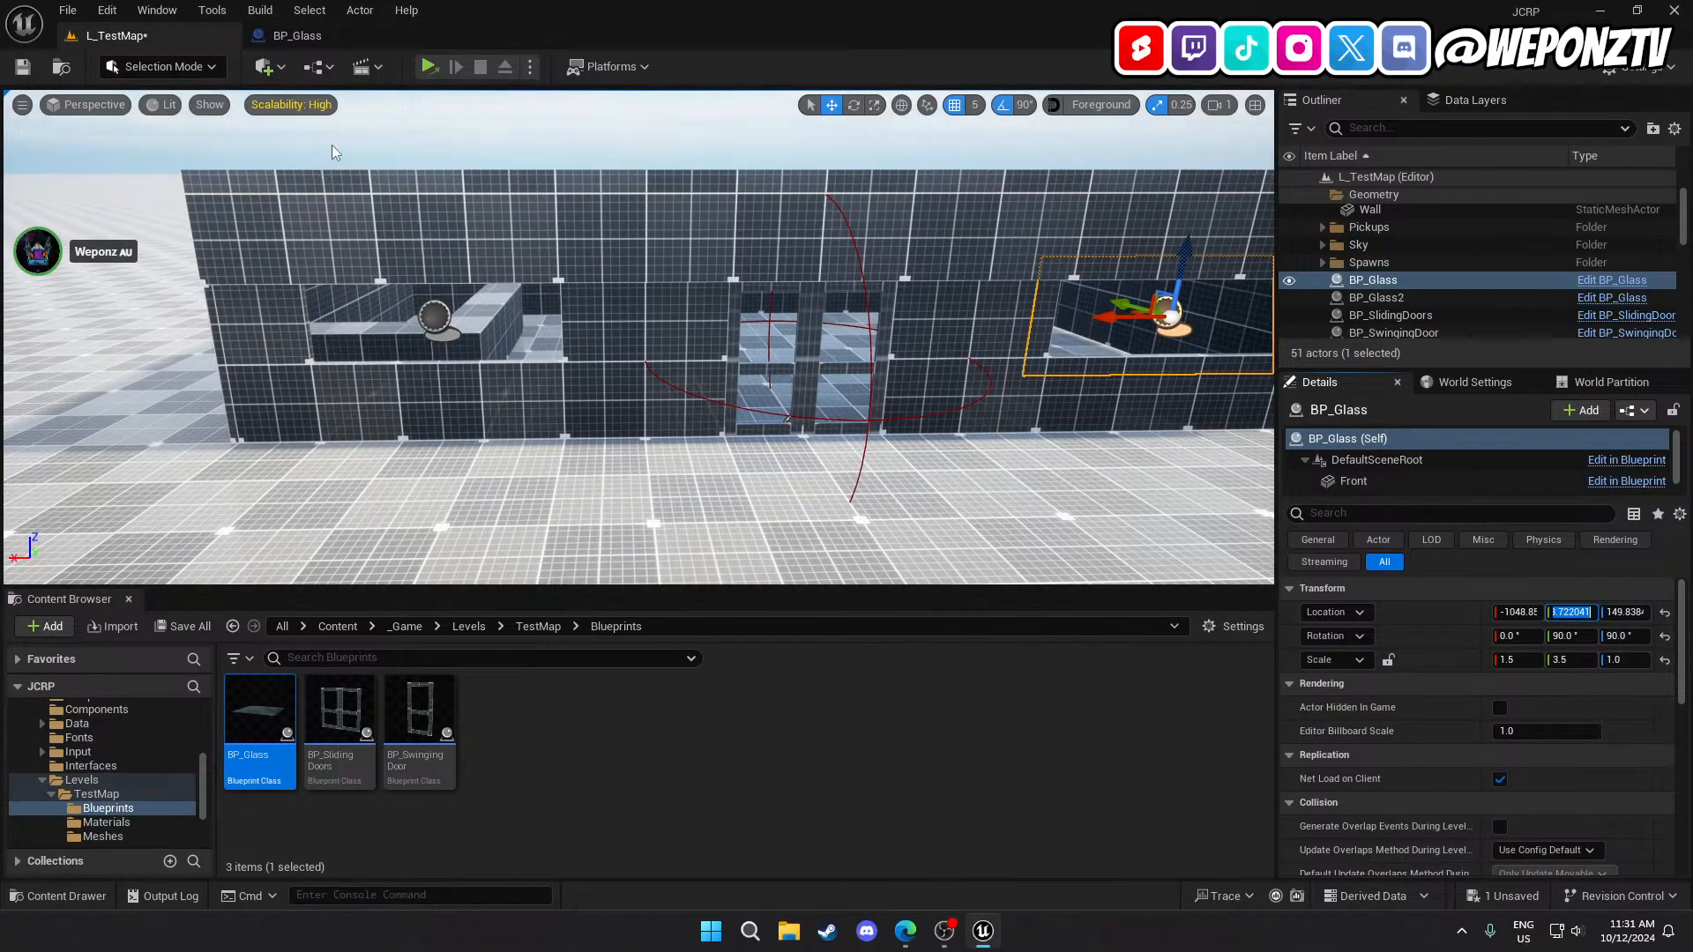
left_click(397, 321)
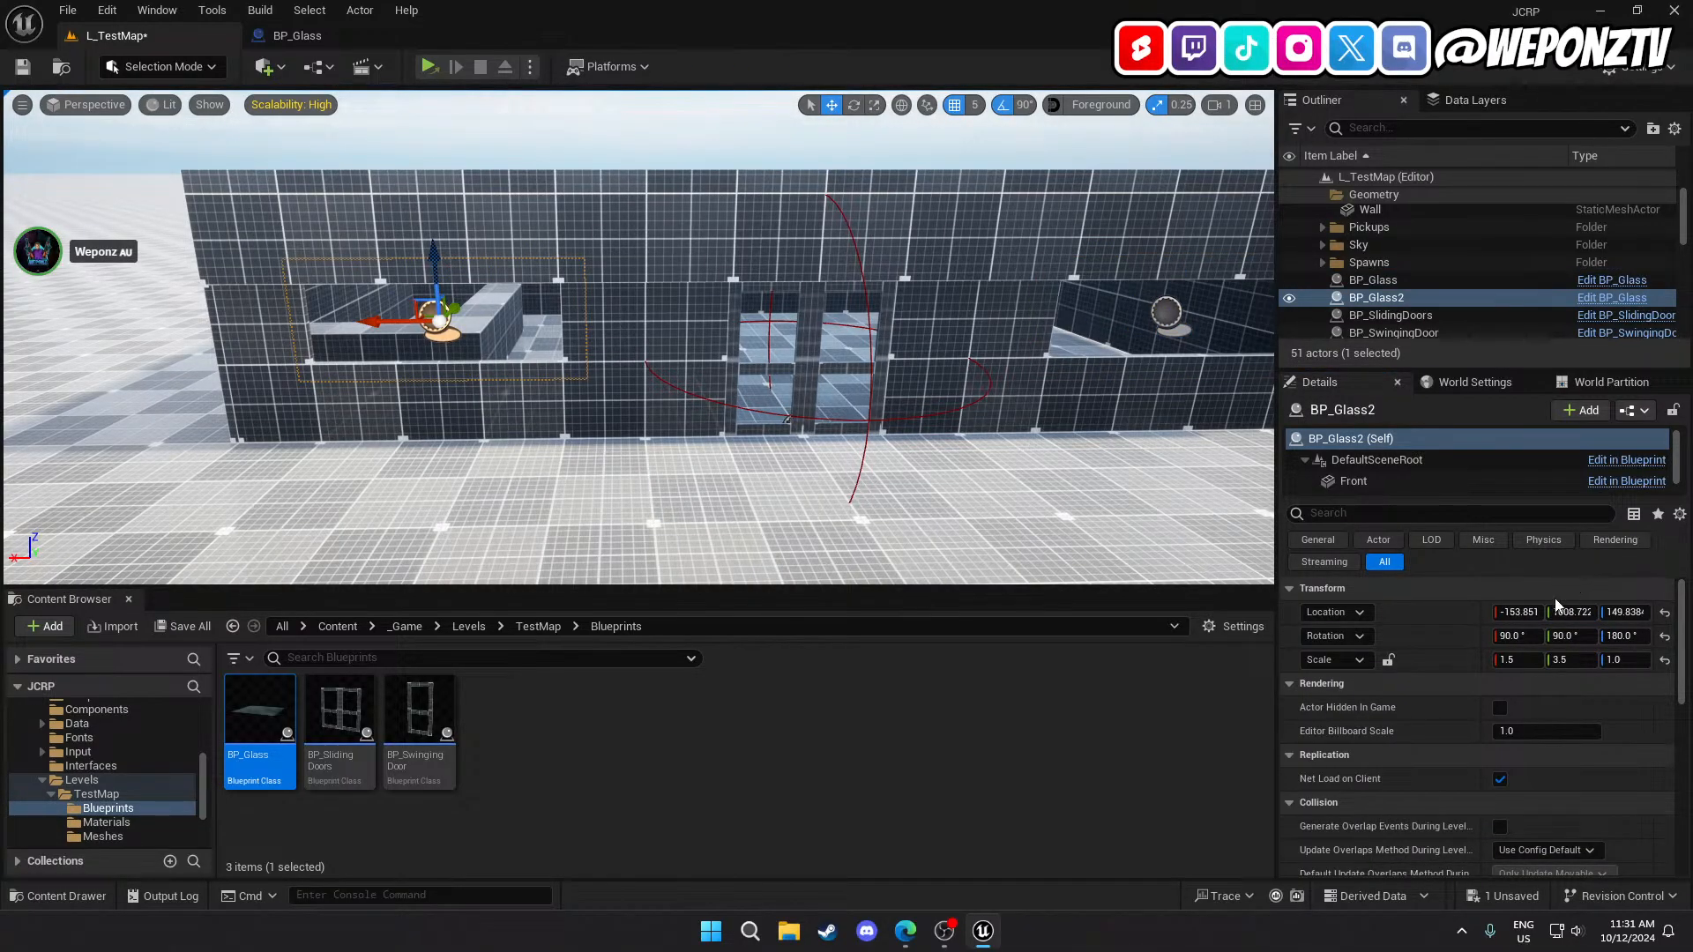
key("Return")
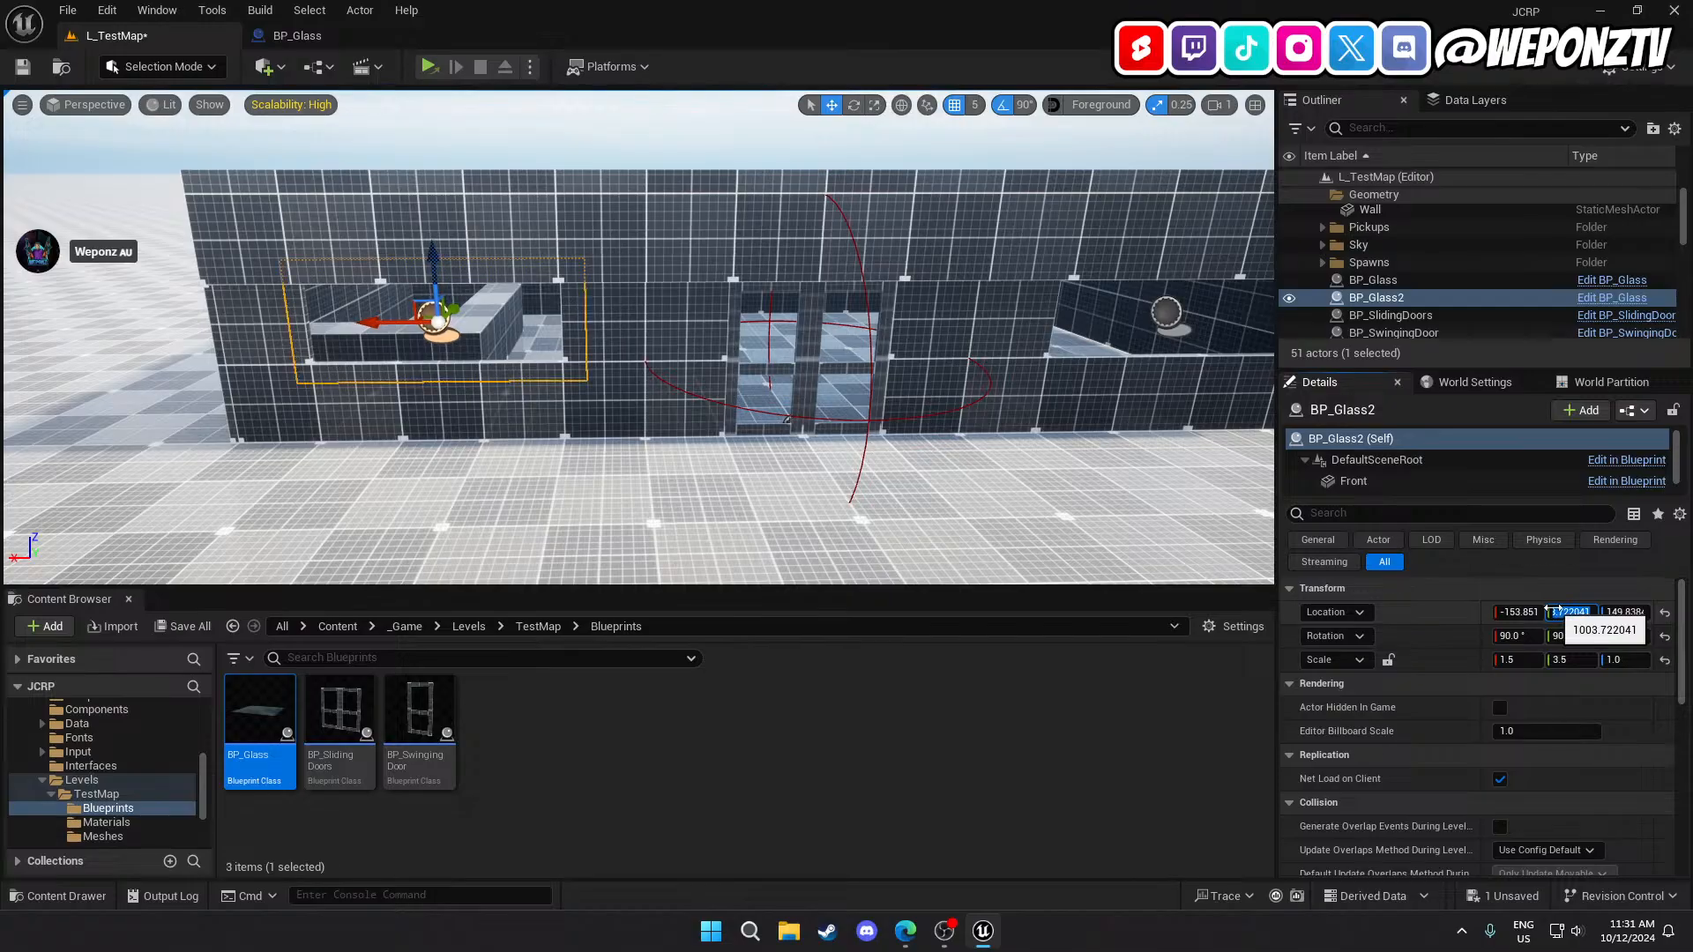
Examine how the duplicated glass sits in its window opening, from the front and along the wall.
key("a")
right_click_drag(776, 430, 769, 430)
right_click_drag(685, 384, 685, 384)
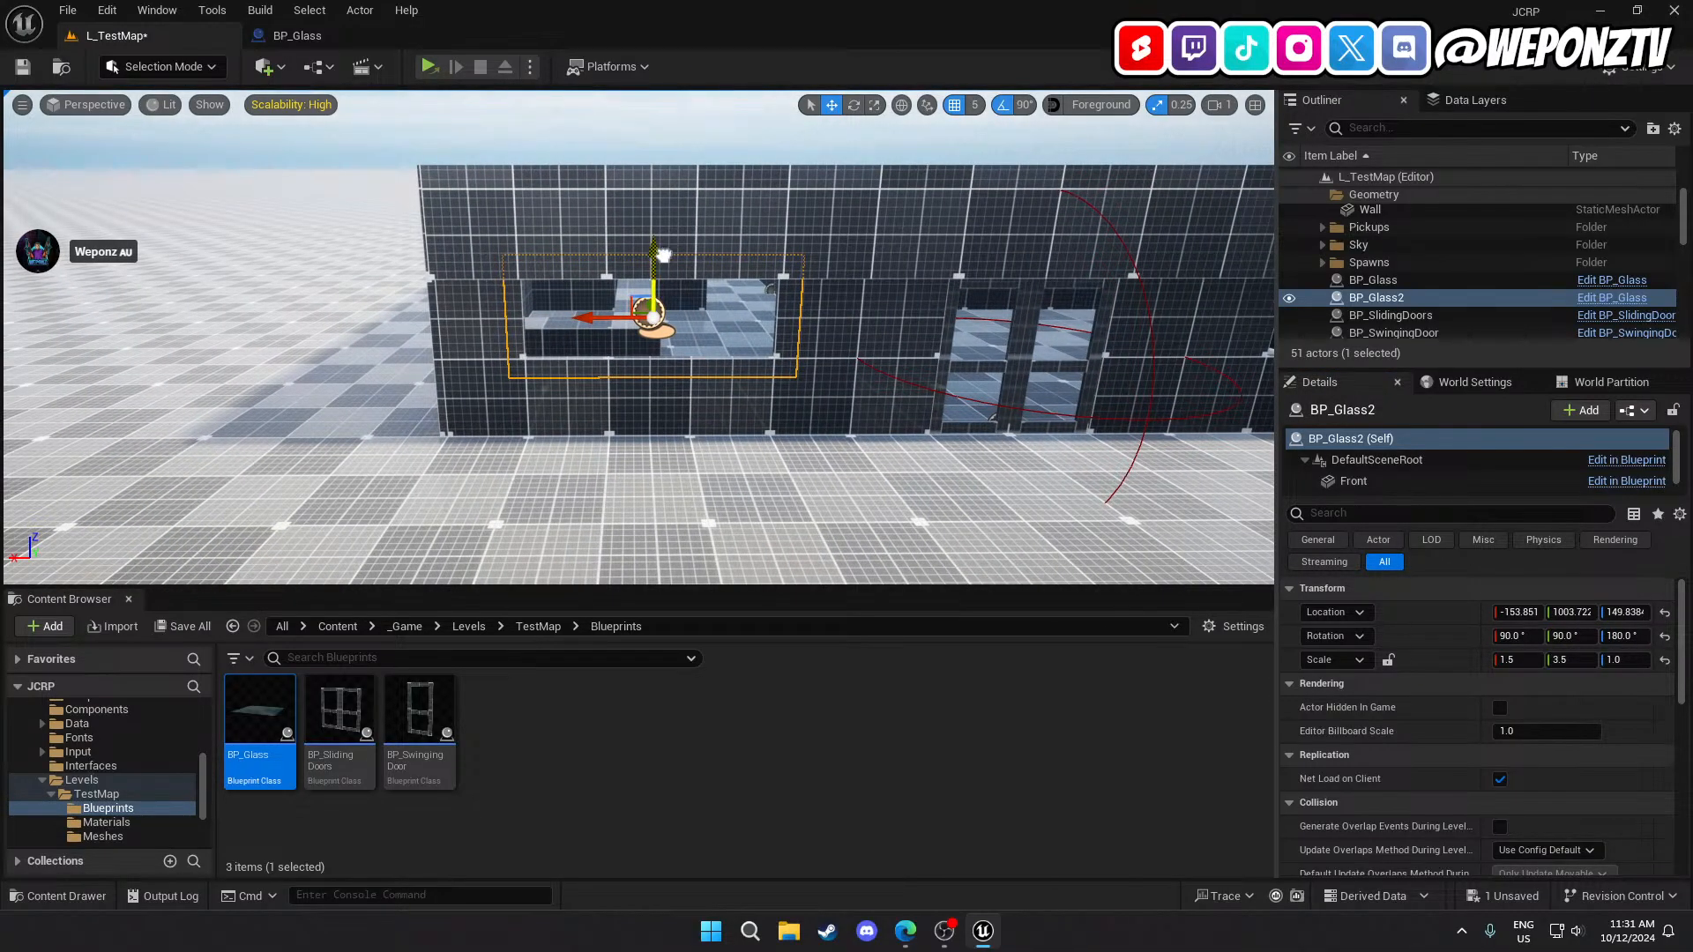
left_click(663, 258)
left_click(716, 334)
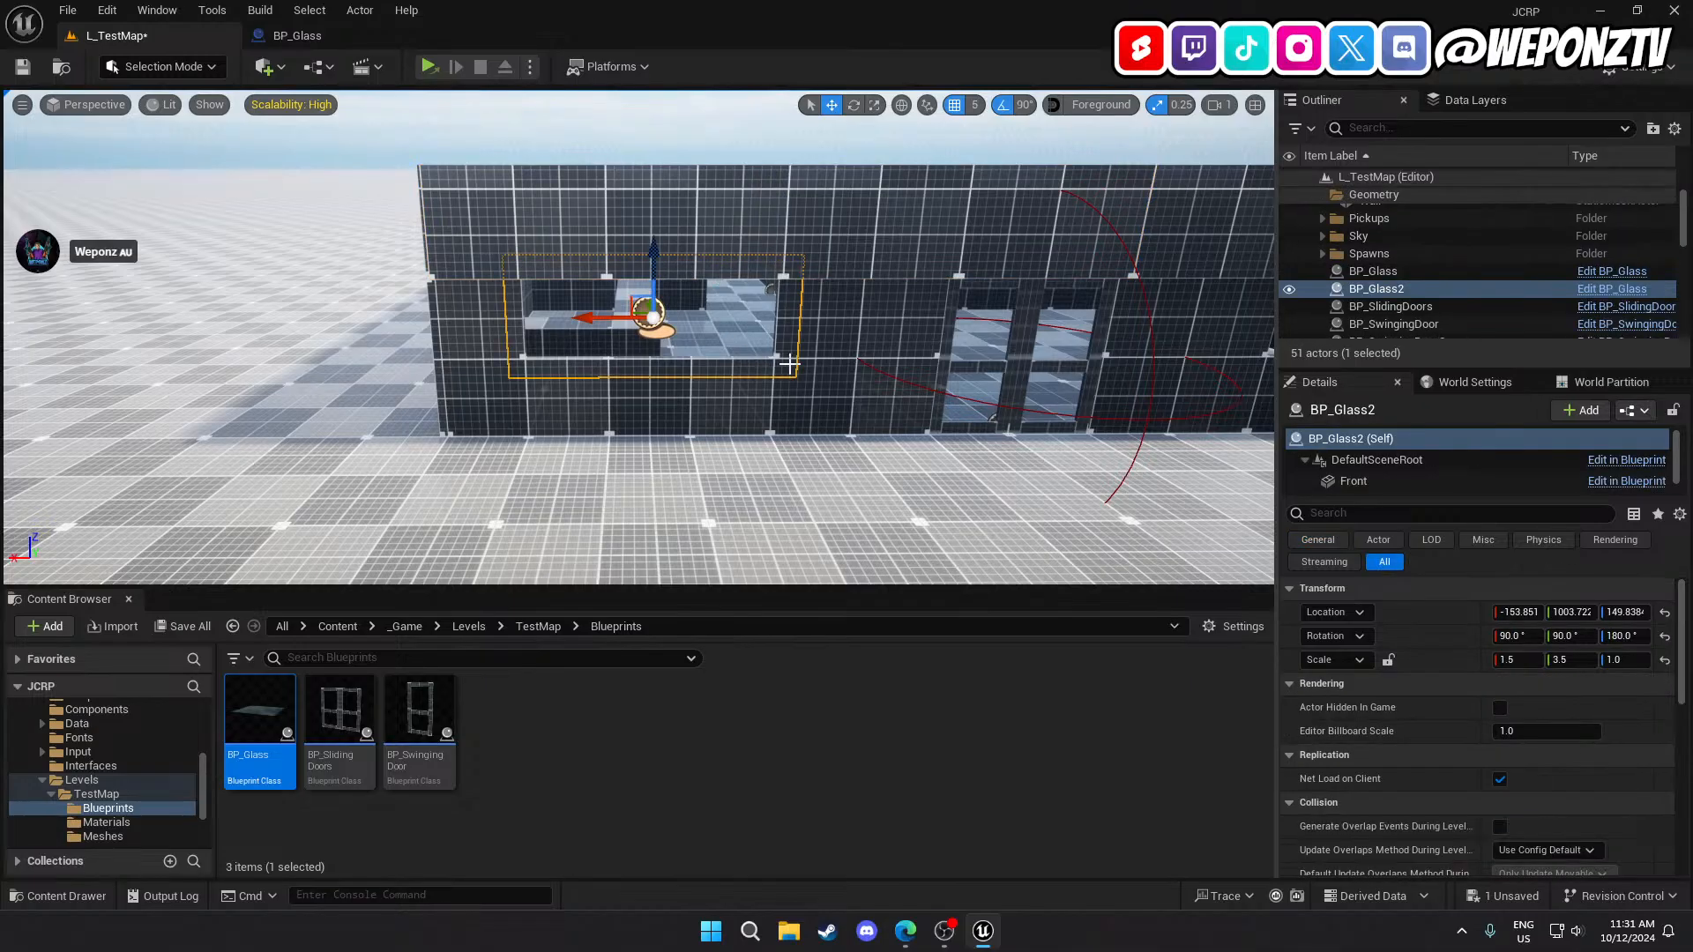
right_click_drag(781, 353, 744, 375)
left_click(760, 296)
left_click(744, 375)
key("w")
key("s")
left_click(511, 161)
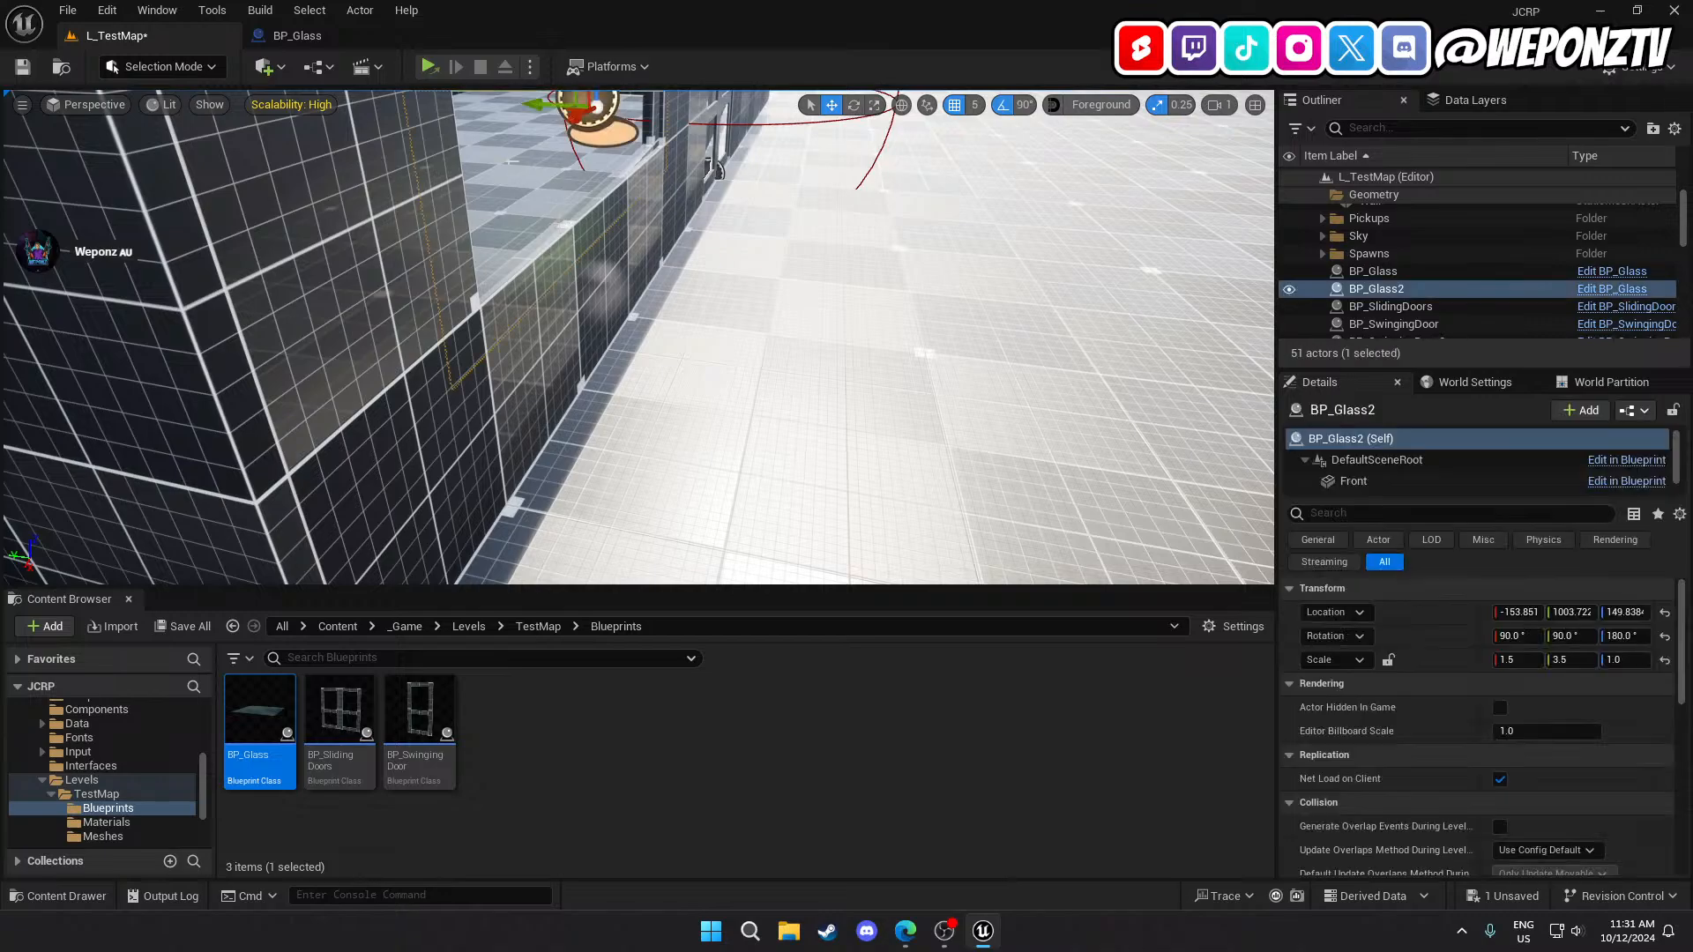
right_click_drag(752, 251, 713, 229)
left_click(687, 217)
key("d")
key("a")
Try an X rotation of 0 degrees on the duplicated glass, and set it back to 90 degrees.
left_click(428, 254)
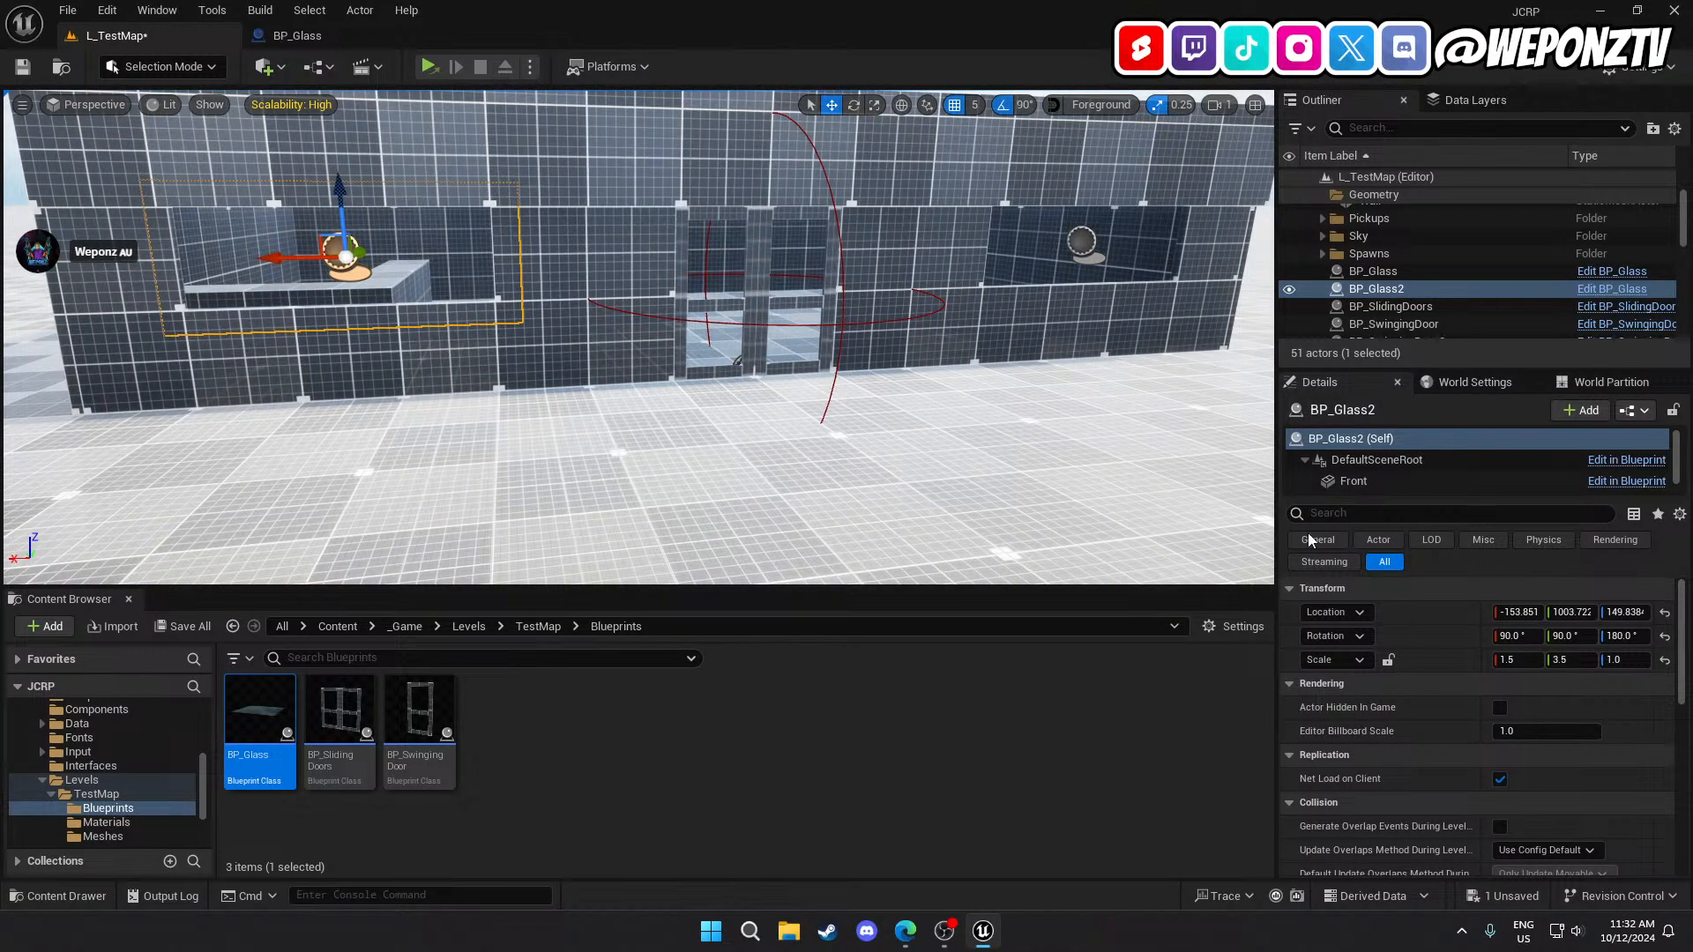
type("0")
key("Return")
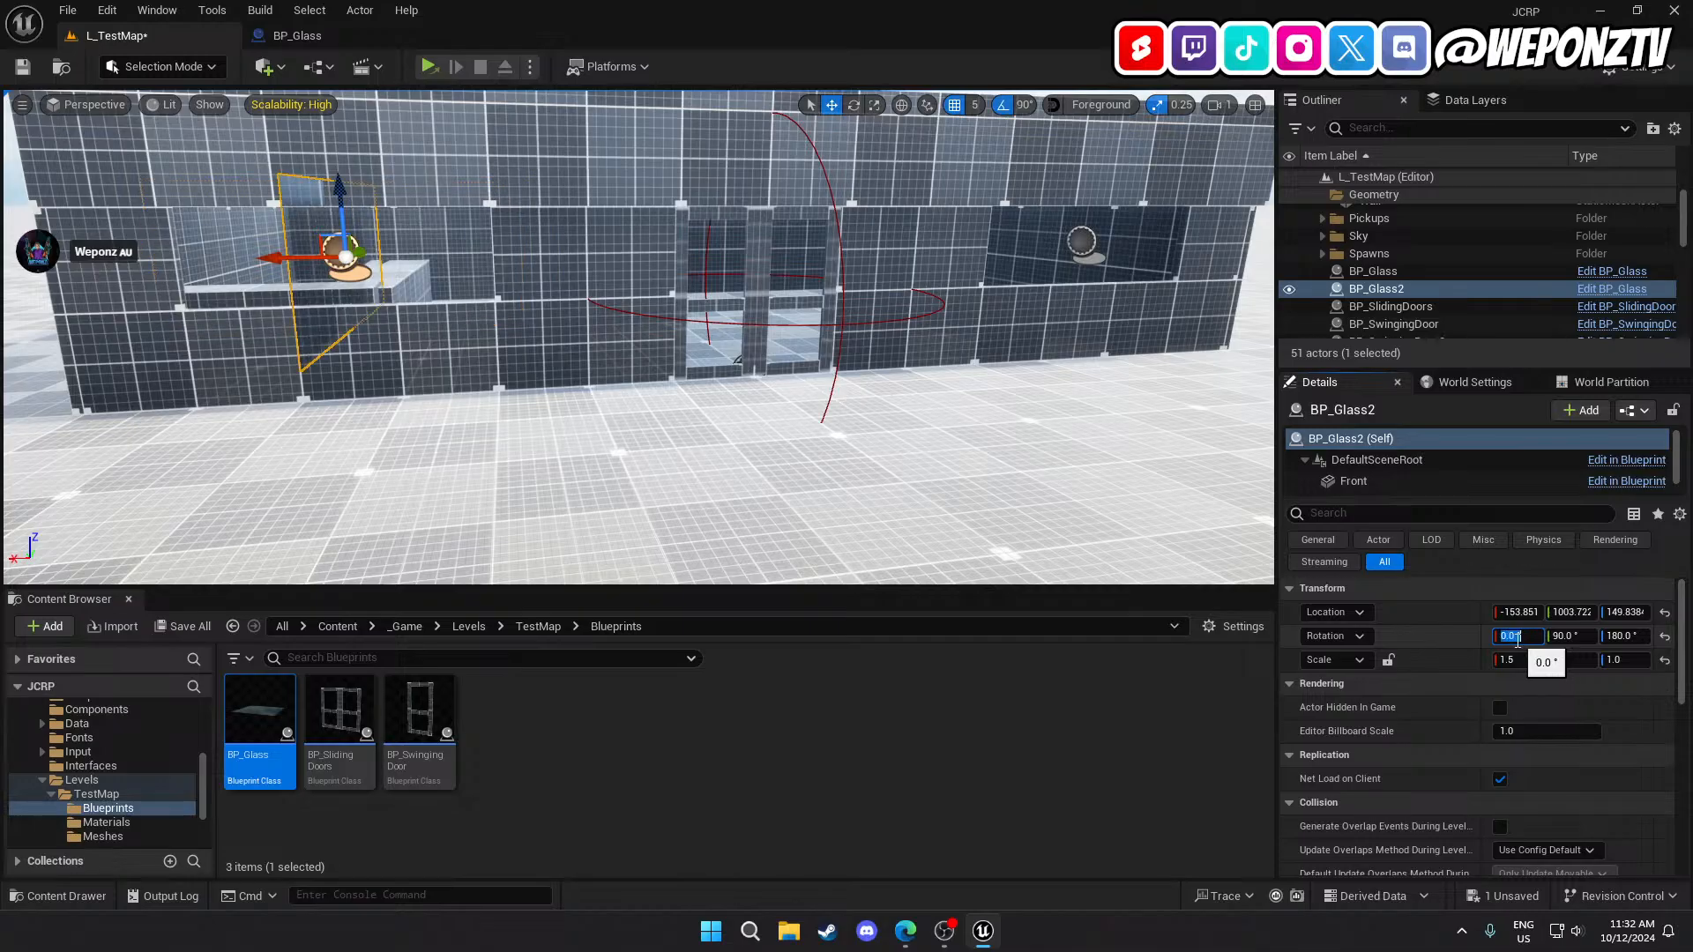
type("90")
key("Return")
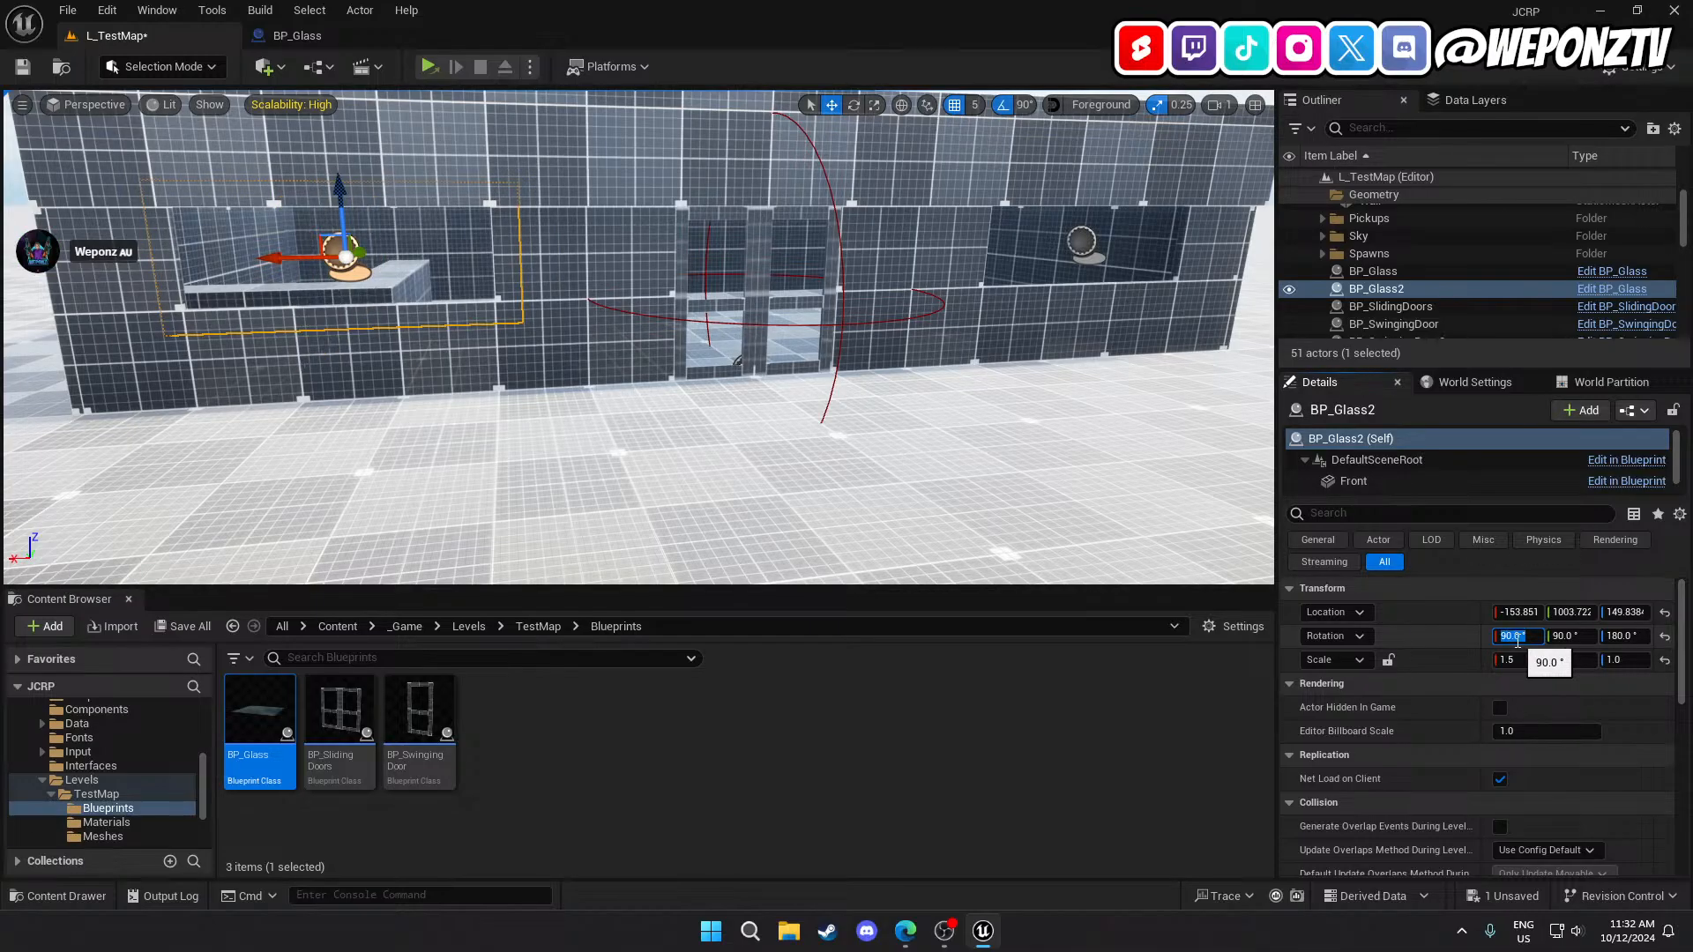
Save the test map, close the BP_Glass blueprint editor and deselect the duplicated glass.
left_click(24, 70)
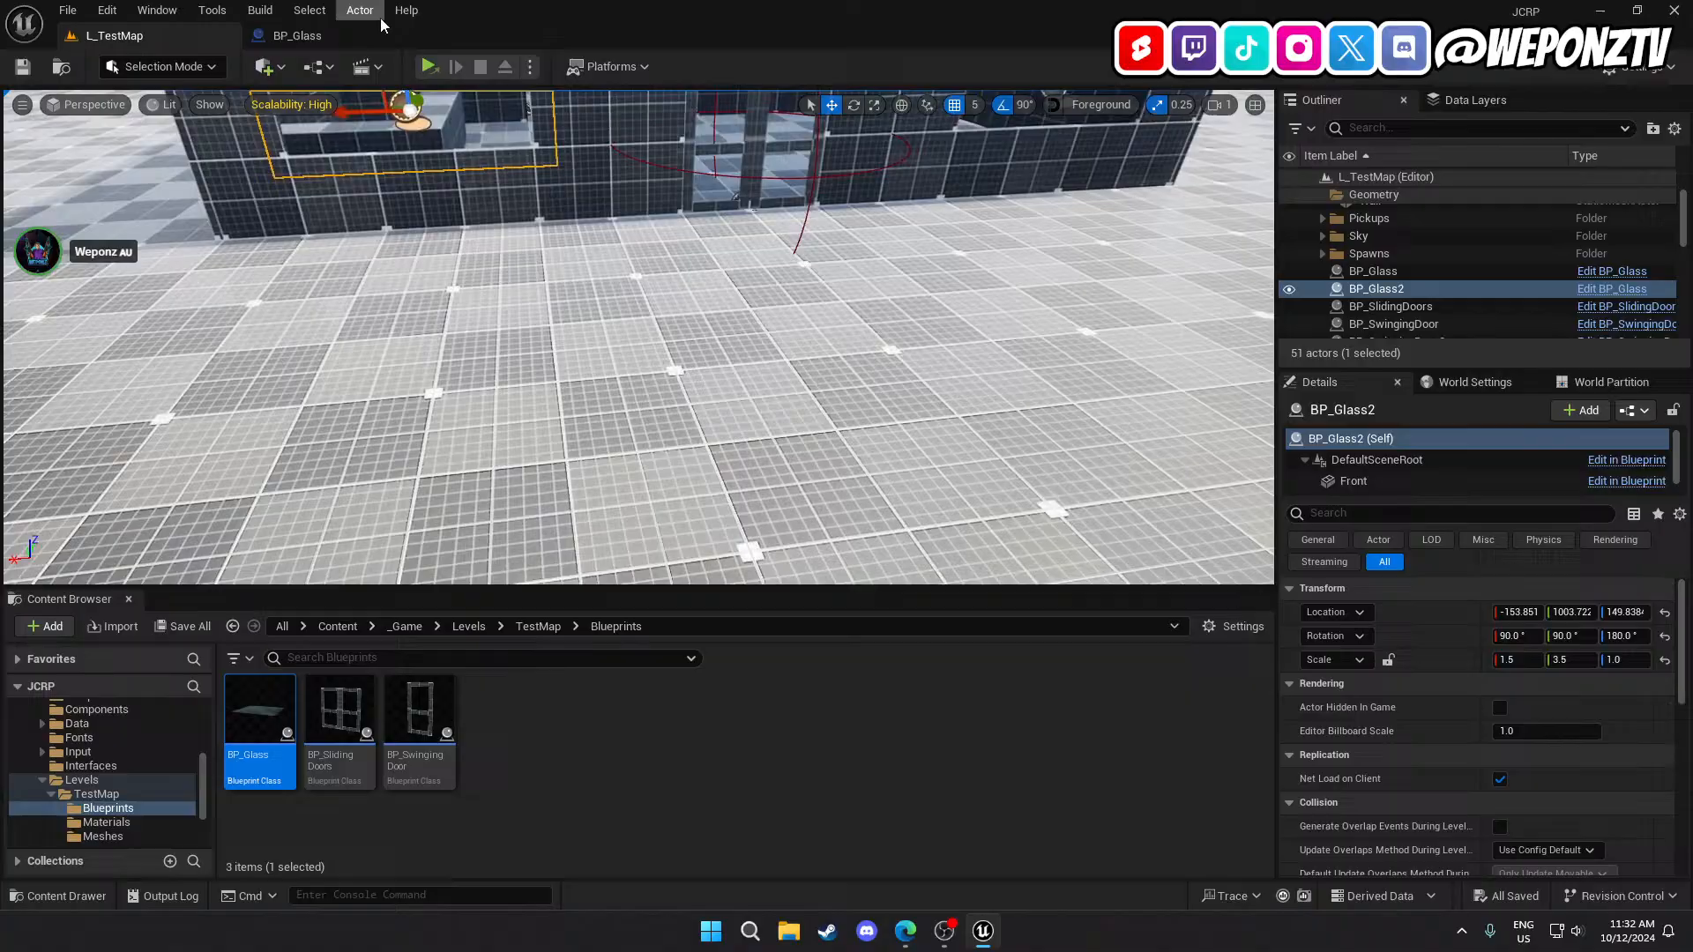
left_click(373, 34)
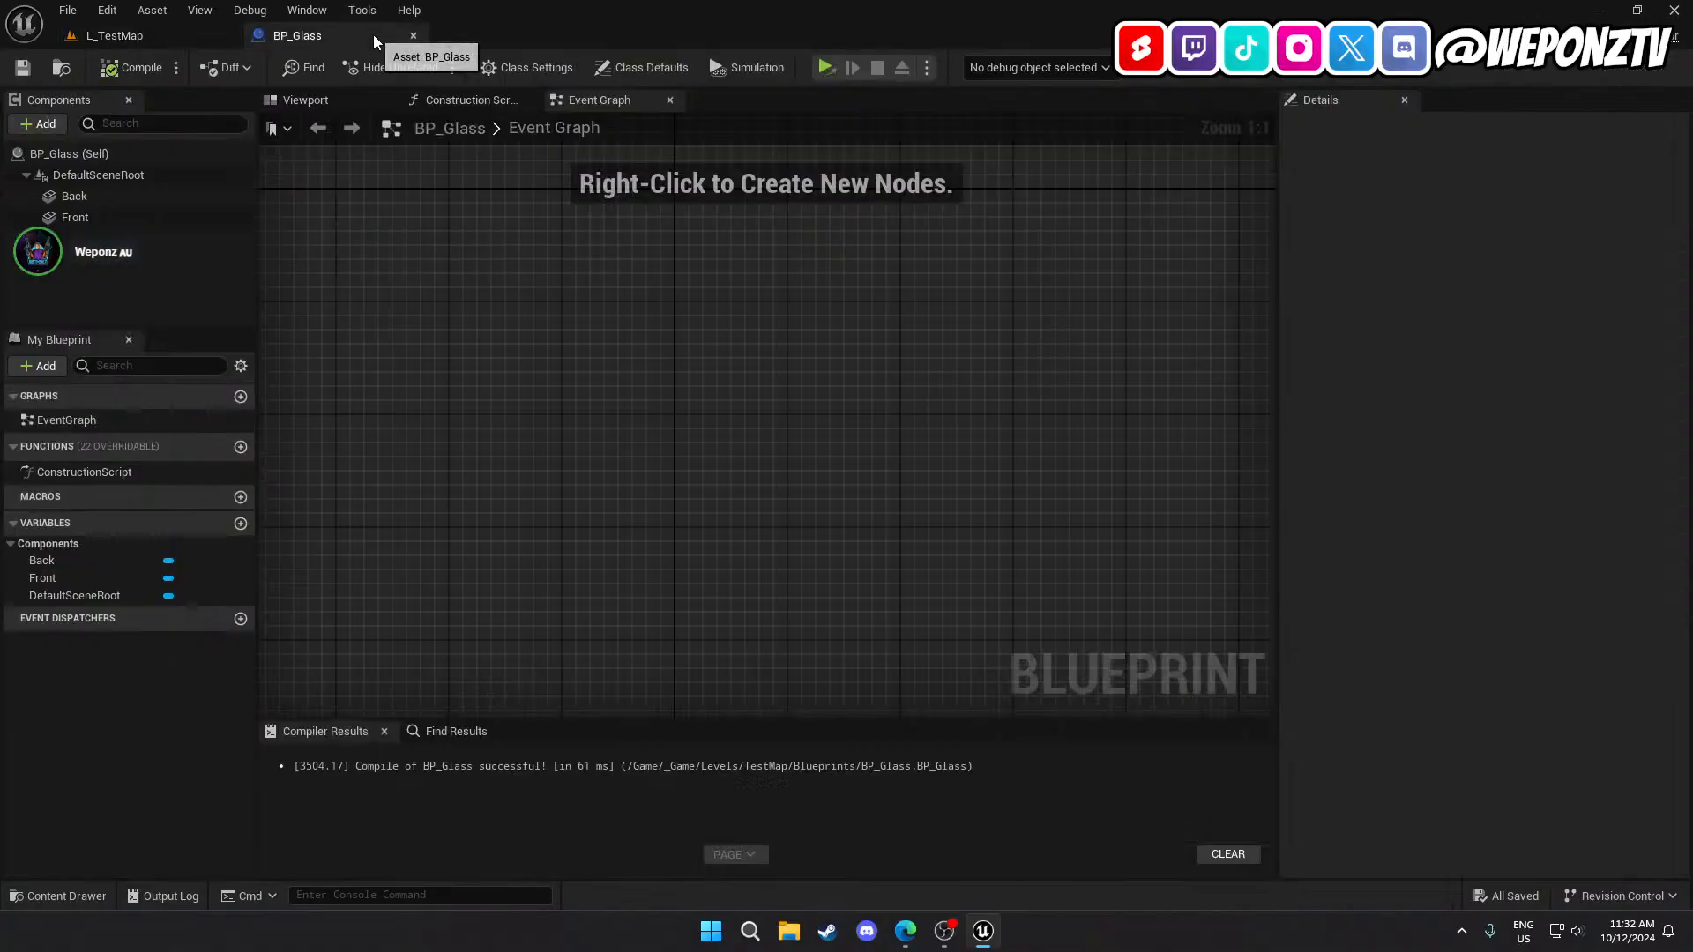
left_click(406, 35)
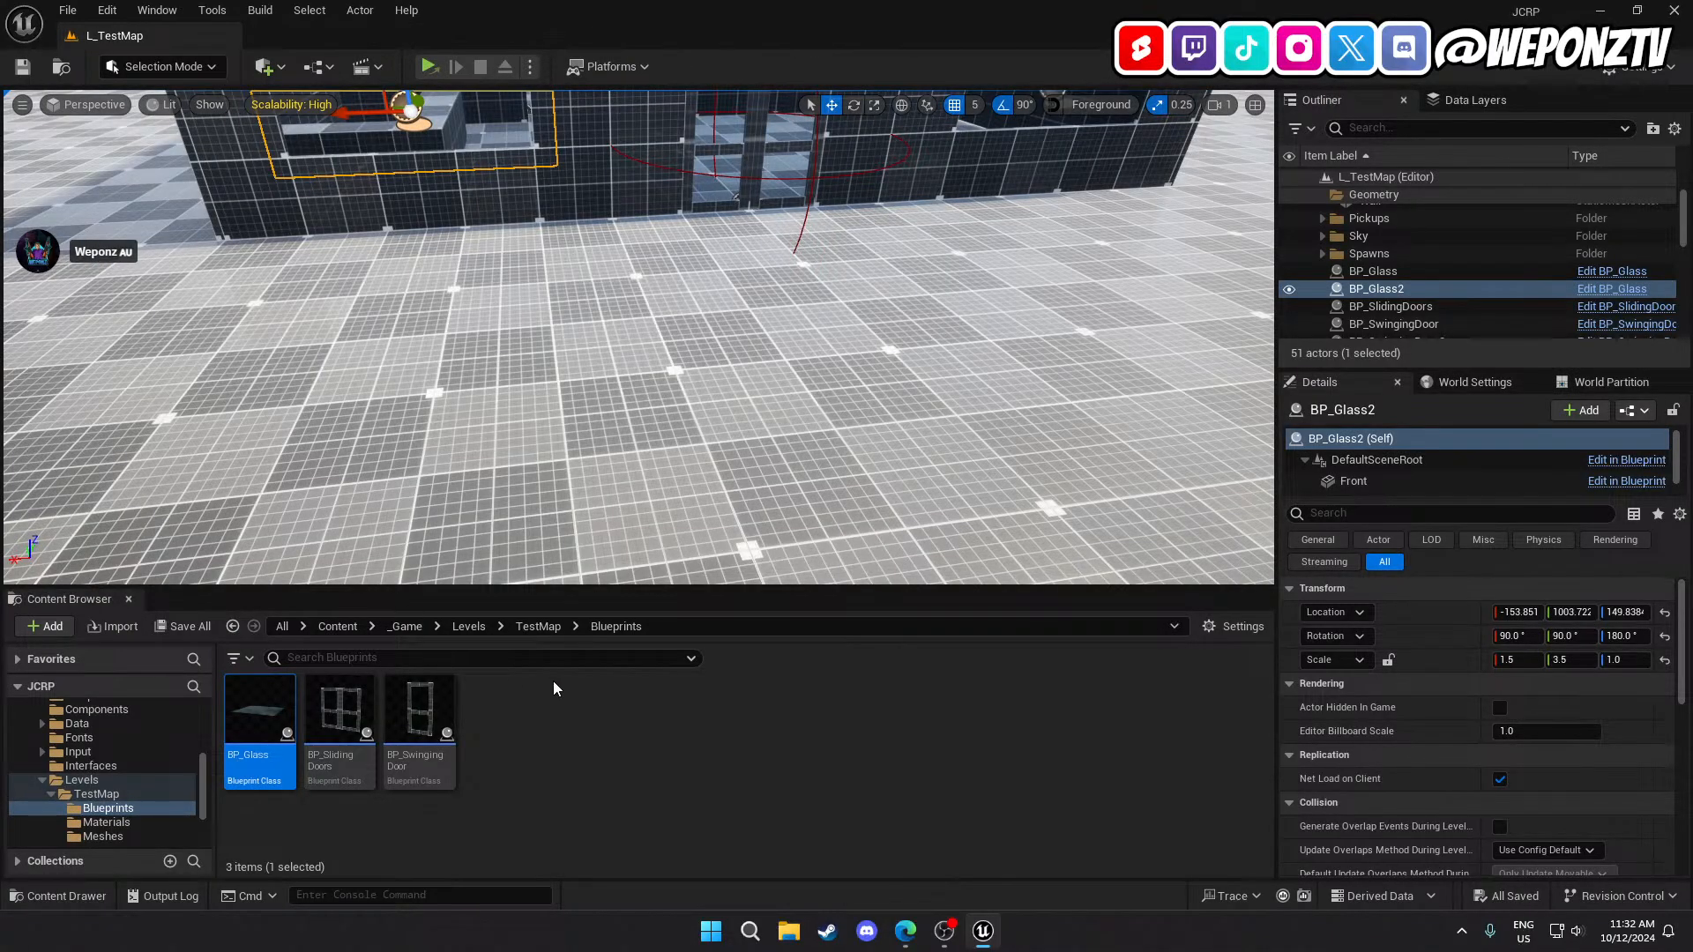
right_click_drag(604, 118, 545, 58)
key("s")
left_click(609, 118)
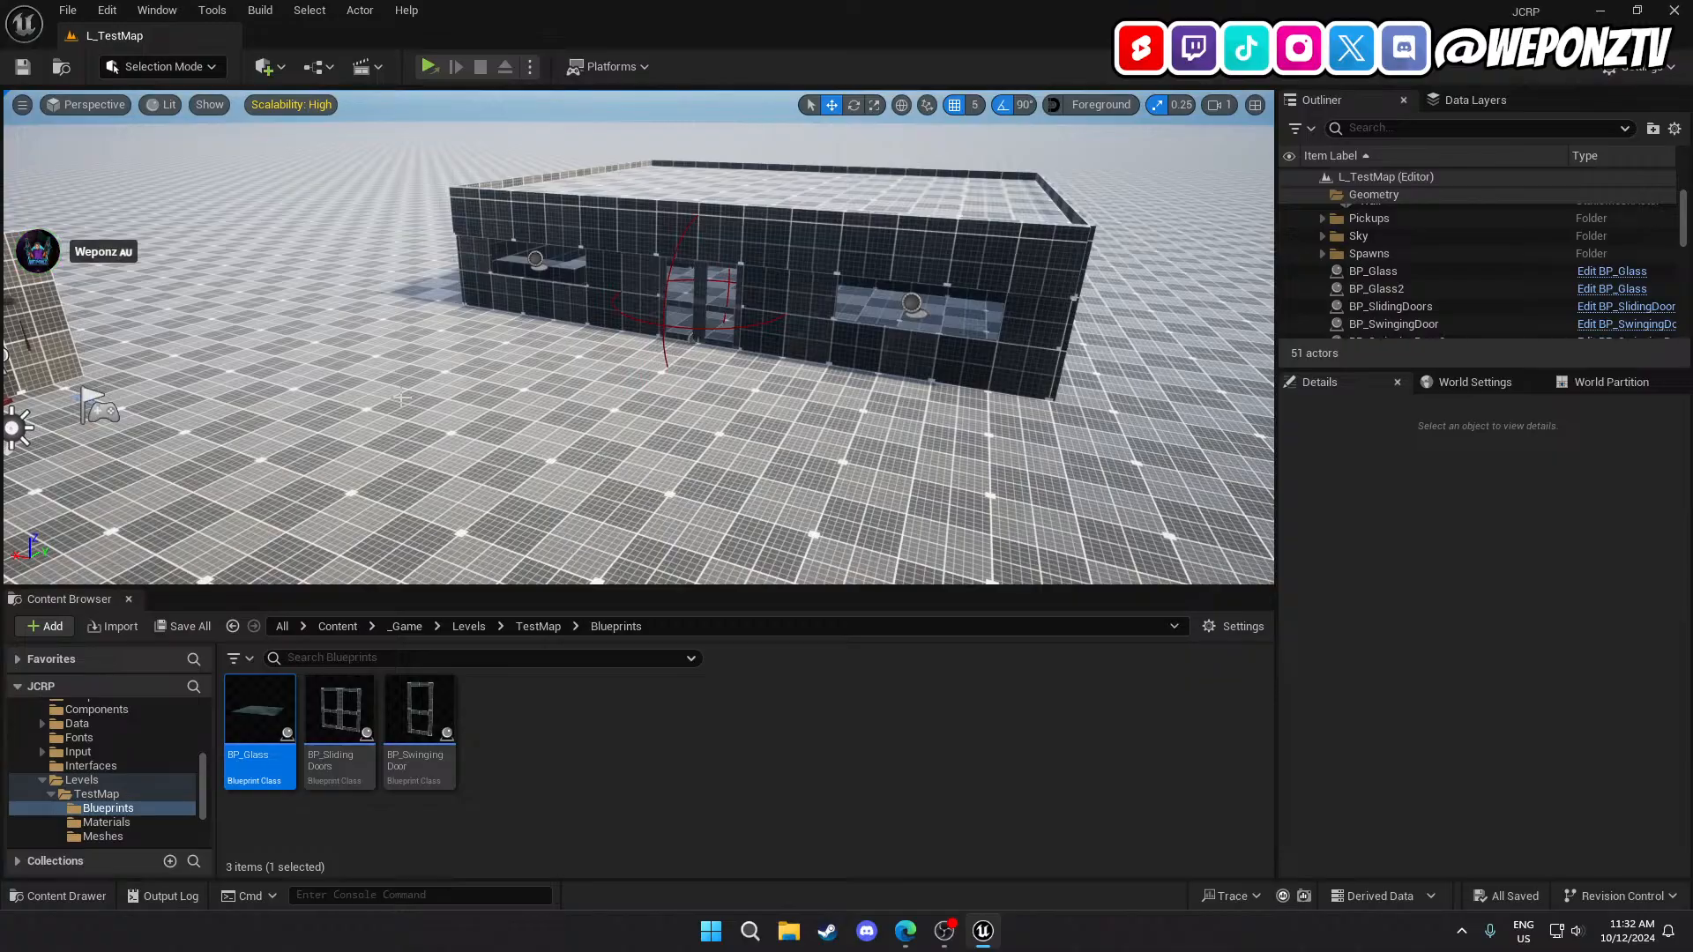
Open the L_MainMenu level from the Levels folder and join solo in the standalone game.
left_click(468, 626)
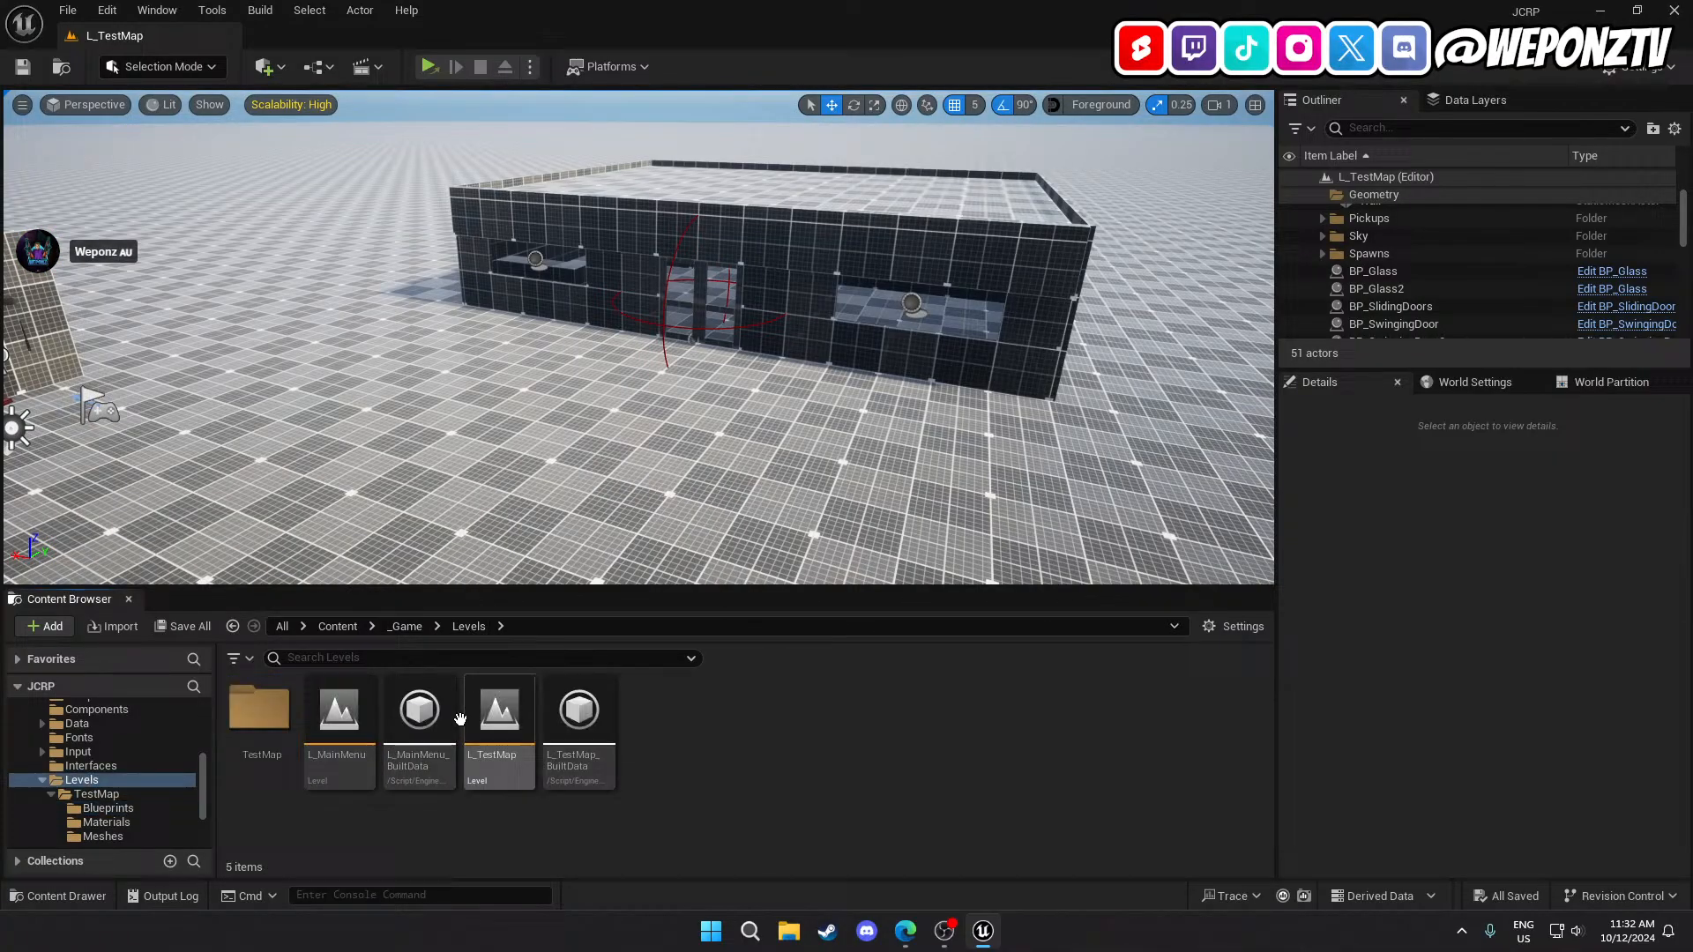
double_click(336, 714)
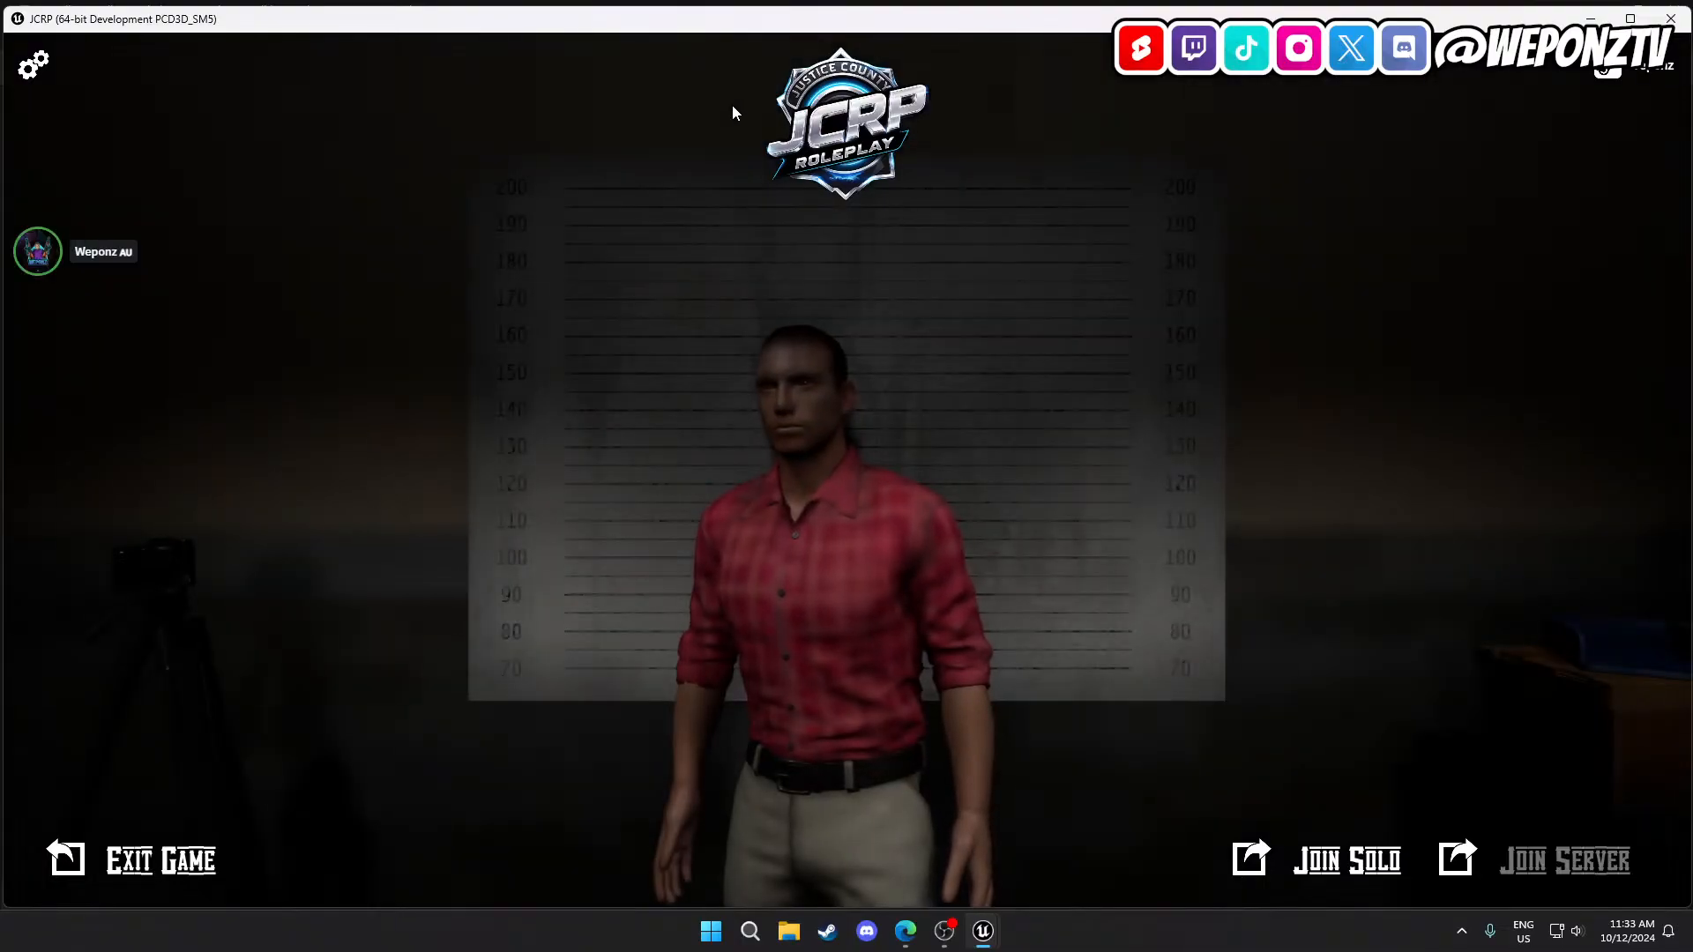
left_click(1380, 860)
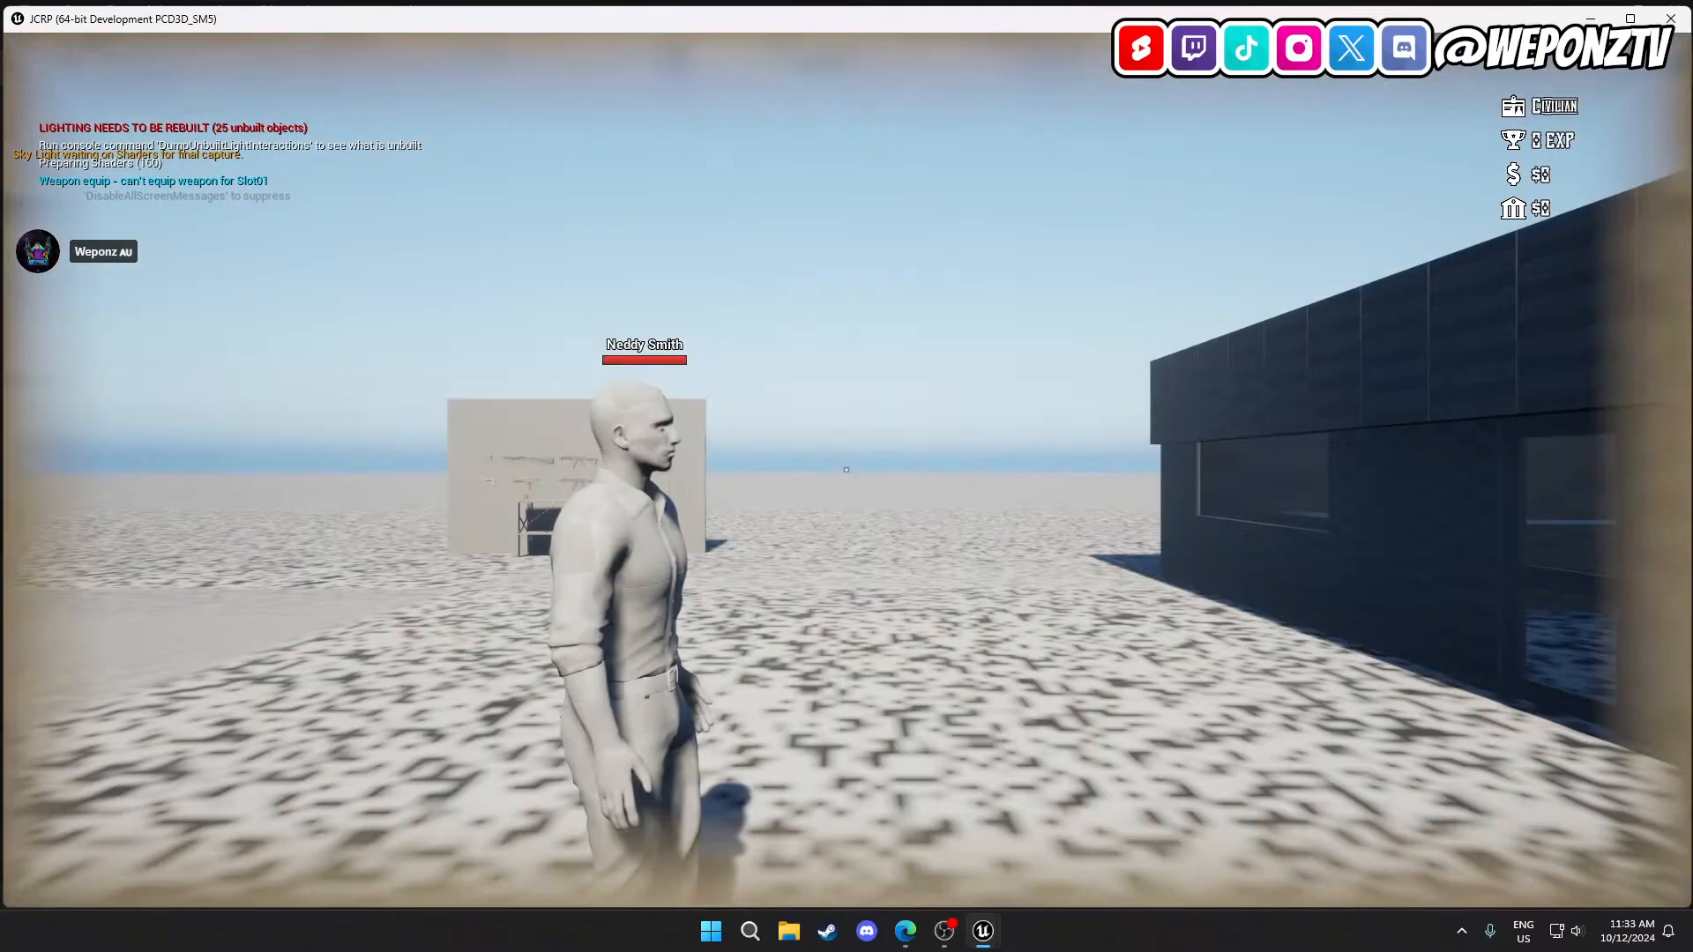
Pick up the automatic rifle from the weapon wall and load it on the way to the building.
key("w")
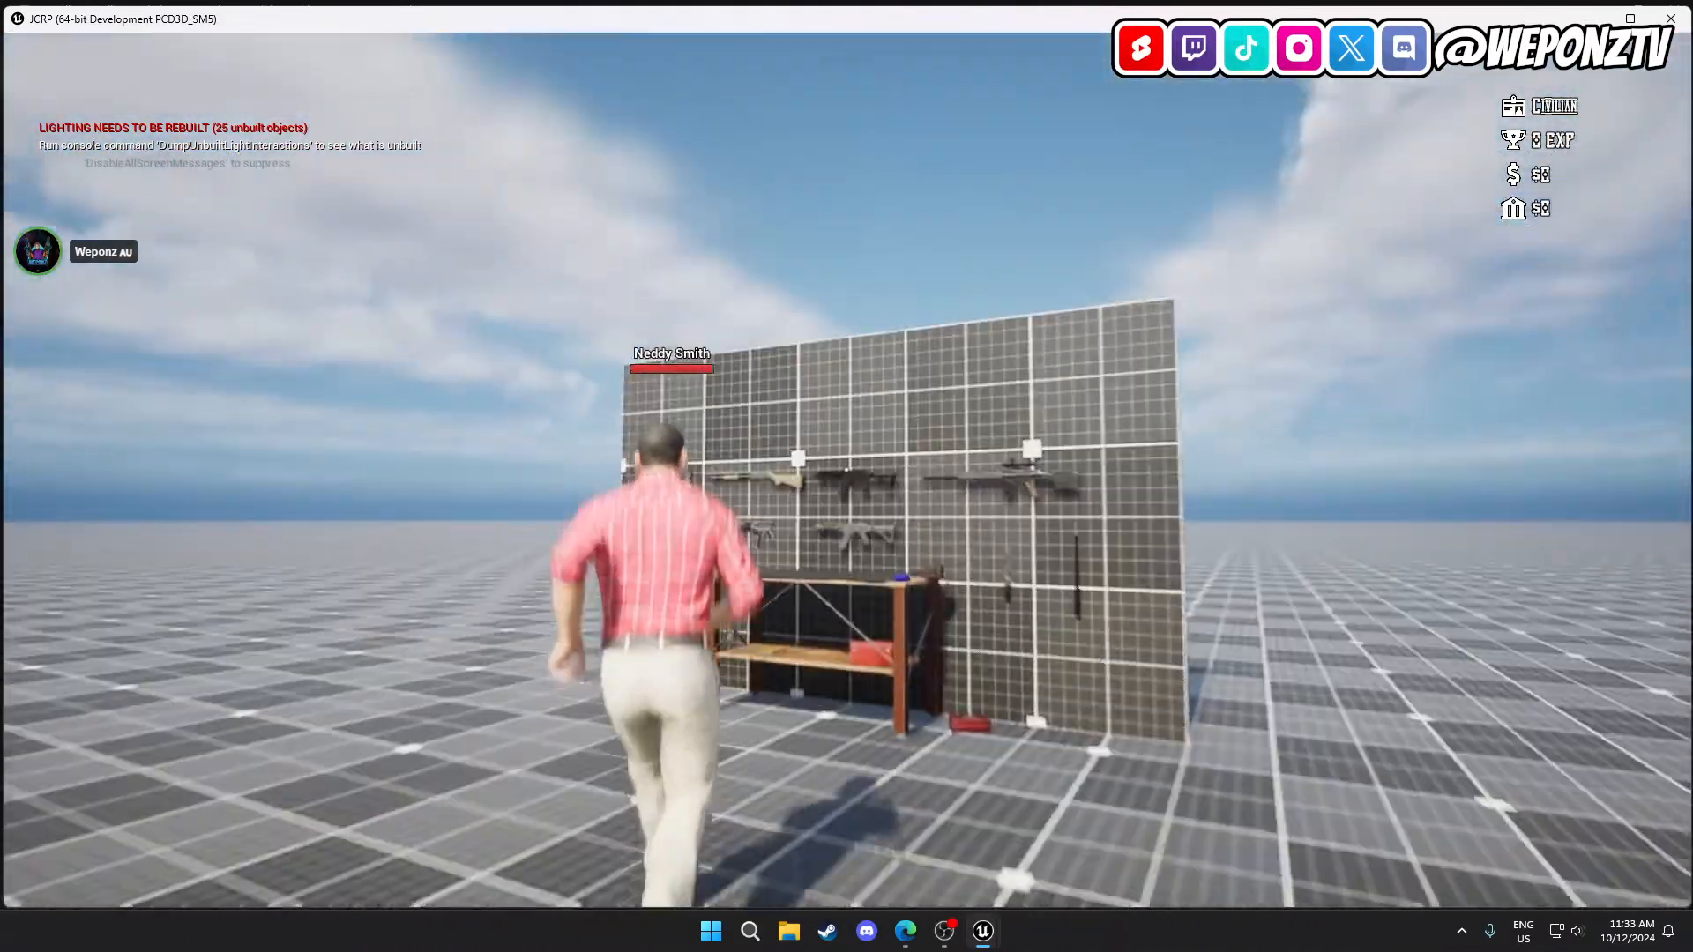
key("e")
key("w")
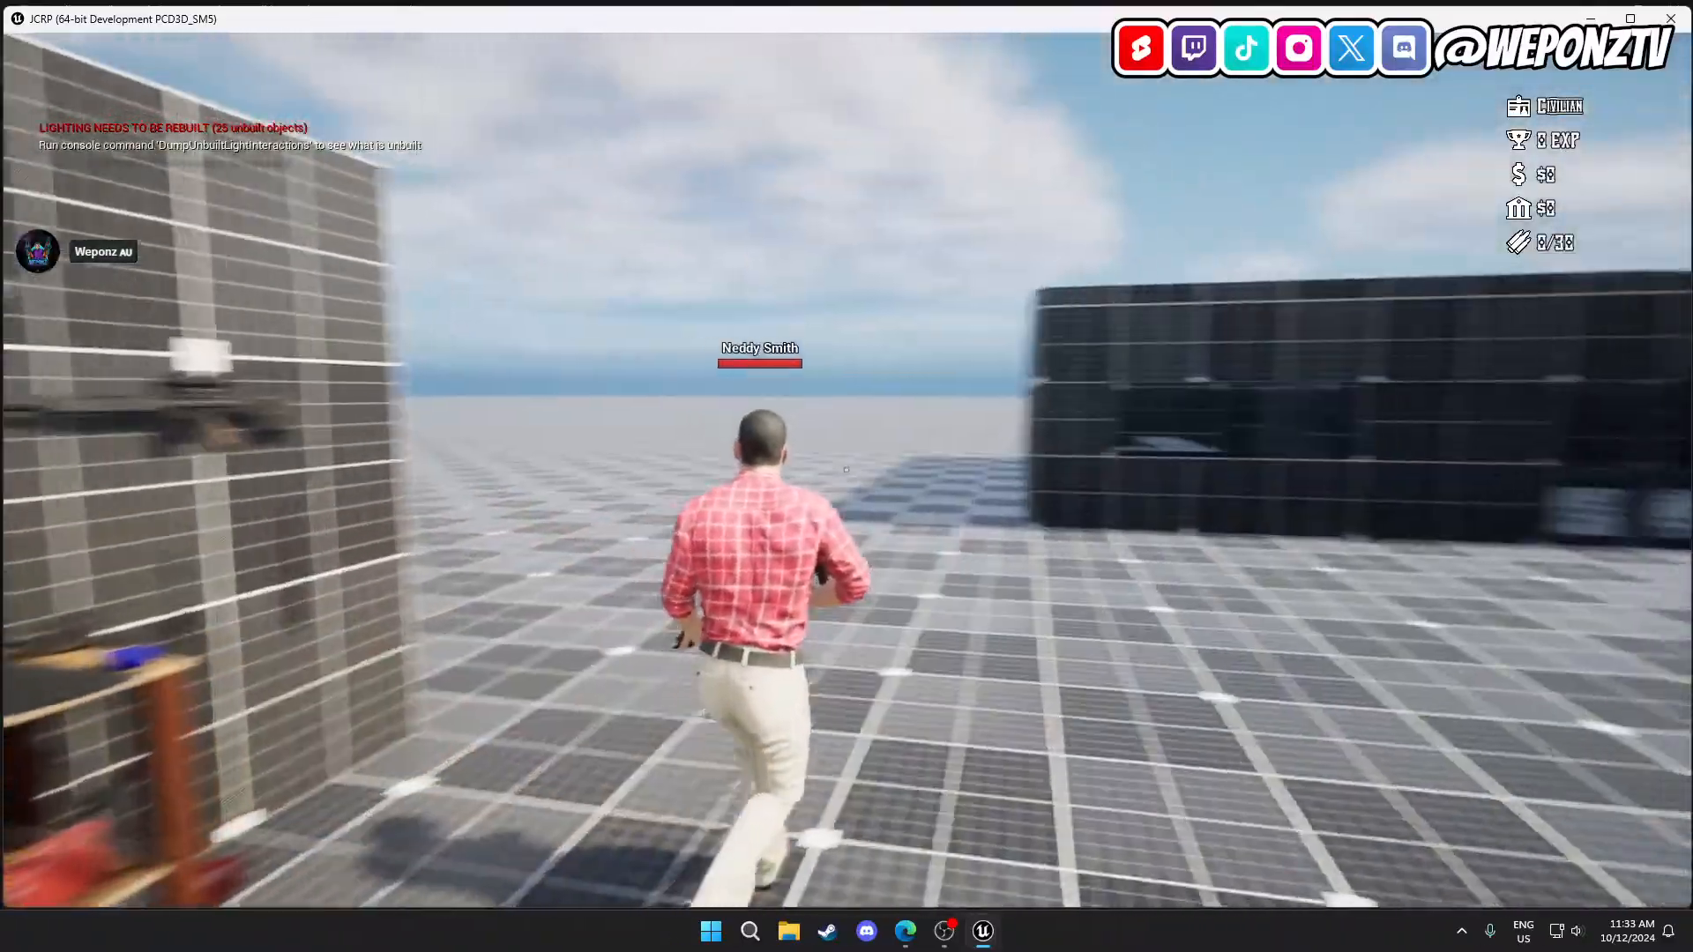
key("r")
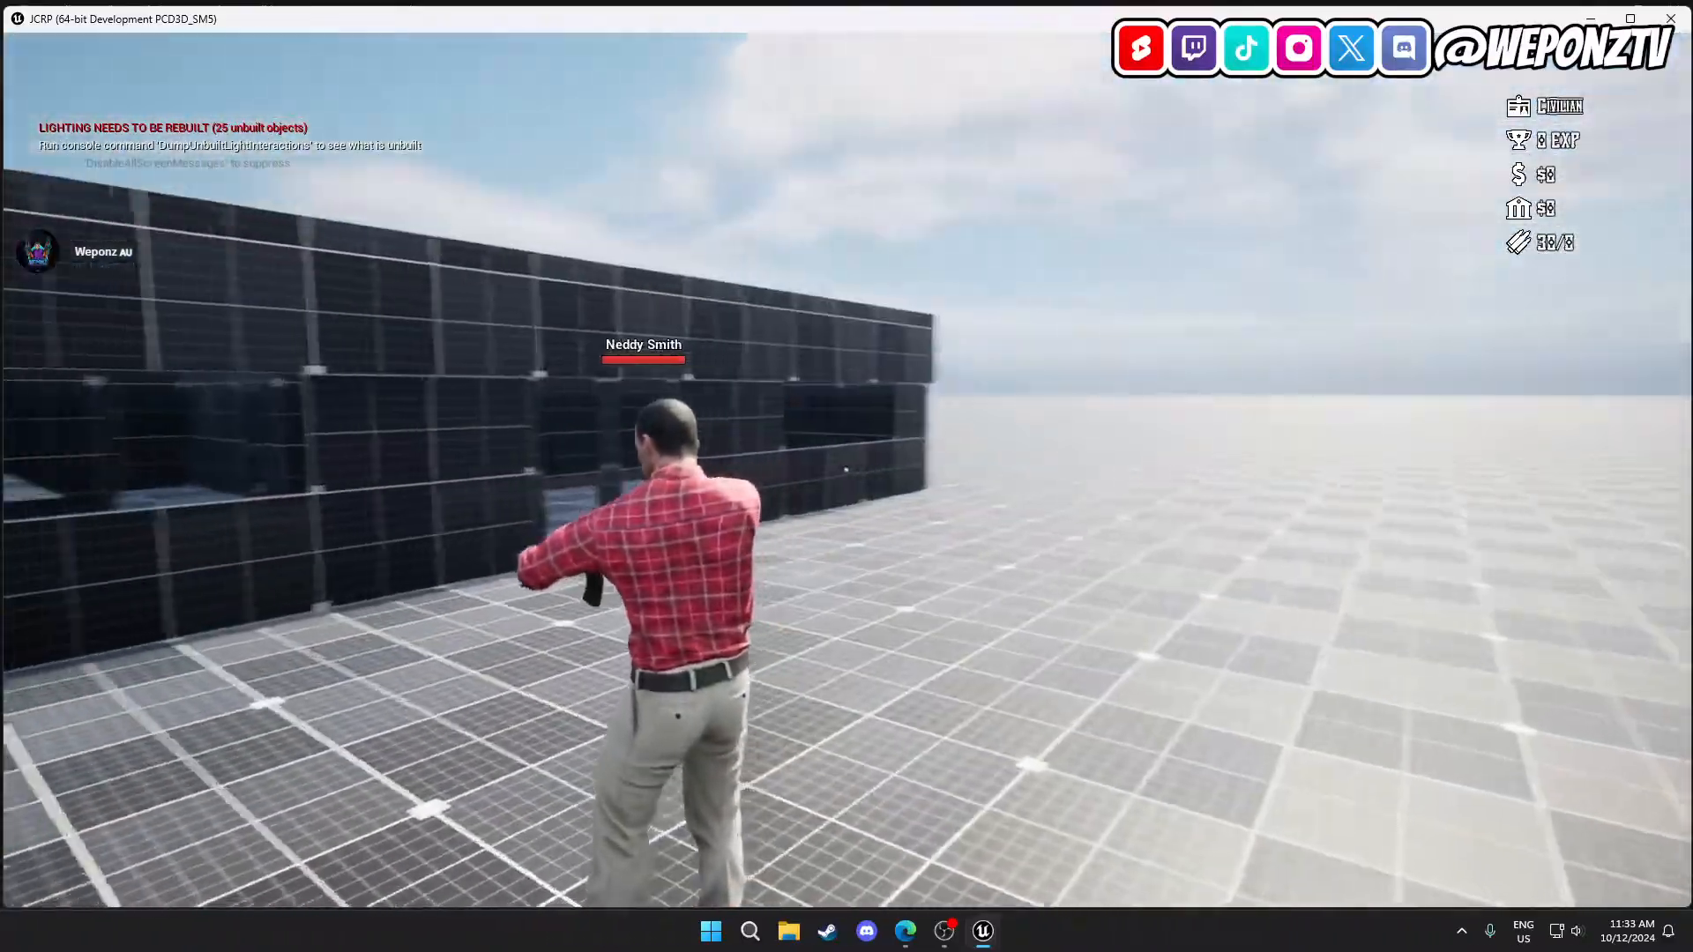
Fire the rifle at the building's window glass, surrounding wall and doors to test the bullet impacts.
right_click(846, 470)
left_click(846, 470)
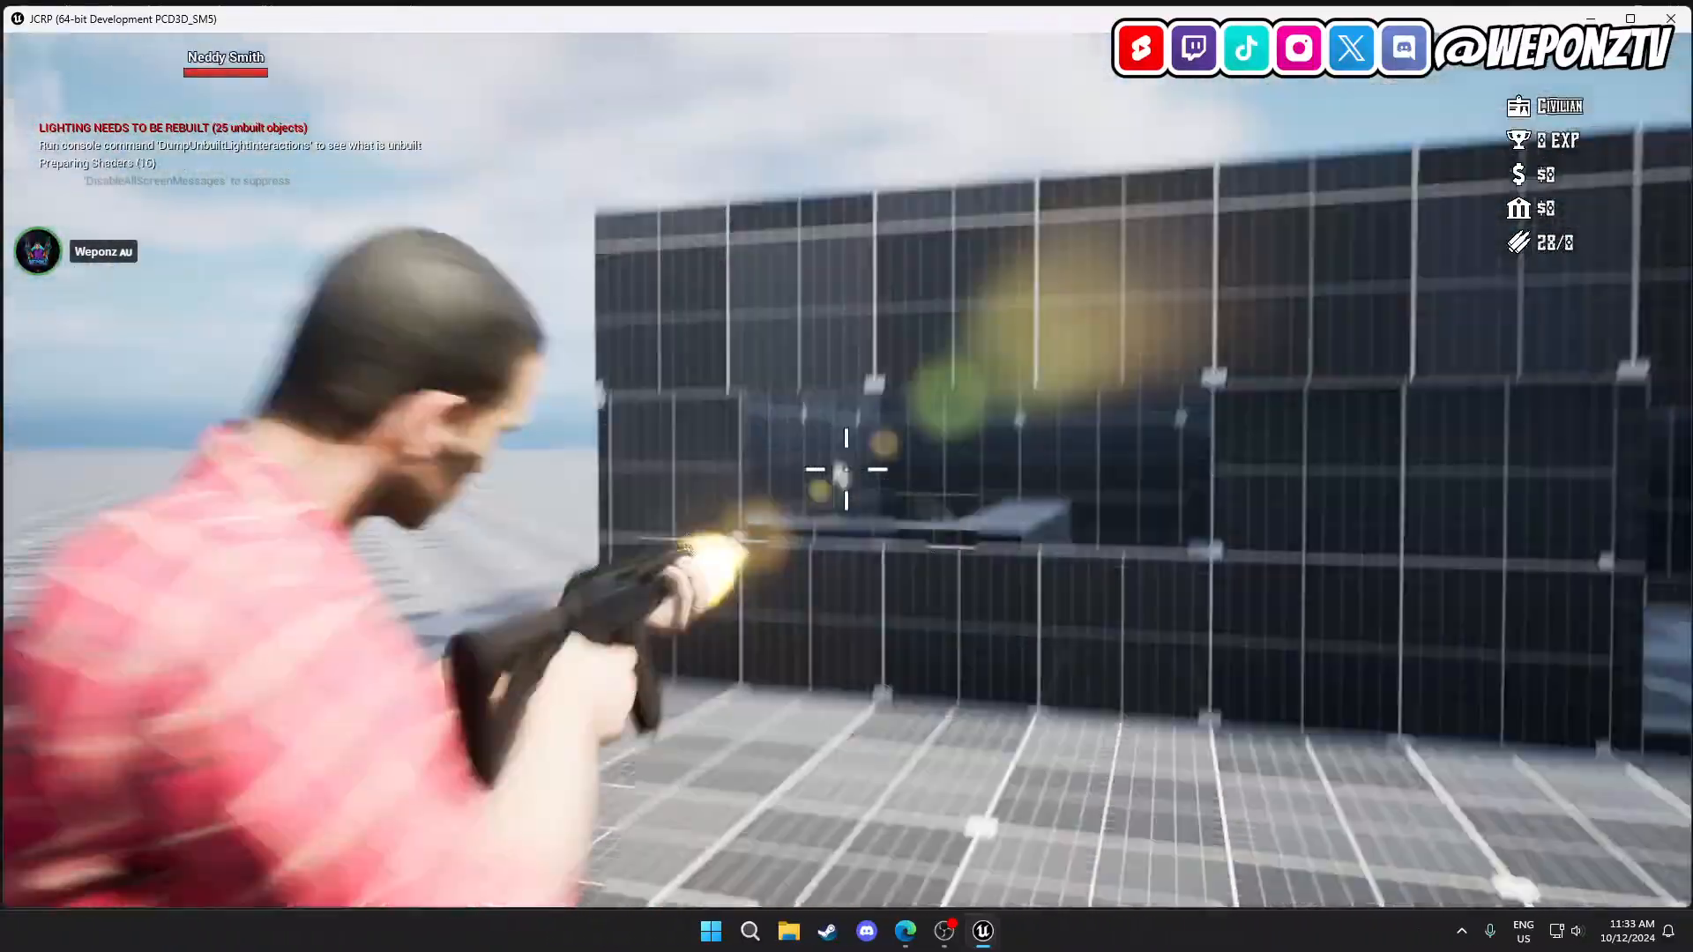
left_click(847, 470)
key("w")
right_click(846, 470)
left_click(846, 470)
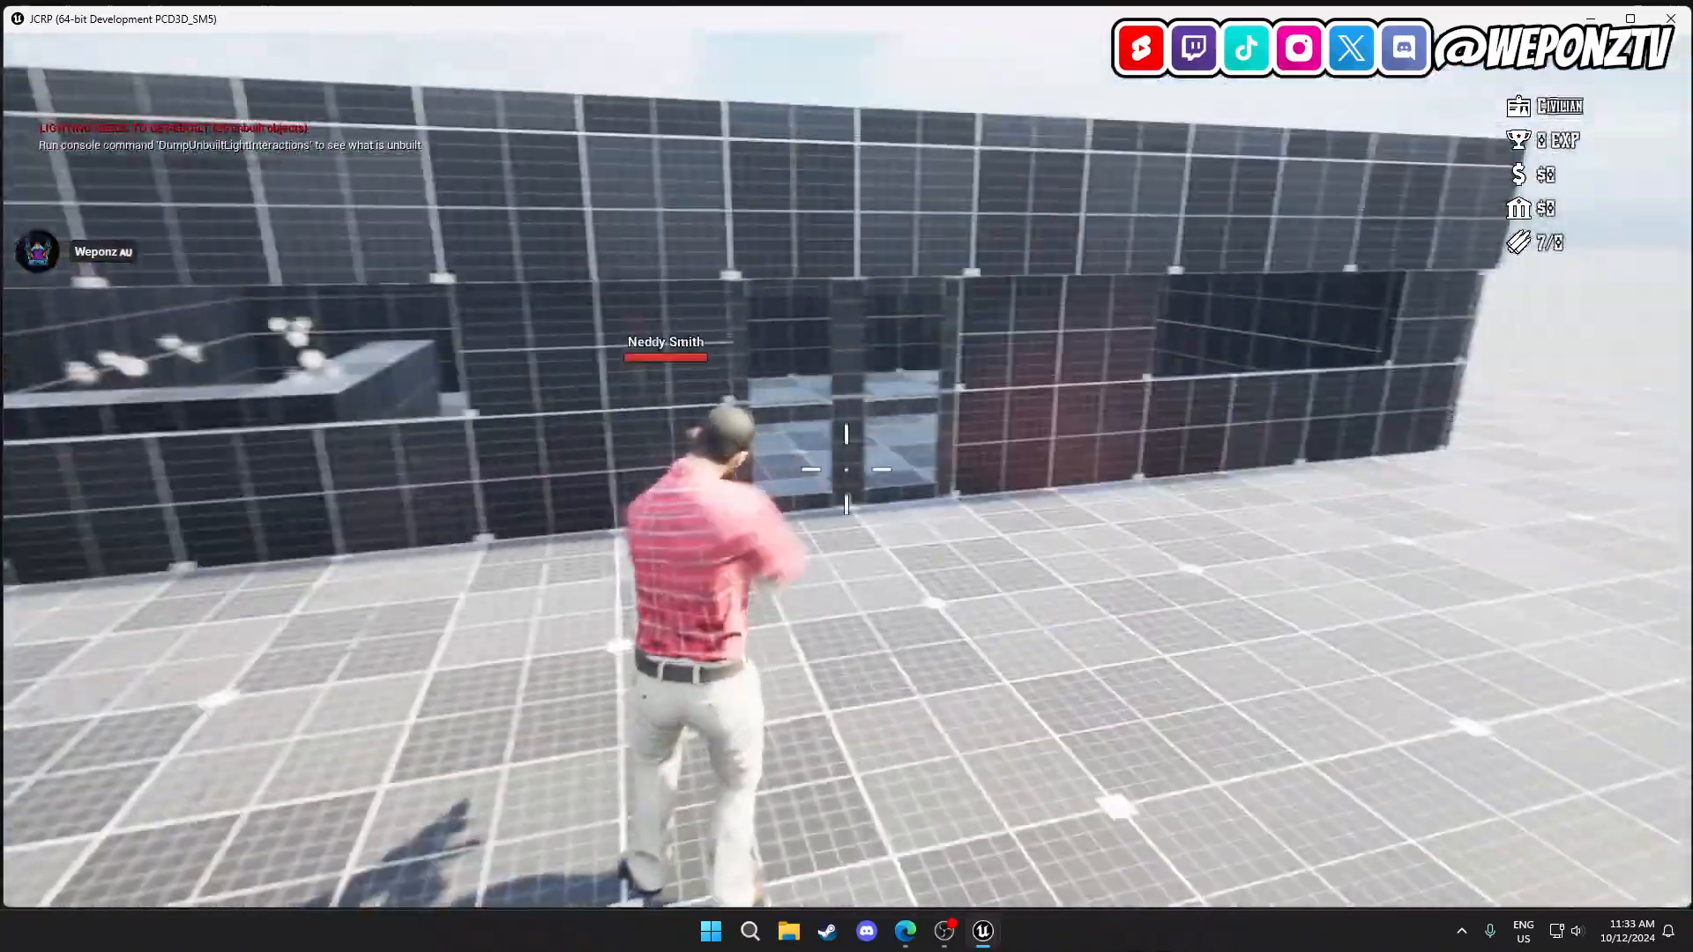
right_click(846, 470)
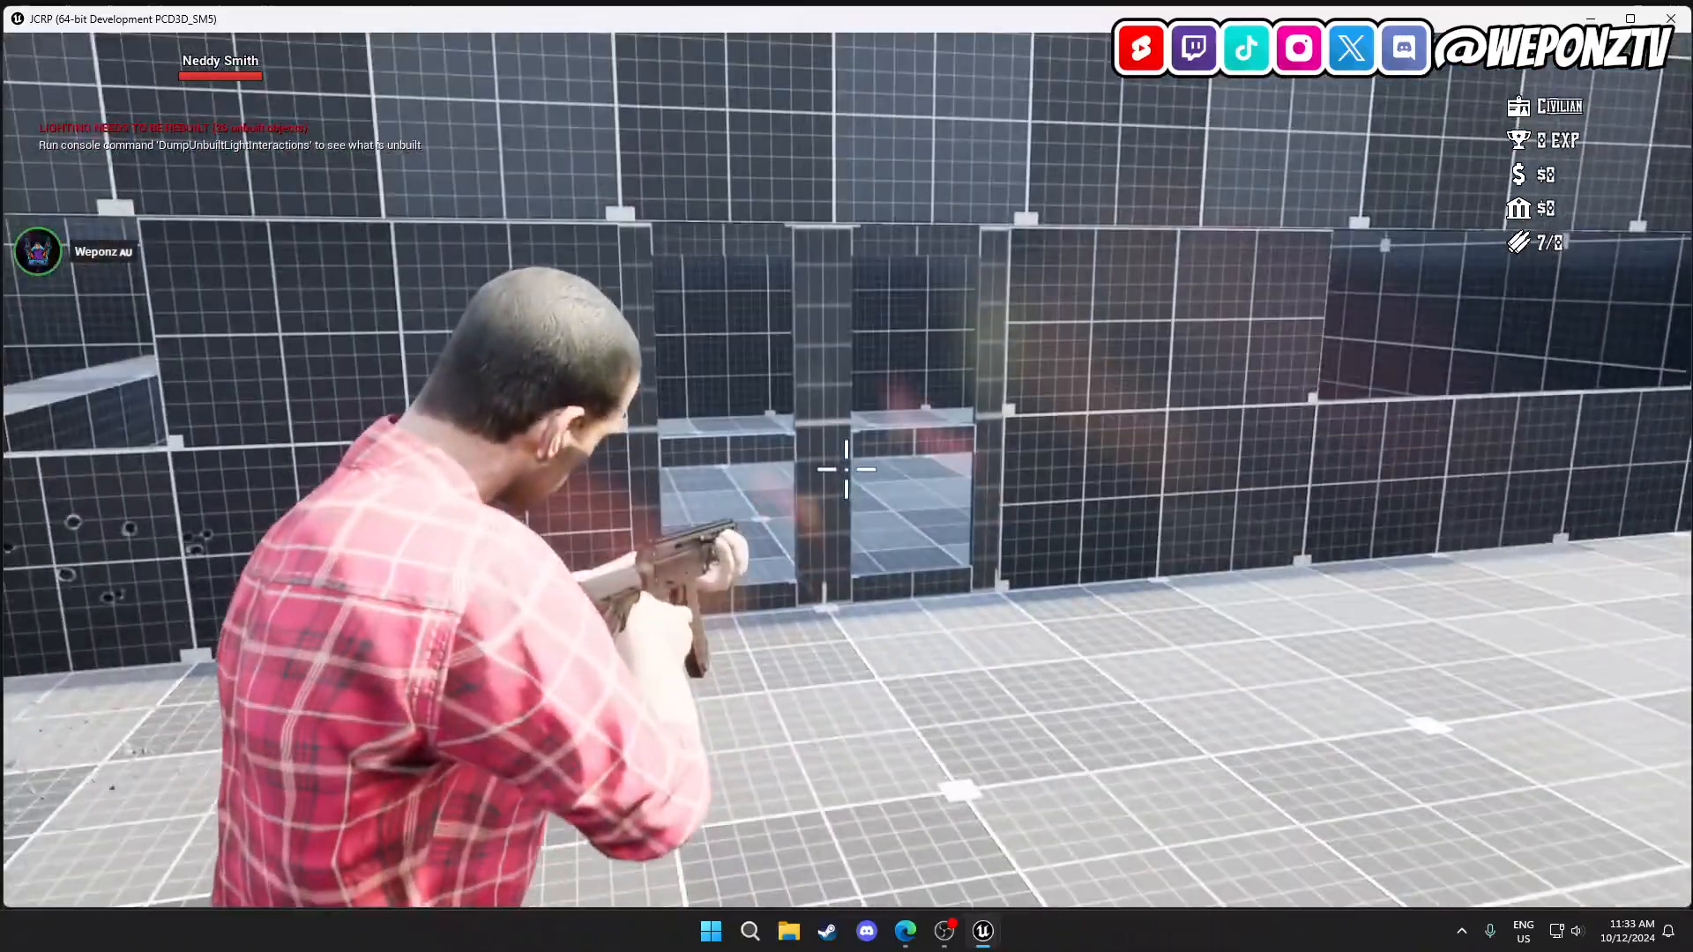
left_click(846, 469)
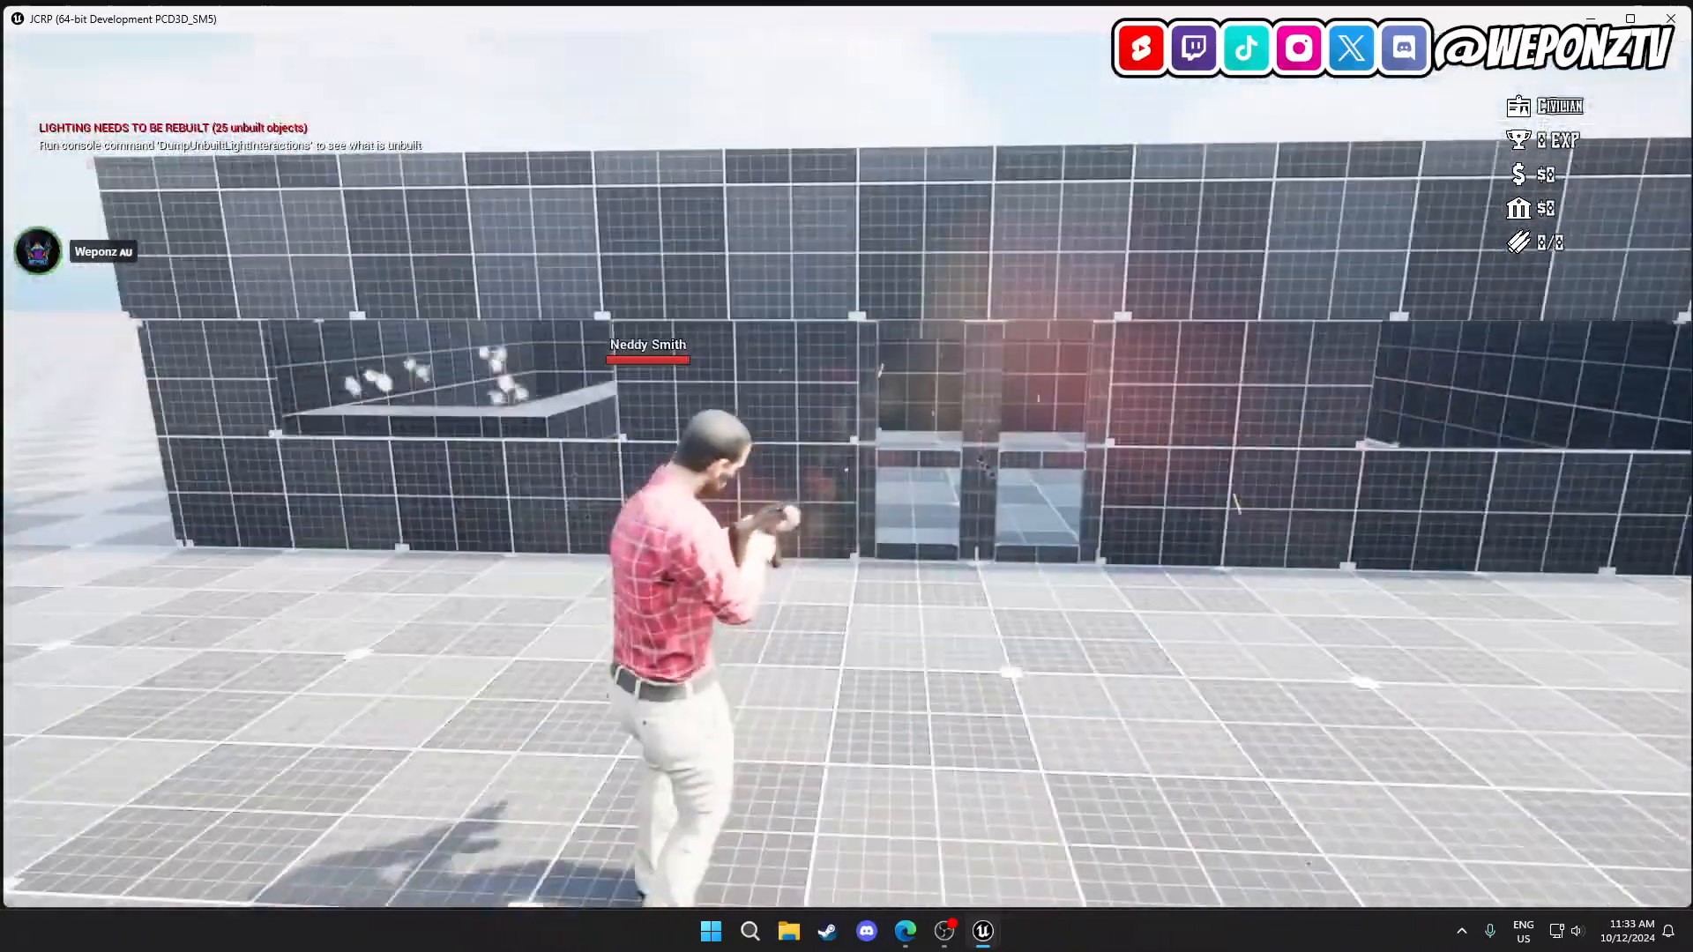
right_click(847, 470)
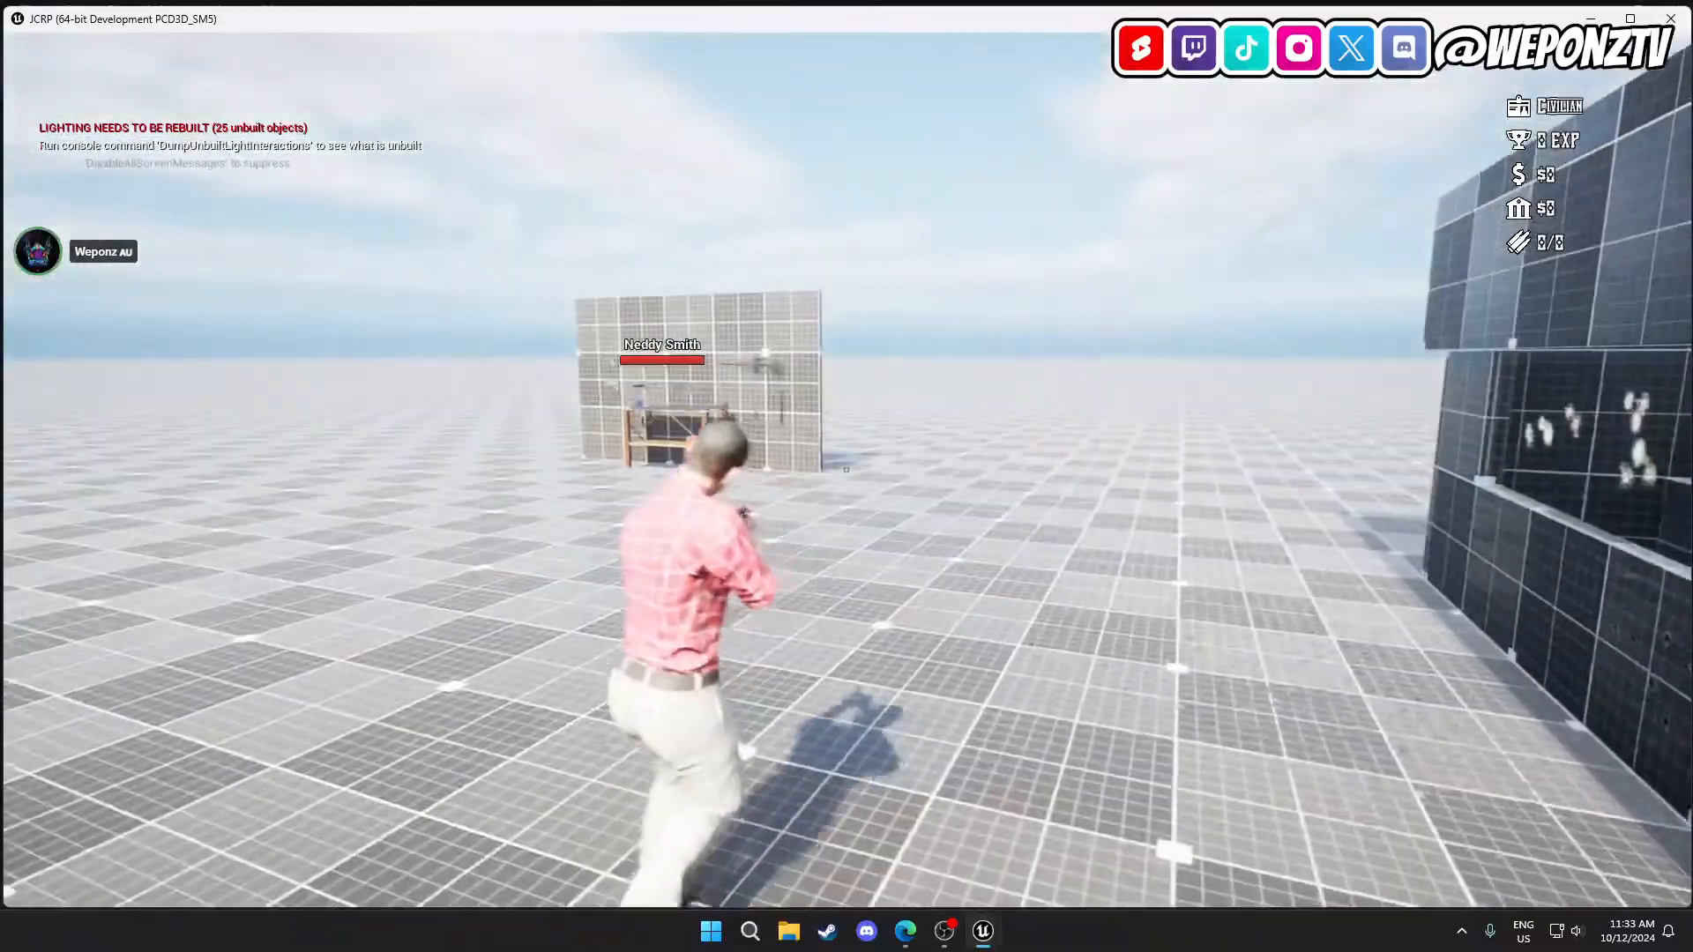
Replace the empty rifle at the weapon wall, and pick up and equip the 9mm Pistol.
key("w")
key("w")
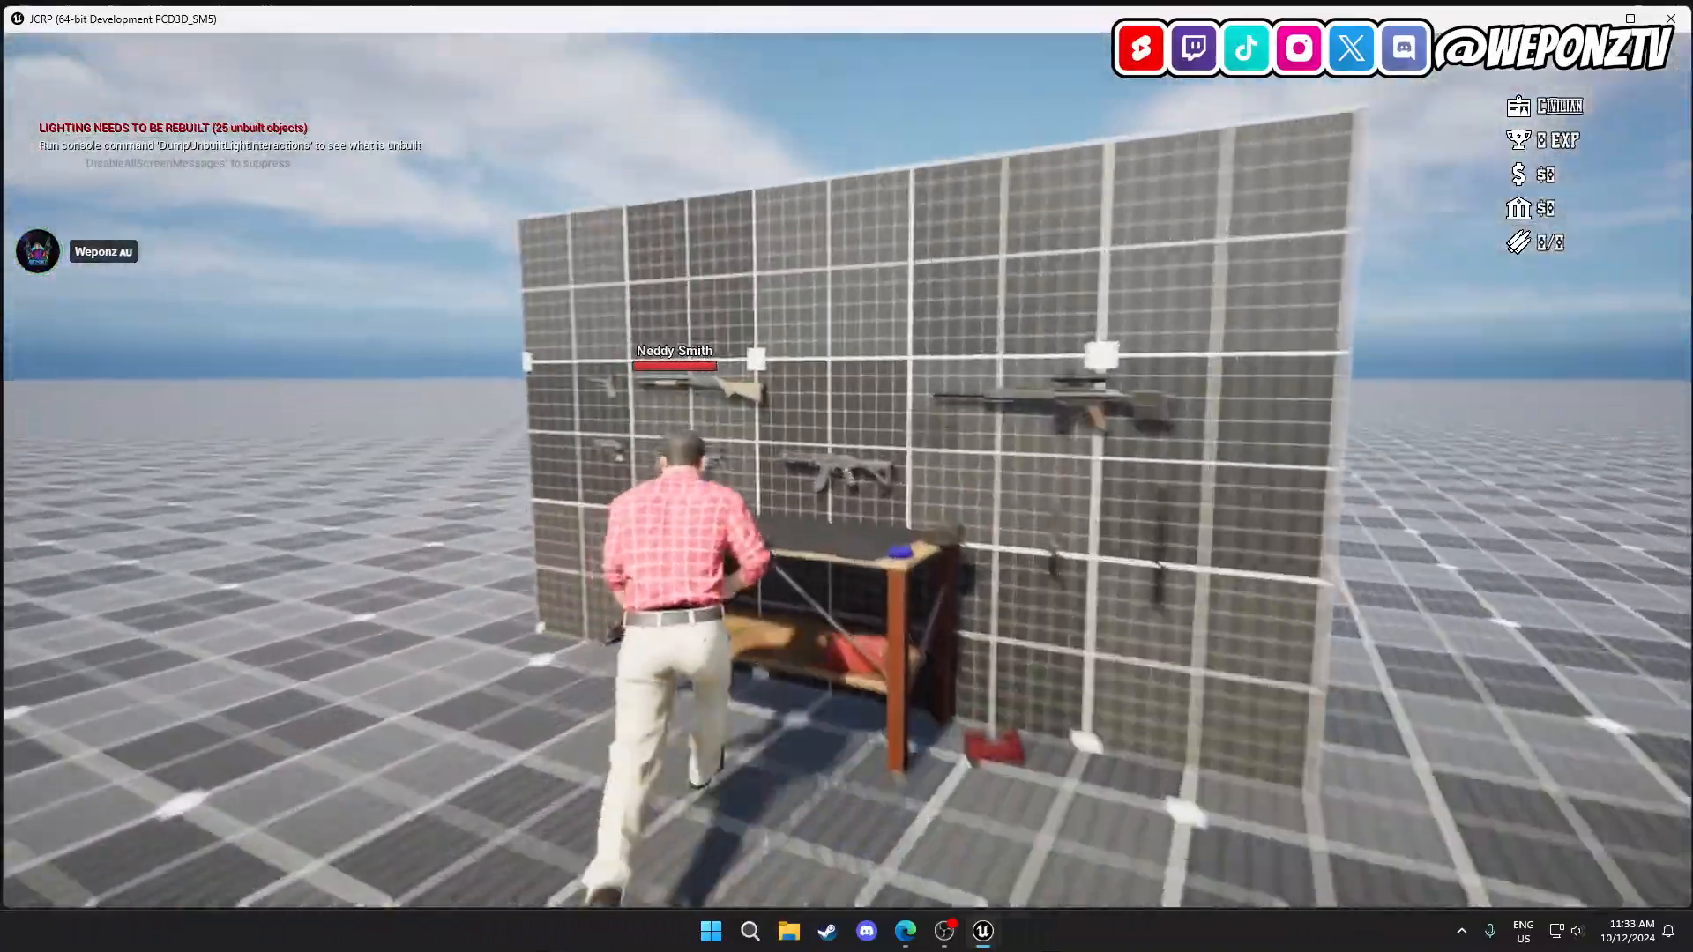
key("e")
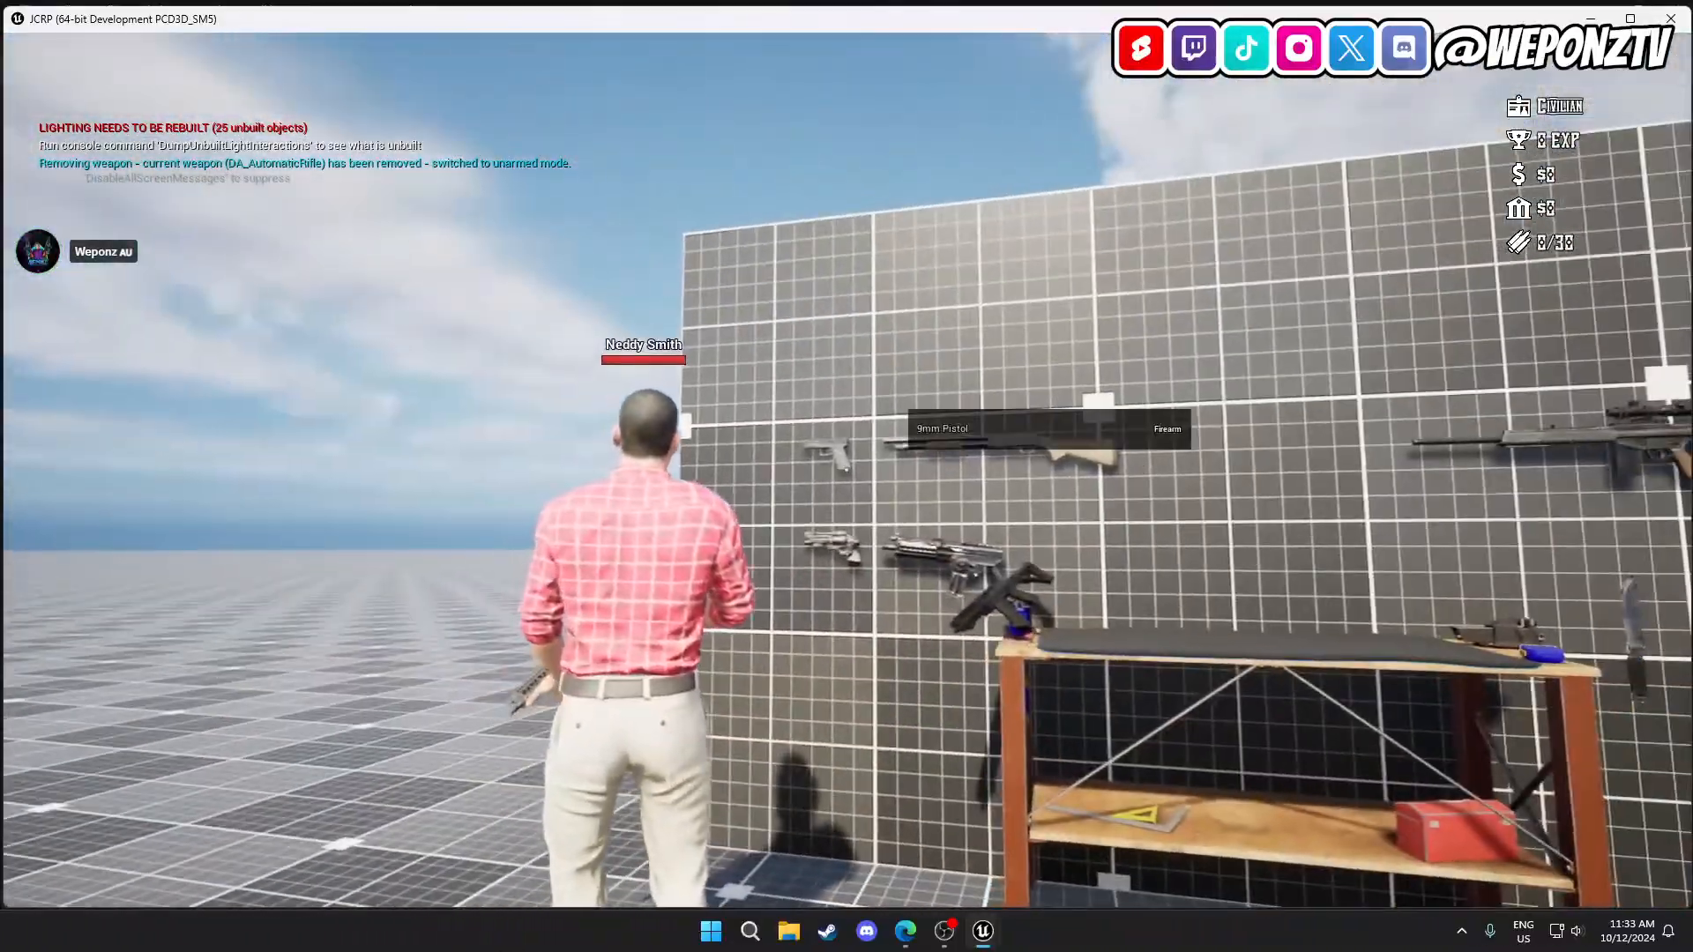
key("e")
key("w")
key("w")
key("2")
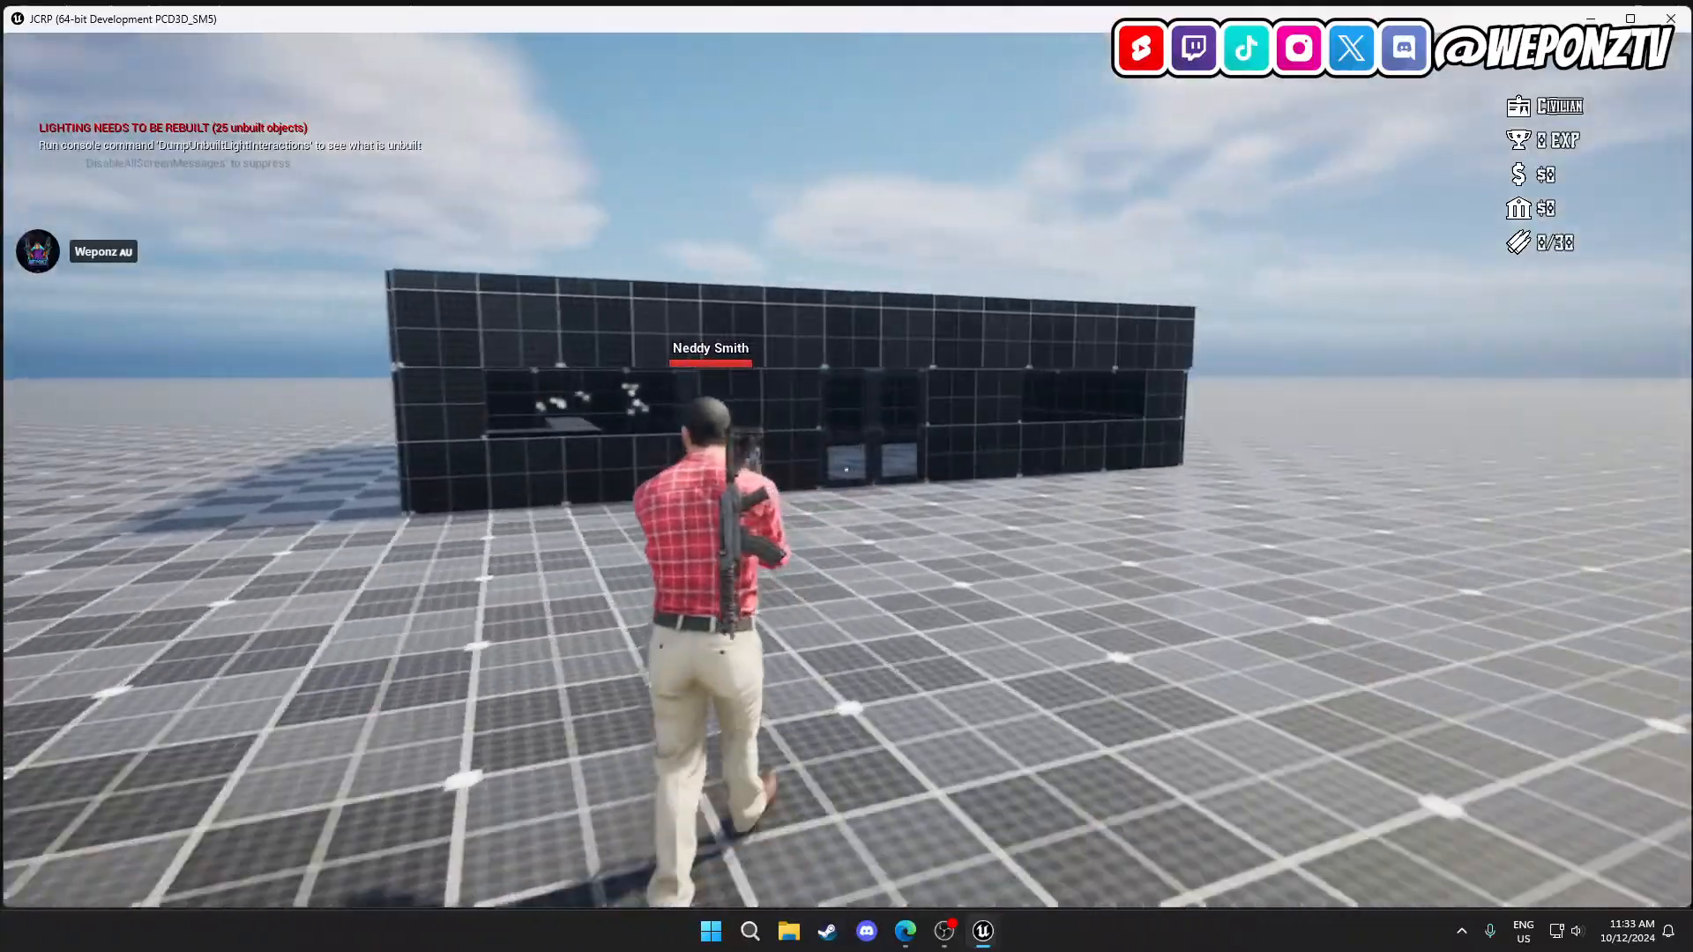
Load the pistol and fire it at the sliding doors' glass and frame to test the bullet impacts.
right_click(846, 470)
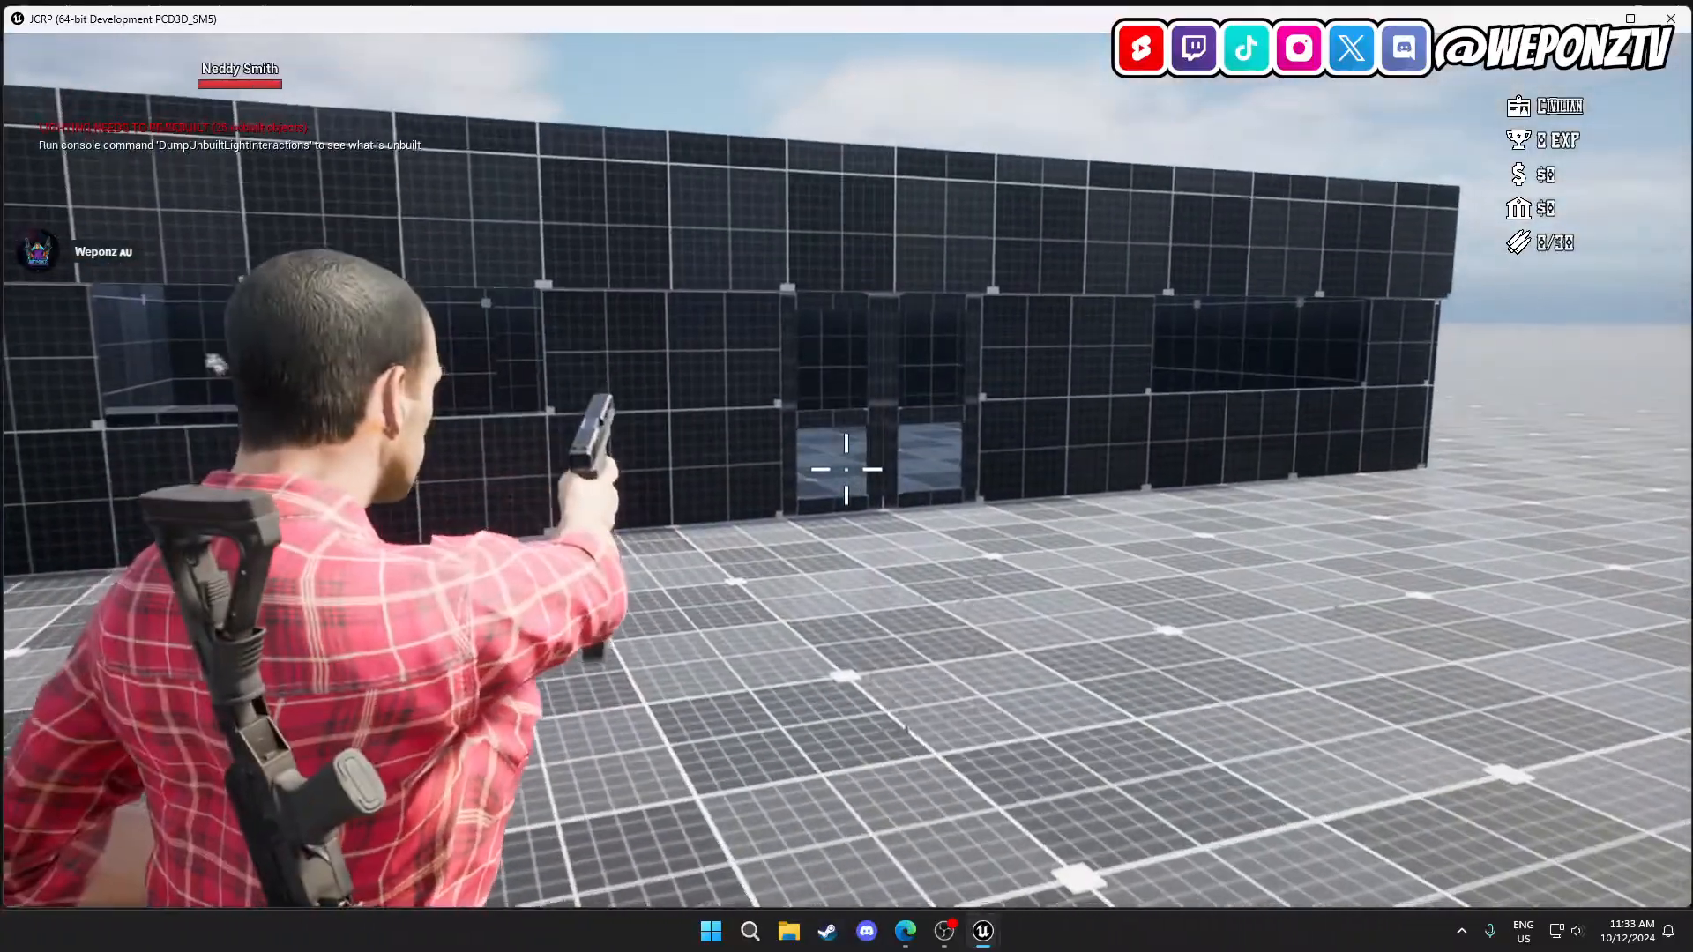
key("r")
key("w")
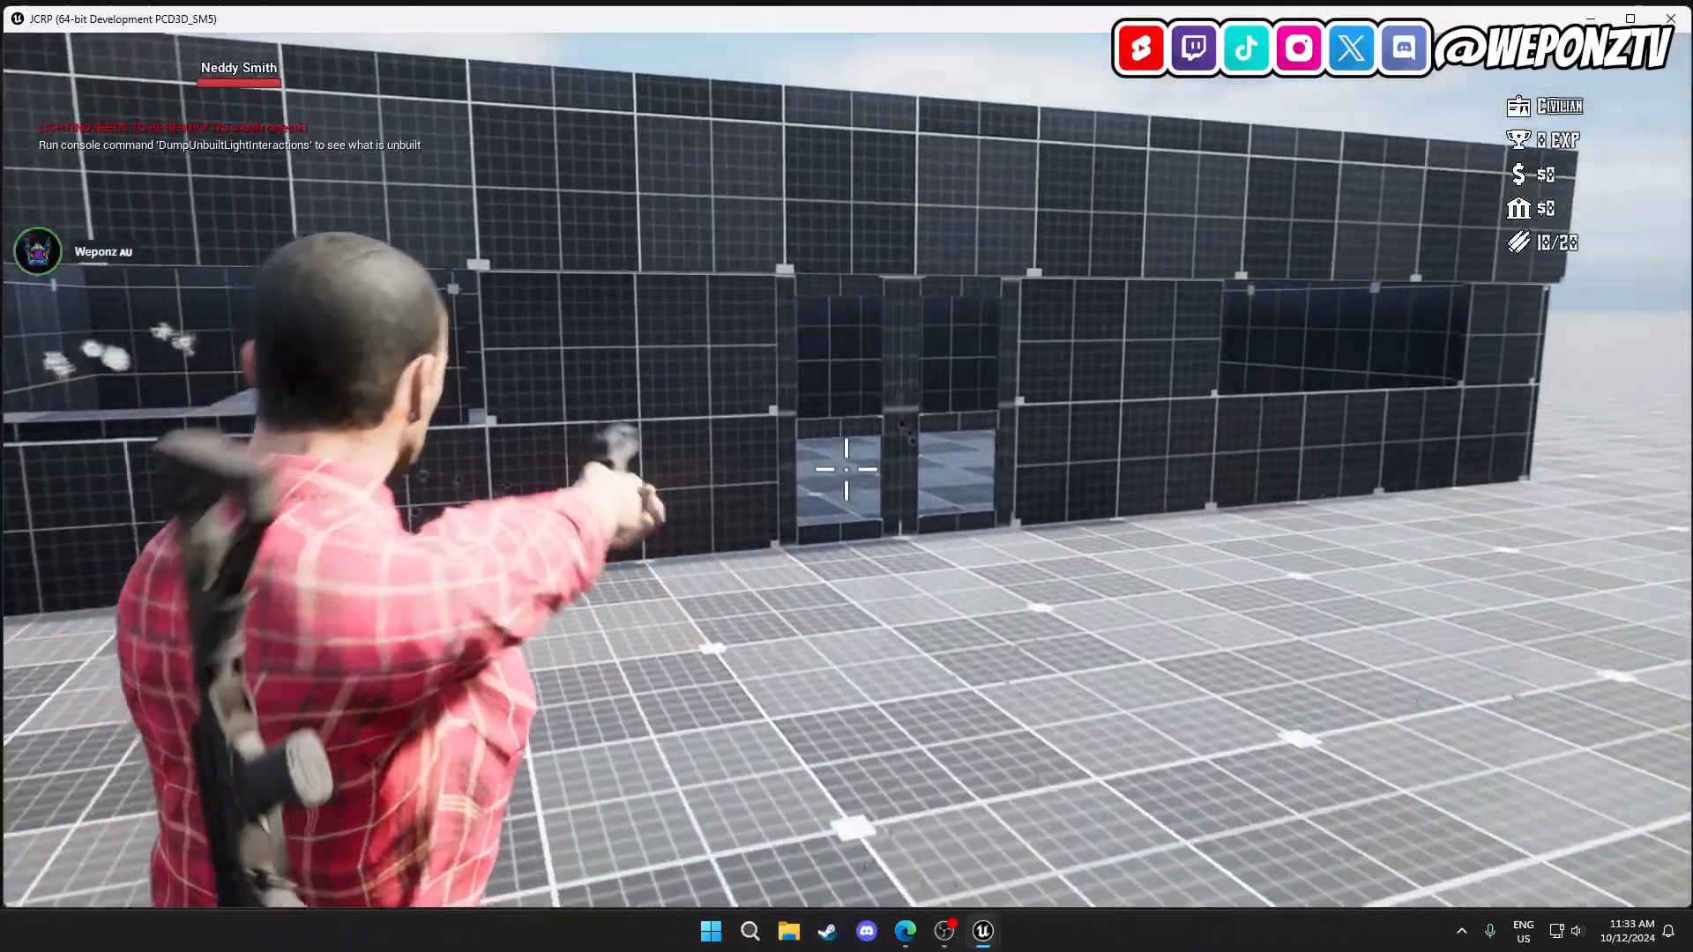
left_click(847, 470)
left_click(846, 469)
left_click(847, 470)
left_click(847, 470)
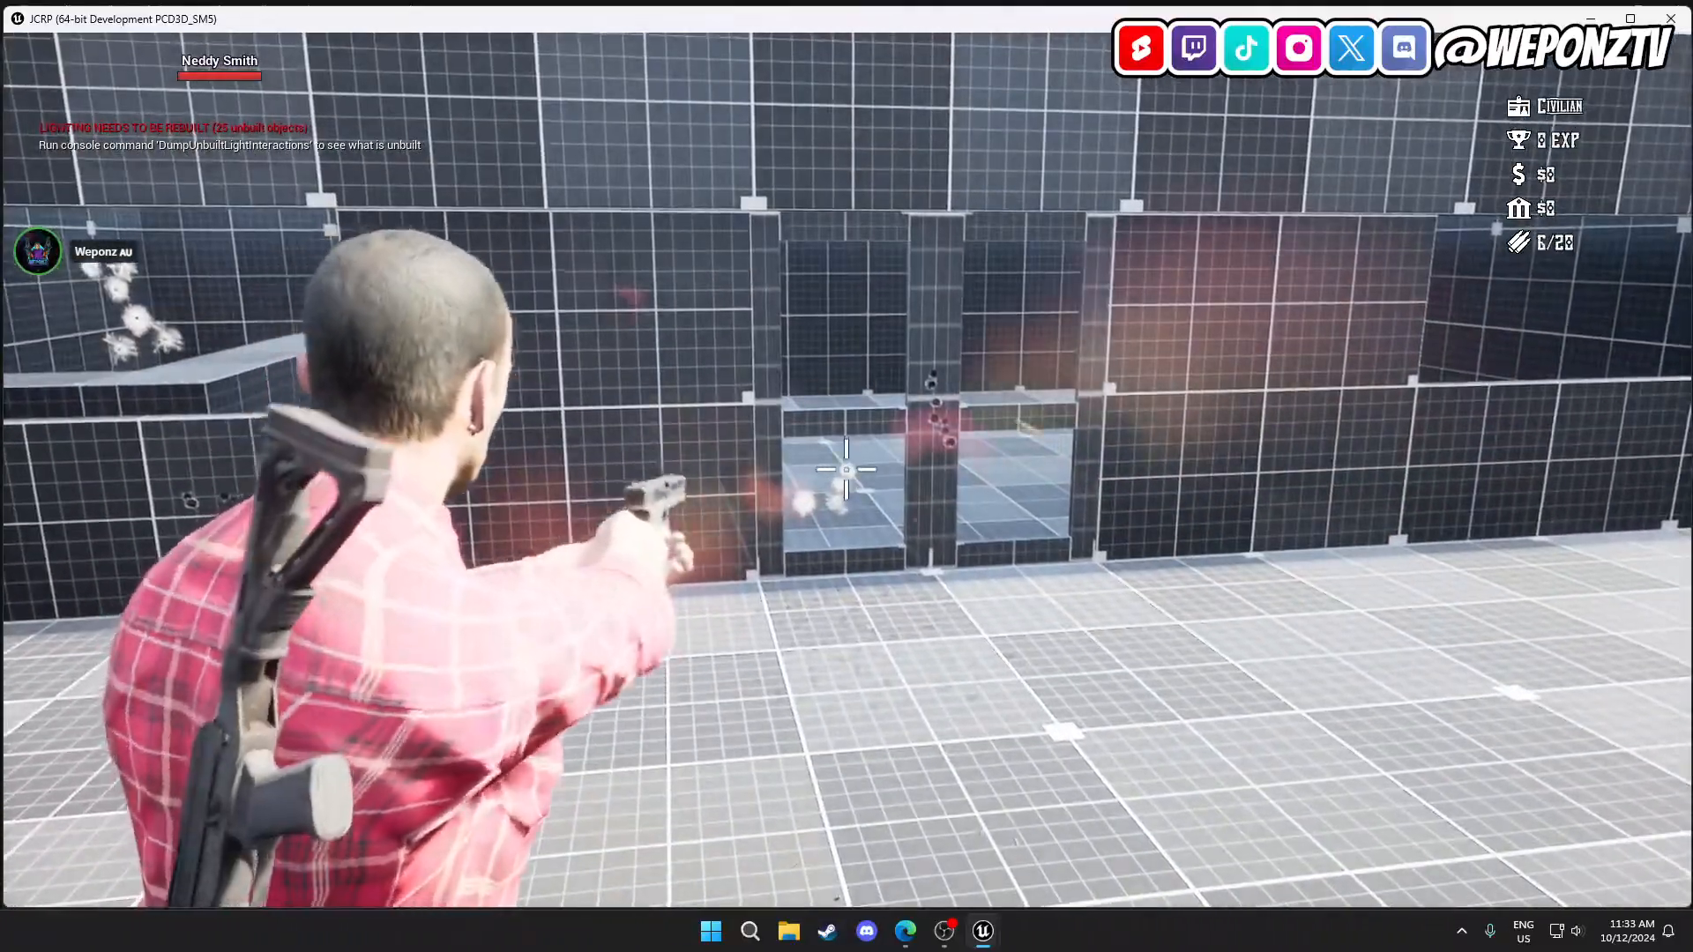
left_click(846, 470)
left_click(846, 470)
left_click(847, 469)
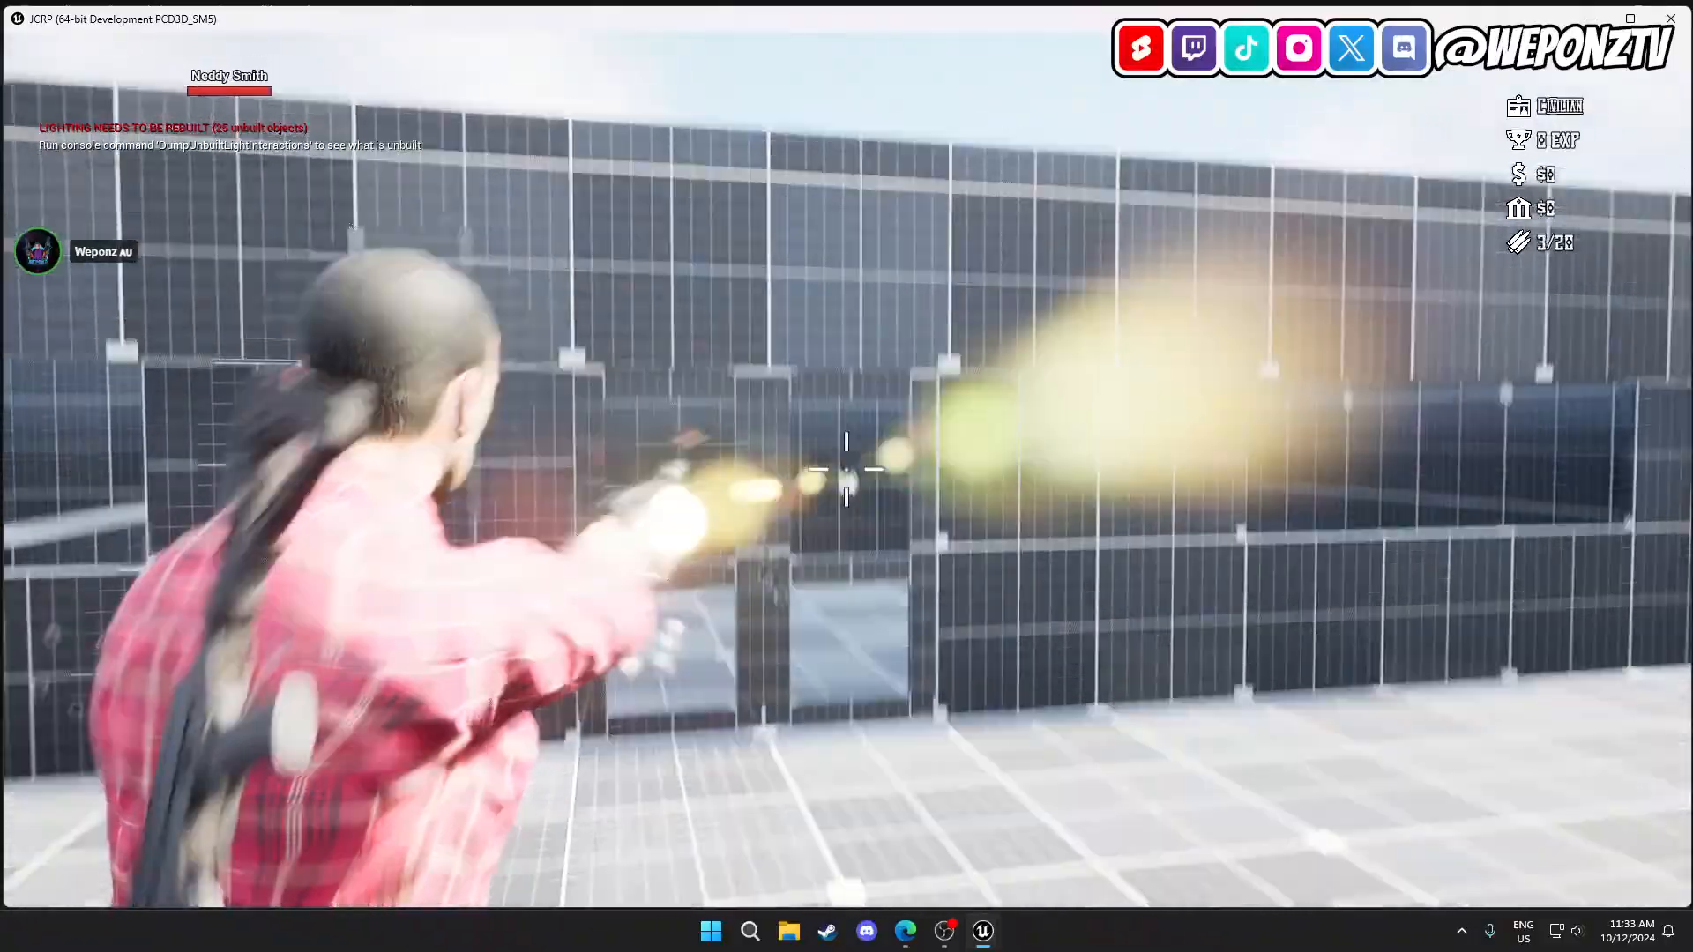
key("w")
left_click(846, 469)
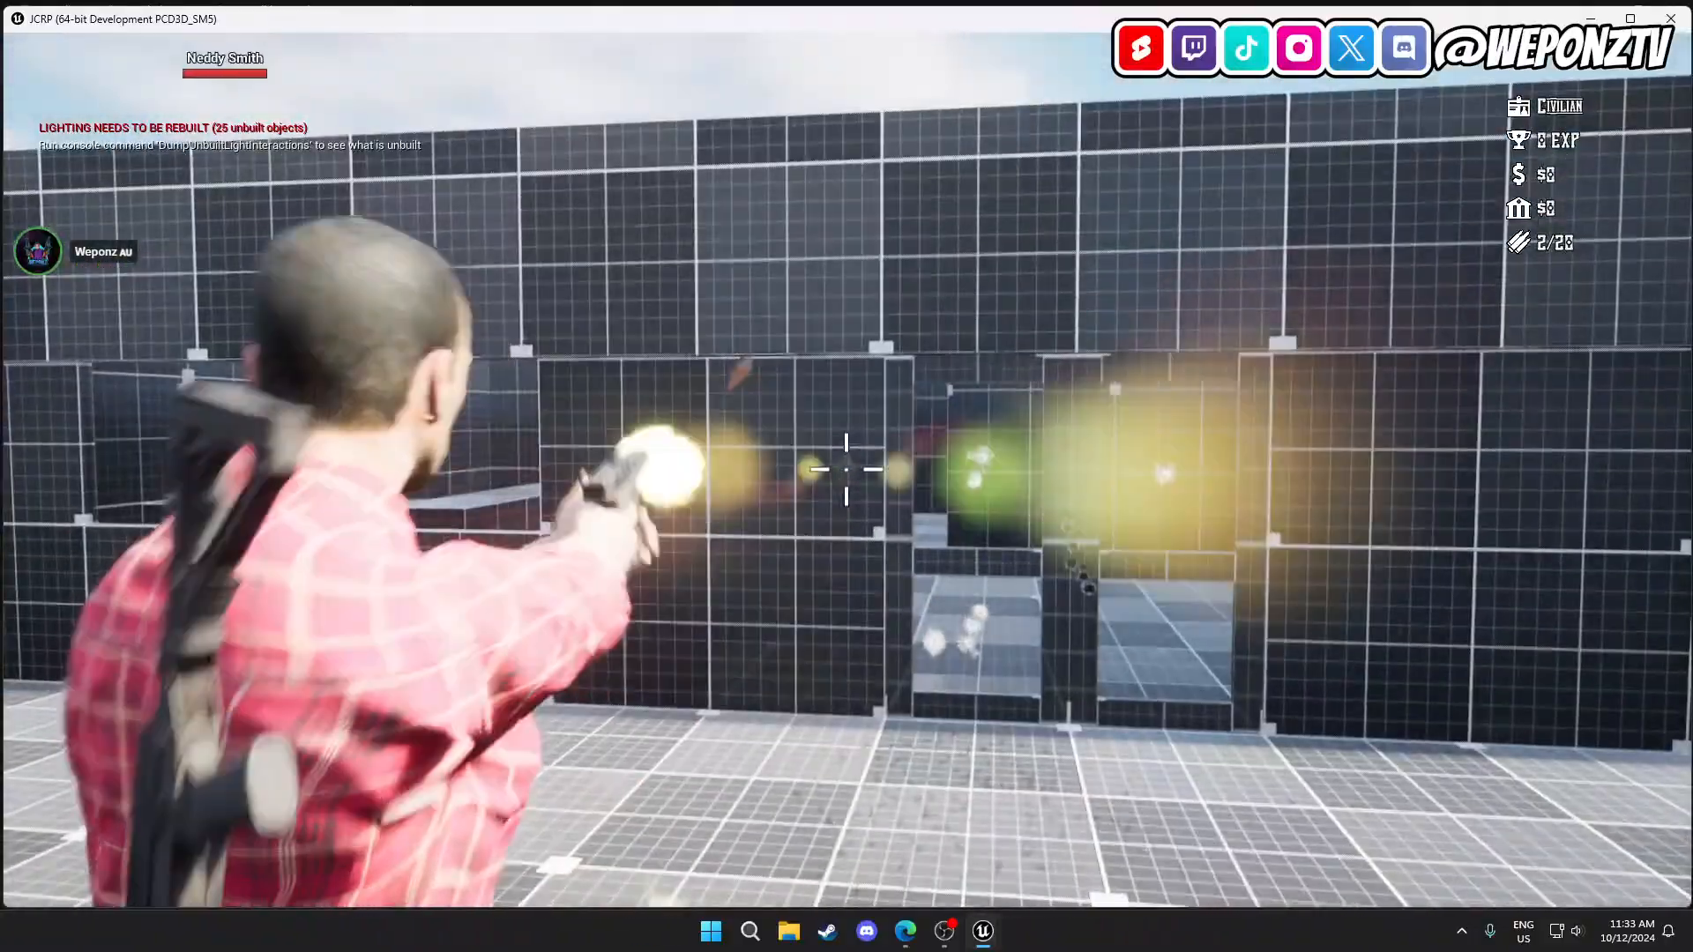
Empty the pistol at the sliding doors, reload it, and fire more test shots at the door glass.
left_click(847, 469)
left_click(846, 469)
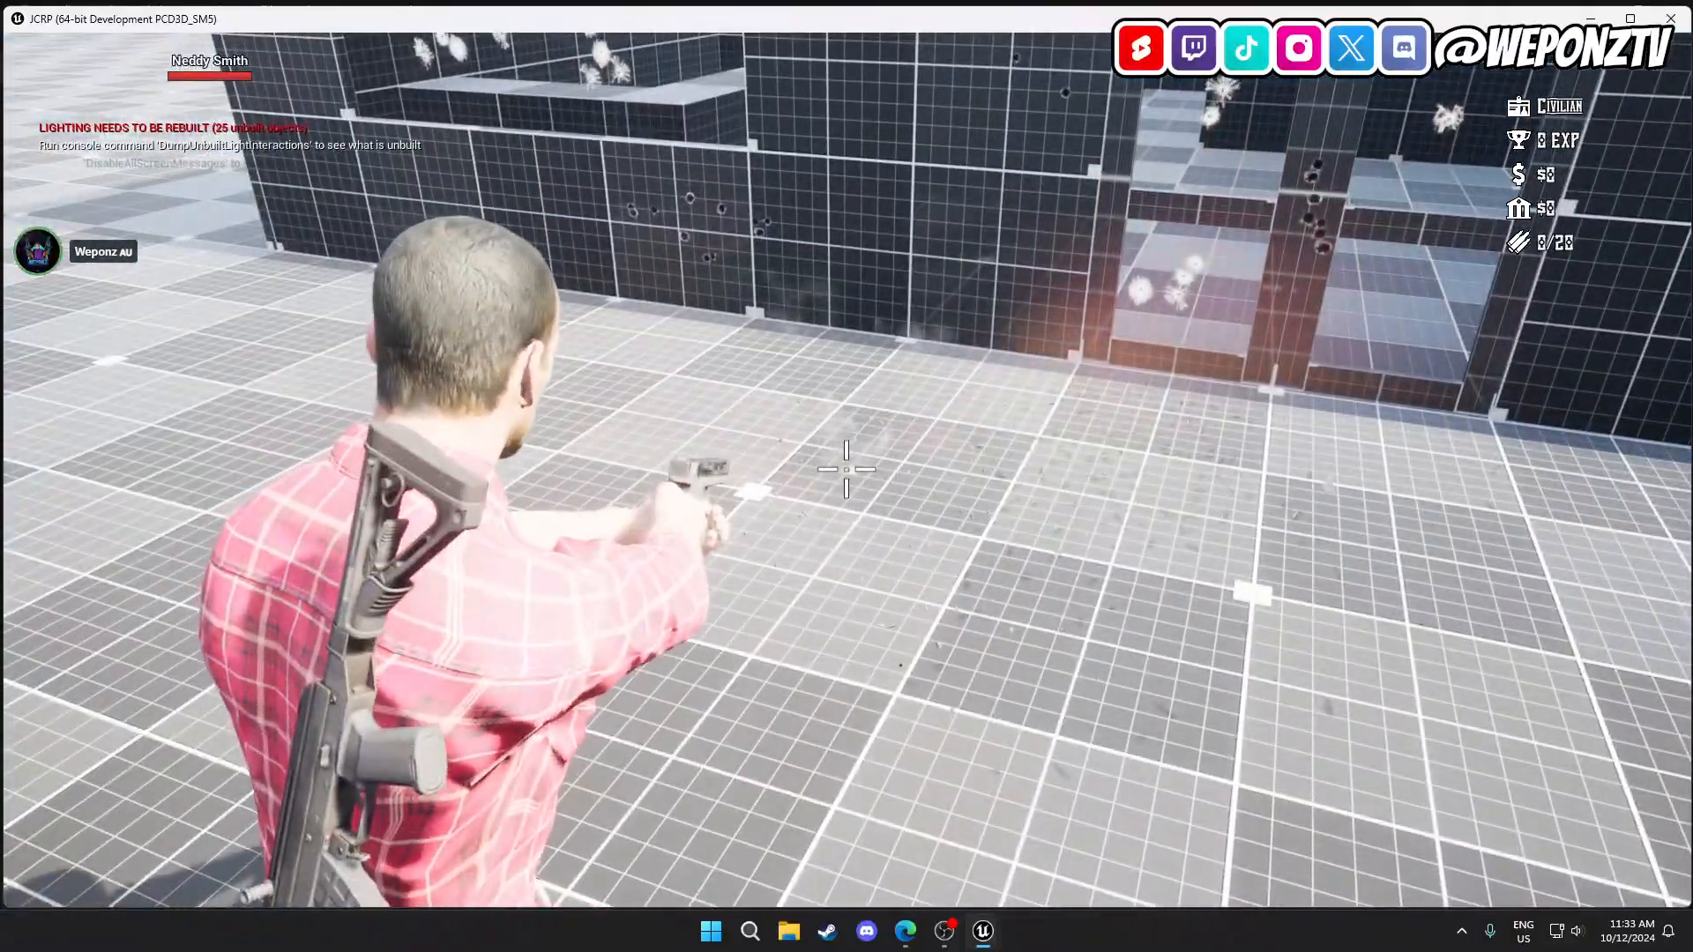
key("r")
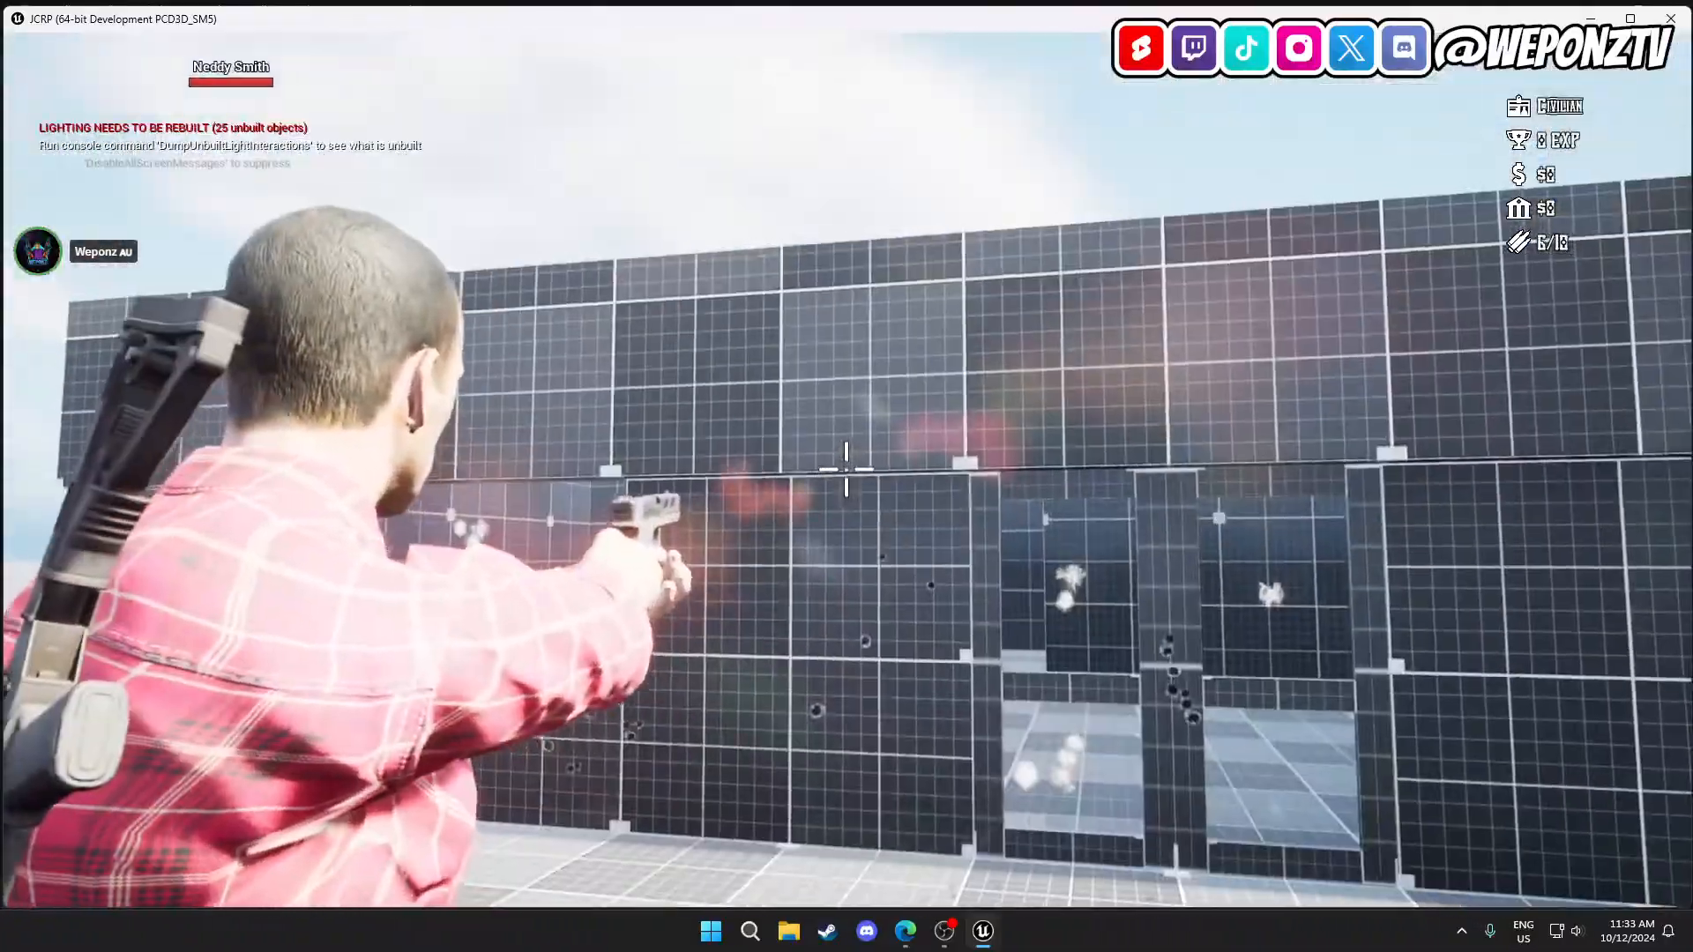
left_click(847, 469)
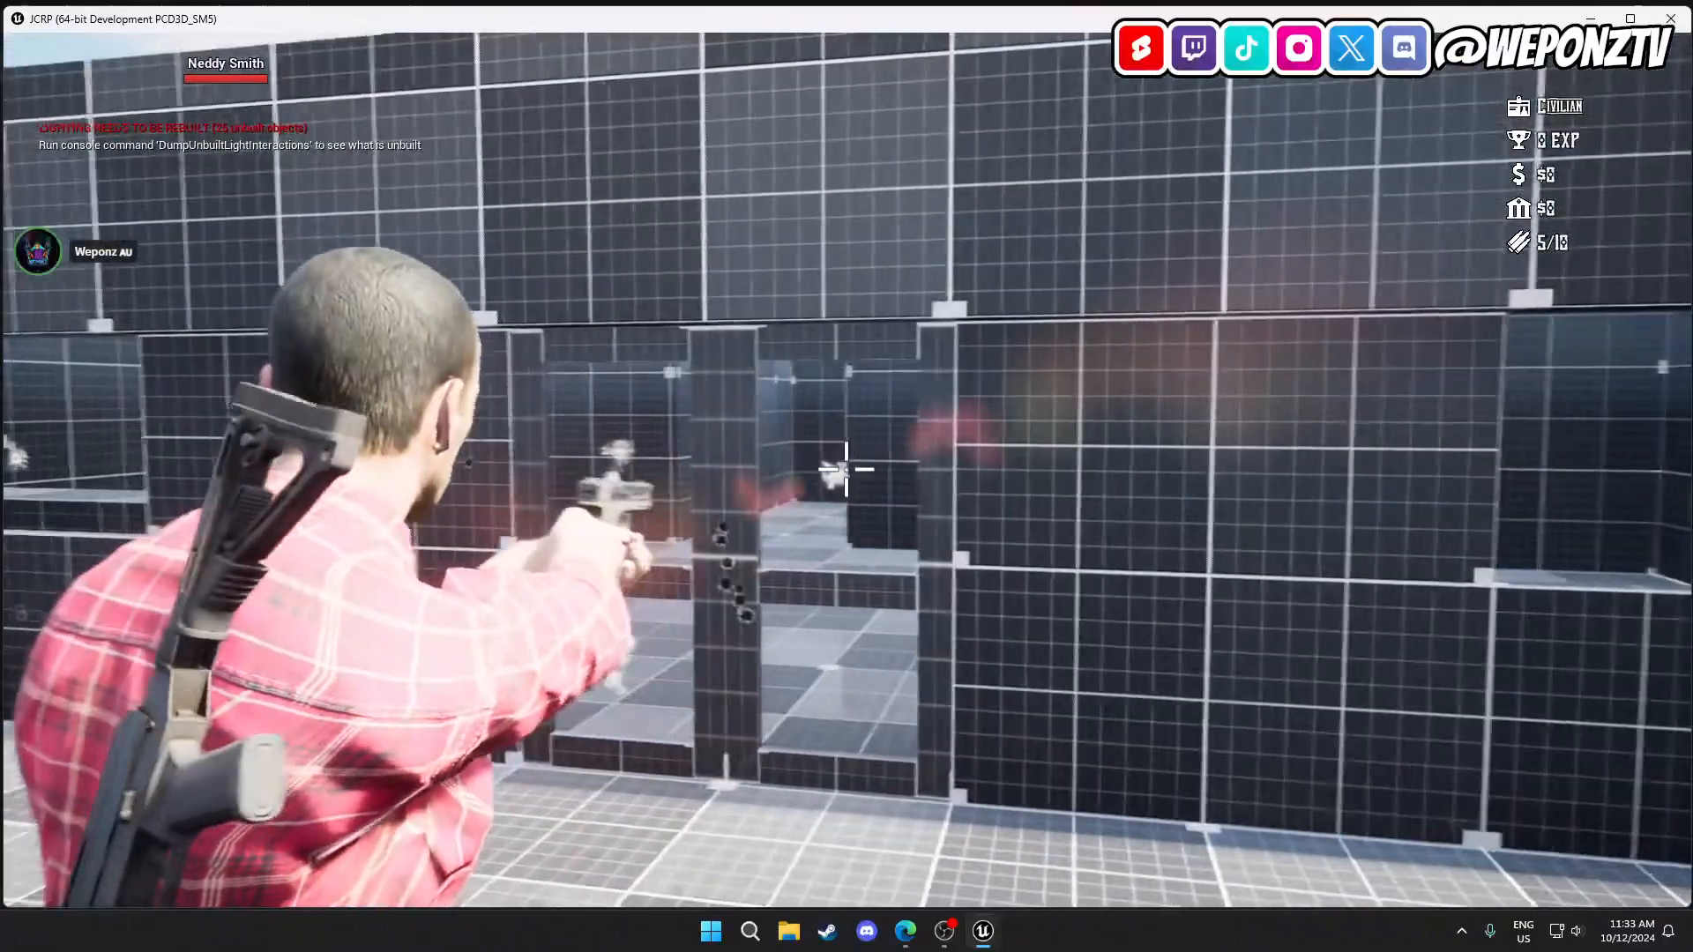
left_click(846, 469)
left_click(847, 469)
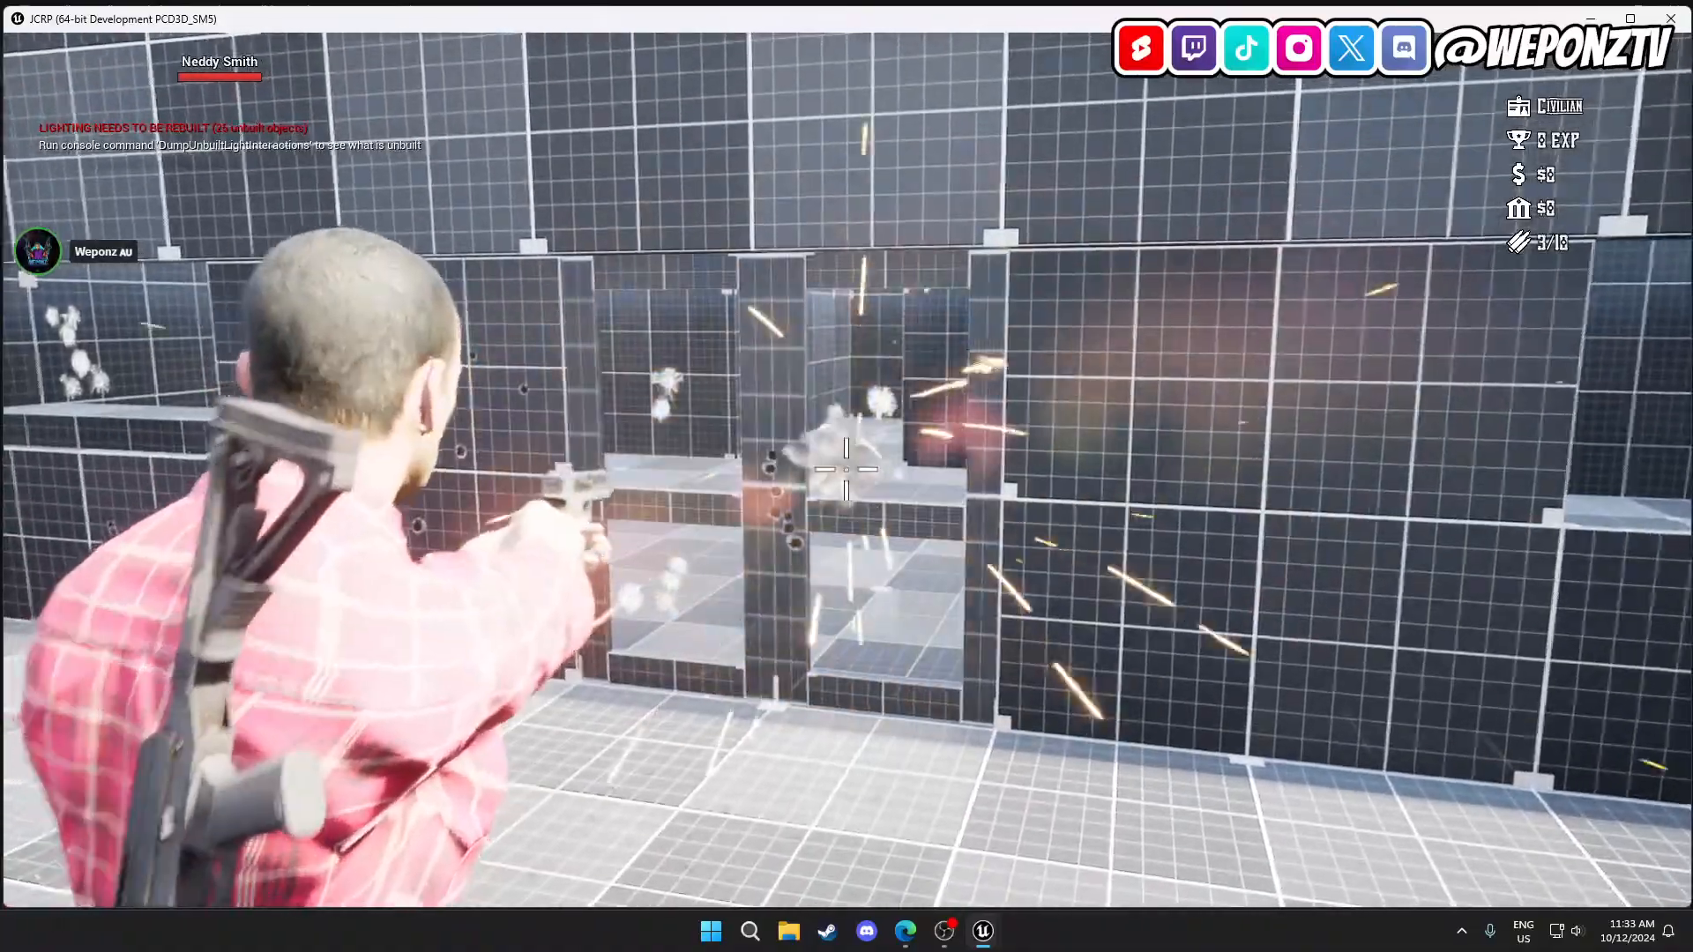
Fire the pistol at the window glass beyond the sliding doors from several angles, reloading once, to test the bullet impacts.
left_click(846, 469)
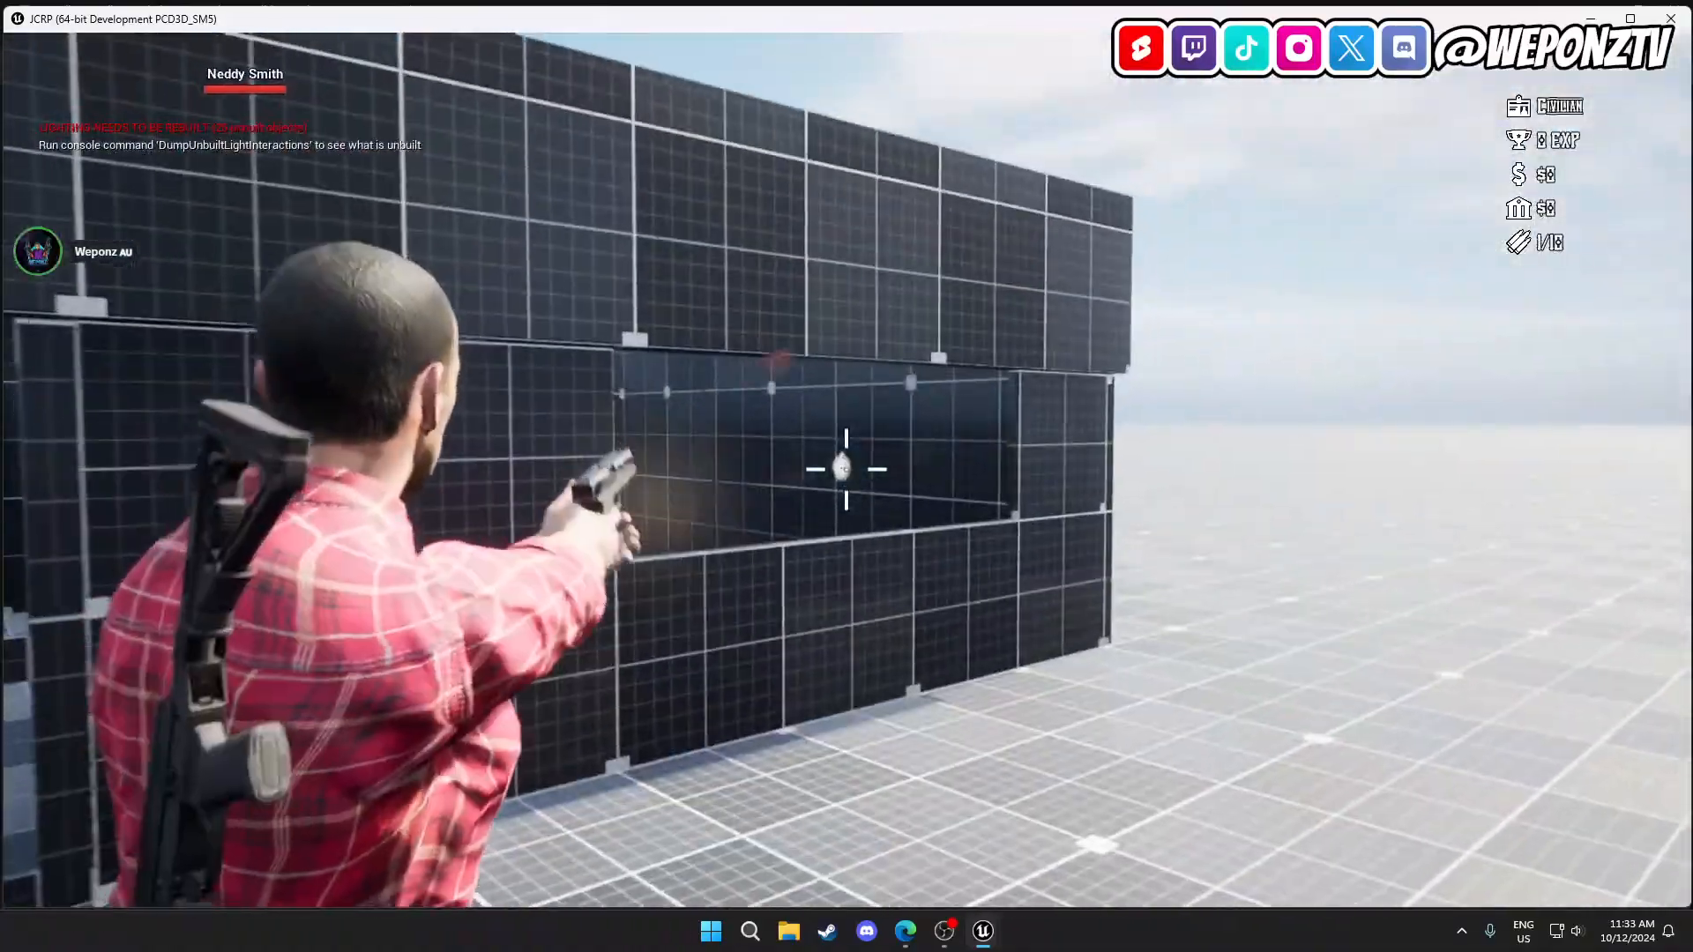
left_click(846, 469)
left_click(847, 469)
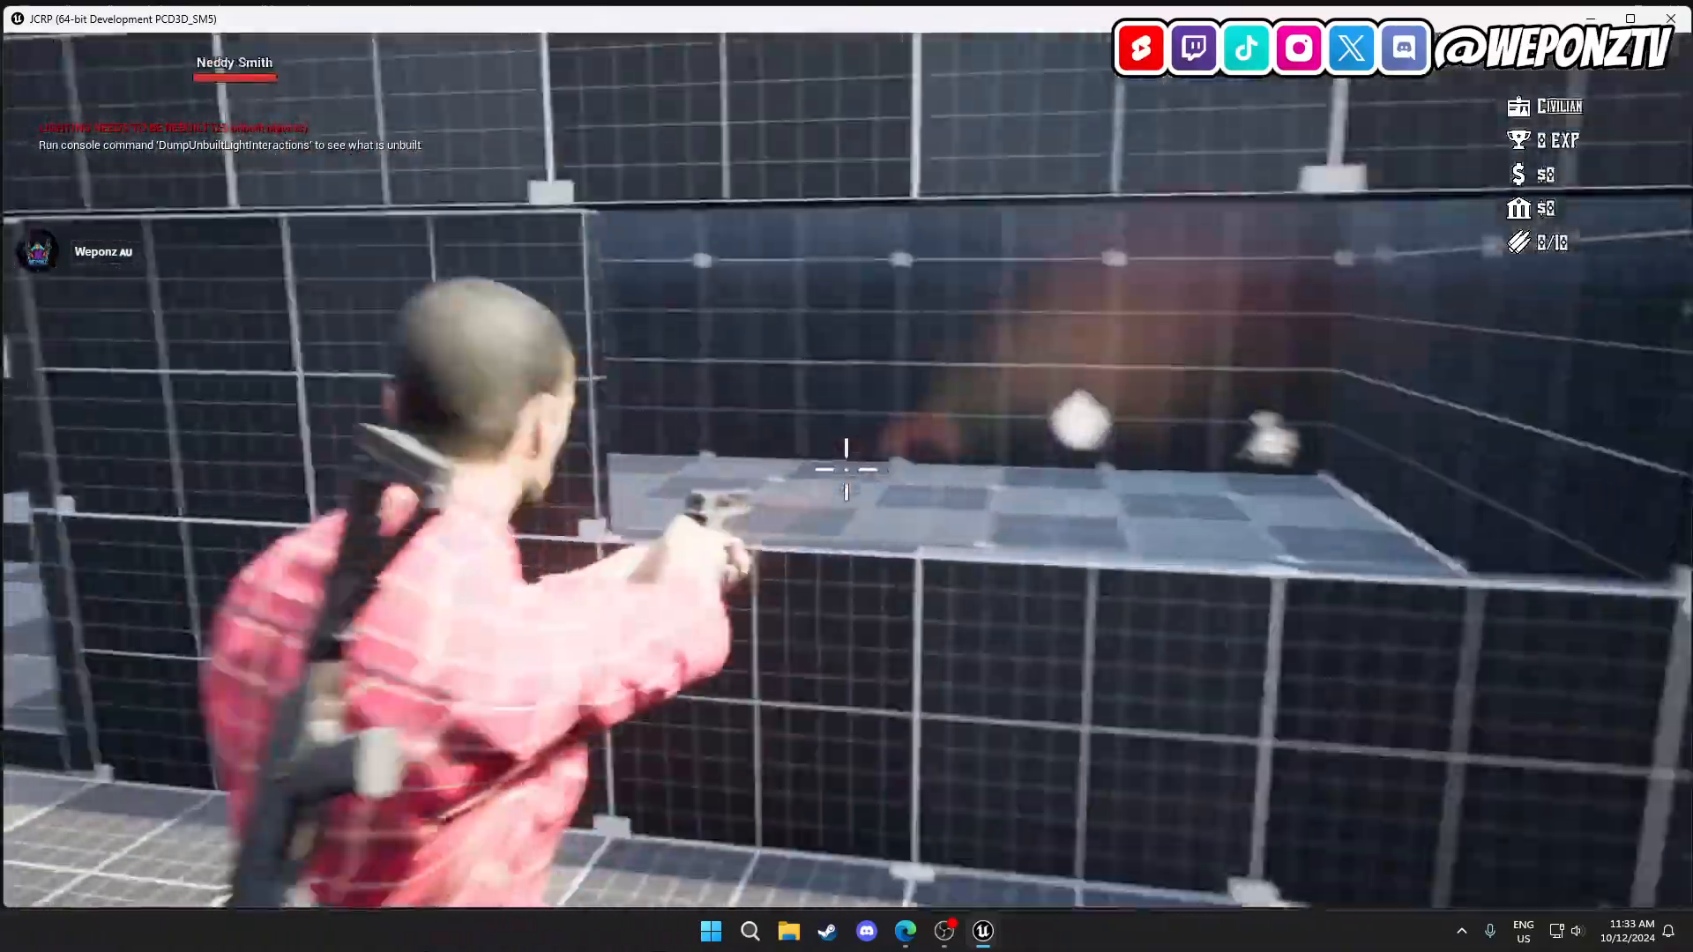
key("r")
right_click(847, 469)
left_click(847, 469)
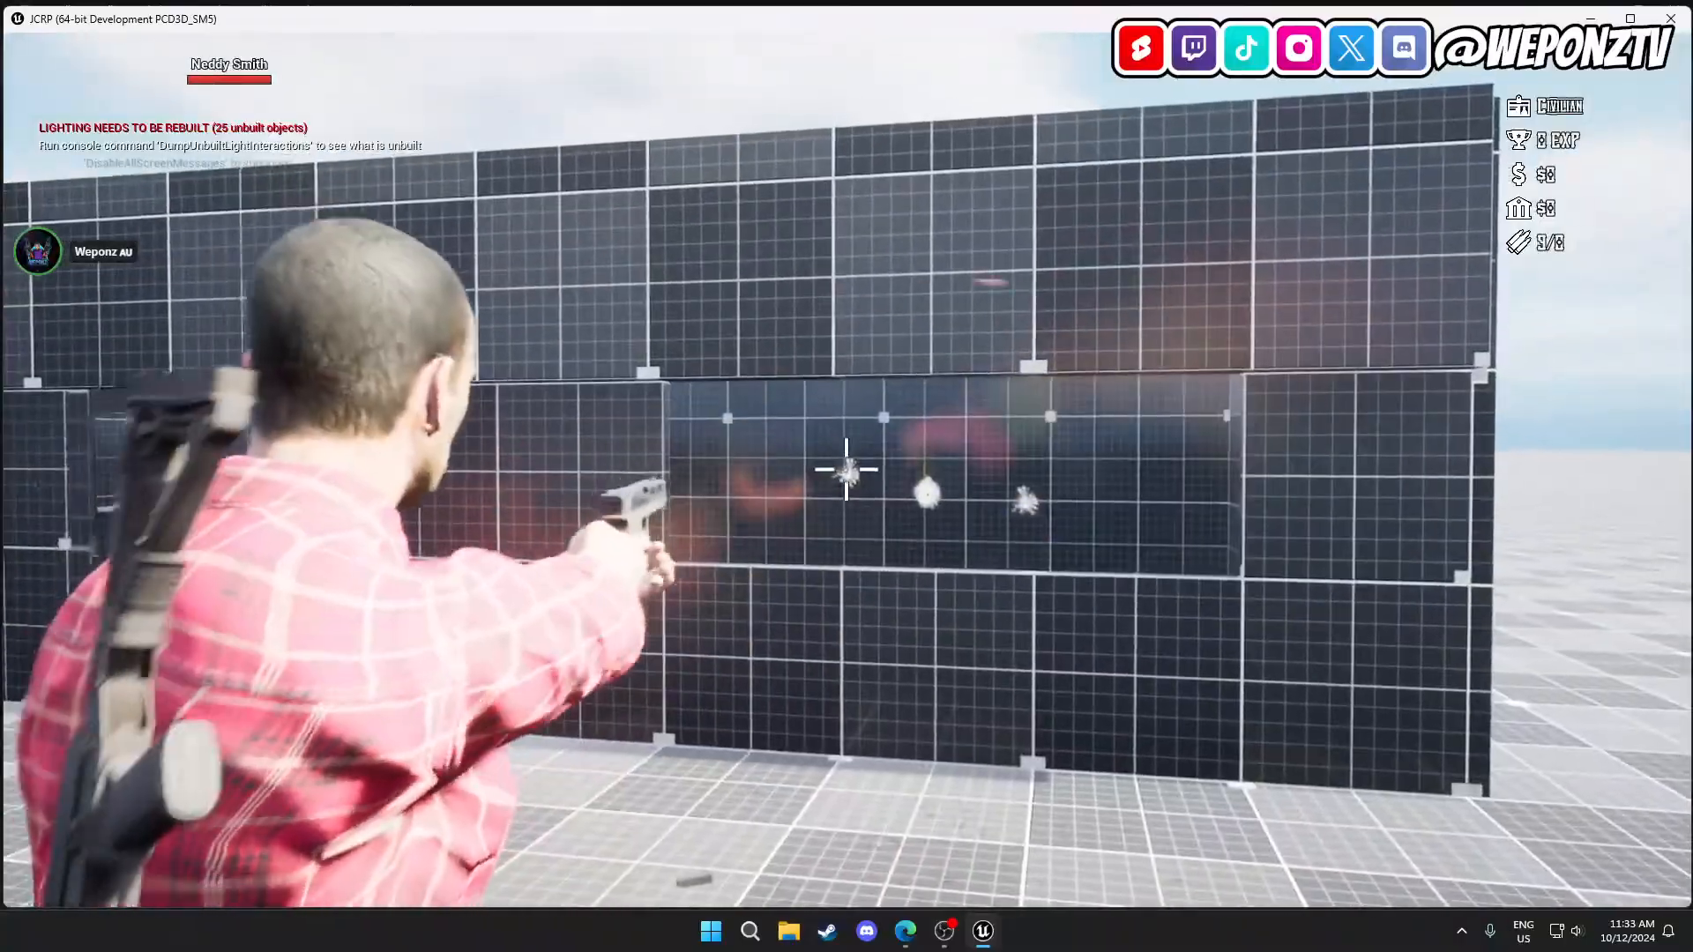
key("w")
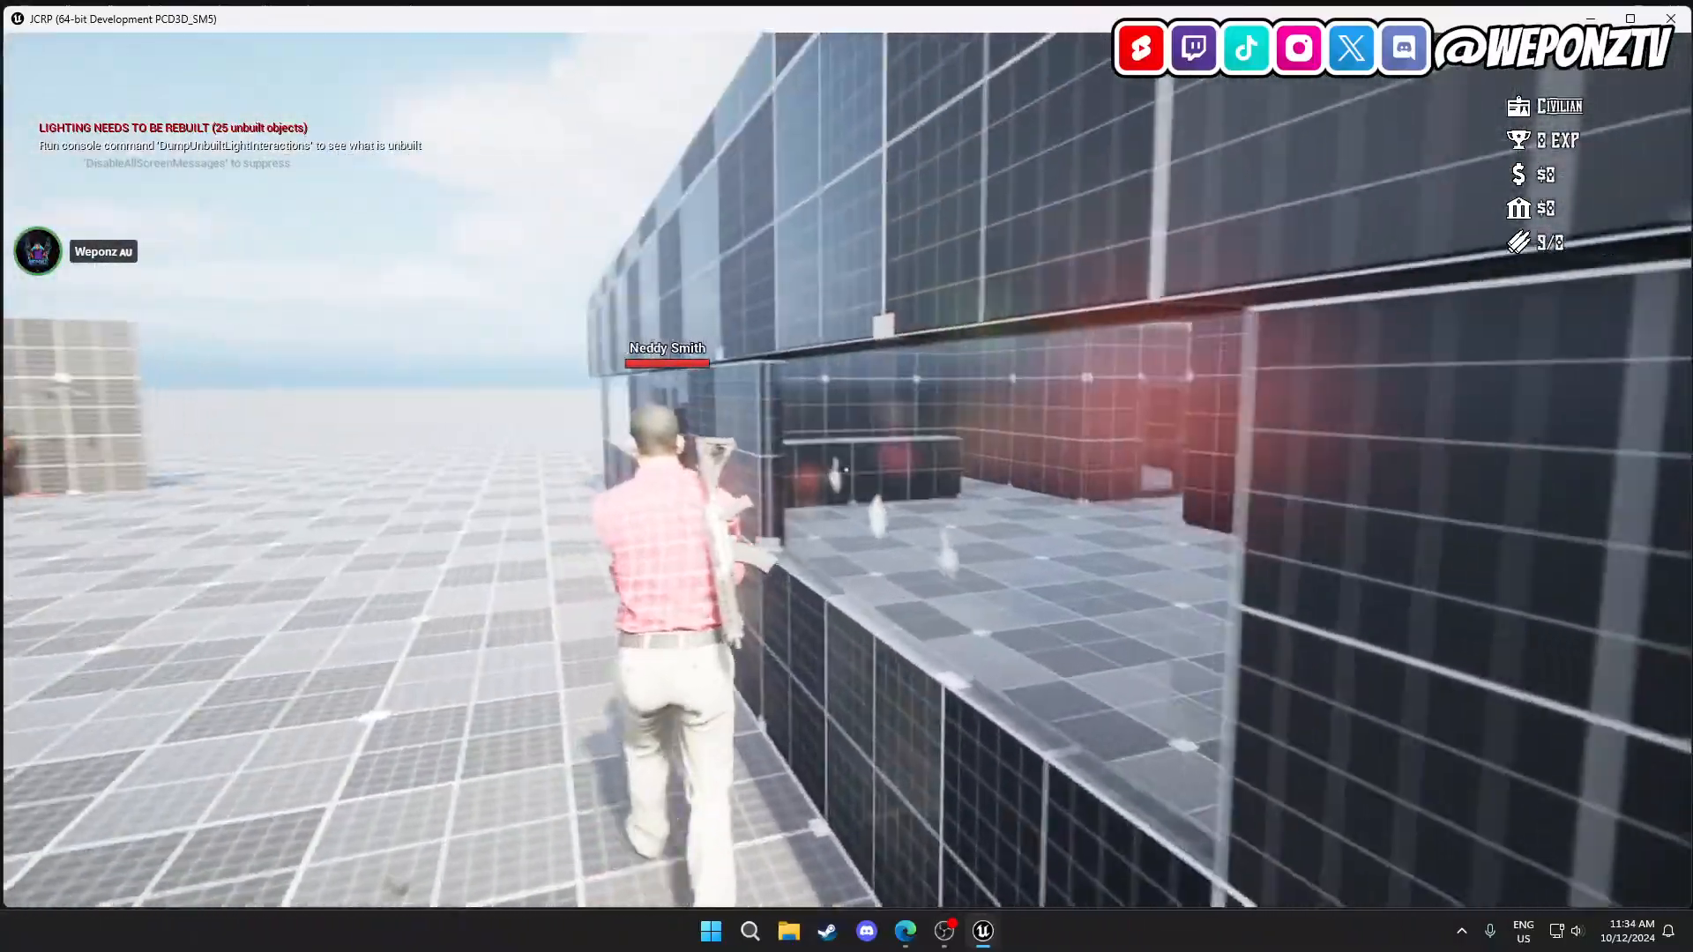
right_click(846, 470)
right_click(847, 469)
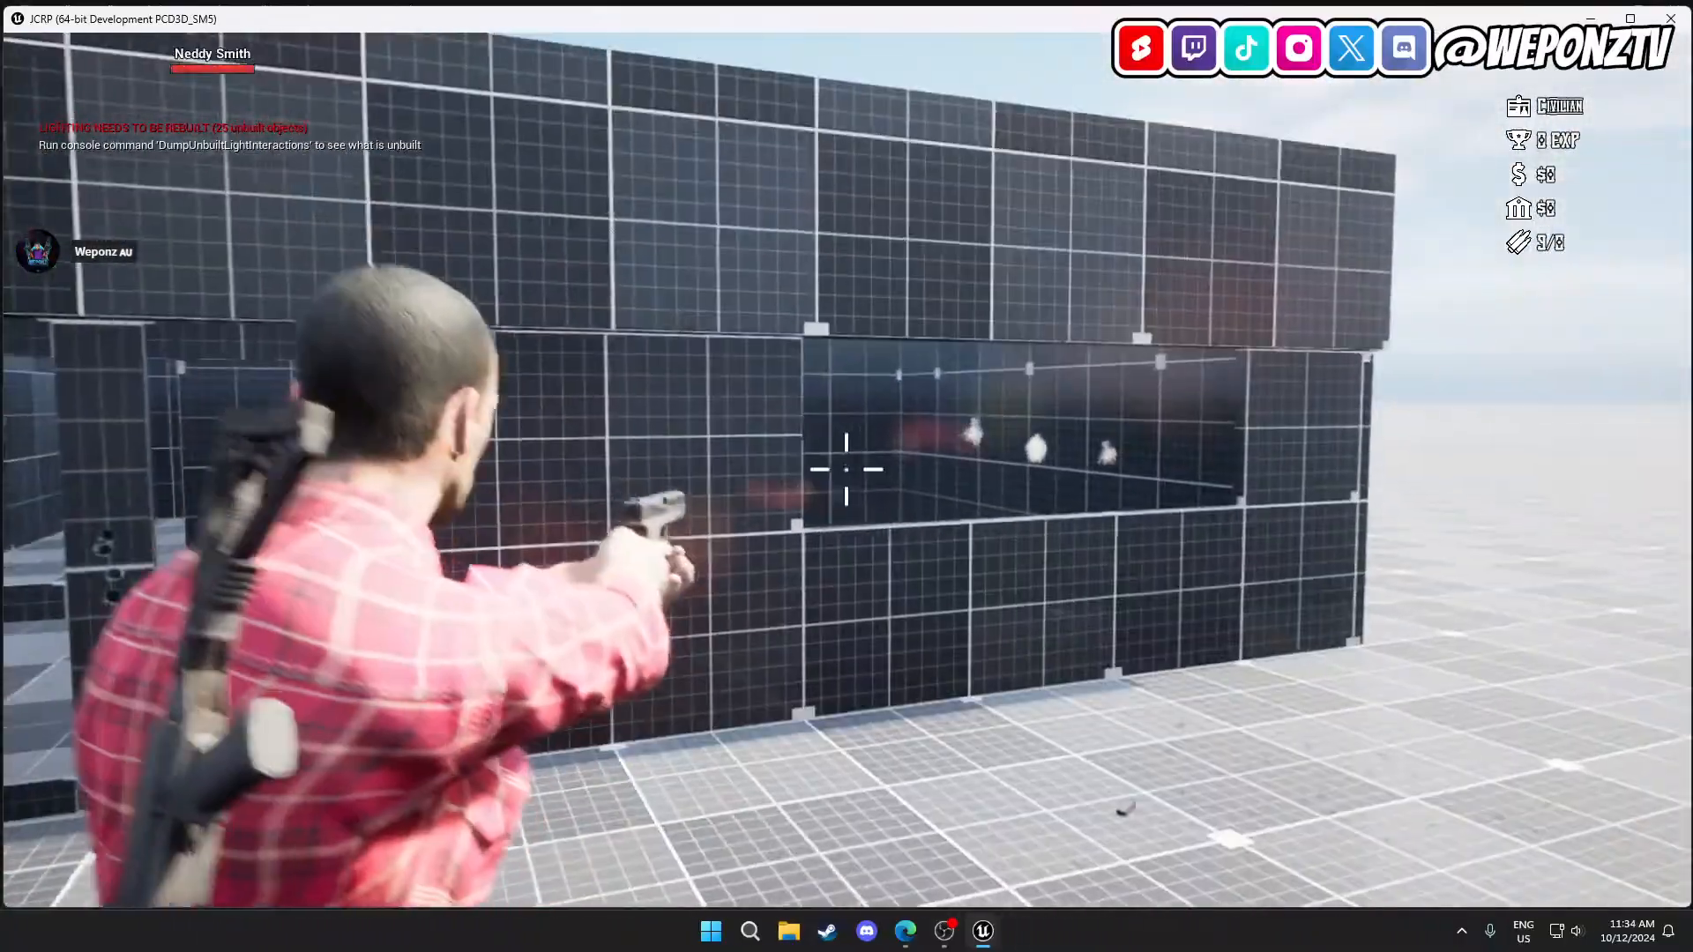
left_click(847, 469)
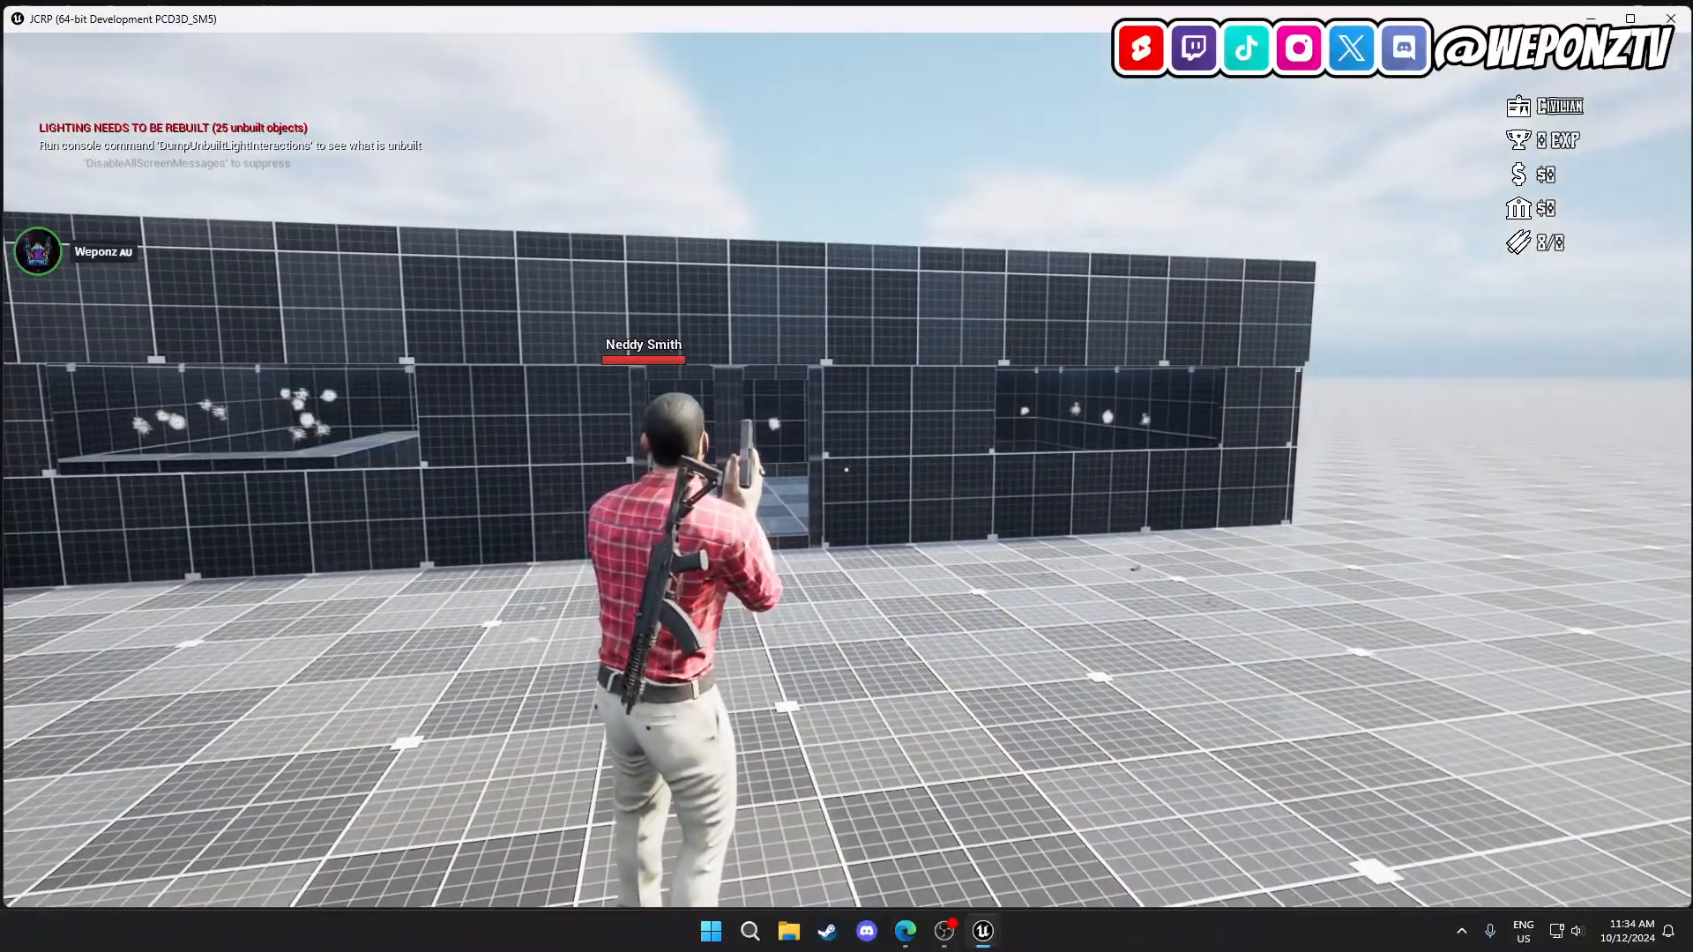
Quit the play-test and open the BP_Glass blueprint from the TestMap Blueprints folder.
key("Escape")
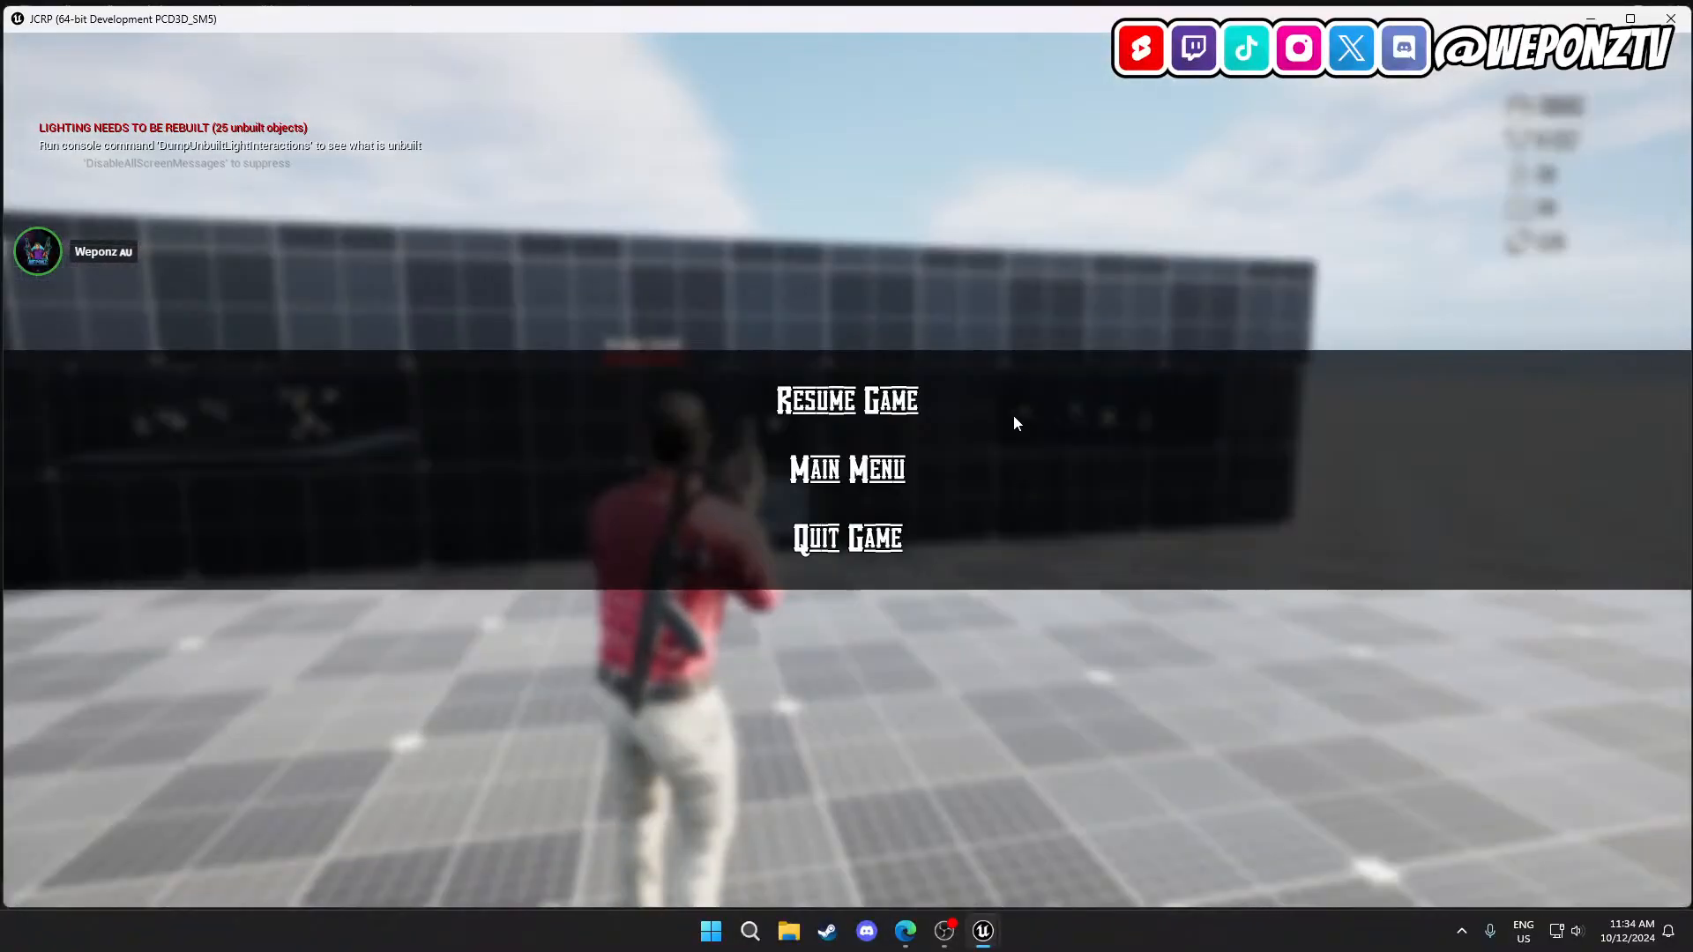
left_click(906, 547)
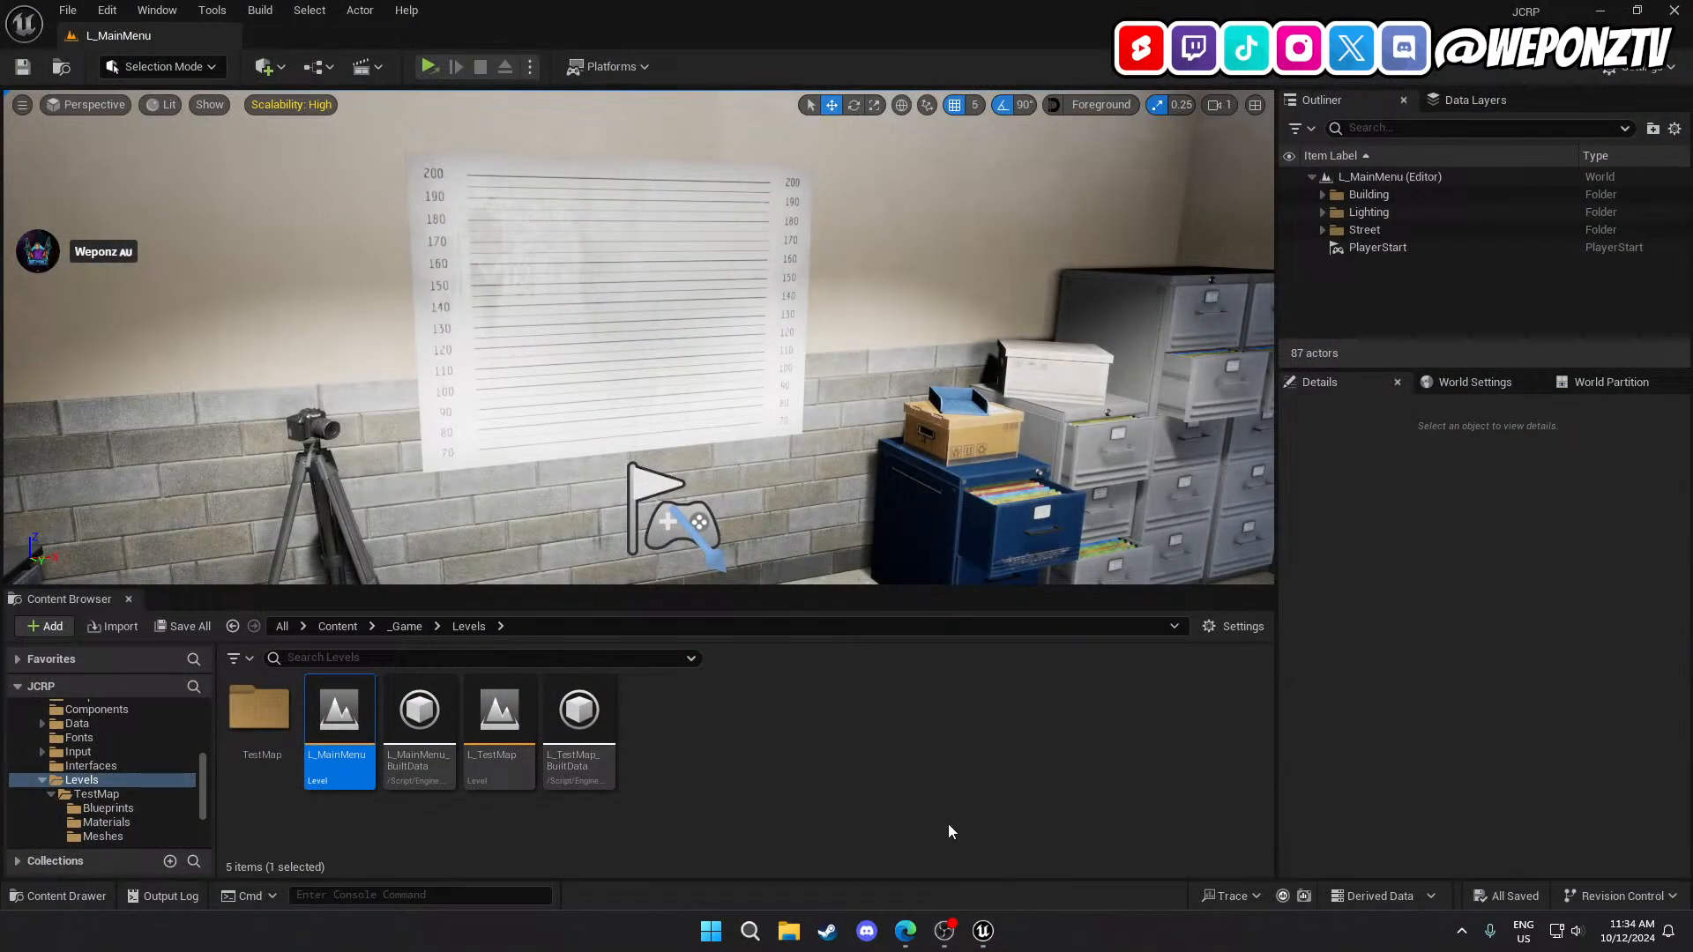
double_click(257, 716)
double_click(257, 723)
double_click(257, 719)
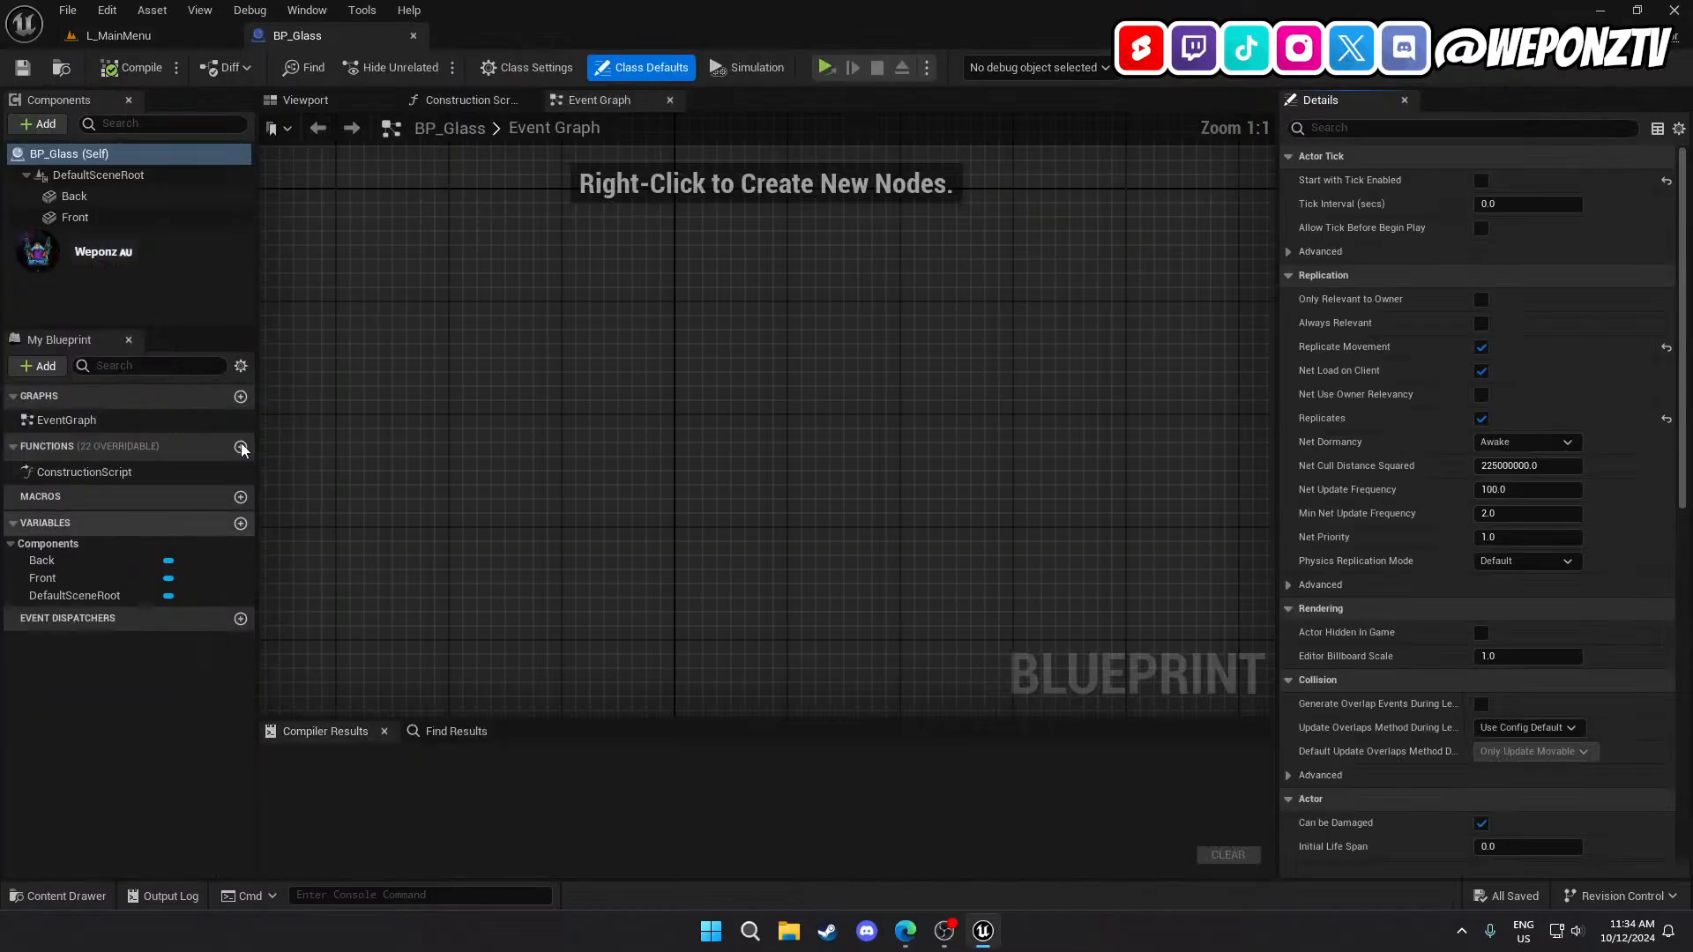
Set the collision preset of BP_Glass's Back and Front planes to Custom.
left_click(124, 204)
left_click(125, 219, "shift")
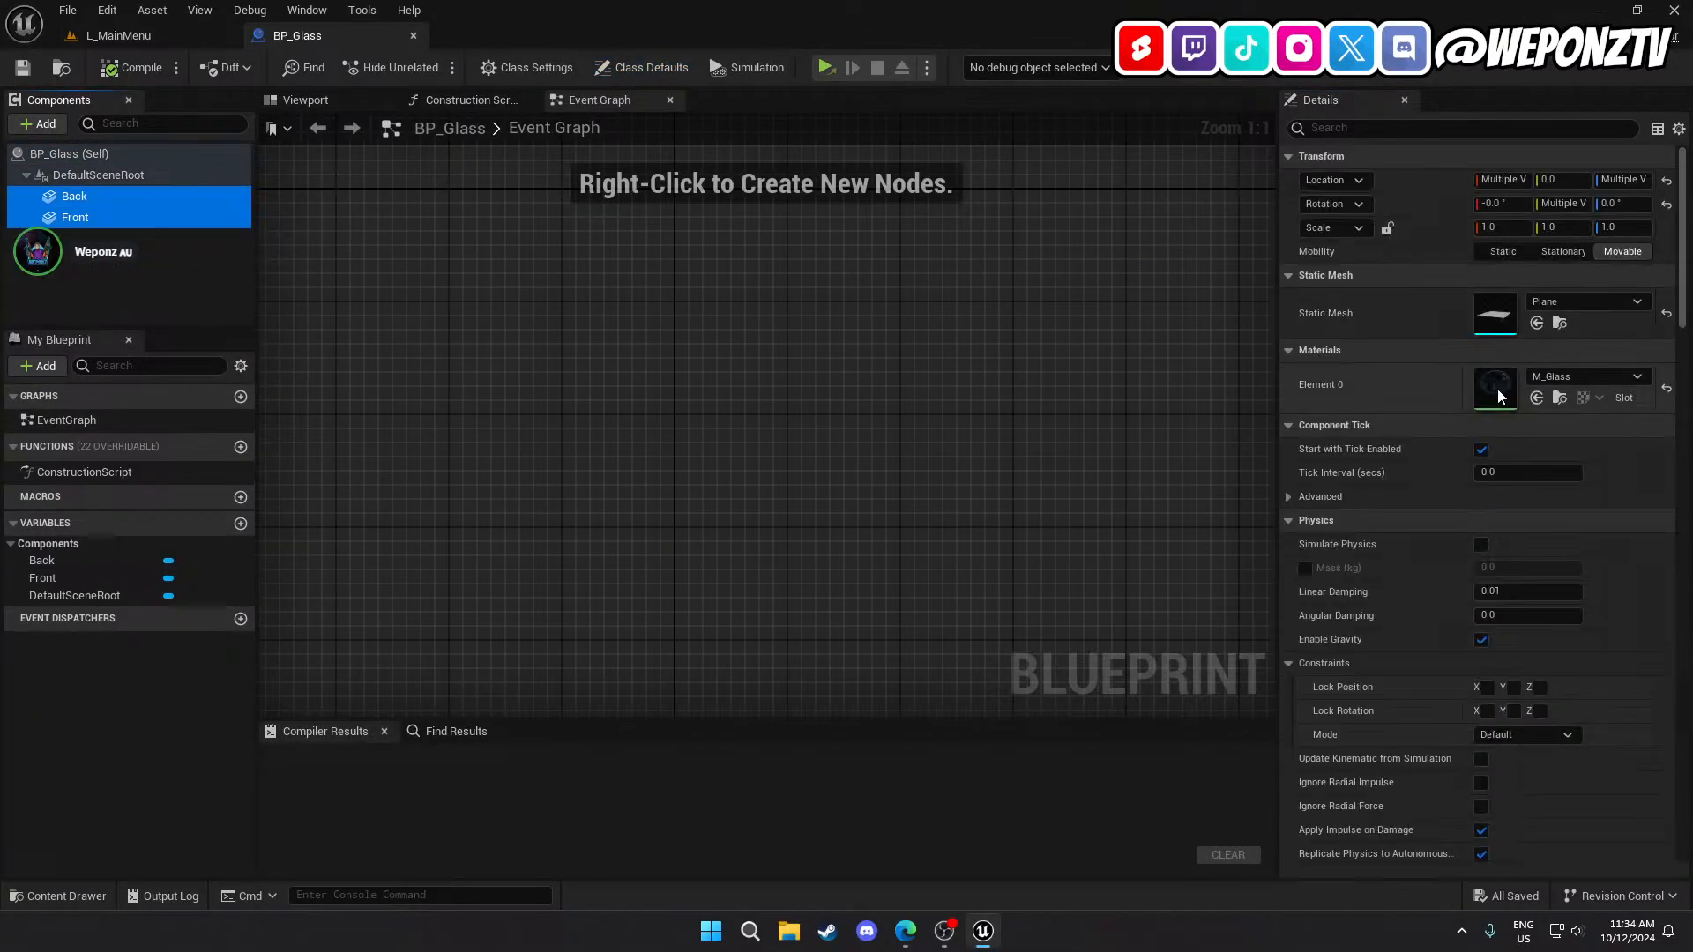
scroll(1446, 494, "down", 5)
left_click(1523, 484)
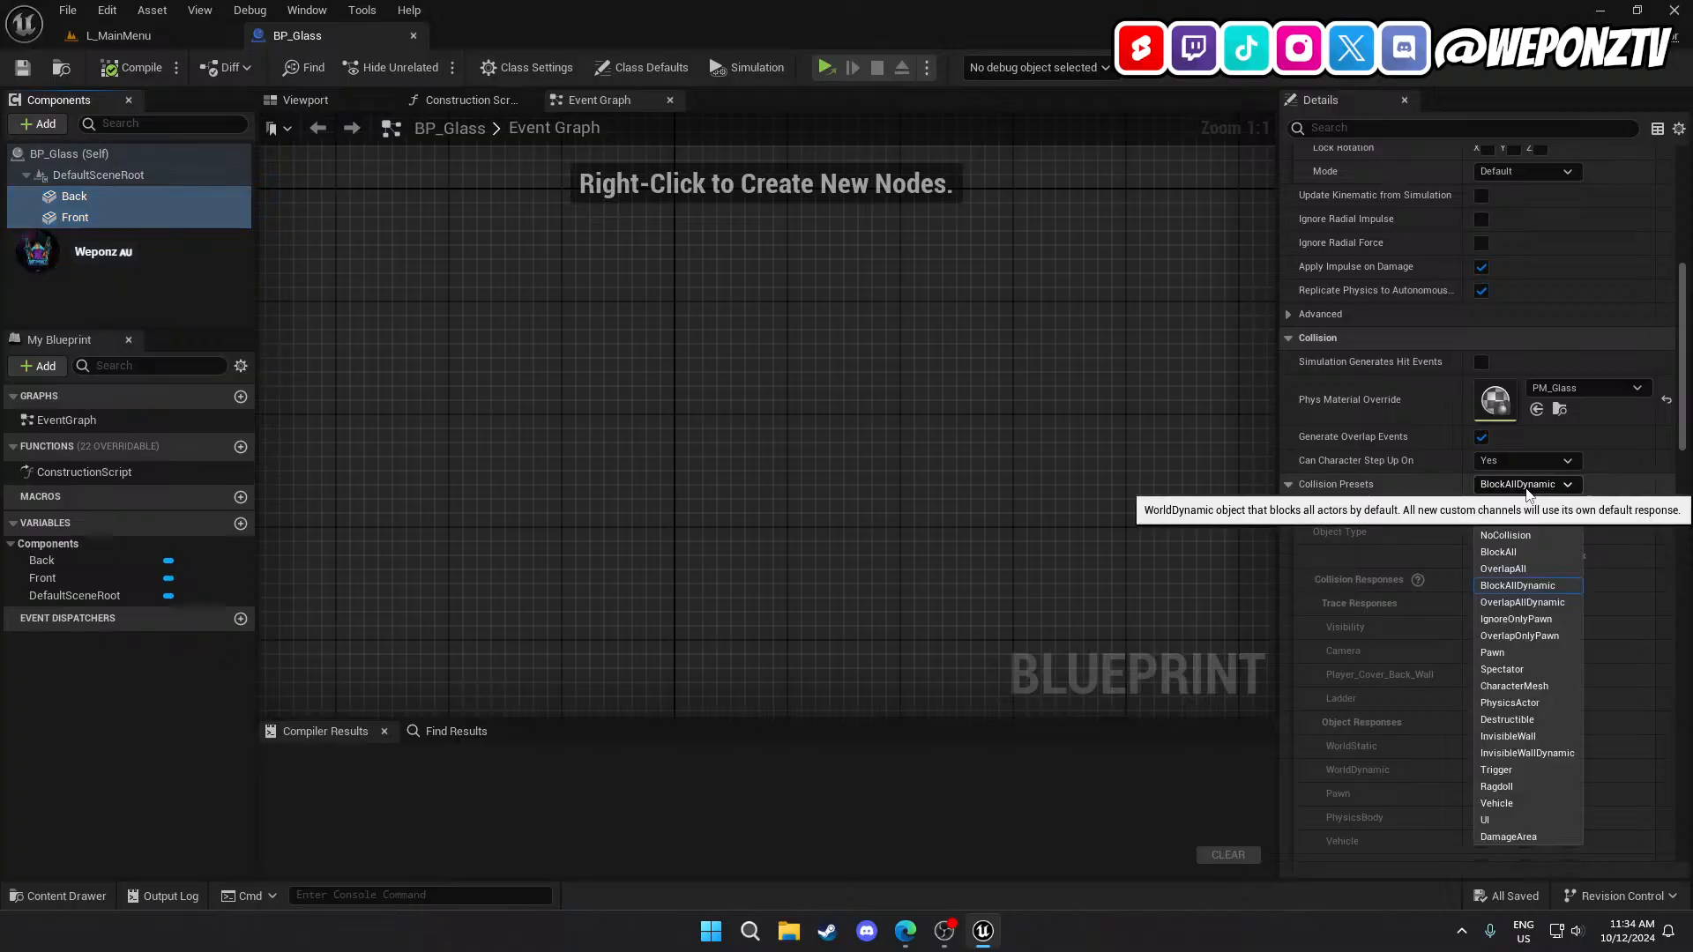
left_click(1502, 519)
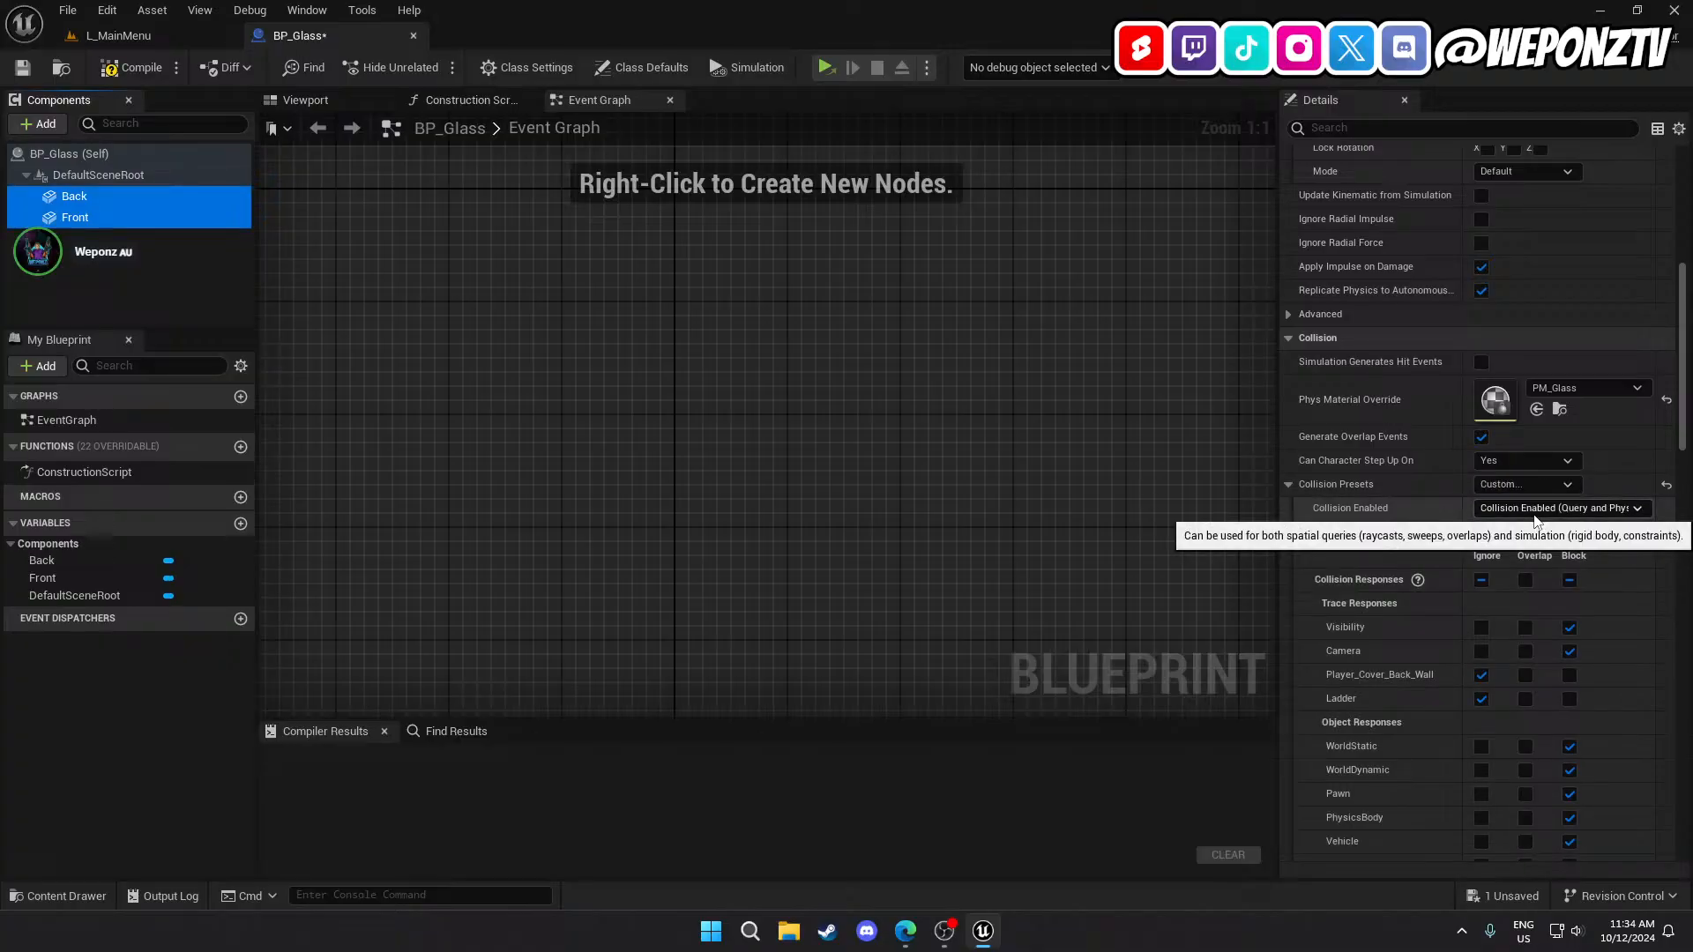
Set both planes' collision responses to Ignore, except Visibility set to Block and Bullet set to Overlap.
scroll(1513, 562, "down", 3)
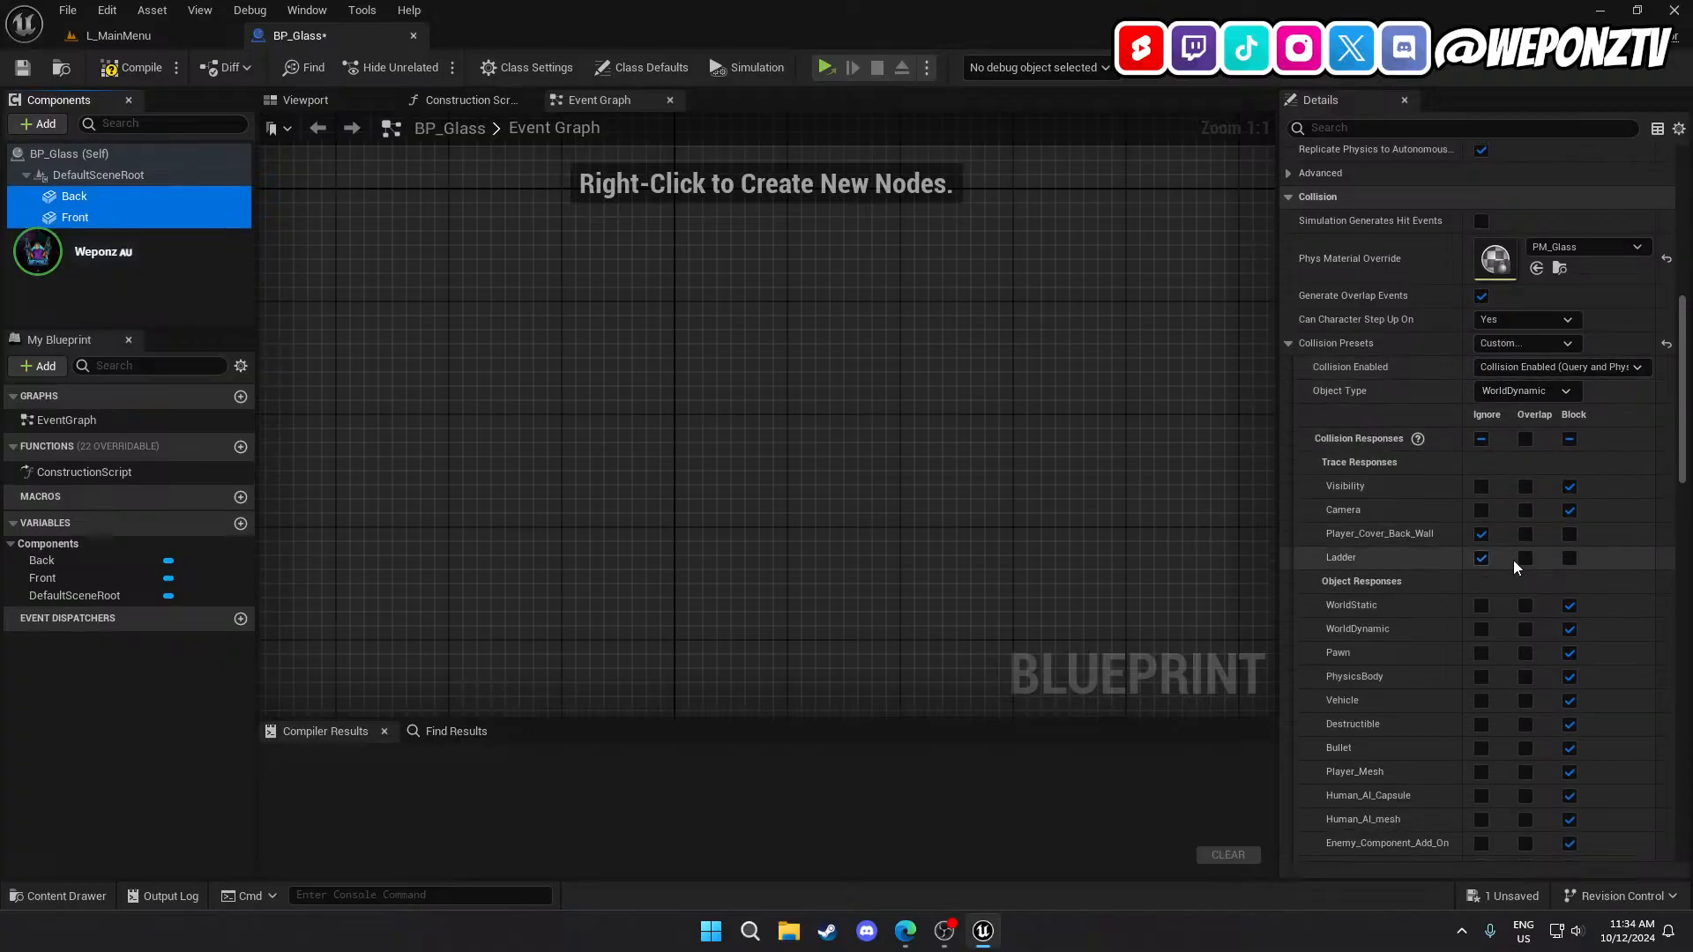
left_click(1482, 440)
scroll(1509, 617, "down", 1)
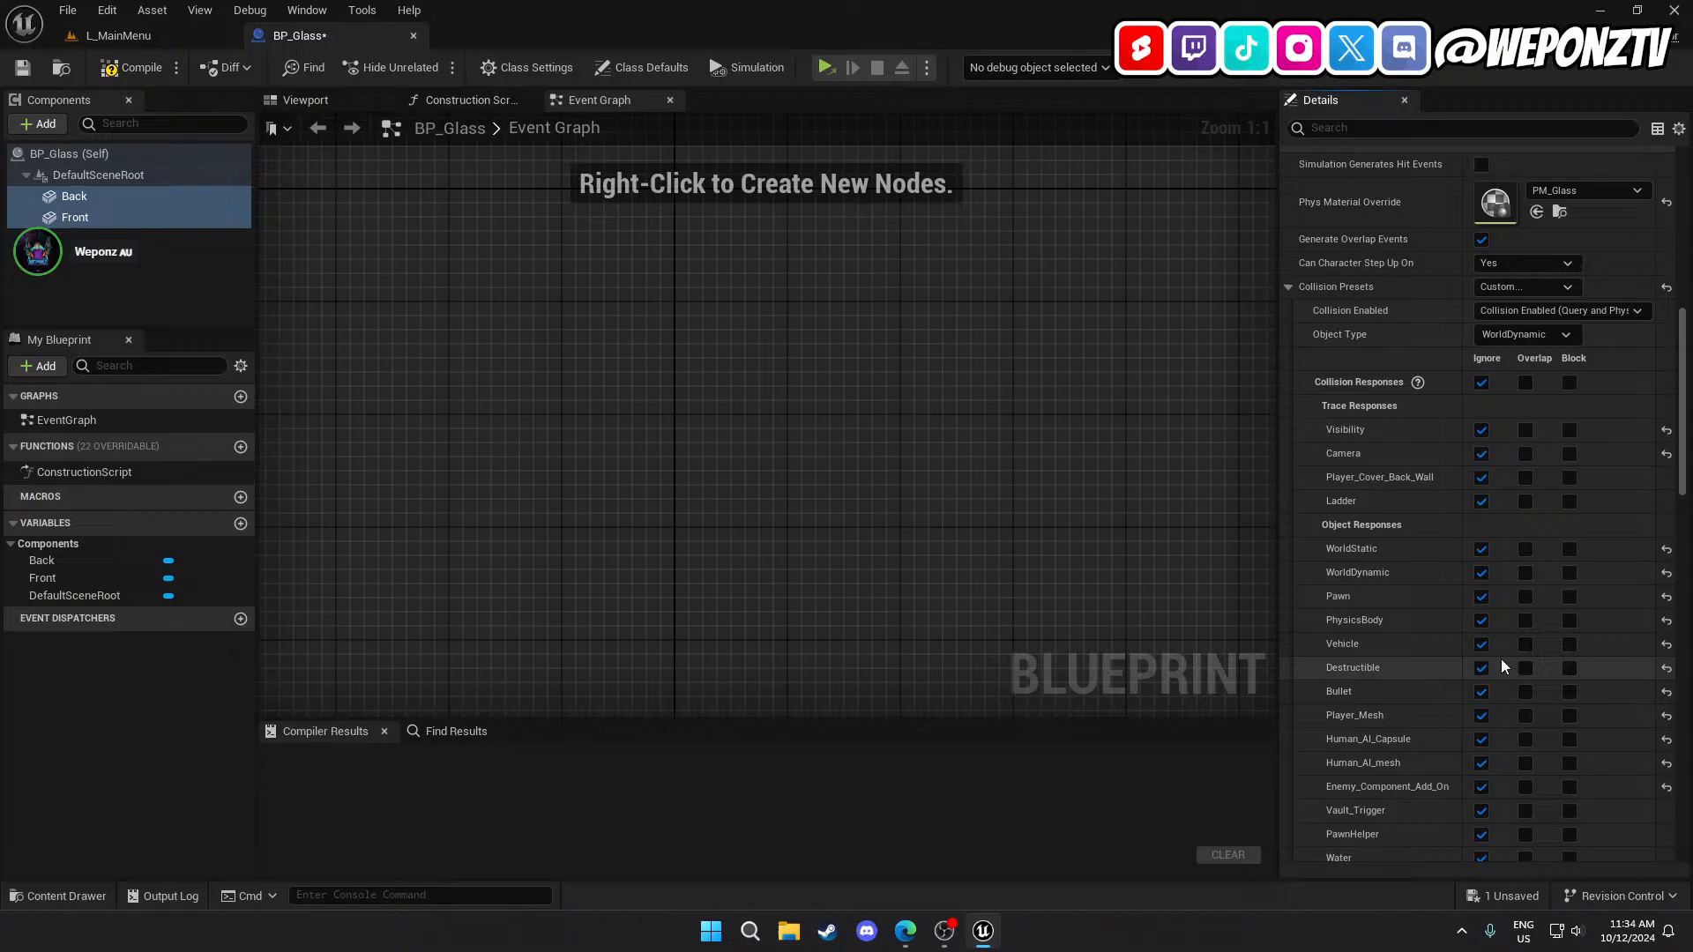
left_click(1569, 692)
left_click(1569, 429)
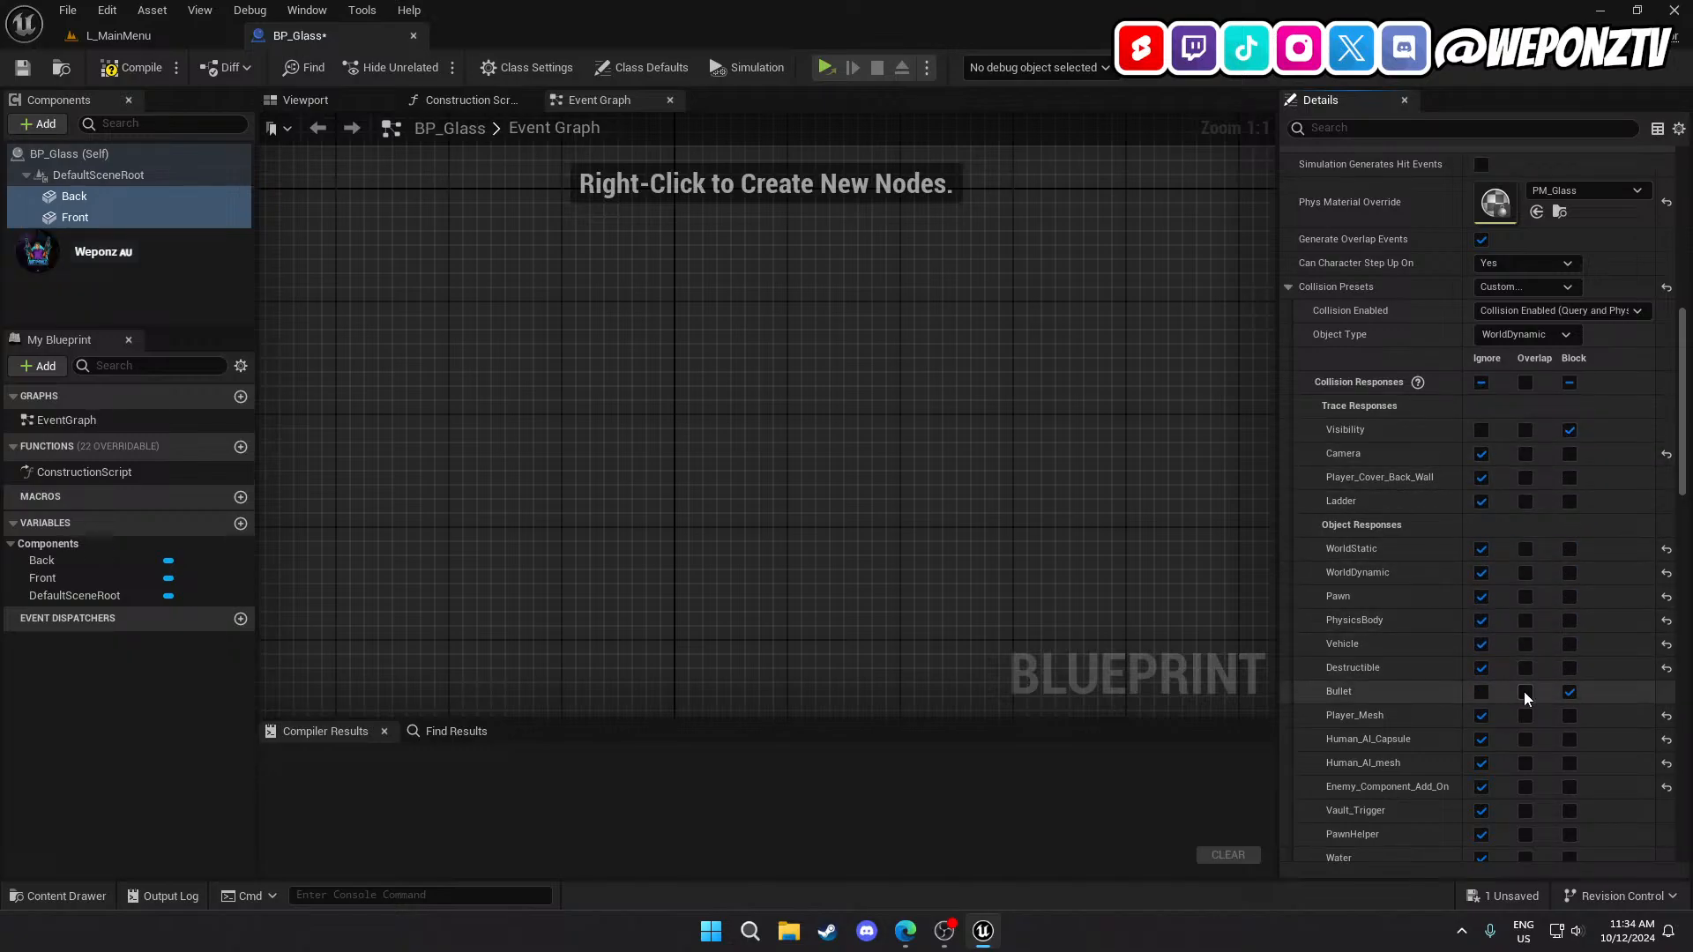
Examine the collision responses of Window1 in BP_SwingingDoor for comparison with the glass planes, and close that blueprint.
left_click(176, 37)
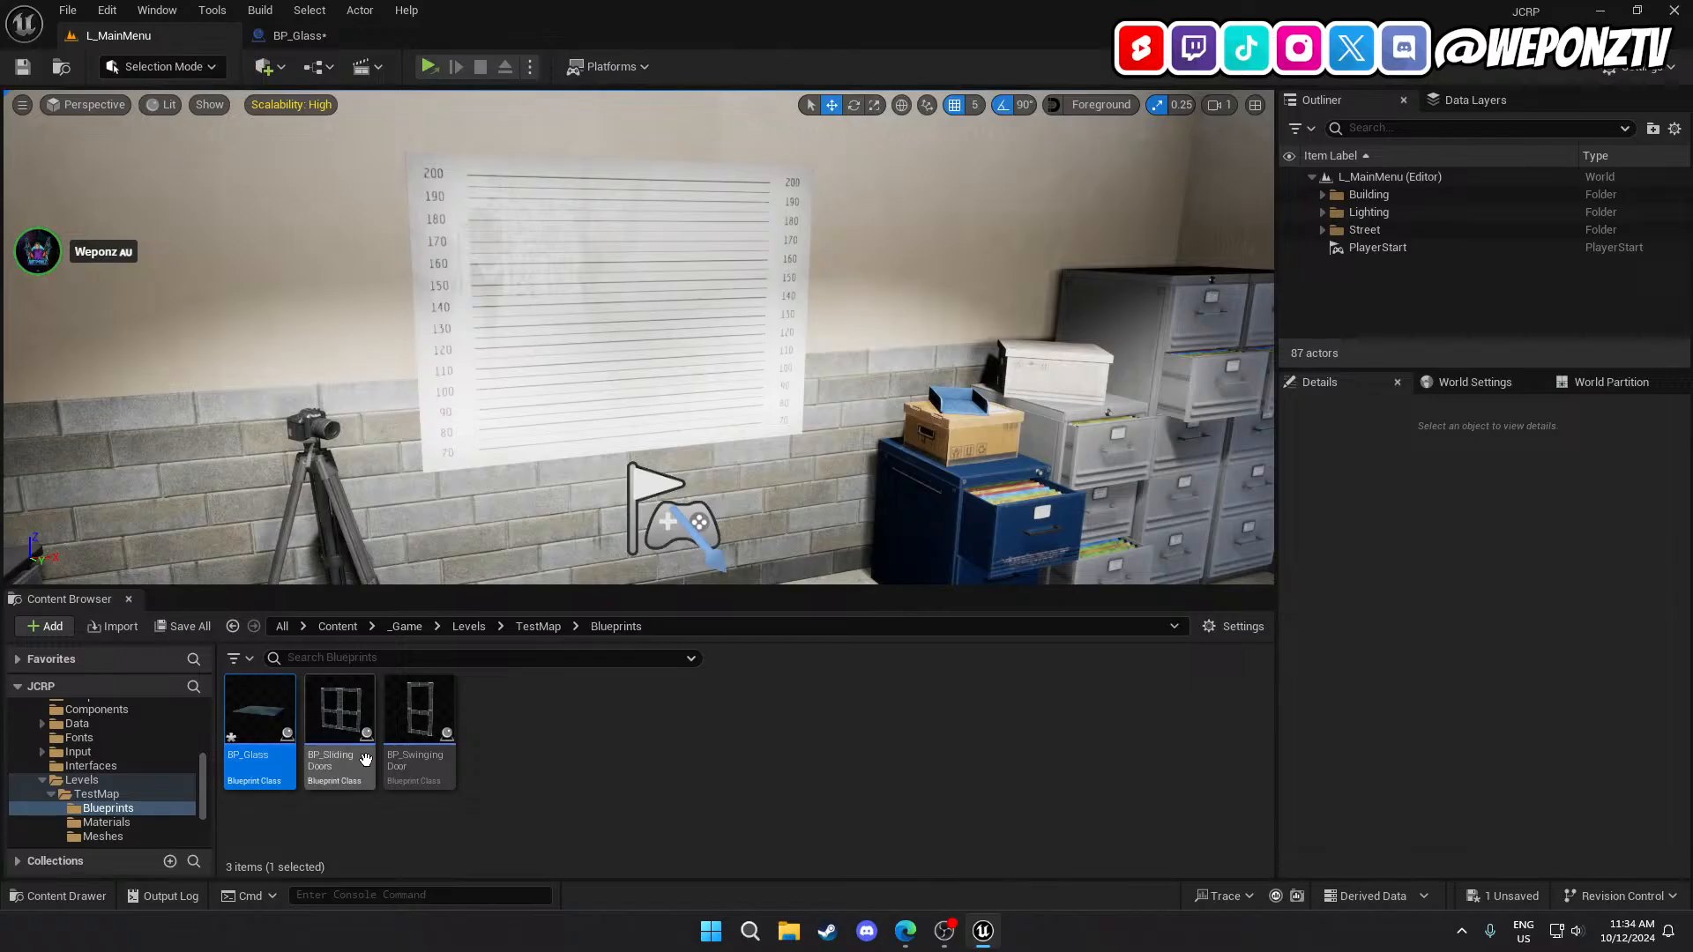
left_click(419, 732)
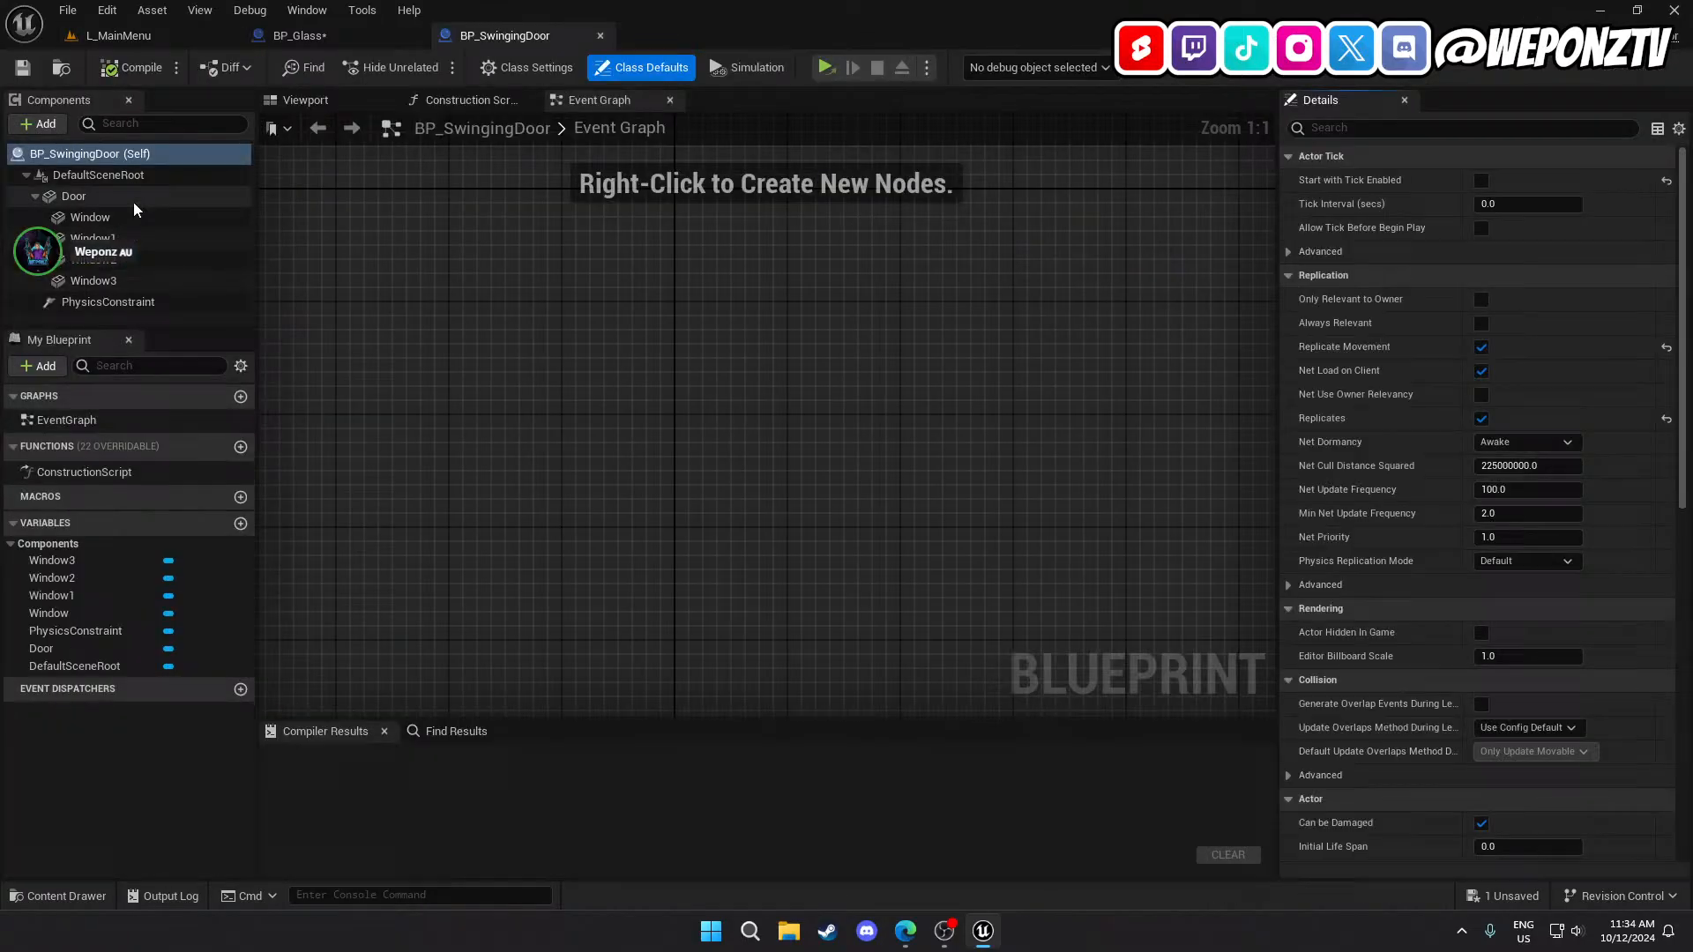
left_click(93, 238)
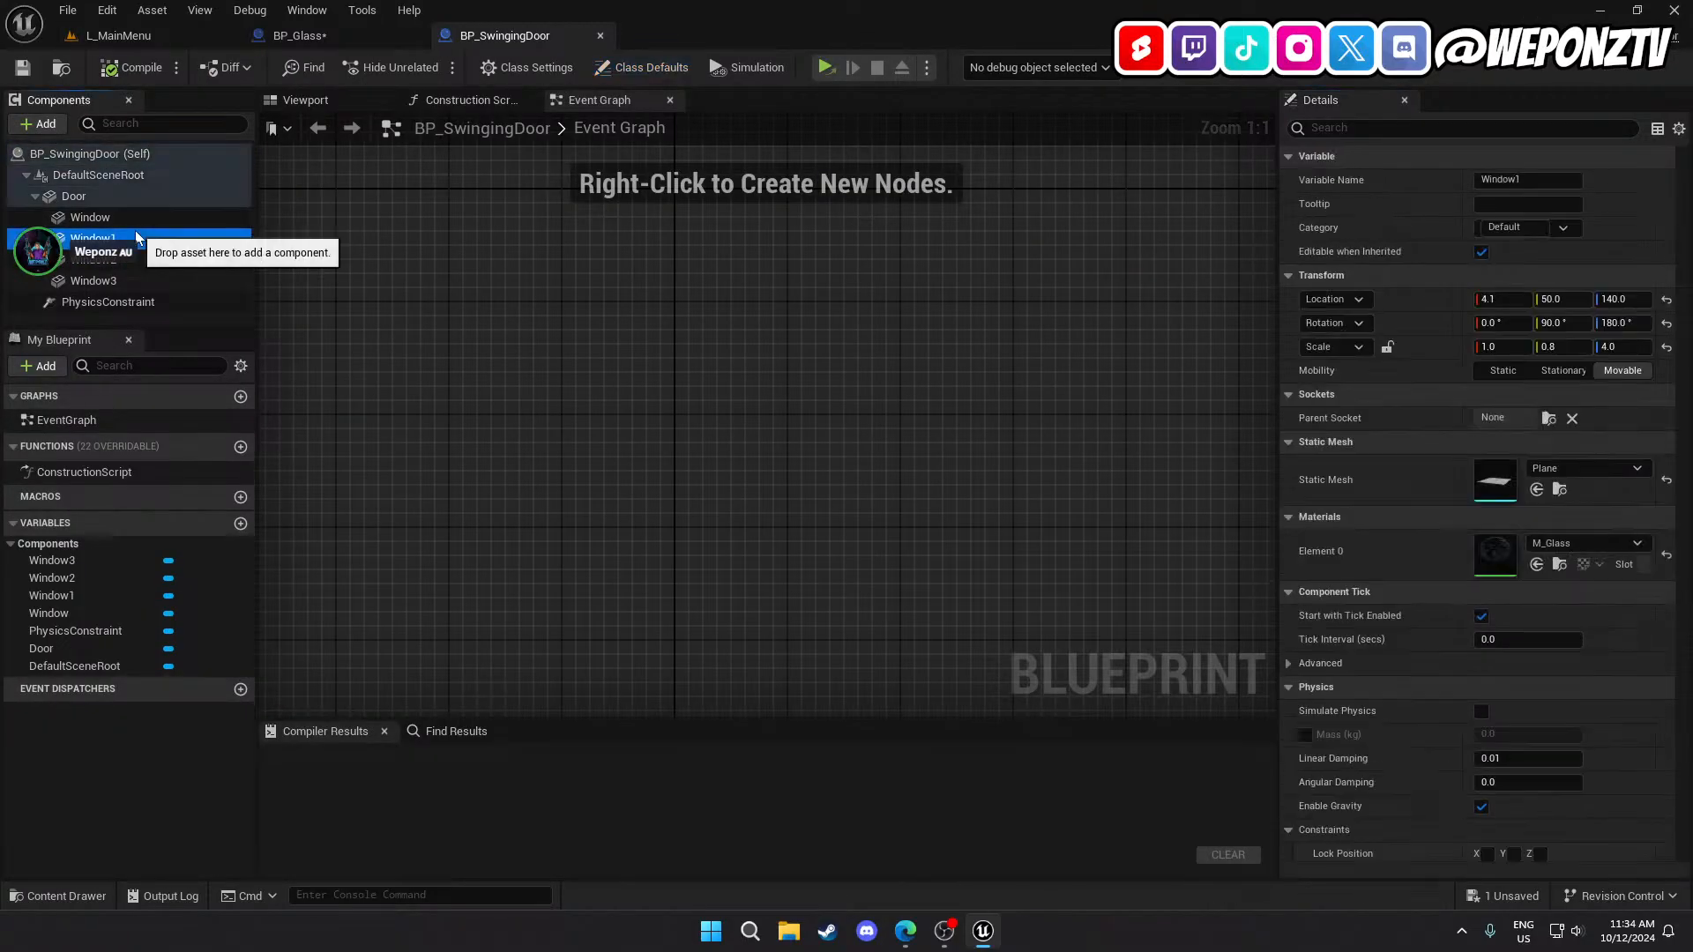
scroll(1452, 621, "down", 10)
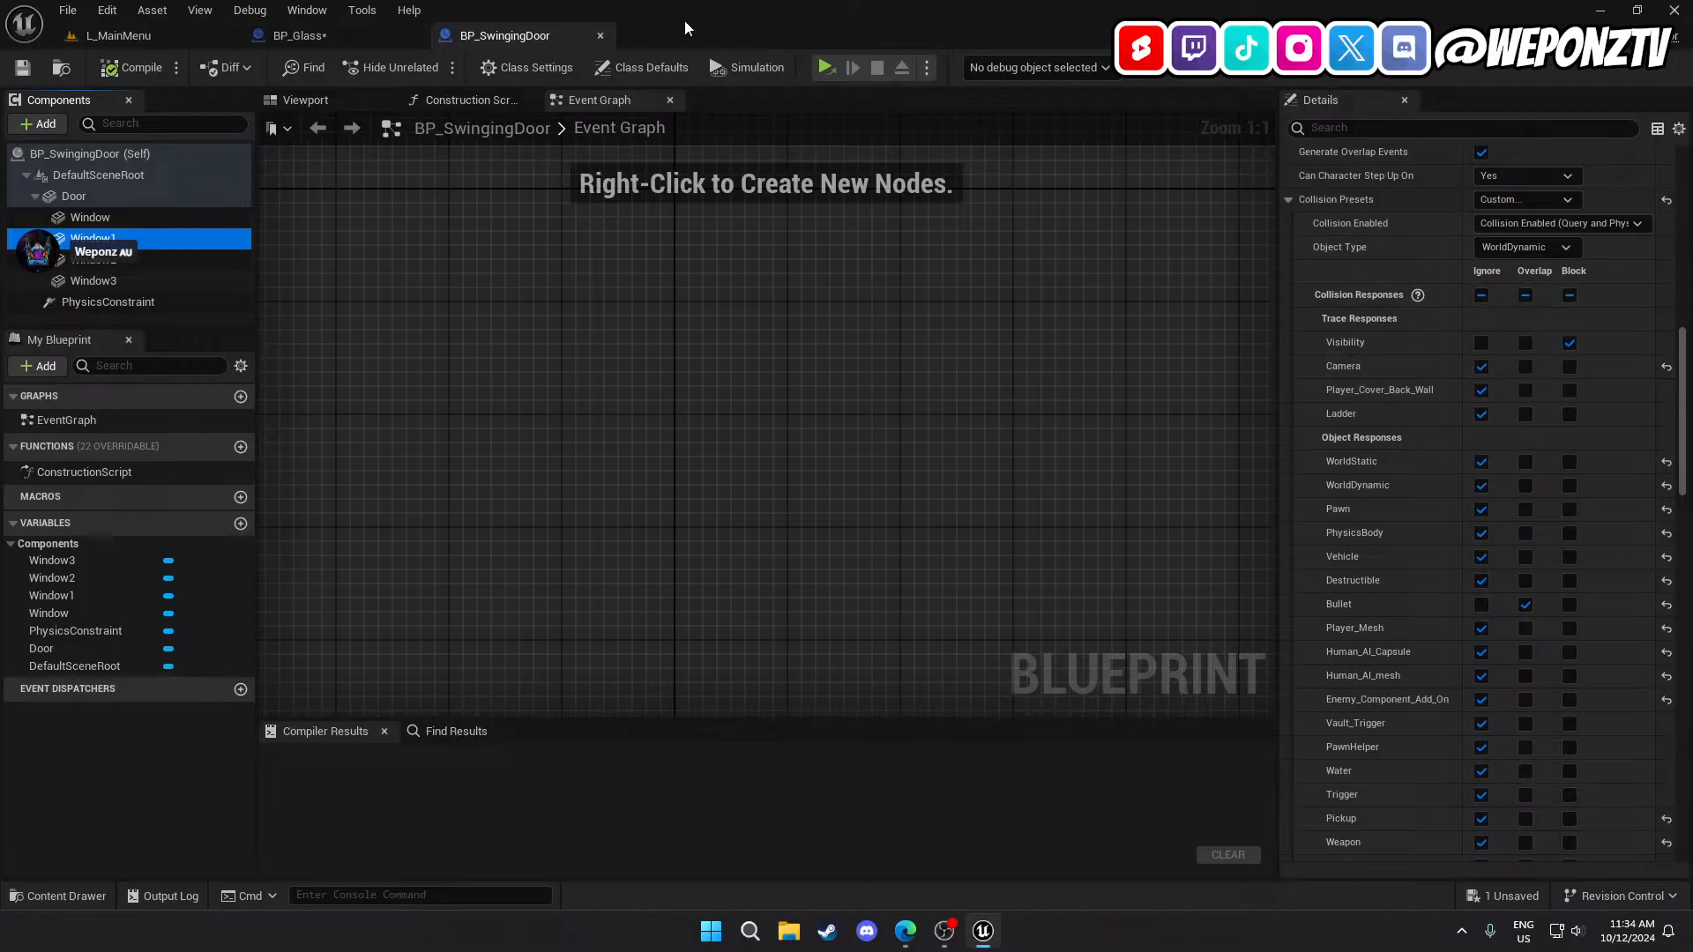
left_click(600, 35)
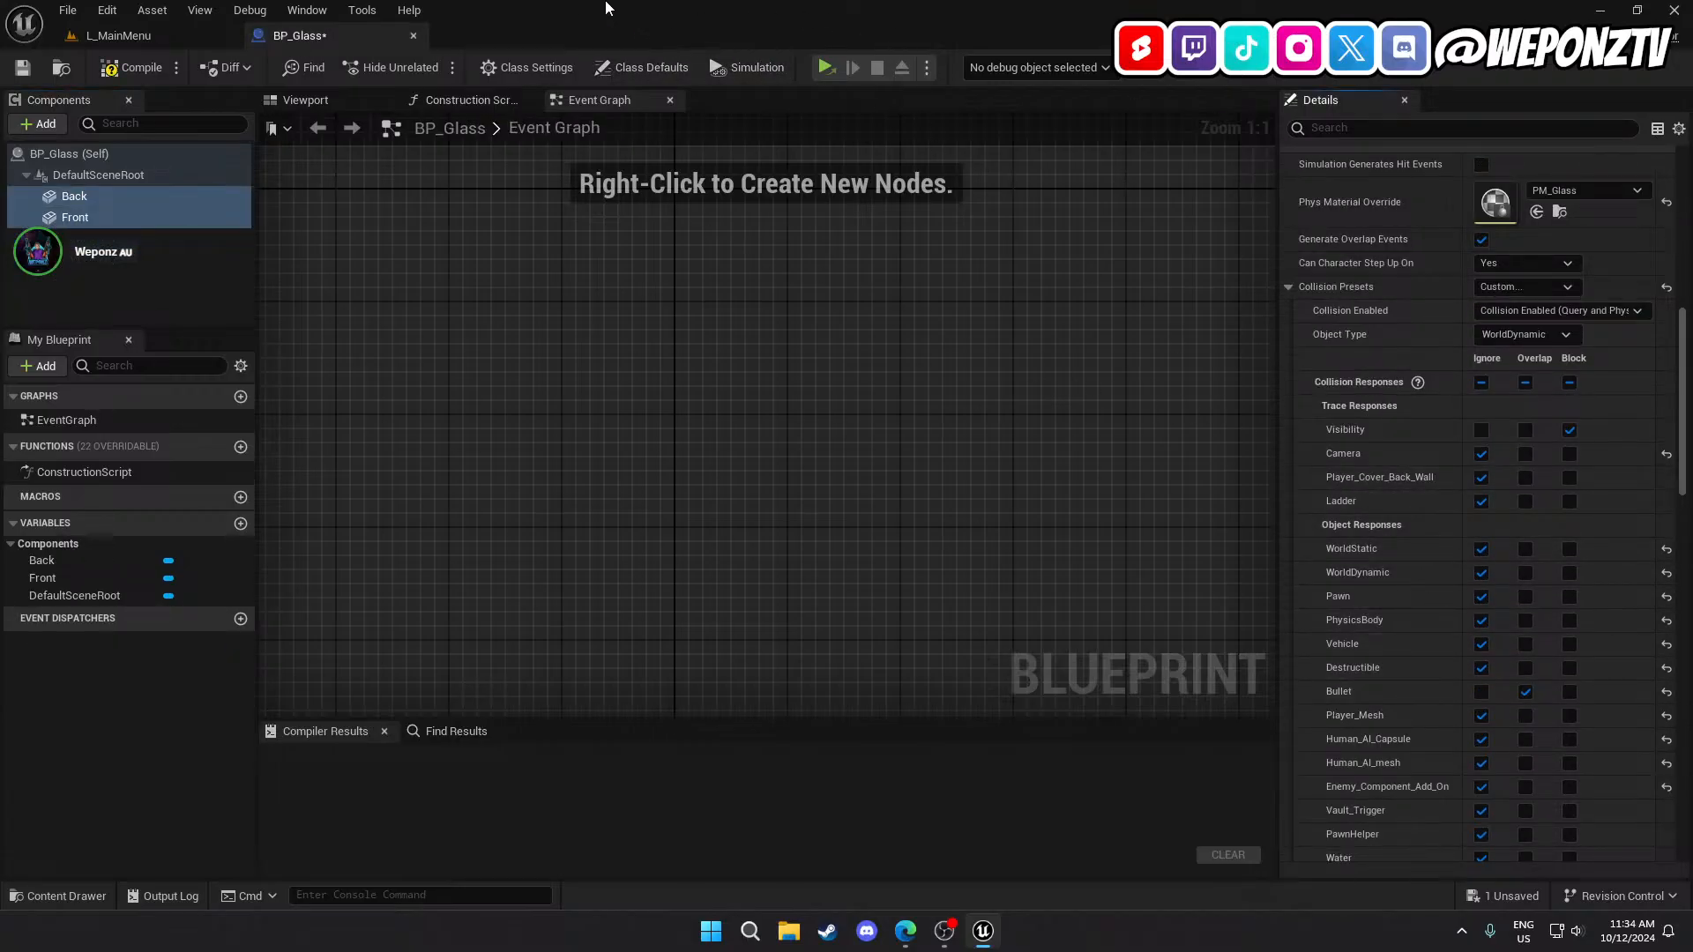
Compile and save BP_Glass, and close the blueprint.
scroll(1432, 455, "down", 2)
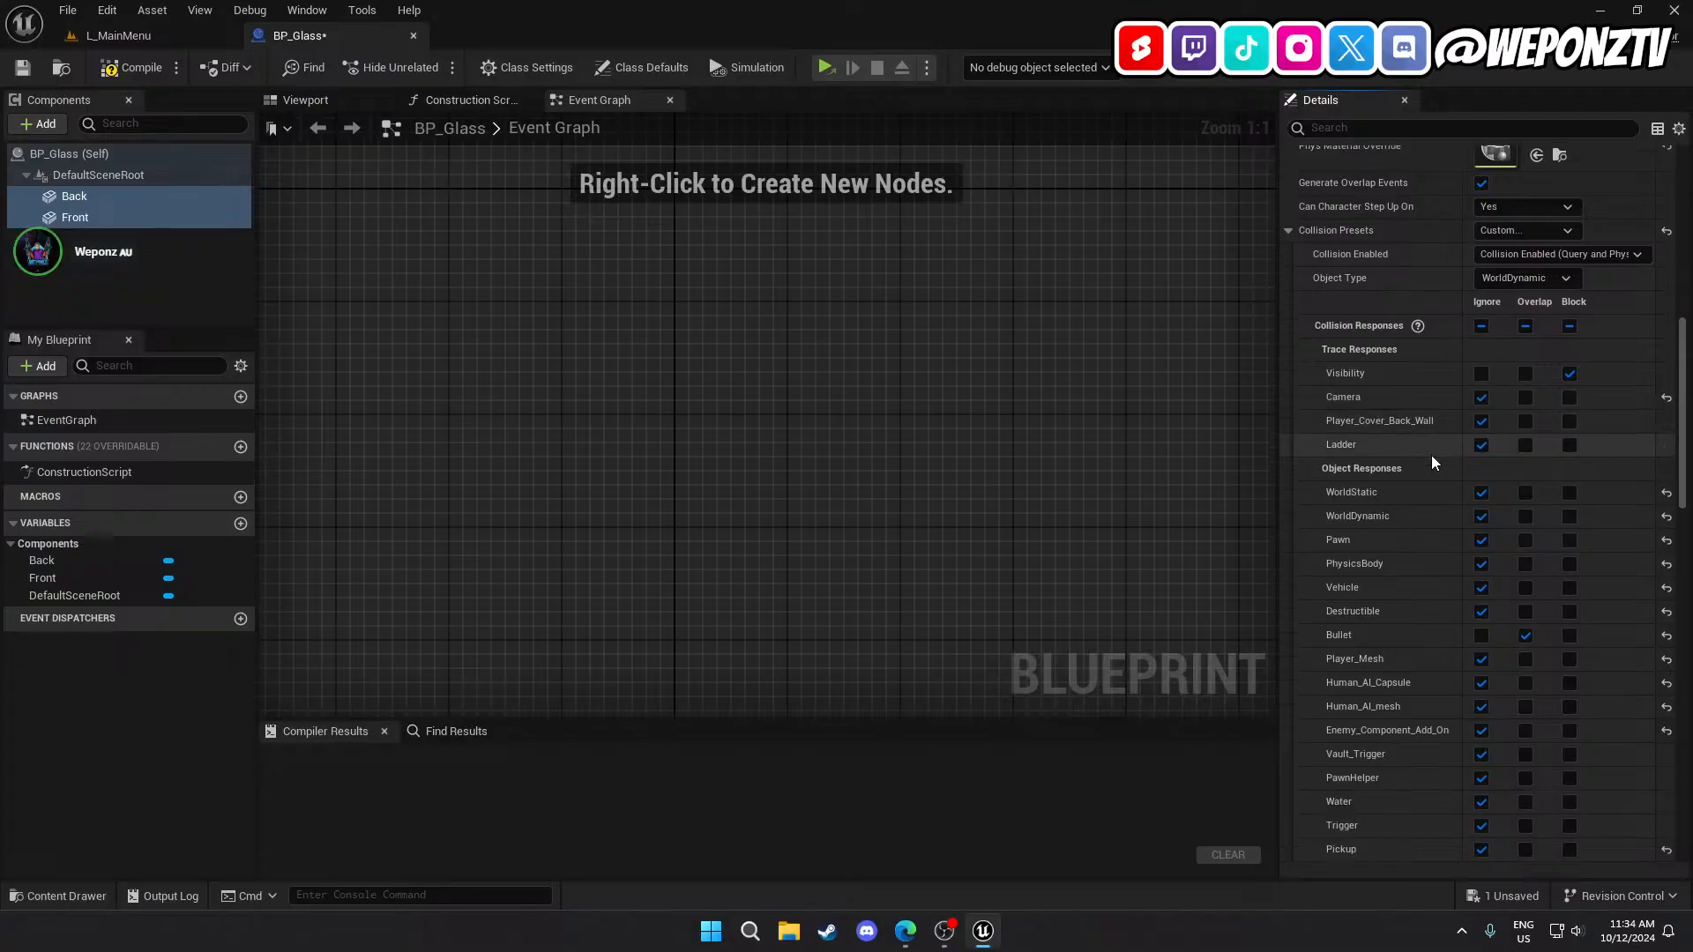
left_click(130, 67)
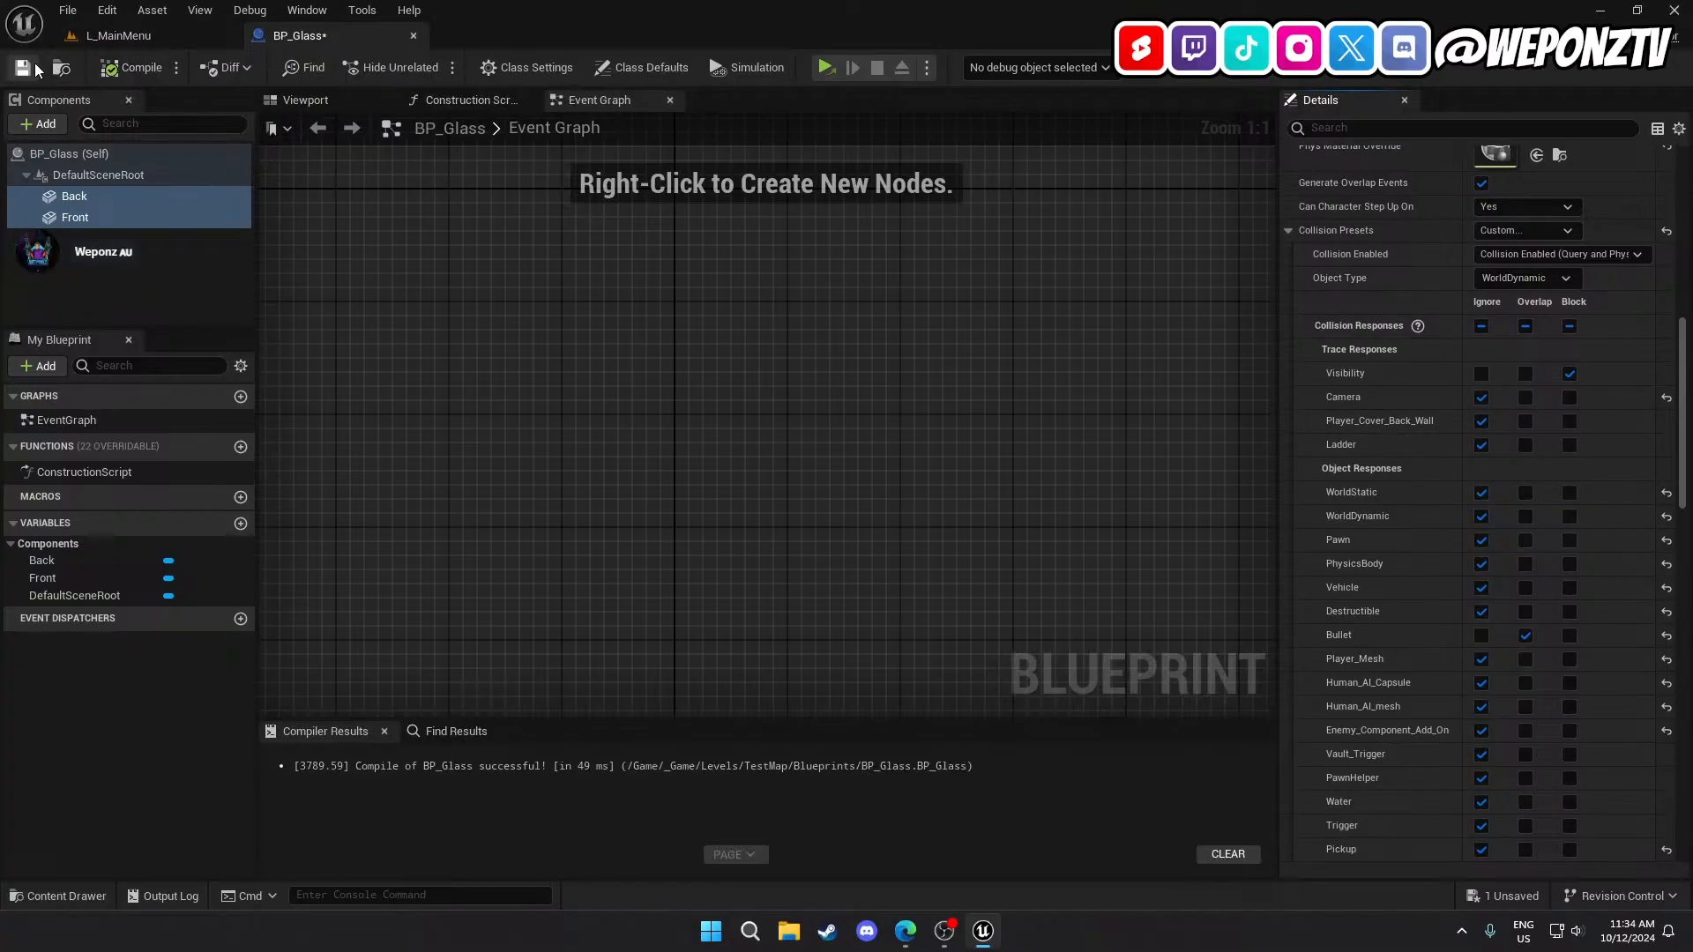
left_click(23, 68)
left_click(412, 35)
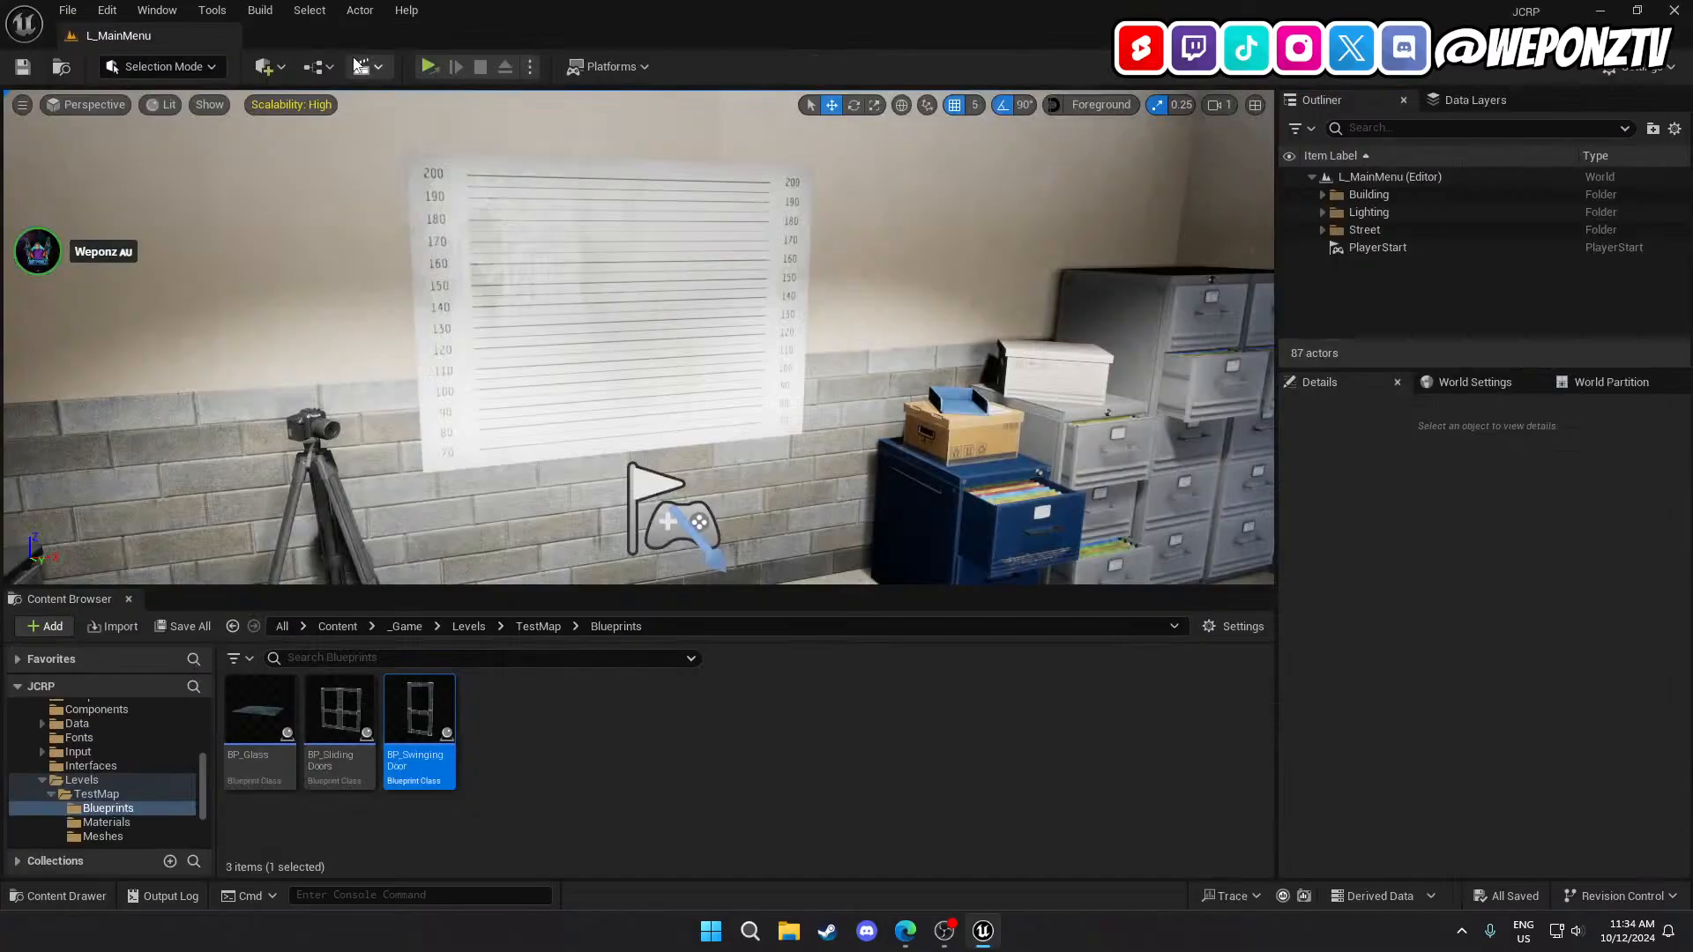
Open the L_TestMap level from the Levels folder.
left_click(536, 626)
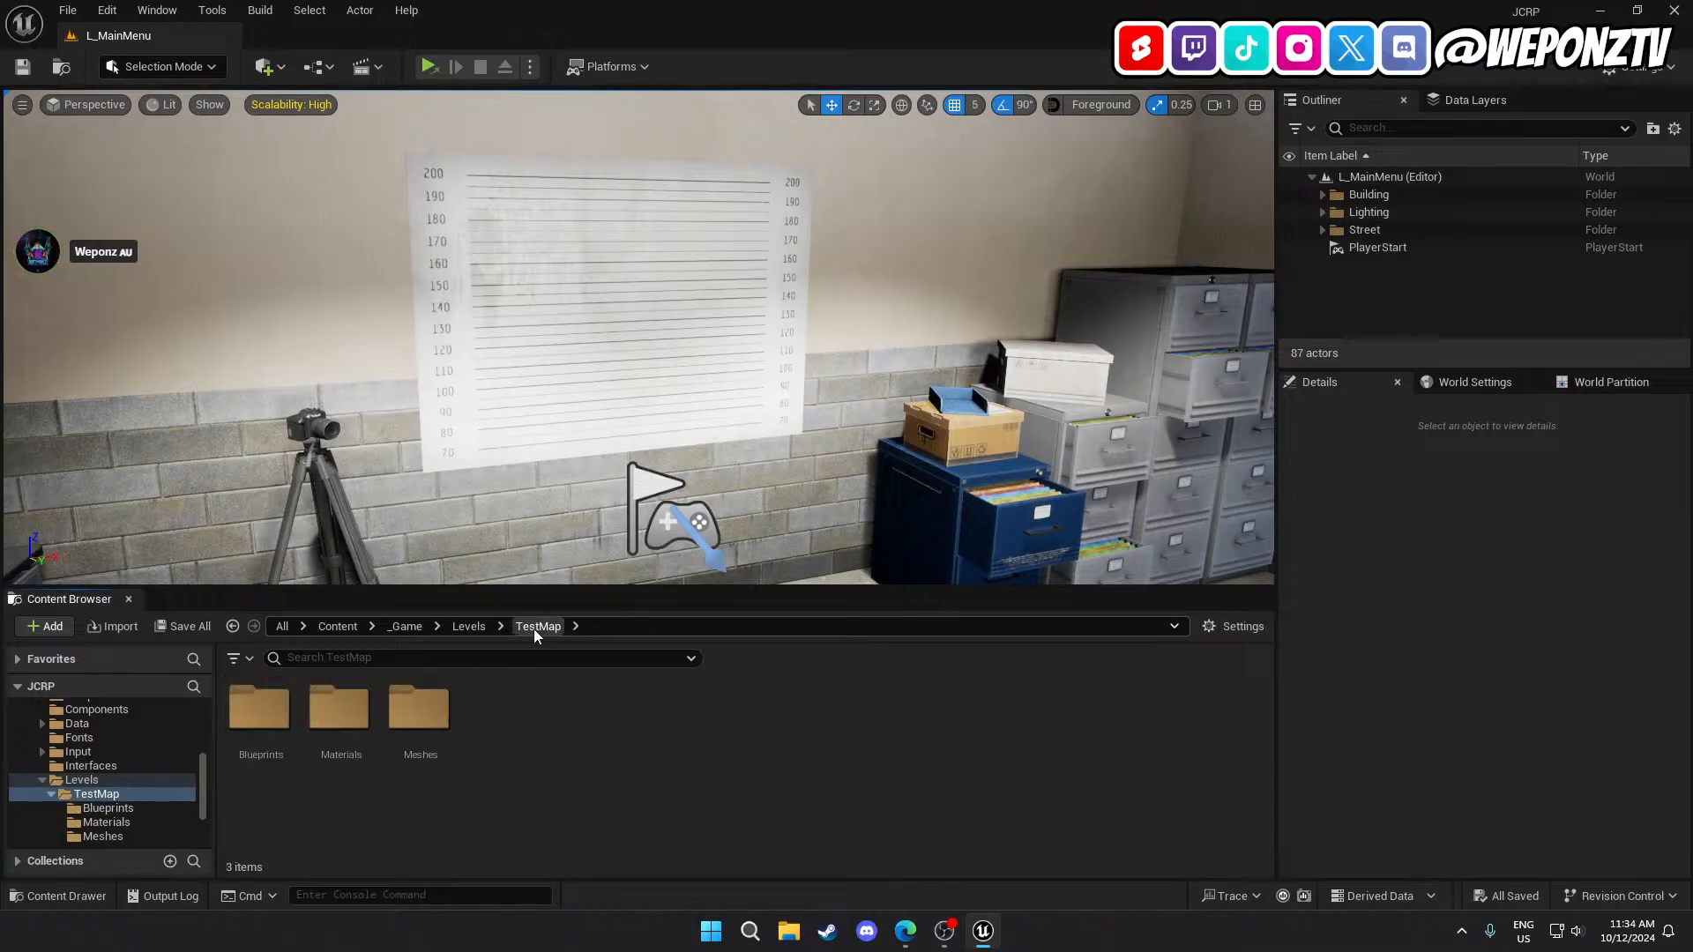
left_click(460, 626)
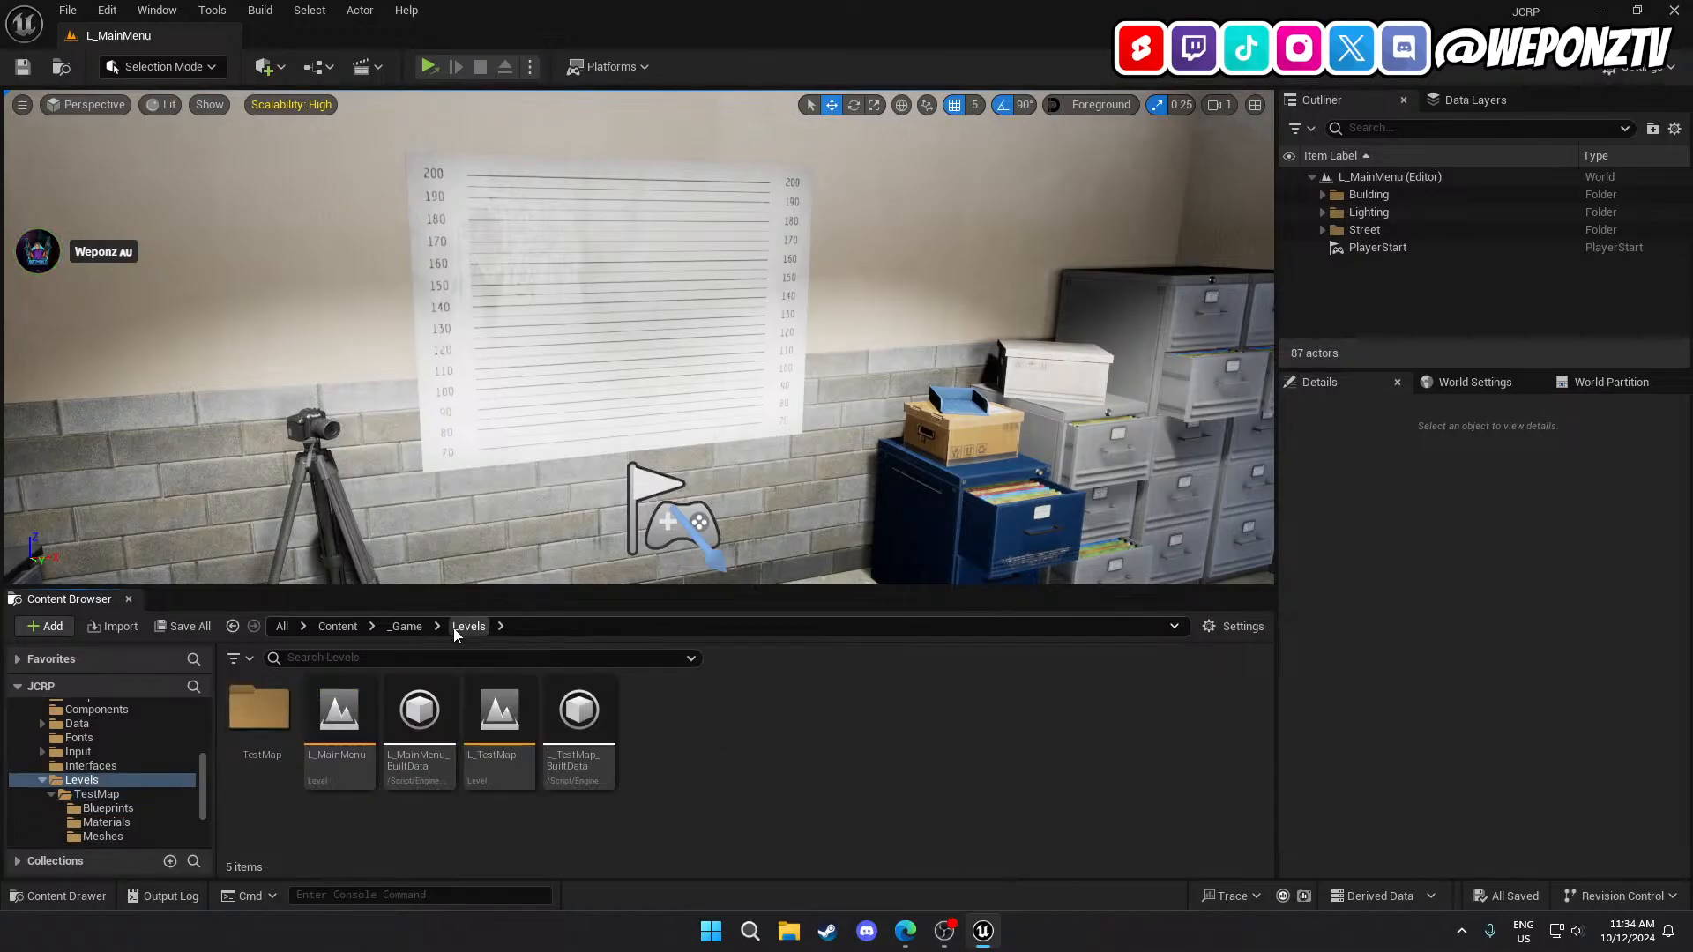
double_click(494, 731)
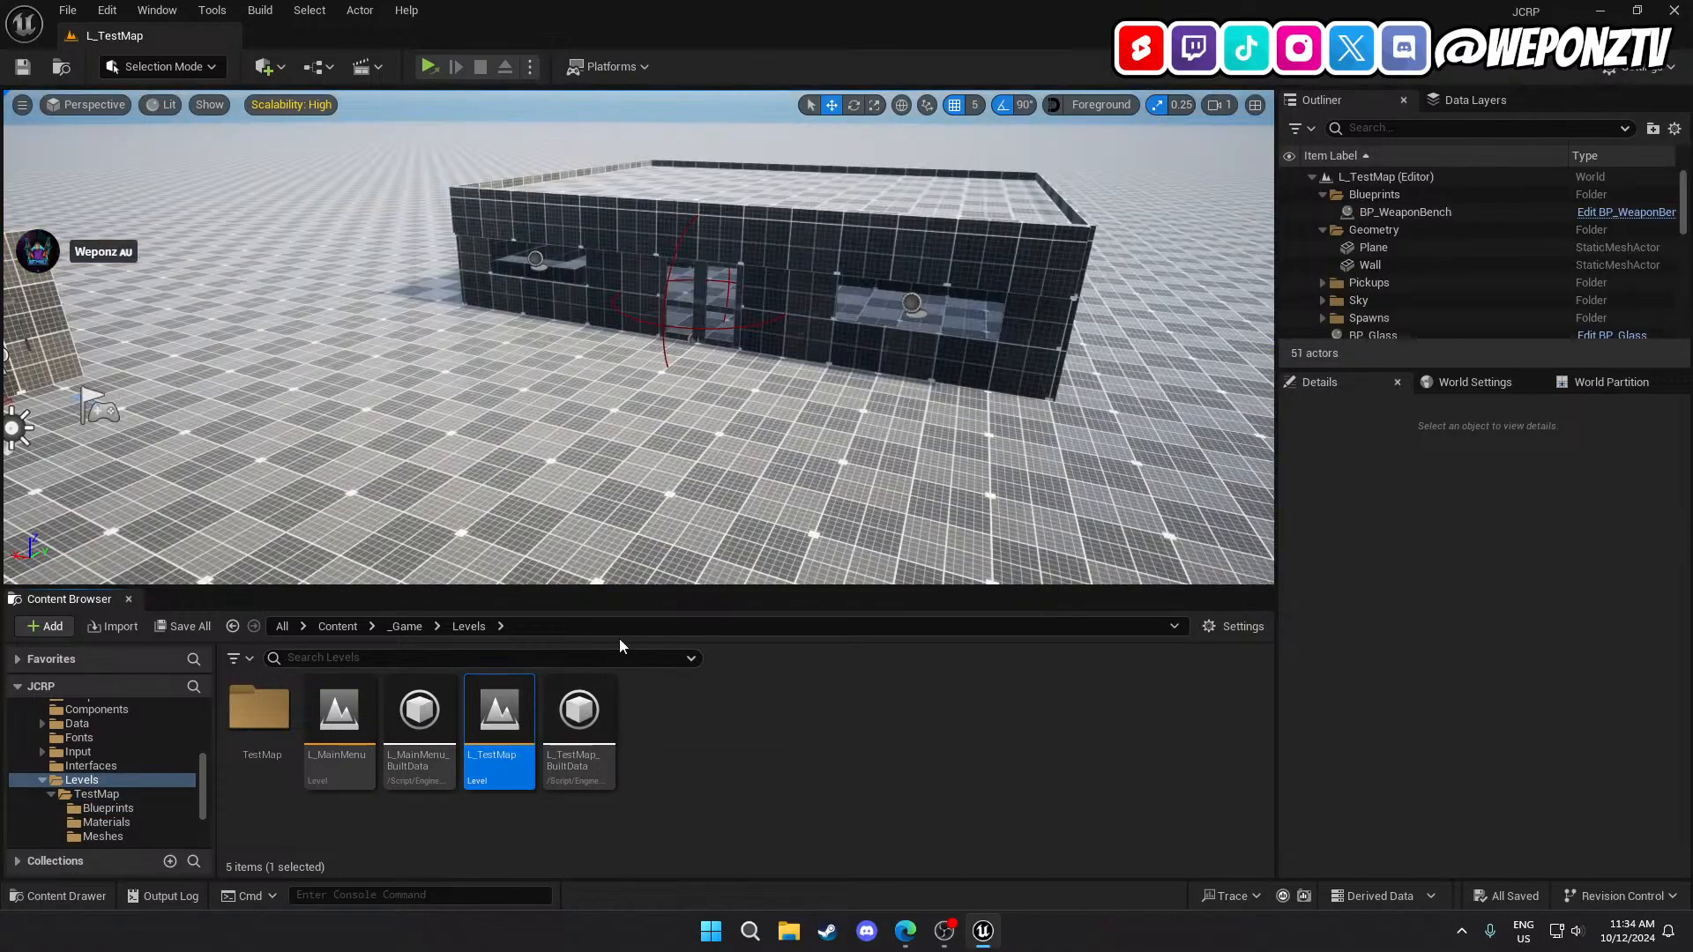
Collapse the Blueprints and Geometry folders in the Outliner.
left_click(1323, 194)
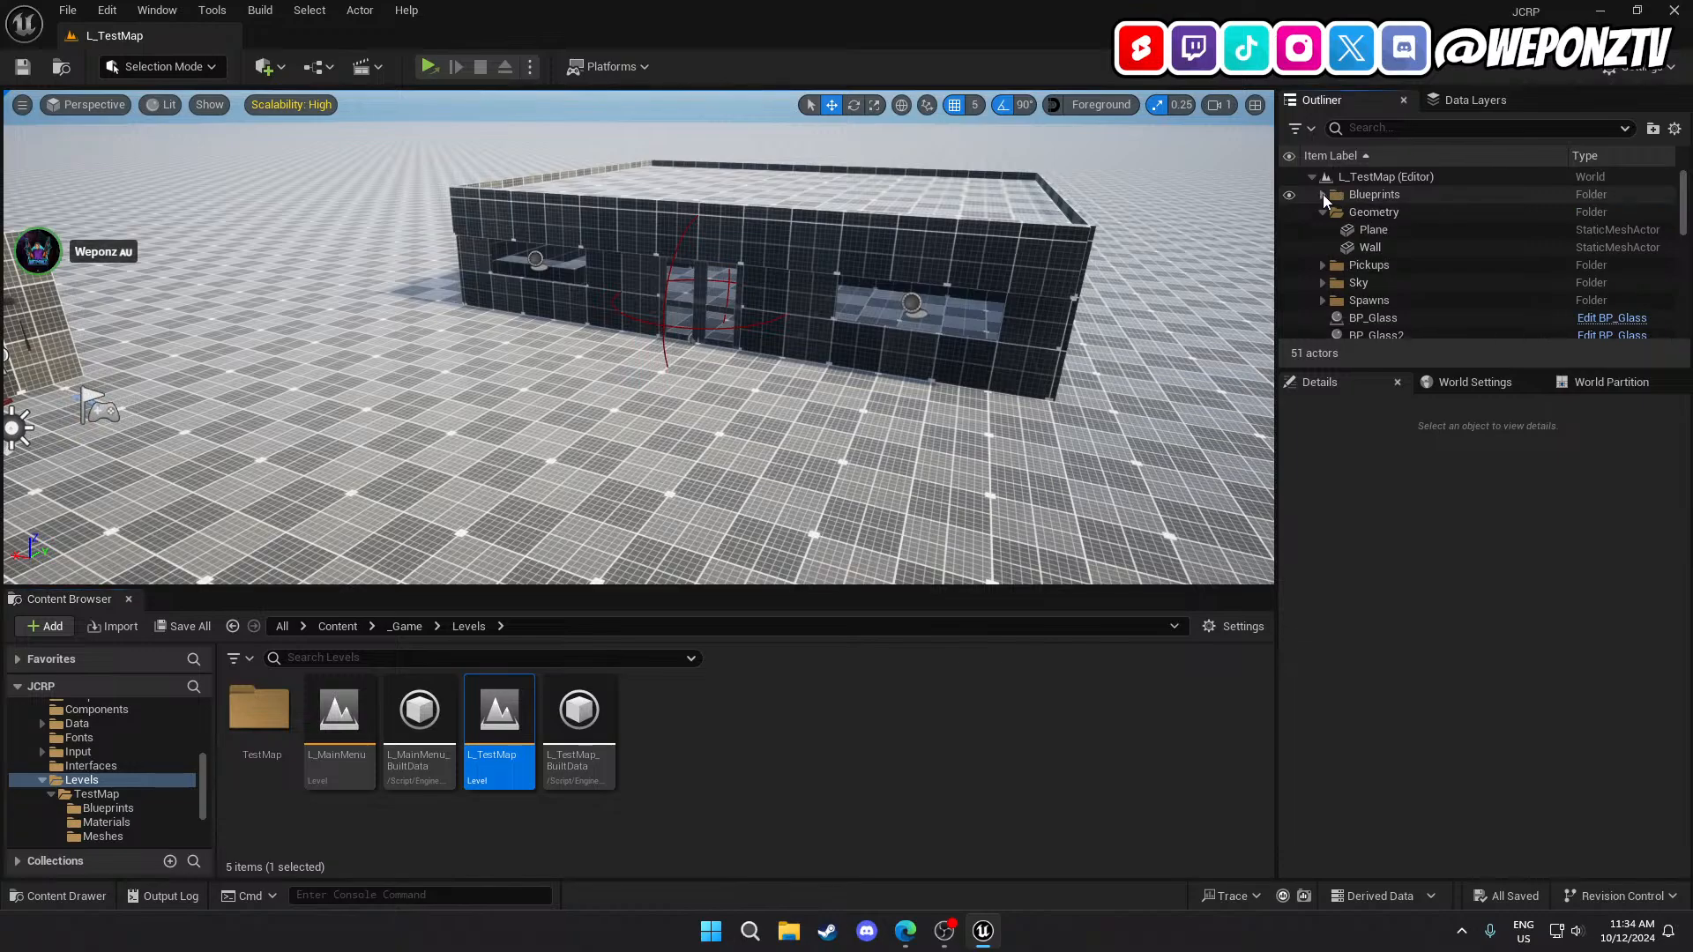
left_click(1322, 212)
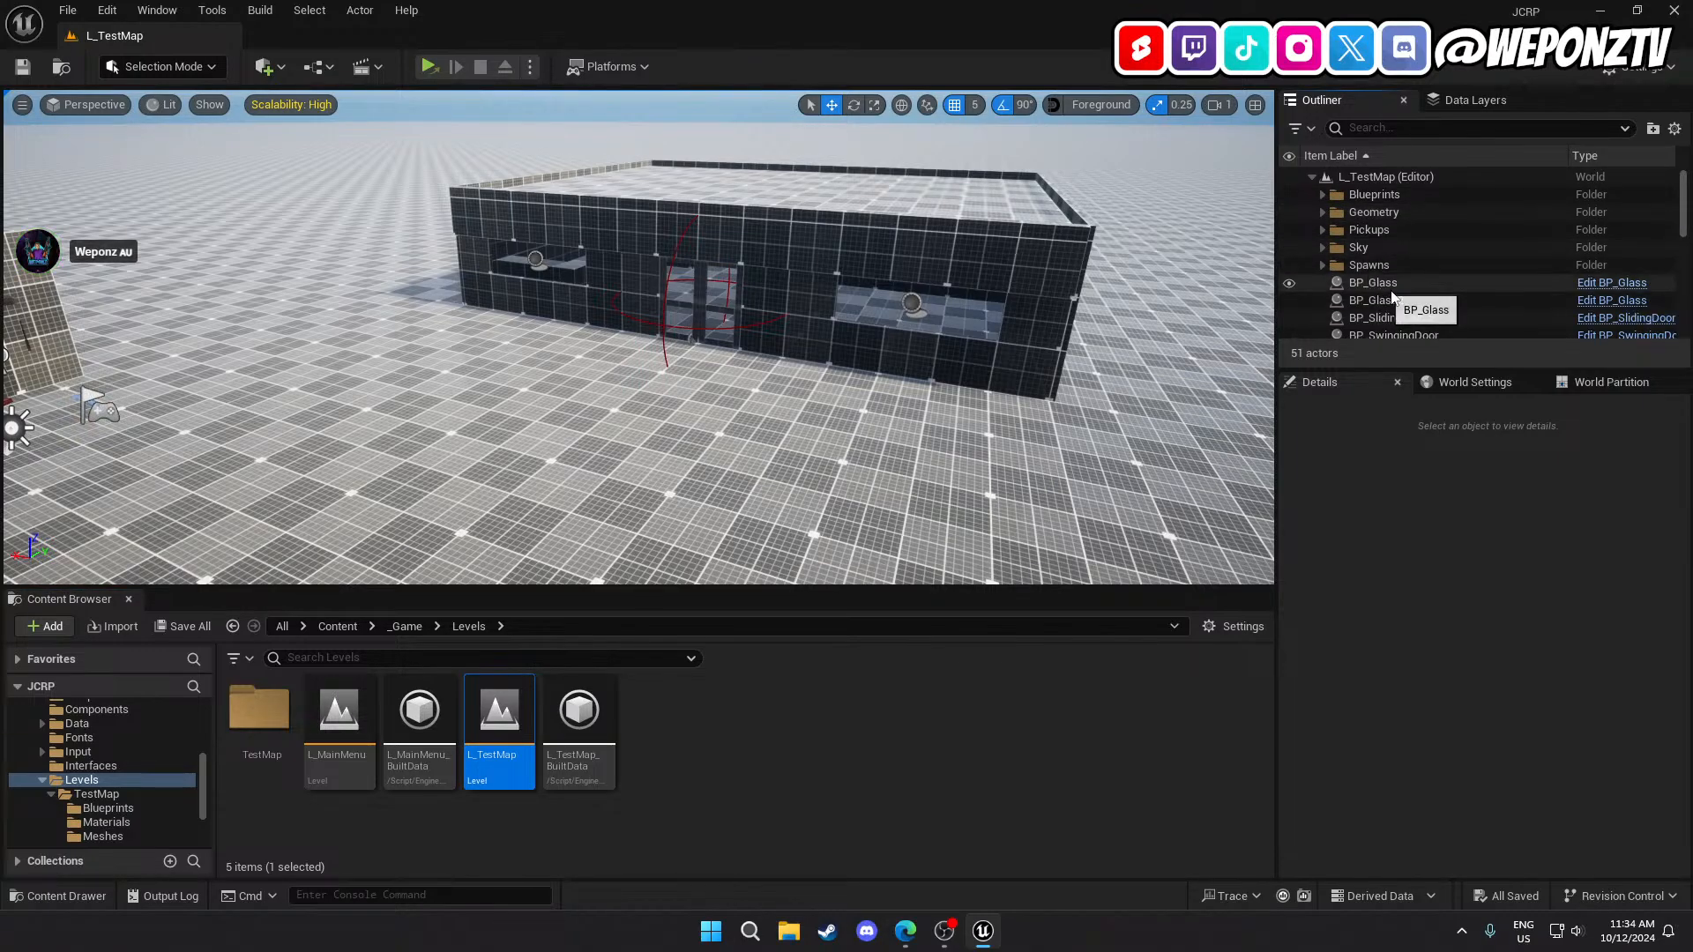
scroll(1426, 312, "down", 1)
scroll(1426, 312, "down", 3)
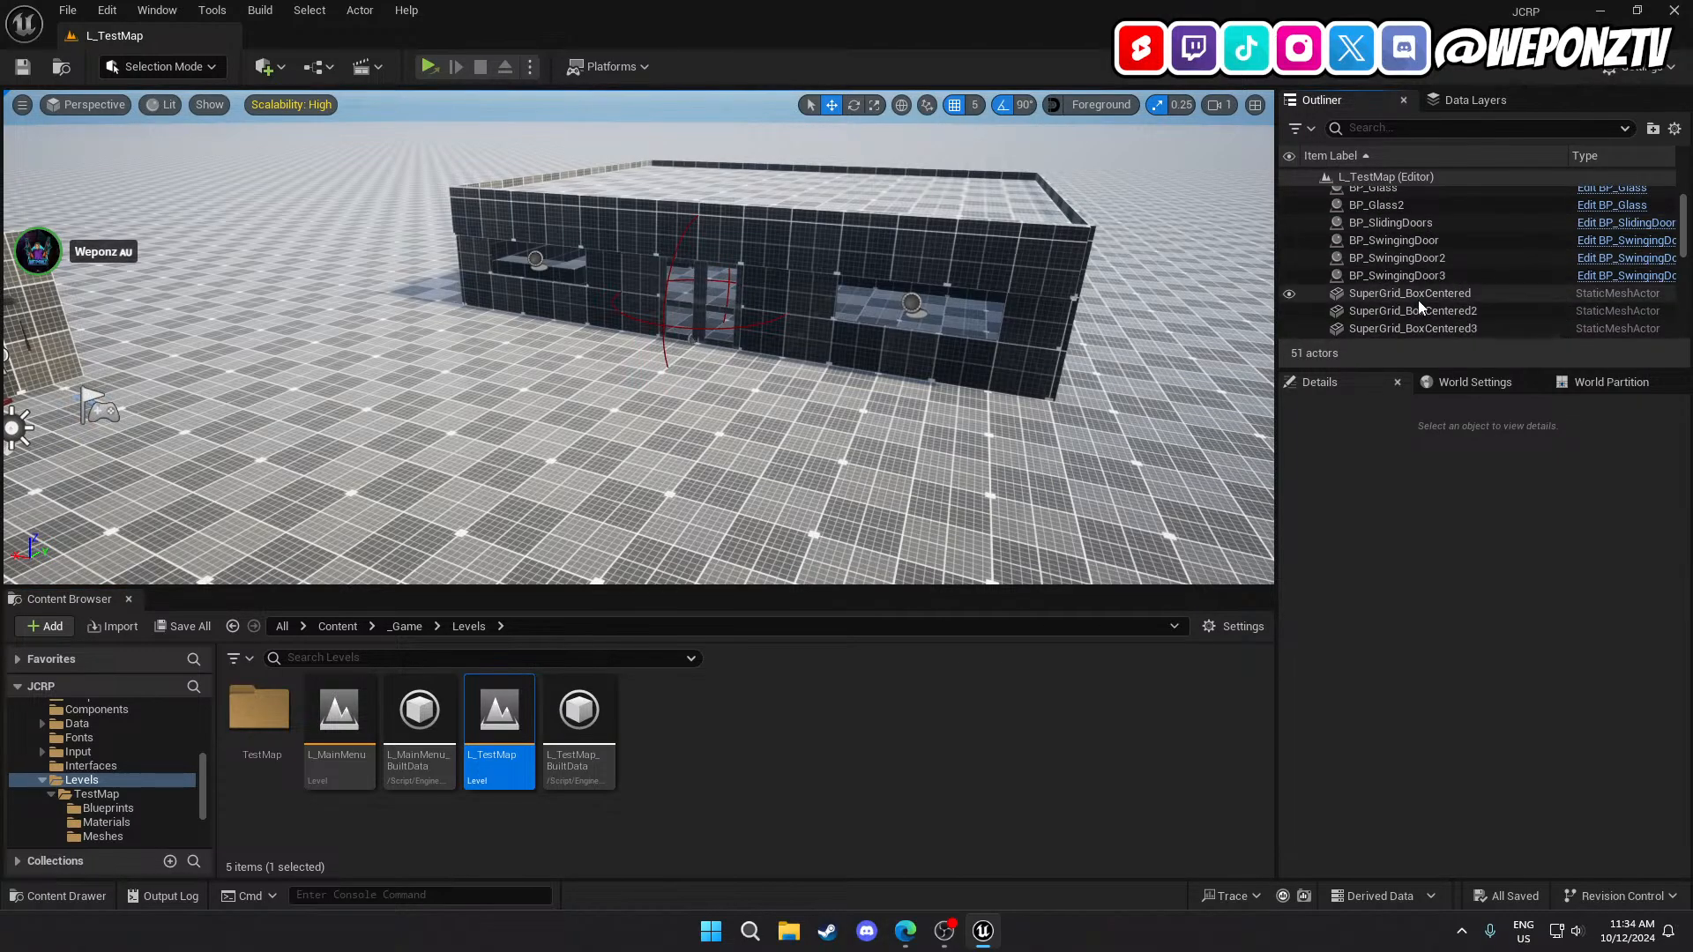
left_click(1417, 295)
scroll(1596, 317, "down", 10)
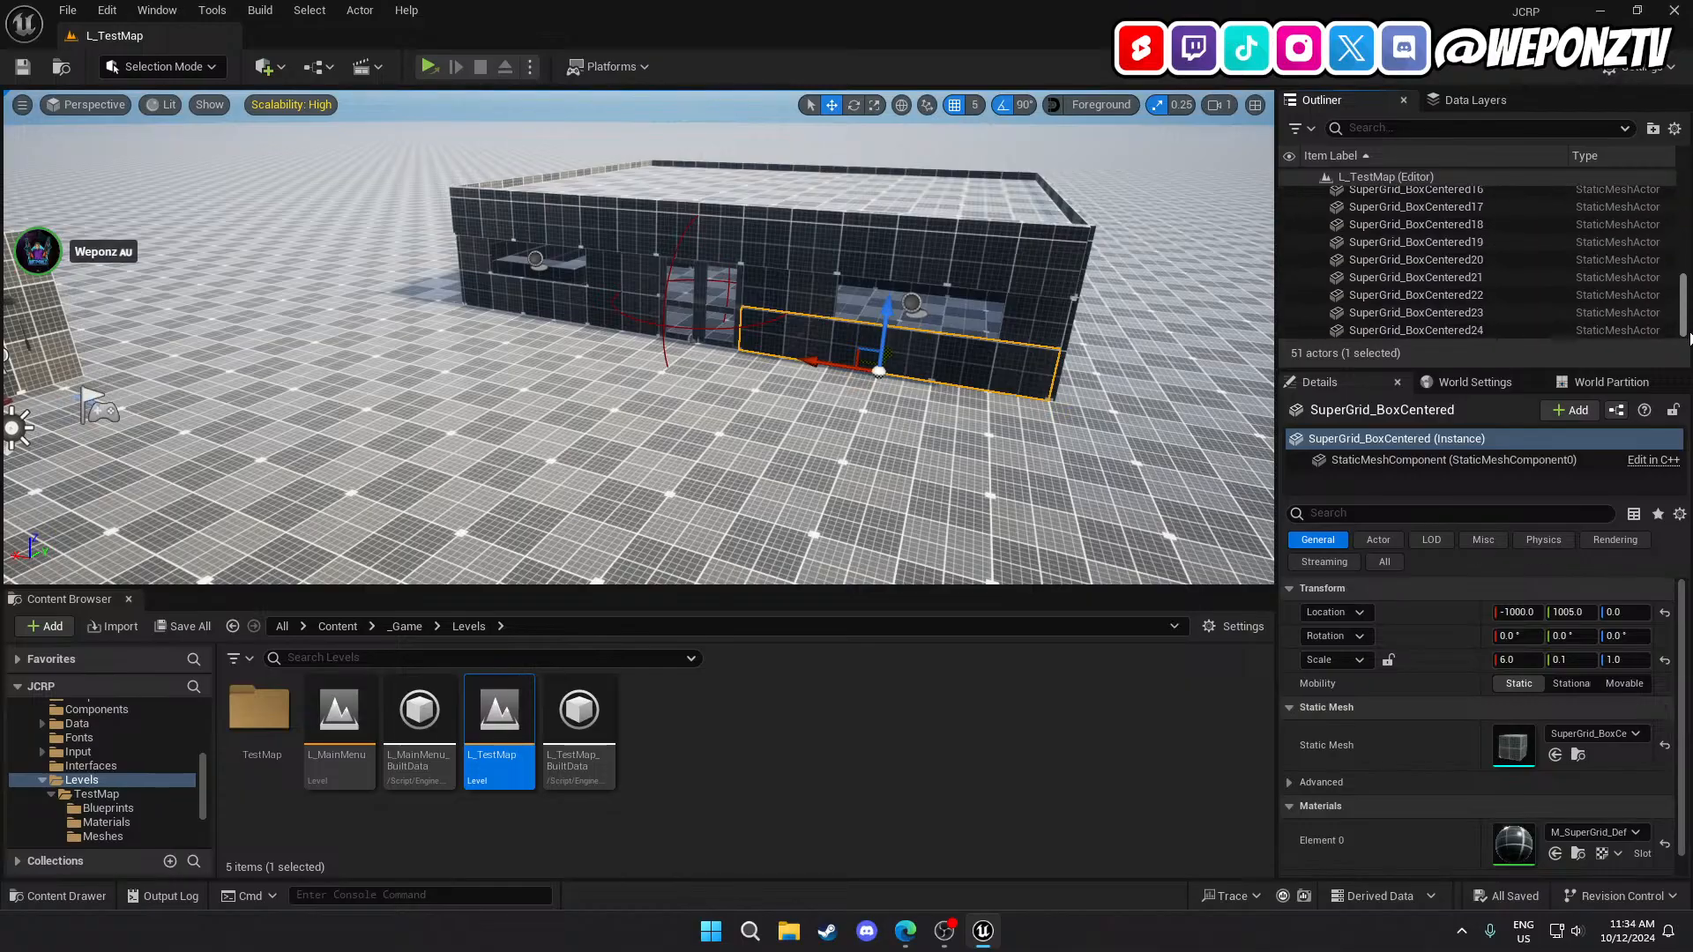
left_click(1578, 331, "shift")
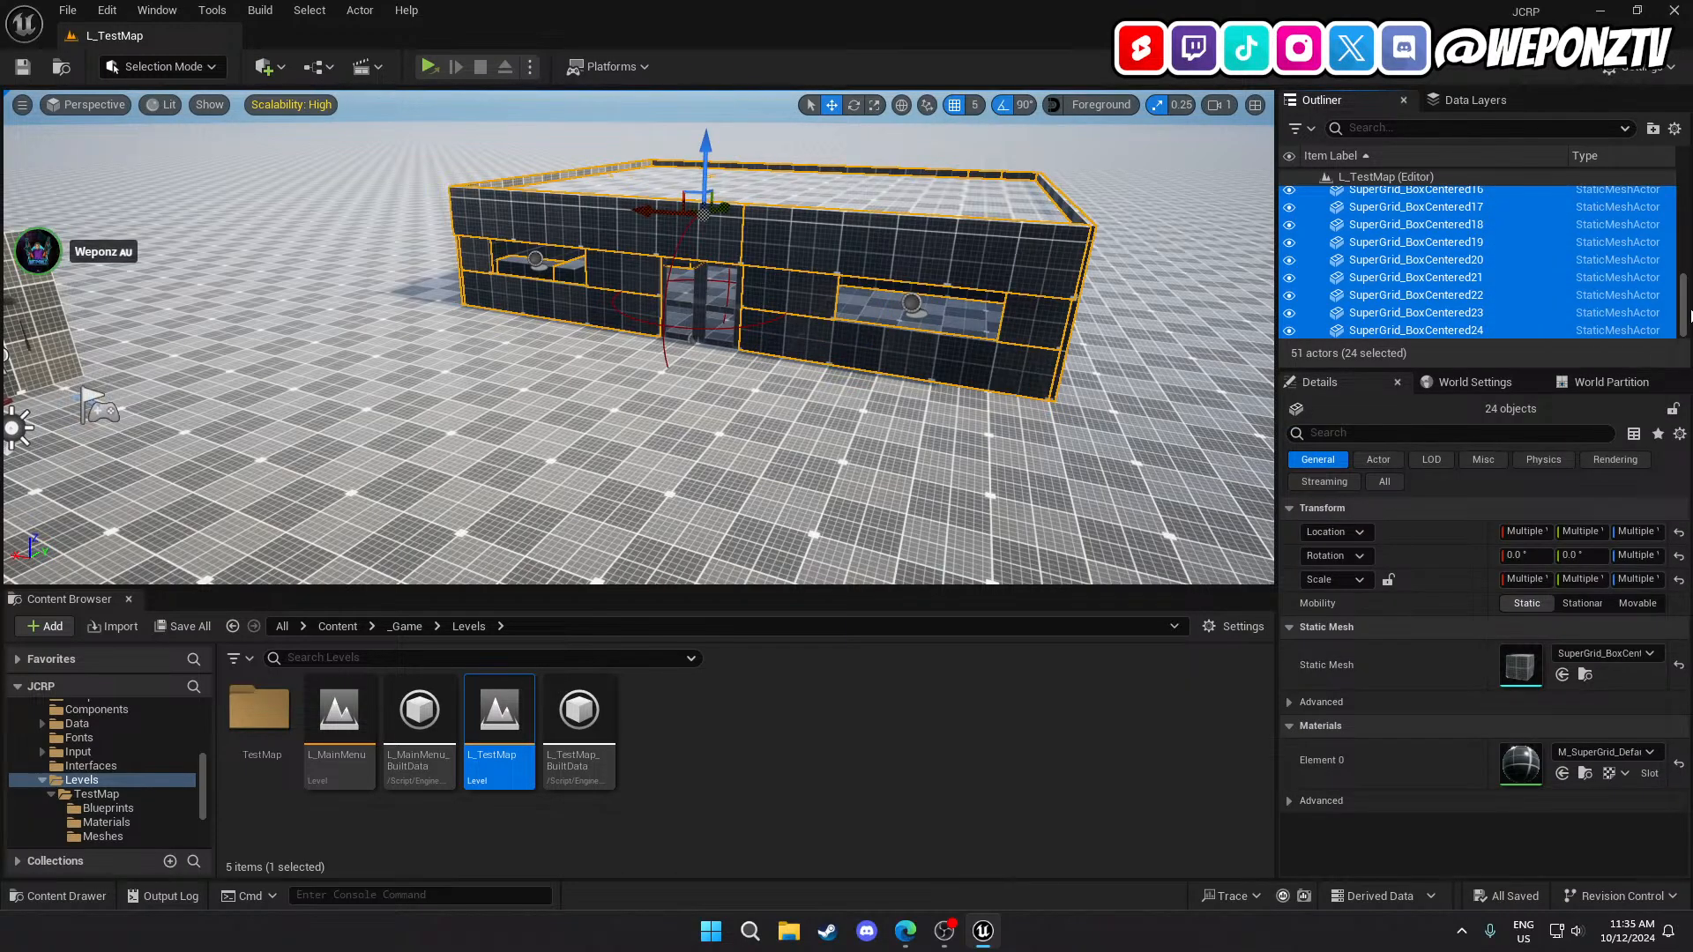
left_click_drag(1687, 276, 1686, 210)
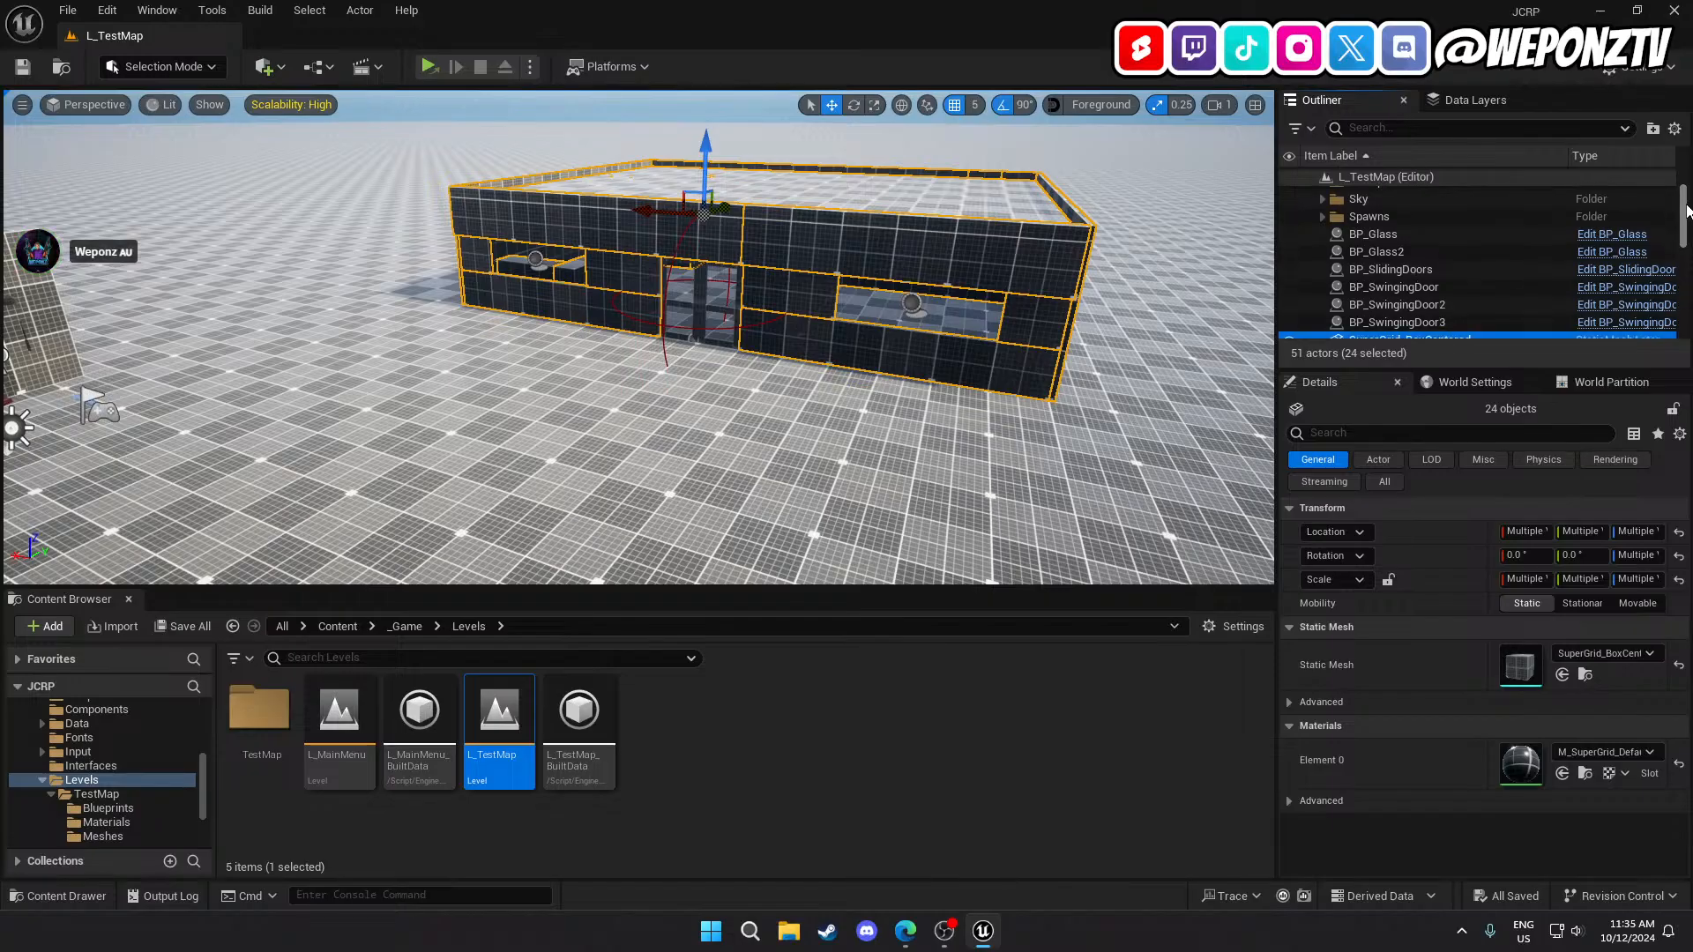
Check where BP_SwingingDoor, BP_SwingingDoor2 and BP_SwingingDoor3 sit in the building.
left_click(1420, 306)
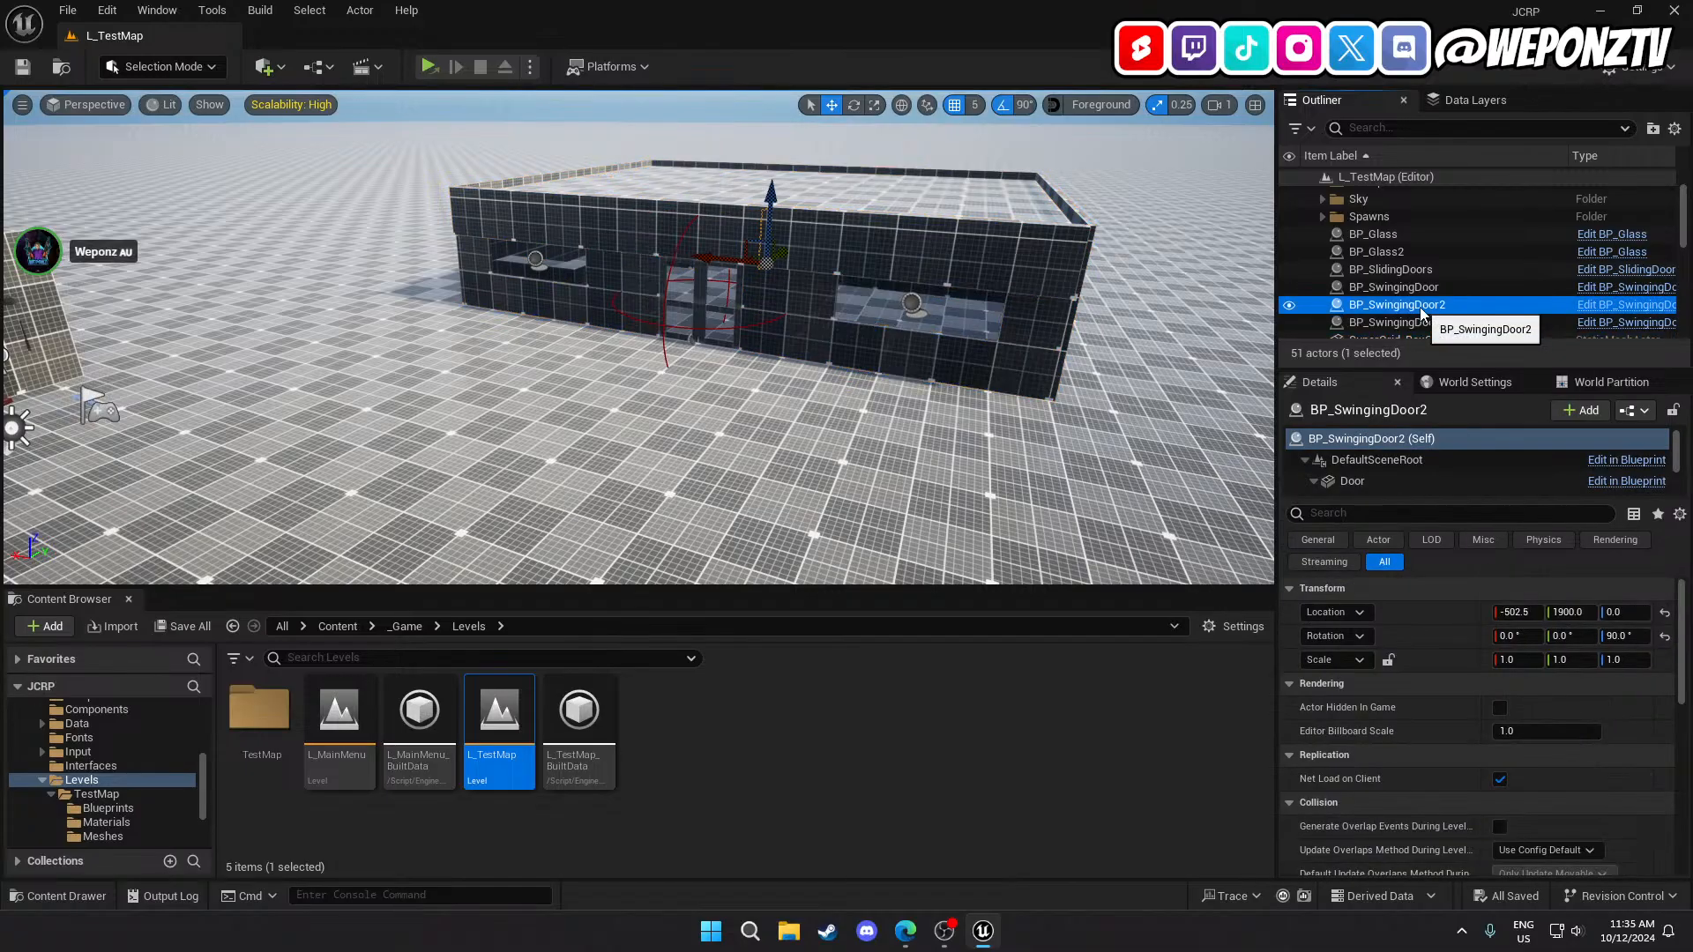
left_click(1419, 288)
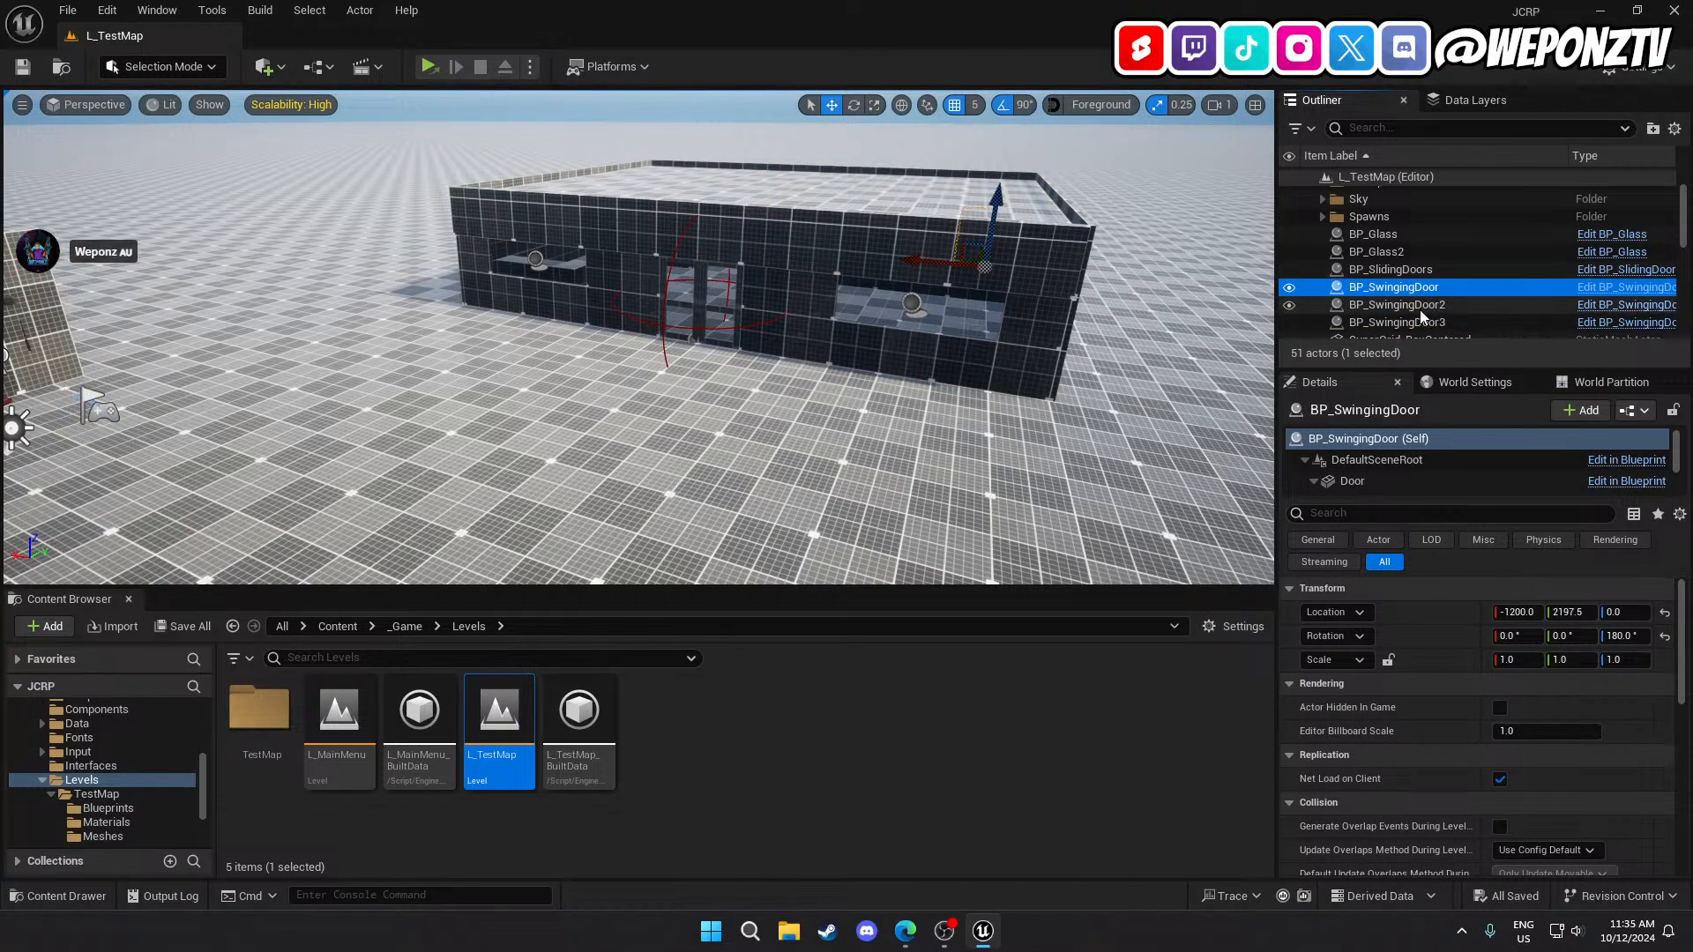
scroll(1428, 304, "down", 1)
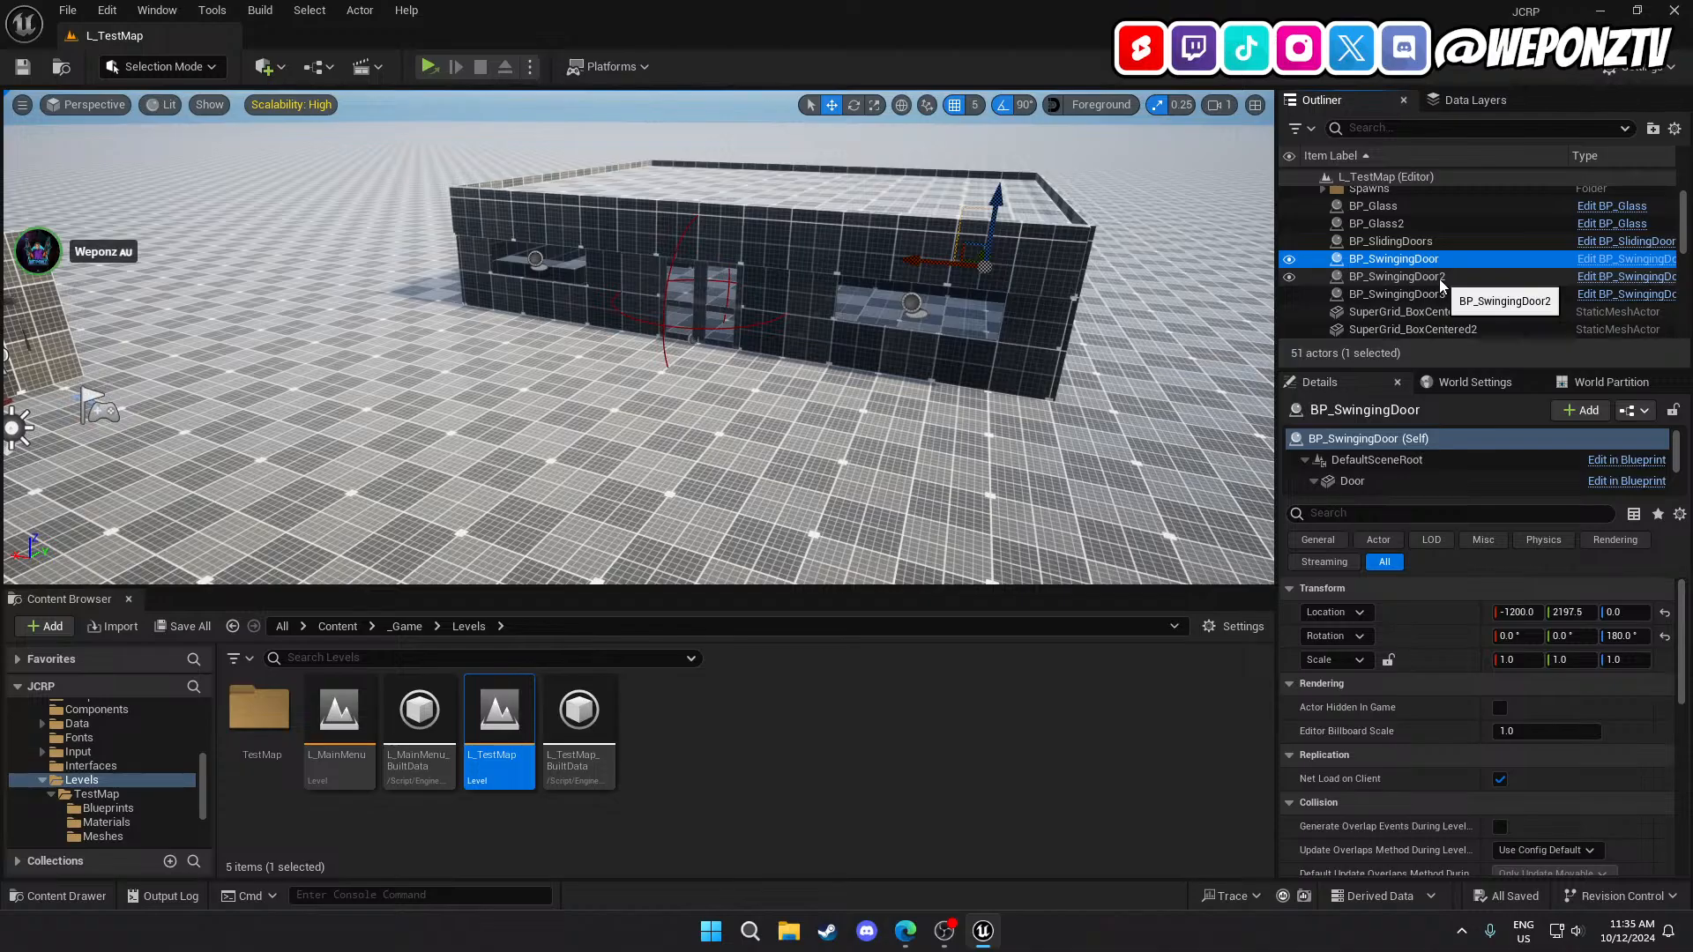
left_click(1439, 278)
left_click(1437, 293)
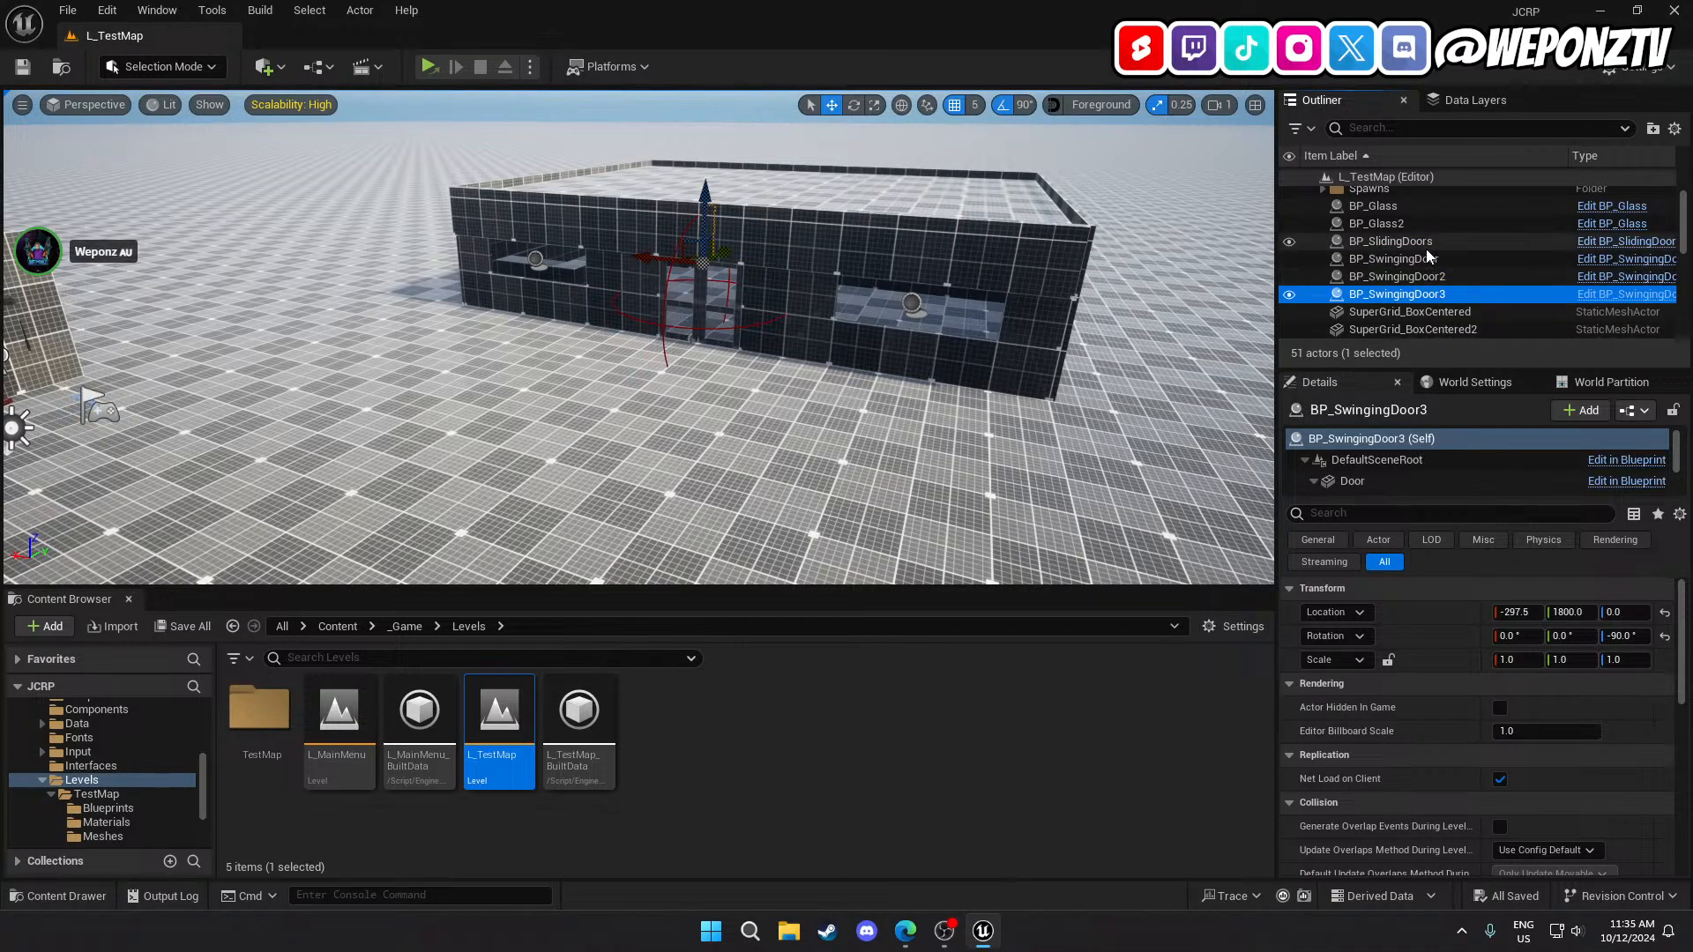
Select all building pieces from SuperGrid_BoxCentered to SuperGrid_BoxCentered24 and start converting the selection to a Blueprint class.
left_click(1439, 311)
left_click_drag(1682, 220, 1679, 385)
left_click(1483, 328, "shift")
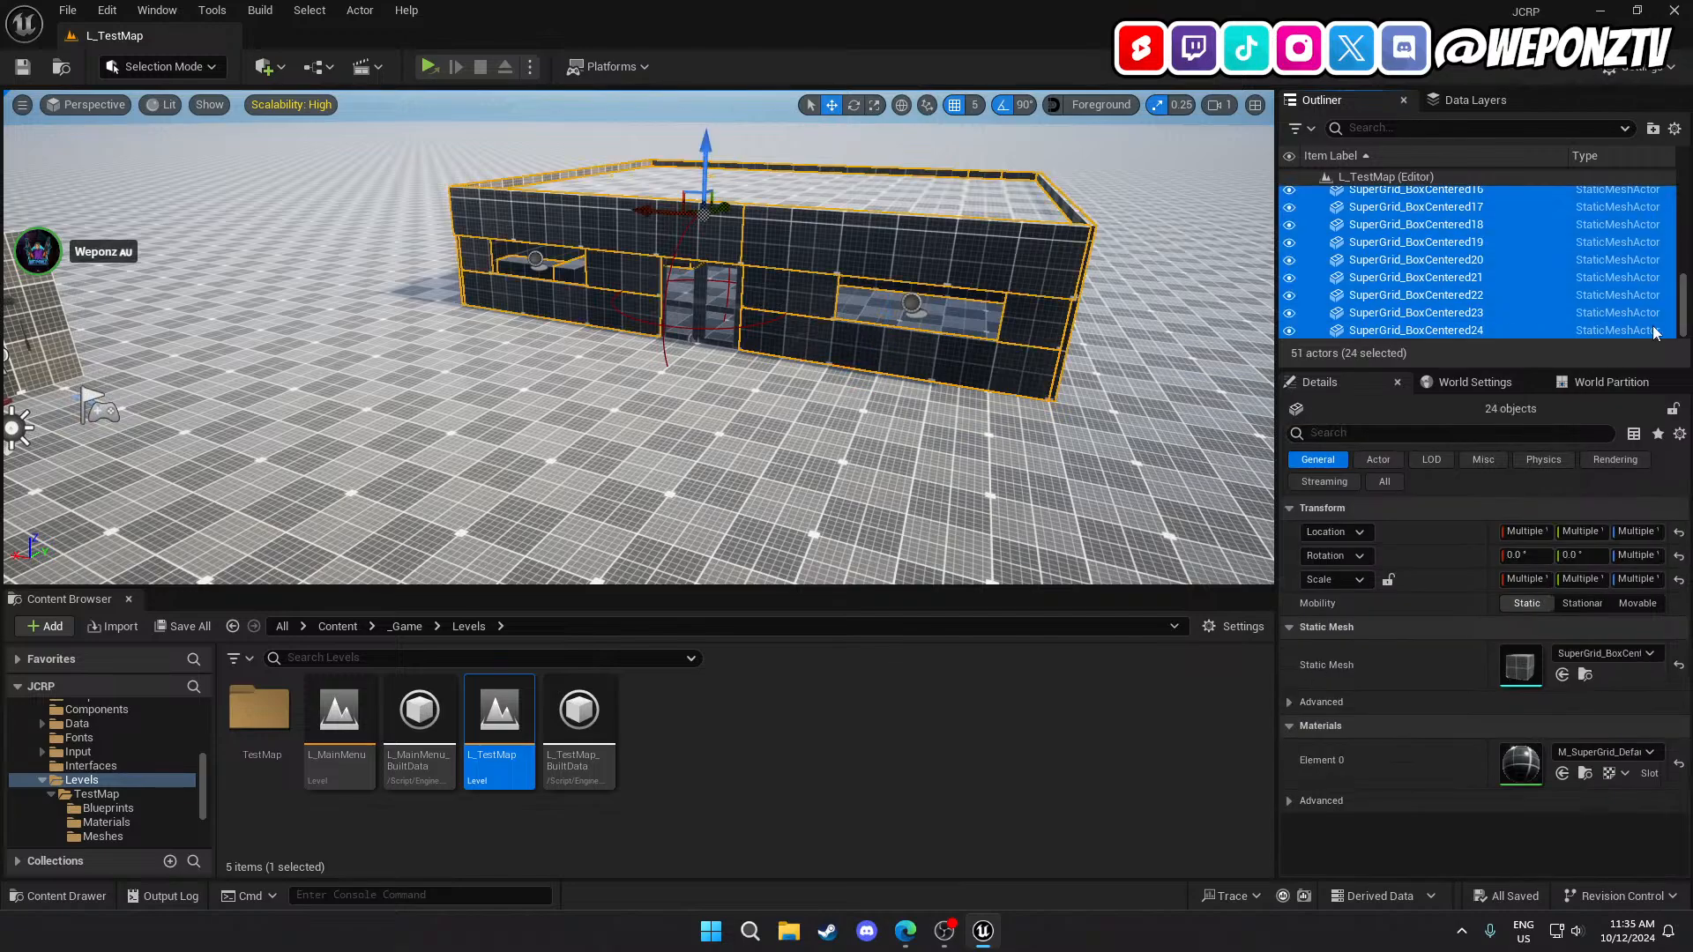
left_click_drag(1690, 307, 1689, 243)
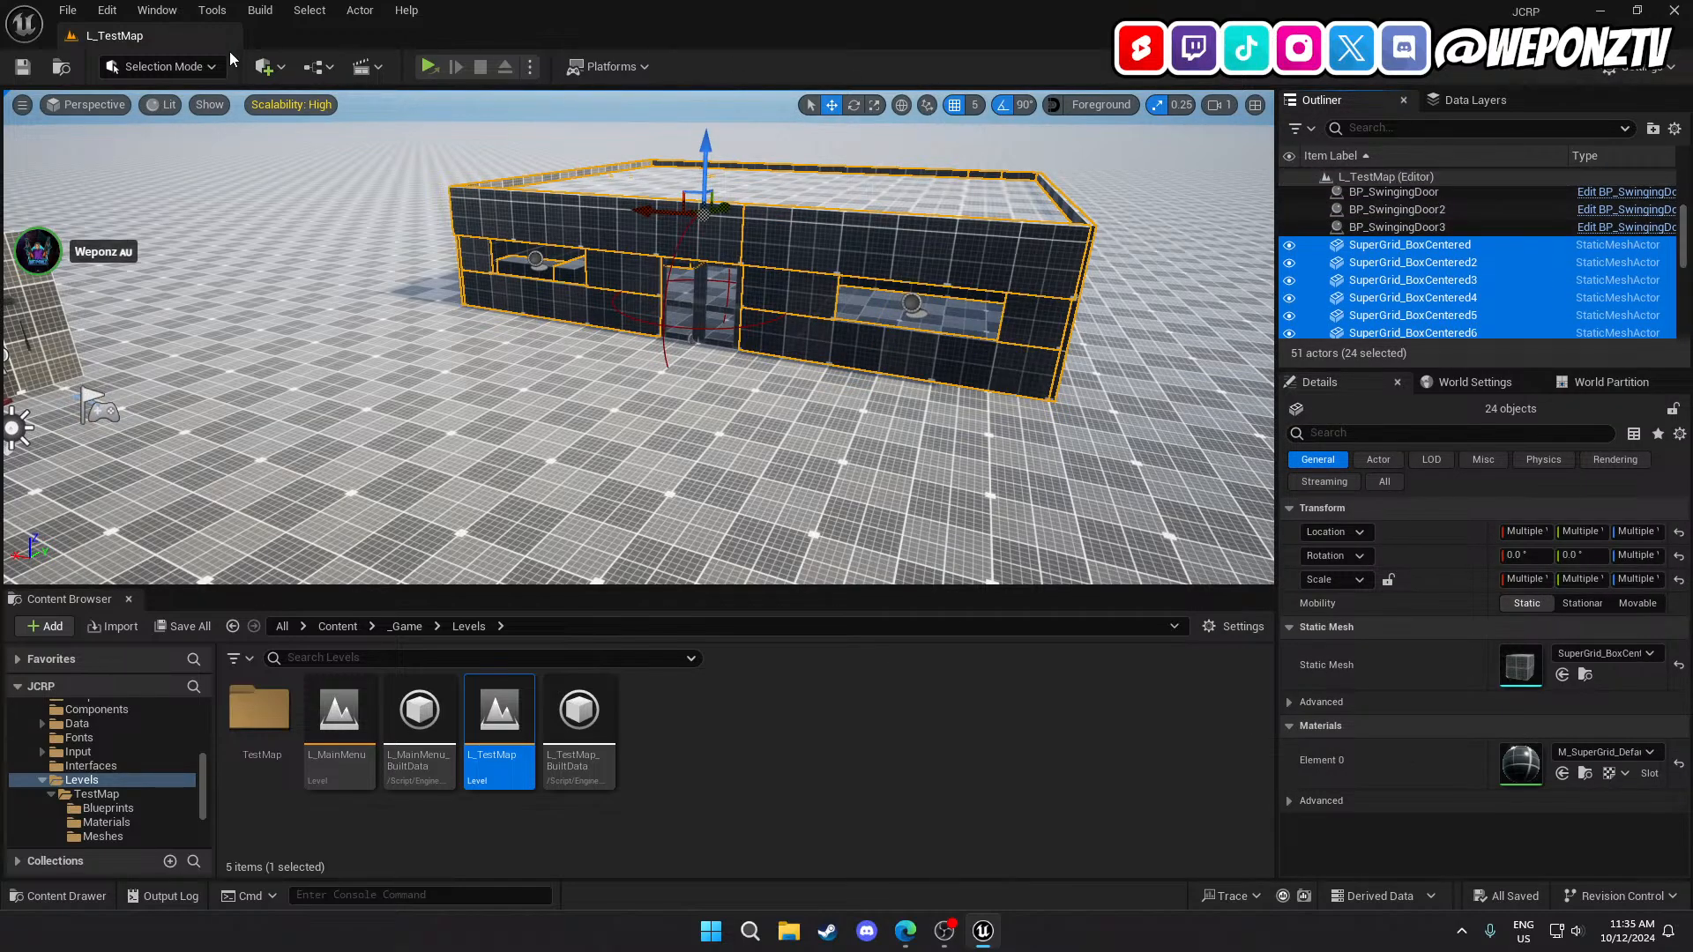
left_click(325, 66)
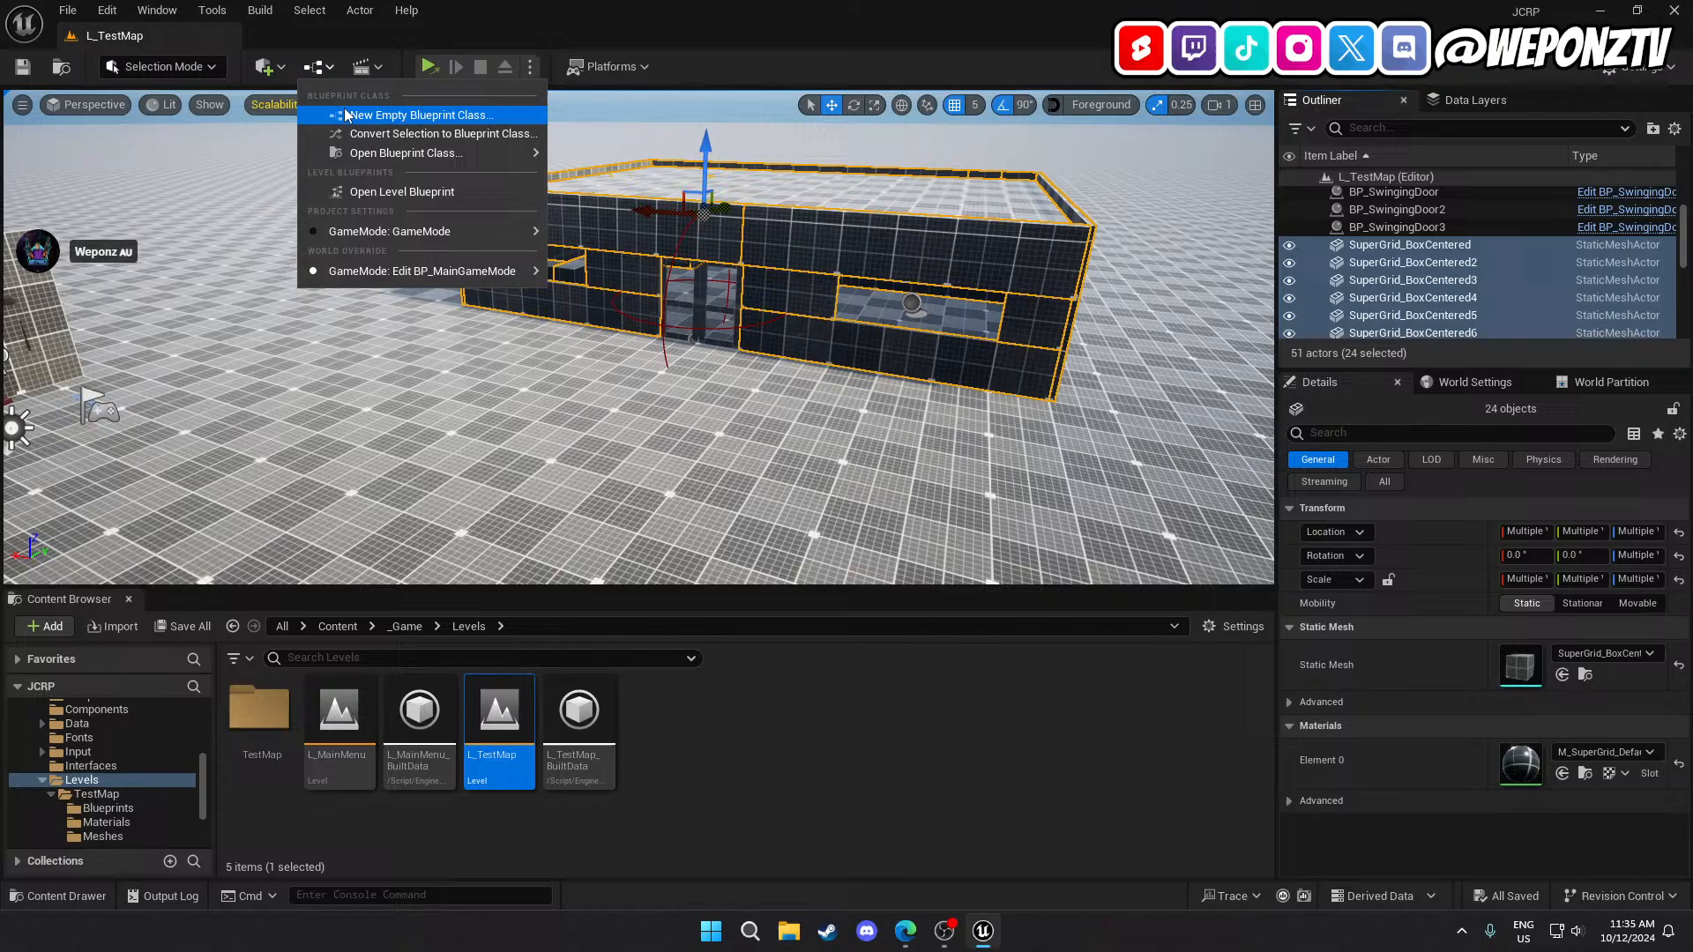
left_click(405, 136)
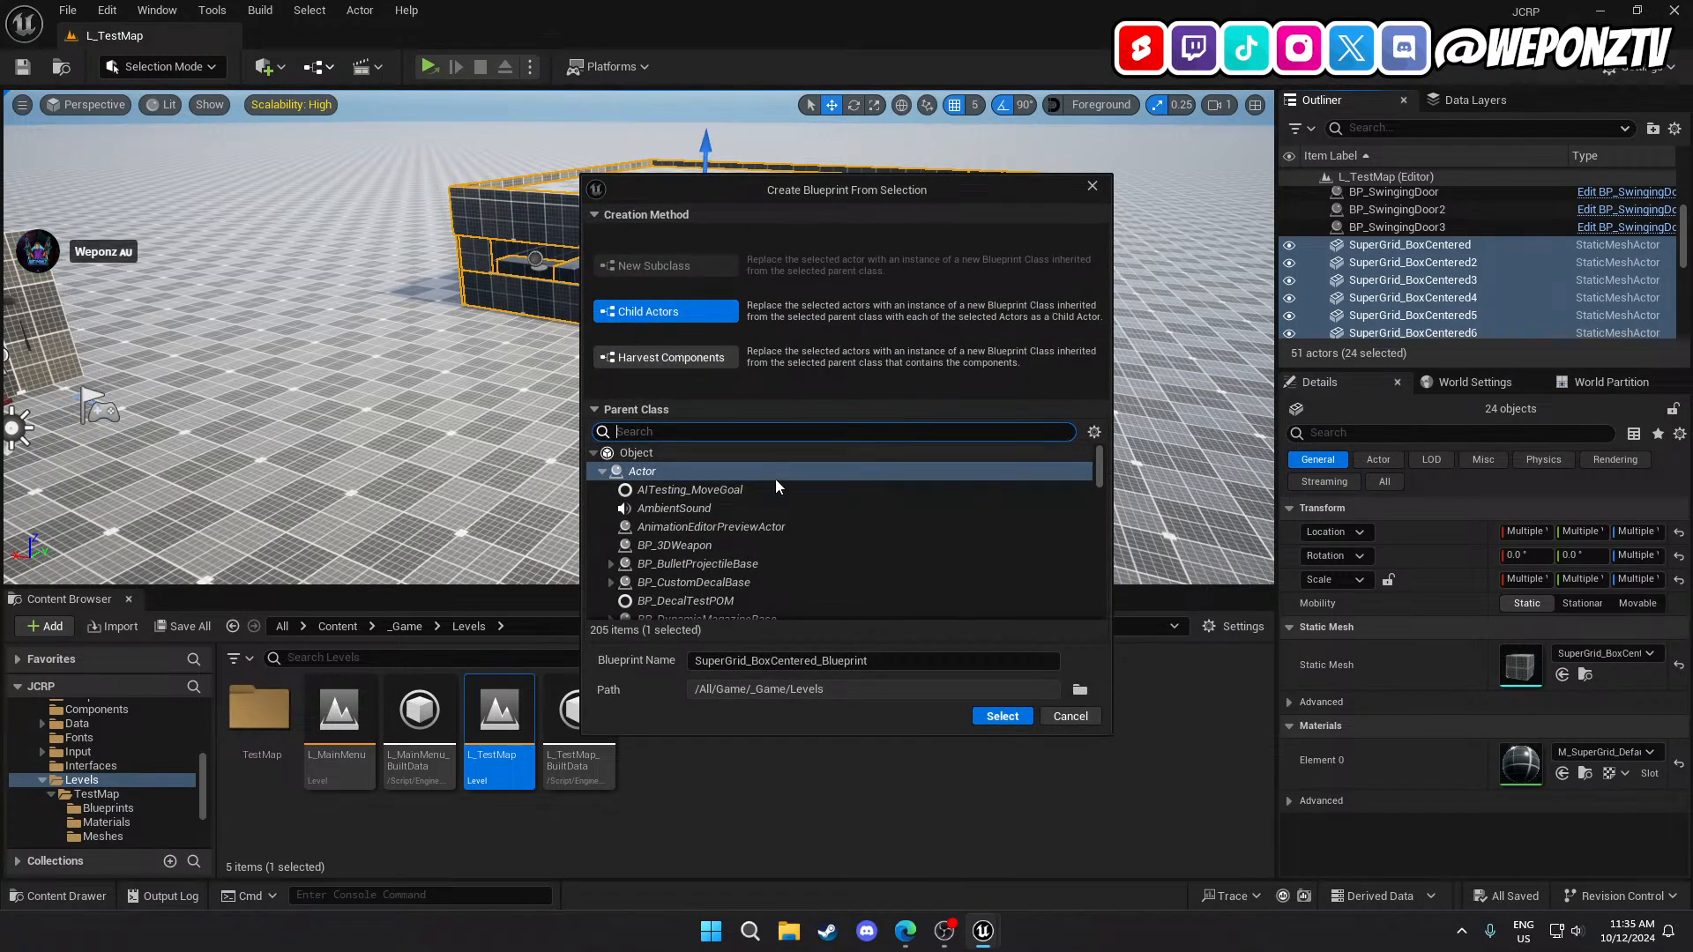
Set the new blueprint's save path to the _Game/Levels/TestMap/Blueprints folder.
left_click(1079, 691)
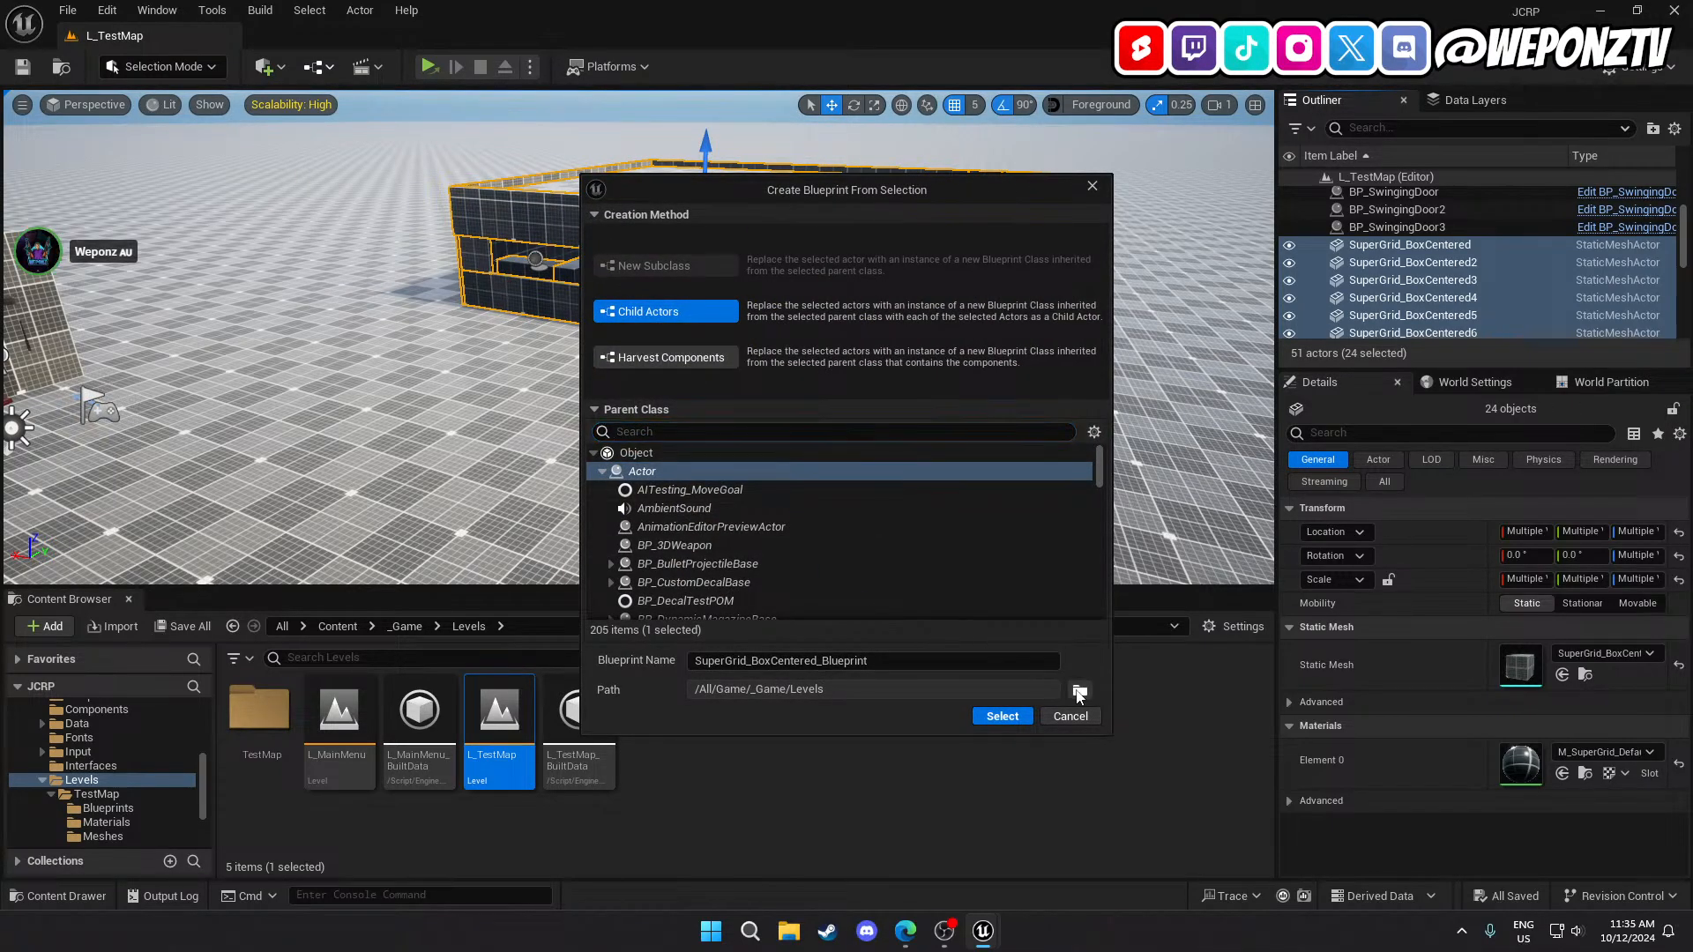
left_click(738, 406)
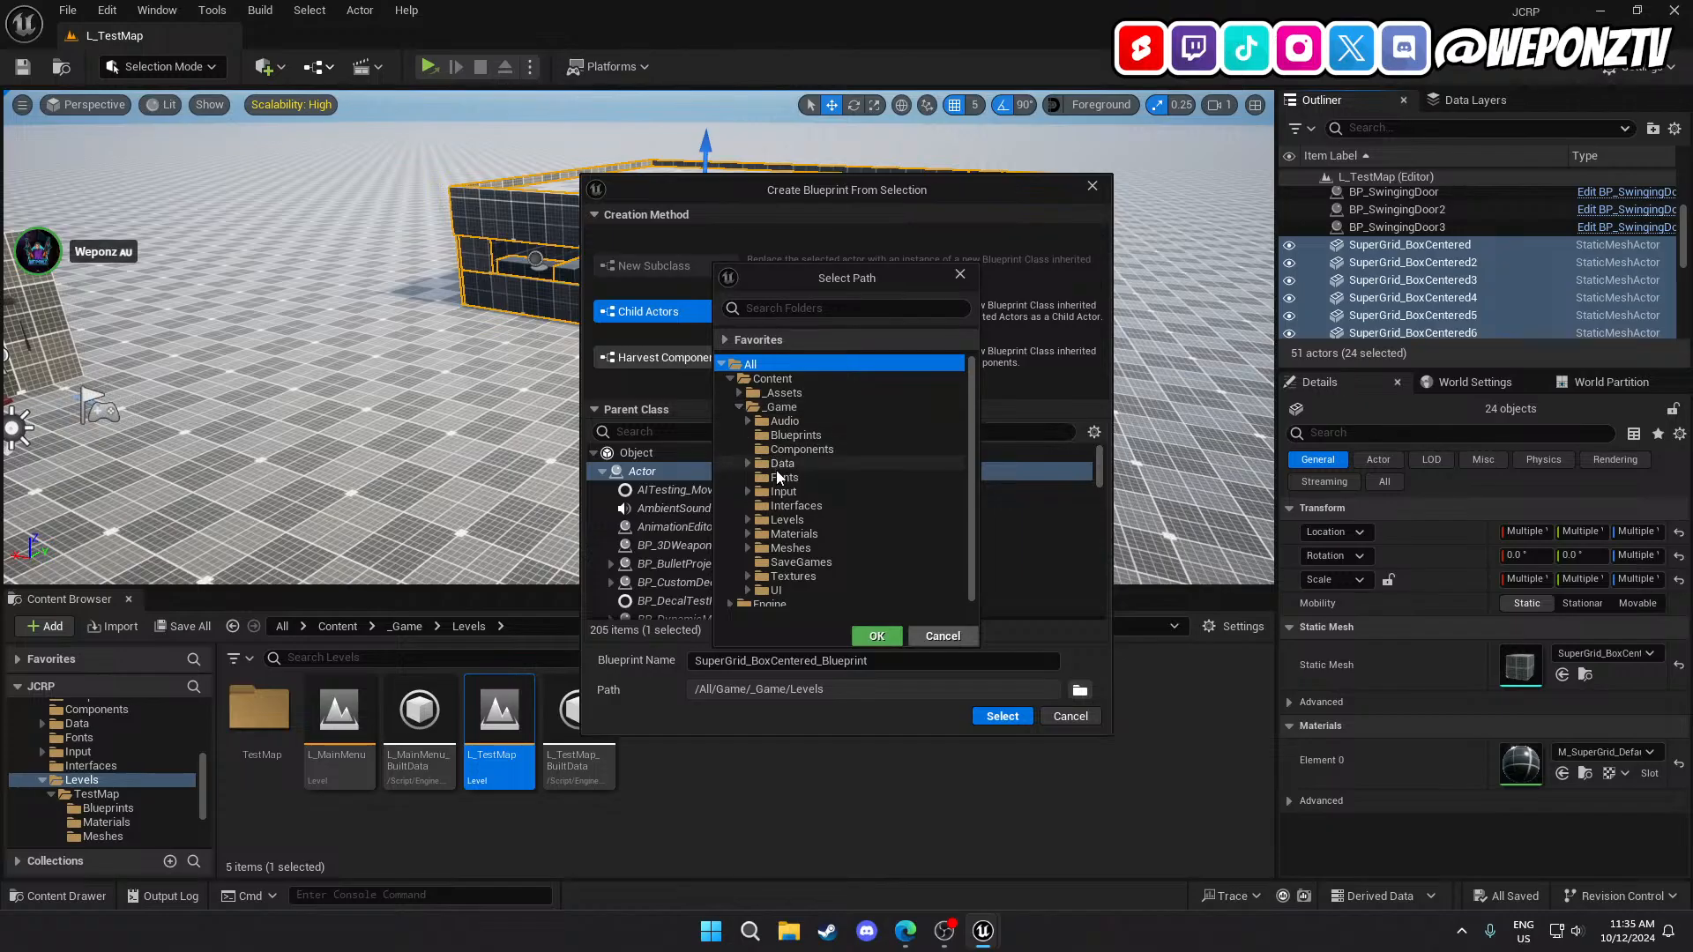
left_click(748, 534)
left_click(748, 519)
left_click(775, 532)
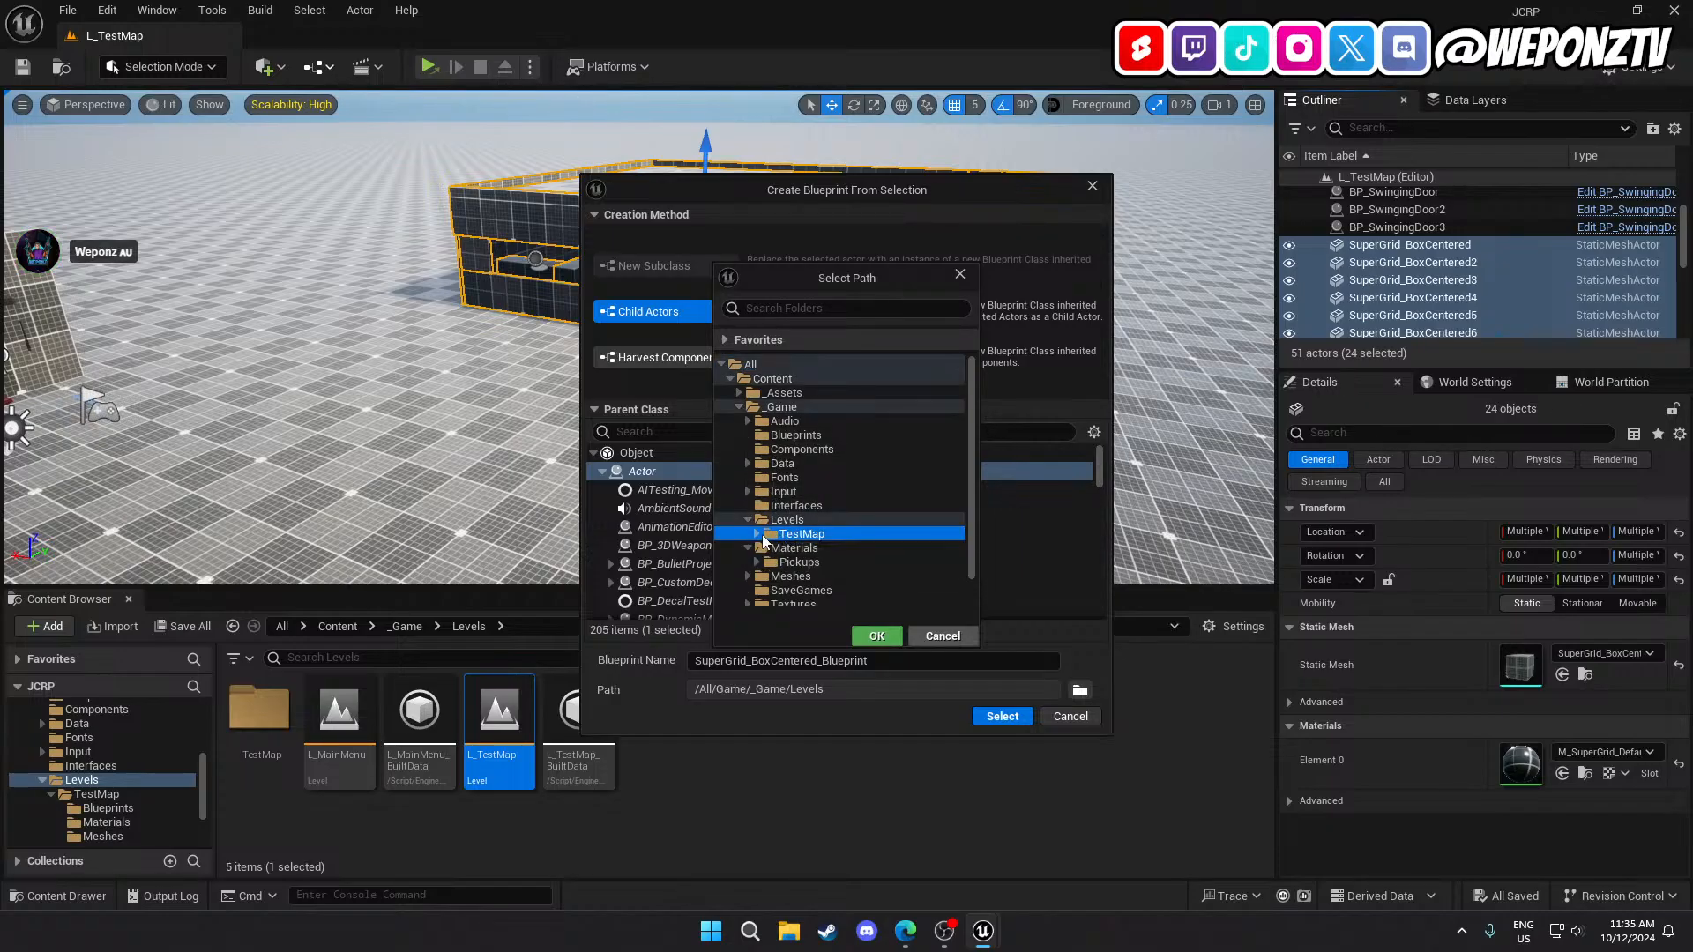
left_click(758, 534)
left_click(813, 547)
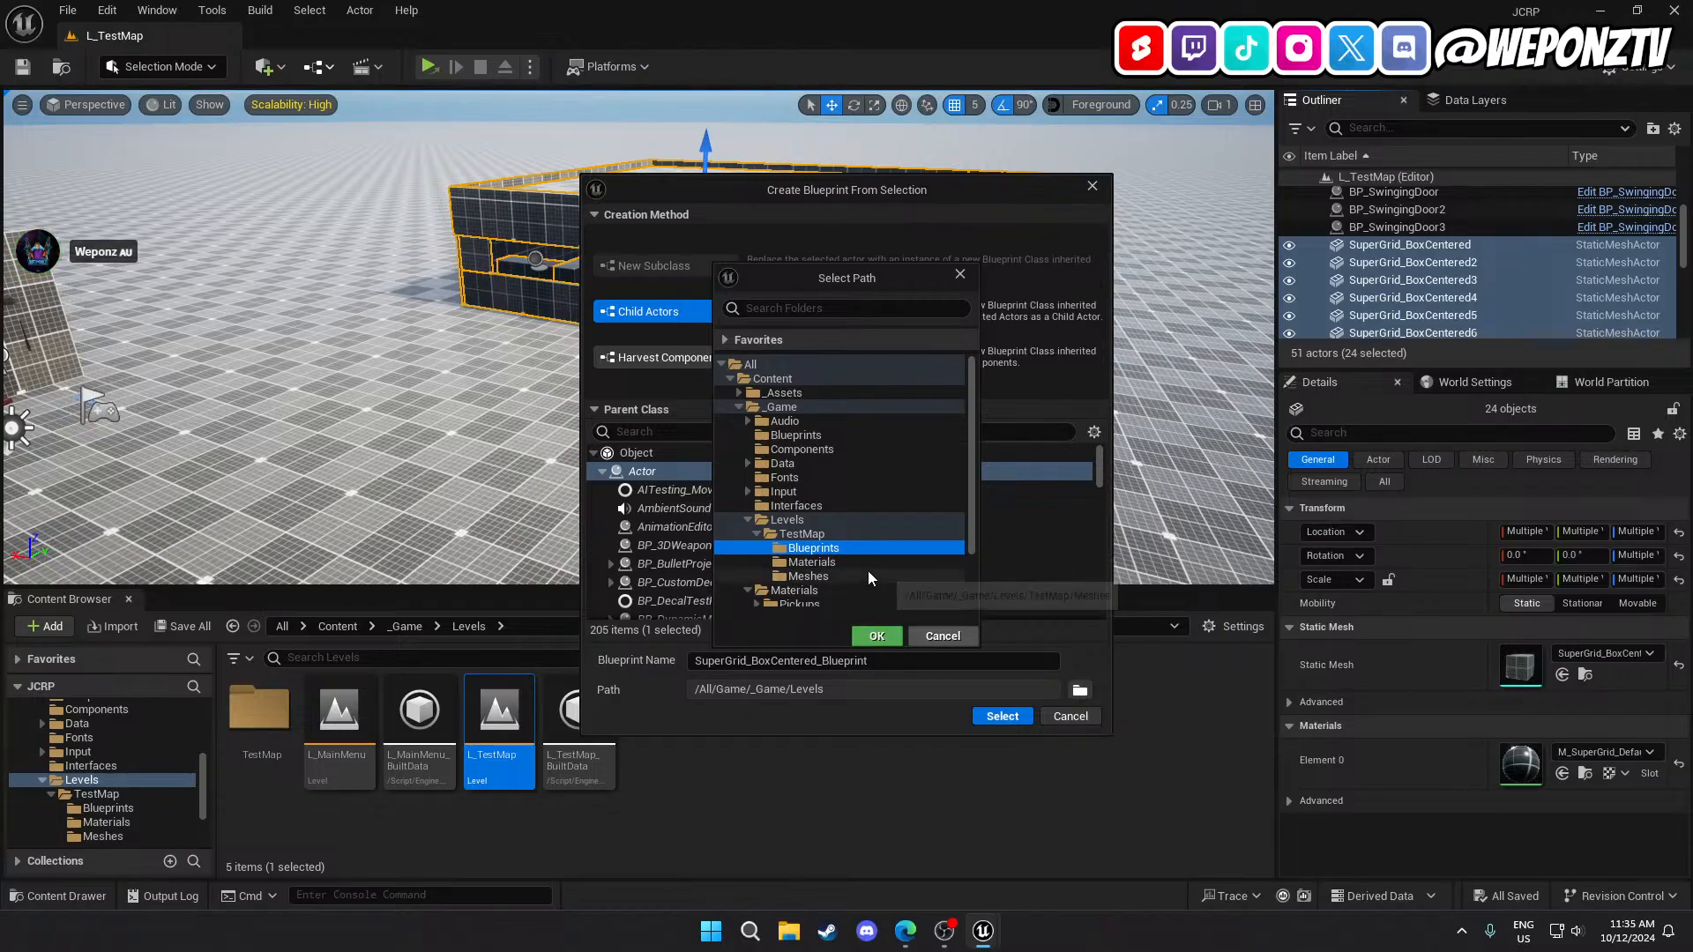
left_click(877, 636)
Name the blueprint BP_ConvenienceStore and create it with the Child Actors method and Actor as parent class.
left_click(698, 660)
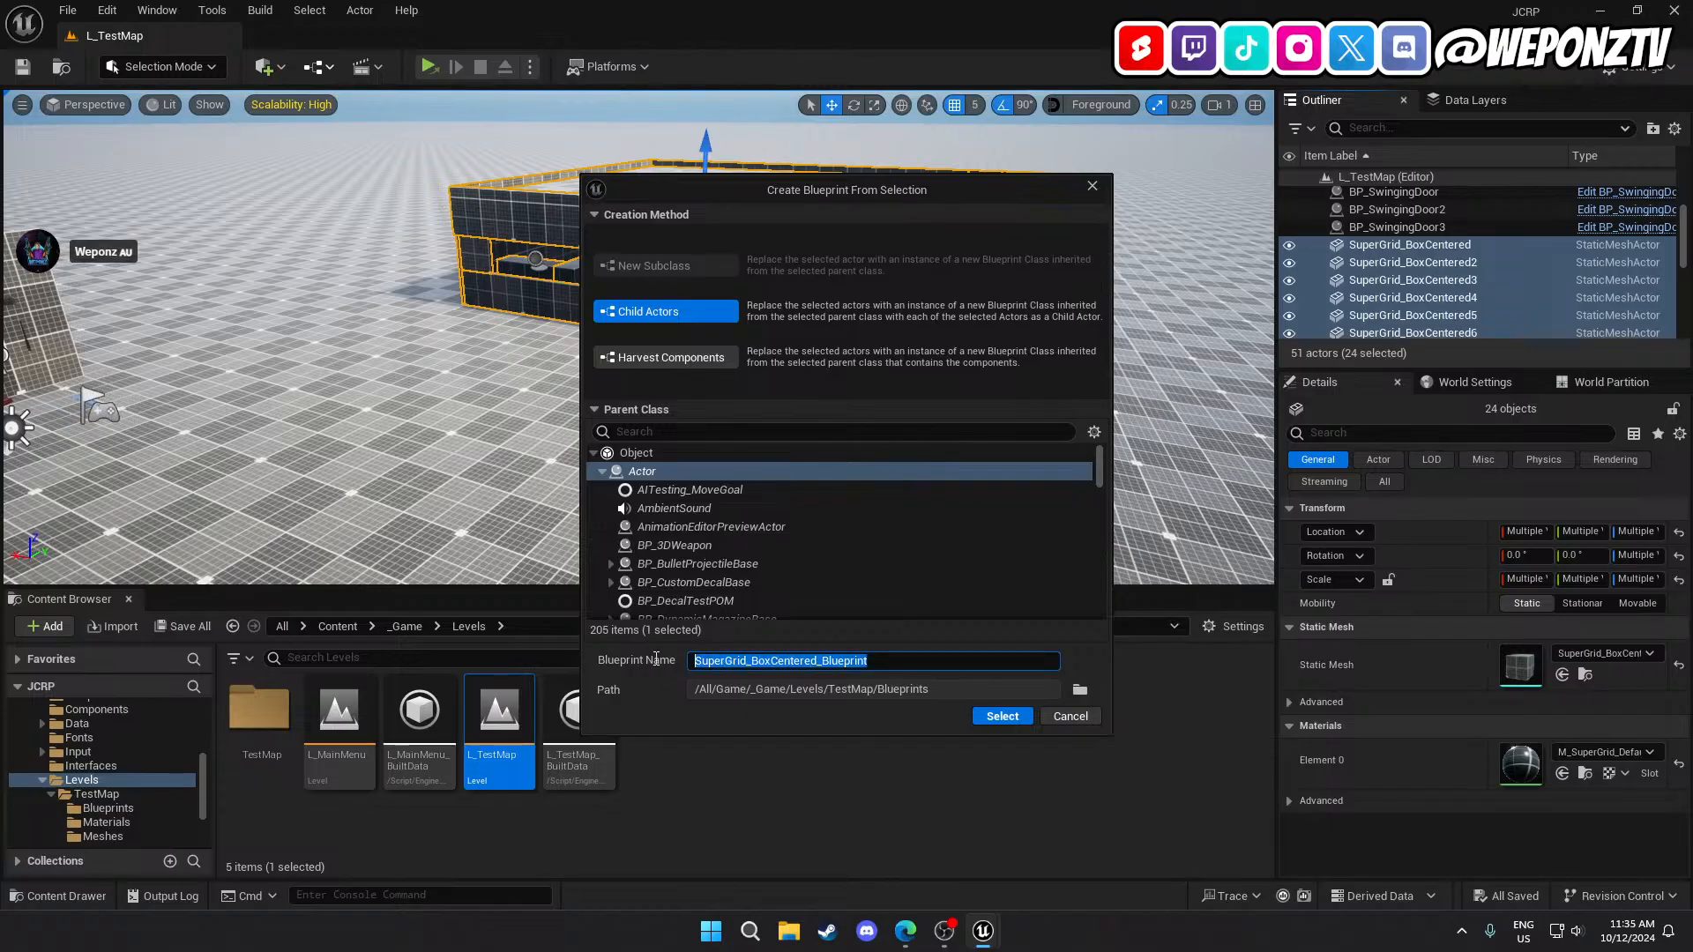
type("BP_")
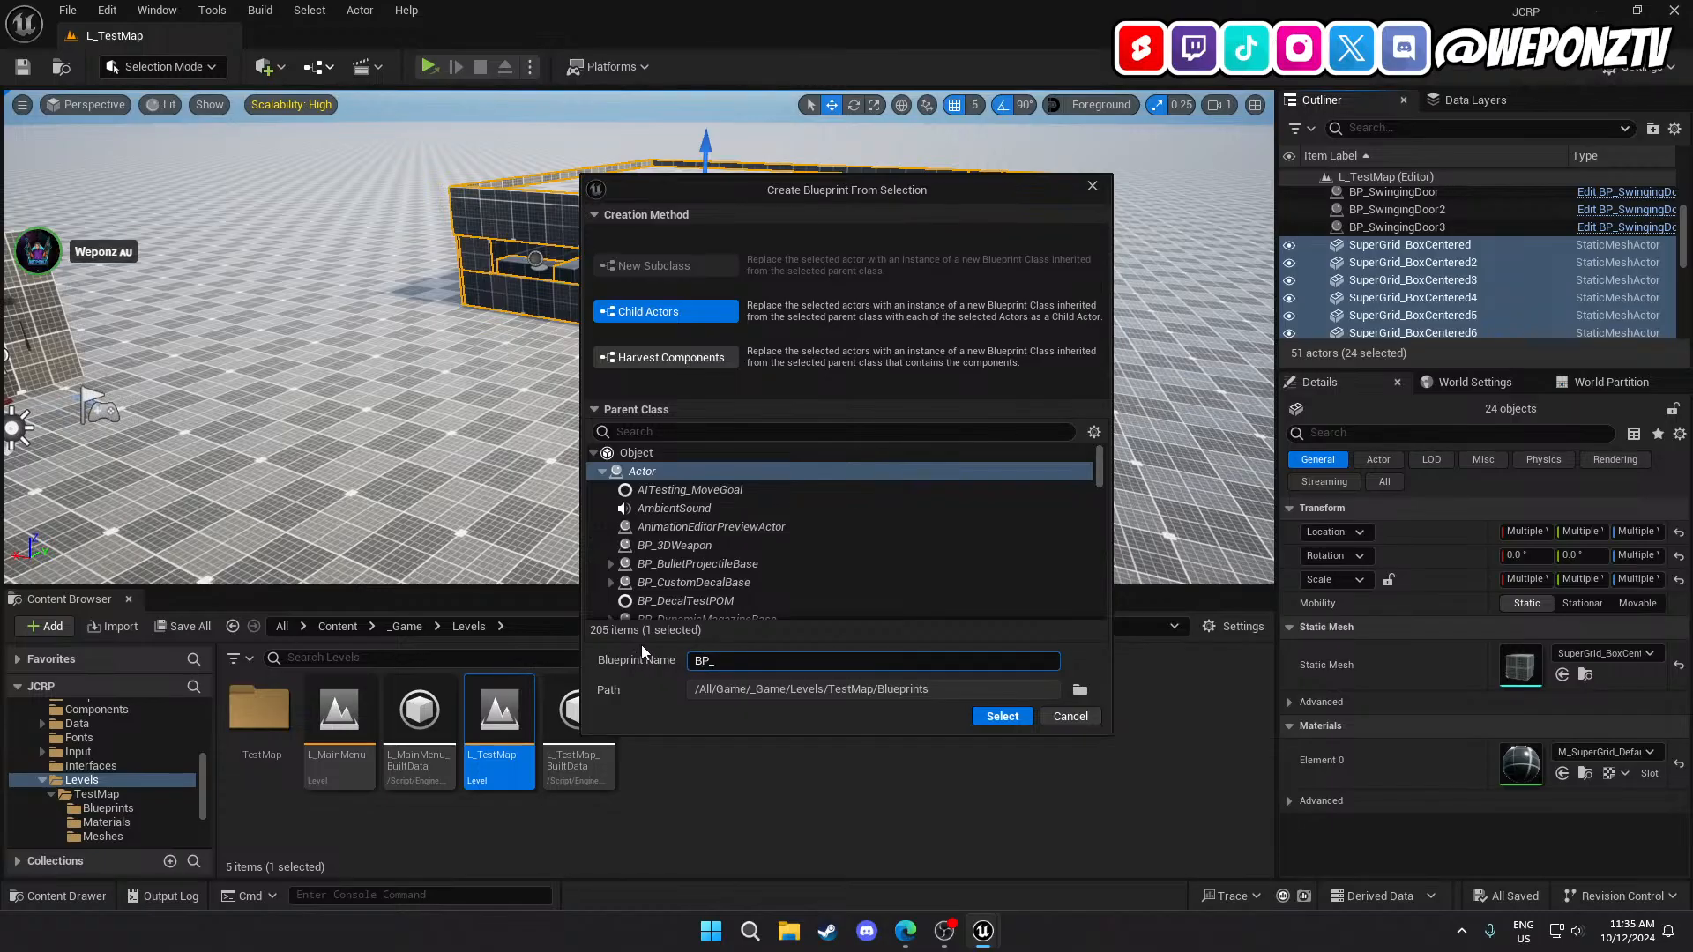
type("ConvenienceStore")
left_click(1000, 716)
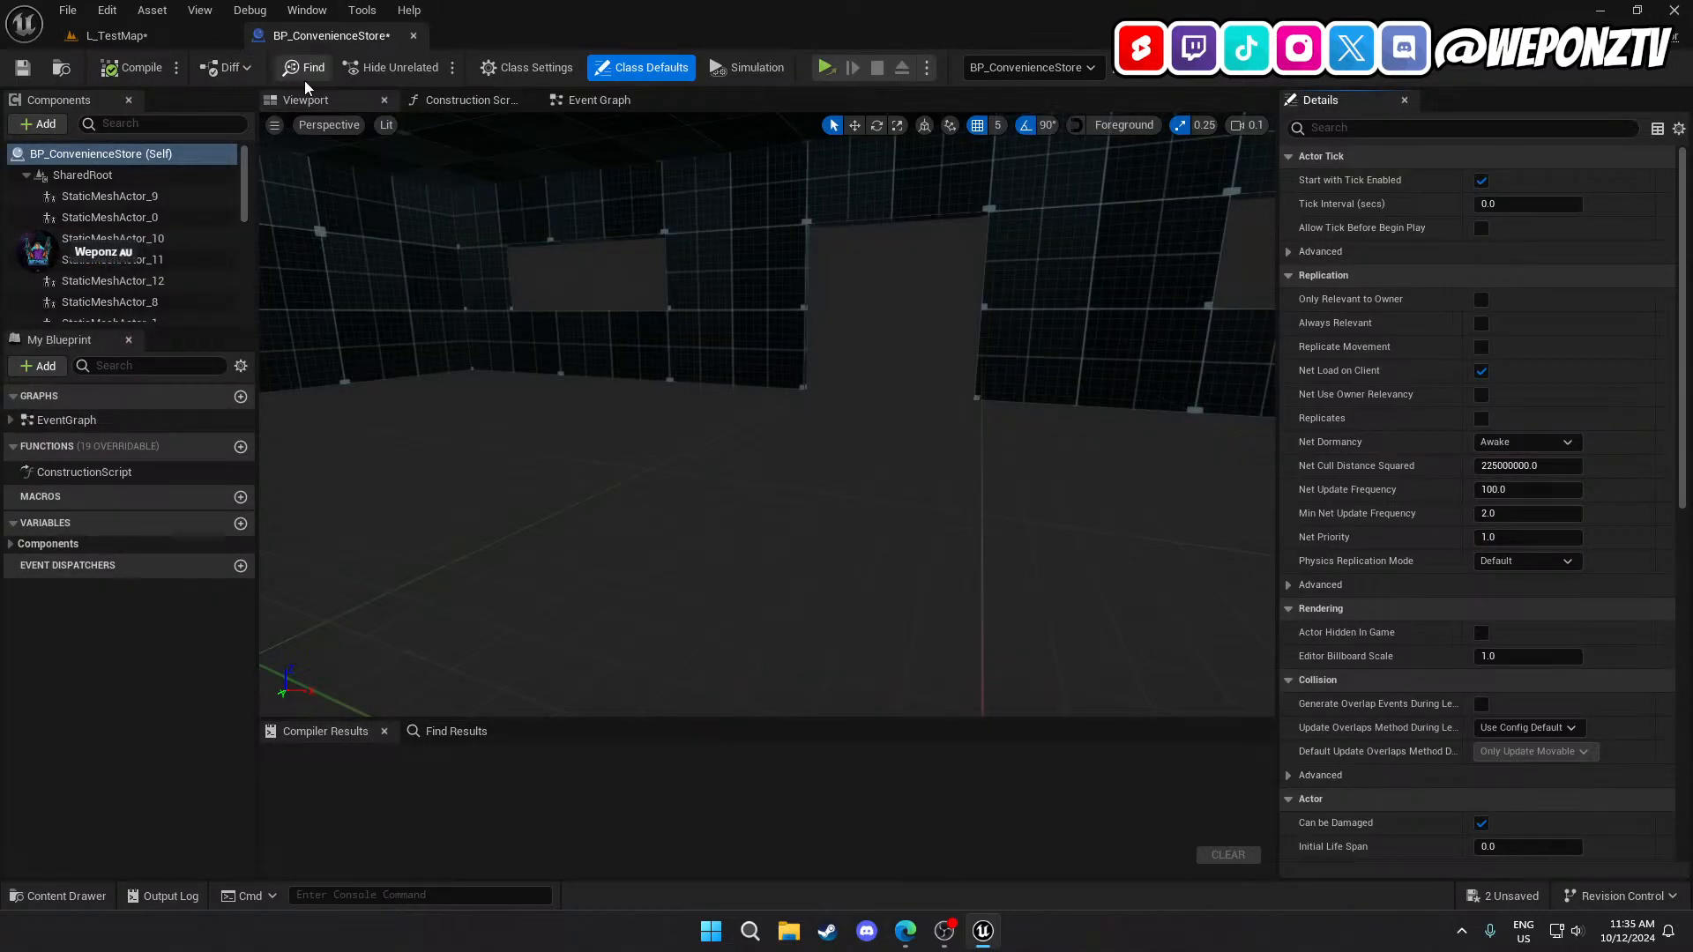
Disable Start with Tick Enabled and enable Replicate Movement and Replicates in the BP_ConvenienceStore class defaults.
left_click(1481, 181)
left_click(1480, 347)
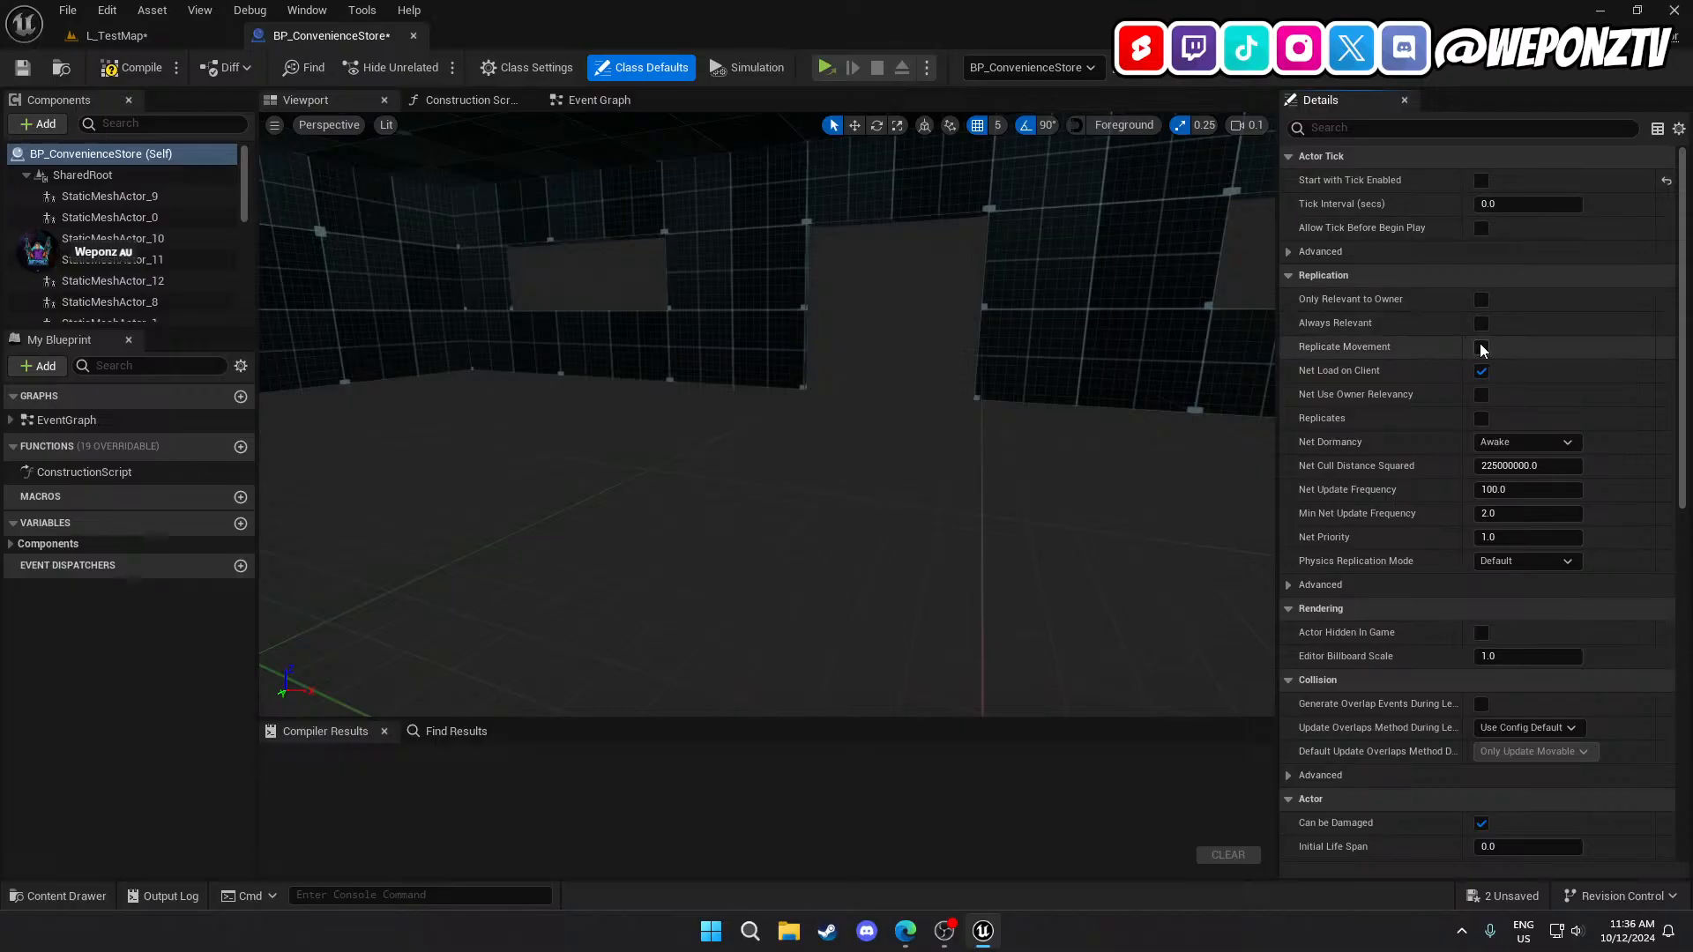
left_click(1481, 419)
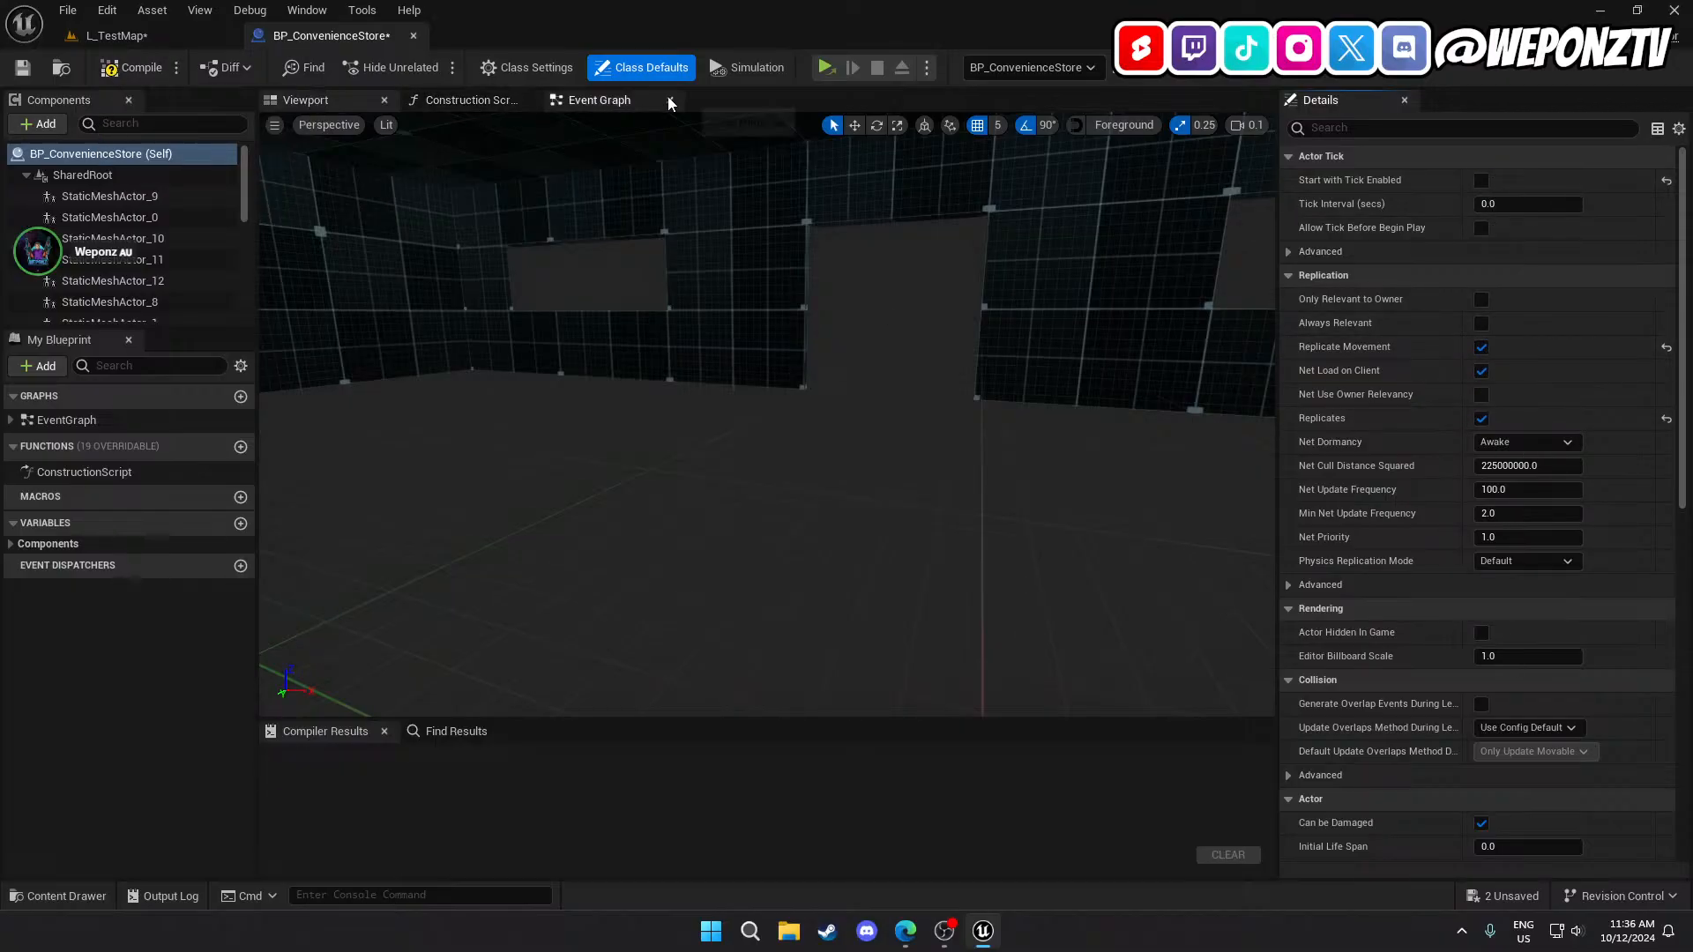
Delete the default BeginPlay, ActorBeginOverlap and Tick event nodes from the BP_ConvenienceStore event graph.
left_click(599, 99)
left_click_drag(604, 95, 577, 281)
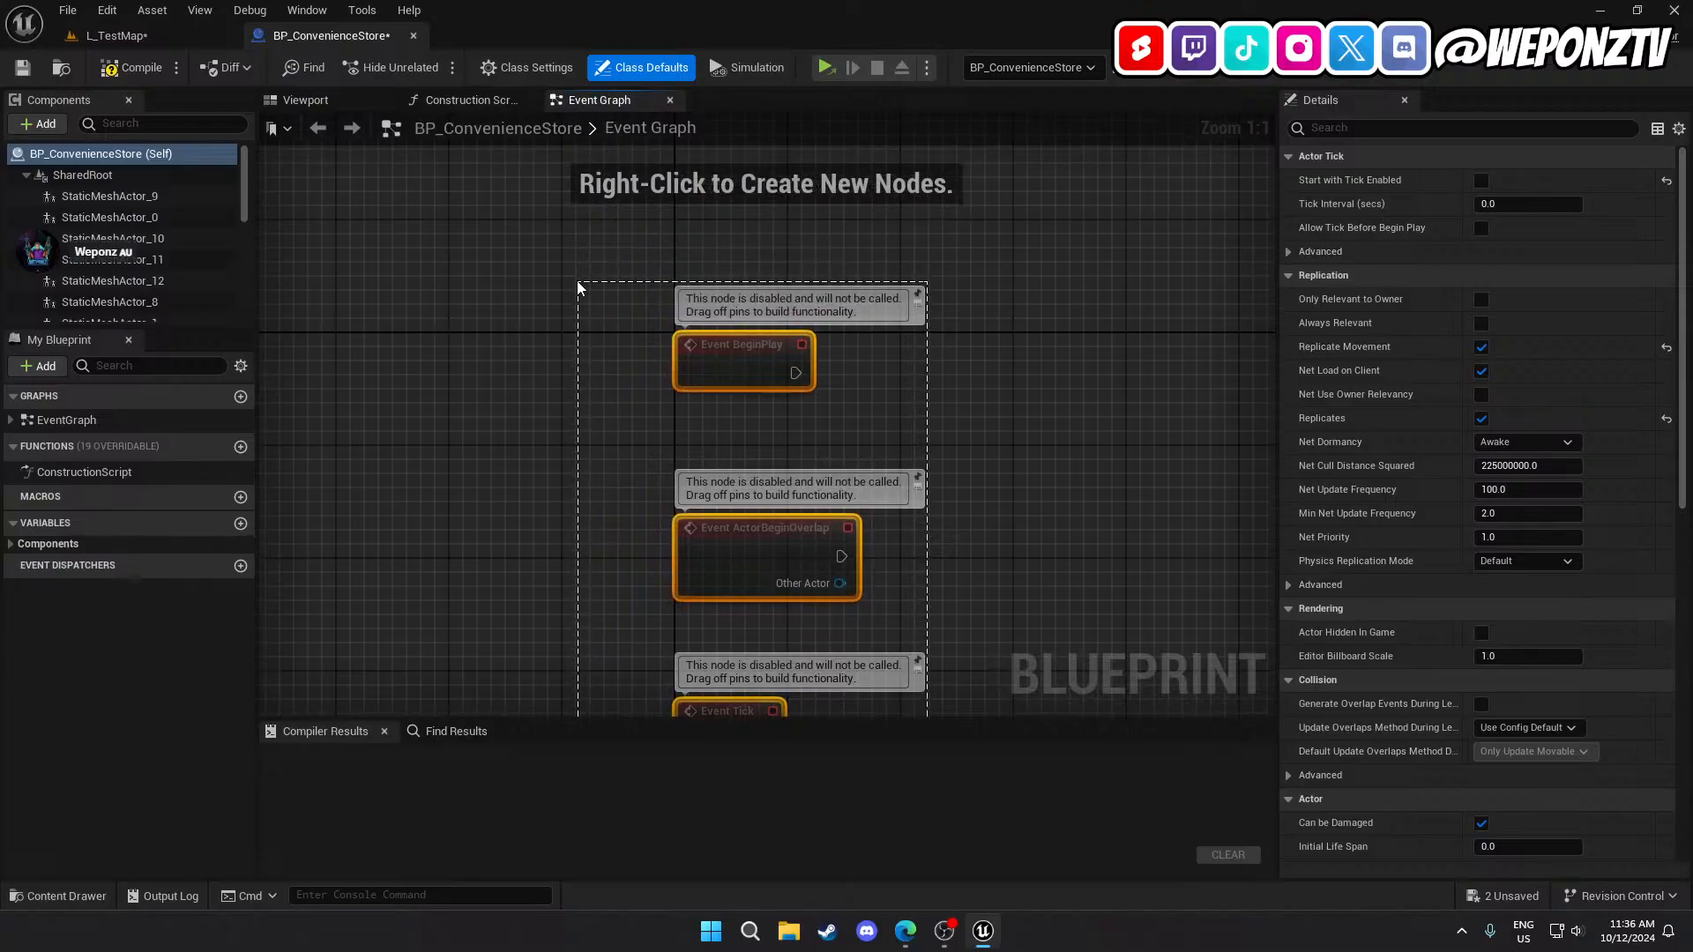
key("Delete")
Set the mobility of all StaticMeshActor components in BP_ConvenienceStore to Static.
left_click(125, 196)
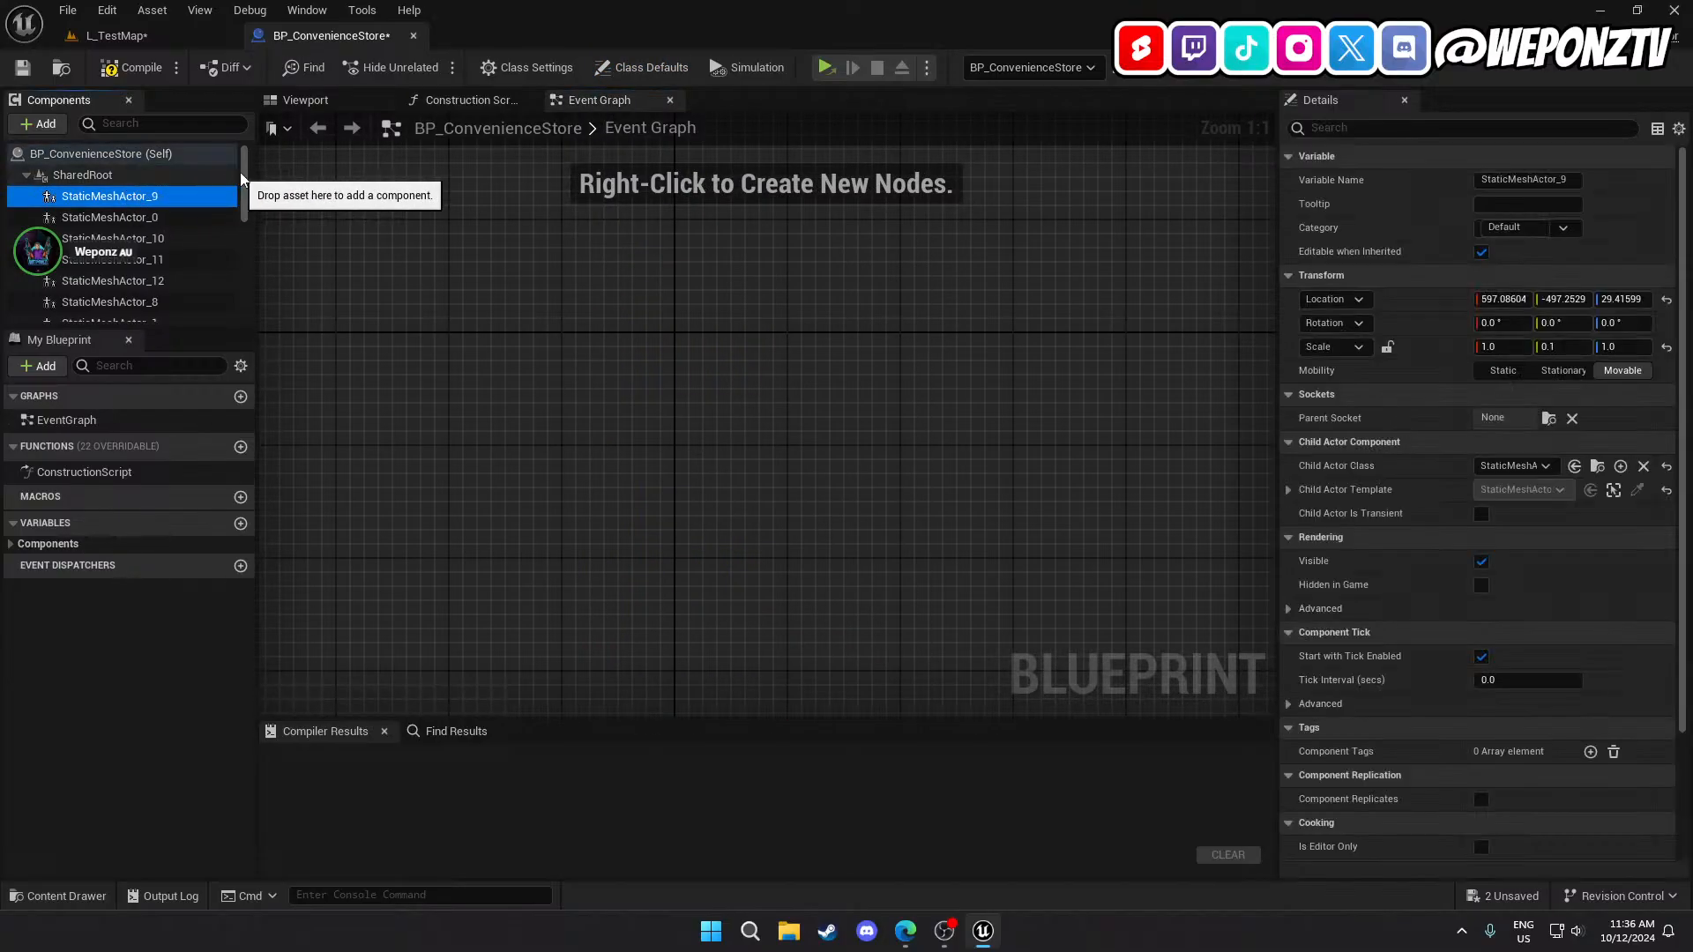
left_click_drag(242, 172, 241, 333)
left_click(217, 311, "shift")
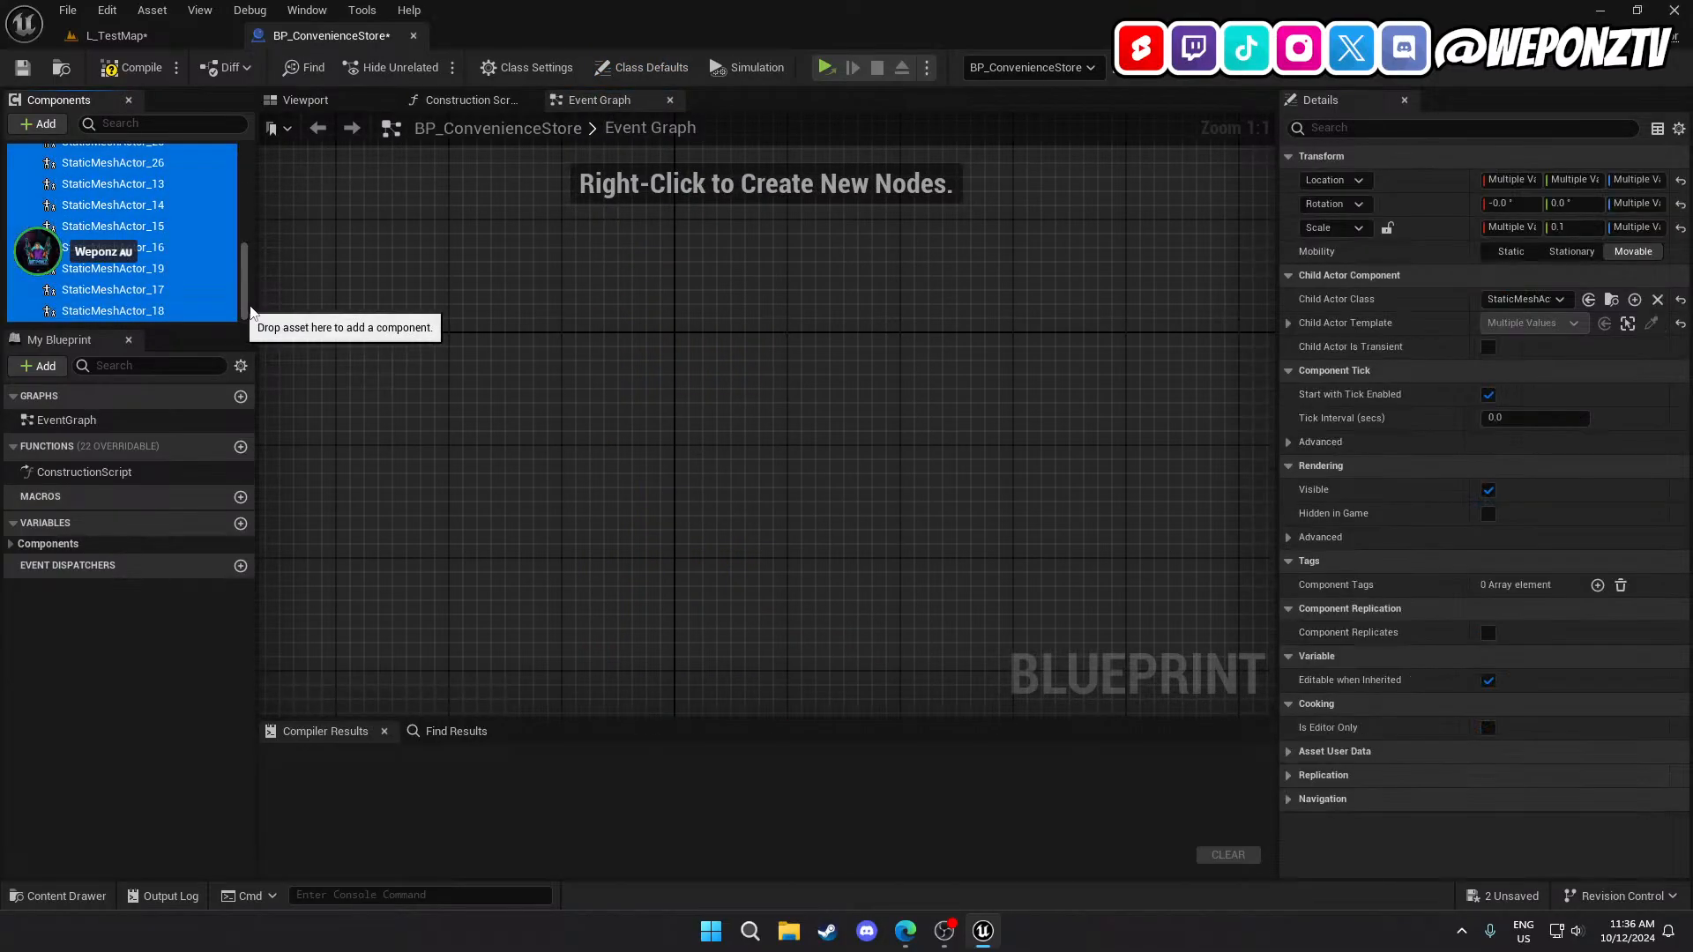
left_click(1508, 252)
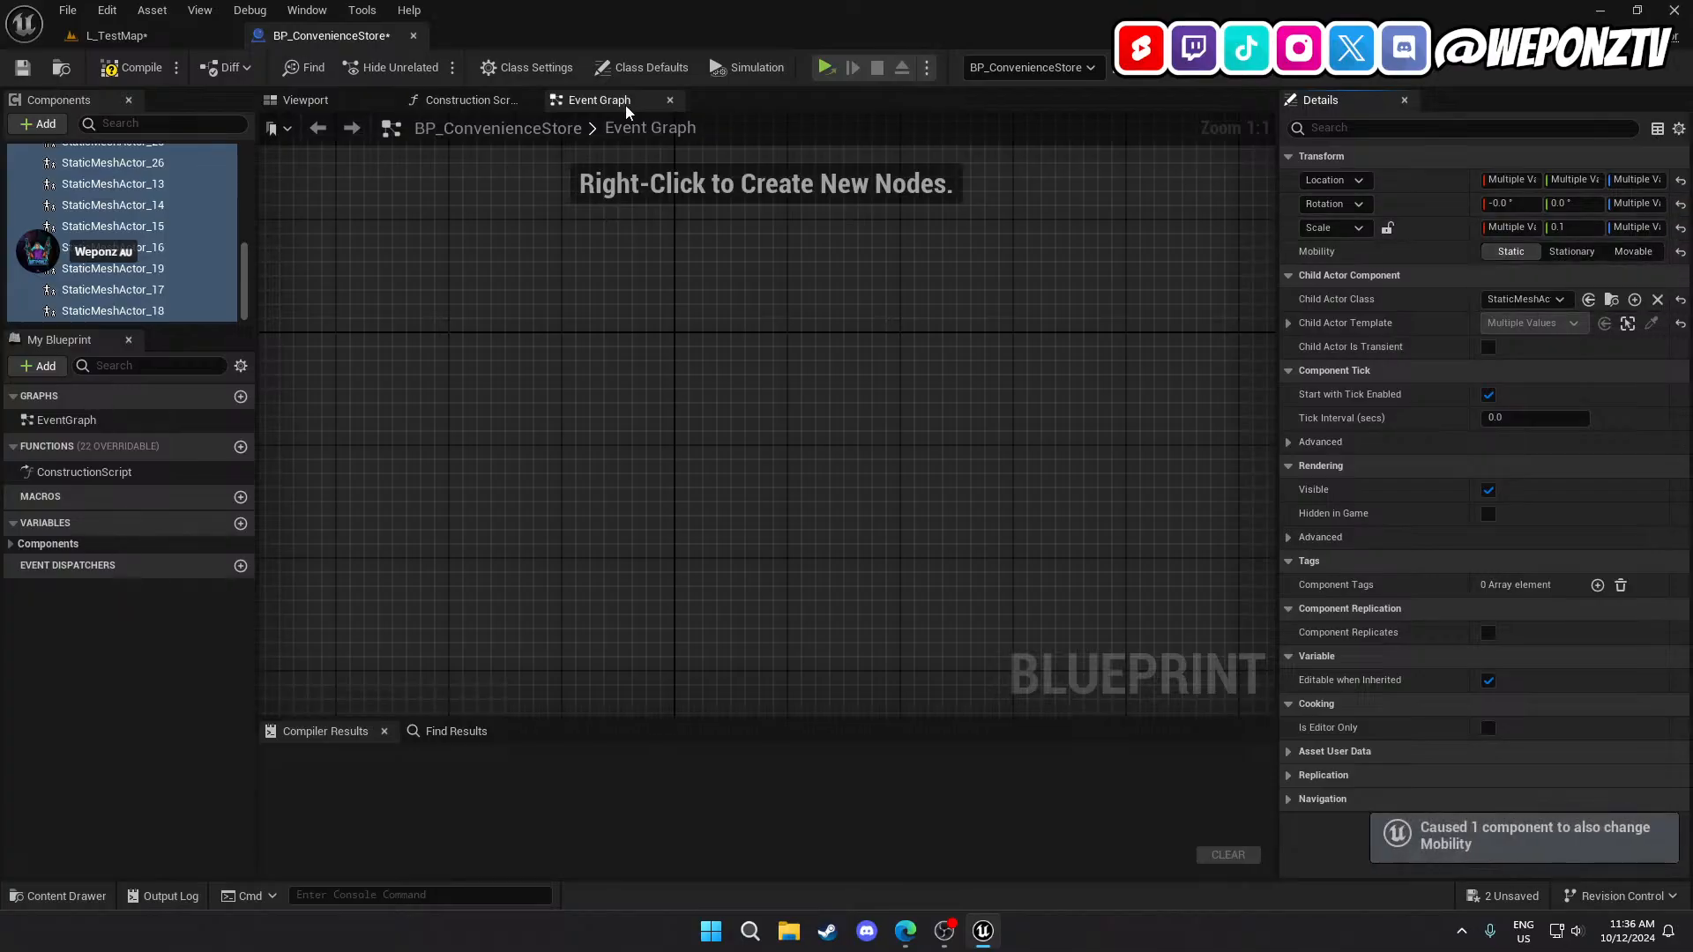
Compile and save BP_ConvenienceStore, and return to the L_TestMap level.
left_click(124, 68)
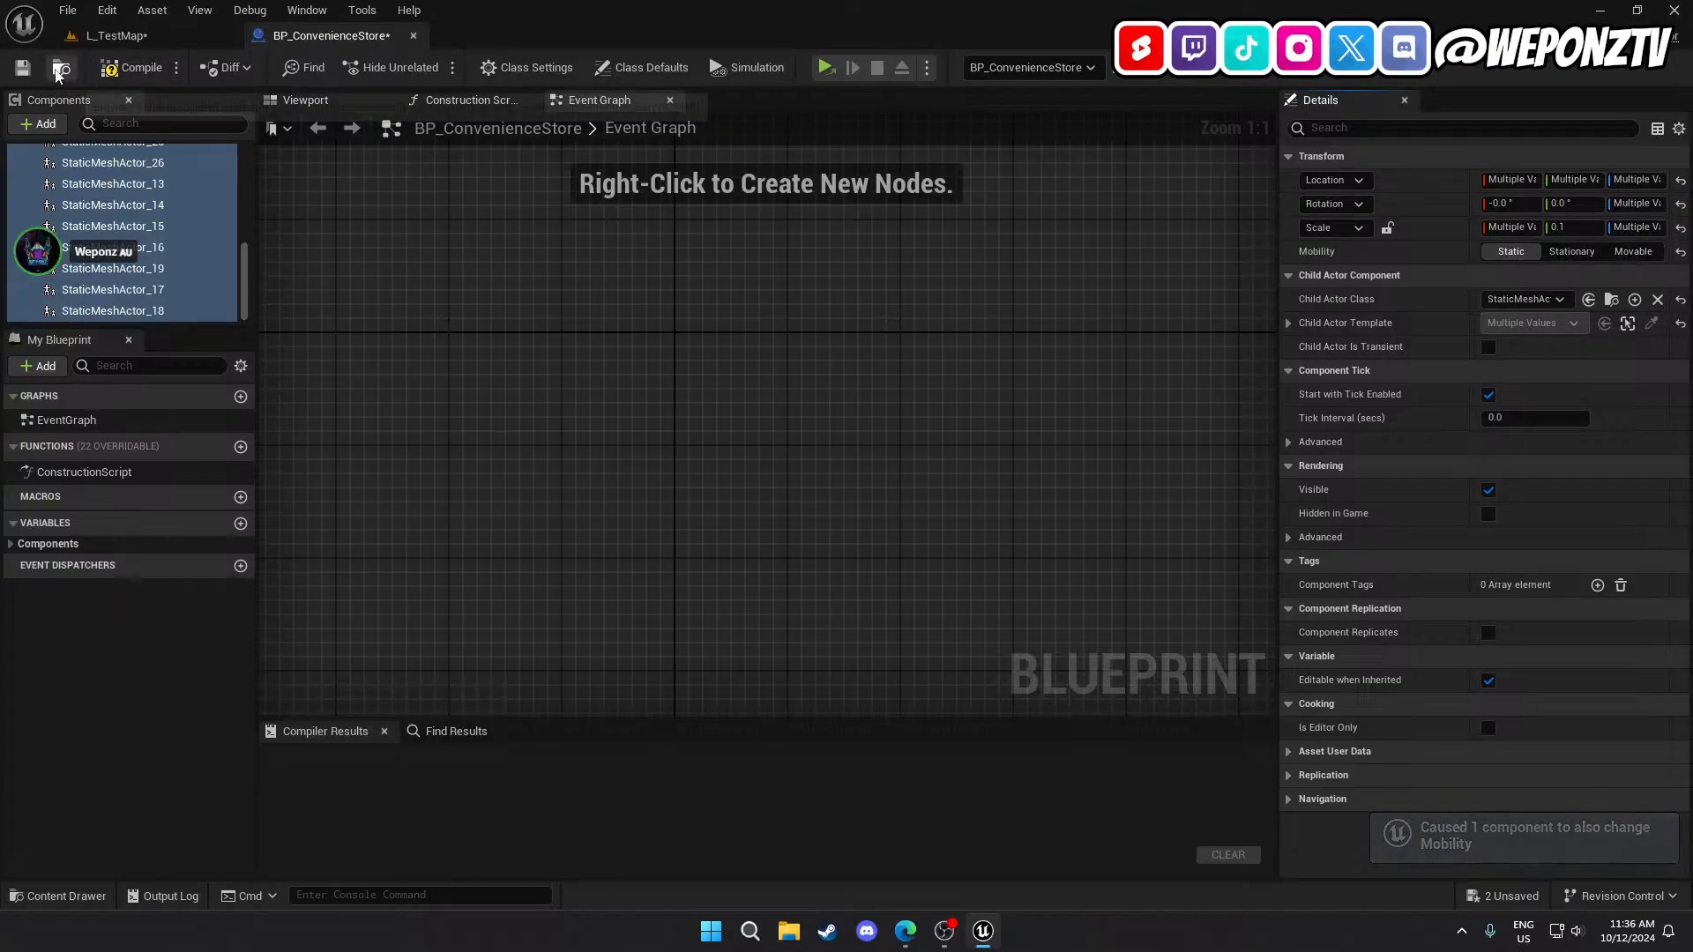
left_click(23, 68)
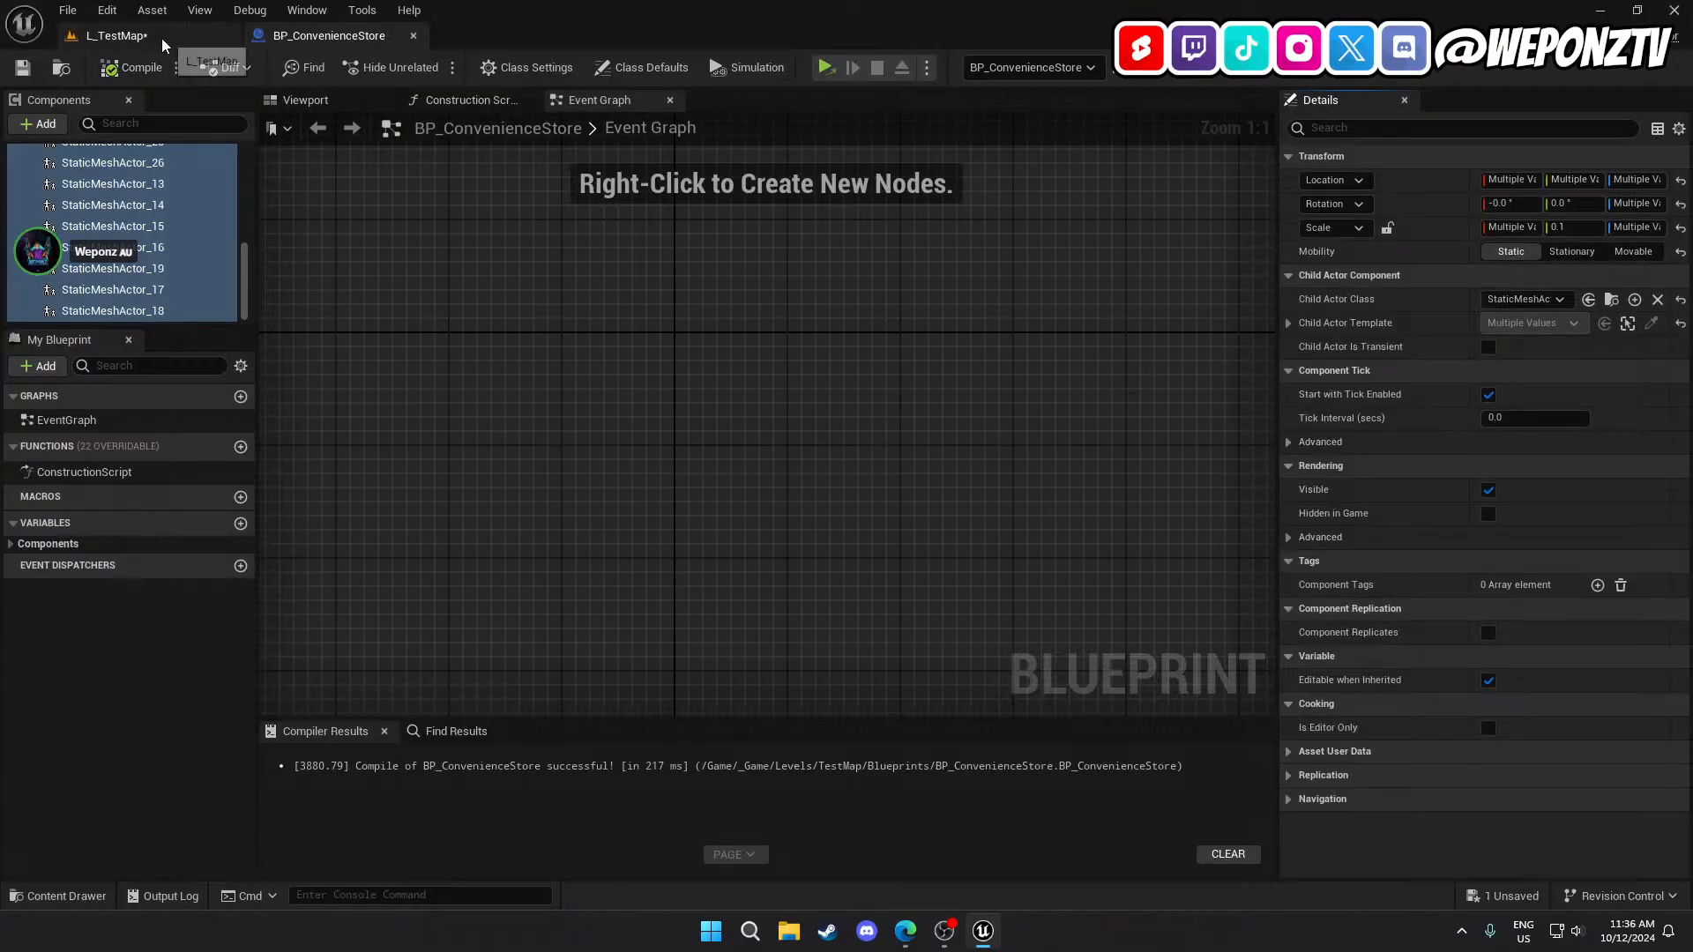
left_click(117, 35)
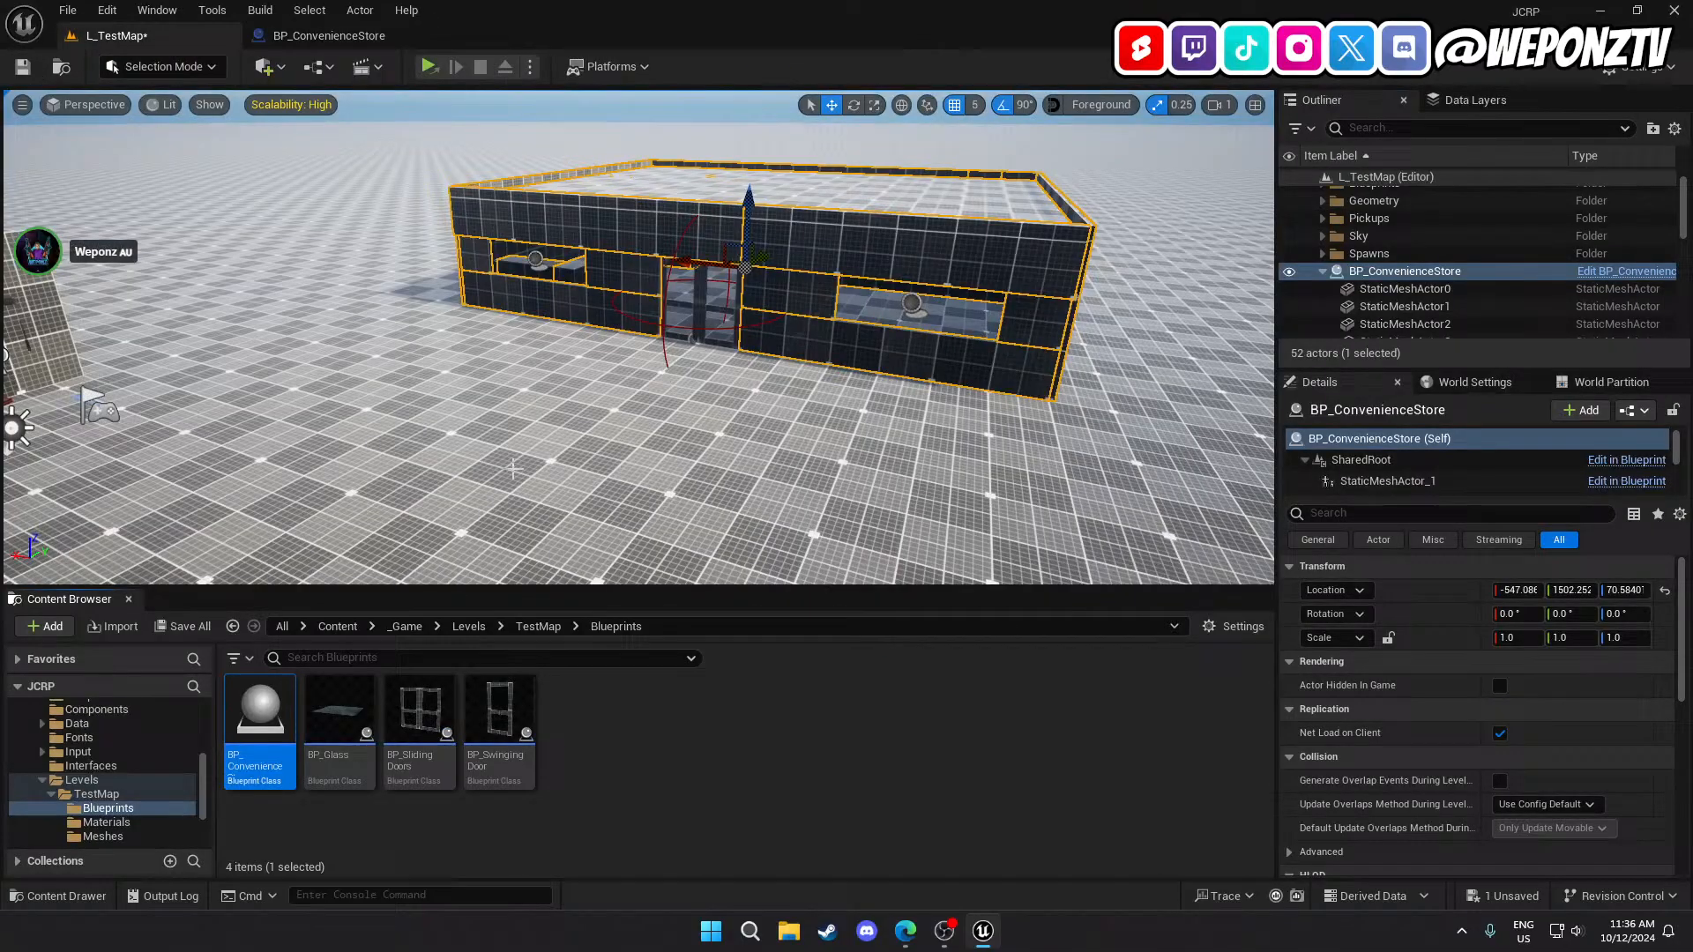
Collapse BP_ConvenienceStore in the Outliner and create a folder named Buildings directly under L_TestMap.
left_click(1326, 269)
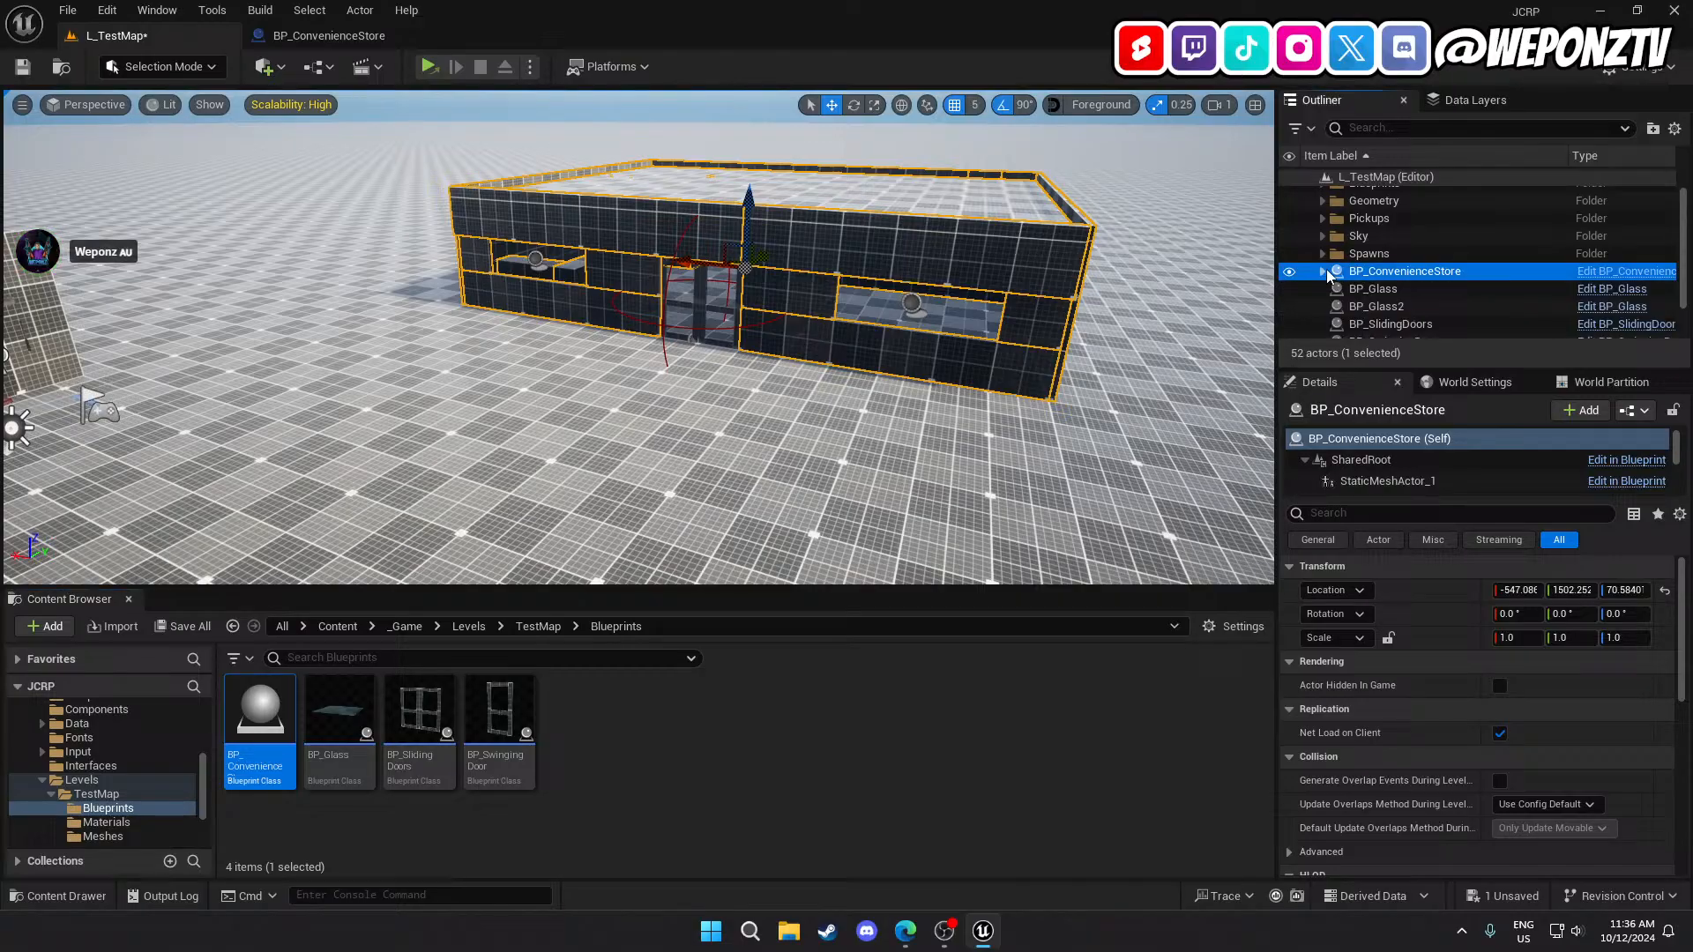
left_click(1393, 293)
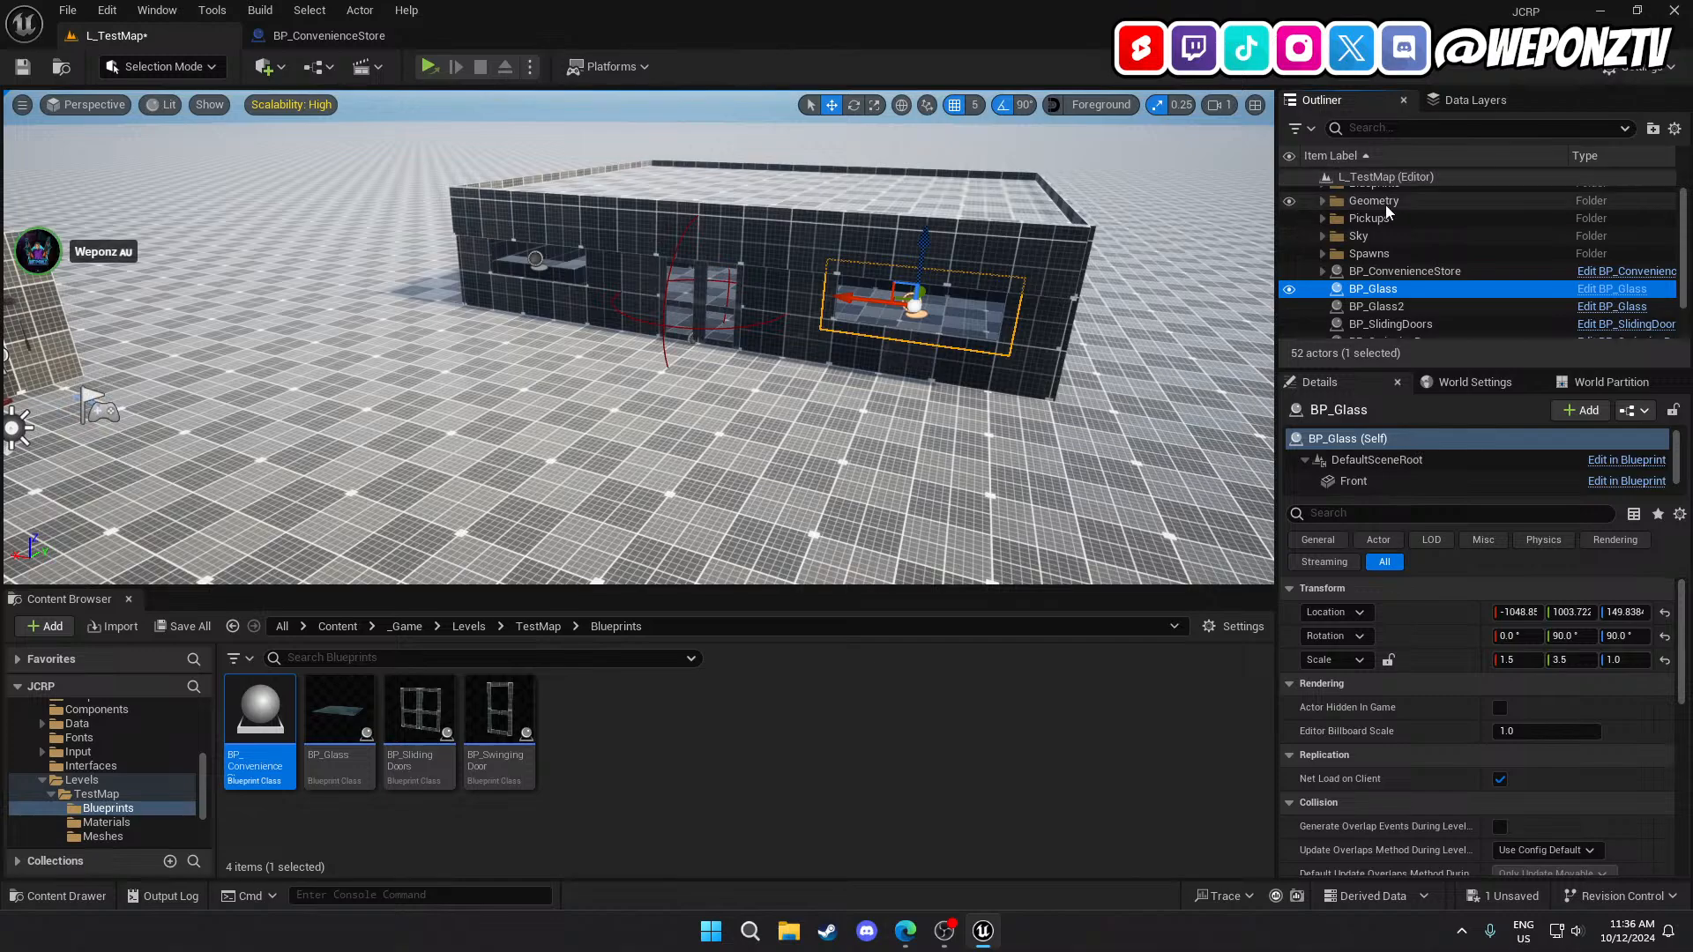
scroll(1384, 205, "up", 1)
left_click(1349, 177)
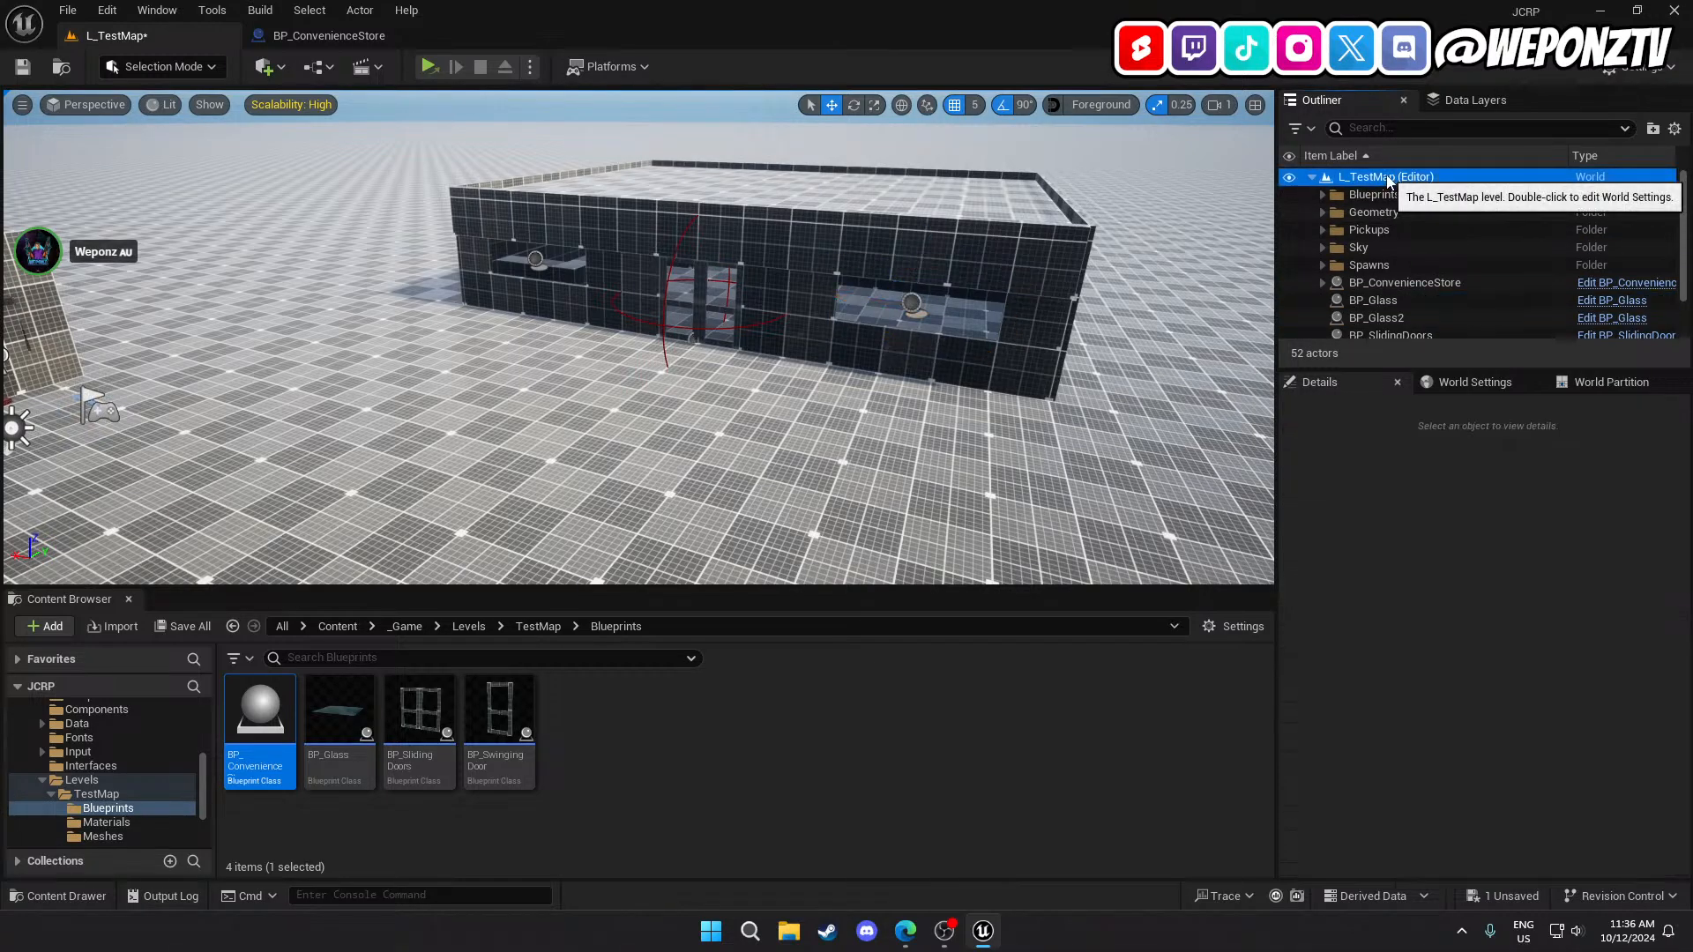
left_click(1660, 130)
type("B")
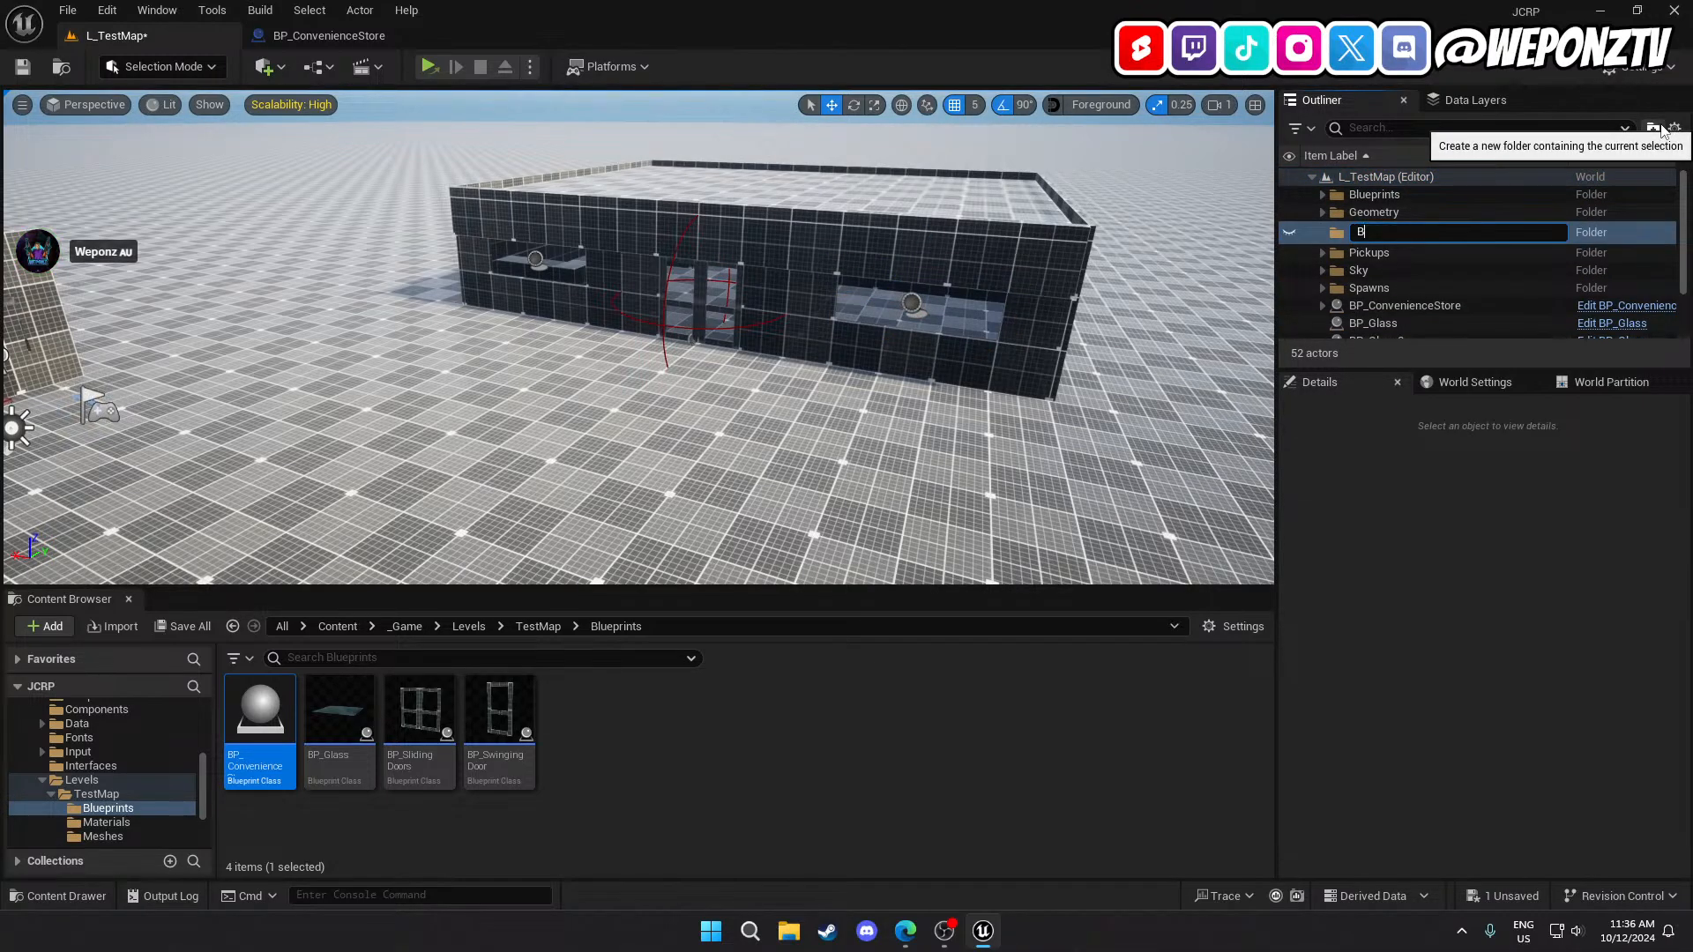
type("uildings")
key("Return")
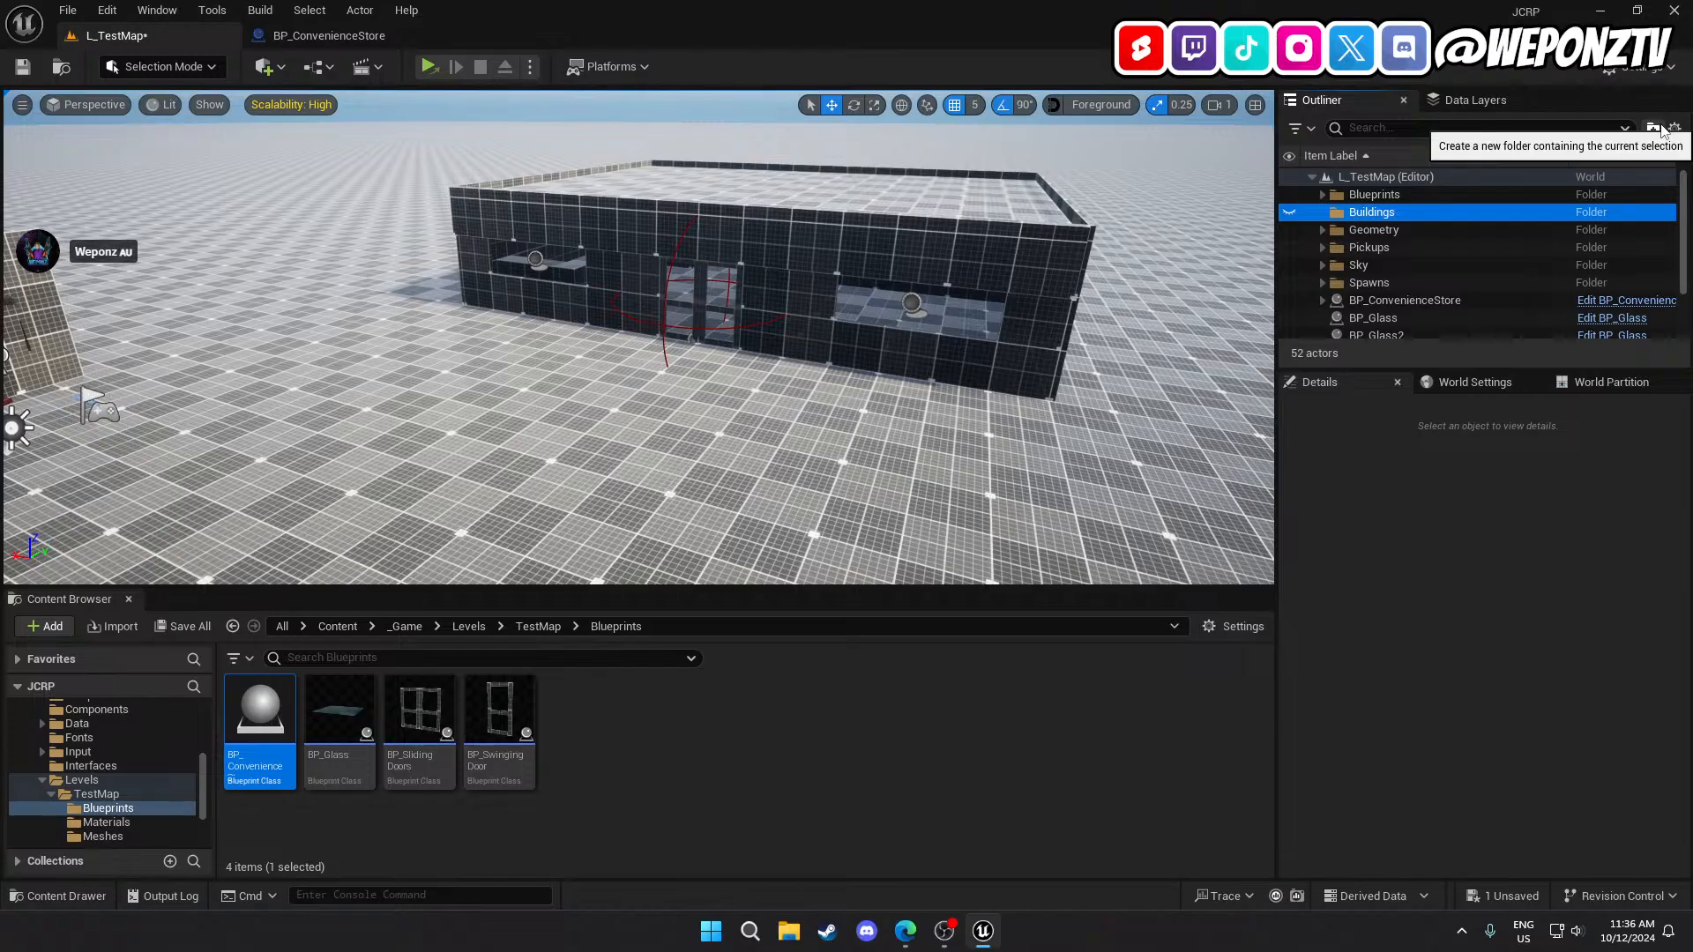
Move BP_ConvenienceStore into the Buildings folder and create a folder named Doors directly under L_TestMap.
left_click_drag(1409, 300, 1393, 209)
left_click(1323, 211)
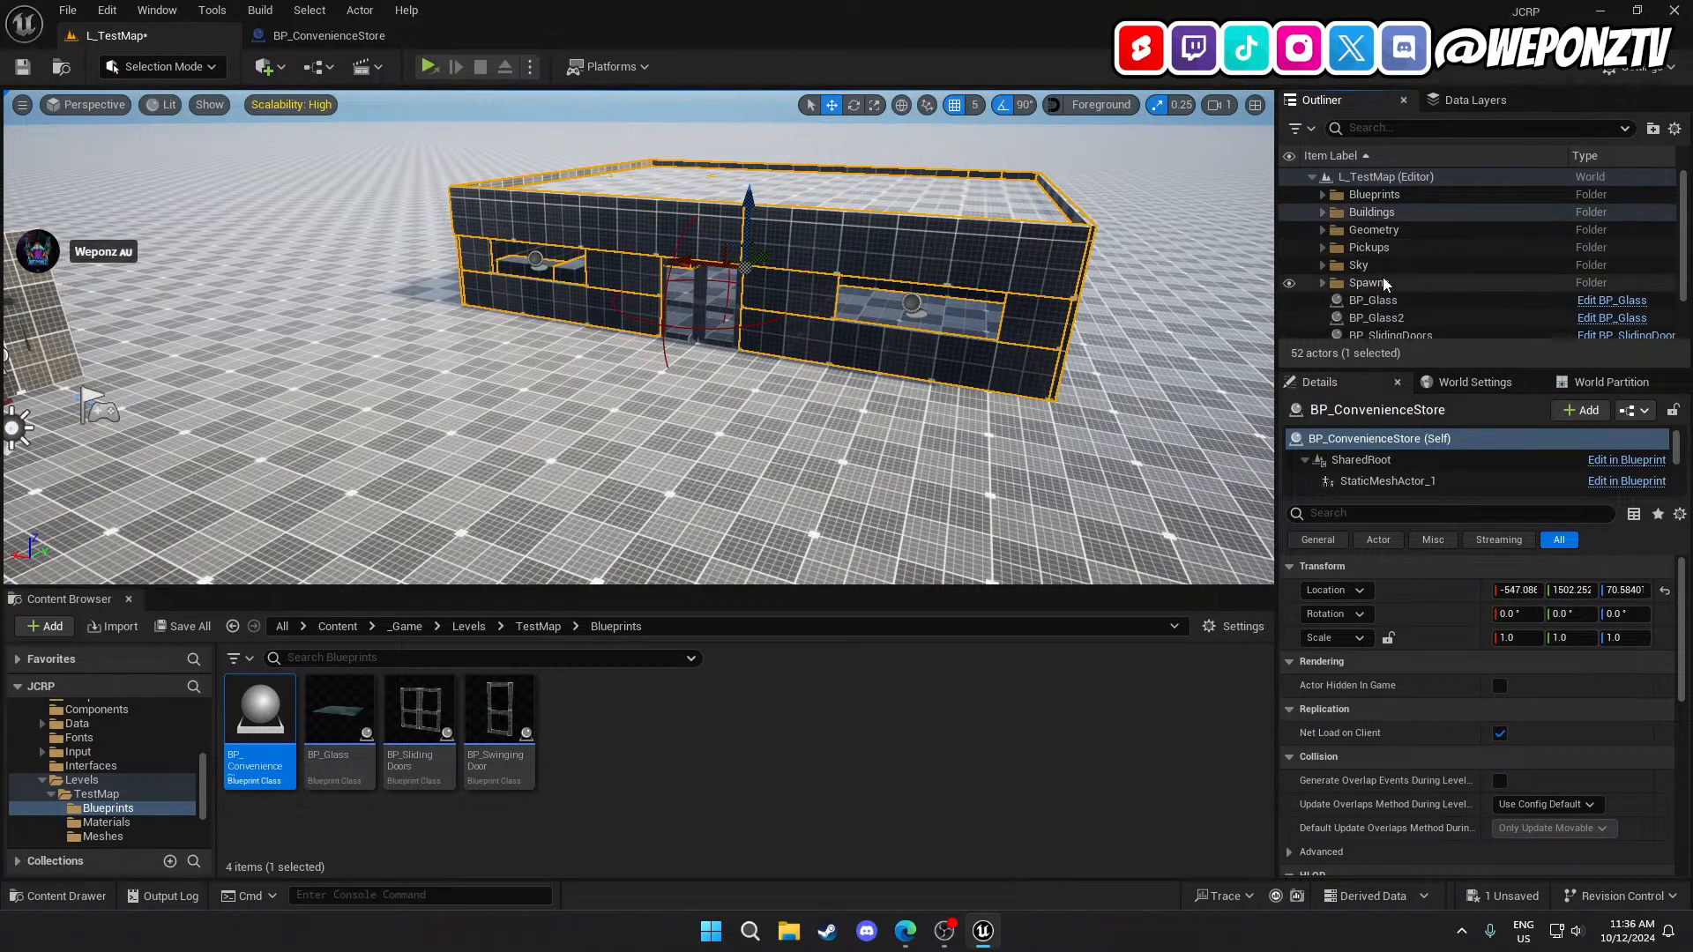
left_click(1388, 176)
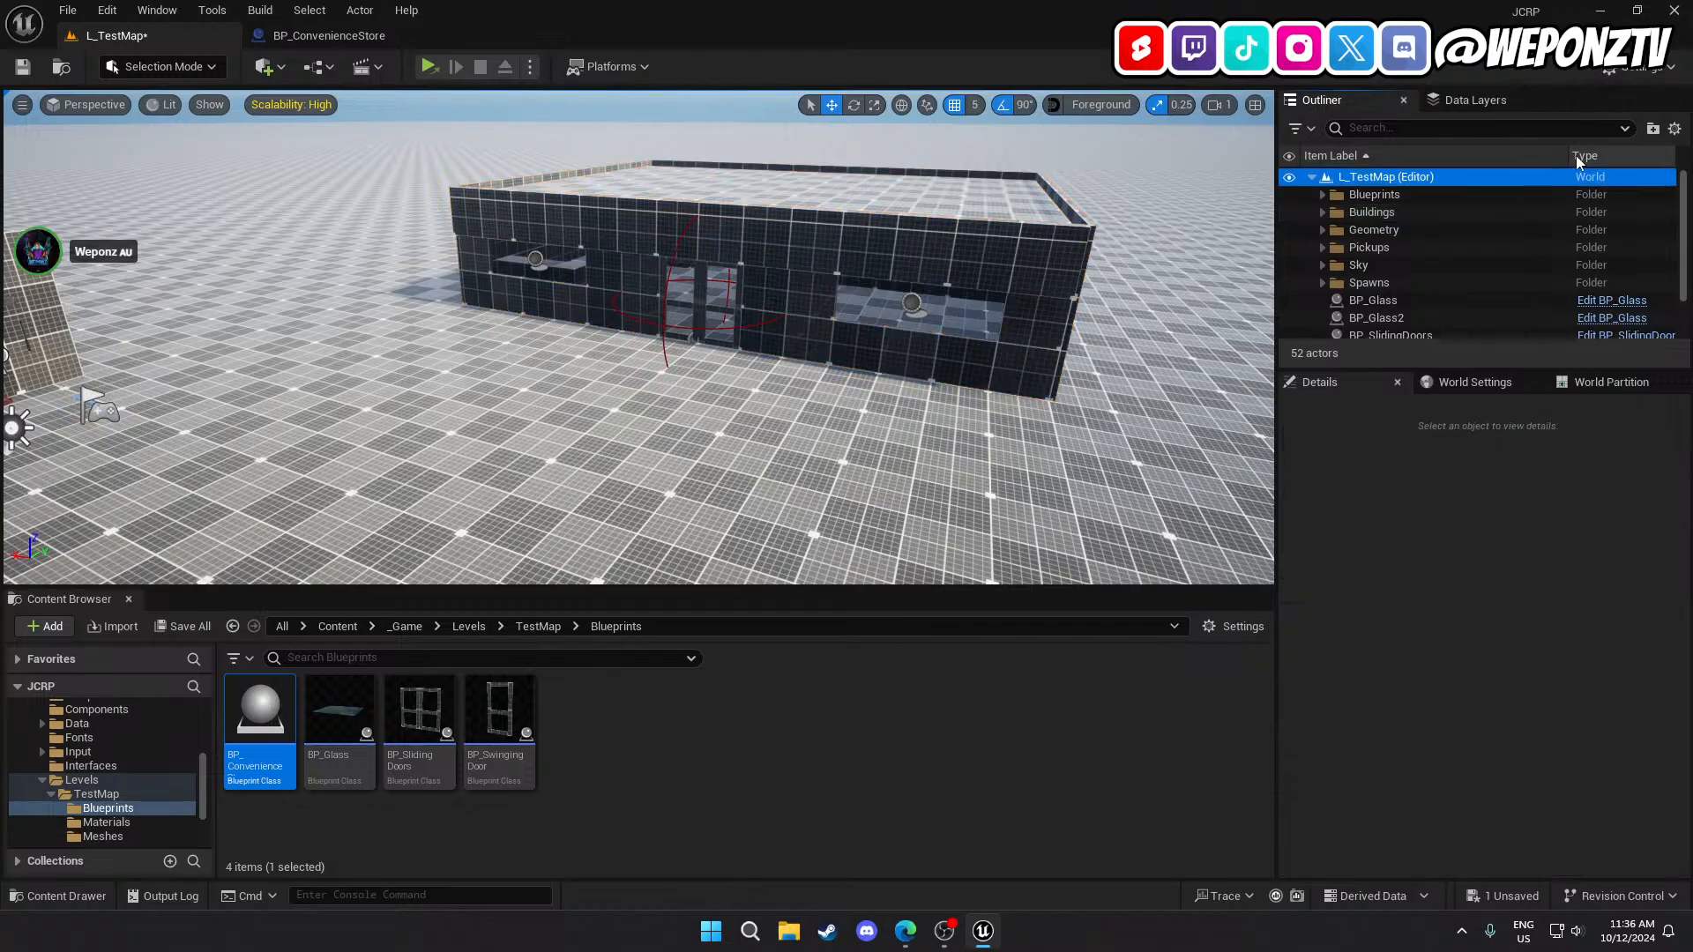
left_click(1654, 135)
type("Door")
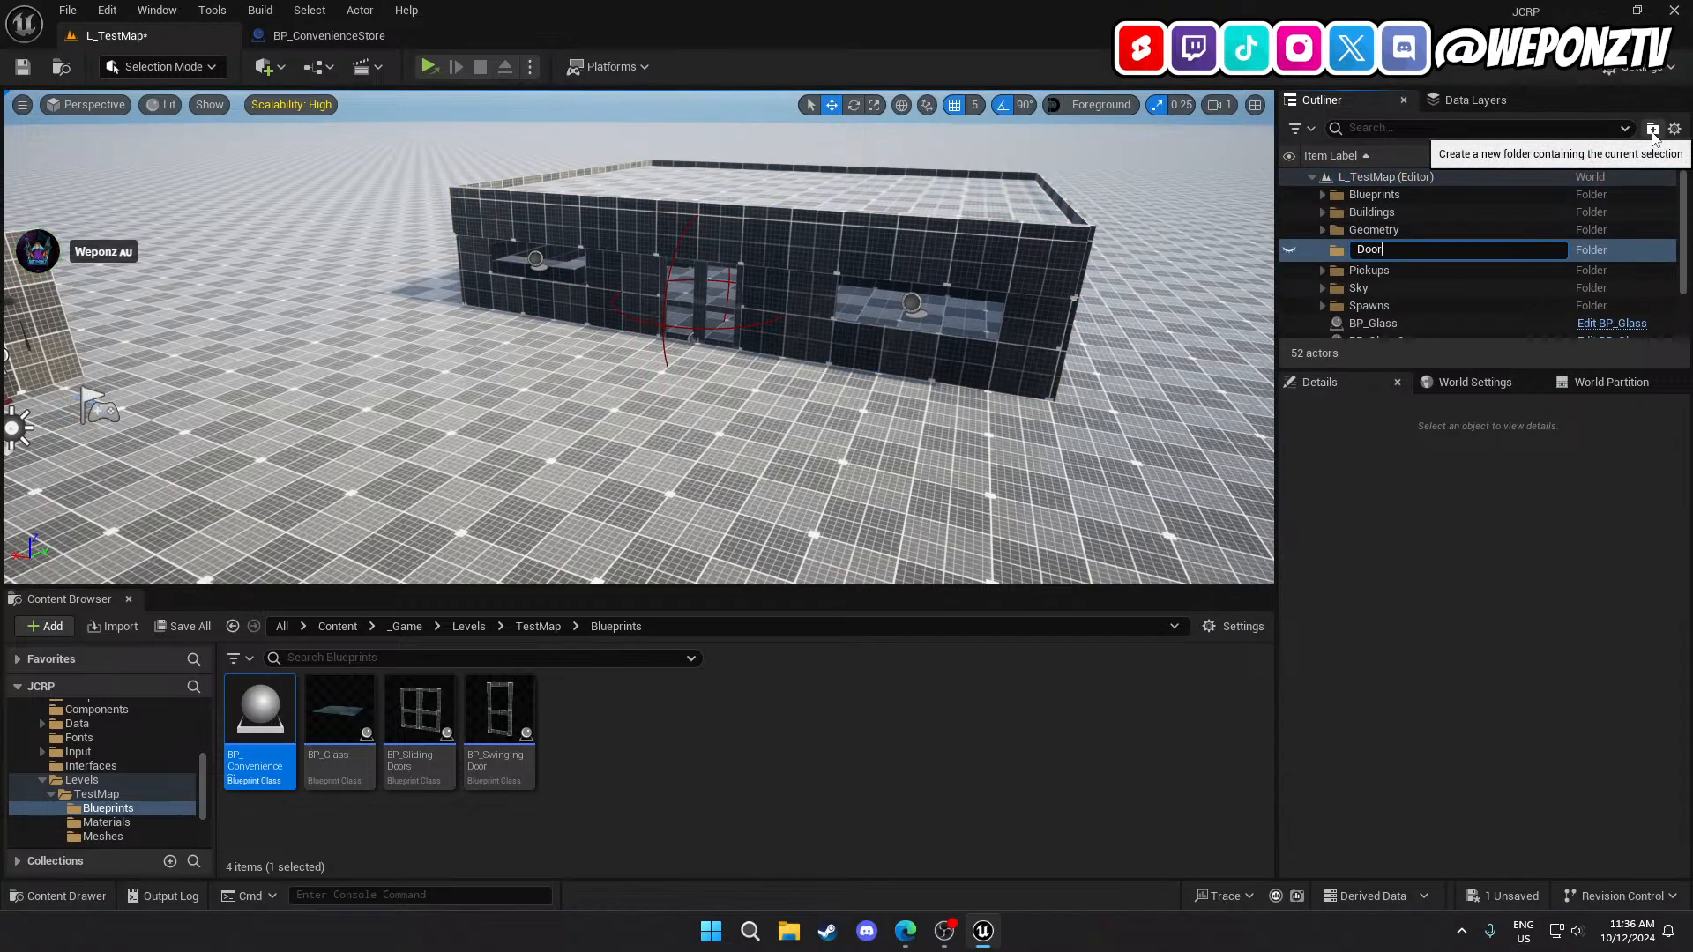
type("s")
key("Return")
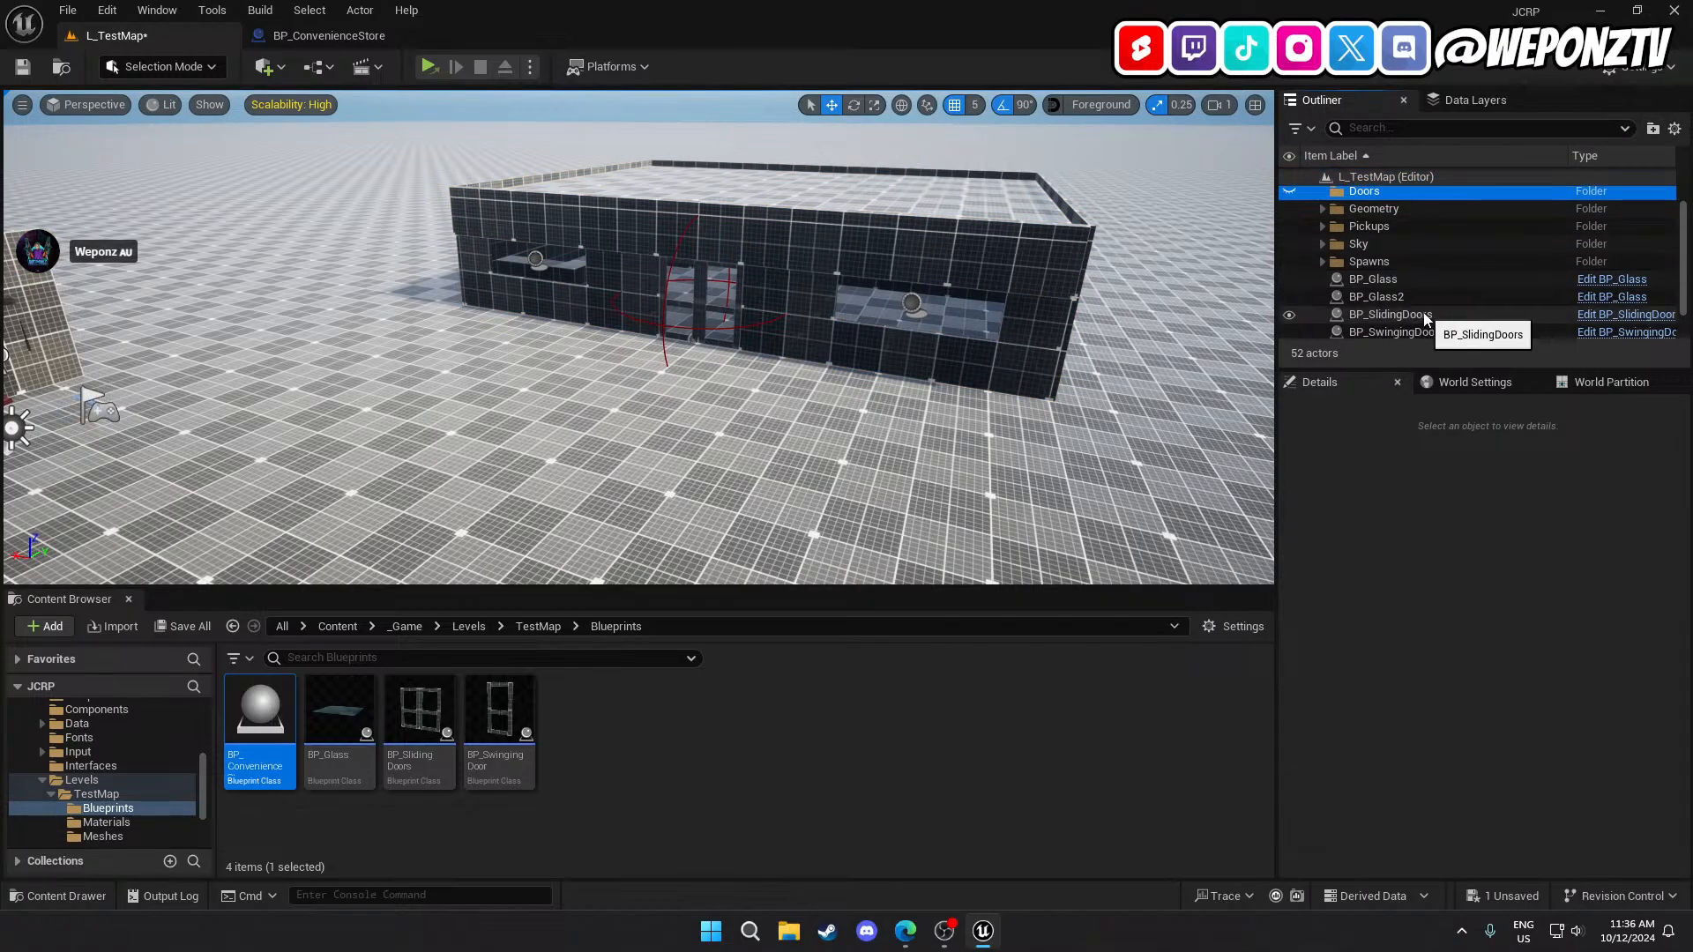
Move BP_SlidingDoors and the three BP_SwingingDoor actors into the Doors folder, and collapse the folder.
left_click(1424, 315)
scroll(1423, 312, "down", 1)
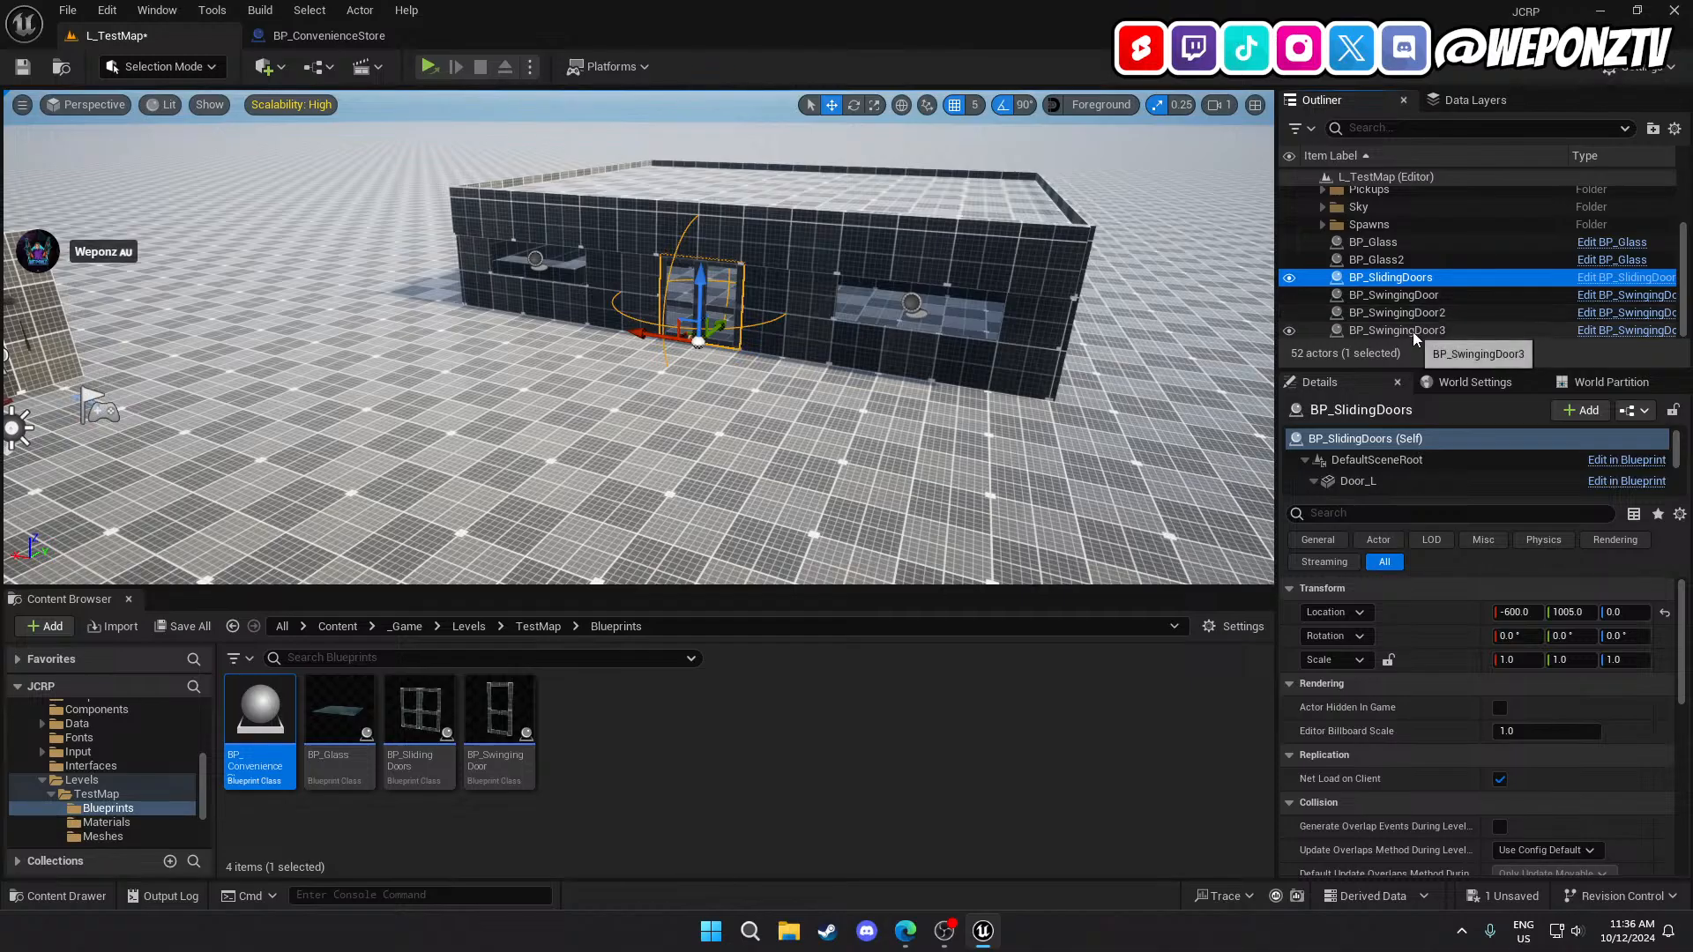
left_click(1412, 331, "shift")
scroll(1393, 332, "up", 2)
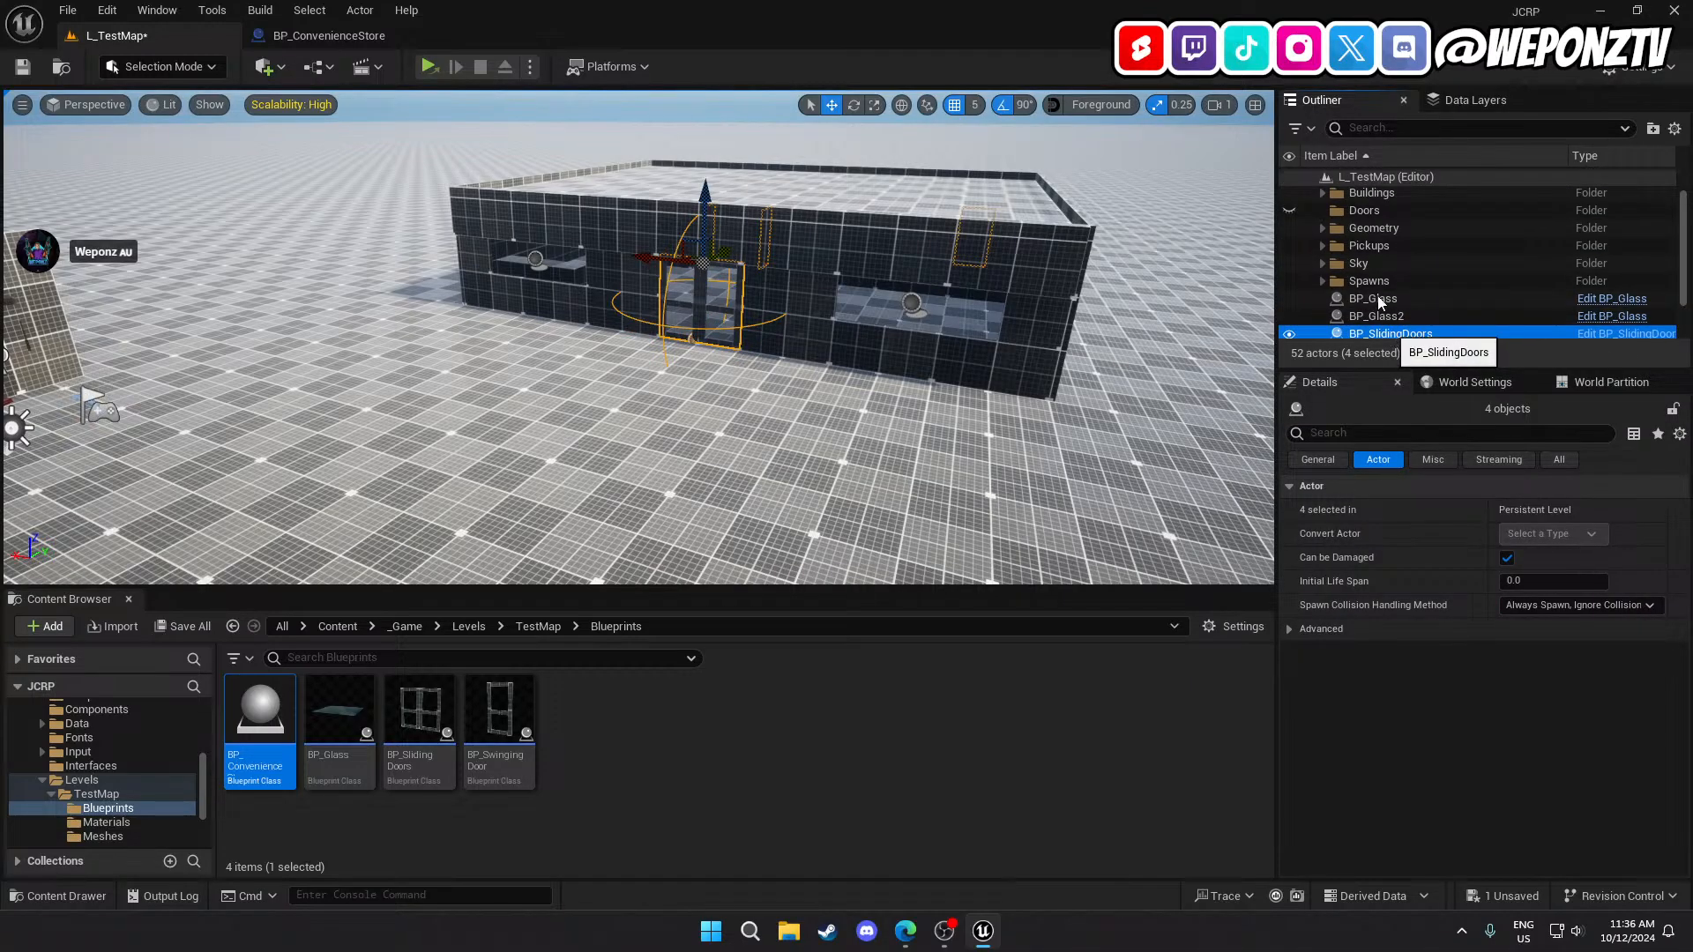
left_click_drag(1379, 300, 1369, 218)
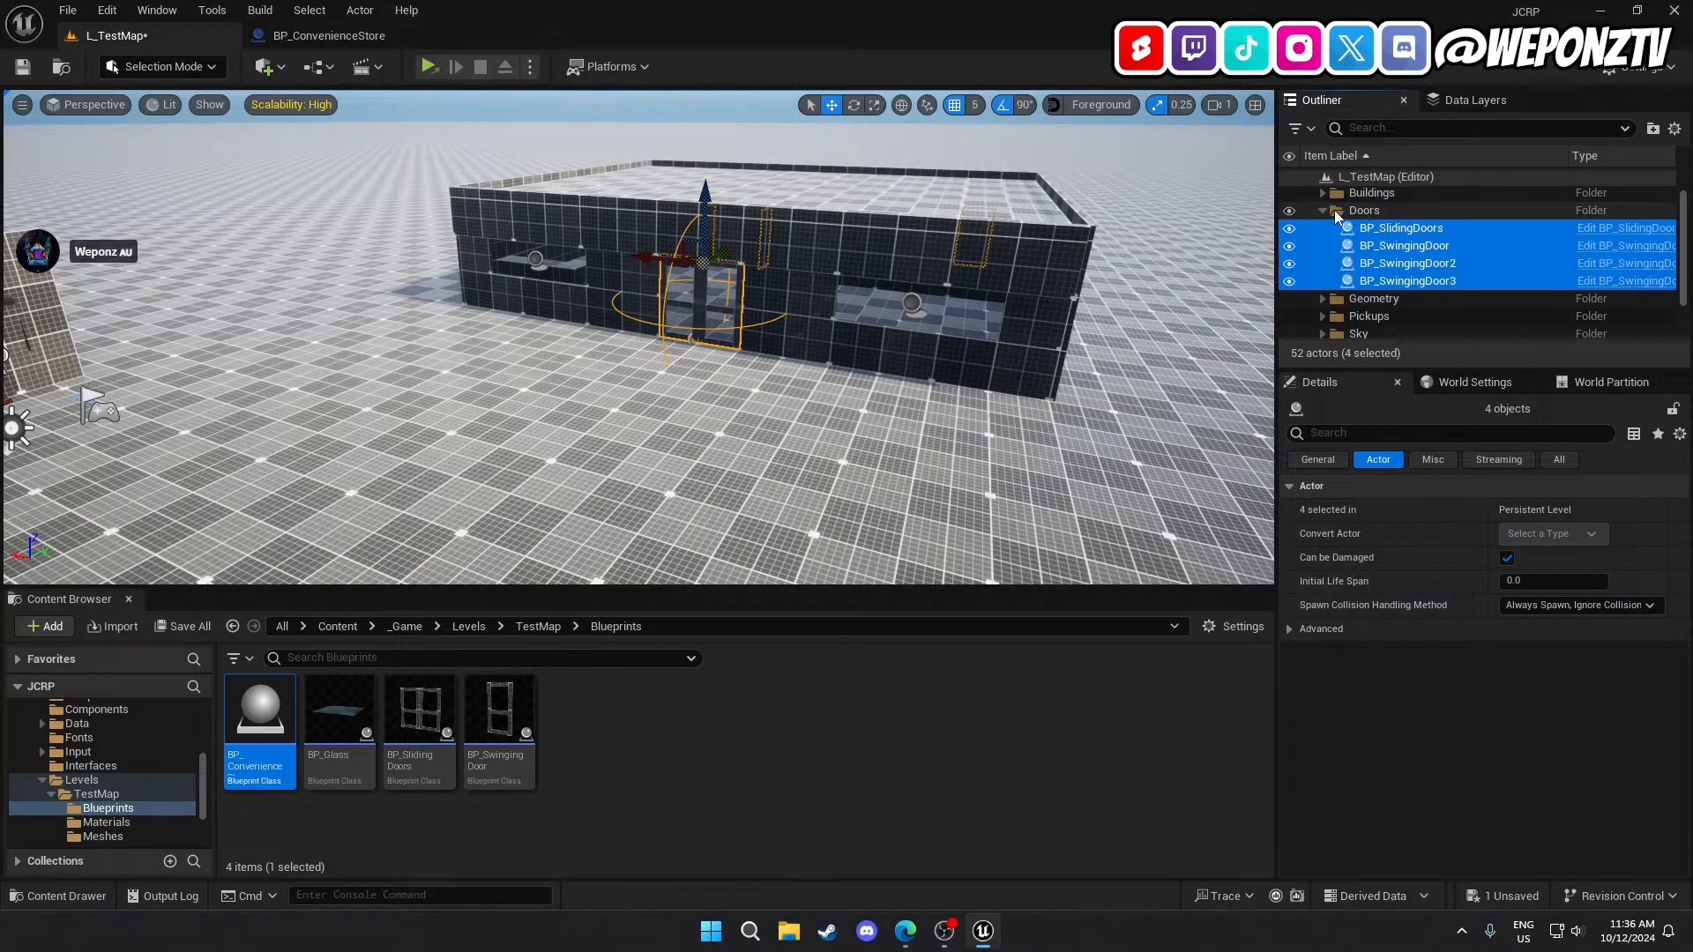
left_click(1321, 209)
left_click(1369, 191)
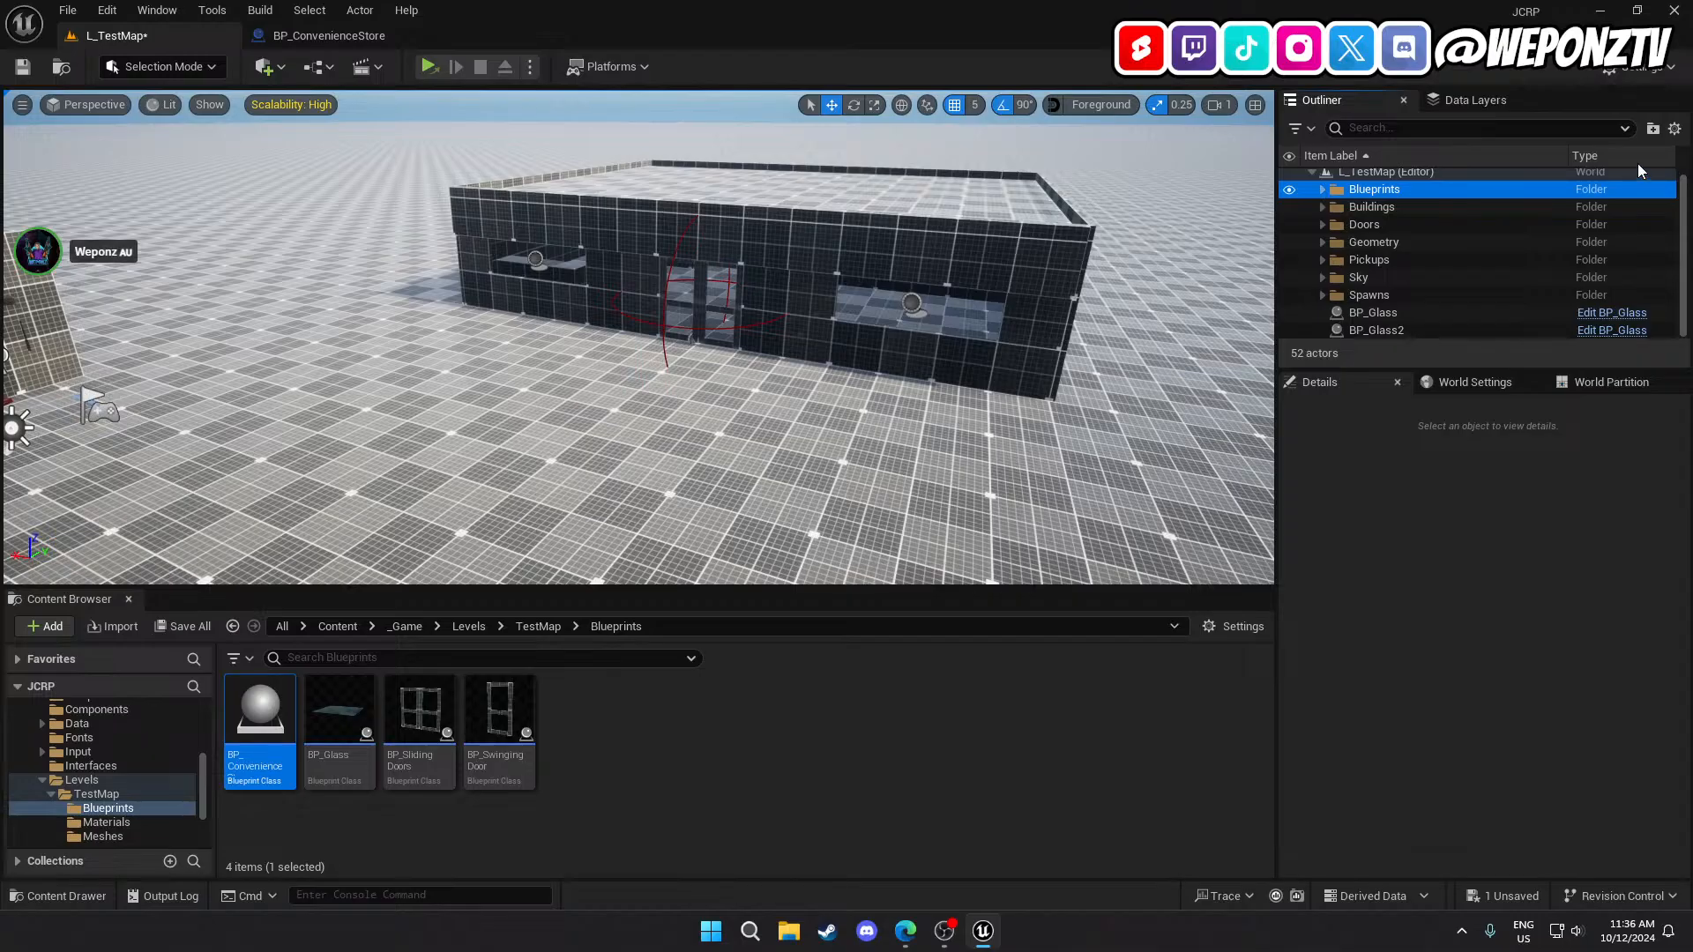
left_click(1653, 128)
type("Glas")
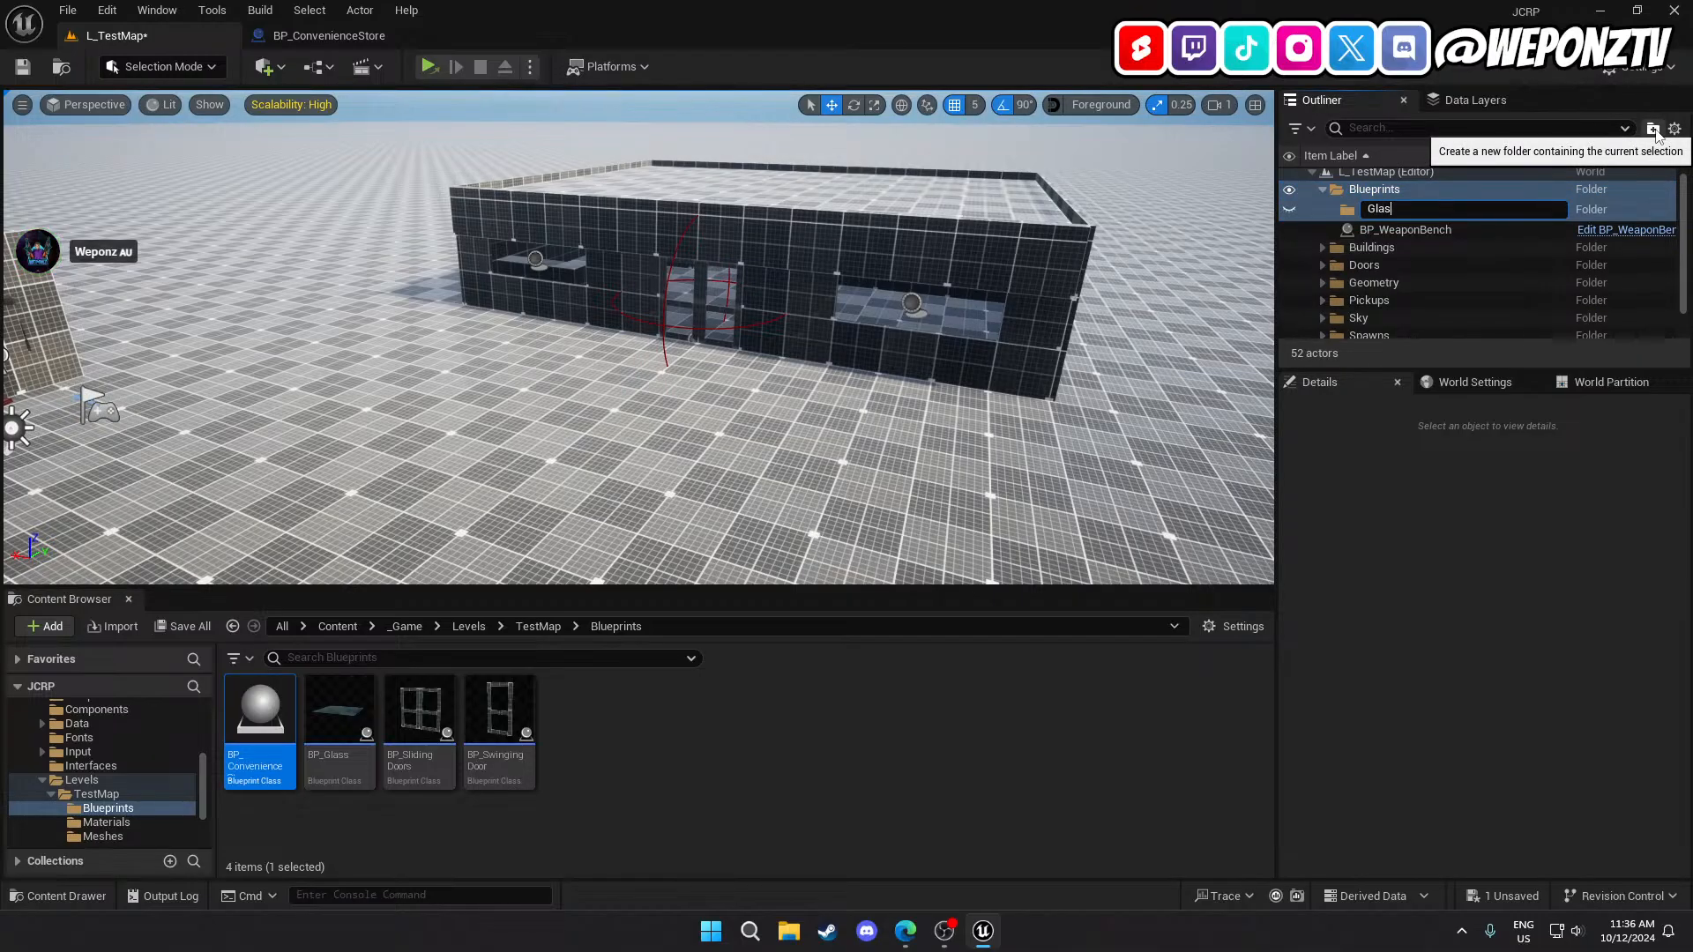
type("s")
key("Return")
scroll(1481, 232, "down", 3)
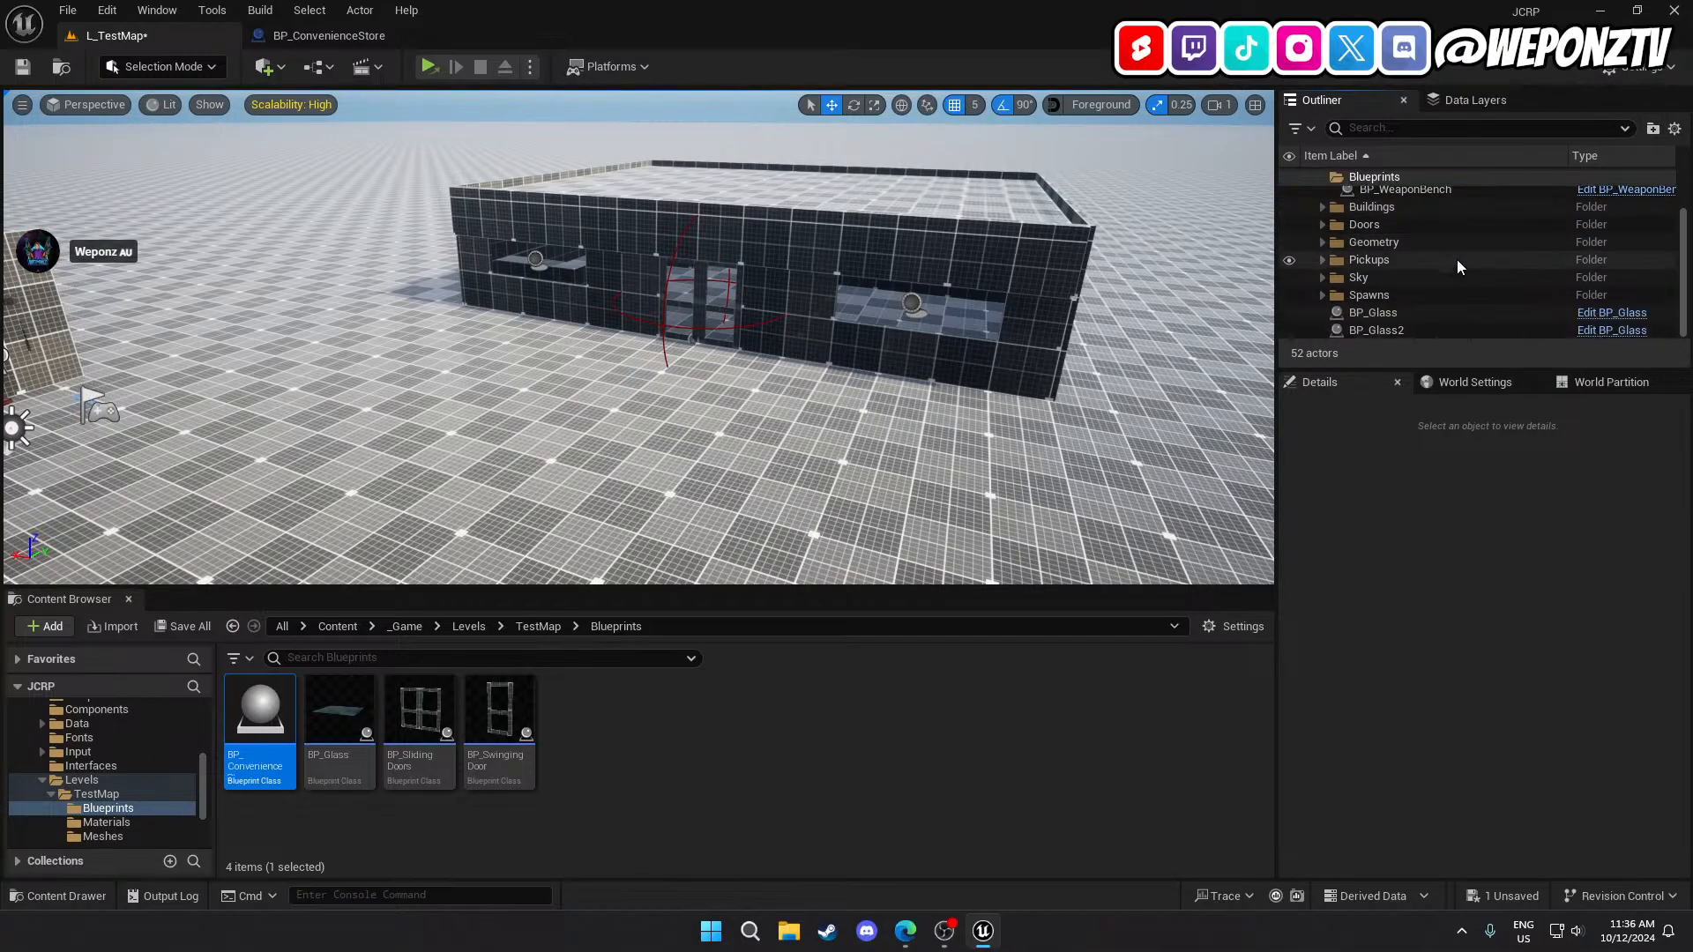
left_click(1405, 307)
left_click(1406, 326, "ctrl")
scroll(1405, 252, "up", 3)
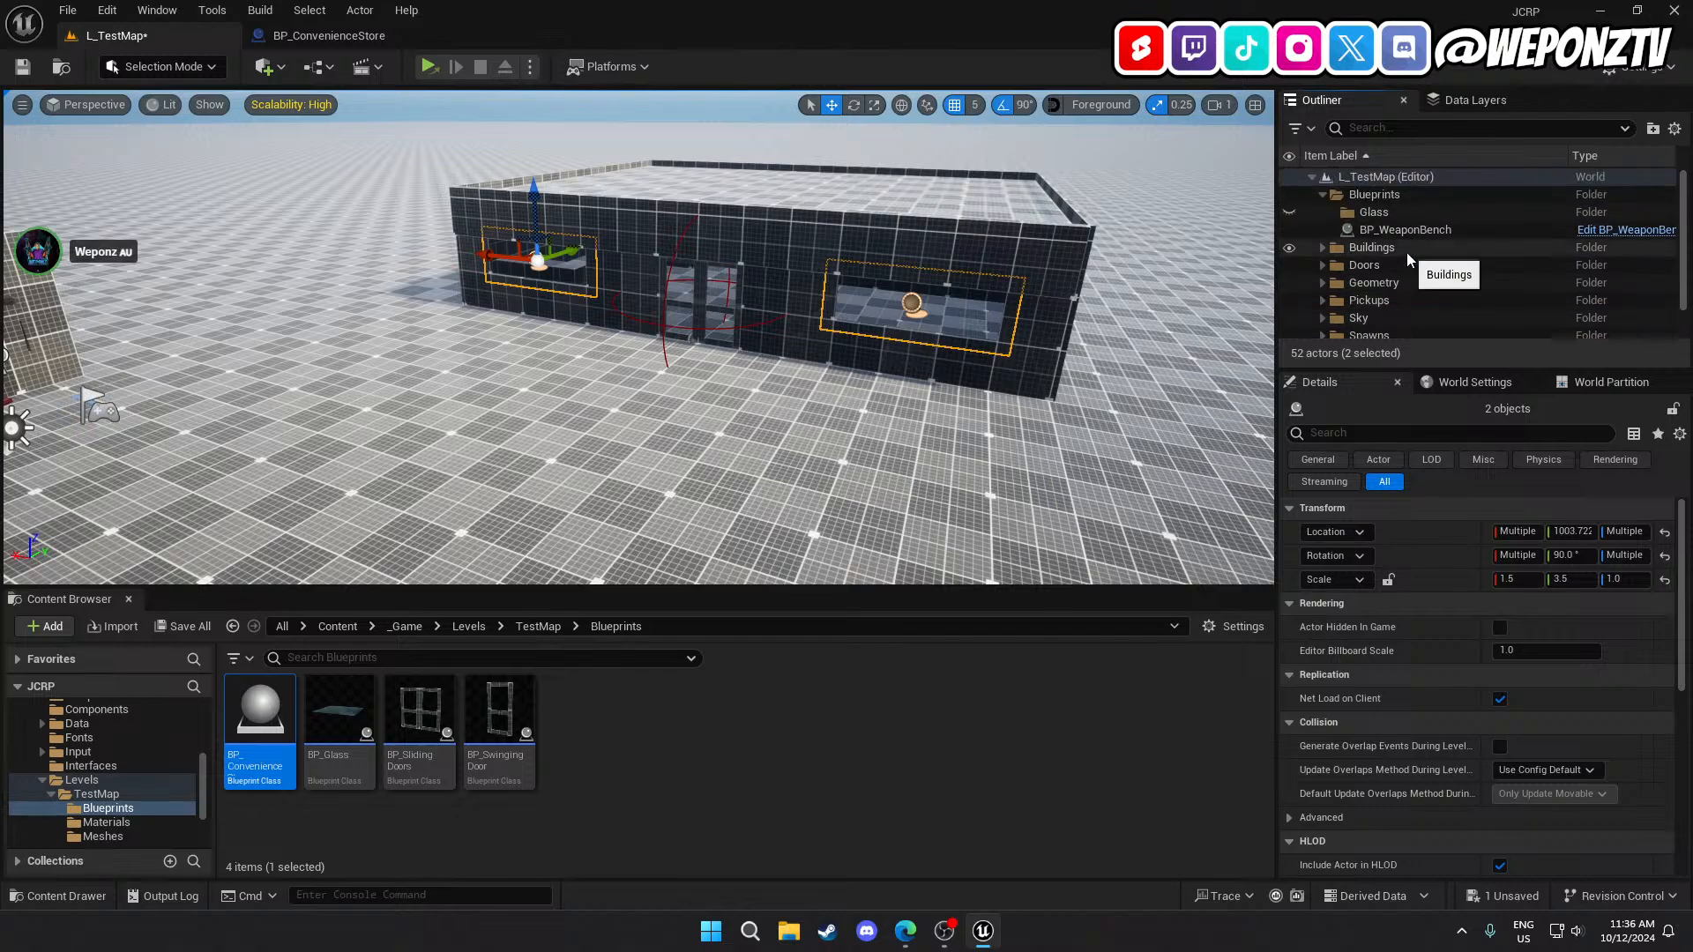
left_click(1396, 211)
right_click(1396, 211)
mouse_move(1455, 283)
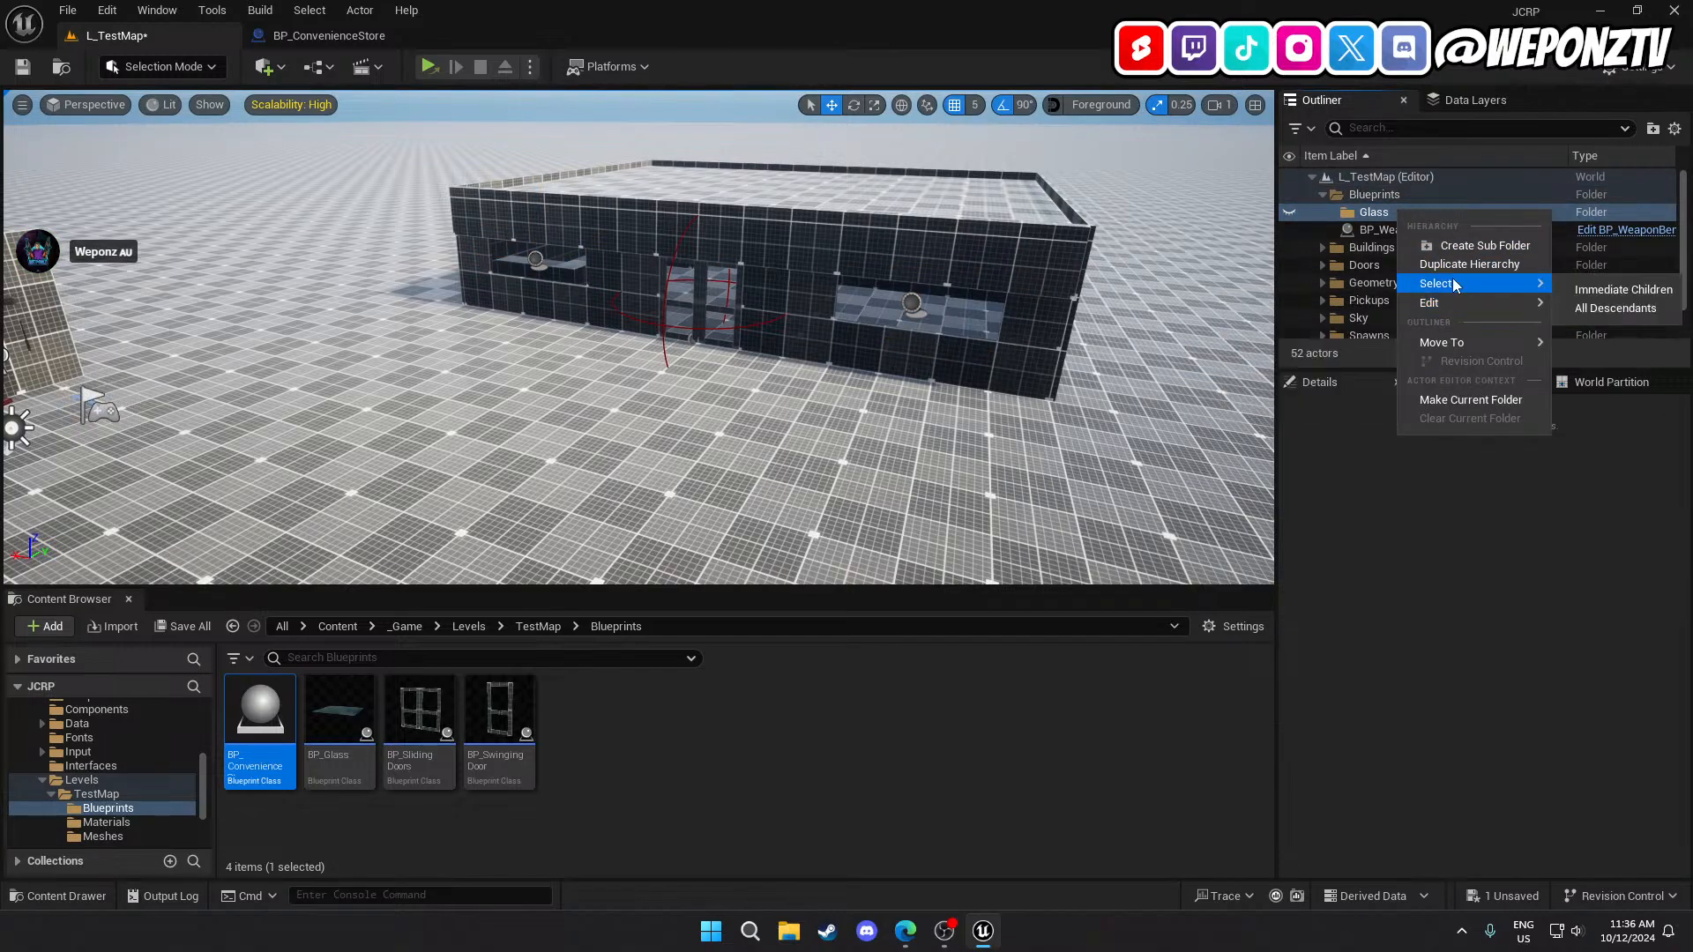
left_click(1270, 383)
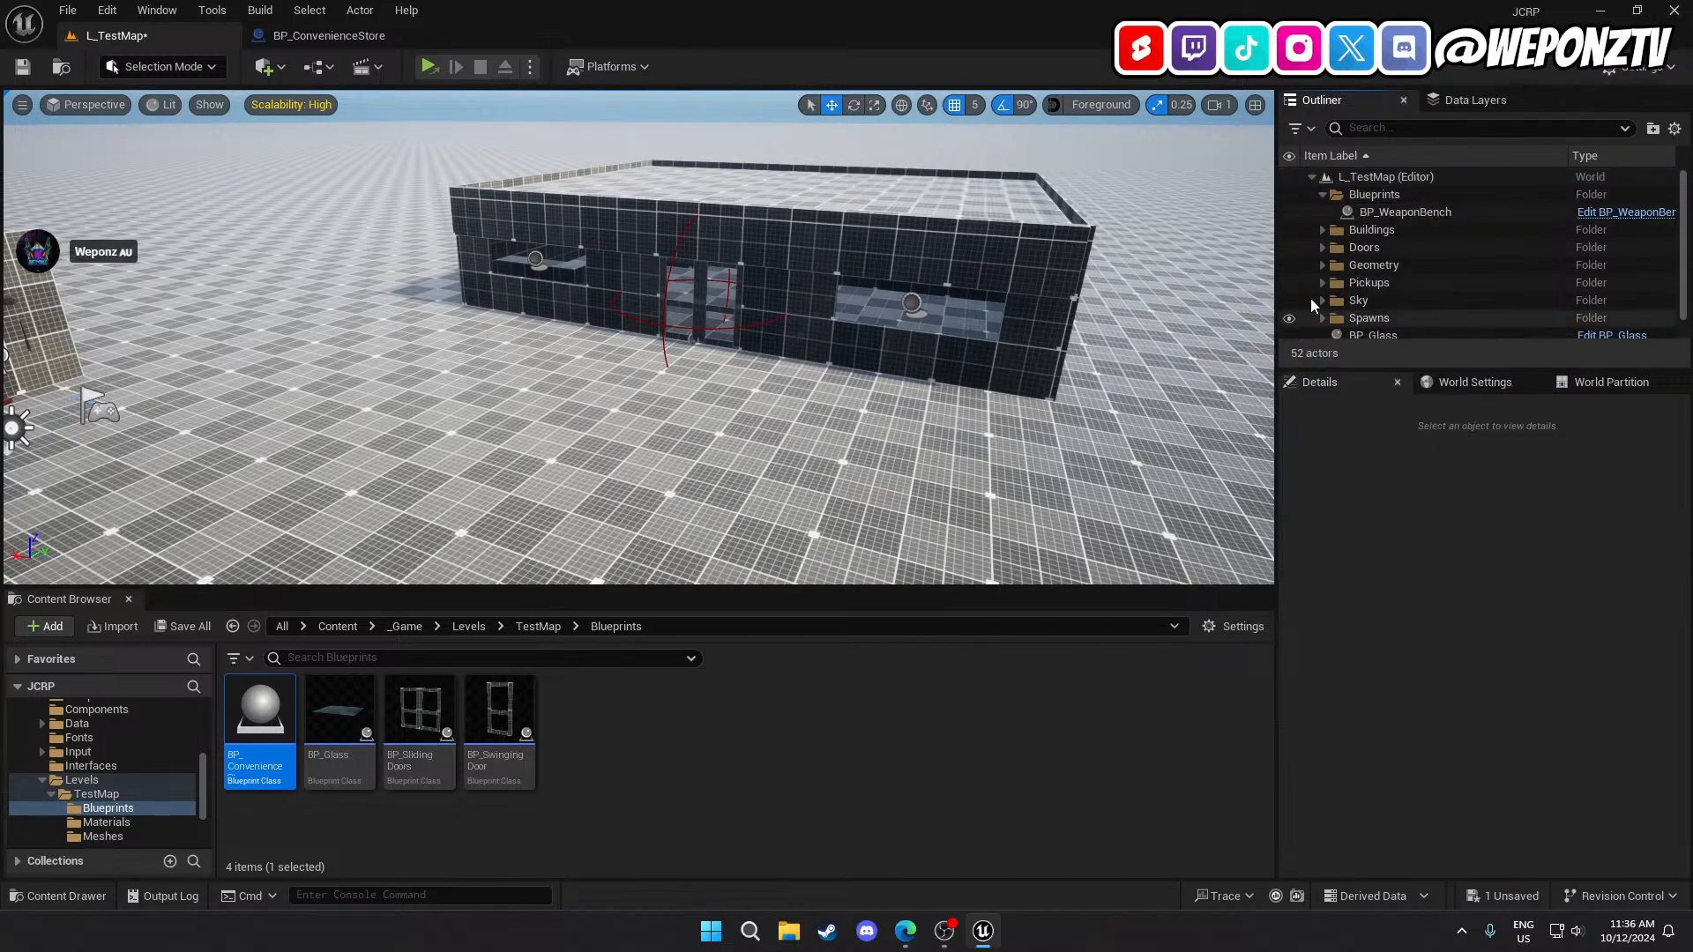
Create a folder named Glass inside the Buildings folder and move the Doors folder into Buildings as well.
left_click(1323, 194)
left_click(1323, 212)
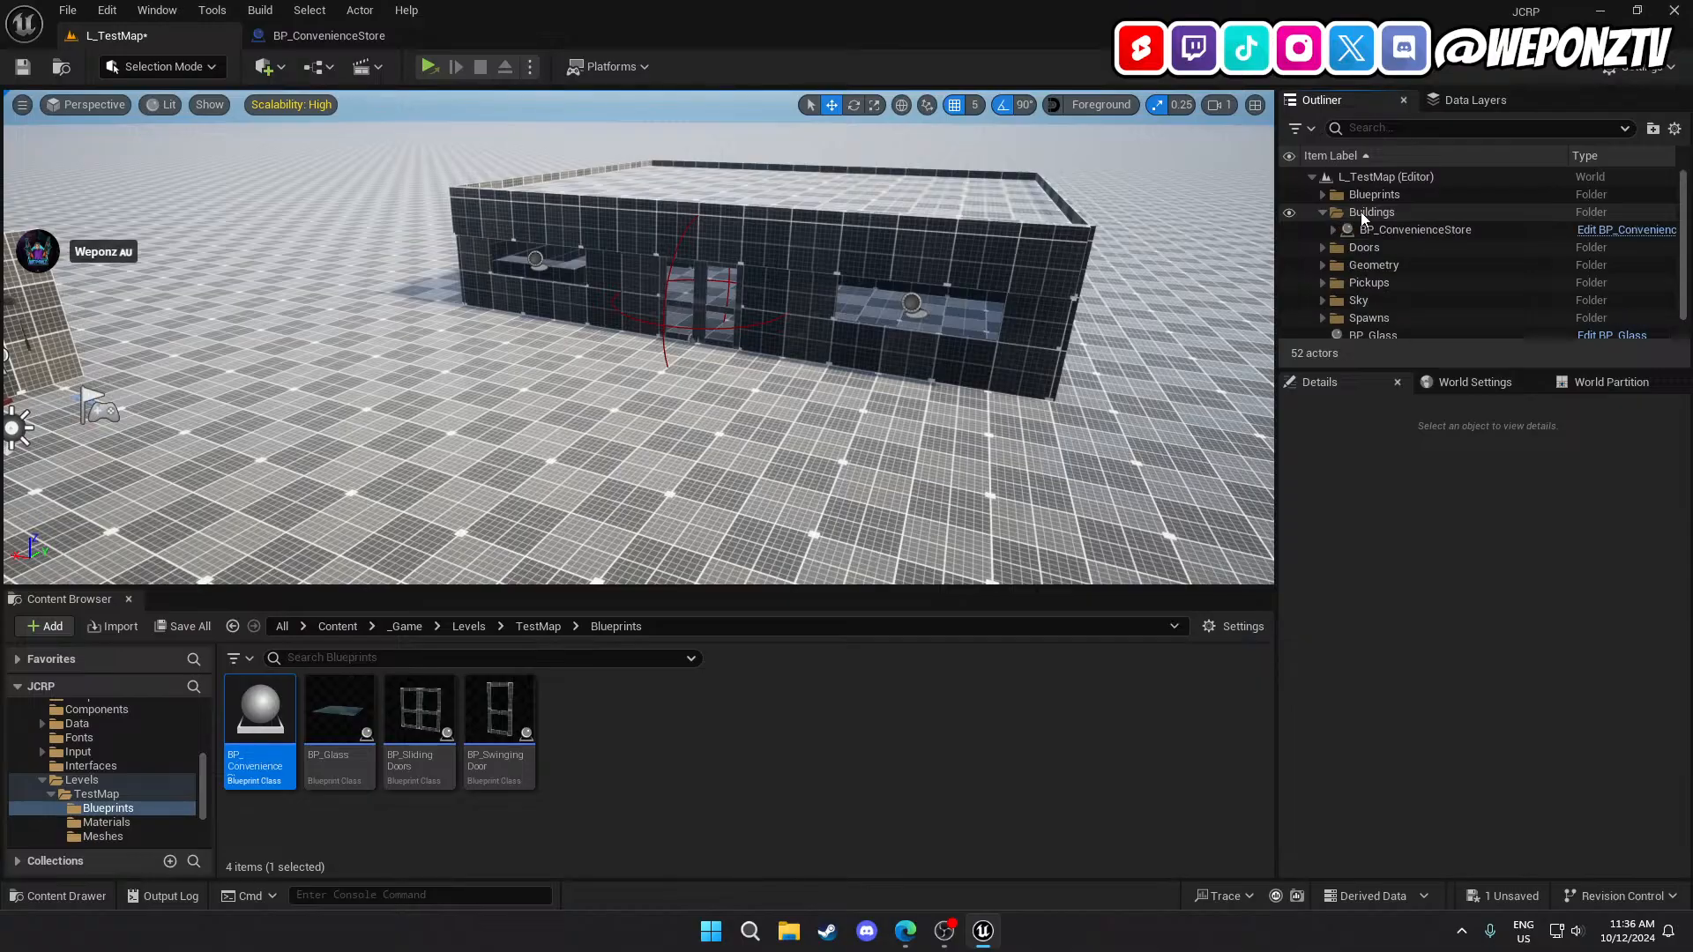
left_click(1361, 212)
left_click(1654, 129)
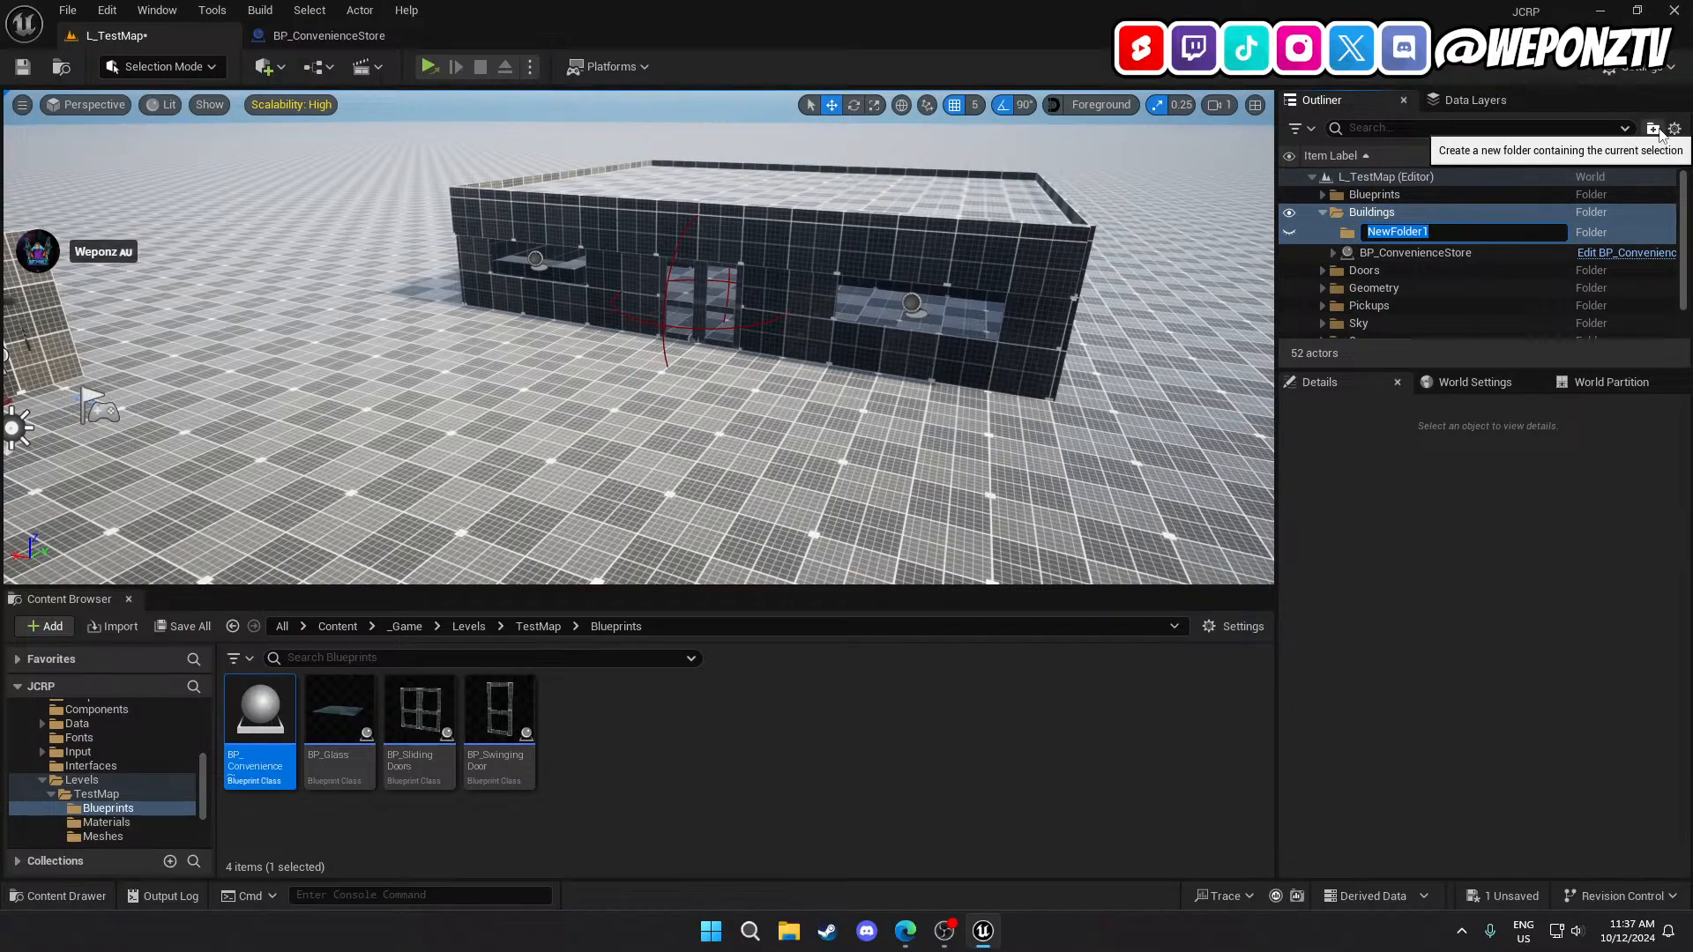
key("Return")
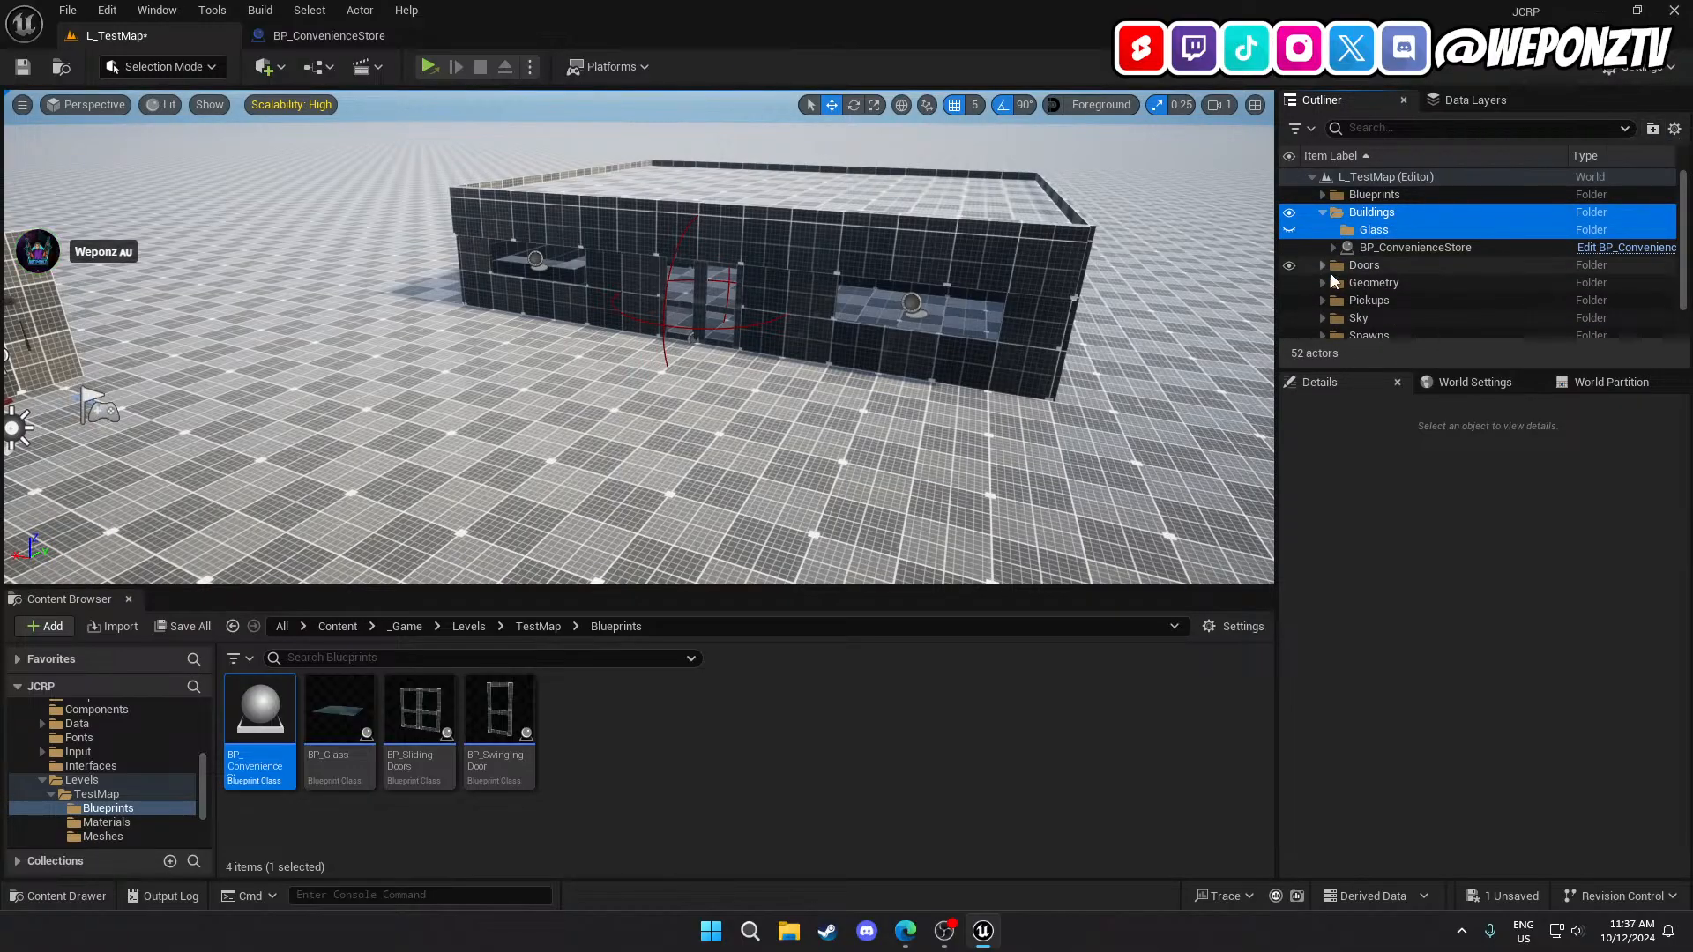
left_click_drag(1333, 268, 1358, 215)
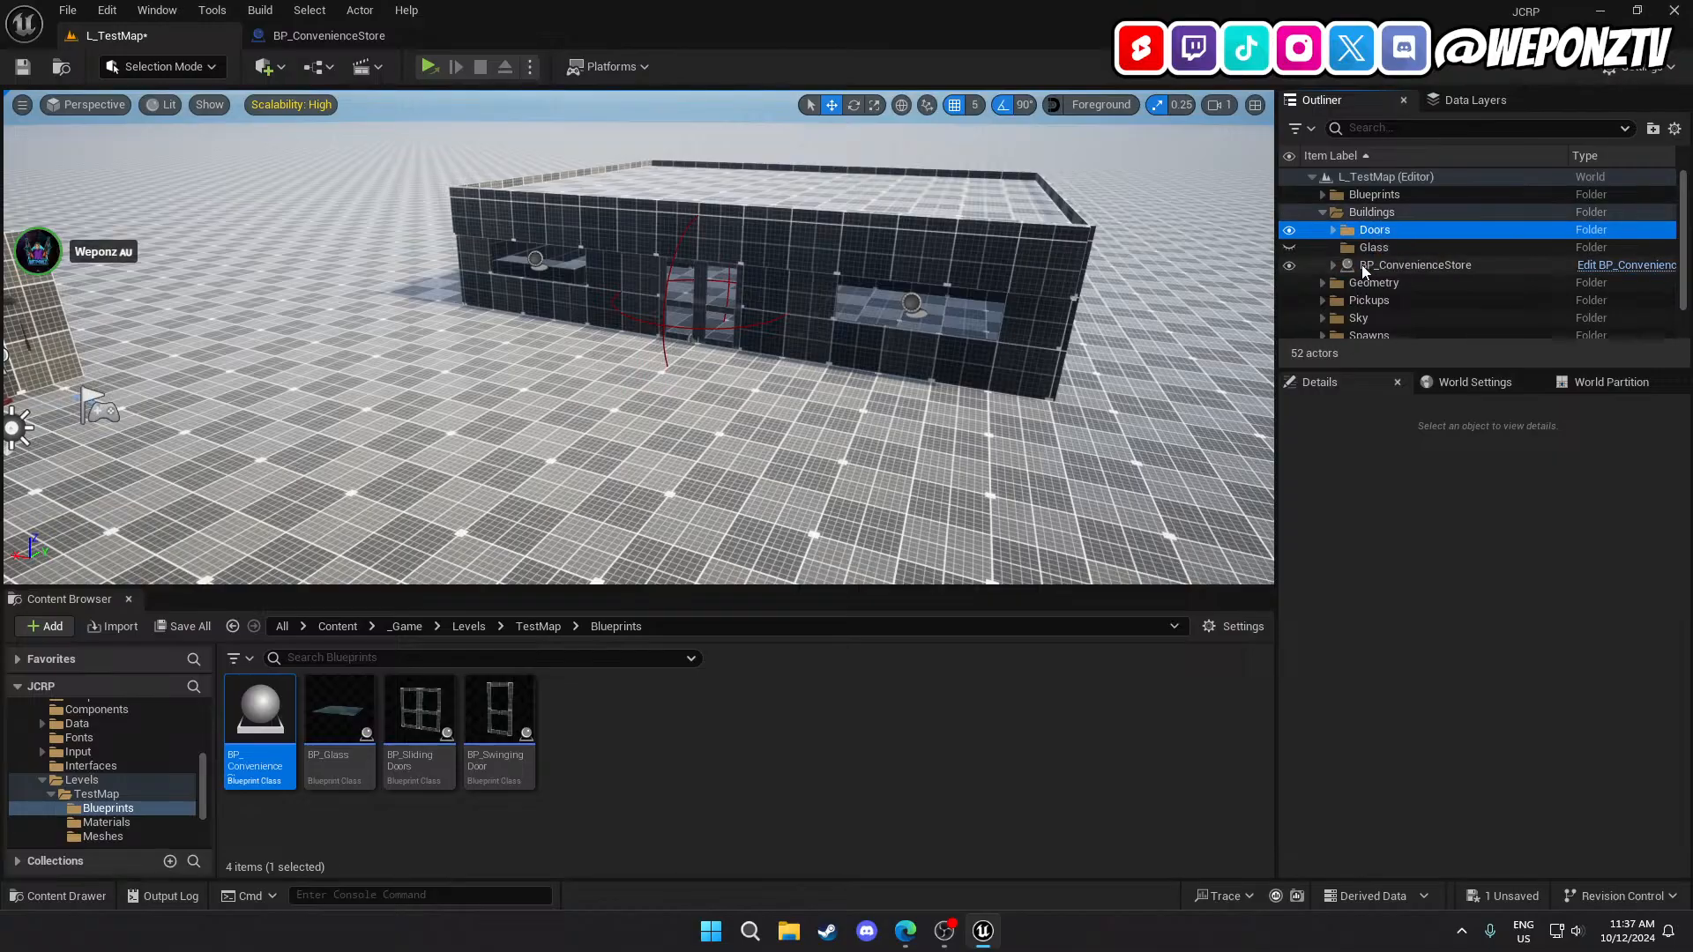
Move BP_Glass and BP_Glass2 into the Glass folder under Buildings.
left_click(1381, 250)
scroll(1372, 322, "down", 2)
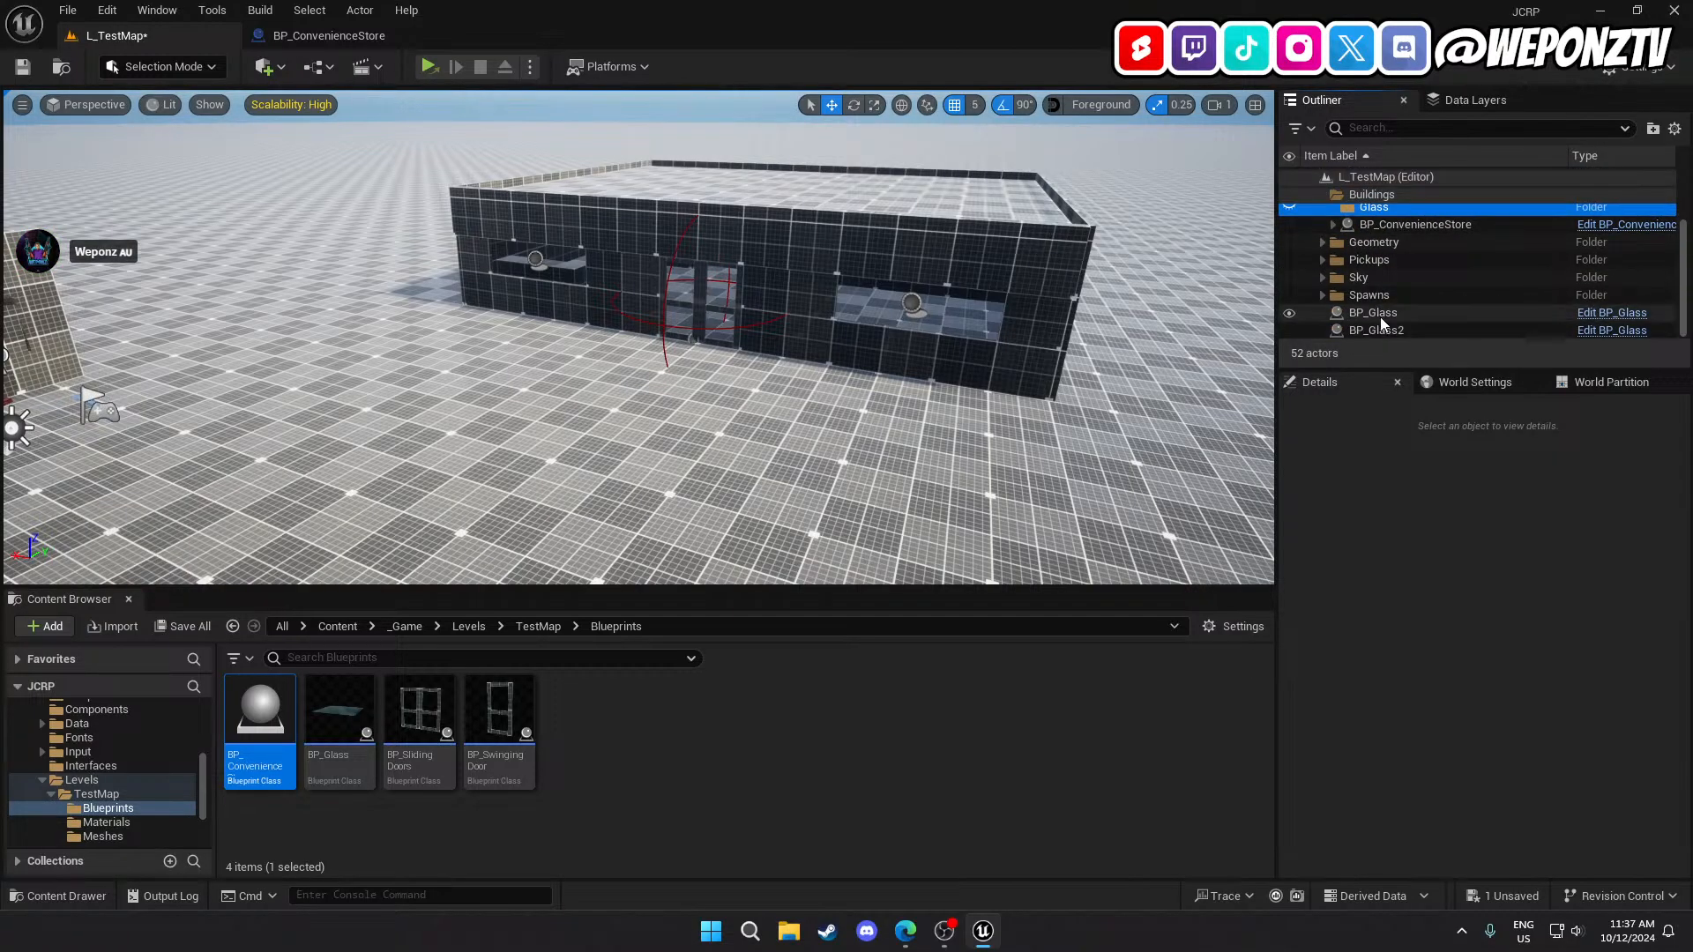
left_click(1372, 312)
left_click(1379, 330, "shift")
scroll(1398, 296, "up", 2)
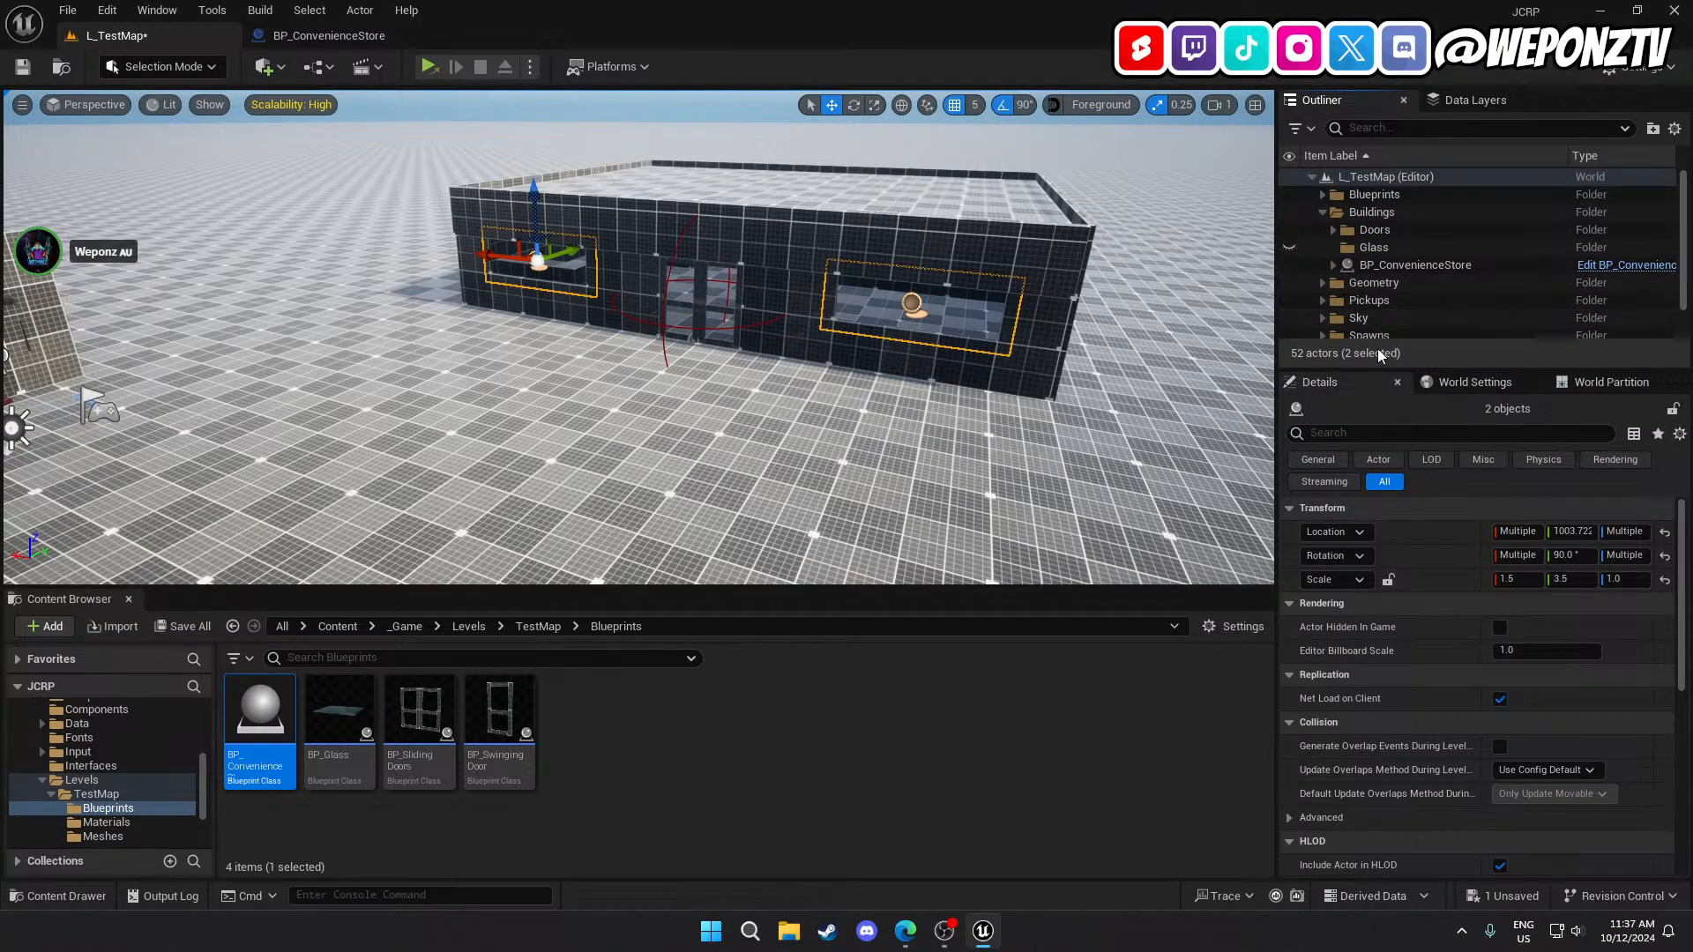
scroll(1395, 331, "down", 2)
left_click_drag(1388, 313, 1387, 215)
scroll(1379, 309, "up", 2)
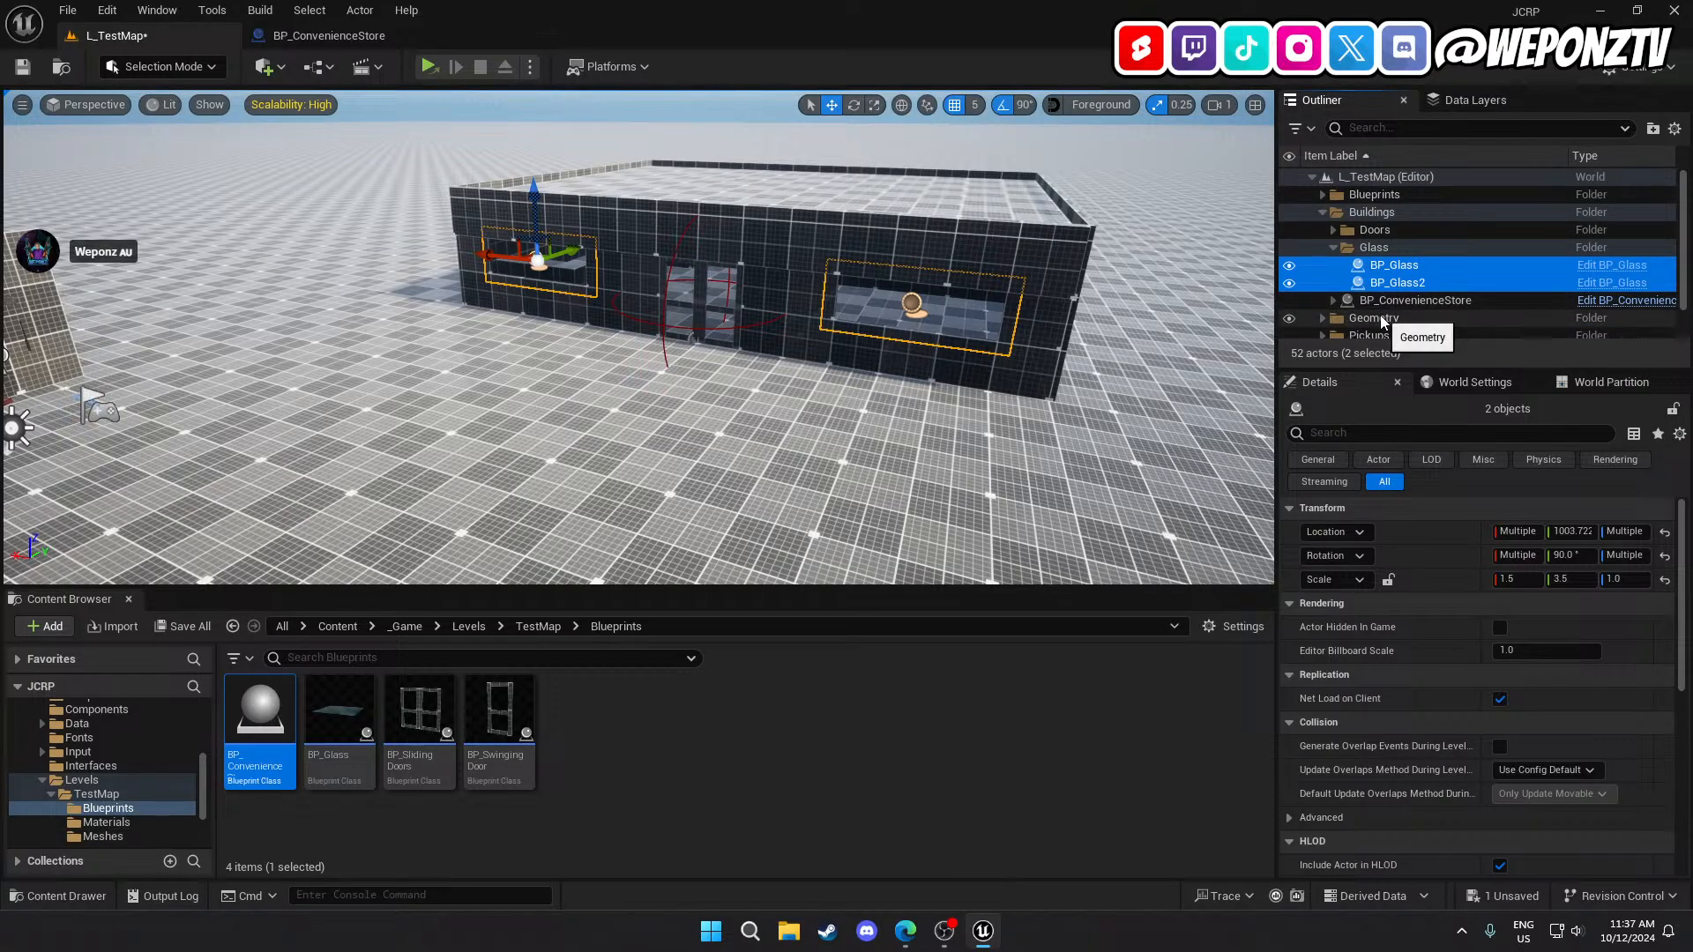
Switch to the desktop and open the BUGS text file from the JCRP Files folder.
key("super+d")
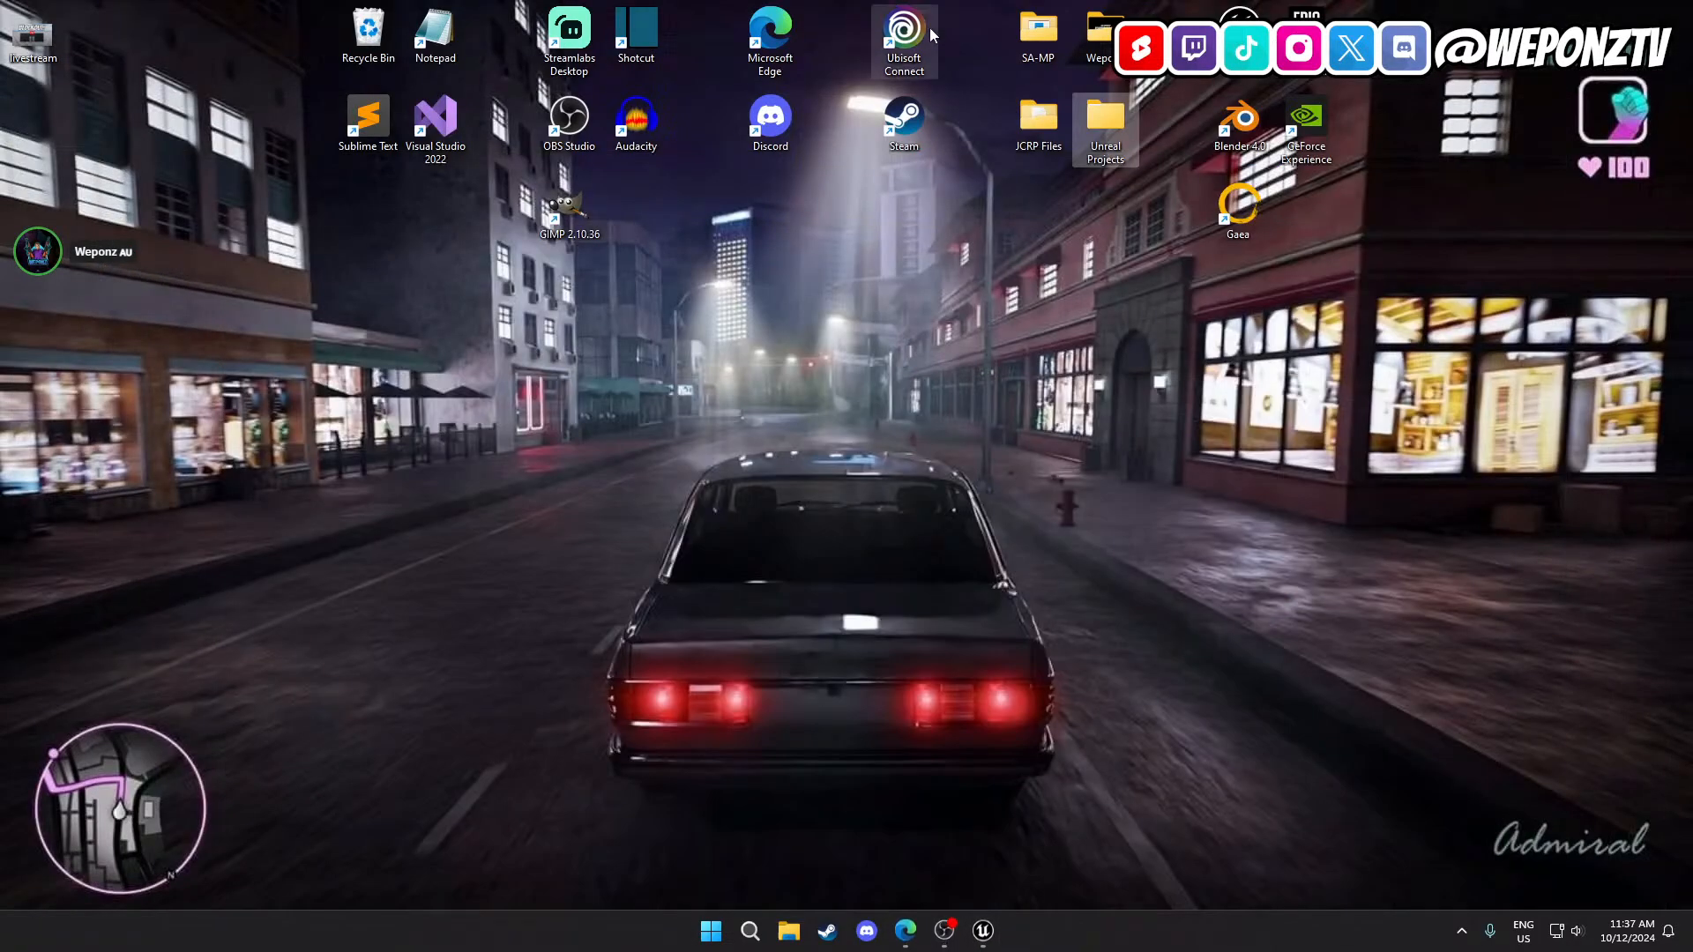
double_click(1005, 125)
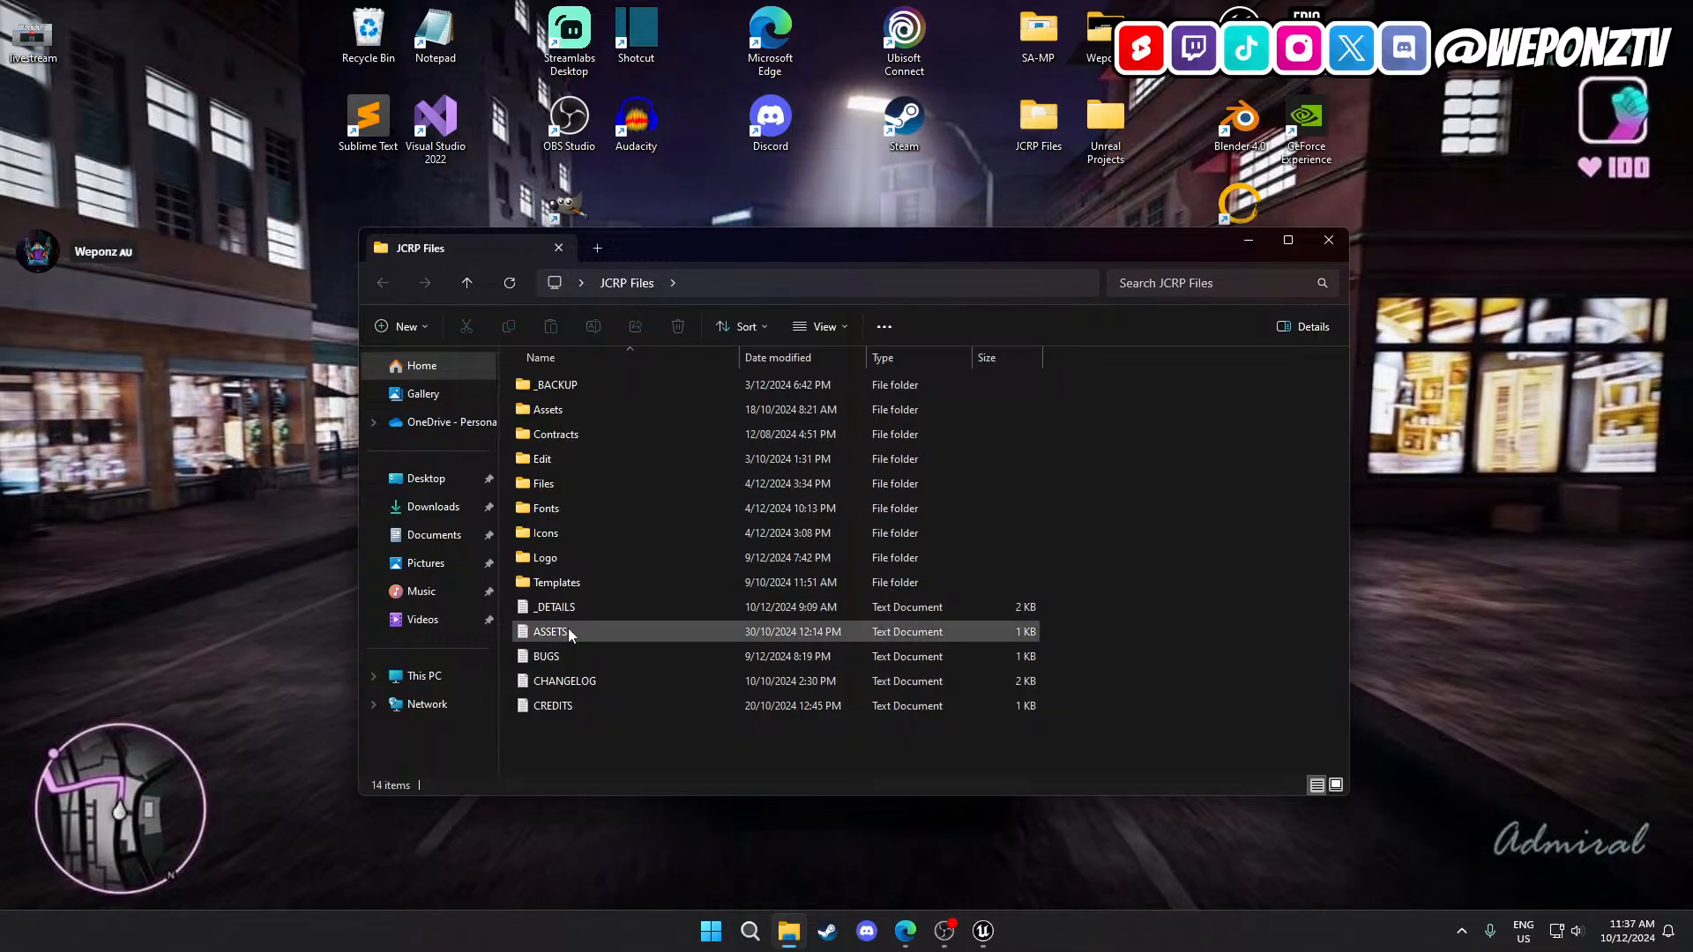
double_click(566, 657)
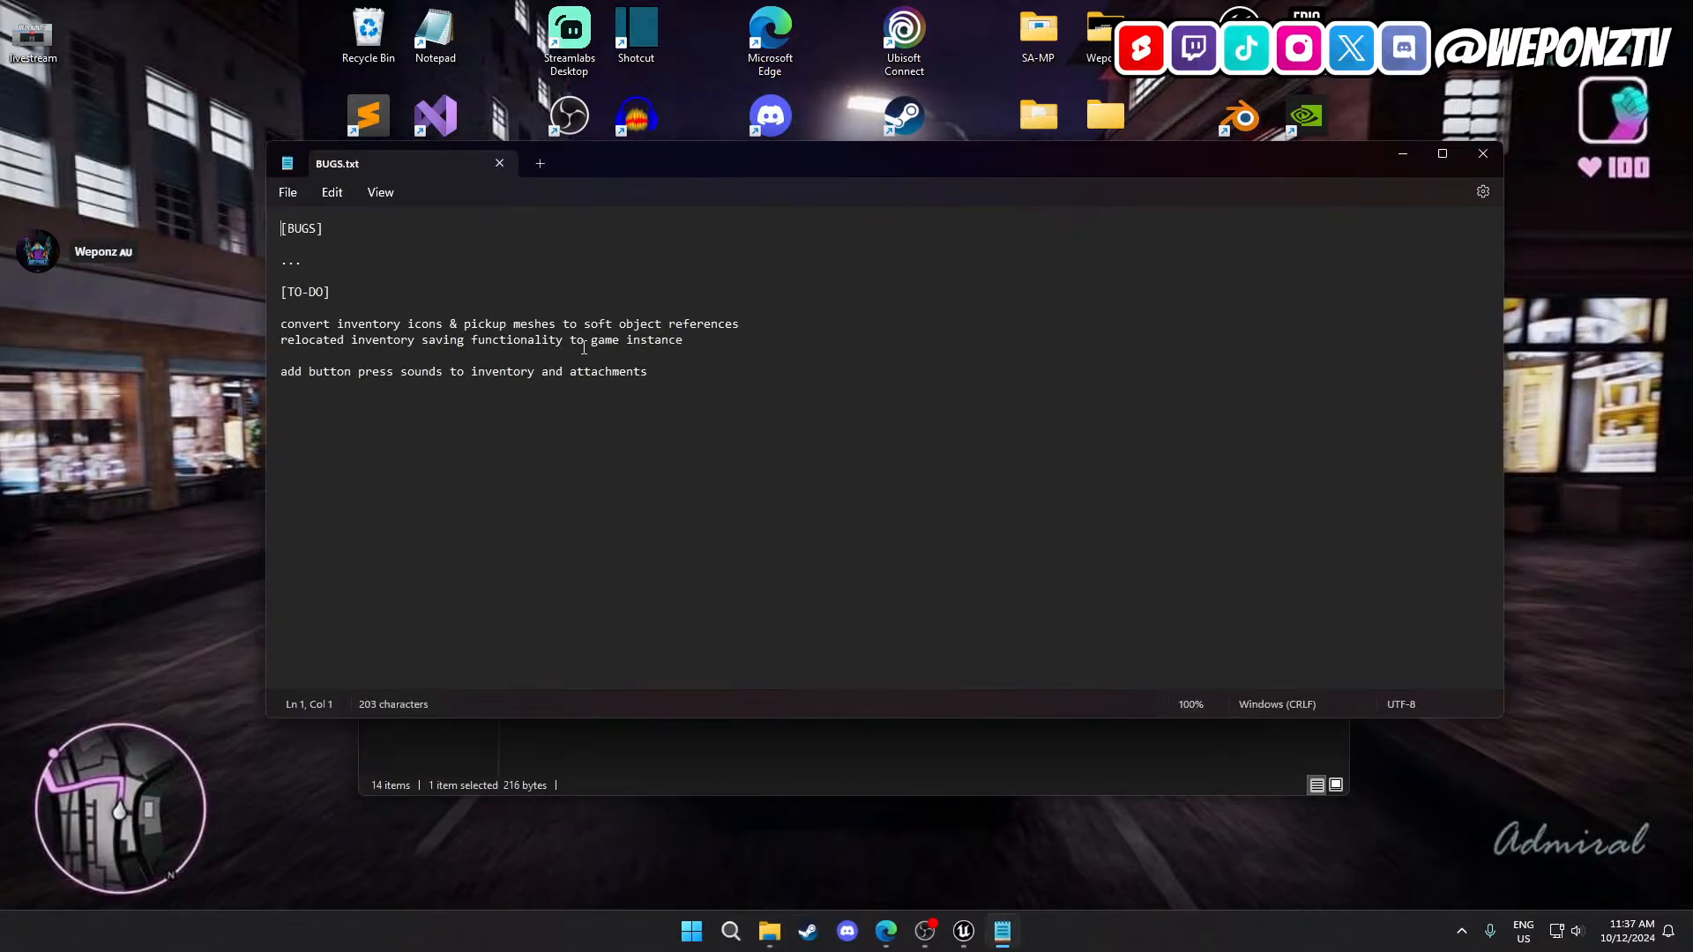
Replace the to-do line about button press sounds with "change the door glass to blueprint".
left_click_drag(662, 372, 619, 373)
left_click_drag(354, 387, 257, 368)
type("ch")
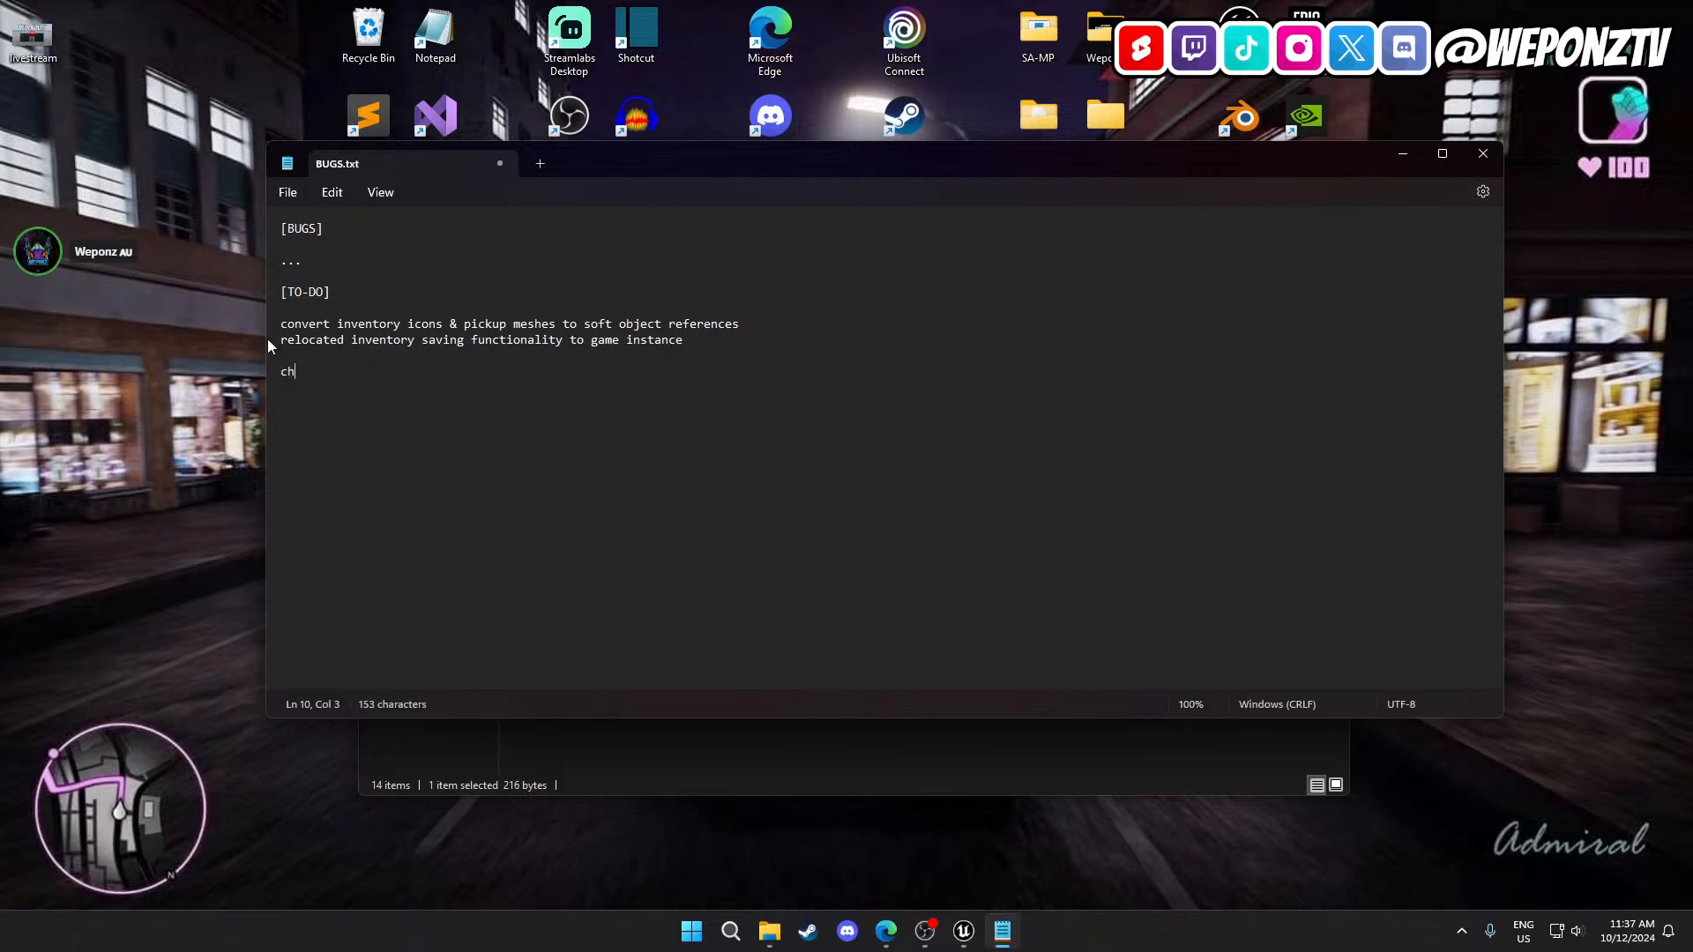
type("ange the door glass to bl")
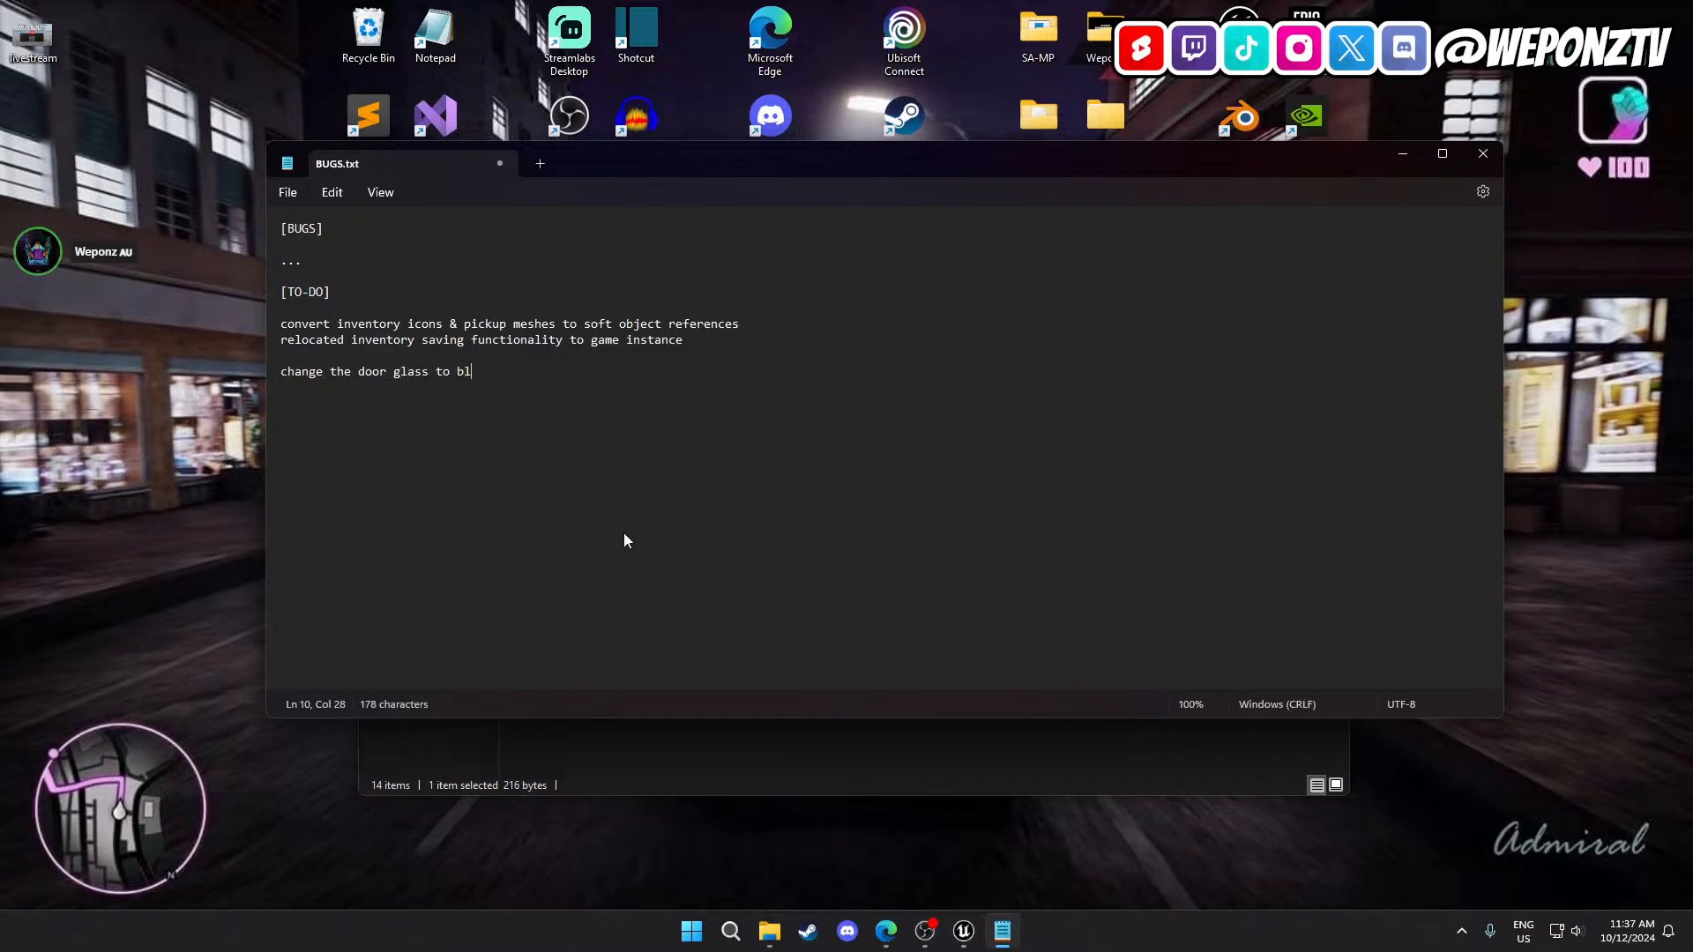
type("ueprint")
Replace the placeholder under [BUGS] with "dropping weapon is bugged (drops pistol)", save BUGS.txt and close it.
left_click_drag(316, 263, 155, 268)
type("dropping weapon i")
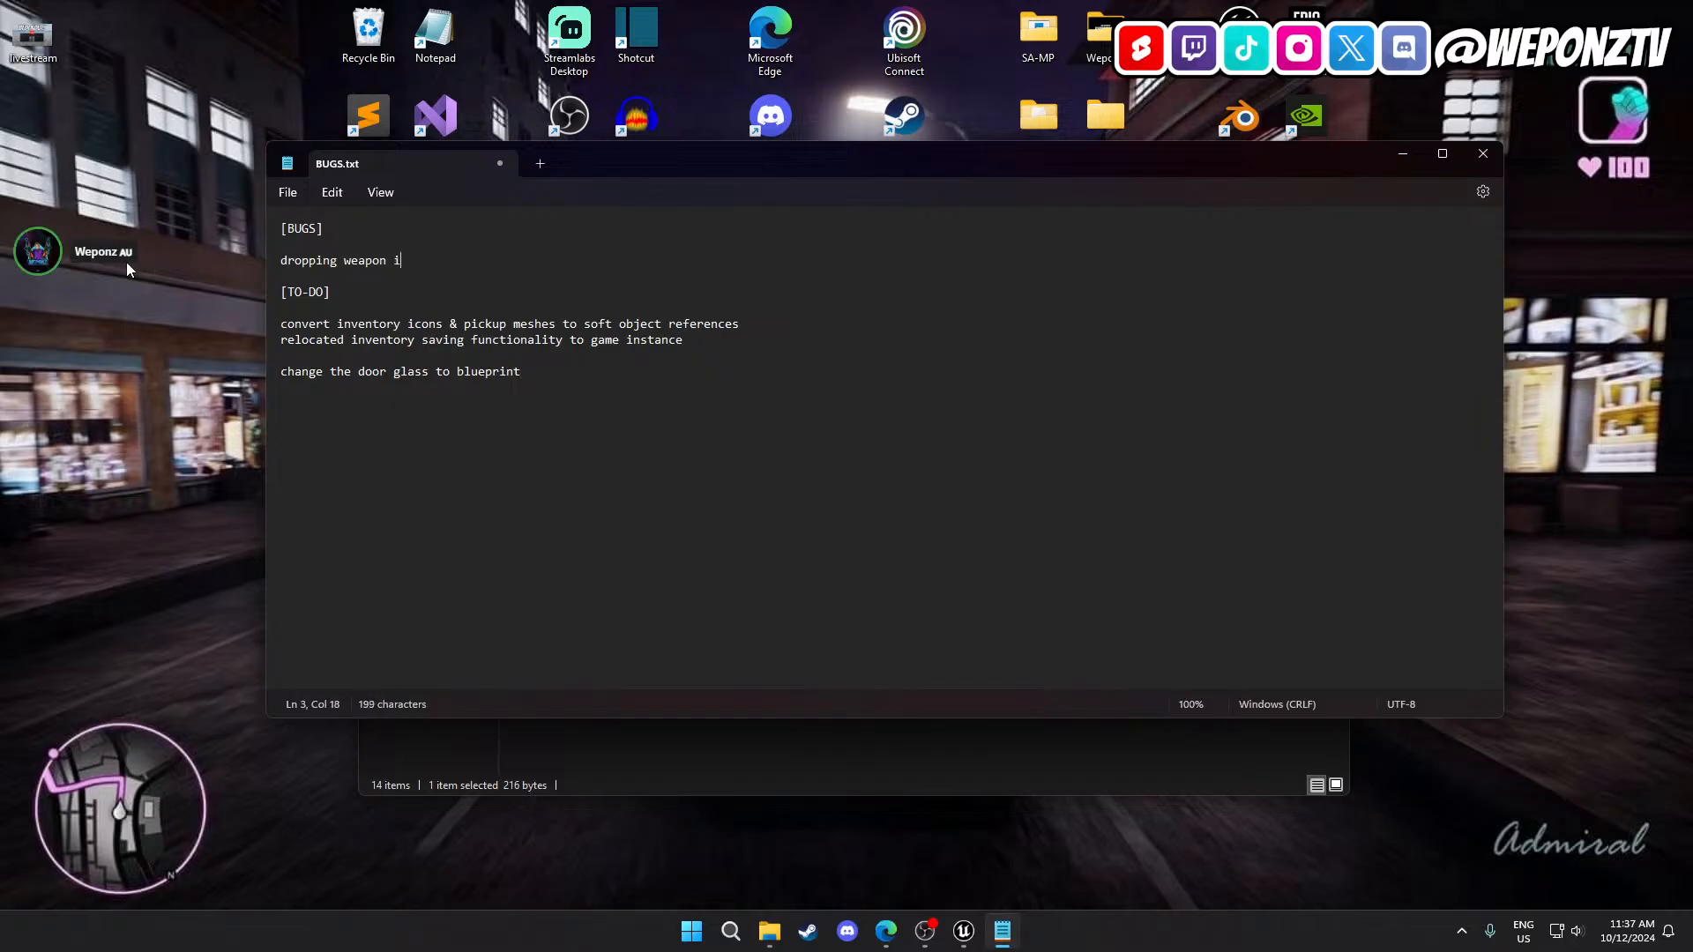
type("s bugged (drops pistol)")
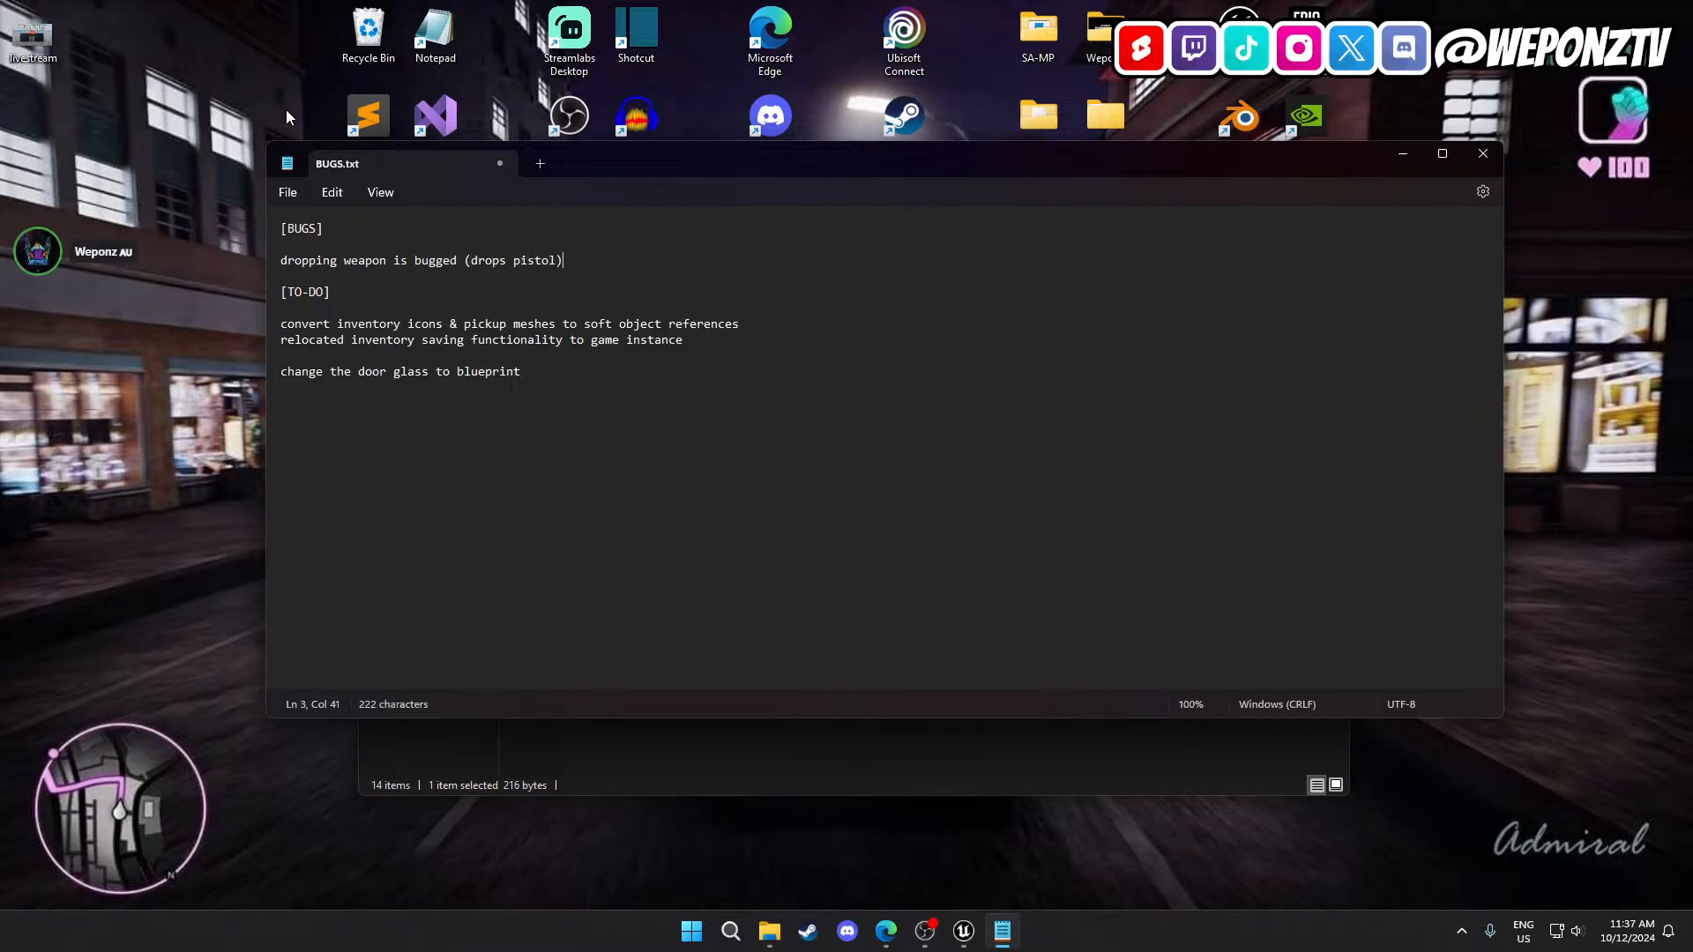
left_click(287, 192)
left_click(314, 311)
left_click(1480, 156)
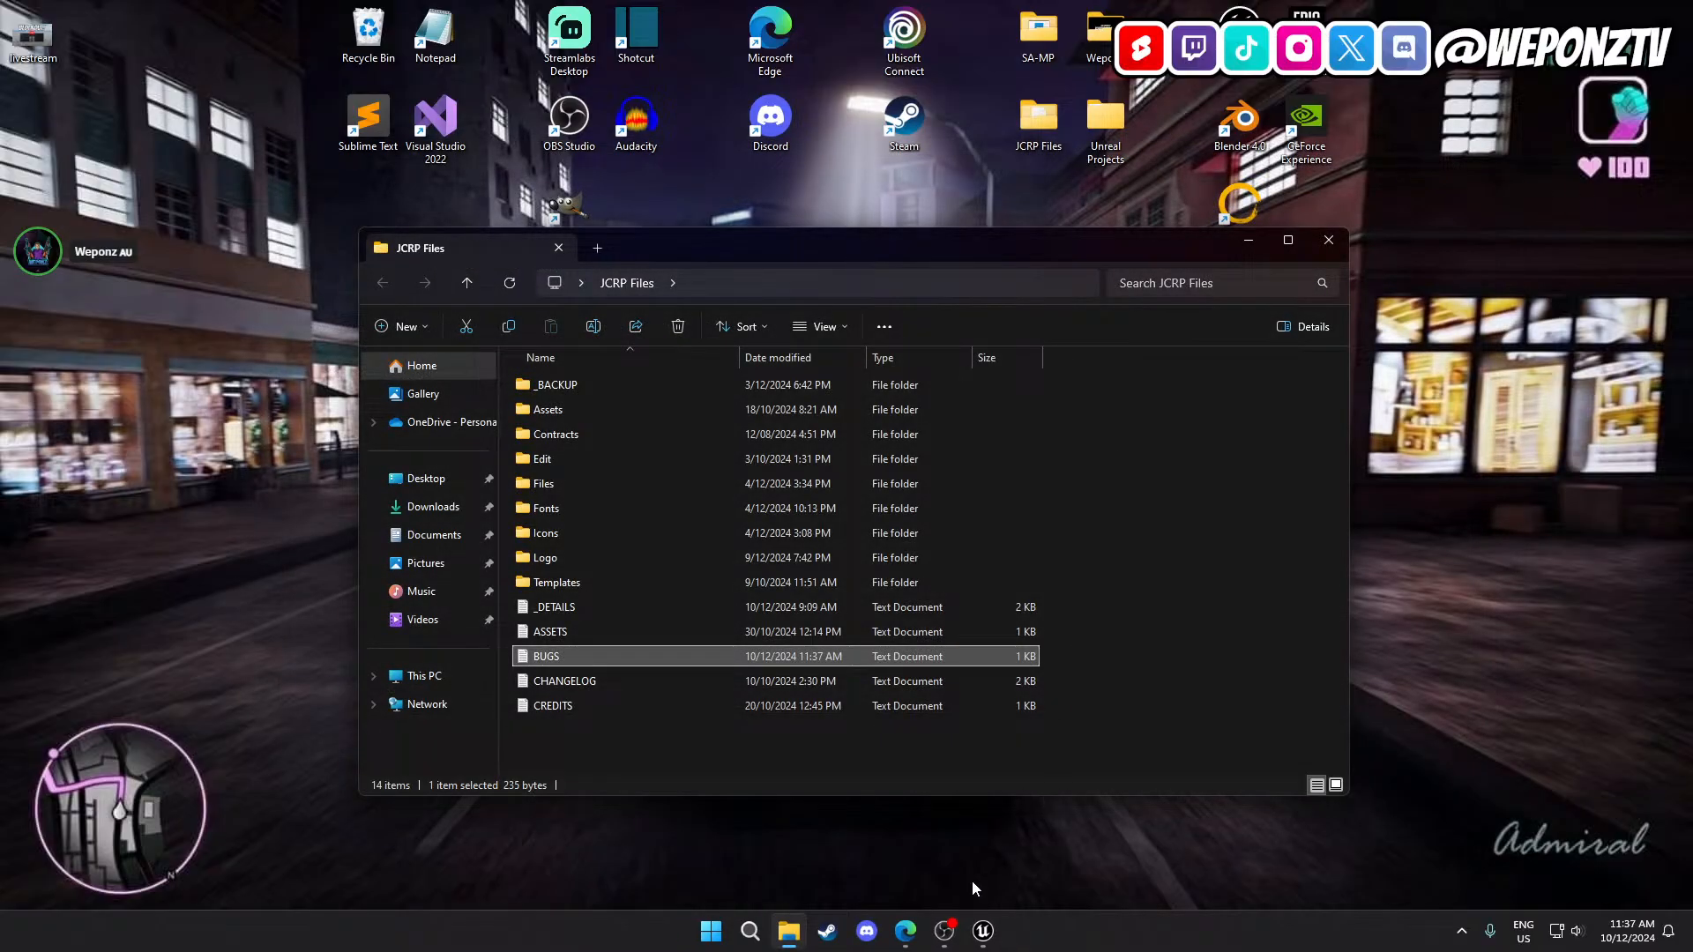
Switch back to Unreal Editor, collapse the Glass, Doors and Buildings folders, and select L_TestMap in the Outliner.
left_click(981, 932)
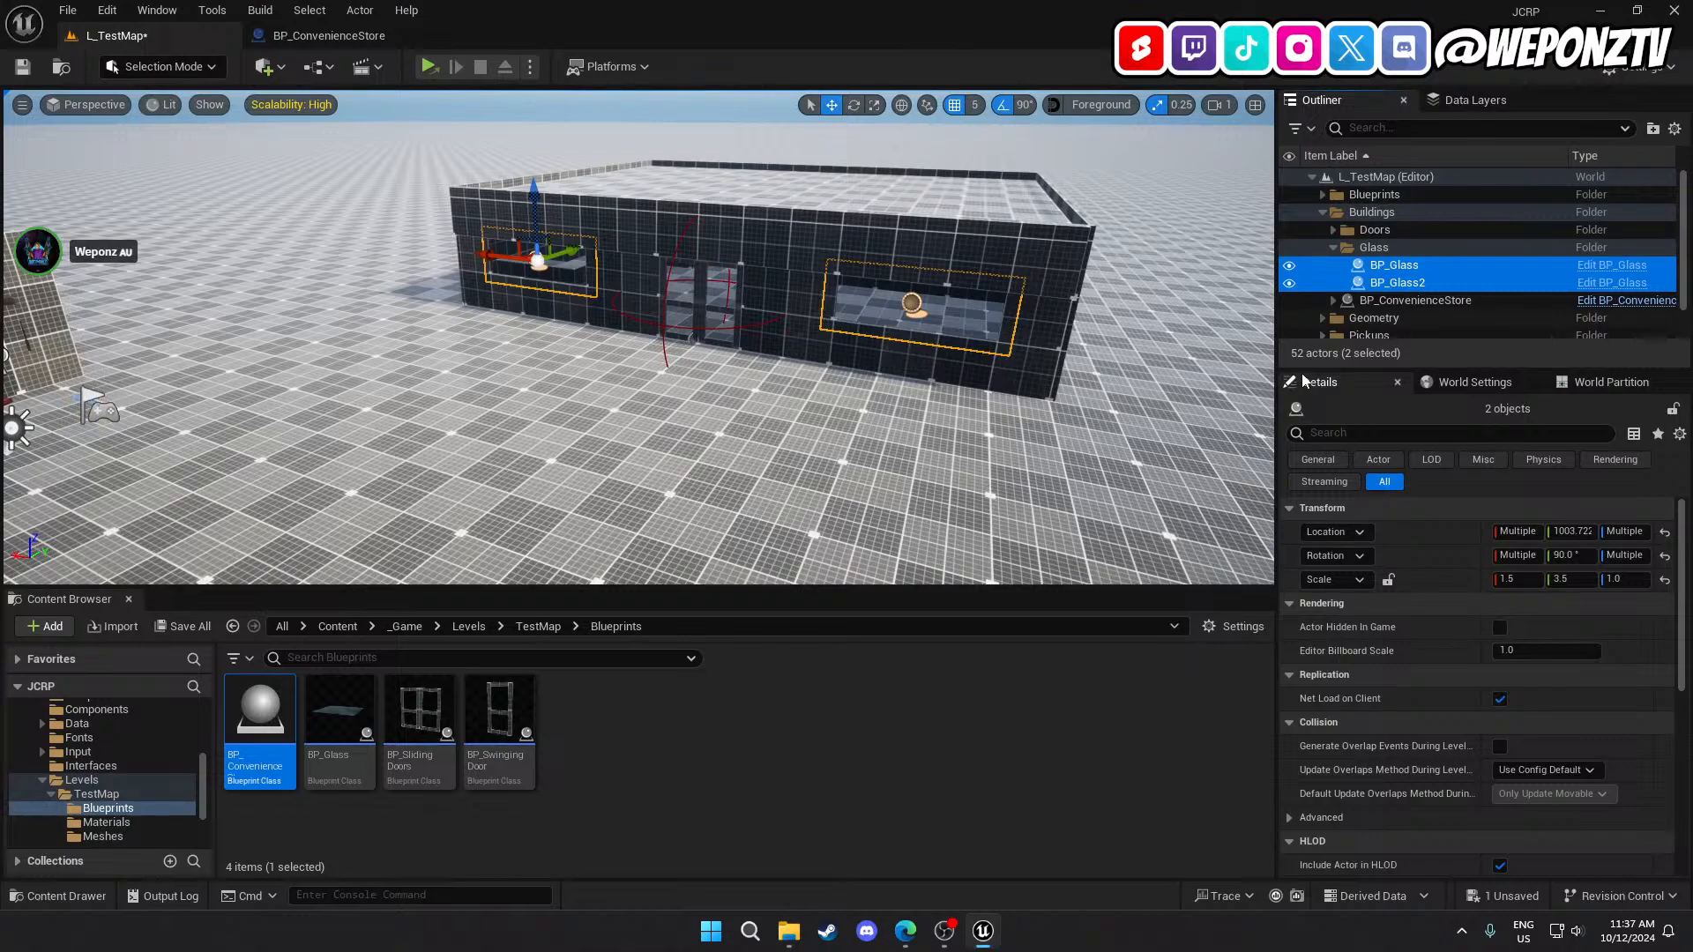
left_click(1333, 247)
left_click(1333, 230)
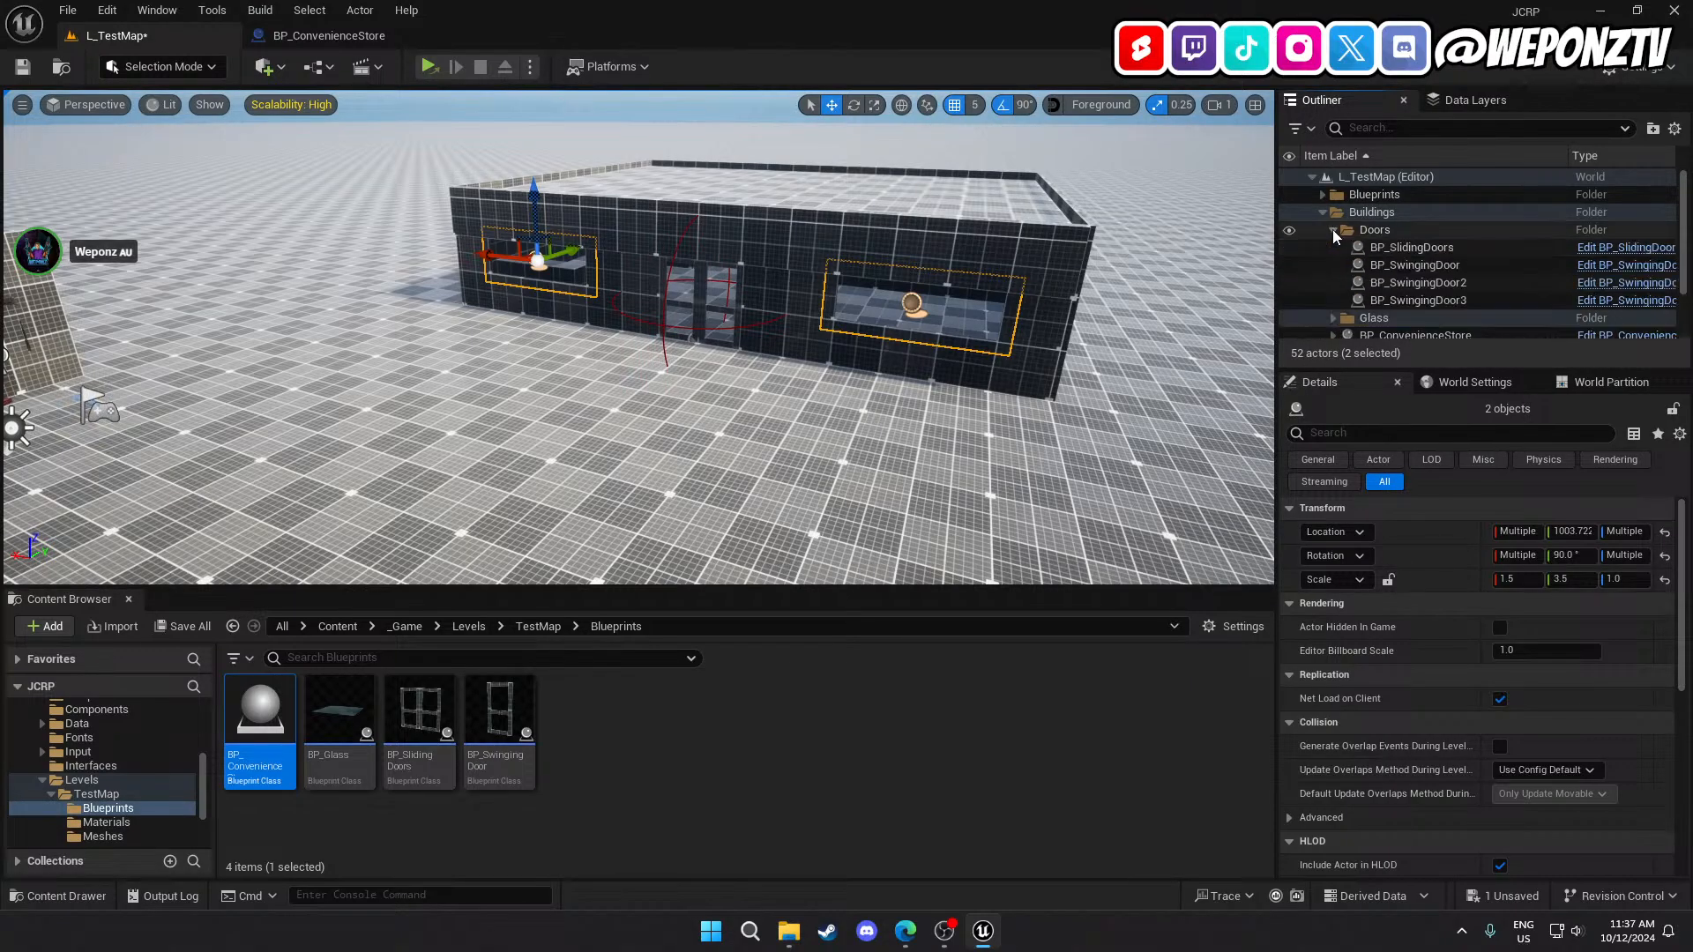
left_click(1333, 229)
left_click(1324, 213)
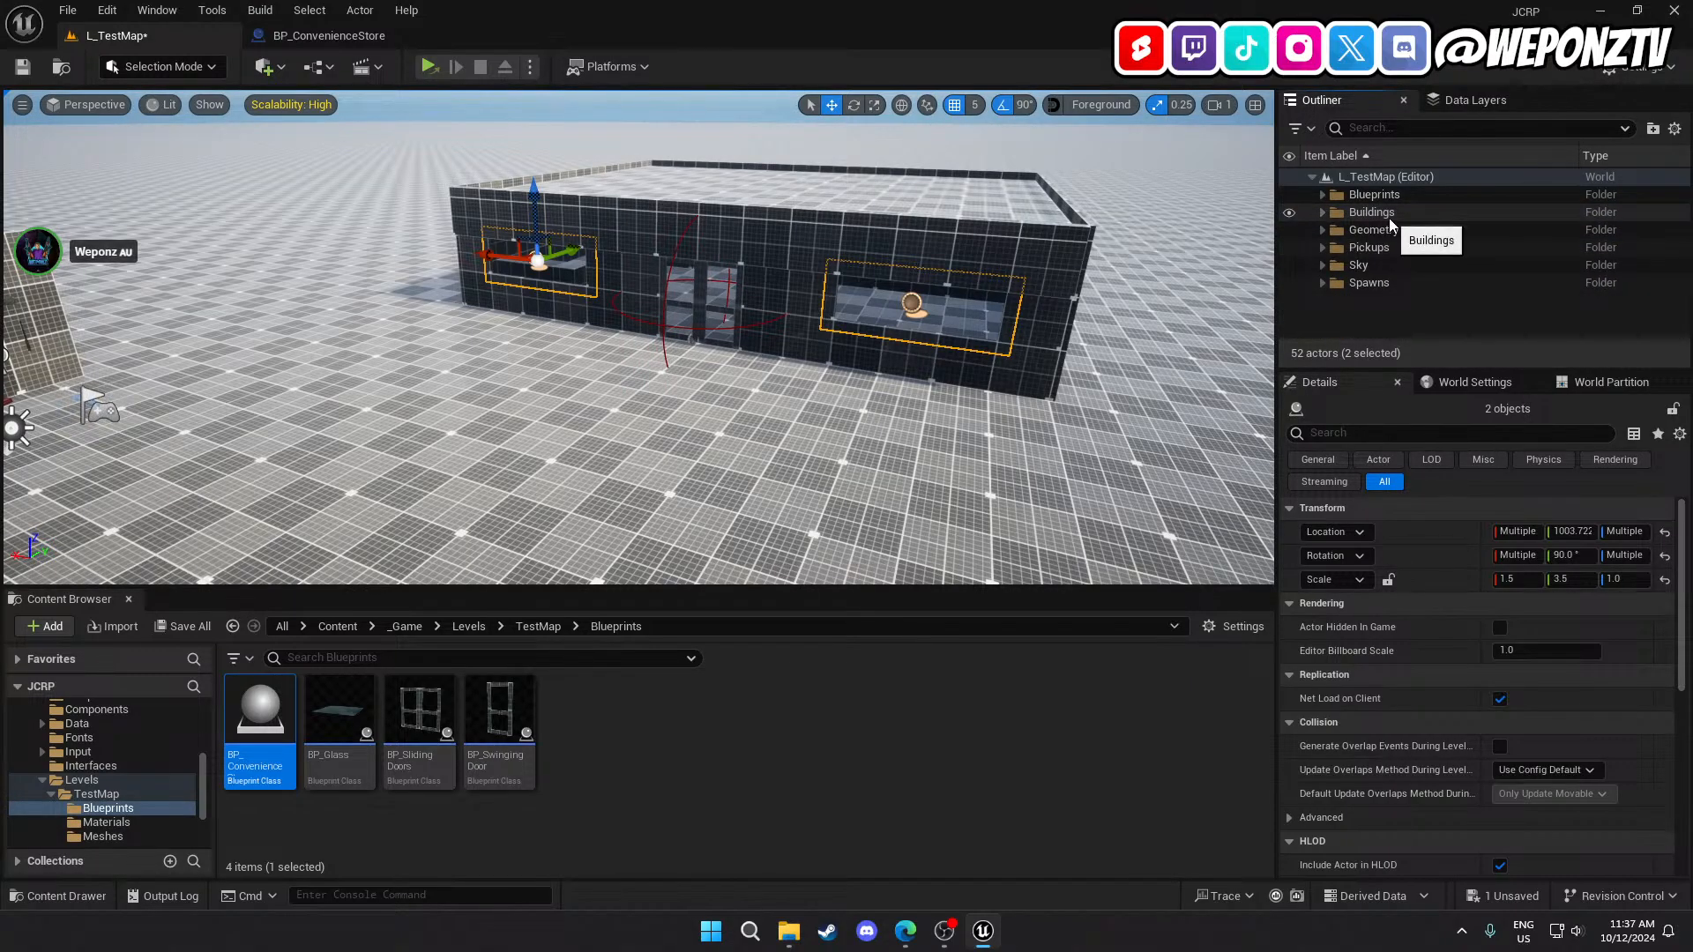
left_click(1359, 177)
right_click_drag(639, 337, 339, 357)
right_click_drag(600, 441, 634, 493)
right_click_drag(639, 336, 520, 309)
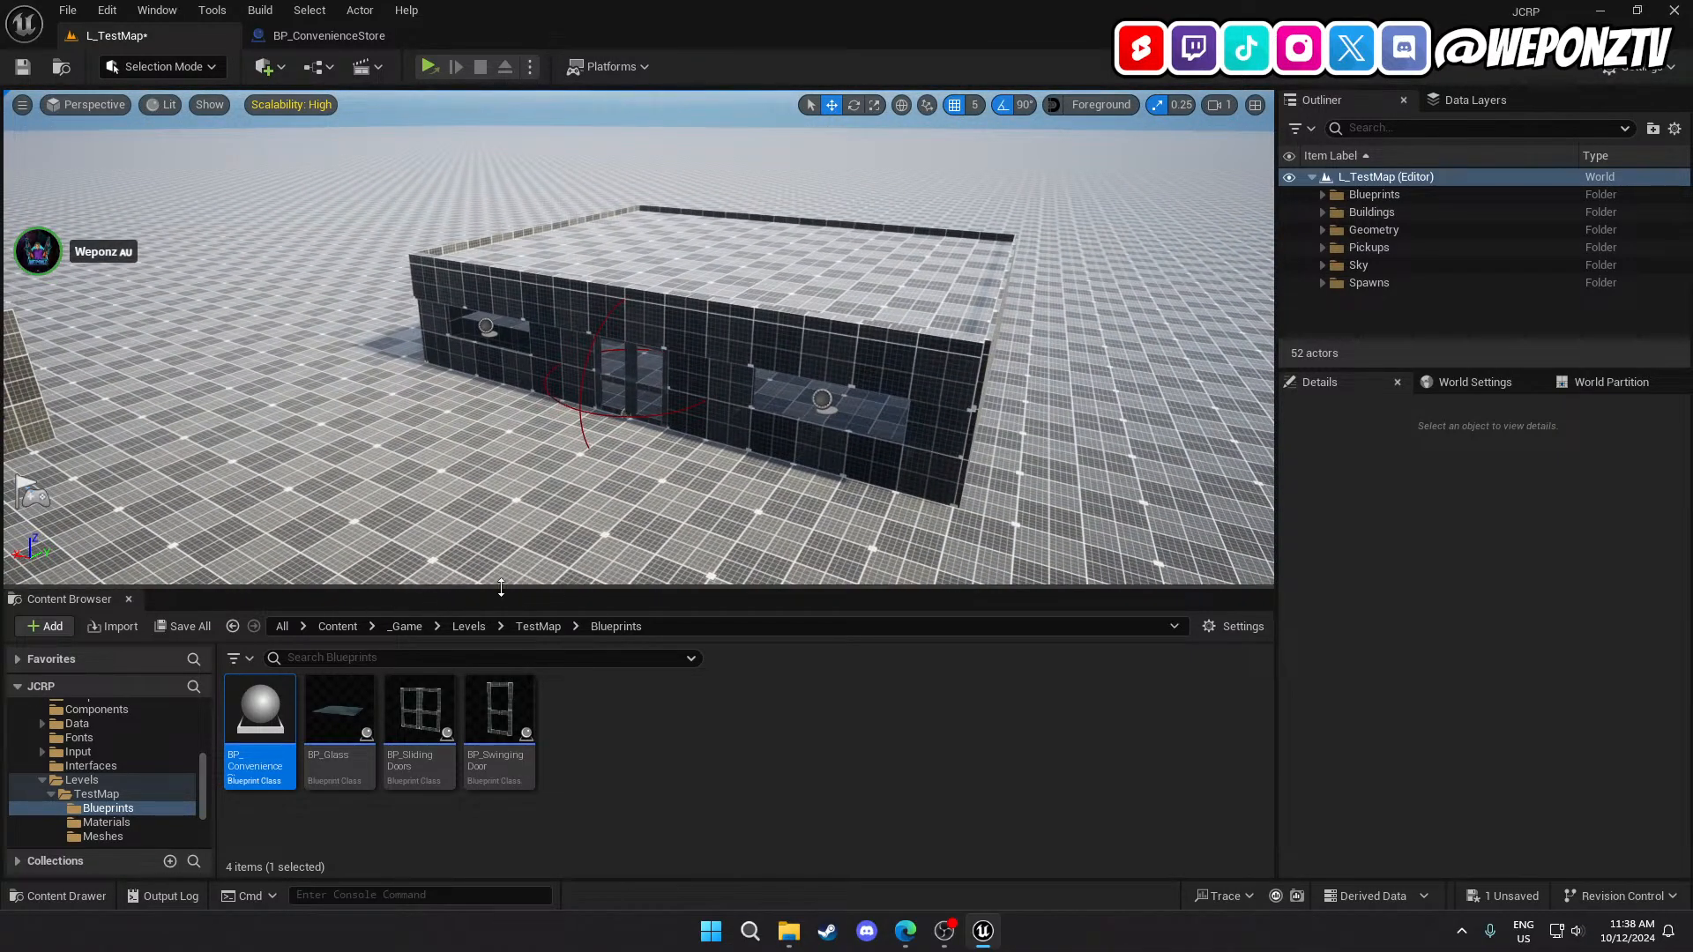
Browse from the Content folder to the SuperGrid StarterPack's Materials > Palette > Grids folder in _Assets.
left_click(338, 625)
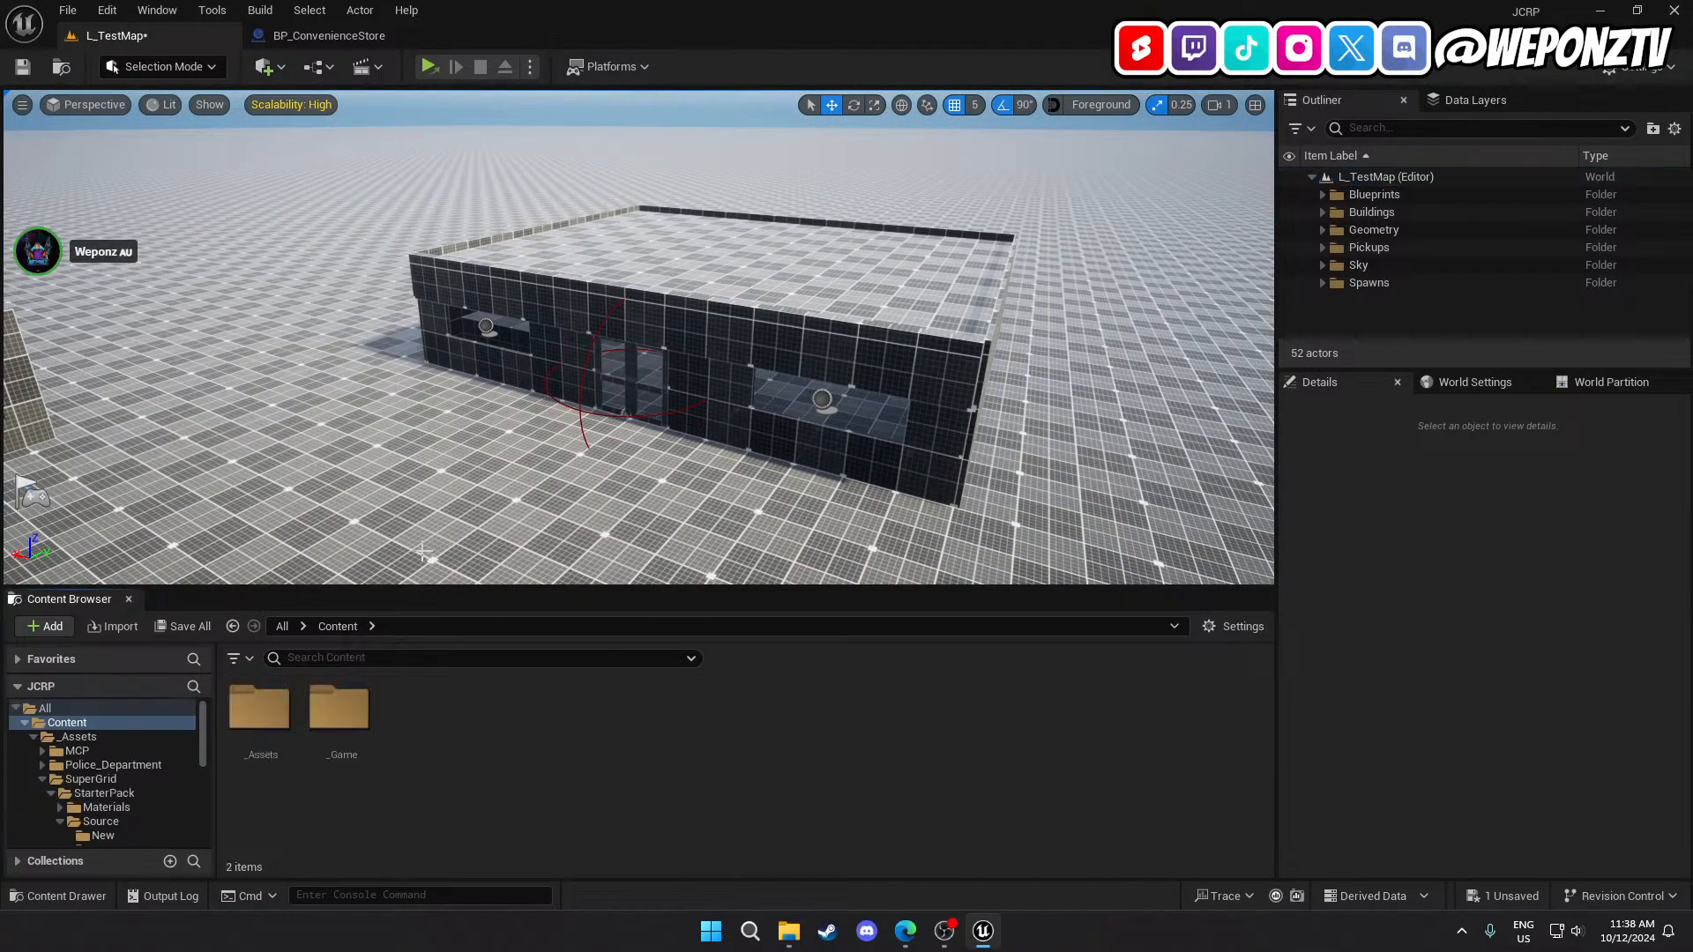
double_click(258, 708)
double_click(422, 710)
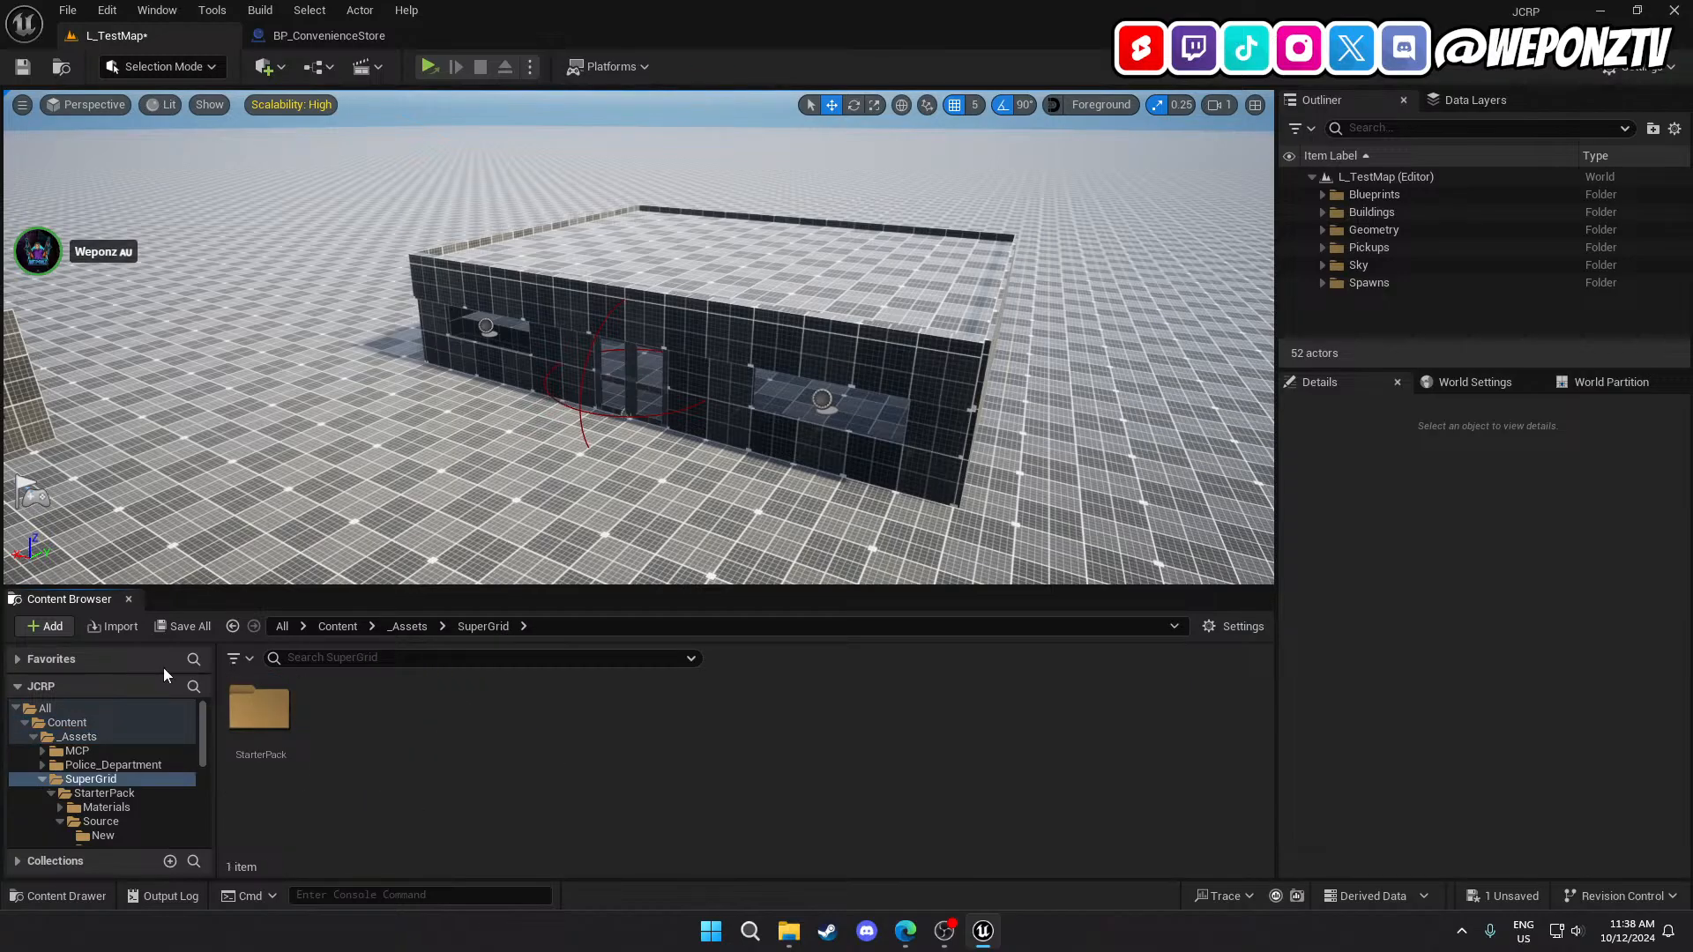
double_click(259, 708)
double_click(259, 708)
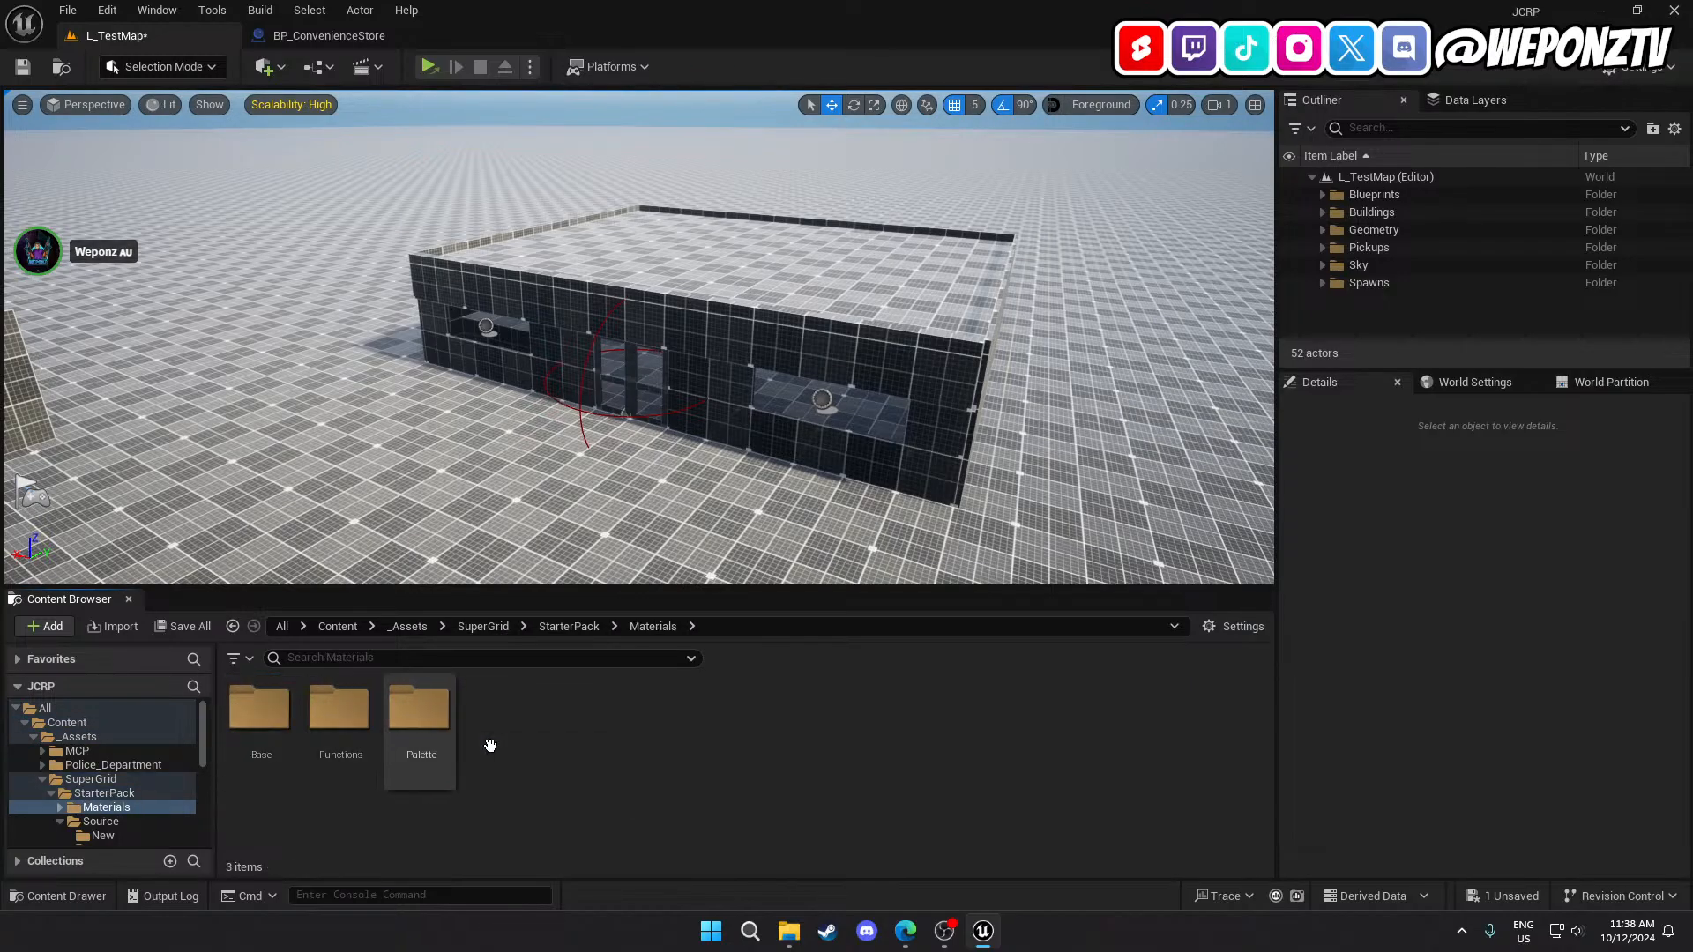
double_click(420, 718)
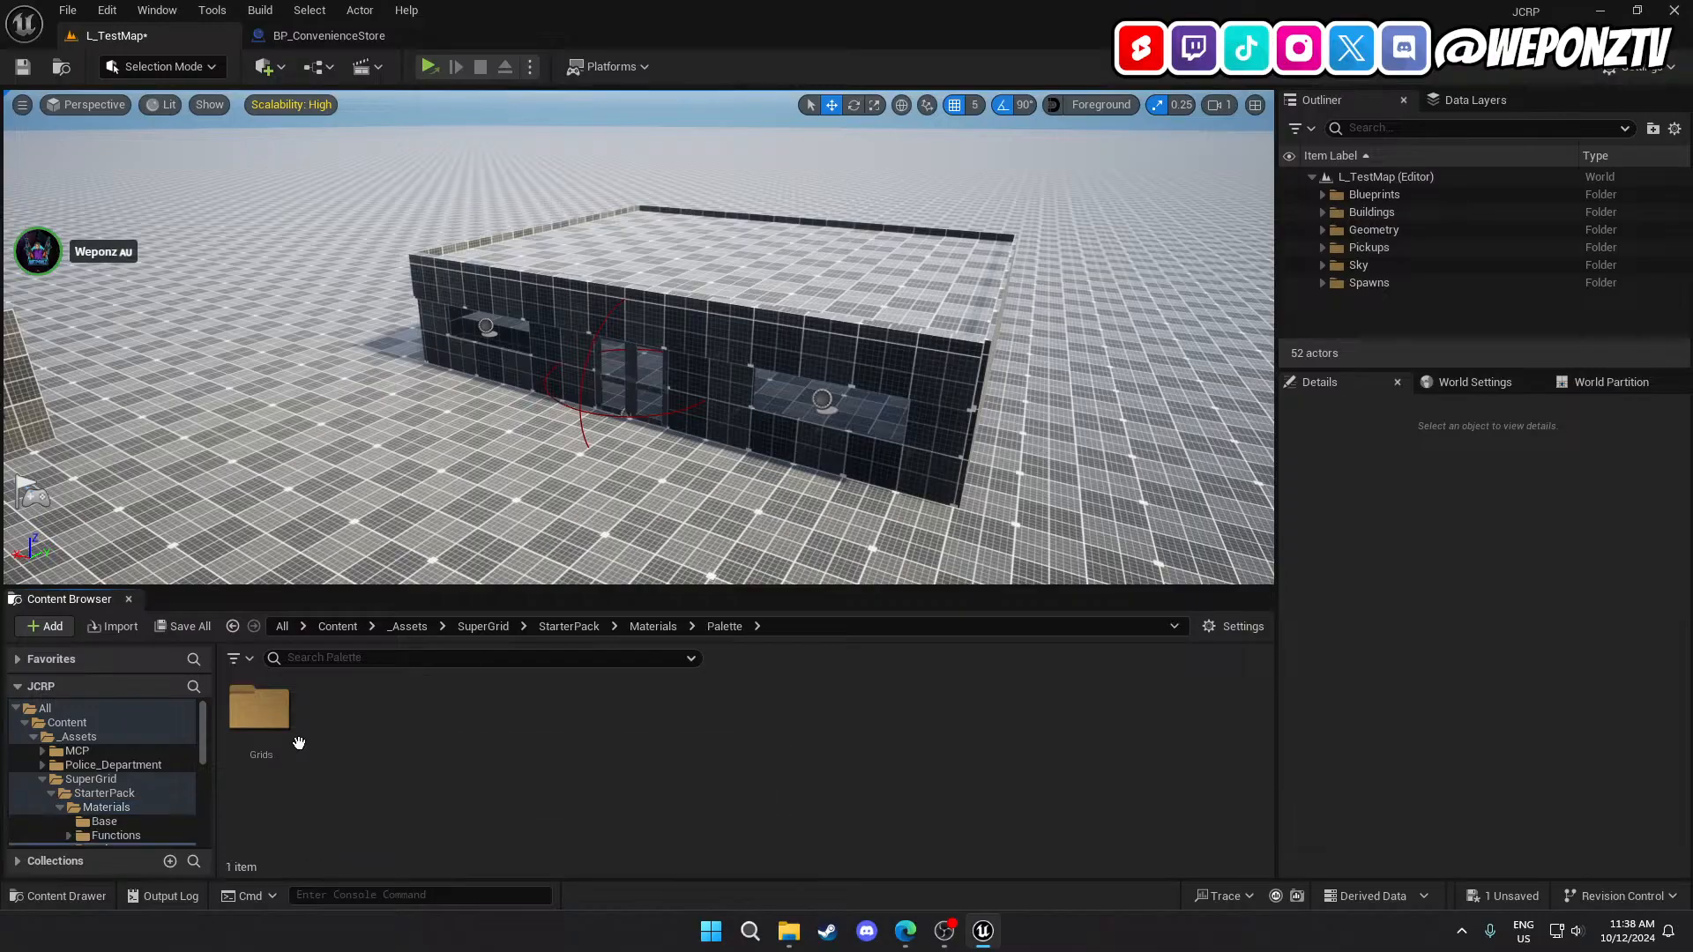
double_click(260, 714)
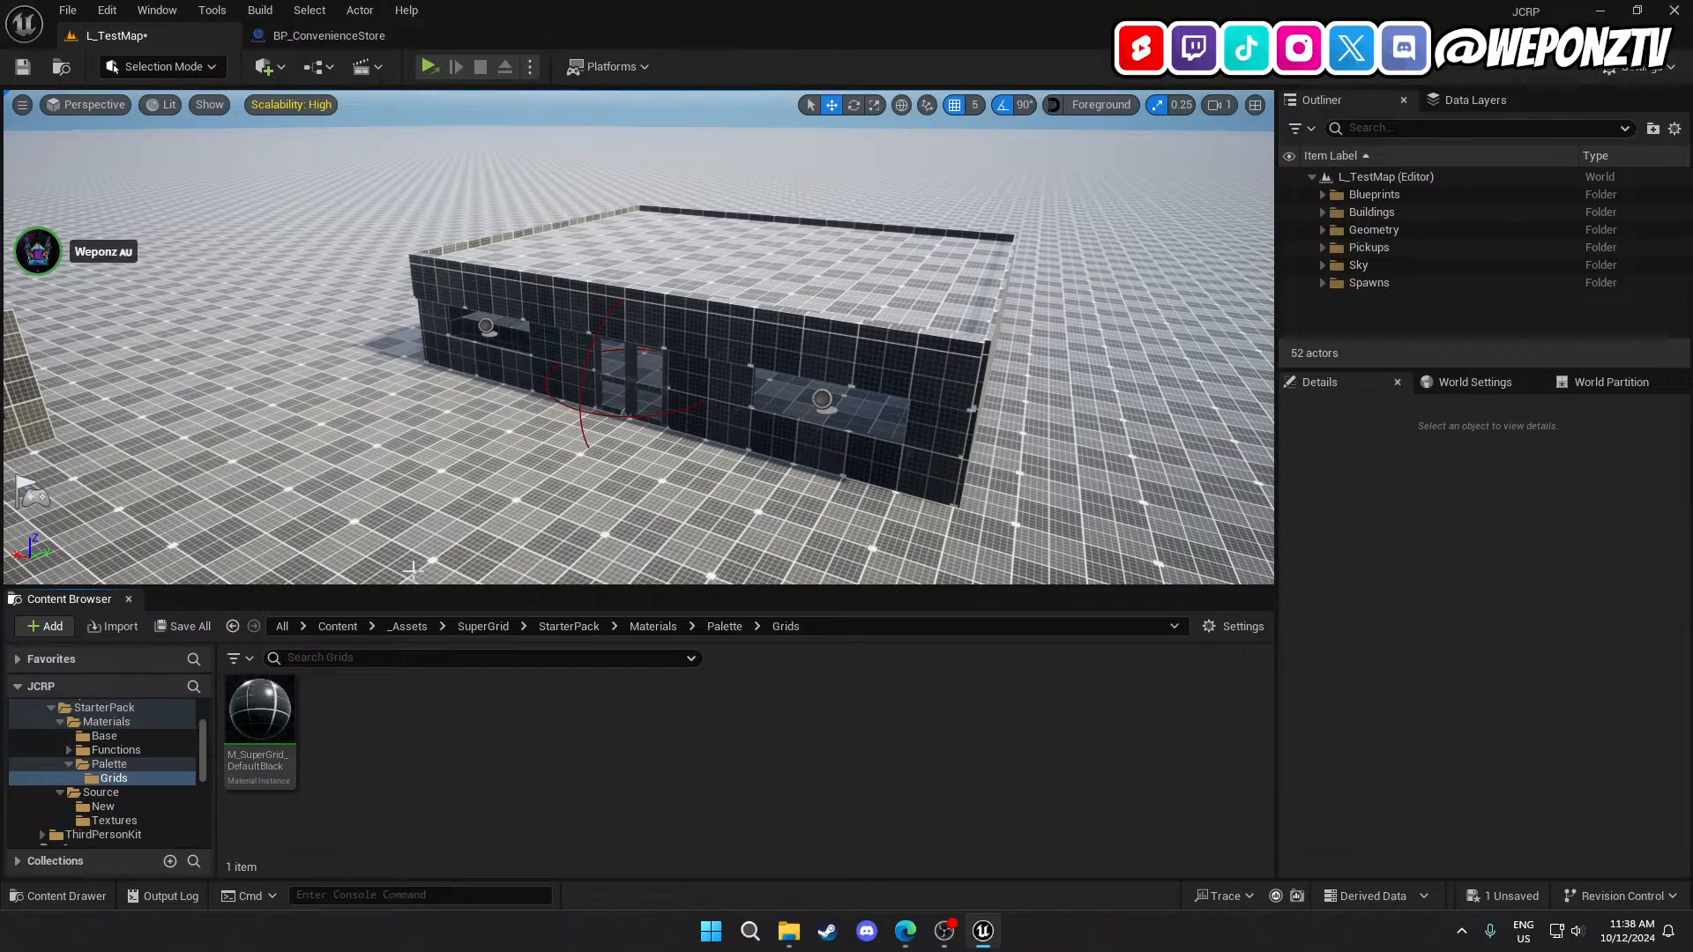
Open the StarterPack's Source > New folder, look through its SuperGrid static meshes and select SuperGrid_CylinderQuarter.
left_click(569, 625)
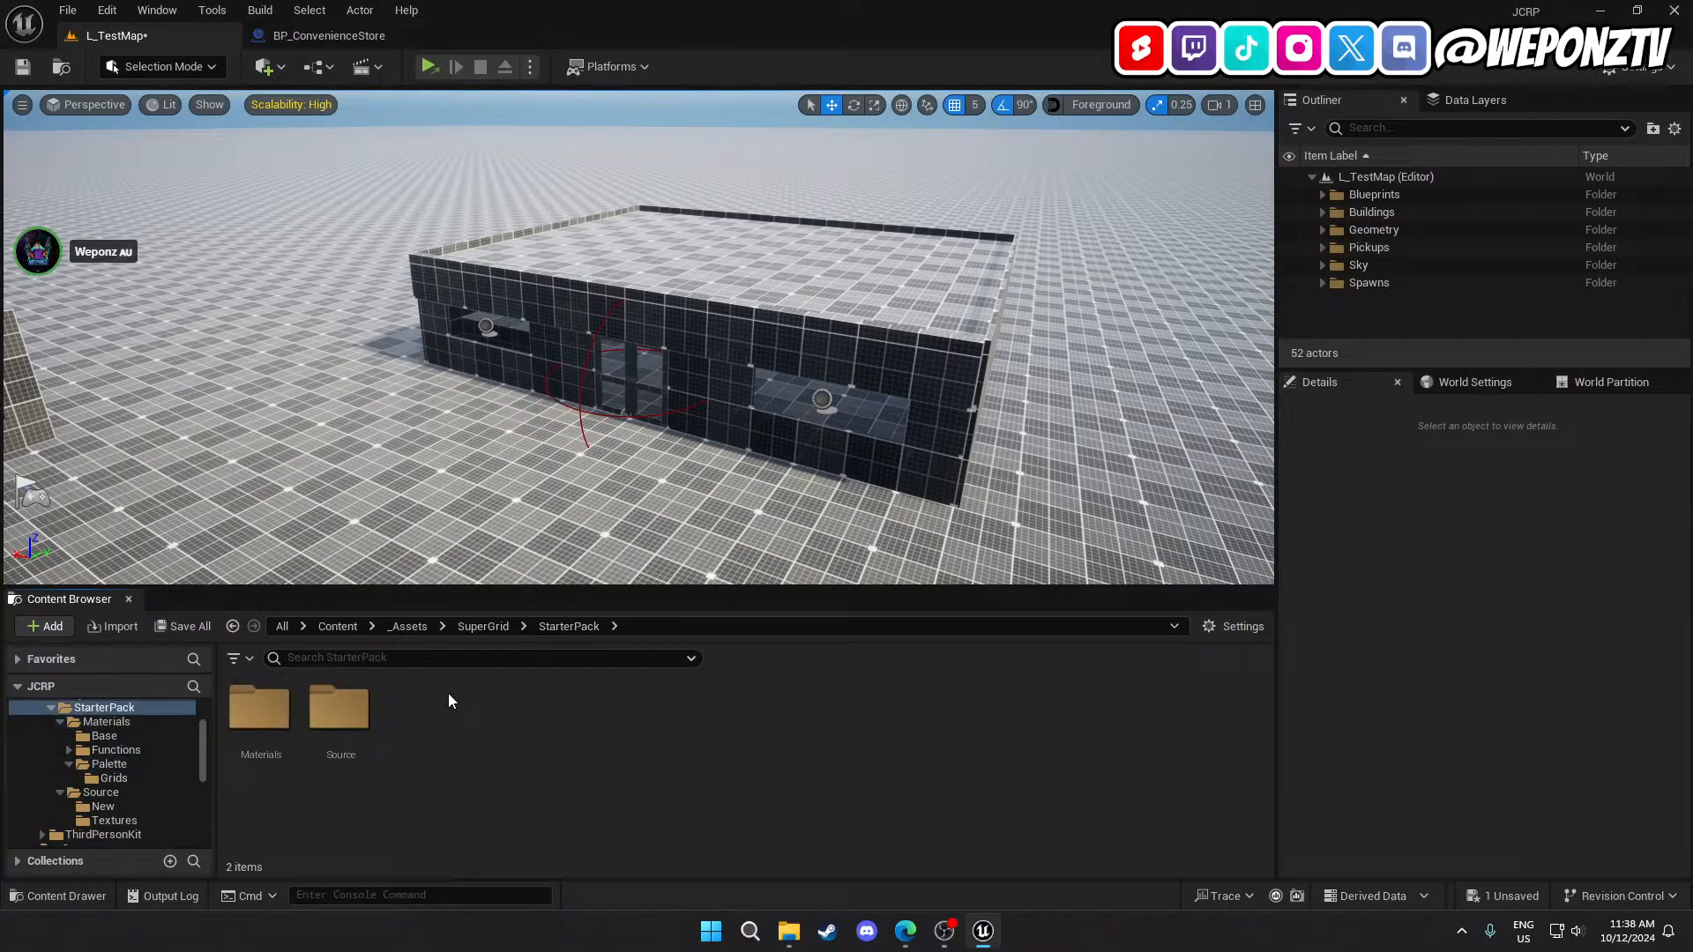
double_click(339, 708)
double_click(258, 708)
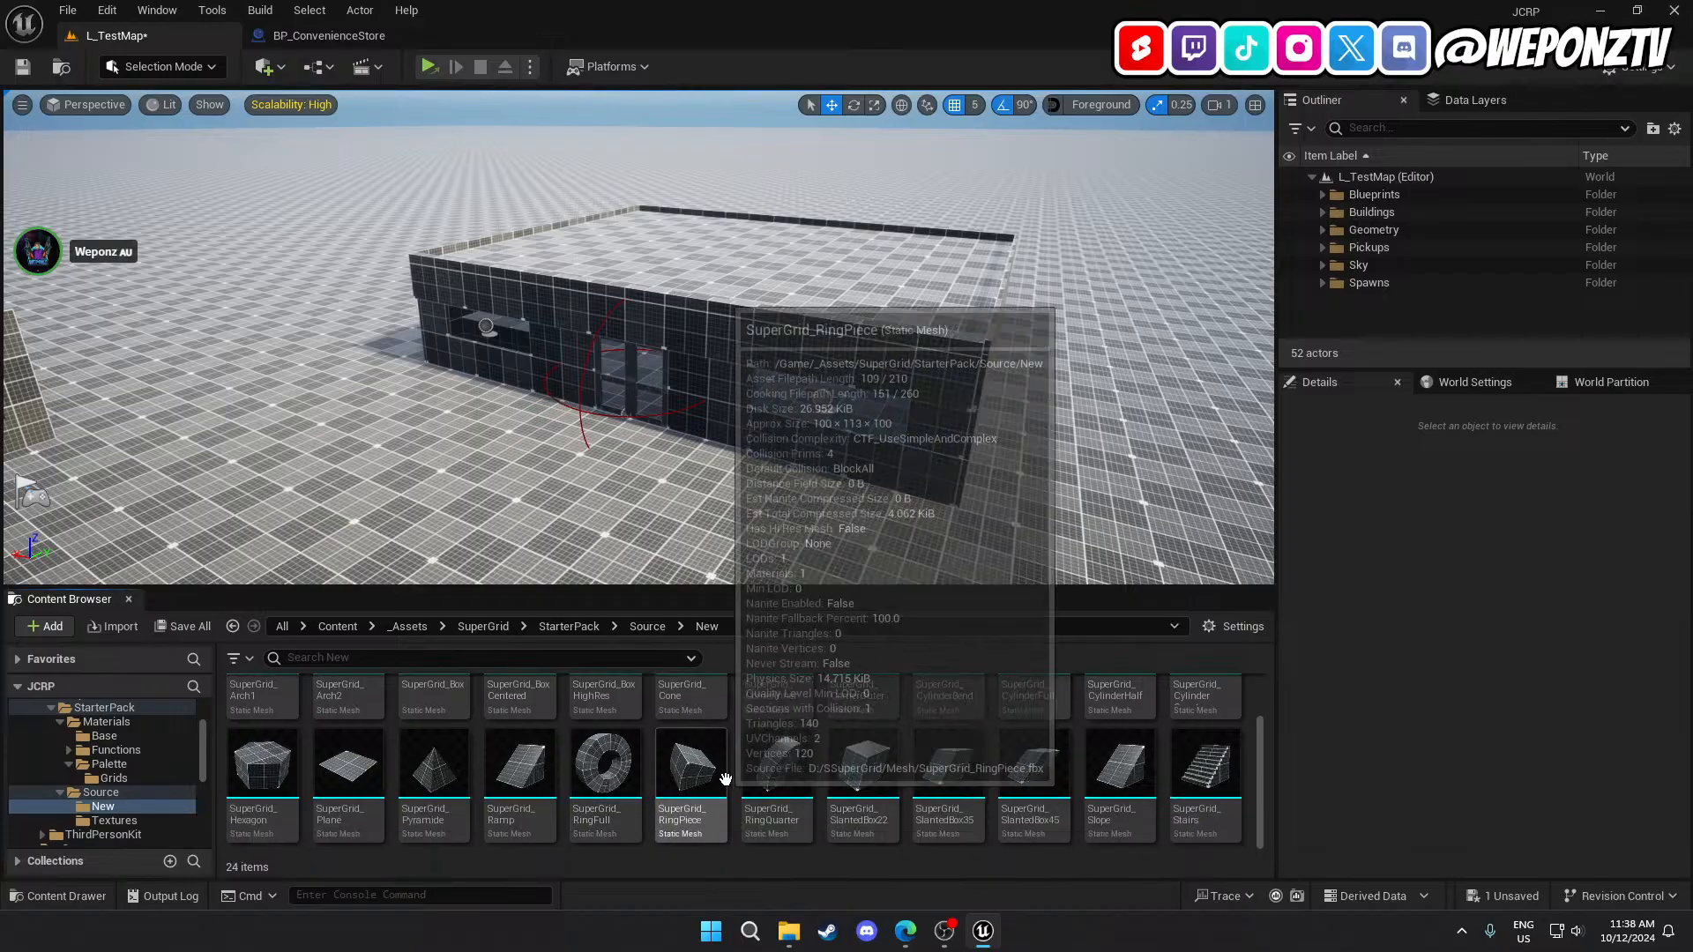
left_click(863, 731)
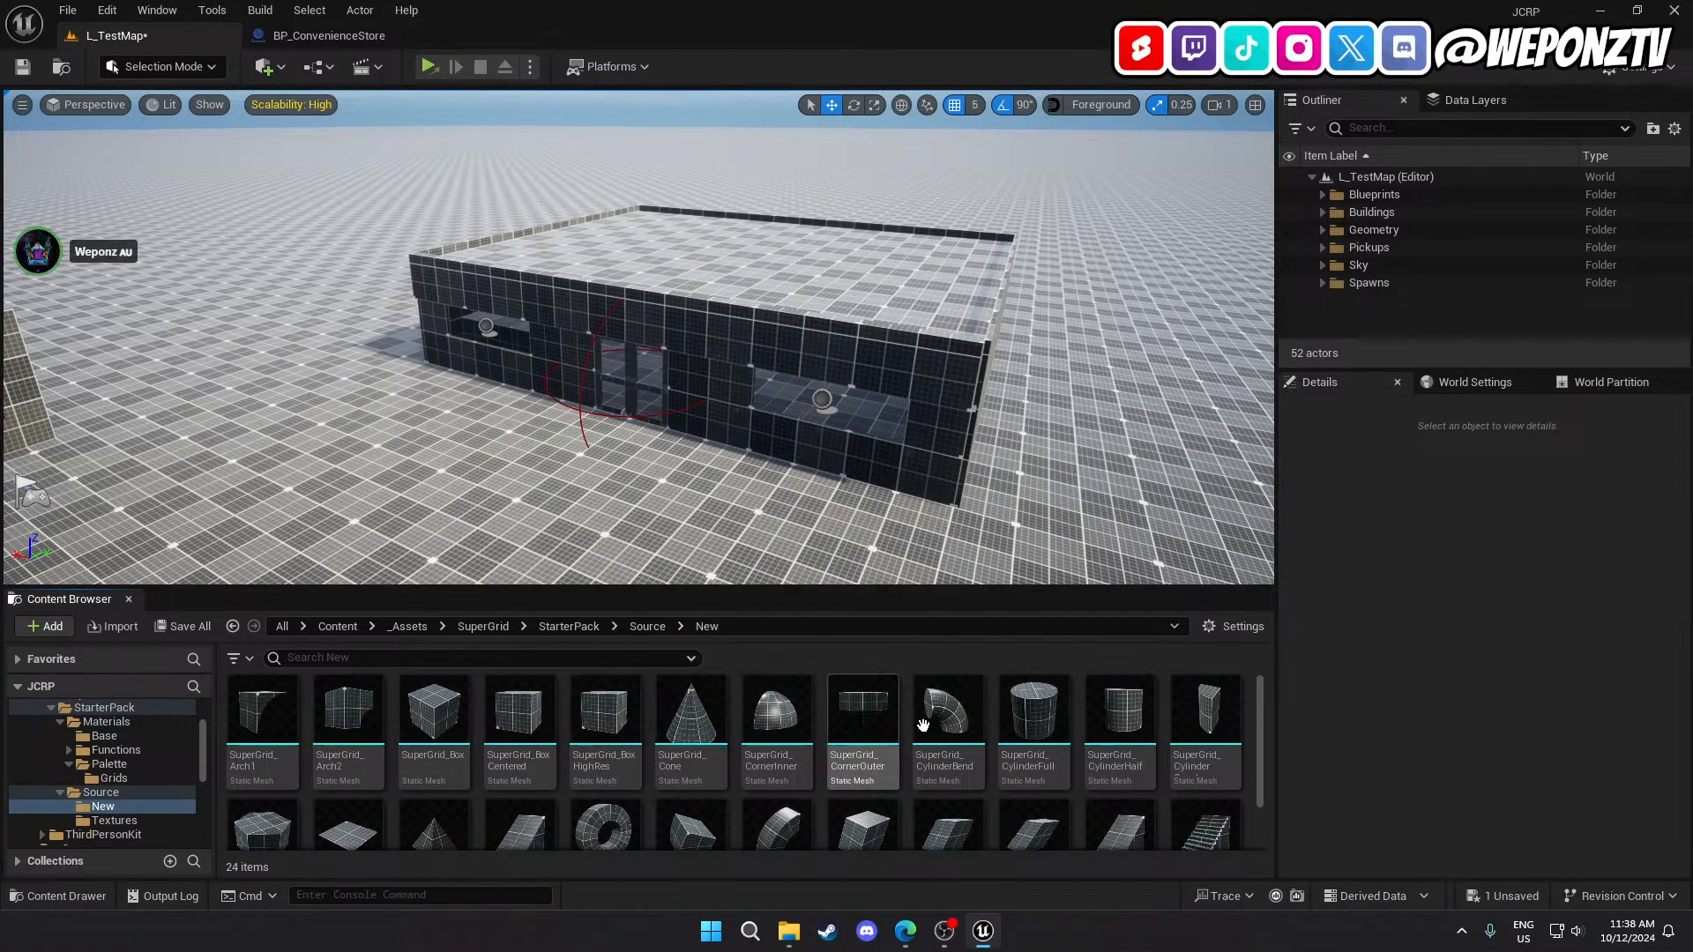
left_click(965, 762)
scroll(997, 730, "down", 1)
scroll(1000, 732, "down", 1)
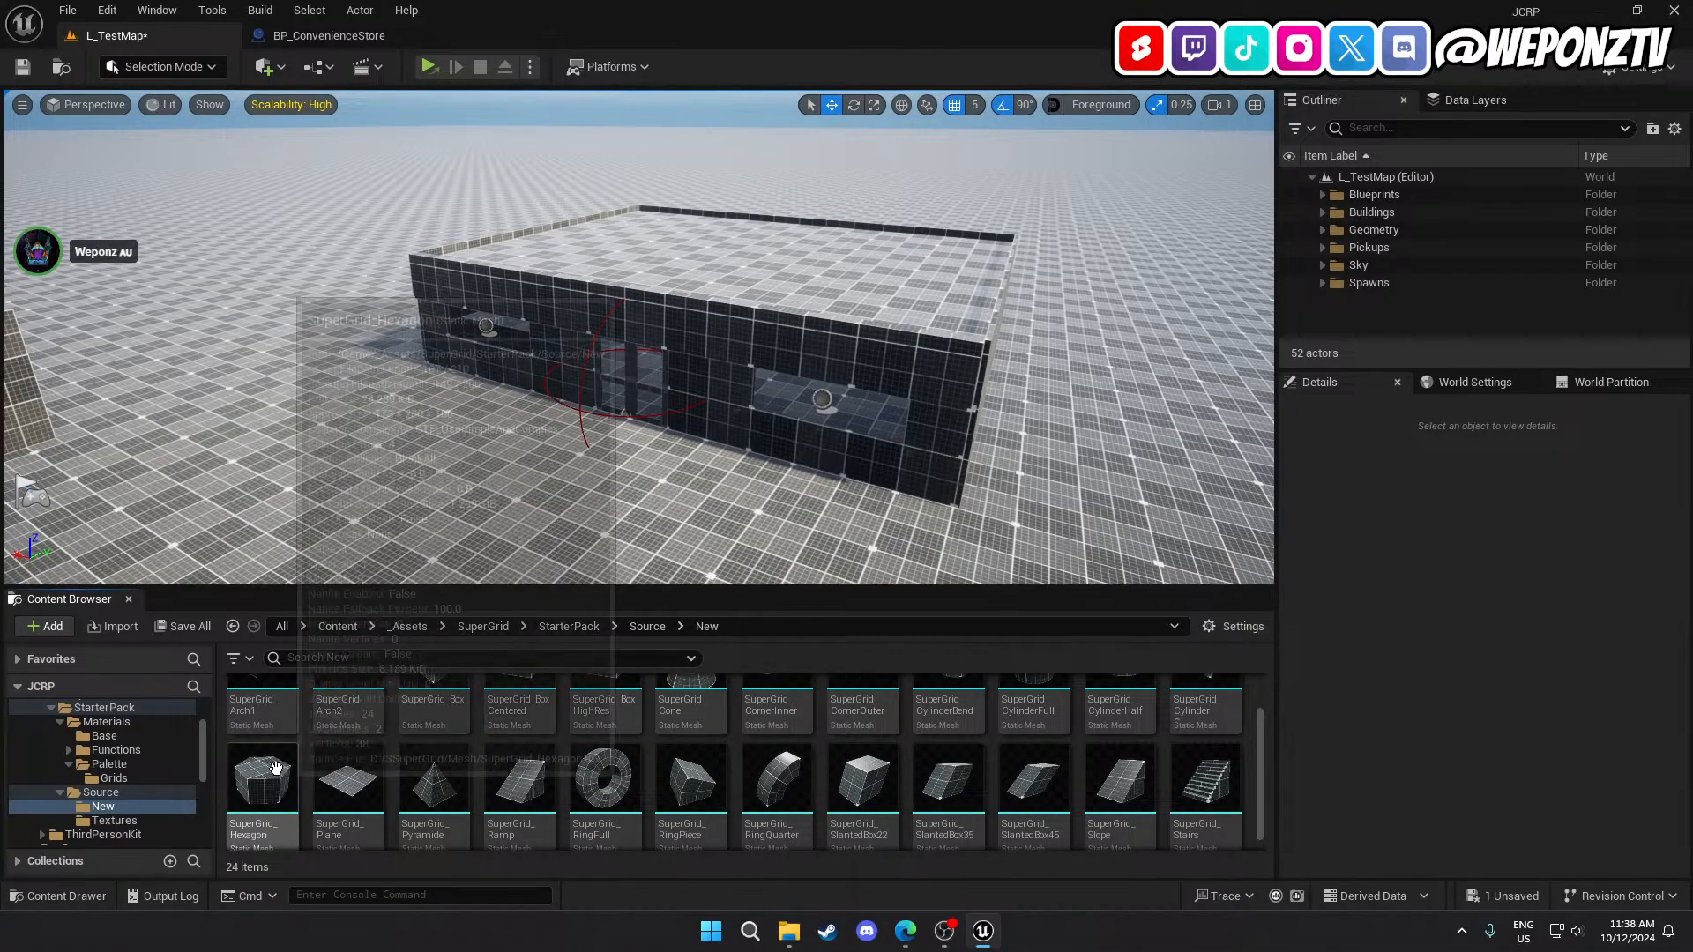
scroll(697, 767, "up", 2)
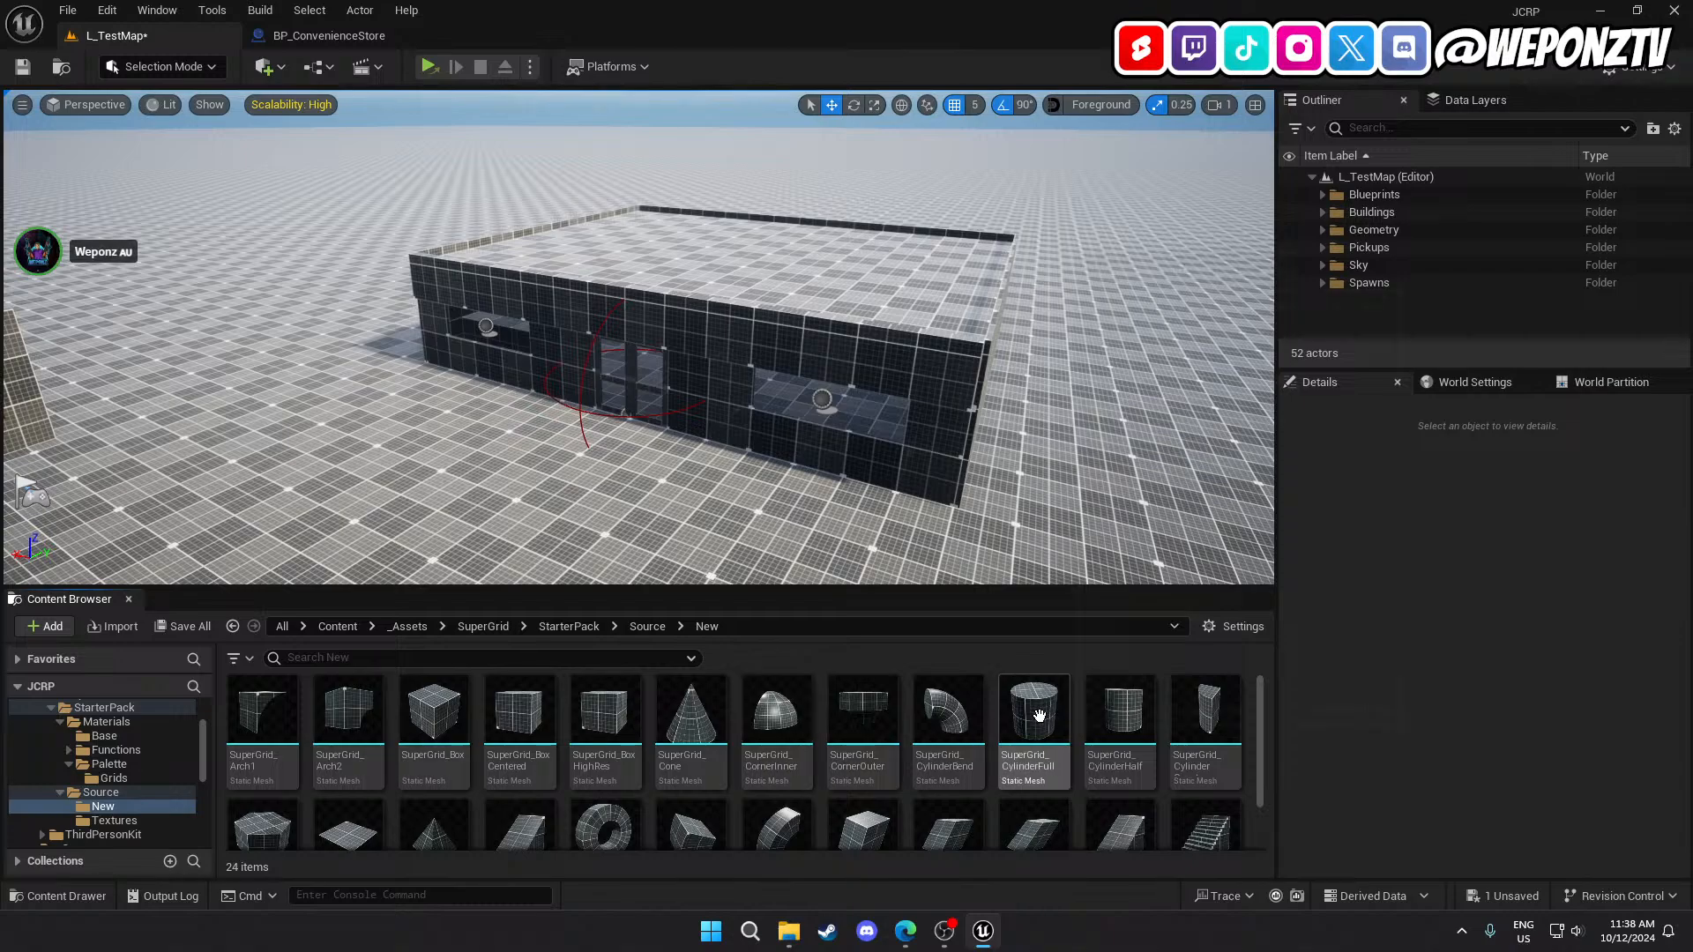
mouse_move(722, 534)
right_mouse_down()
mouse_move(565, 480)
mouse_move(715, 526)
right_mouse_up()
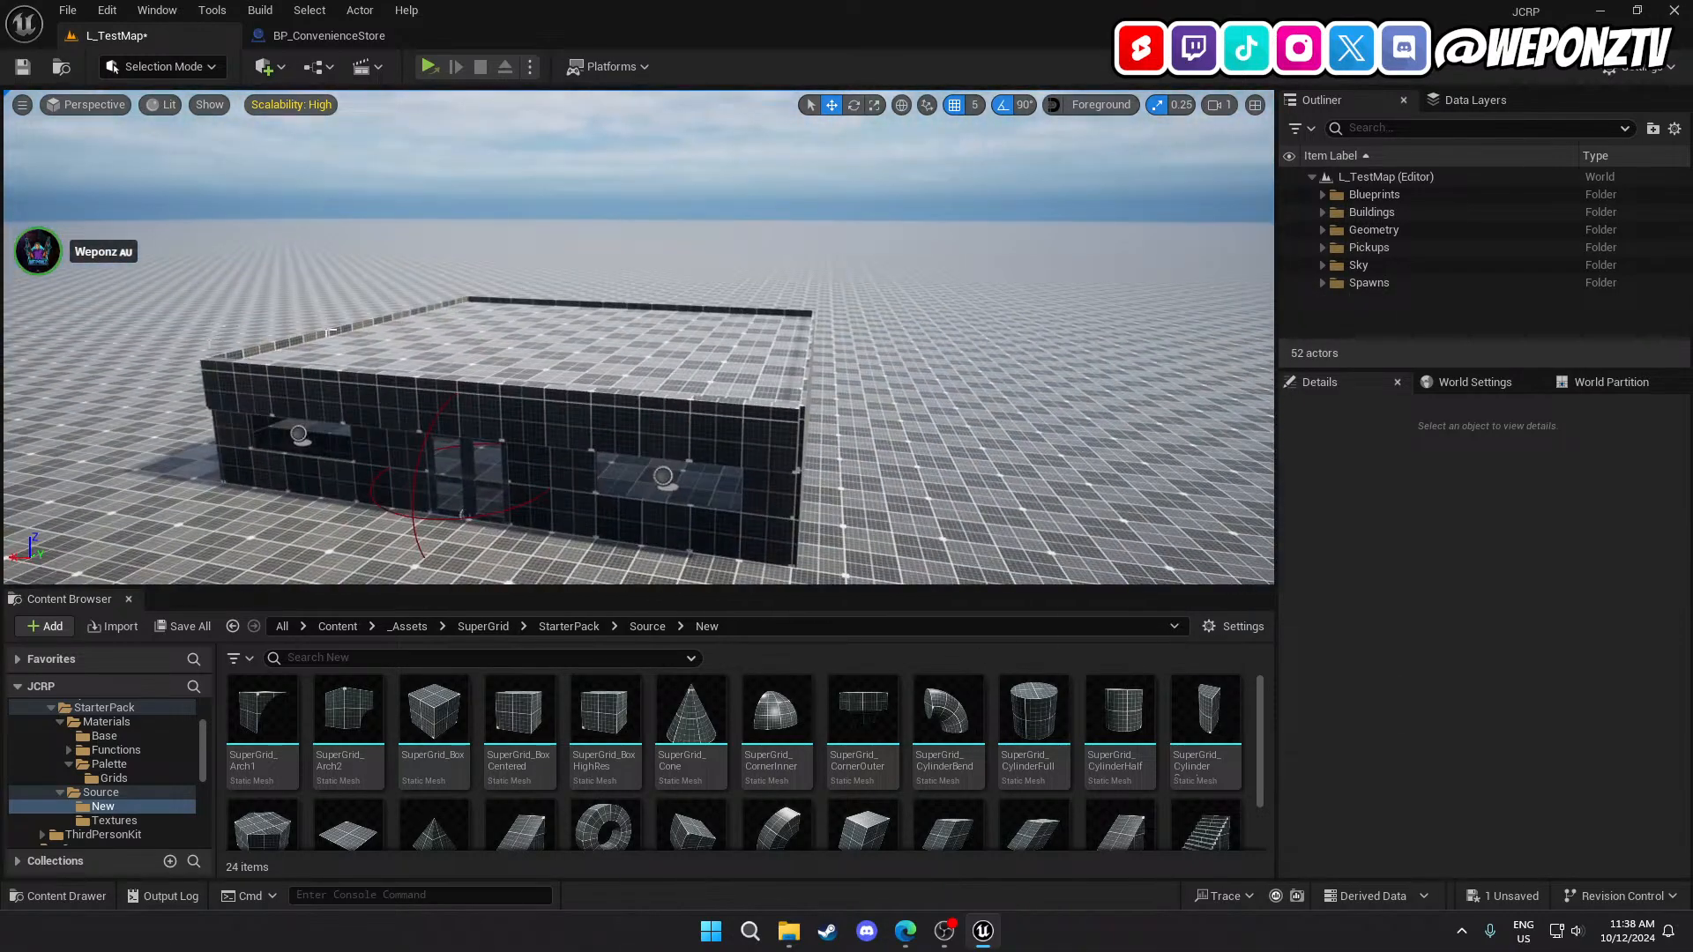
mouse_move(1021, 438)
right_mouse_down()
mouse_move(1024, 393)
mouse_move(1046, 430)
mouse_move(1021, 438)
right_mouse_up()
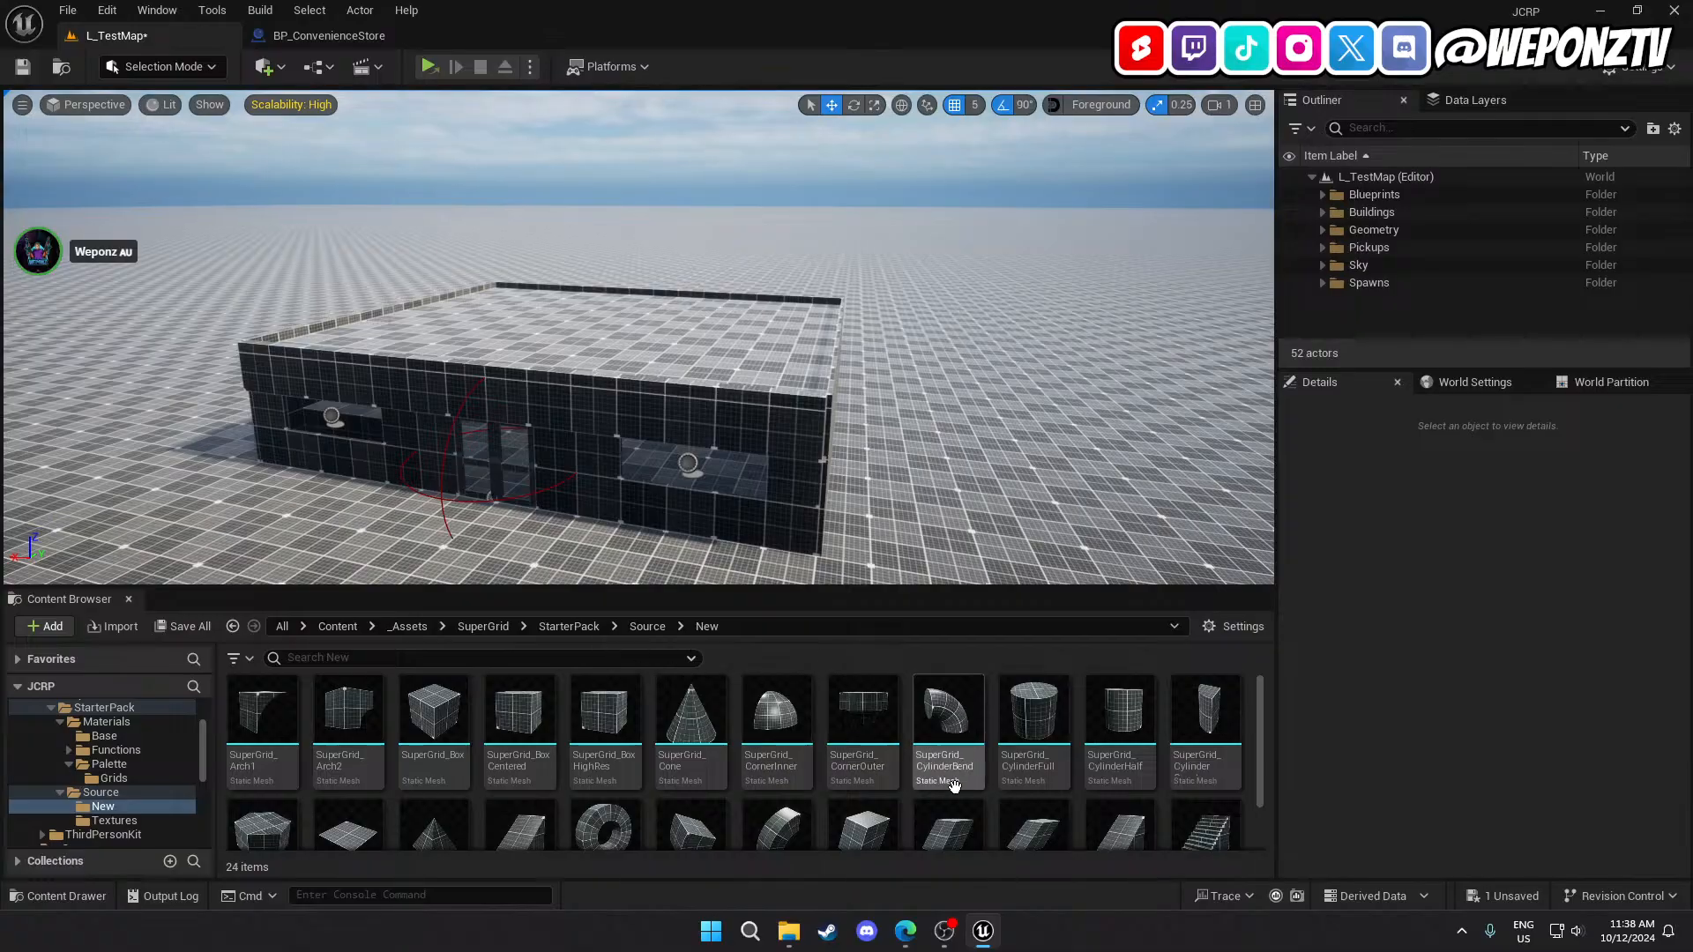
left_click(1201, 707)
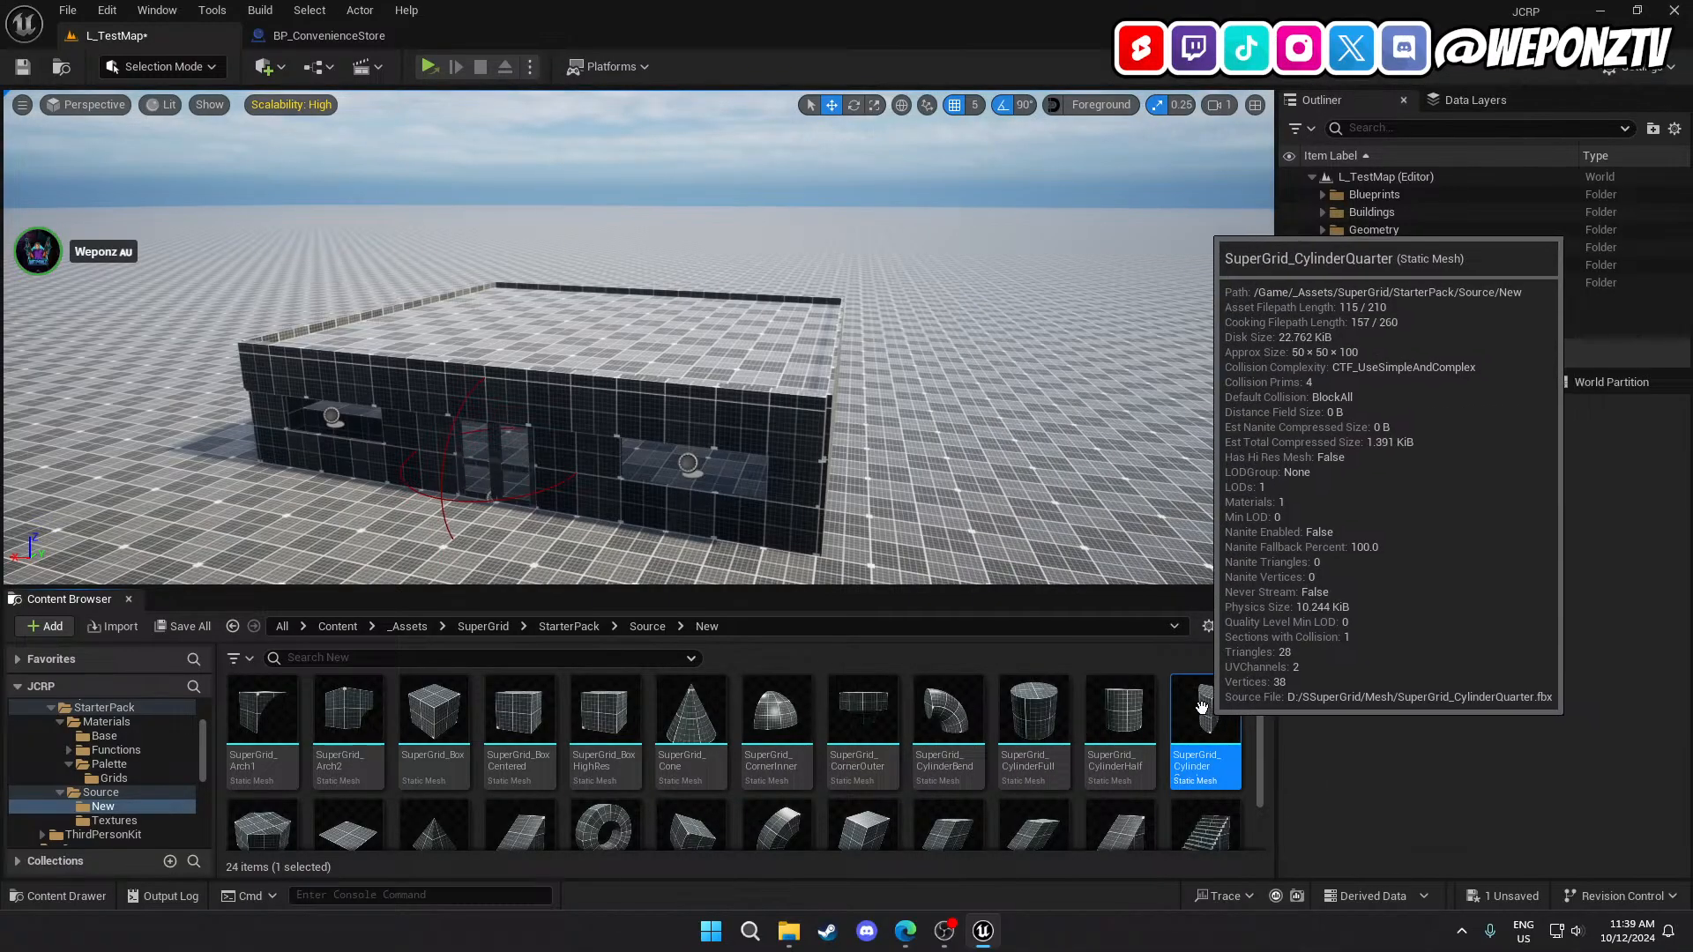
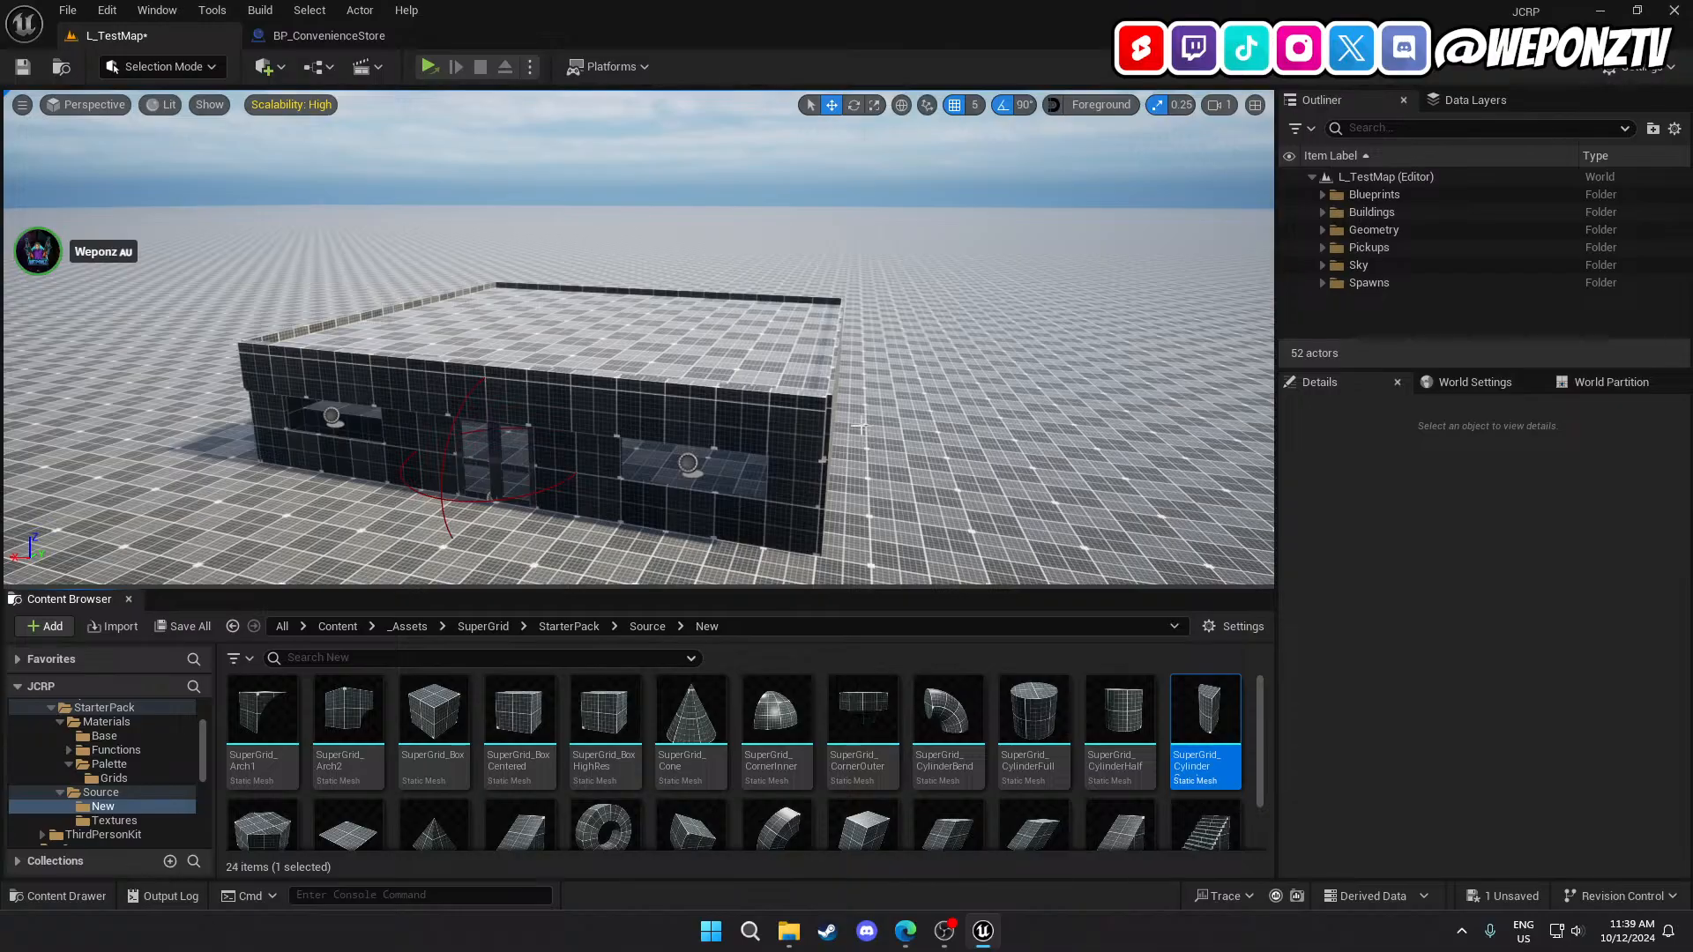
Inspect the convenience store from outside and inside, including its doors, counter and interior rooms.
key("s")
right_click_drag(842, 524, 842, 561)
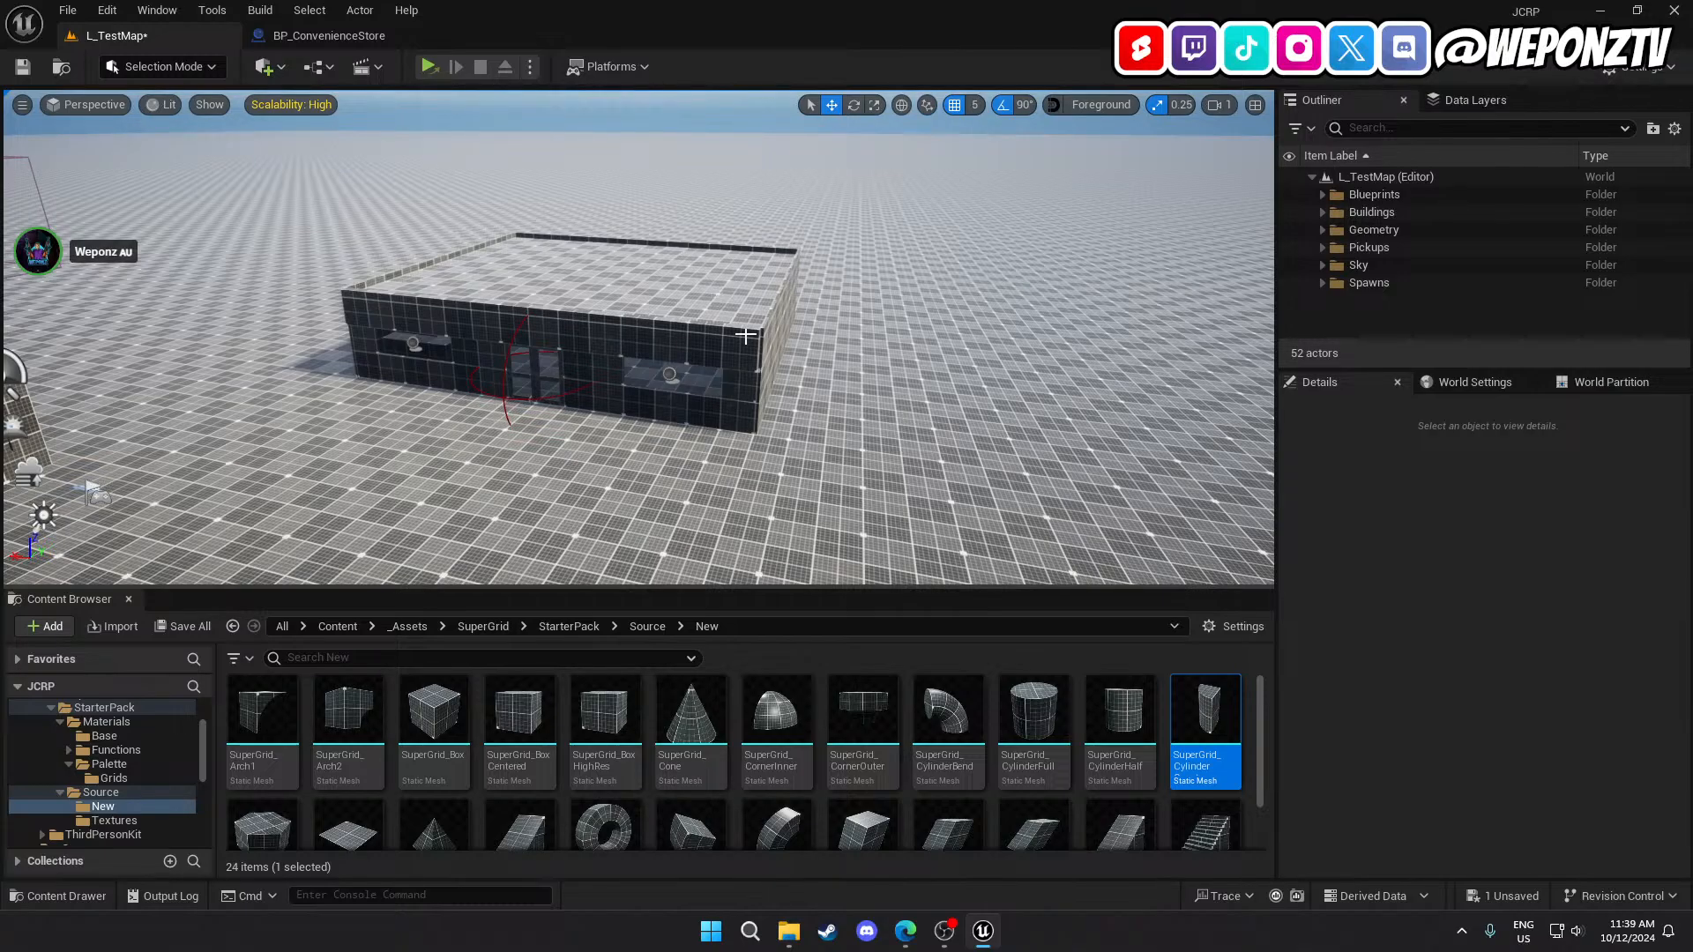
key("w")
right_click_drag(746, 336, 654, 322)
key("d")
key("s")
key("a")
key("w")
key("d")
key("w")
key("s")
key("w")
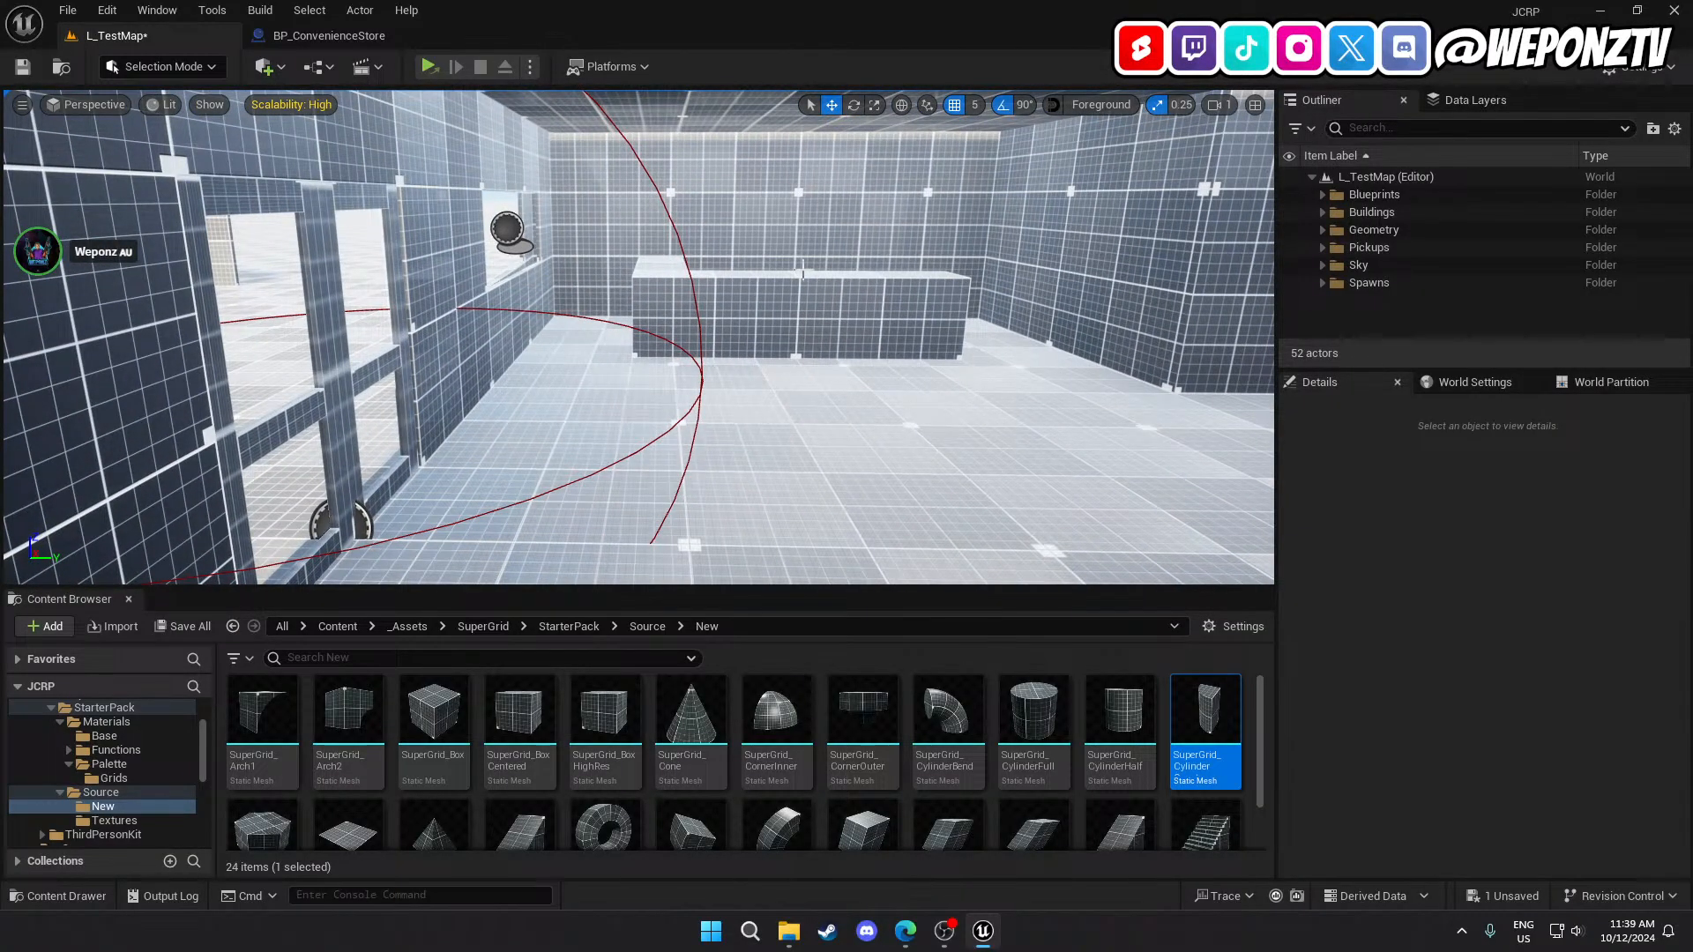
right_click_drag(823, 274, 573, 375)
key("w")
right_click_drag(342, 206, 382, 344)
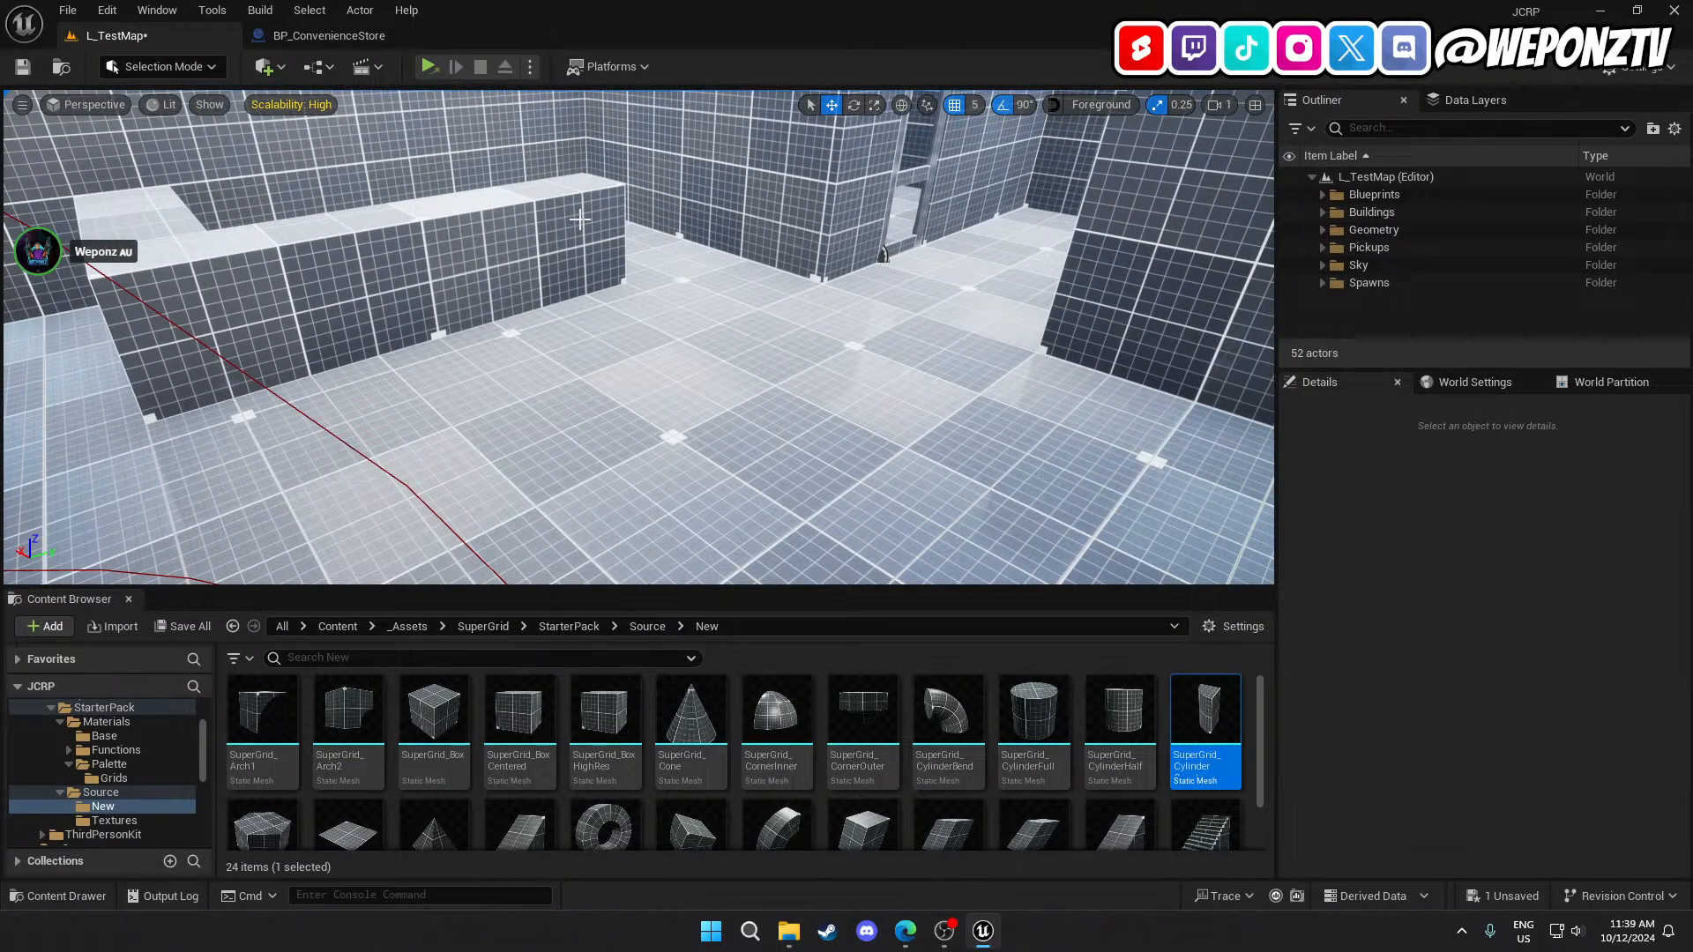
right_click_drag(785, 305, 871, 297)
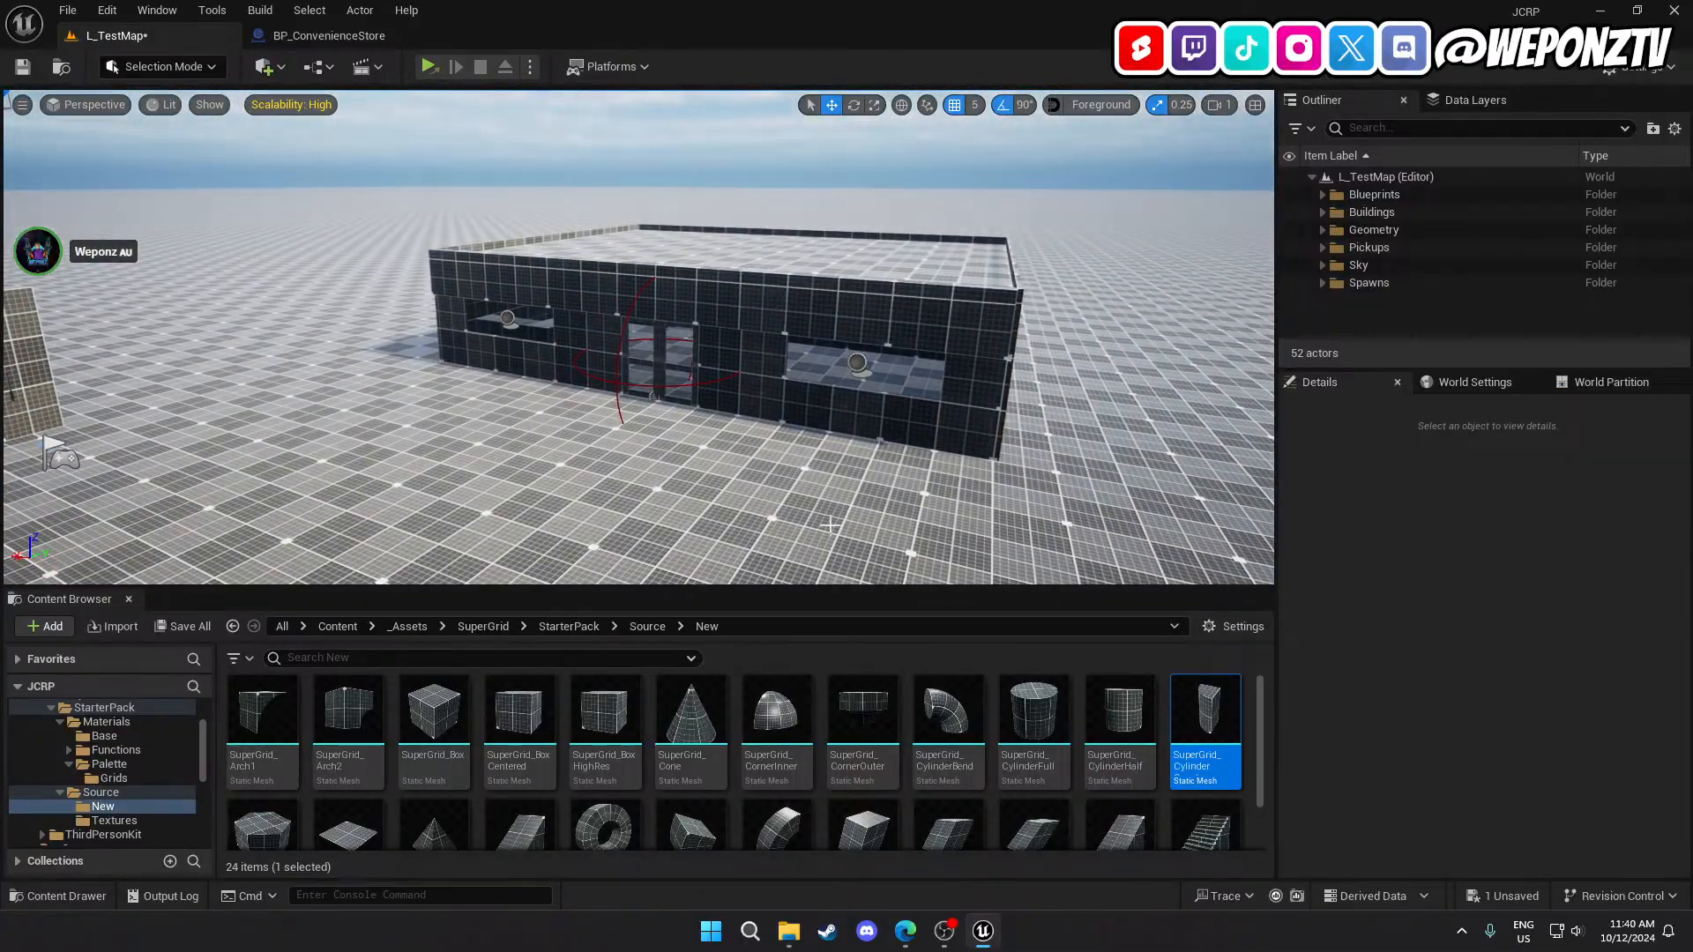
After a brief check of OBS, return to Unreal Editor, save L_TestMap and close the BP_ConvenienceStore editor.
left_click(945, 930)
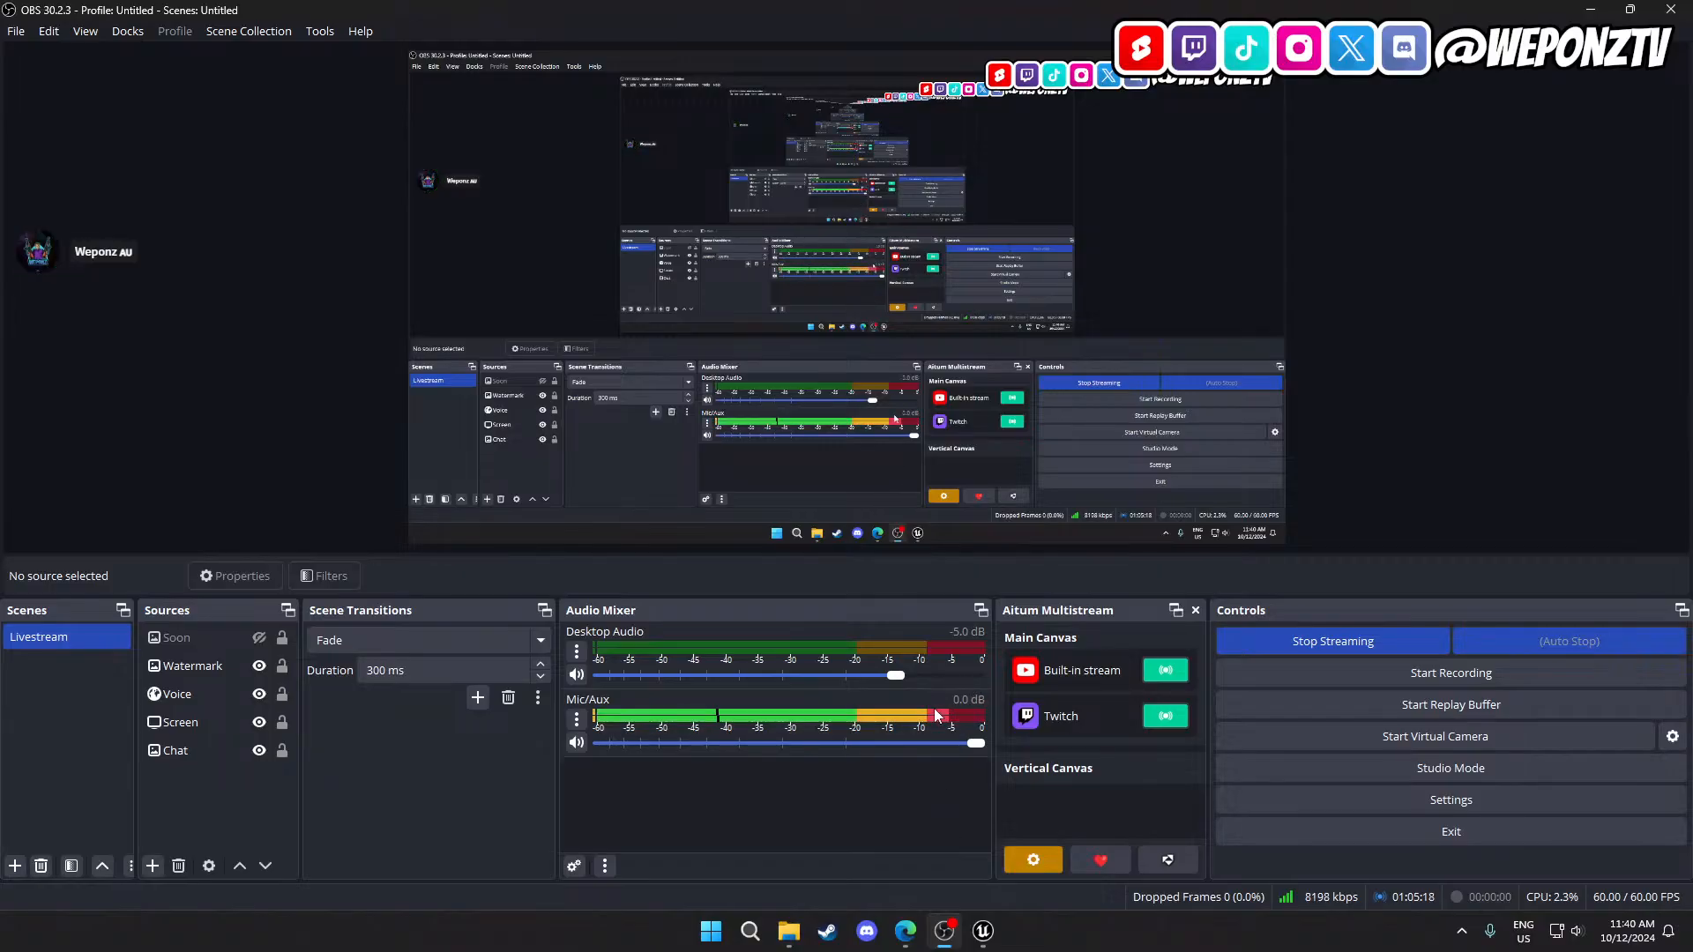
left_click(983, 930)
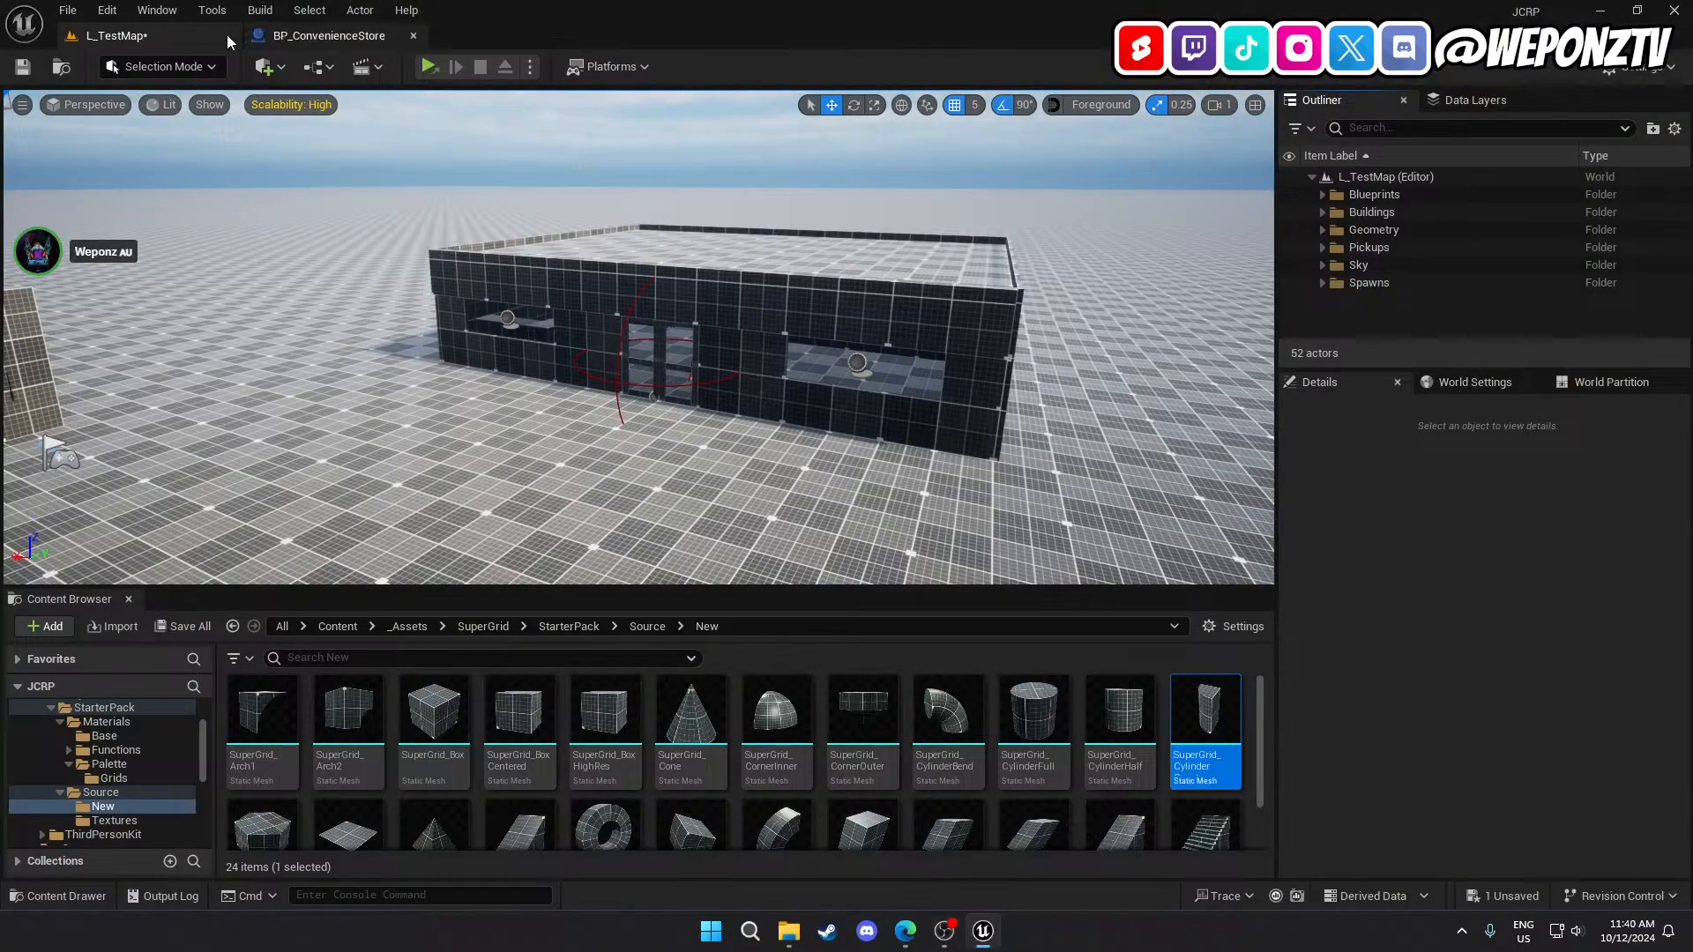
left_click(22, 66)
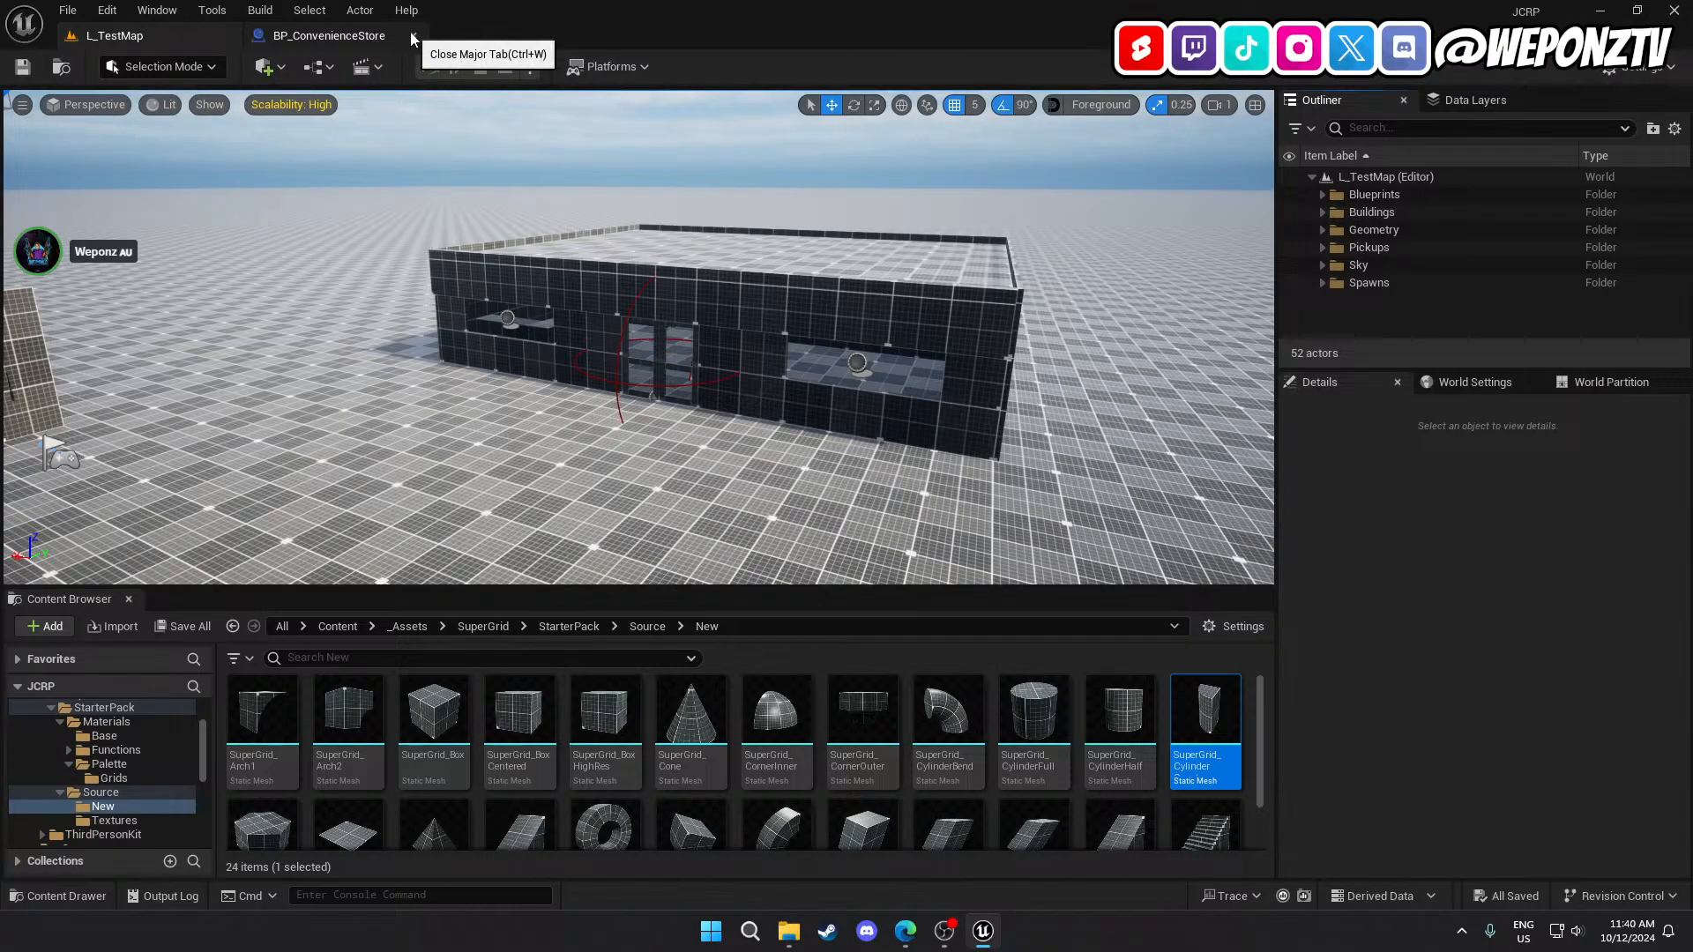
left_click(413, 35)
Create a new folder named Buildings inside _Game > Levels > TestMap > Blueprints.
left_click(338, 626)
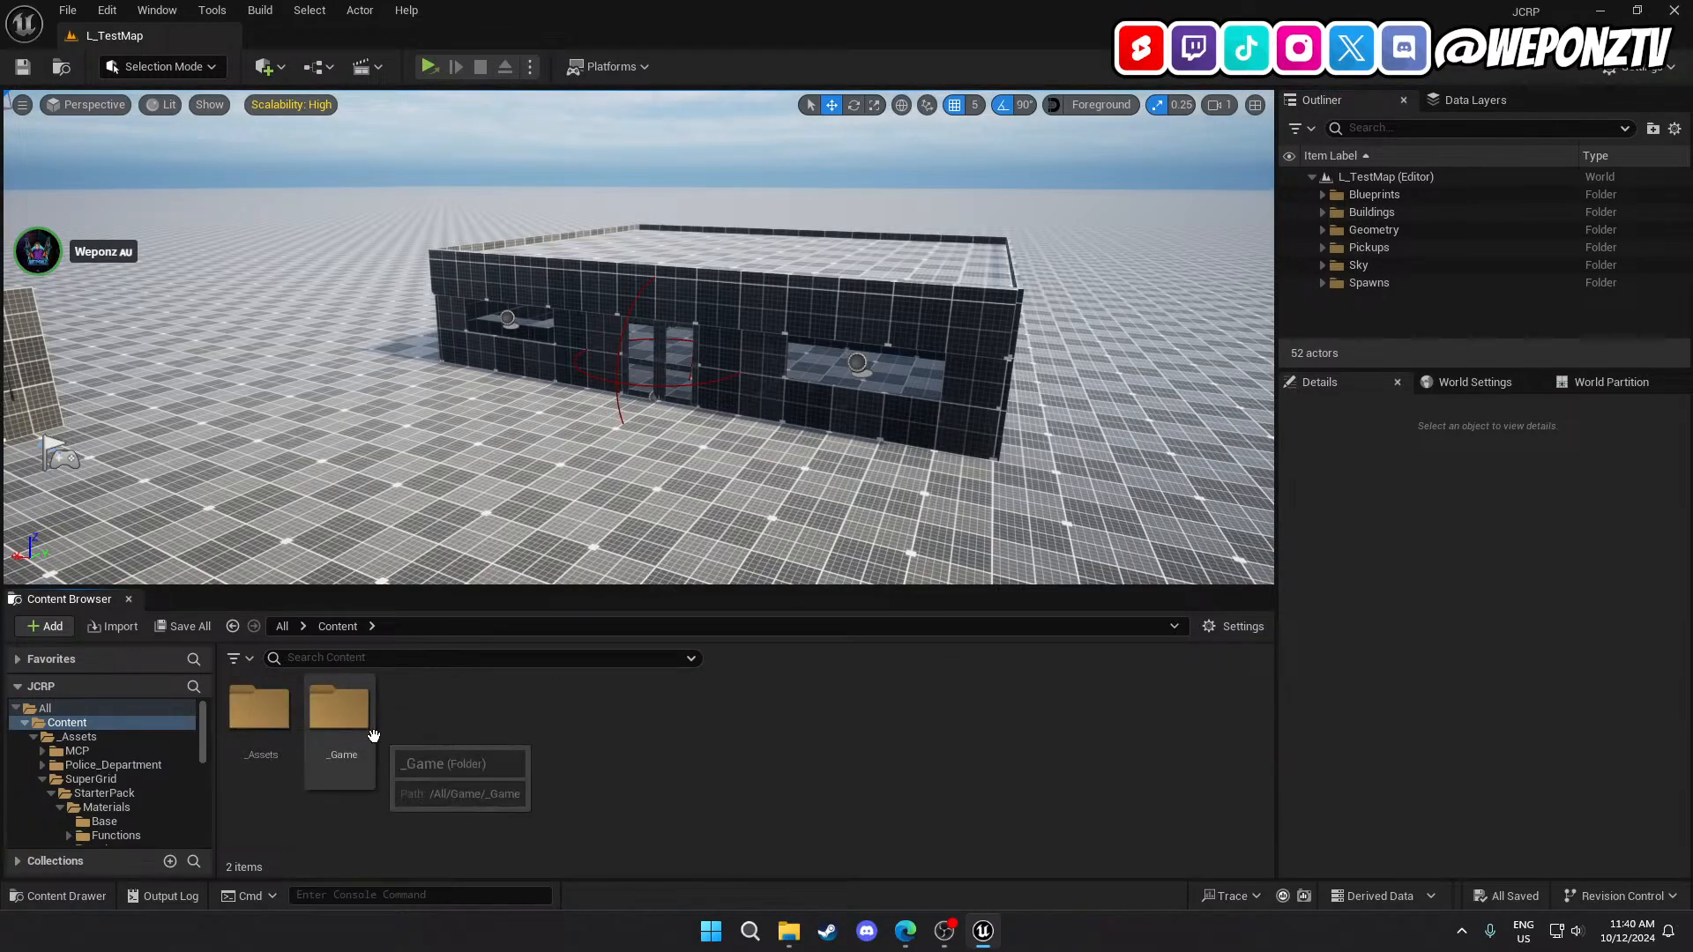
double_click(341, 709)
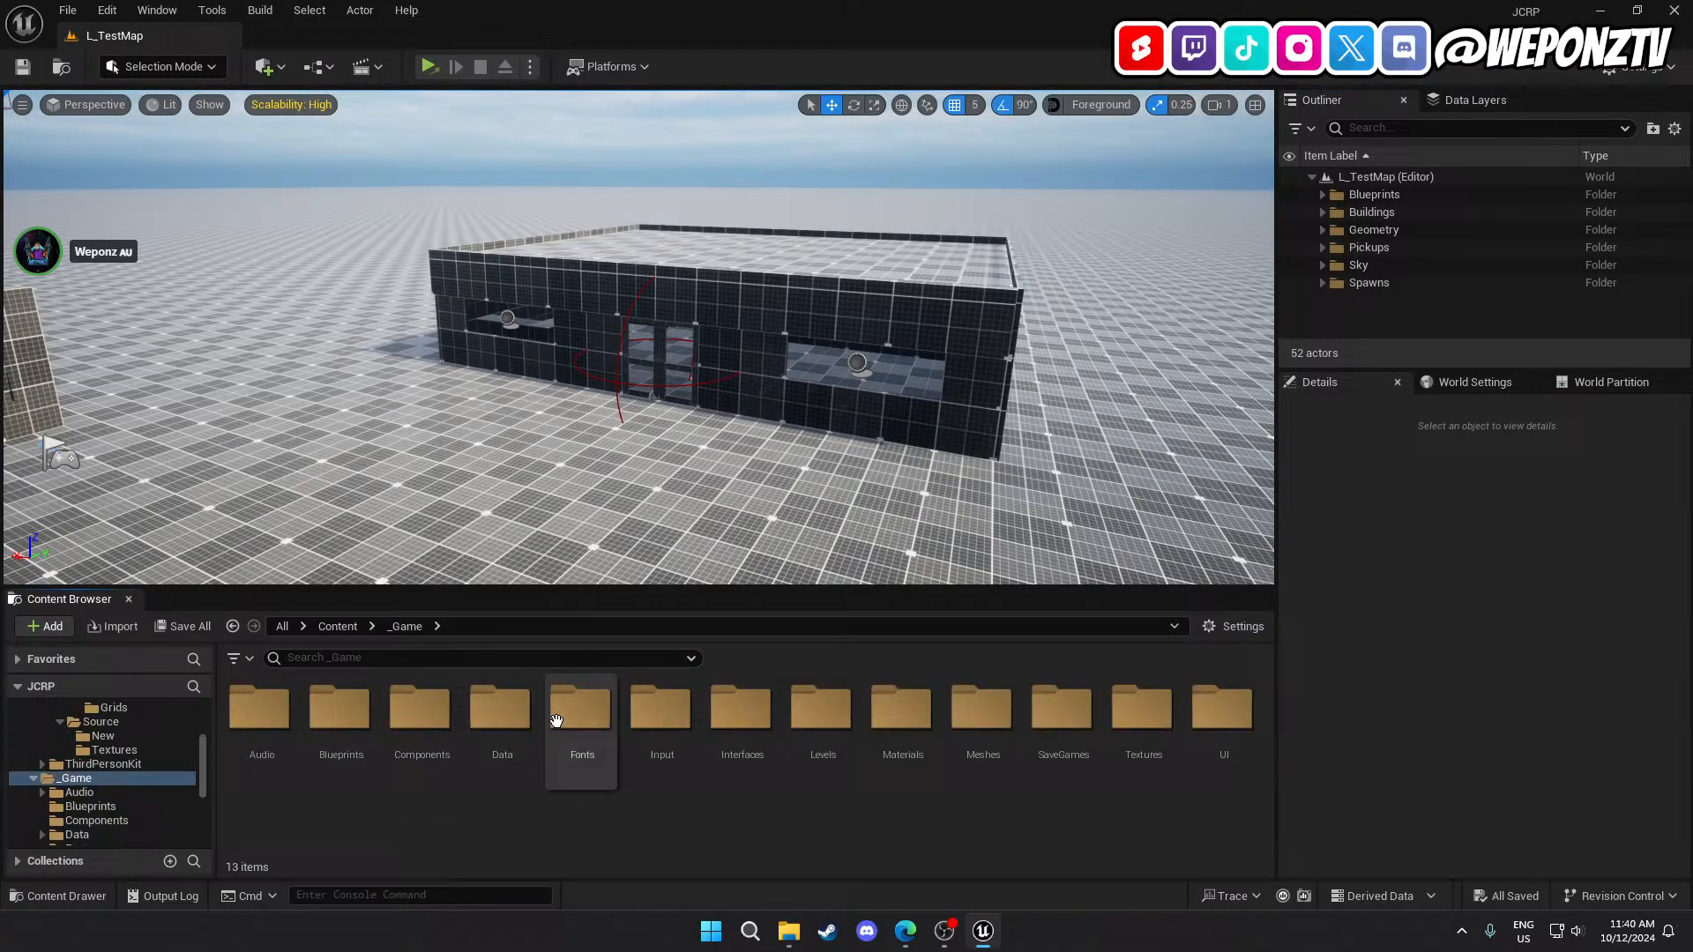
double_click(834, 726)
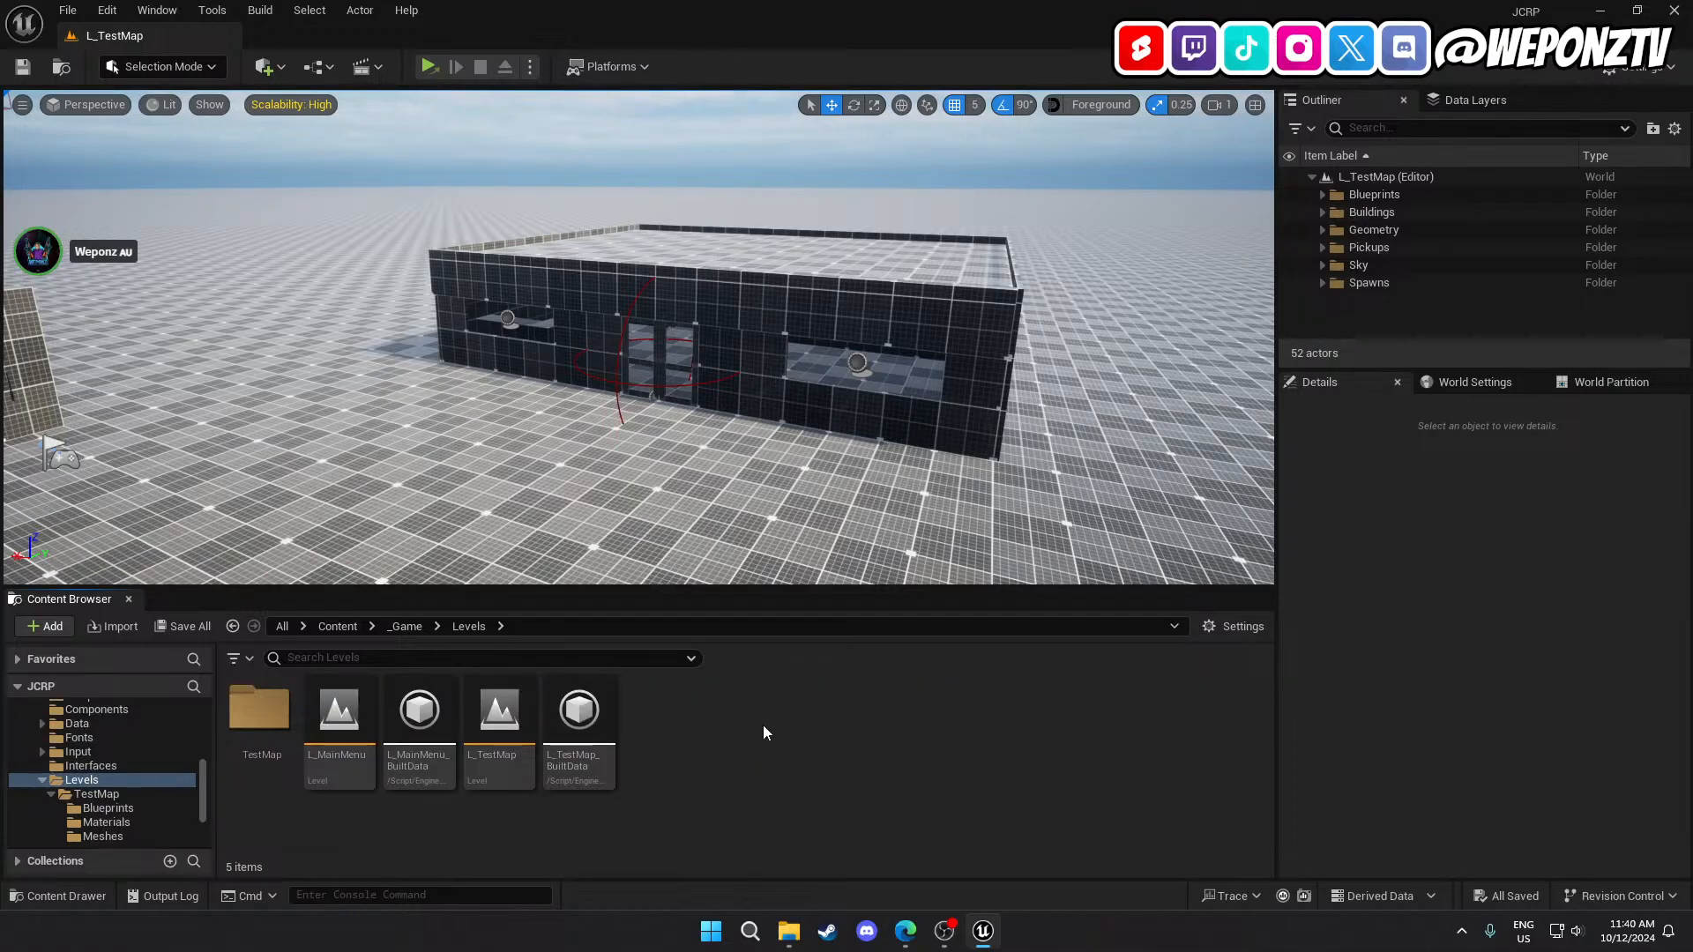
double_click(259, 716)
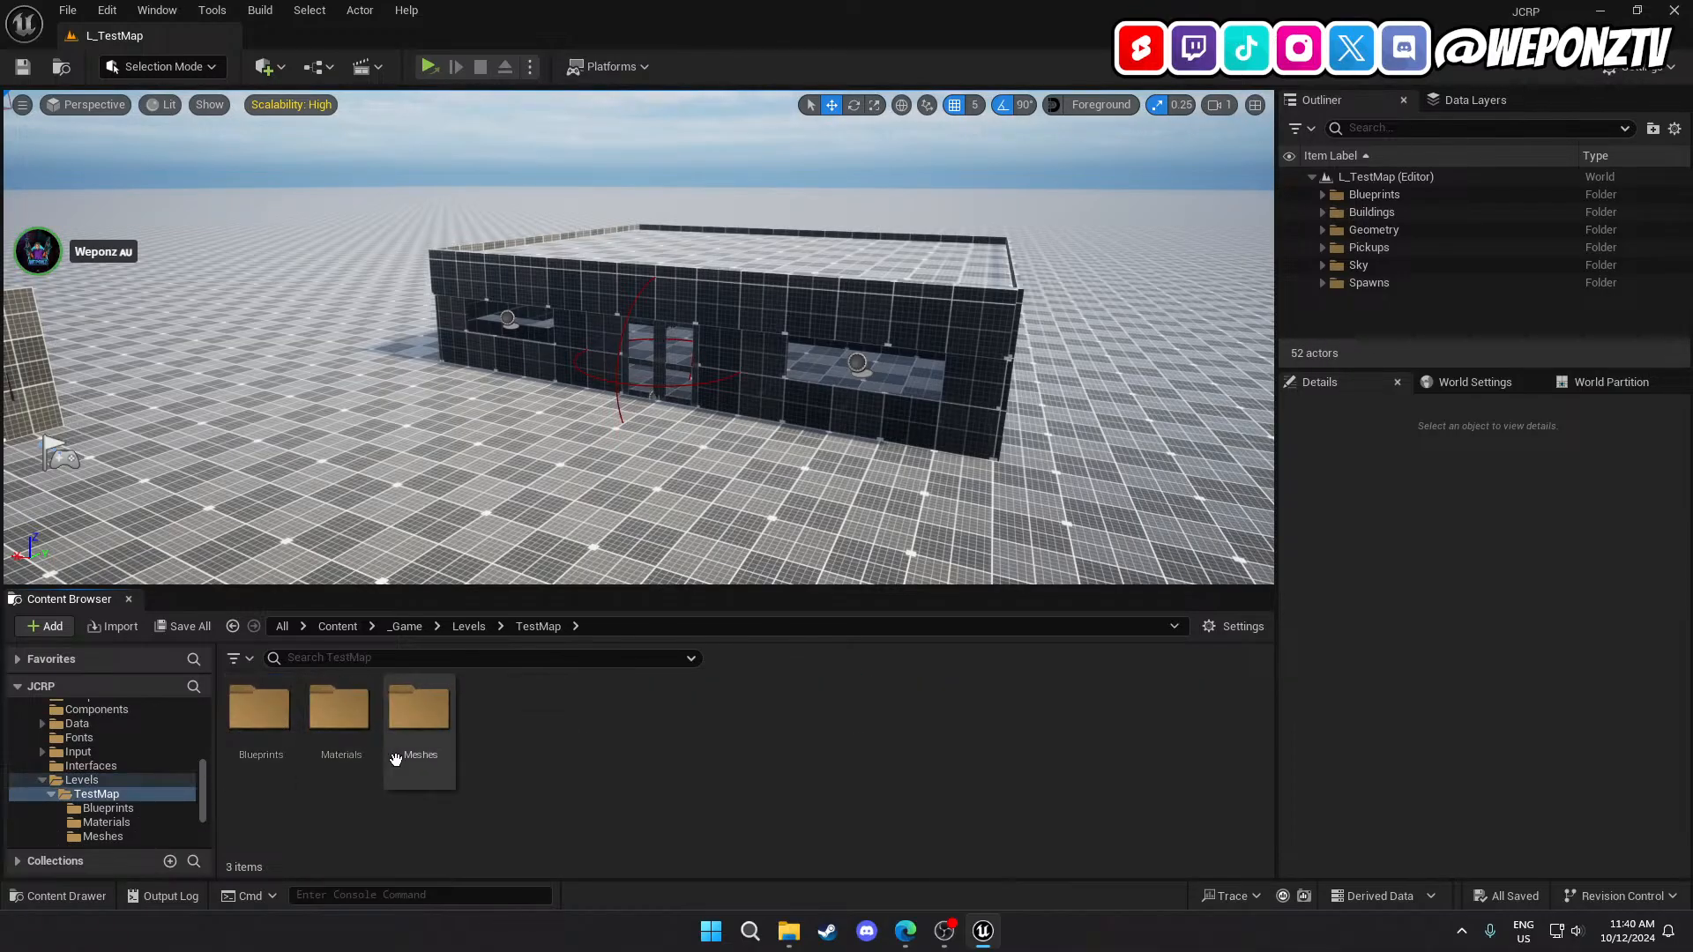
double_click(259, 719)
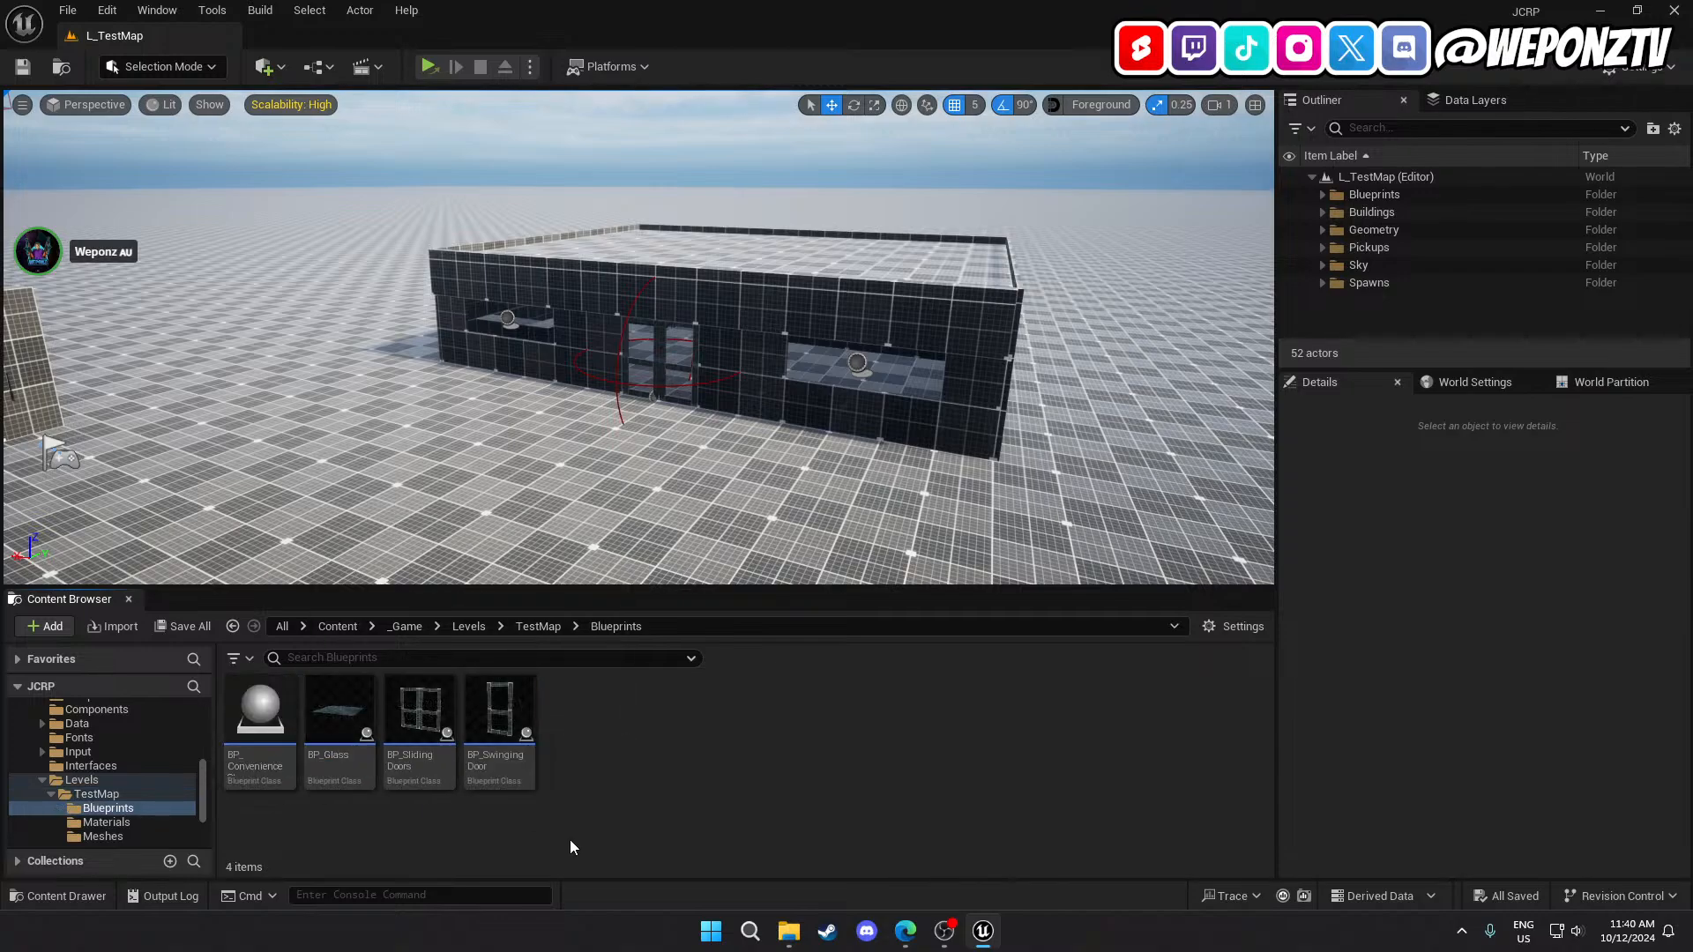
right_click(615, 721)
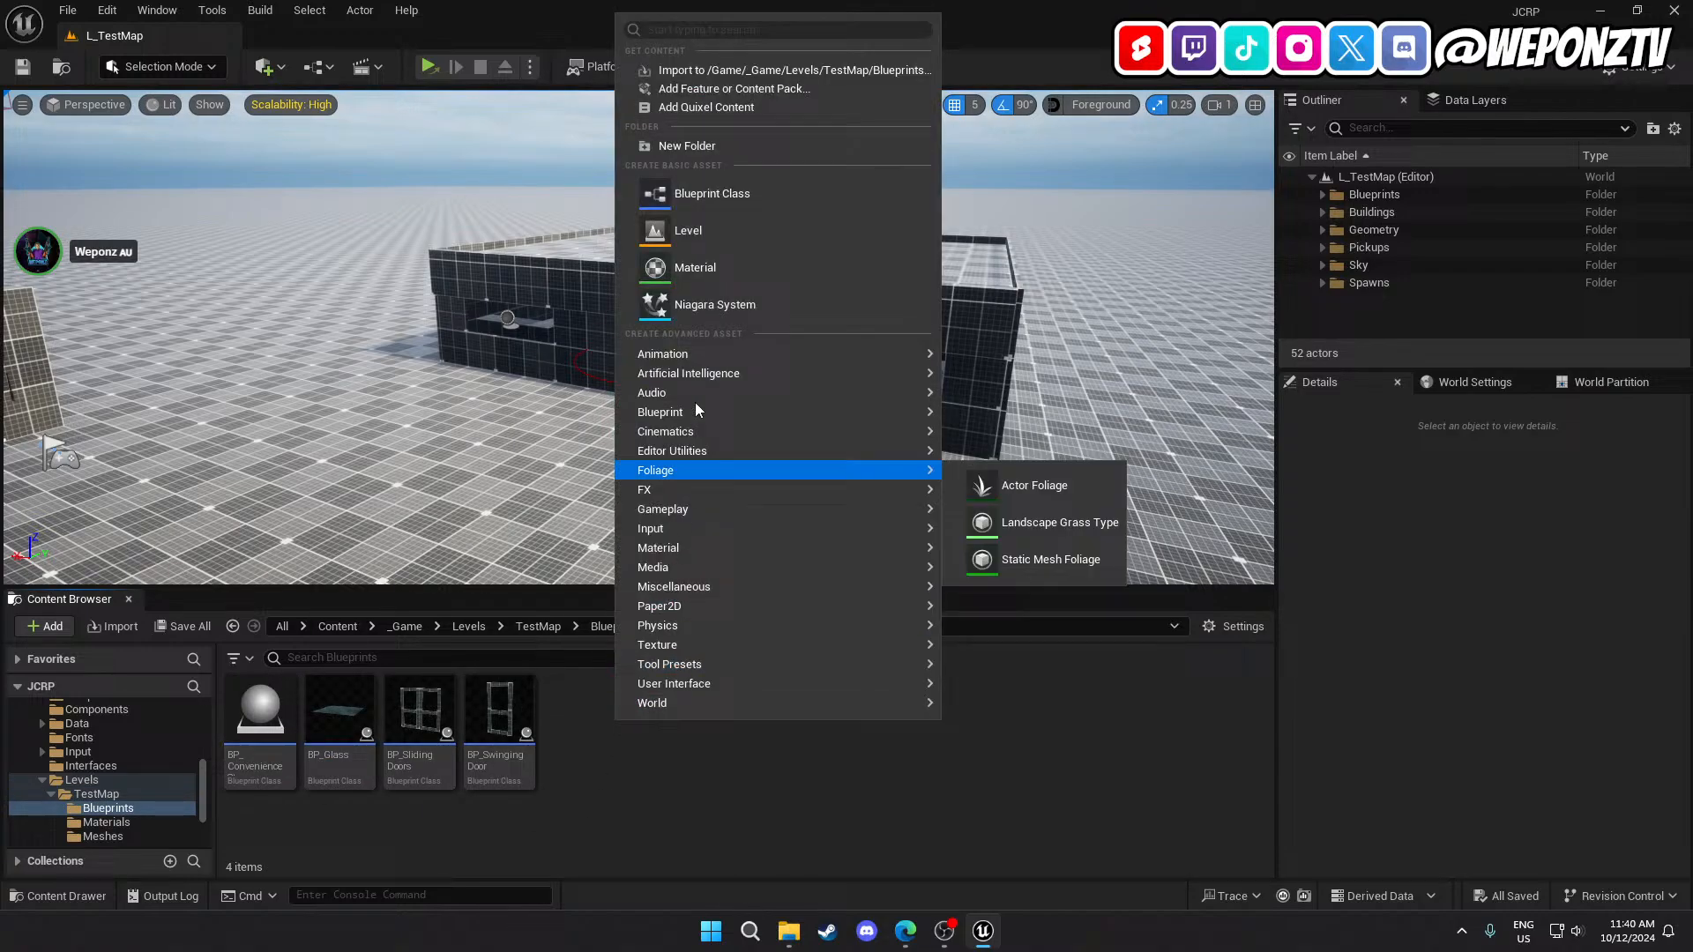
left_click(716, 147)
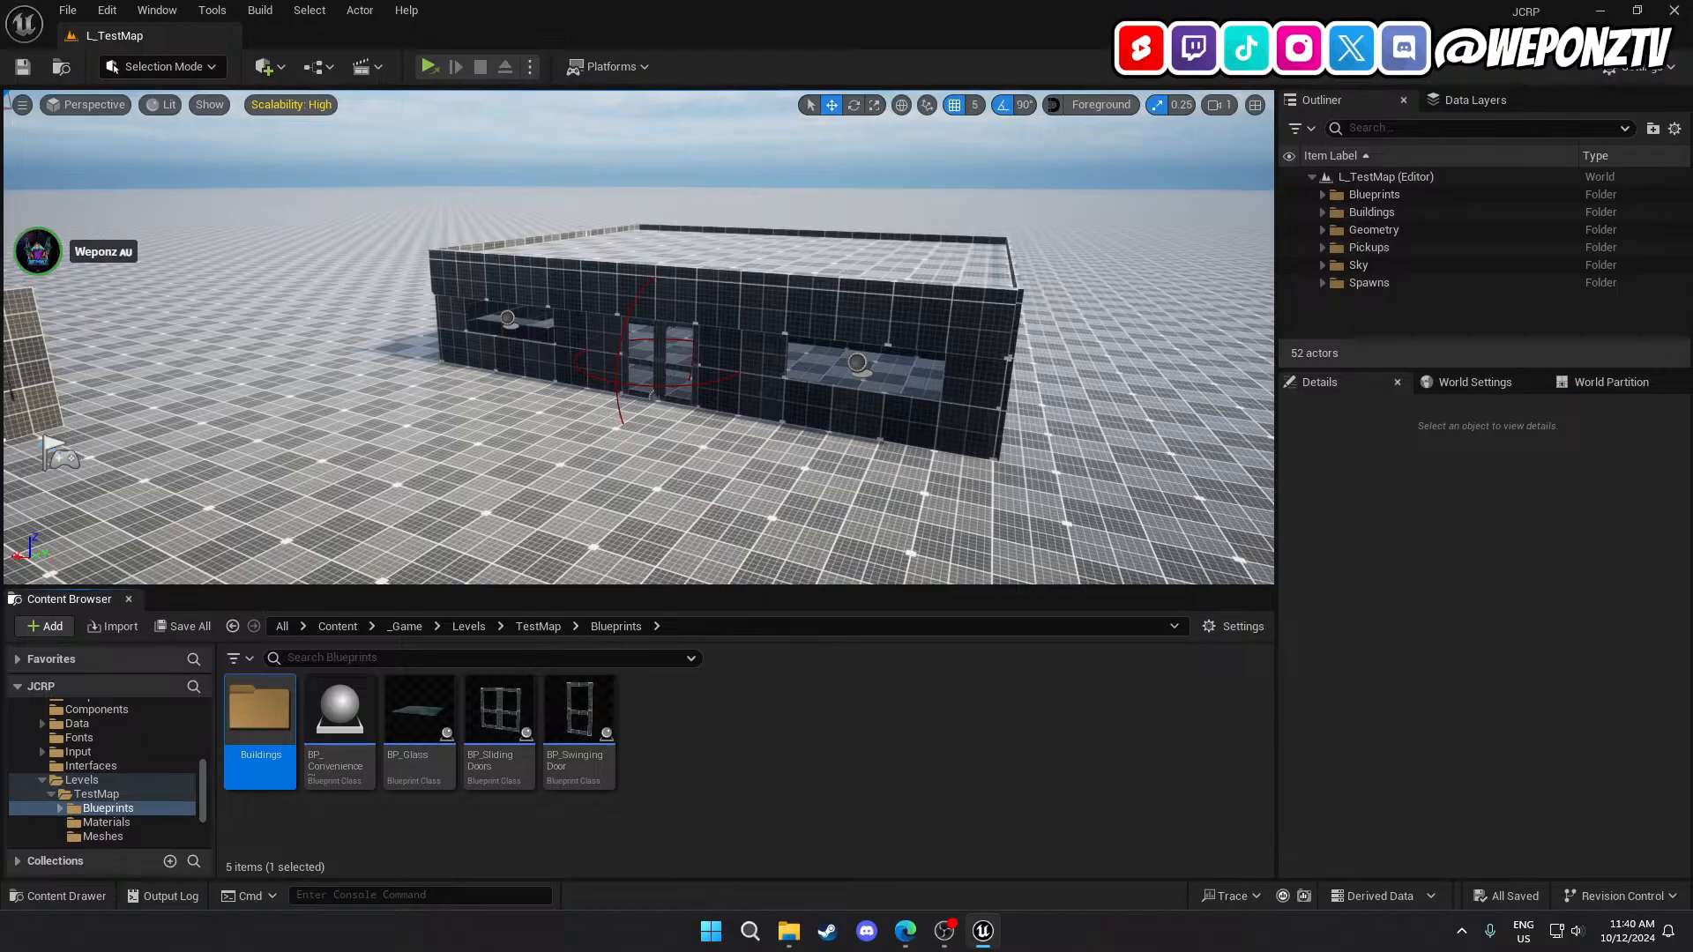
Move the BP_ConvenienceStore blueprint into the Buildings folder, open that folder and save L_TestMap.
left_click_drag(339, 710, 267, 723)
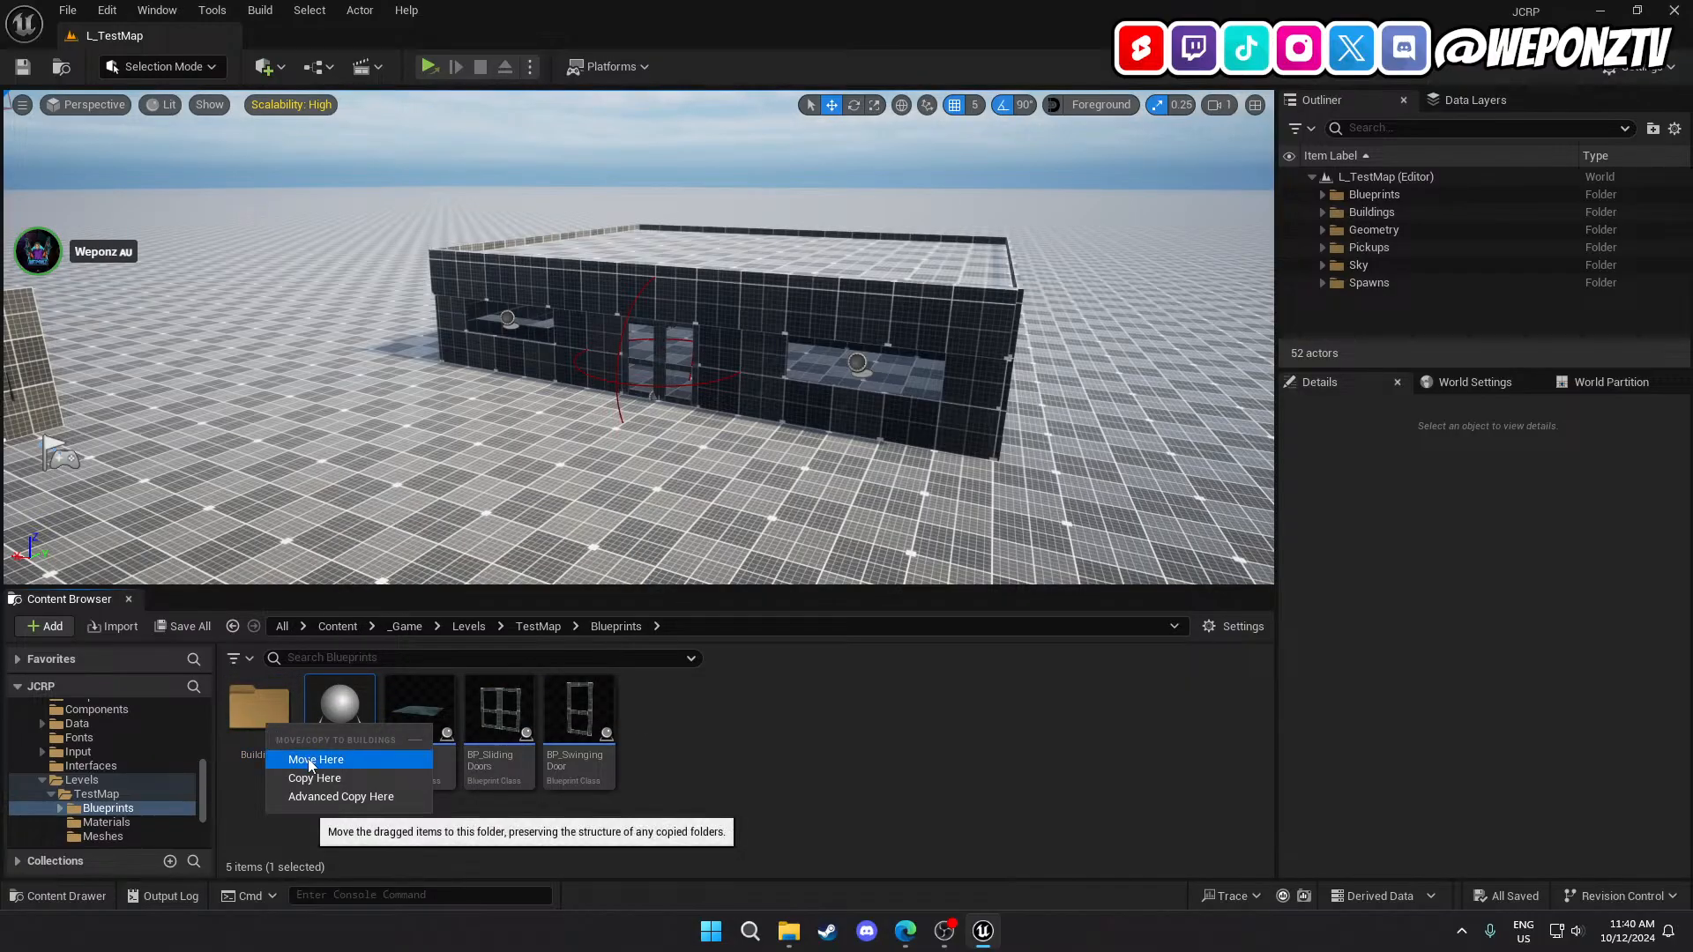
left_click(308, 758)
left_click(260, 706)
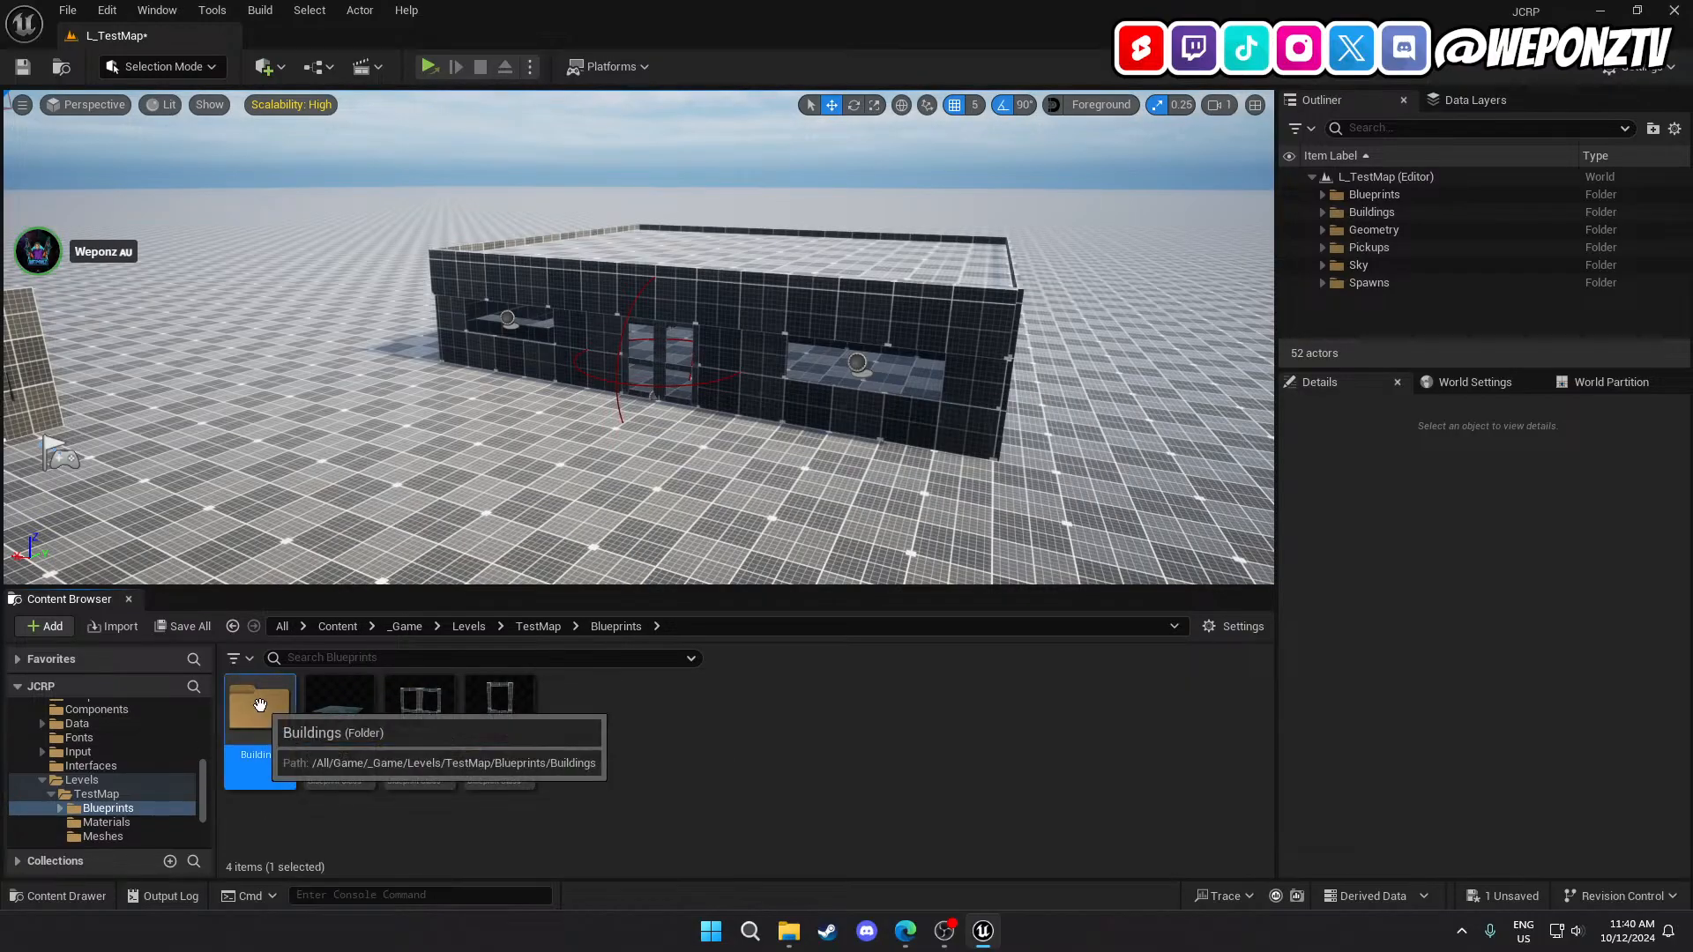
double_click(260, 706)
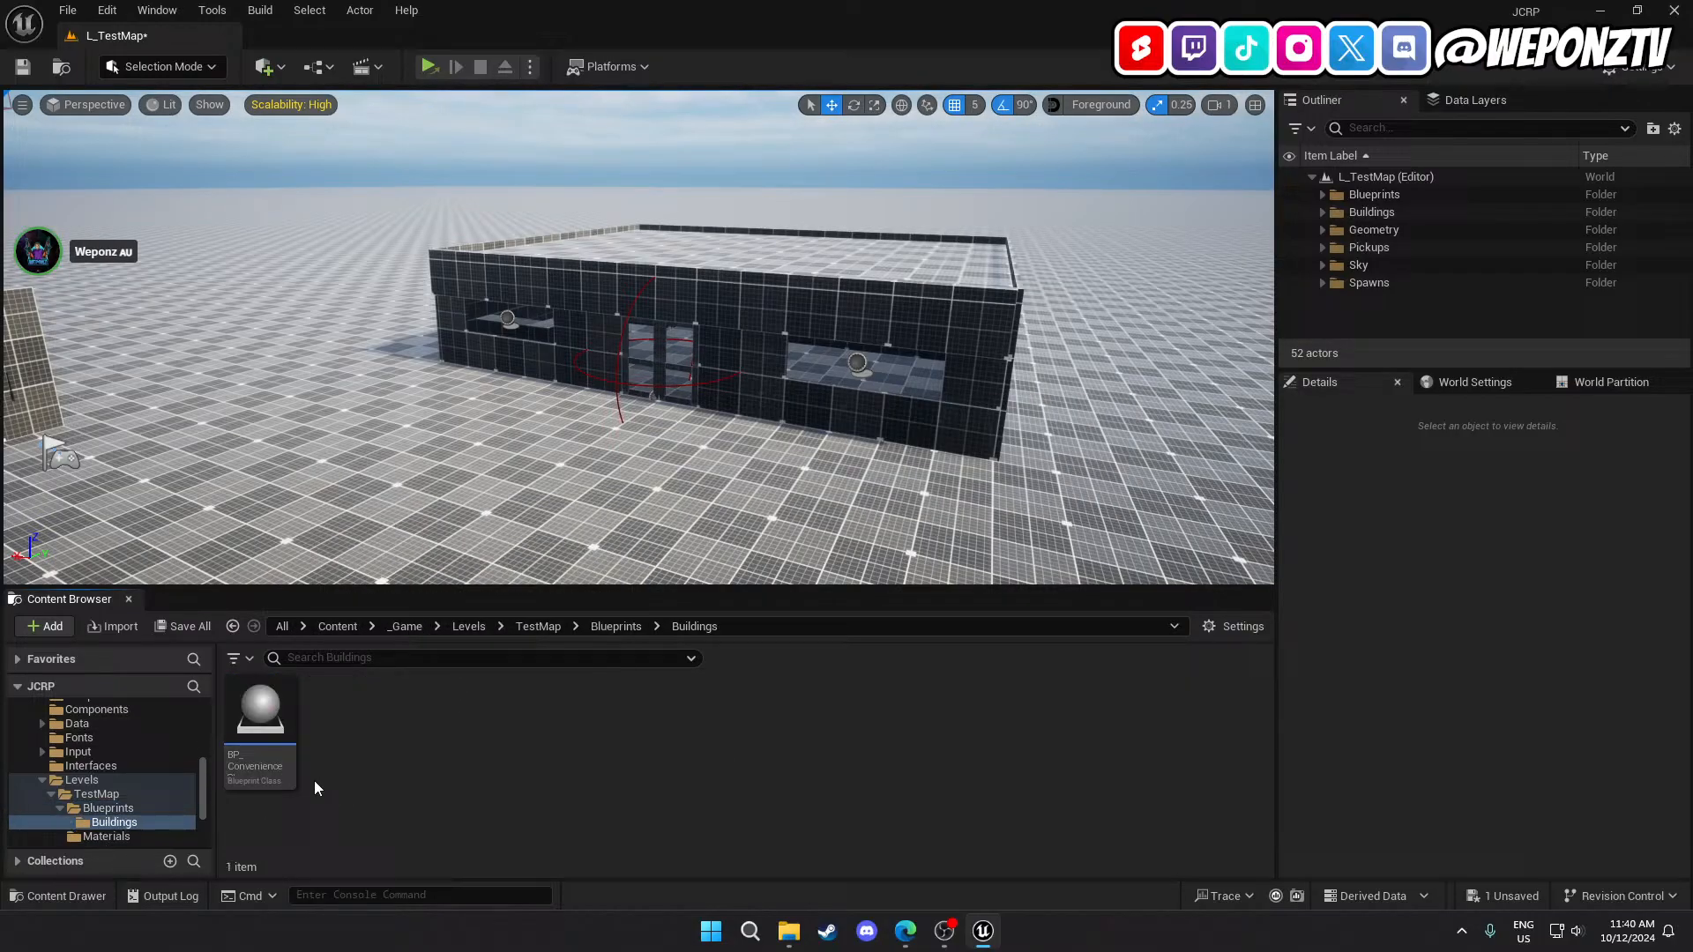
left_click(22, 66)
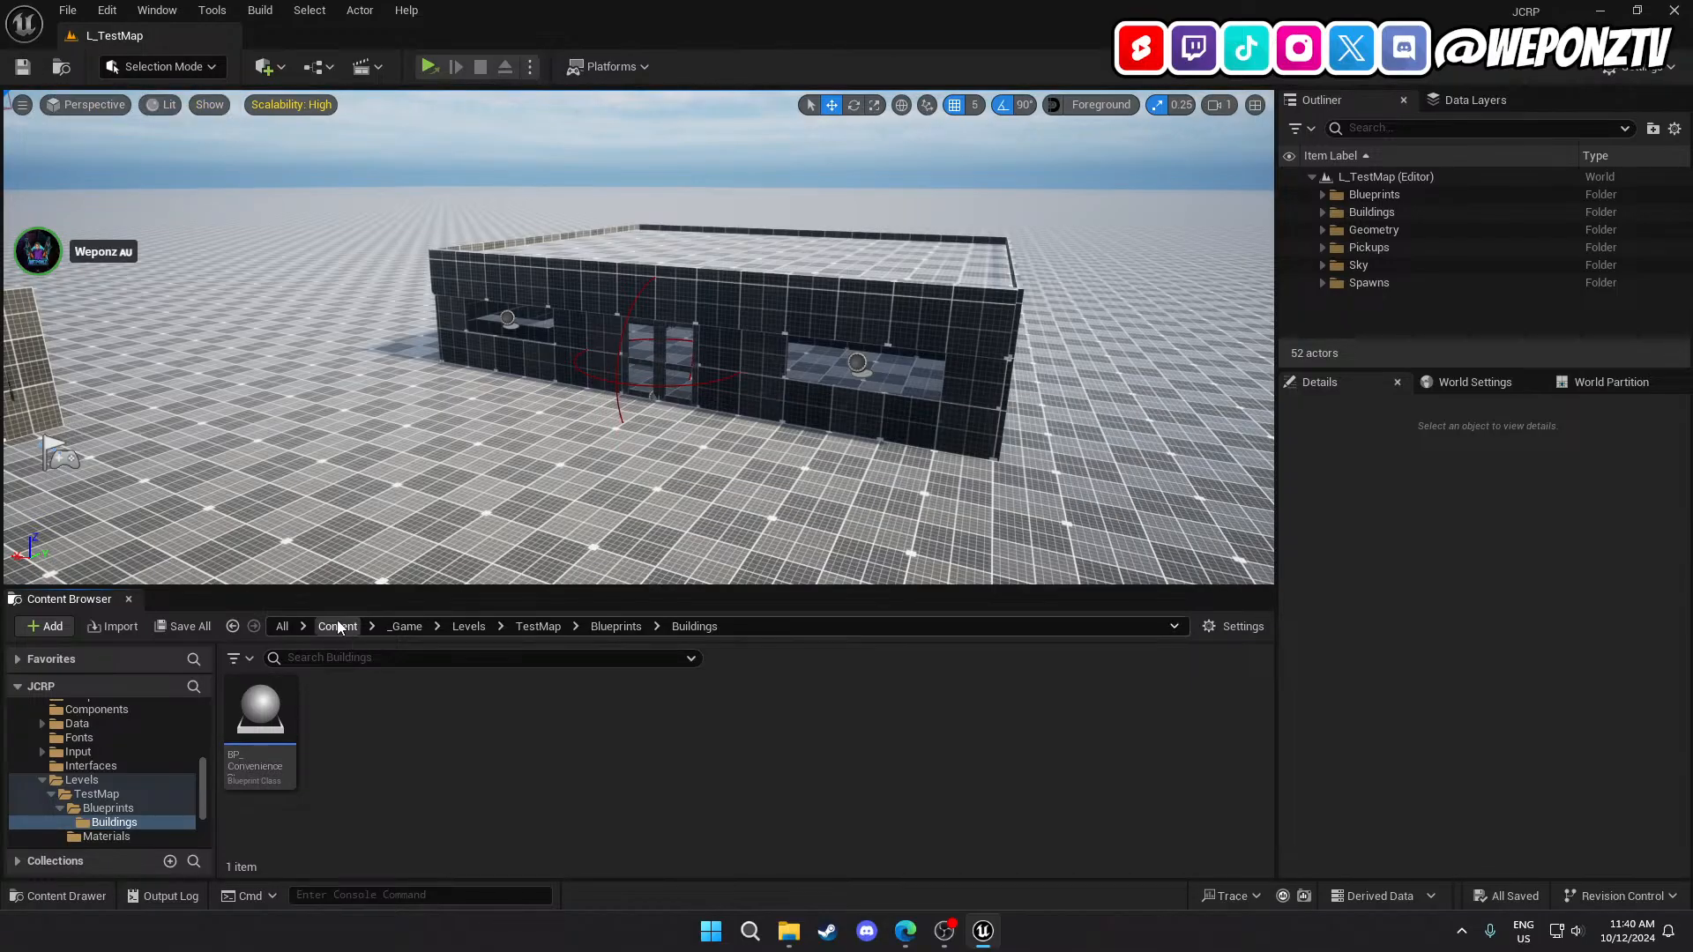
Return the Content Browser from the Buildings folder to the top-level All folder.
left_click(337, 627)
left_click(68, 10)
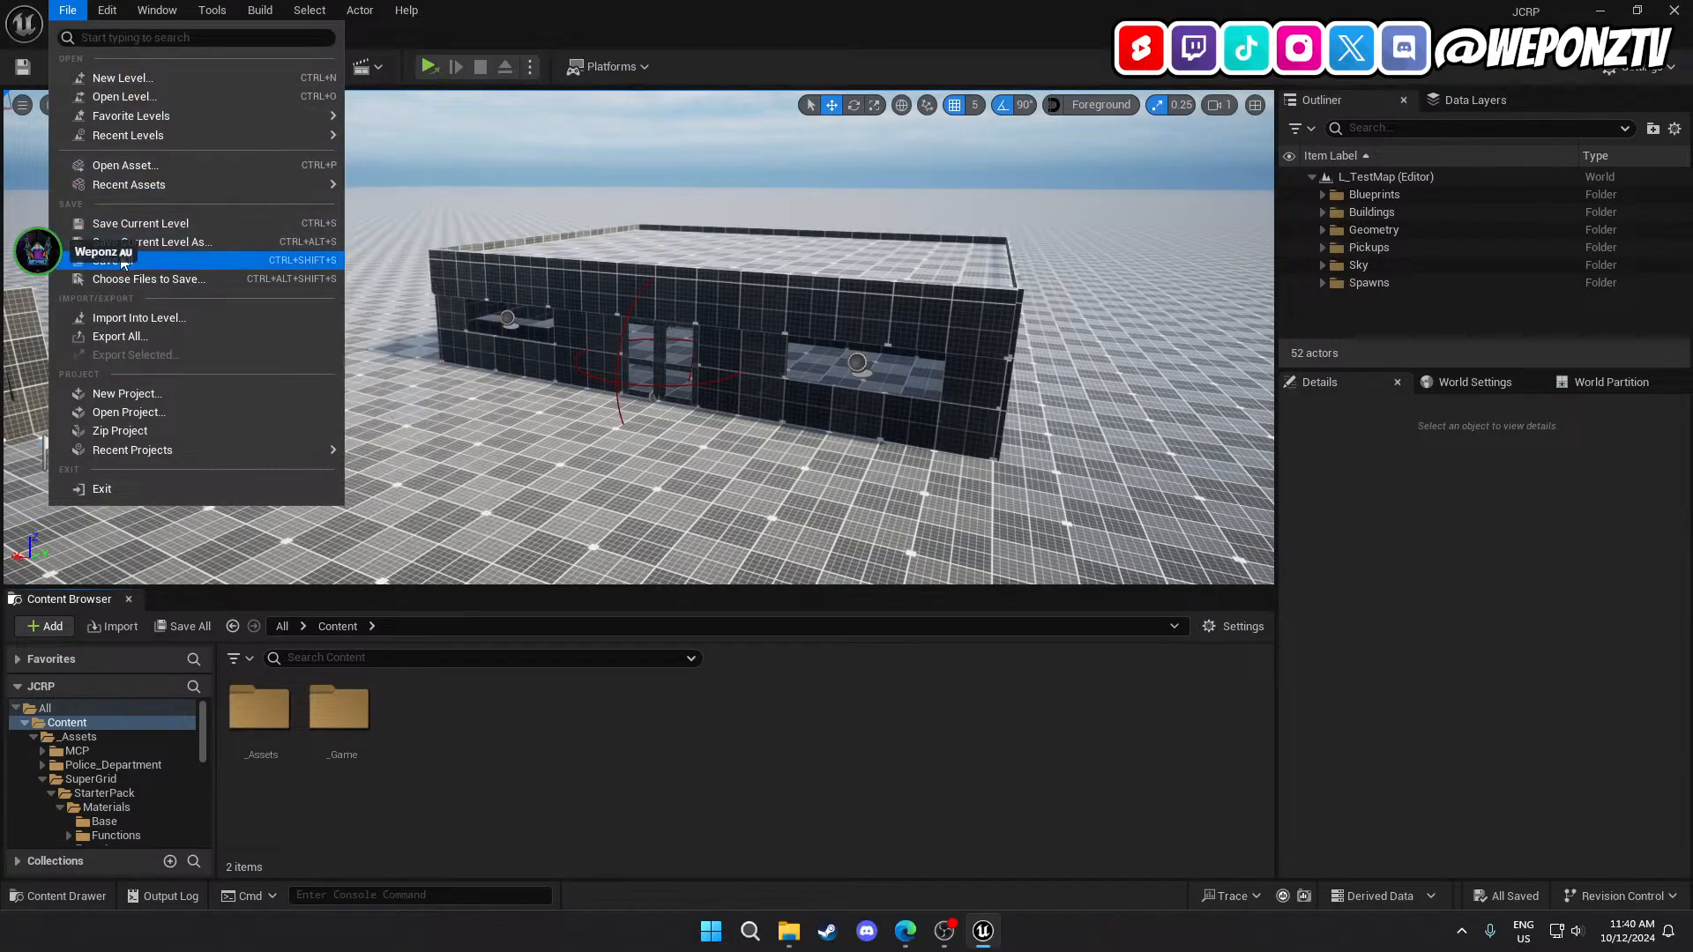
left_click(402, 662)
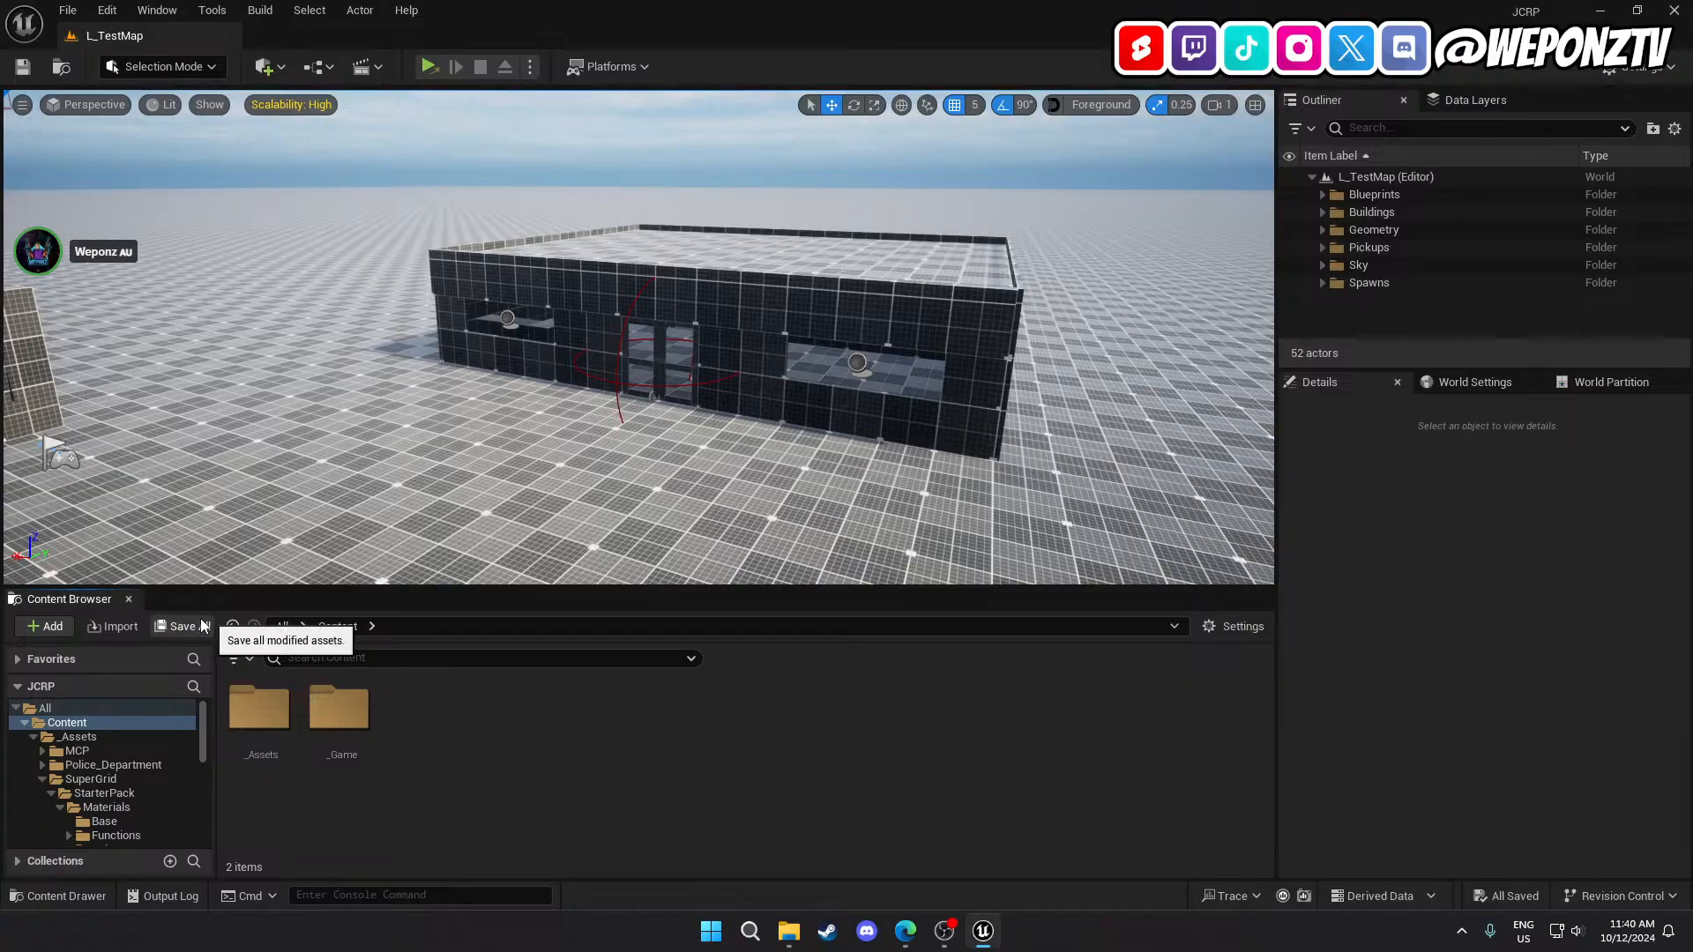
left_click(284, 626)
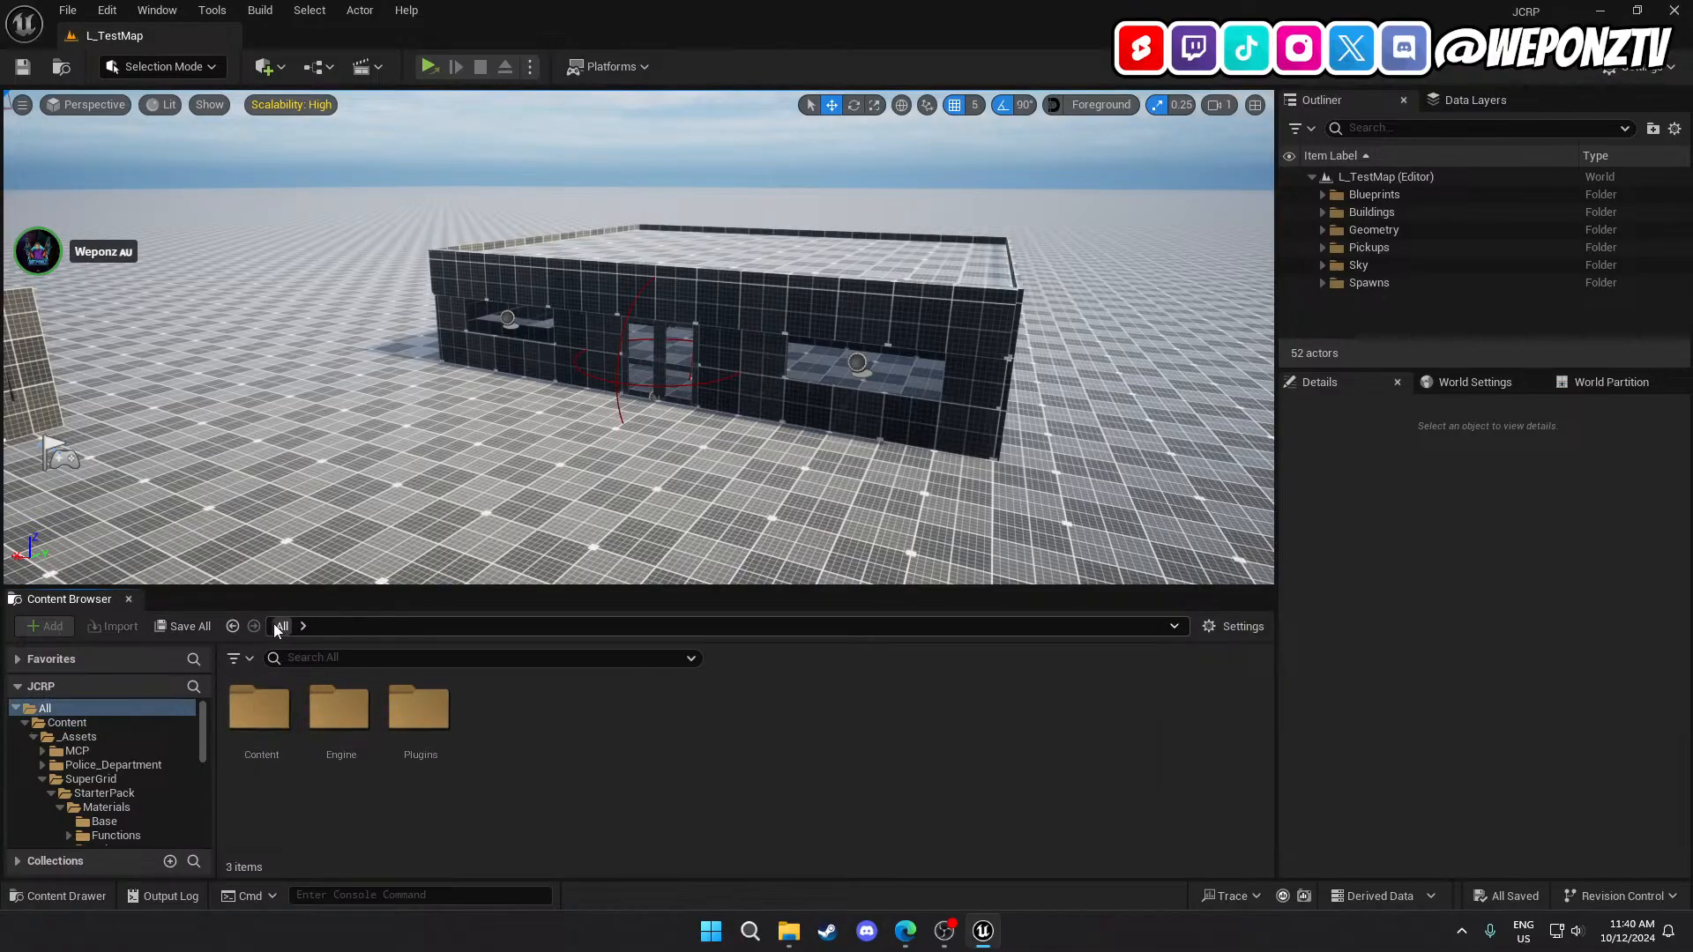
Update redirector references in the whole Content folder and delete the unreferenced redirectors.
right_click(262, 706)
left_click(381, 528)
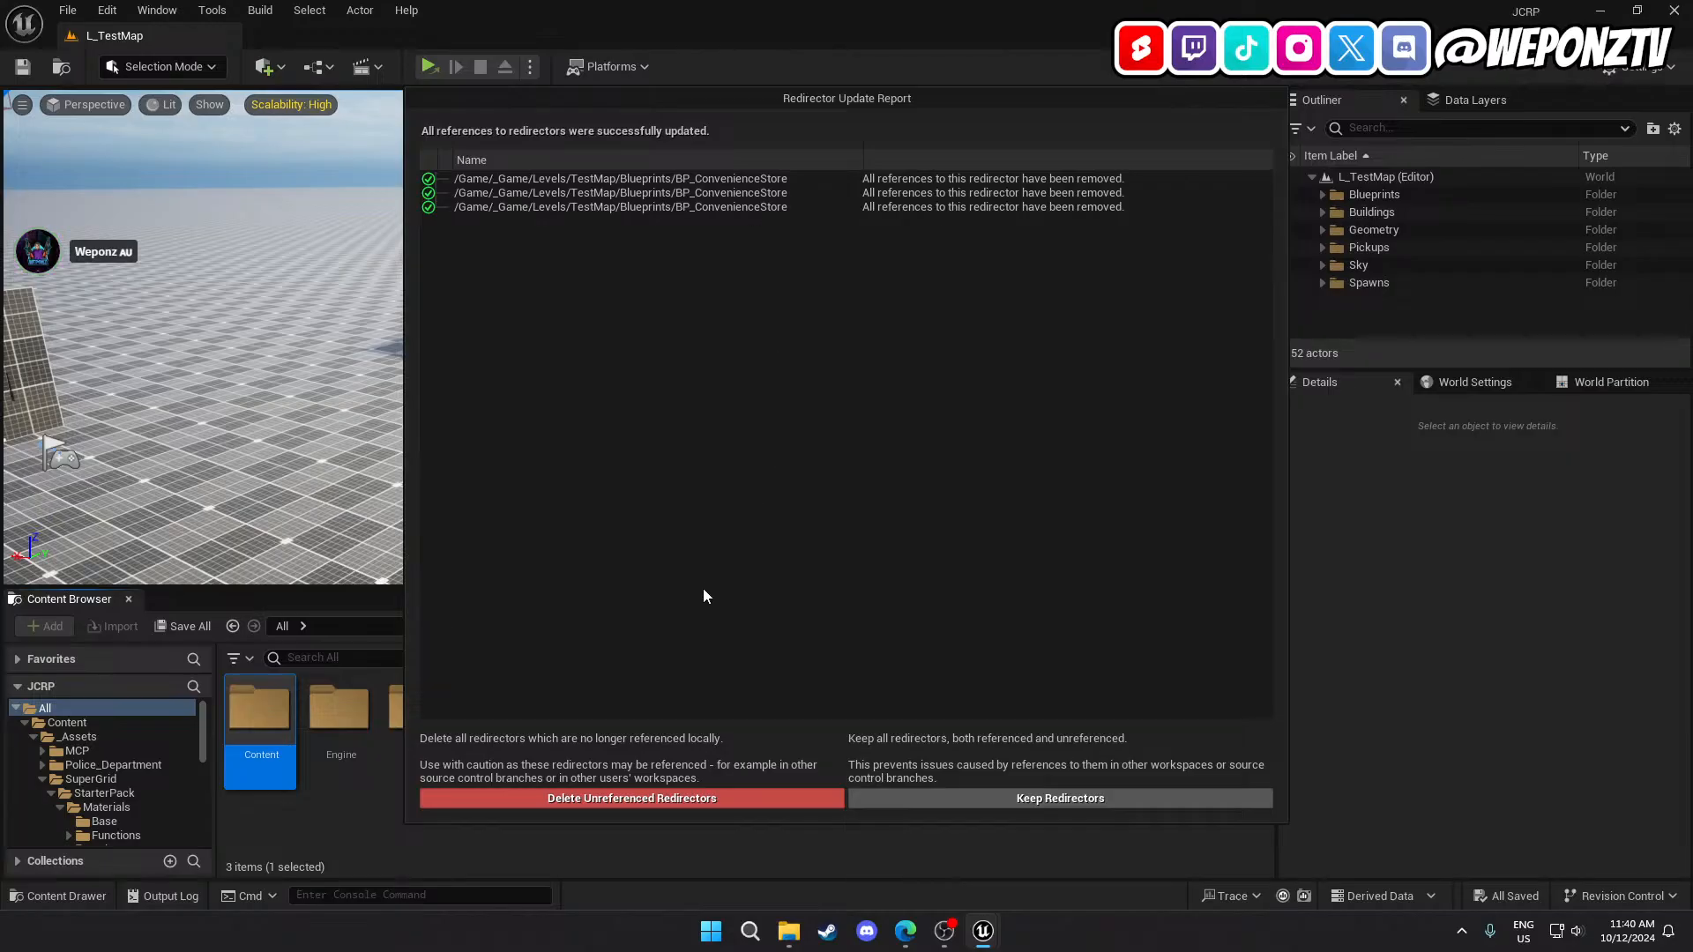
left_click(622, 797)
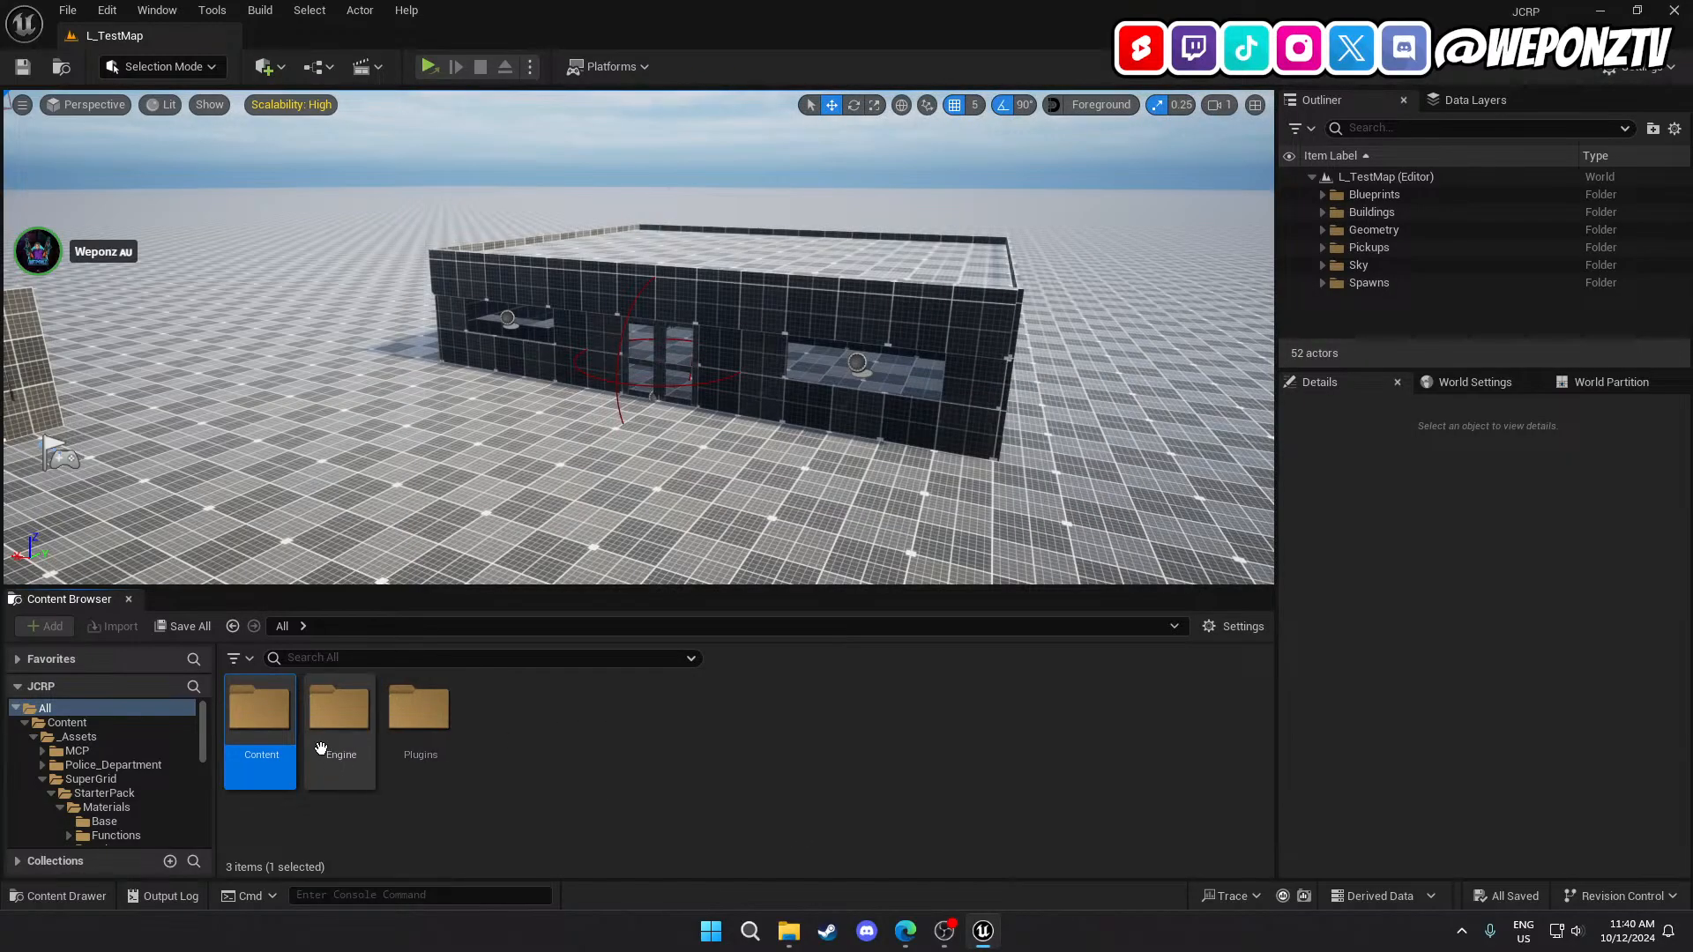
Open the L_MainMenu level from Content > _Game > Levels.
double_click(260, 710)
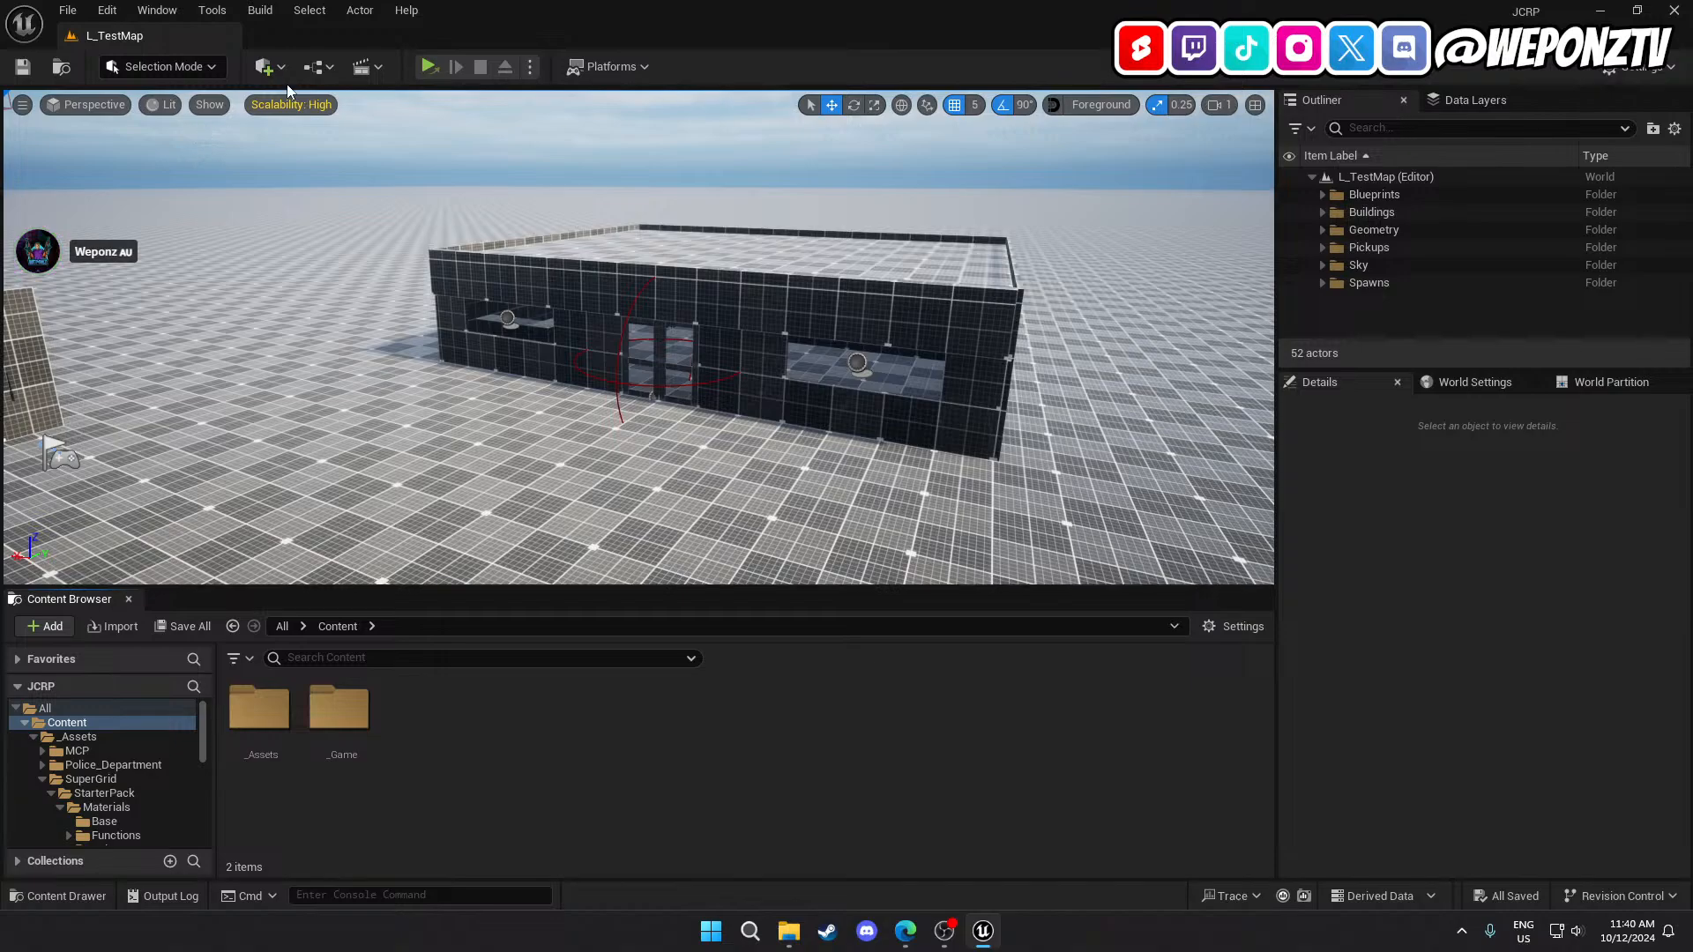
double_click(338, 710)
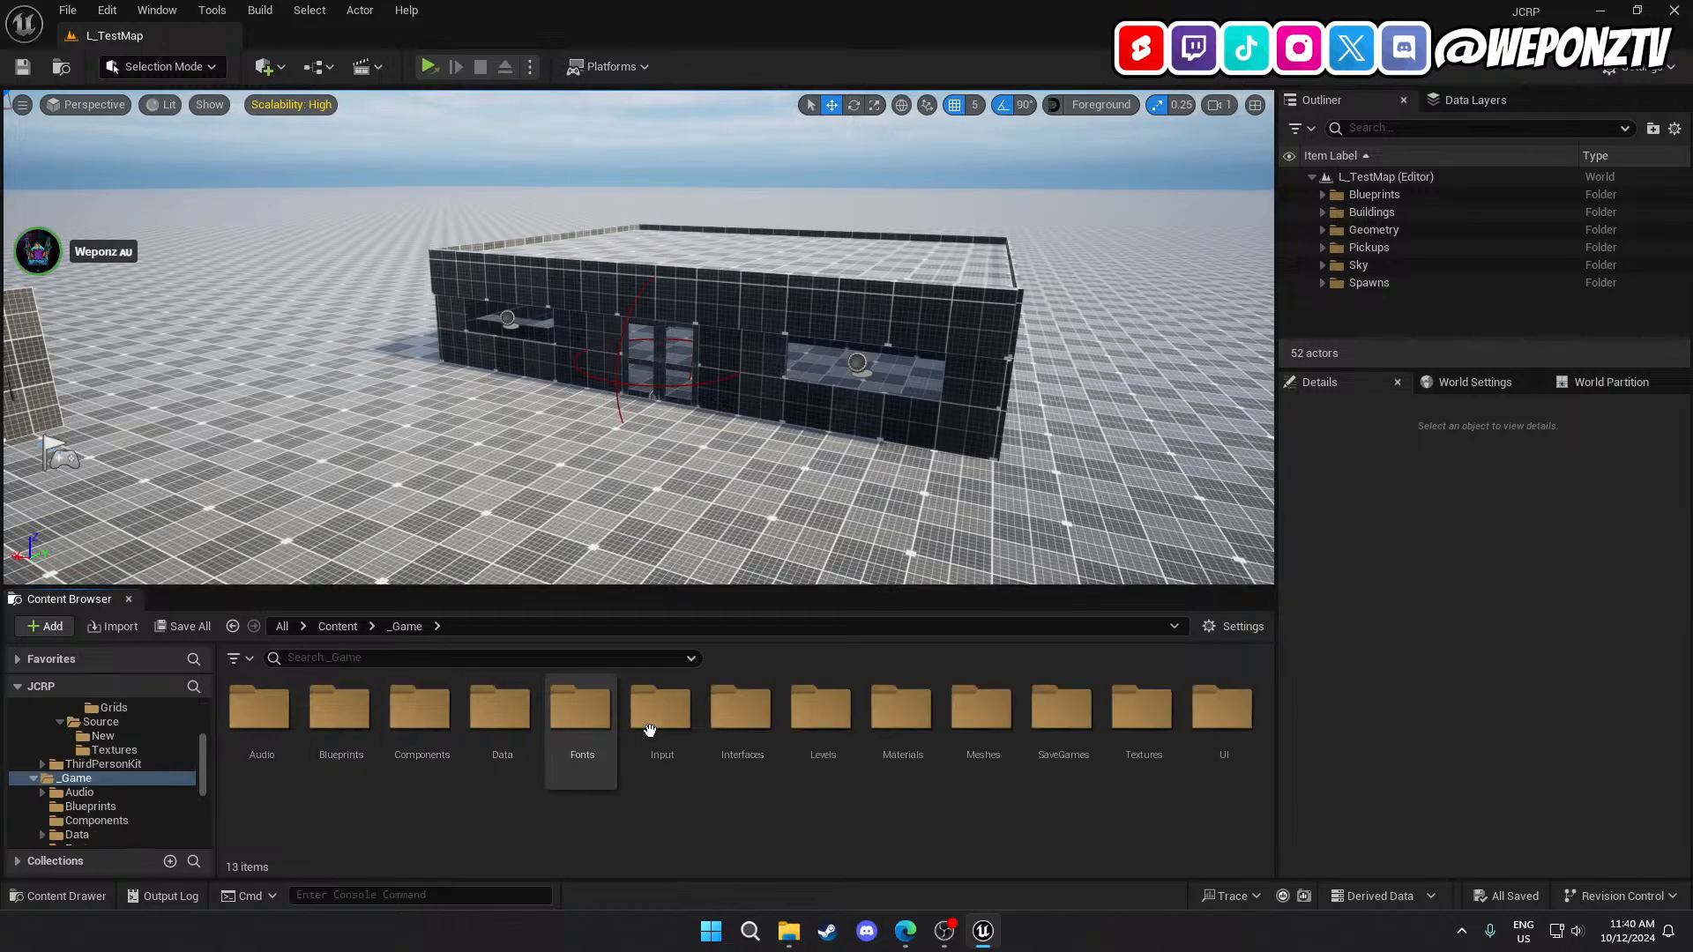
left_click(820, 714)
double_click(820, 714)
left_click(339, 710)
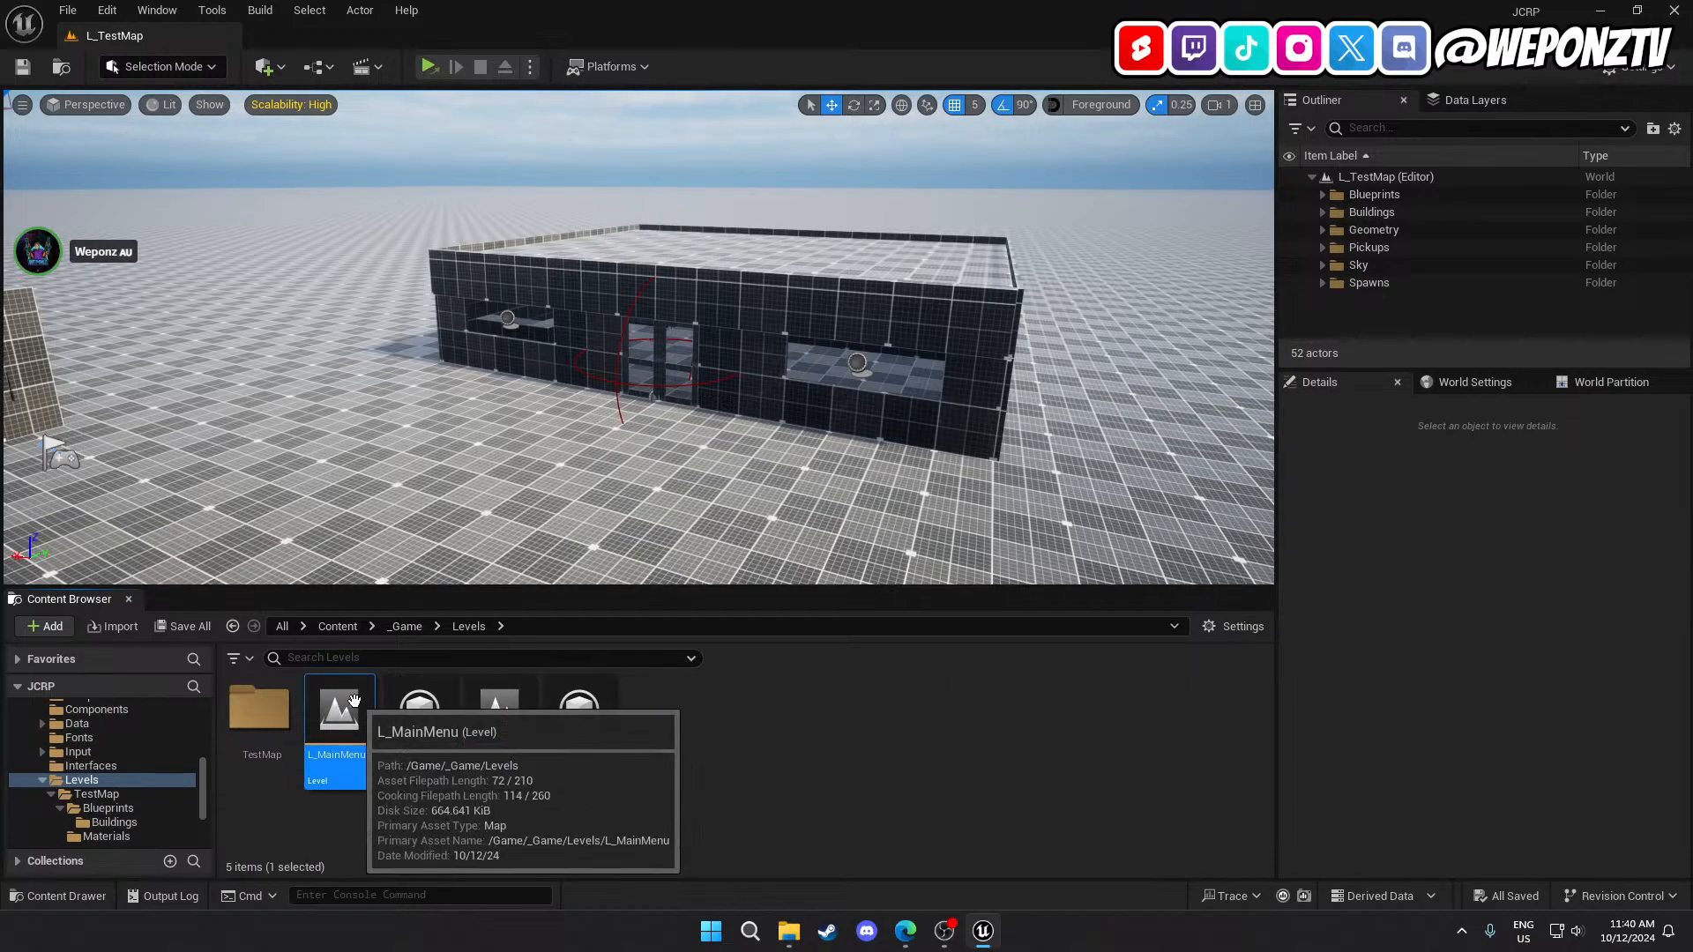
double_click(338, 709)
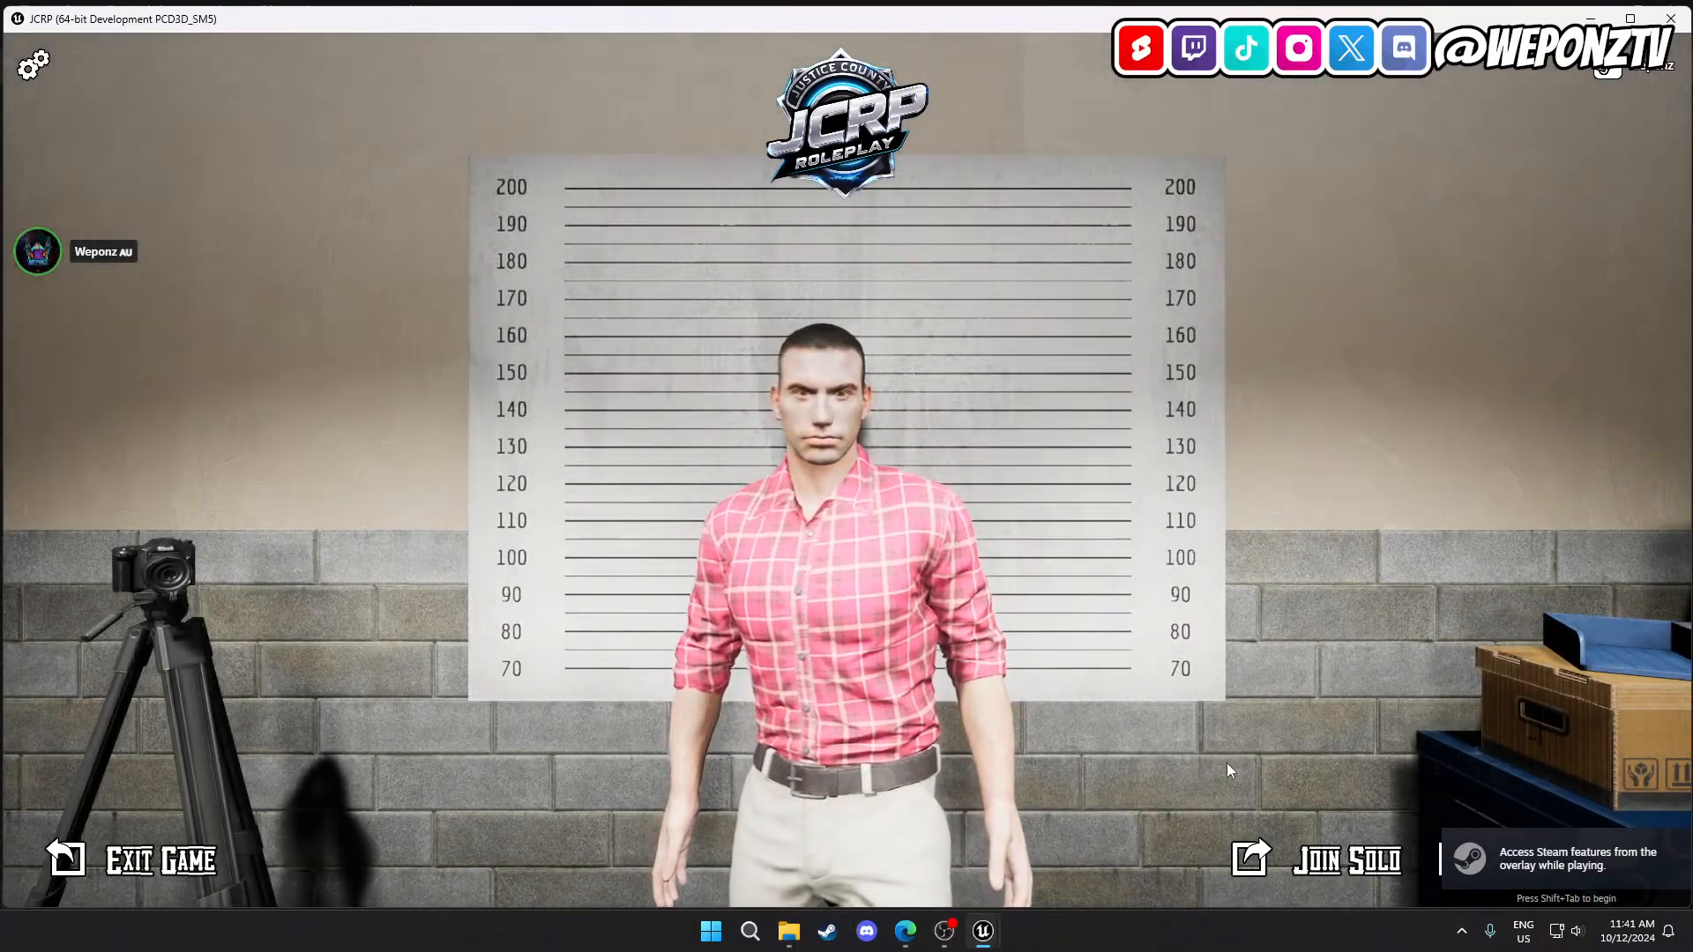
Join a solo session from the running game's main menu and test-fire the pistol at the convenience store's front window.
left_click(1363, 861)
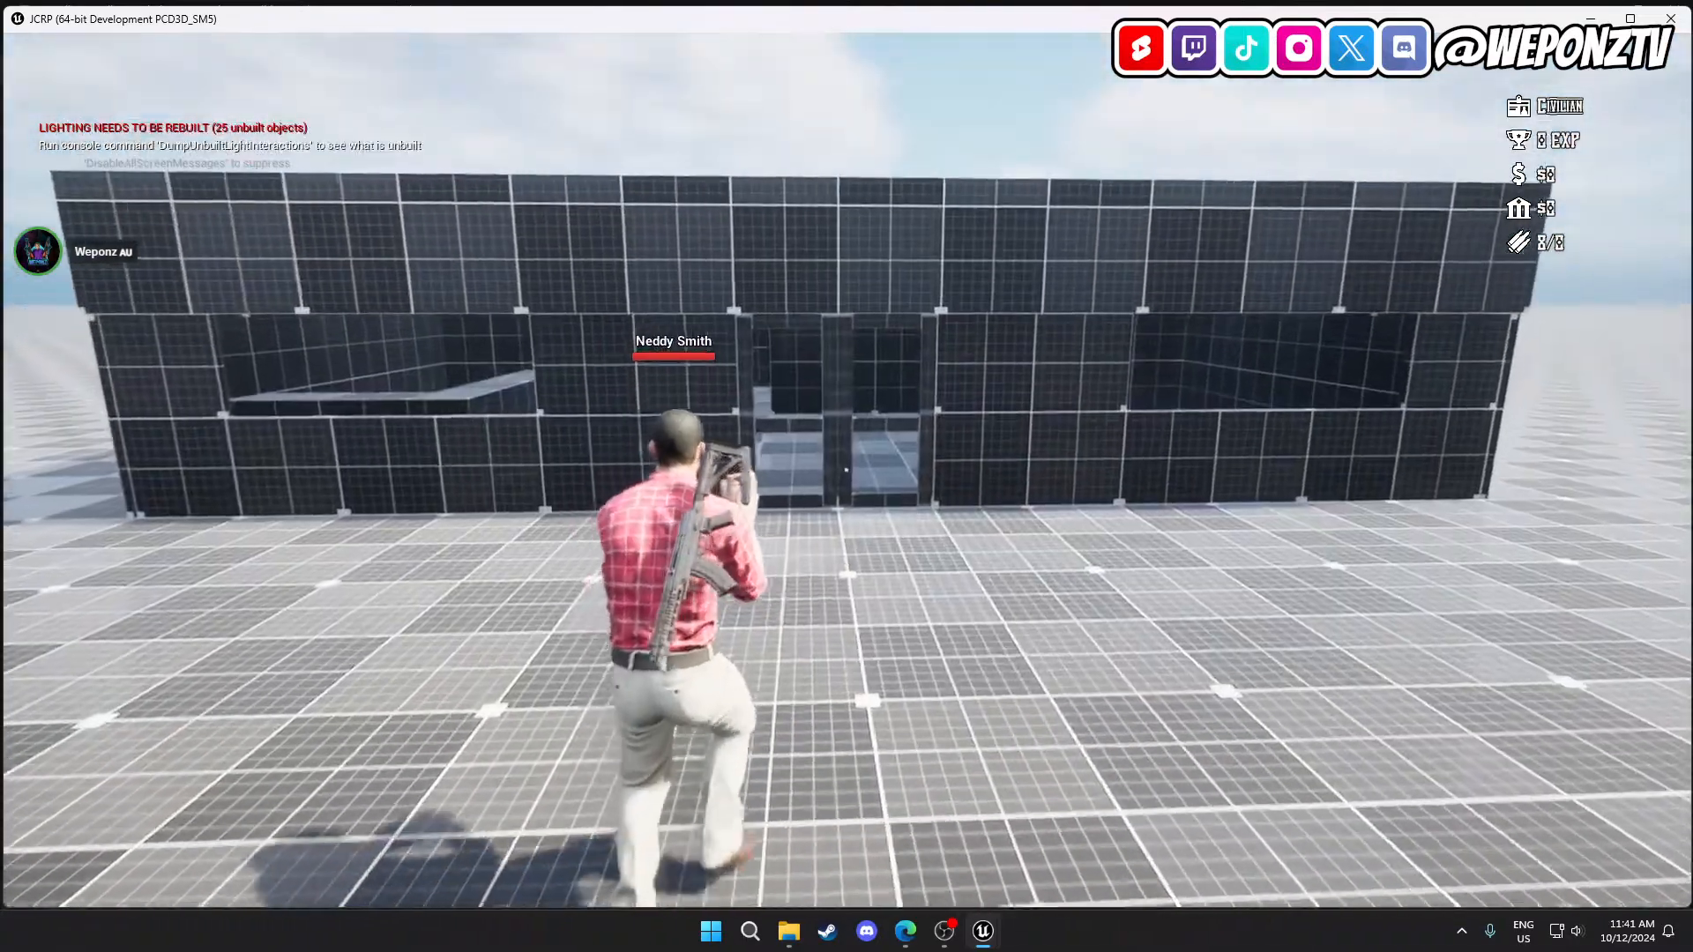
right_click(846, 470)
left_click(846, 470)
left_click(846, 470)
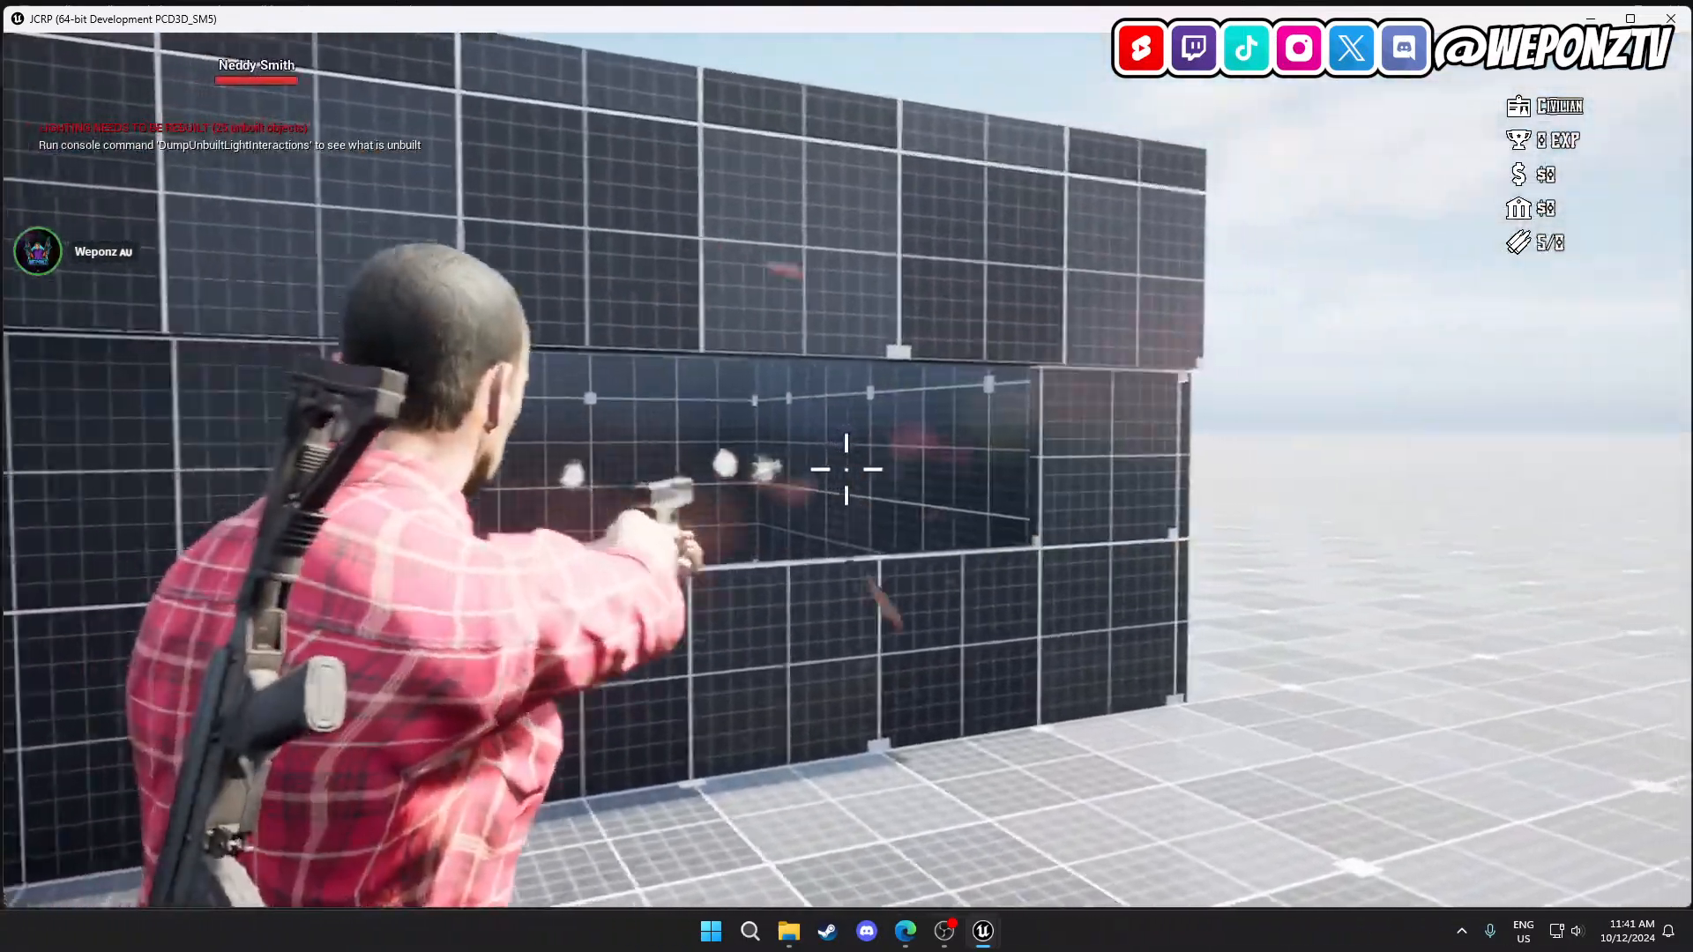
left_click(847, 470)
Walk the character through the store's front doors, counter area and back rooms to examine the interior, and return outside.
key("w")
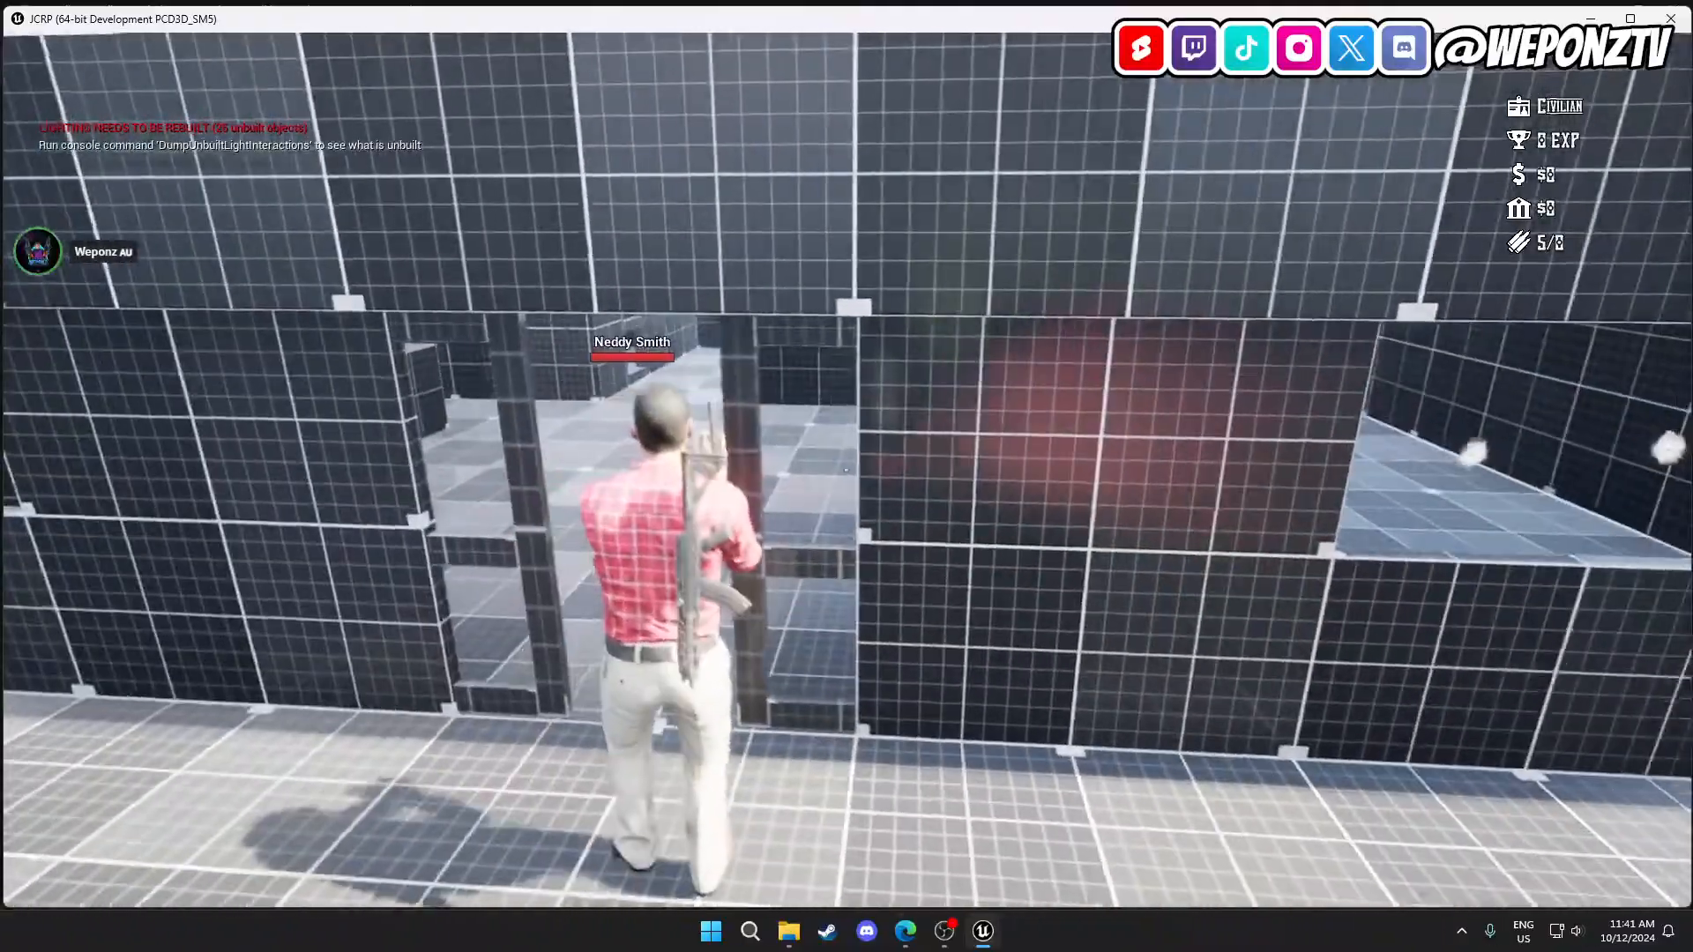
key("w")
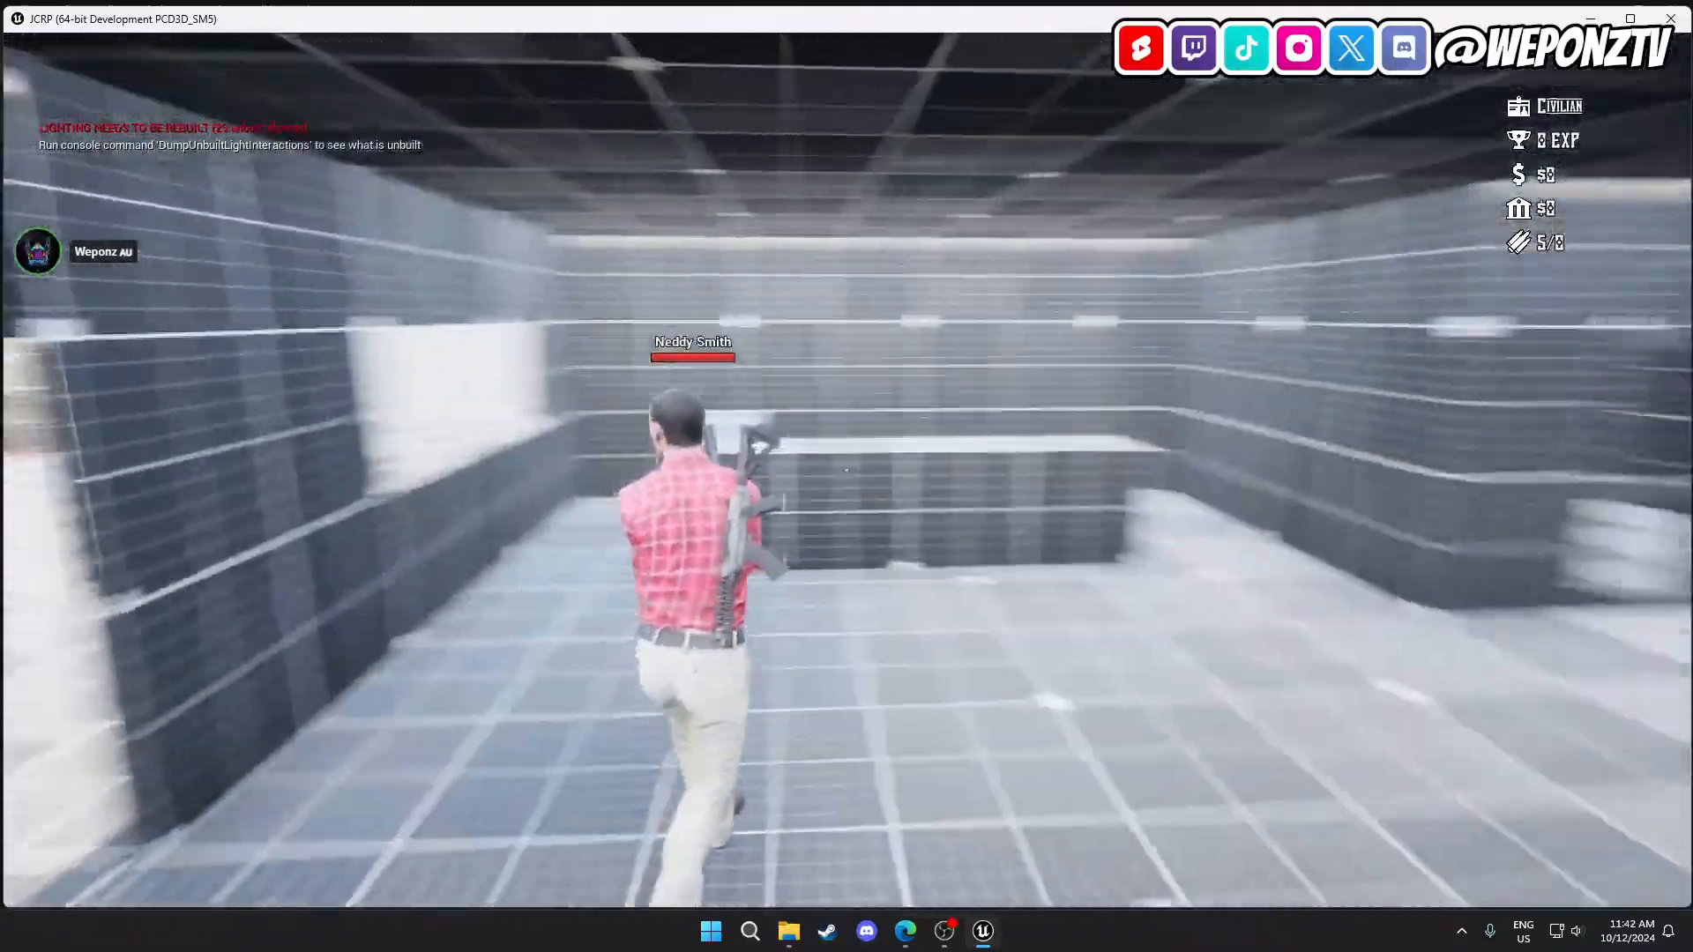
key("w")
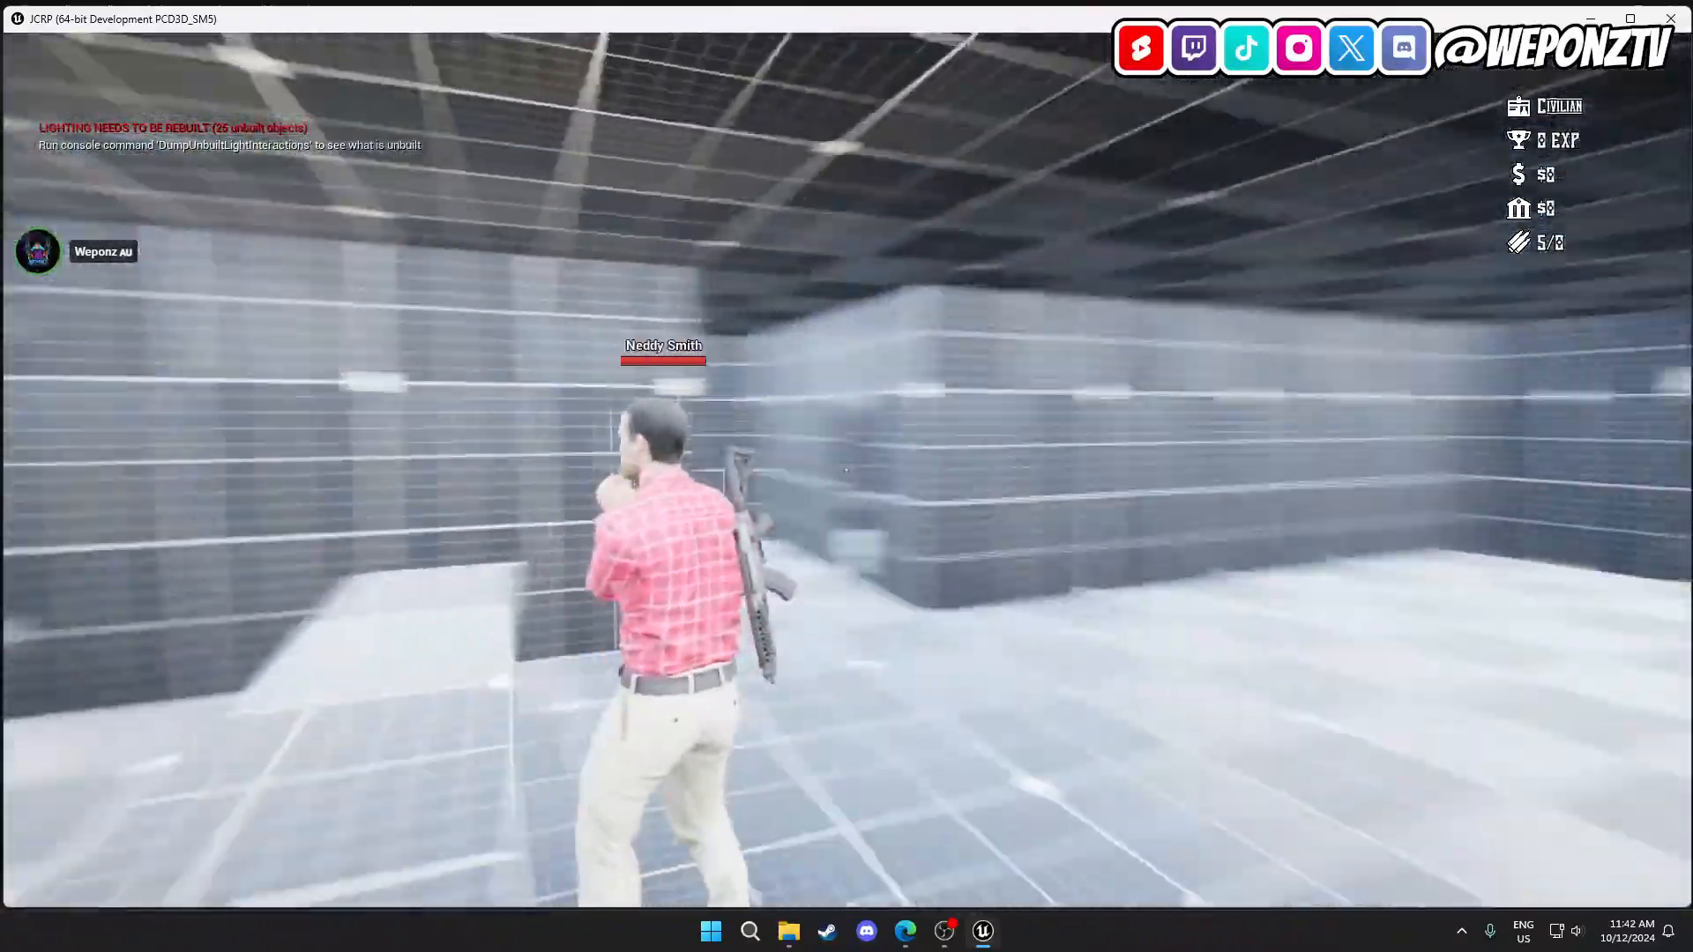
key("w")
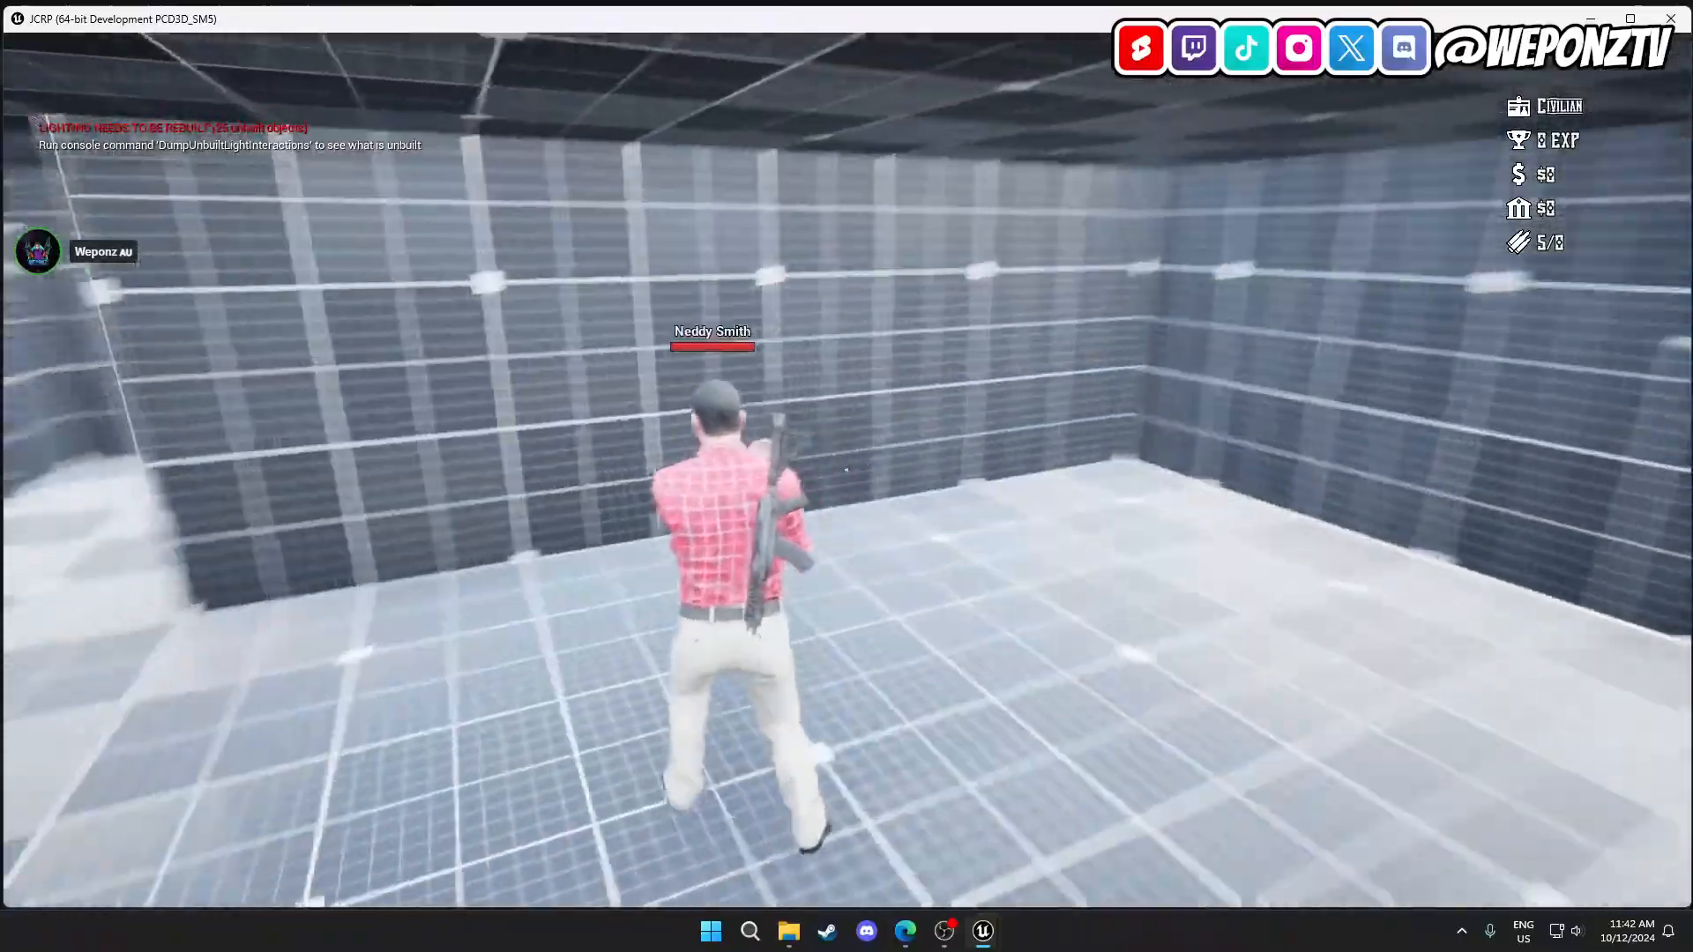
key("w")
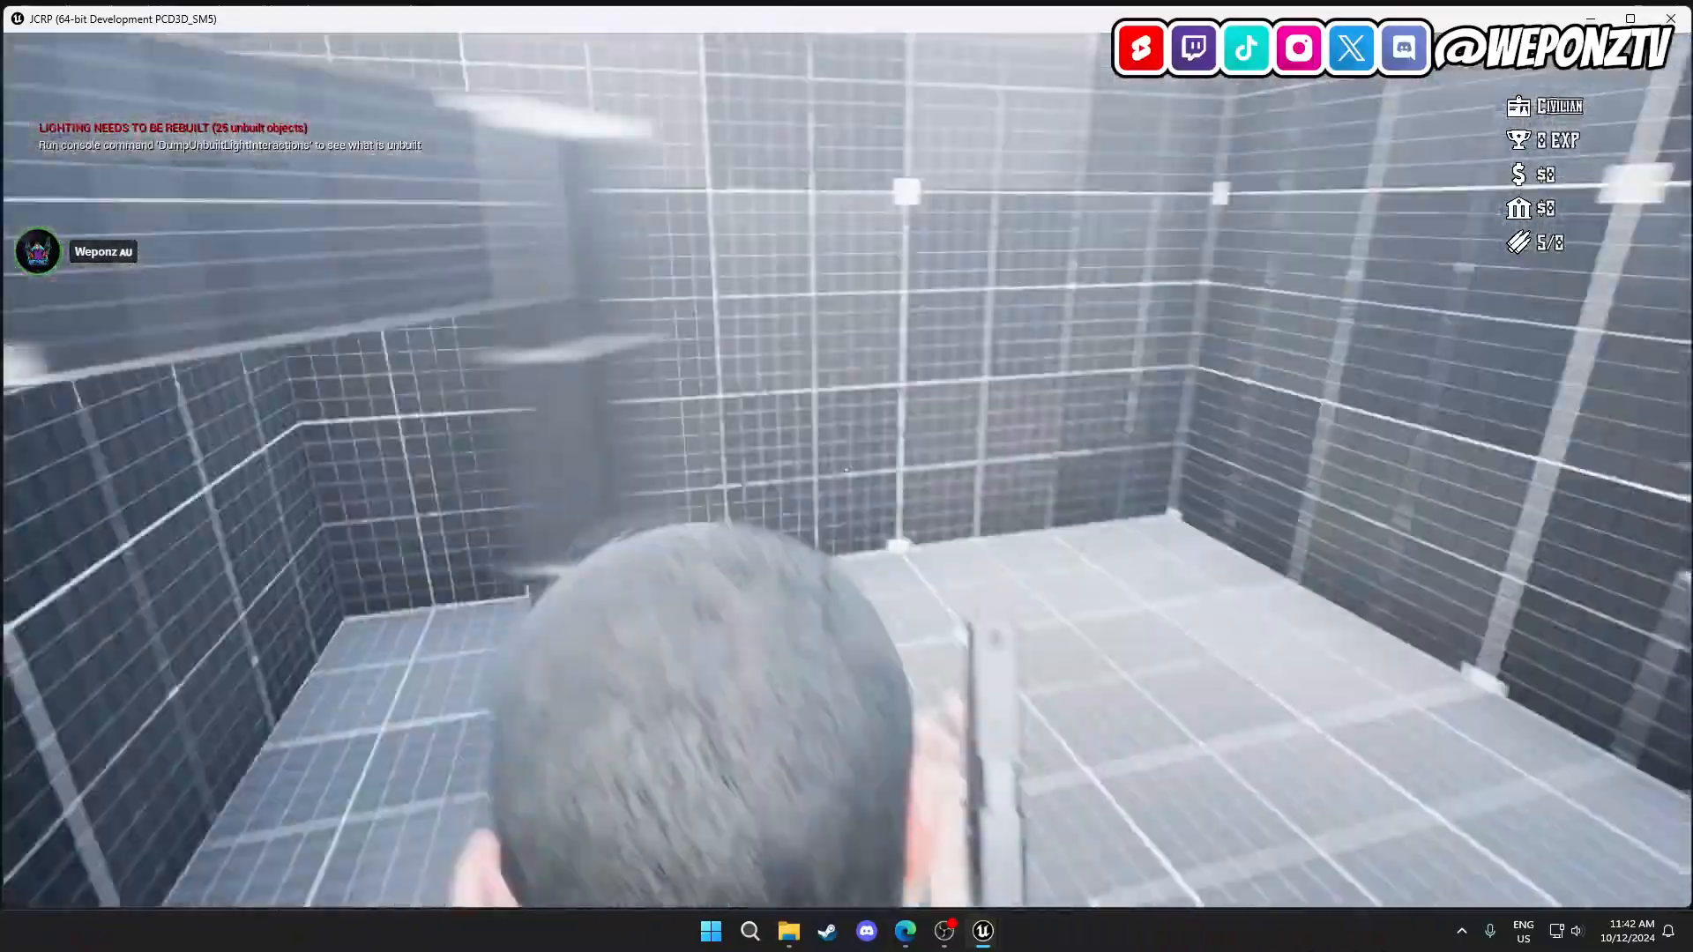
key("w")
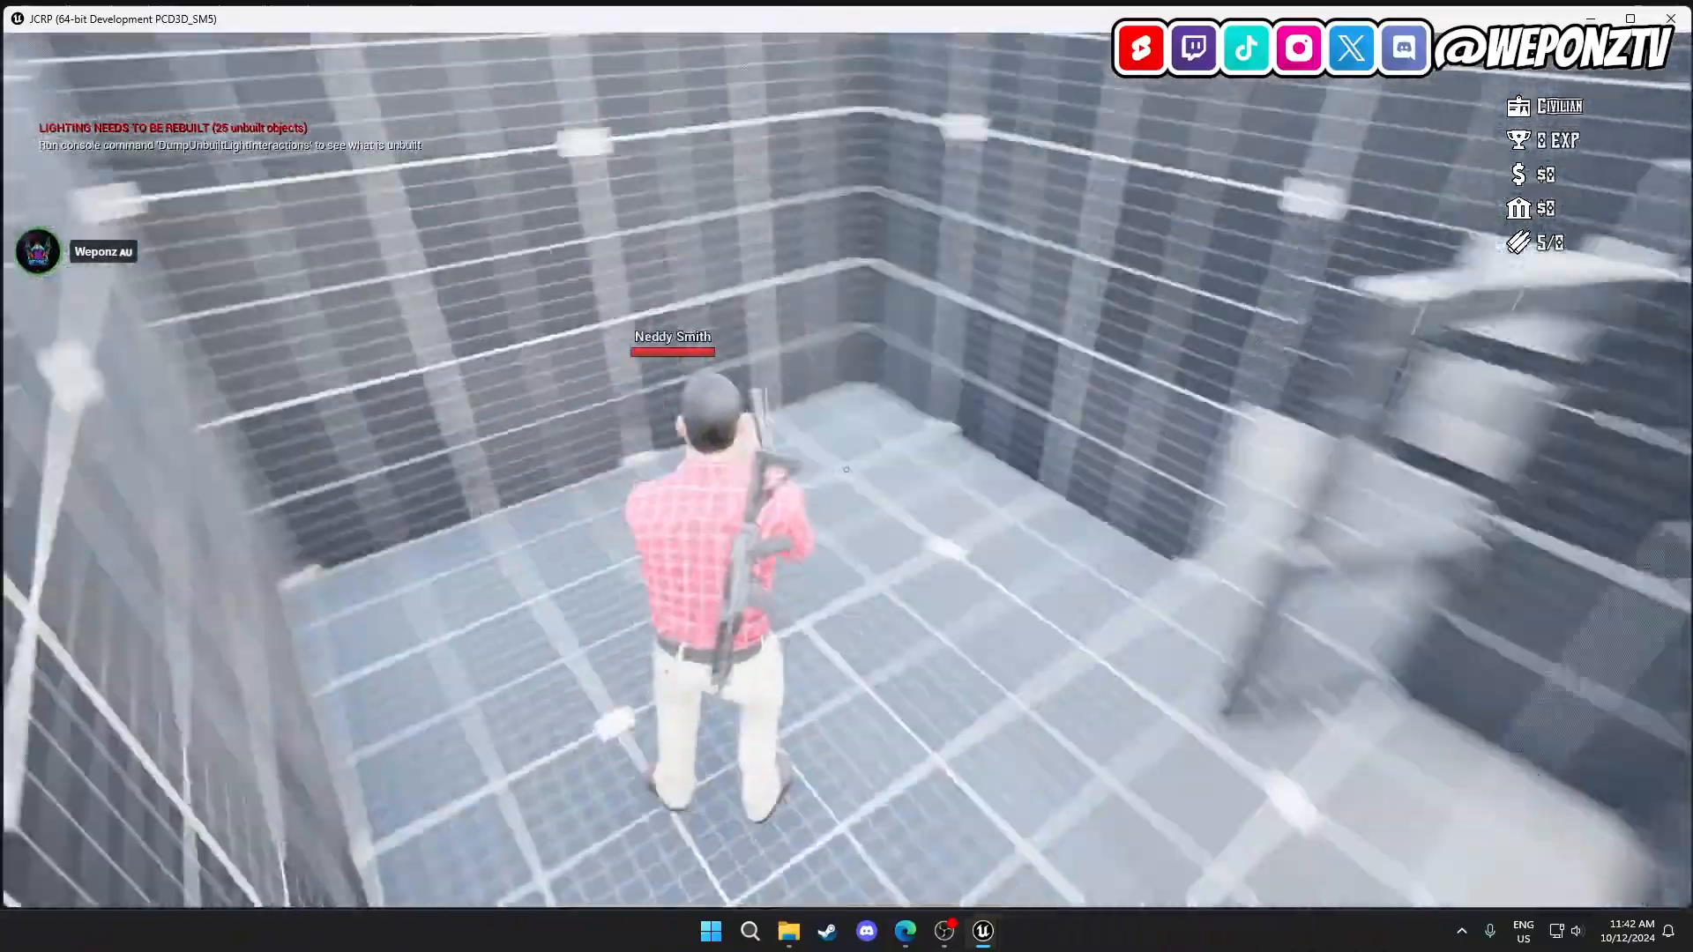
key("w")
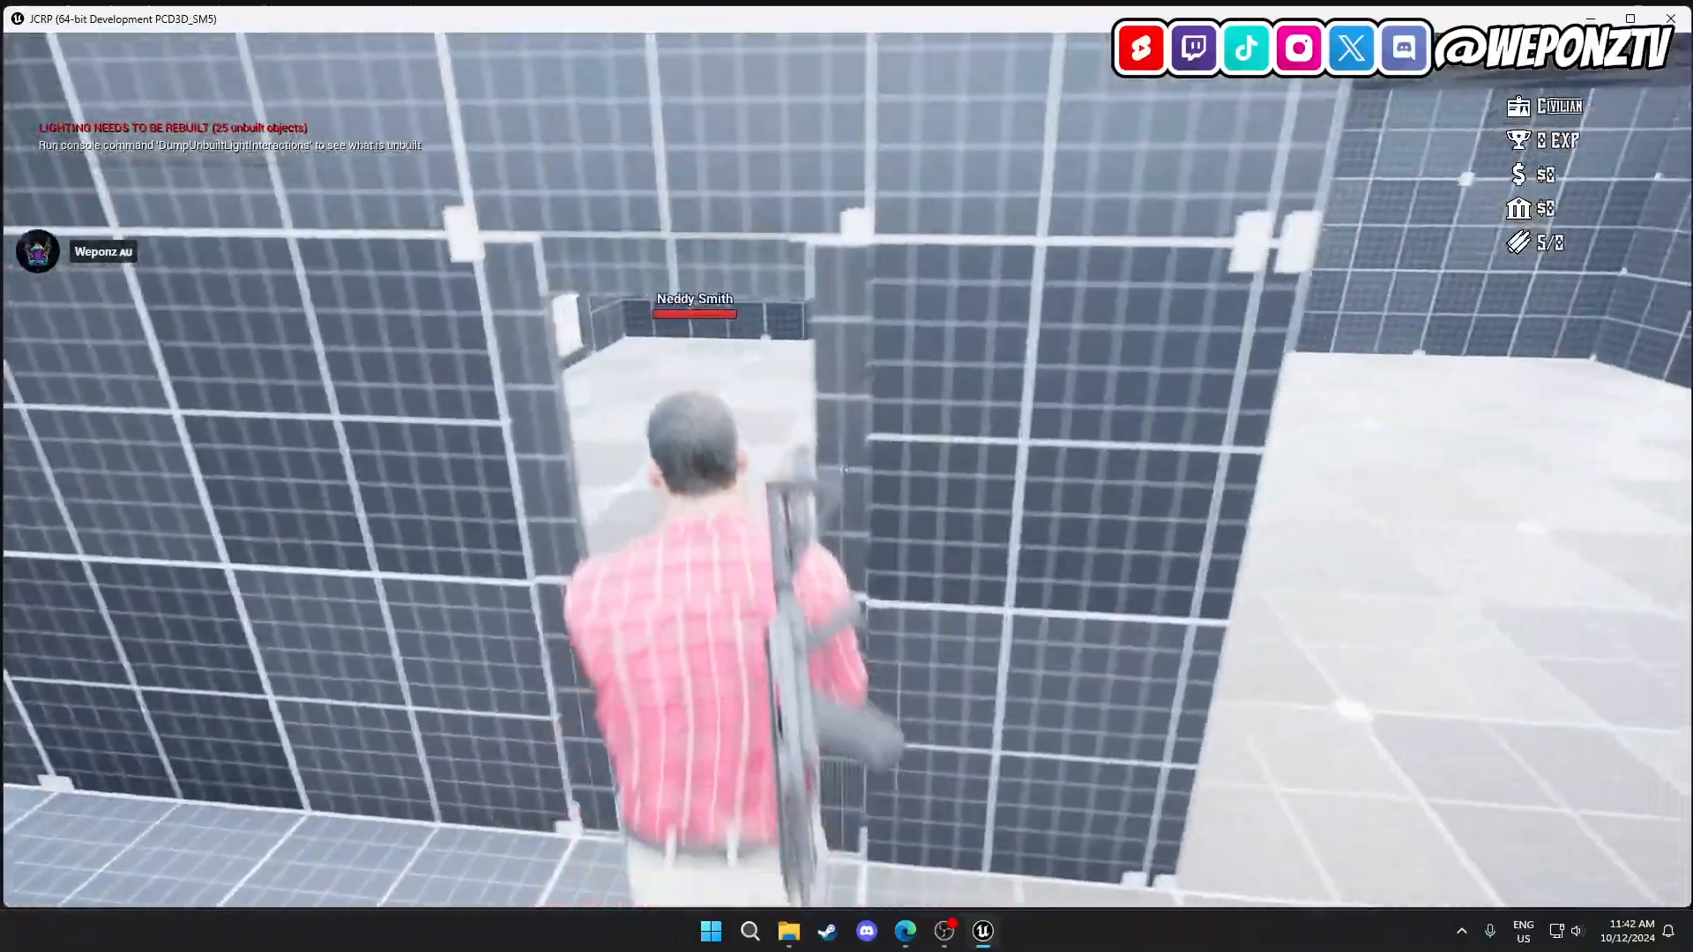
key("w")
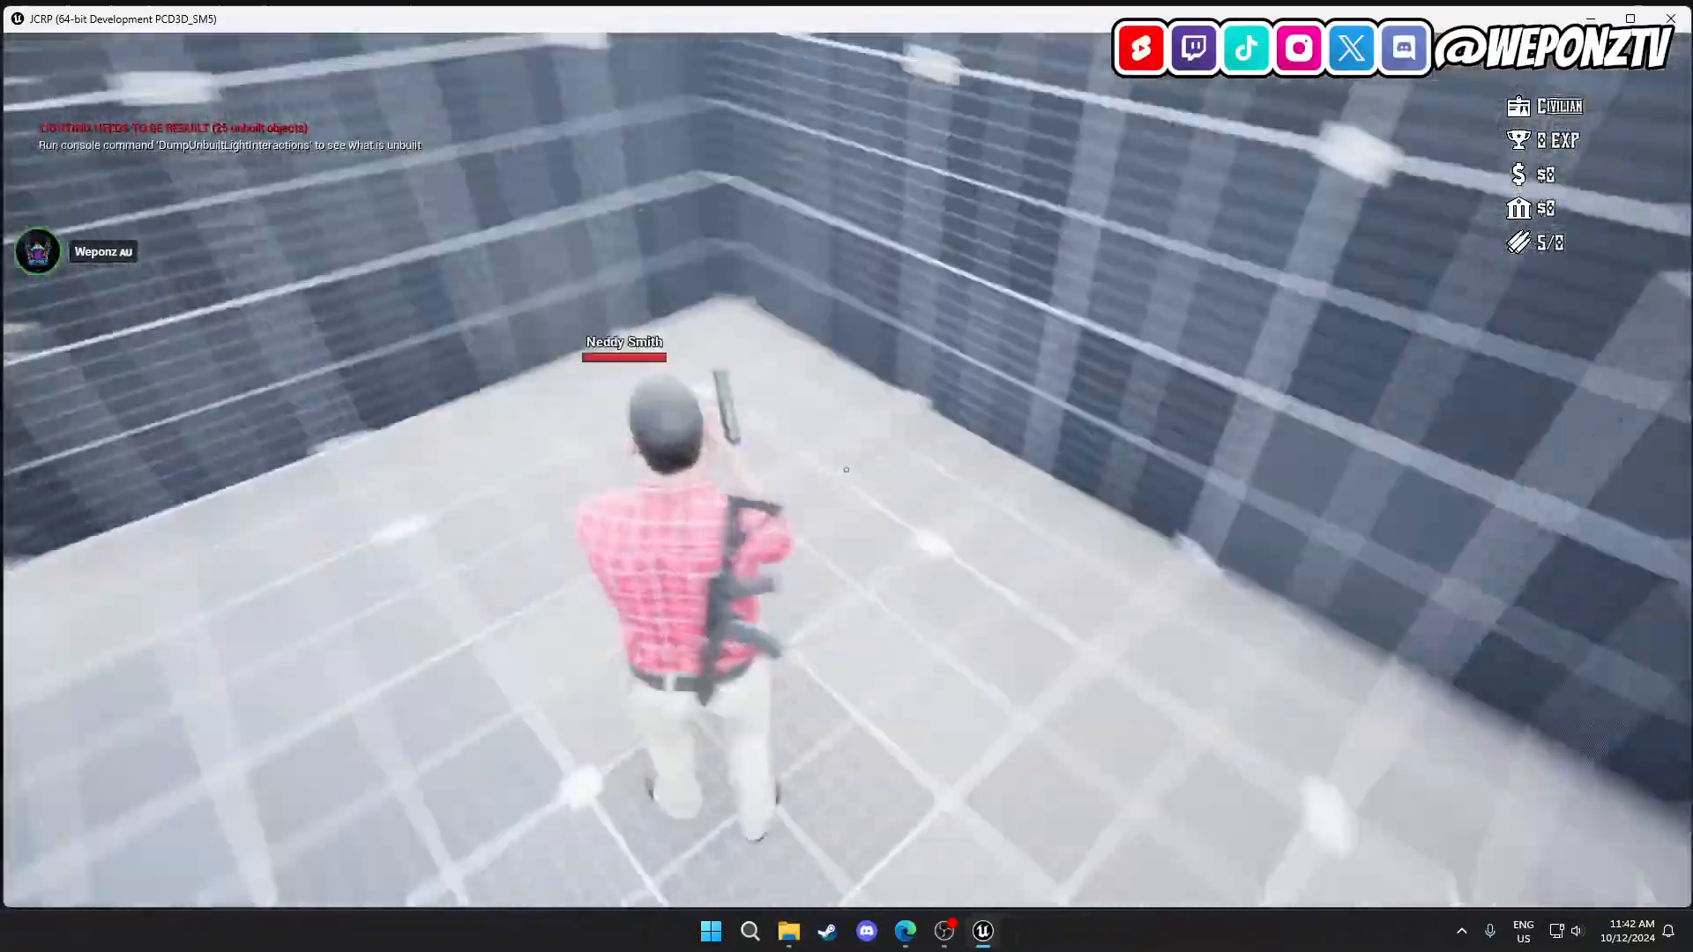
key("w")
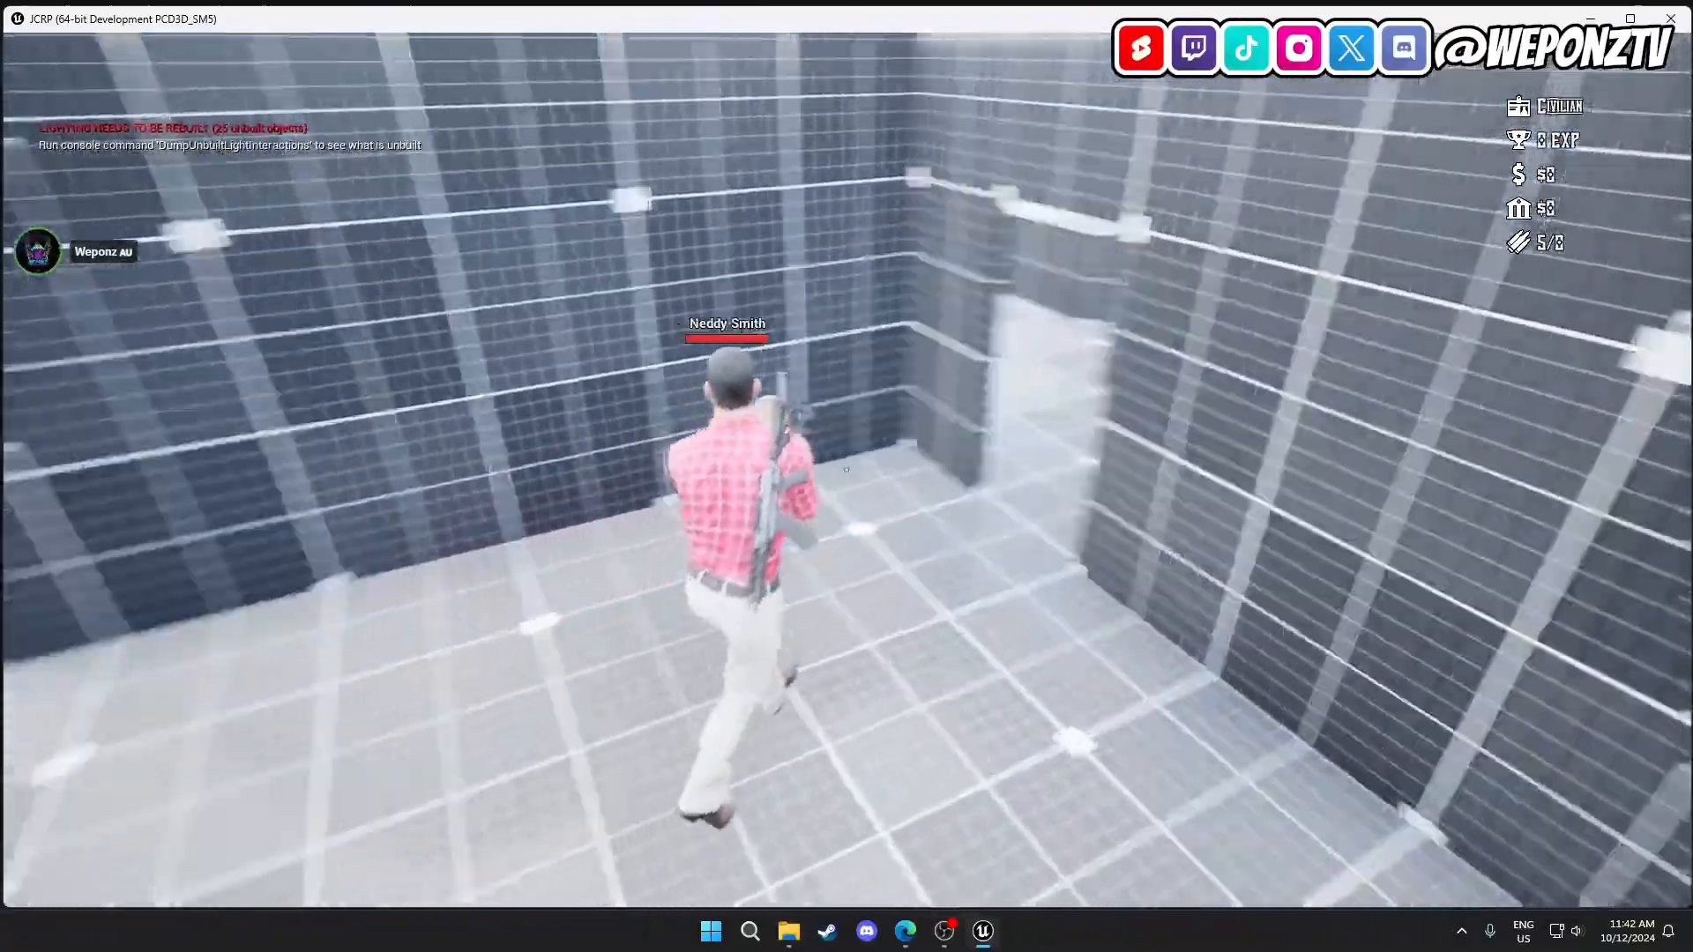
key("w")
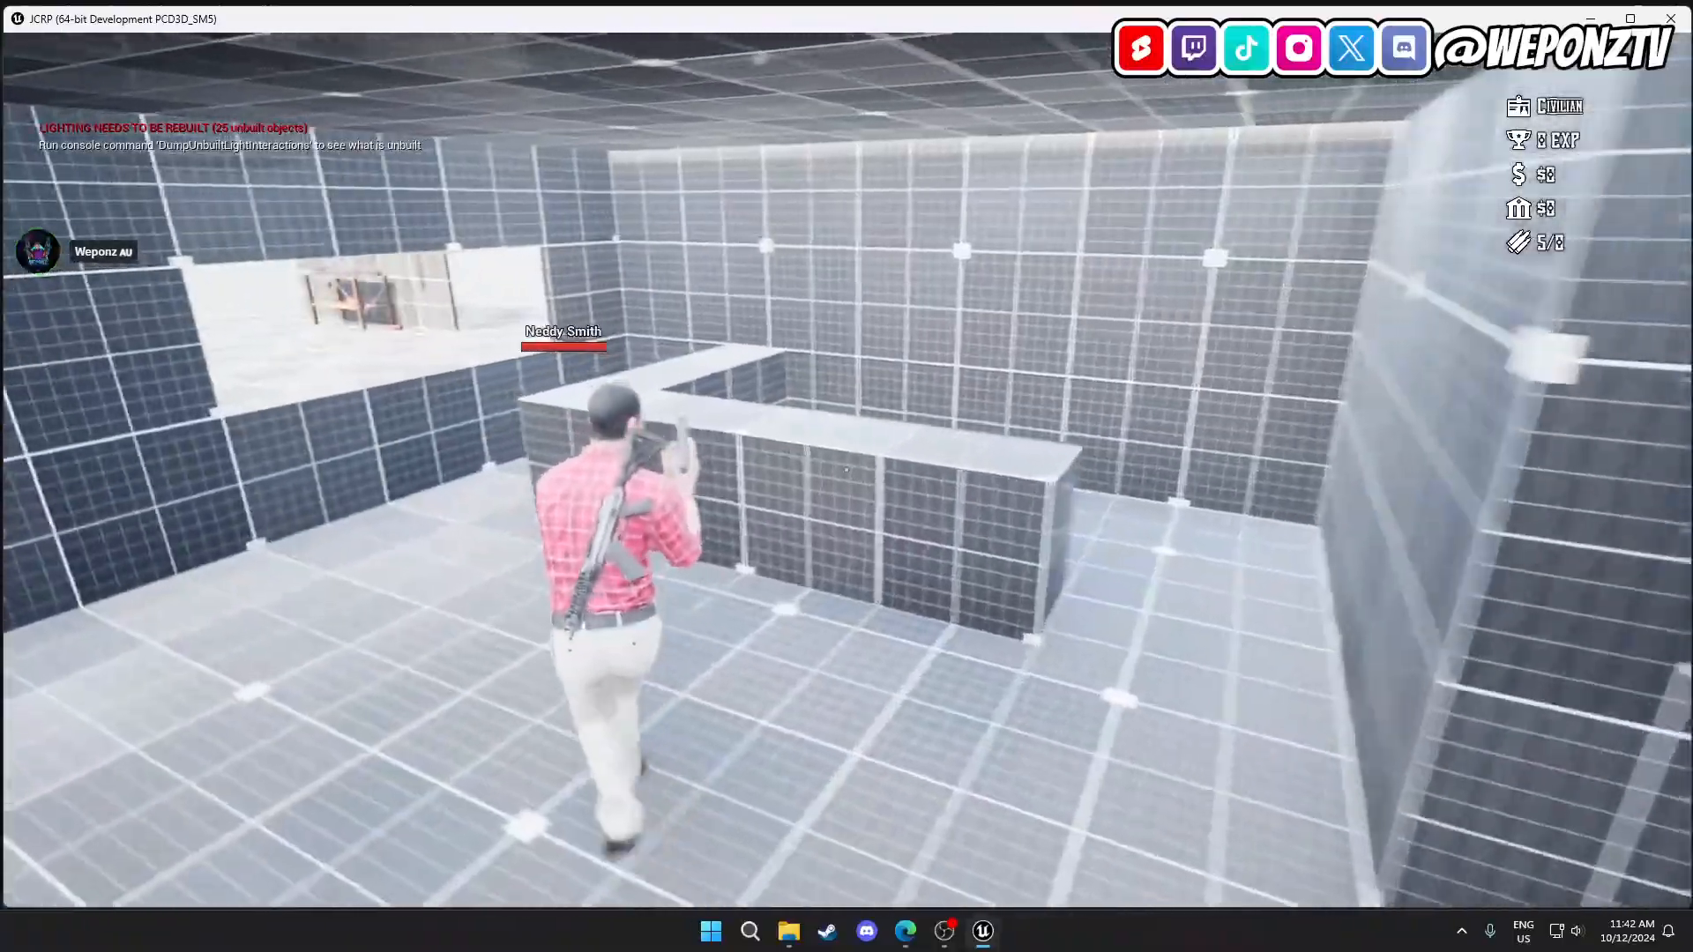
key("w")
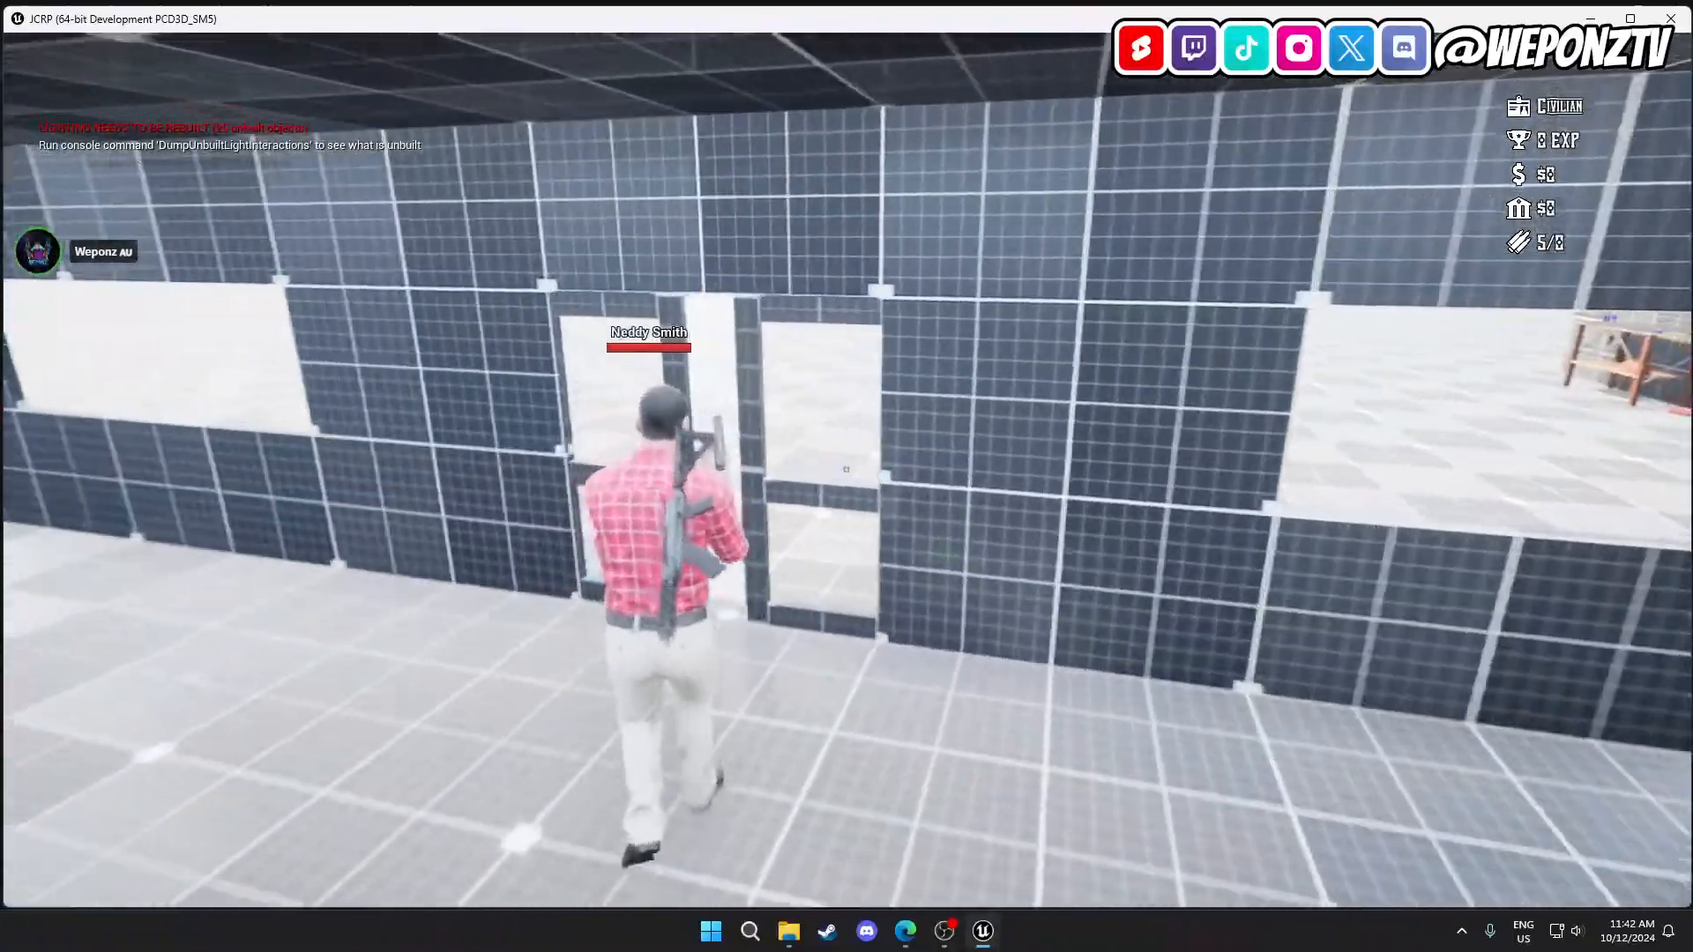
key("w")
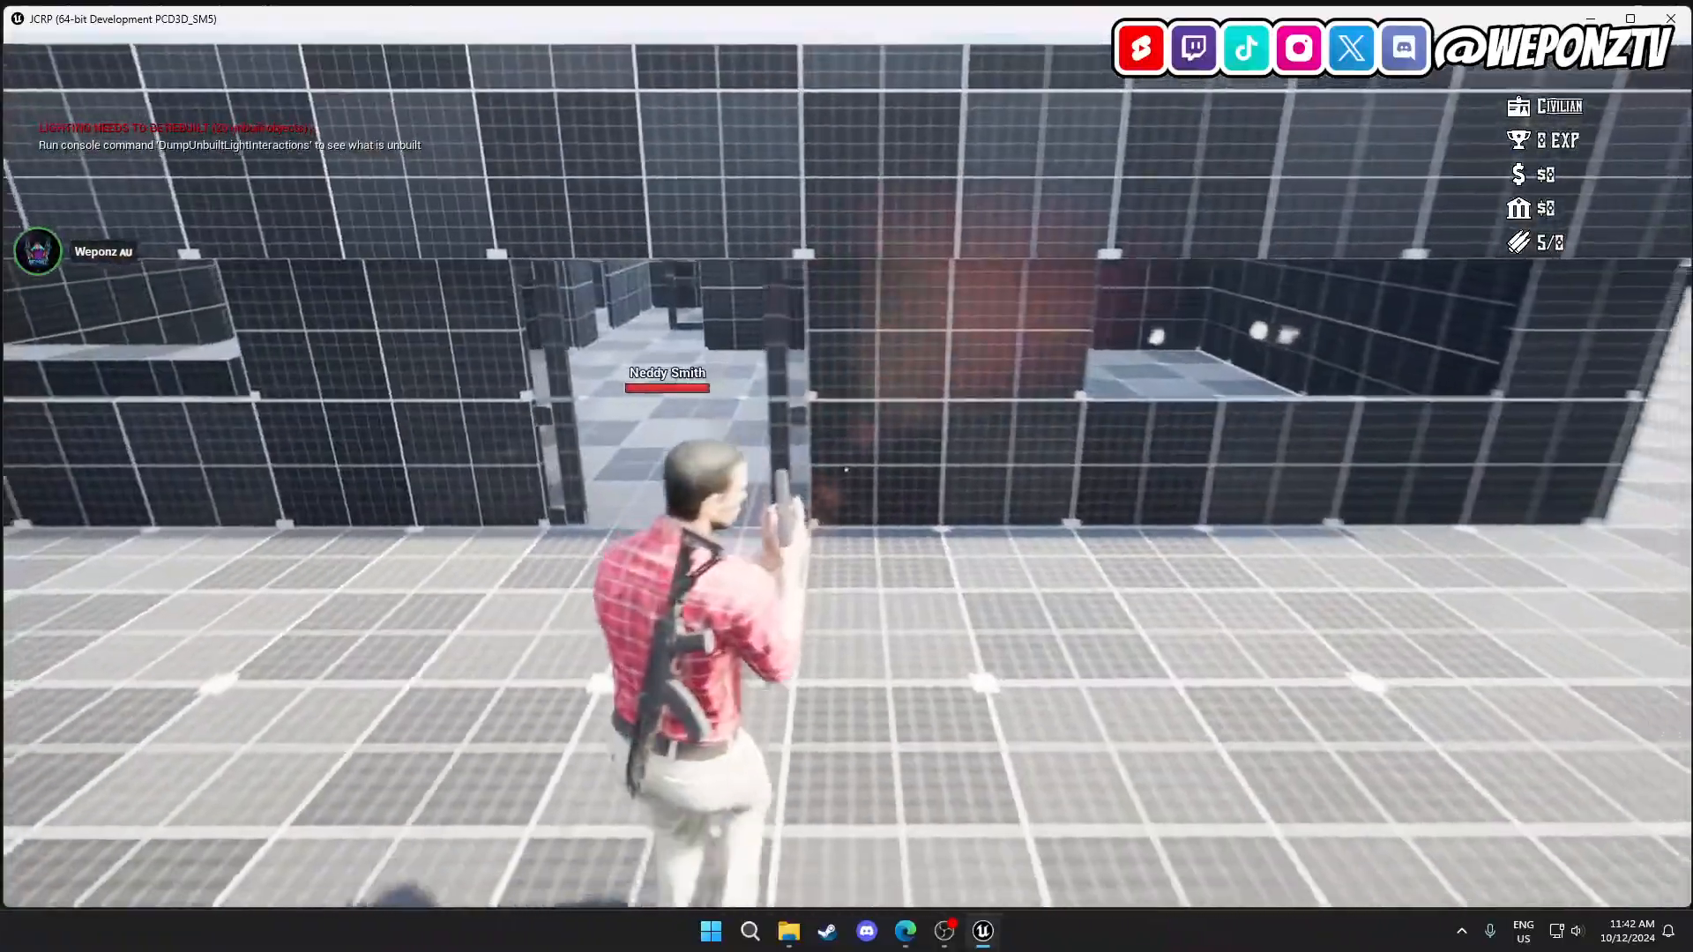
Run to the weapon wall, toggle the inventory, and open and close the Weapon Bench attachments screen for the pistol.
key("s")
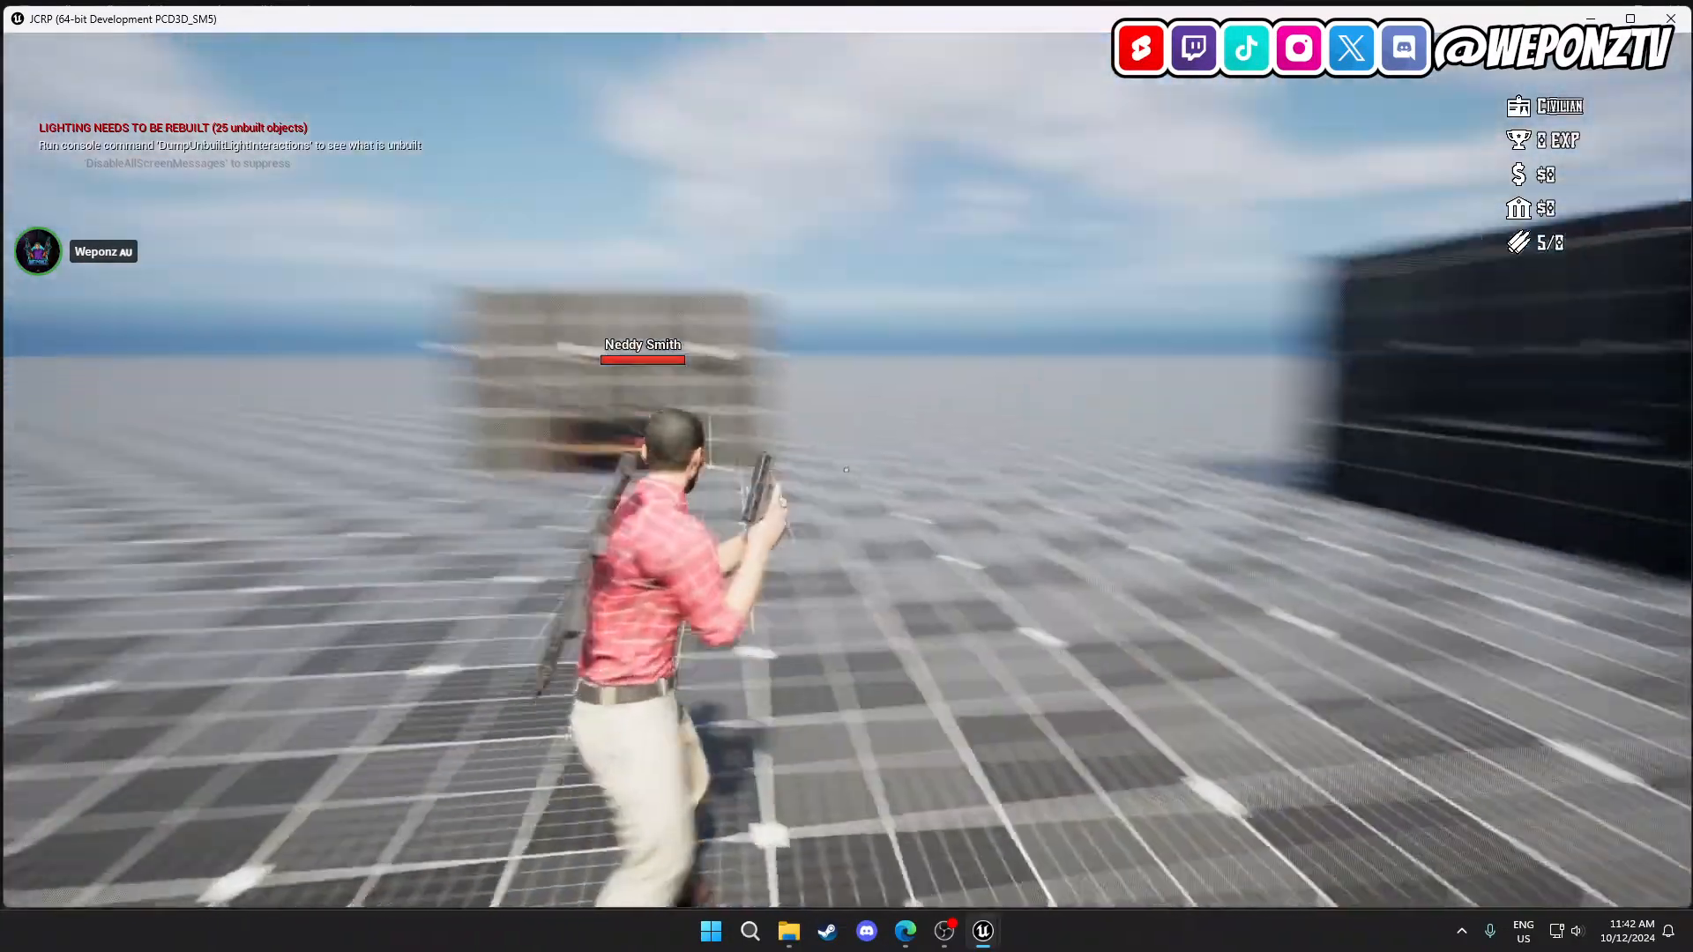
key("w")
key("w")
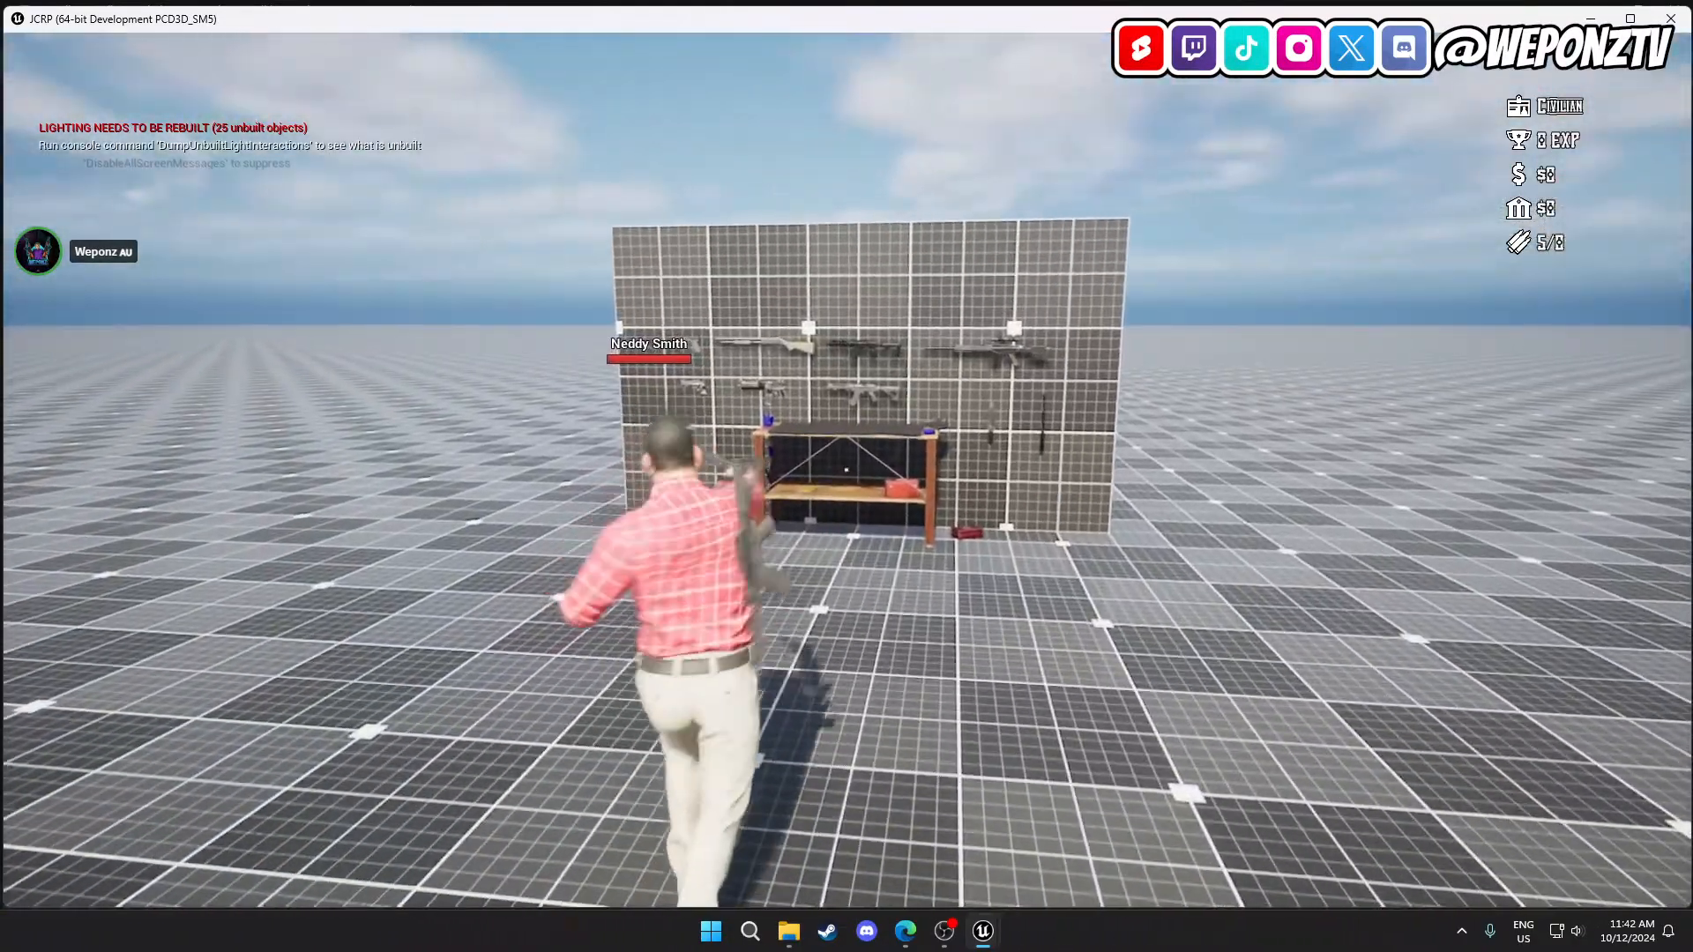
key("i")
key("i")
key("w")
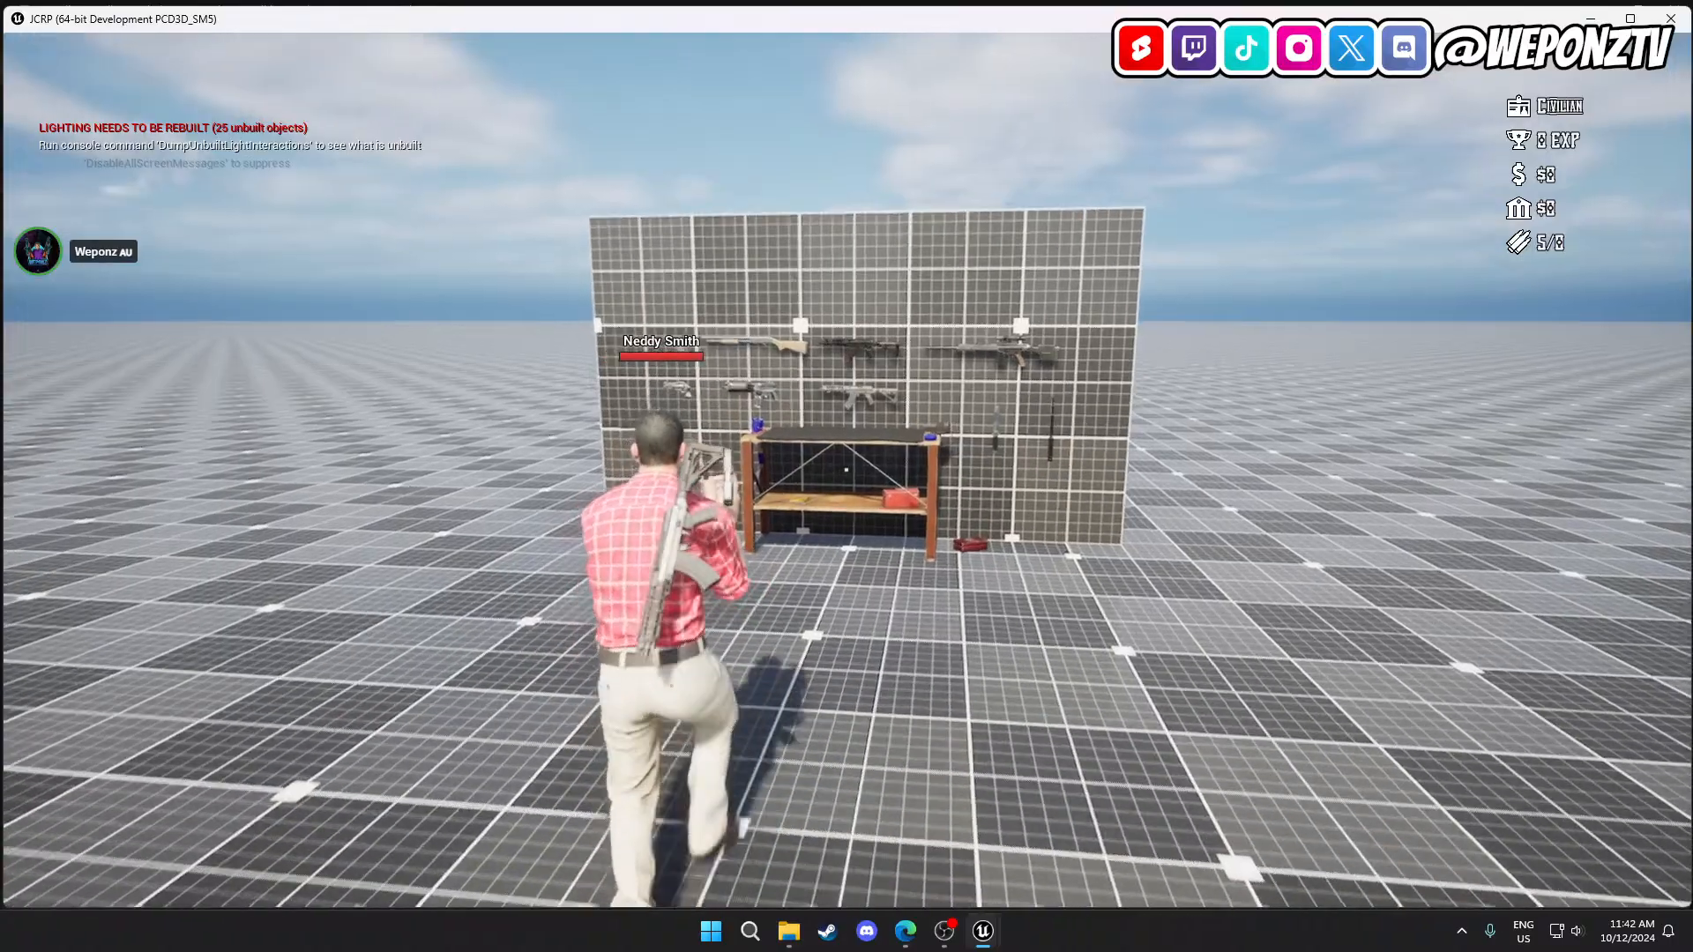
key("e")
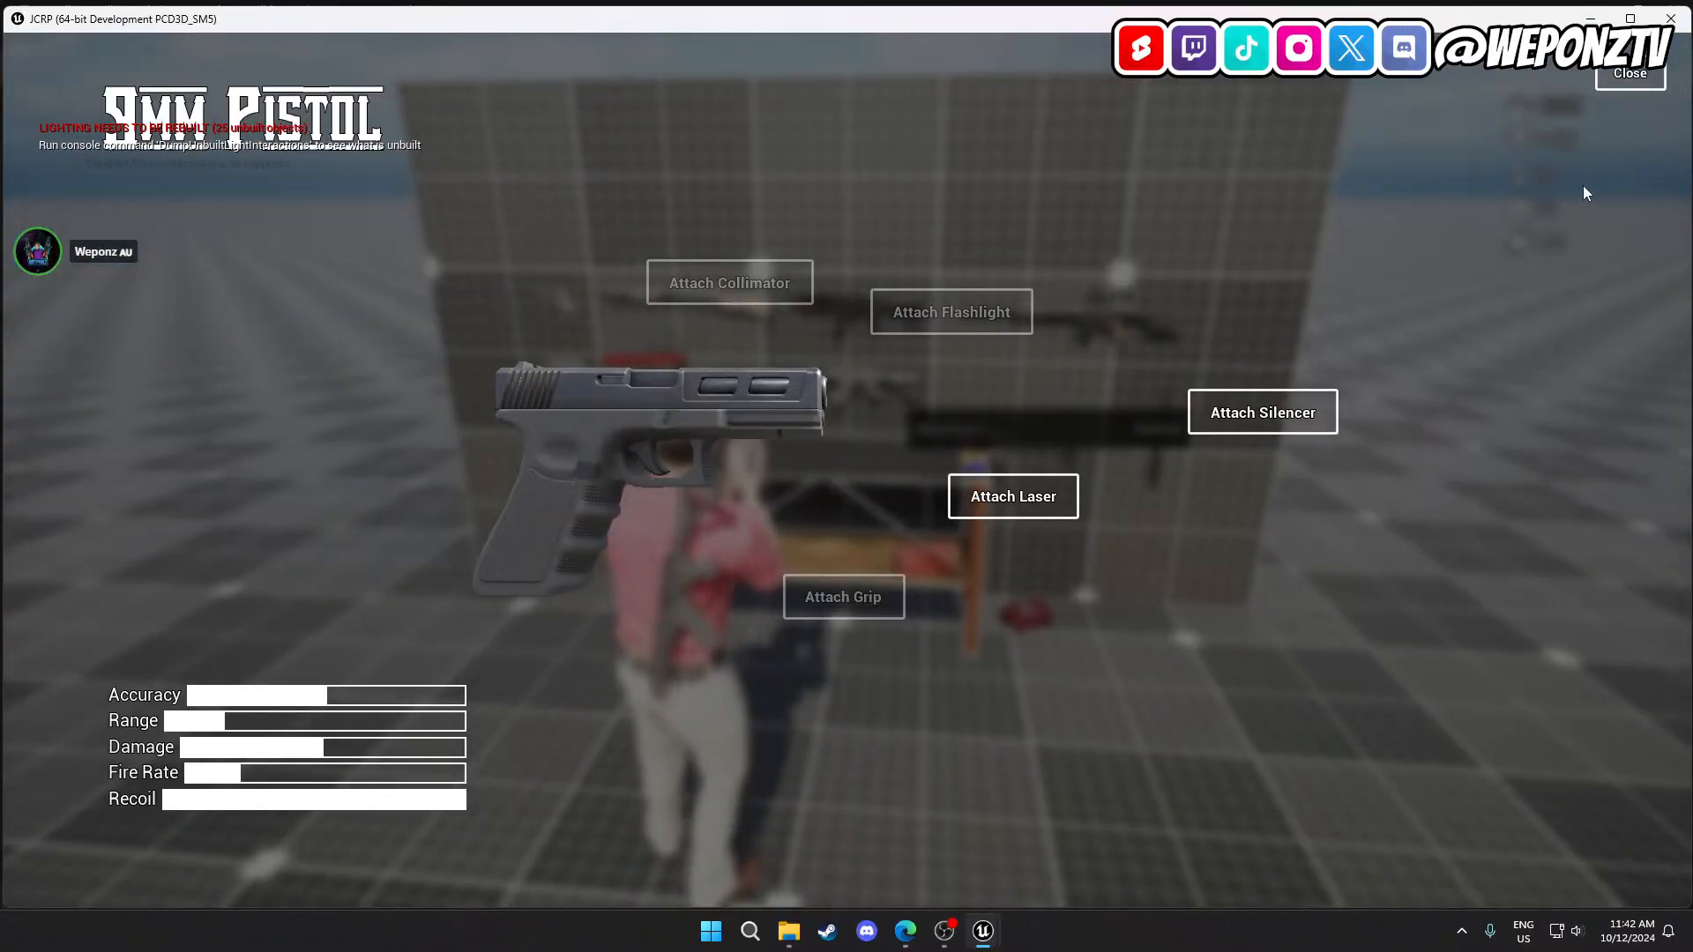
left_click(1629, 75)
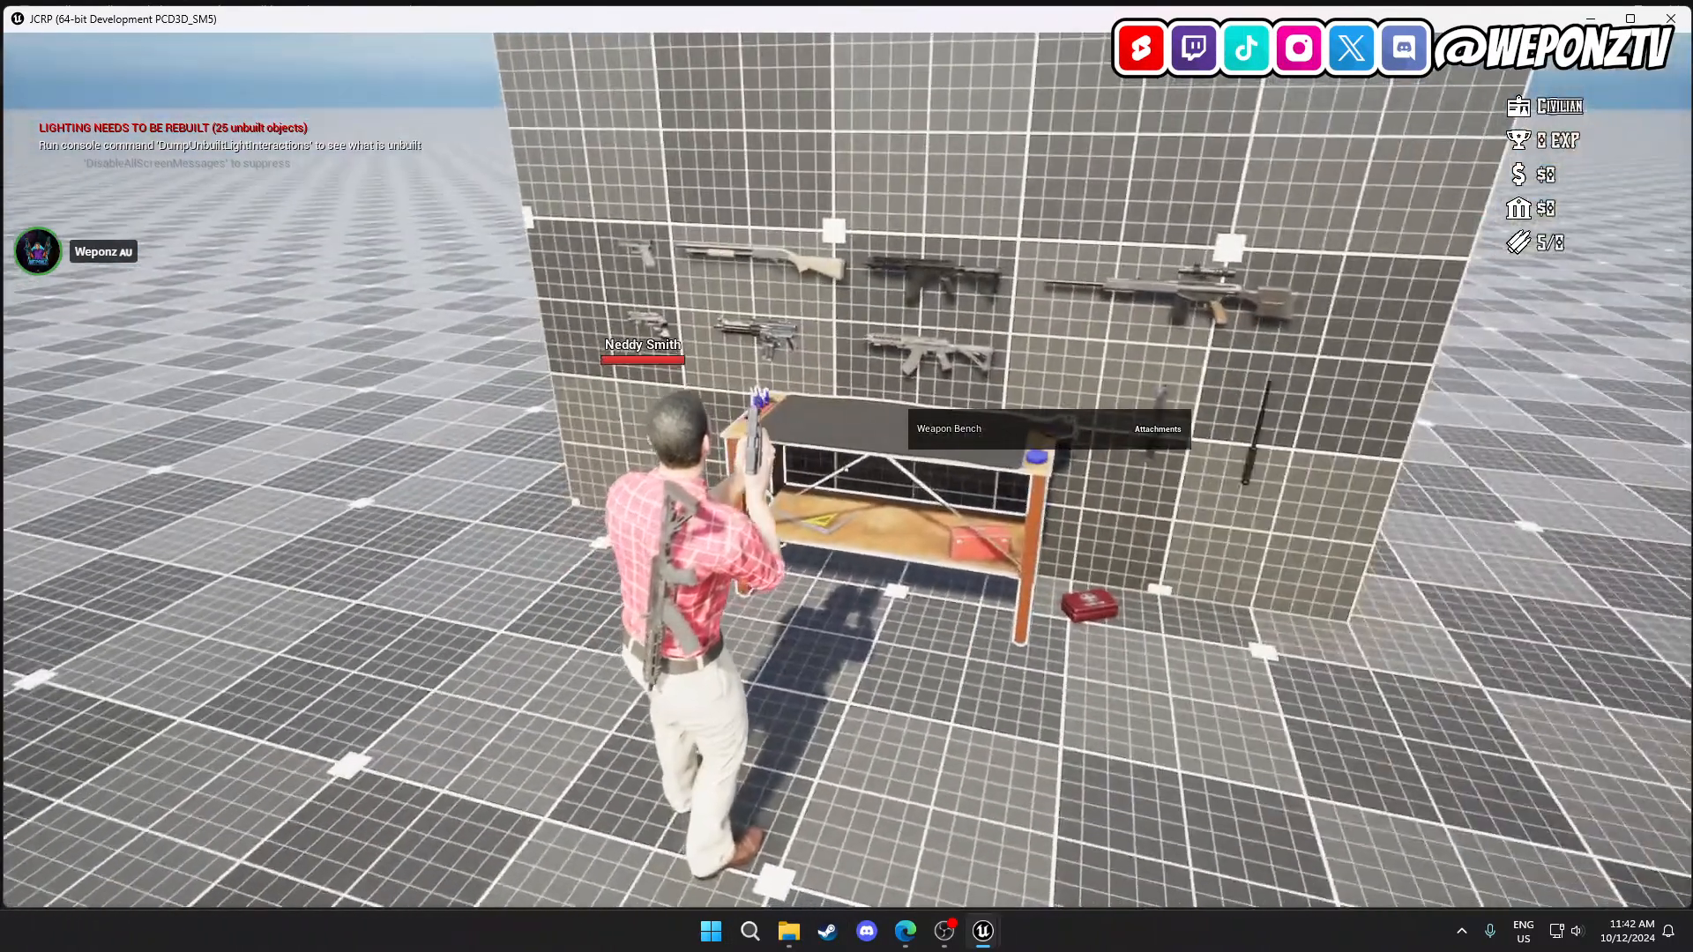
Test the Weapon Bench screen twice more, closing it and walking the character away after each check.
key("e")
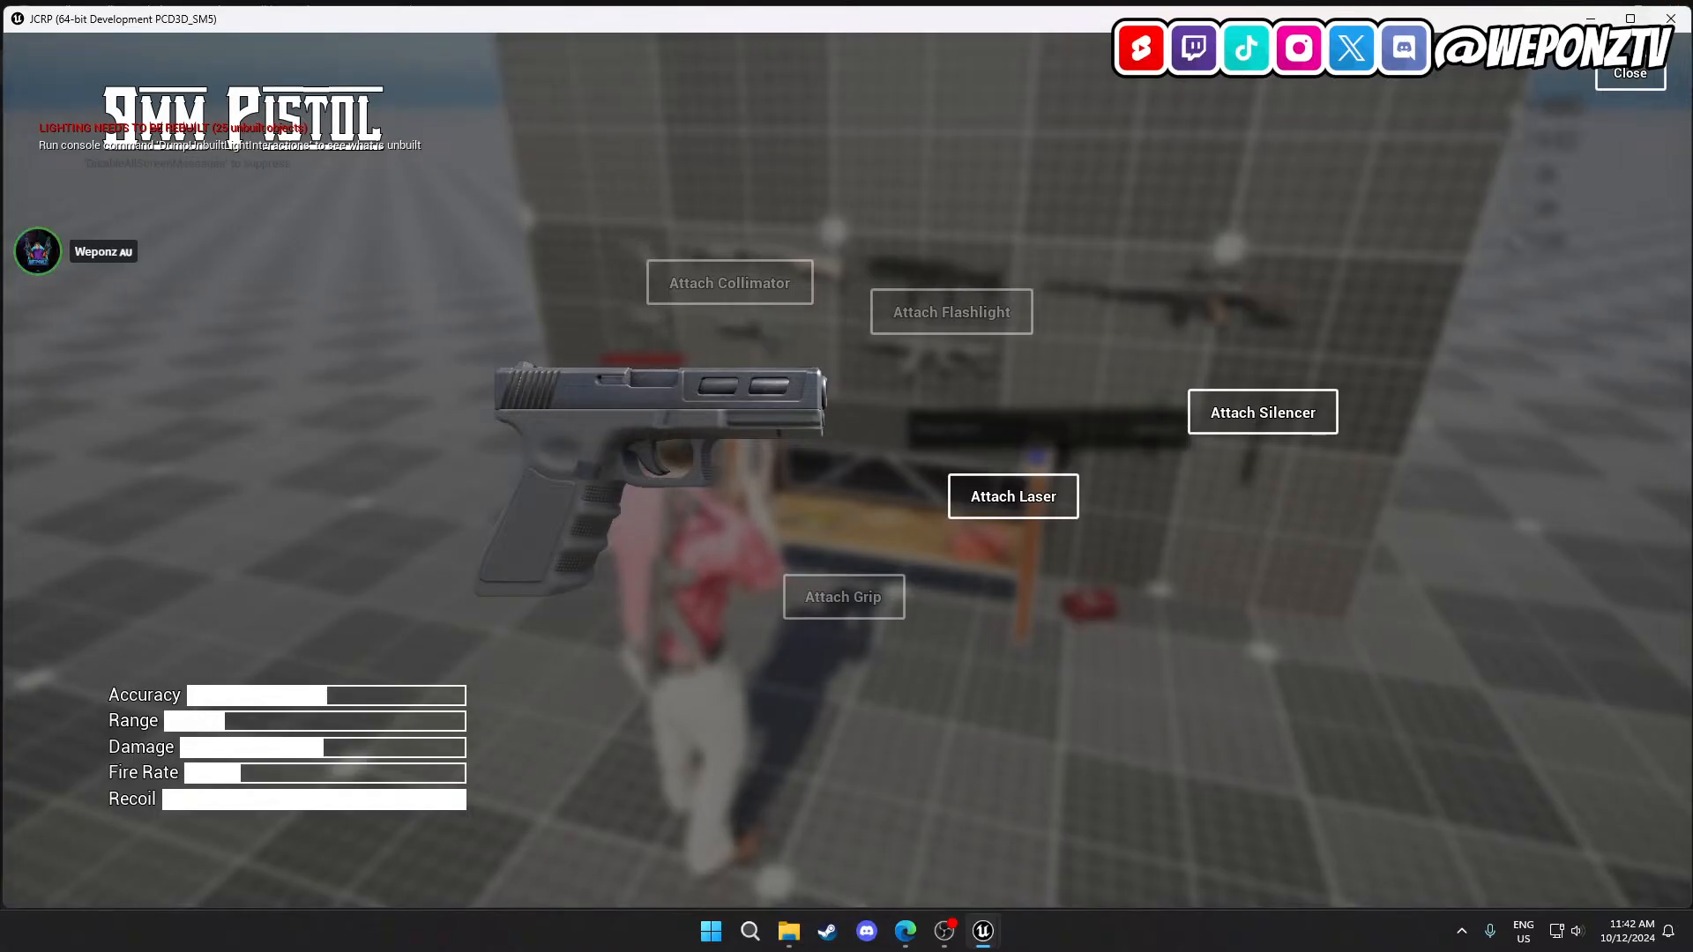
left_click(1638, 78)
key("w")
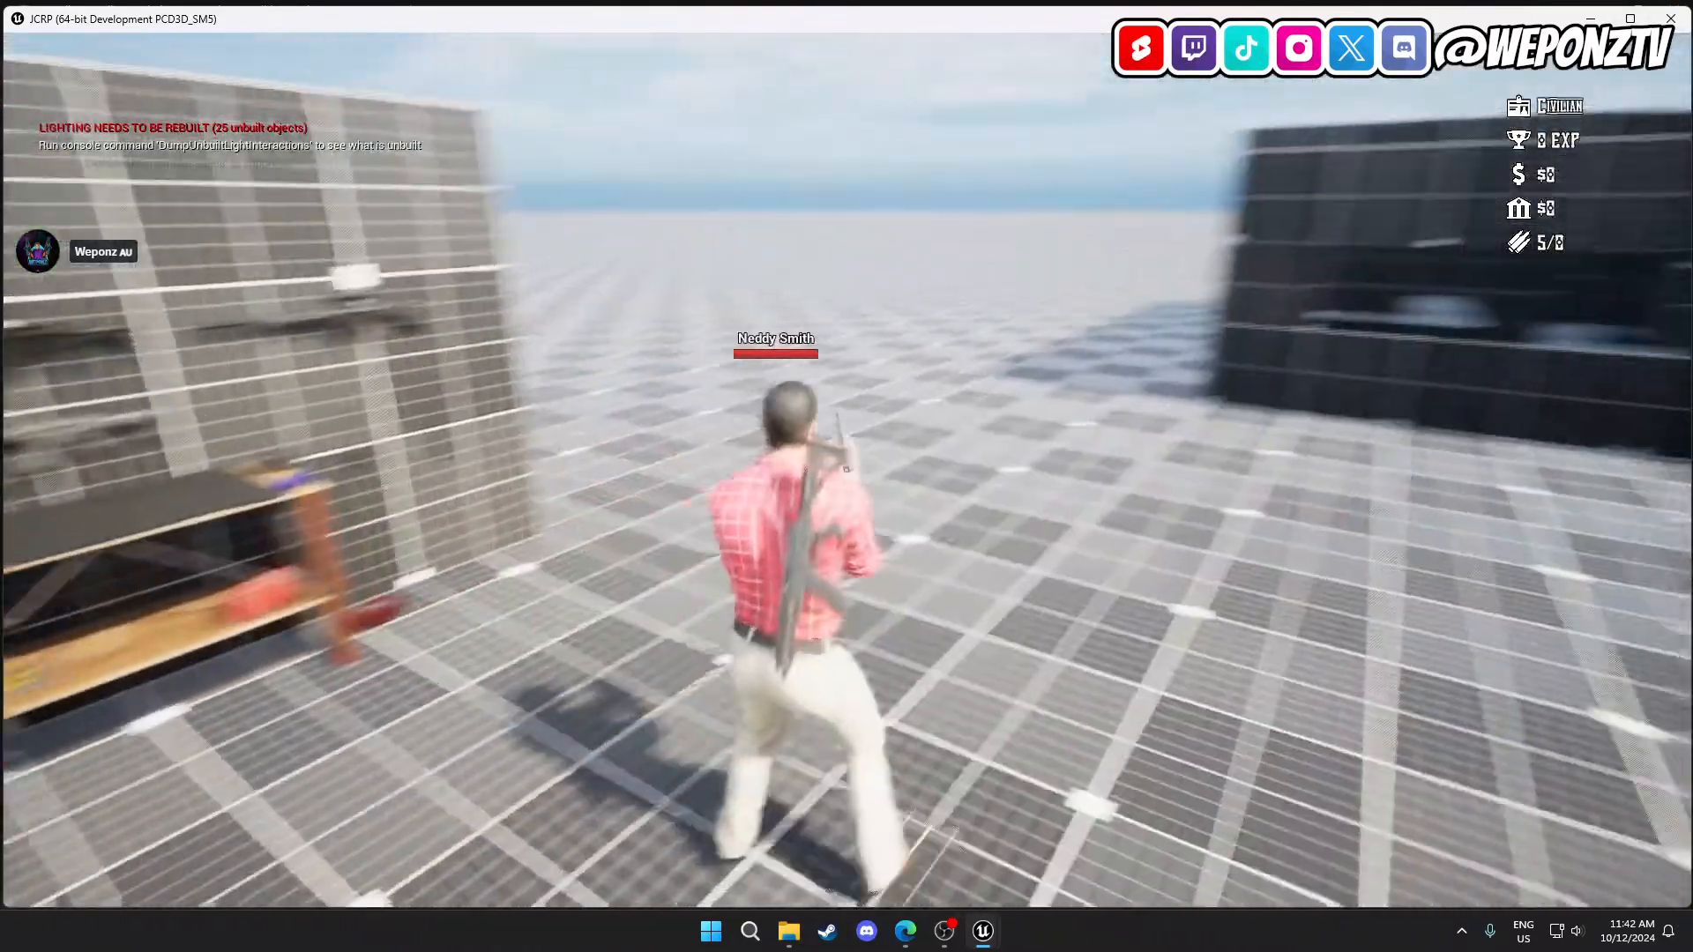
key("w")
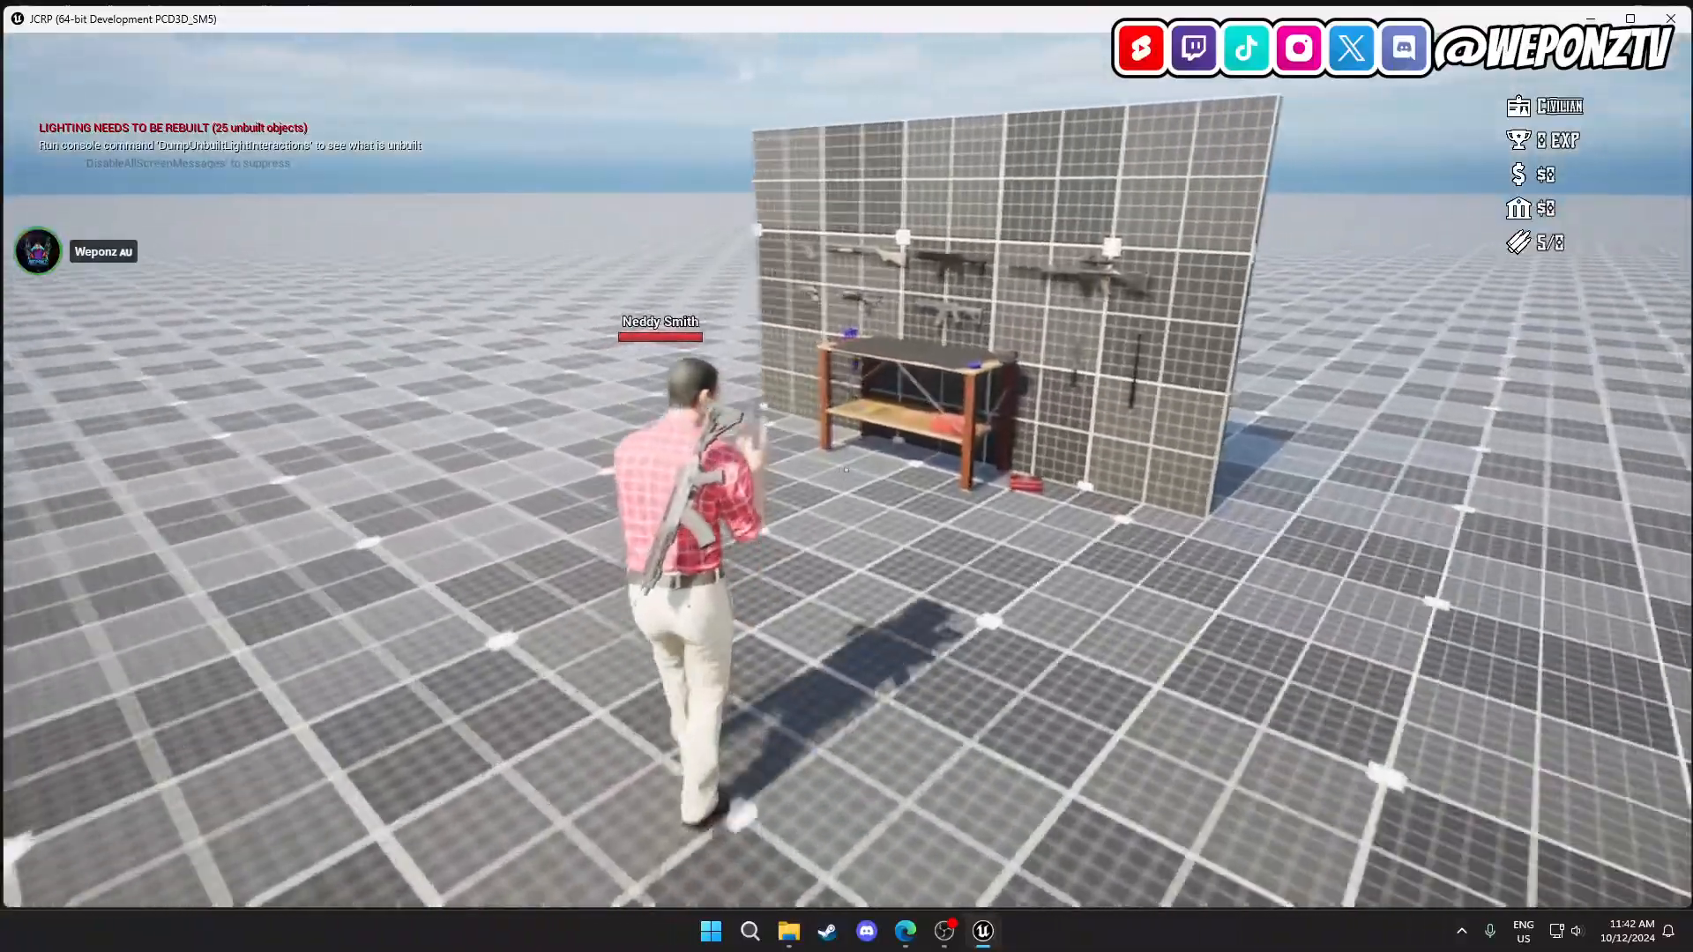
key("e")
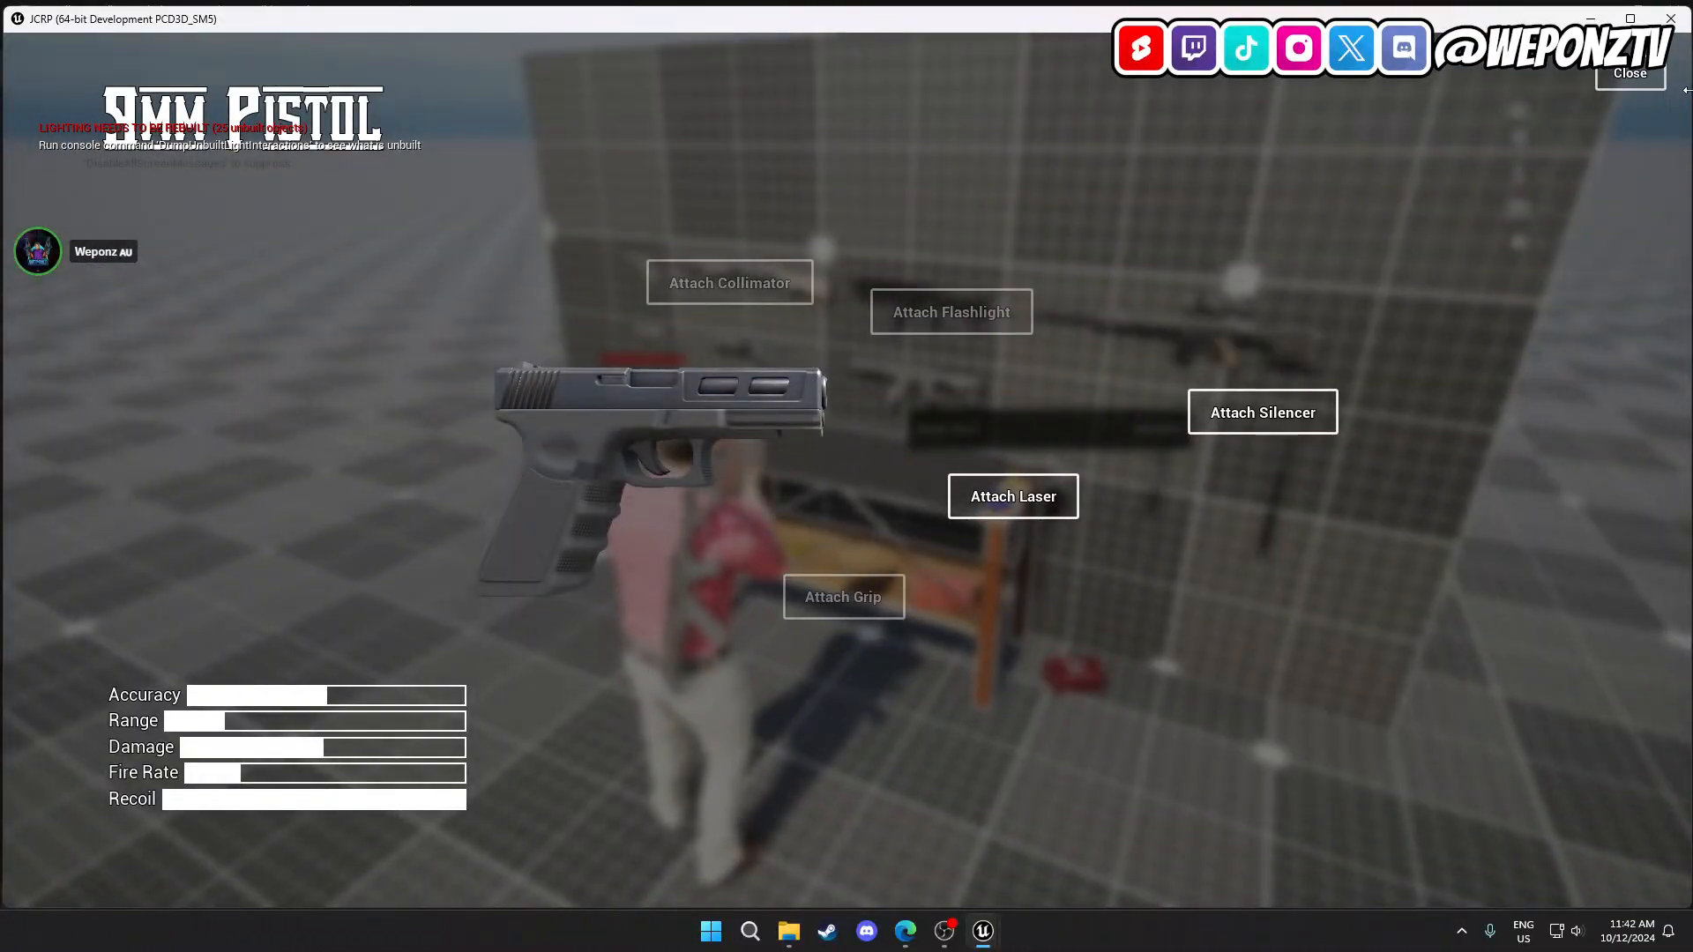
left_click(1638, 76)
key("w")
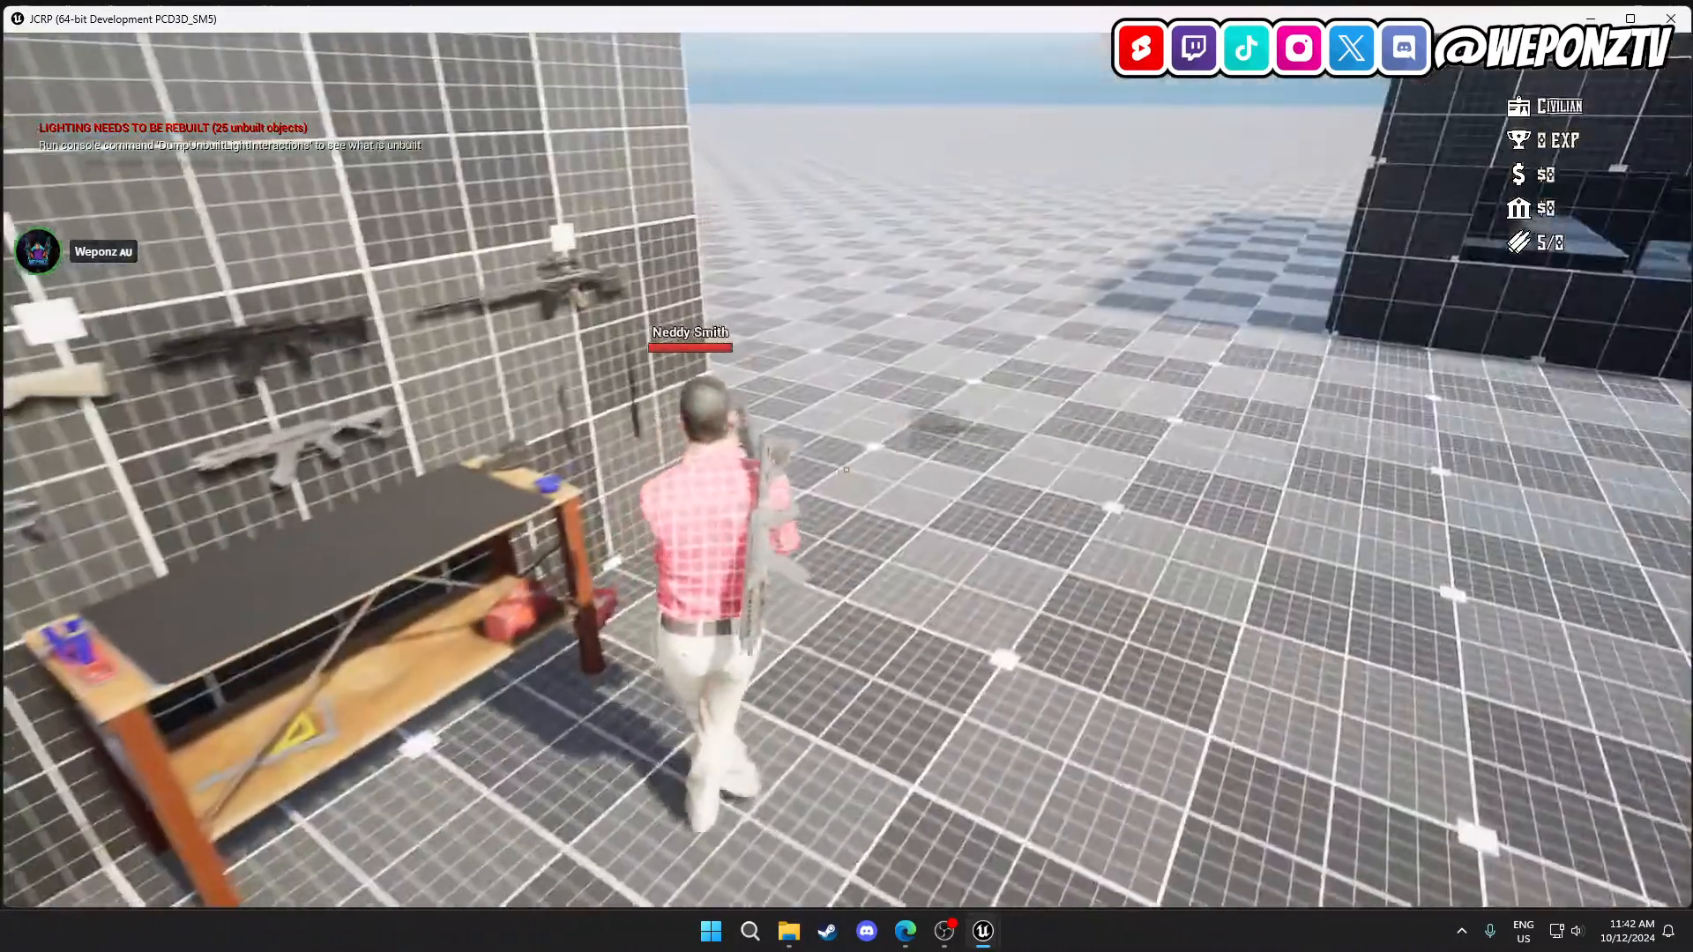
Open and close the inventory away from the bench, and return to check the bench's attachments screen.
key("i")
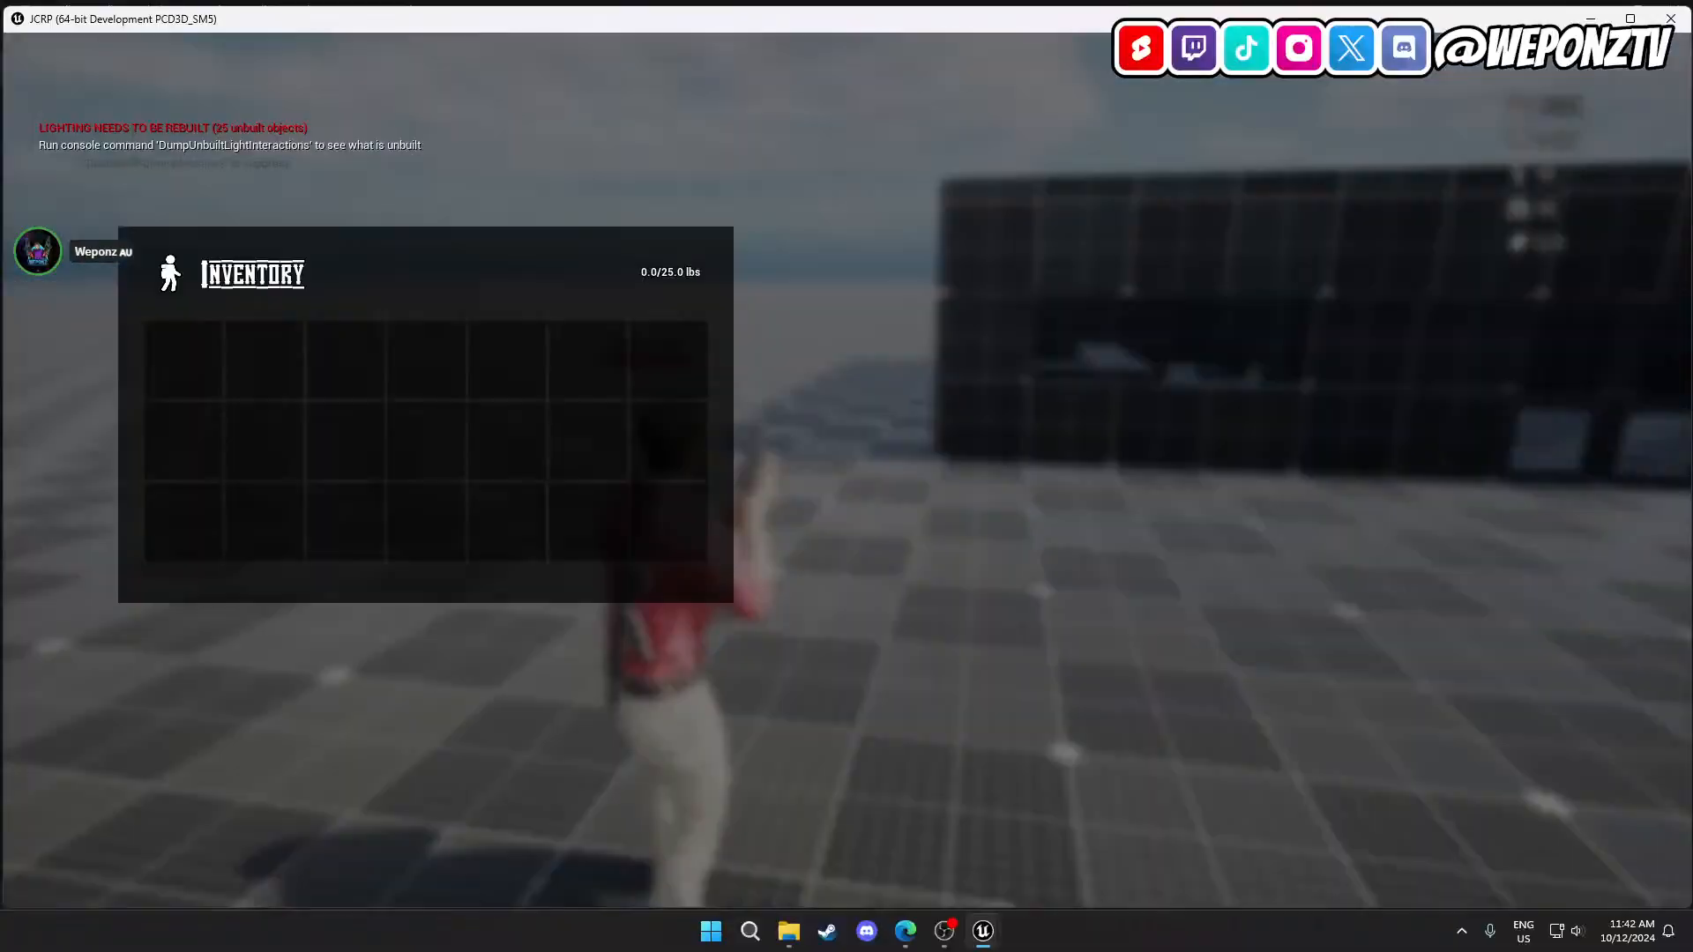
key("i")
key("w")
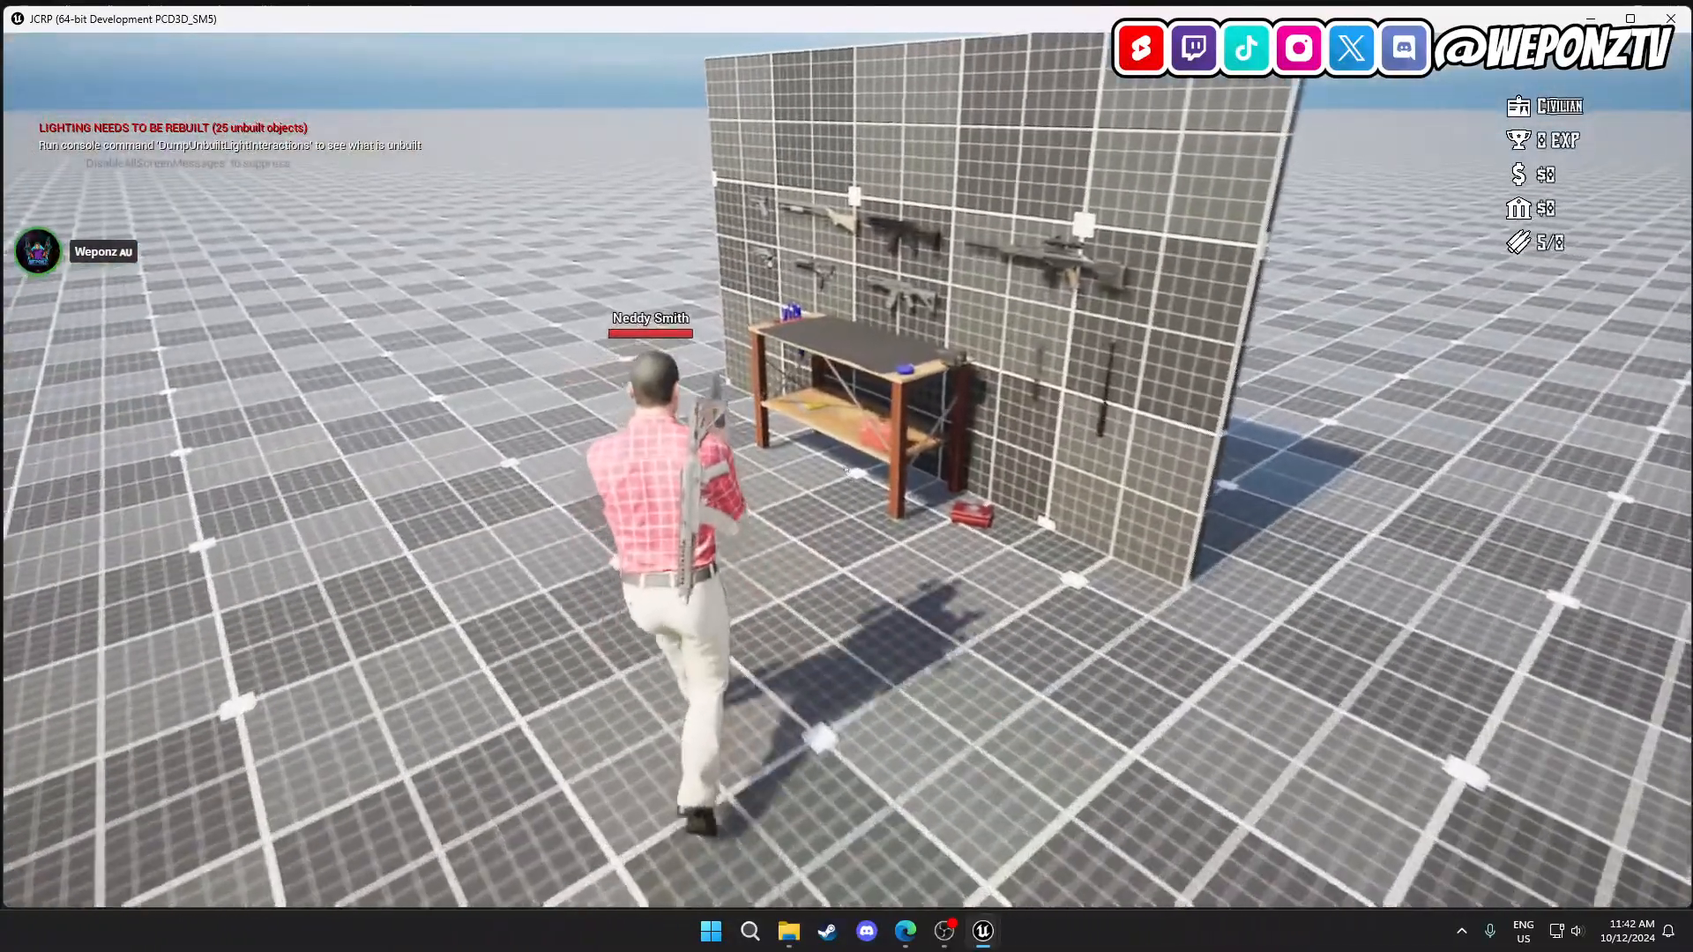
key("e")
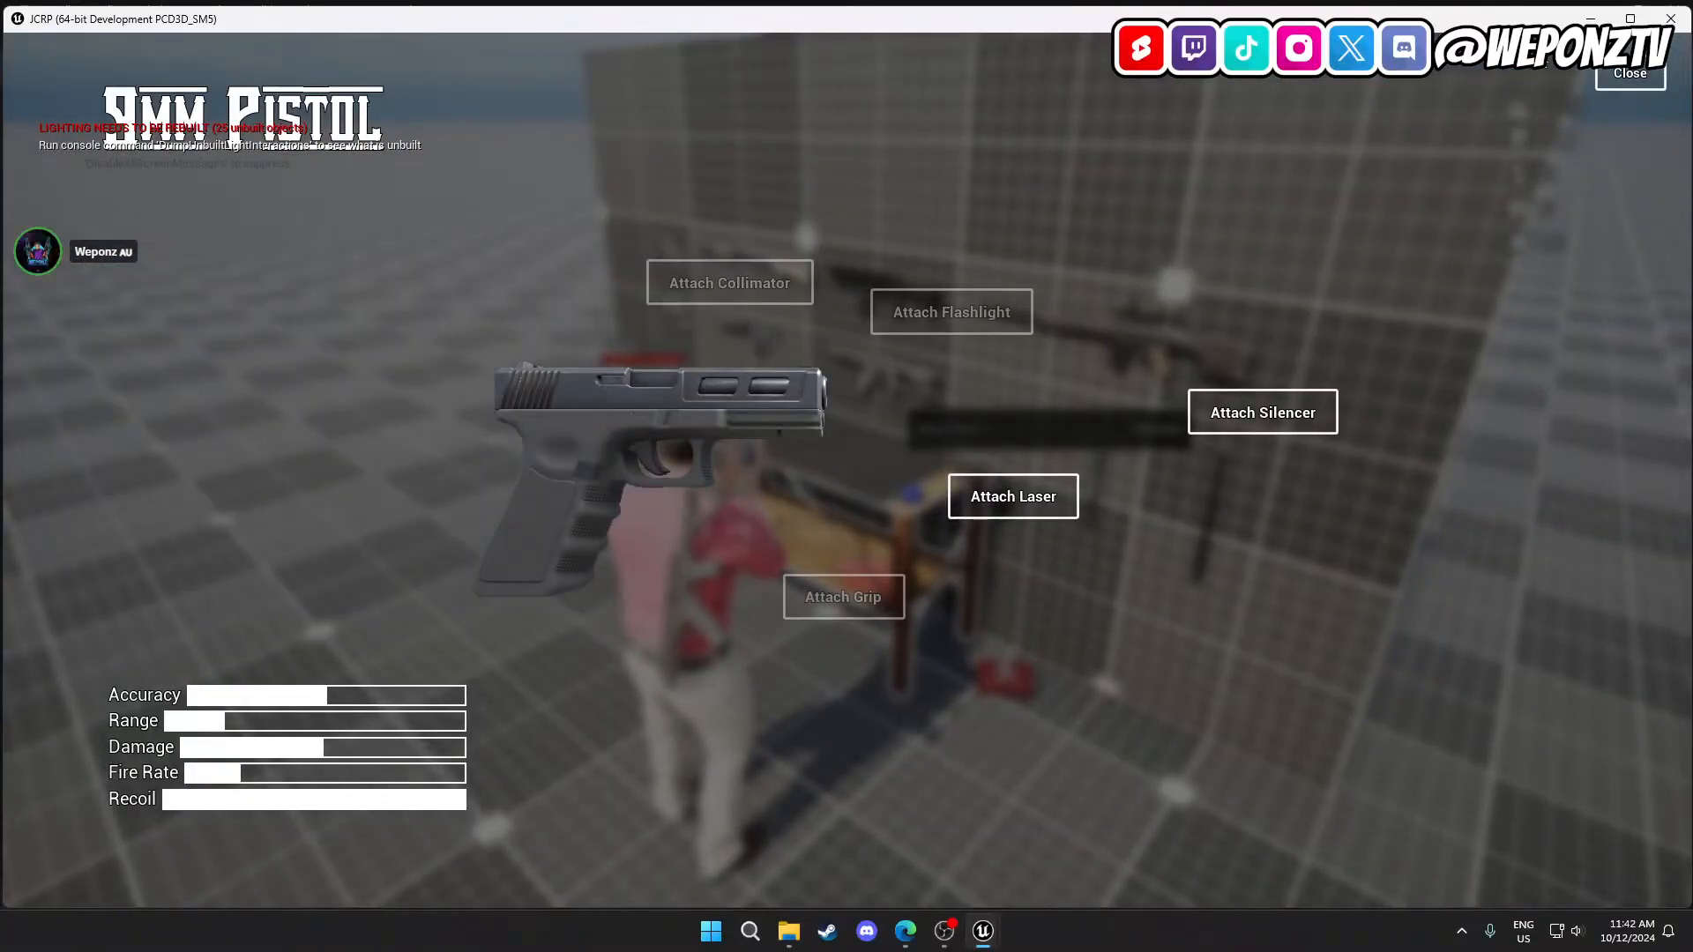
left_click(1634, 76)
Toggle the inventory beside the bench, and test opening it on top of the attachments screen.
key("i")
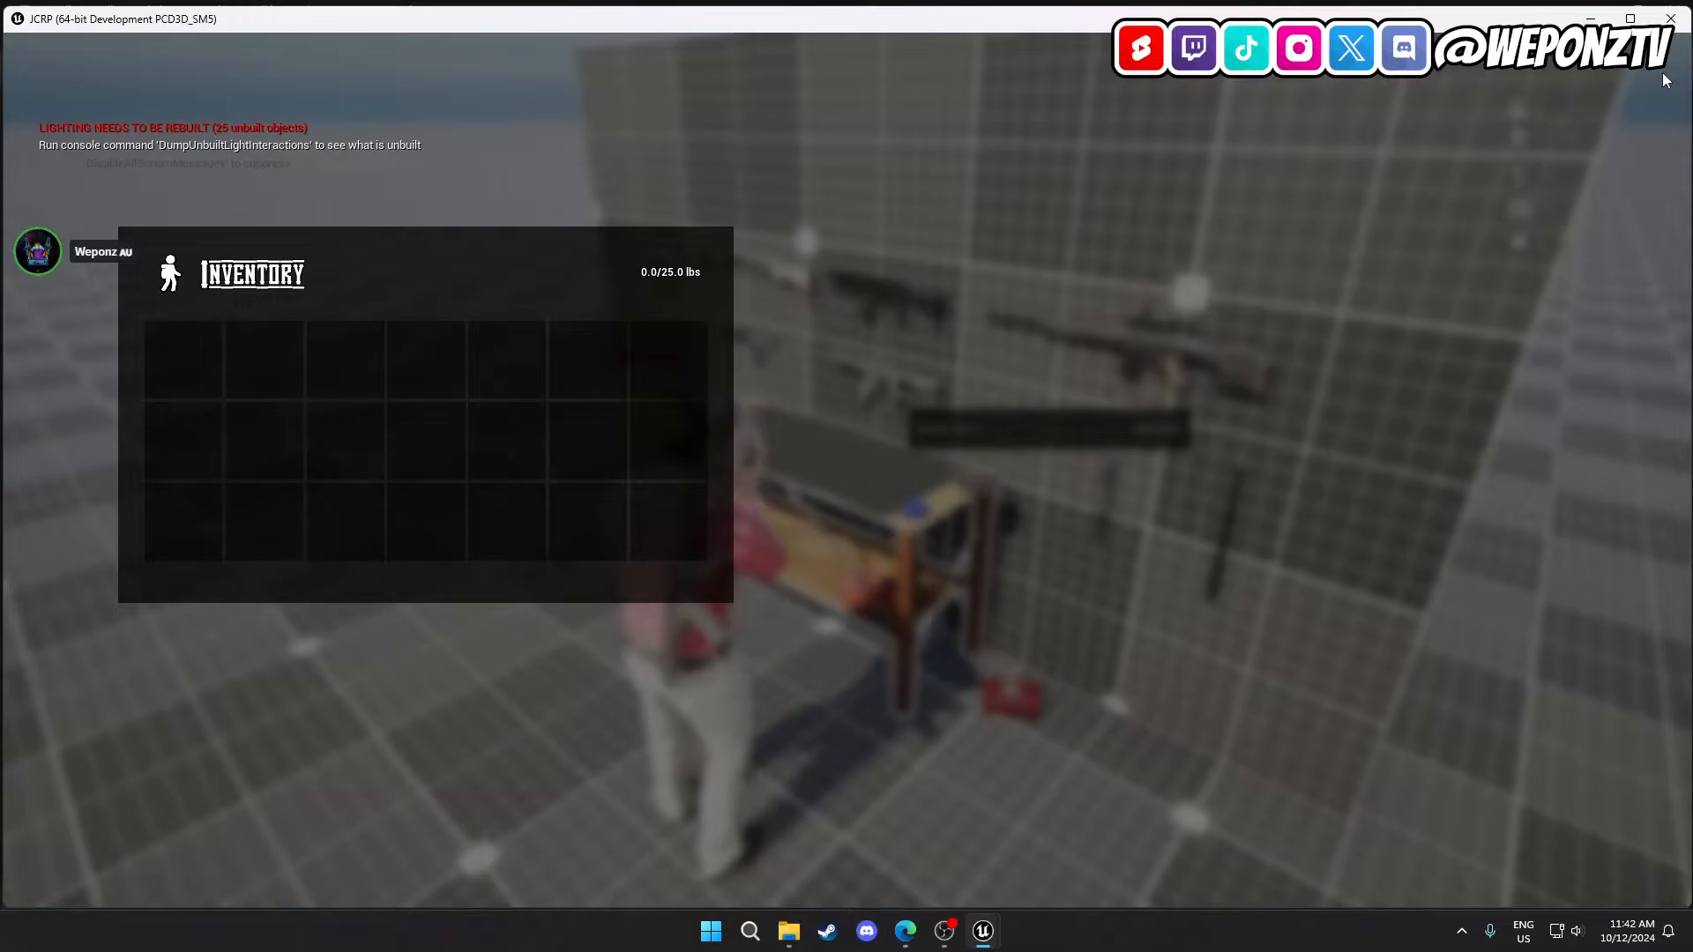
key("i")
key("e")
key("i")
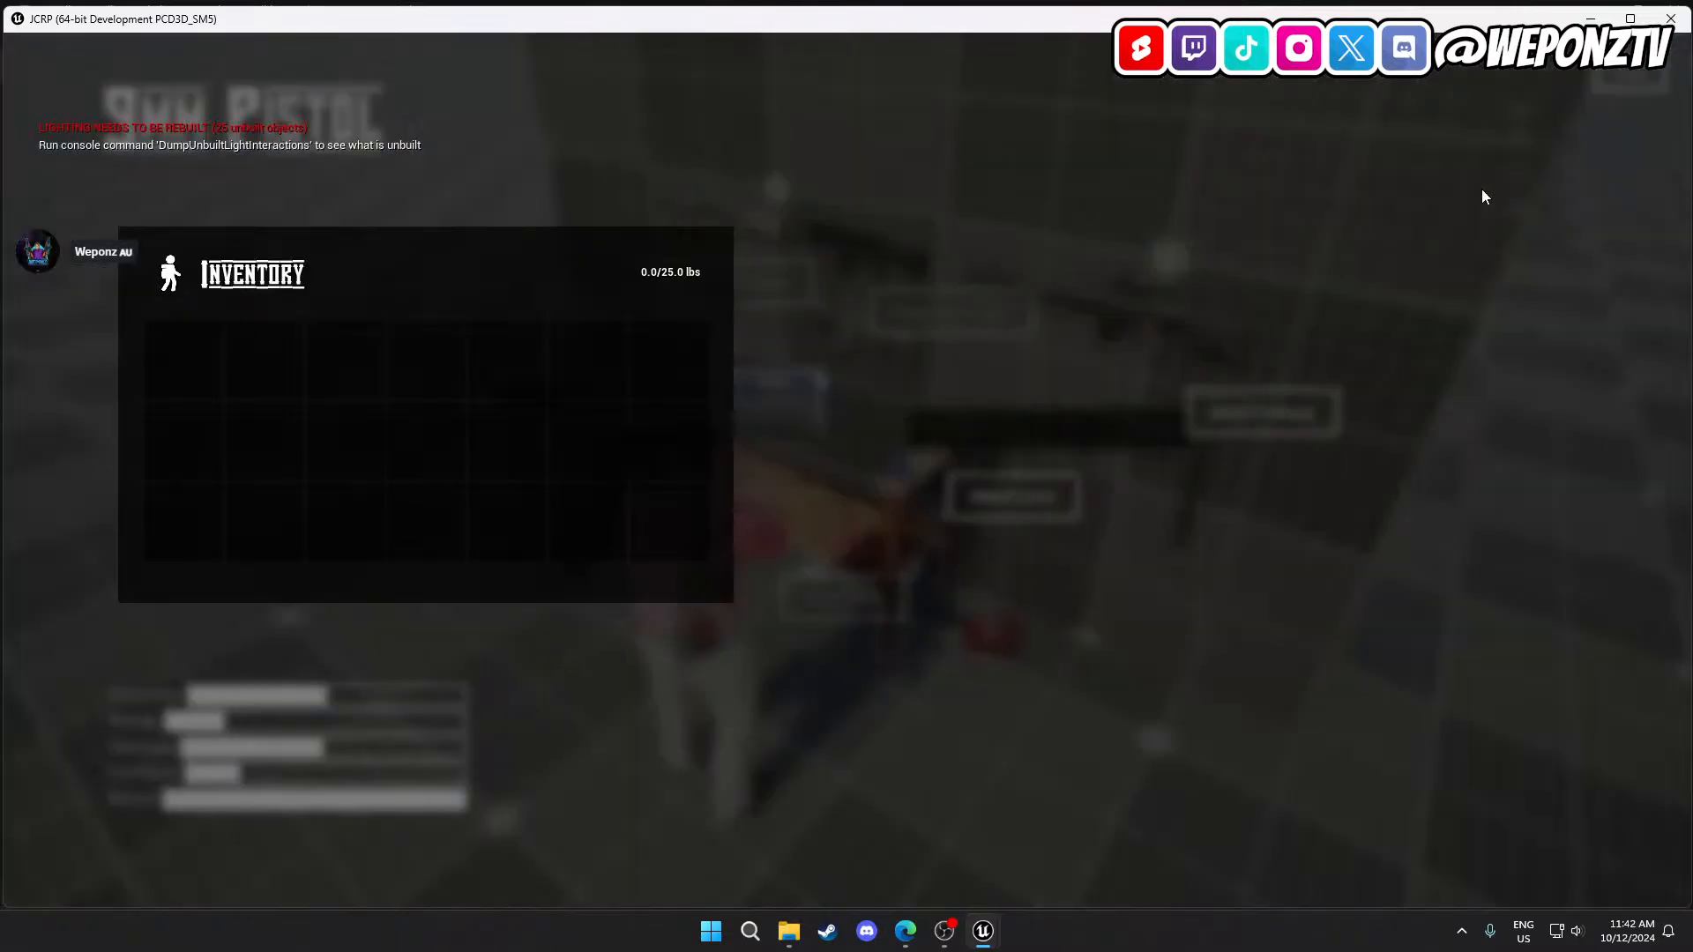
Toggle the inventory repeatedly over the 9mm Pistol's attachments screen, ending with the inventory closed.
key("i")
key("i")
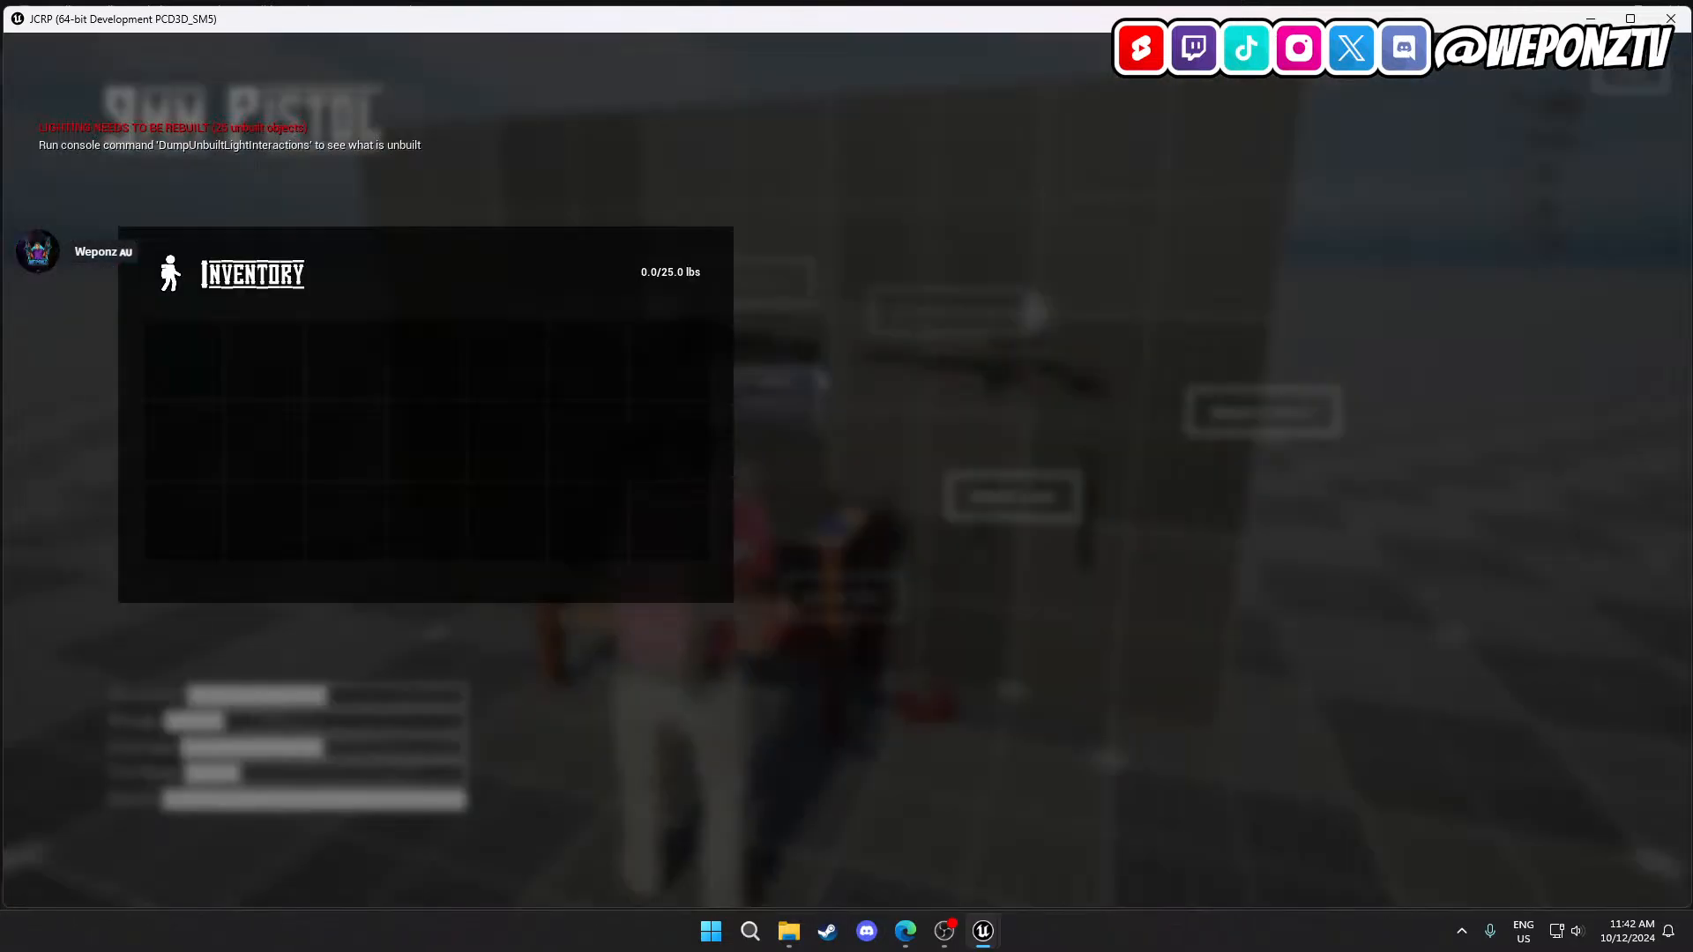
key("i")
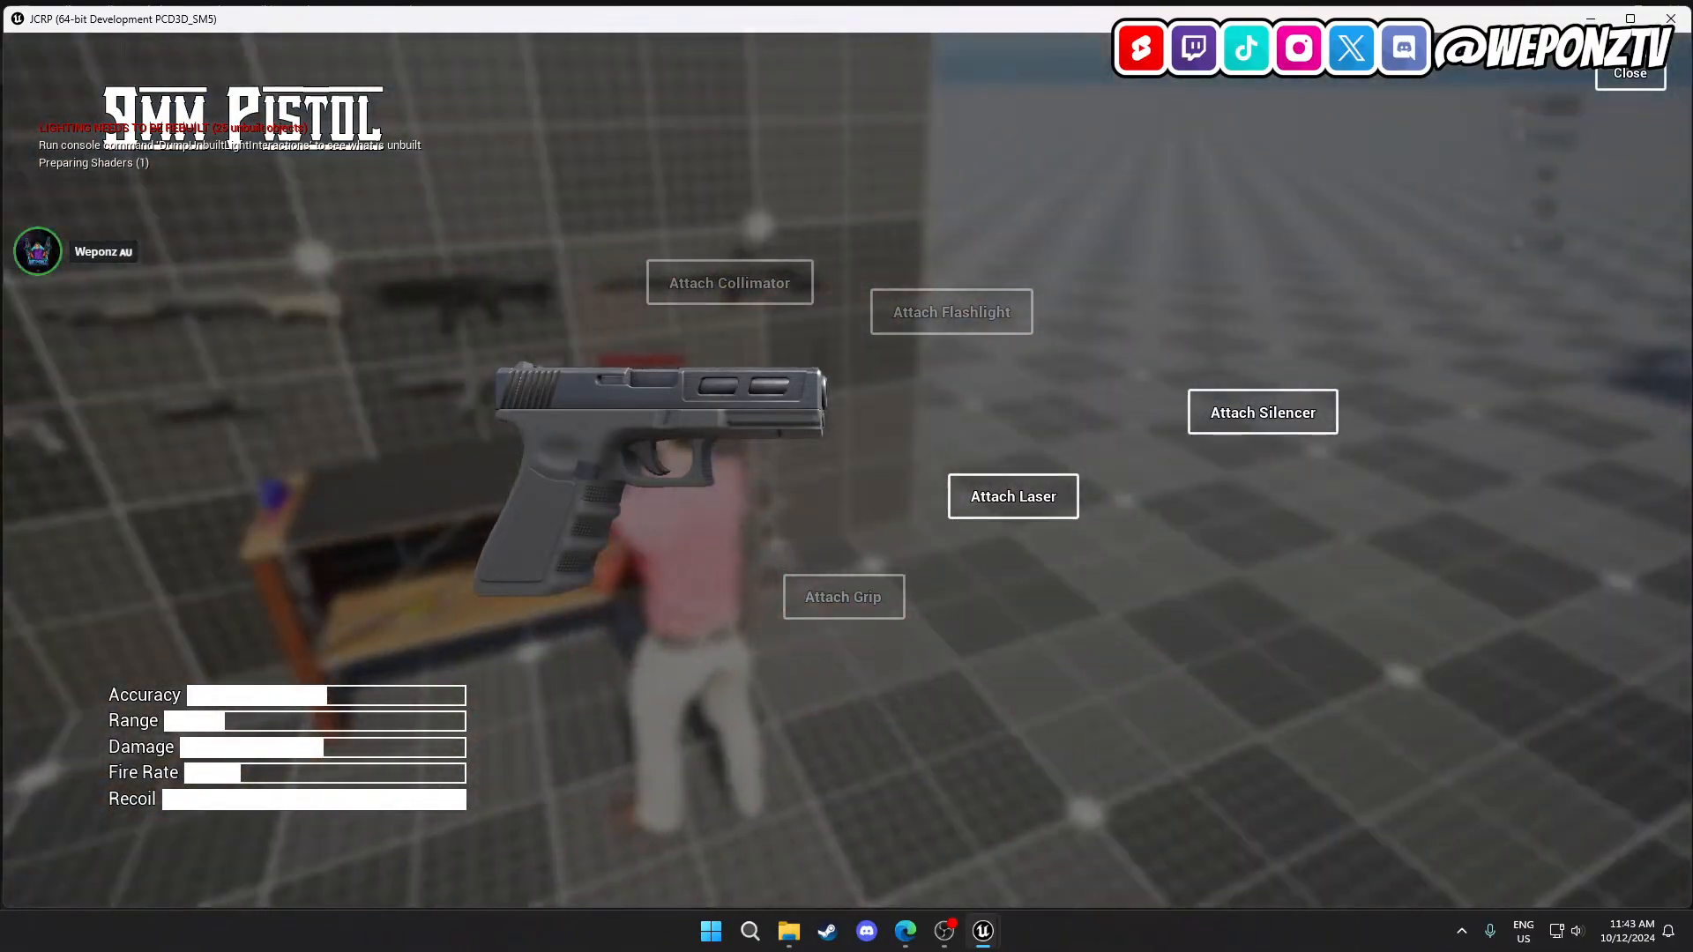
Pause the game over the attachments screen, return to the main menu, and exit the standalone game.
key("Escape")
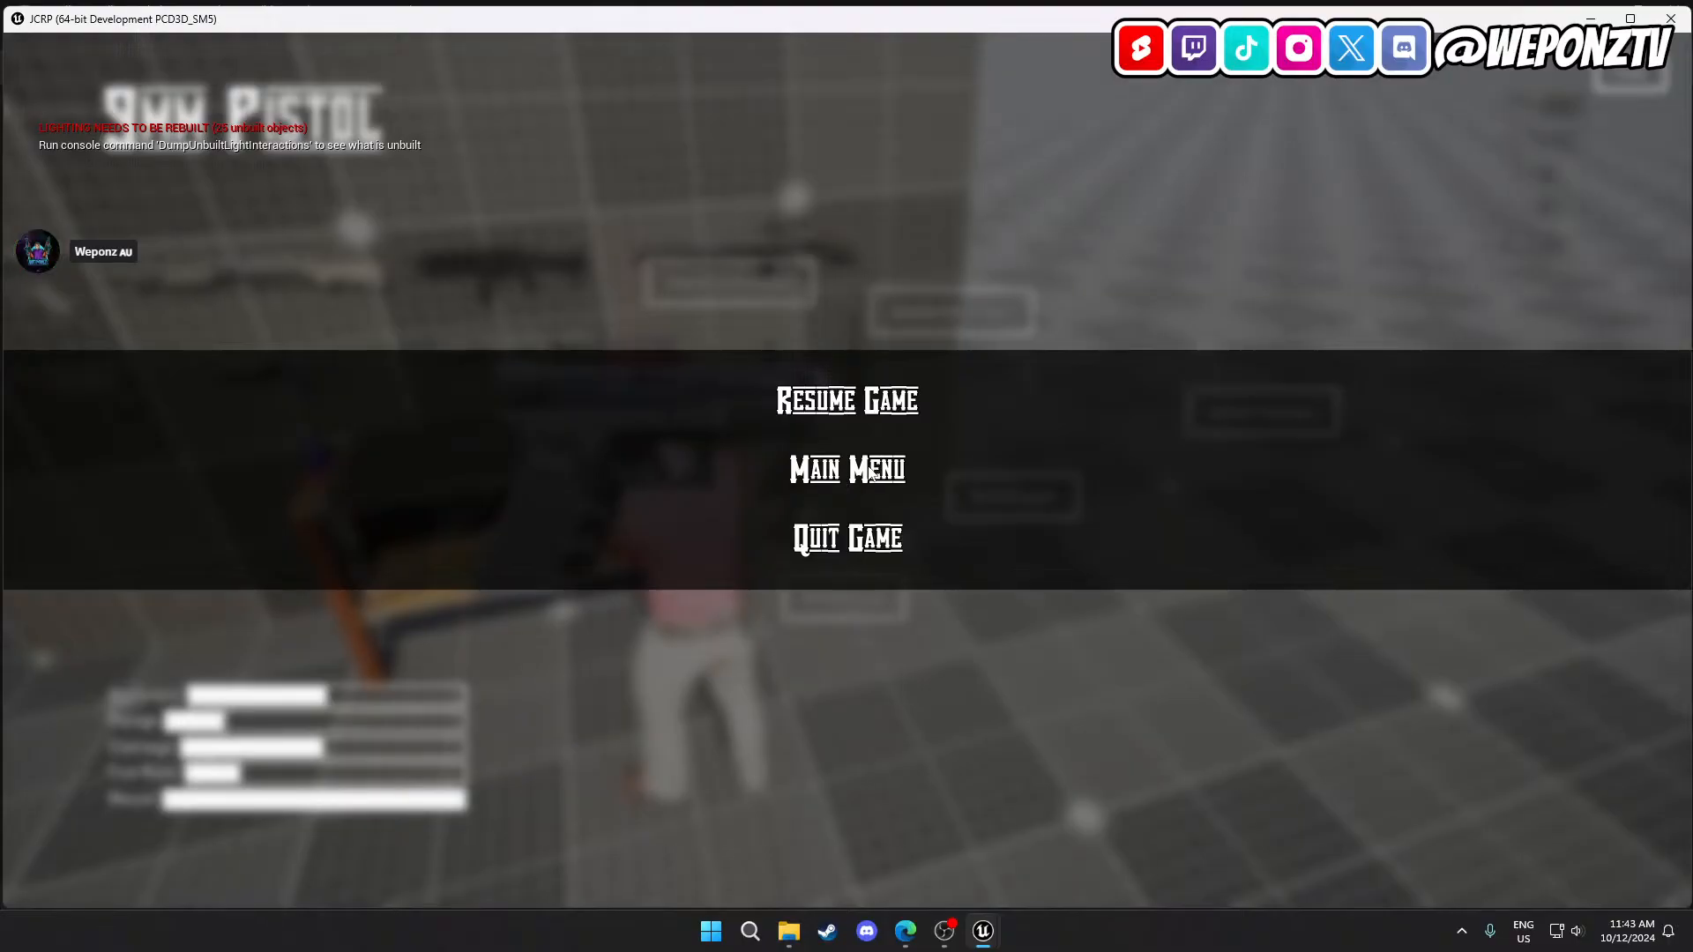
left_click(855, 473)
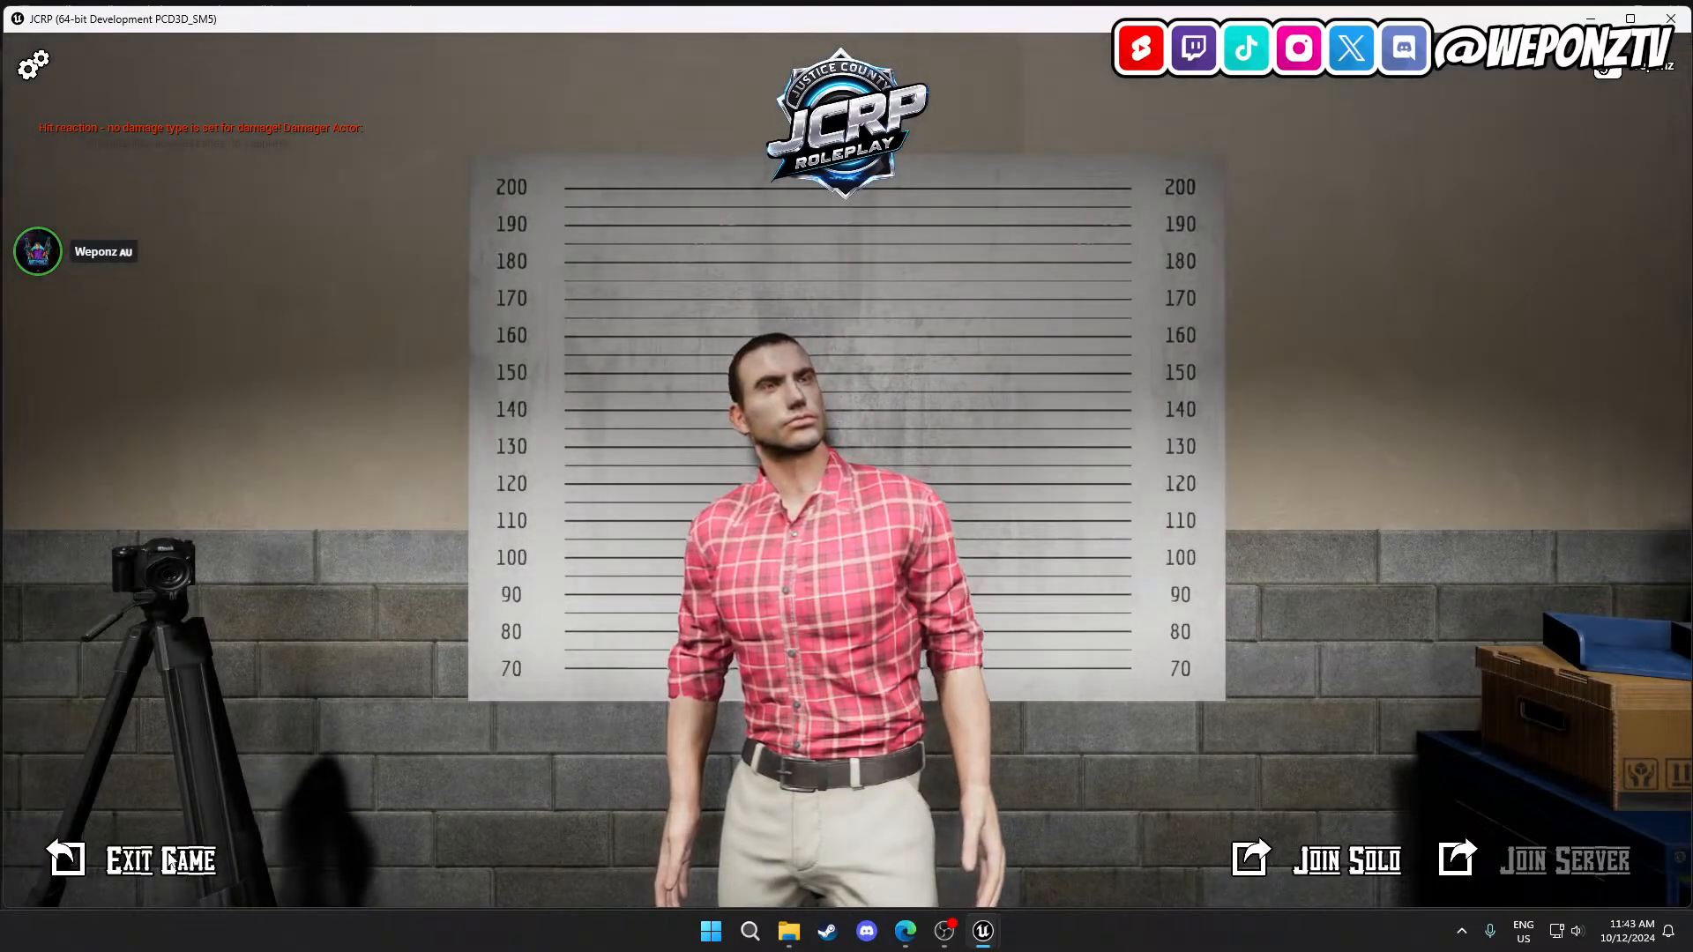
left_click(180, 859)
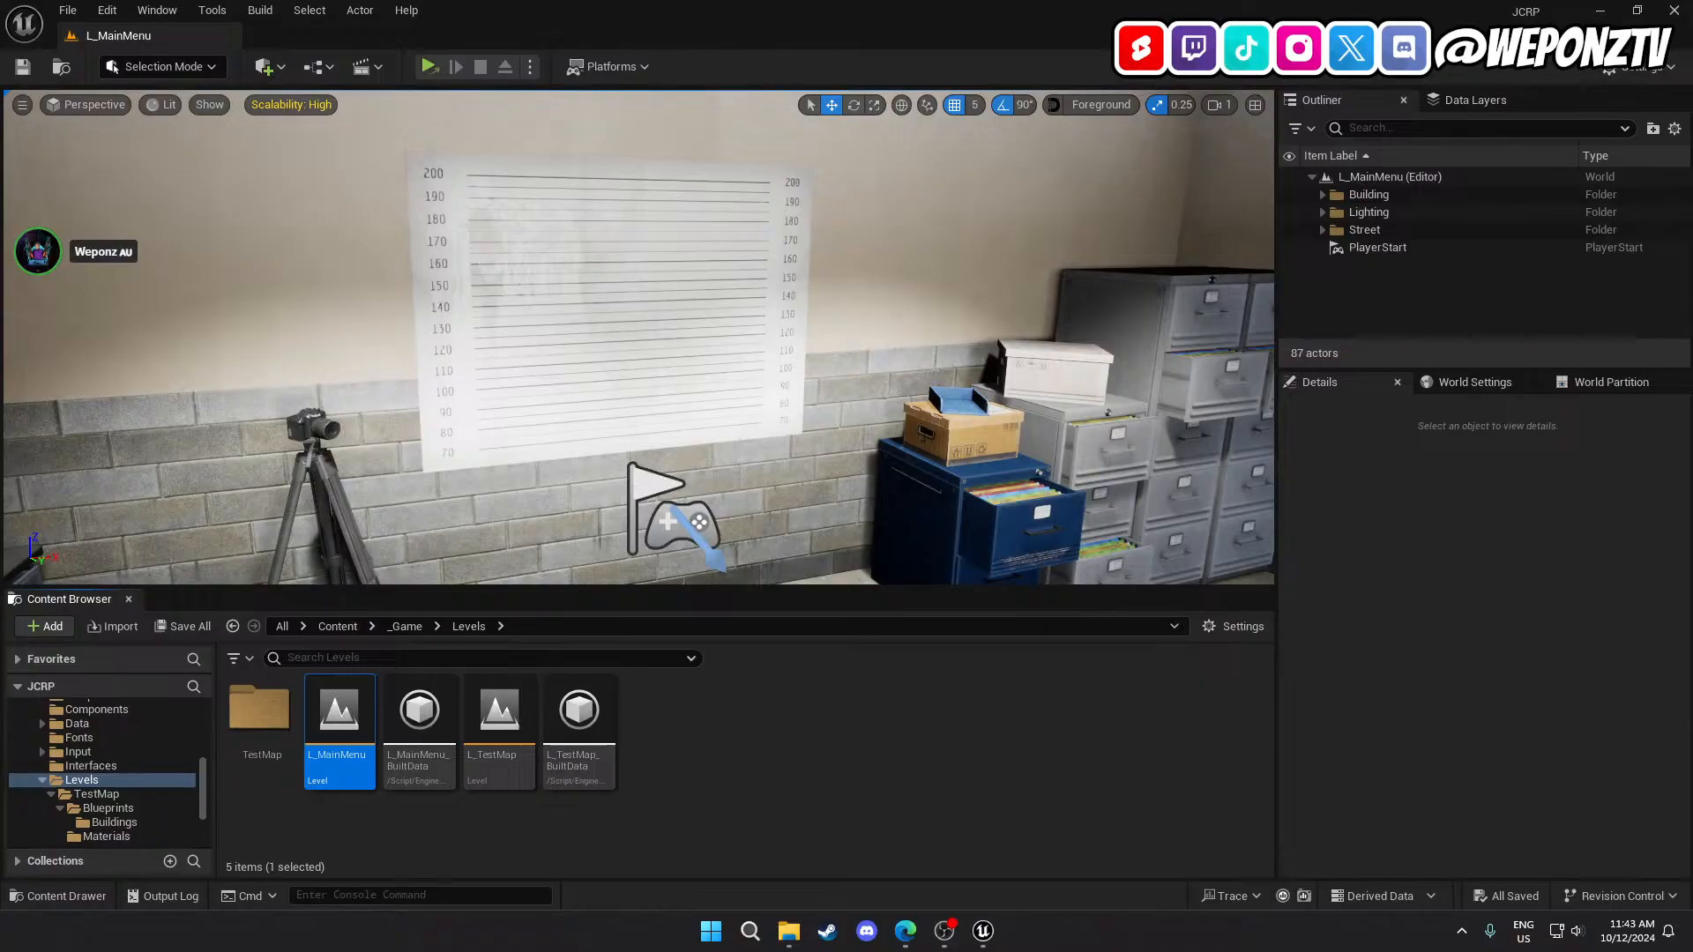
Switch to OBS and hide the Screen source in the Livestream scene.
left_click(944, 930)
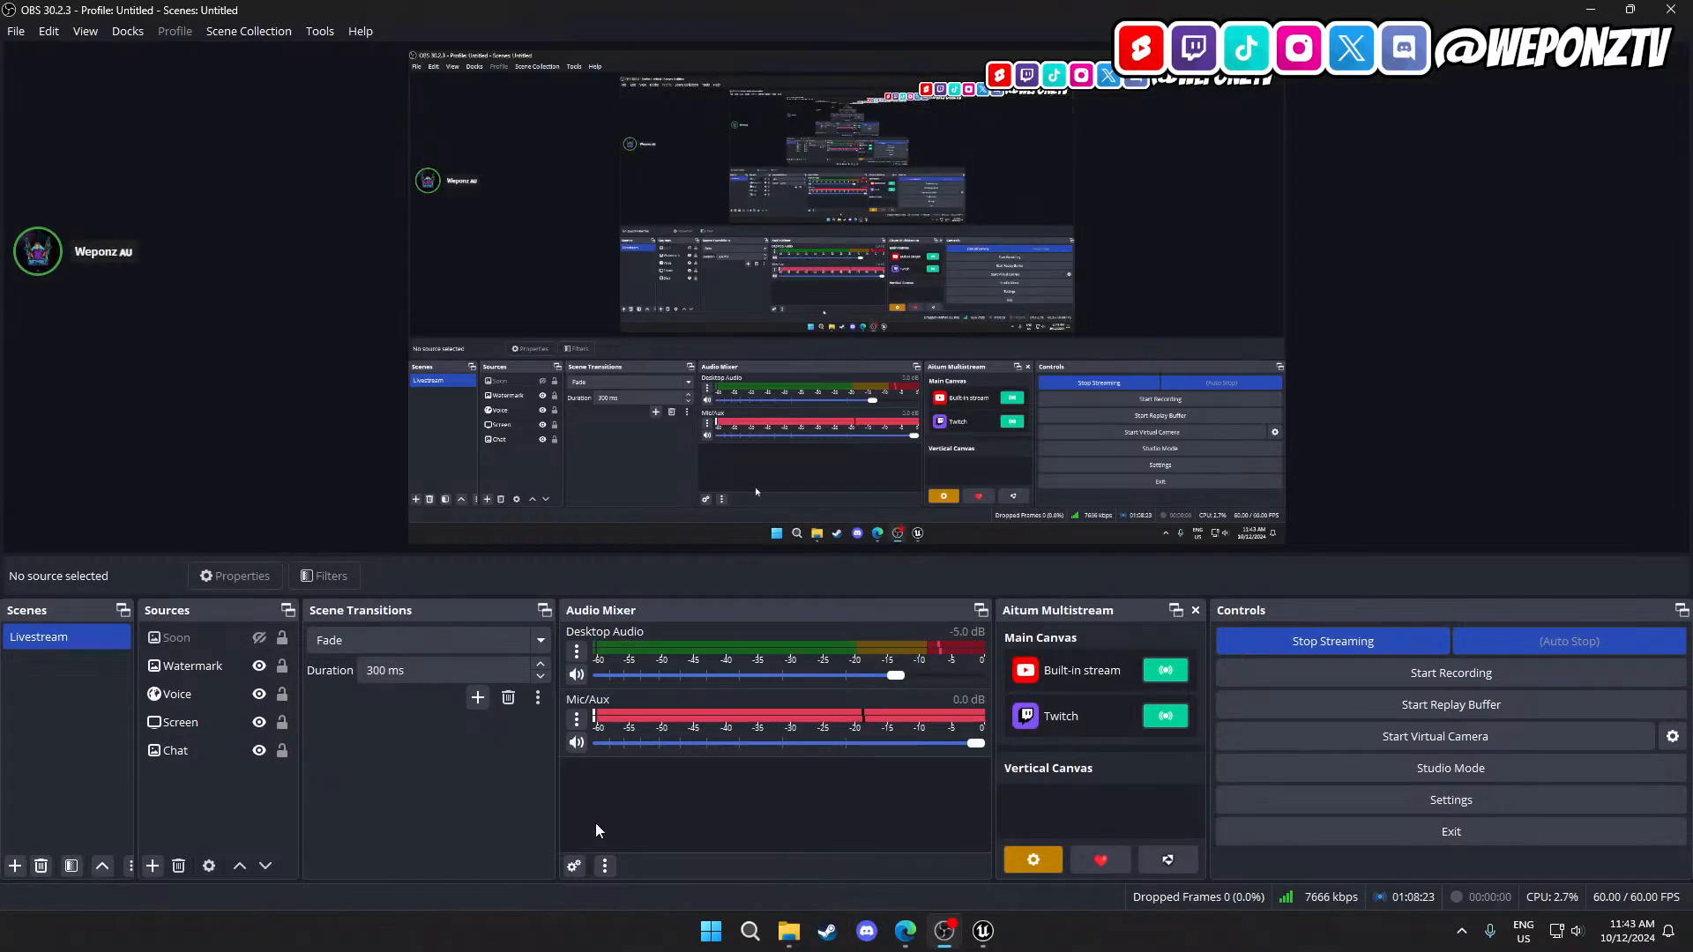
left_click(258, 723)
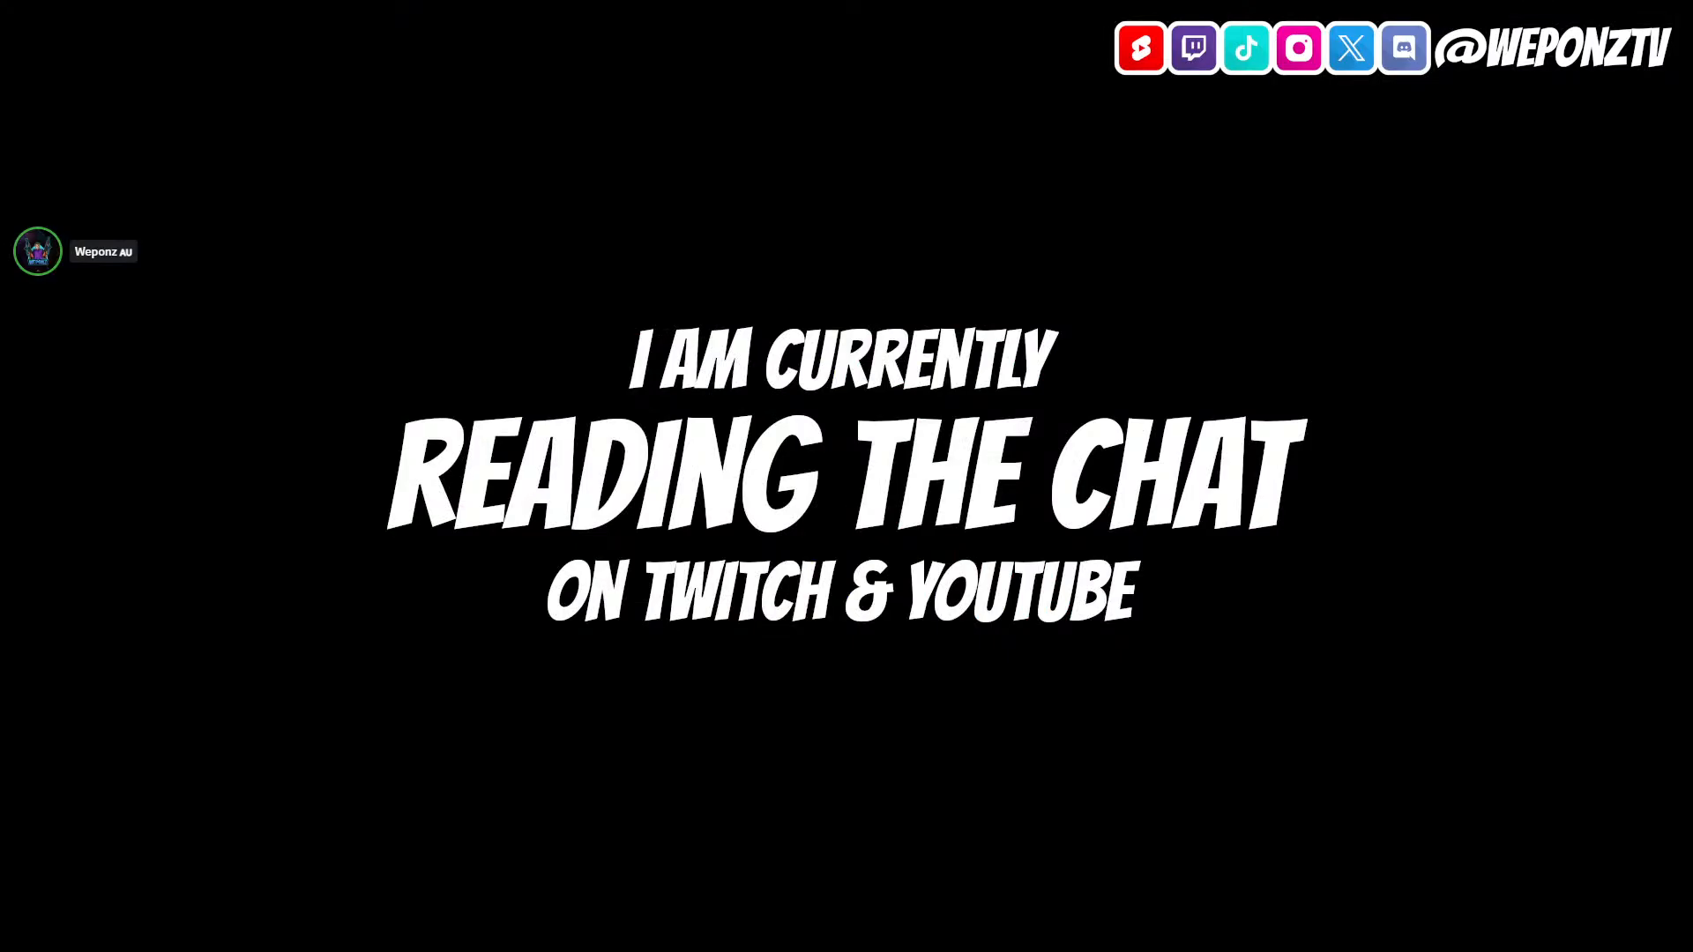